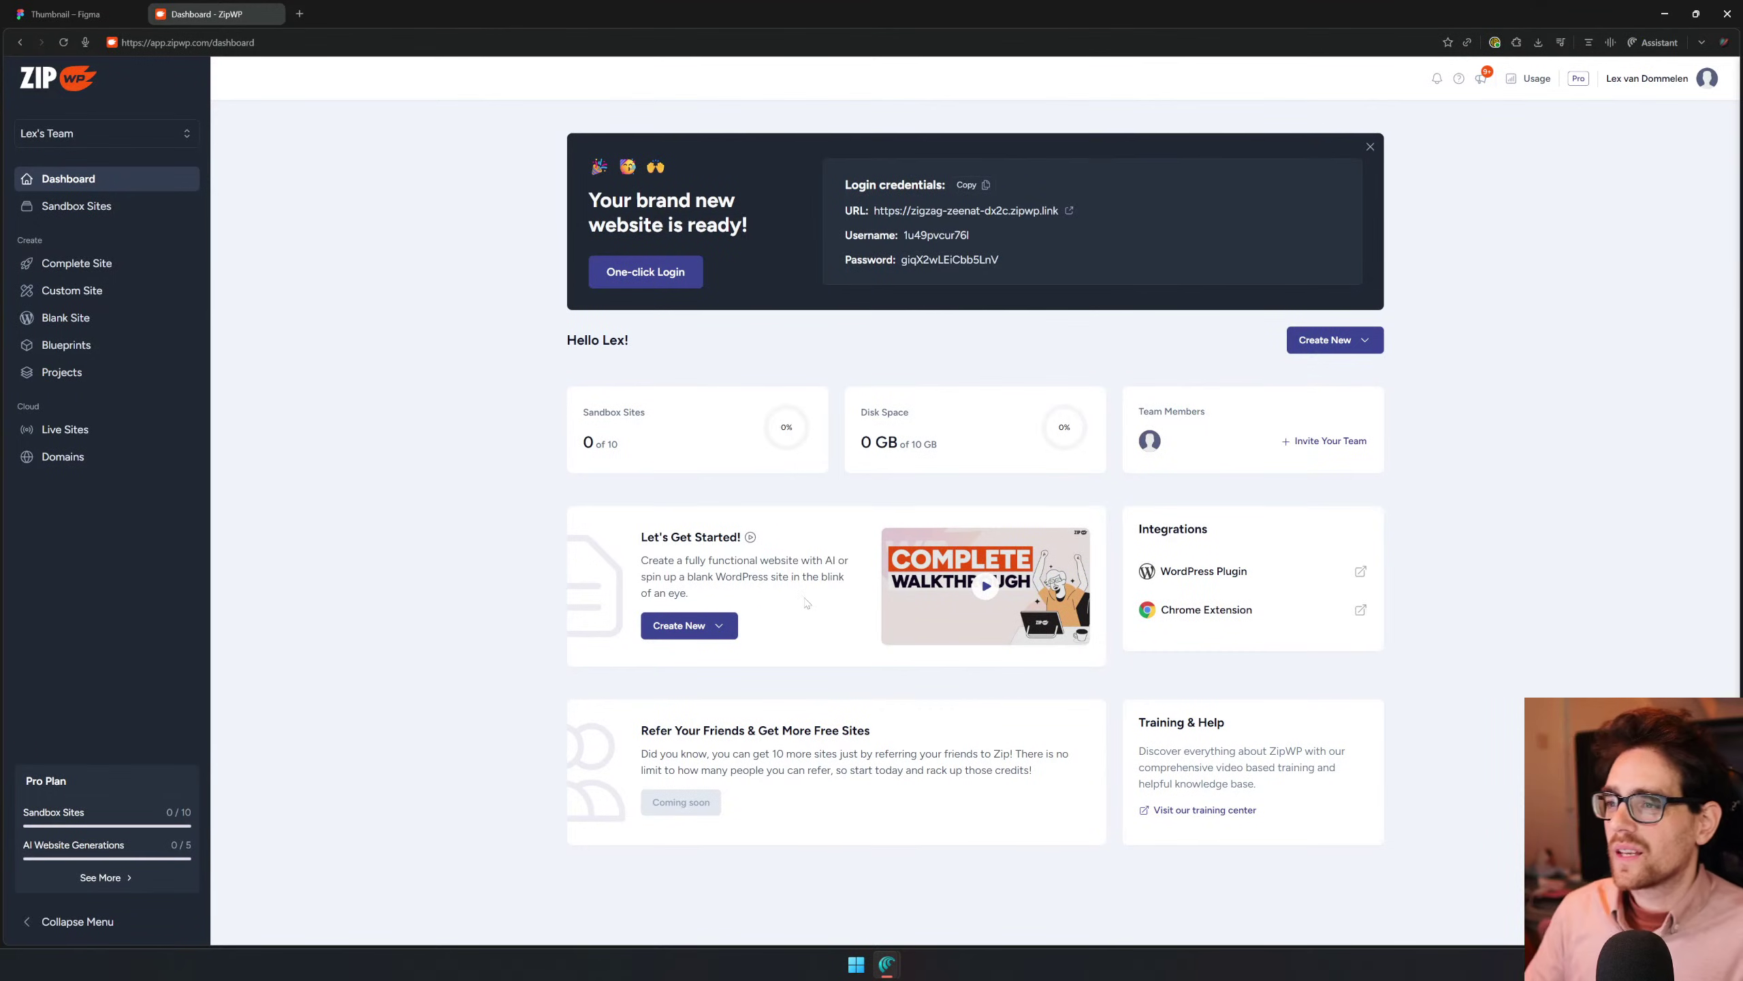
# Log in to the newly created WordPress site from the ZipWP dashboard
pyautogui.click(674, 276)
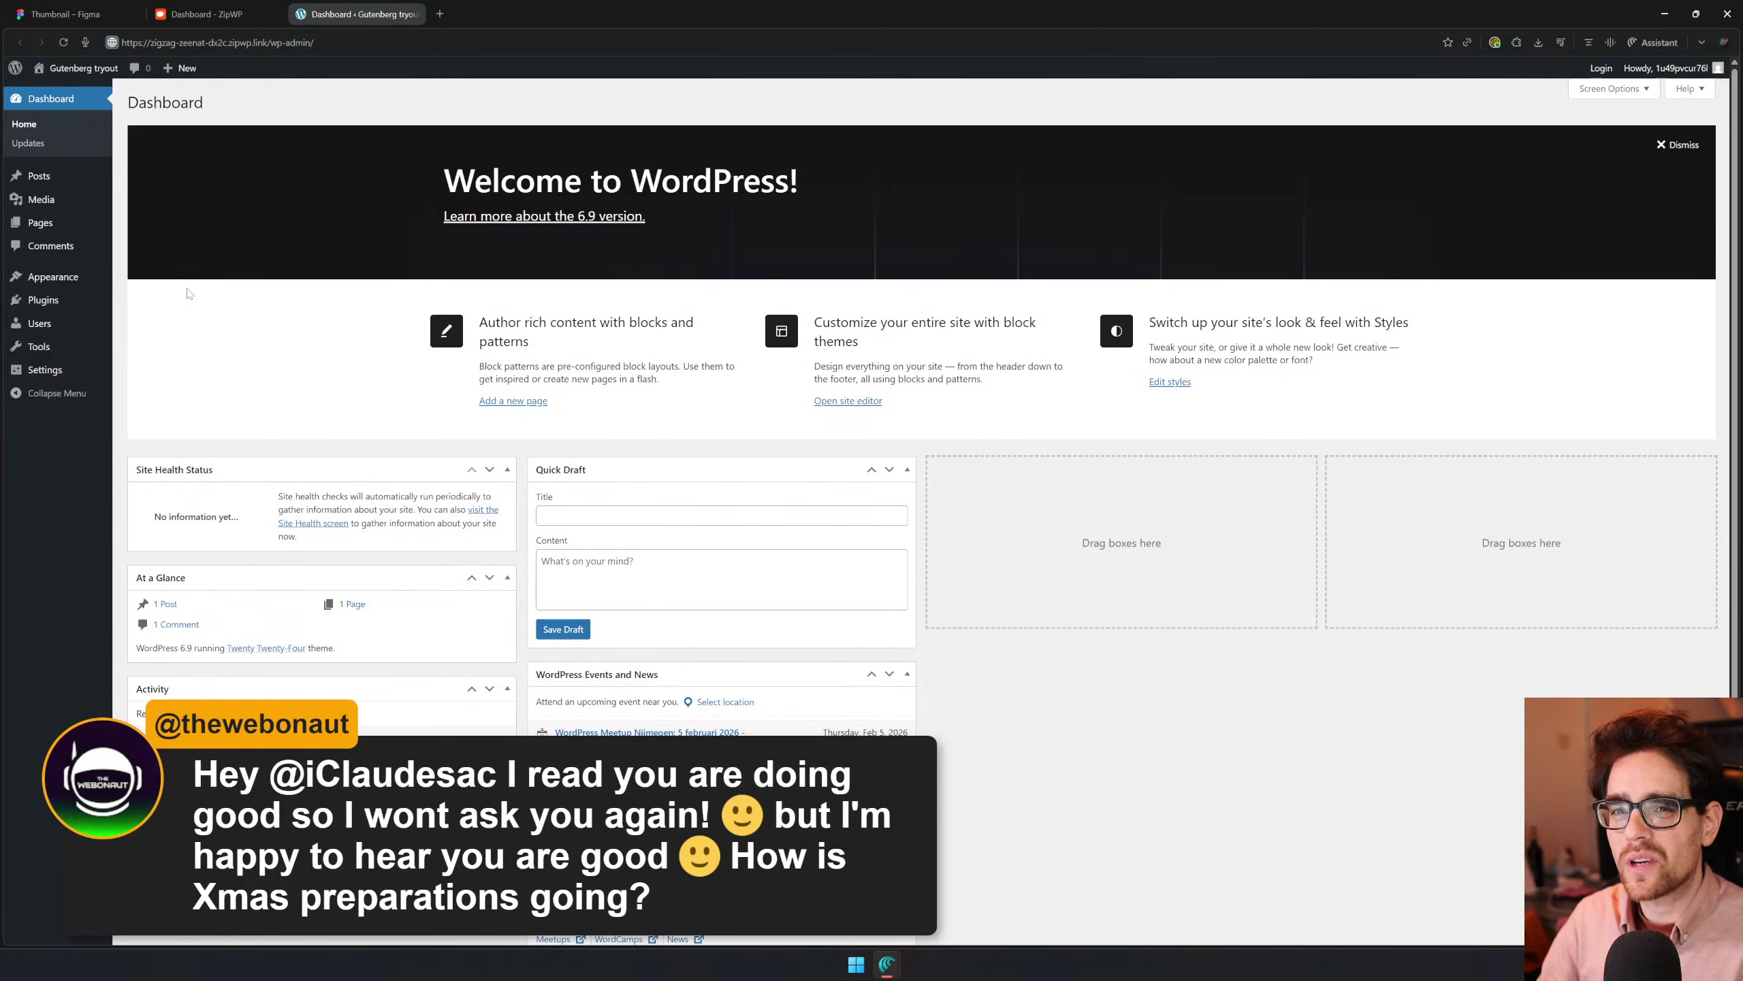
# Search the web for "sinterklaasjournaal" in a new browser tab
pyautogui.click(439, 14)
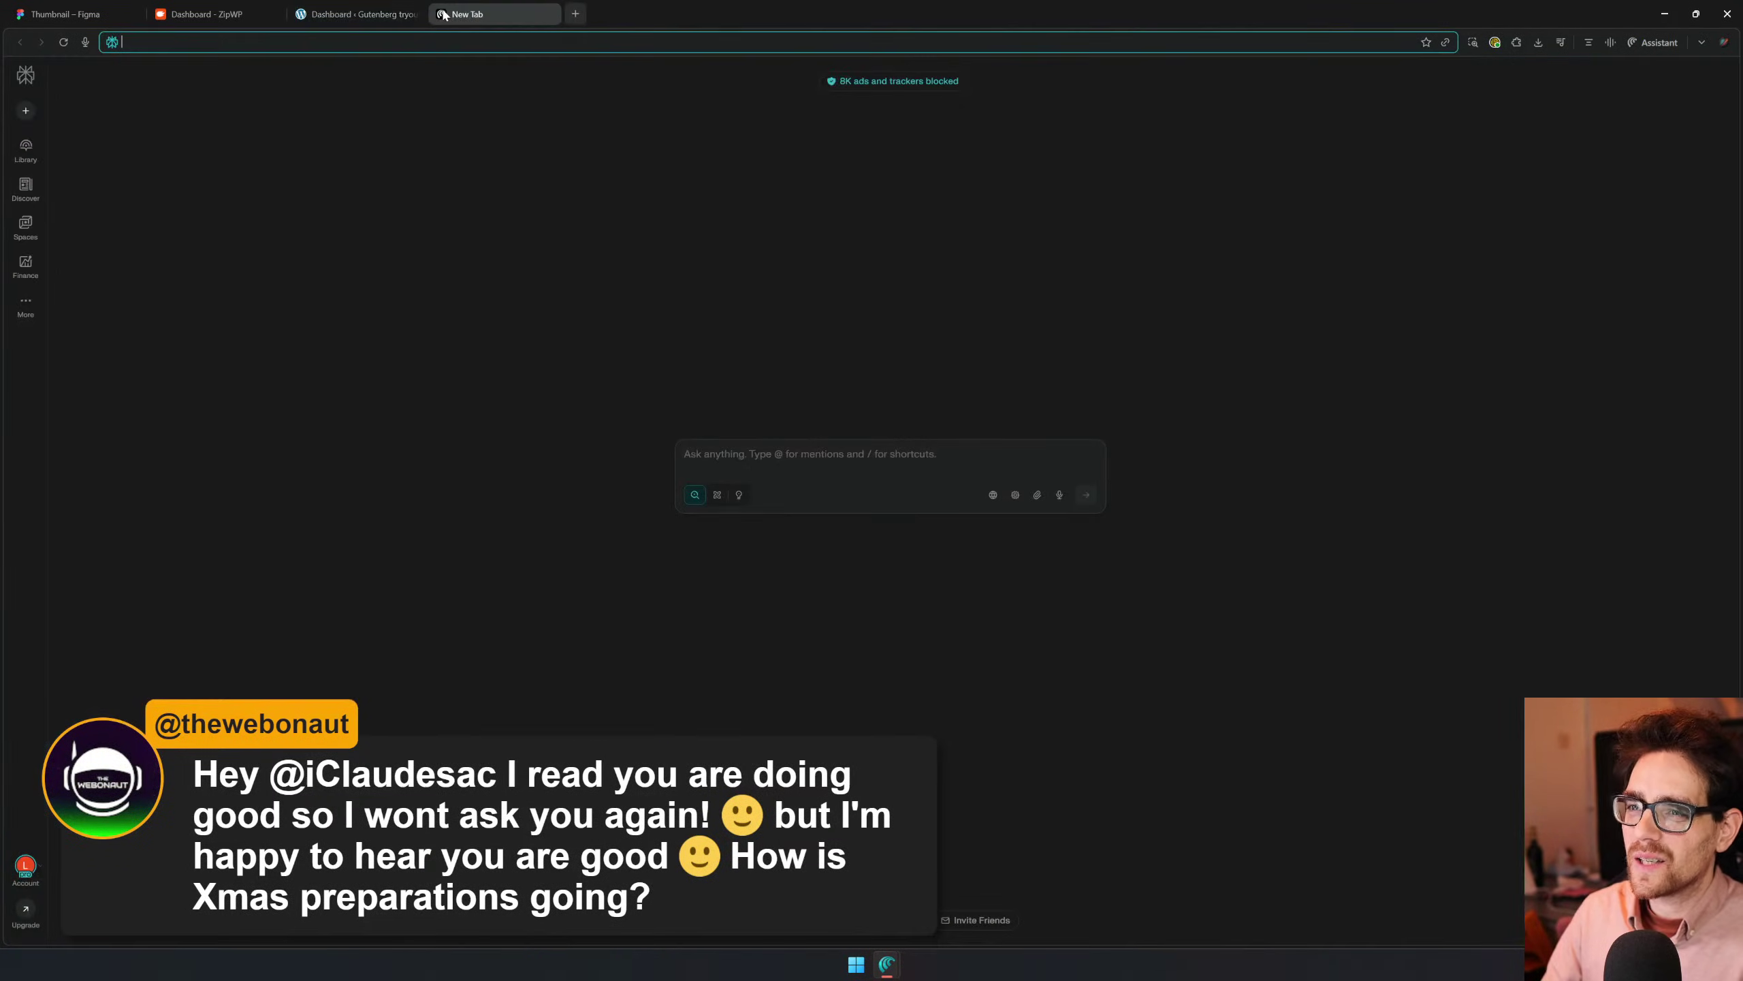
pyautogui.write('sinterklaasjournaal')
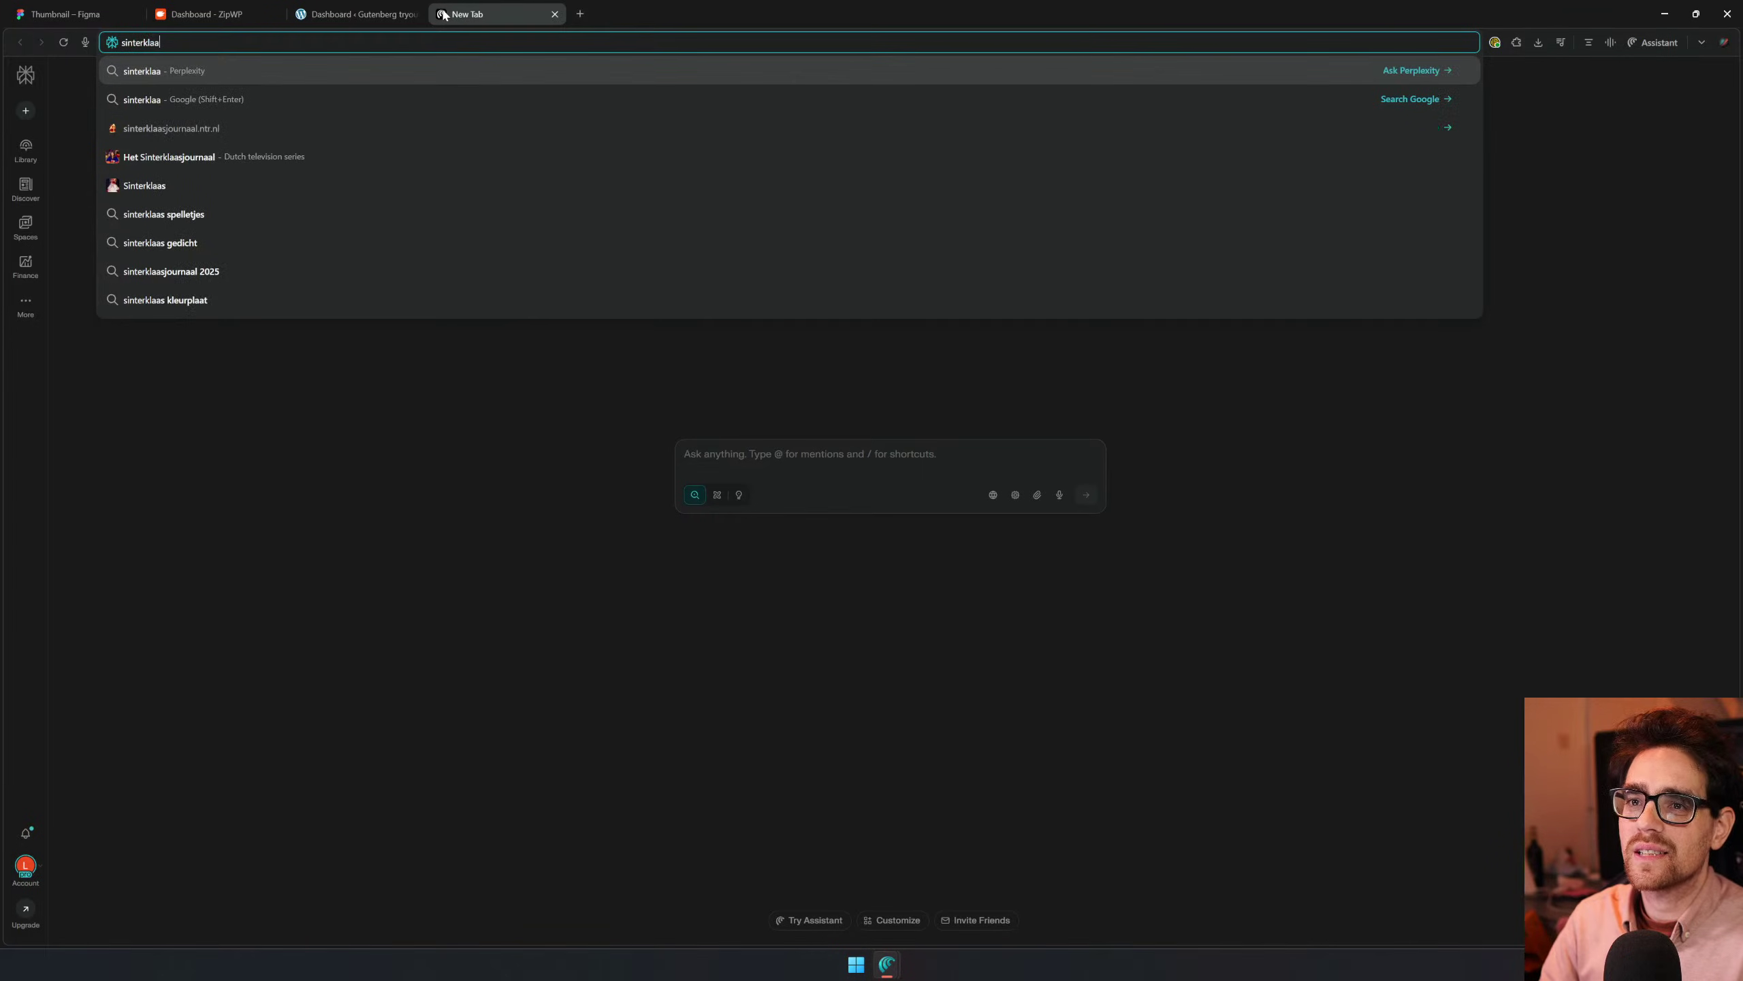
pyautogui.press('Return')
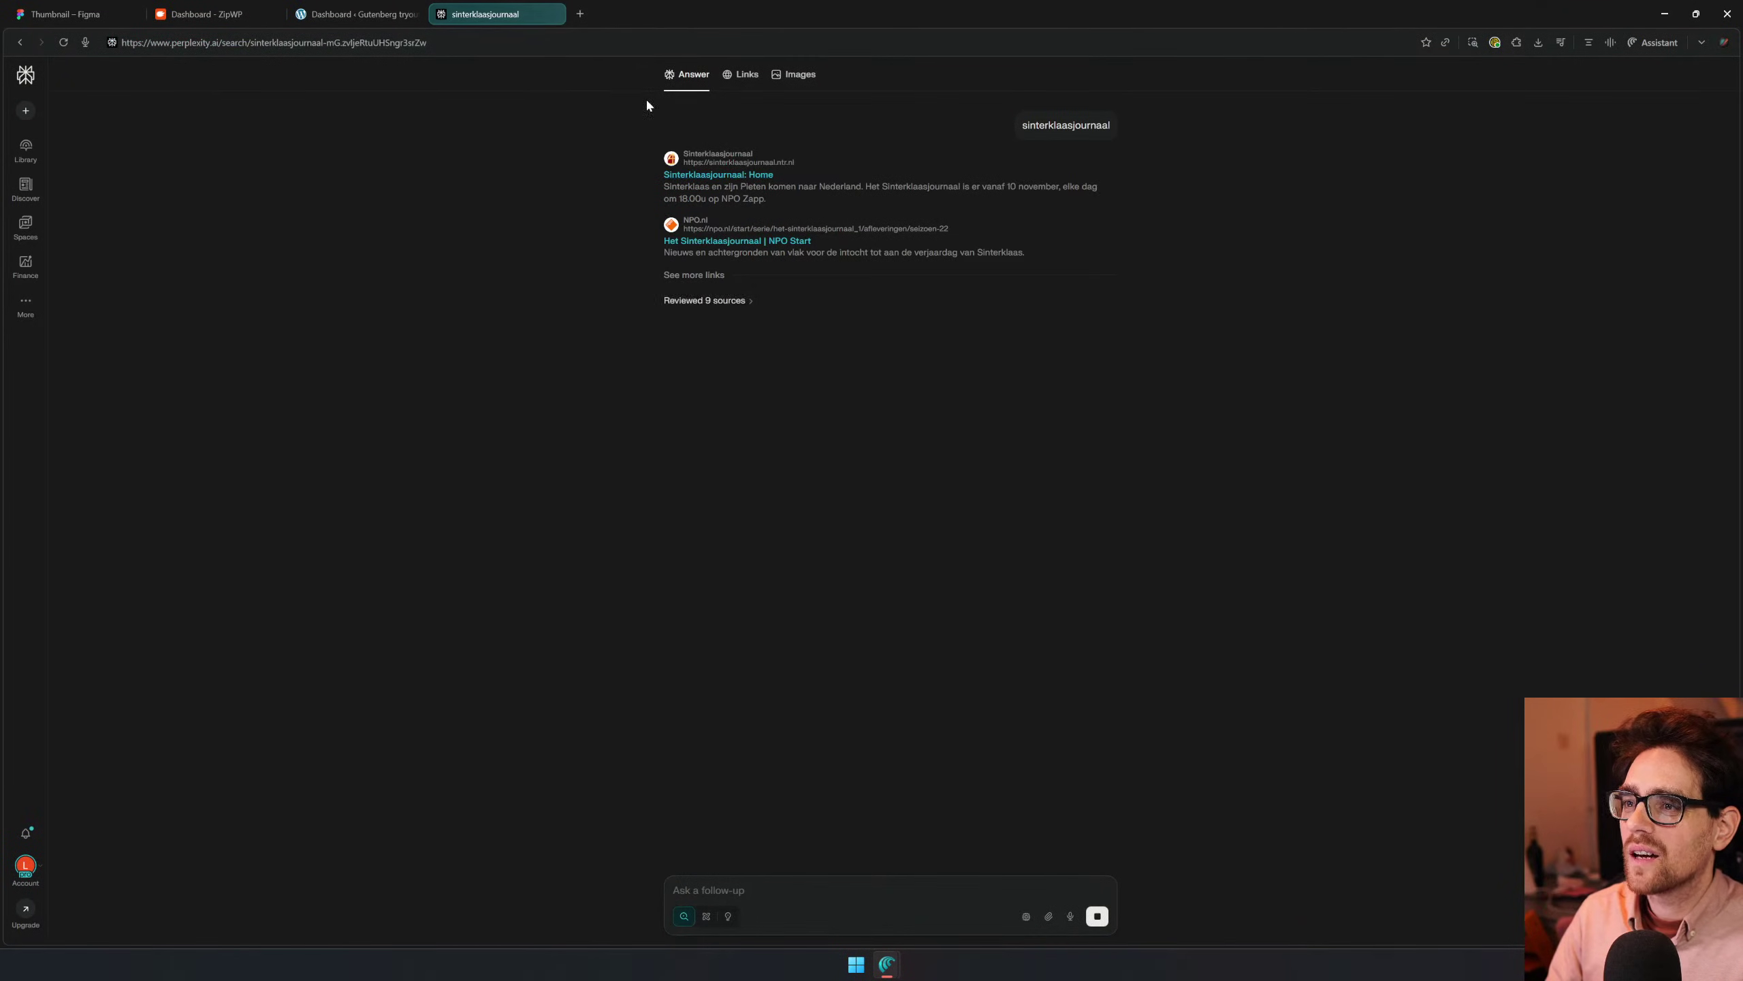
# Search for "sinterklaas" instead, enlarge the picture of him beside the white horse, and close that browser tab
pyautogui.click(444, 44)
pyautogui.write('s')
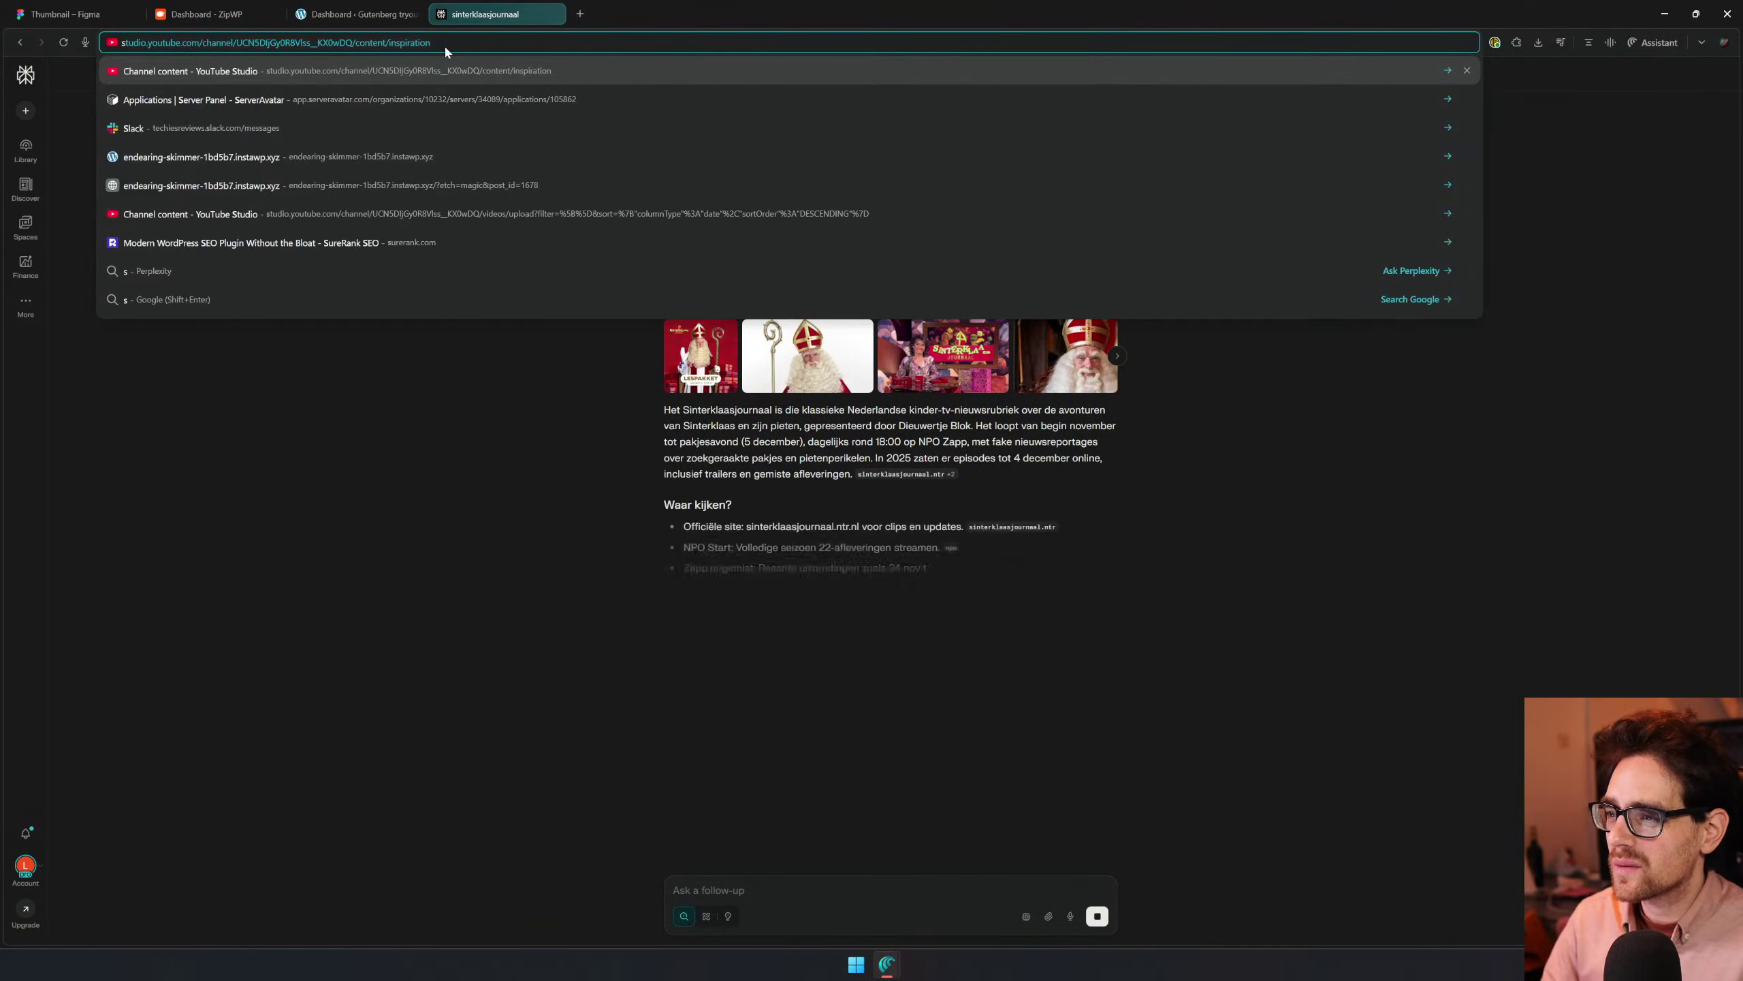
pyautogui.write('inter')
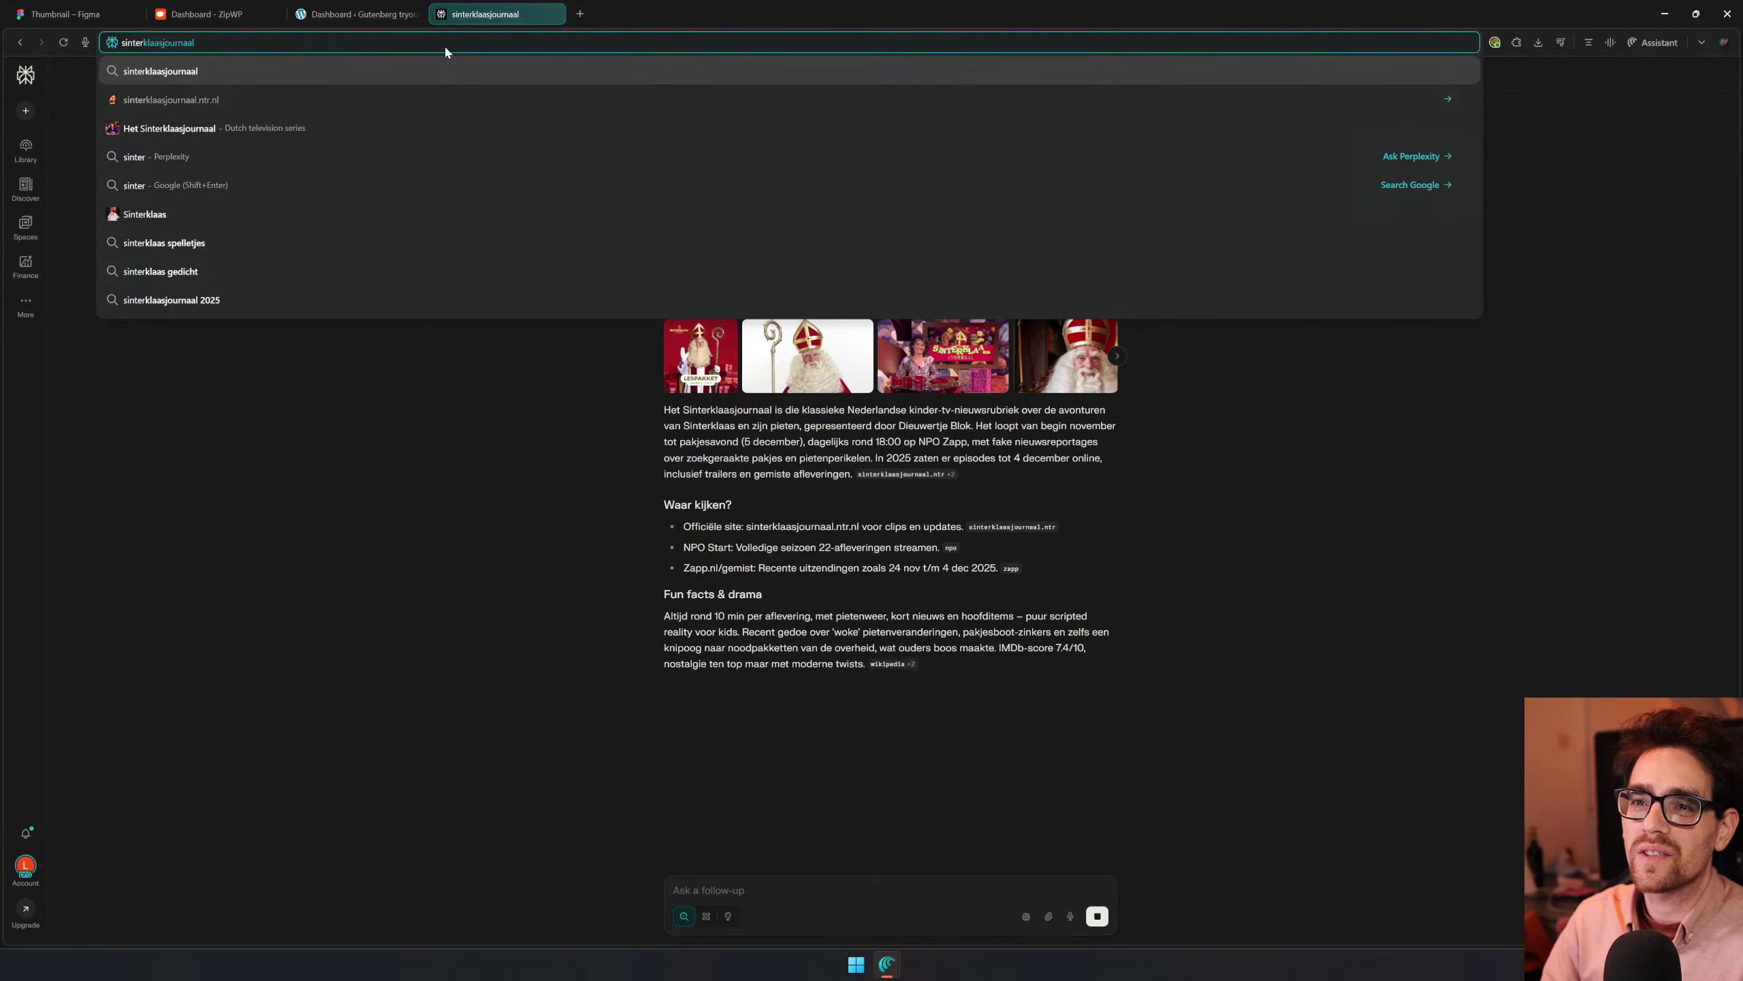
pyautogui.write('klaas')
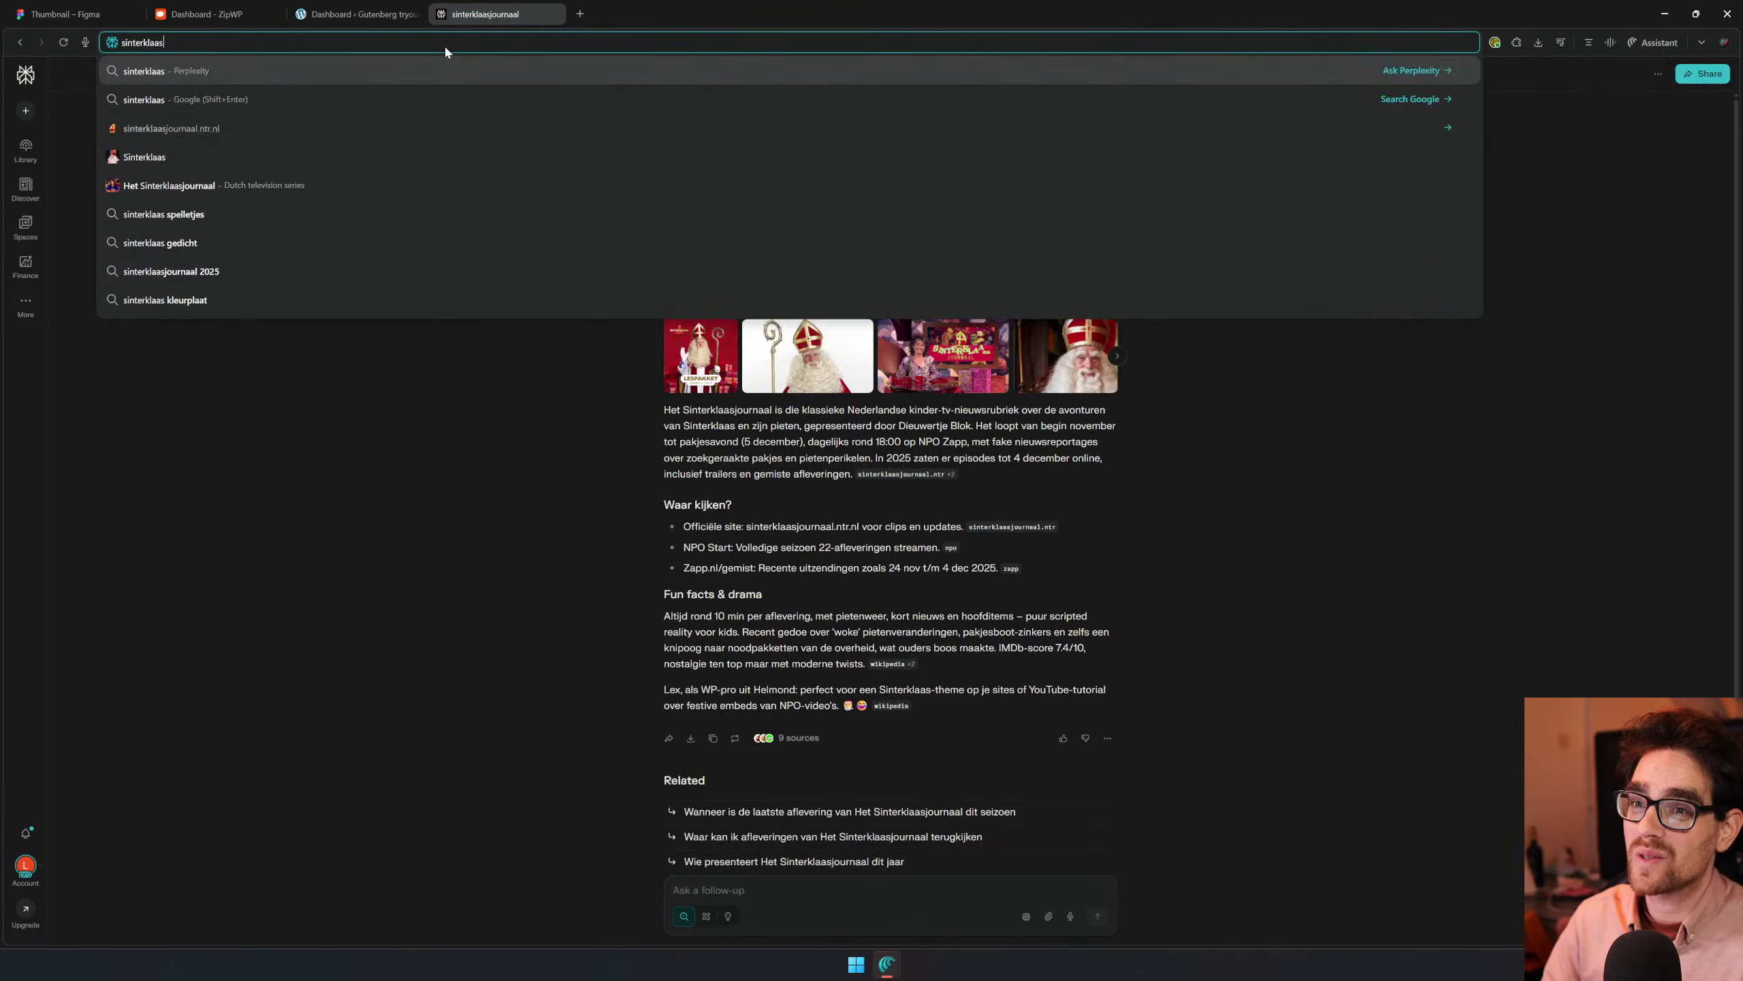
pyautogui.press('Return')
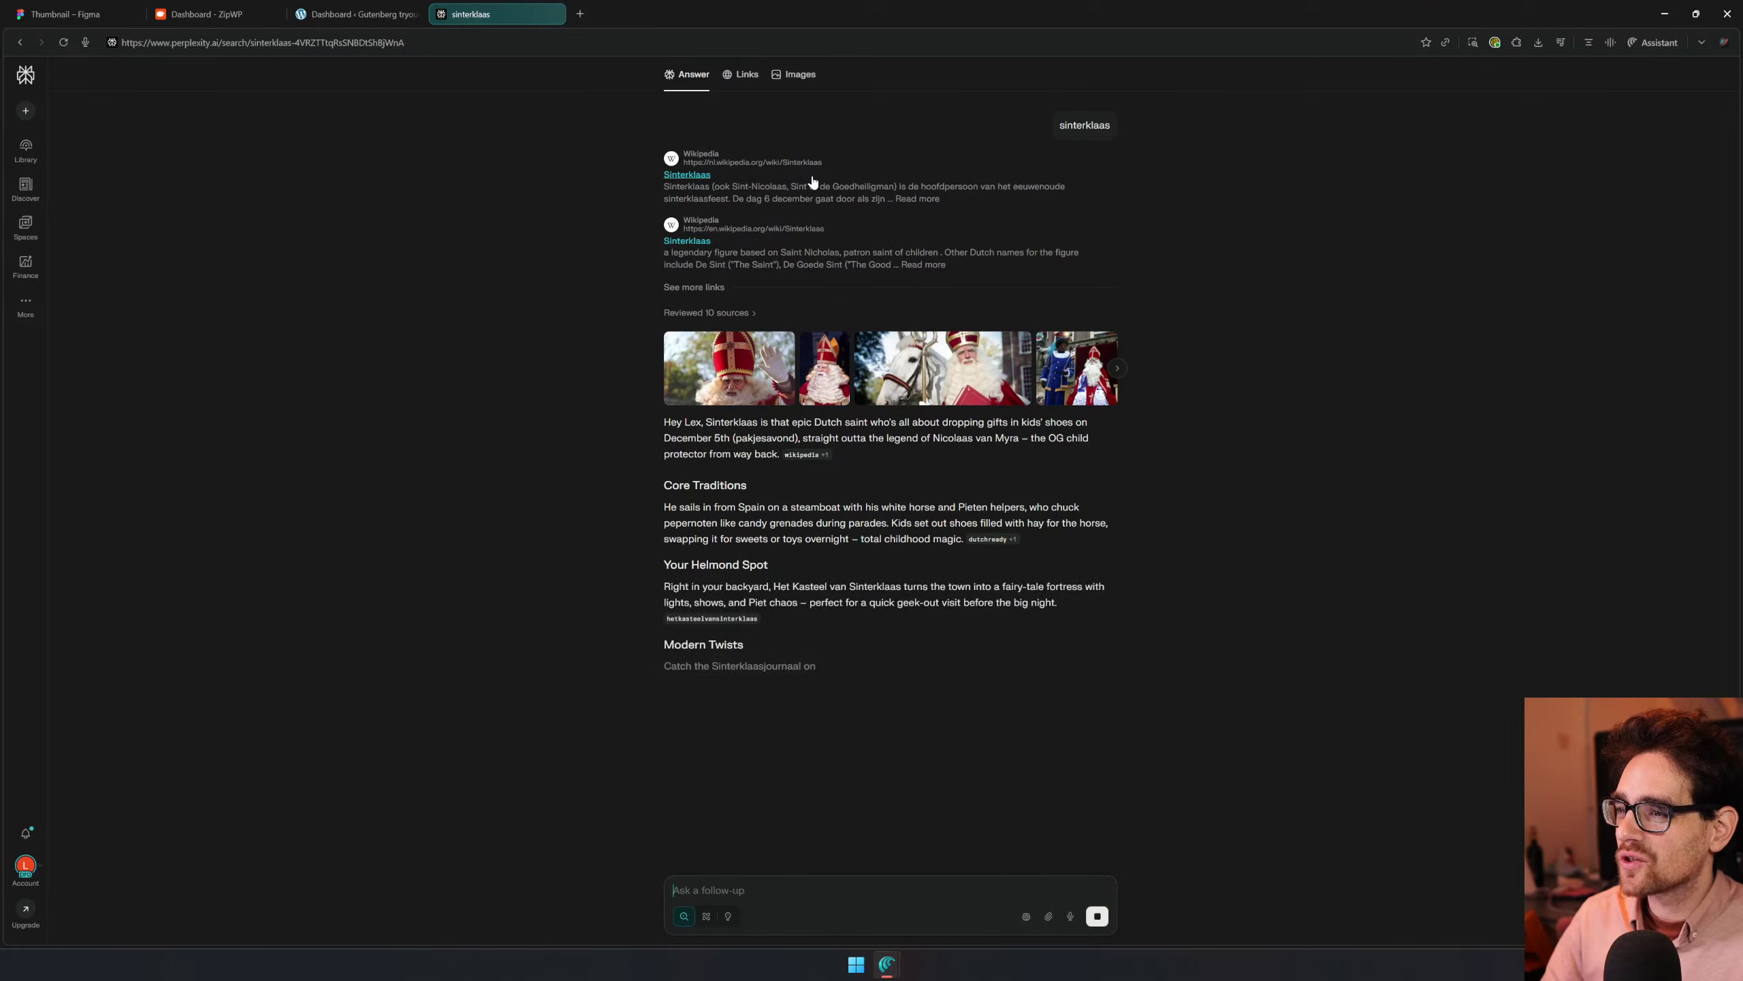
pyautogui.click(959, 371)
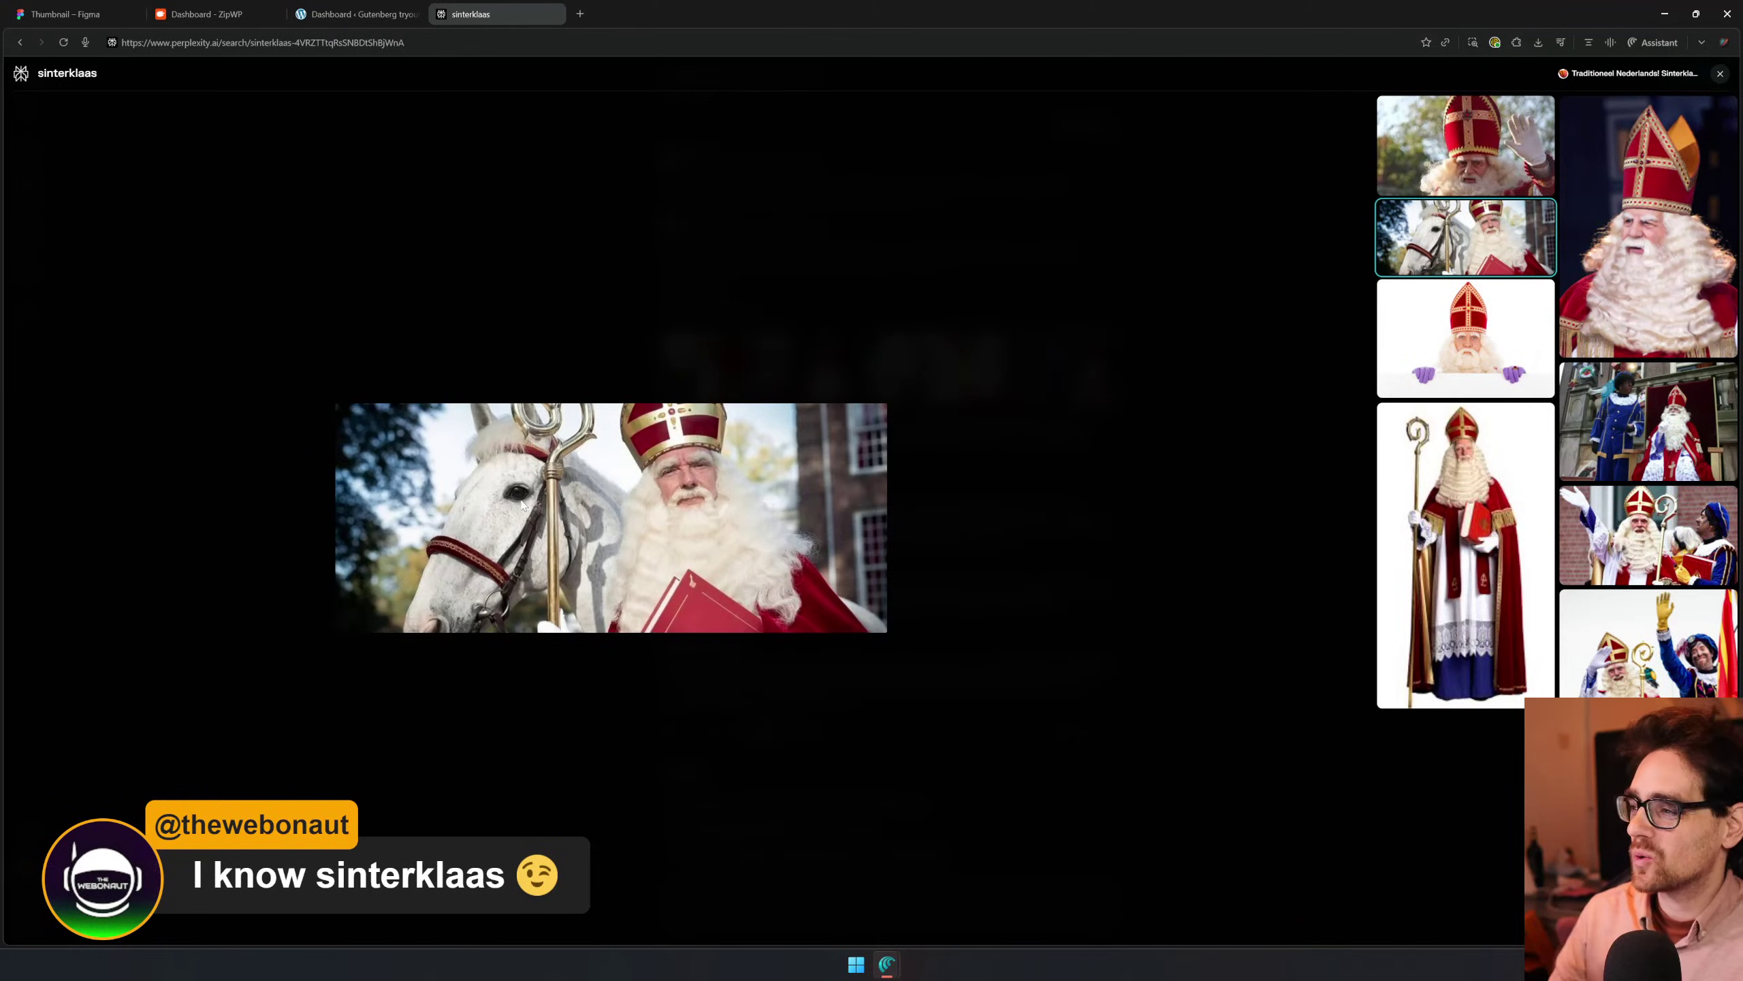
pyautogui.click(552, 13)
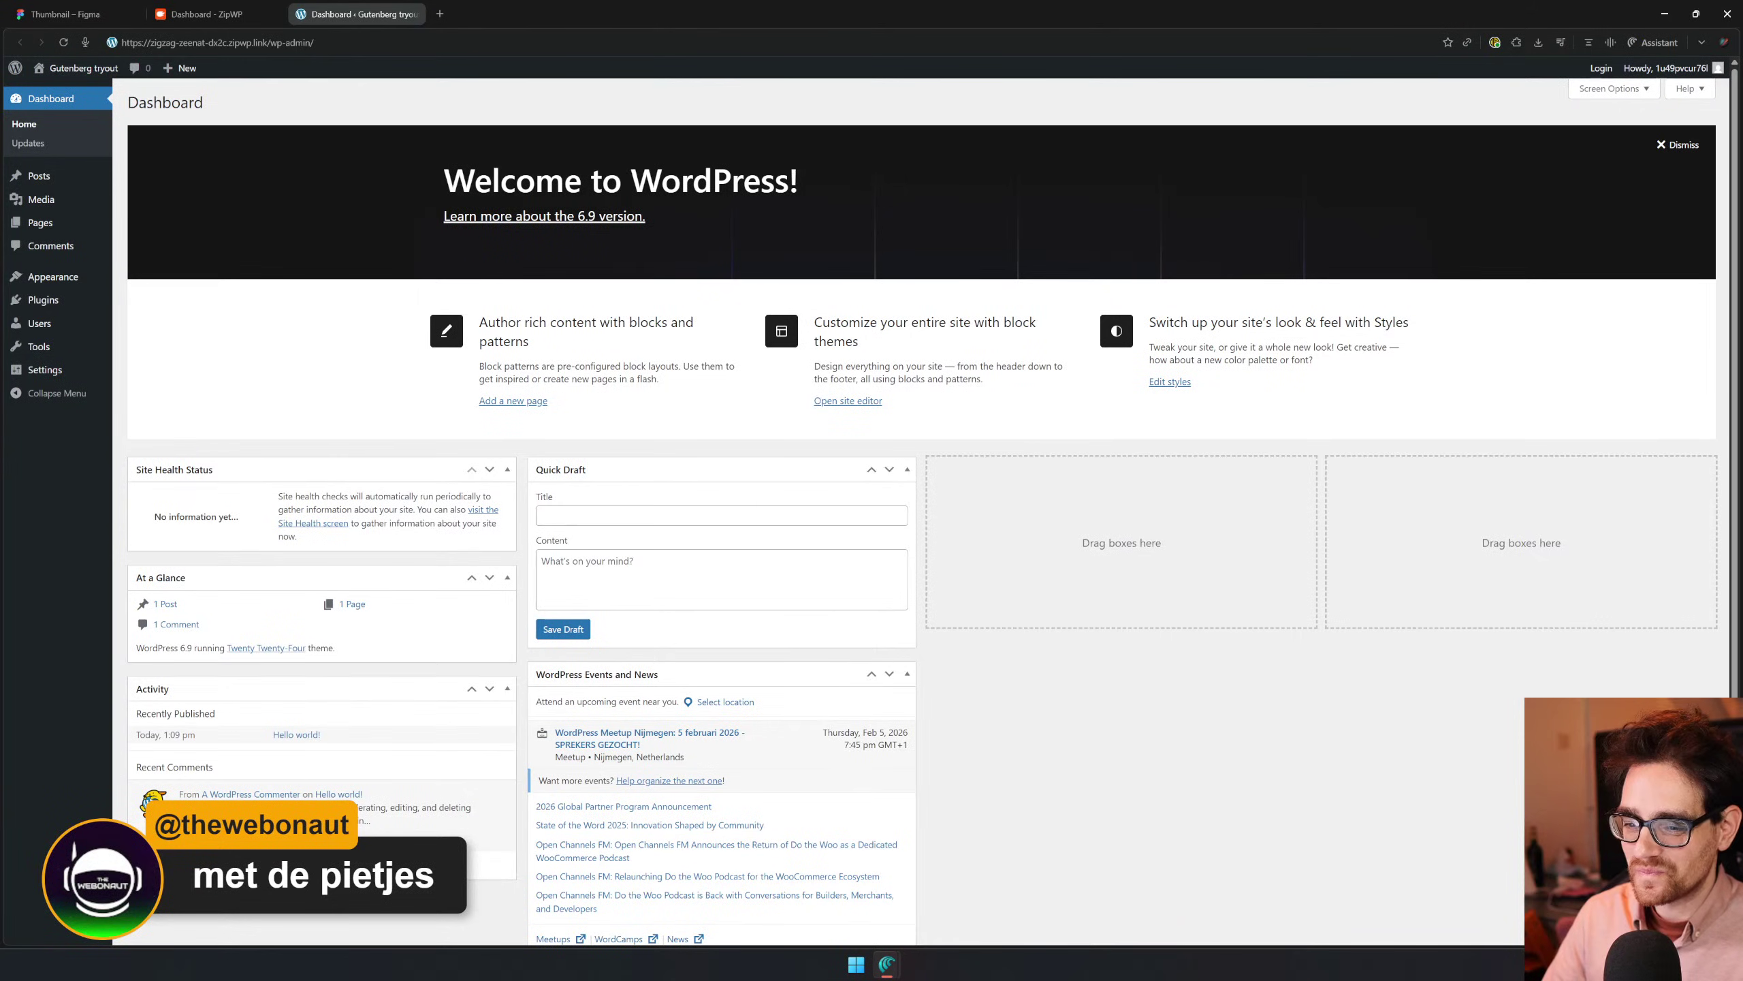
# Create a new WordPress page and dismiss the starter patterns to begin with an empty page
pyautogui.click(67, 227)
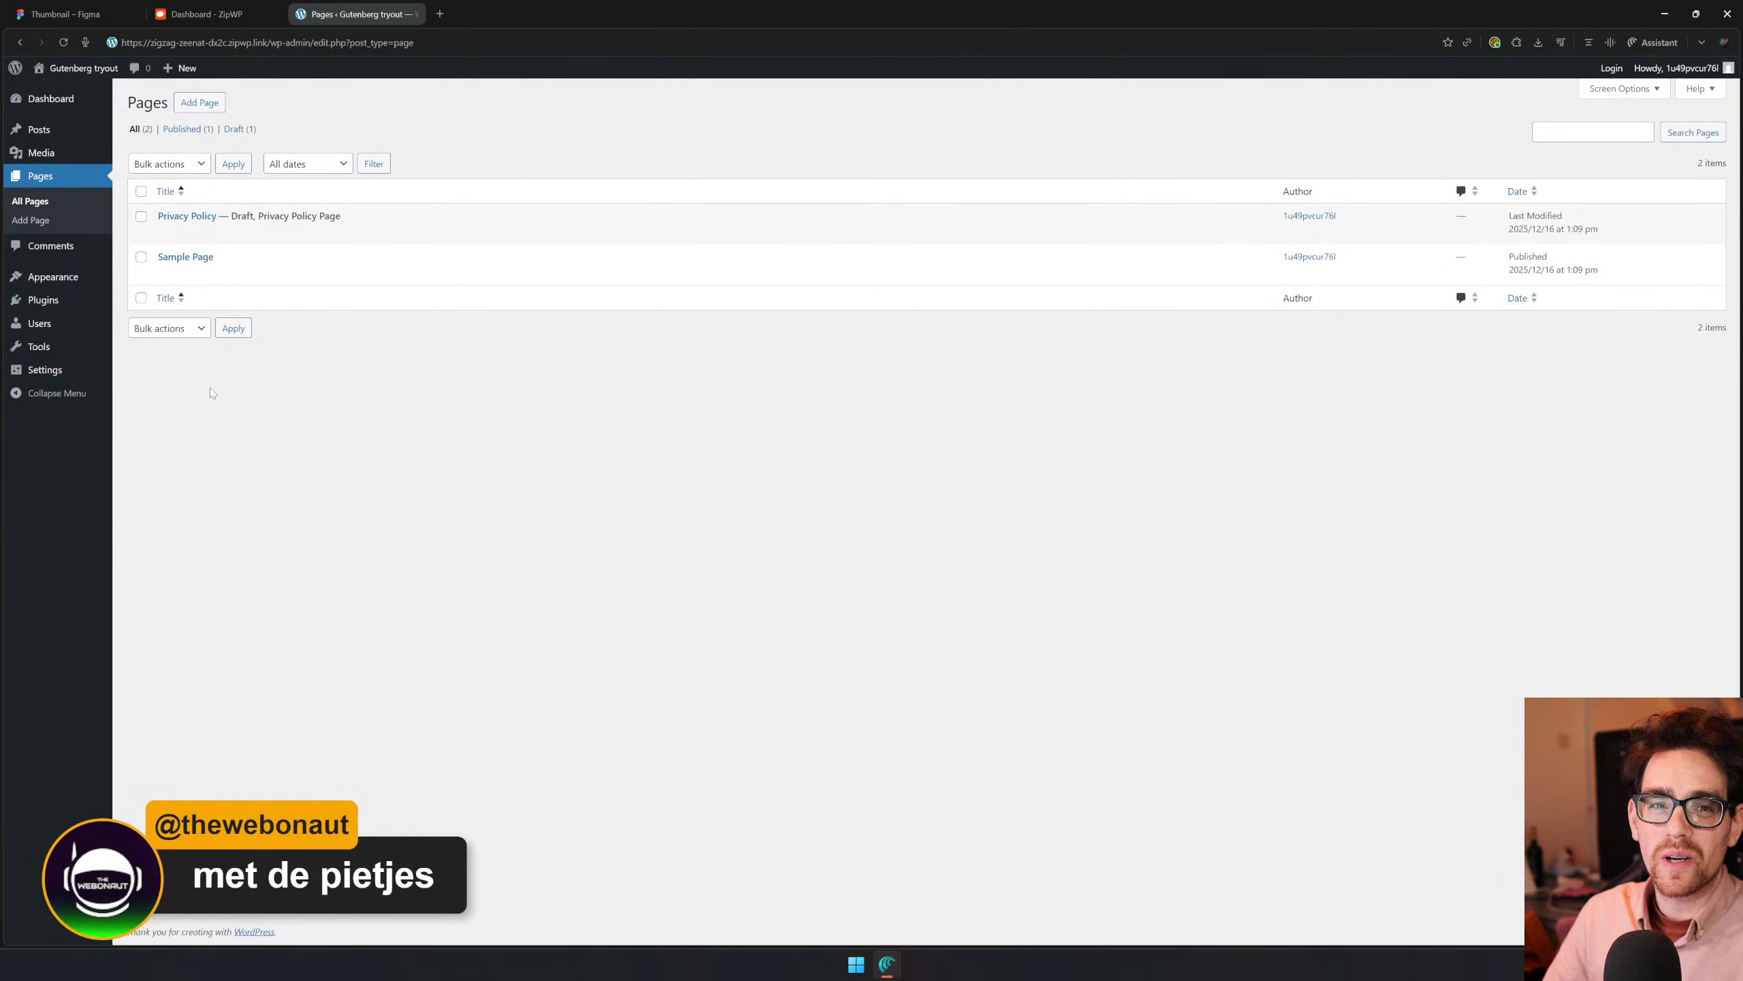
pyautogui.click(200, 102)
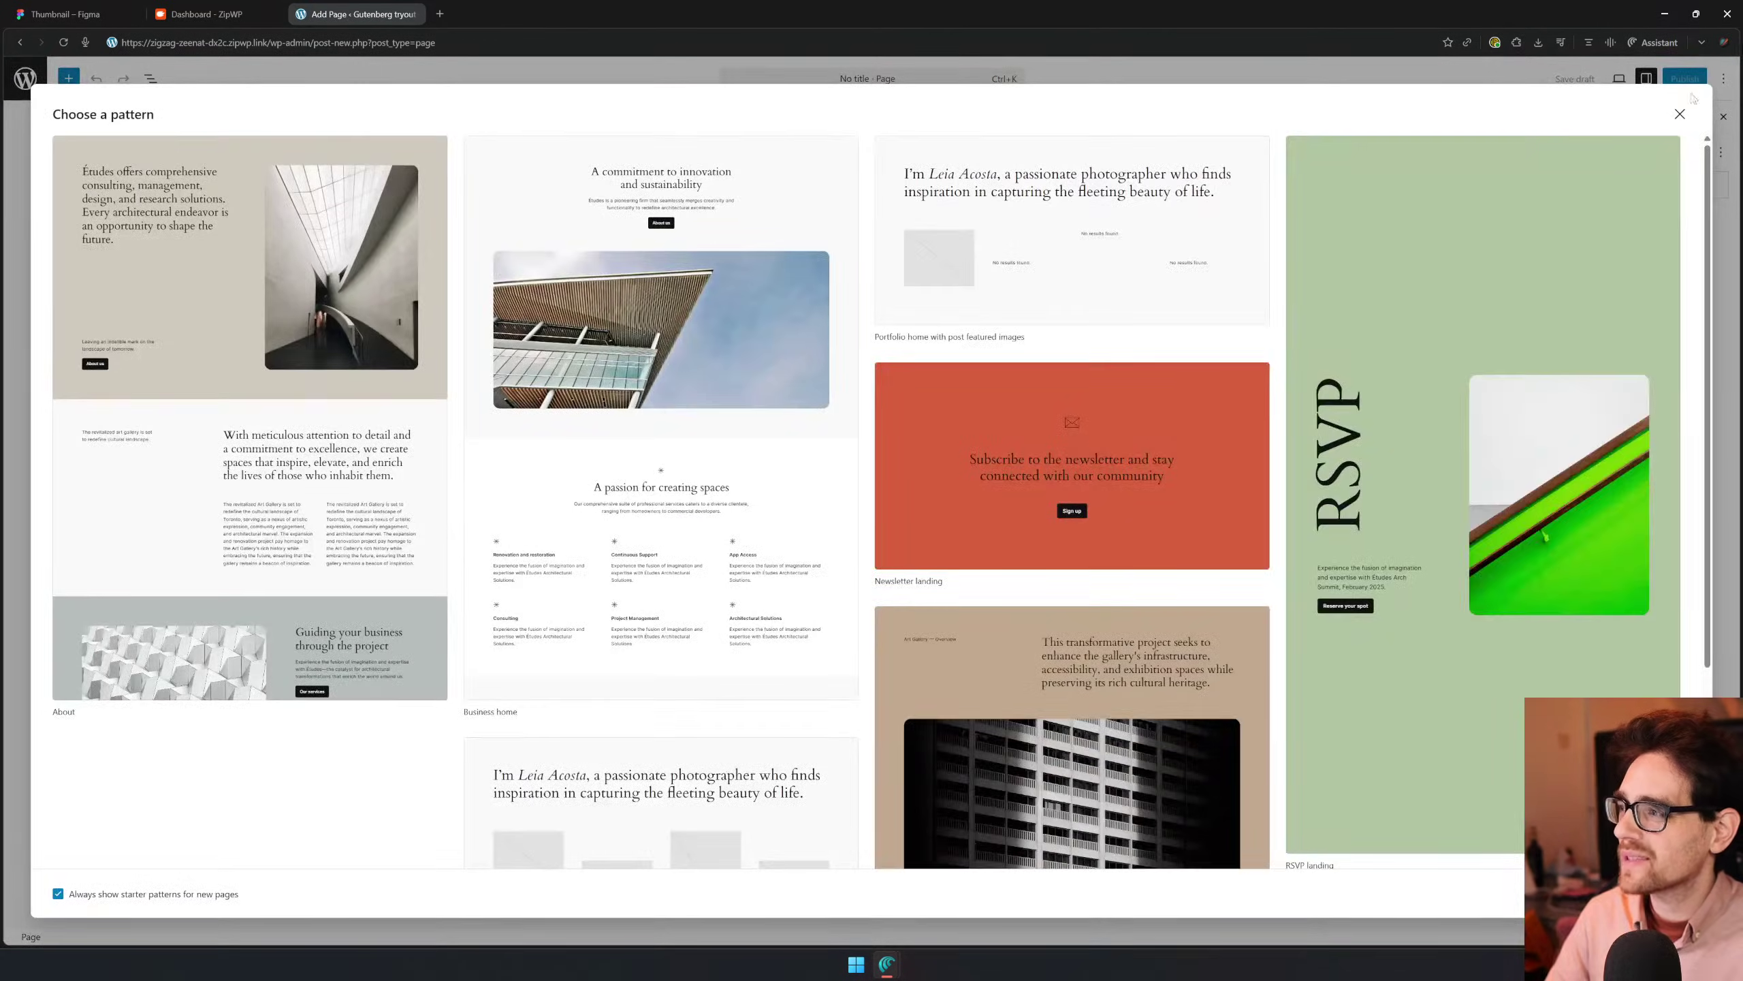
pyautogui.click(1679, 113)
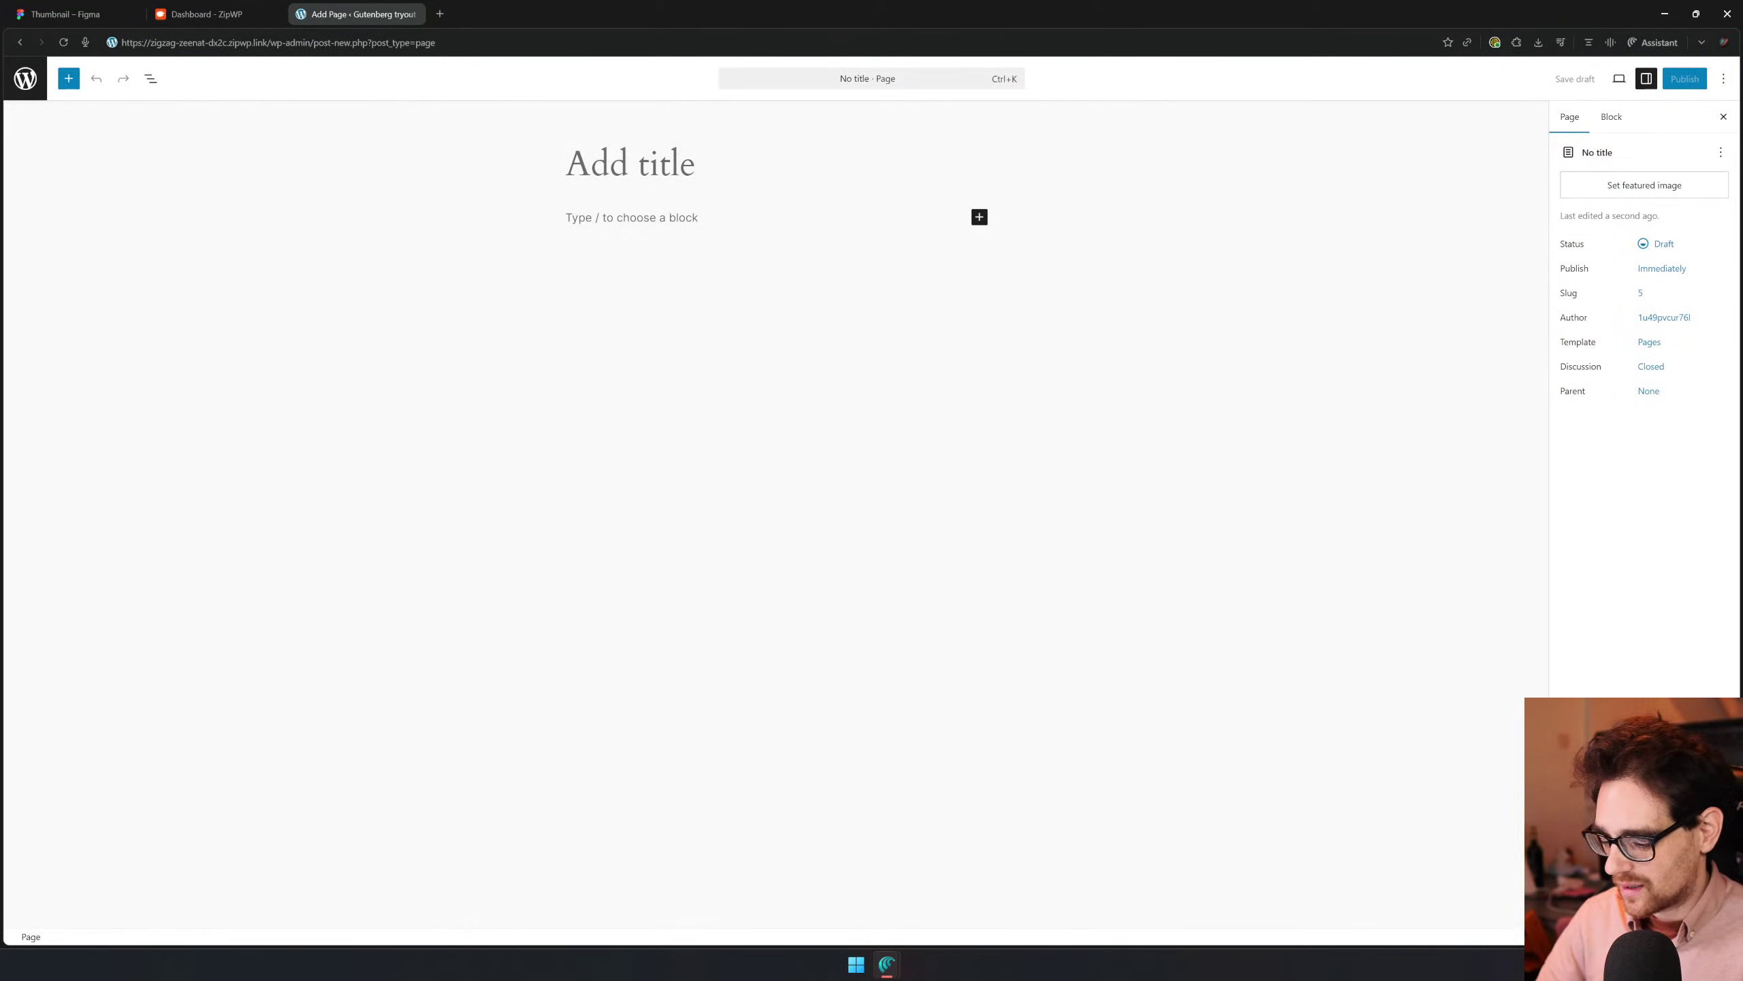
# Title the new page "Hero Section"
pyautogui.write('Hero Secctui')
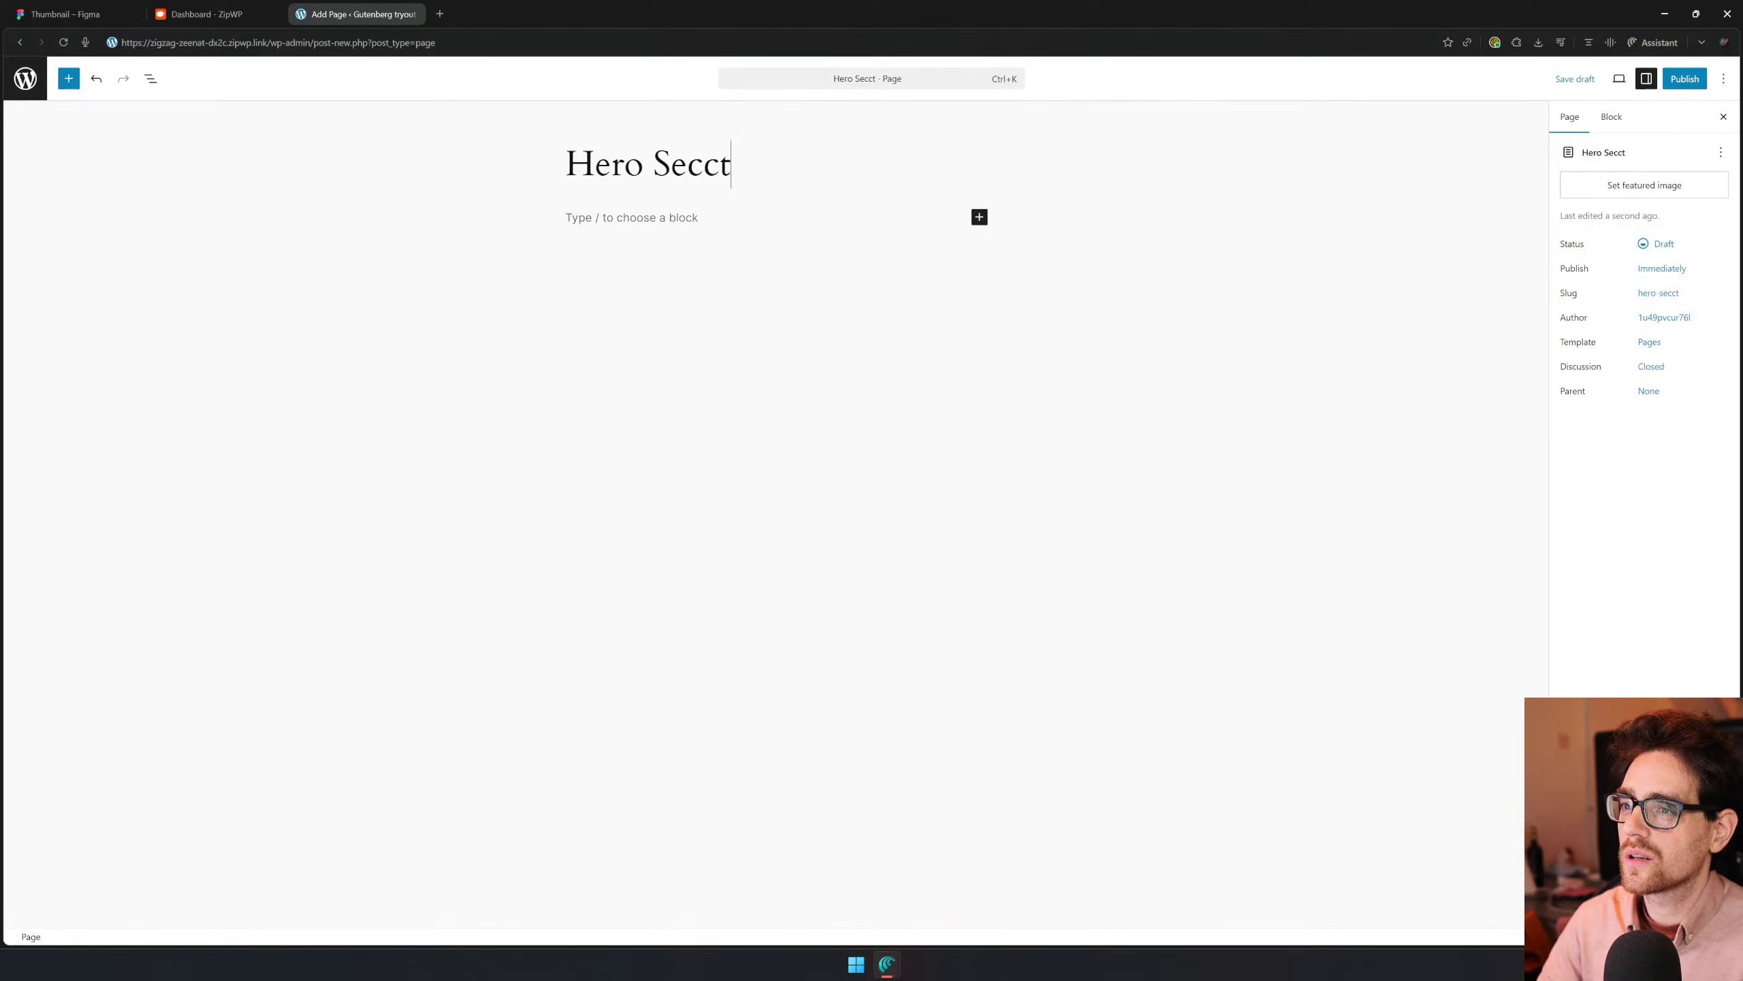
pyautogui.press('BackSpace')
pyautogui.press('BackSpace')
pyautogui.press('BackSpace')
pyautogui.press('BackSpace')
pyautogui.write('tui')
pyautogui.press('BackSpace')
pyautogui.press('BackSpace')
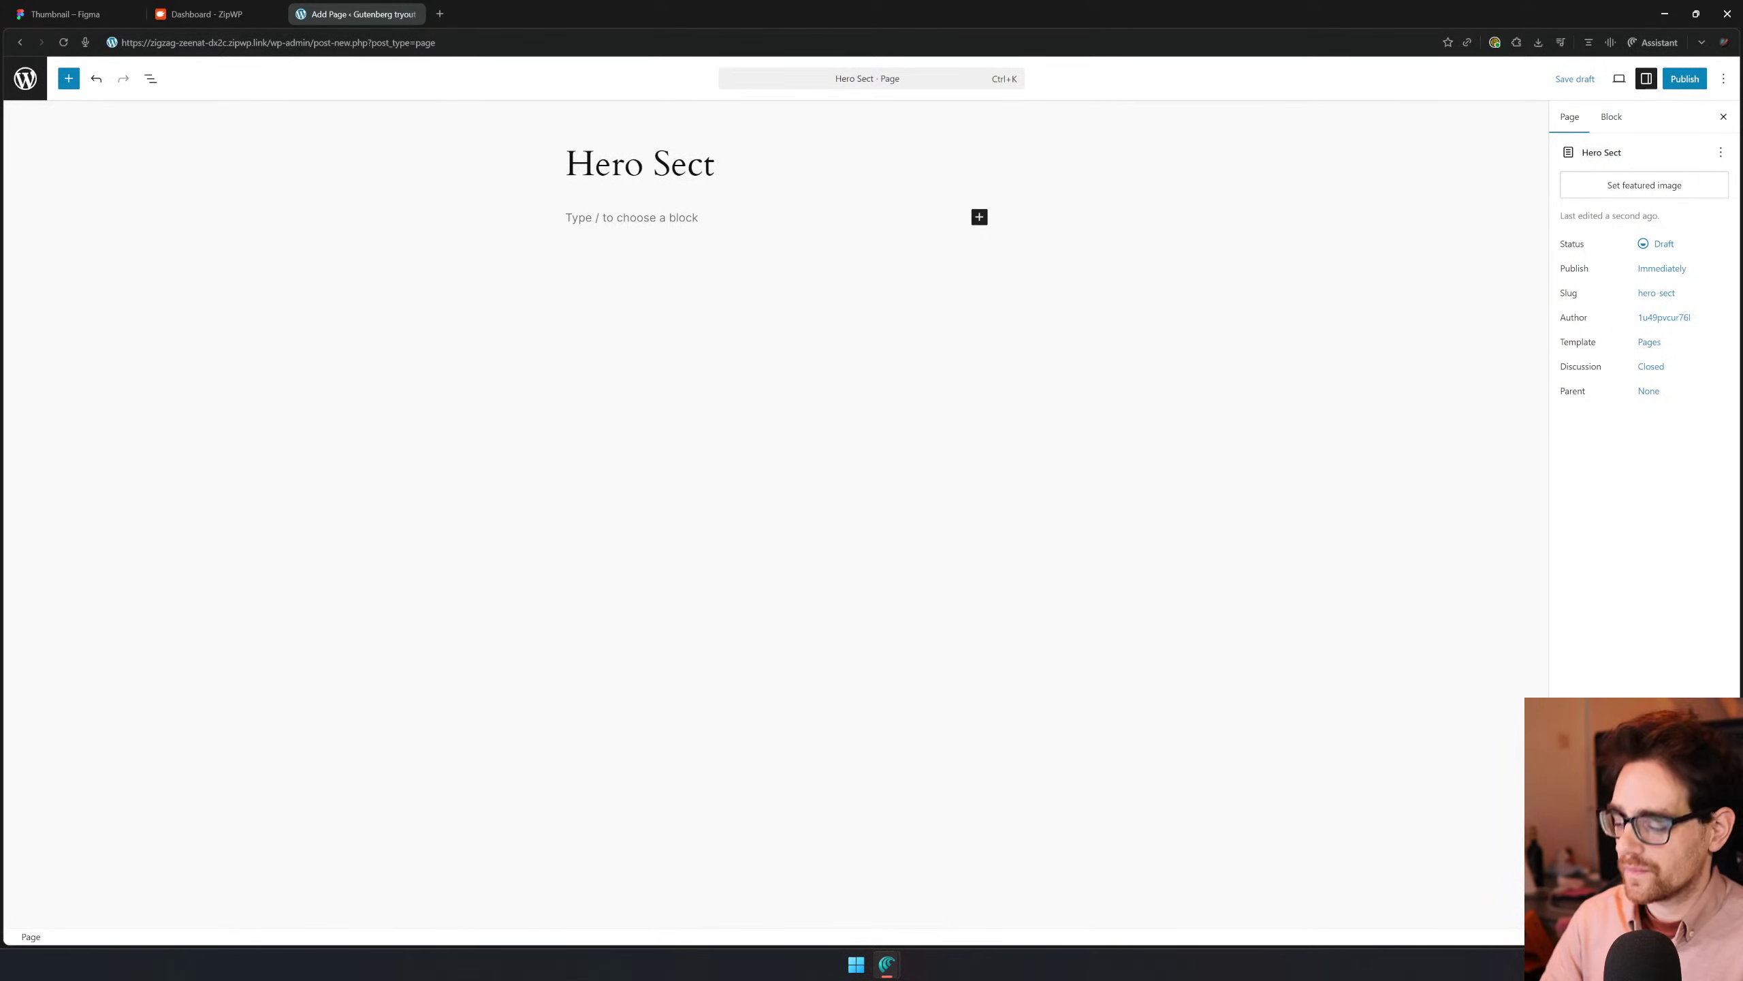
pyautogui.write('ion')
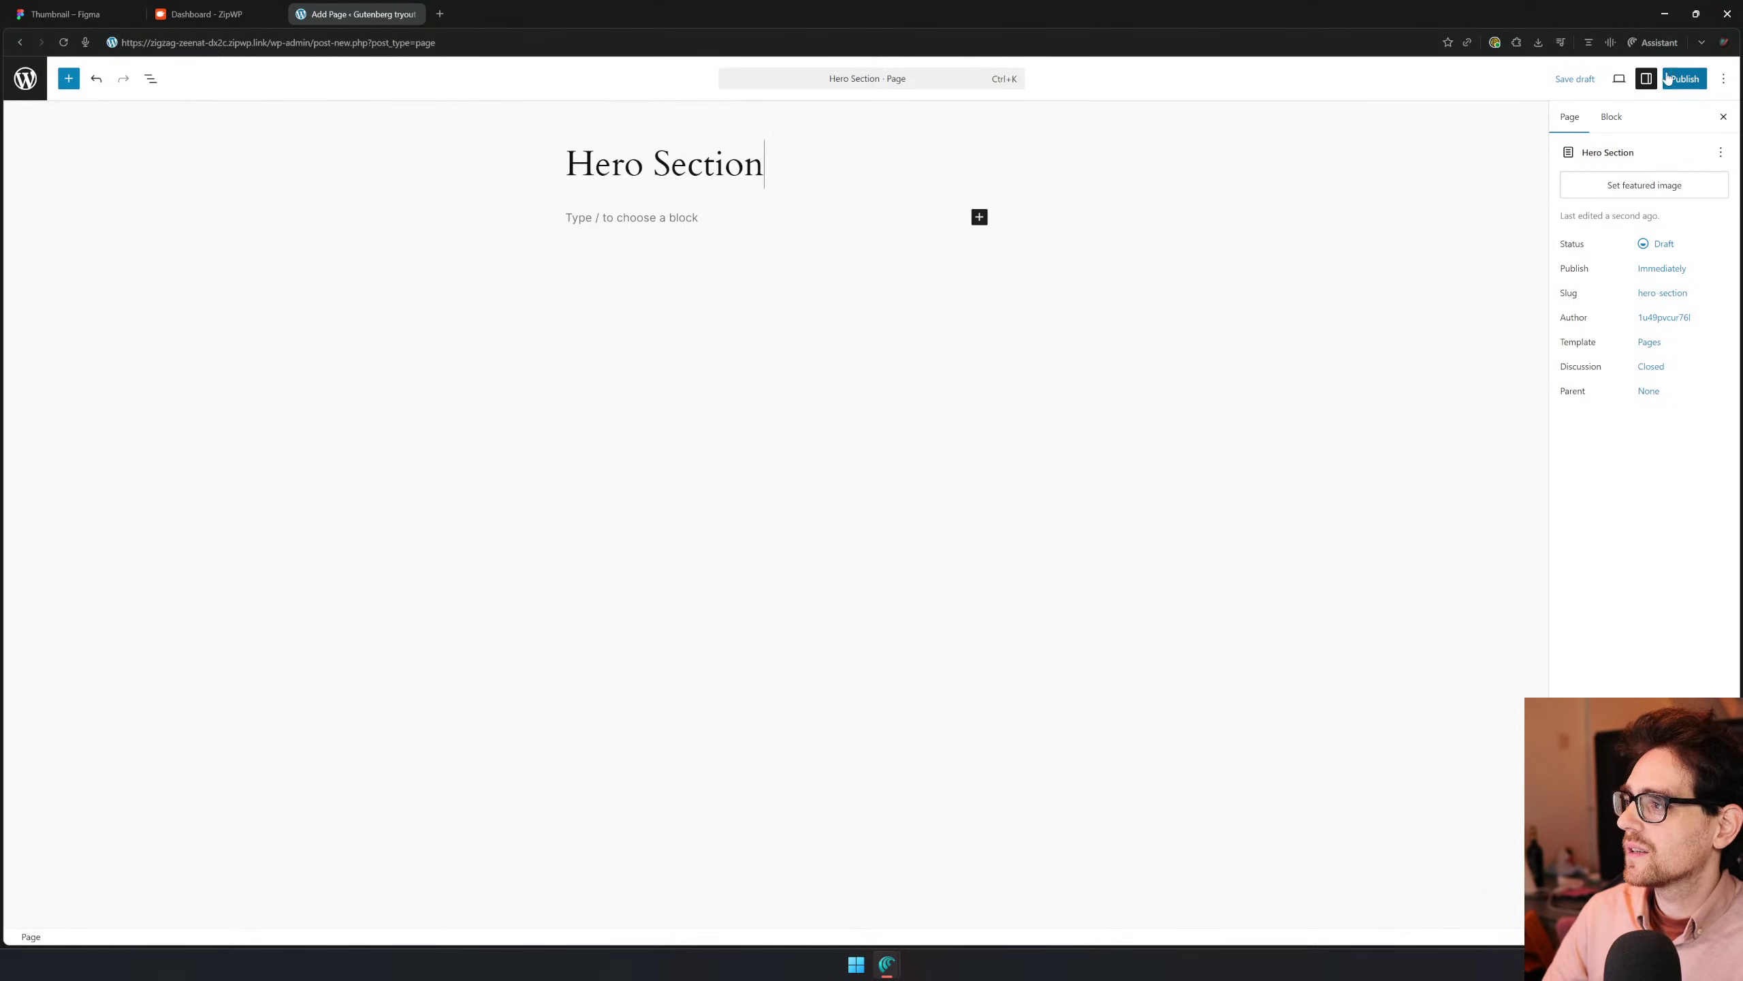
# Publish the Hero Section page and return to its page settings
pyautogui.click(1688, 79)
pyautogui.click(1690, 81)
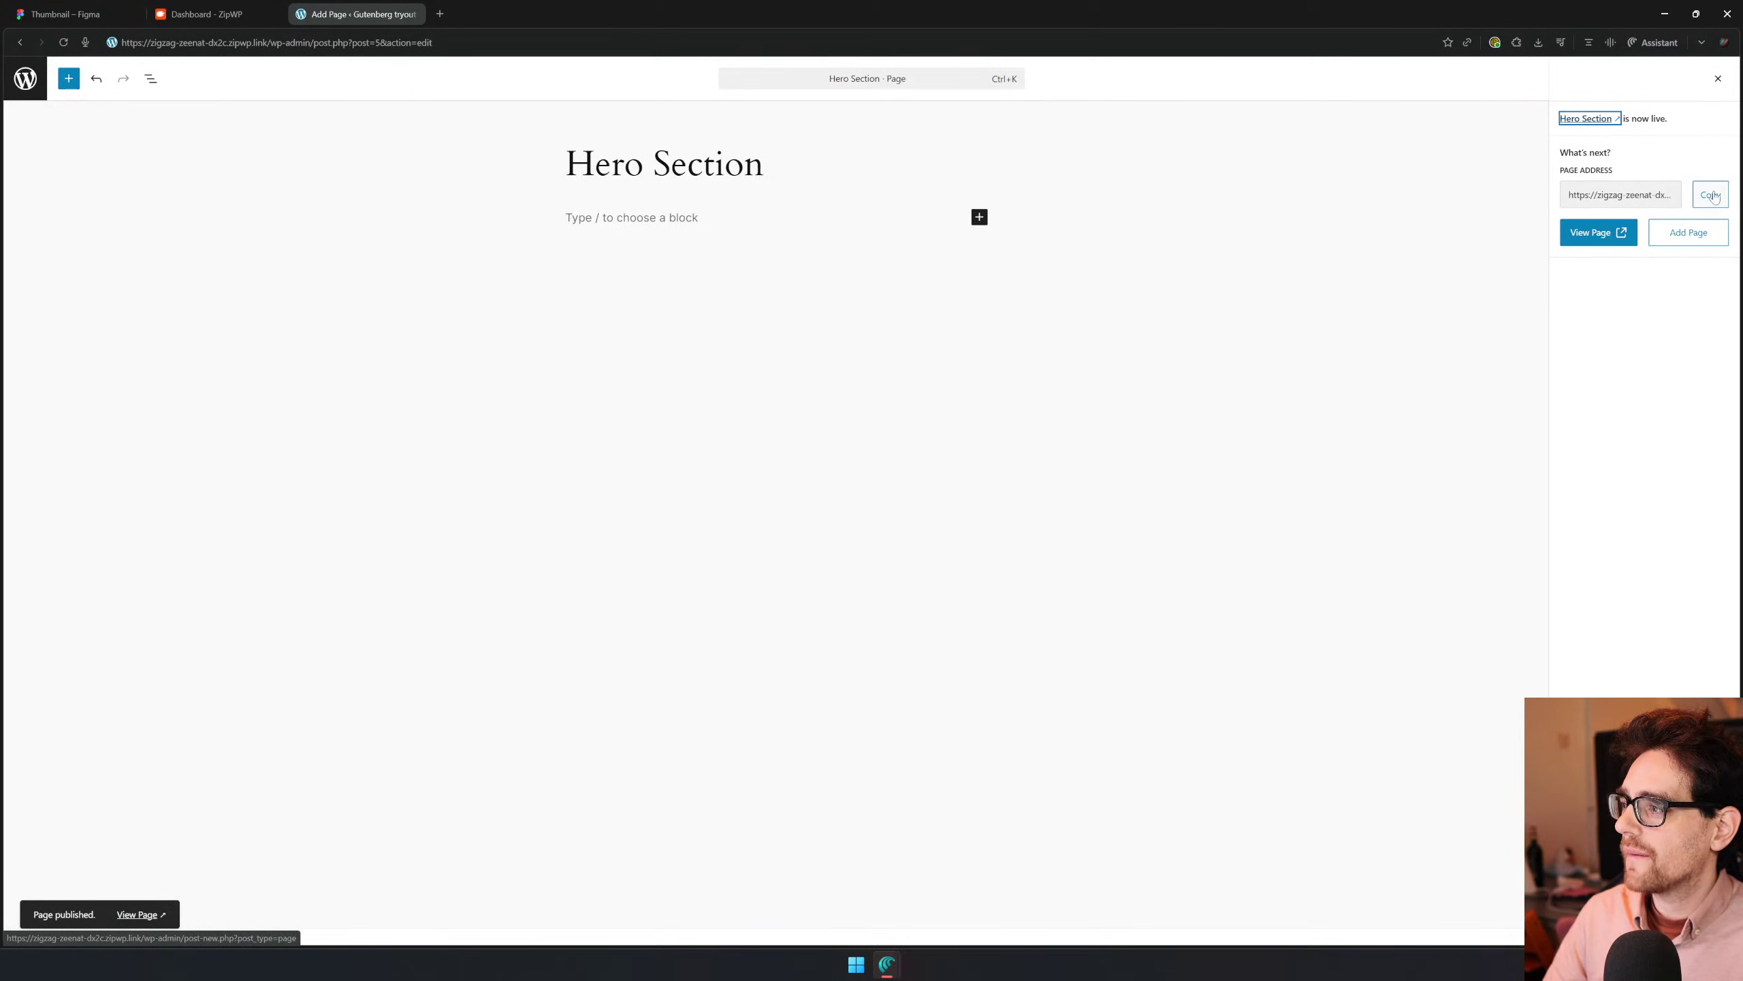
pyautogui.click(1718, 78)
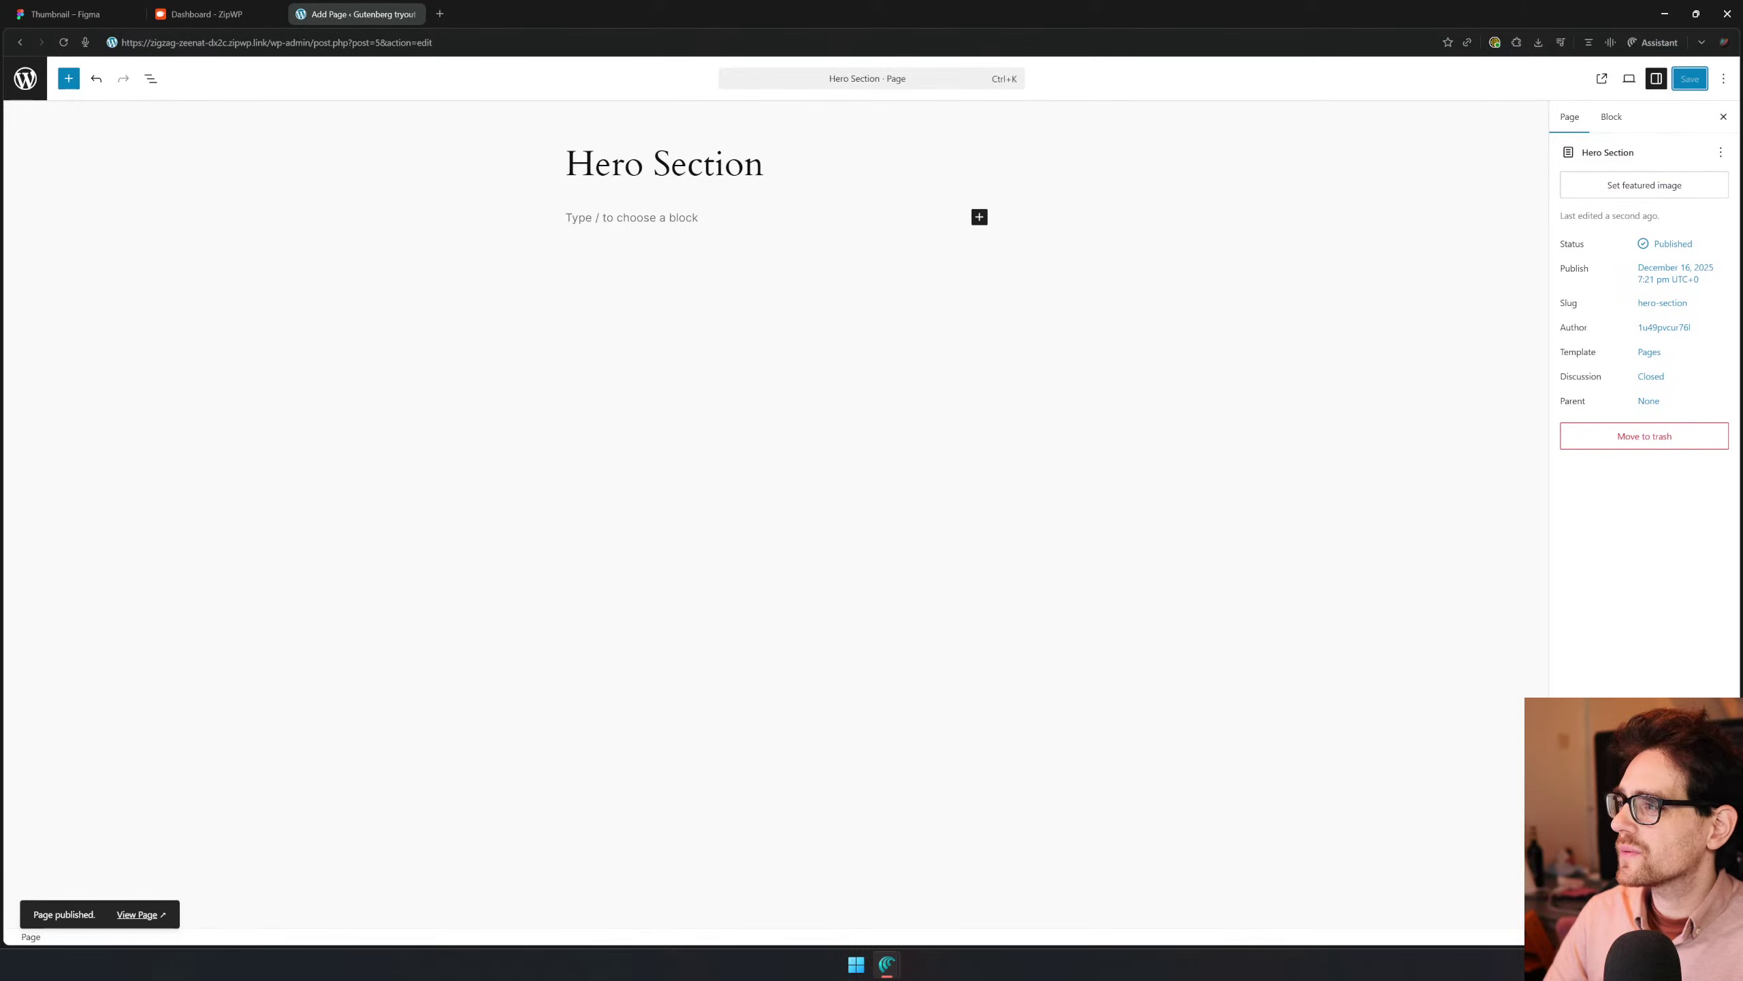
# View the live Hero Section page through its permalink, and close it to return to the editor
pyautogui.click(1658, 305)
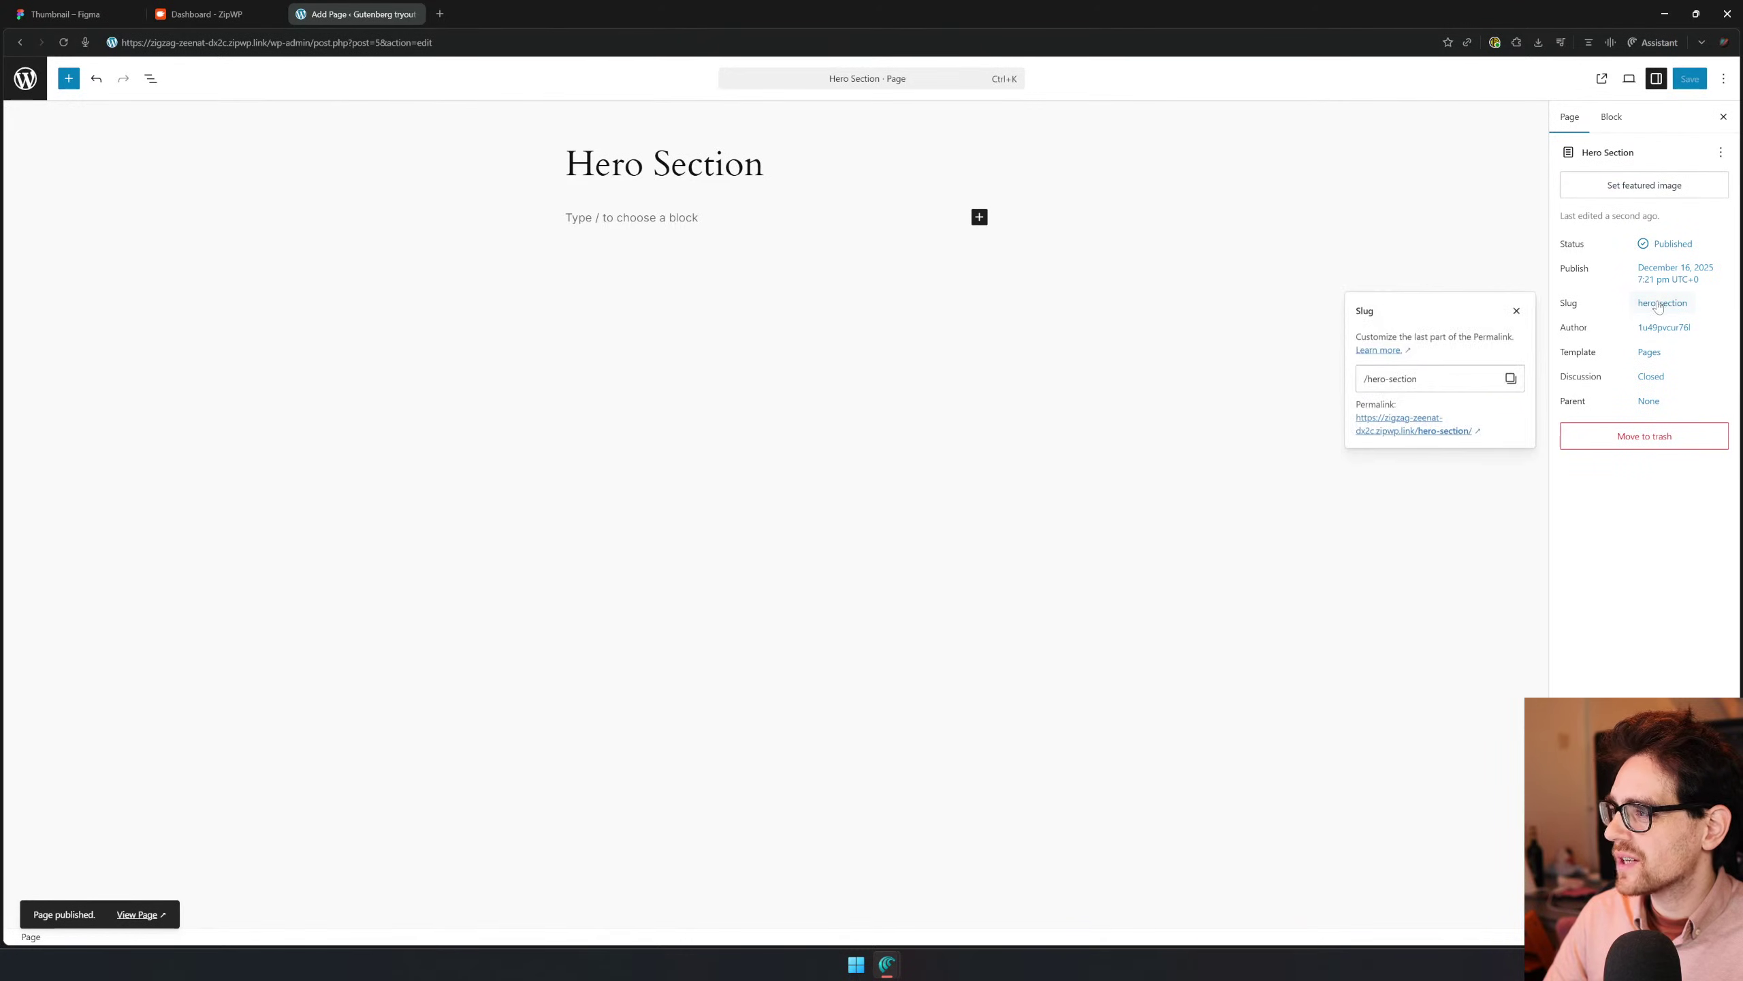
pyautogui.click(1396, 430)
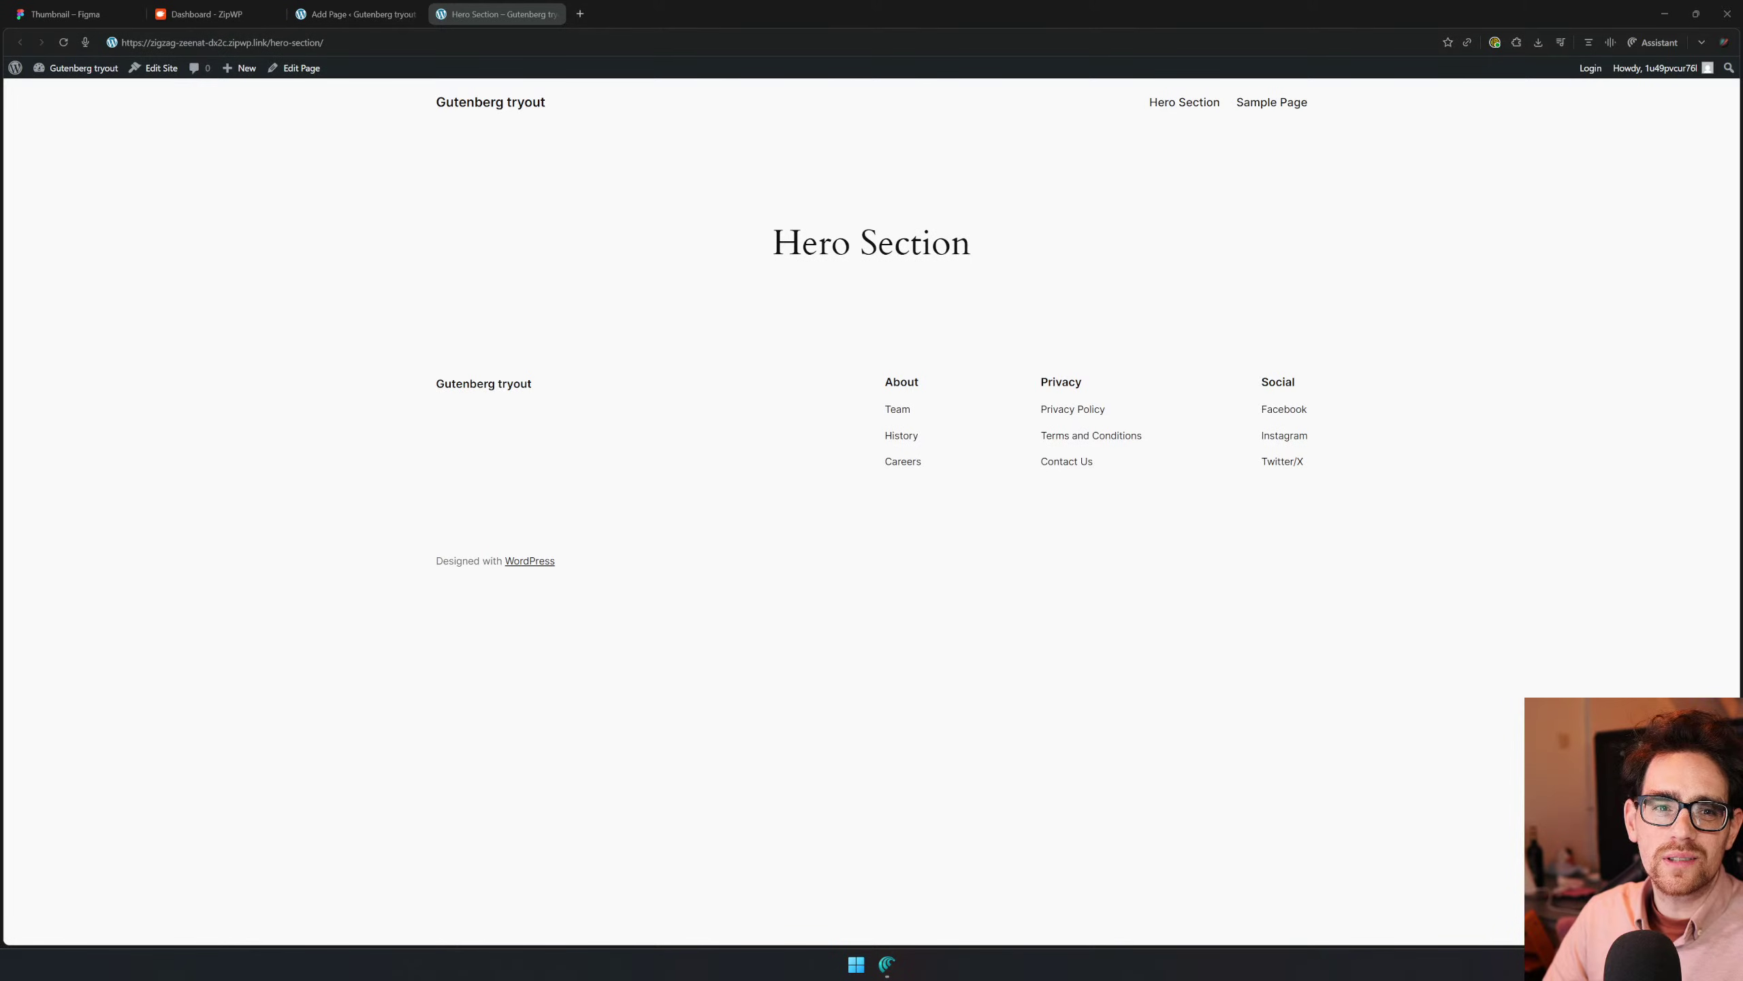
pyautogui.click(557, 13)
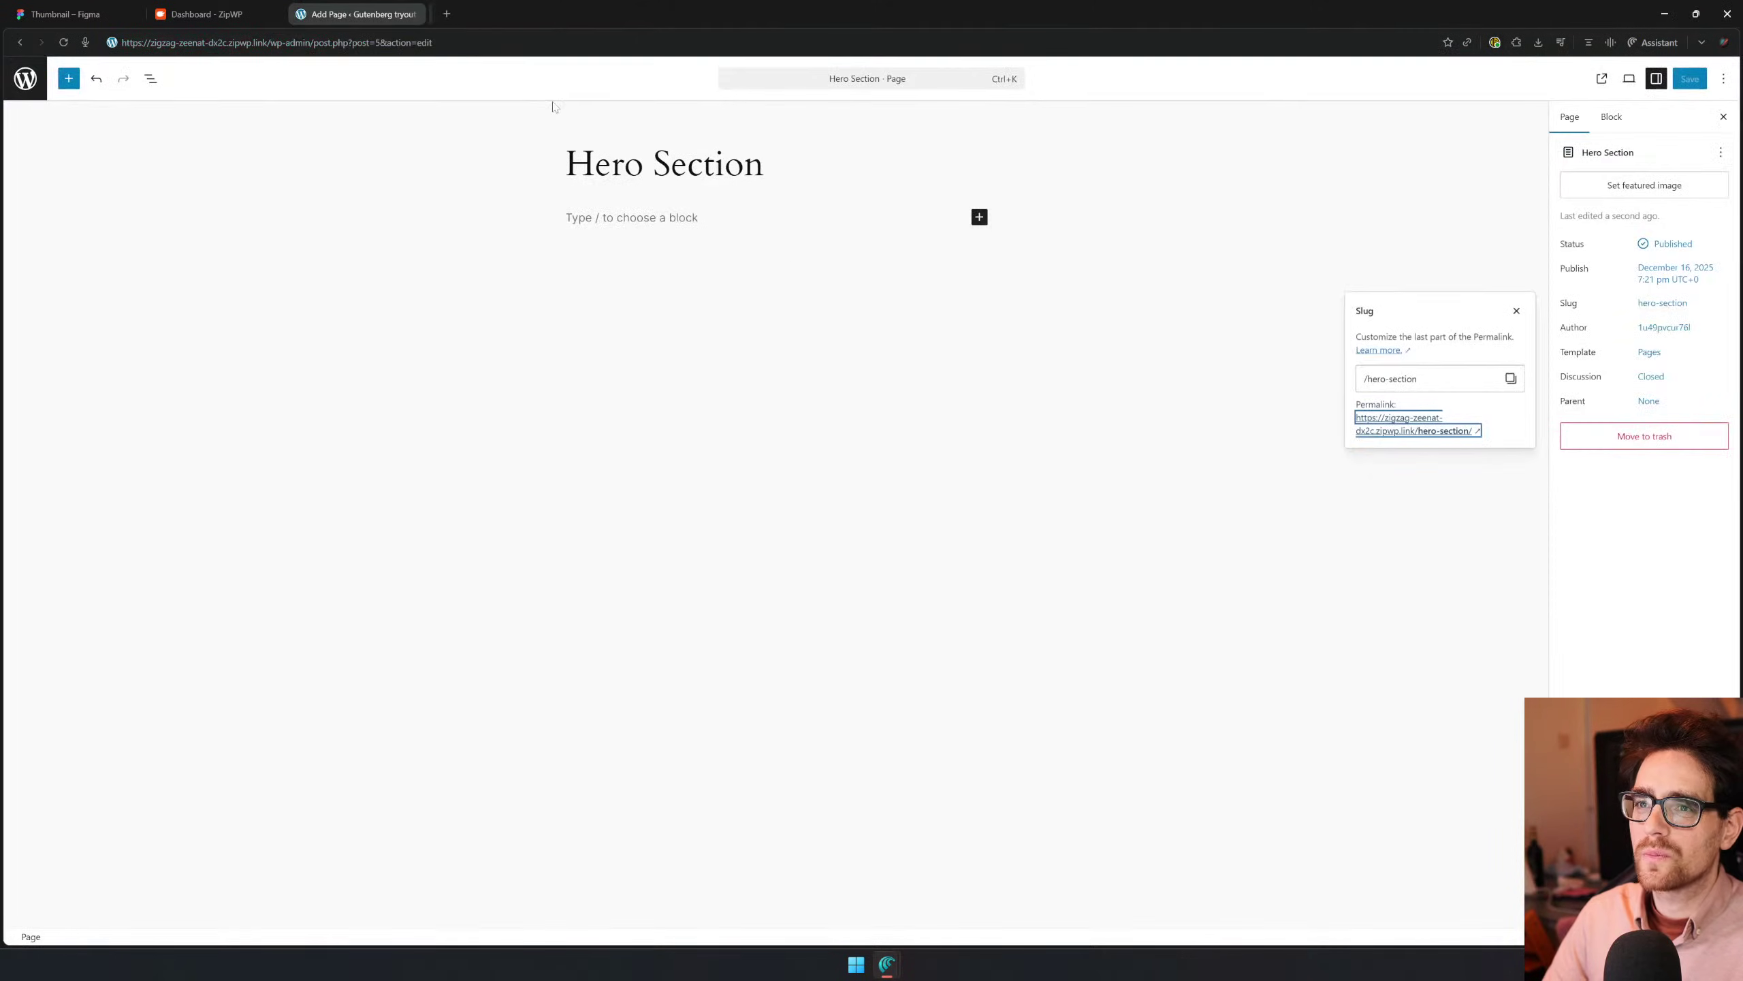
pyautogui.click(742, 222)
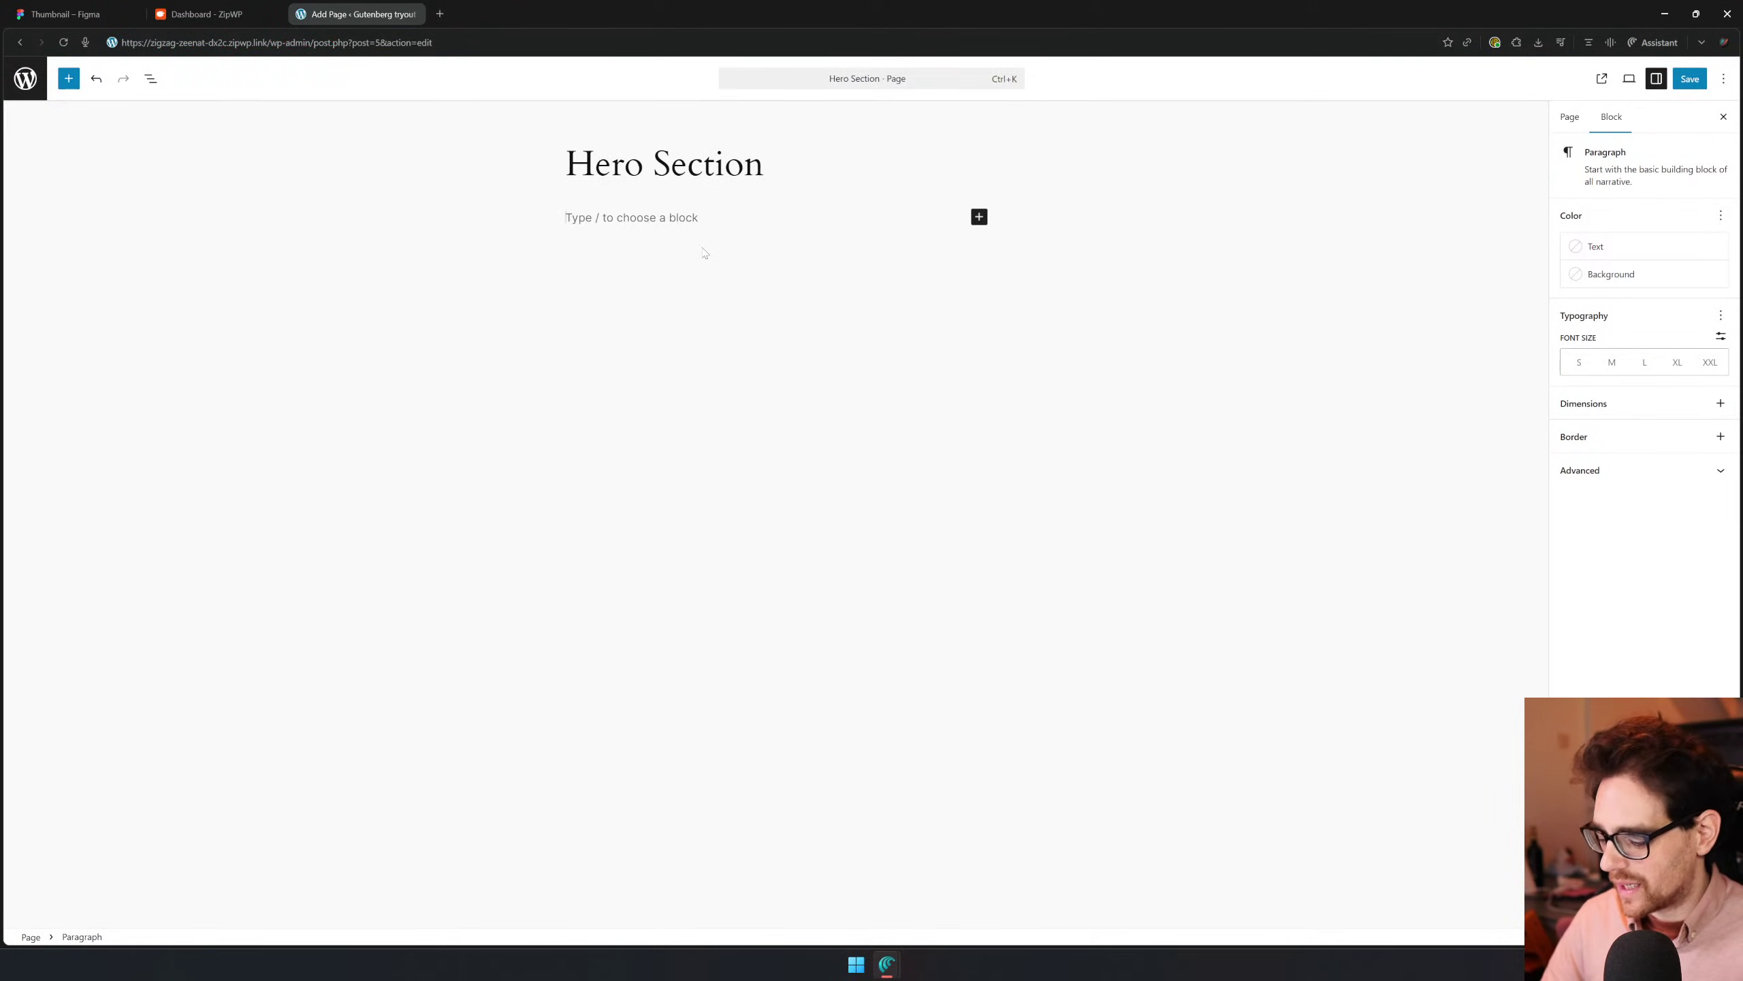
pyautogui.write('/')
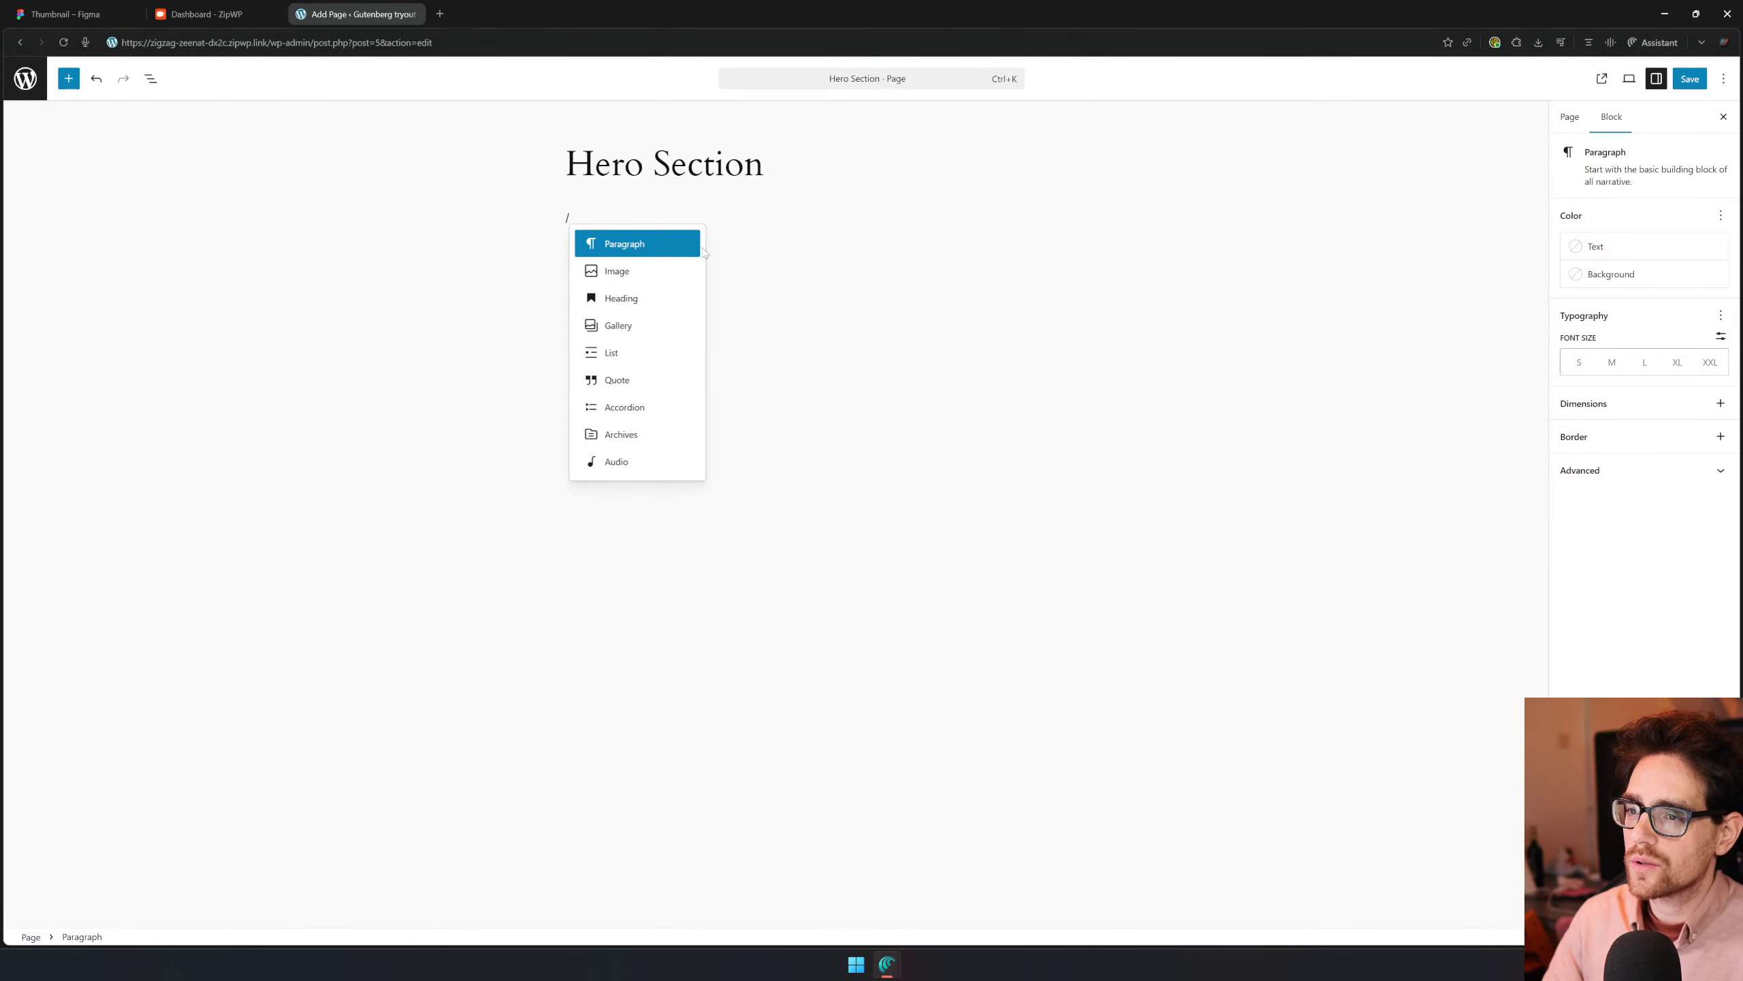
pyautogui.write('con')
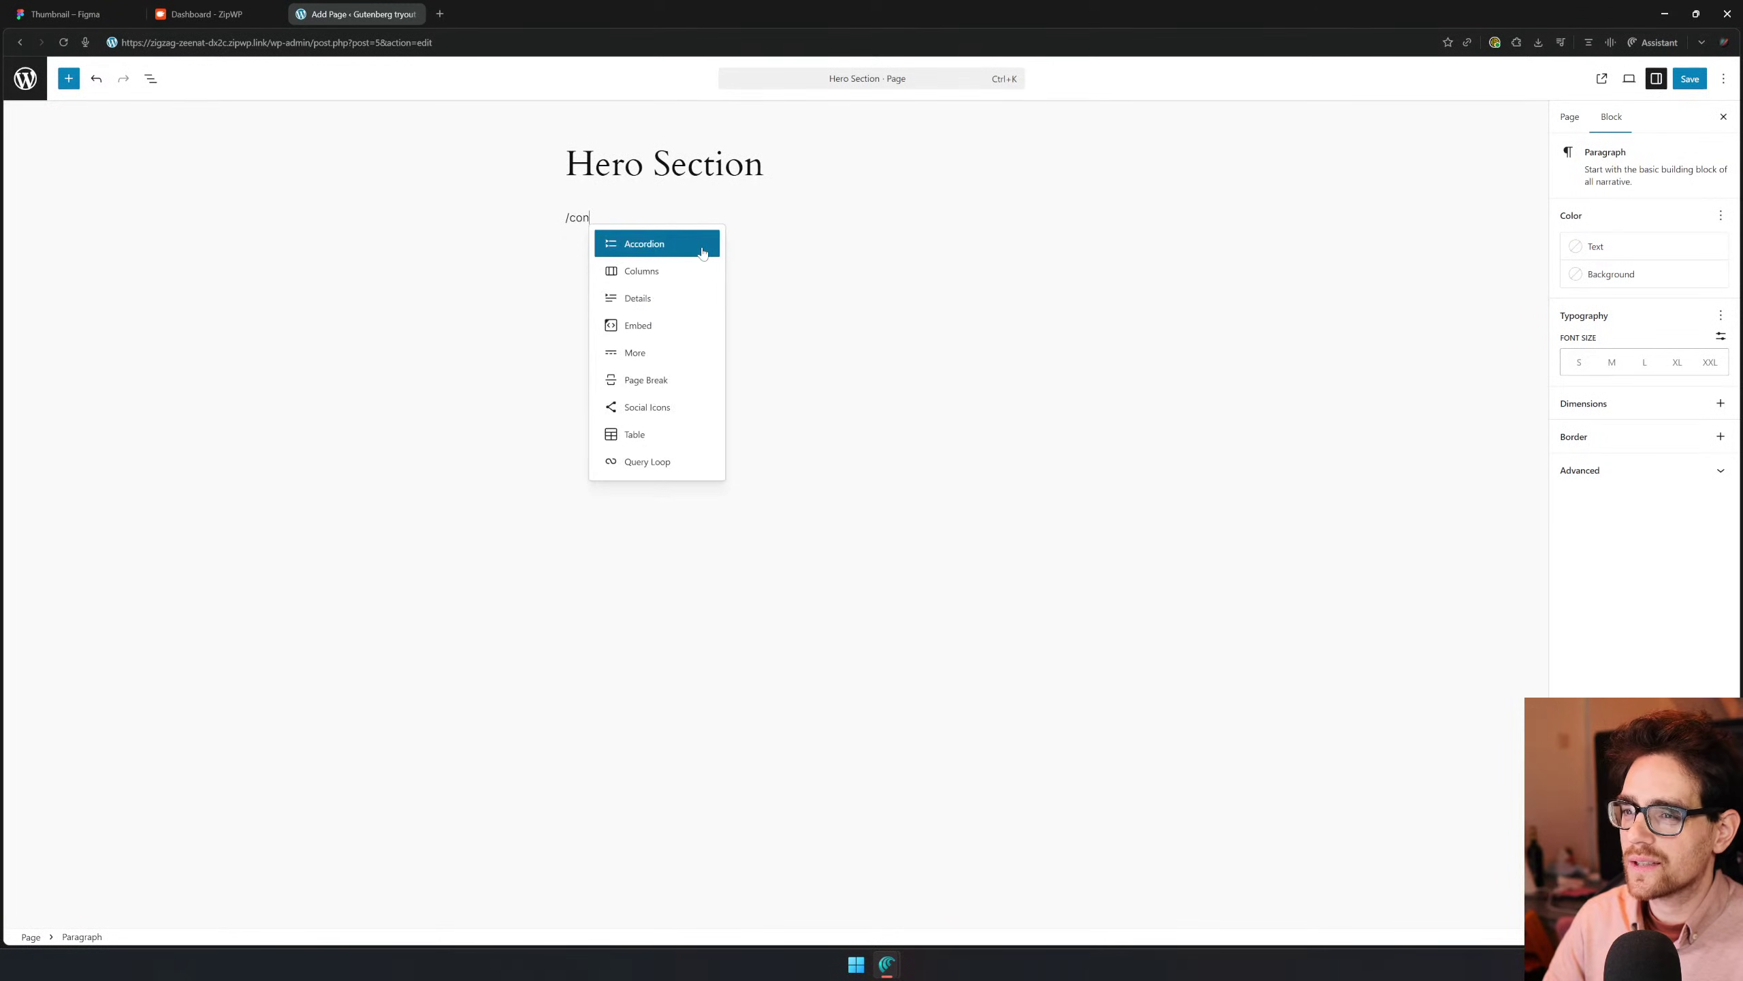
pyautogui.press('BackSpace')
pyautogui.press('BackSpace')
pyautogui.press('BackSpace')
pyautogui.write('co')
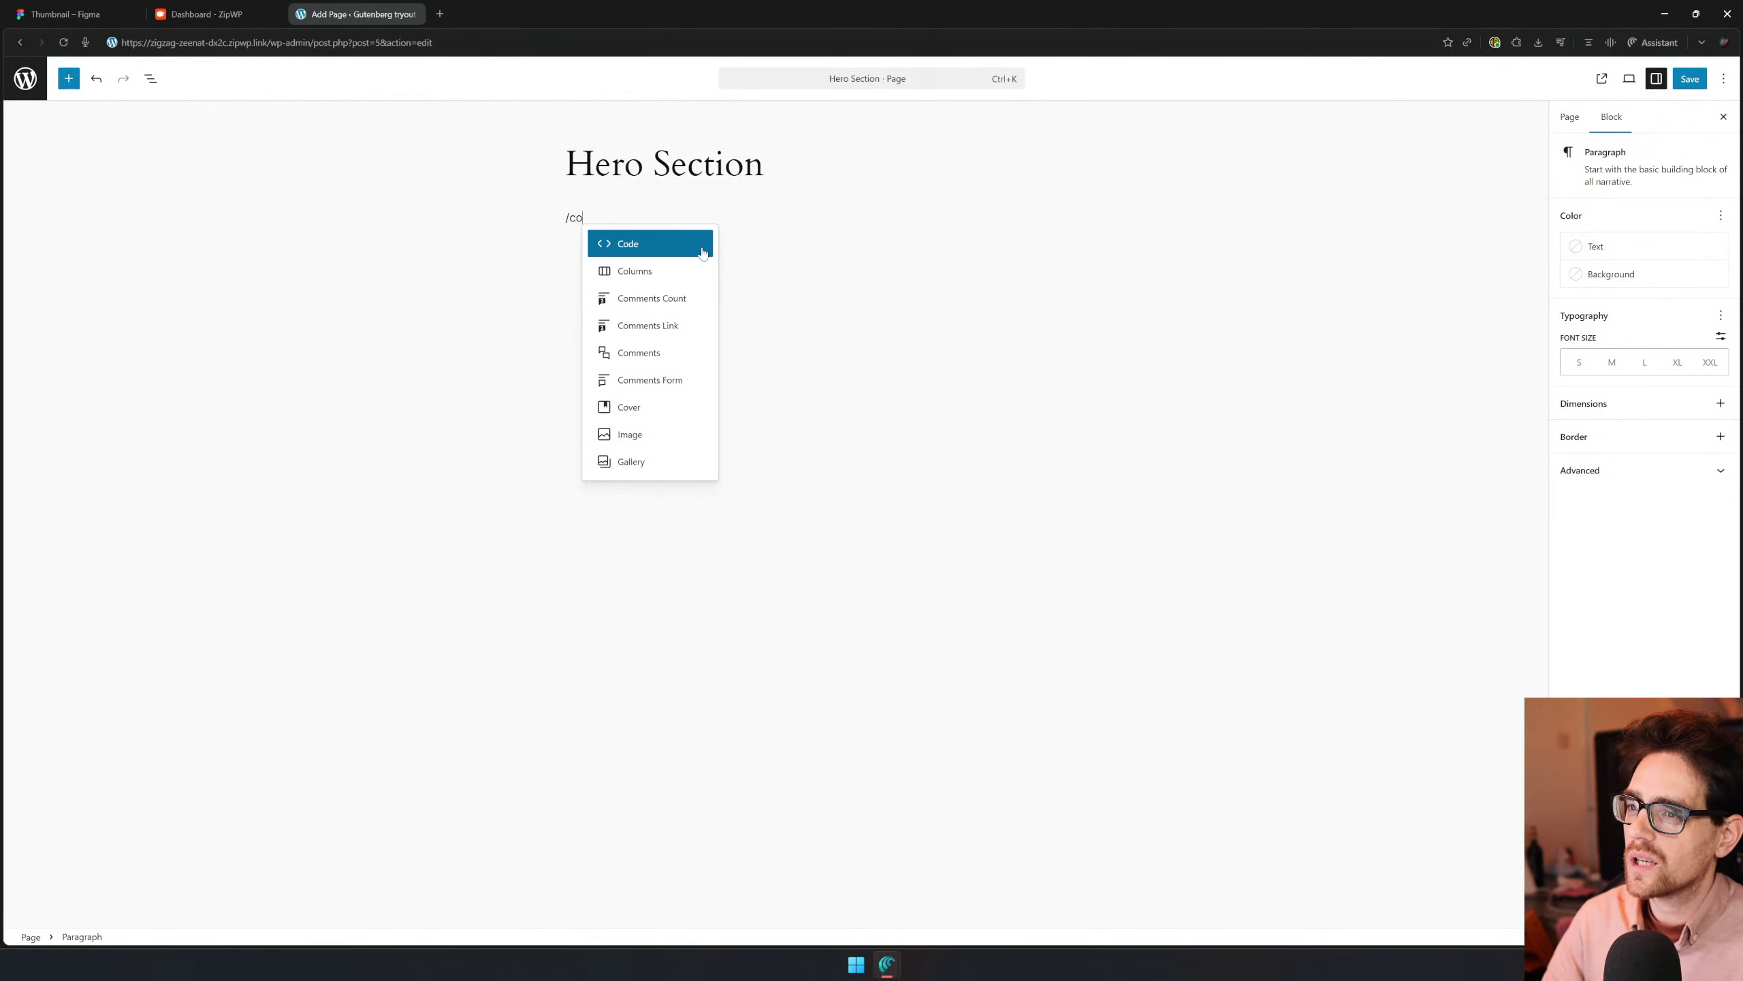
pyautogui.press('BackSpace')
pyautogui.press('BackSpace')
pyautogui.press('BackSpace')
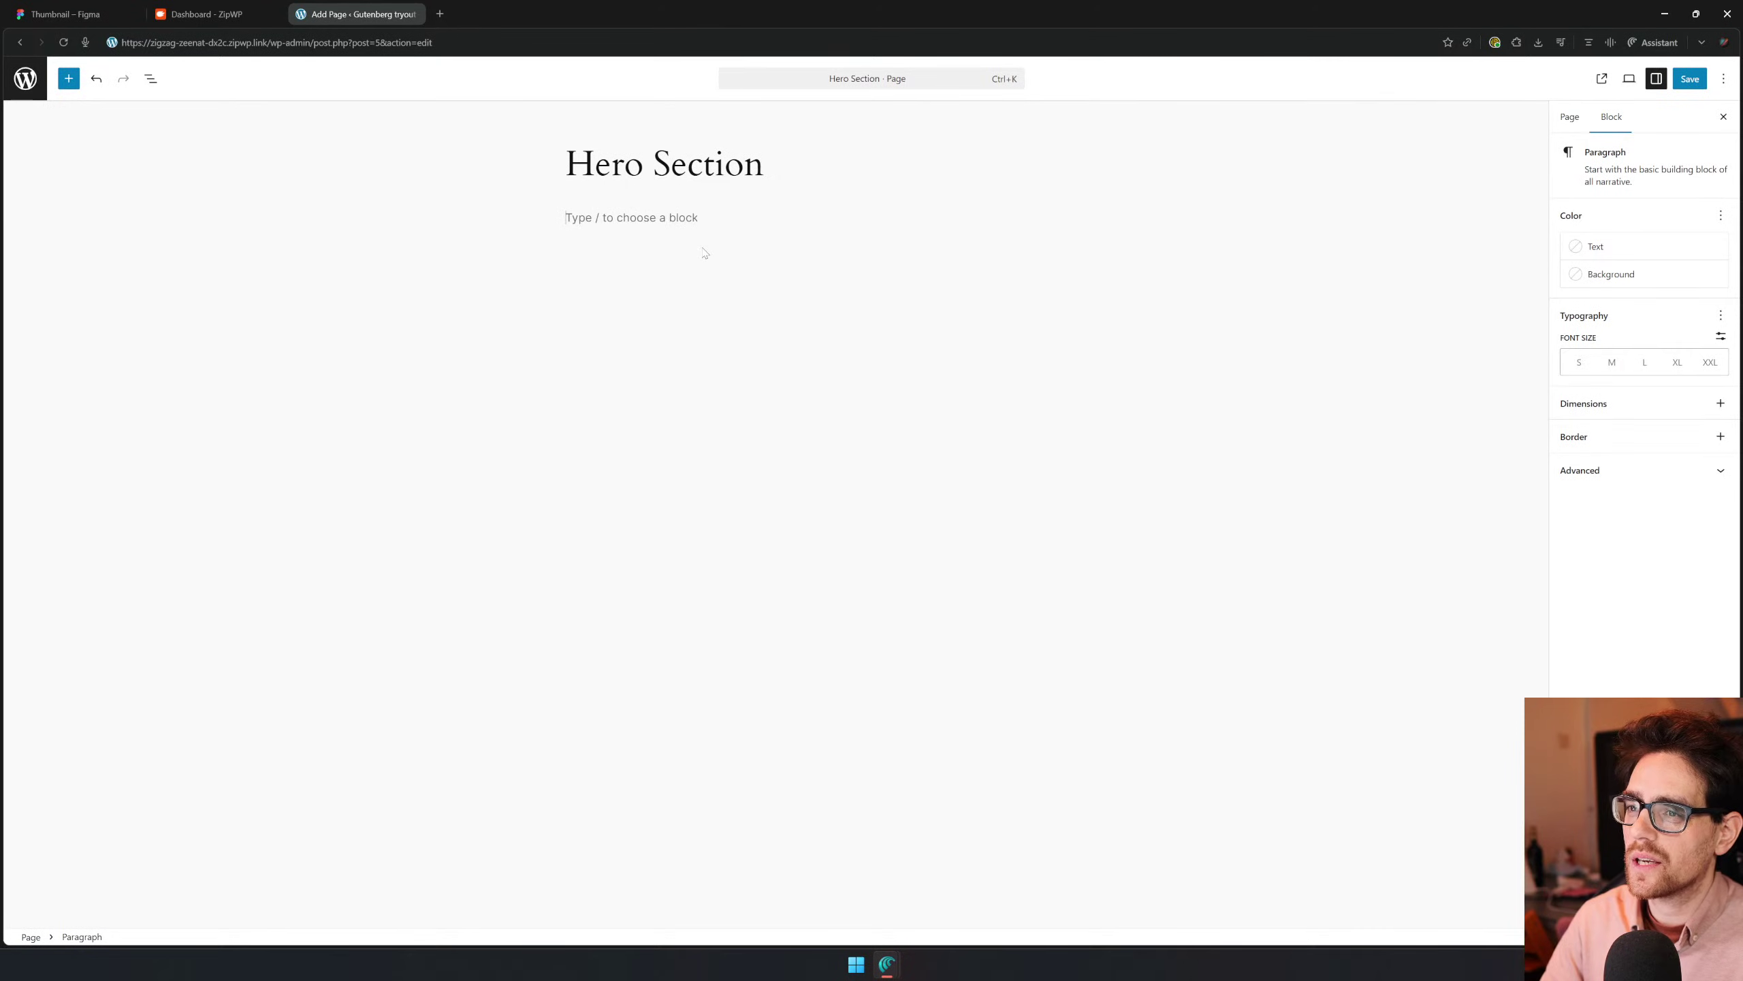
# Insert a Stack block in the empty paragraph beneath the Hero Section title
pyautogui.write('/row')
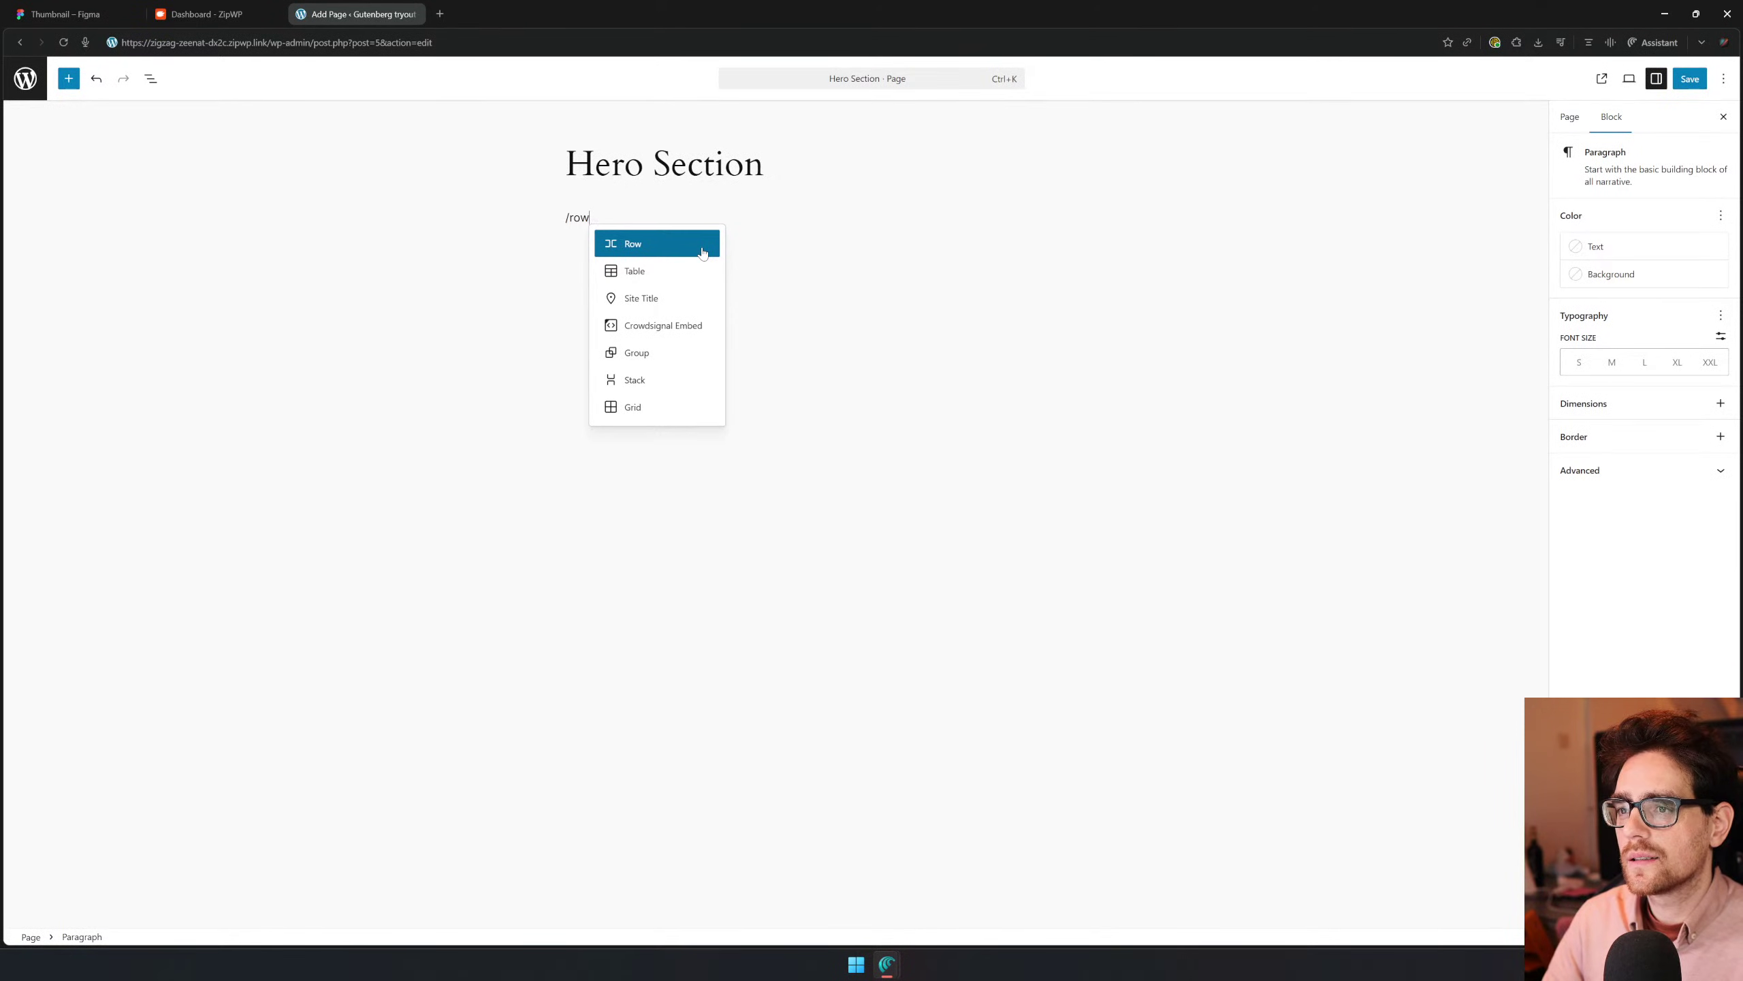
pyautogui.press('Down')
pyautogui.press('Down')
pyautogui.press('Down')
pyautogui.press('Down')
pyautogui.press('Down')
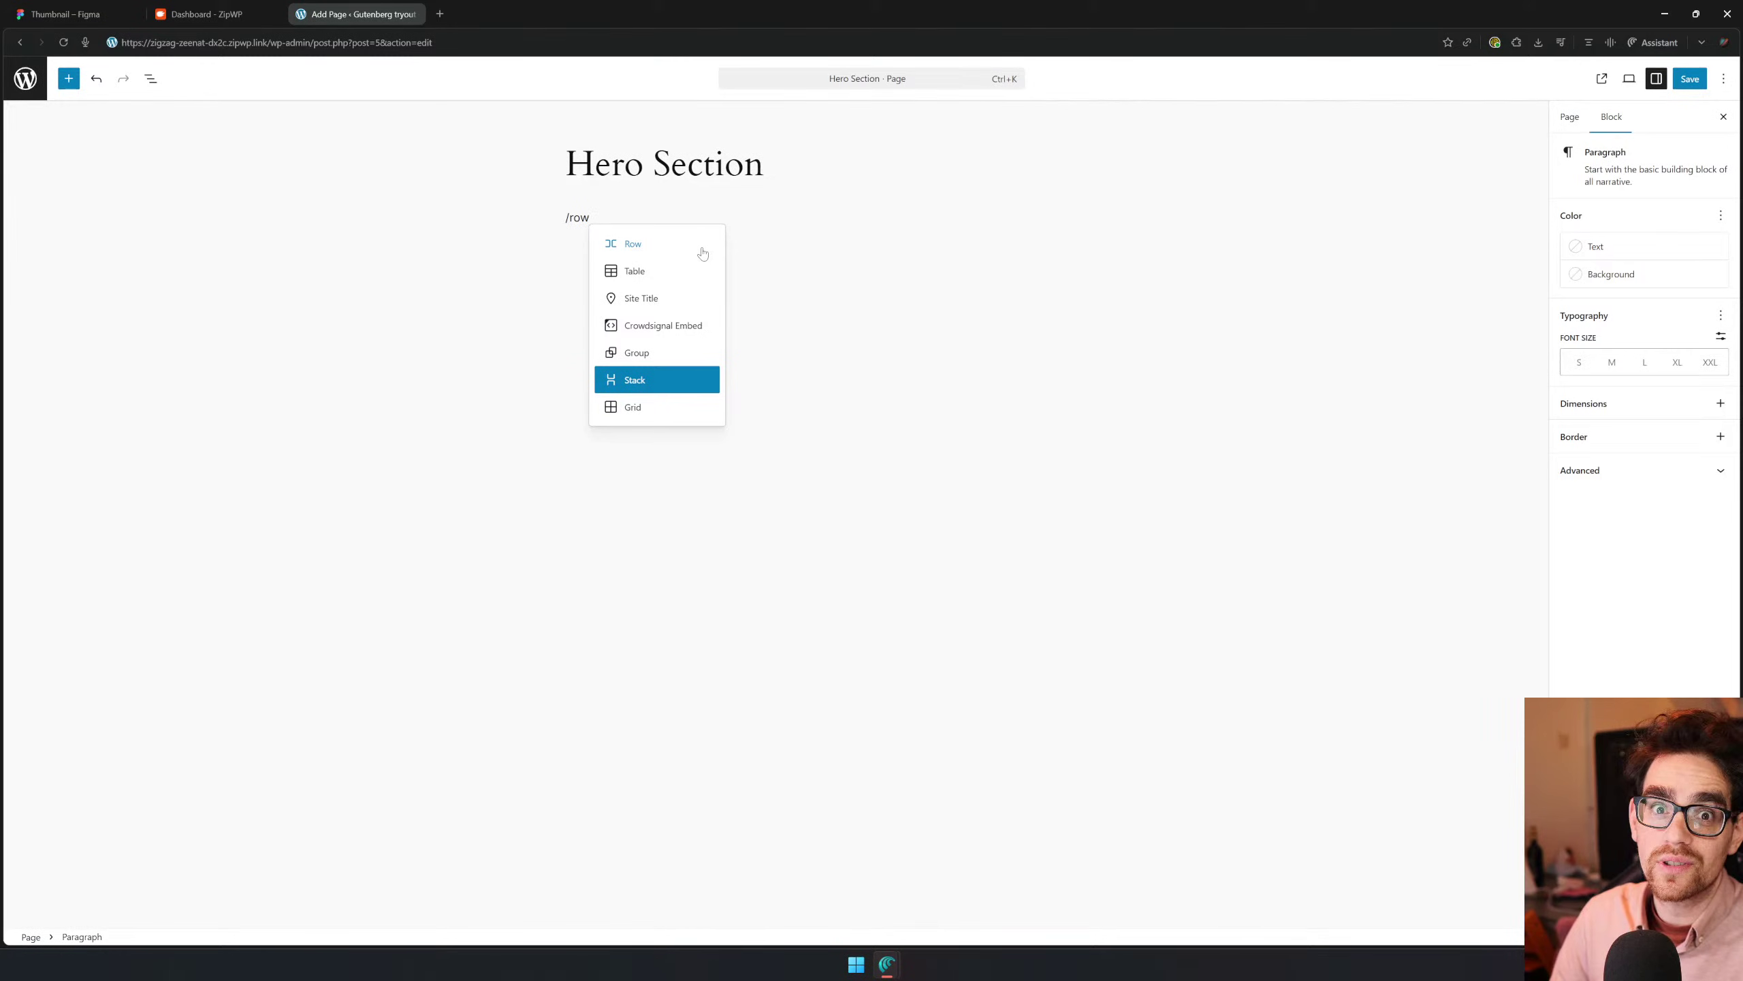
pyautogui.press('Return')
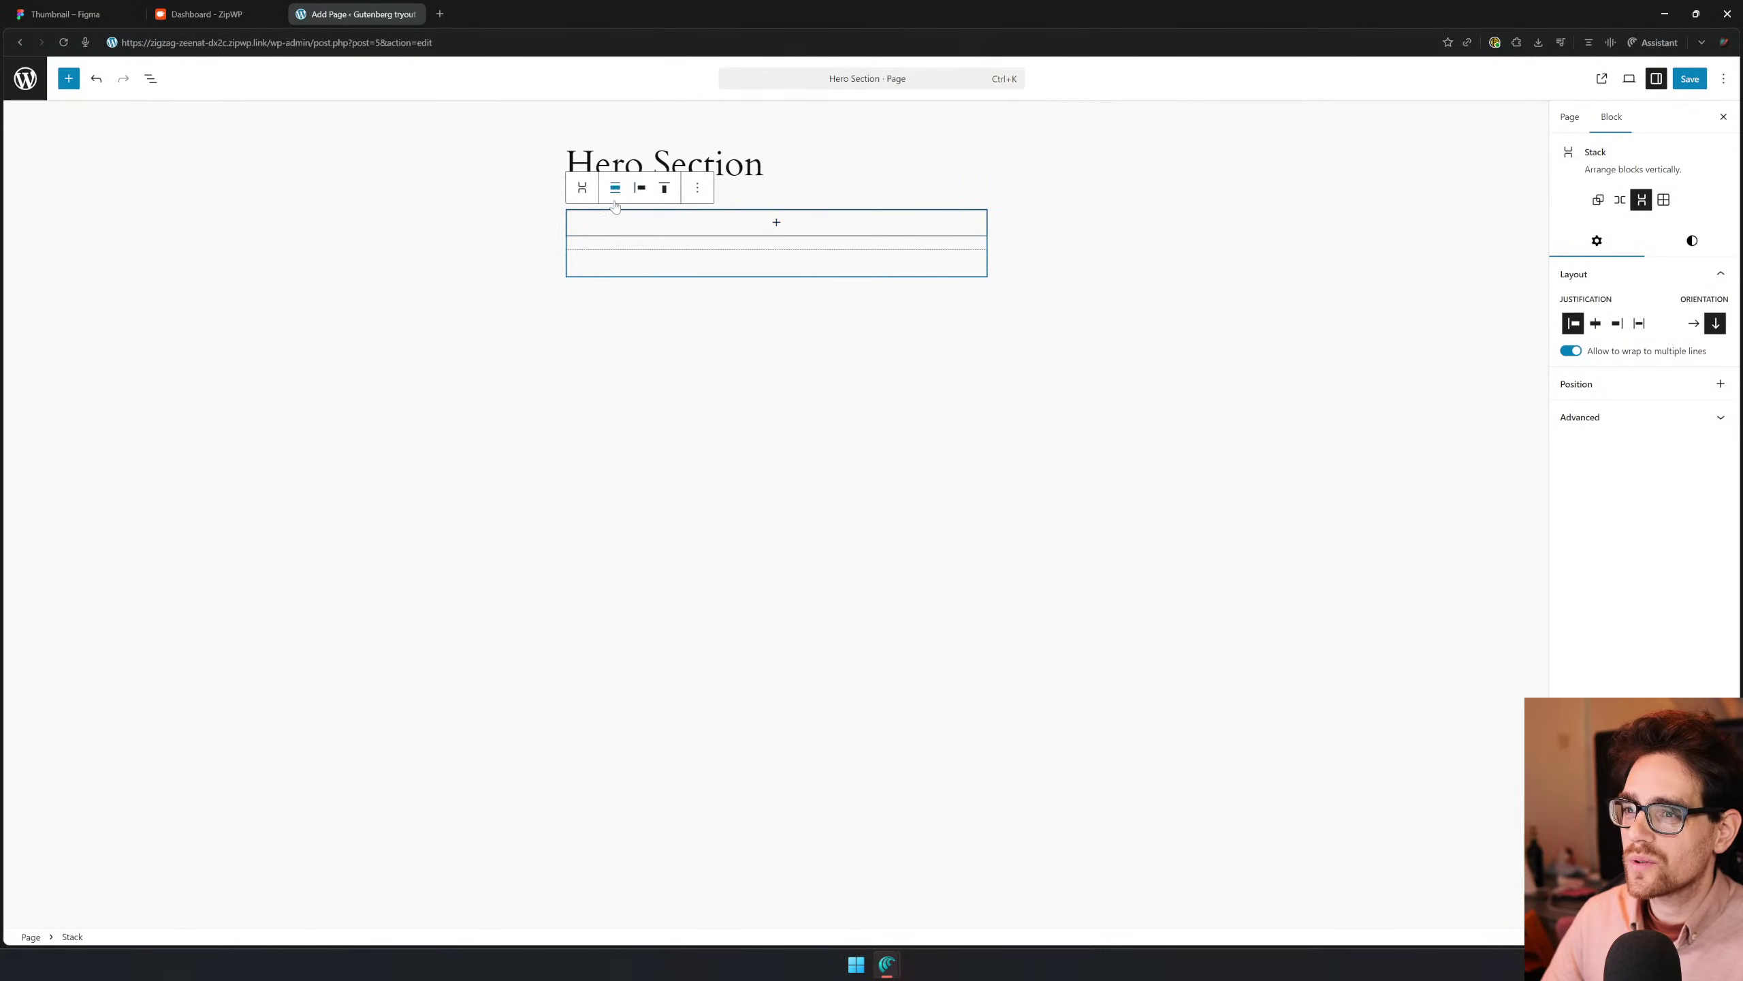
# Set the Stack block's alignment to full width and save the page
pyautogui.click(614, 187)
pyautogui.click(646, 295)
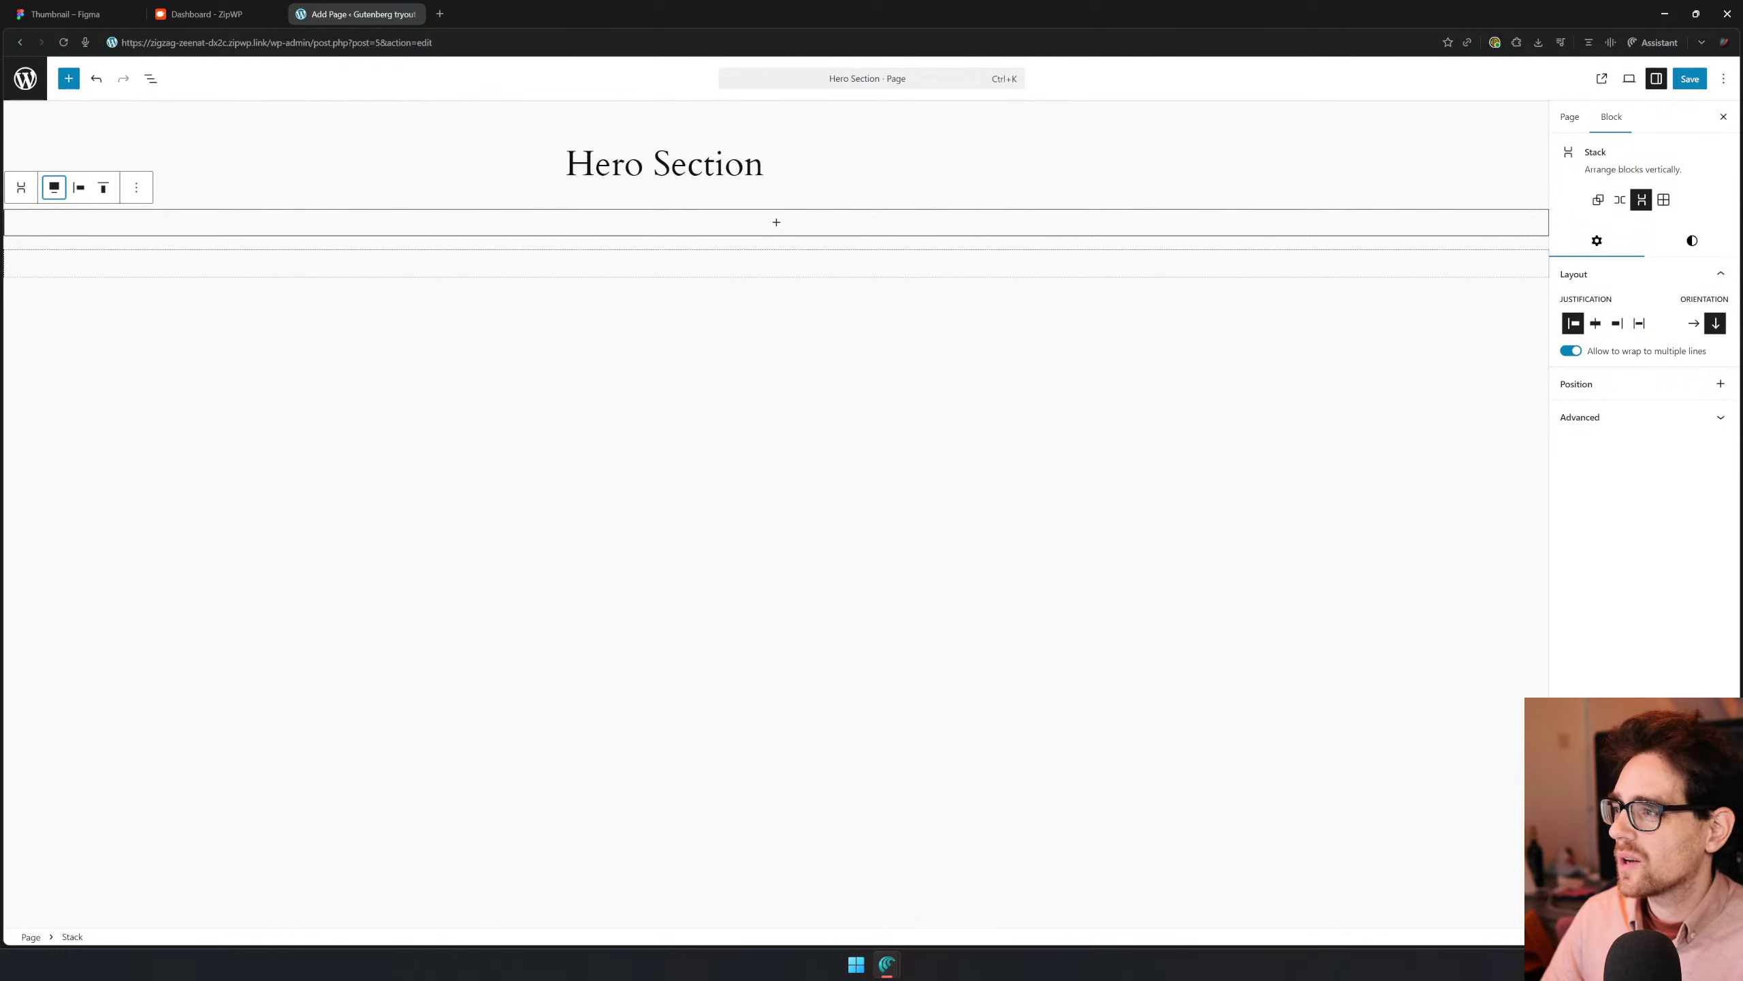
pyautogui.click(1693, 80)
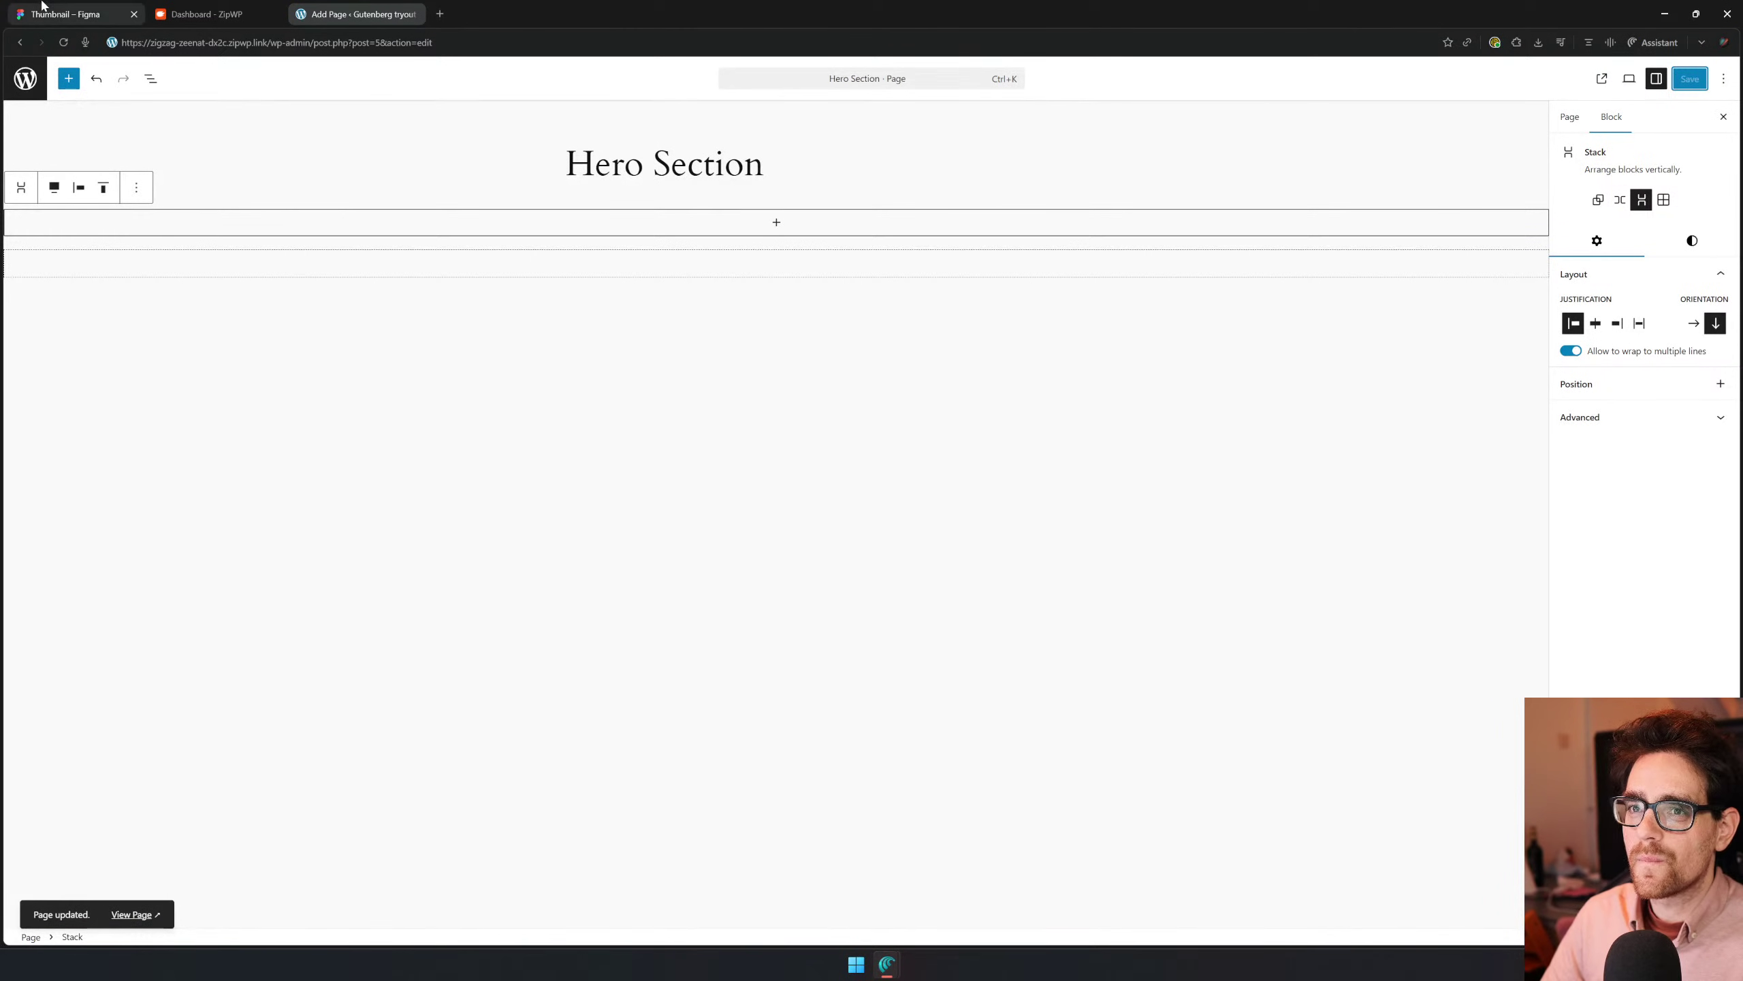
# Detach the Thumbnail Figma design into its own larger window and bring the "One step closer to your perfect match!" hero layout into view
pyautogui.moveTo(54, 13); pyautogui.dragTo(188, 226)
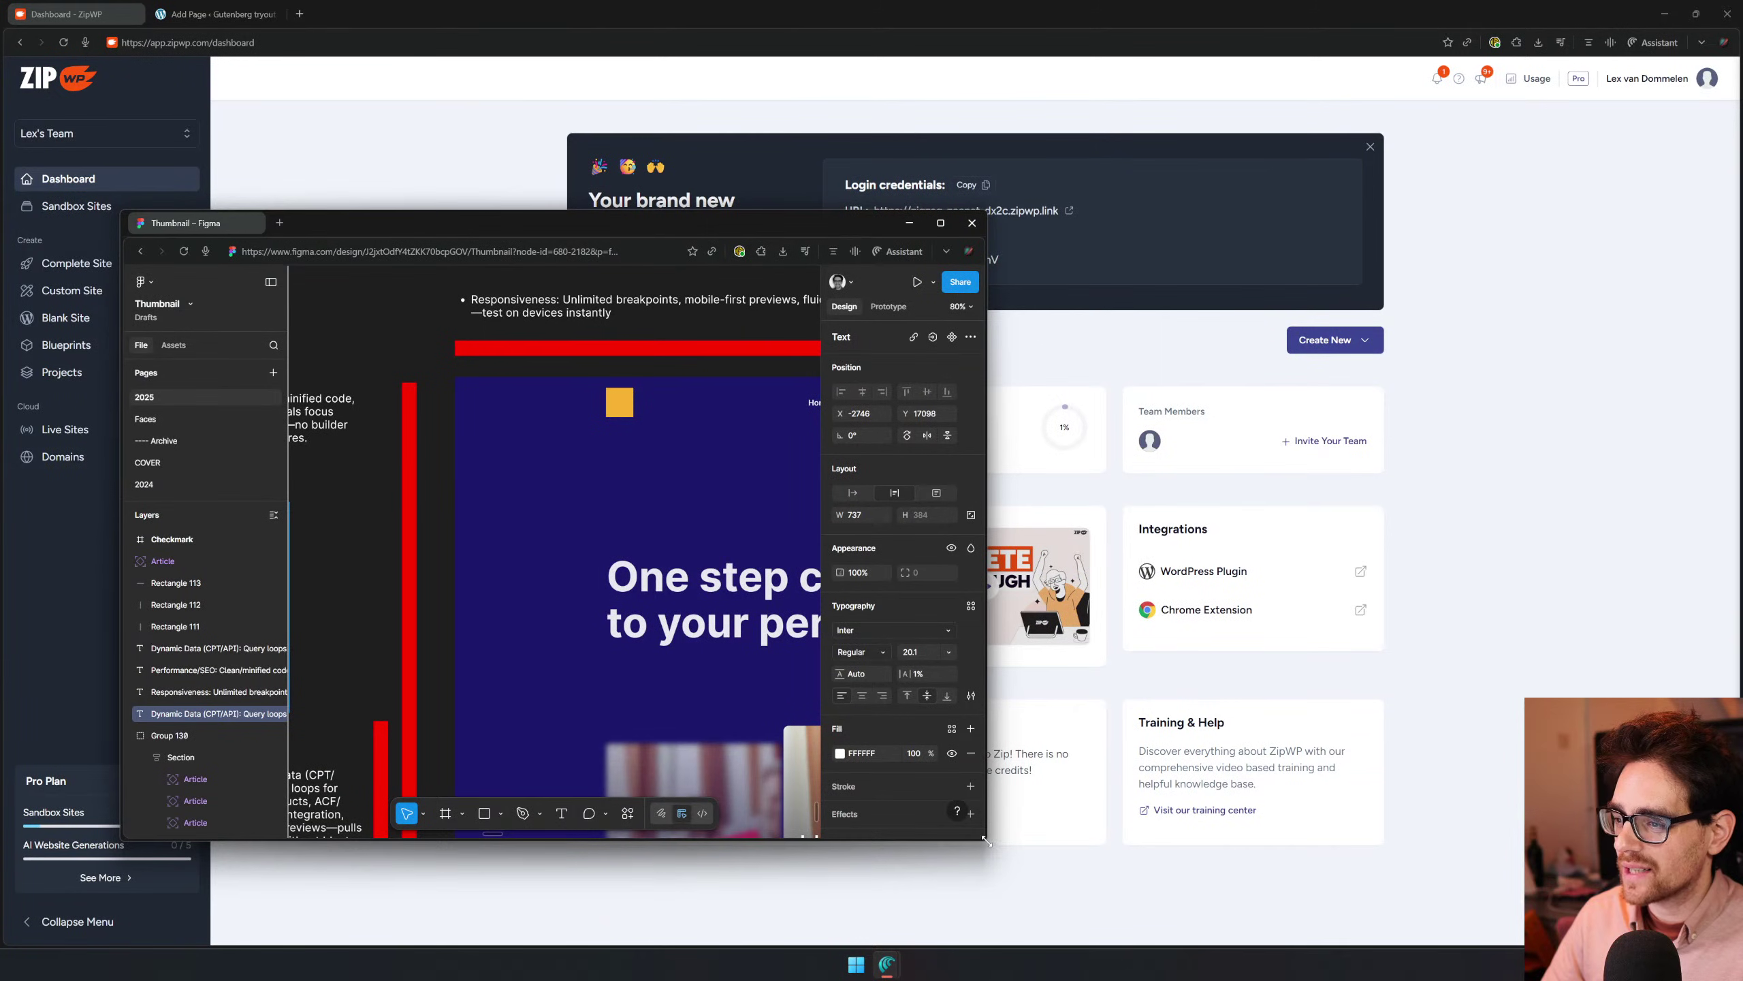
pyautogui.moveTo(984, 839); pyautogui.dragTo(1378, 948)
pyautogui.moveTo(1018, 582); pyautogui.dragTo(595, 569)
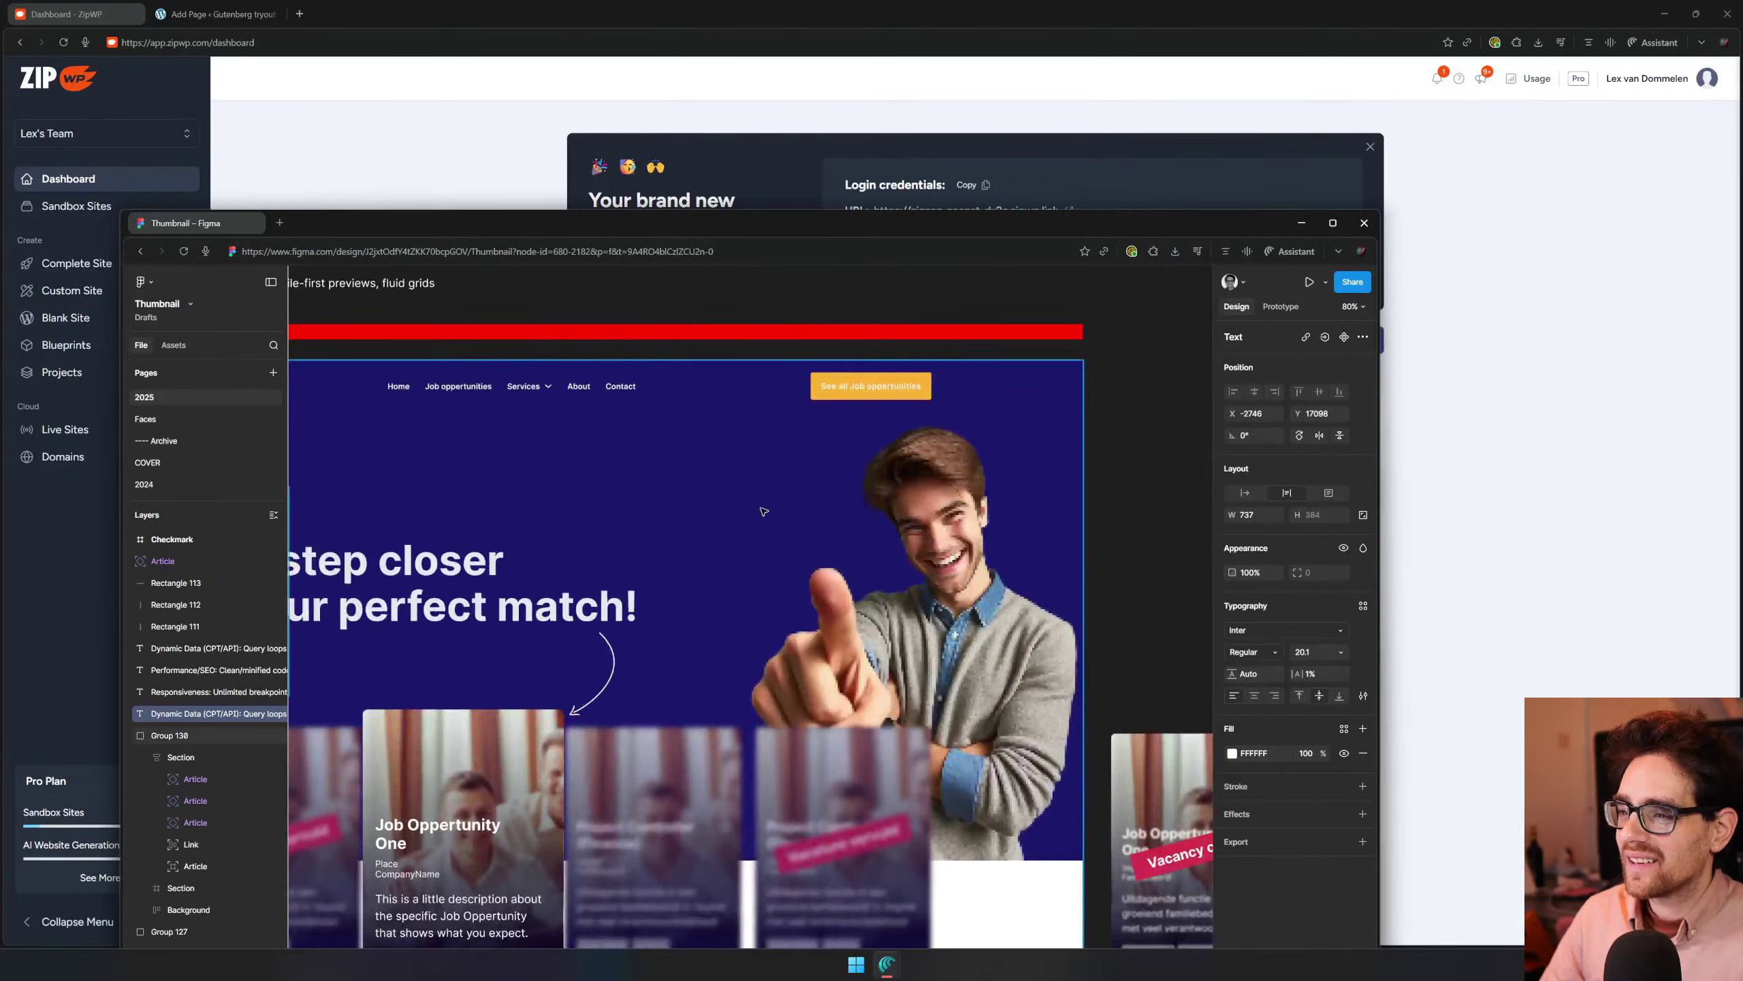
pyautogui.scroll(-1, 762, 510)
pyautogui.moveTo(763, 510); pyautogui.dragTo(961, 453)
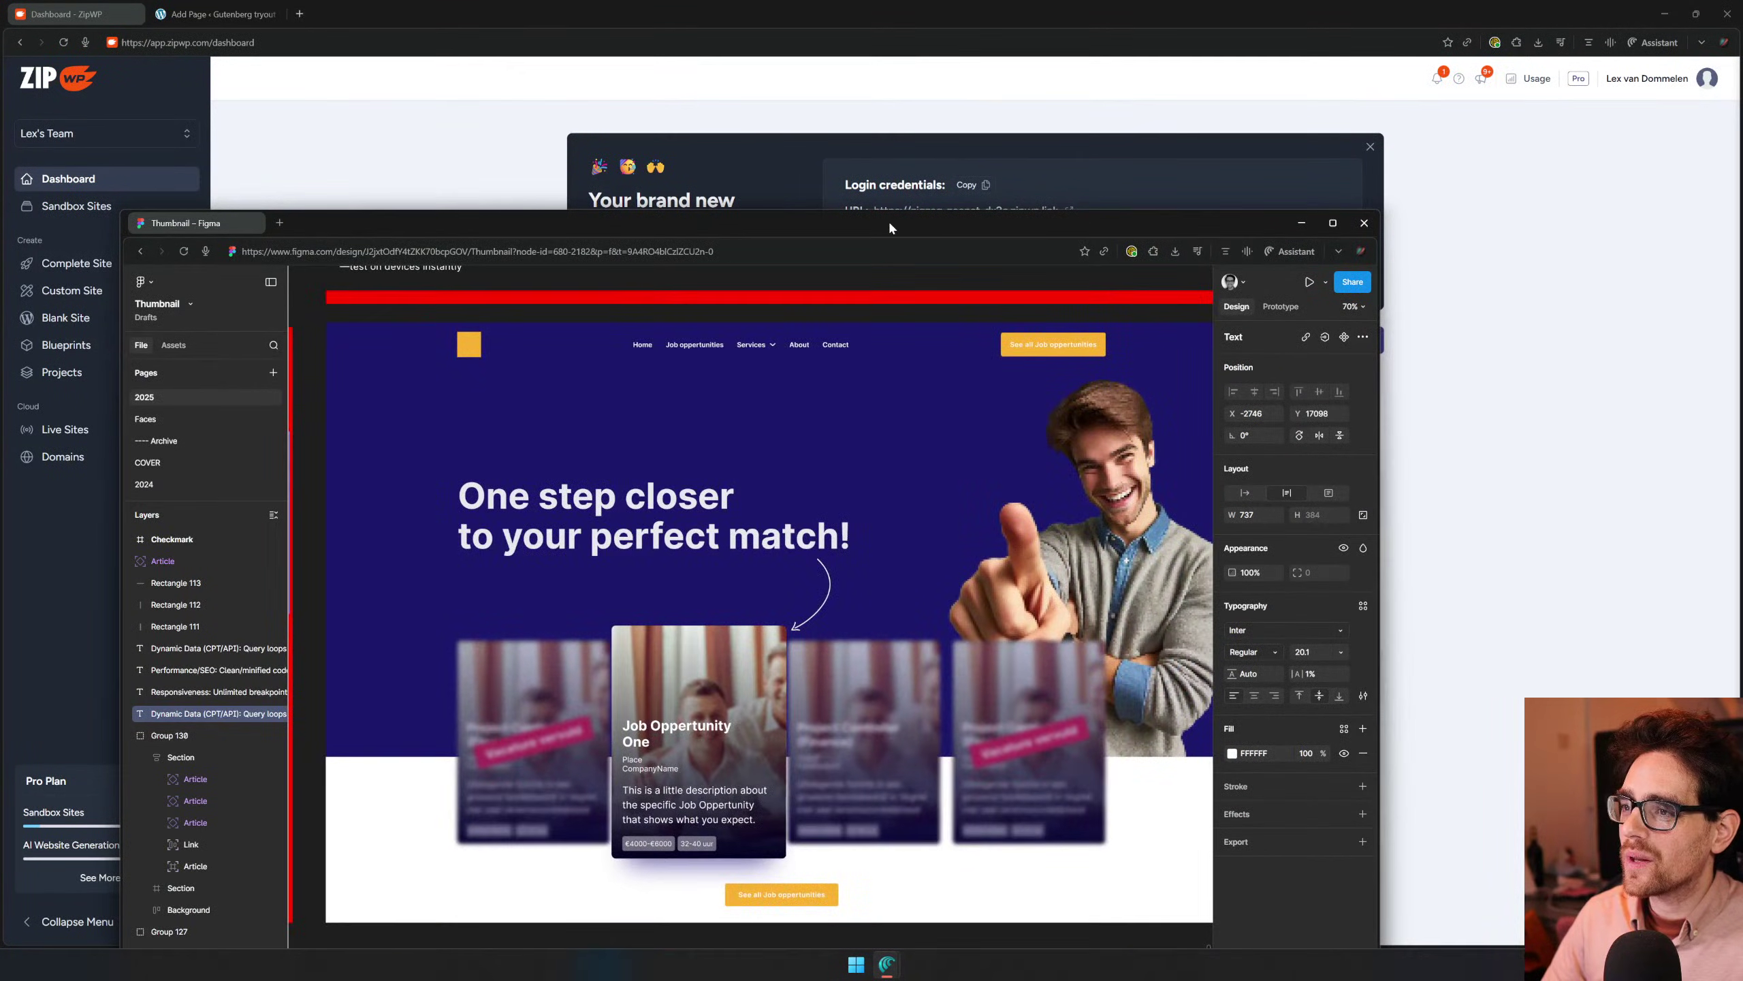
# Move the Figma window out of the way and switch back to the WordPress page editor
pyautogui.moveTo(891, 228); pyautogui.dragTo(870, 787)
pyautogui.click(256, 13)
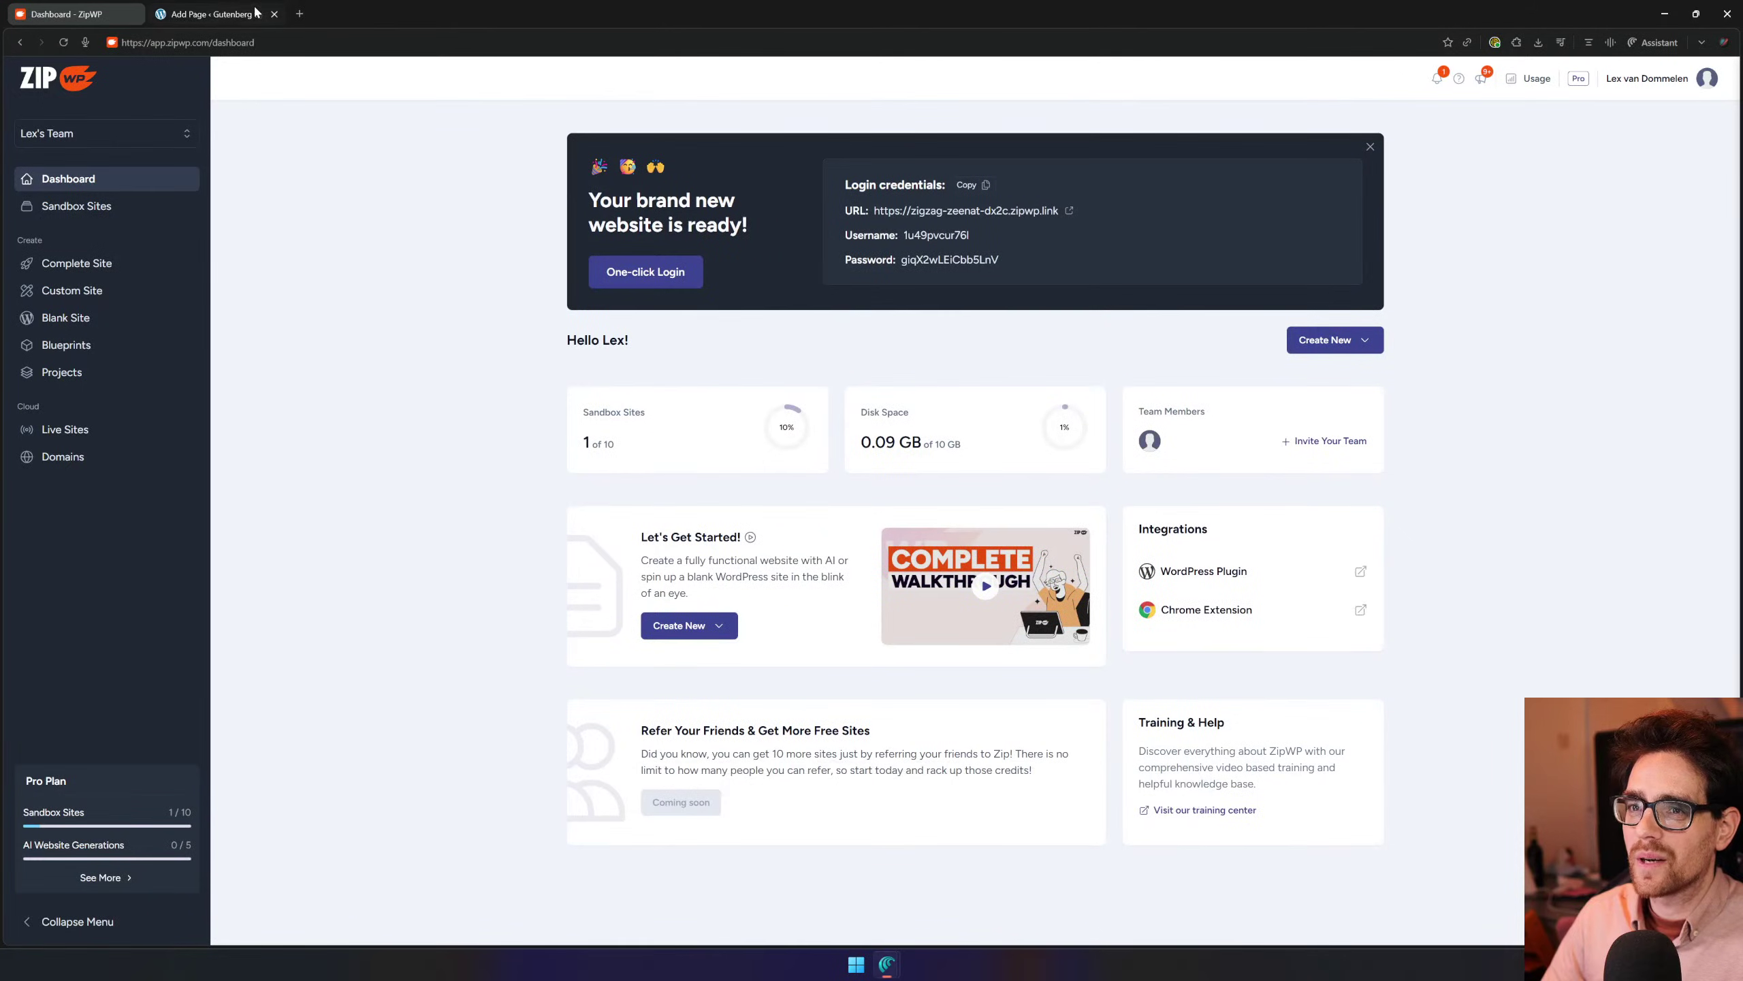
# Bring the Figma window over the page editor for reference and insert a Heading block inside the empty Stack
pyautogui.hotkey('alt', 'Tab')
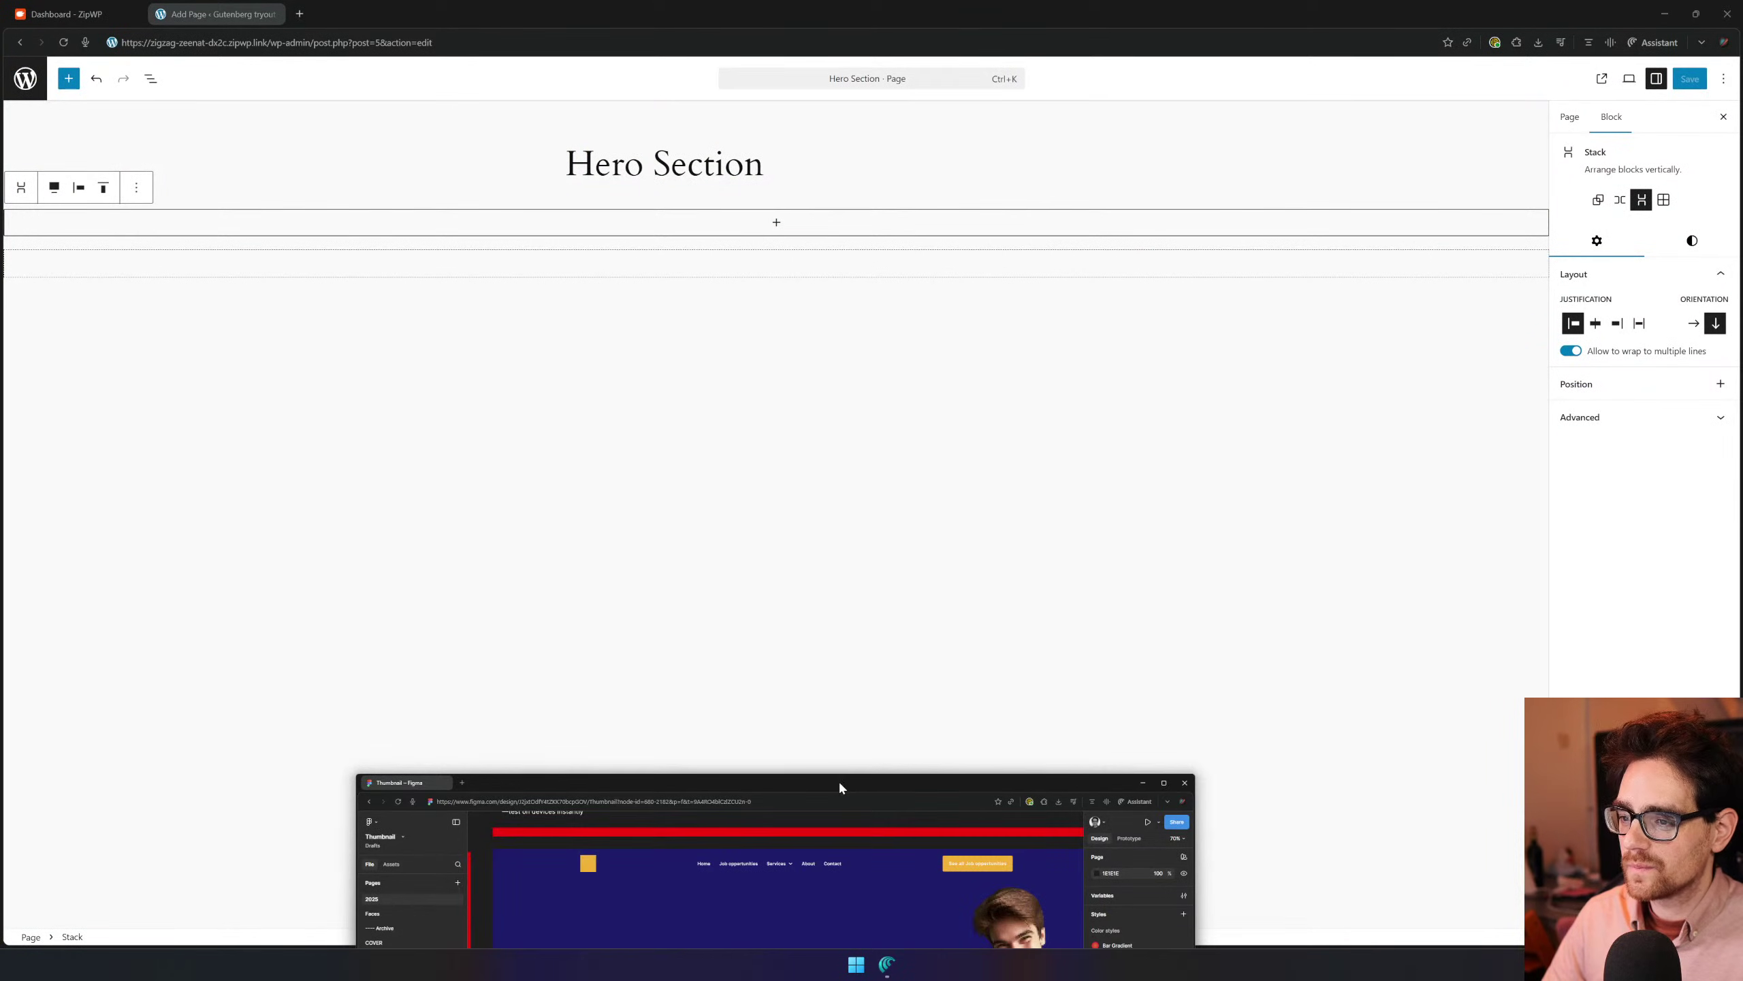
pyautogui.moveTo(841, 787); pyautogui.dragTo(847, 341)
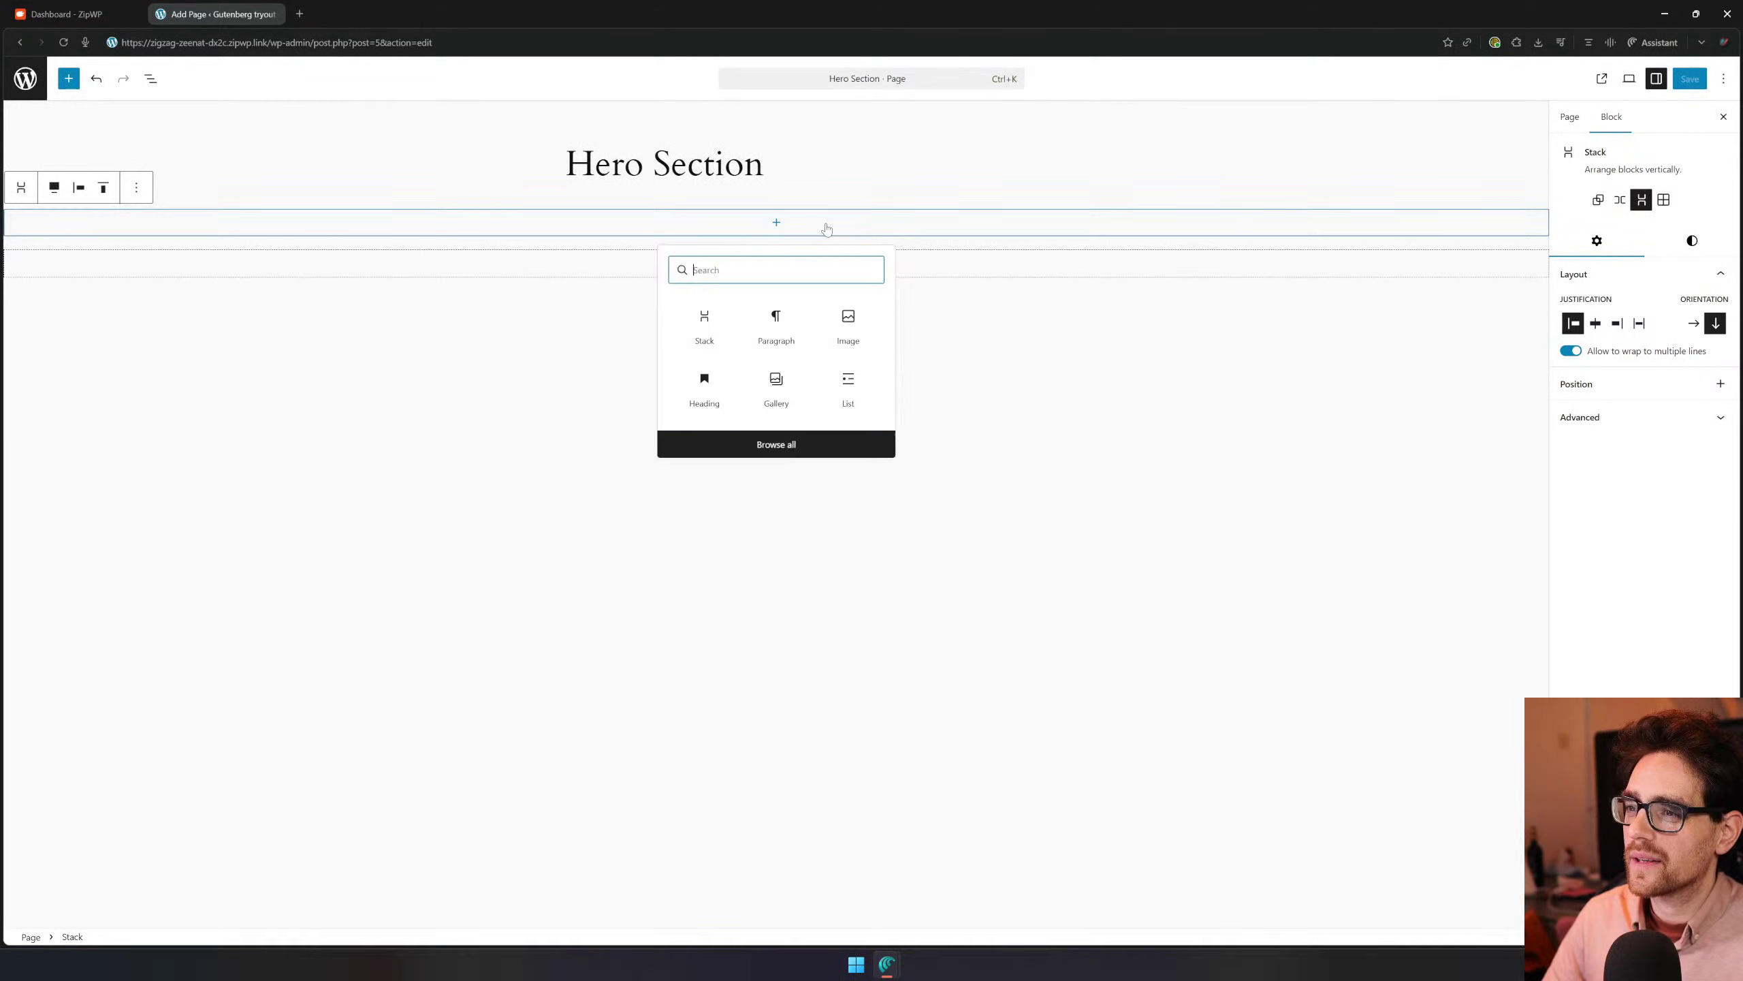
pyautogui.click(827, 227)
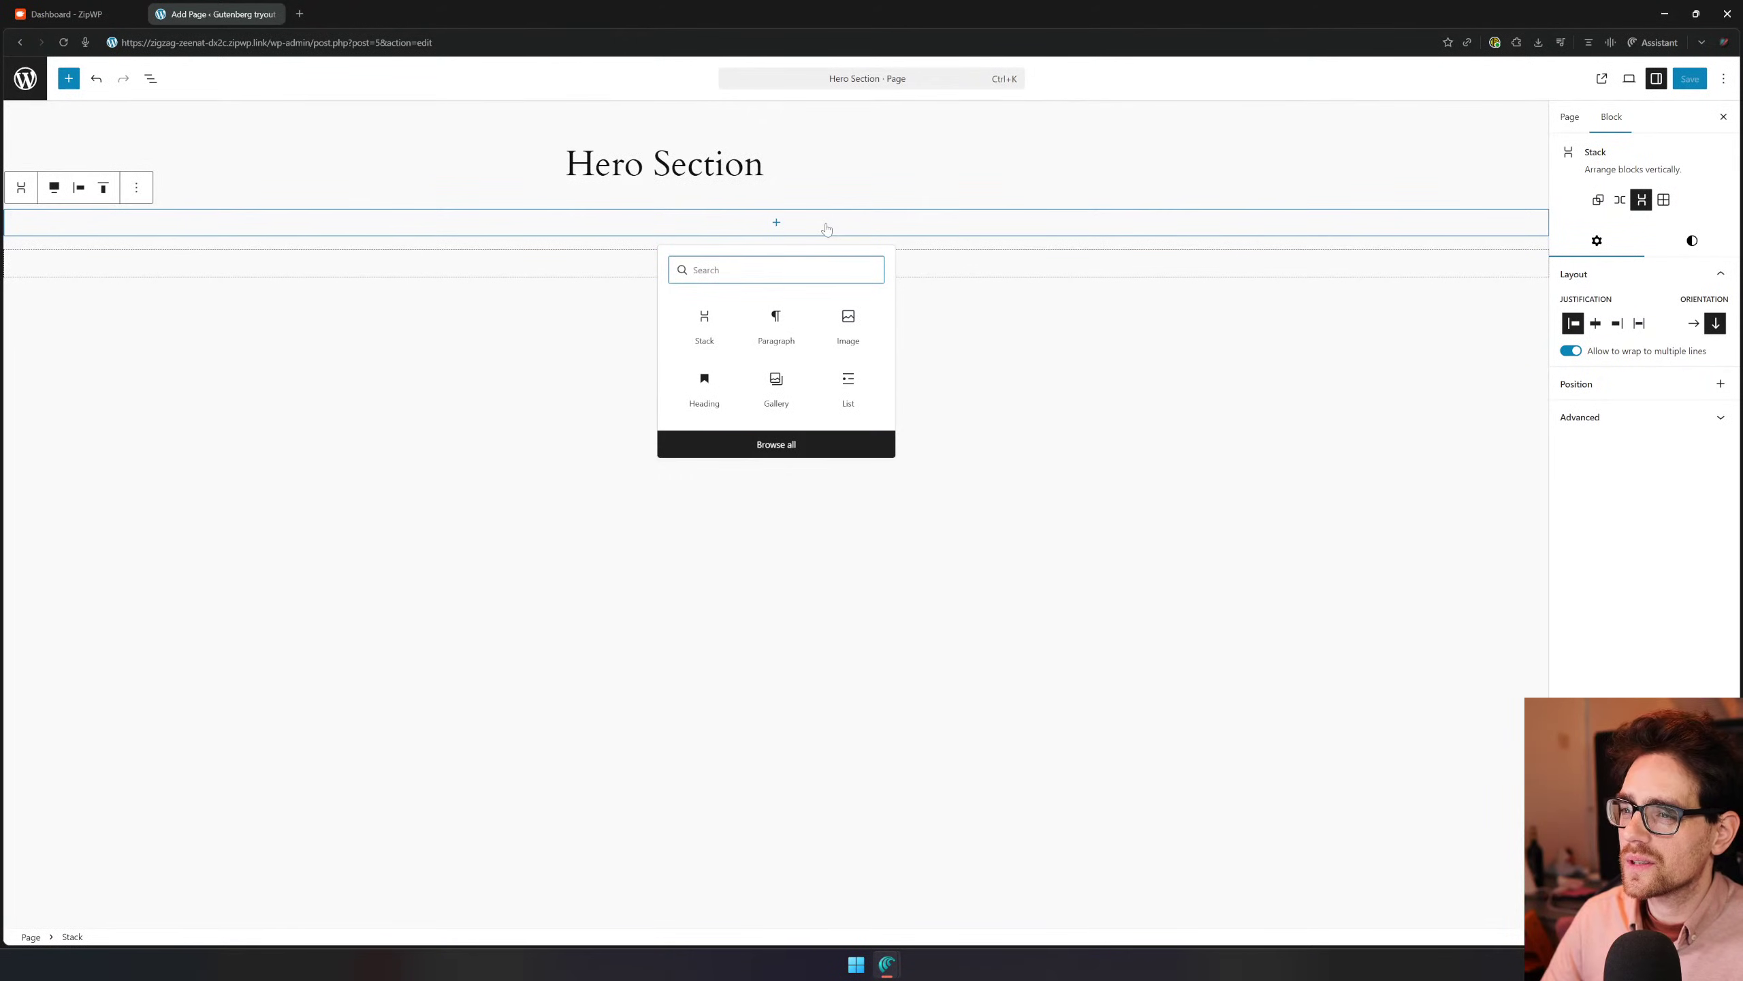
pyautogui.hotkey('alt', 'Tab')
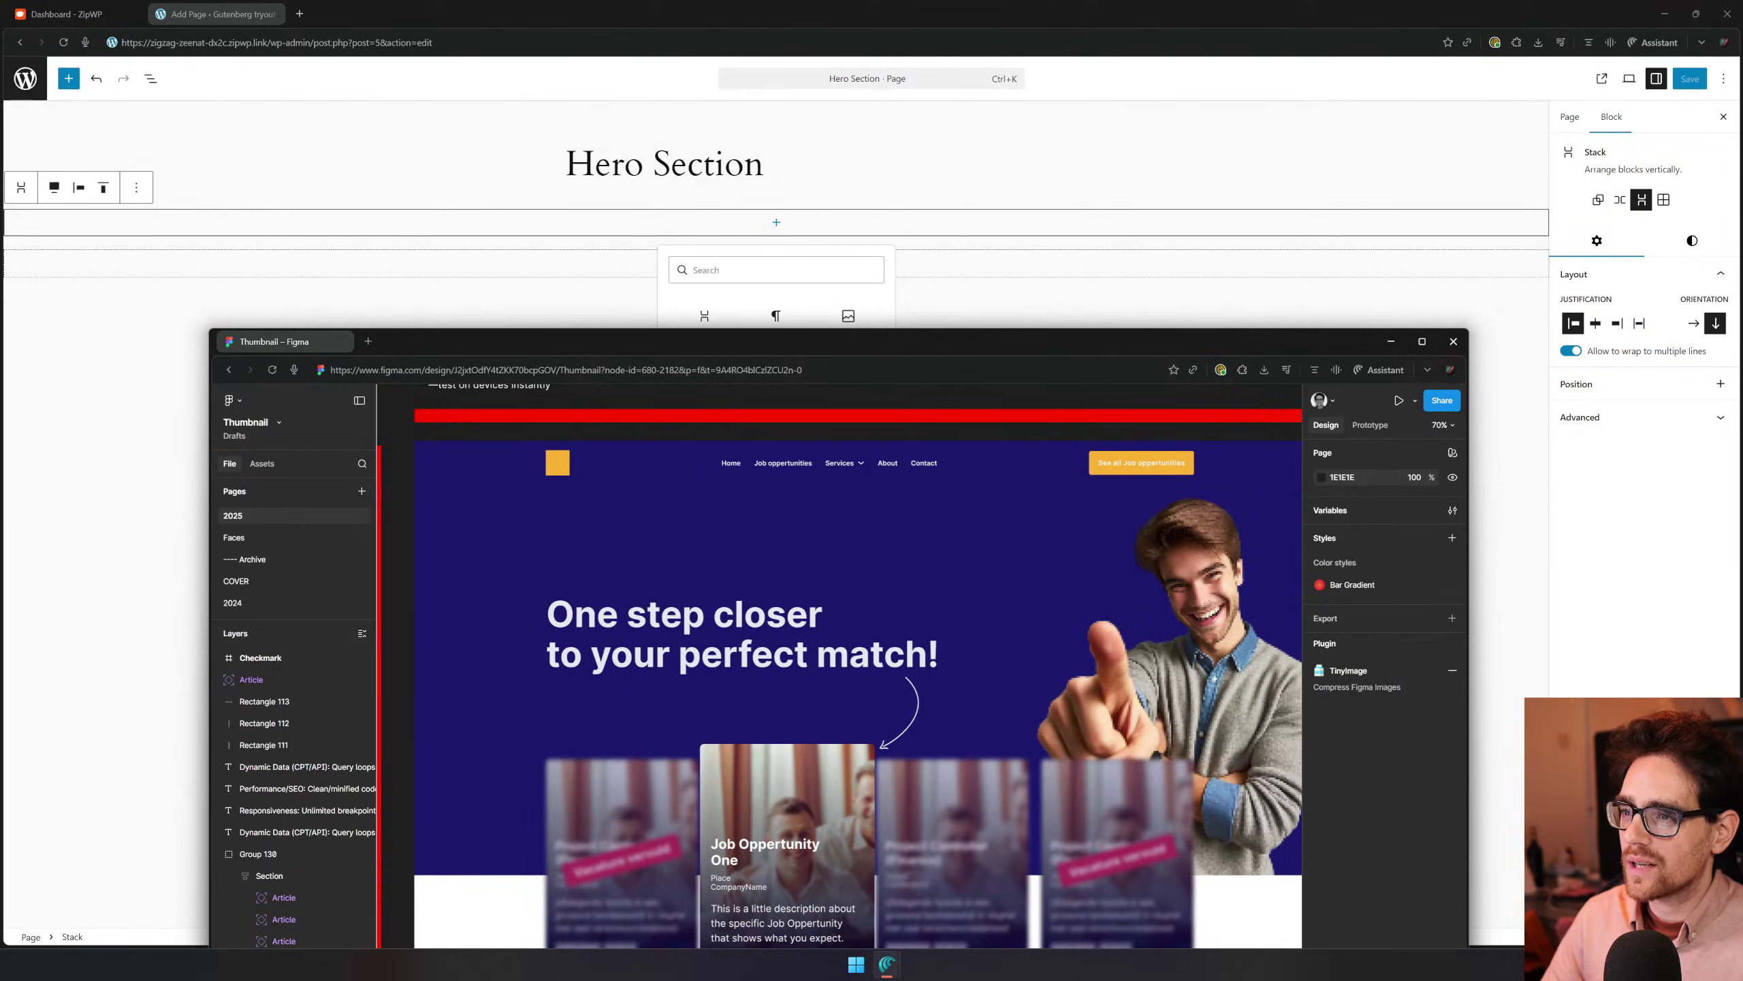
pyautogui.hotkey('alt', 'Tab')
pyautogui.write('head')
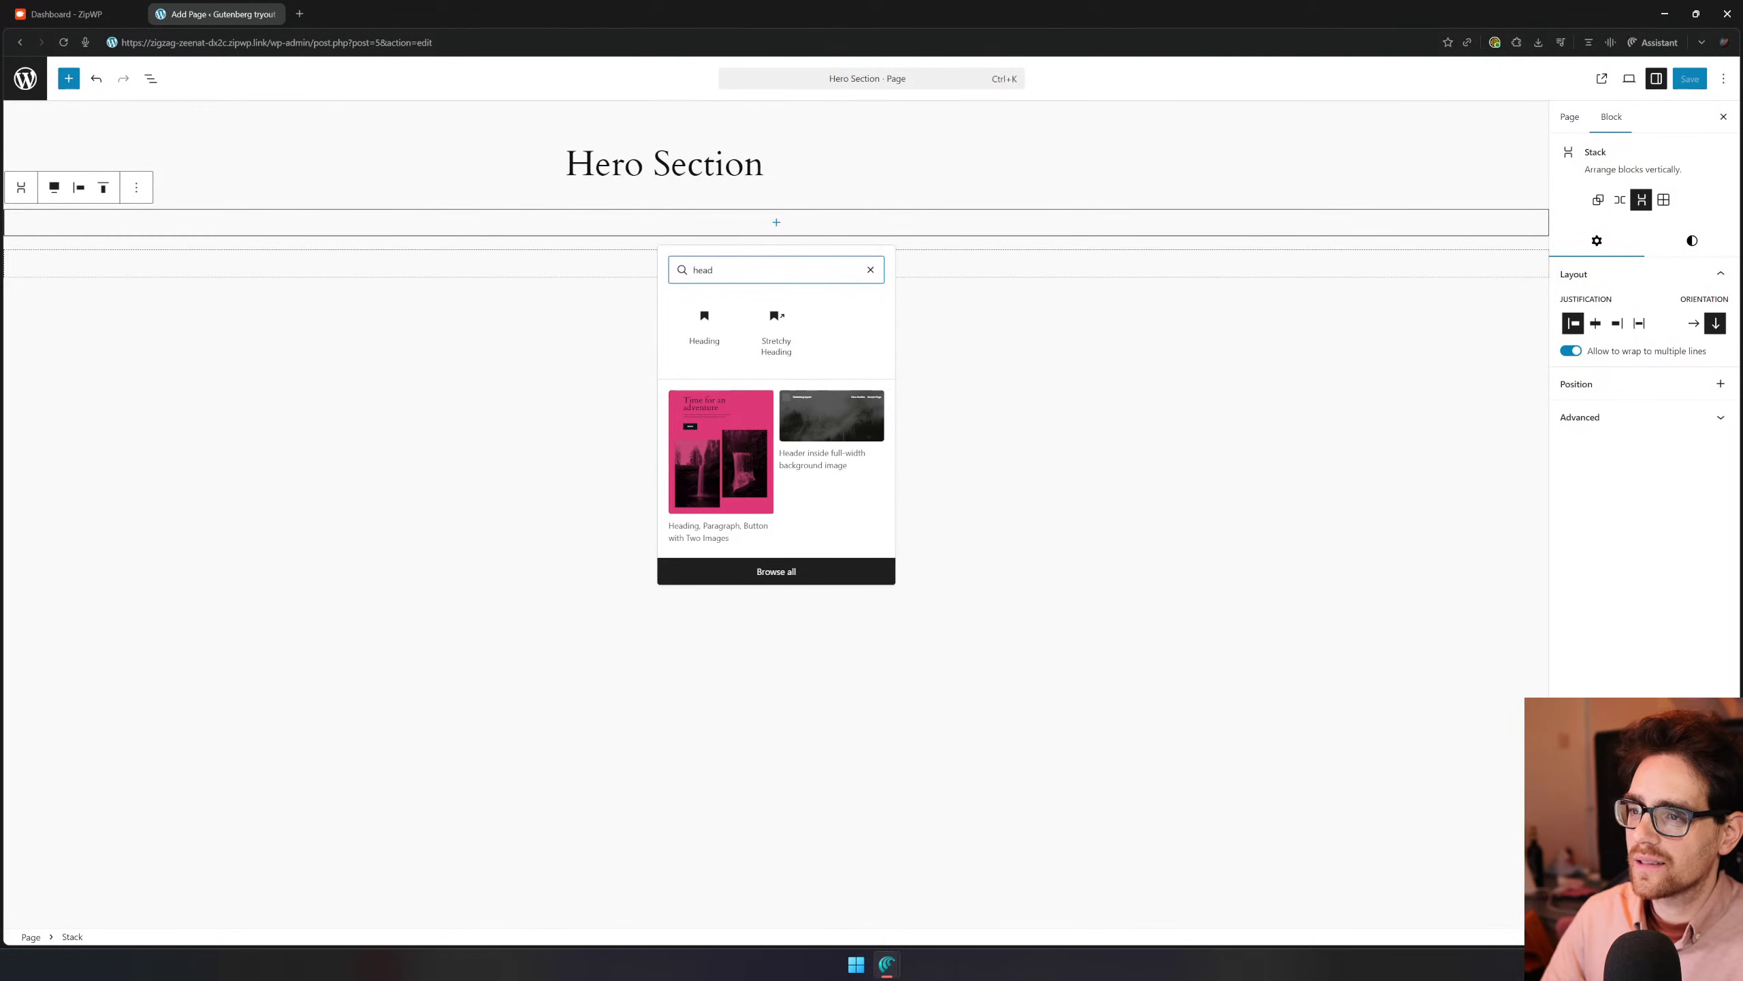
pyautogui.click(687, 340)
# Copy the "One step closer to your perfect match!" title from the Figma design into the new Heading block
pyautogui.hotkey('alt', 'Tab')
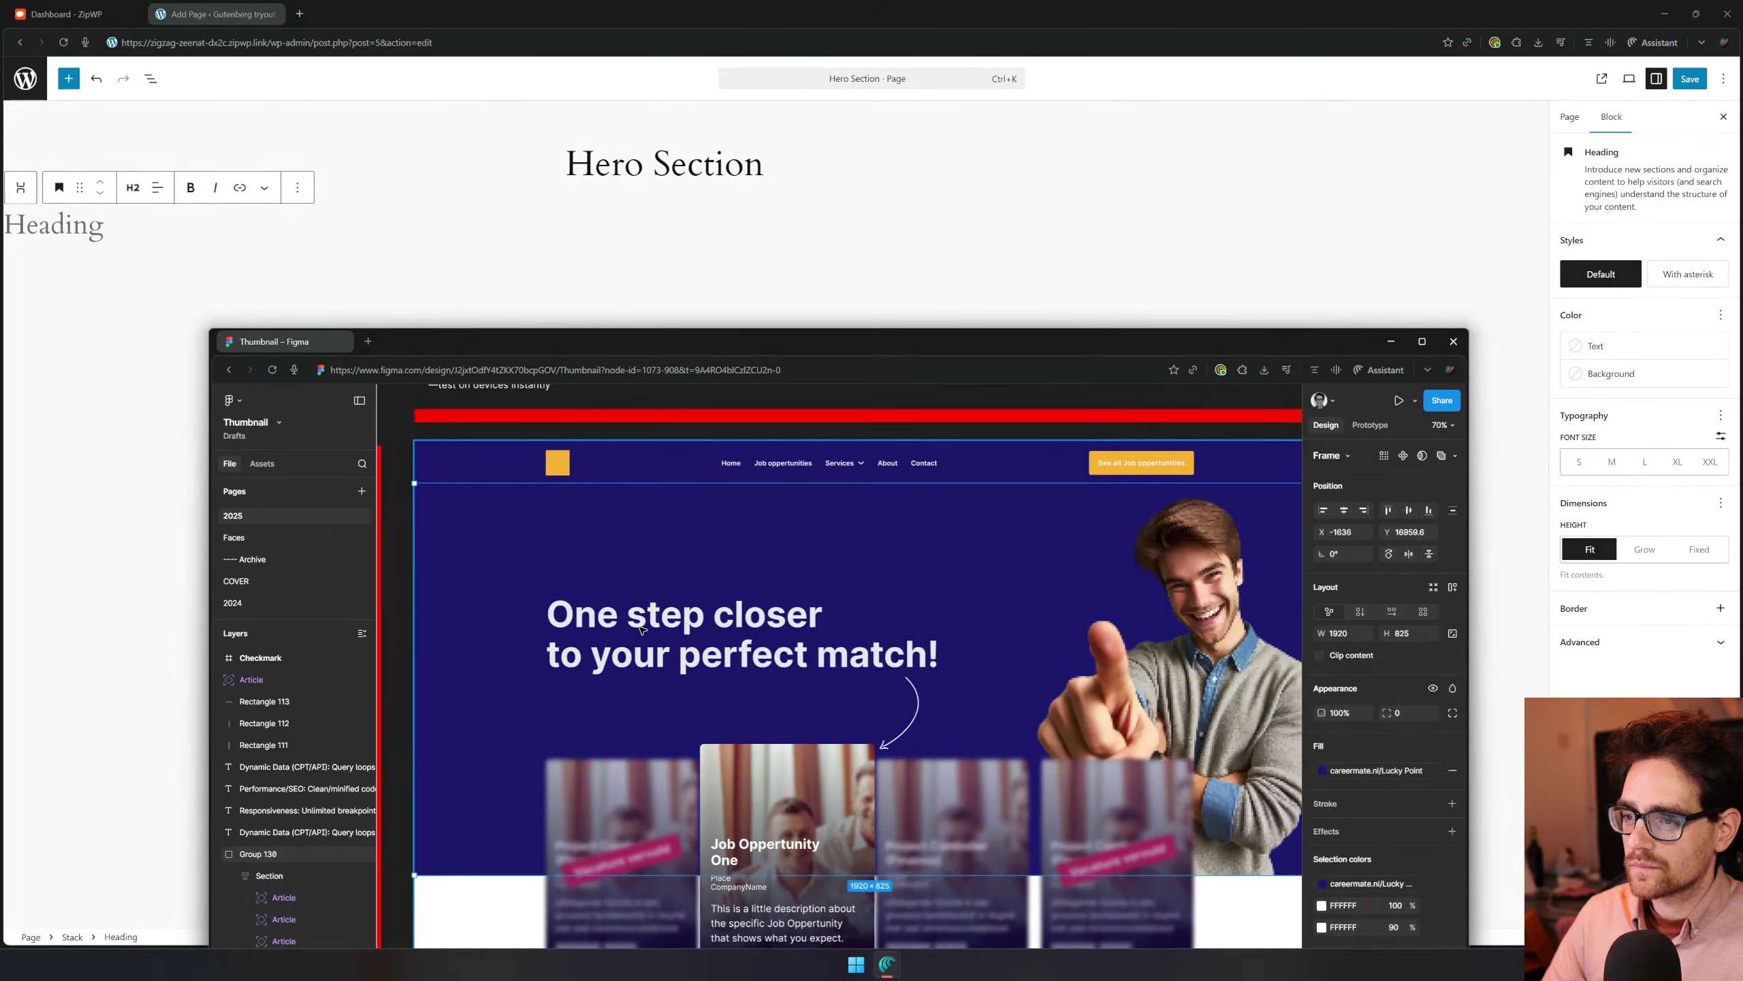
pyautogui.doubleClick(608, 659)
pyautogui.hotkey('ctrl', 'c')
pyautogui.hotkey('alt', 'Tab')
pyautogui.hotkey('ctrl', 'v')
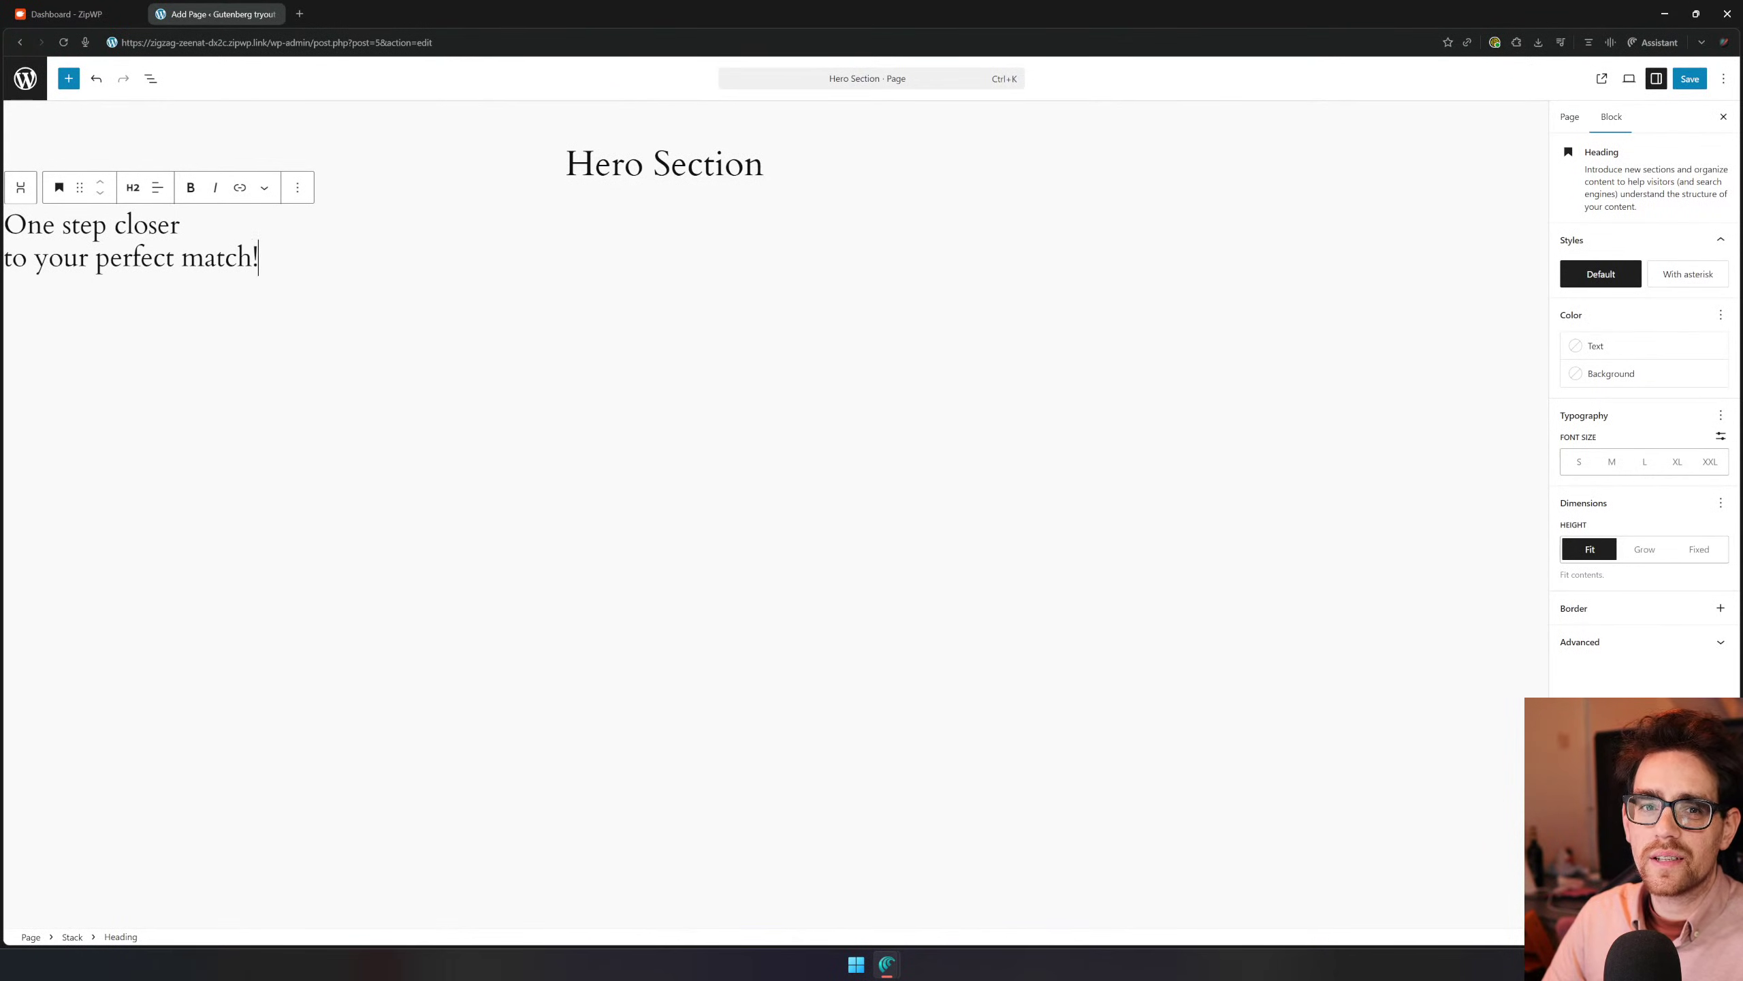
# Find the Group block in the block library and insert it beneath the heading with the single-container layout
pyautogui.click(69, 78)
pyautogui.click(103, 158)
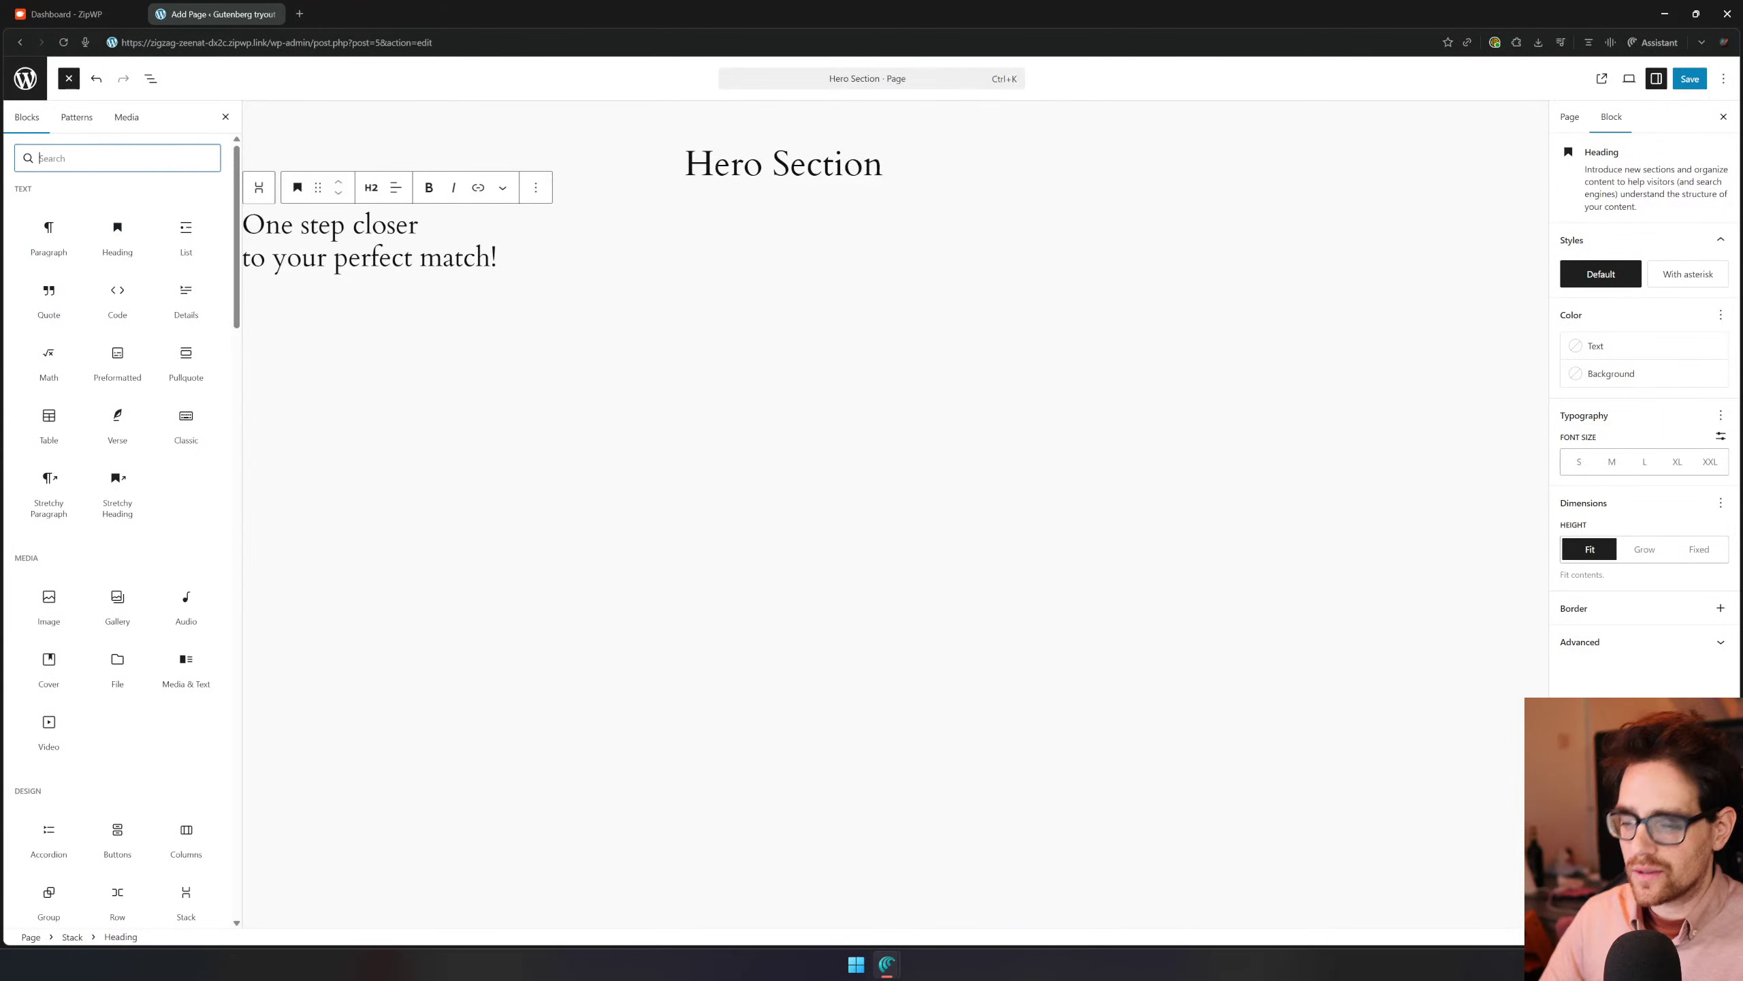
pyautogui.write('gor')
pyautogui.press('BackSpace')
pyautogui.press('BackSpace')
pyautogui.write('roup')
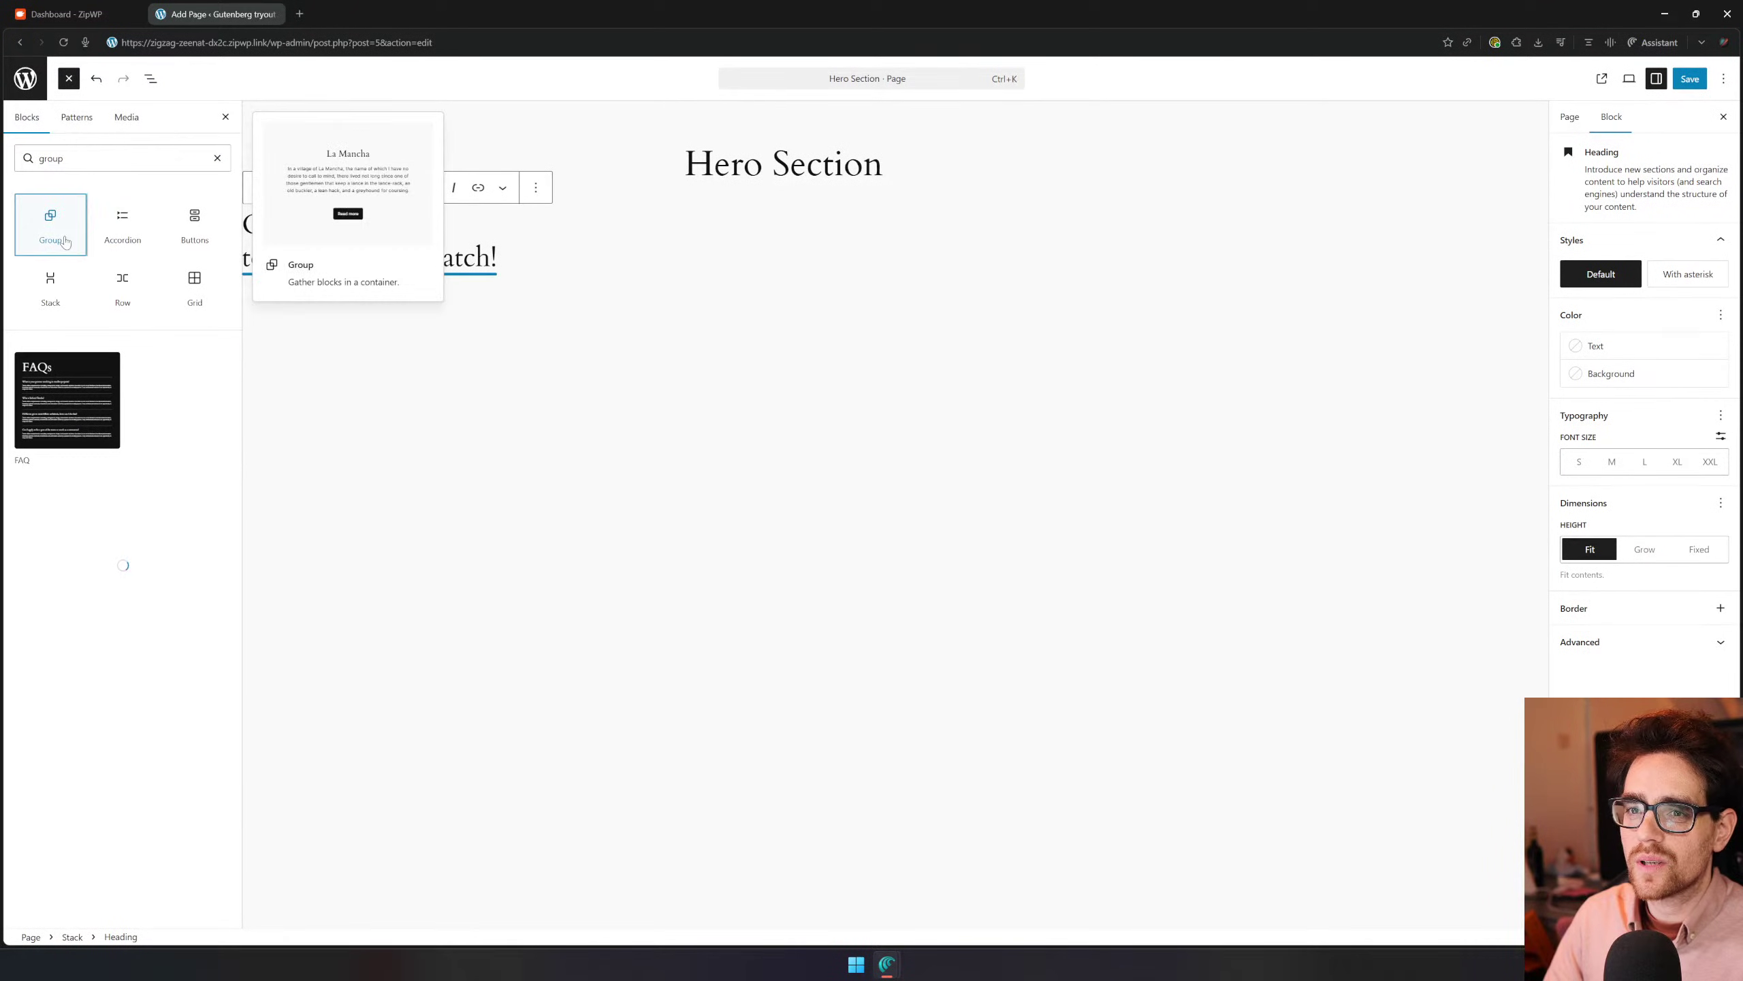
pyautogui.click(49, 223)
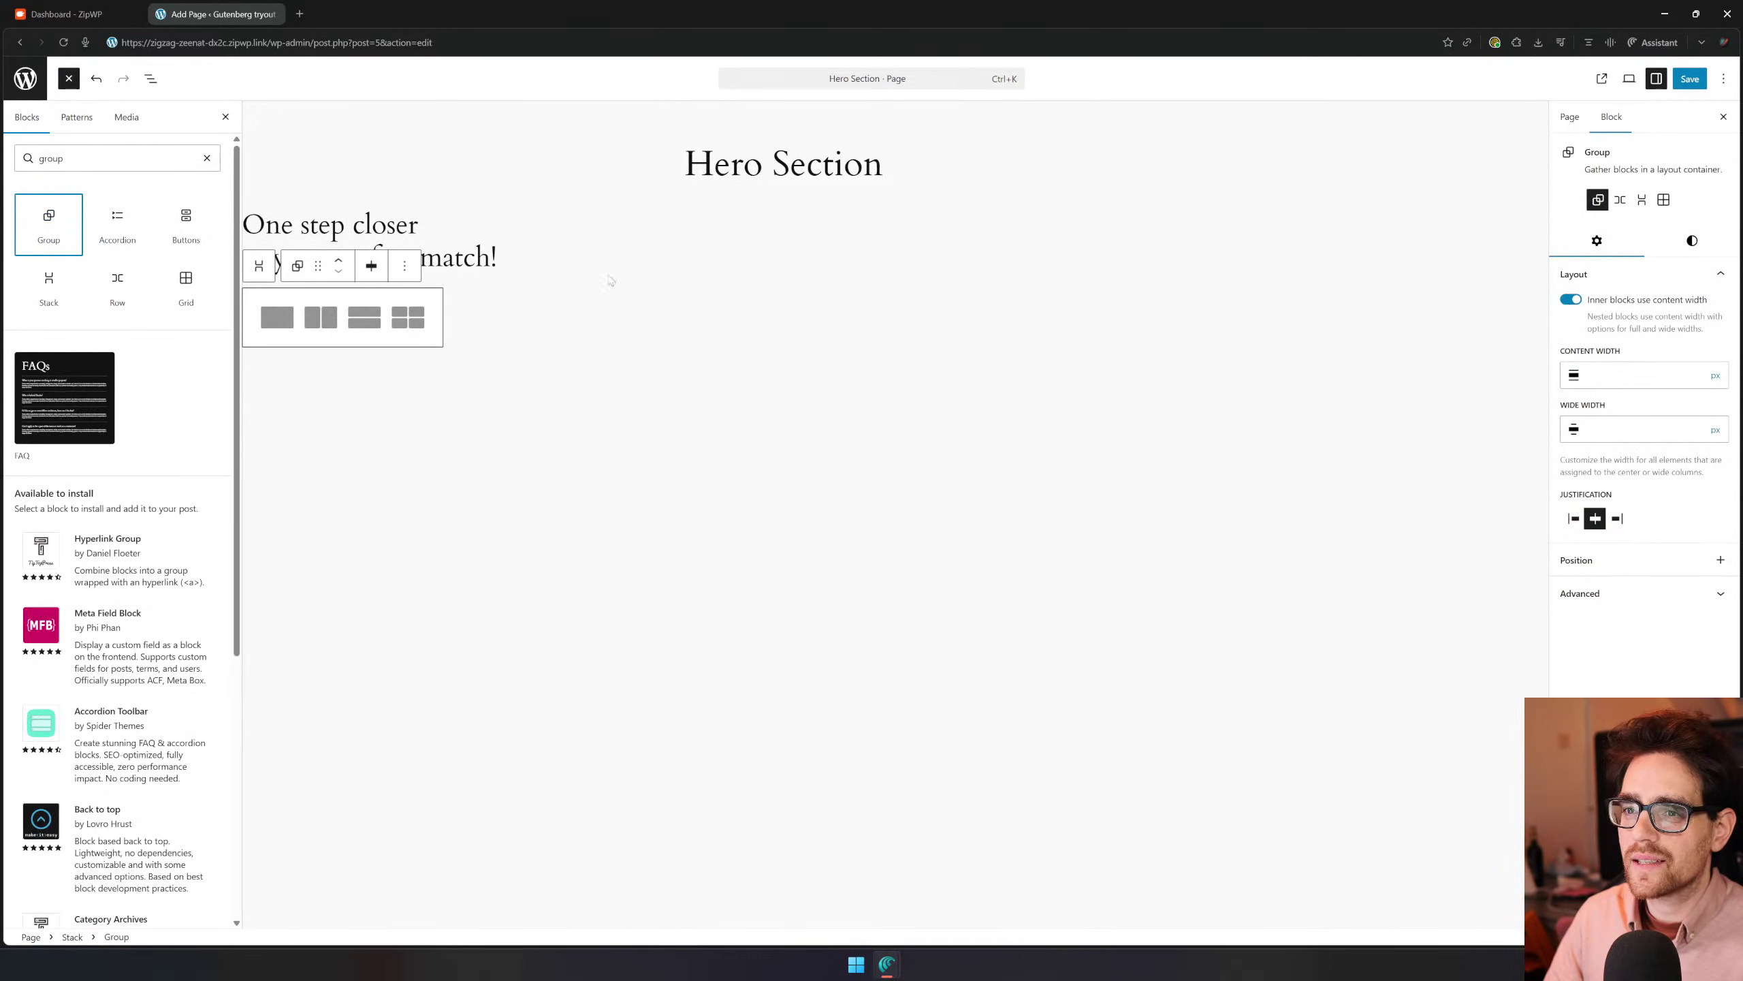
pyautogui.click(277, 317)
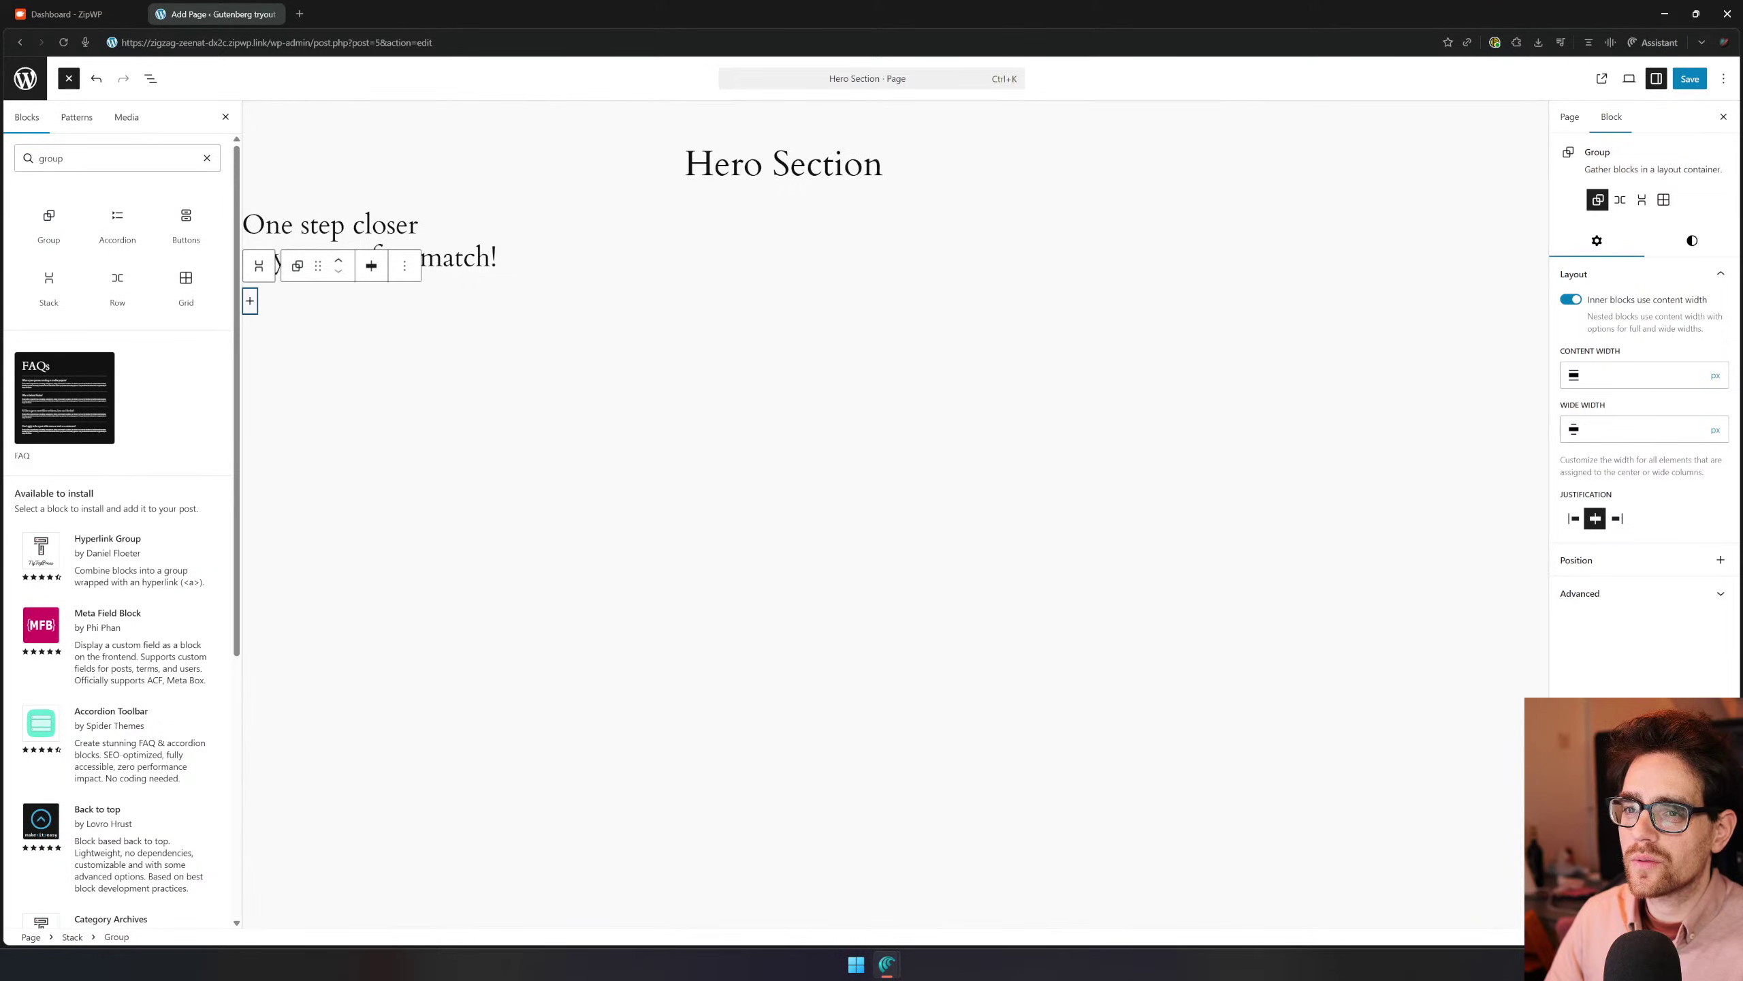
pyautogui.click(322, 228)
# Transform the Group beneath the heading into a Stack and move the heading block inside it
pyautogui.click(151, 79)
pyautogui.click(84, 190)
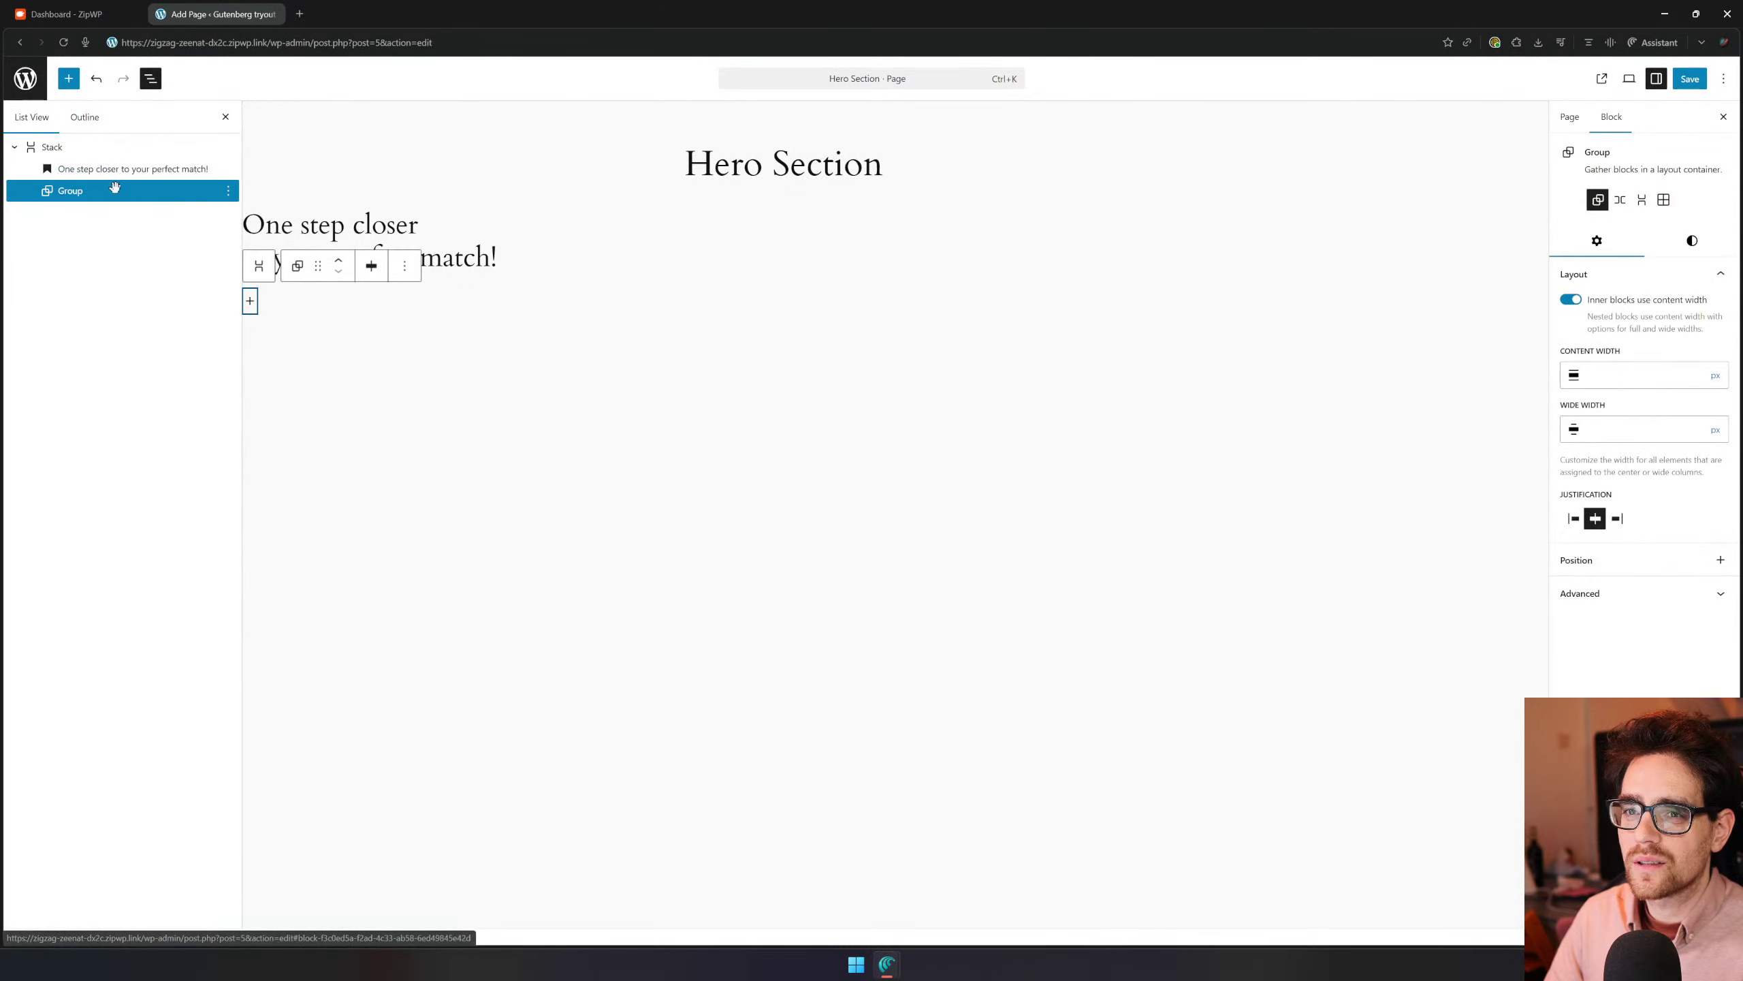
pyautogui.click(297, 265)
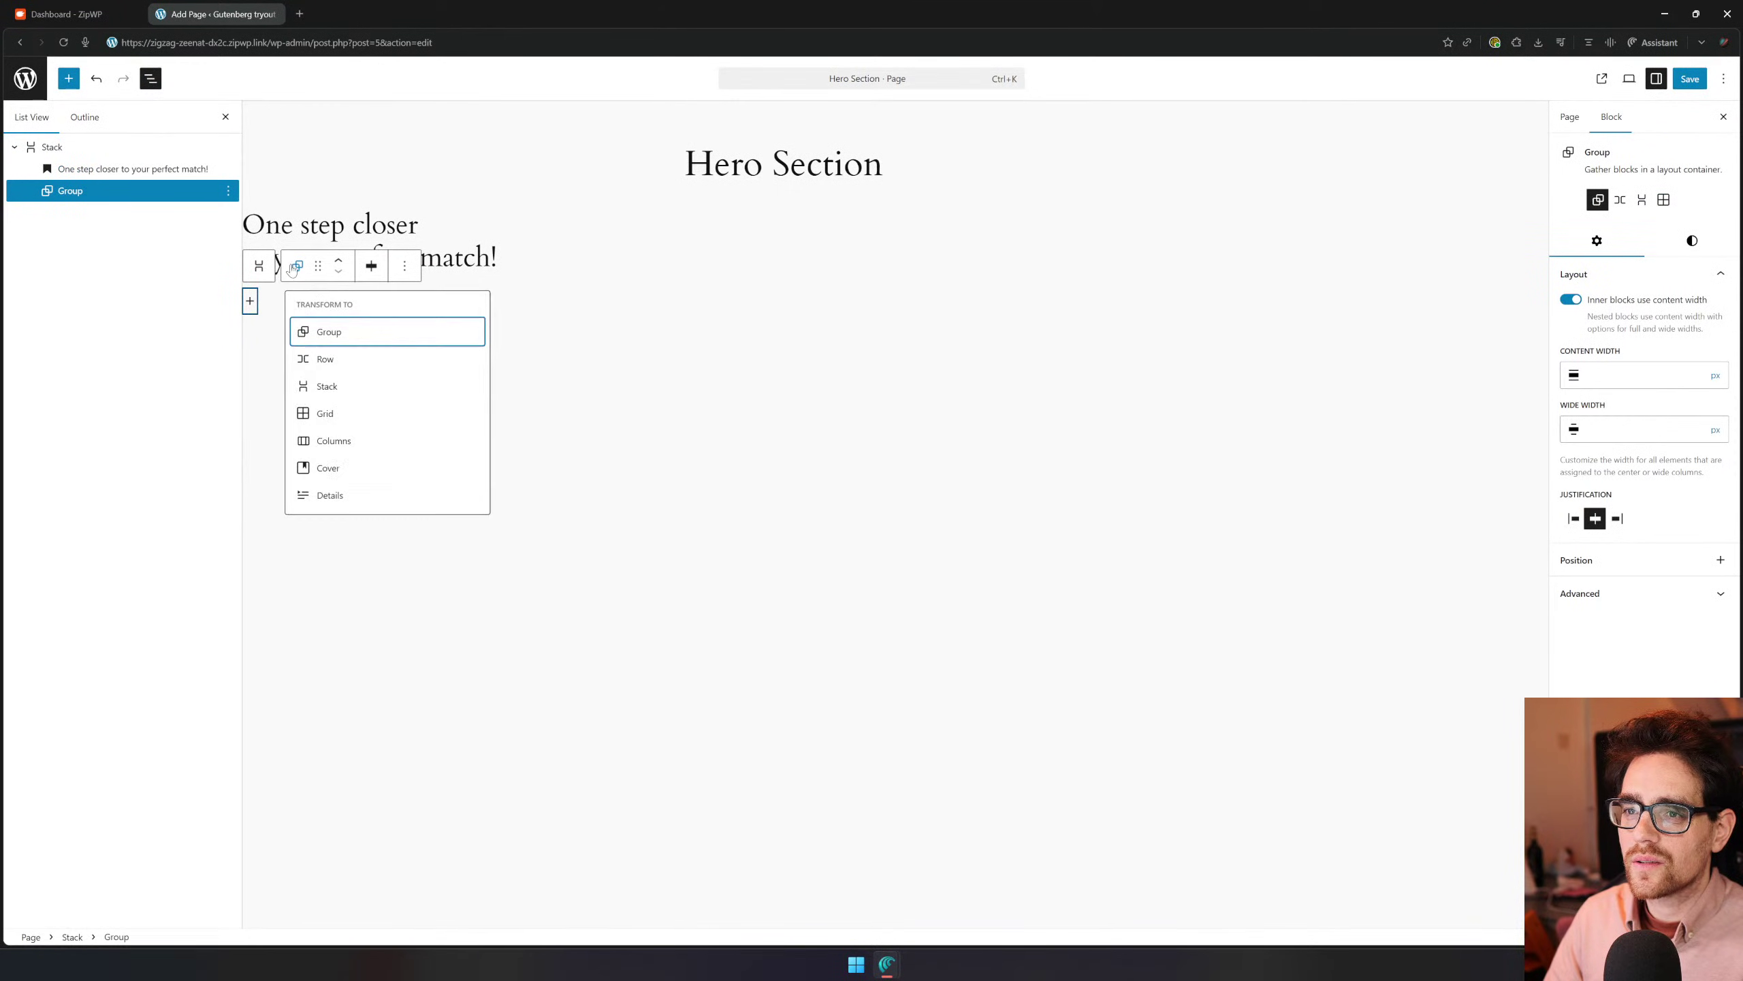
pyautogui.click(358, 393)
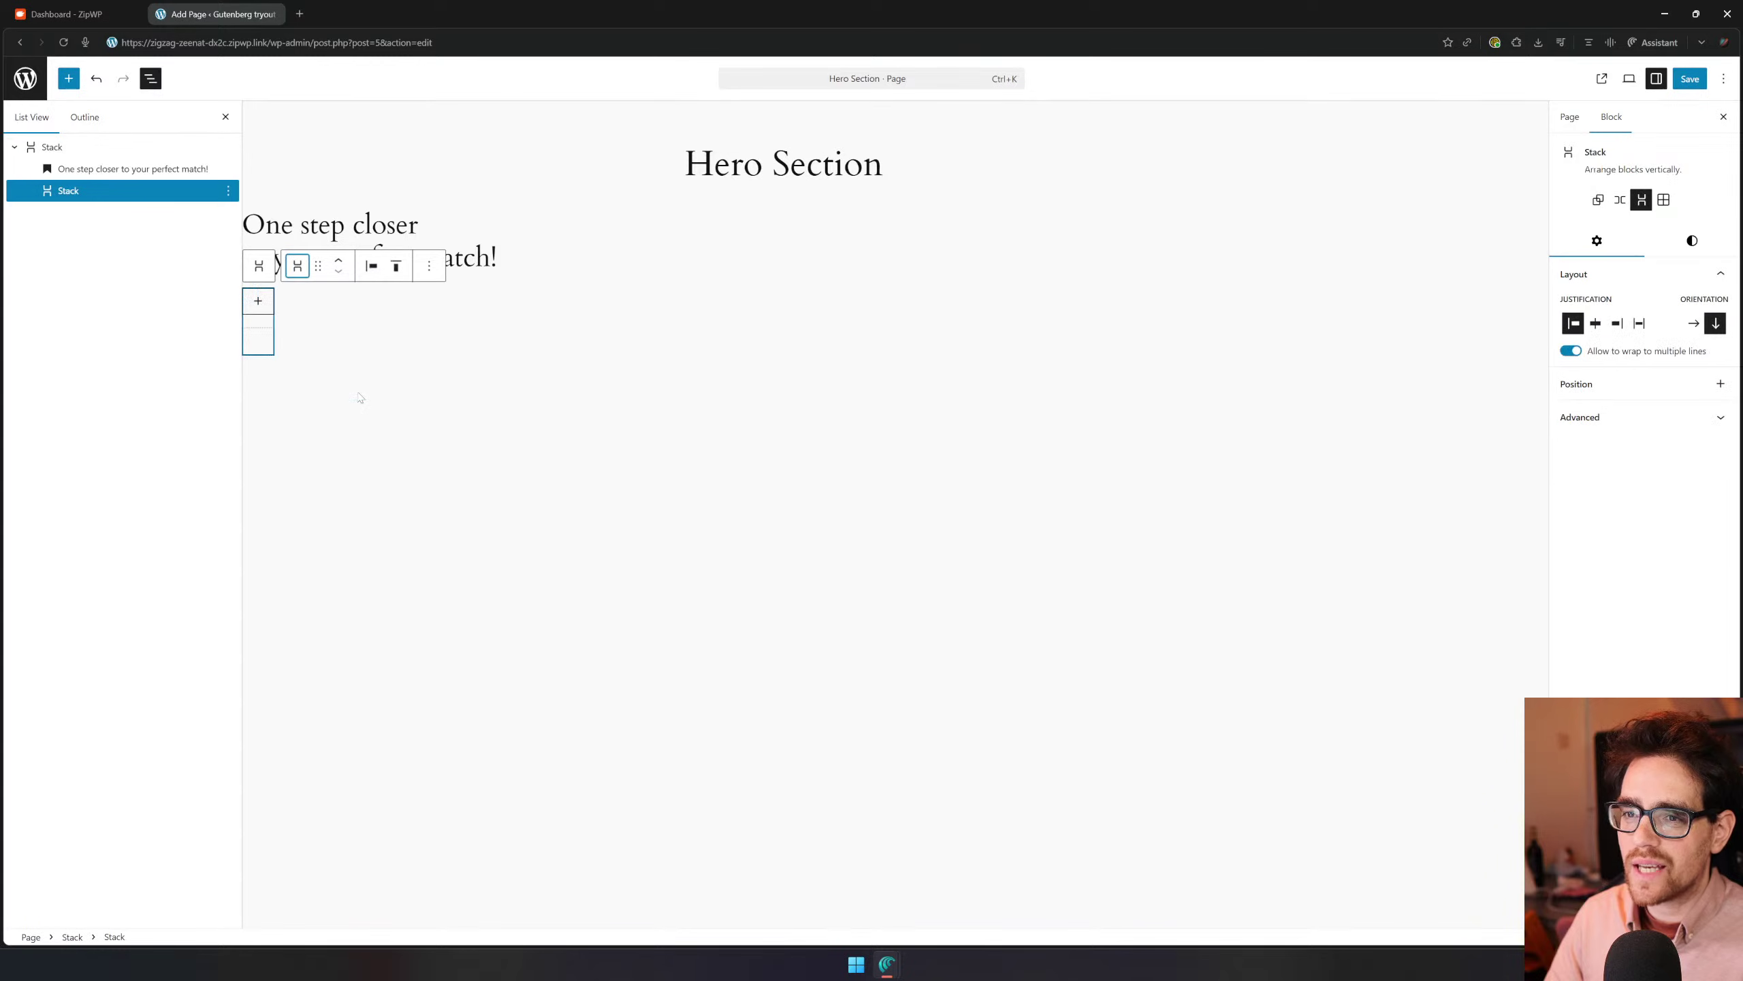
pyautogui.moveTo(127, 190)
pyautogui.mouseDown()
pyautogui.moveTo(123, 165)
pyautogui.moveTo(104, 174)
pyautogui.mouseUp()
pyautogui.click(133, 191)
pyautogui.click(109, 171)
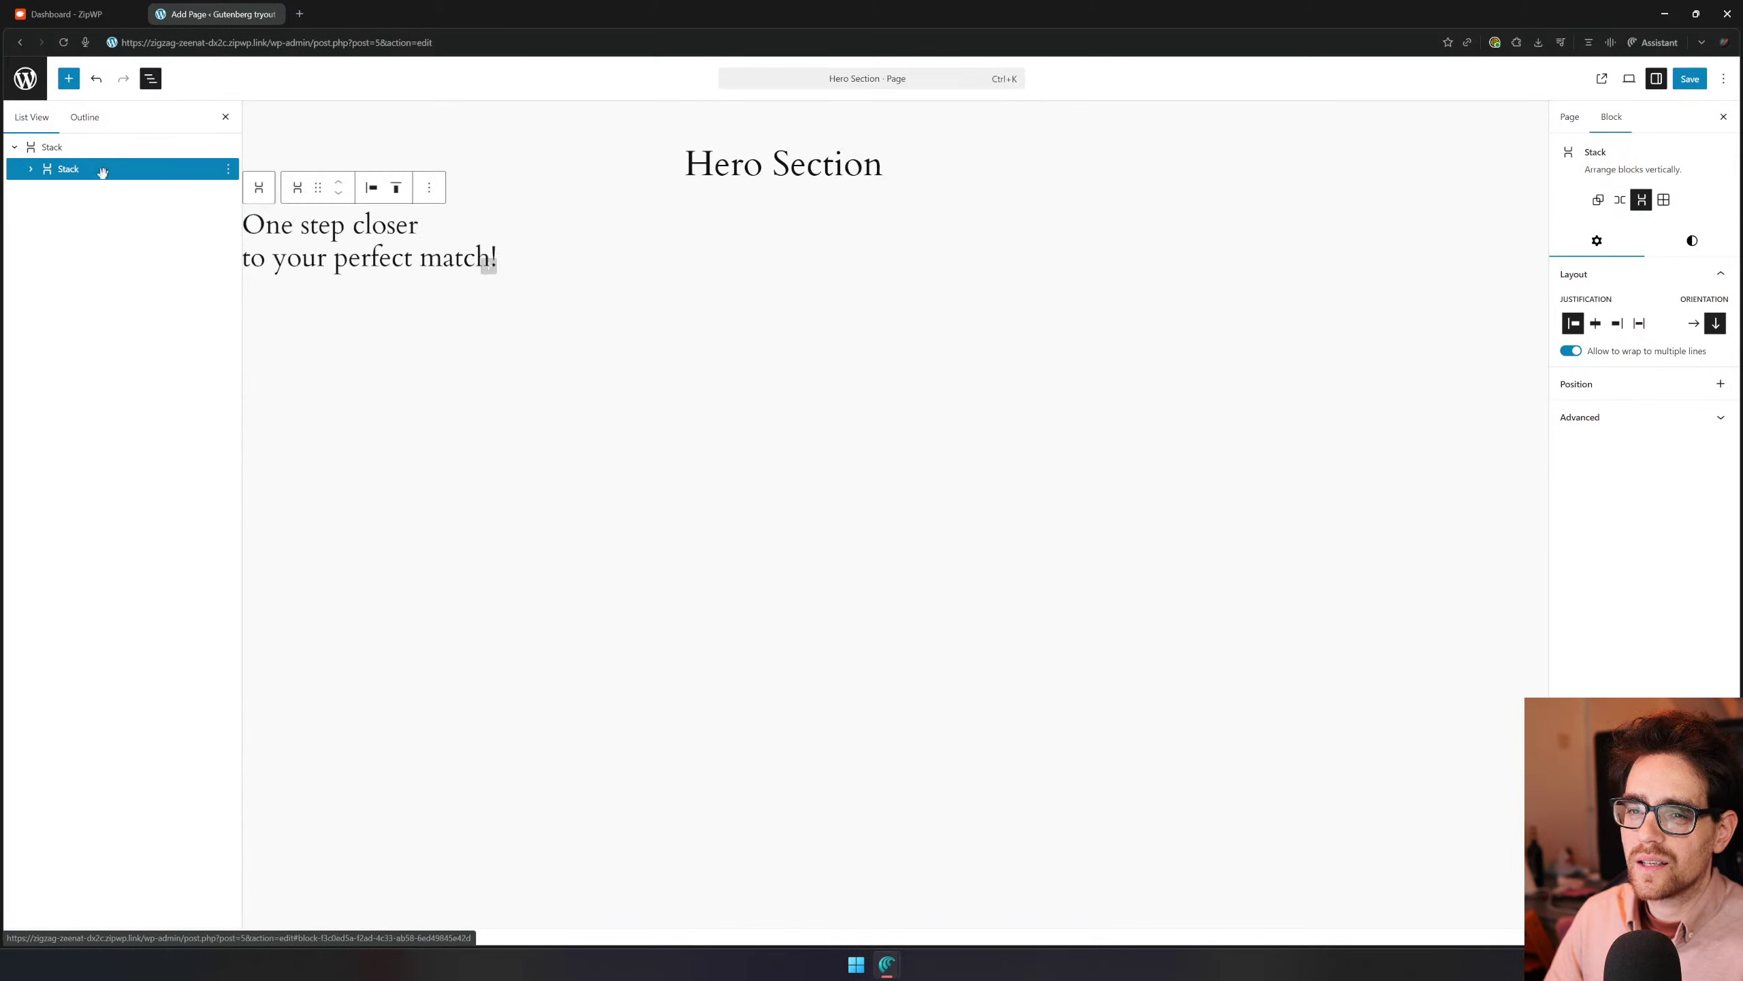
# Change the outer Stack into a Group block and review its nested blocks and content width setting
pyautogui.click(79, 145)
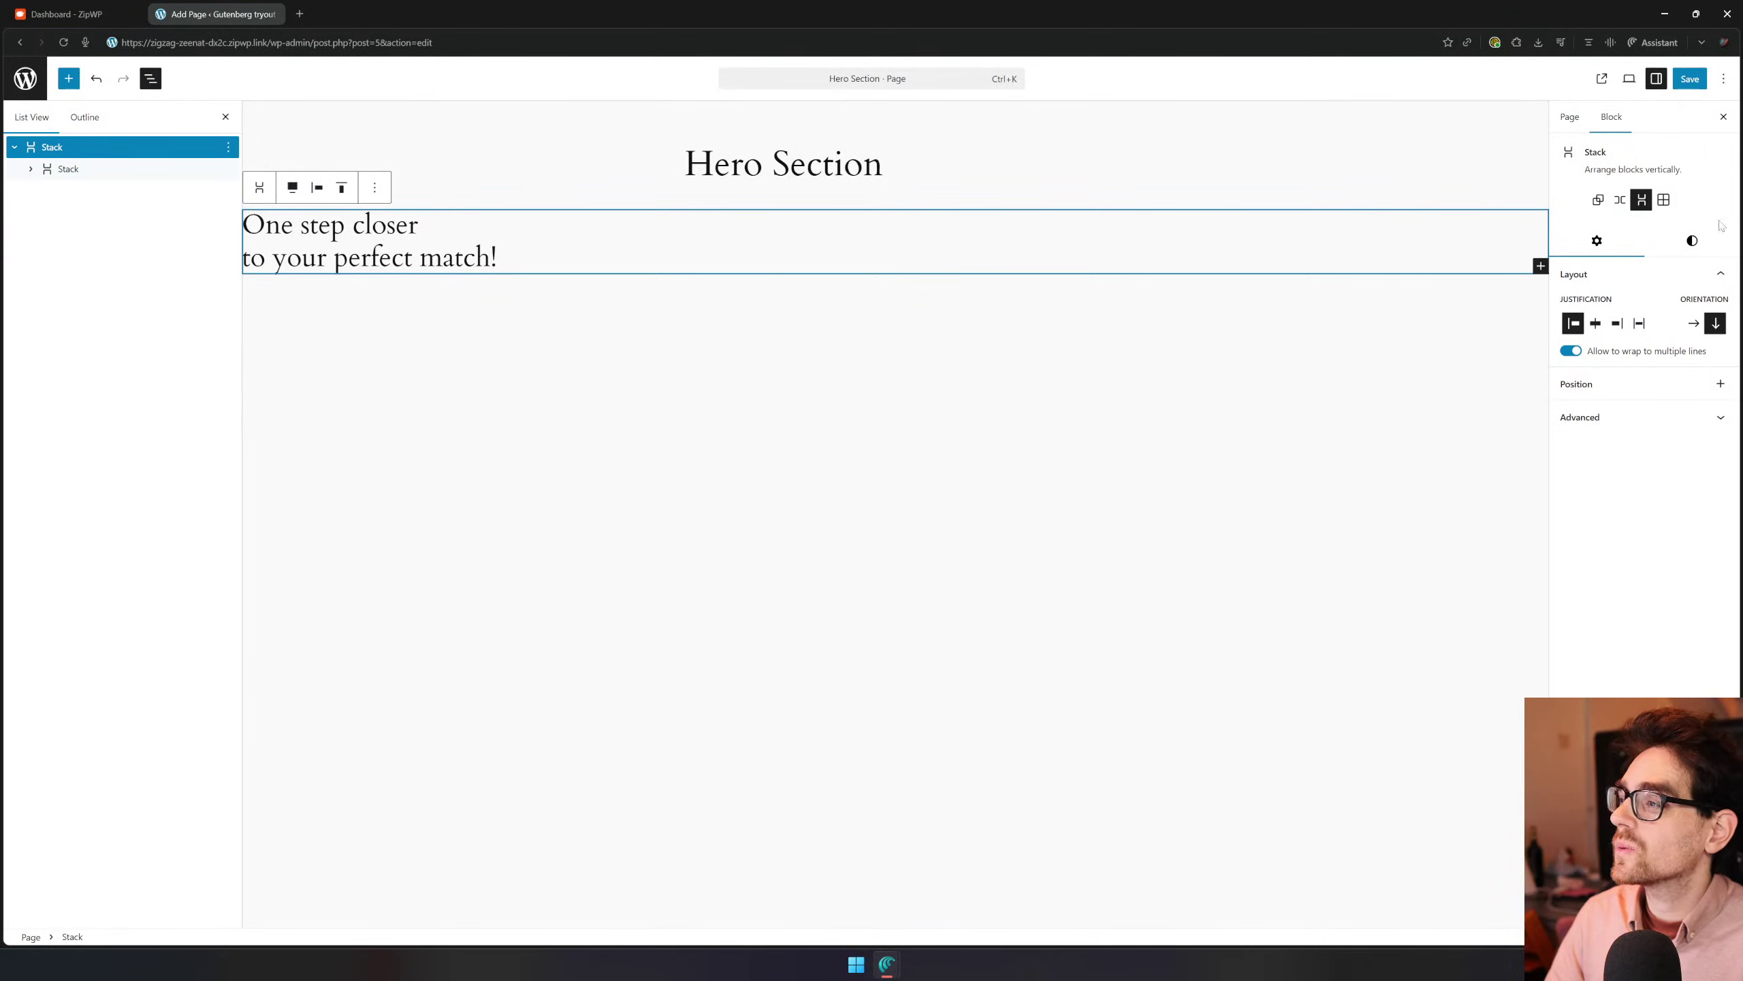
pyautogui.click(1598, 198)
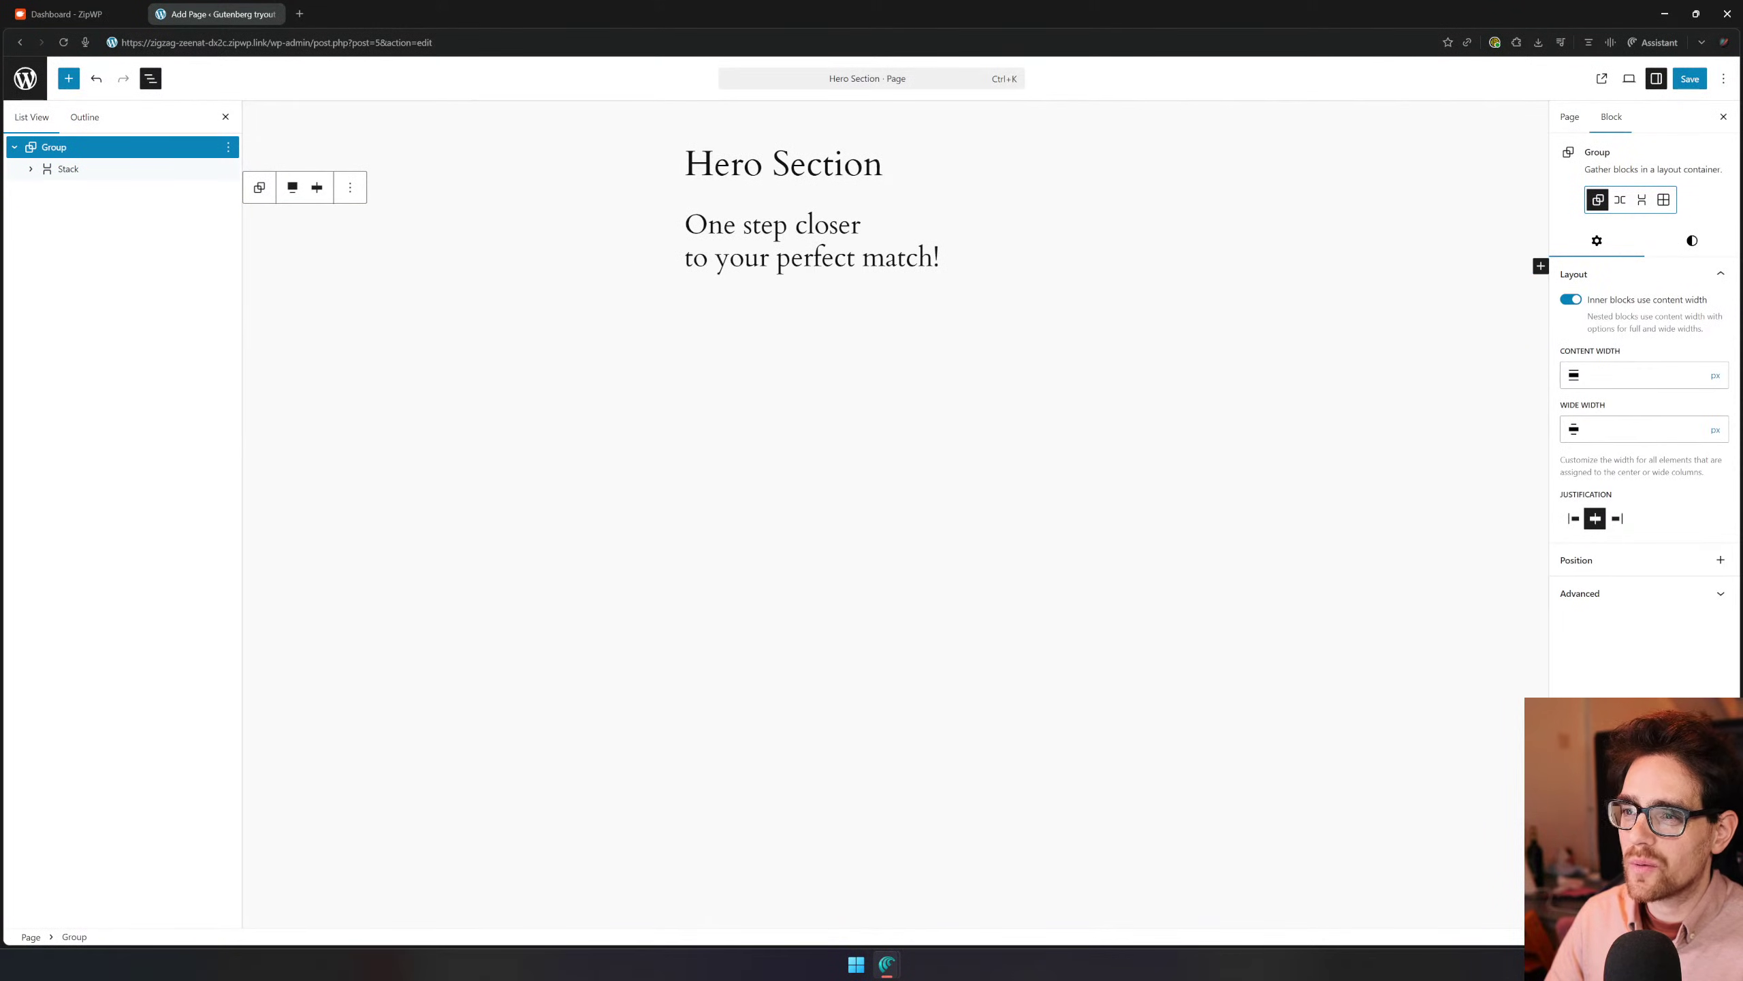
pyautogui.click(795, 226)
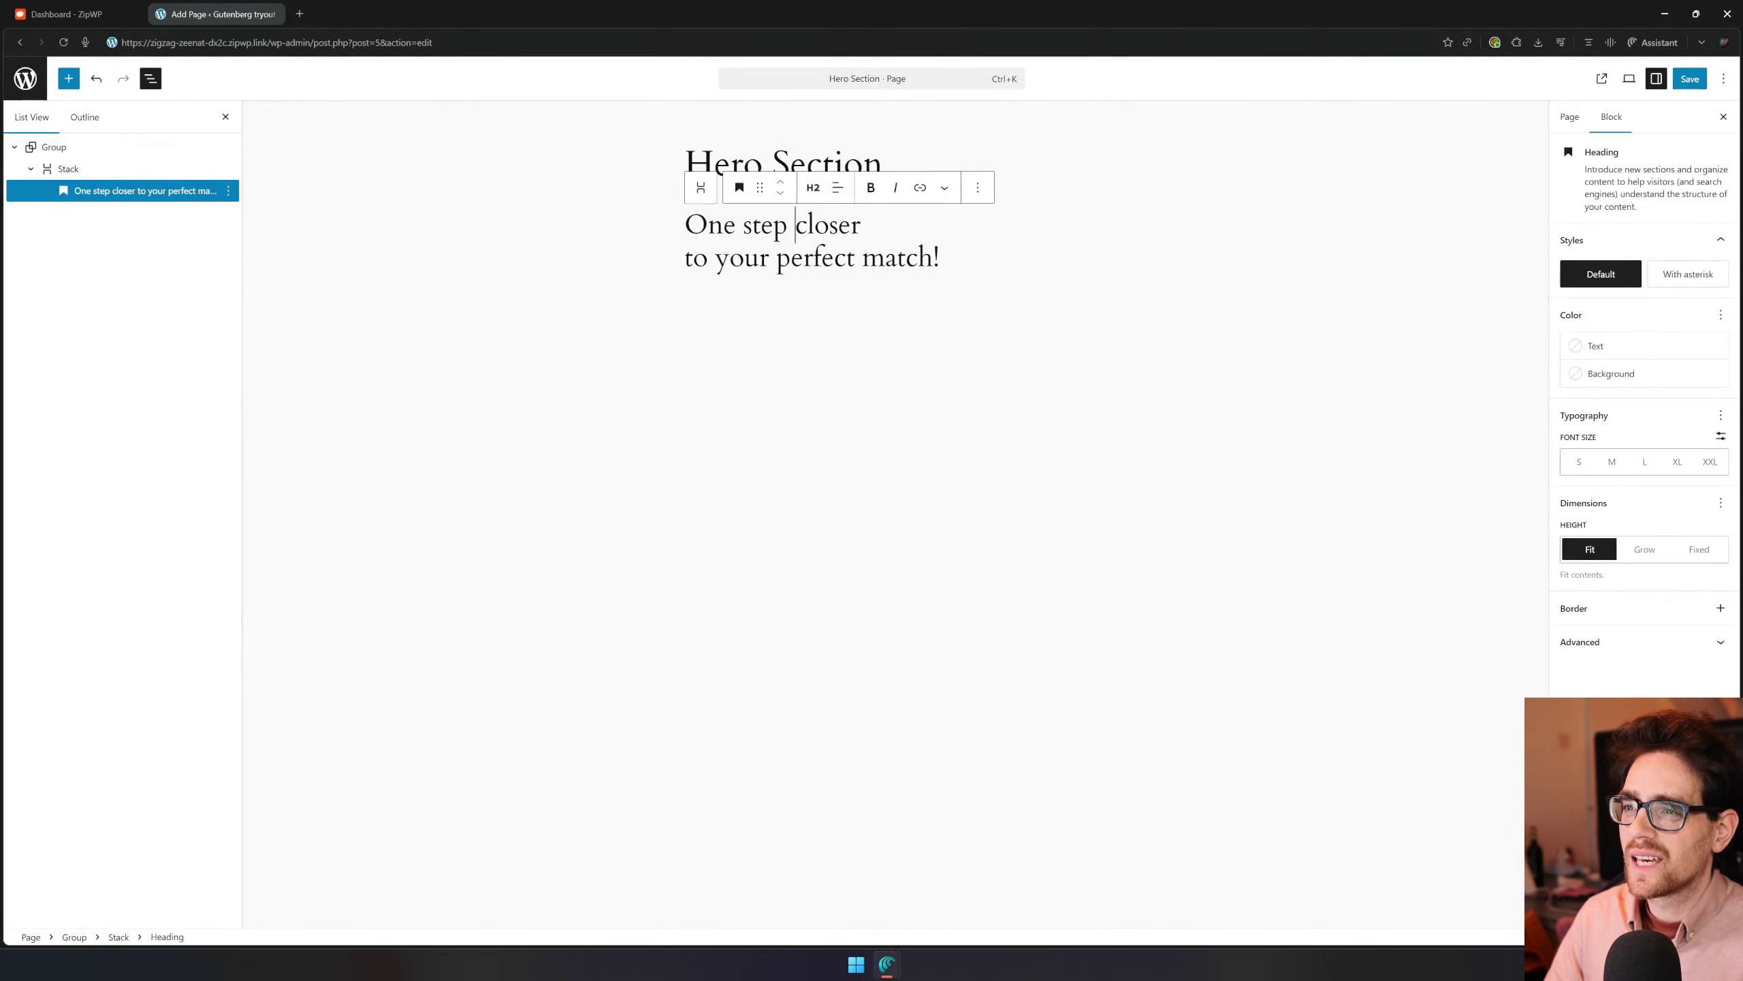
pyautogui.click(95, 148)
pyautogui.click(96, 168)
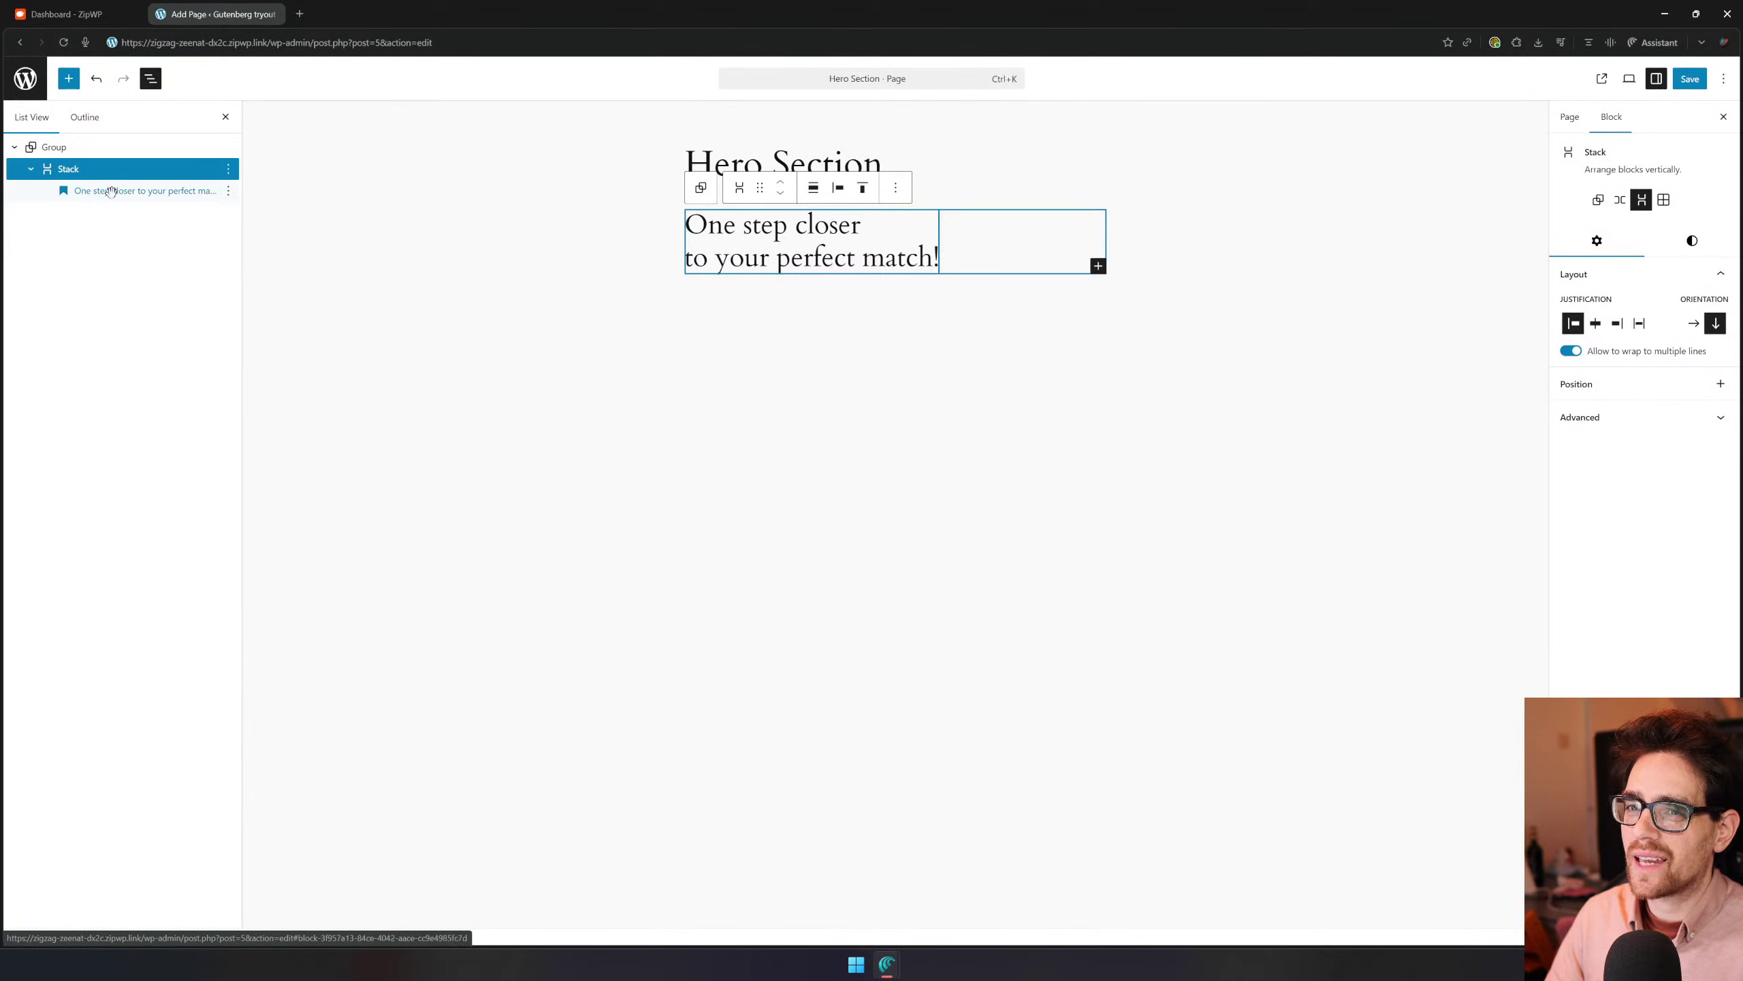
pyautogui.click(103, 147)
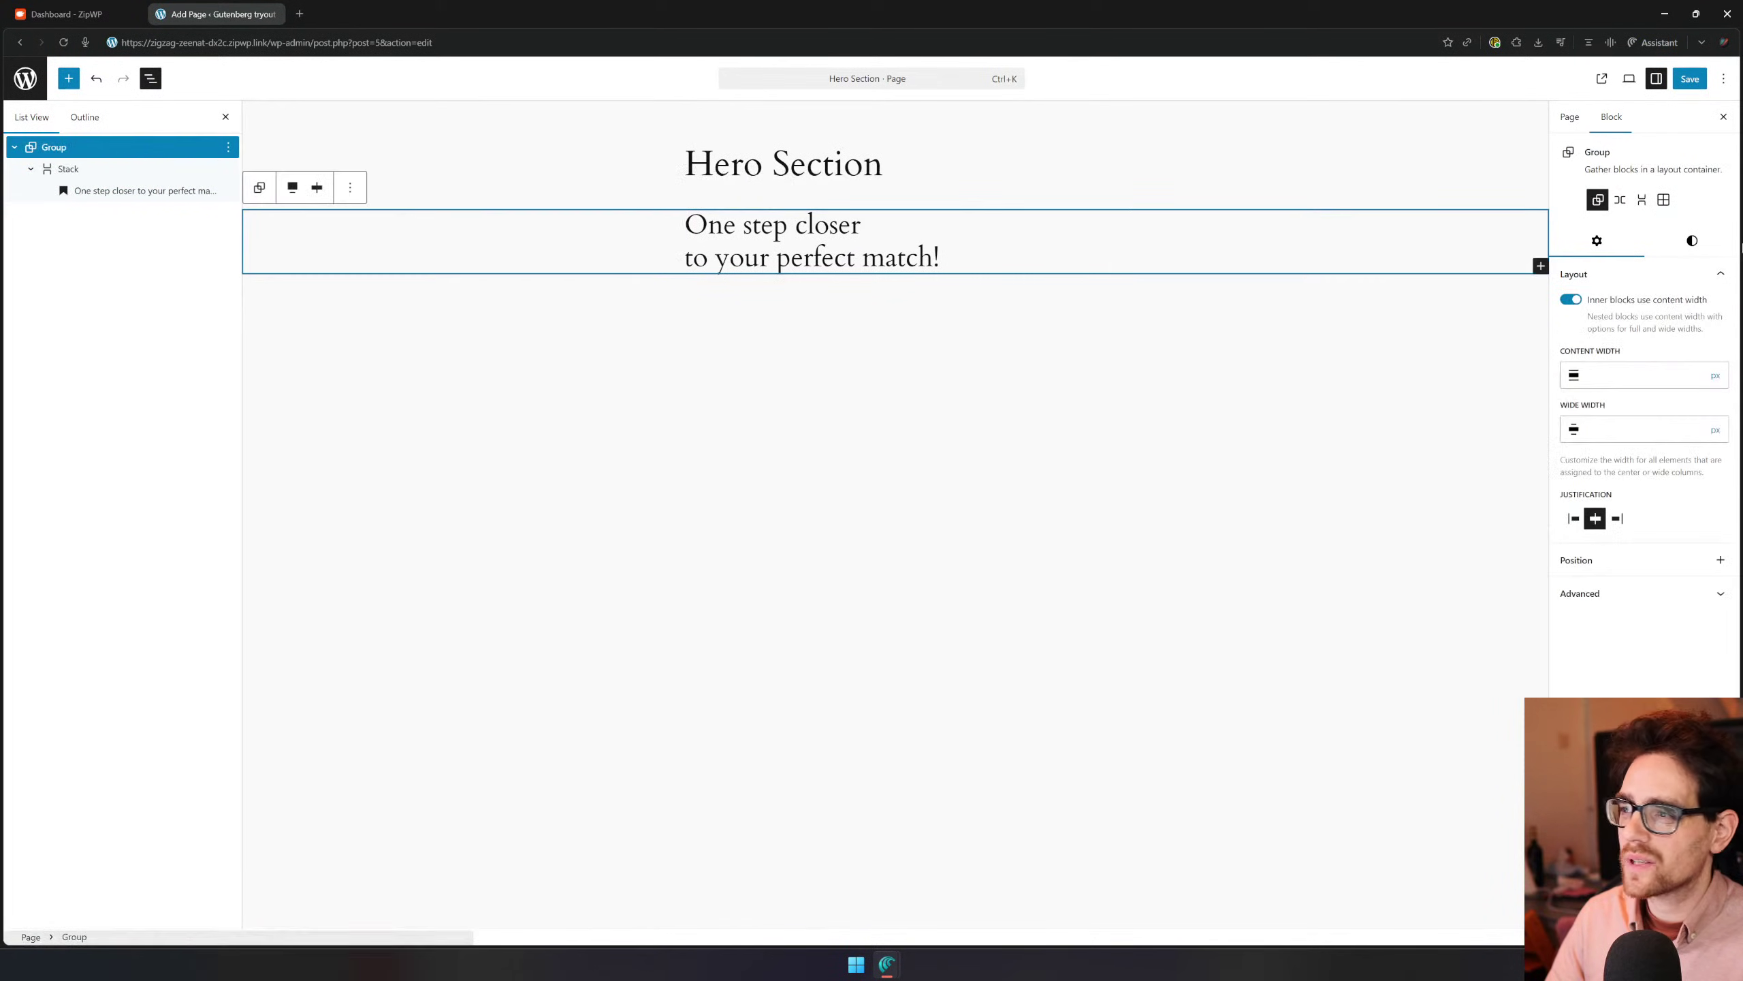
pyautogui.moveTo(1571, 350); pyautogui.dragTo(1621, 358)
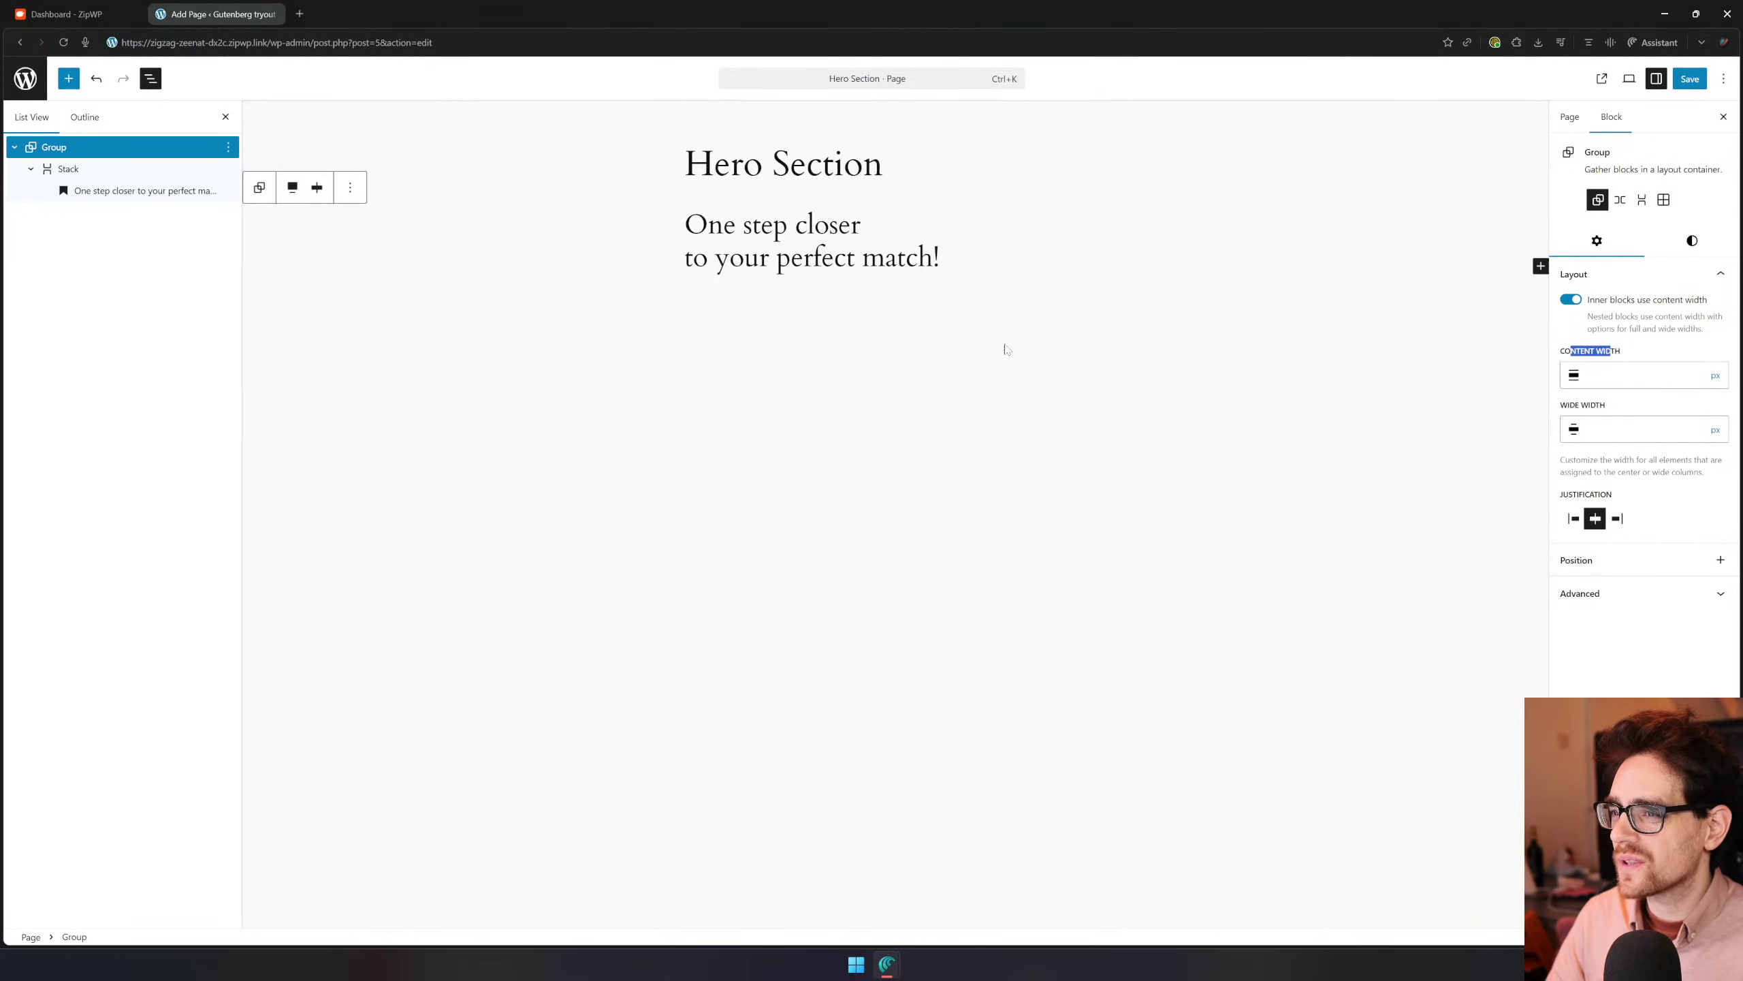
# Set the alignment of the inner Stack that holds the heading to wide width
pyautogui.click(751, 224)
pyautogui.click(975, 261)
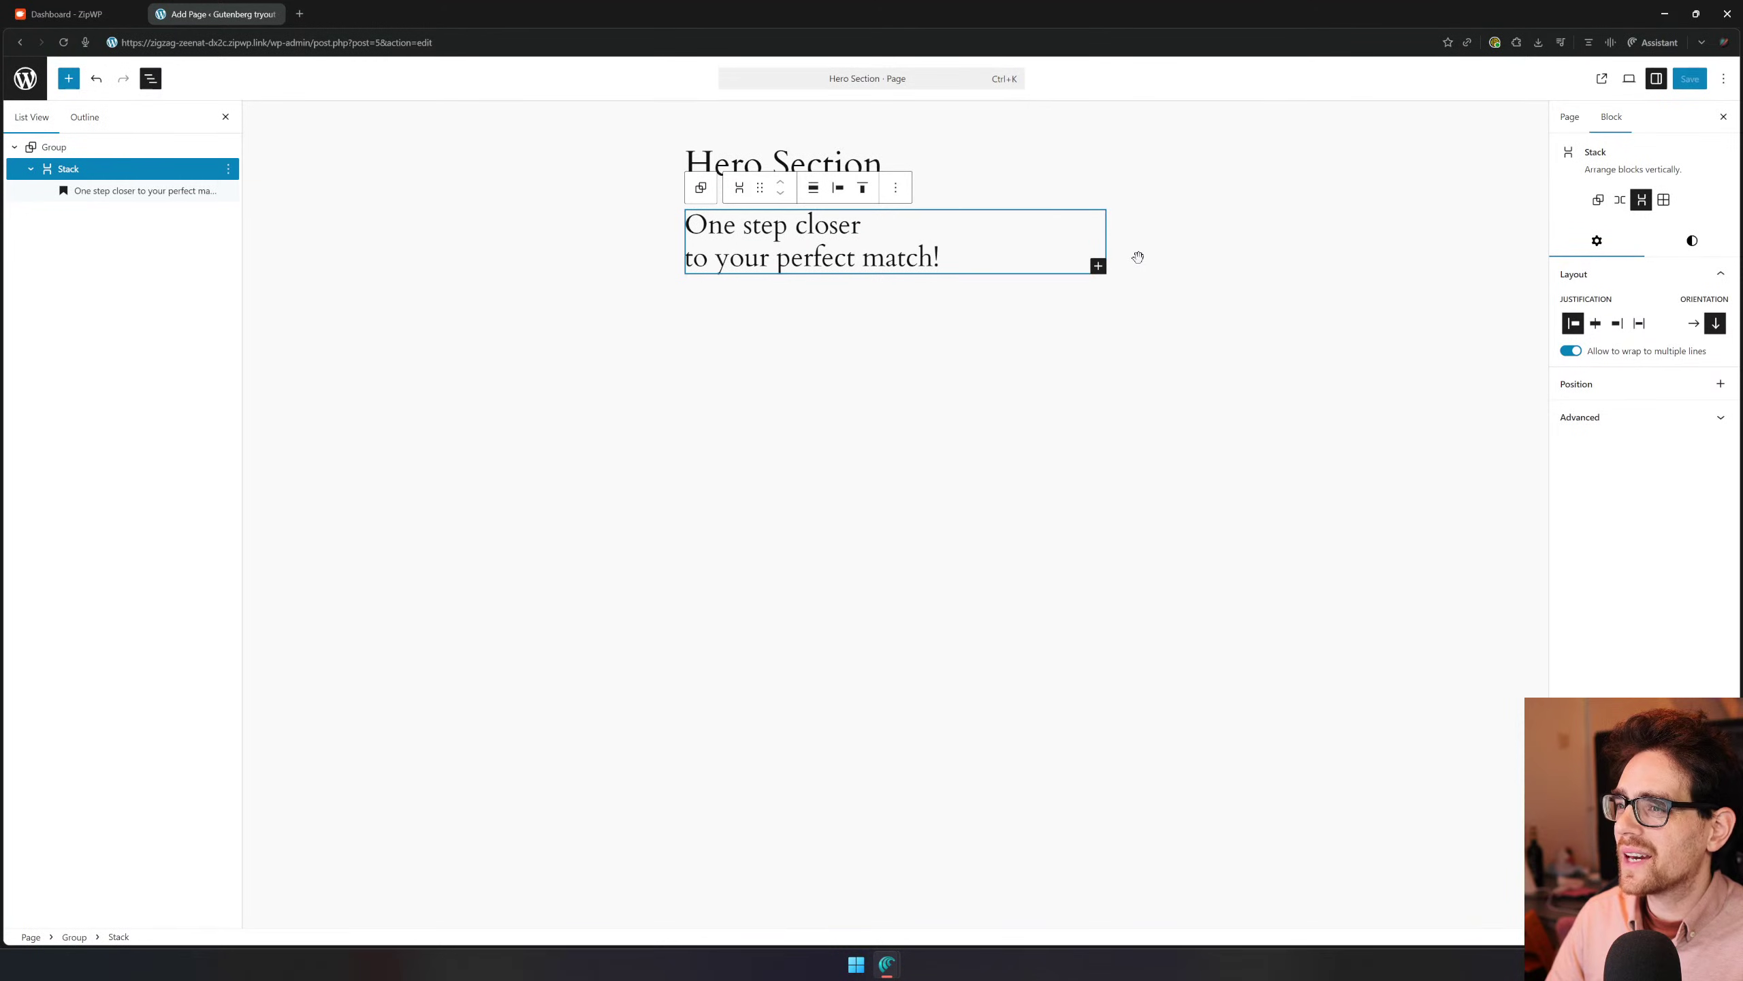
pyautogui.click(813, 188)
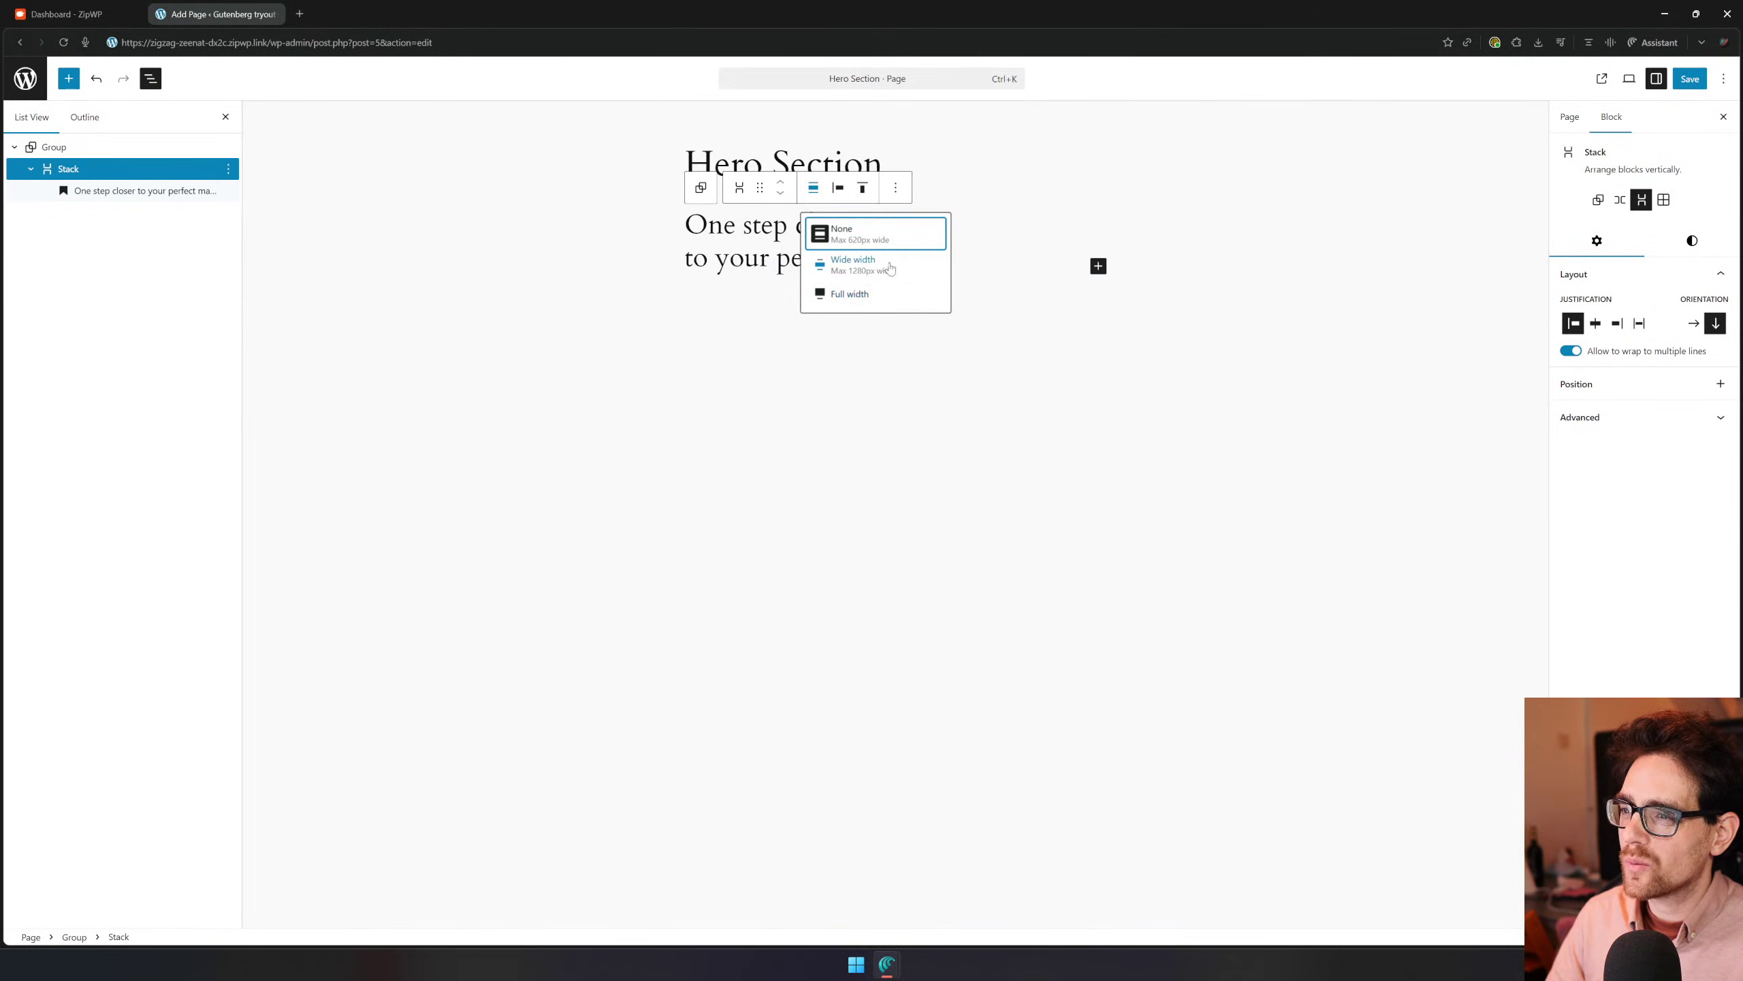
pyautogui.click(890, 267)
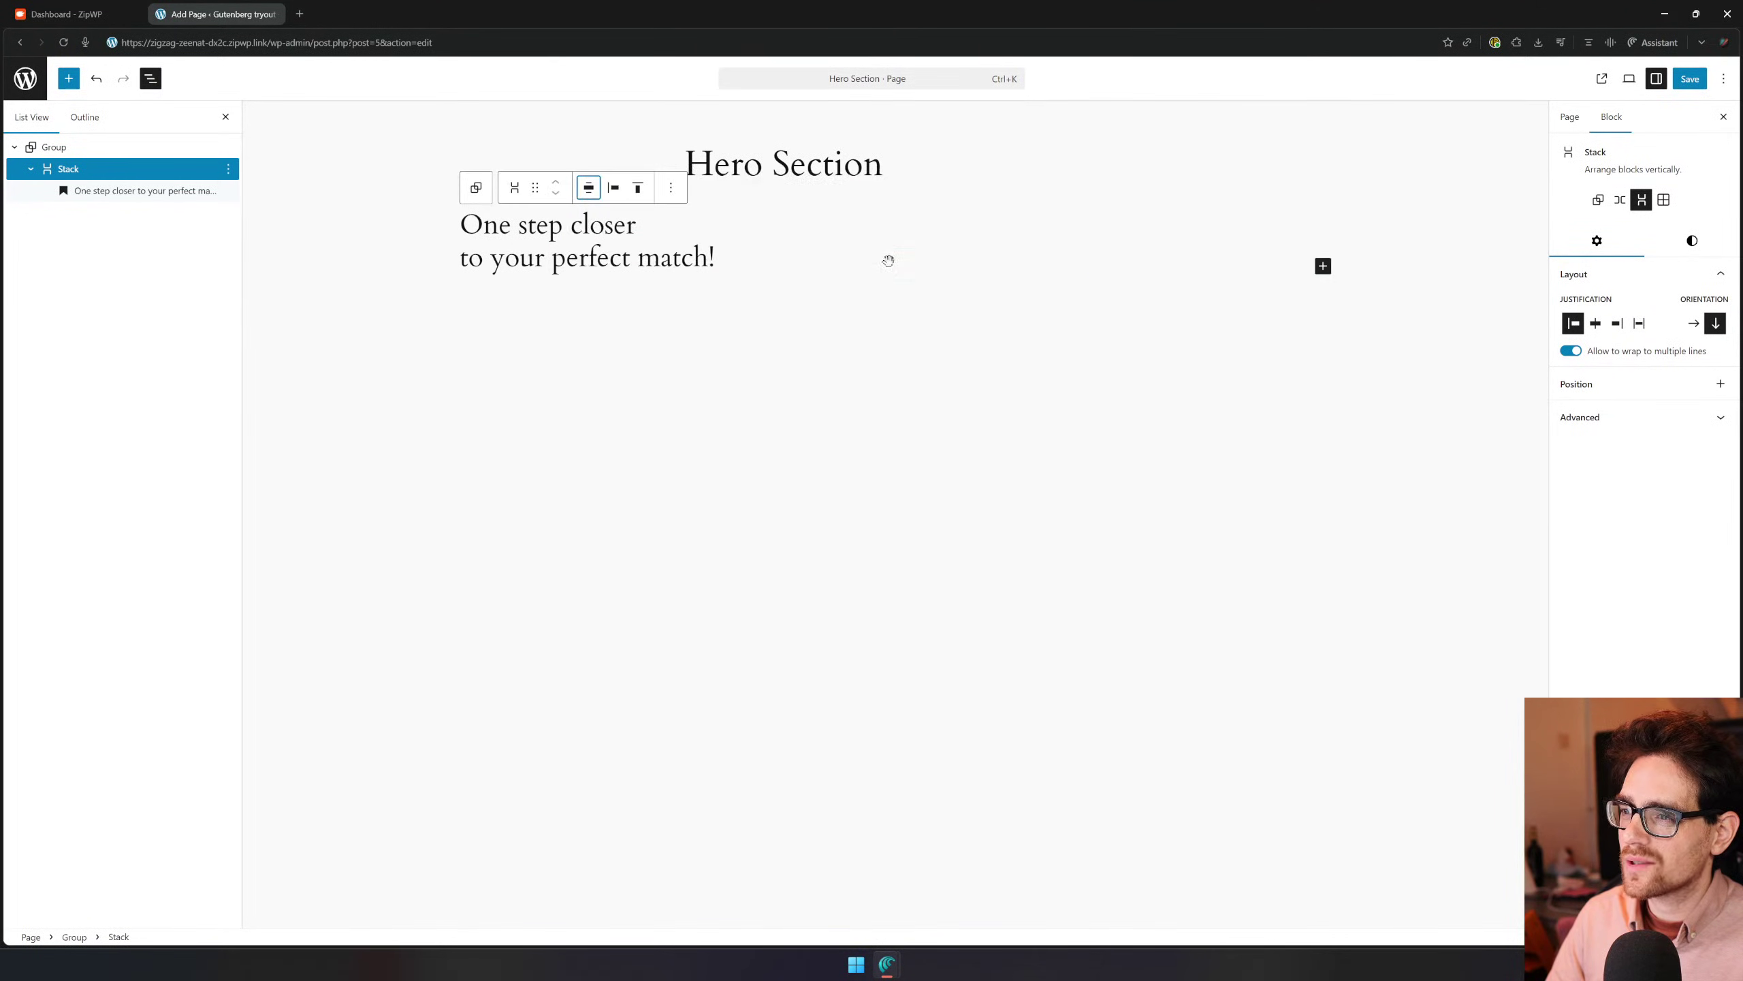
pyautogui.click(769, 265)
pyautogui.hotkey('ctrl', 'shift', 'Left')
pyautogui.hotkey('ctrl', 'shift', 'Left')
pyautogui.hotkey('ctrl', 'shift', 'Left')
pyautogui.hotkey('ctrl', 'shift', 'Left')
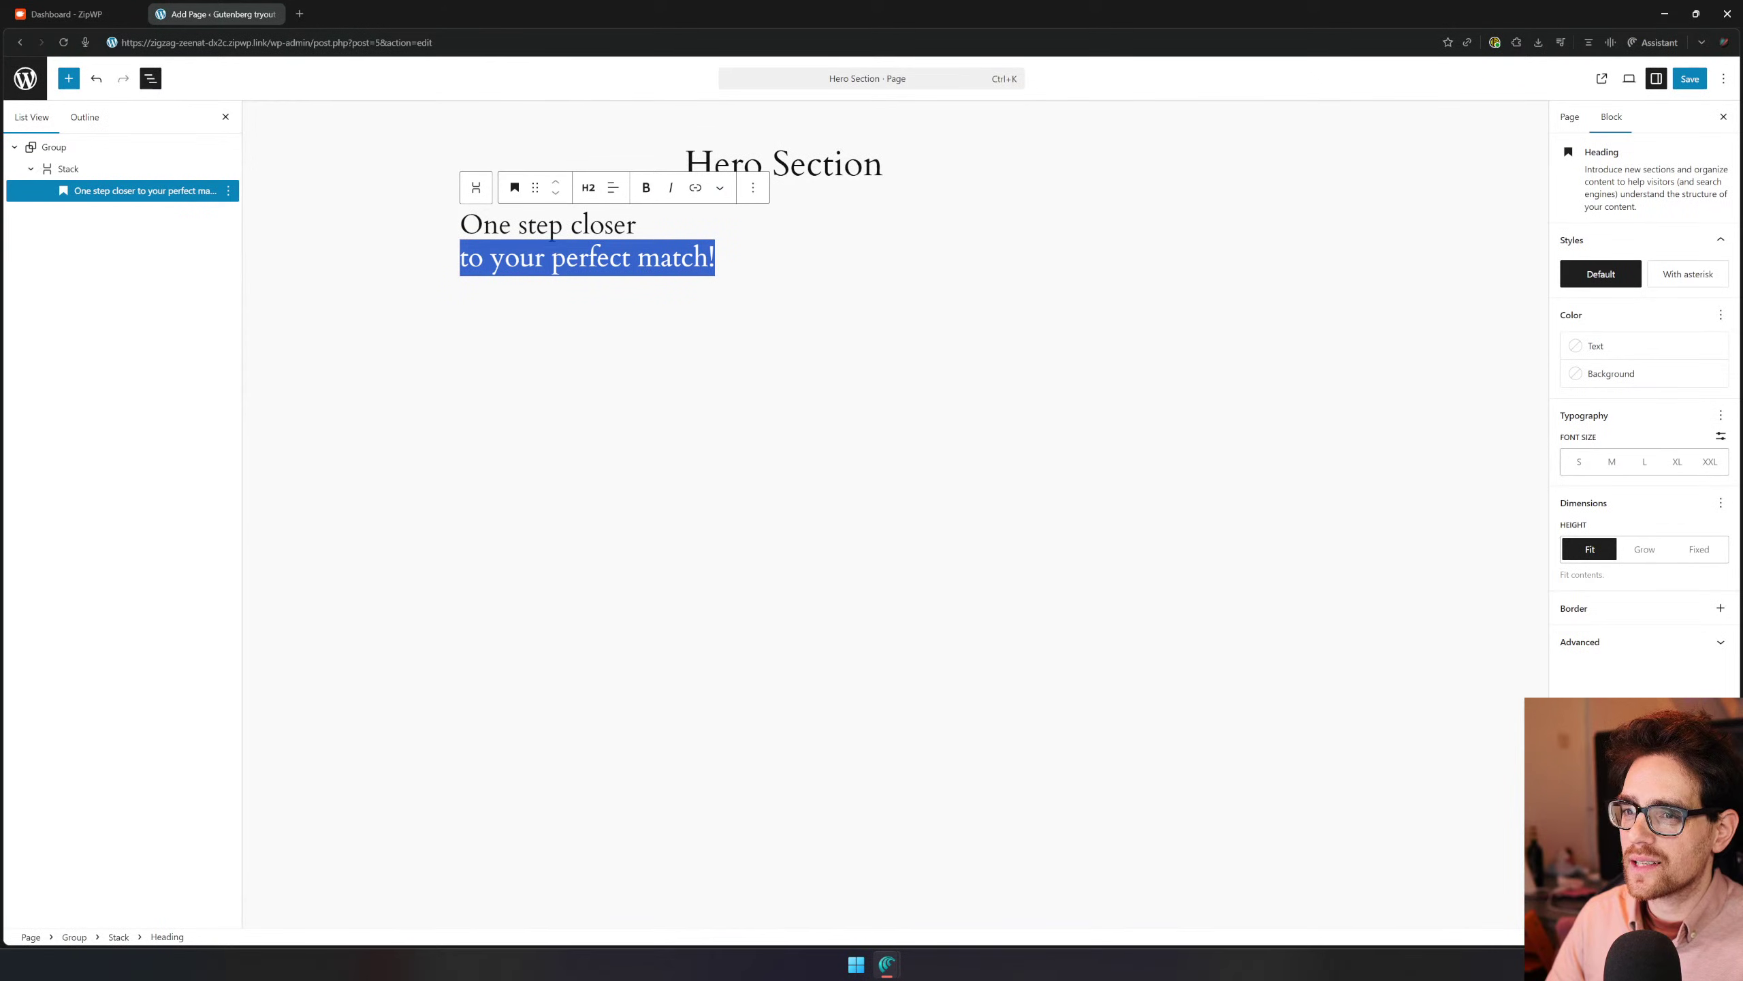
pyautogui.click(1040, 269)
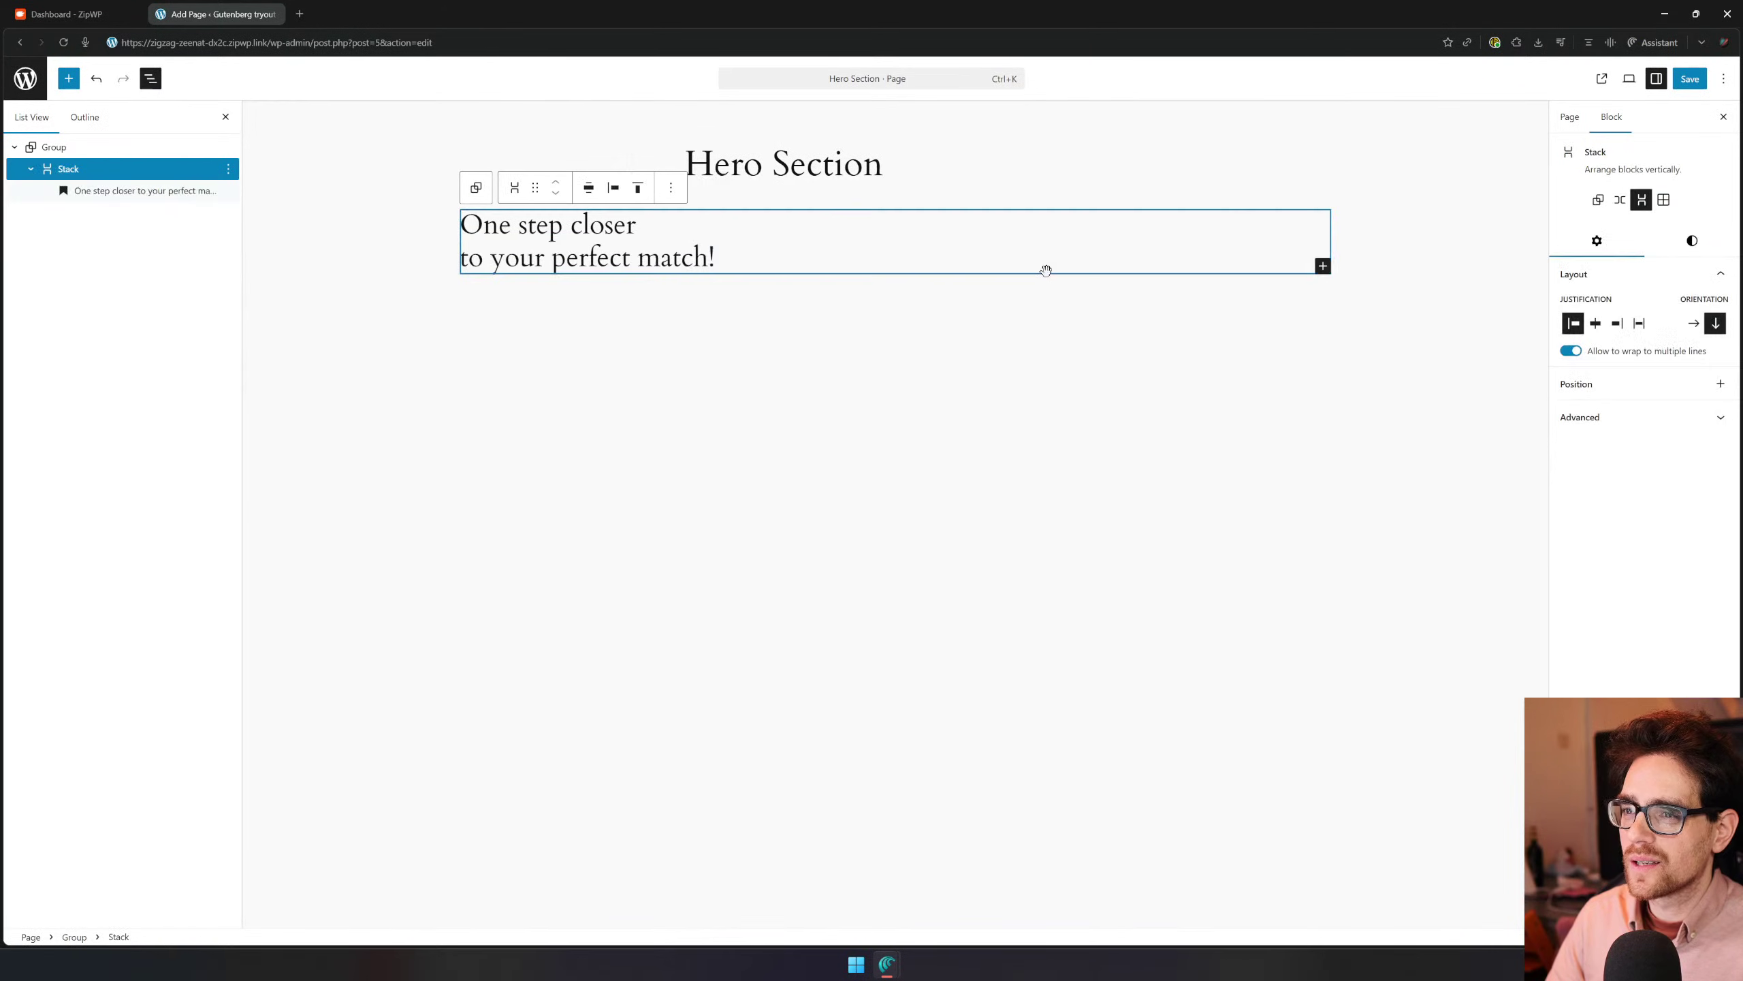
# Give the outer Group the light green theme background and set the inner Stack's vertical padding to 6
pyautogui.click(1706, 247)
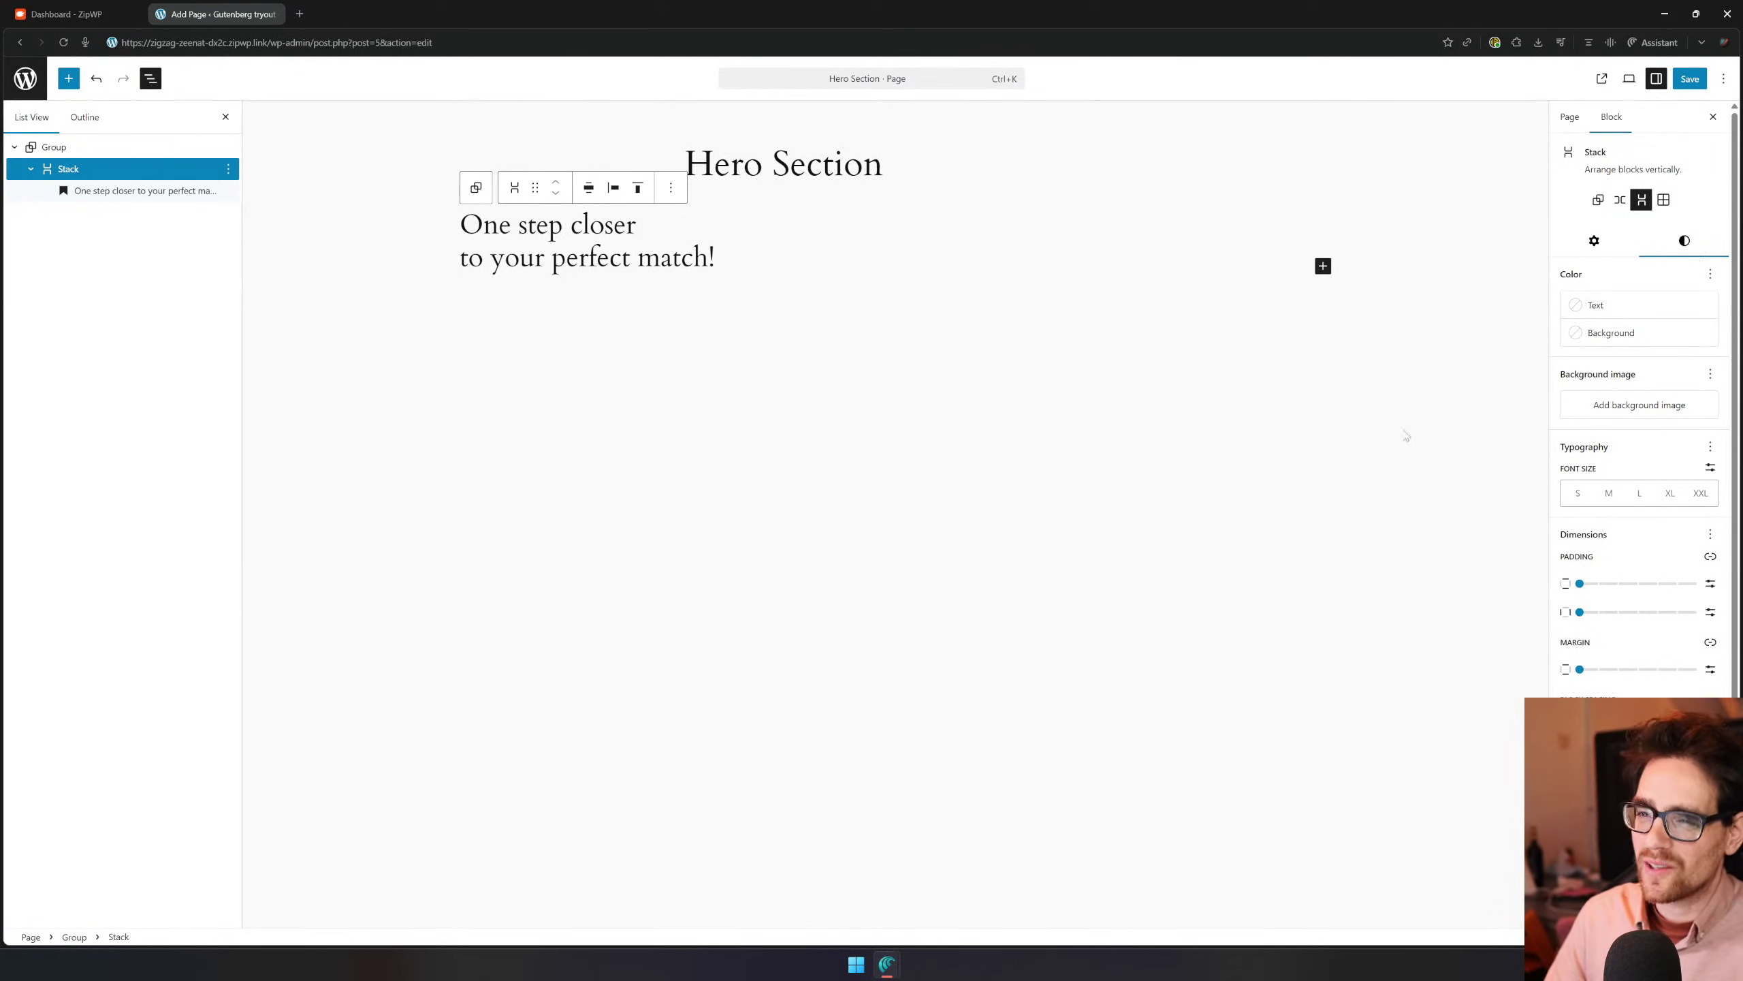
pyautogui.click(130, 155)
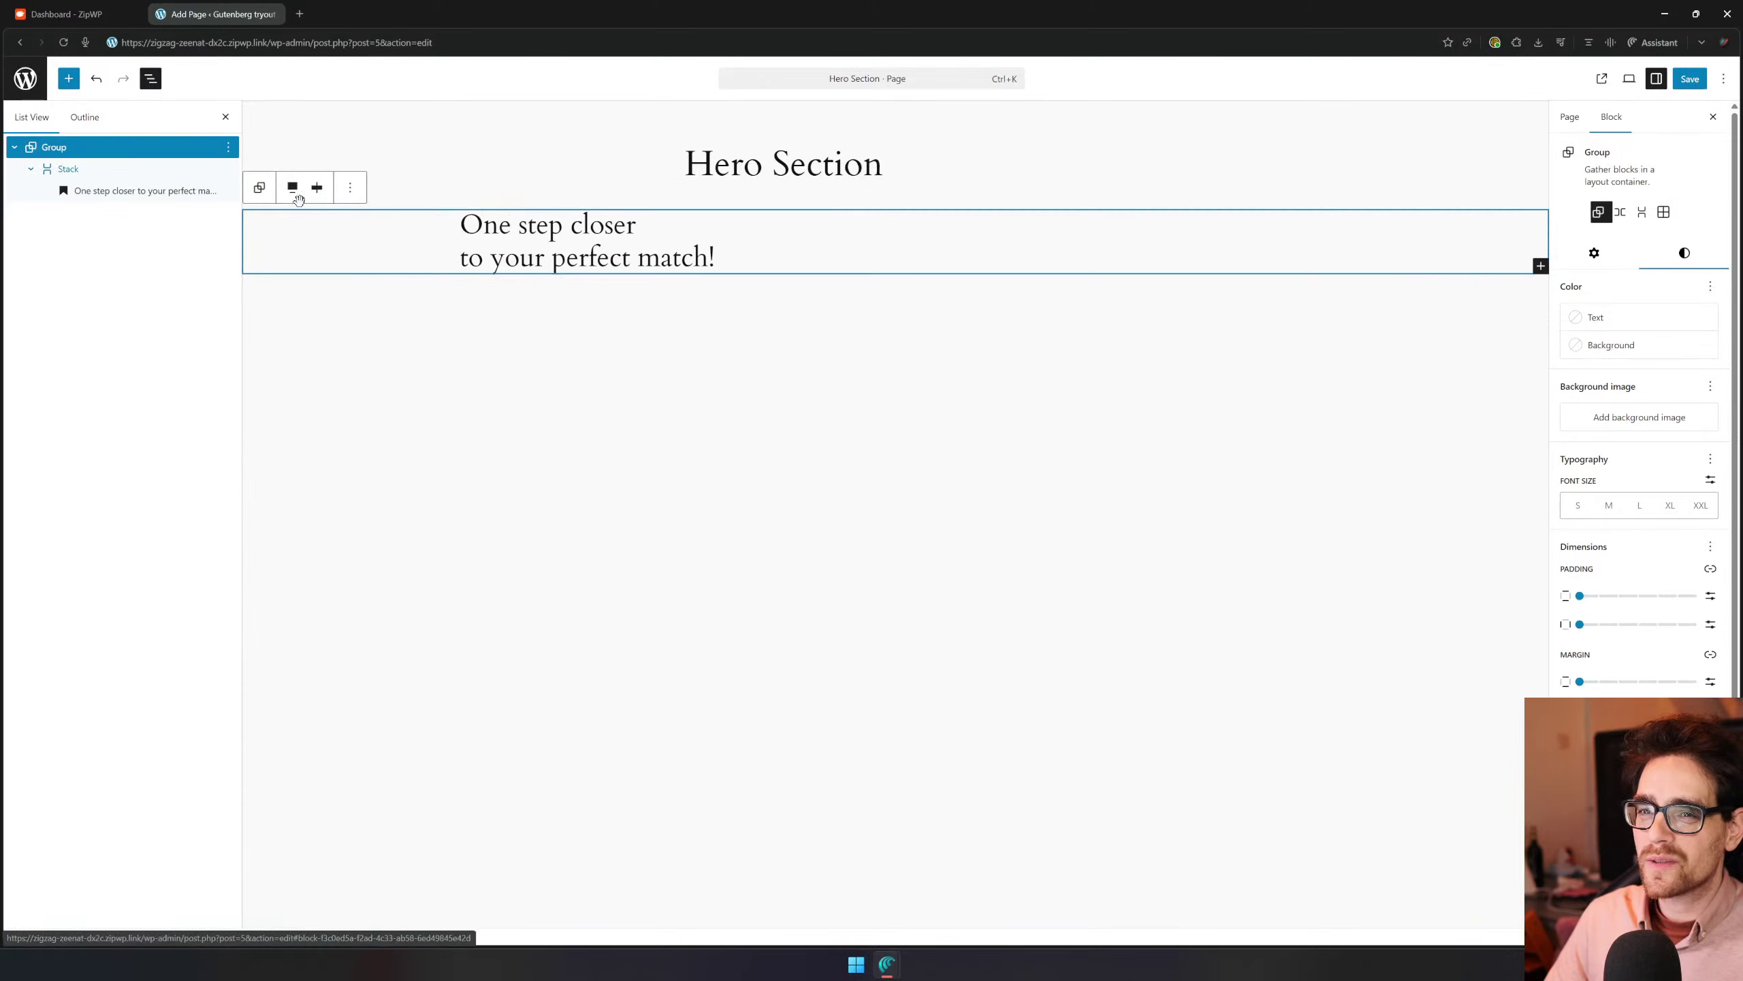
pyautogui.click(1606, 347)
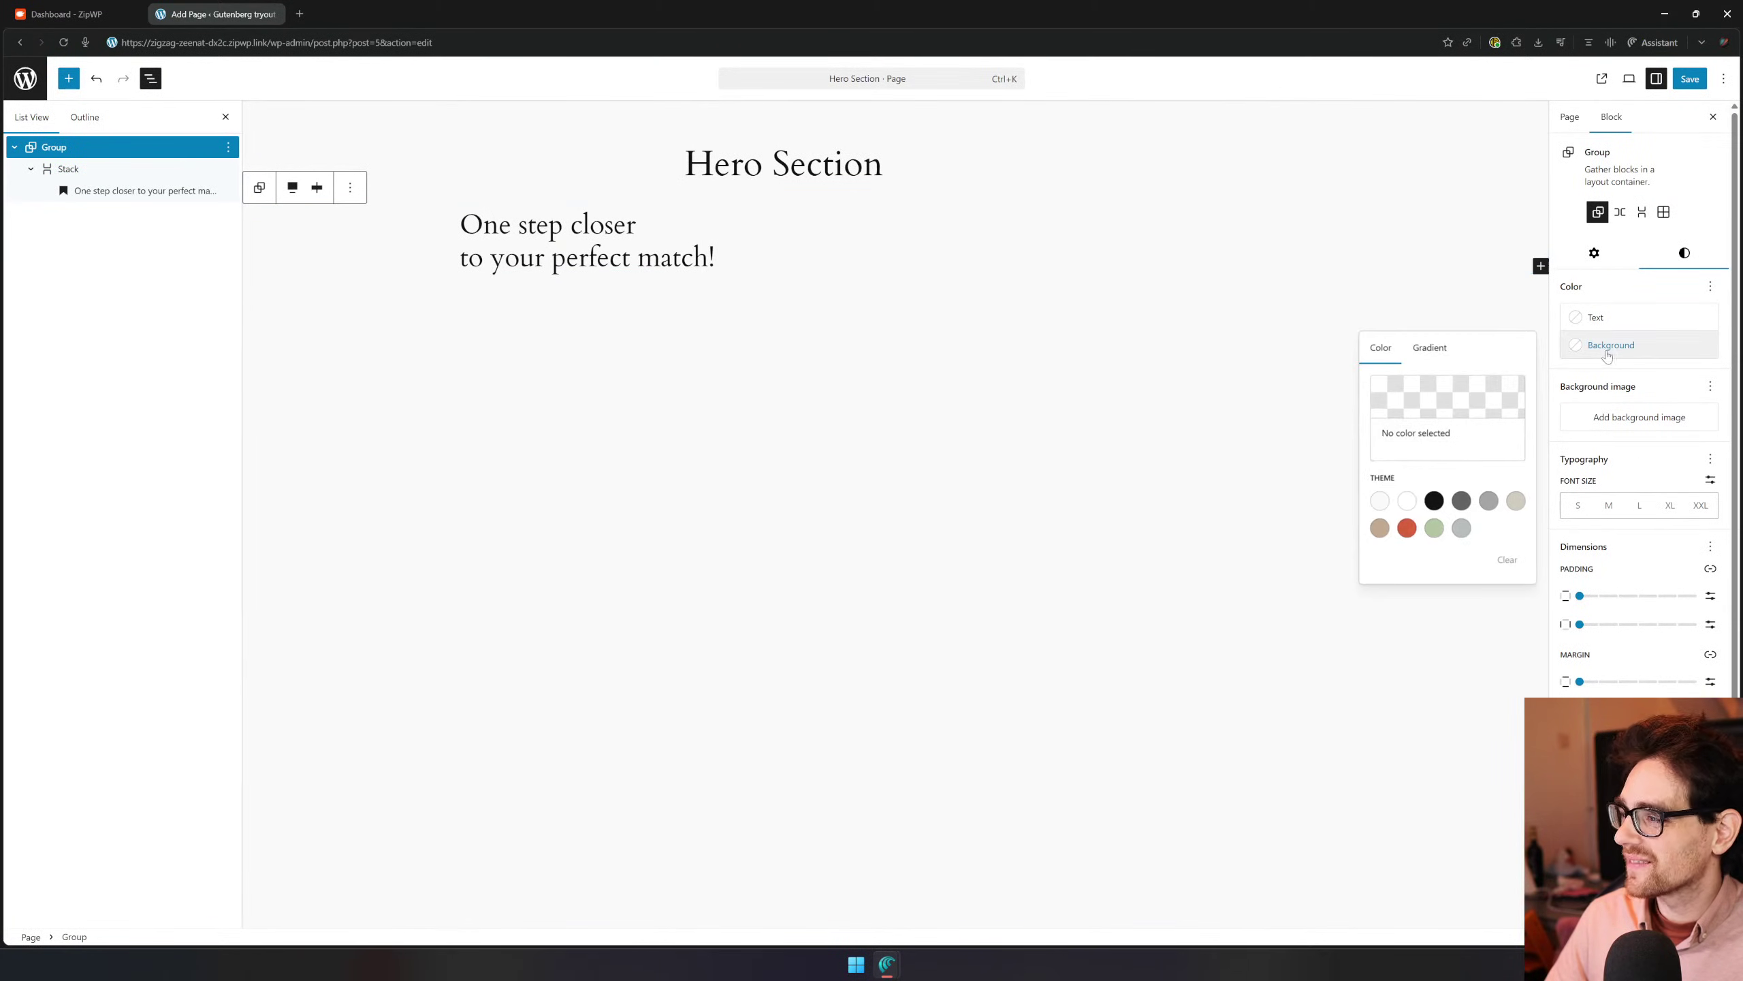
pyautogui.click(1433, 527)
pyautogui.click(760, 260)
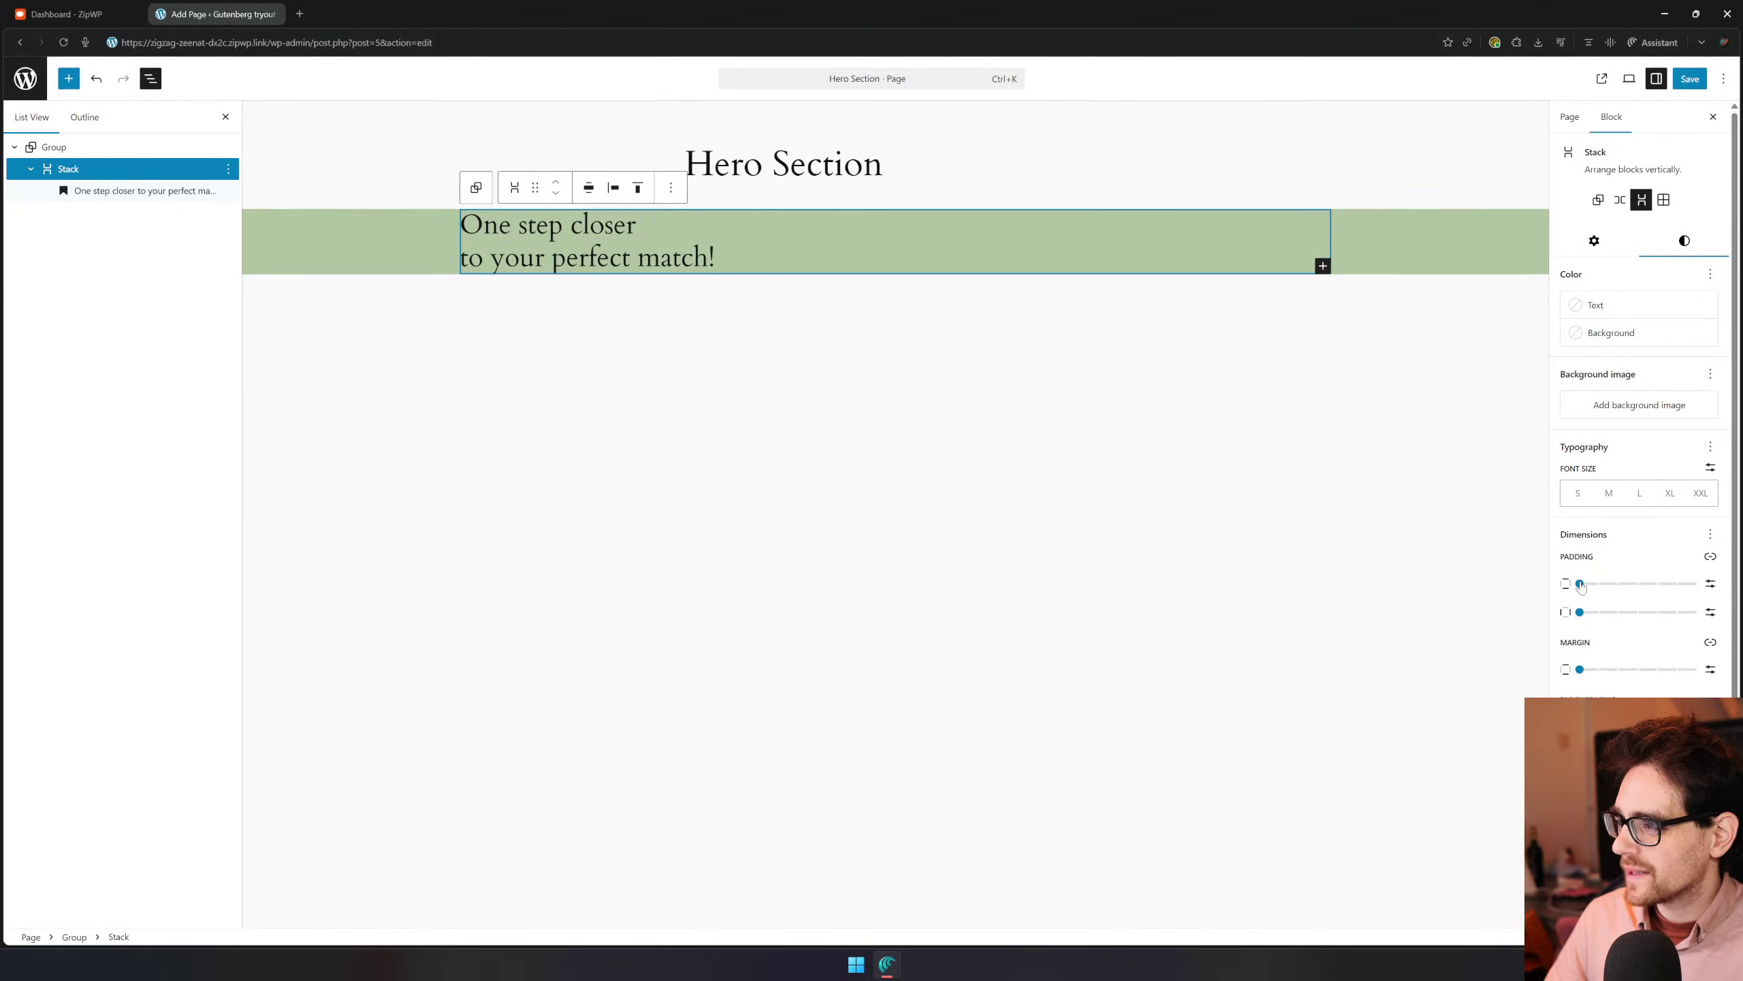
pyautogui.moveTo(1579, 583); pyautogui.dragTo(1697, 583)
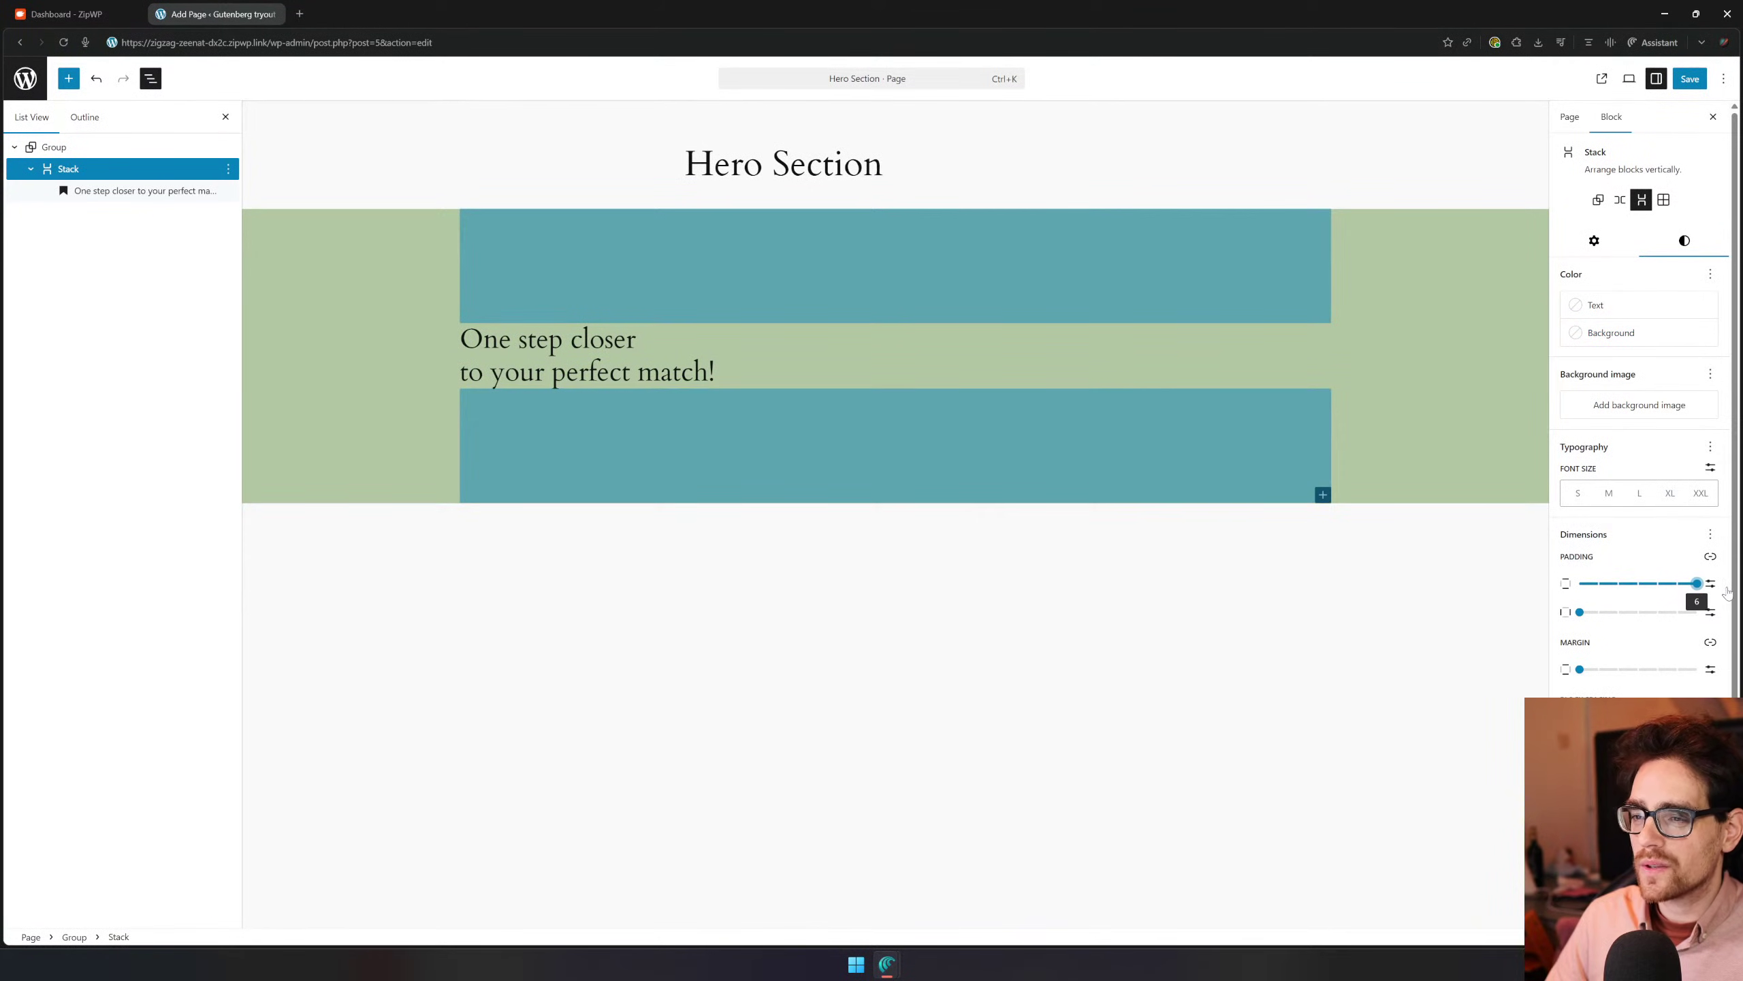
# Change the "One step closer to your perfect match!" heading to level H1
pyautogui.click(750, 341)
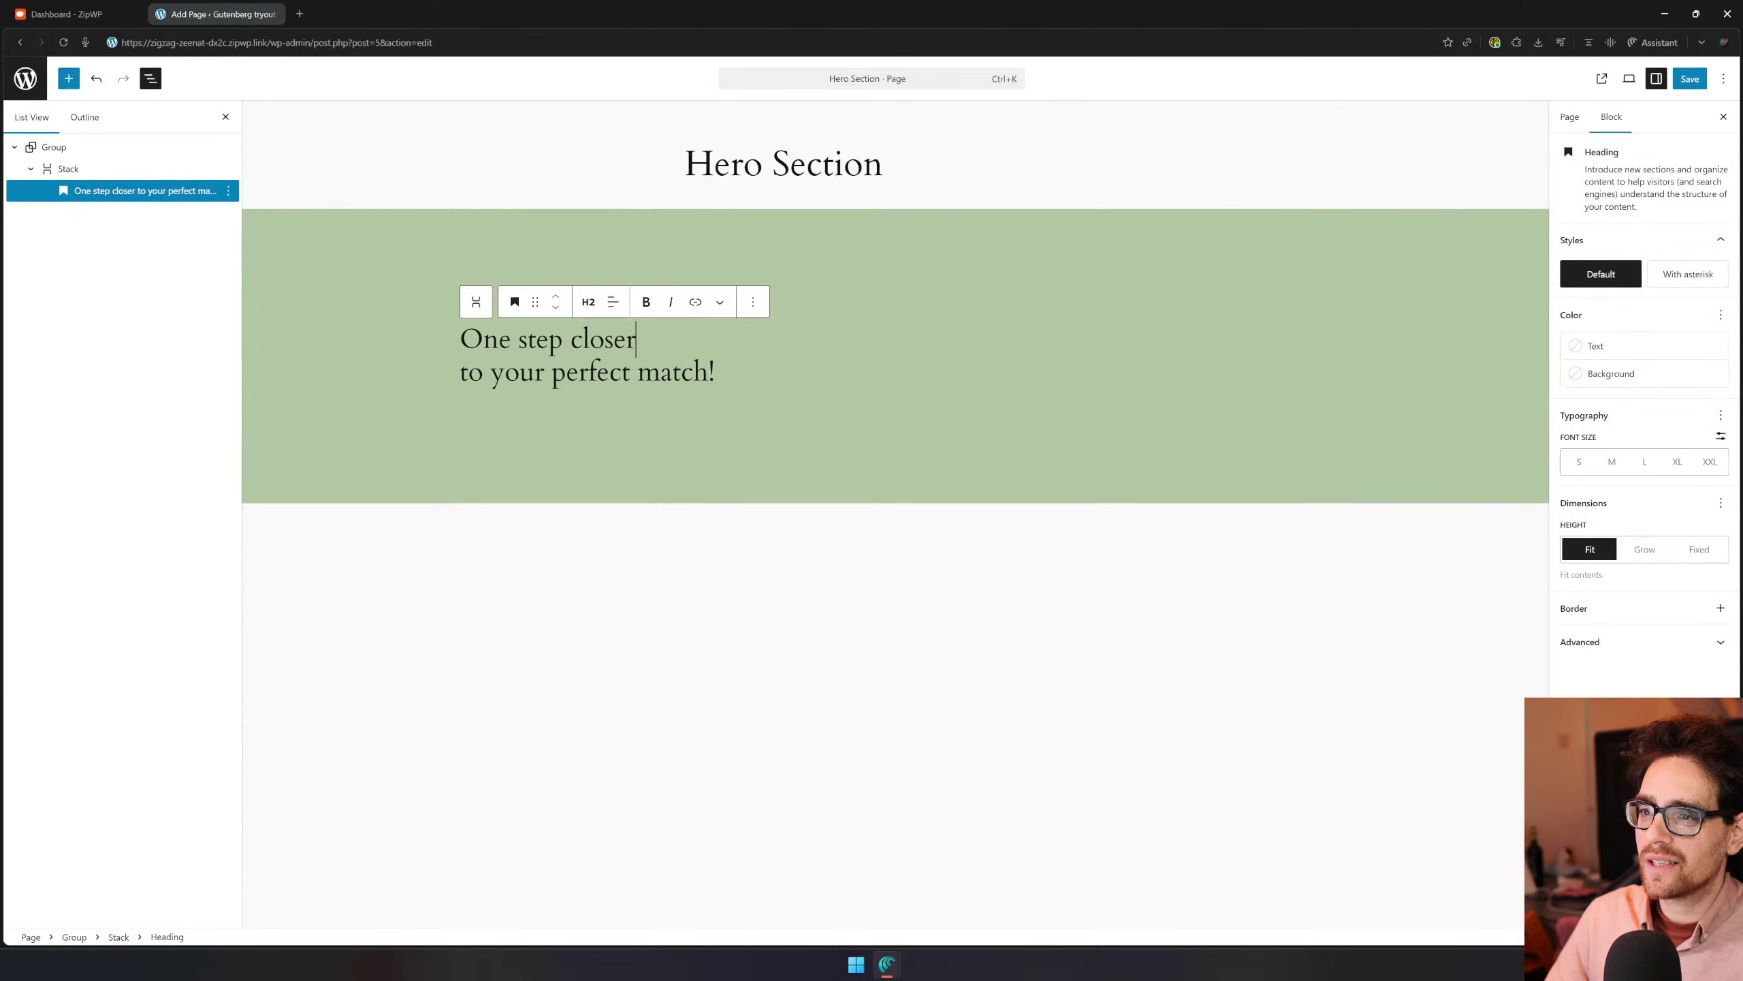
pyautogui.click(589, 302)
pyautogui.click(604, 344)
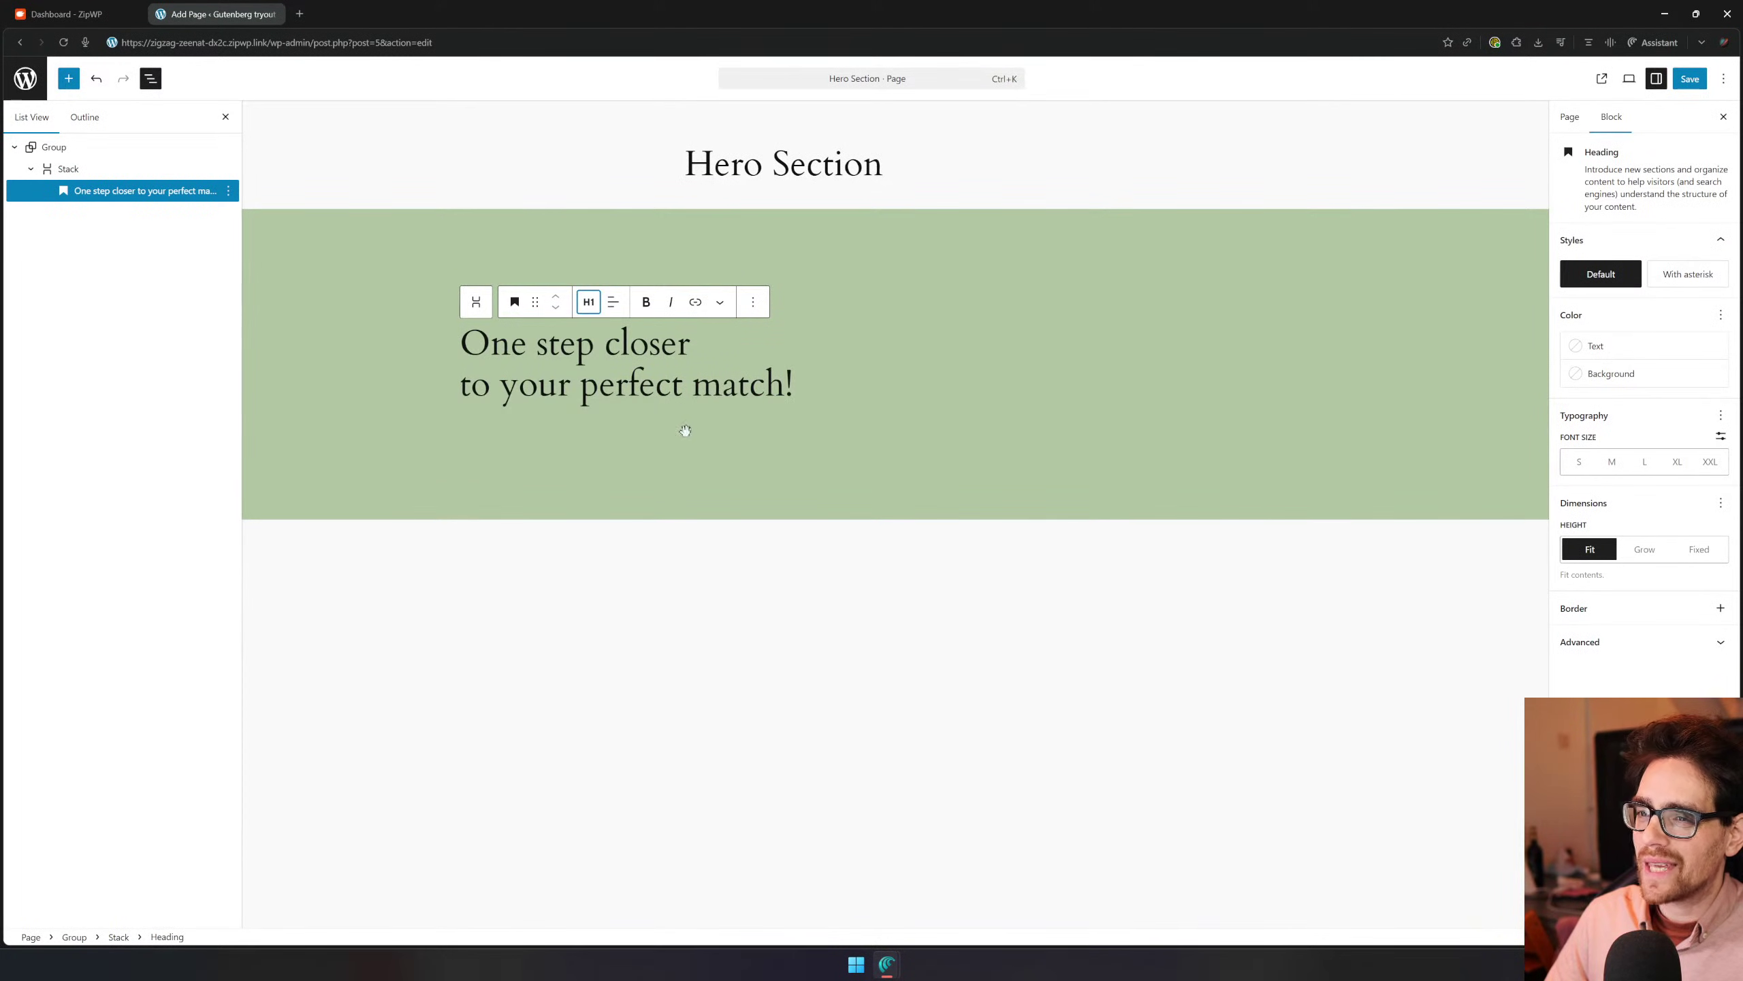
pyautogui.moveTo(790, 385); pyautogui.dragTo(459, 385)
pyautogui.click(879, 479)
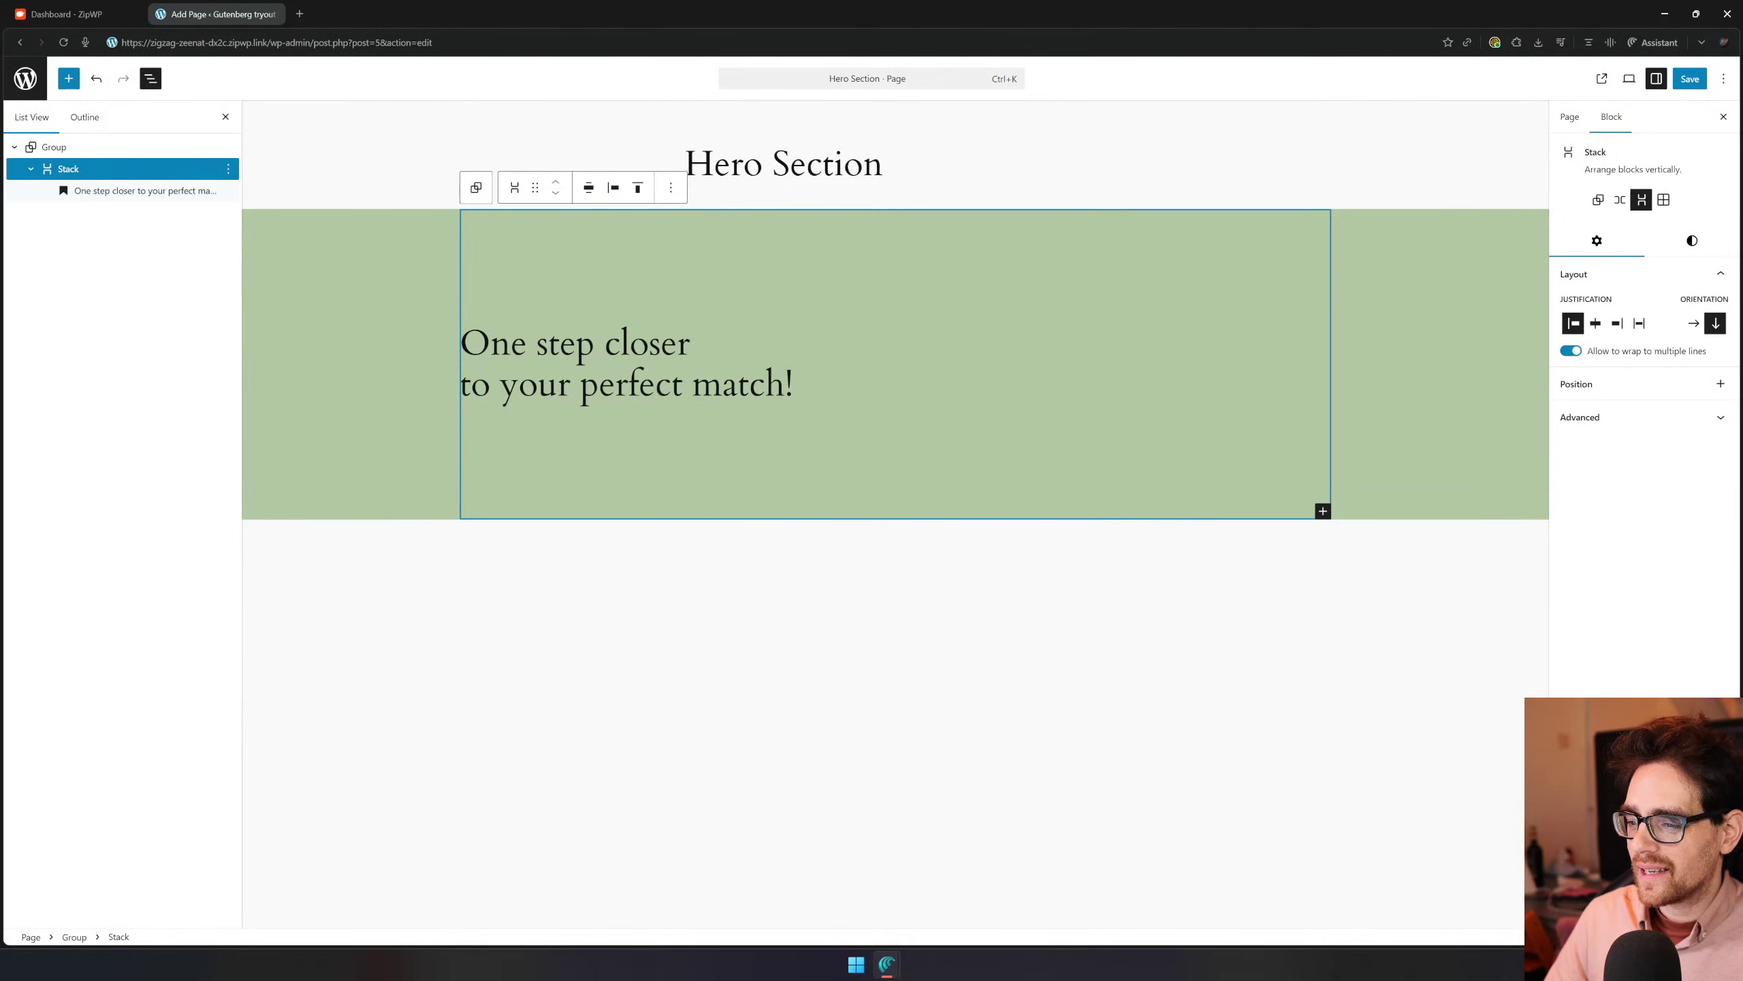
# Switch to the Figma design and inspect the image of the pointing man in the hero section
pyautogui.hotkey('alt', 'Tab')
pyautogui.click(643, 552)
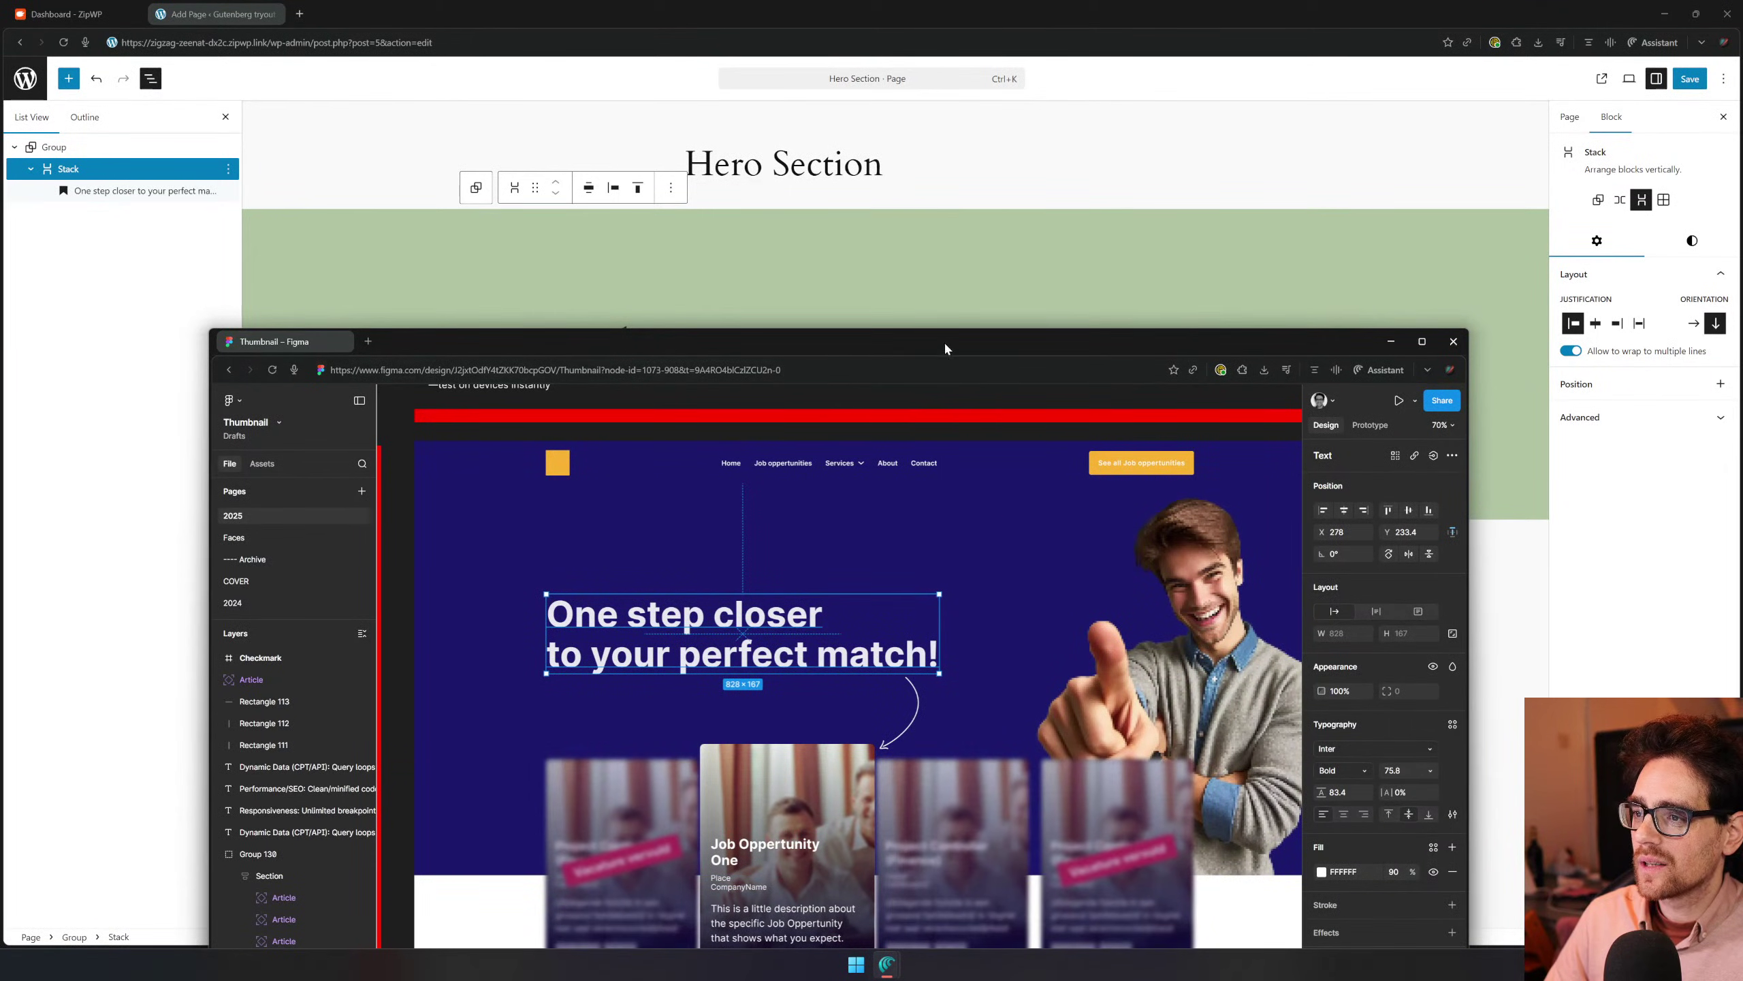
pyautogui.moveTo(945, 347); pyautogui.dragTo(979, 182)
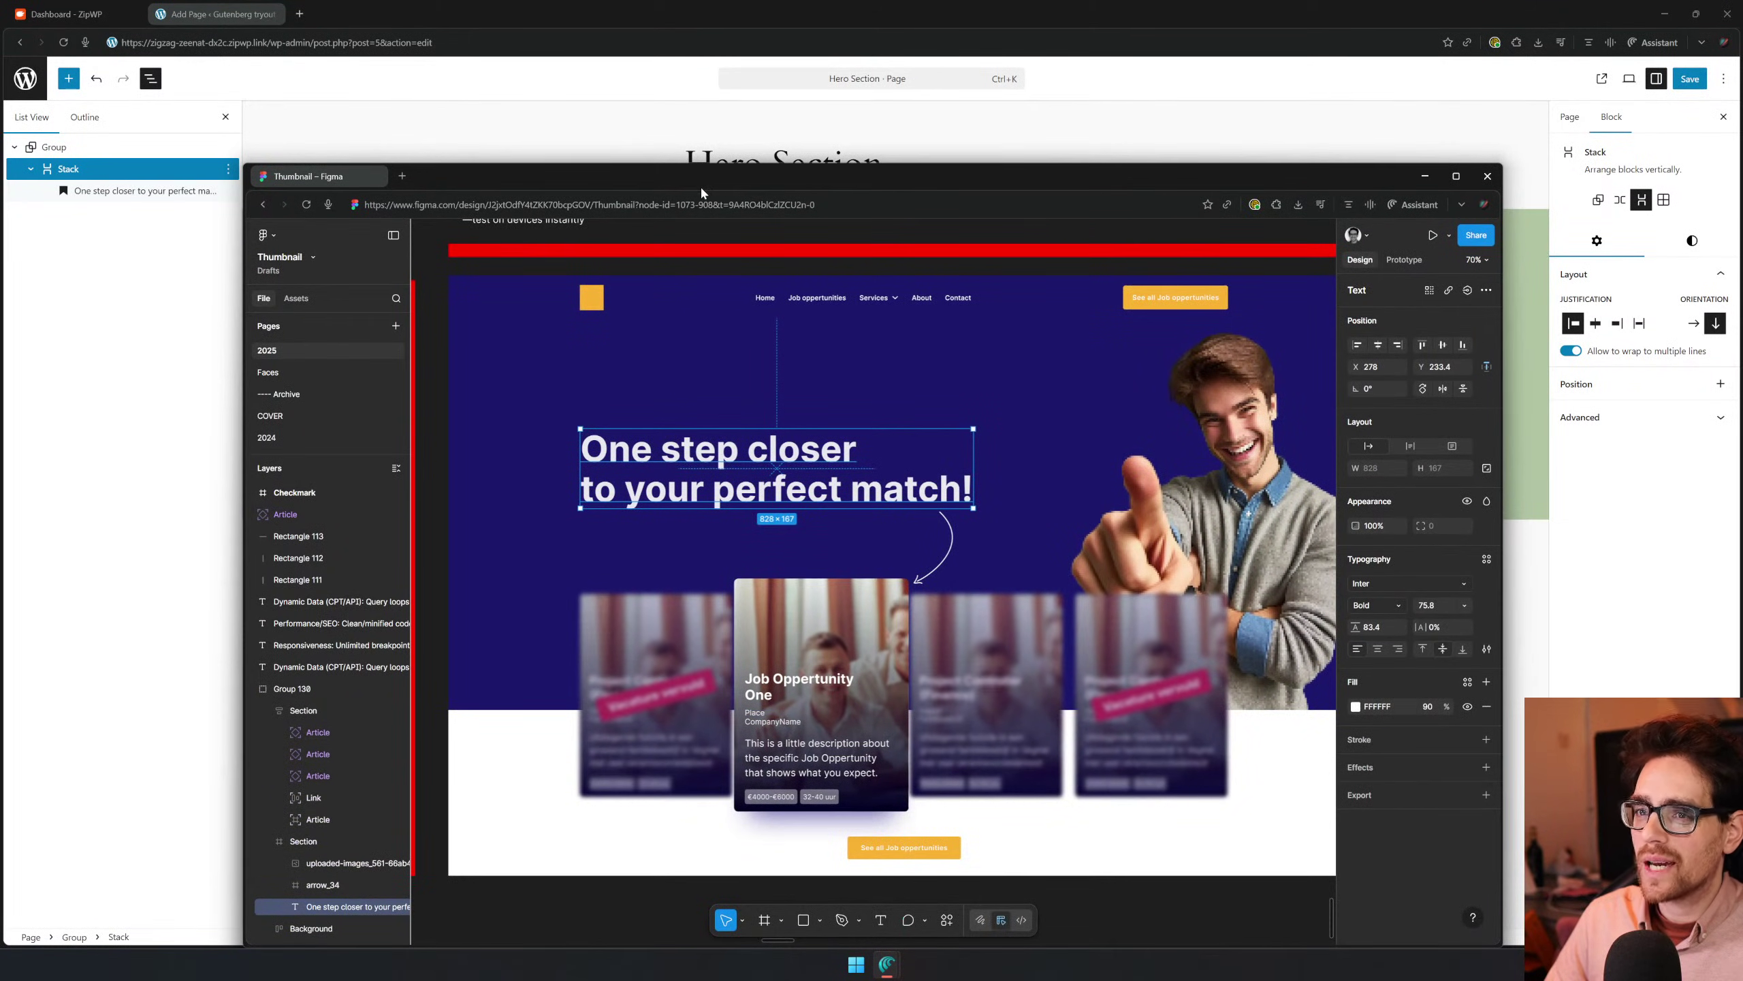
pyautogui.moveTo(702, 192); pyautogui.dragTo(716, 340)
pyautogui.click(1202, 501)
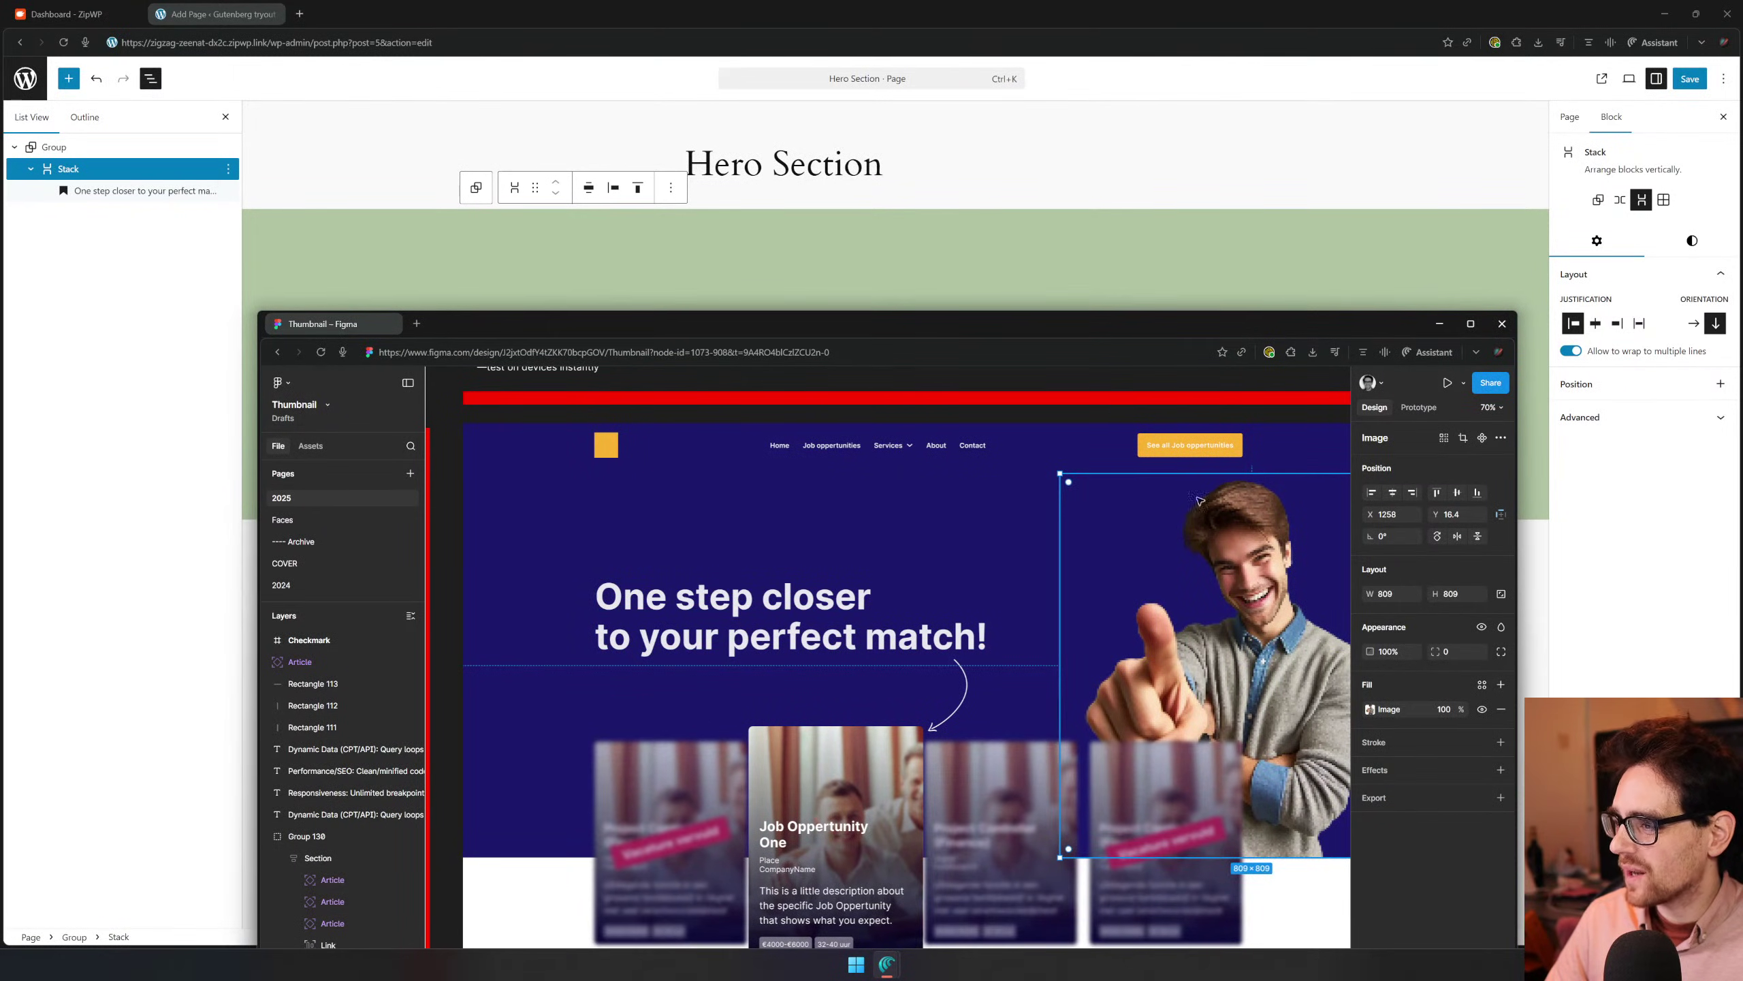
# Upload the PNG of the pointing man from the Downloads folder and set it as the outer Group's background image
pyautogui.click(130, 146)
pyautogui.click(1681, 250)
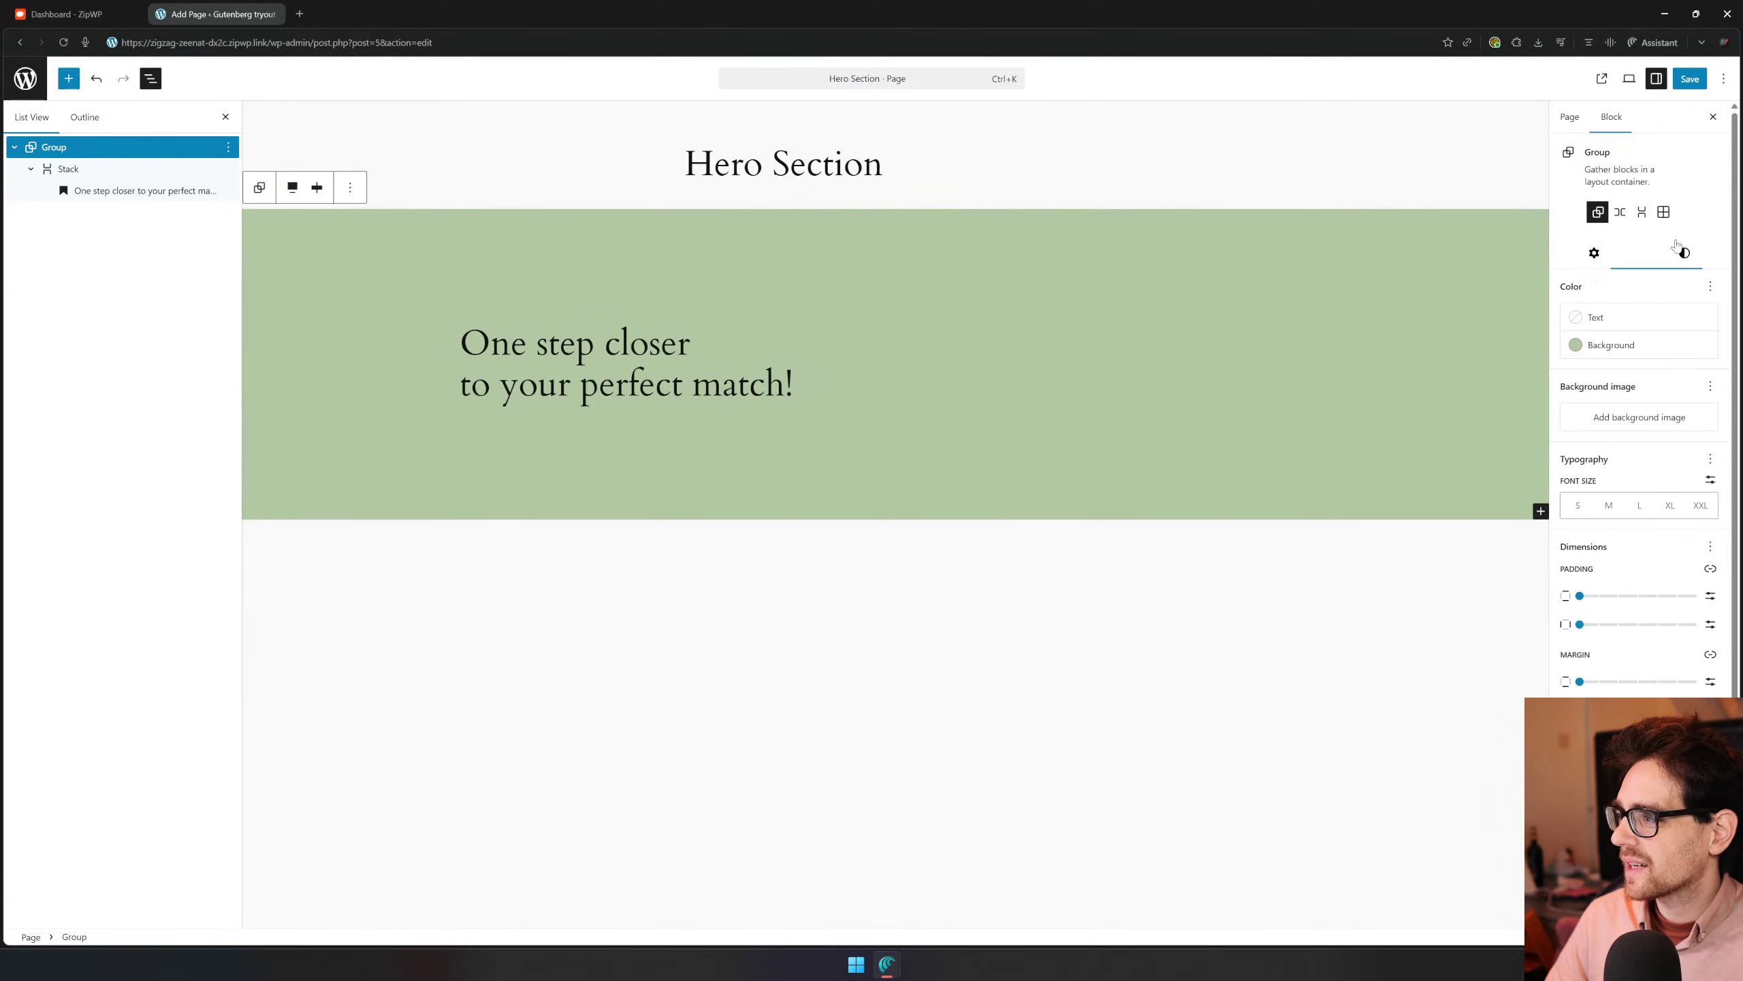
pyautogui.click(1591, 419)
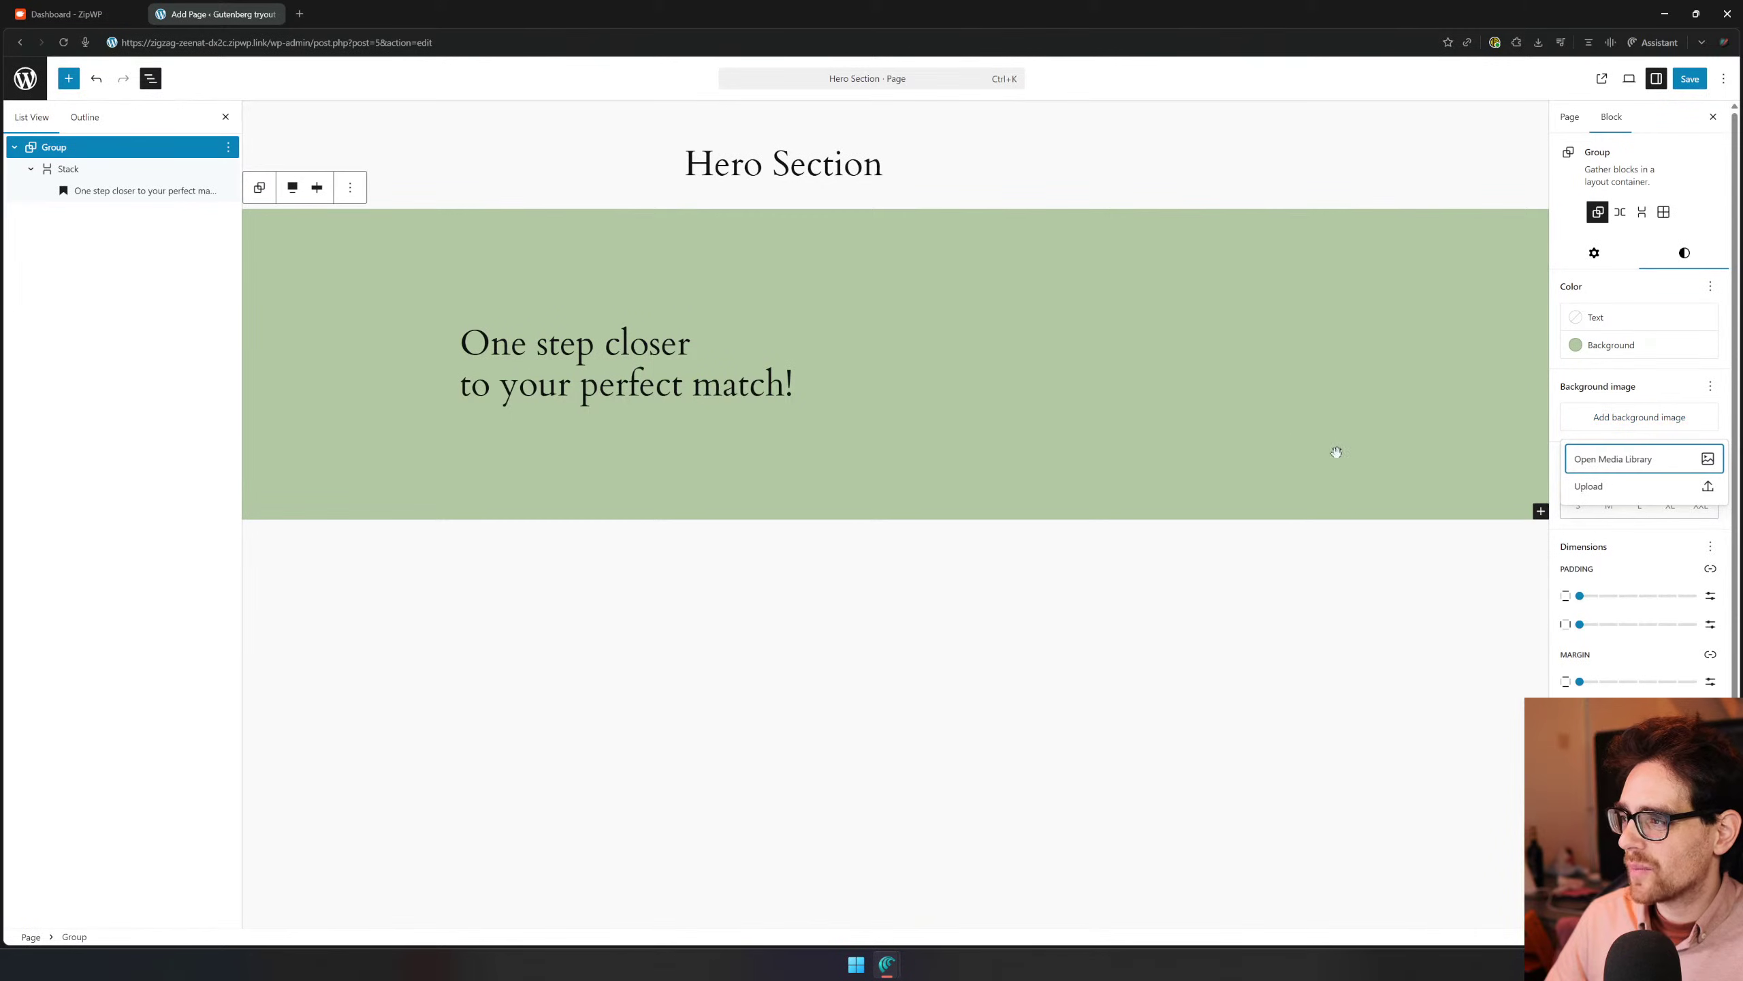
pyautogui.click(1701, 457)
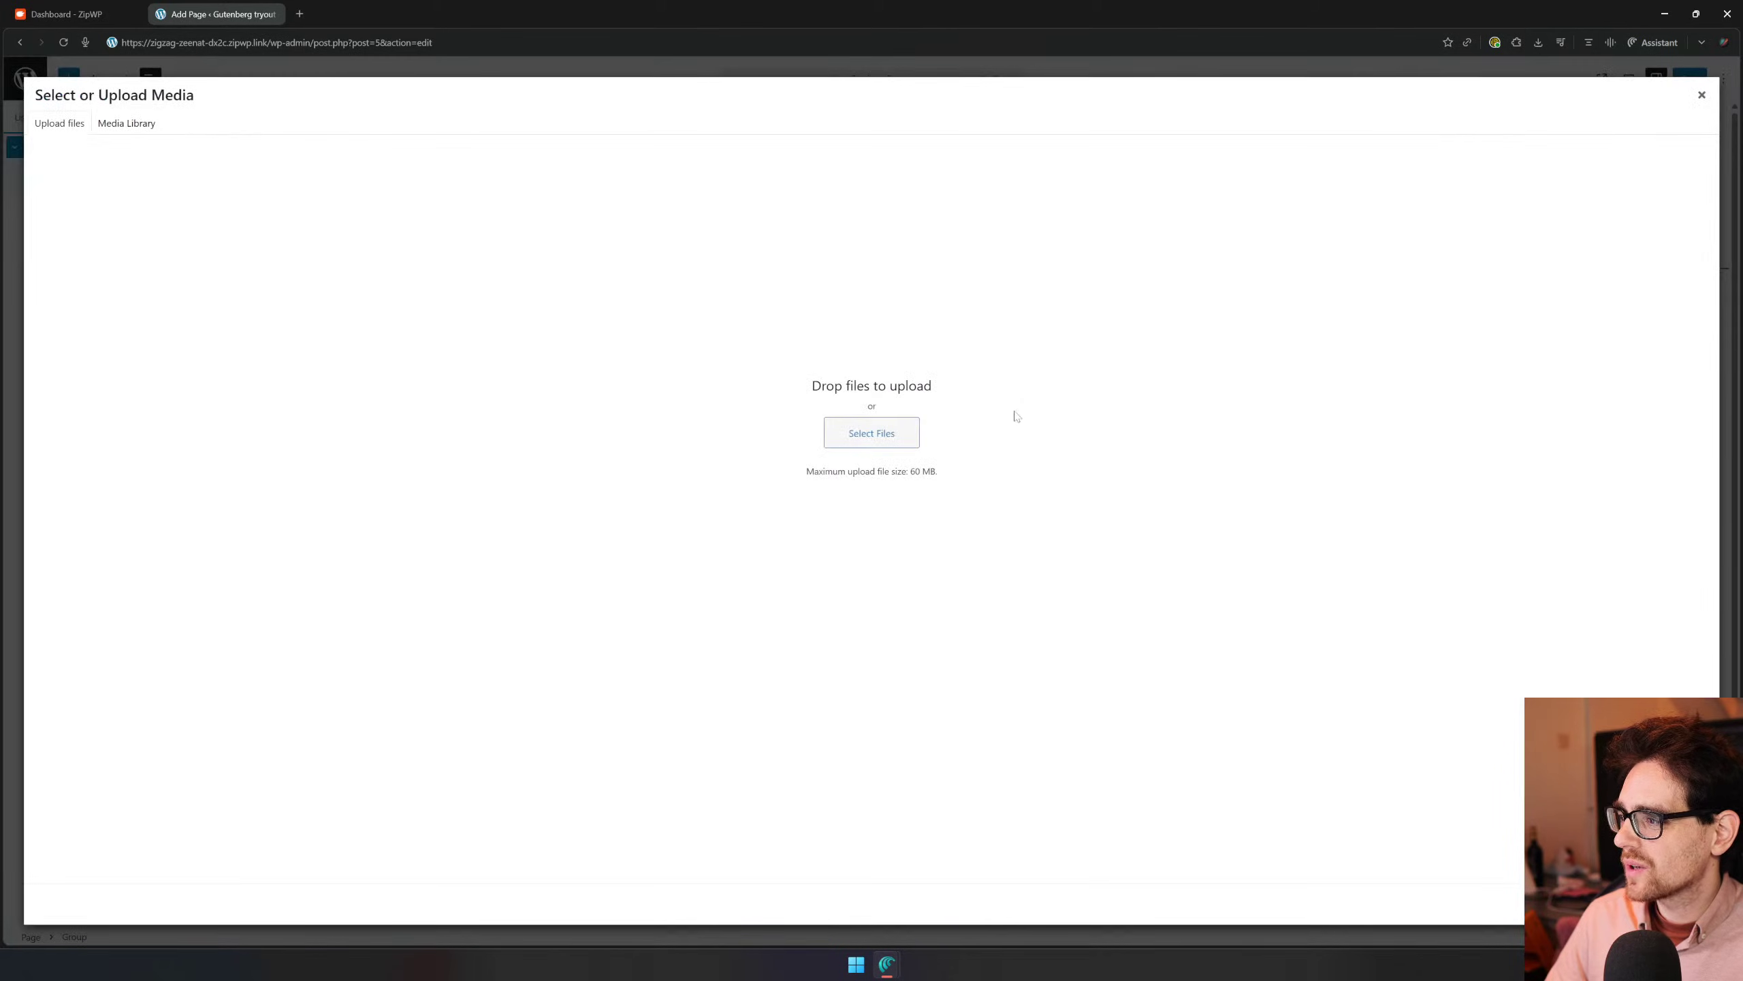
pyautogui.click(906, 445)
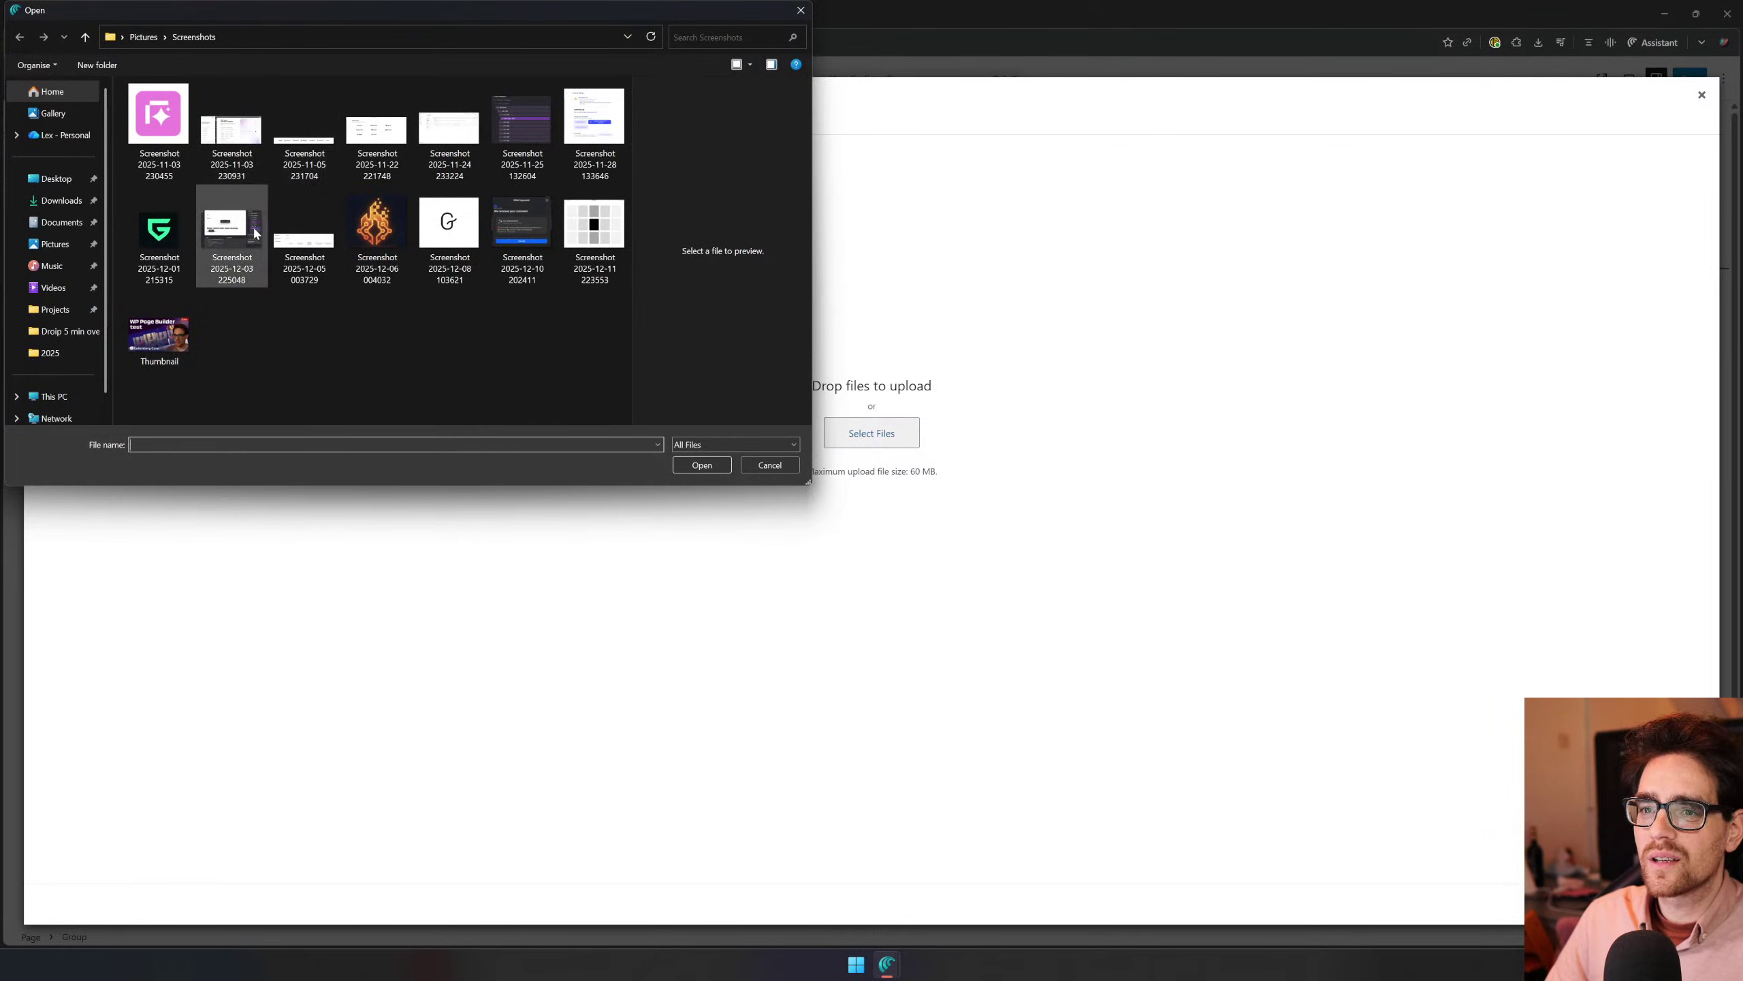
pyautogui.click(144, 36)
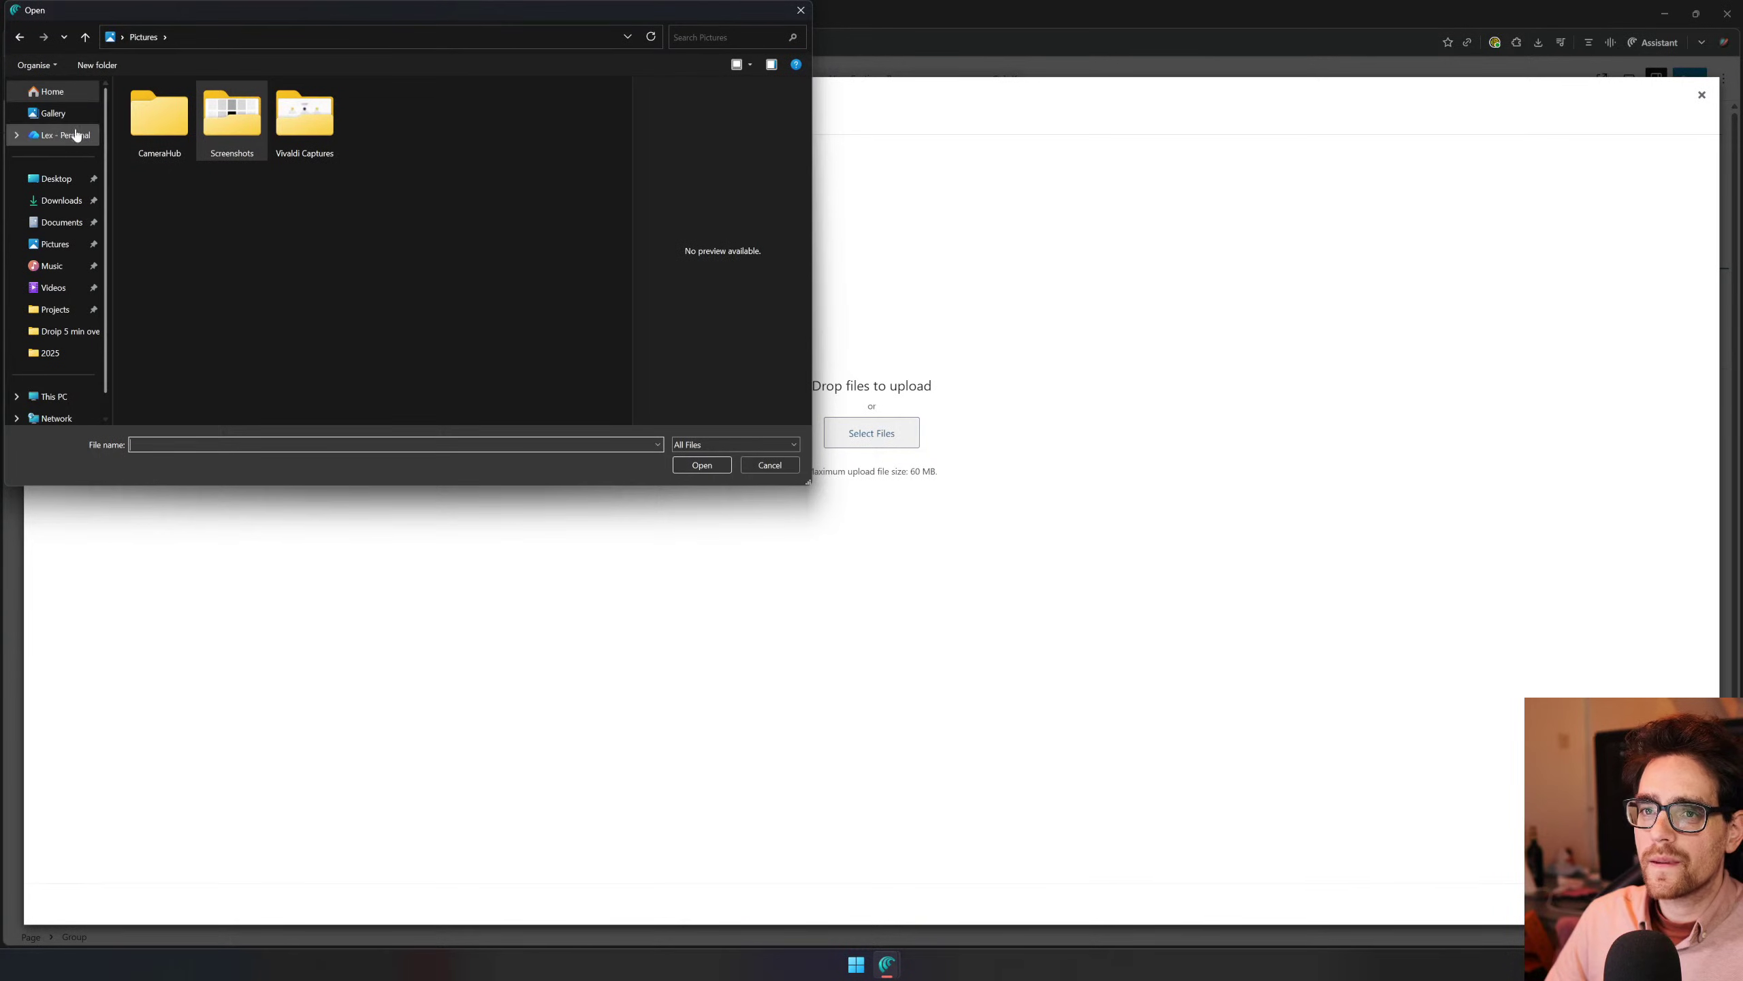
pyautogui.click(75, 203)
pyautogui.click(199, 164)
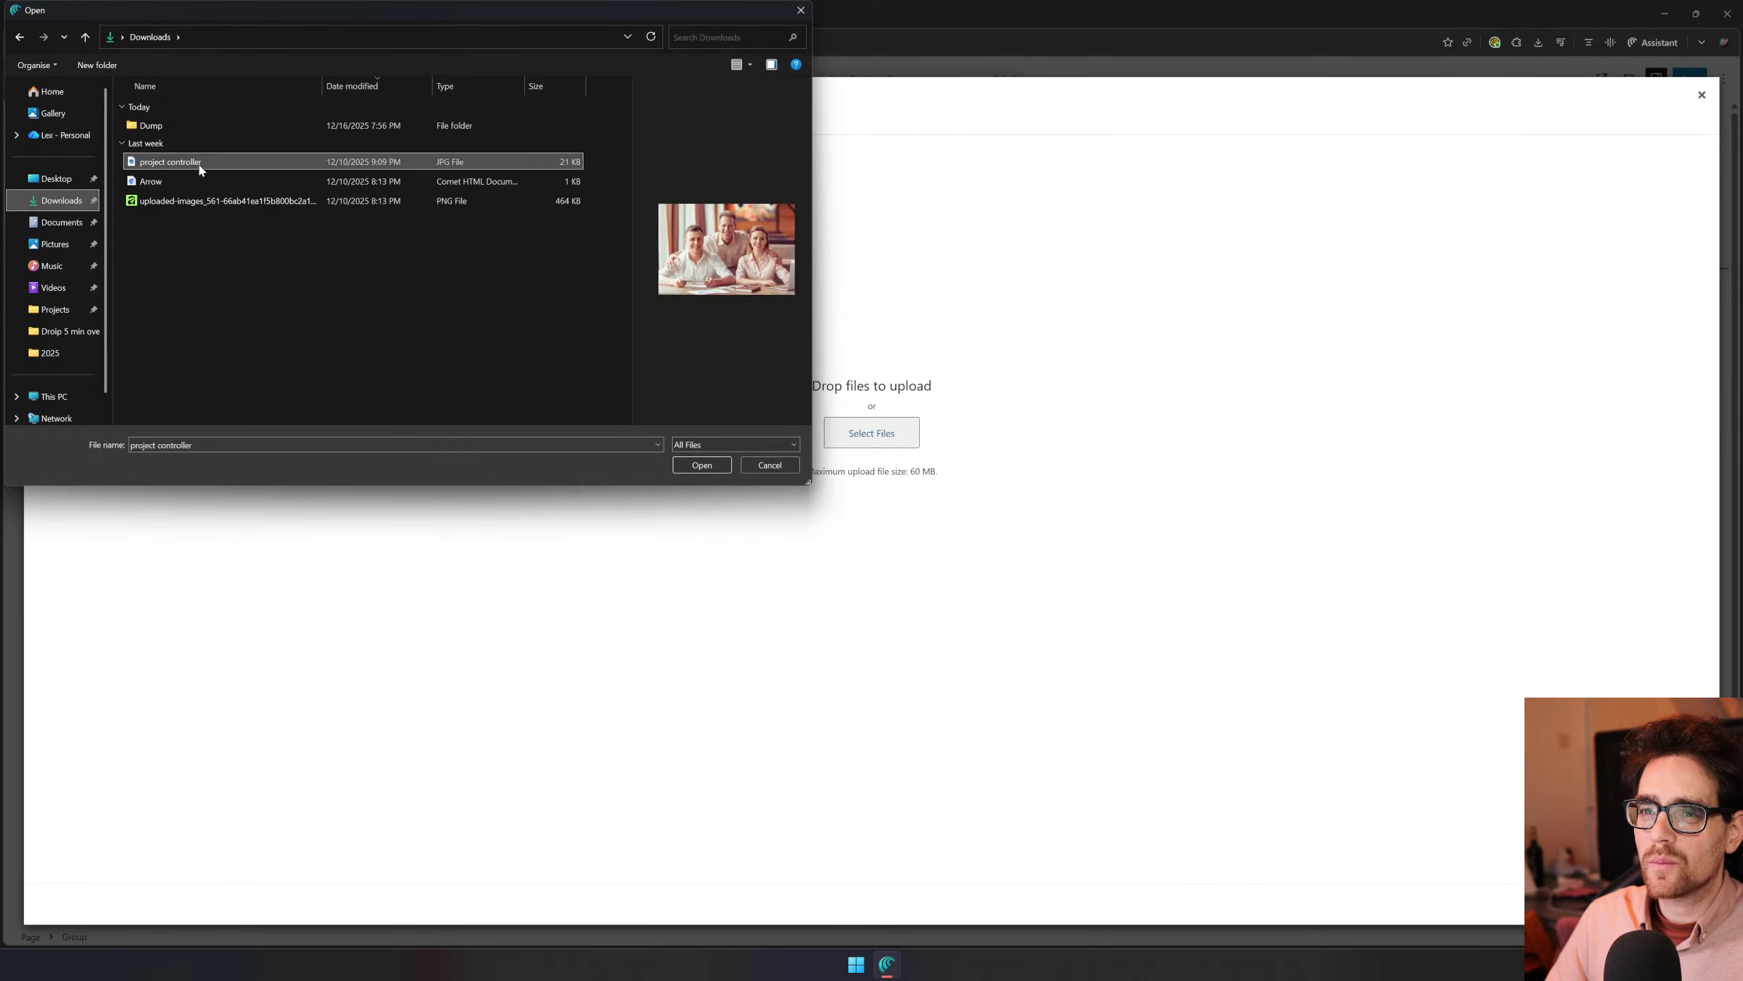
pyautogui.click(207, 181)
pyautogui.click(227, 201)
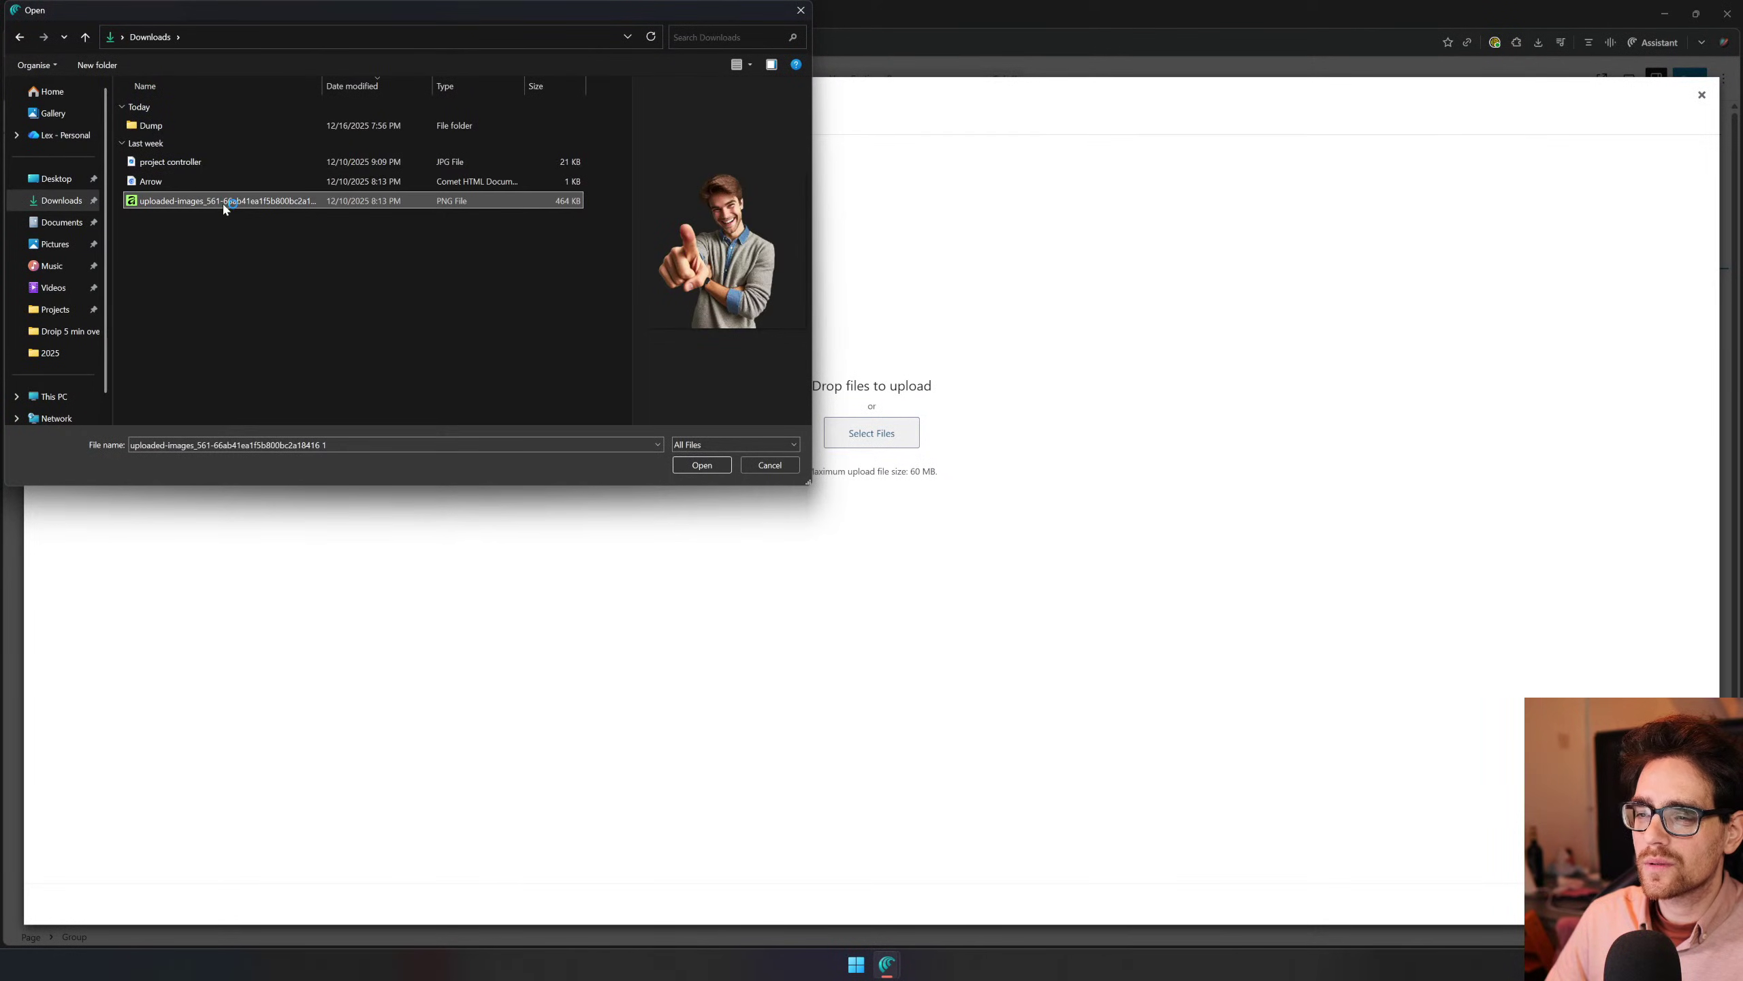
pyautogui.click(700, 465)
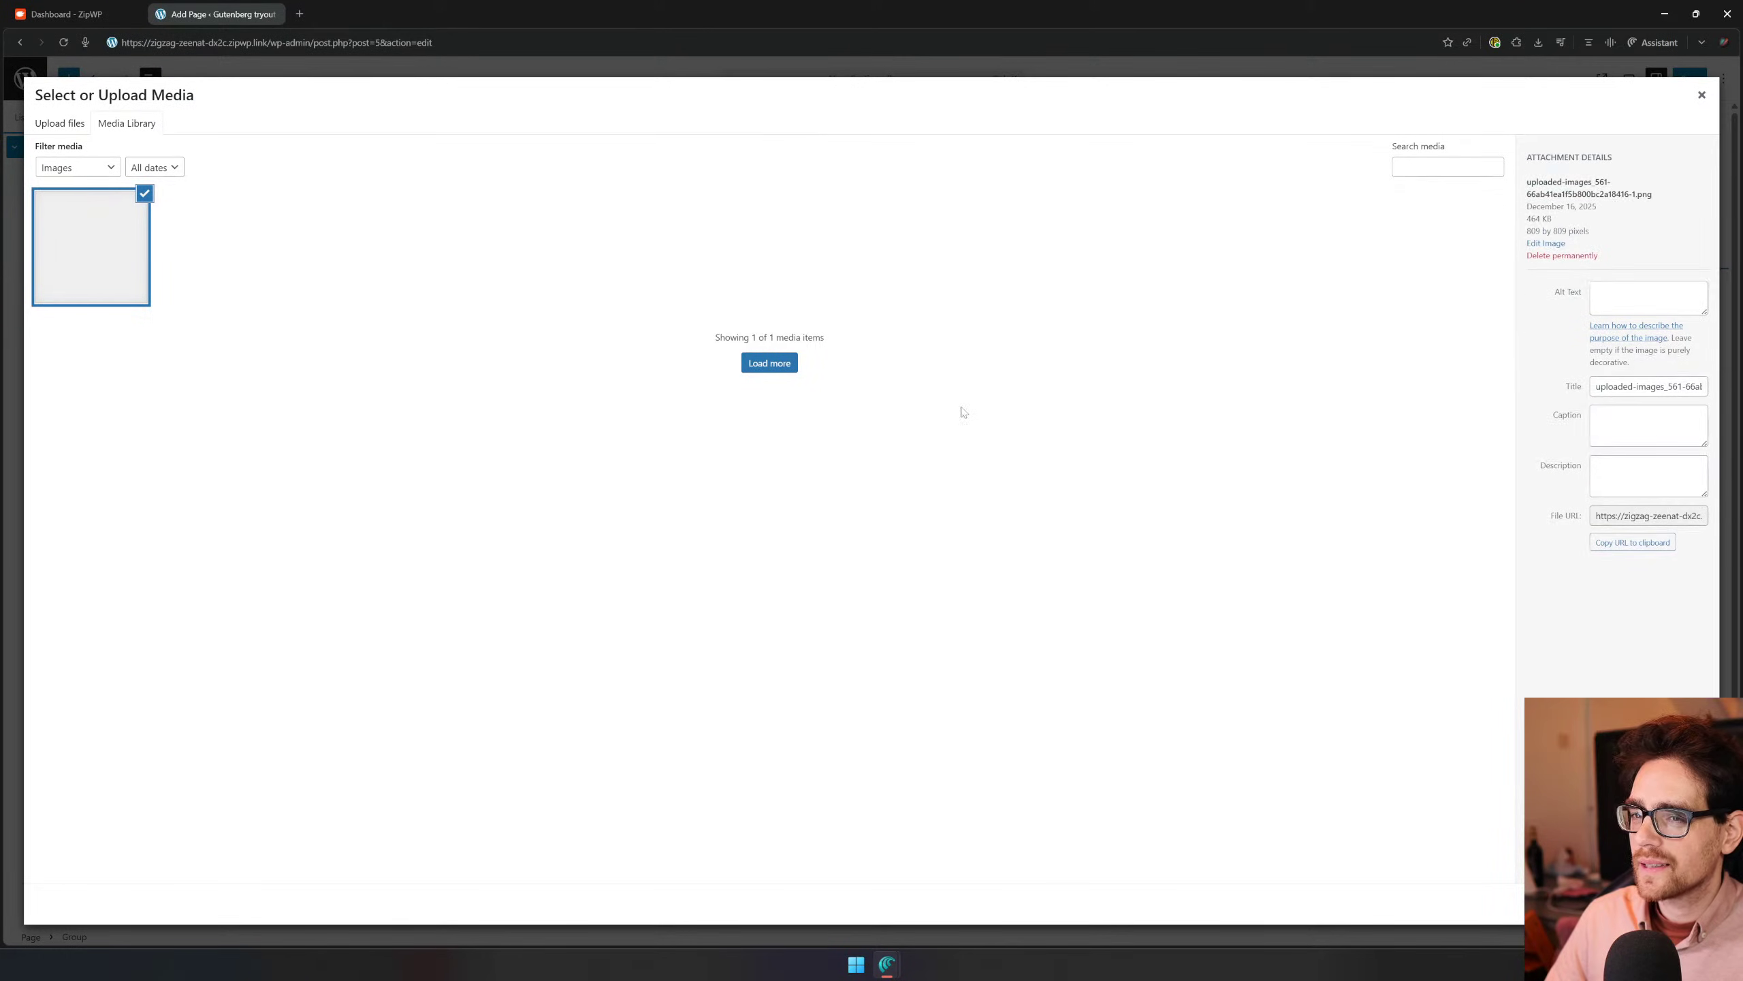
pyautogui.click(1687, 904)
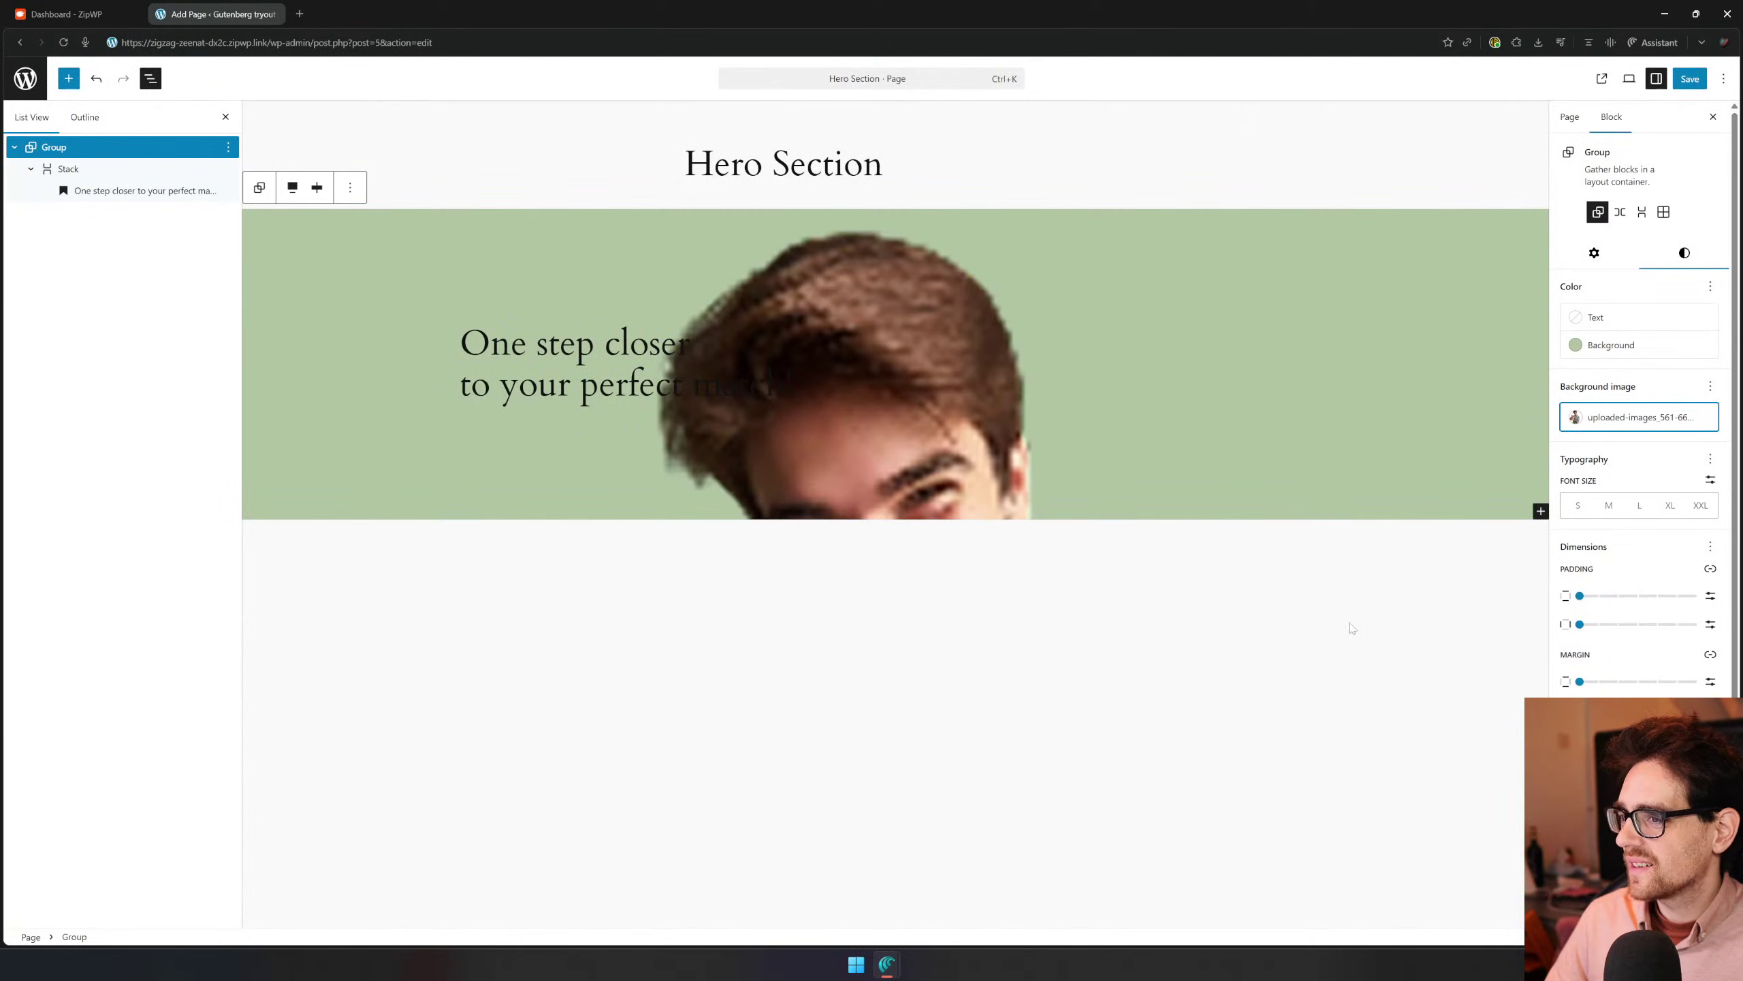
# Examine the outer Group's background image, typography and dimensions options for a way to control the image's size and placement
pyautogui.click(1710, 387)
pyautogui.click(1711, 389)
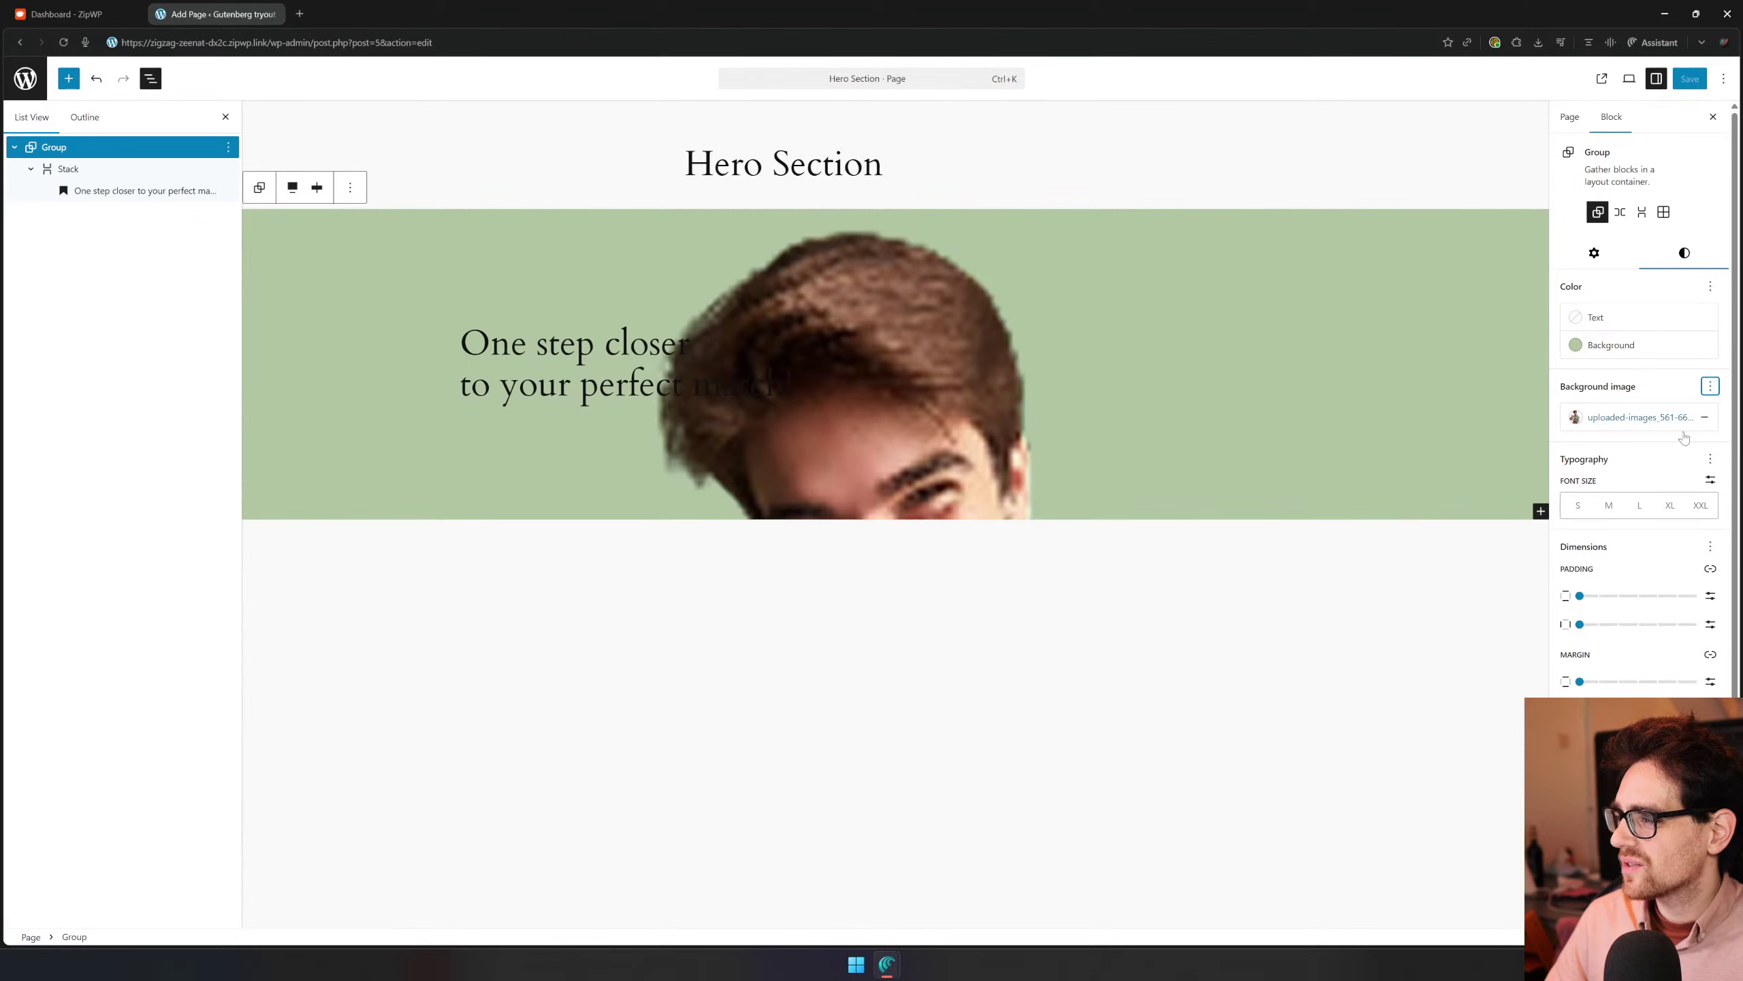
pyautogui.click(1709, 389)
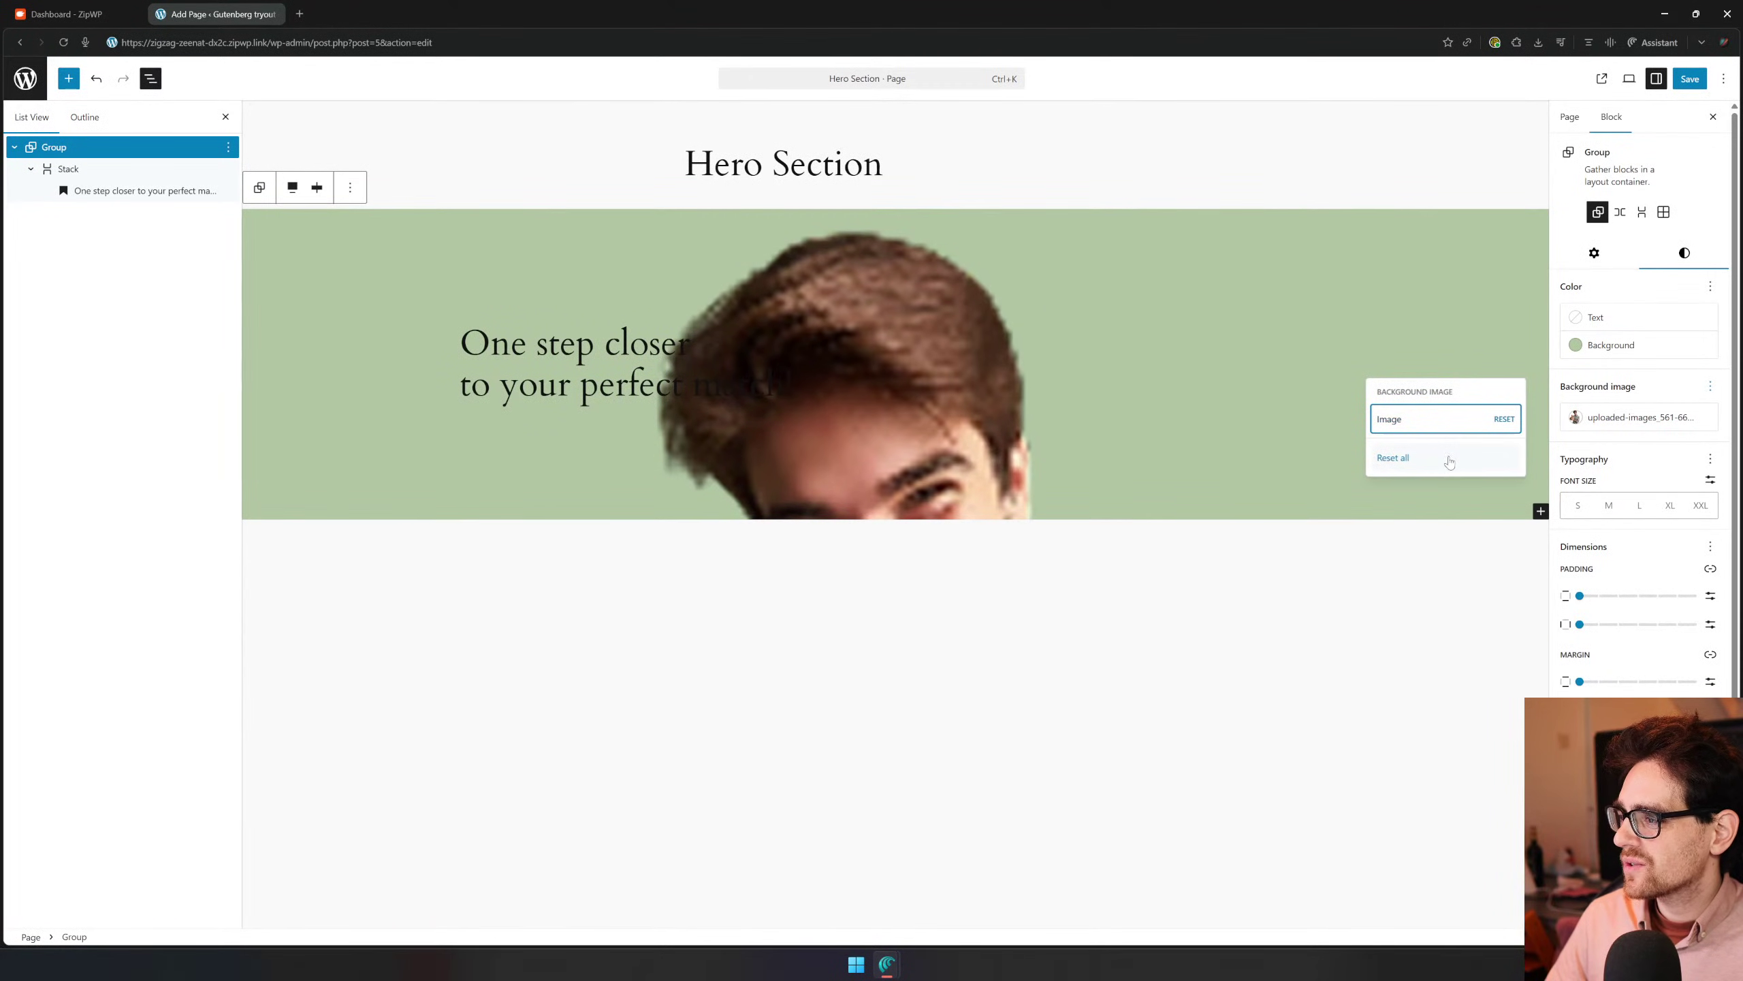
pyautogui.click(1709, 548)
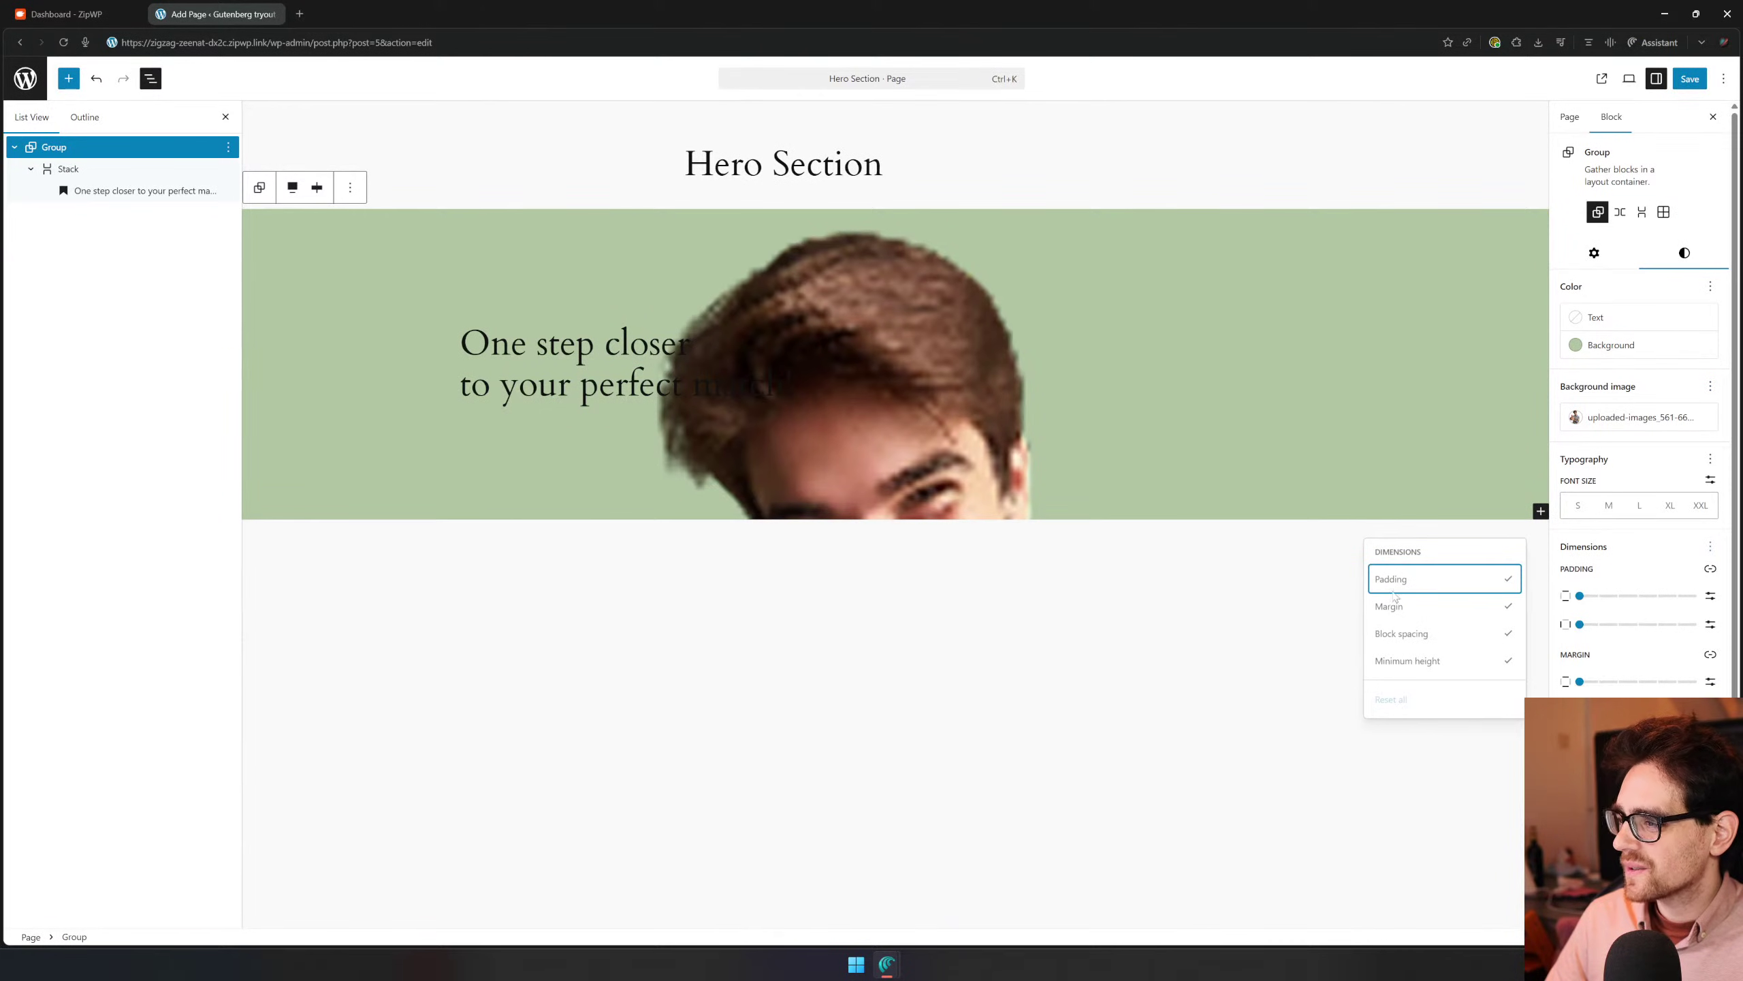
pyautogui.click(1695, 570)
pyautogui.scroll(-1, 1675, 564)
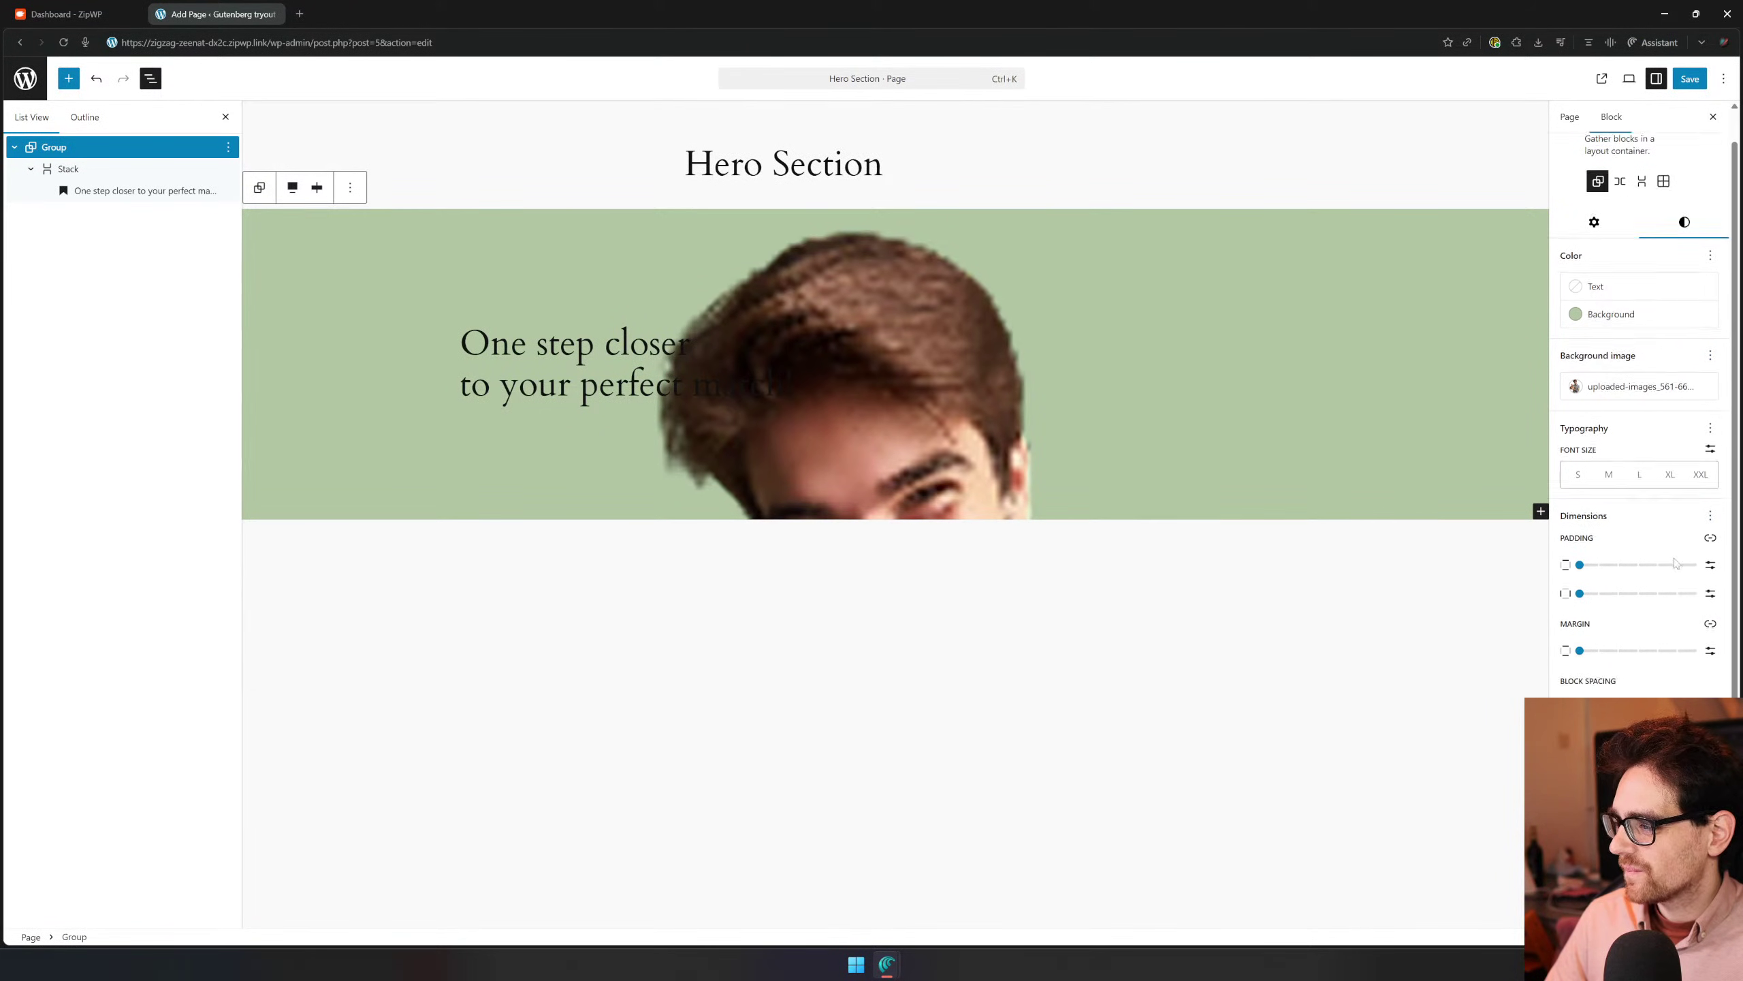
pyautogui.scroll(1, 1675, 570)
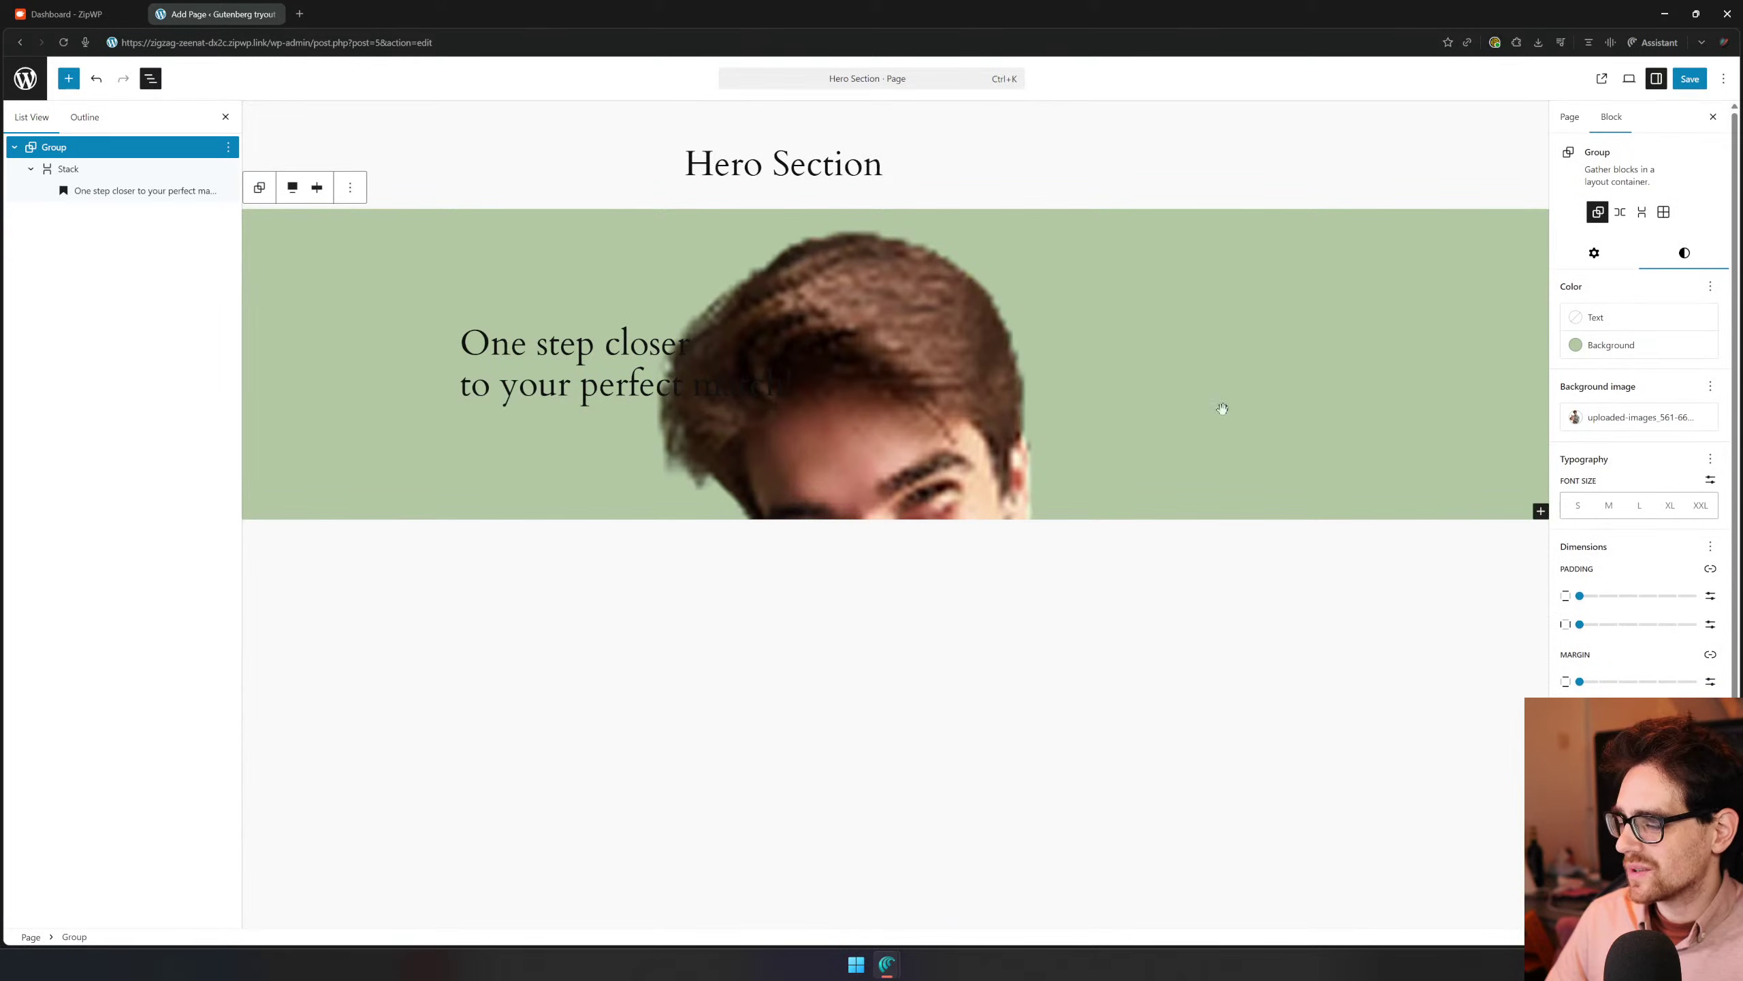
pyautogui.scroll(-1, 1648, 412)
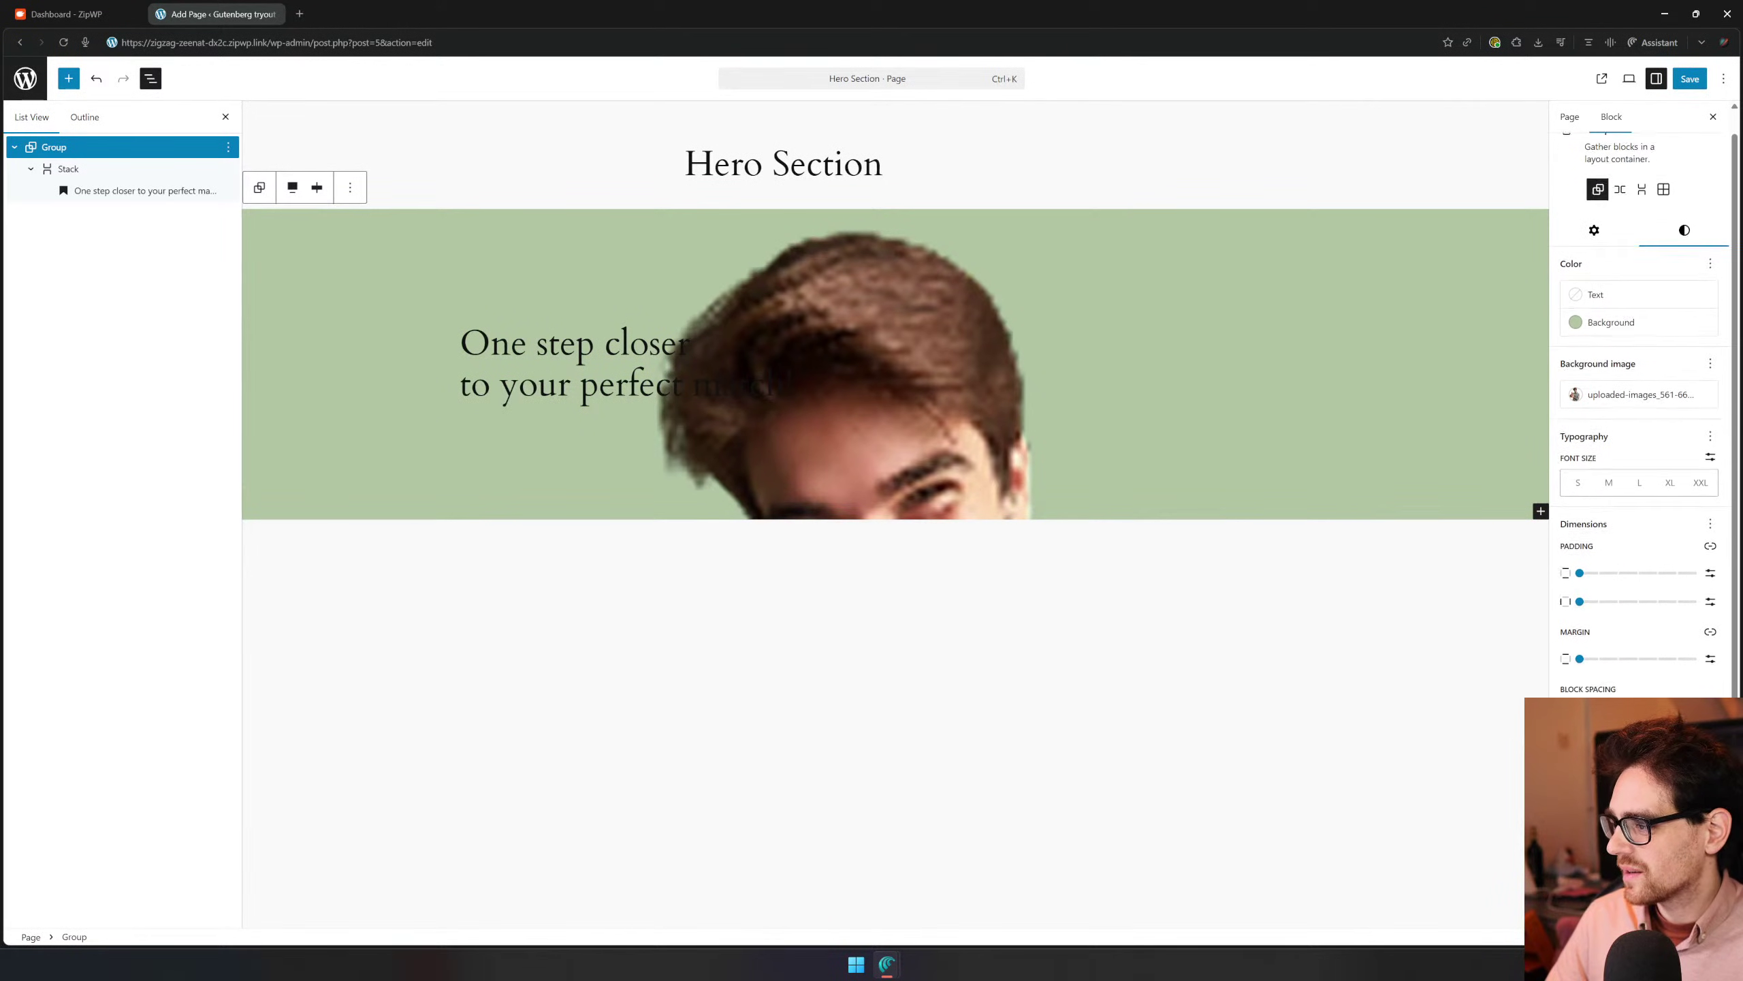
pyautogui.scroll(1, 1639, 615)
pyautogui.scroll(-1, 1639, 617)
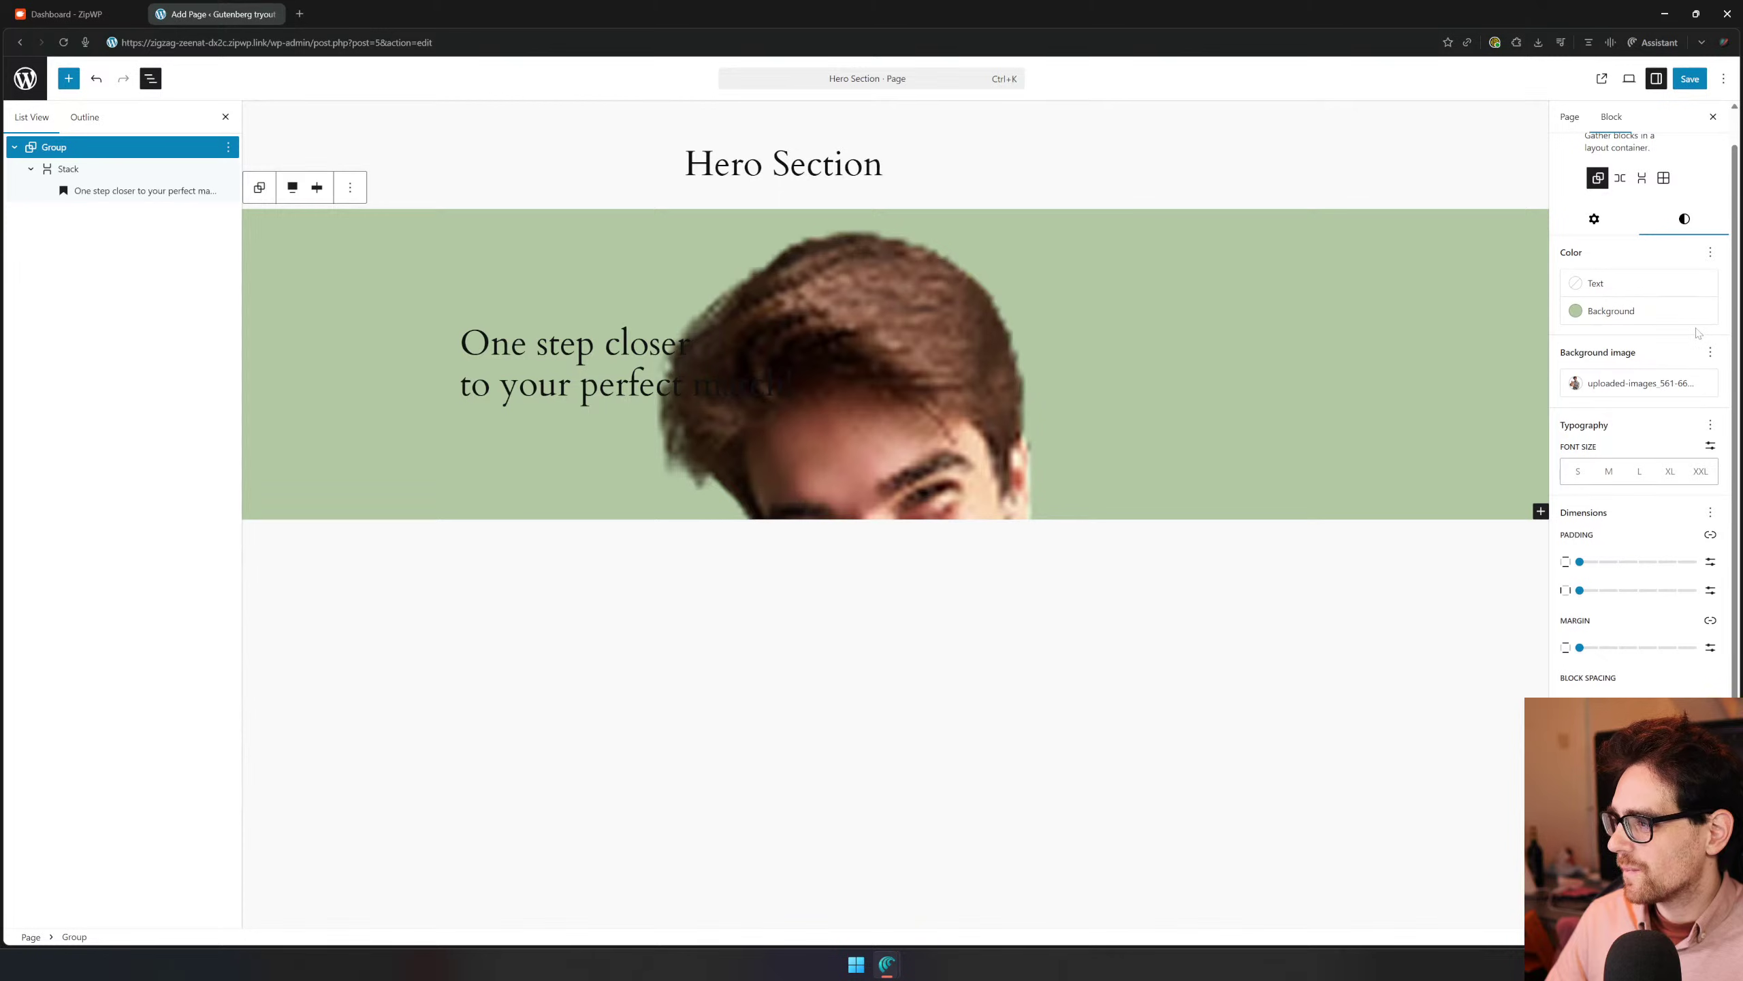
pyautogui.click(1709, 353)
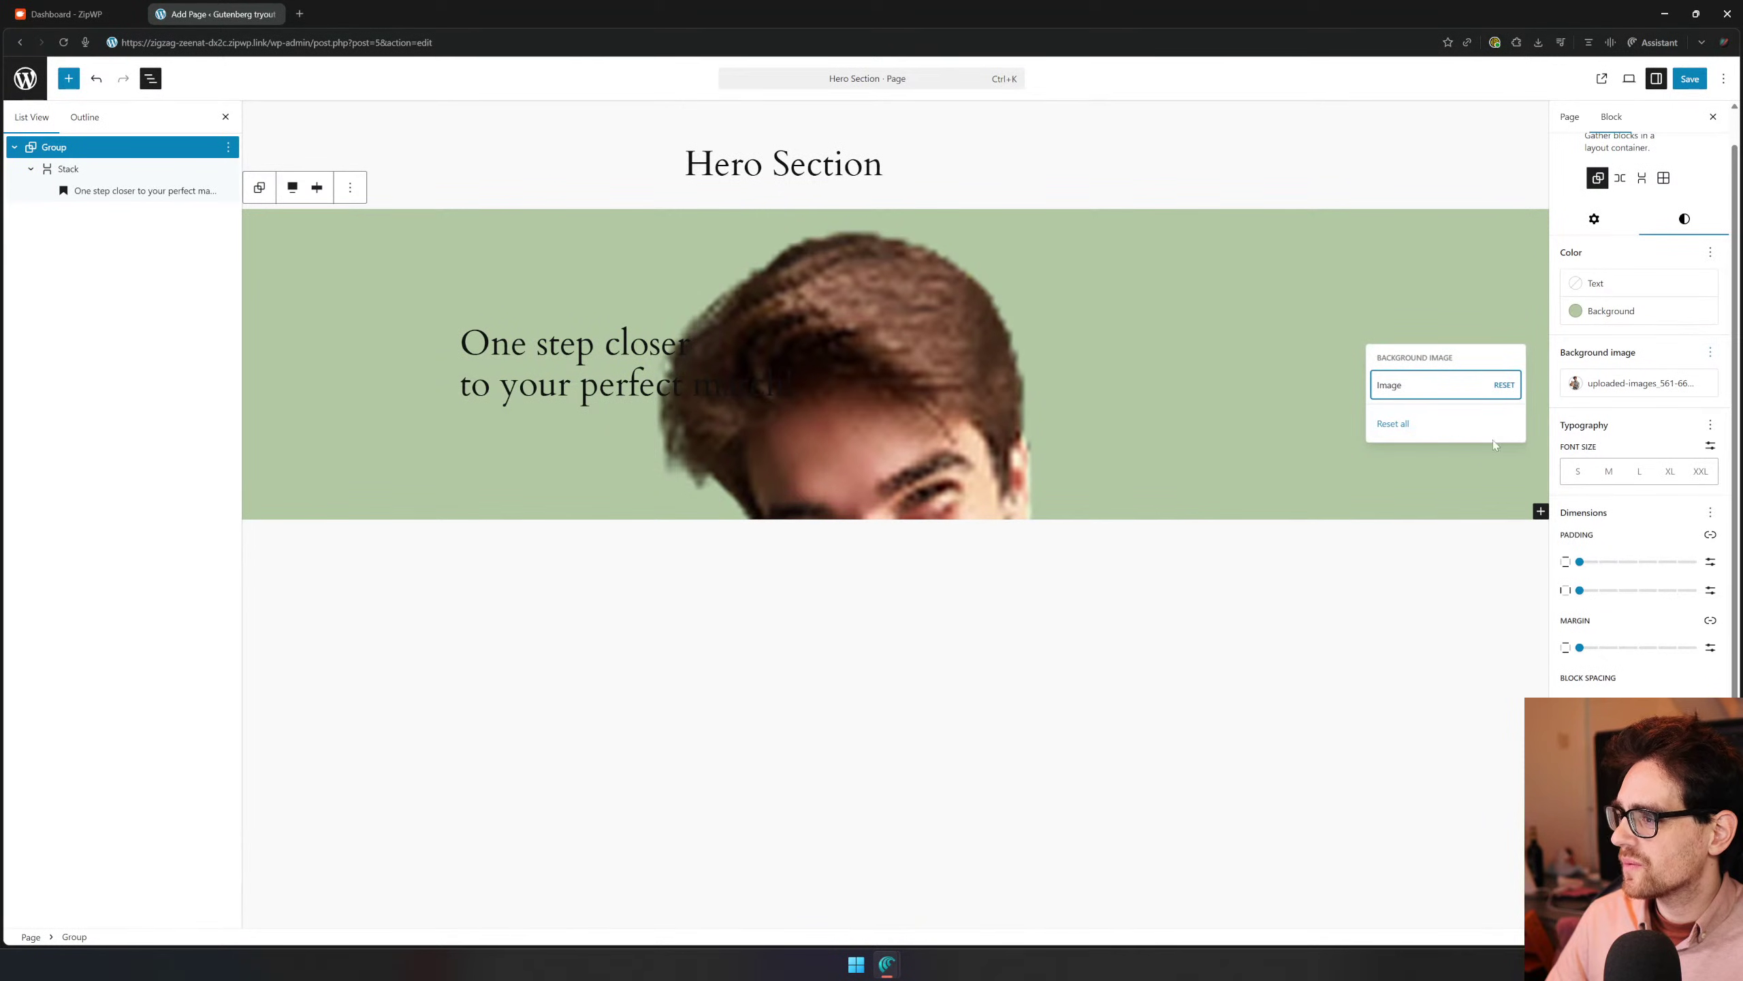
pyautogui.click(1709, 425)
pyautogui.click(1709, 426)
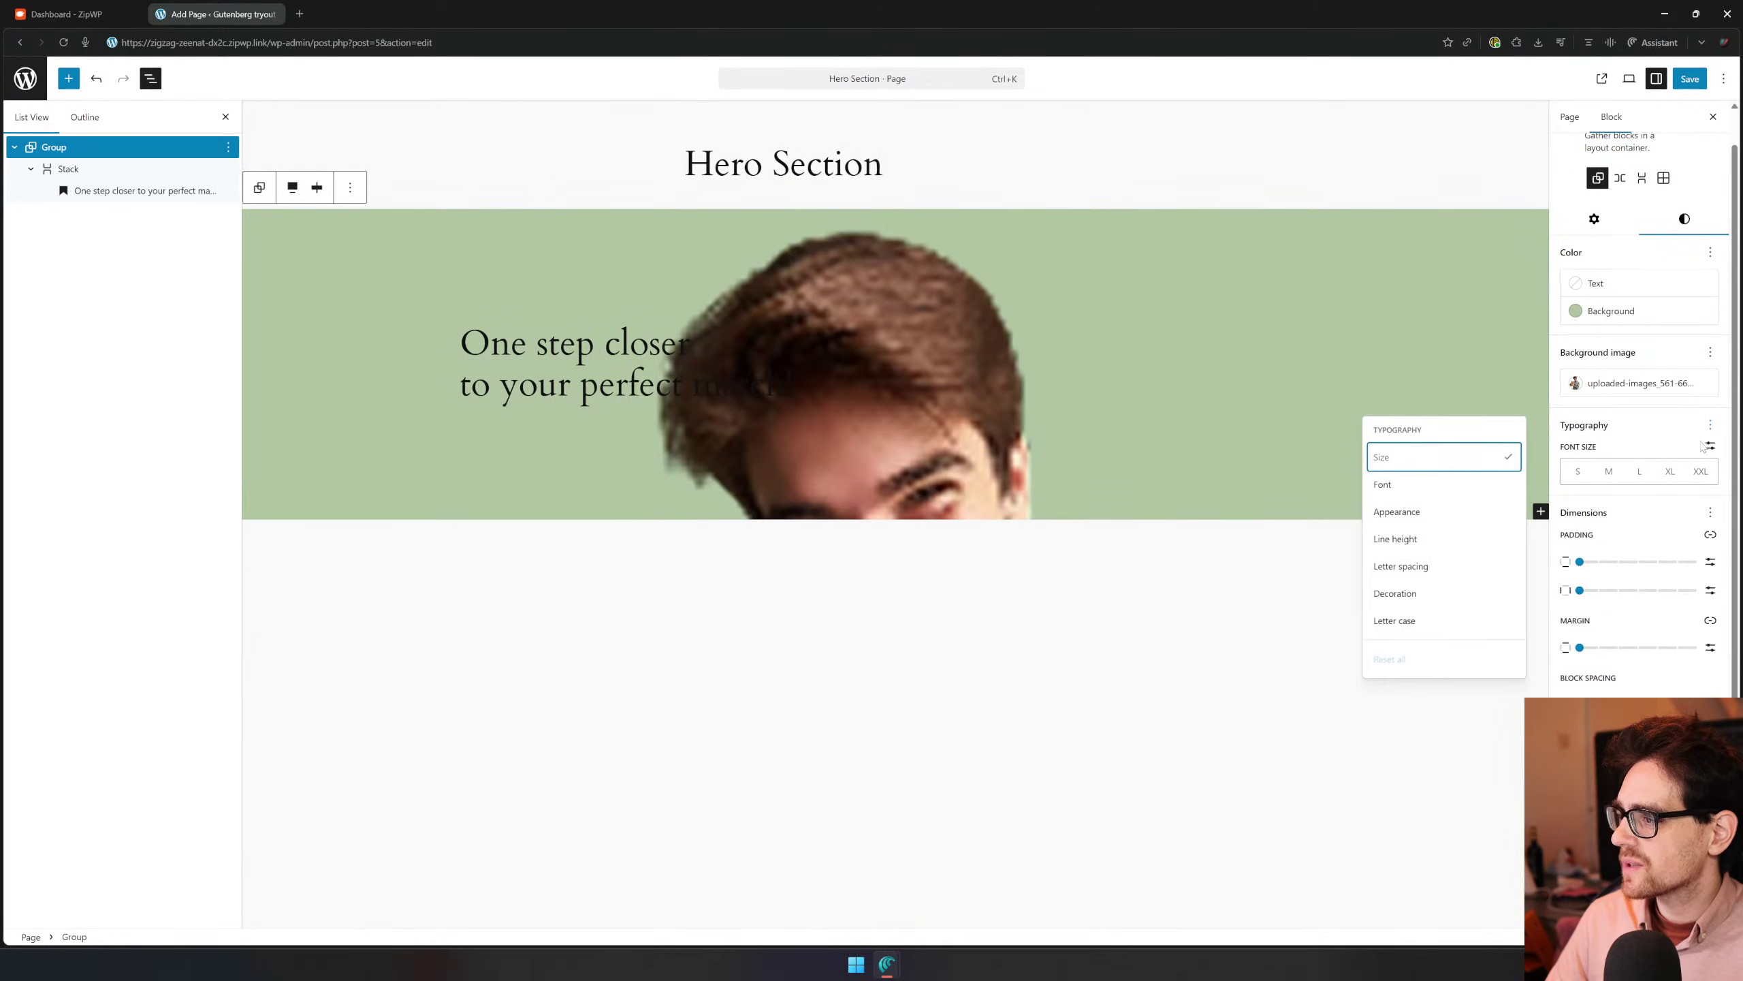
pyautogui.click(1698, 444)
pyautogui.scroll(1, 1601, 252)
# Examine the outer Group's position choices, reset the position option, and expand its advanced settings
pyautogui.click(1597, 252)
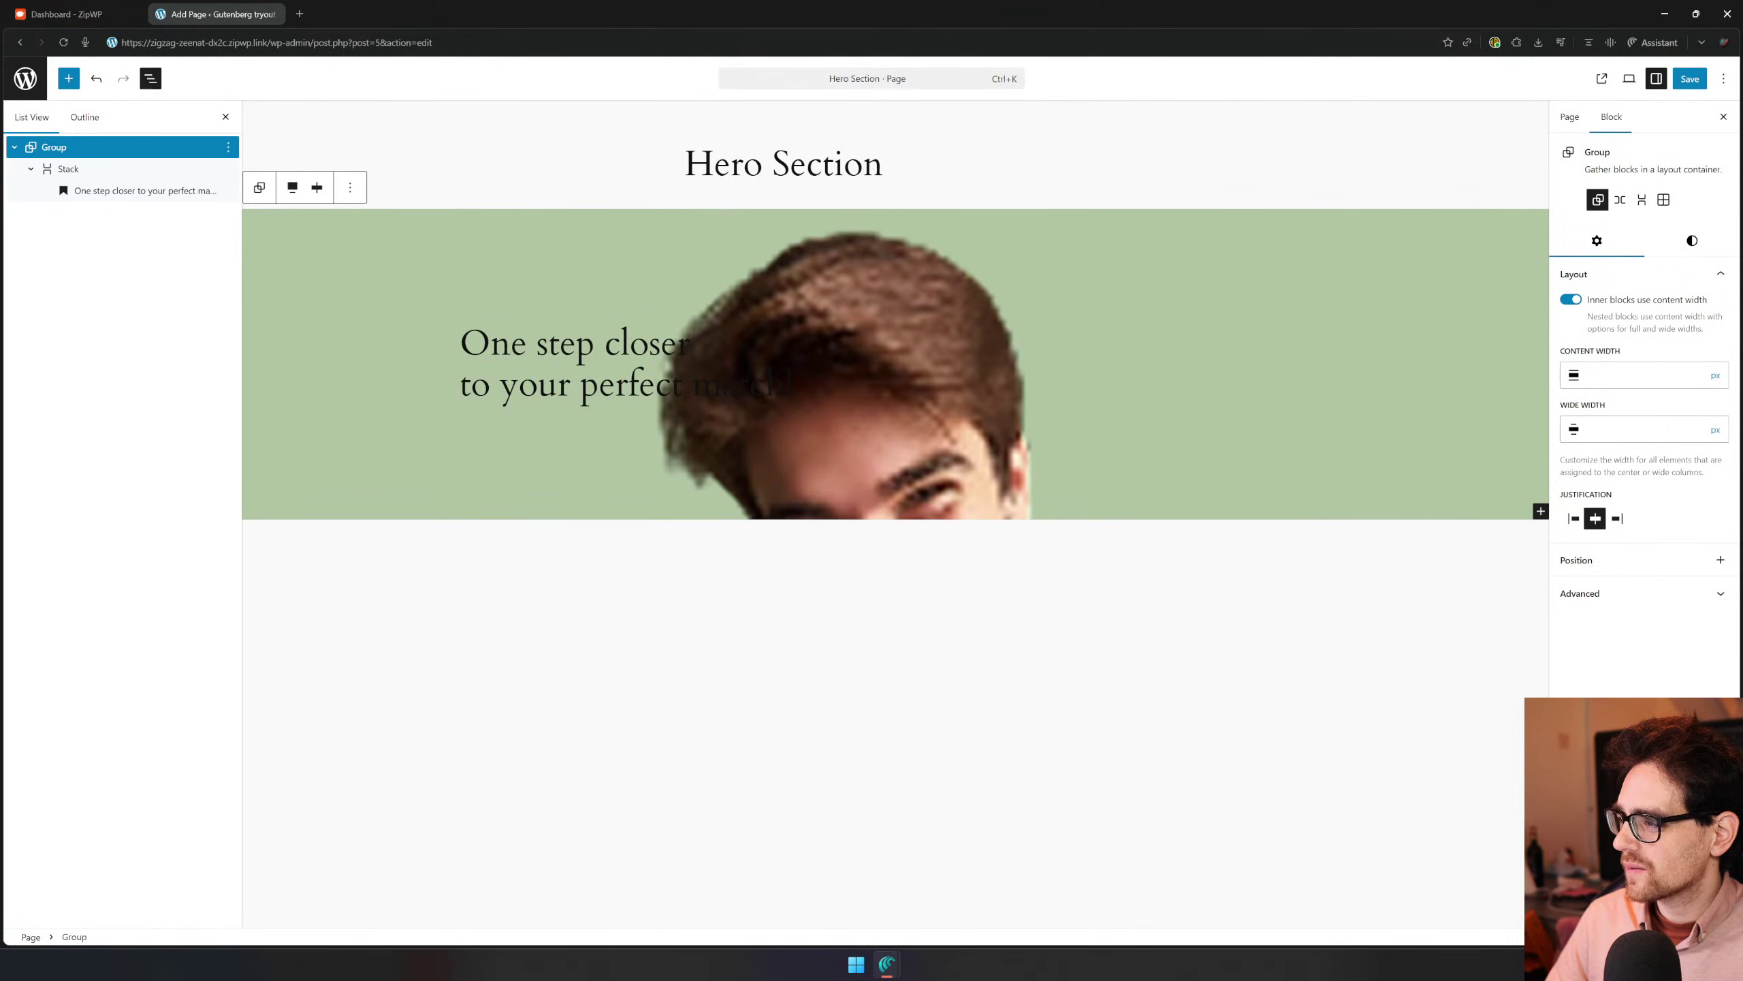
pyautogui.click(1721, 560)
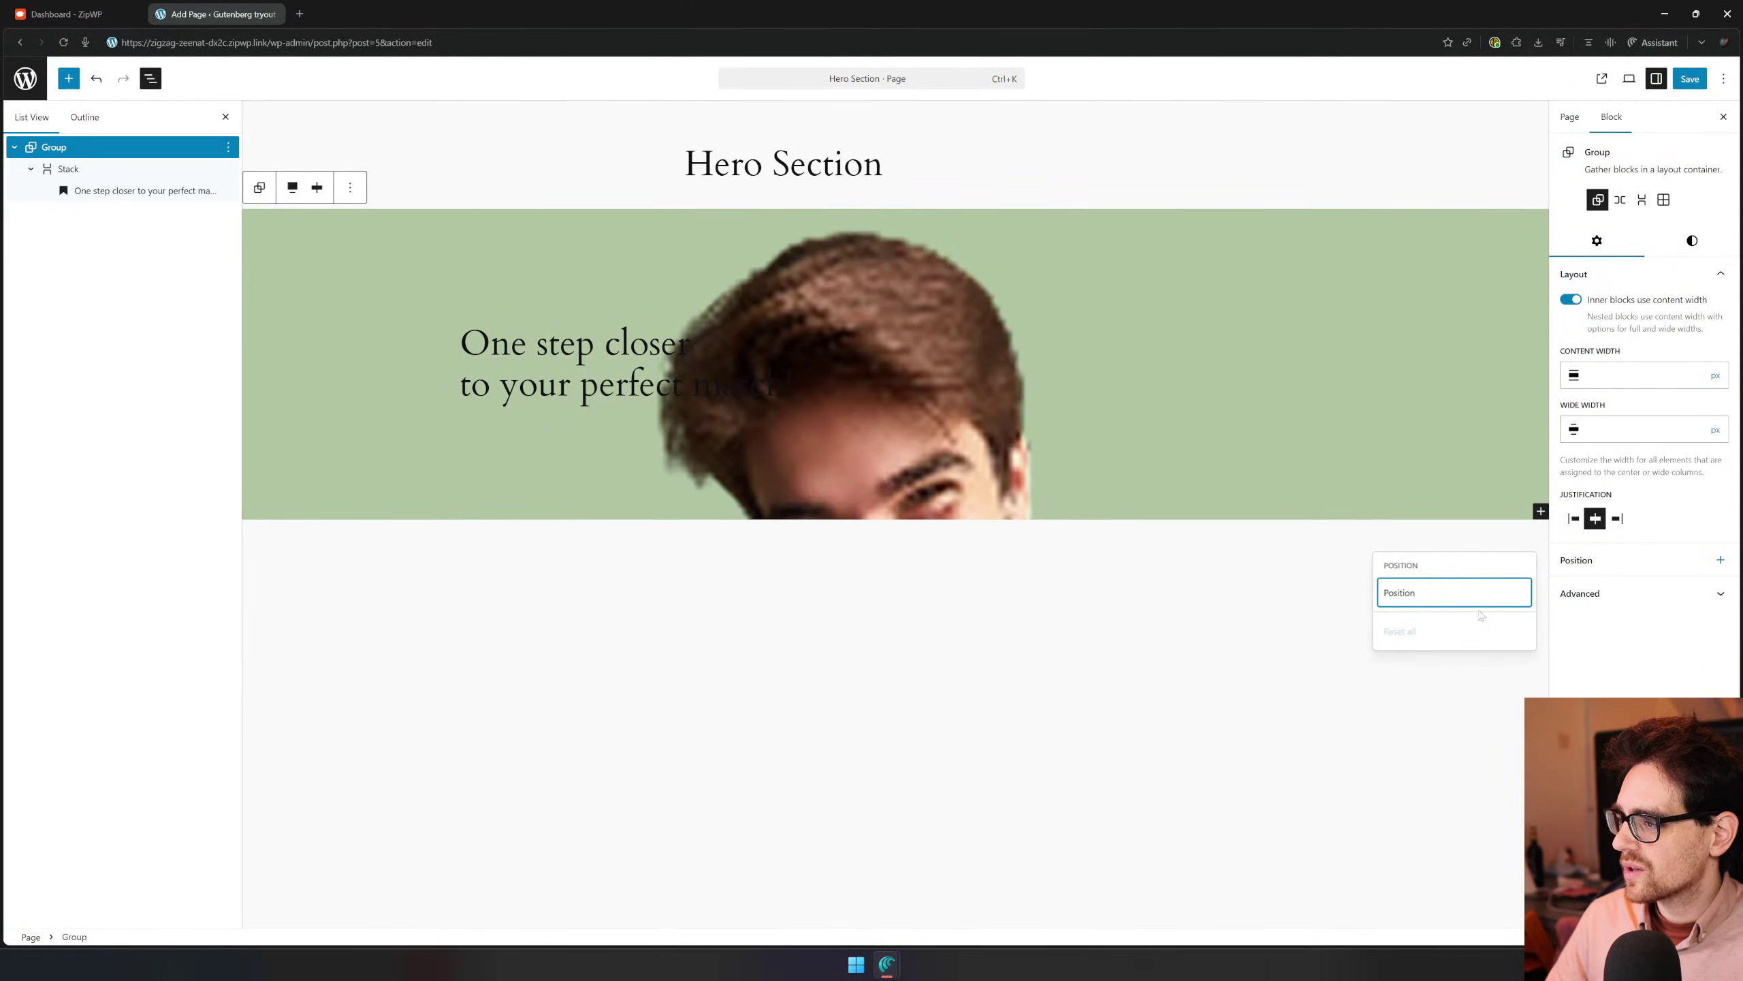
pyautogui.click(1501, 592)
pyautogui.click(1603, 591)
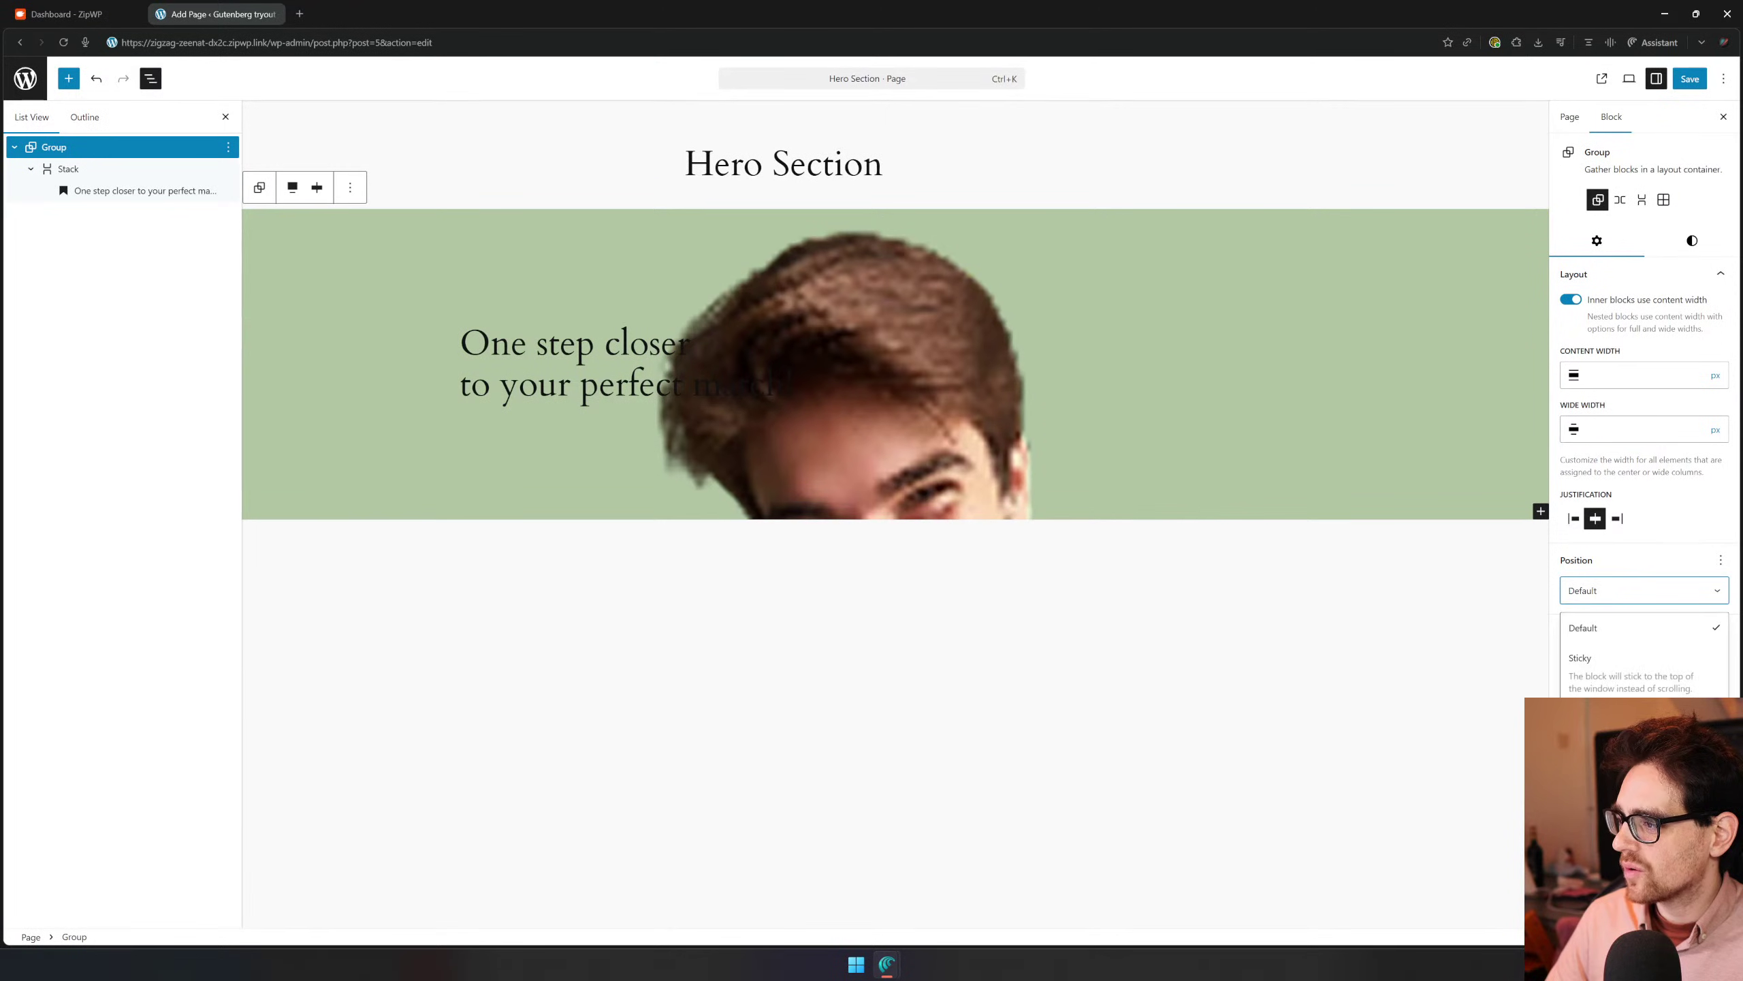
pyautogui.click(1659, 567)
pyautogui.click(1721, 560)
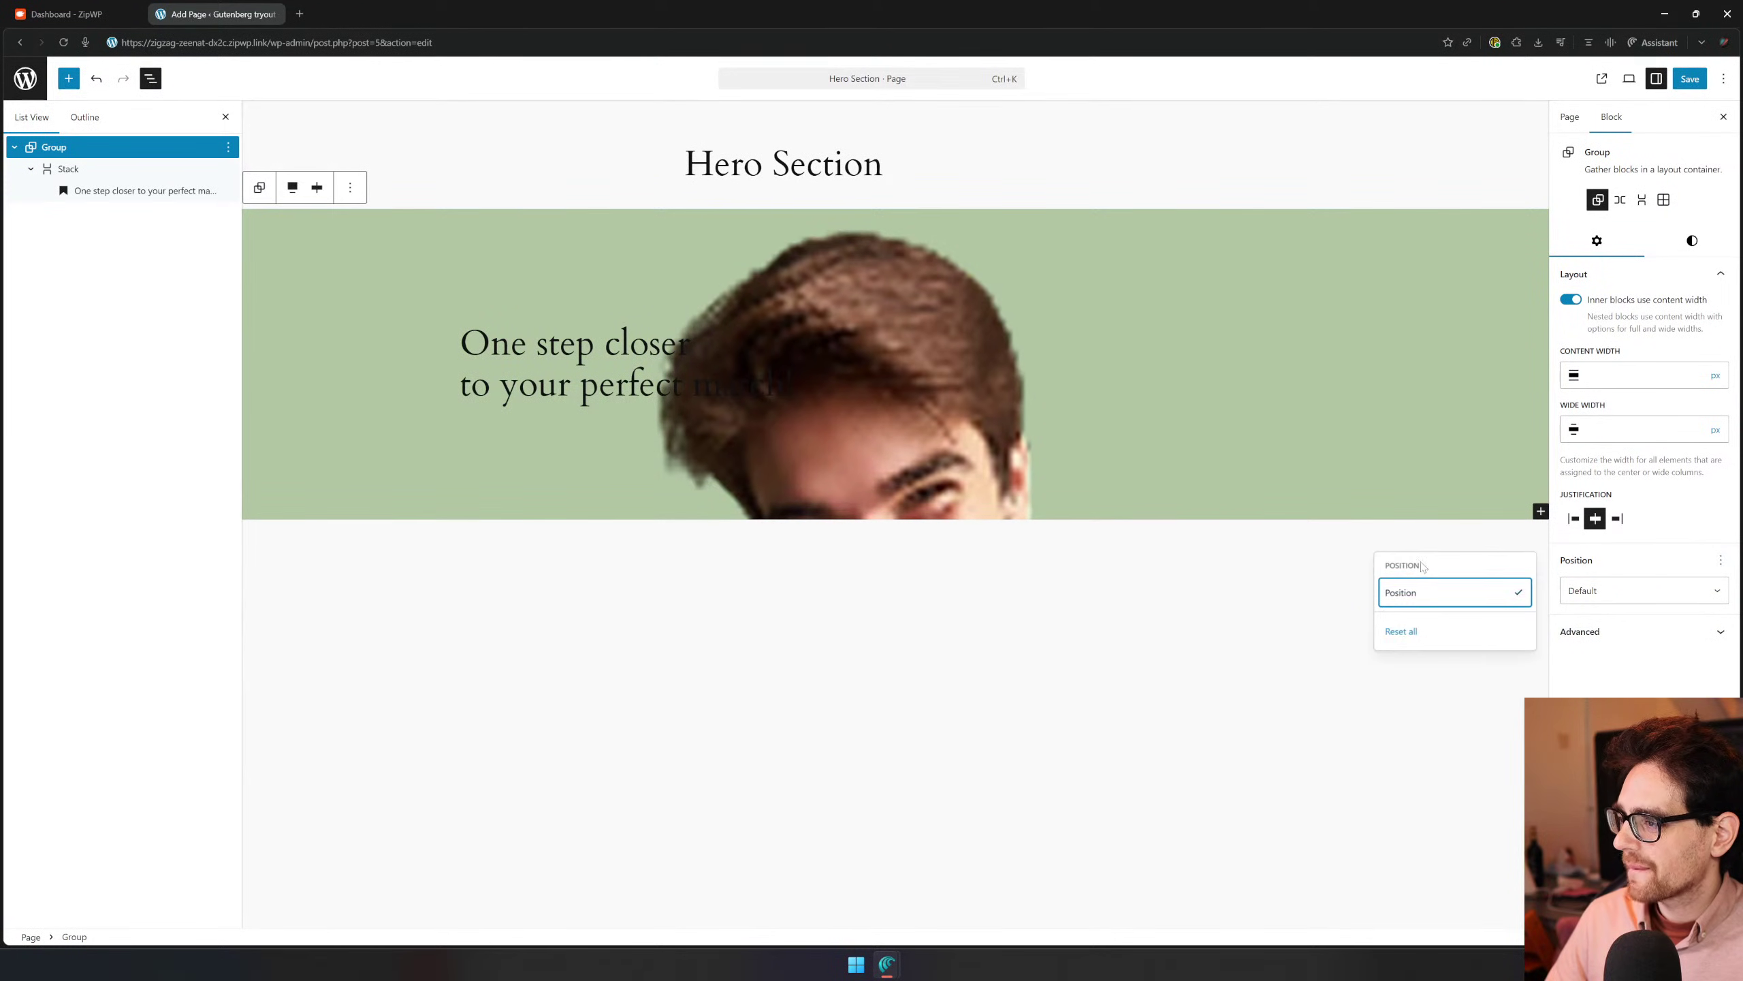
pyautogui.click(1401, 631)
pyautogui.click(1633, 595)
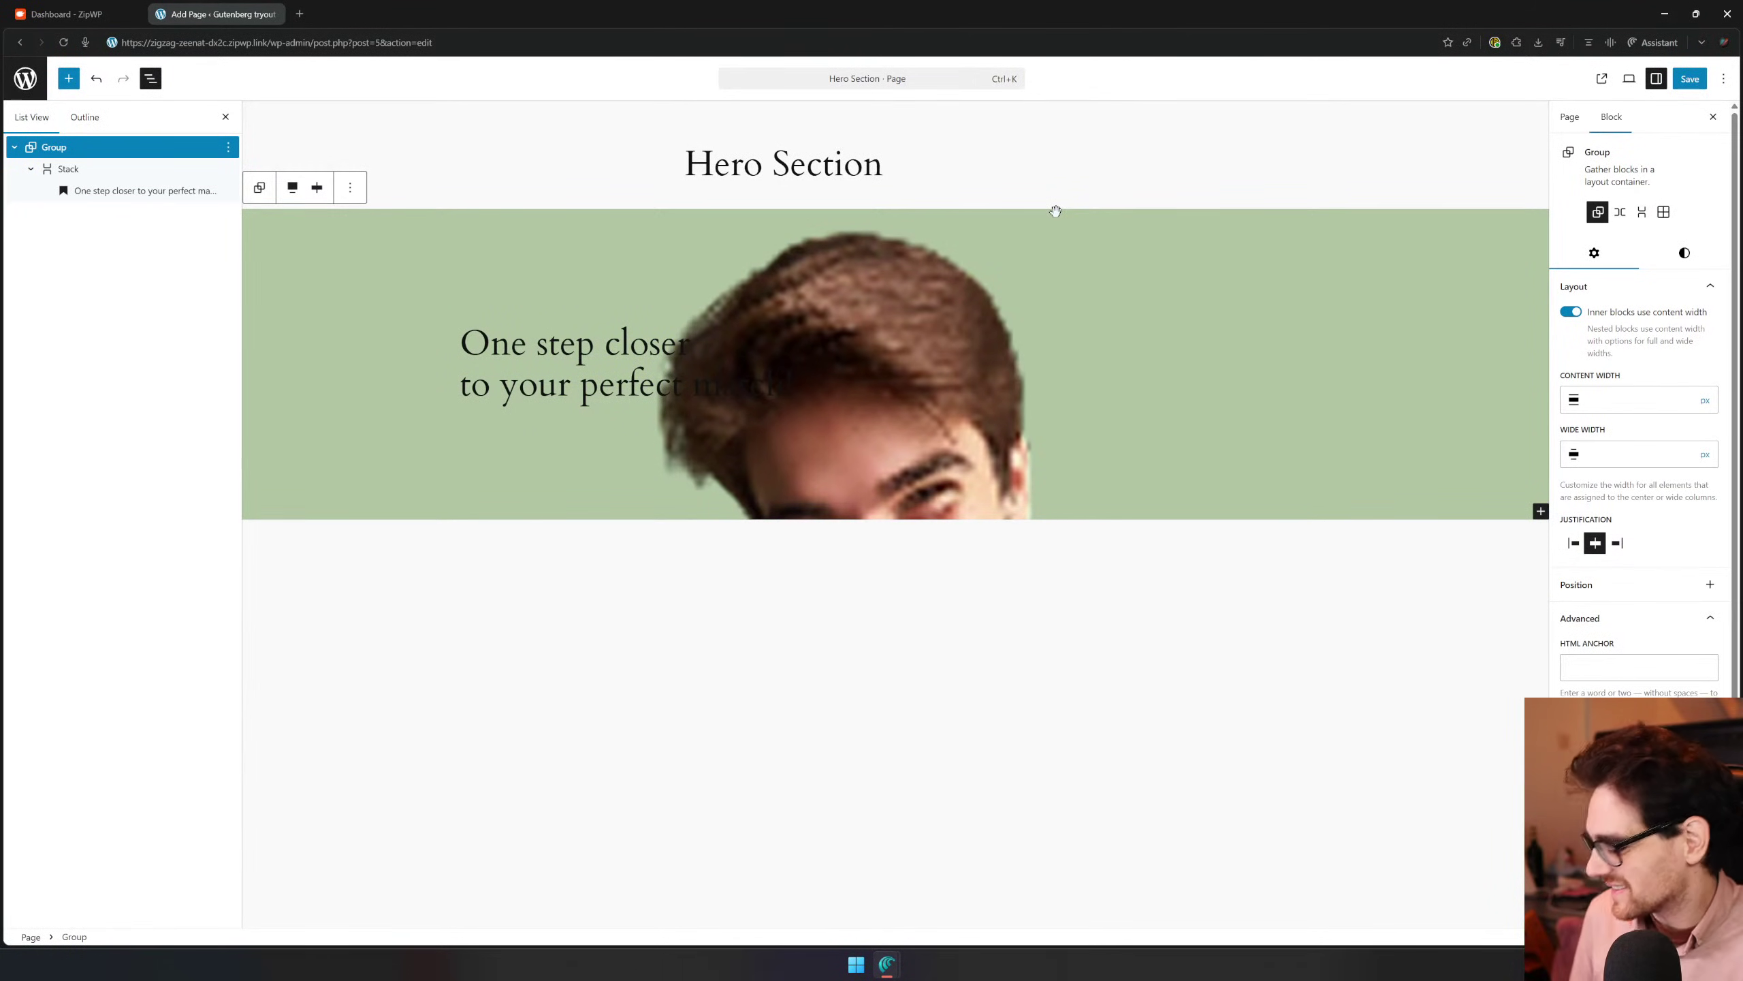
# Set the outer Group's background image size to Contain and its focal point to 100% left
pyautogui.click(859, 336)
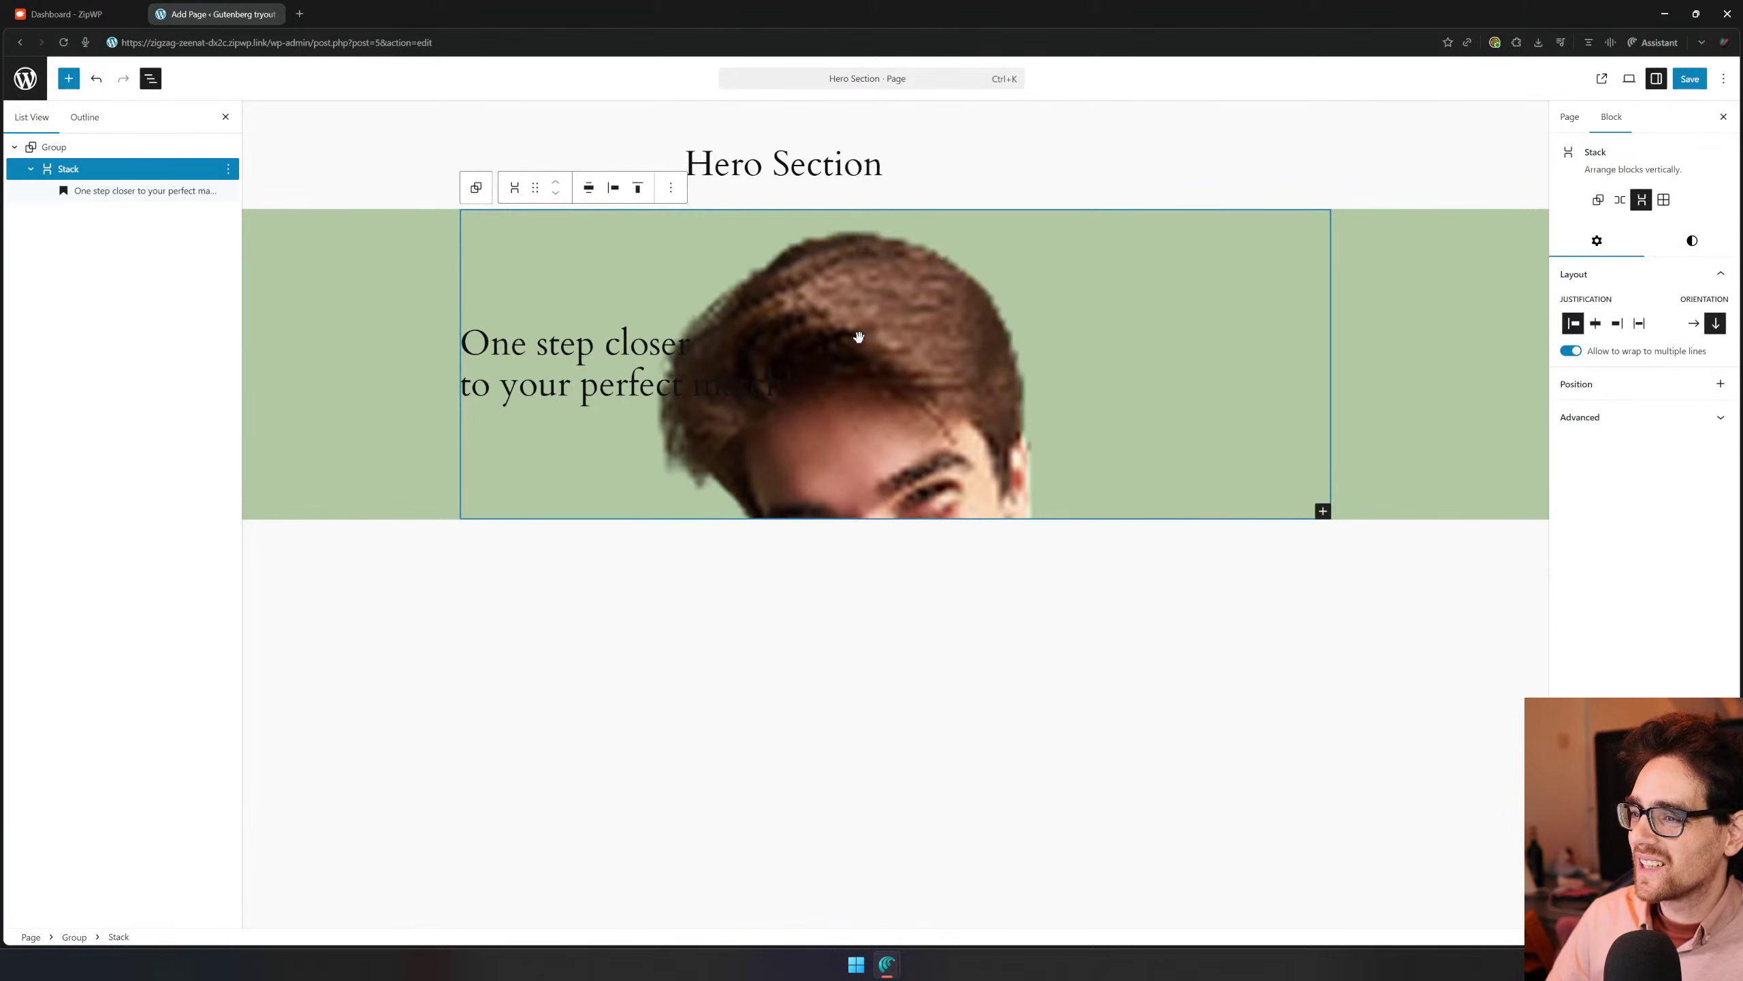
pyautogui.click(358, 268)
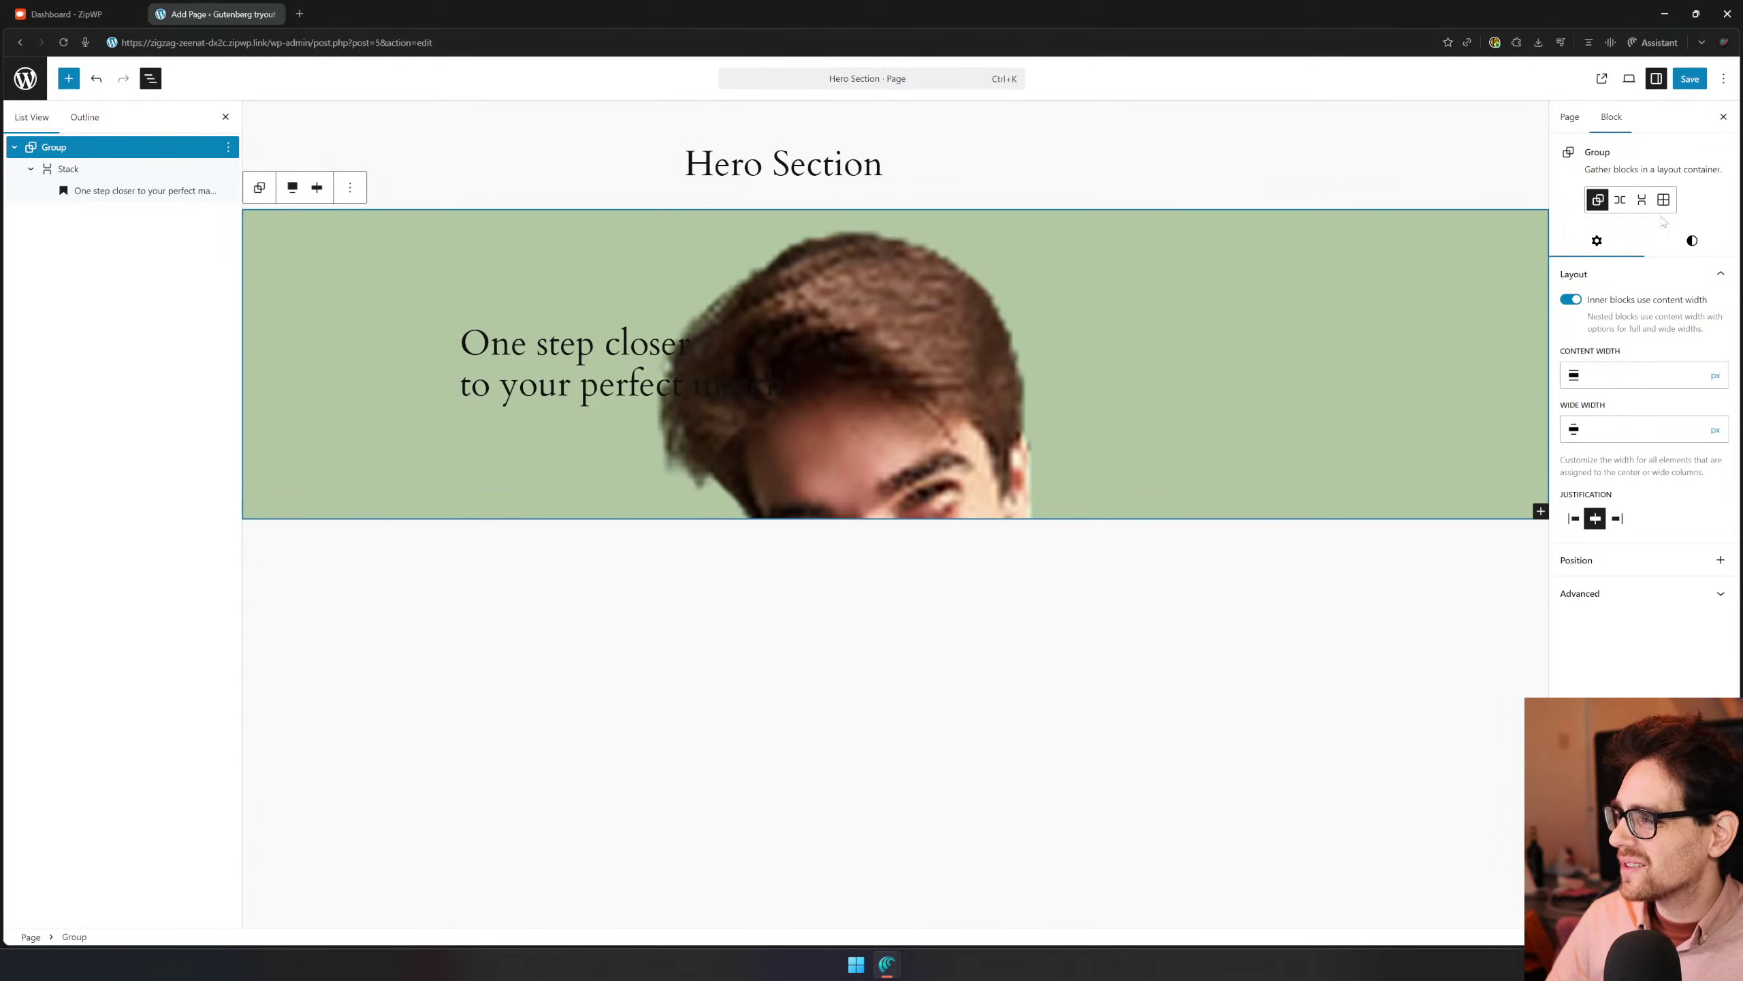
pyautogui.click(1681, 249)
pyautogui.click(1651, 417)
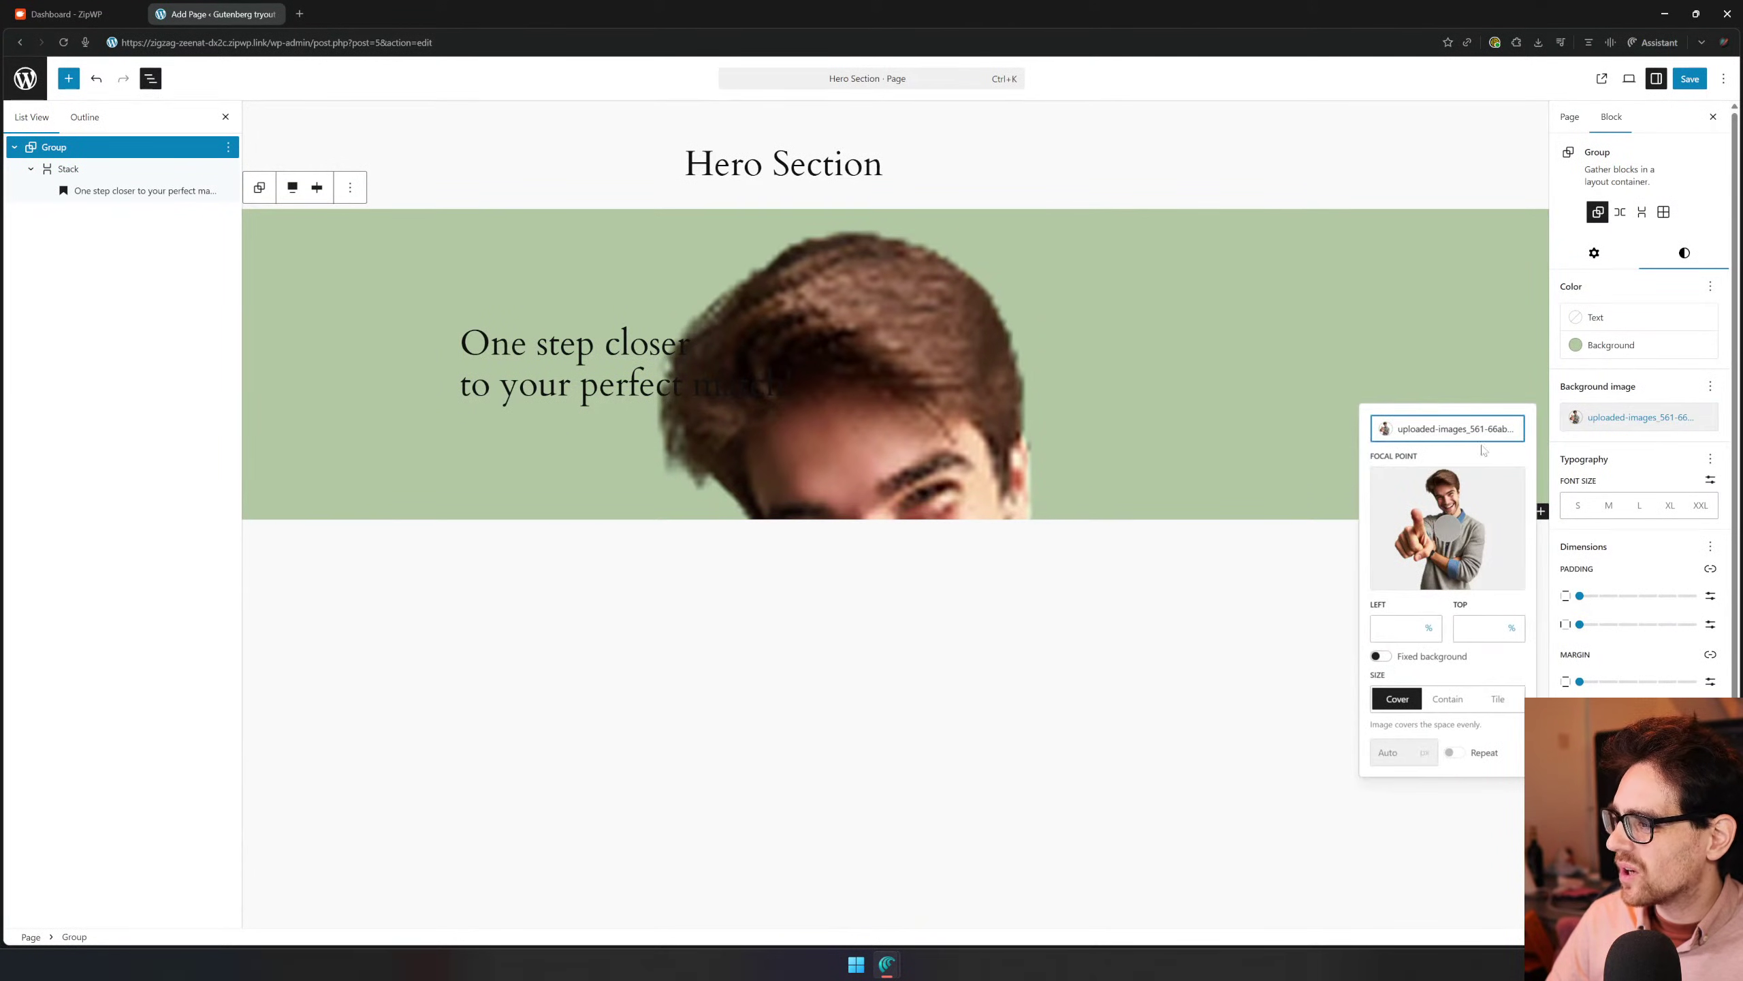
pyautogui.moveTo(1447, 527)
pyautogui.mouseDown()
pyautogui.moveTo(1451, 568)
pyautogui.moveTo(1450, 483)
pyautogui.mouseUp()
pyautogui.click(1450, 704)
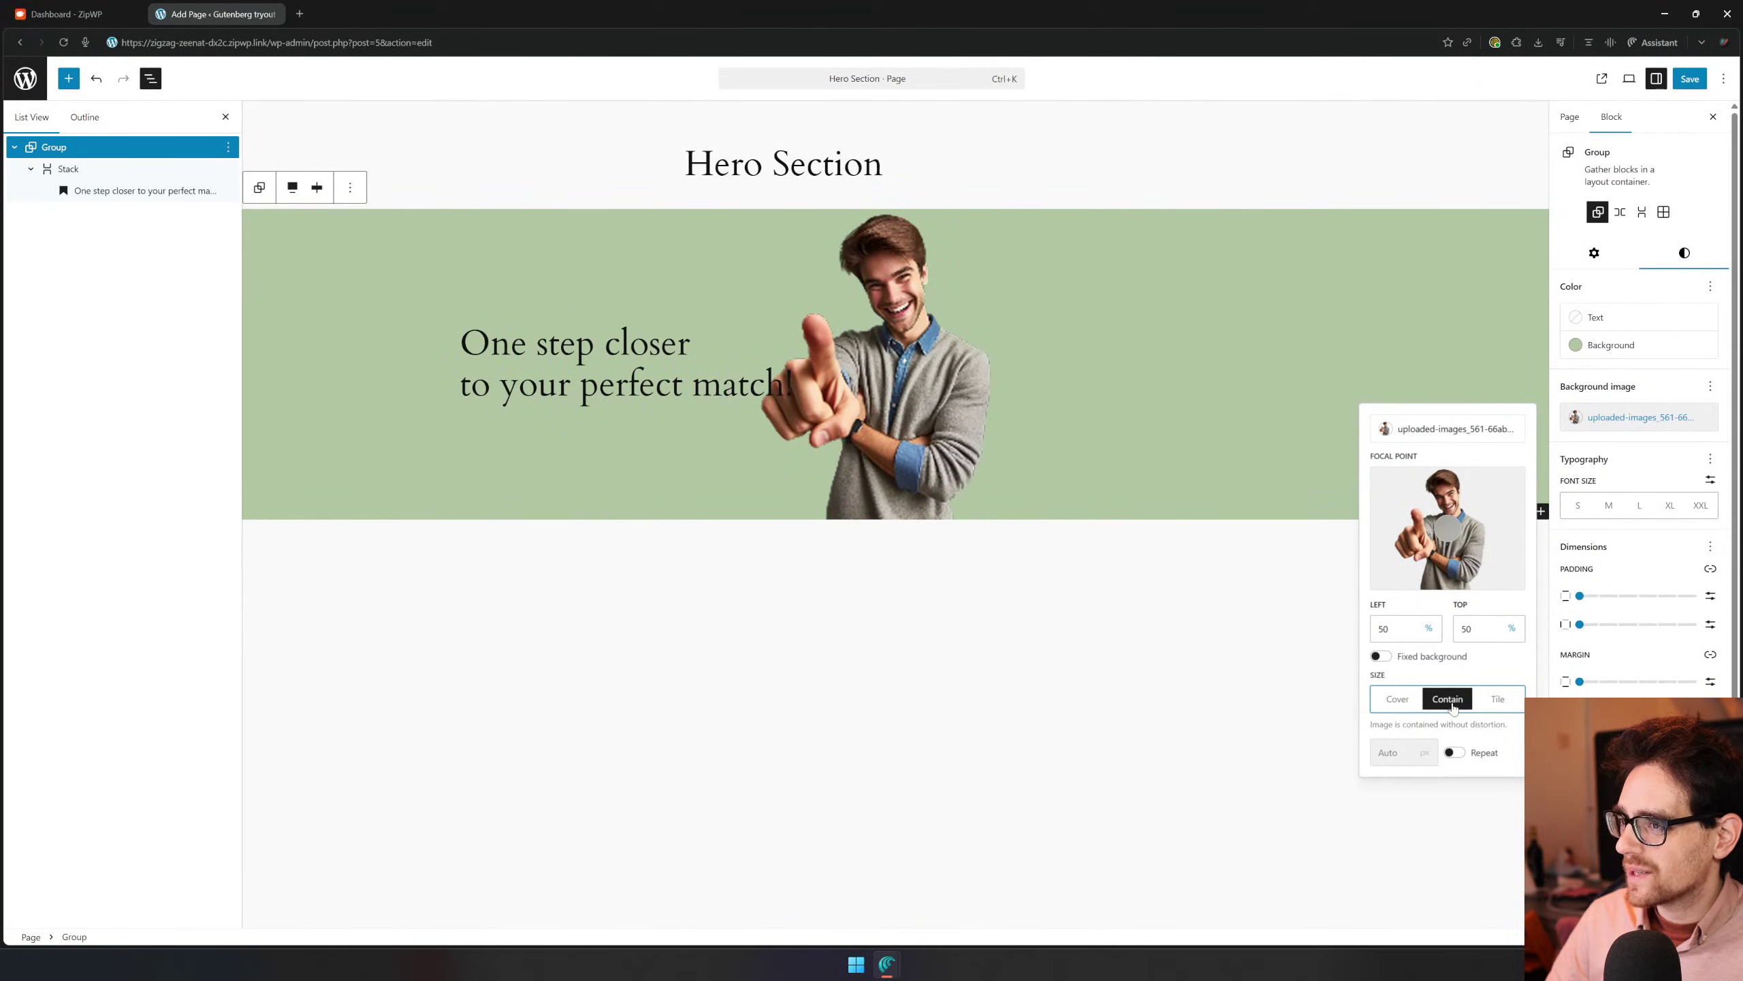
pyautogui.moveTo(1397, 628); pyautogui.dragTo(1579, 629)
pyautogui.click(1463, 629)
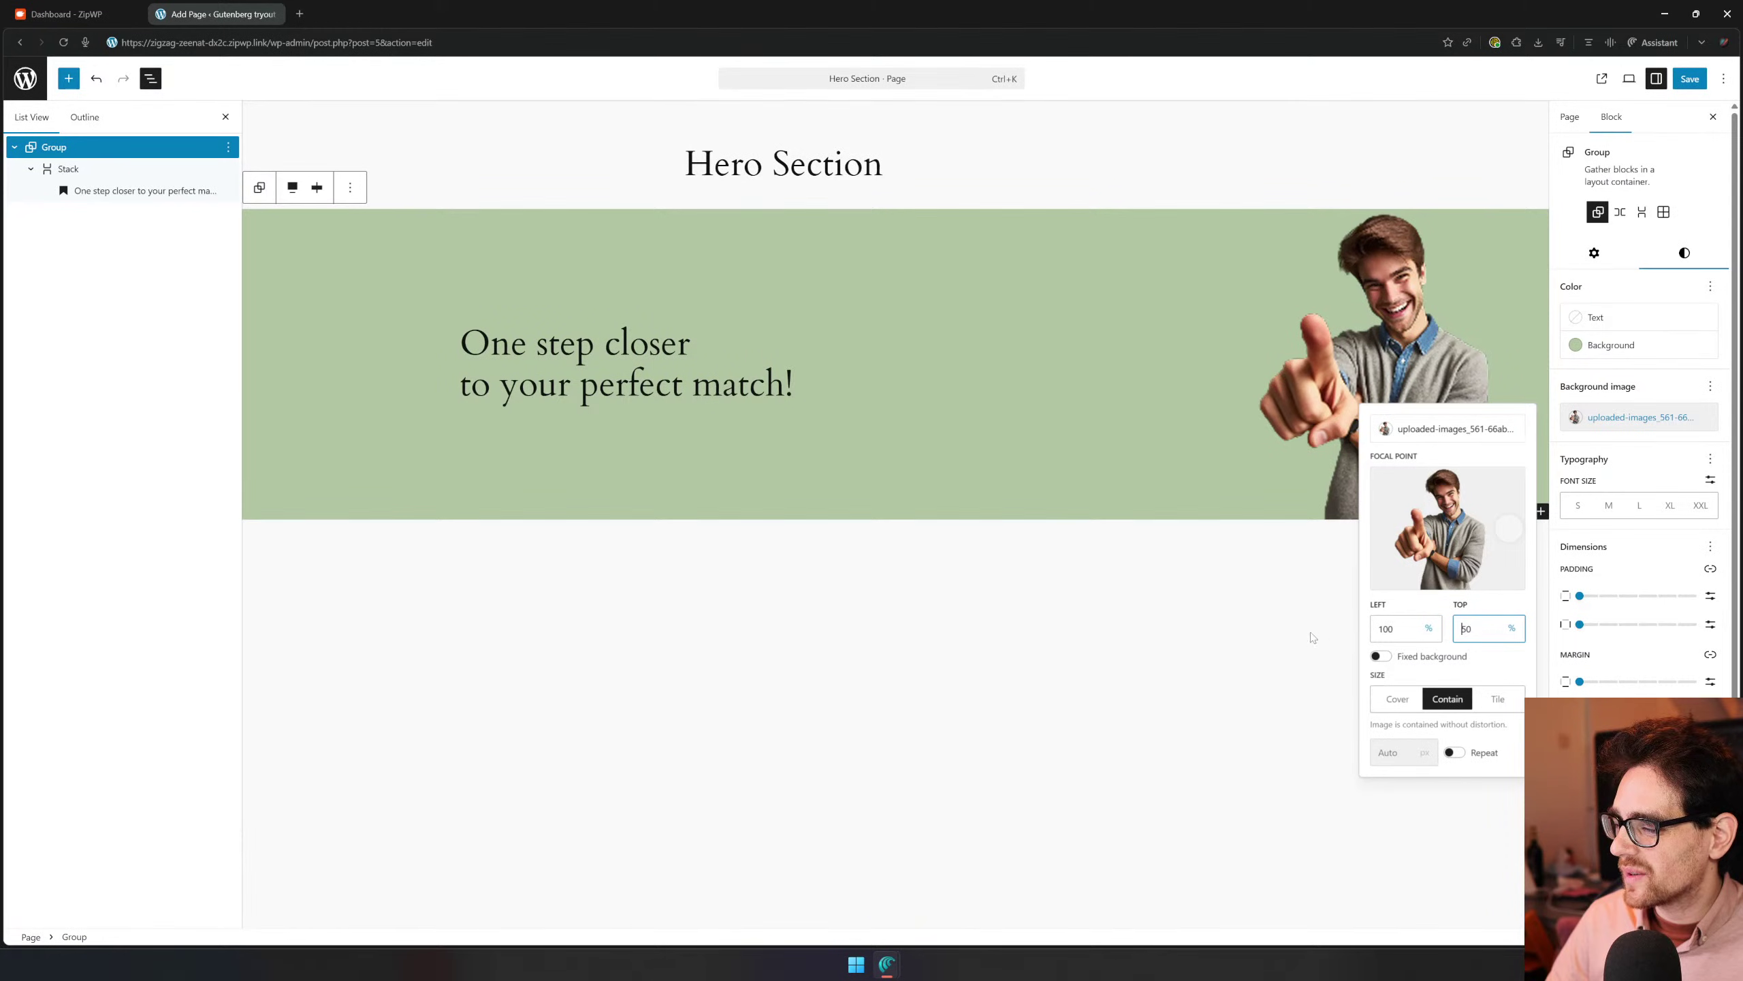
pyautogui.click(1126, 637)
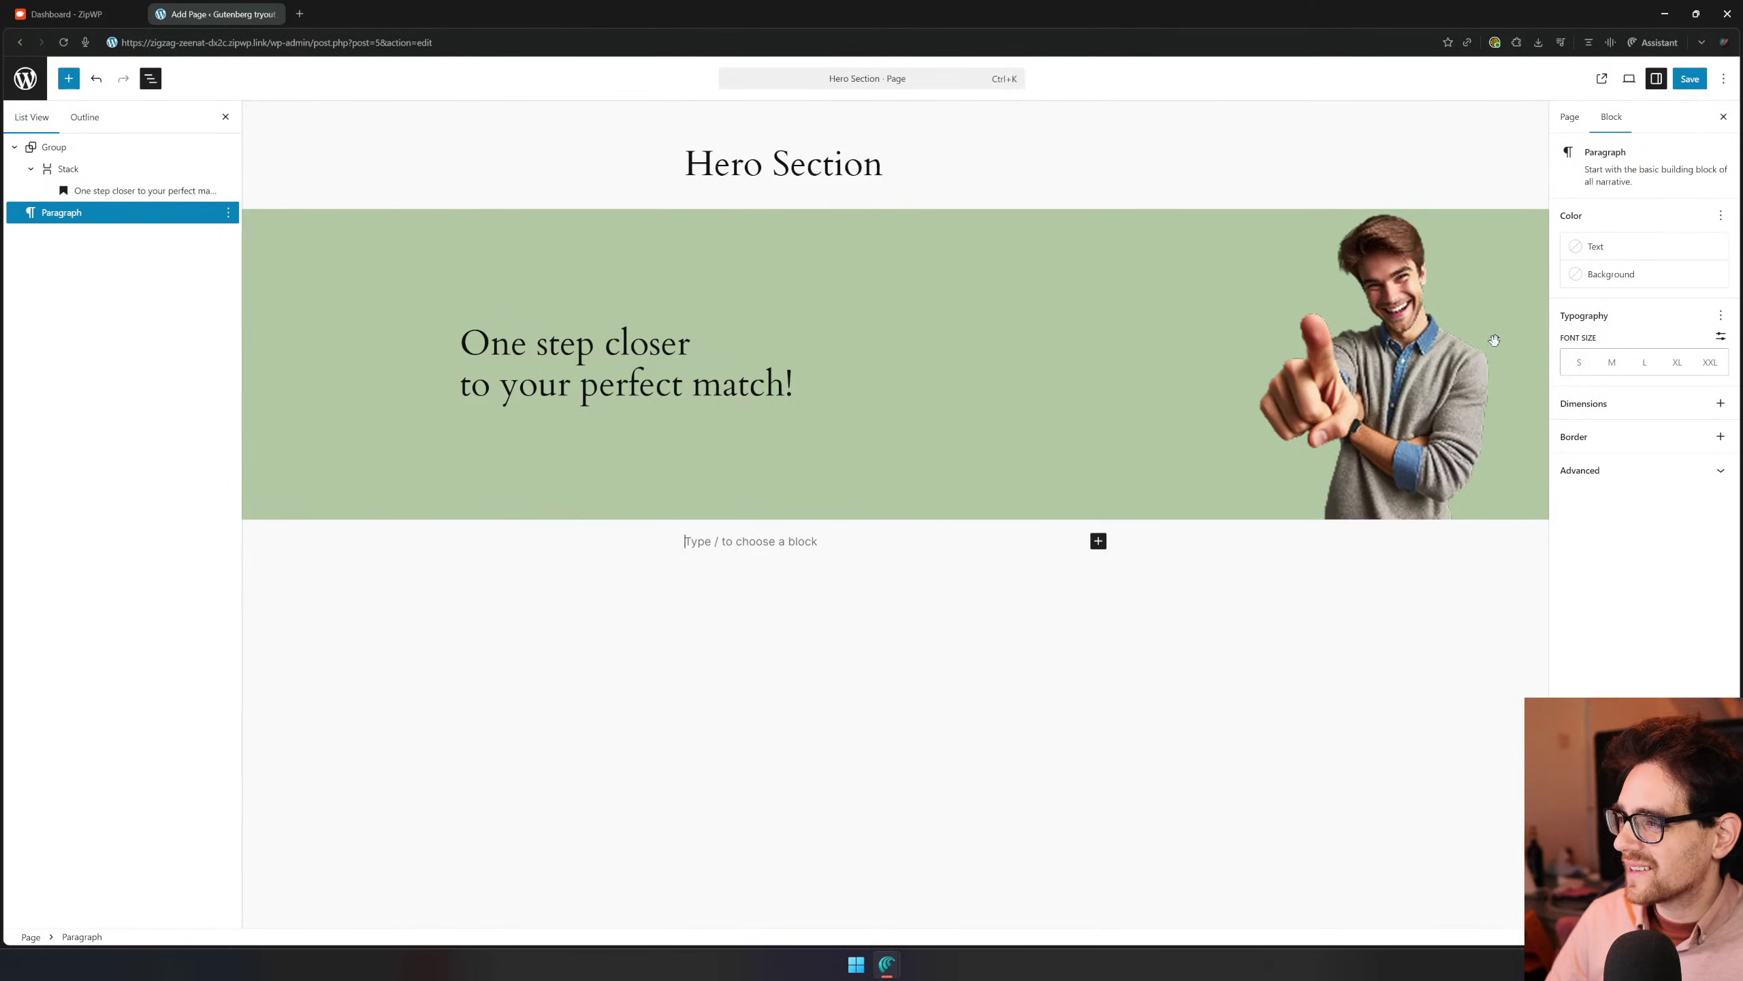
# Save the Hero Section page and view it on the live site to check the heading and background image
pyautogui.click(1362, 364)
pyautogui.click(649, 343)
pyautogui.click(692, 343)
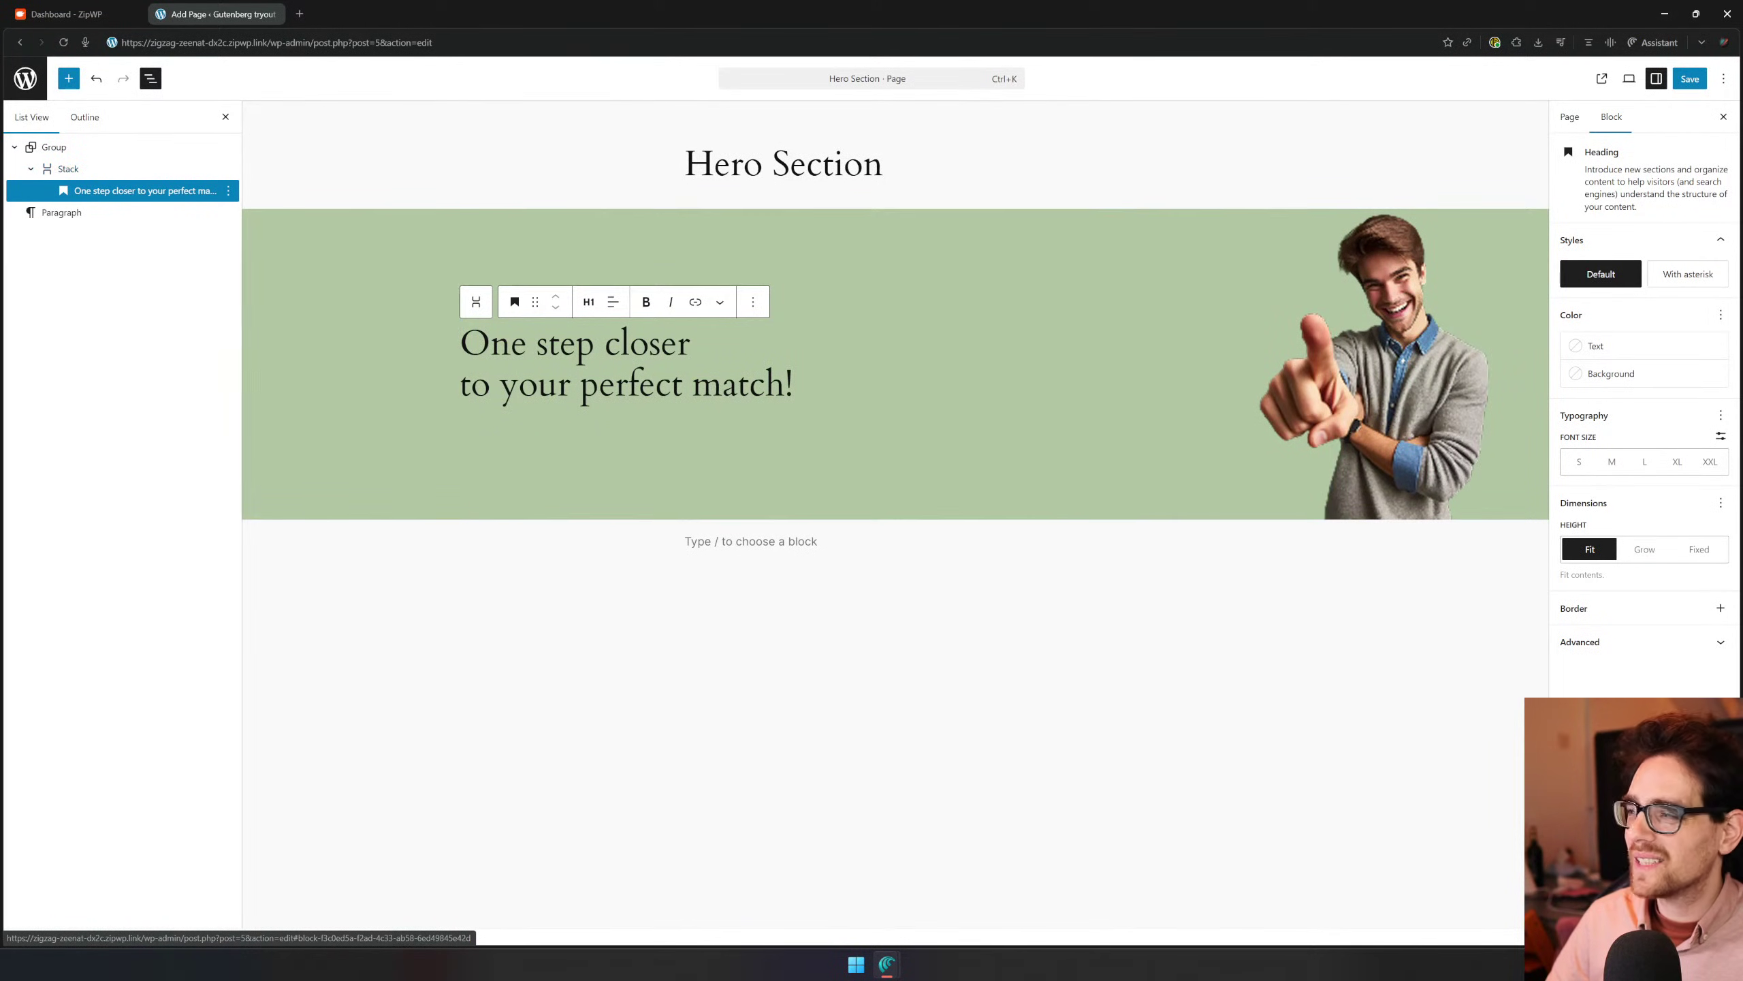
pyautogui.click(1683, 83)
pyautogui.click(1603, 79)
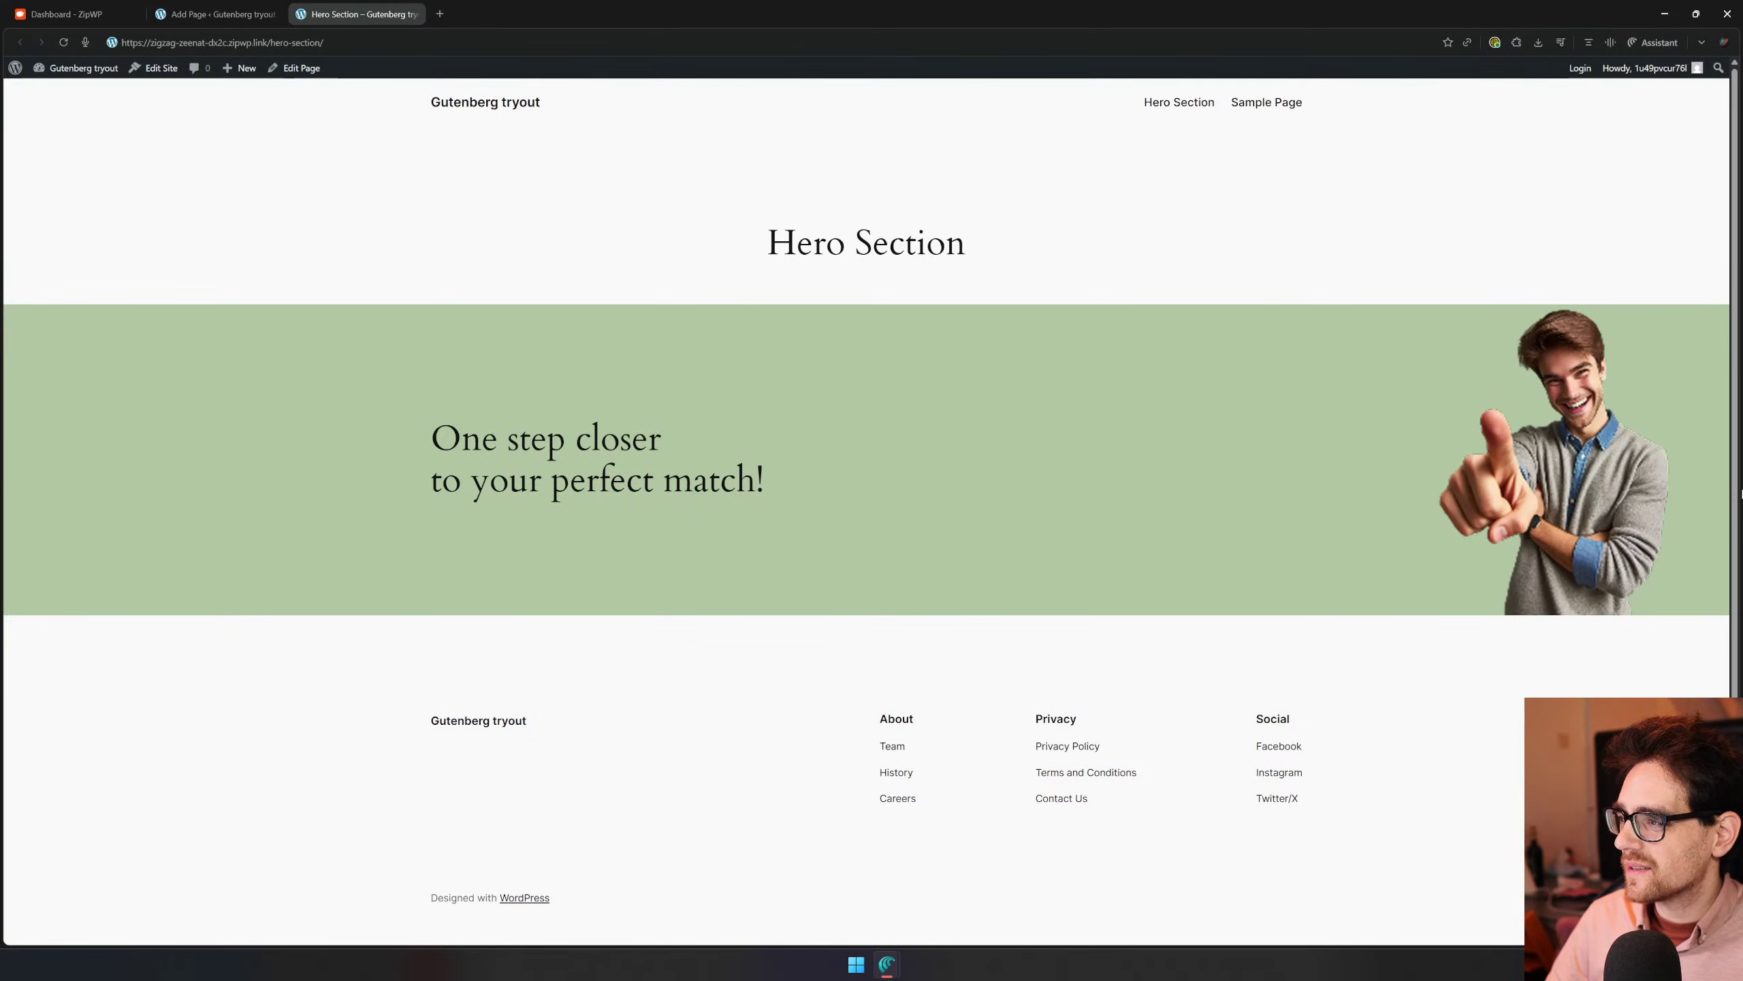
pyautogui.moveTo(1648, 486); pyautogui.dragTo(240, 376)
pyautogui.click(240, 377)
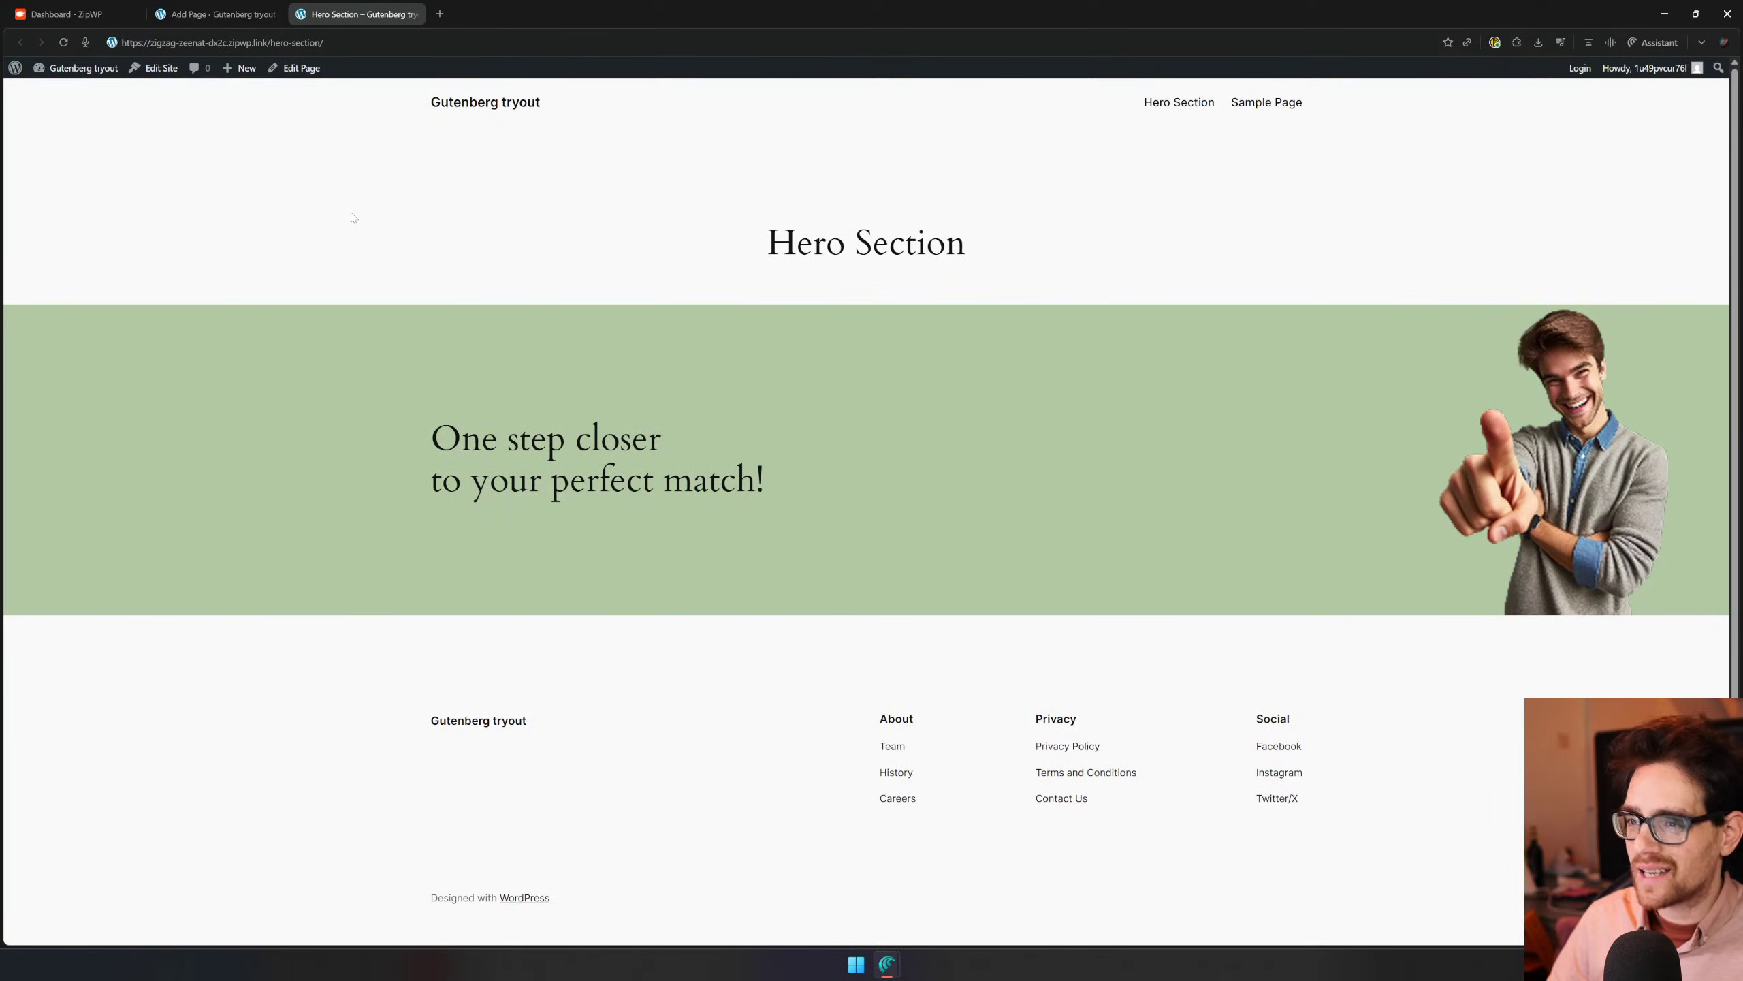
# Return to the Hero Section page editor and compare its hero heading with the Figma design
pyautogui.click(216, 13)
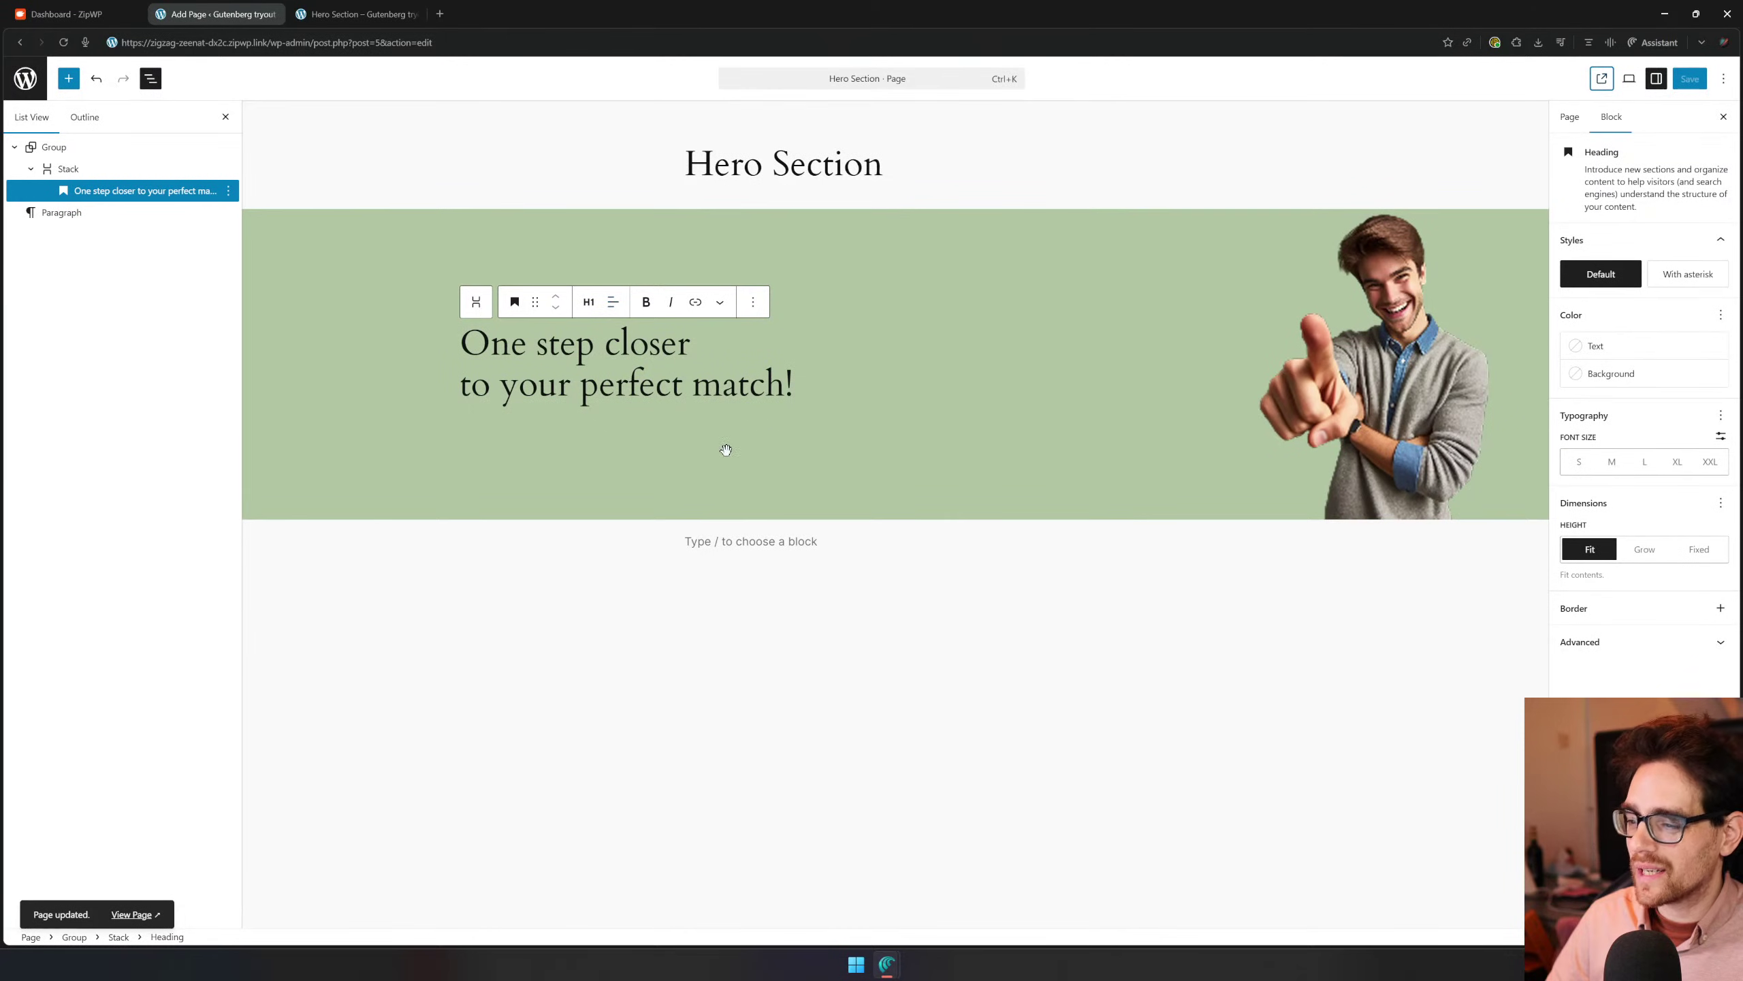
pyautogui.hotkey('alt', 'Tab')
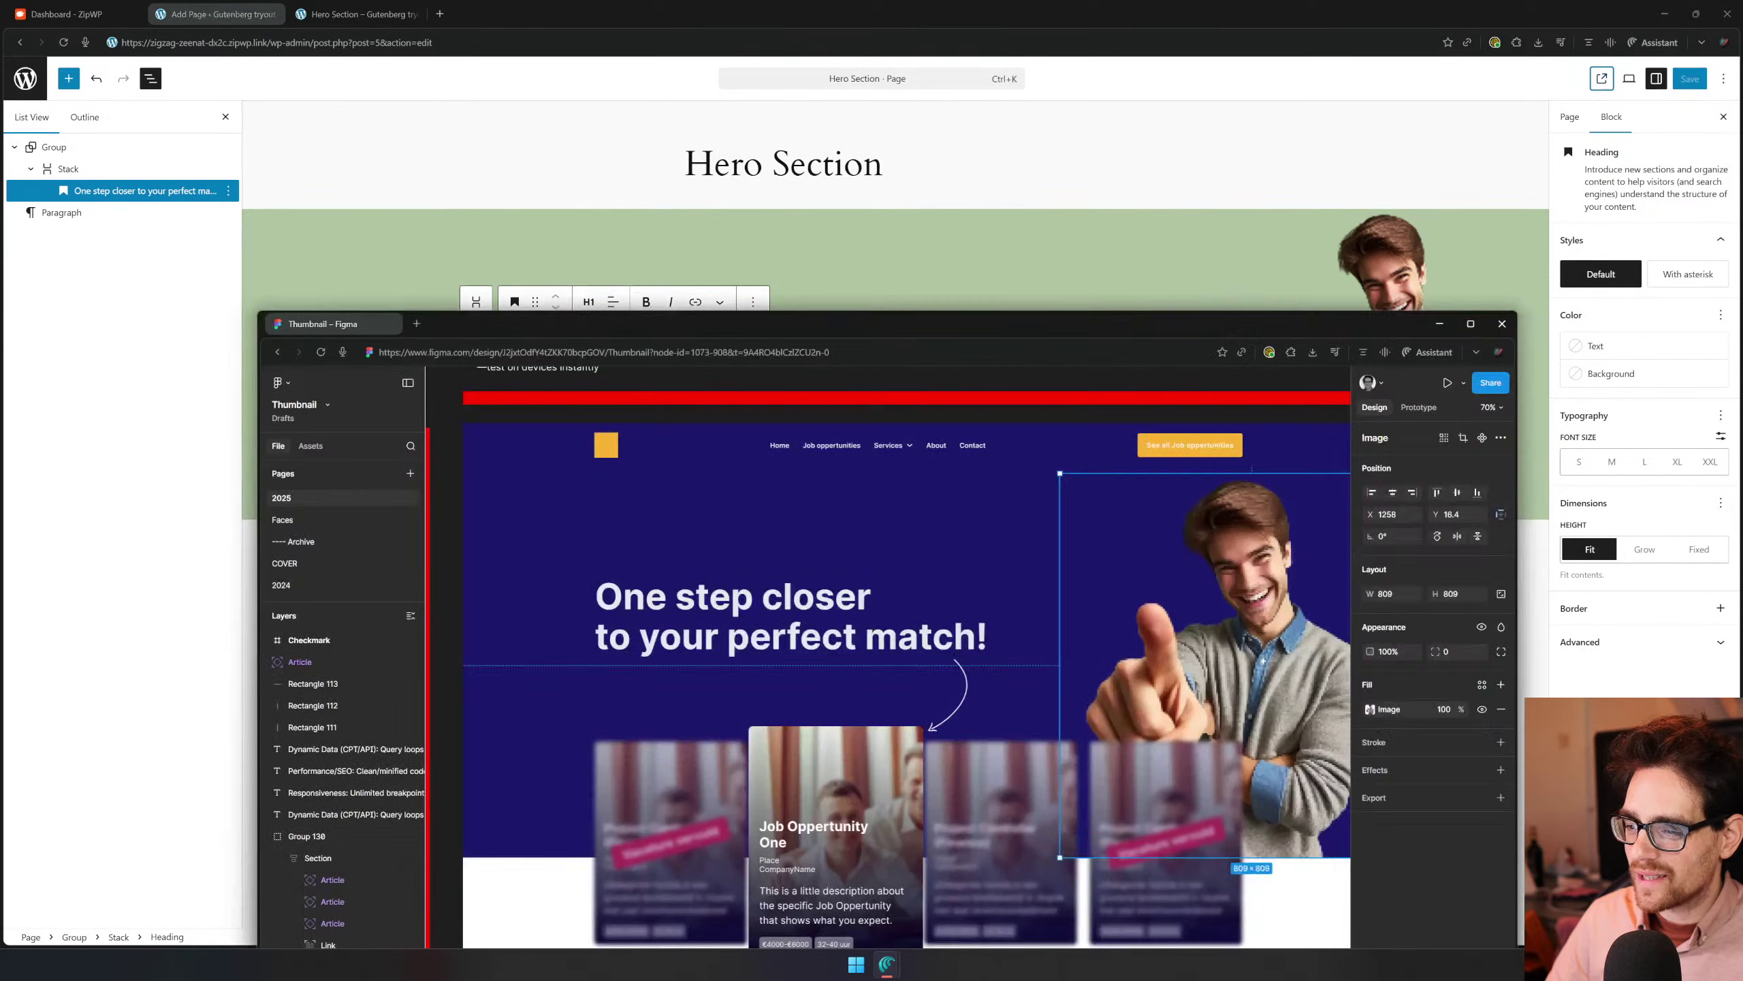
pyautogui.press('Escape')
pyautogui.moveTo(1054, 325); pyautogui.dragTo(1046, 281)
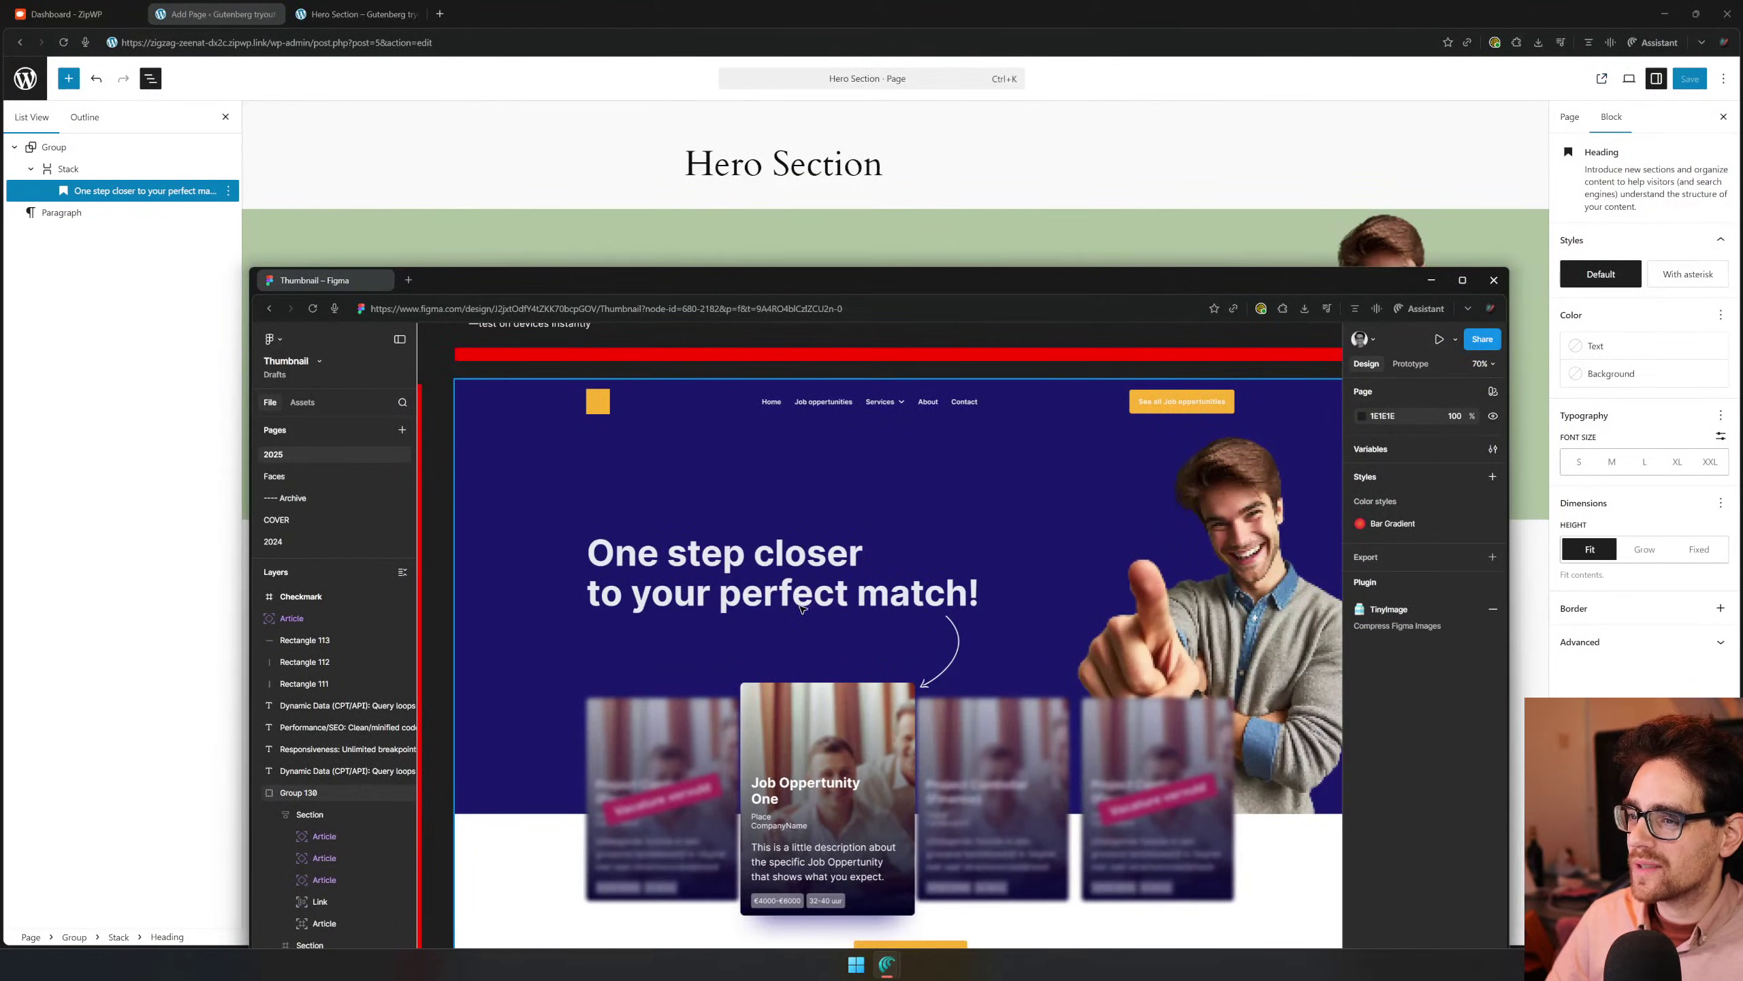
pyautogui.moveTo(1267, 289); pyautogui.dragTo(1255, 362)
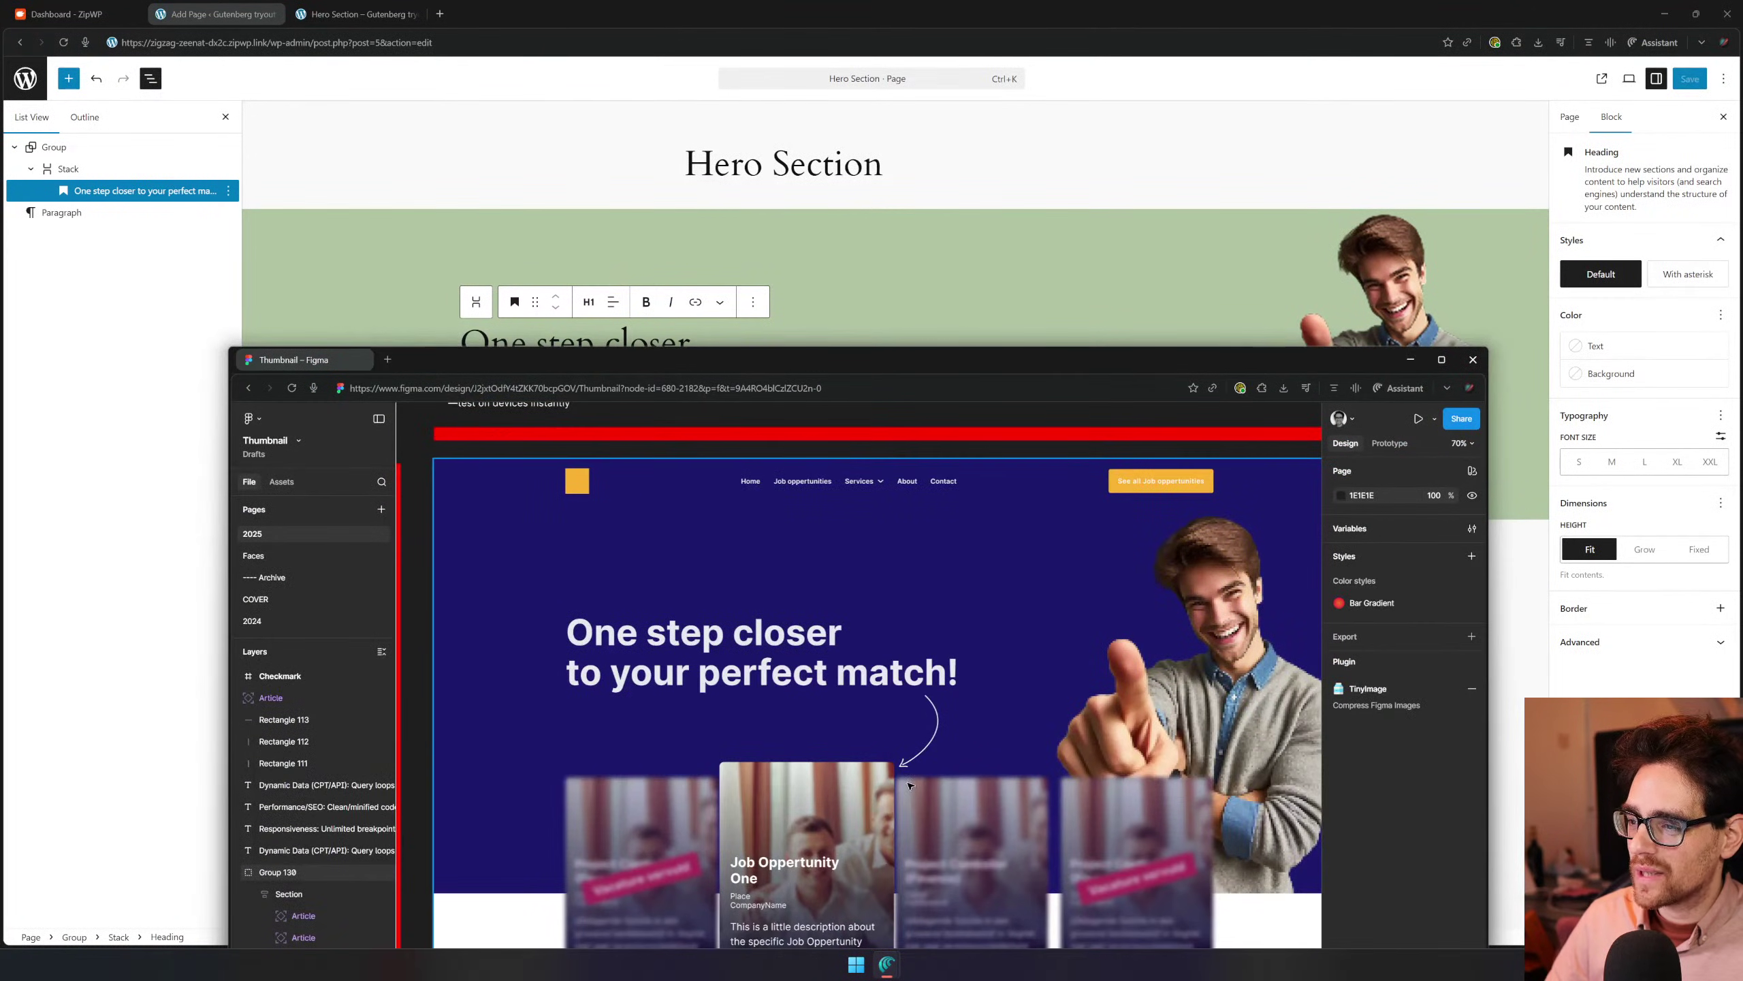
pyautogui.click(749, 385)
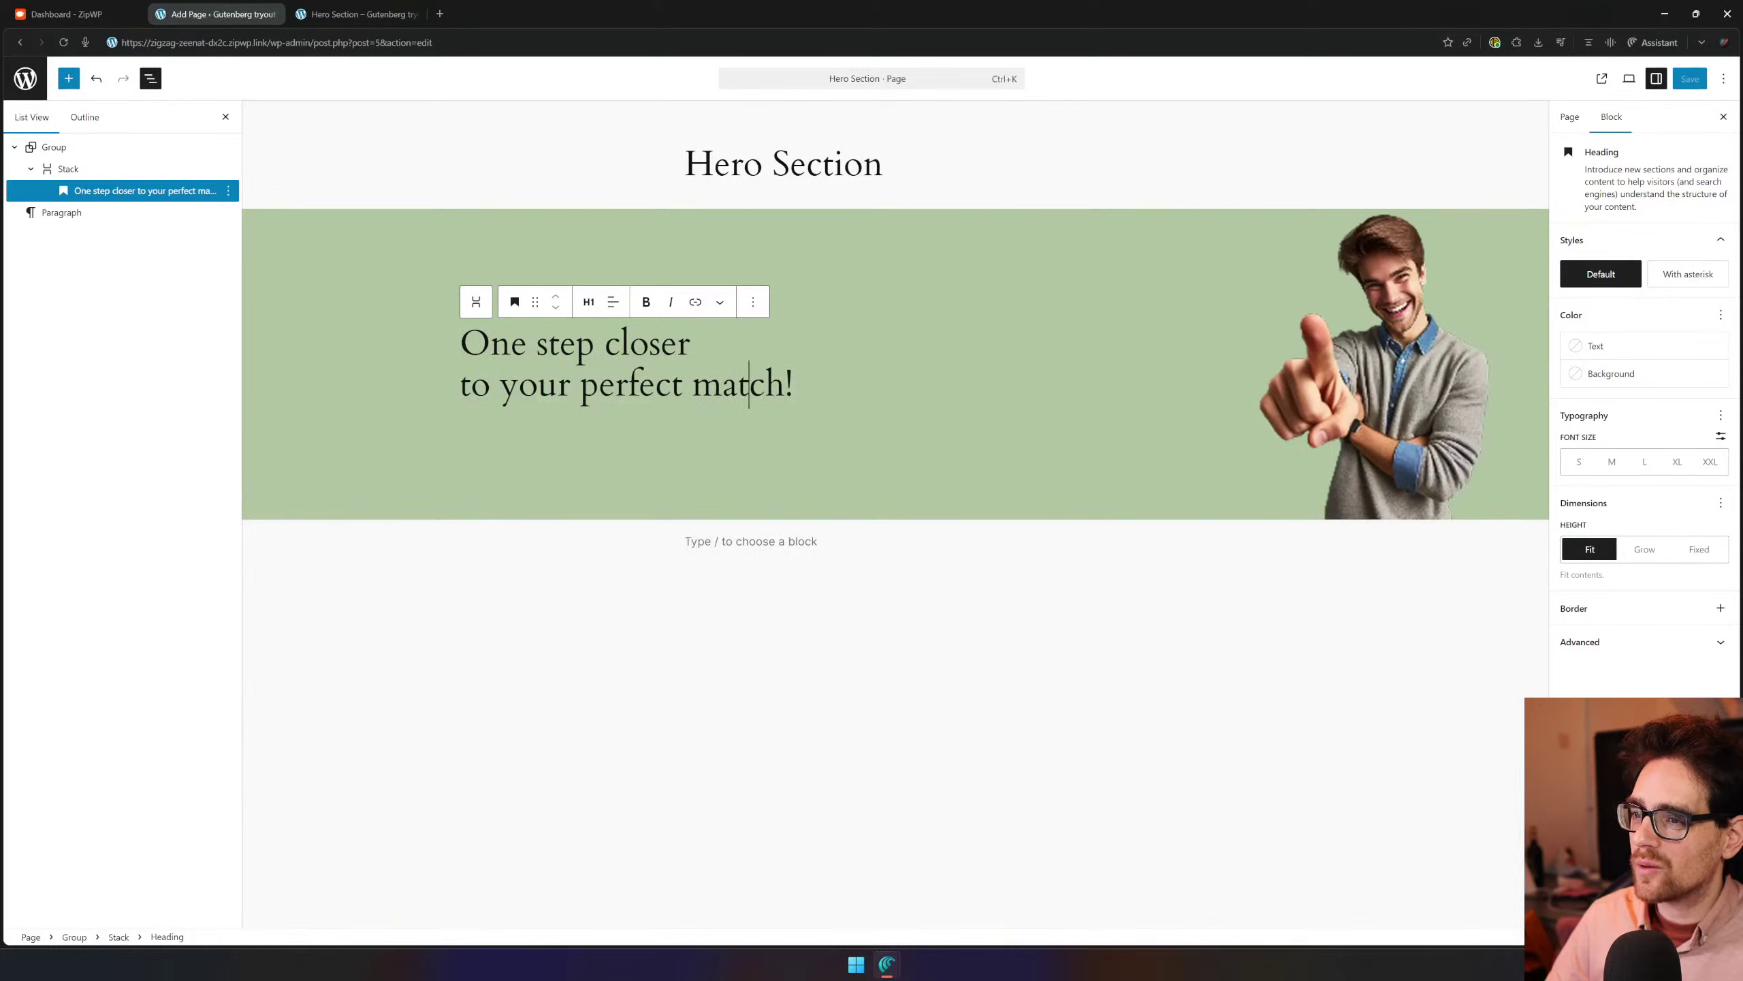
# Apply the Accent / Five highlight text color to the word "match" in the hero heading
pyautogui.doubleClick(749, 385)
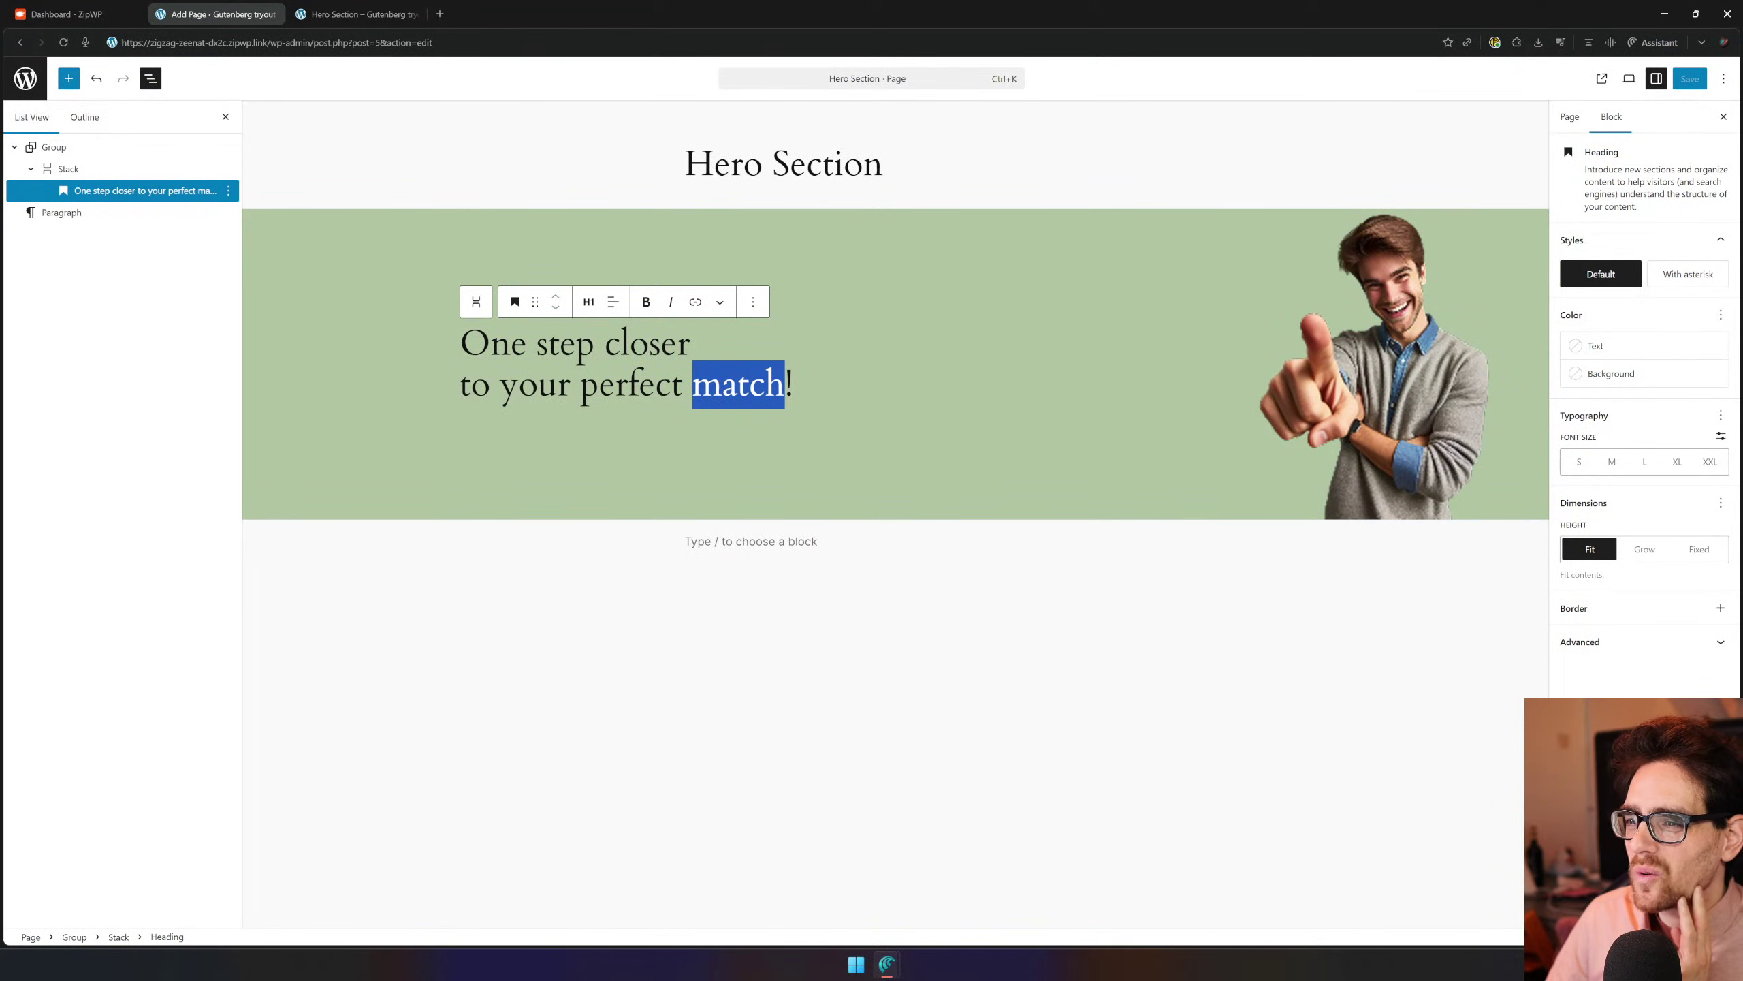
pyautogui.click(694, 384)
pyautogui.doubleClick(738, 385)
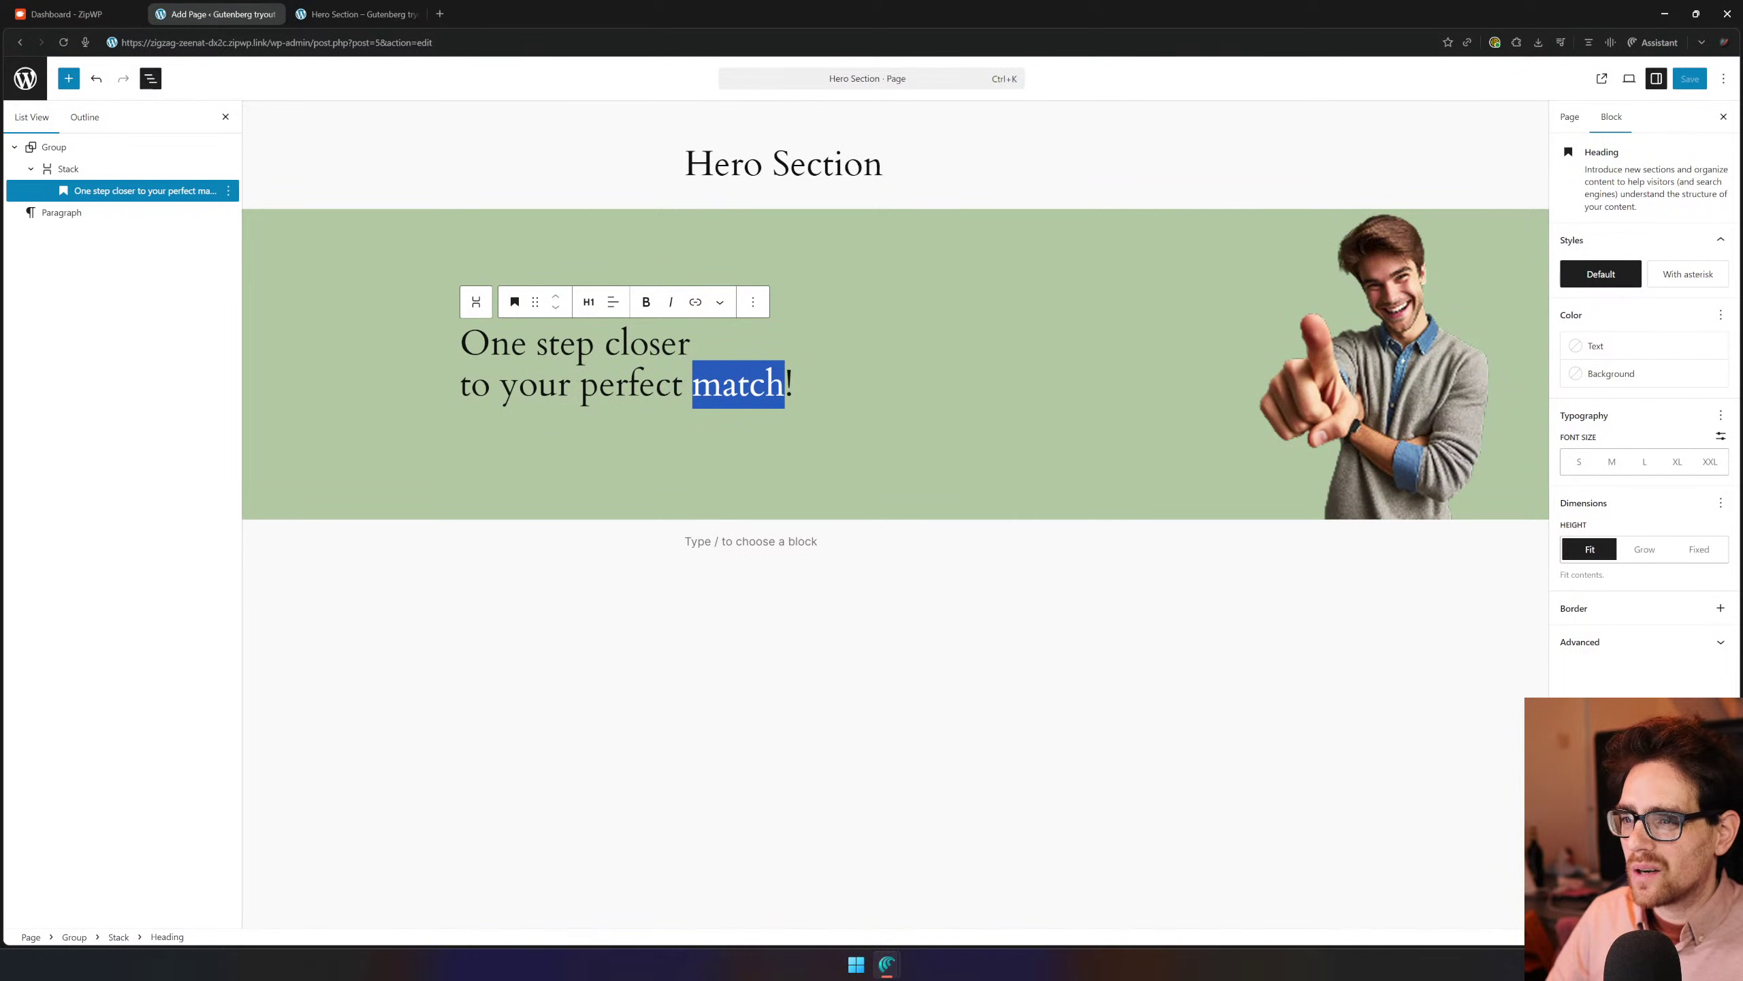
pyautogui.click(719, 302)
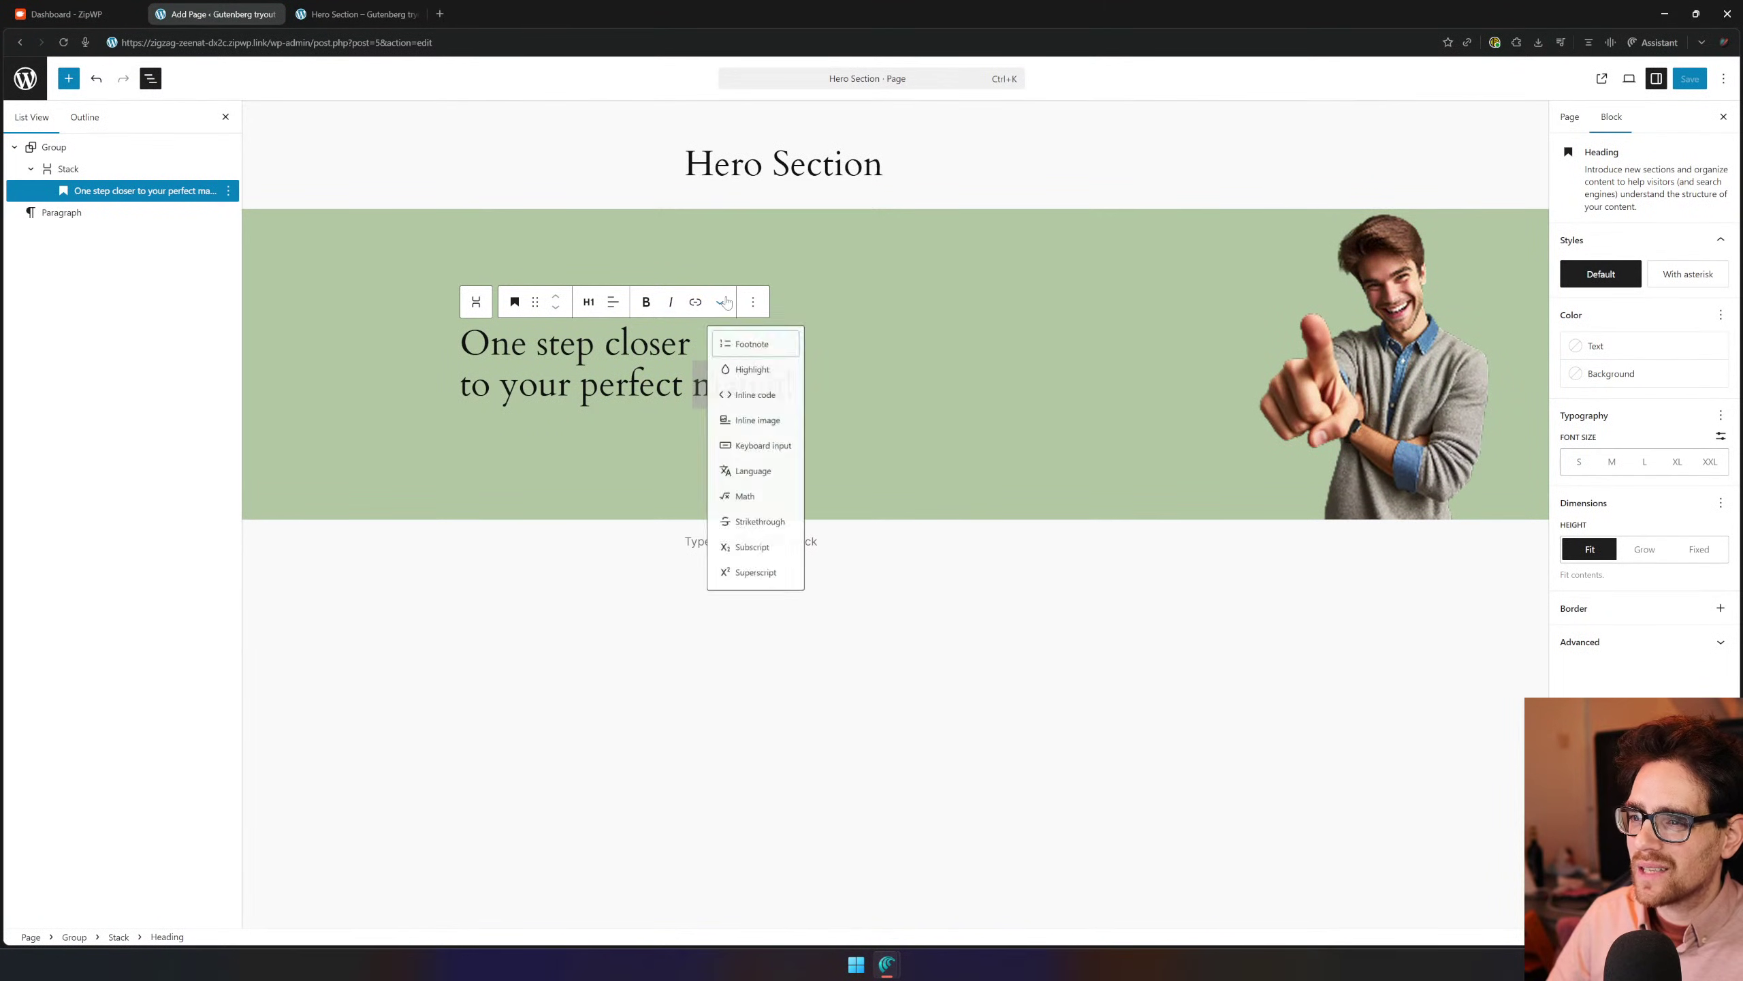
pyautogui.click(772, 382)
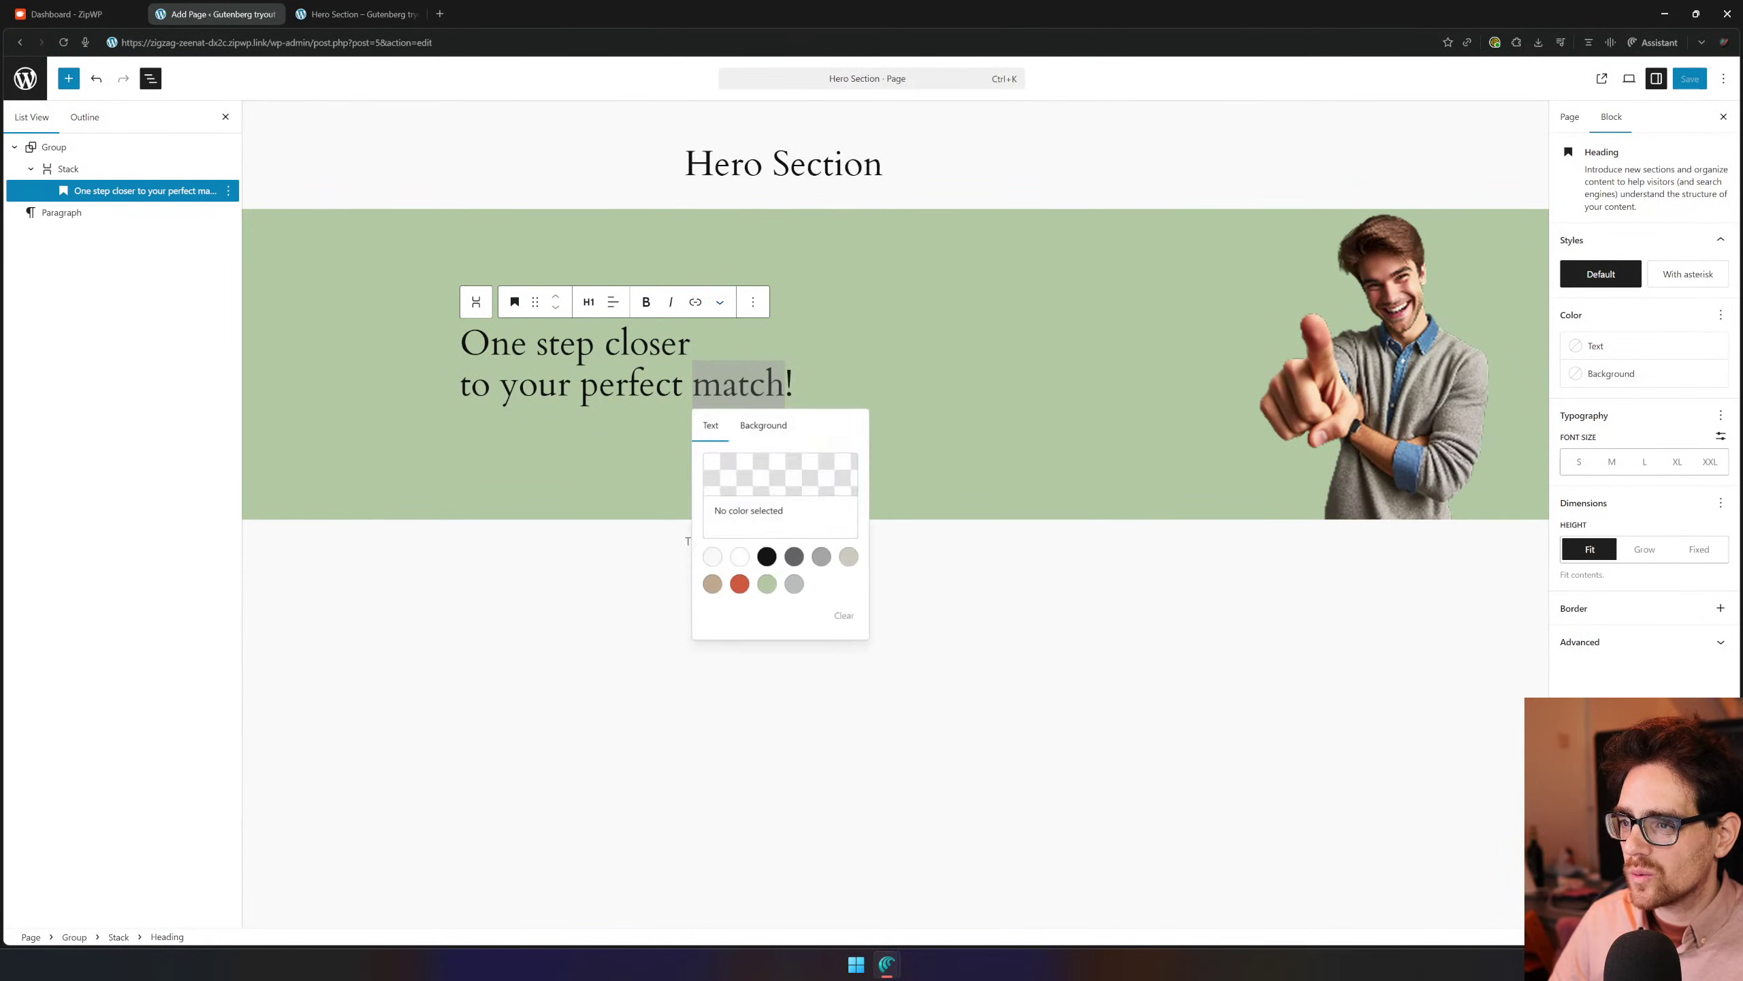
pyautogui.click(794, 583)
pyautogui.click(629, 344)
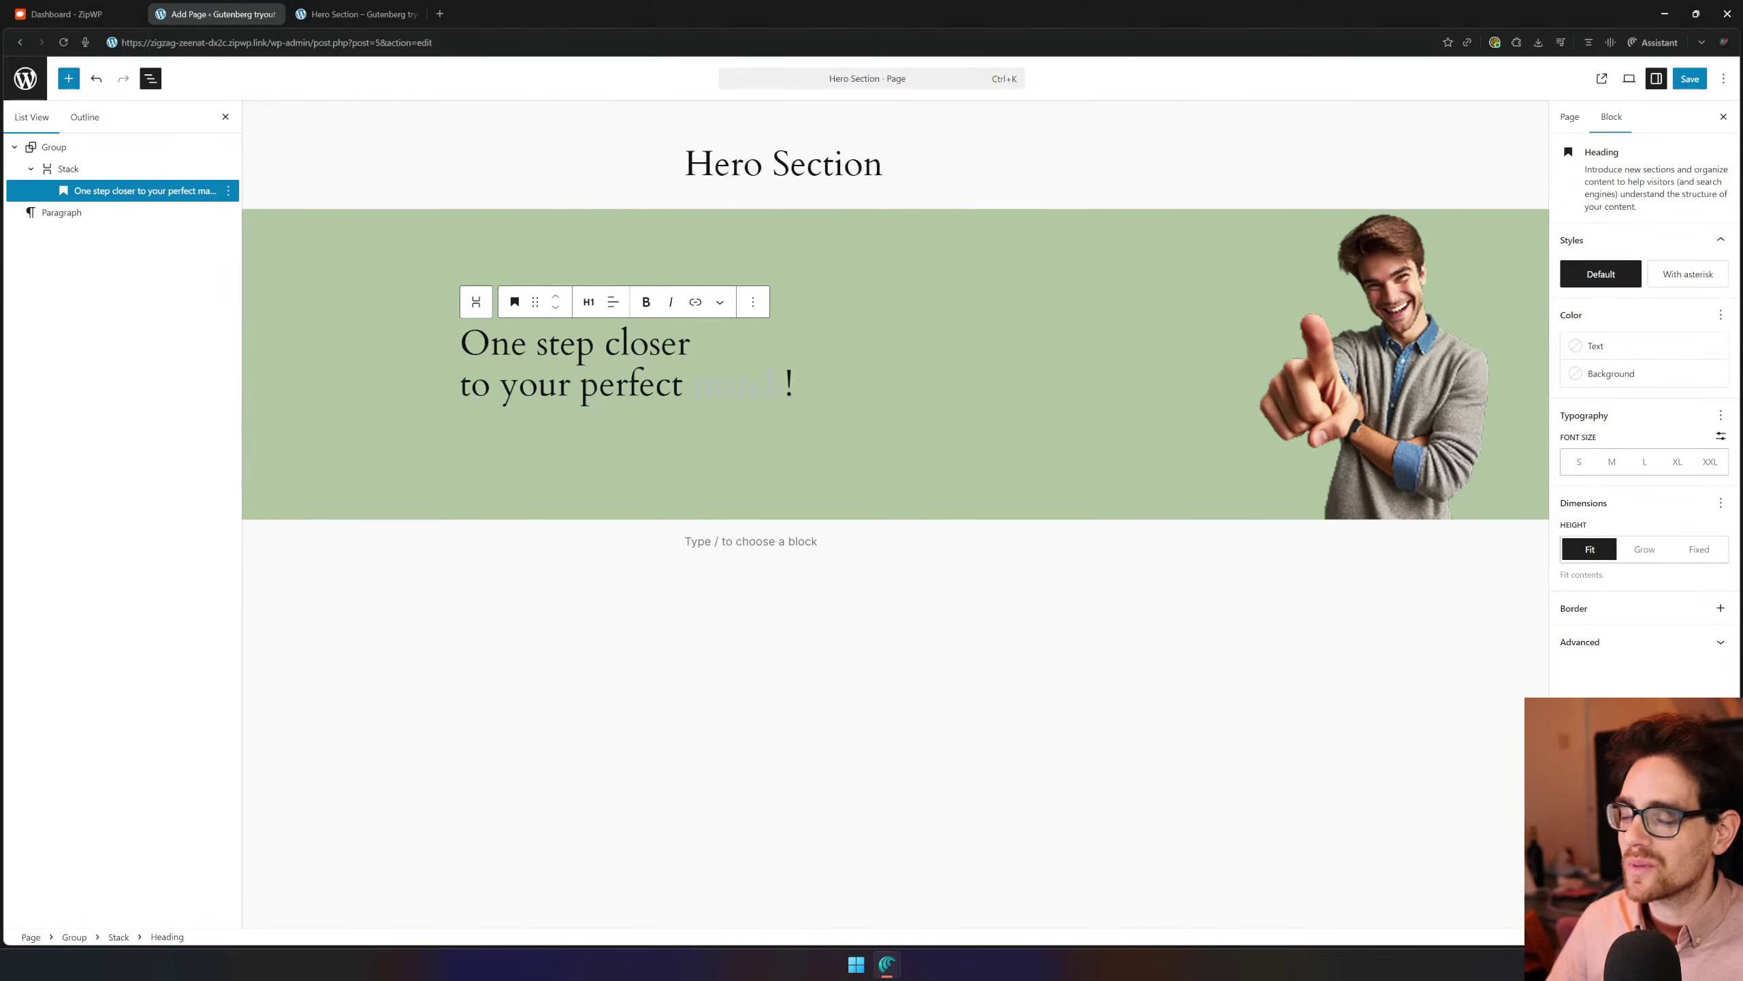
# Reselect the word "match" and examine its additional inline formatting options
pyautogui.tripleClick(745, 386)
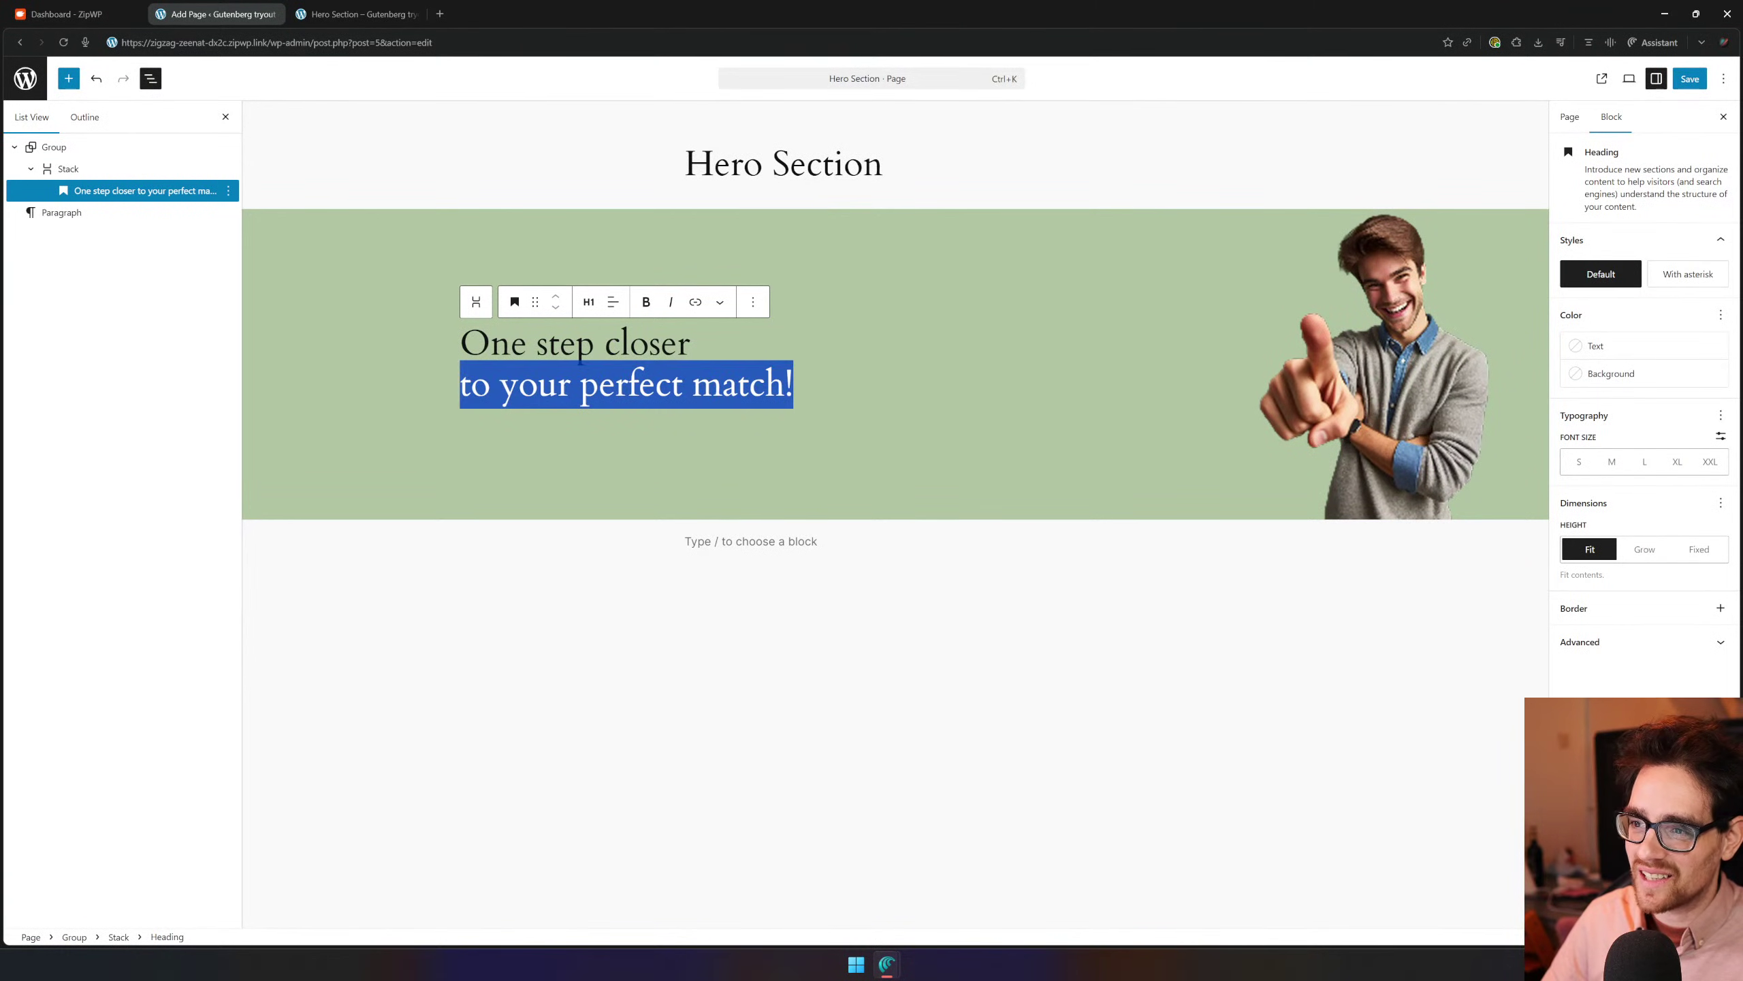
pyautogui.click(740, 387)
pyautogui.doubleClick(740, 385)
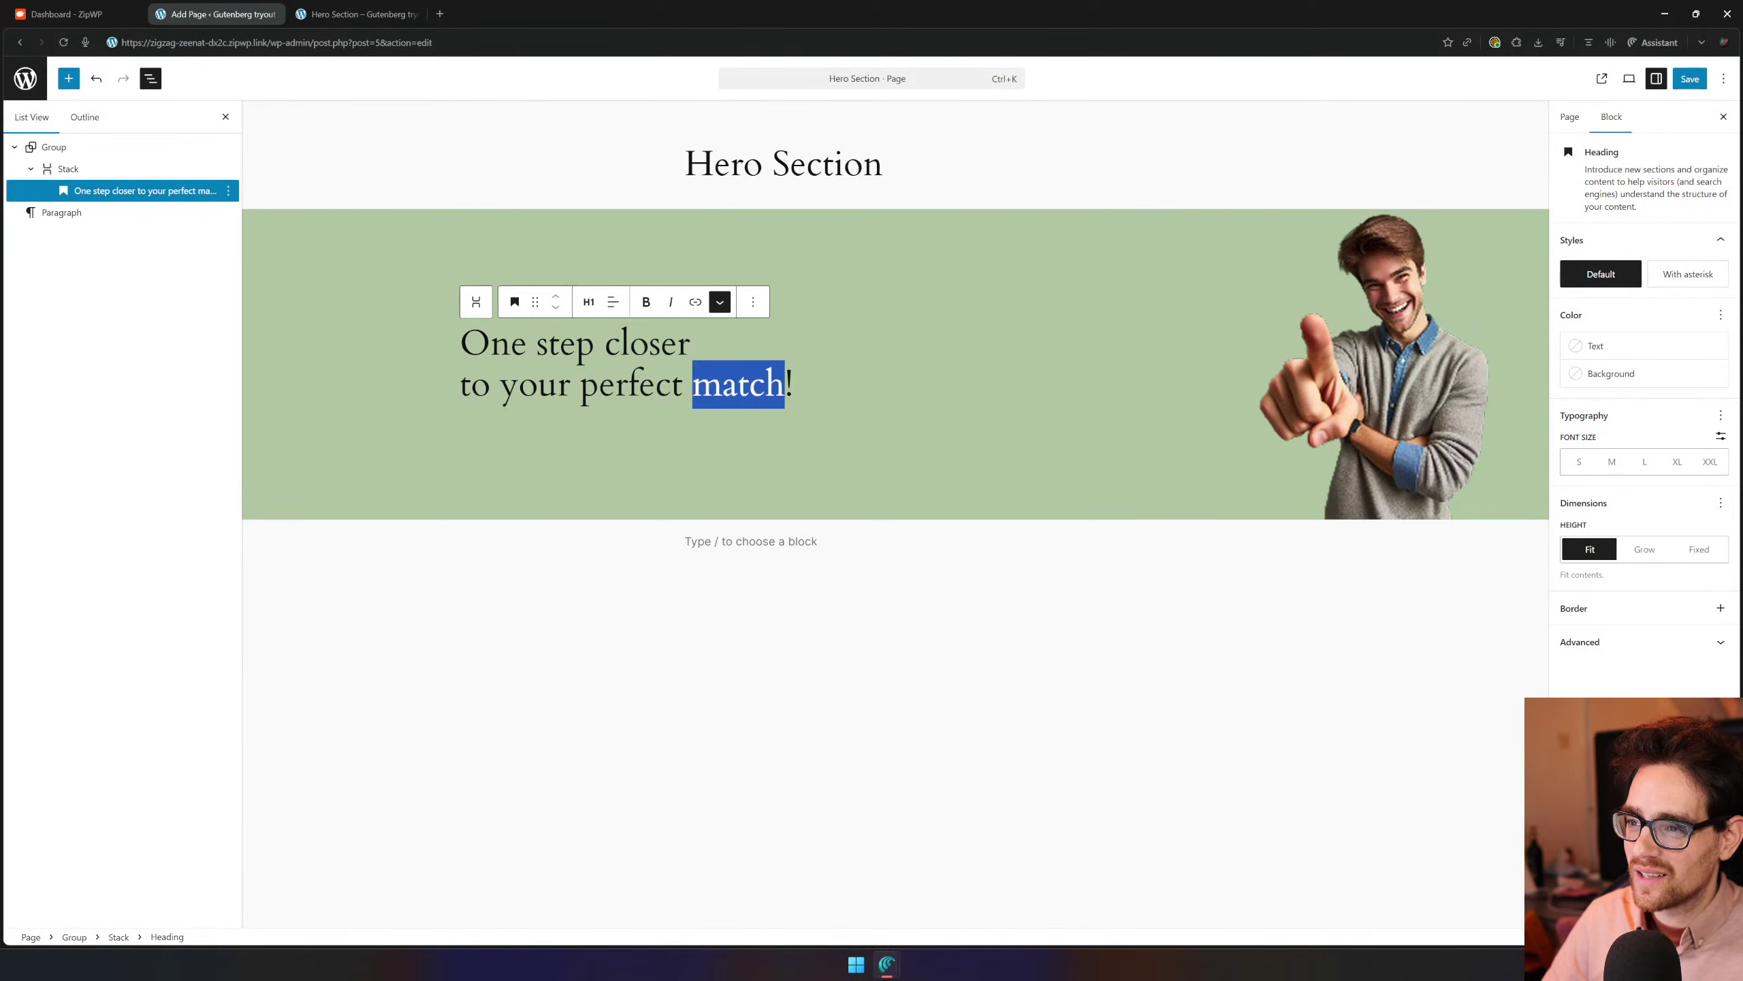
pyautogui.click(719, 302)
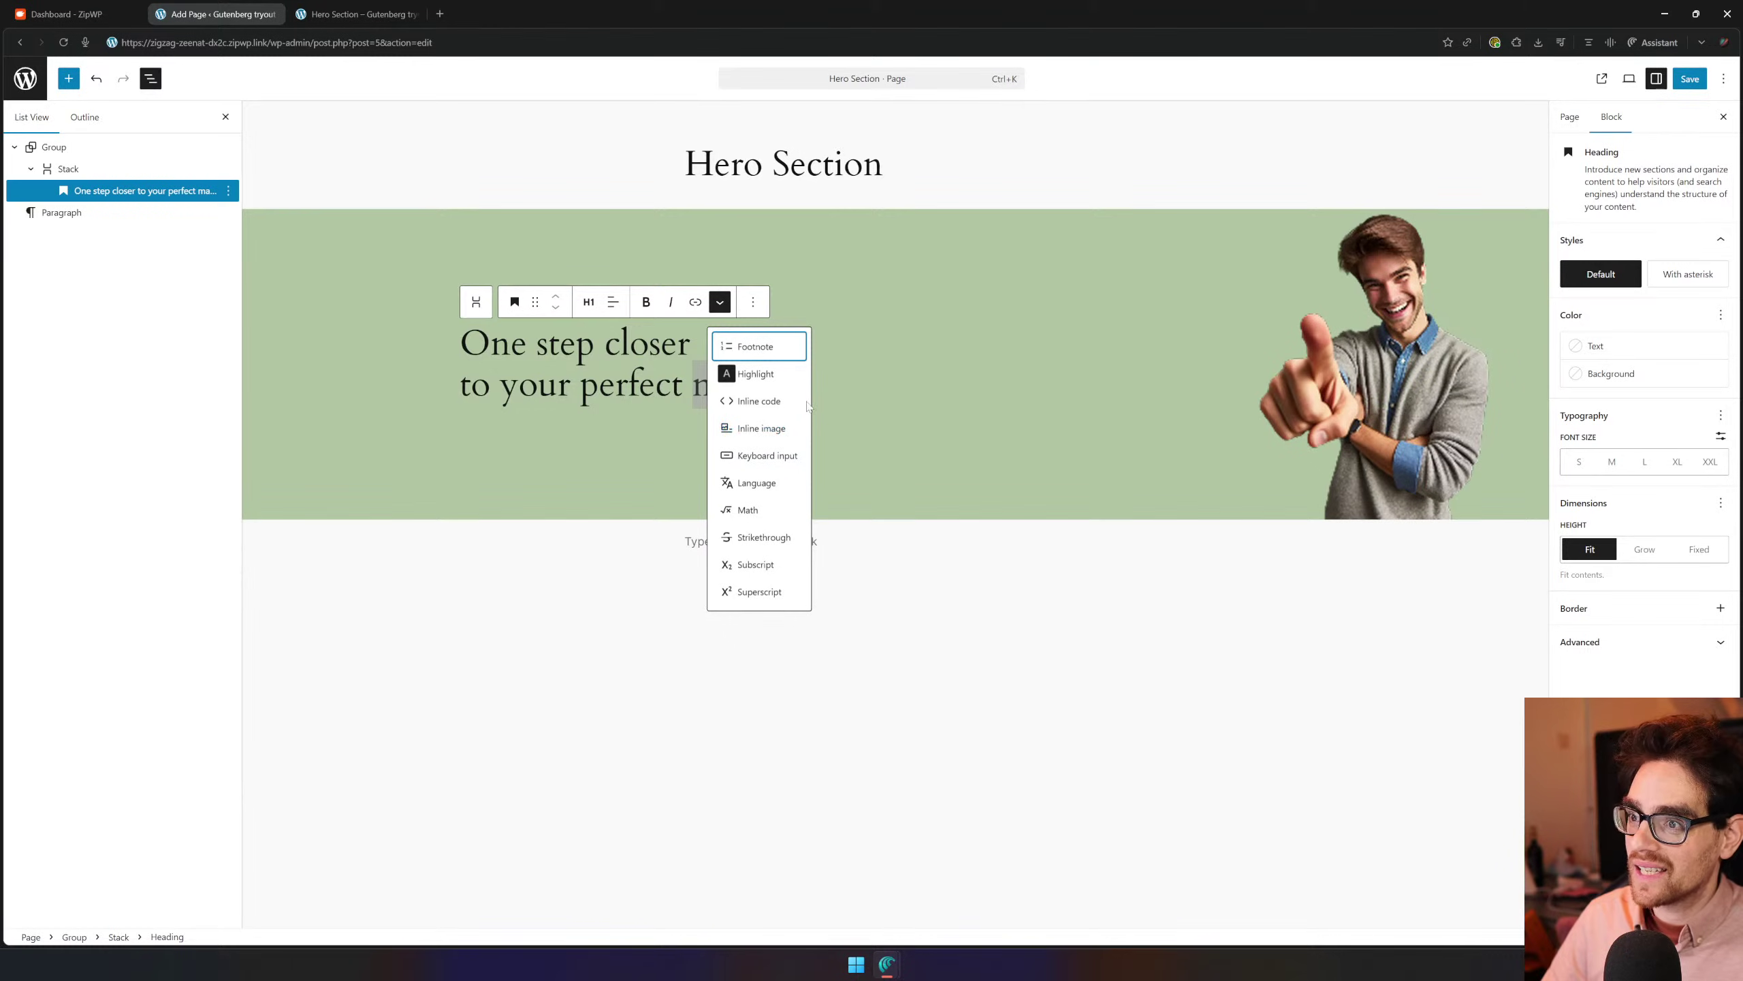
pyautogui.click(573, 396)
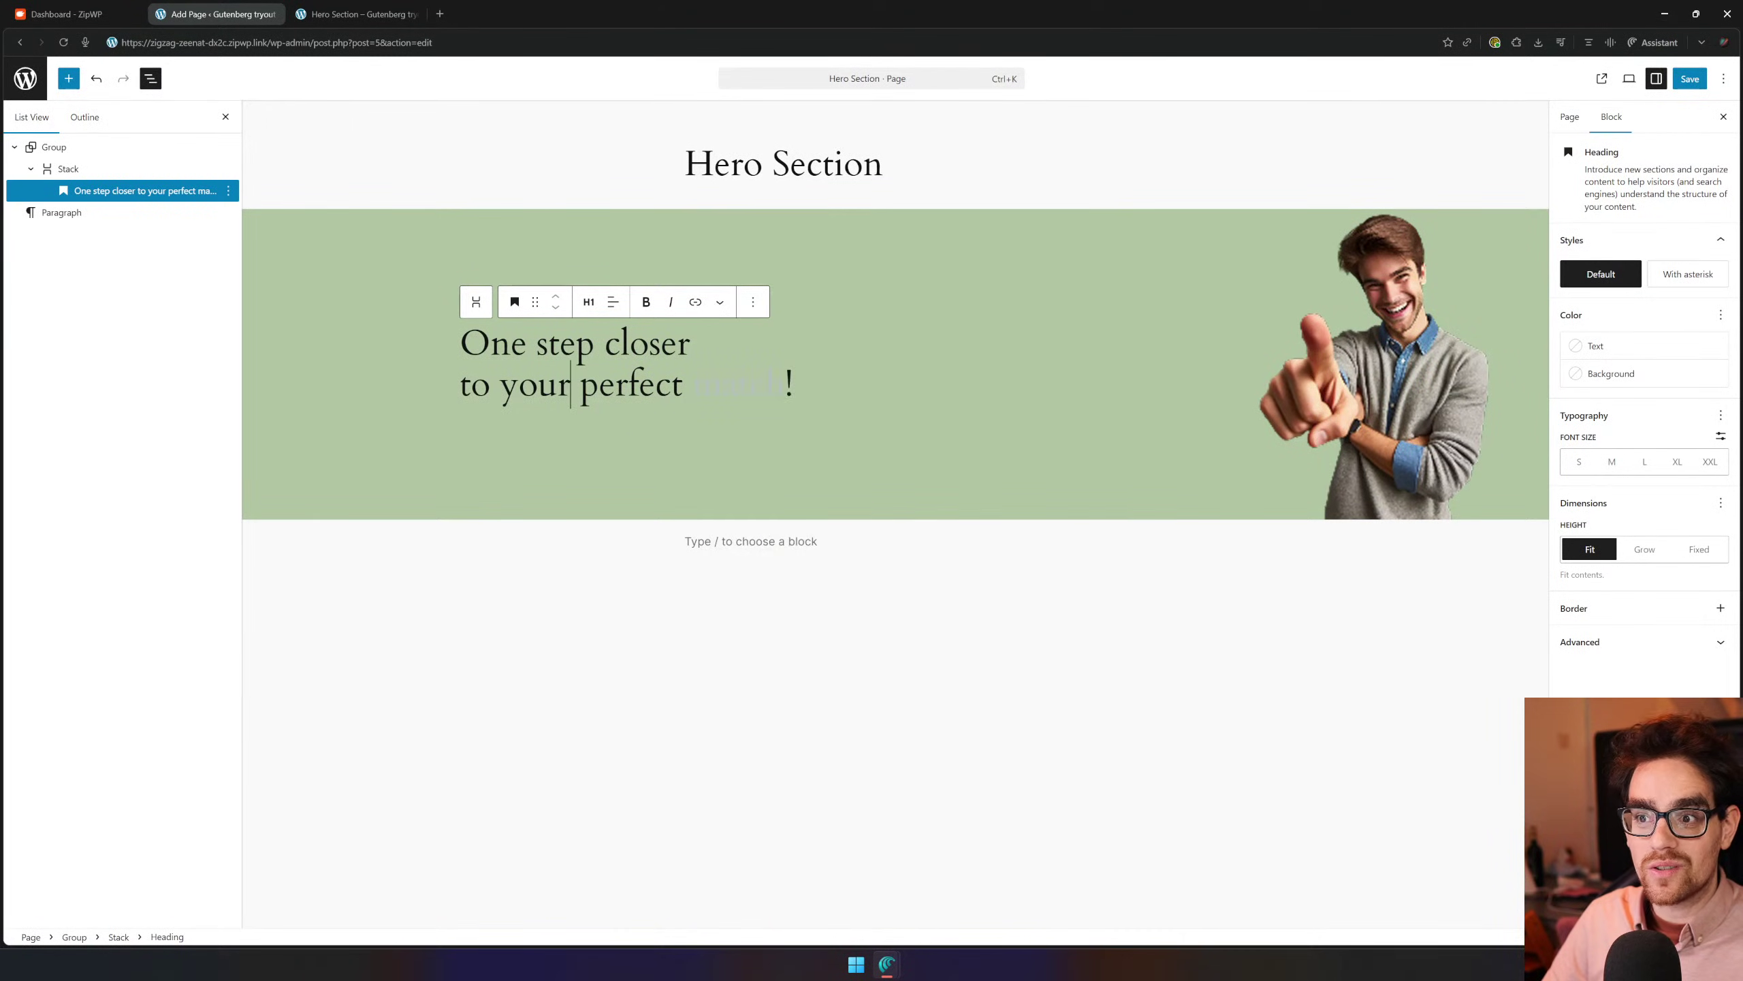
pyautogui.press('BackSpace')
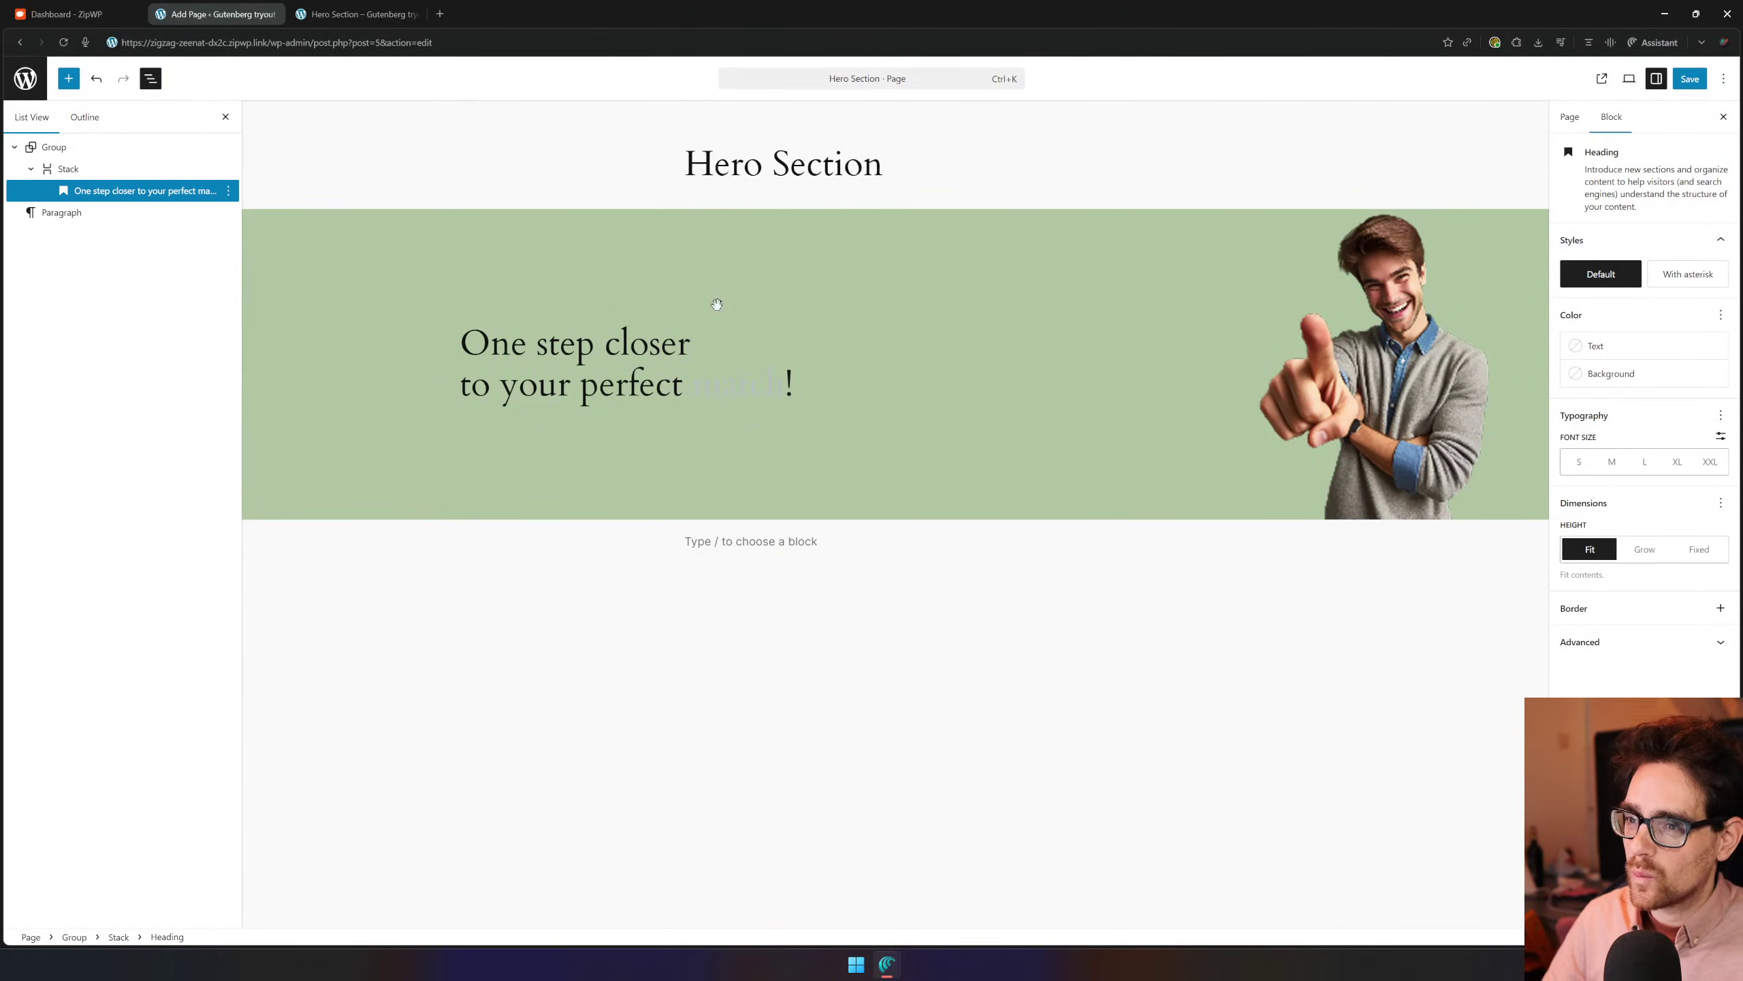
# Give the word "match" a custom #FF0000 highlight background
pyautogui.doubleClick(738, 383)
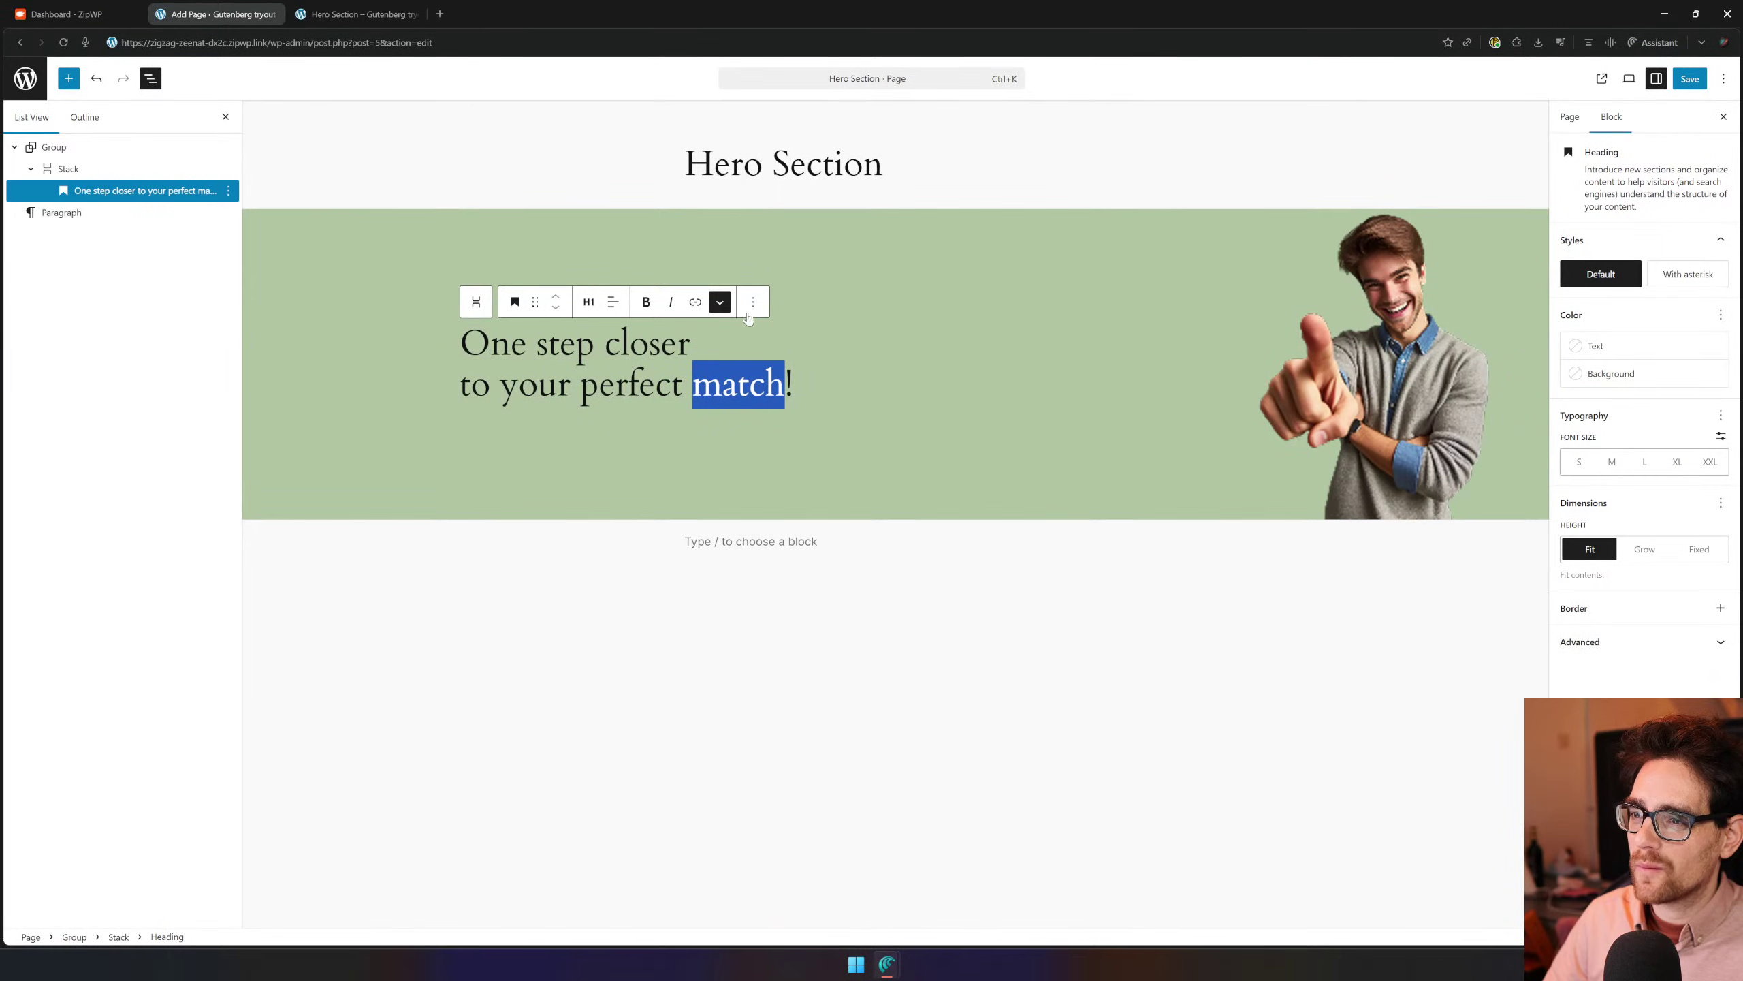
pyautogui.click(719, 301)
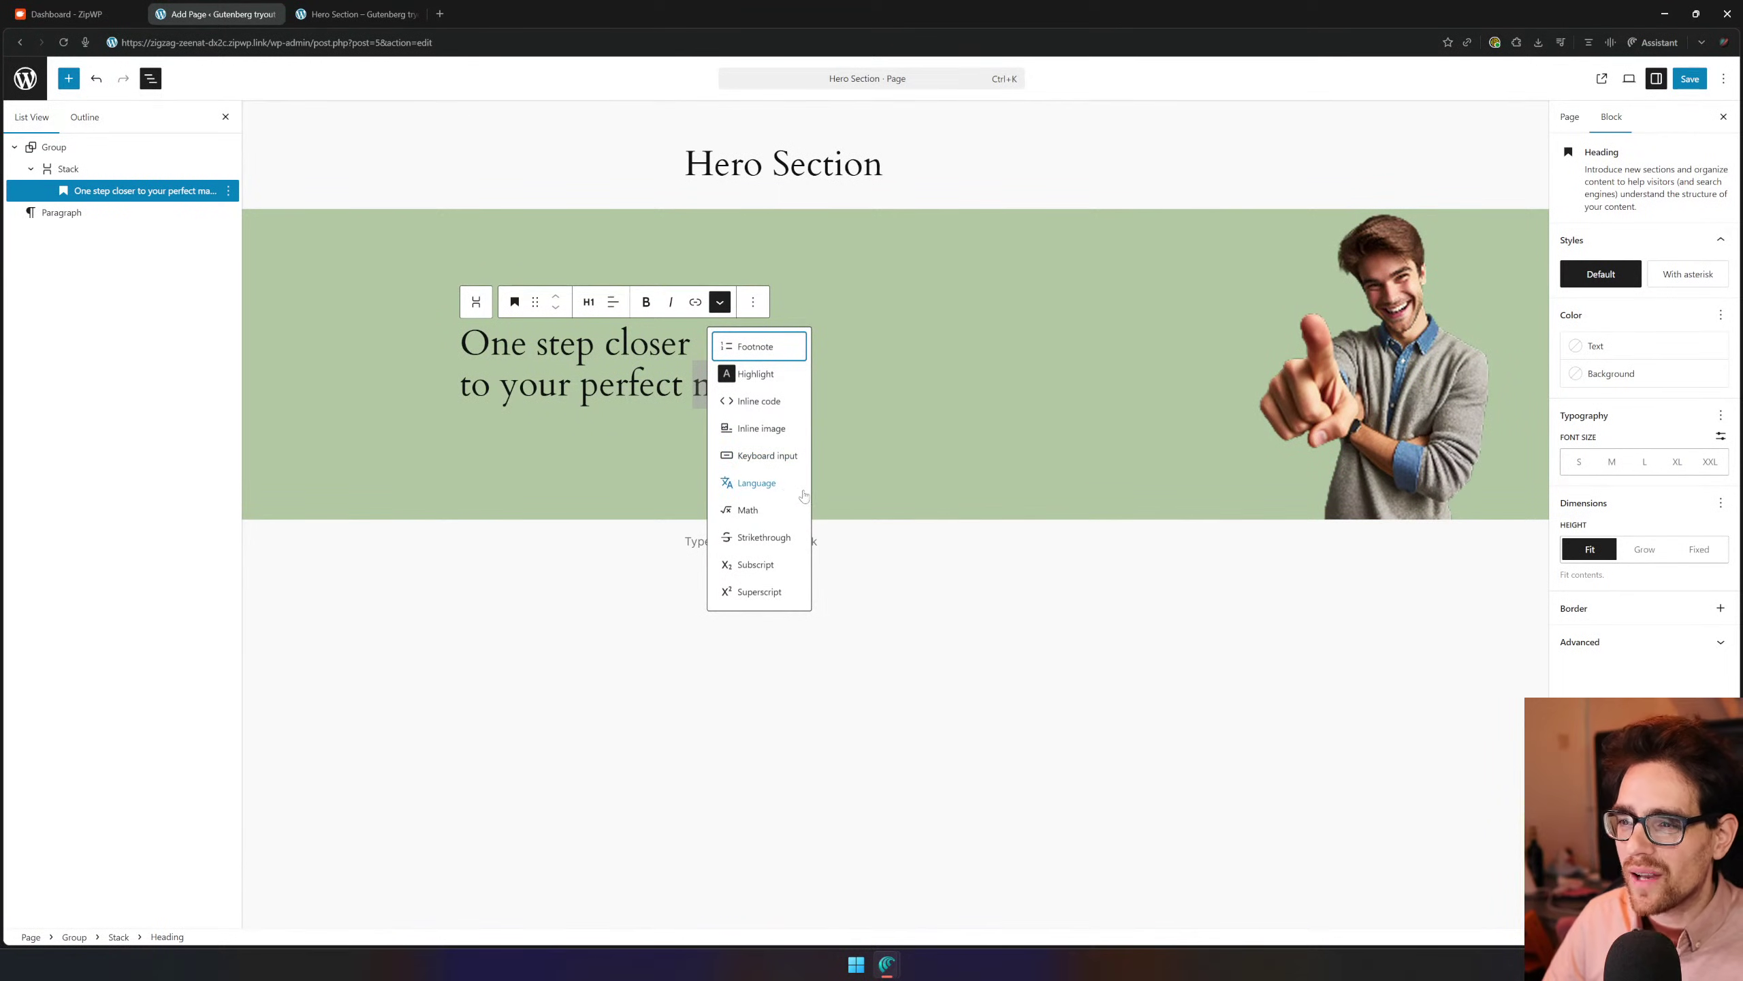
pyautogui.click(762, 376)
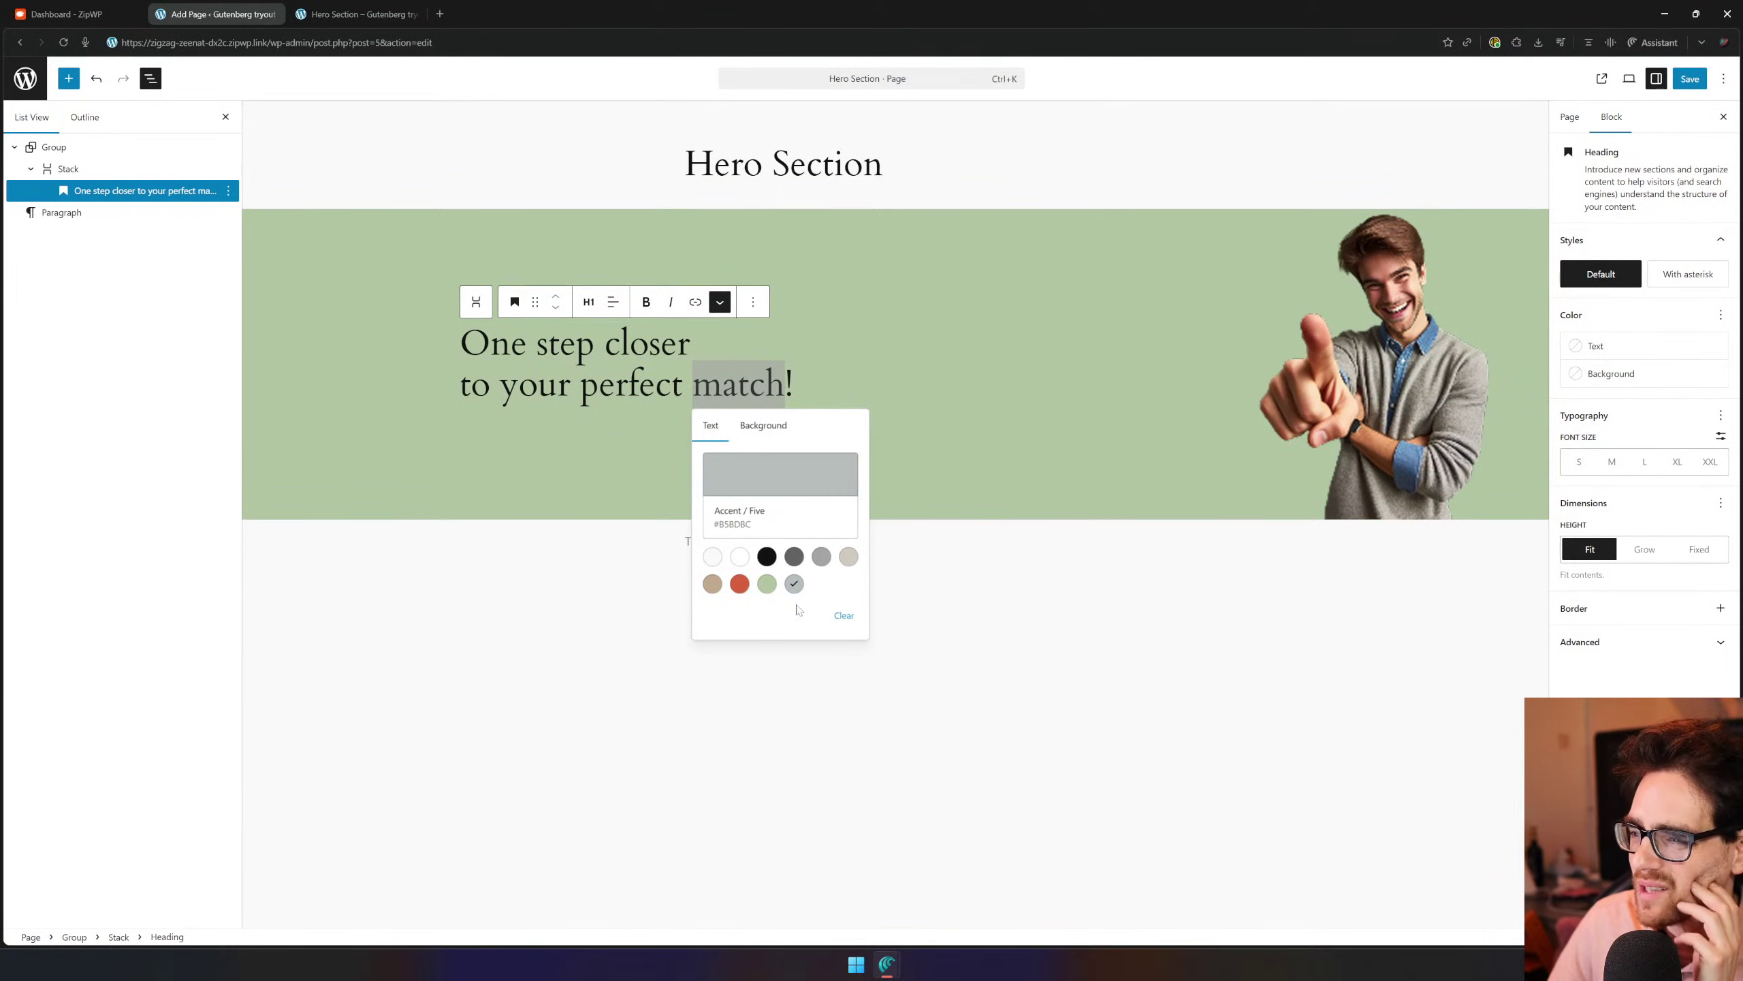
pyautogui.click(763, 425)
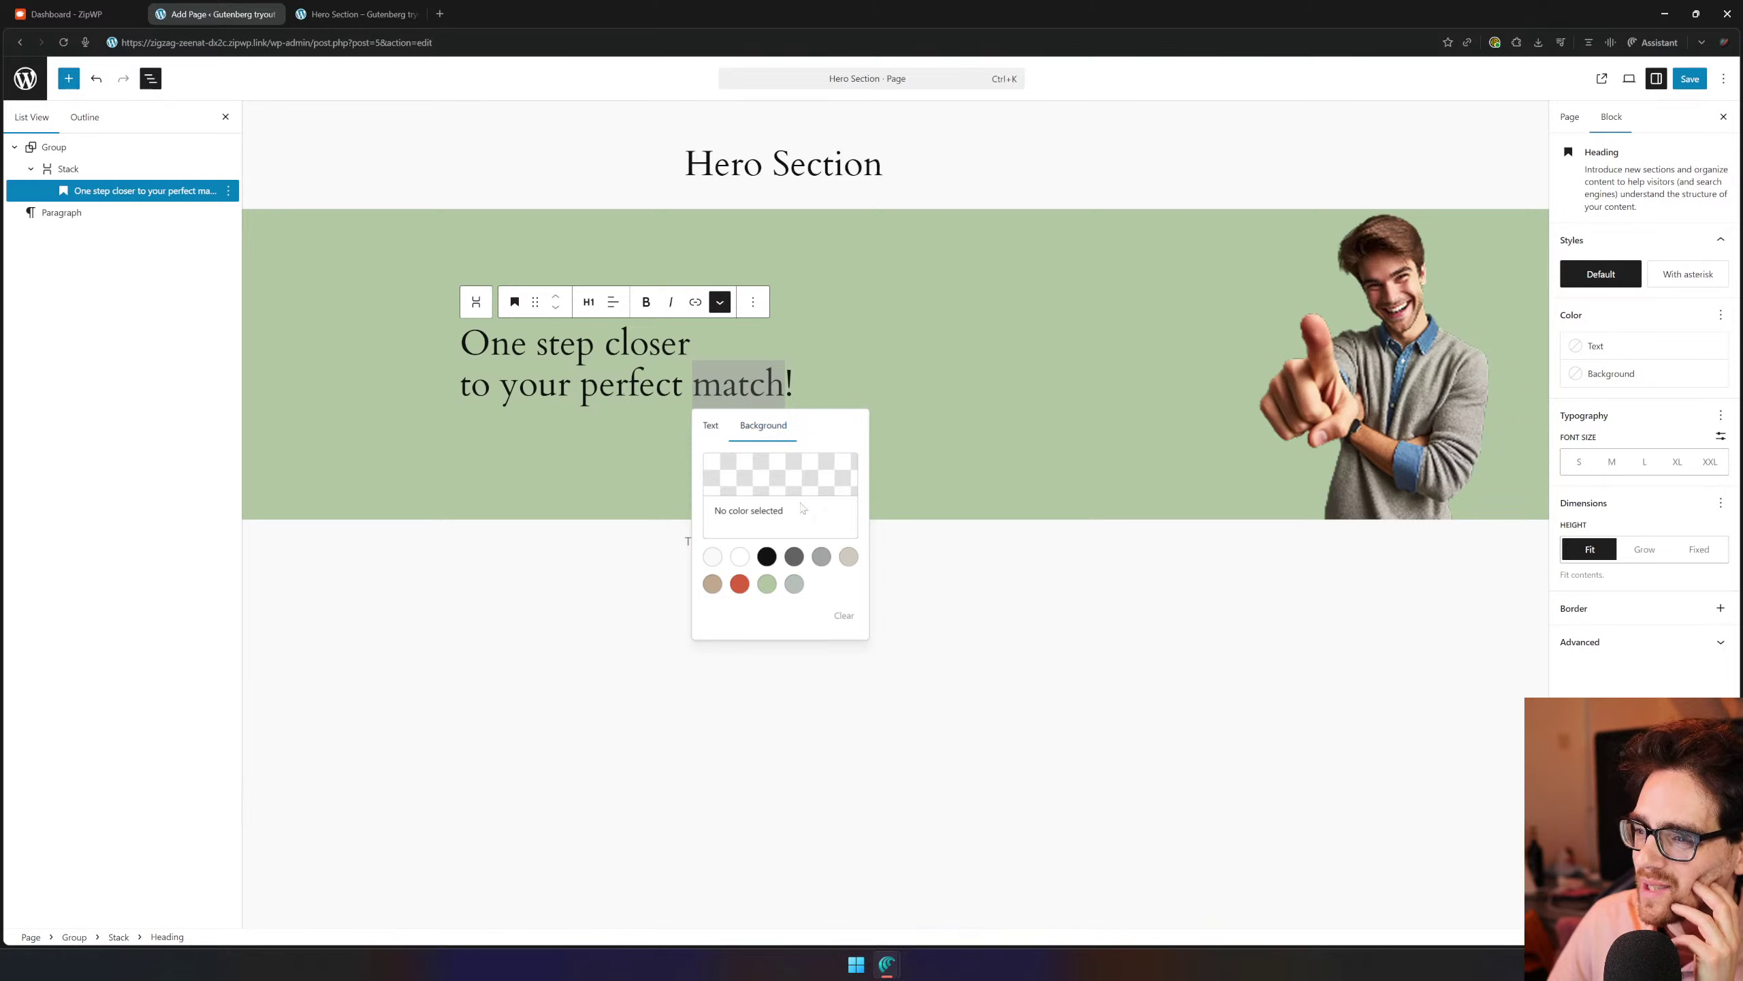
pyautogui.click(788, 473)
pyautogui.moveTo(605, 547); pyautogui.dragTo(695, 450)
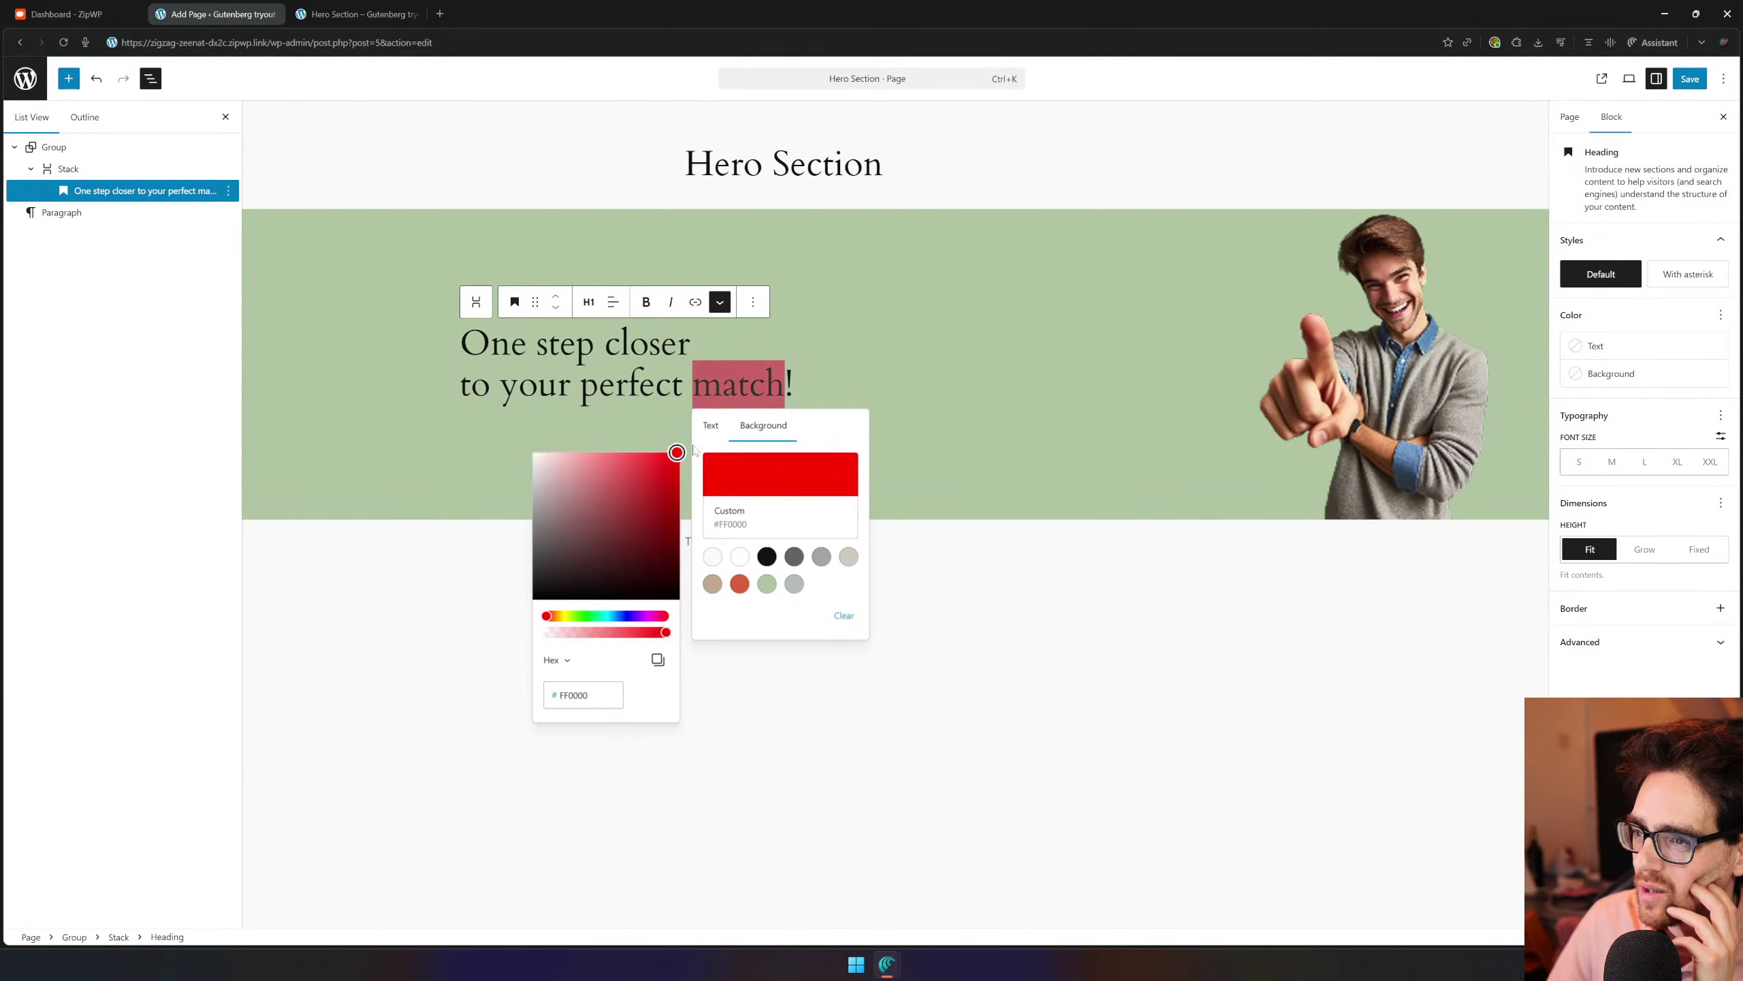
# Clear both the highlight text color and the highlight background from the word "match"
pyautogui.click(710, 425)
pyautogui.click(710, 424)
pyautogui.click(796, 585)
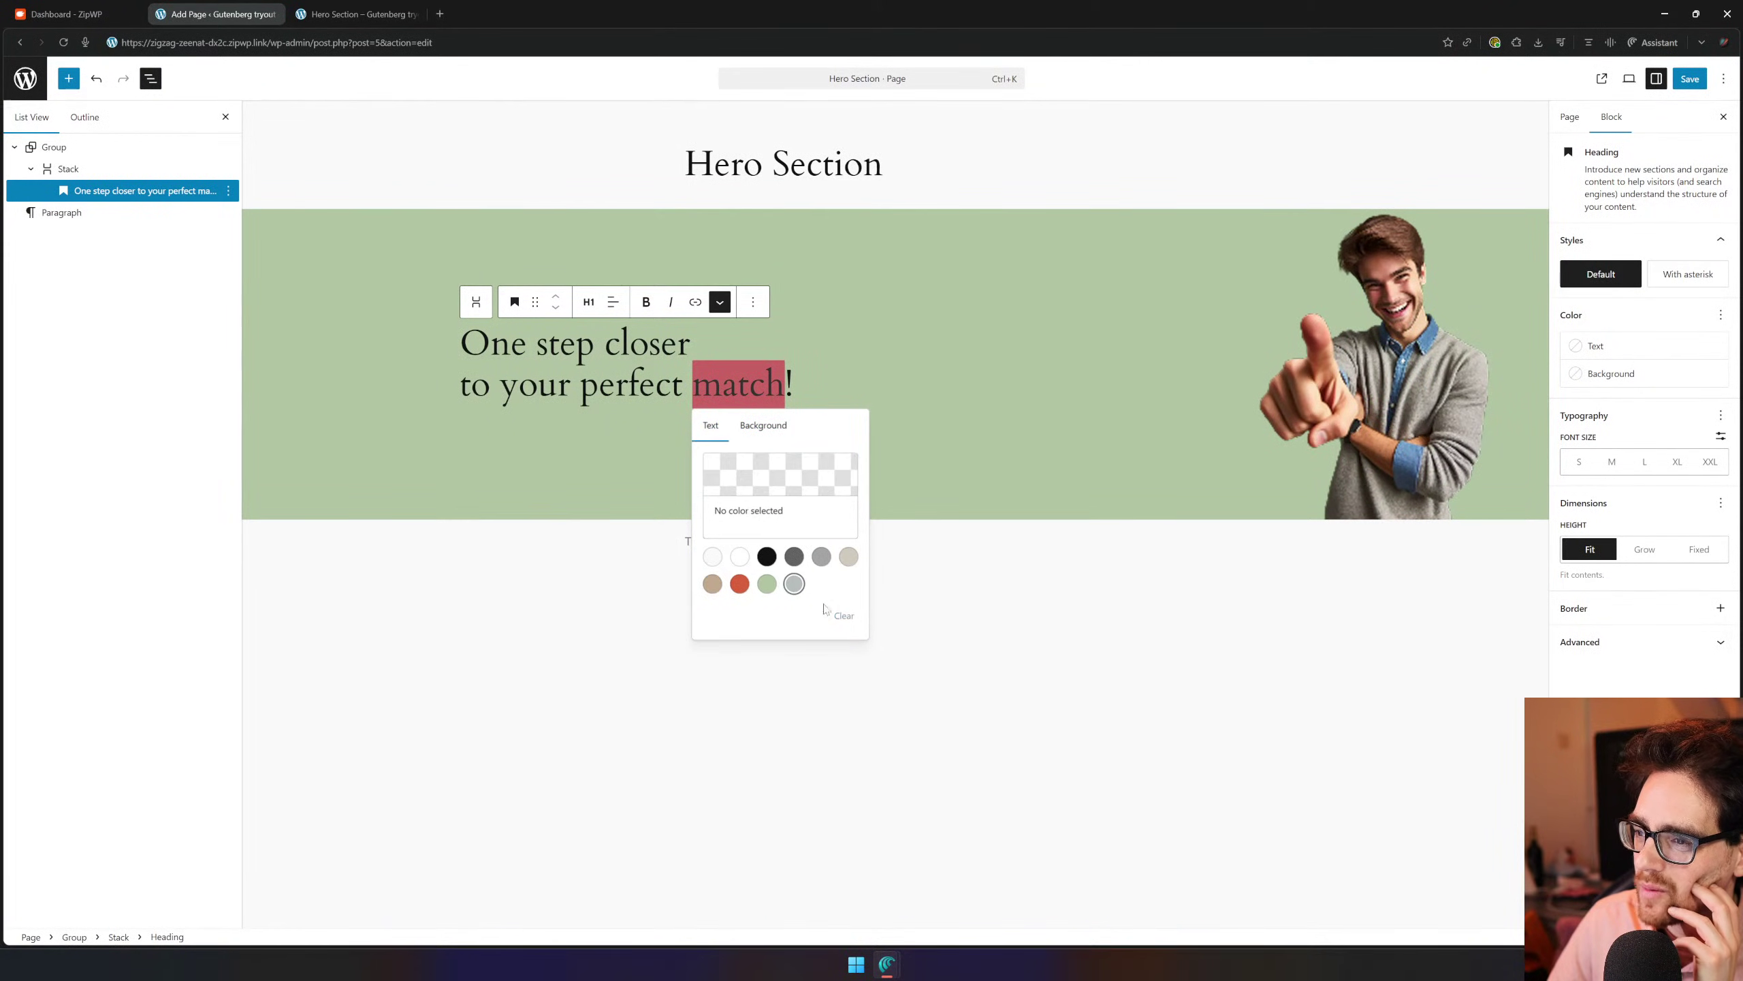
pyautogui.click(765, 427)
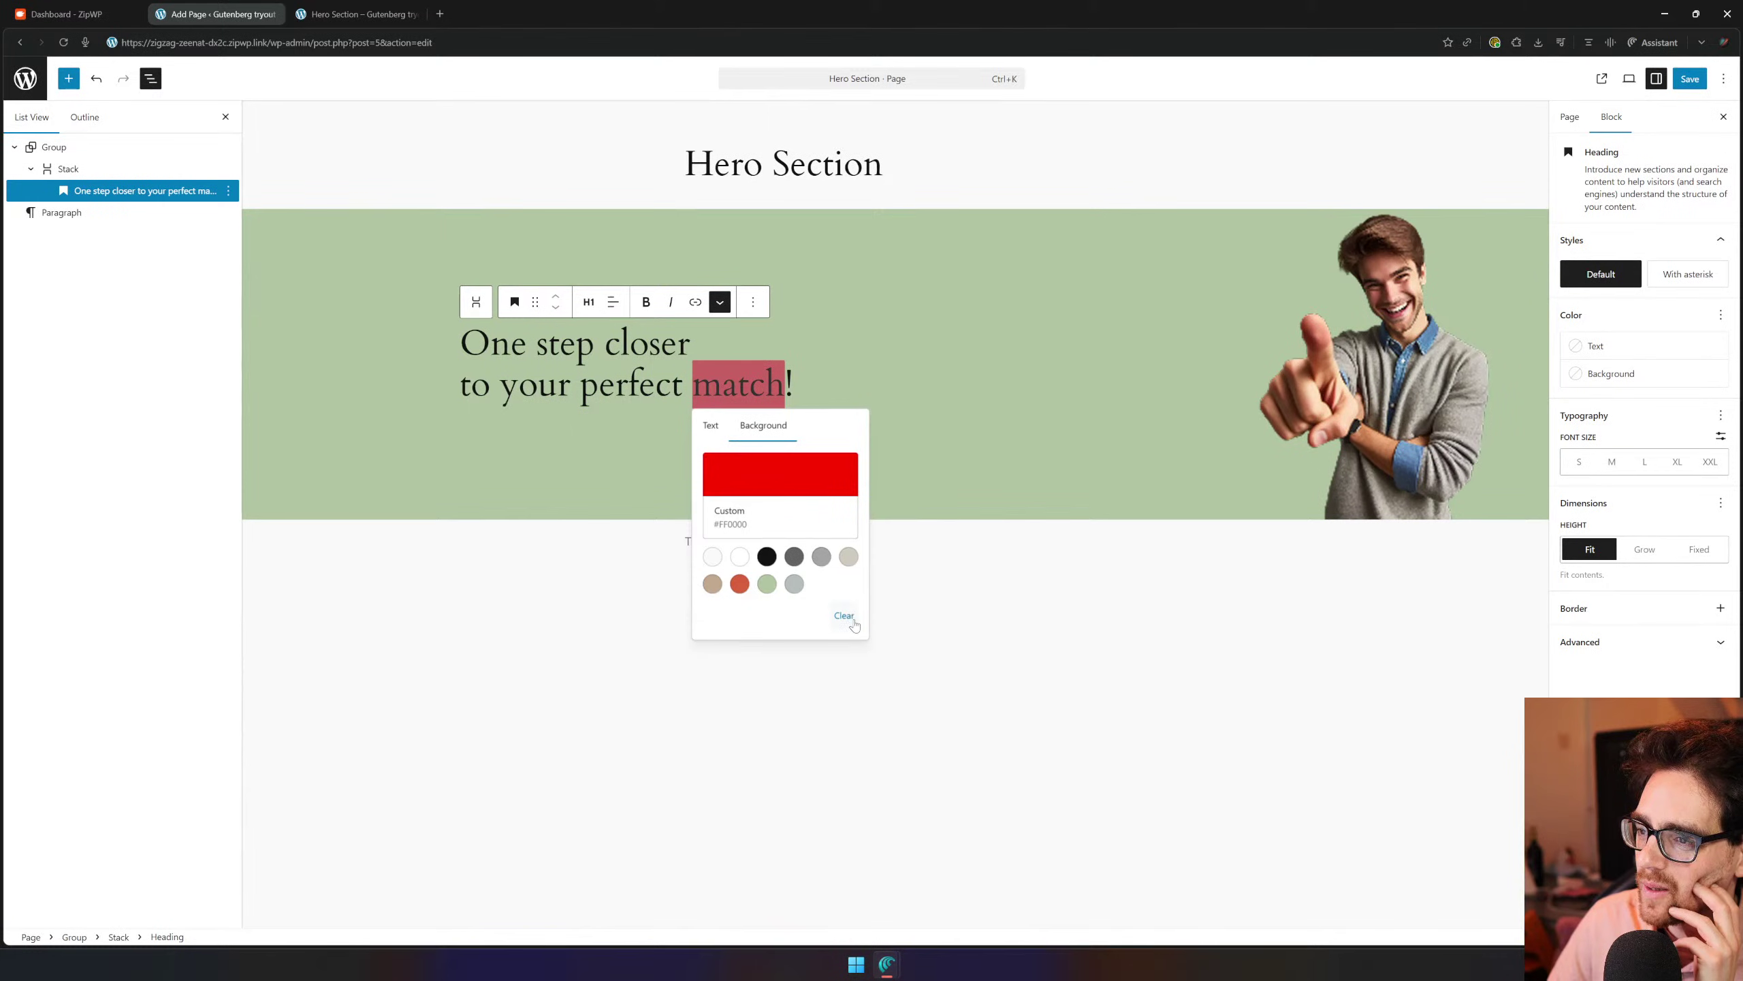
pyautogui.click(845, 616)
pyautogui.click(901, 599)
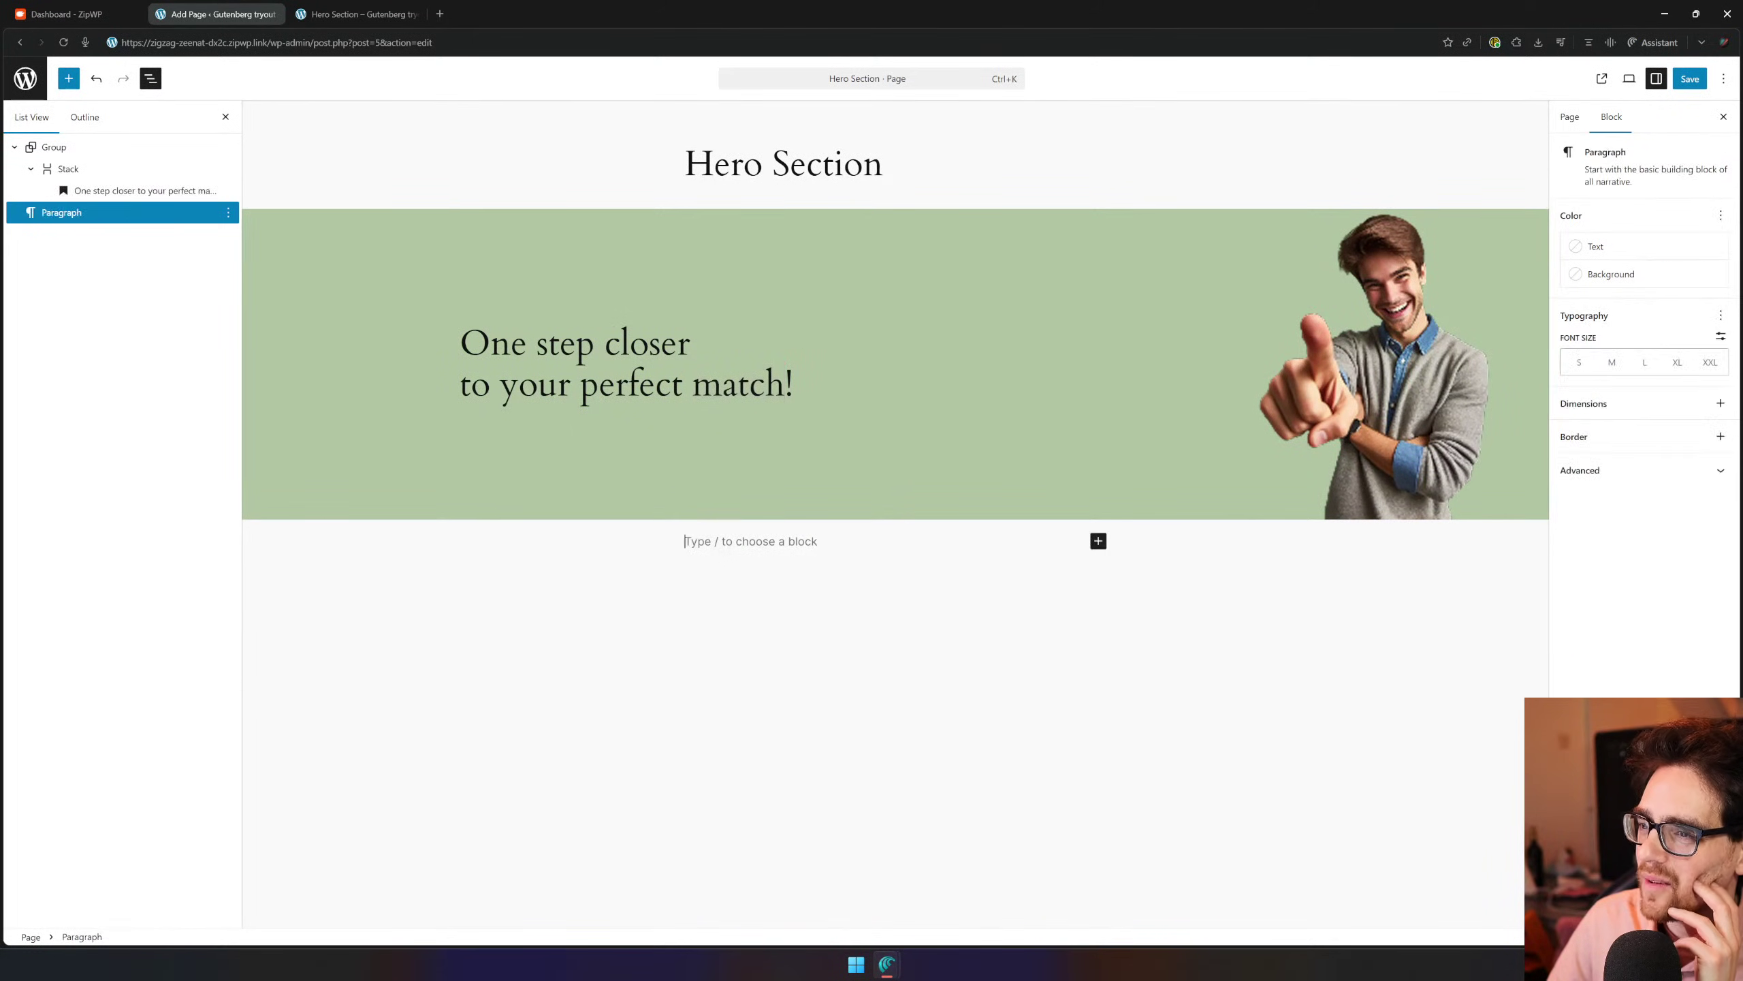
# Select only the word "match" in the heading's second line and show its extra inline formatting options
pyautogui.click(728, 353)
pyautogui.tripleClick(749, 386)
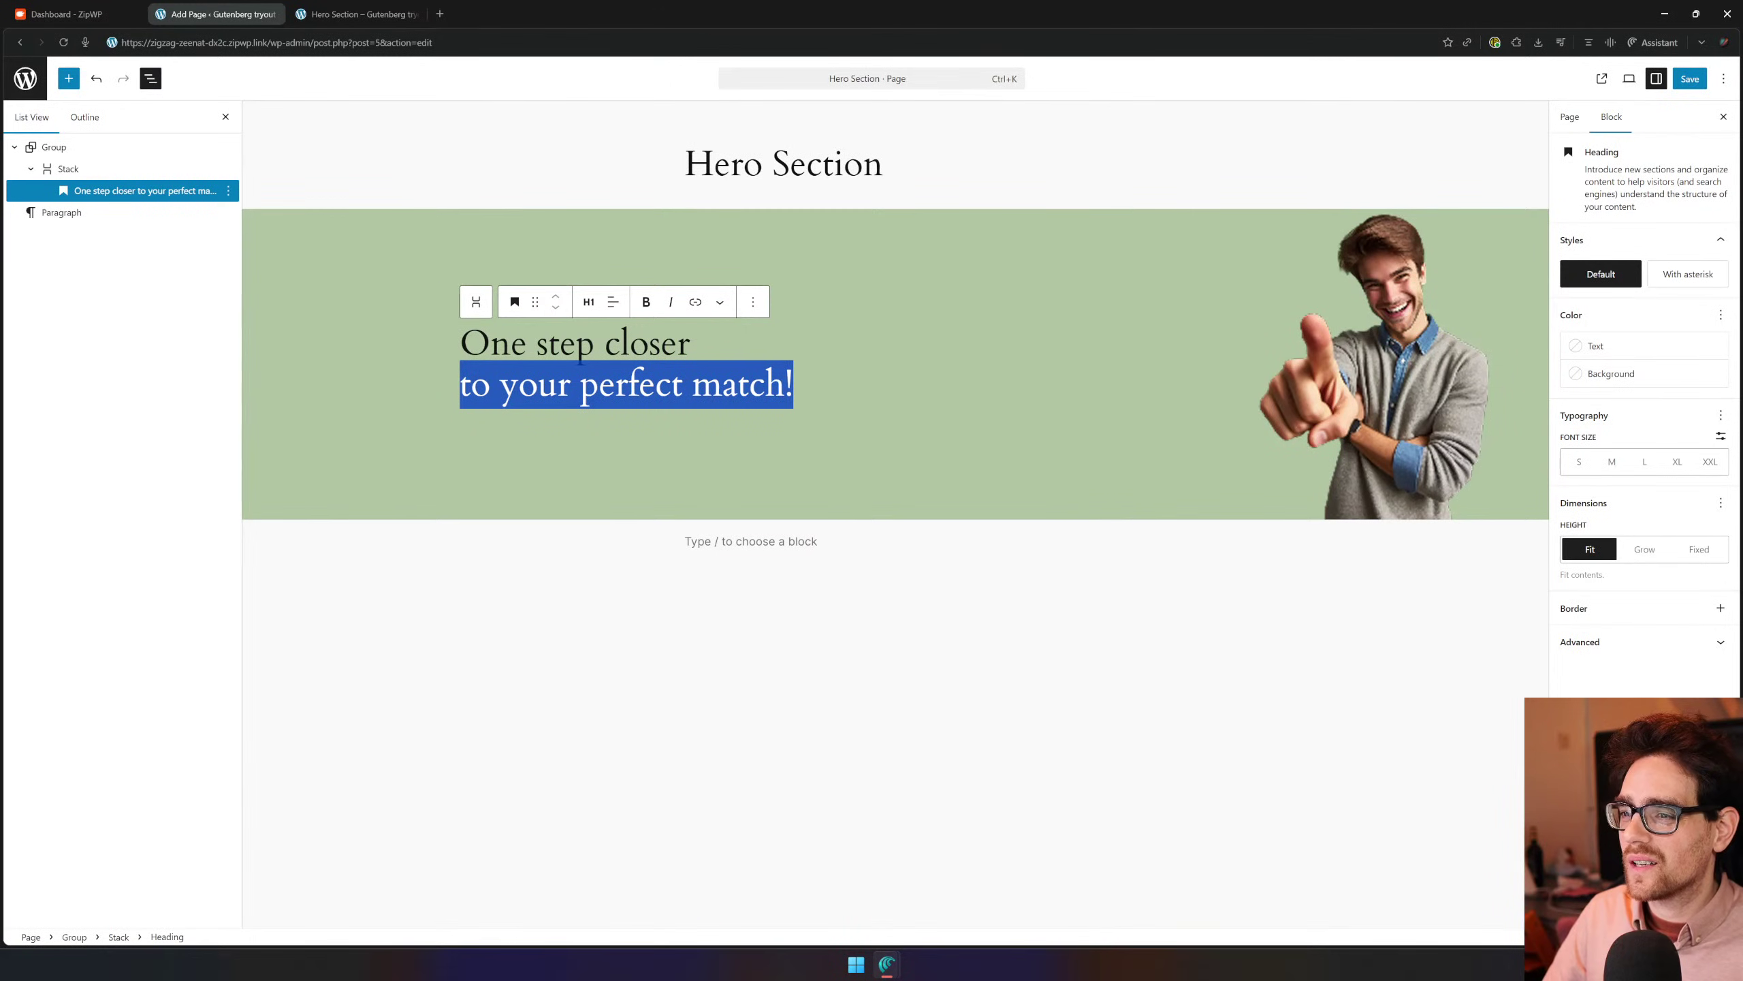
pyautogui.click(787, 386)
pyautogui.moveTo(786, 387); pyautogui.dragTo(684, 386)
pyautogui.click(693, 387)
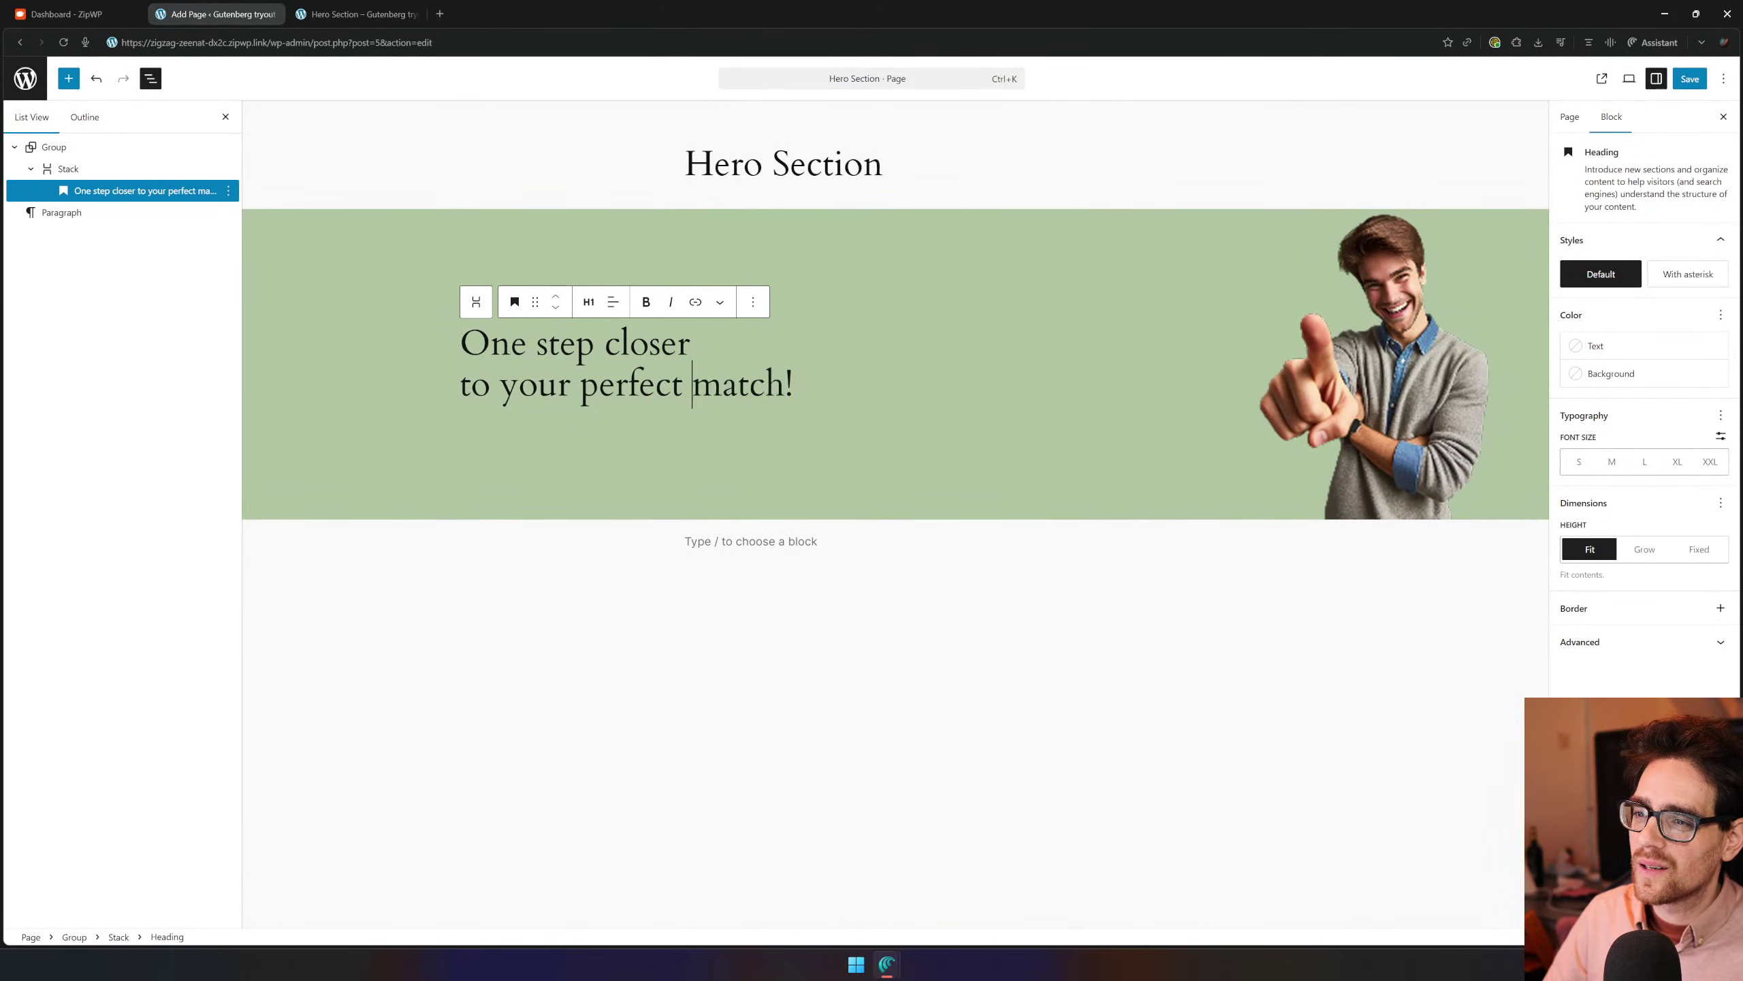
pyautogui.doubleClick(695, 386)
pyautogui.click(720, 302)
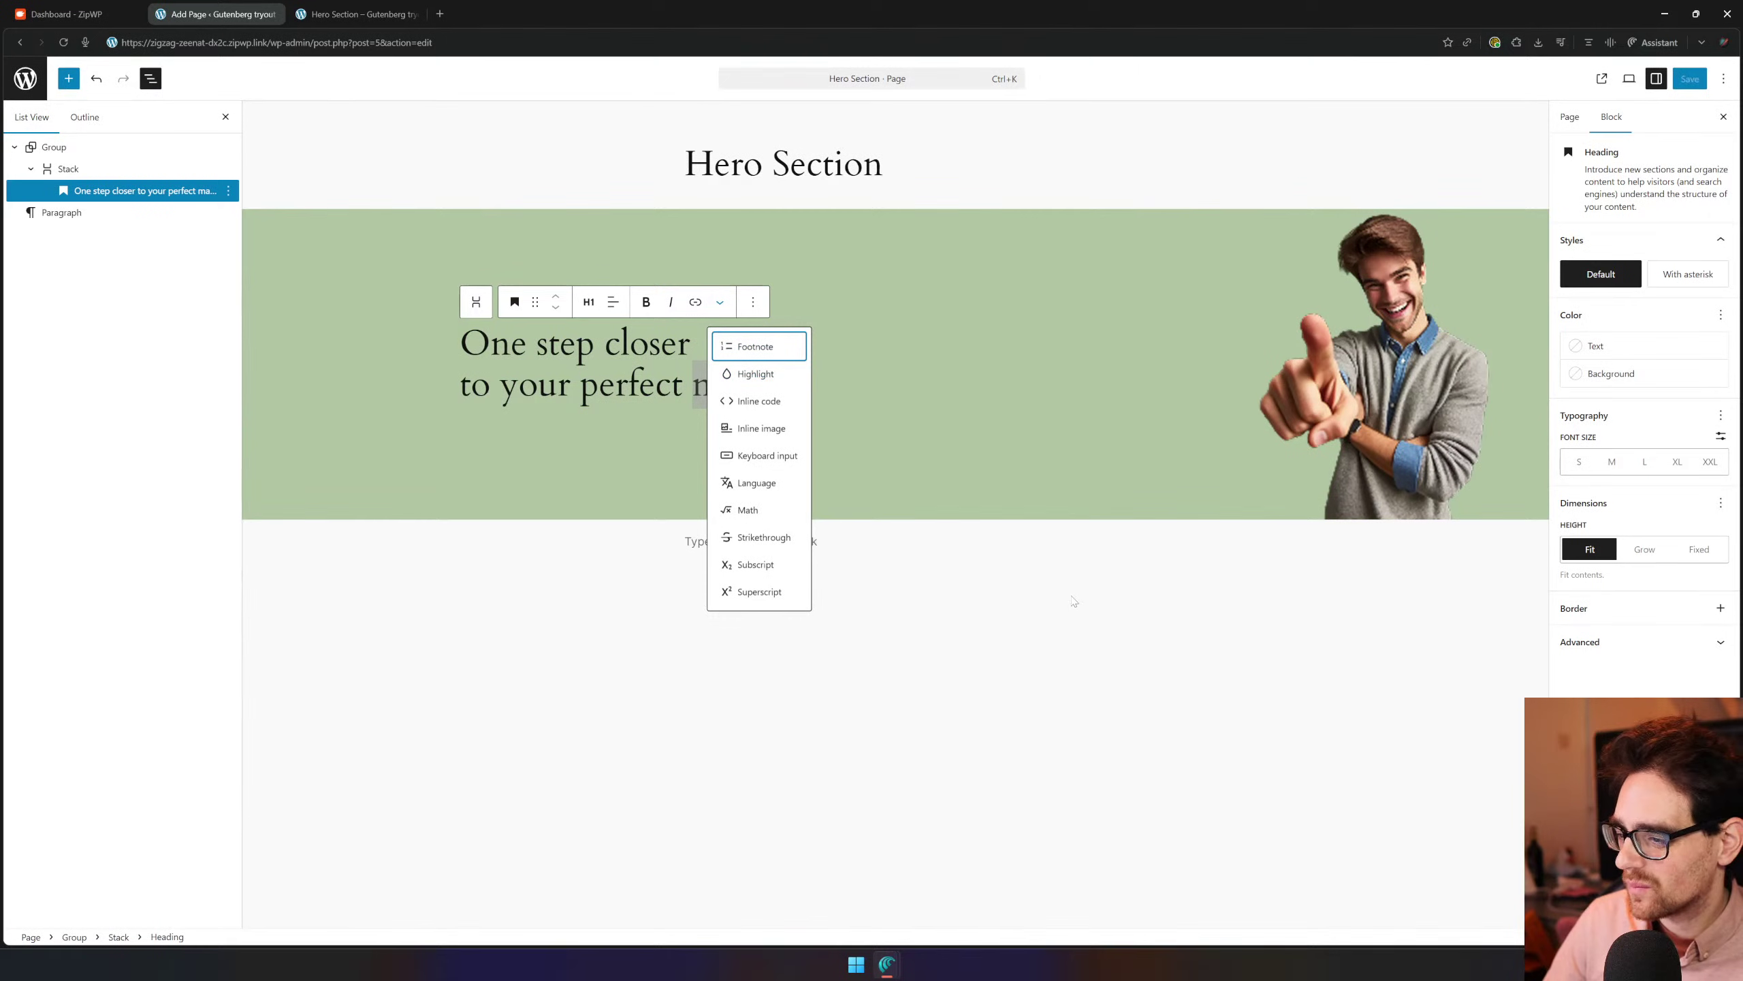
# Switch to the Figma design to examine how its hero heading is styled, then return to the page editor
pyautogui.hotkey('alt', 'Tab')
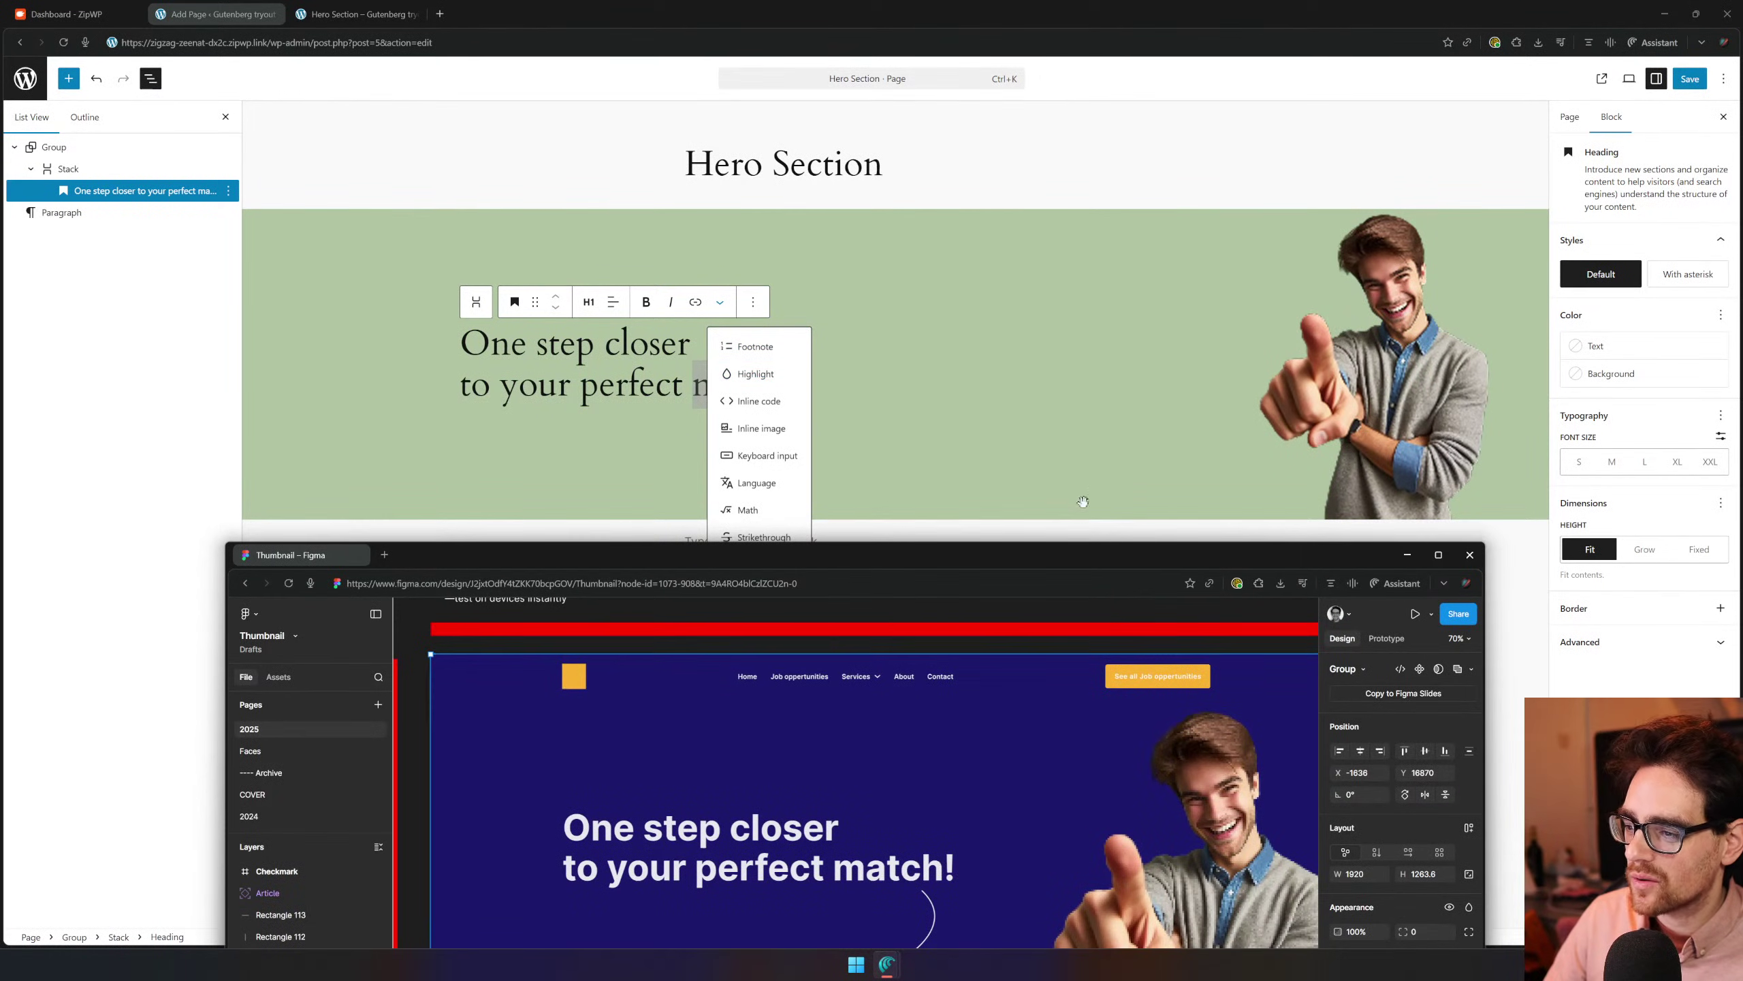
pyautogui.moveTo(1095, 555); pyautogui.dragTo(1098, 379)
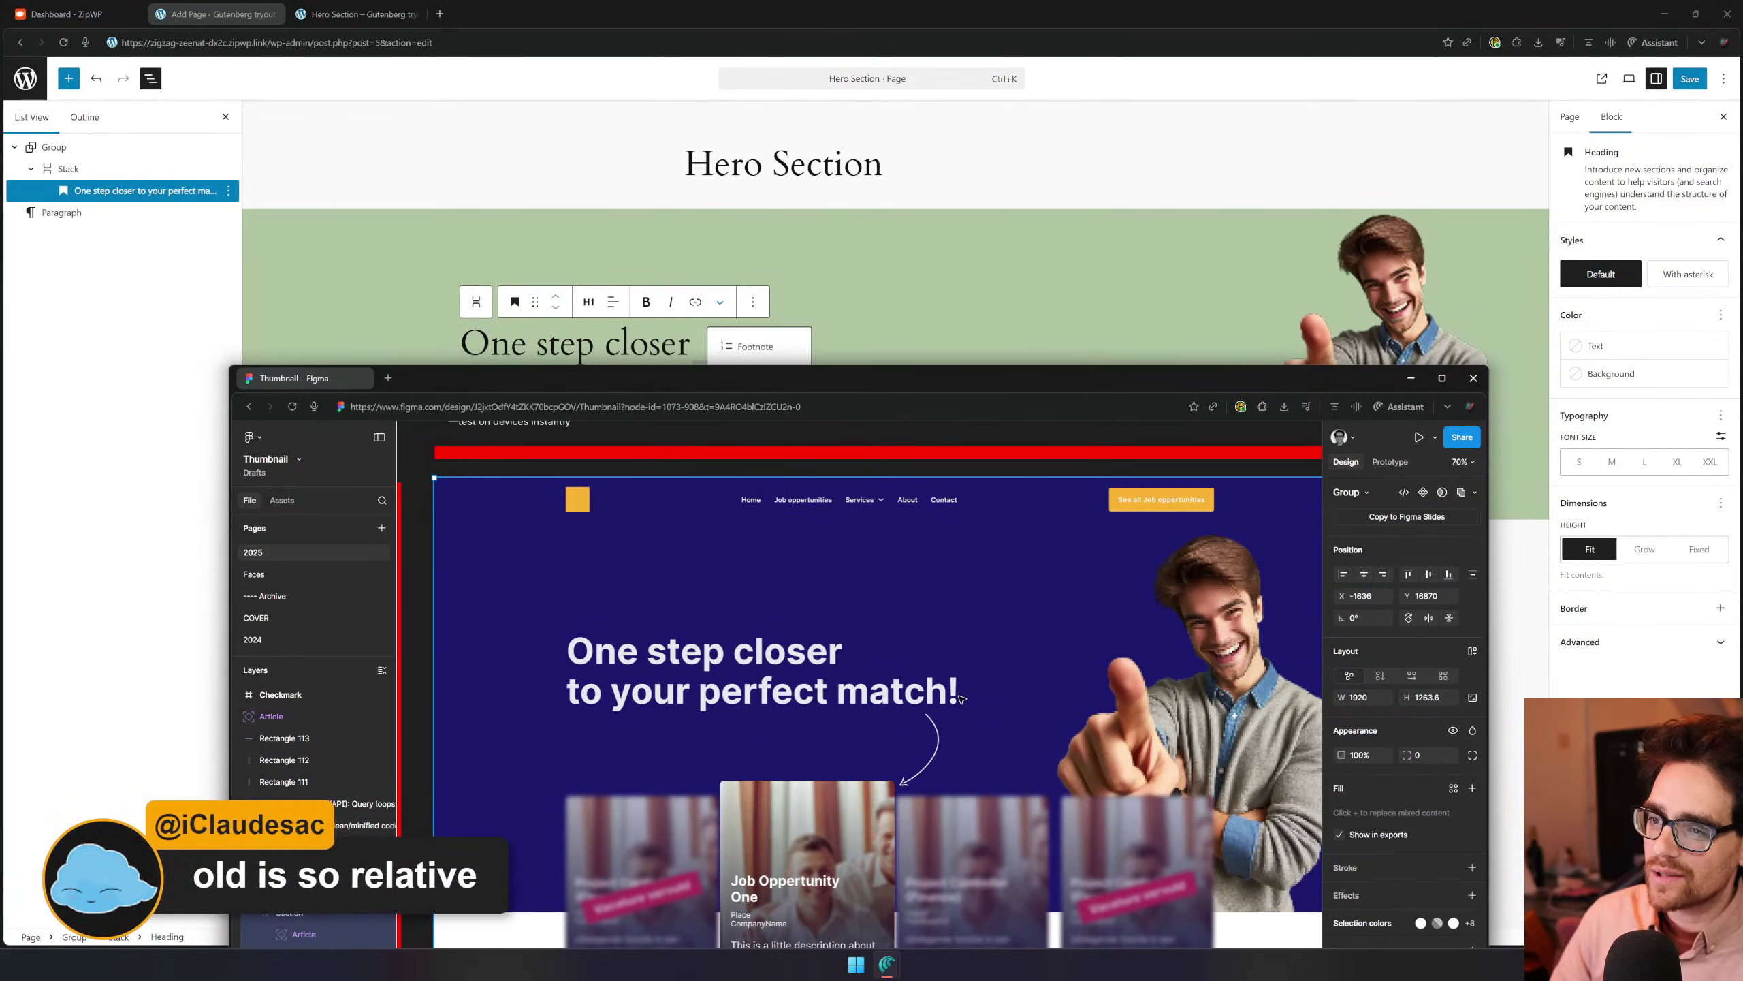
pyautogui.click(988, 15)
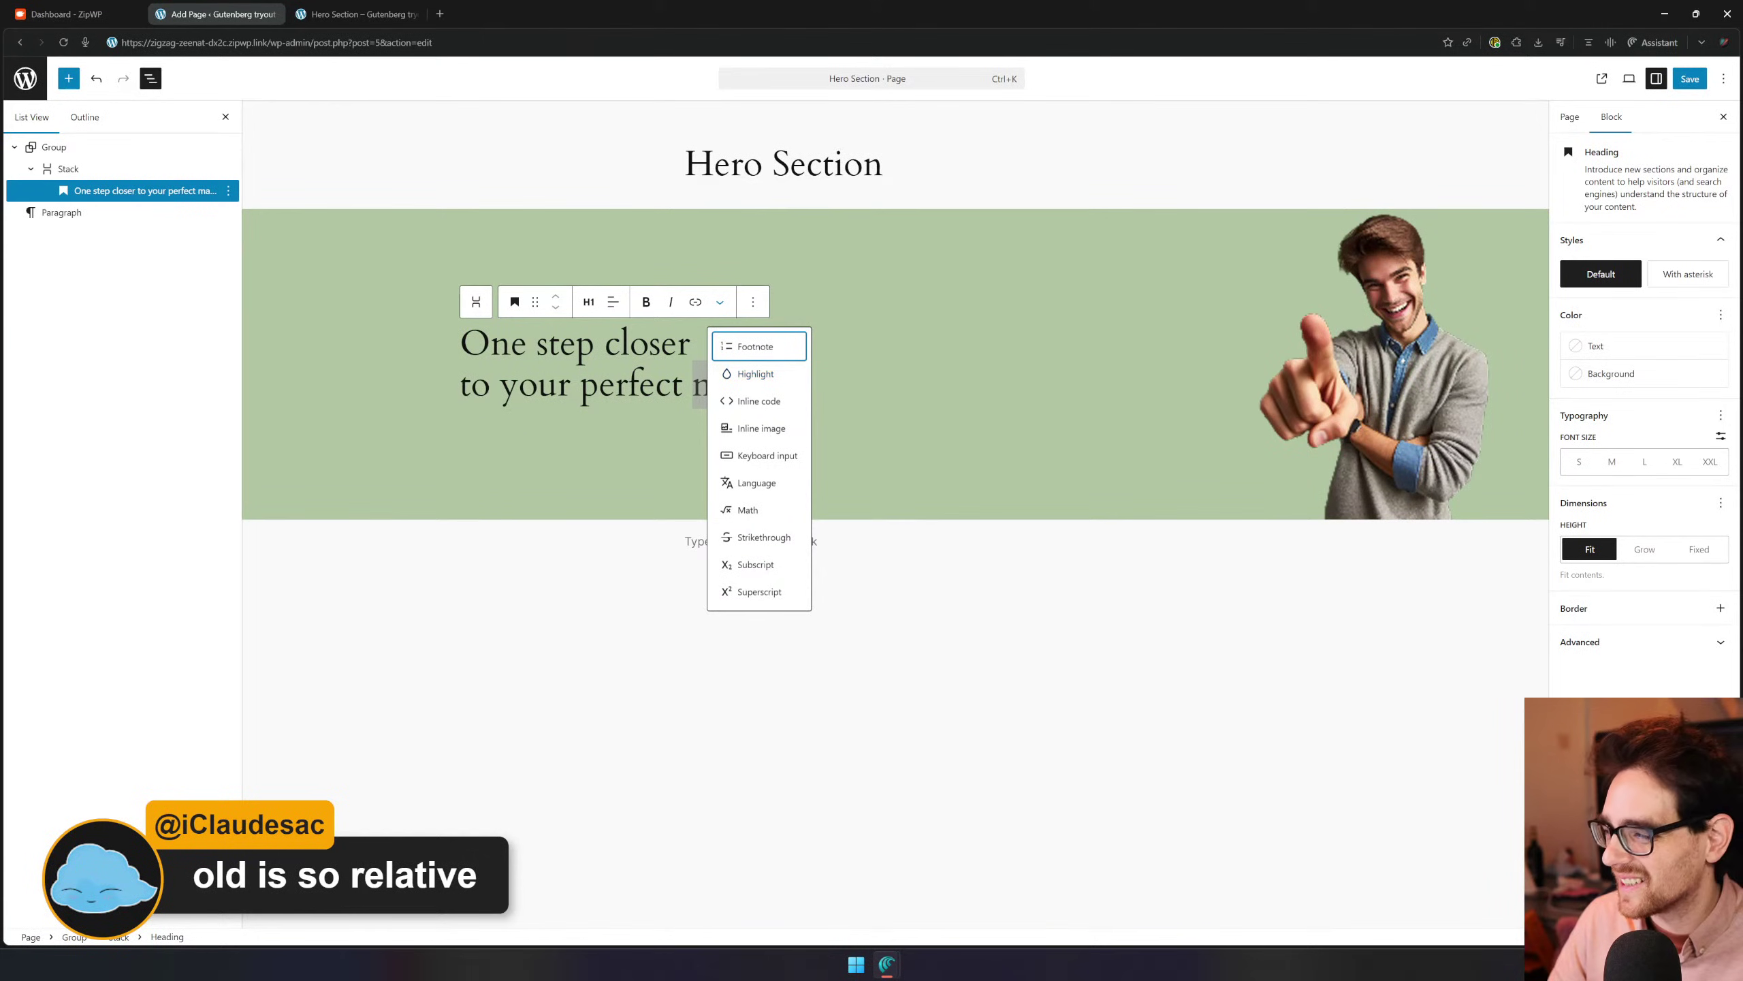
# Expand the heading's advanced settings and highlight the word "match" with the Accent / Three background color
pyautogui.click(1648, 641)
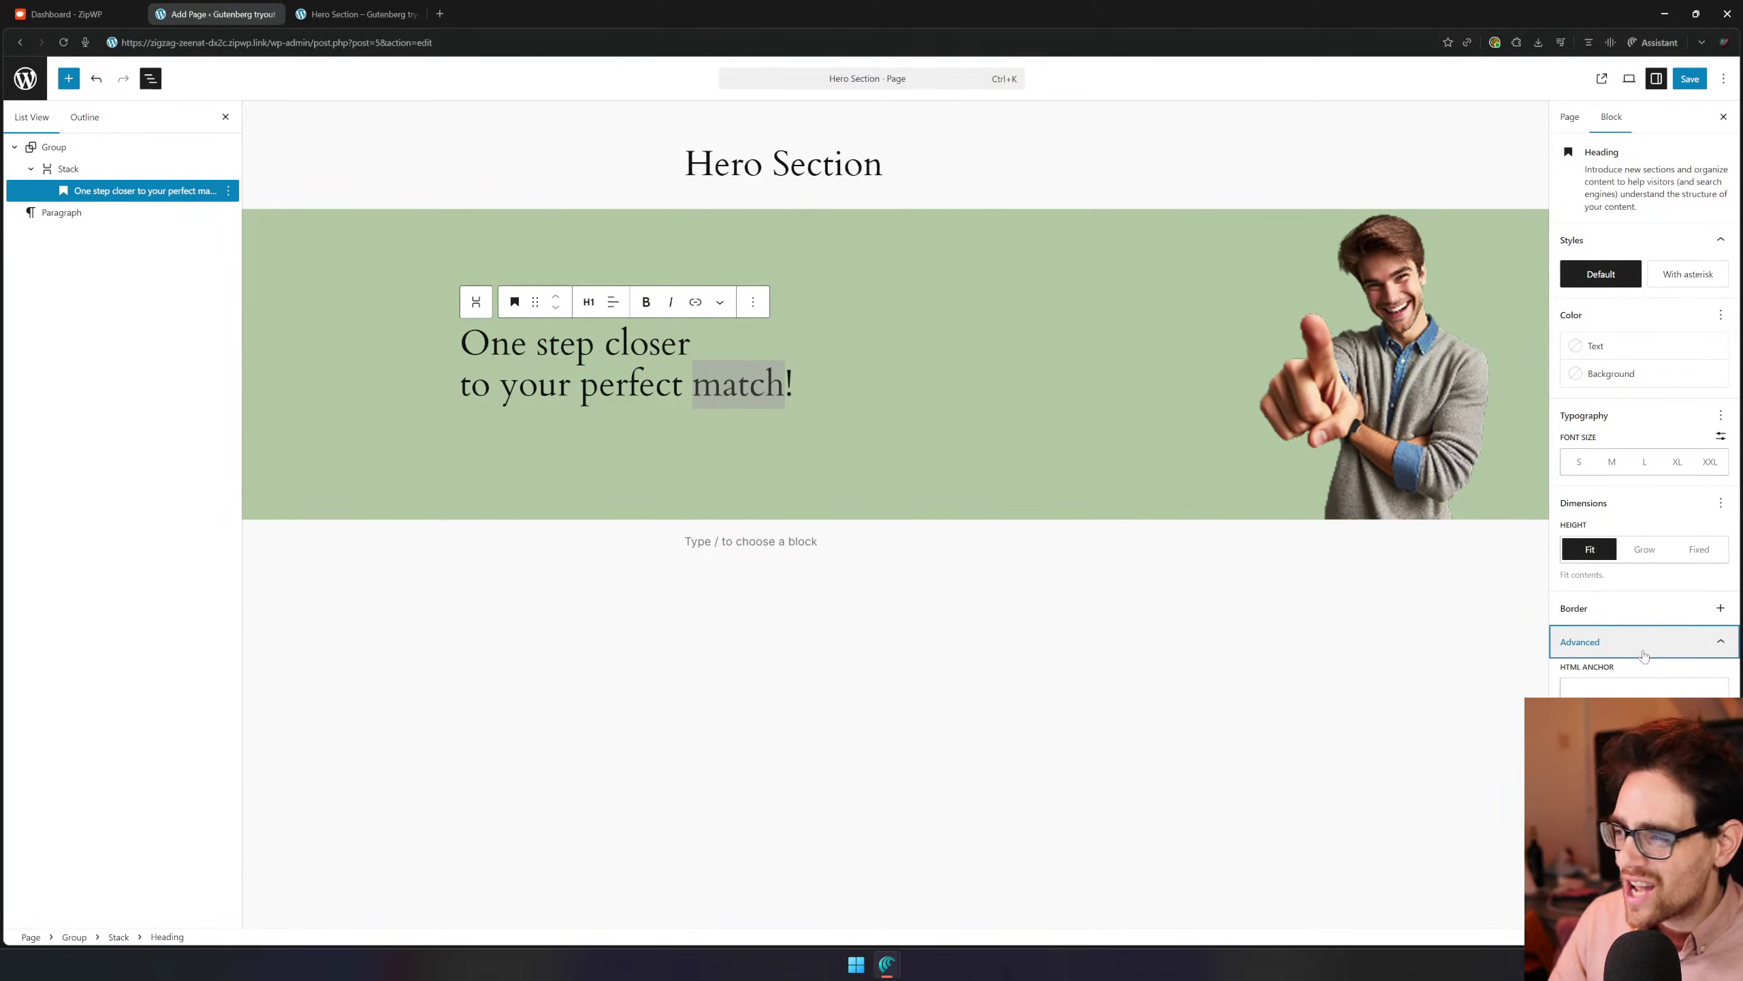
pyautogui.press('Tab')
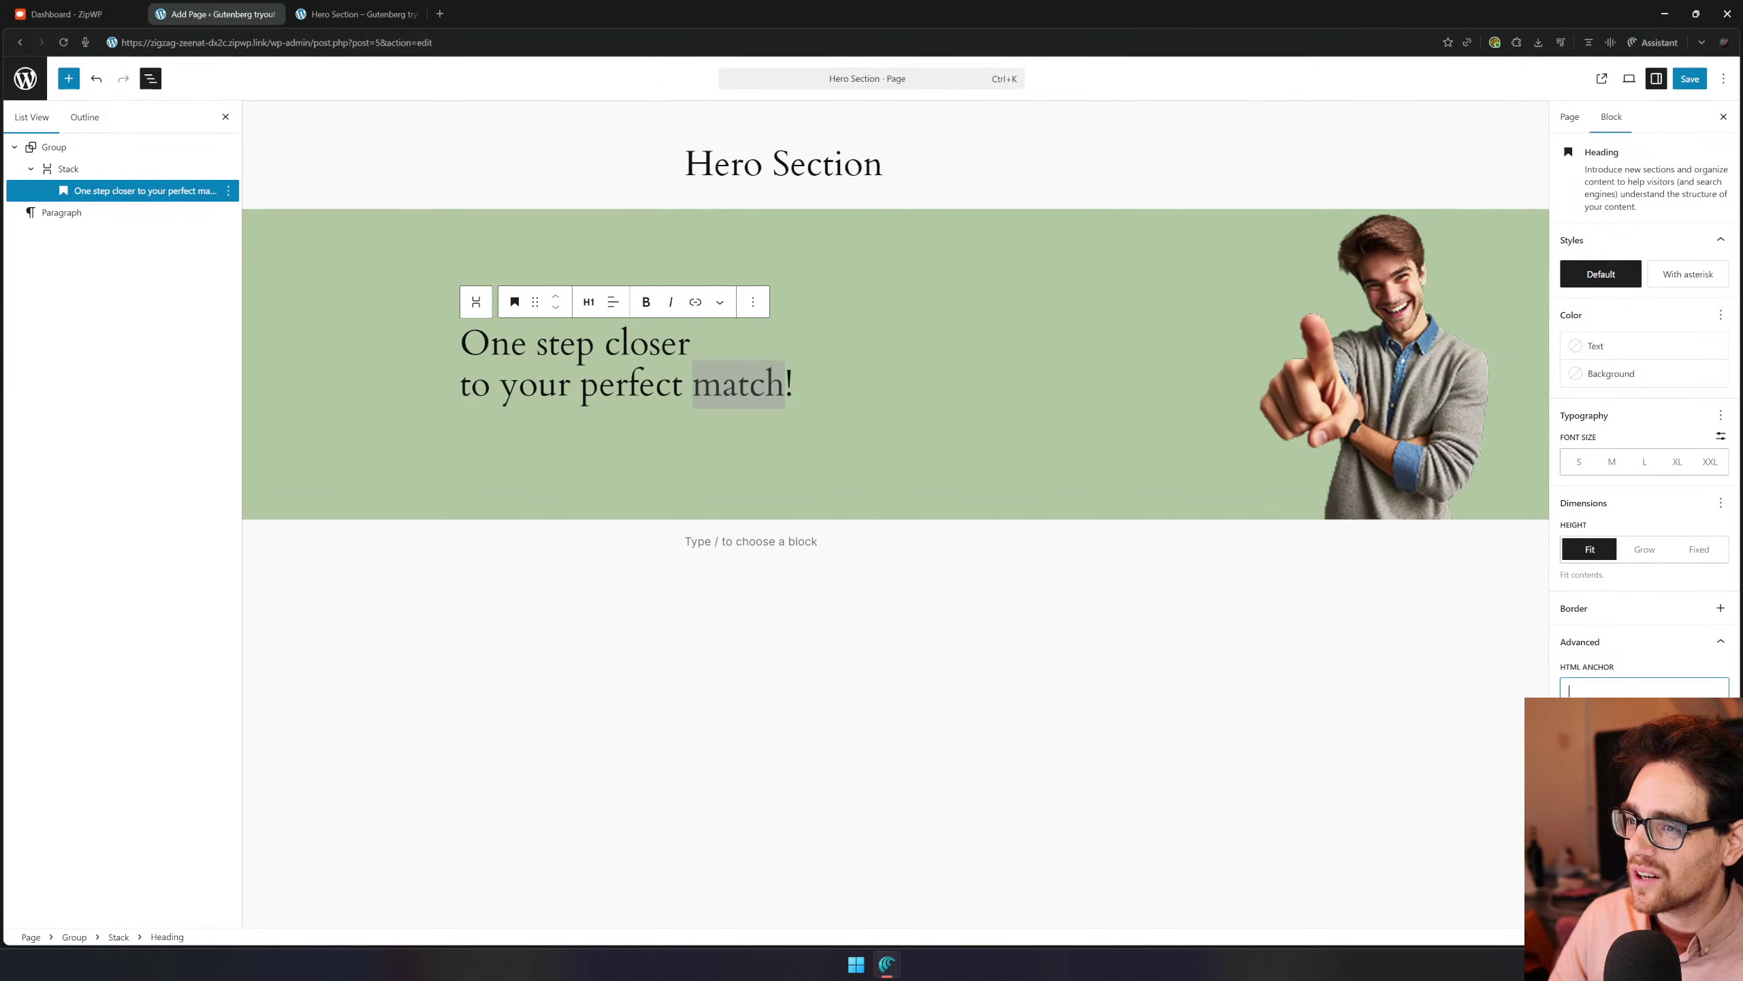
pyautogui.doubleClick(775, 386)
pyautogui.click(722, 303)
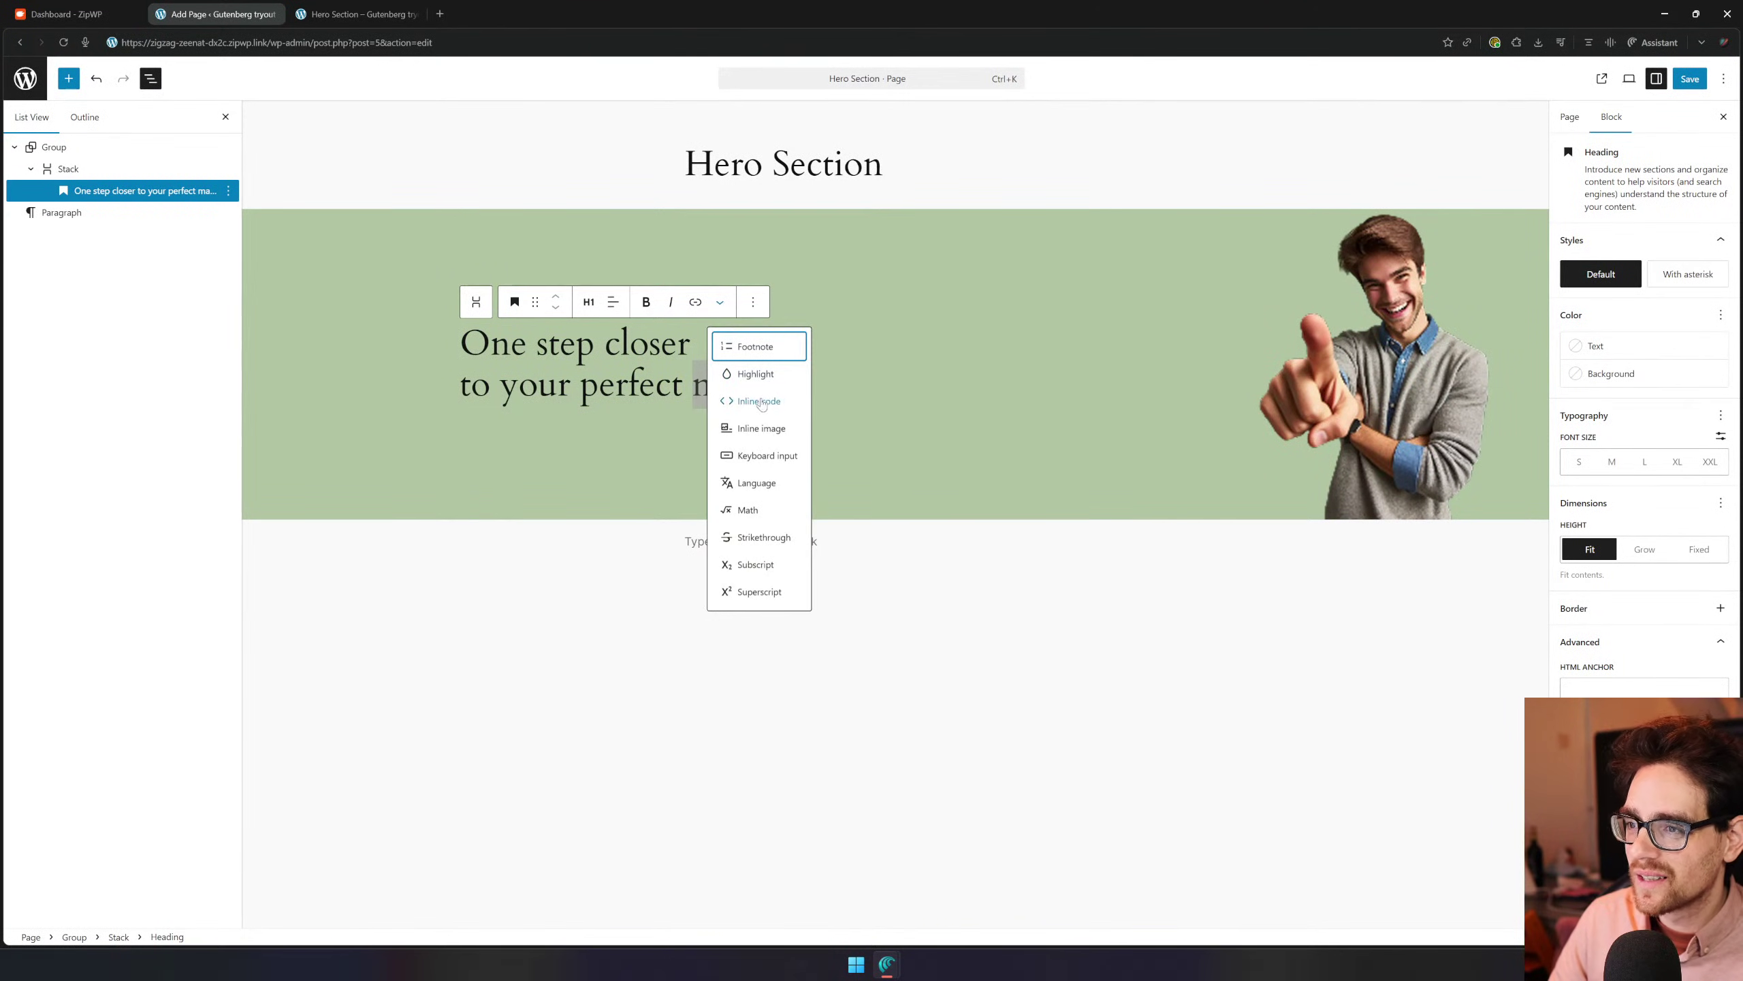
pyautogui.click(755, 374)
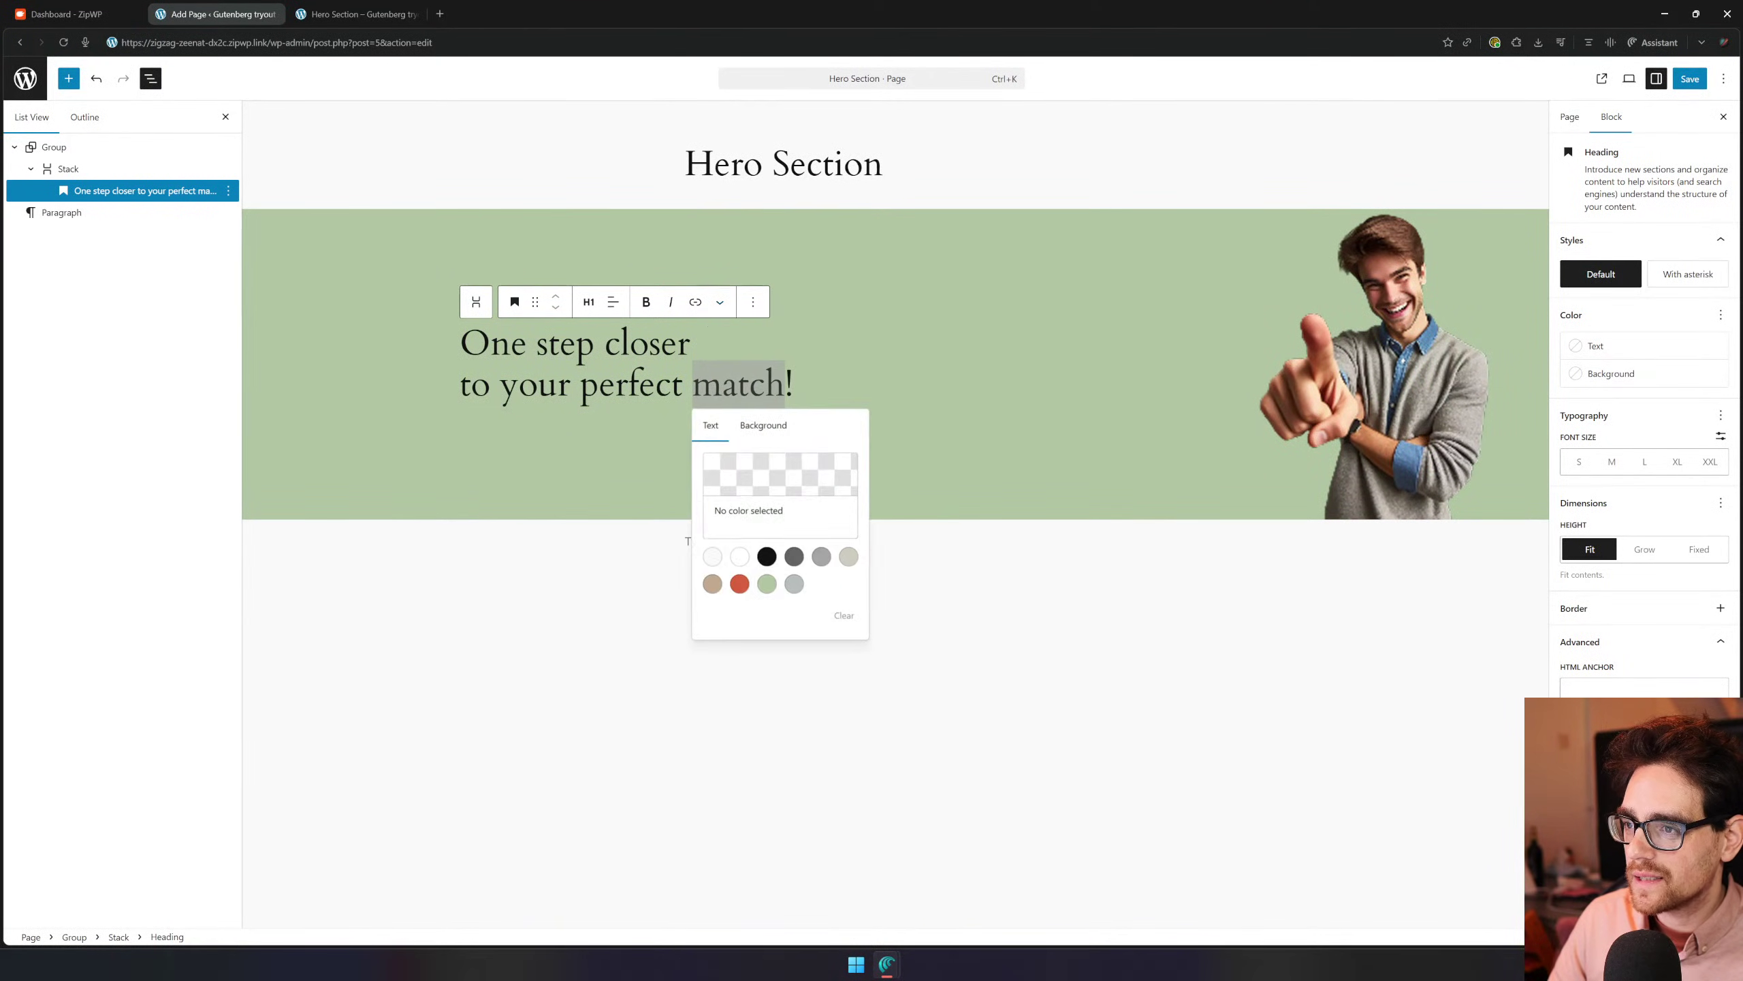
pyautogui.click(764, 426)
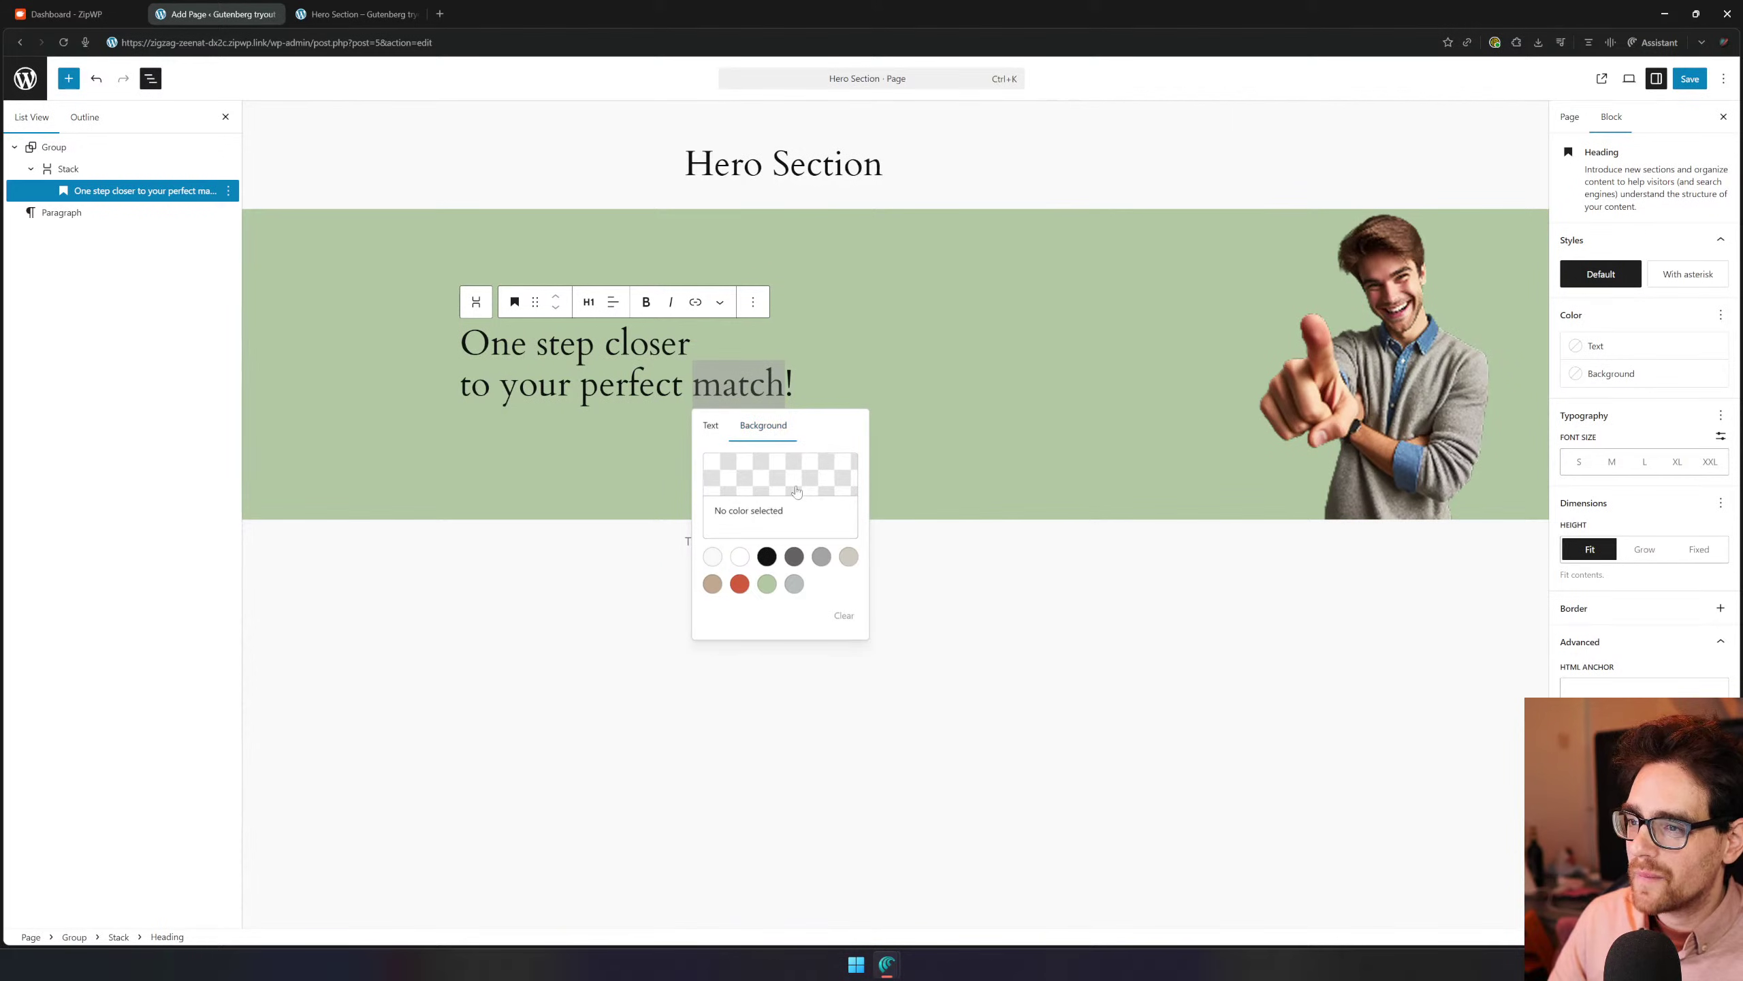
pyautogui.click(739, 584)
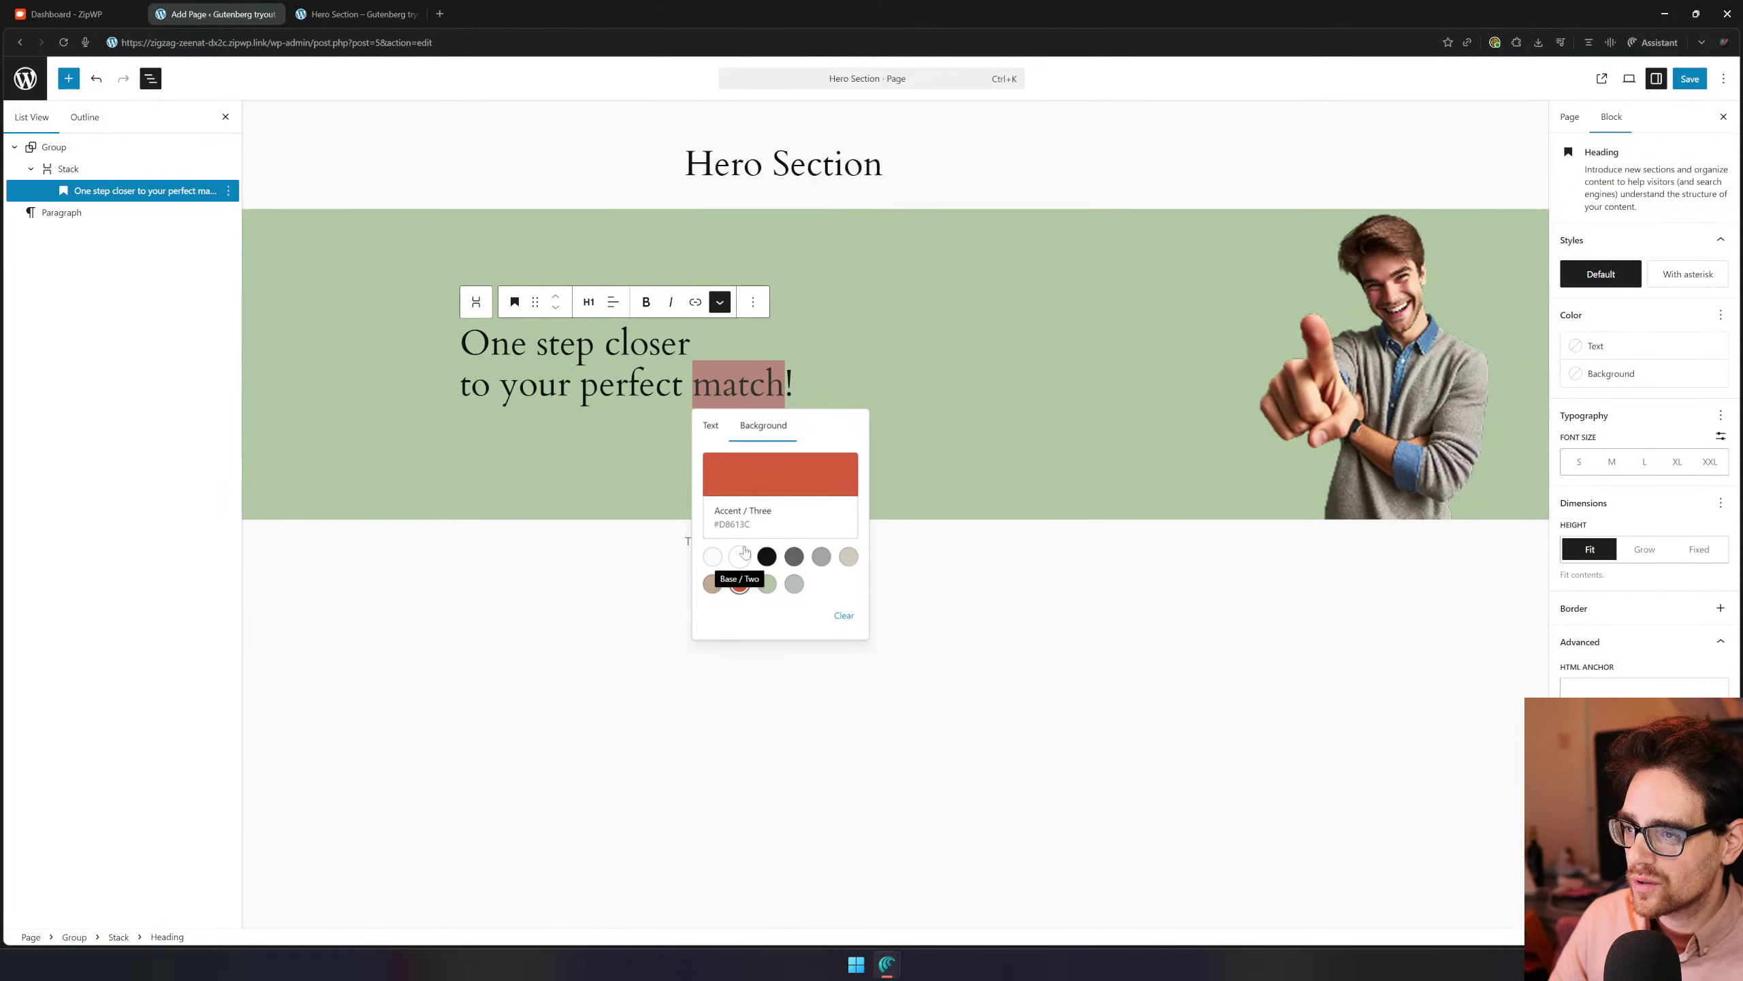
# Change the highlight background of the word "match" to Accent / Four and save the page
pyautogui.click(767, 584)
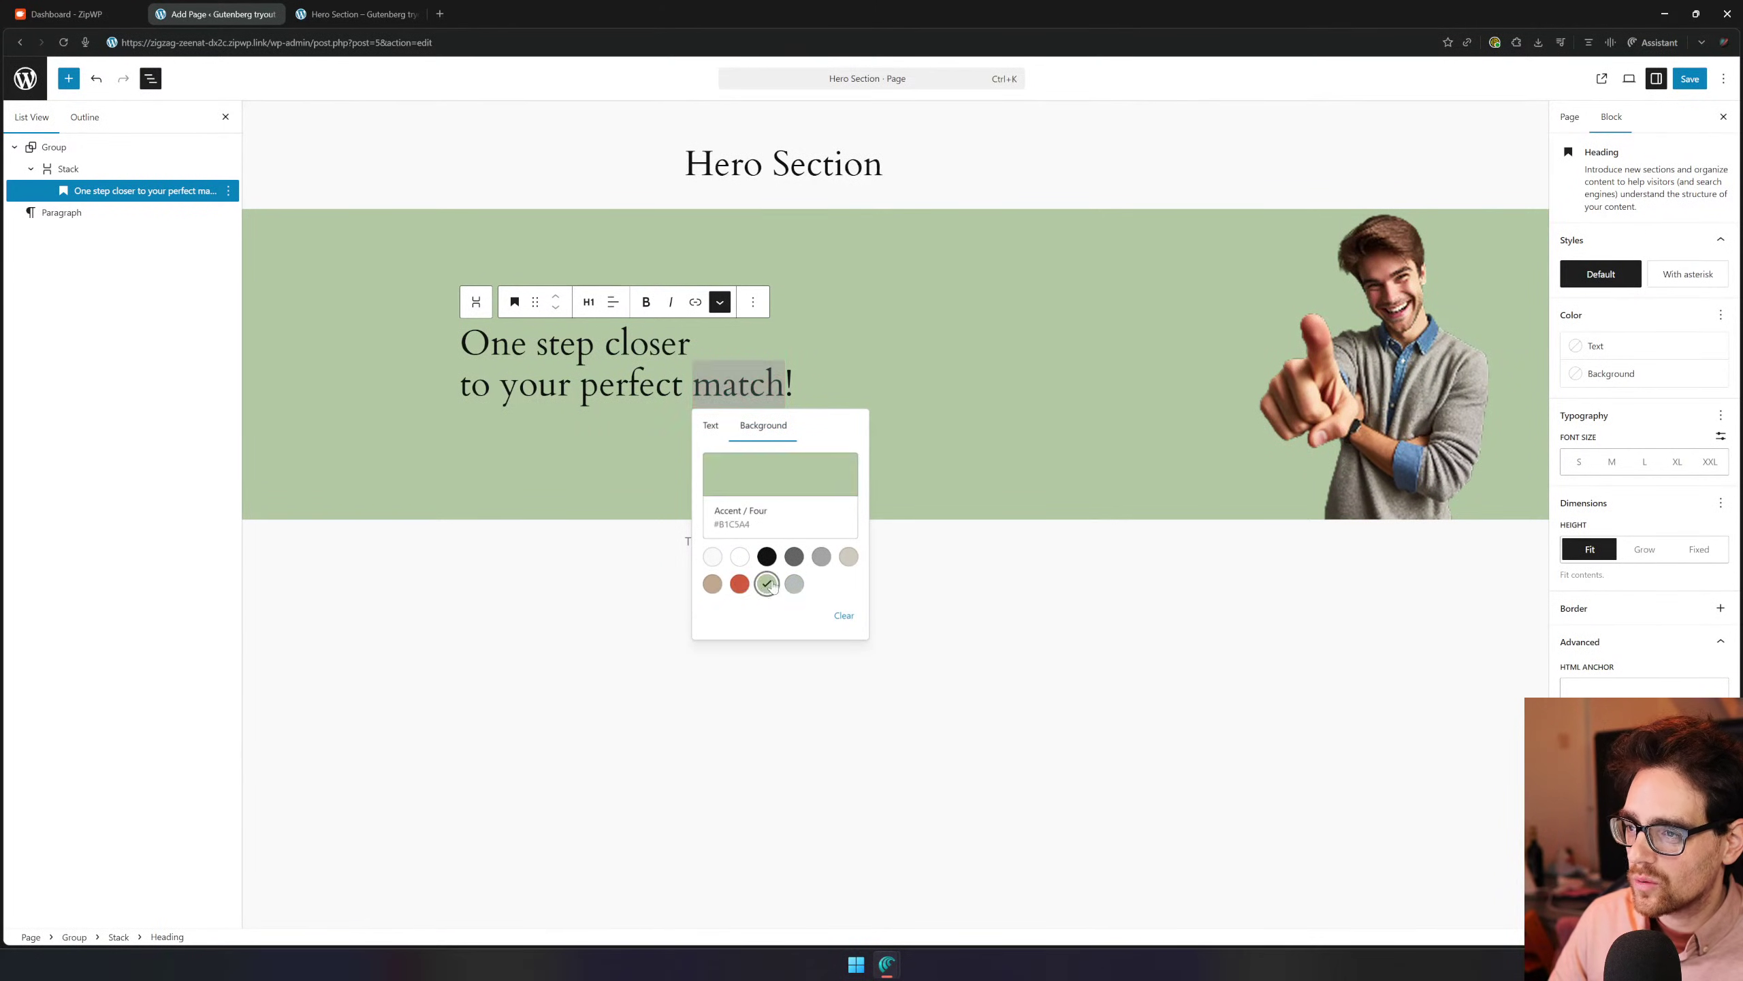
pyautogui.click(1090, 647)
pyautogui.click(884, 350)
pyautogui.click(1691, 79)
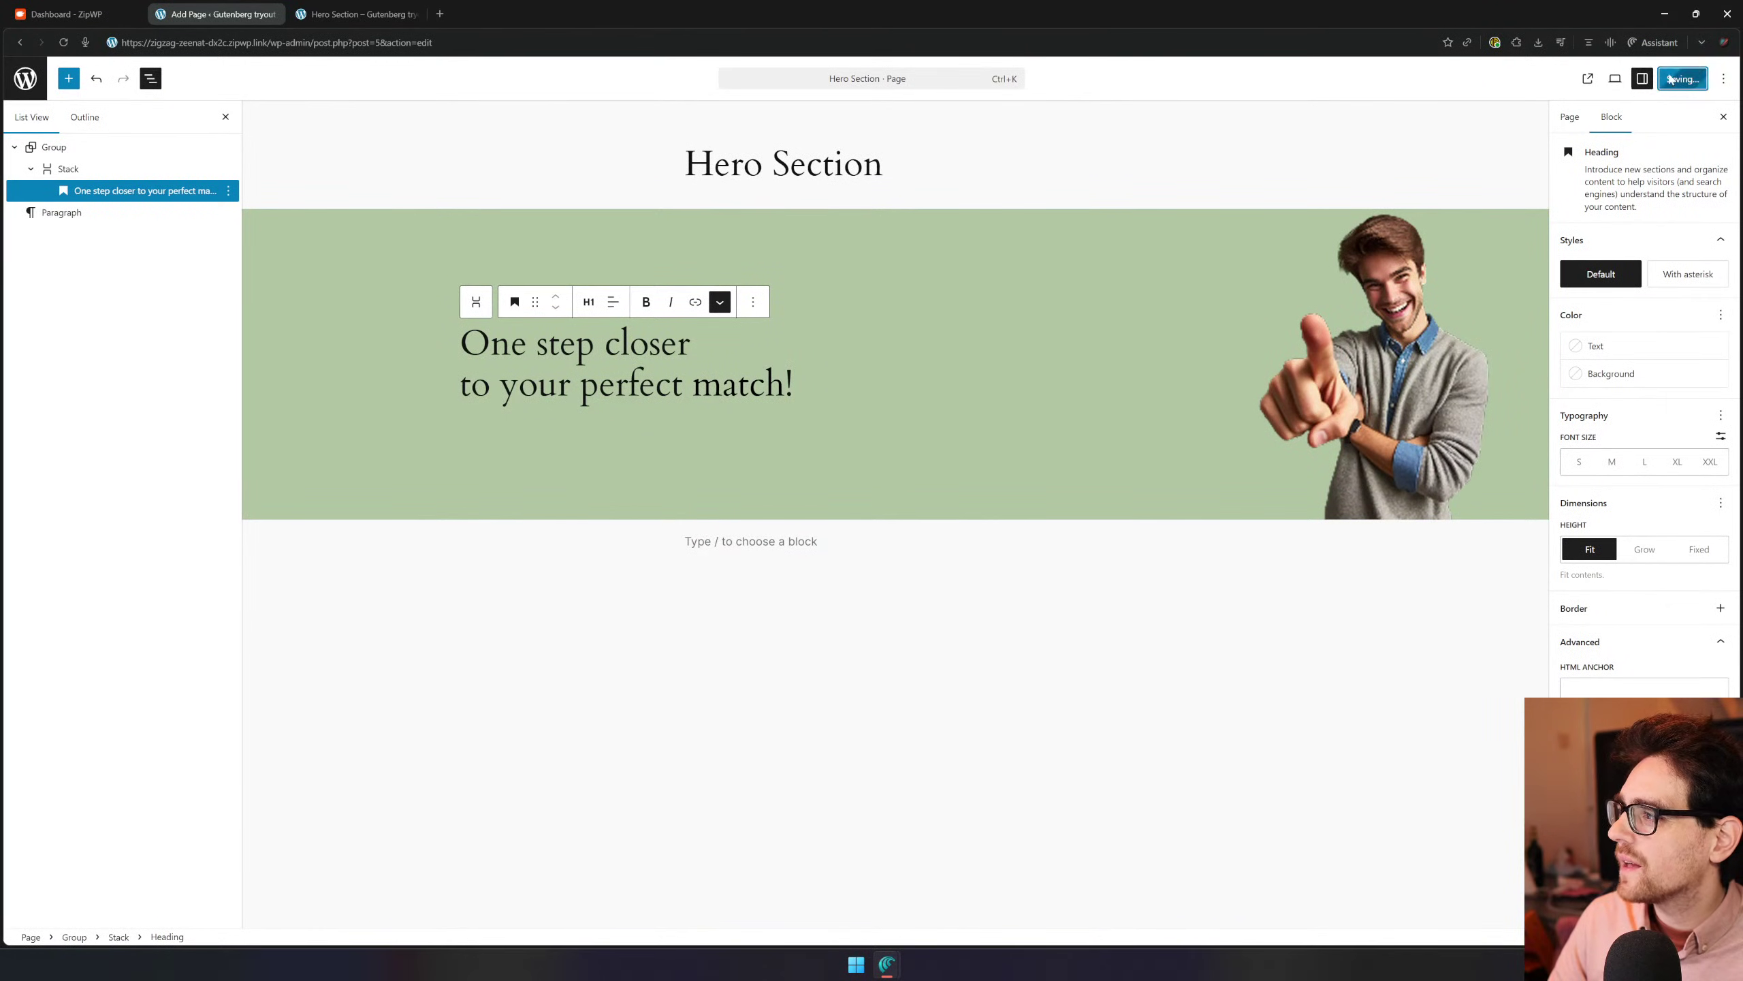
# View the published page and inspect the markup of the highlighted word "match" in the developer tools
pyautogui.click(1602, 79)
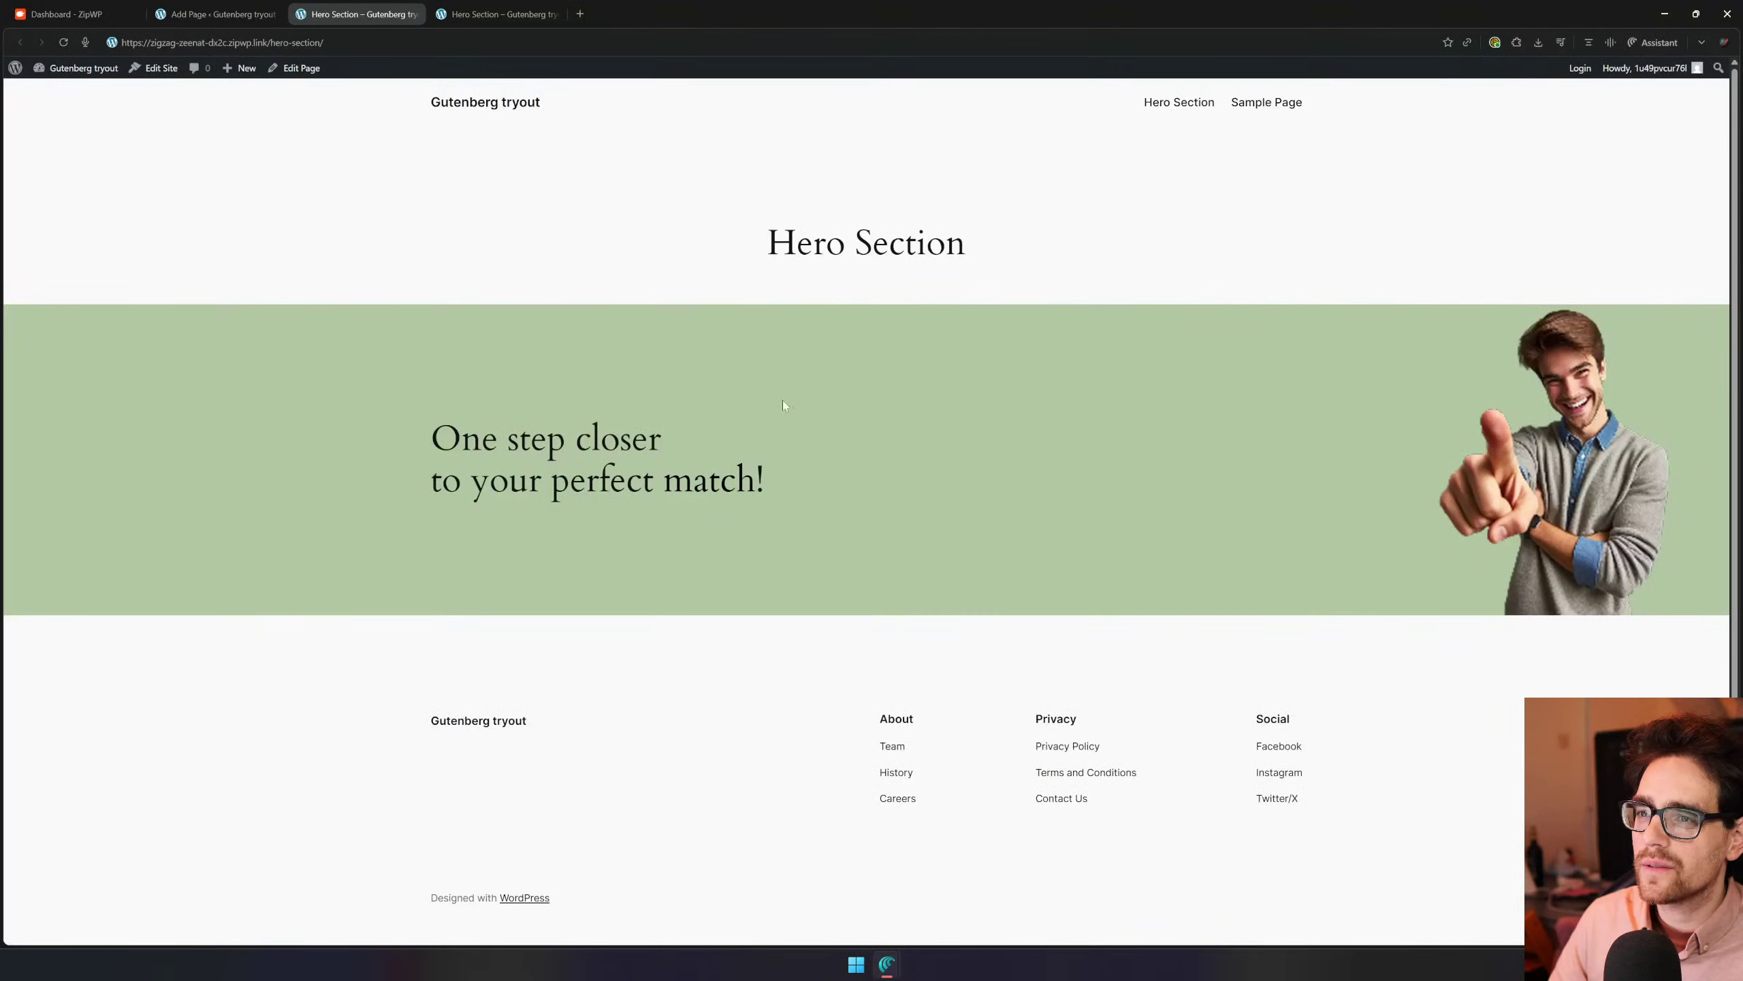
pyautogui.rightClick(713, 475)
pyautogui.click(756, 811)
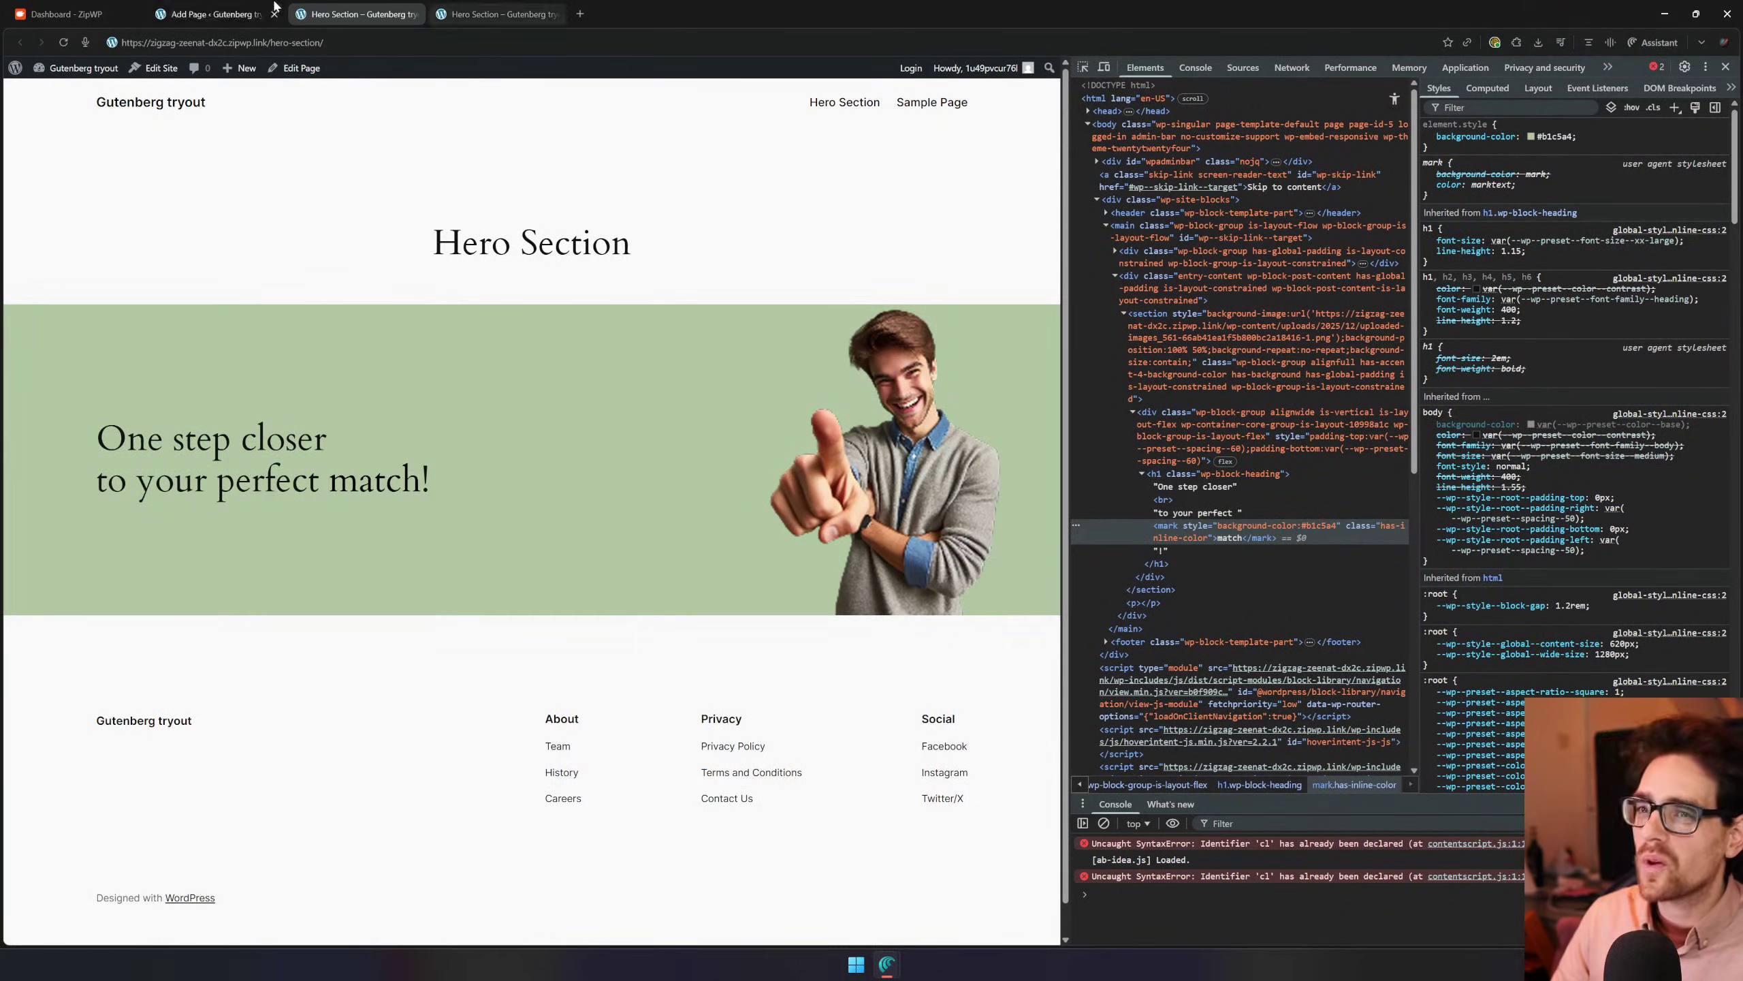
# Return to the page editor, give the hero heading the additional CSS class "arrow-down" and save the page
pyautogui.click(216, 13)
pyautogui.click(749, 411)
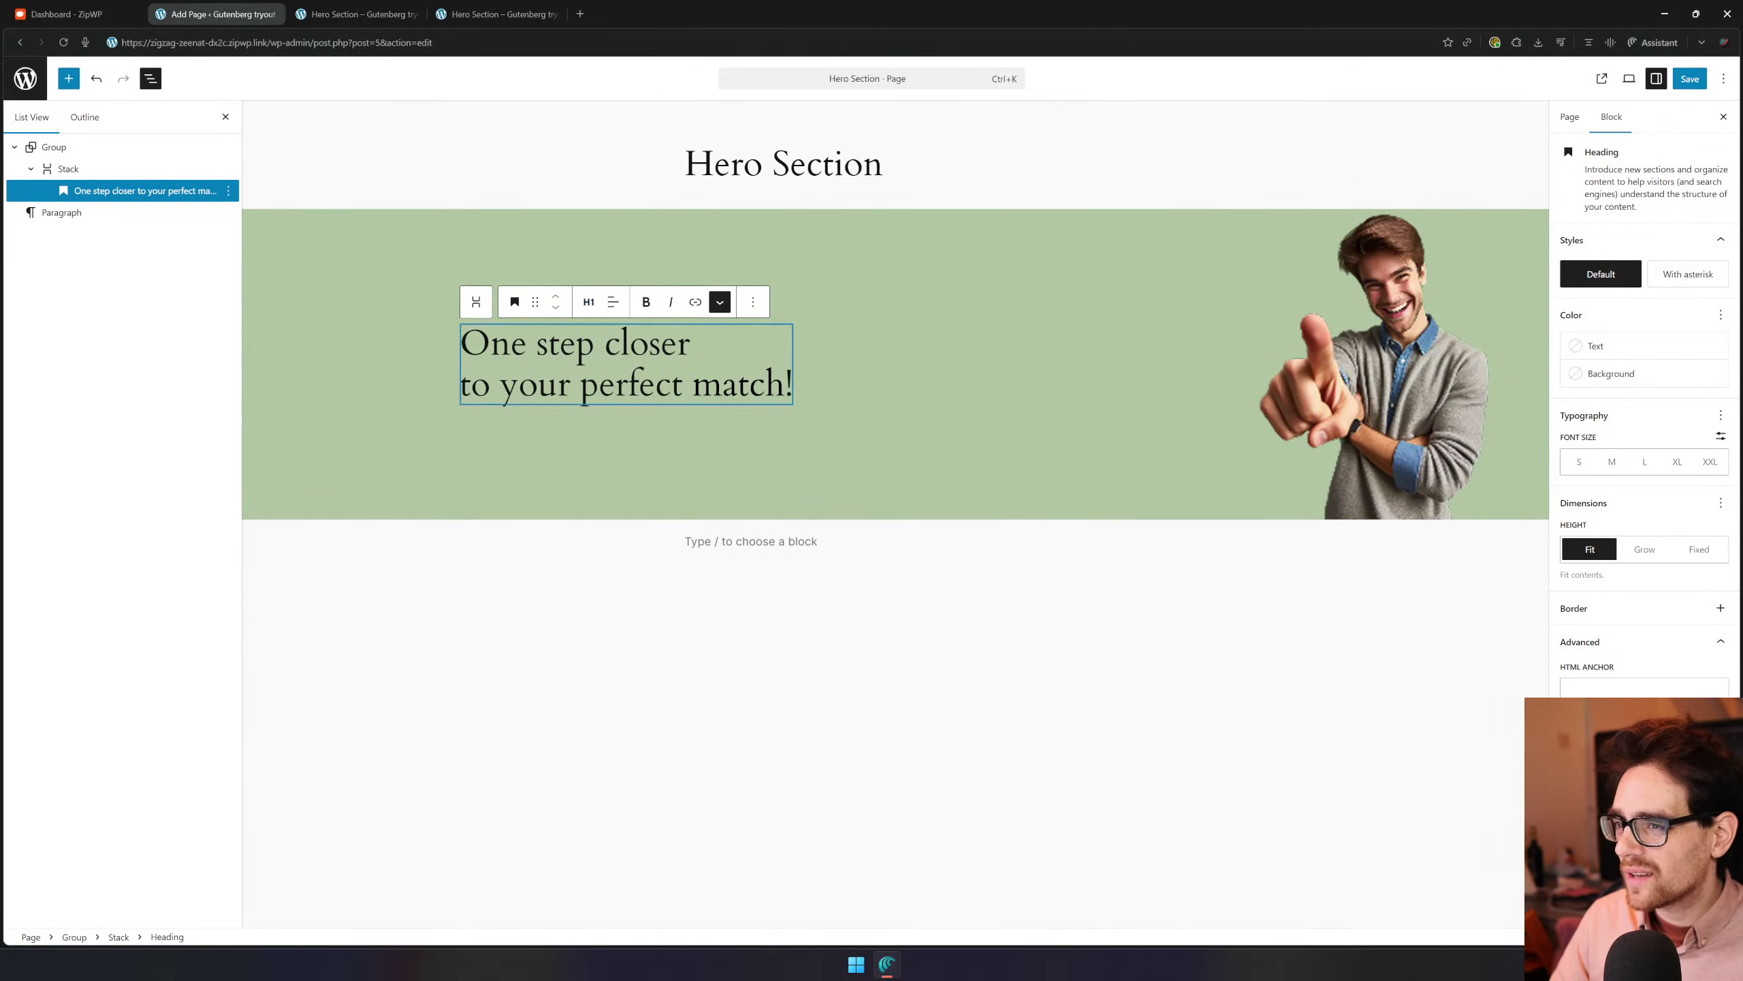
pyautogui.doubleClick(724, 385)
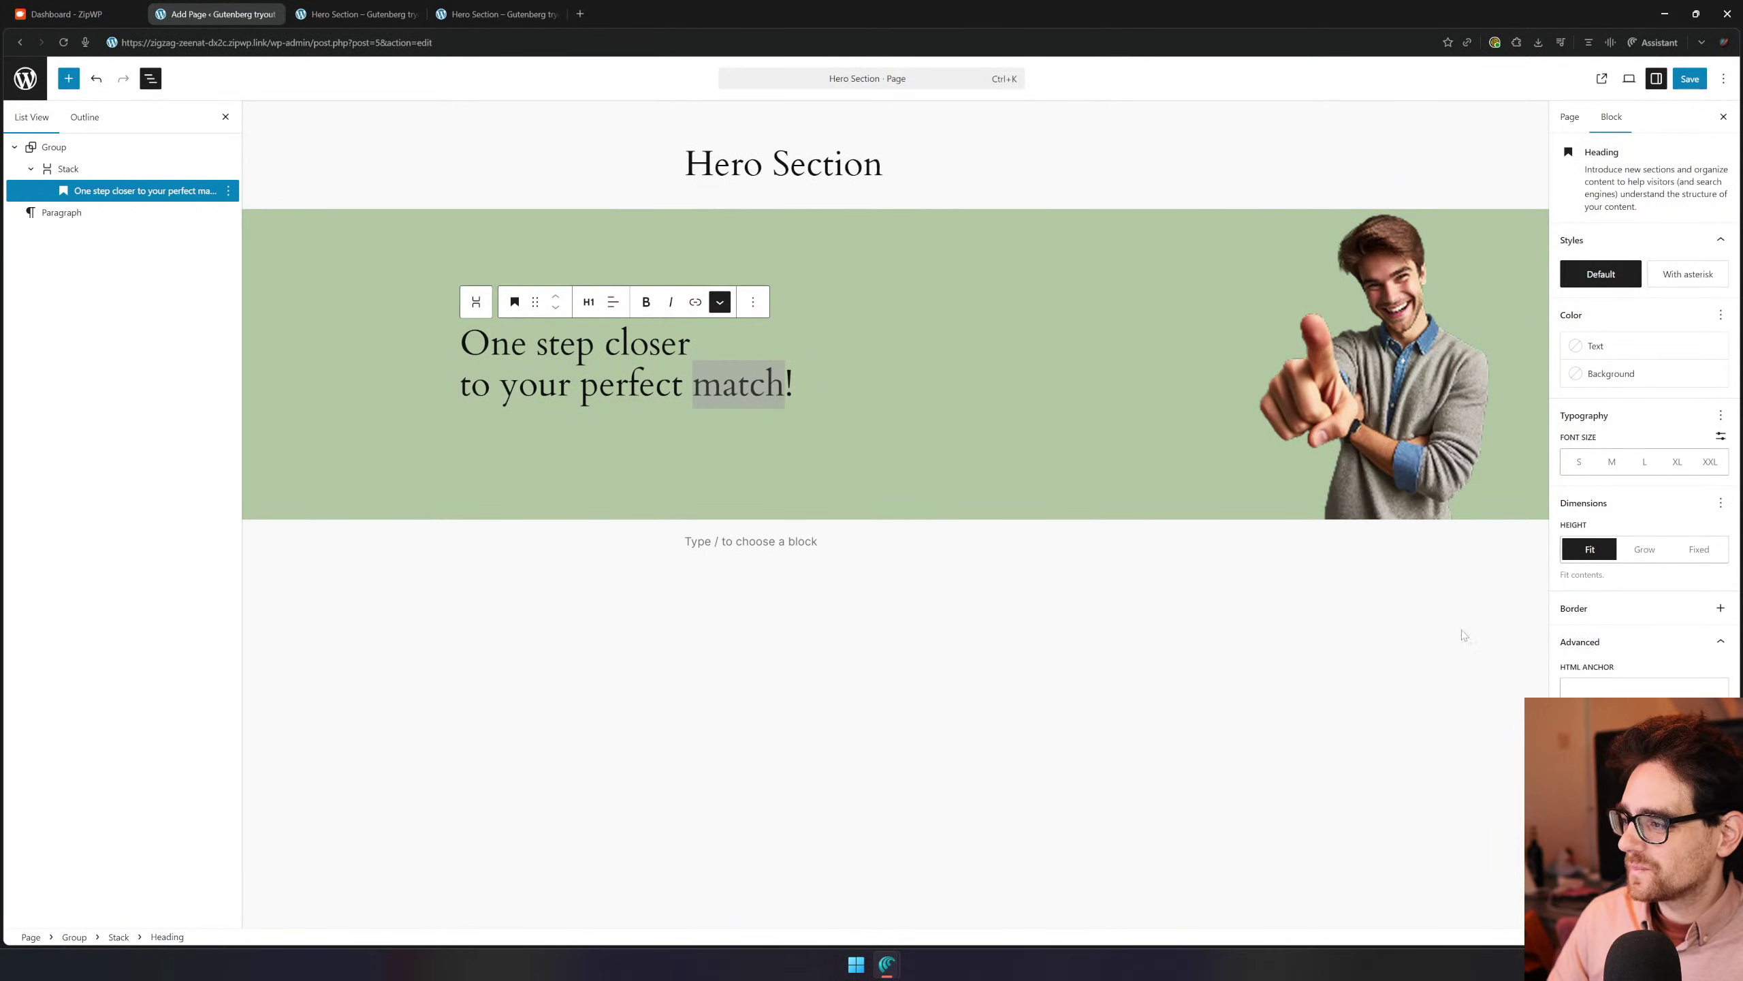
pyautogui.doubleClick(749, 395)
pyautogui.click(749, 387)
pyautogui.tripleClick(749, 386)
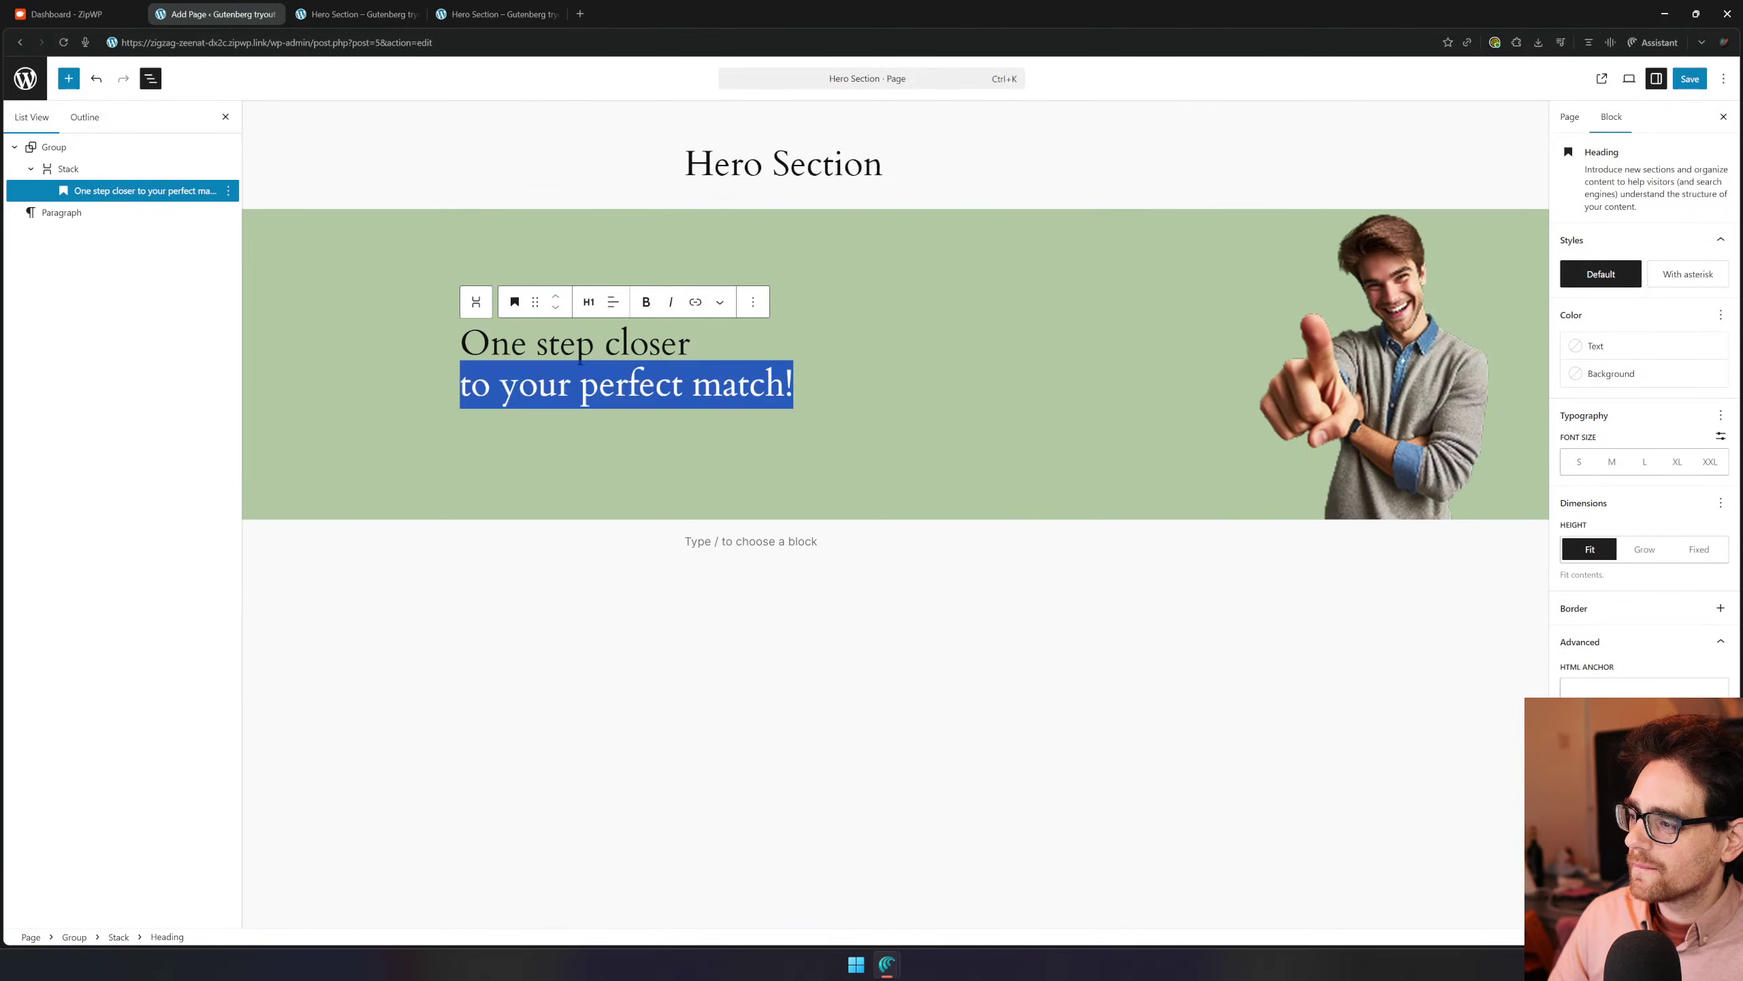
pyautogui.click(817, 428)
pyautogui.doubleClick(750, 386)
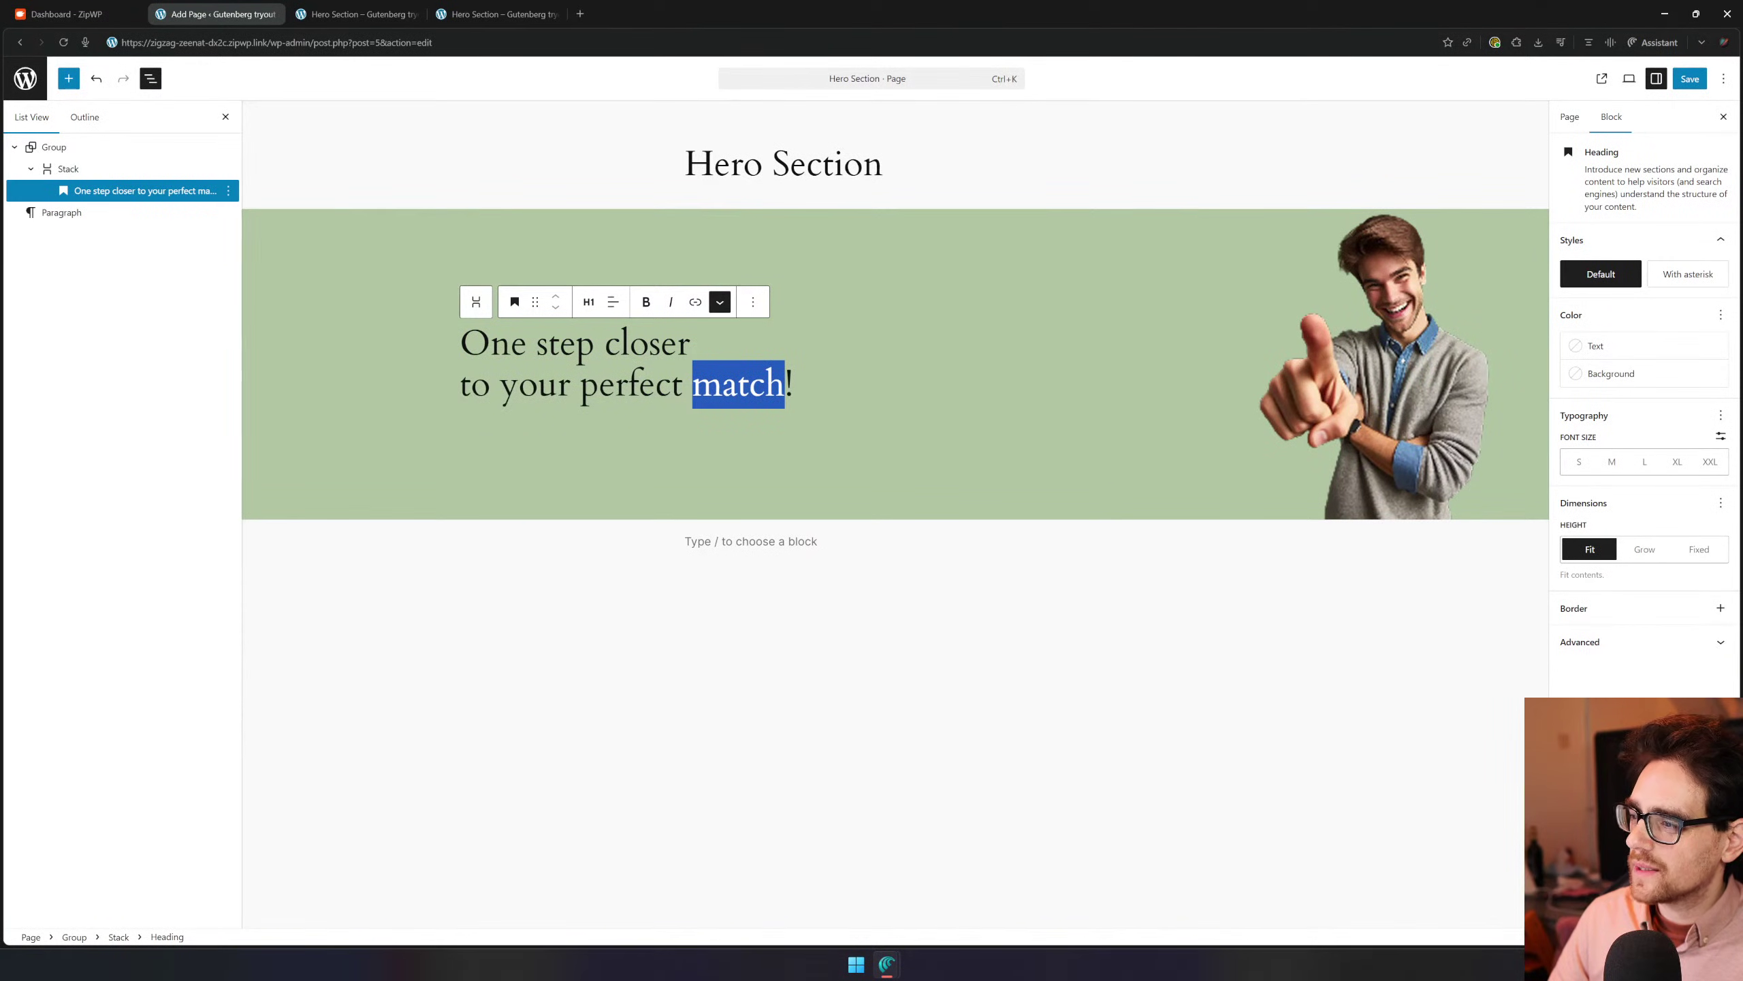
pyautogui.click(1591, 642)
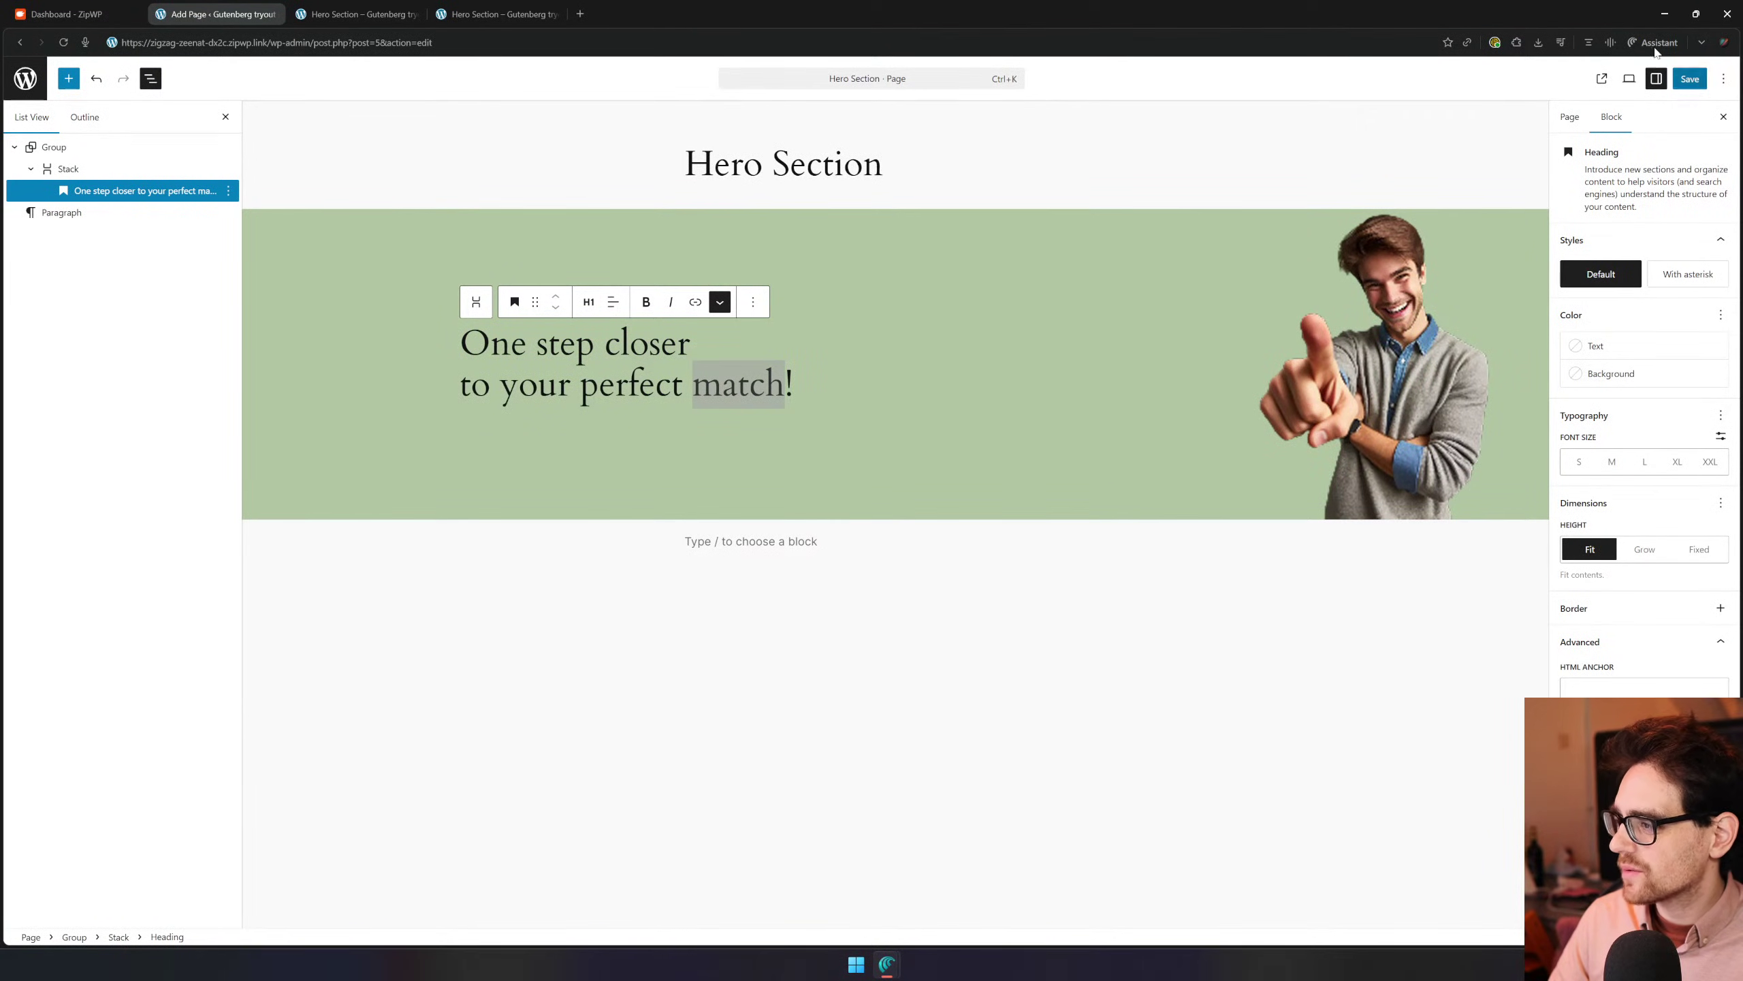
pyautogui.click(1689, 79)
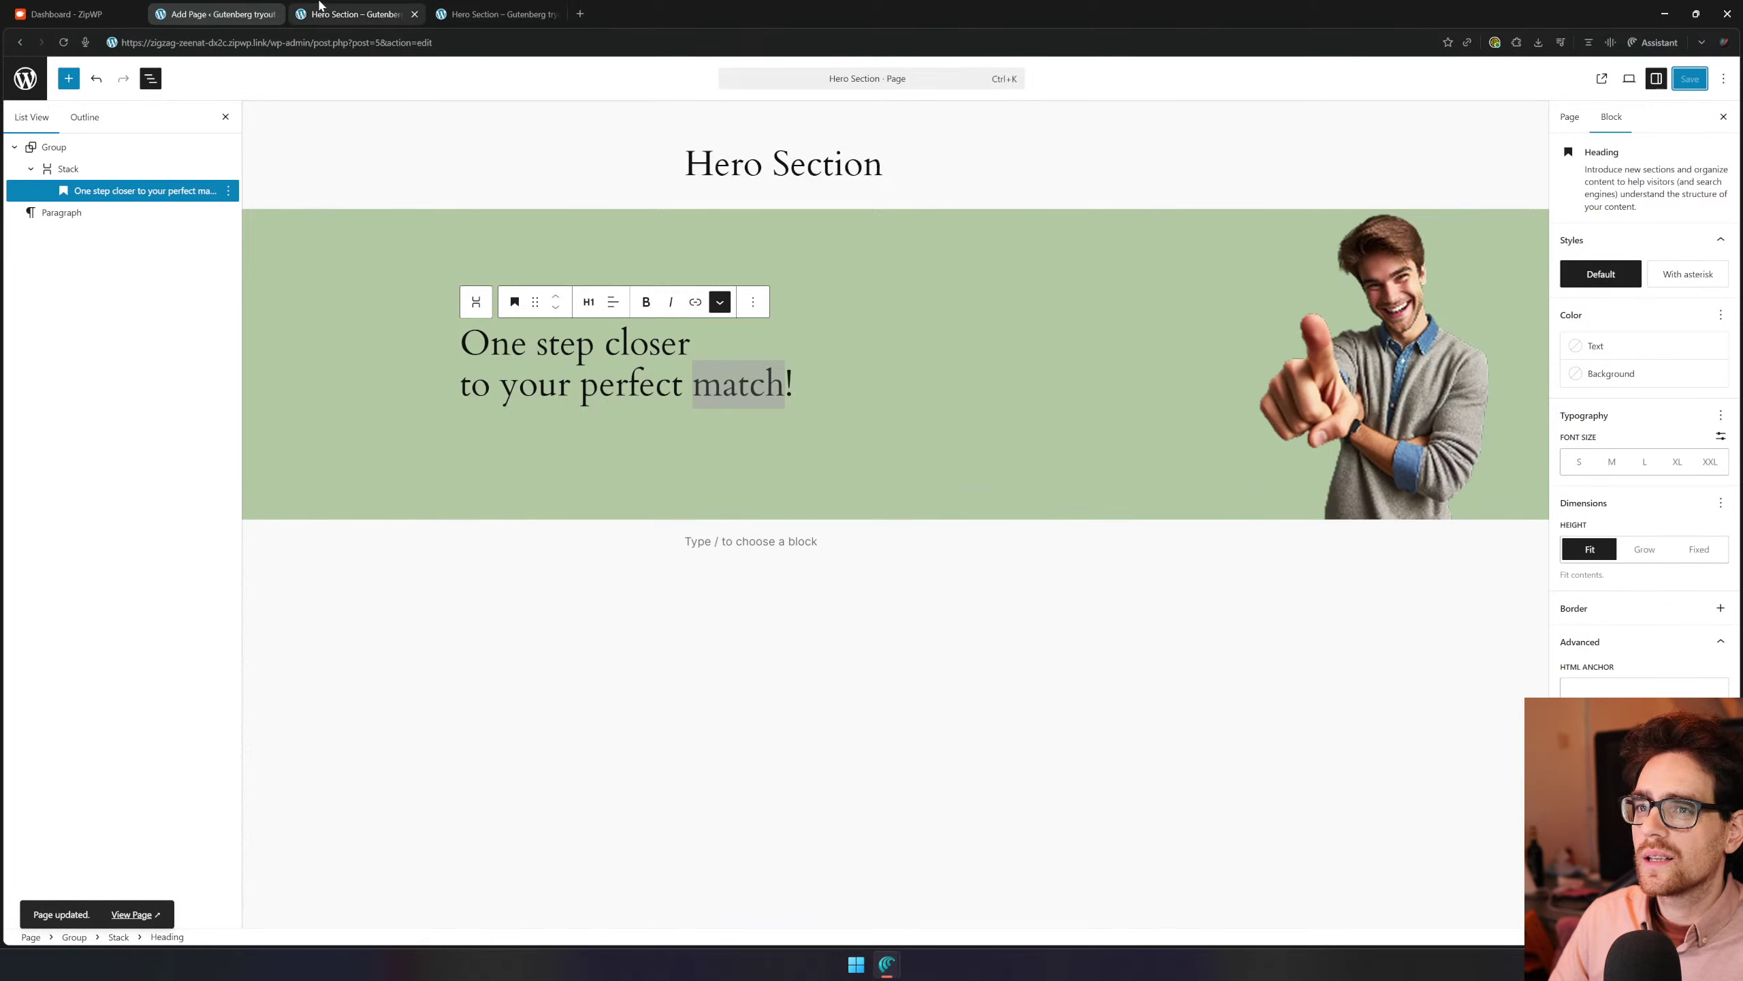
# Reload the published page to check the heading's class in its markup, then return to the page editor
pyautogui.click(356, 14)
pyautogui.hotkey('ctrl', 'r')
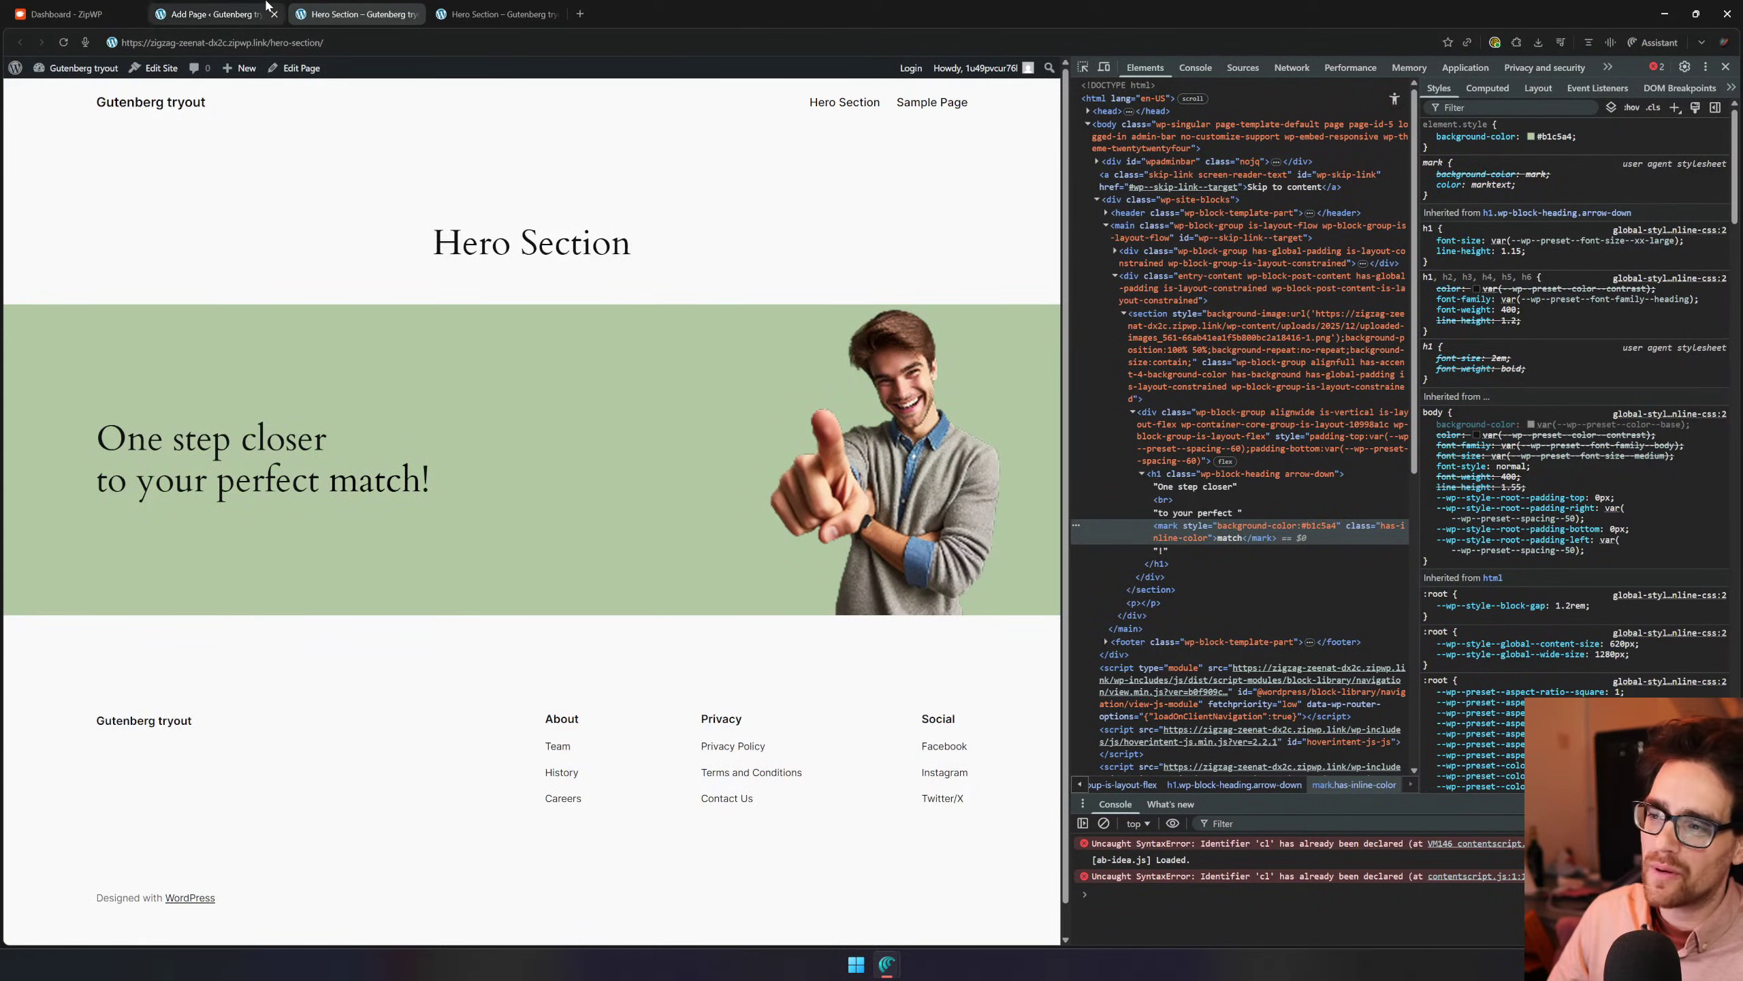
pyautogui.click(267, 7)
# Switch to the Figma design to examine the job opportunity cards below the hero heading, then return to the editor
pyautogui.click(725, 534)
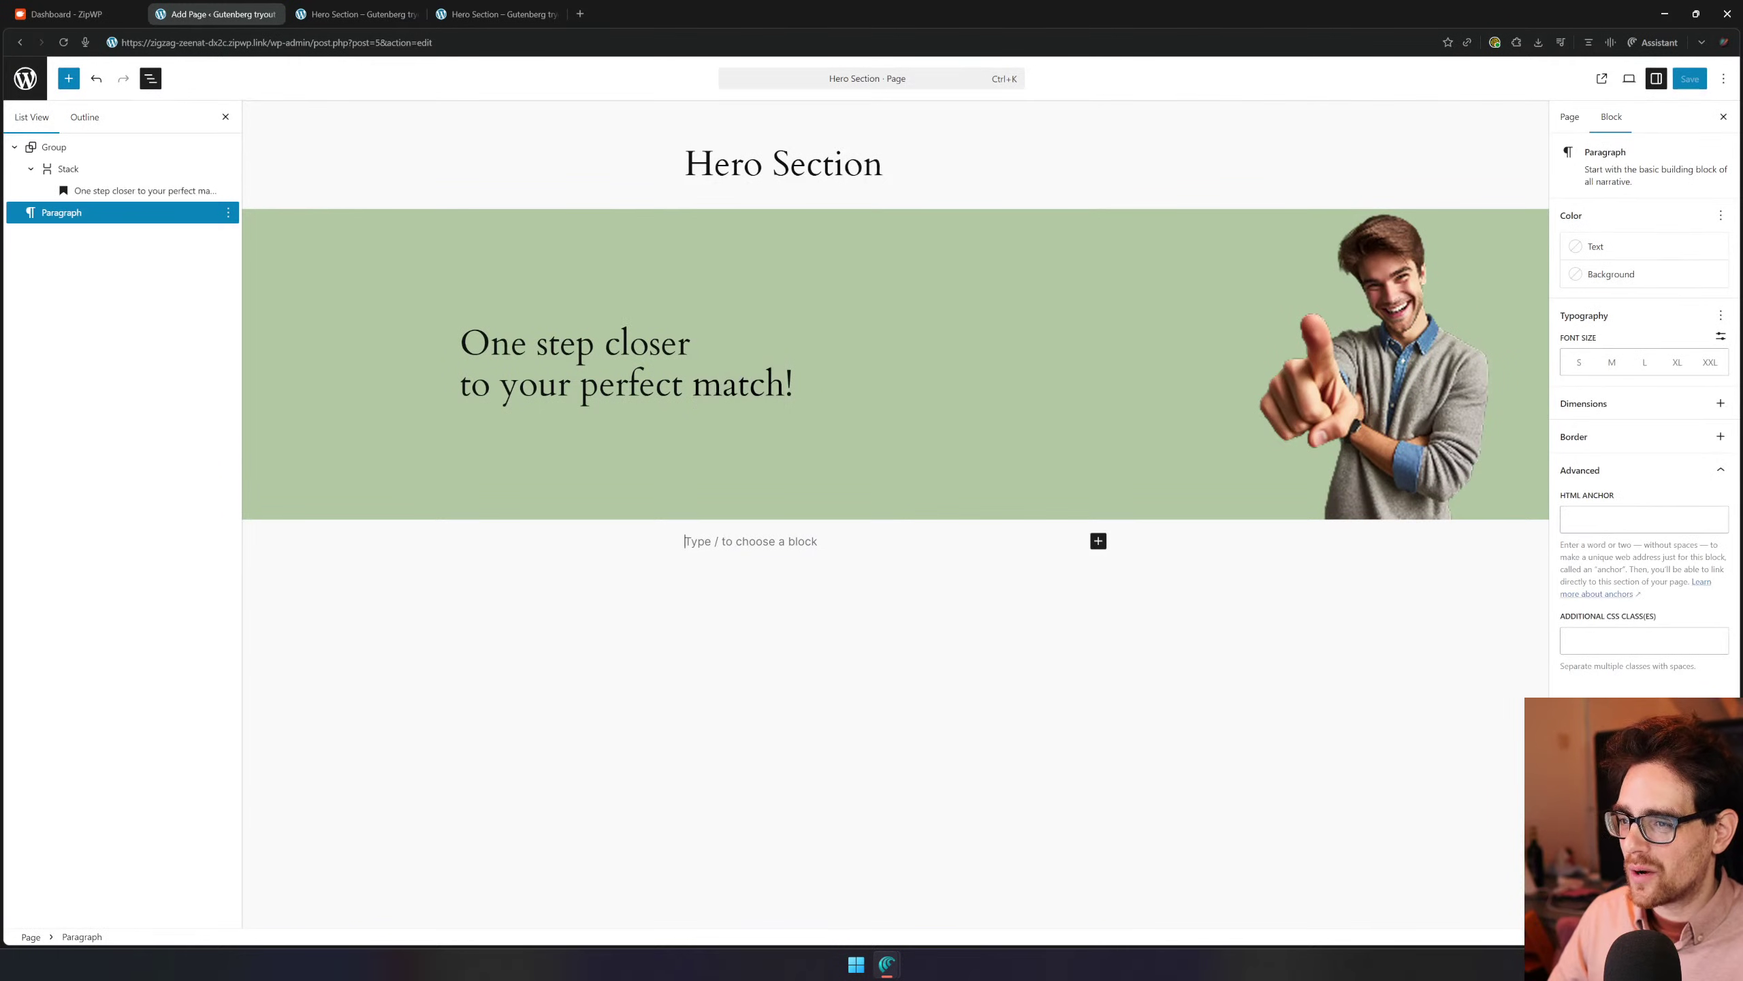
pyautogui.hotkey('alt', 'Tab')
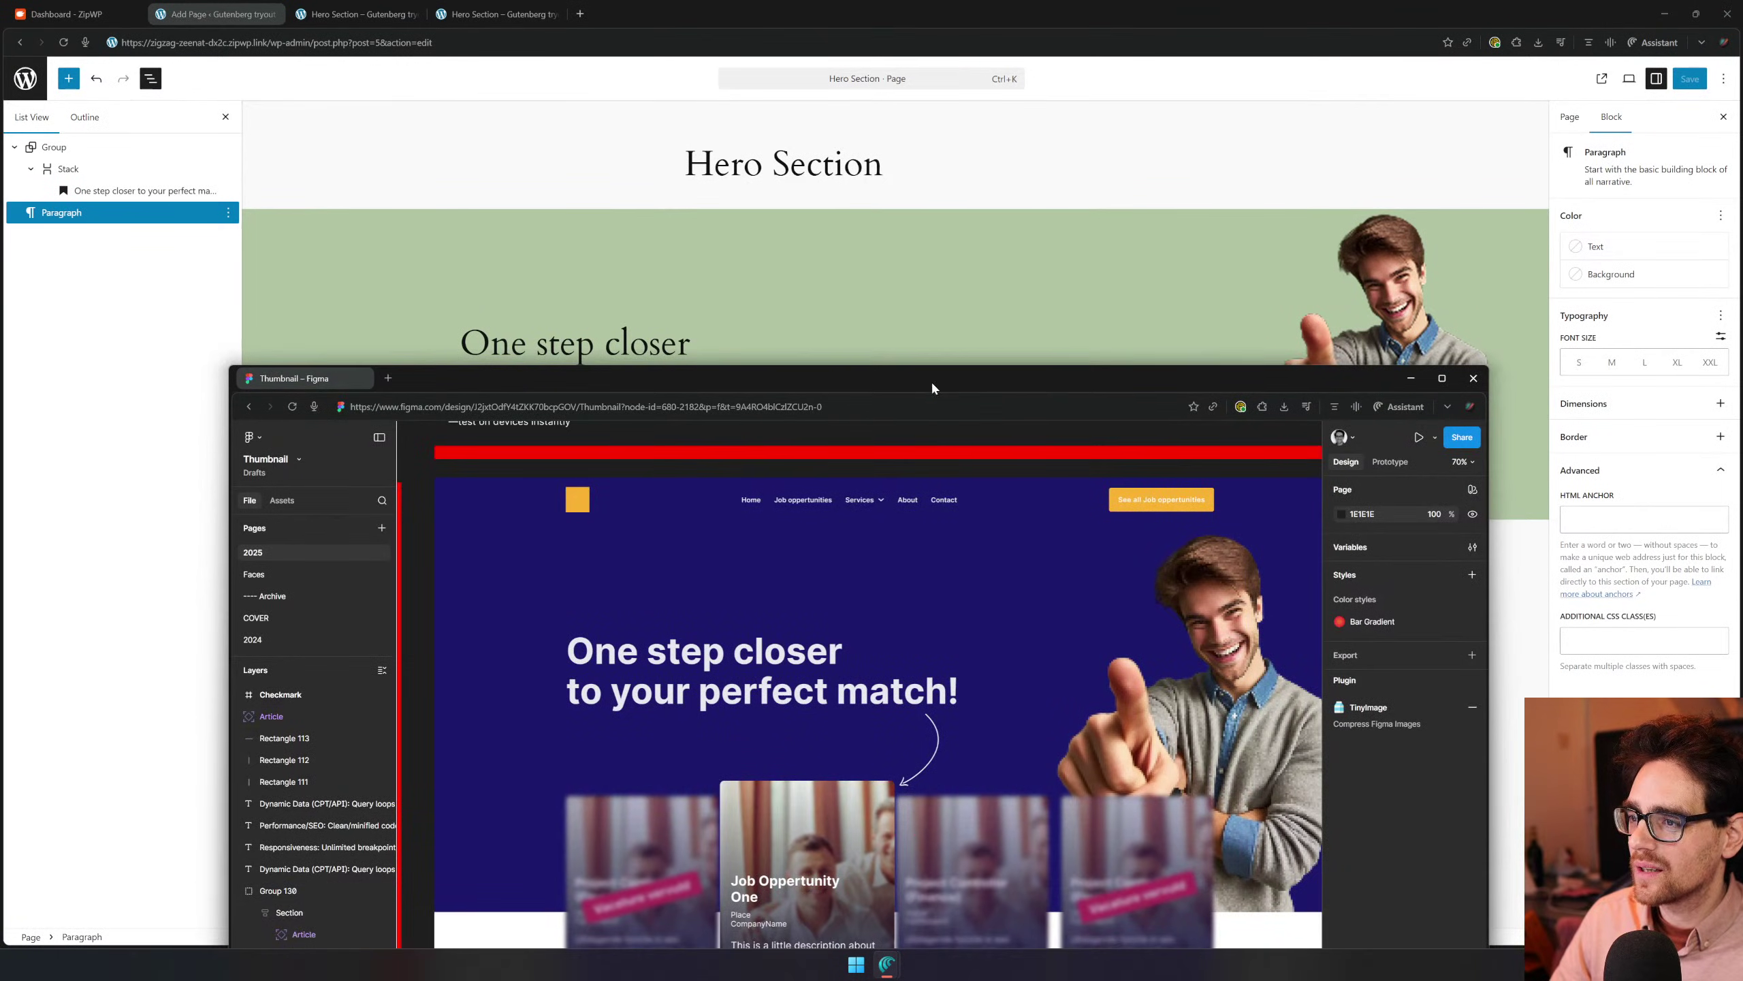
pyautogui.moveTo(932, 388); pyautogui.dragTo(1037, 165)
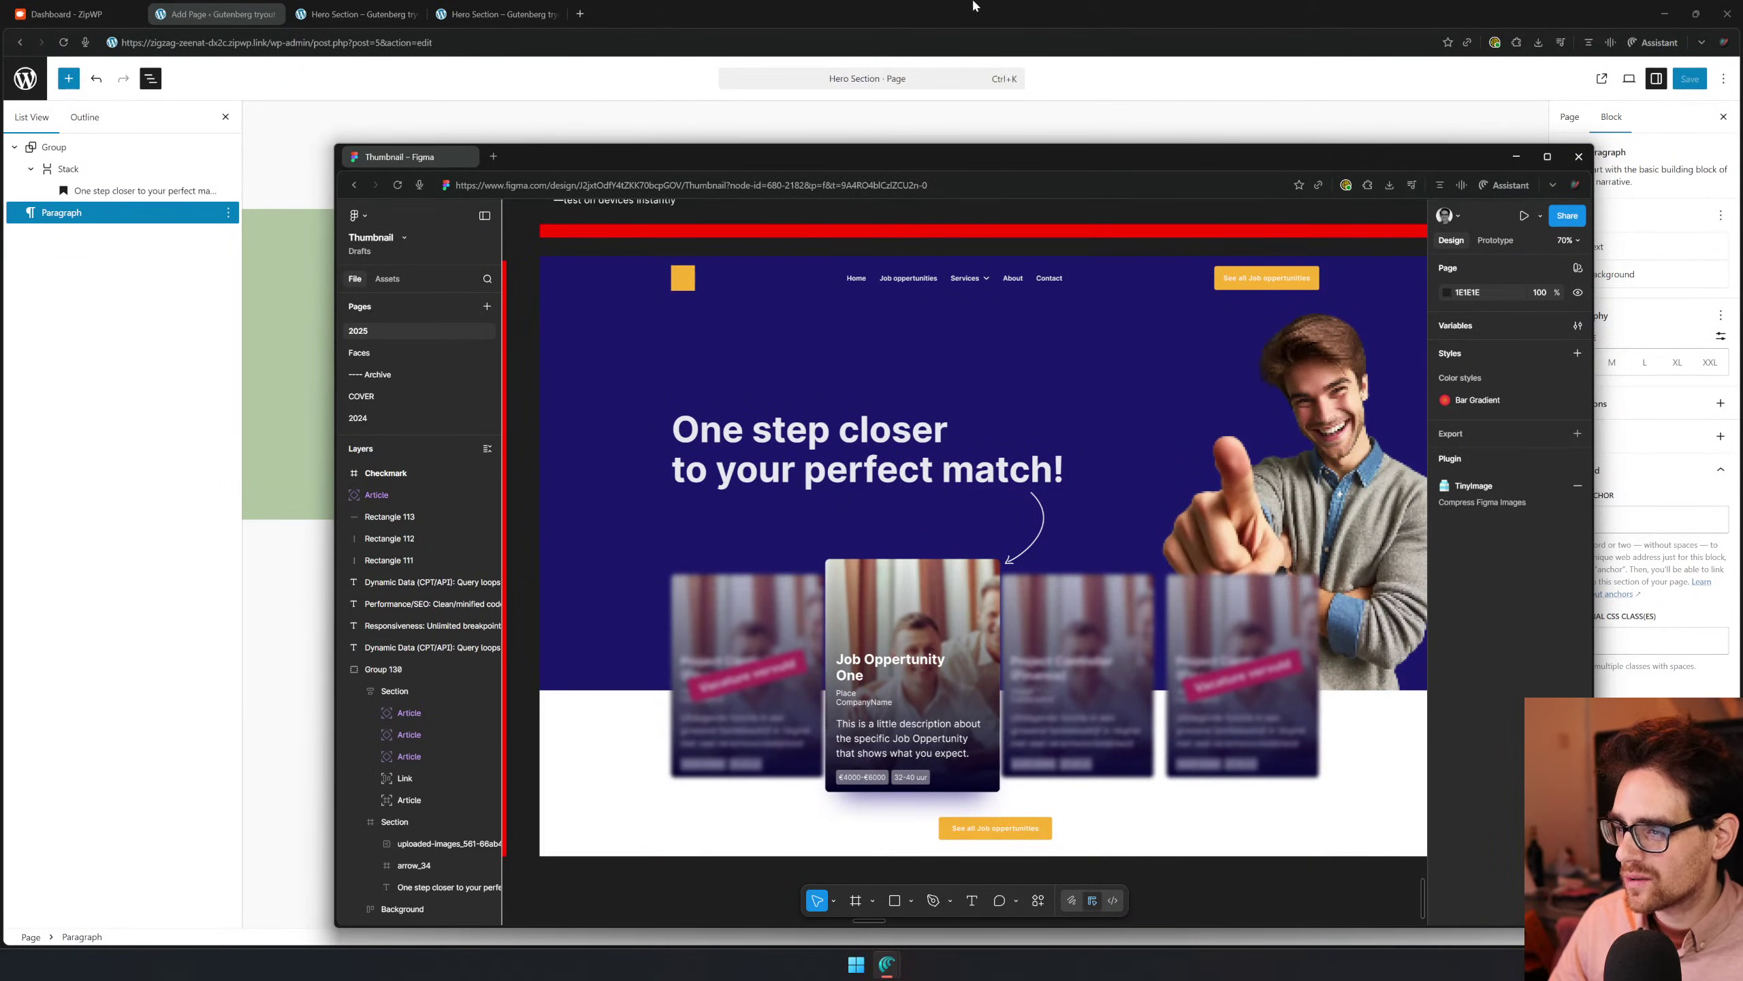
pyautogui.moveTo(1030, 159); pyautogui.dragTo(1142, 924)
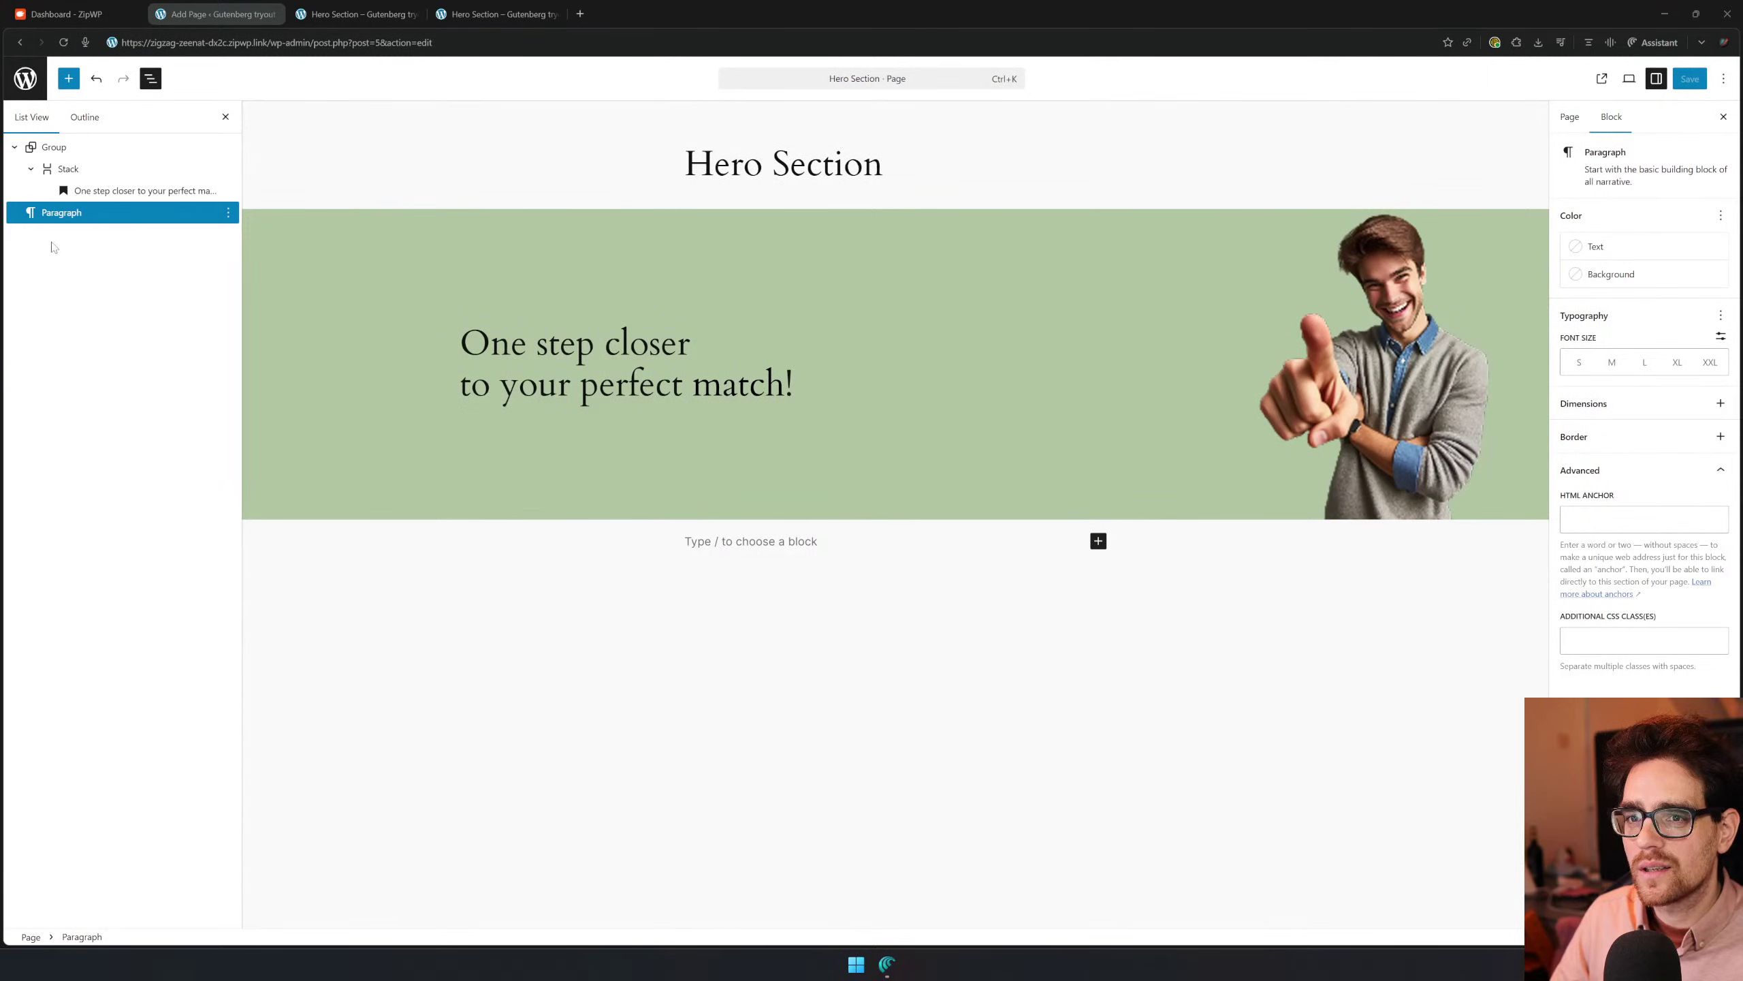
# Insert a Group block with the single-container layout in the empty paragraph below the hero and show its style settings
pyautogui.click(738, 547)
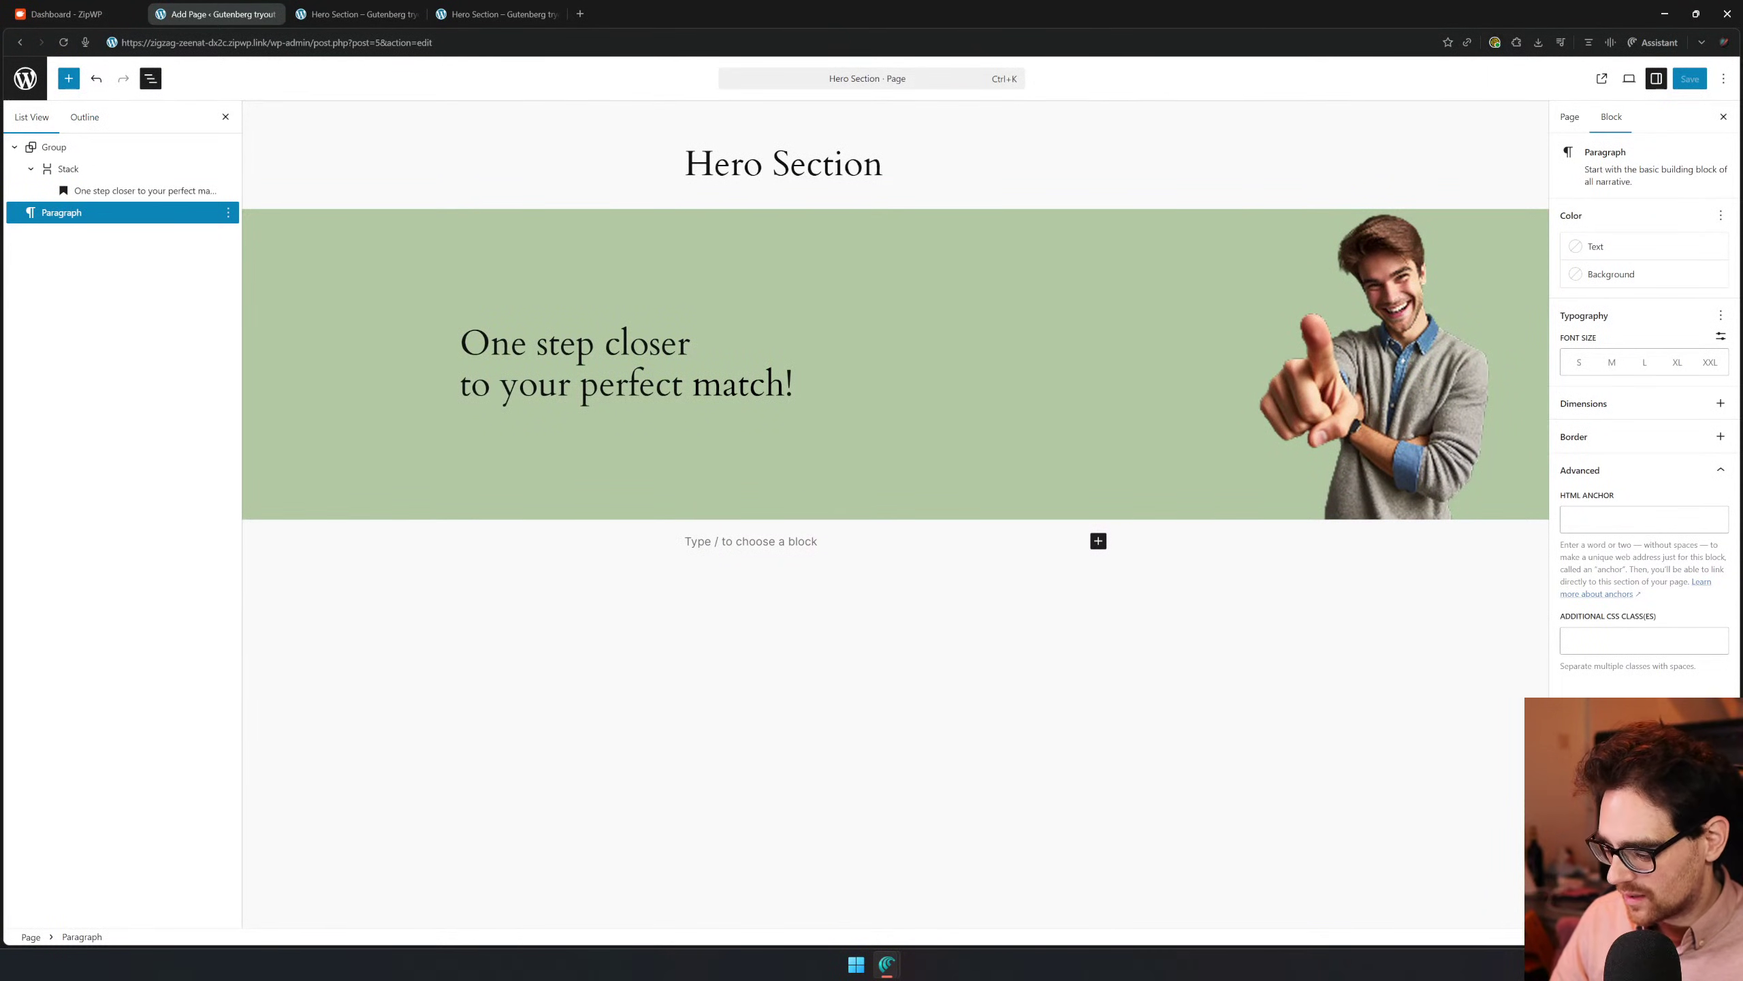
pyautogui.write('/group')
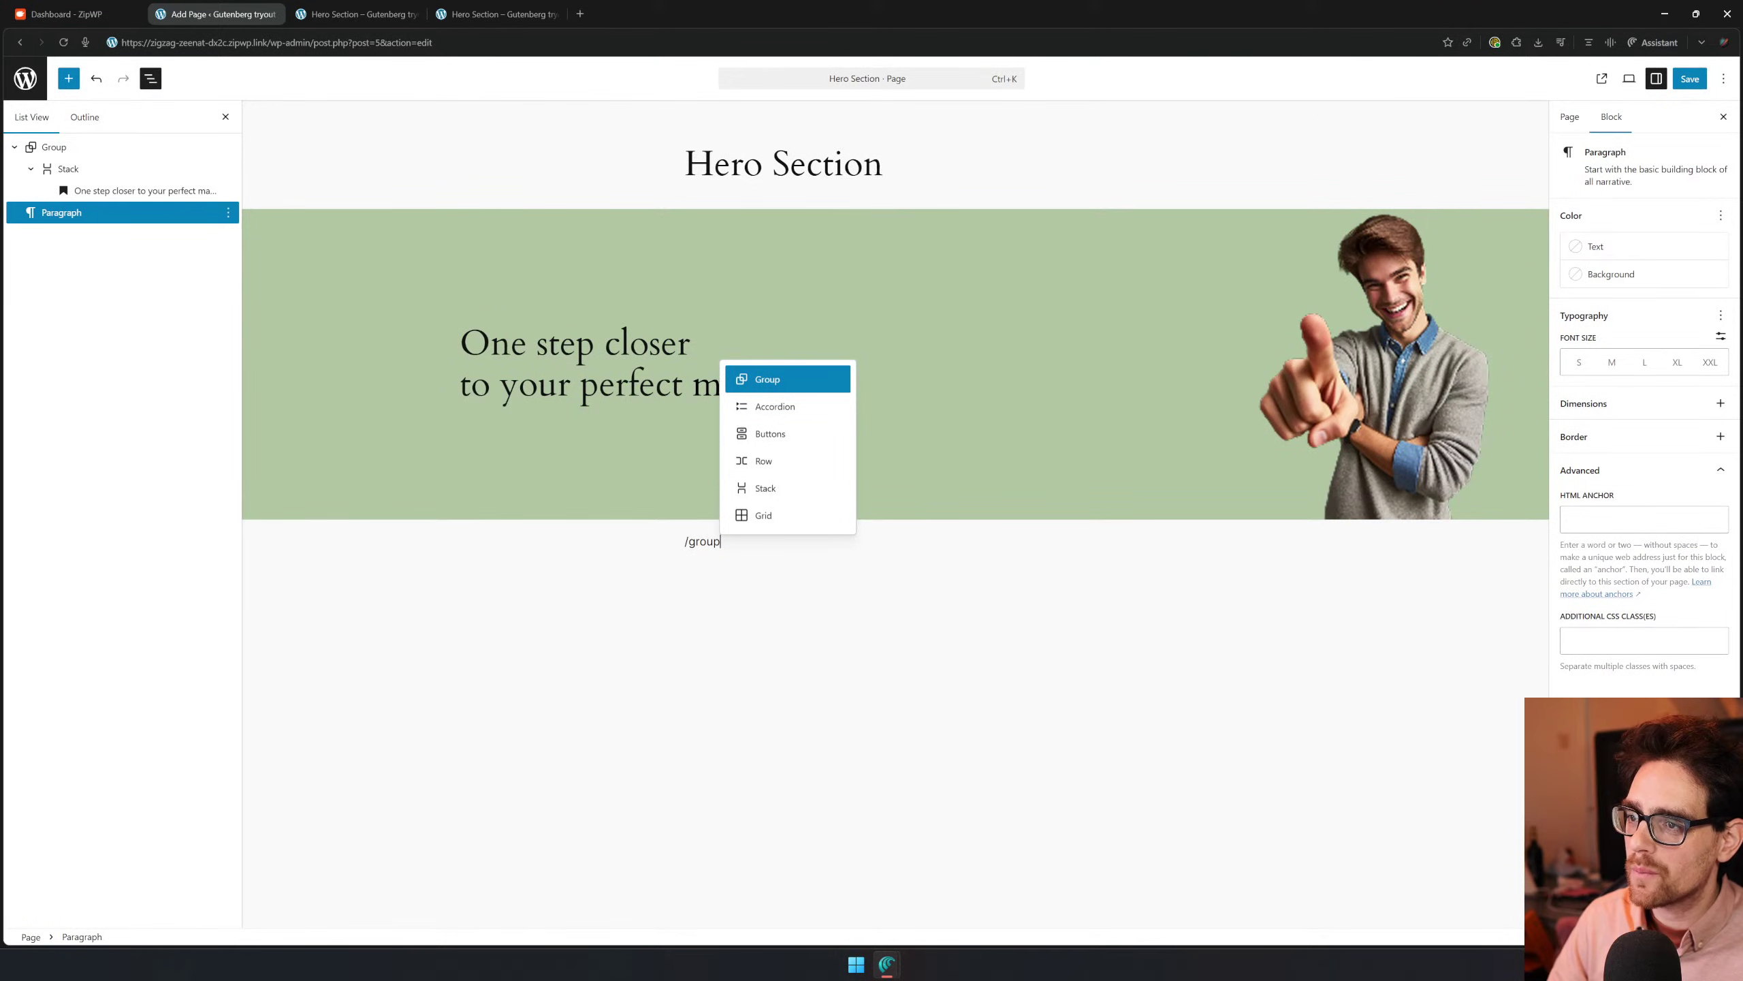
pyautogui.press('Return')
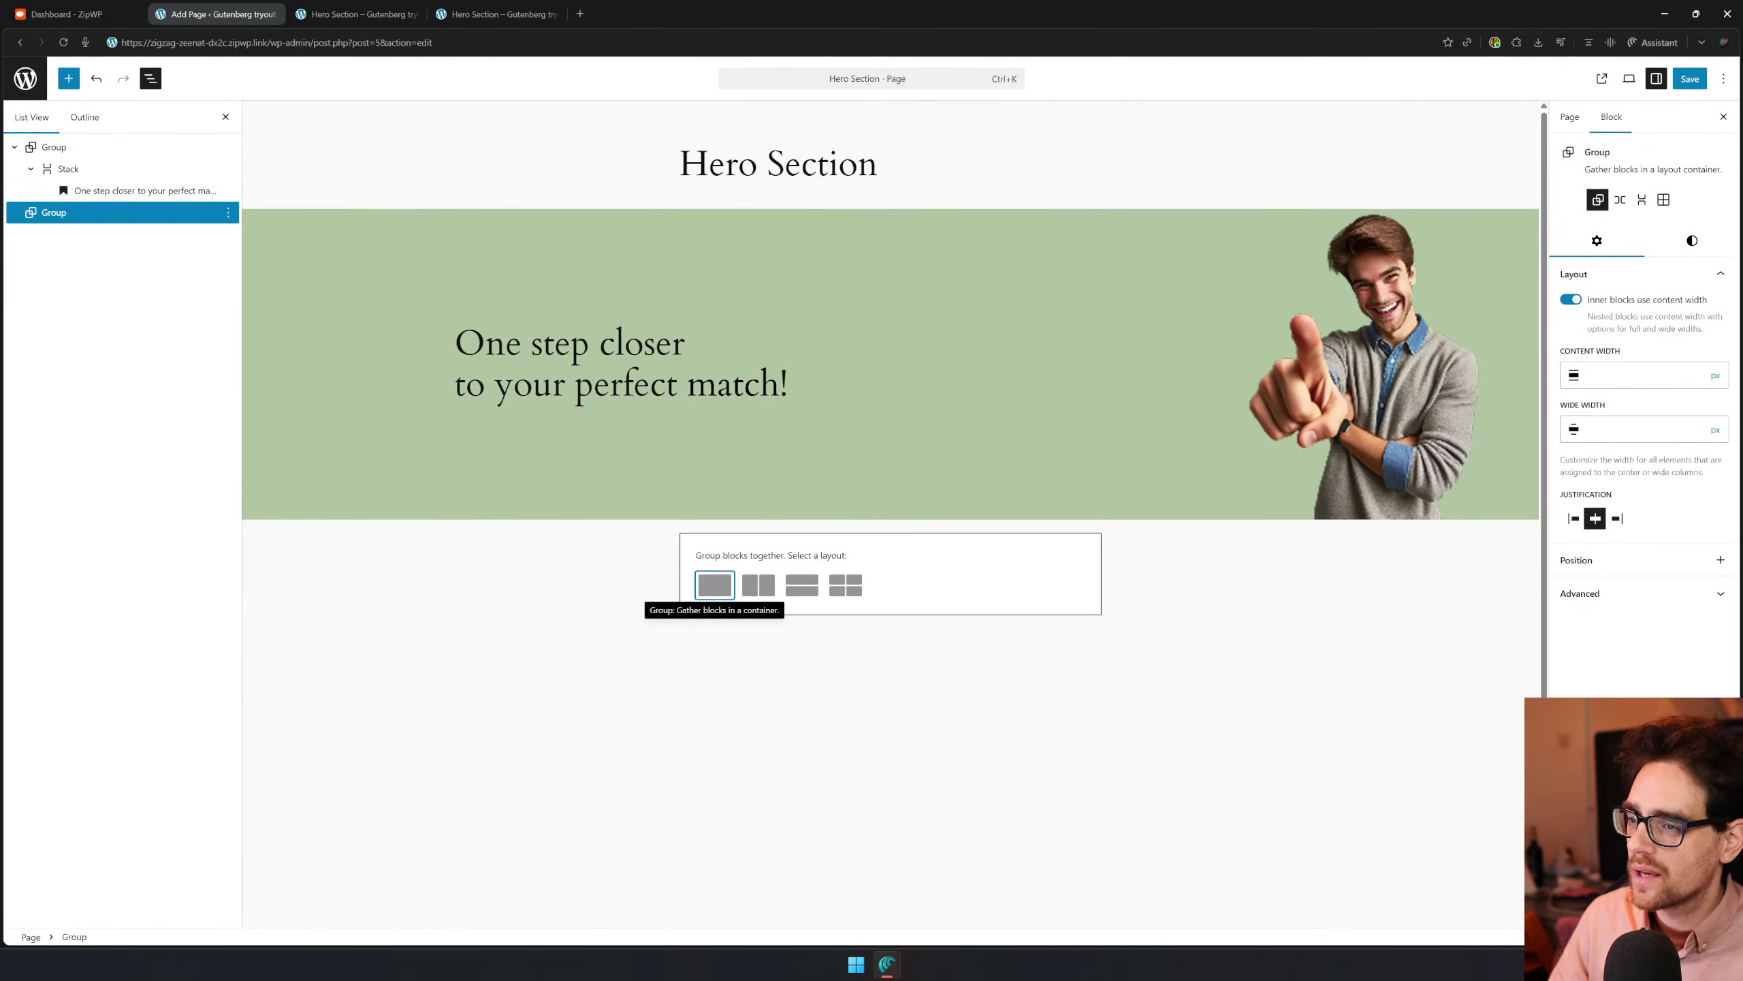
pyautogui.click(715, 585)
pyautogui.click(1688, 246)
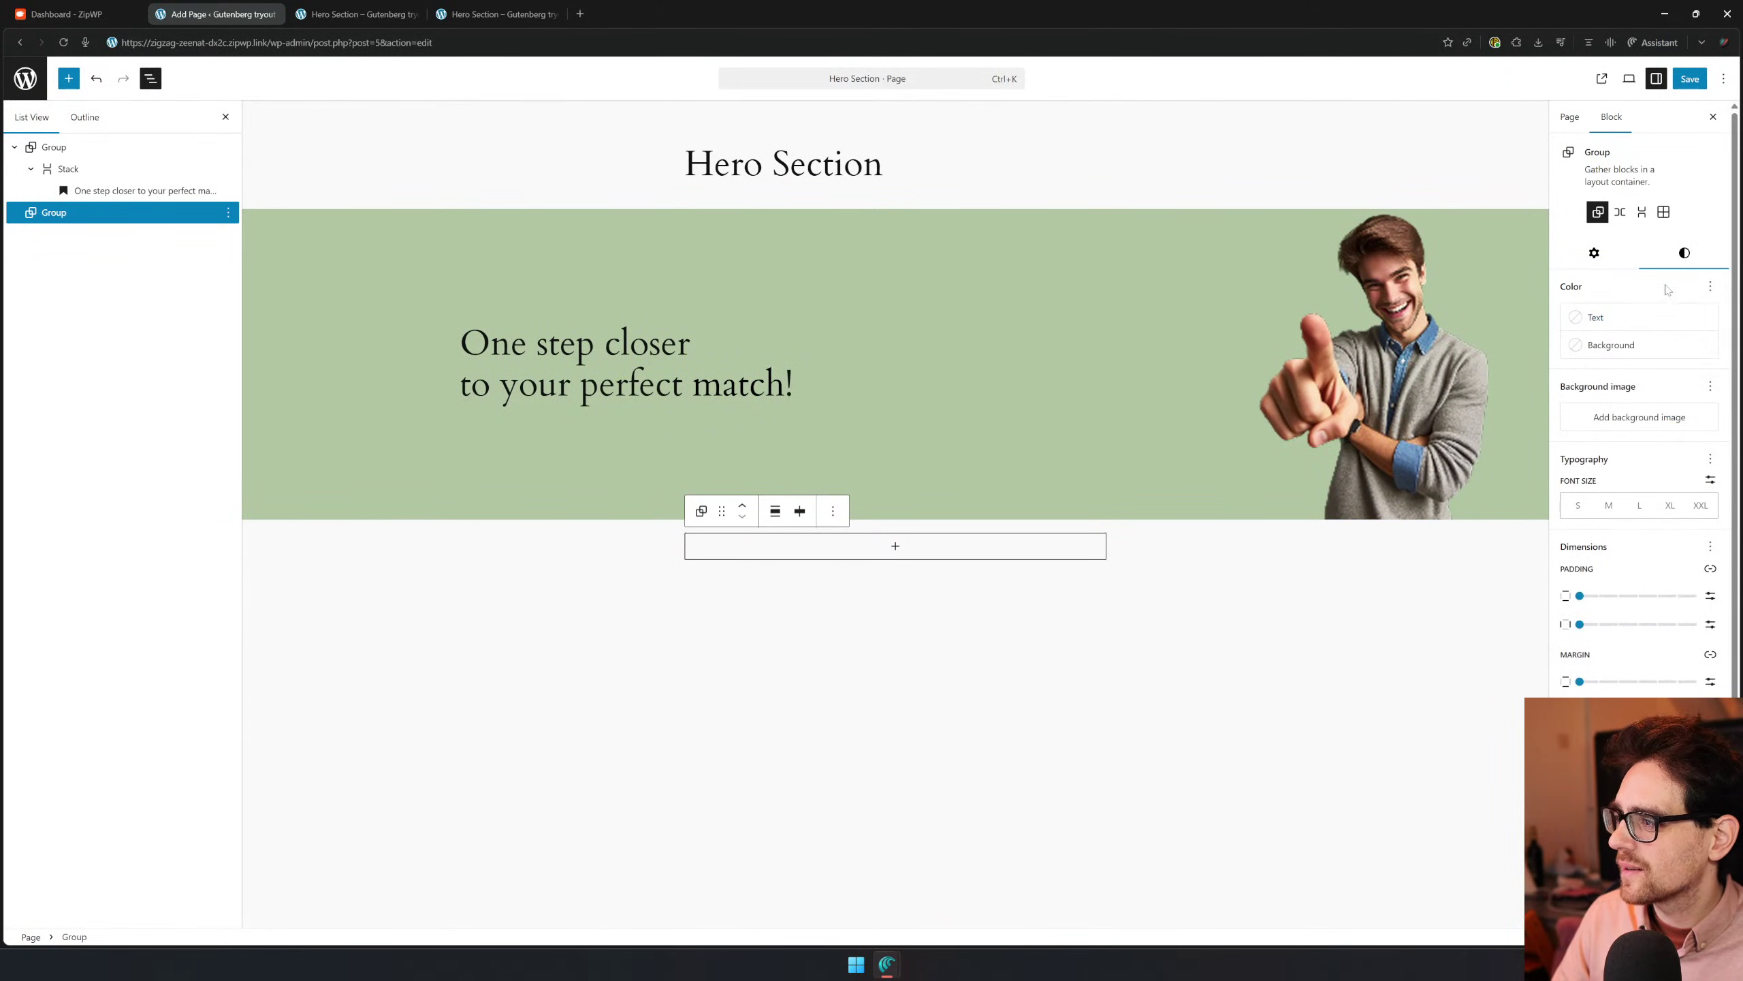
pyautogui.click(1630, 343)
pyautogui.click(1429, 347)
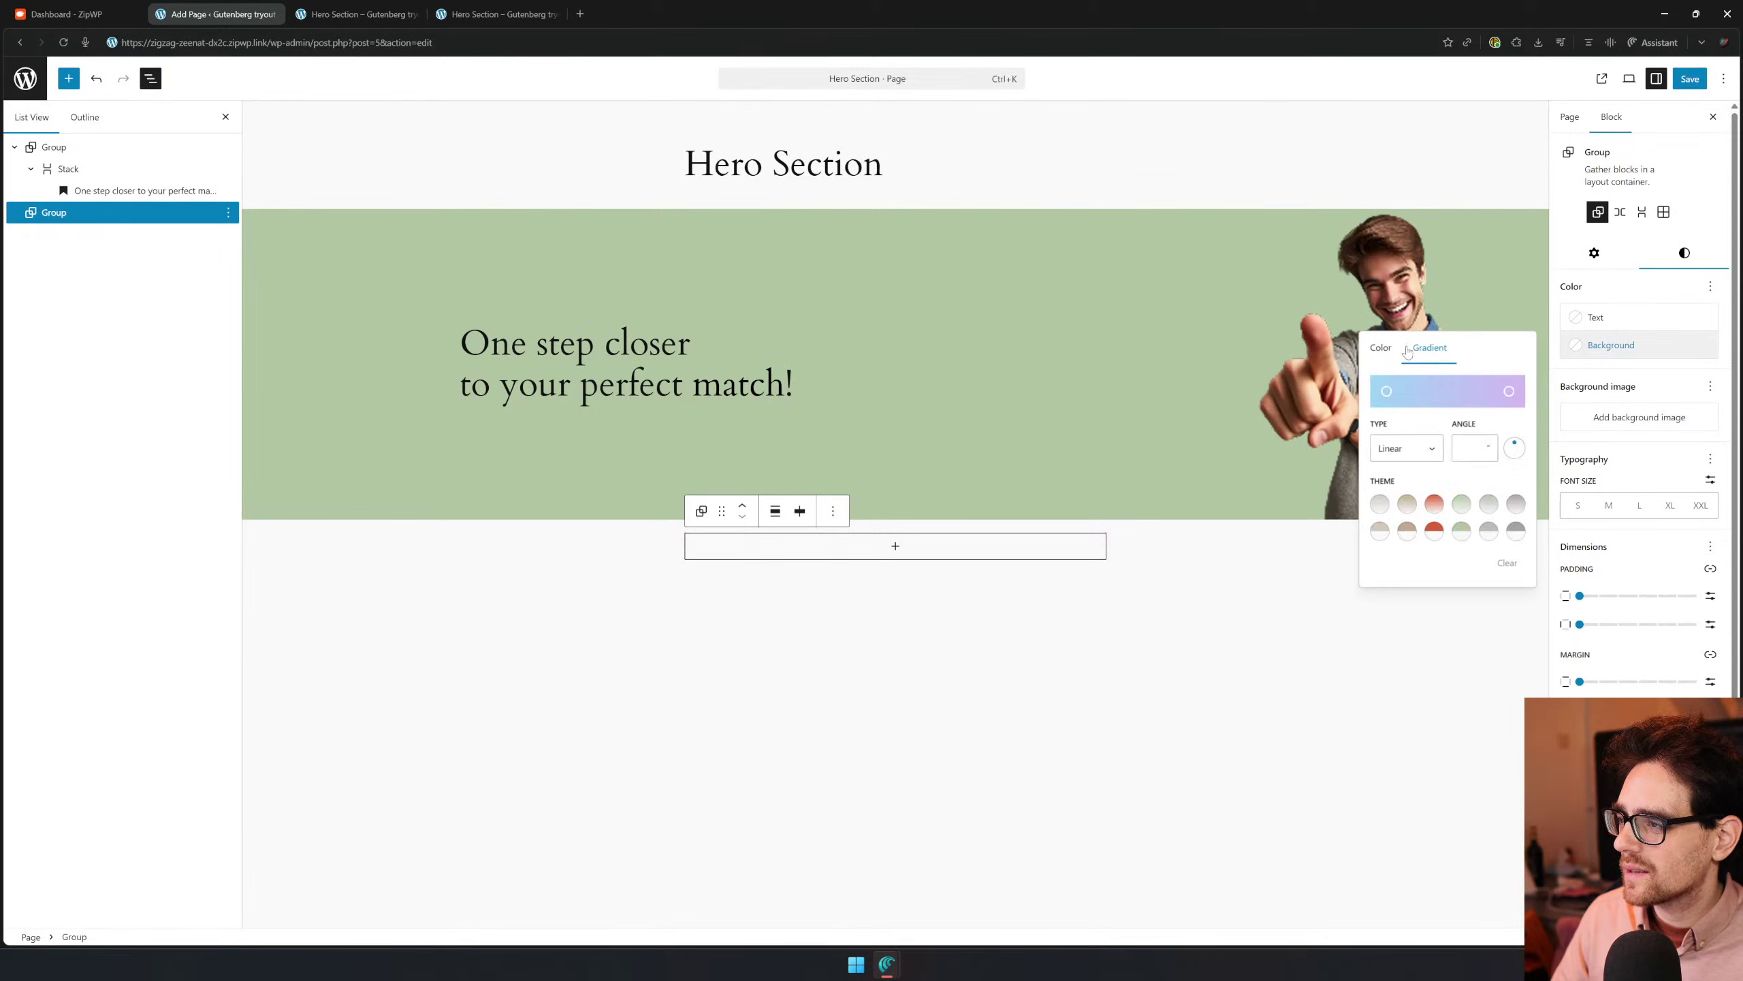
pyautogui.click(1380, 347)
# Upload the "project controller" JPG from Downloads and use it as the new group's background image
pyautogui.click(1623, 434)
pyautogui.click(1622, 428)
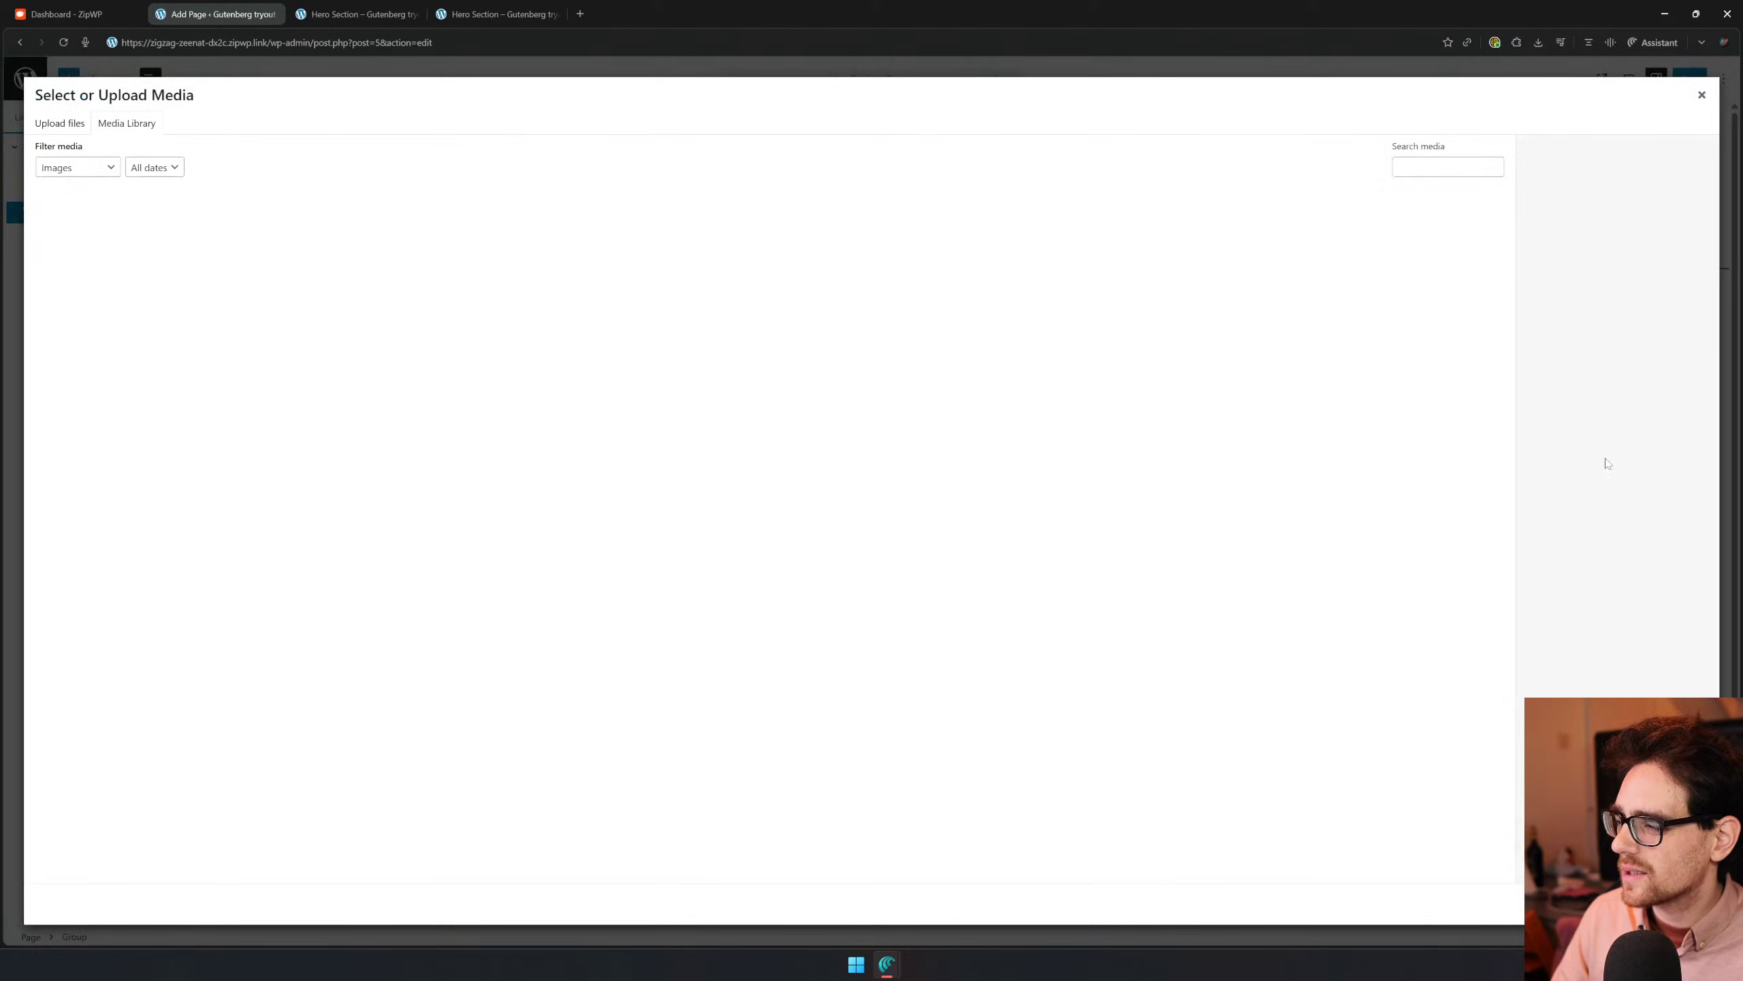
pyautogui.click(1606, 460)
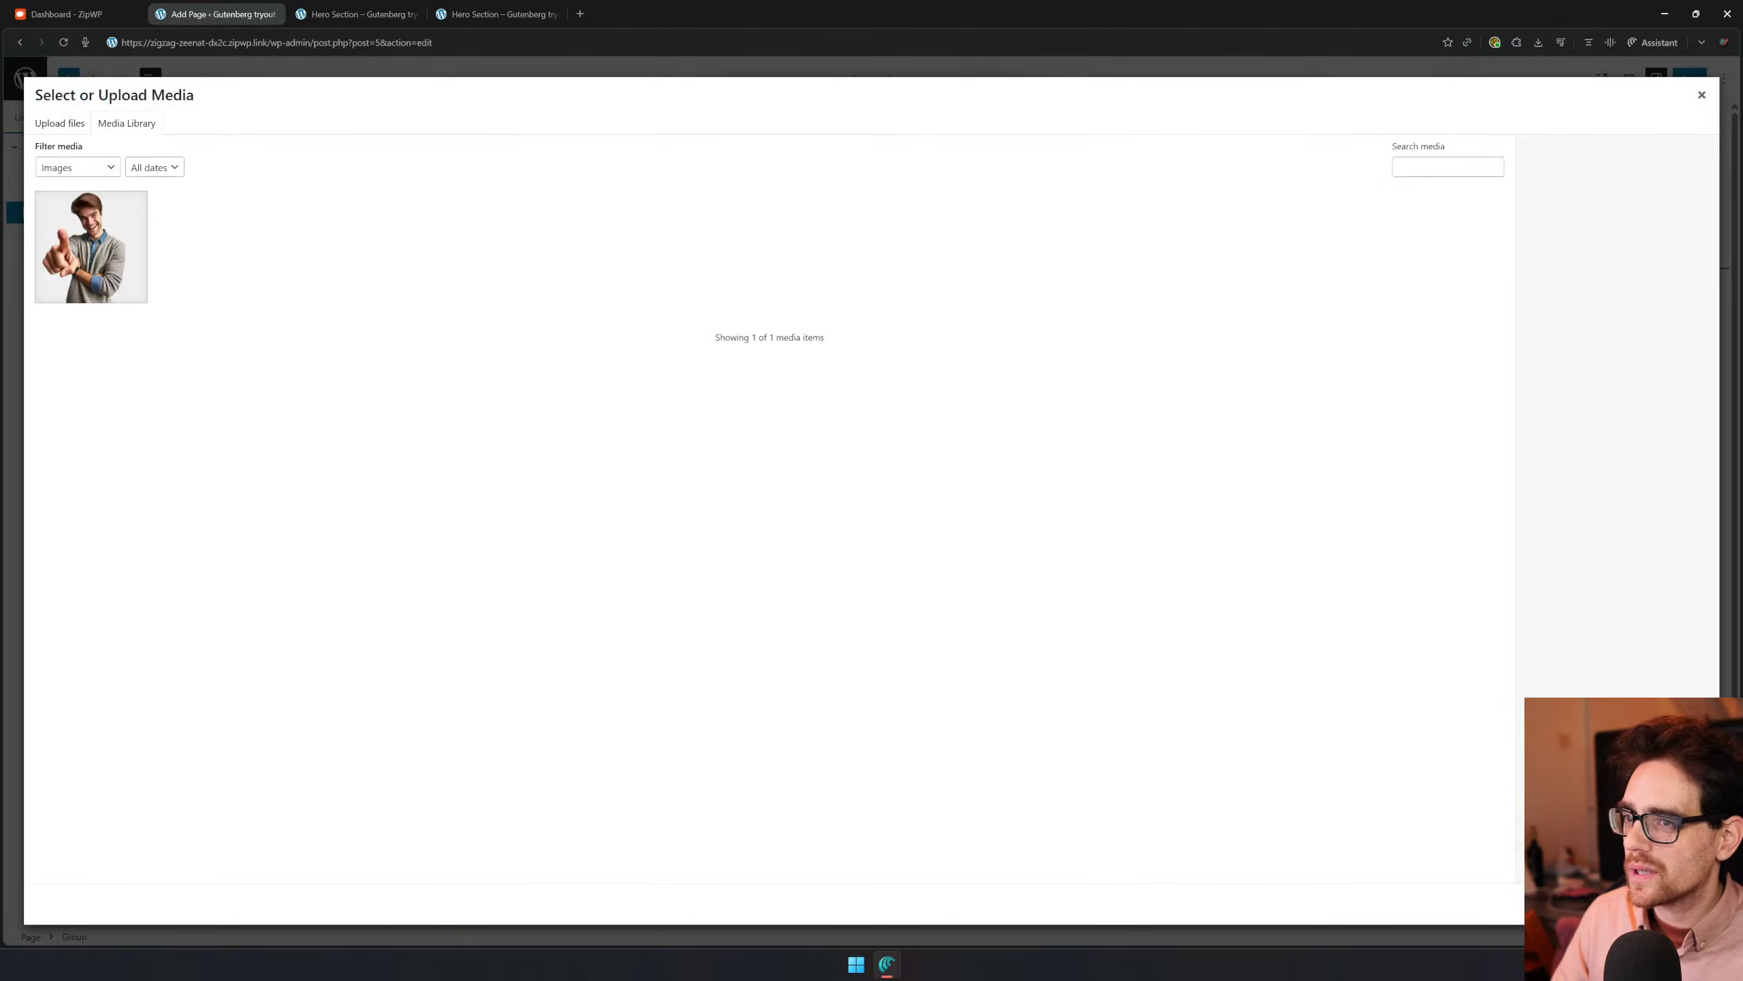
pyautogui.click(60, 125)
pyautogui.click(909, 431)
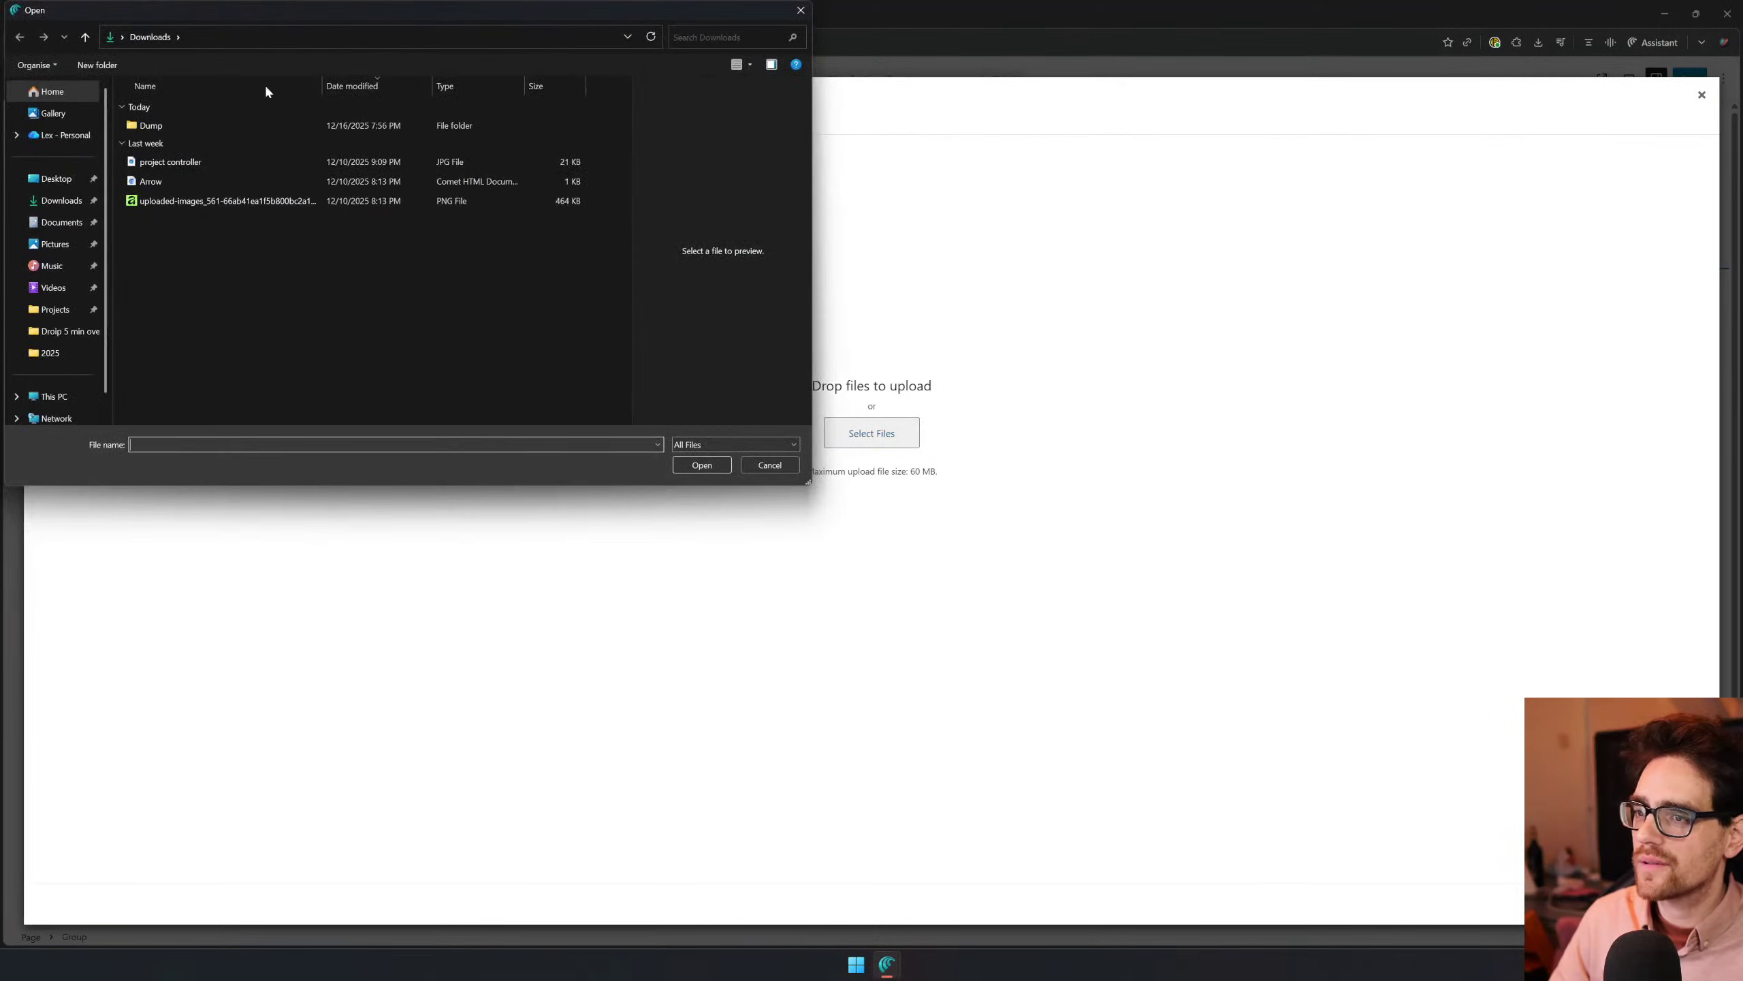
pyautogui.click(204, 165)
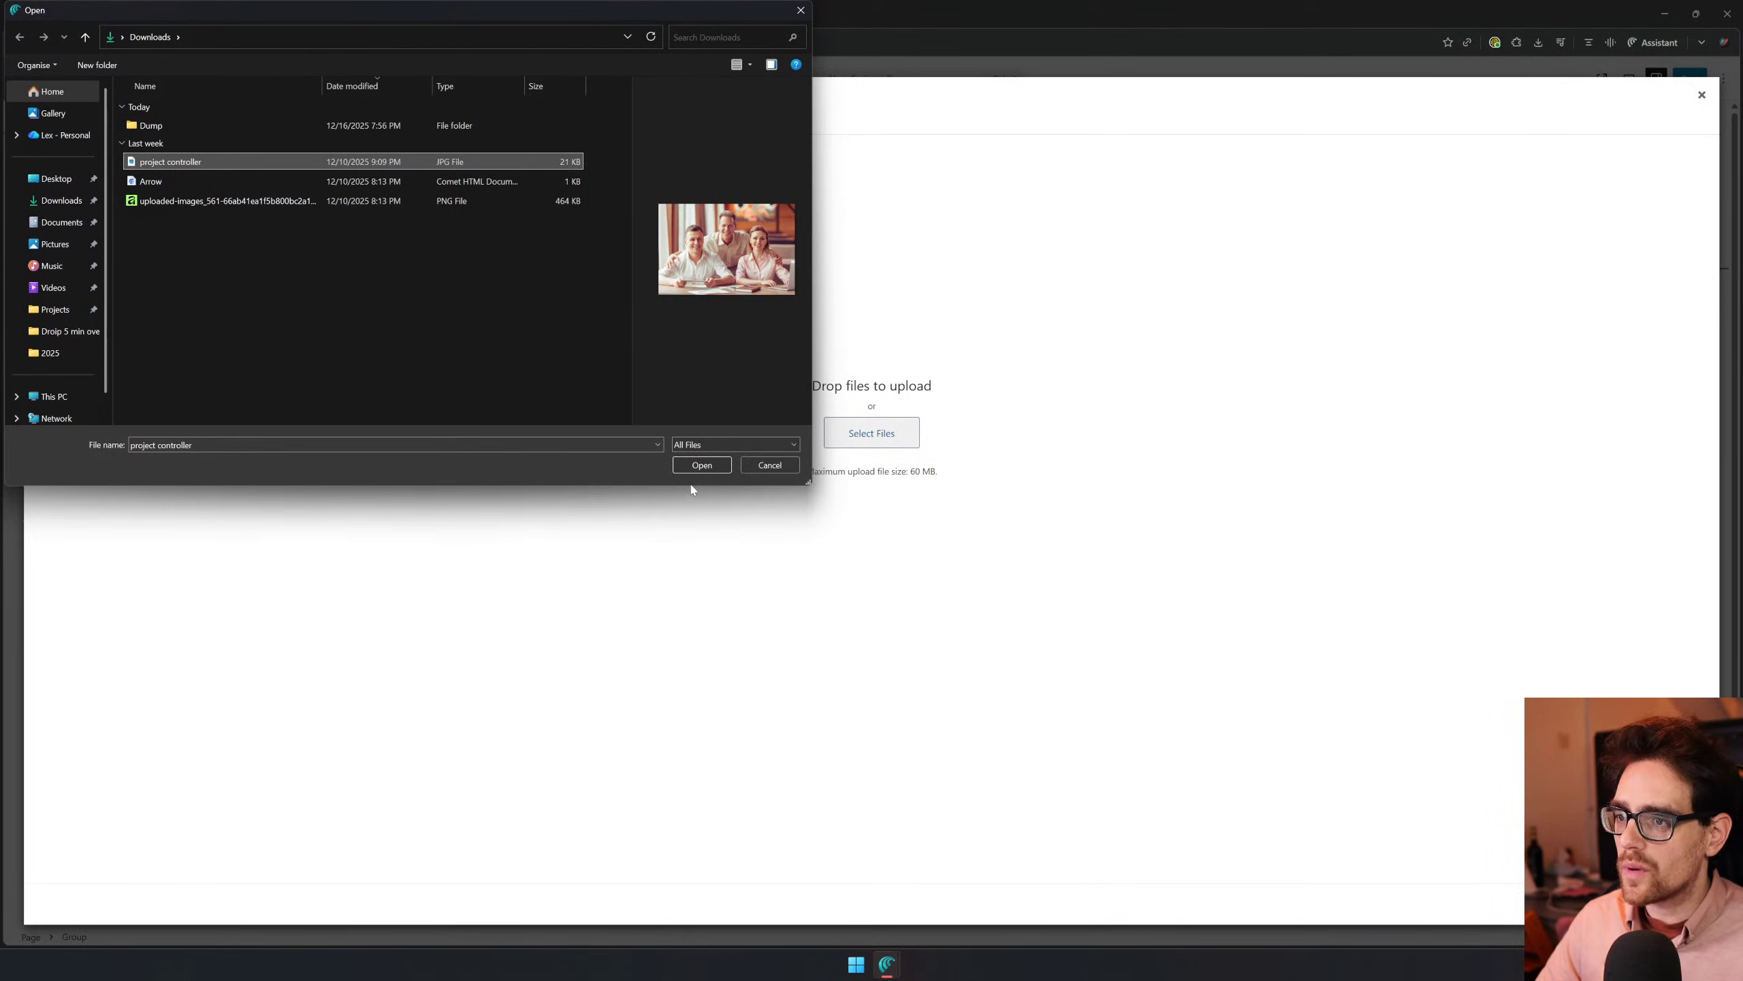
pyautogui.click(701, 467)
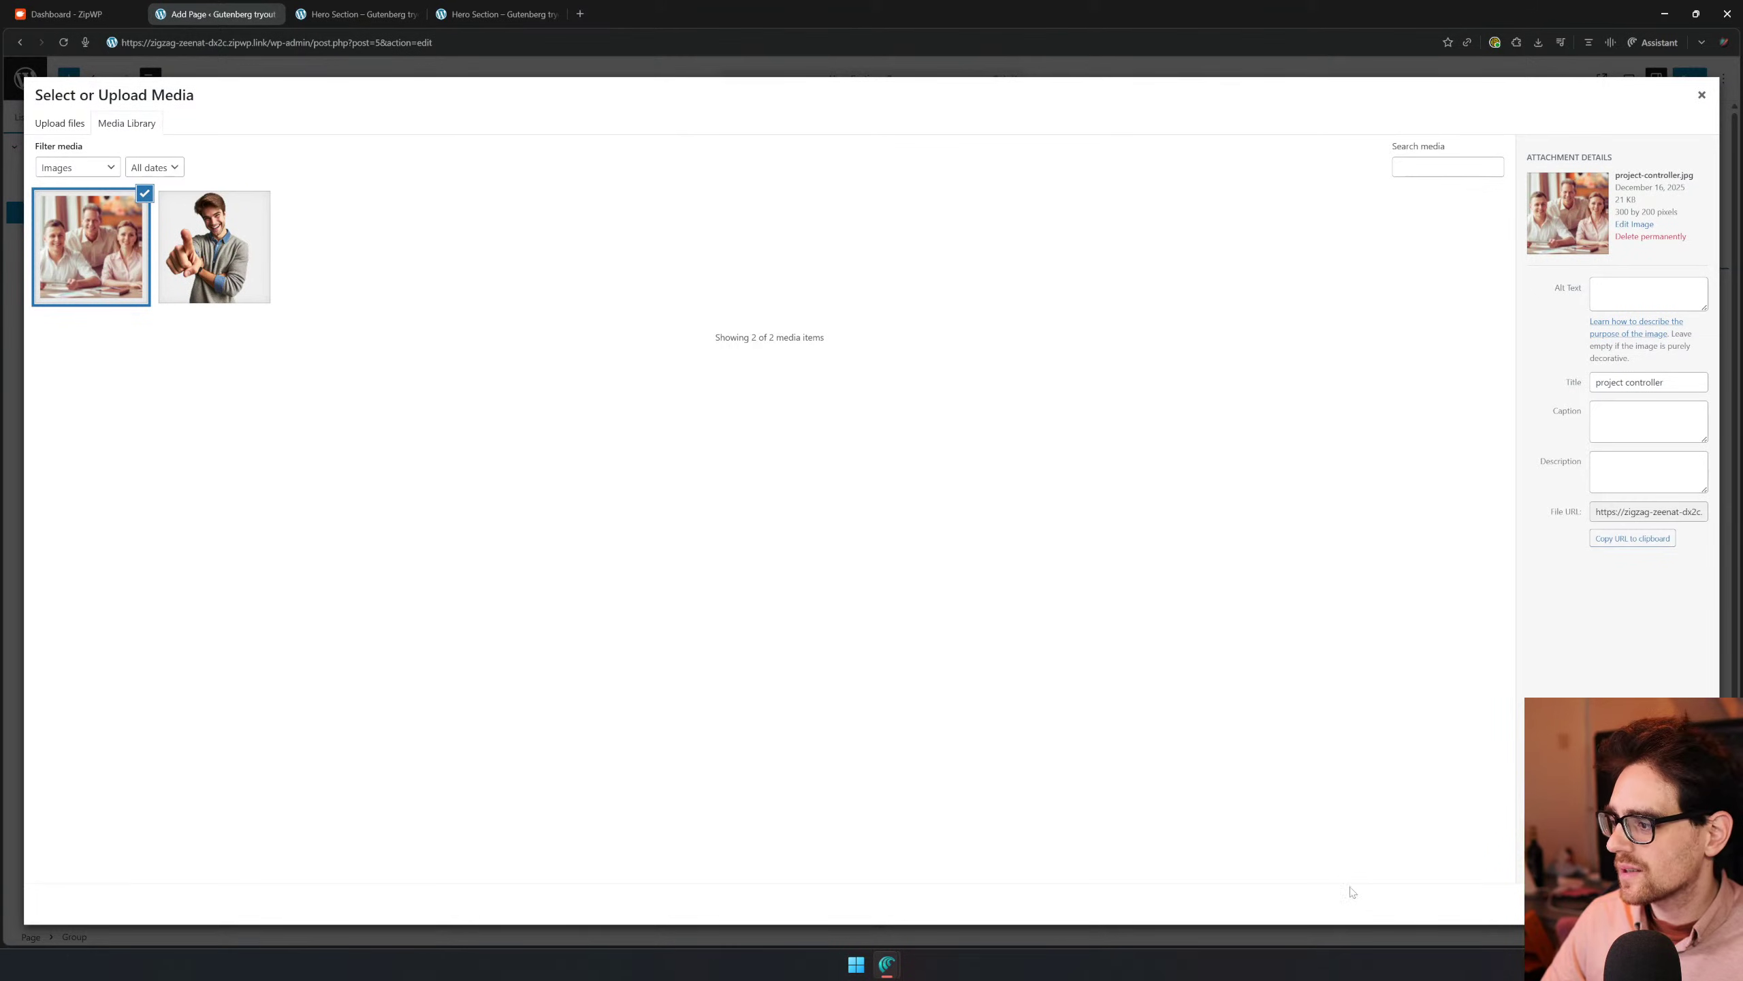
pyautogui.click(1689, 903)
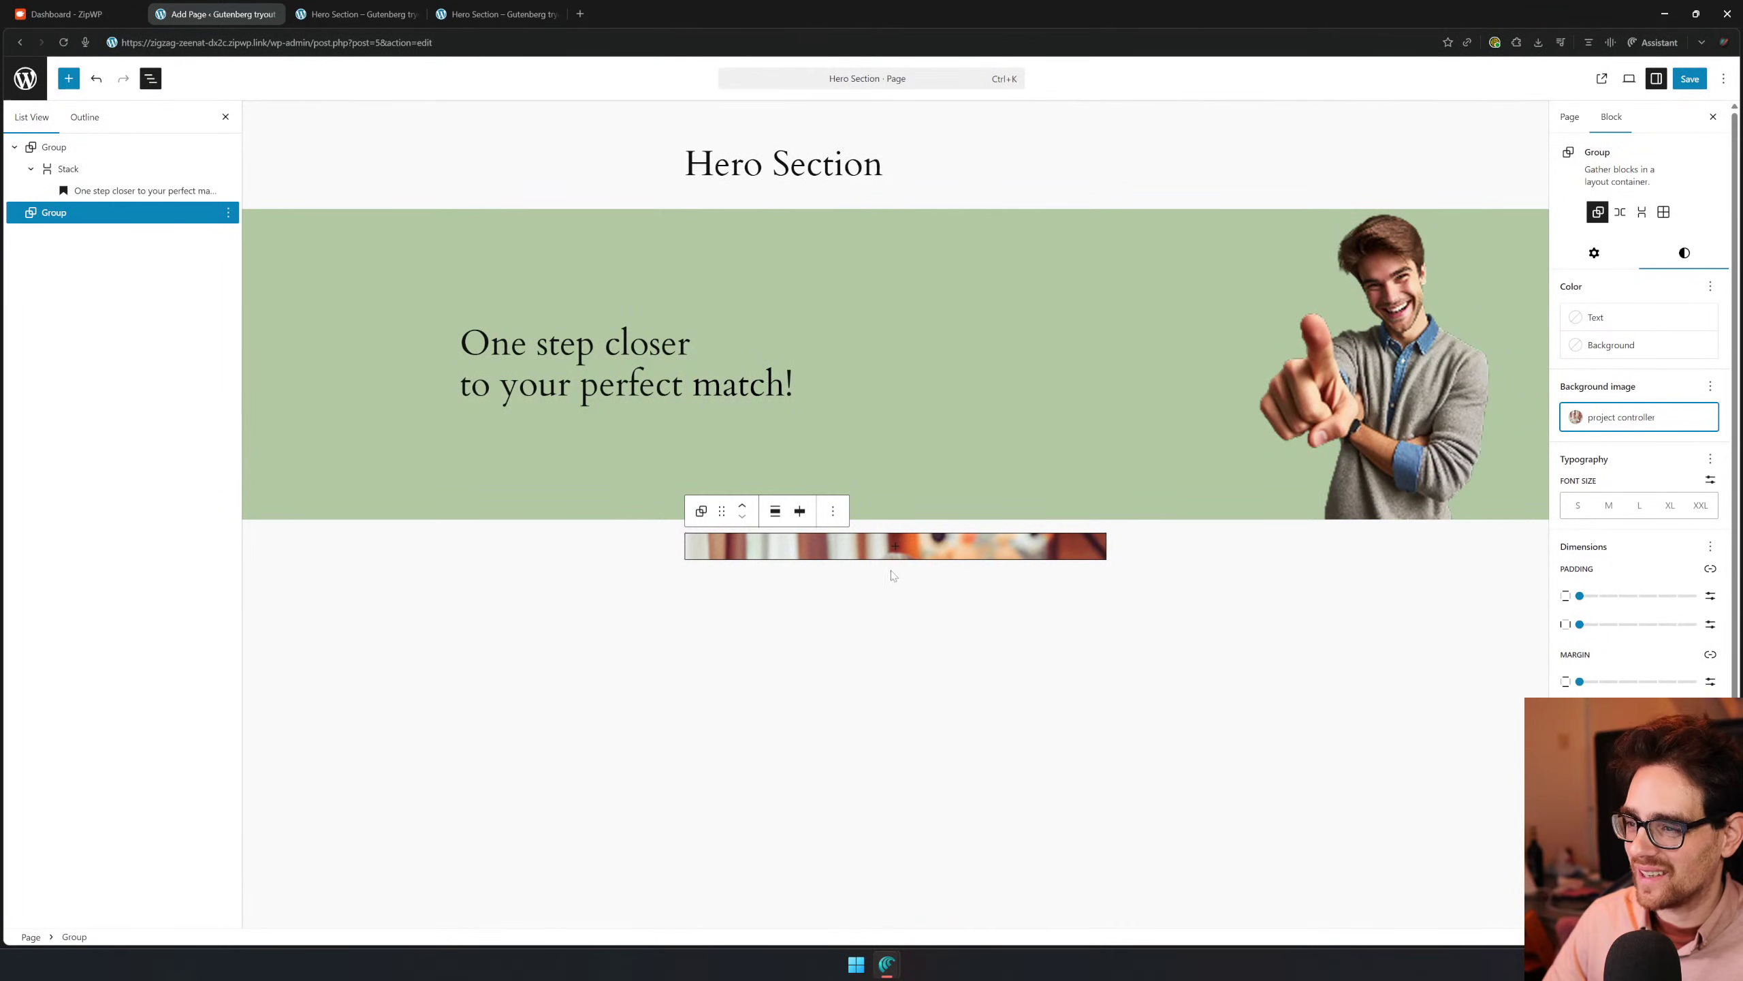
# Add a Heading block inside the new group with the text "Job Oppertunity One"
pyautogui.click(895, 546)
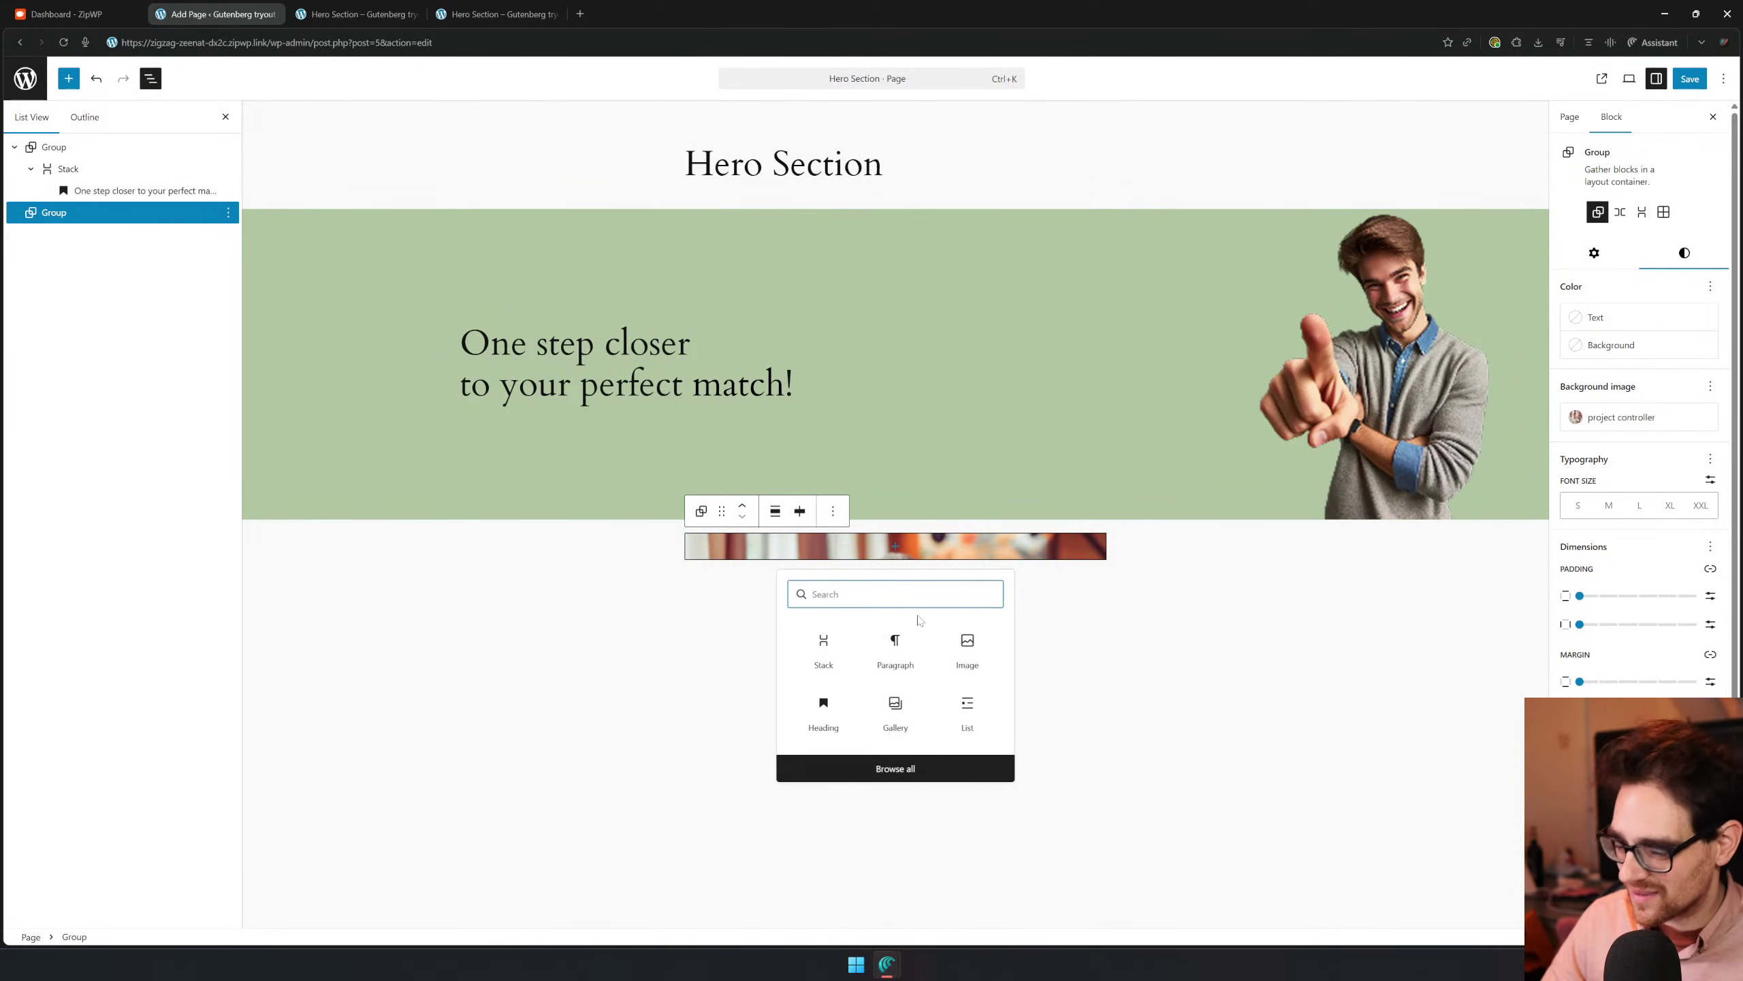
pyautogui.write('heading')
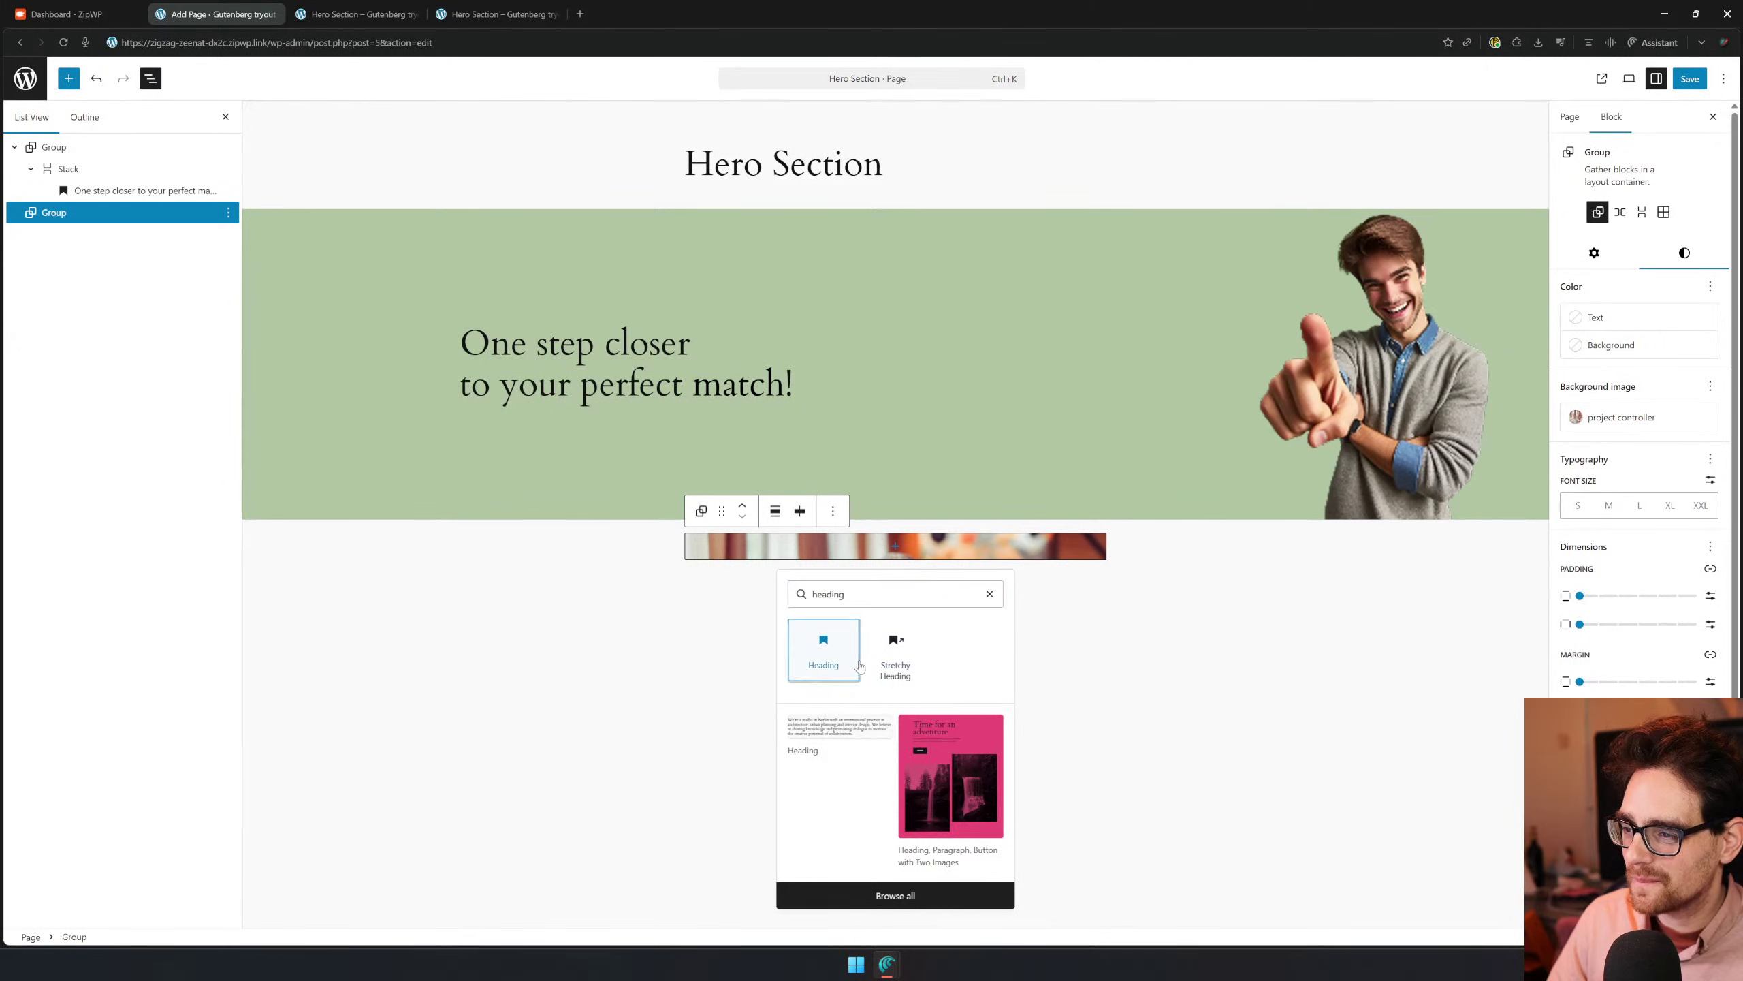
pyautogui.click(858, 664)
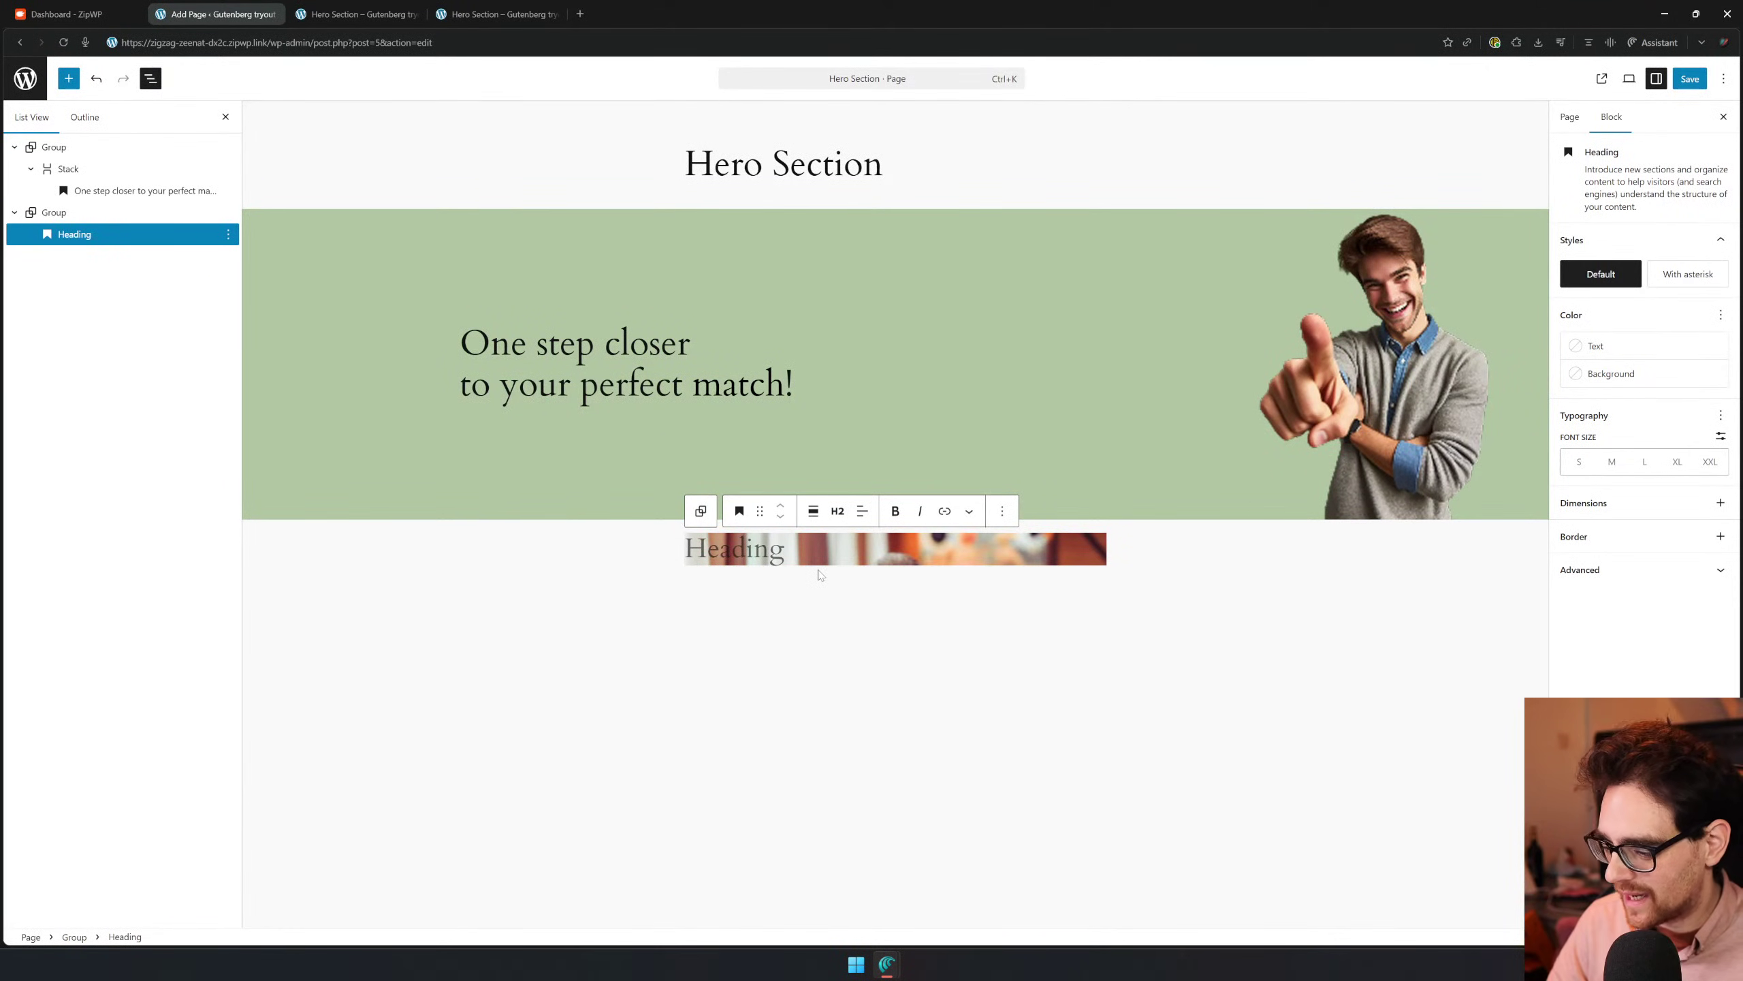
pyautogui.write('Job Opperu')
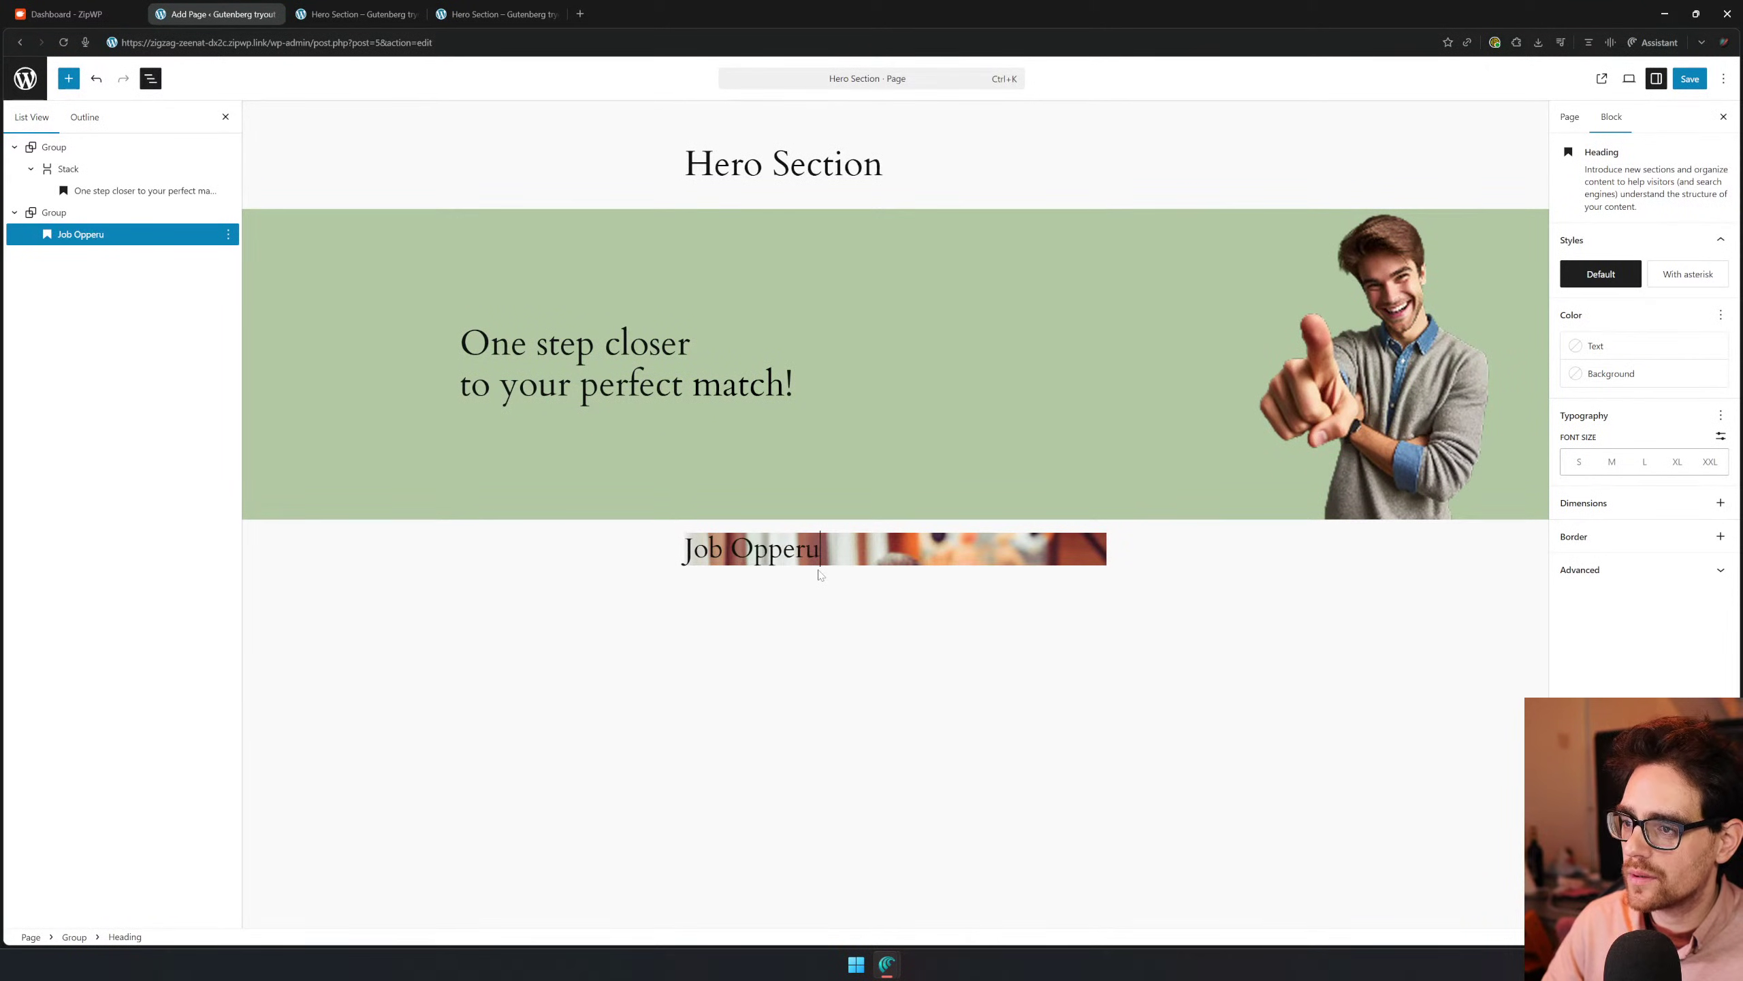
pyautogui.press('BackSpace')
pyautogui.write('tunity')
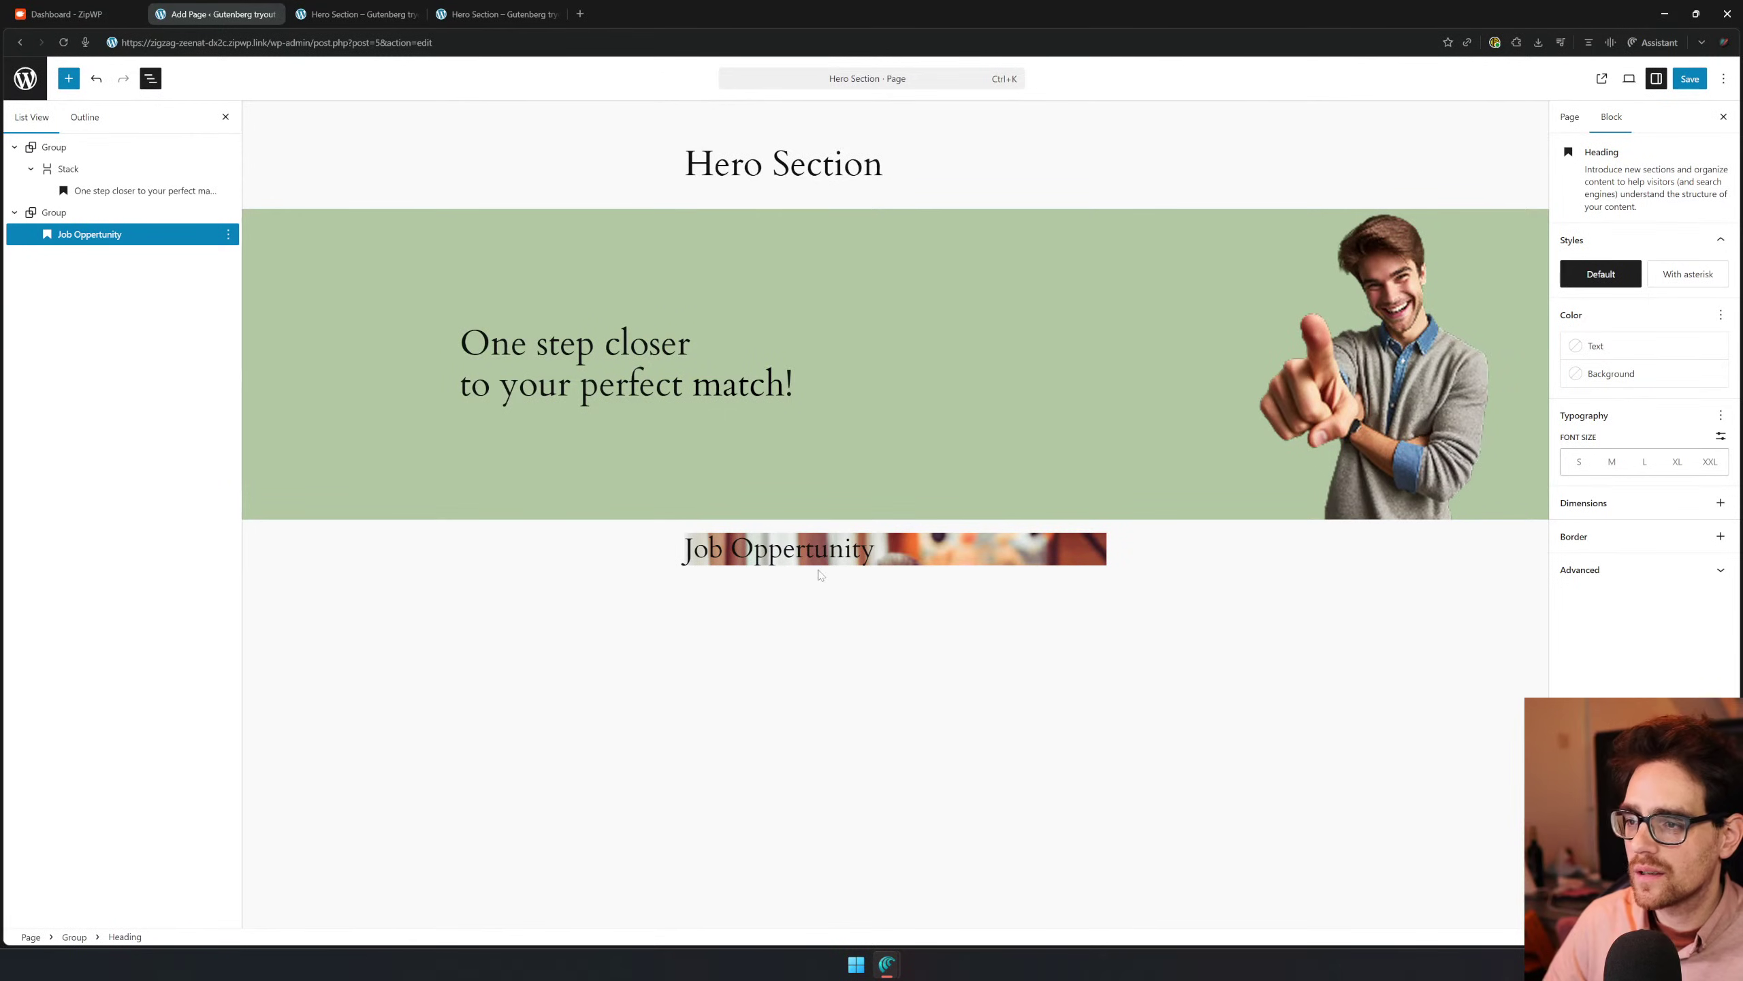
pyautogui.write(' ?')
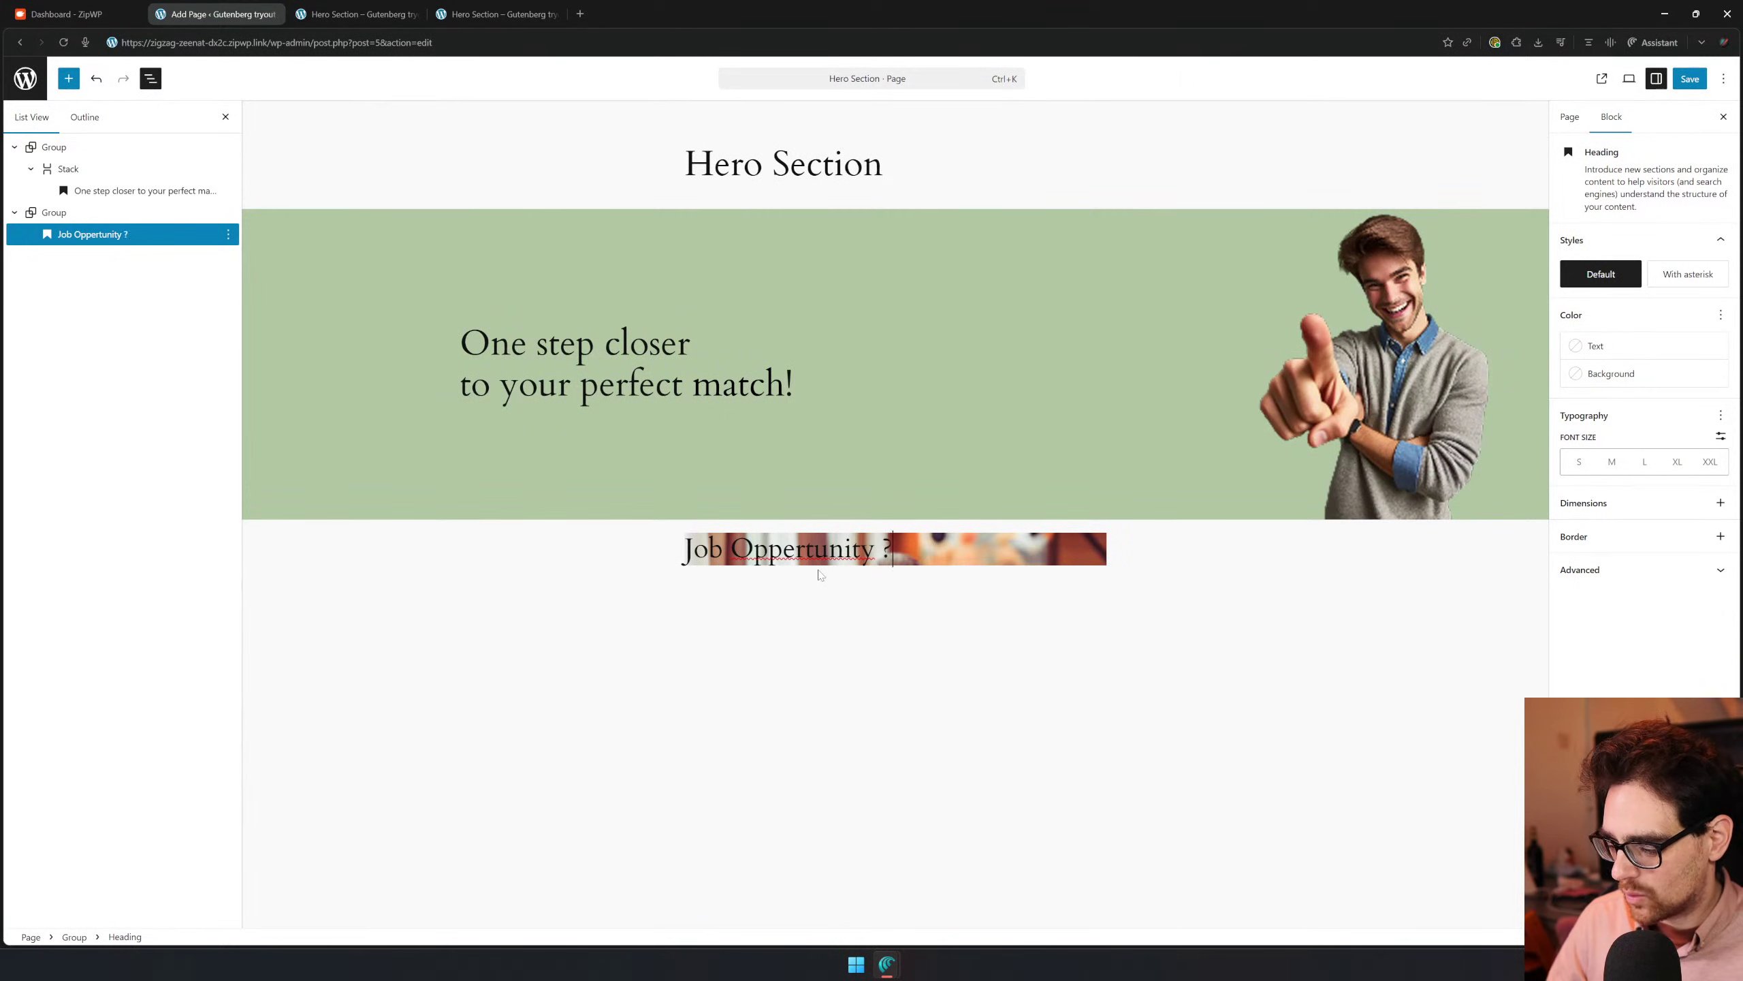
pyautogui.press('BackSpace')
pyautogui.press('BackSpace')
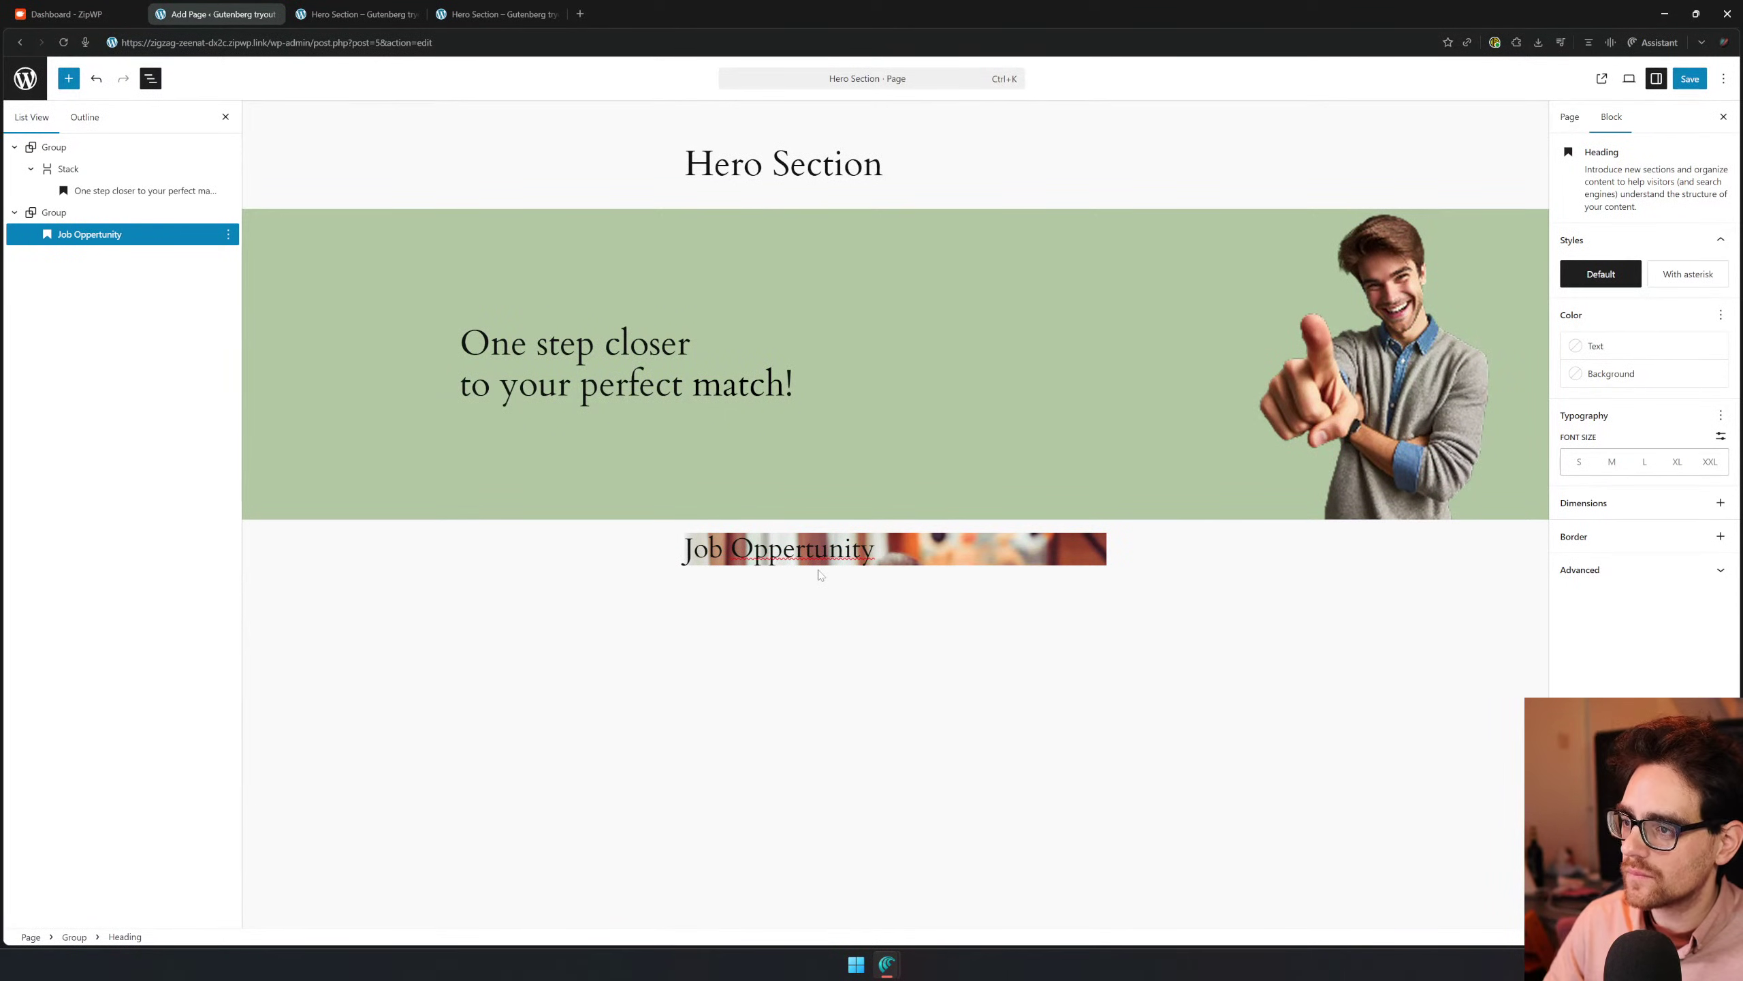
pyautogui.write('One')
# Insert a Group block directly below the "Job Oppertunity One" heading, inside the card group
pyautogui.press('Return')
pyautogui.write('/')
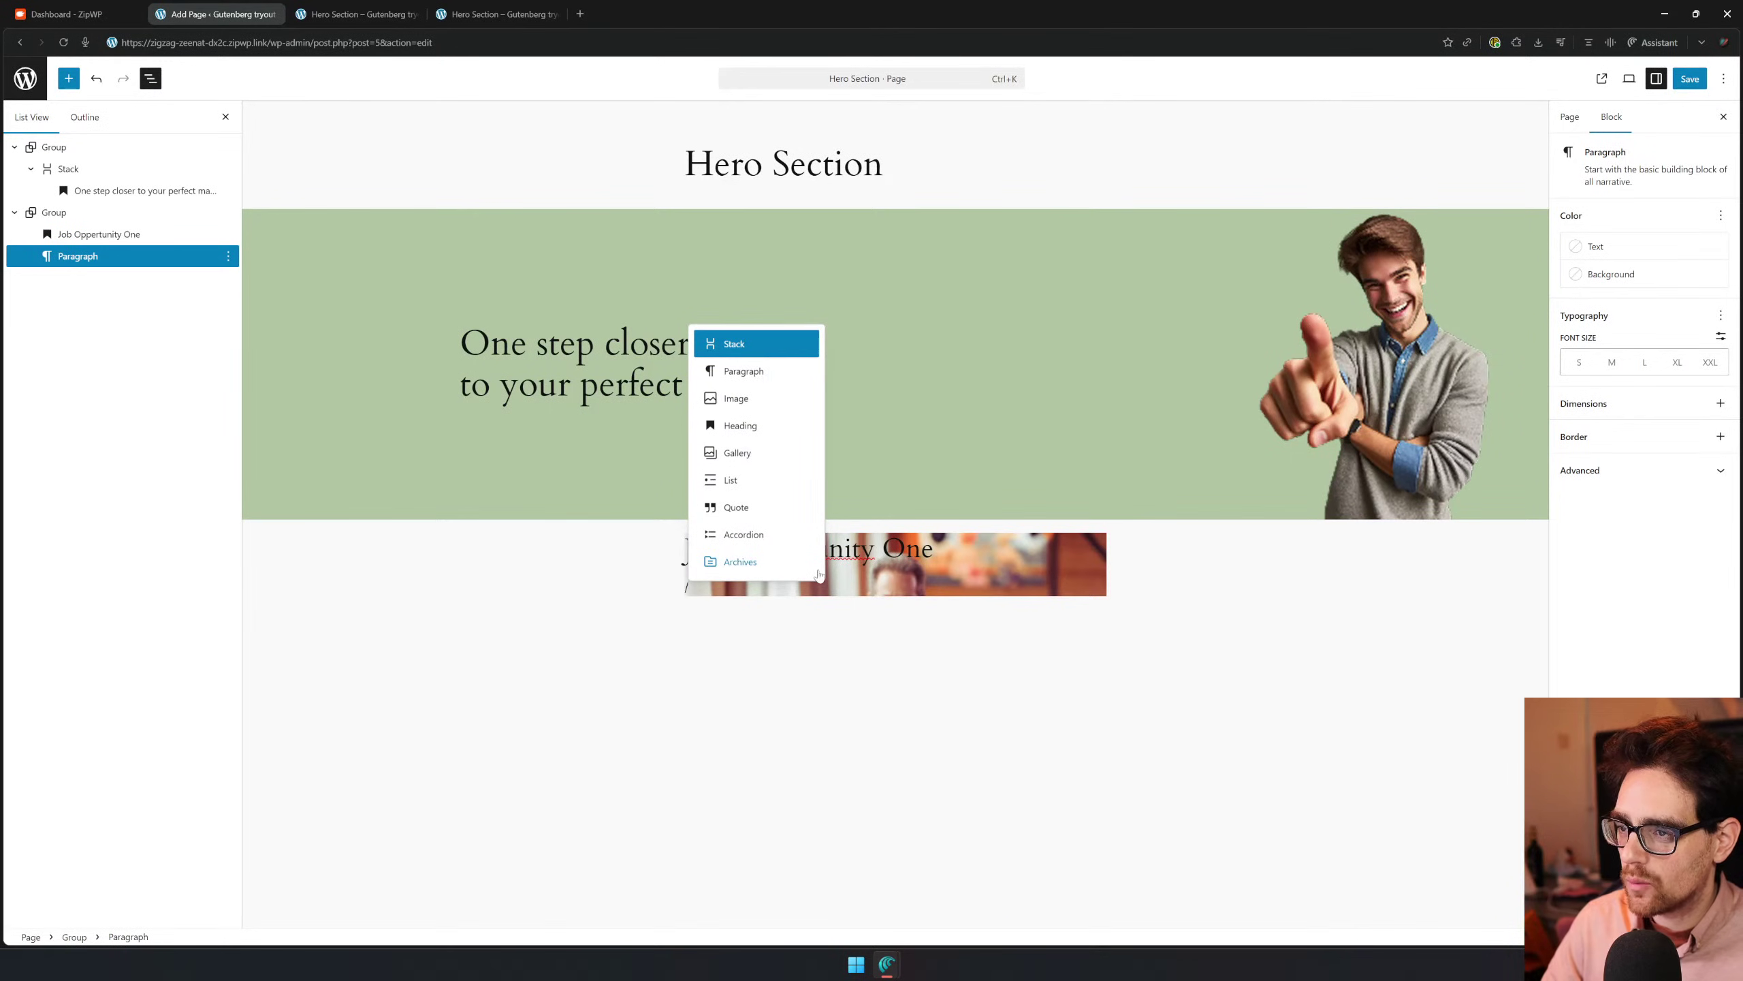
pyautogui.write('group')
pyautogui.press('Return')
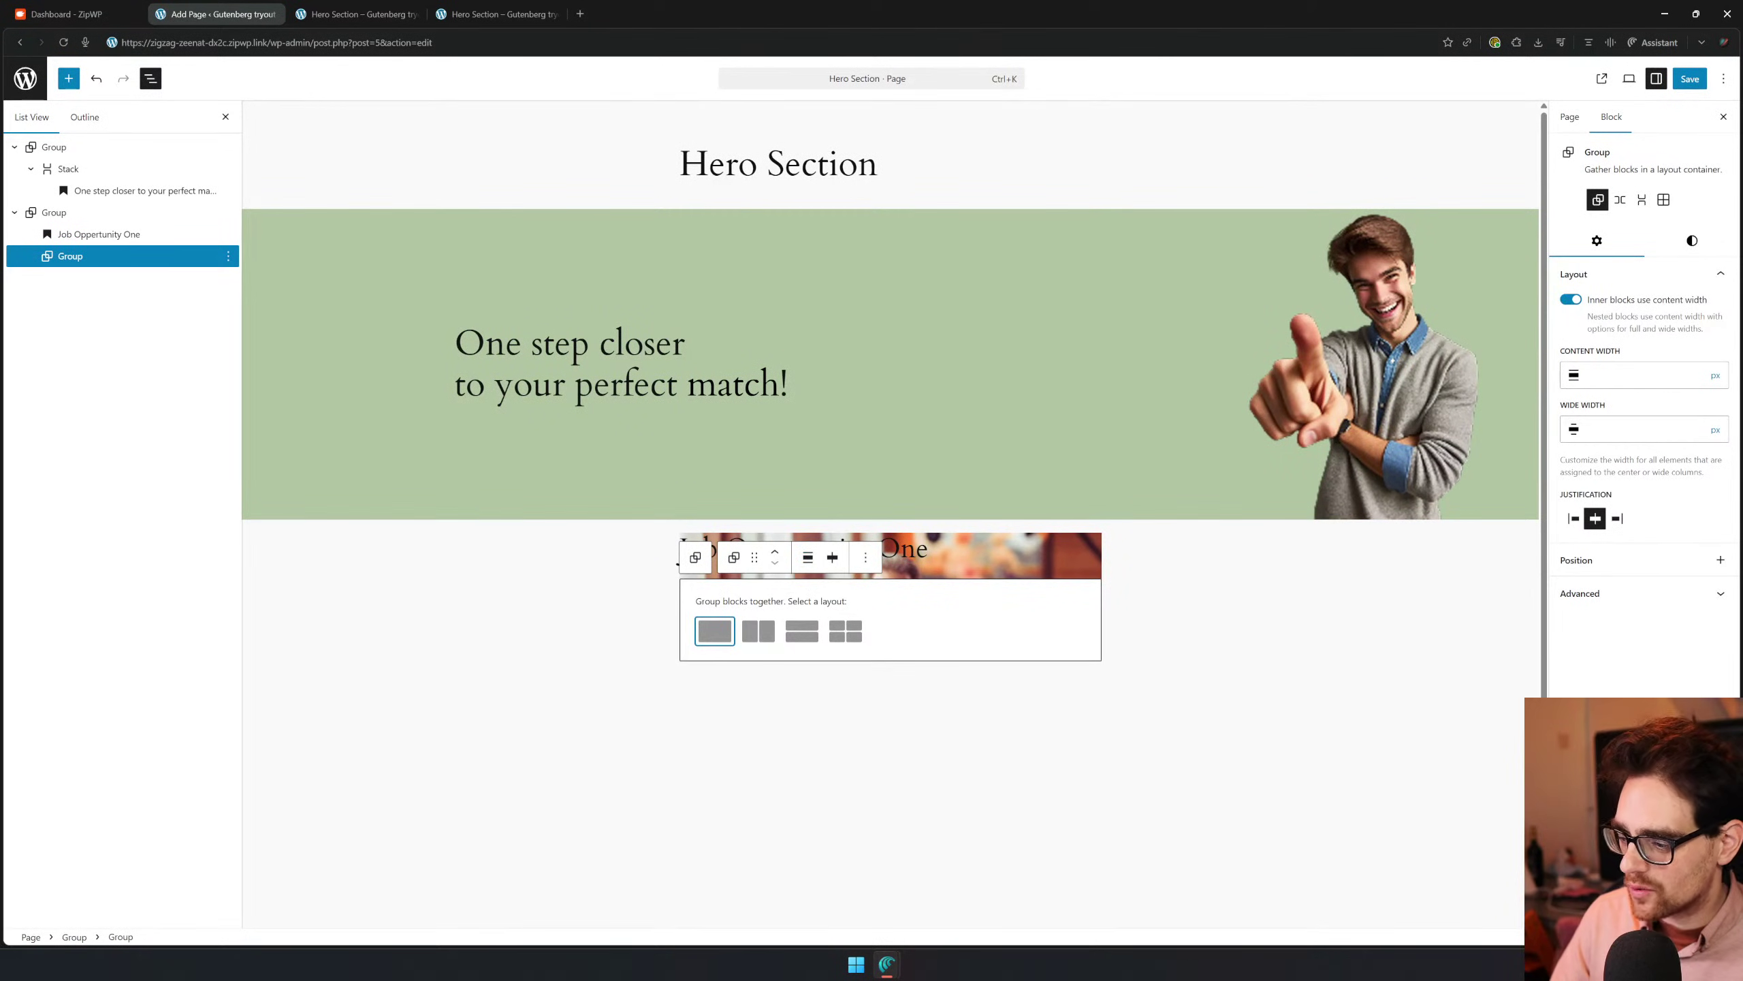
# Switch to the Figma design to examine the text below the job opportunity card's heading, then return to the editor
pyautogui.moveTo(1071, 980); pyautogui.dragTo(1100, 347)
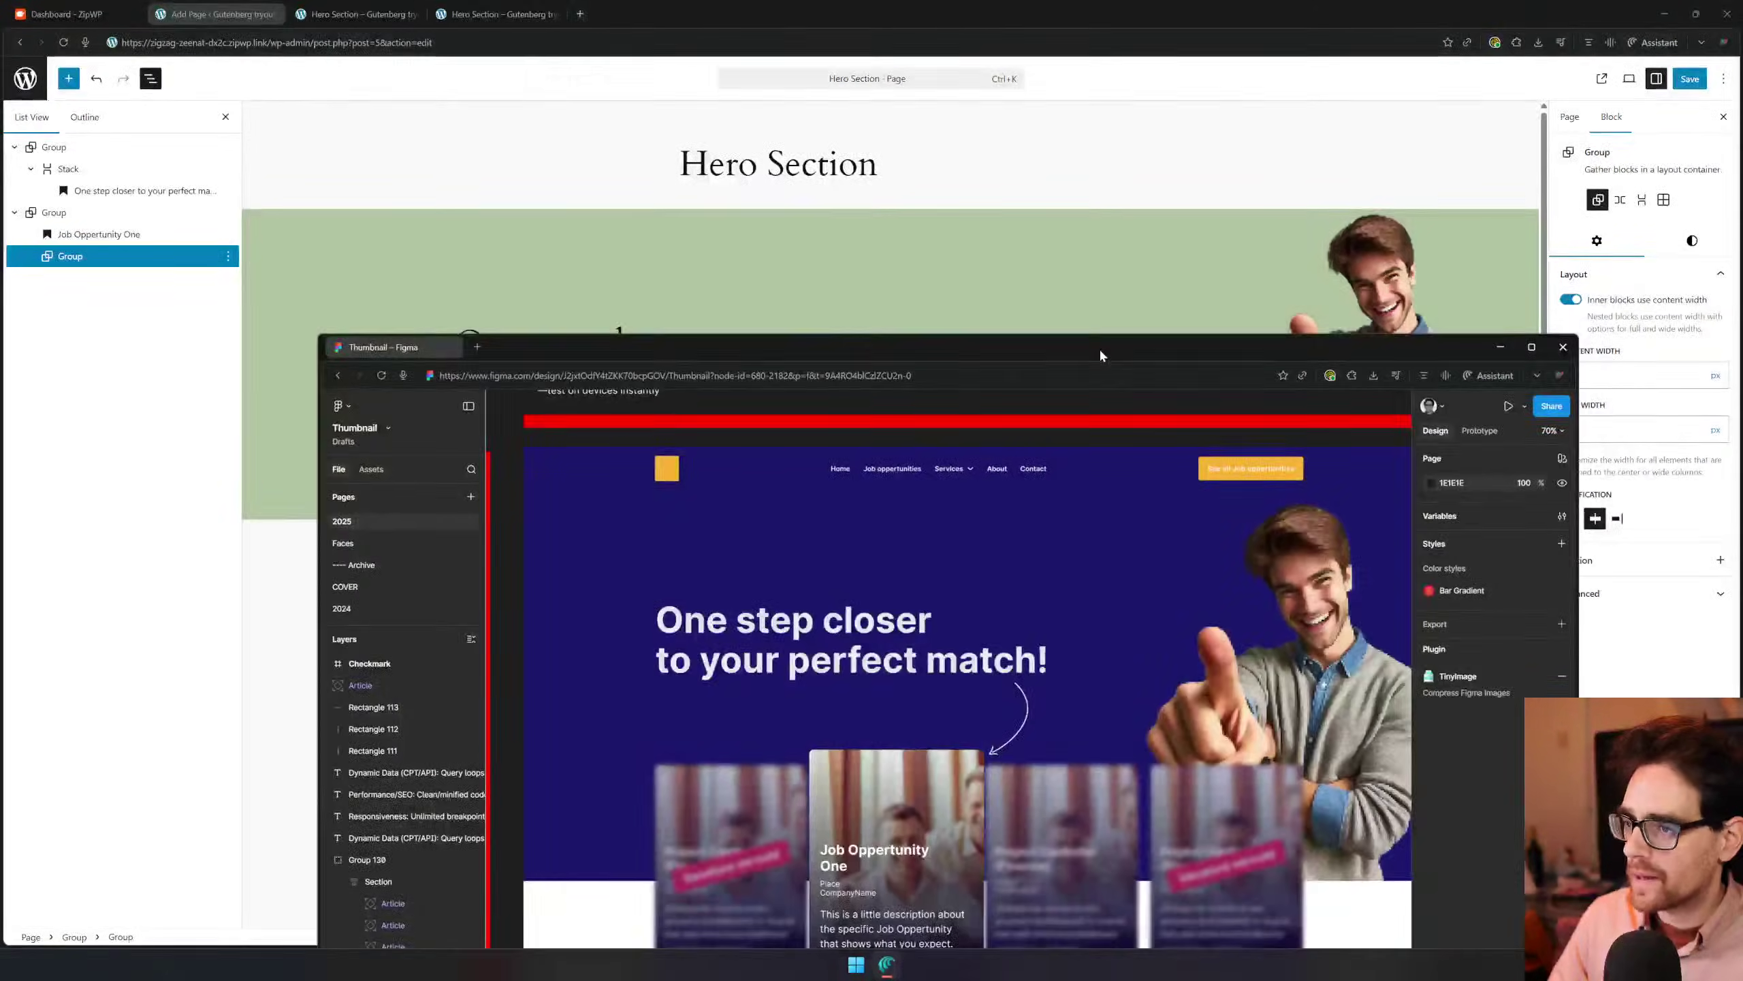
pyautogui.doubleClick(1100, 347)
pyautogui.click(1099, 348)
pyautogui.scroll(4, 497, 554)
pyautogui.scroll(3, 508, 550)
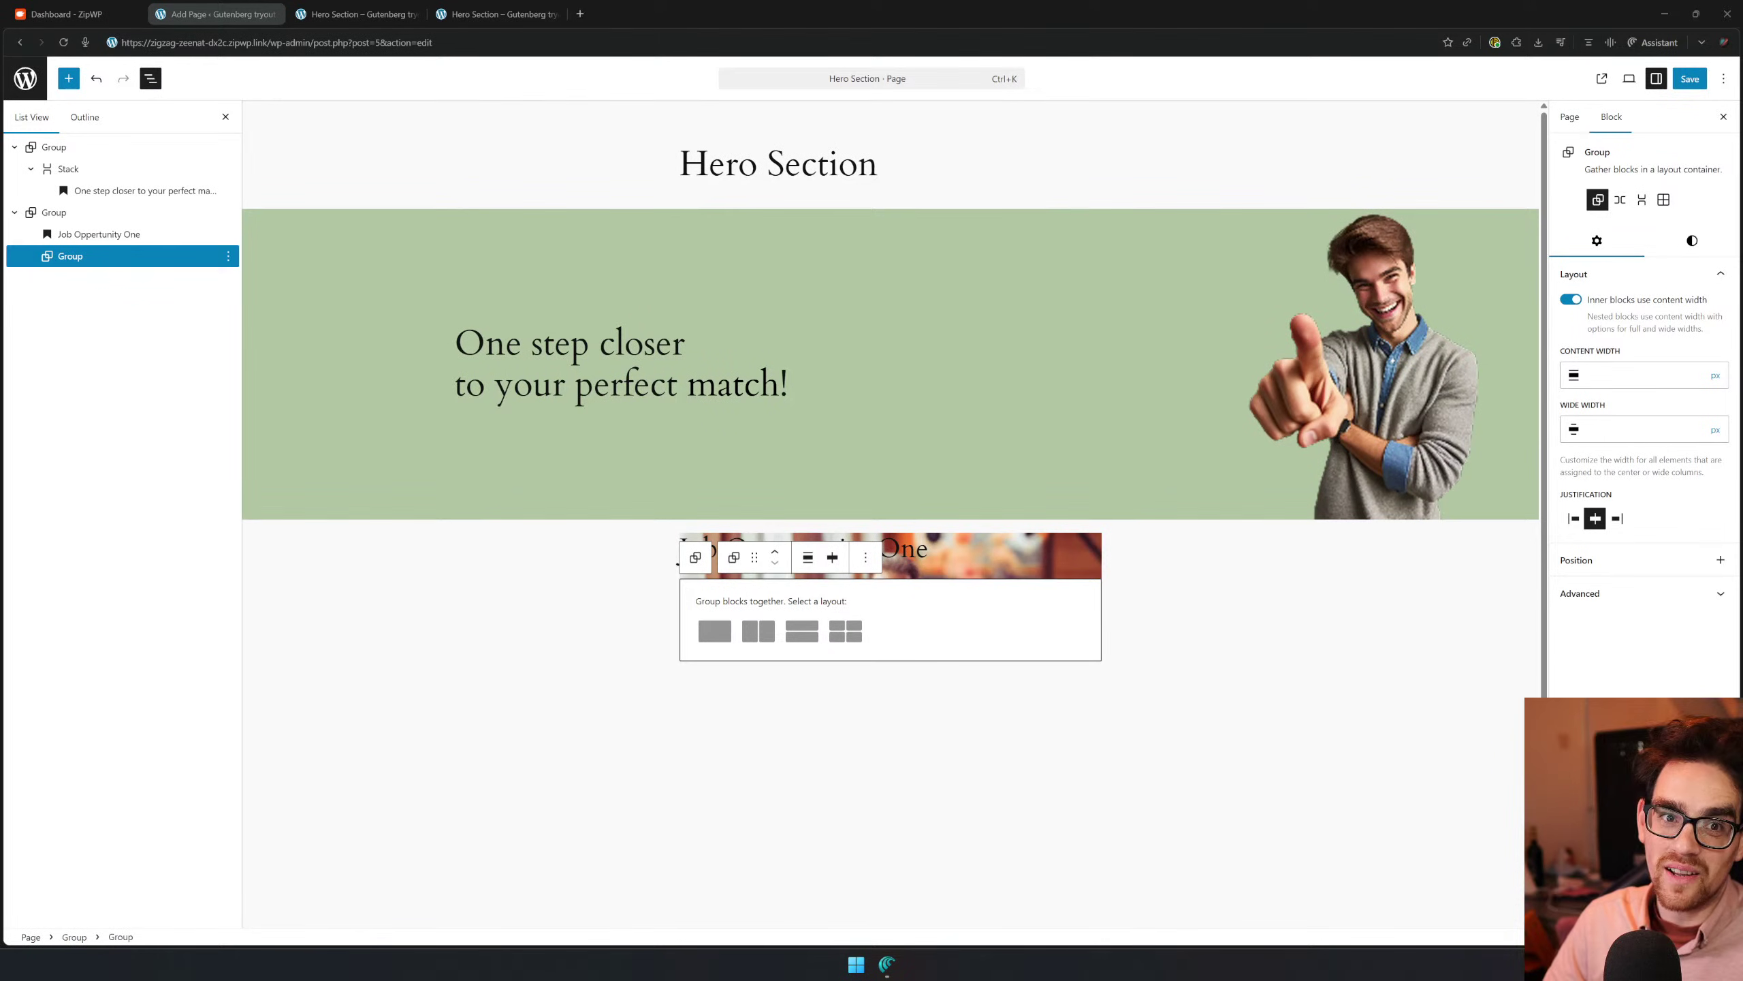
# Give the nested group the single-container layout and add two paragraphs inside it reading "Place" and "CompanyName"
pyautogui.click(721, 627)
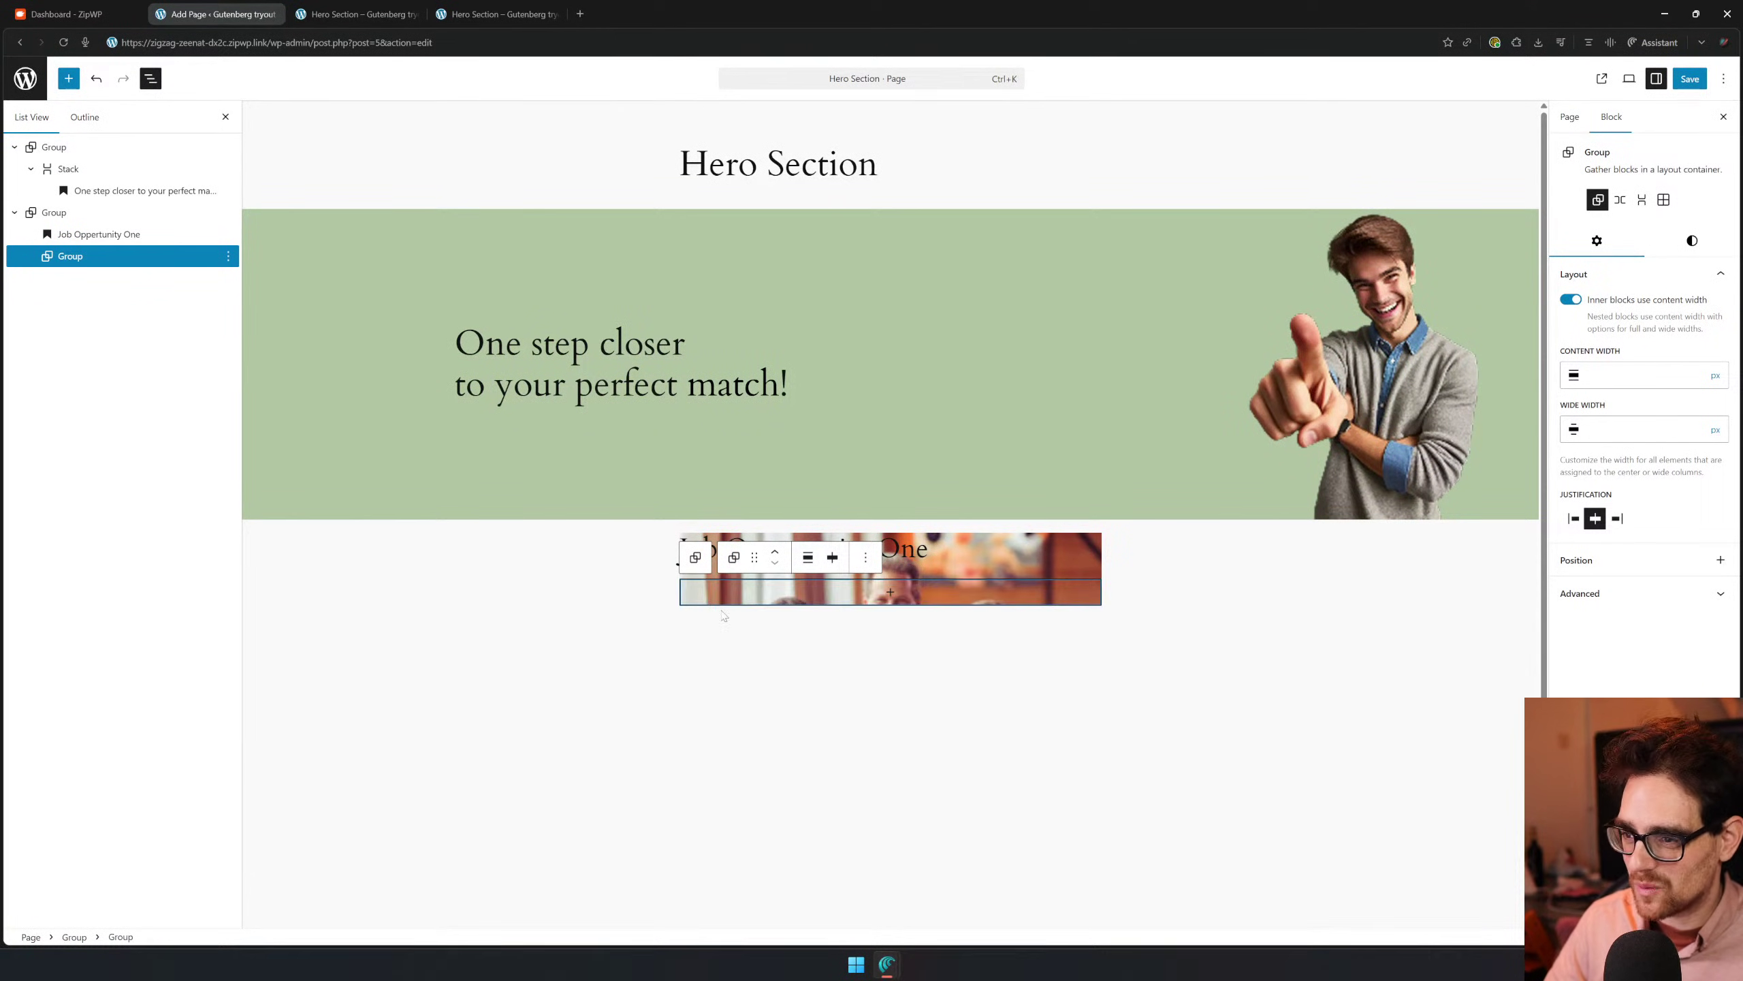
pyautogui.click(882, 595)
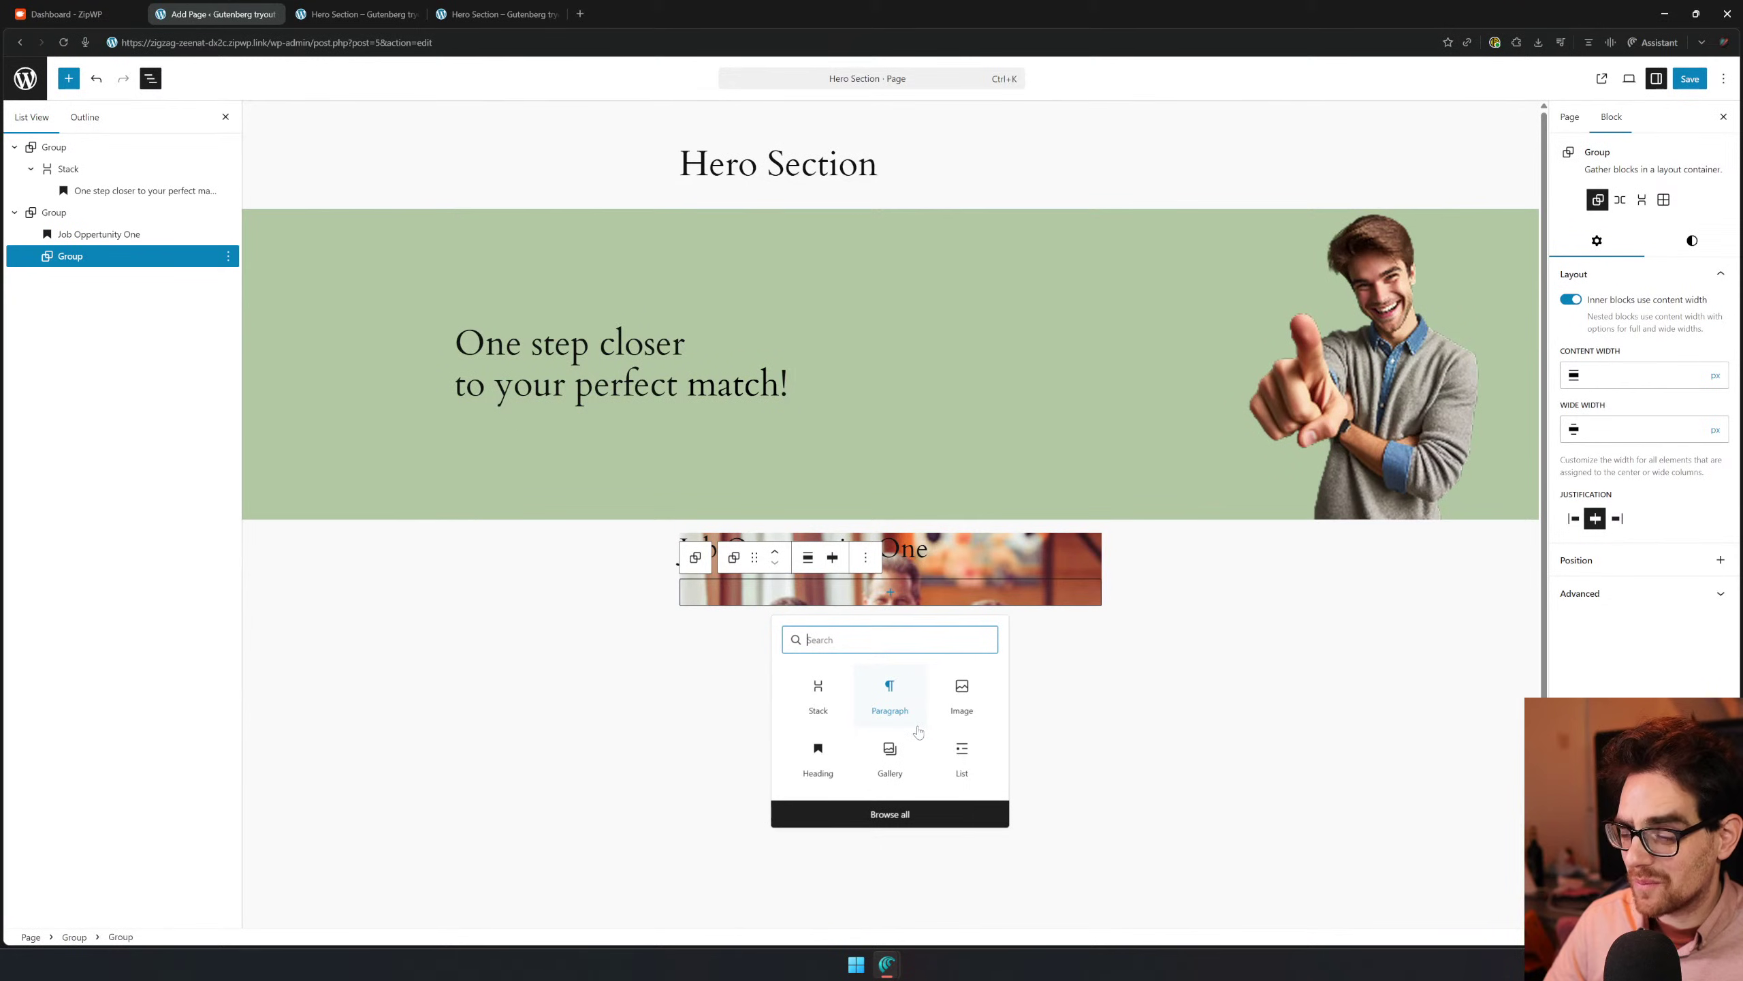
pyautogui.click(906, 706)
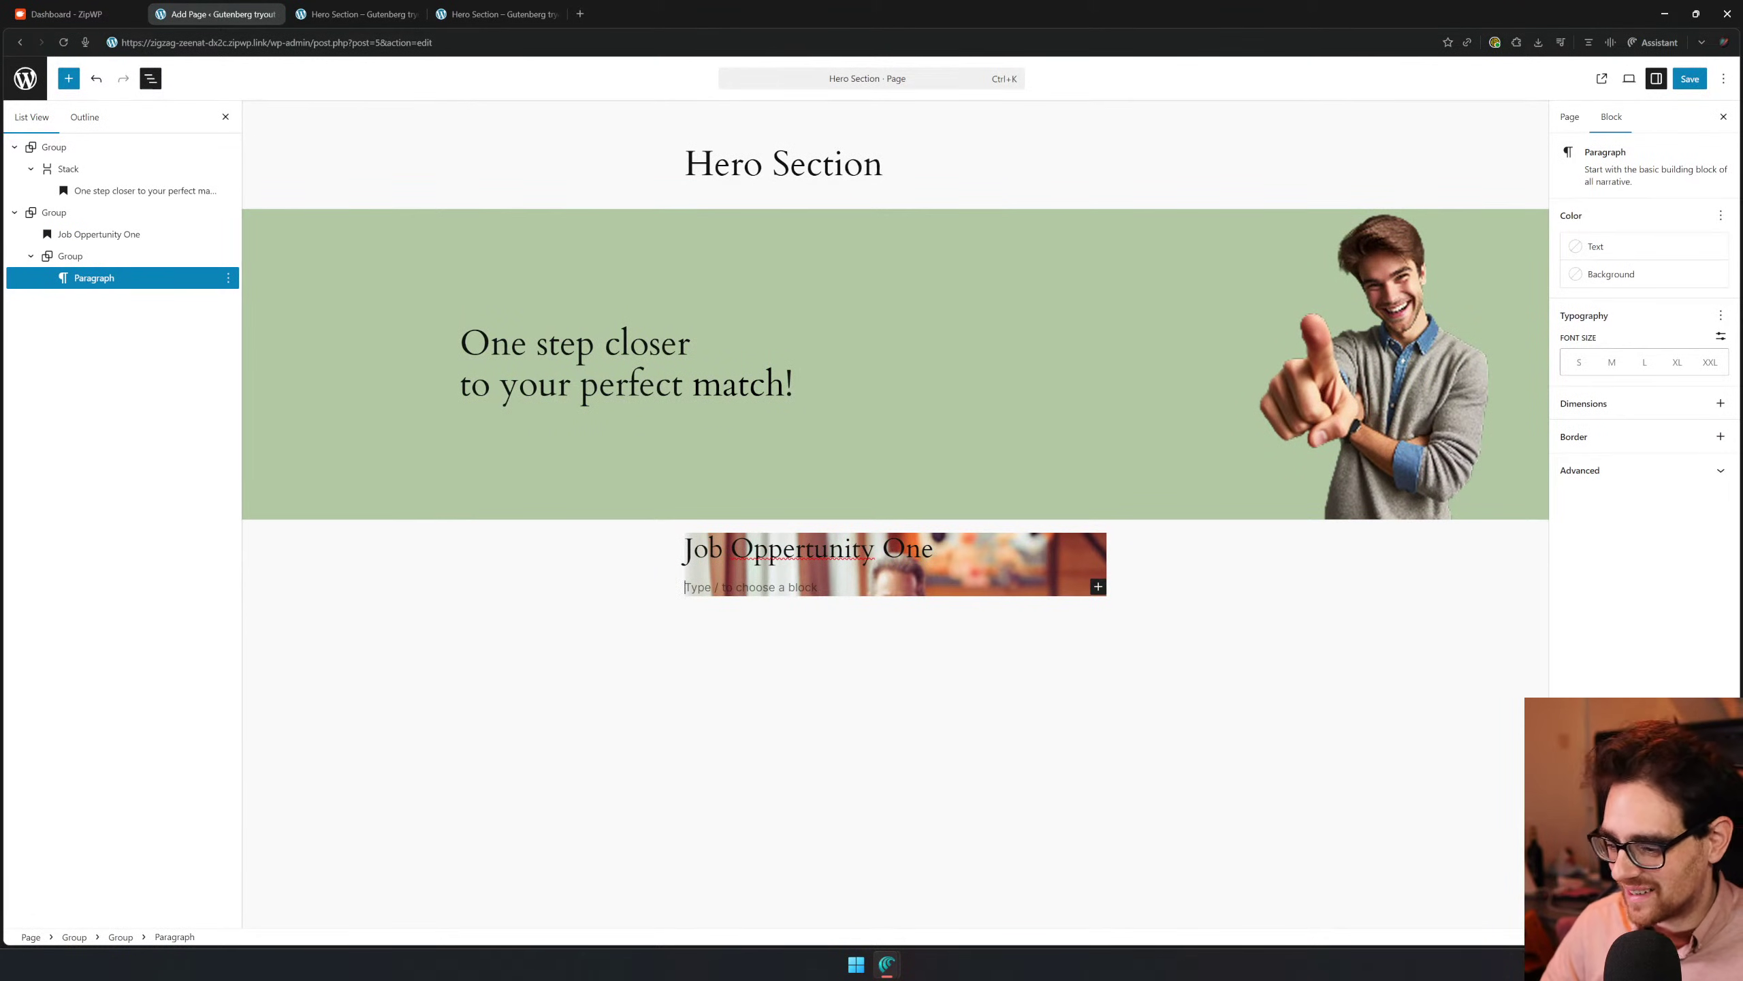
pyautogui.write('Place')
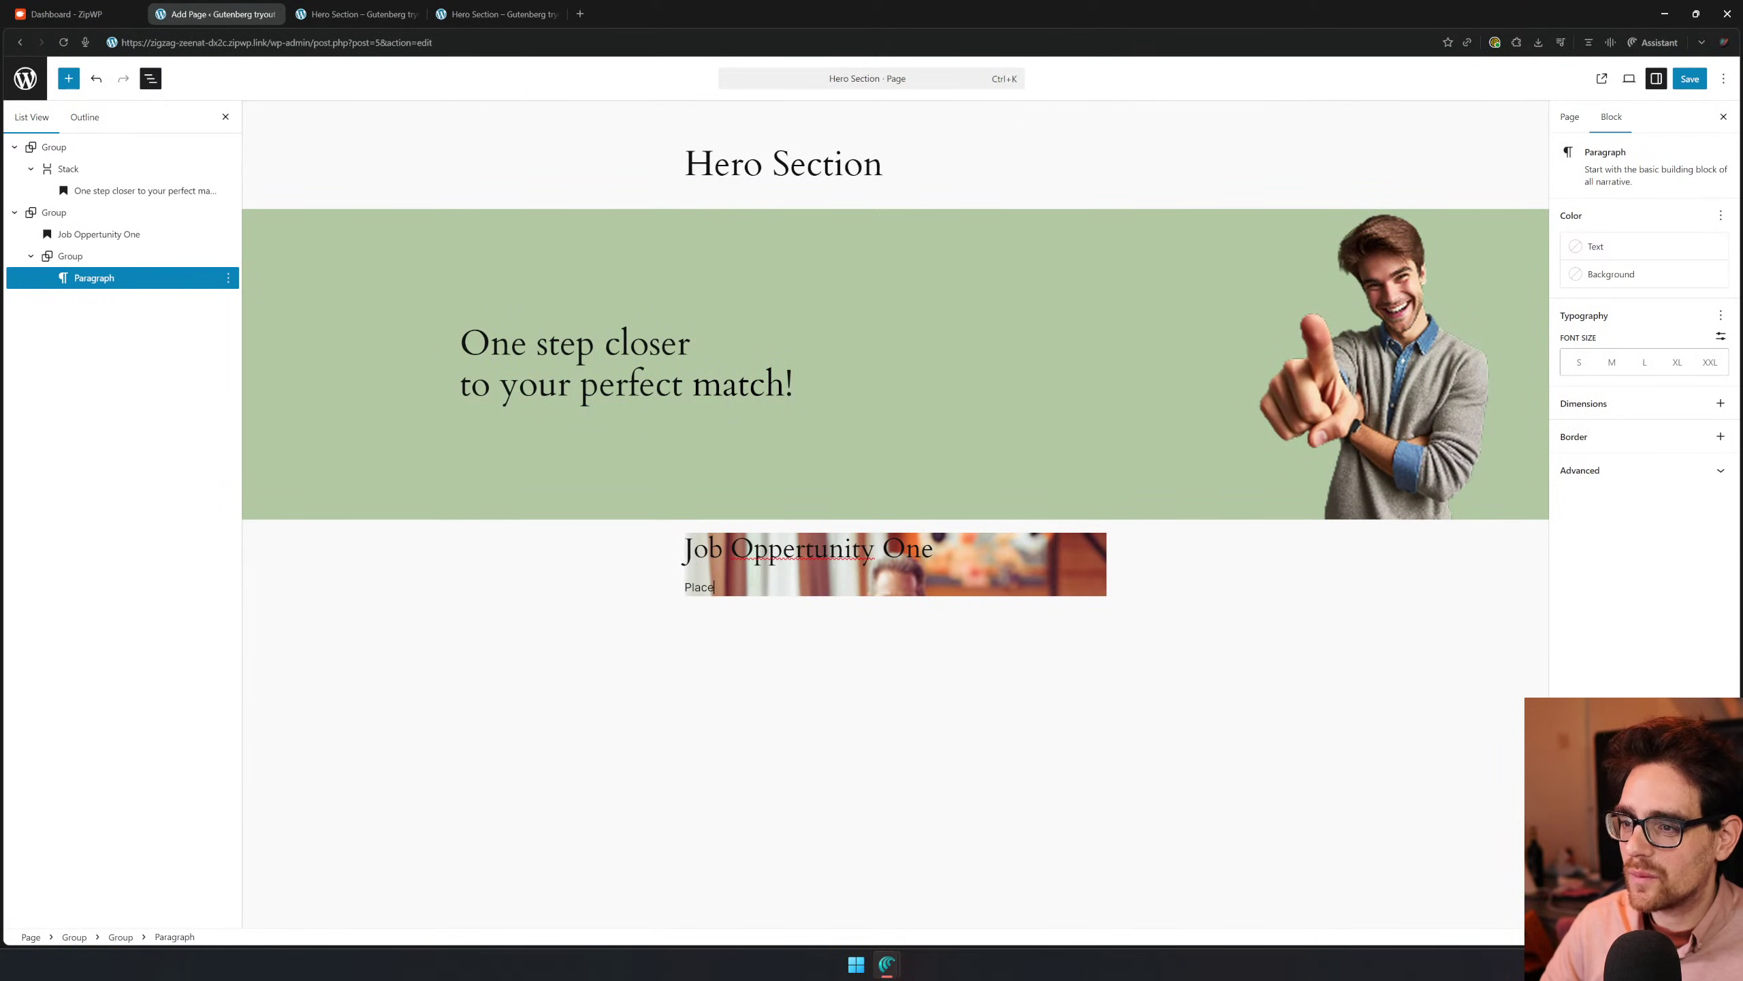
pyautogui.press('Return')
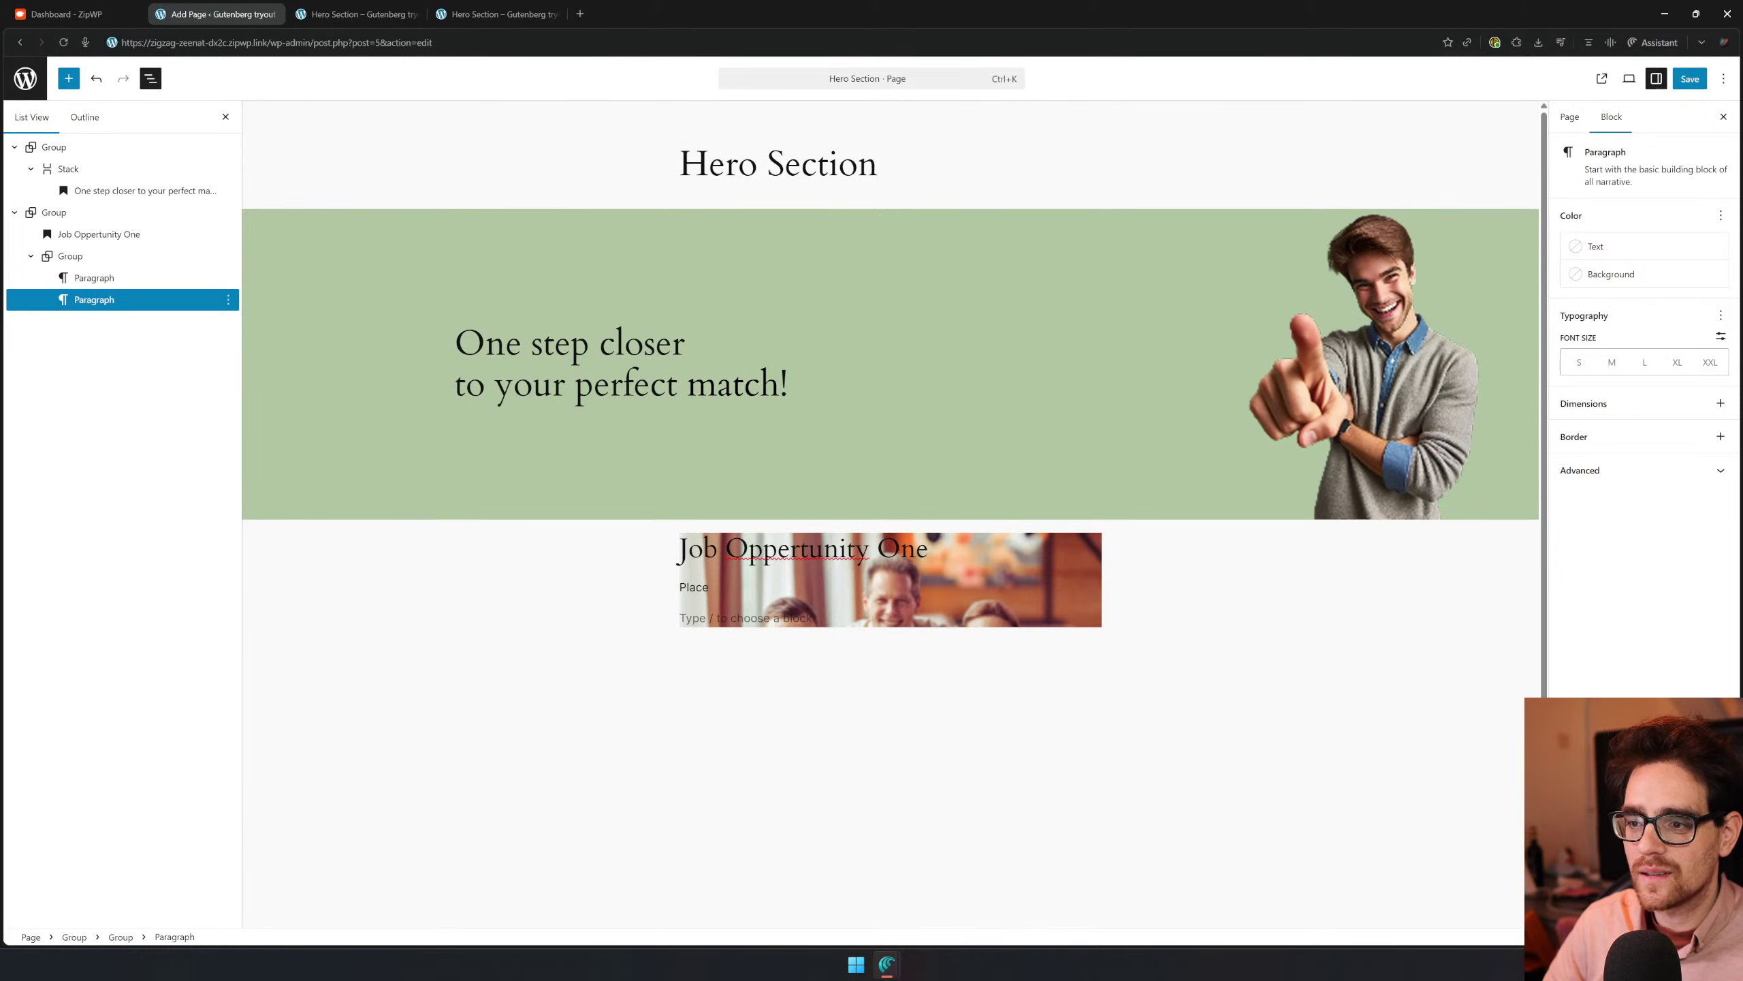
pyautogui.write('CompanyName')
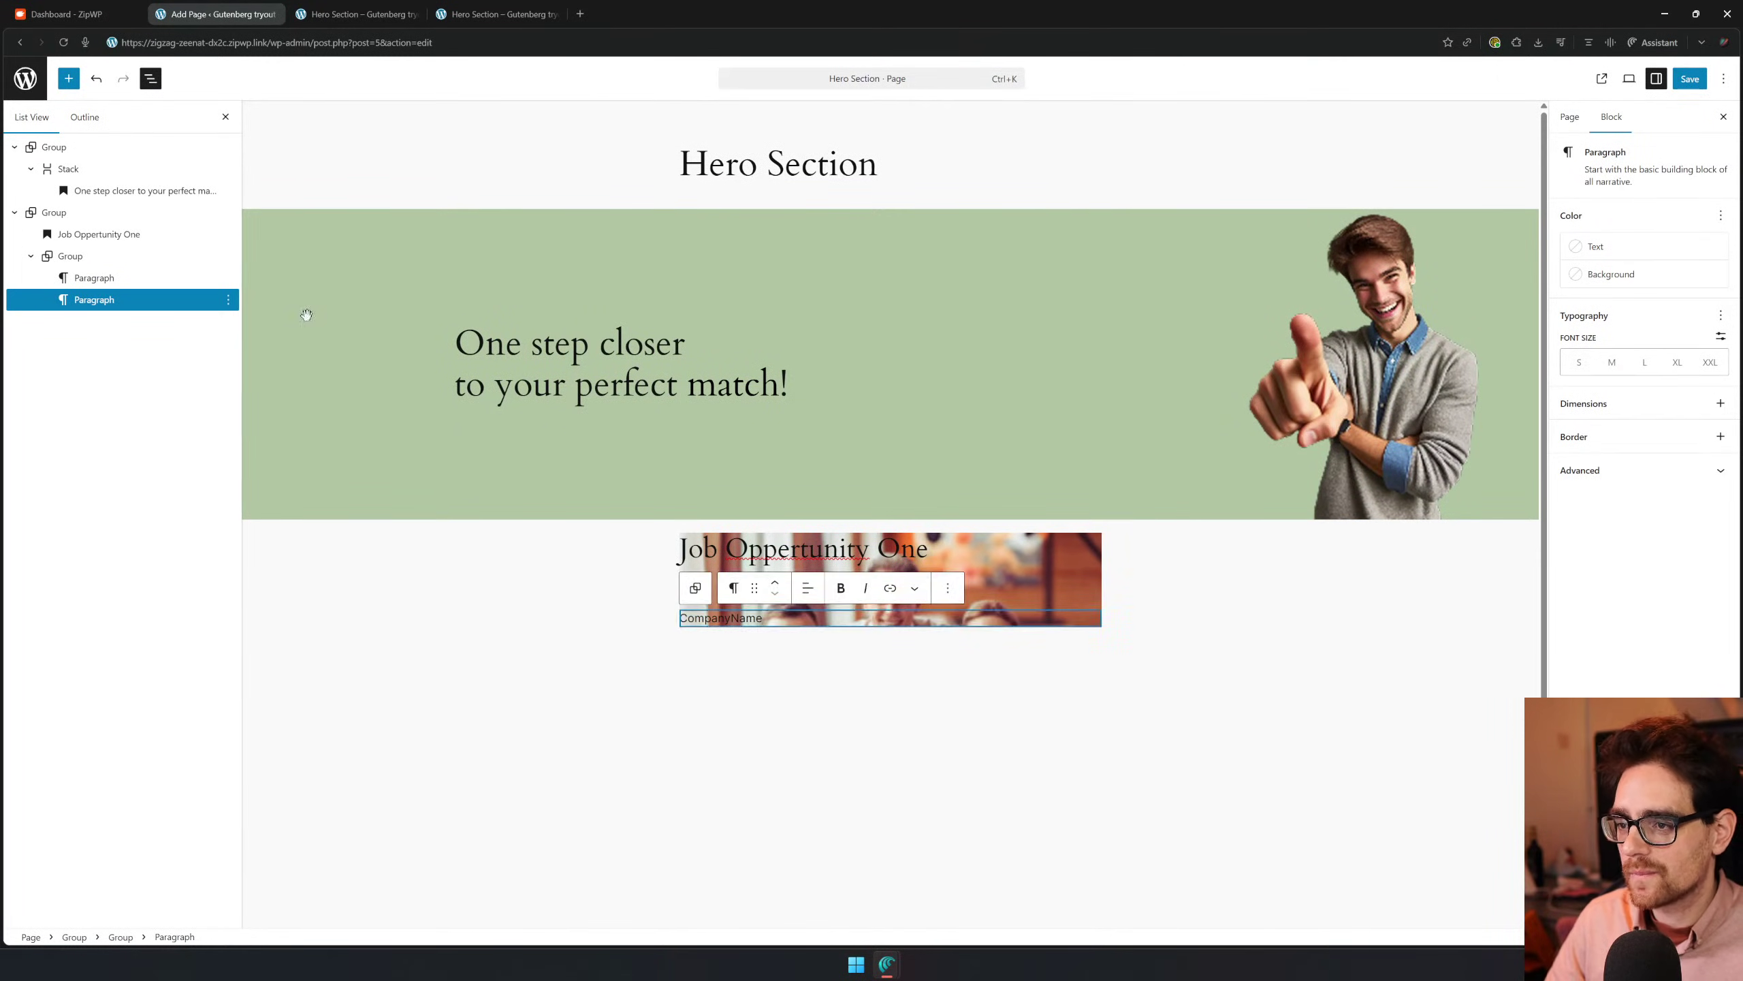
# Convert the nested group holding the Place and CompanyName paragraphs to a Stack and check its layout settings
pyautogui.click(79, 258)
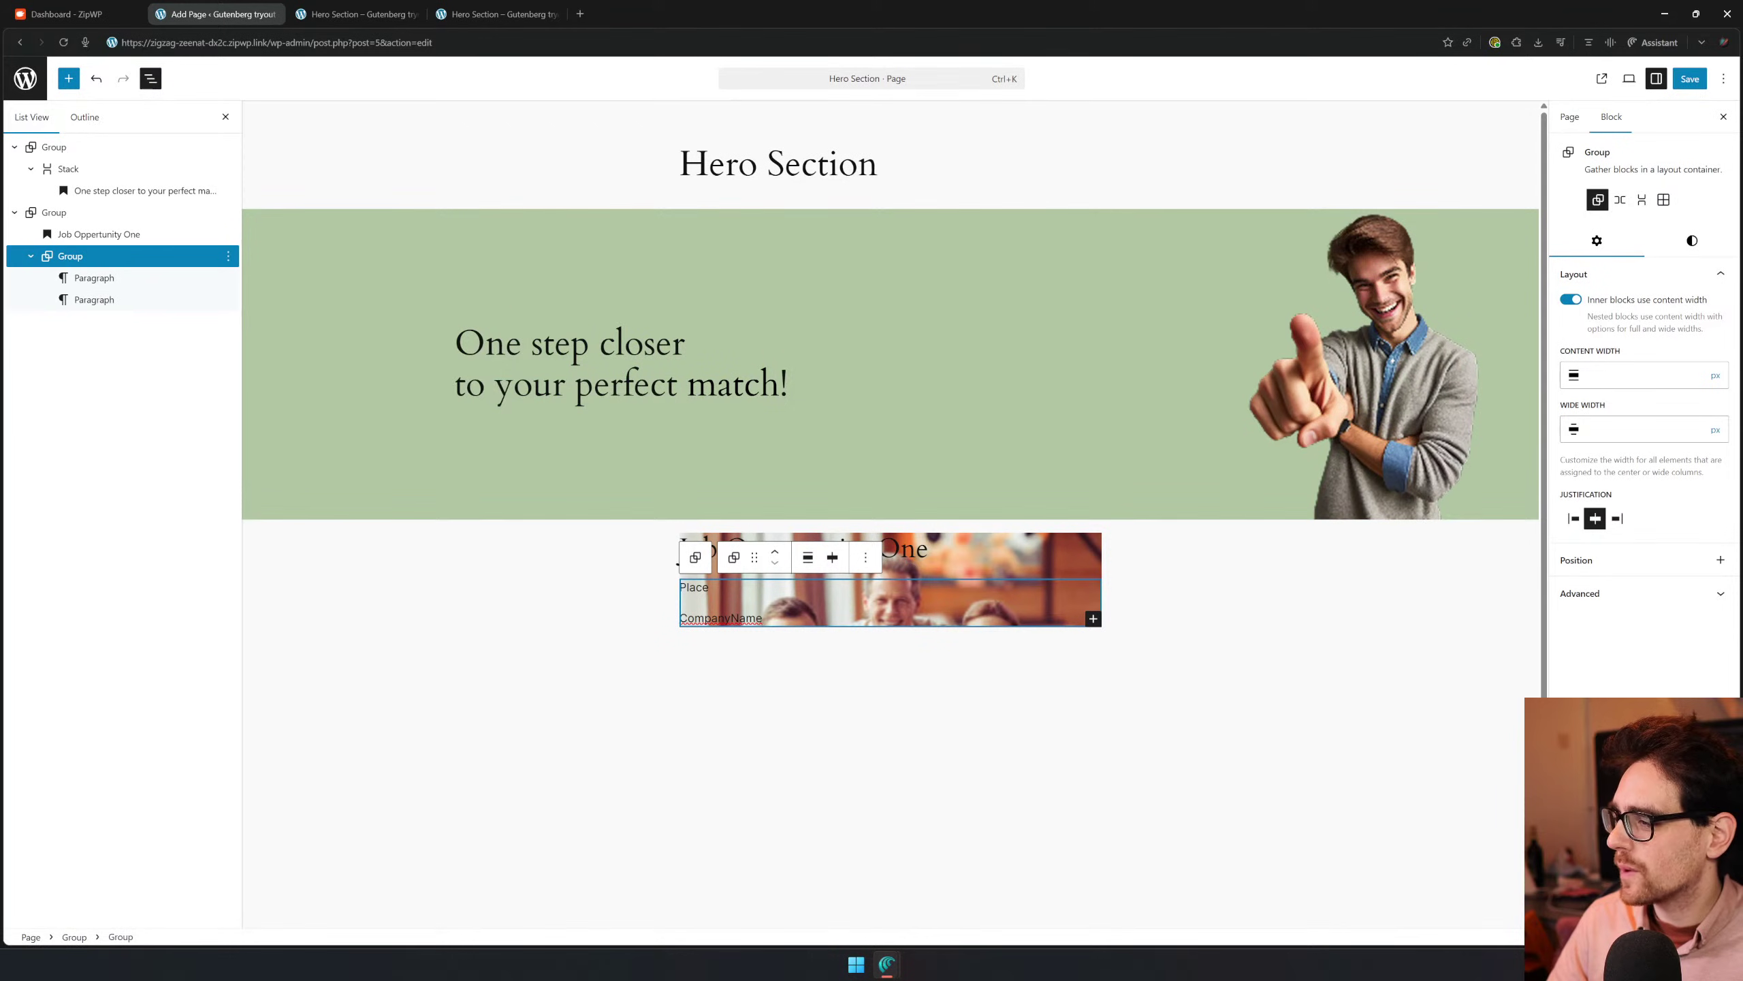
pyautogui.click(1691, 242)
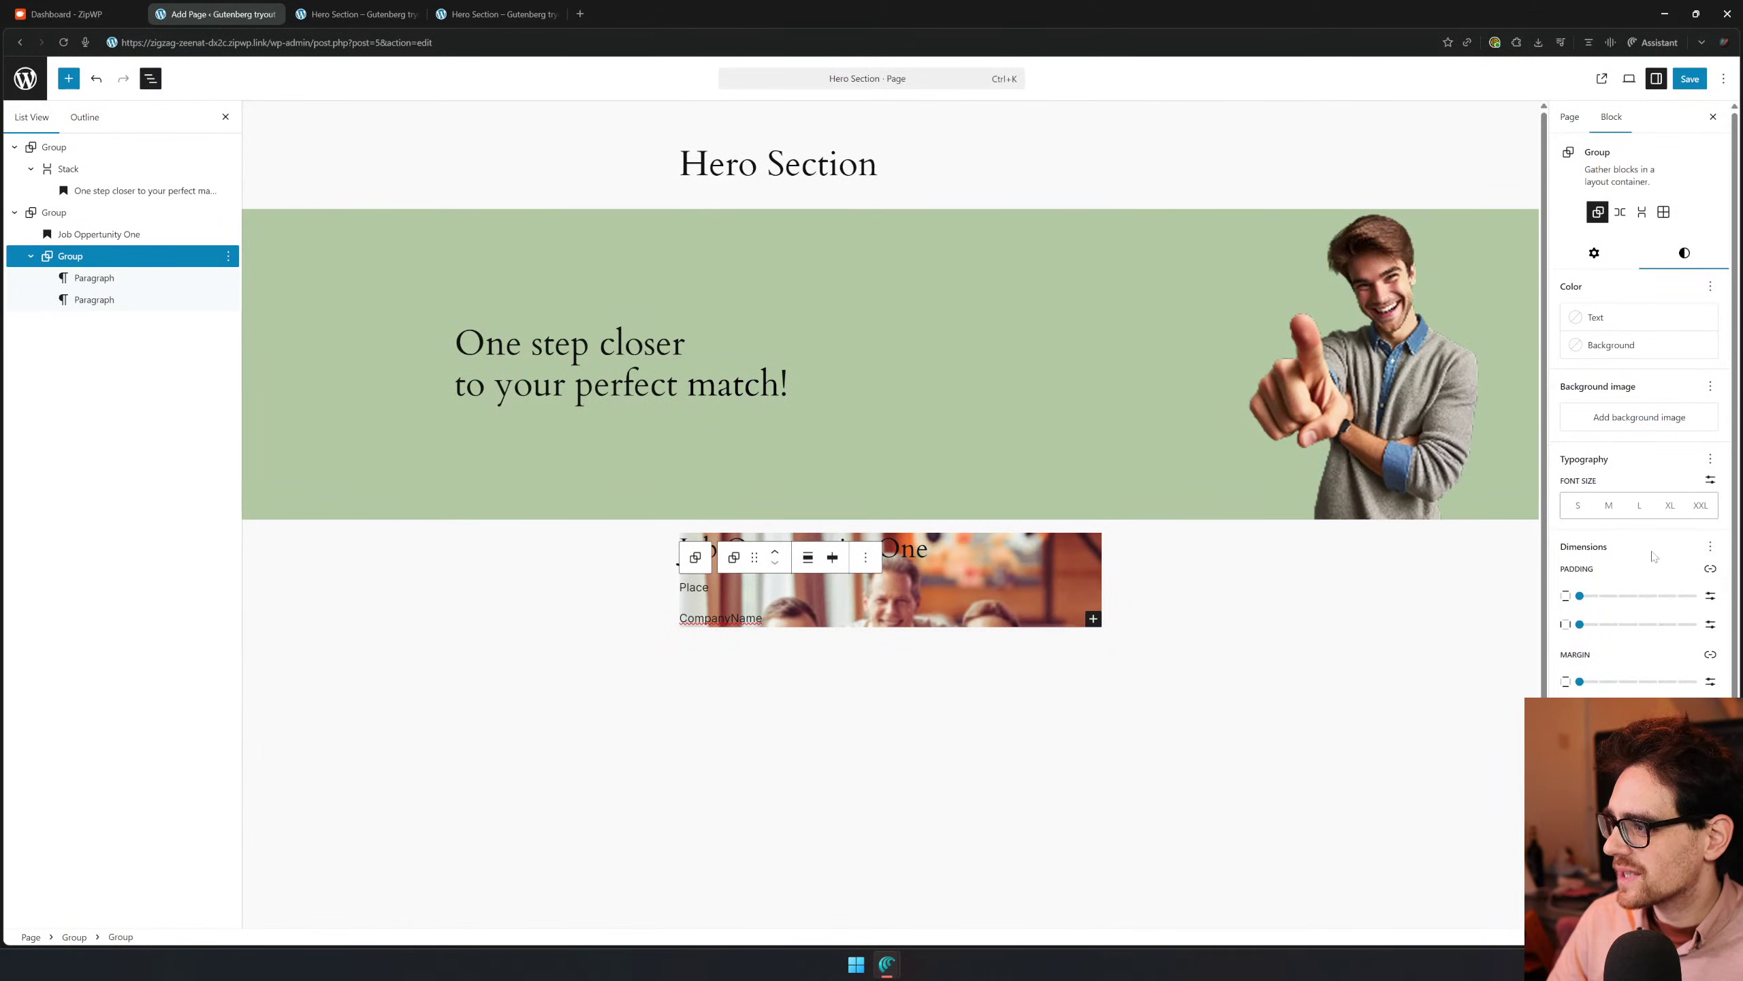
pyautogui.scroll(-1, 1654, 555)
pyautogui.scroll(1, 1653, 555)
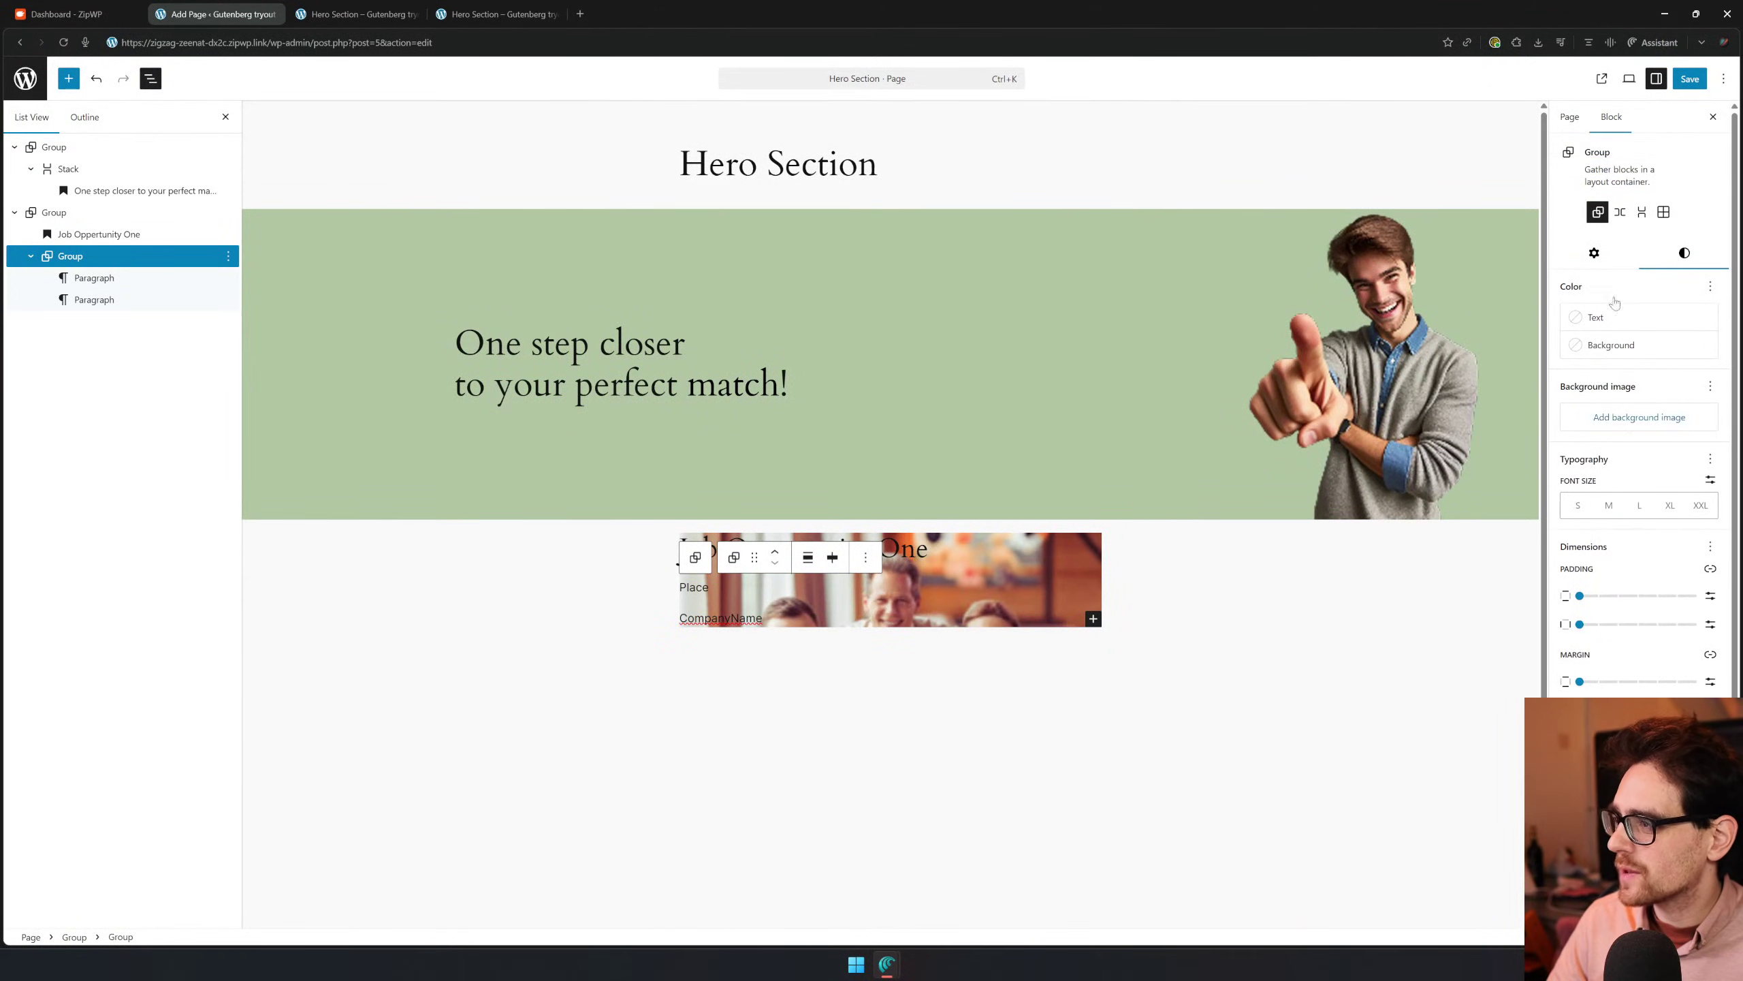
pyautogui.click(1640, 200)
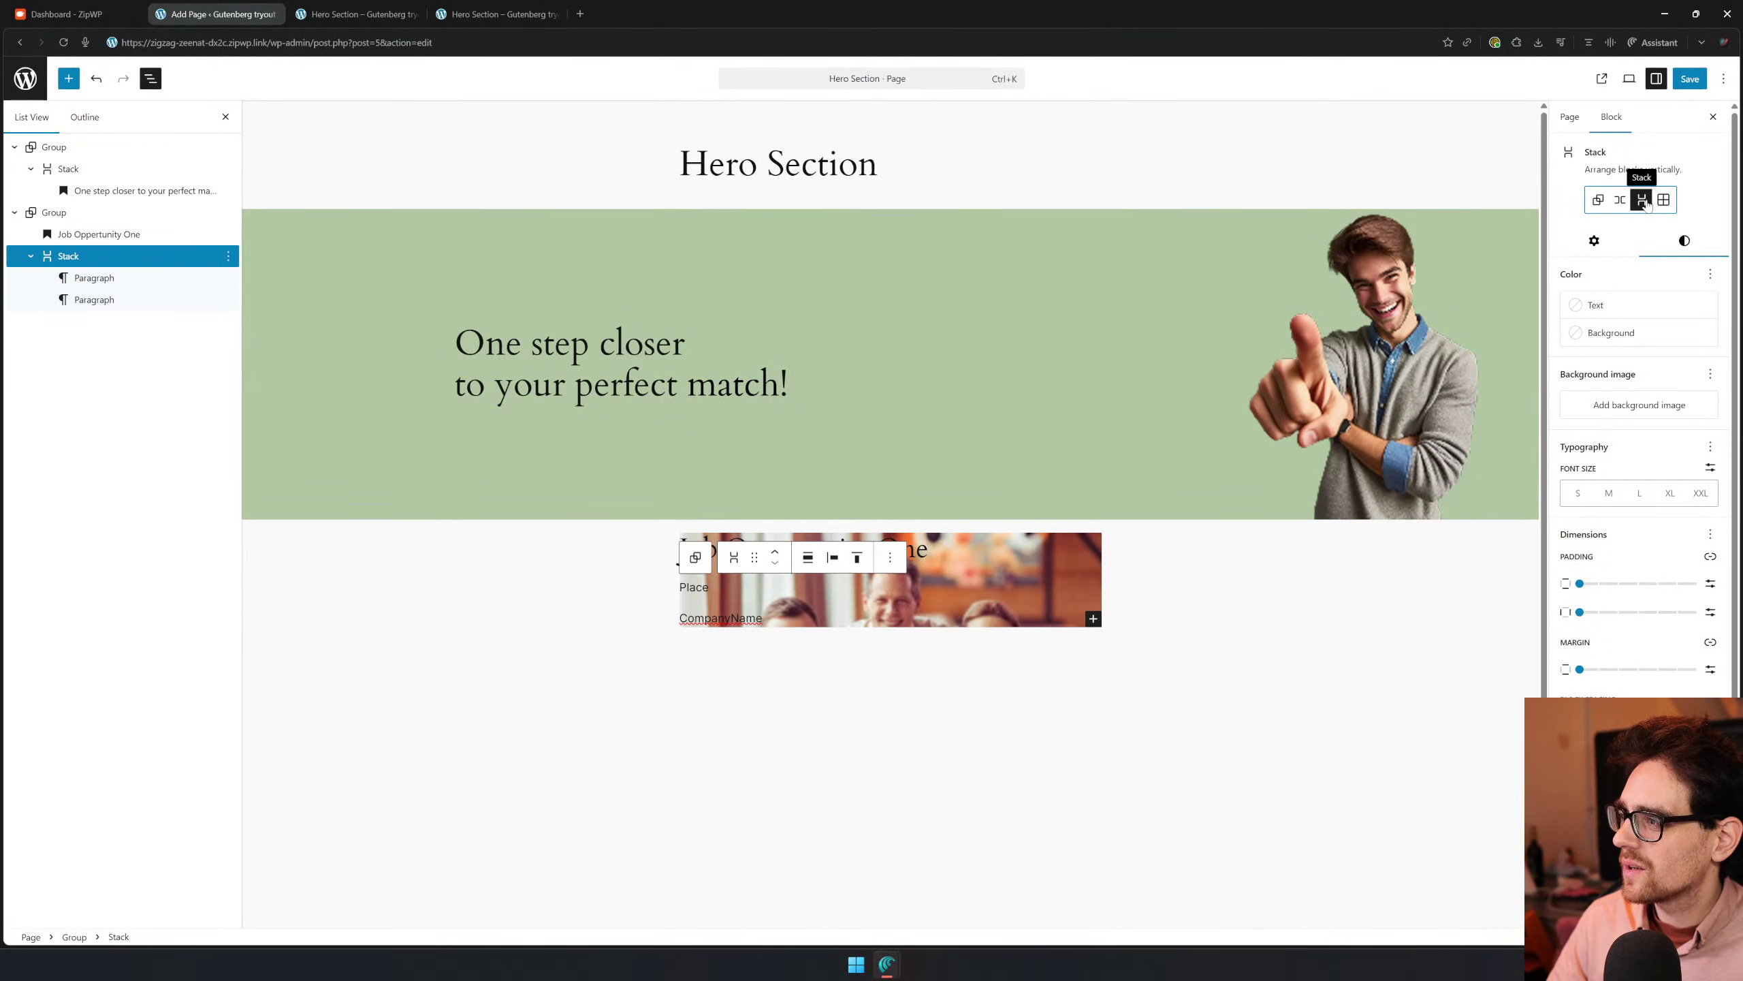
pyautogui.click(1597, 244)
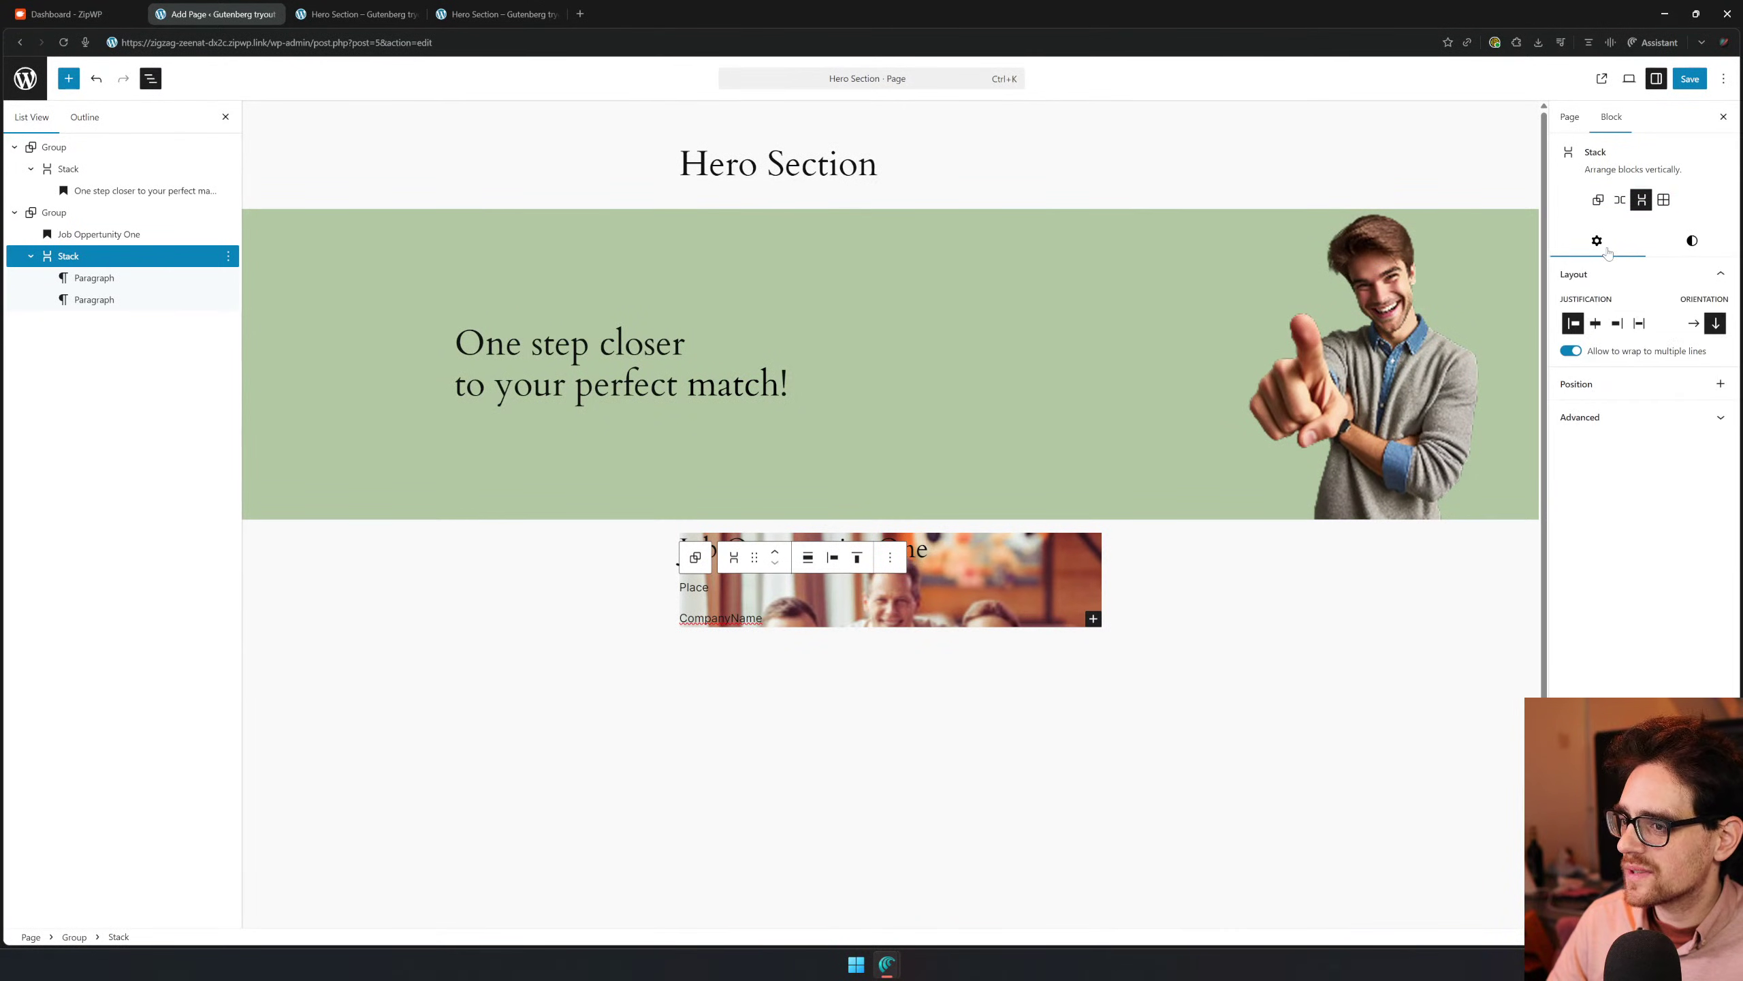
pyautogui.click(1598, 414)
pyautogui.click(1597, 414)
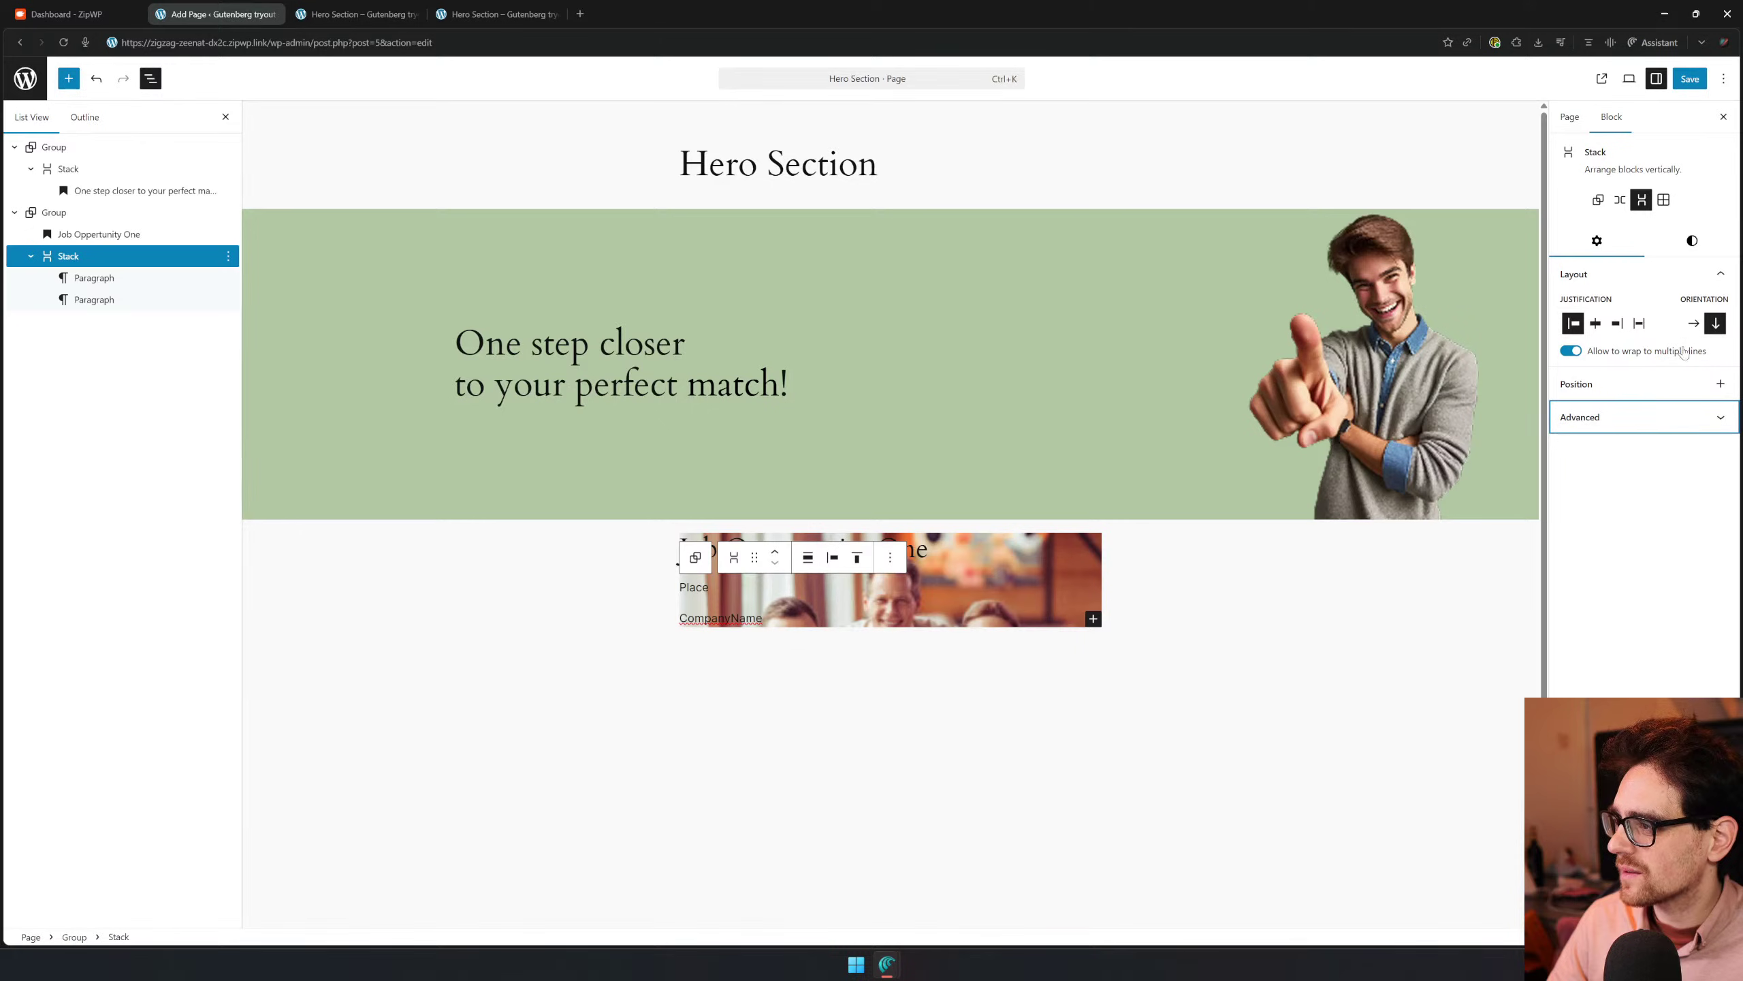
# Reduce the stack's block spacing to its minimum so Place and CompanyName sit directly beneath each other
pyautogui.click(1689, 243)
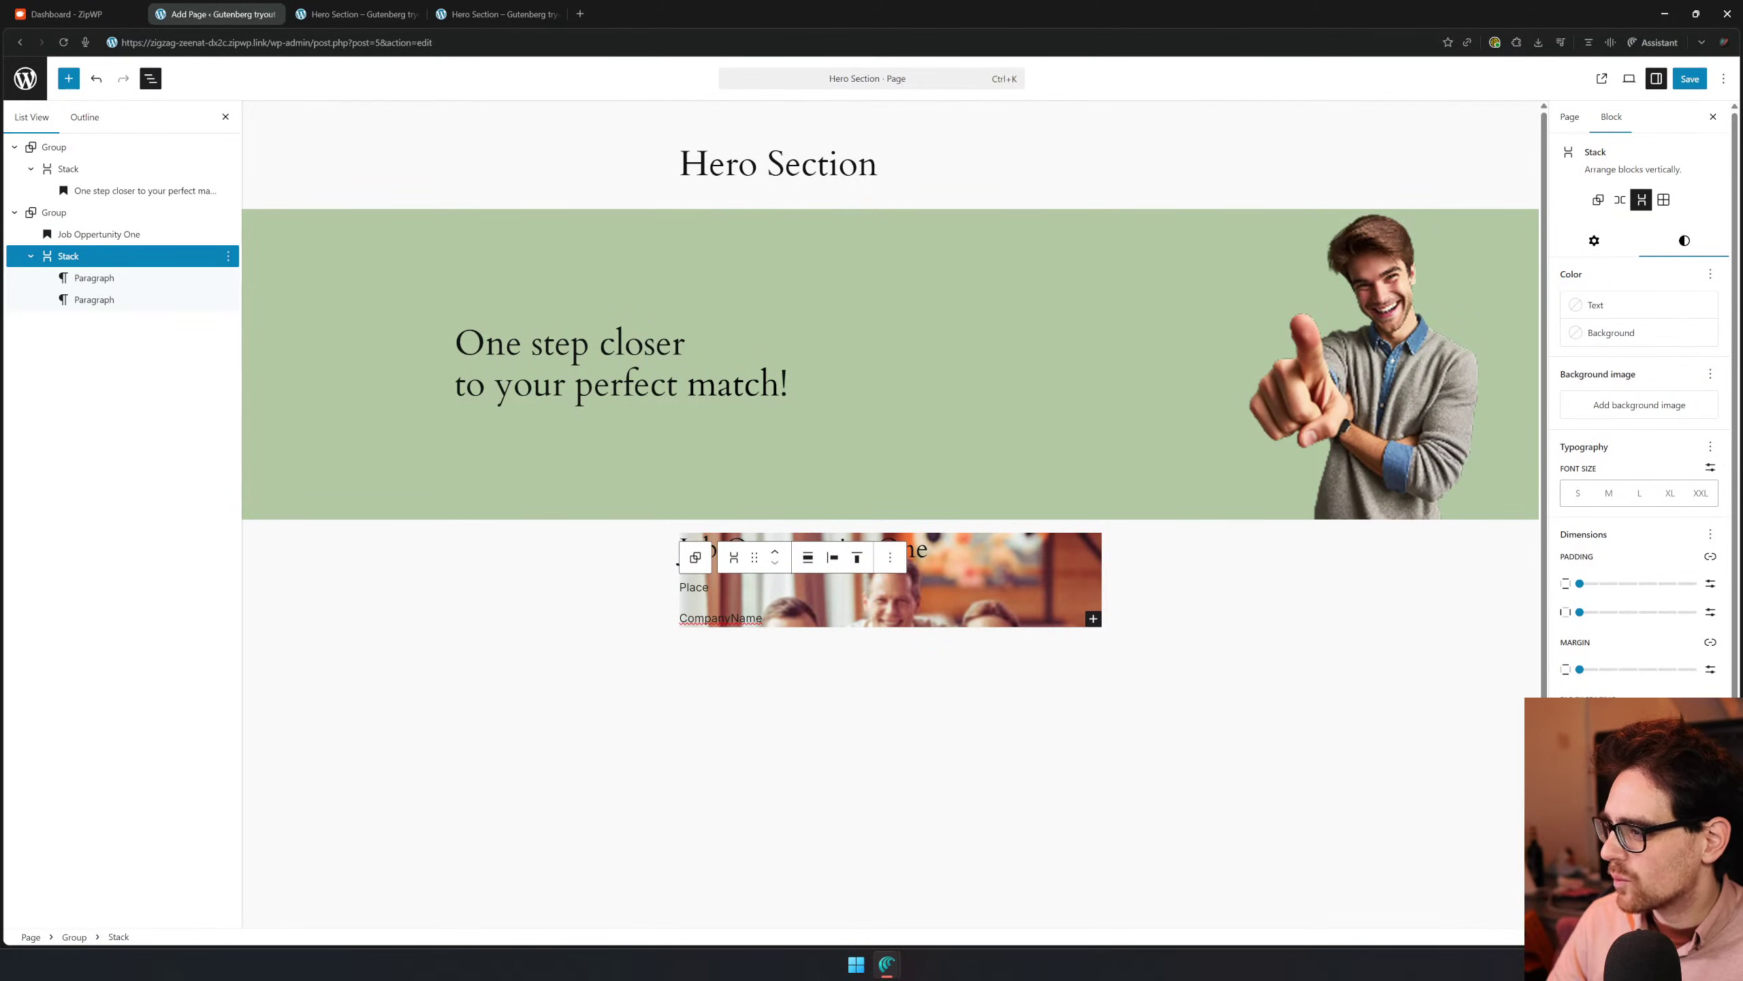
pyautogui.moveTo(1580, 726); pyautogui.dragTo(1459, 725)
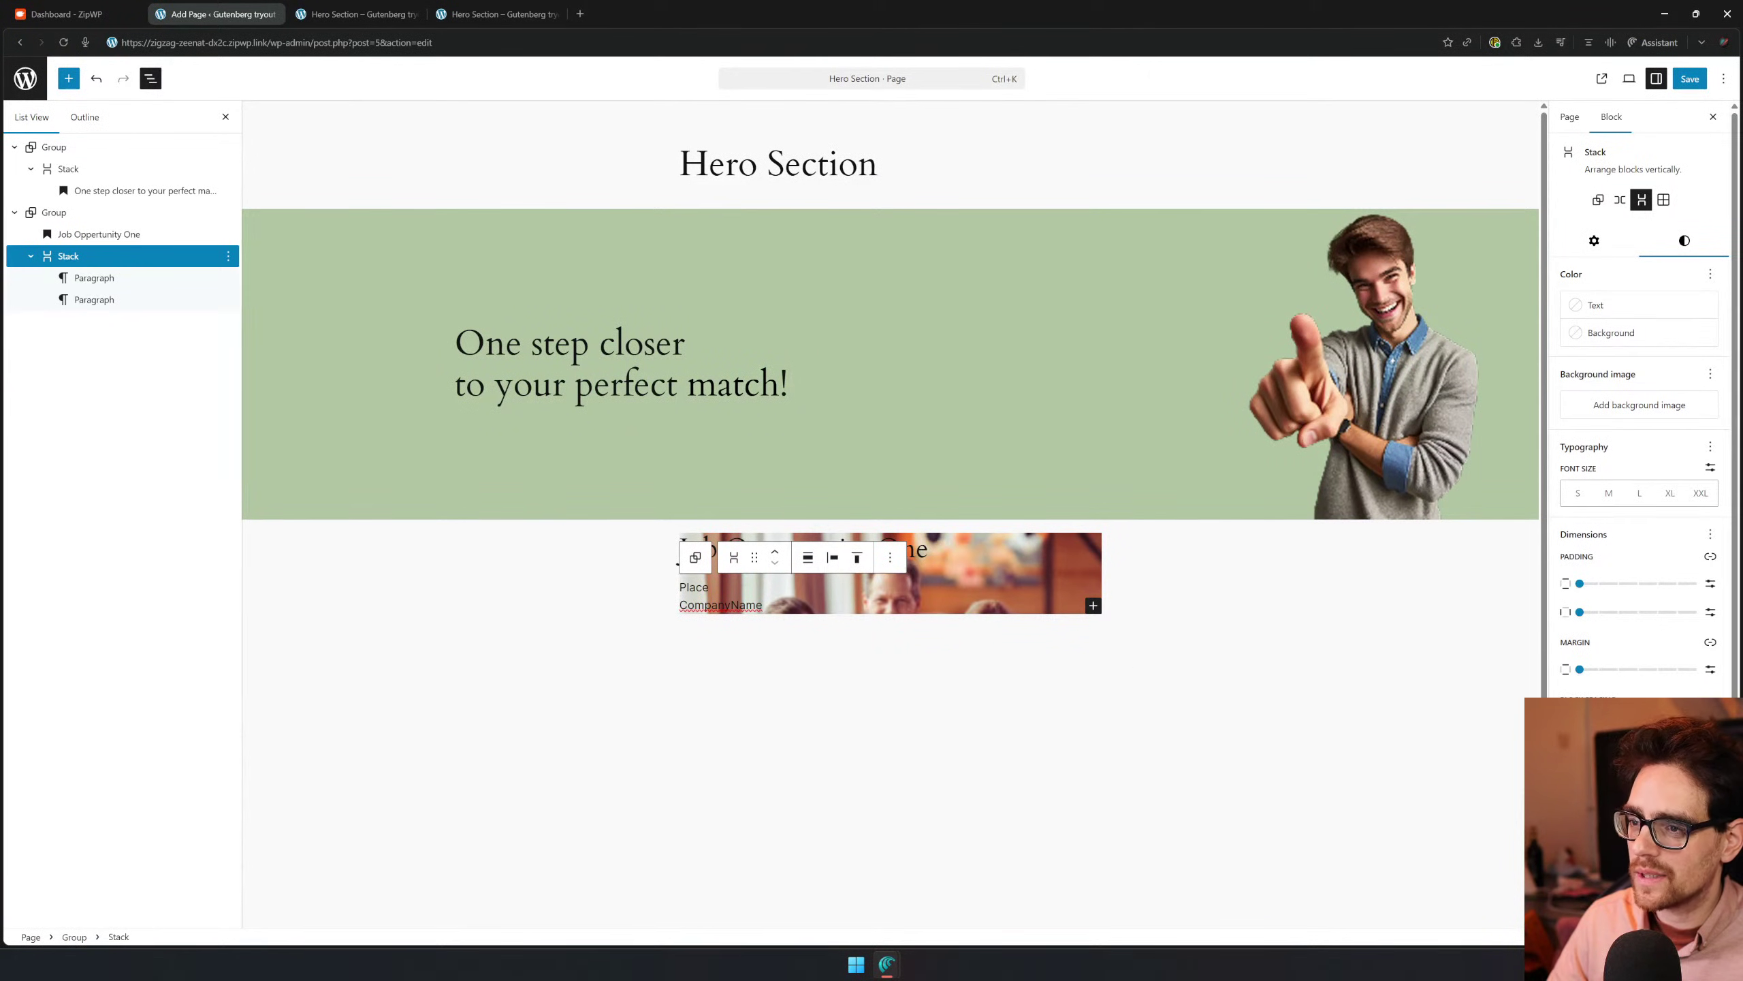
pyautogui.click(707, 588)
pyautogui.click(724, 623)
pyautogui.click(725, 605)
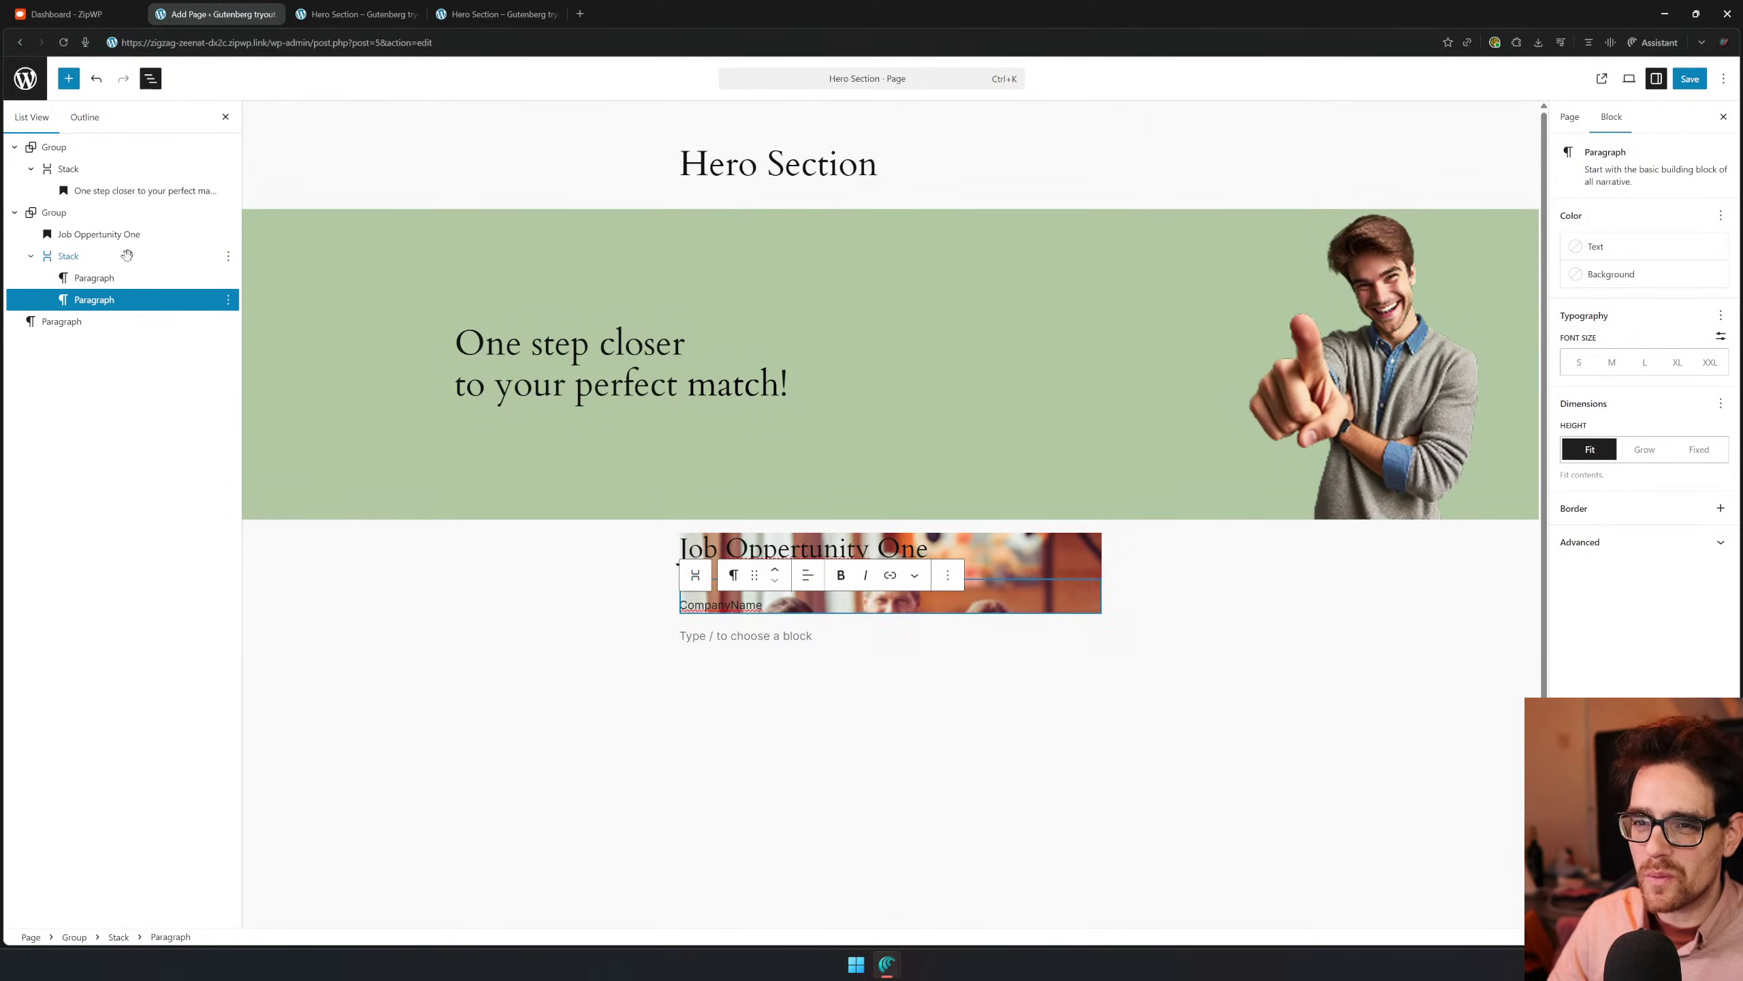
# Delete the stray empty paragraph outside and below the job card group
pyautogui.click(195, 319)
pyautogui.click(228, 321)
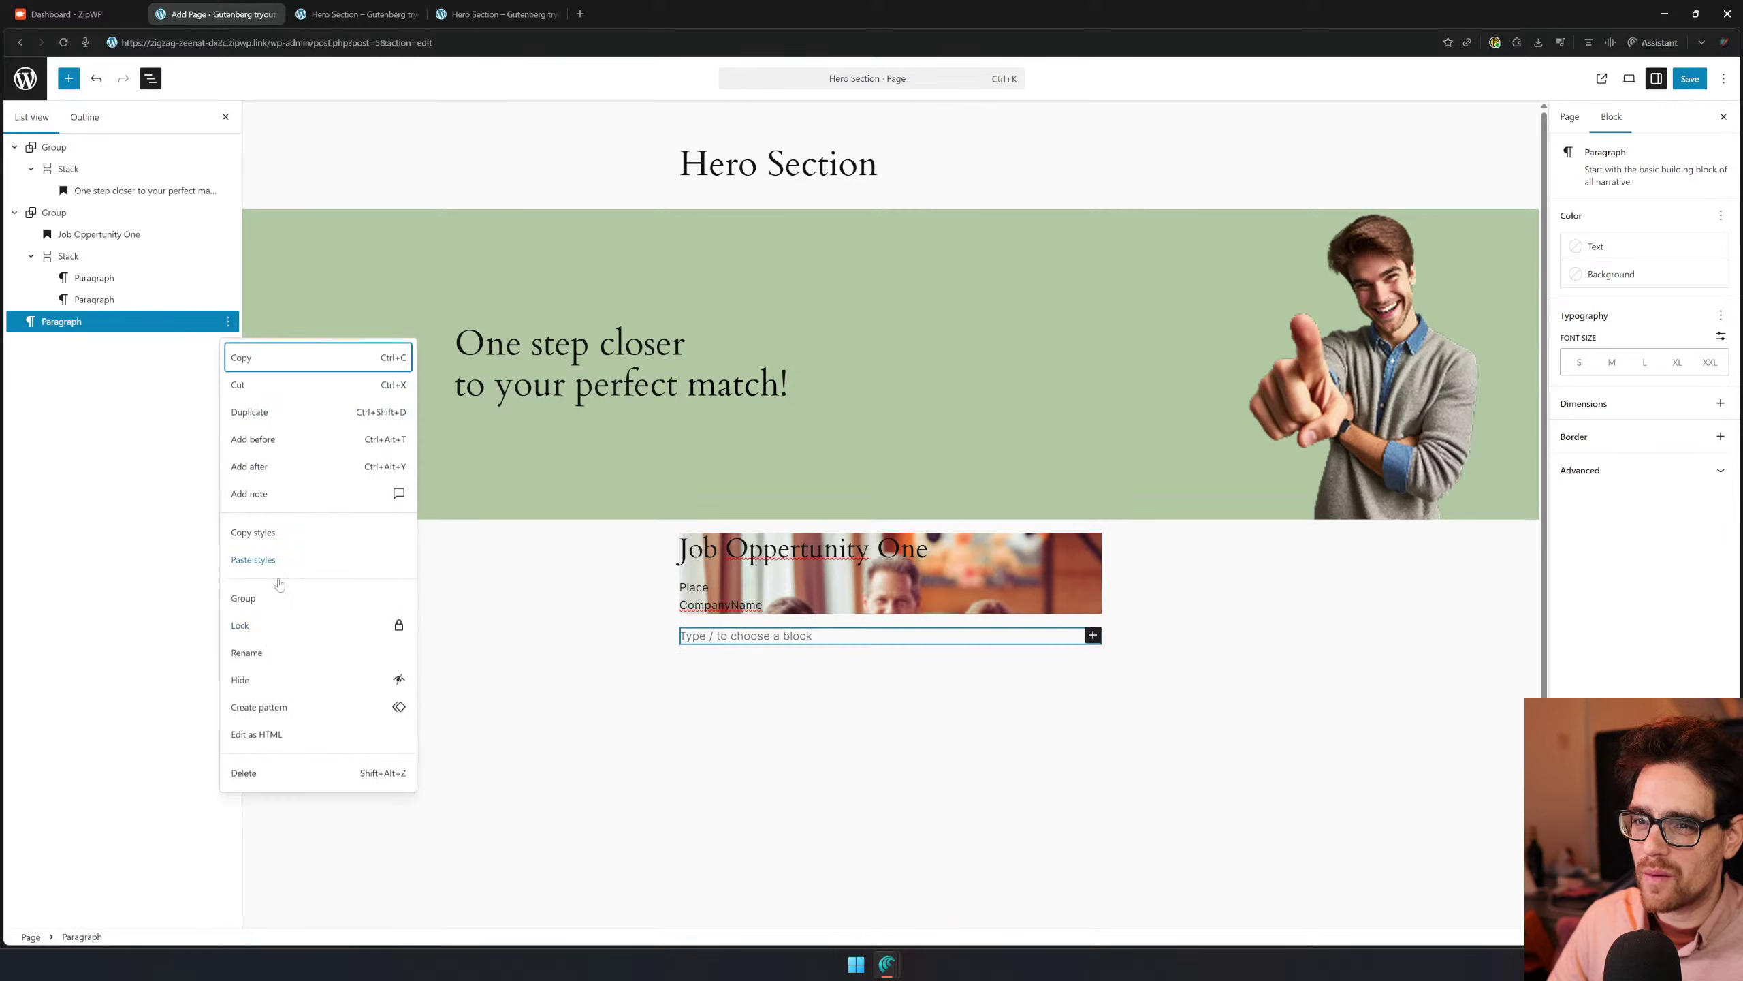
pyautogui.click(268, 773)
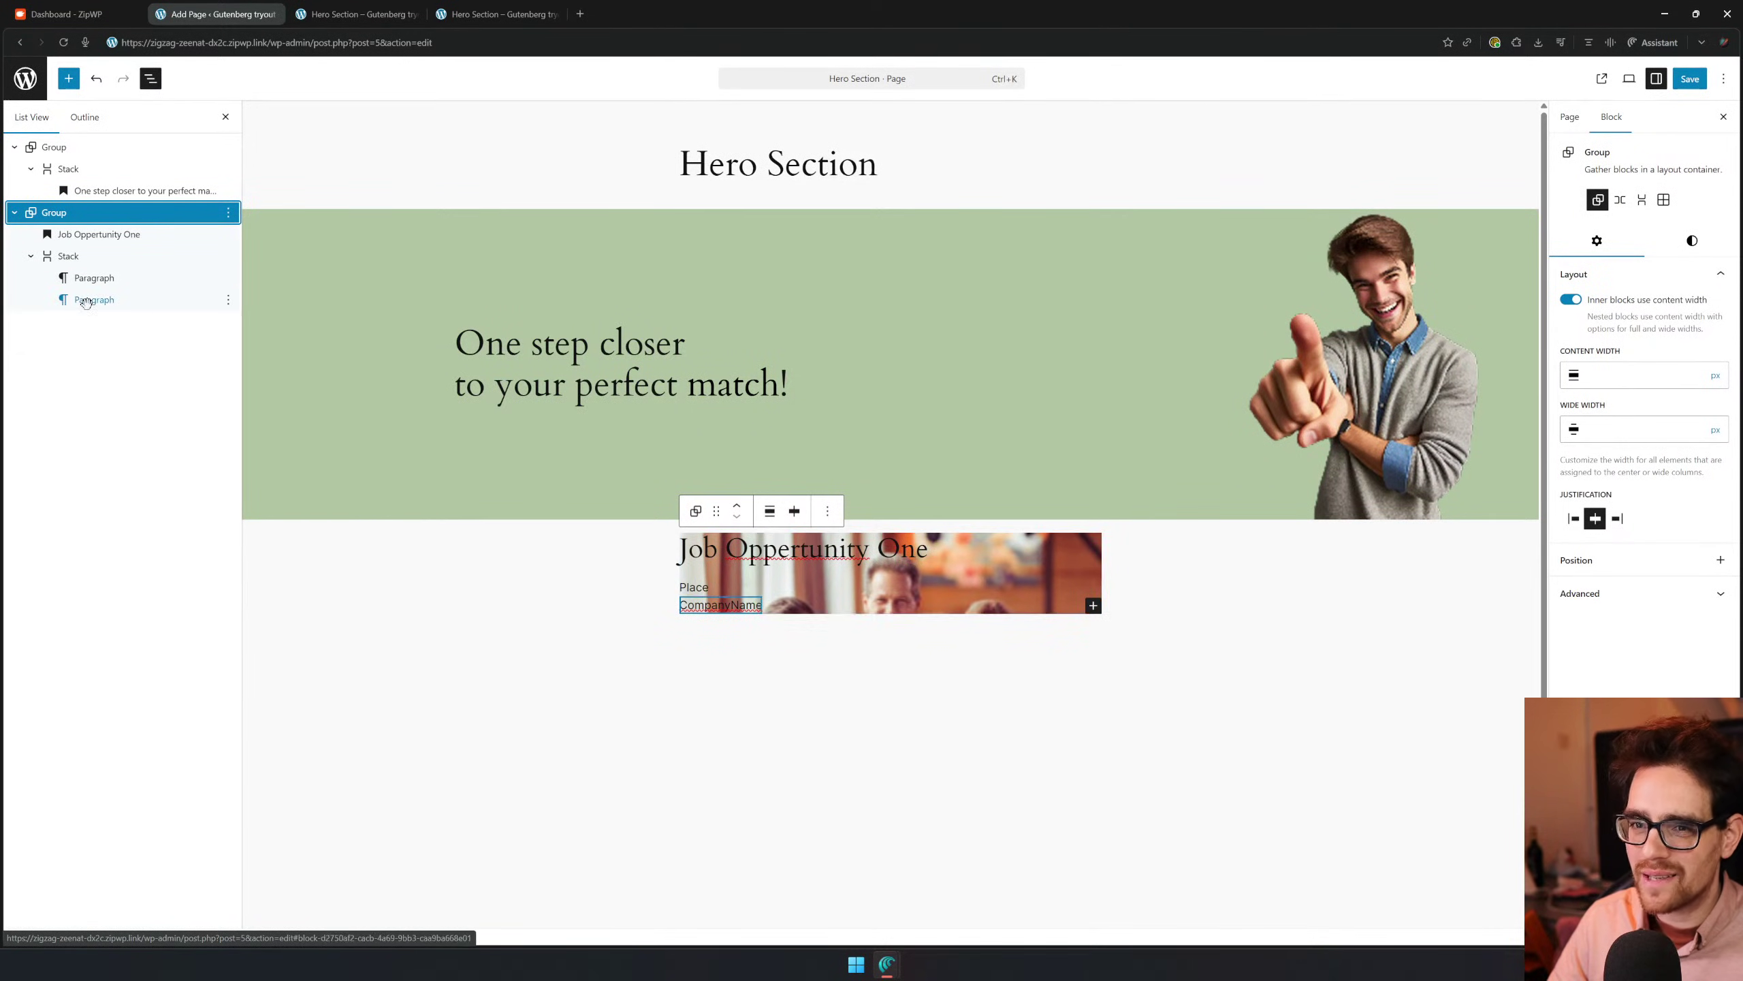
# Add a paragraph after the stack reading "This is a little description about the specific Job Oppertunity that shows what you expect." with an empty paragraph below
pyautogui.click(31, 256)
pyautogui.click(72, 261)
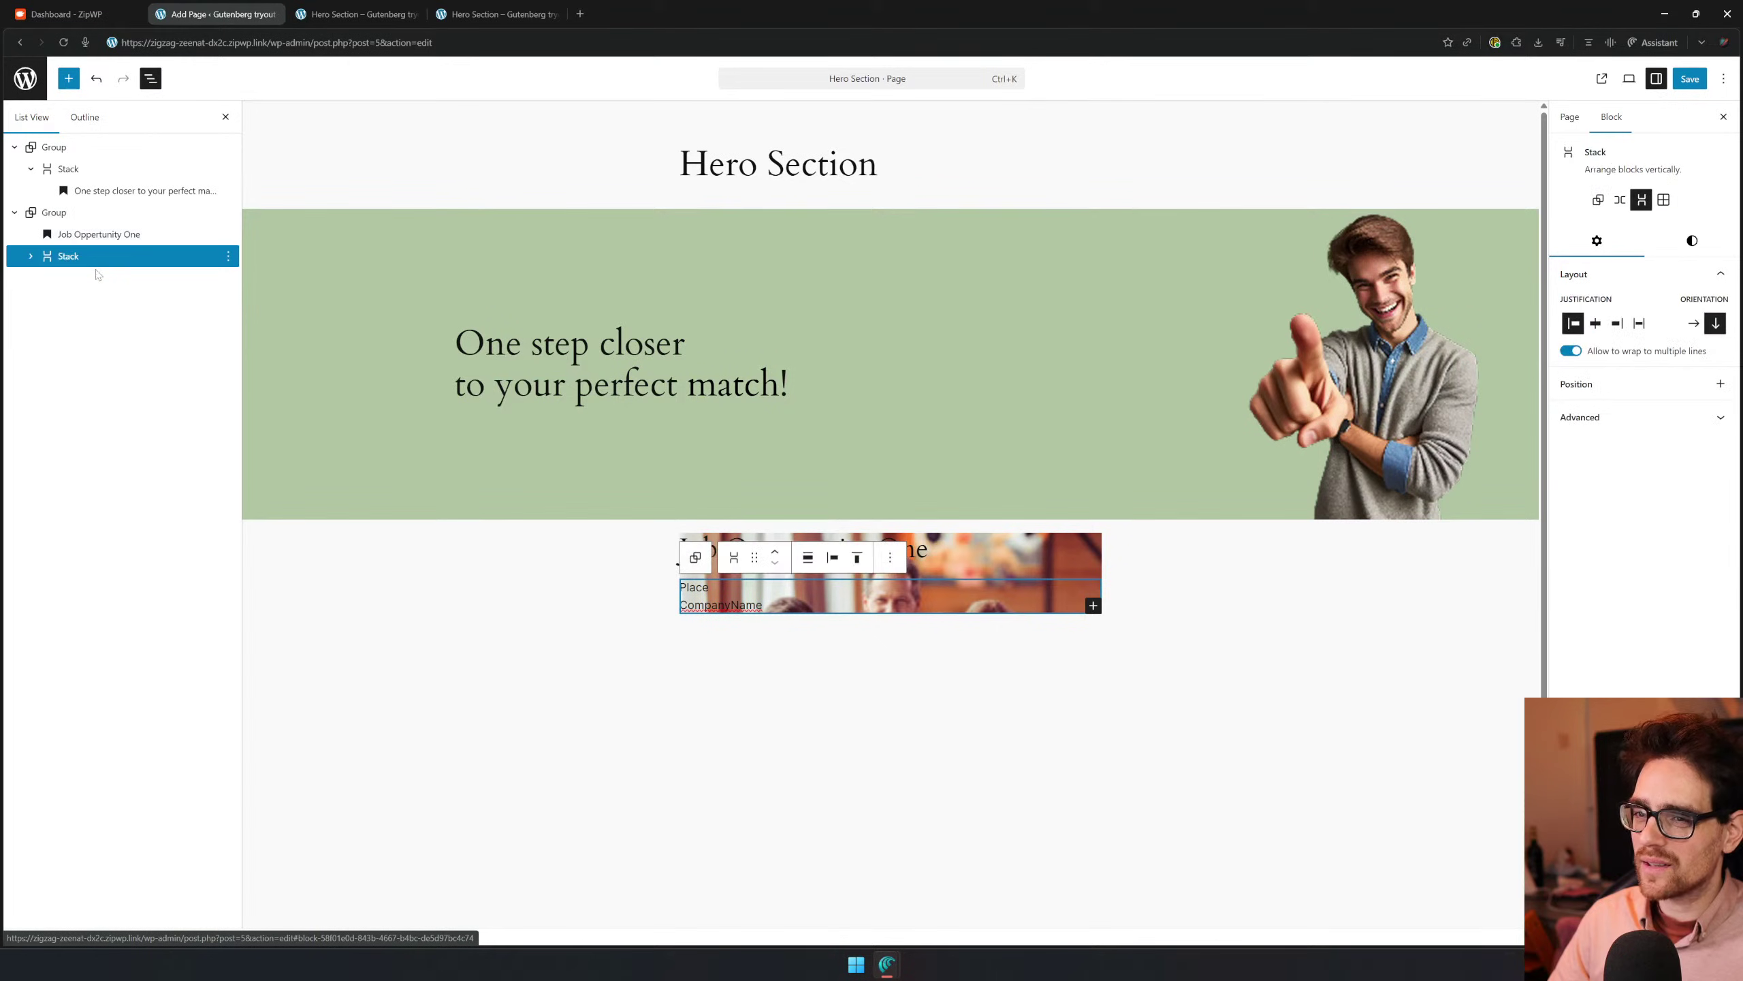
pyautogui.rightClick(73, 265)
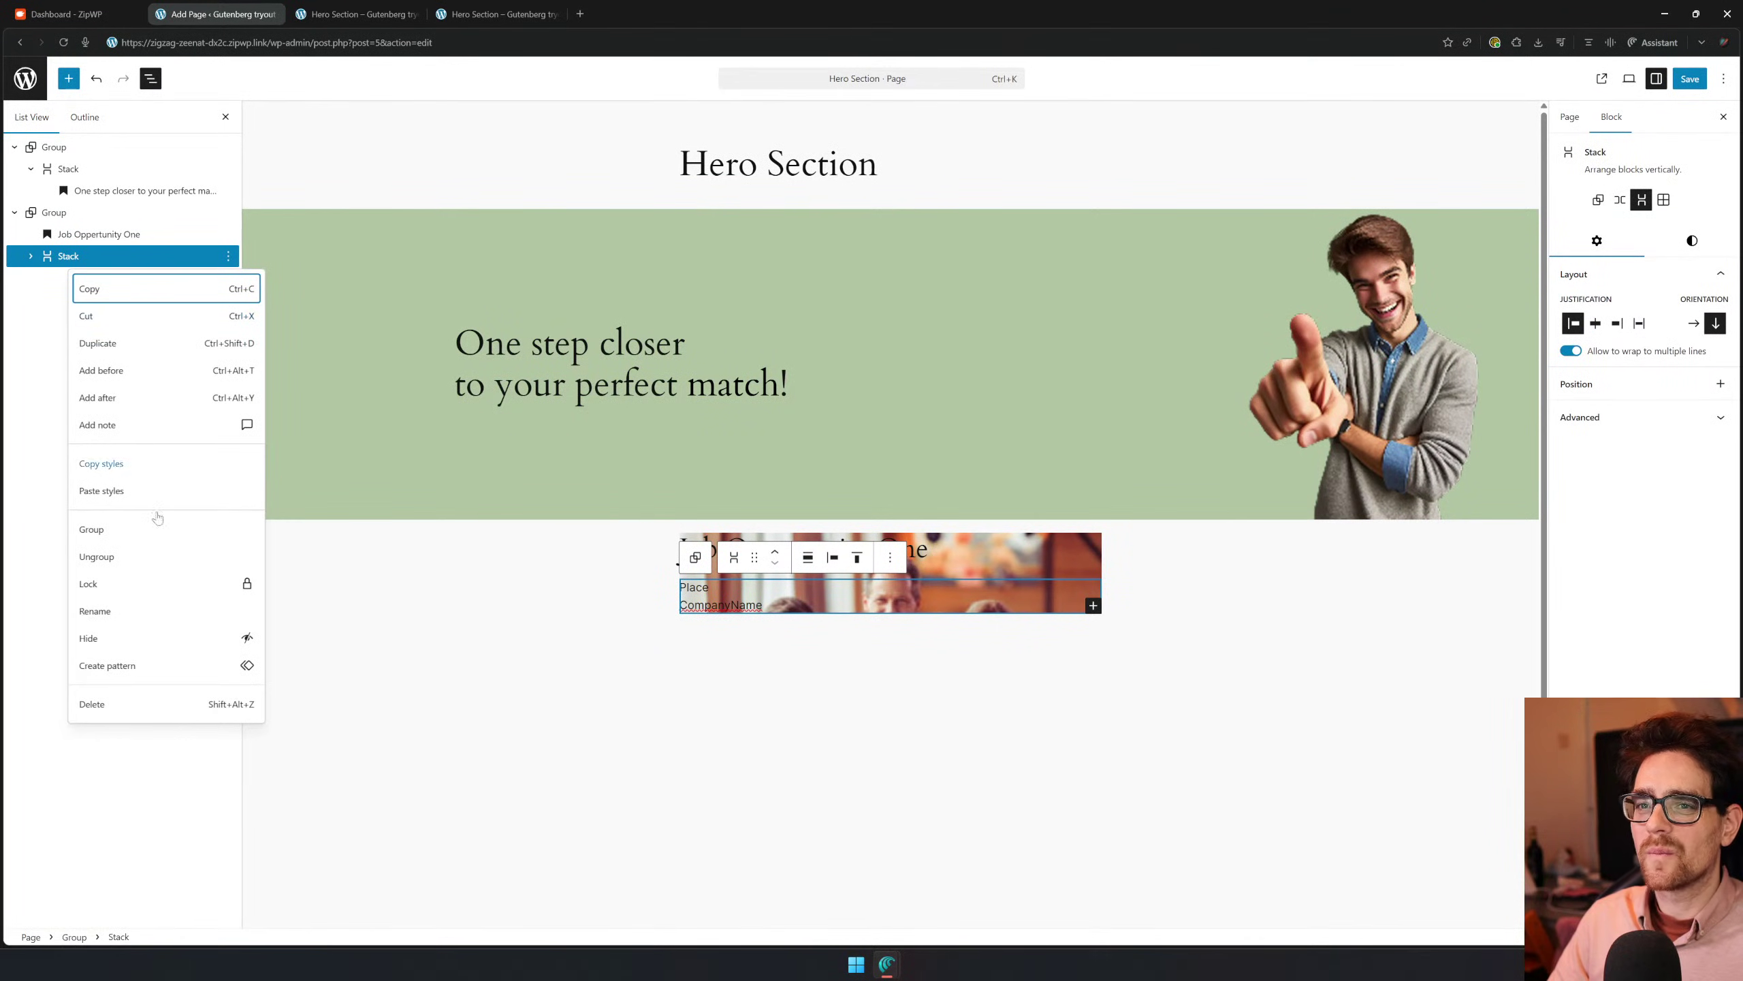
pyautogui.click(69, 213)
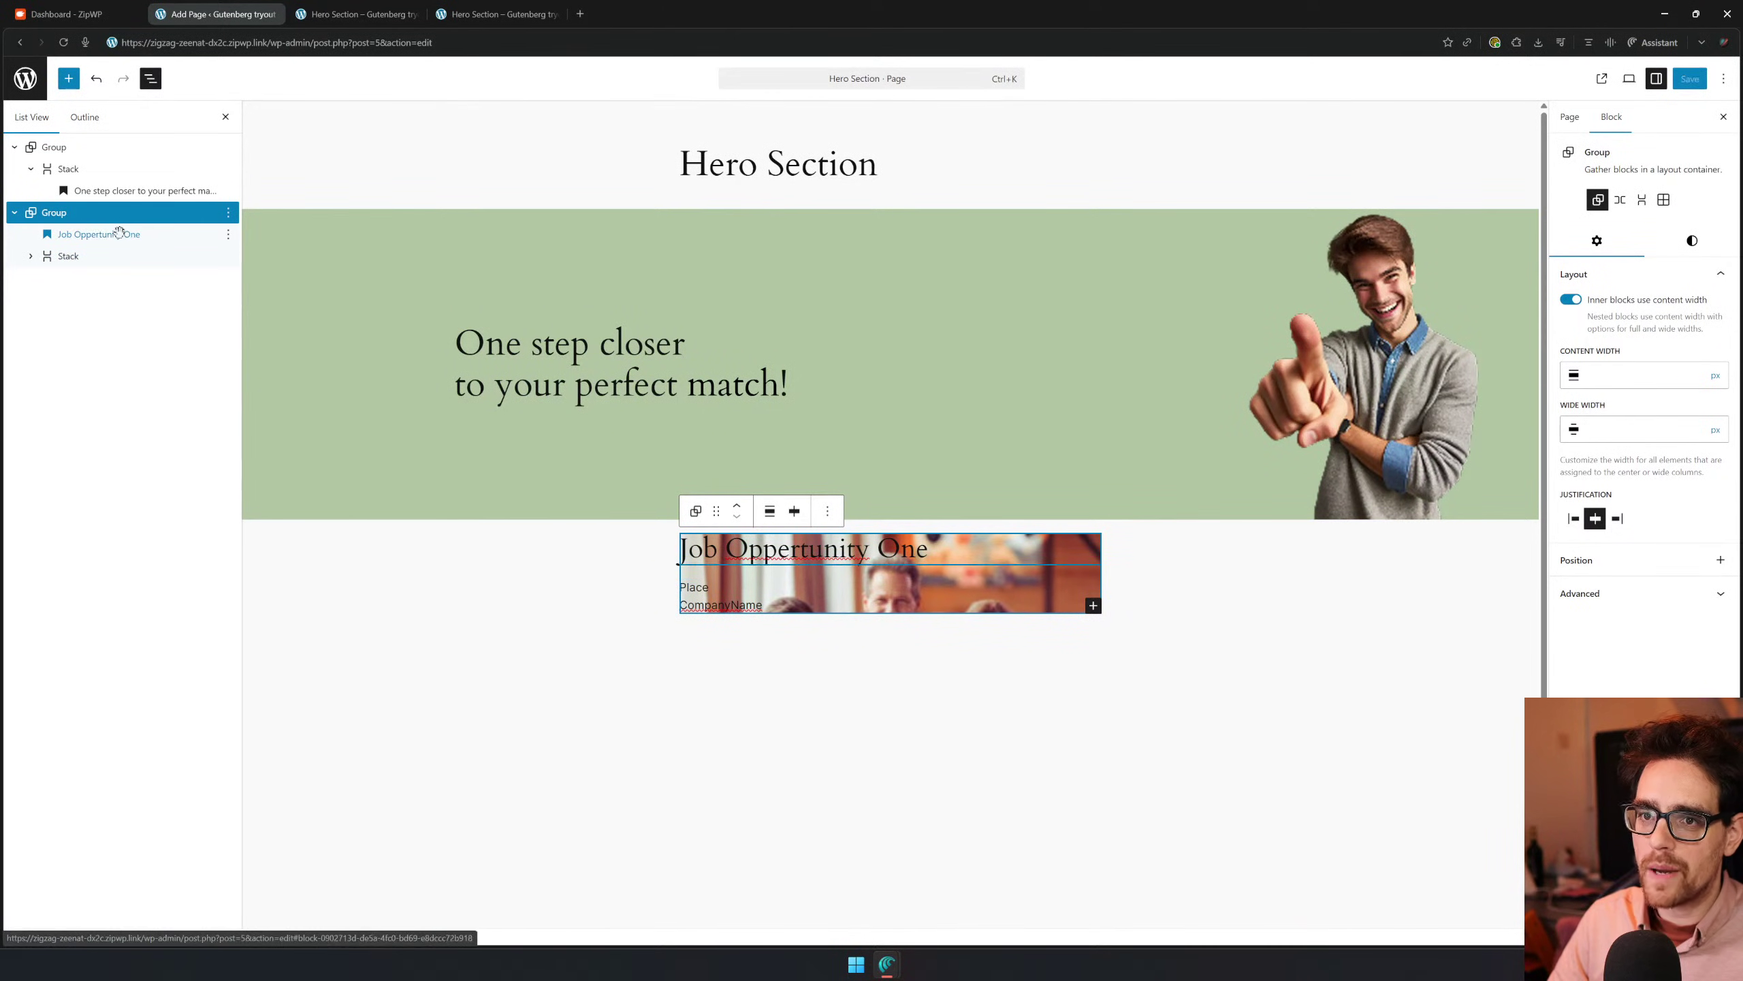
pyautogui.click(828, 509)
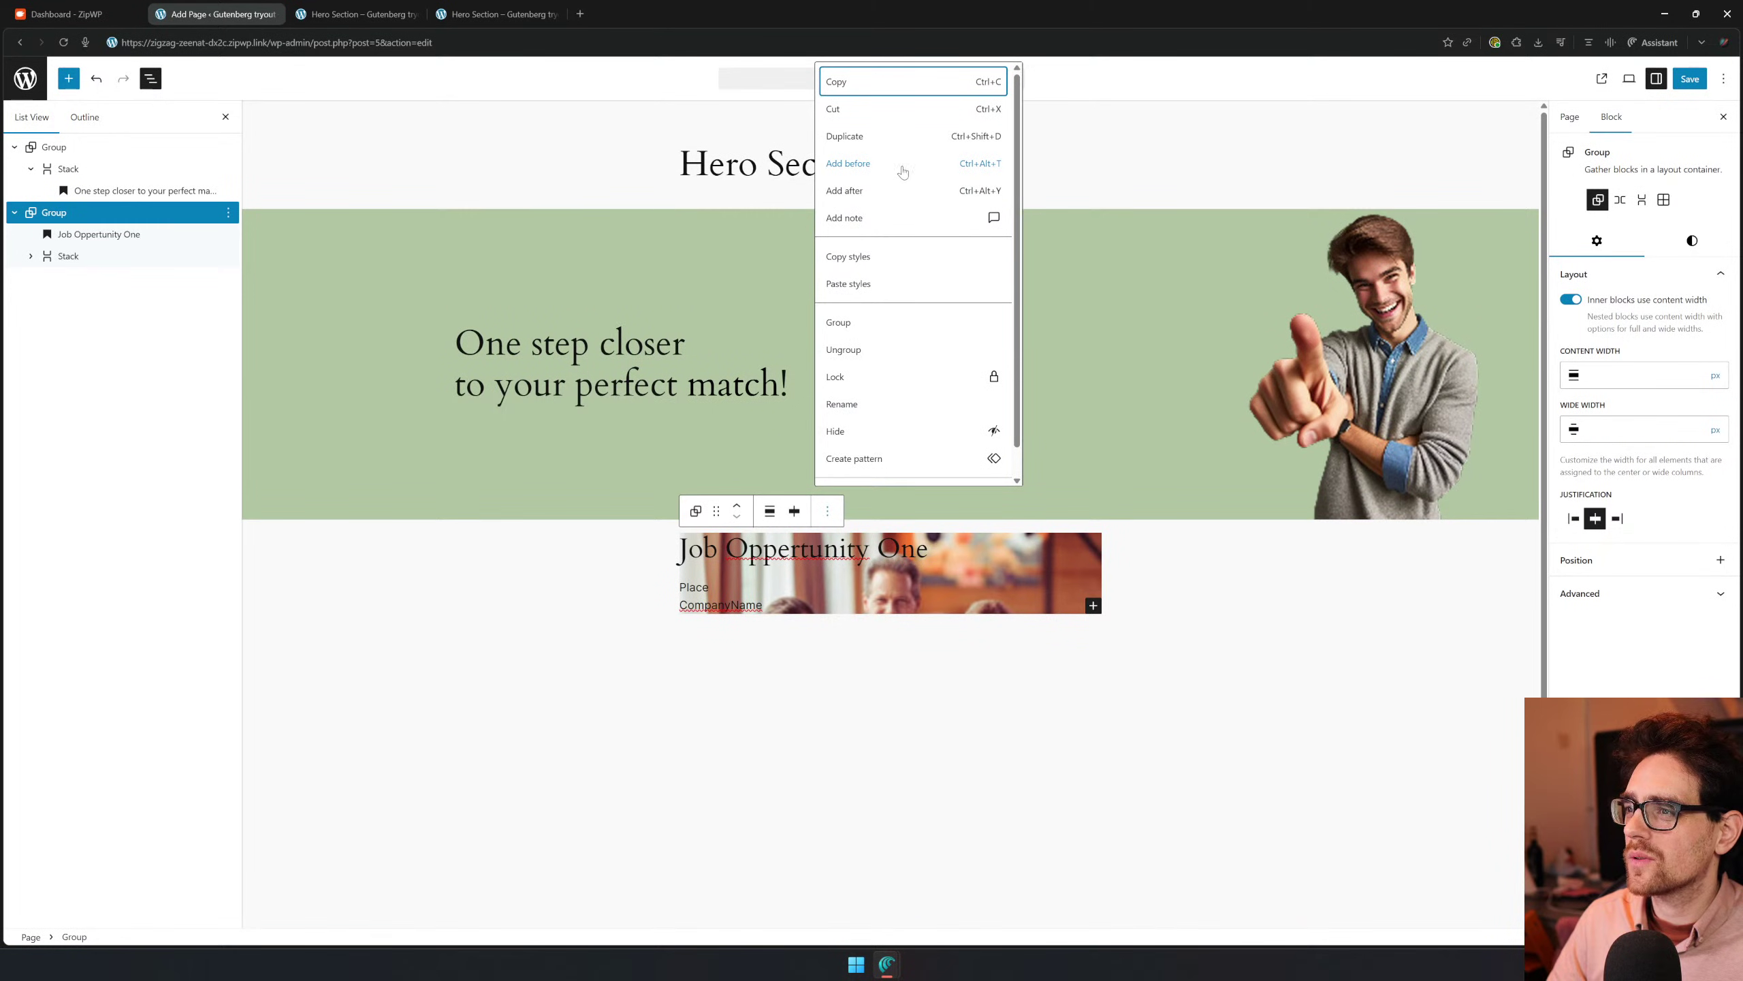
pyautogui.click(108, 255)
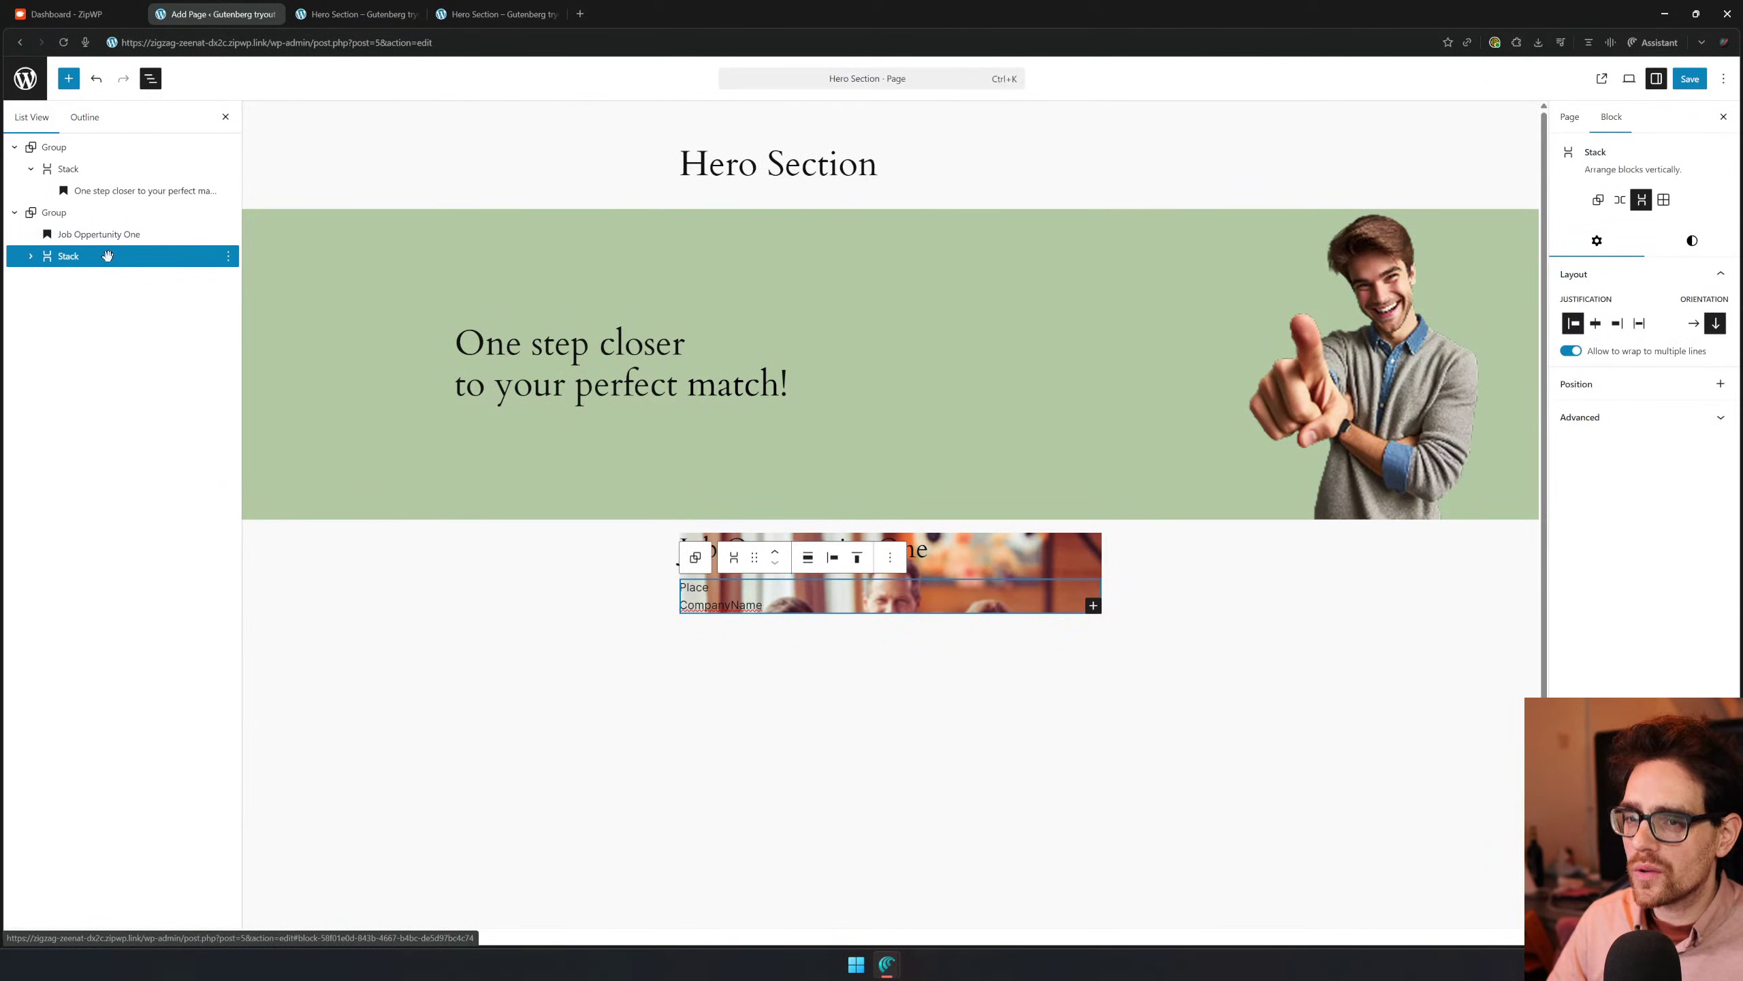
pyautogui.hotkey('ctrl', 'alt', 'y')
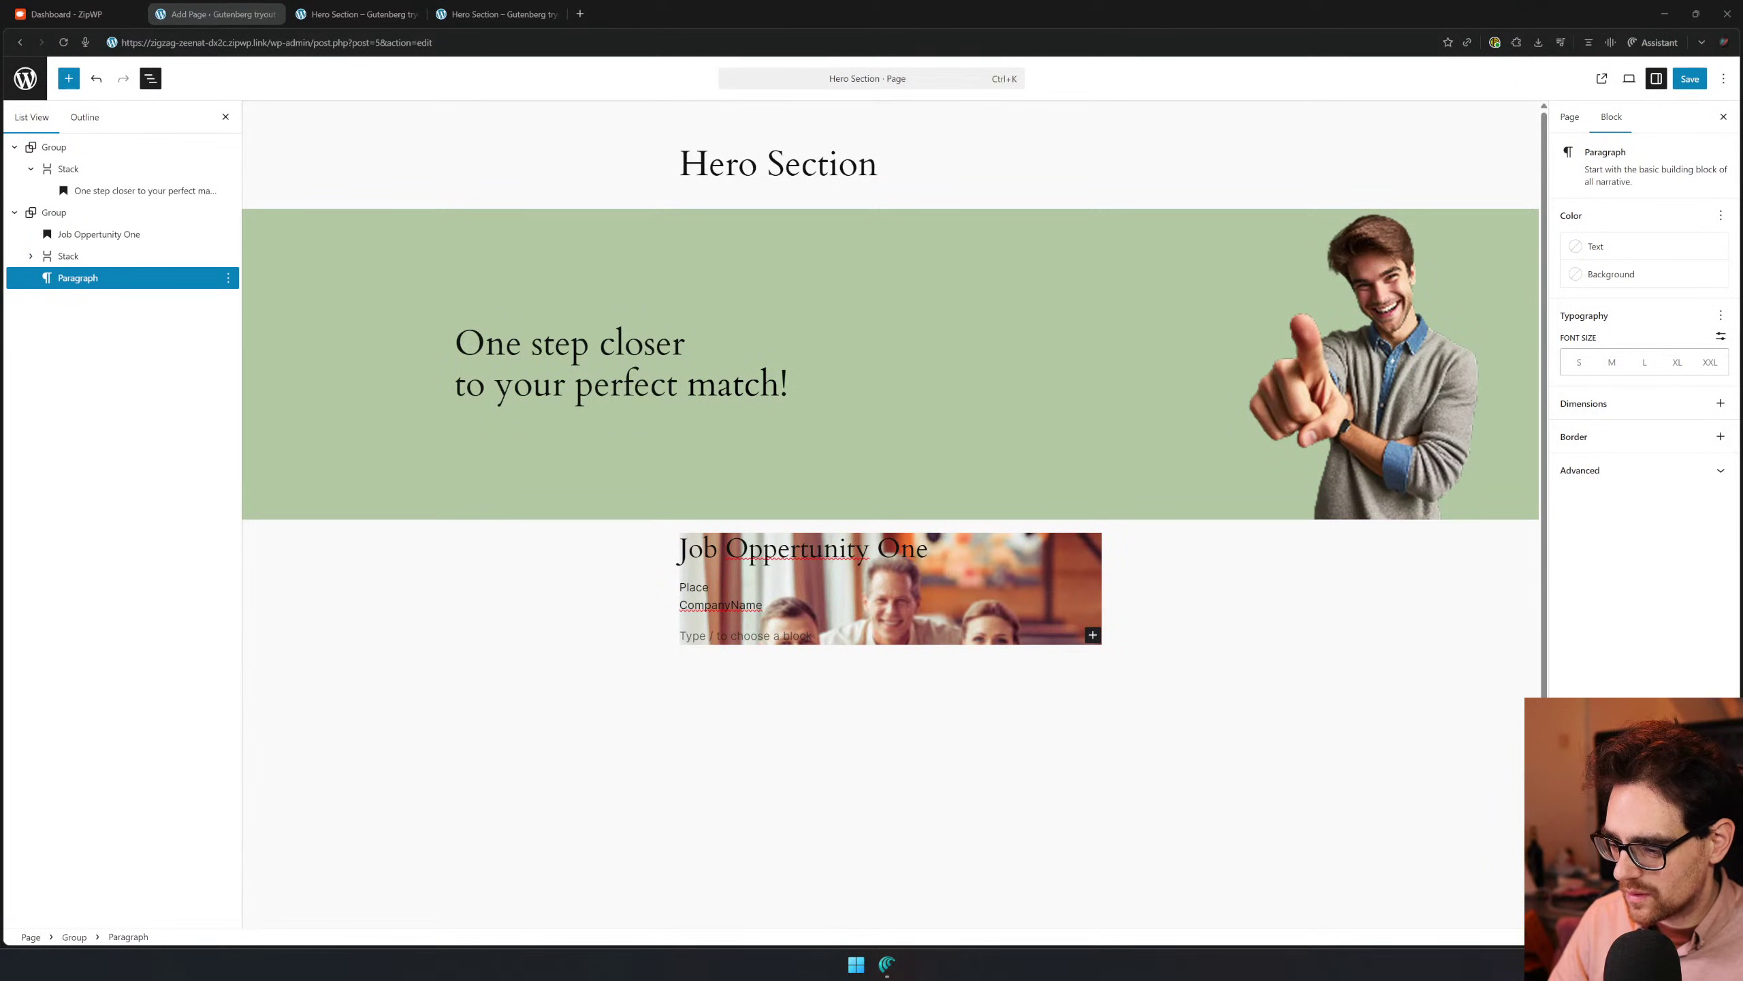
pyautogui.write('This is a little description about the specific Job Oppertunity that shows what you expect.')
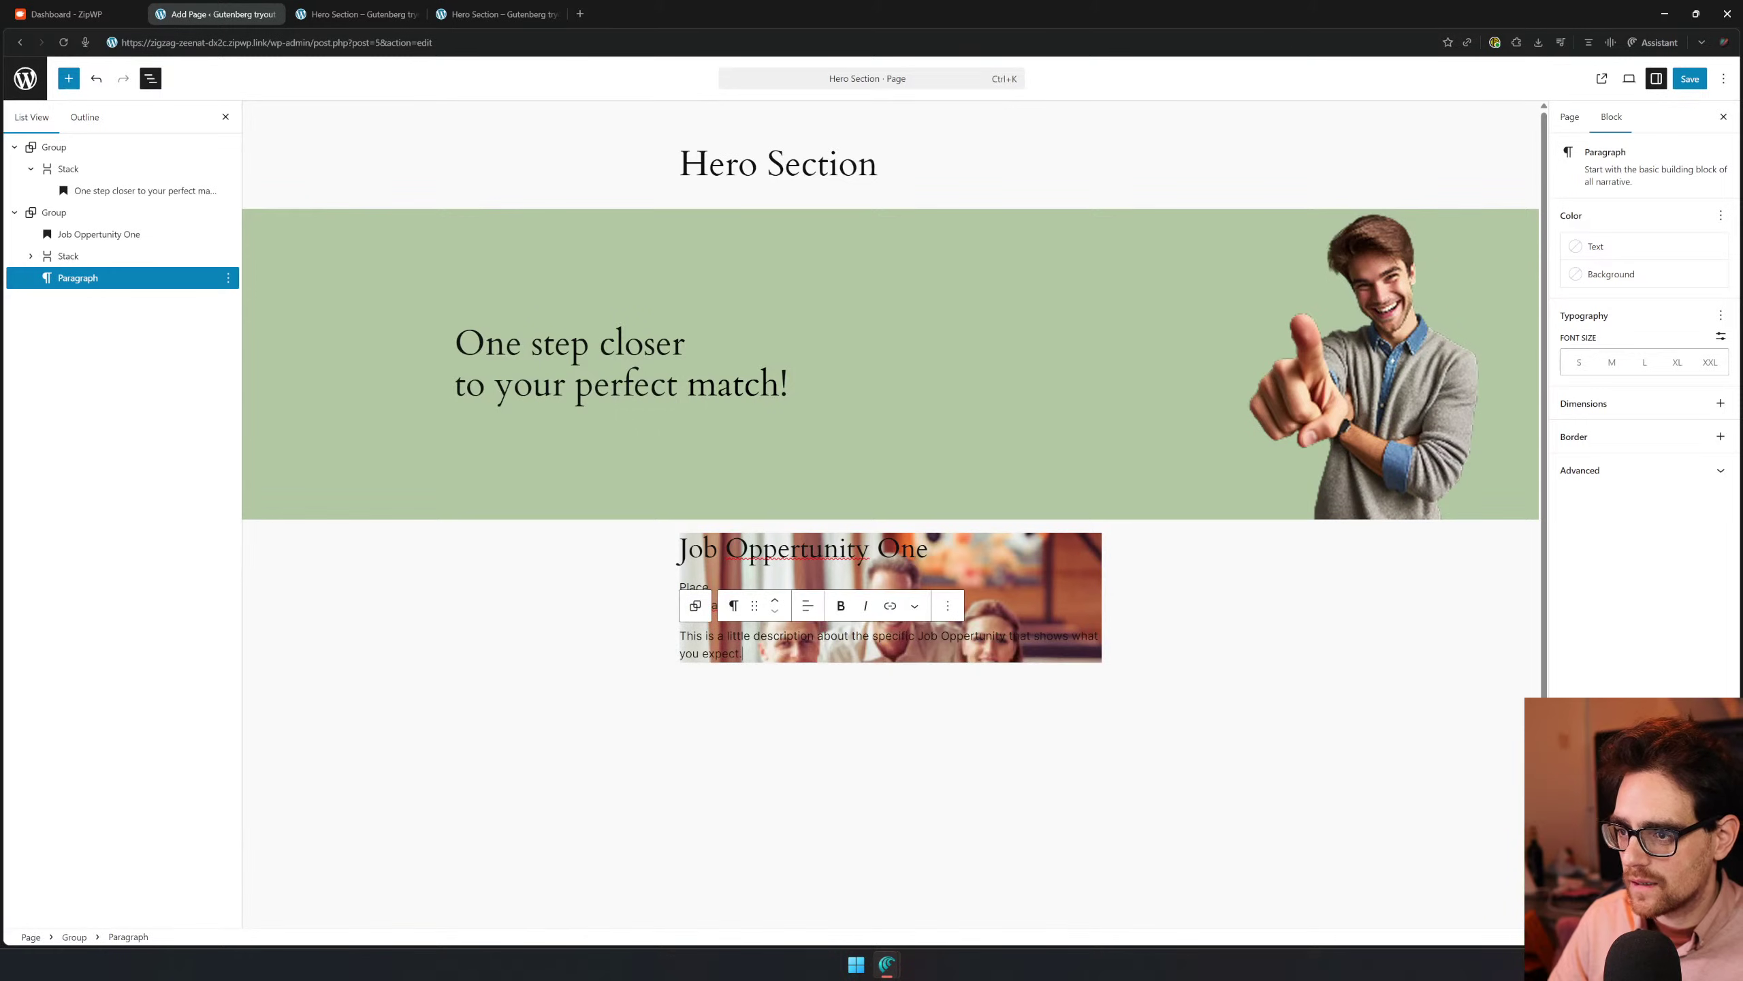
pyautogui.press('Return')
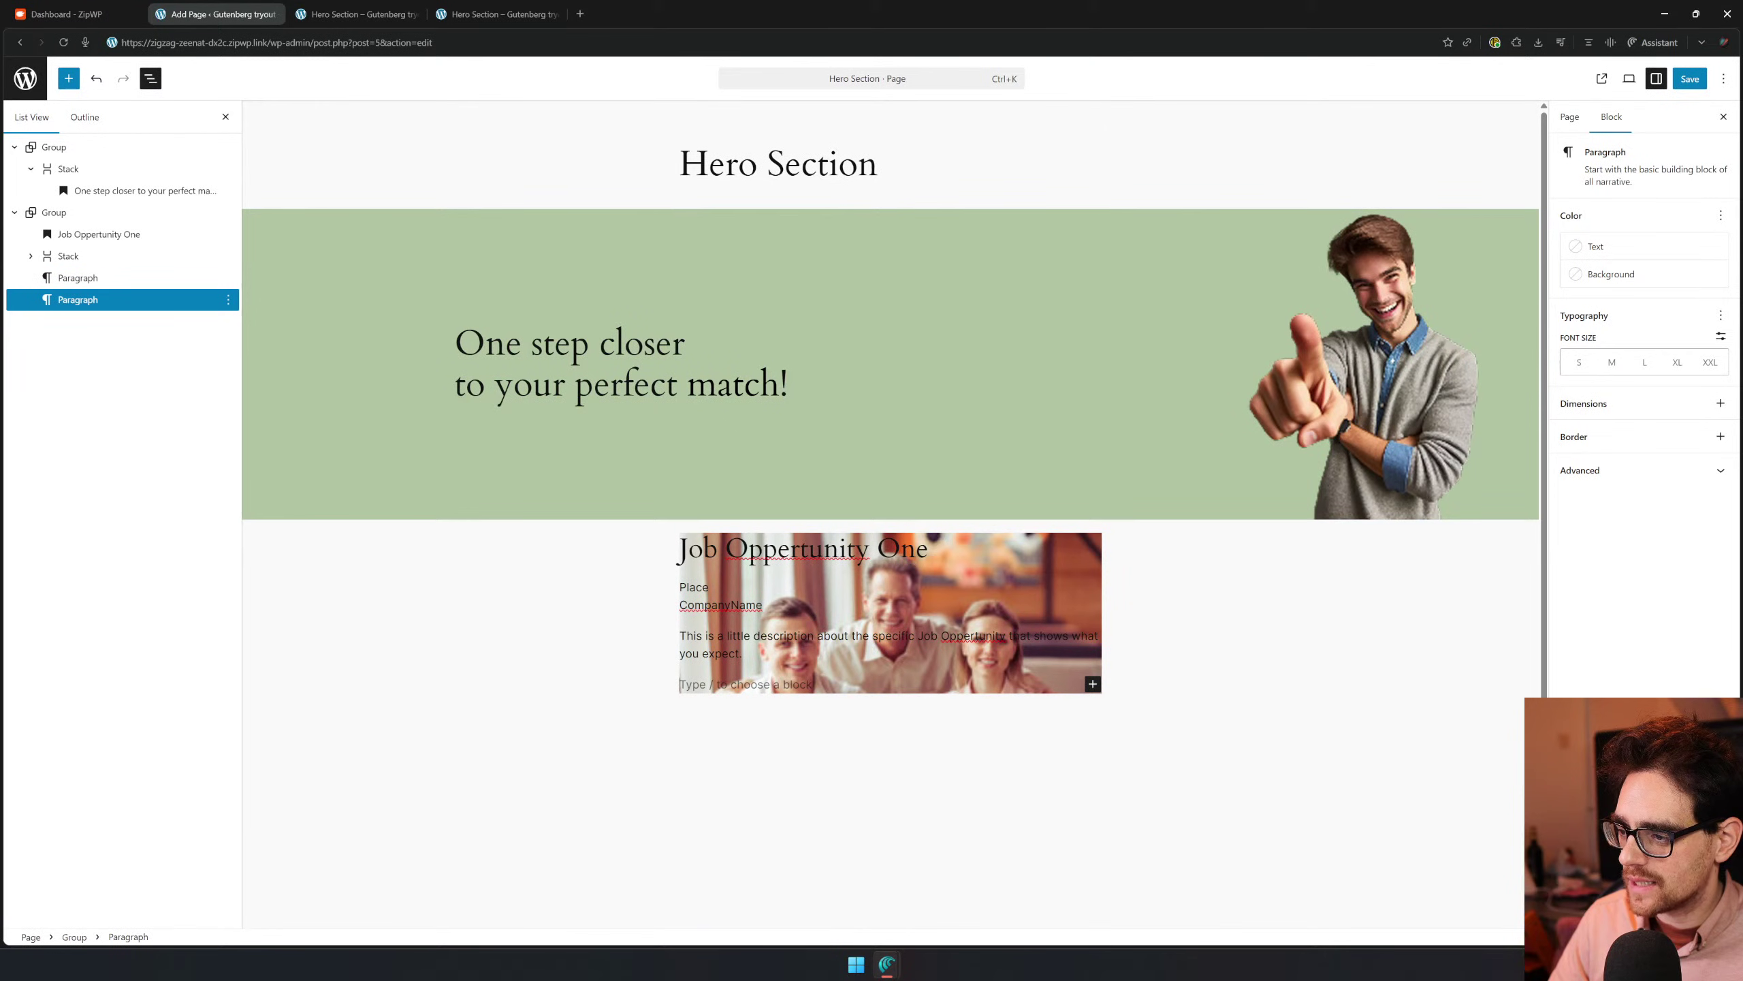
# Switch to the Figma design to examine the salary and hours tags beneath the card's description, then return to the editor
pyautogui.moveTo(1098, 980); pyautogui.dragTo(1090, 136)
pyautogui.doubleClick(1090, 136)
pyautogui.scroll(5, 854, 714)
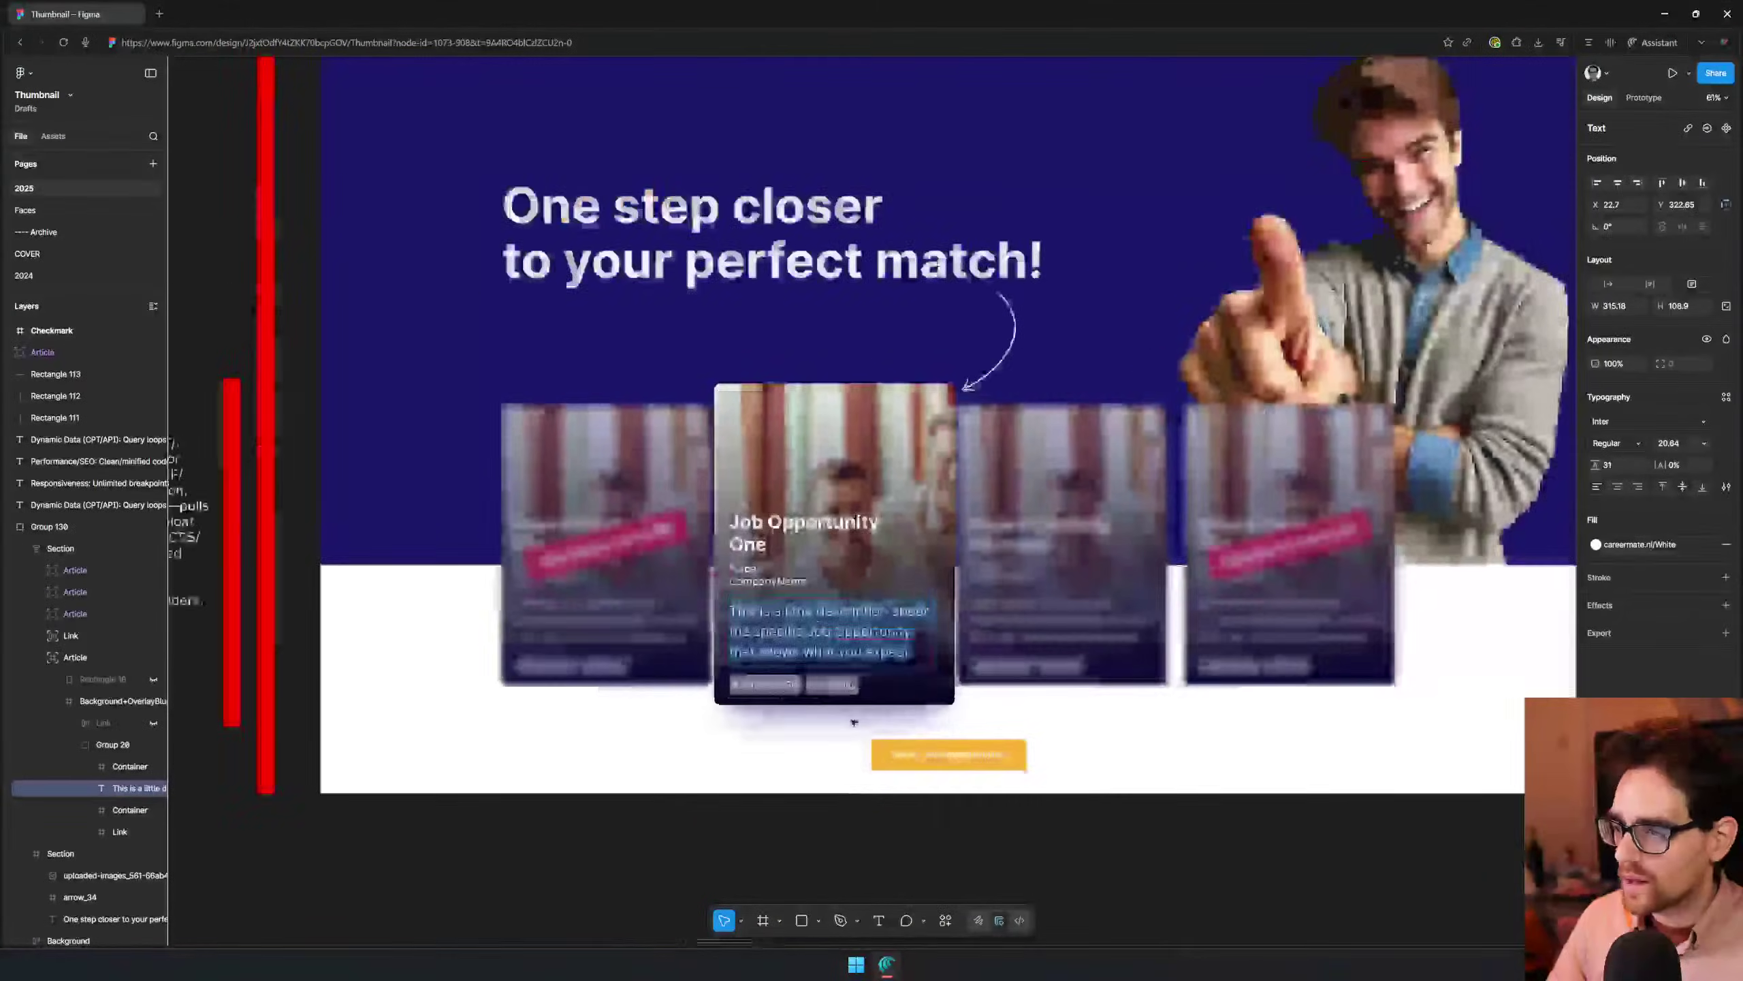
pyautogui.doubleClick(826, 666)
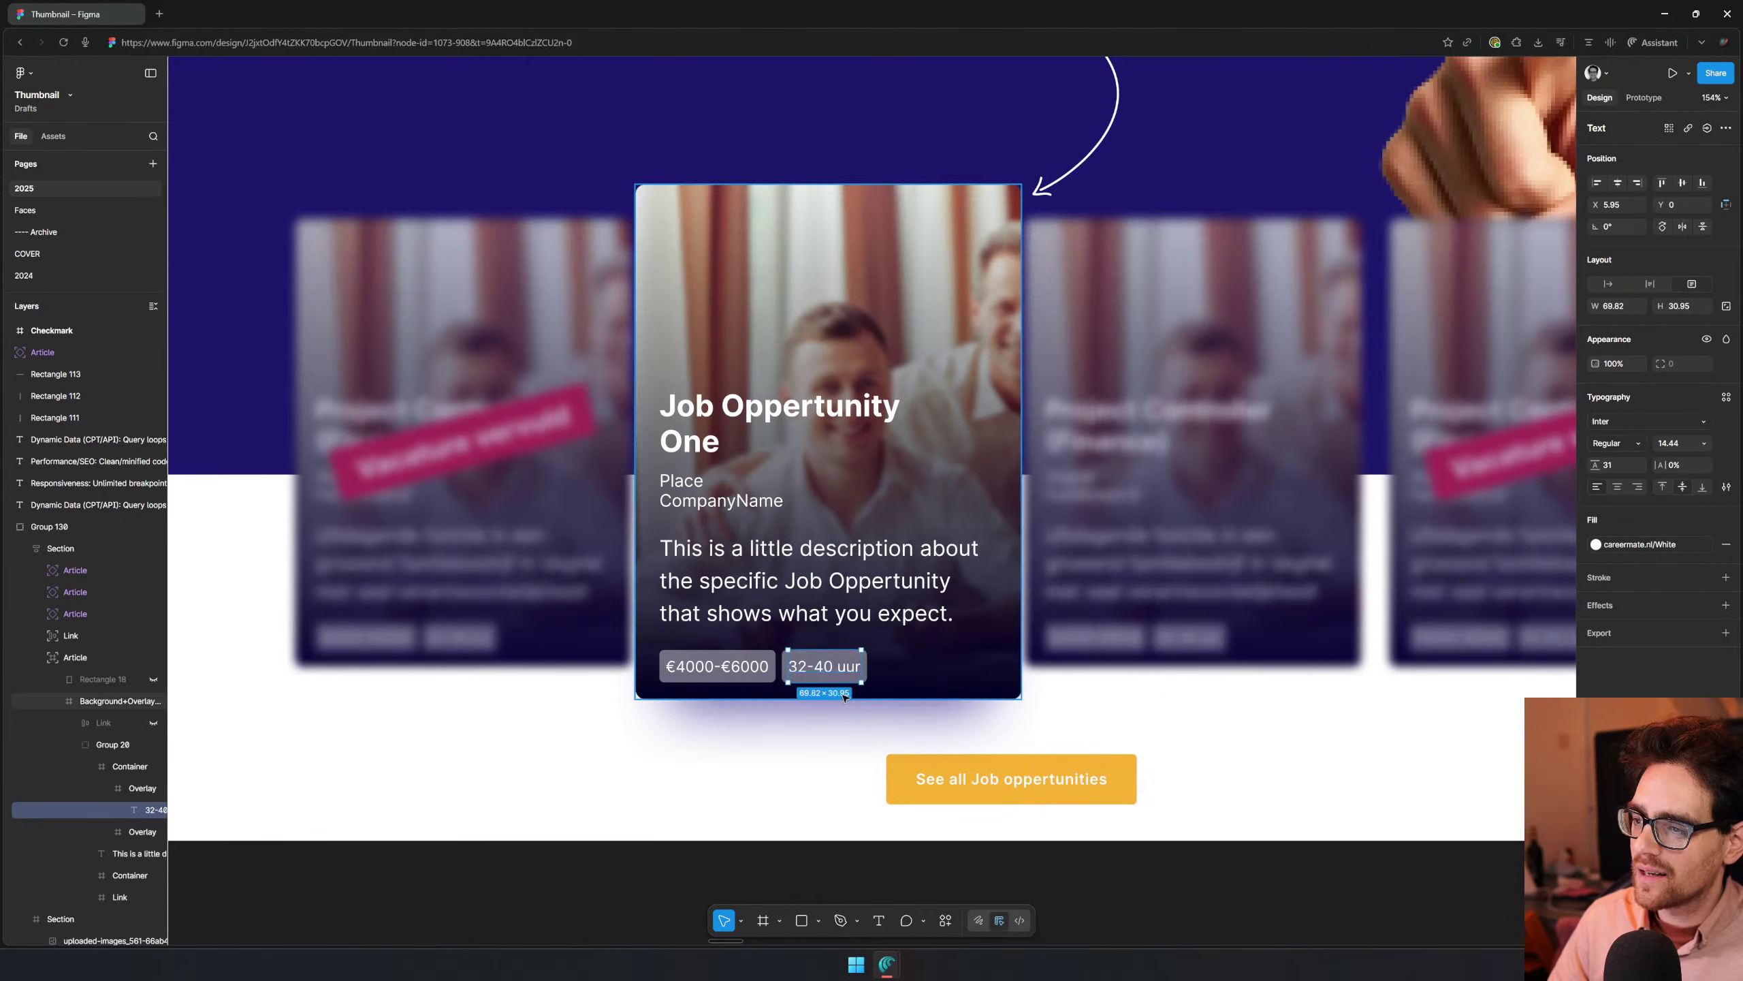
pyautogui.click(648, 660)
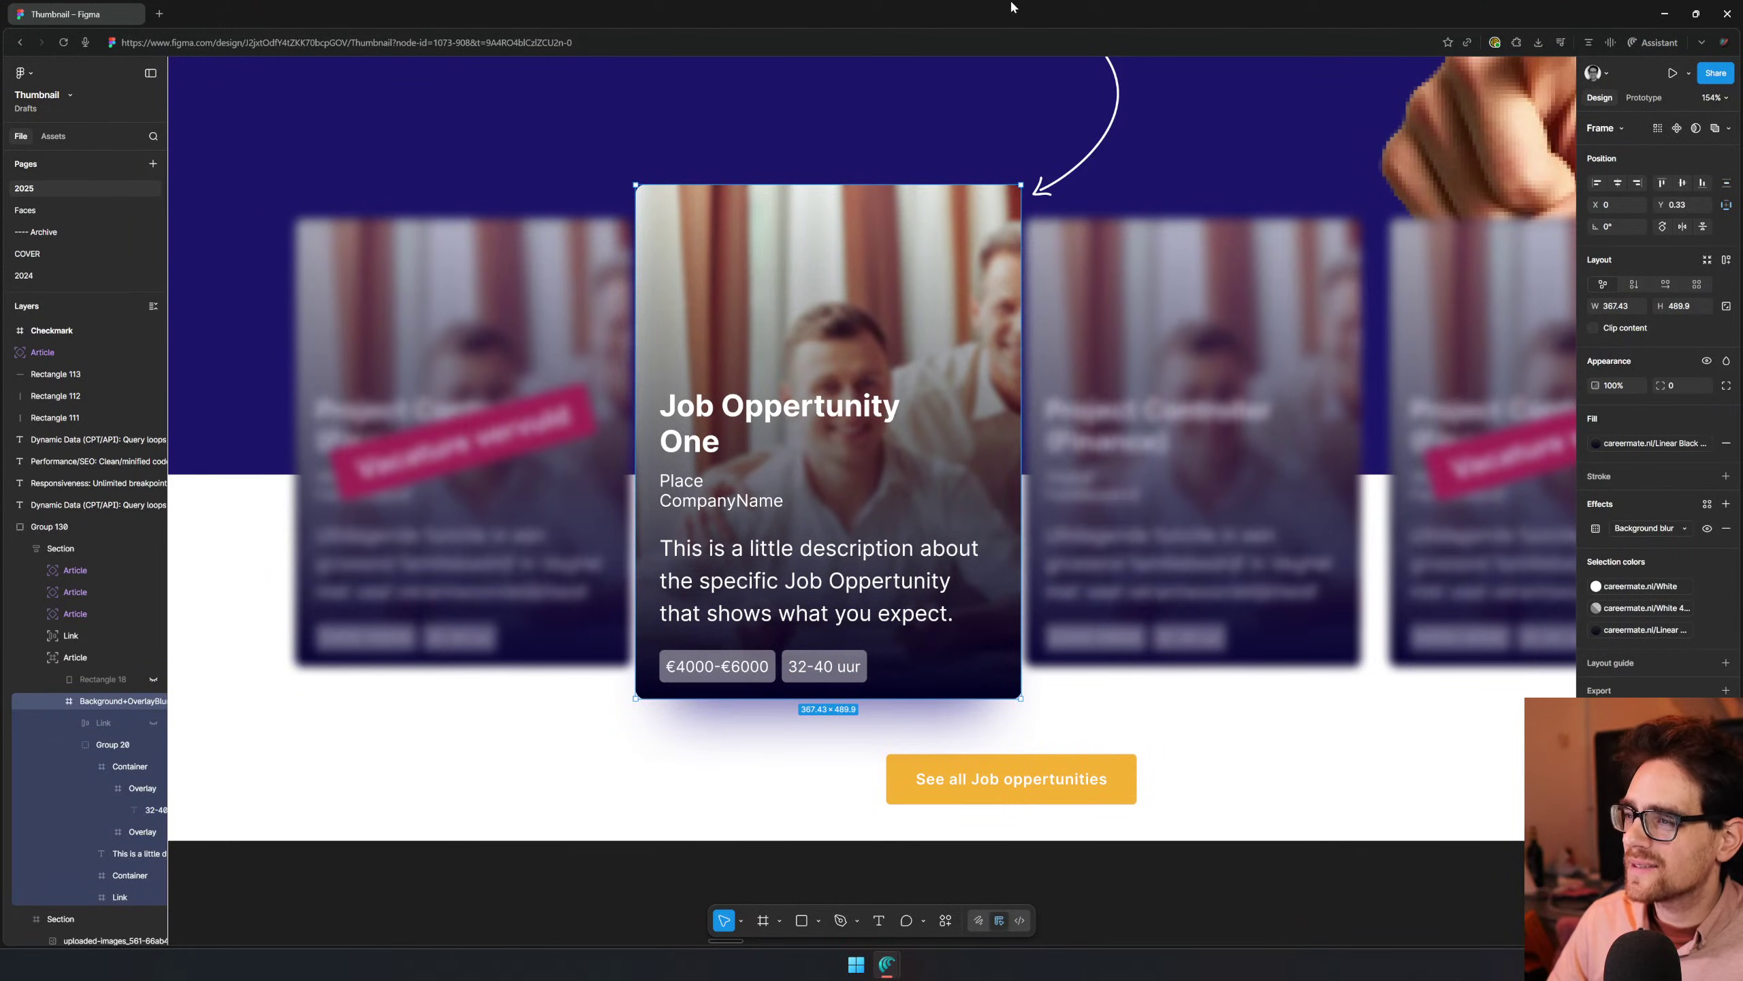
pyautogui.moveTo(1014, 8); pyautogui.dragTo(686, 975)
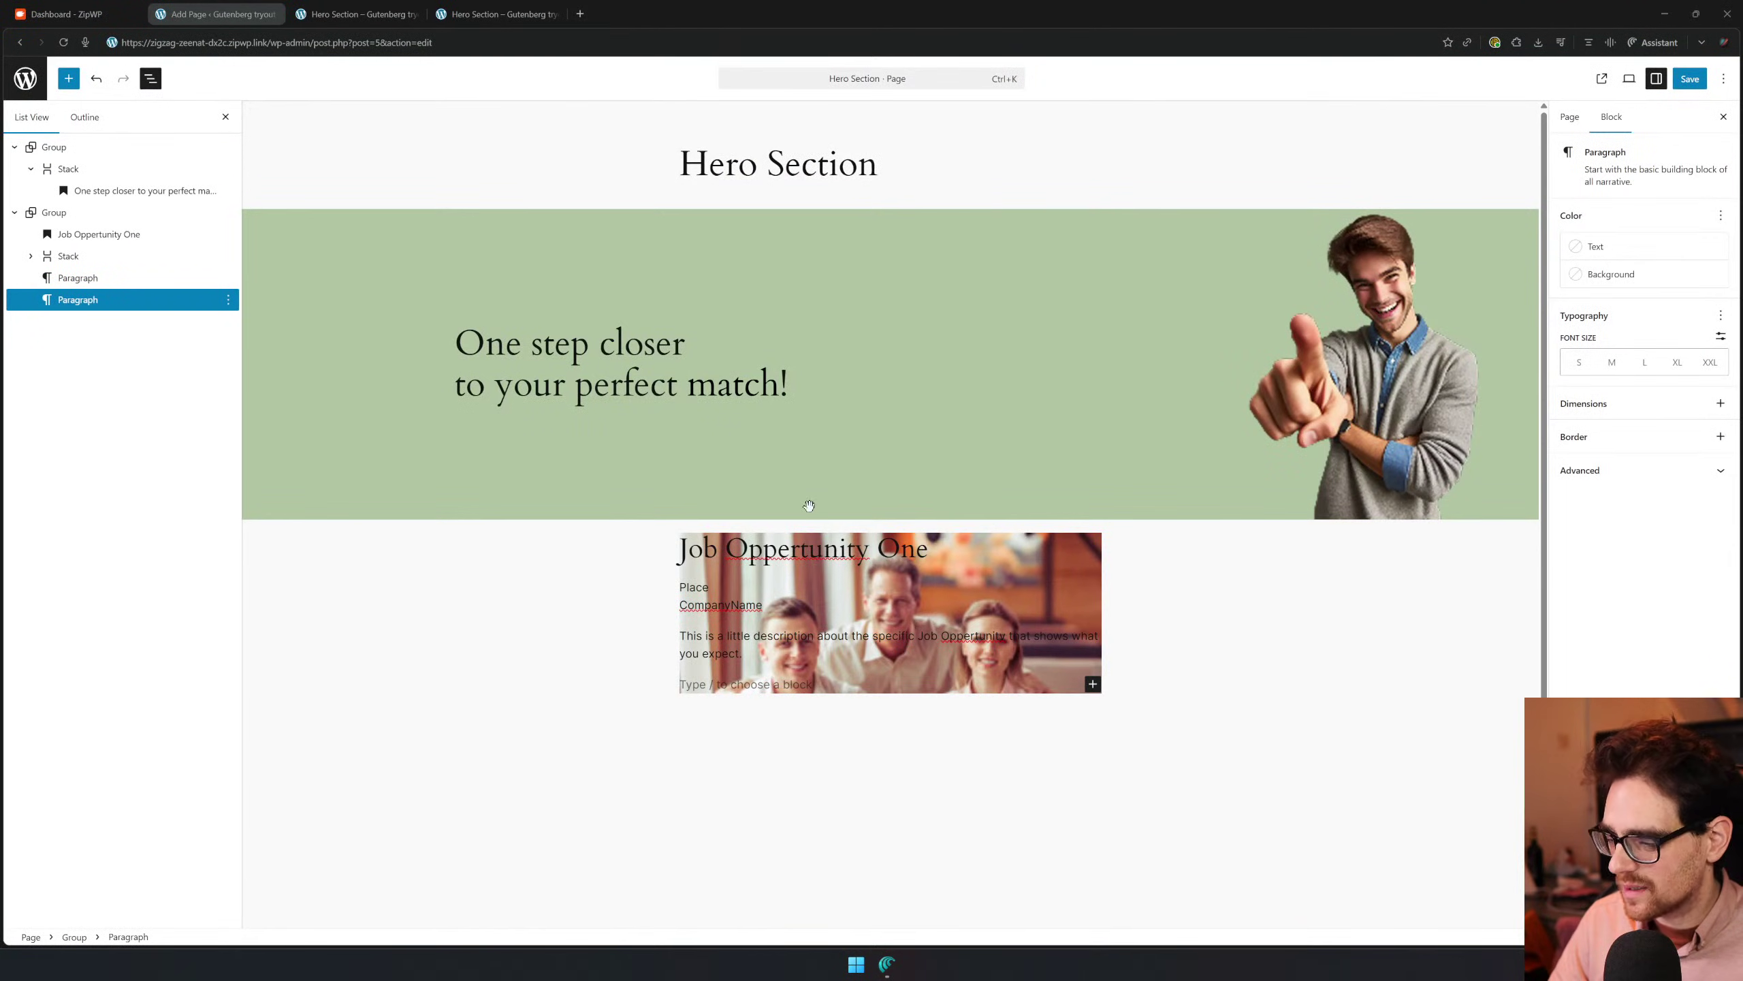
# Turn the empty paragraph below the card's description into a Row block
pyautogui.click(703, 682)
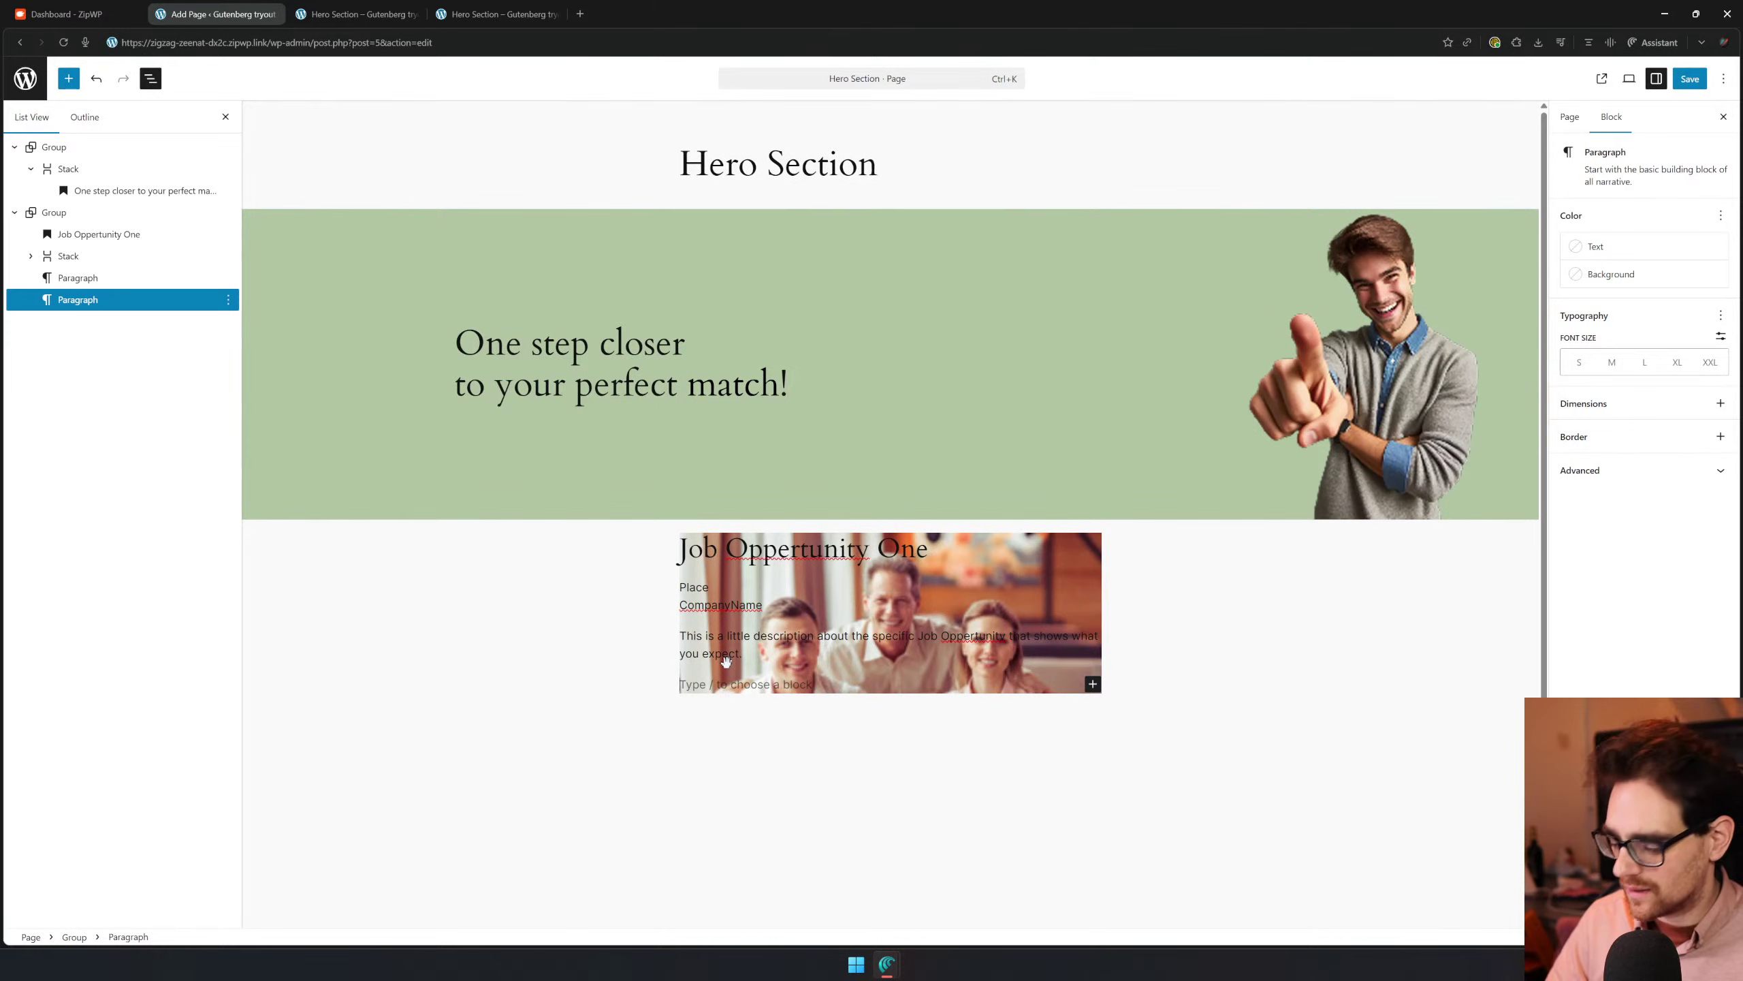
pyautogui.write('/row')
pyautogui.press('Return')
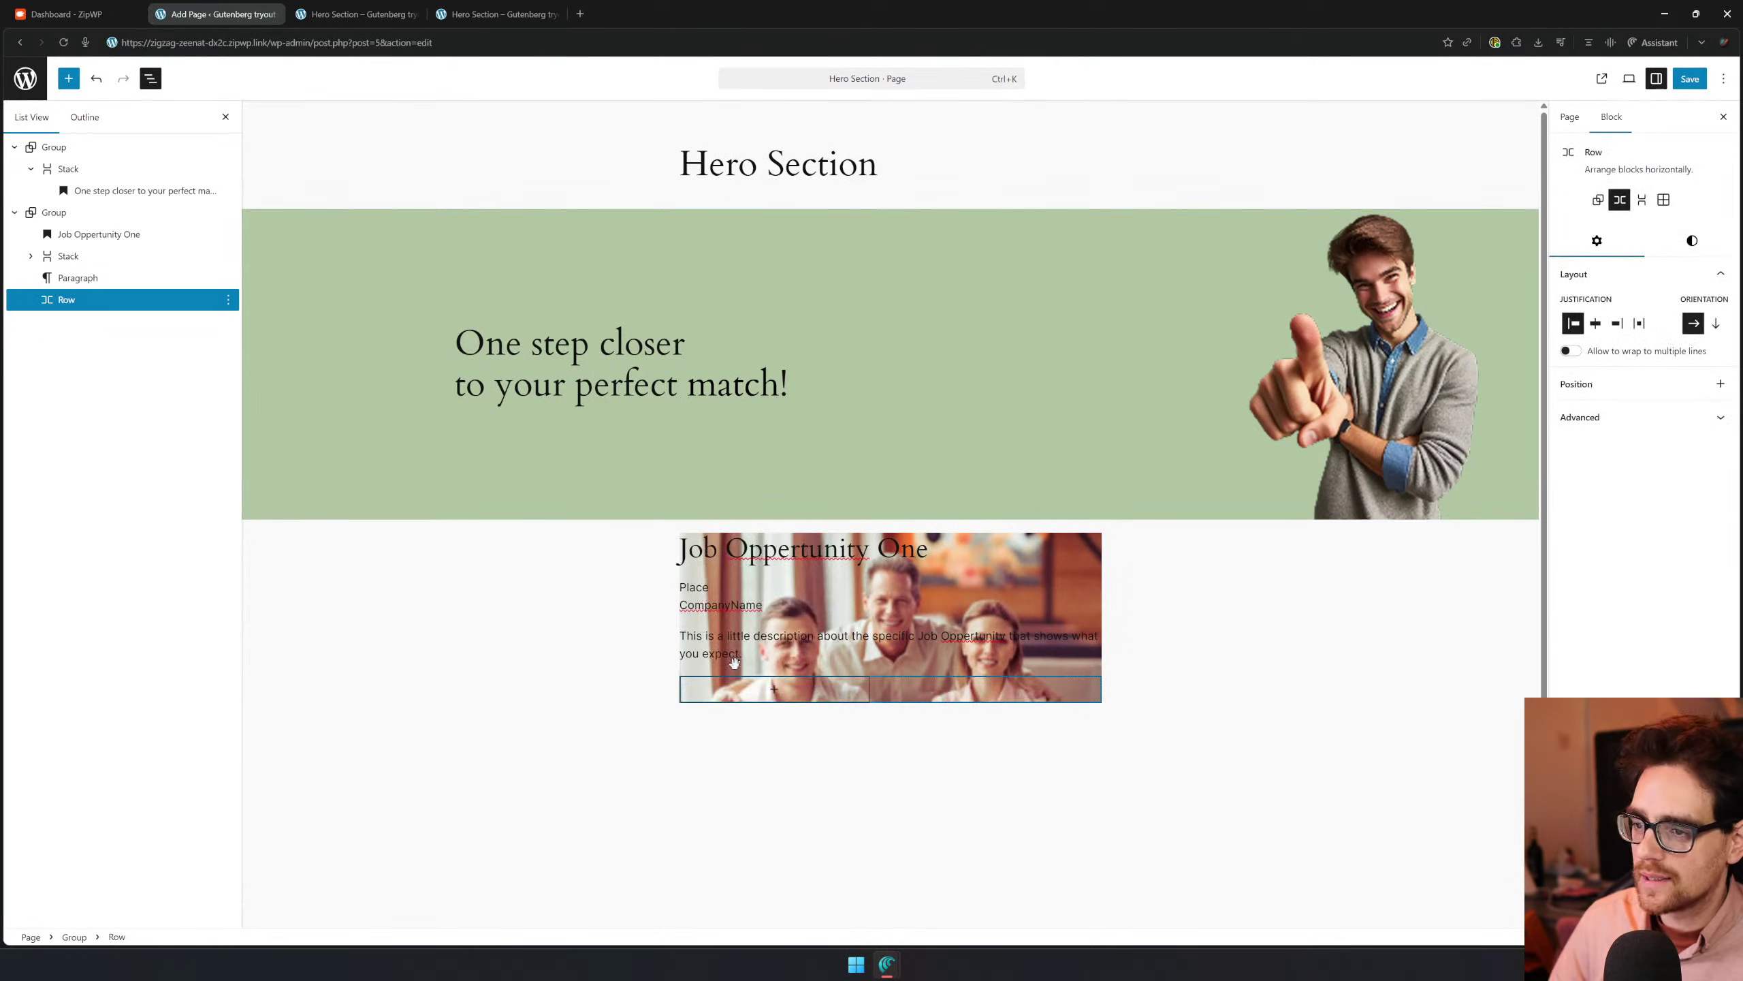
# Add a paragraph reading "$4000-$6000" inside the empty row below the card's description
pyautogui.click(773, 687)
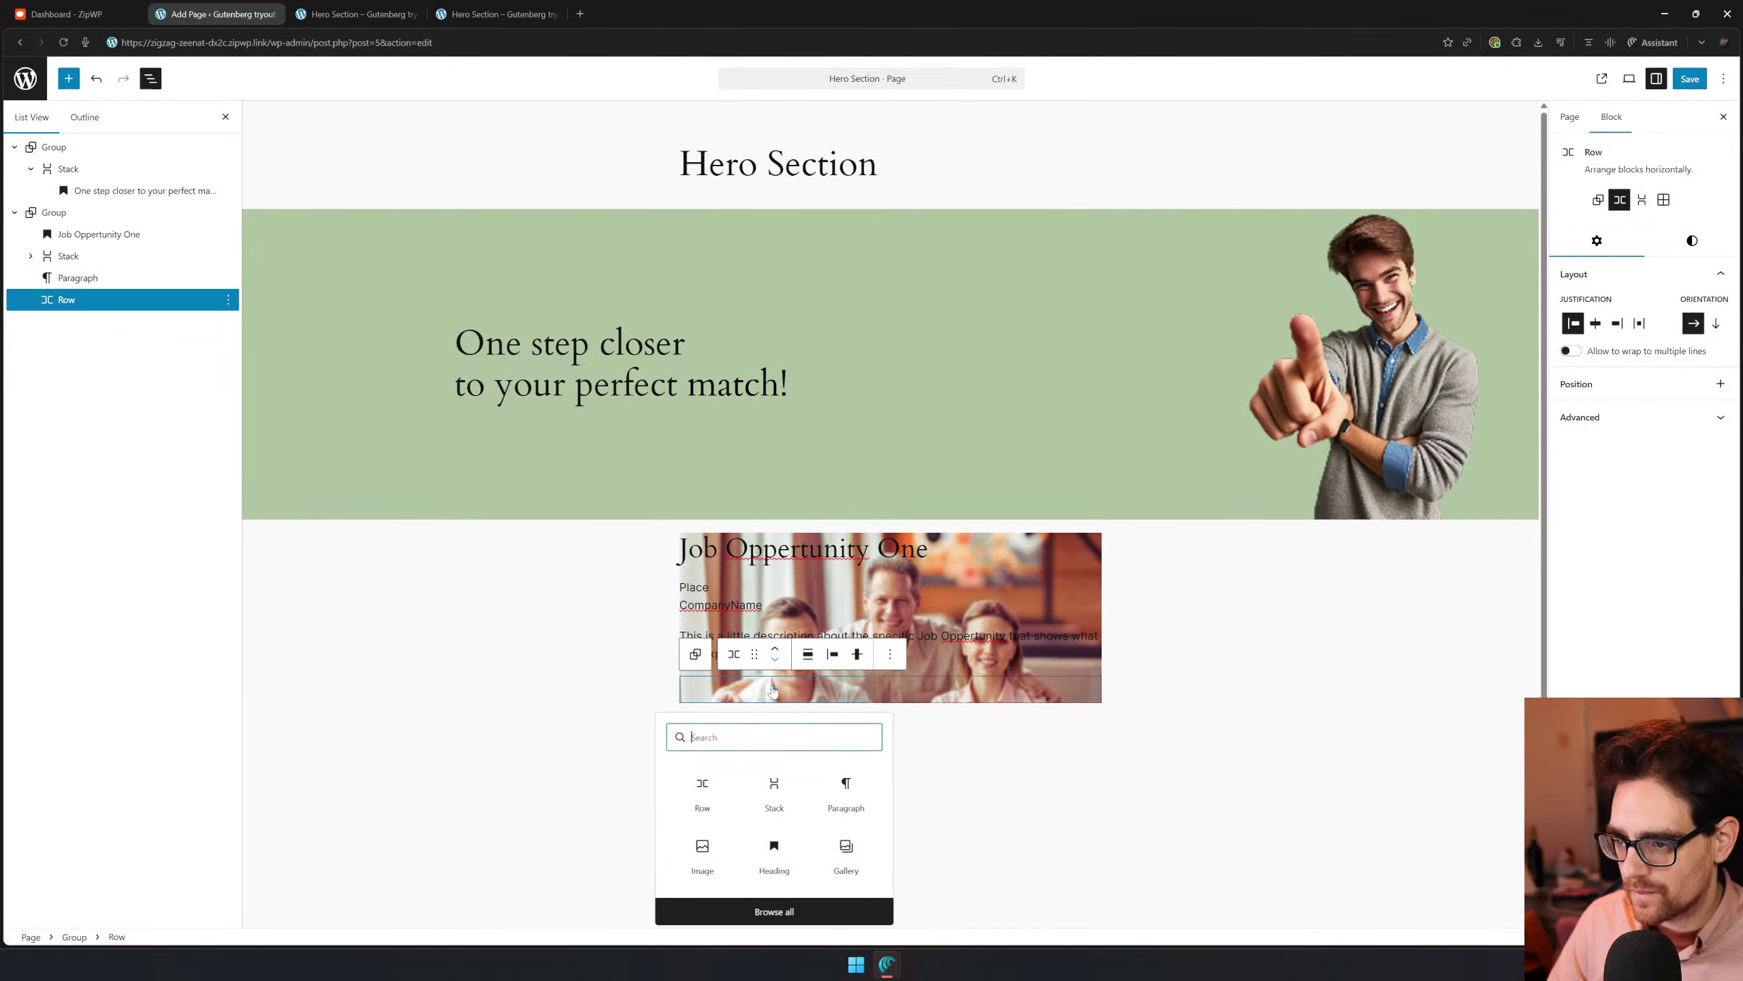
pyautogui.click(846, 791)
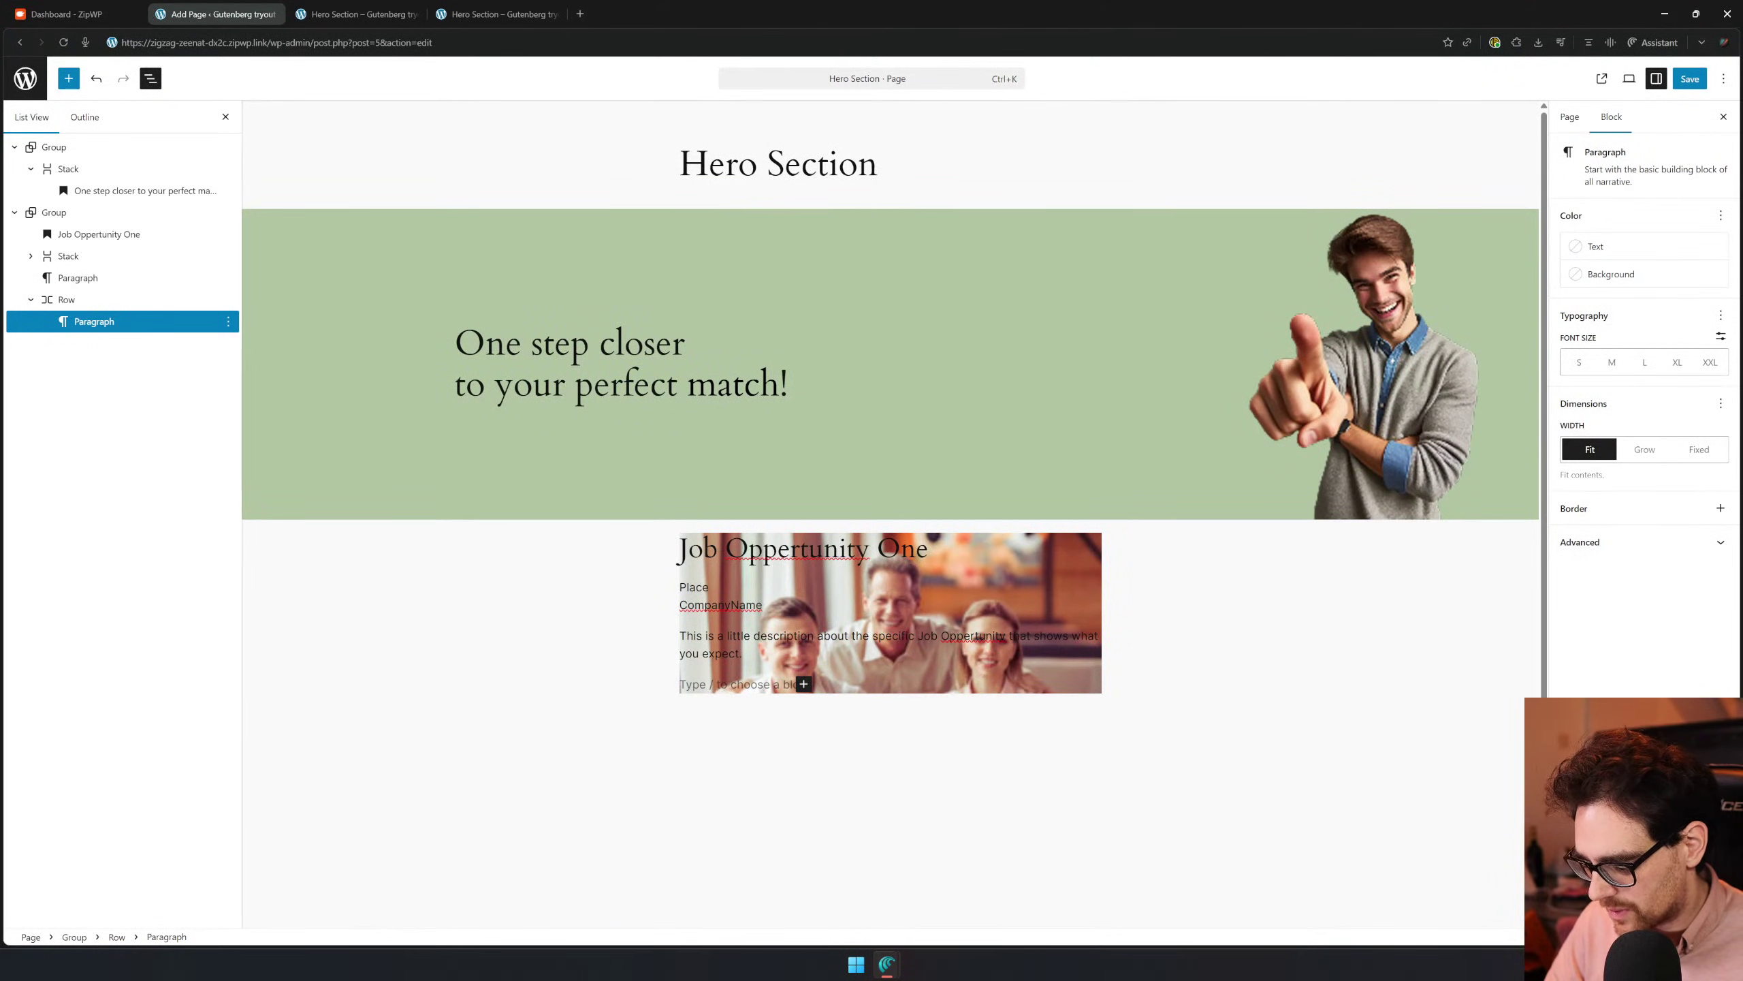
pyautogui.write('$4000')
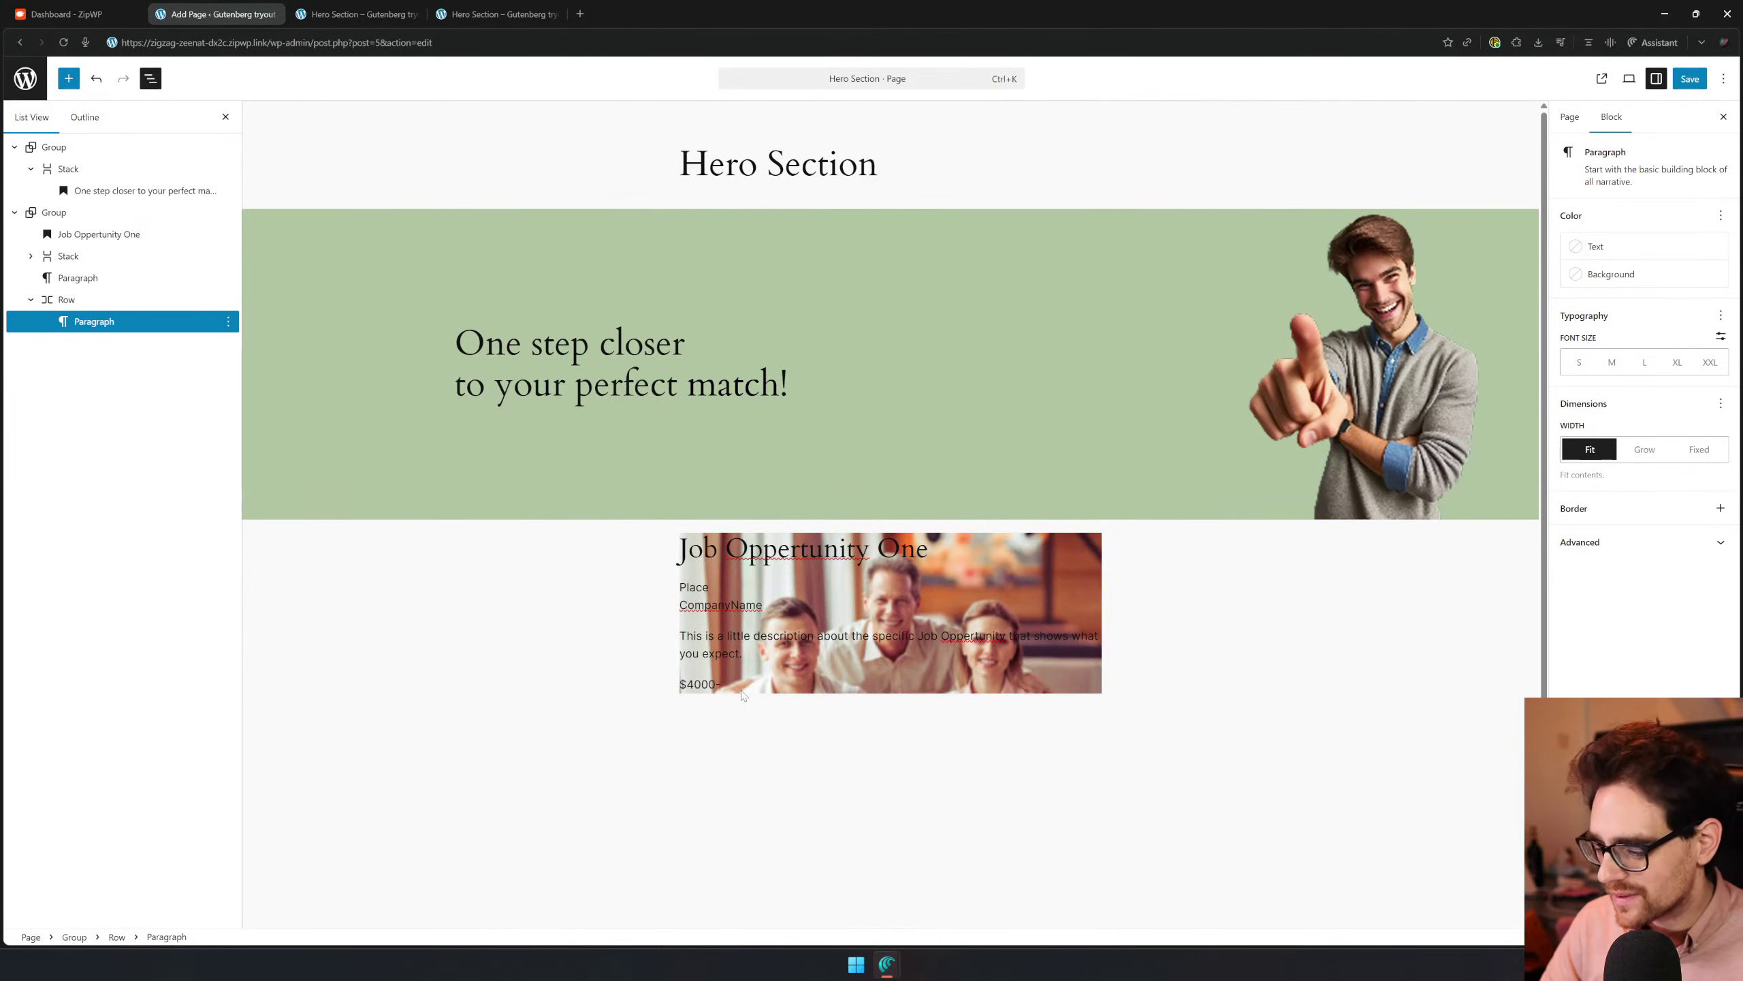
pyautogui.write('-')
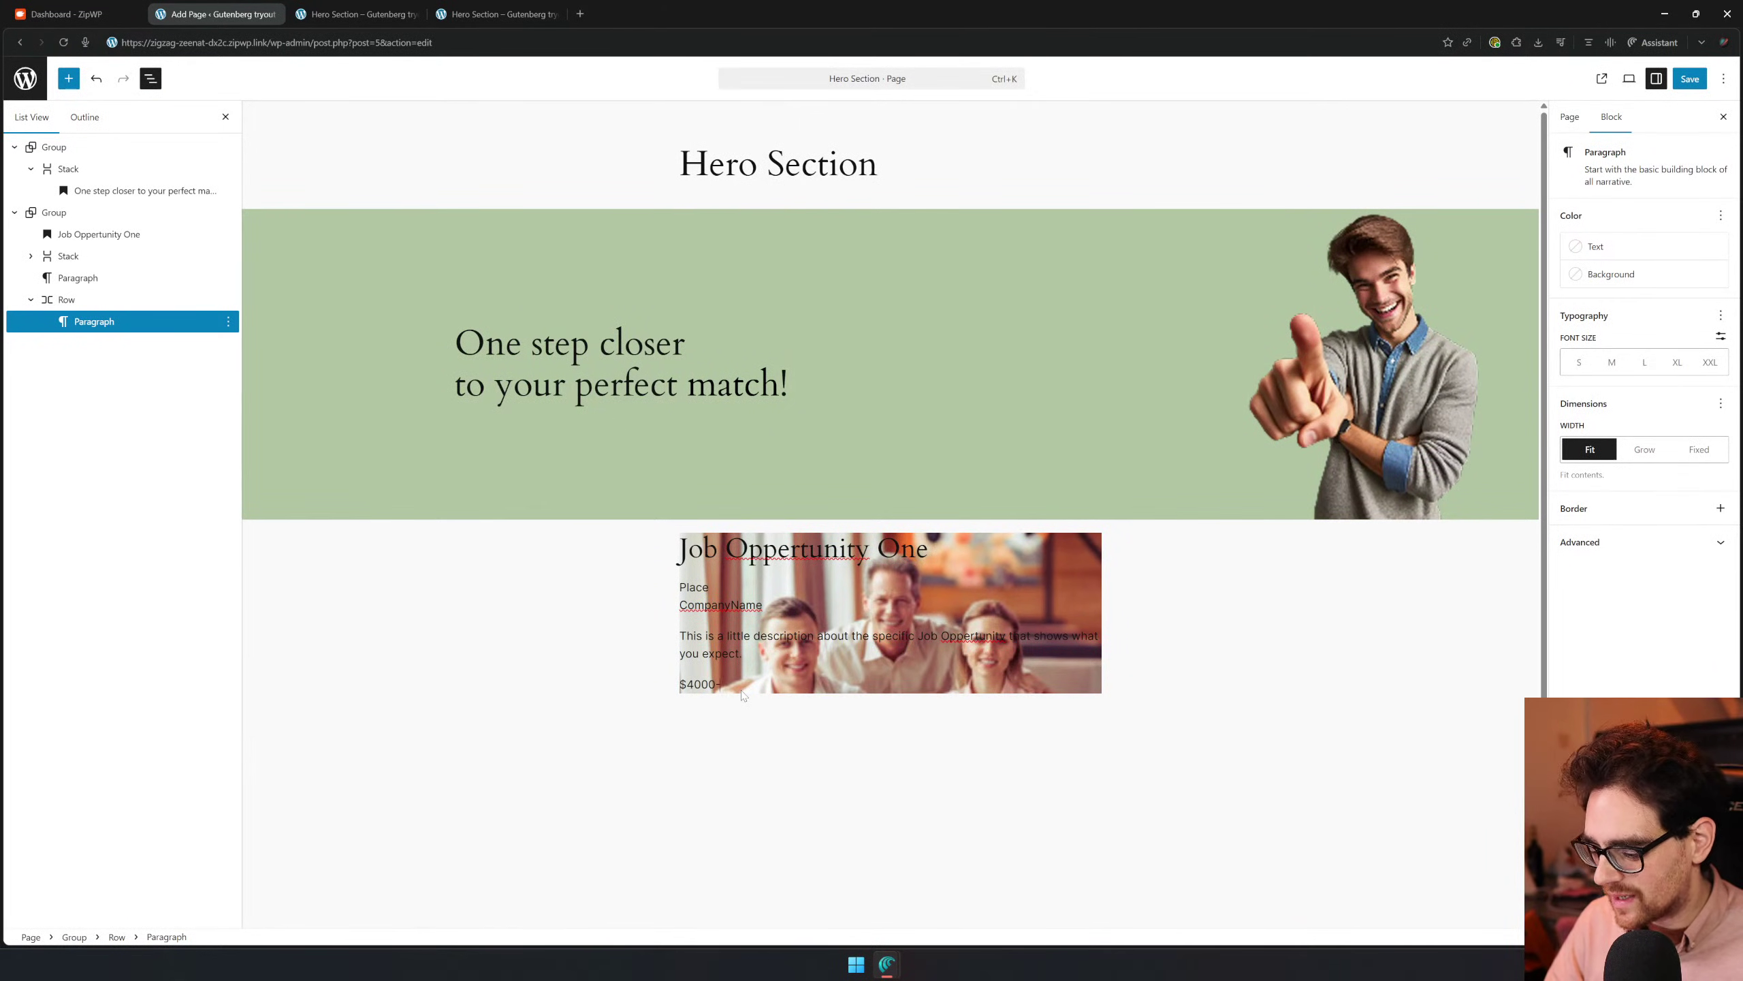
pyautogui.write('$')
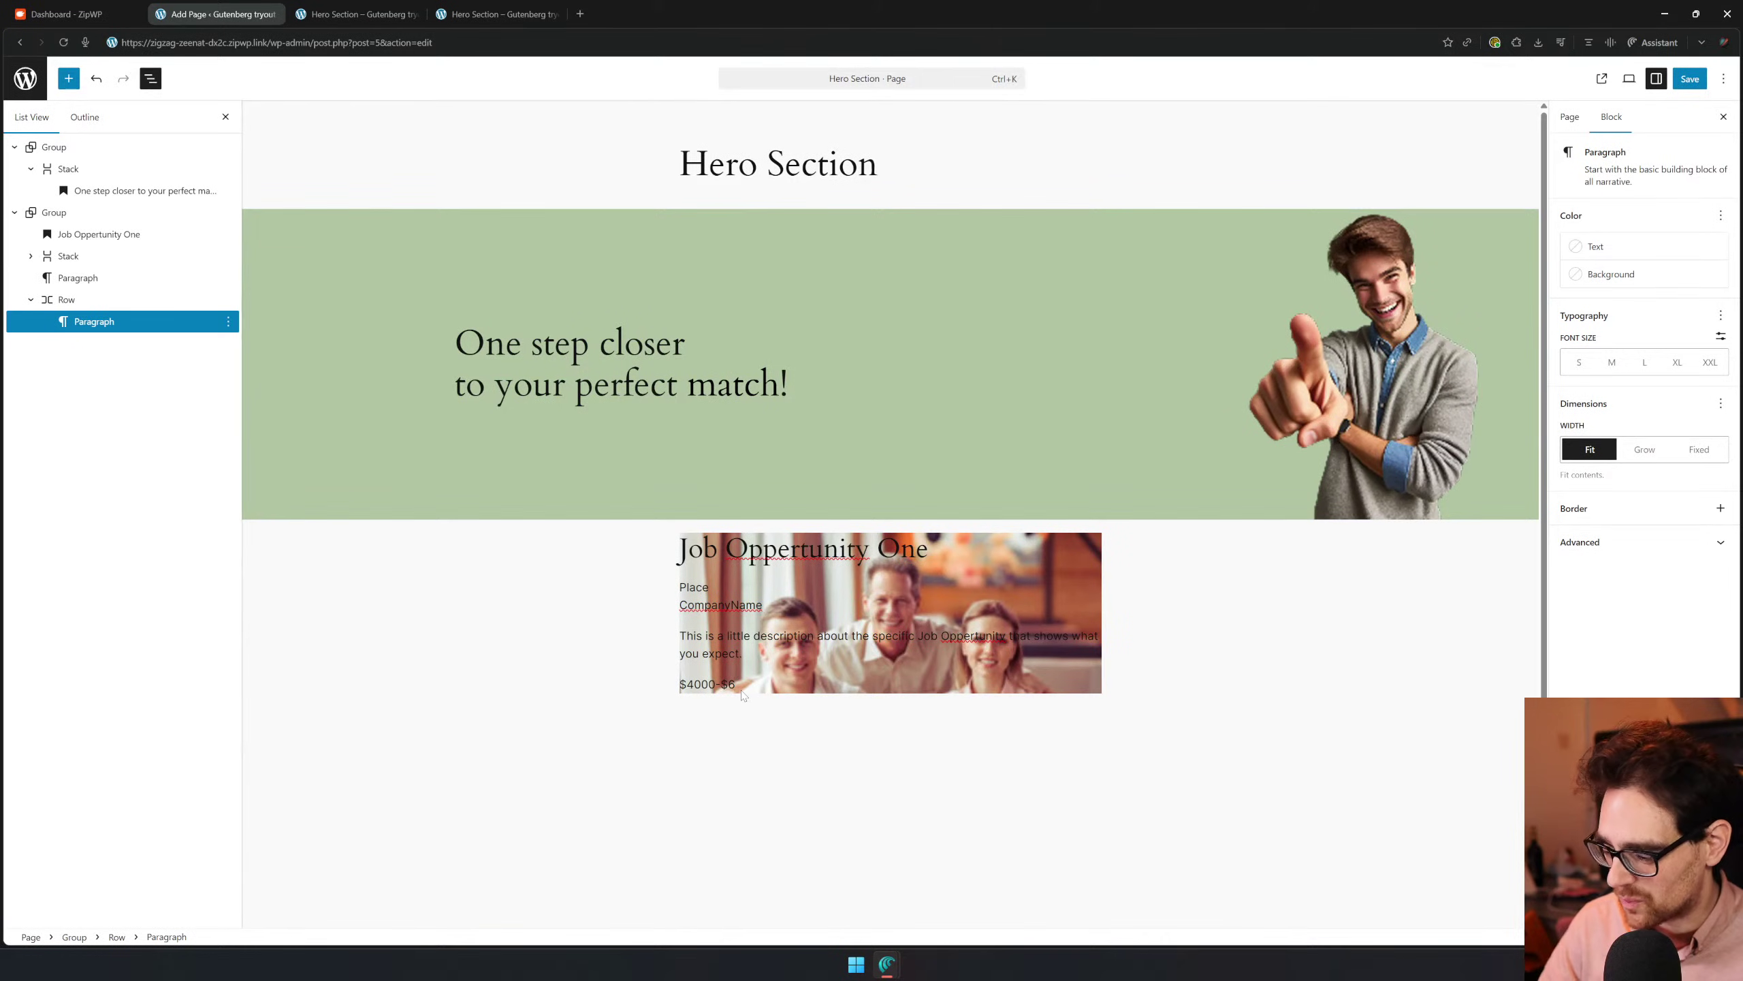
pyautogui.write('6000')
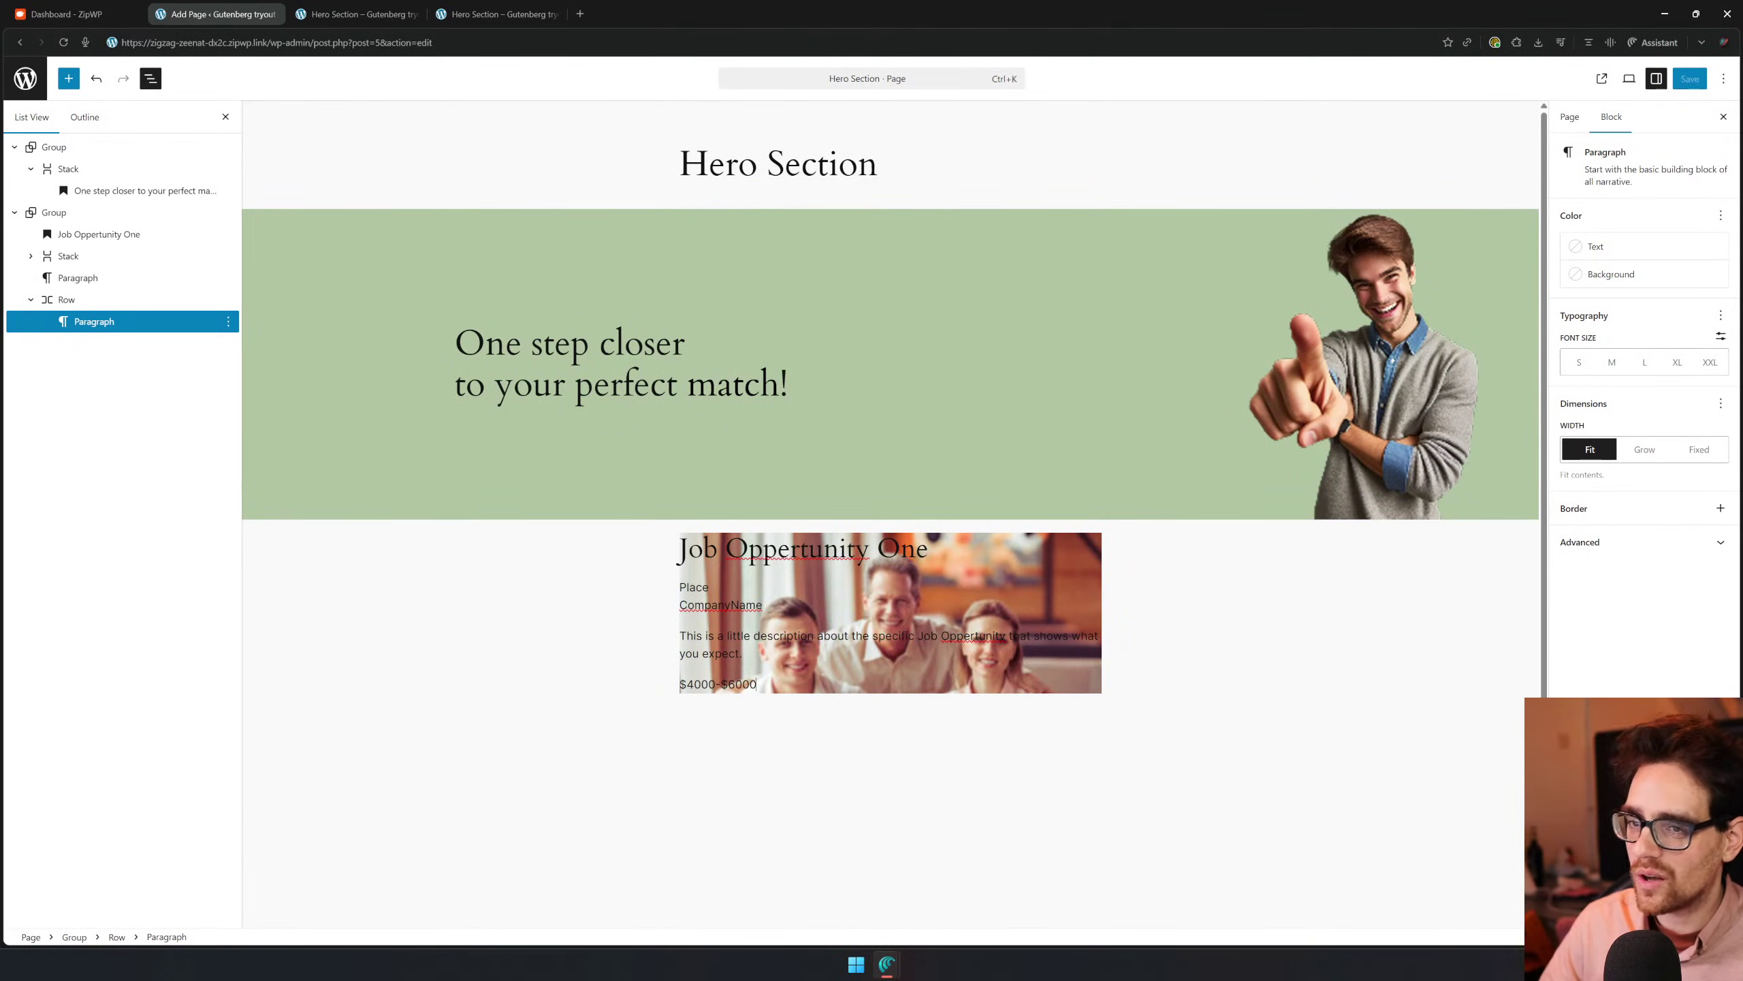
# Duplicate the salary paragraph within the row and replace the copy's text with "32-40uur"
pyautogui.click(228, 322)
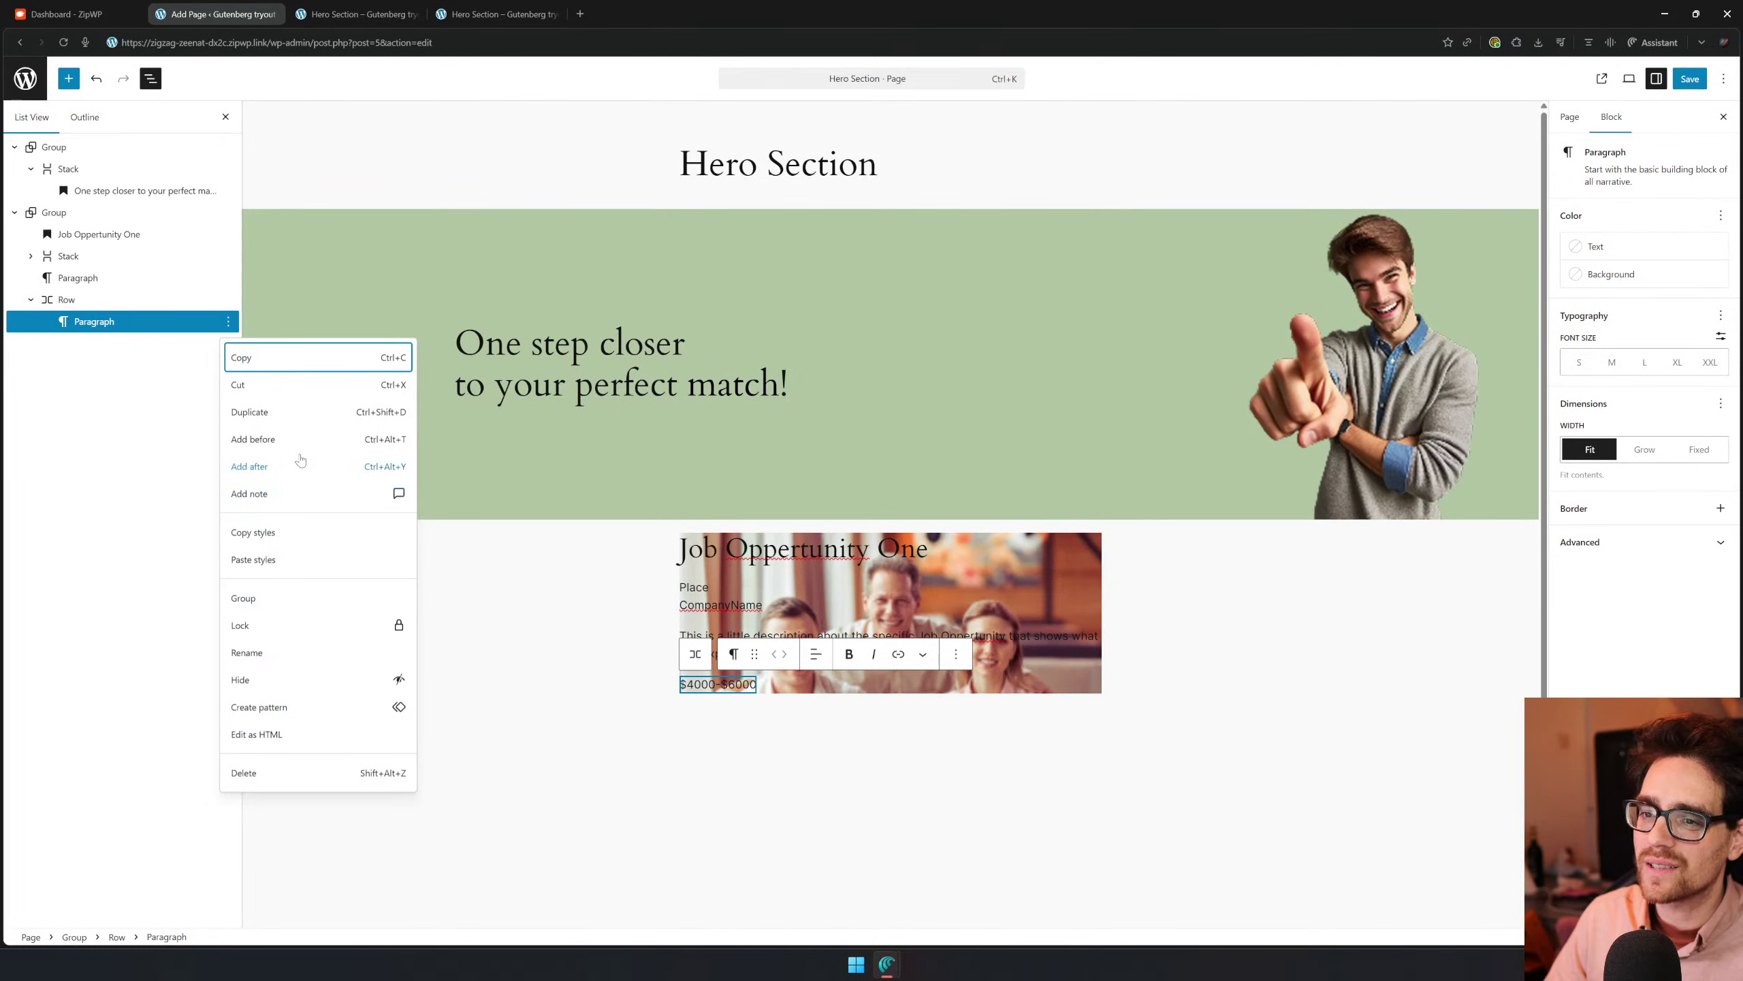
pyautogui.click(279, 411)
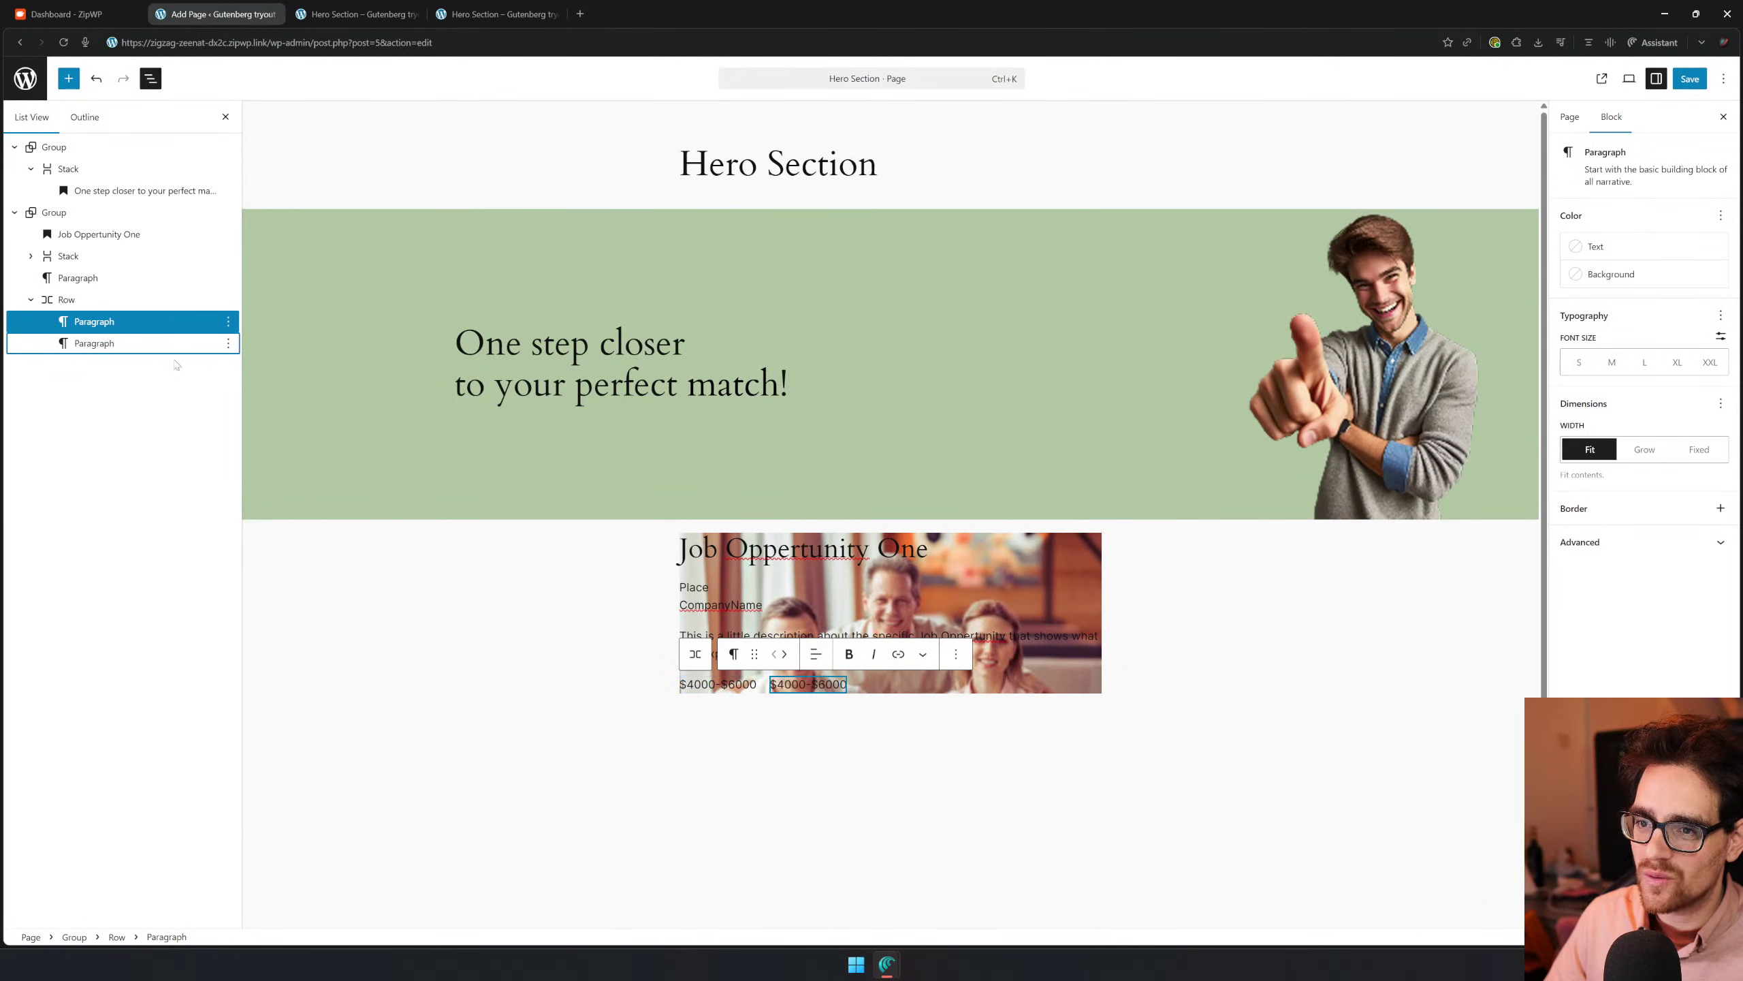
pyautogui.click(161, 343)
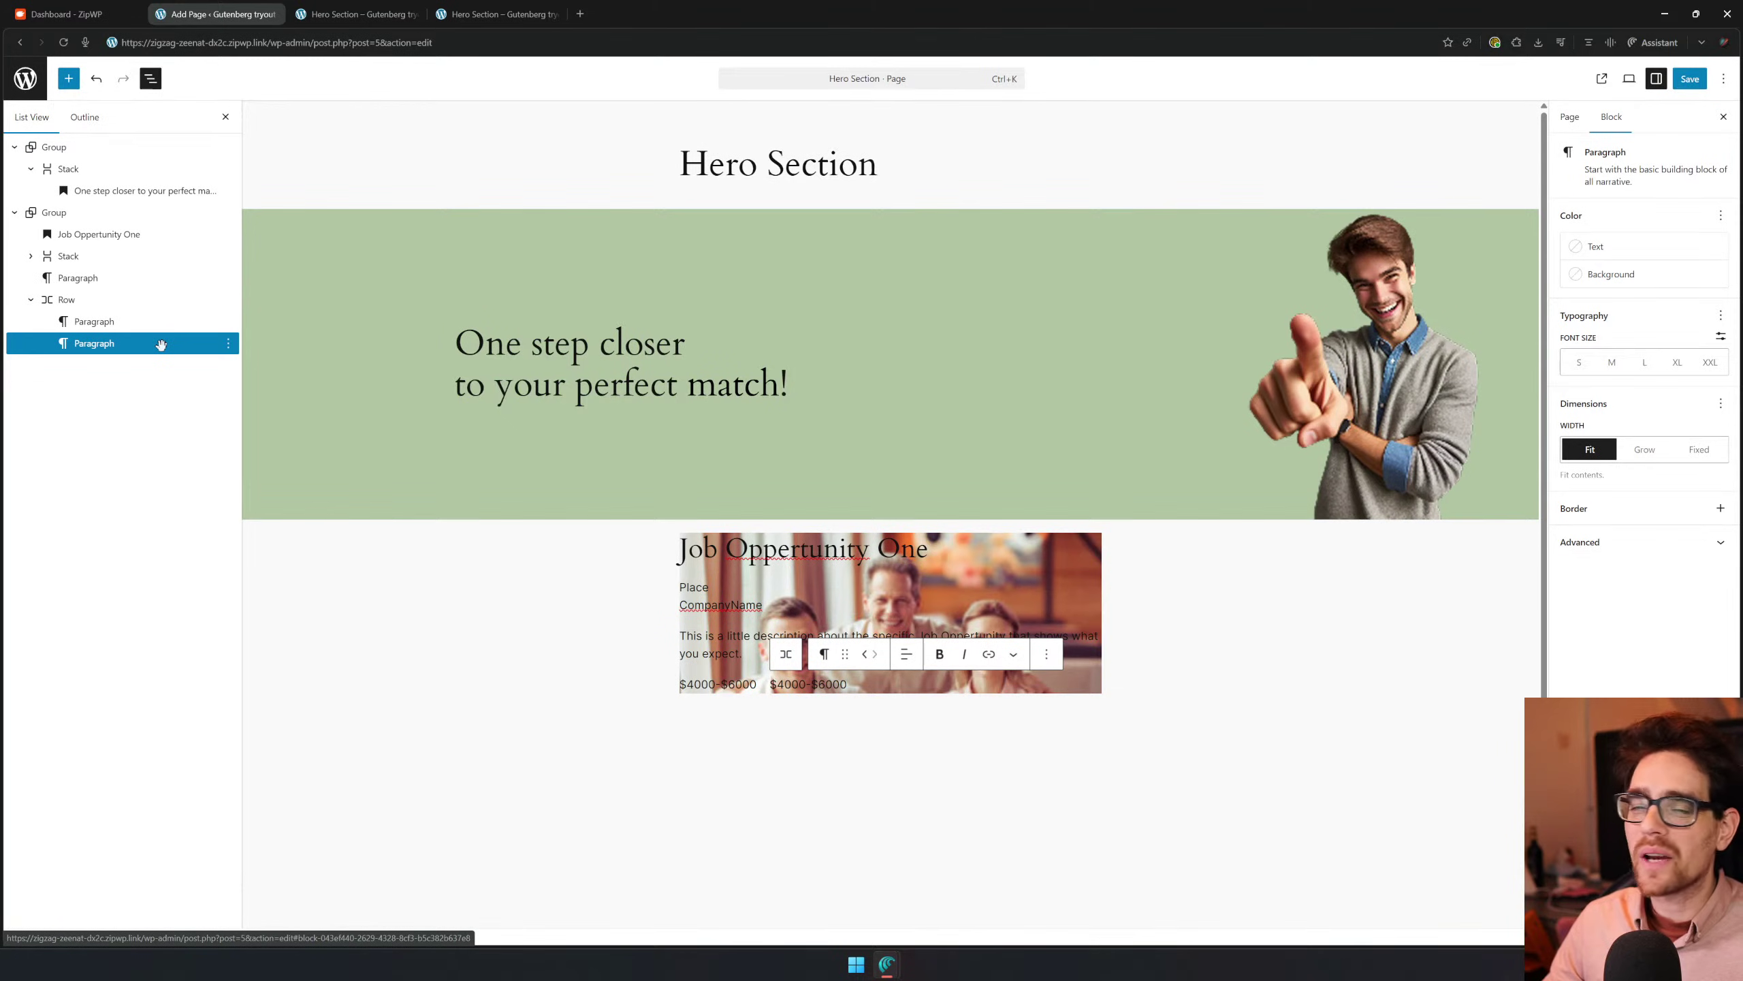
pyautogui.hotkey('ctrl', 'a')
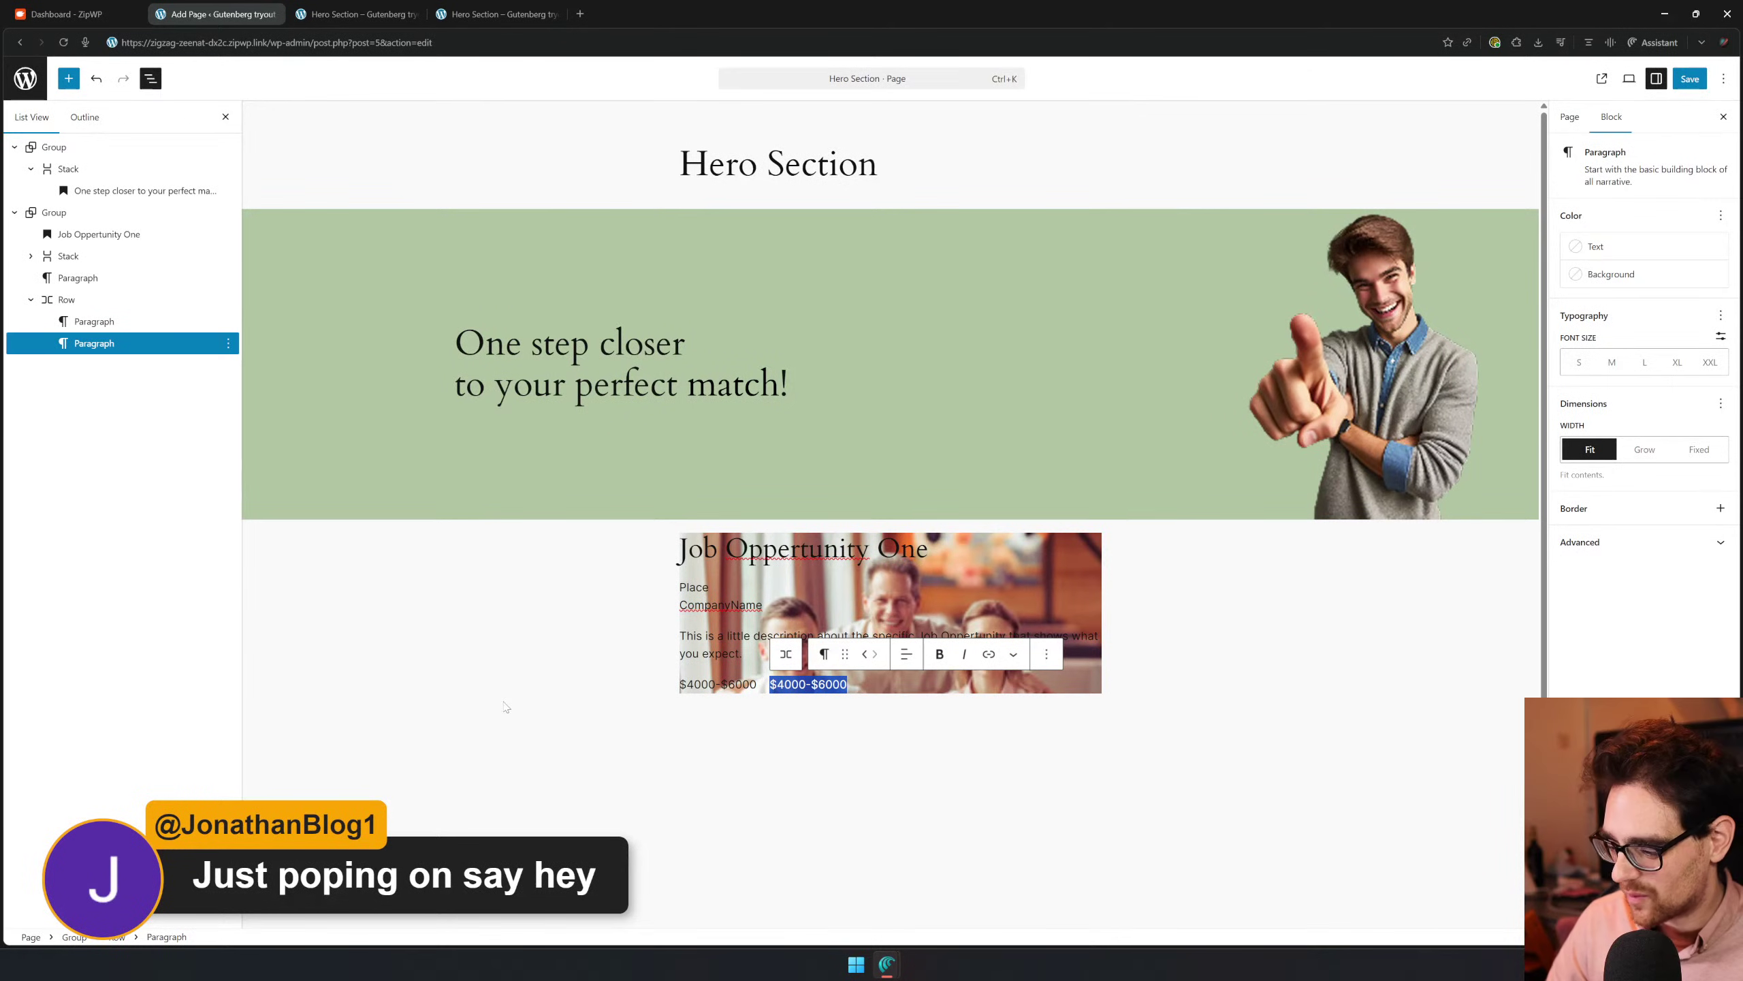
pyautogui.write('32-40uur')
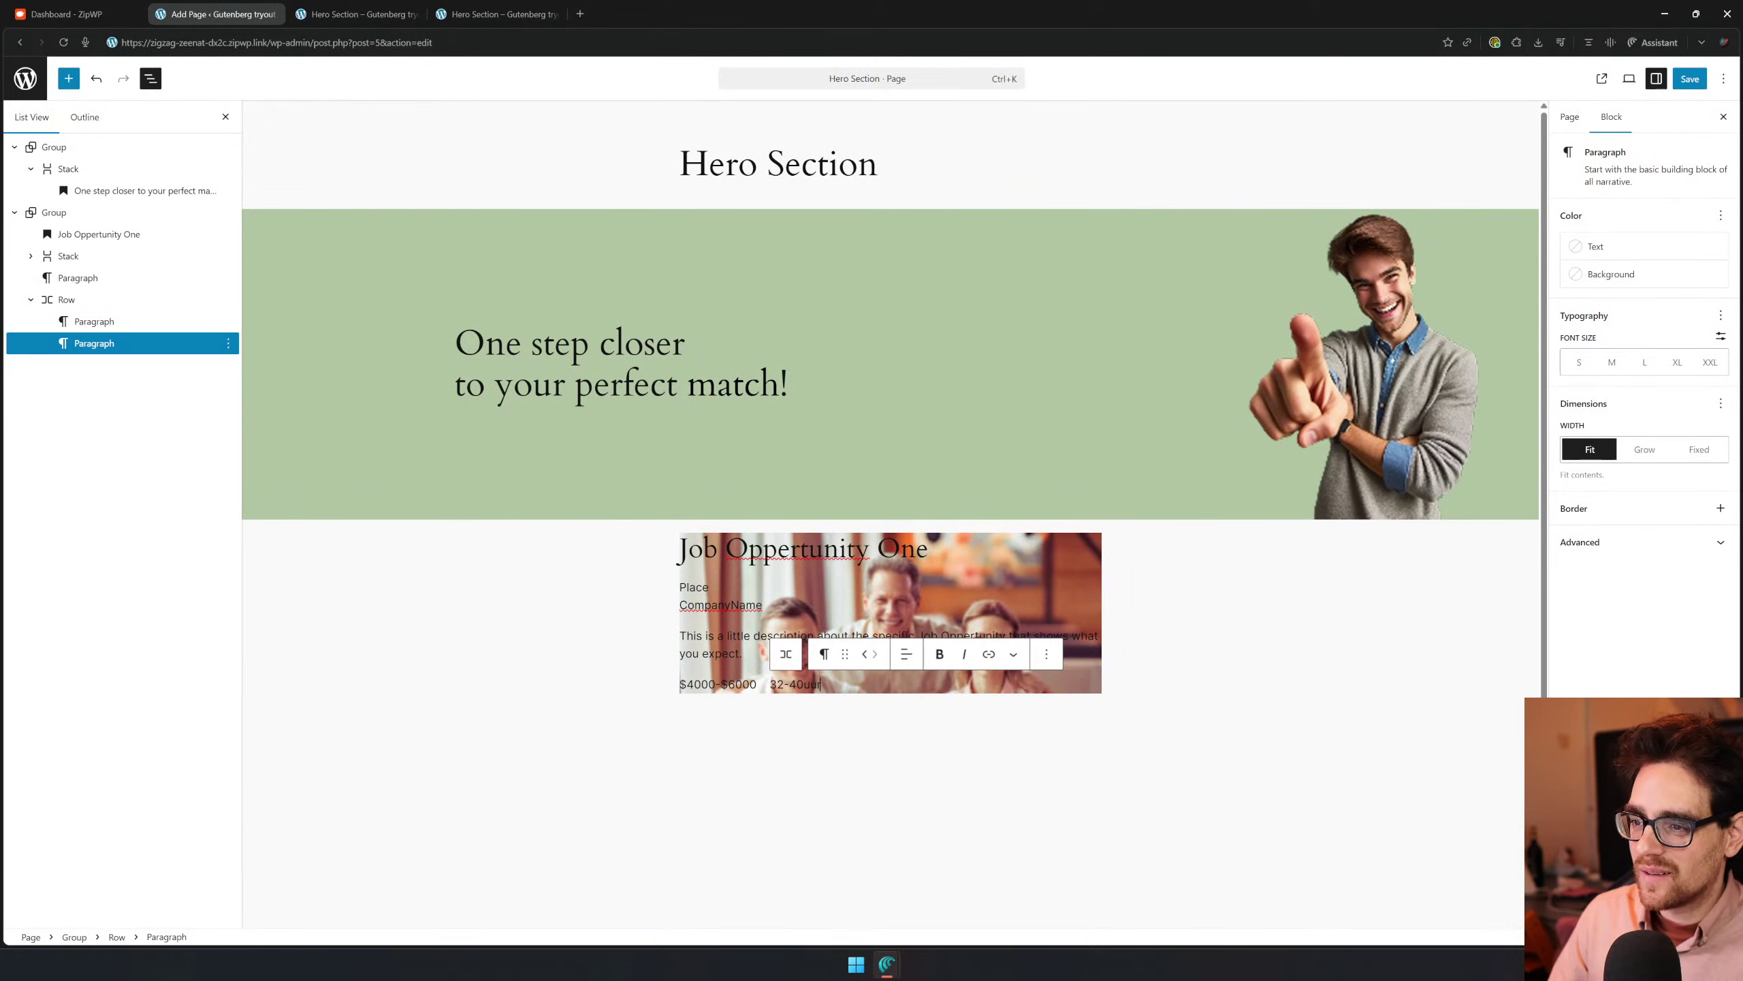
# Review the advanced settings of the salary and hours paragraphs, and save the page
pyautogui.click(726, 685)
pyautogui.click(1596, 543)
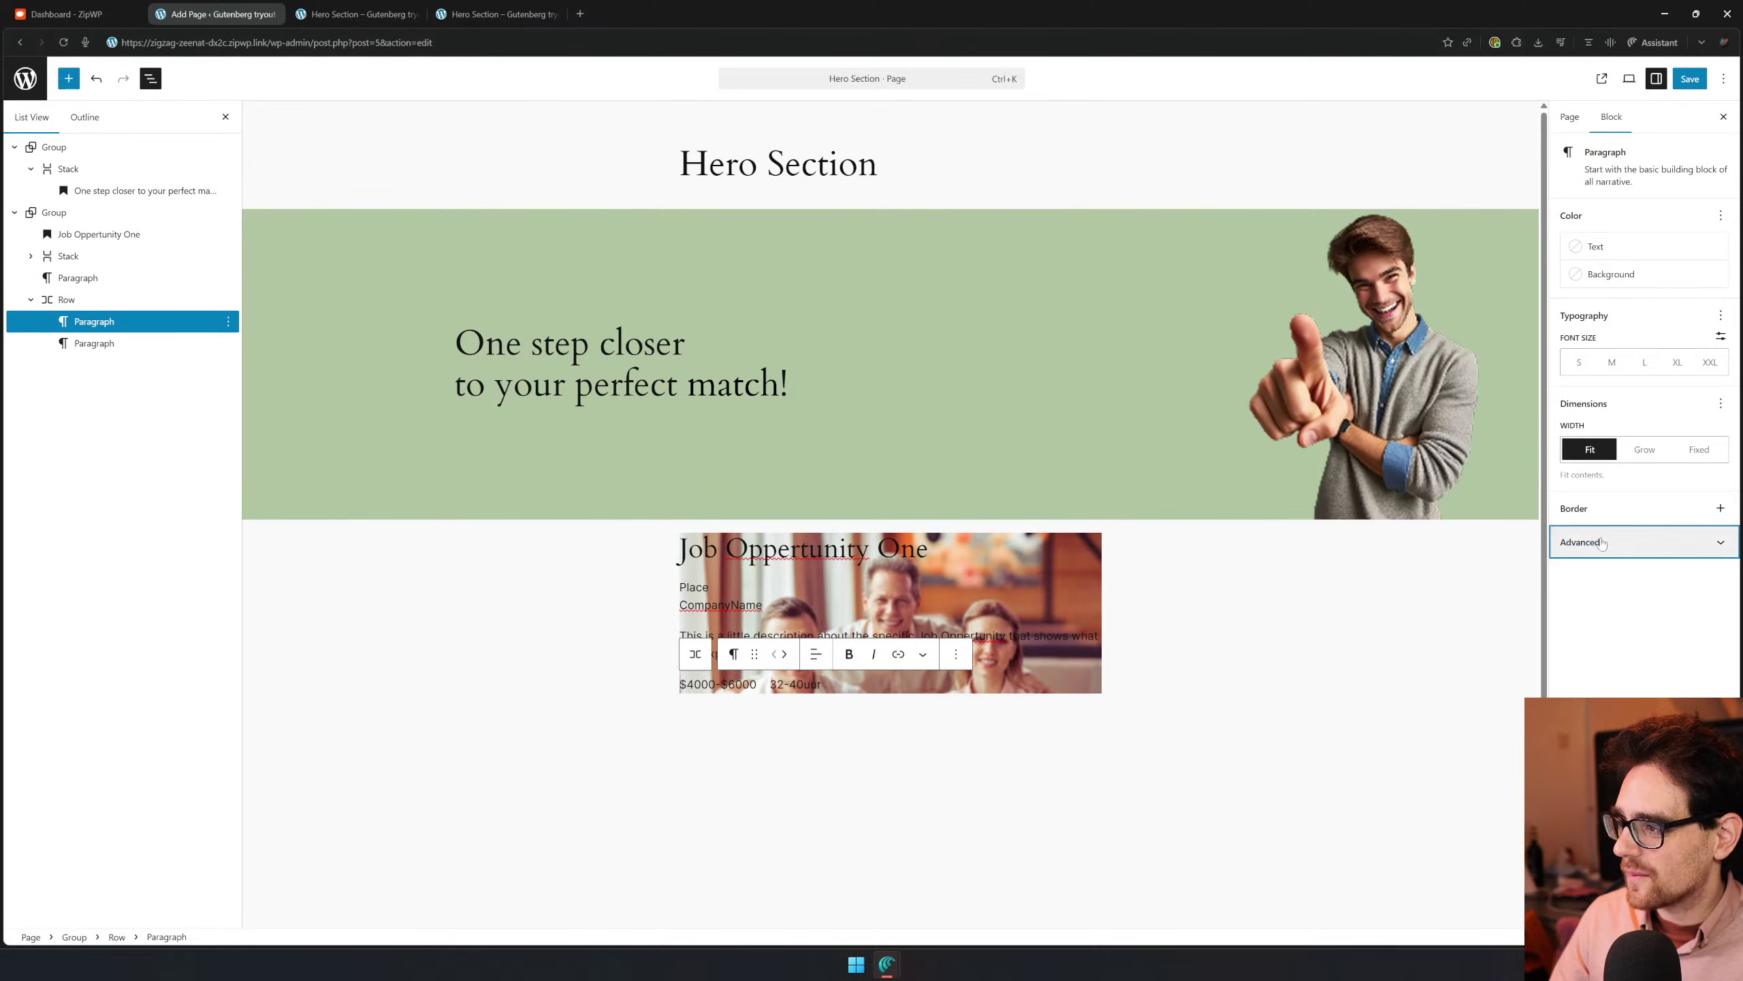
pyautogui.click(1644, 712)
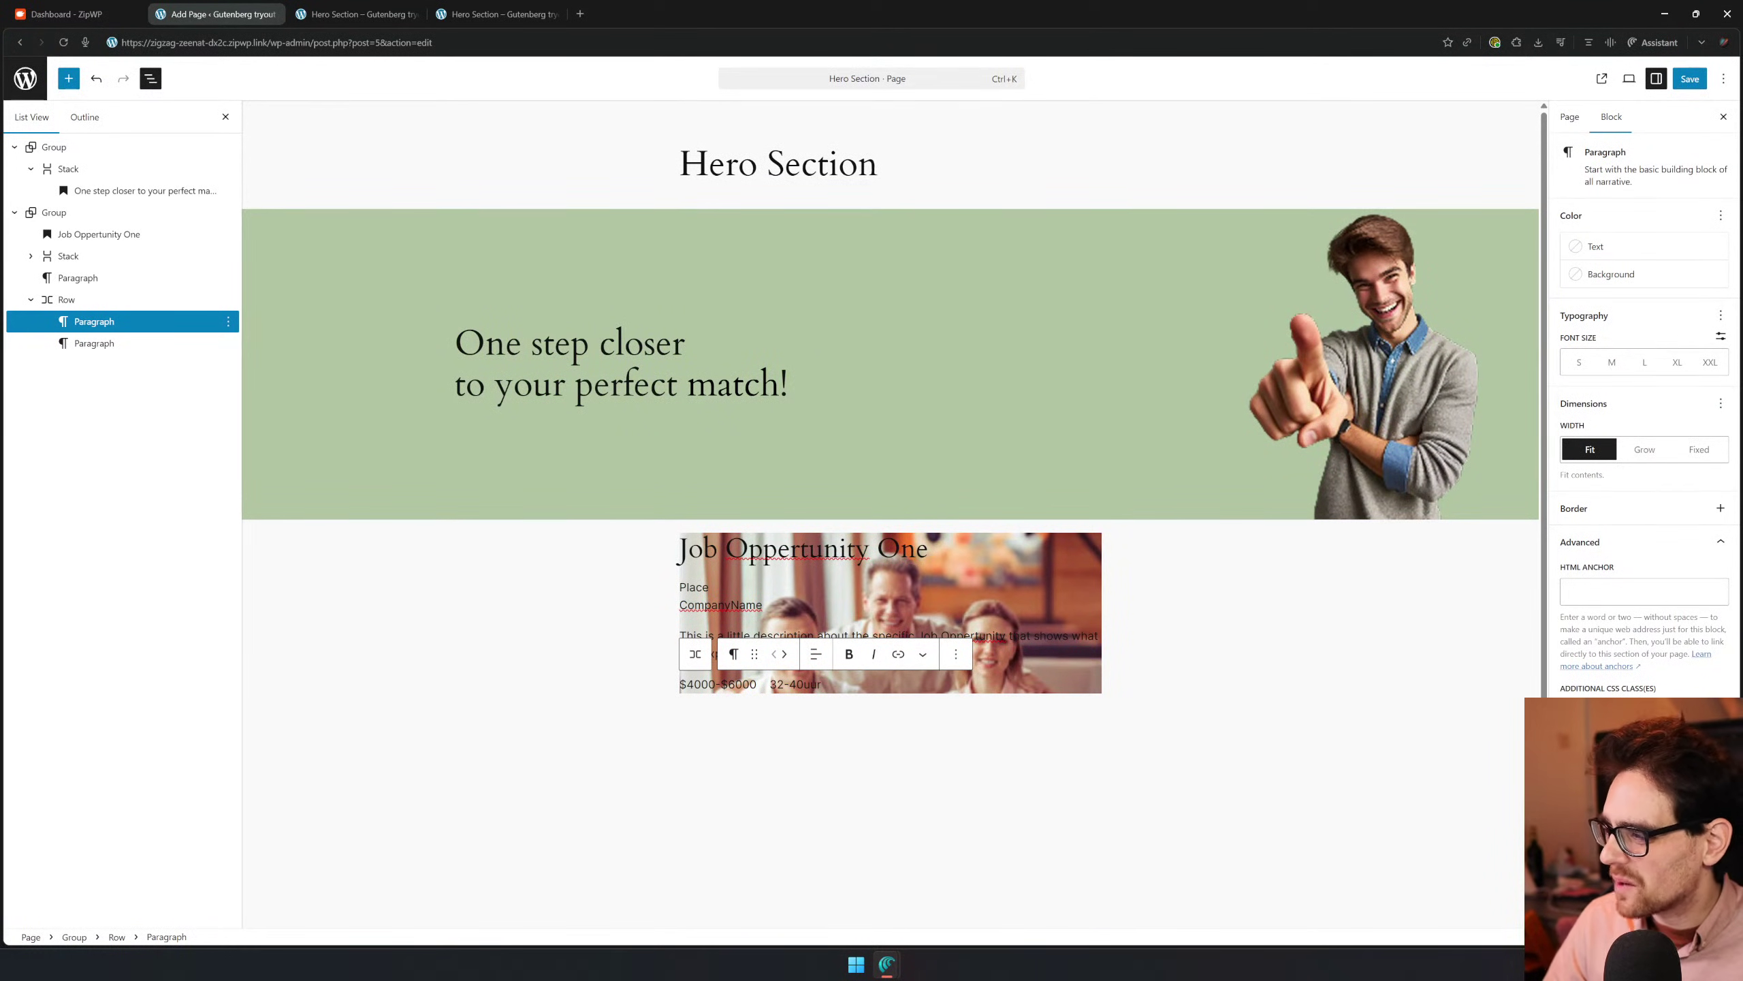
pyautogui.click(789, 683)
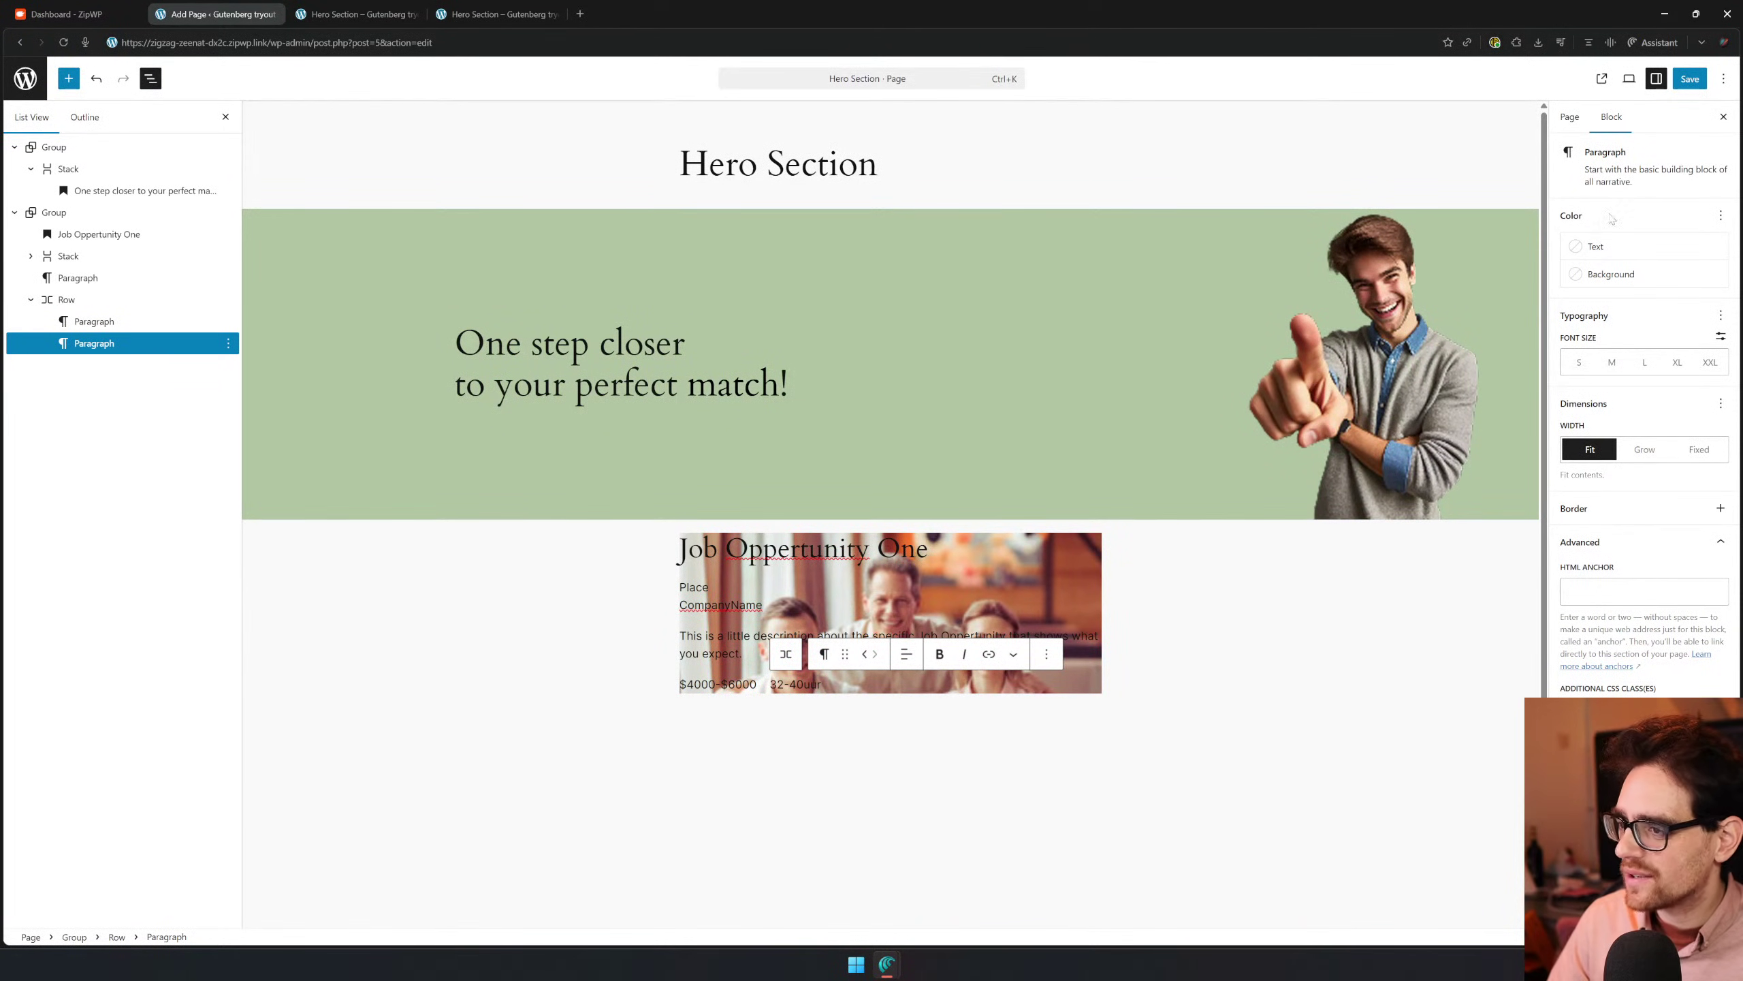
pyautogui.click(1690, 79)
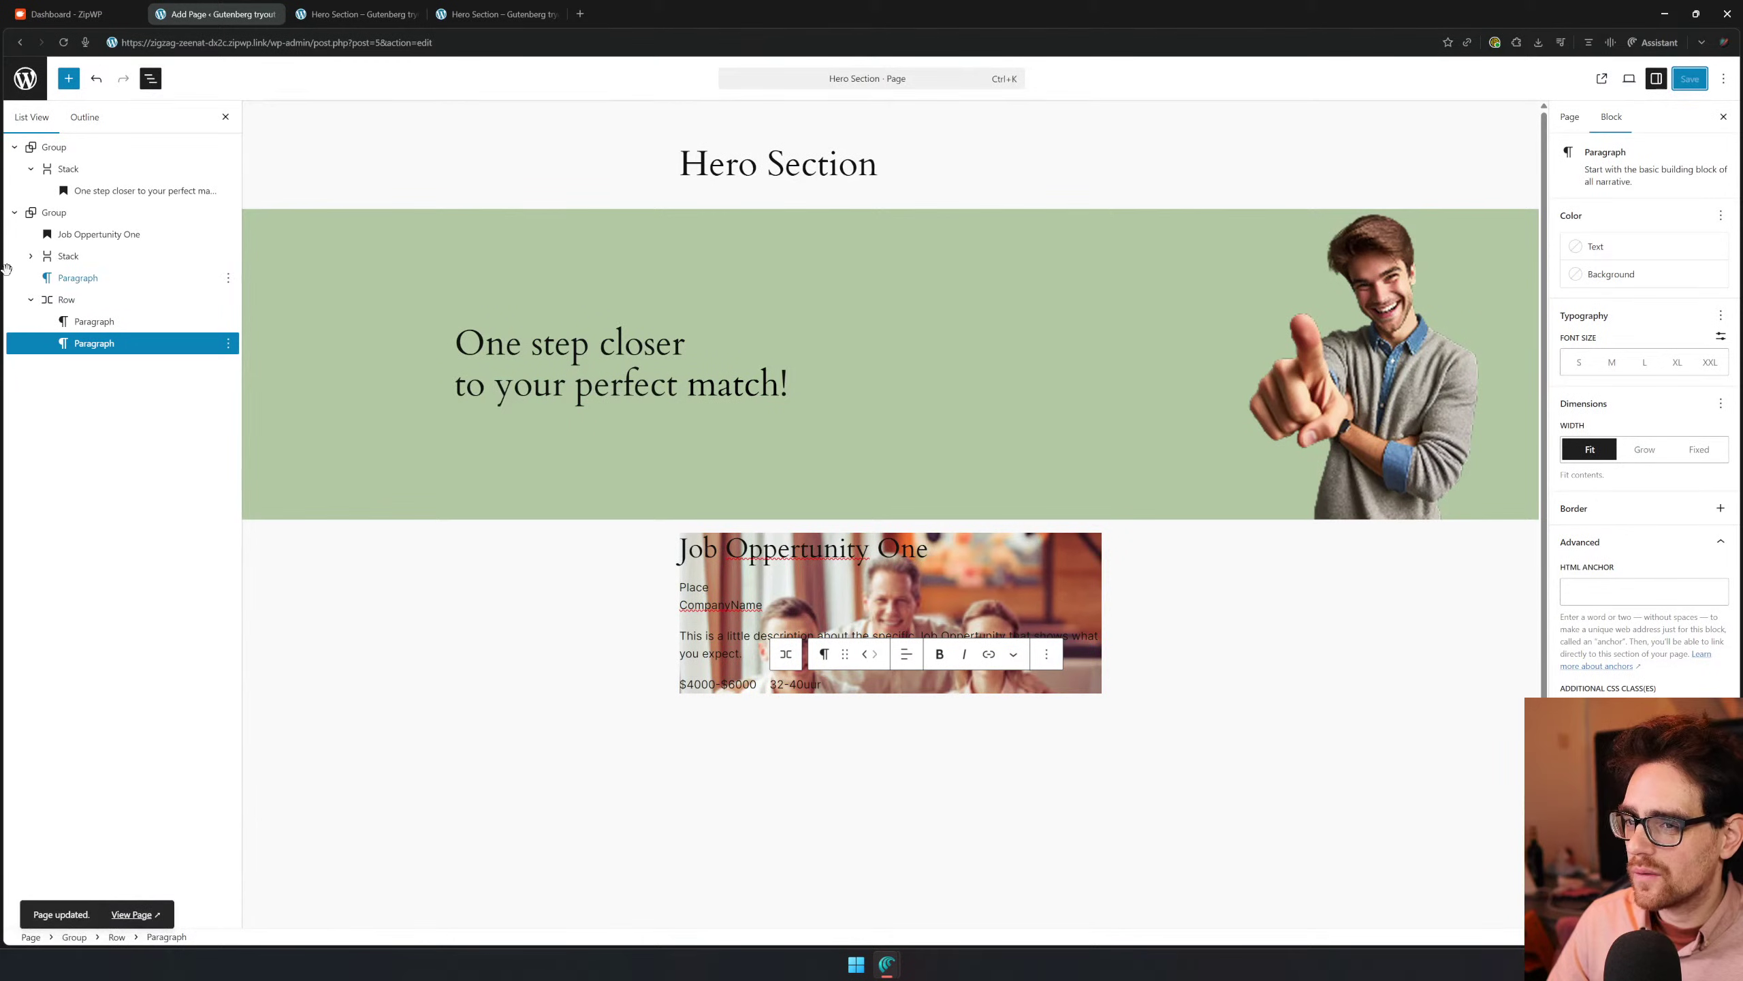
# Examine the job card group's style options, including its available dimensions, border and shadow settings
pyautogui.click(106, 213)
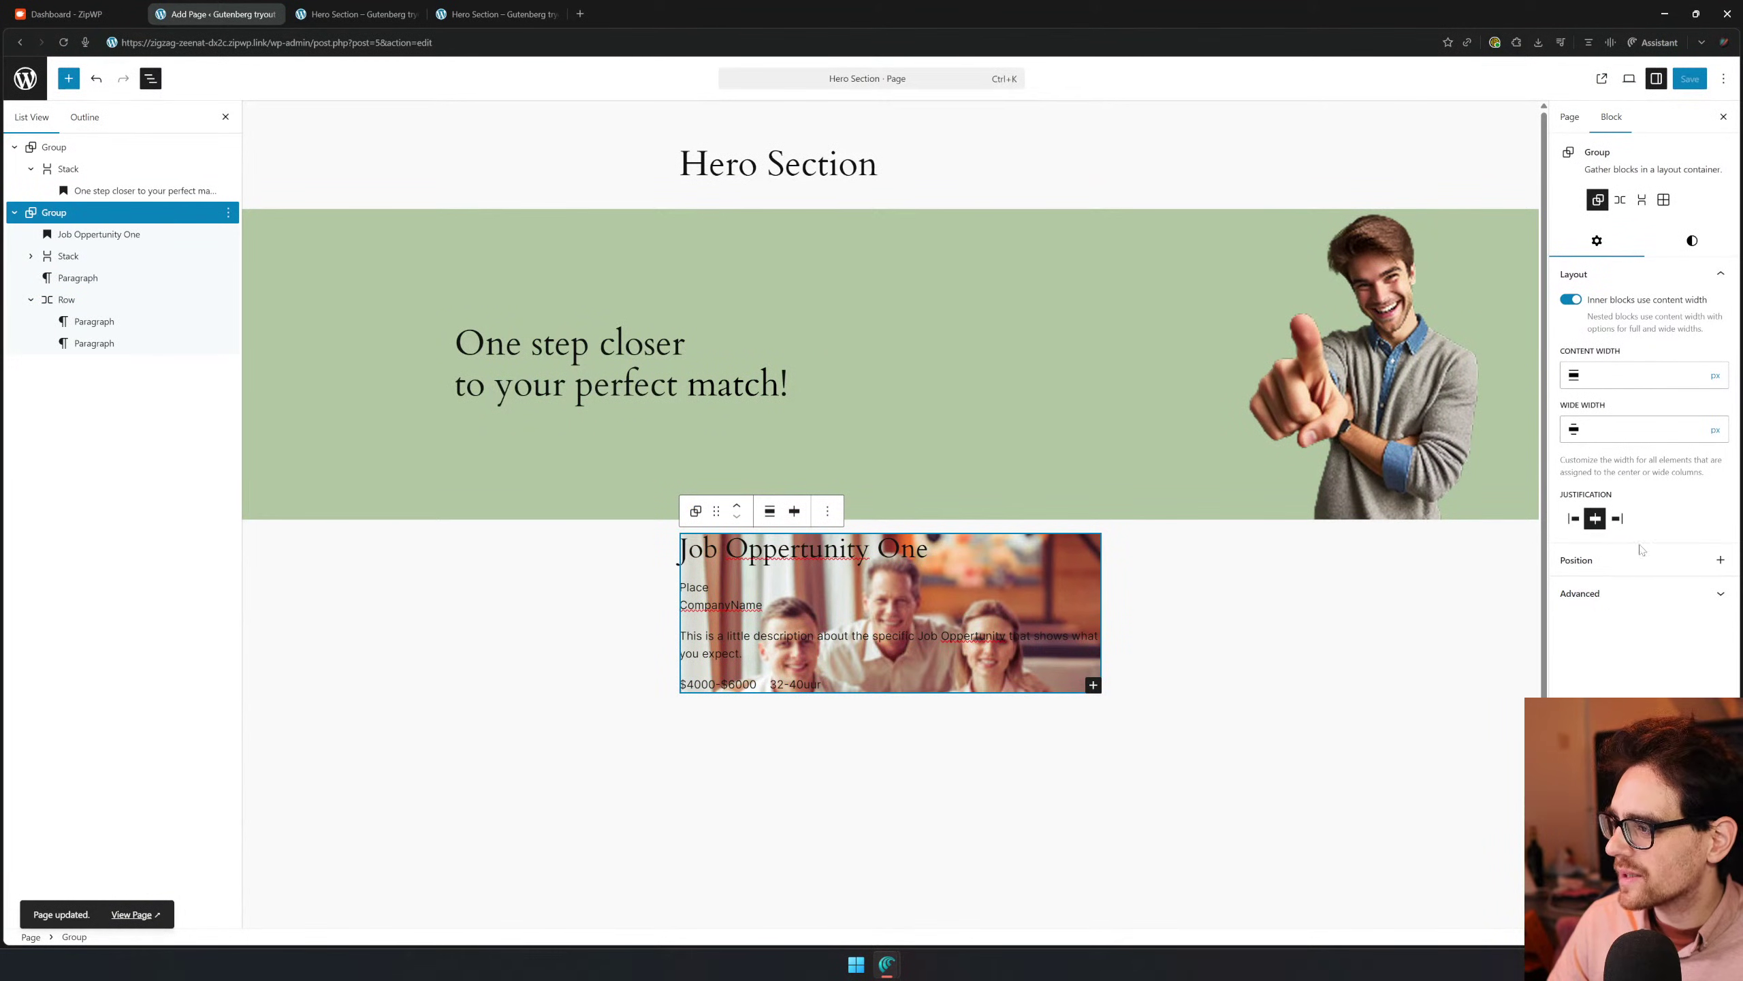
pyautogui.click(1692, 242)
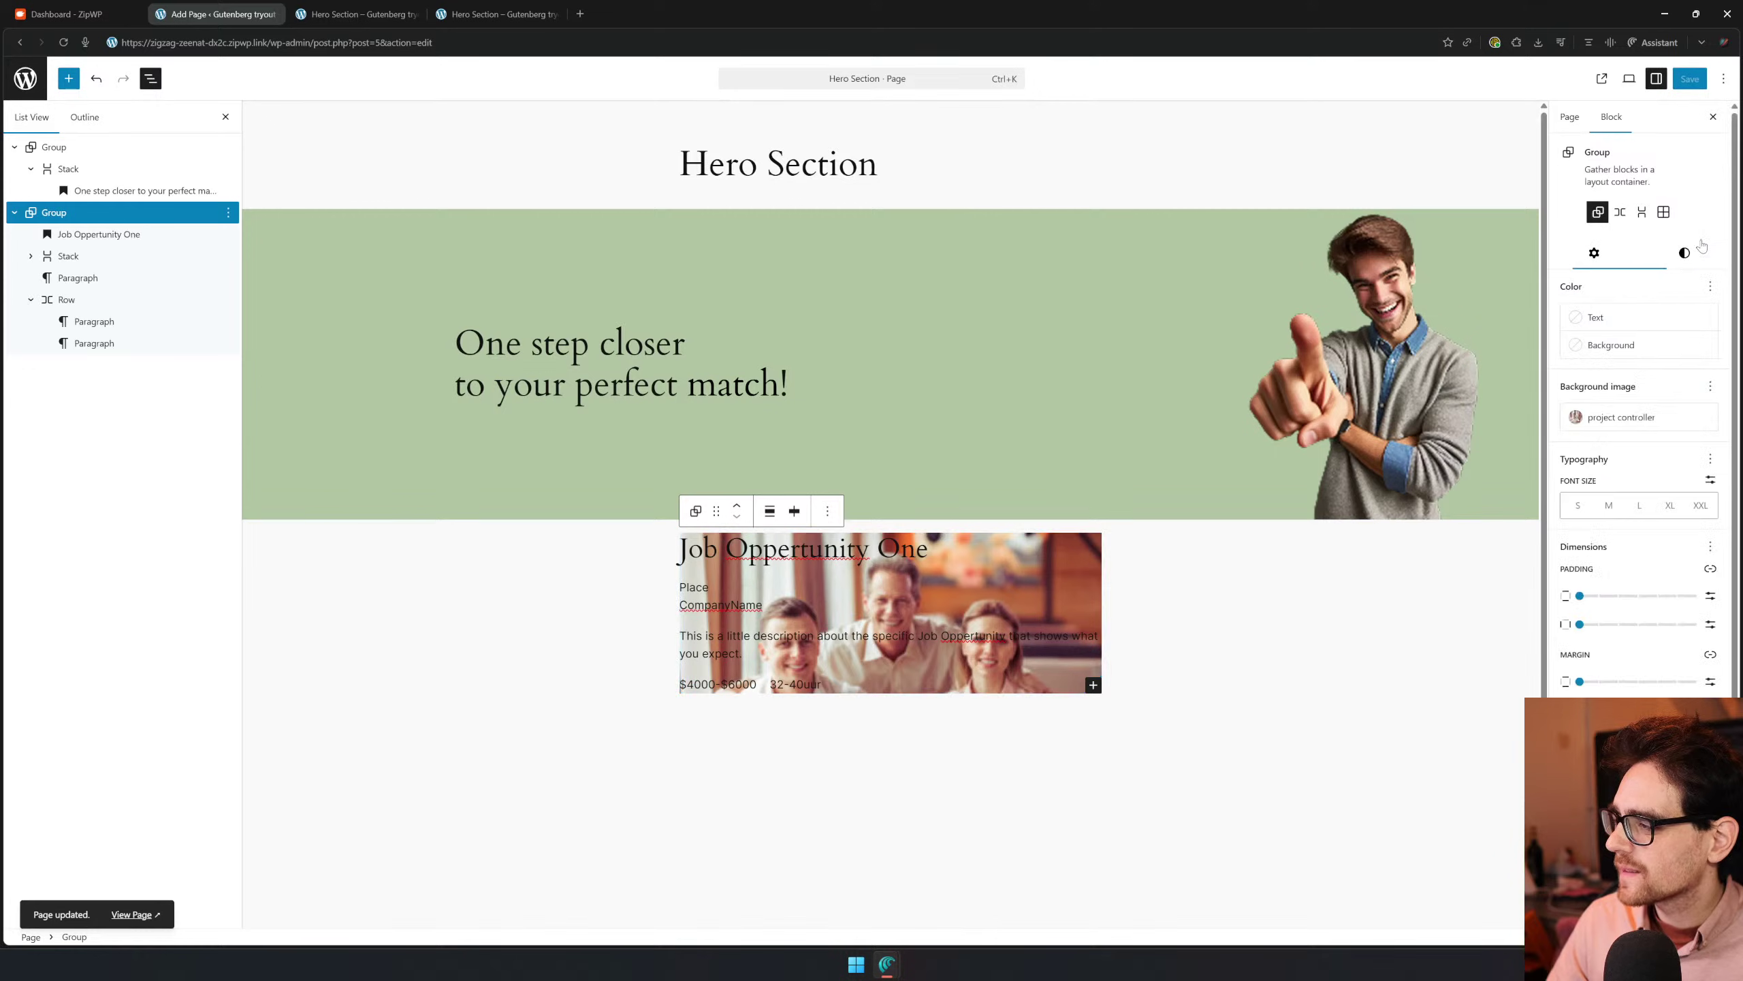
pyautogui.scroll(-1, 1683, 499)
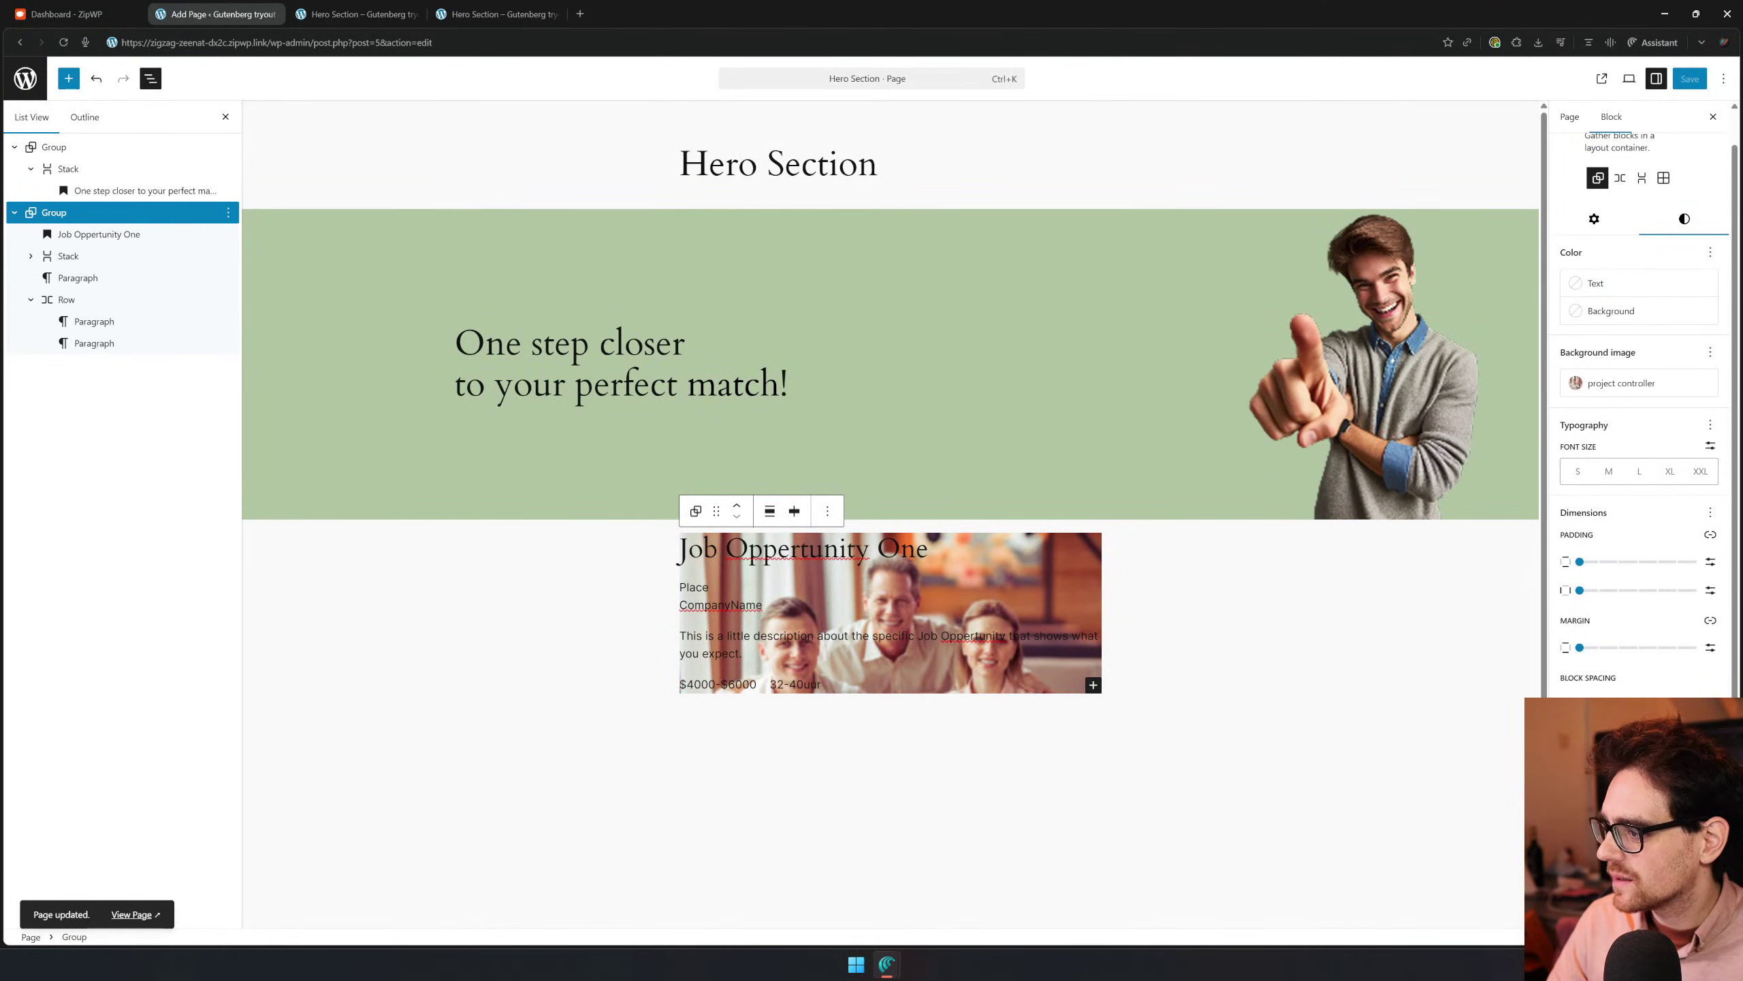
pyautogui.click(1710, 512)
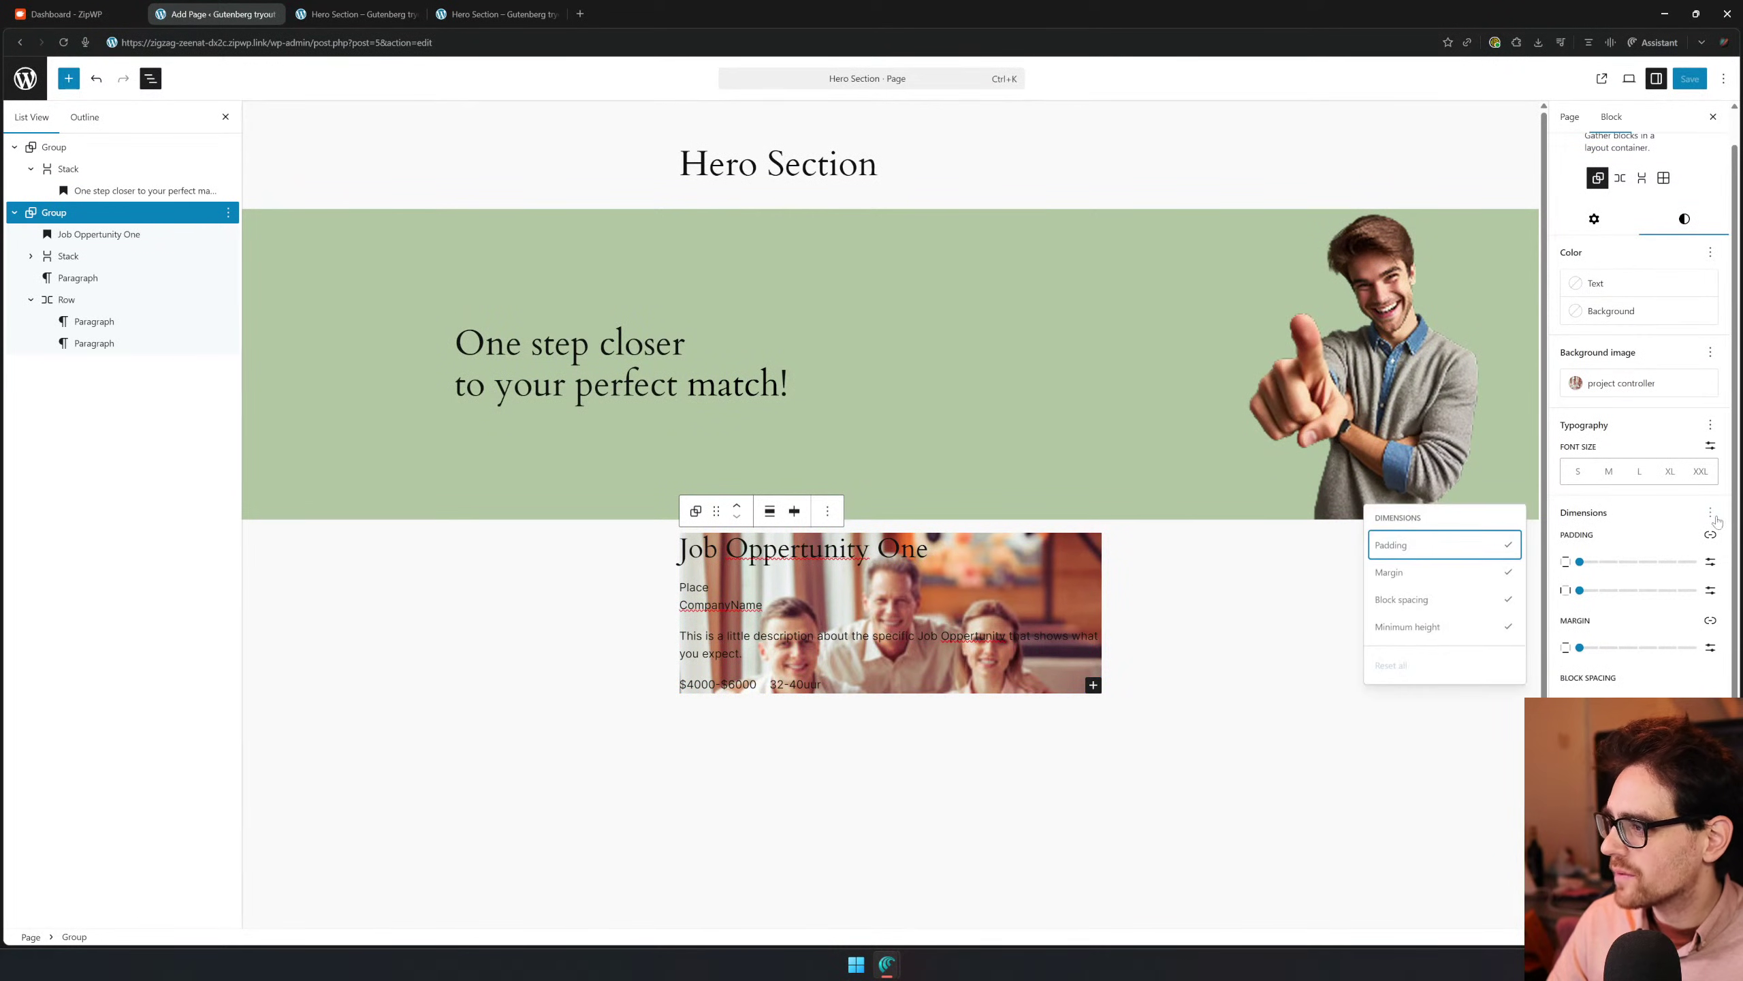
pyautogui.click(1710, 801)
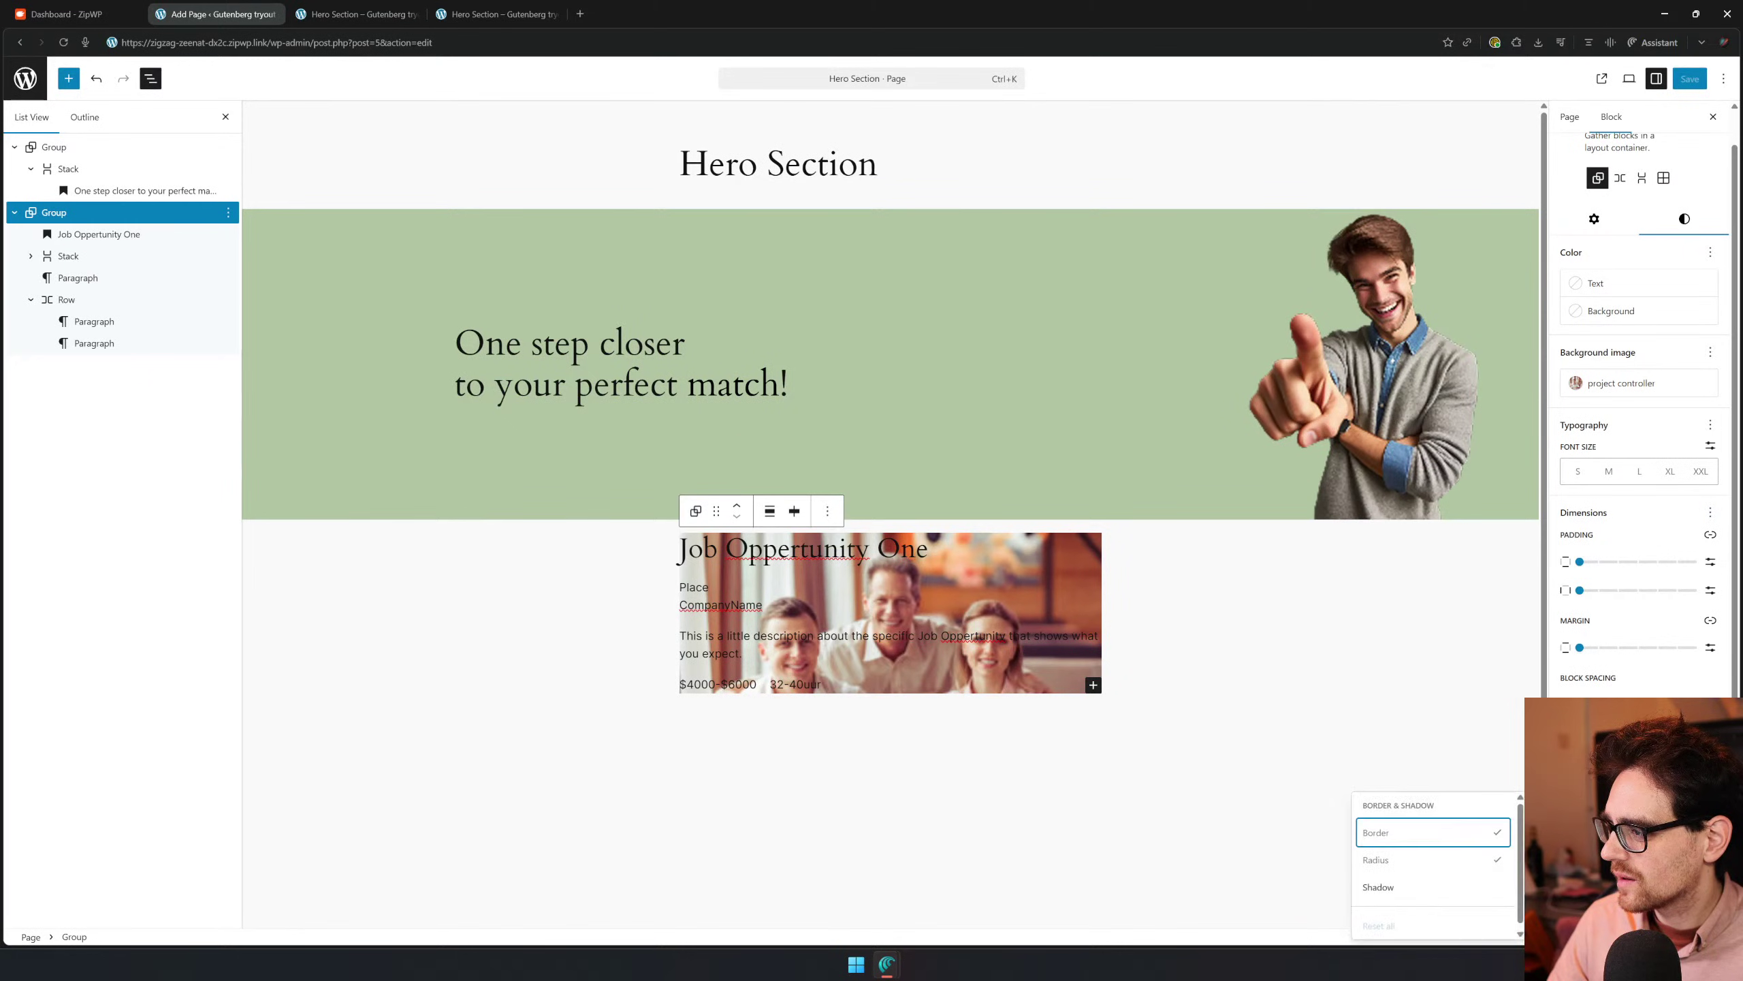
pyautogui.scroll(-1, 1469, 879)
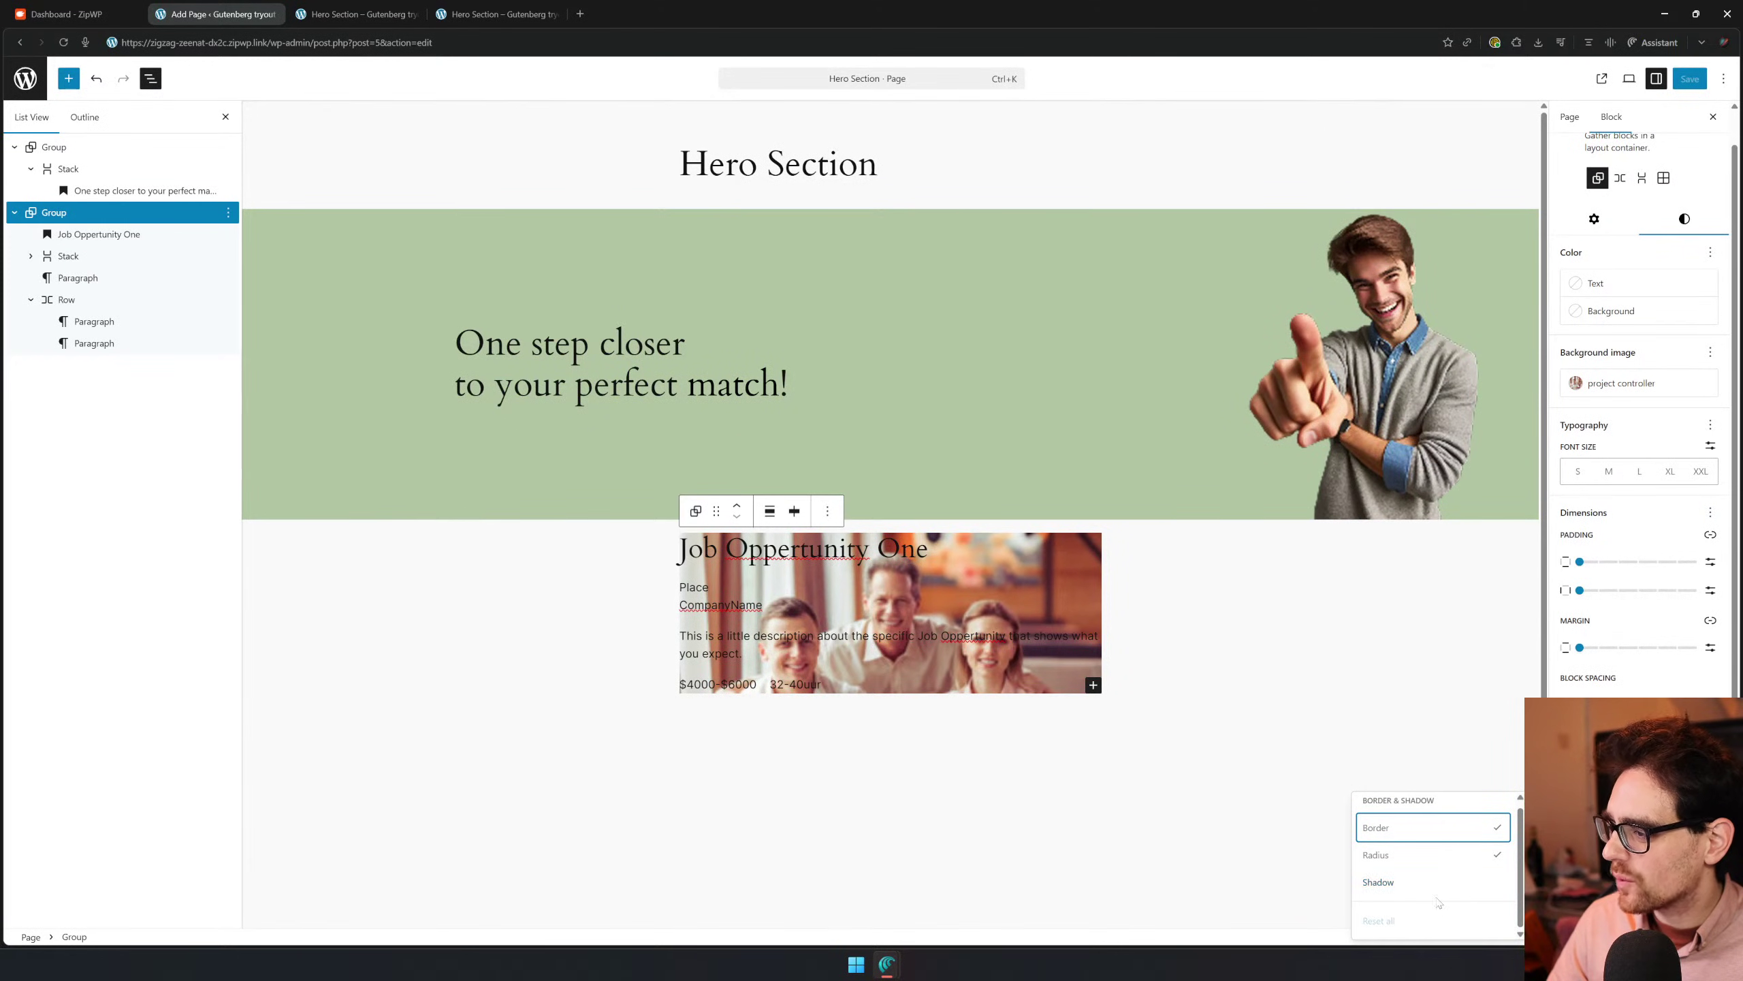
pyautogui.click(1711, 801)
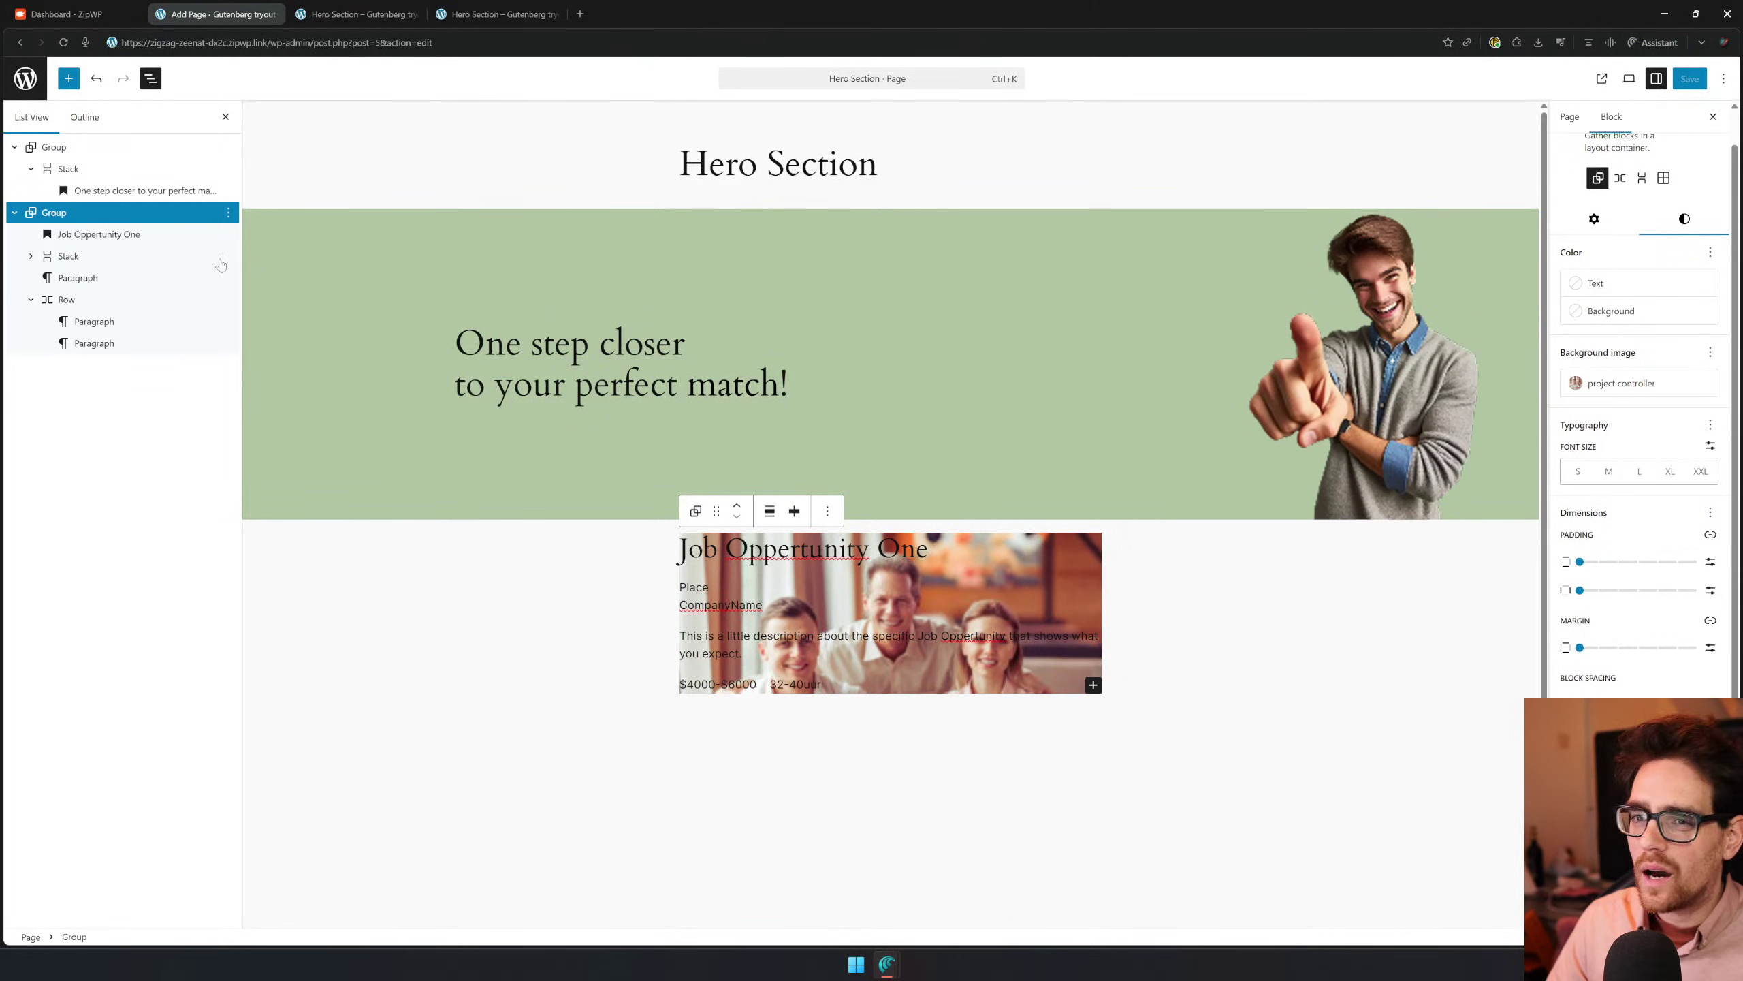
# Transform the job card group into a Cover block and expand its nested group in the block list
pyautogui.click(695, 513)
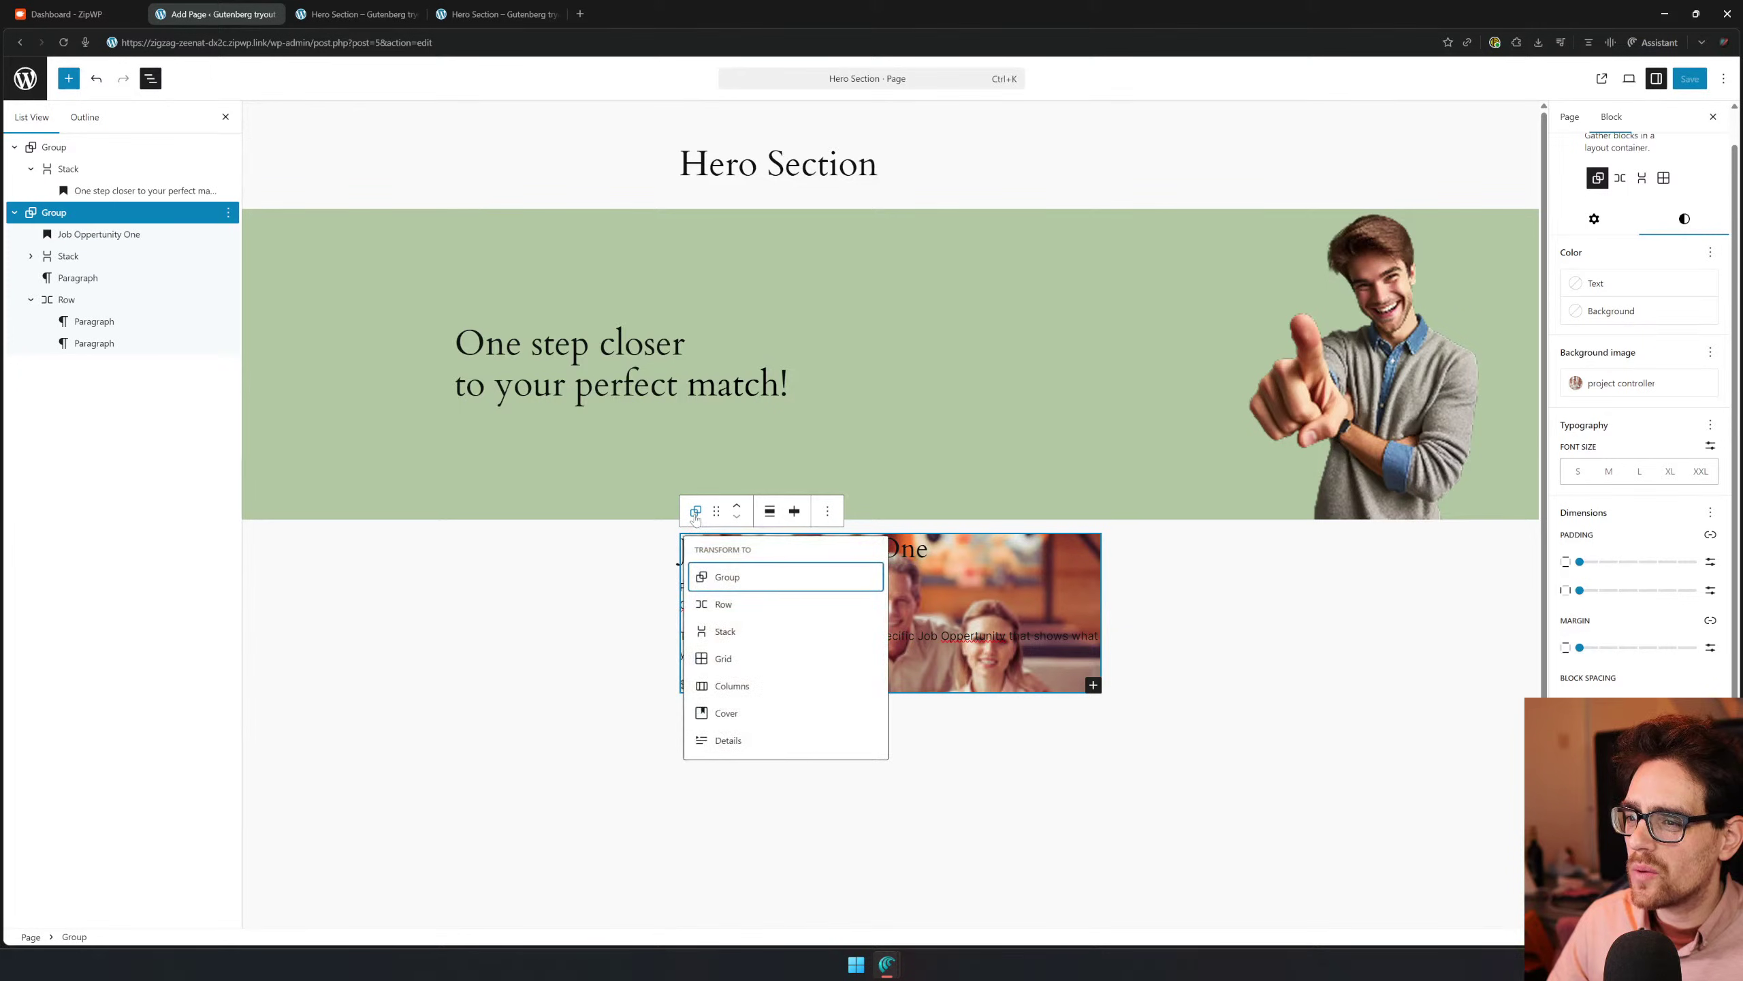
pyautogui.click(724, 714)
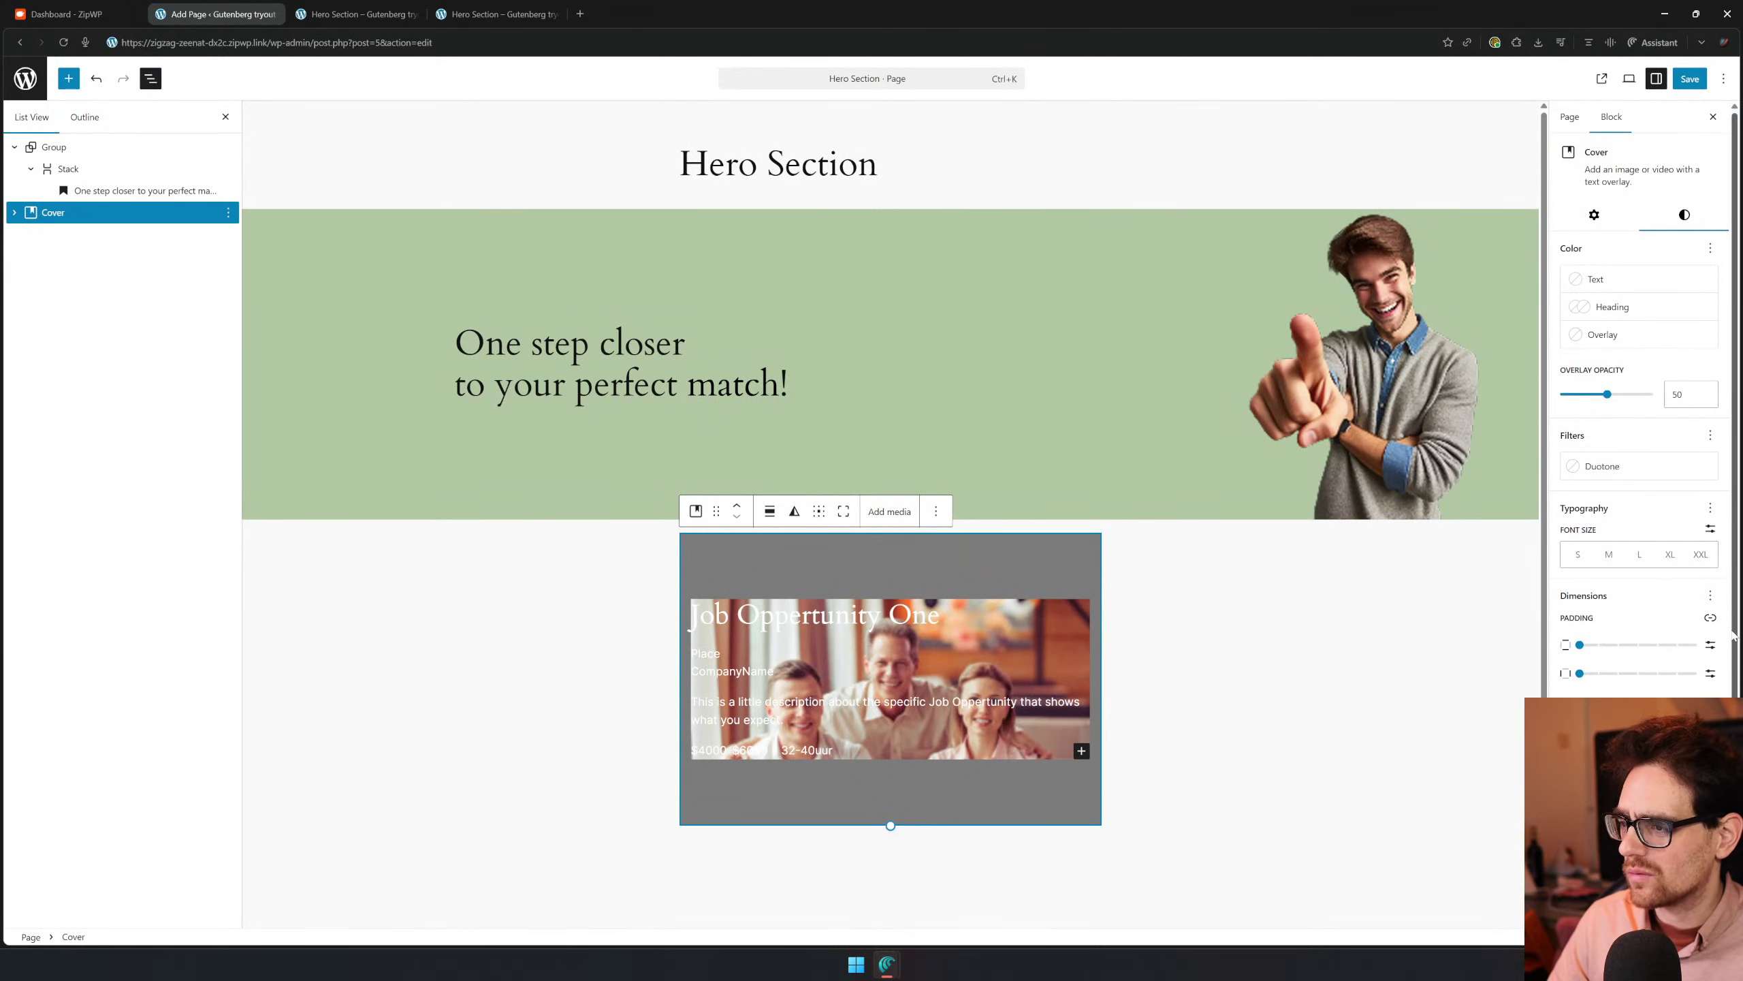
pyautogui.click(14, 213)
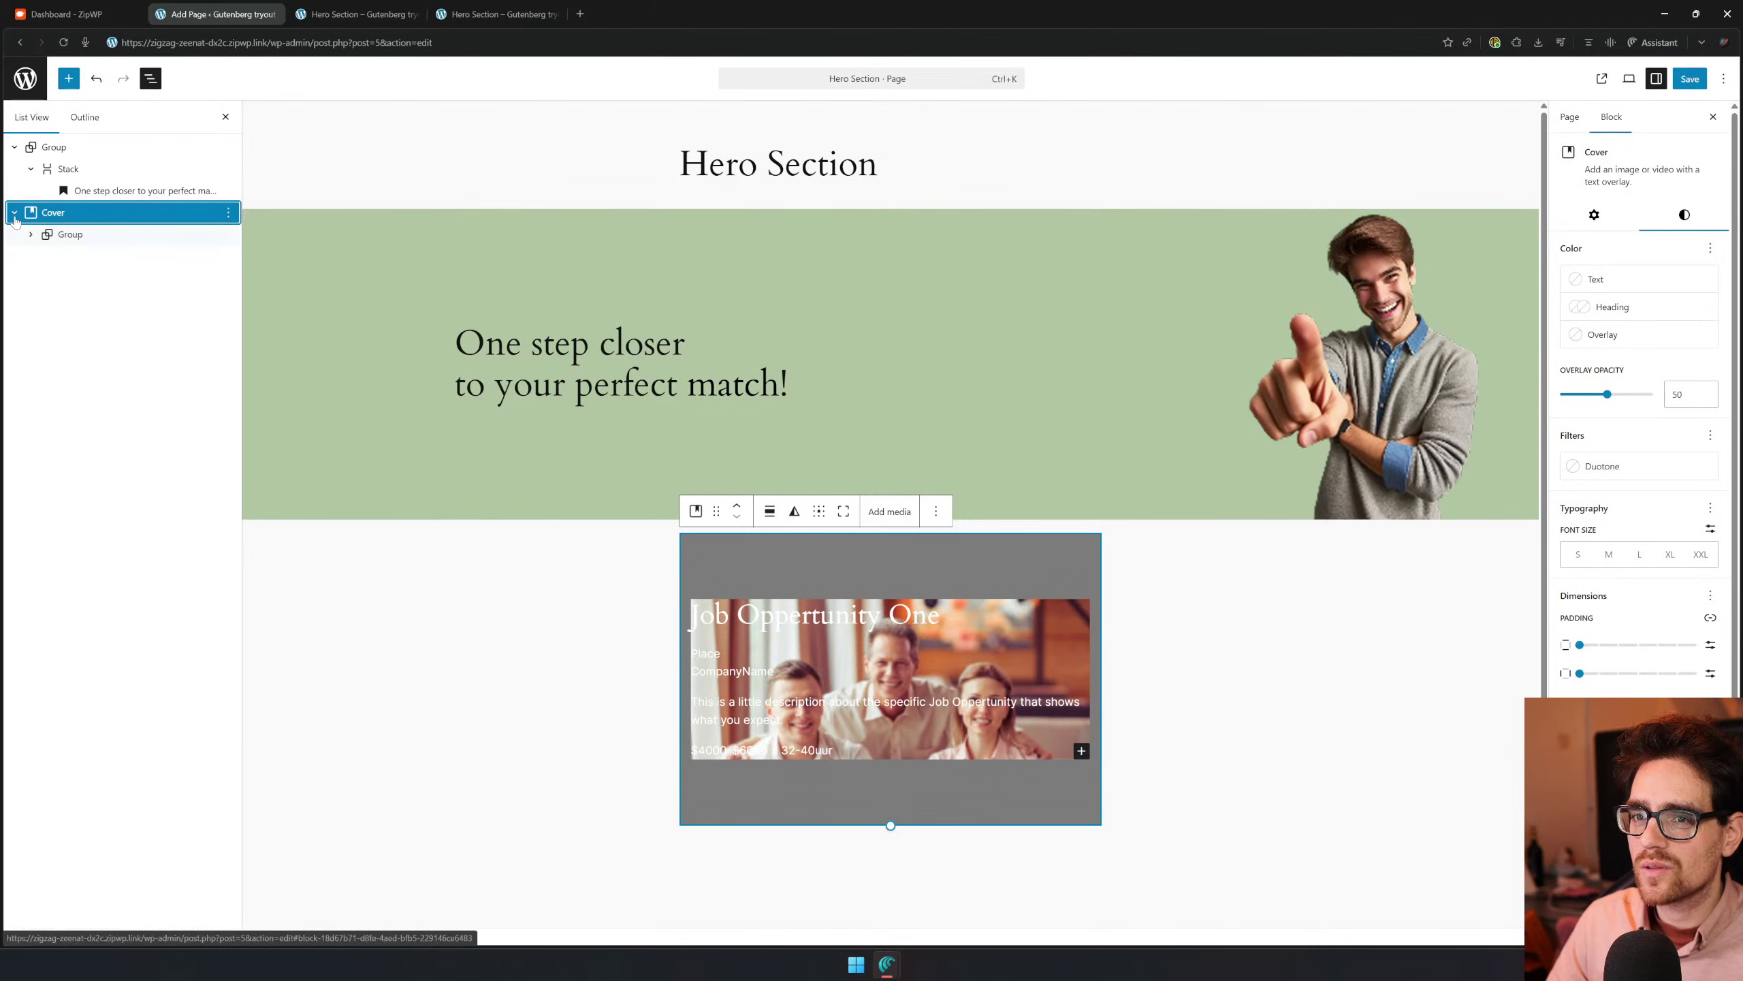
pyautogui.click(30, 235)
pyautogui.click(72, 214)
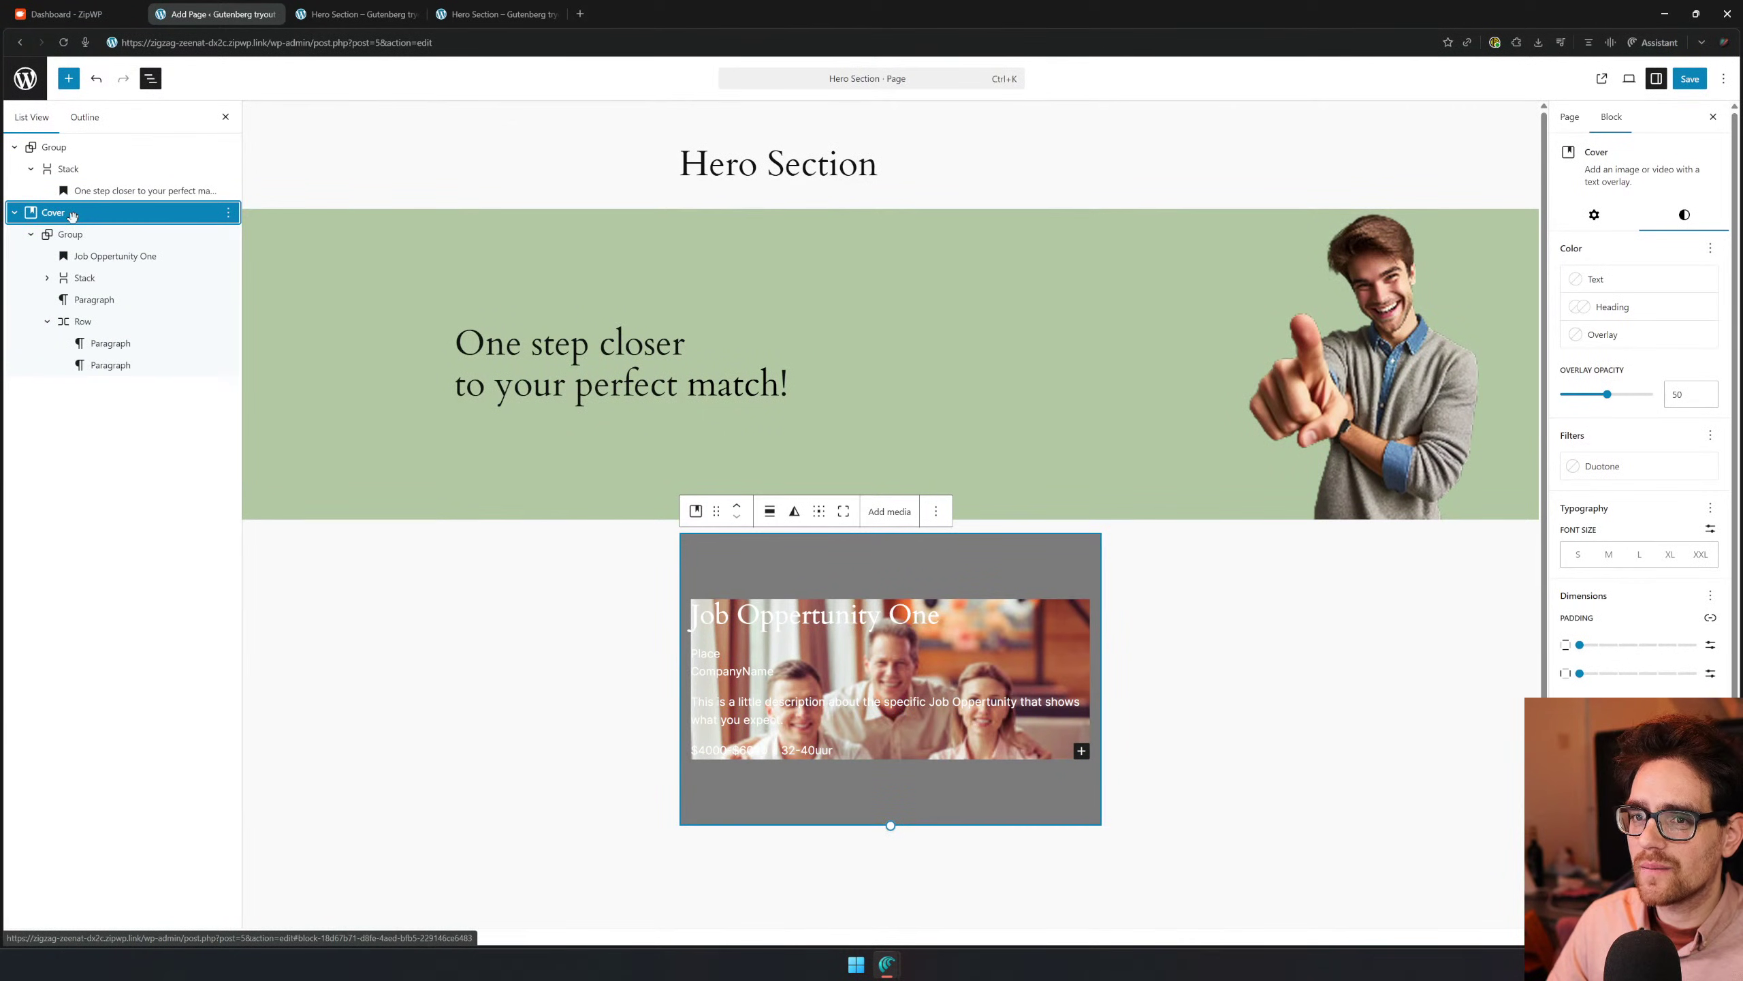
# Try to move the "Job Oppertunity One" heading out of the nested group directly into the Cover, and undo the move
pyautogui.click(95, 254)
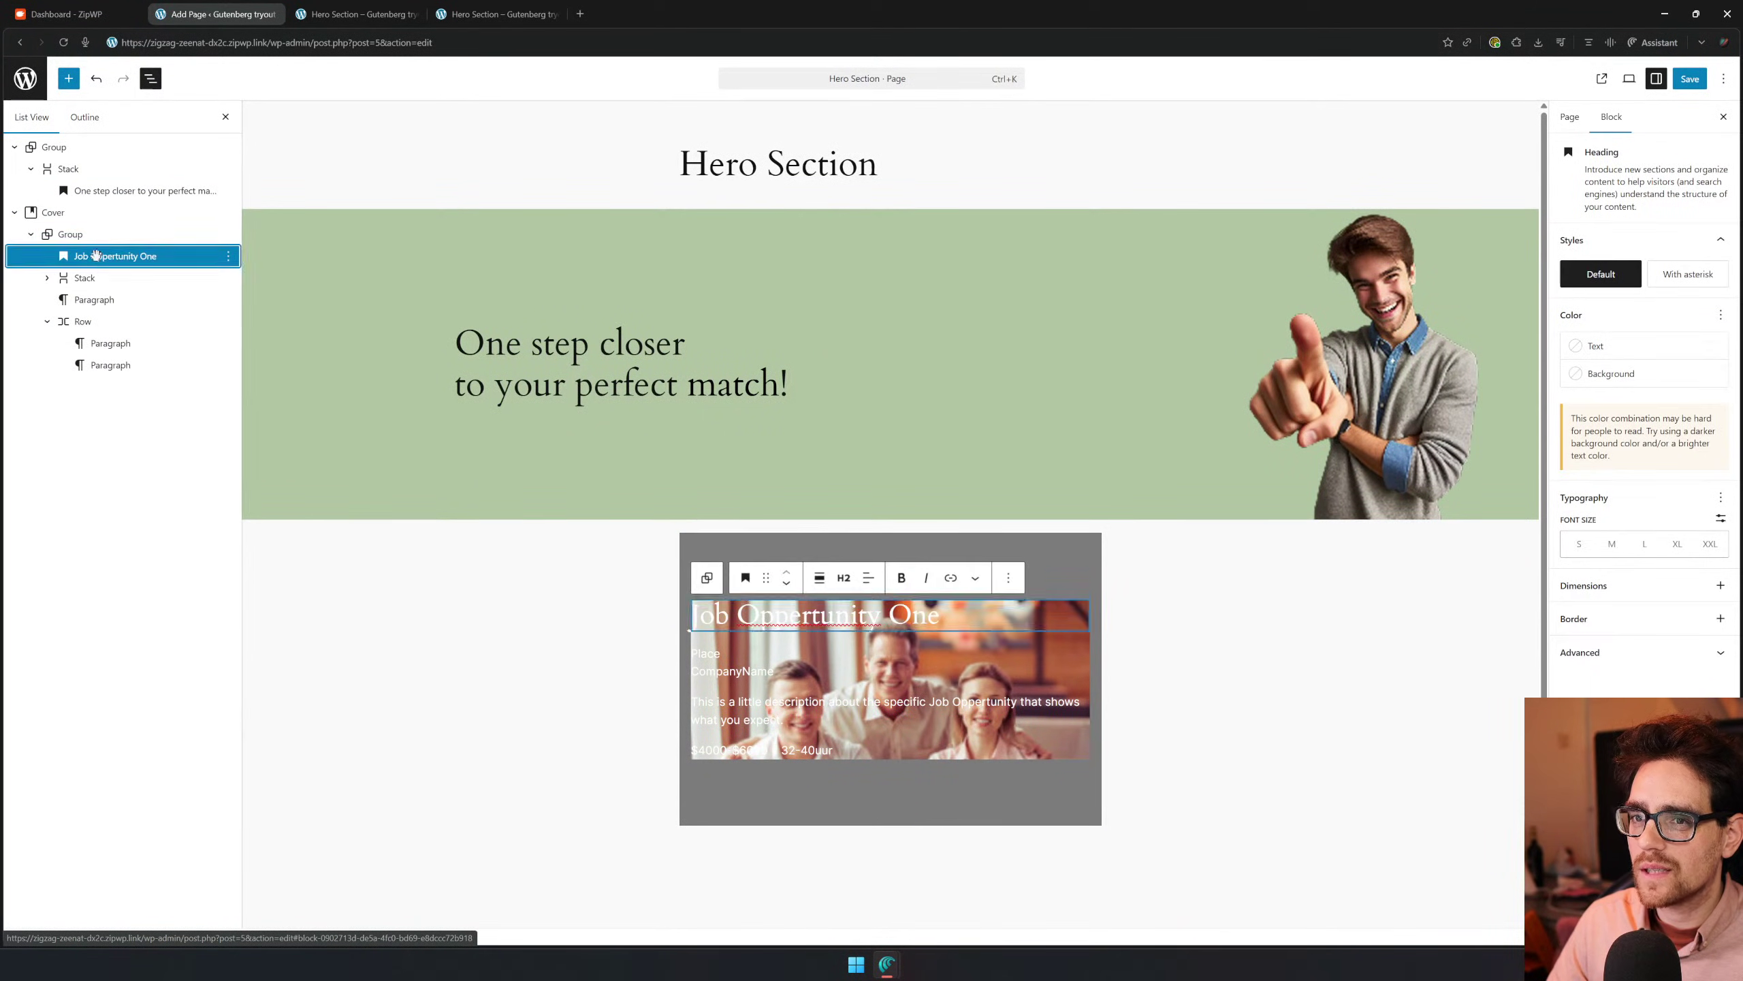
pyautogui.moveTo(95, 255); pyautogui.dragTo(93, 219)
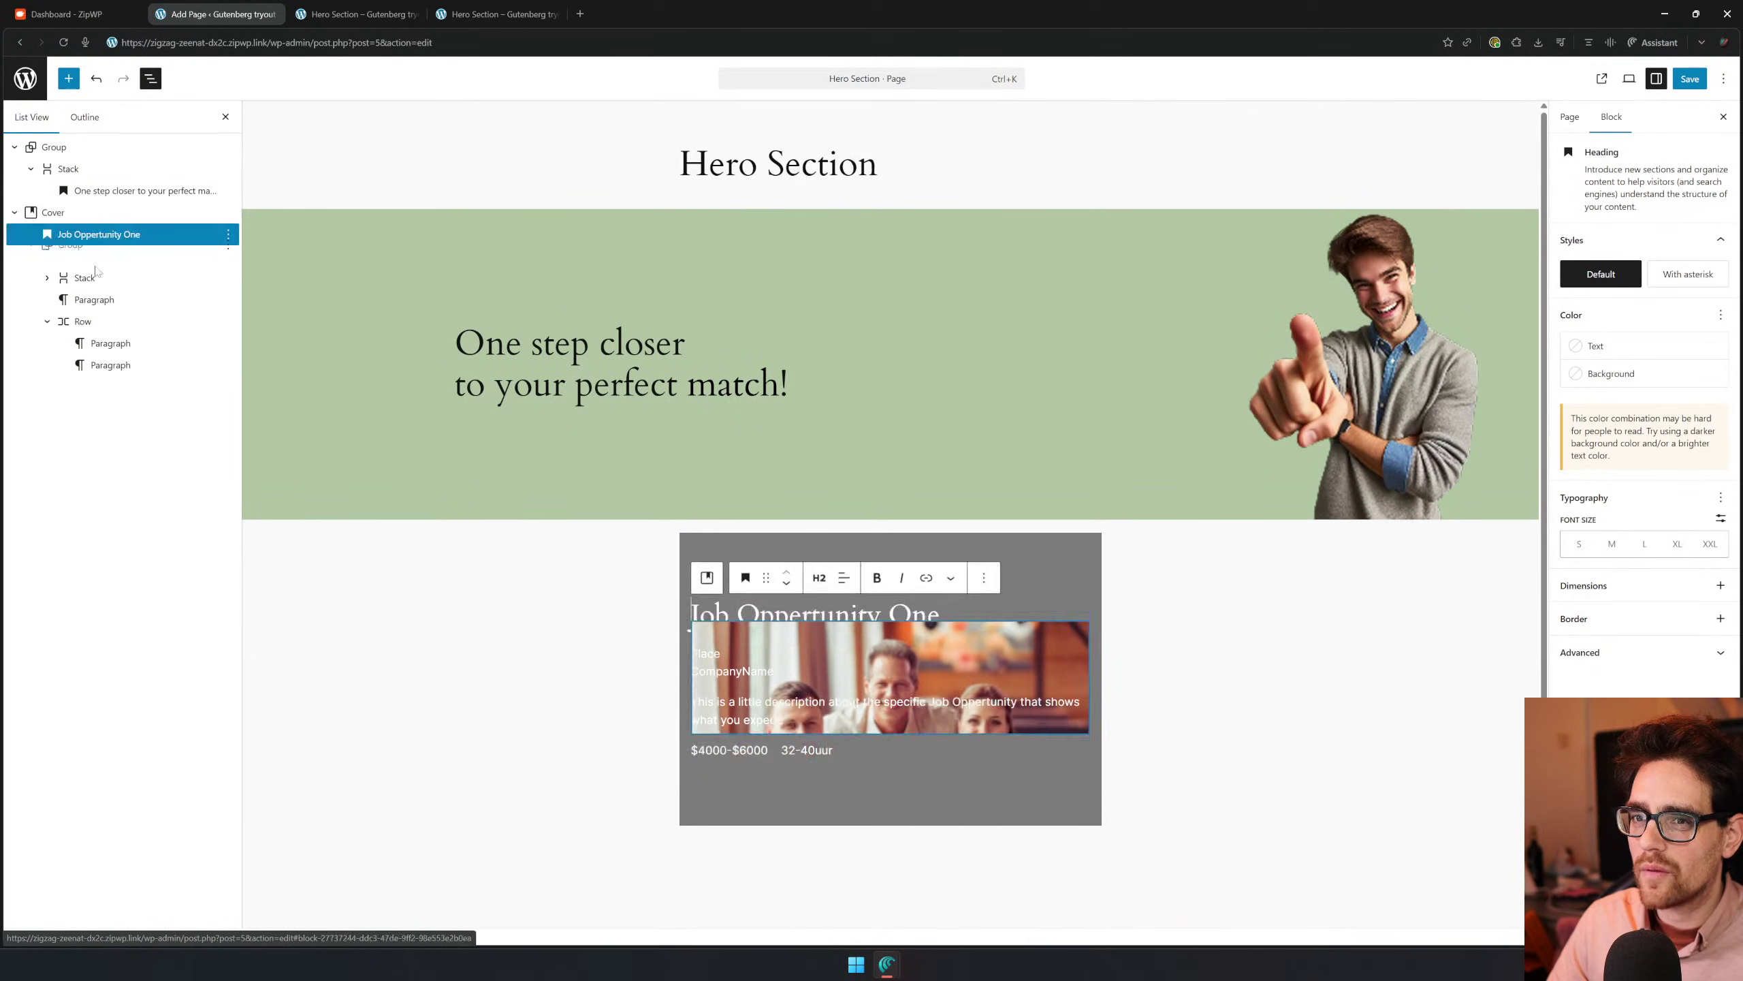
pyautogui.click(92, 217)
pyautogui.hotkey('ctrl', 'z')
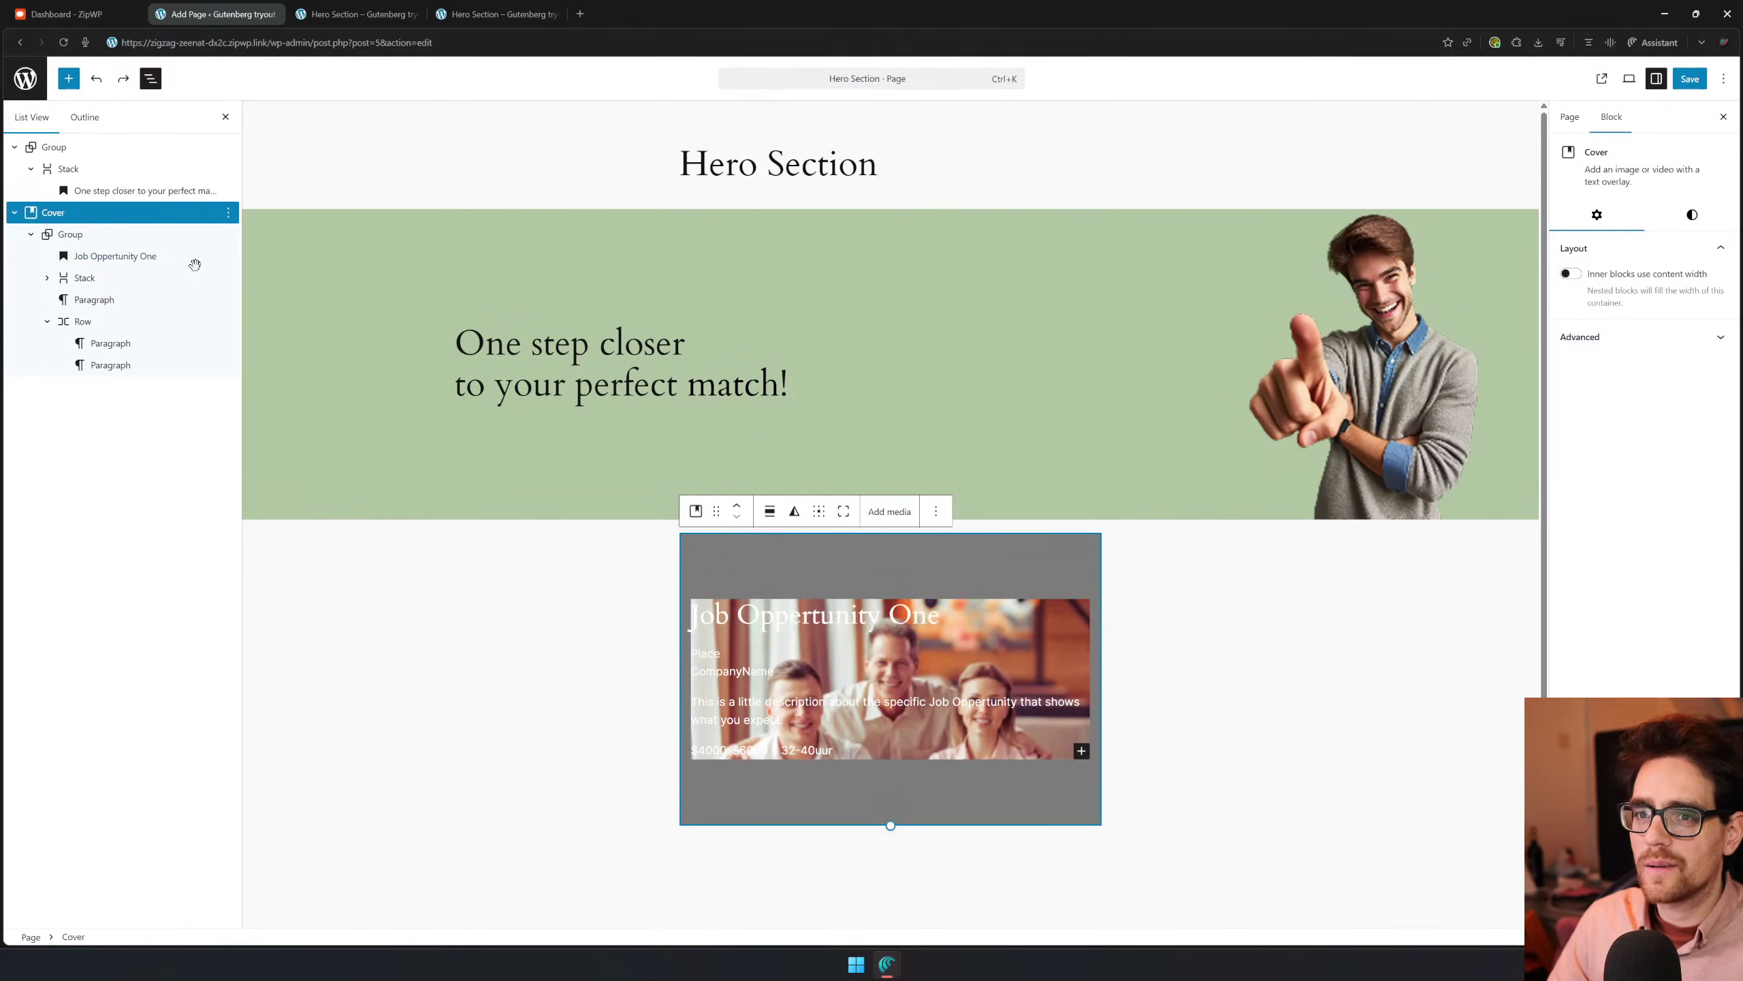
# Set project-controller.jpg from the media library as the Cover block's background image
pyautogui.click(1691, 216)
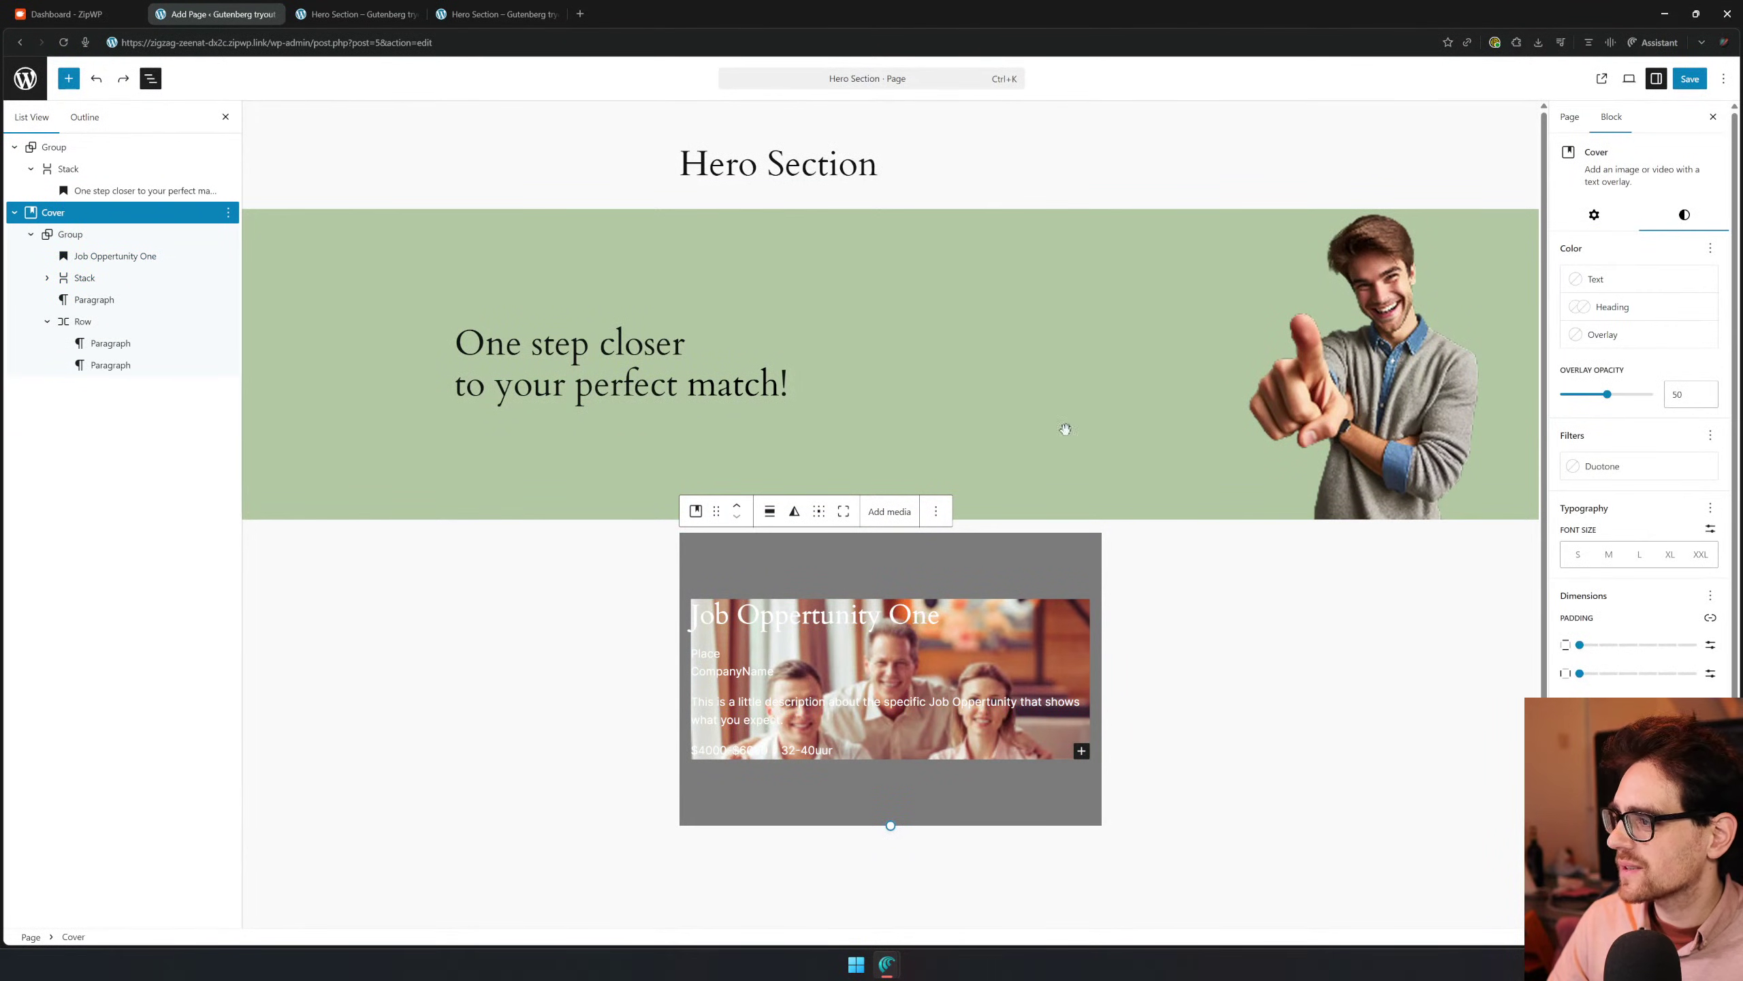
pyautogui.click(889, 511)
pyautogui.click(878, 553)
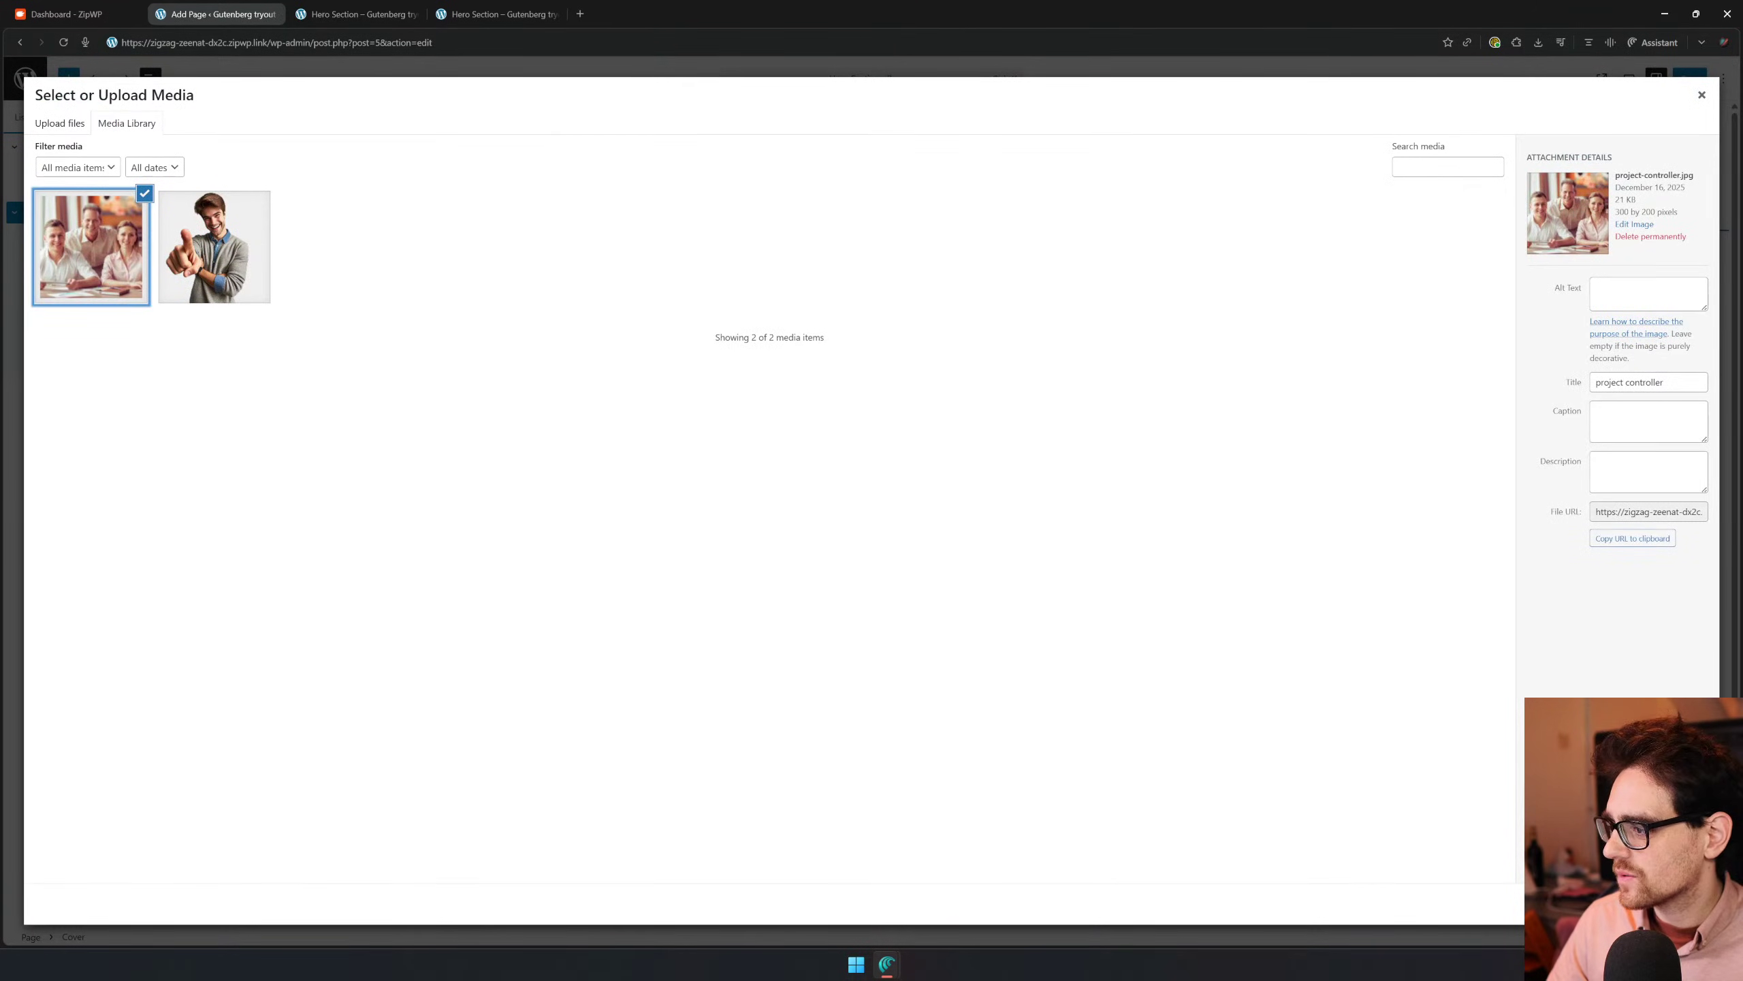
pyautogui.click(1688, 904)
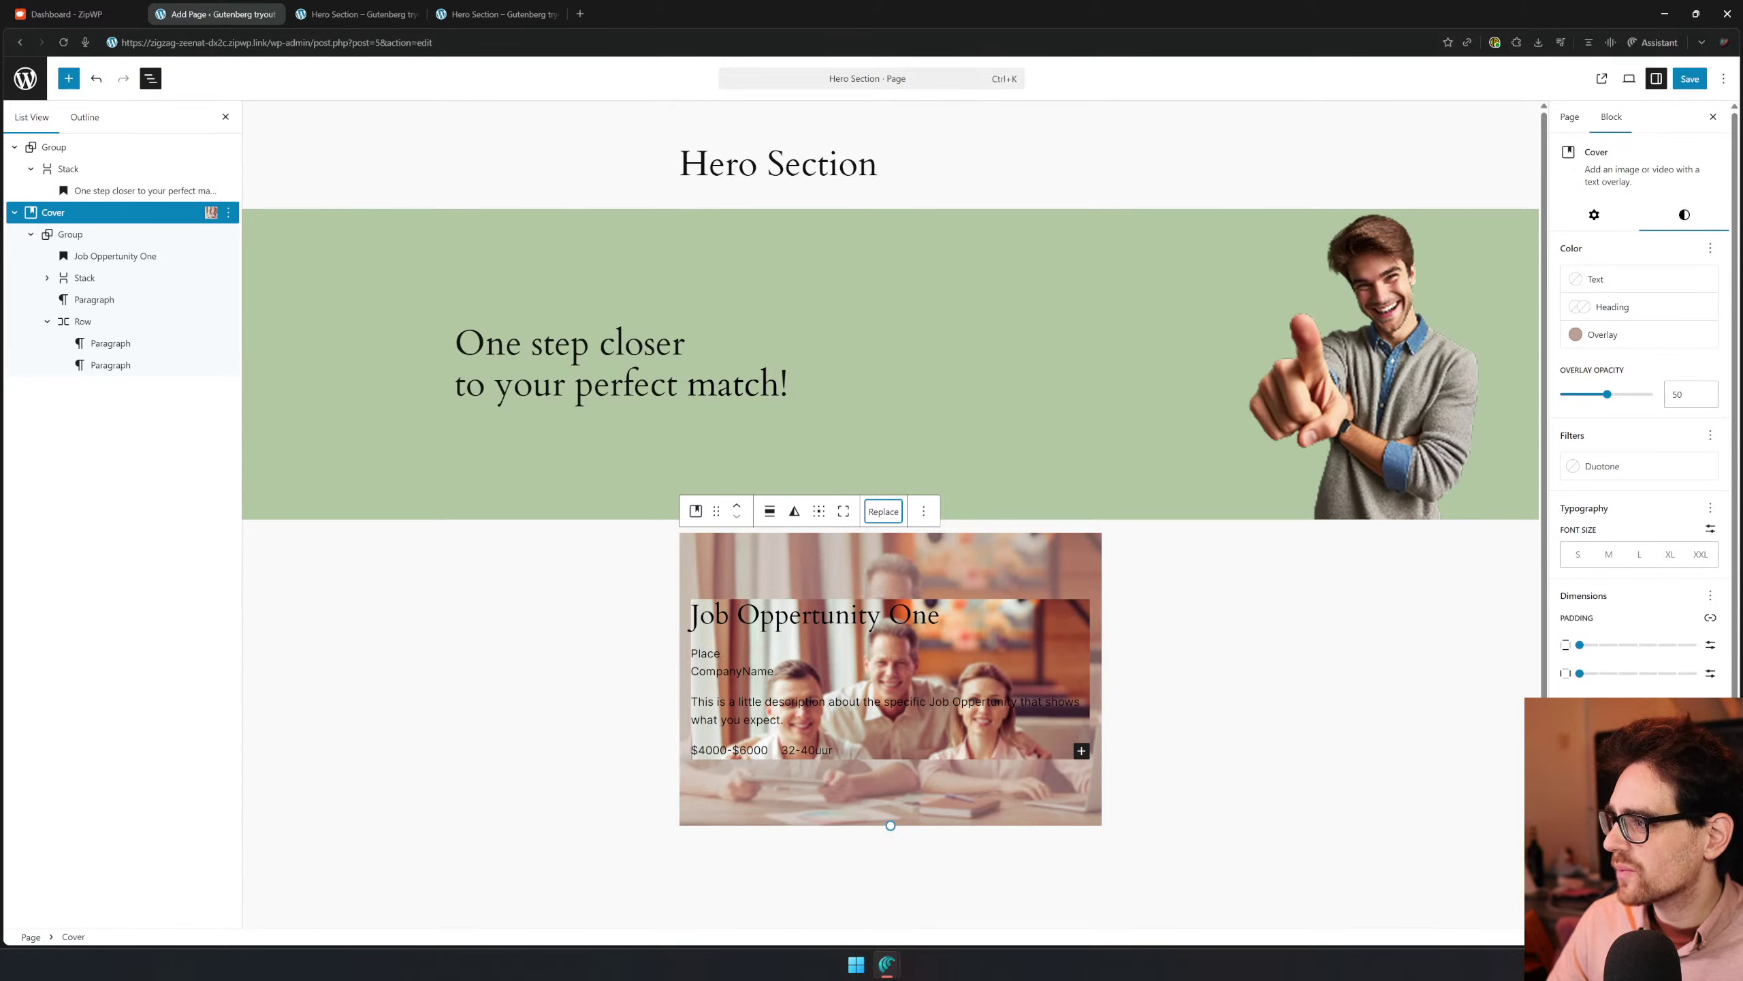
# Clear the Cover block's overlay color and return to its general block settings
pyautogui.click(1594, 214)
pyautogui.click(1684, 214)
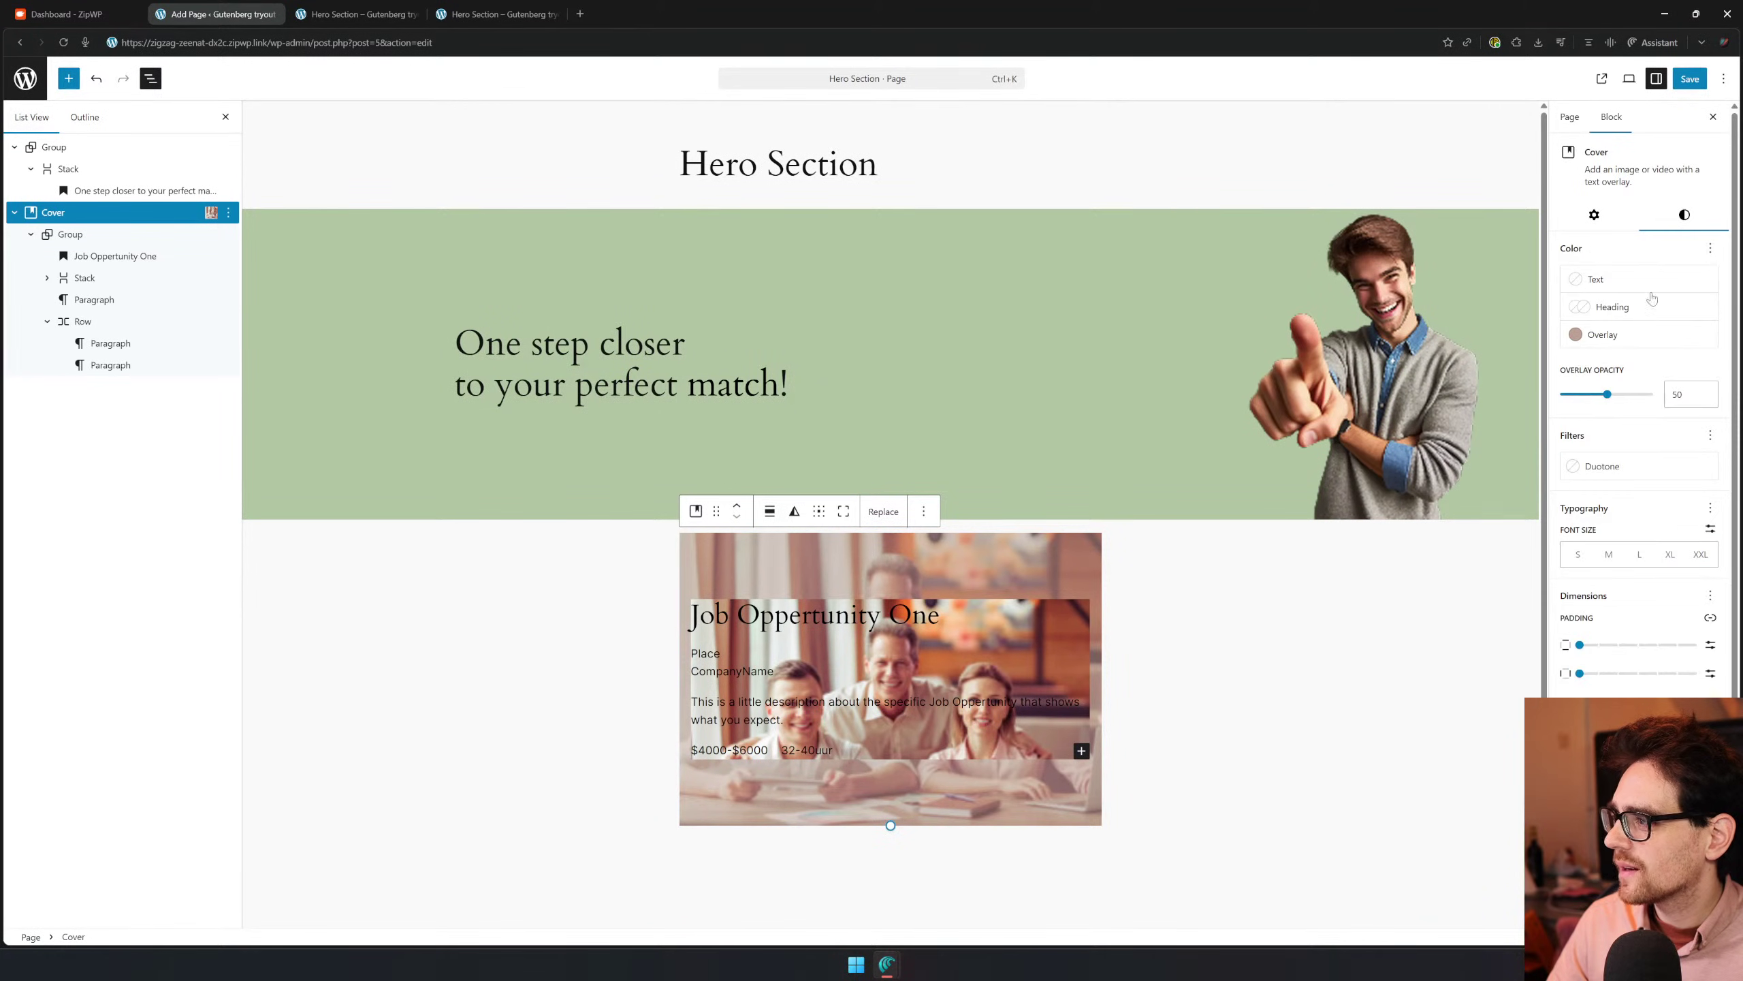
pyautogui.click(1590, 337)
pyautogui.click(1508, 548)
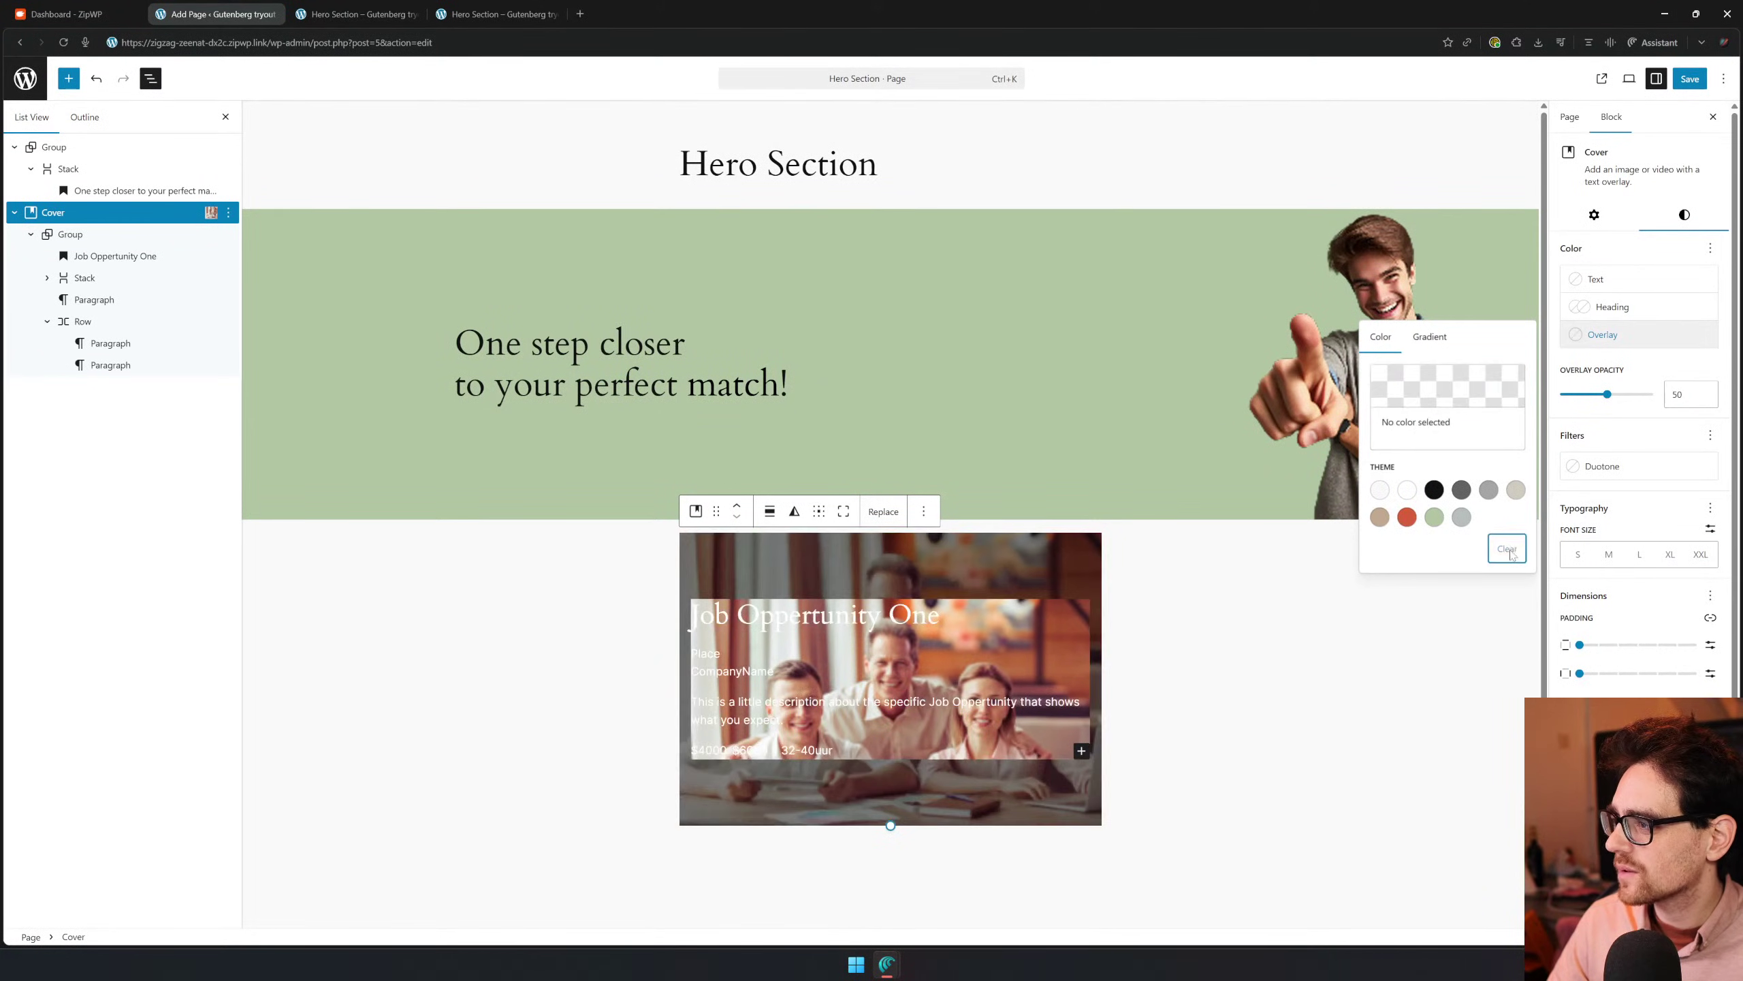
pyautogui.click(1589, 210)
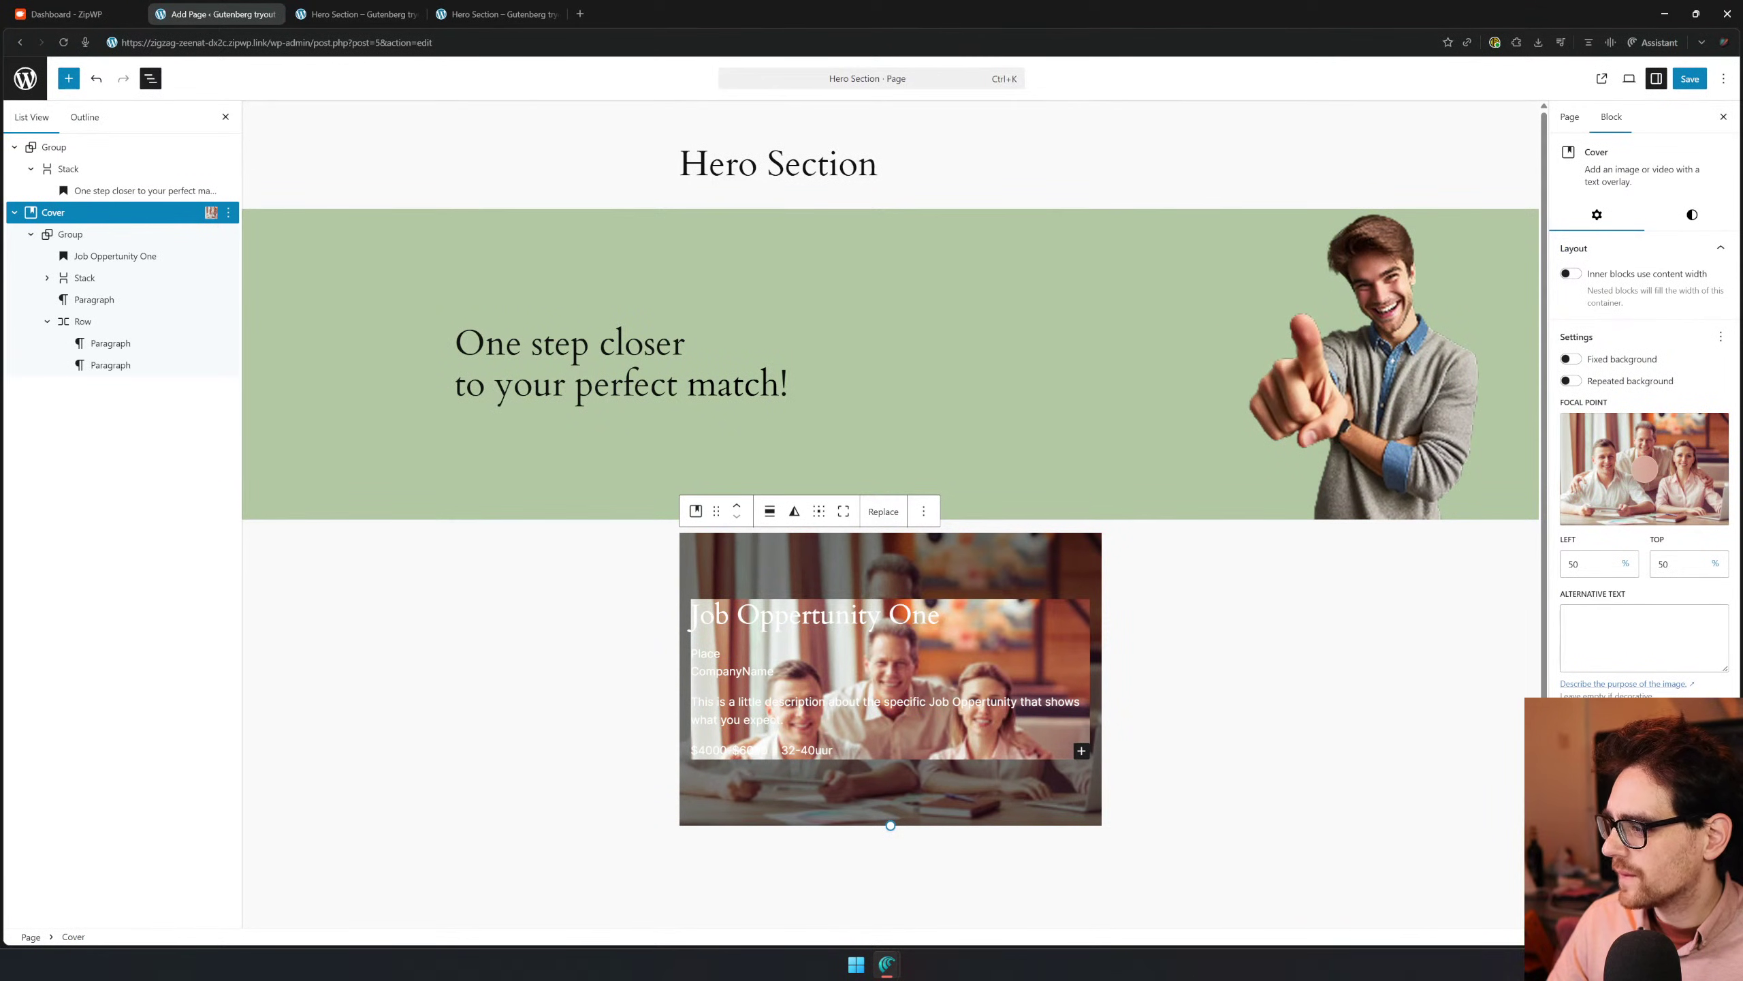
pyautogui.click(1720, 337)
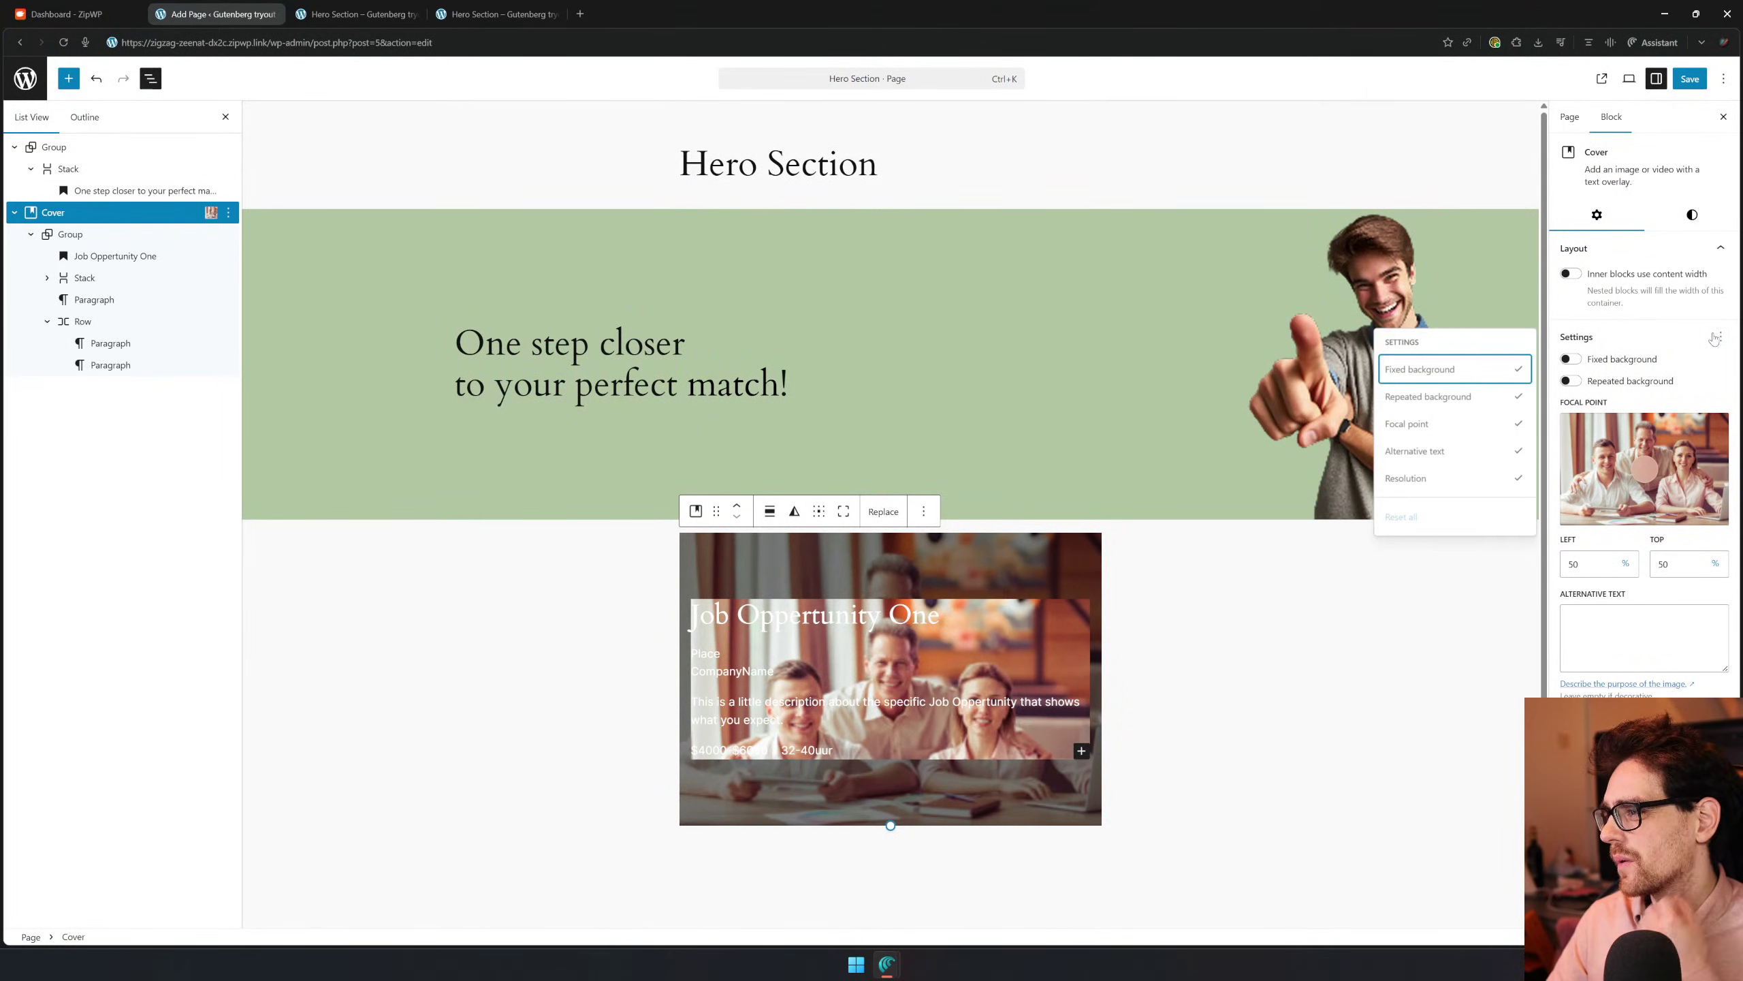
pyautogui.click(1688, 341)
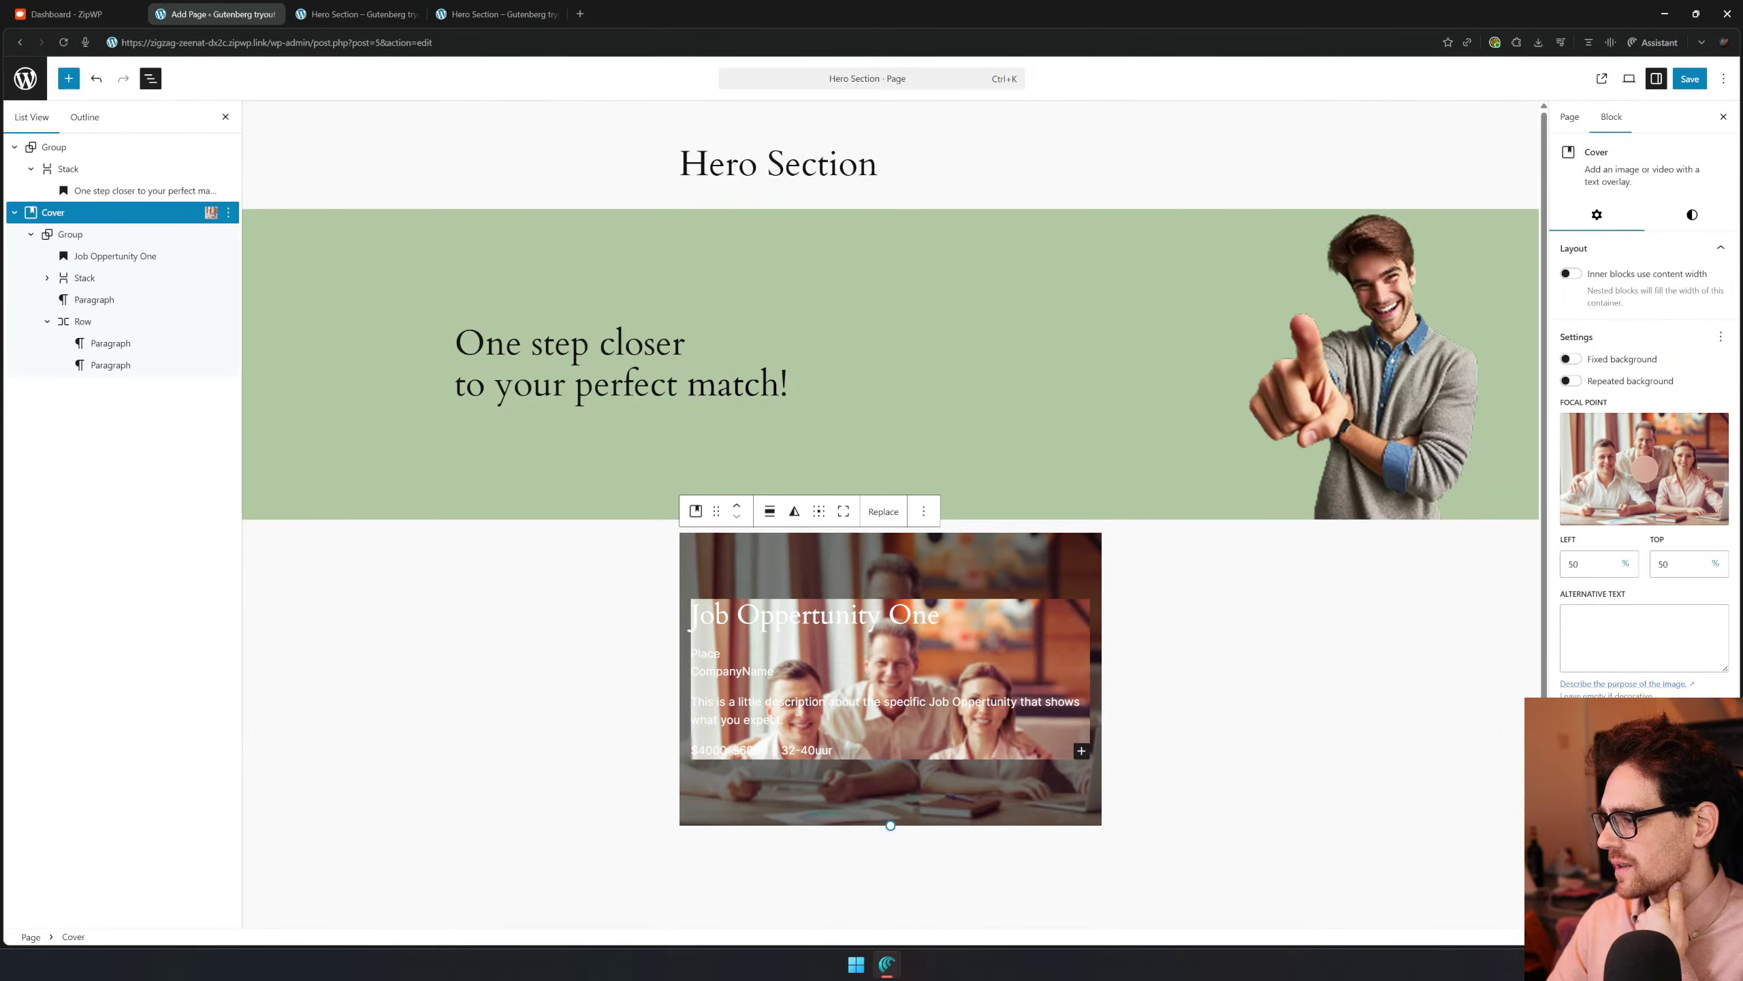
# Apply the hard-edged red-to-white theme gradient as the Cover block's overlay and set the overlay opacity to 30
pyautogui.click(1687, 224)
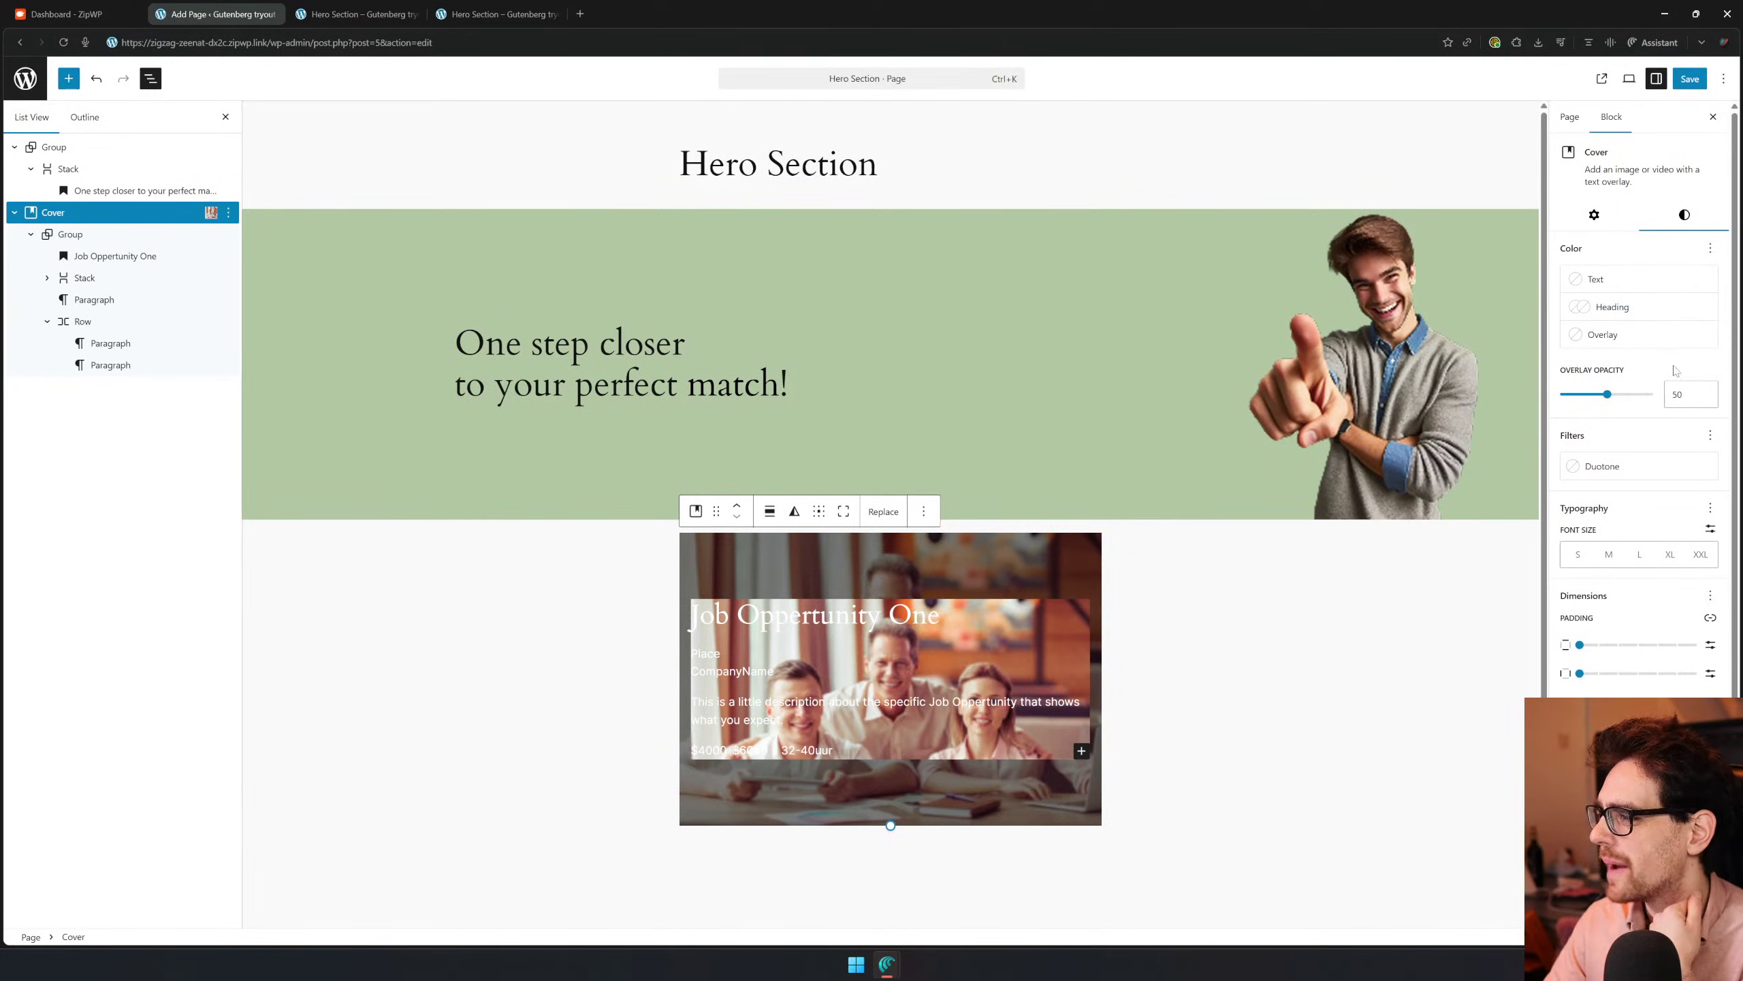
pyautogui.scroll(-2, 1647, 480)
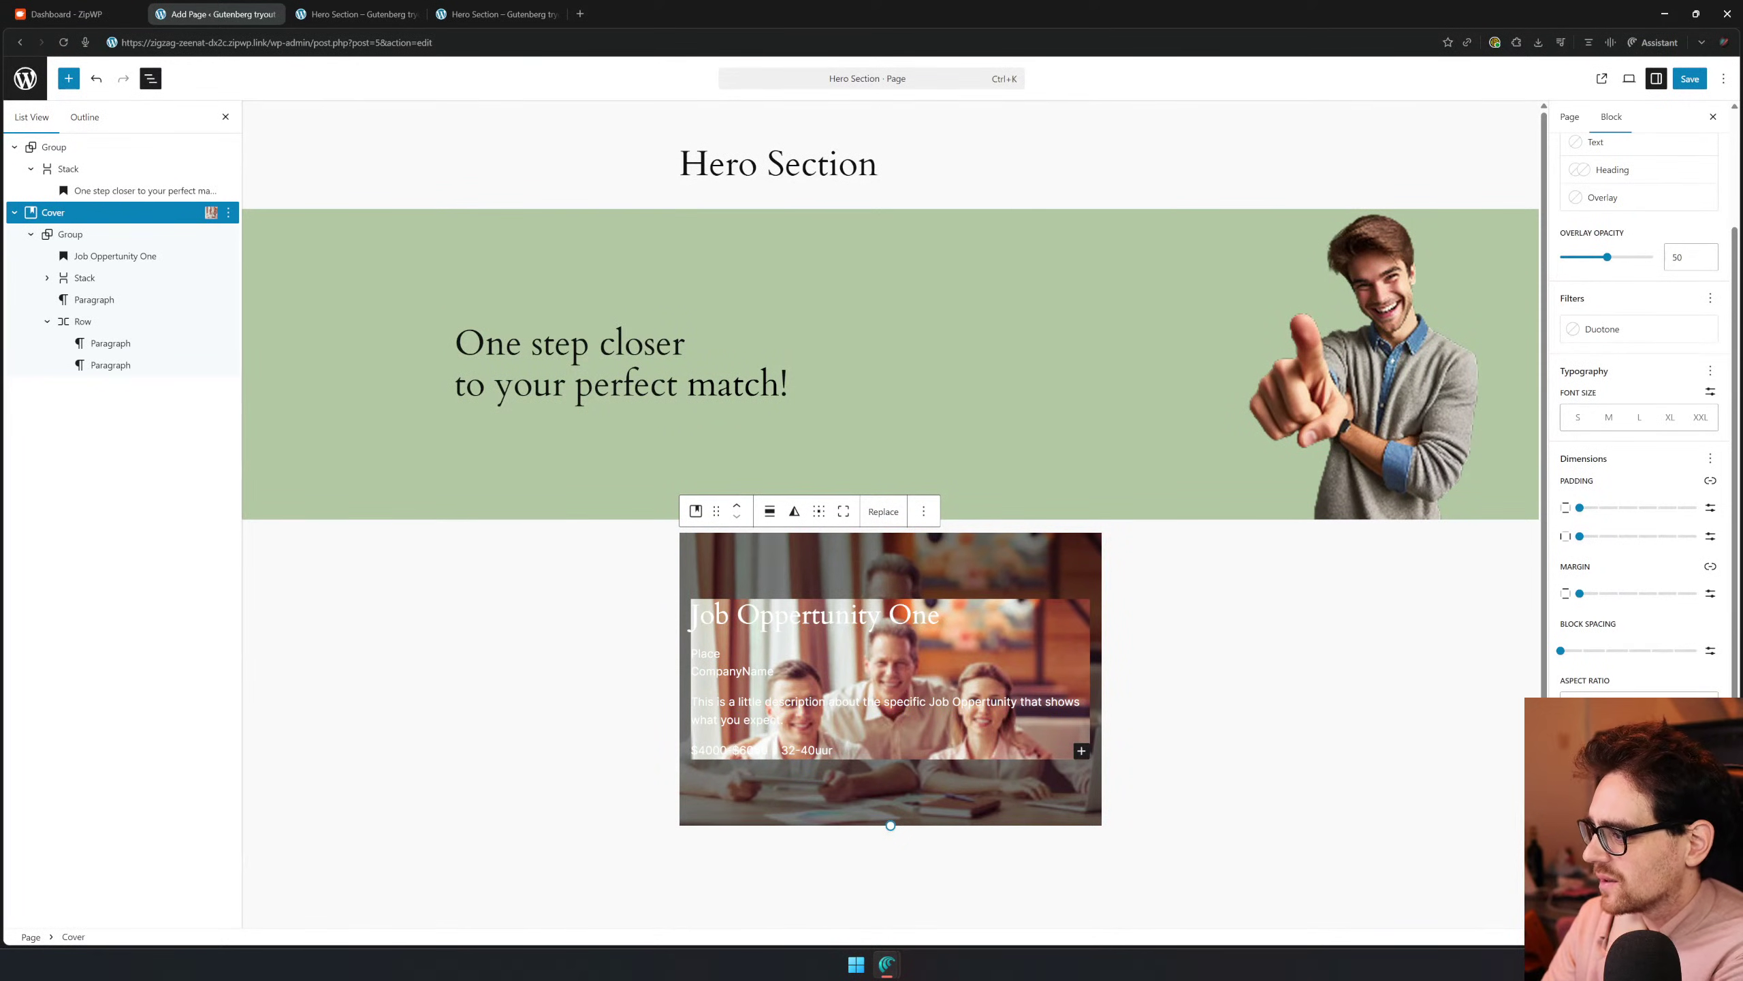
pyautogui.scroll(2, 1621, 527)
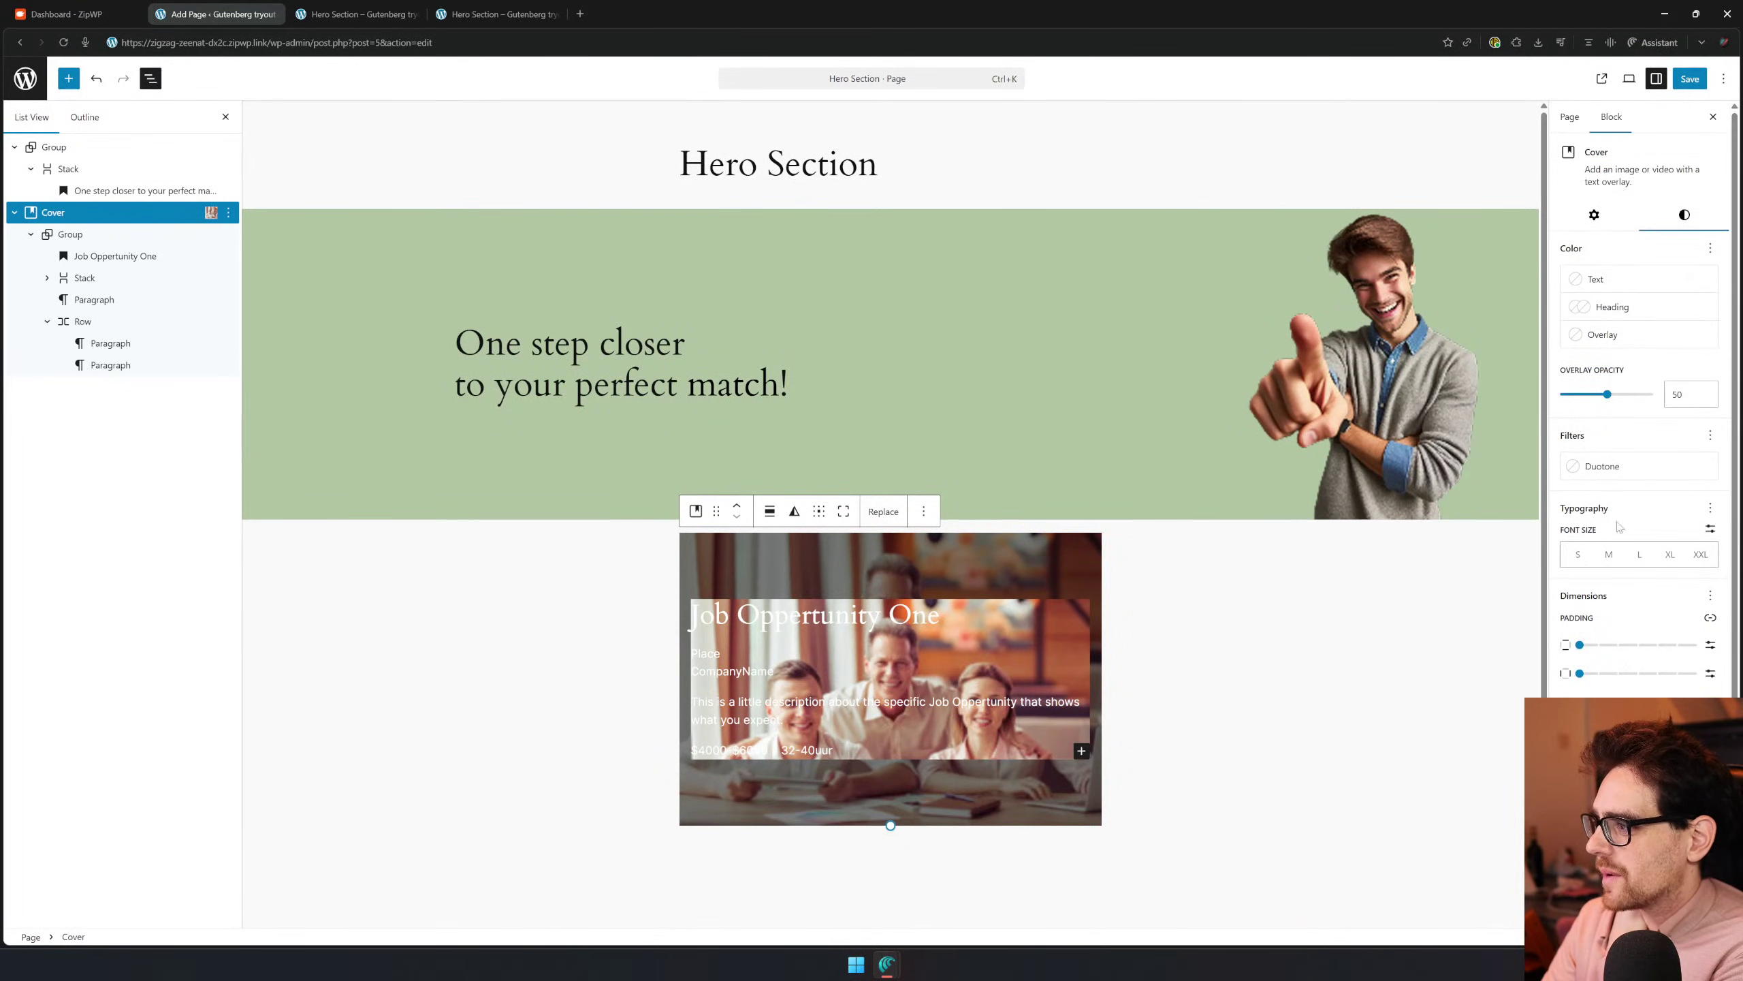
pyautogui.click(1611, 343)
pyautogui.click(1429, 337)
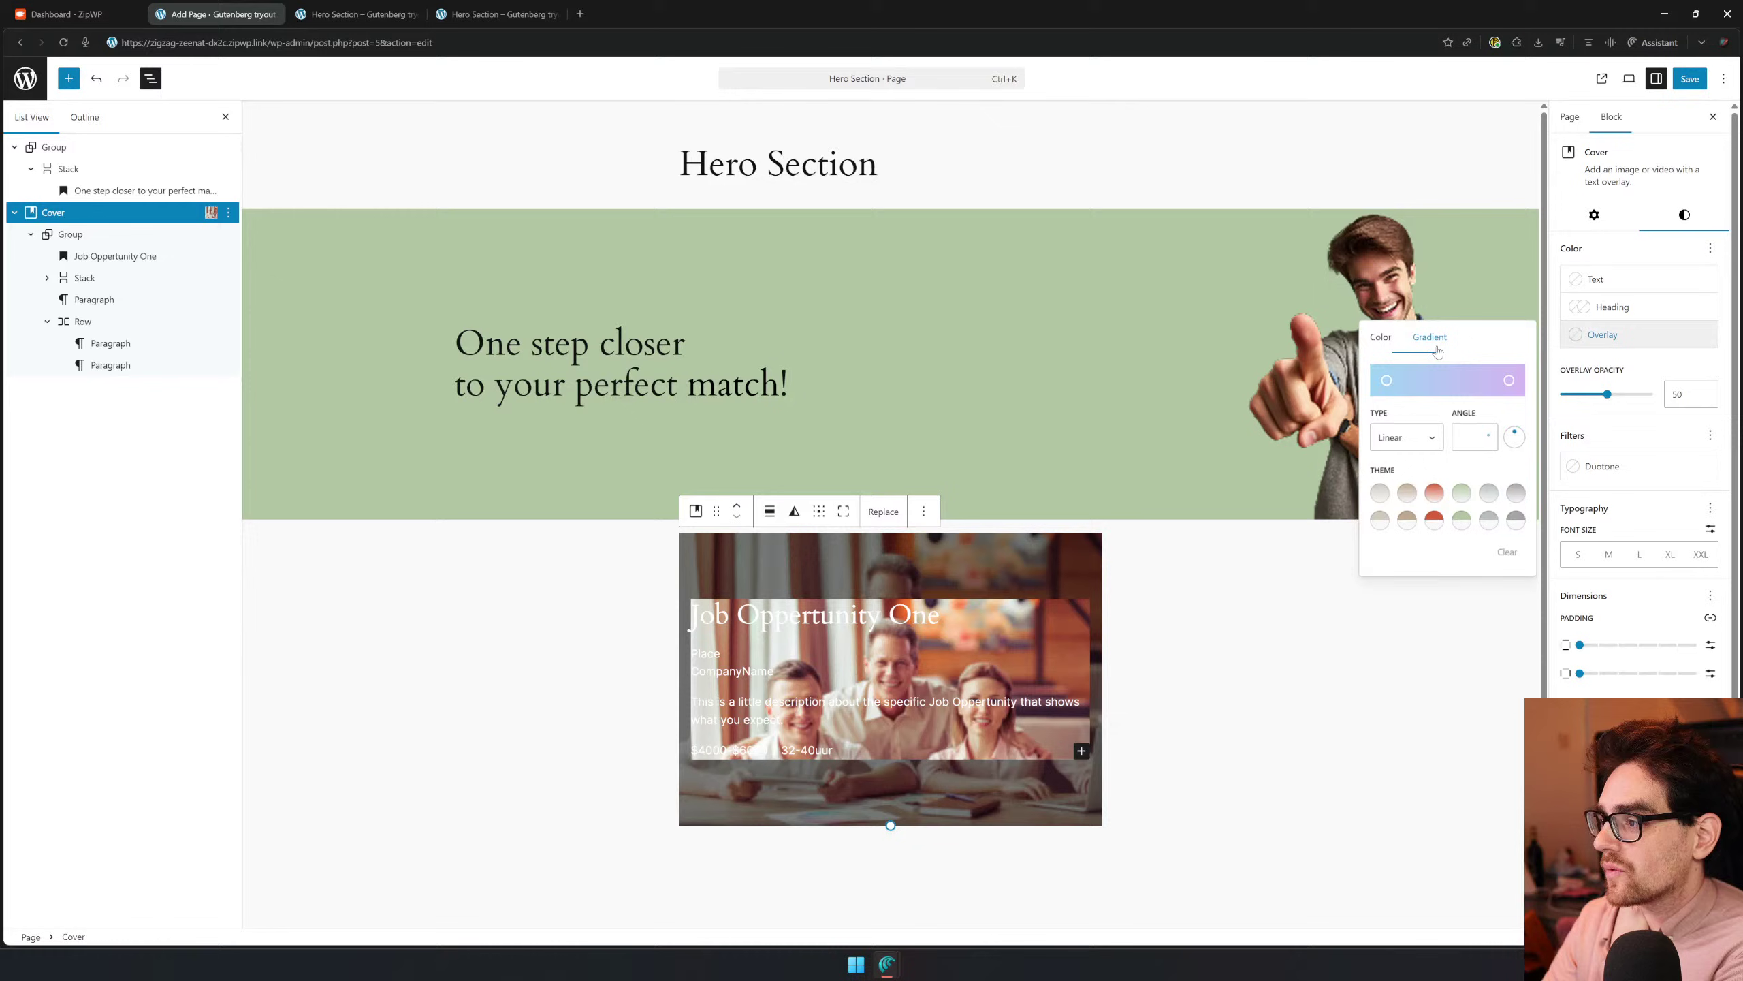
pyautogui.click(1388, 380)
pyautogui.click(1513, 474)
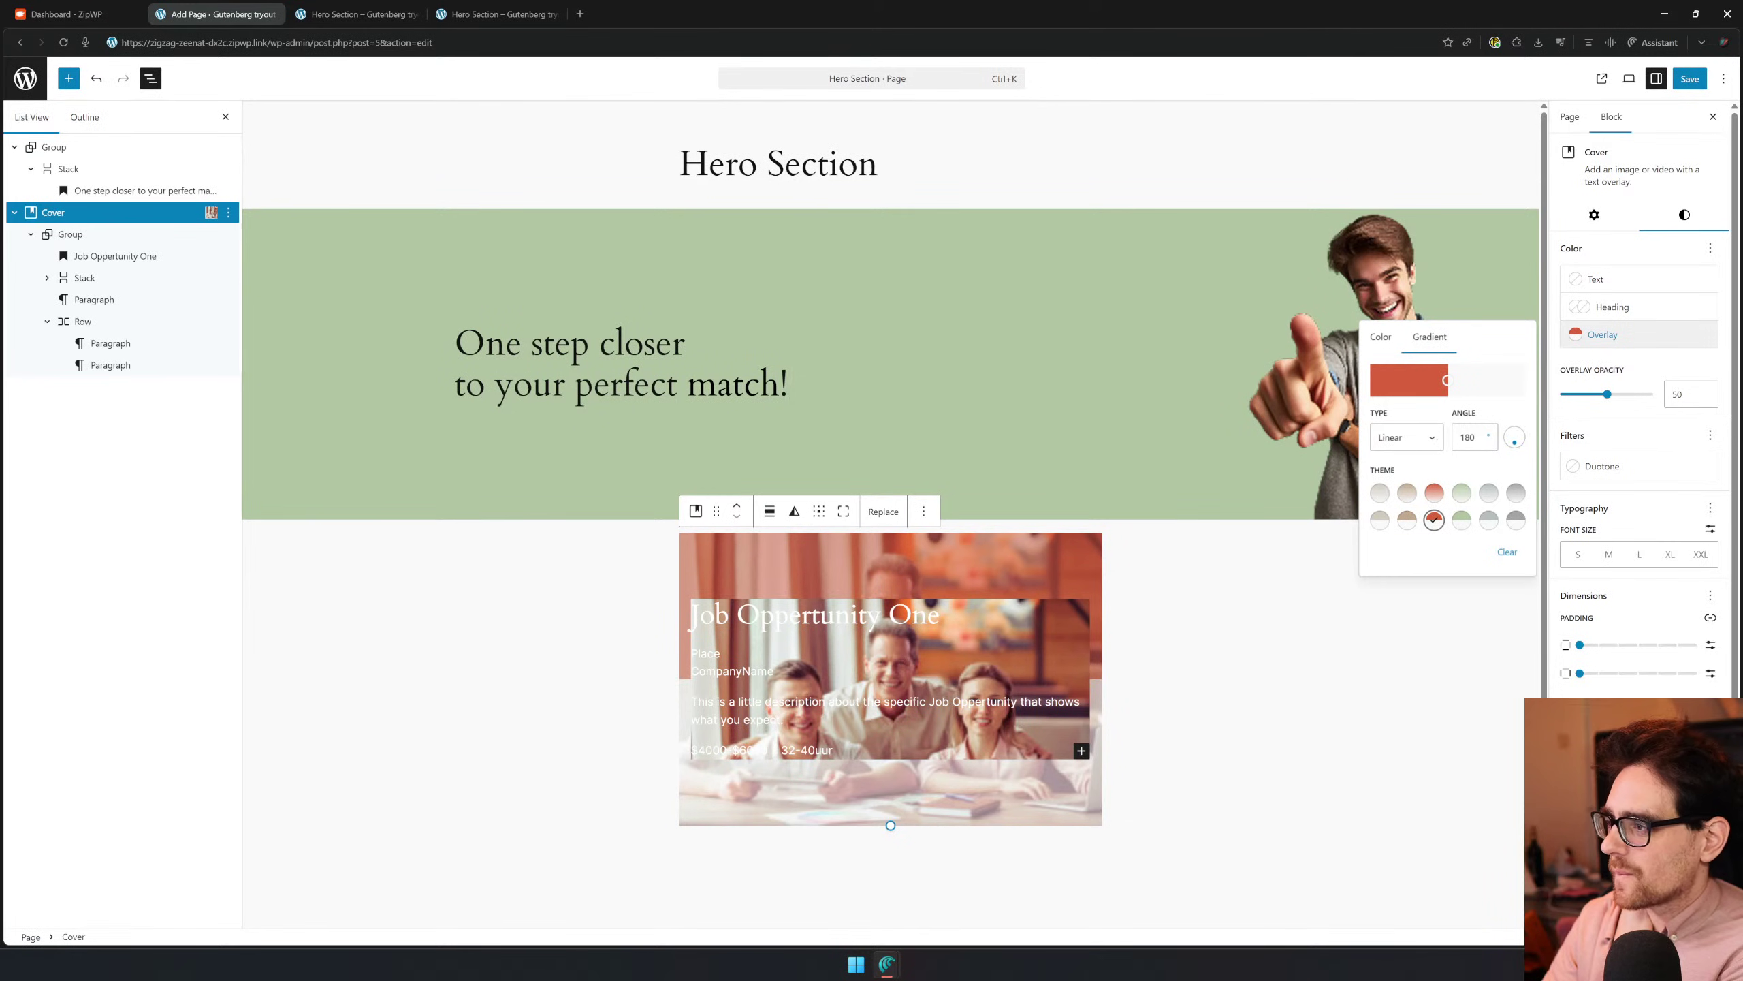
pyautogui.click(1605, 395)
pyautogui.moveTo(1605, 395); pyautogui.dragTo(1588, 395)
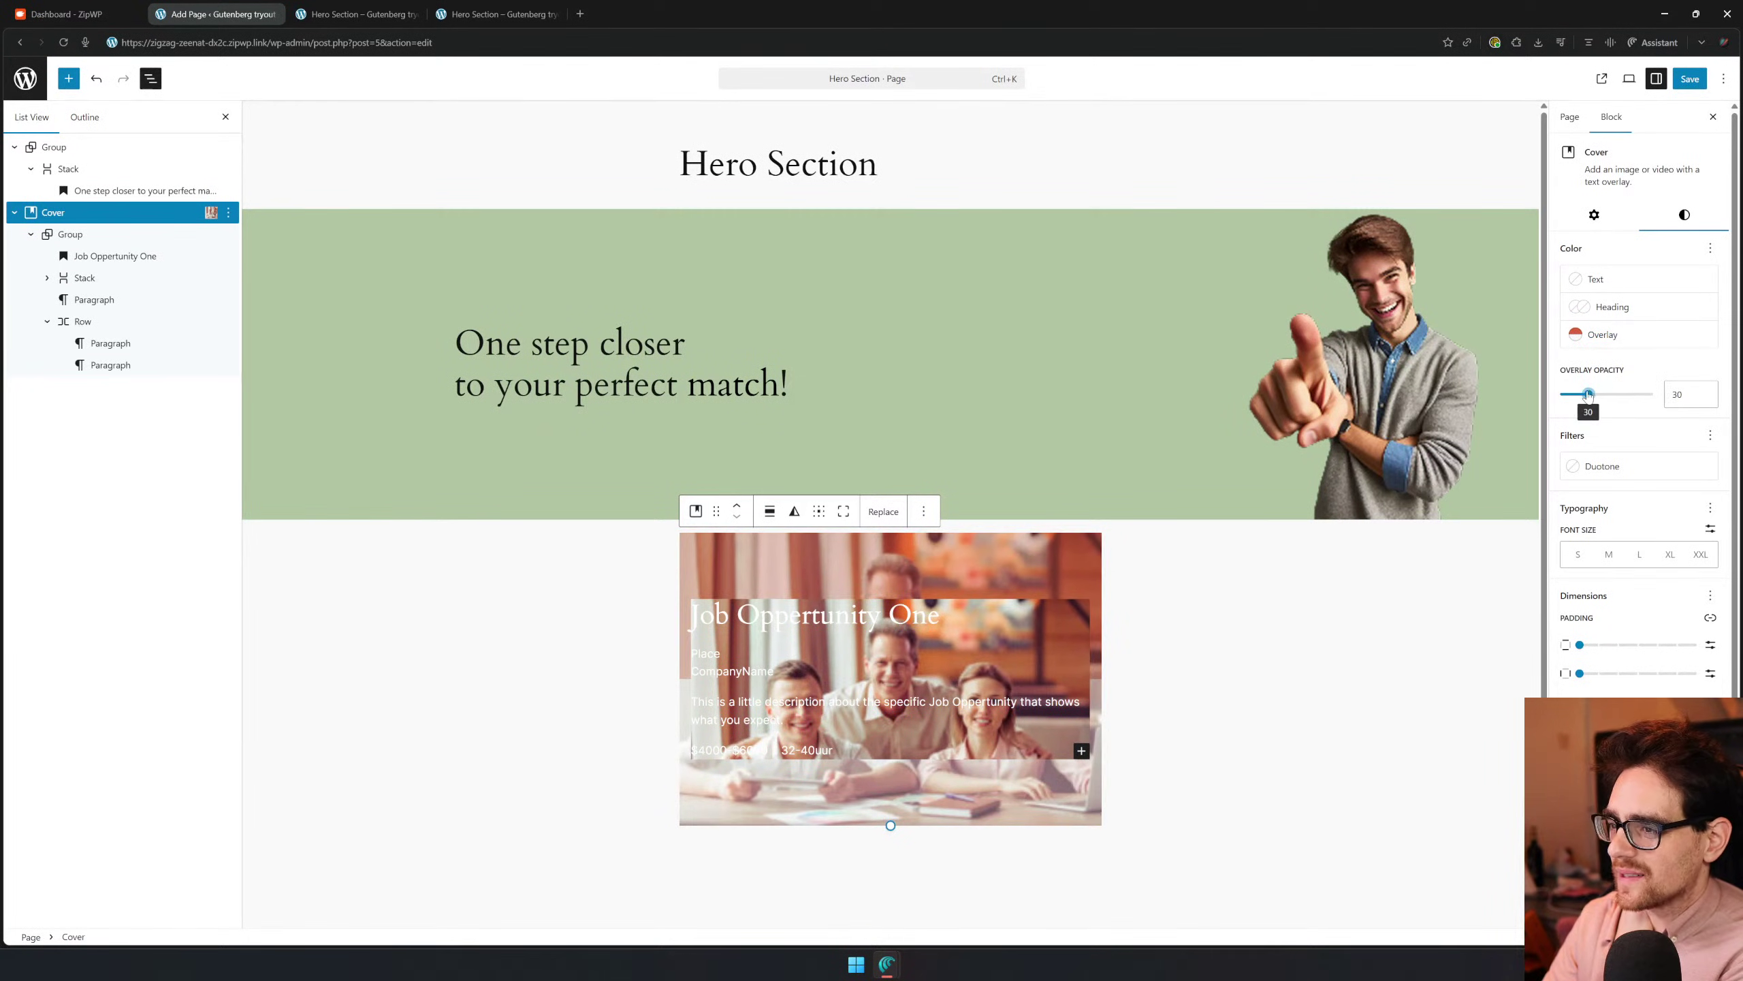
# Switch the Cover's overlay to the smooth red-to-white theme gradient and make its starting color stop fully transparent (D9613D00)
pyautogui.click(1593, 334)
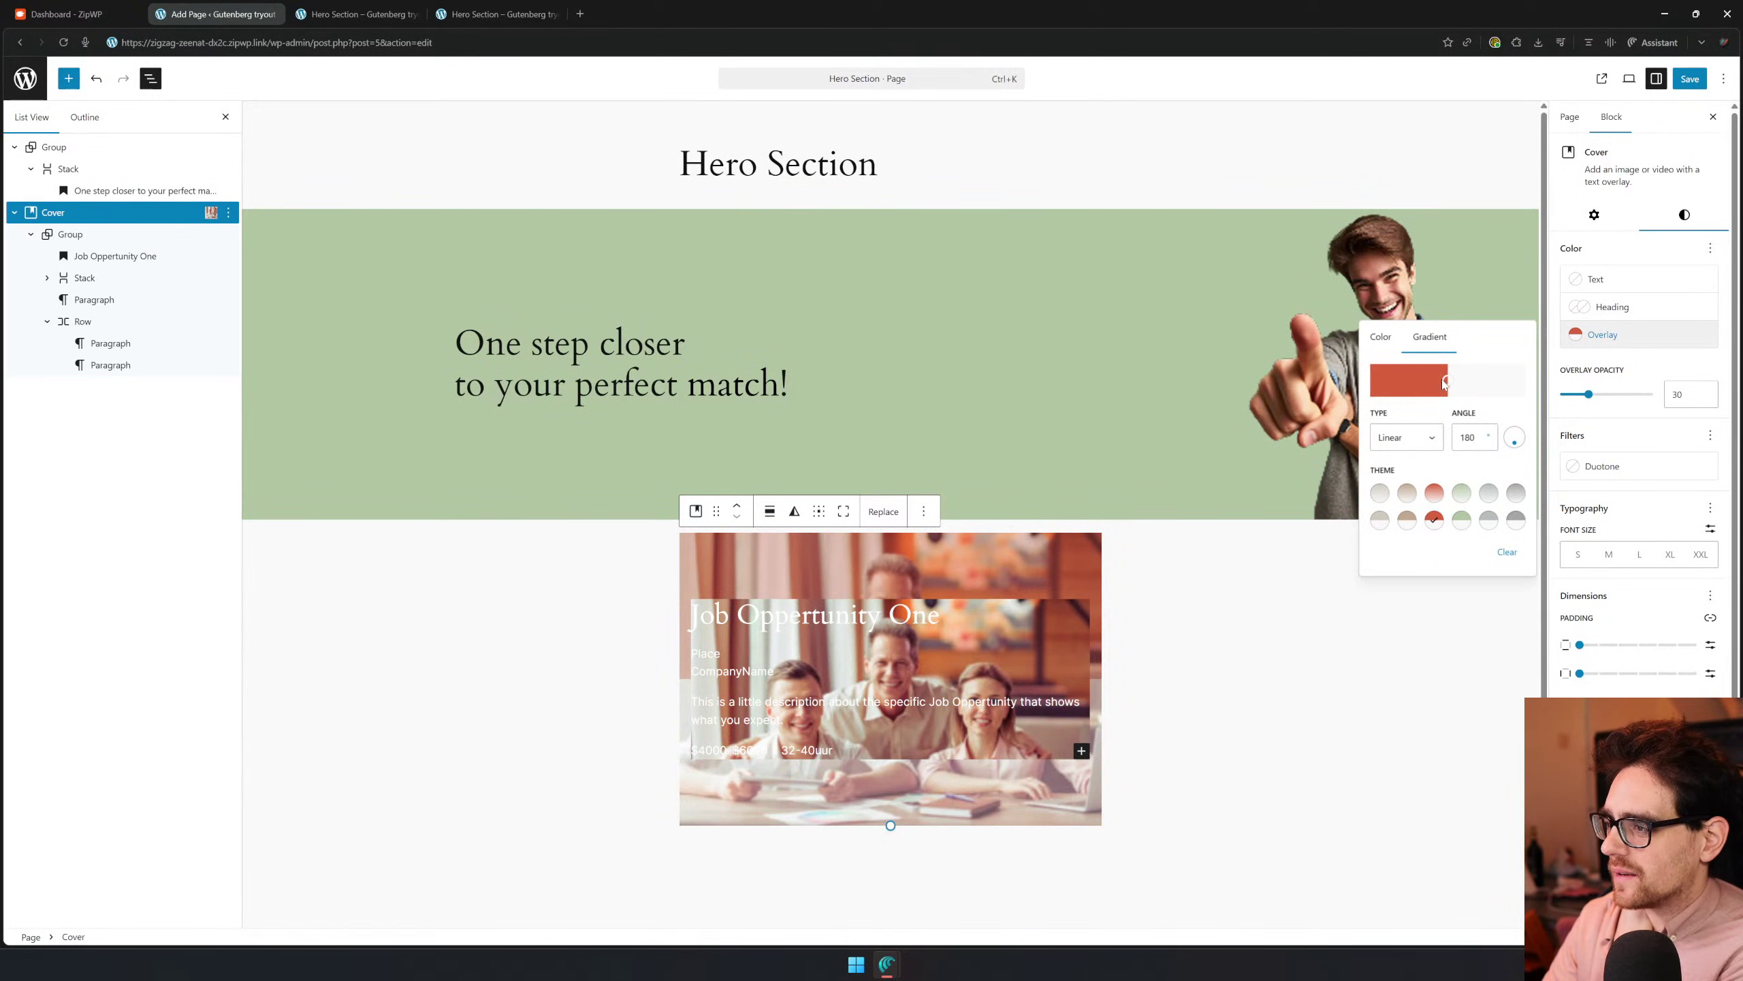
pyautogui.click(1434, 492)
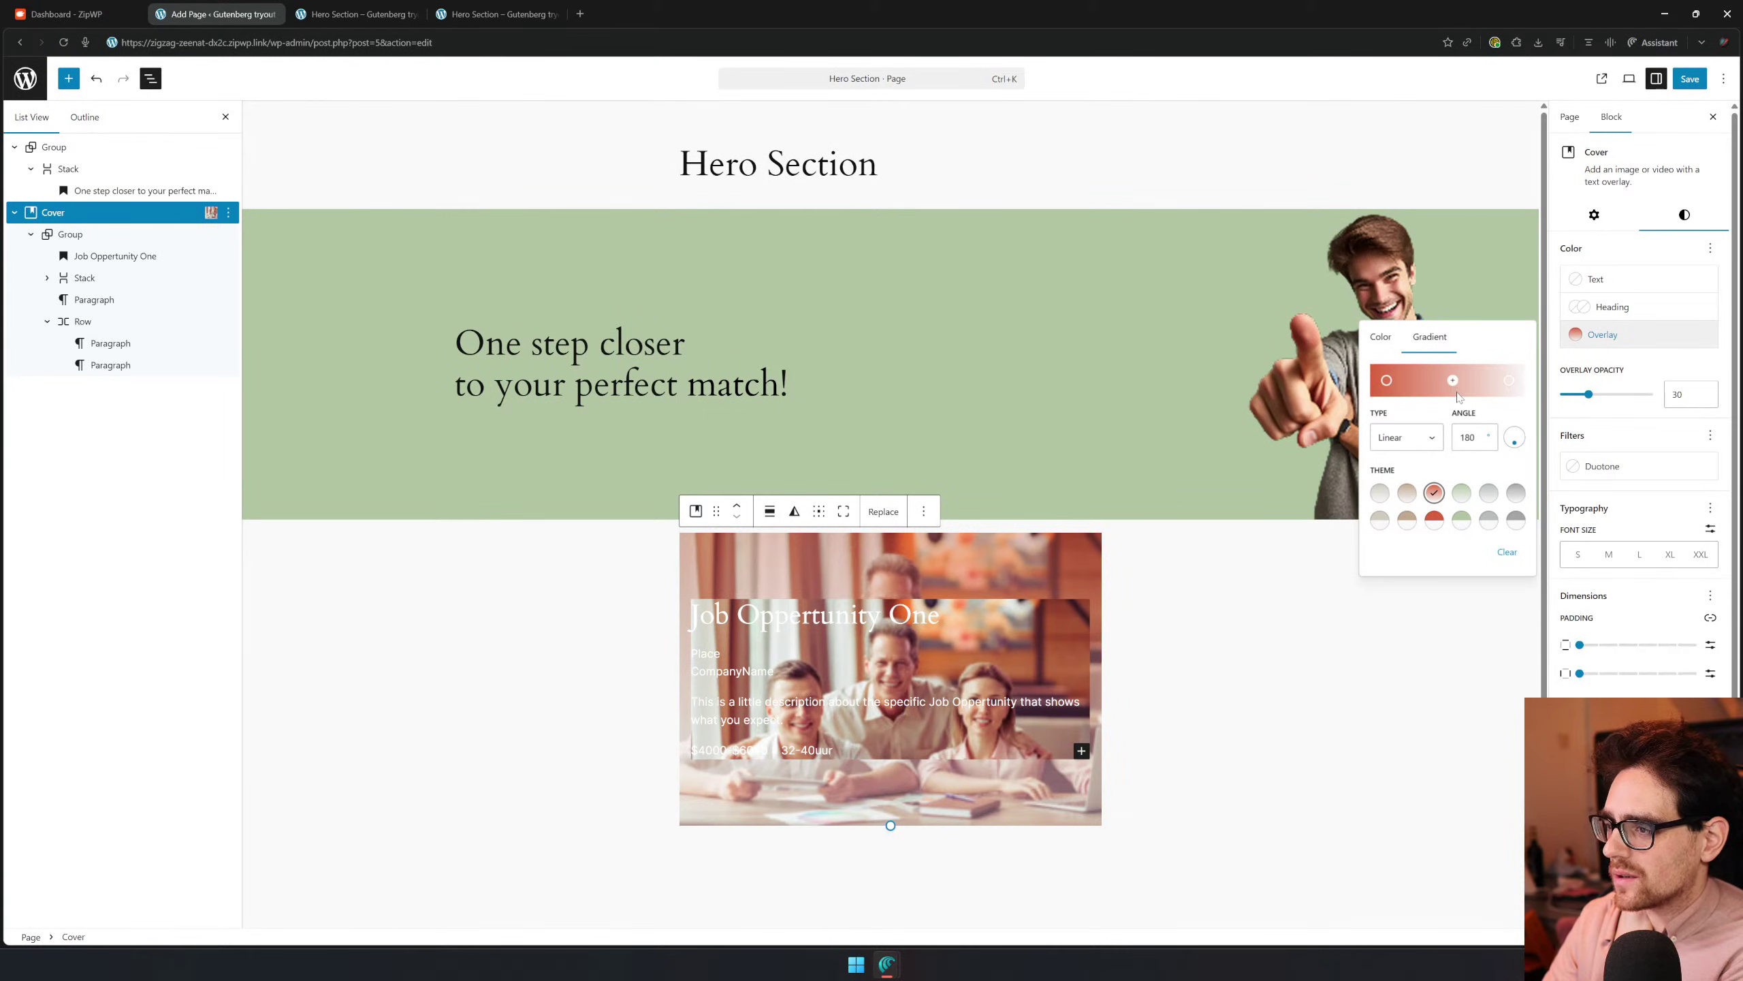
pyautogui.click(1510, 382)
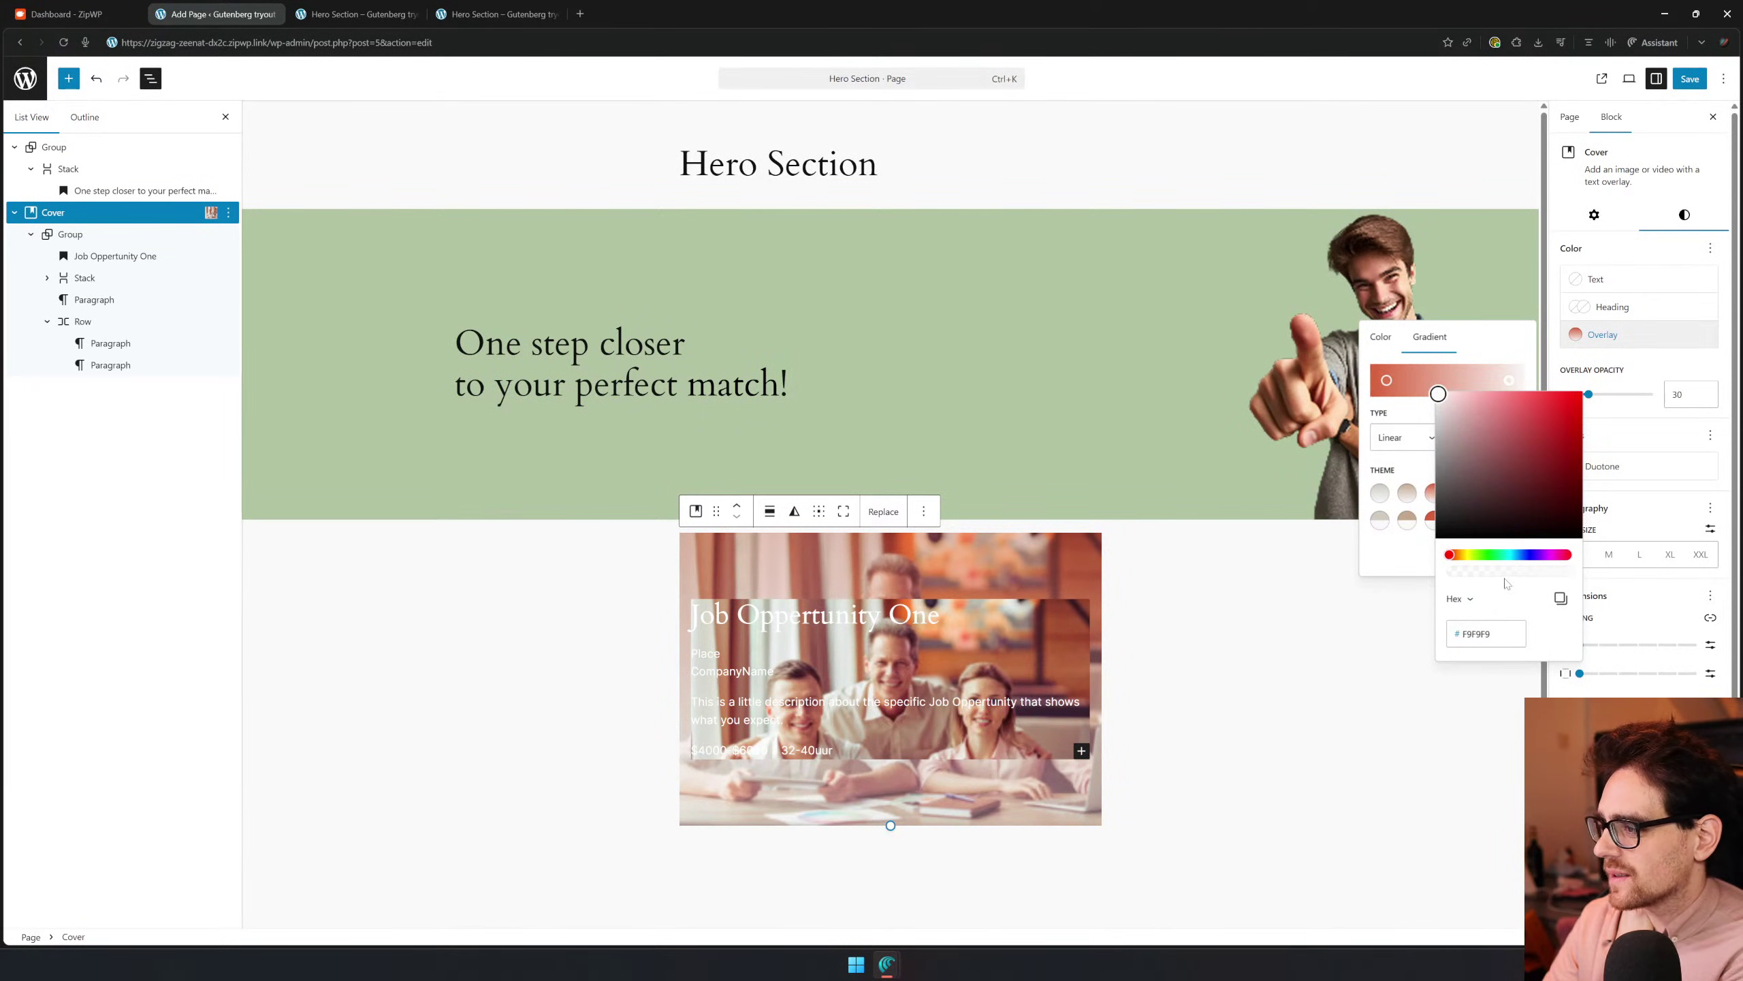
pyautogui.moveTo(1517, 571); pyautogui.dragTo(1569, 571)
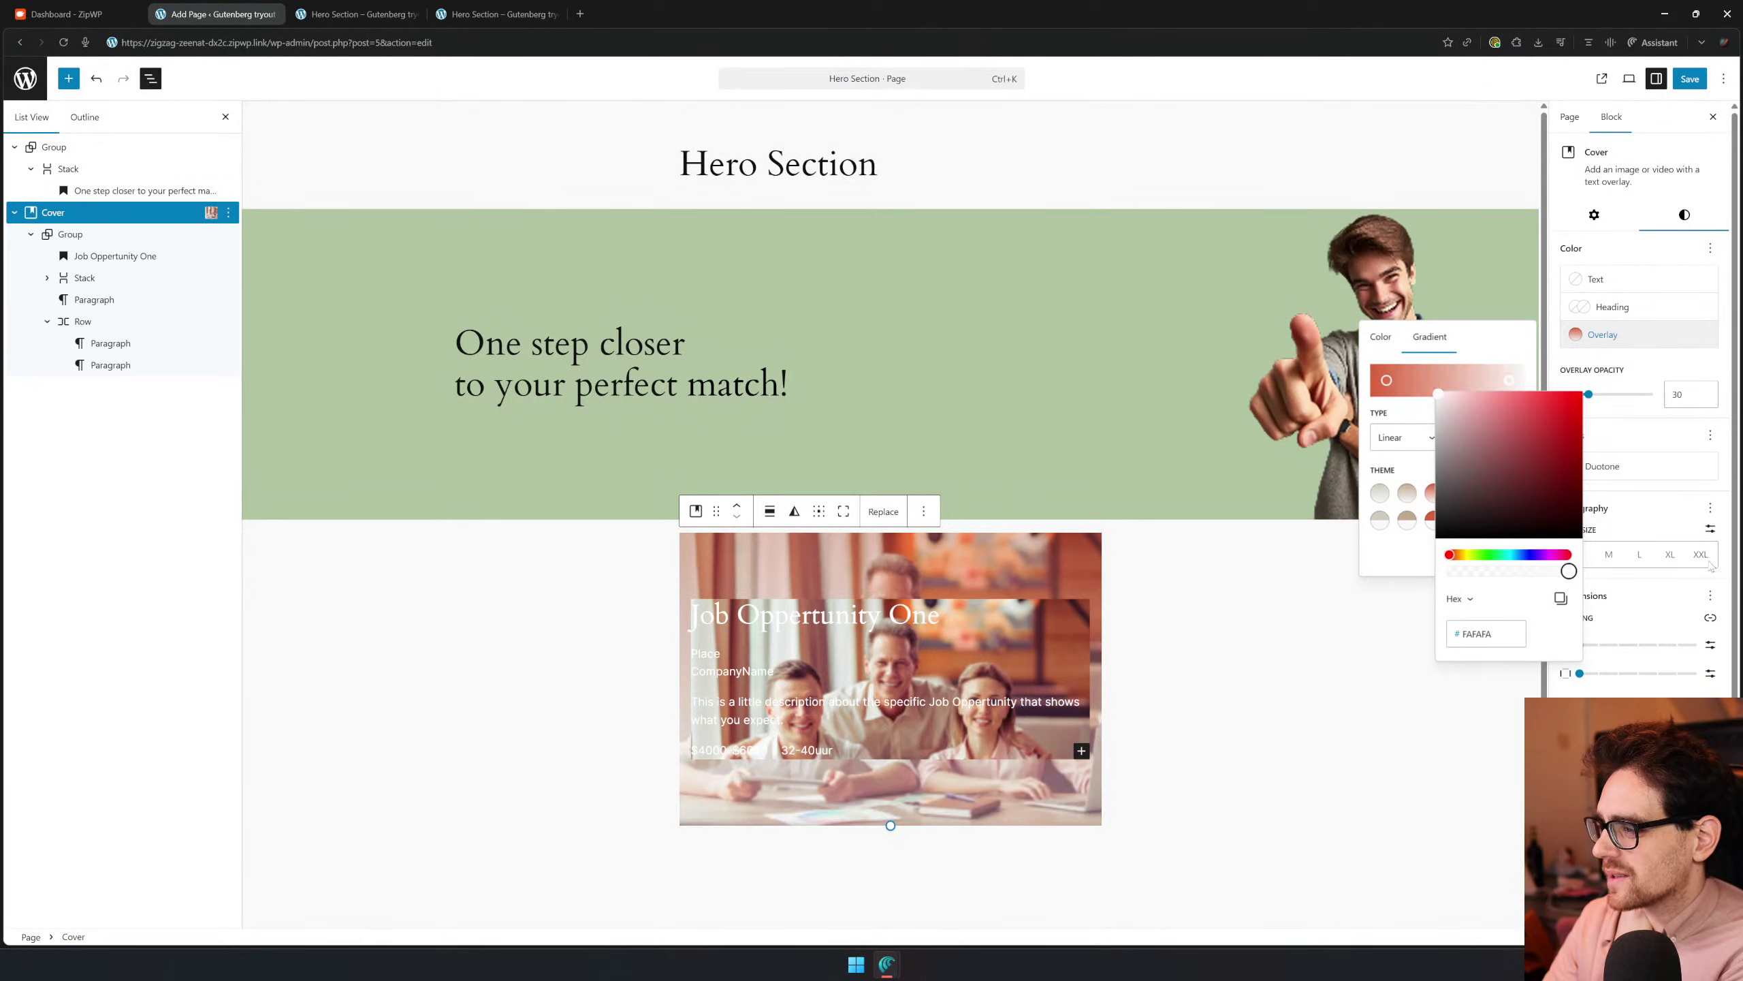
pyautogui.click(1387, 383)
pyautogui.moveTo(1449, 570); pyautogui.dragTo(1282, 572)
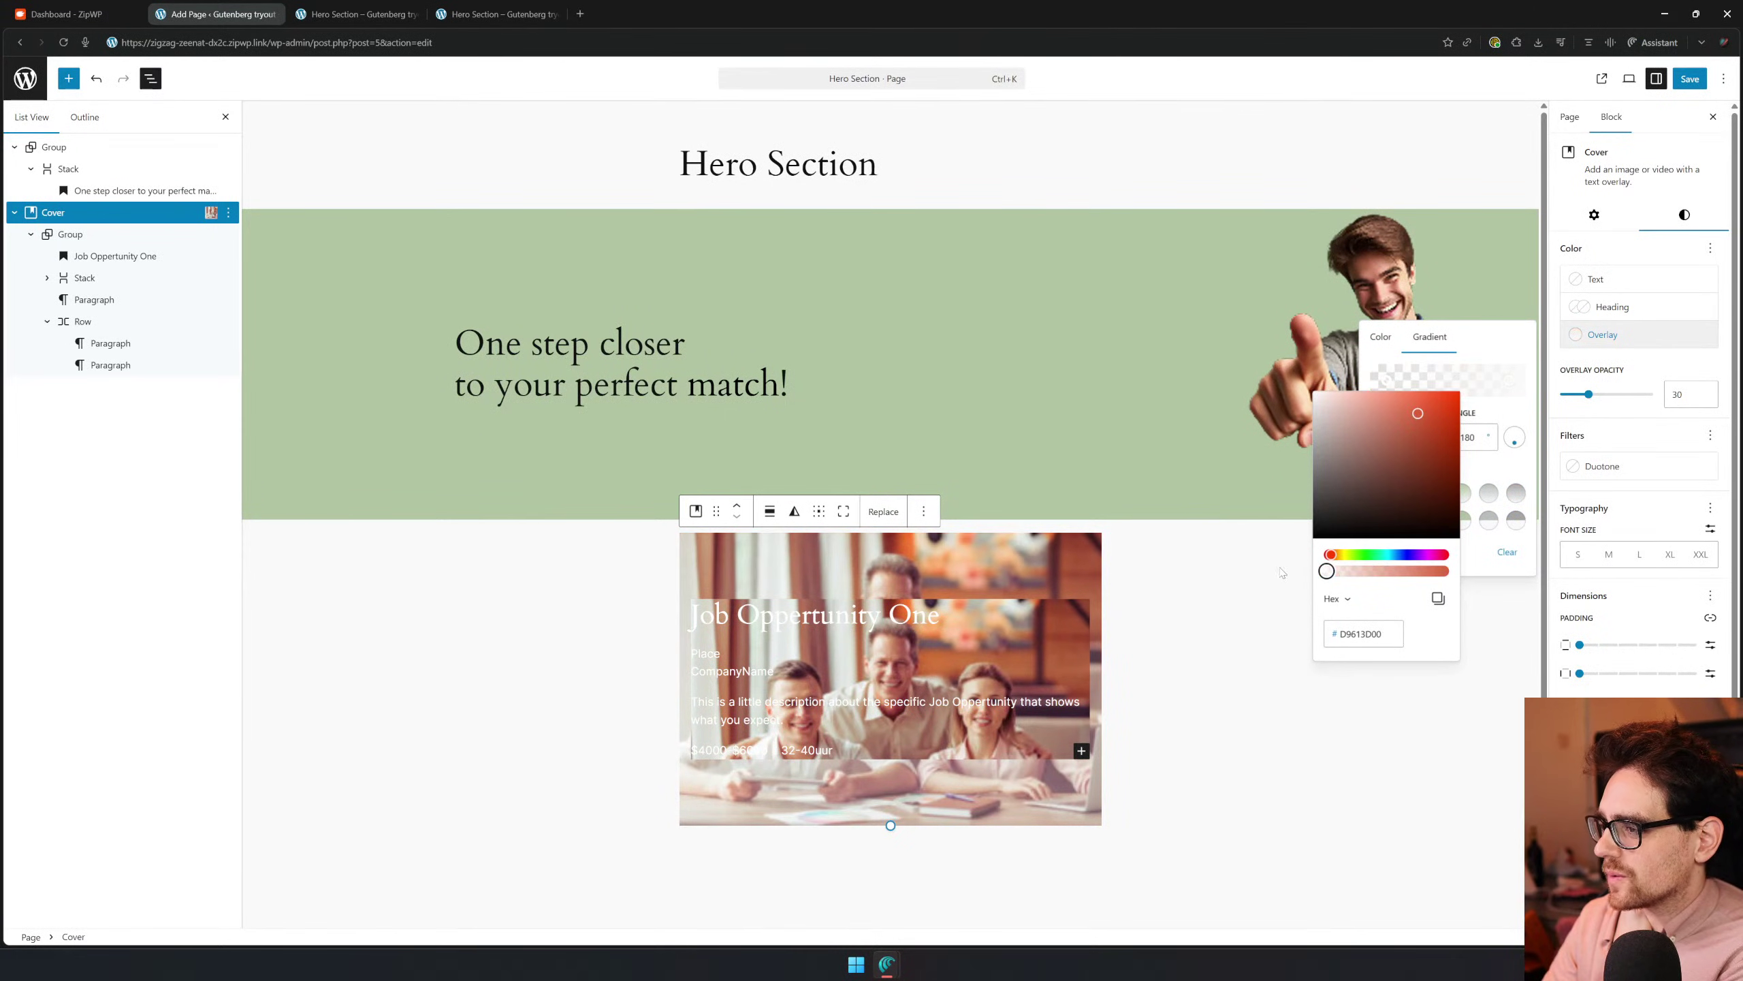
# Set the overlay gradient's end color stop to bright saturated red and raise the overlay opacity to 100
pyautogui.click(1509, 380)
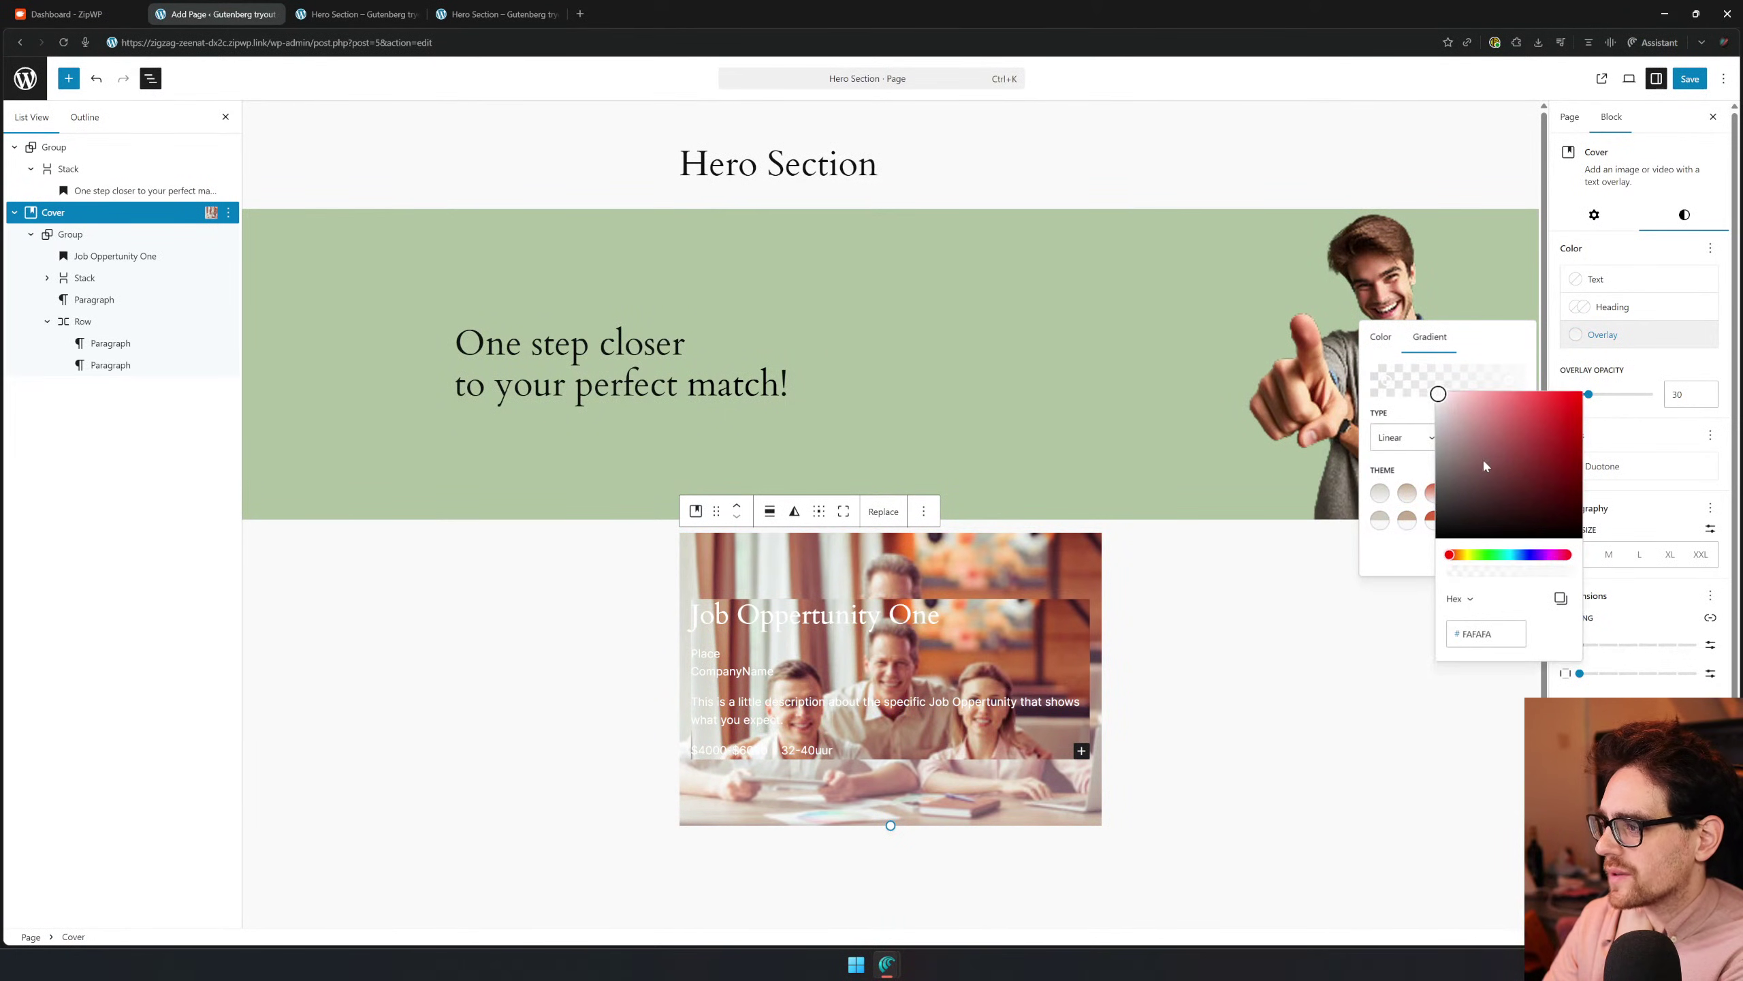
pyautogui.moveTo(1476, 453); pyautogui.dragTo(1600, 393)
pyautogui.click(1393, 584)
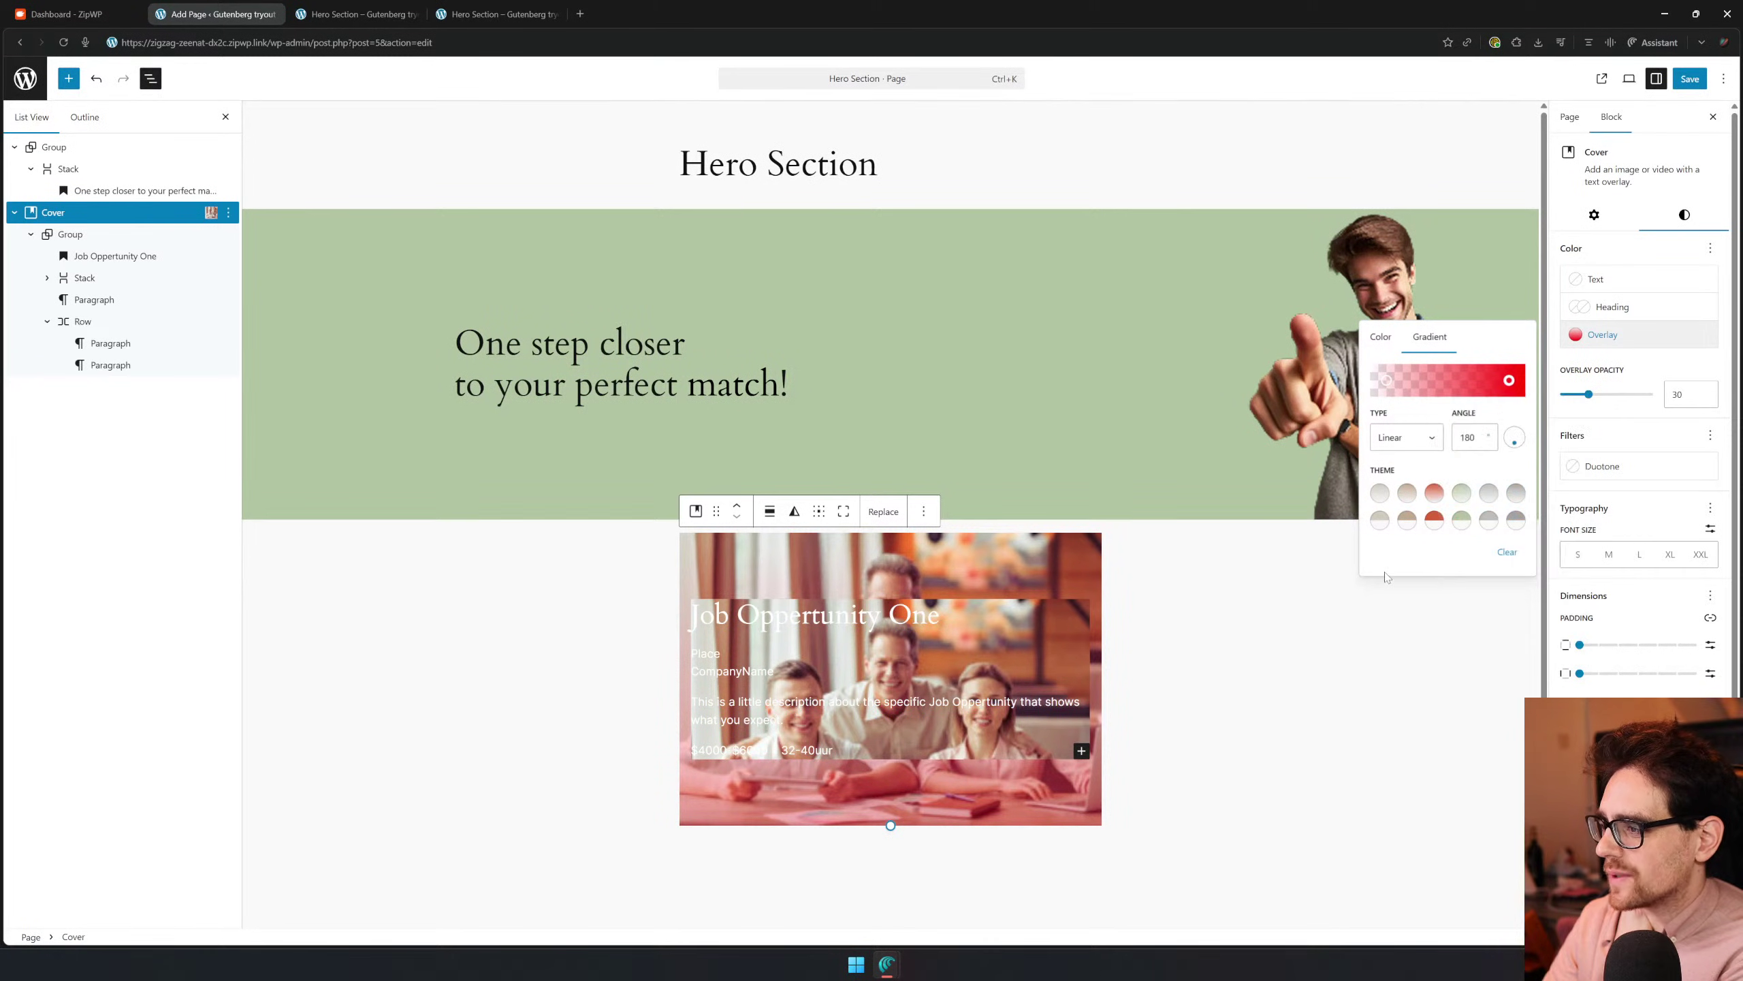
pyautogui.click(1611, 415)
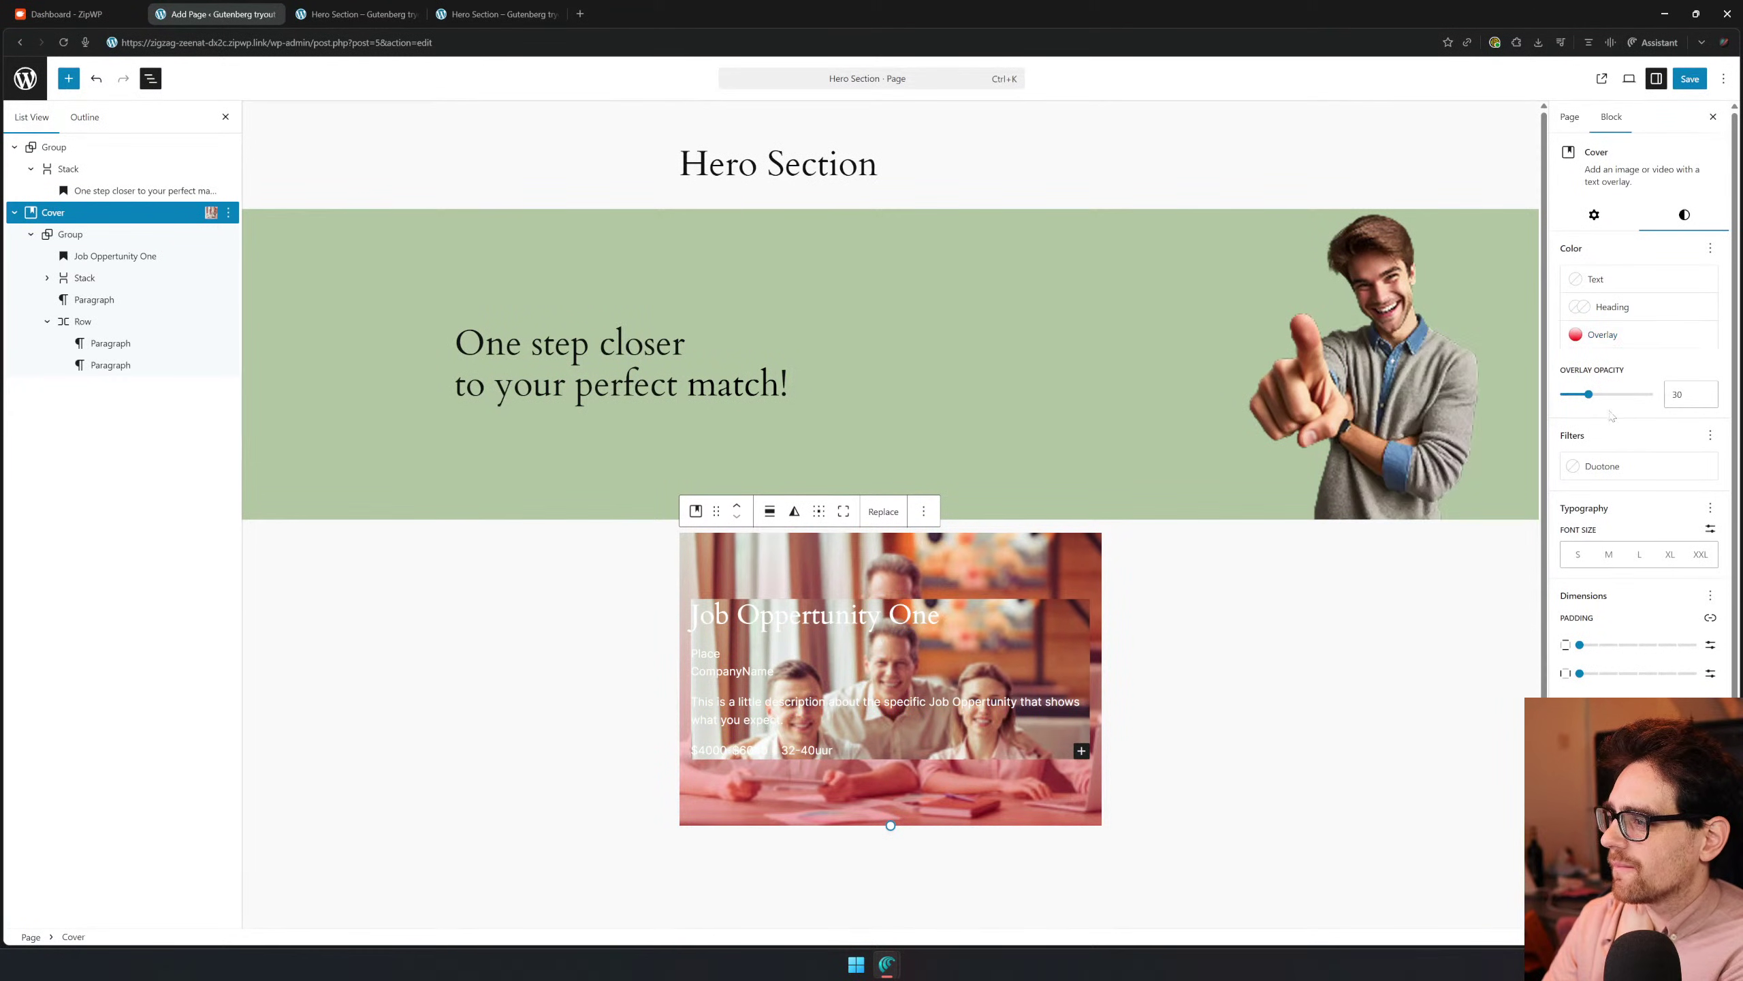
pyautogui.moveTo(1588, 393); pyautogui.dragTo(1653, 394)
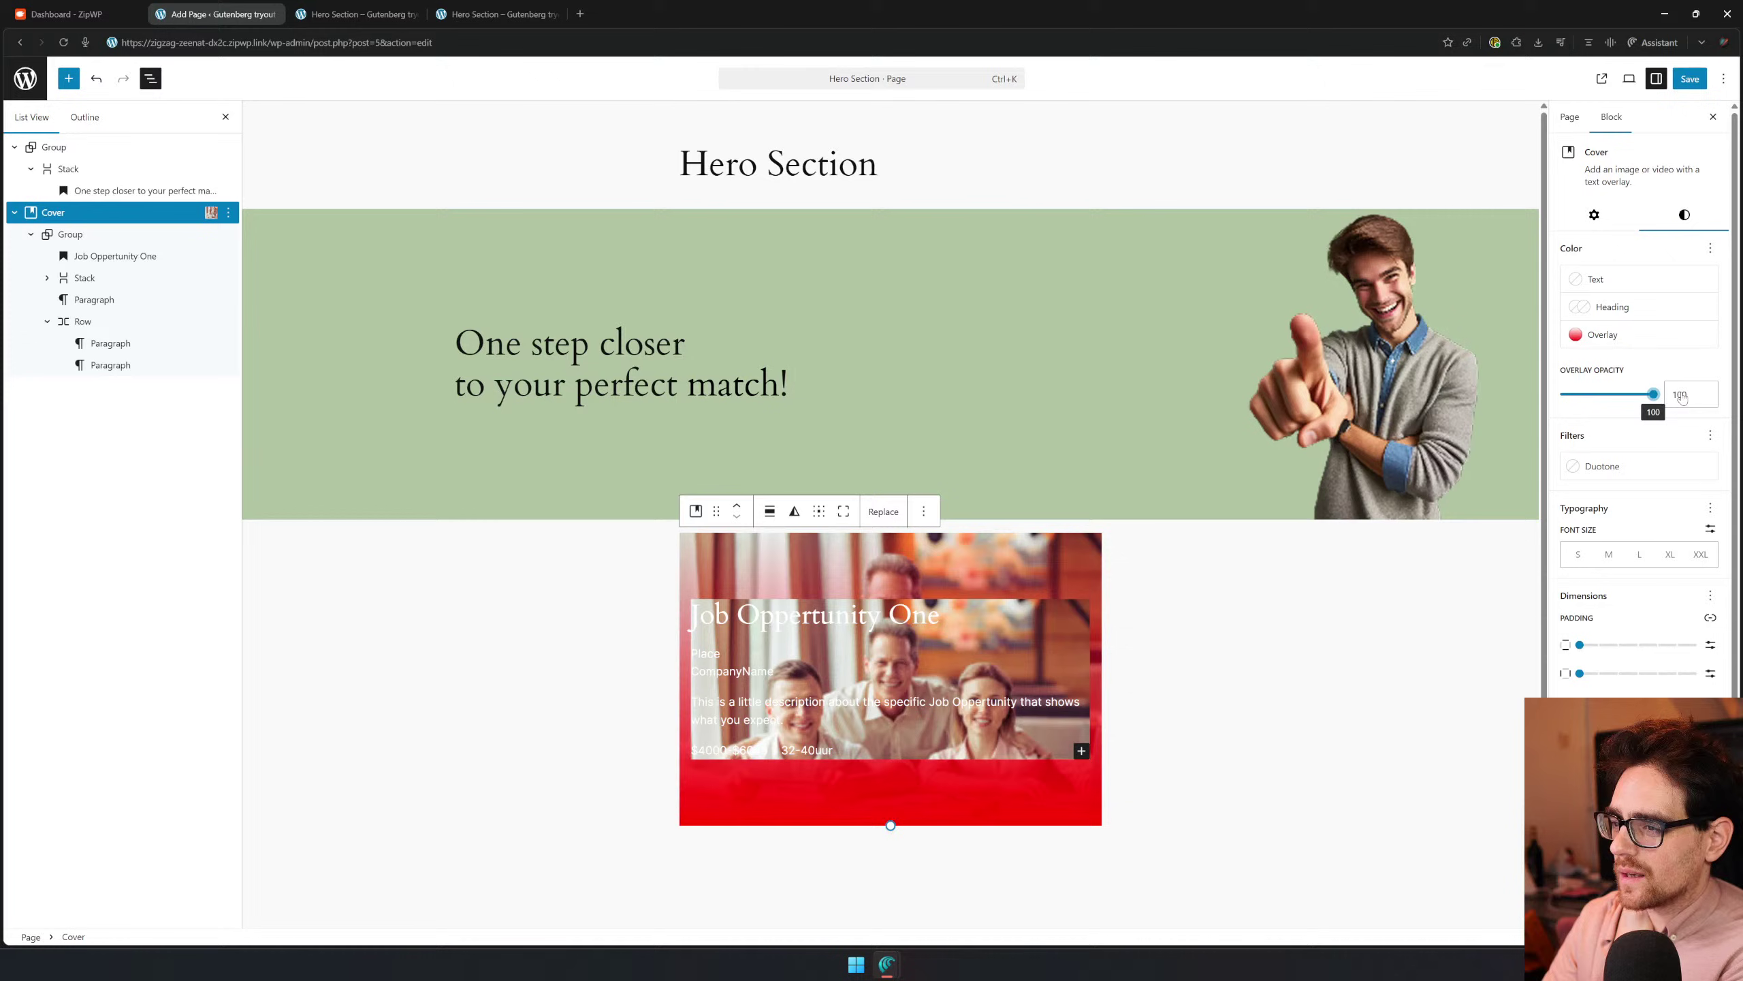
# Move the transparent stop of the Cover's overlay gradient to about the middle, confining the red to the lower half of the card
pyautogui.click(1589, 337)
pyautogui.moveTo(1509, 383)
pyautogui.mouseDown()
pyautogui.moveTo(1455, 382)
pyautogui.moveTo(1509, 384)
pyautogui.mouseUp()
pyautogui.moveTo(1386, 382); pyautogui.dragTo(1458, 373)
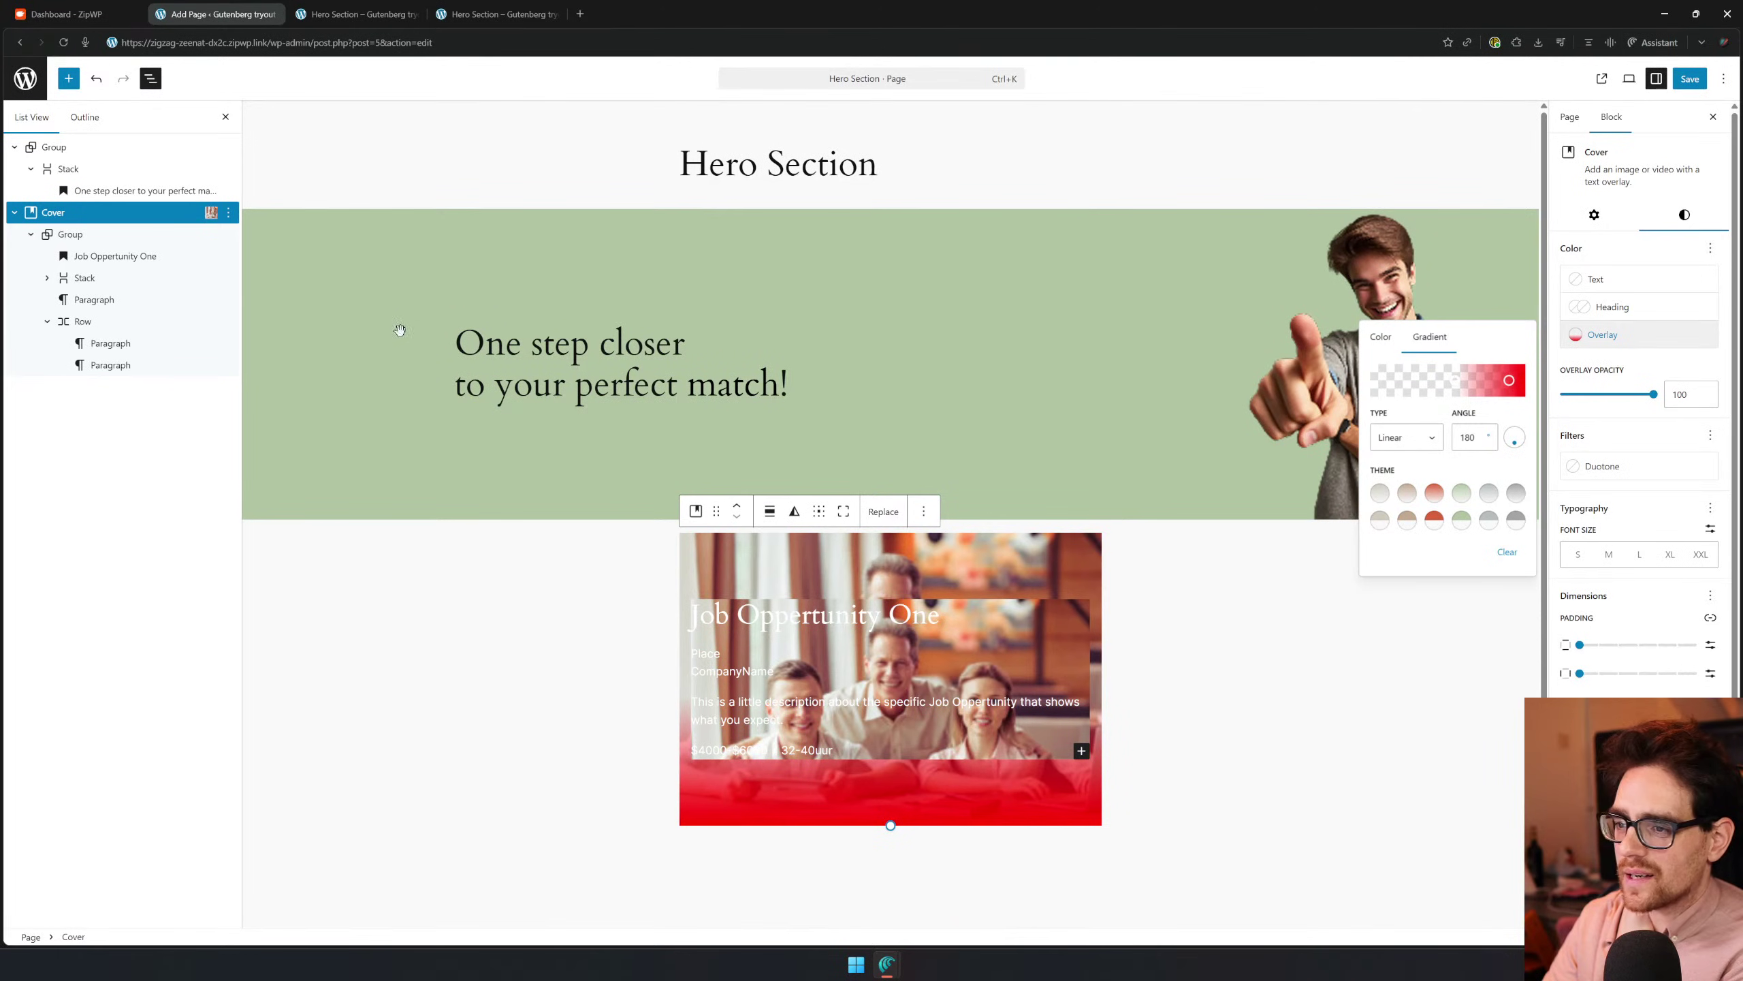
# Remove the project controller background image from the Group nested inside the Cover block
pyautogui.click(78, 235)
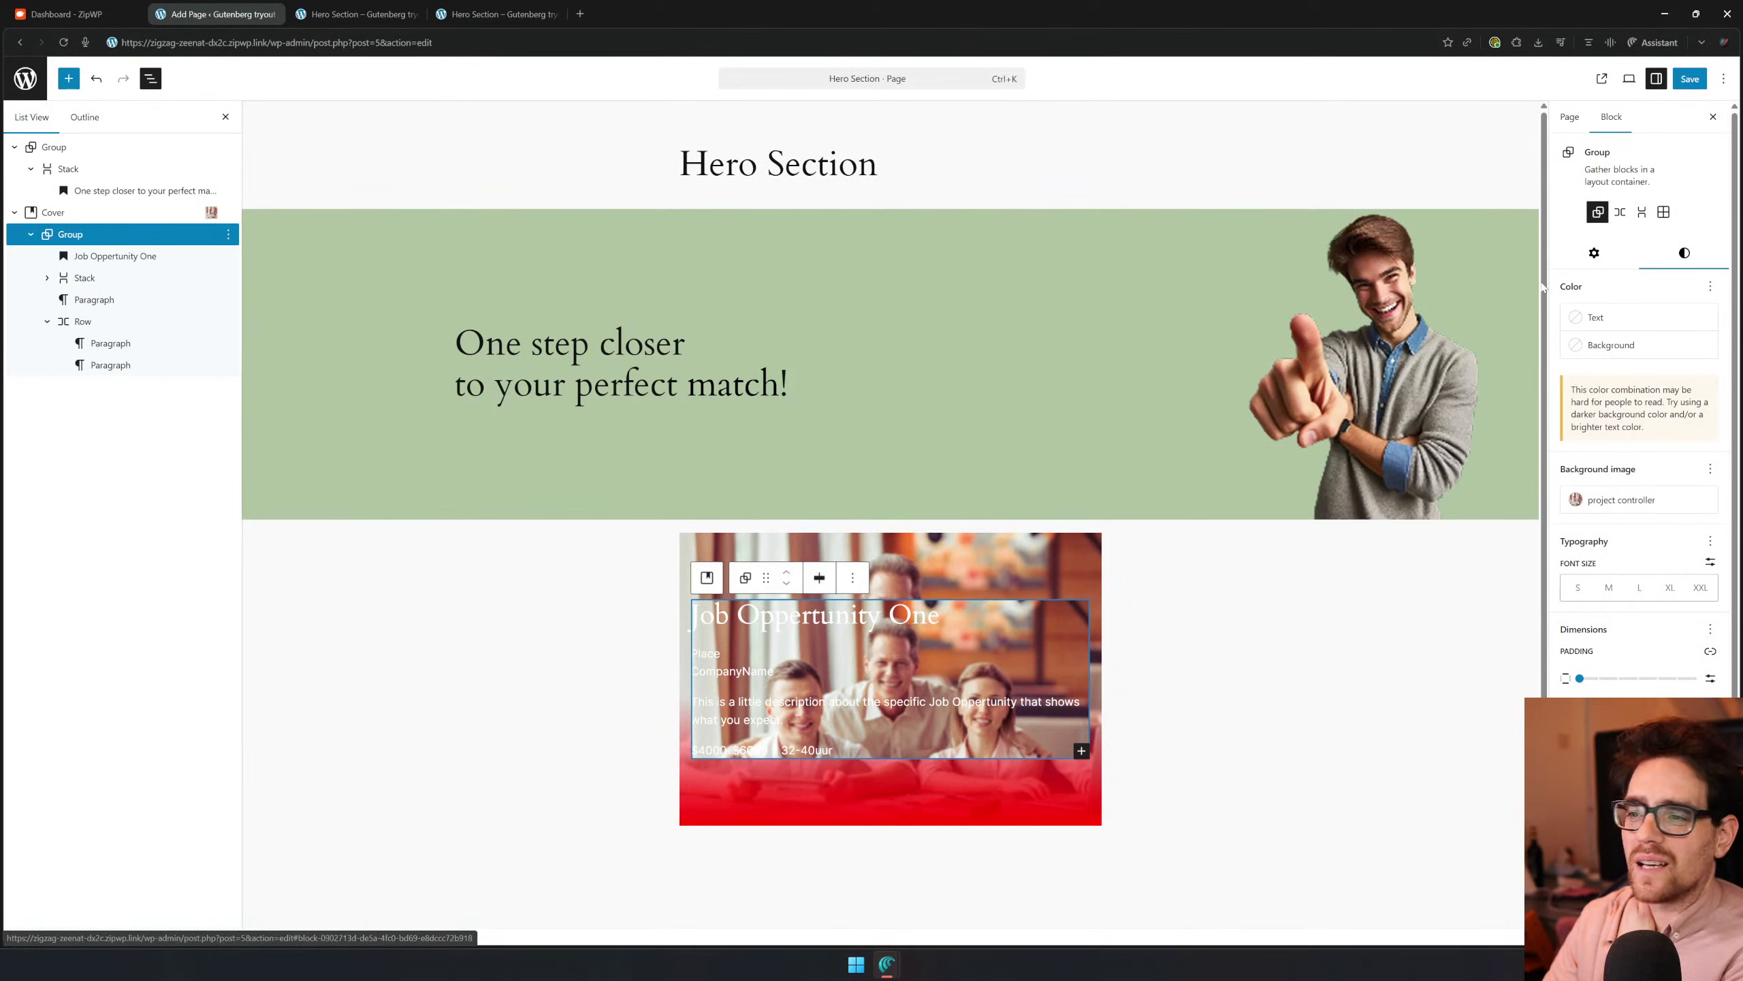
pyautogui.click(1704, 503)
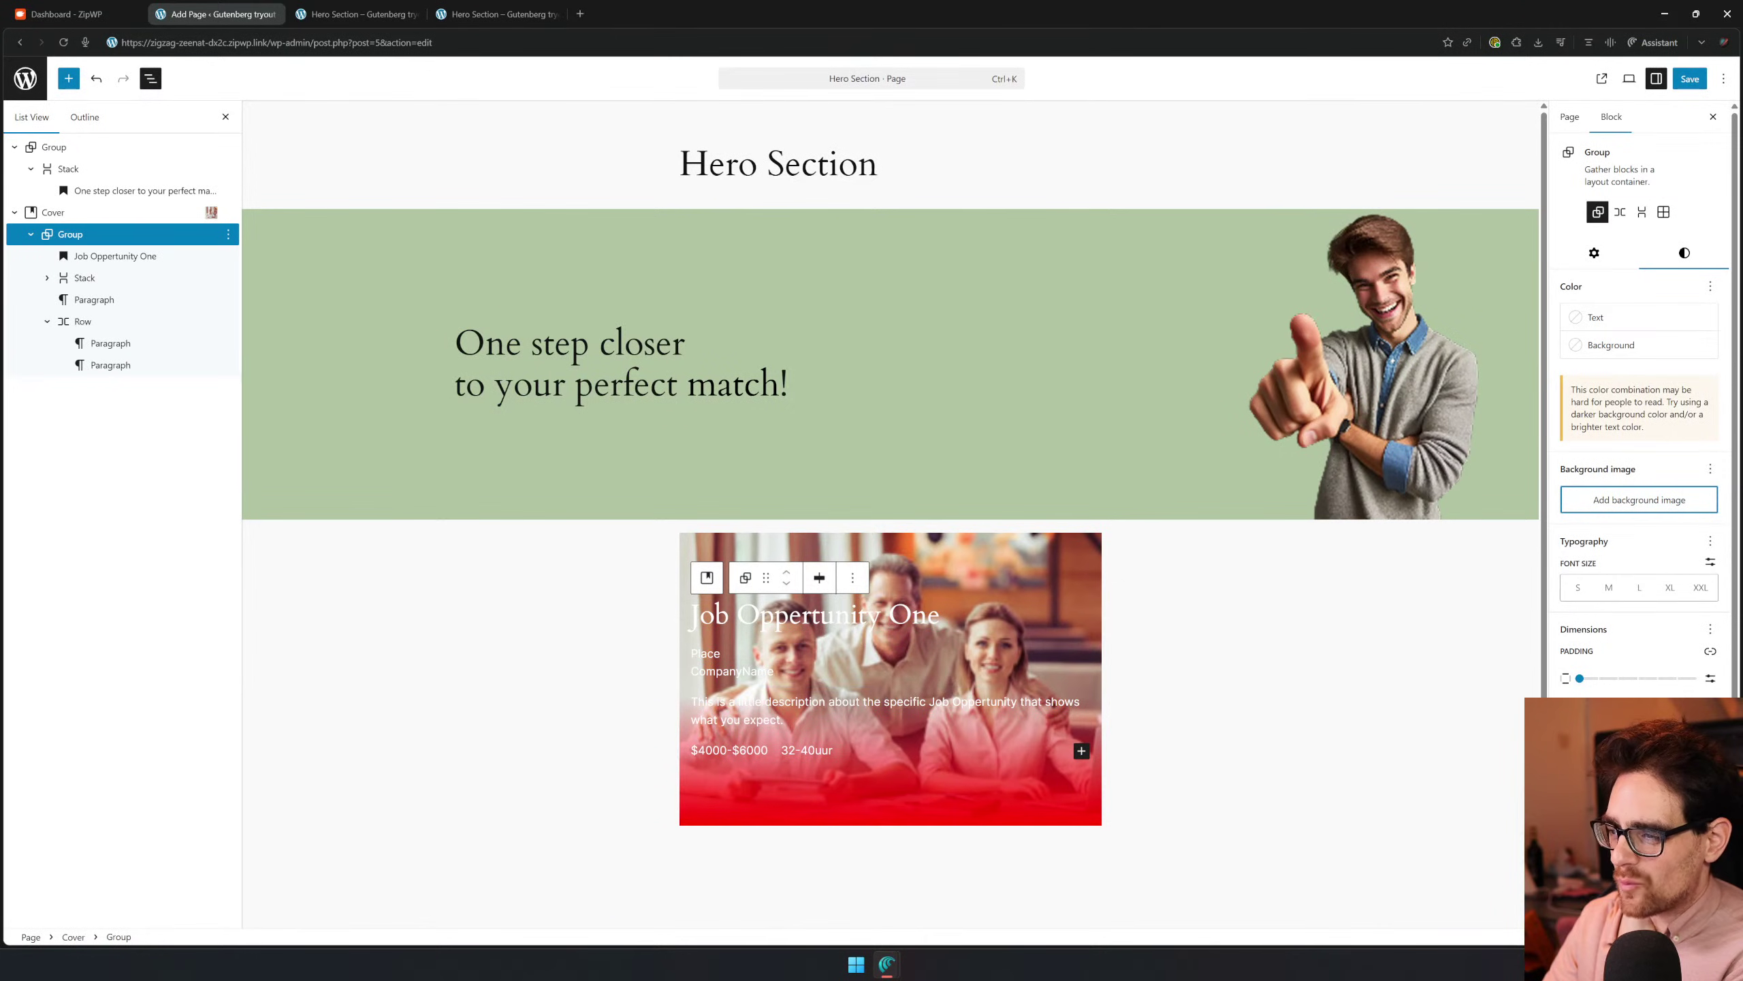
# Set the Cover block's content position to bottom center
pyautogui.click(937, 585)
pyautogui.click(819, 511)
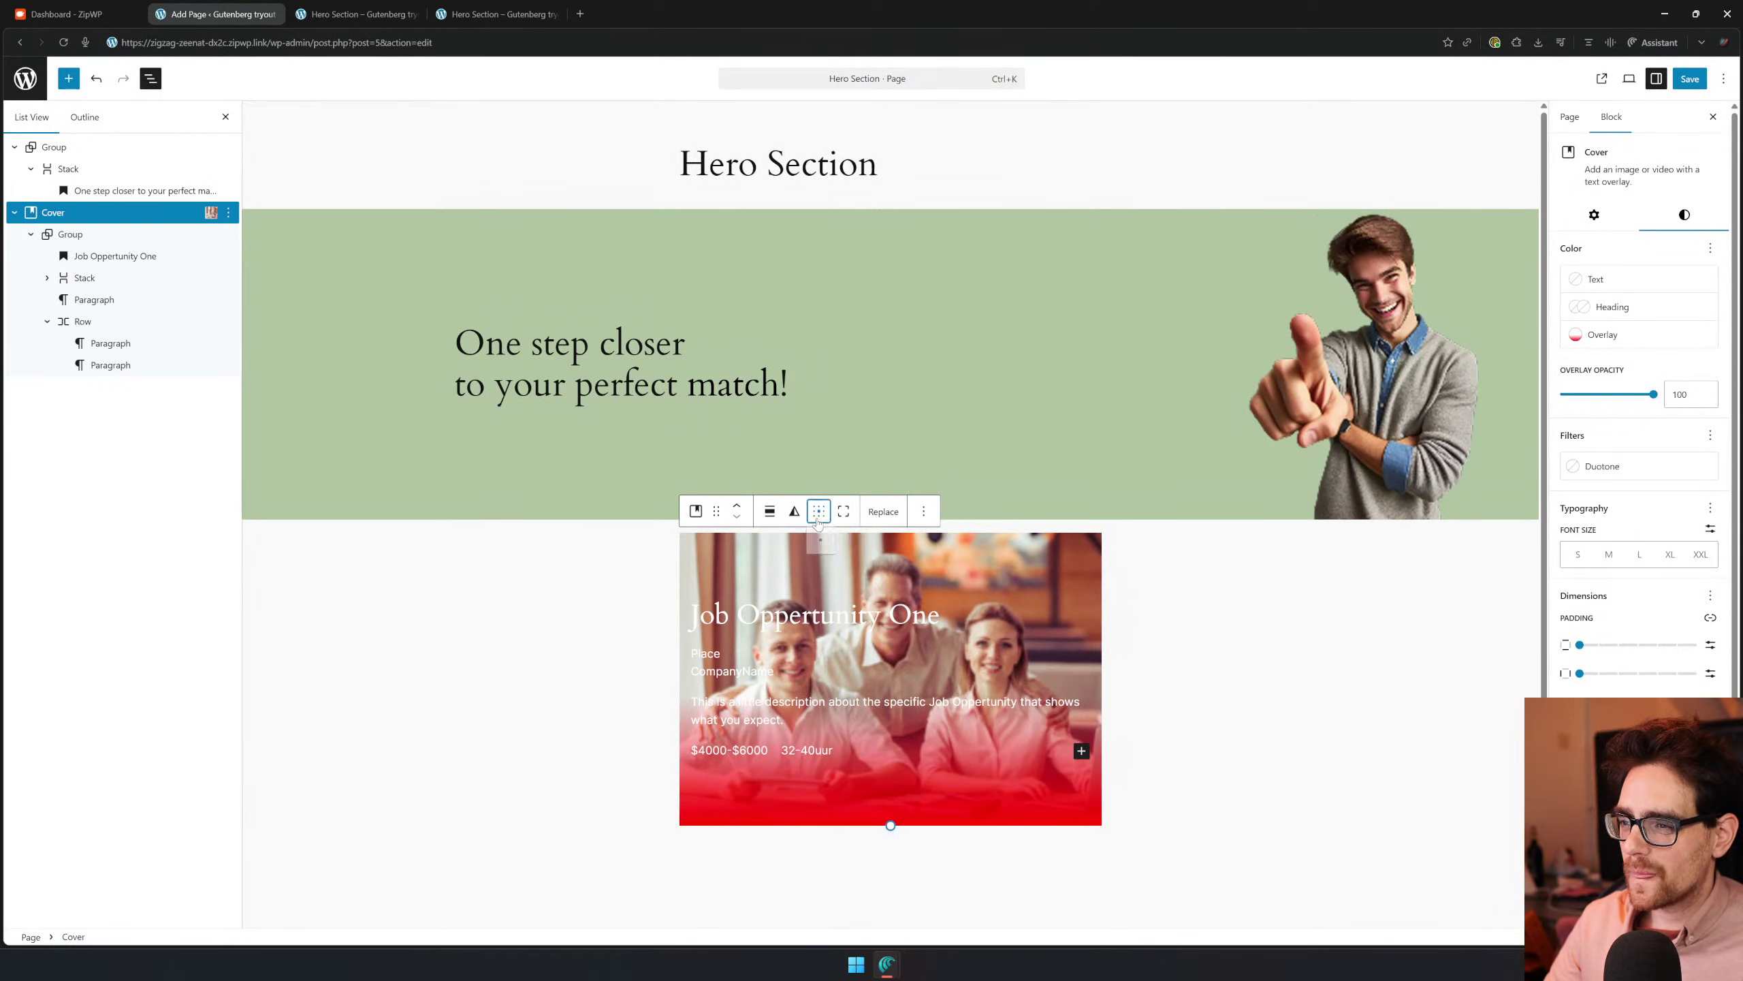
pyautogui.click(842, 594)
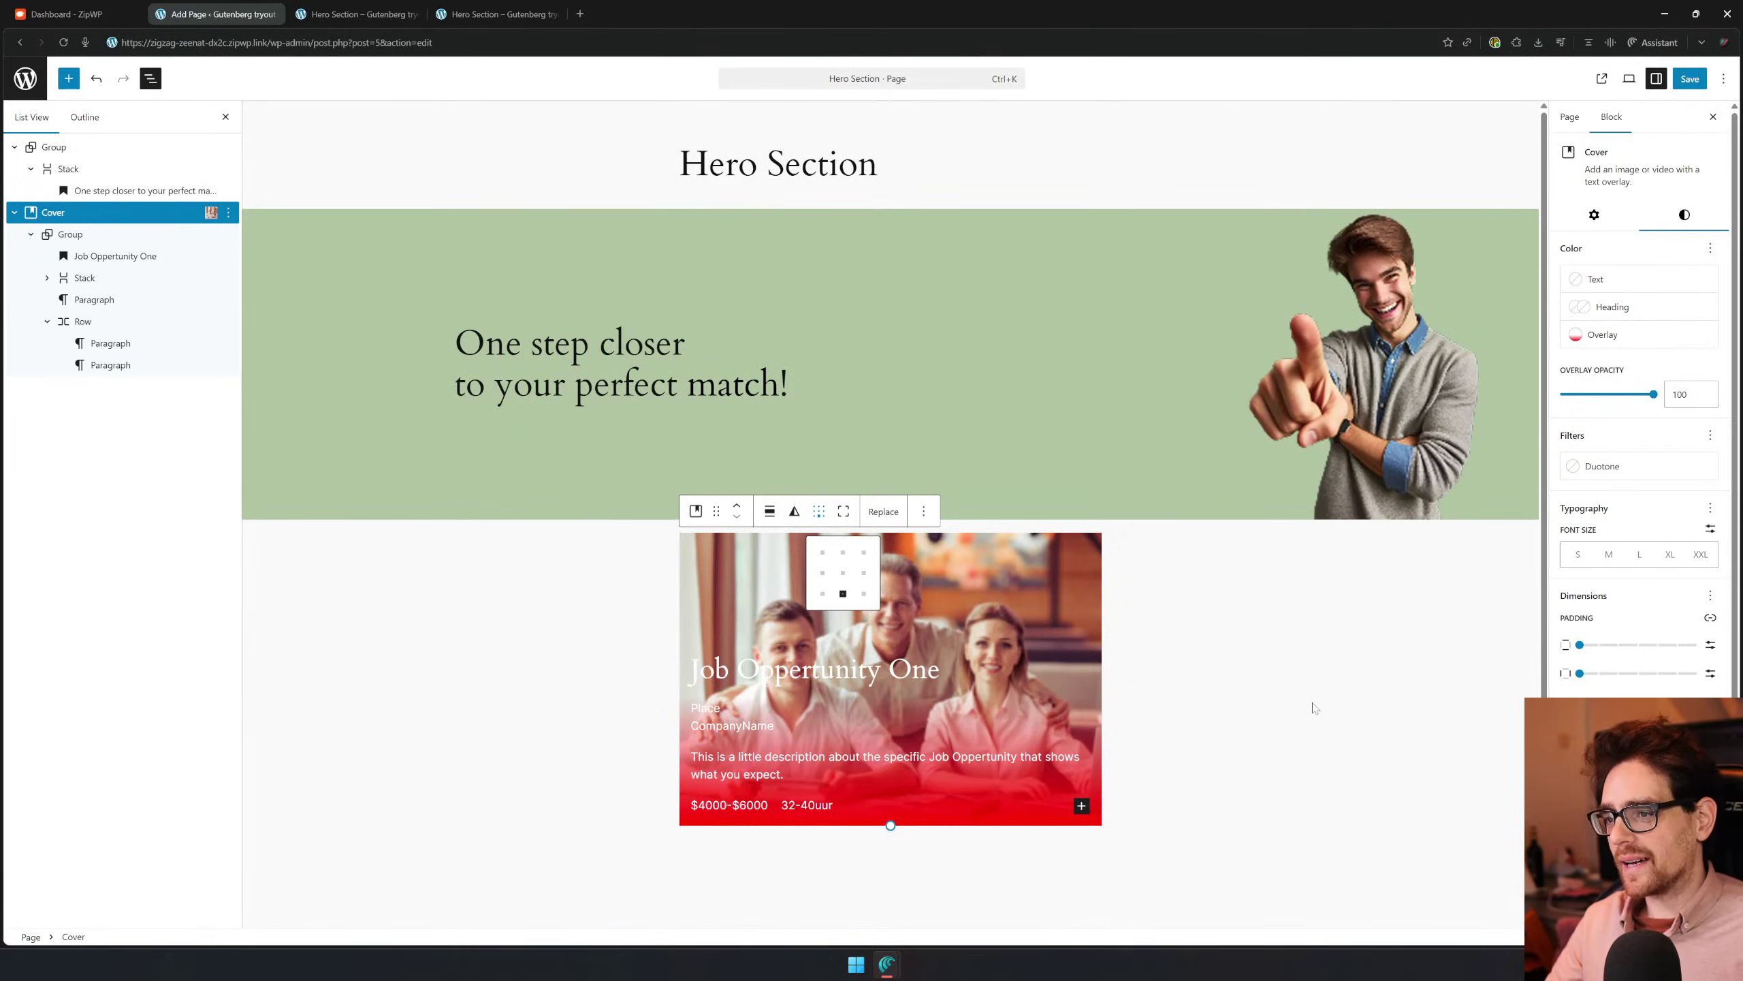
# Examine the Cover block's duotone, general, overlay, filter and typography options
pyautogui.click(794, 512)
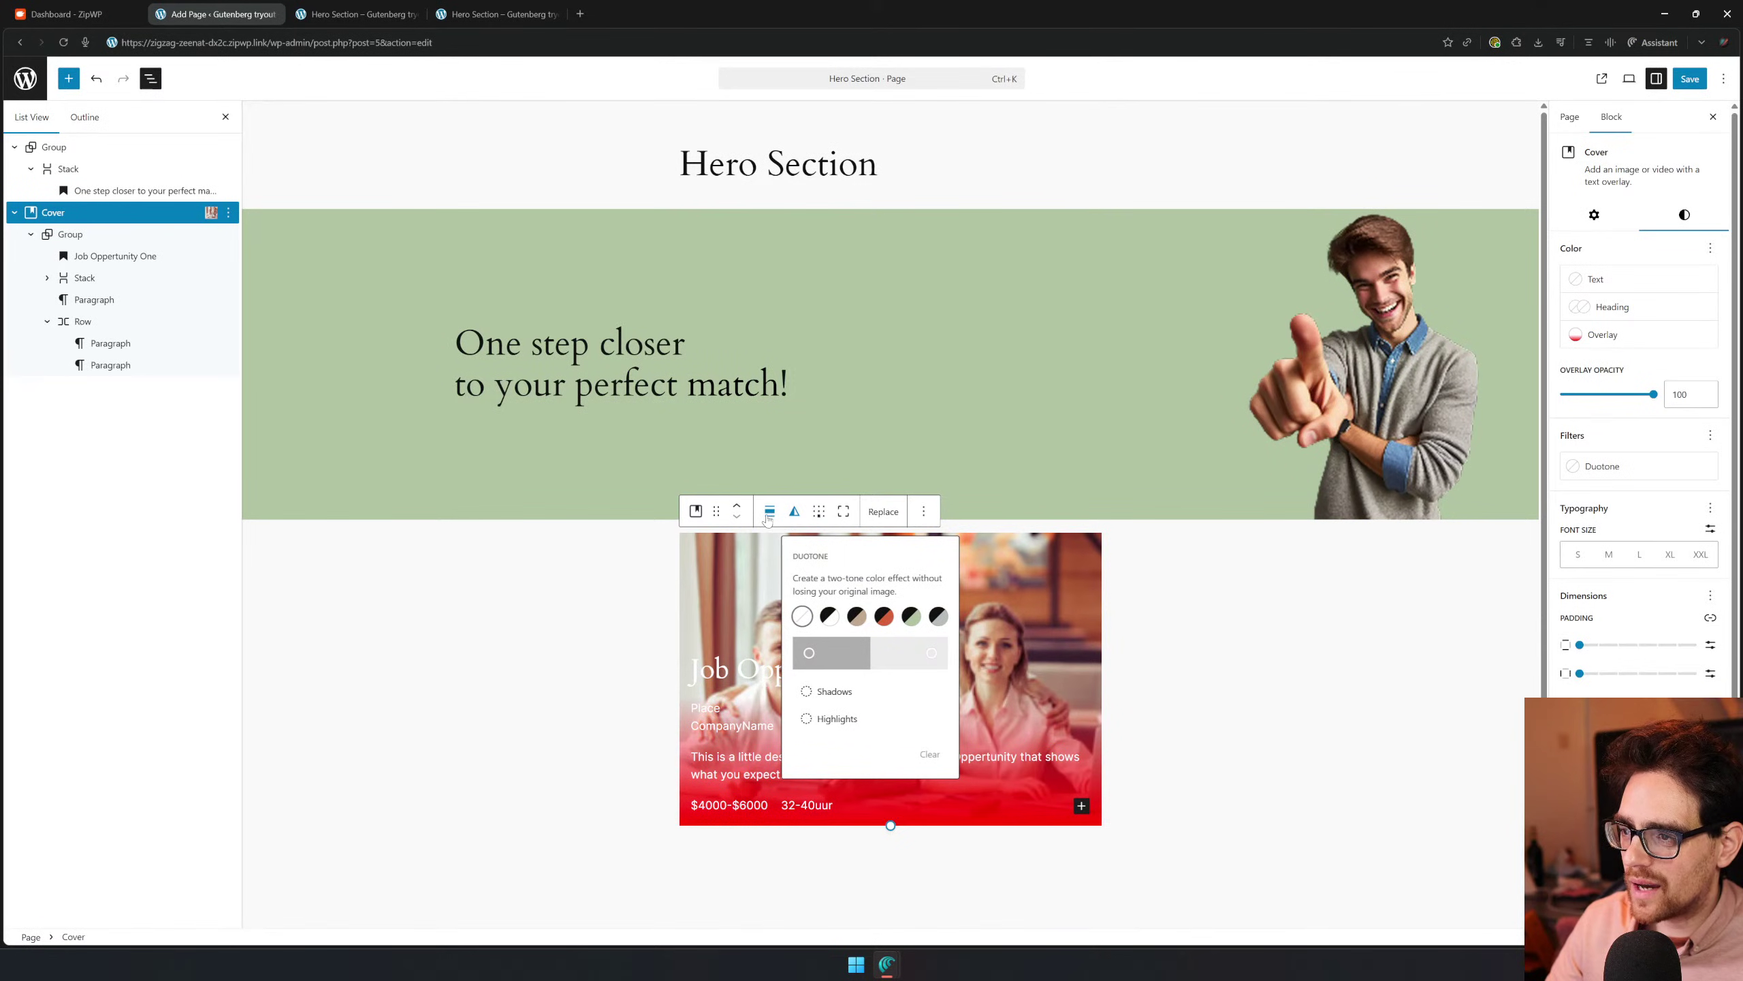
pyautogui.click(1076, 632)
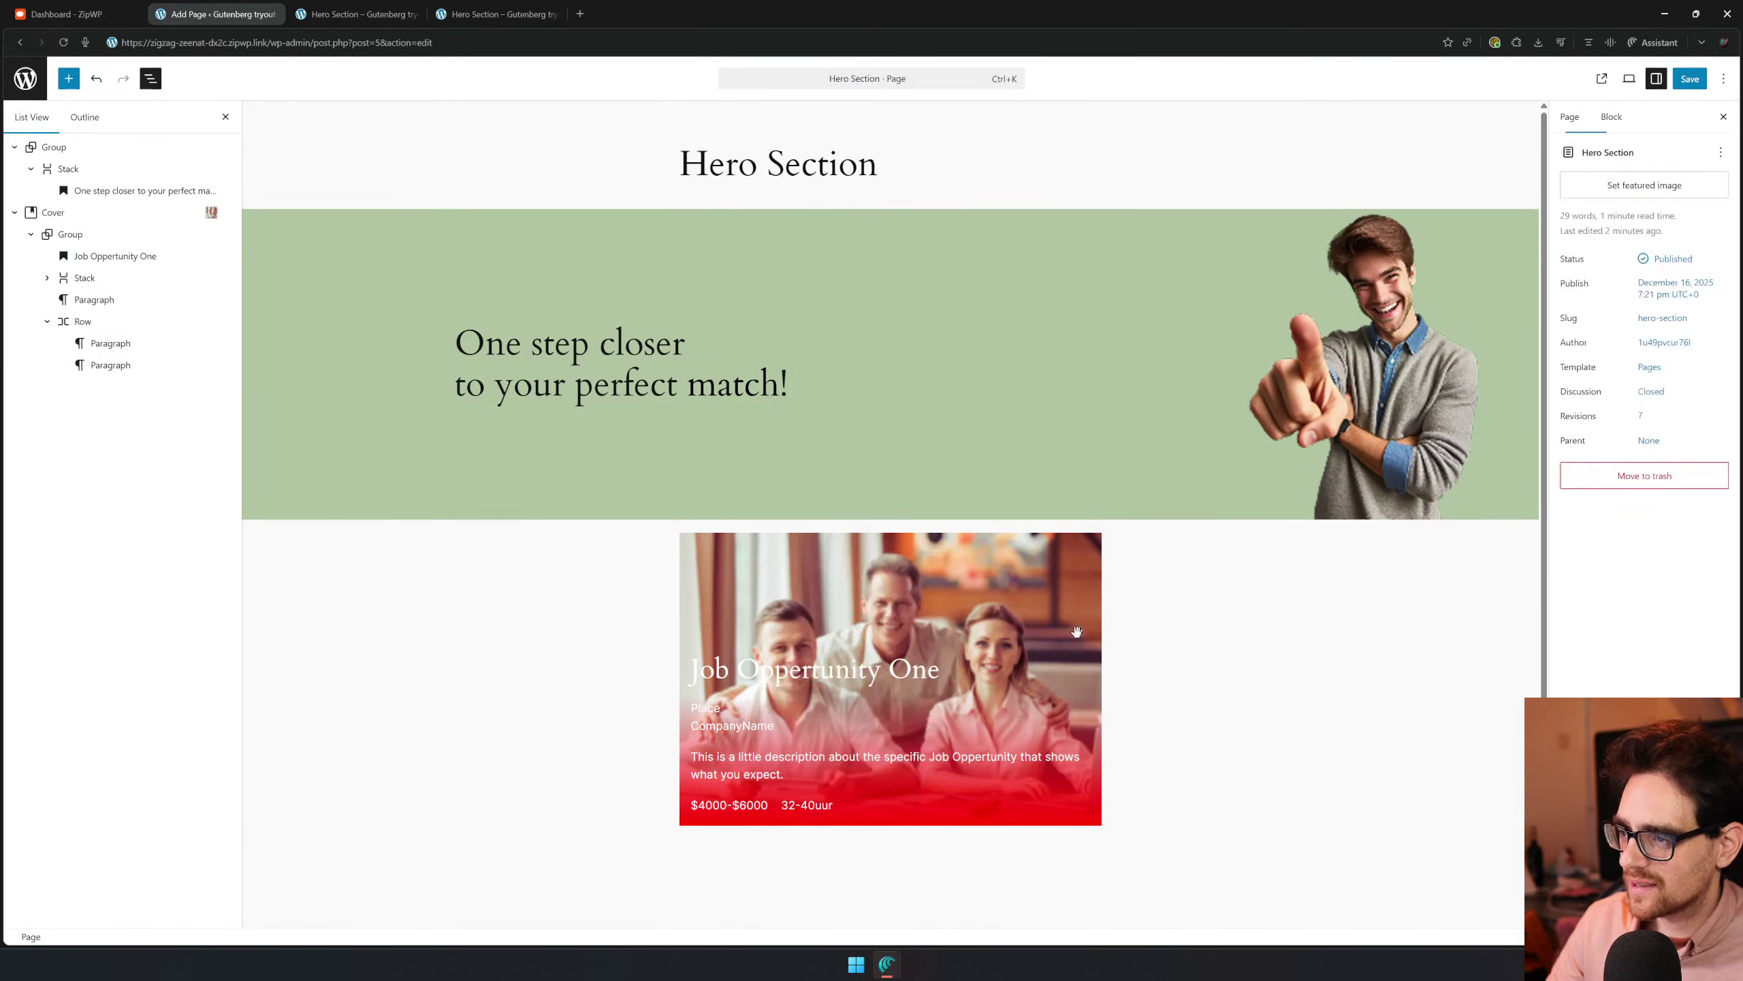
pyautogui.click(913, 560)
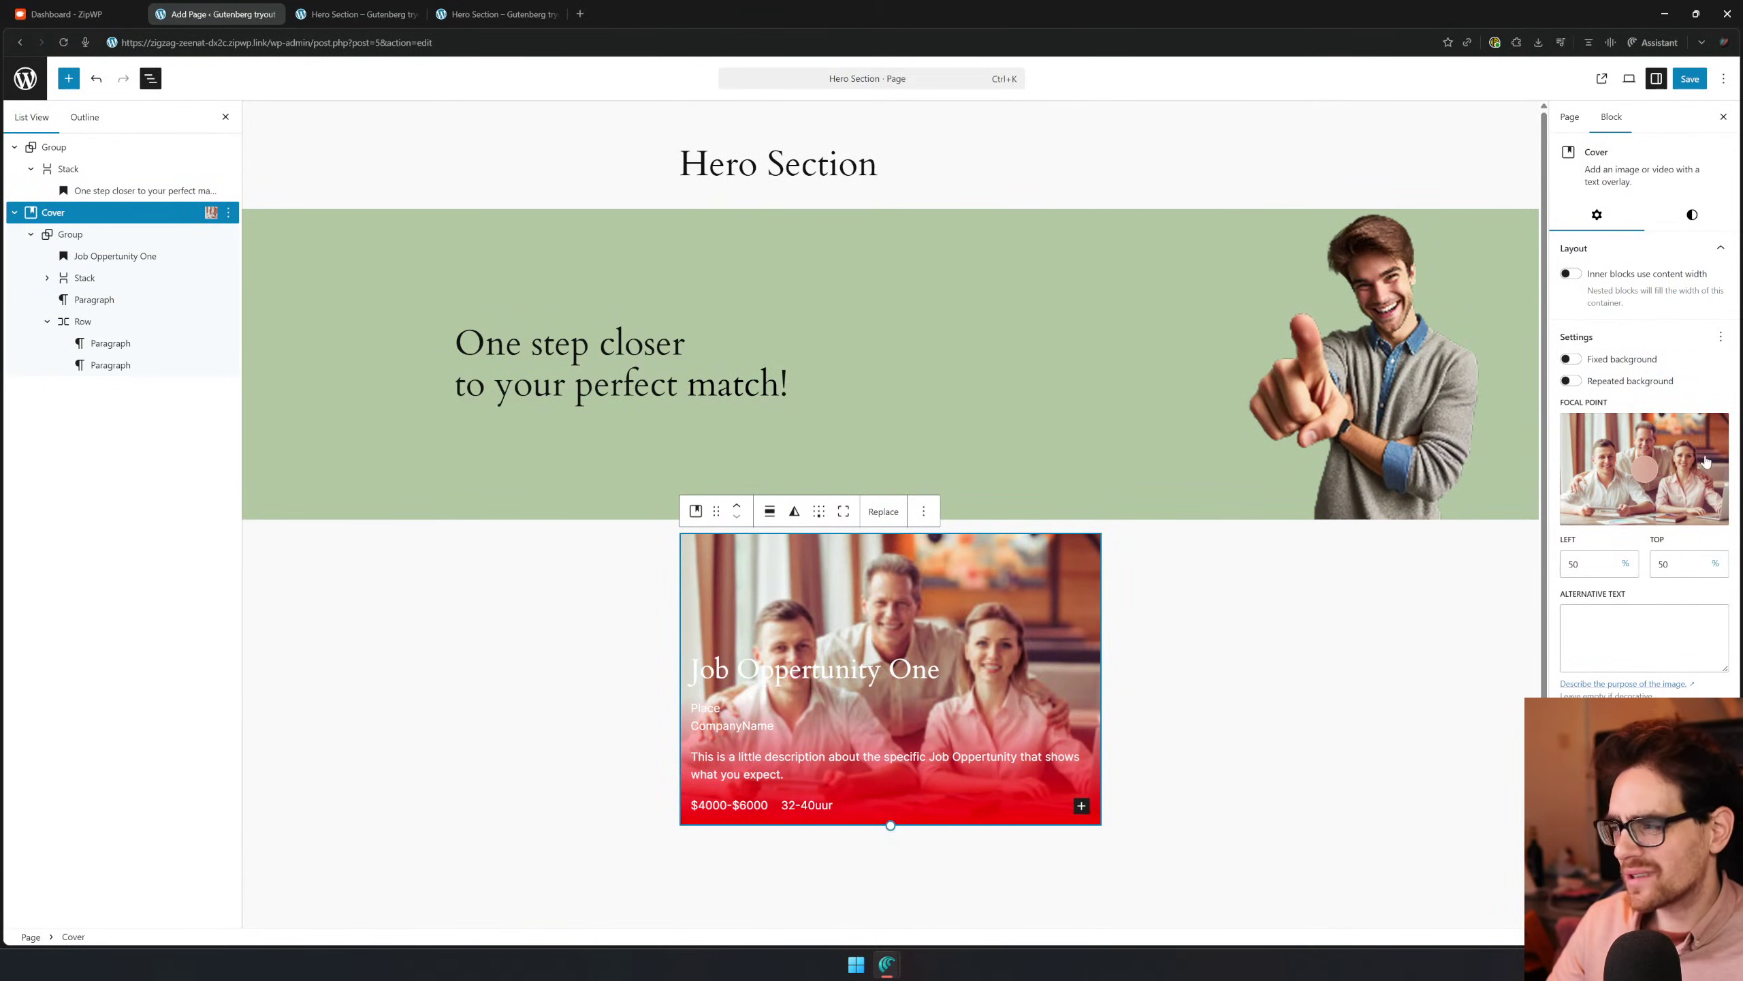
pyautogui.click(1644, 637)
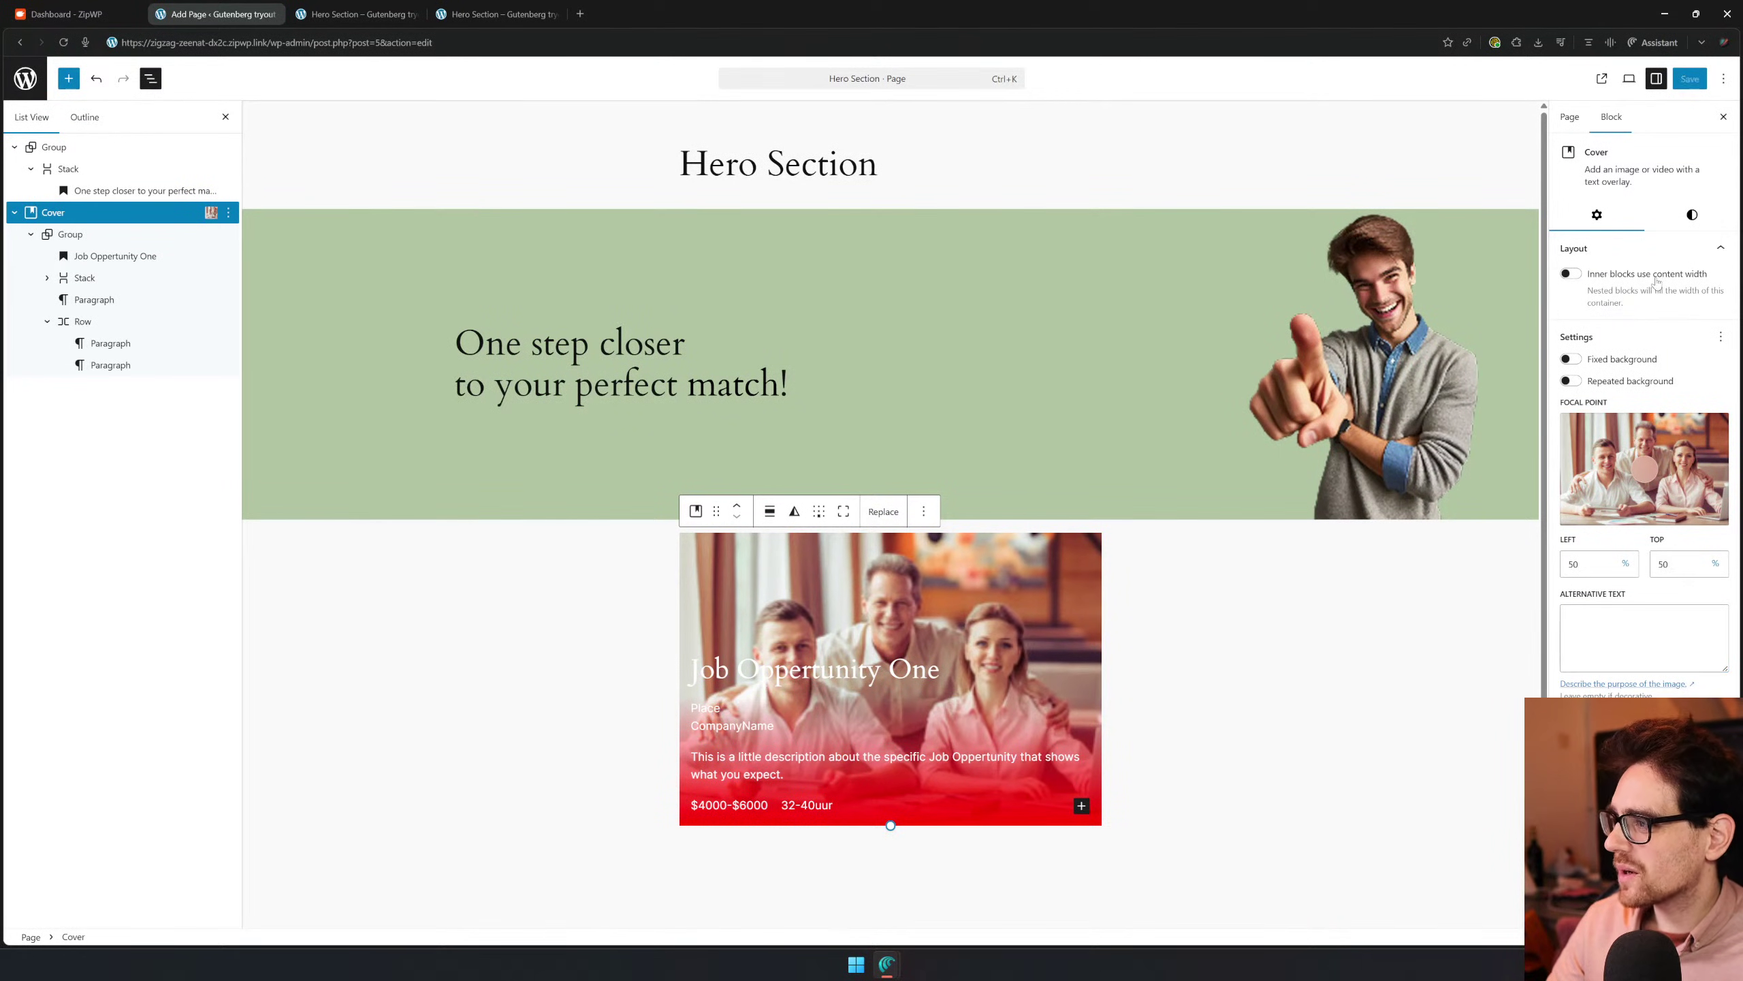
pyautogui.click(1685, 215)
pyautogui.click(1642, 335)
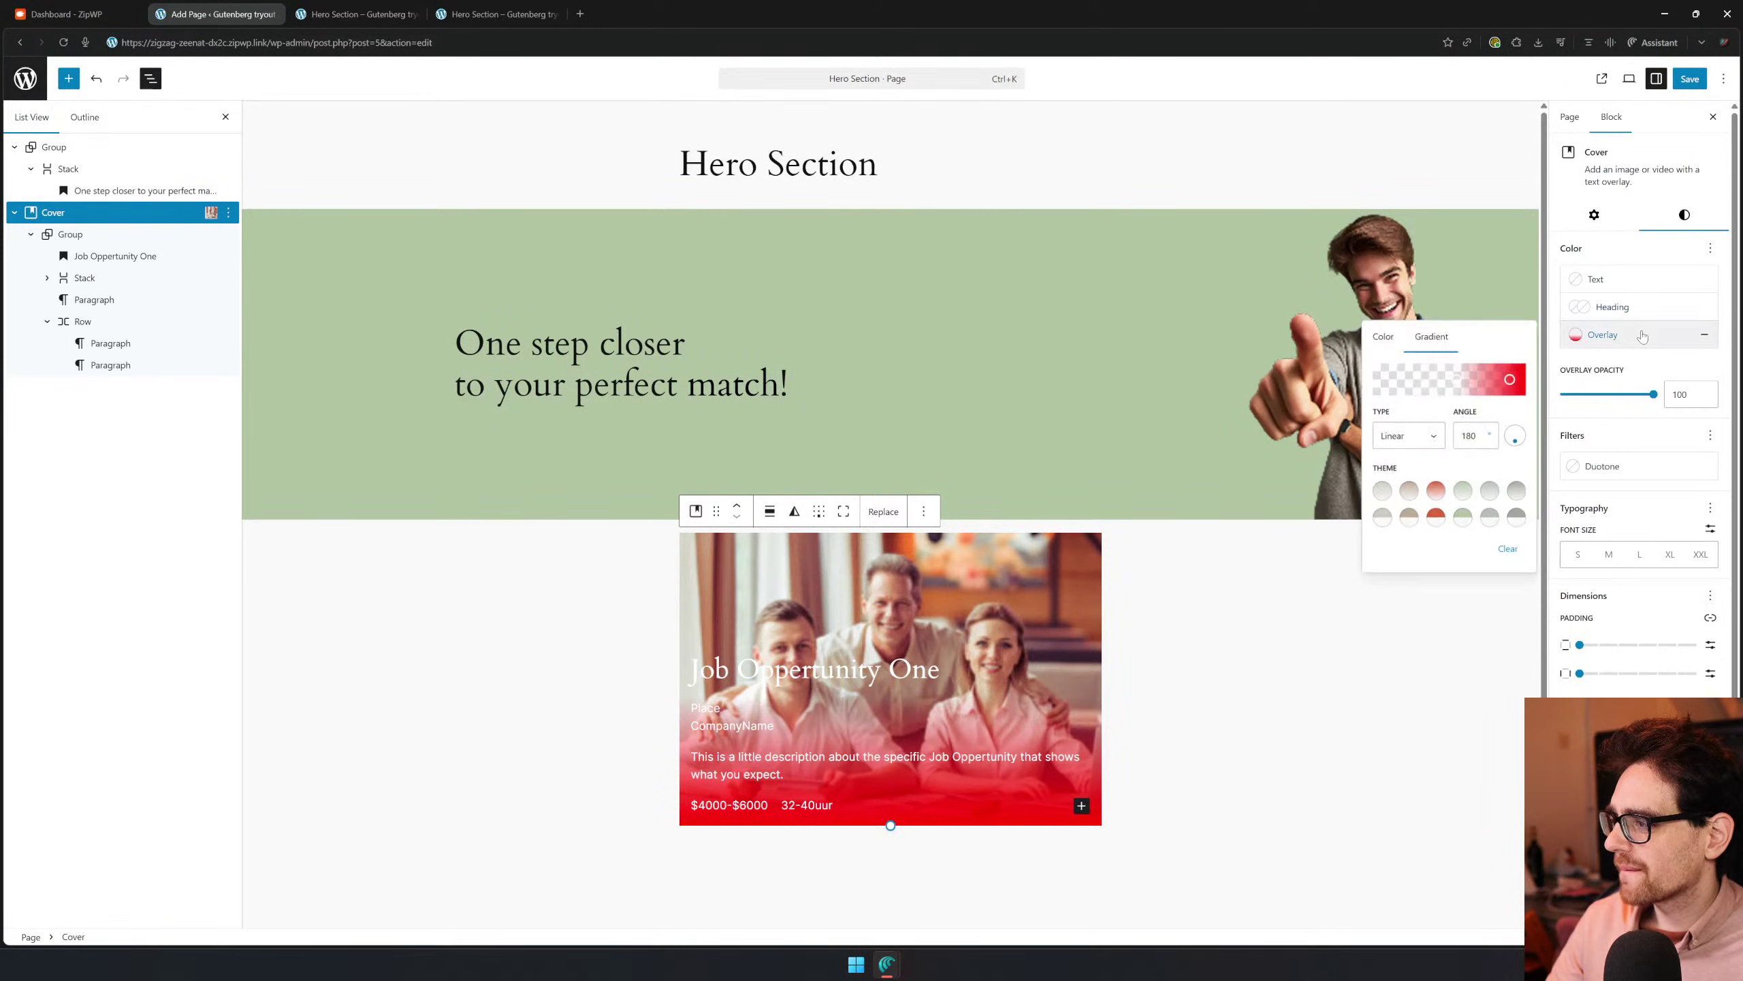
pyautogui.click(1642, 334)
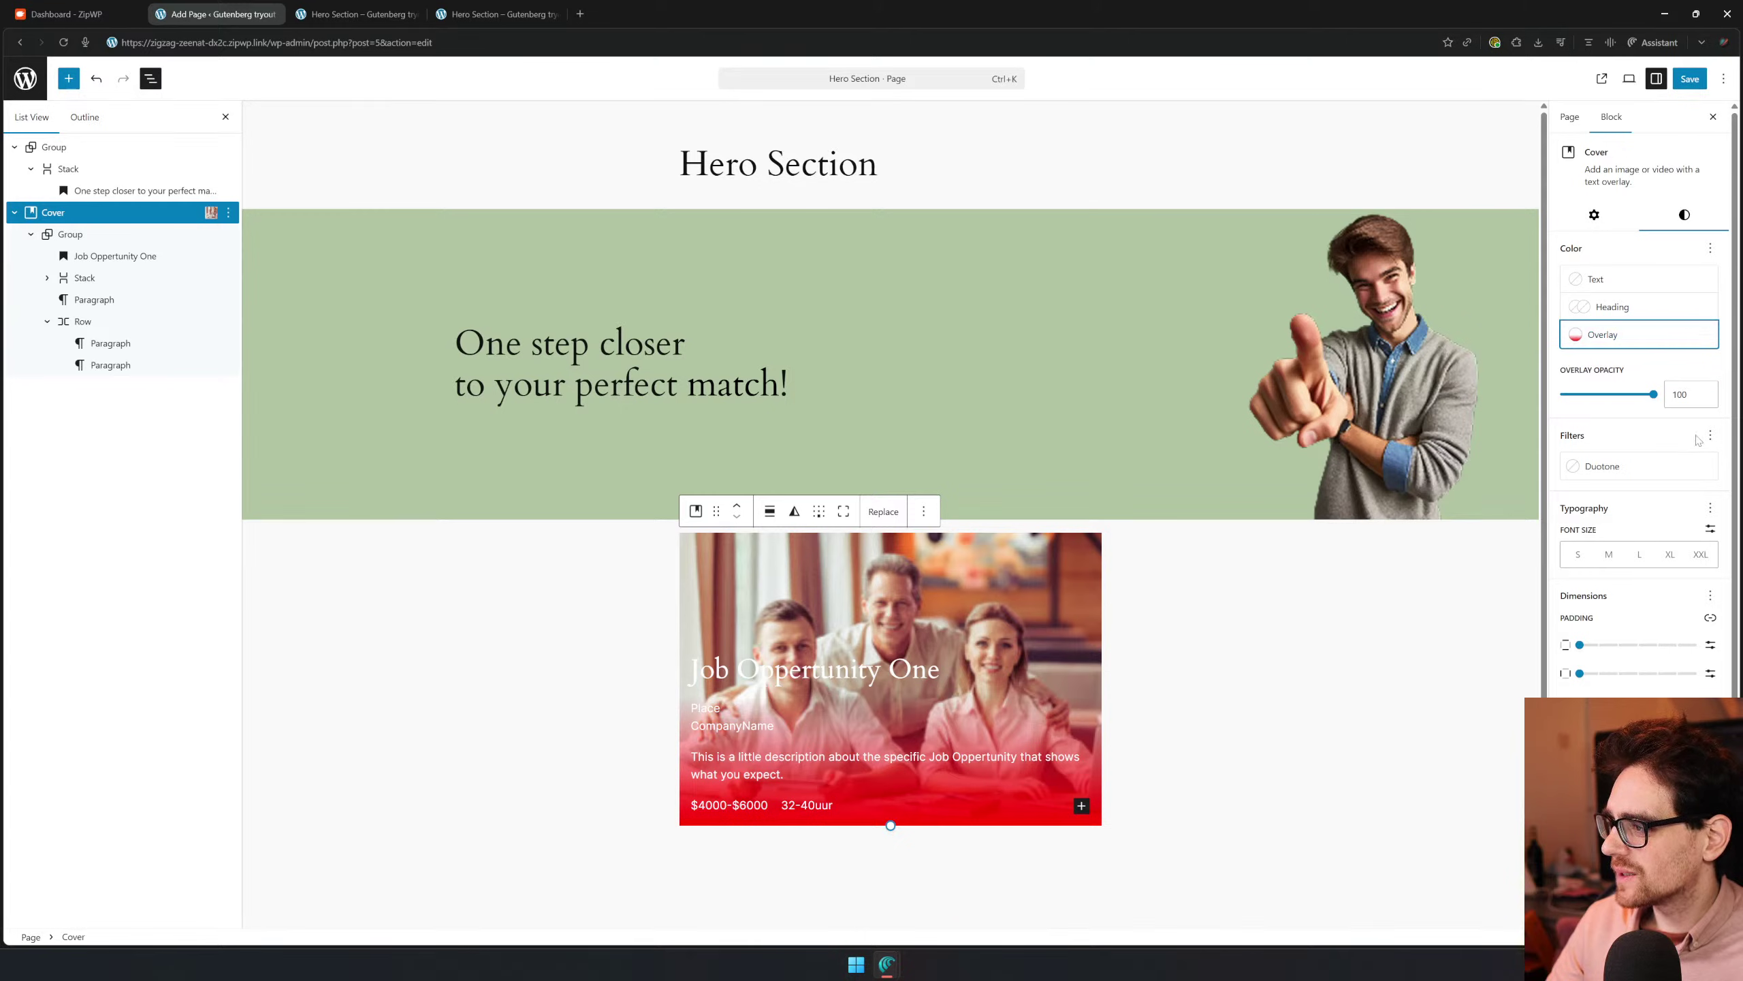
pyautogui.click(1710, 434)
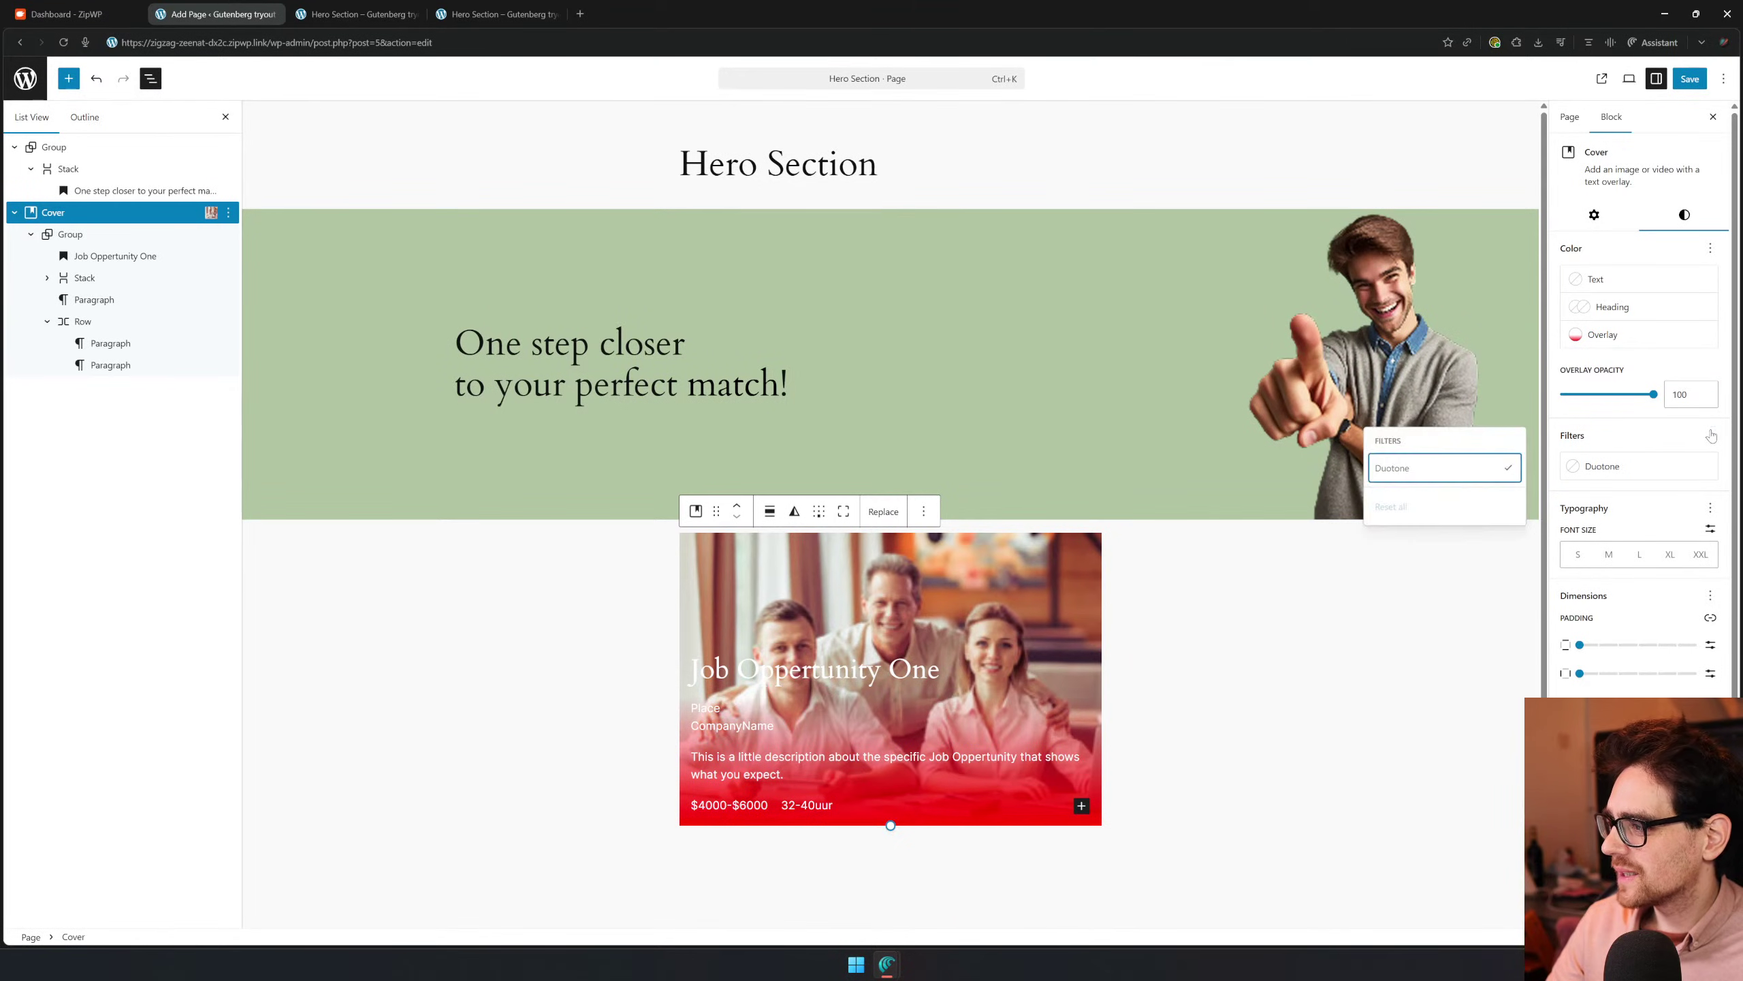
pyautogui.click(1712, 510)
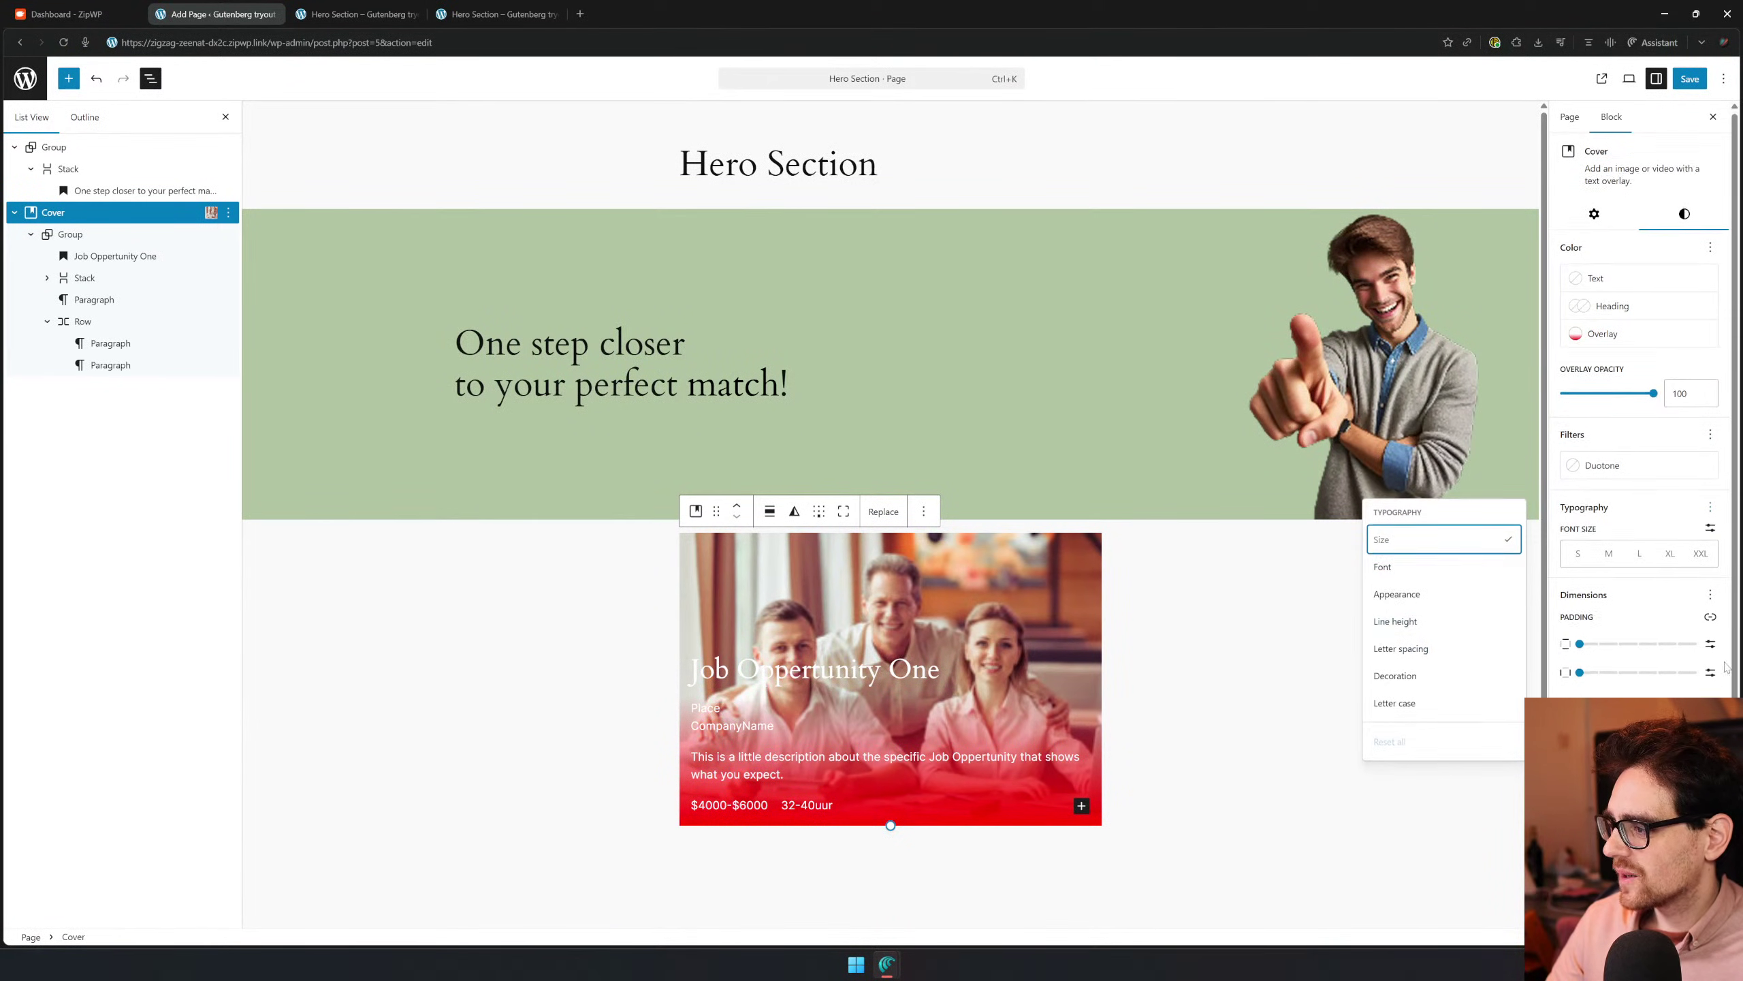
pyautogui.scroll(-2, 1487, 360)
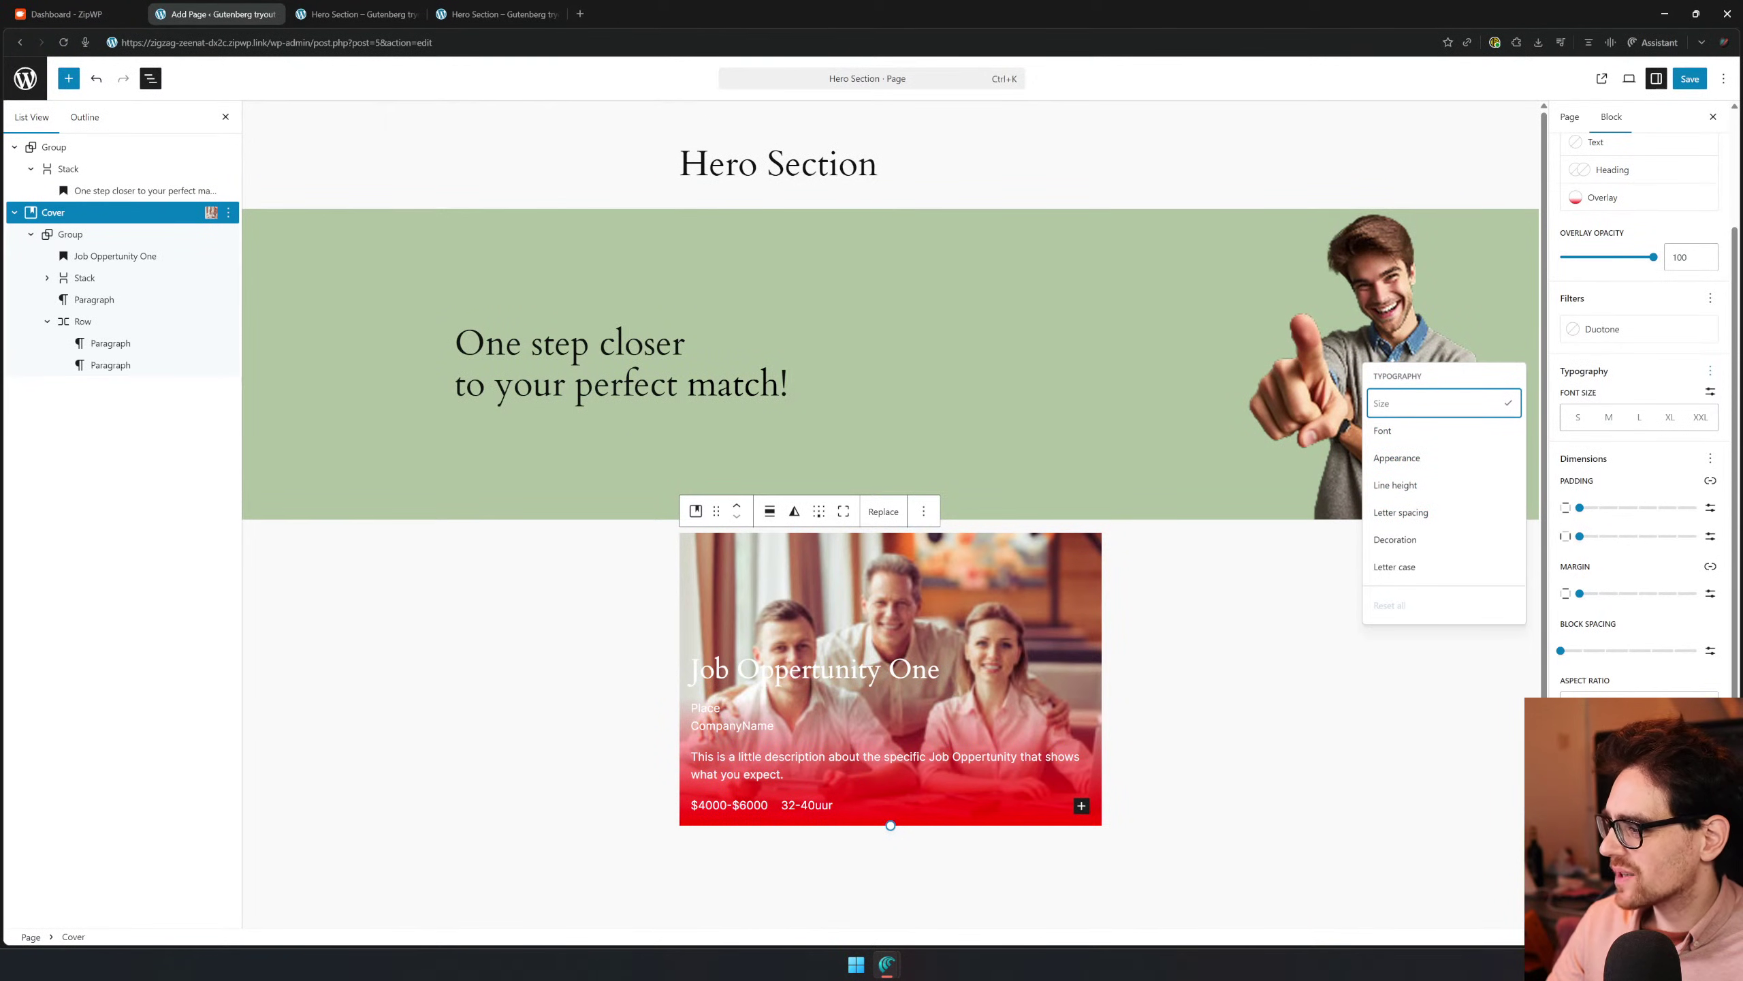
# Enable the Shadow option in the Cover block's border and shadow settings
pyautogui.click(1711, 800)
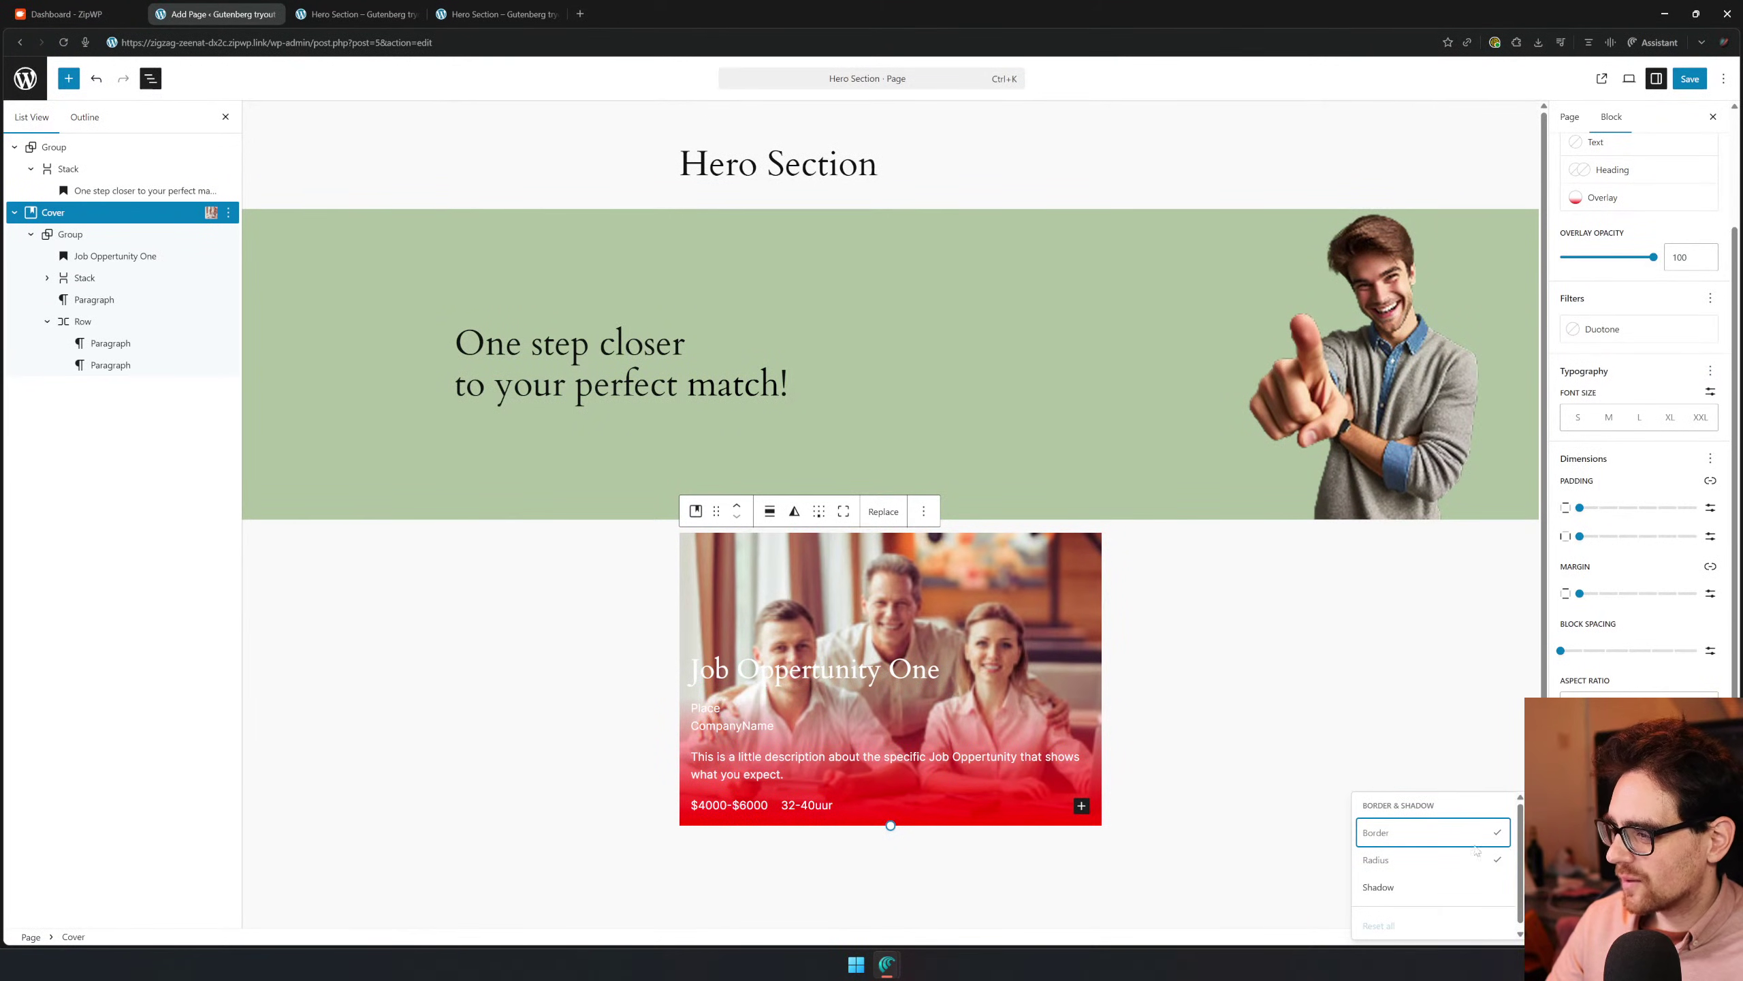
pyautogui.click(1386, 886)
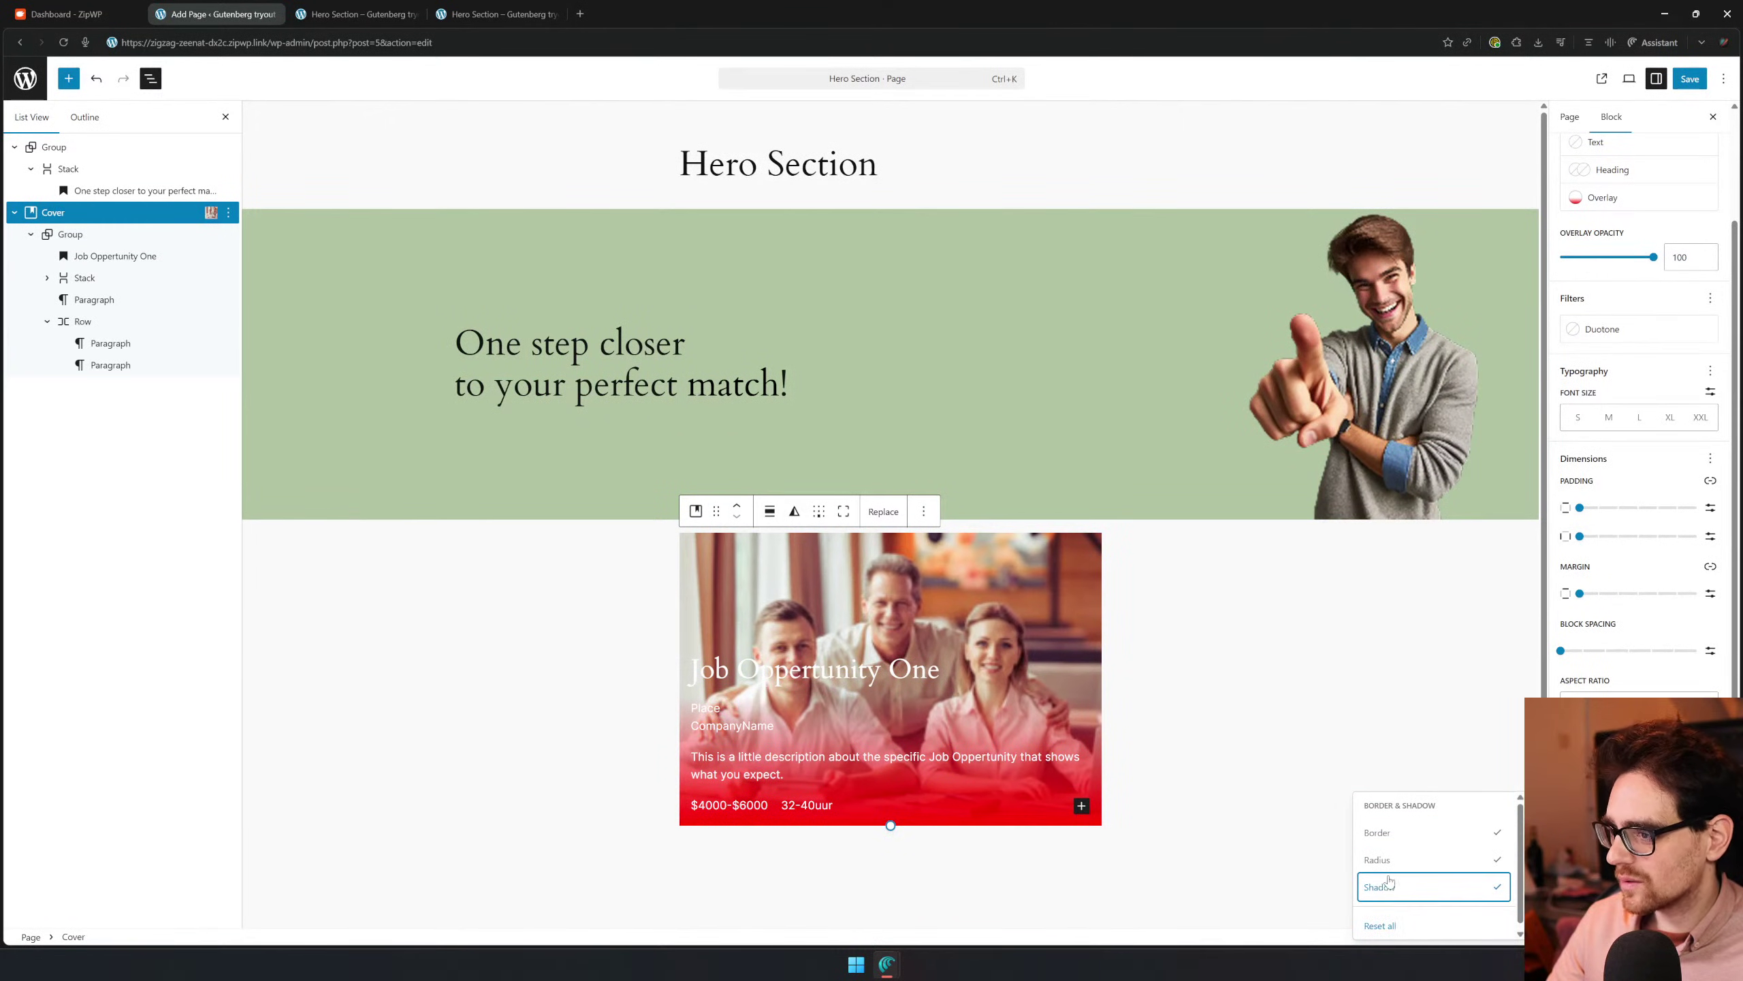
pyautogui.scroll(-1, 1639, 755)
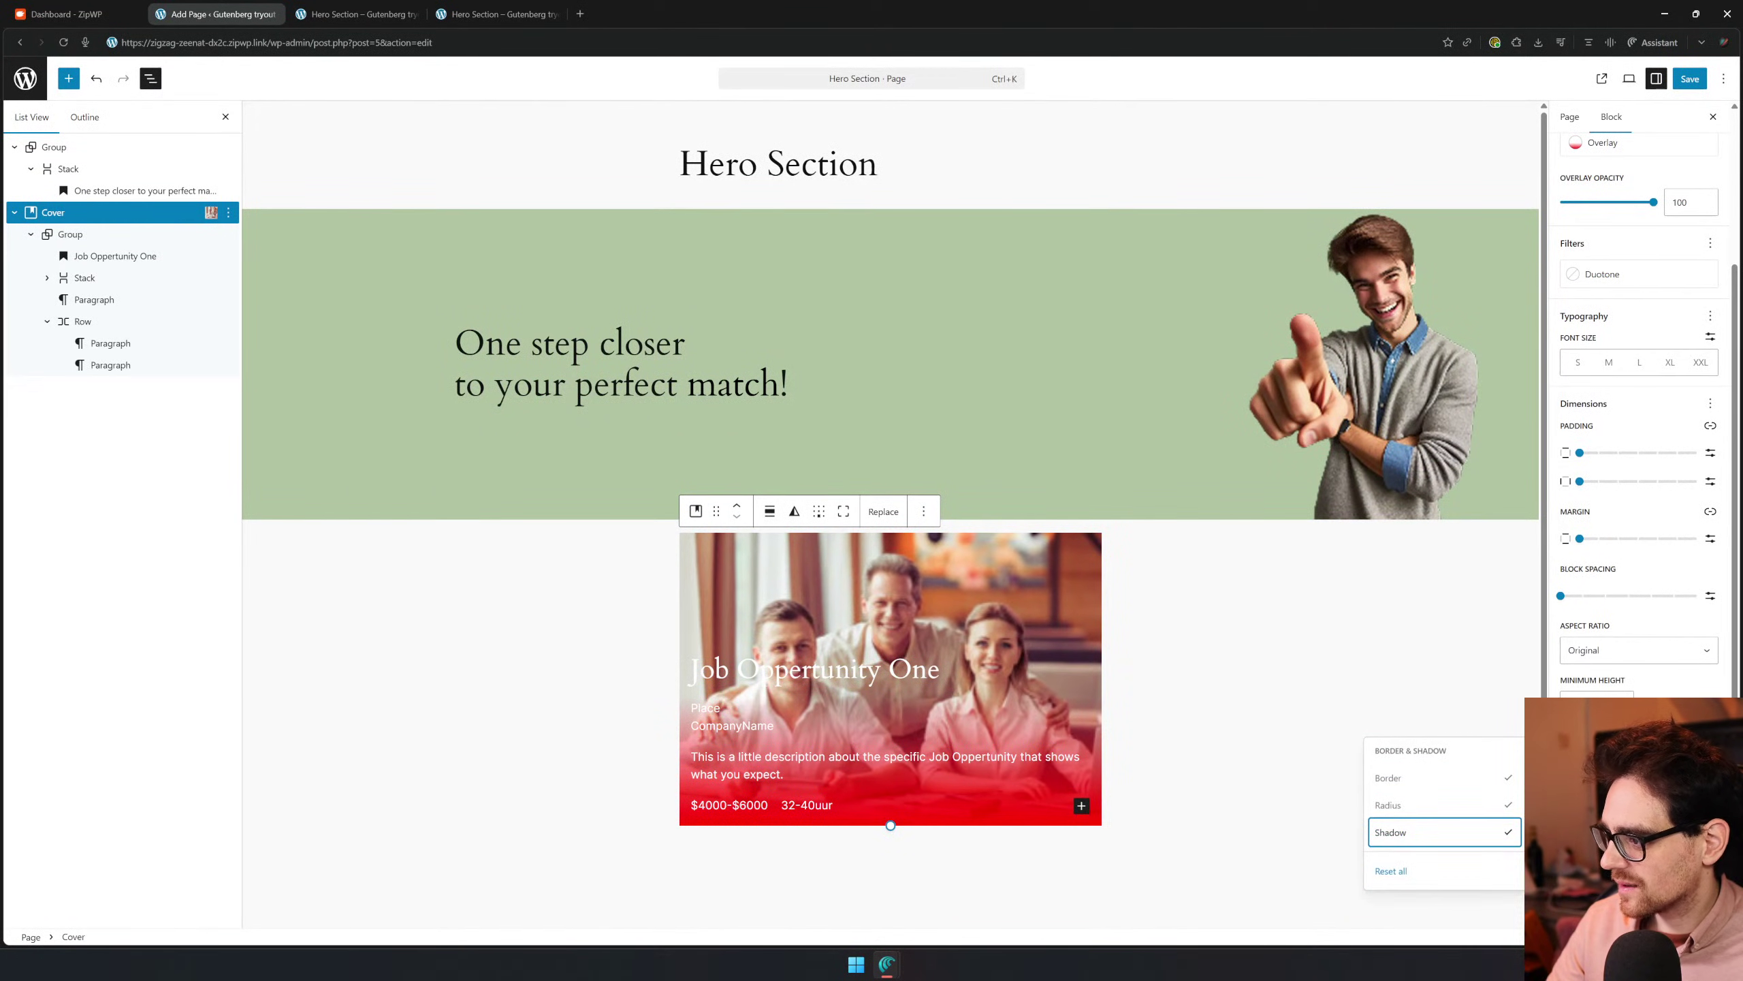
# Give the Cover block the large, softly blurred drop shadow preset
pyautogui.click(1403, 854)
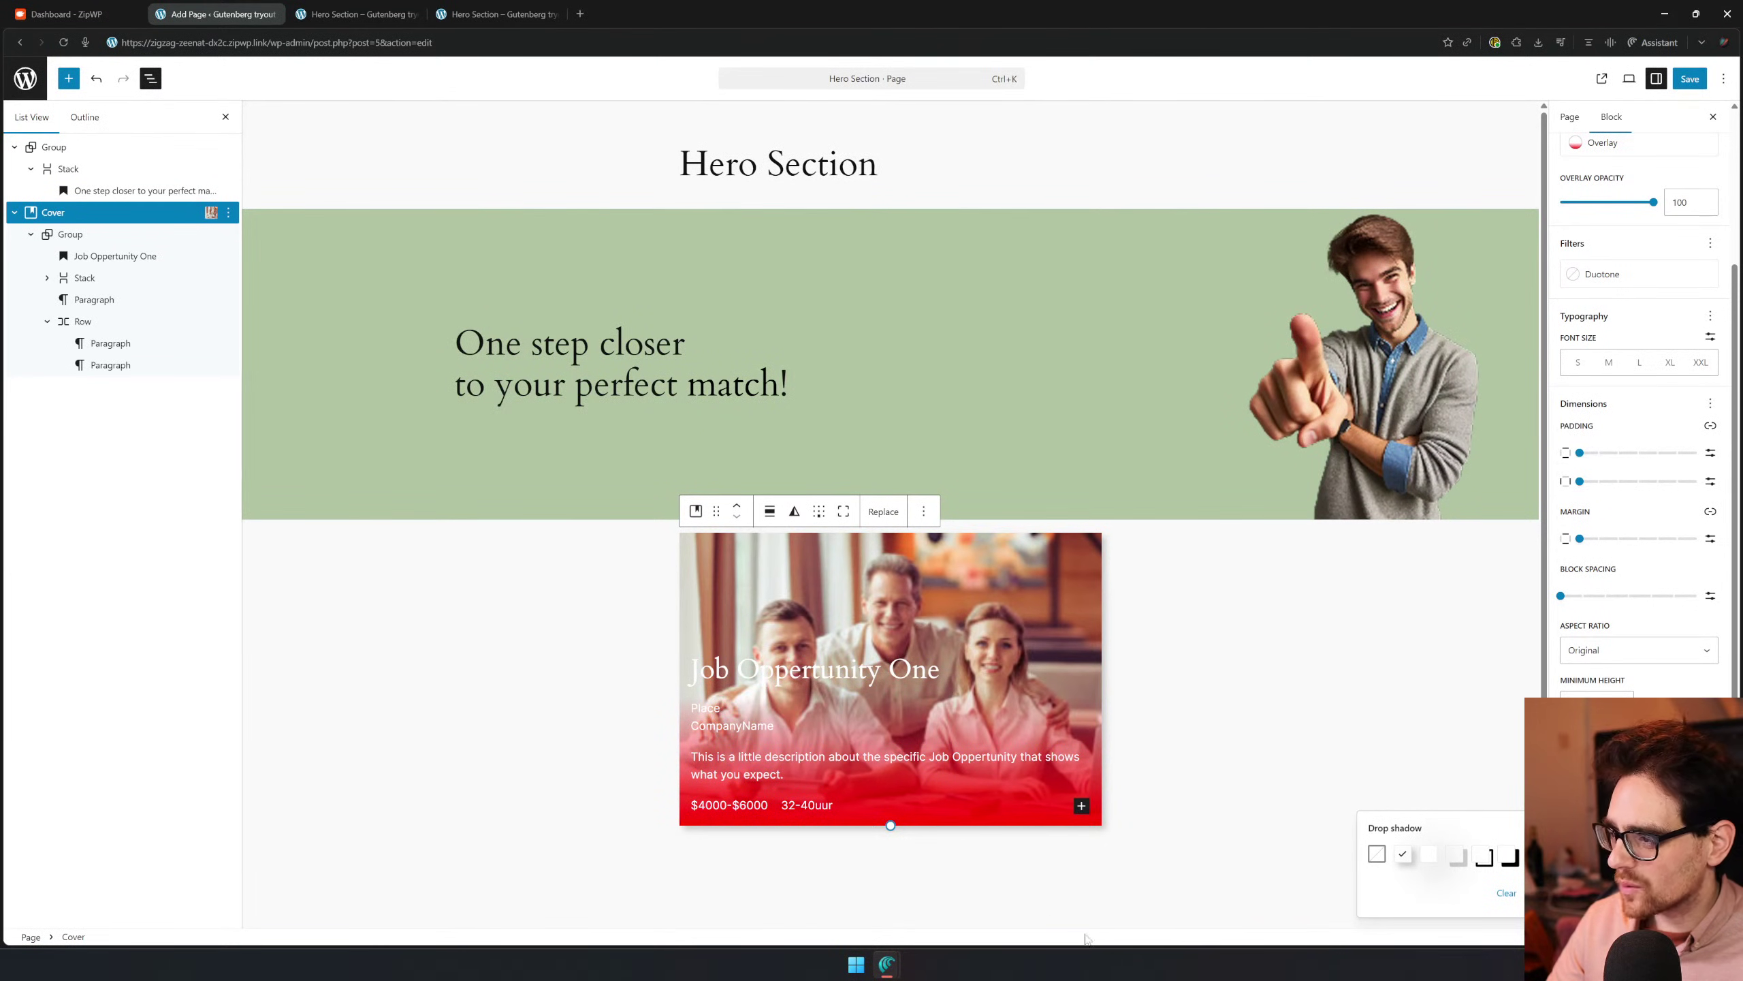
pyautogui.click(1428, 854)
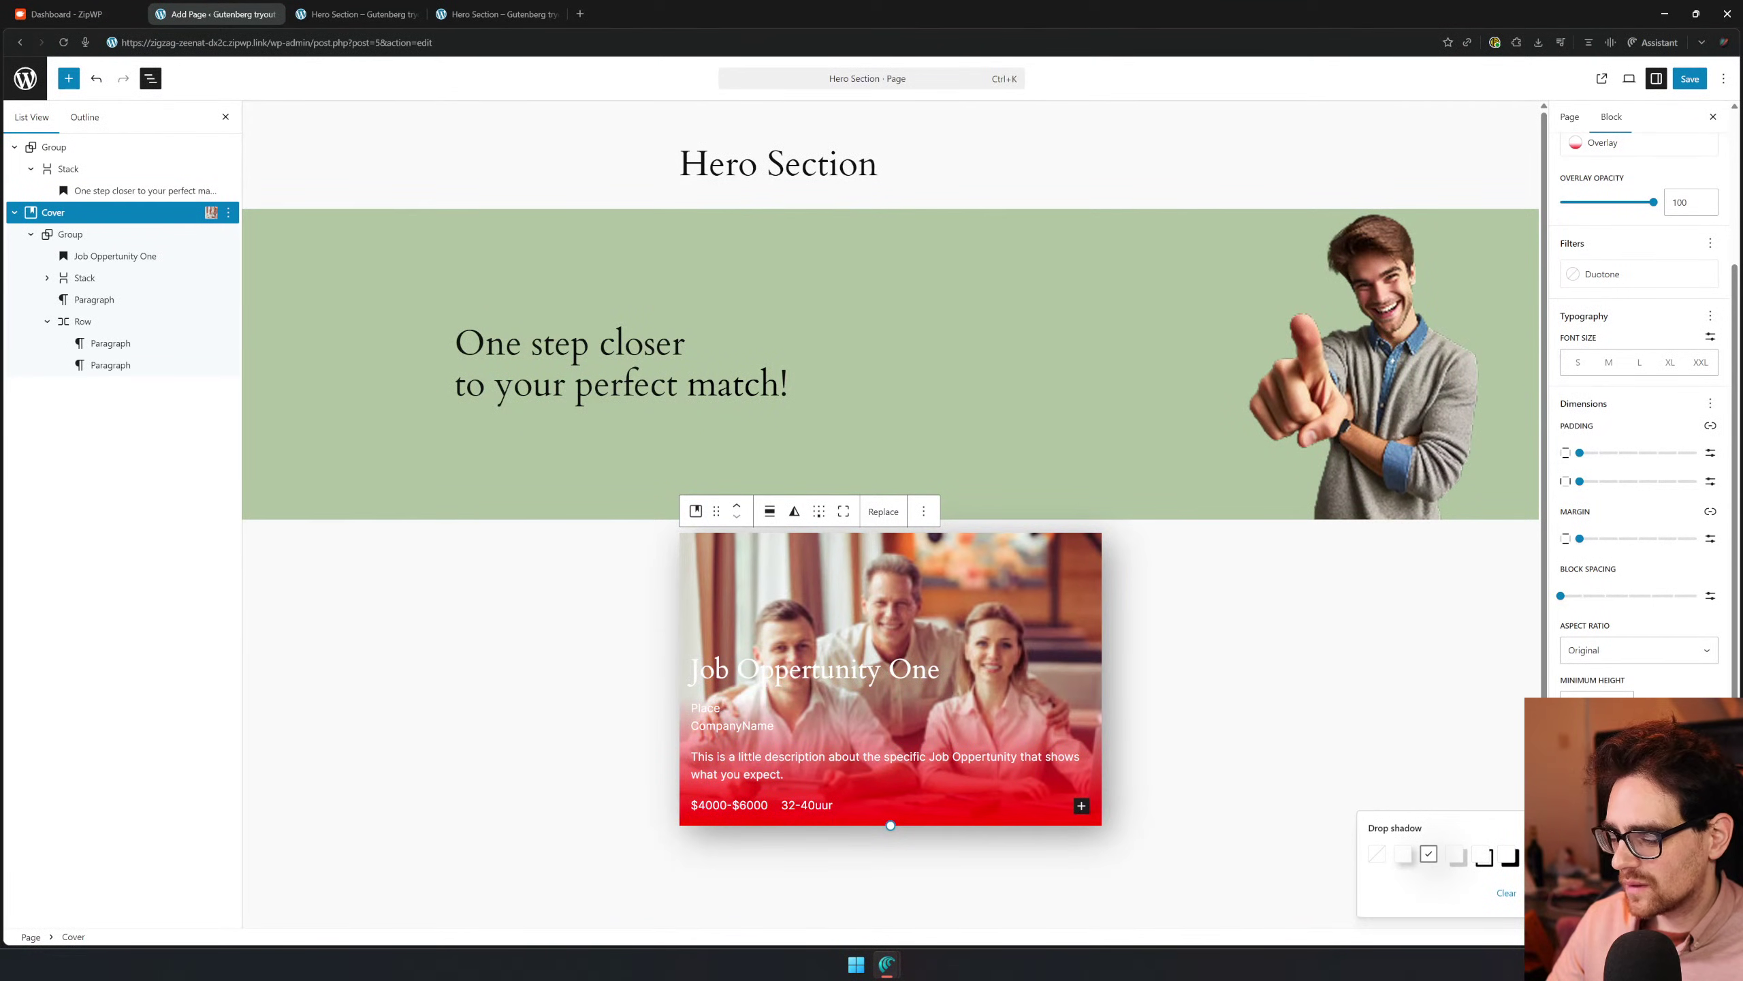
pyautogui.press('Escape')
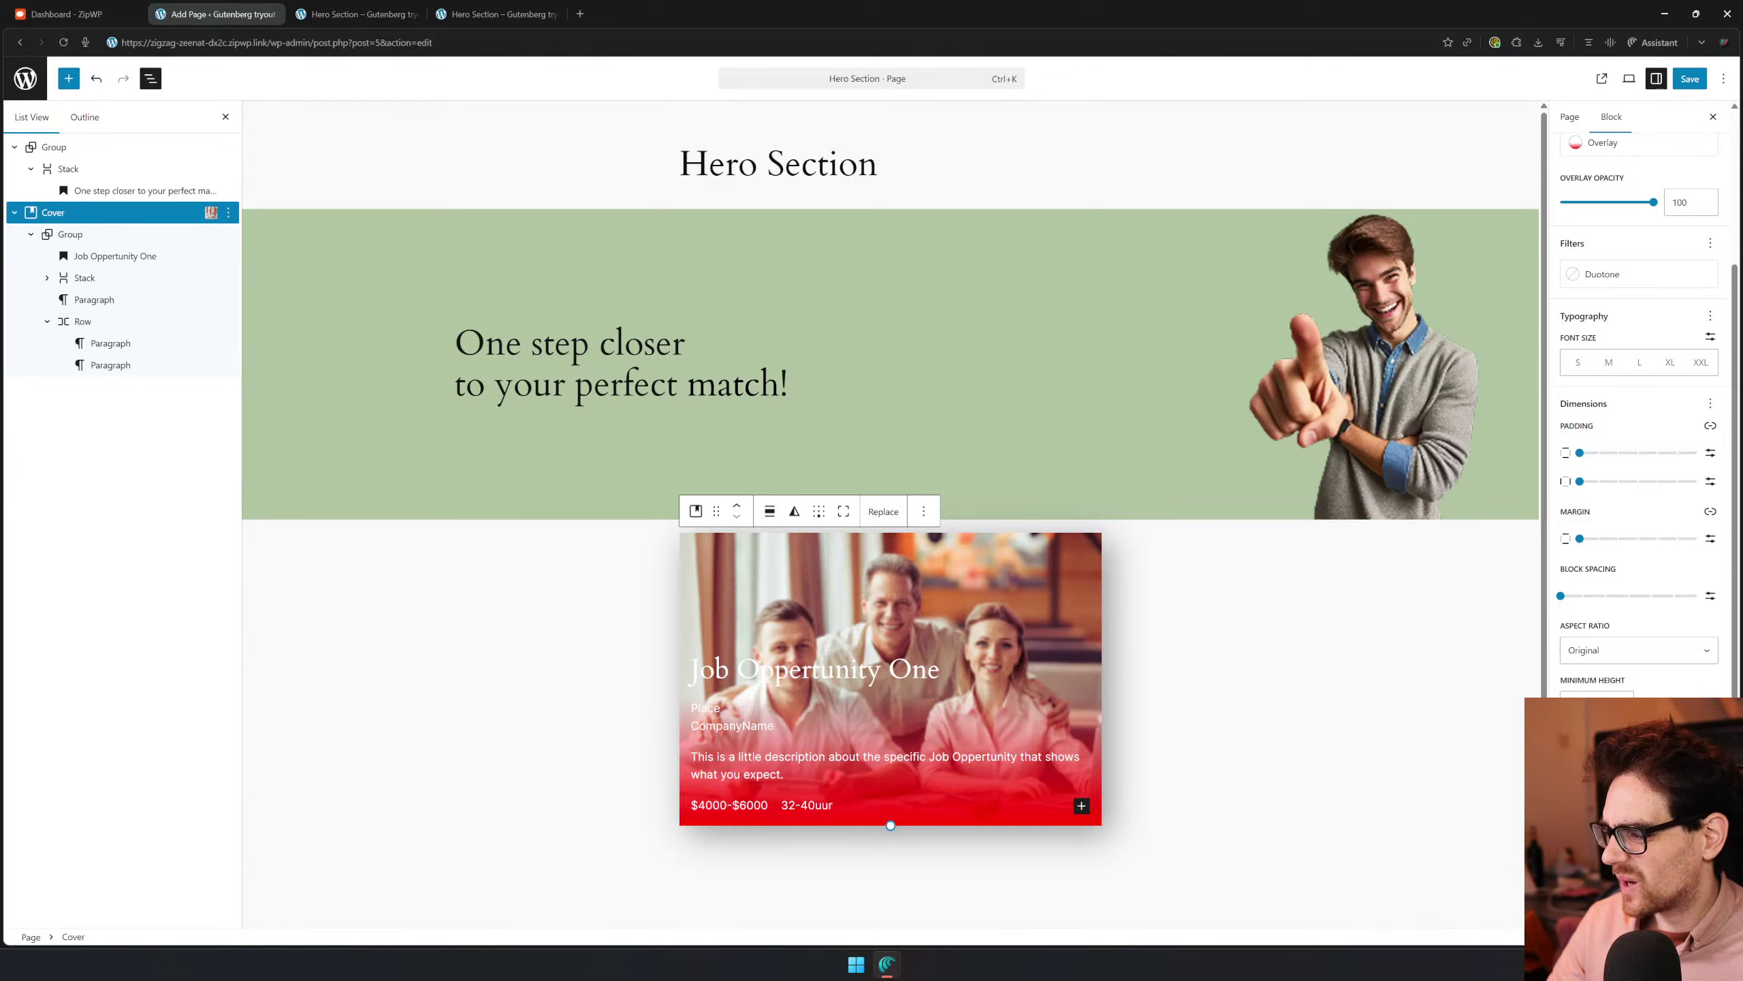
pyautogui.click(1639, 826)
pyautogui.click(1639, 825)
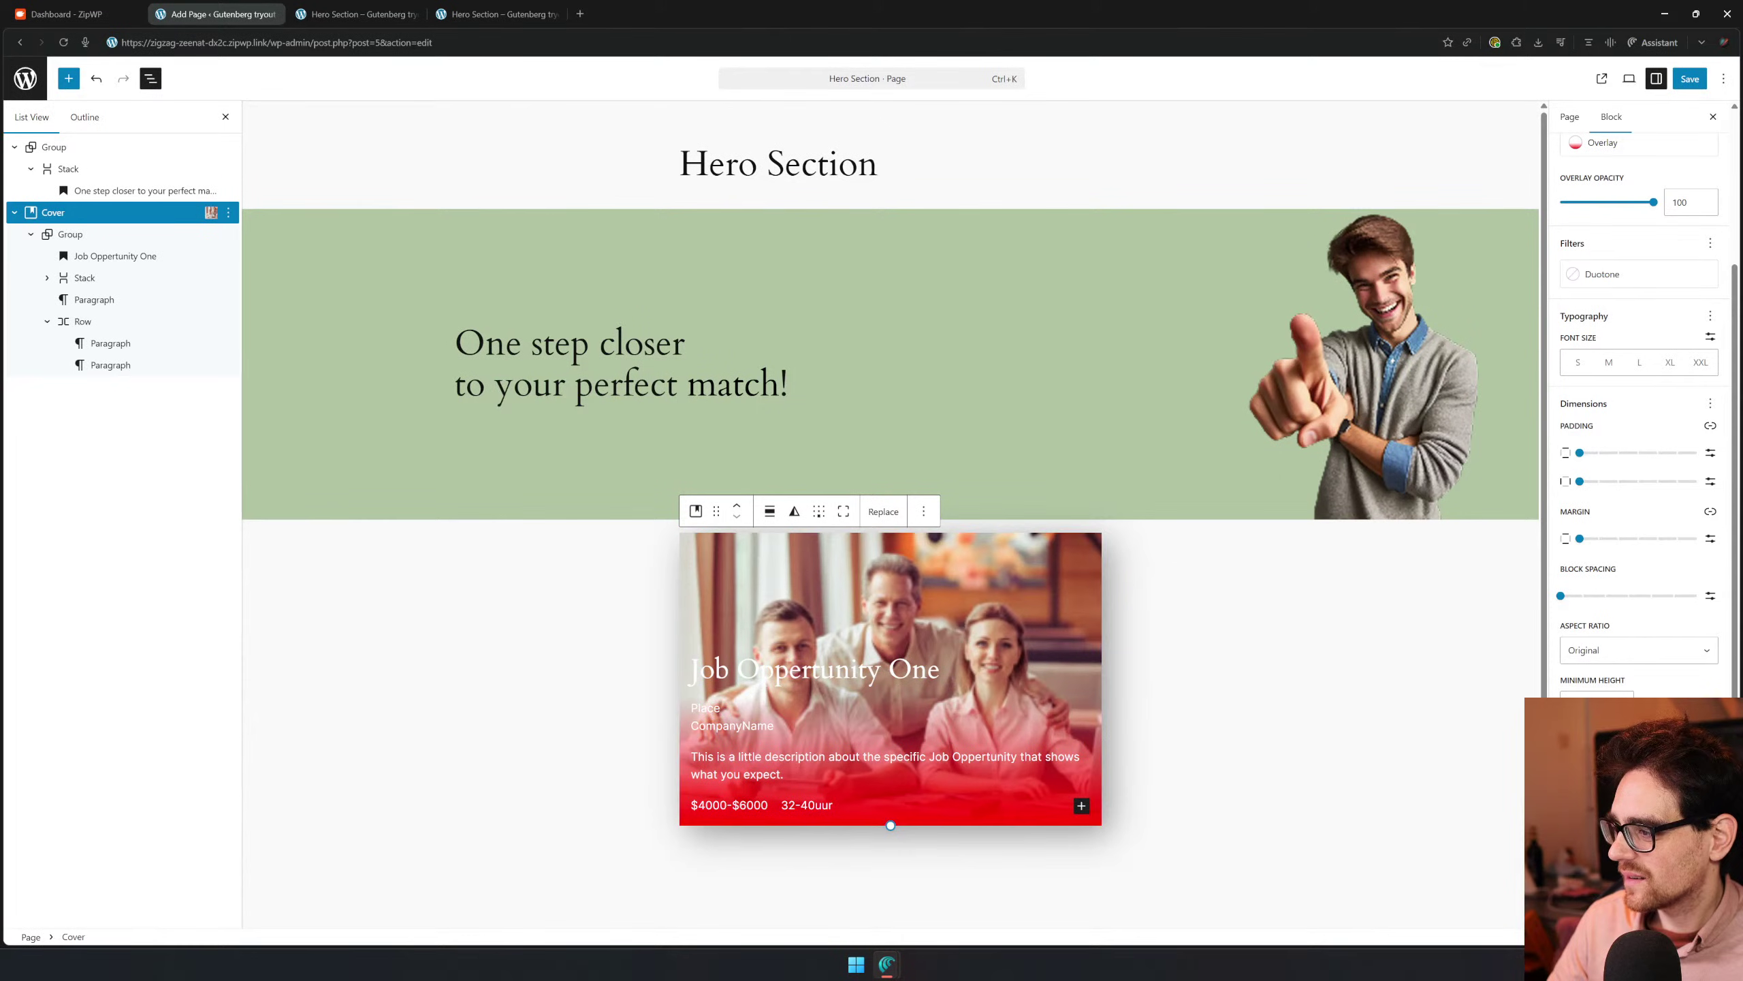
pyautogui.write('16')
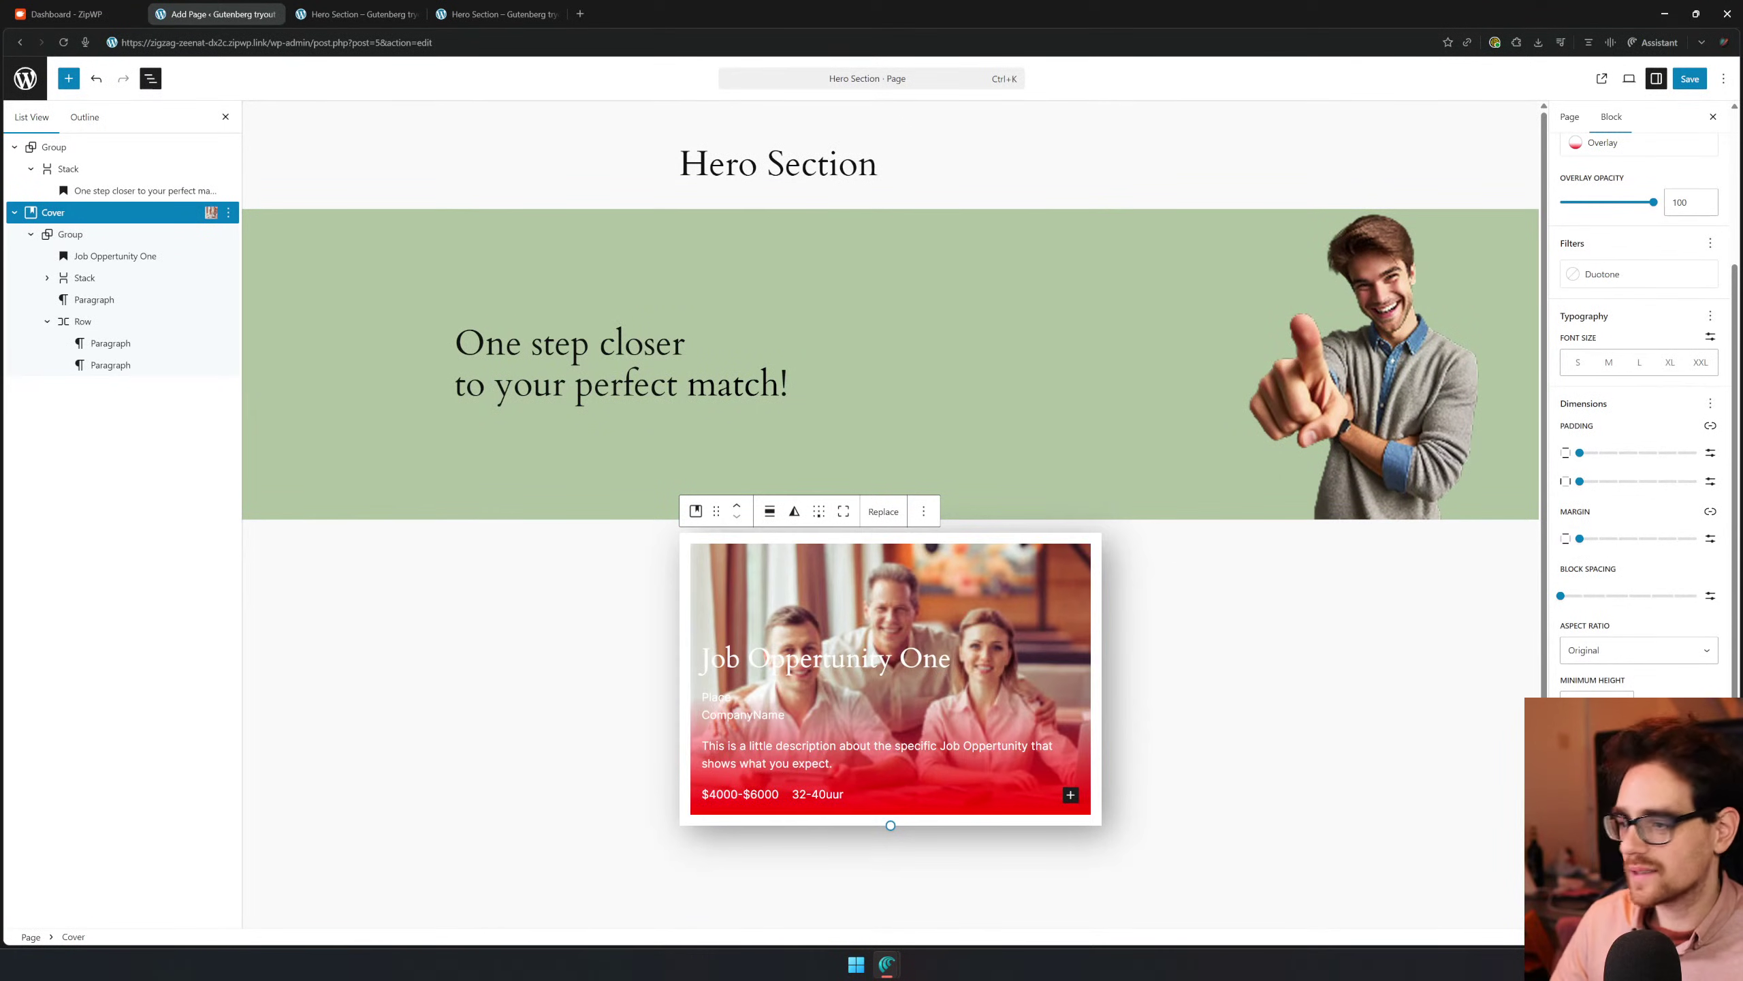
pyautogui.press('BackSpace')
pyautogui.press('BackSpace')
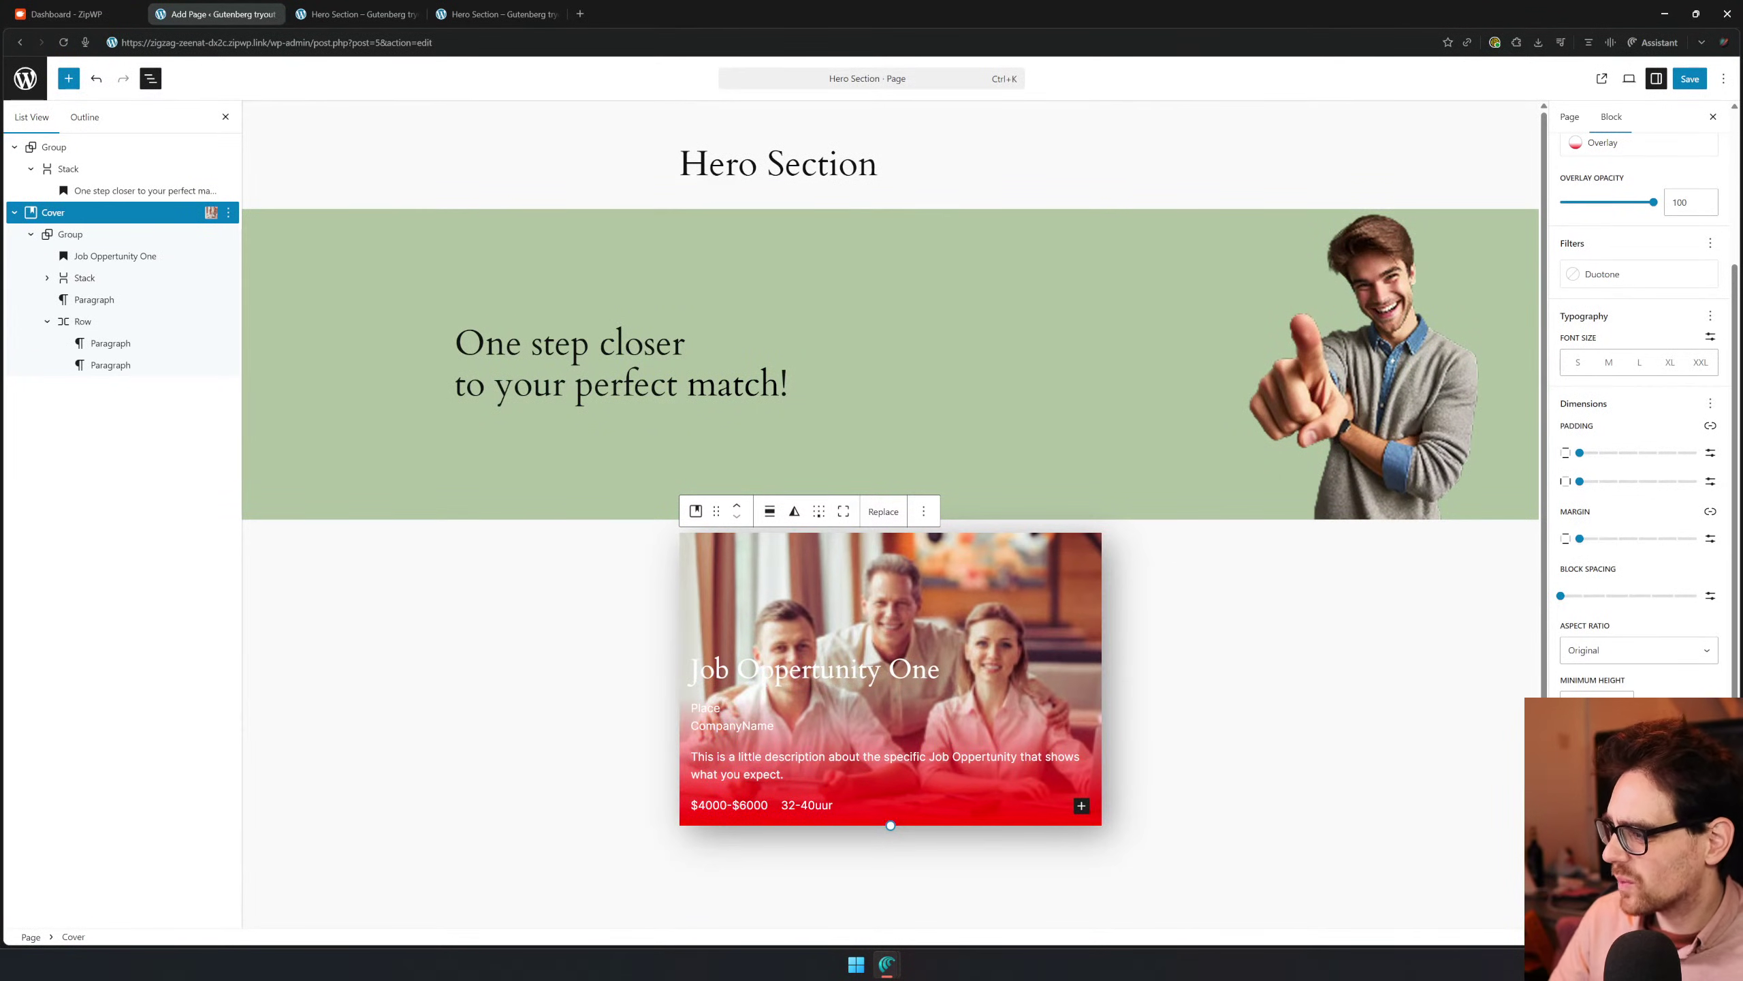
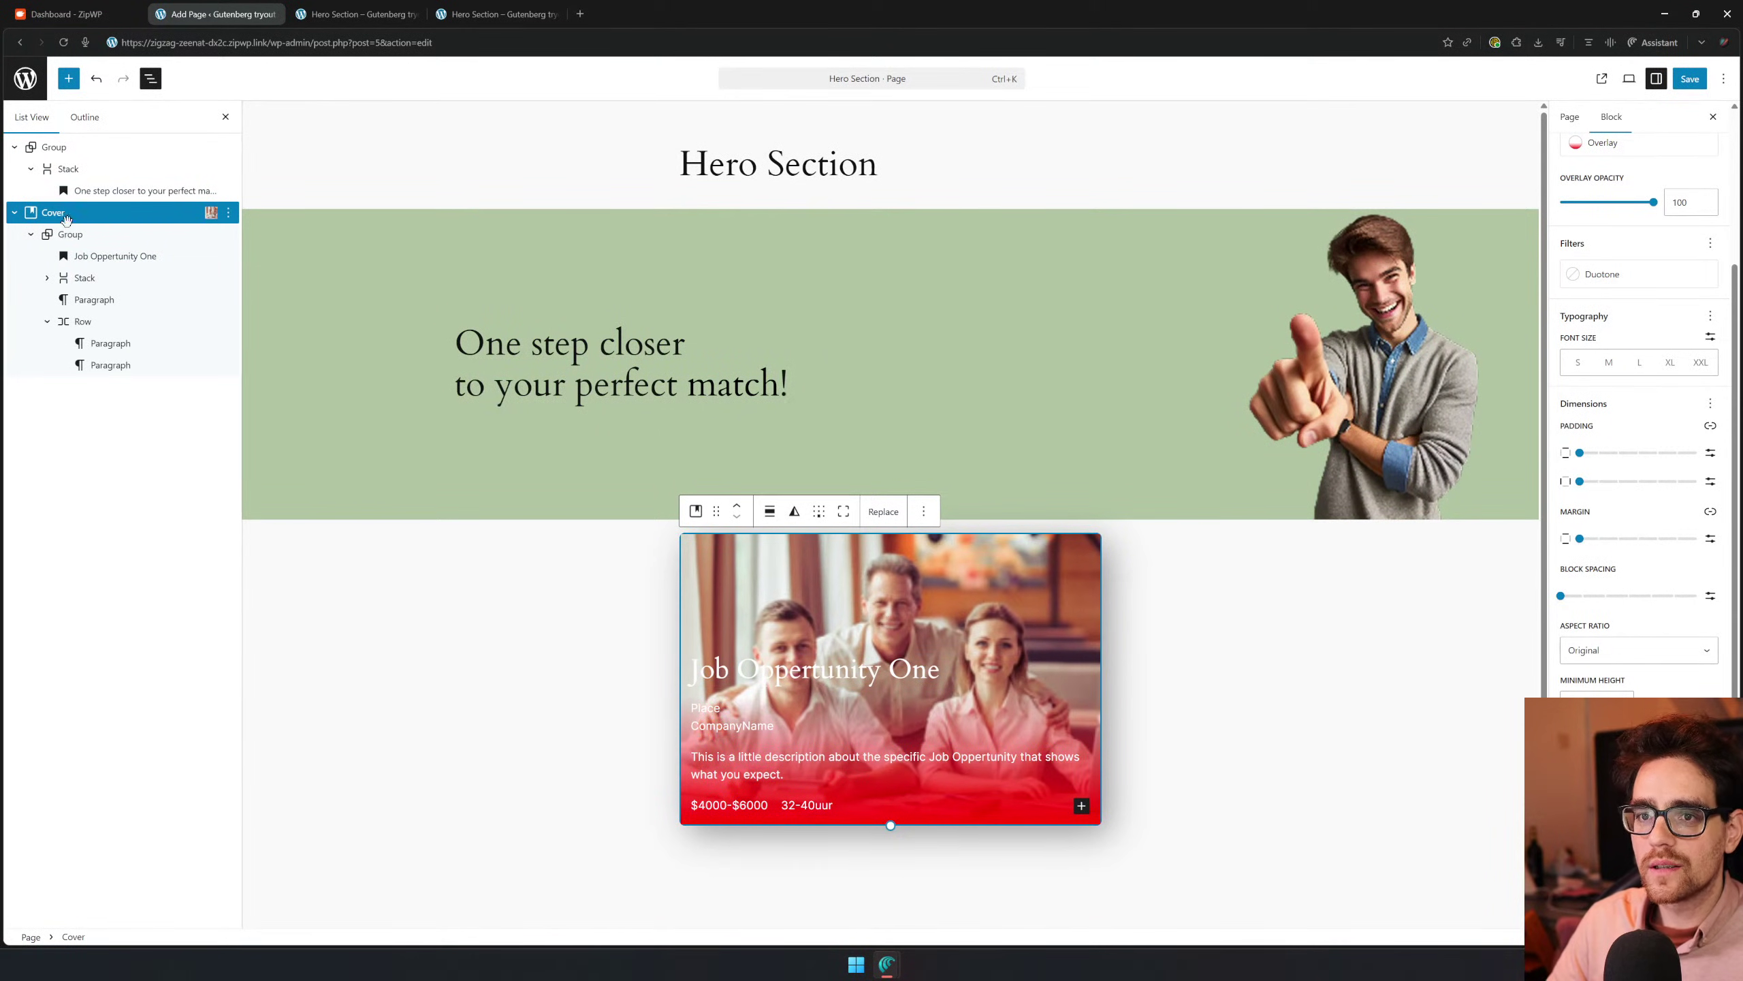
# Collapse the Cover and Group blocks in the block tree and transform the Cover block into Columns
pyautogui.click(79, 252)
pyautogui.click(79, 237)
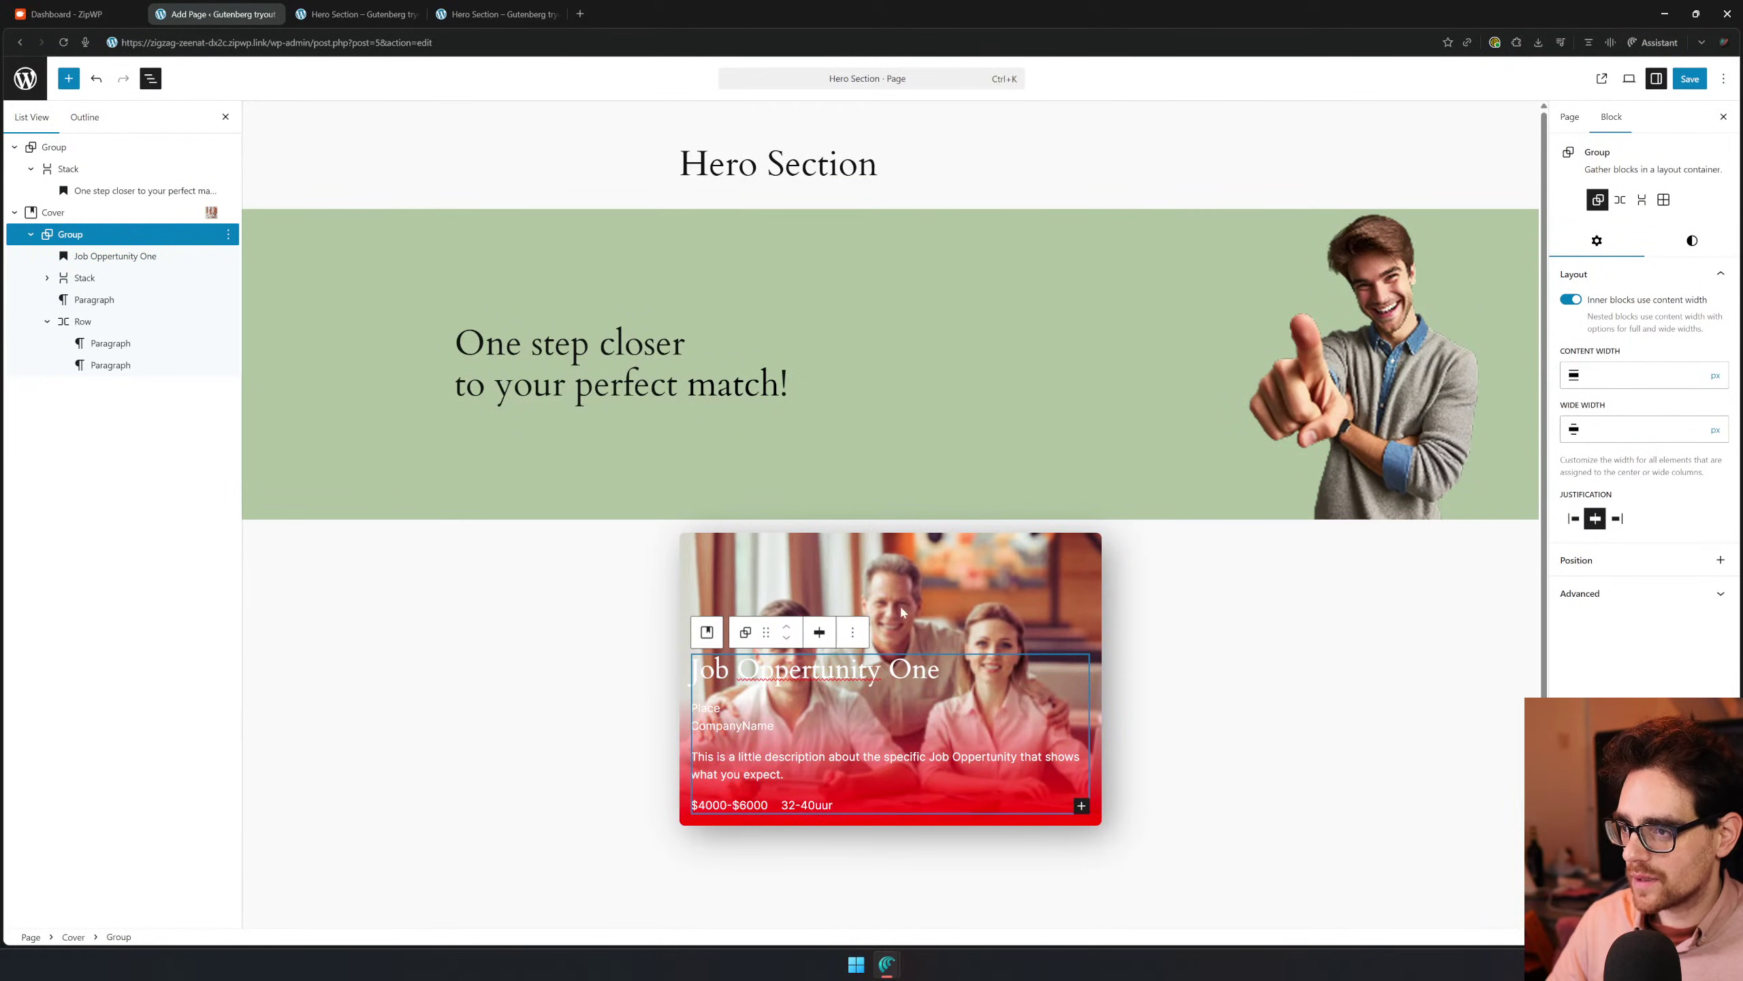
pyautogui.click(53, 212)
pyautogui.click(15, 215)
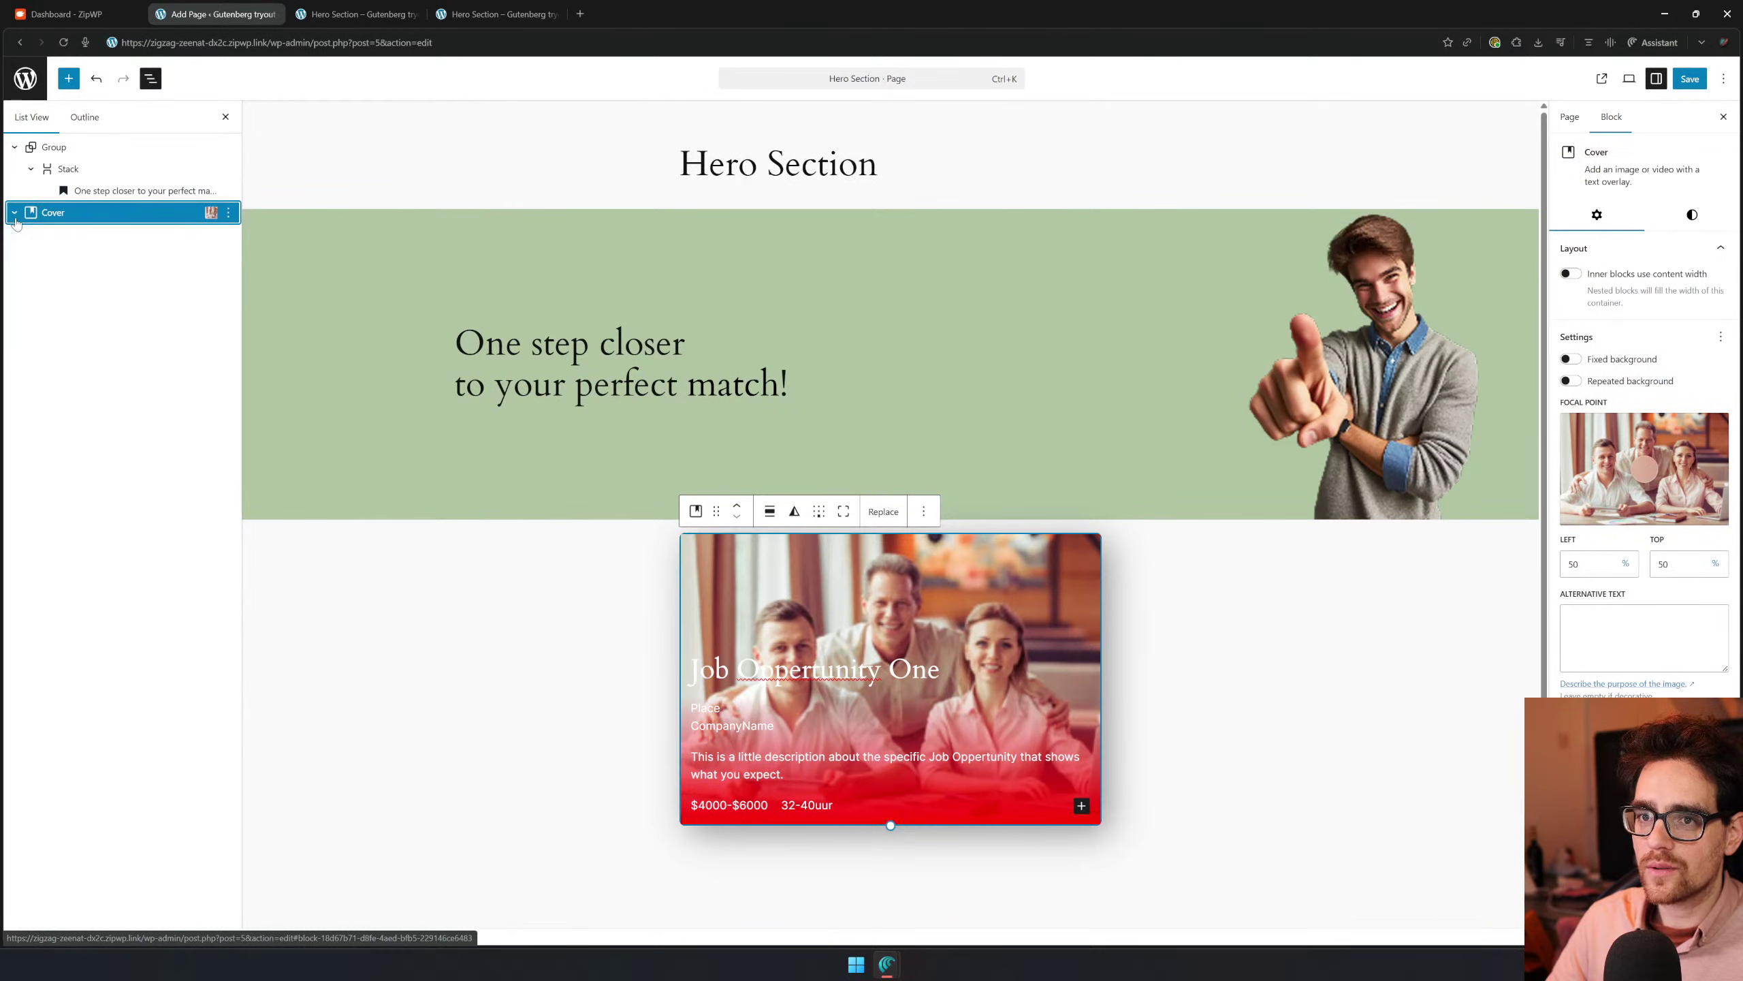
pyautogui.rightClick(90, 213)
pyautogui.click(61, 212)
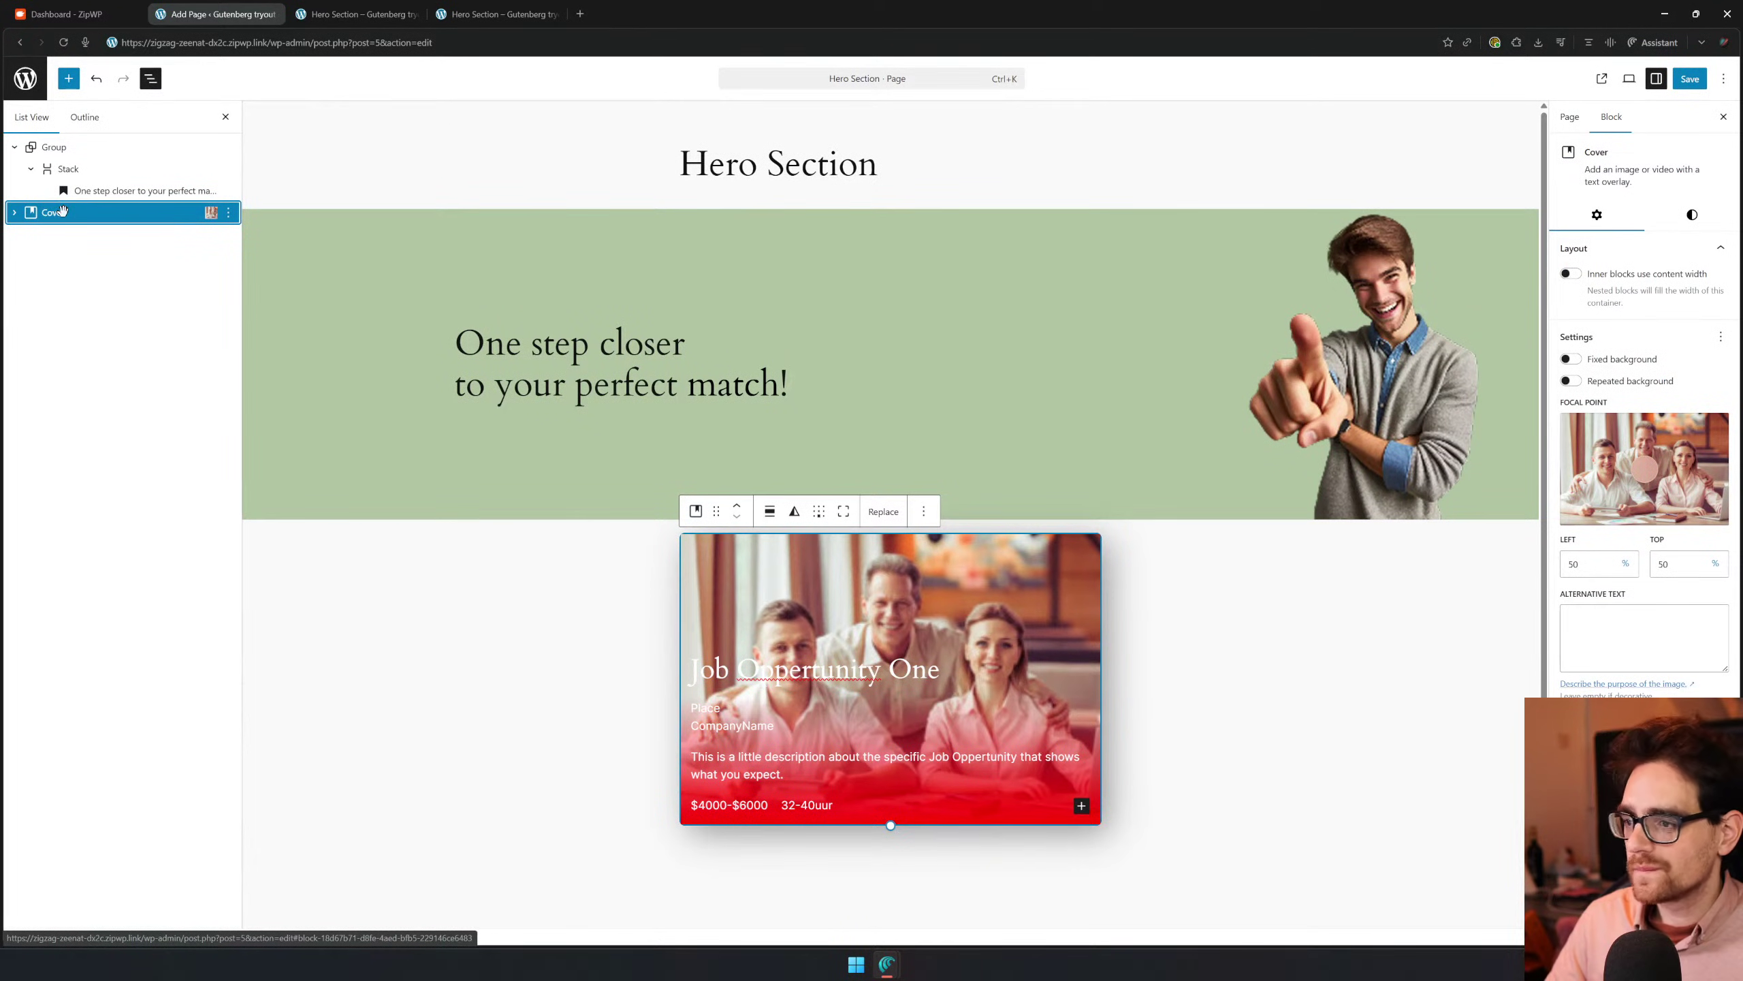
pyautogui.click(15, 147)
pyautogui.rightClick(84, 169)
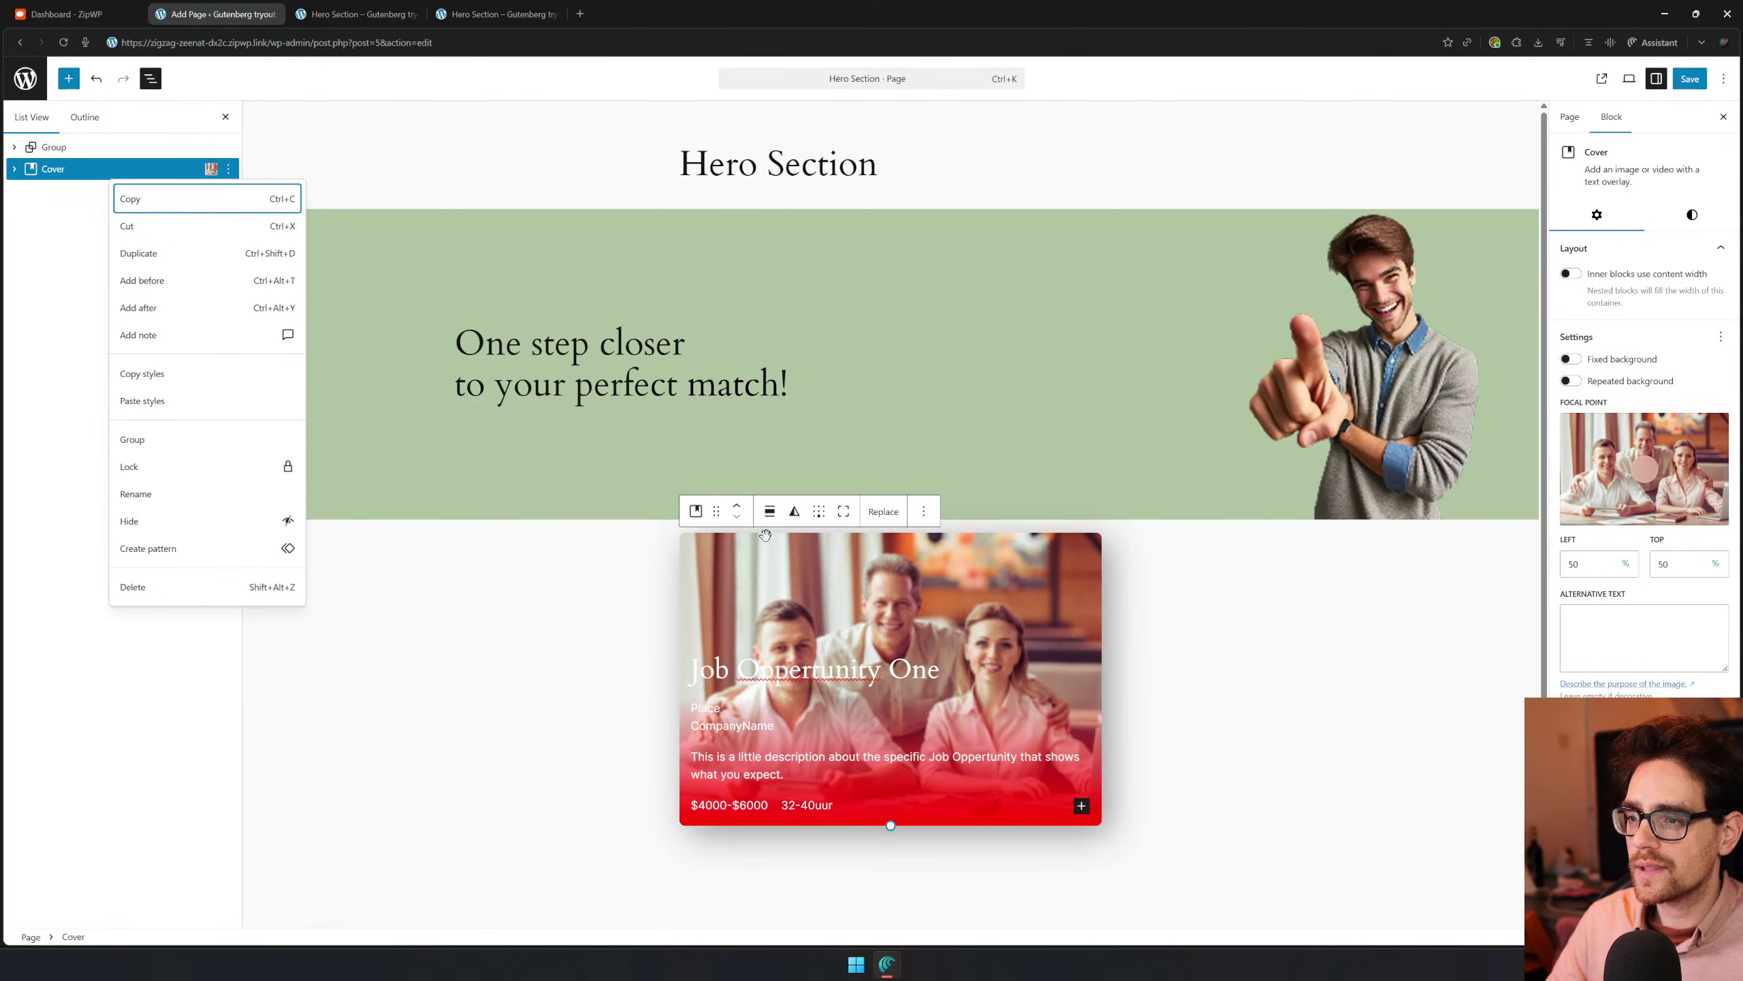
pyautogui.click(695, 511)
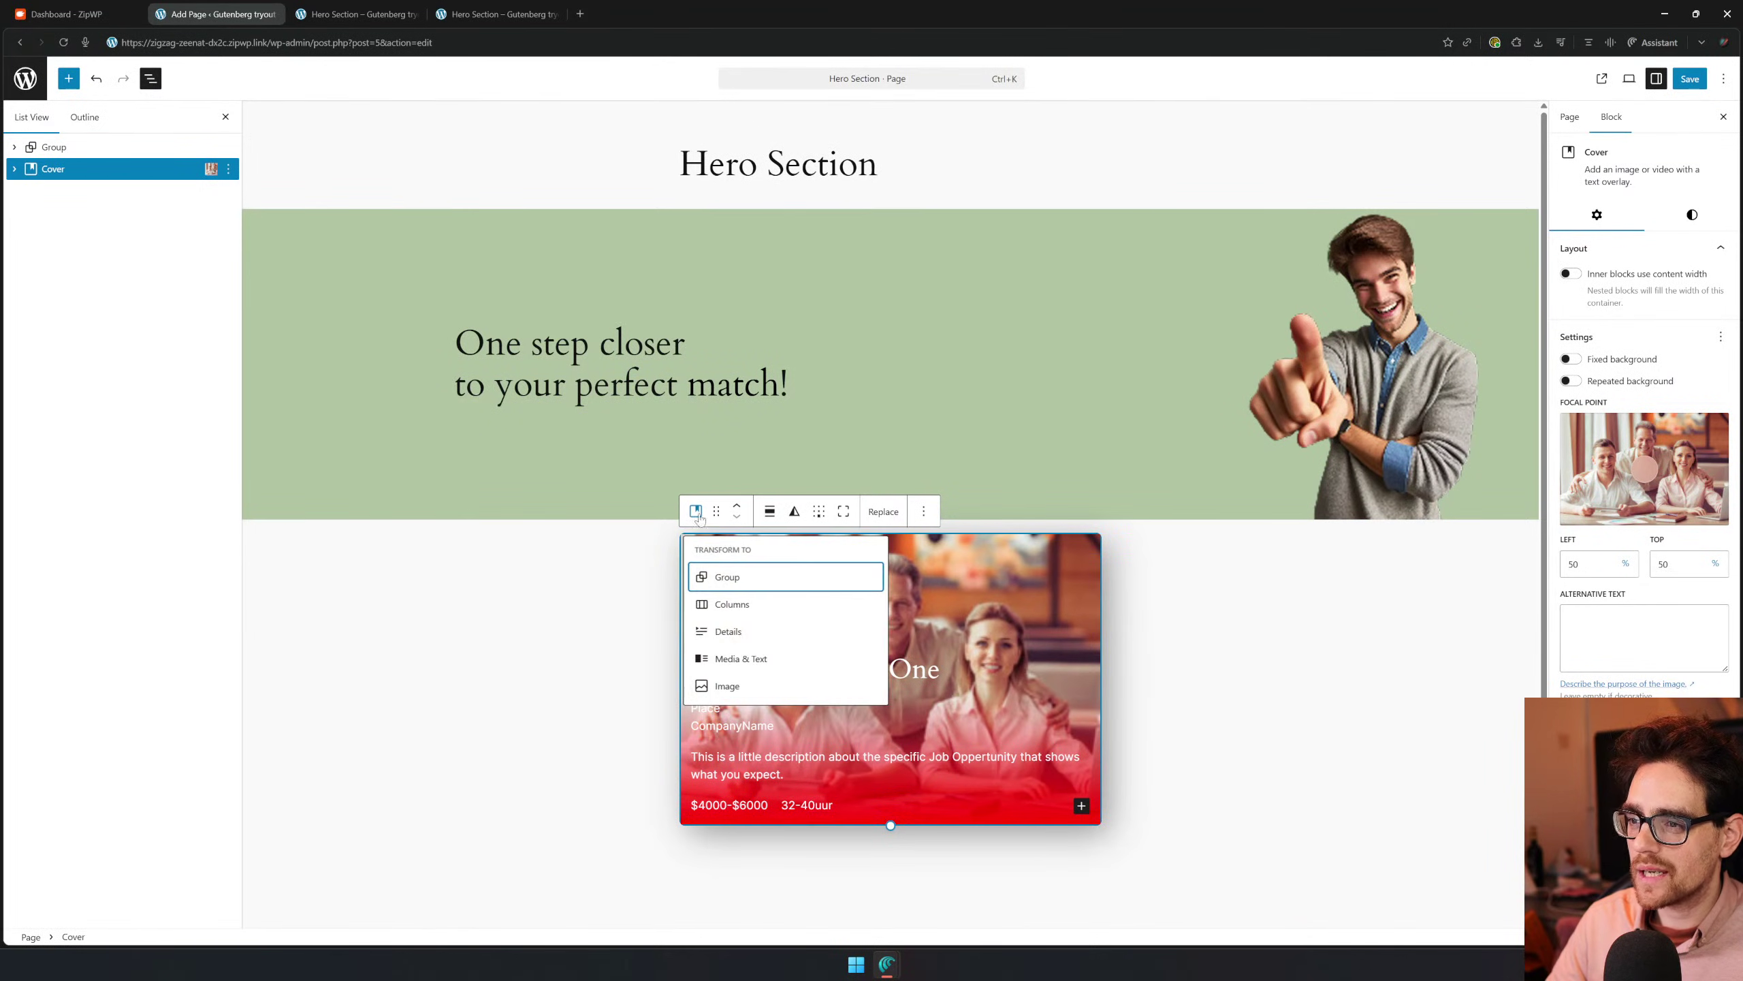
pyautogui.click(757, 607)
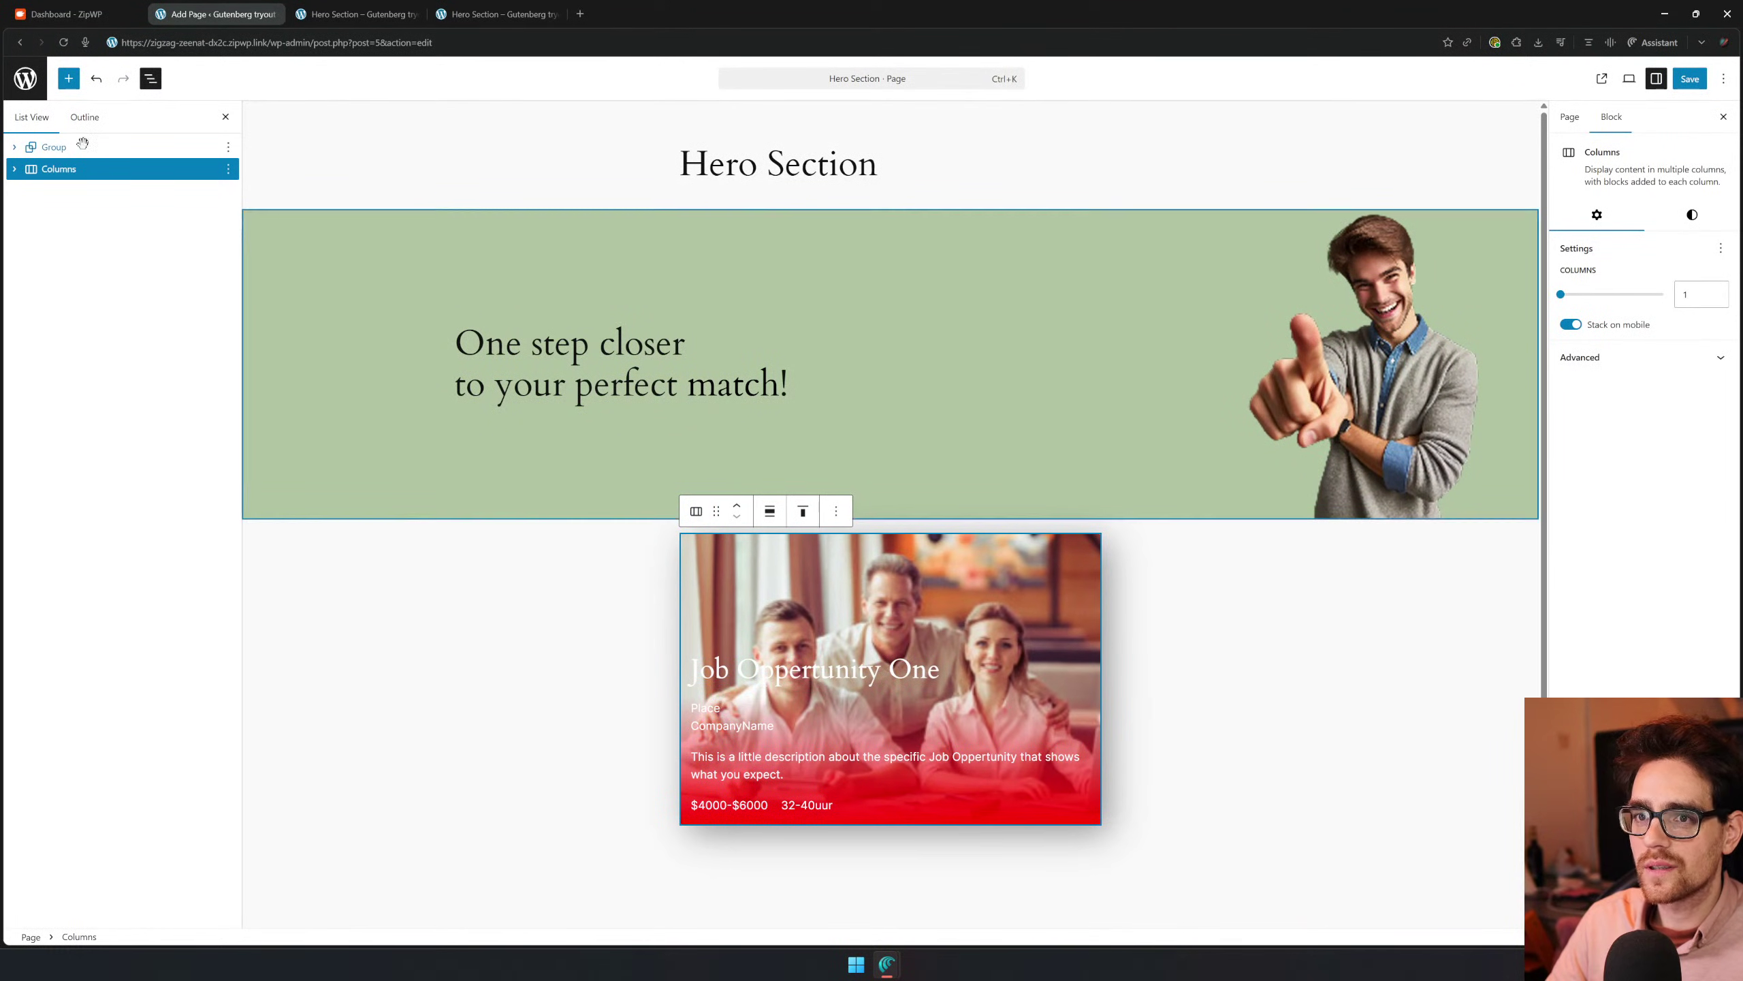
# Duplicate the job card's column inside the Columns block until there are four columns
pyautogui.click(14, 168)
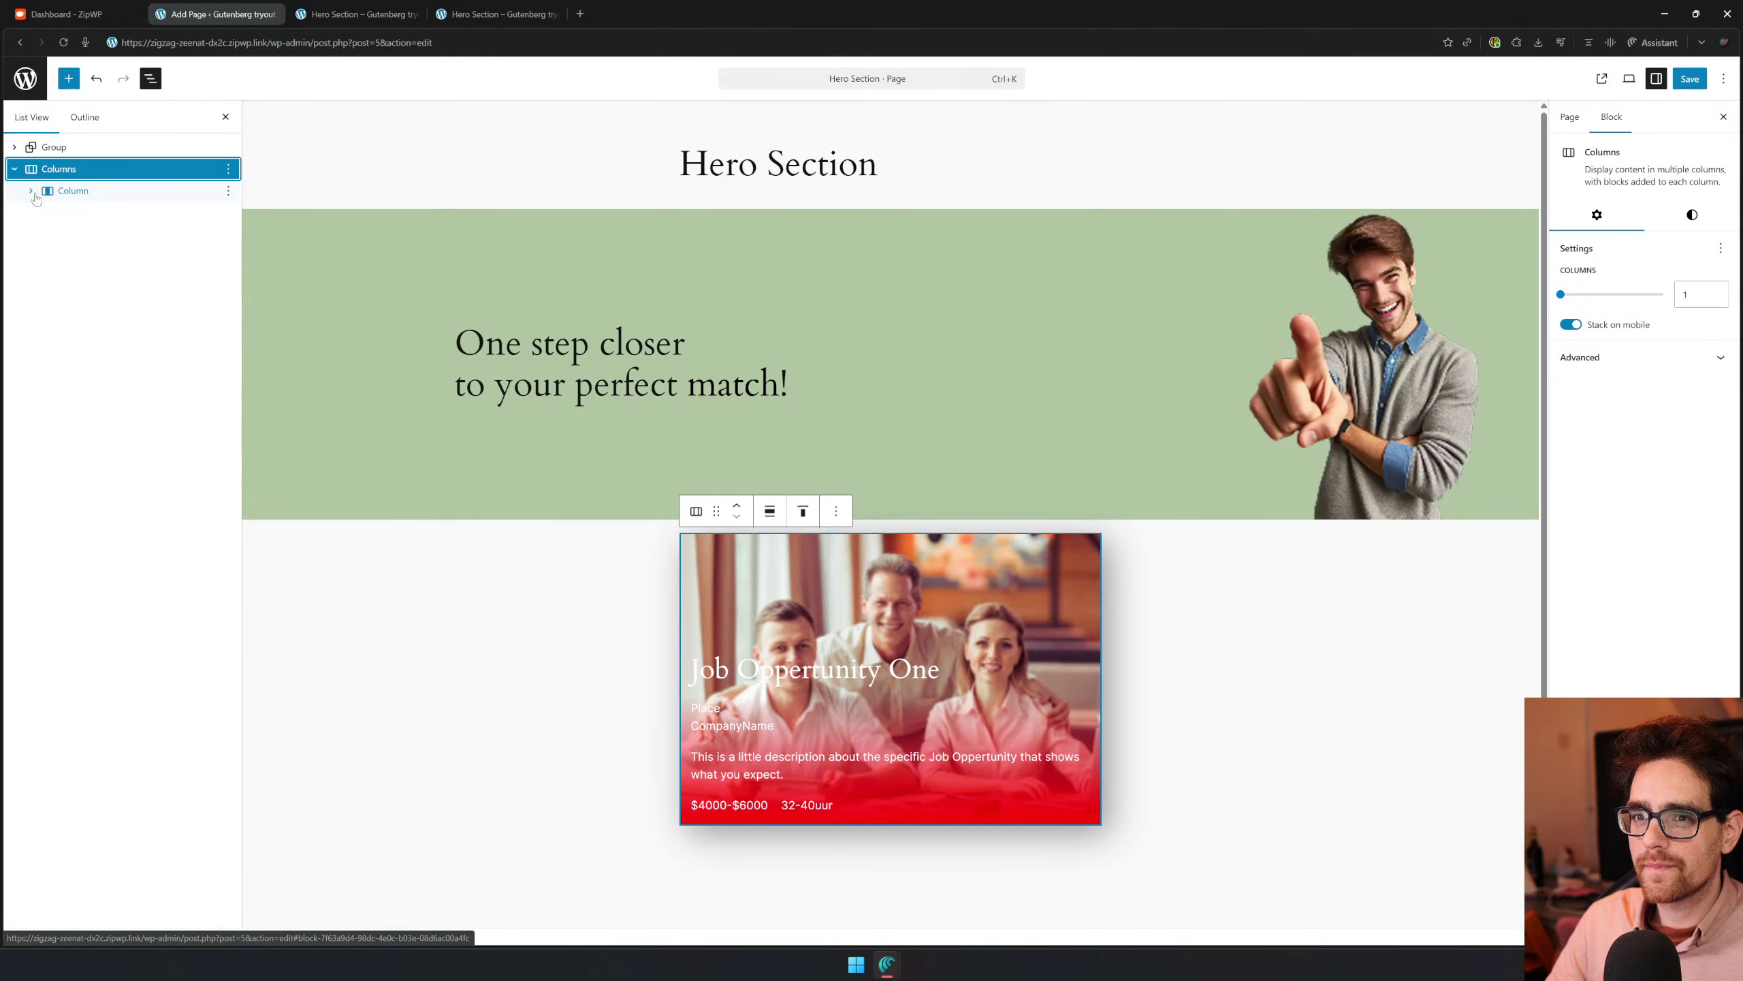
pyautogui.click(31, 192)
pyautogui.click(85, 213)
pyautogui.click(71, 192)
pyautogui.click(33, 193)
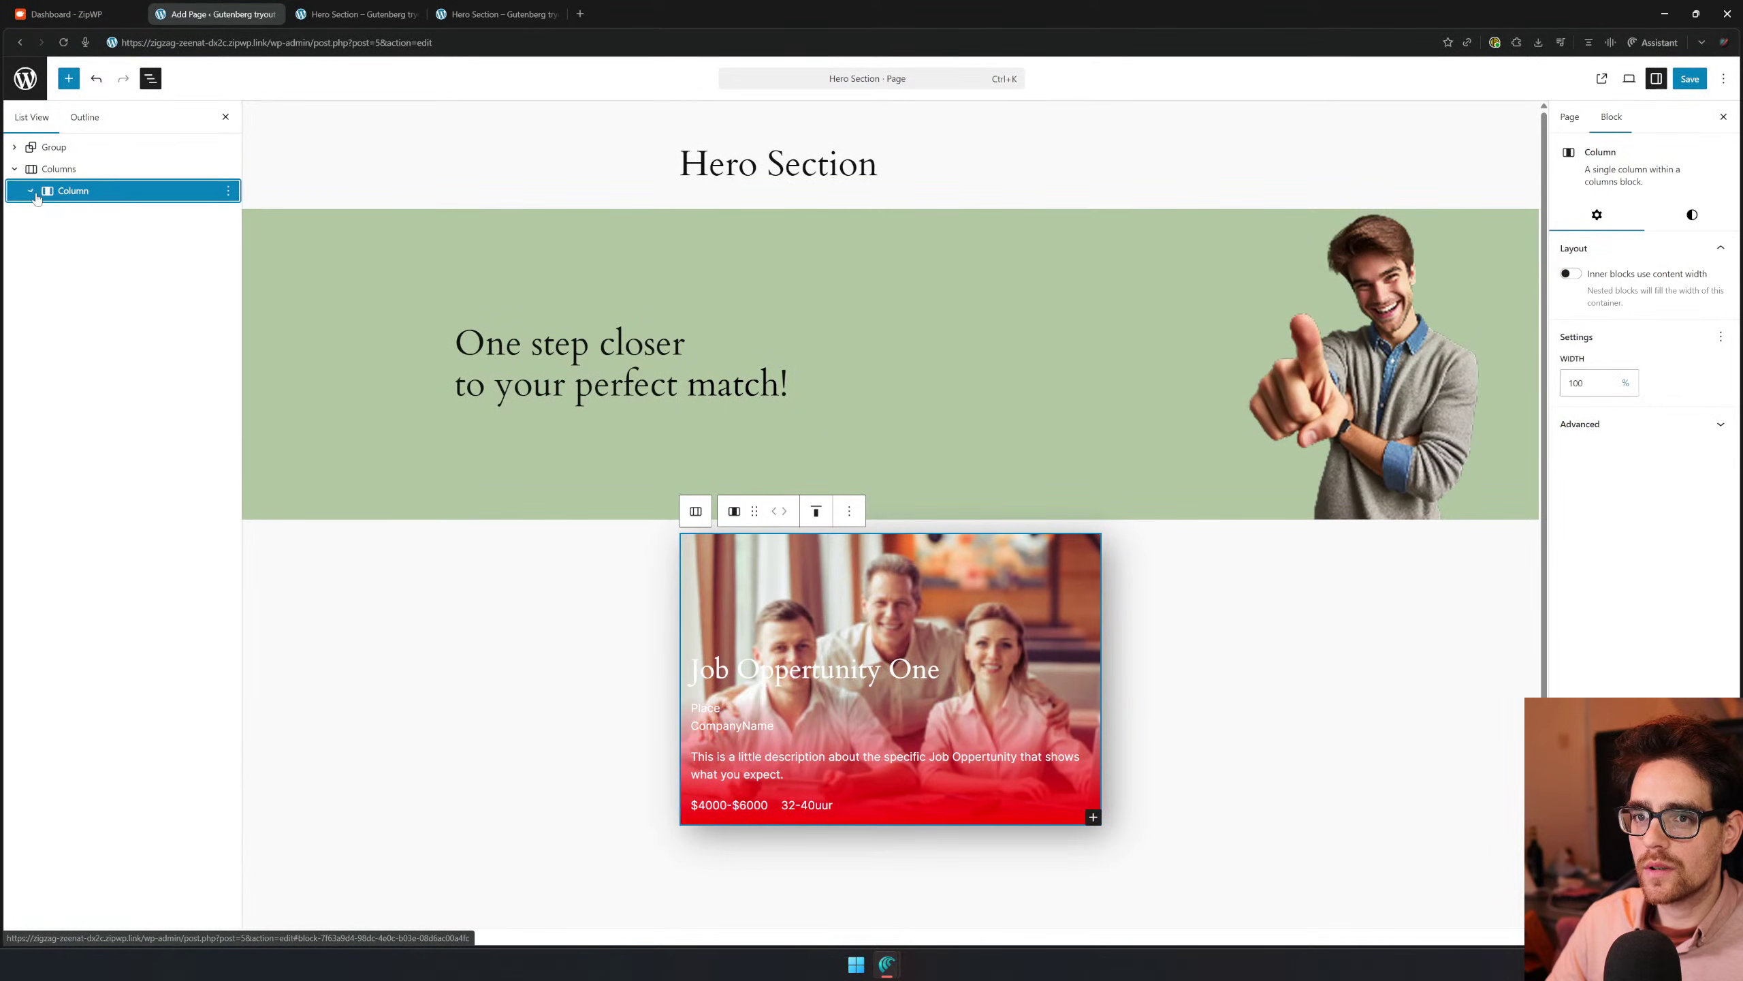
pyautogui.click(229, 190)
pyautogui.click(233, 217)
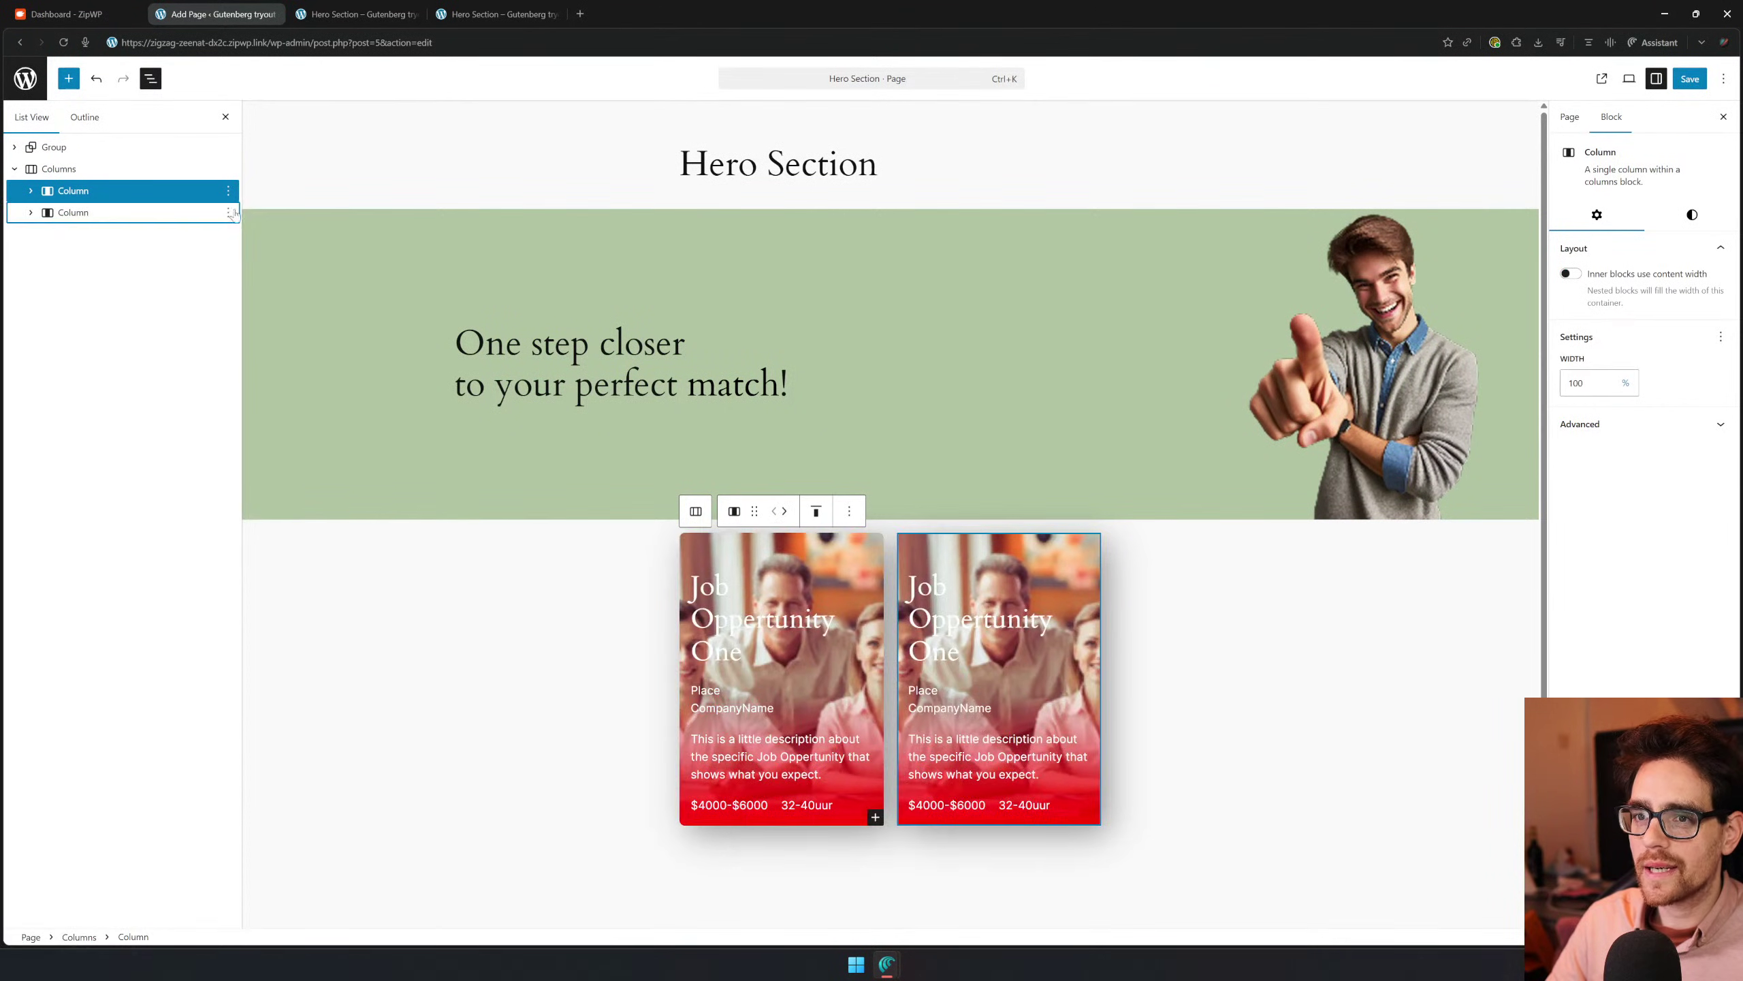
pyautogui.click(229, 213)
pyautogui.click(229, 212)
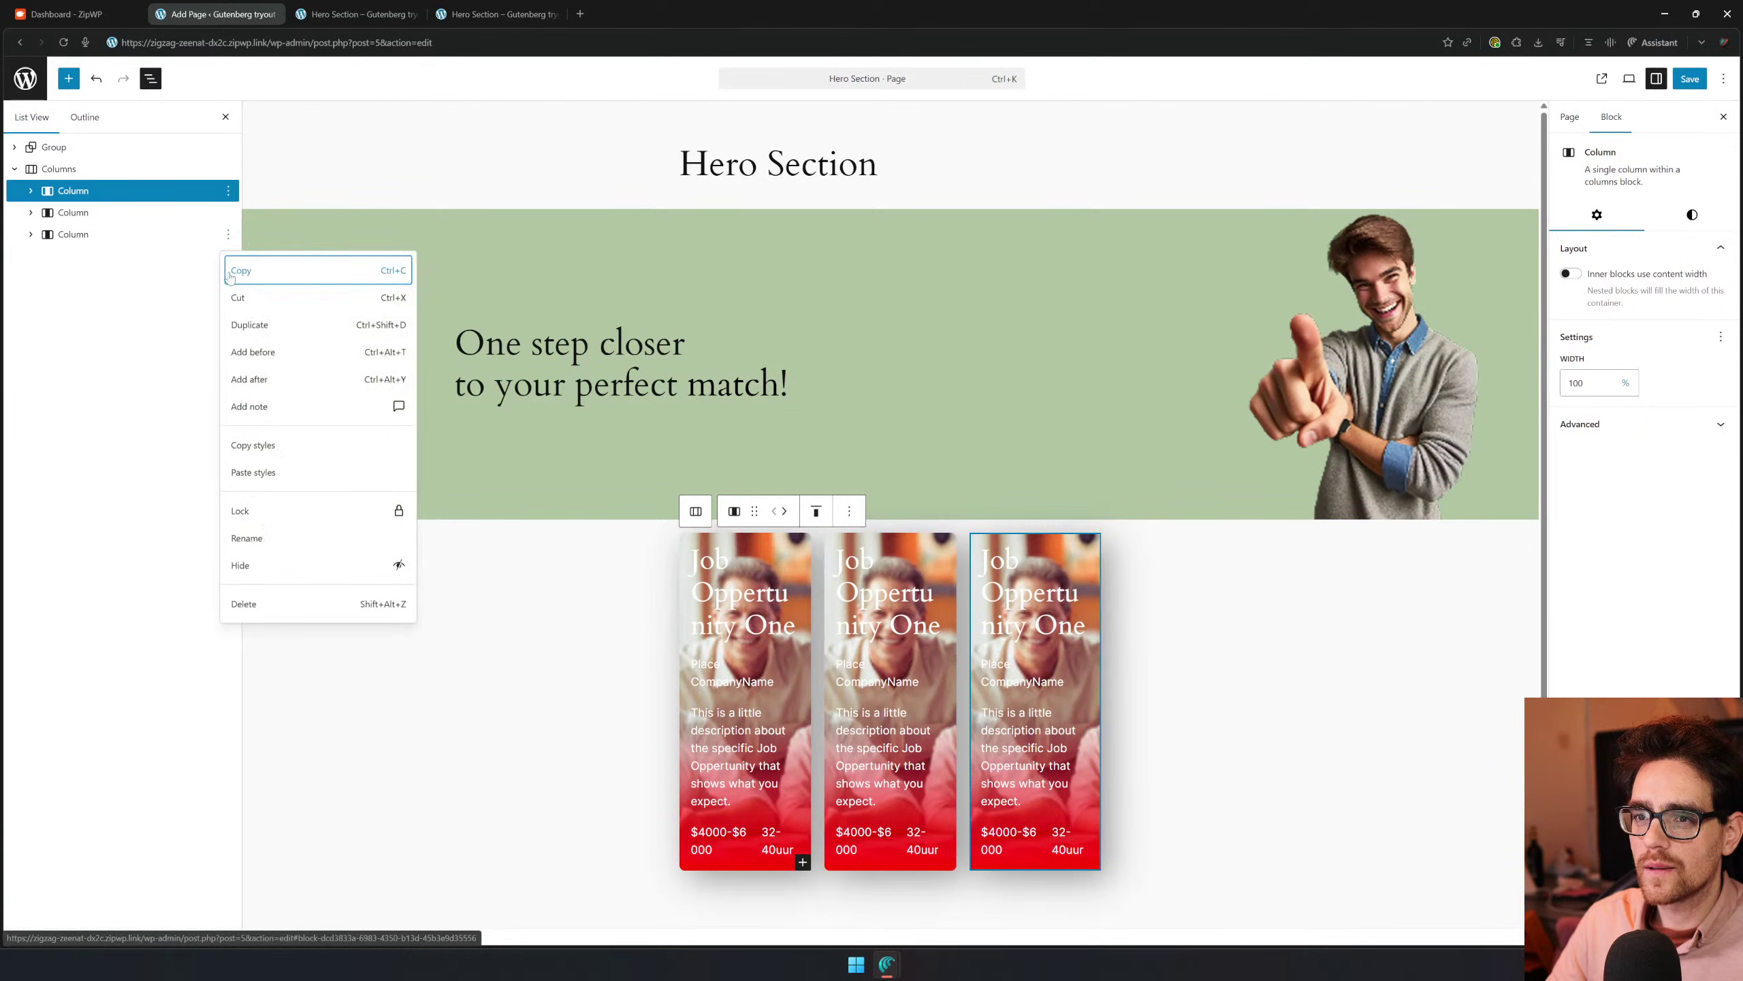
pyautogui.click(247, 299)
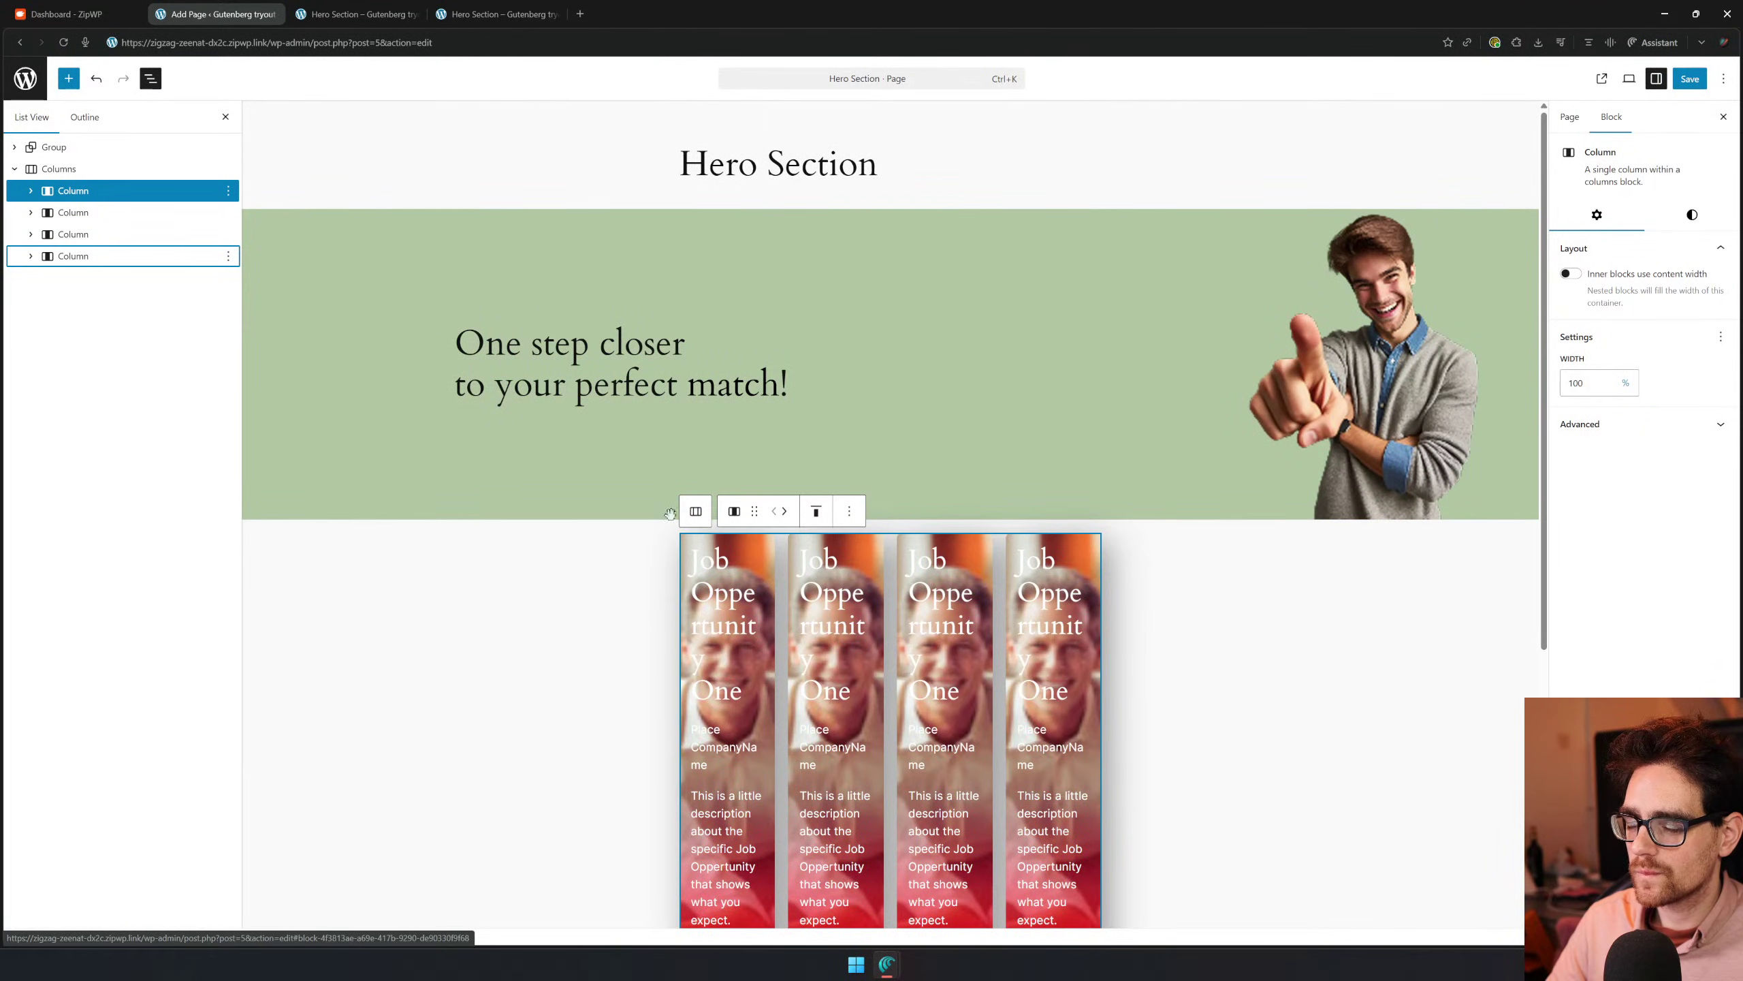
# Set the alignment of the whole Columns block to wide width
pyautogui.click(694, 517)
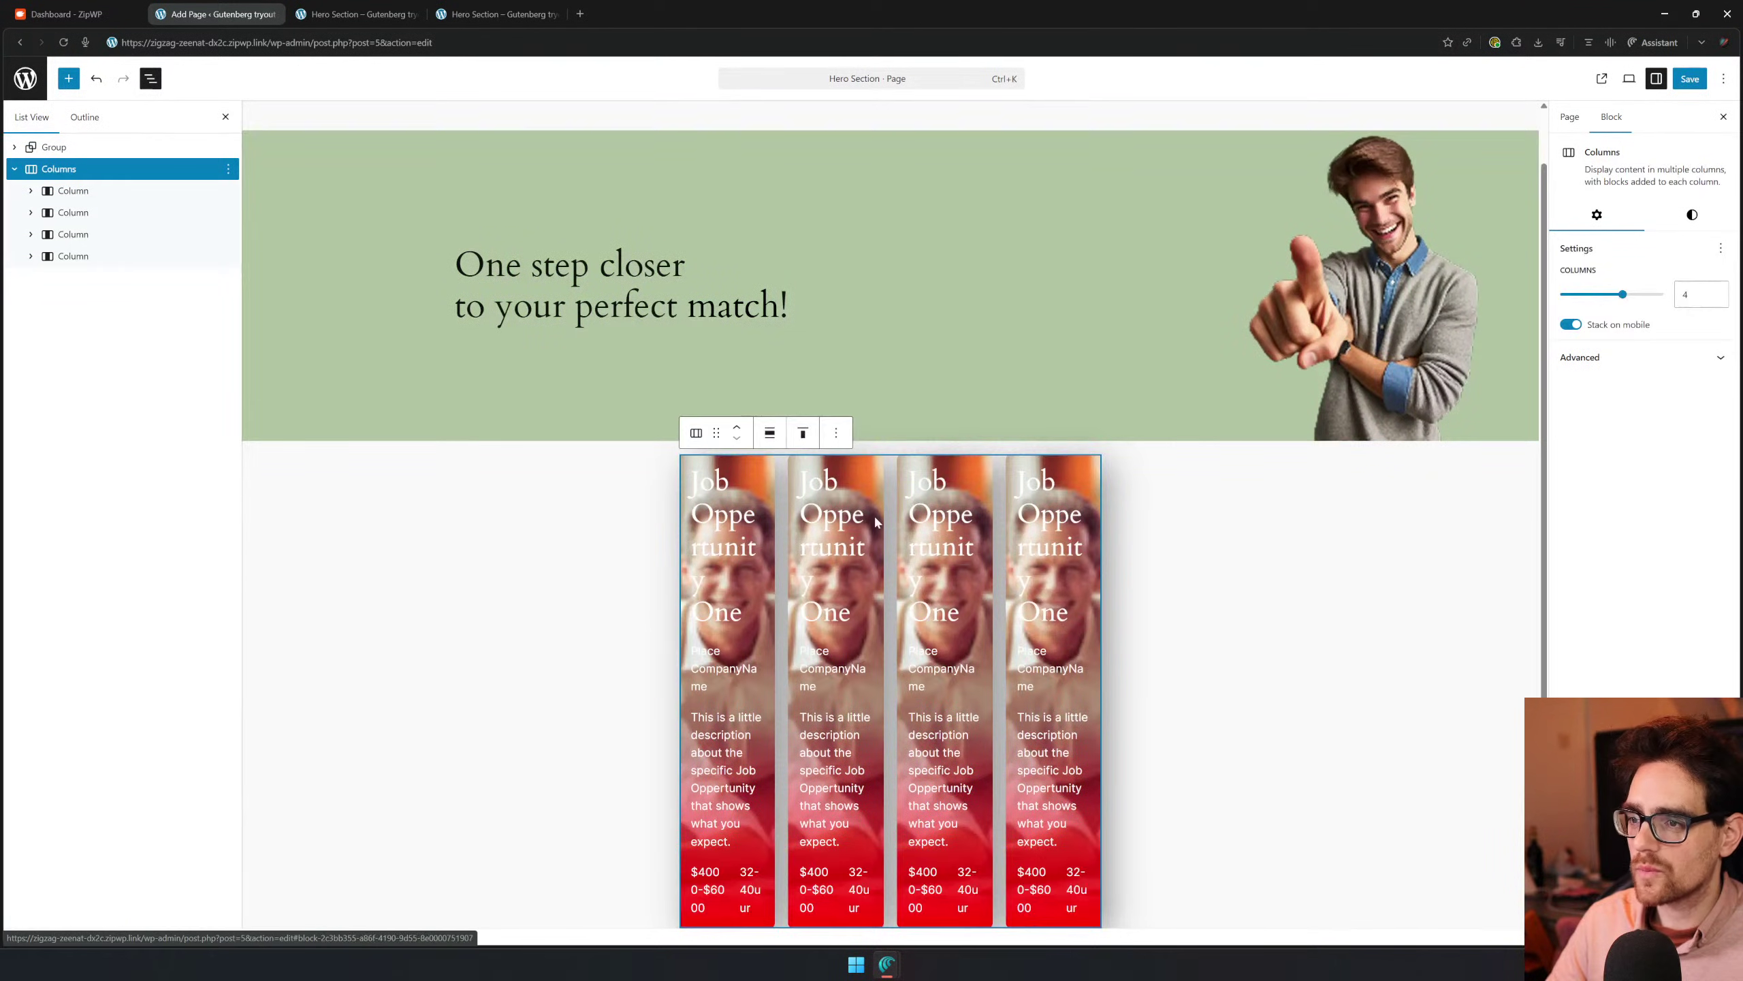
pyautogui.click(769, 432)
pyautogui.click(820, 509)
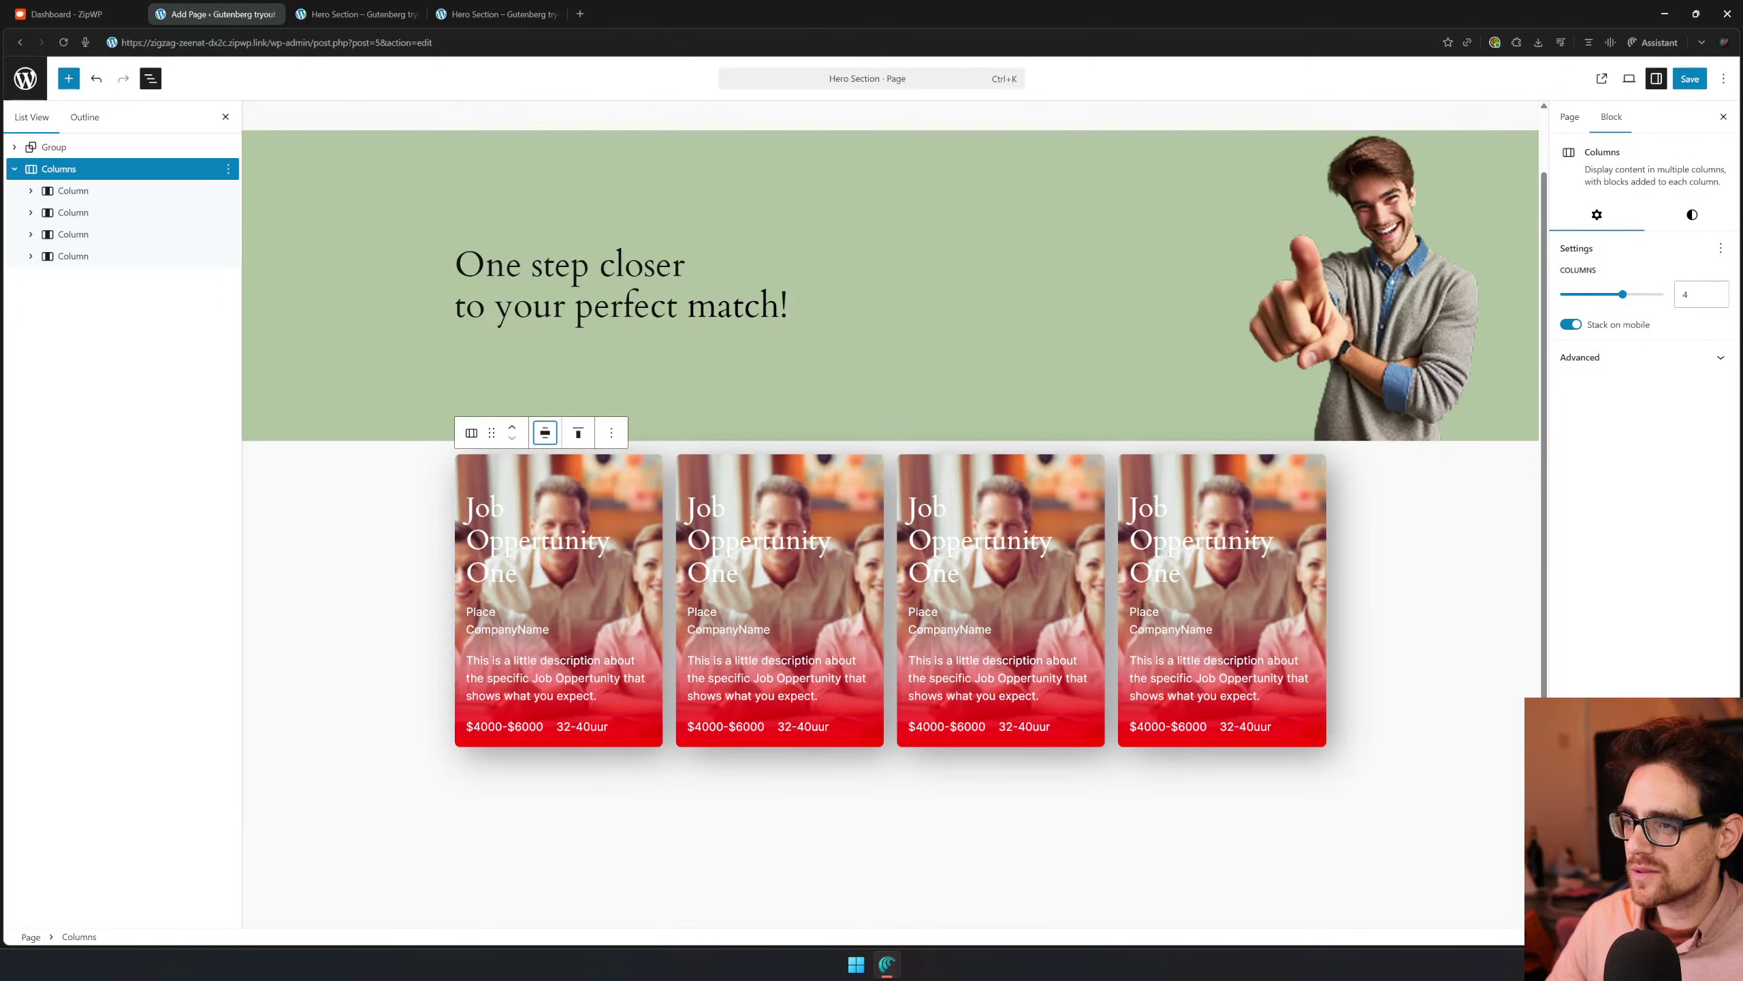
# Look at the job opportunity cards in the Figma design and return to the WordPress page editor
pyautogui.click(1013, 768)
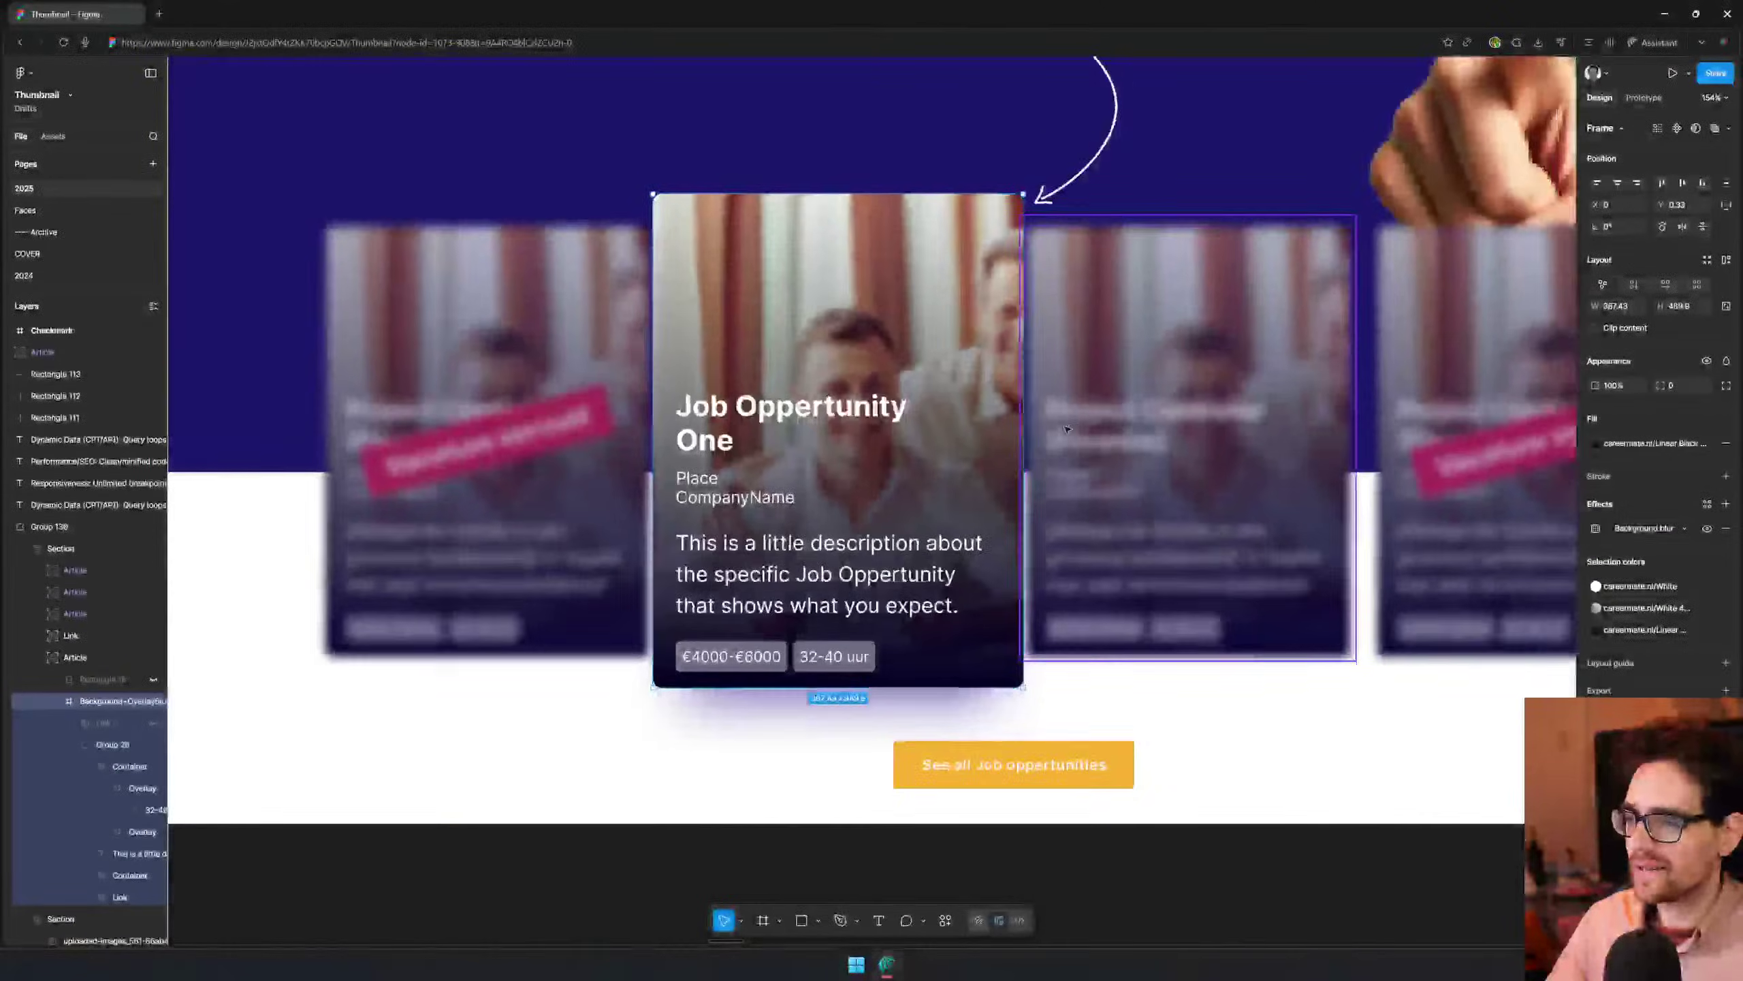
pyautogui.scroll(-8, 1065, 523)
pyautogui.scroll(6, 1067, 527)
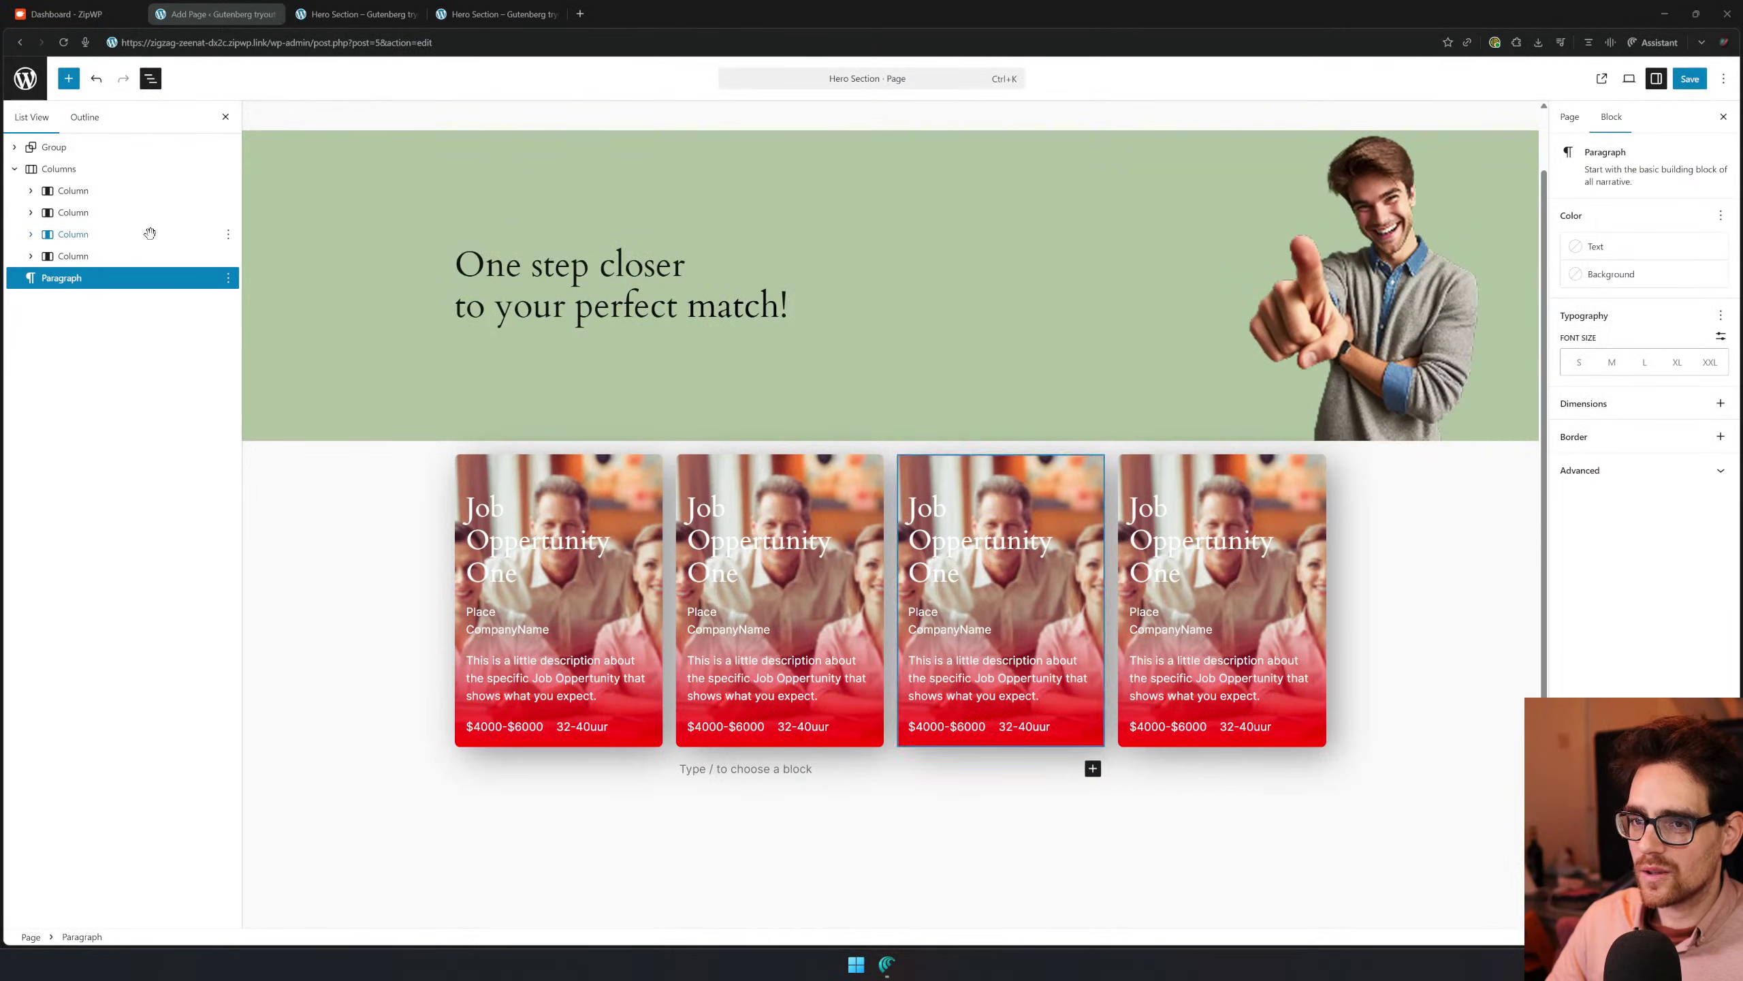
# Unlink the Columns block's top and bottom margins, set the top margin's unit to rem and the bottom margin to None
pyautogui.click(12, 173)
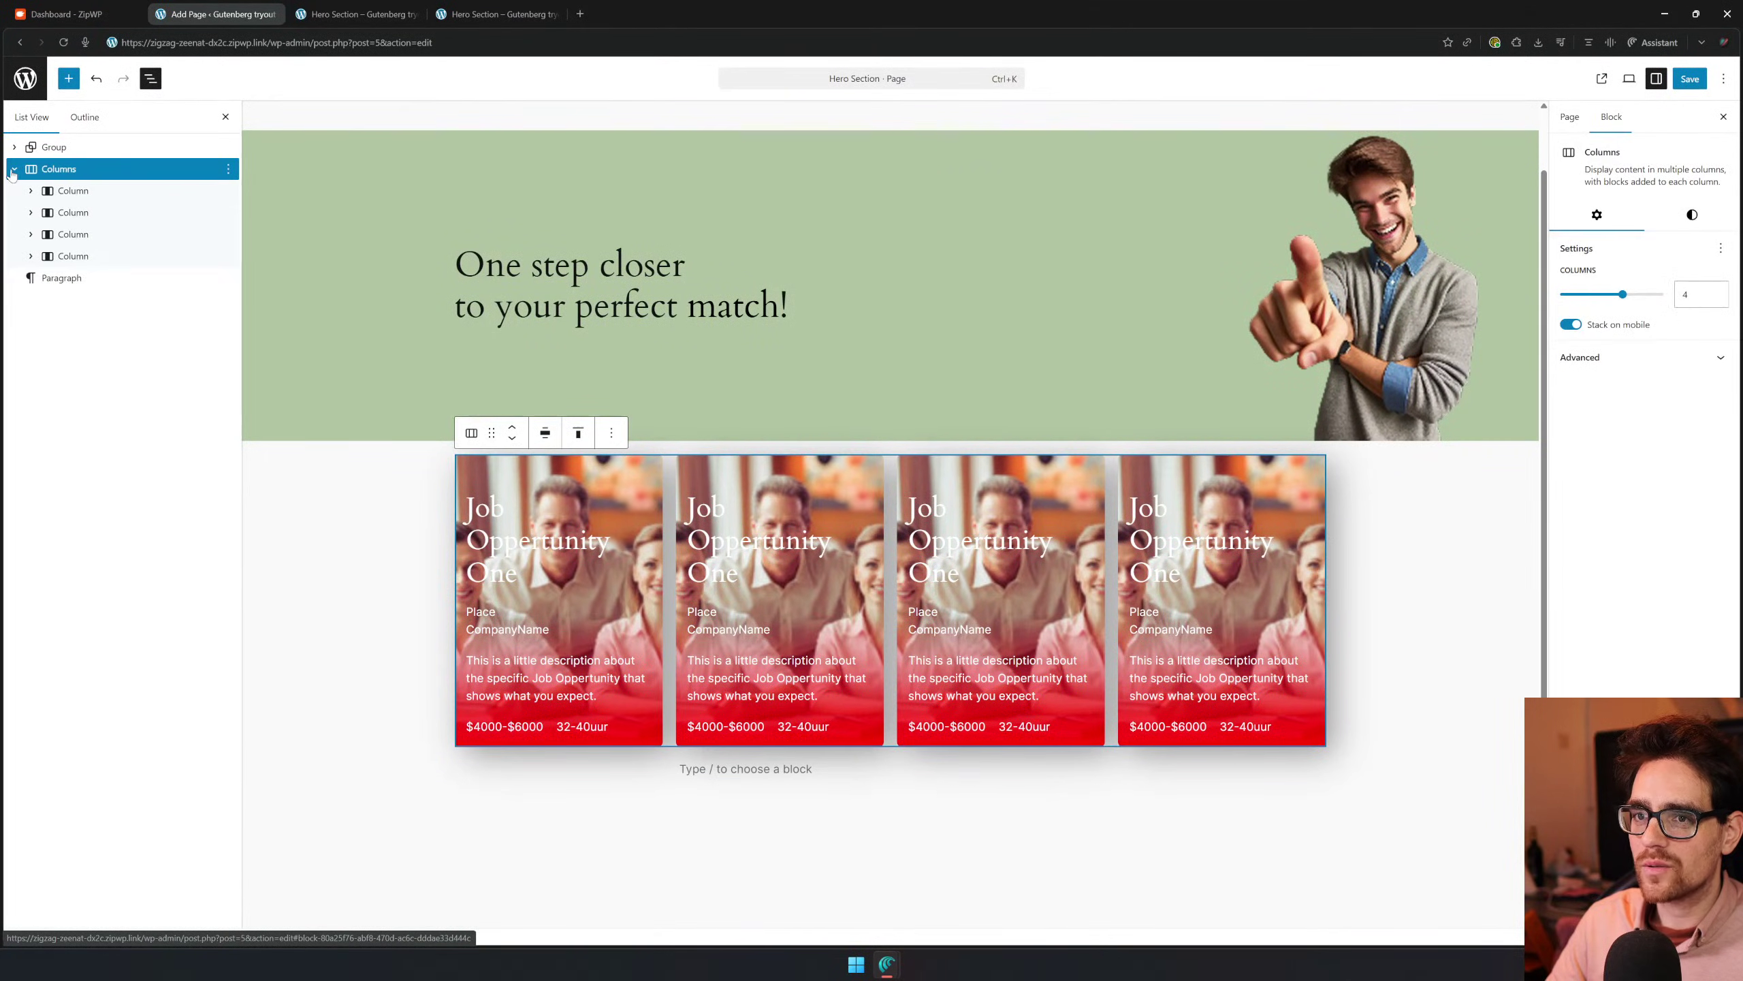
pyautogui.click(12, 170)
pyautogui.click(1683, 229)
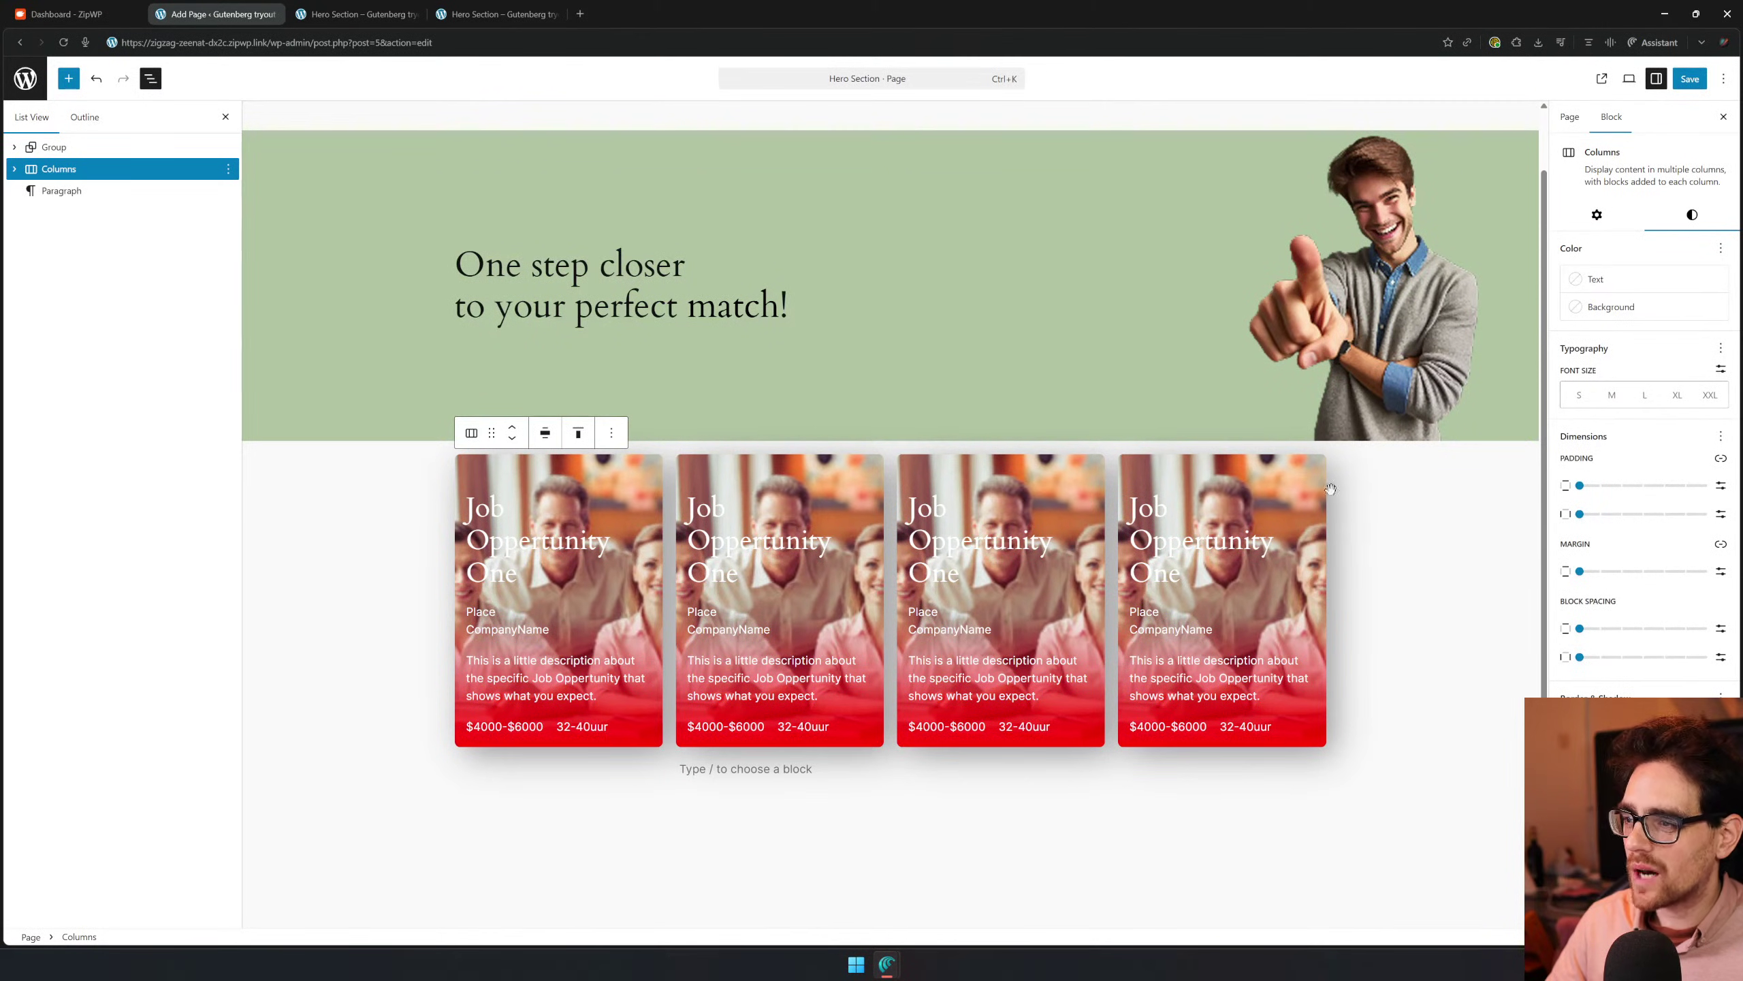
pyautogui.click(1721, 571)
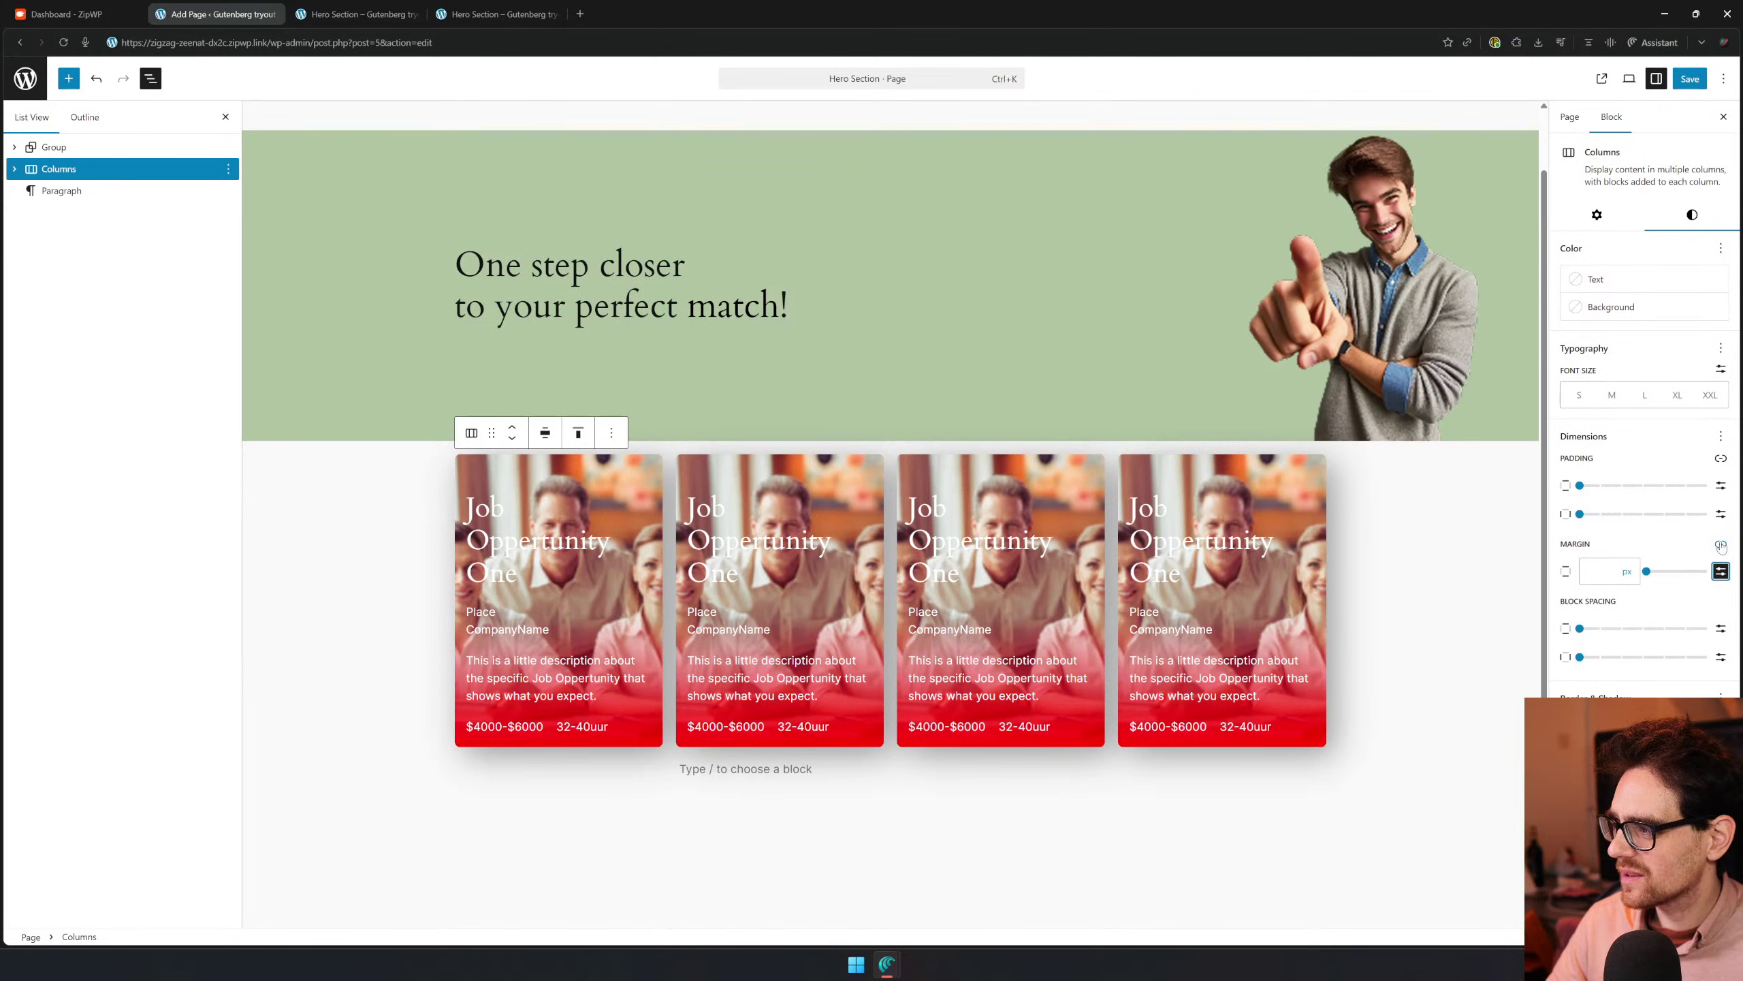
pyautogui.click(1721, 545)
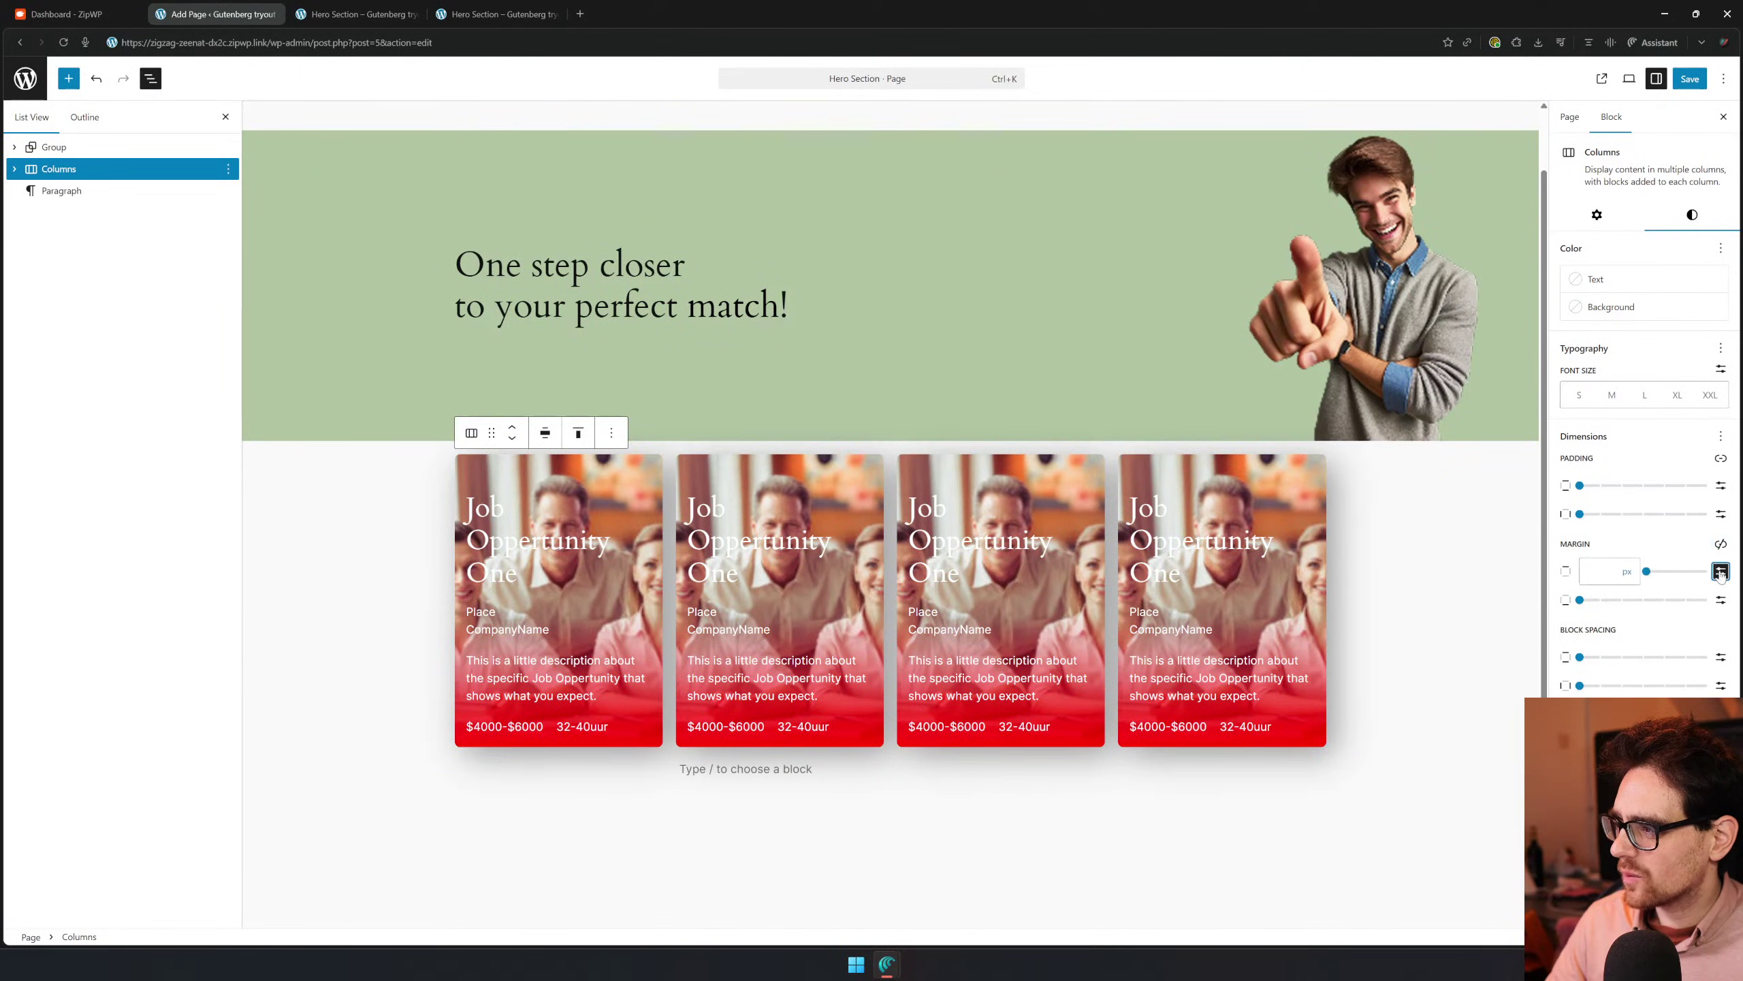
pyautogui.click(1627, 571)
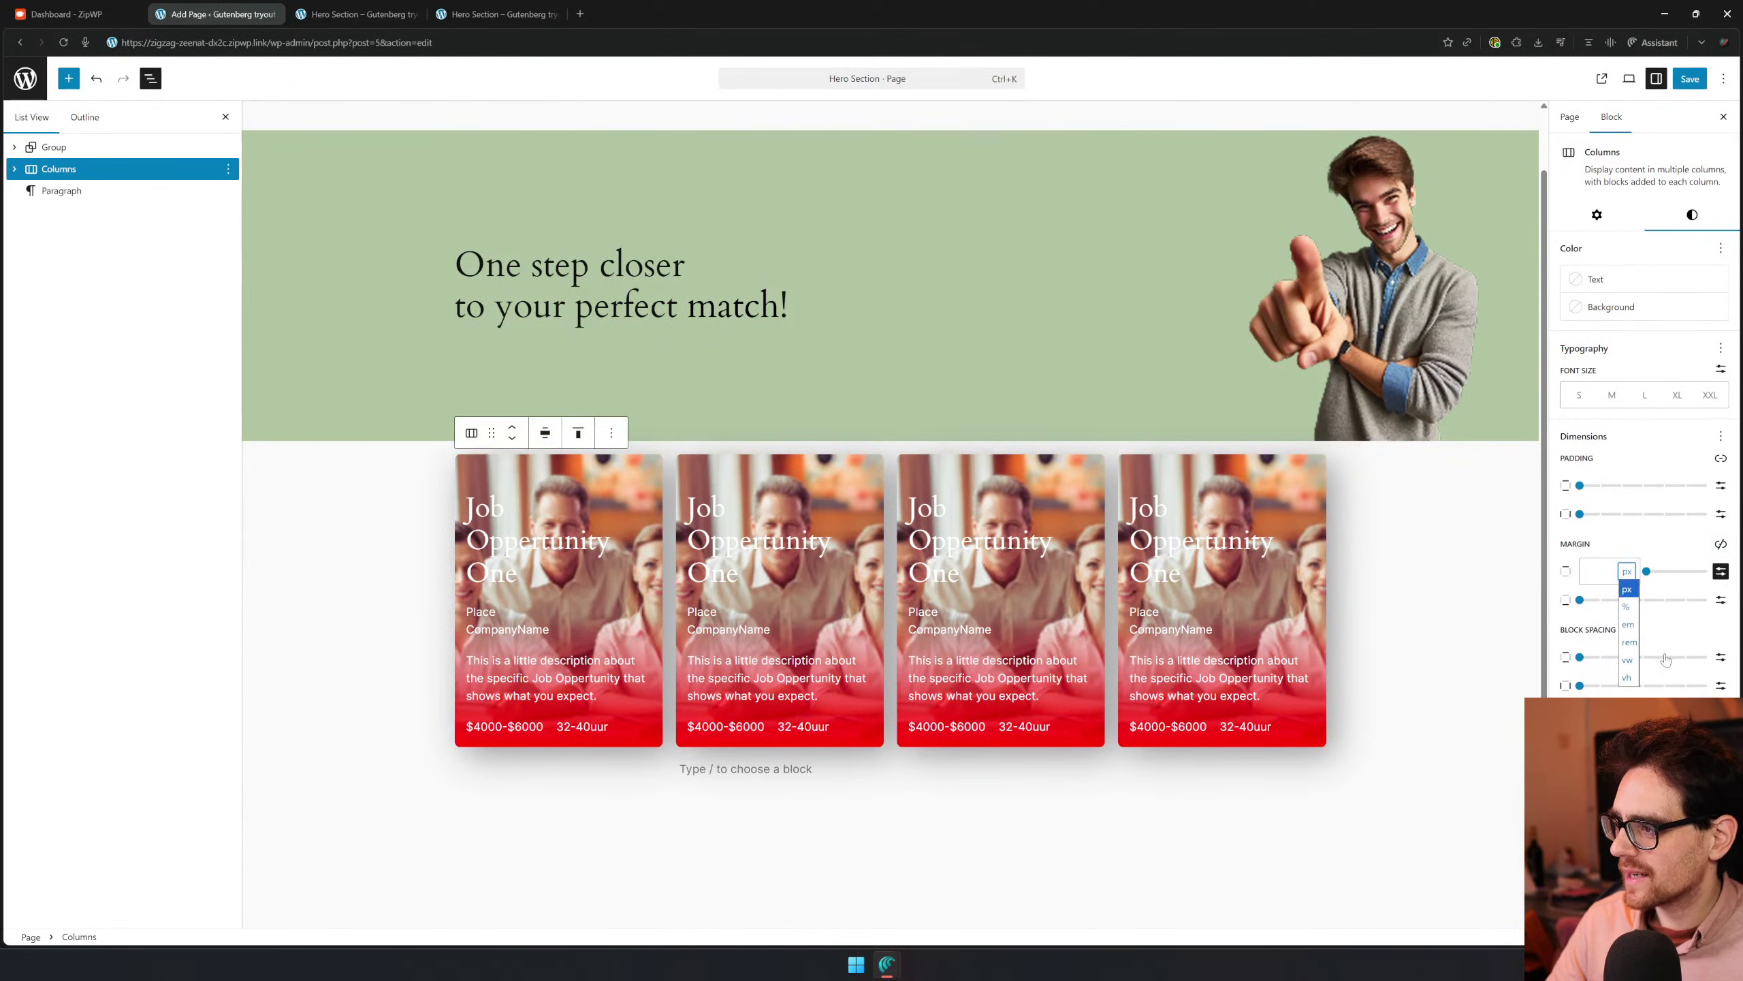
pyautogui.click(1630, 642)
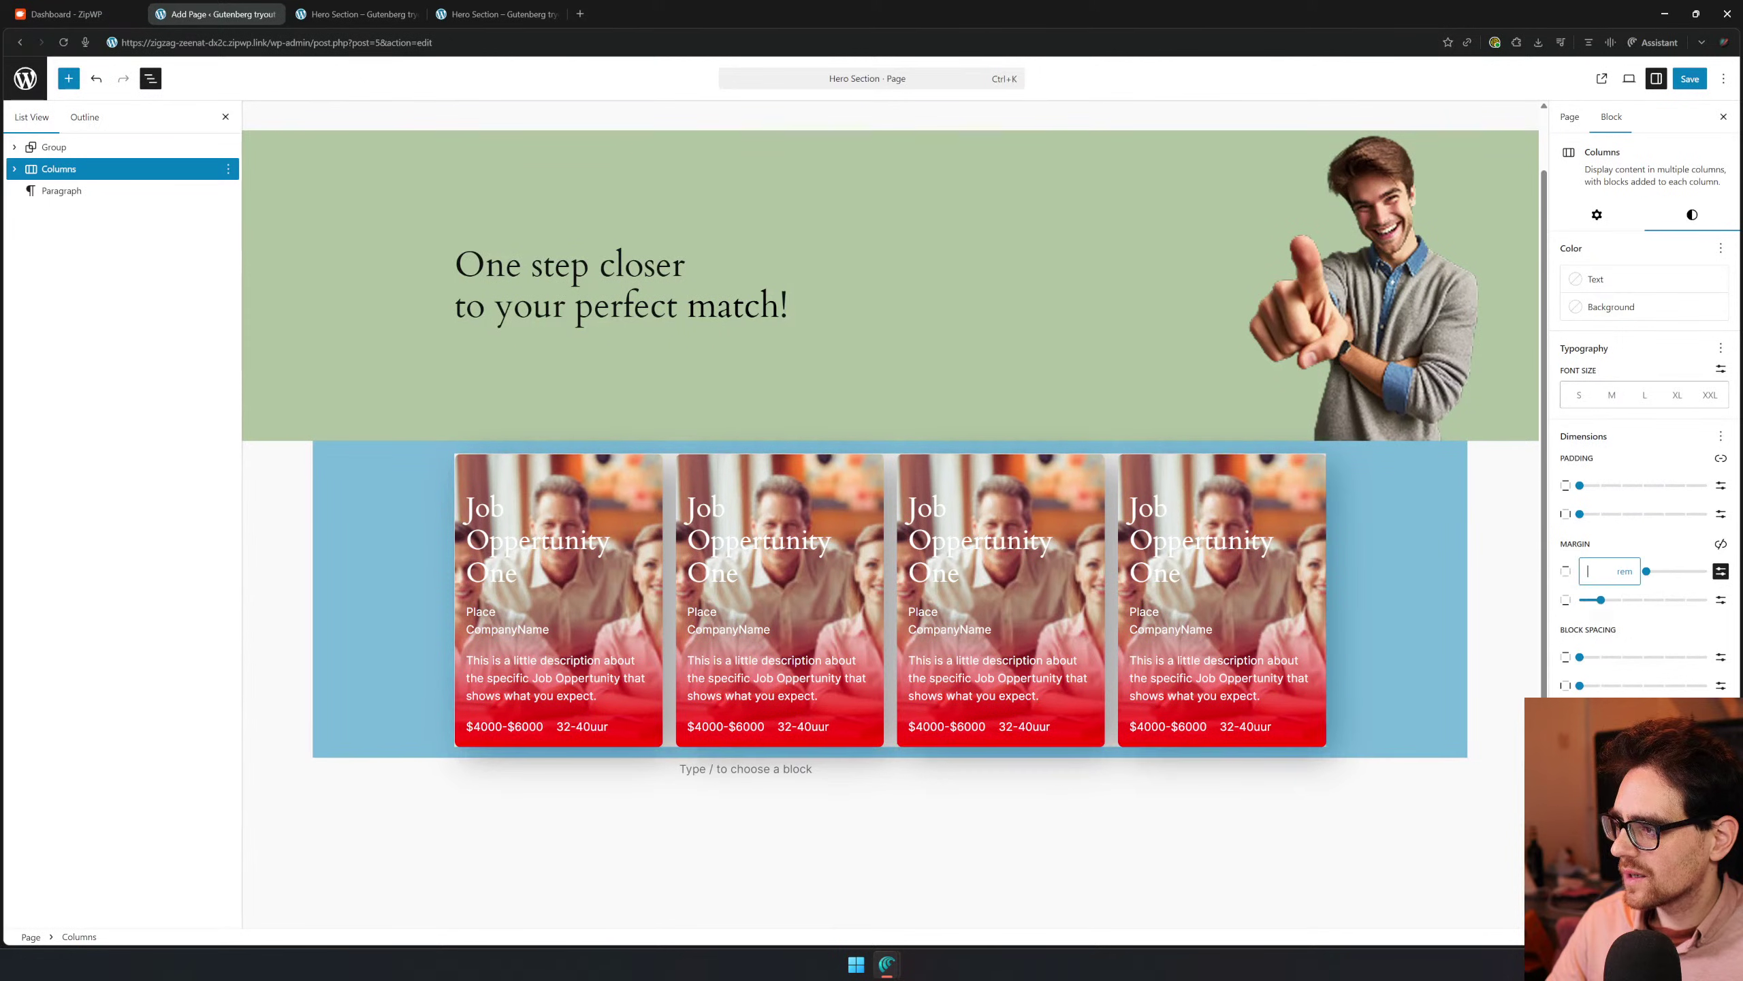
pyautogui.moveTo(1601, 599); pyautogui.dragTo(1579, 600)
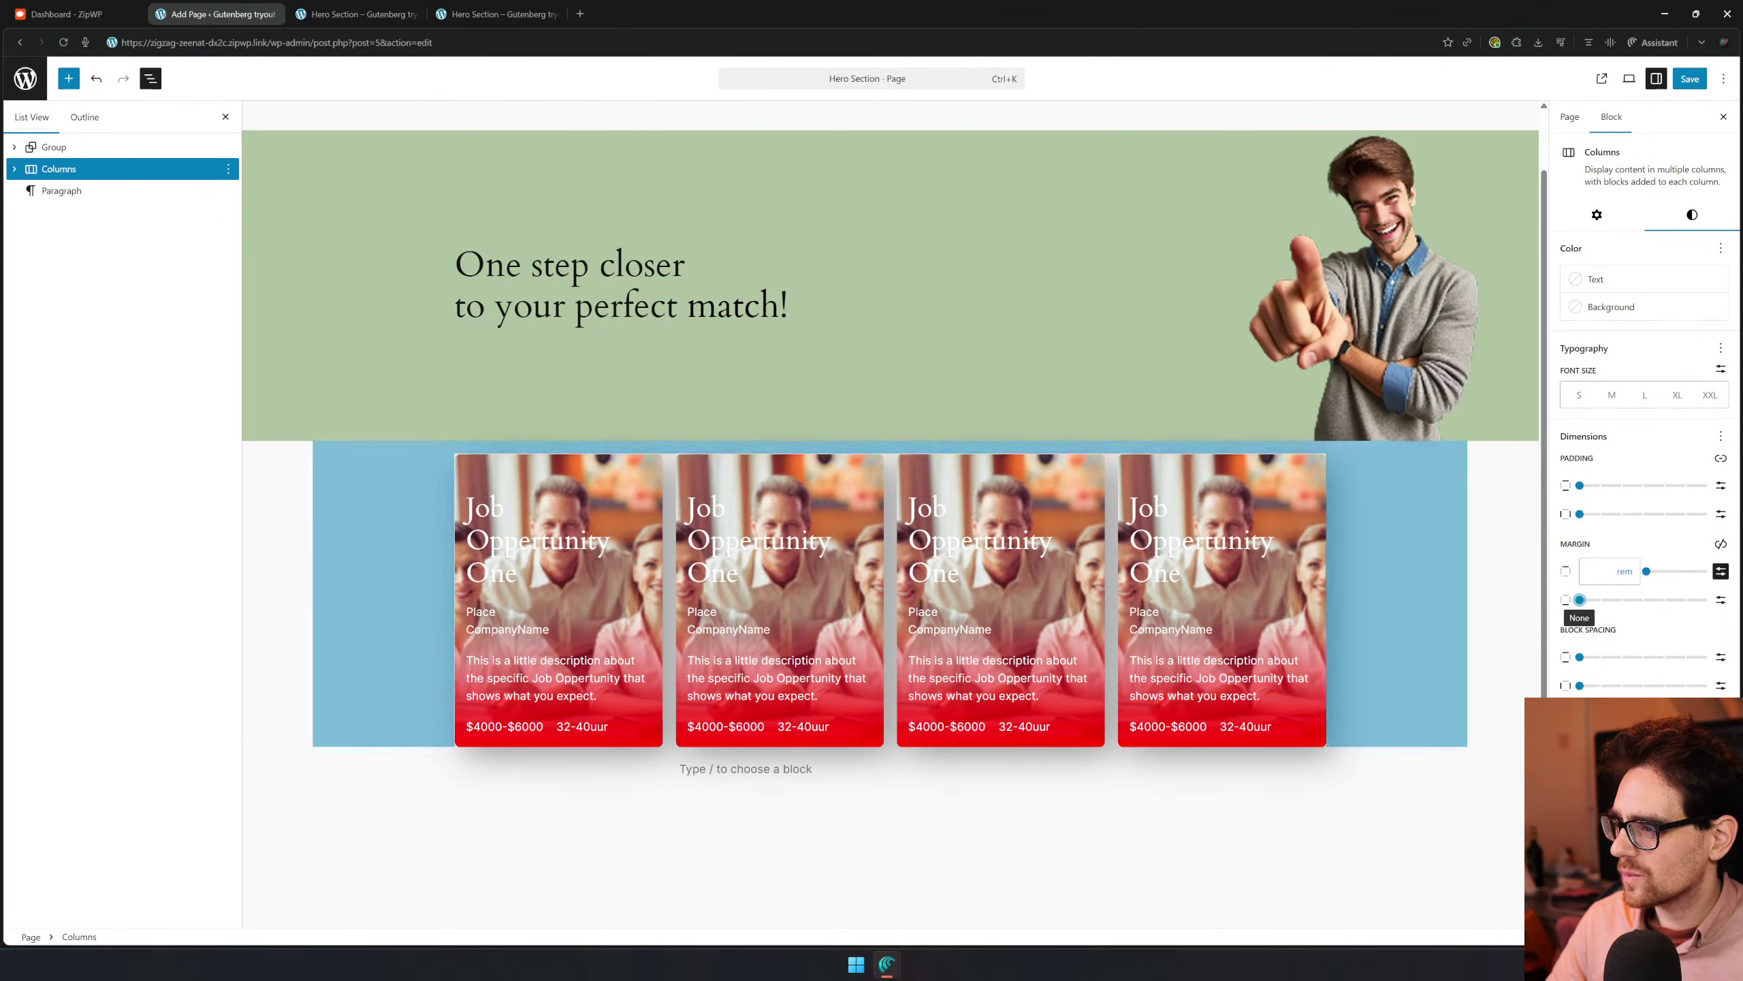
# Try small negative rem values for the Columns block's top margin
pyautogui.click(1601, 572)
pyautogui.press('Down')
pyautogui.press('Down')
pyautogui.press('Down')
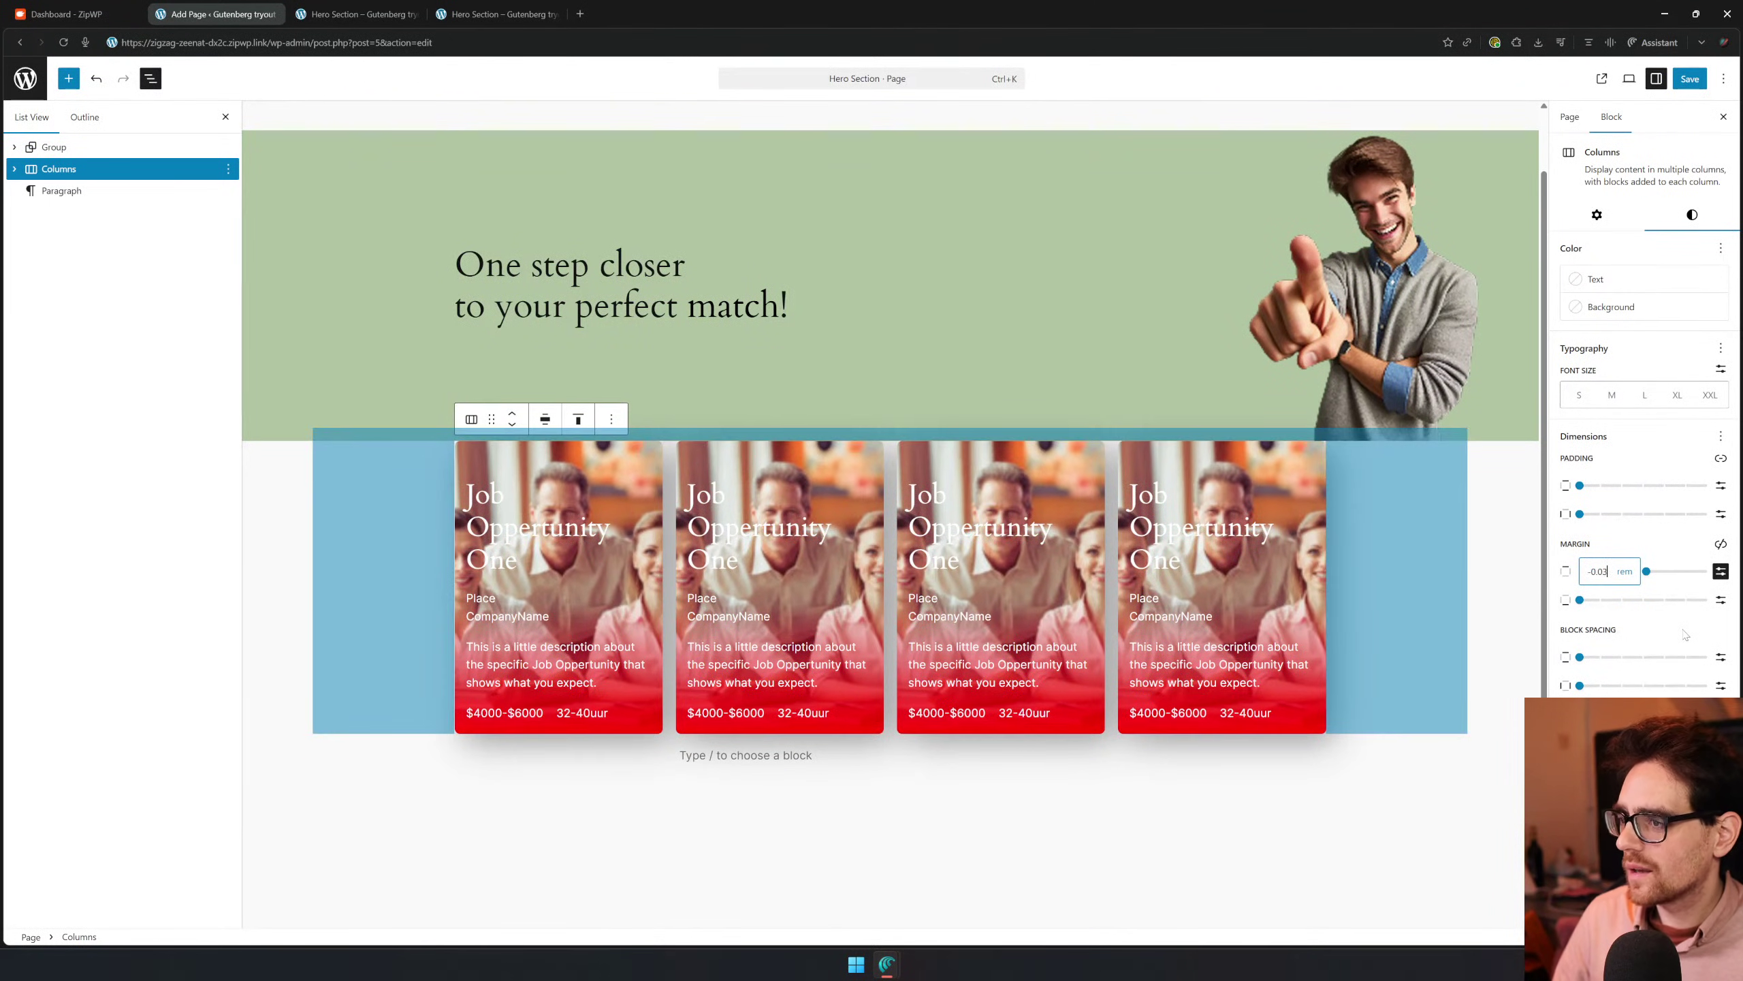
pyautogui.press('Down')
pyautogui.press('Down')
pyautogui.press('Down')
pyautogui.press('Down')
pyautogui.press('Down')
pyautogui.press('Down')
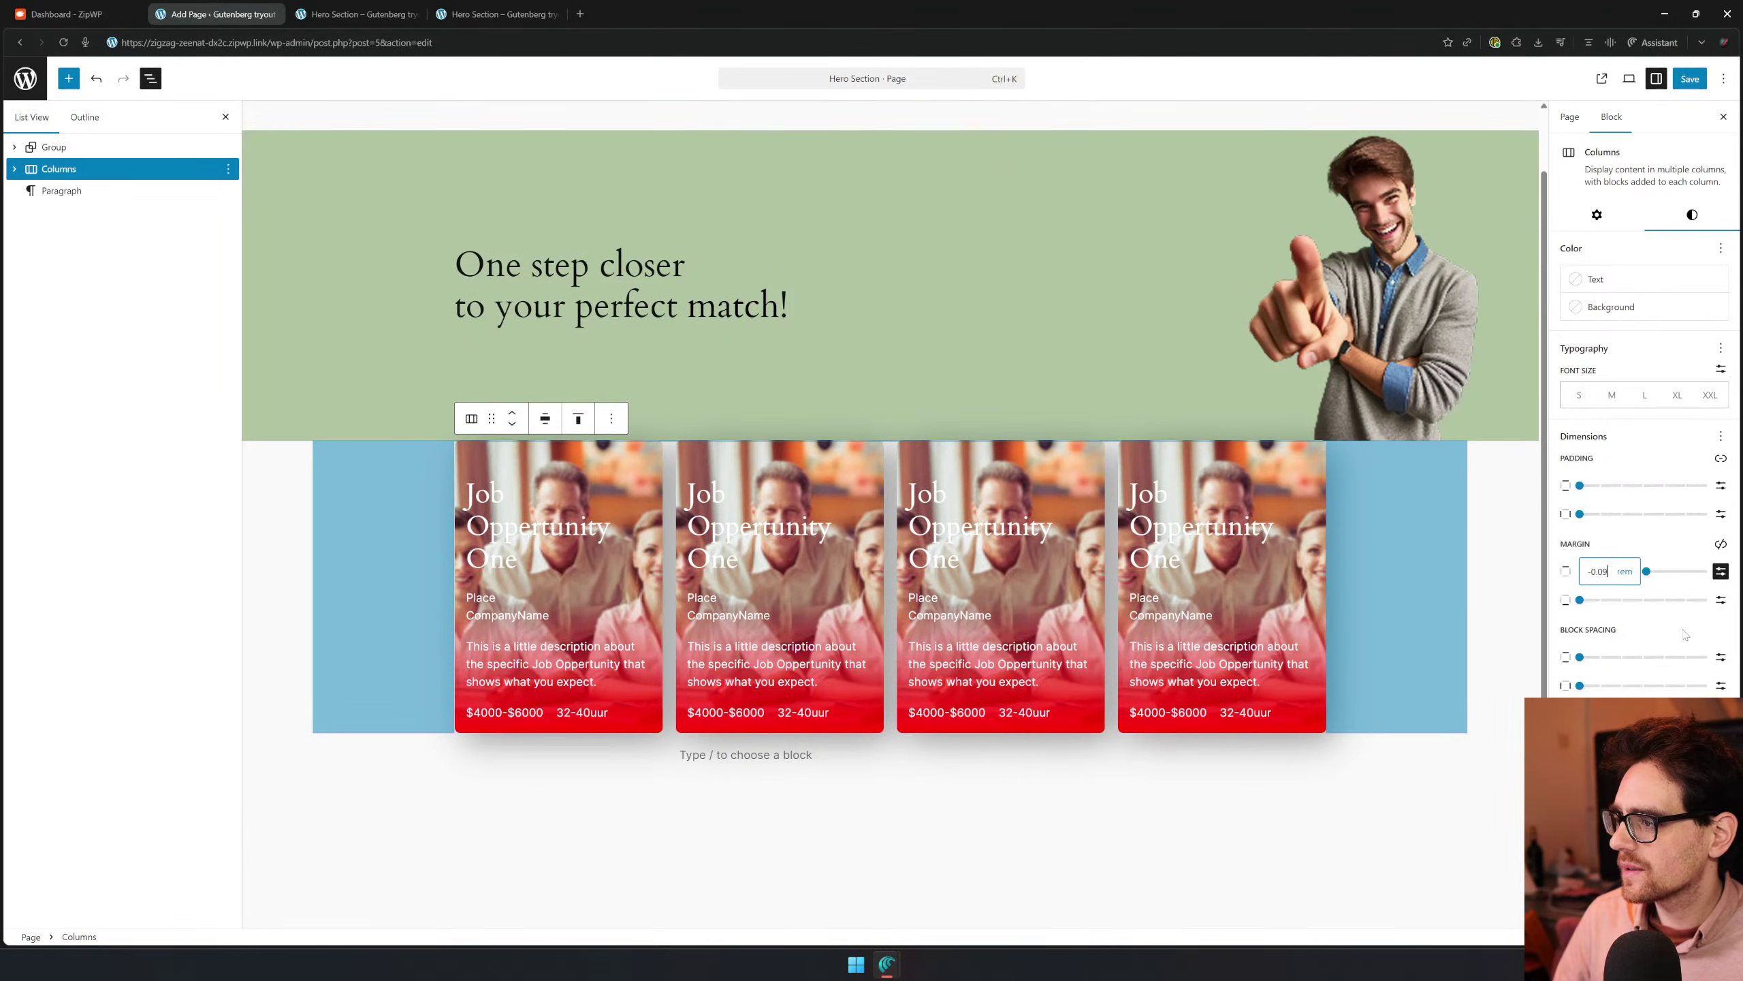
pyautogui.press('Down')
pyautogui.press('Down')
pyautogui.press('Down')
pyautogui.press('Down')
pyautogui.press('Down')
pyautogui.press('Down')
pyautogui.press('Down')
pyautogui.press('Down')
pyautogui.press('Down')
pyautogui.press('Down')
pyautogui.press('Down')
pyautogui.press('Down')
pyautogui.press('Down')
pyautogui.press('Down')
pyautogui.press('Down')
pyautogui.press('Down')
pyautogui.press('Down')
pyautogui.press('Down')
pyautogui.press('Down')
pyautogui.press('Down')
# Set the Columns block's top margin to -8 rem so the cards overlap the green hero banner
pyautogui.hotkey('ctrl', 'a')
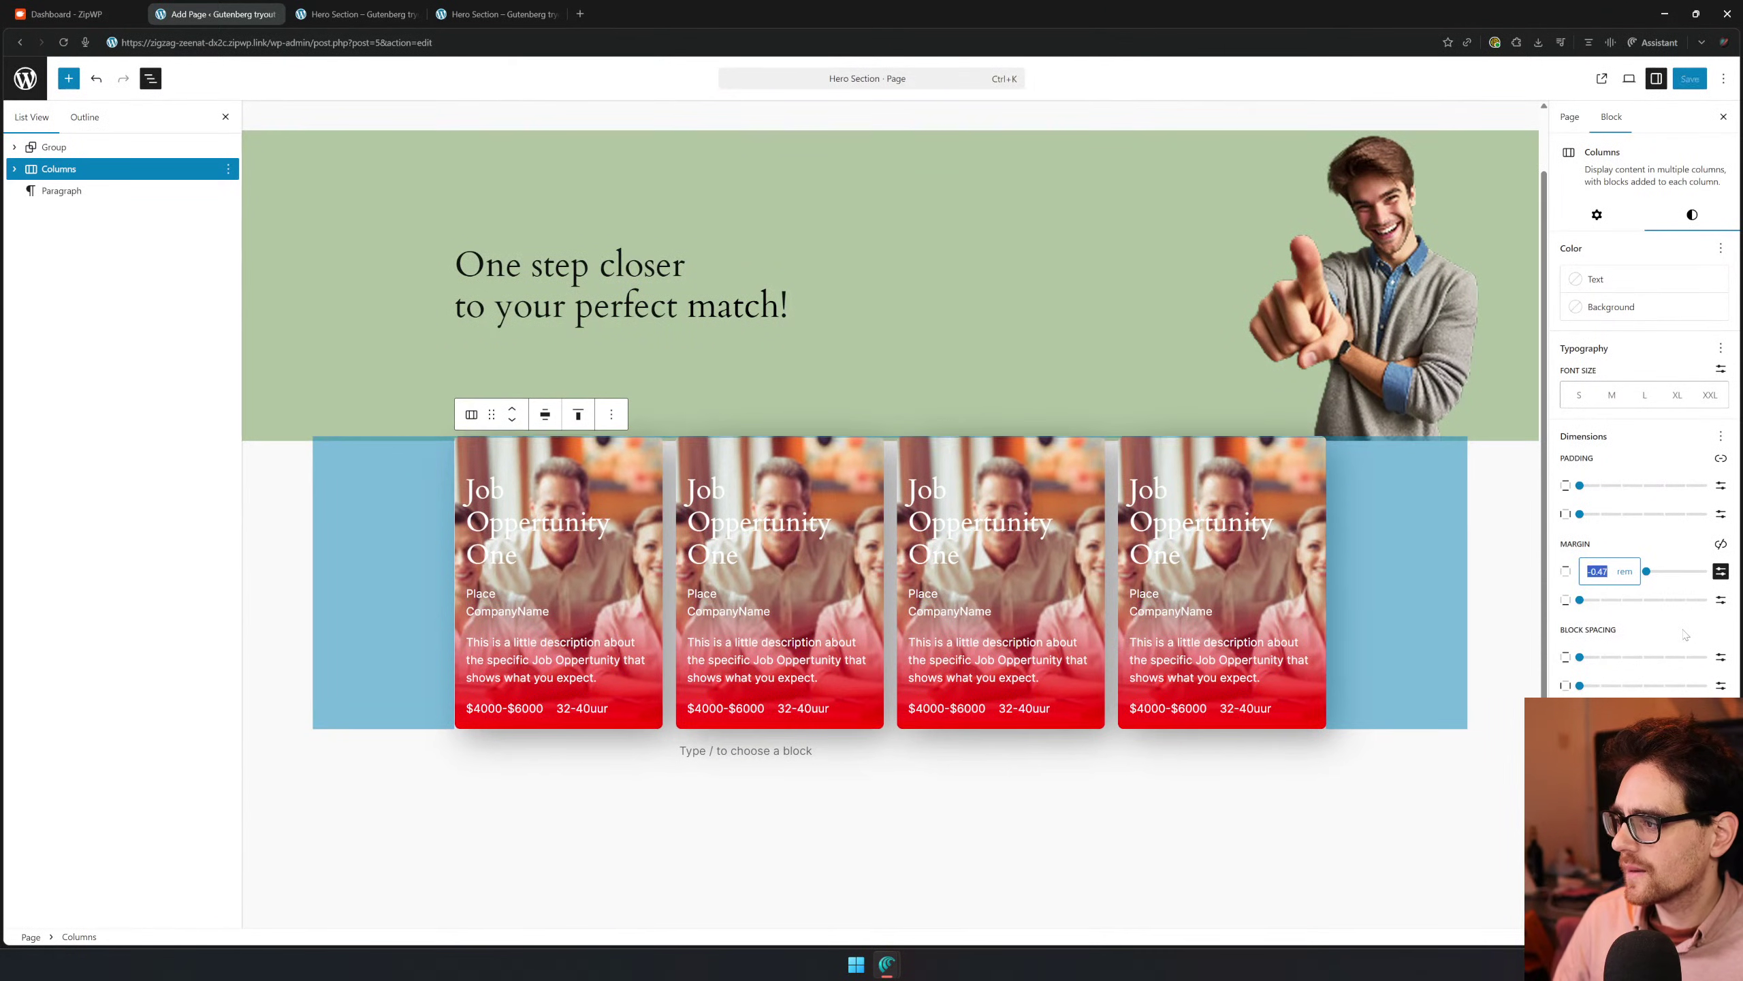
pyautogui.write('-2')
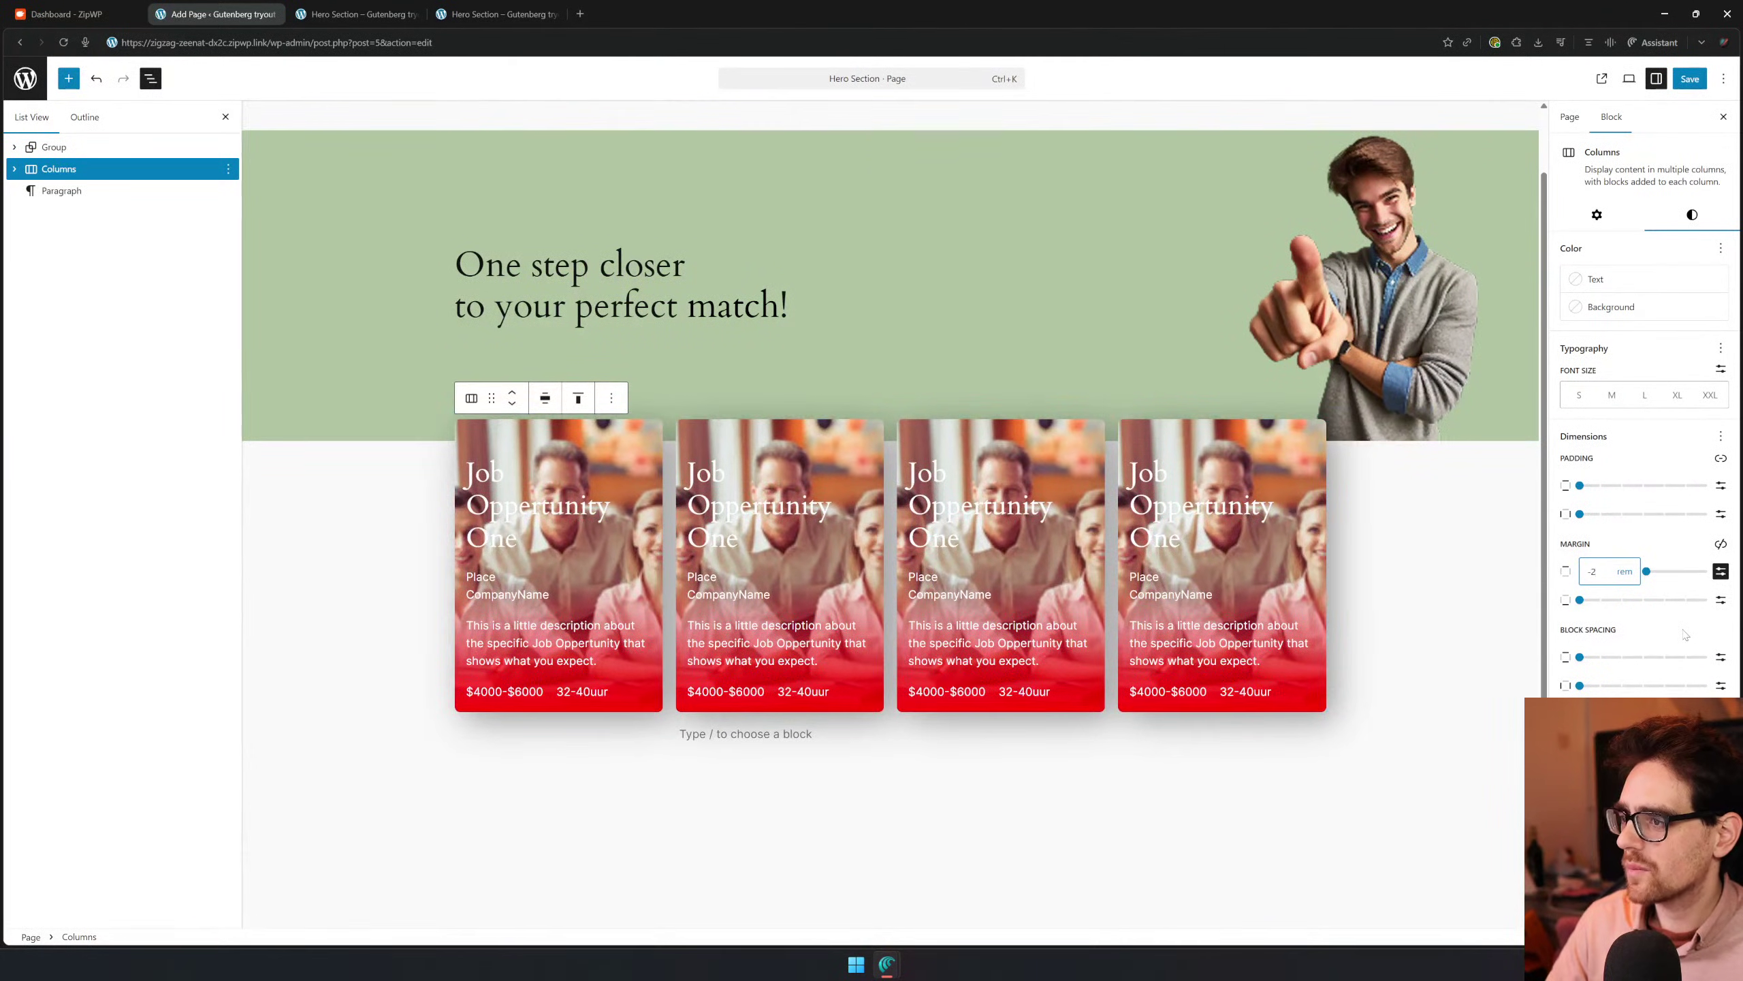
pyautogui.press('Down')
pyautogui.press('Down')
pyautogui.press('Down')
pyautogui.press('Down')
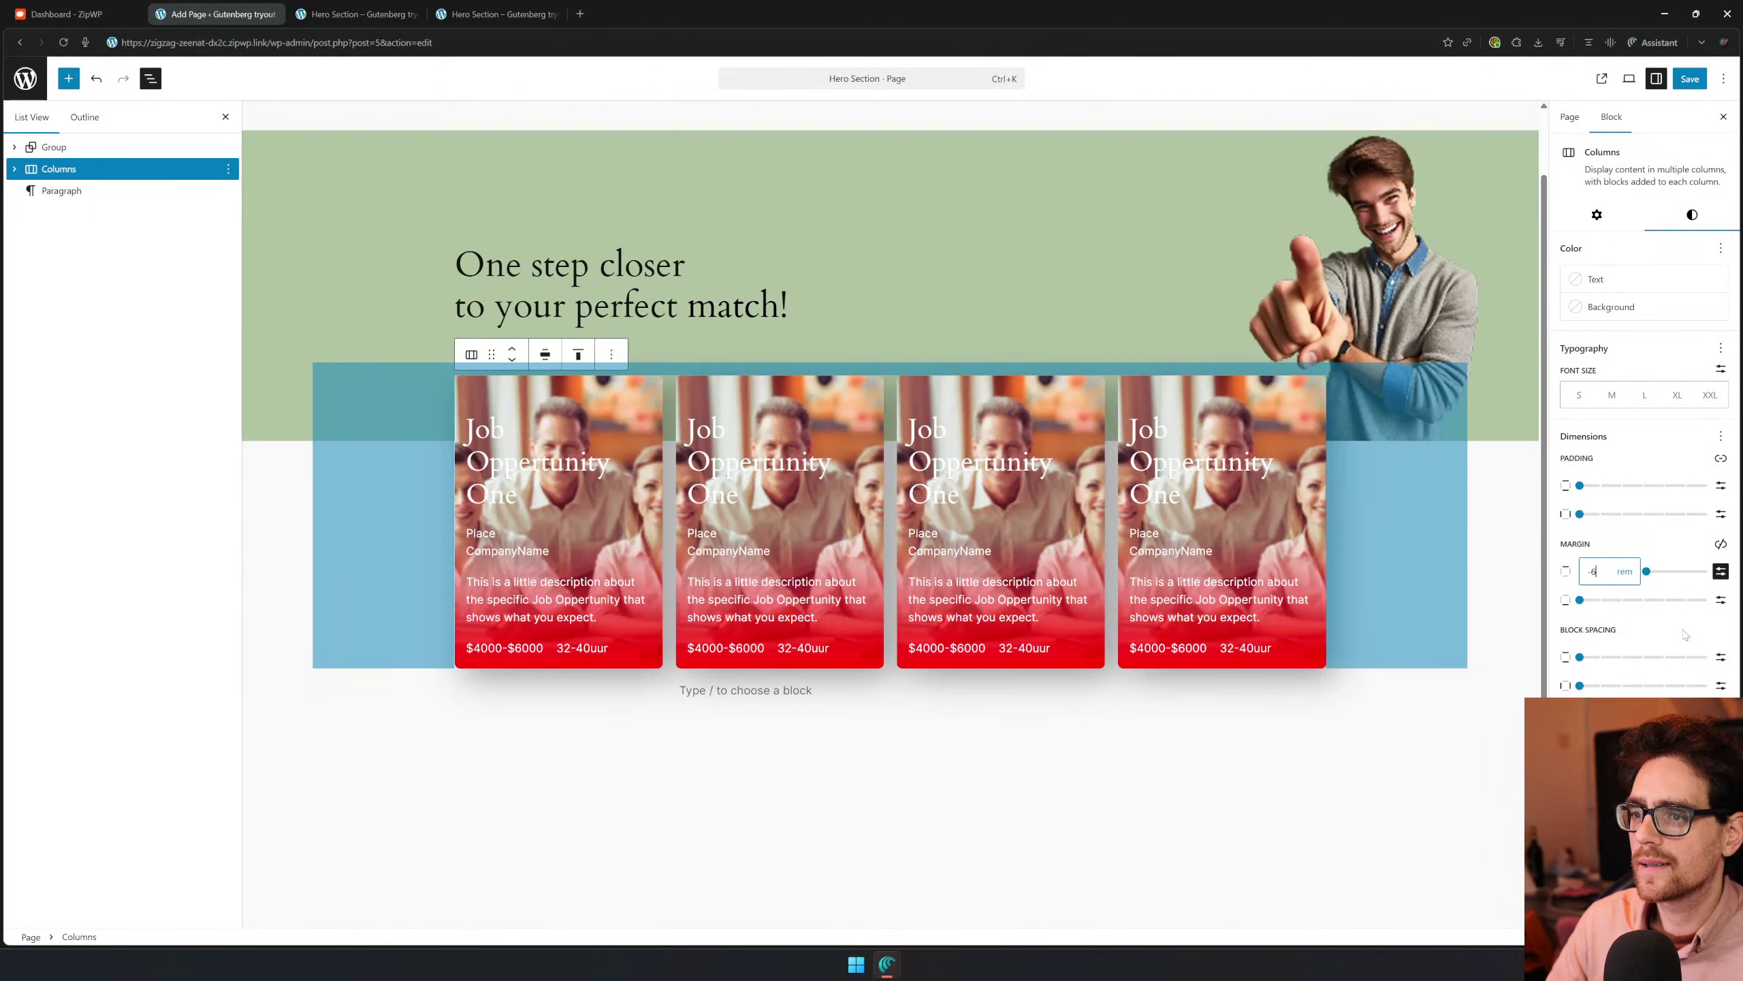
pyautogui.press('BackSpace')
pyautogui.write('8')
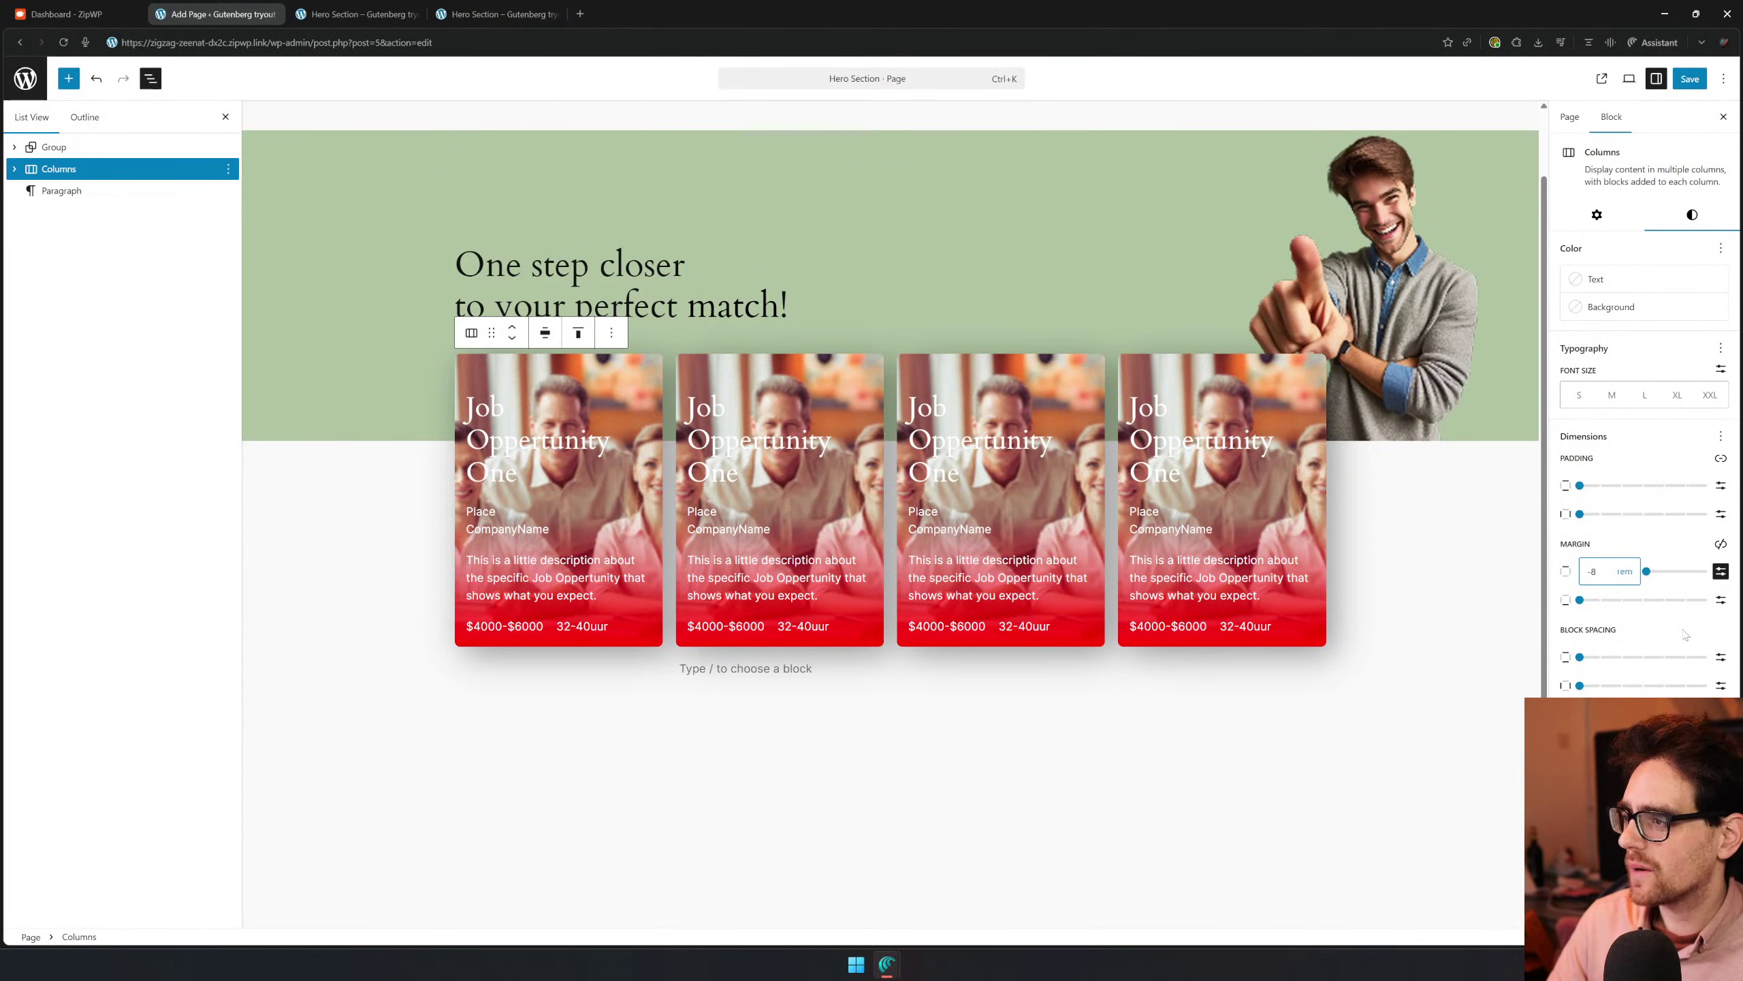
pyautogui.scroll(2, 817, 292)
pyautogui.click(824, 272)
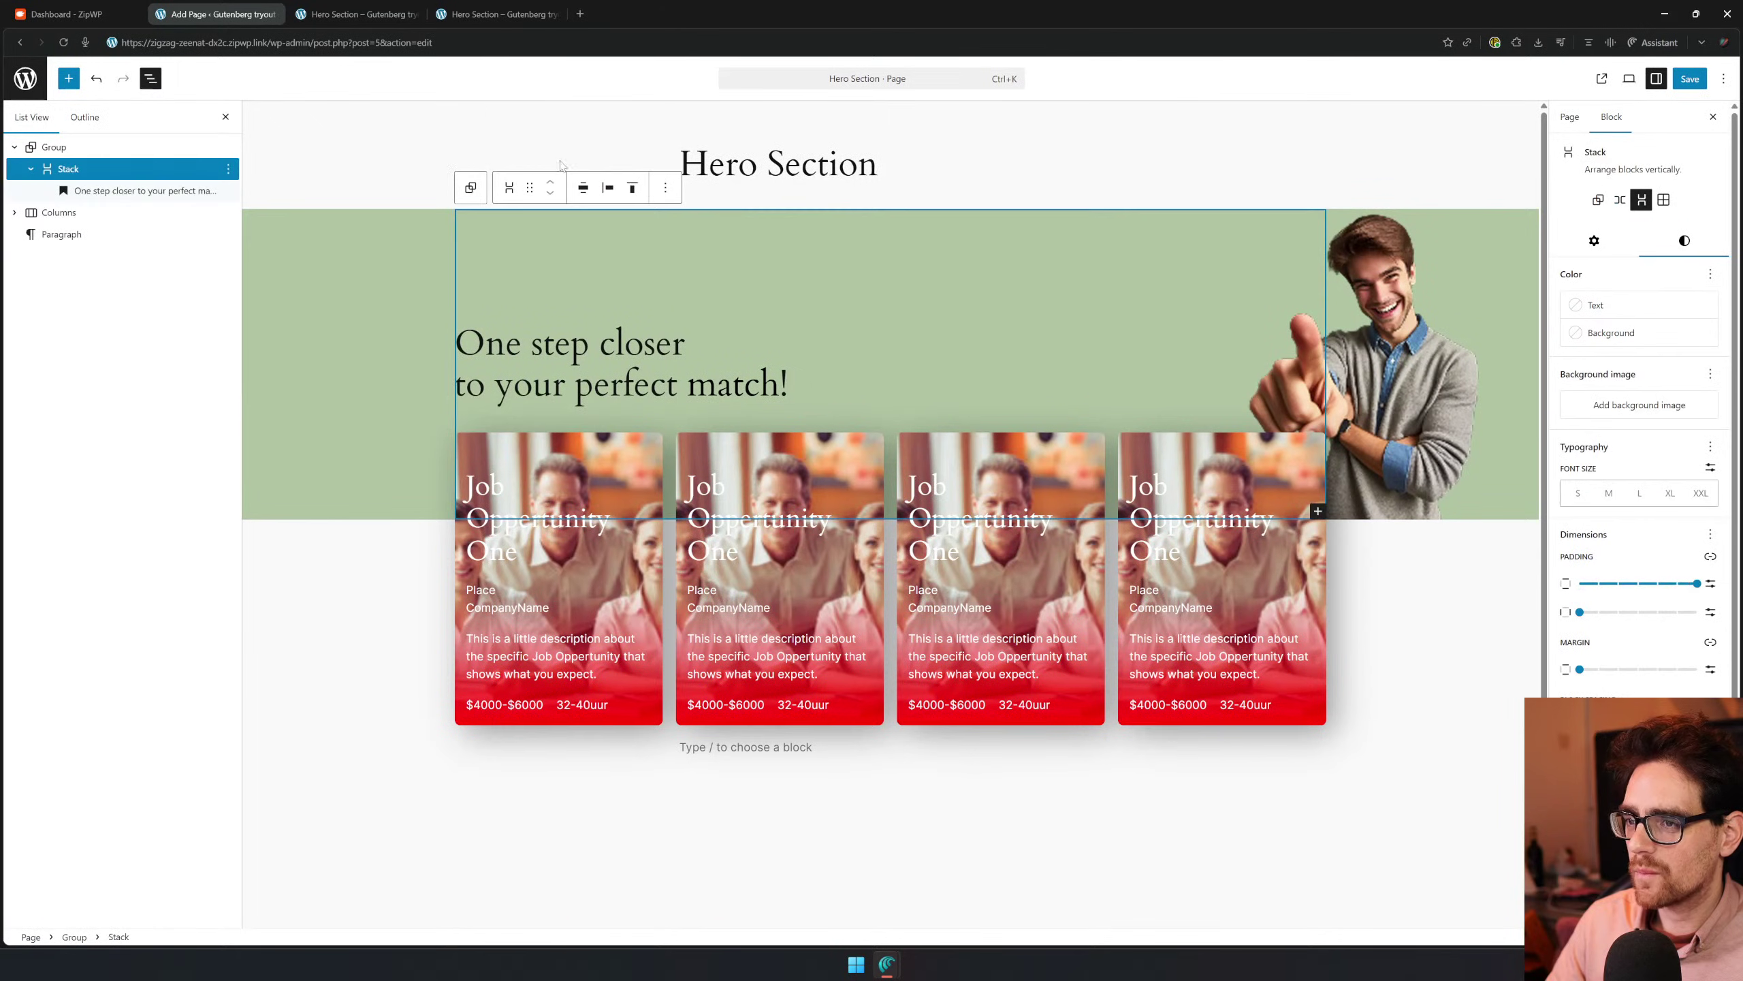
pyautogui.click(382, 314)
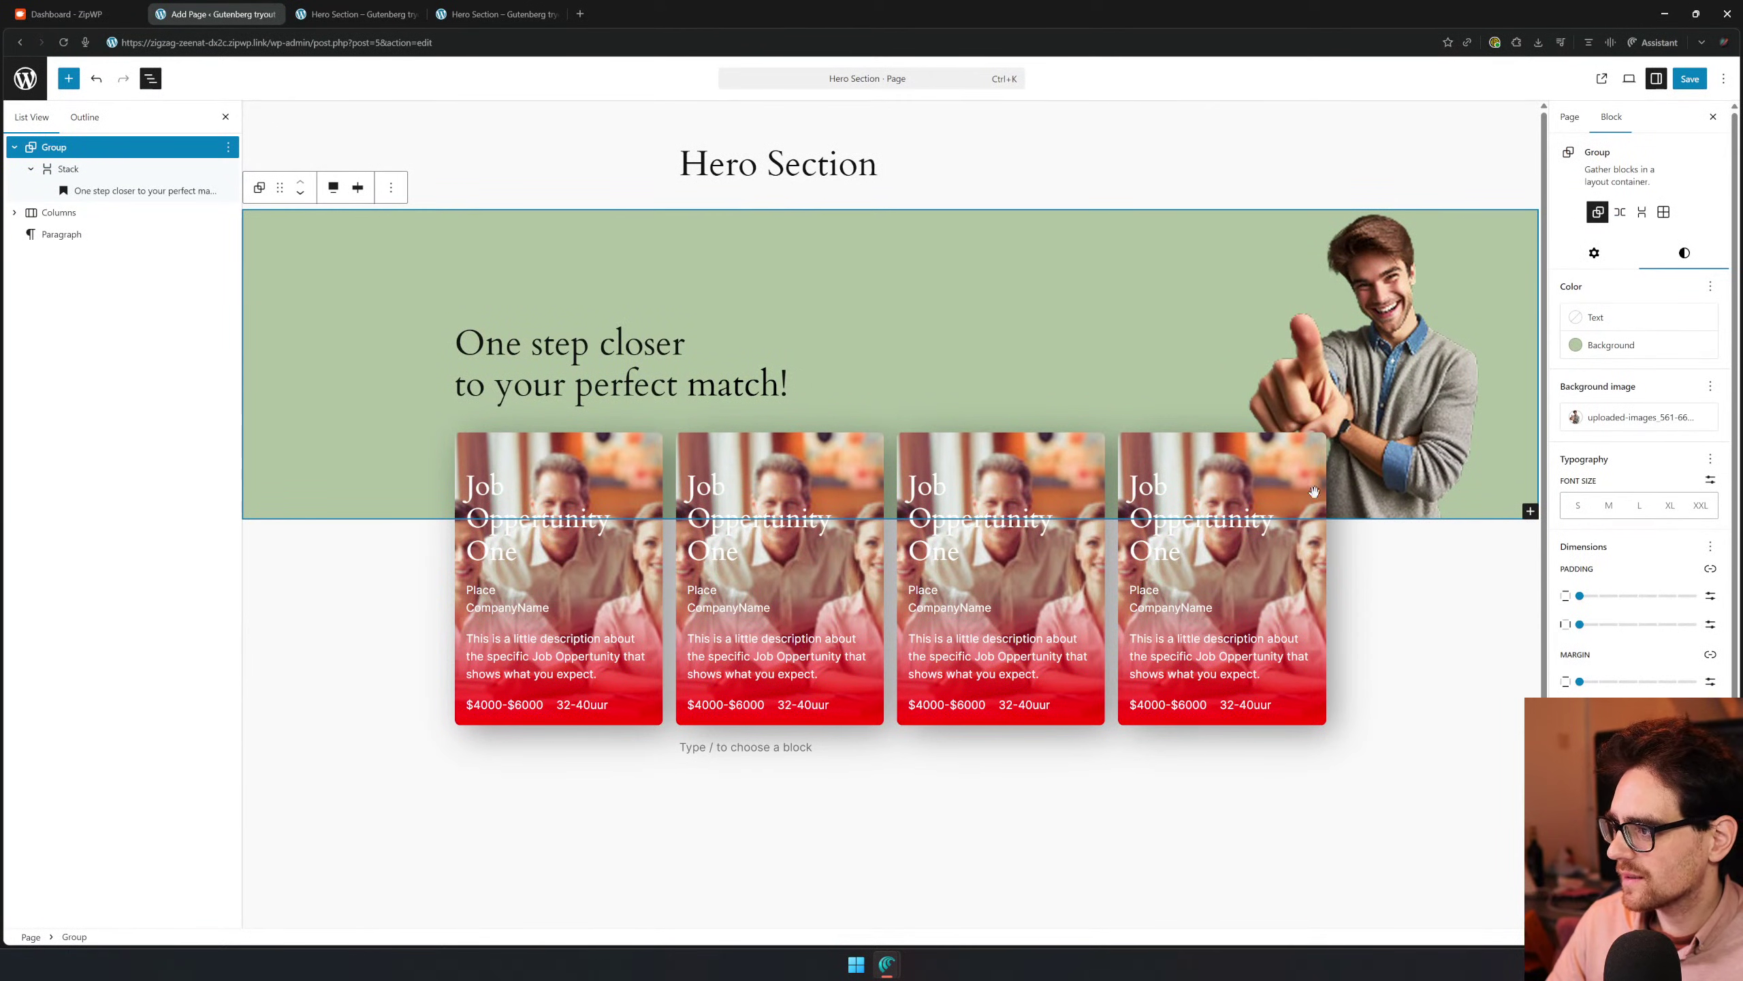
pyautogui.click(1001, 511)
pyautogui.click(108, 296)
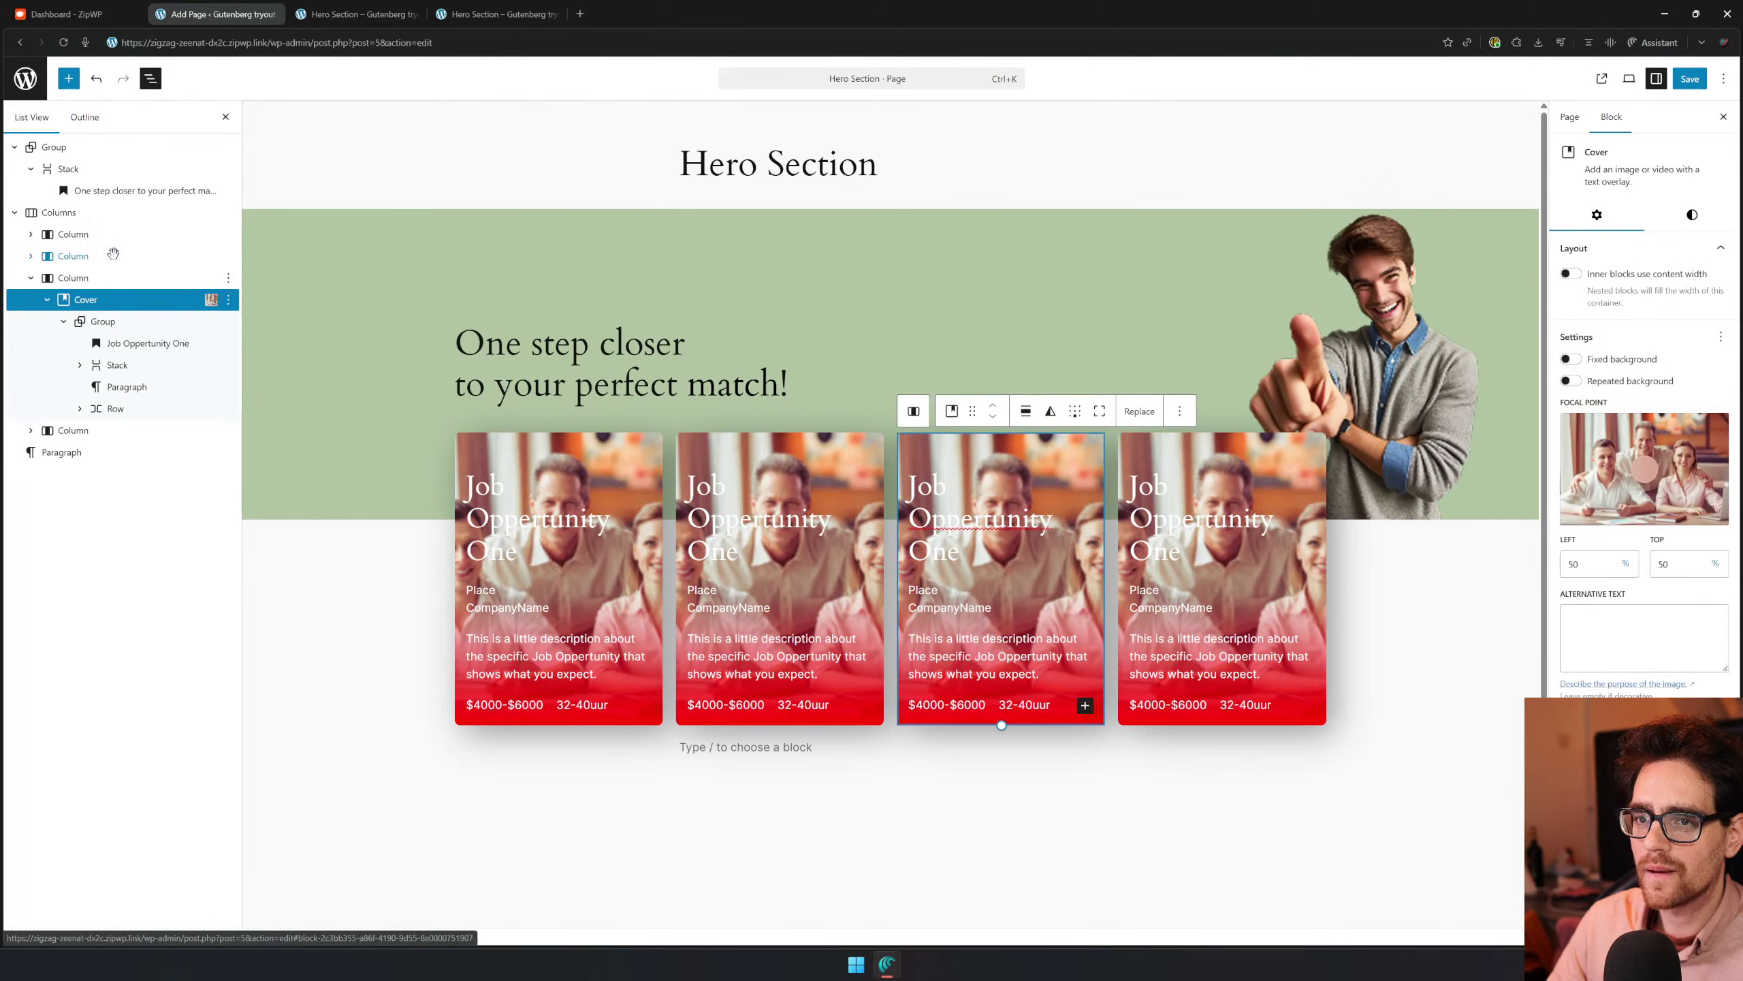
pyautogui.click(96, 210)
# Set the font size of the first card's Job Opportunity One heading to Large
pyautogui.click(542, 523)
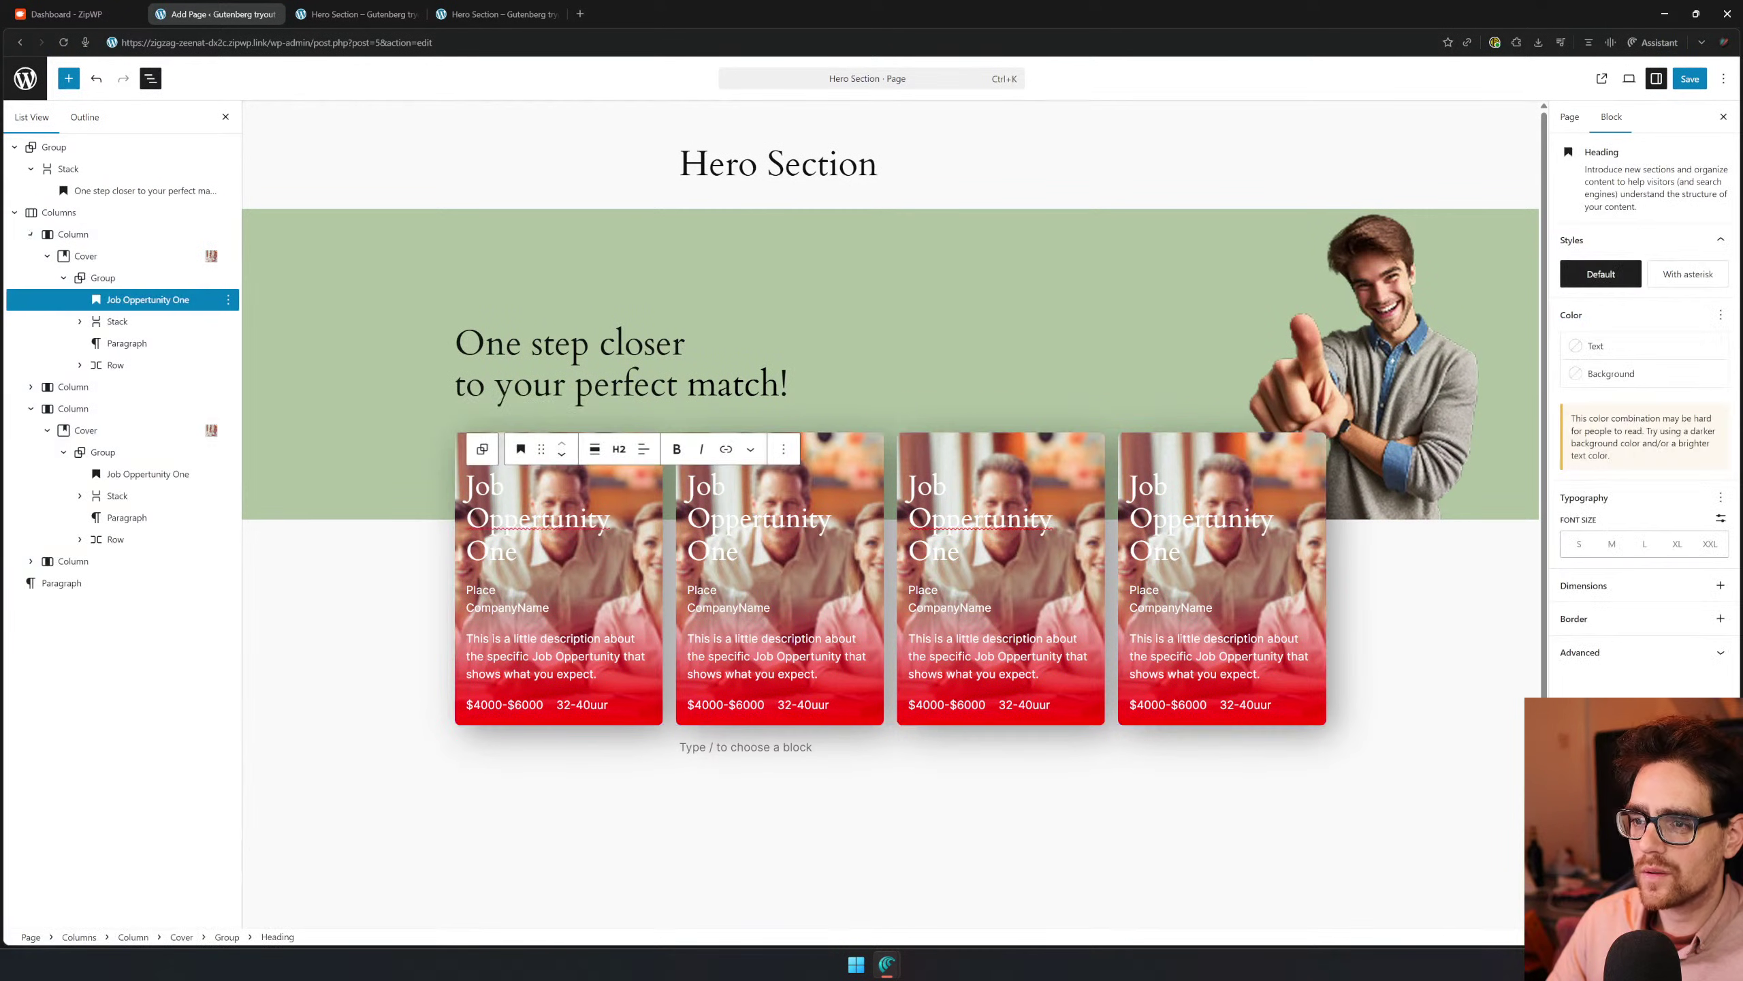
pyautogui.click(594, 386)
pyautogui.click(552, 489)
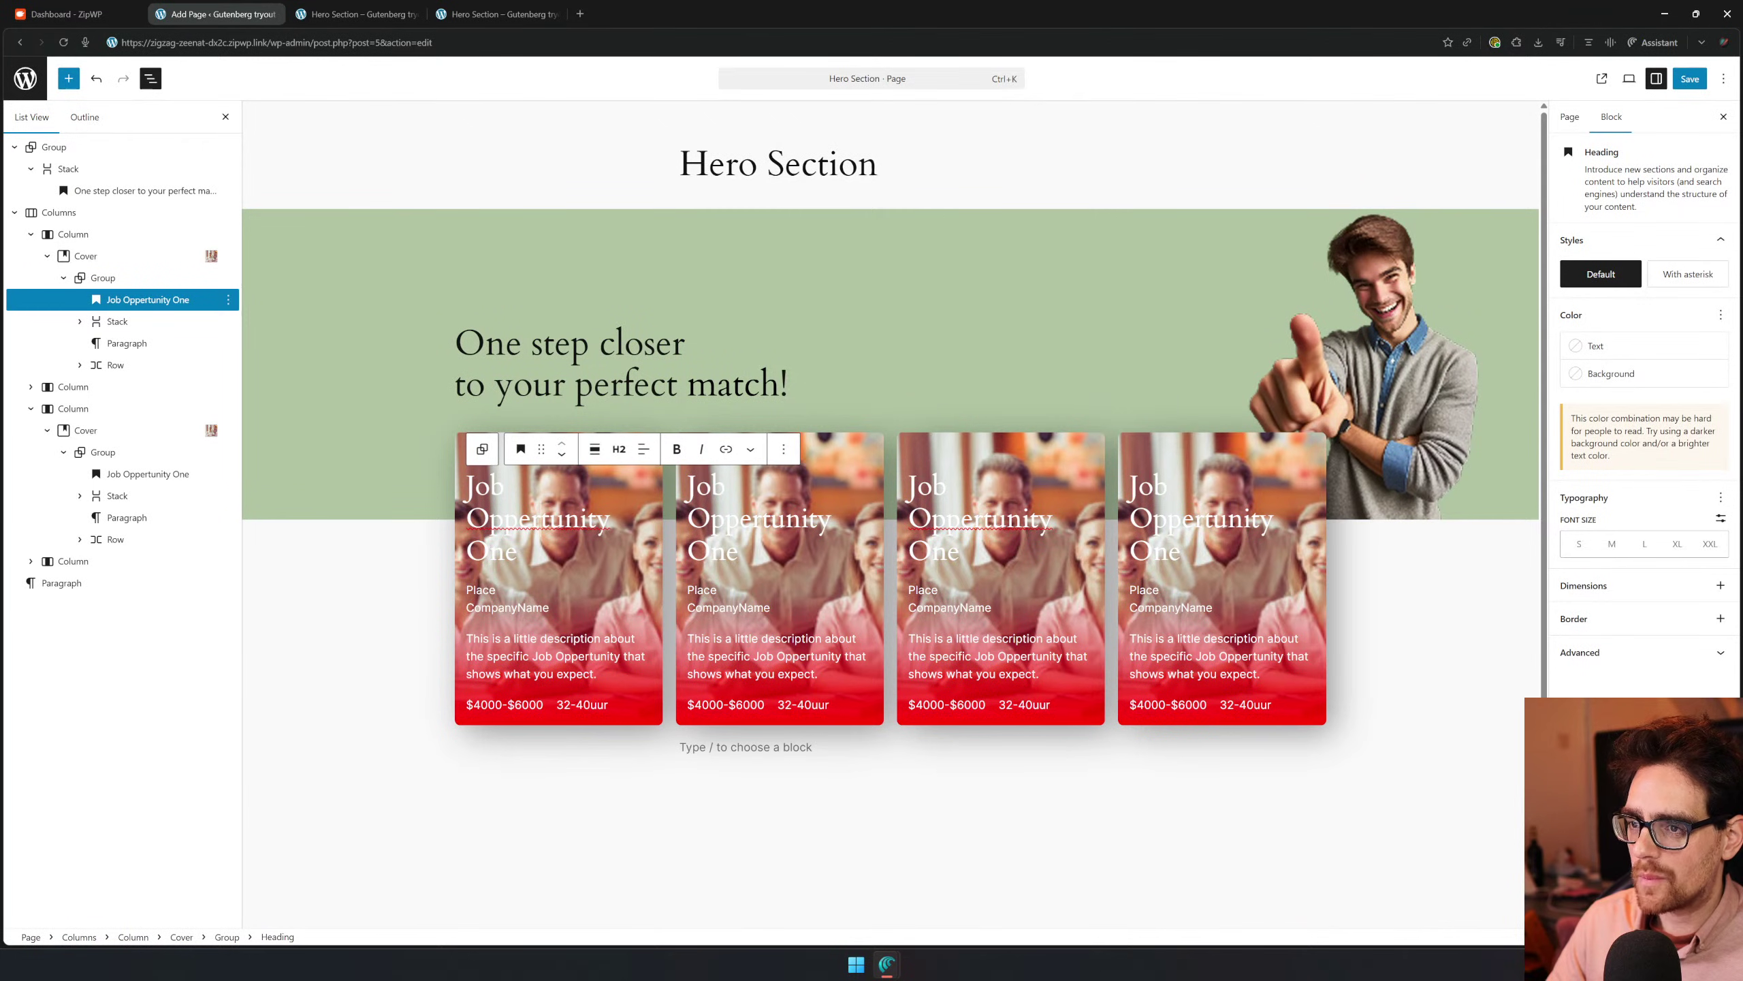
pyautogui.moveTo(521, 554); pyautogui.dragTo(474, 487)
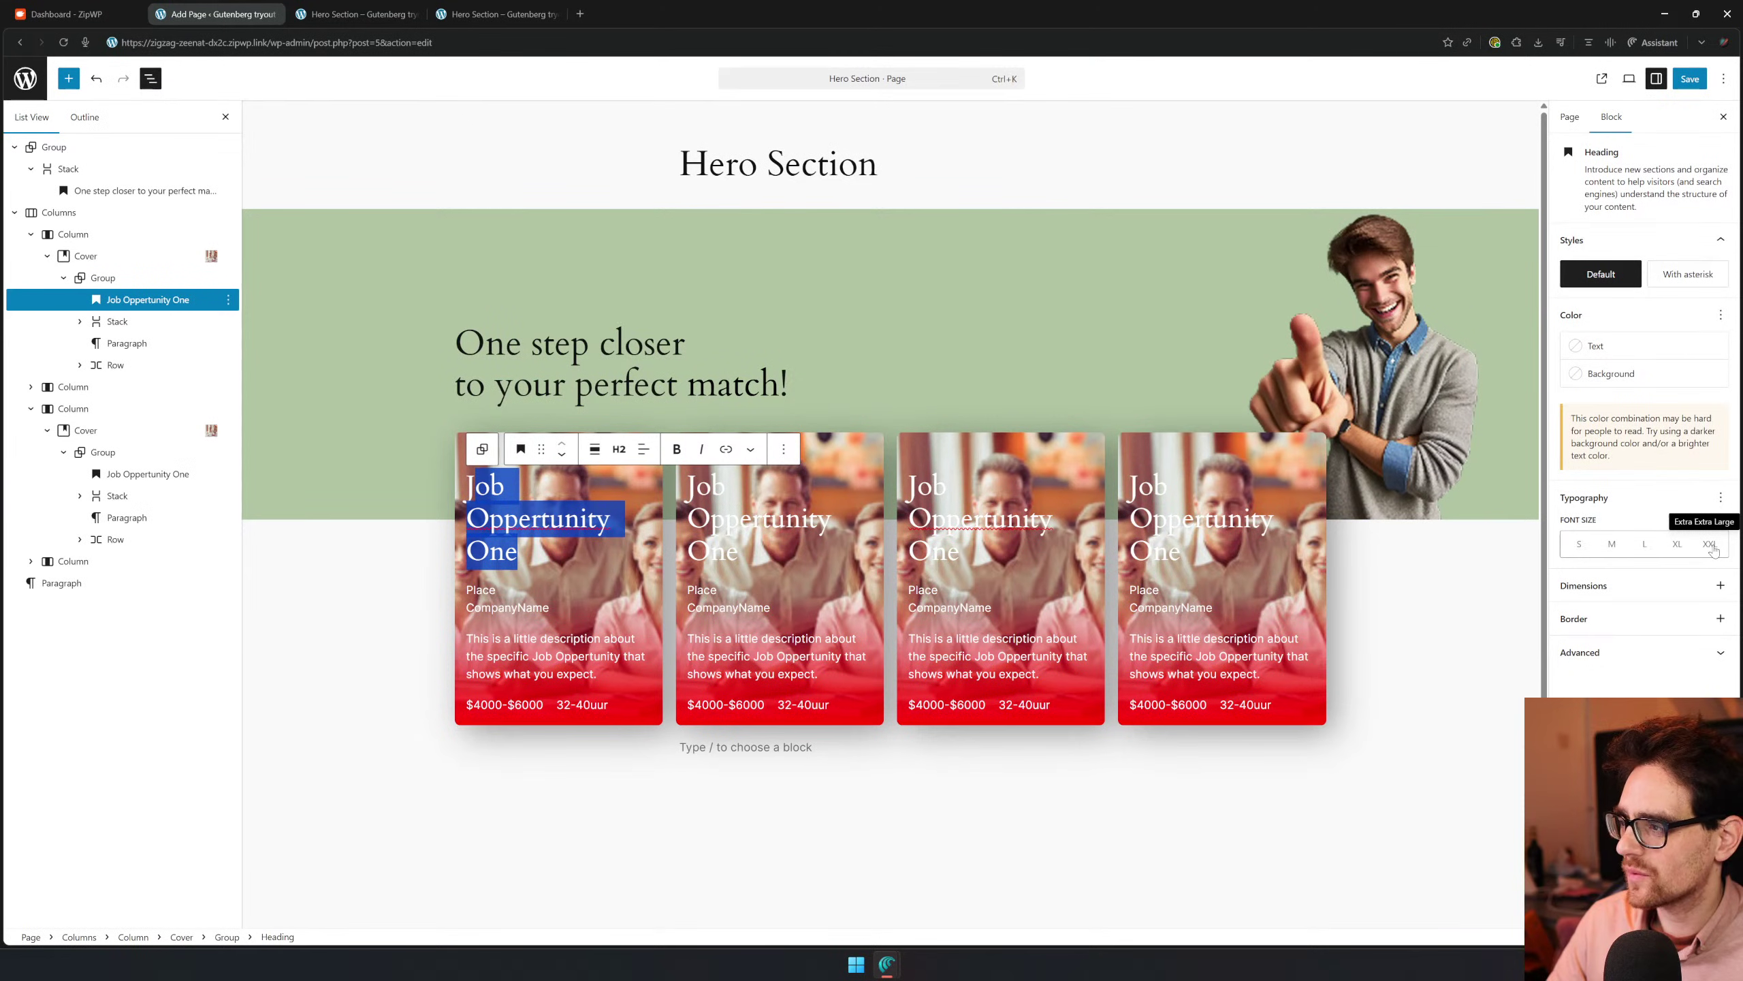
pyautogui.click(1645, 544)
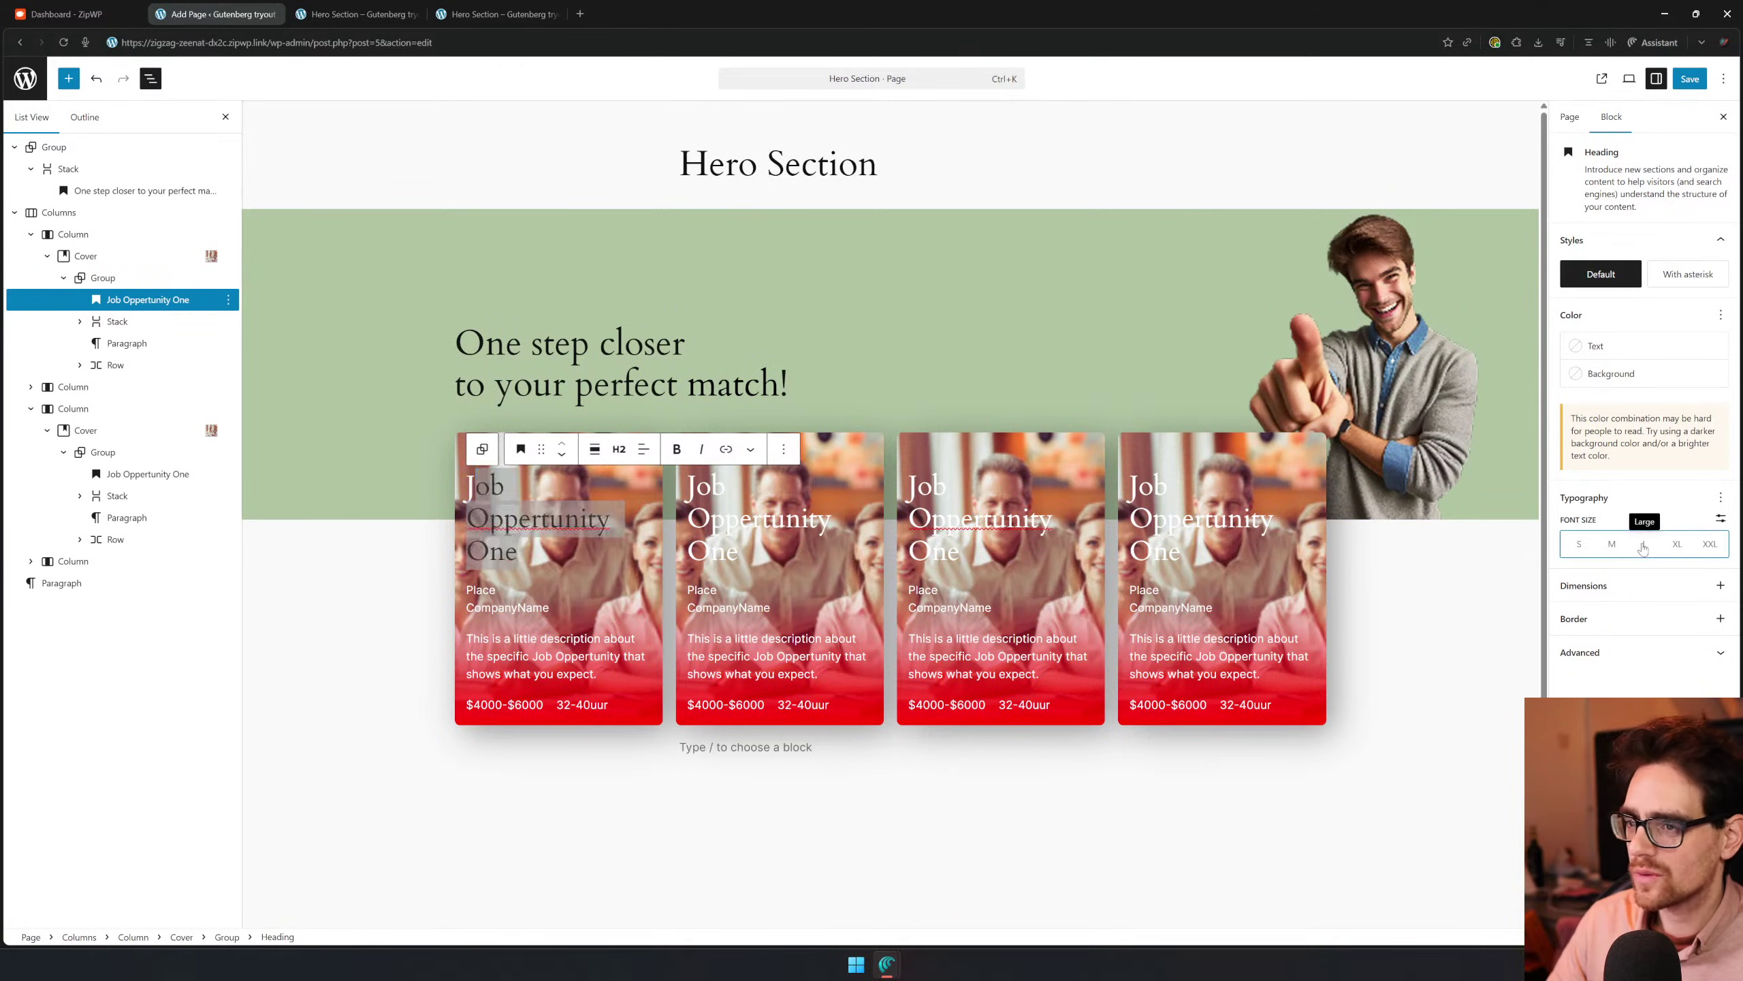
# Set the Job Opportunity One headings in the second, third and fourth cards to the Large font size
pyautogui.click(738, 553)
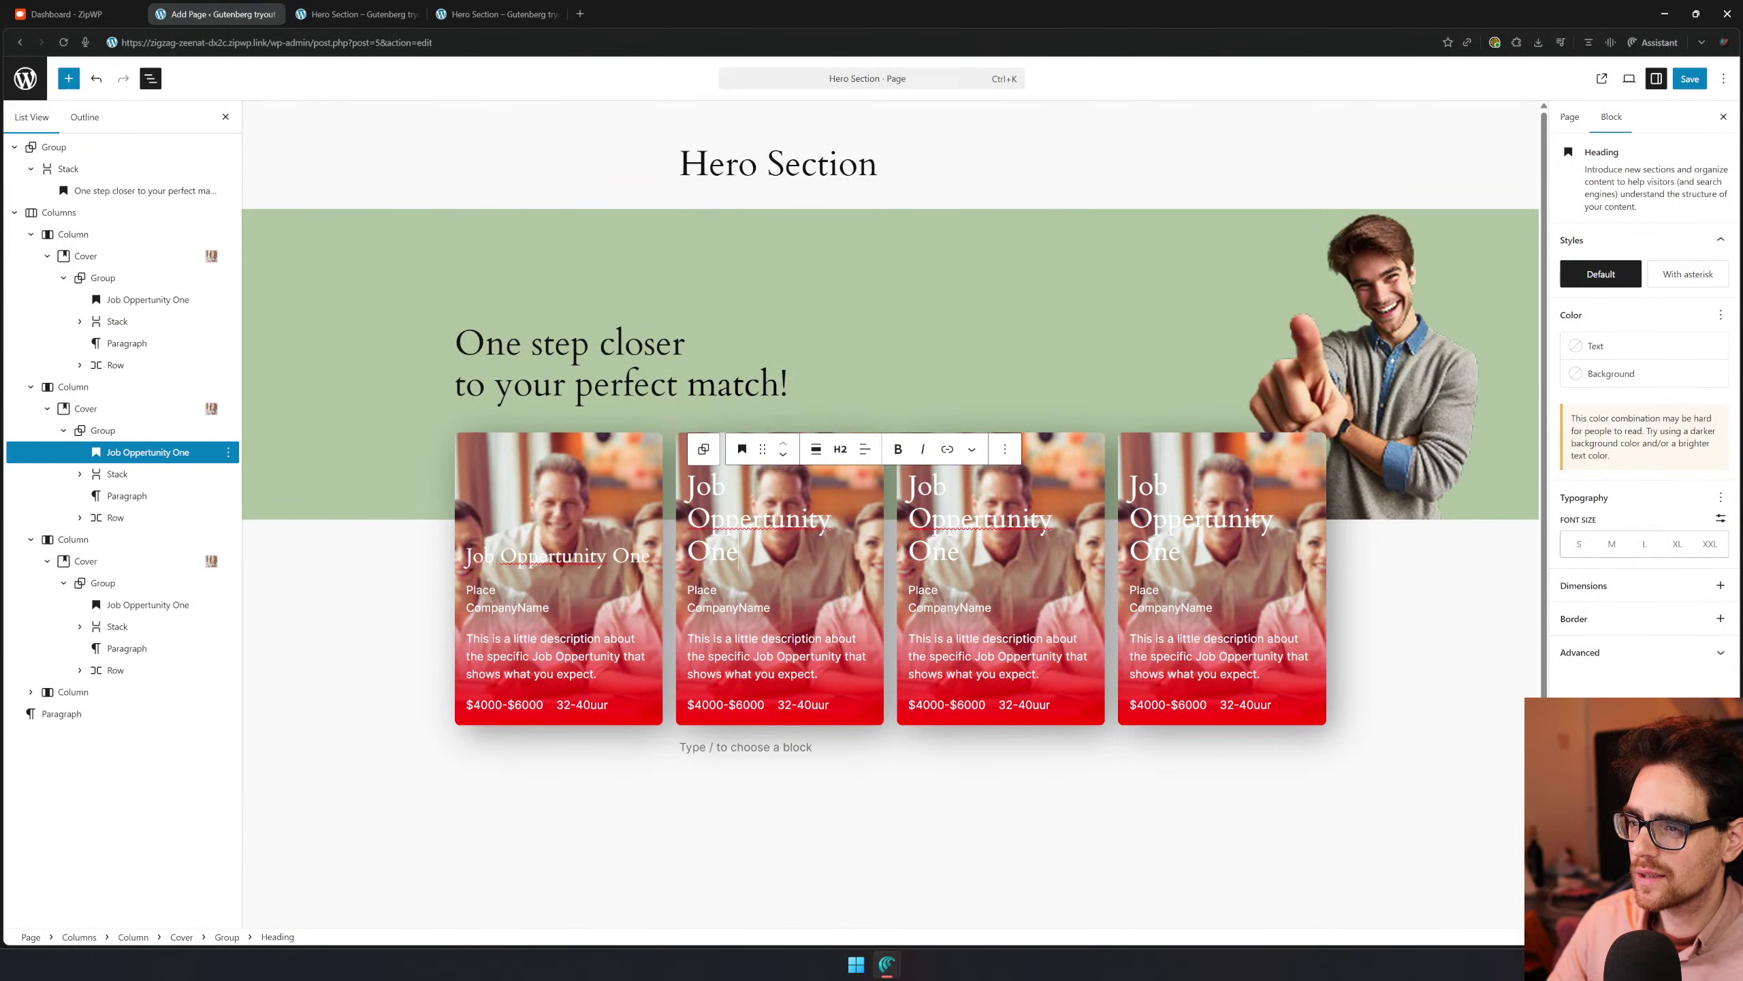
pyautogui.click(1644, 544)
pyautogui.click(909, 550)
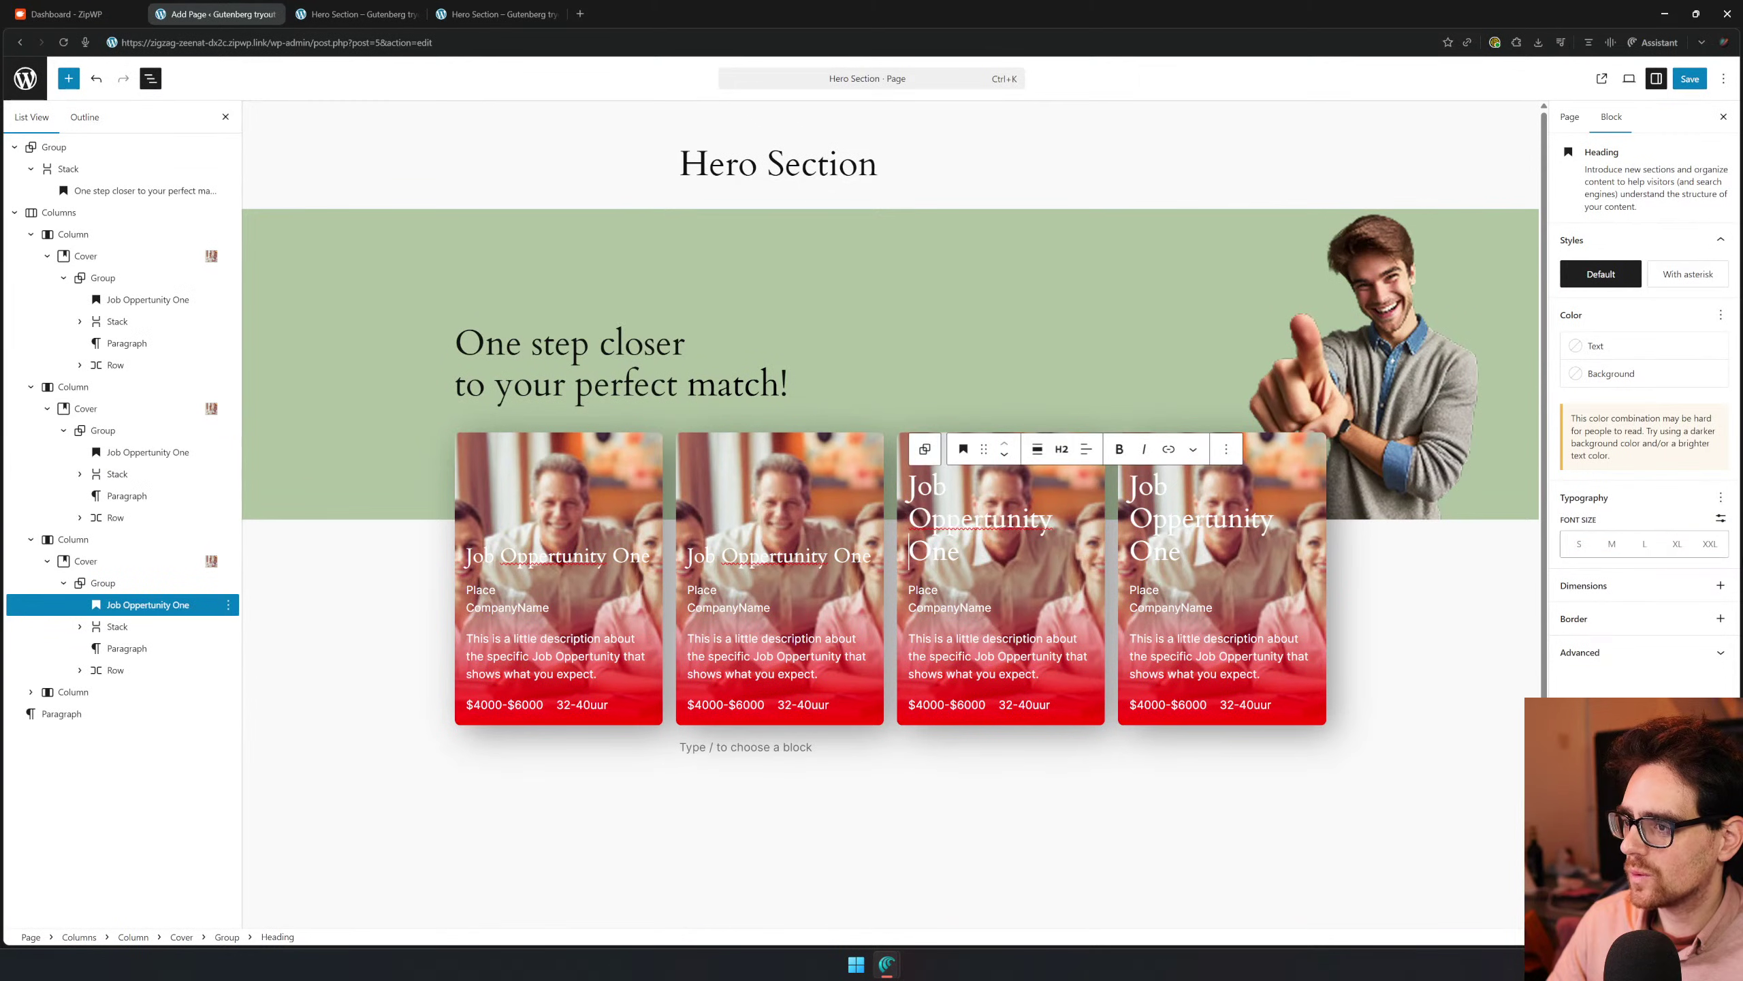
pyautogui.click(1644, 544)
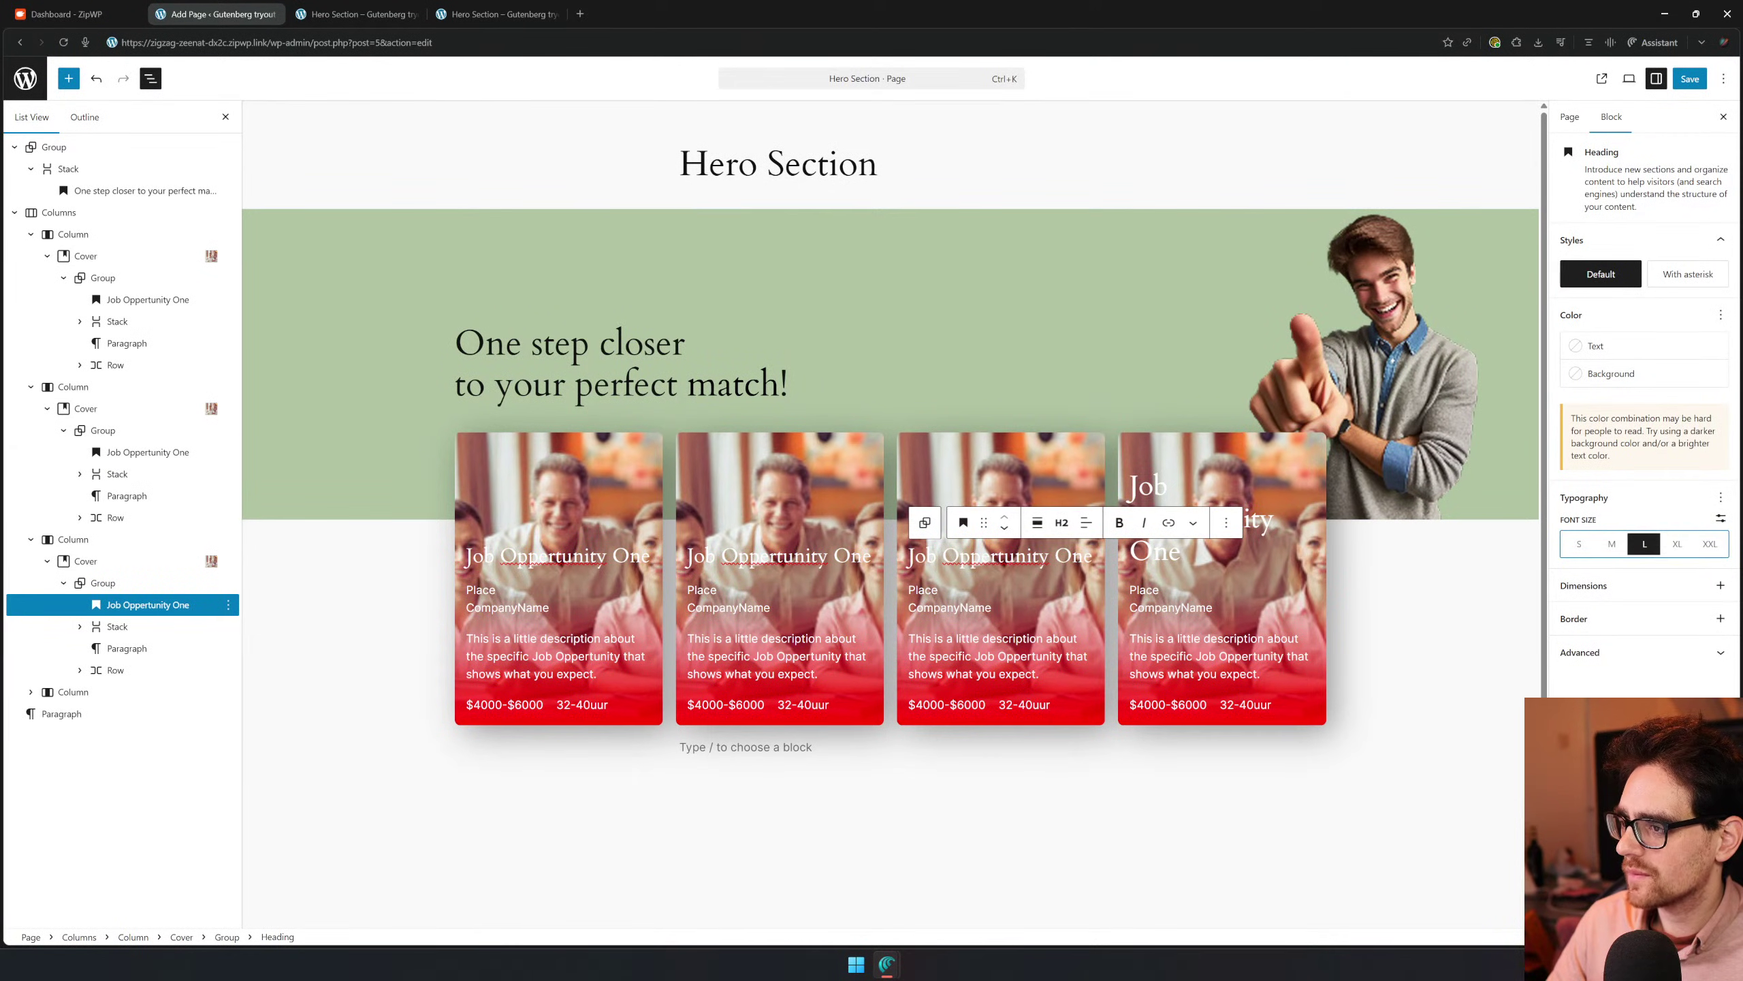
pyautogui.click(1160, 549)
pyautogui.click(1644, 544)
pyautogui.click(1230, 817)
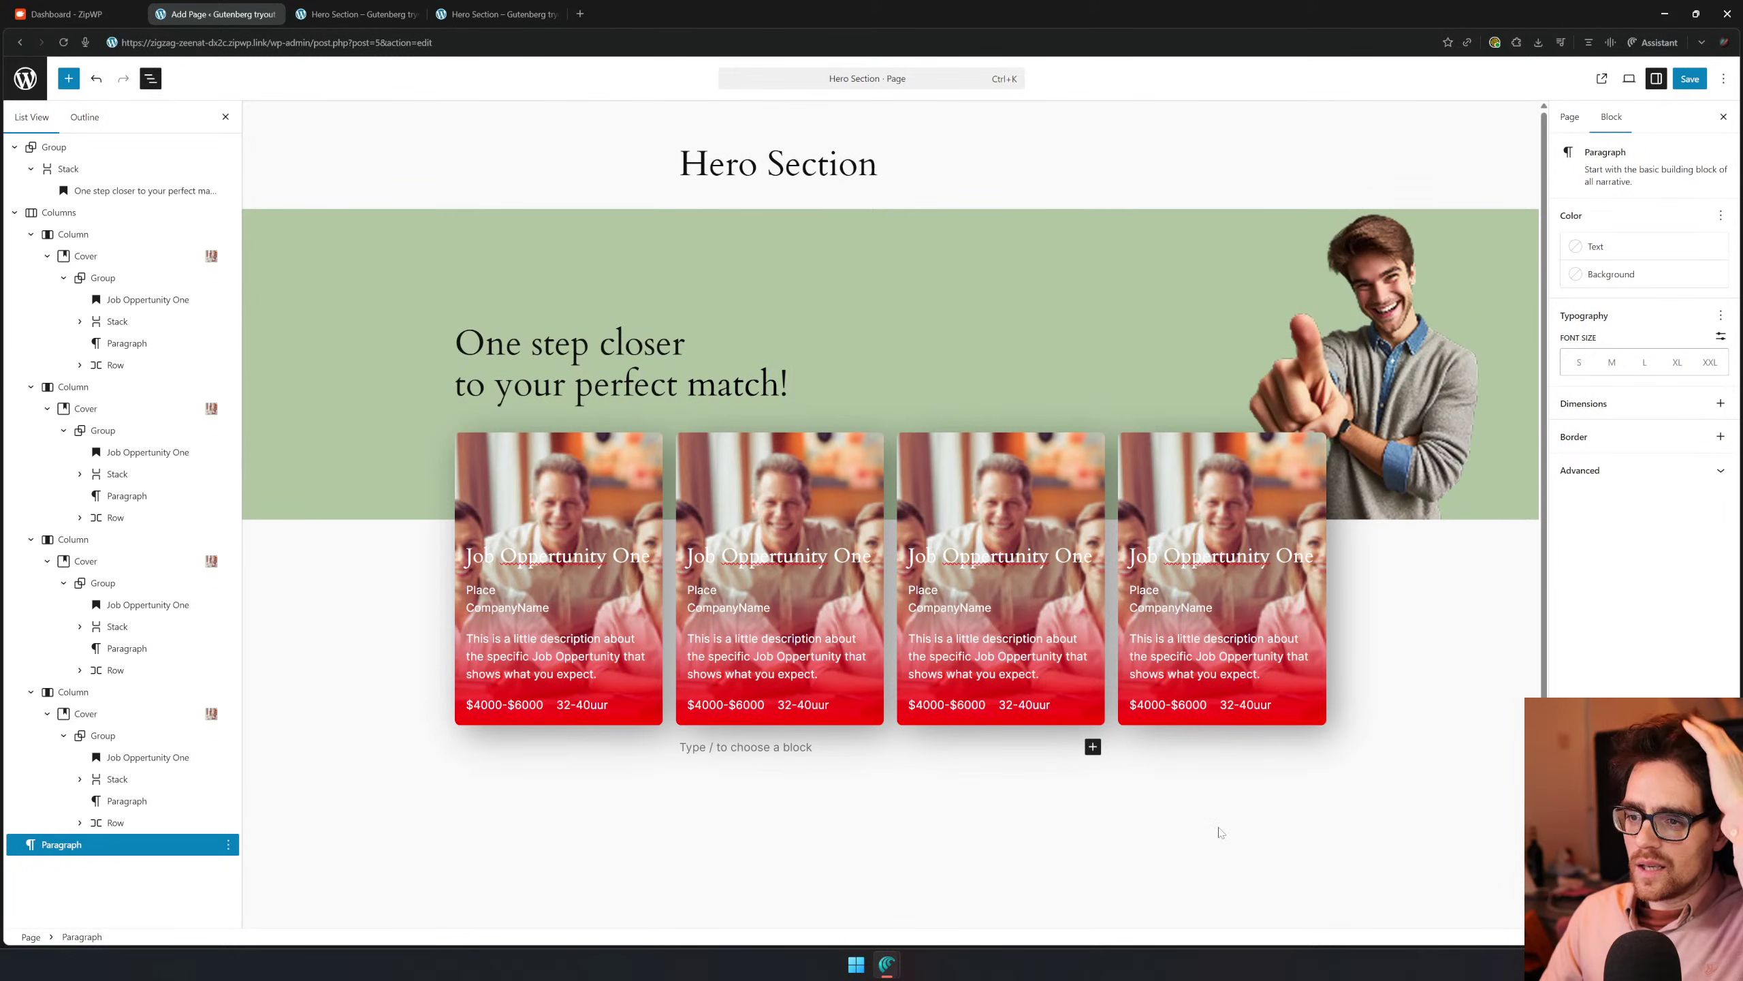
# Select the first card's $4000-$6000 paragraph and look through its advanced, background colour, typography and border options
pyautogui.click(505, 704)
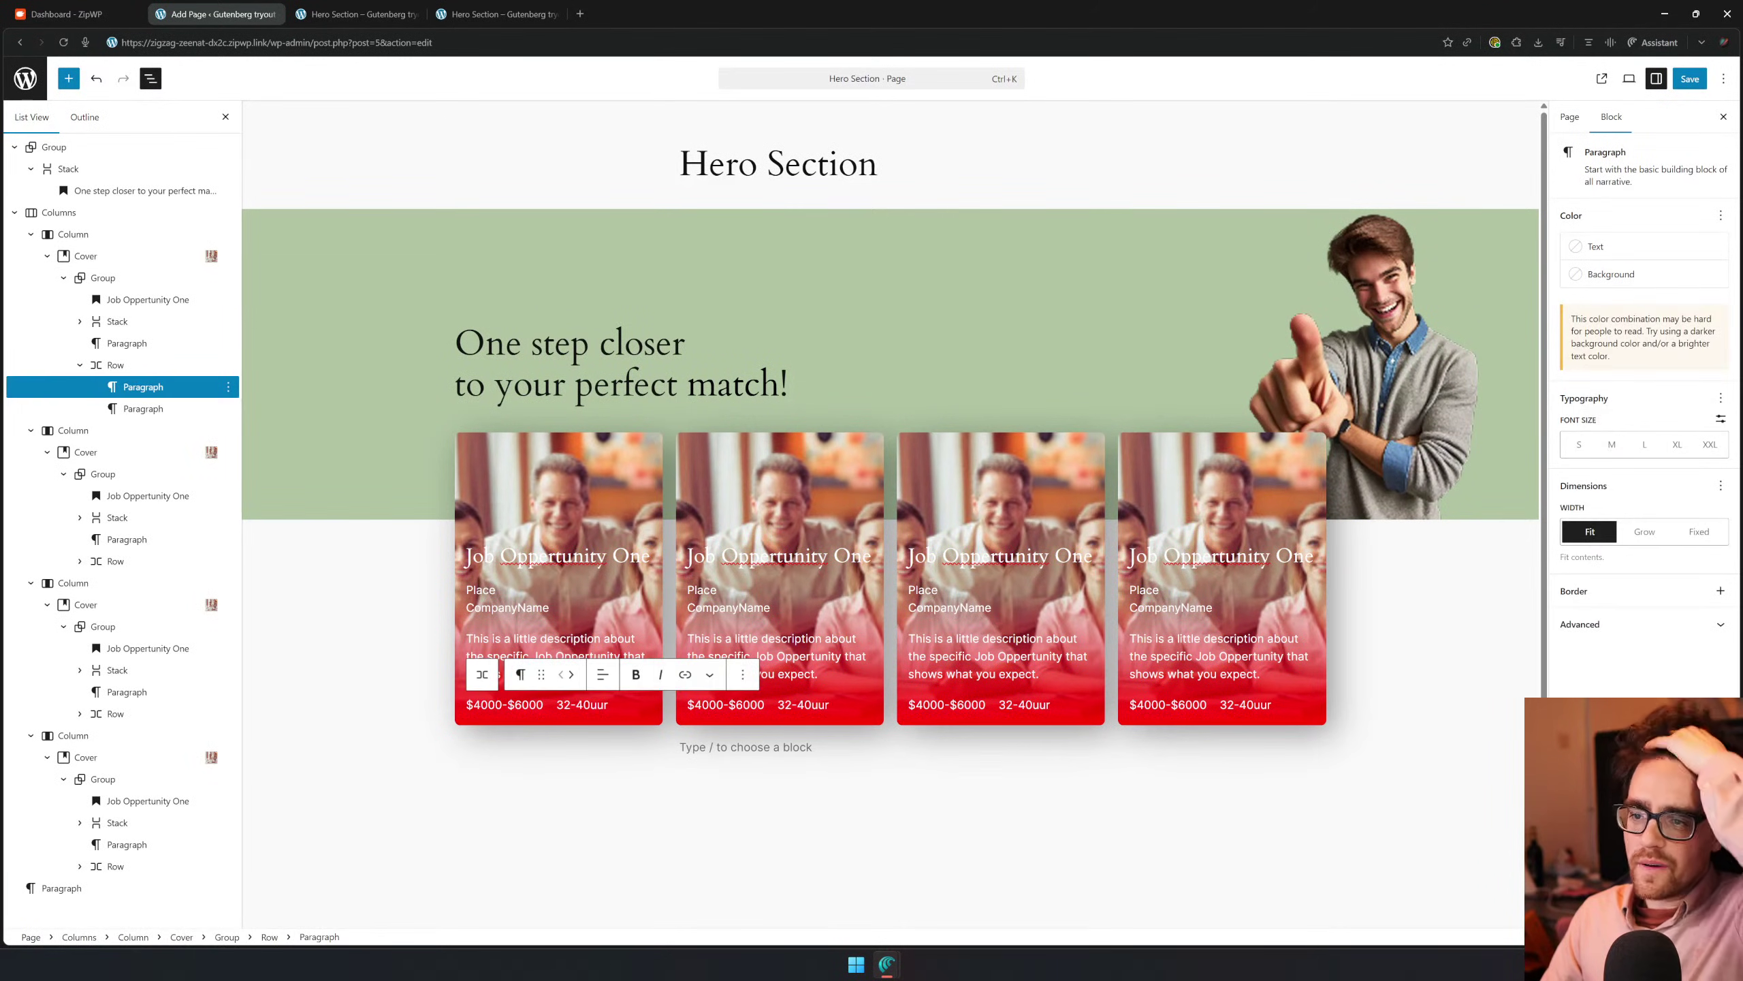
pyautogui.click(1601, 624)
pyautogui.click(1601, 624)
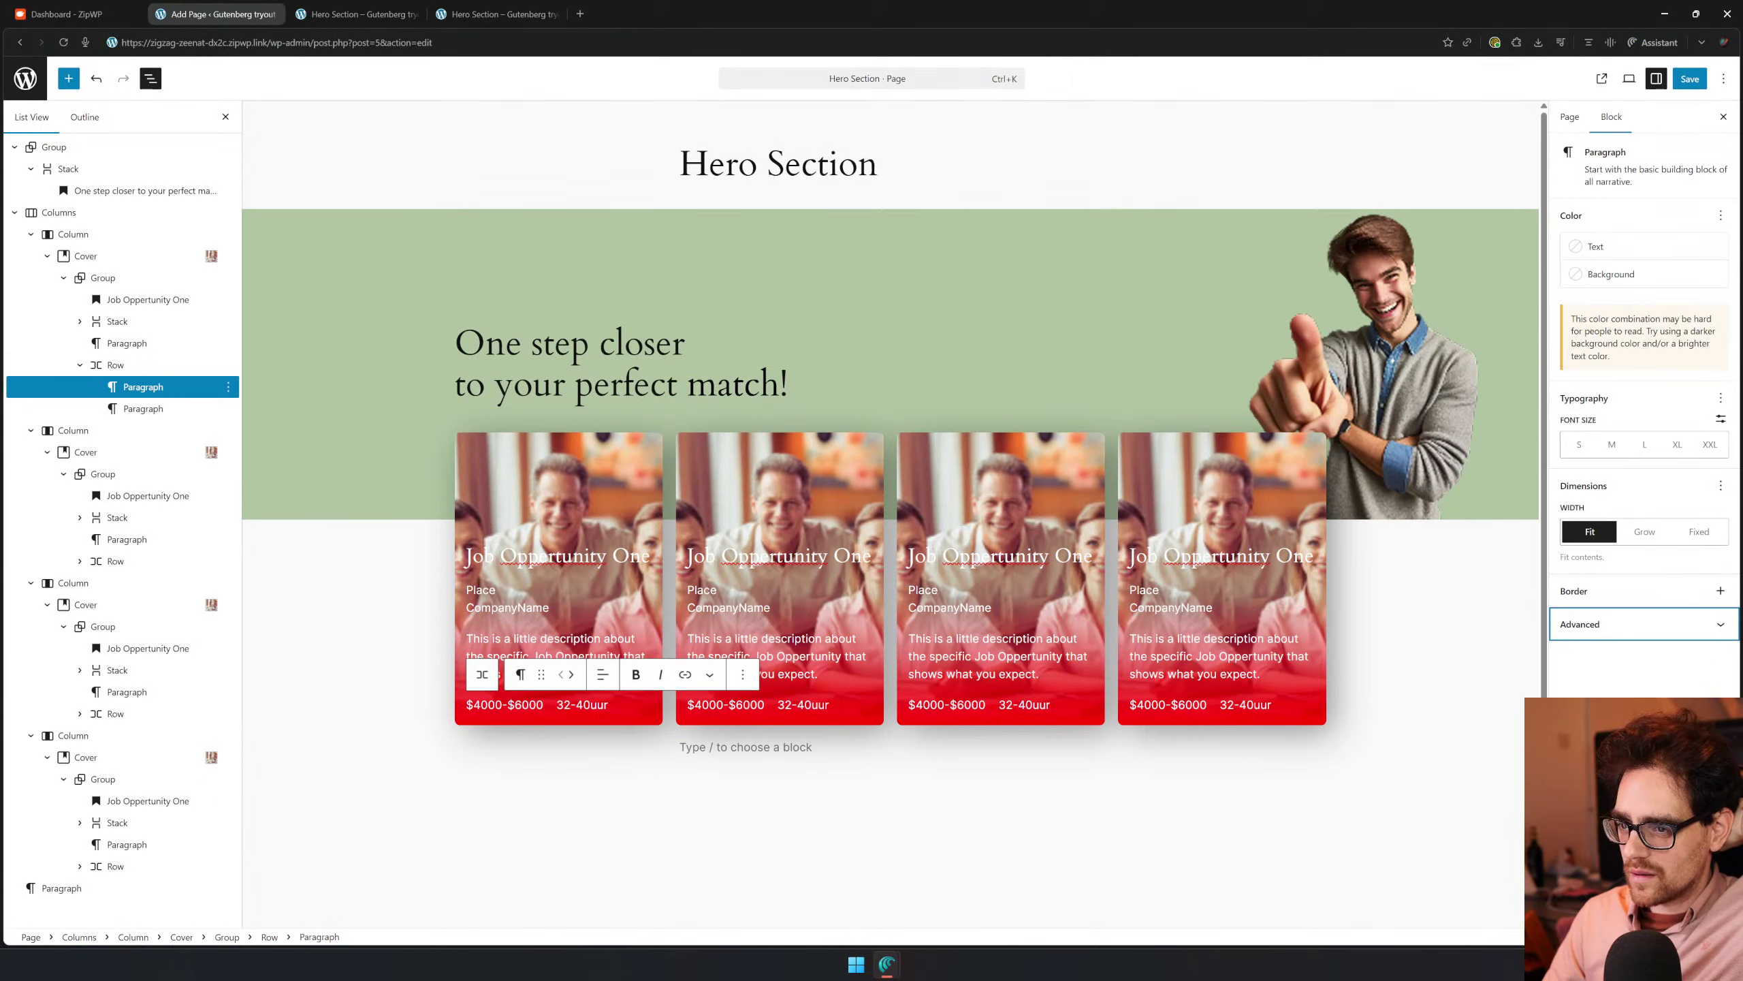
pyautogui.click(488, 704)
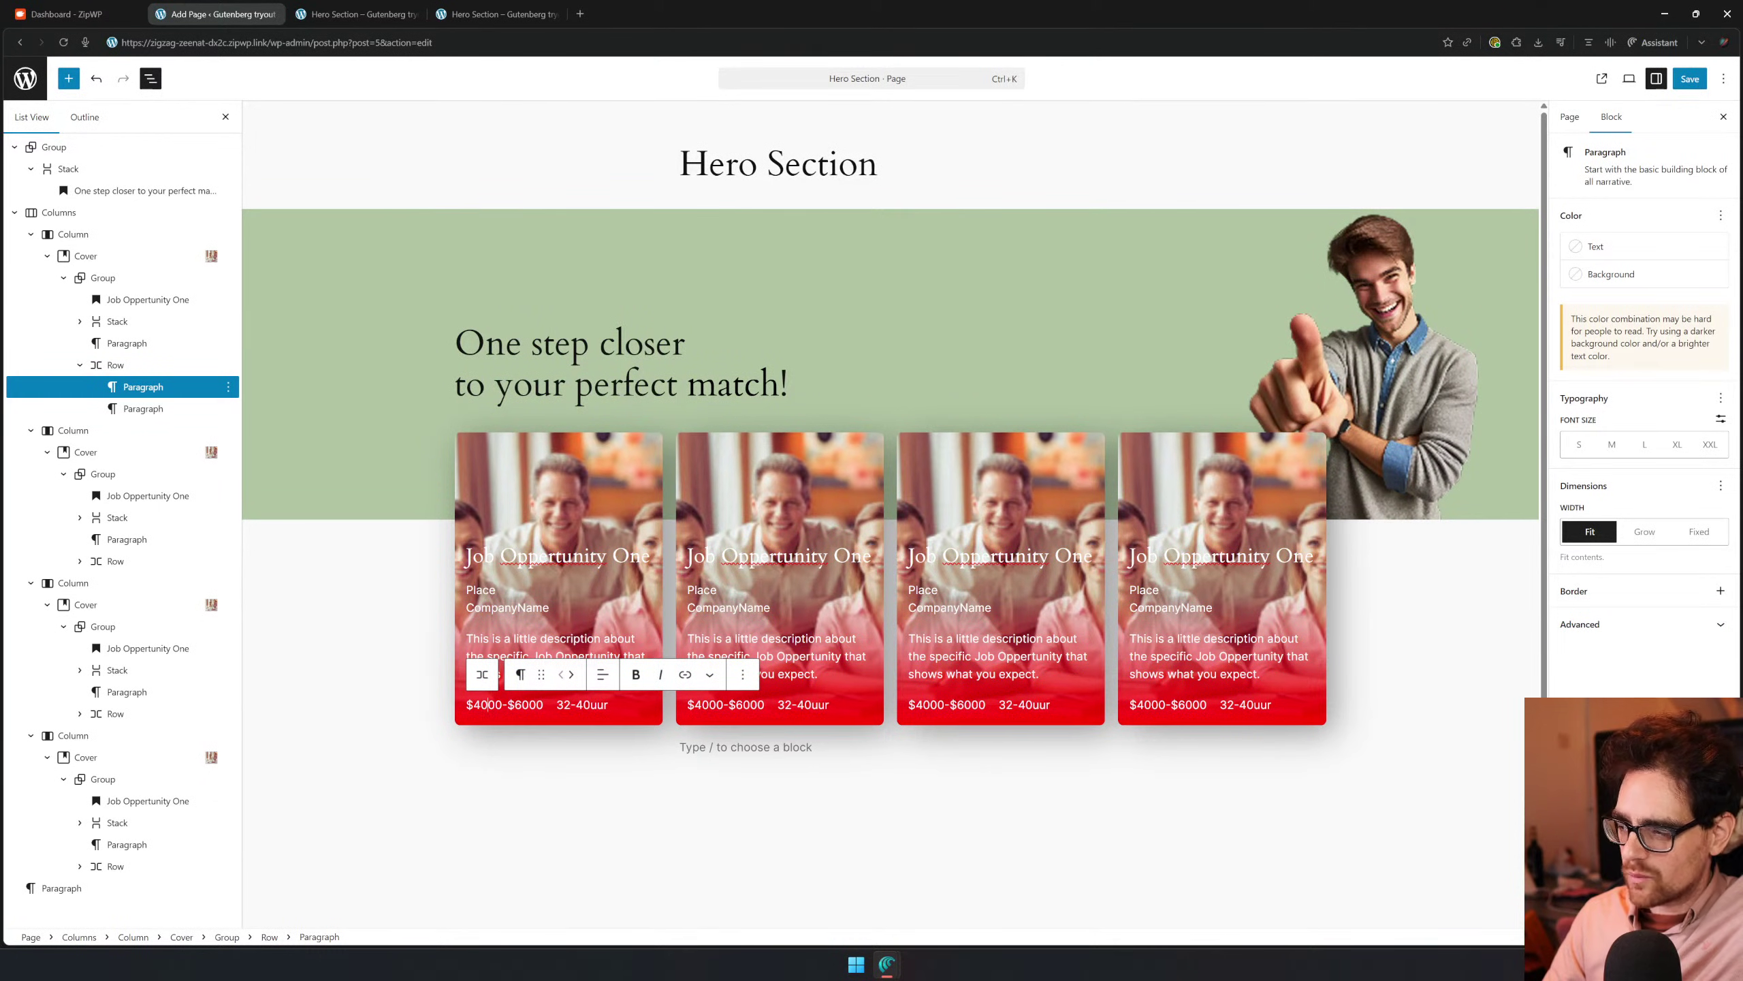
pyautogui.click(1661, 283)
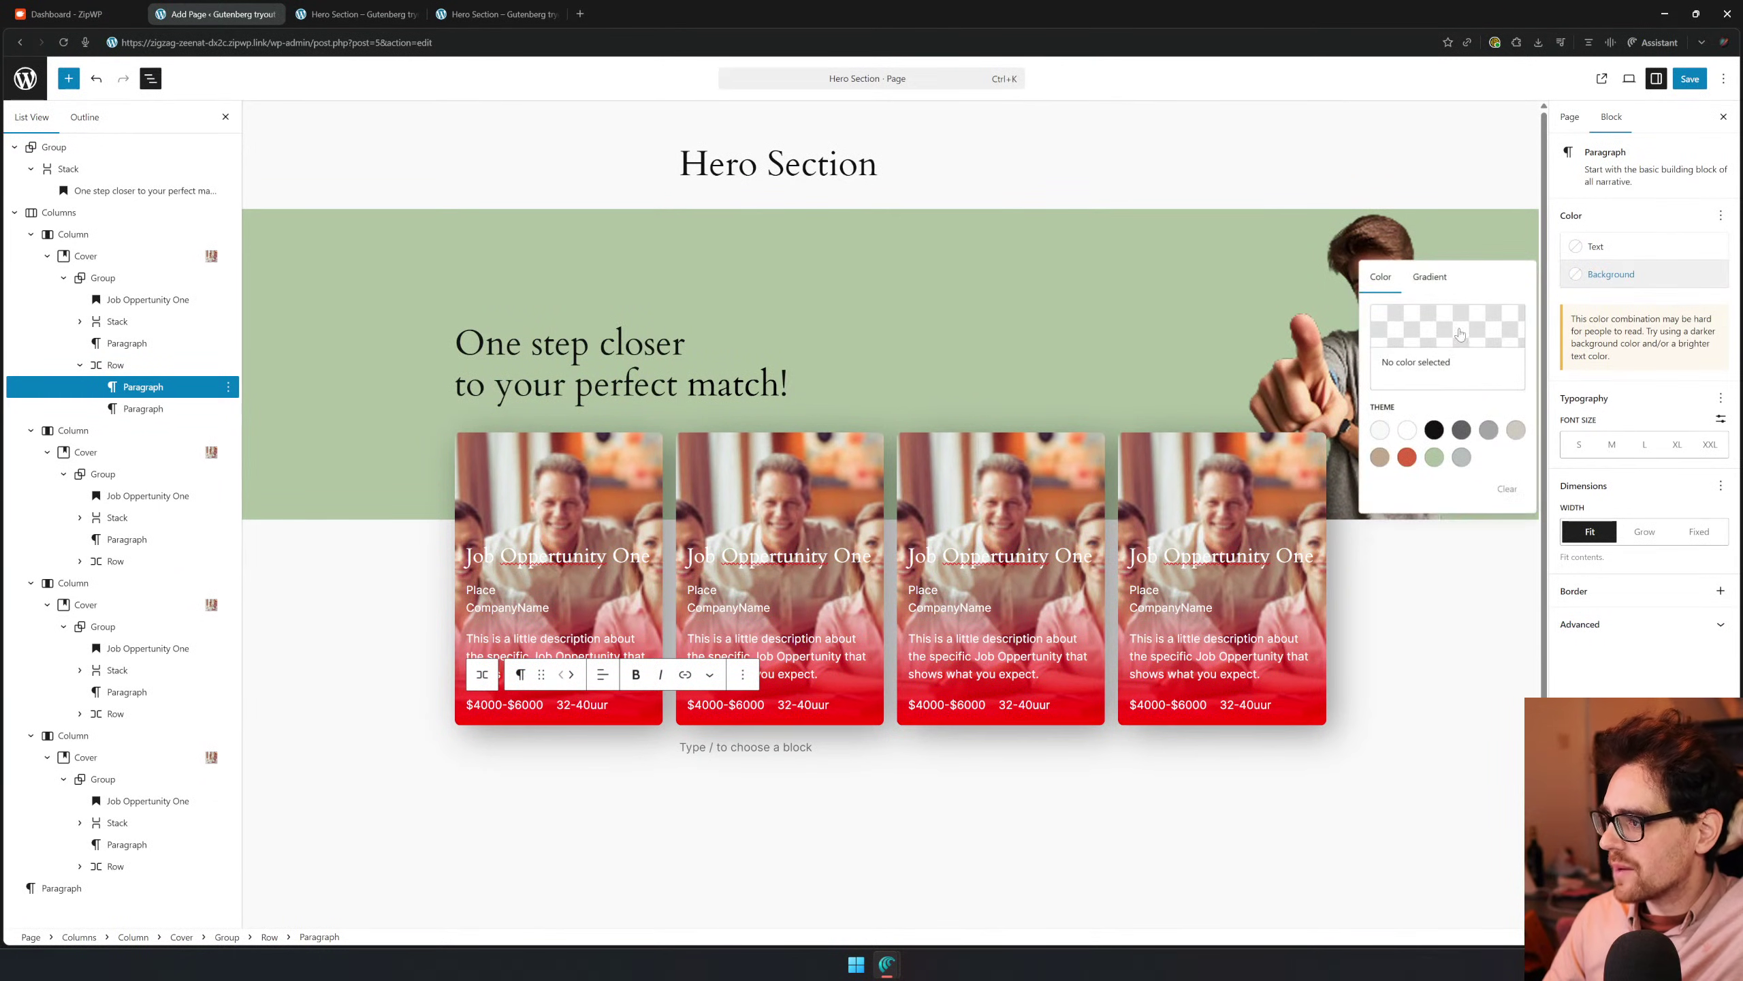
pyautogui.click(1720, 401)
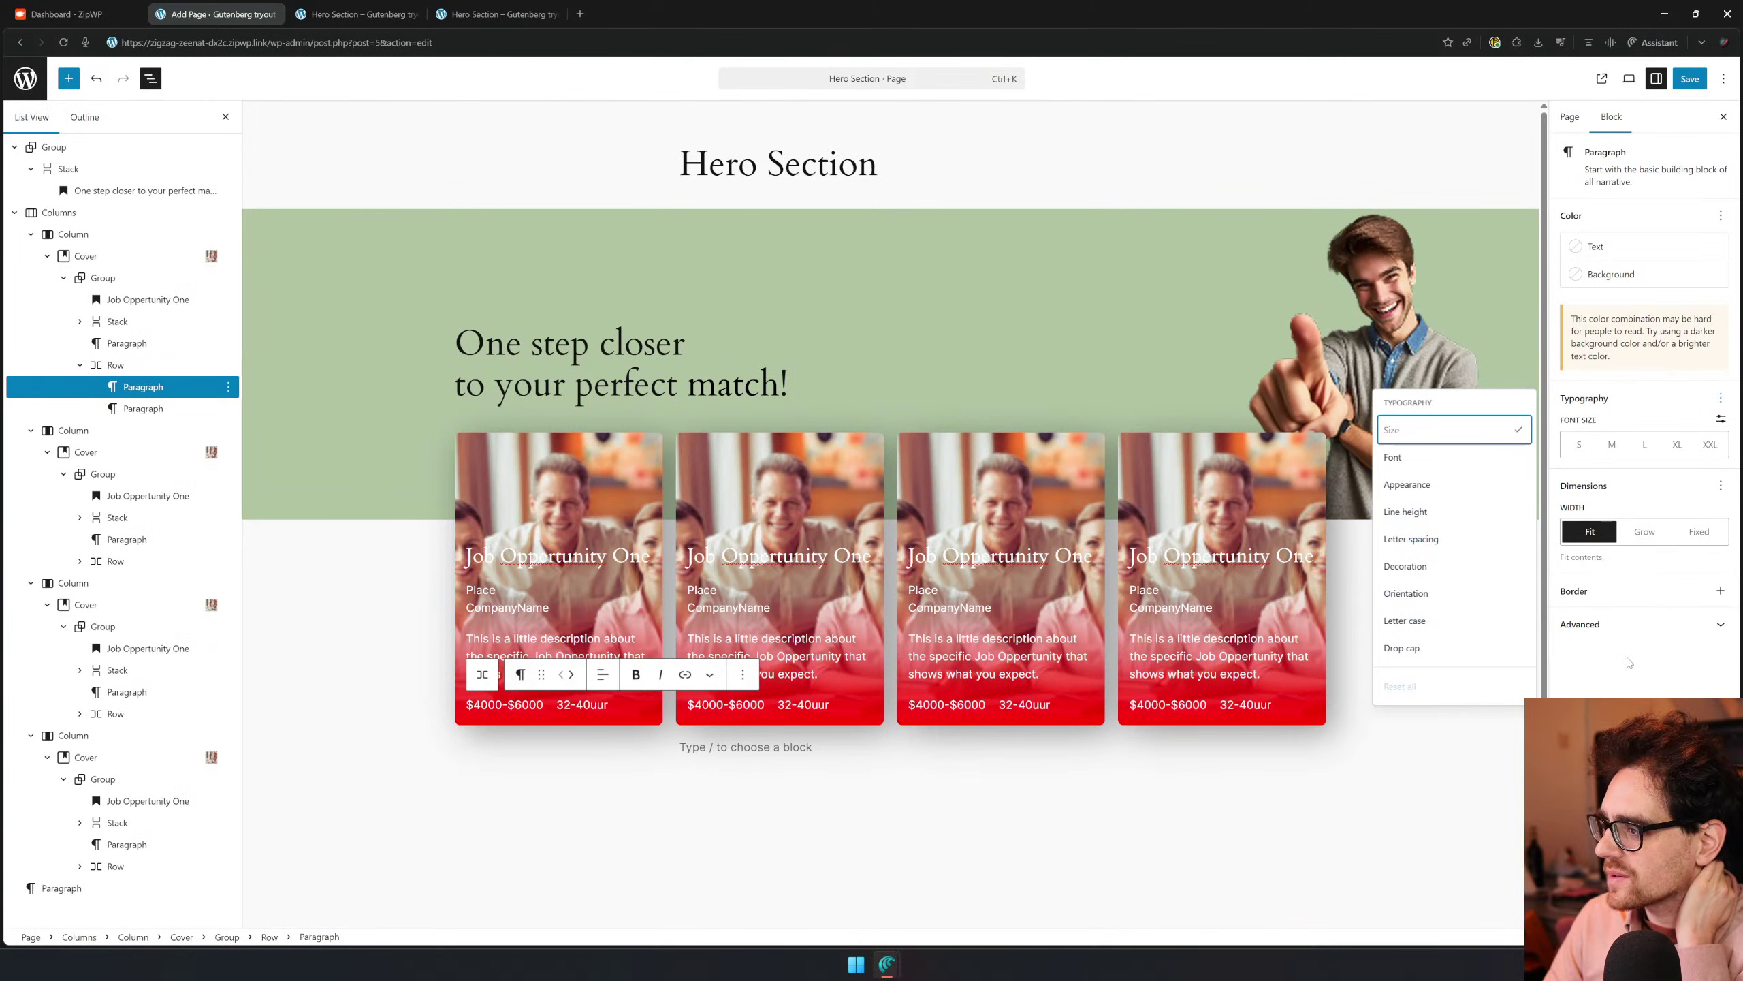
pyautogui.click(1661, 662)
pyautogui.click(1715, 627)
pyautogui.click(1715, 627)
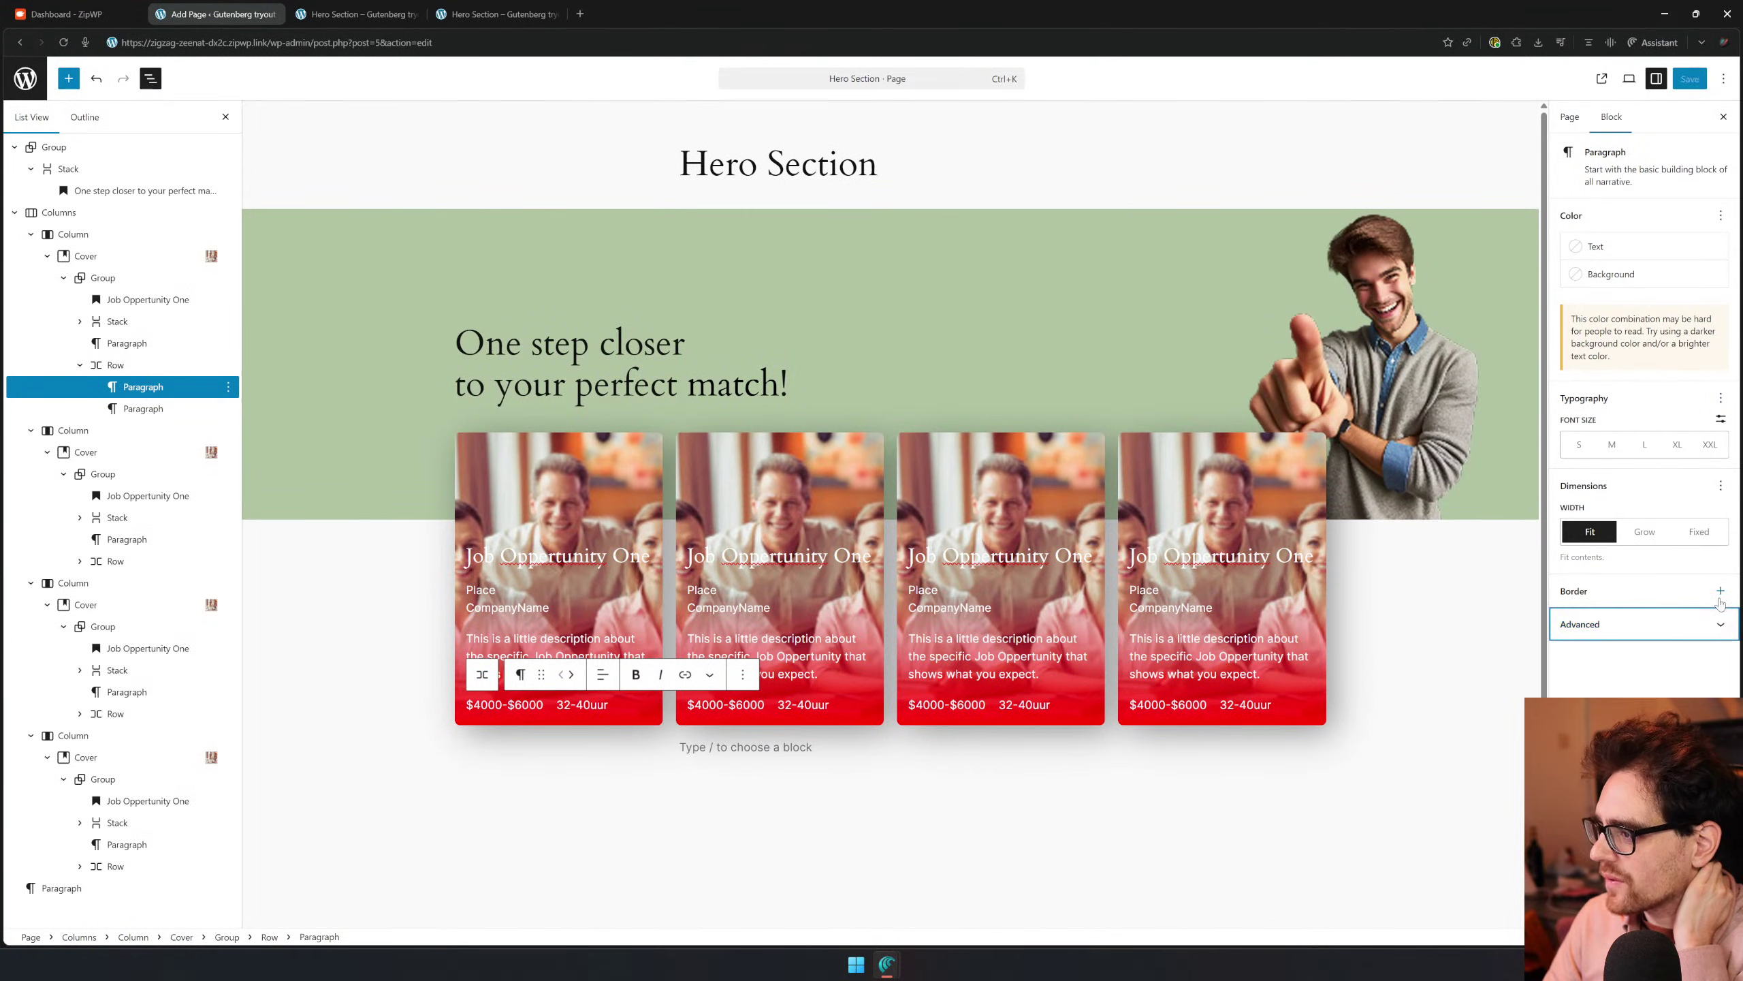
pyautogui.click(1721, 592)
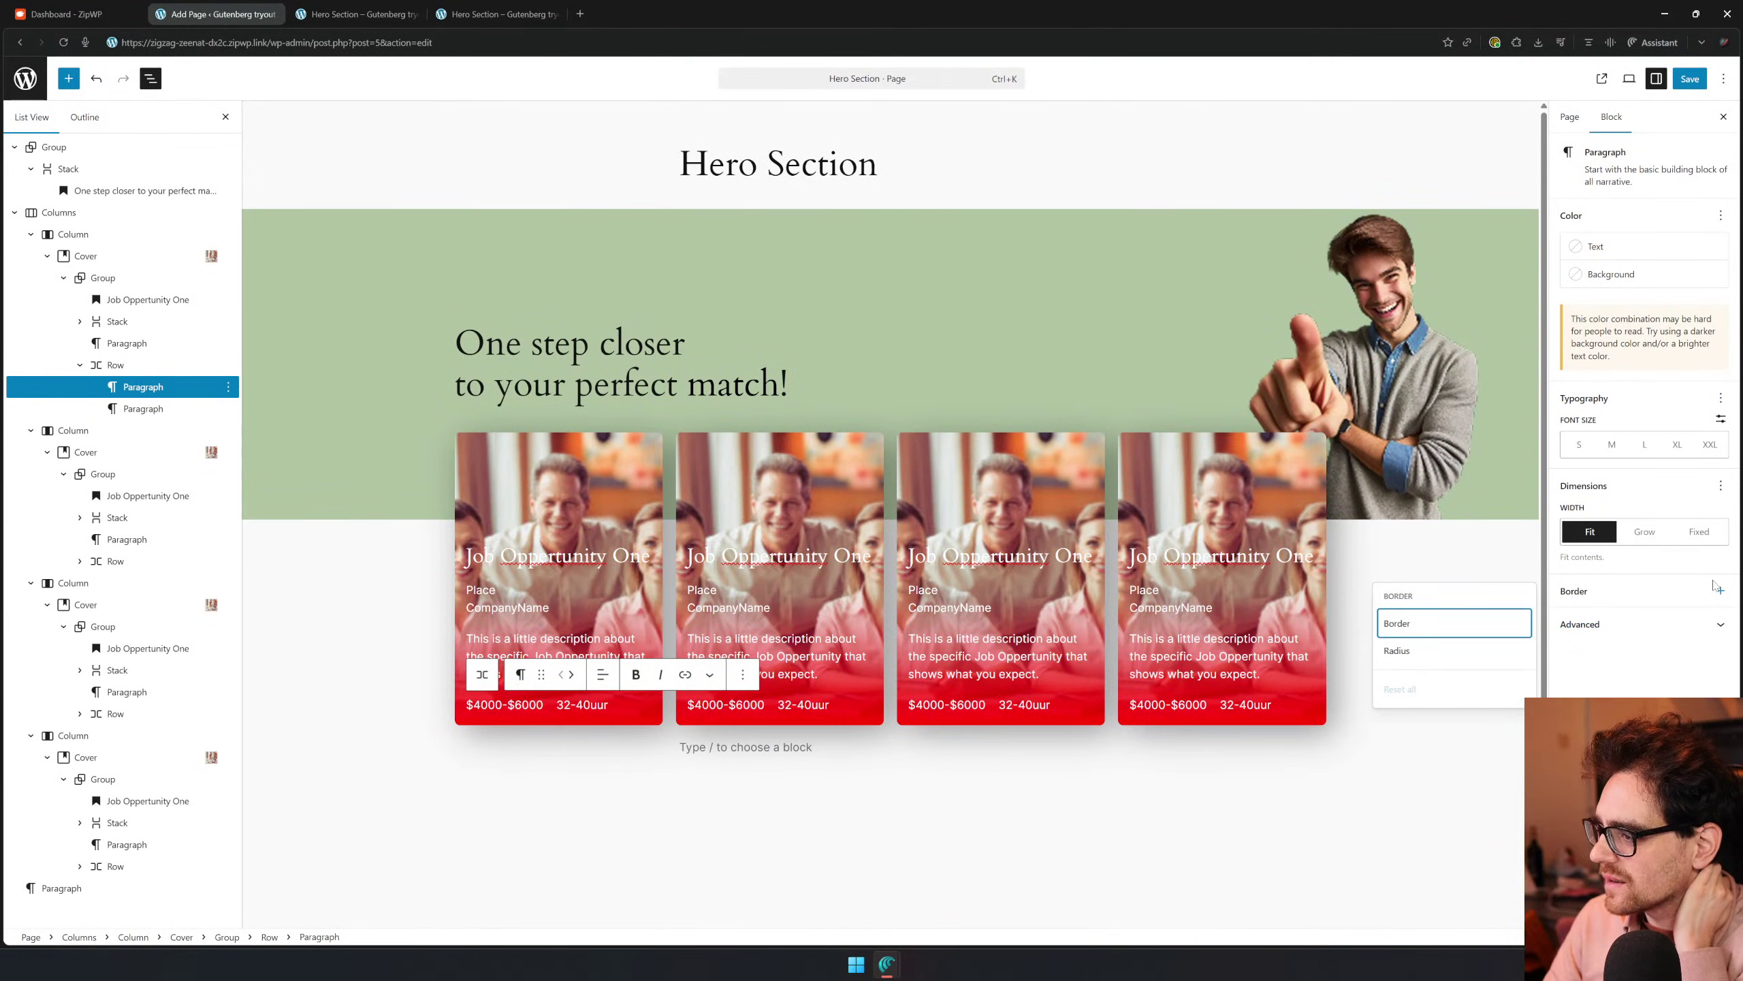
pyautogui.click(1723, 590)
# Add padding of preset 1 vertically and horizontally to the first card's salary paragraph and give it the Accent / Five background
pyautogui.click(1721, 486)
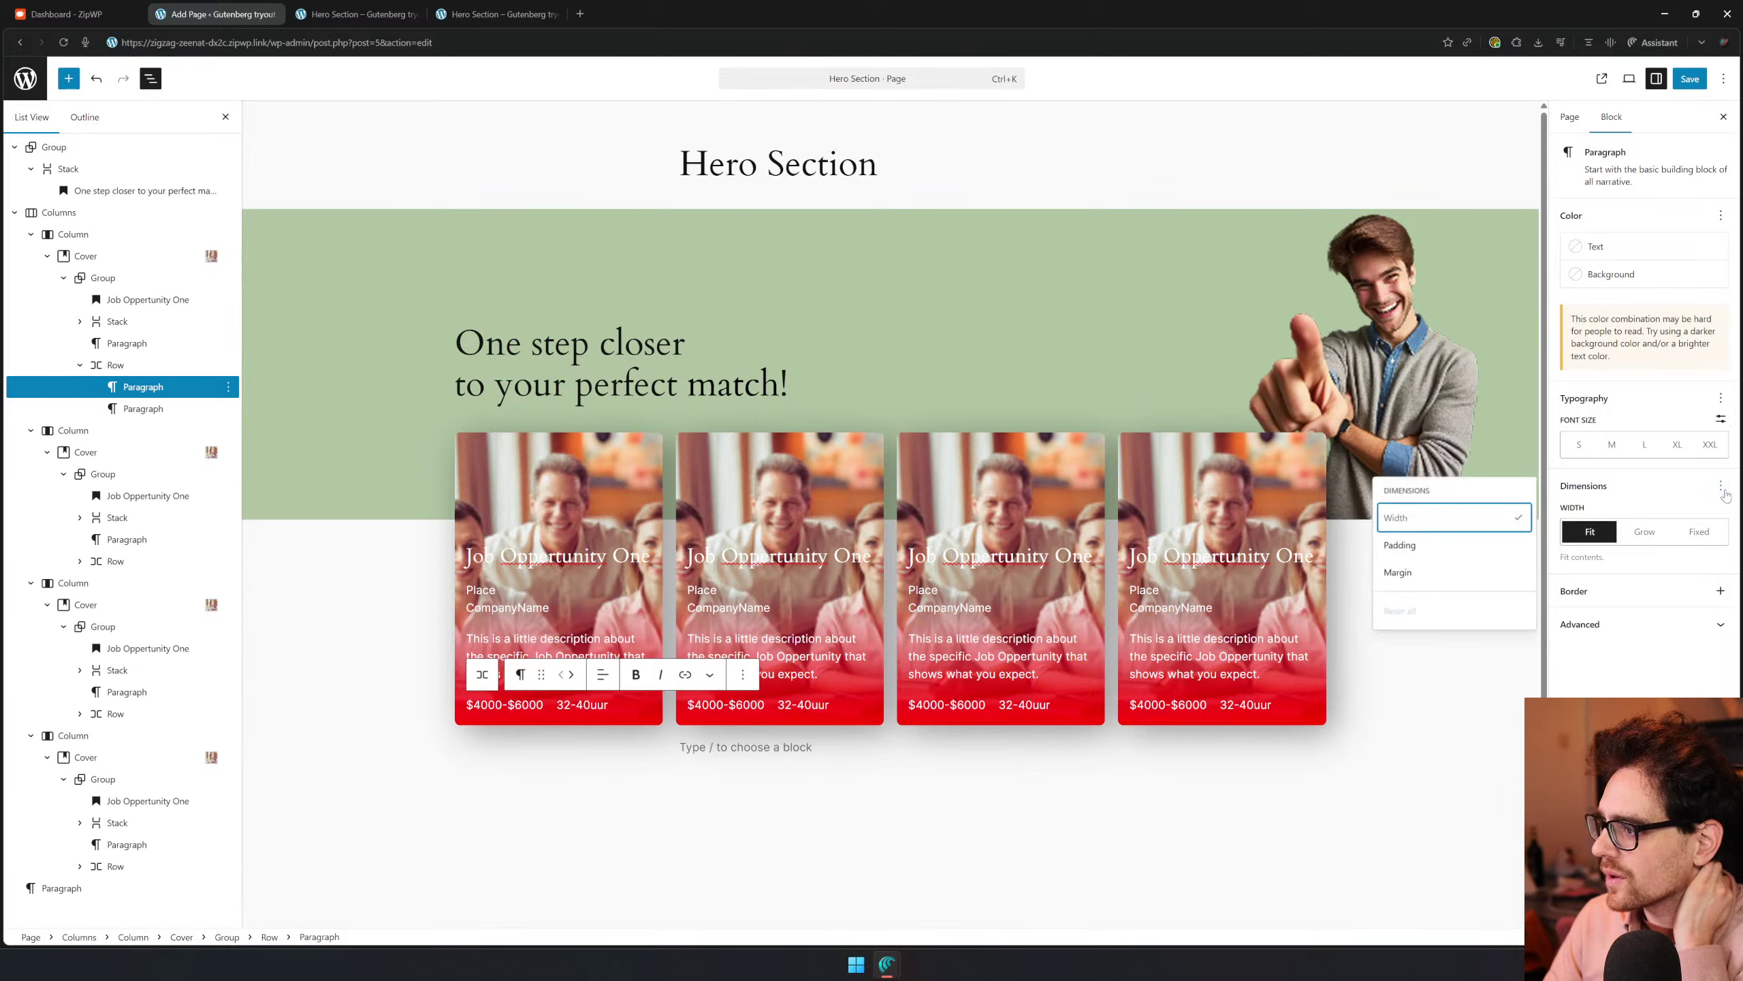
pyautogui.click(1451, 544)
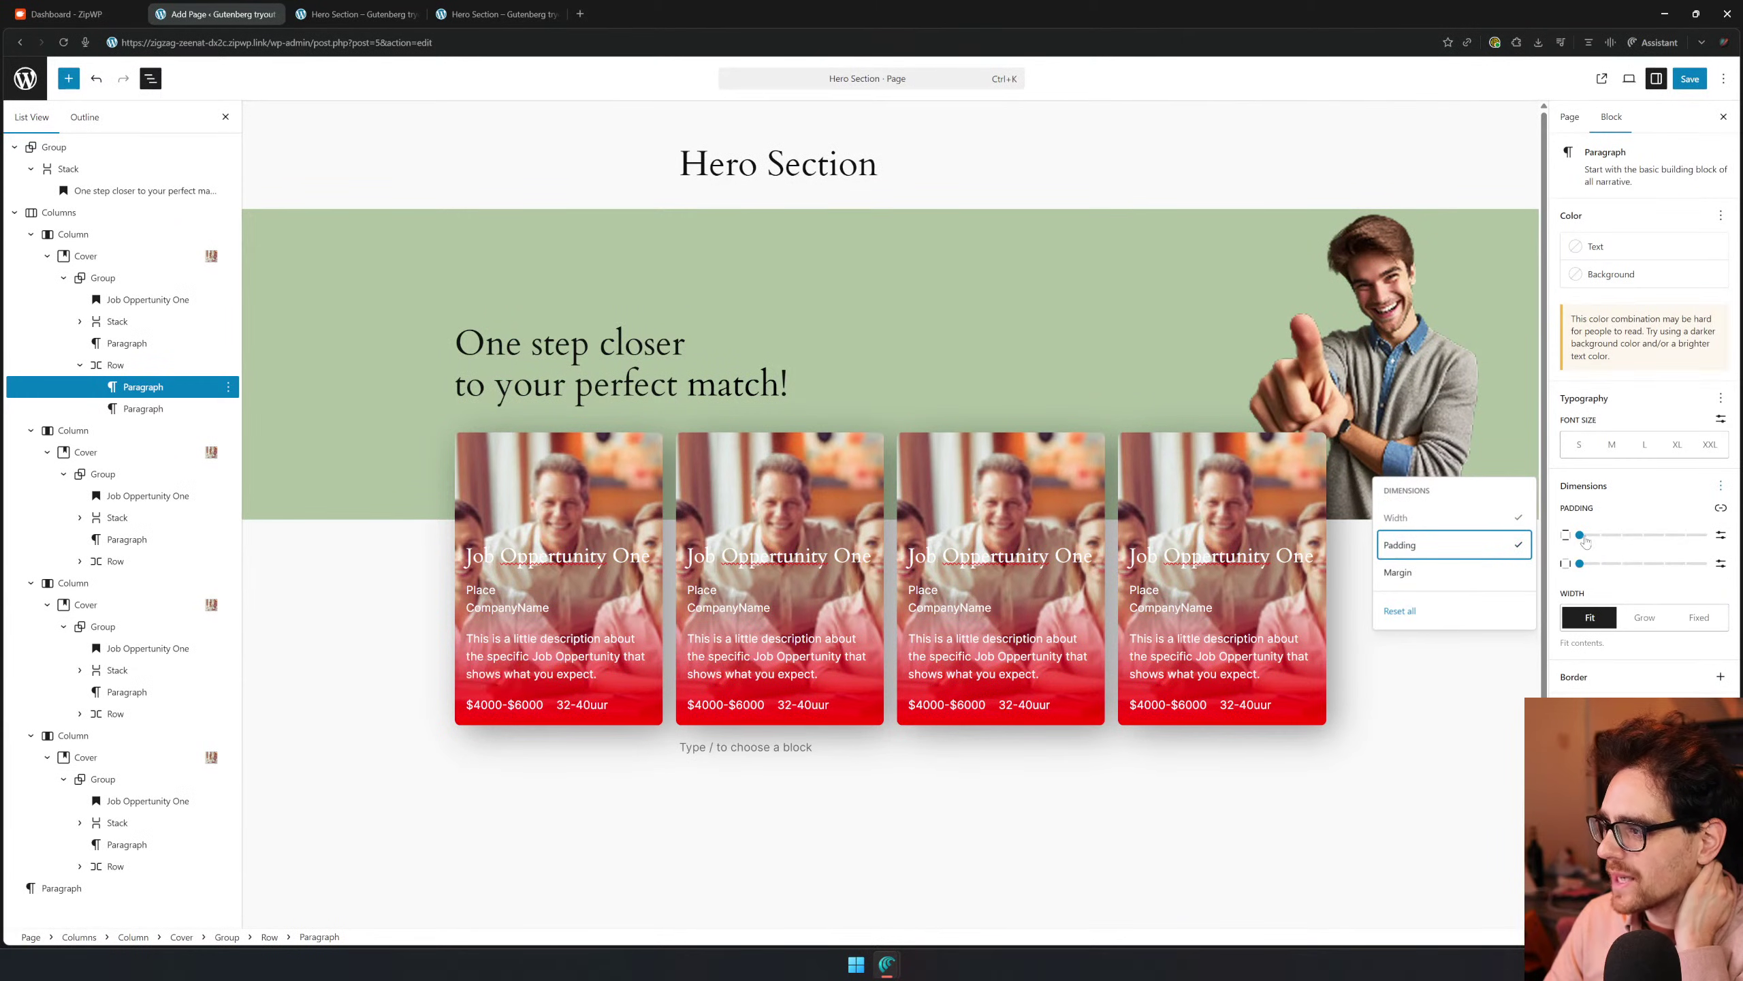
pyautogui.moveTo(1580, 534); pyautogui.dragTo(1600, 563)
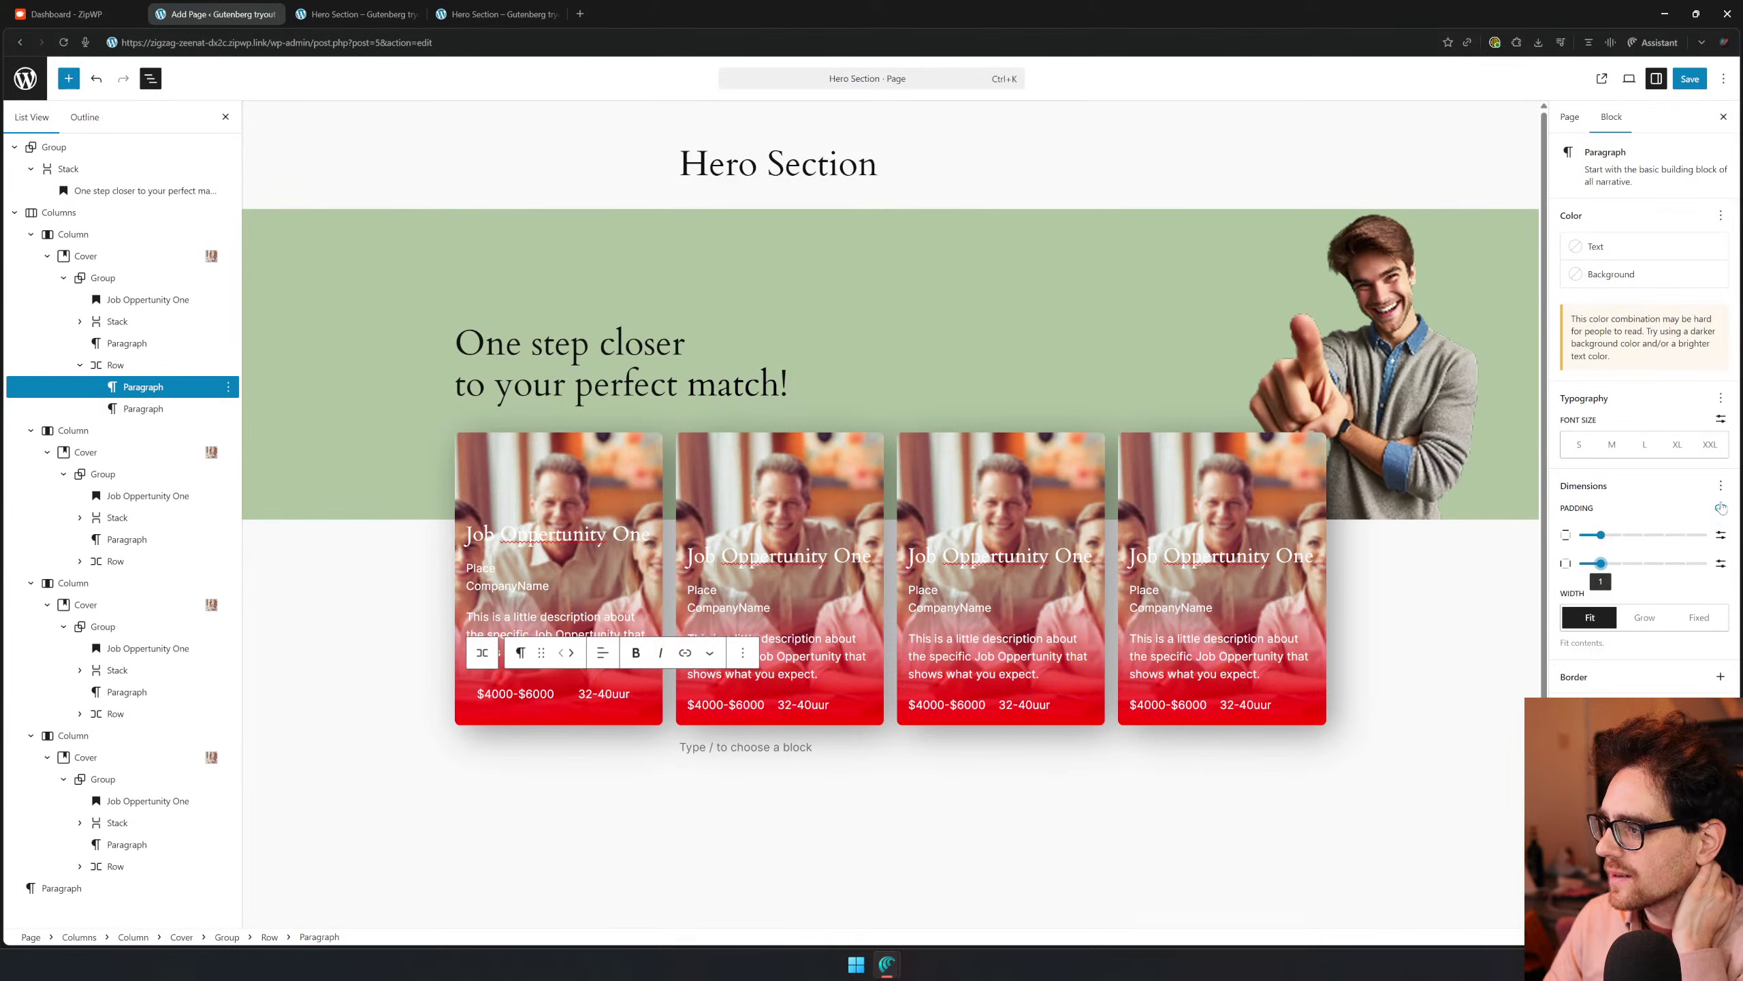
pyautogui.click(1638, 288)
pyautogui.click(1462, 457)
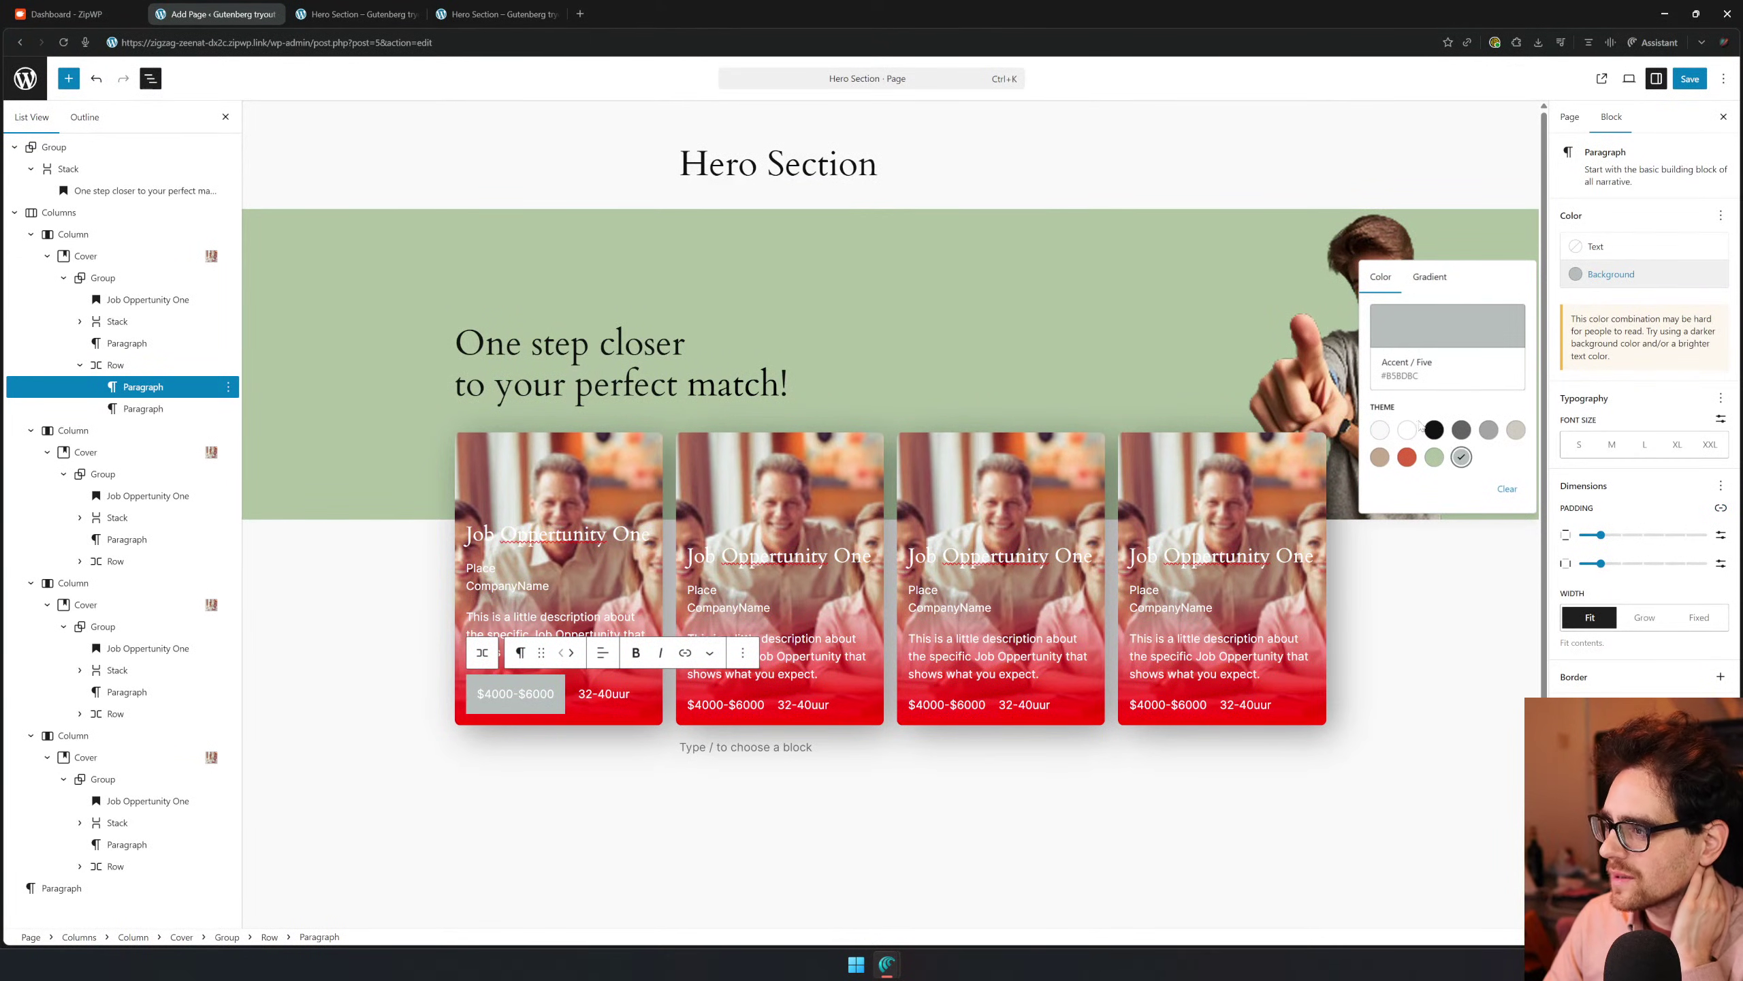
# Switch the salary paragraph's vertical padding to a custom value of 0.5 rem
pyautogui.click(1720, 536)
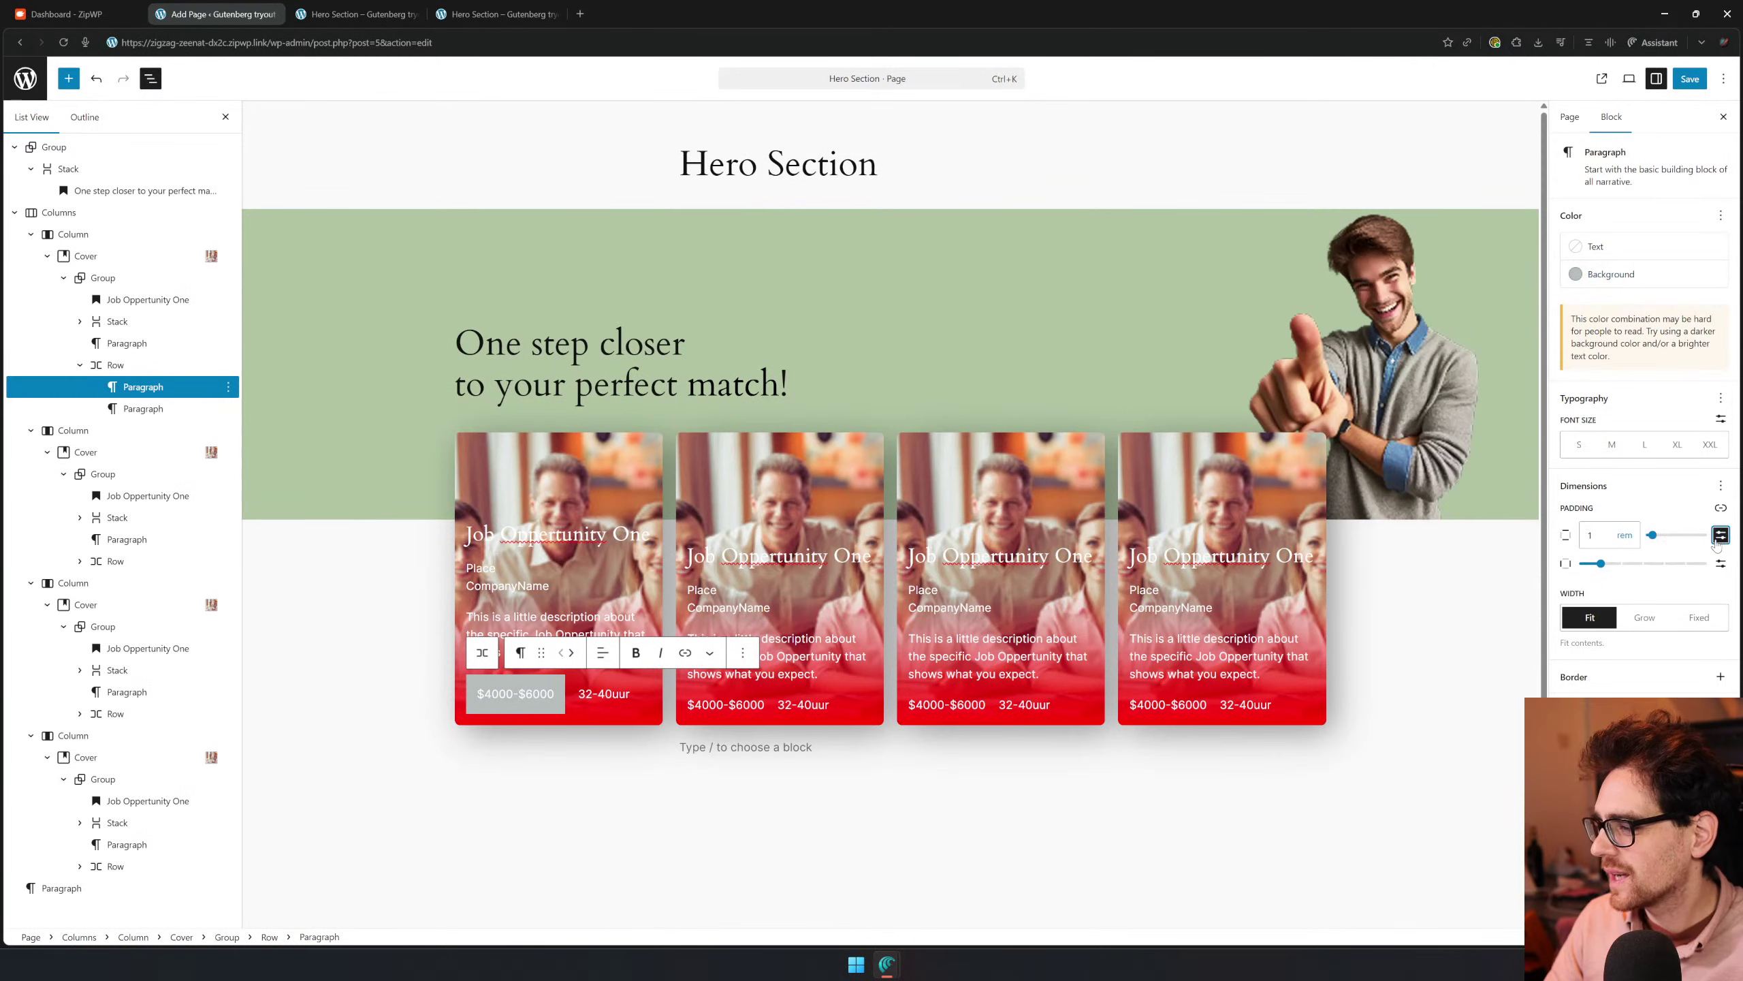
pyautogui.click(1717, 540)
pyautogui.click(1721, 509)
pyautogui.click(1721, 509)
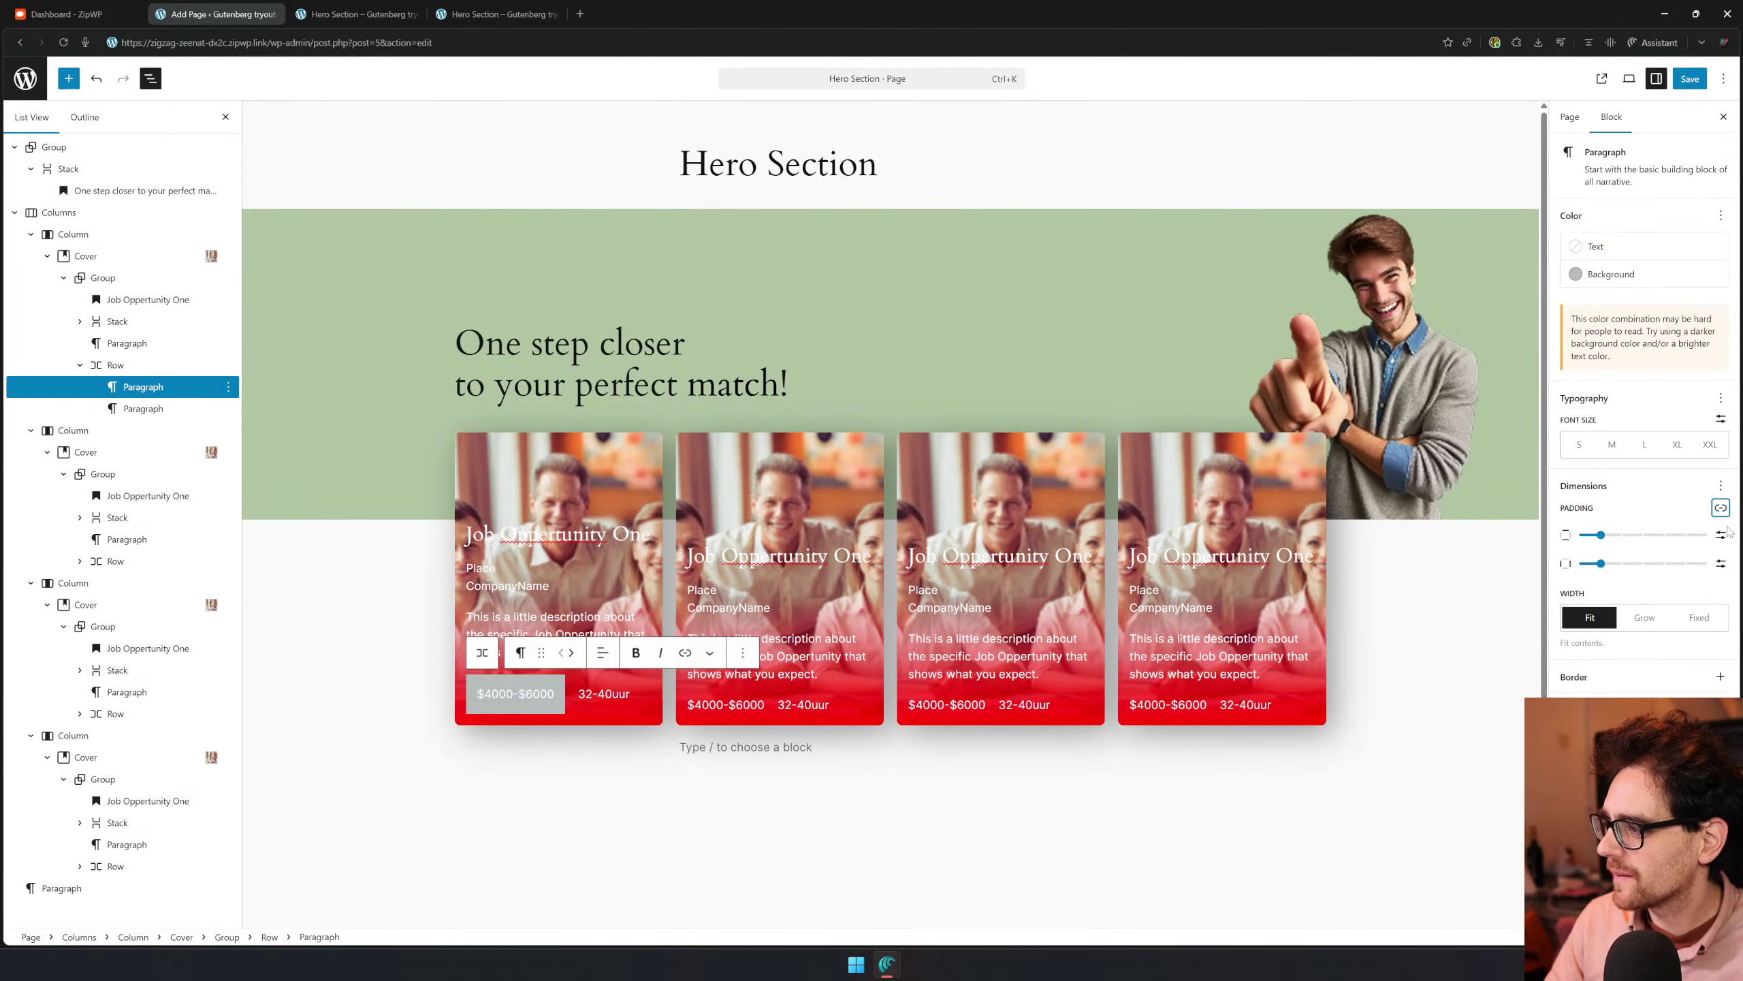
pyautogui.click(1720, 535)
pyautogui.moveTo(1600, 535); pyautogui.dragTo(1467, 527)
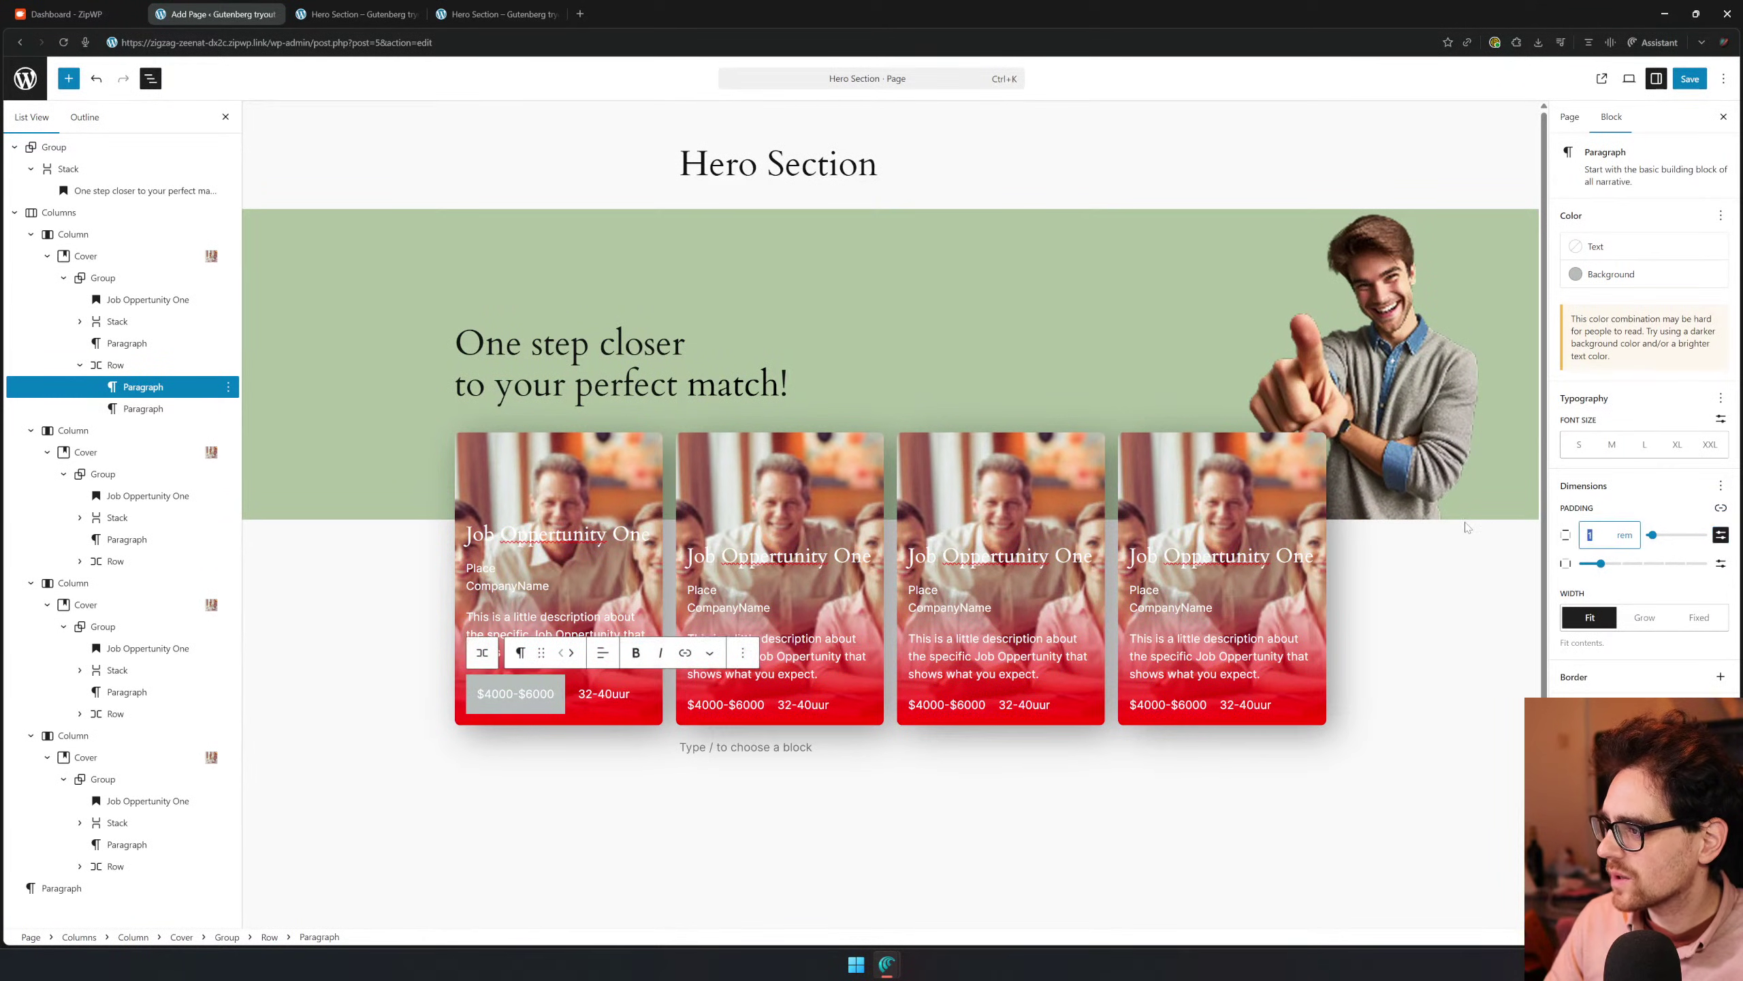
pyautogui.write('.5')
# Set the salary paragraph's custom padding to 0.2 rem vertically and 0.4 rem horizontally
pyautogui.hotkey('ctrl', 'a')
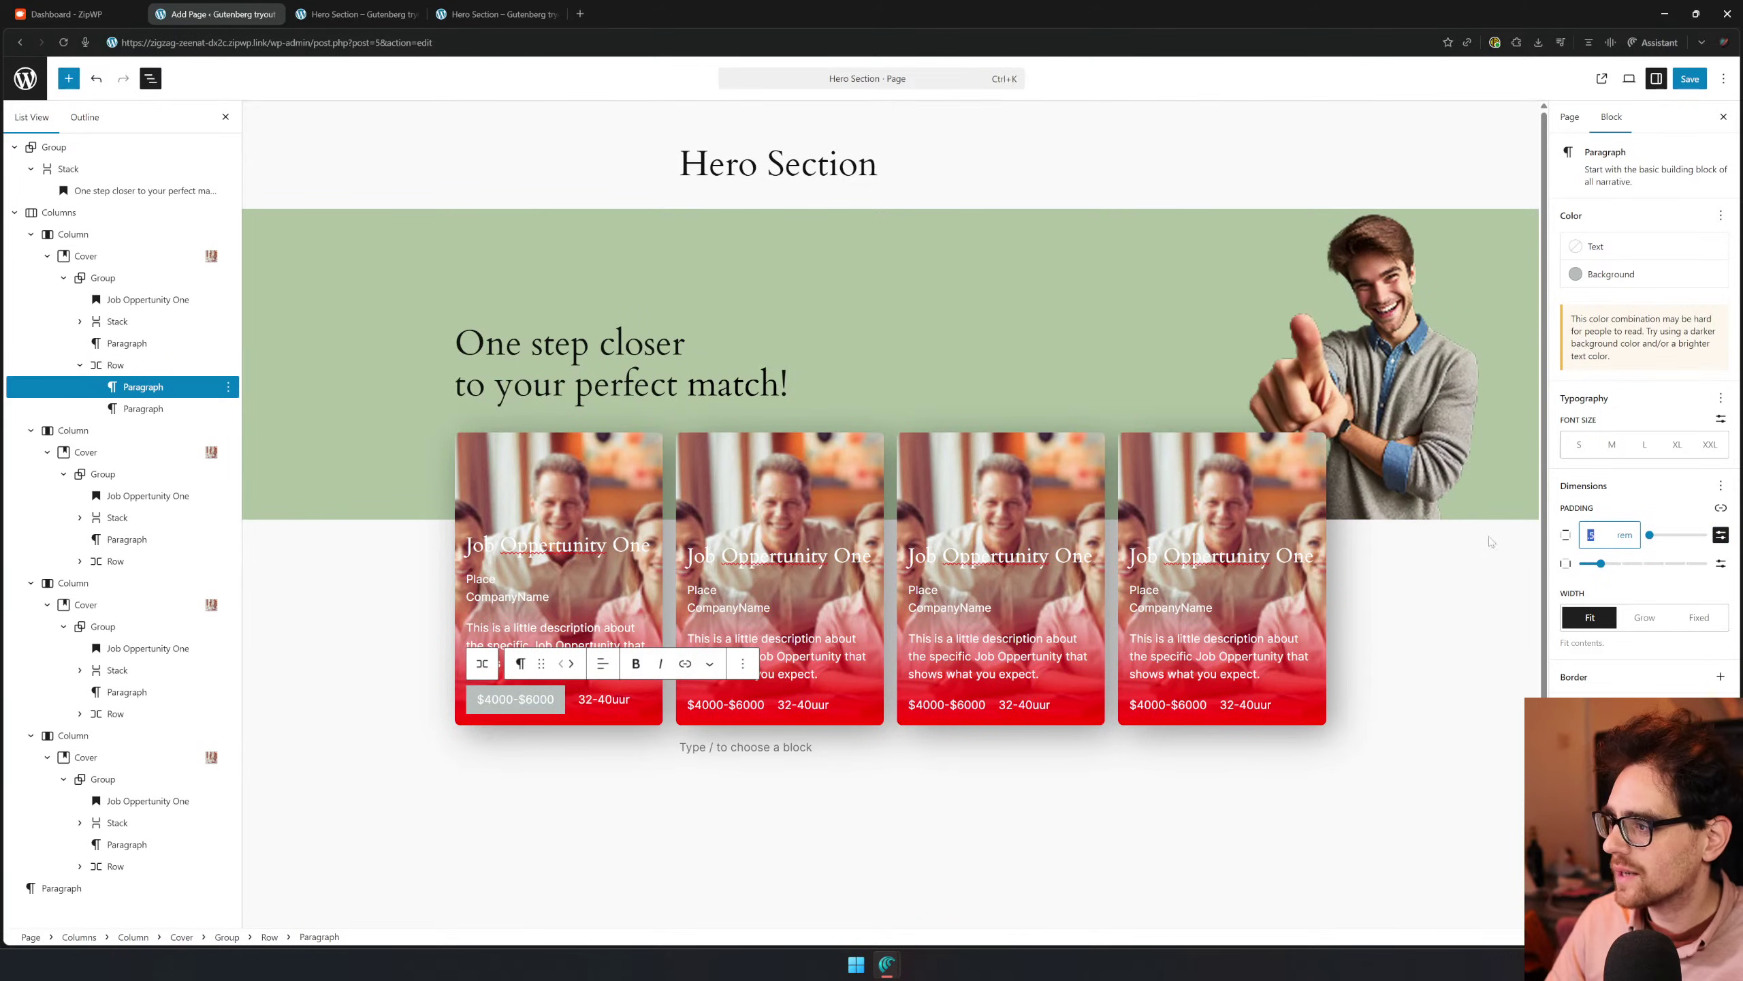
pyautogui.click(1721, 563)
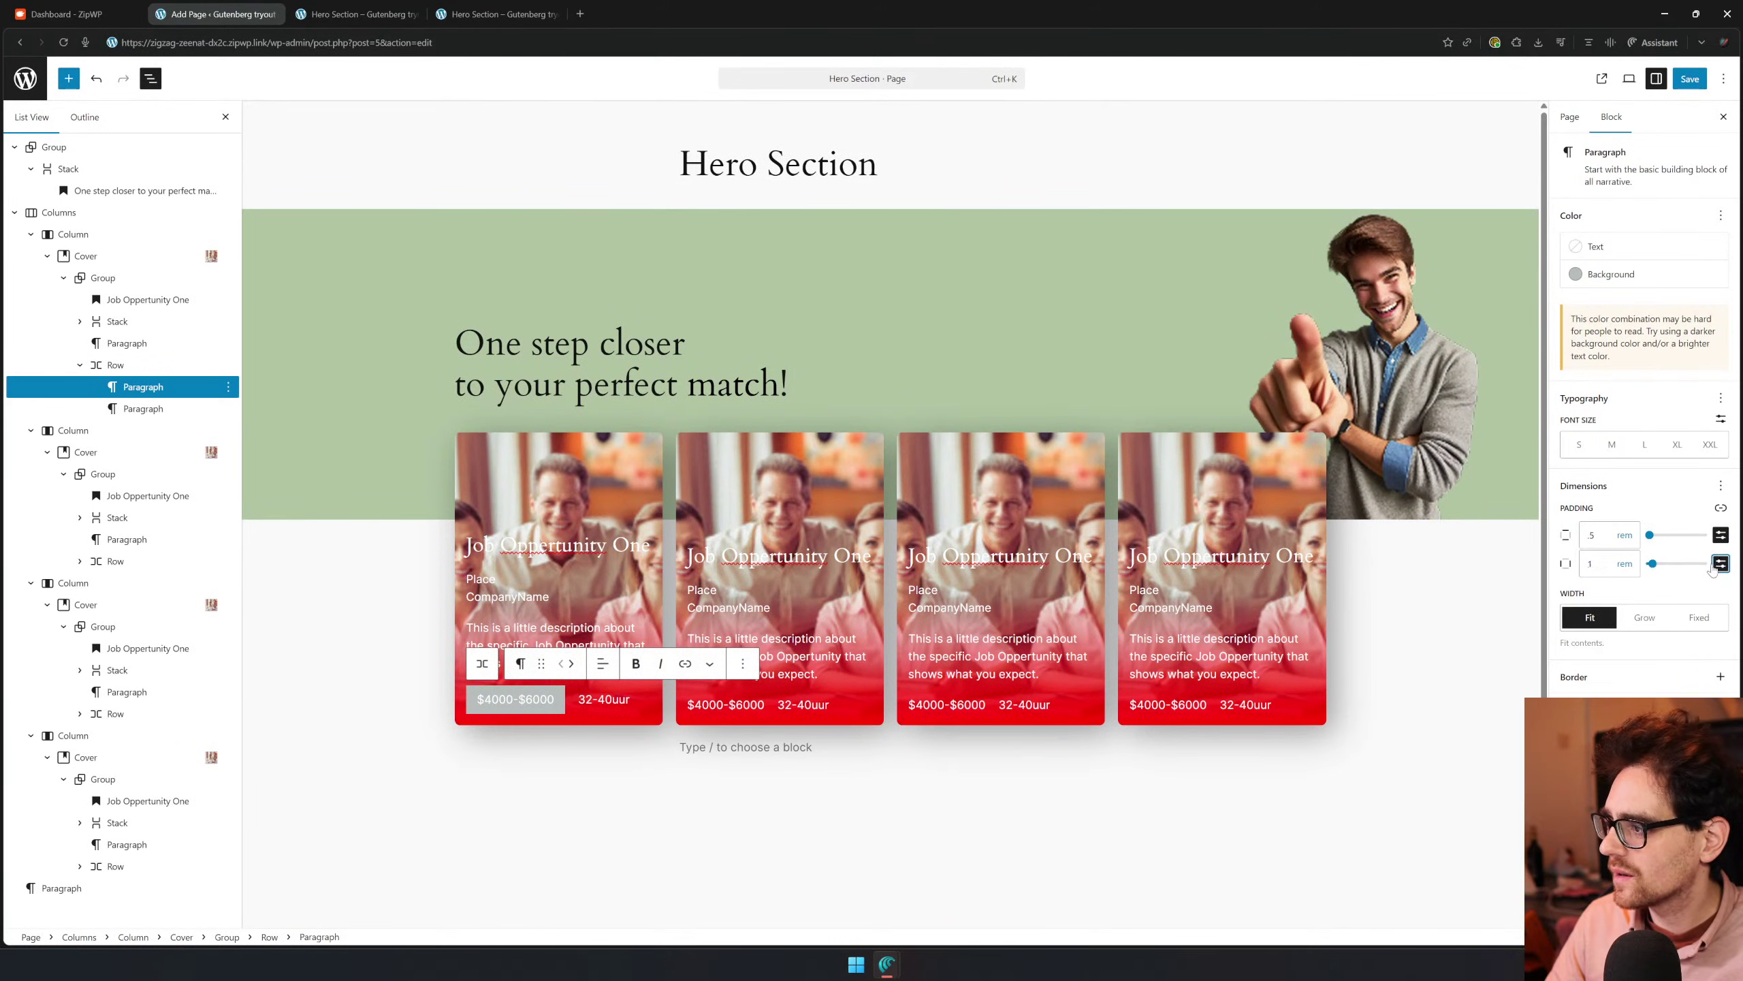
pyautogui.moveTo(1601, 536); pyautogui.dragTo(1579, 536)
pyautogui.write('.2')
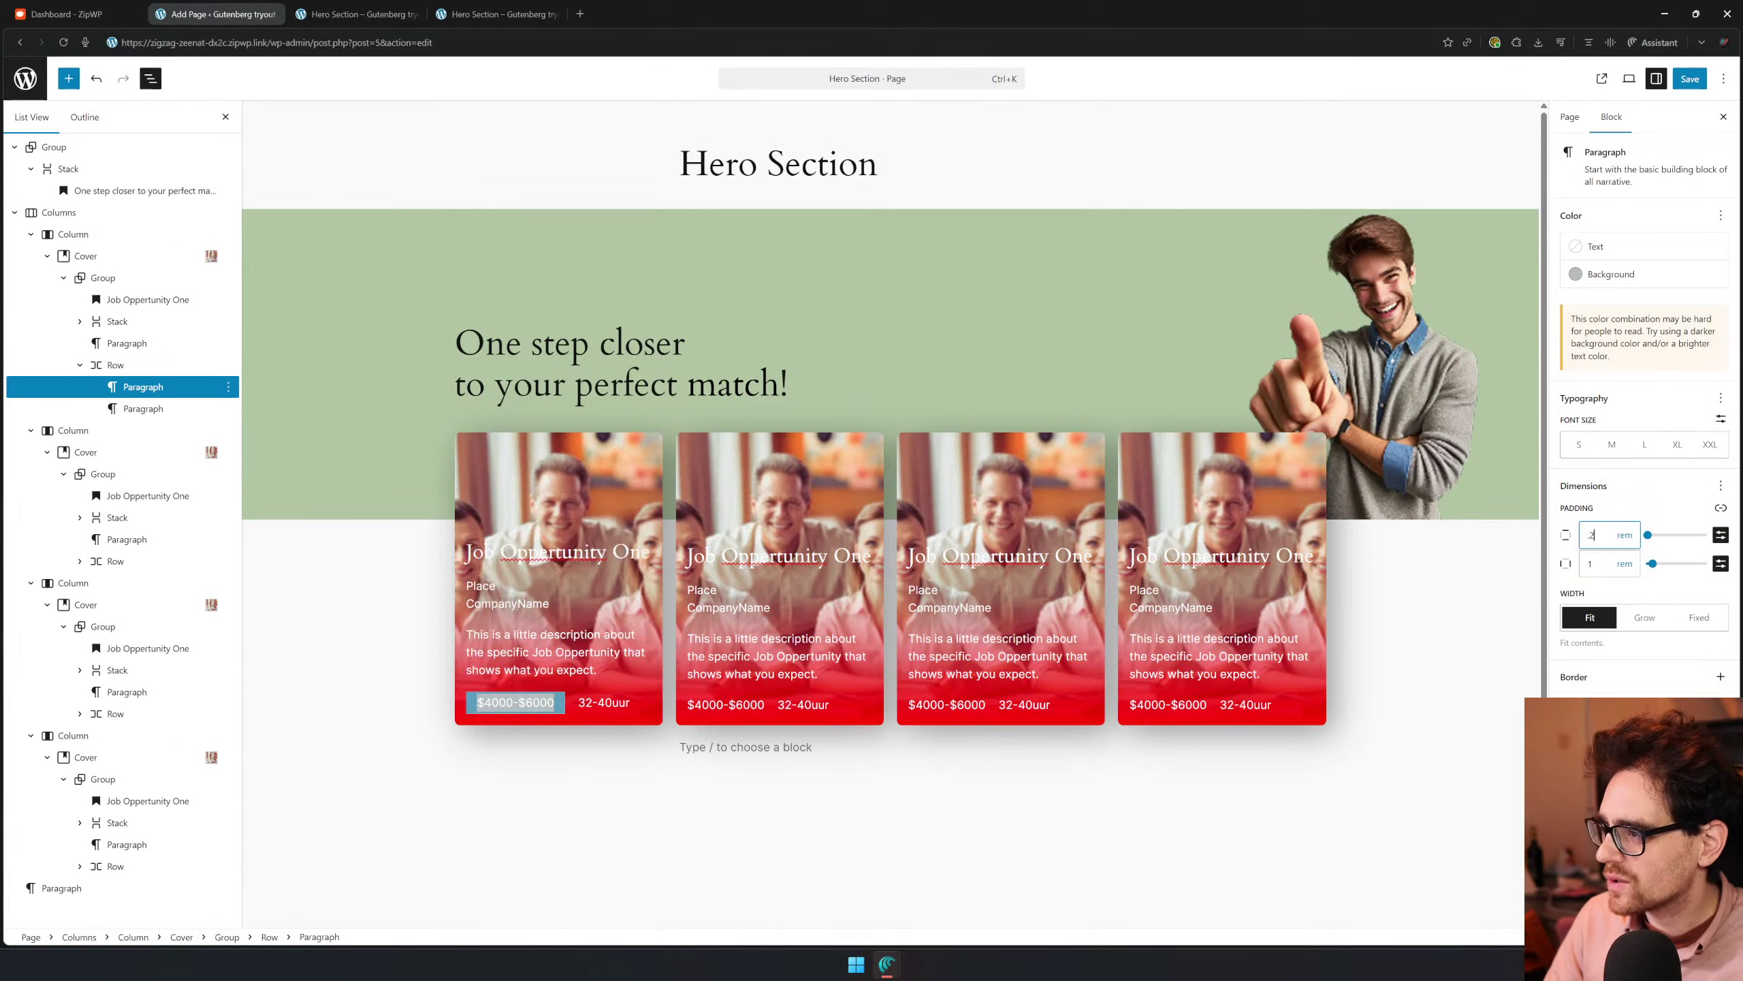
pyautogui.press('BackSpace')
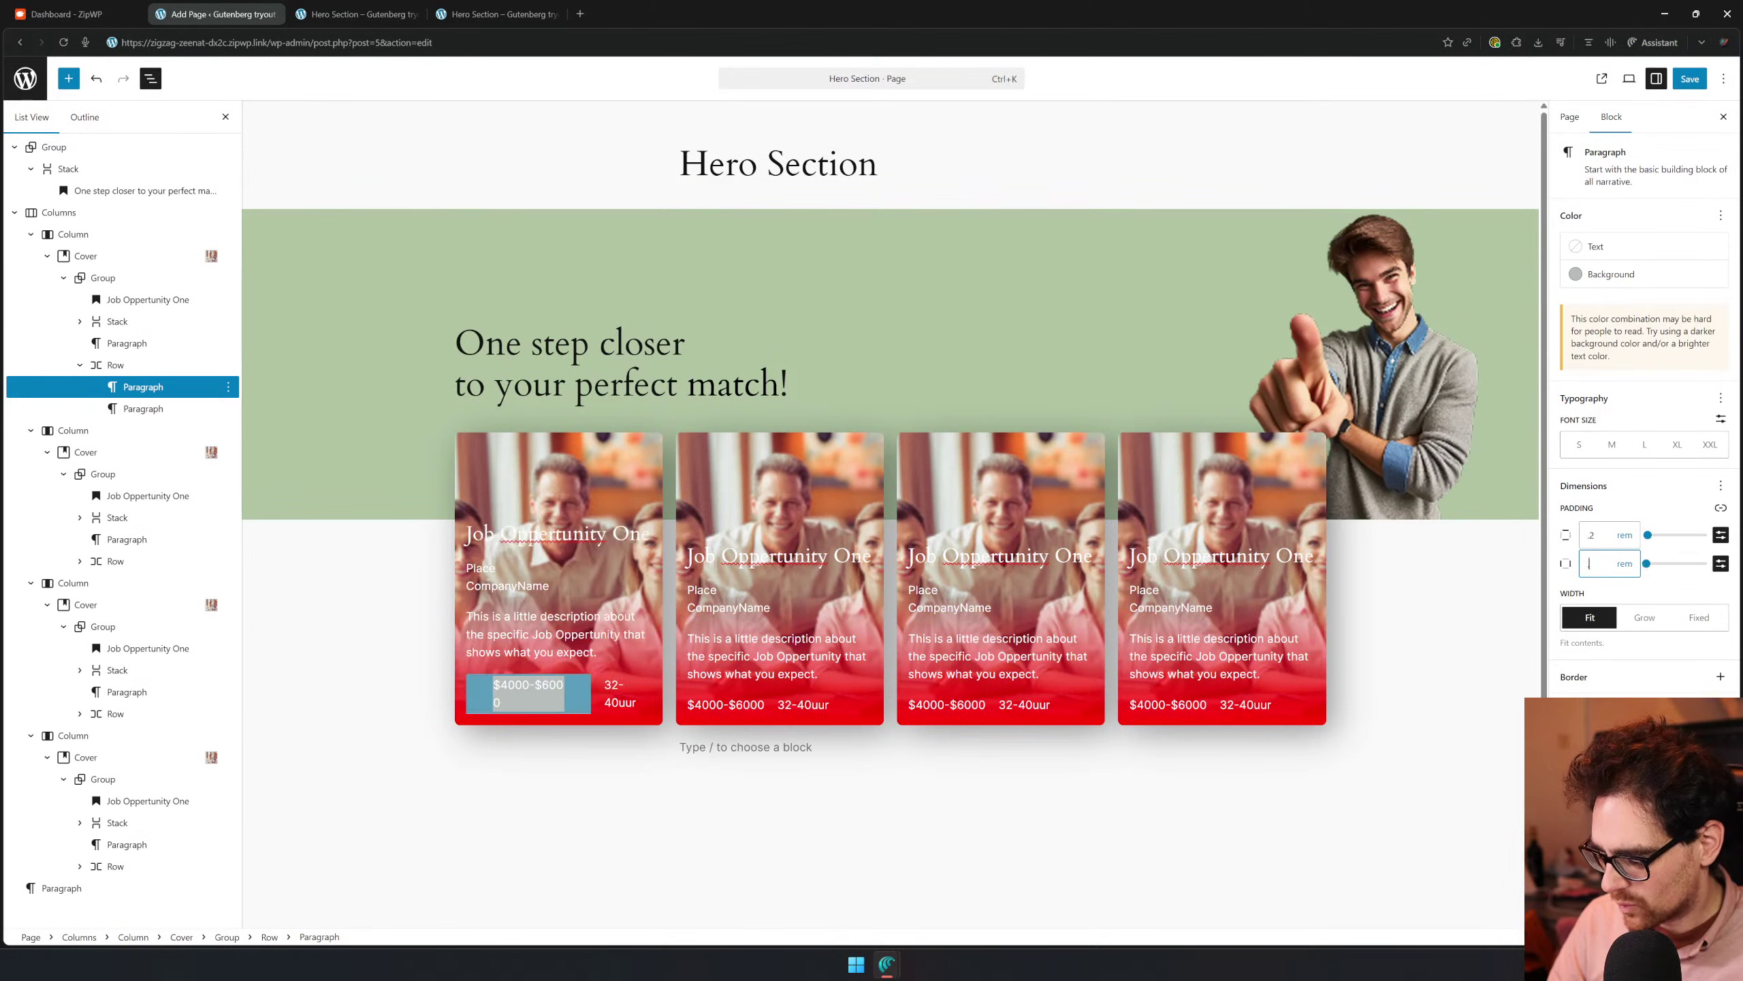
pyautogui.write('.4')
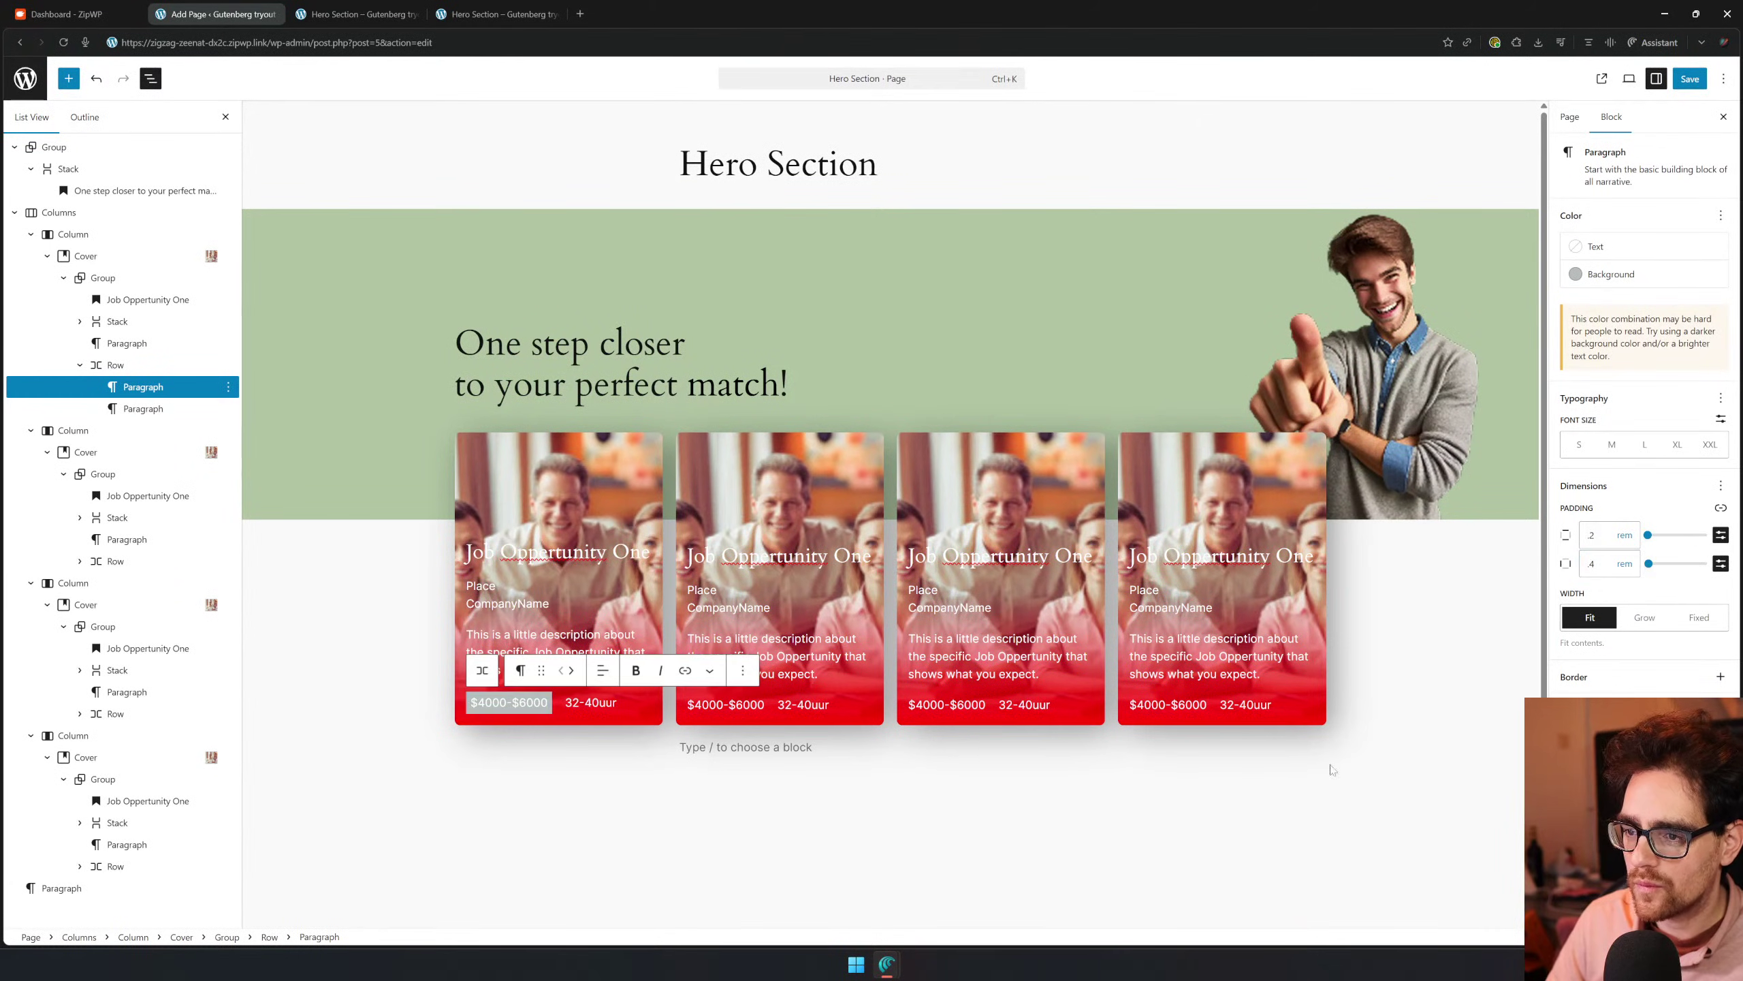
pyautogui.click(421, 838)
# Change the background colour of the first card's salary paragraph to Contrast / Two
pyautogui.click(540, 703)
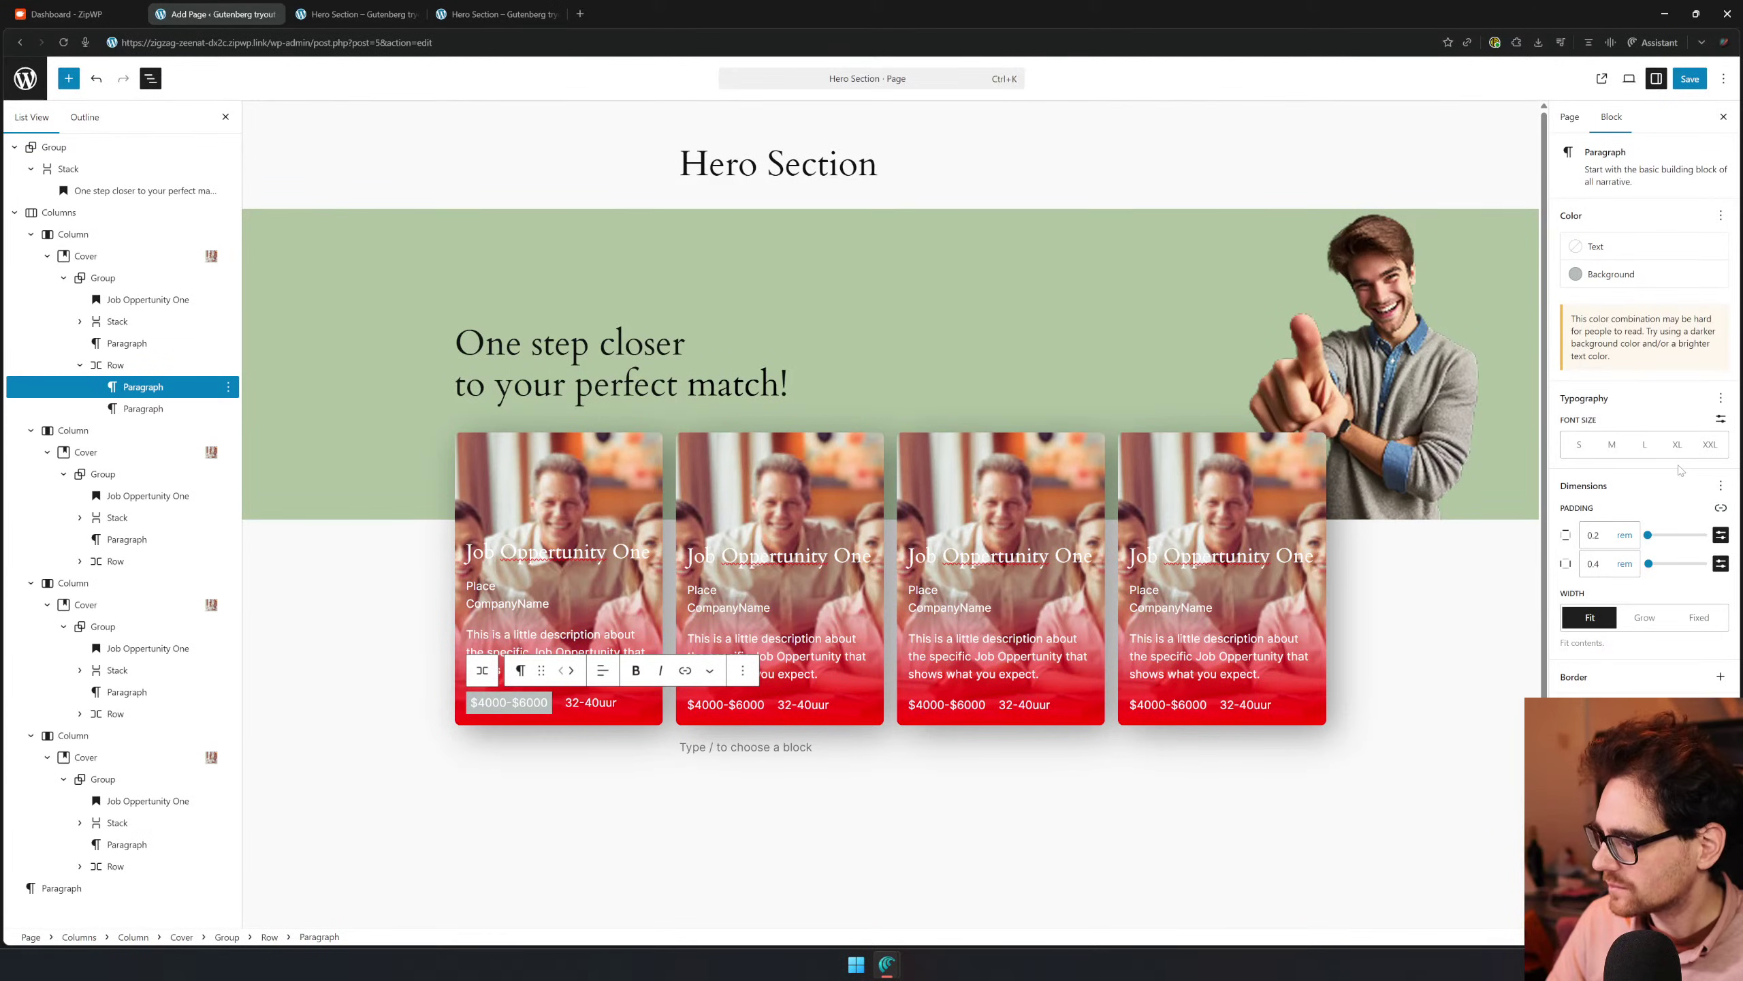
pyautogui.click(1590, 275)
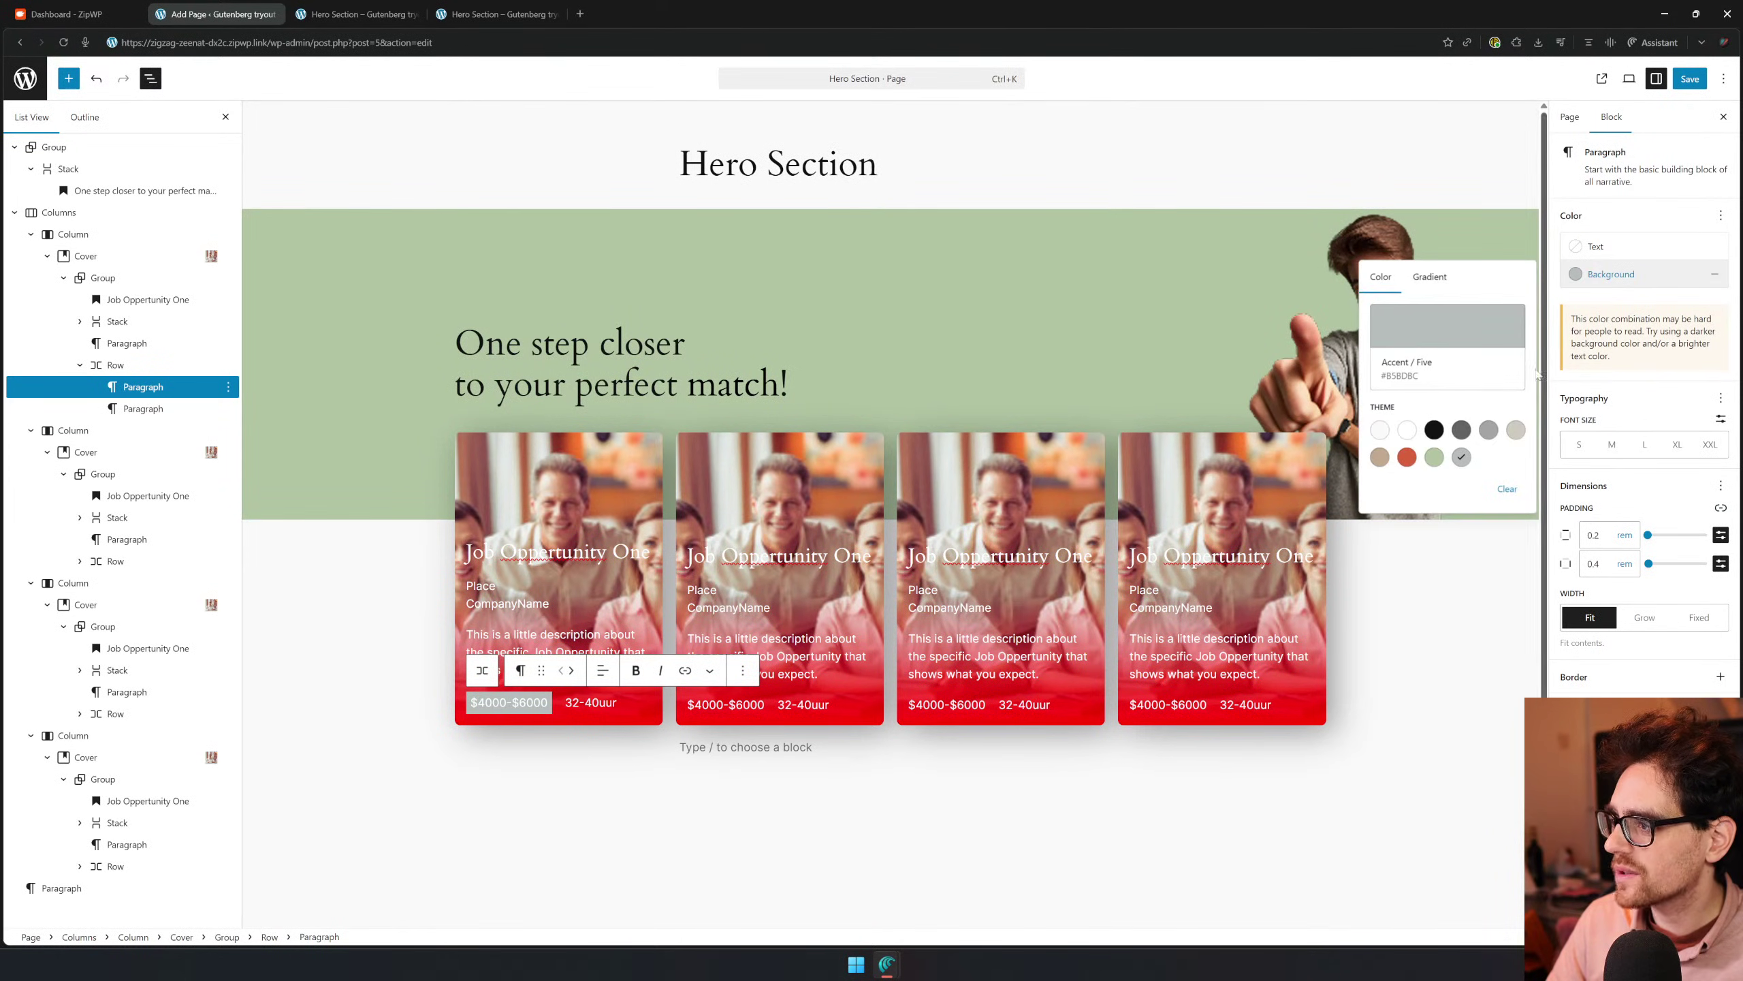
pyautogui.click(1463, 429)
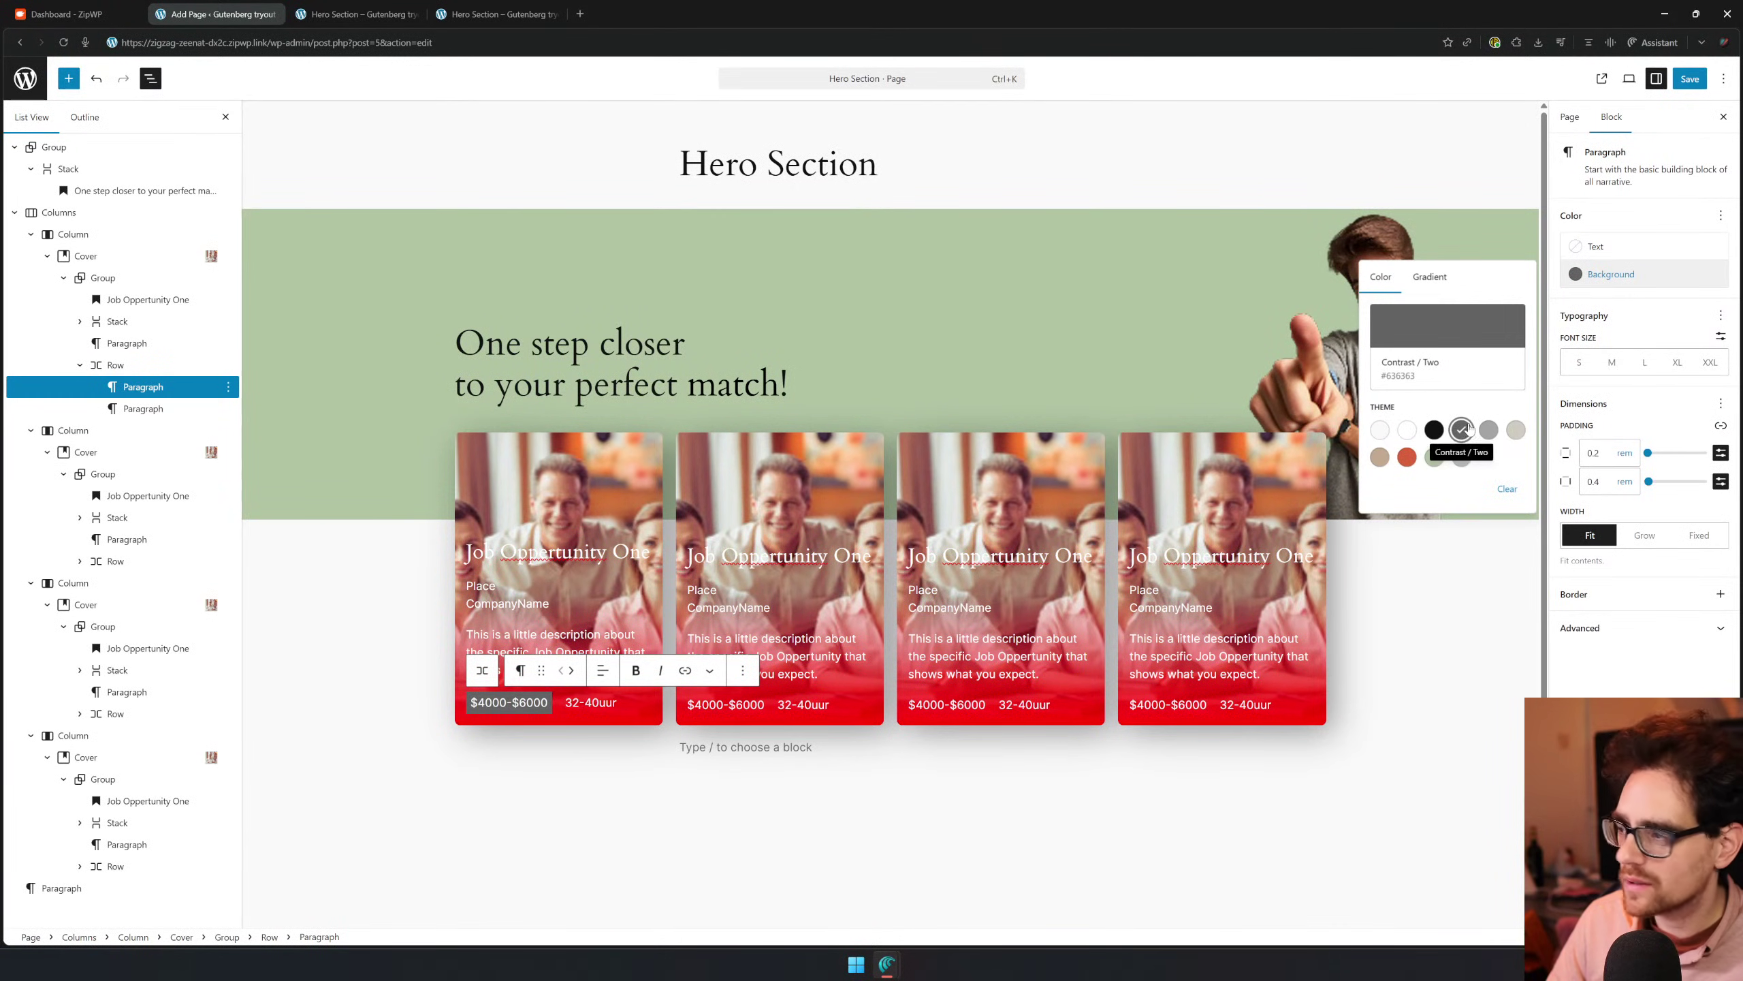
pyautogui.click(1694, 518)
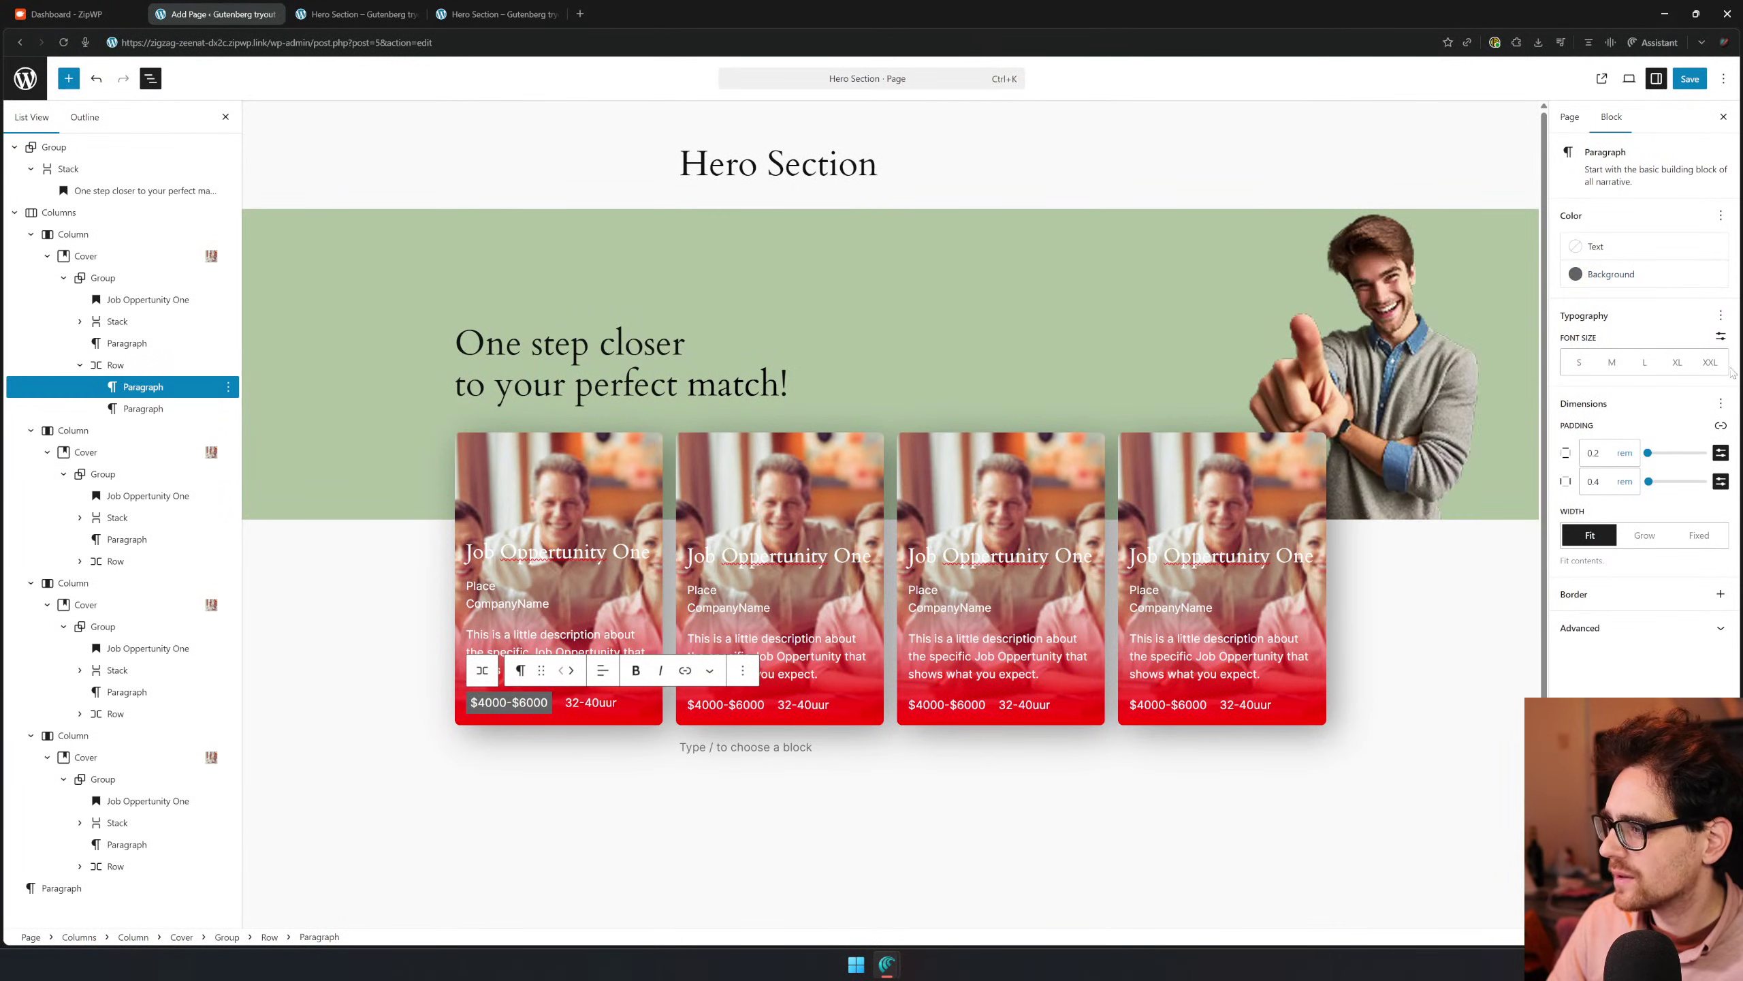
# Give the first card's salary paragraph a border radius of 4 px
pyautogui.click(1719, 594)
pyautogui.click(1422, 654)
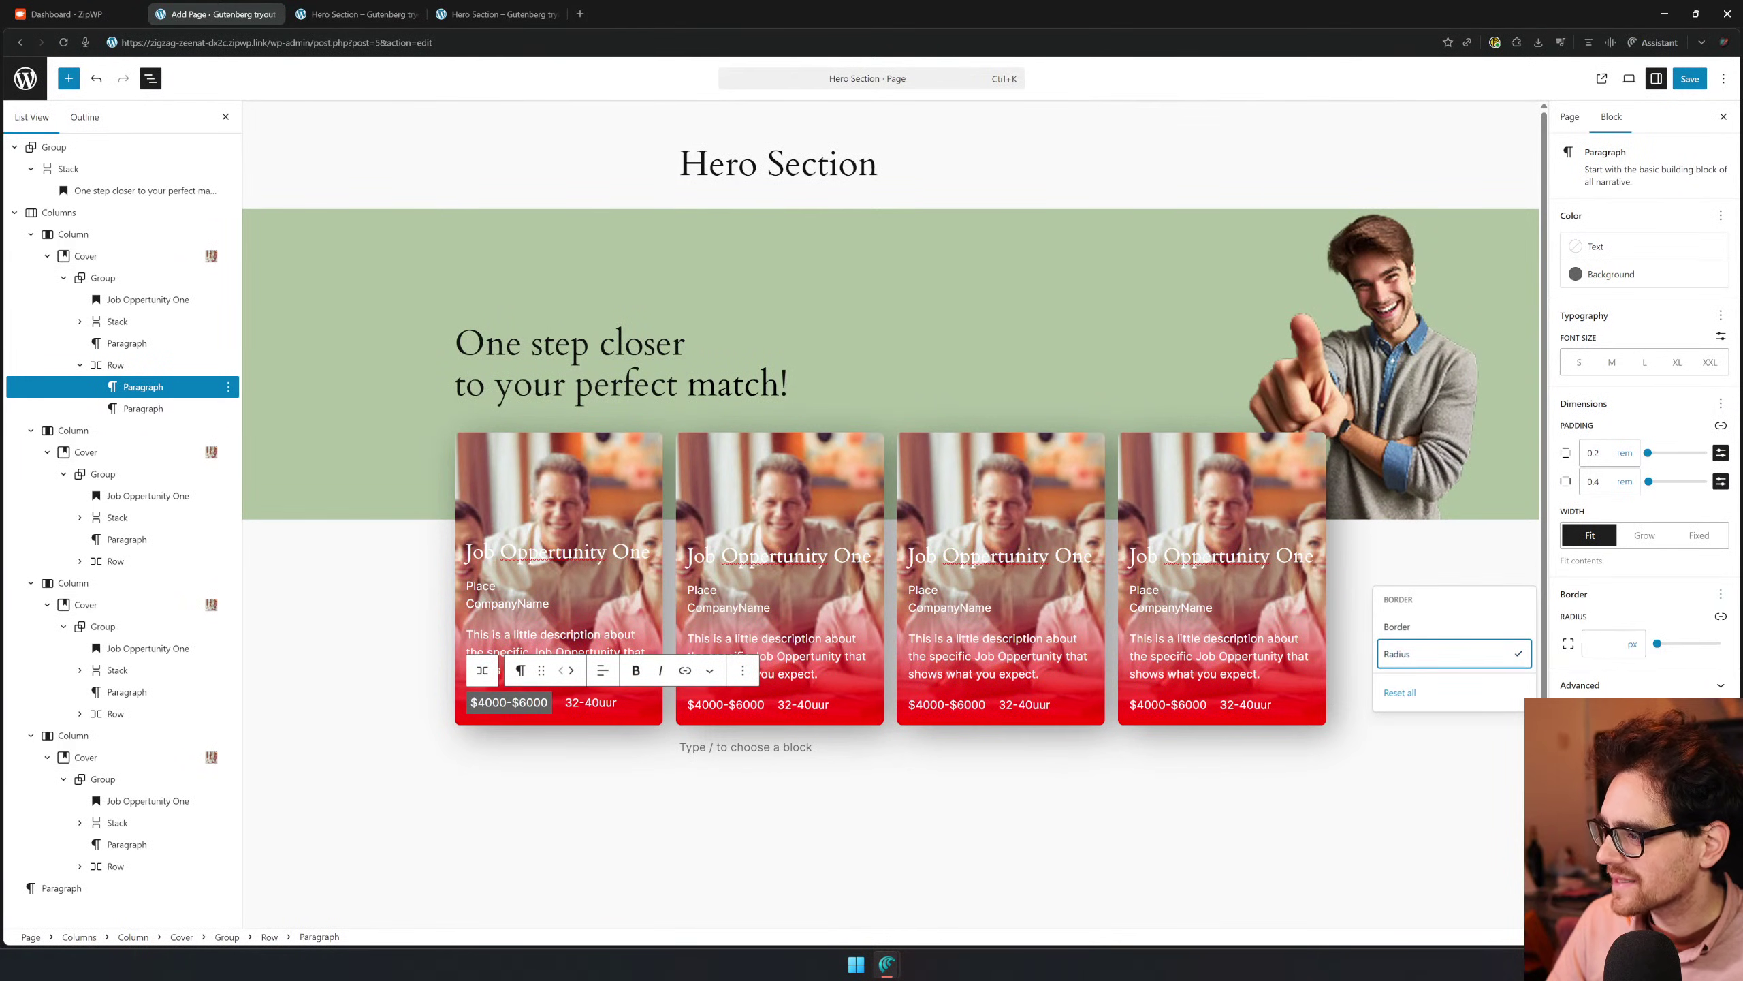
pyautogui.click(1601, 644)
pyautogui.write('4')
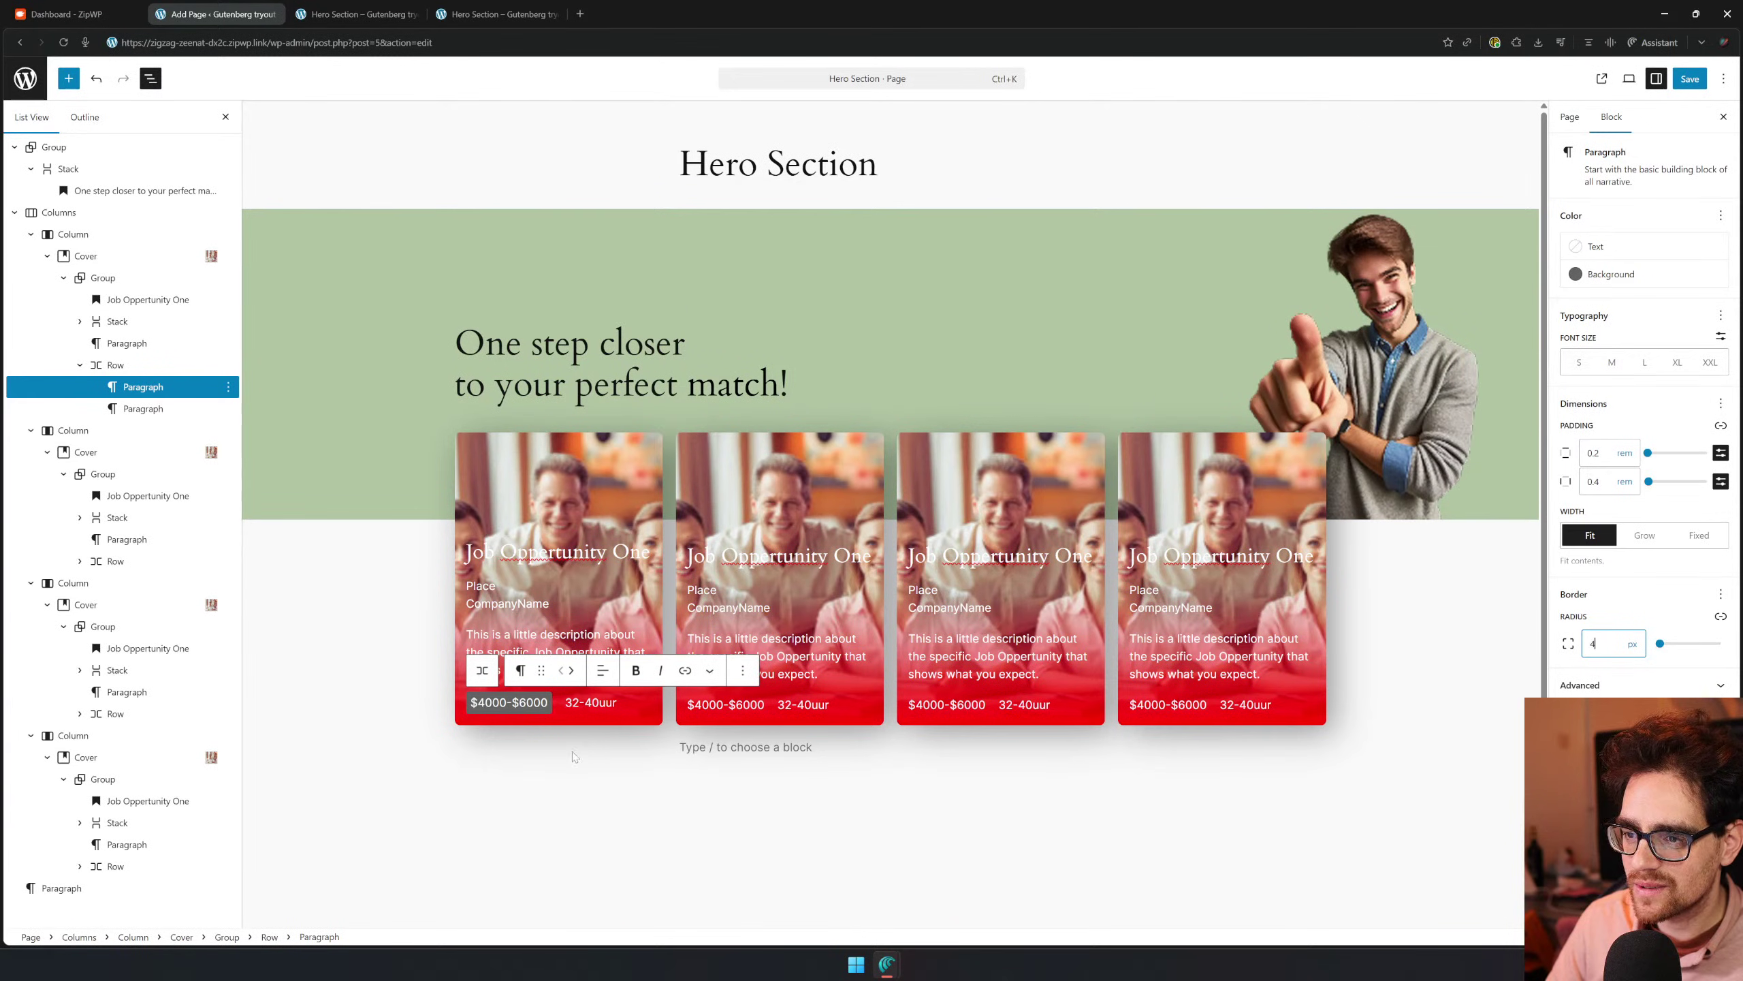
pyautogui.click(596, 703)
pyautogui.click(521, 703)
pyautogui.click(606, 703)
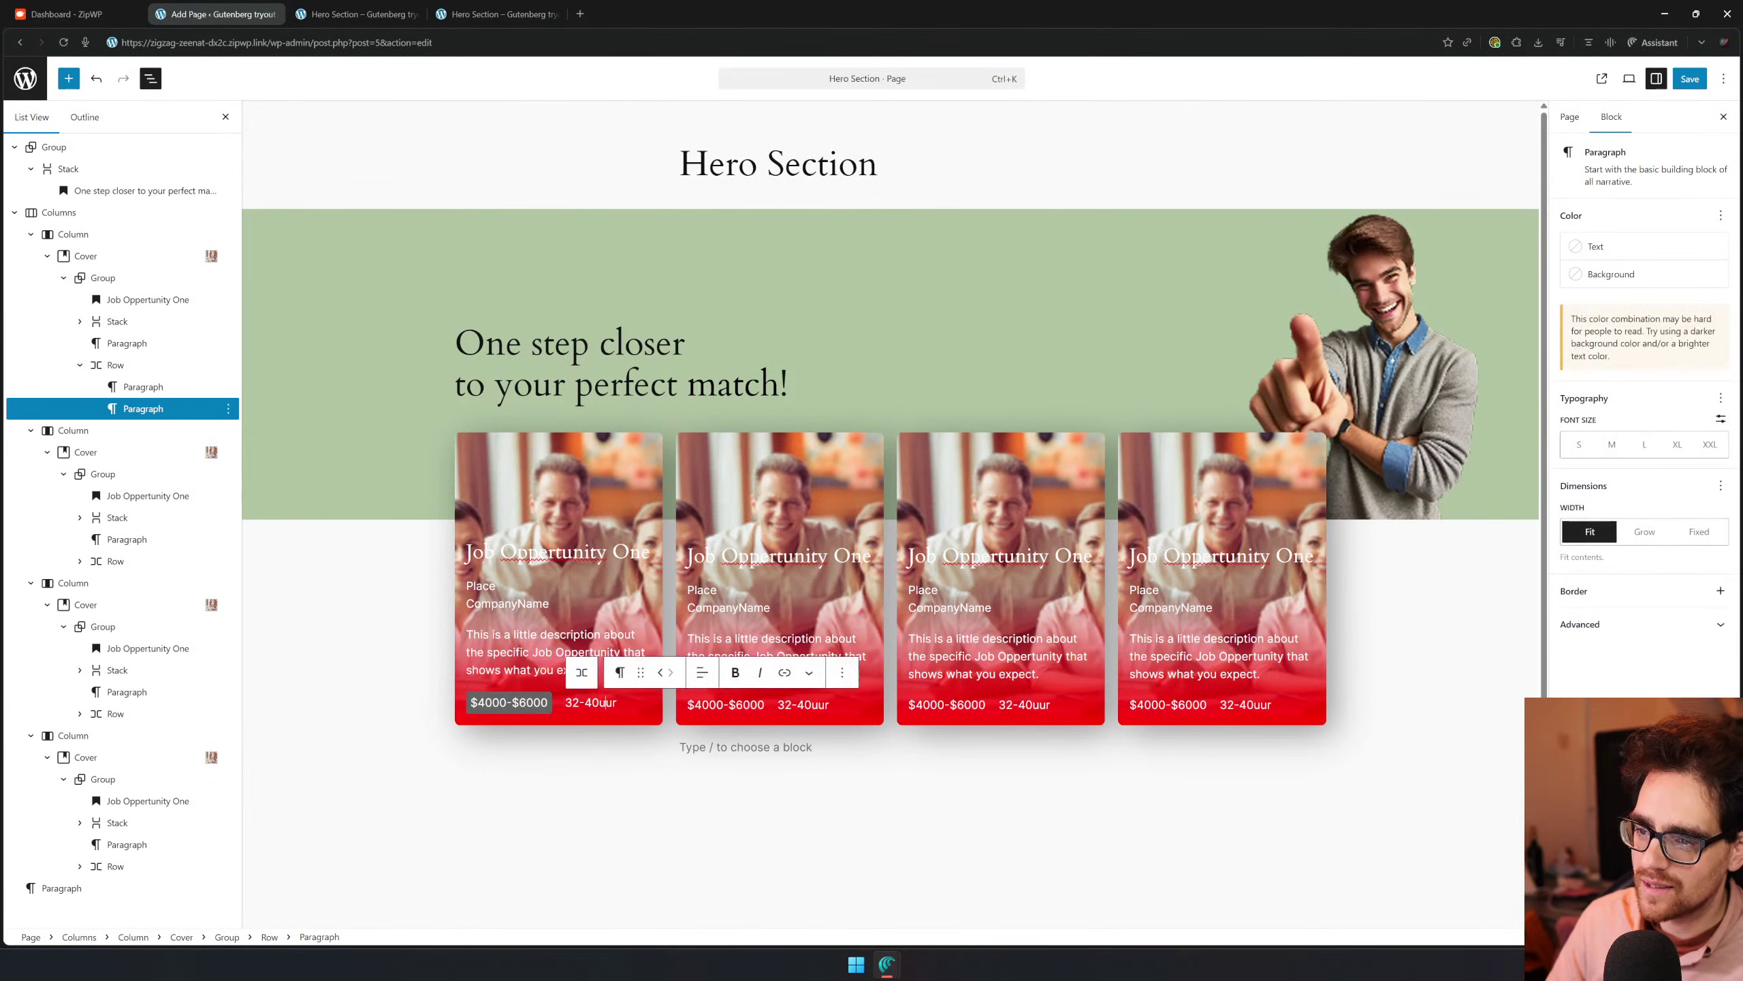
# Copy the first card's salary paragraph block and try to paste its styles onto the adjacent 32-40uur paragraph
pyautogui.rightClick(527, 702)
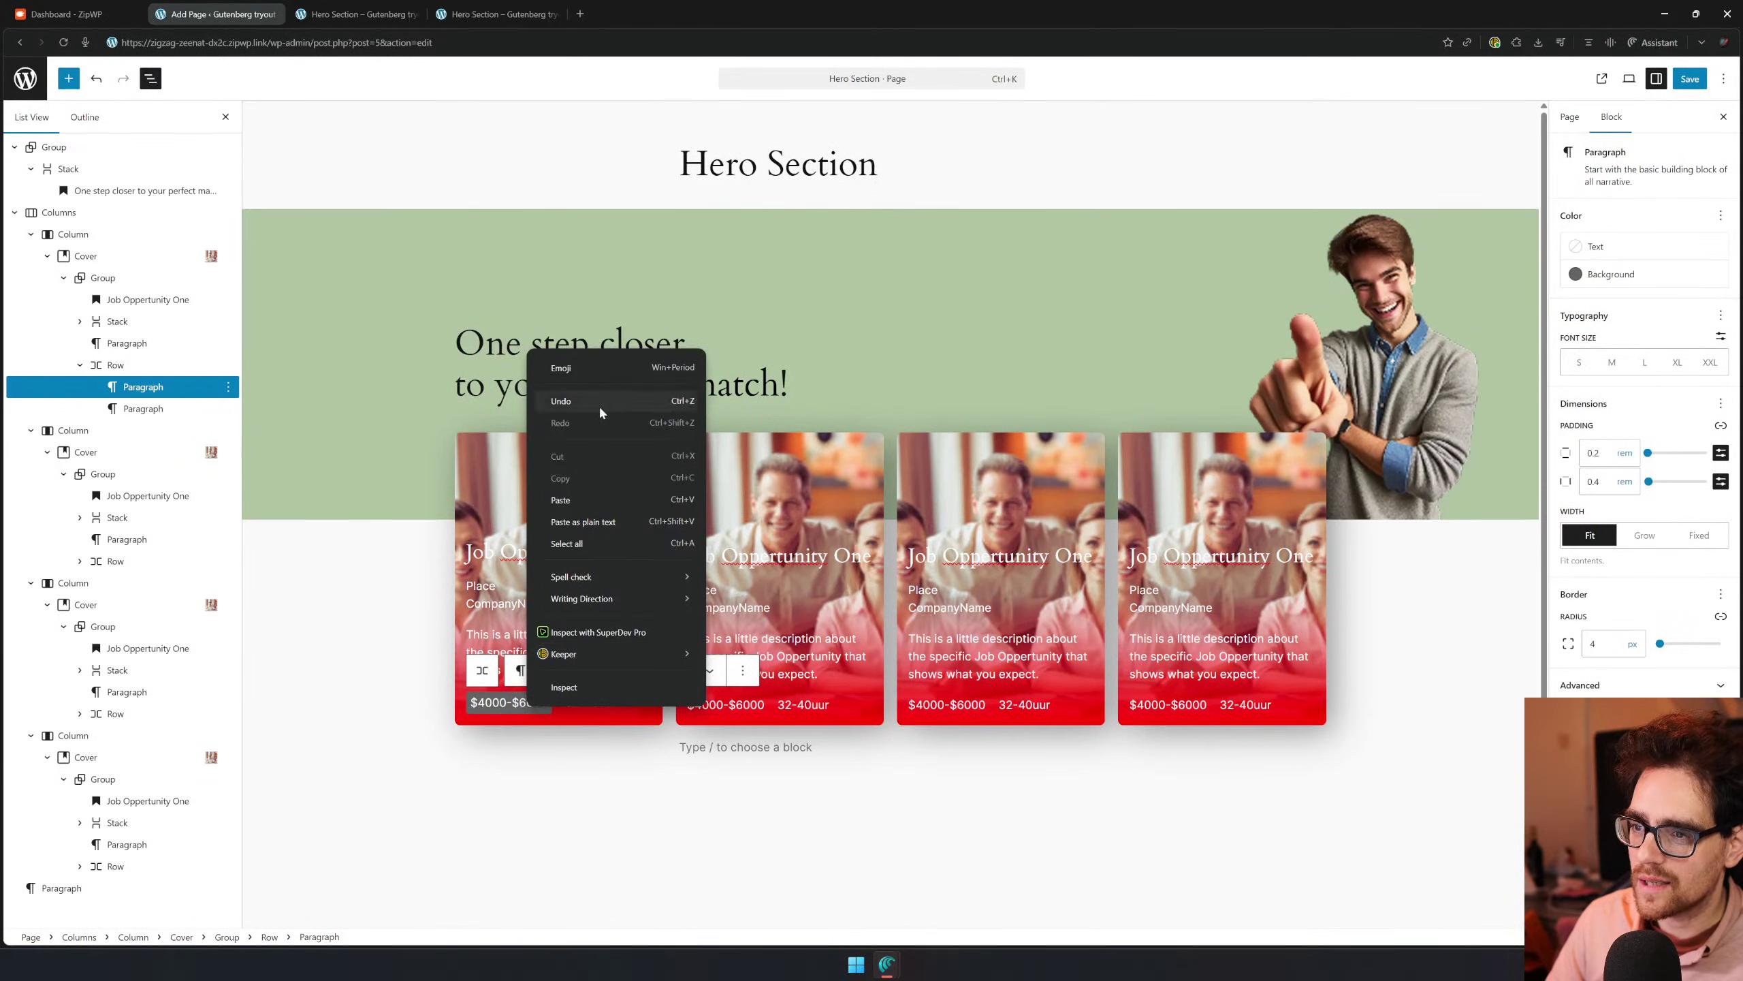
pyautogui.click(743, 671)
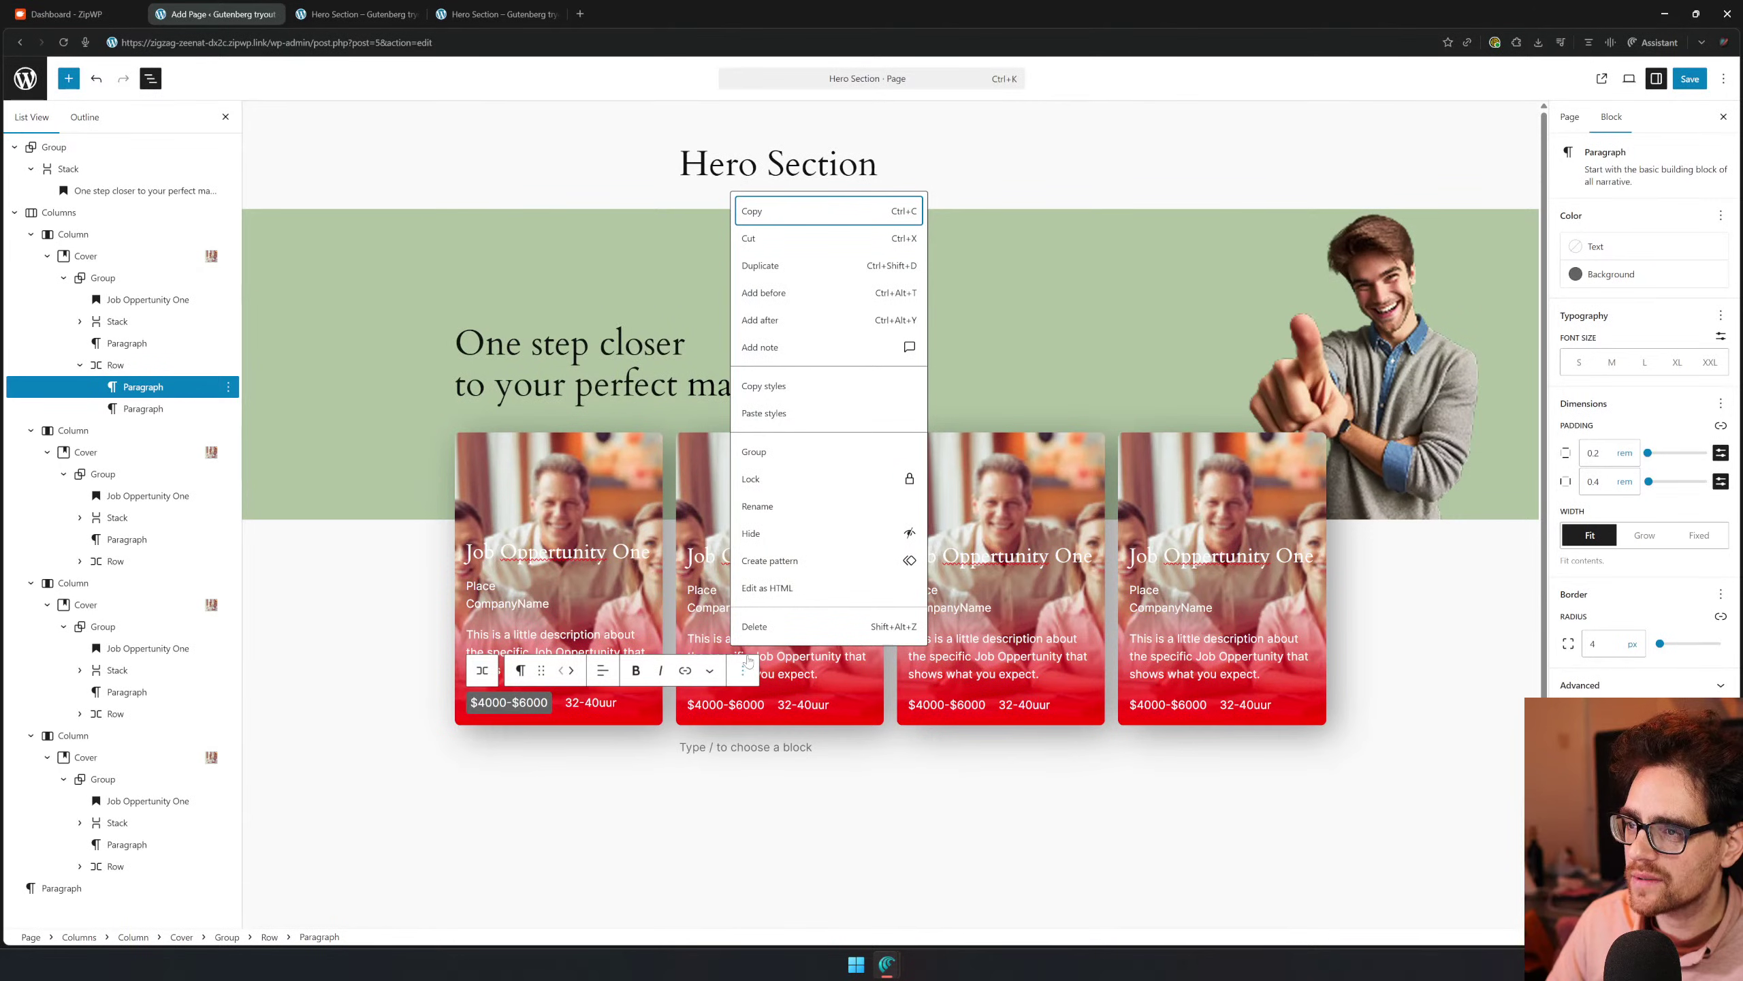
pyautogui.click(744, 673)
pyautogui.click(743, 675)
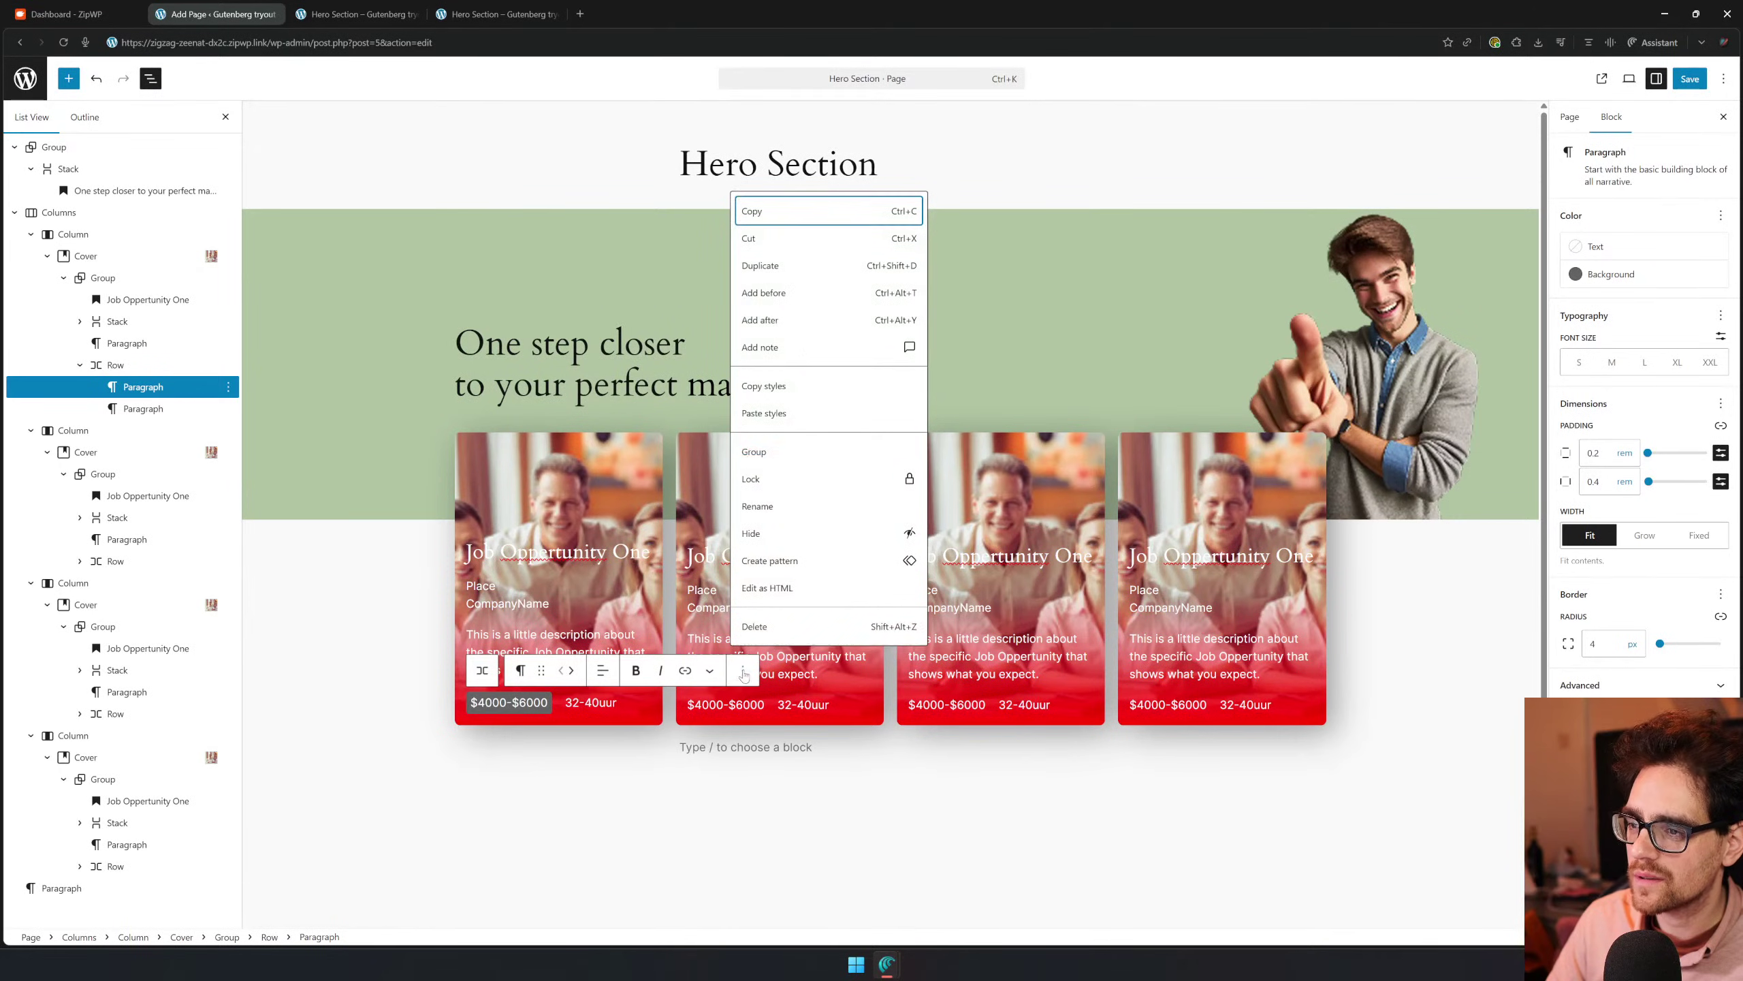
pyautogui.click(779, 215)
pyautogui.click(743, 673)
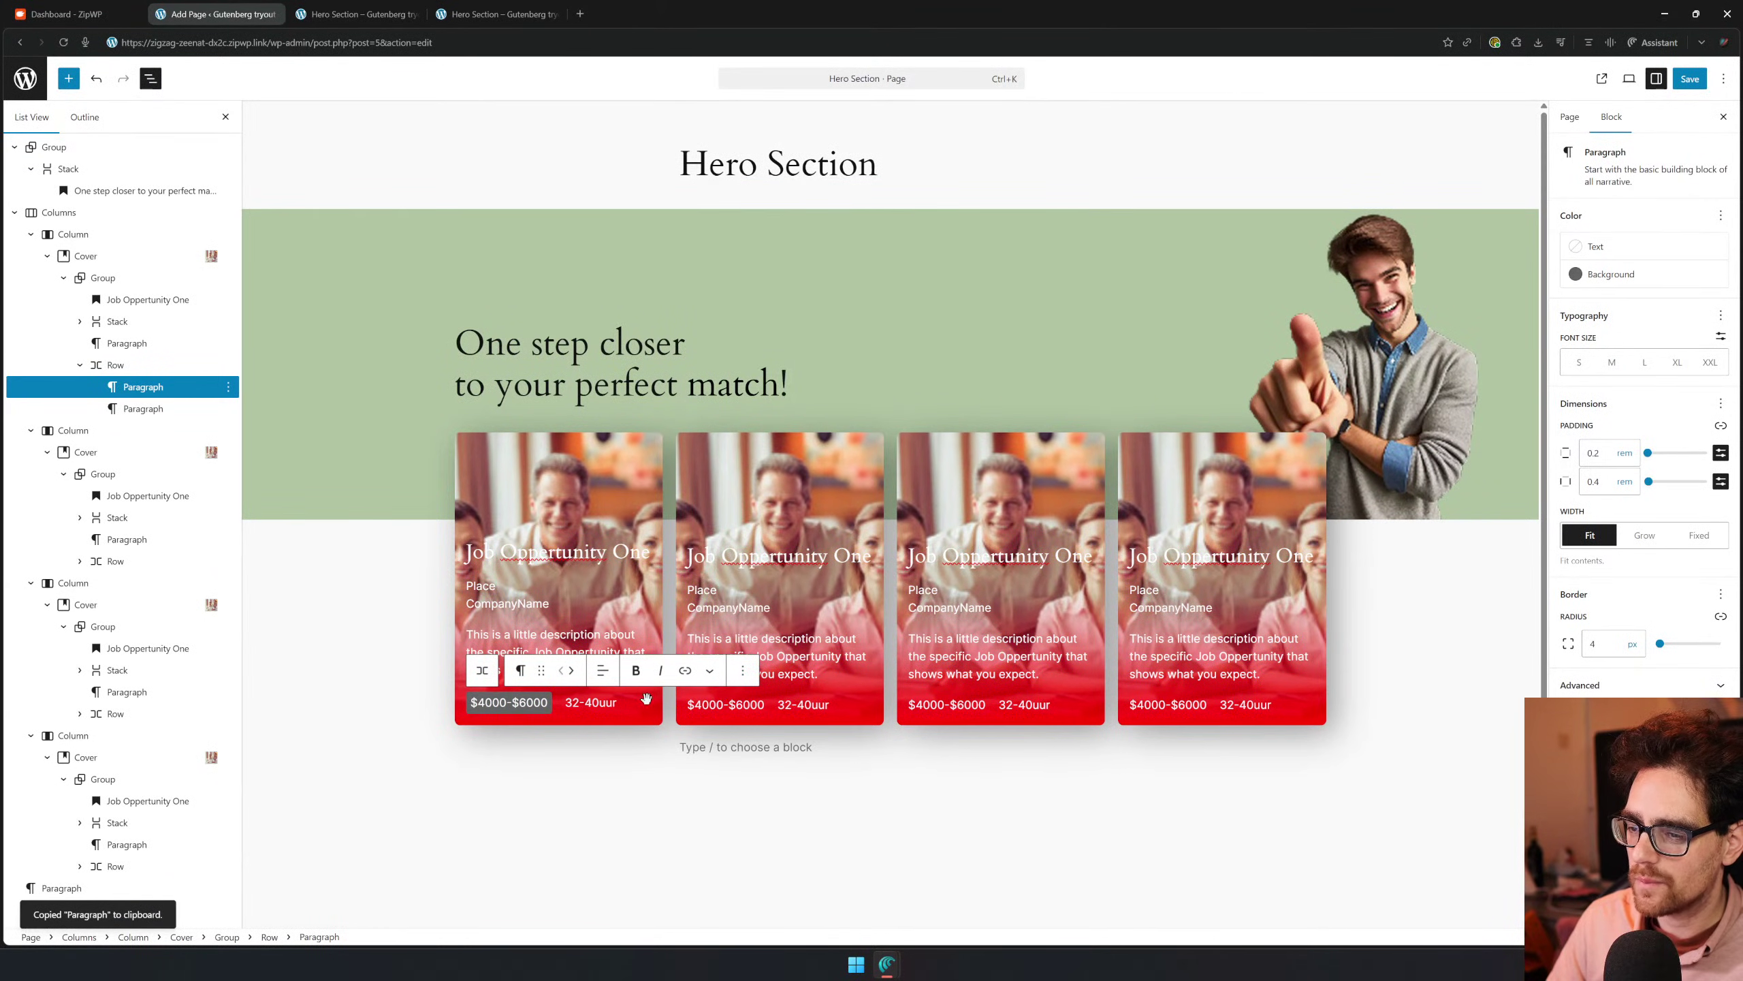
pyautogui.click(593, 702)
pyautogui.click(845, 673)
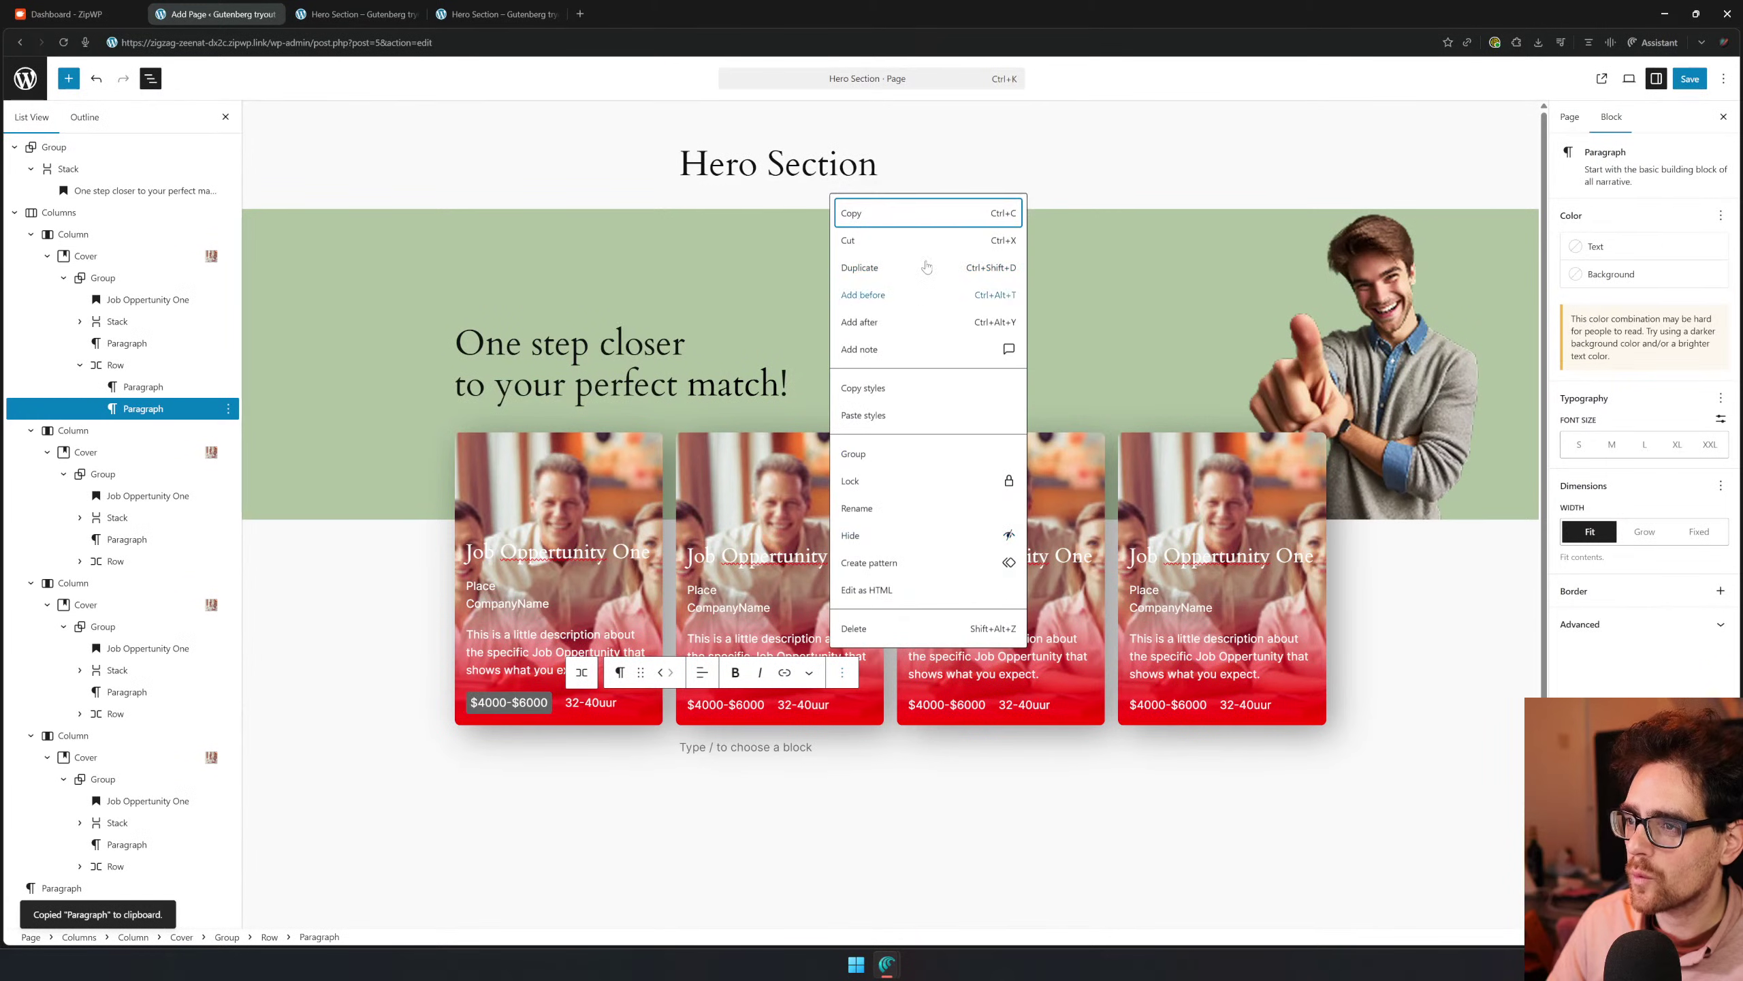
pyautogui.click(891, 416)
# Copy the styles of the first card's salary paragraph, allowing clipboard access, and apply them to its 32-40uur paragraph
pyautogui.click(500, 702)
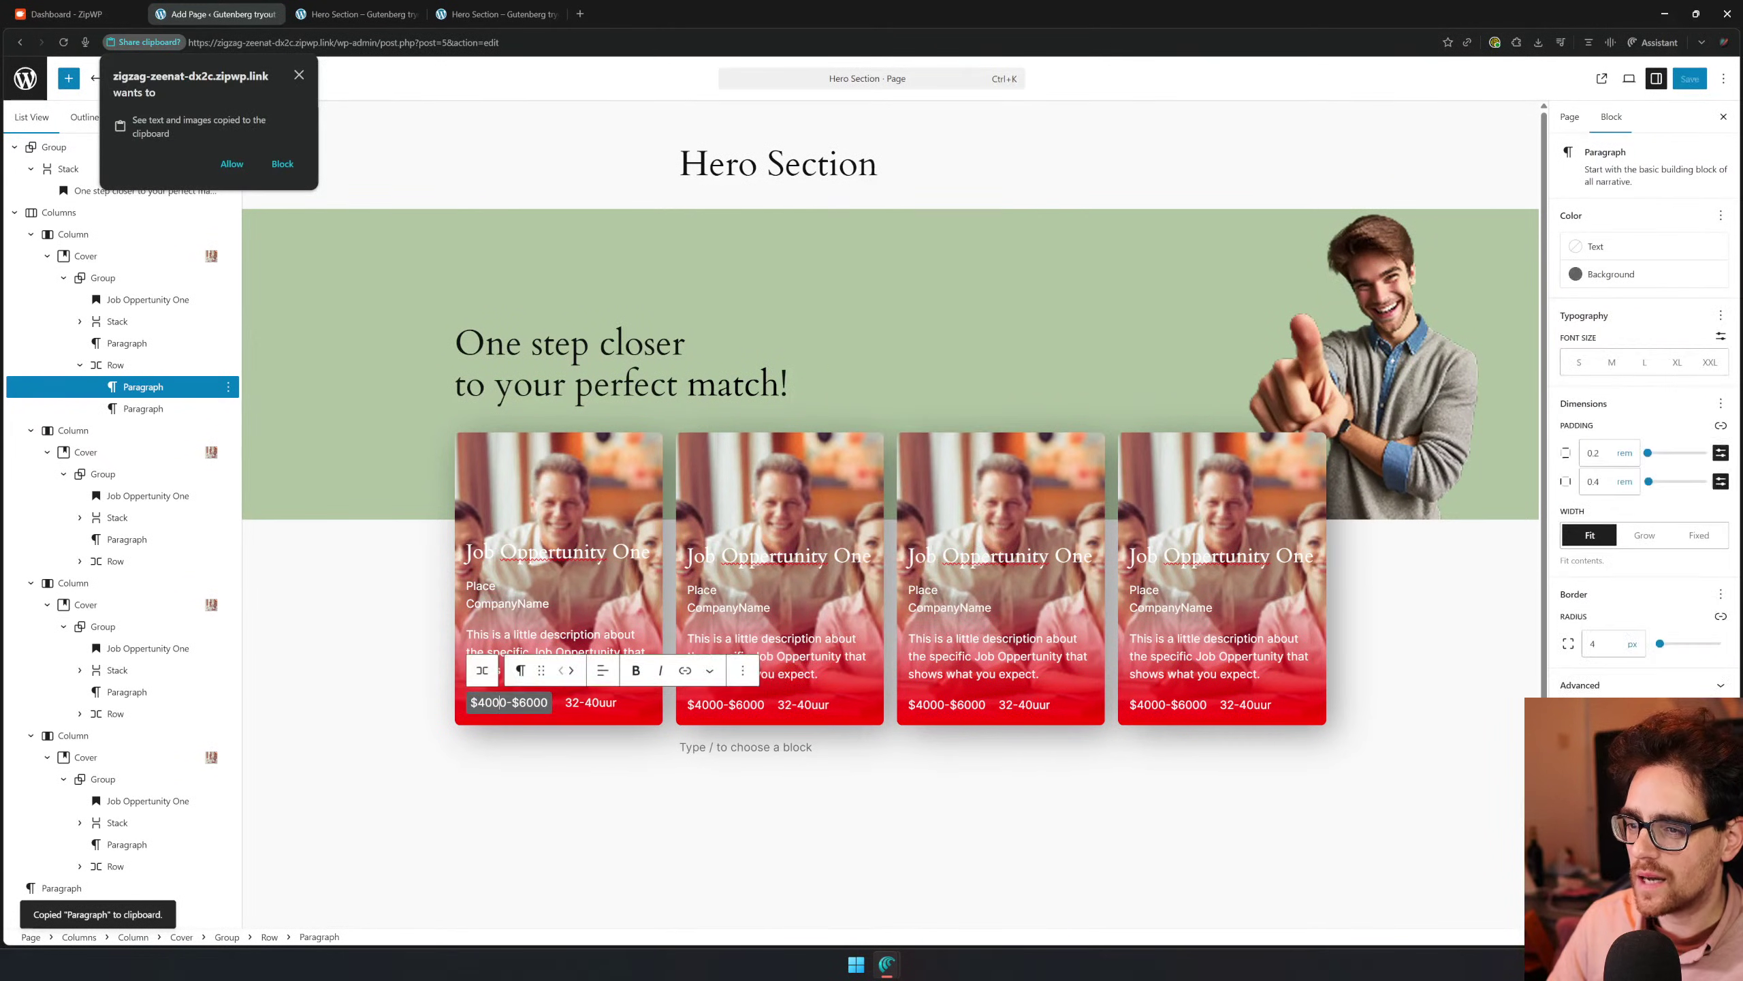
pyautogui.click(742, 670)
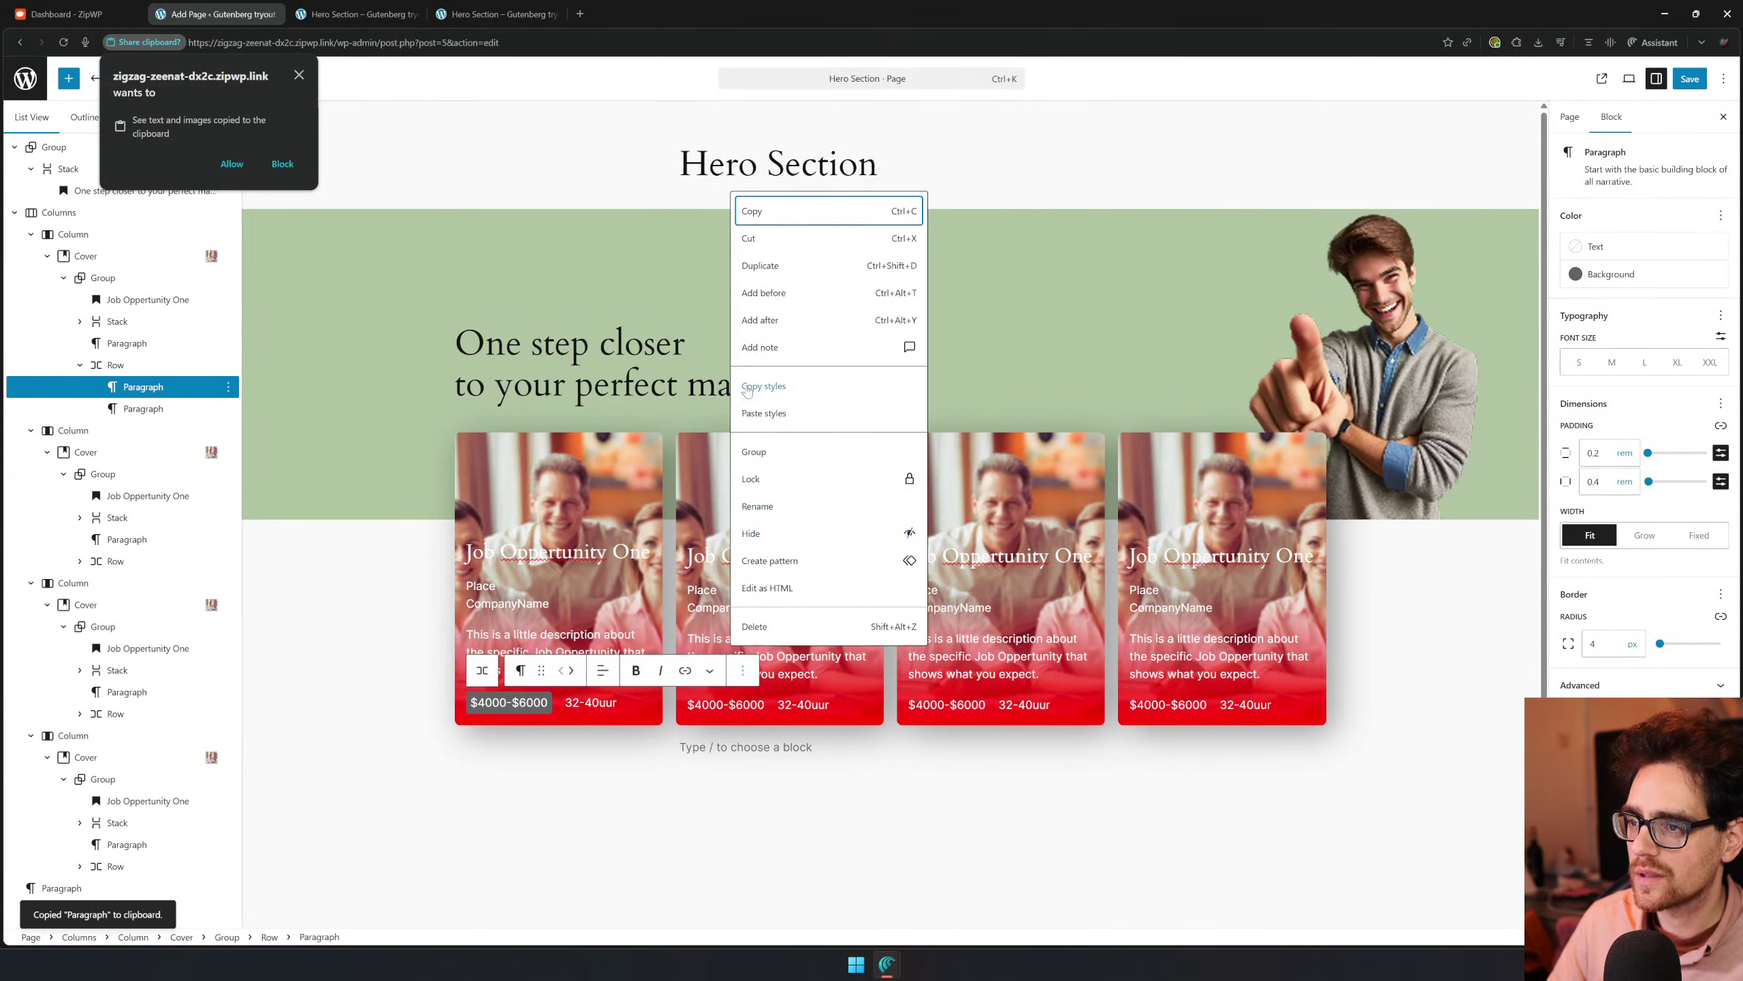
pyautogui.click(789, 390)
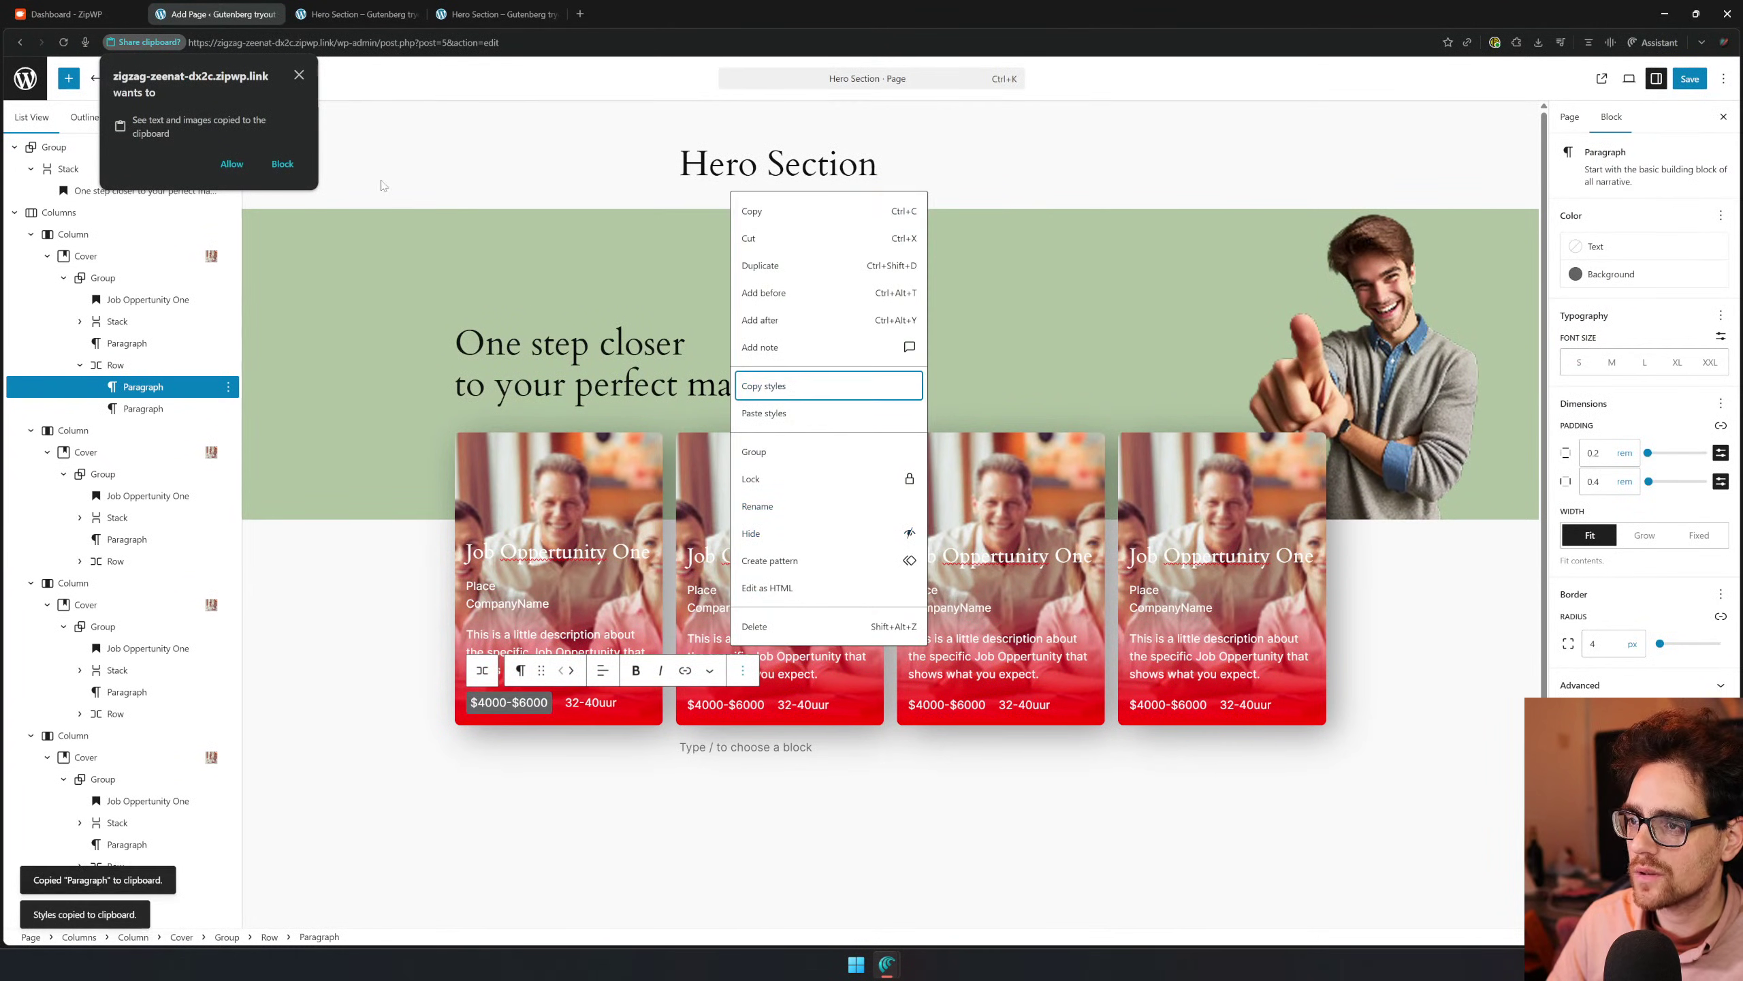
pyautogui.click(231, 163)
pyautogui.click(595, 702)
# Paste the copied tag styles onto the salary and 32-40uur paragraphs of the second card
pyautogui.click(726, 704)
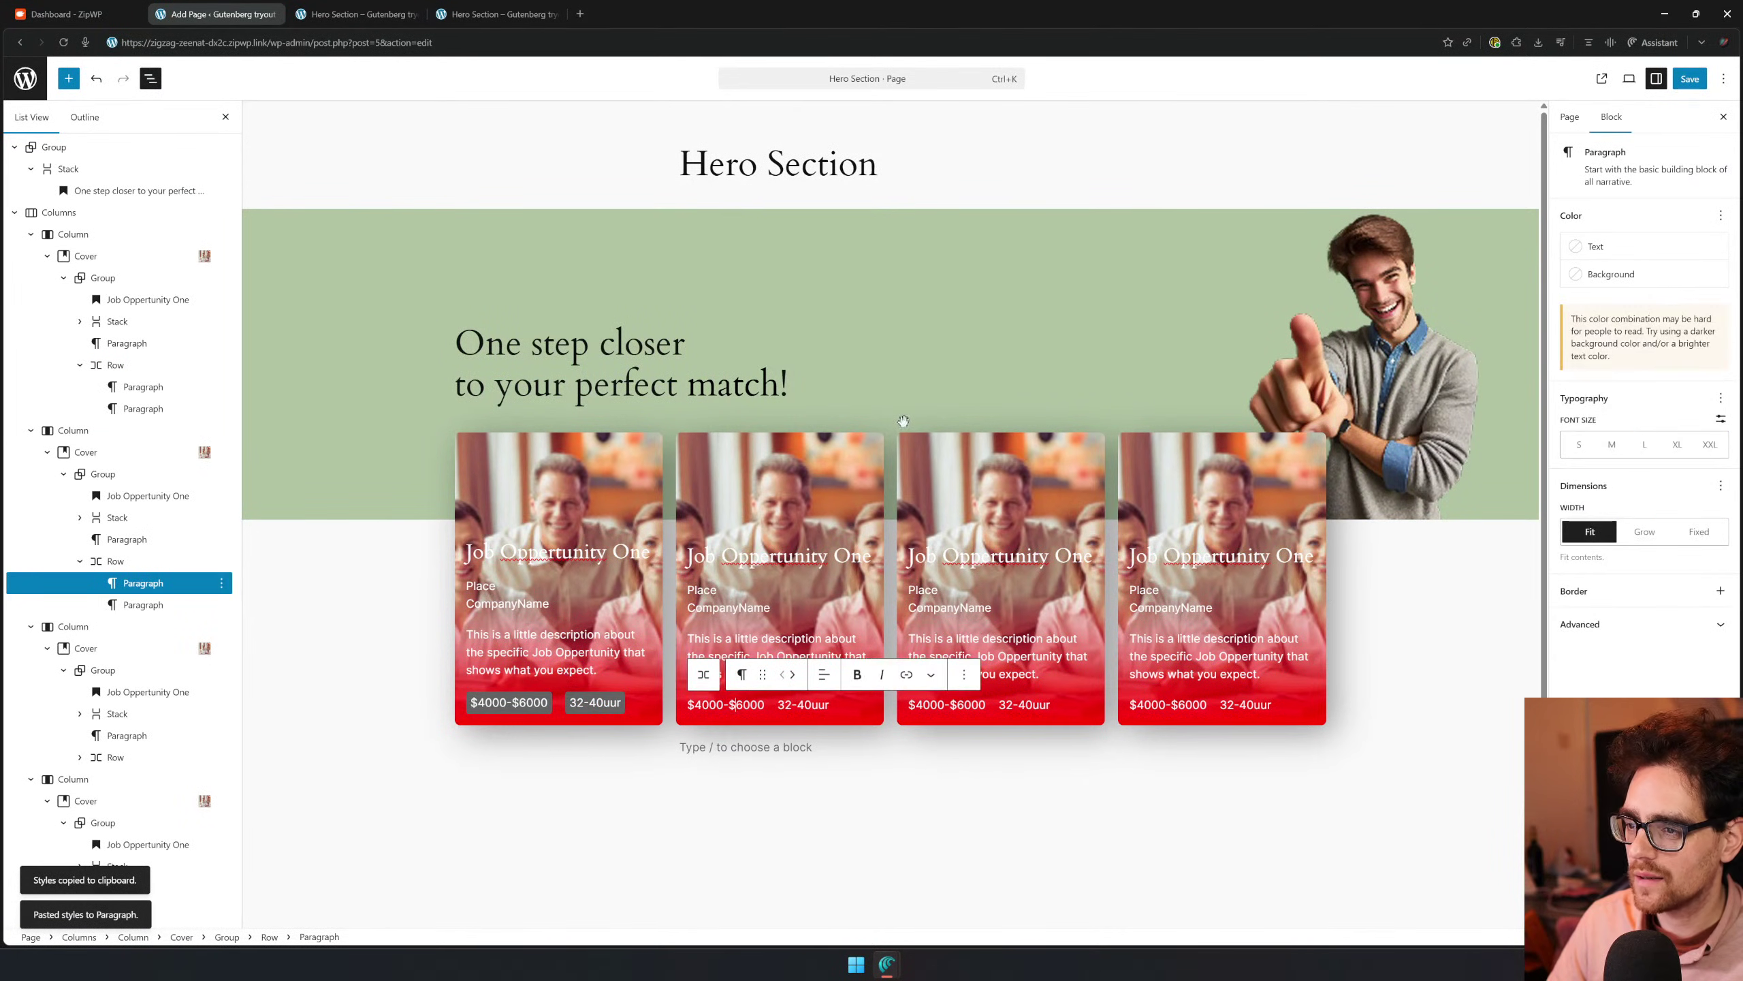
pyautogui.click(963, 674)
pyautogui.click(984, 417)
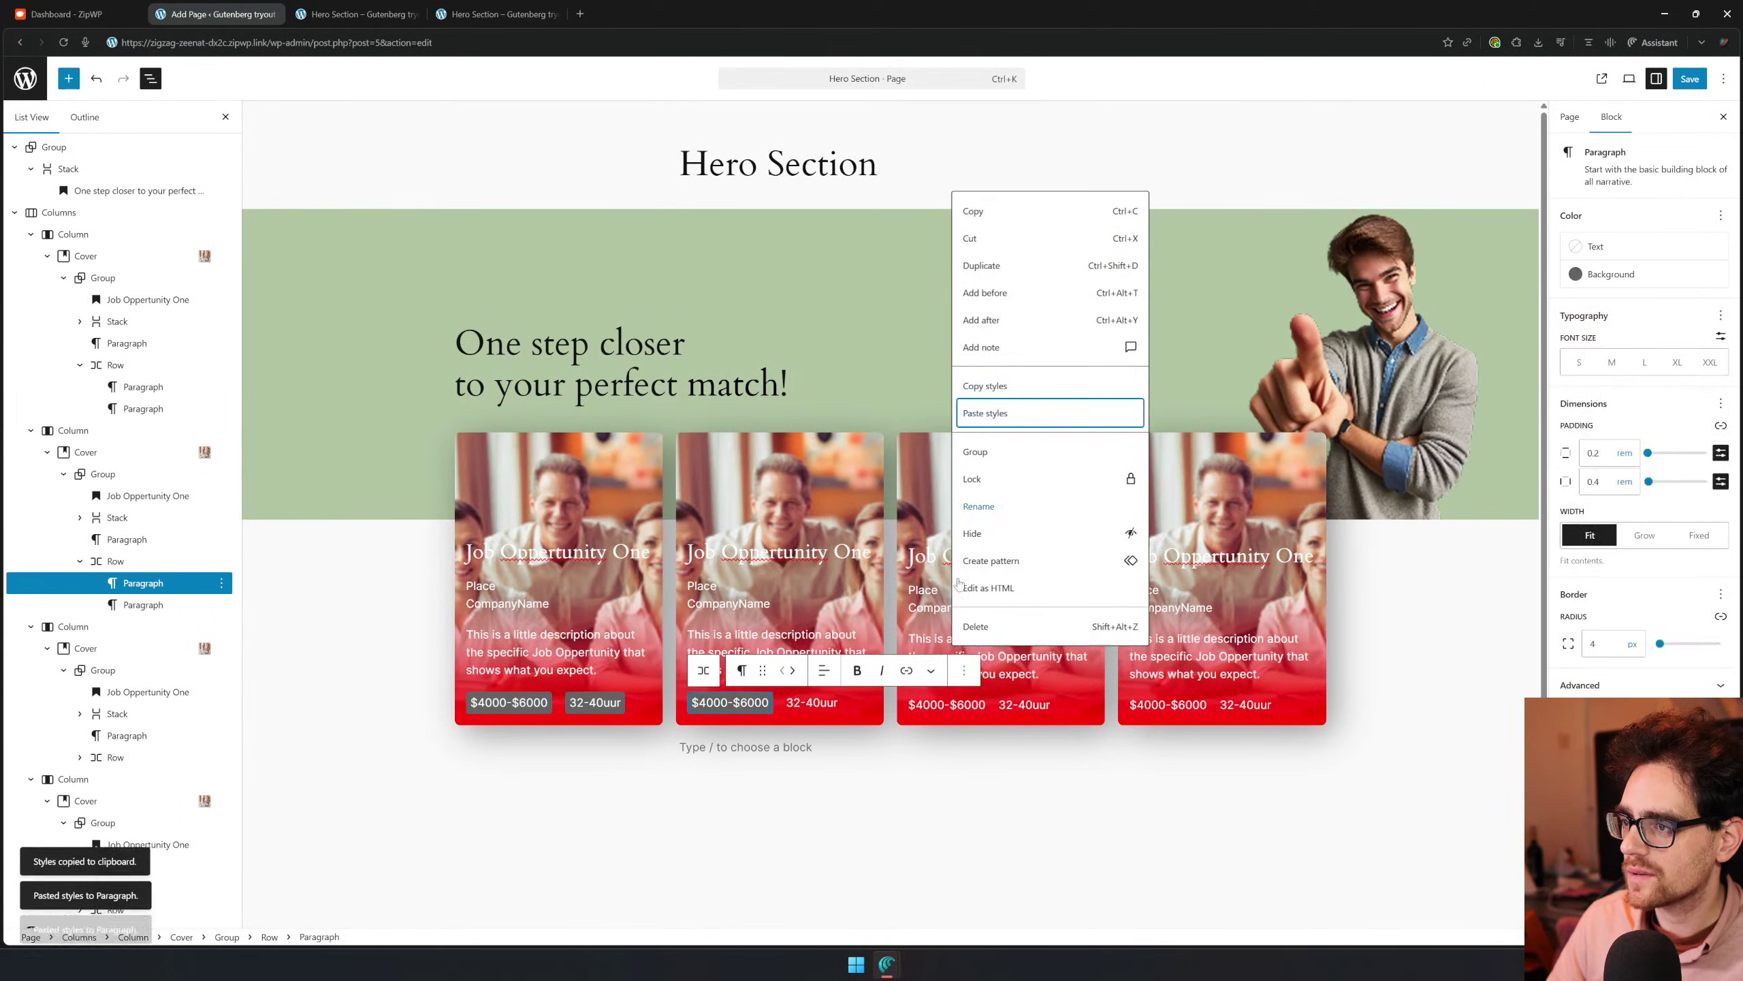
pyautogui.click(800, 702)
pyautogui.click(1065, 671)
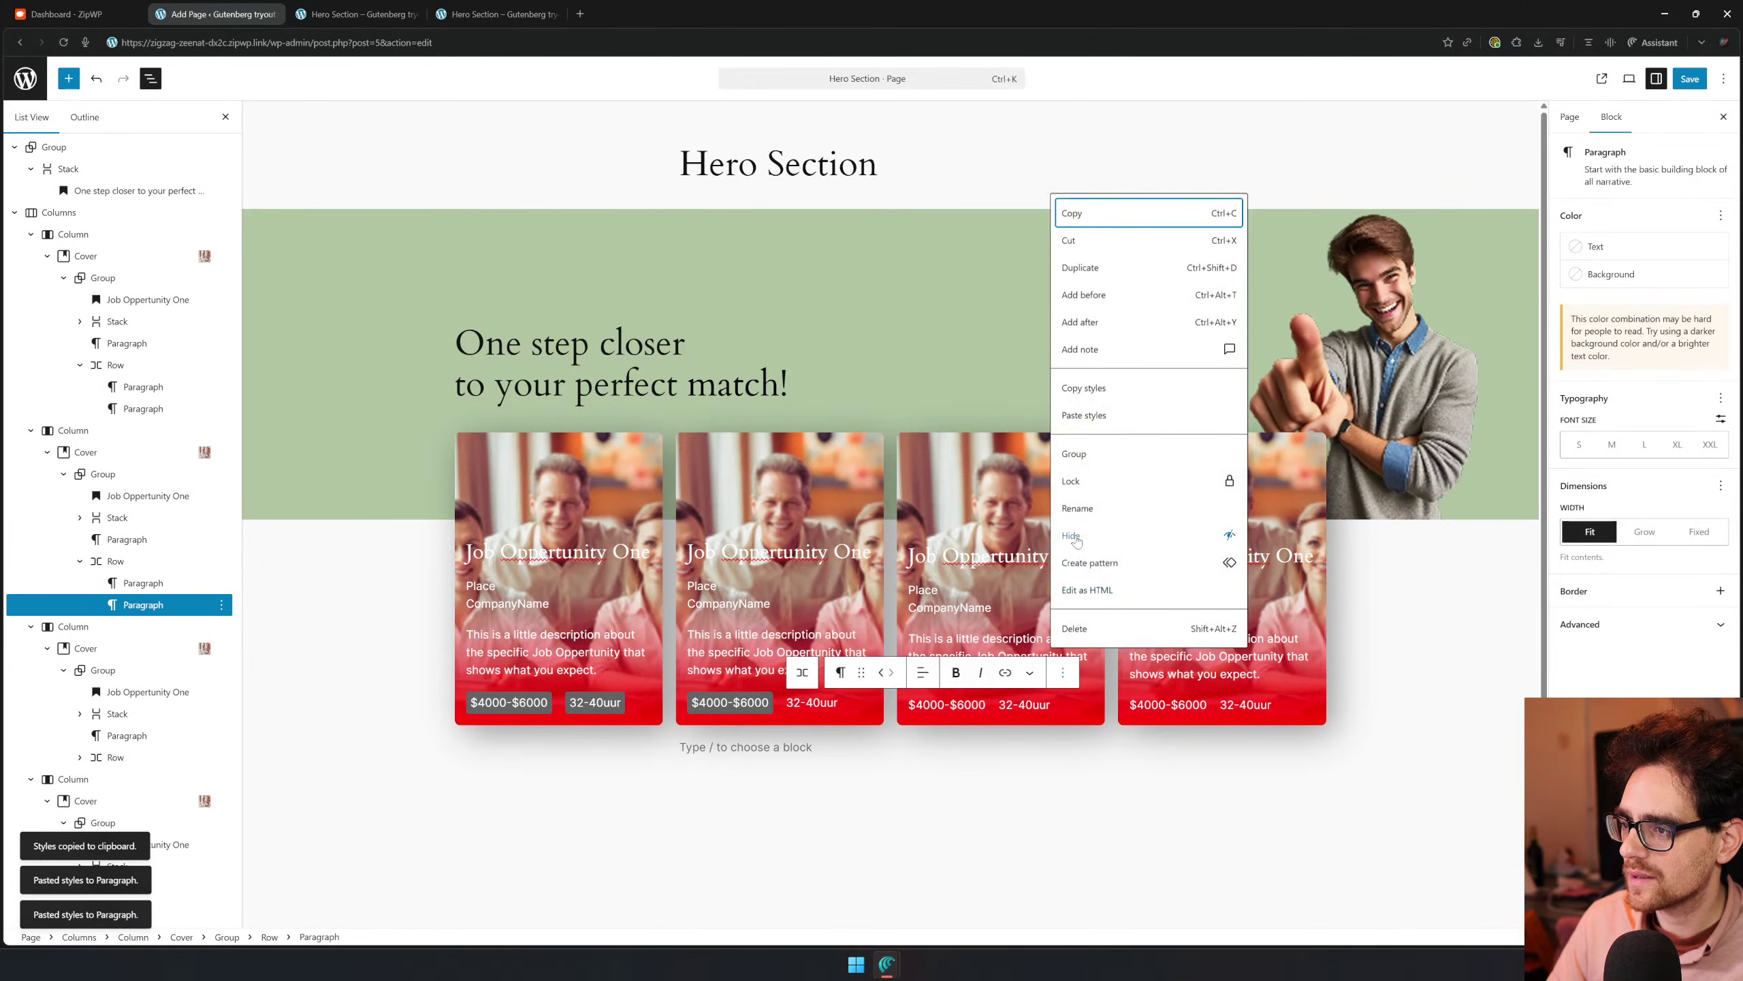
pyautogui.click(1115, 412)
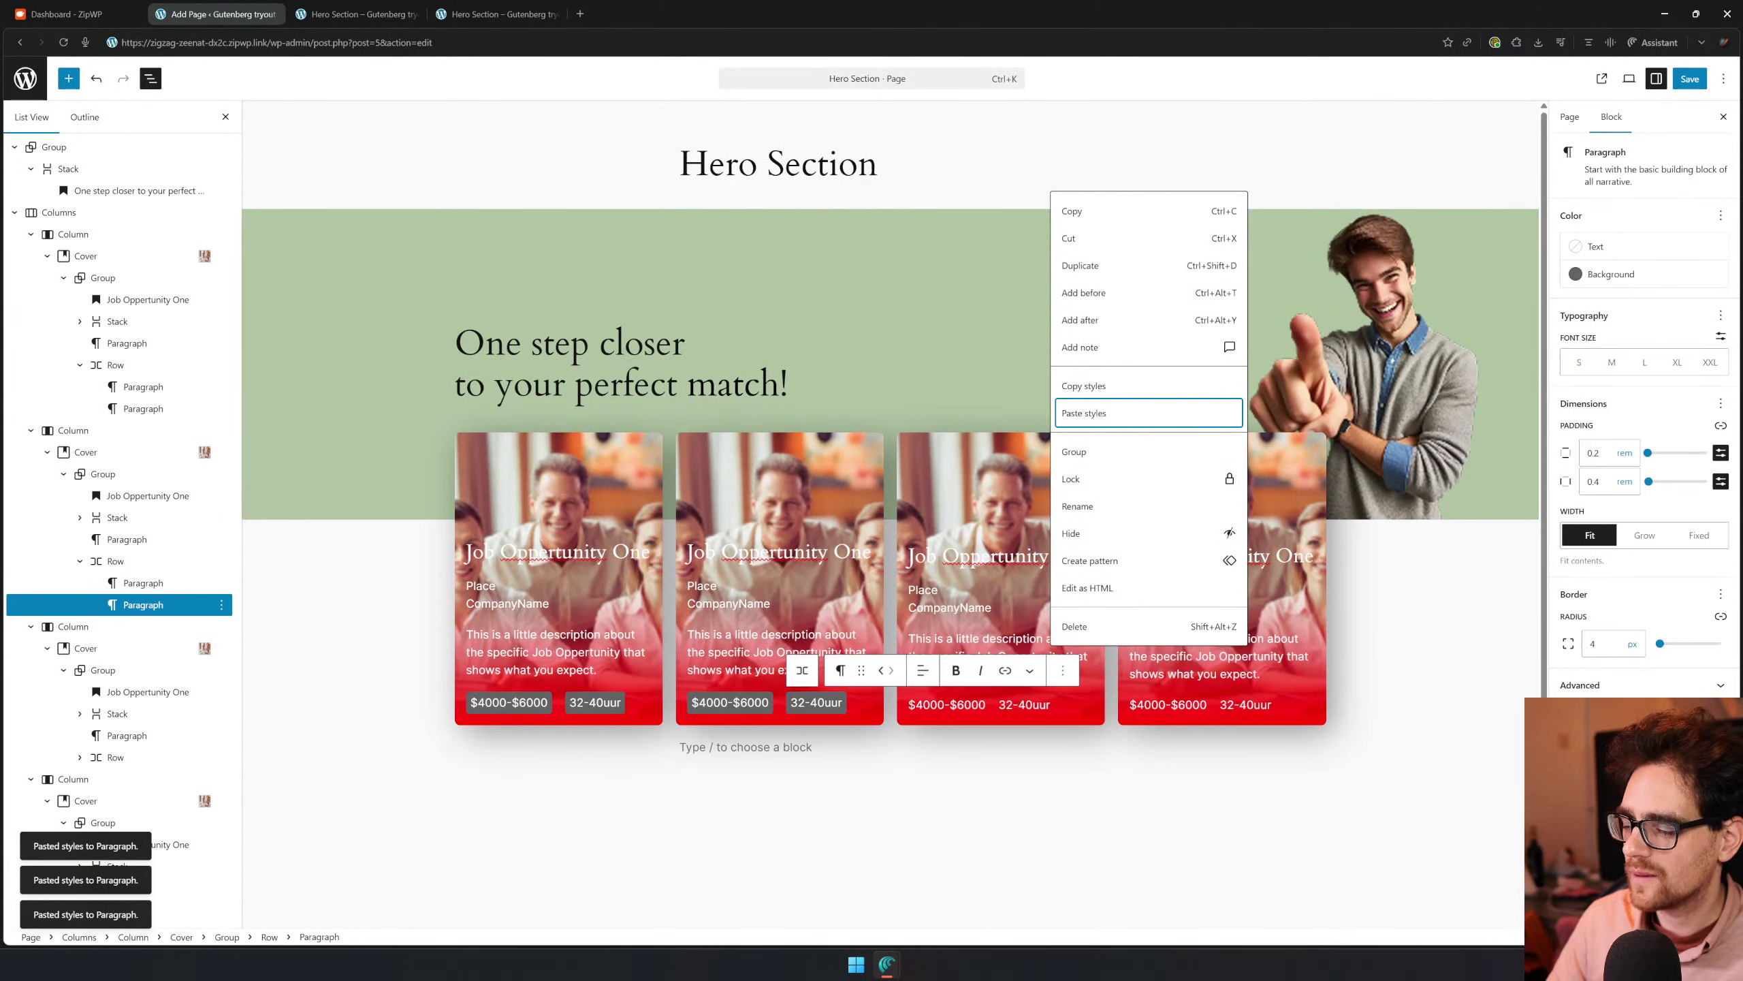
pyautogui.click(958, 704)
pyautogui.click(778, 498)
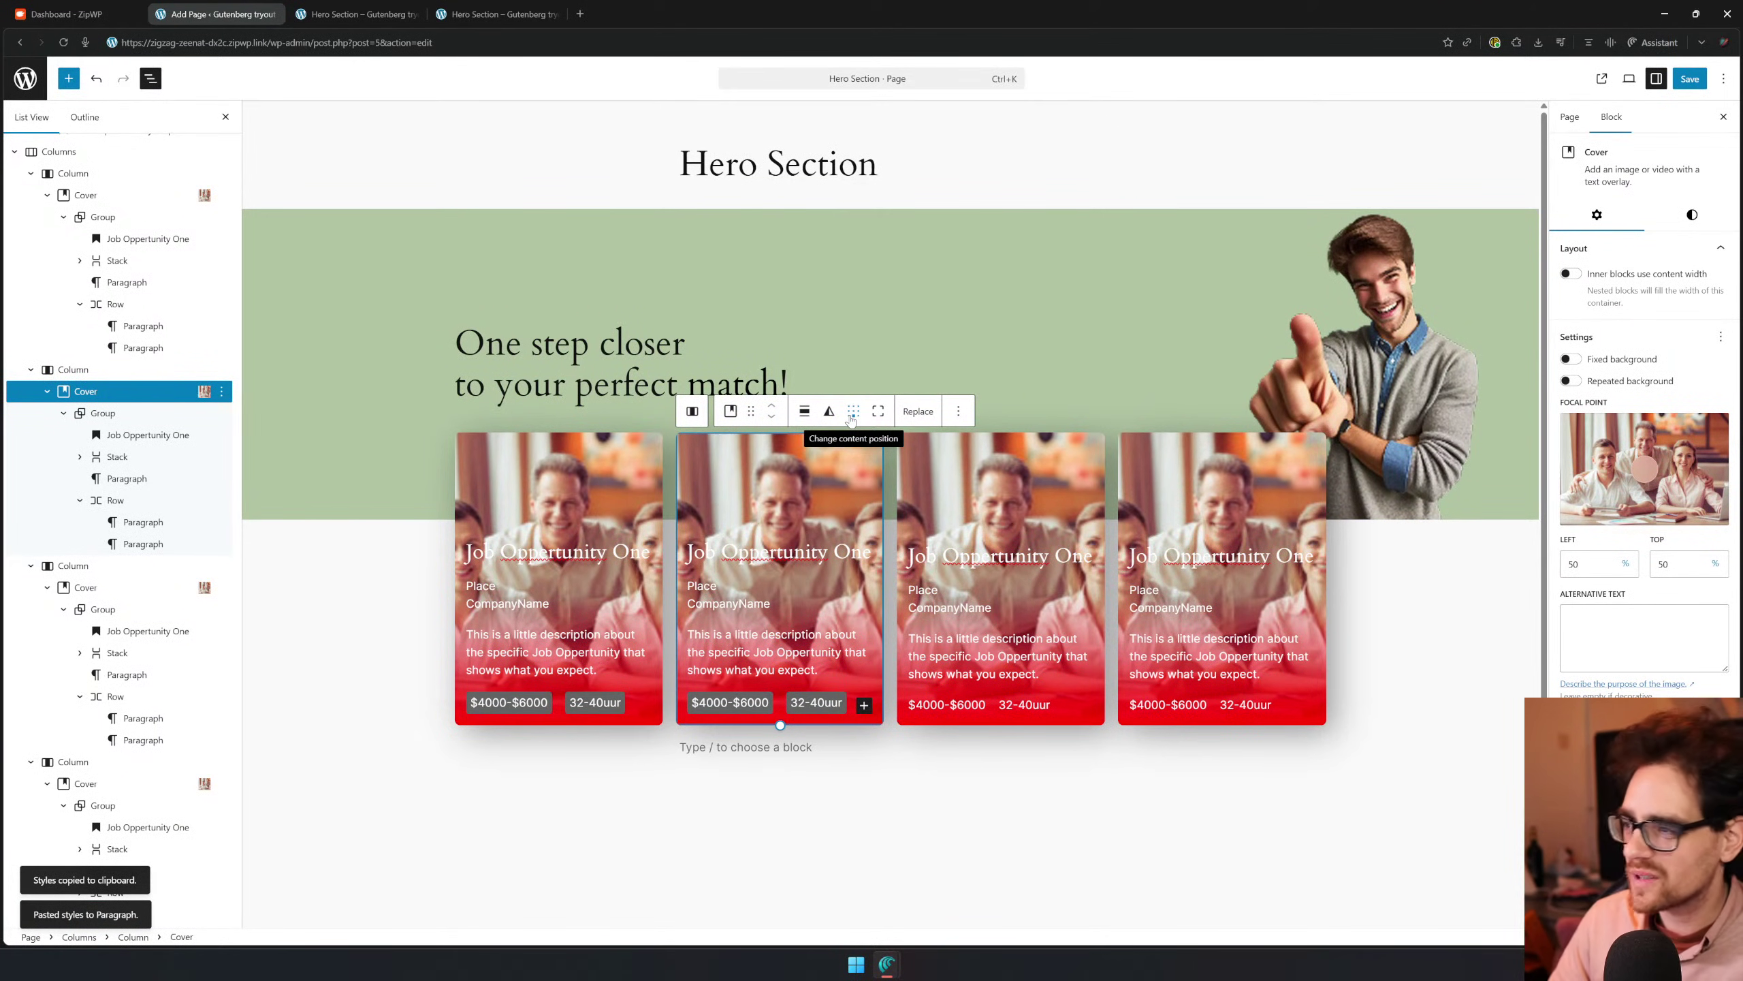
# Save the page and open its live view, closing the two older preview tabs
pyautogui.click(1689, 79)
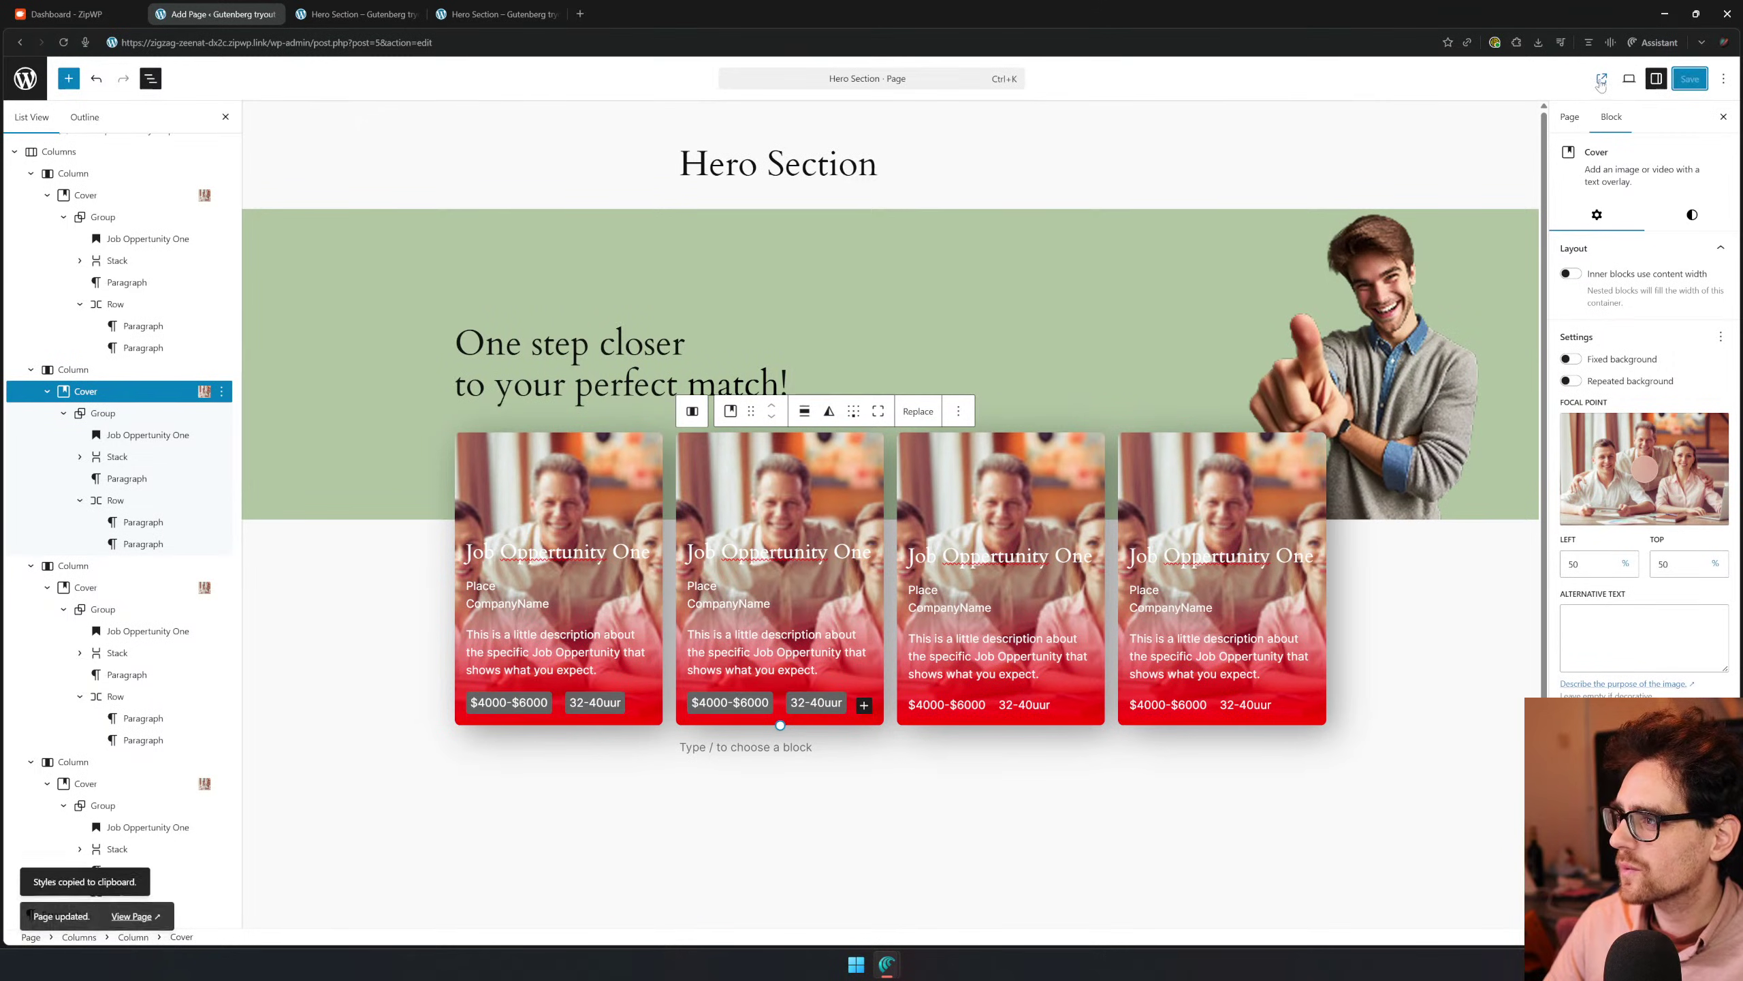
pyautogui.click(134, 913)
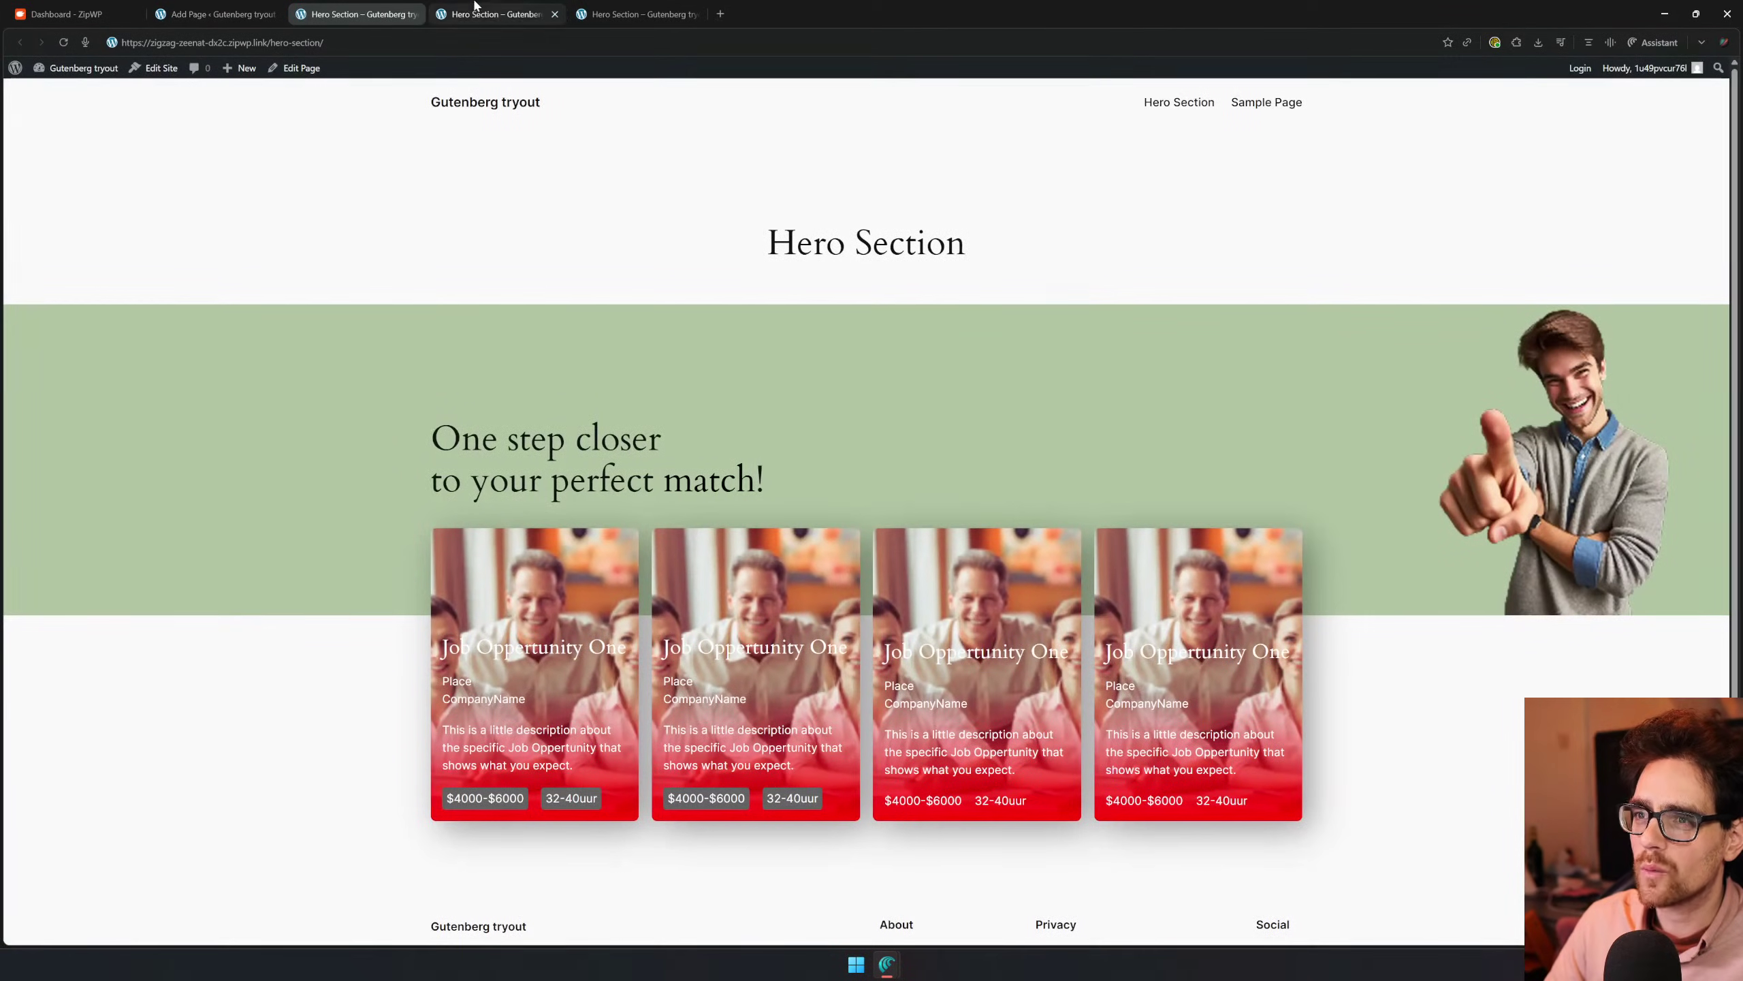
pyautogui.middleClick(478, 7)
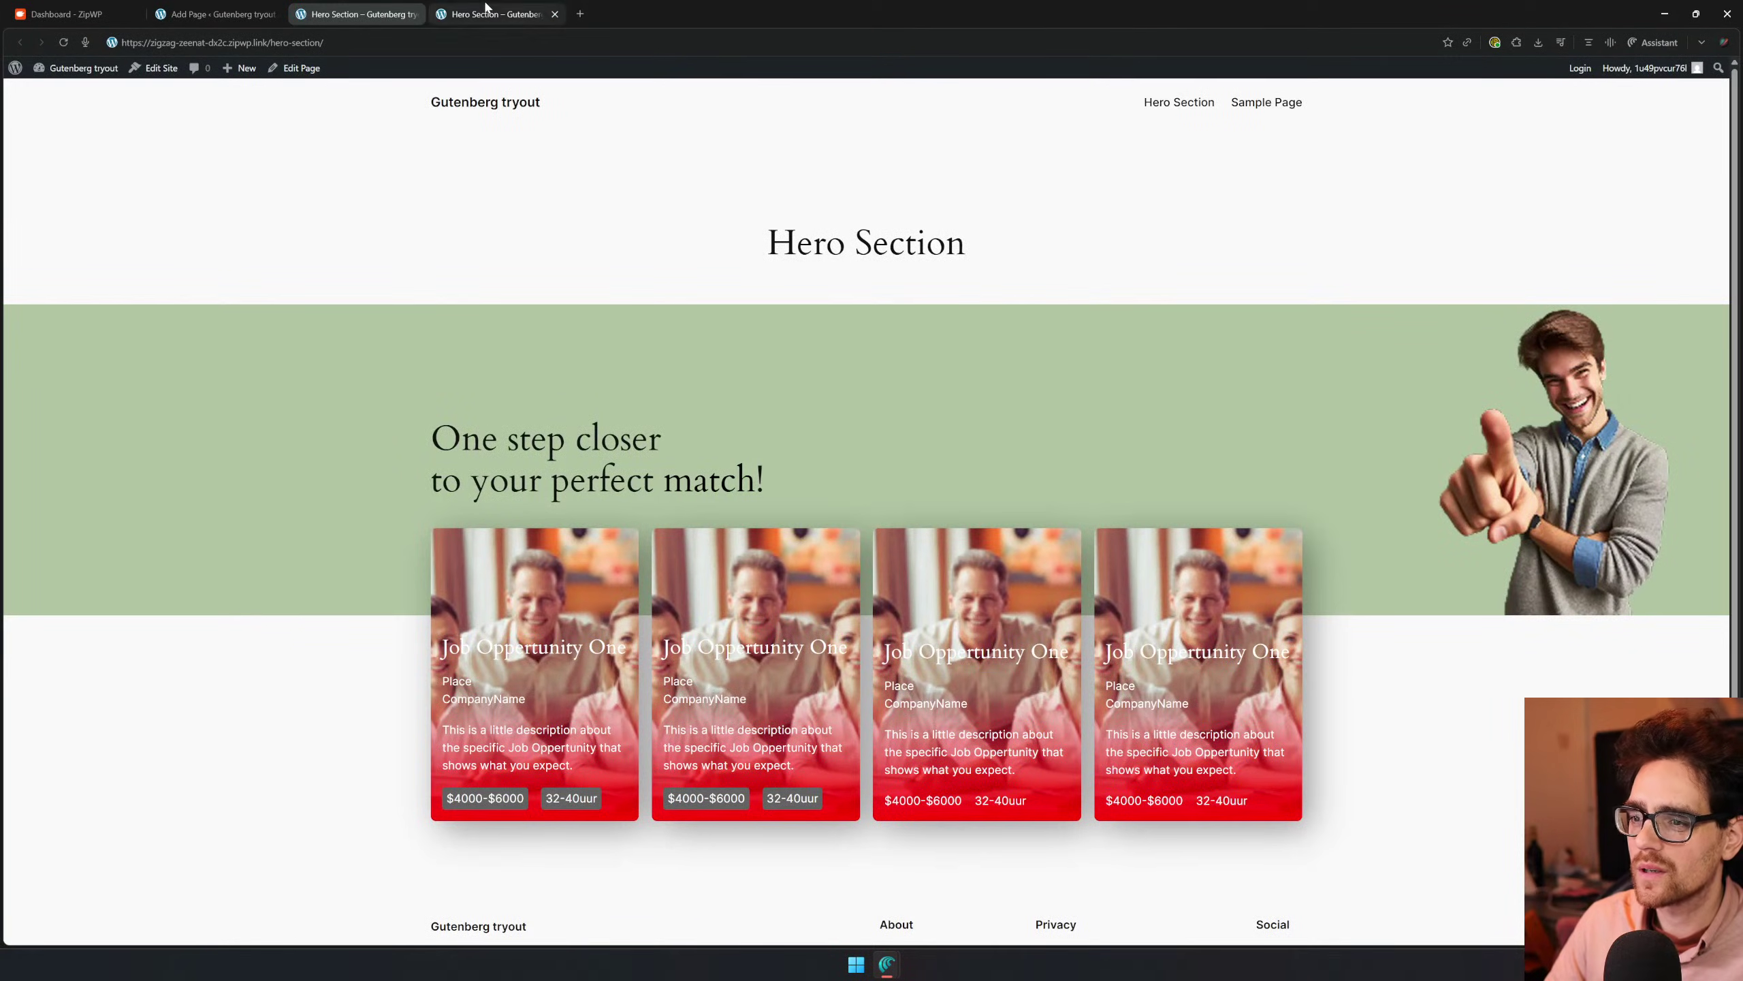
pyautogui.middleClick(487, 7)
pyautogui.moveTo(1273, 578); pyautogui.dragTo(670, 871)
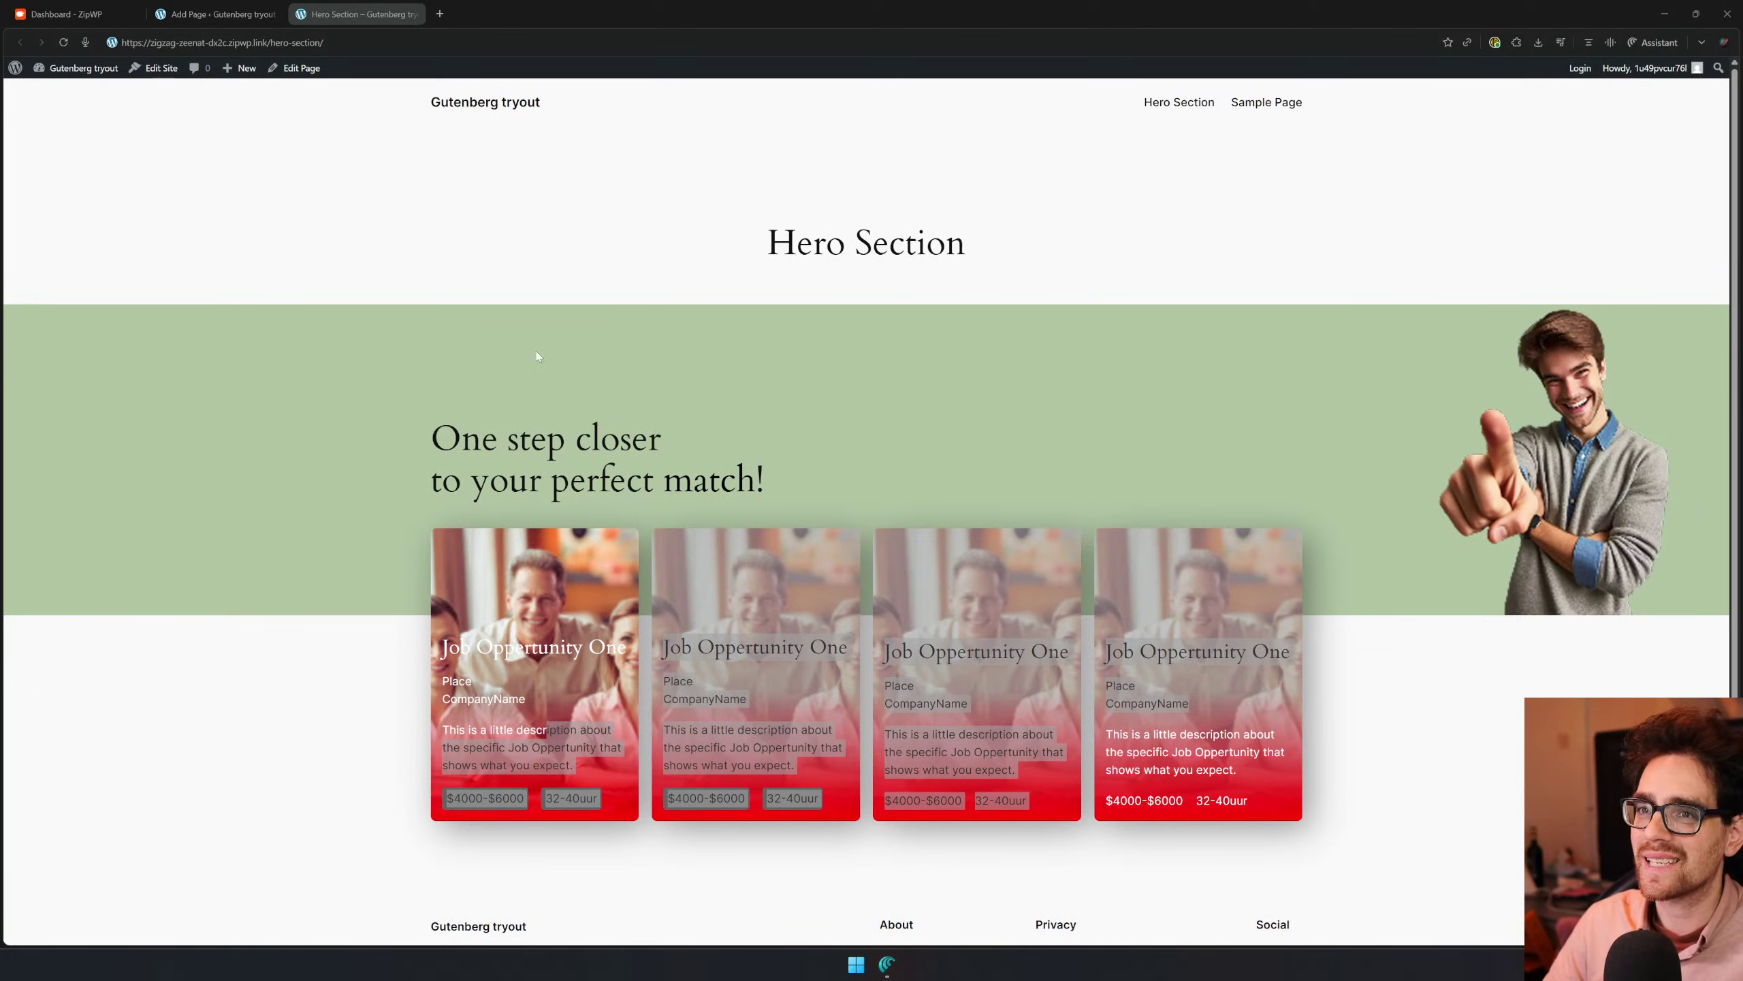
# Switch to the Figma design and paste a copy of the dark blue hero section frame beside the original layout
pyautogui.click(199, 12)
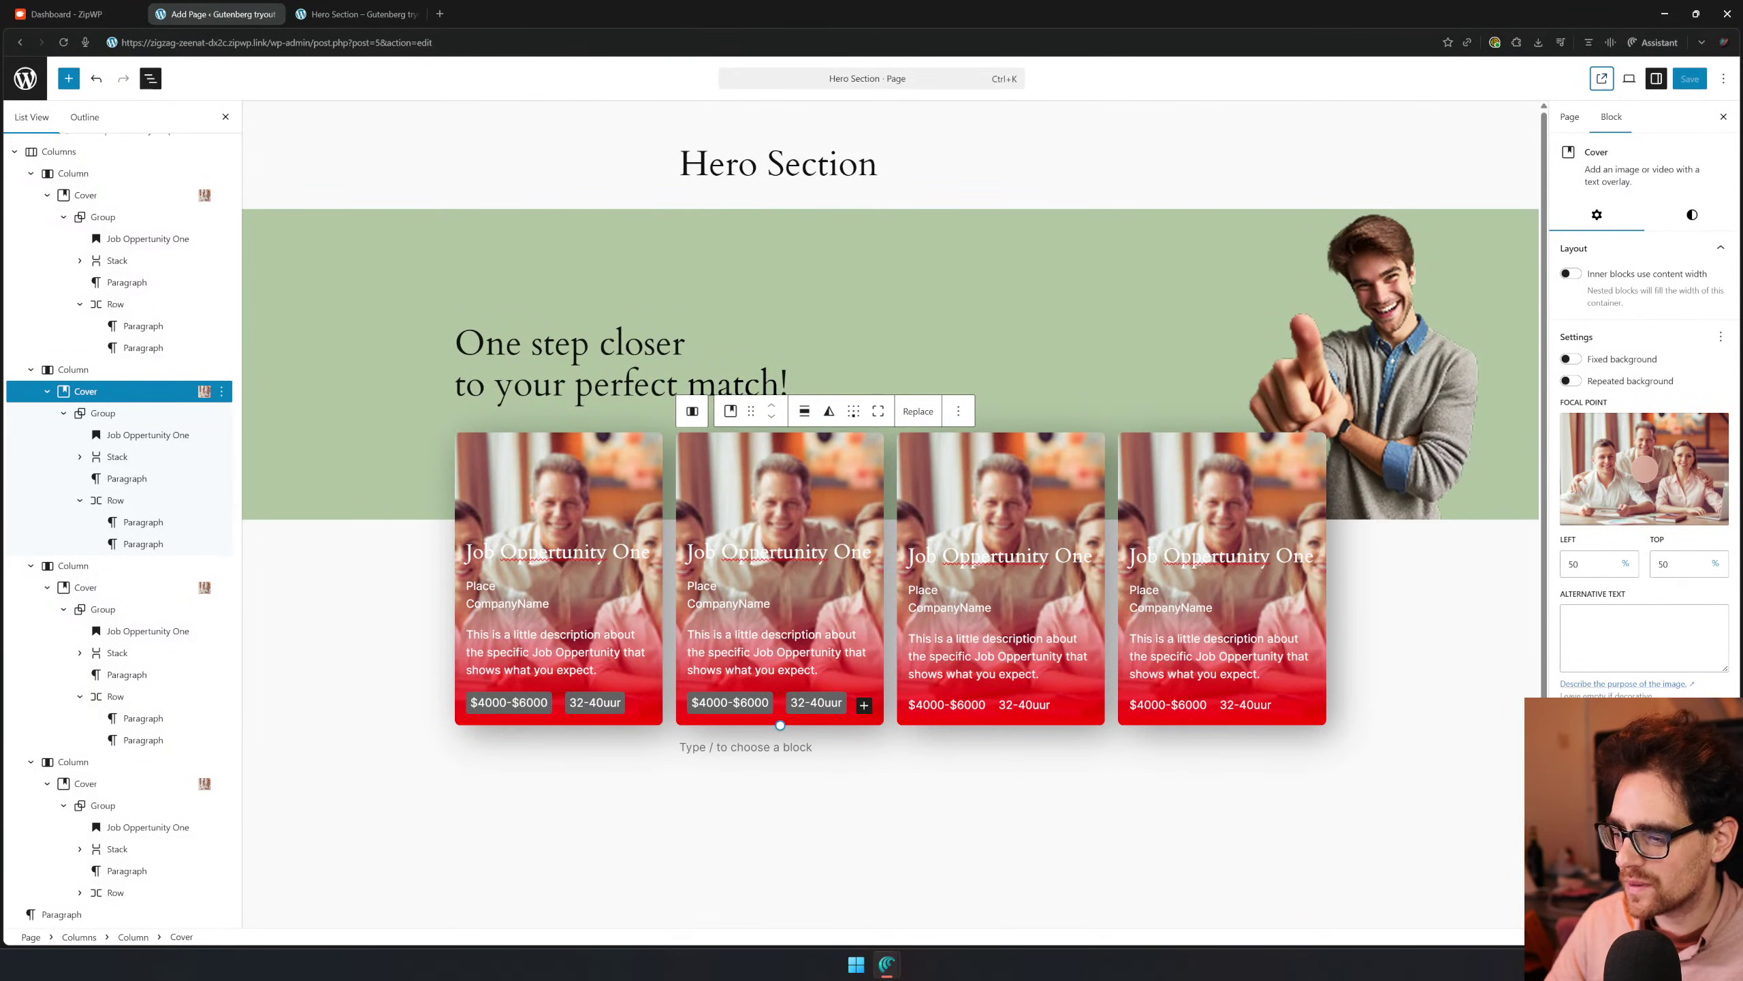
pyautogui.hotkey('alt', 'Tab')
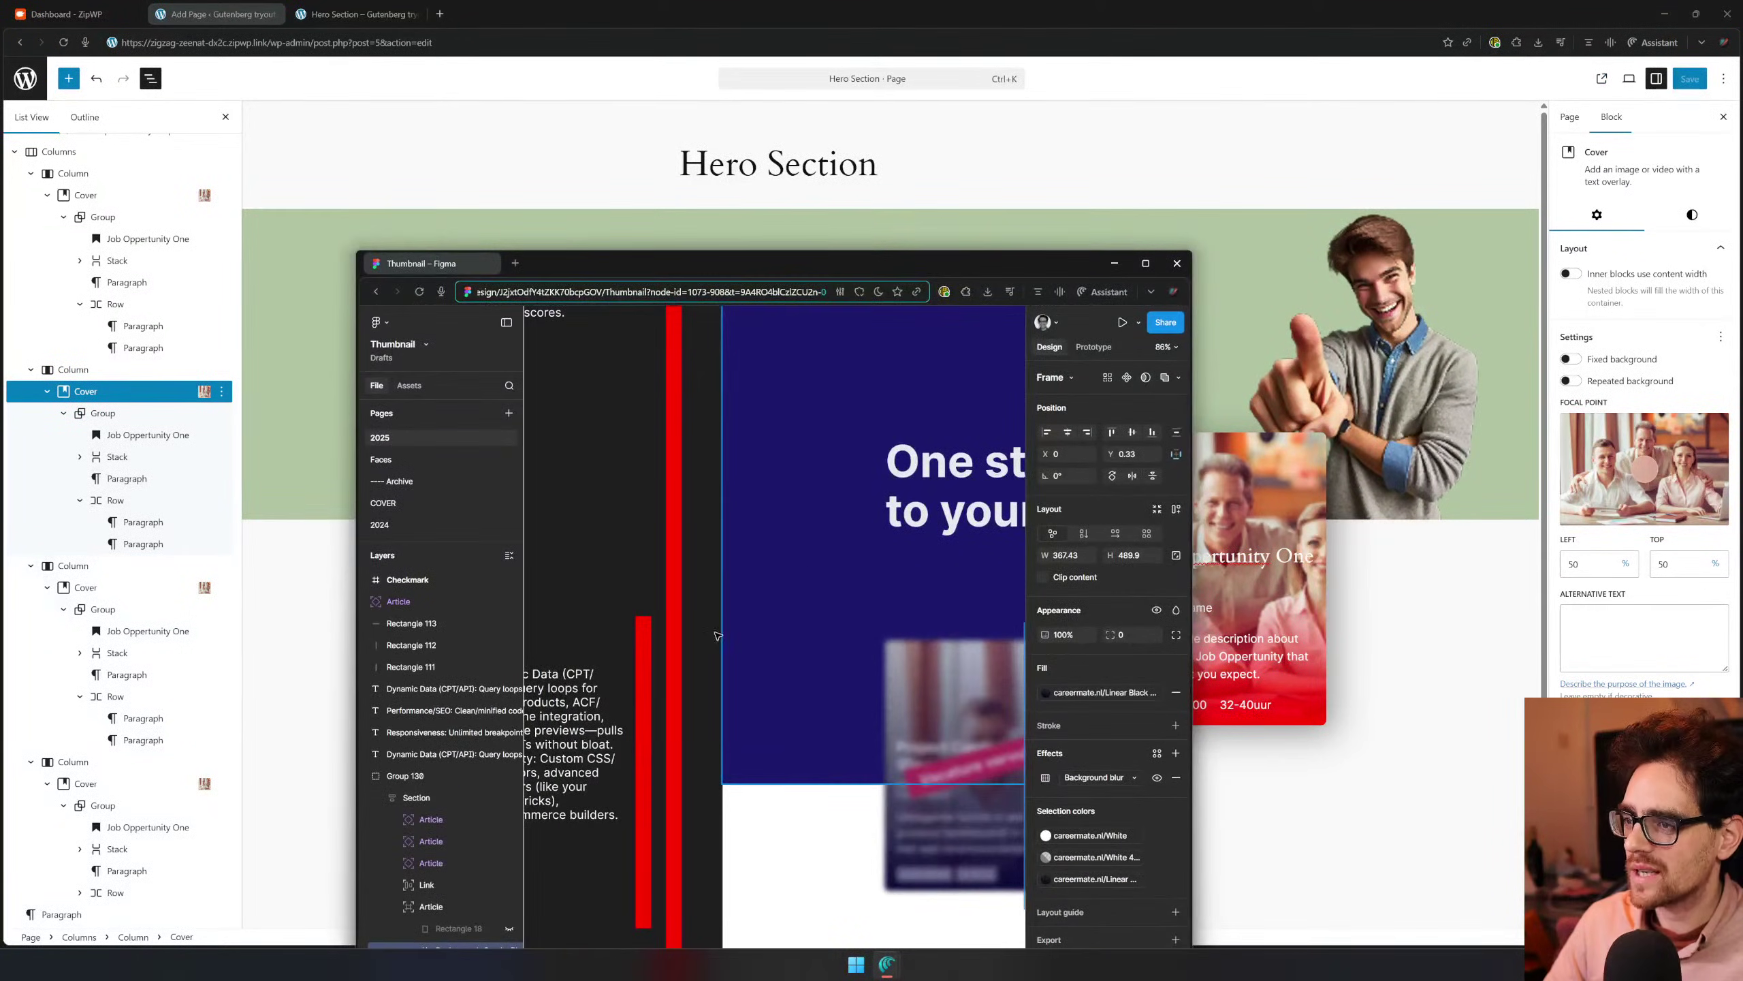
pyautogui.scroll(-4, 910, 581)
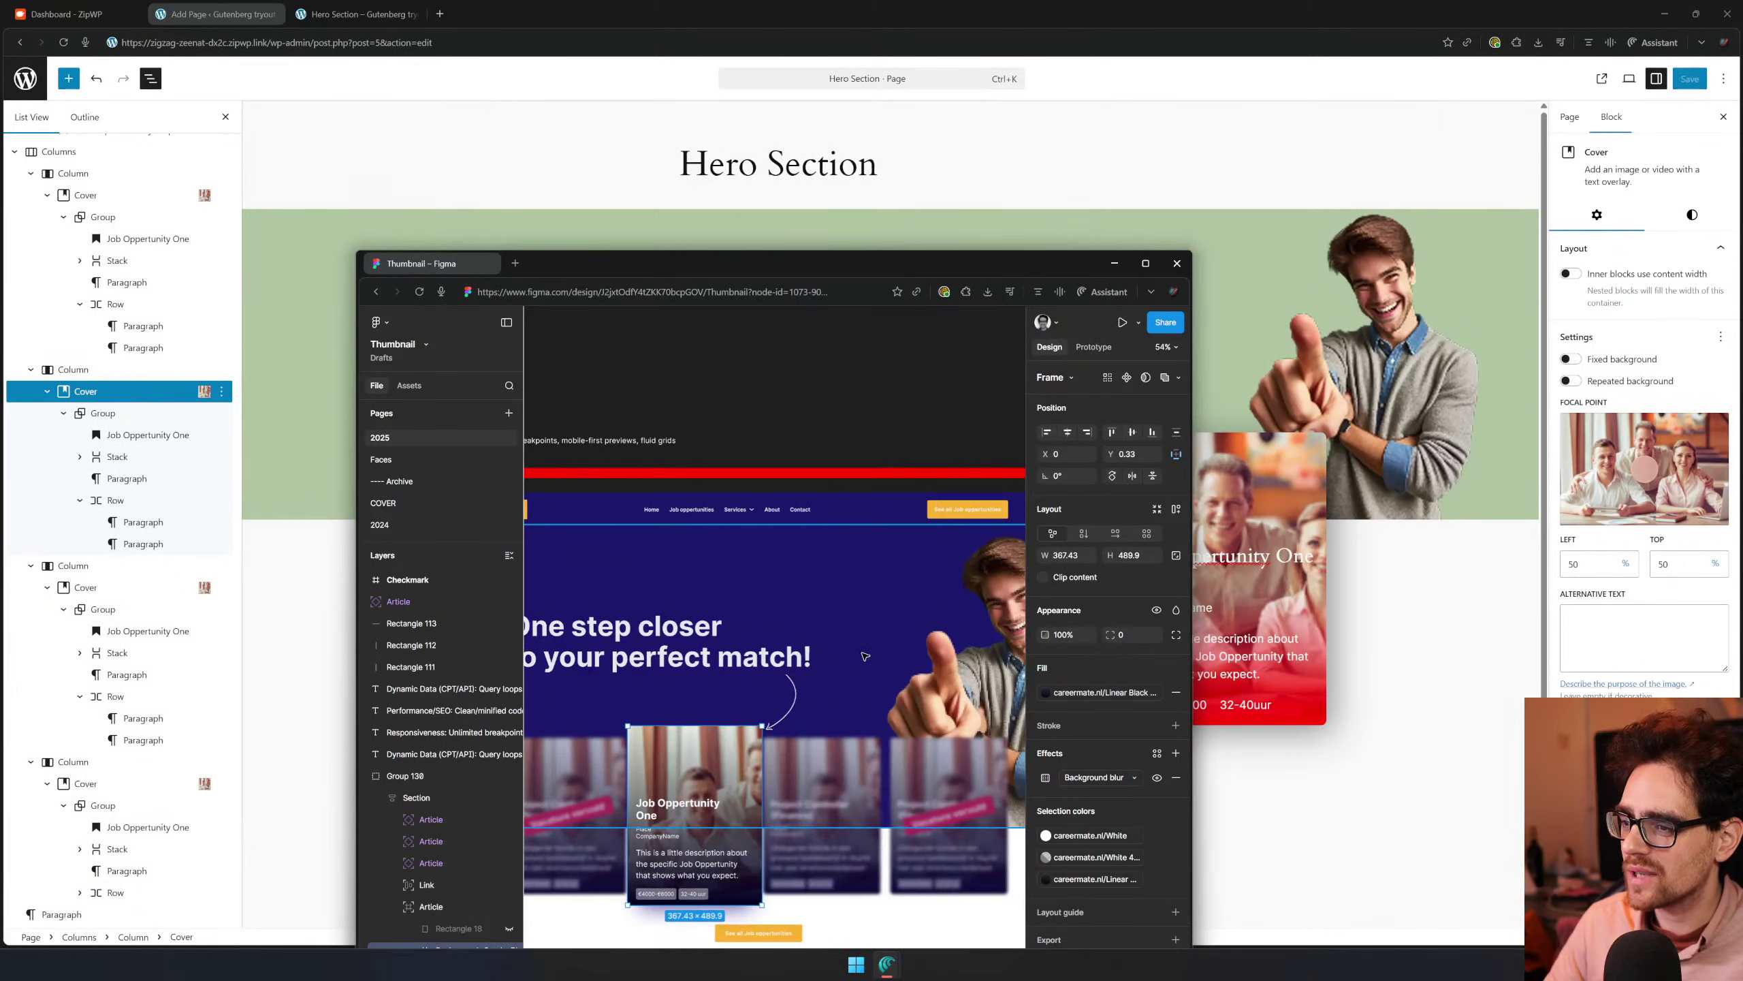
pyautogui.click(883, 606)
pyautogui.moveTo(995, 602); pyautogui.dragTo(665, 573)
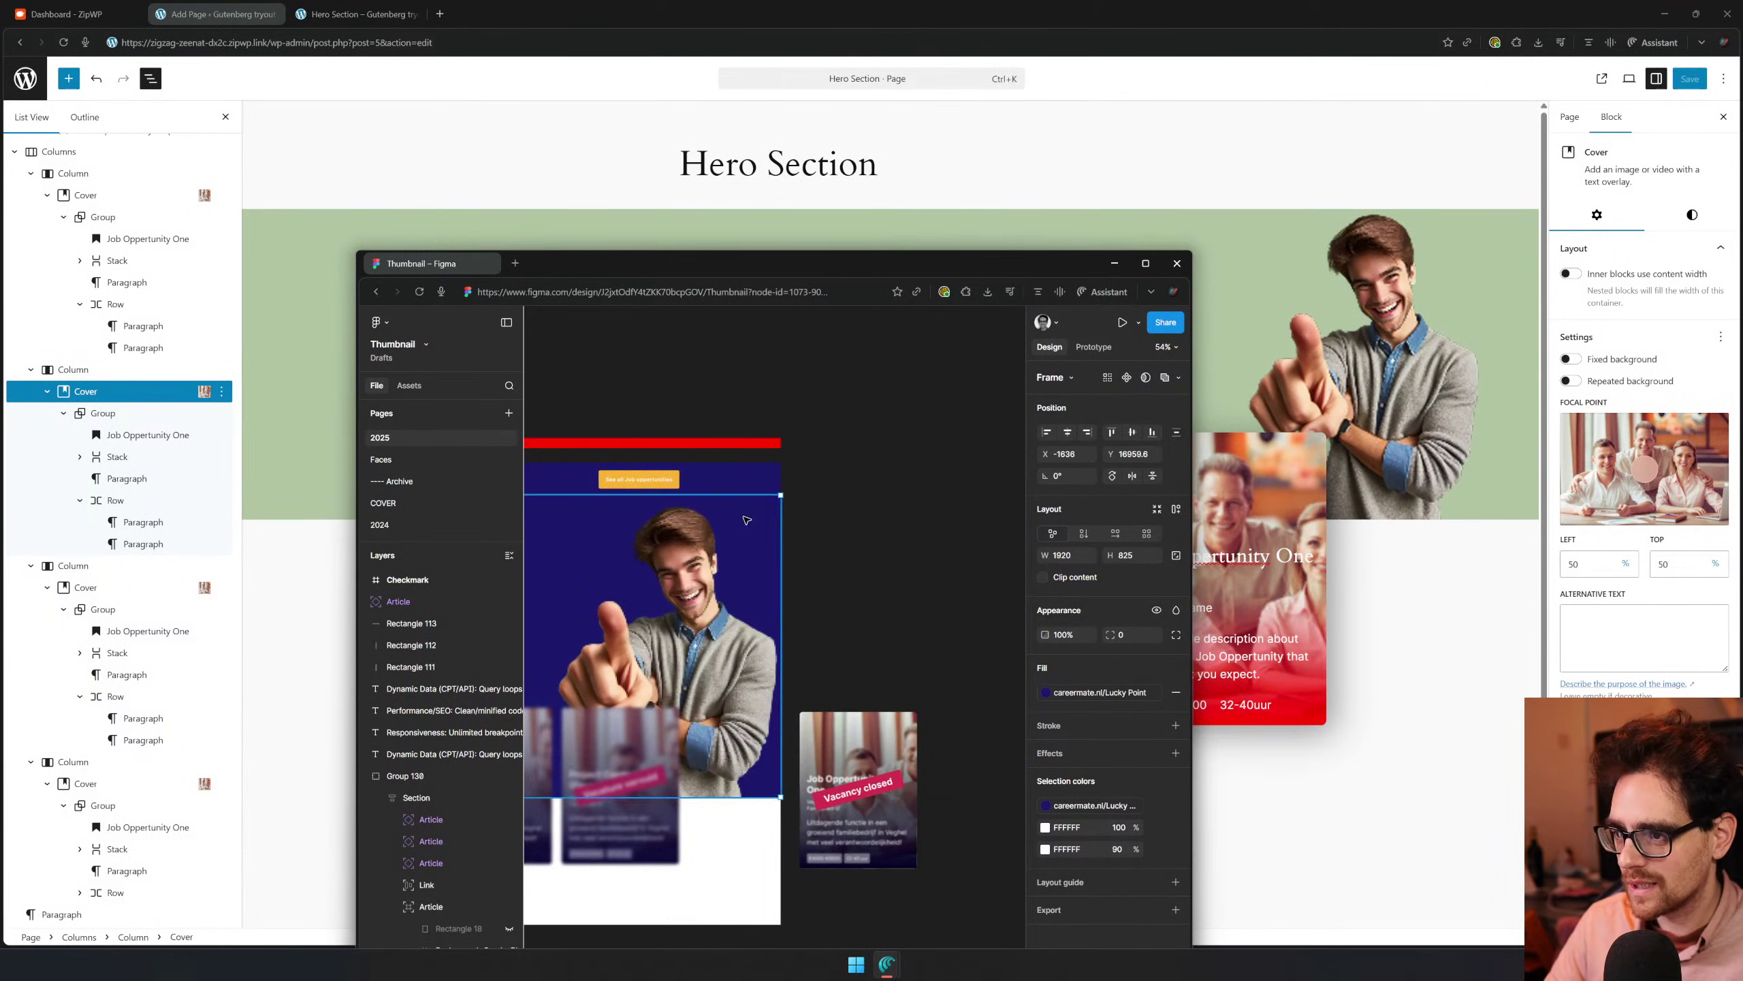
pyautogui.hotkey('ctrl', 'v')
pyautogui.hscroll(3, 975, 515)
pyautogui.moveTo(1012, 459); pyautogui.dragTo(1012, 466)
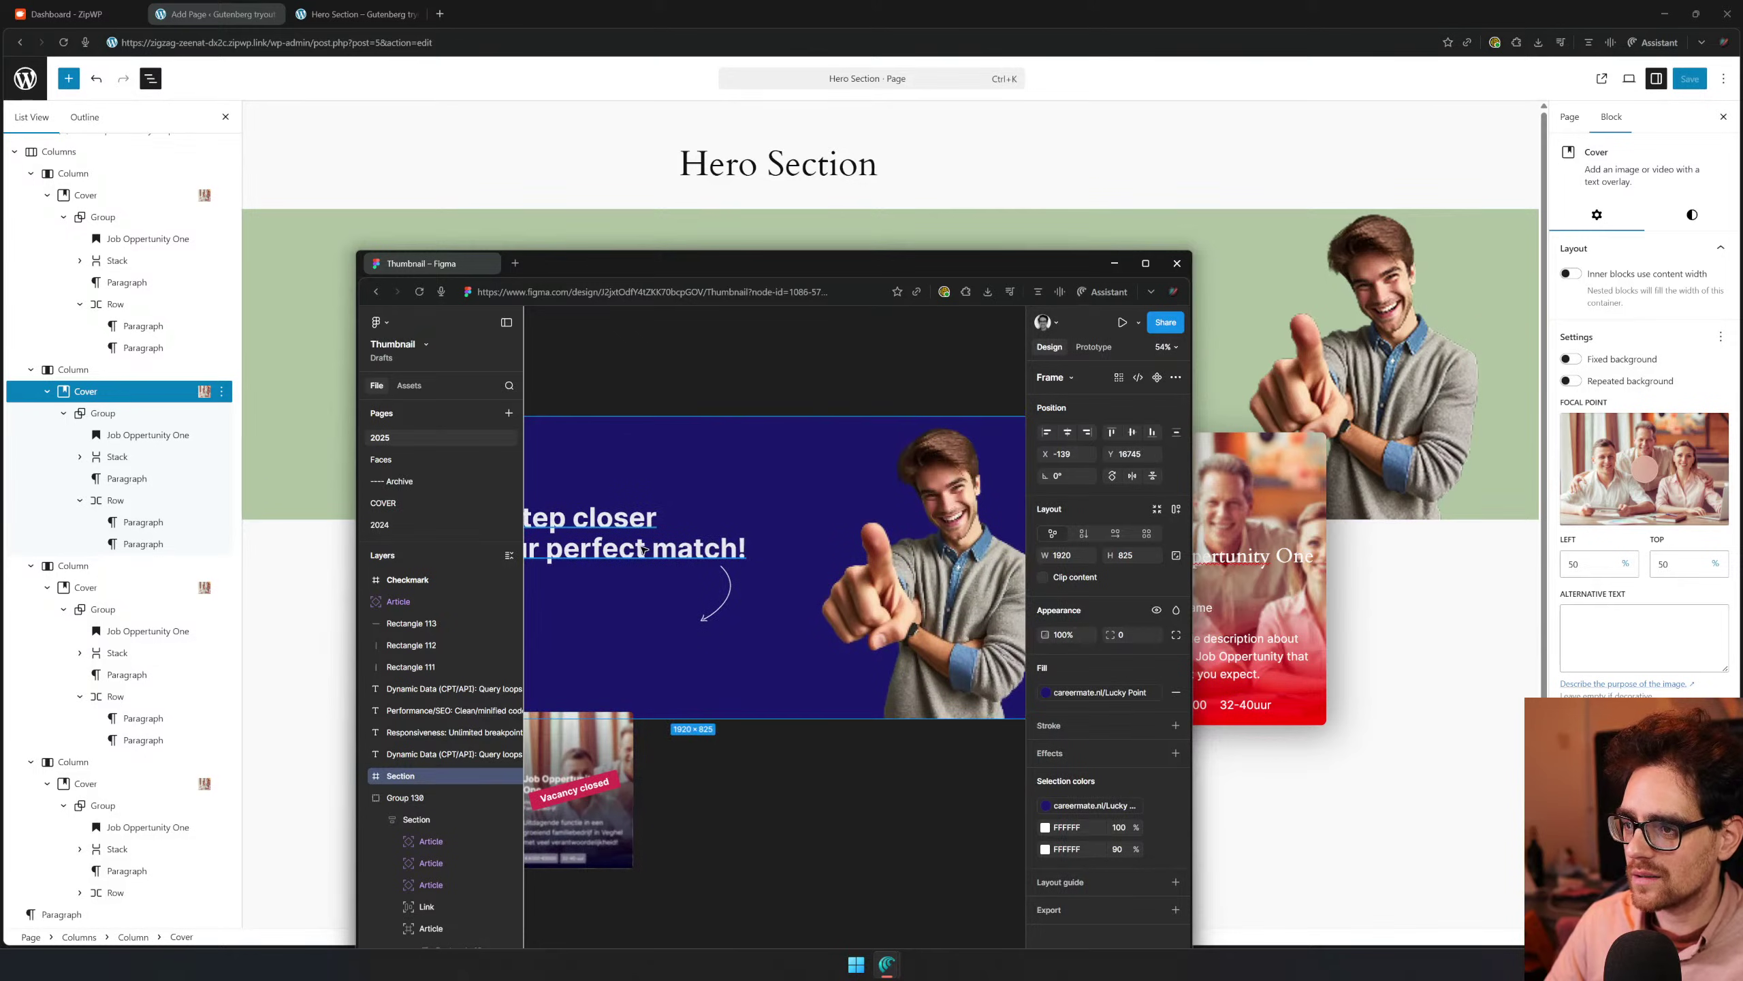
# Delete the heading, arrow and pointing man image from the copied section frame
pyautogui.doubleClick(686, 546)
pyautogui.press('Delete')
pyautogui.doubleClick(717, 597)
pyautogui.doubleClick(936, 608)
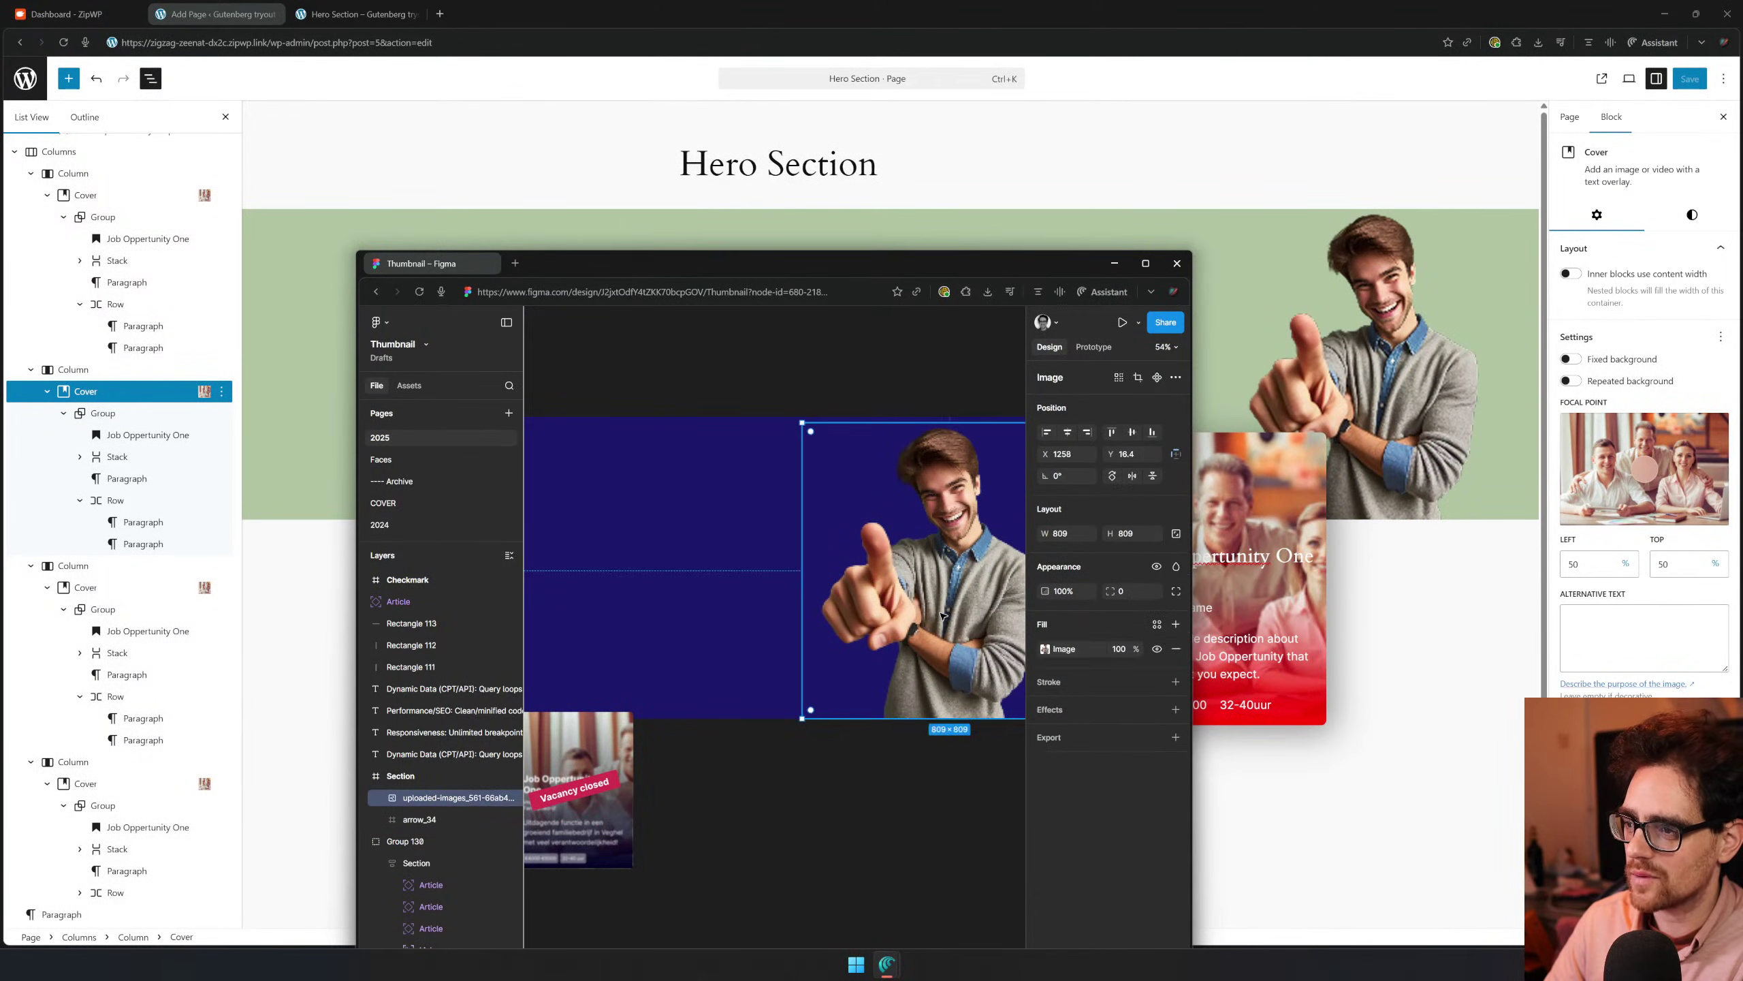
pyautogui.click(856, 350)
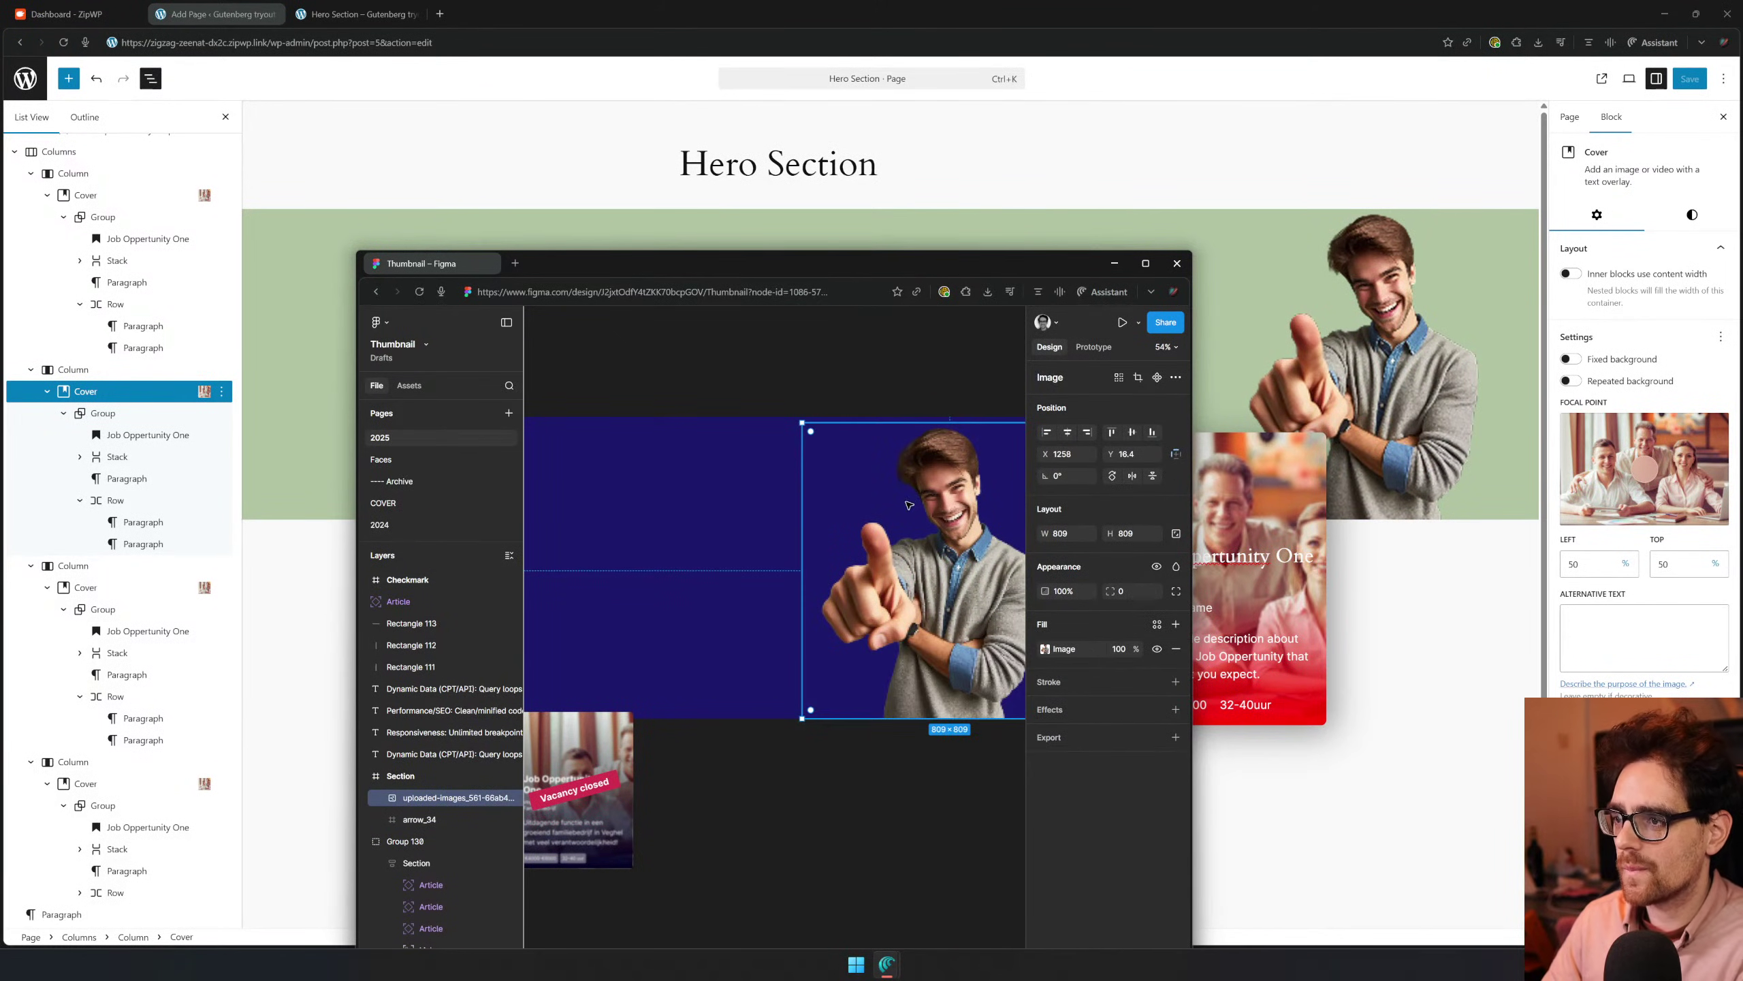
pyautogui.press('Delete')
pyautogui.press('Escape')
pyautogui.scroll(-3, 789, 543)
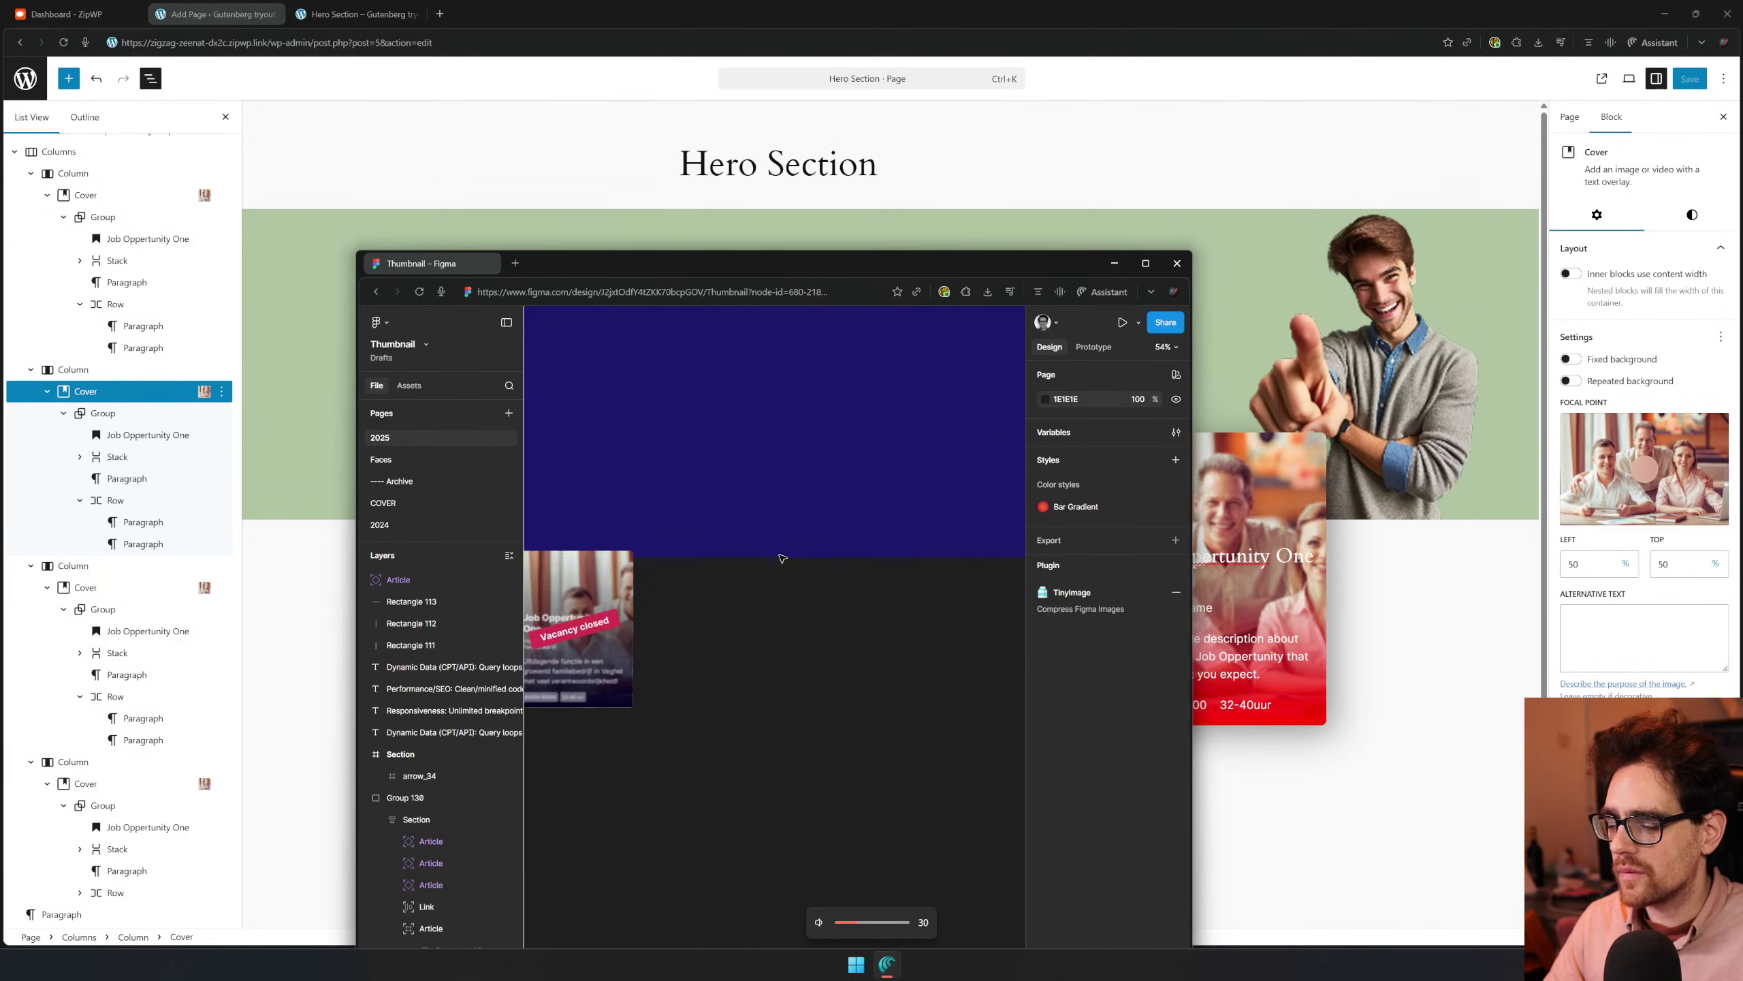
# Move the emptied blue section frame into the free canvas area to the right of the original design
pyautogui.moveTo(769, 562); pyautogui.dragTo(805, 636)
pyautogui.moveTo(777, 451); pyautogui.dragTo(727, 448)
pyautogui.scroll(-2, 726, 447)
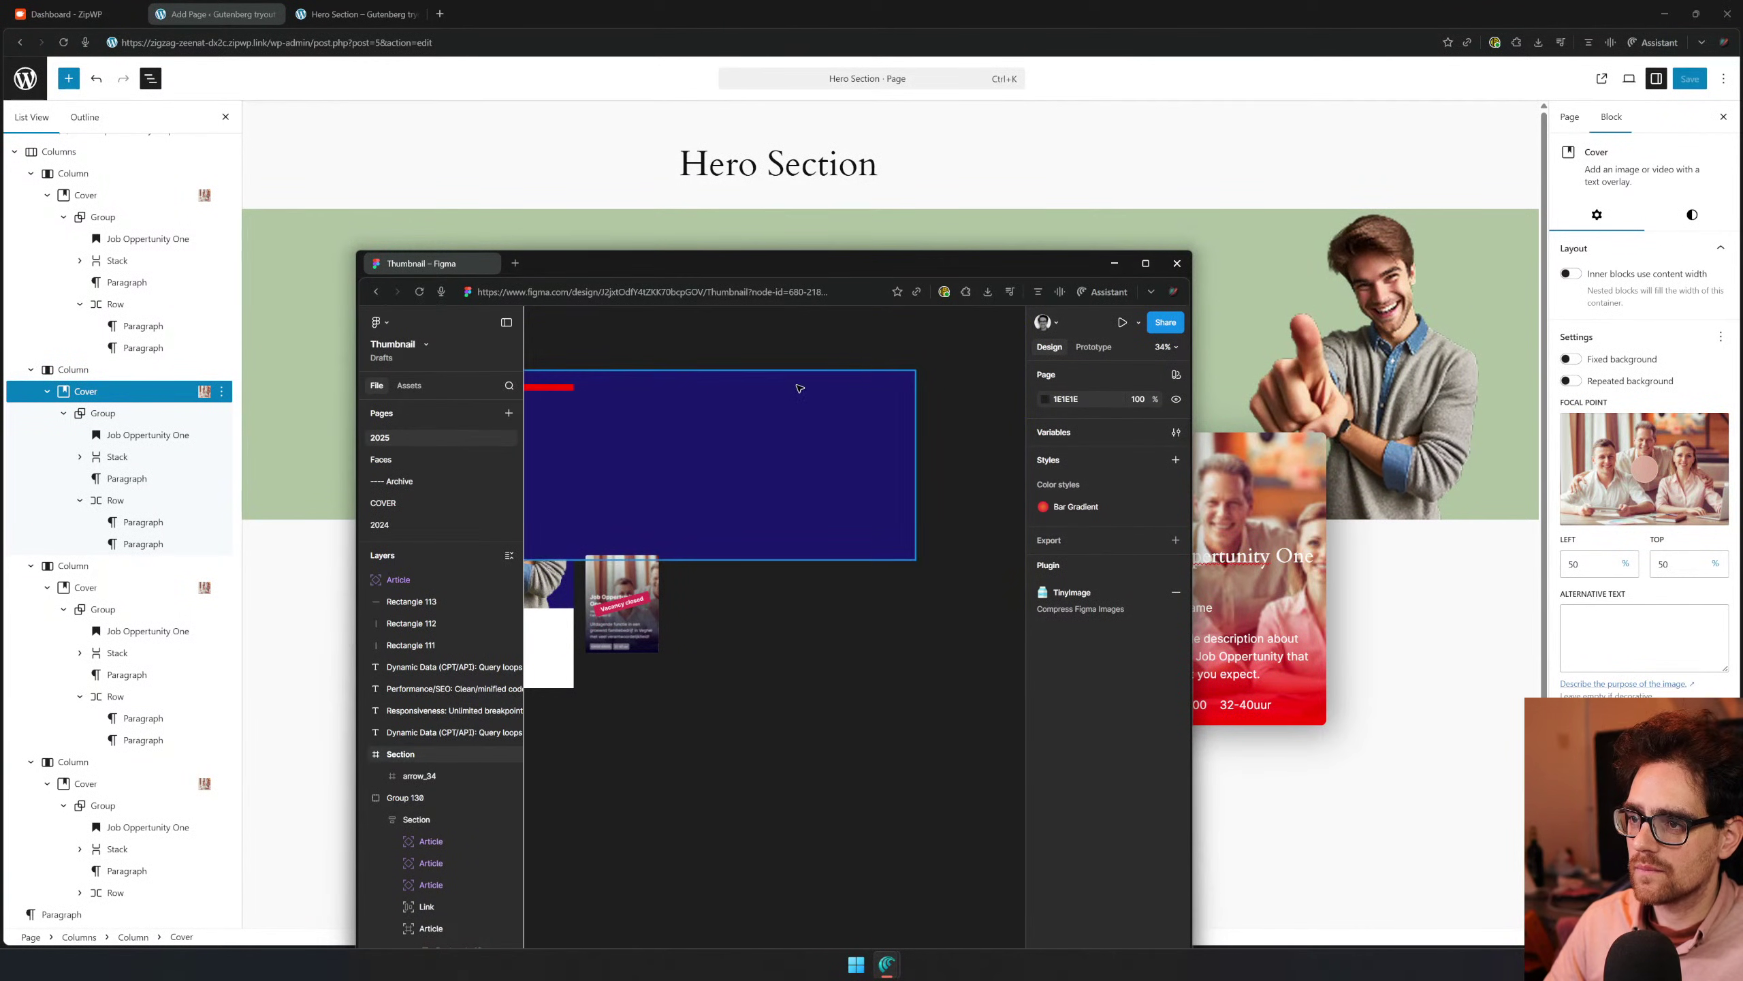
pyautogui.moveTo(681, 461); pyautogui.dragTo(1170, 494)
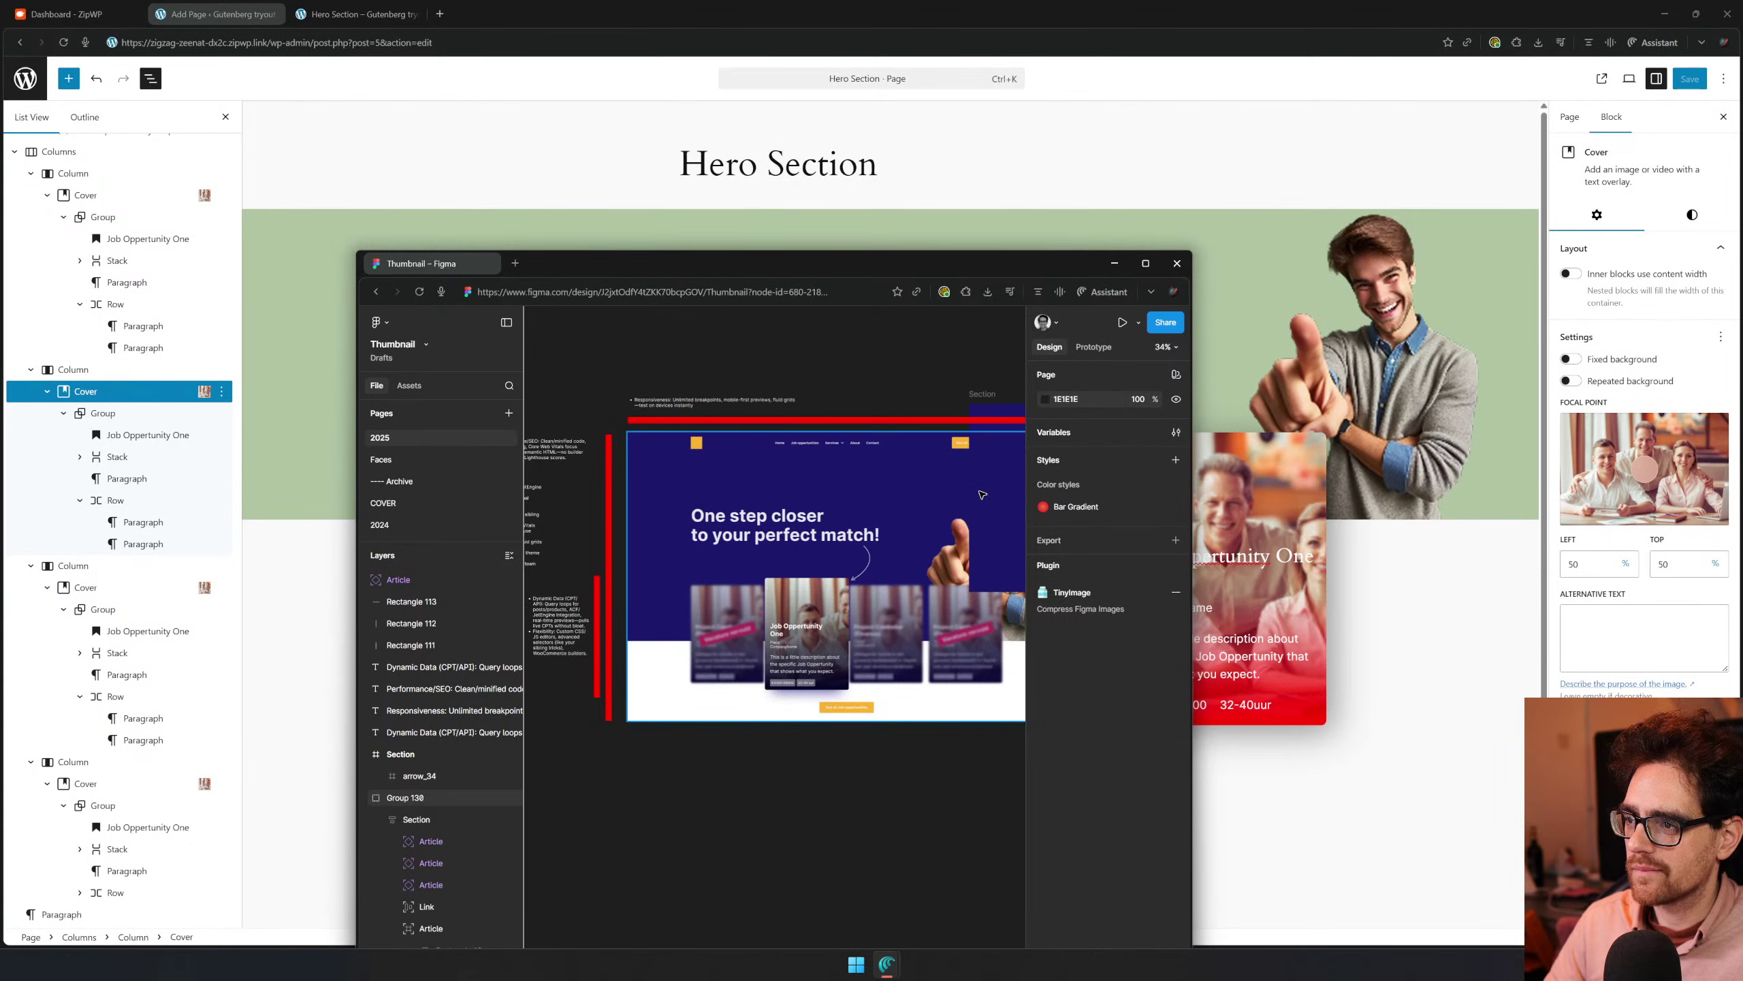
pyautogui.moveTo(982, 393); pyautogui.dragTo(933, 386)
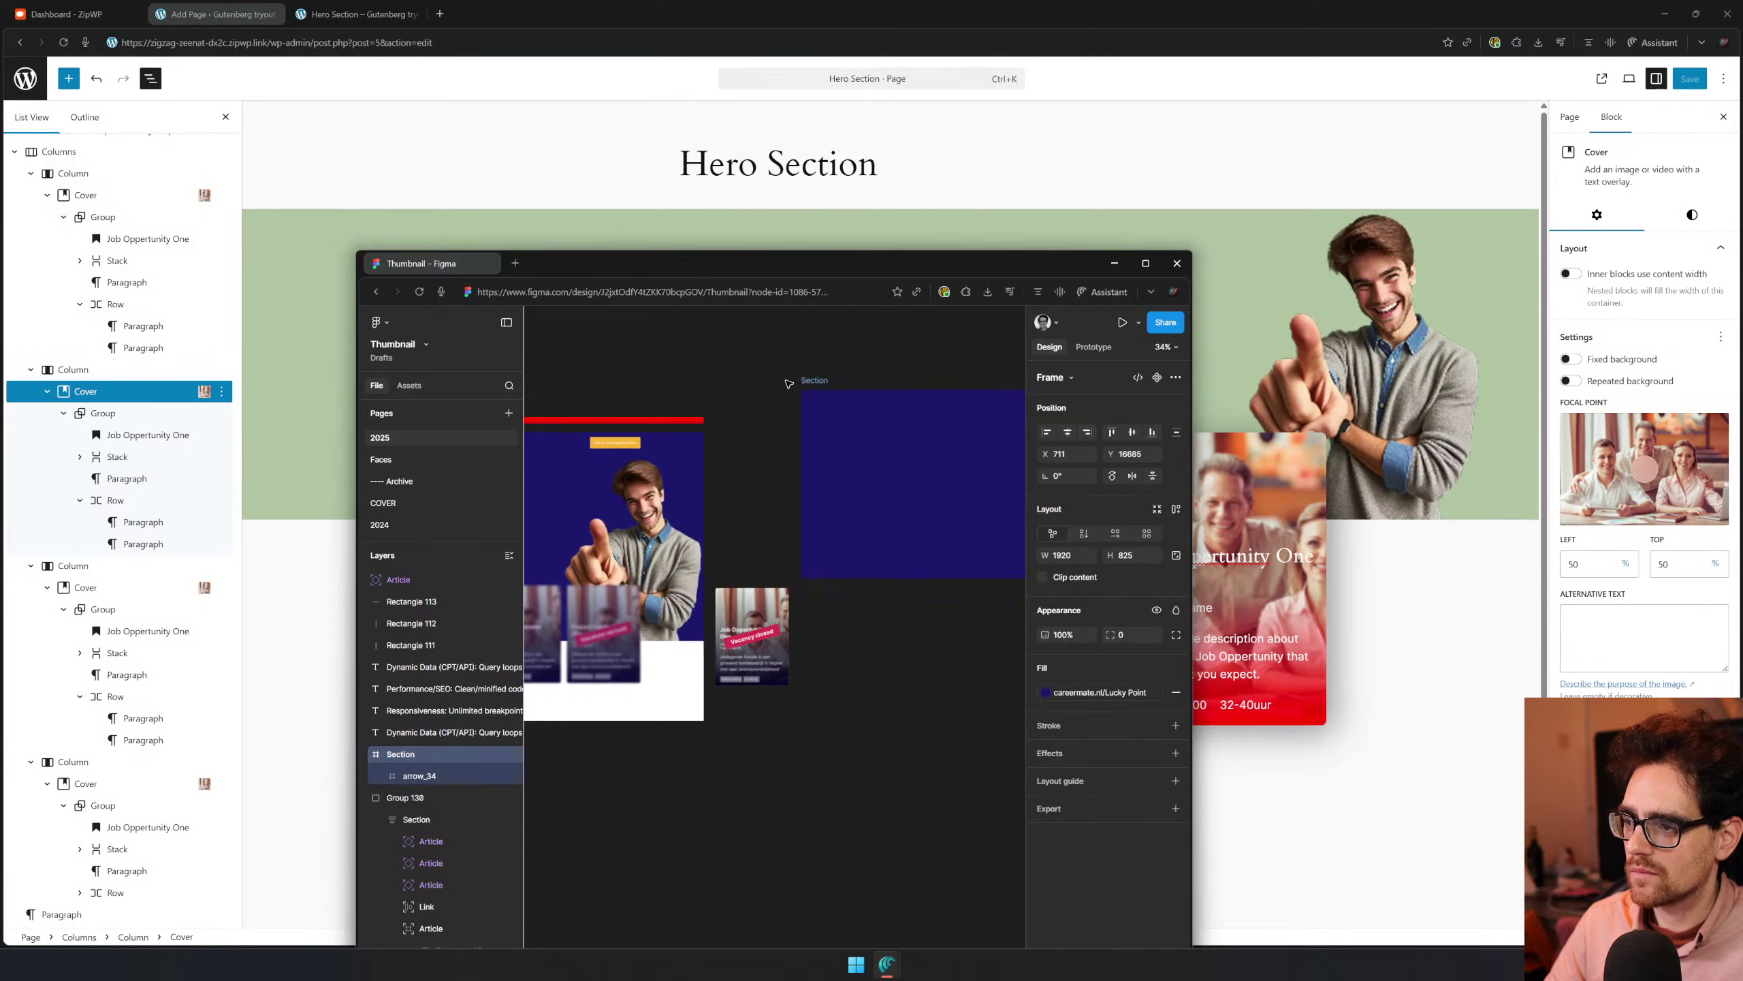
pyautogui.moveTo(789, 384); pyautogui.dragTo(666, 359)
# Shrink the section frame to about 501 × 277 and place it just above the separate vacancy-closed card
pyautogui.moveTo(645, 556); pyautogui.dragTo(972, 571)
pyautogui.moveTo(992, 359); pyautogui.dragTo(714, 359)
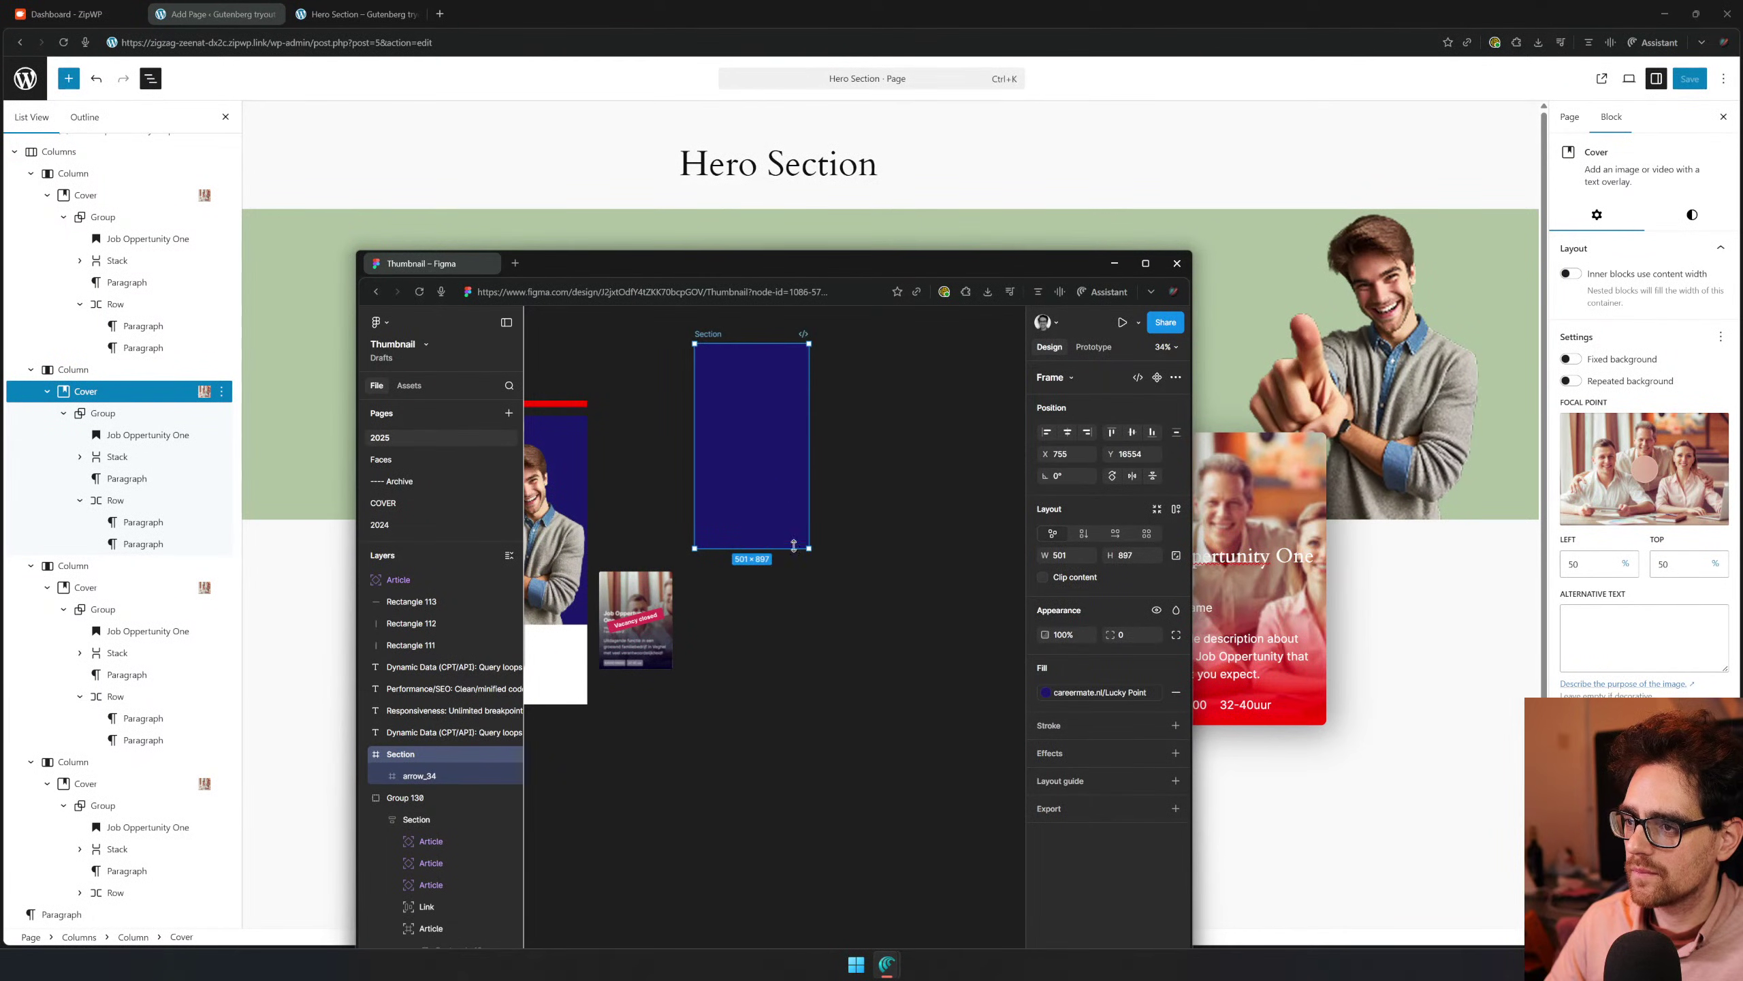
pyautogui.moveTo(792, 553); pyautogui.dragTo(767, 407)
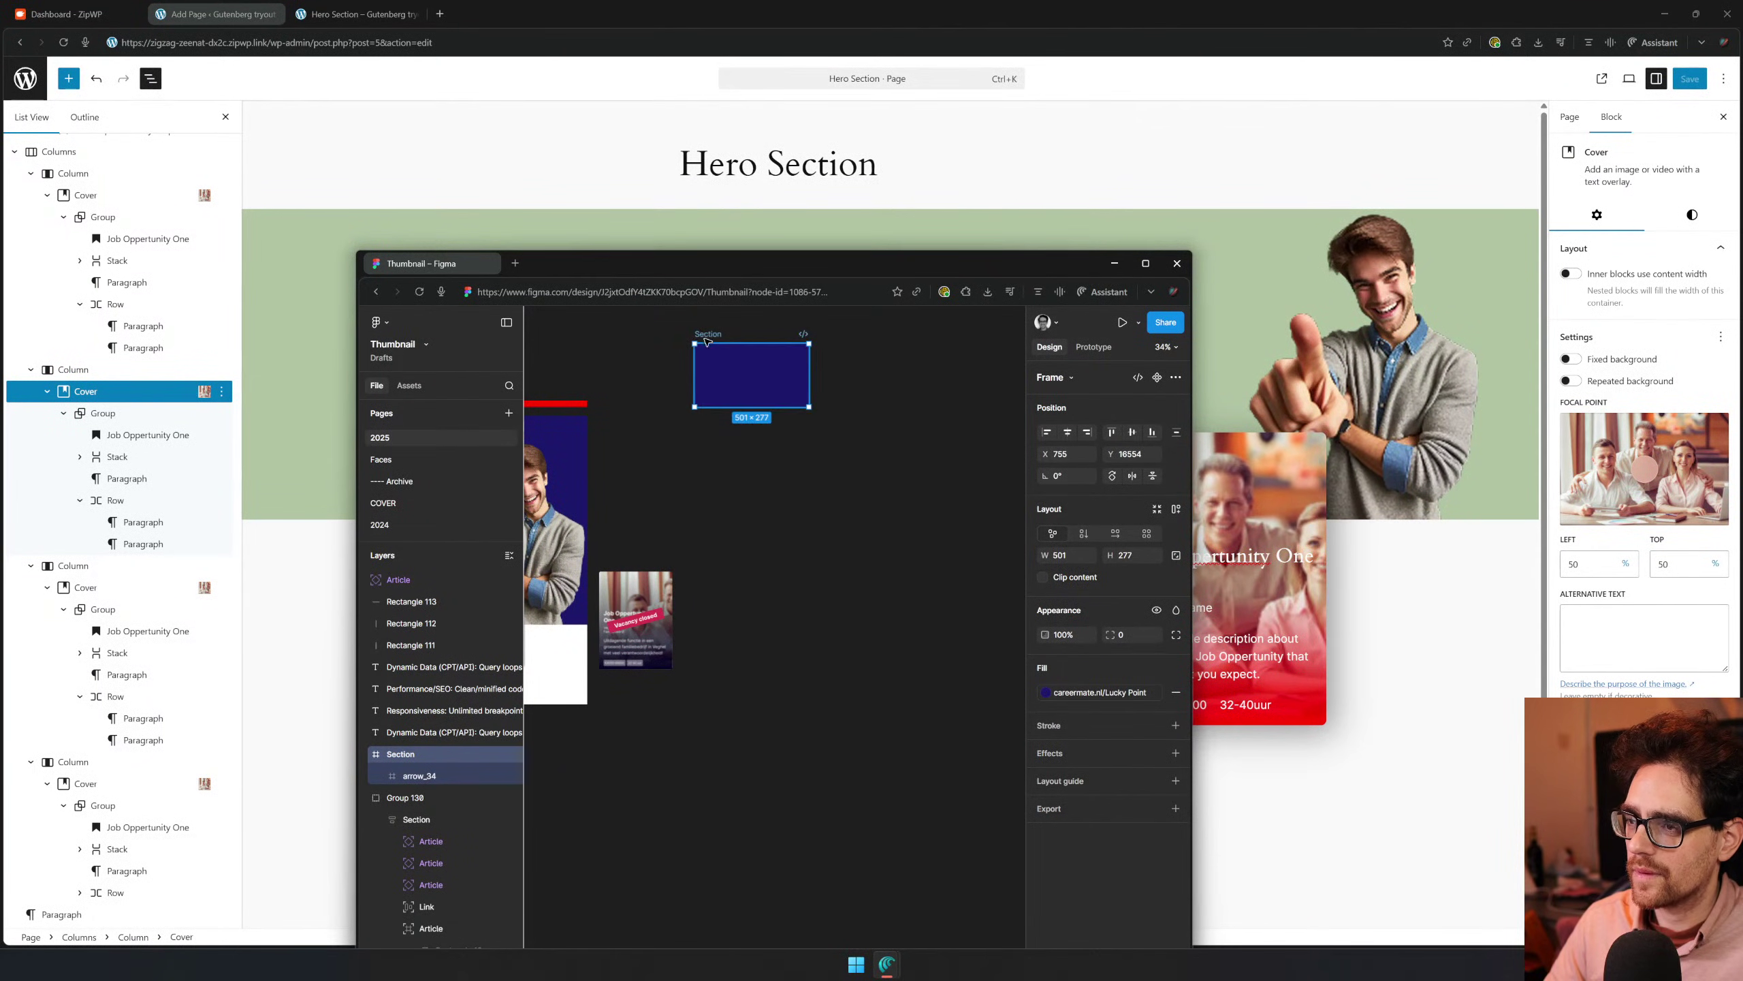
pyautogui.moveTo(707, 341); pyautogui.dragTo(656, 434)
# Shift the section frame's fill from the library colour to the custom dark blue 1C196C
pyautogui.click(1118, 695)
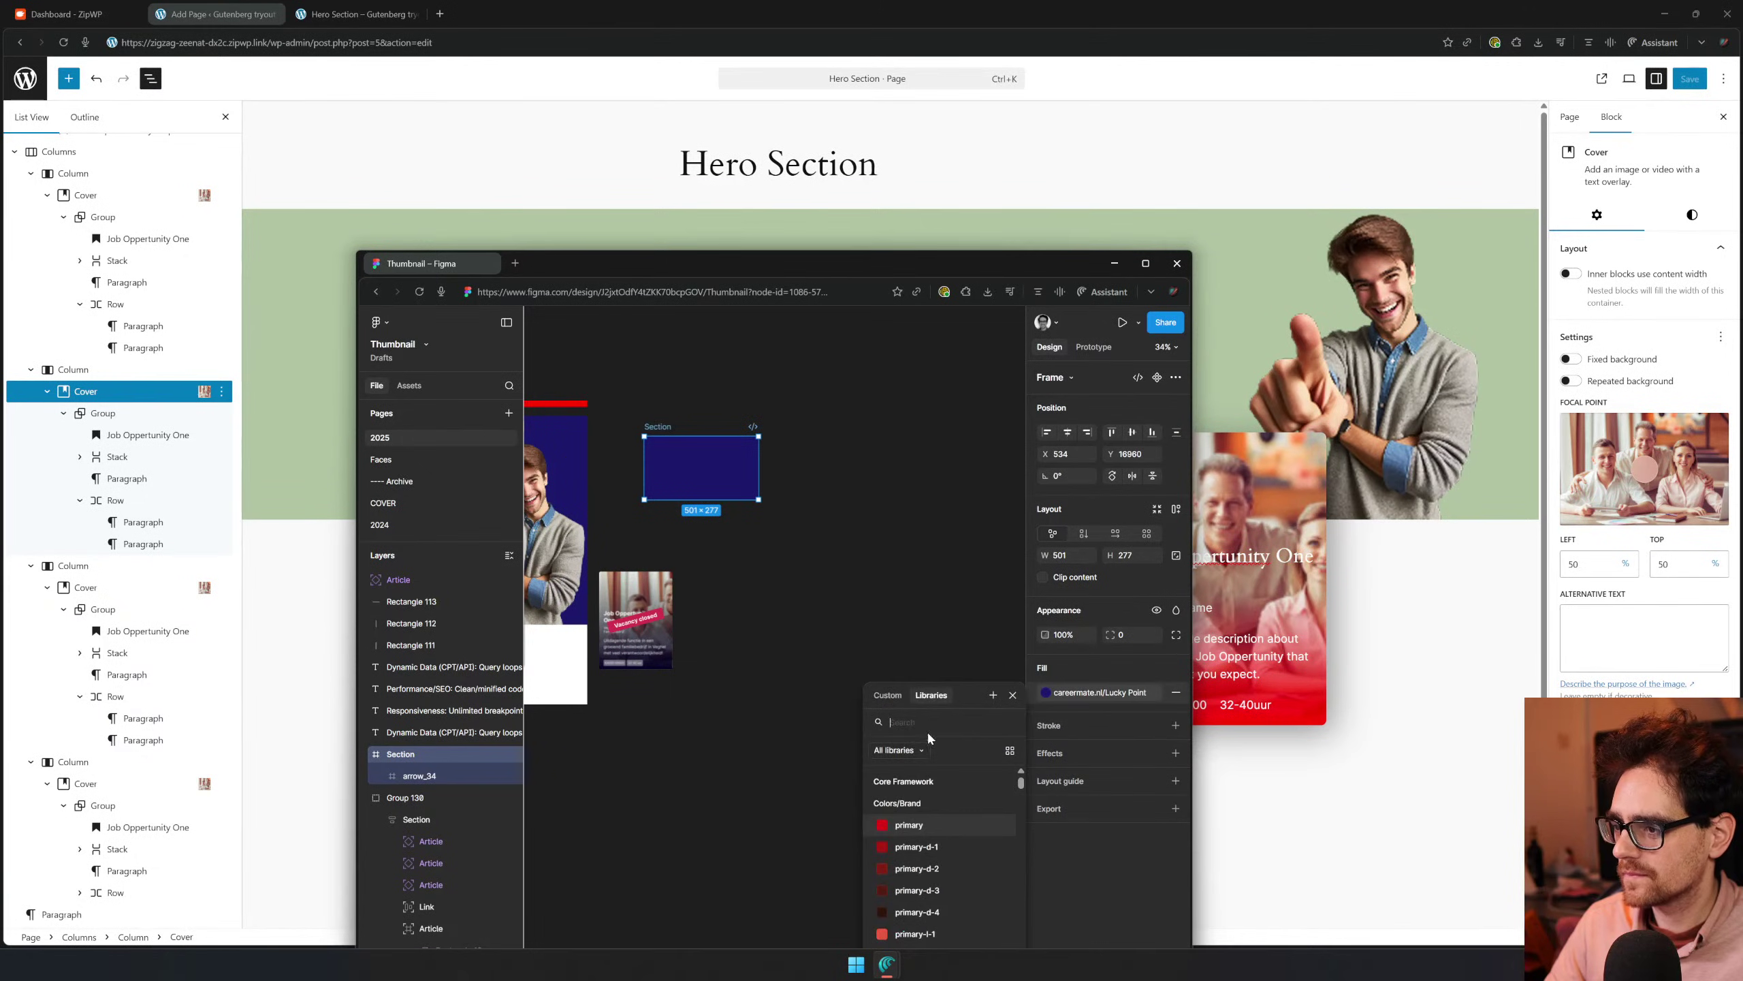
pyautogui.click(890, 697)
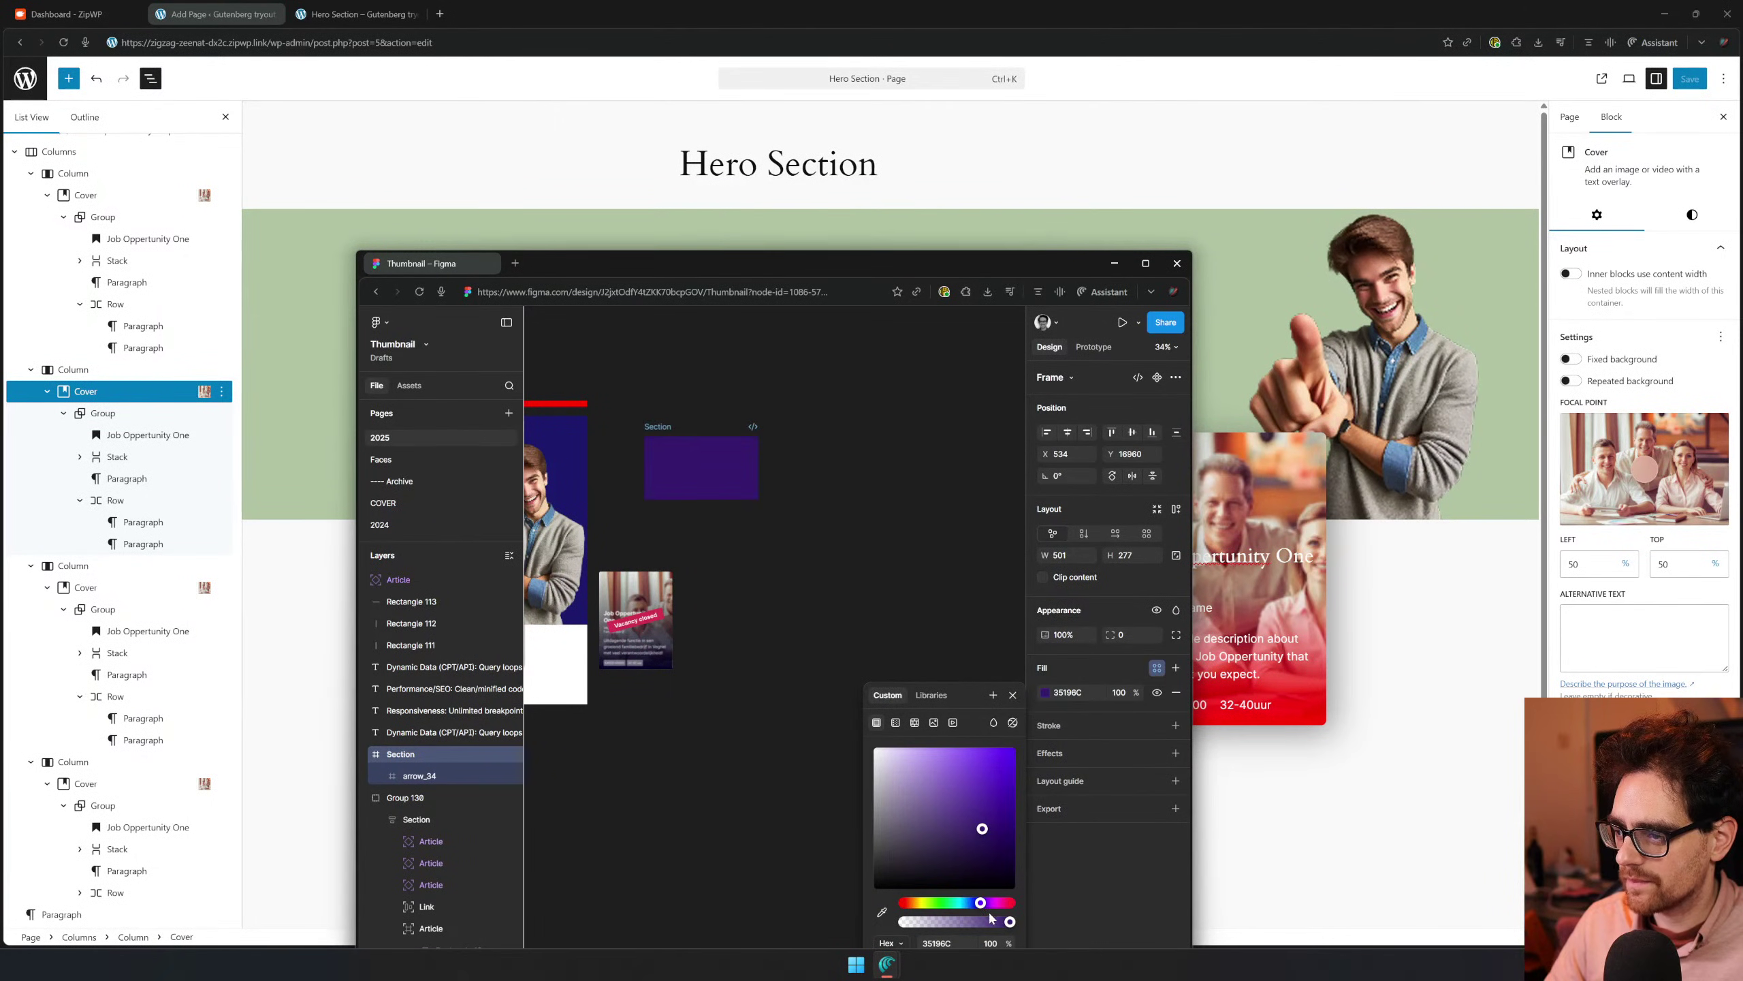
pyautogui.moveTo(980, 903); pyautogui.dragTo(972, 911)
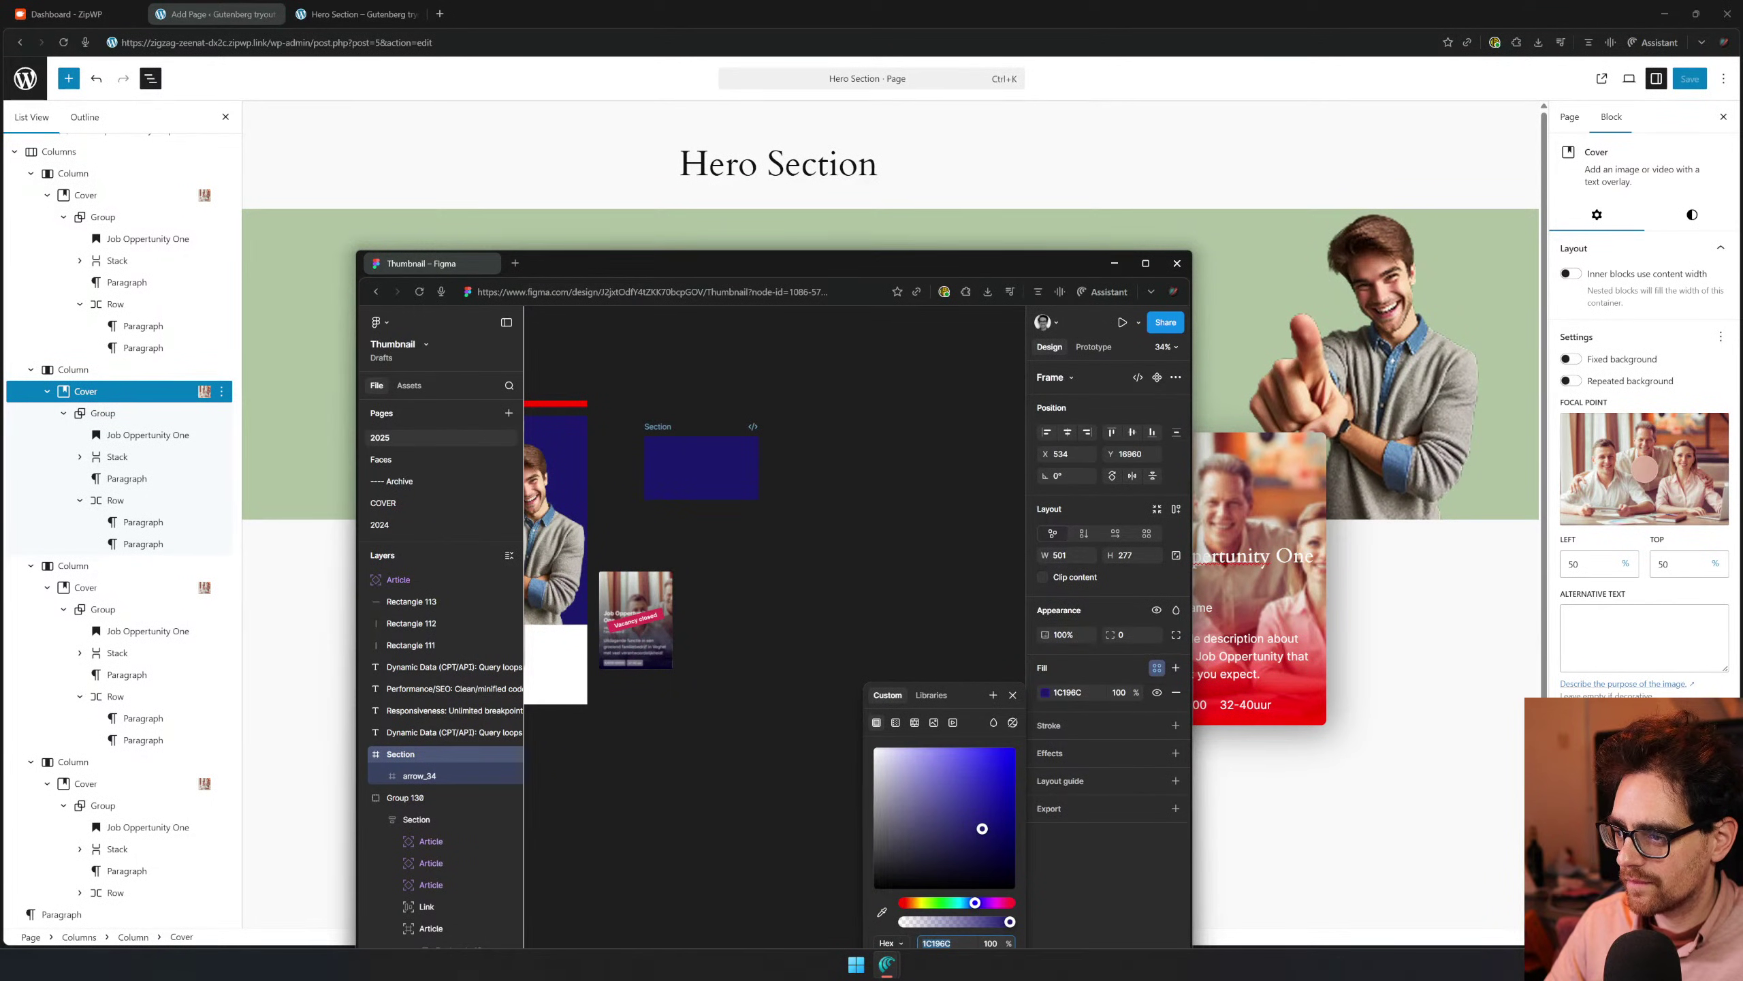
pyautogui.click(855, 558)
# Add a text label reading 1C196C and place it inside the dark blue section frame
pyautogui.hotkey('ctrl', 't')
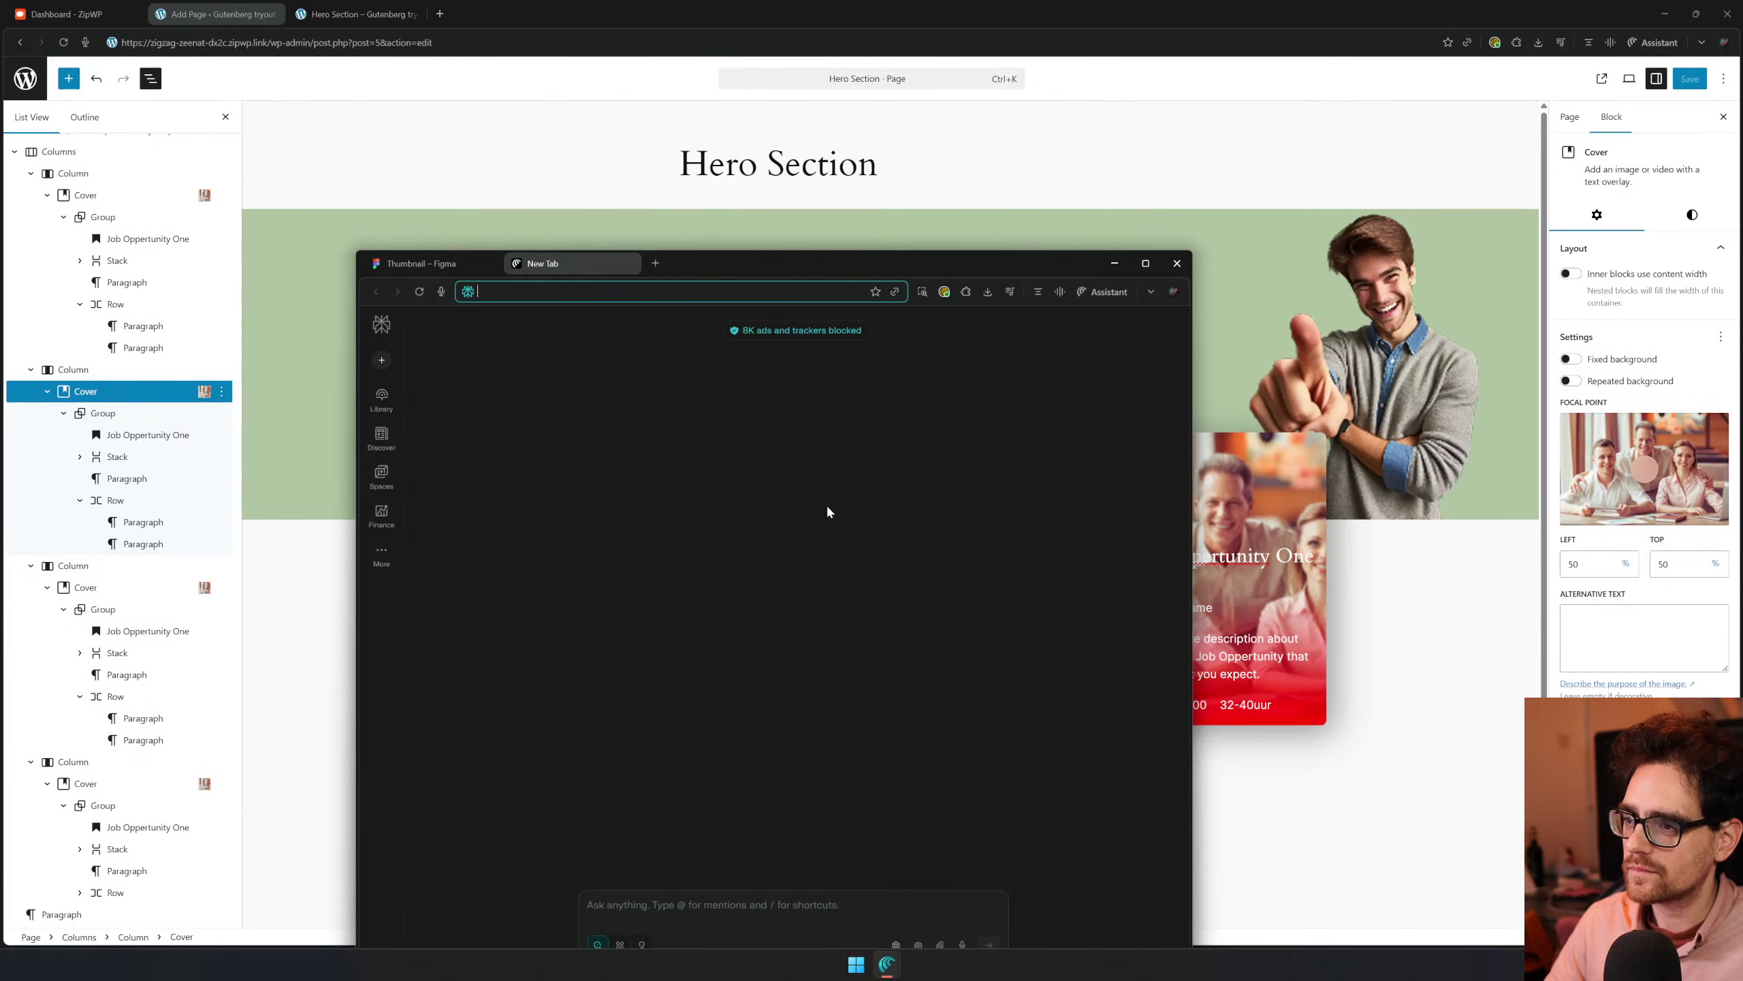
pyautogui.hotkey('ctrl', 'w')
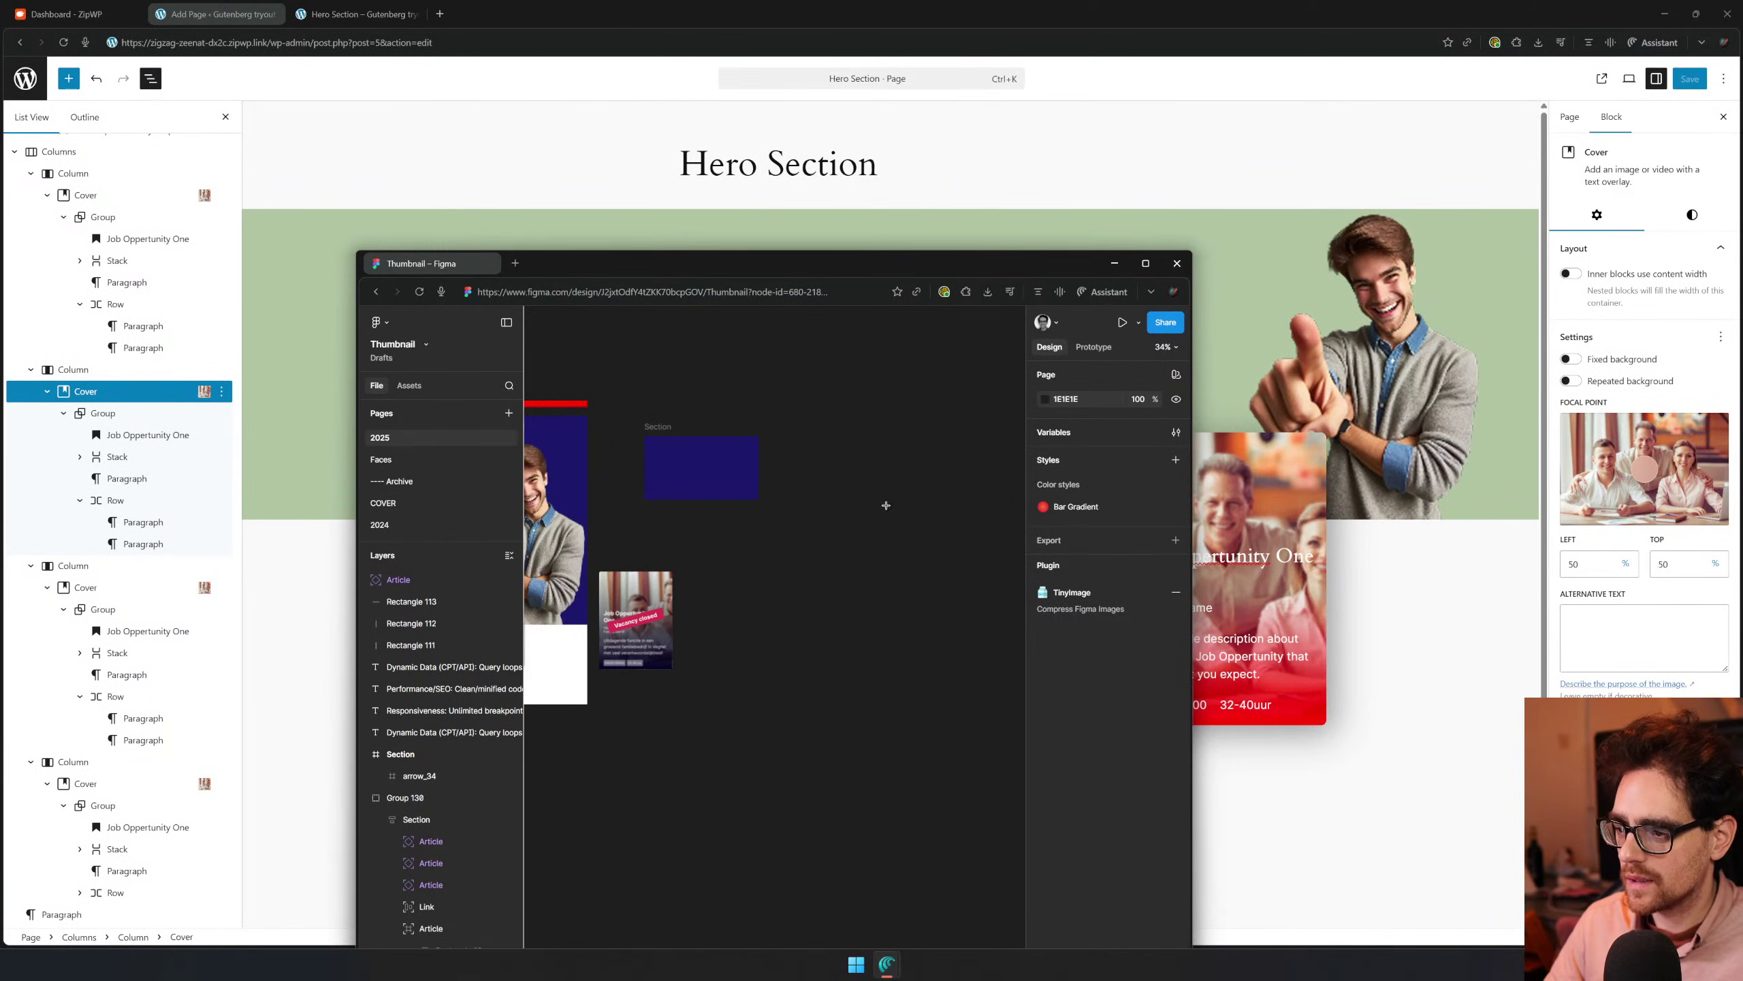
pyautogui.click(823, 495)
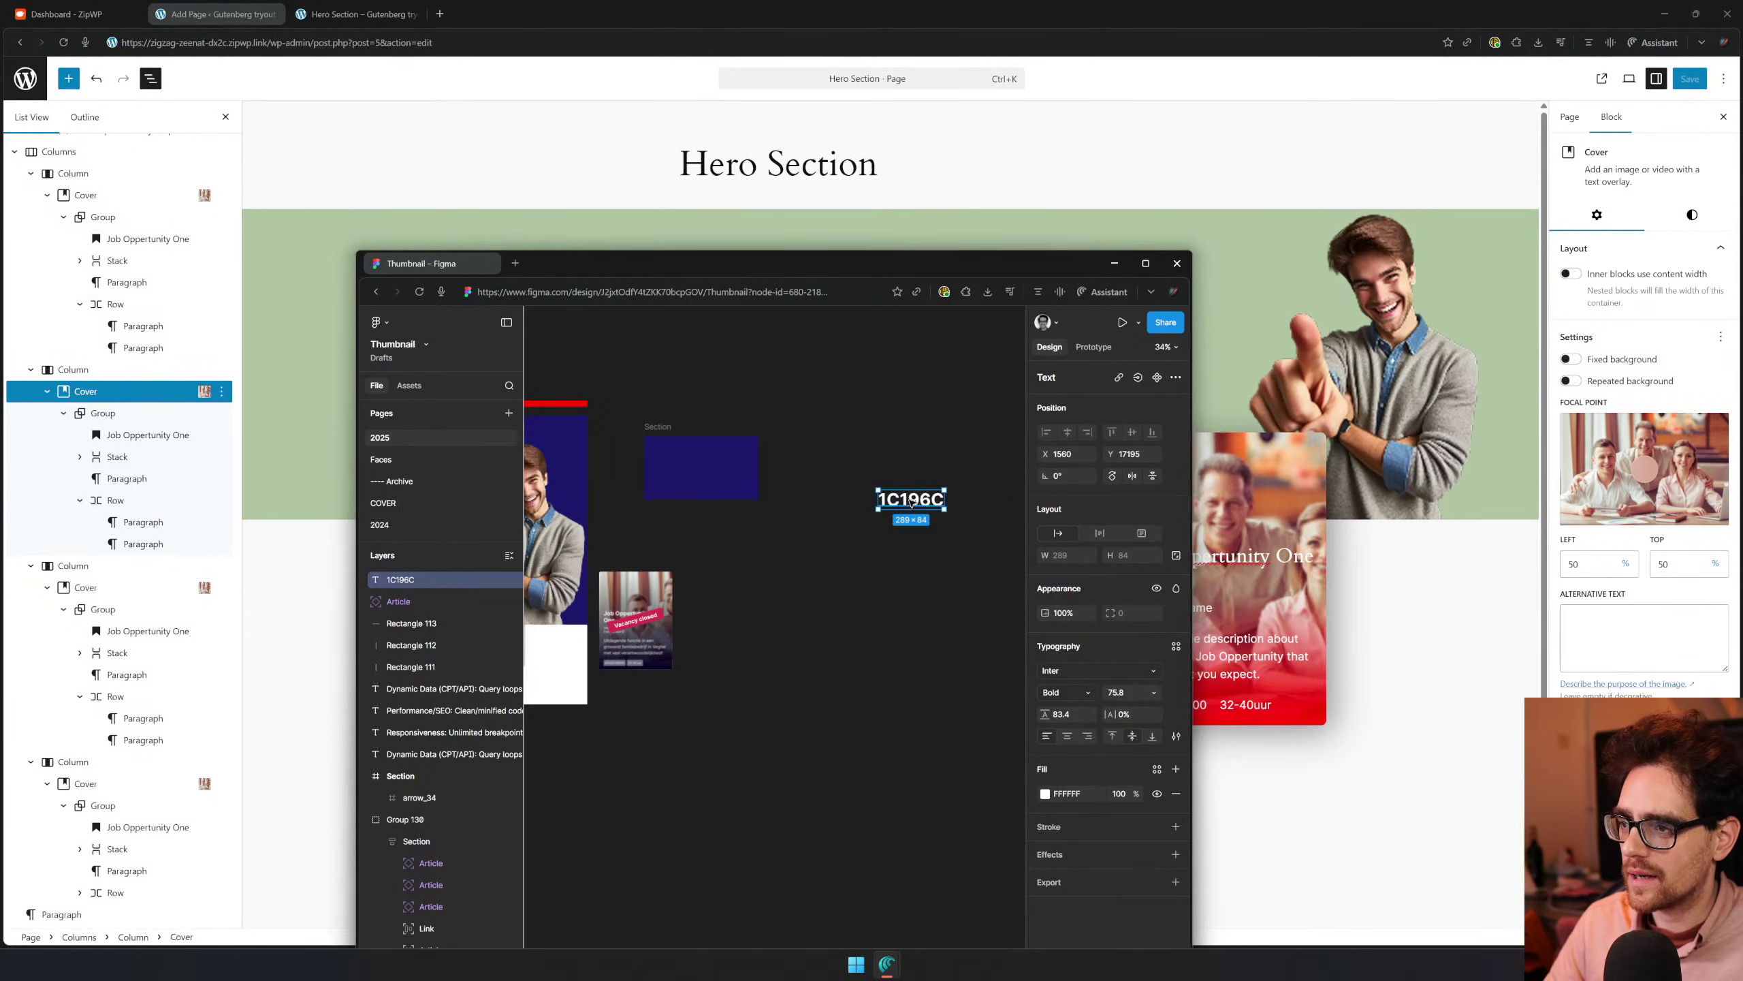
pyautogui.moveTo(911, 503); pyautogui.dragTo(747, 472)
pyautogui.click(777, 544)
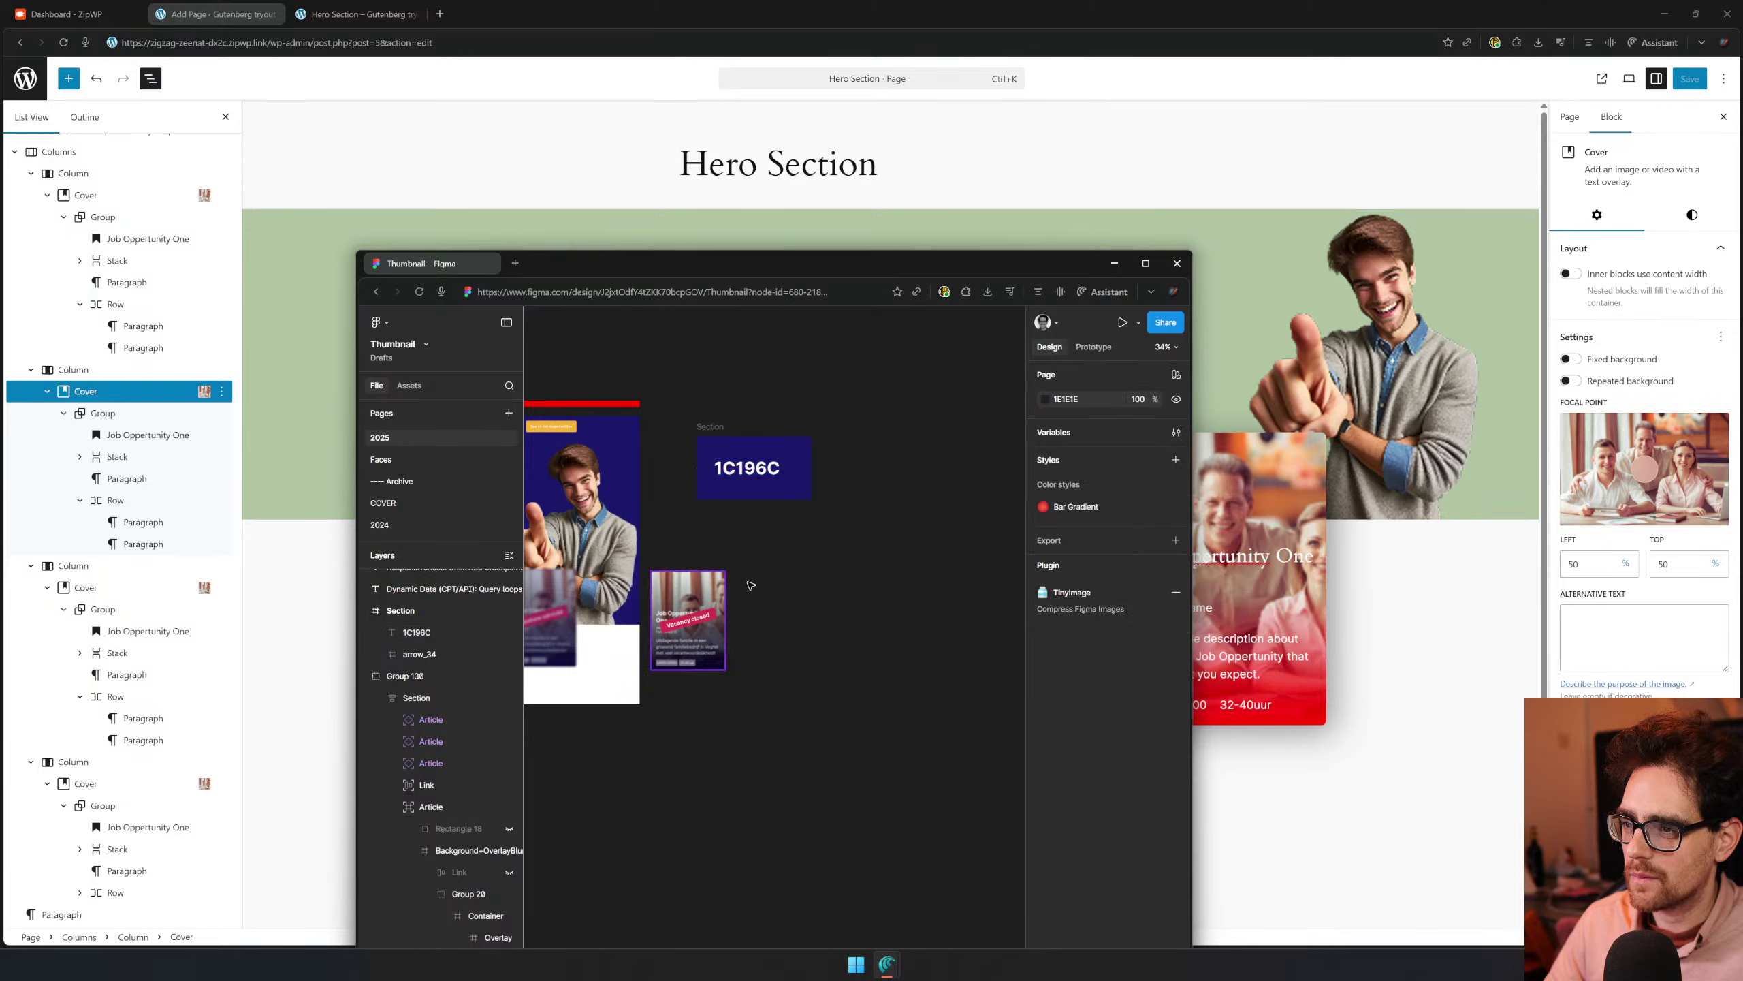
# Duplicate the 1C196C text label inside the blue frame
pyautogui.moveTo(751, 585); pyautogui.dragTo(899, 601)
pyautogui.moveTo(855, 407); pyautogui.dragTo(941, 536)
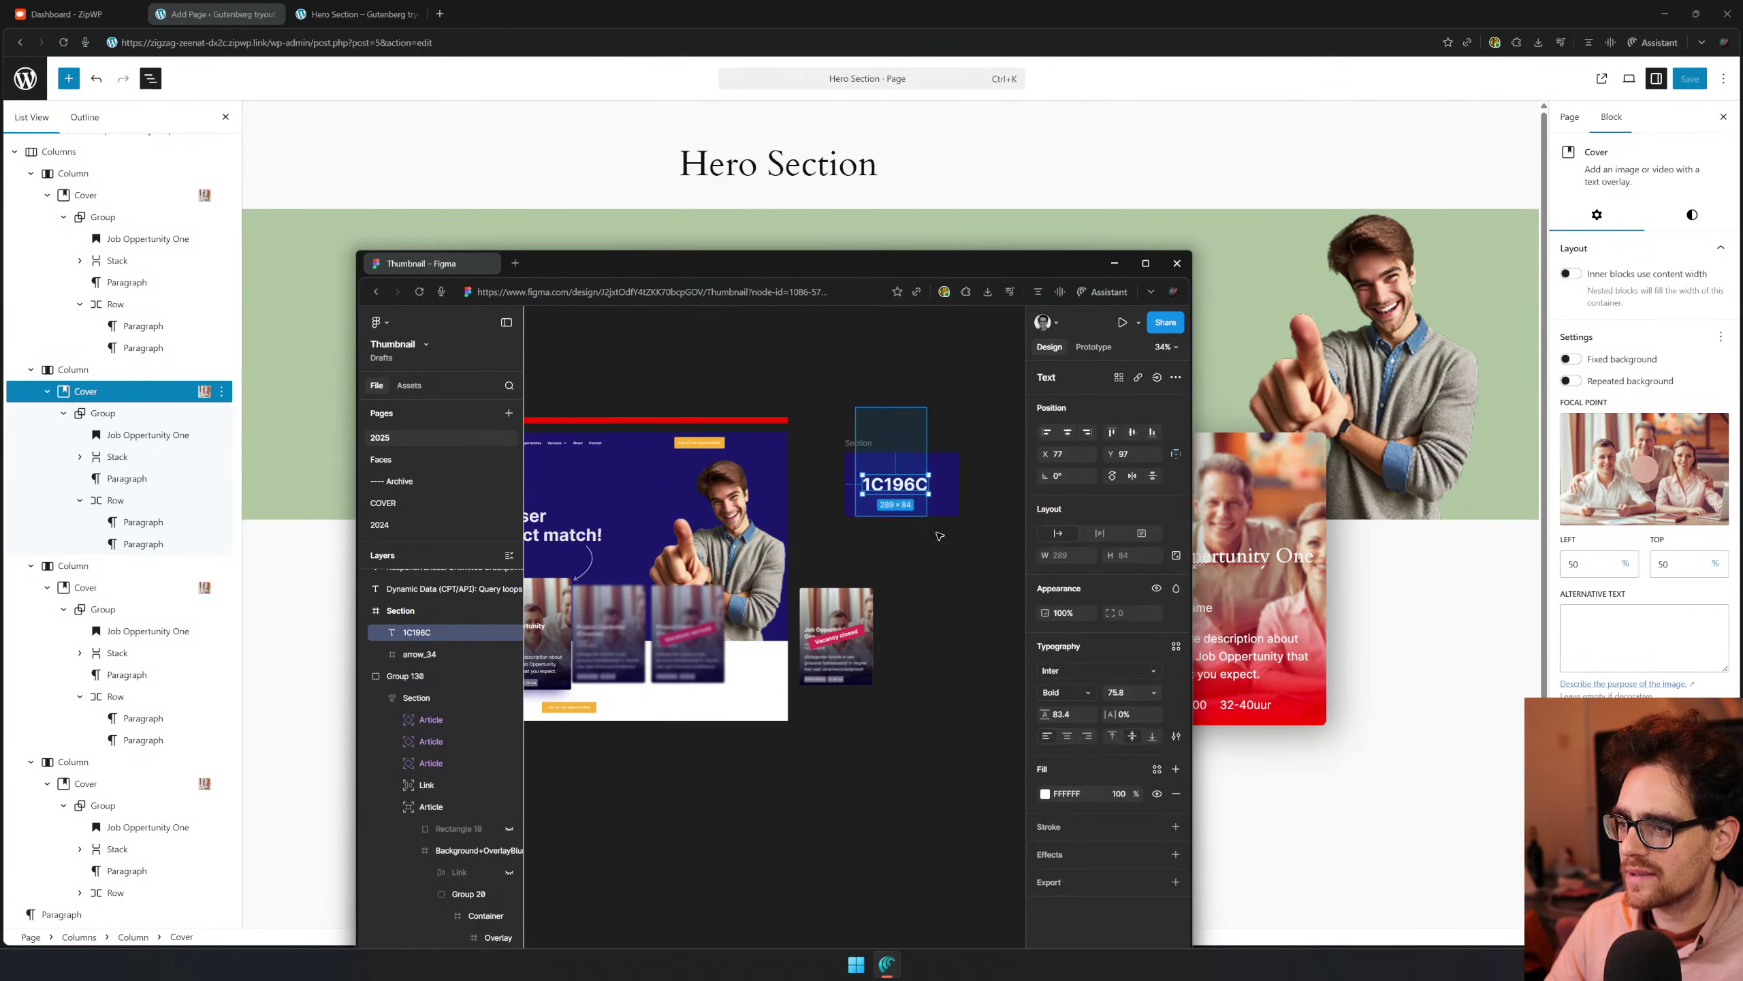
pyautogui.hotkey('ctrl', 'd')
pyautogui.click(939, 536)
# Duplicate the blue 1C196C frame directly to the right of the original
pyautogui.click(863, 440)
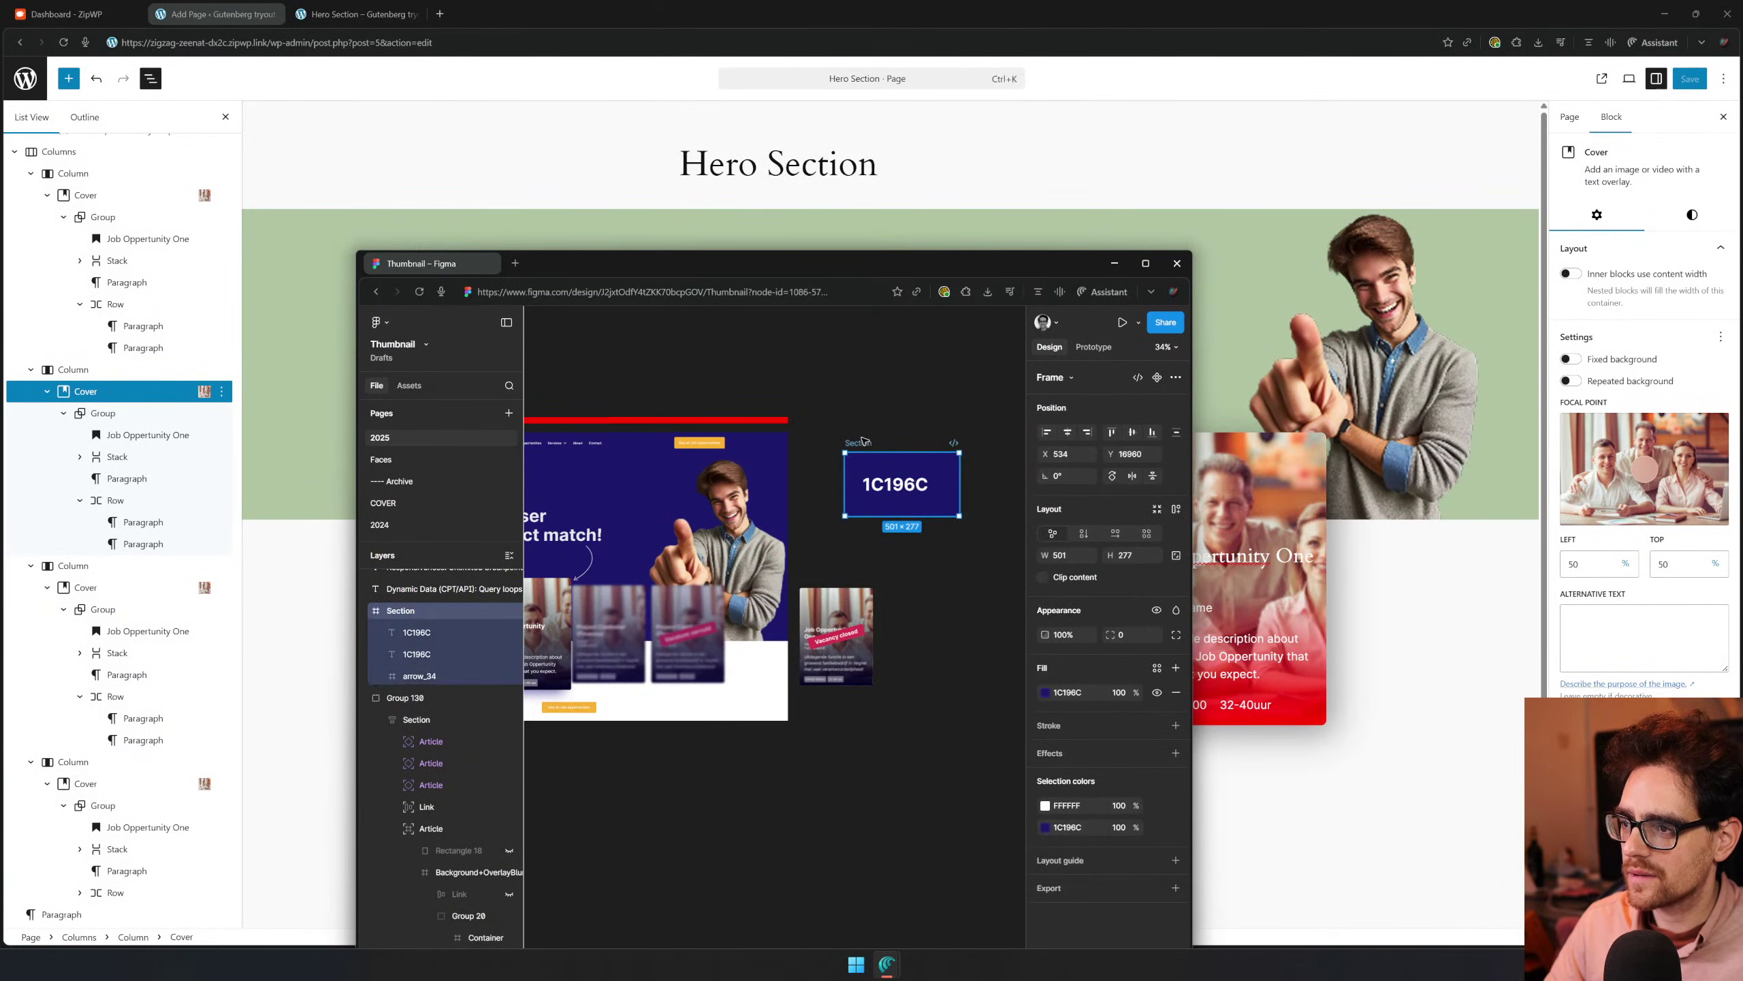
pyautogui.hotkey('ctrl', 'd')
pyautogui.click(932, 483)
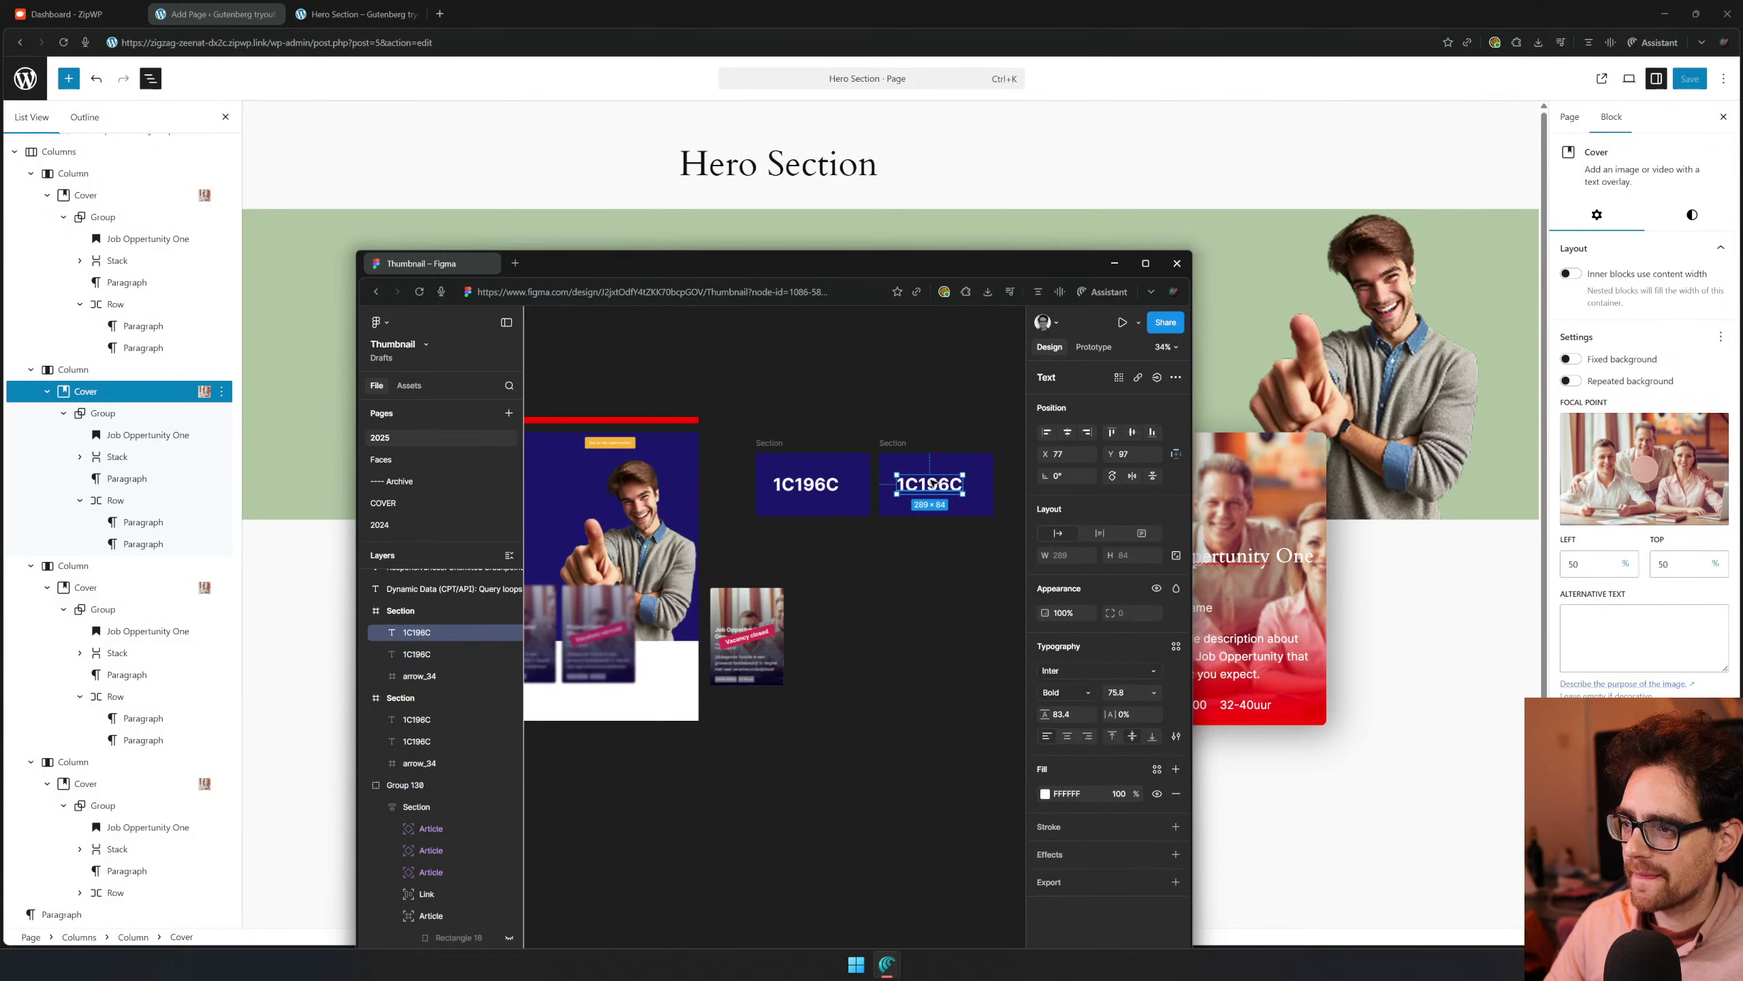
# Recolour the duplicated frame to F9B233 by sampling the orange button in the hero design's header
pyautogui.click(934, 459)
pyautogui.click(893, 443)
pyautogui.click(1045, 692)
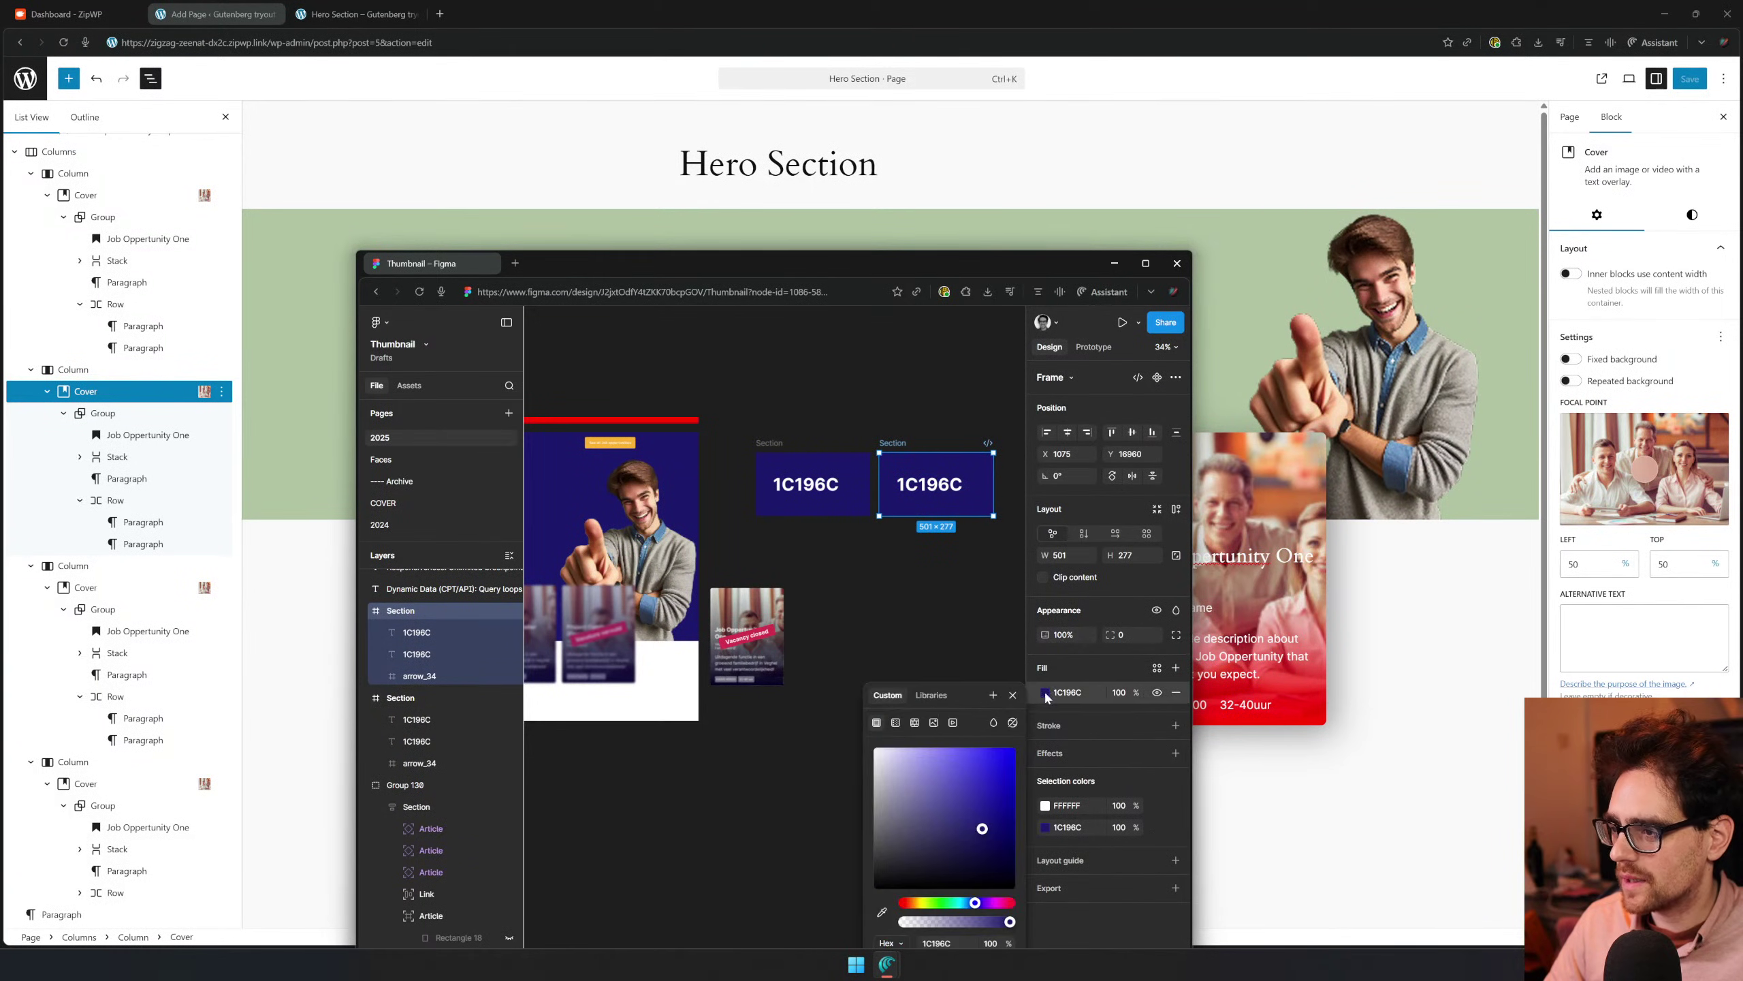
pyautogui.click(913, 684)
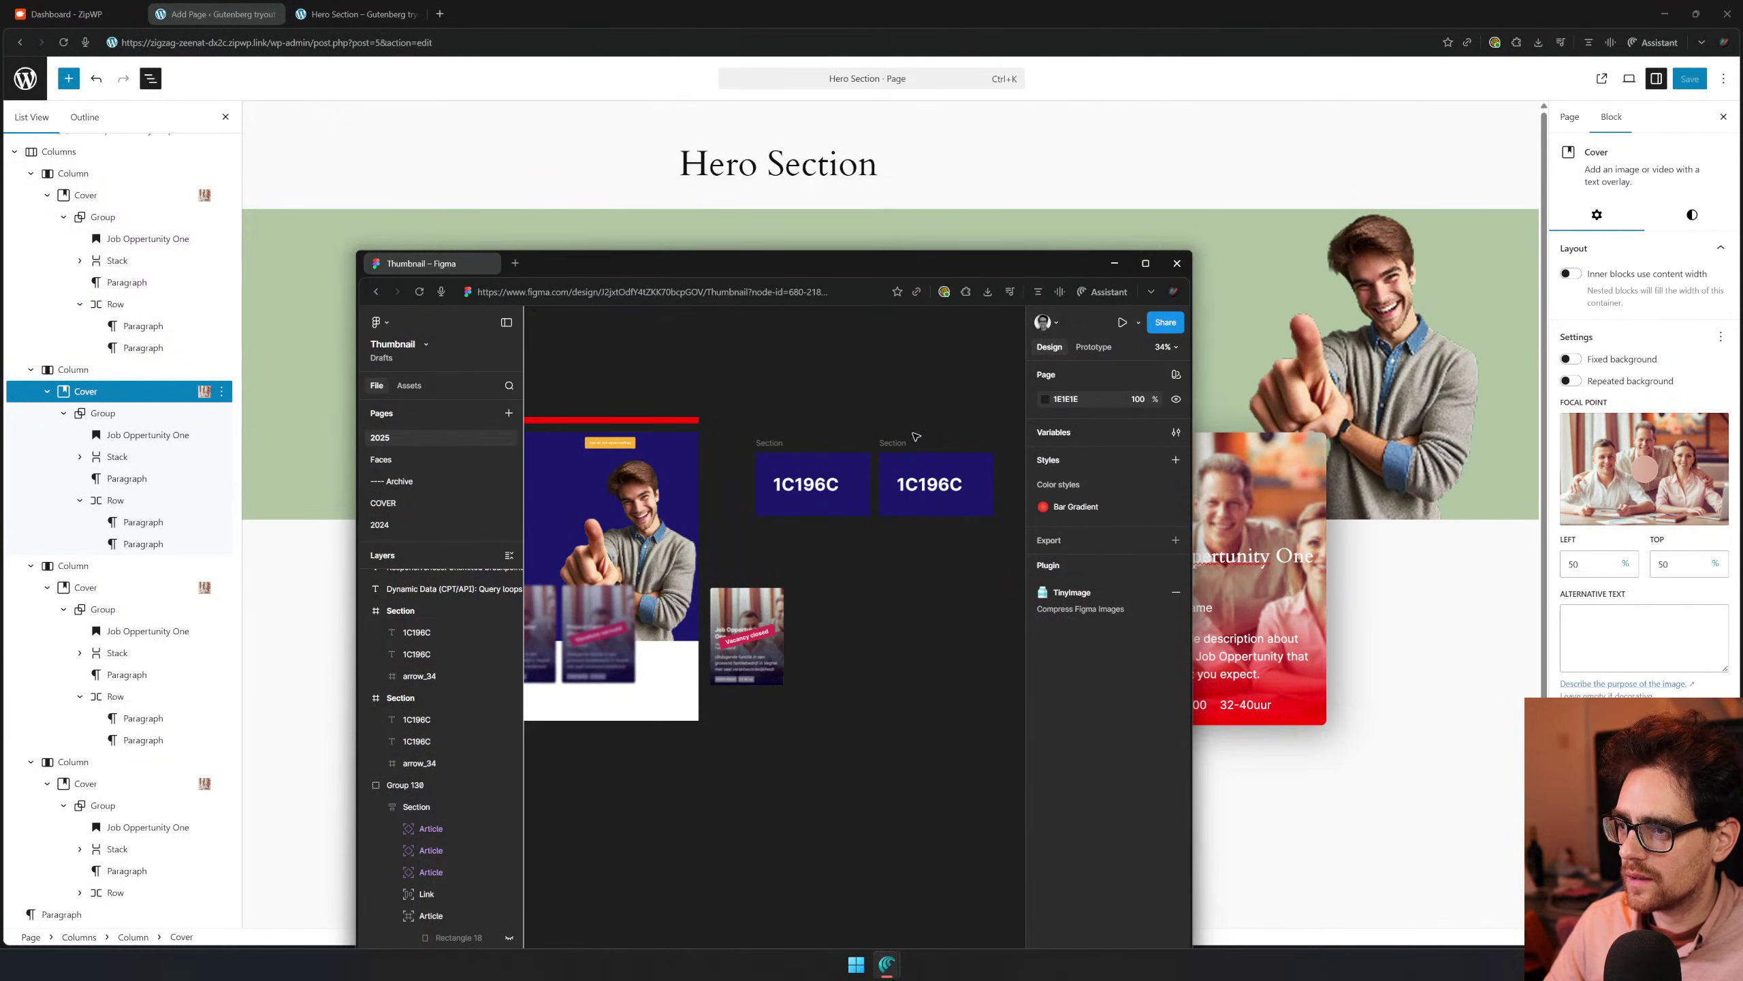
pyautogui.click(945, 484)
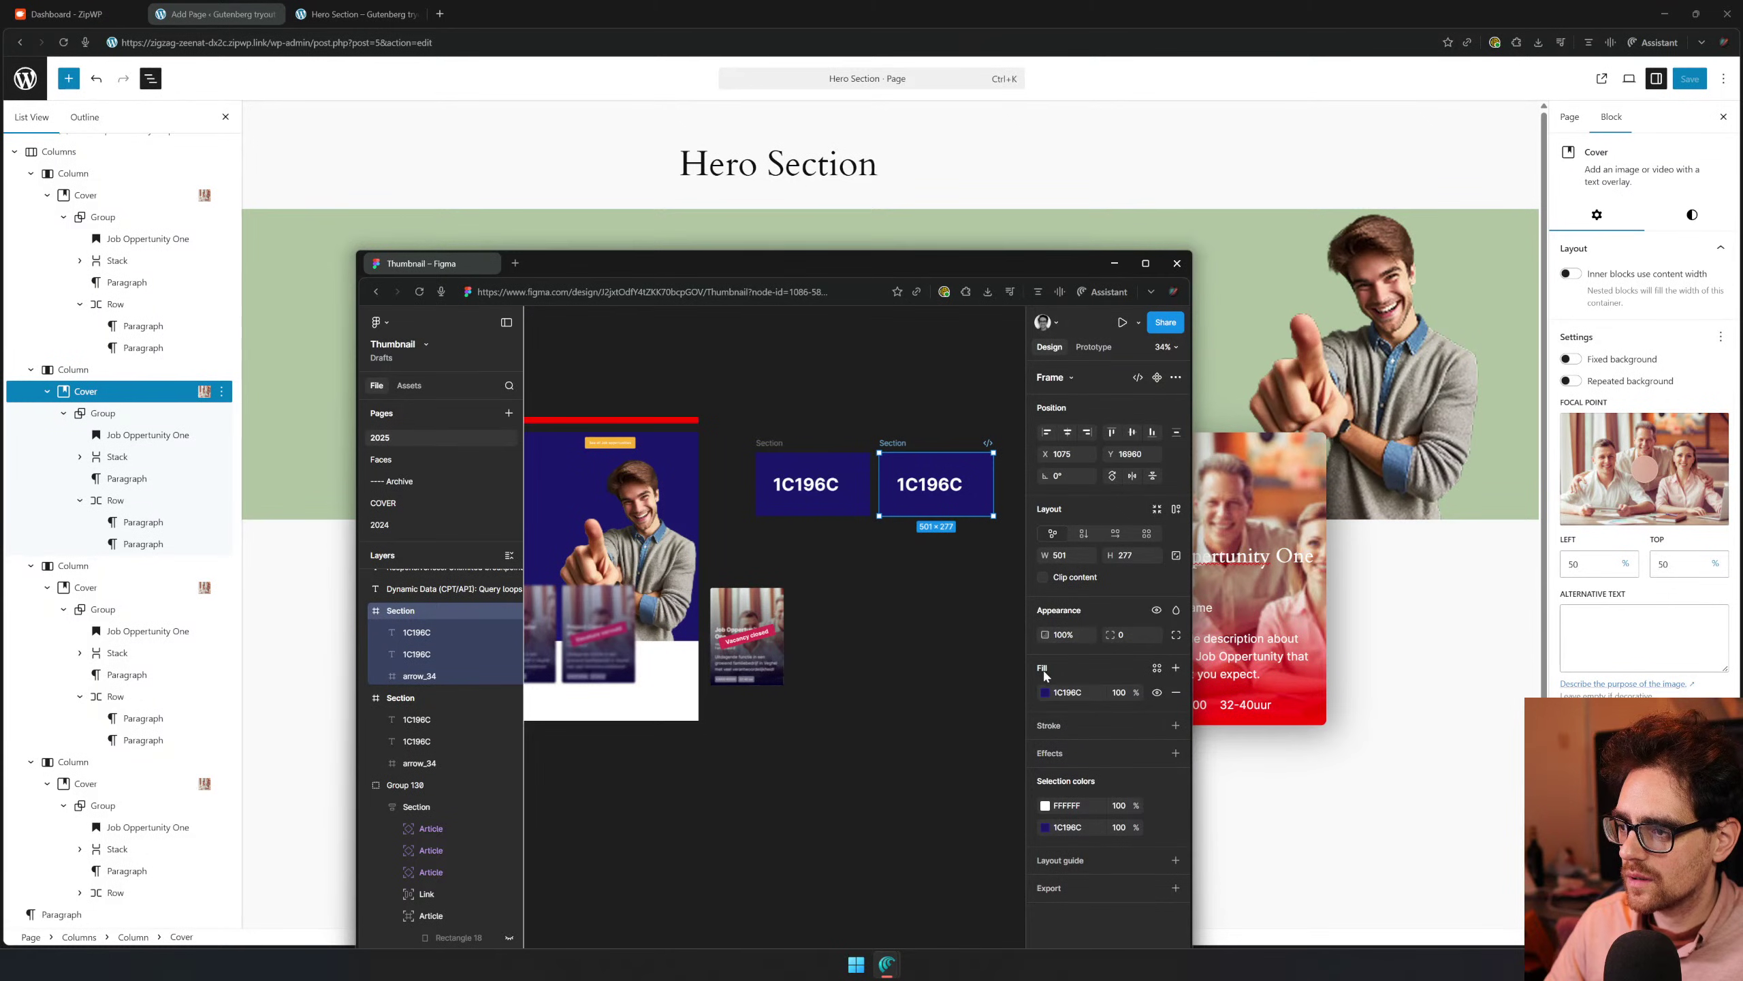
pyautogui.click(1045, 692)
pyautogui.click(931, 696)
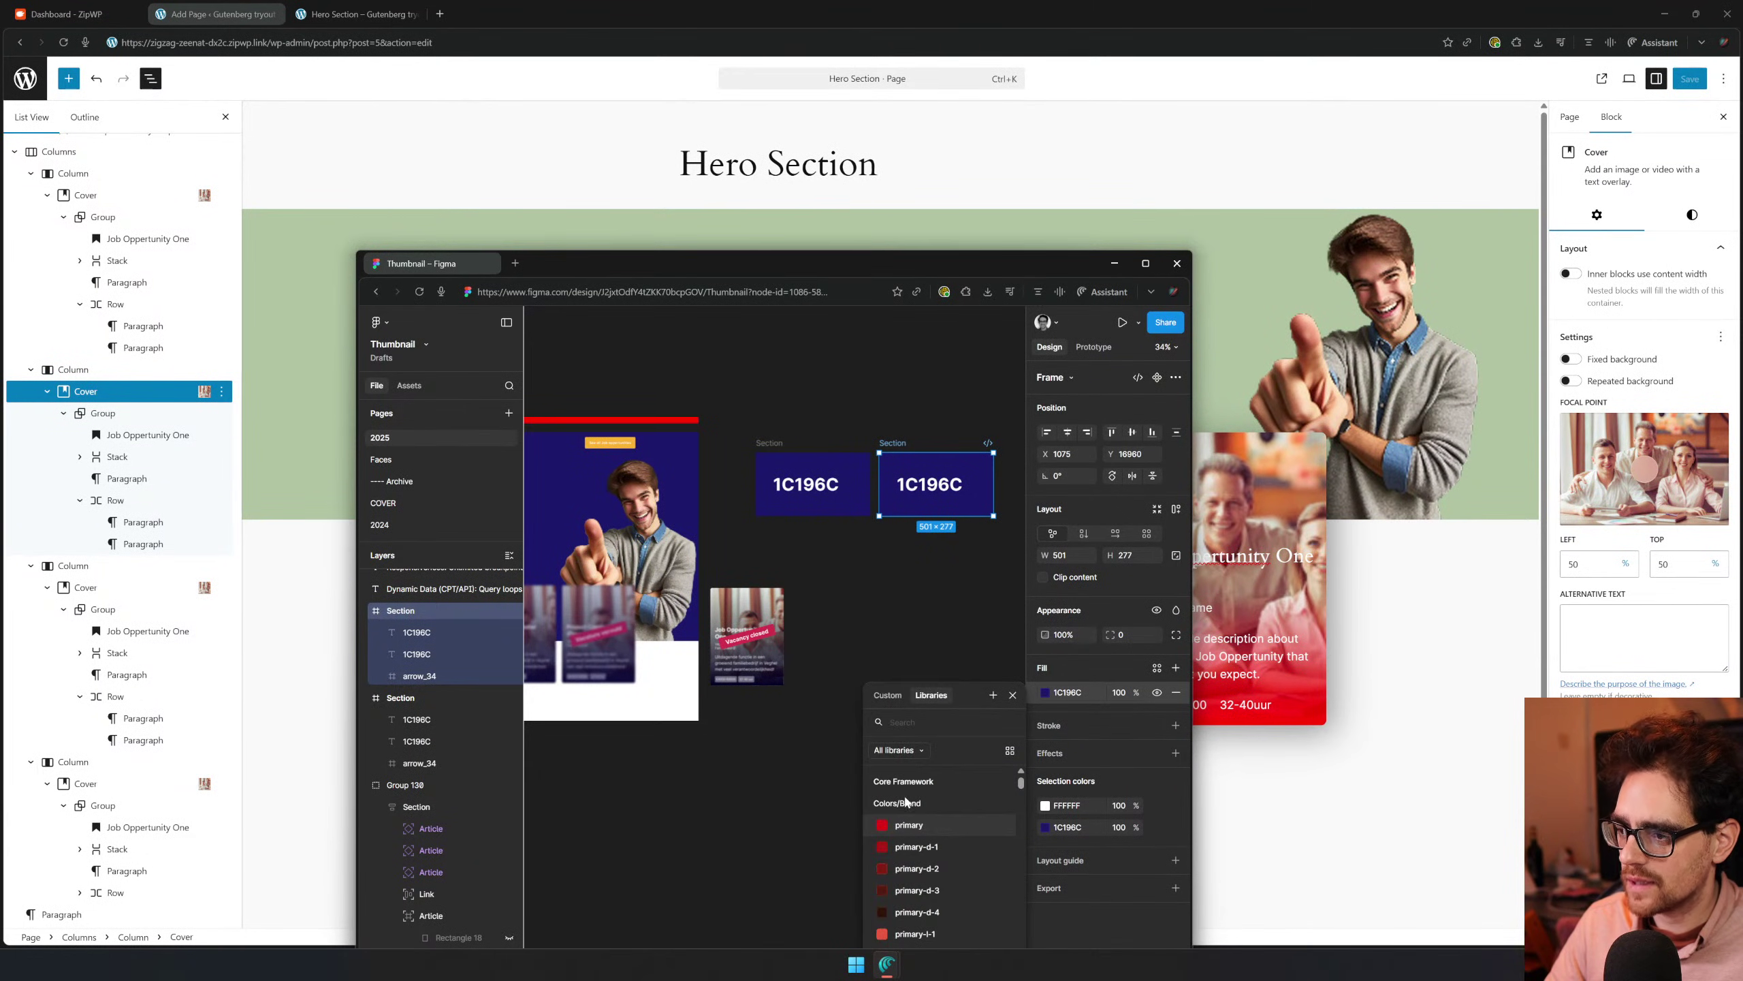
pyautogui.moveTo(969, 254); pyautogui.dragTo(1020, 147)
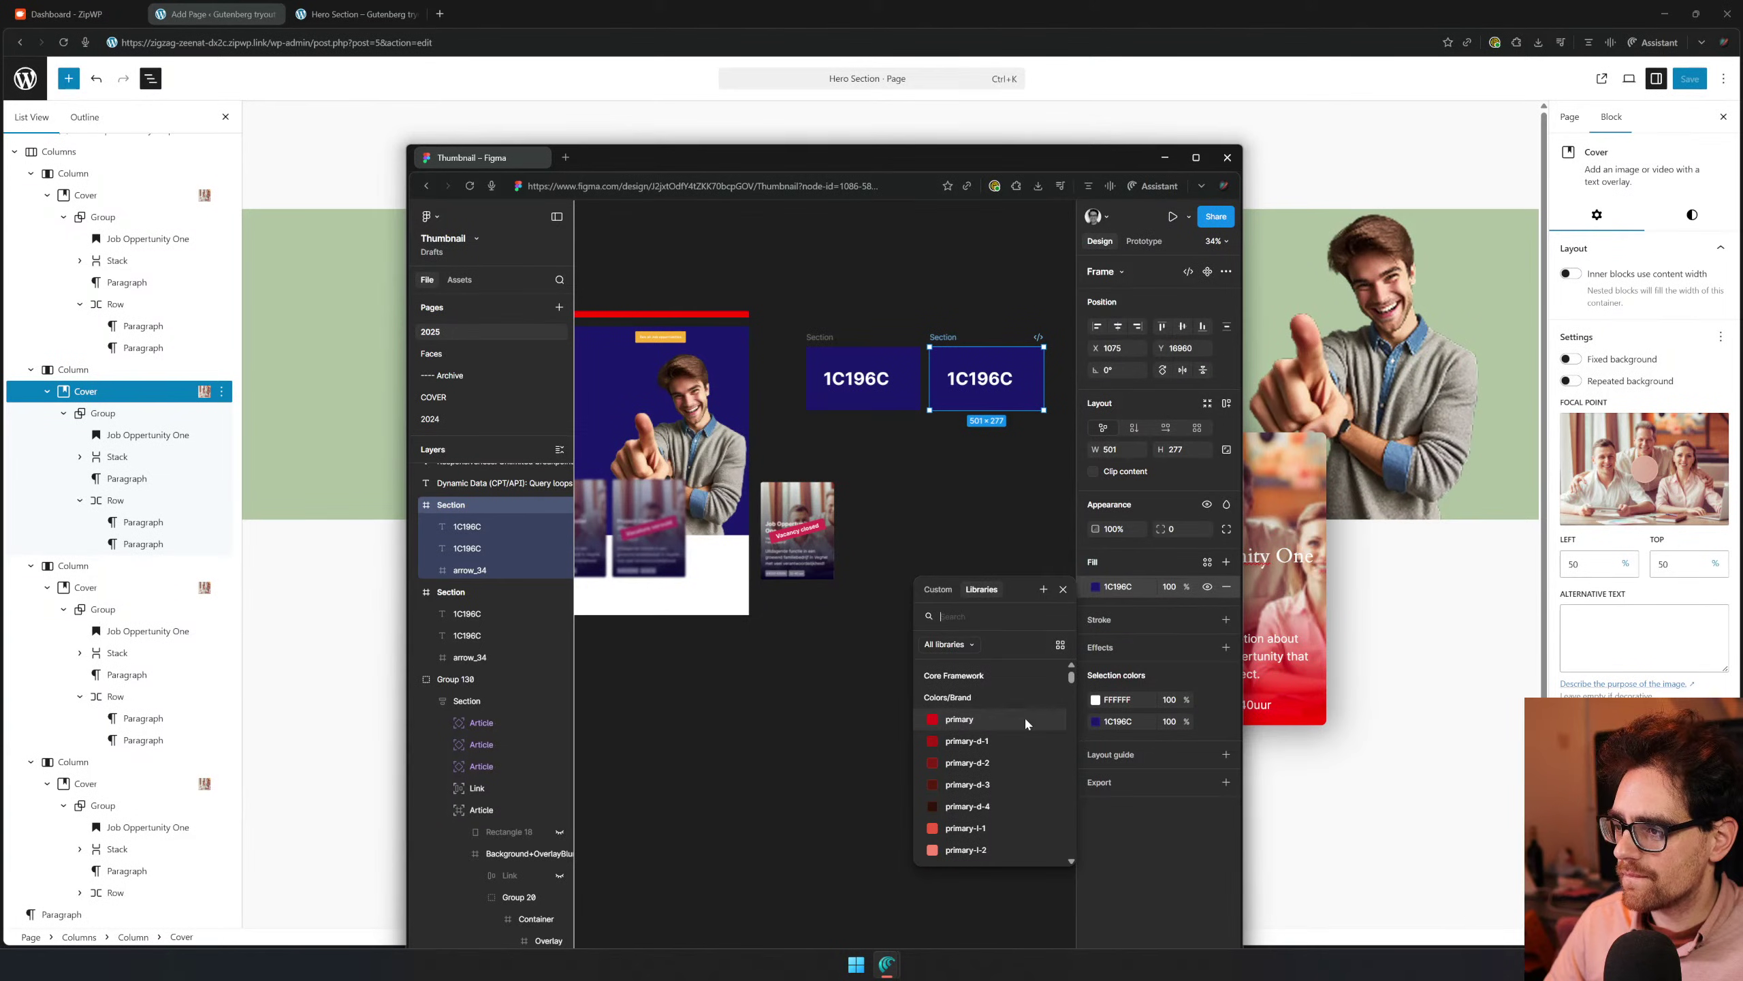
pyautogui.click(937, 589)
pyautogui.click(934, 808)
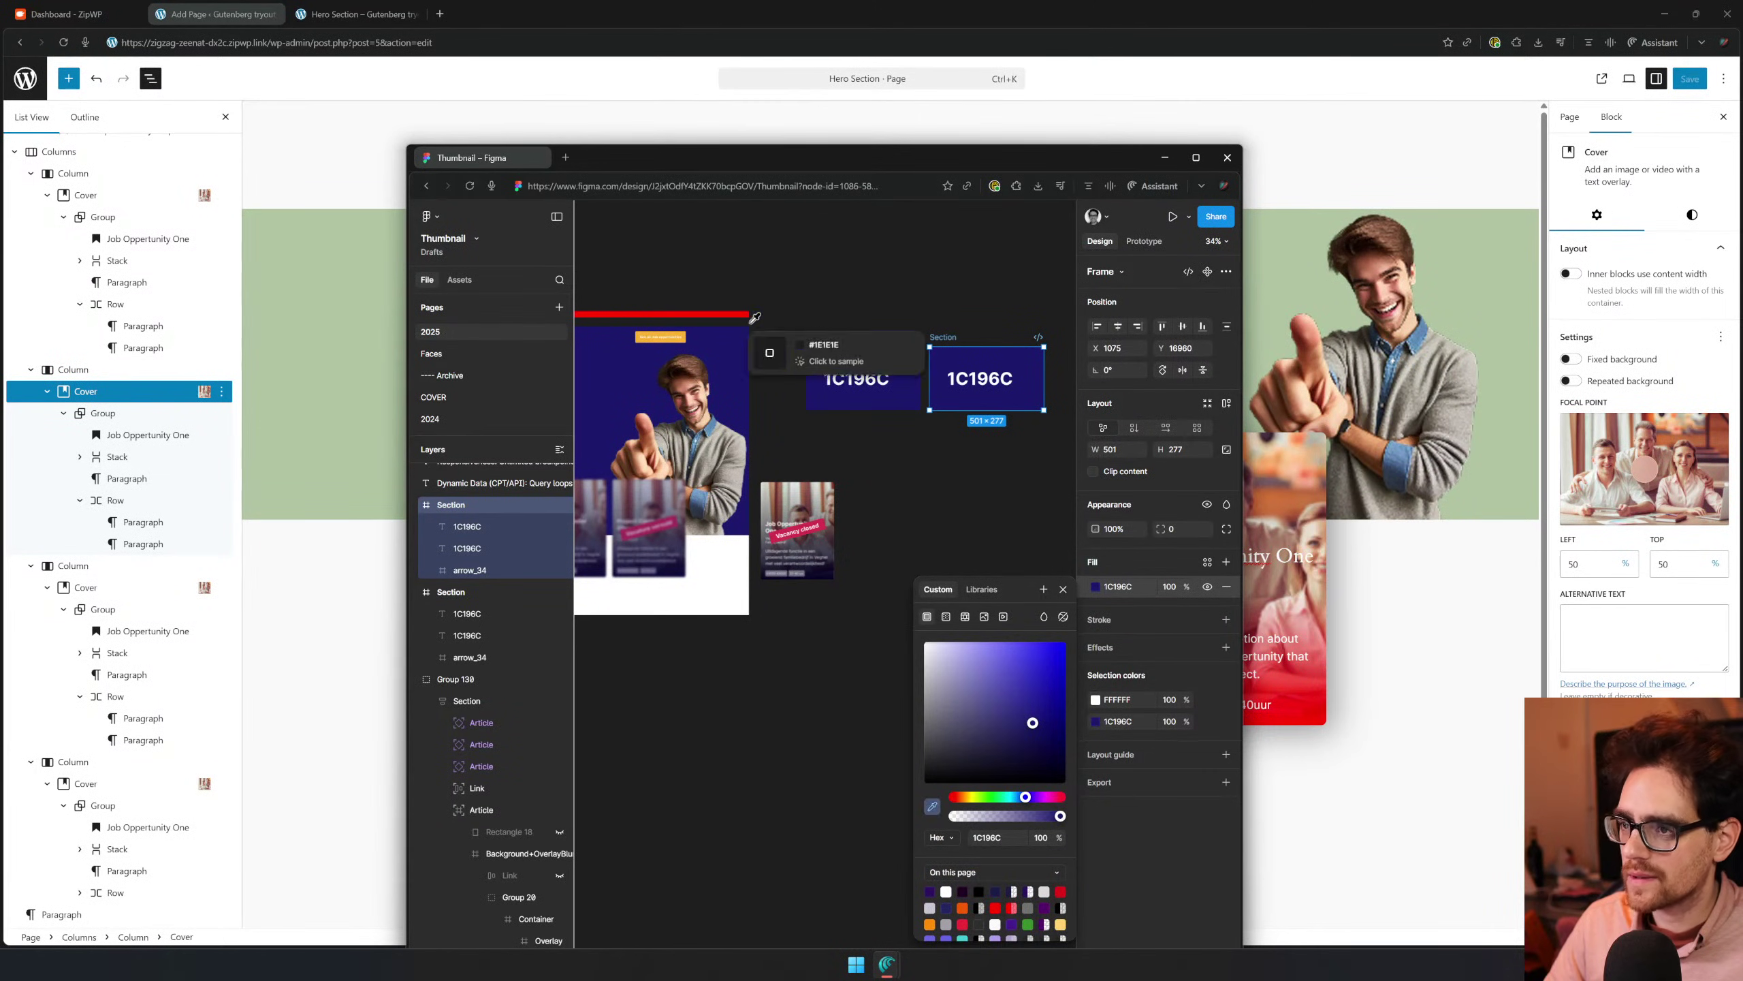
pyautogui.click(673, 327)
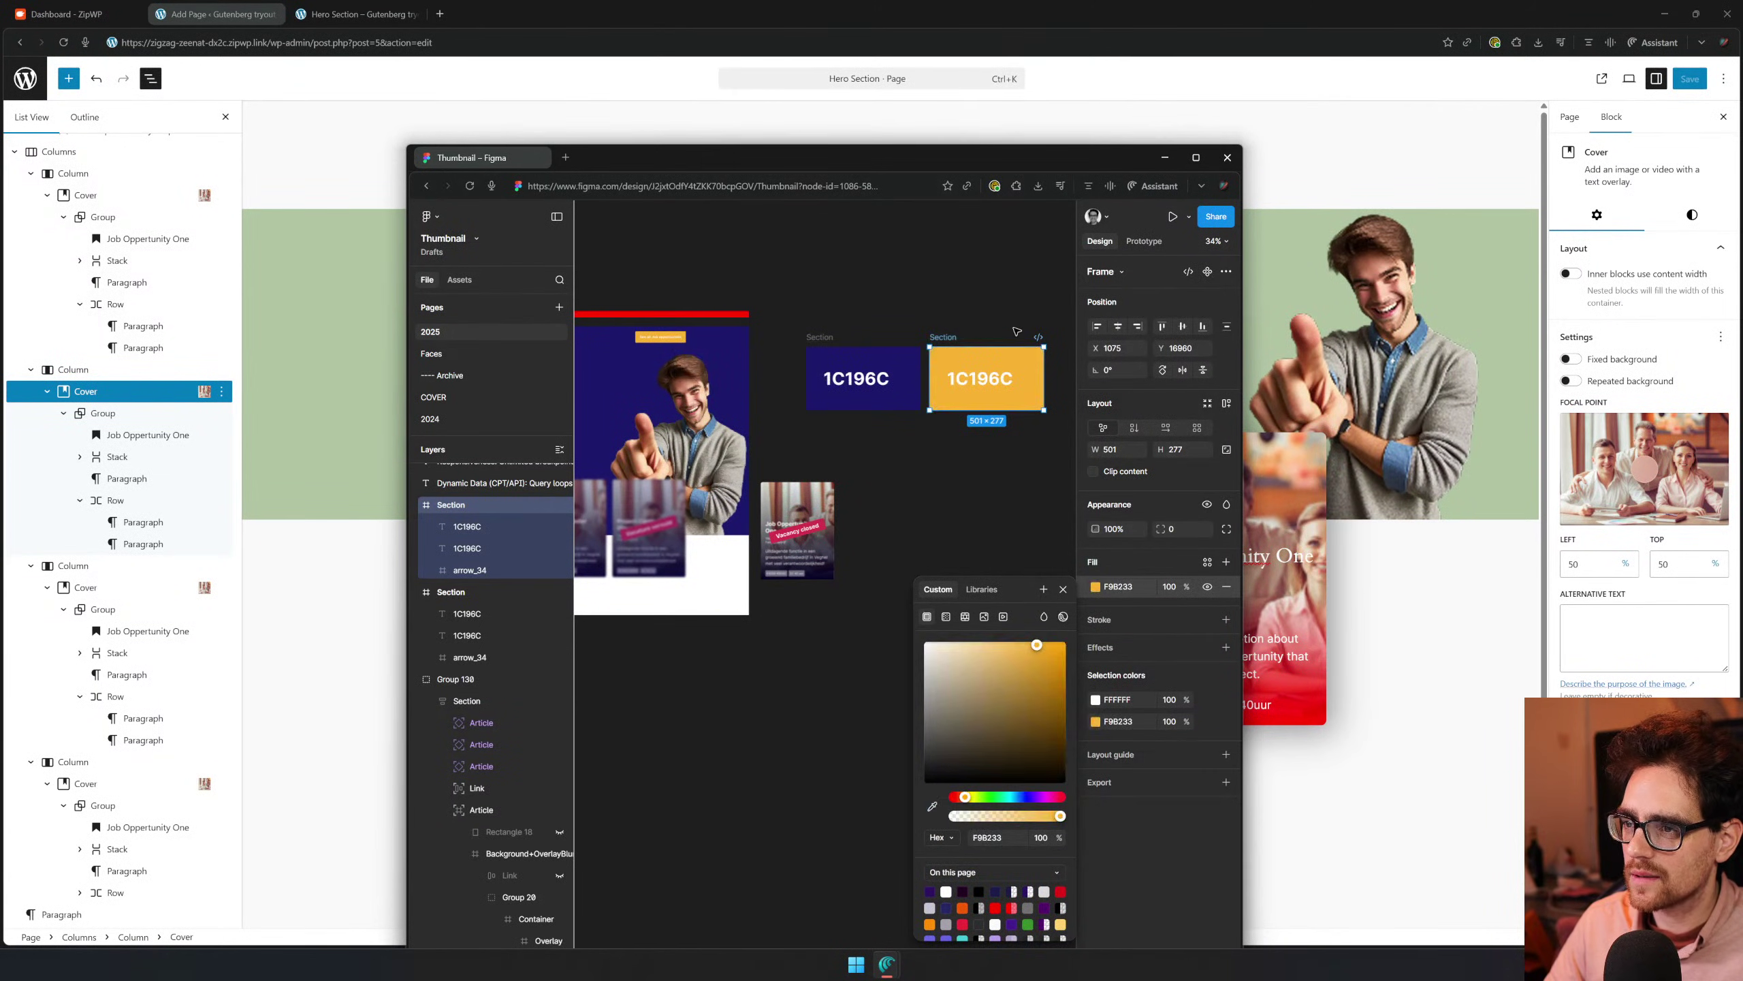
pyautogui.press('Escape')
# Replace the label text in the orange frame with its hex code F9B233
pyautogui.click(982, 349)
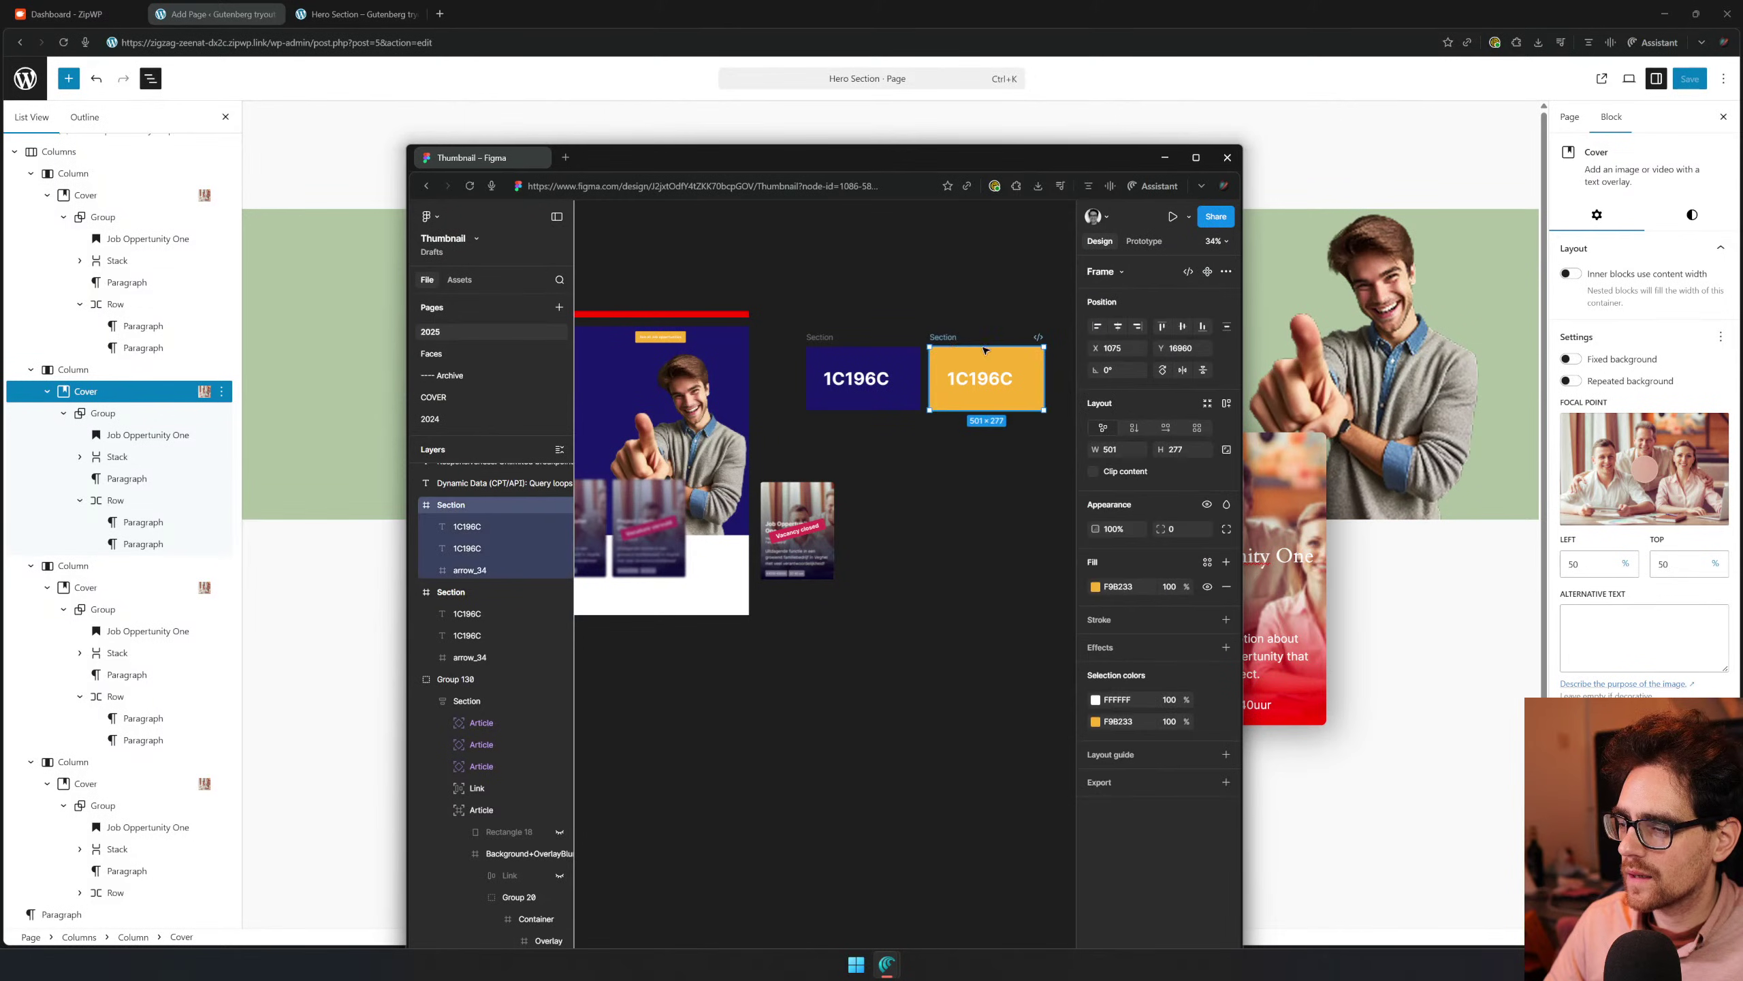
pyautogui.hotkey('ctrl', 'c')
pyautogui.doubleClick(982, 380)
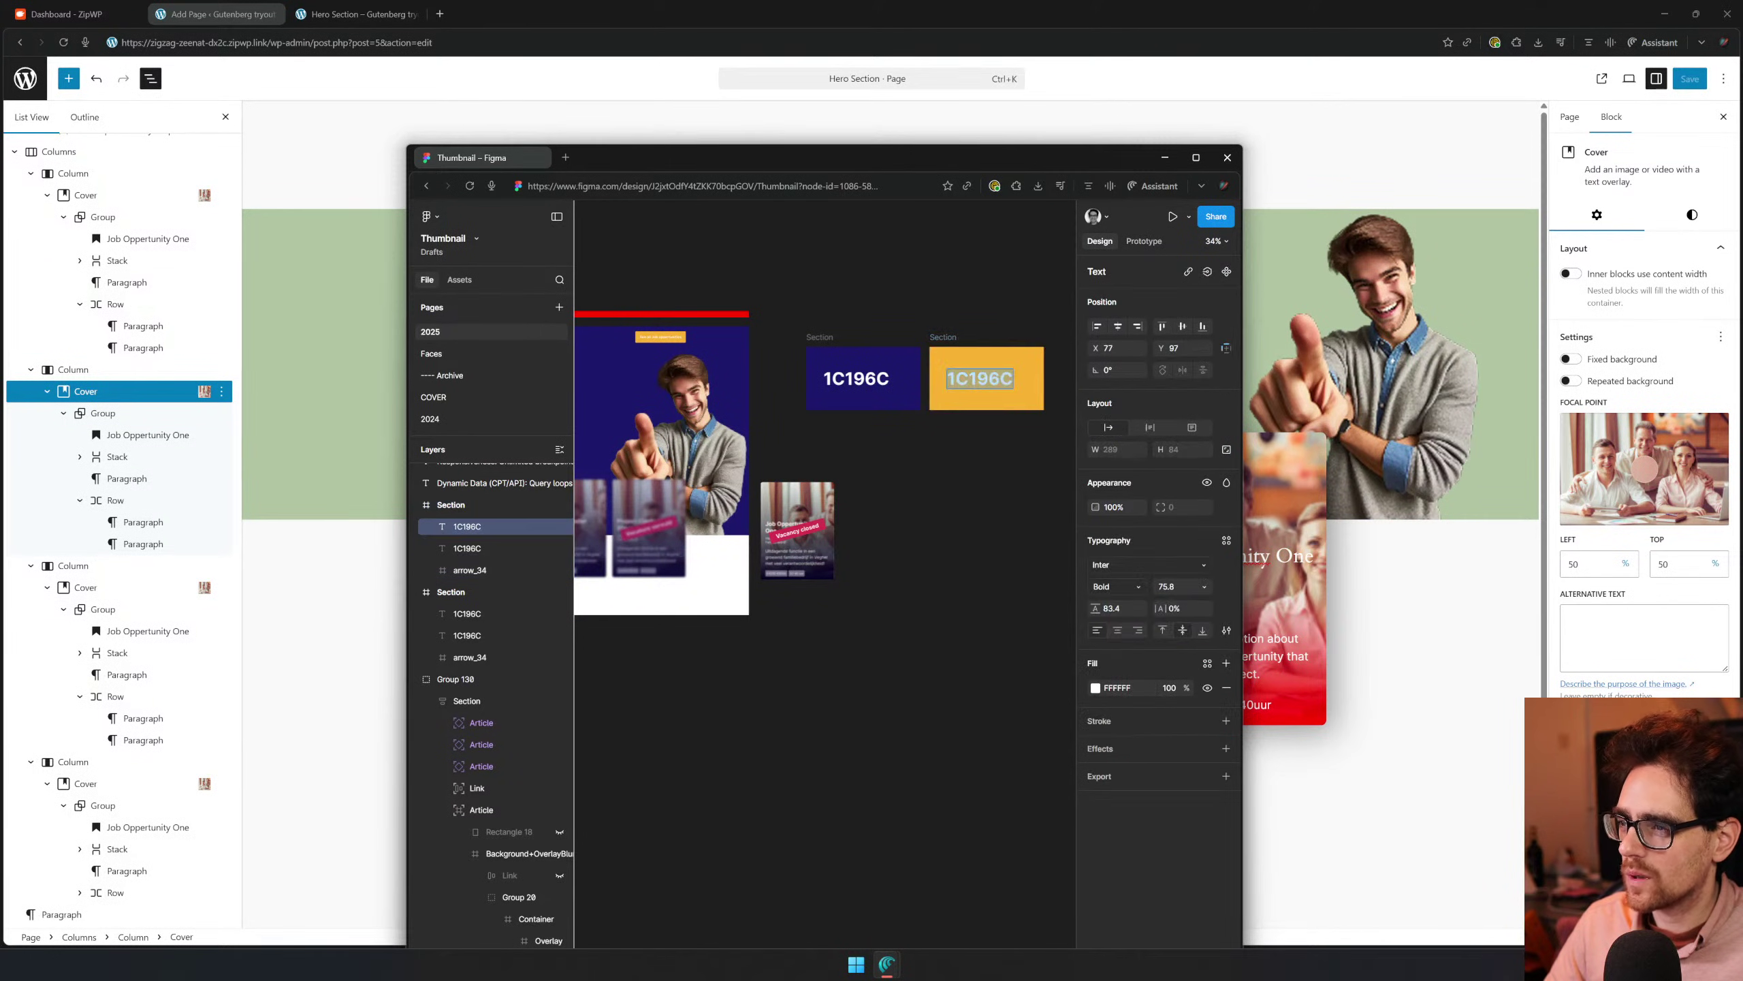
pyautogui.hotkey('ctrl', 'v')
pyautogui.click(1005, 579)
# Delete the extra 1C196C label from both frames and position the F9B233 label at Y 97 in the orange frame
pyautogui.moveTo(992, 382); pyautogui.dragTo(991, 399)
pyautogui.click(989, 379)
pyautogui.press('Delete')
pyautogui.click(988, 383)
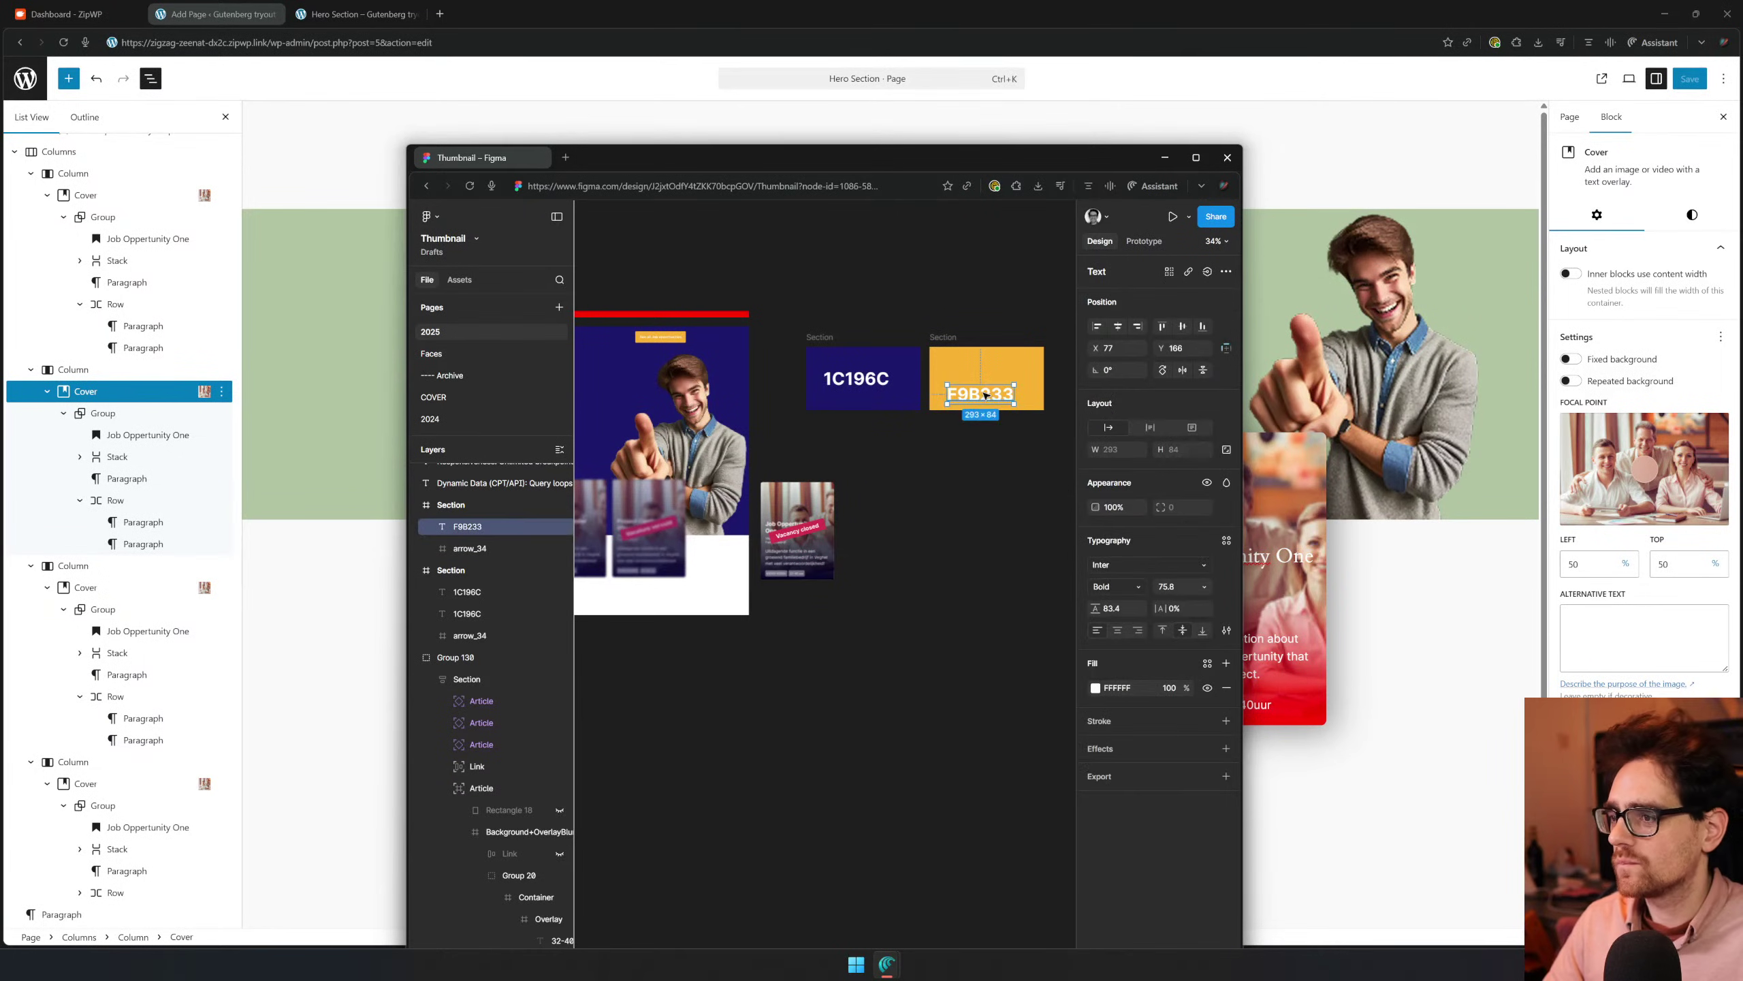
pyautogui.click(823, 379)
pyautogui.press('Delete')
pyautogui.click(974, 390)
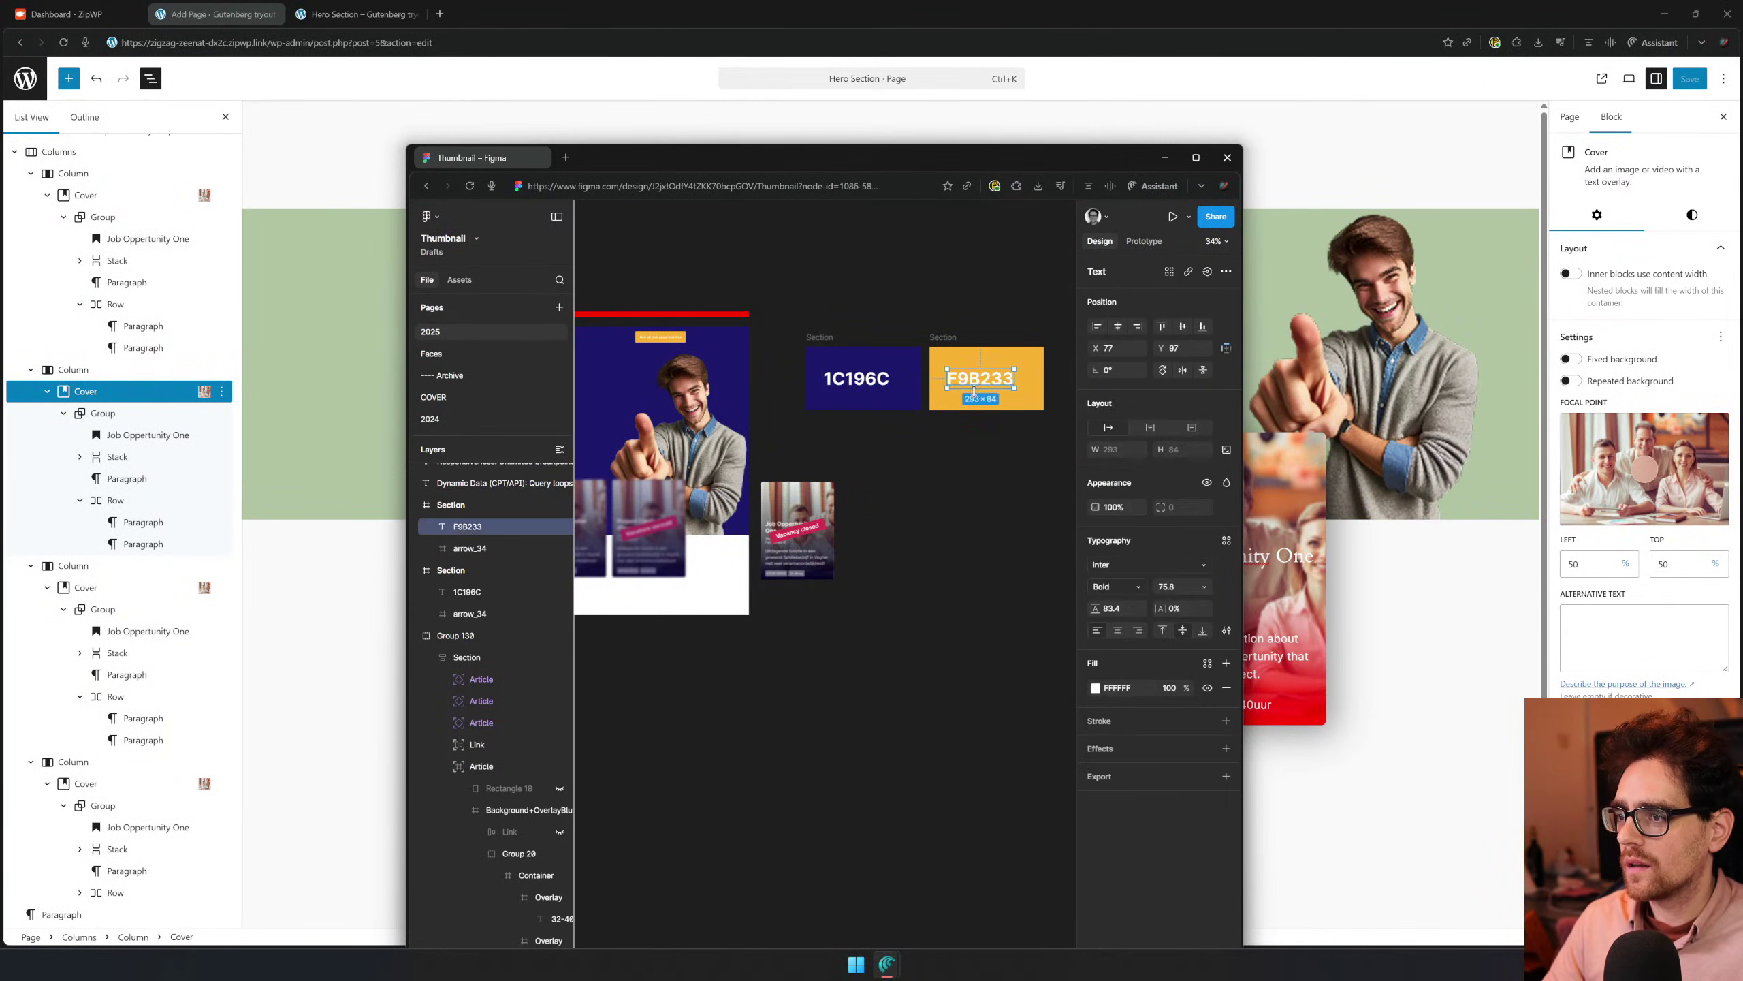
# Examine the Job Opportunity One card's fill, effects and selection colours, down to its overlay layer
pyautogui.click(886, 385)
pyautogui.moveTo(905, 464); pyautogui.dragTo(1191, 562)
pyautogui.scroll(4, 676, 596)
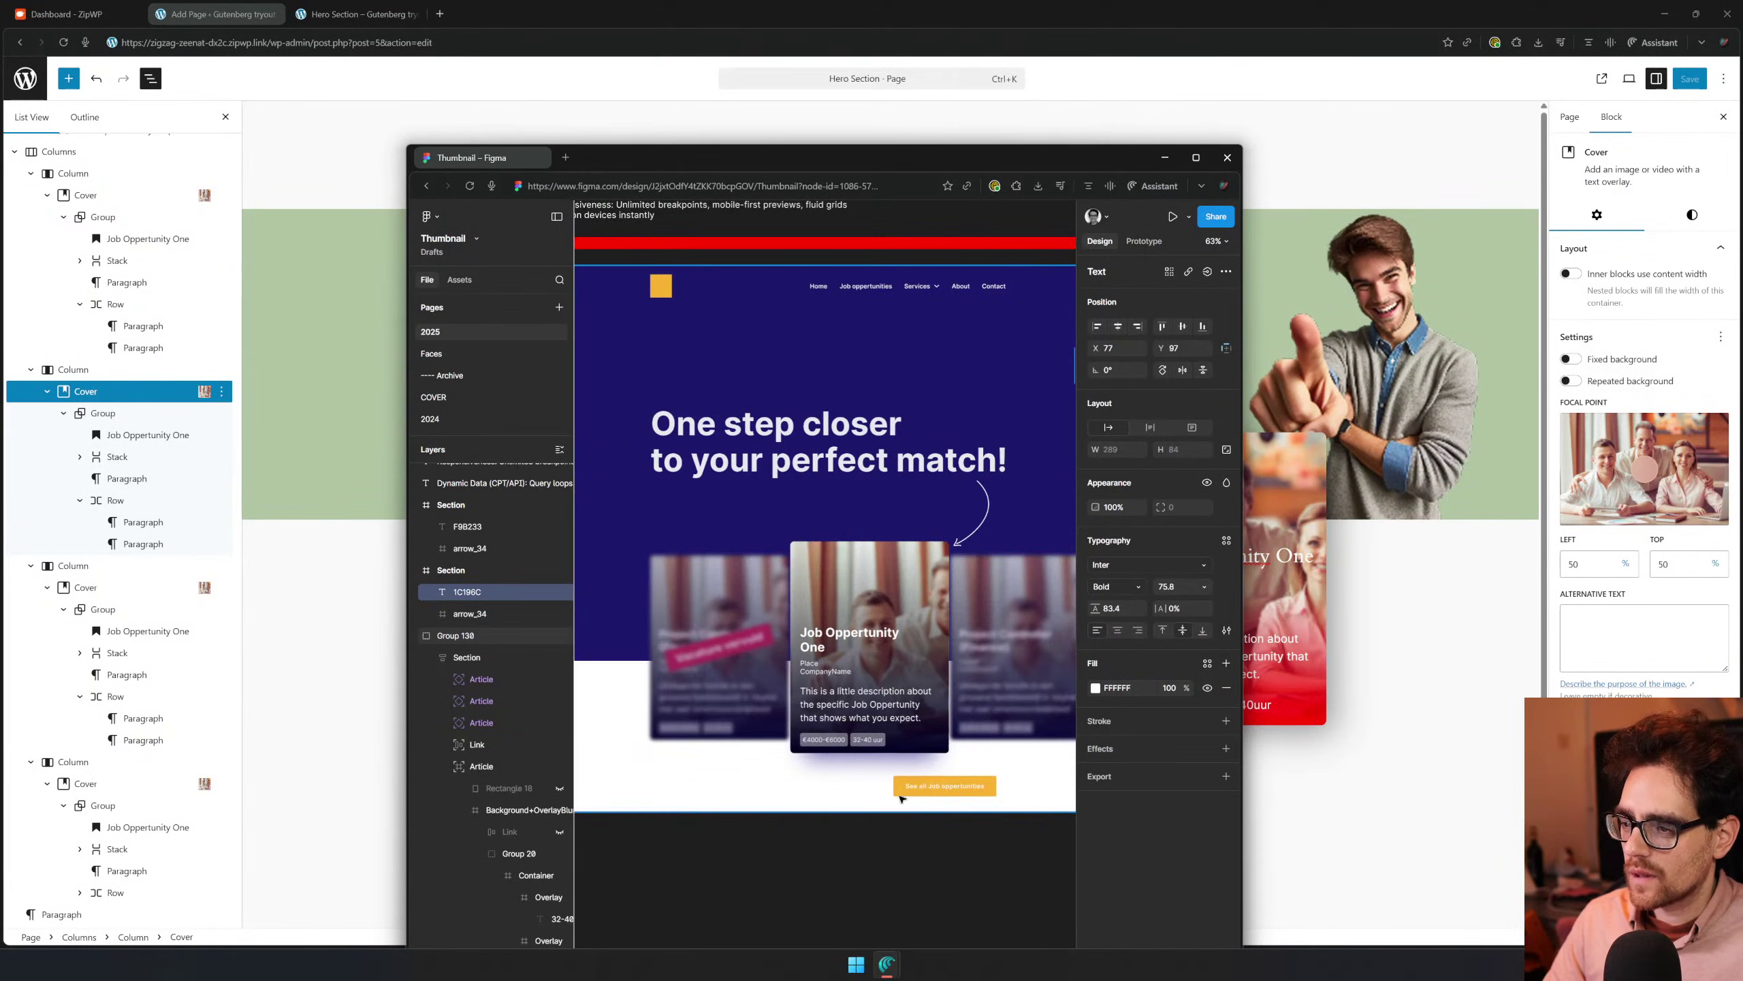
pyautogui.scroll(3, 901, 798)
pyautogui.click(890, 650)
pyautogui.doubleClick(895, 663)
pyautogui.doubleClick(896, 663)
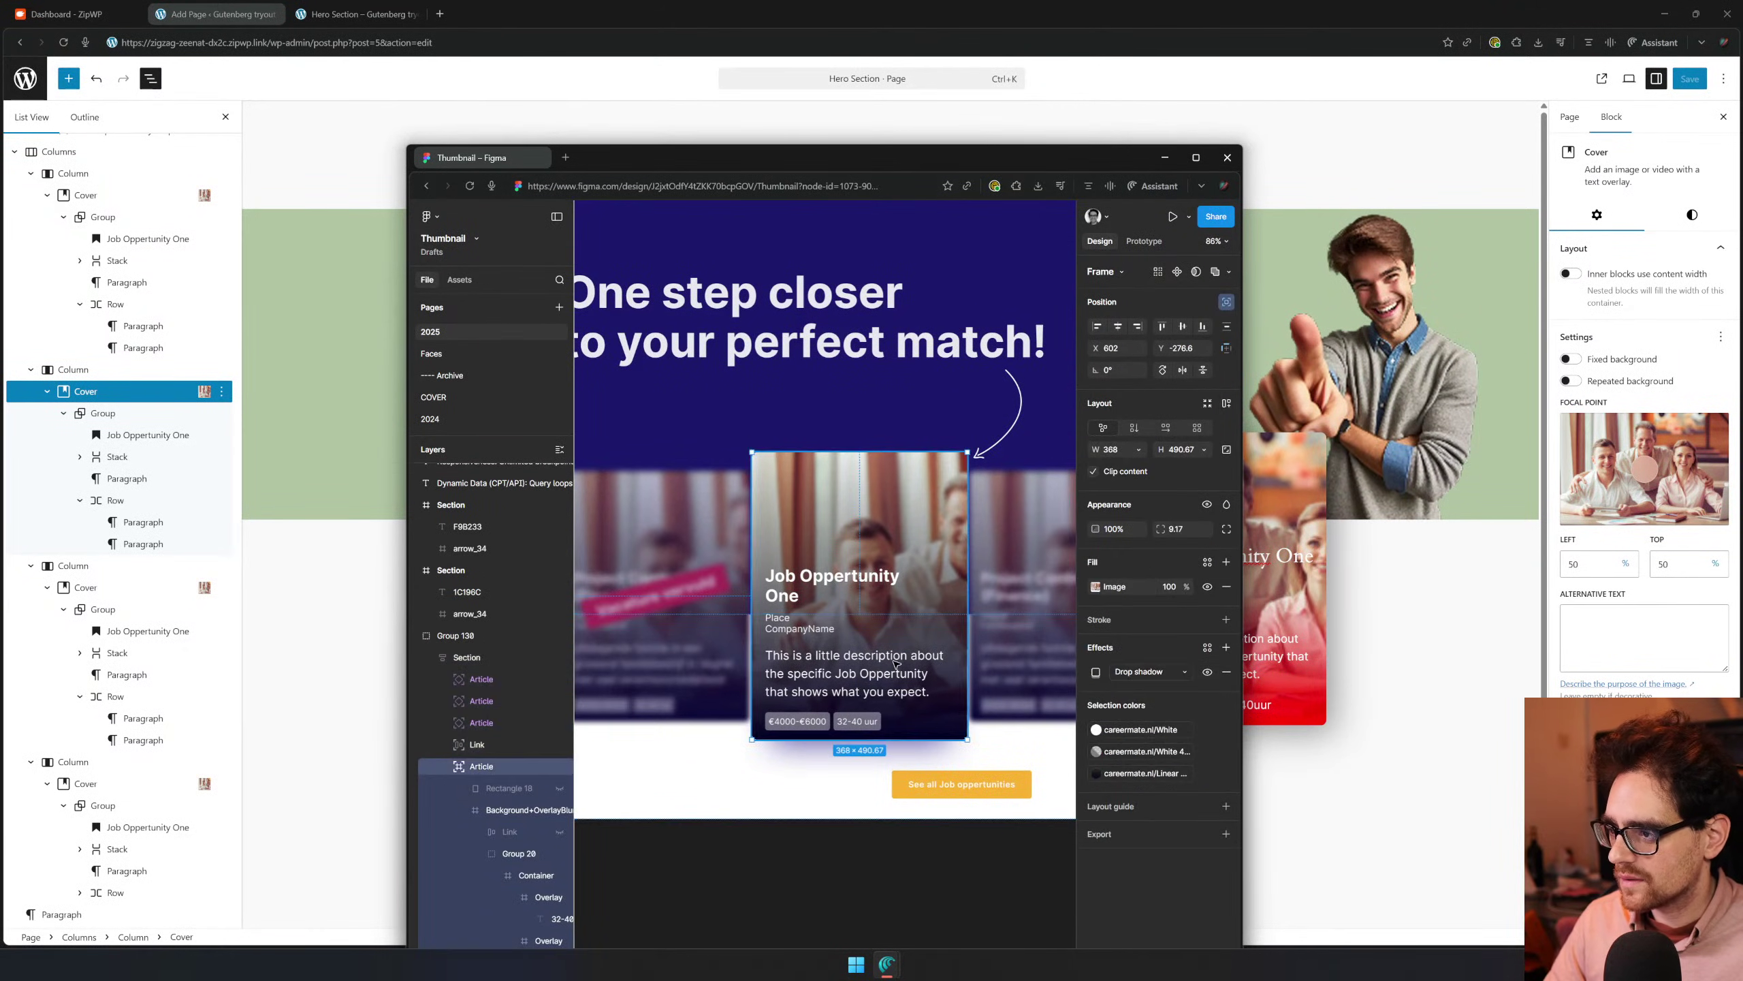
pyautogui.doubleClick(935, 720)
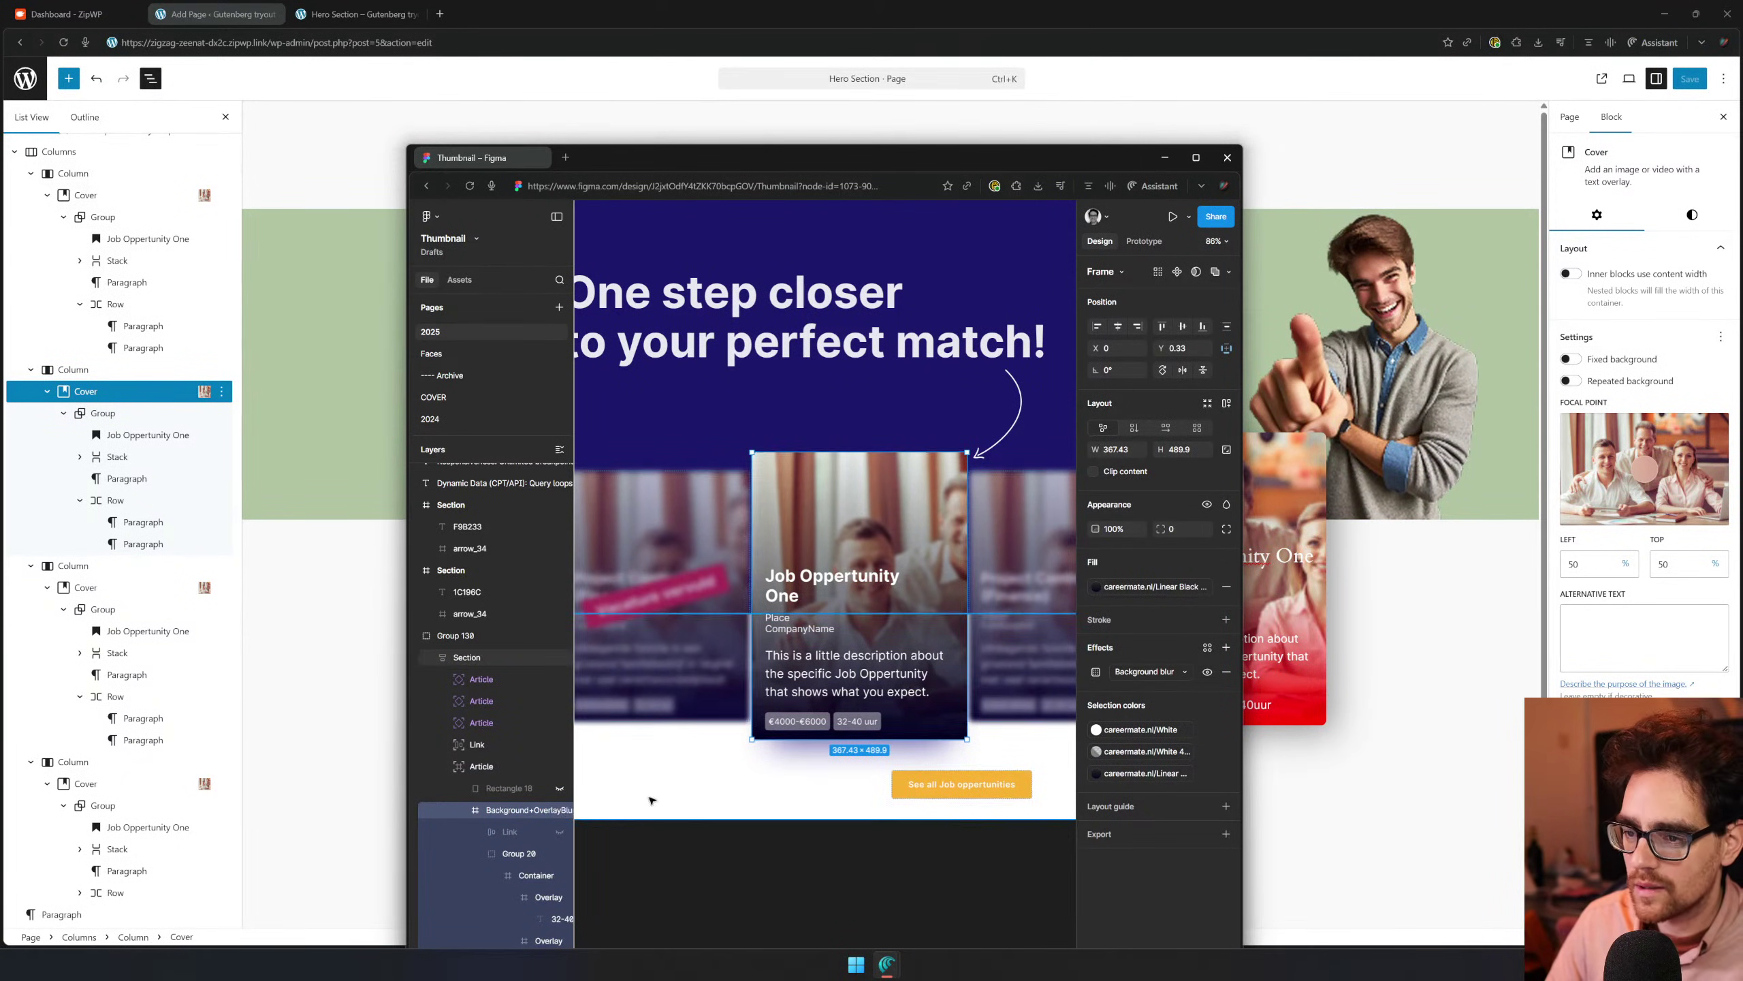
pyautogui.scroll(-2, 508, 776)
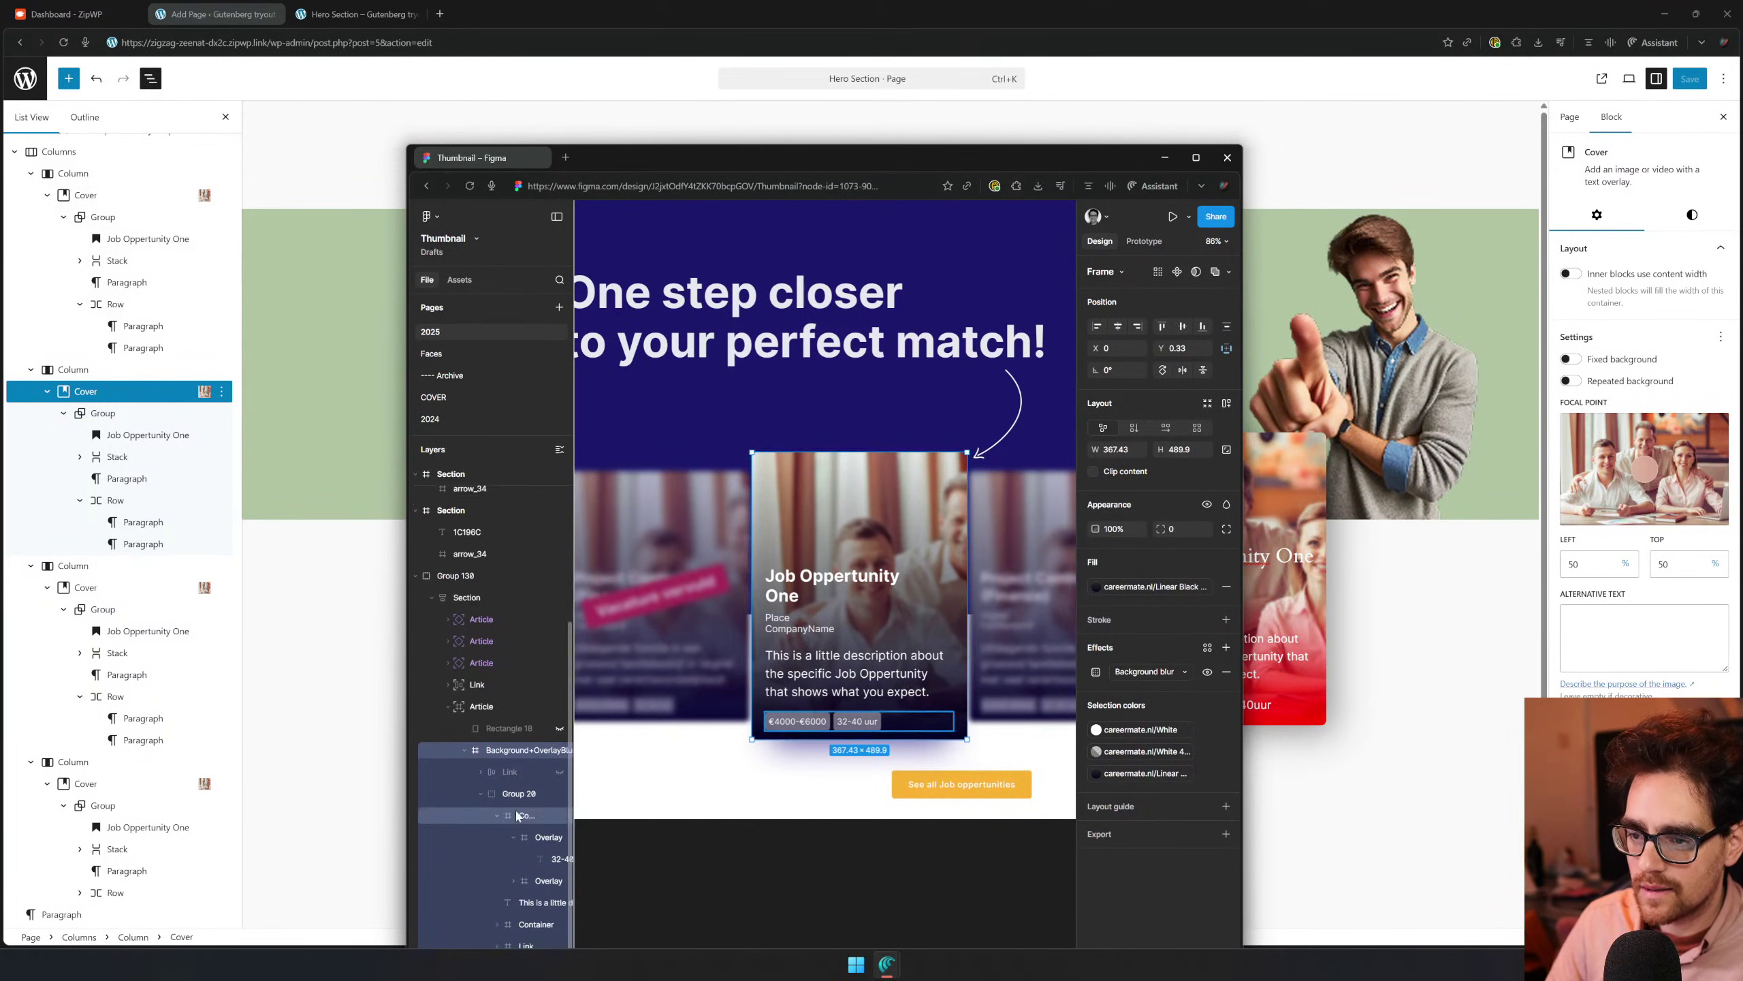
# Try to turn the card overlay's linear gradient into a custom colour, and undo the change
pyautogui.click(1121, 779)
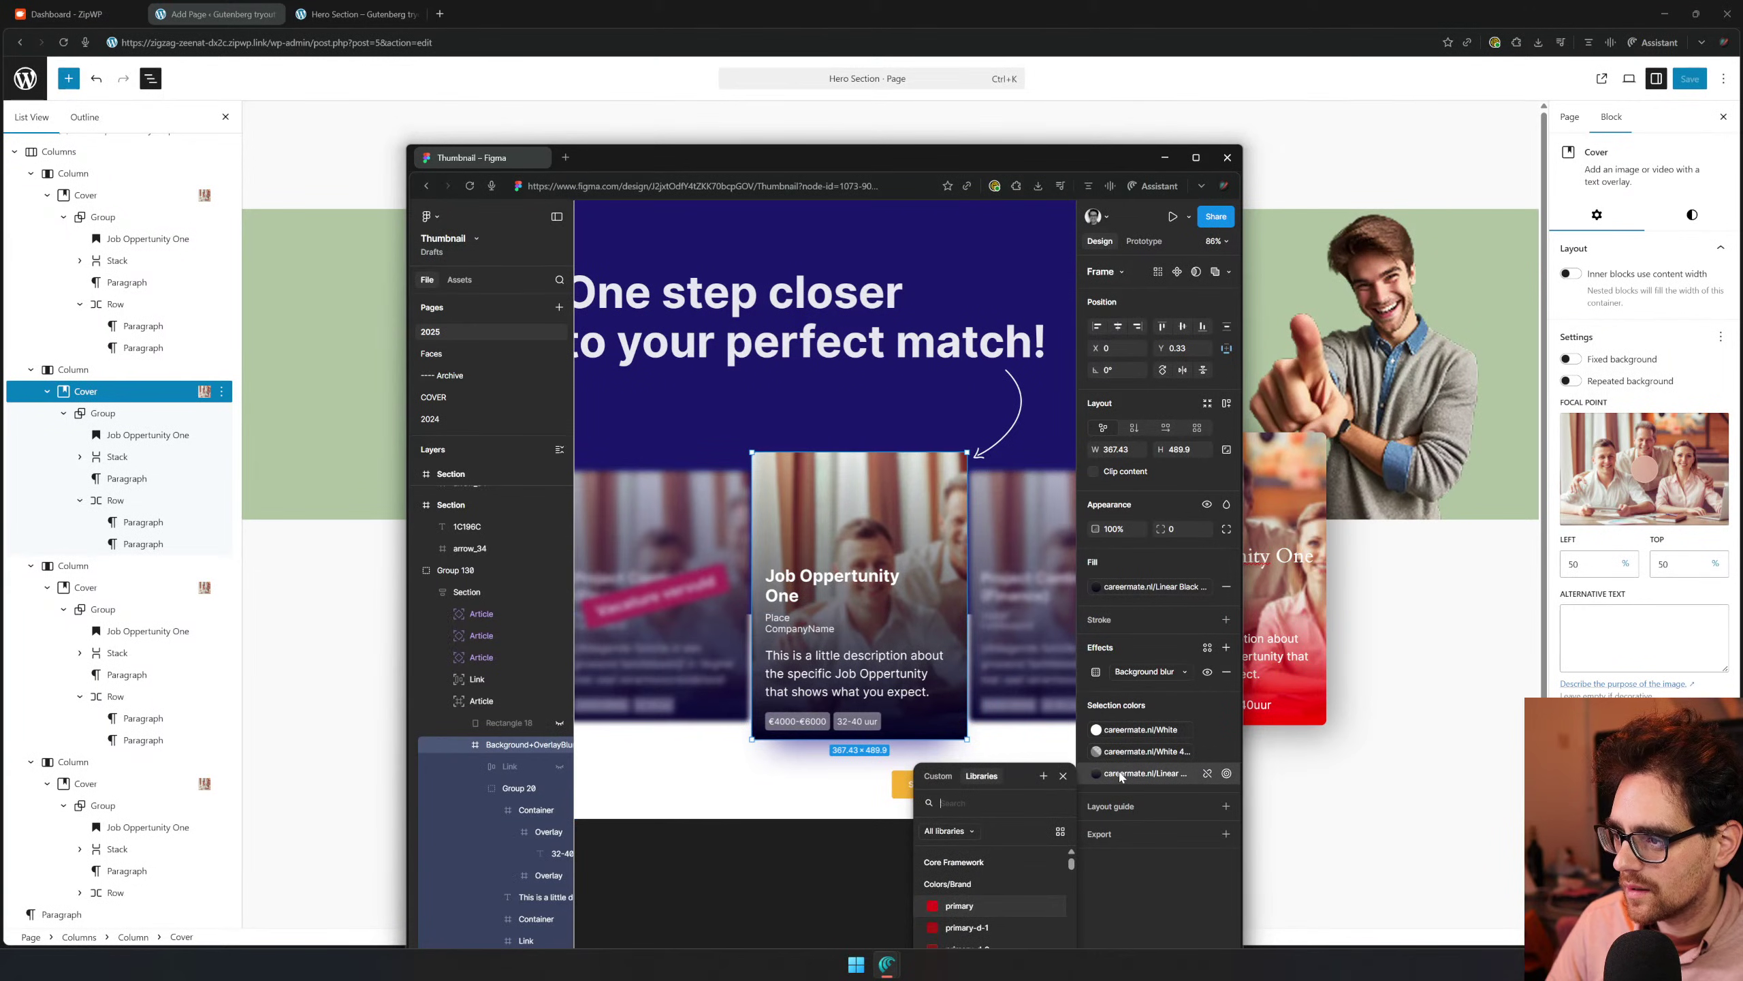
pyautogui.click(929, 780)
pyautogui.scroll(-1, 989, 821)
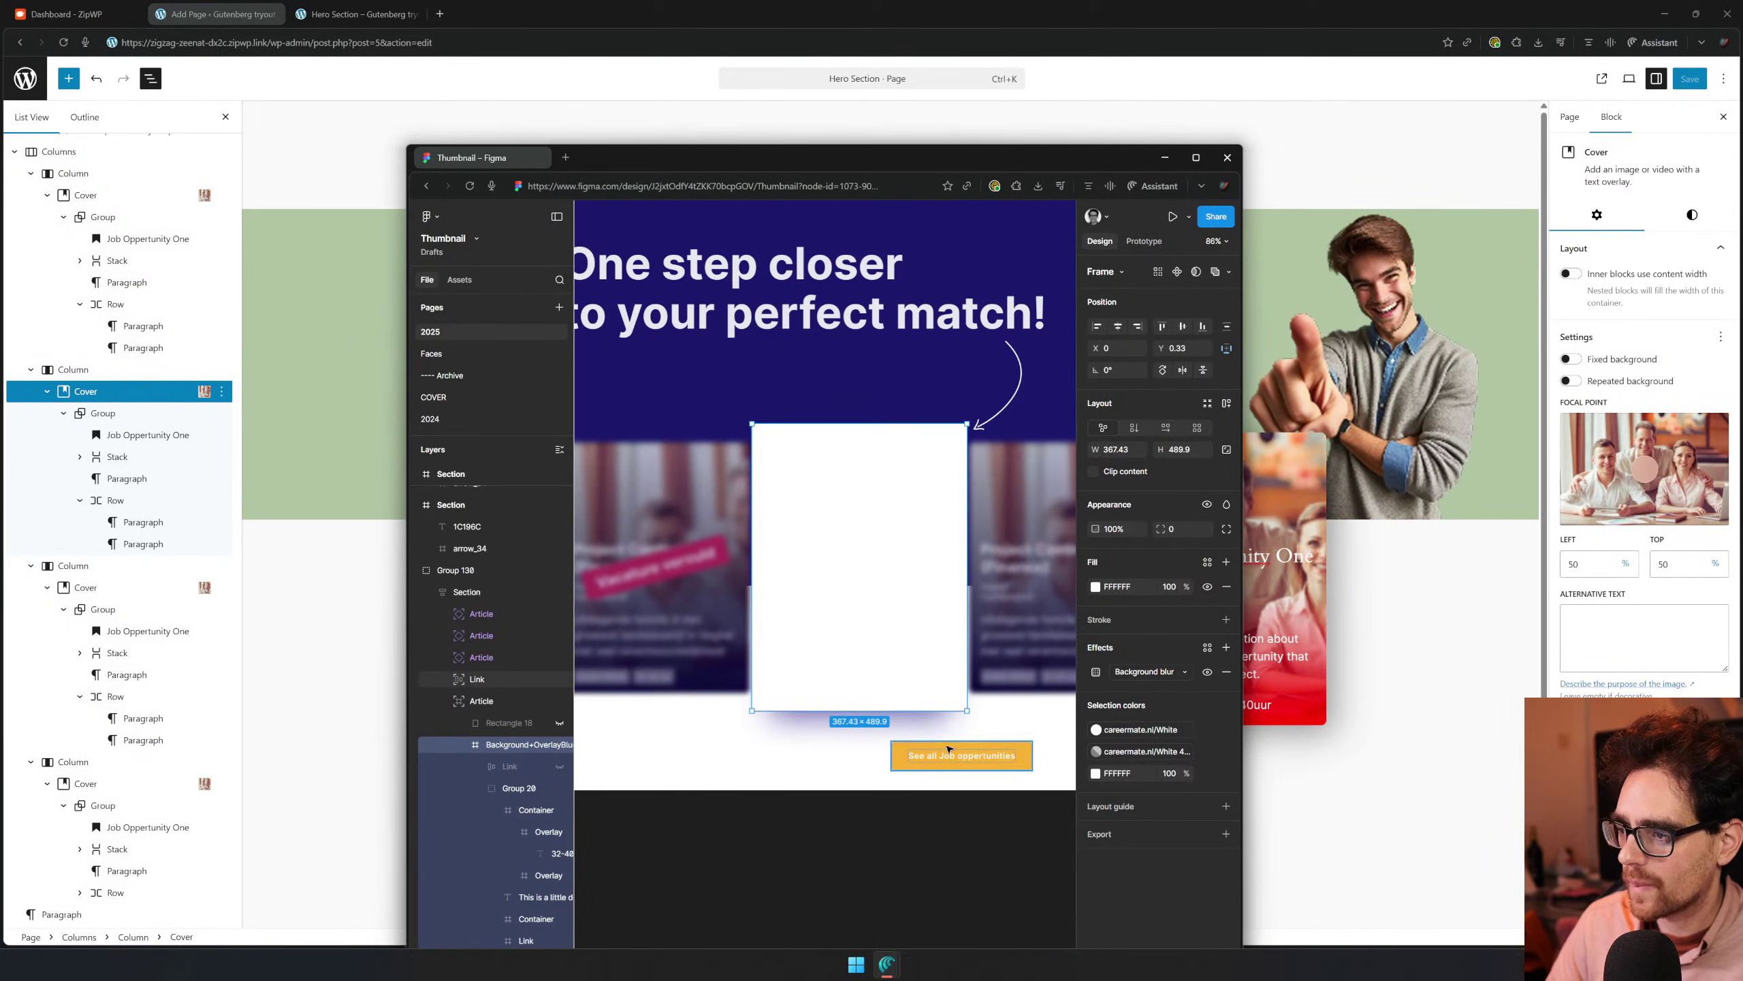
pyautogui.hotkey('ctrl', 'z')
pyautogui.scroll(-2, 901, 635)
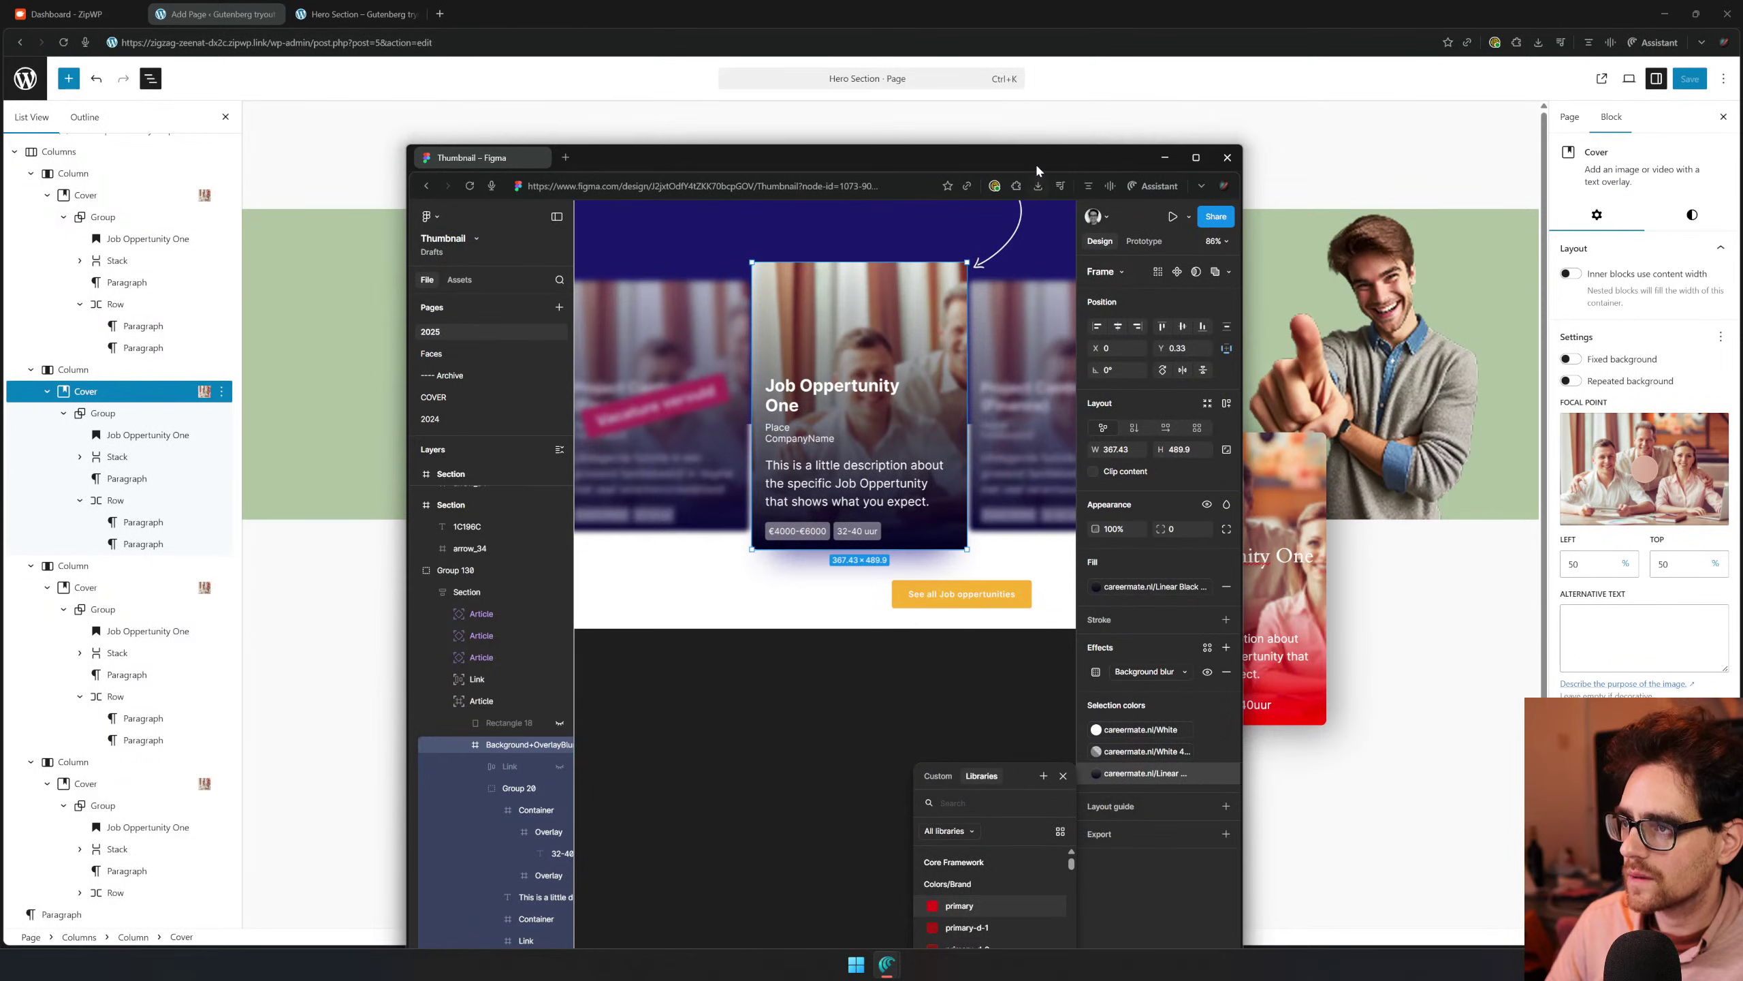
# Move the Figma window to the top of the screen and undo the displacement of the hero section frame
pyautogui.moveTo(1037, 170); pyautogui.dragTo(1134, 54)
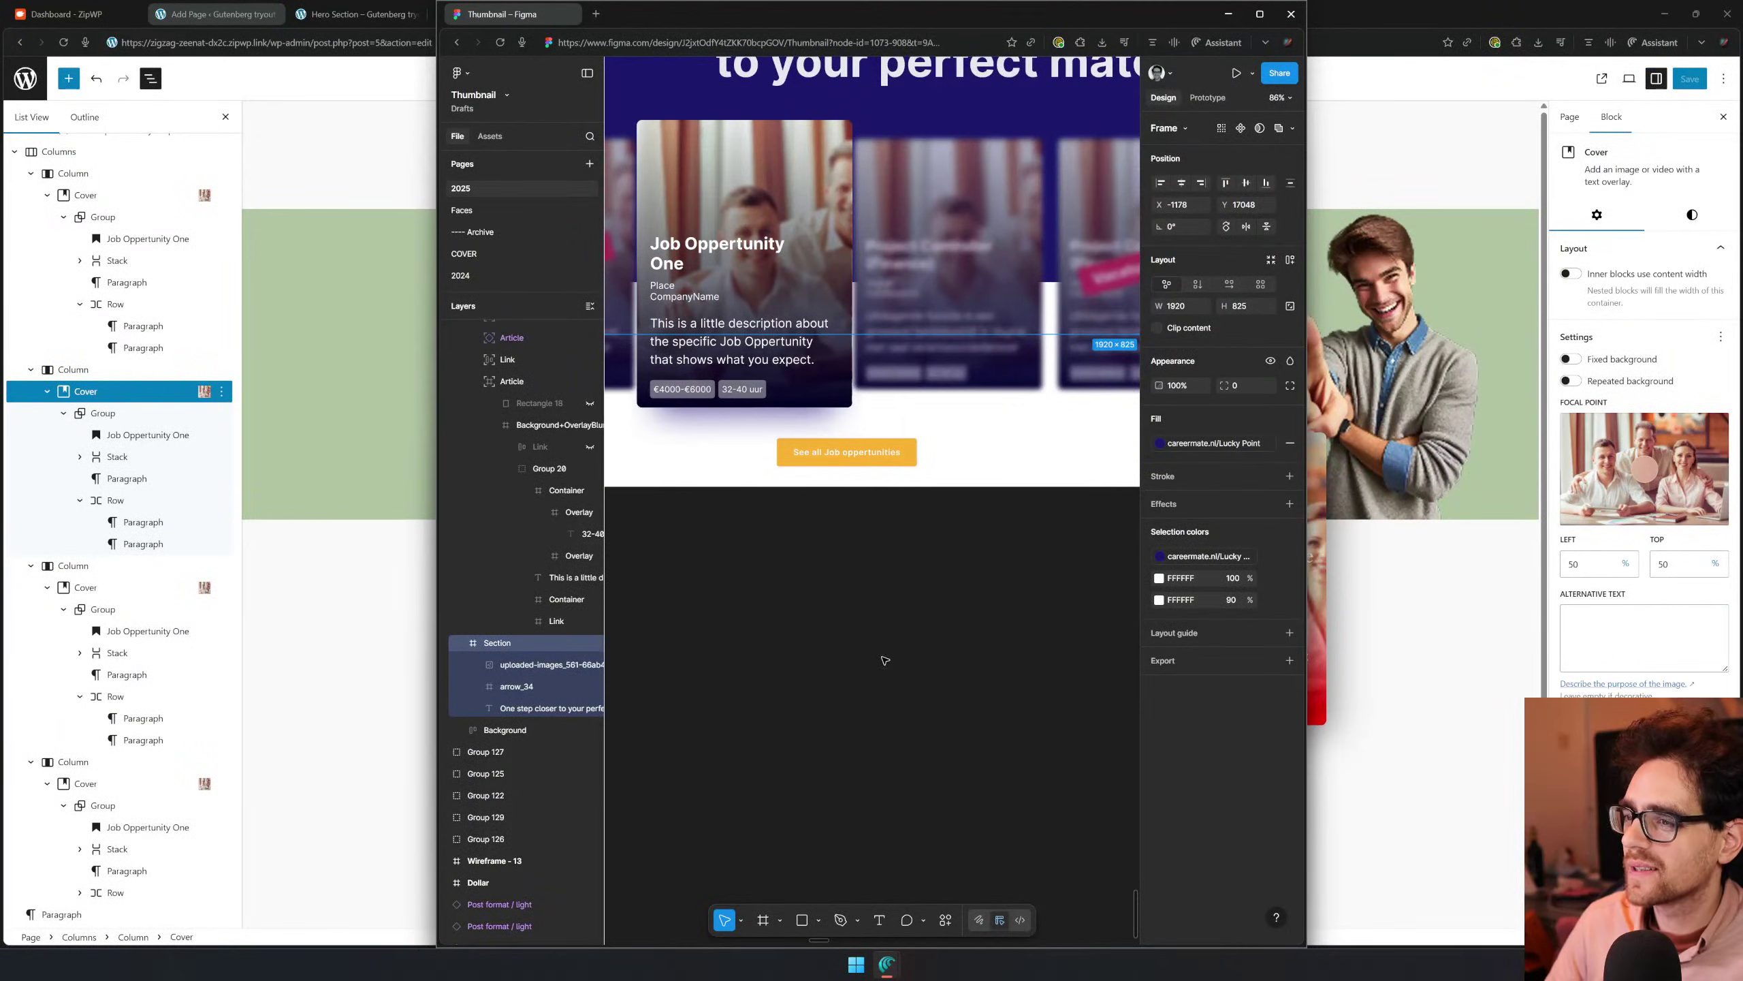
pyautogui.moveTo(864, 662); pyautogui.dragTo(1049, 863)
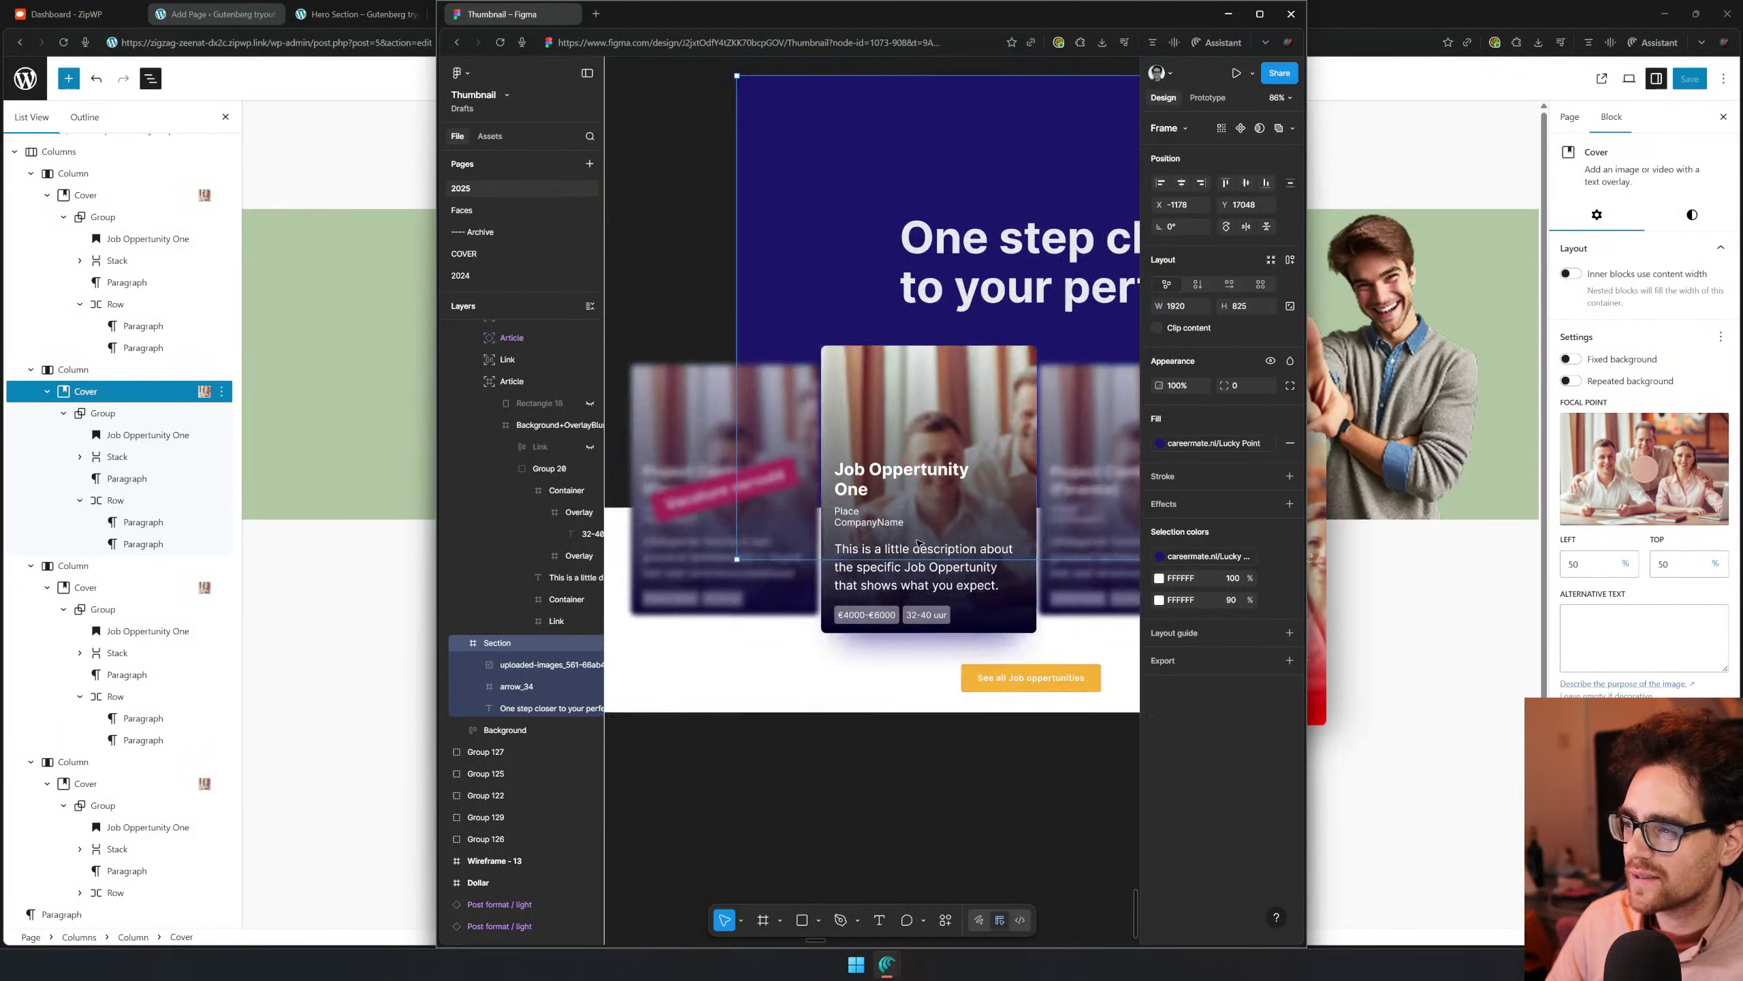
pyautogui.doubleClick(963, 610)
pyautogui.doubleClick(964, 609)
pyautogui.scroll(-5, 963, 610)
pyautogui.click(1036, 716)
pyautogui.moveTo(1035, 716); pyautogui.dragTo(957, 718)
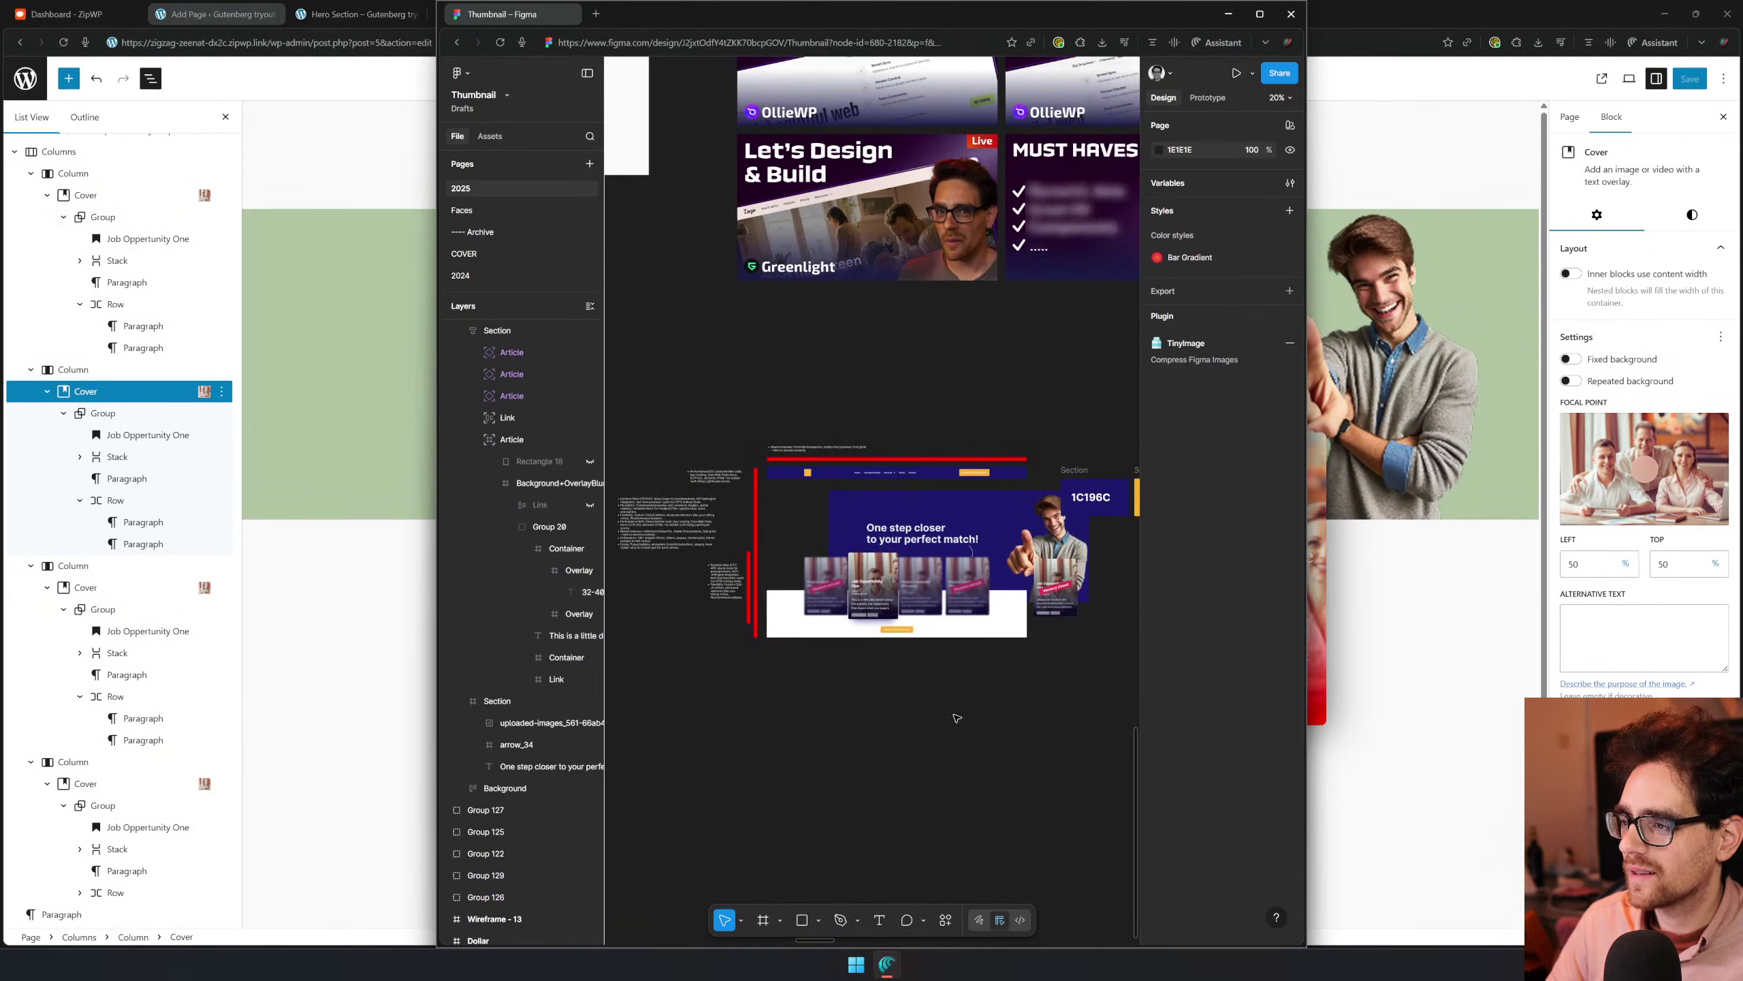
pyautogui.hotkey('ctrl', 'z')
pyautogui.hotkey('ctrl', 'z')
pyautogui.hotkey('ctrl', 'z')
pyautogui.hotkey('ctrl', 'z')
pyautogui.hotkey('ctrl', 'z')
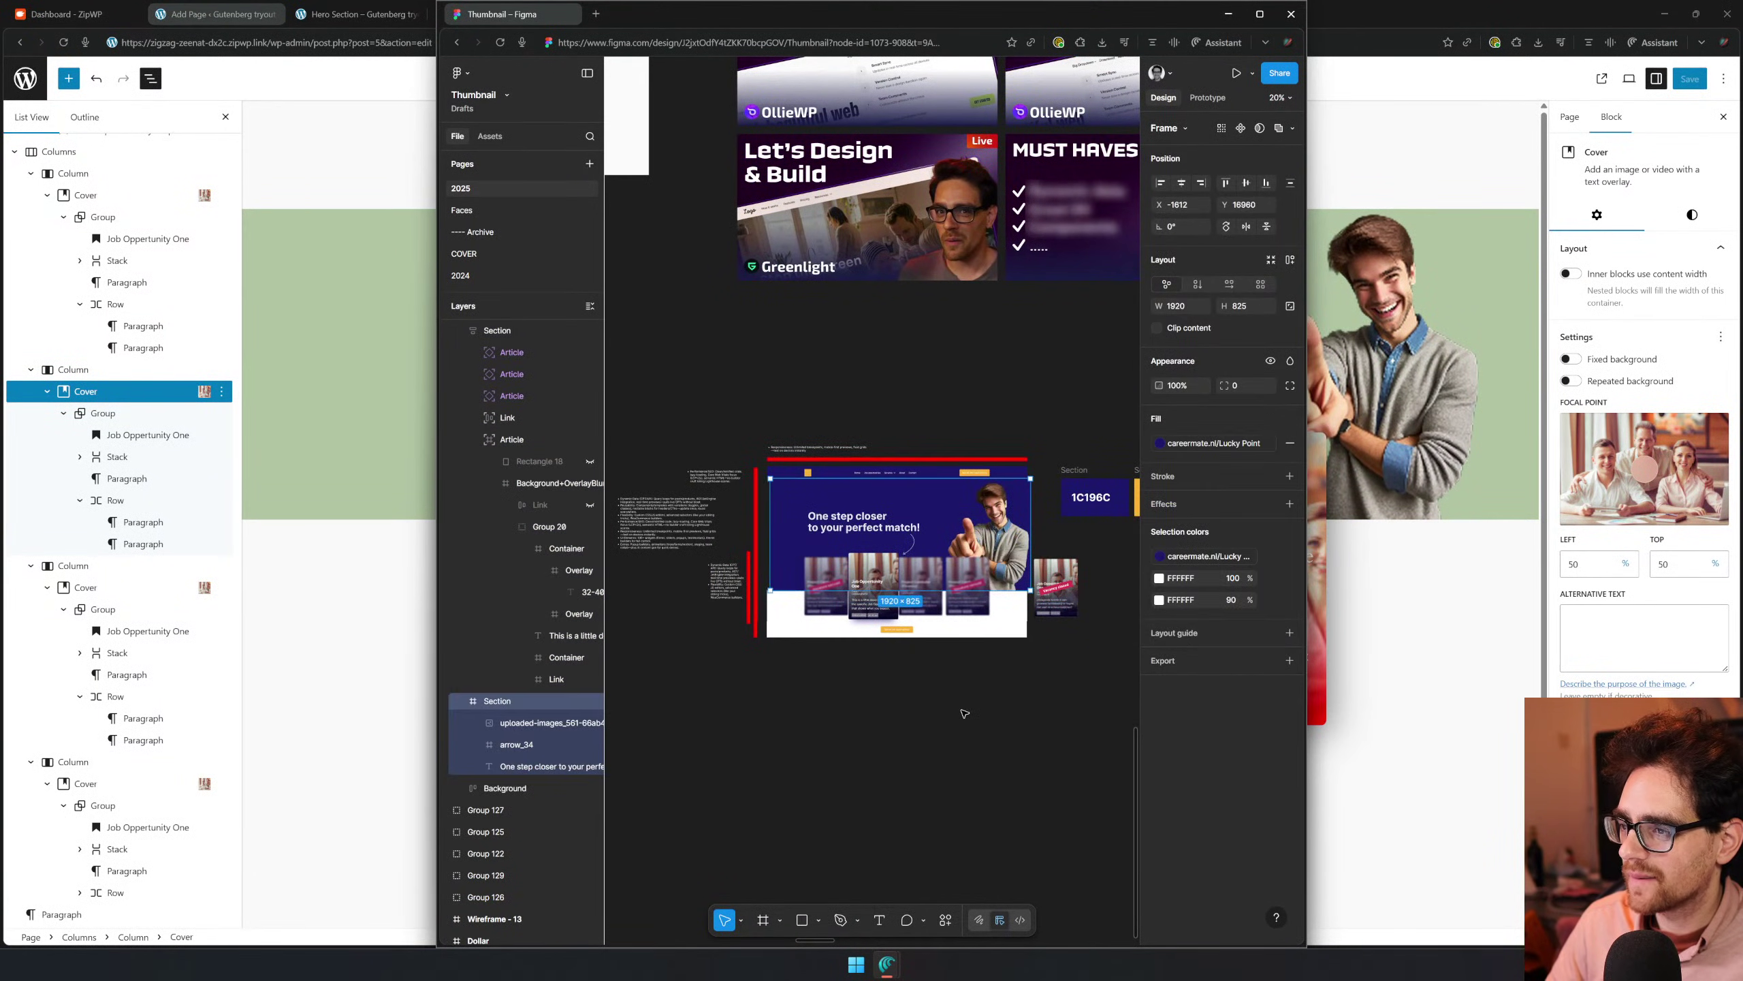
# Select the Vacancy closed label on the separate card and copy the hex code of its fill
pyautogui.click(1113, 649)
pyautogui.click(1066, 609)
pyautogui.hotkey('shift', '2')
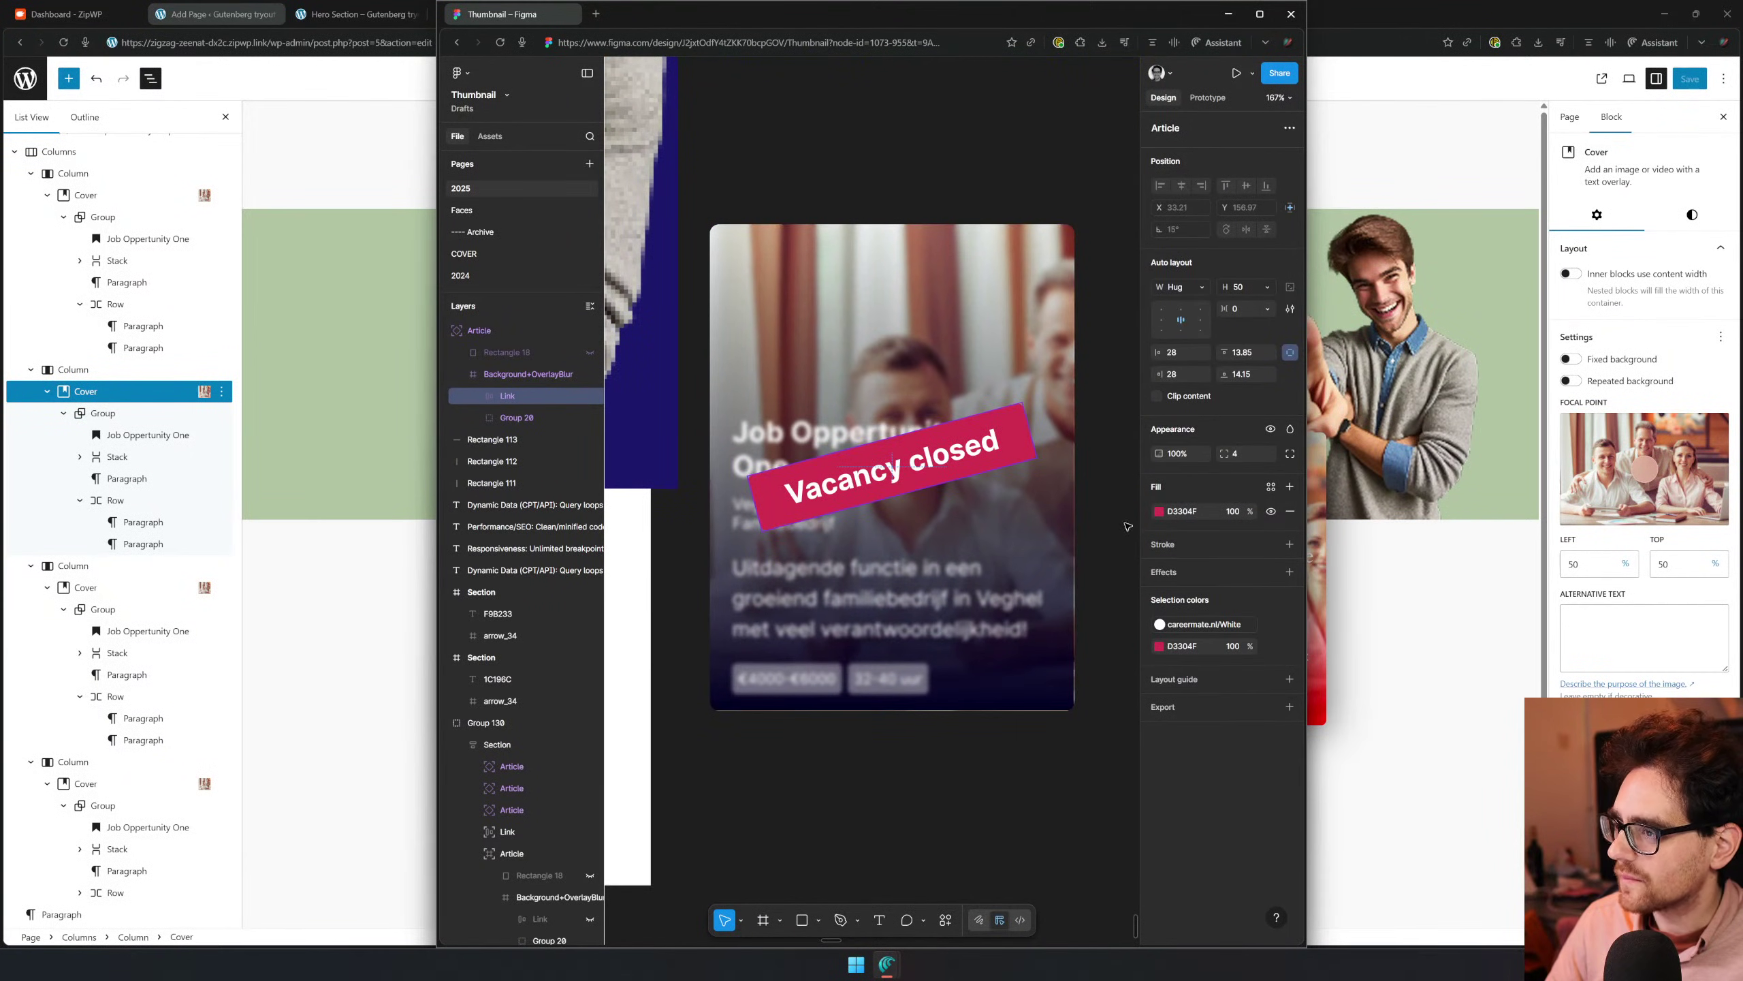
# Duplicate the blue 1C196C frame to the right of the orange F9B233 frame
pyautogui.scroll(-4, 933, 363)
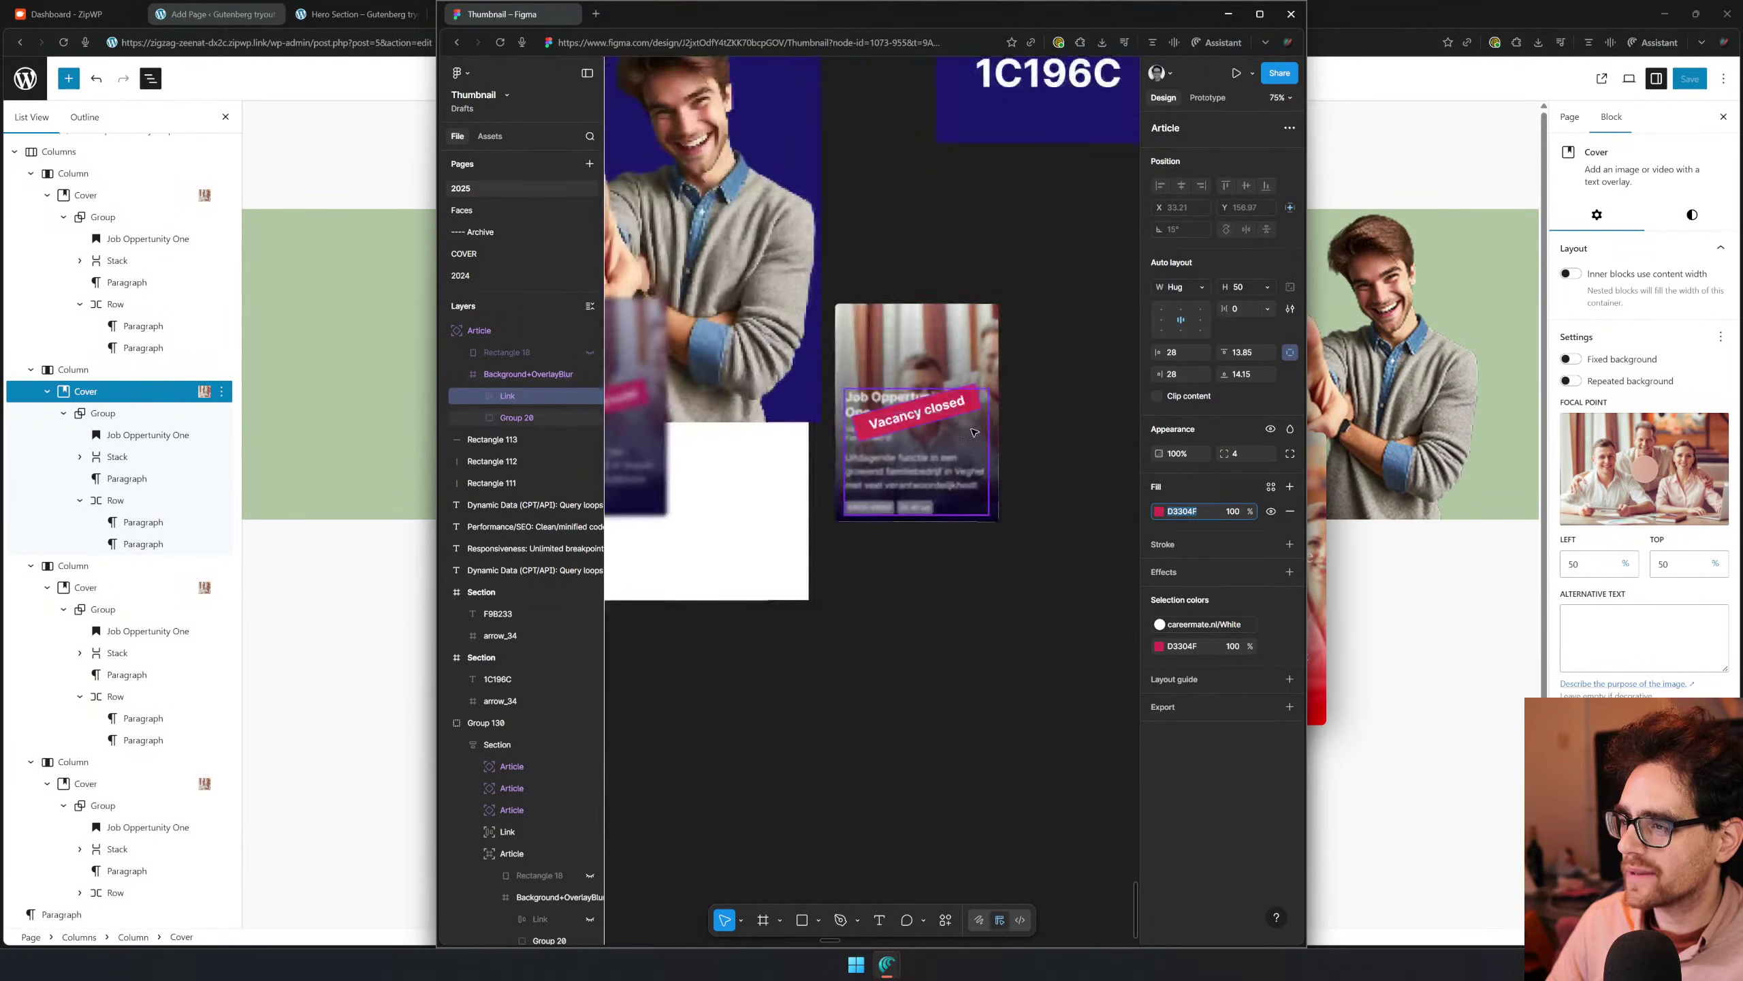
pyautogui.moveTo(1126, 289); pyautogui.dragTo(900, 659)
pyautogui.scroll(-2, 899, 659)
pyautogui.click(848, 469)
pyautogui.hotkey('ctrl', 'd')
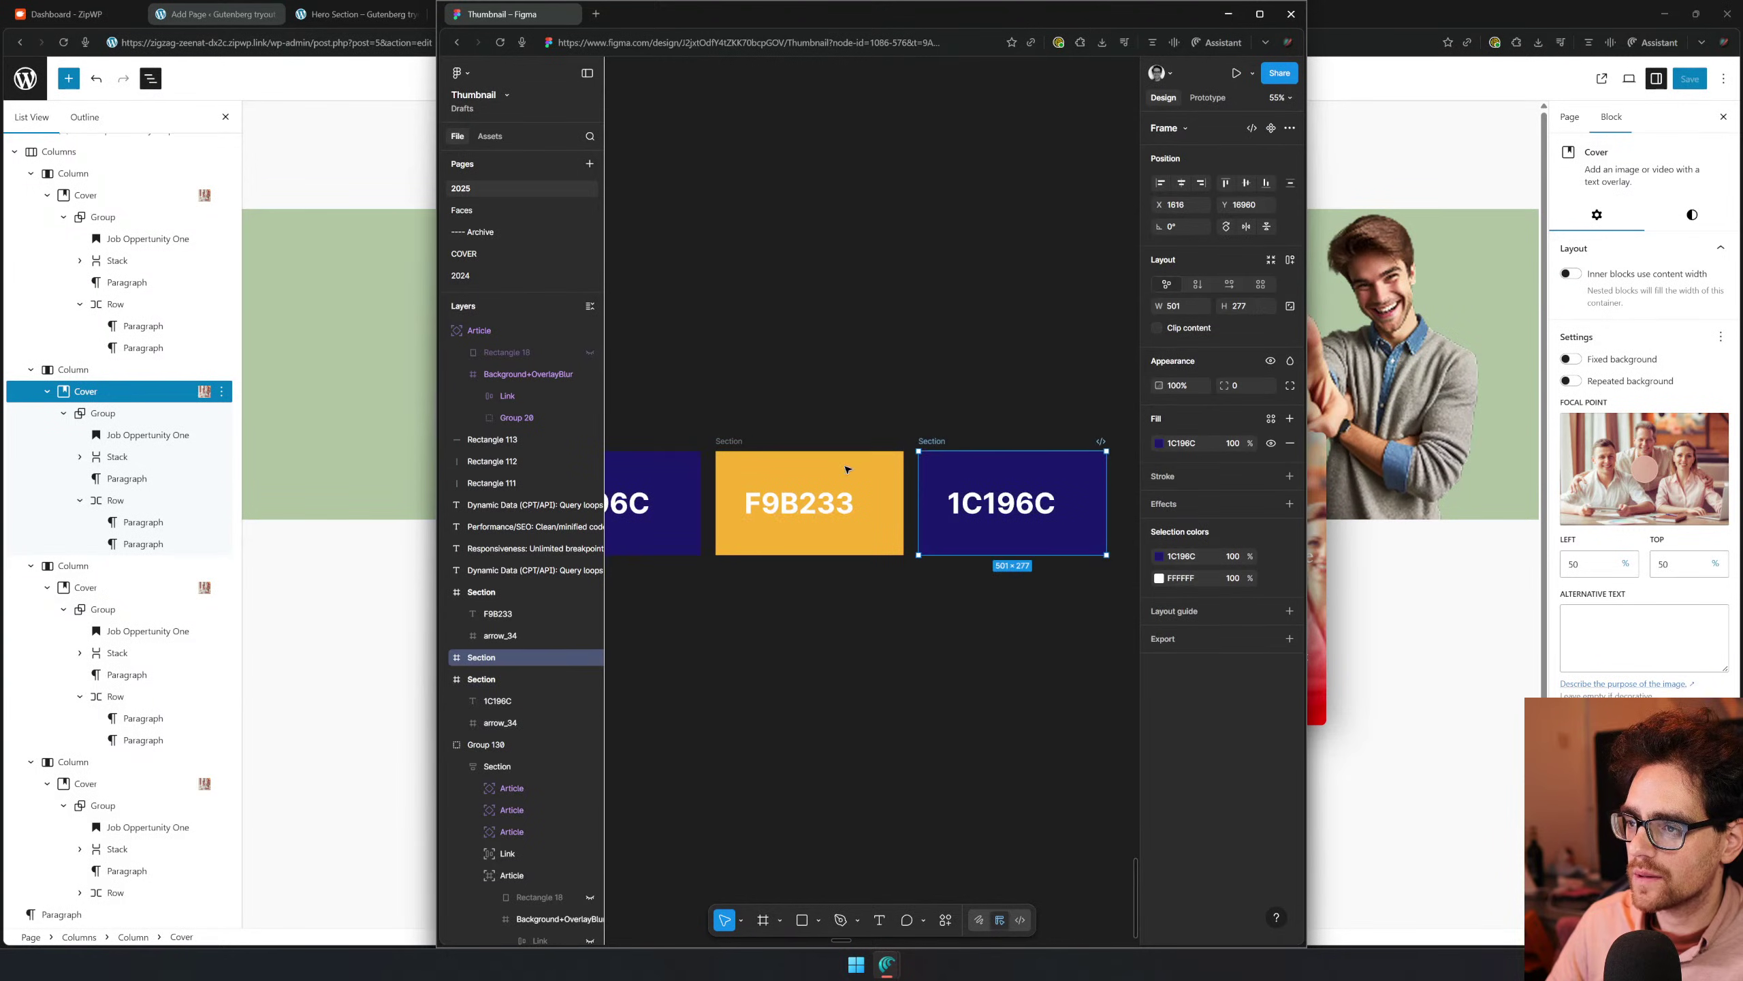
# Relabel the duplicated swatch beside the orange one as D3304F and set its frame fill to D3304F
pyautogui.doubleClick(999, 504)
pyautogui.write('D3304F')
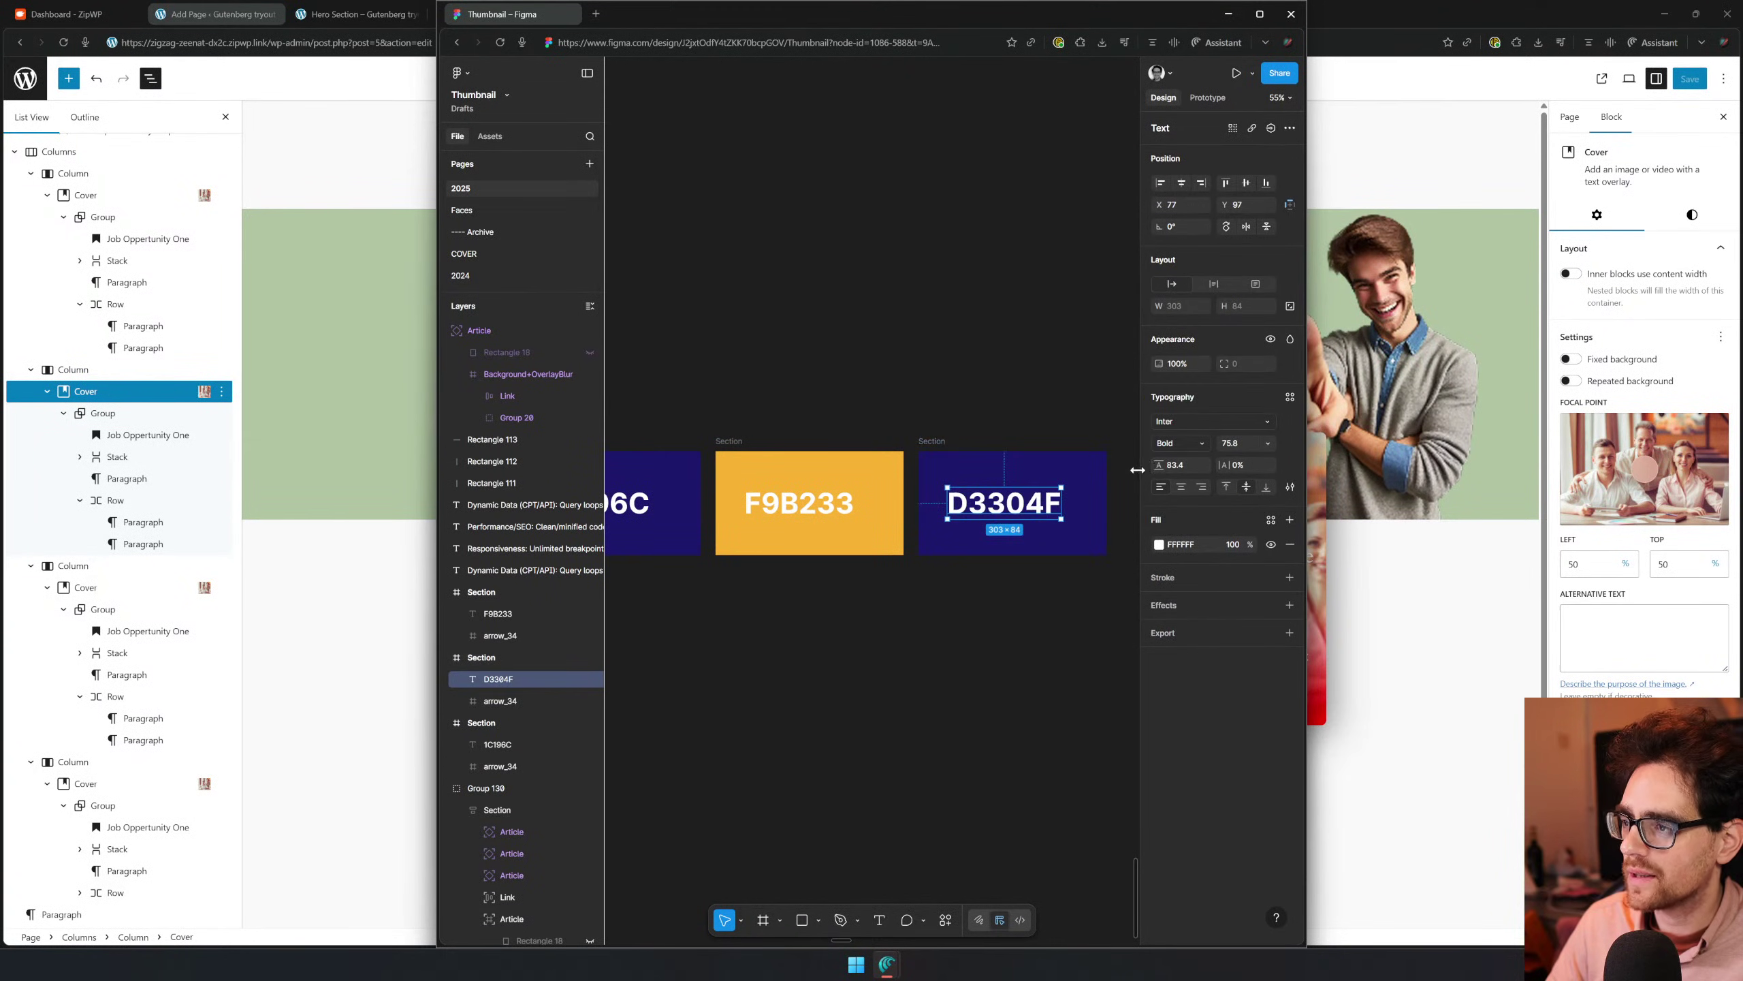
pyautogui.click(956, 444)
pyautogui.click(956, 442)
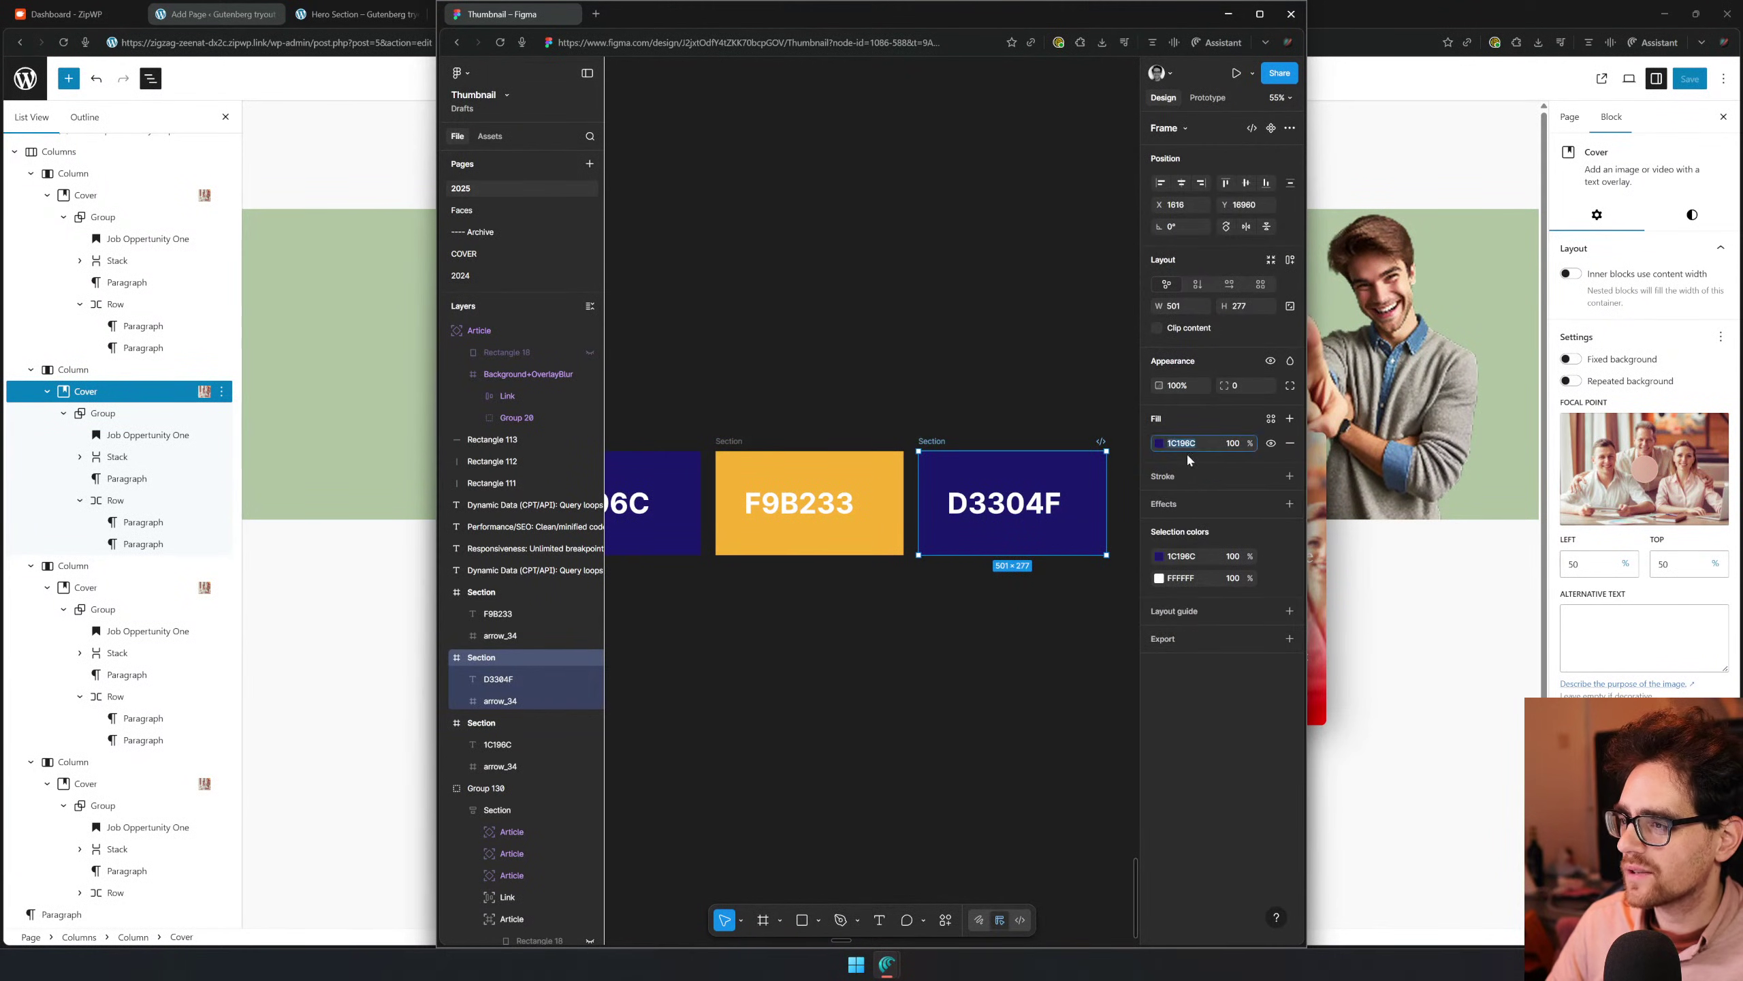
pyautogui.write('D3304F')
pyautogui.click(931, 648)
# Try to move the text group out of the Job Opportunity One card, and undo the move
pyautogui.moveTo(856, 637); pyautogui.dragTo(1003, 616)
pyautogui.scroll(-2, 898, 661)
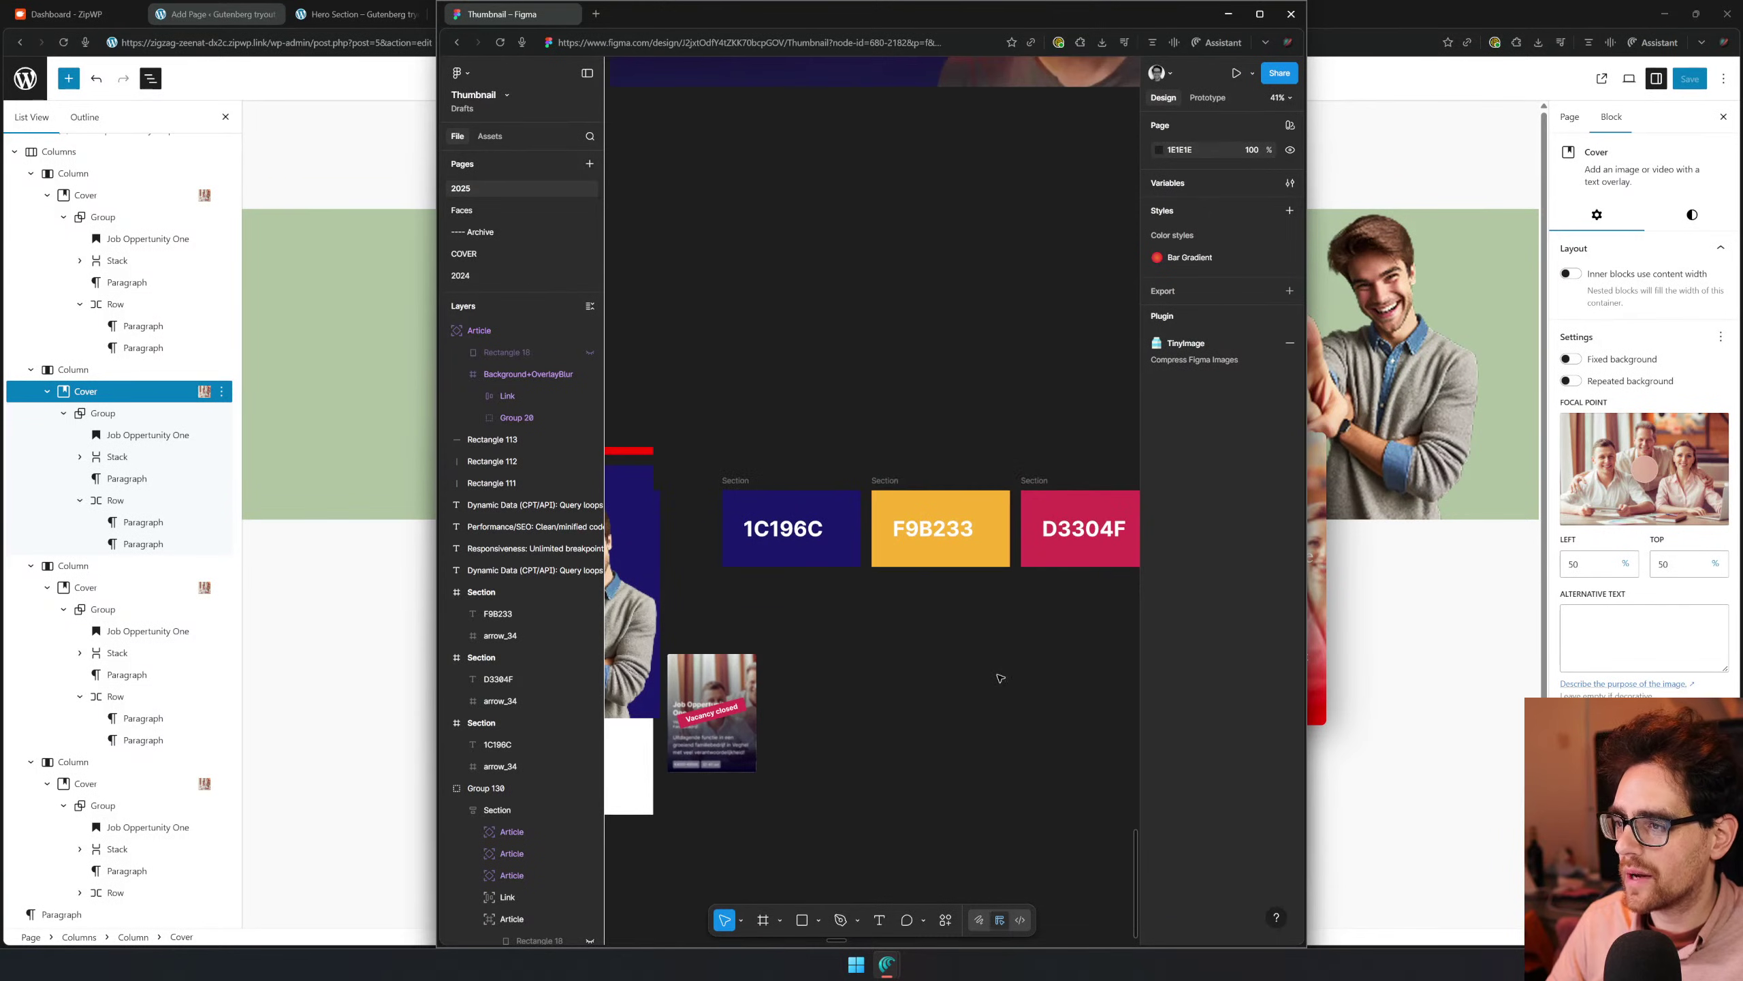
pyautogui.scroll(3, 1000, 678)
pyautogui.click(968, 543)
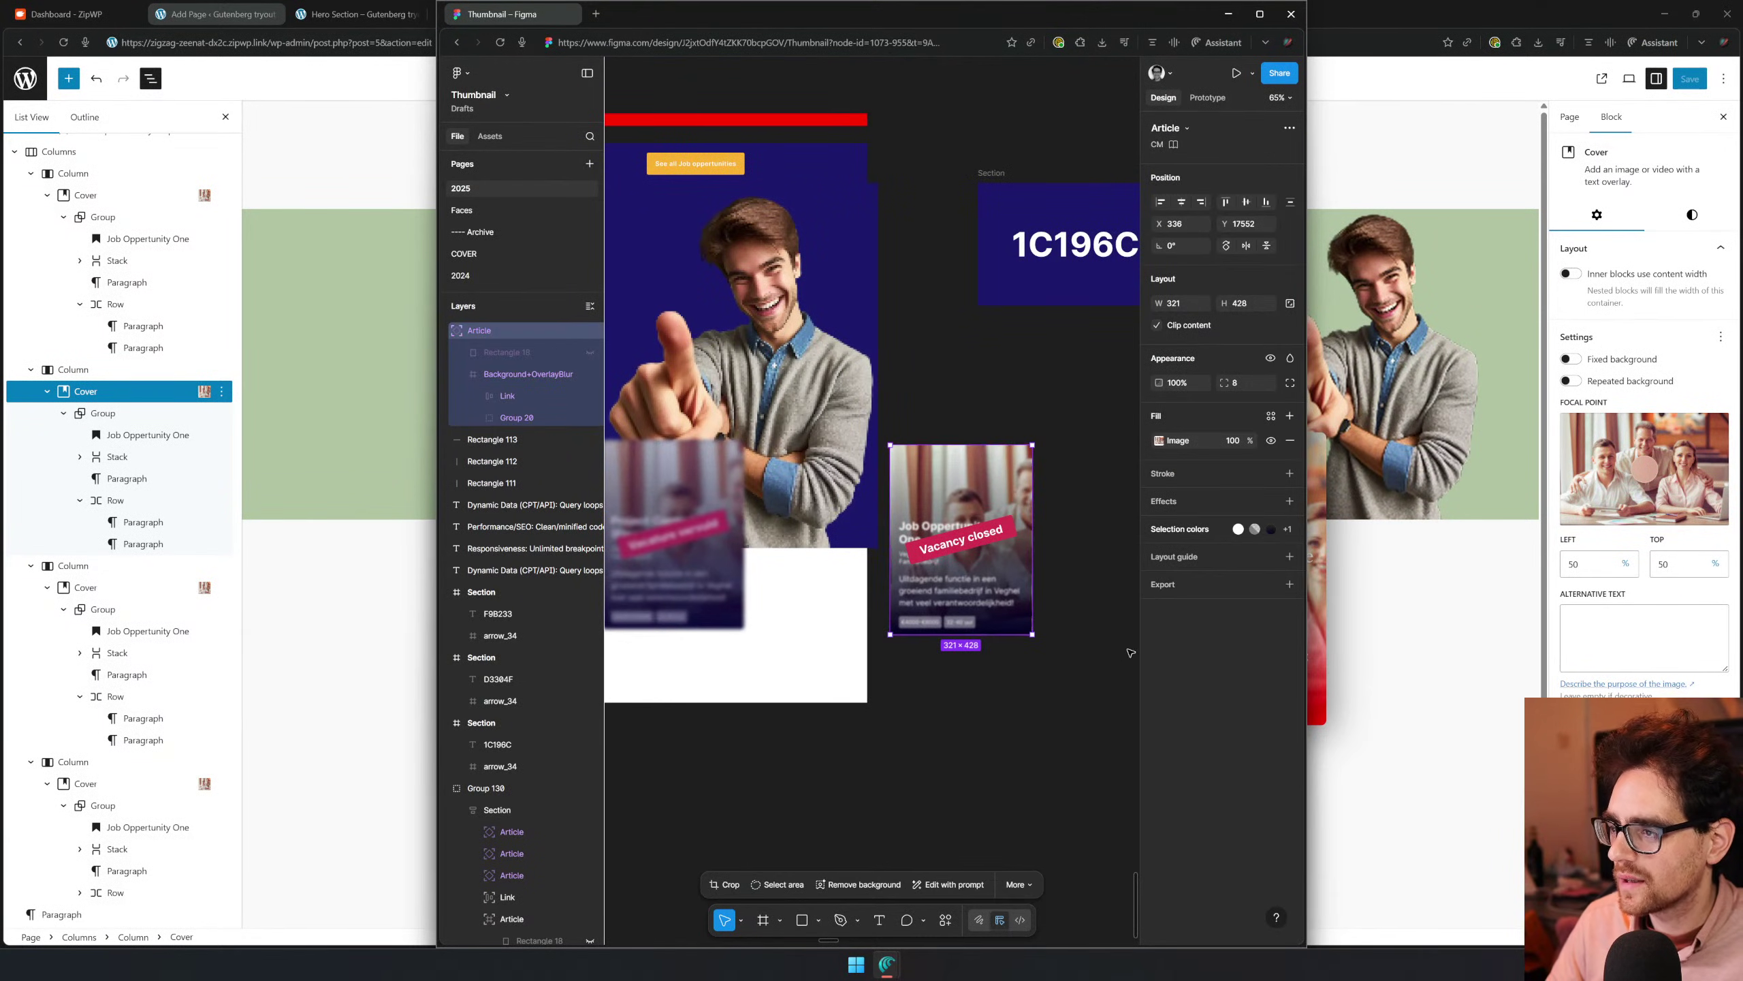
pyautogui.moveTo(829, 651); pyautogui.dragTo(1366, 693)
pyautogui.click(906, 656)
pyautogui.doubleClick(906, 655)
pyautogui.doubleClick(906, 656)
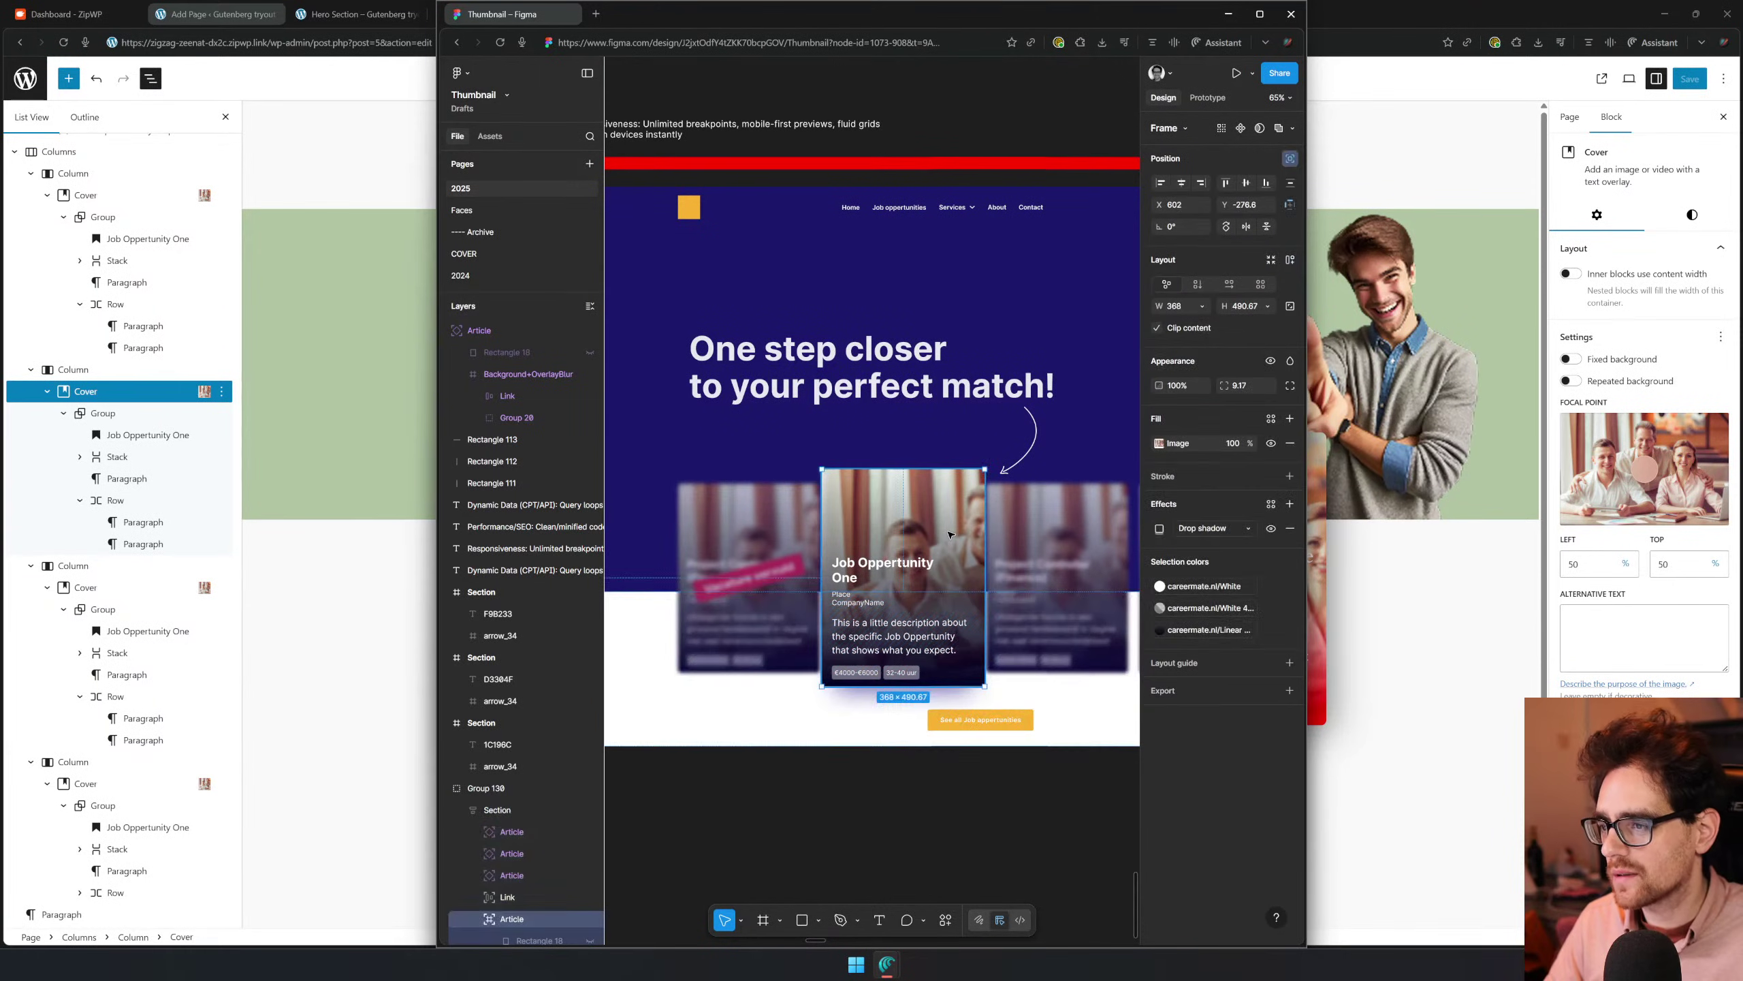
pyautogui.doubleClick(906, 656)
pyautogui.doubleClick(851, 566)
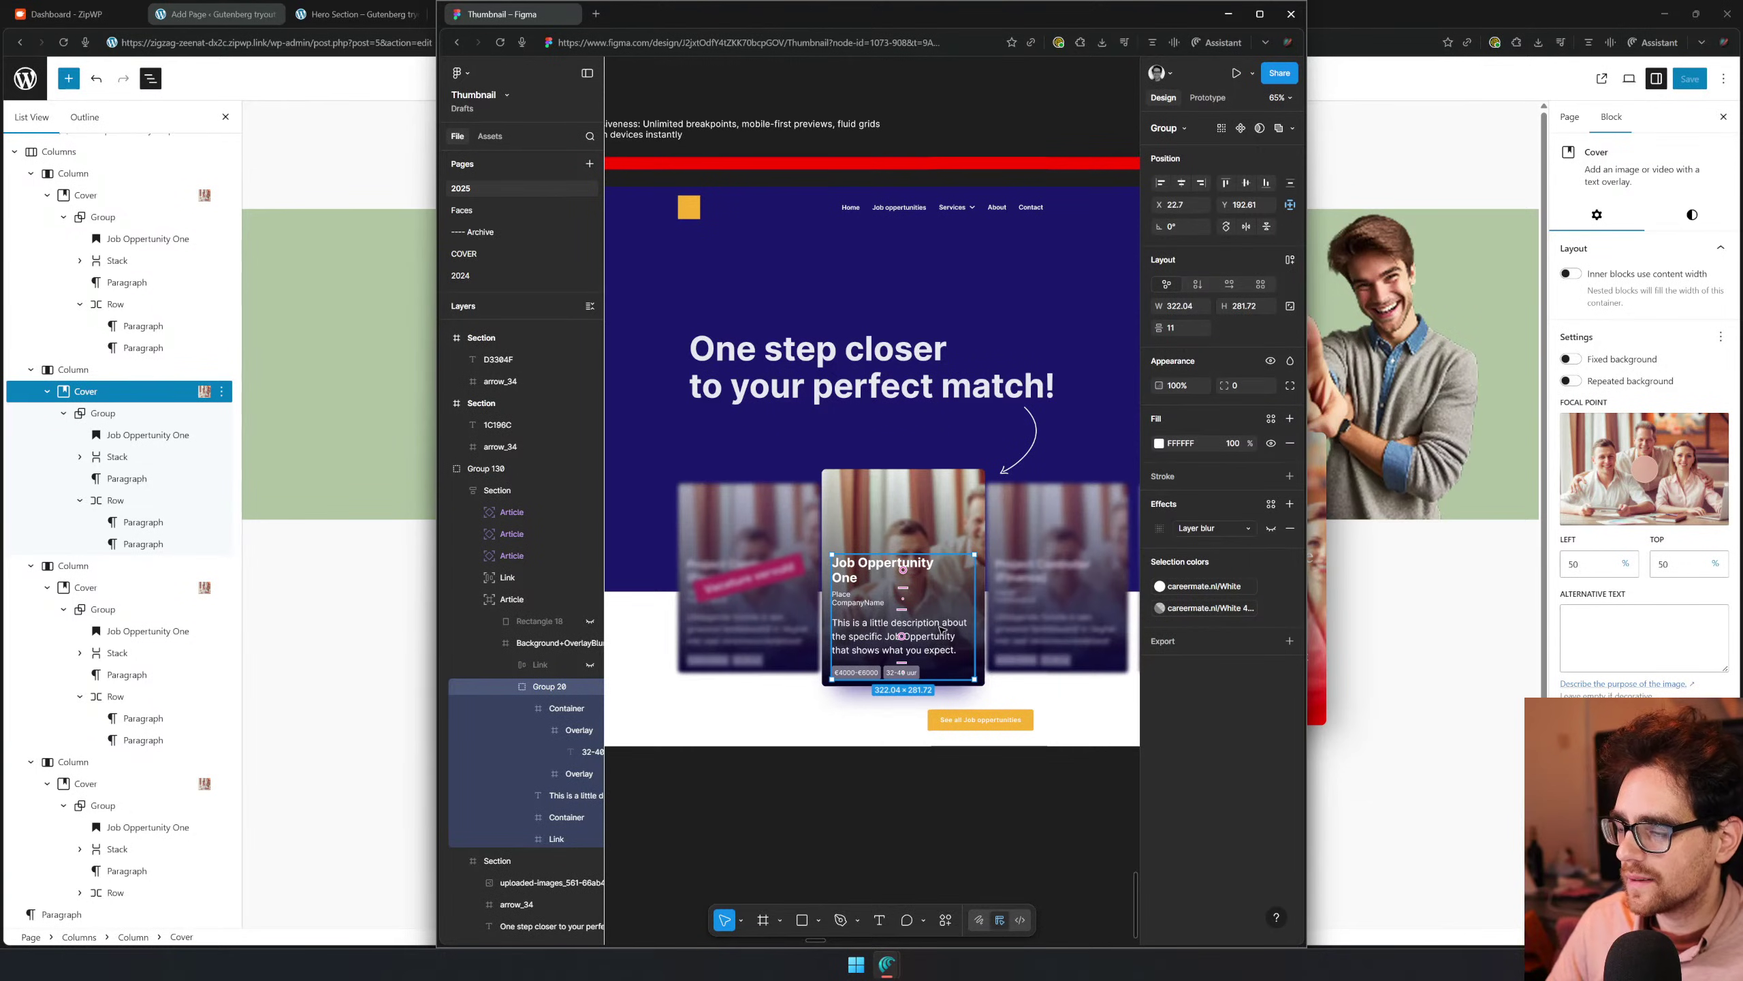
pyautogui.moveTo(942, 630); pyautogui.dragTo(1021, 827)
pyautogui.hotkey('ctrl', 'z')
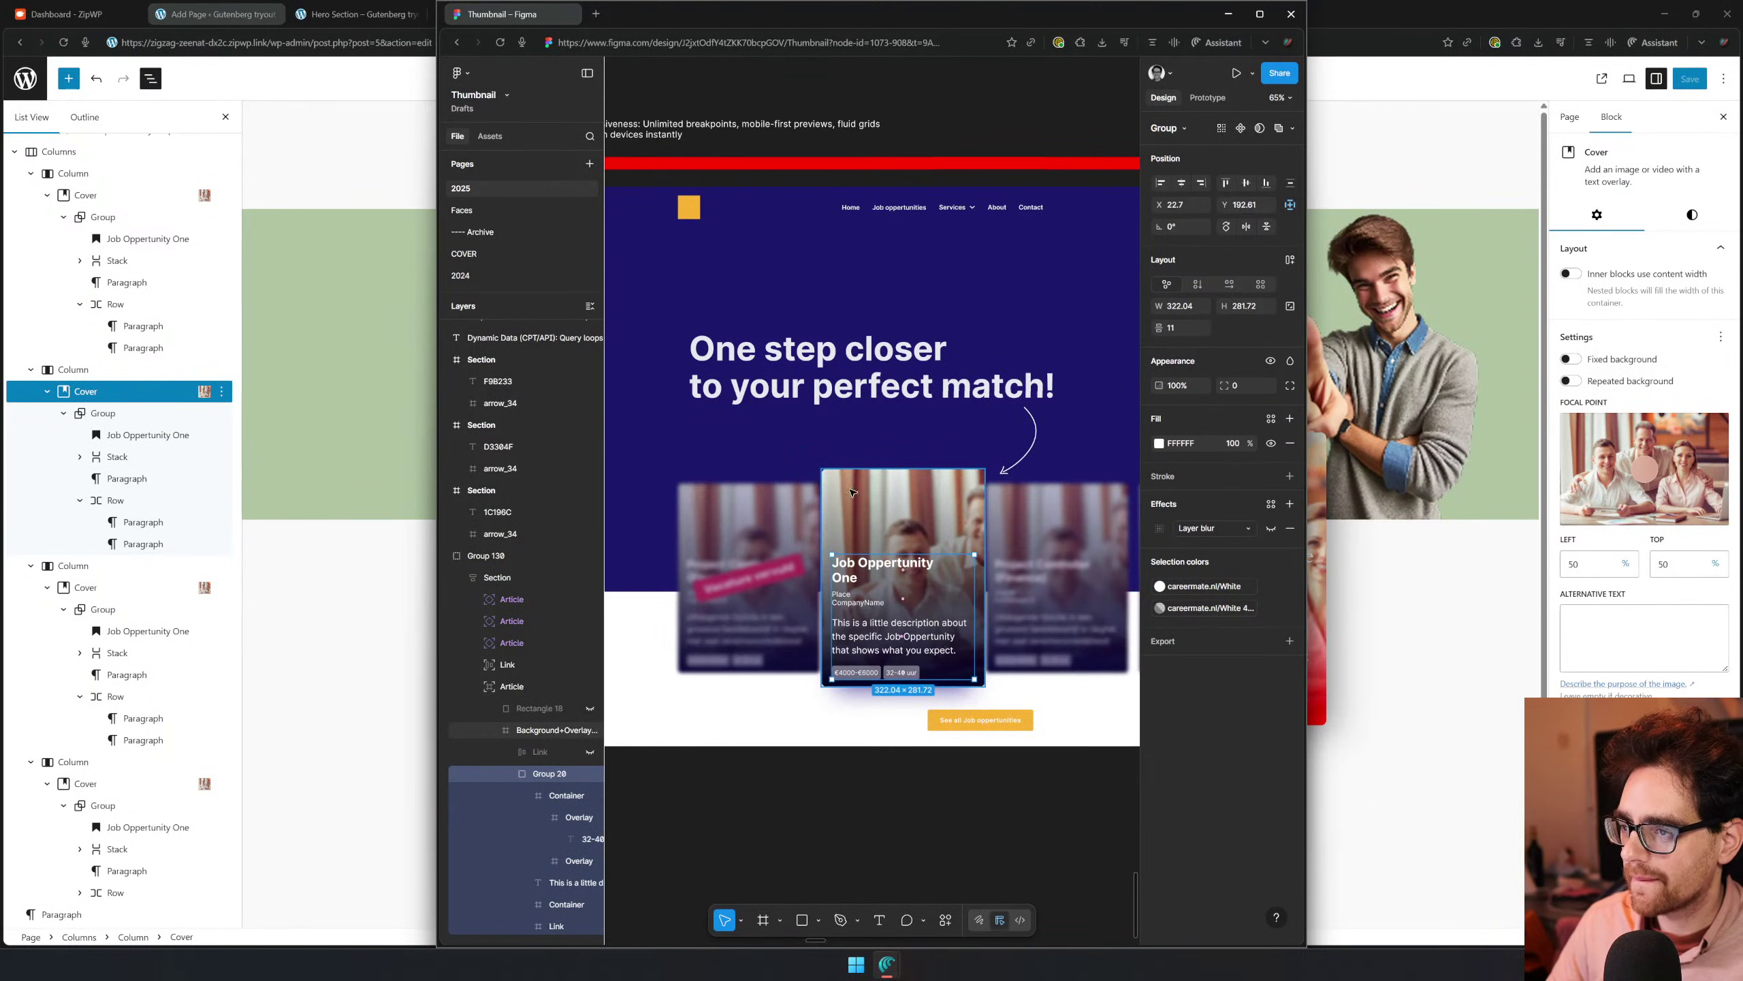
# Paste a copy of the Job Opportunity One card's background overlay frame below the hero section and delete its text group
pyautogui.press('Escape')
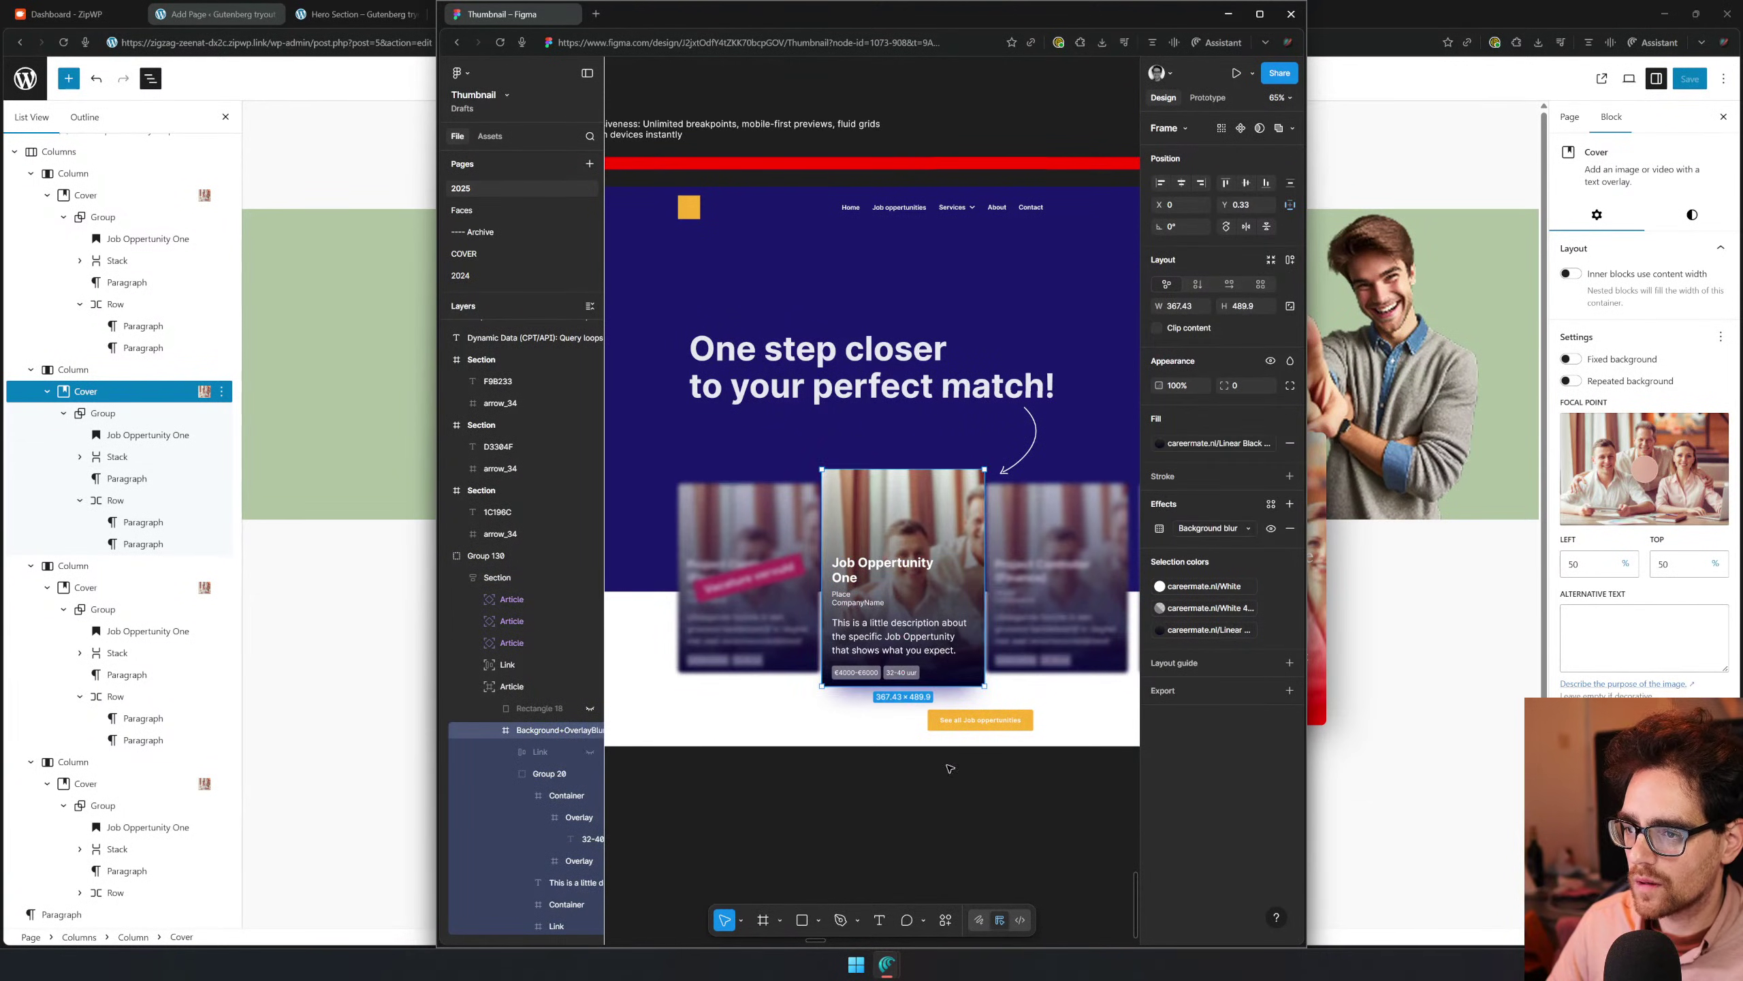
pyautogui.moveTo(950, 767); pyautogui.dragTo(948, 327)
pyautogui.click(1035, 498)
pyautogui.hotkey('ctrl', 'v')
pyautogui.moveTo(946, 173); pyautogui.dragTo(969, 630)
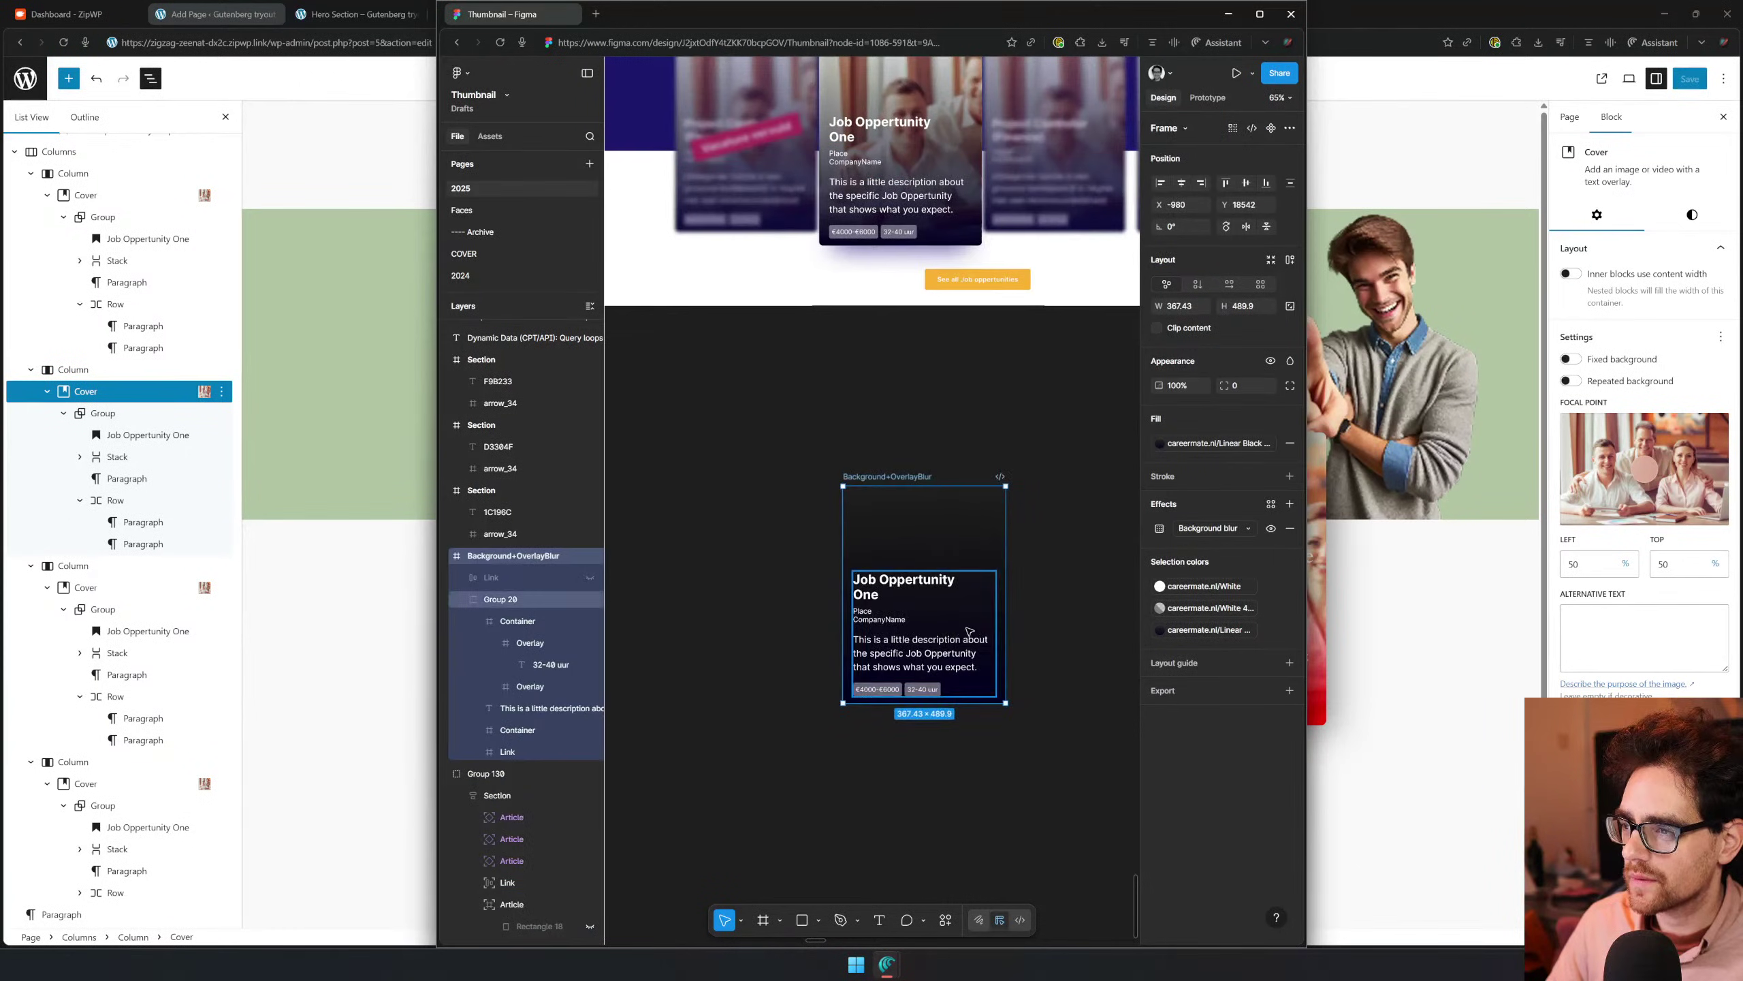
pyautogui.click(969, 630)
pyautogui.press('Delete')
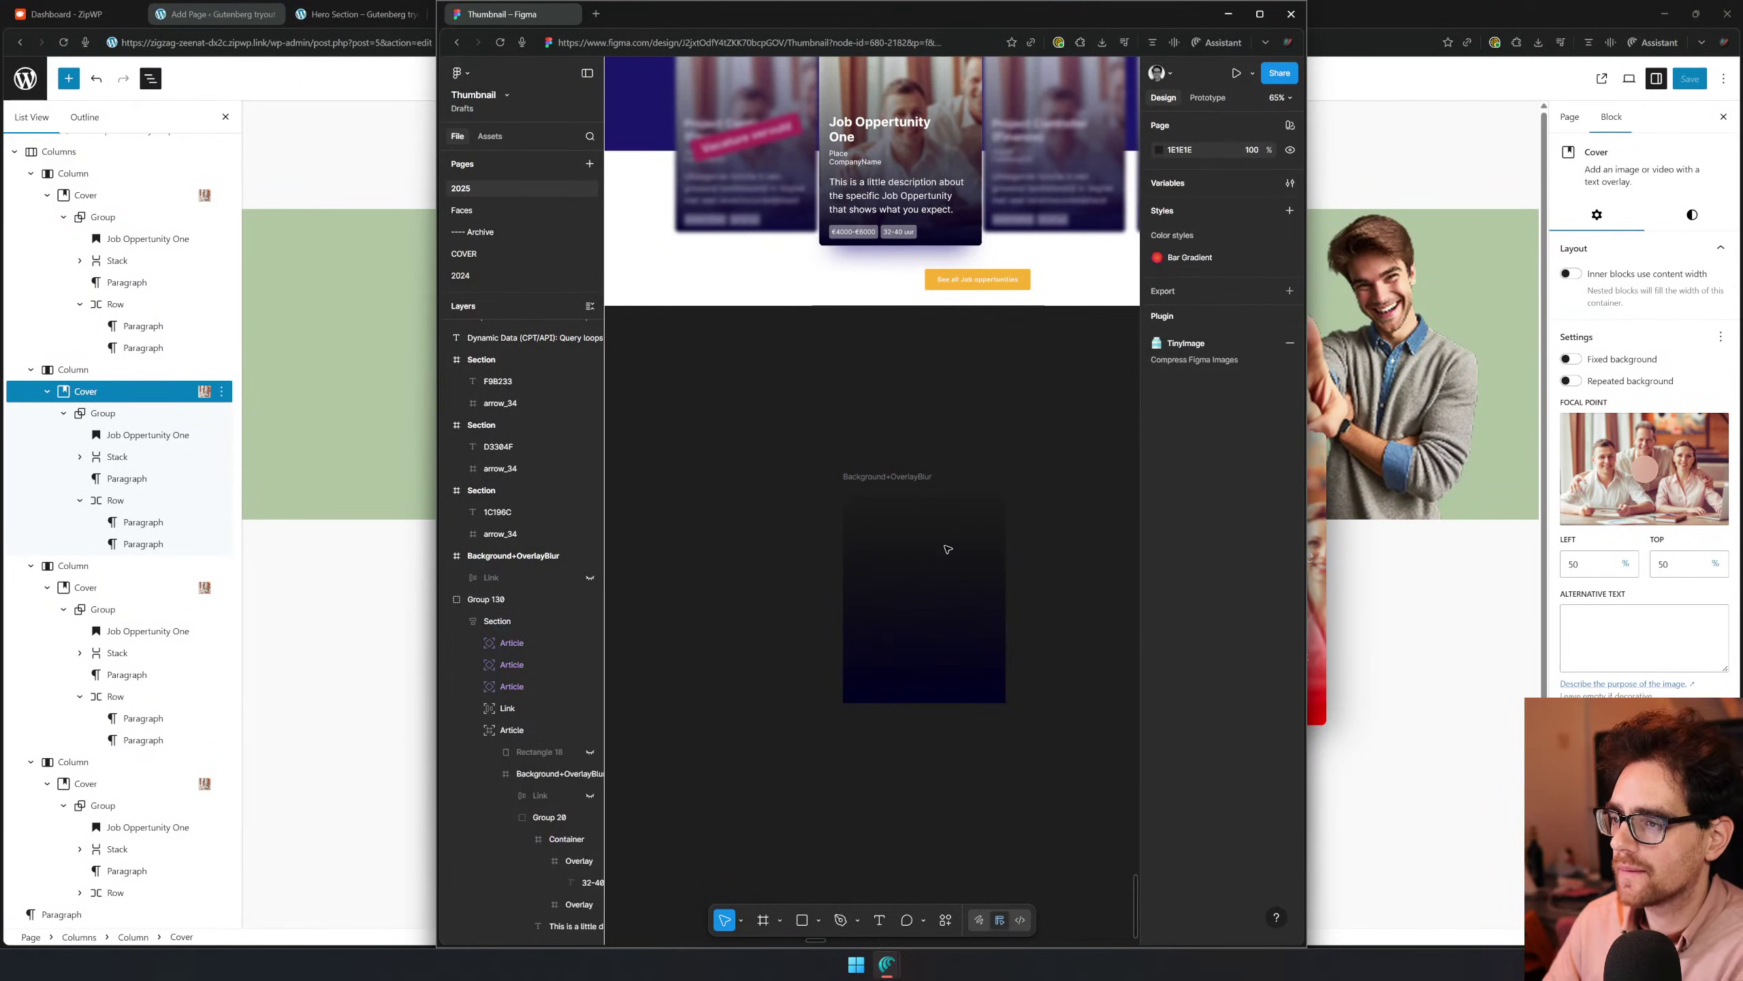
# Open the copied overlay frame's linear gradient fill and examine the hex codes of its stops
pyautogui.click(924, 492)
pyautogui.click(1159, 443)
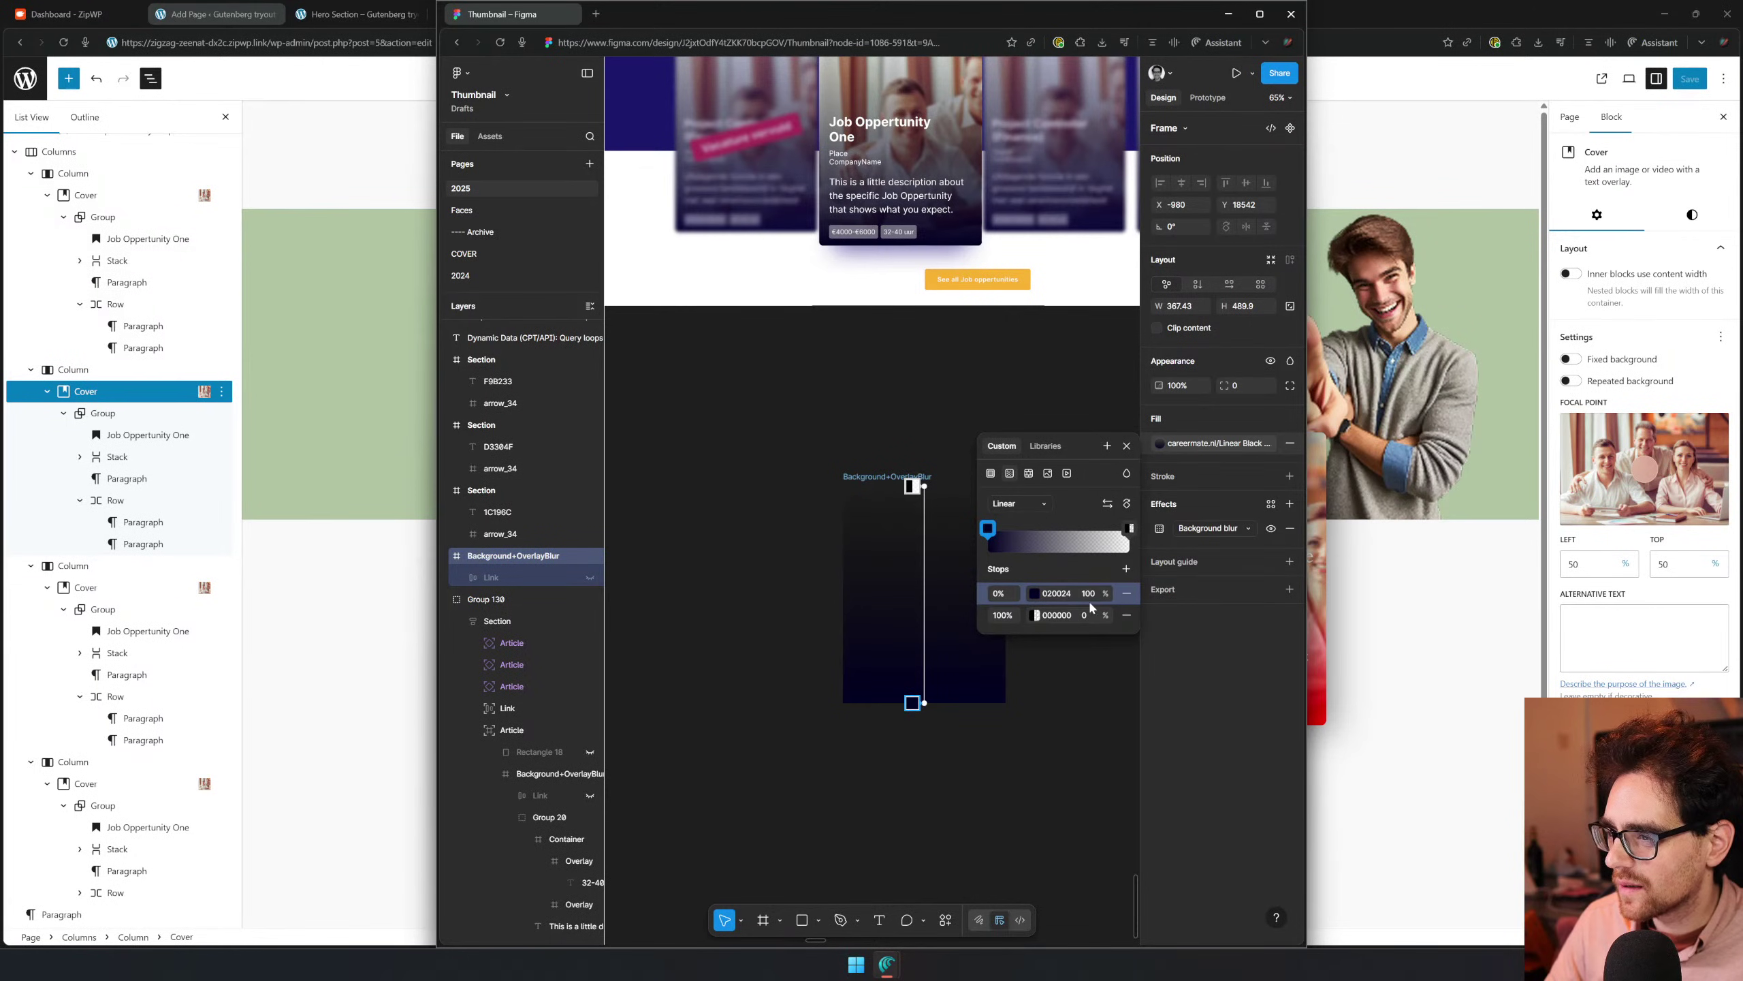
pyautogui.click(1029, 712)
# Duplicate the blue 1C196C swatch frame to the right of the red D3304F swatch
pyautogui.moveTo(1099, 385); pyautogui.dragTo(670, 543)
pyautogui.scroll(-4, 995, 487)
pyautogui.moveTo(942, 541); pyautogui.dragTo(809, 651)
pyautogui.click(896, 431)
pyautogui.hotkey('ctrl', 'd')
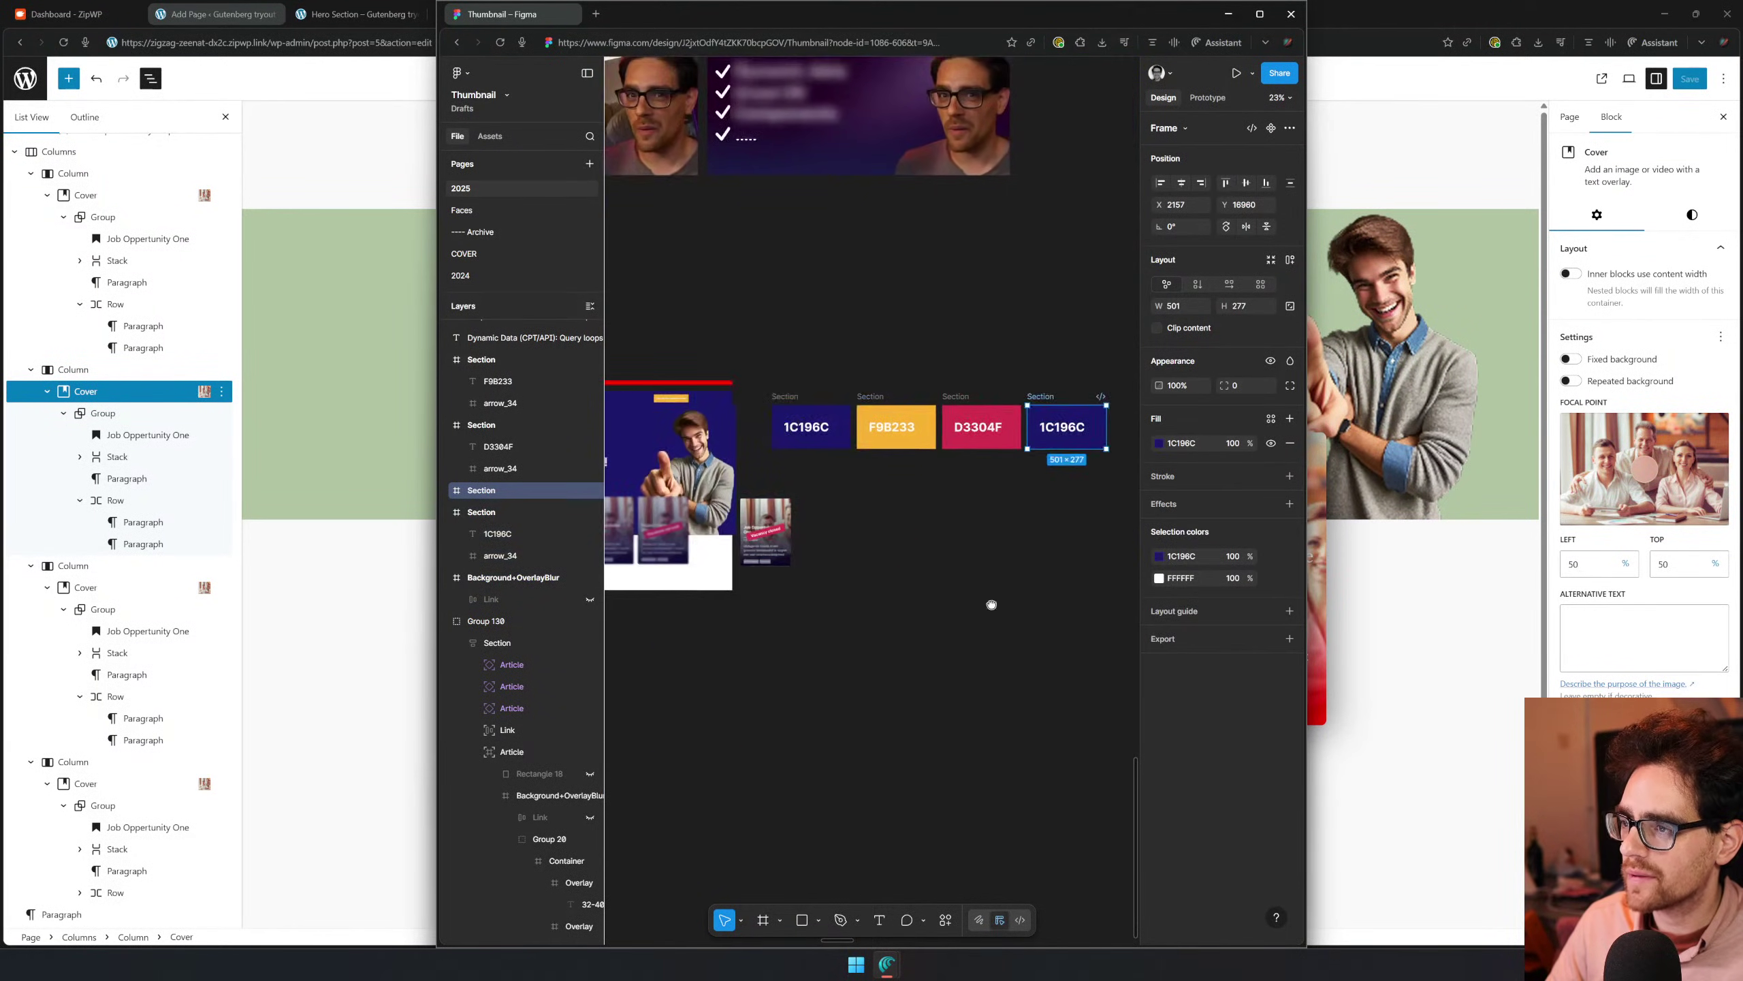
# Relabel the new duplicate swatch as 020024 and set its frame fill to 020024
pyautogui.scroll(2, 884, 533)
pyautogui.doubleClick(910, 425)
pyautogui.write('020024')
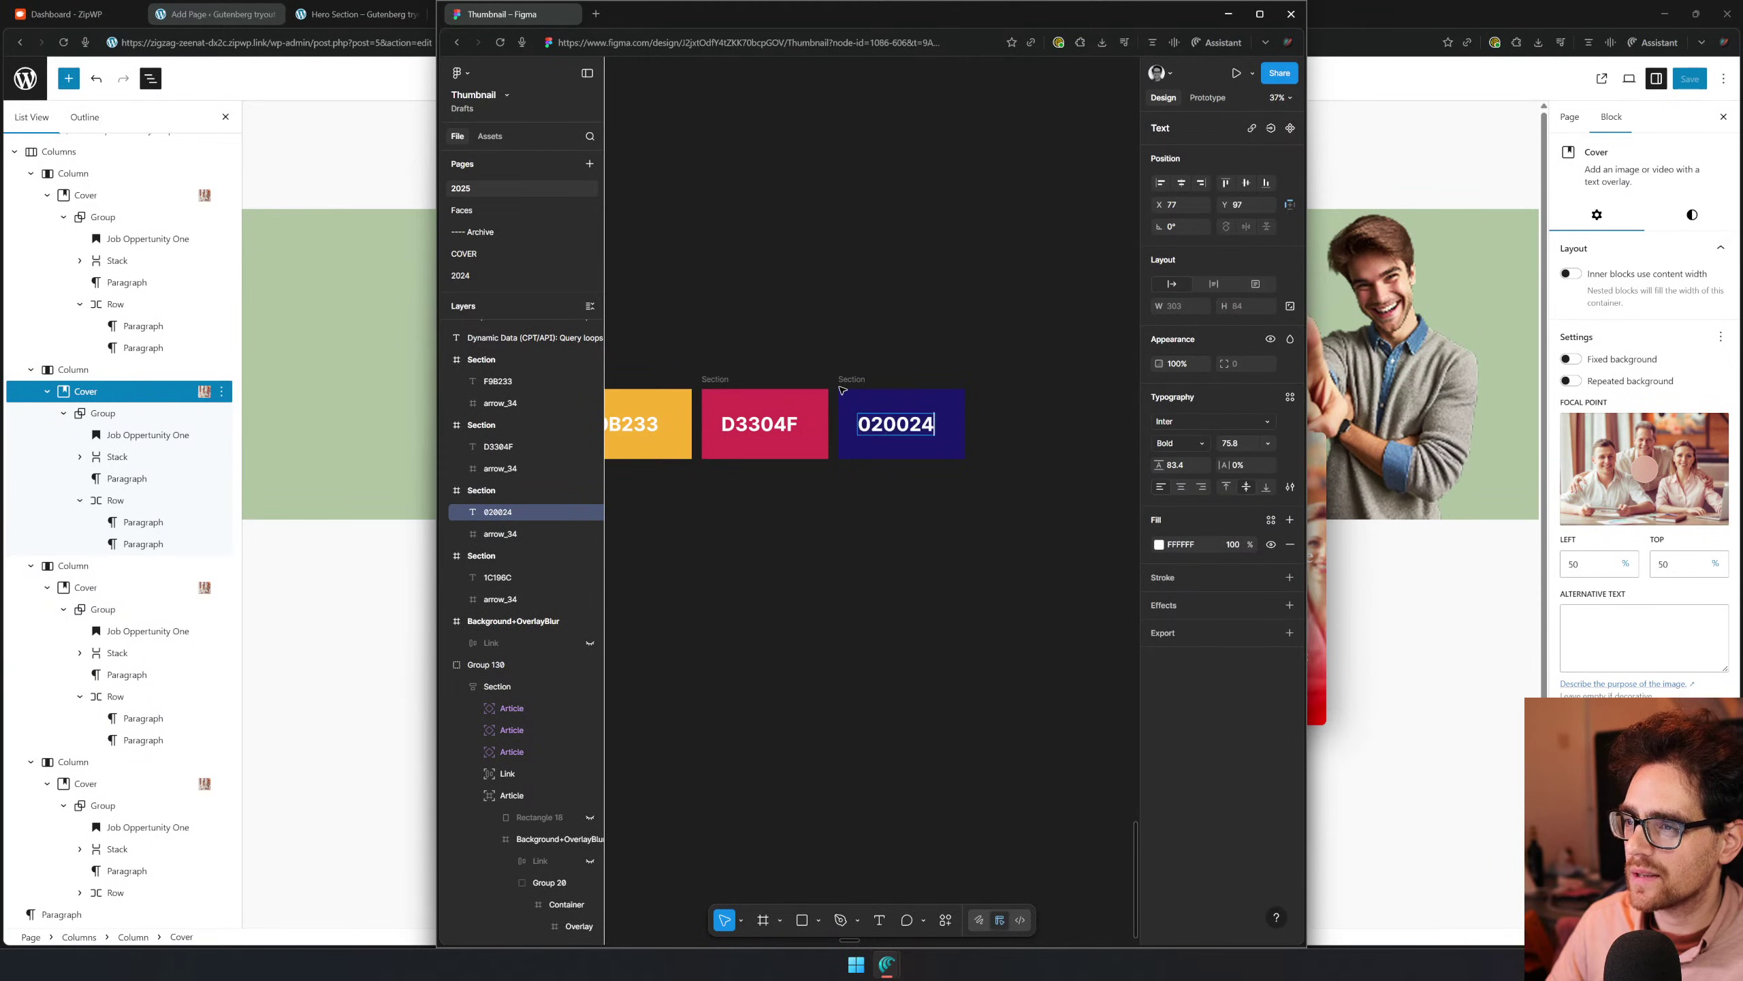
pyautogui.click(849, 379)
pyautogui.press('Return')
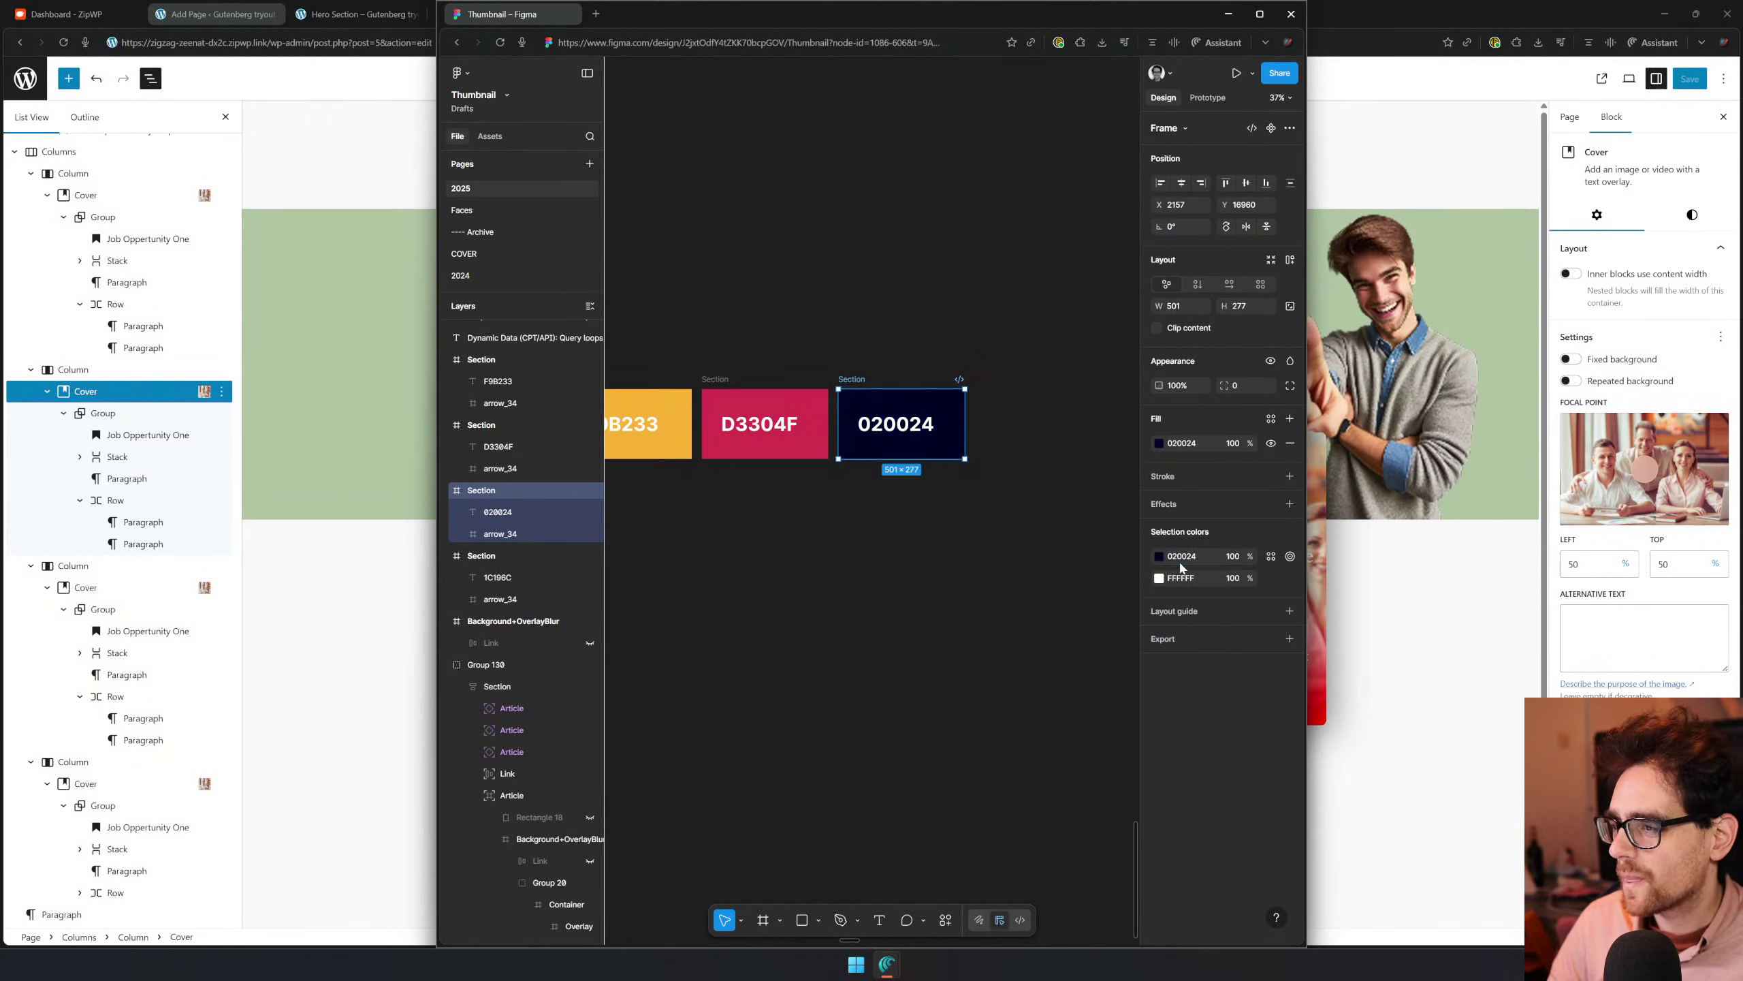
pyautogui.click(984, 656)
# Duplicate the blue 1C196C swatch frame to the right of the 020024 swatch
pyautogui.moveTo(862, 619)
pyautogui.mouseDown()
pyautogui.moveTo(1115, 636)
pyautogui.moveTo(882, 545)
pyautogui.moveTo(1079, 588)
pyautogui.moveTo(866, 617)
pyautogui.mouseUp()
pyautogui.scroll(-2, 1006, 614)
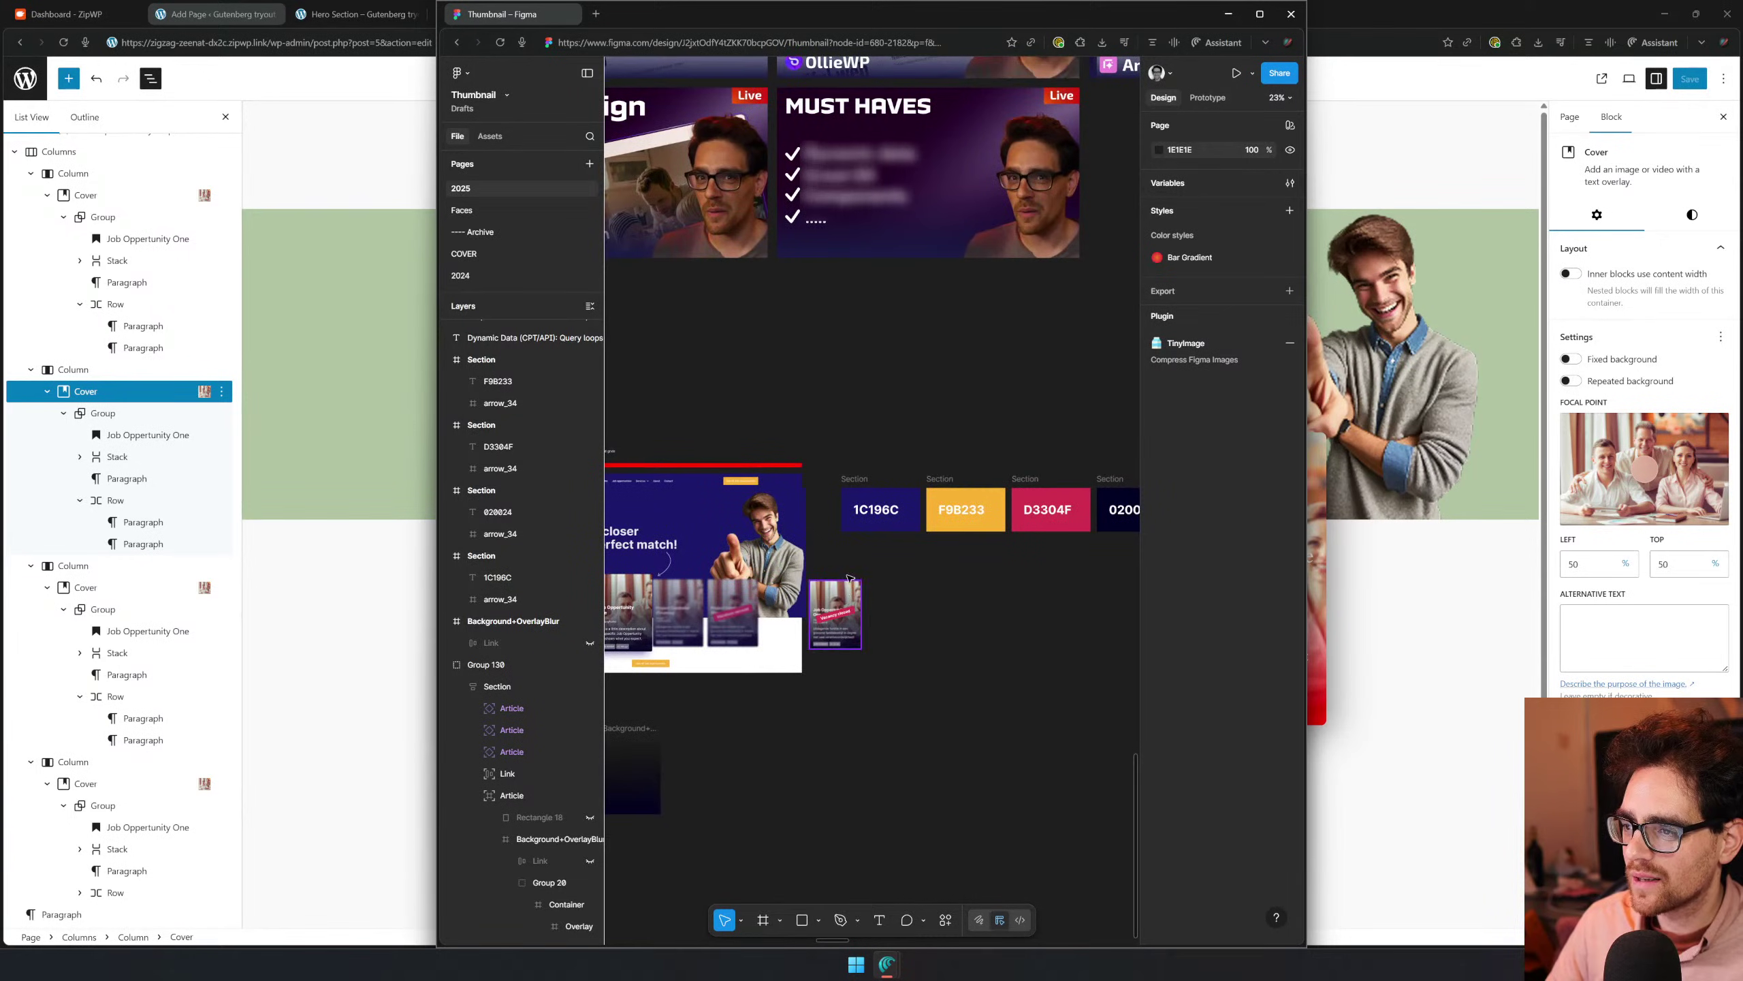
pyautogui.click(882, 511)
pyautogui.hotkey('ctrl', 'd')
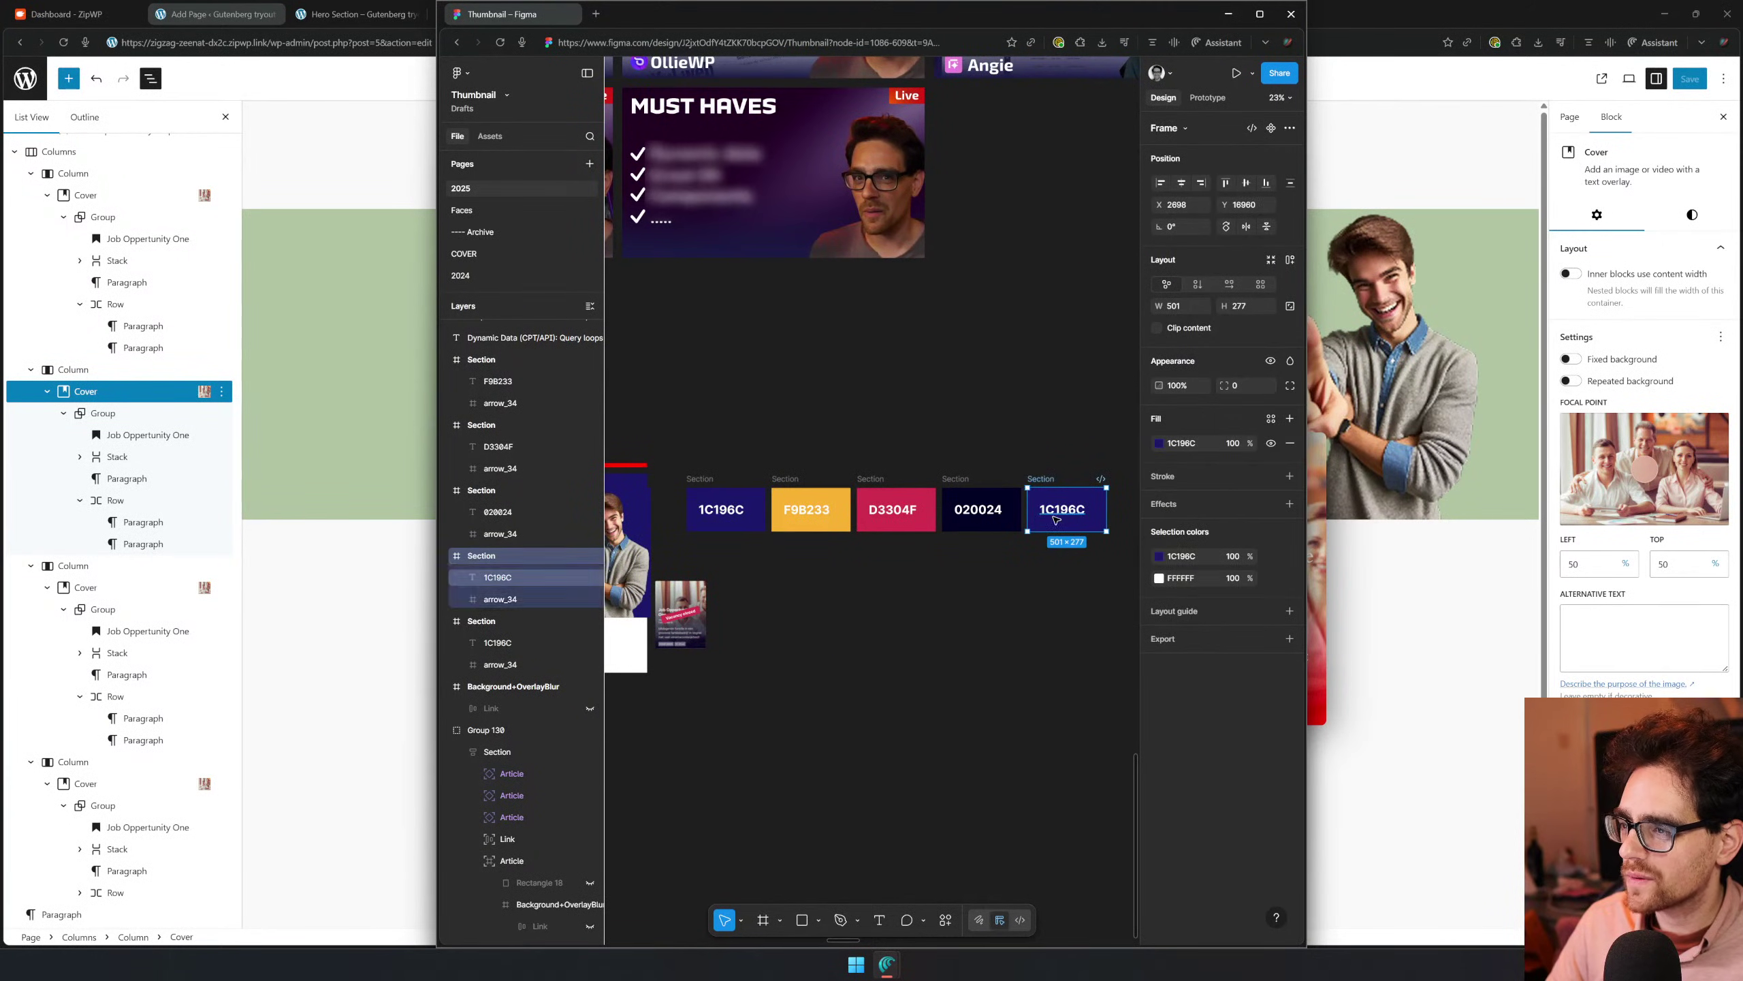
pyautogui.click(1056, 519)
# Select the hero headline text "One step closer to your perfect match!" and copy the hex code of its fill
pyautogui.moveTo(917, 655); pyautogui.dragTo(1290, 694)
pyautogui.scroll(2, 787, 594)
pyautogui.doubleClick(786, 596)
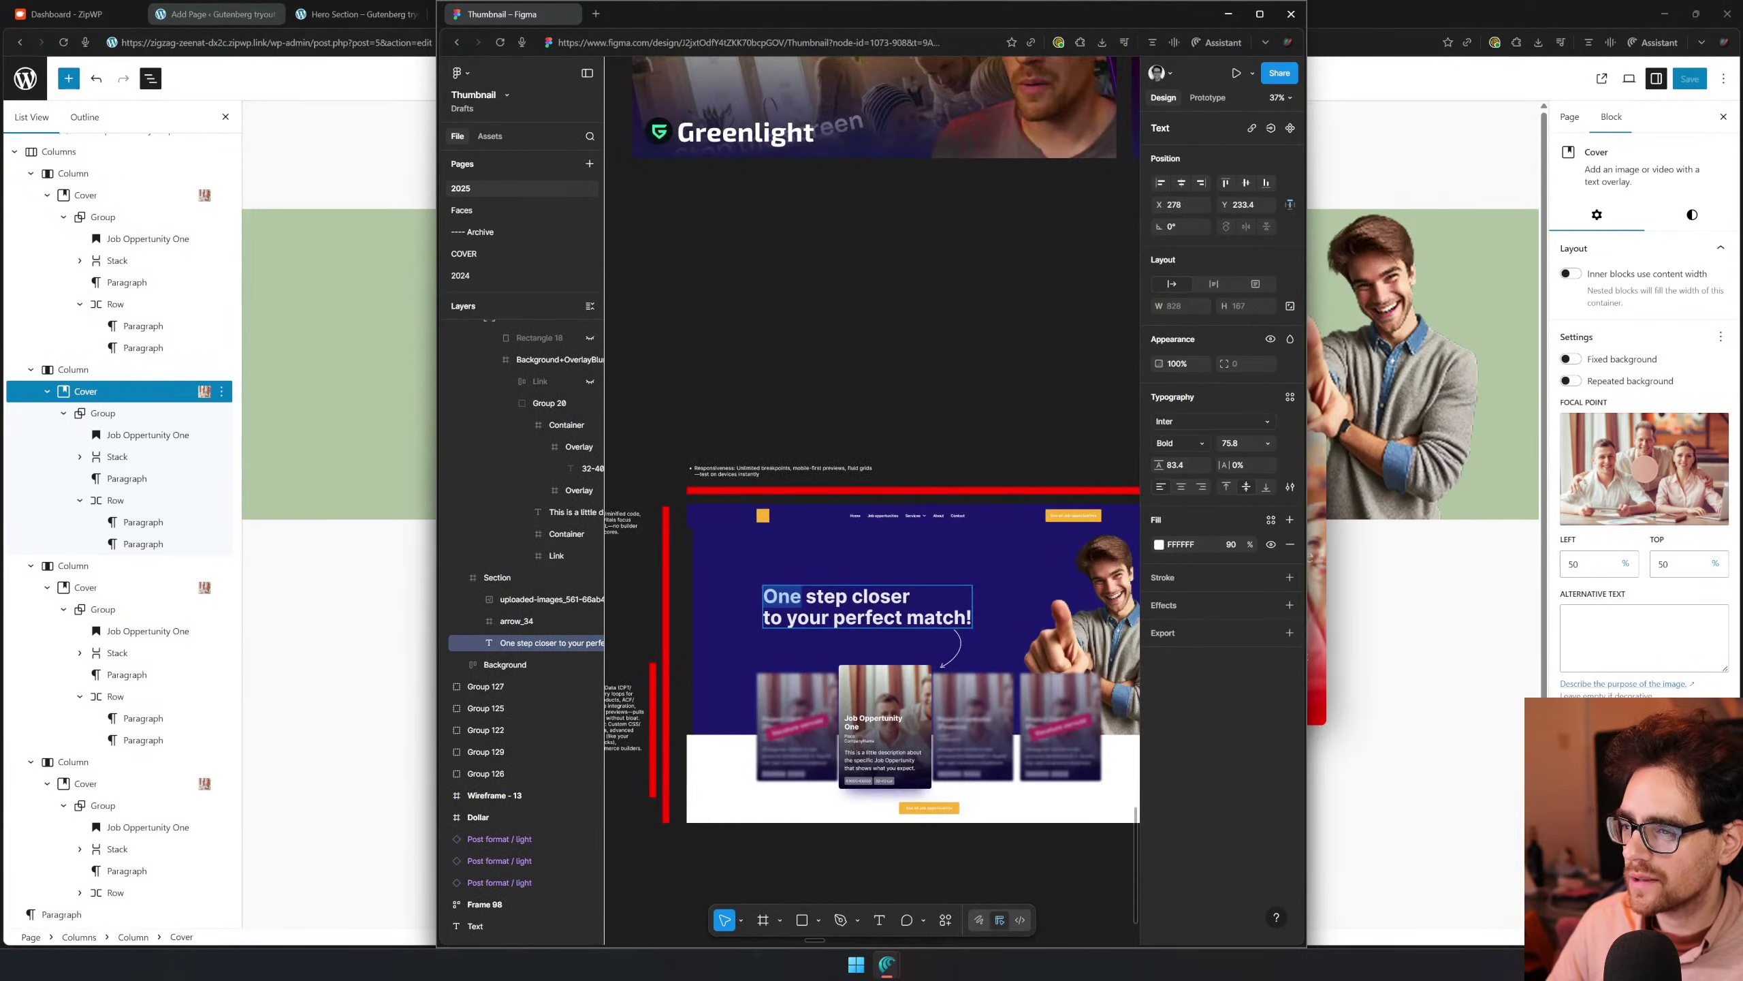
pyautogui.moveTo(884, 669); pyautogui.dragTo(319, 635)
pyautogui.moveTo(1105, 584); pyautogui.dragTo(562, 619)
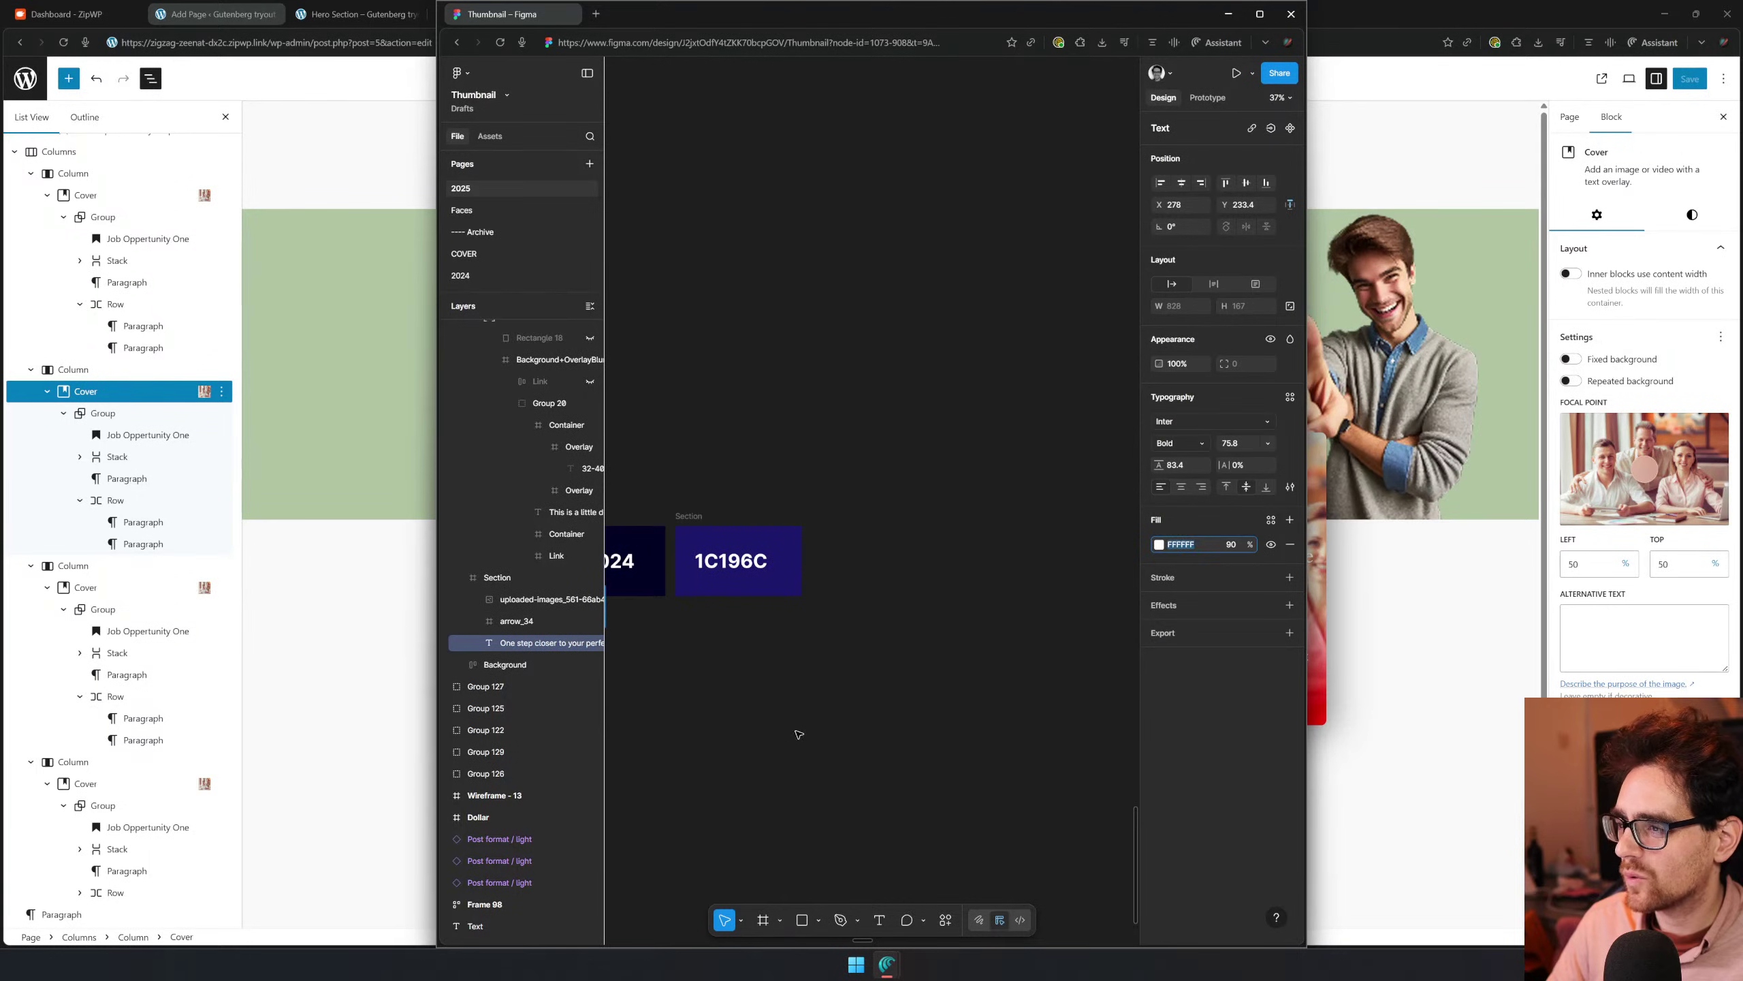
# Relabel the last swatch, beside the 020024 one, as FFFFFF
pyautogui.moveTo(799, 734); pyautogui.dragTo(905, 721)
pyautogui.doubleClick(835, 549)
pyautogui.write('FFFFFF')
pyautogui.click(805, 505)
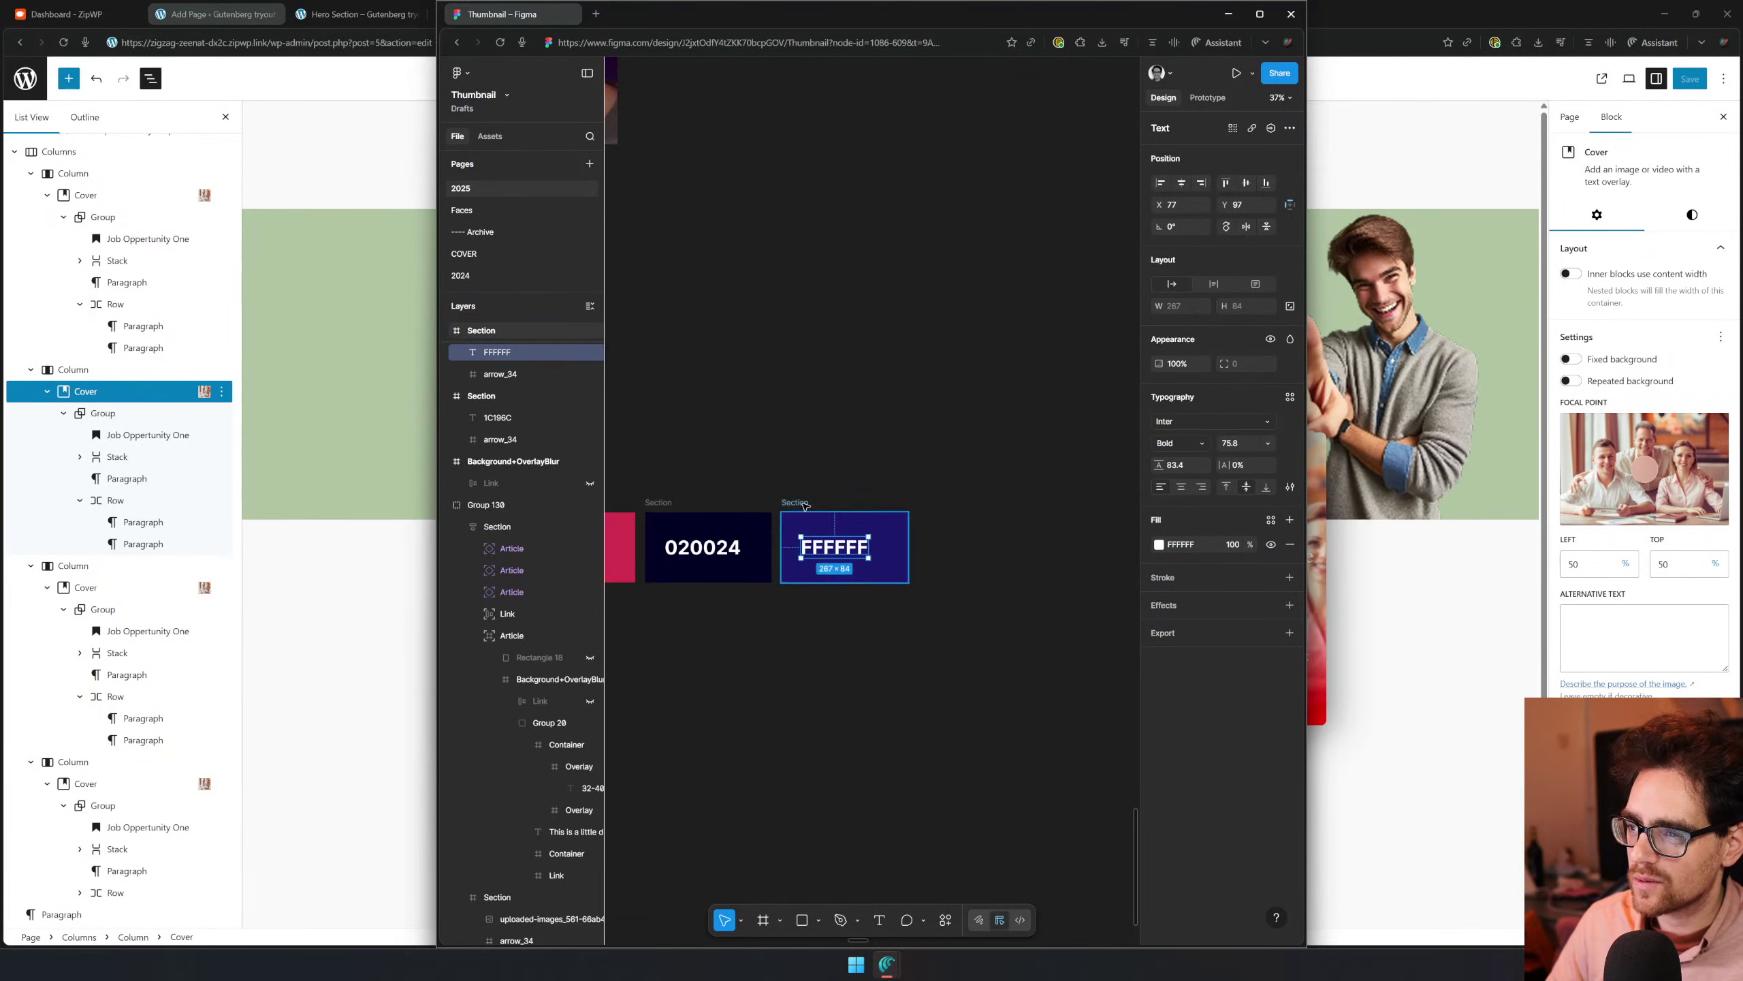
# Try an FFFFFF fill with black label text on the last swatch, and undo both colour changes
pyautogui.click(805, 506)
pyautogui.click(1193, 562)
pyautogui.write('FFFFFF')
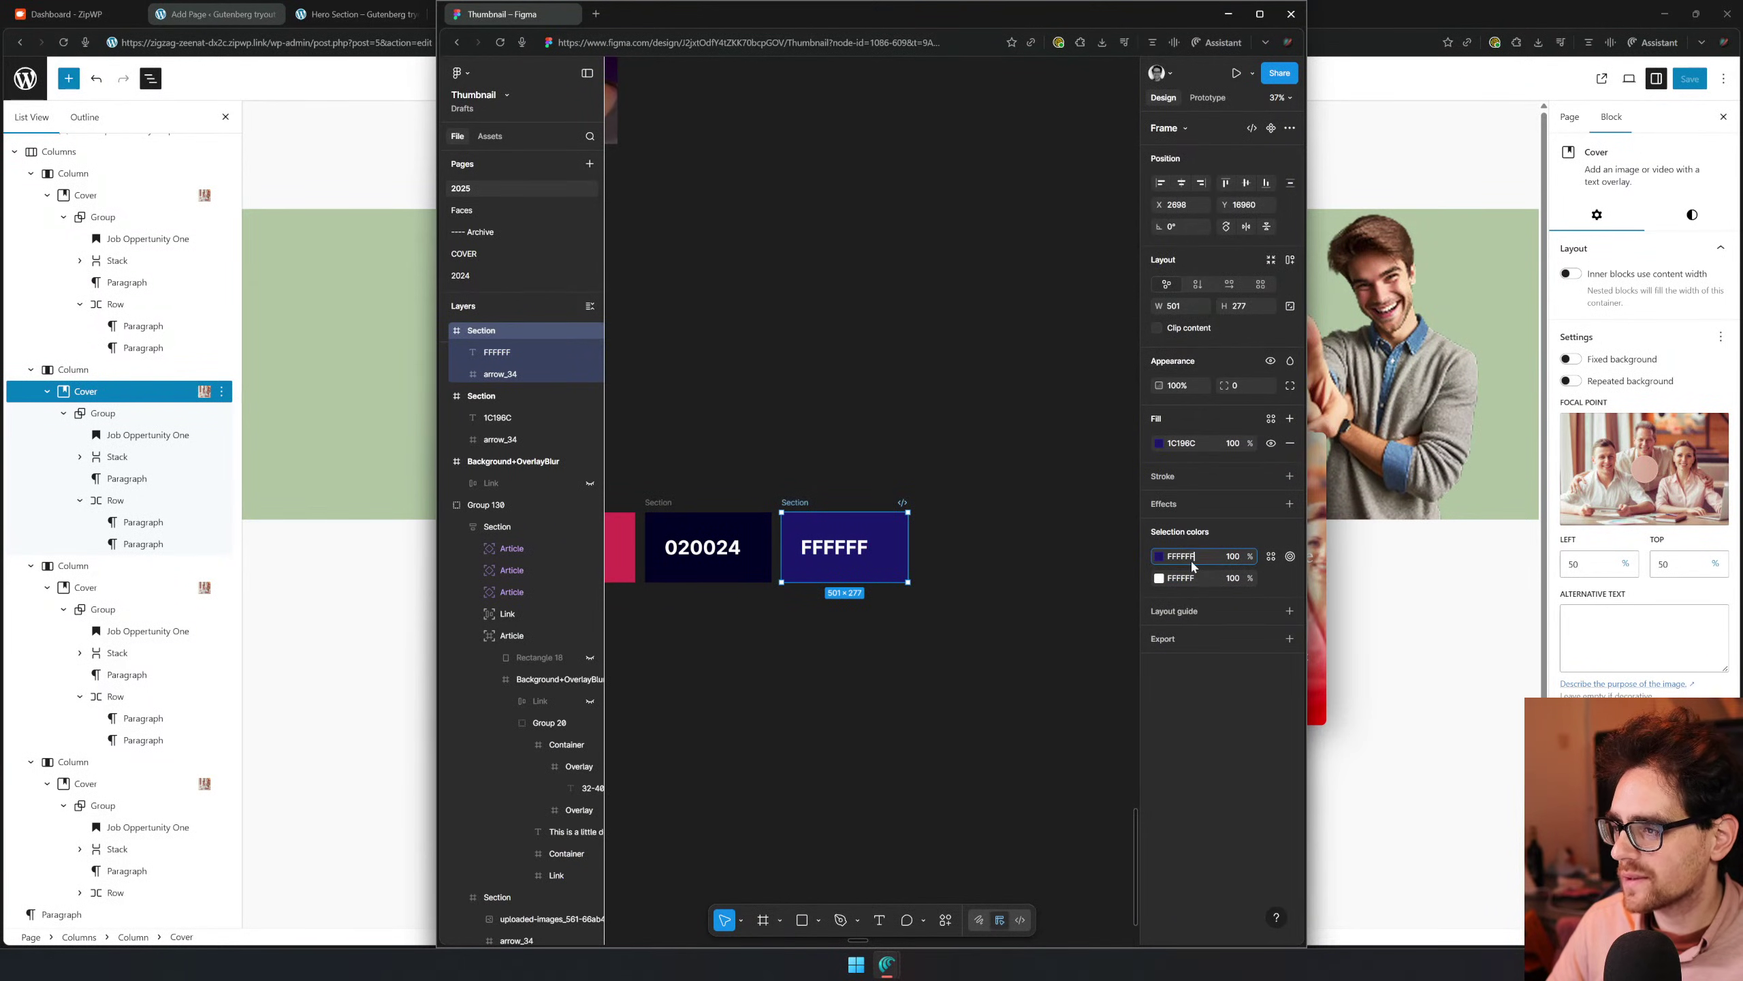
pyautogui.press('Return')
pyautogui.click(820, 542)
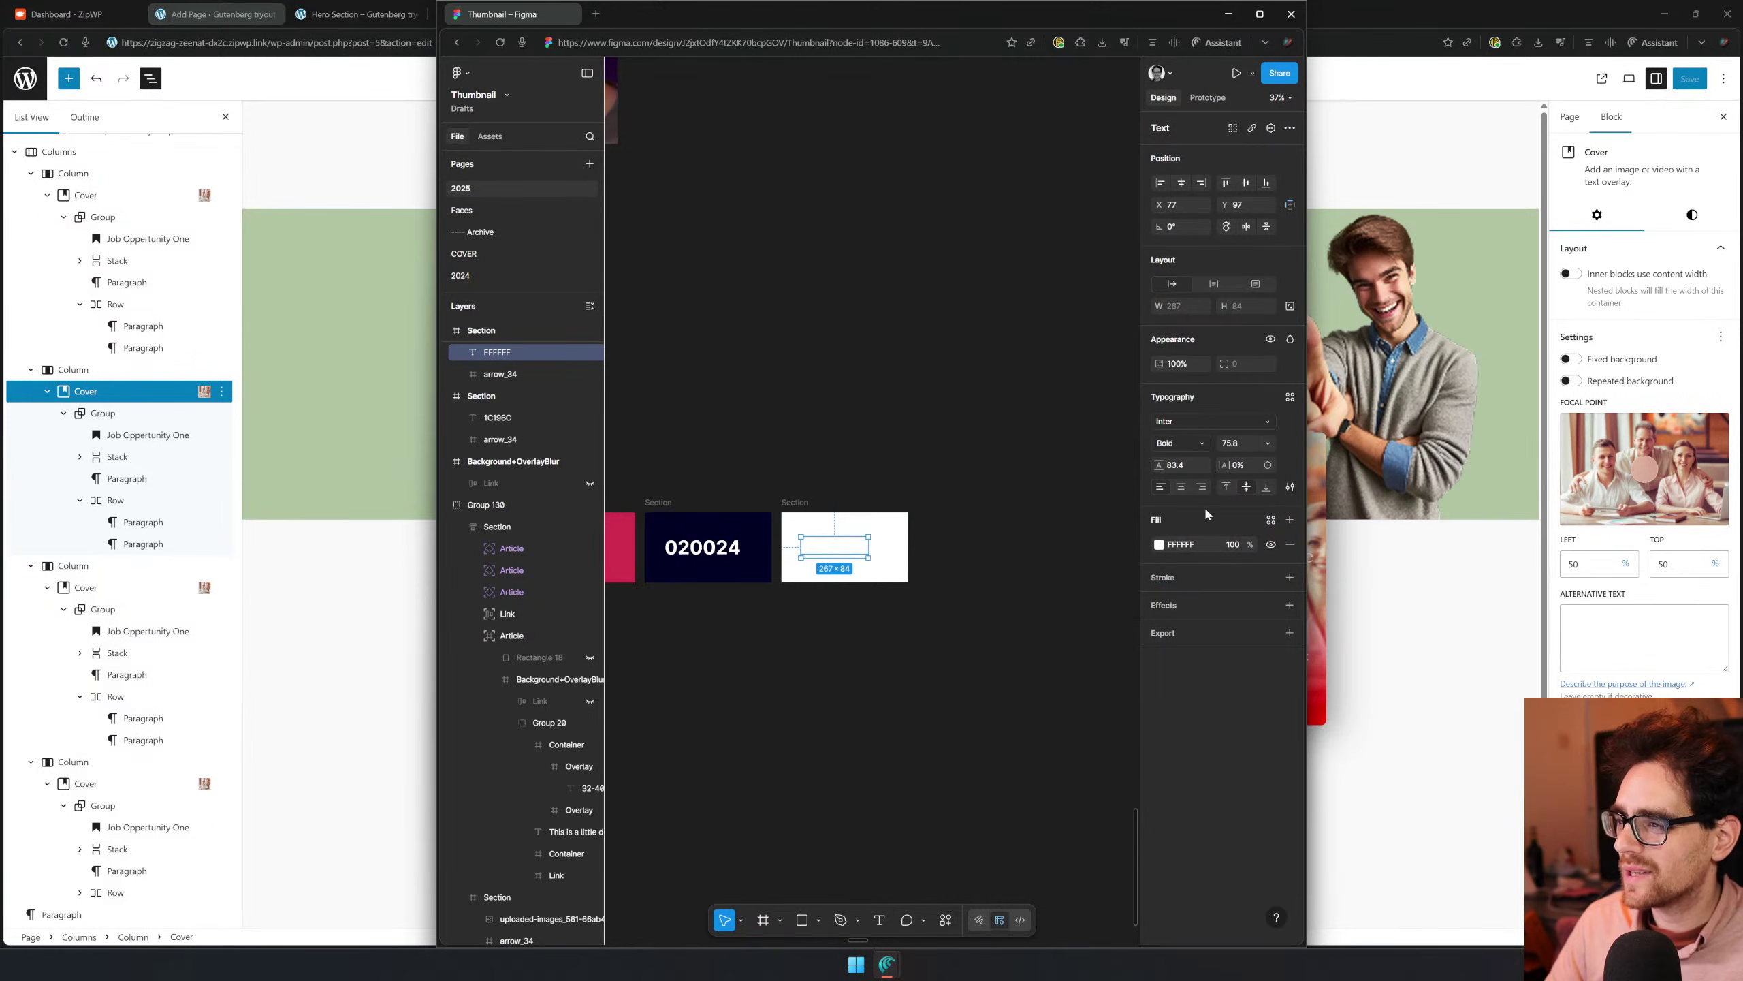
pyautogui.click(1159, 544)
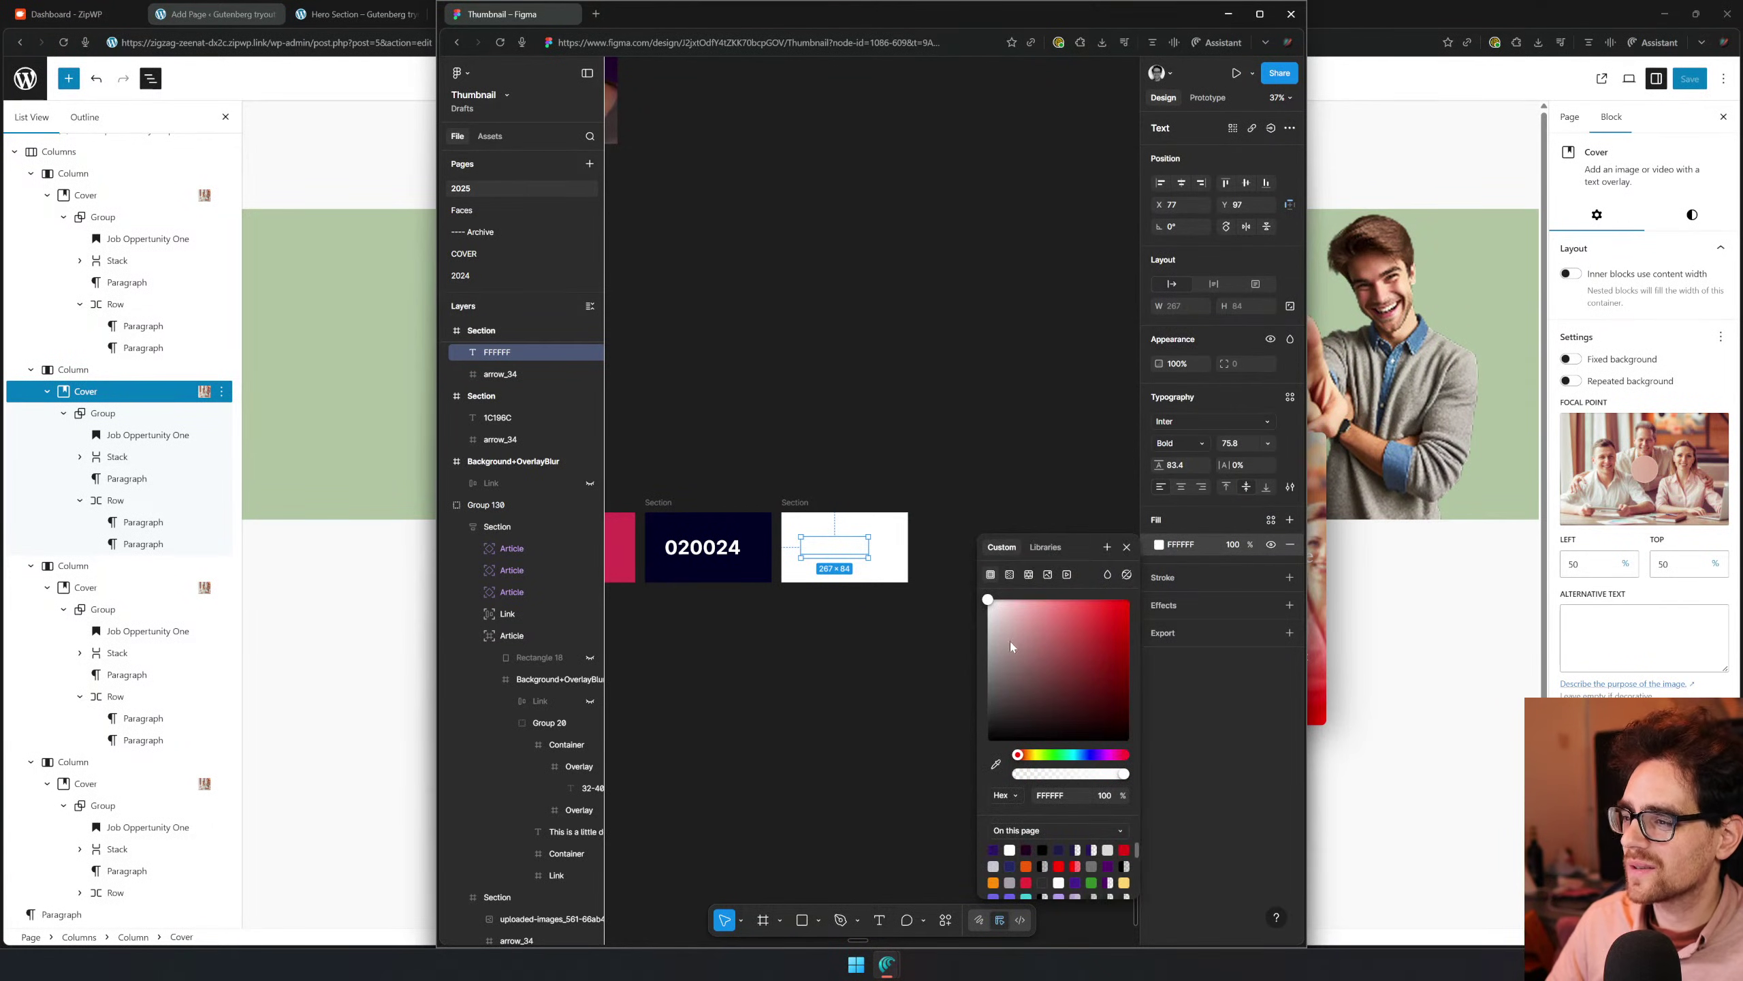
pyautogui.moveTo(1050, 674); pyautogui.dragTo(990, 738)
pyautogui.click(894, 719)
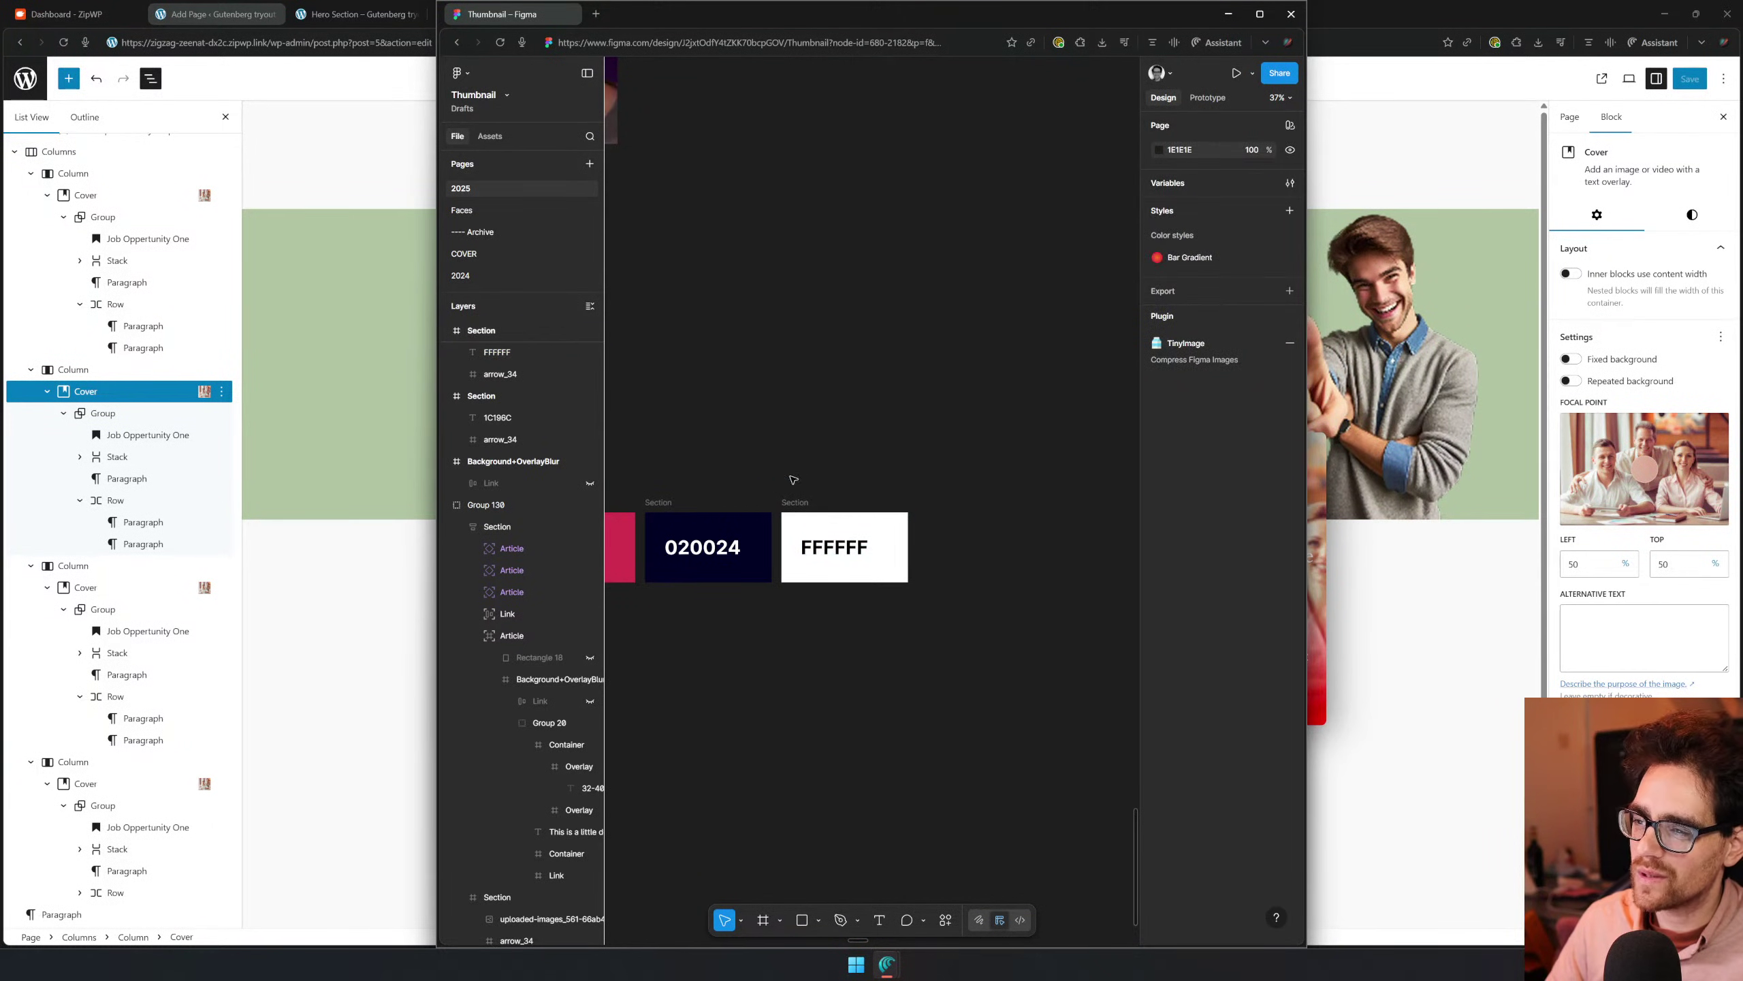
pyautogui.hotkey('ctrl', 'z')
pyautogui.hotkey('ctrl', 'z')
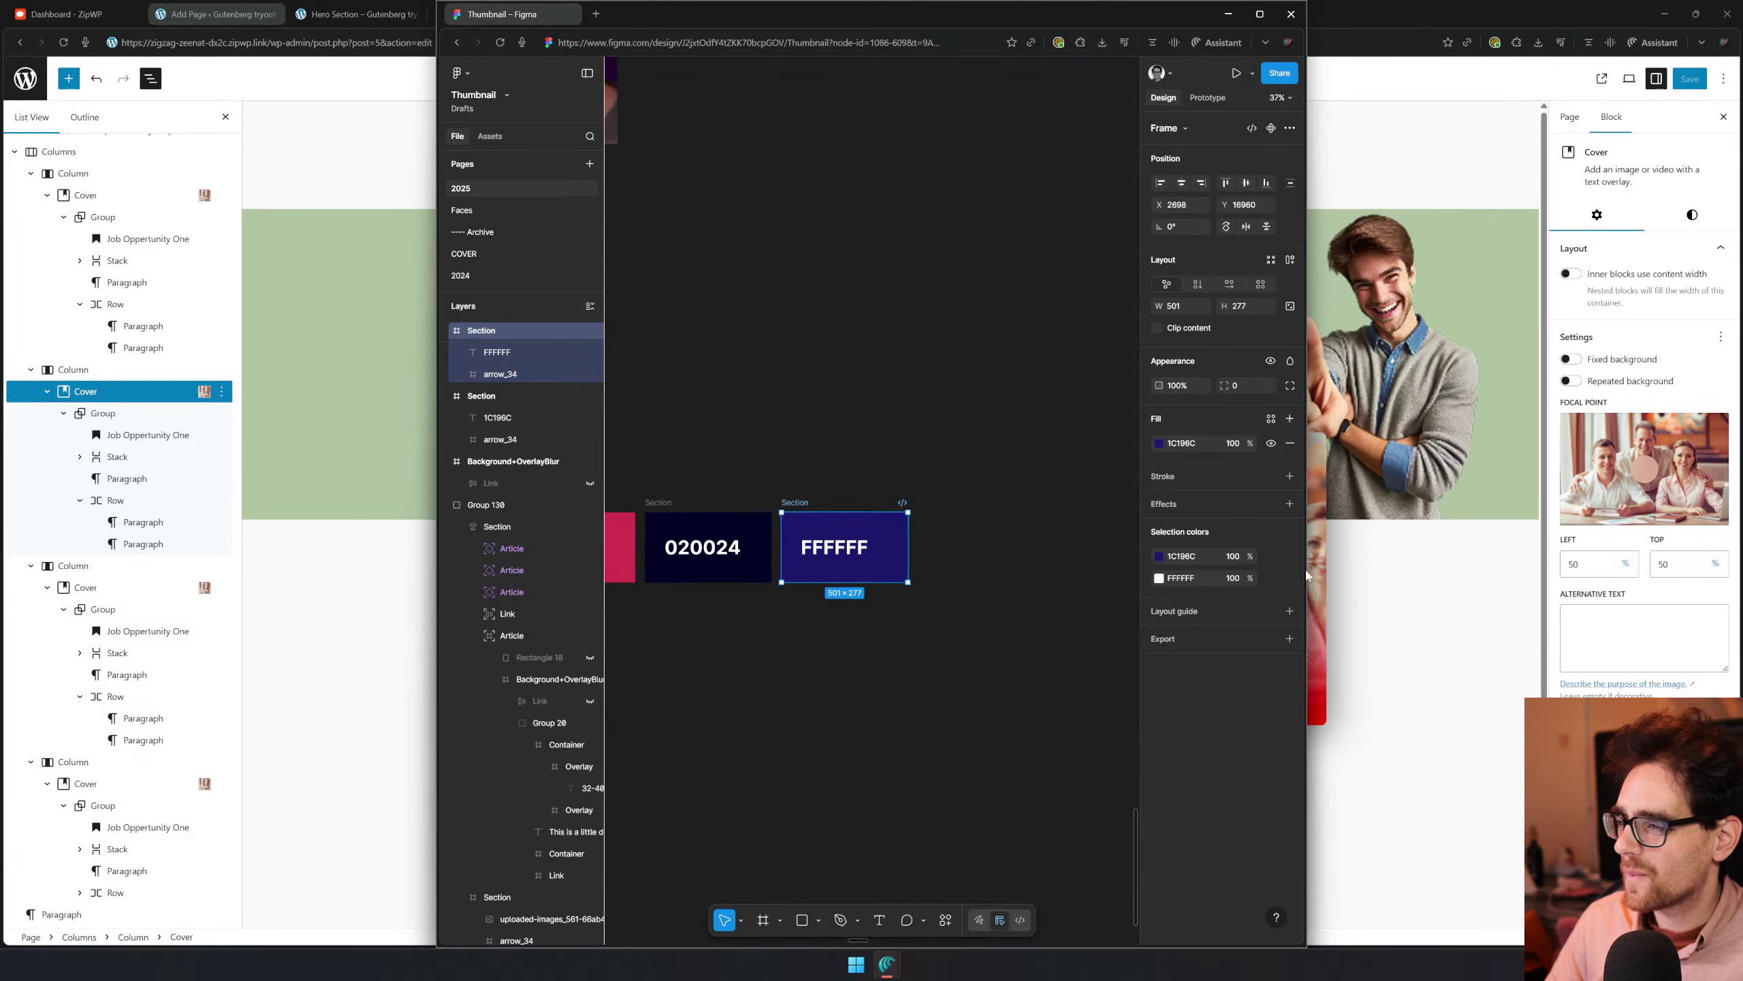
# Change the frame fill of the FFFFFF swatch to a light grey, keeping its label white
pyautogui.click(1160, 556)
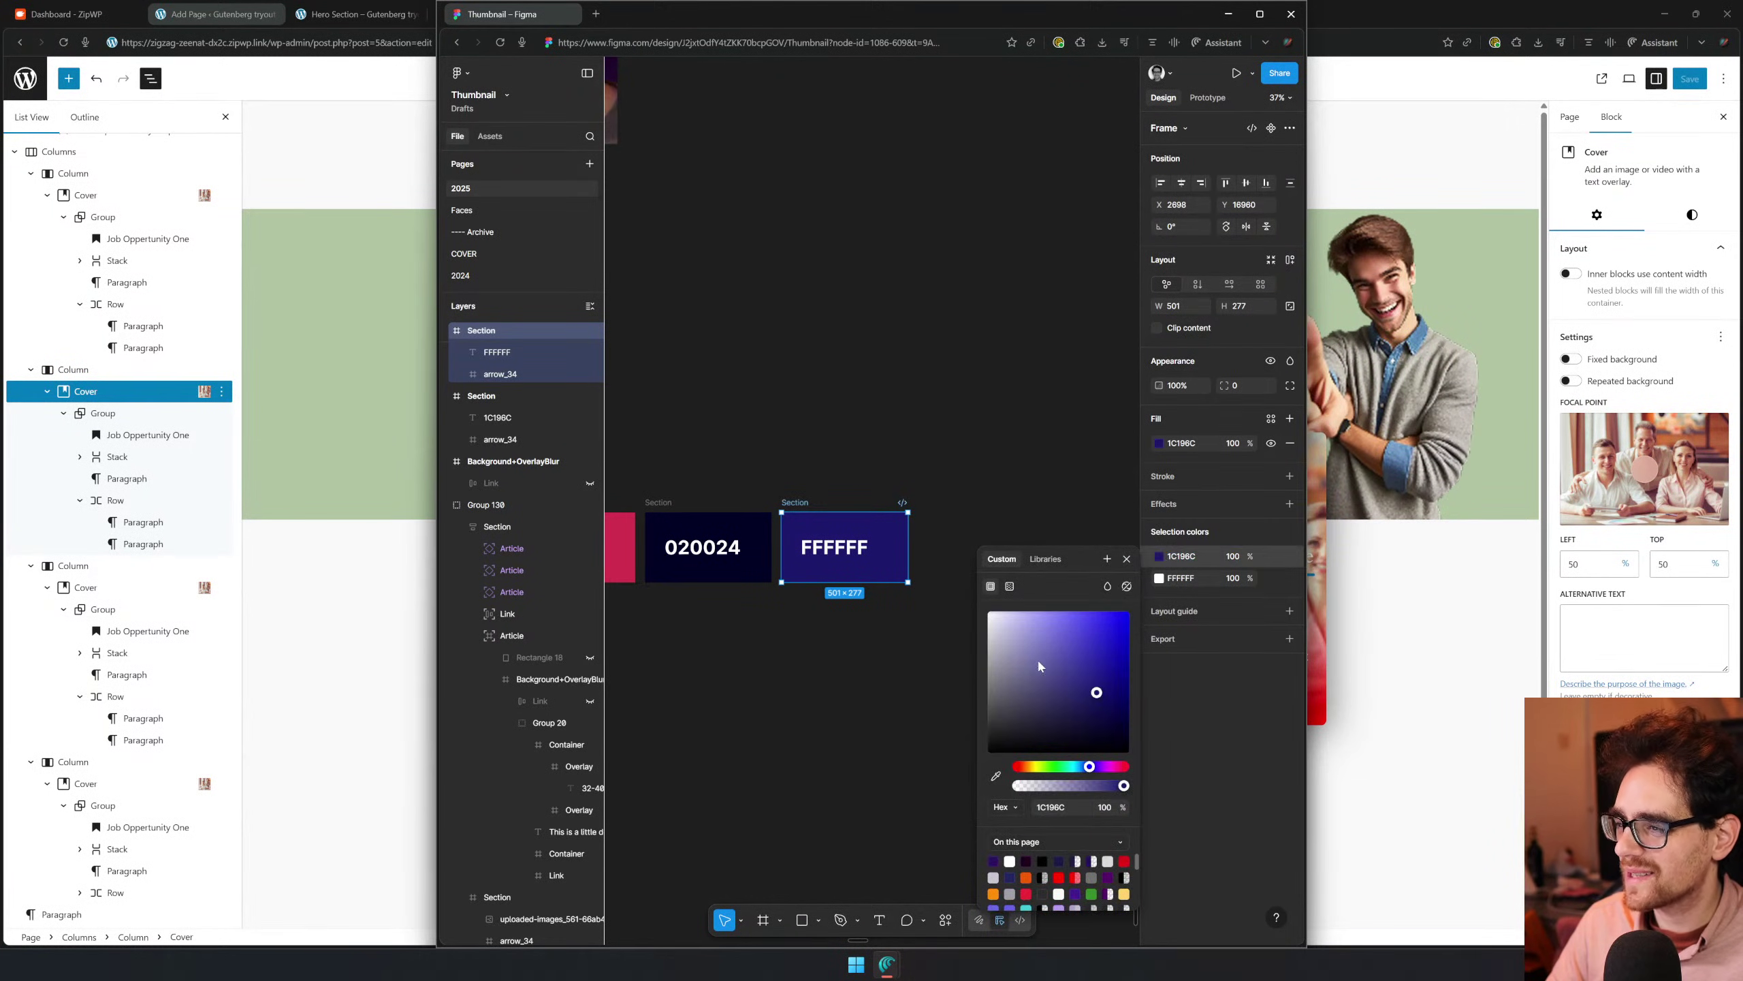
pyautogui.moveTo(1038, 664); pyautogui.dragTo(962, 652)
pyautogui.click(852, 710)
pyautogui.moveTo(854, 712); pyautogui.dragTo(1082, 697)
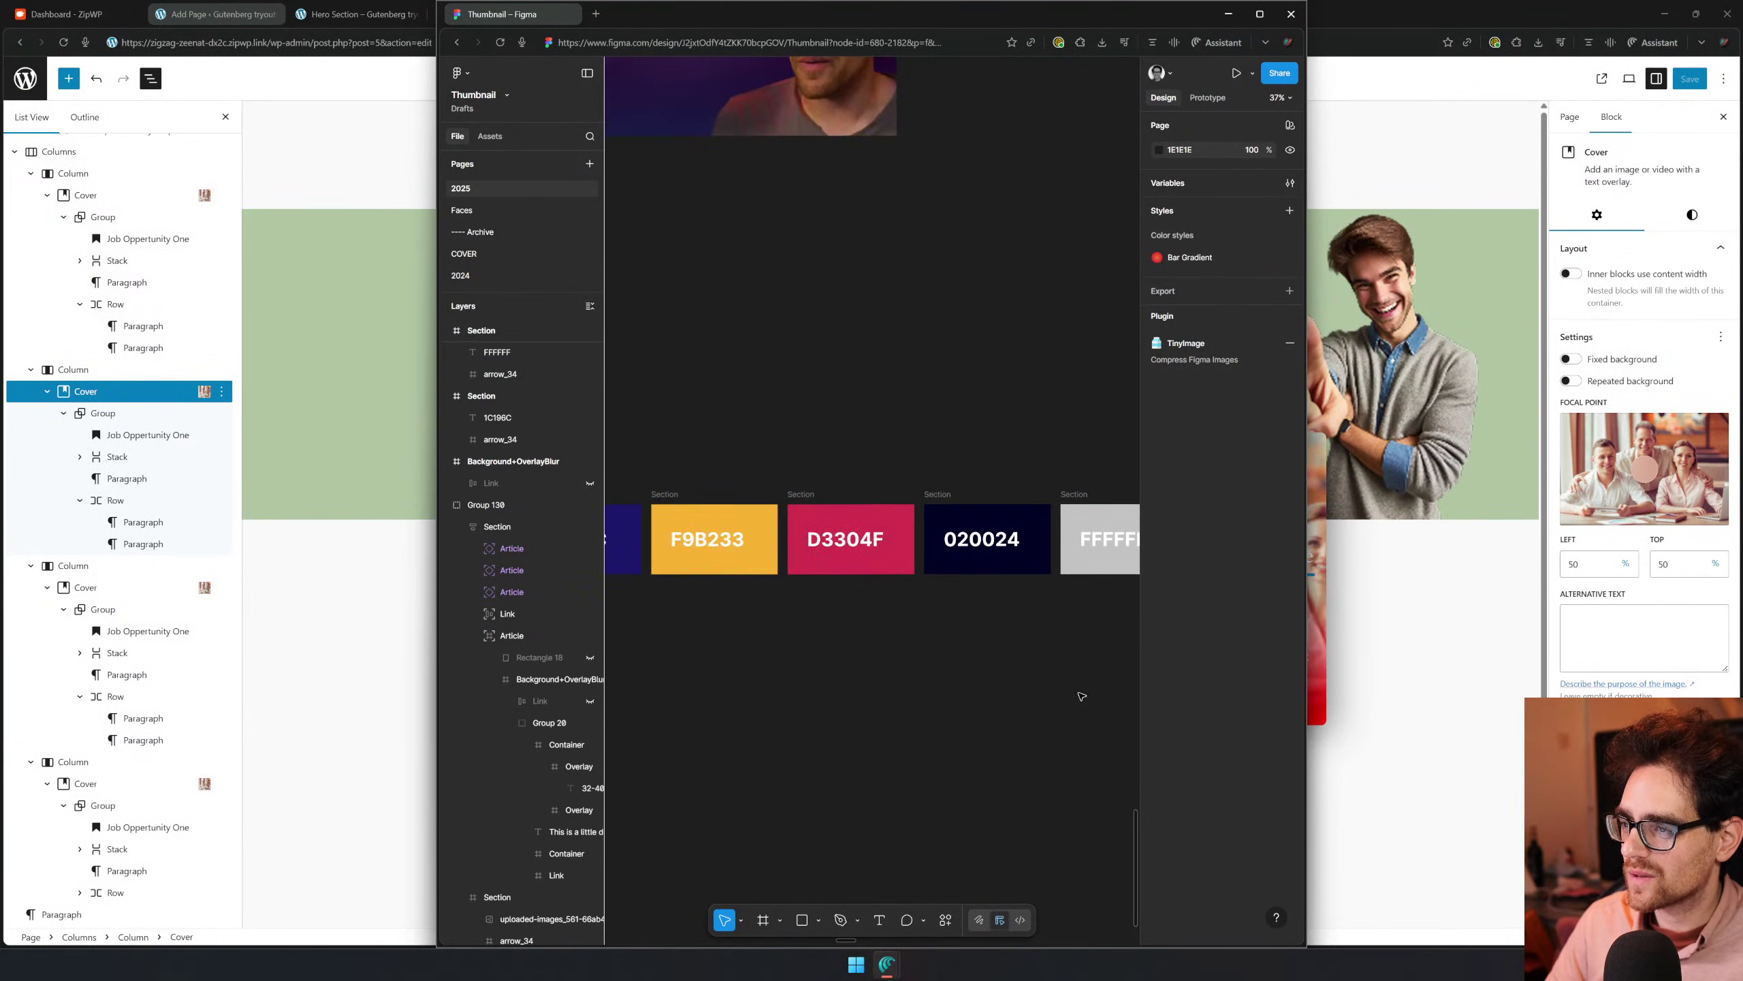
pyautogui.moveTo(961, 734); pyautogui.dragTo(931, 653)
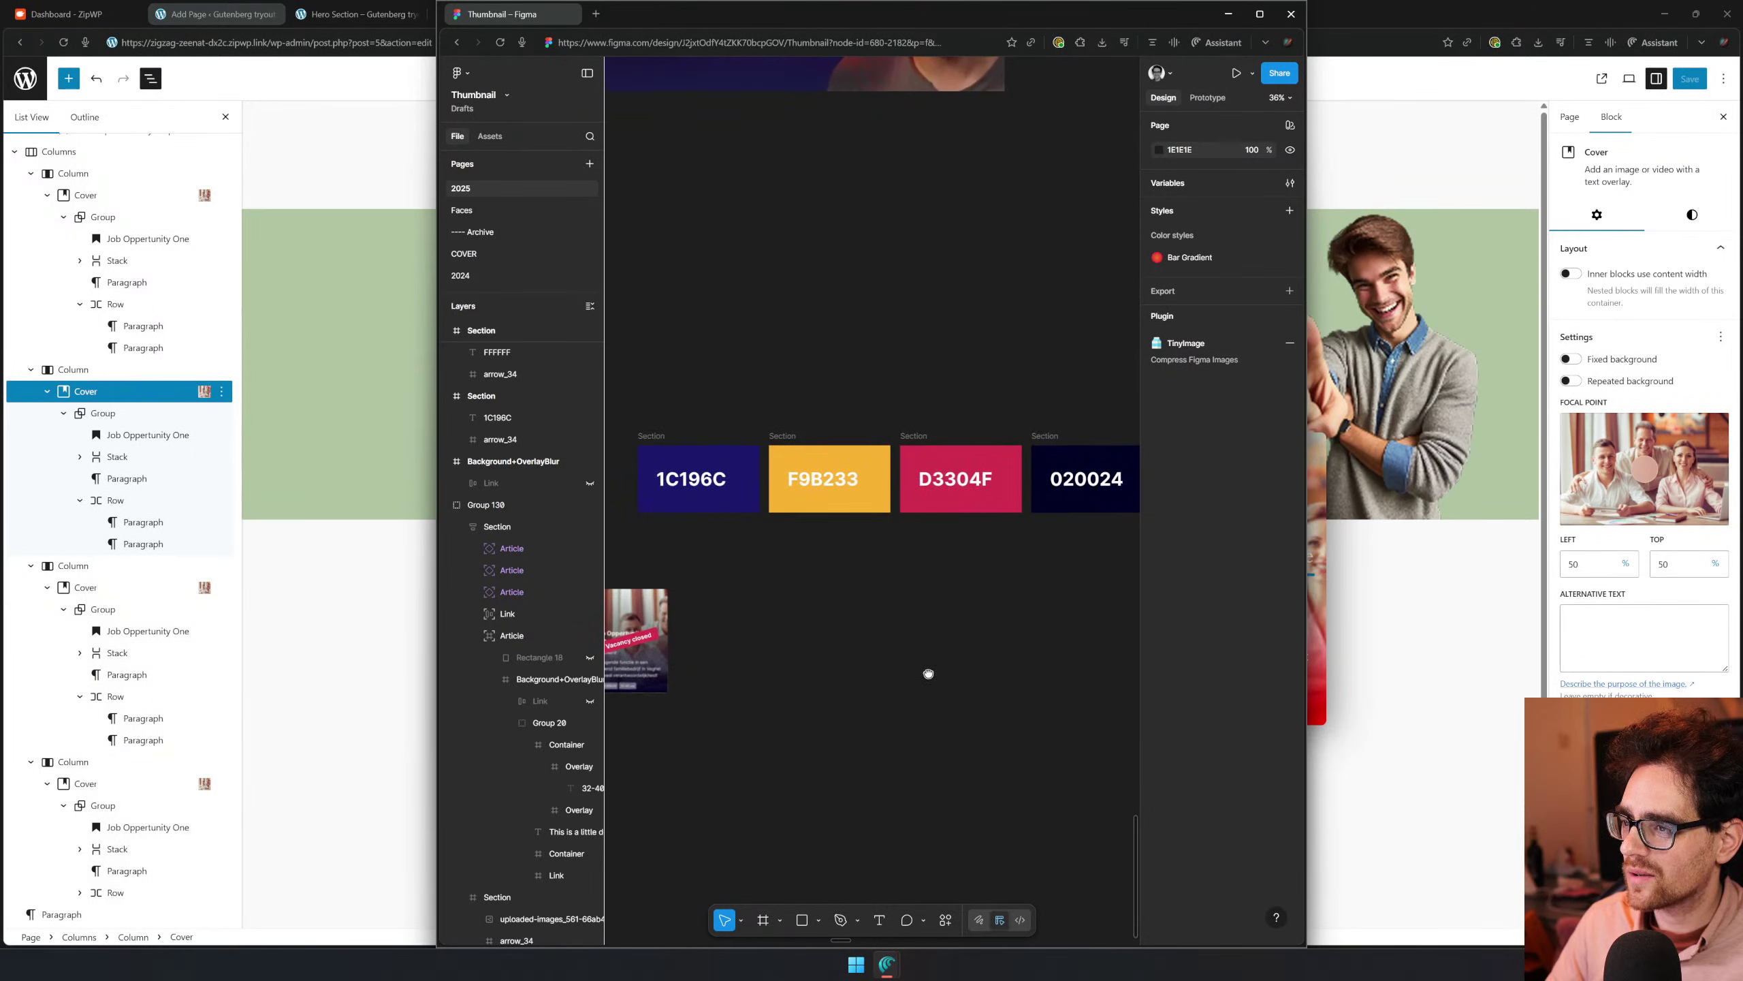
pyautogui.scroll(-5, 892, 659)
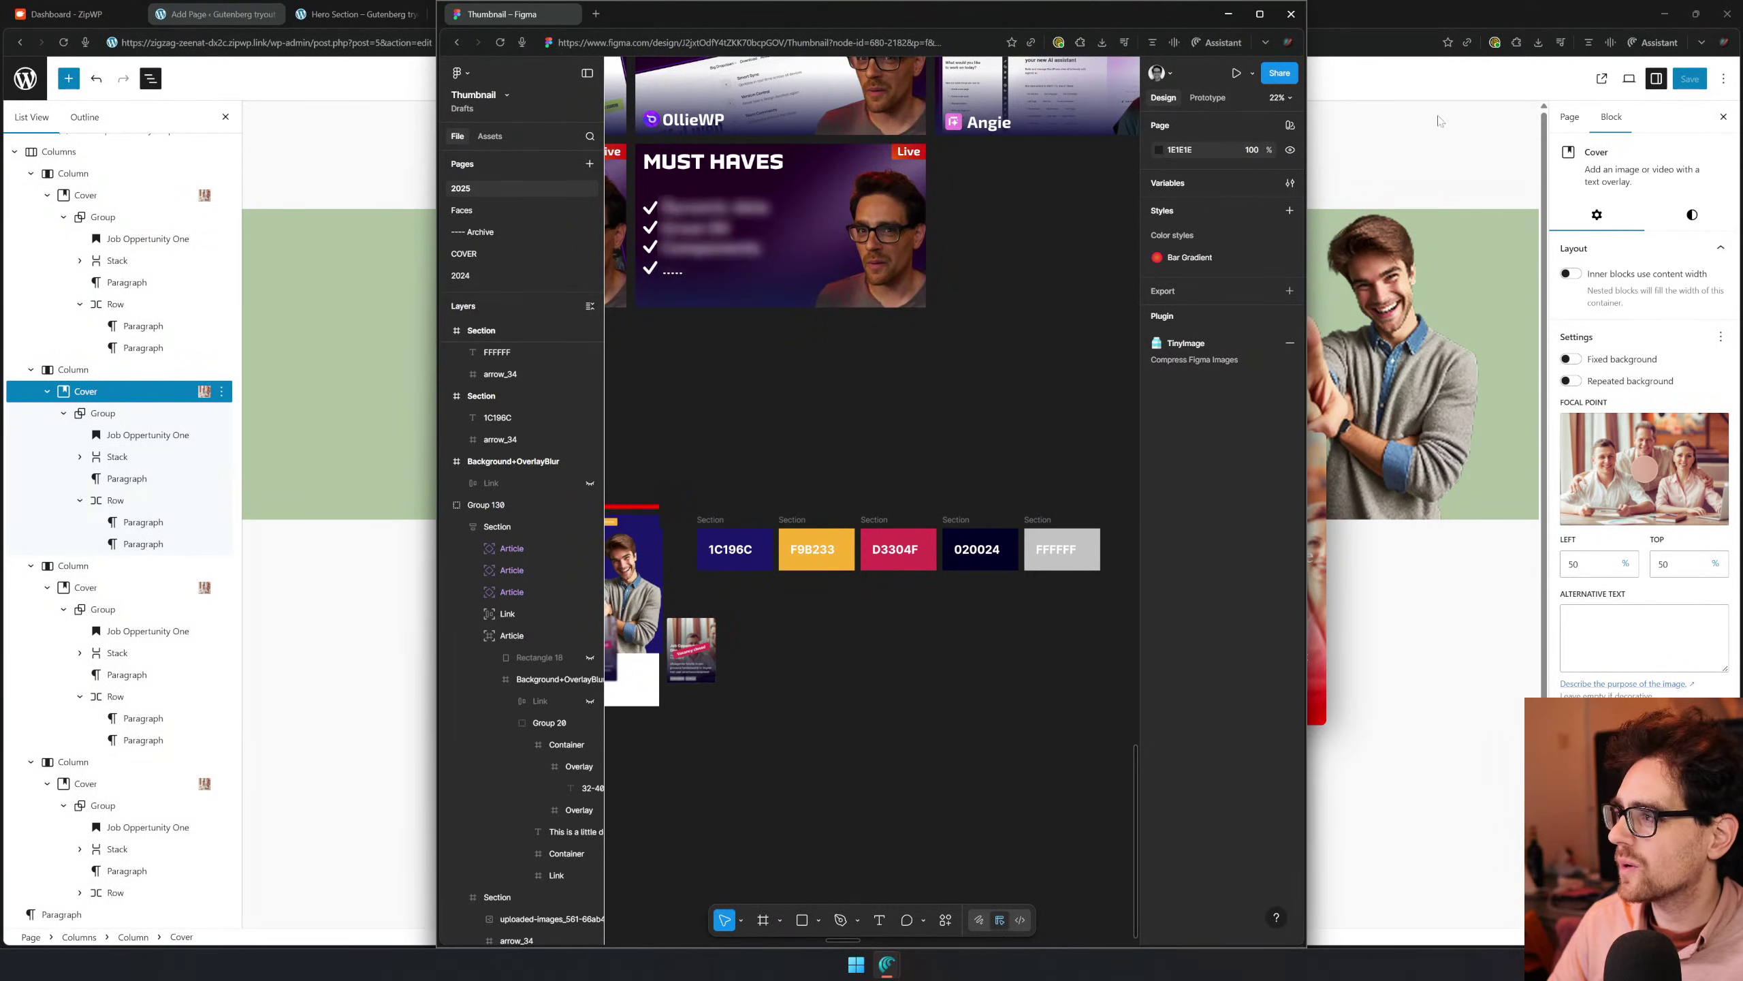
# Switch to the WordPress window, leave the page editor and open the site editor
pyautogui.click(1527, 103)
pyautogui.click(20, 78)
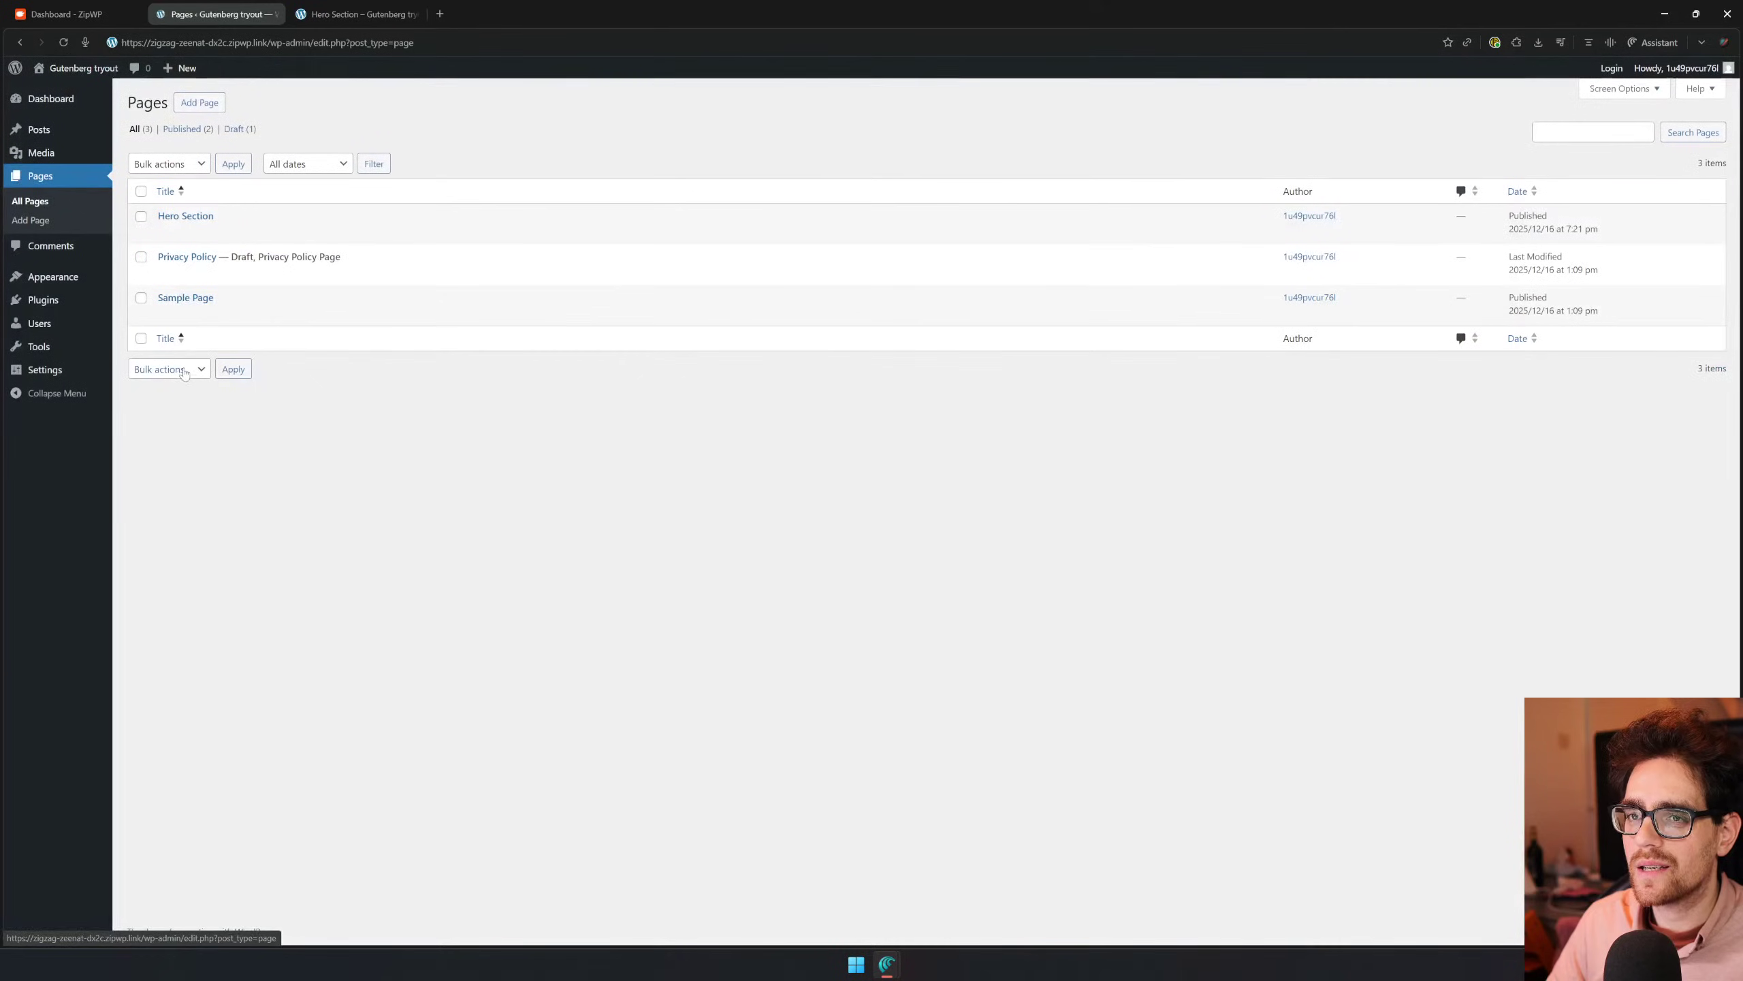
pyautogui.moveTo(83, 281)
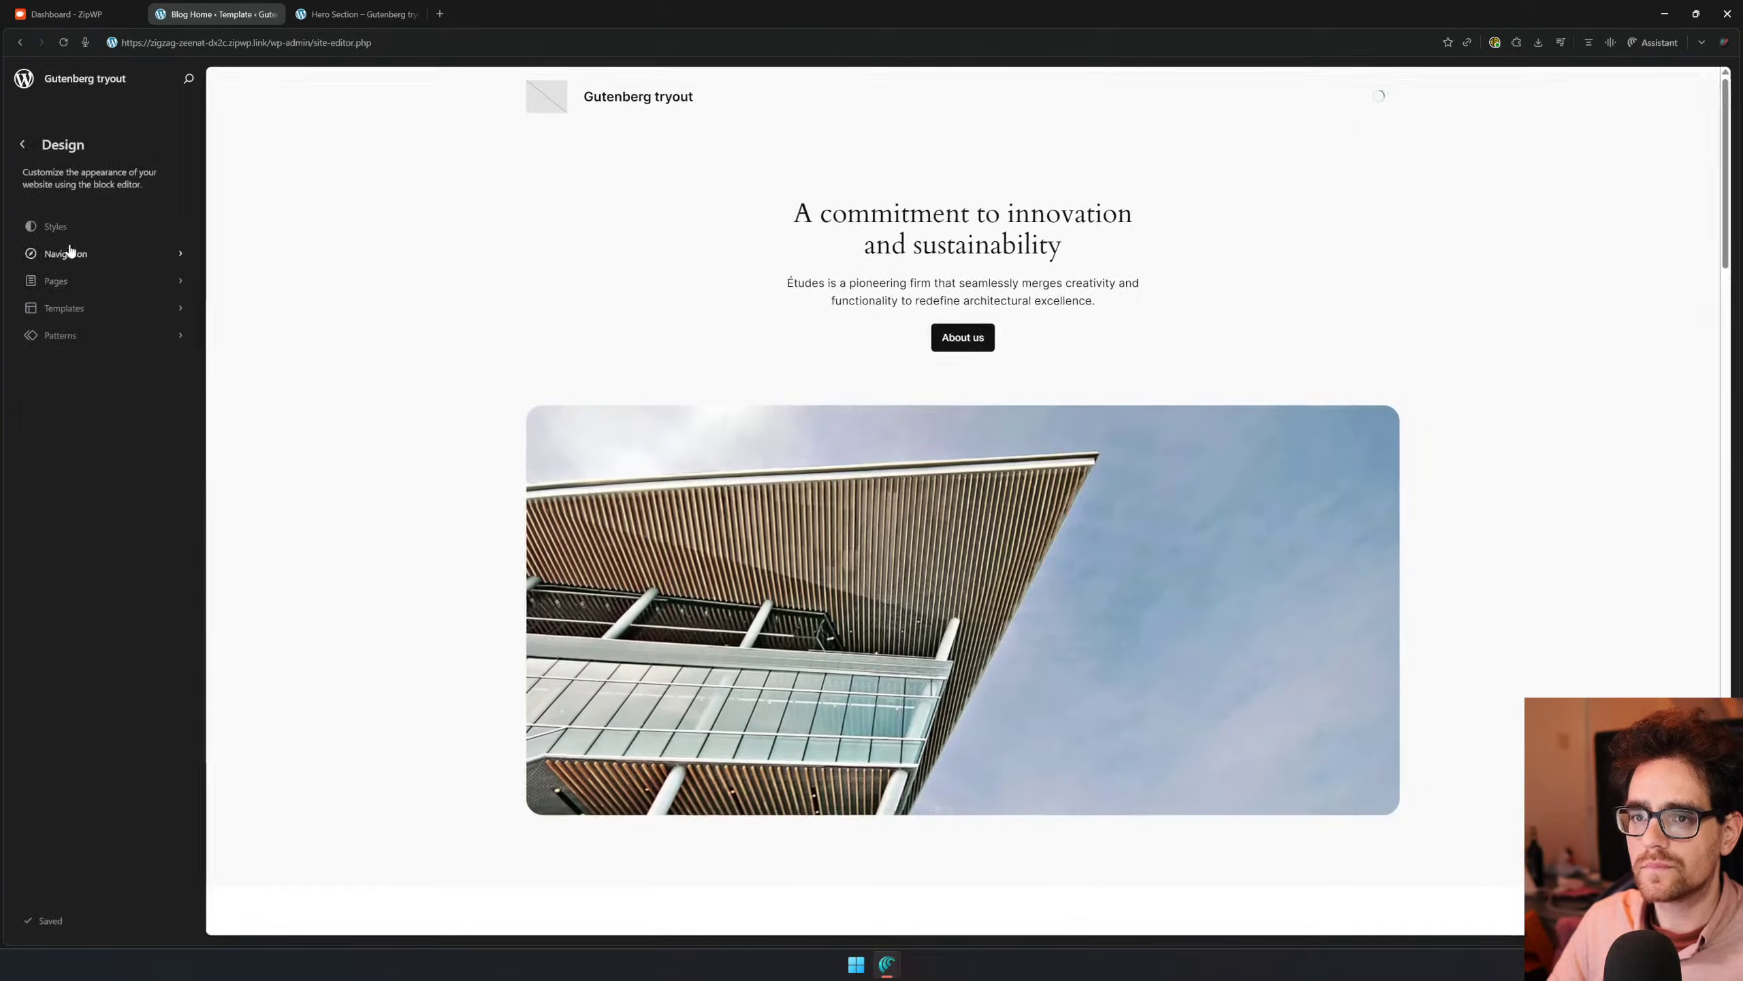
# Open the site's global color styles and bring up the palette for editing
pyautogui.click(67, 252)
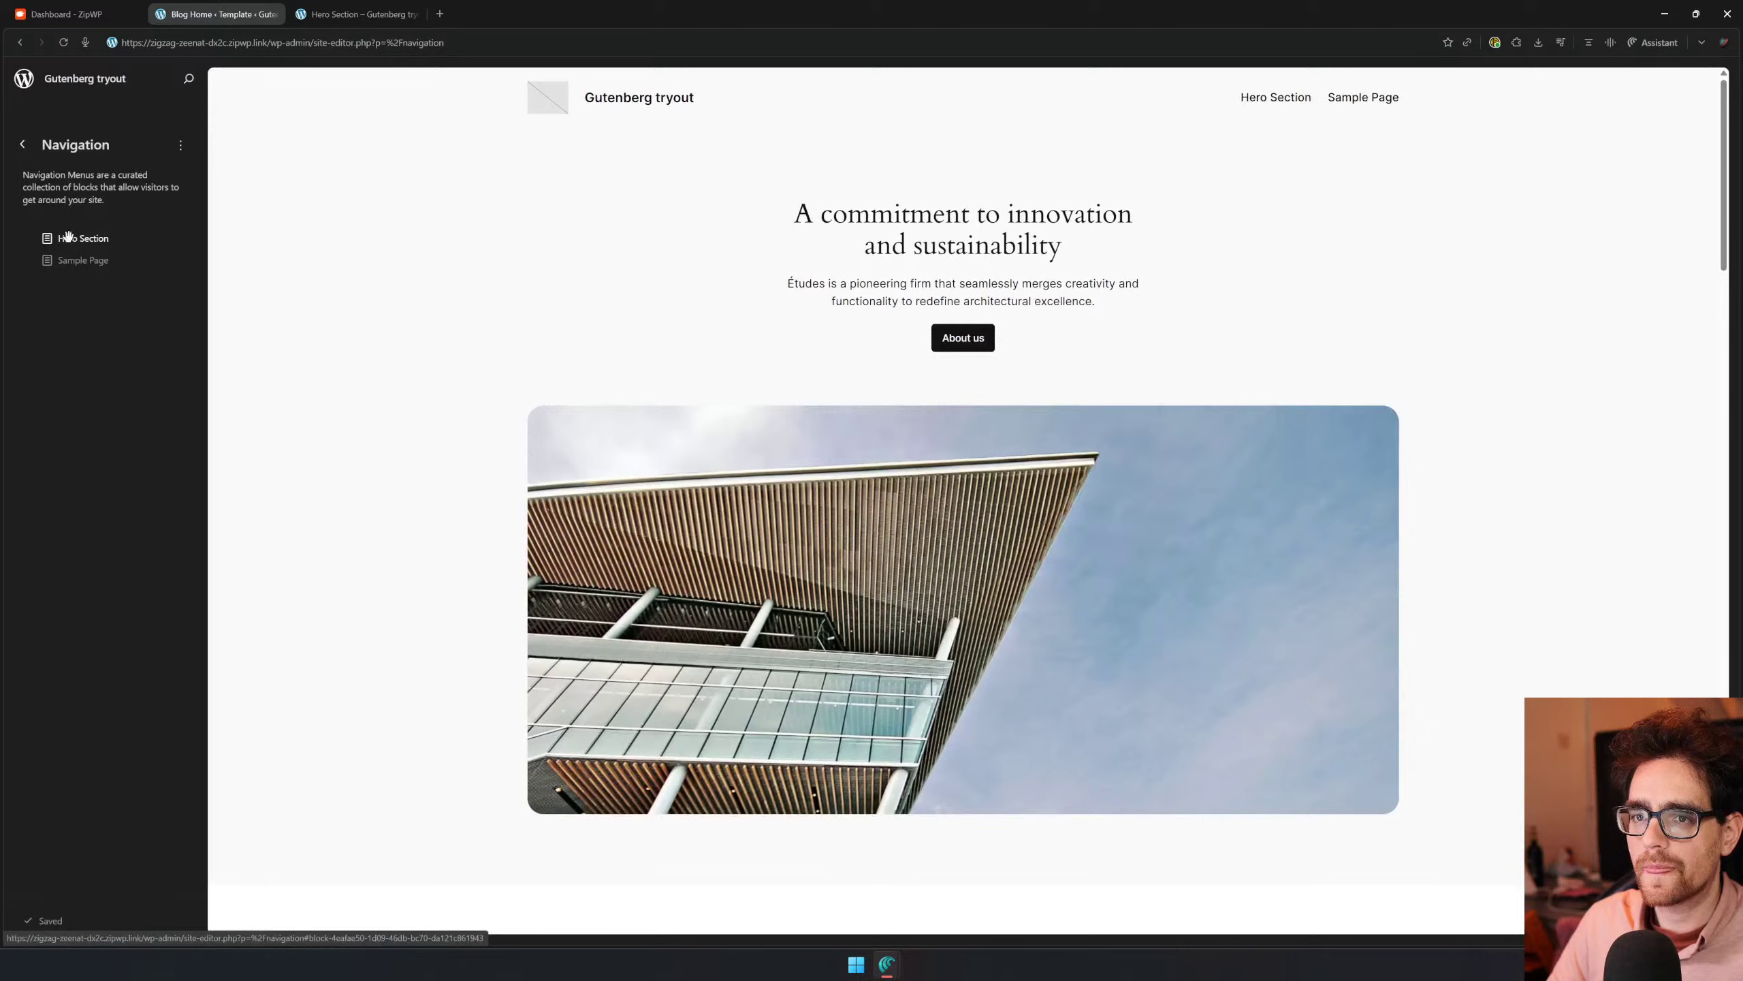
pyautogui.click(22, 142)
pyautogui.click(82, 231)
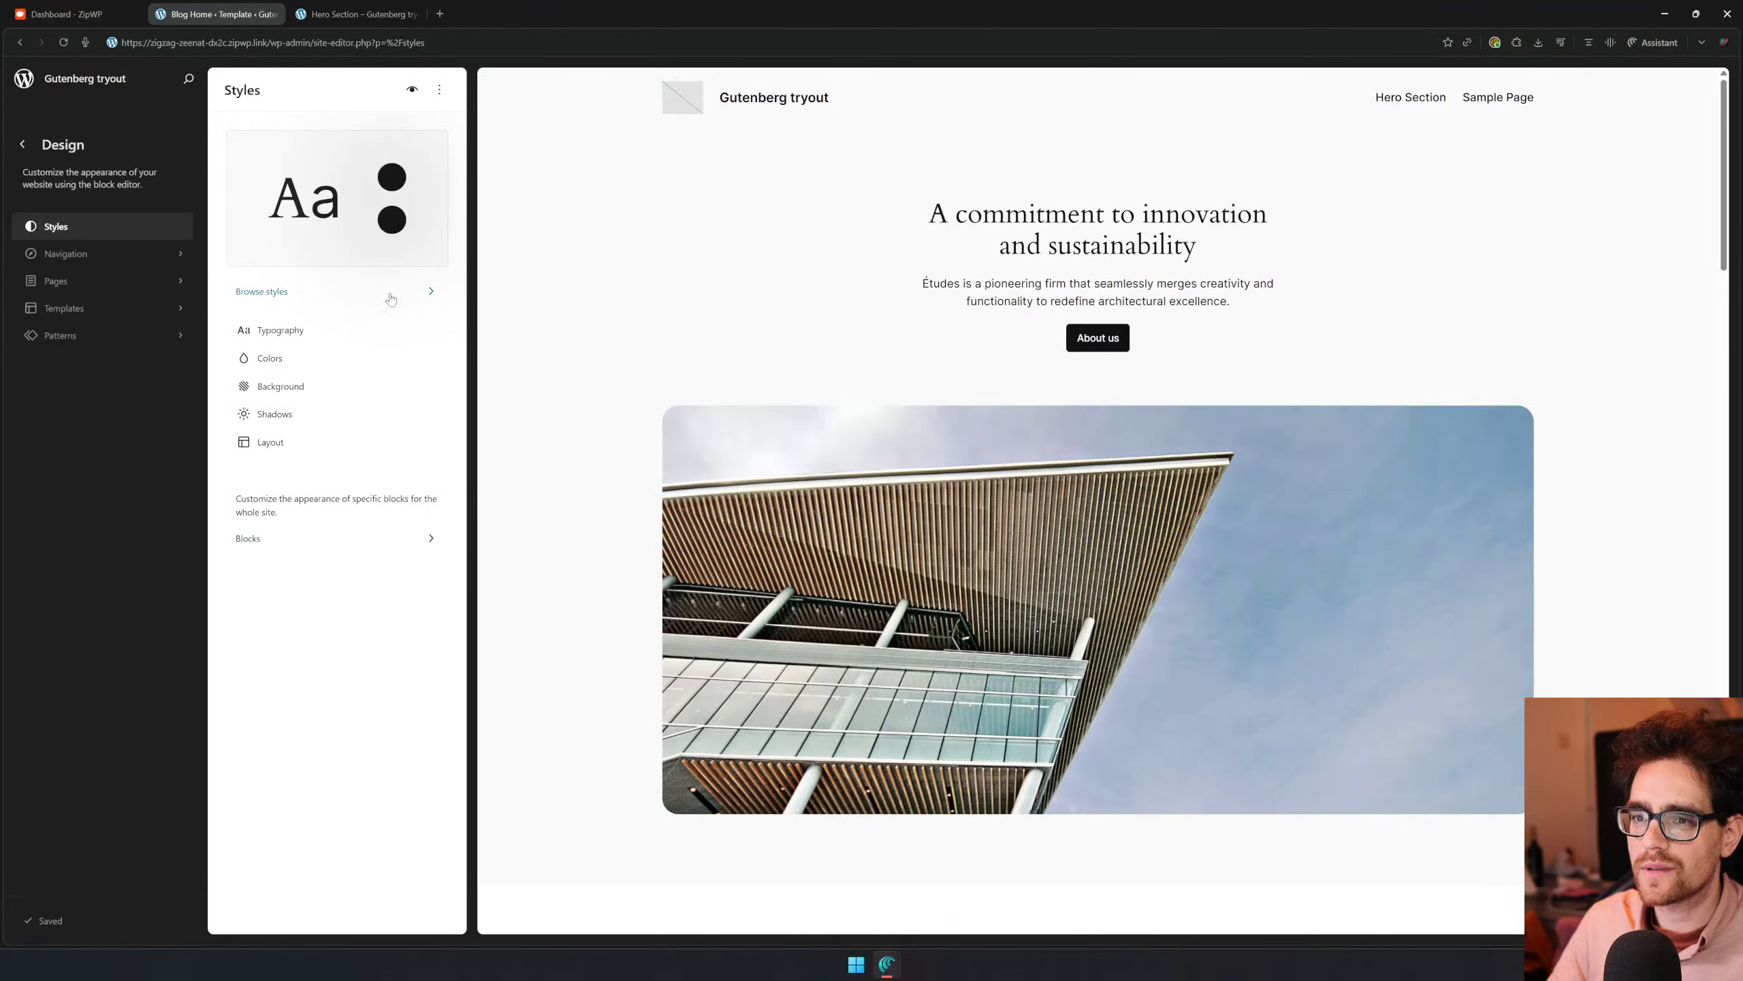
pyautogui.click(315, 365)
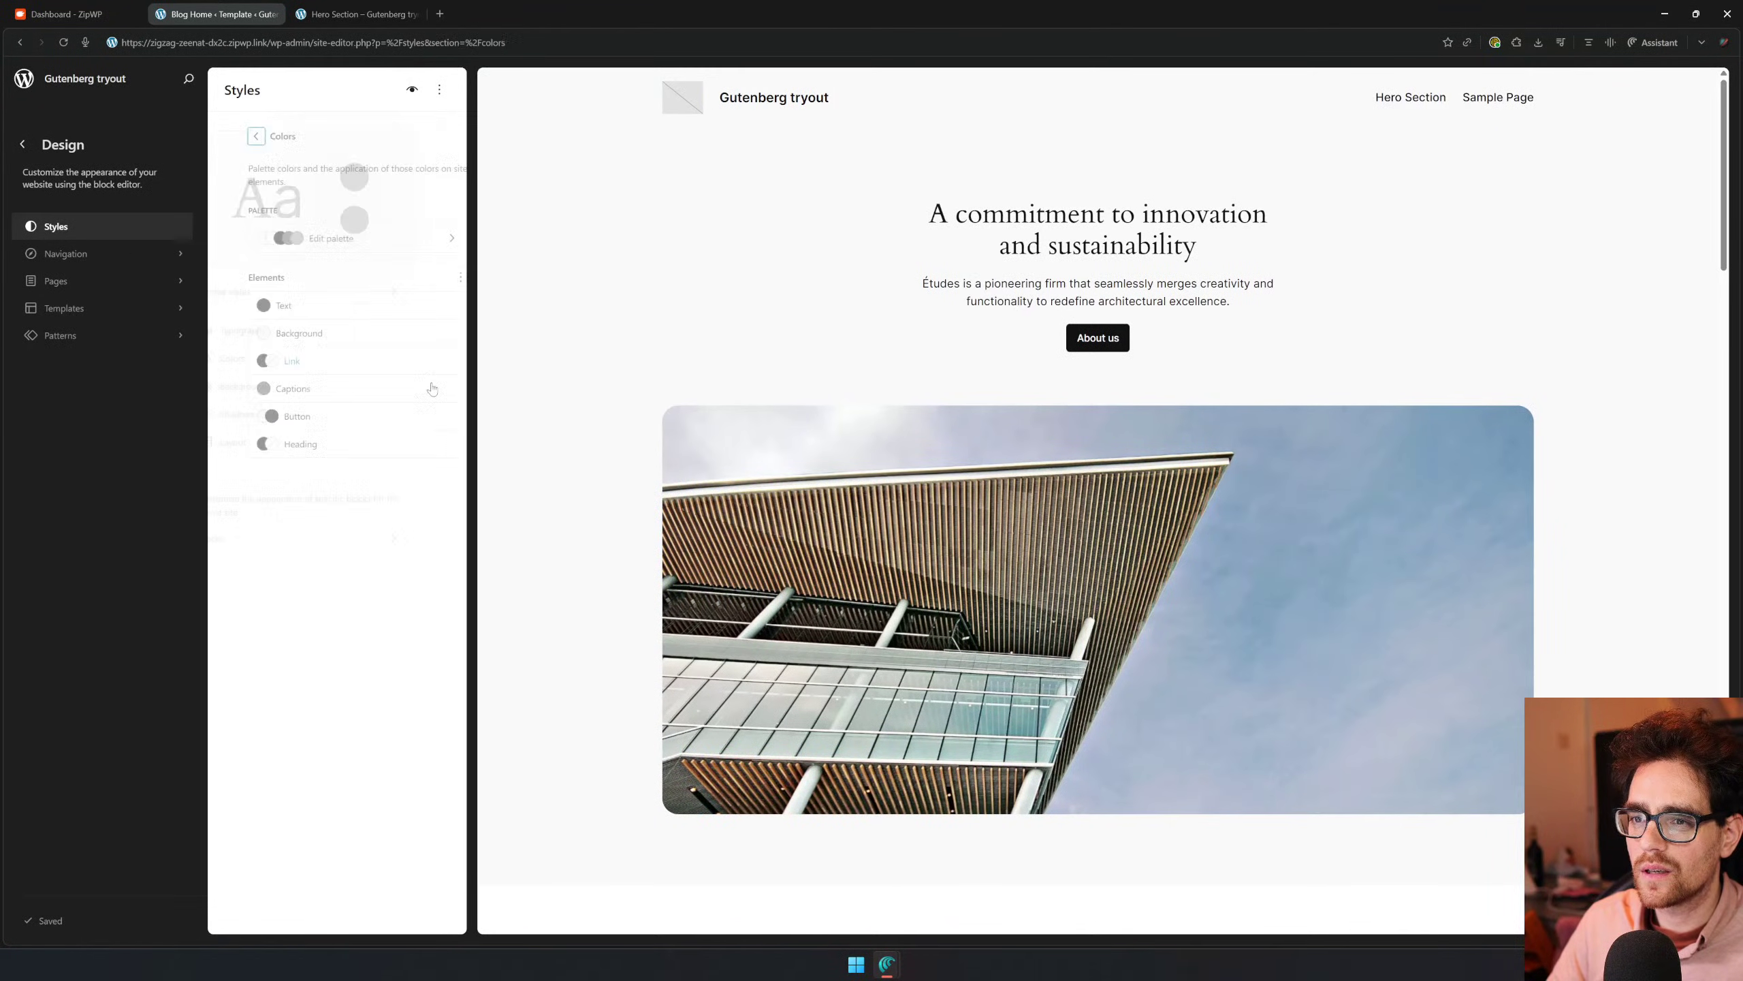
pyautogui.click(357, 246)
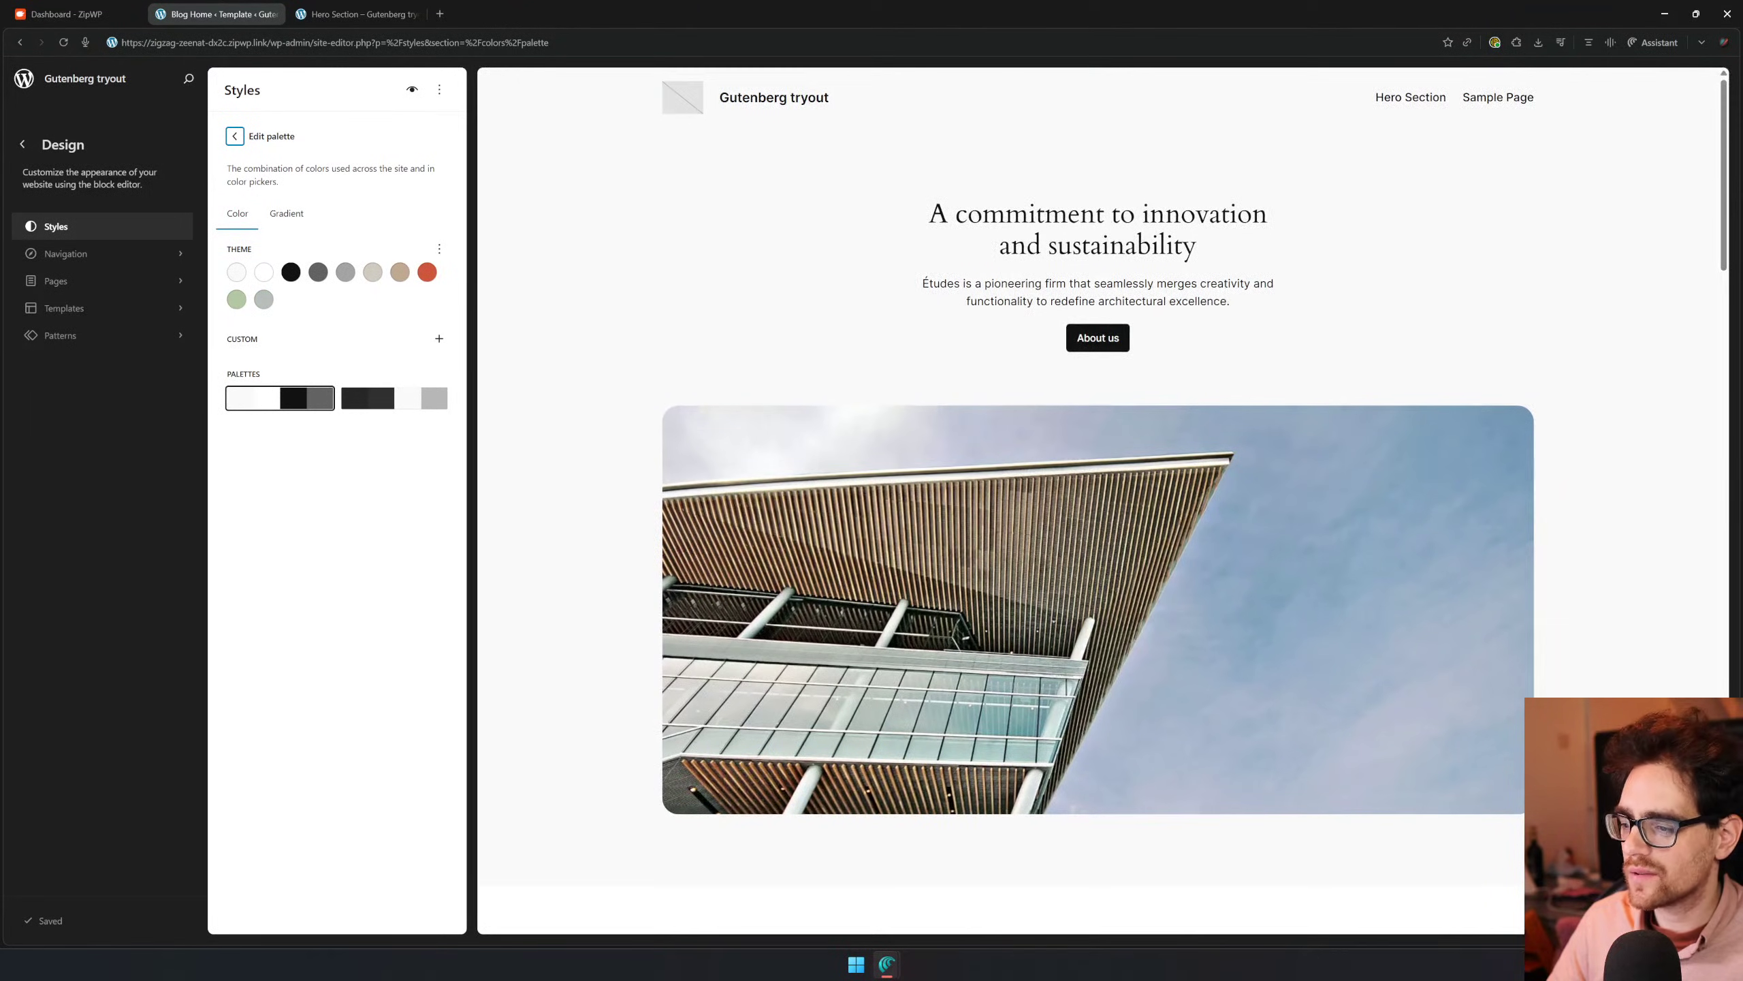
# Arrange the Figma window with the colour swatches side by side with the WordPress site editor window
pyautogui.moveTo(886, 964)
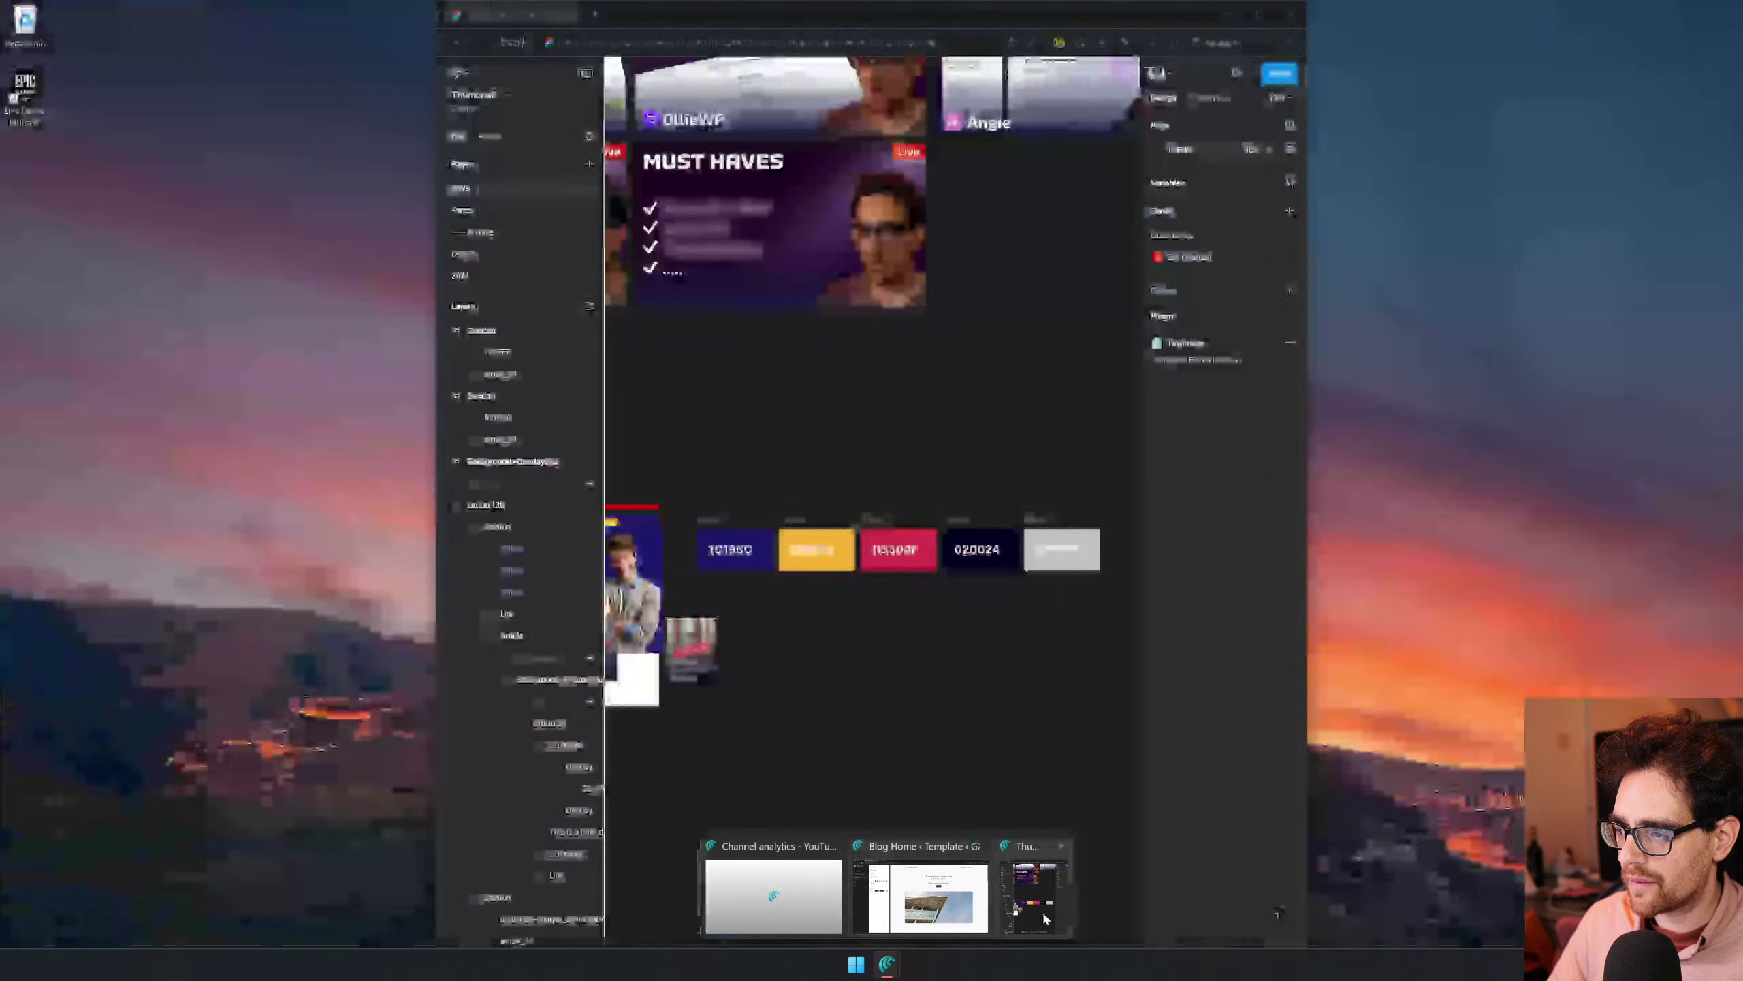
pyautogui.click(783, 900)
pyautogui.moveTo(957, 17); pyautogui.dragTo(1557, 60)
pyautogui.press('super+Right')
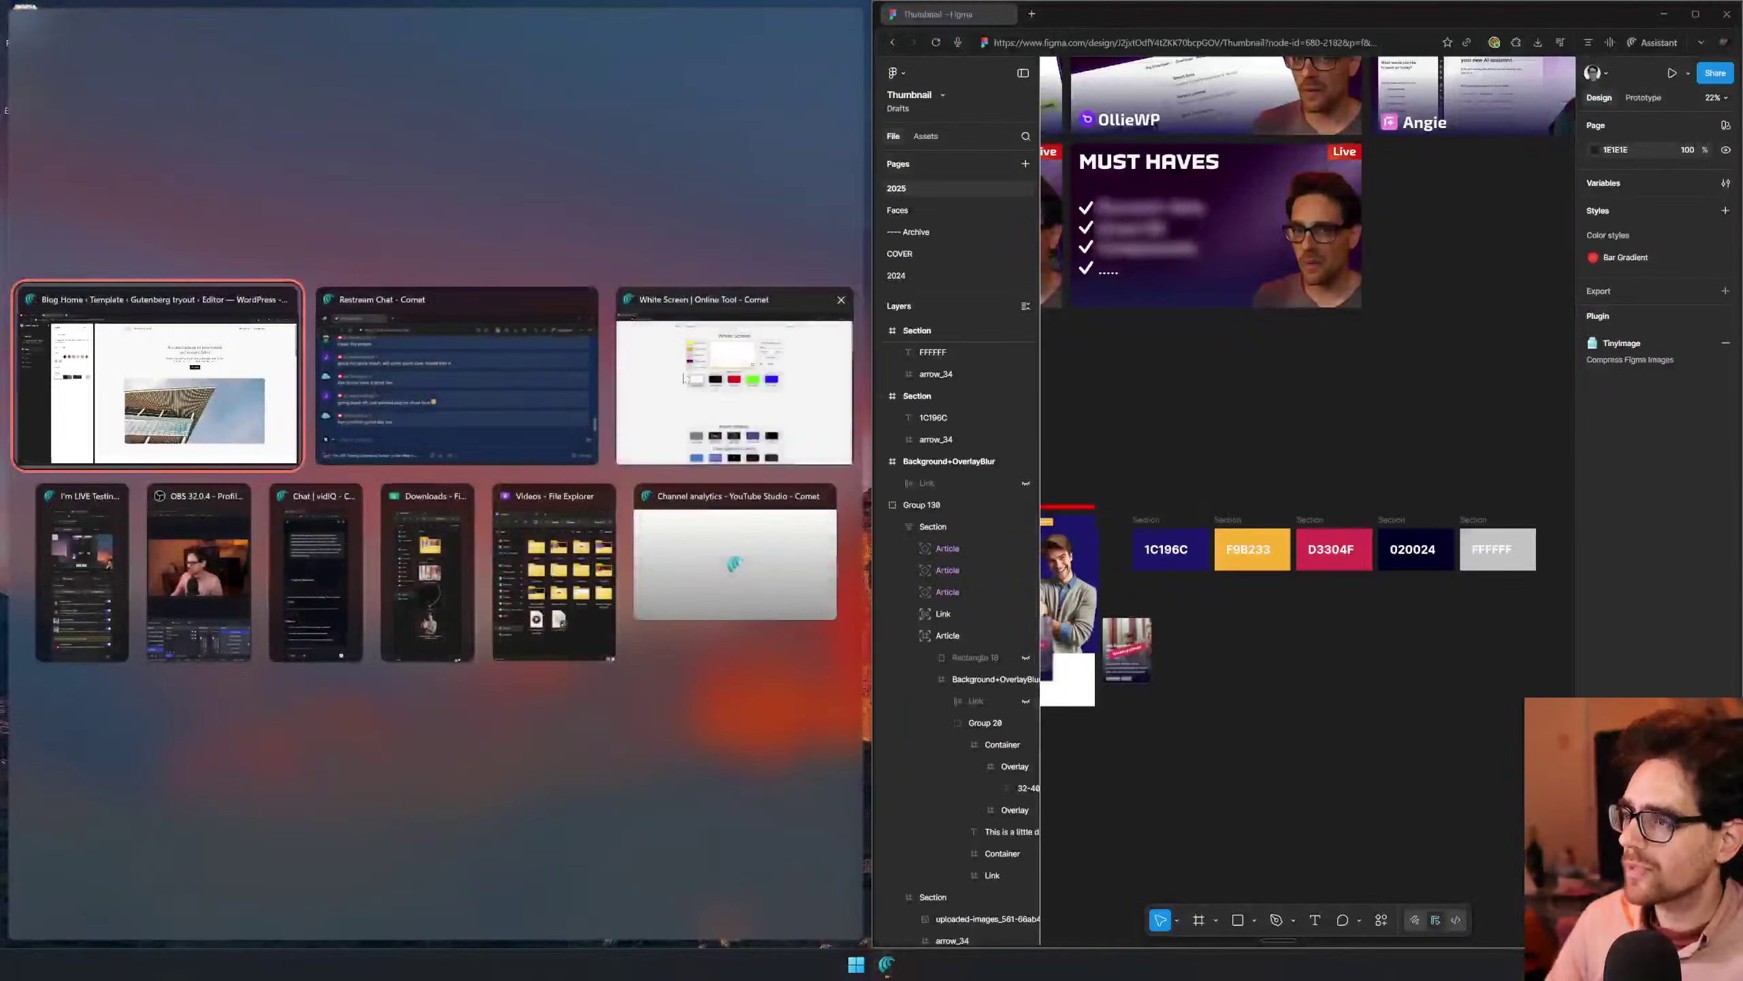
pyautogui.click(219, 376)
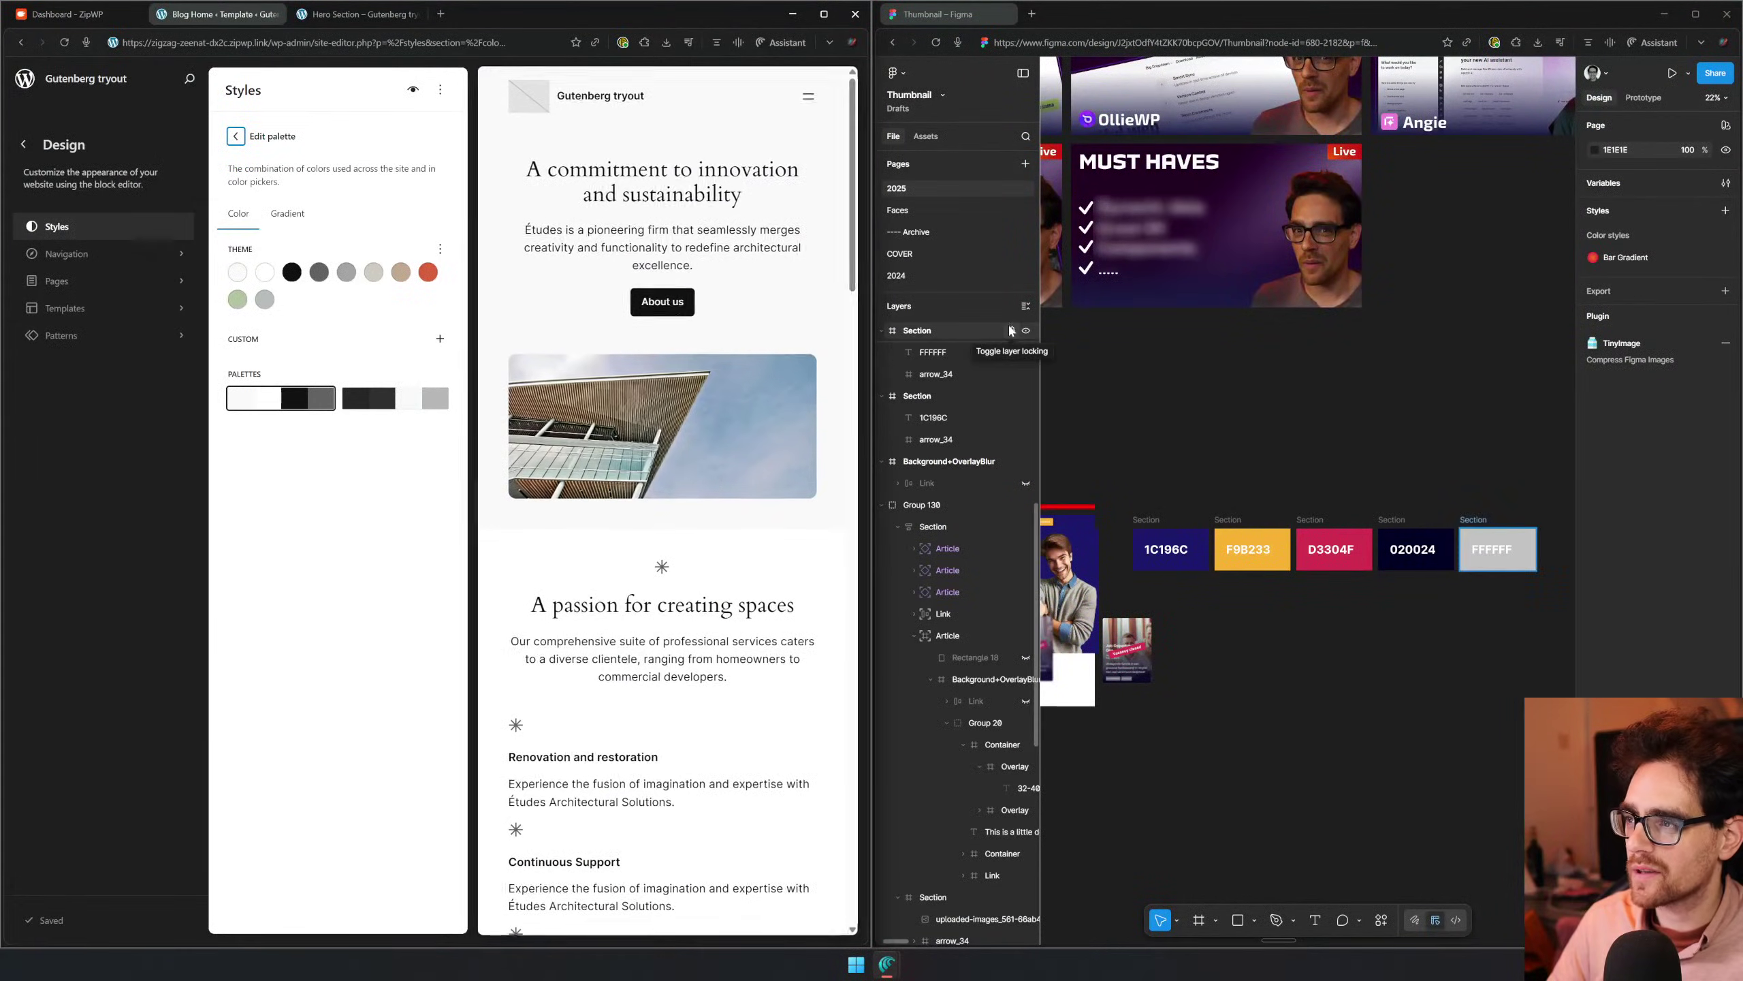
# Copy the hex code 1C196C from the first colour swatch in the Figma file
pyautogui.moveTo(1122, 414); pyautogui.dragTo(1249, 439)
pyautogui.scroll(3, 1369, 223)
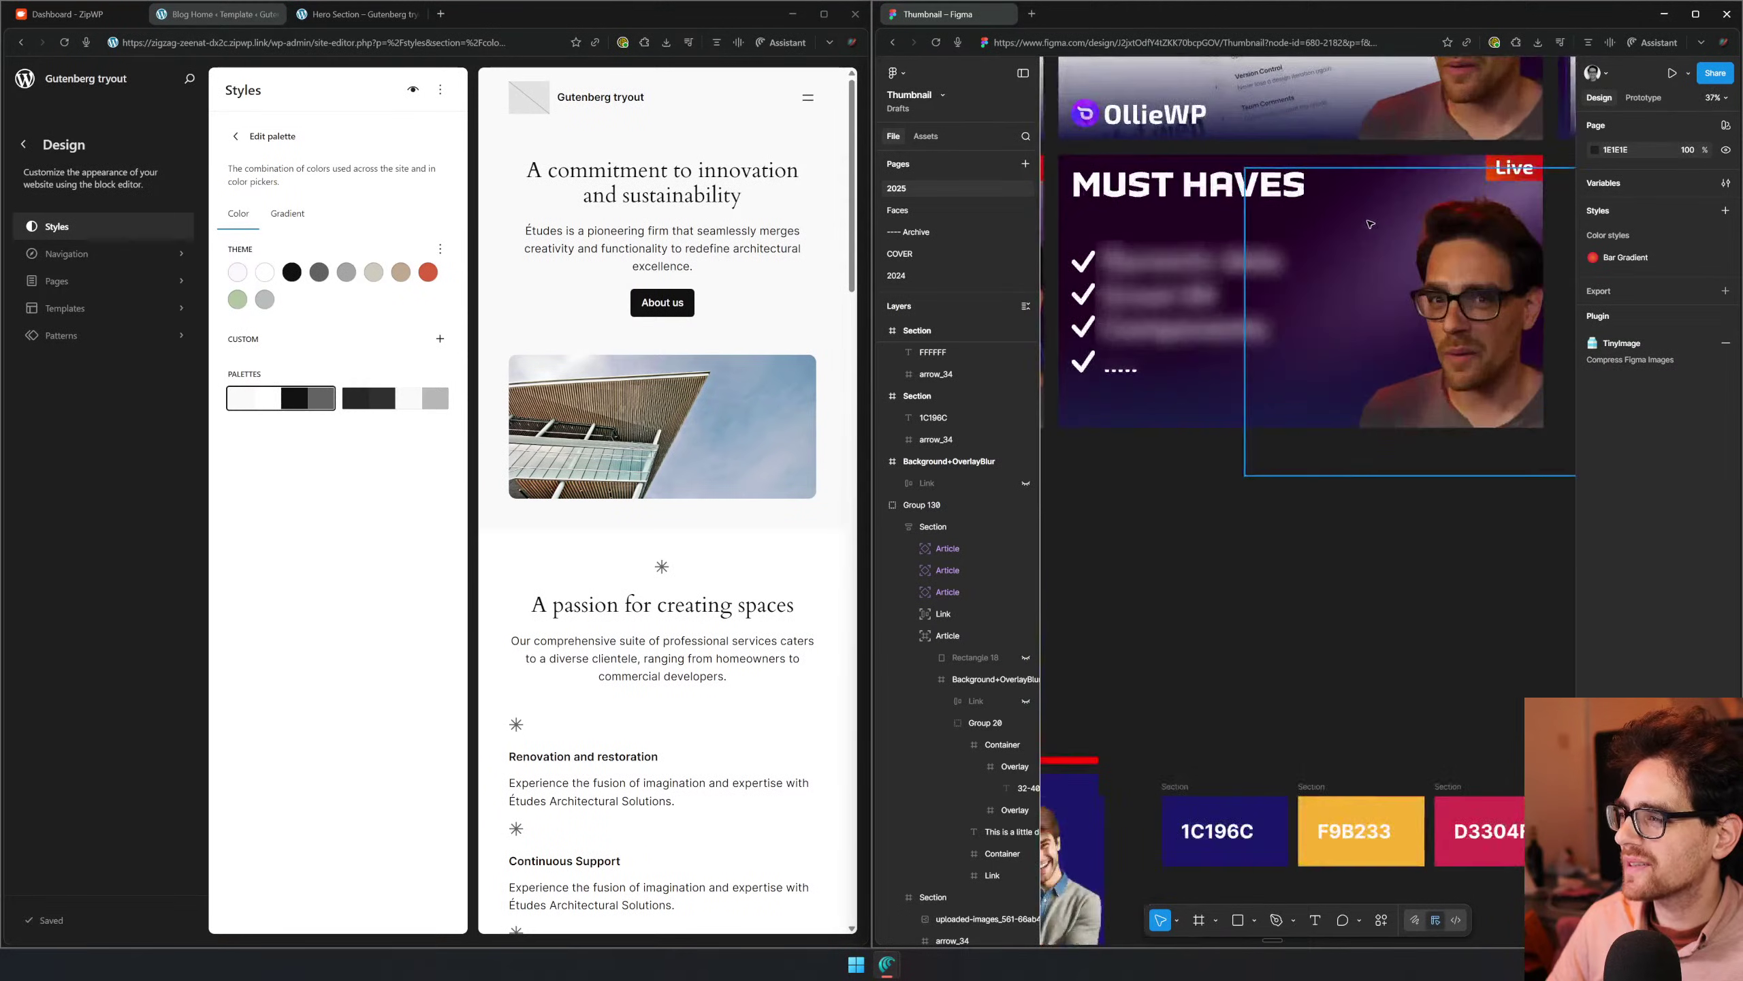
pyautogui.moveTo(1148, 210); pyautogui.dragTo(1254, 421)
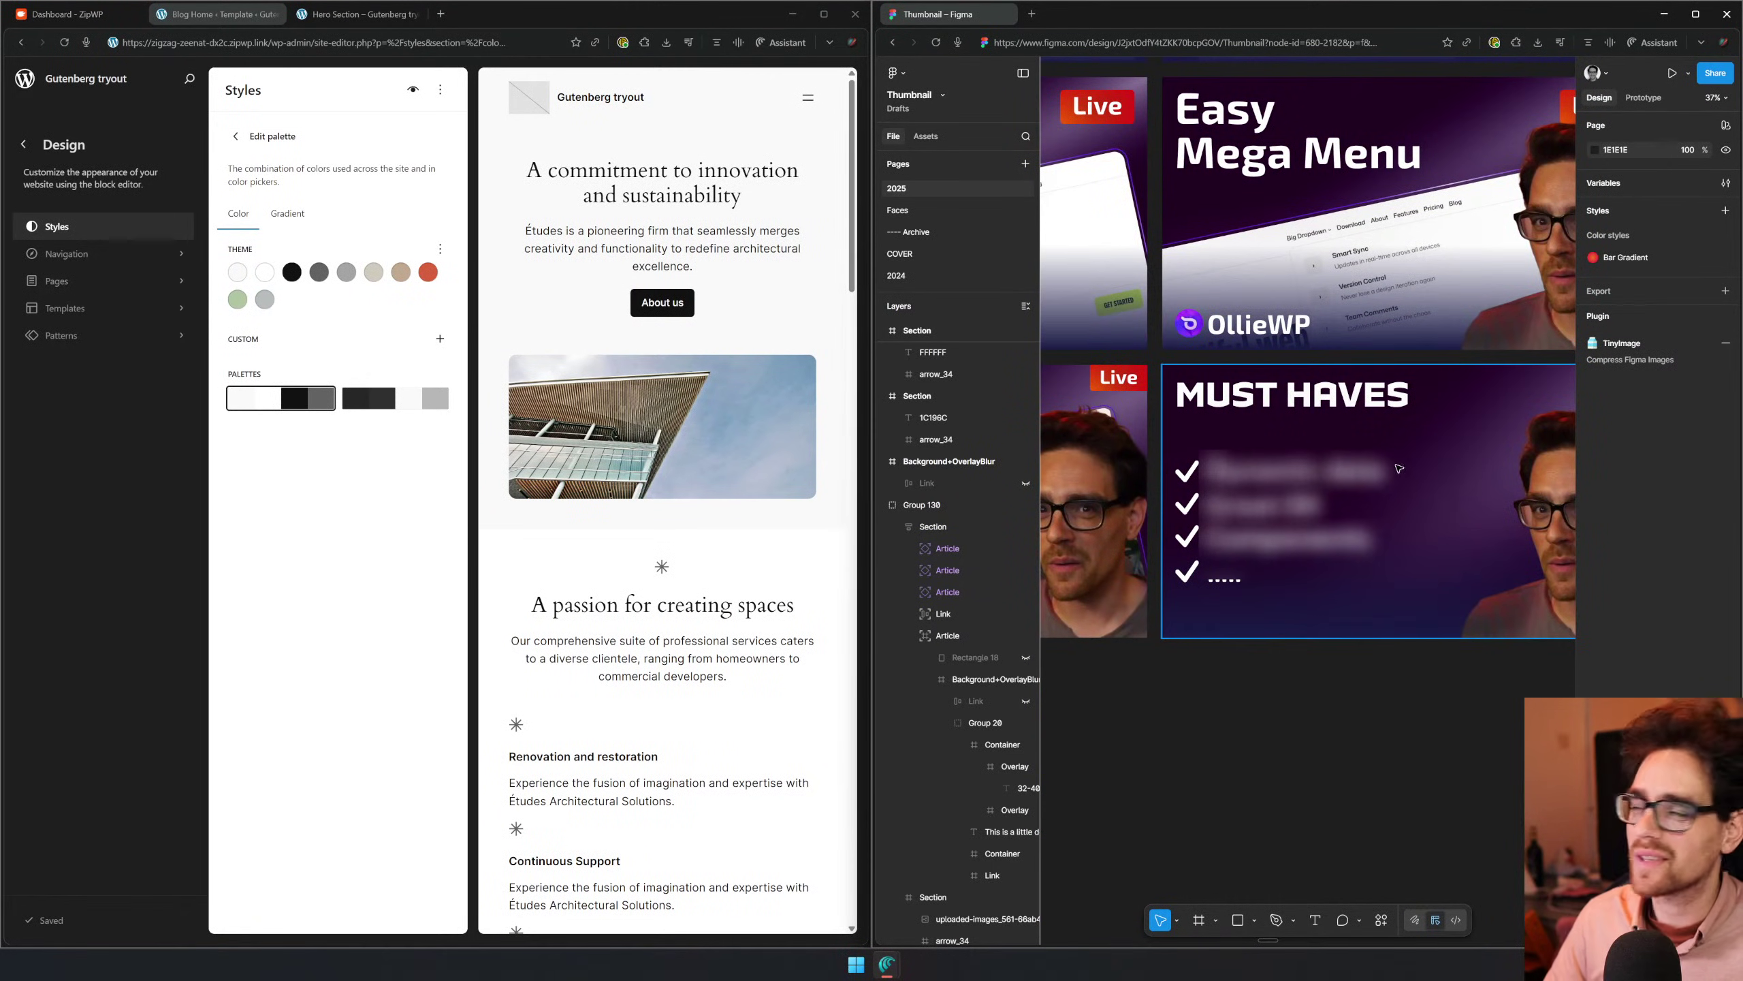
pyautogui.moveTo(1409, 516); pyautogui.dragTo(1285, 511)
pyautogui.moveTo(1270, 584); pyautogui.dragTo(1460, 565)
pyautogui.scroll(-3, 1325, 515)
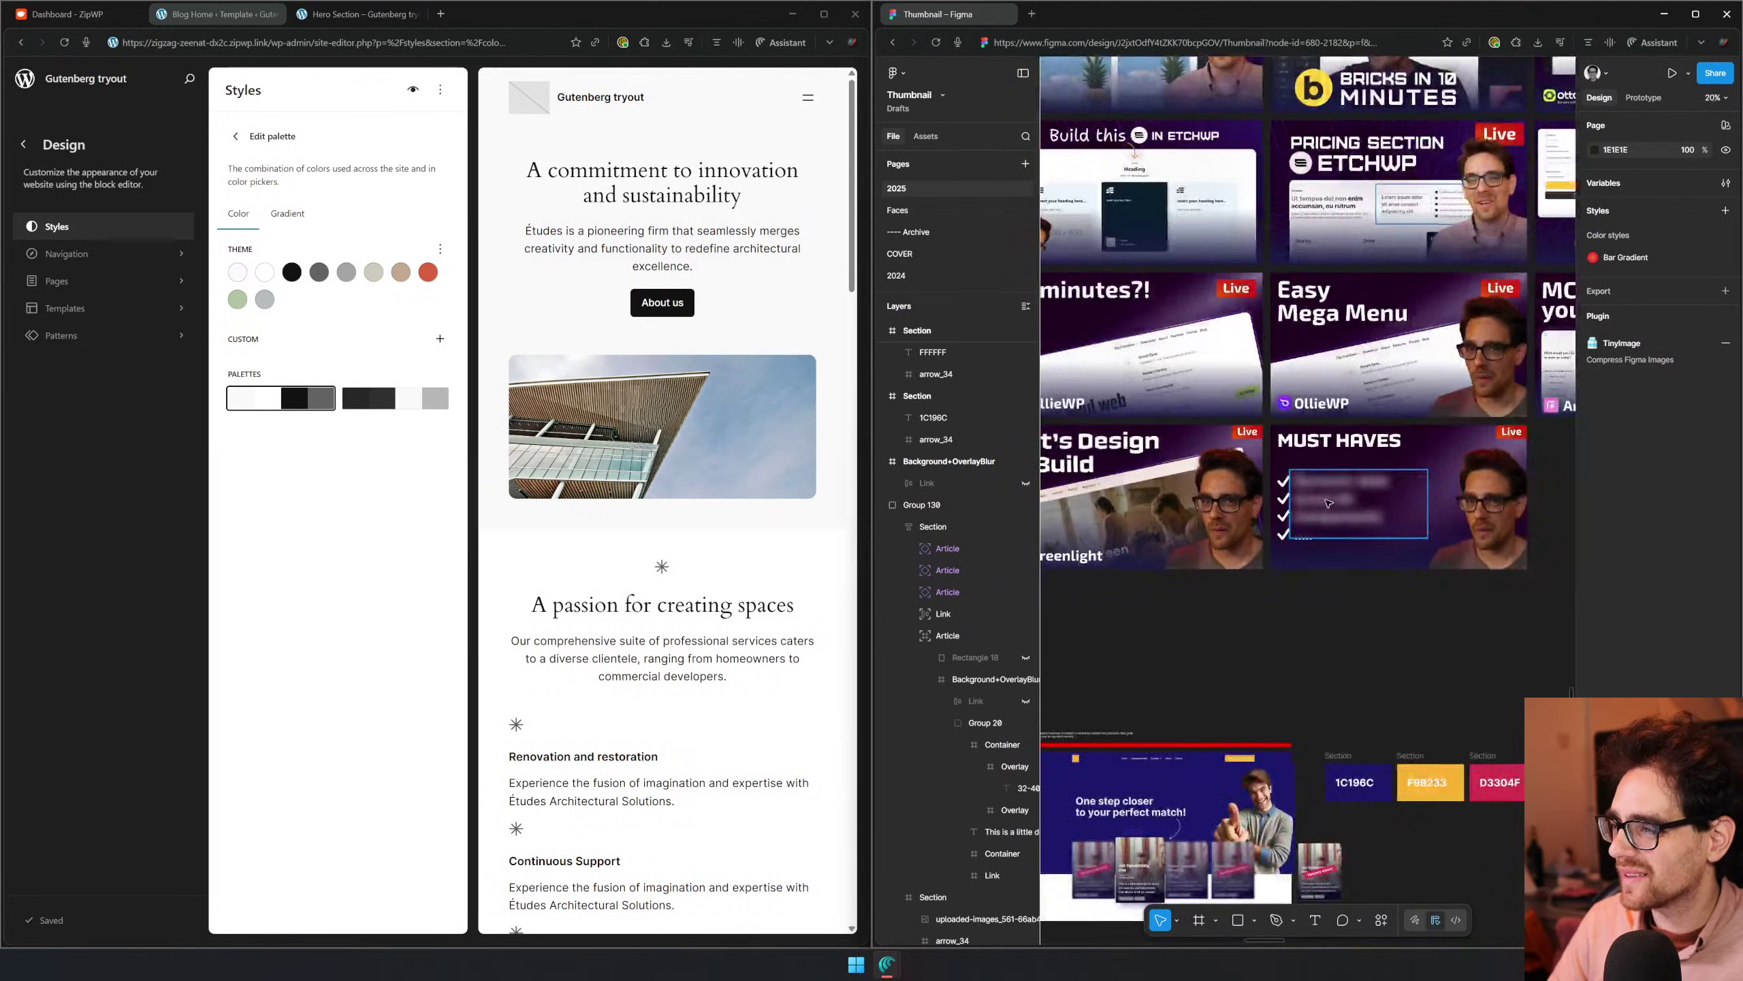
pyautogui.scroll(-2, 1428, 443)
pyautogui.moveTo(1428, 446); pyautogui.dragTo(1195, 468)
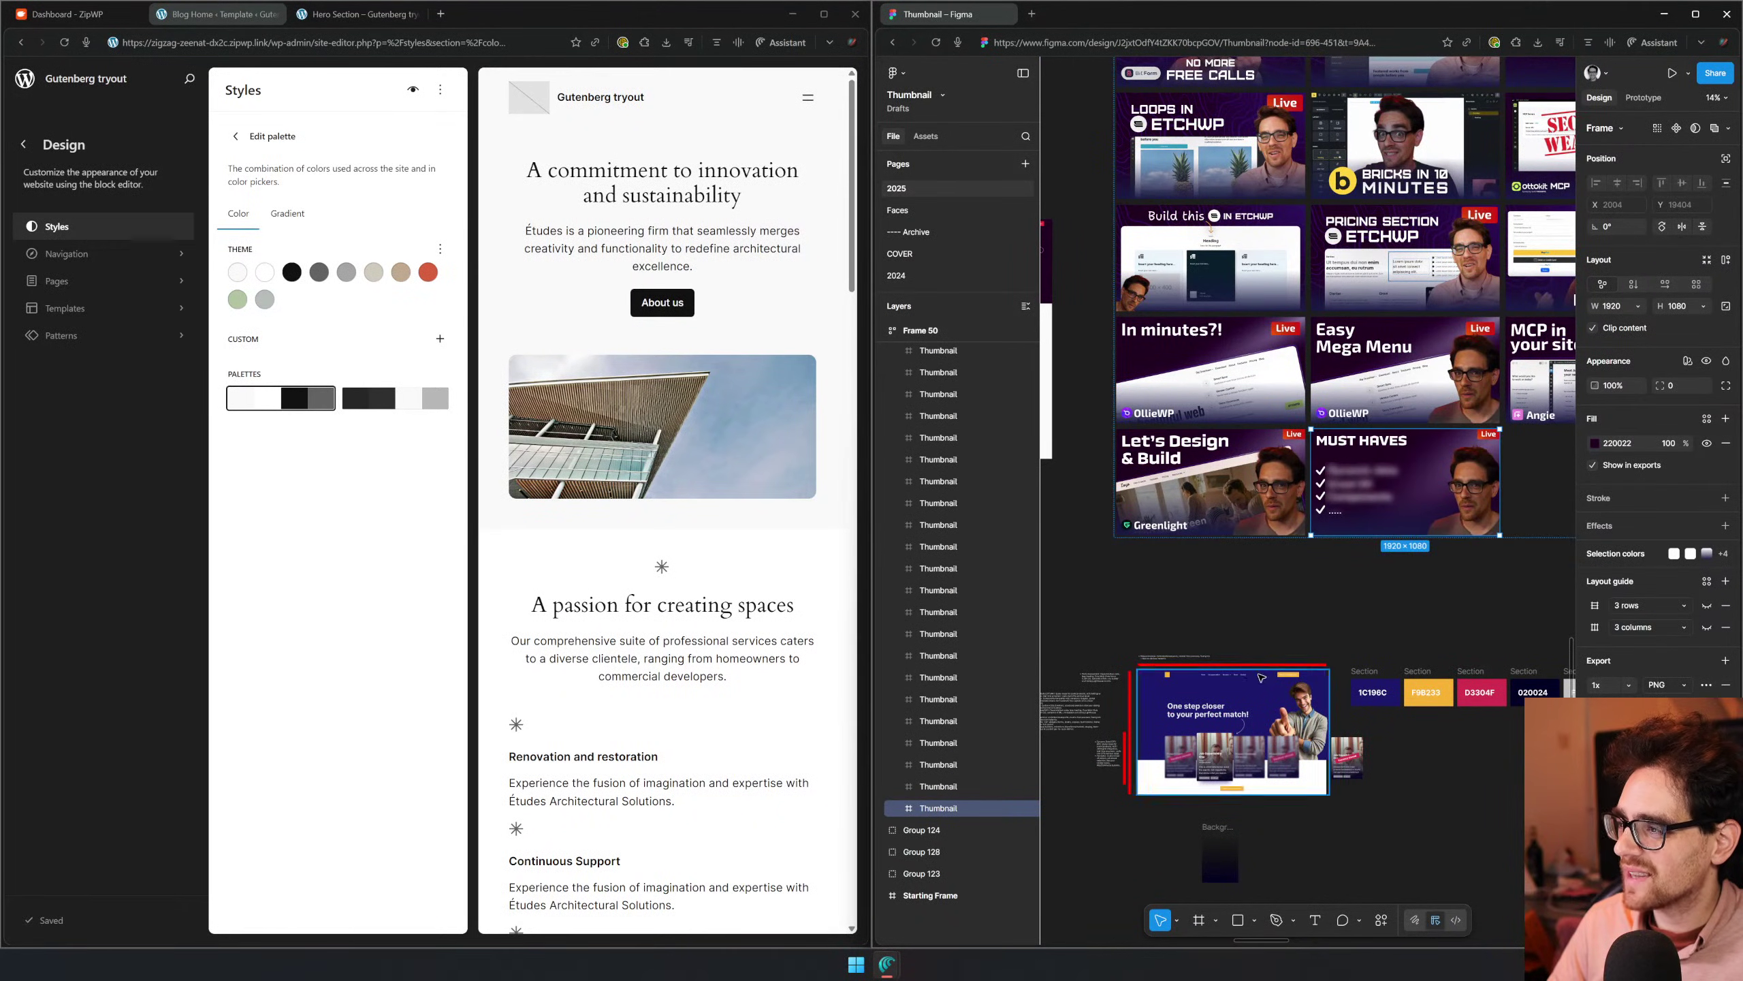
pyautogui.scroll(5, 1255, 699)
pyautogui.moveTo(1255, 699); pyautogui.dragTo(930, 488)
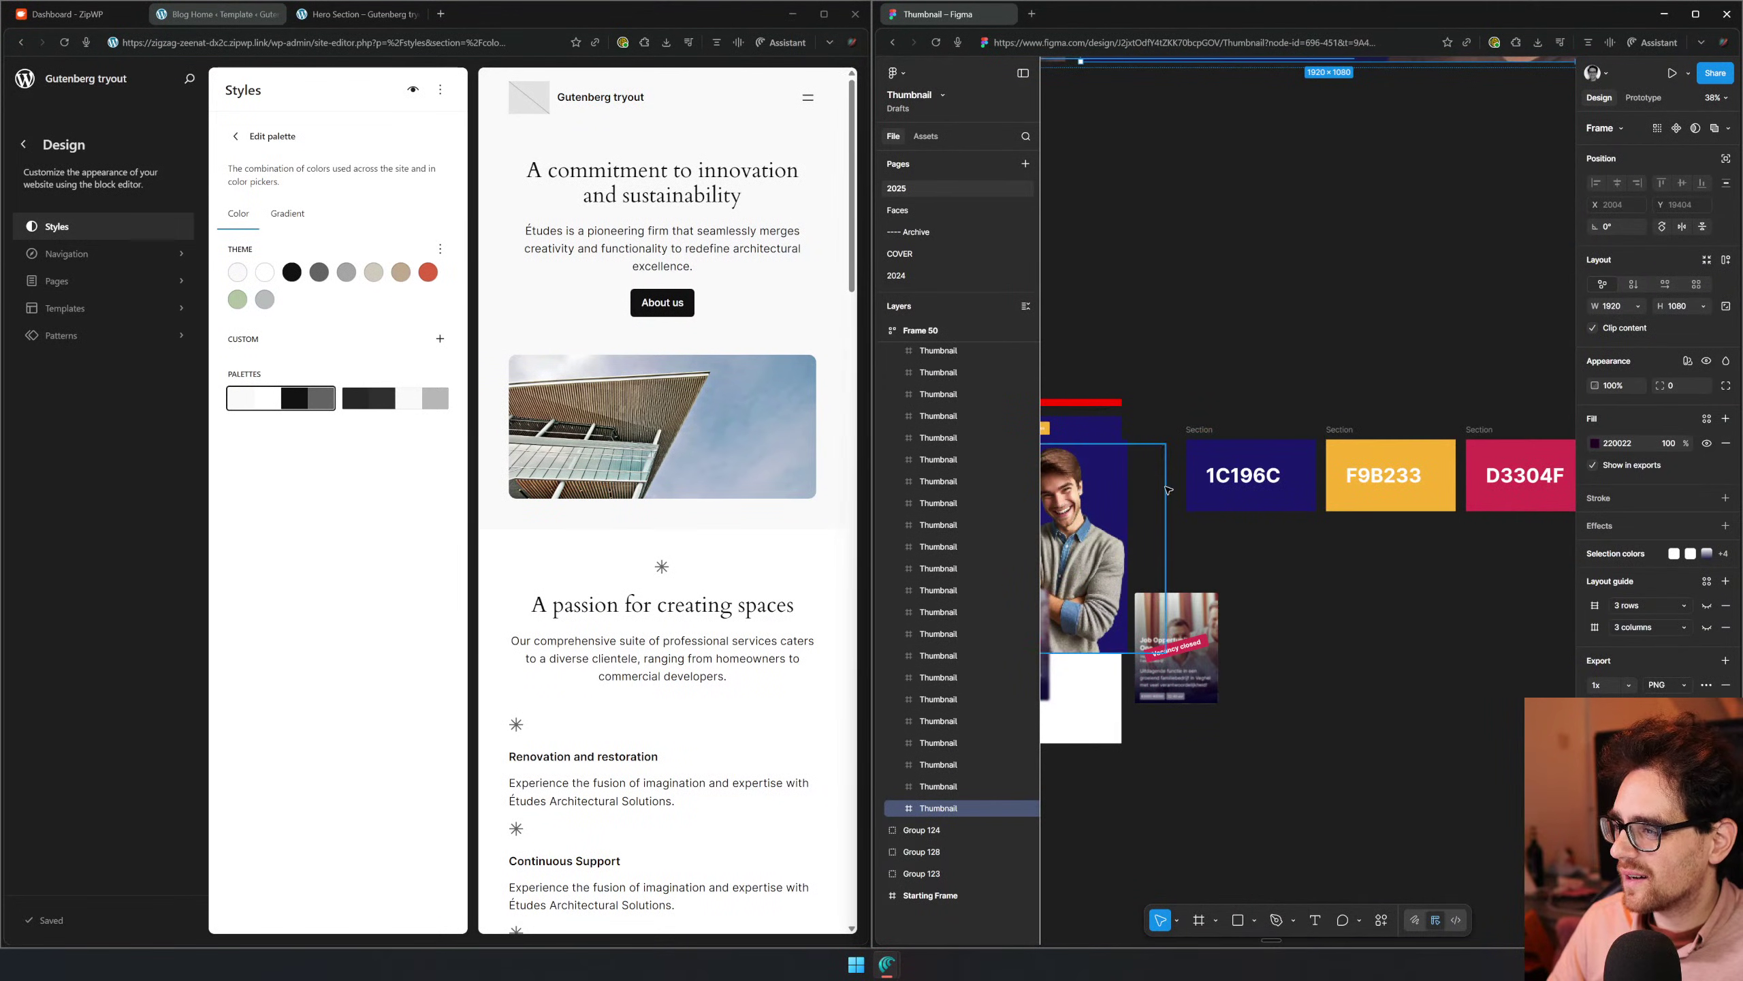
pyautogui.doubleClick(1233, 473)
pyautogui.hotkey('ctrl', 'c')
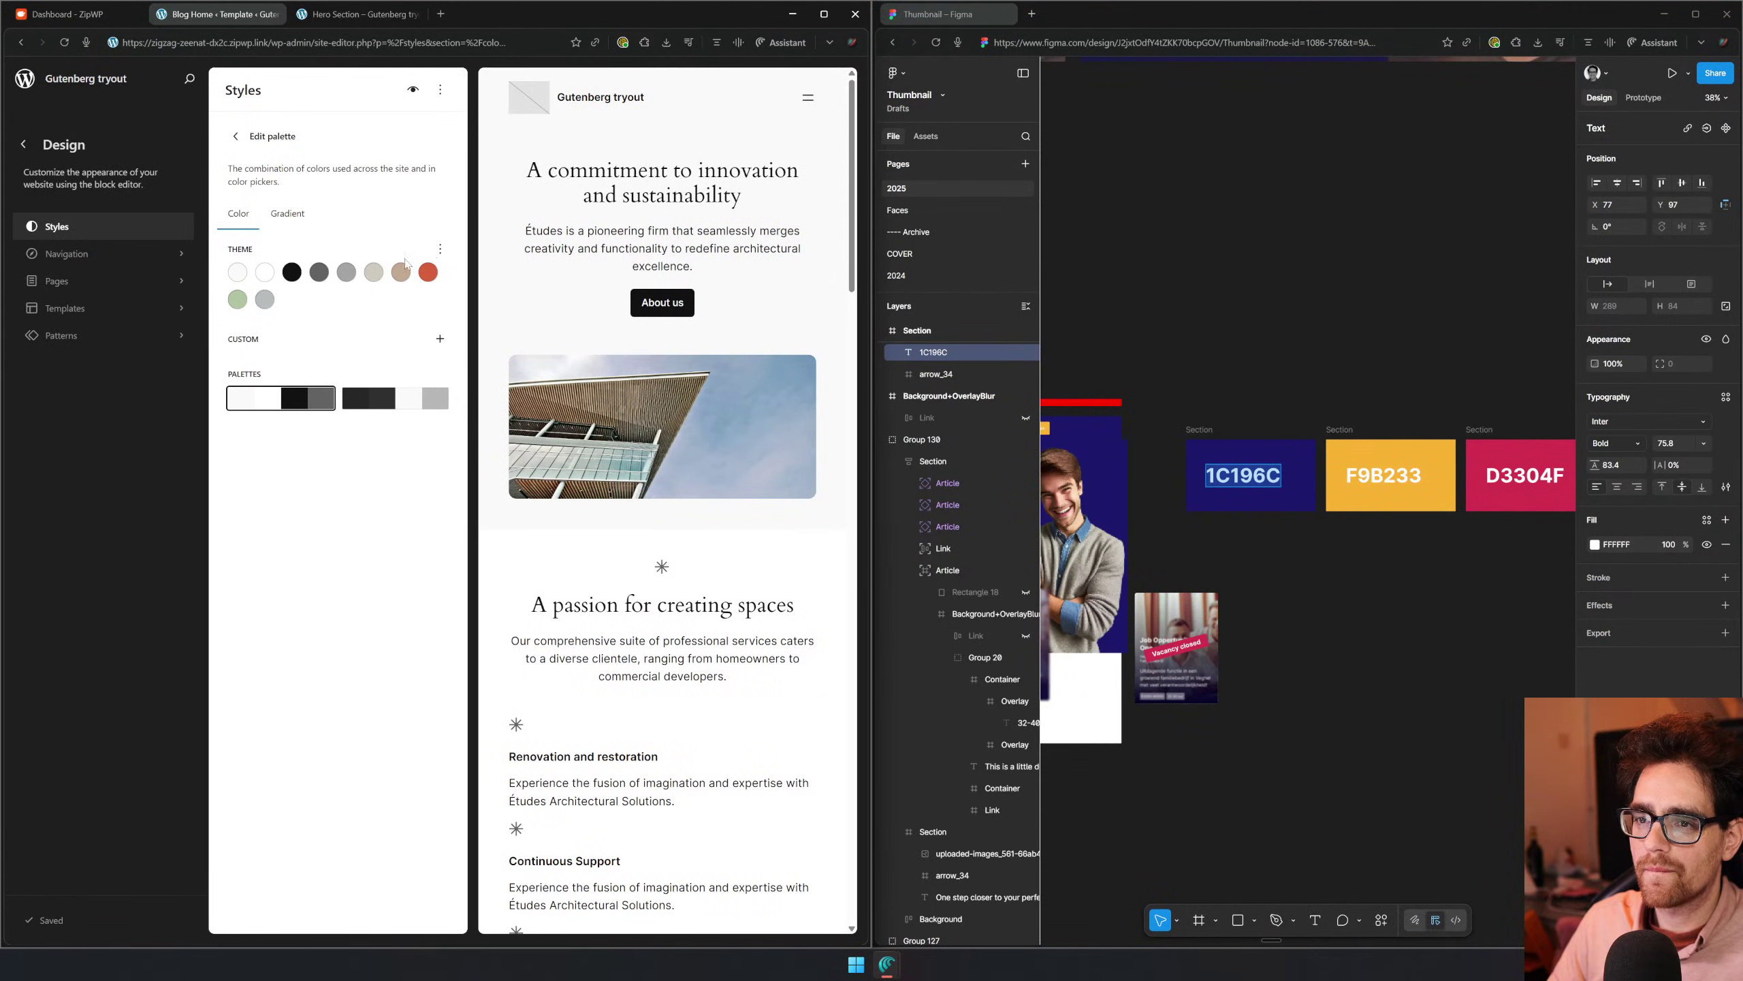
pyautogui.click(440, 339)
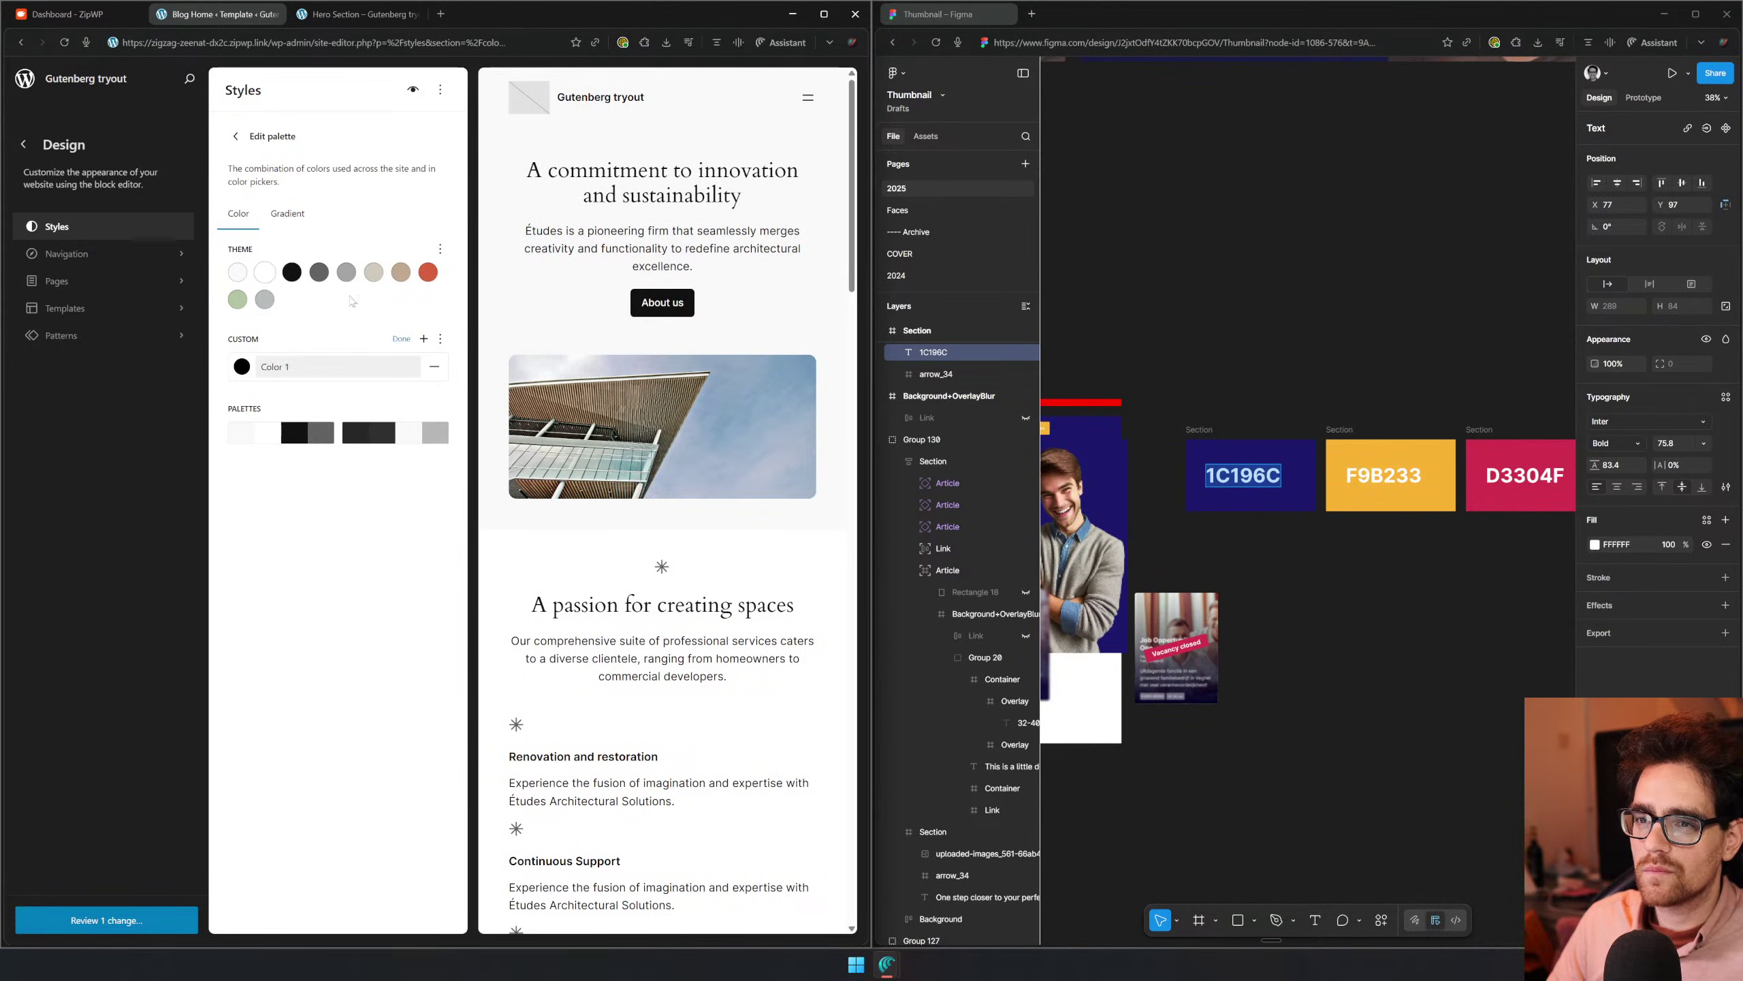
pyautogui.click(439, 338)
pyautogui.click(474, 376)
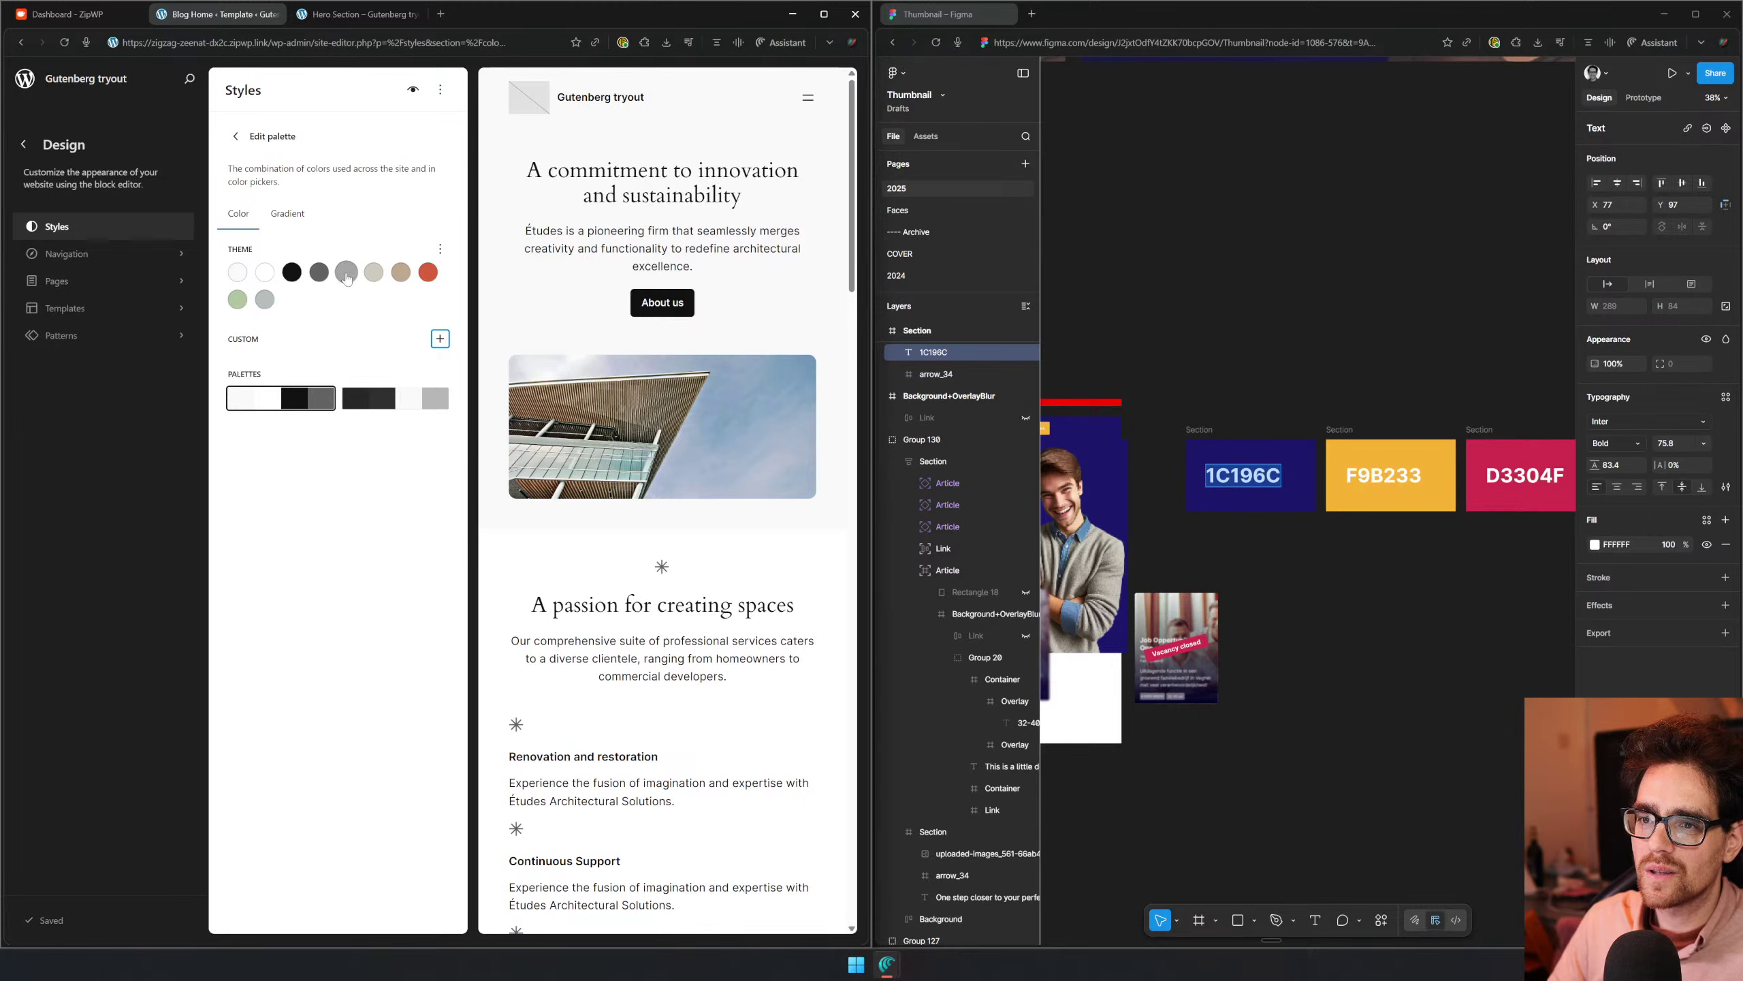
# Set the sixth theme colour in the WordPress palette to the copied hex value 1C196C
pyautogui.click(372, 272)
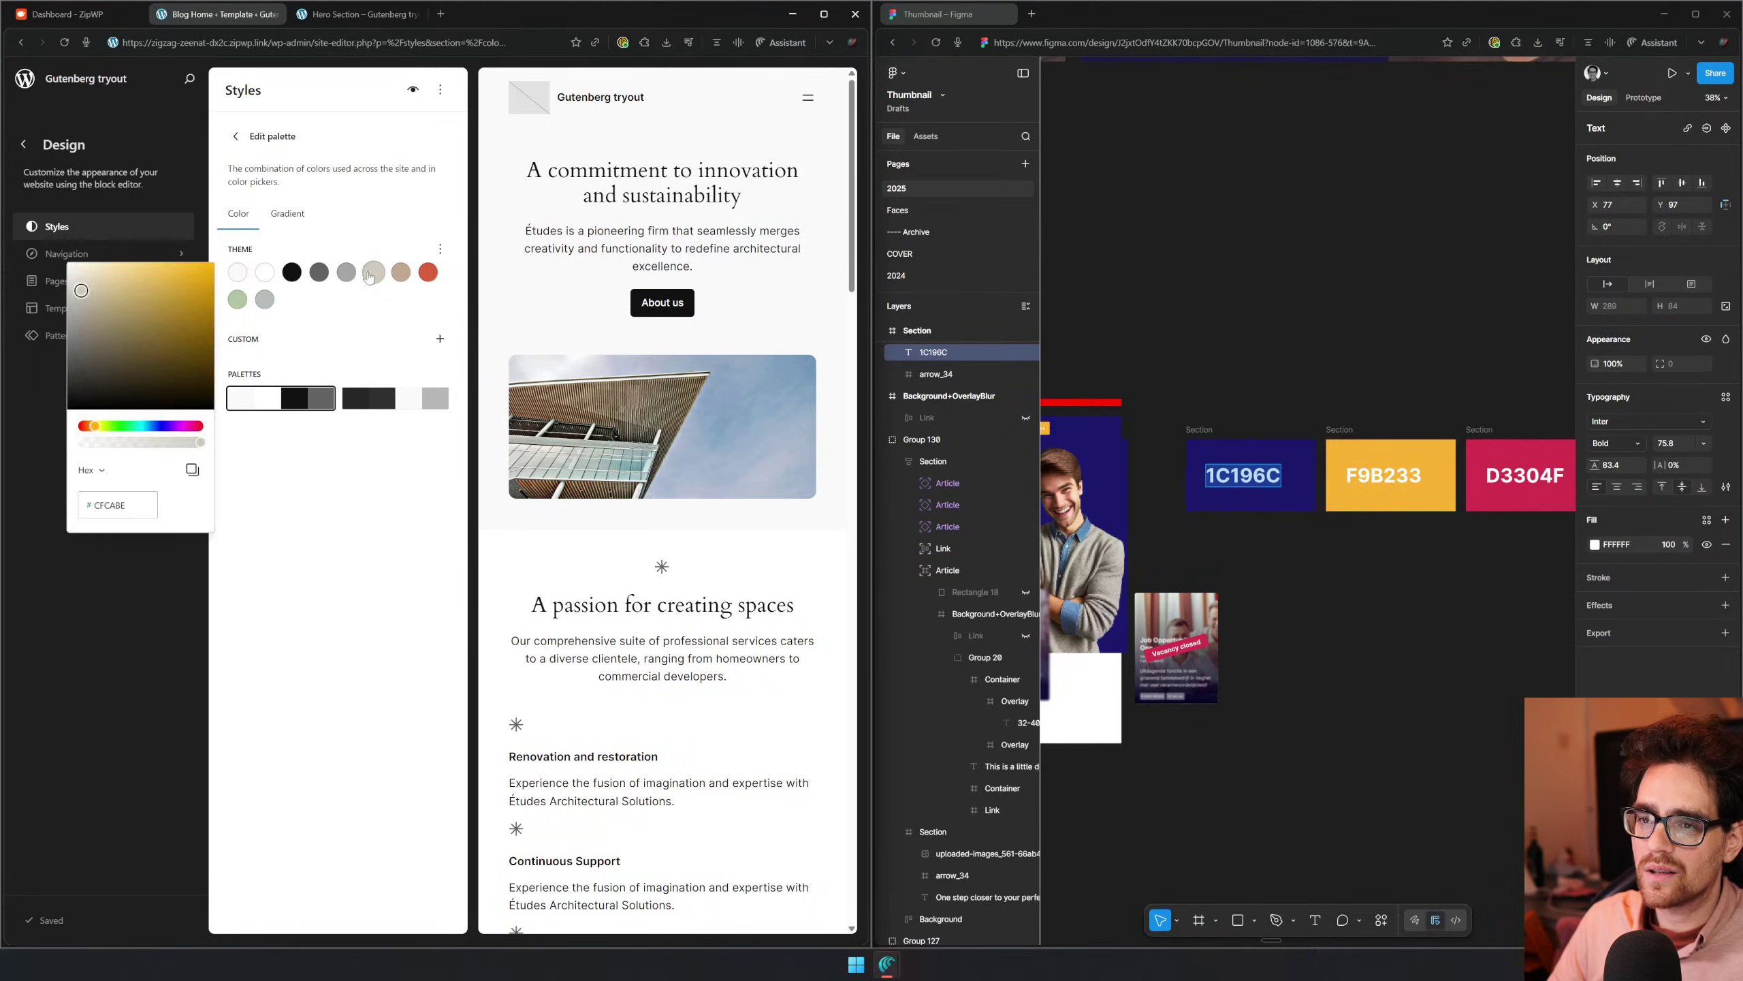
pyautogui.doubleClick(110, 506)
pyautogui.hotkey('ctrl', 'v')
pyautogui.click(353, 493)
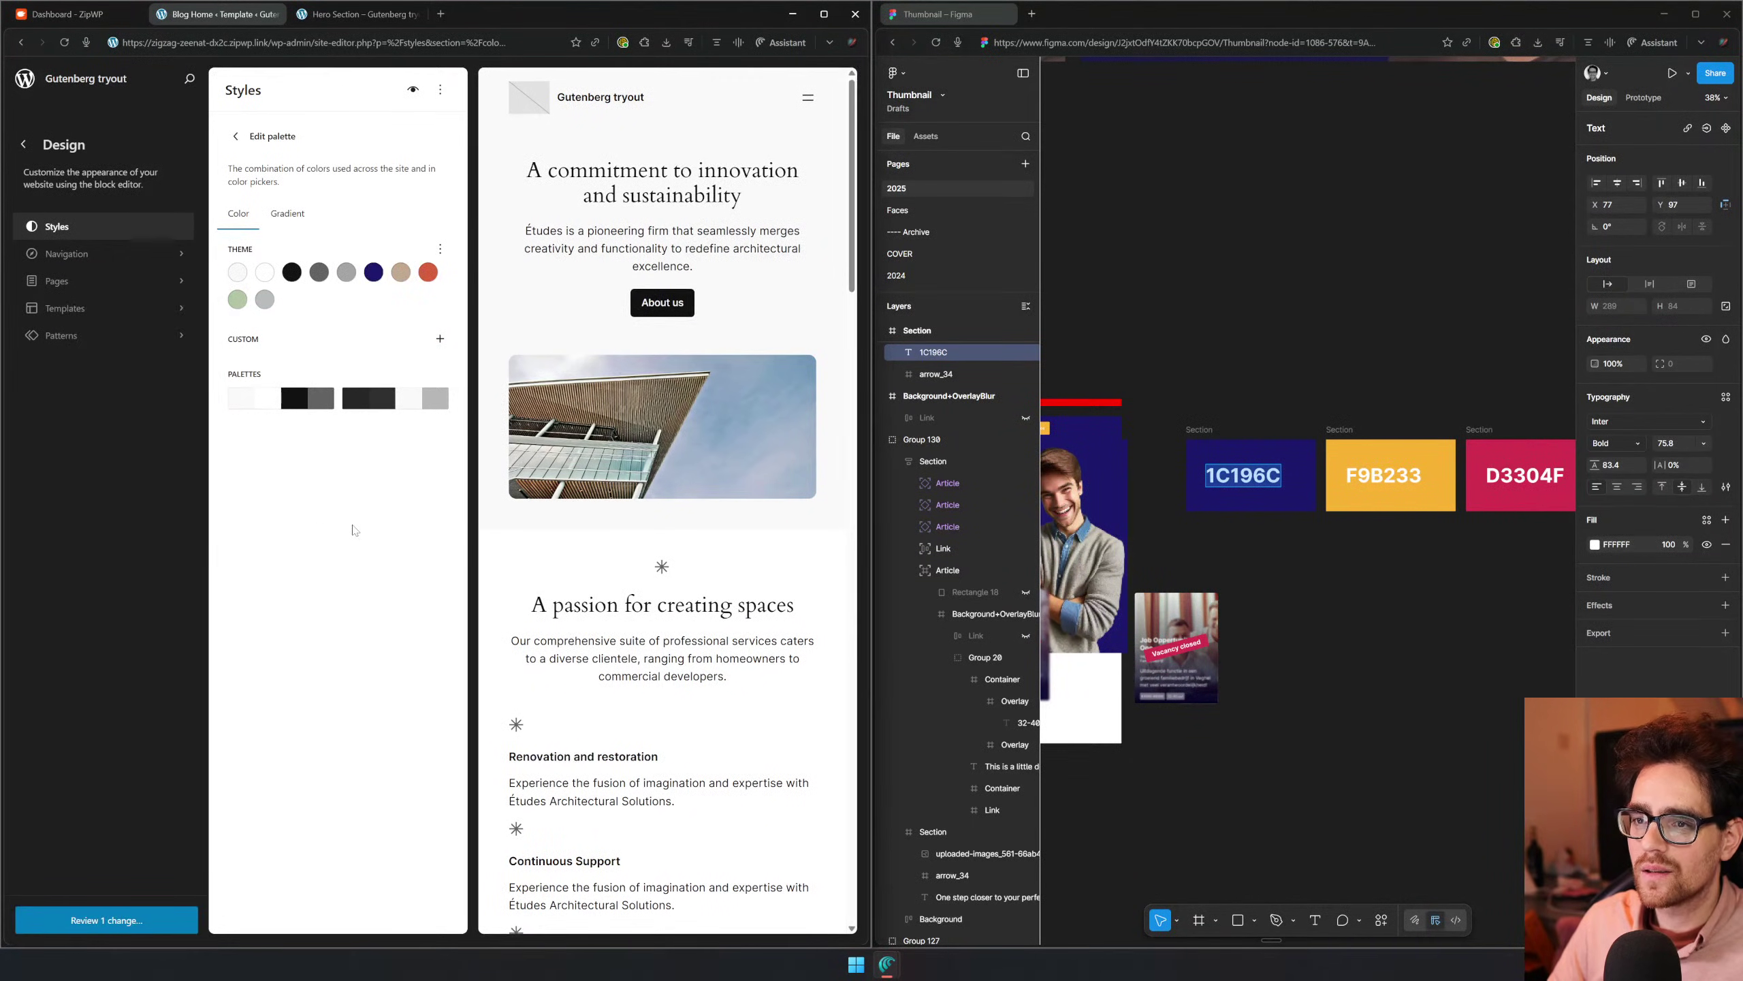
# Copy F9B233 from the yellow Figma swatch and set the seventh theme colour to it
pyautogui.doubleClick(1373, 481)
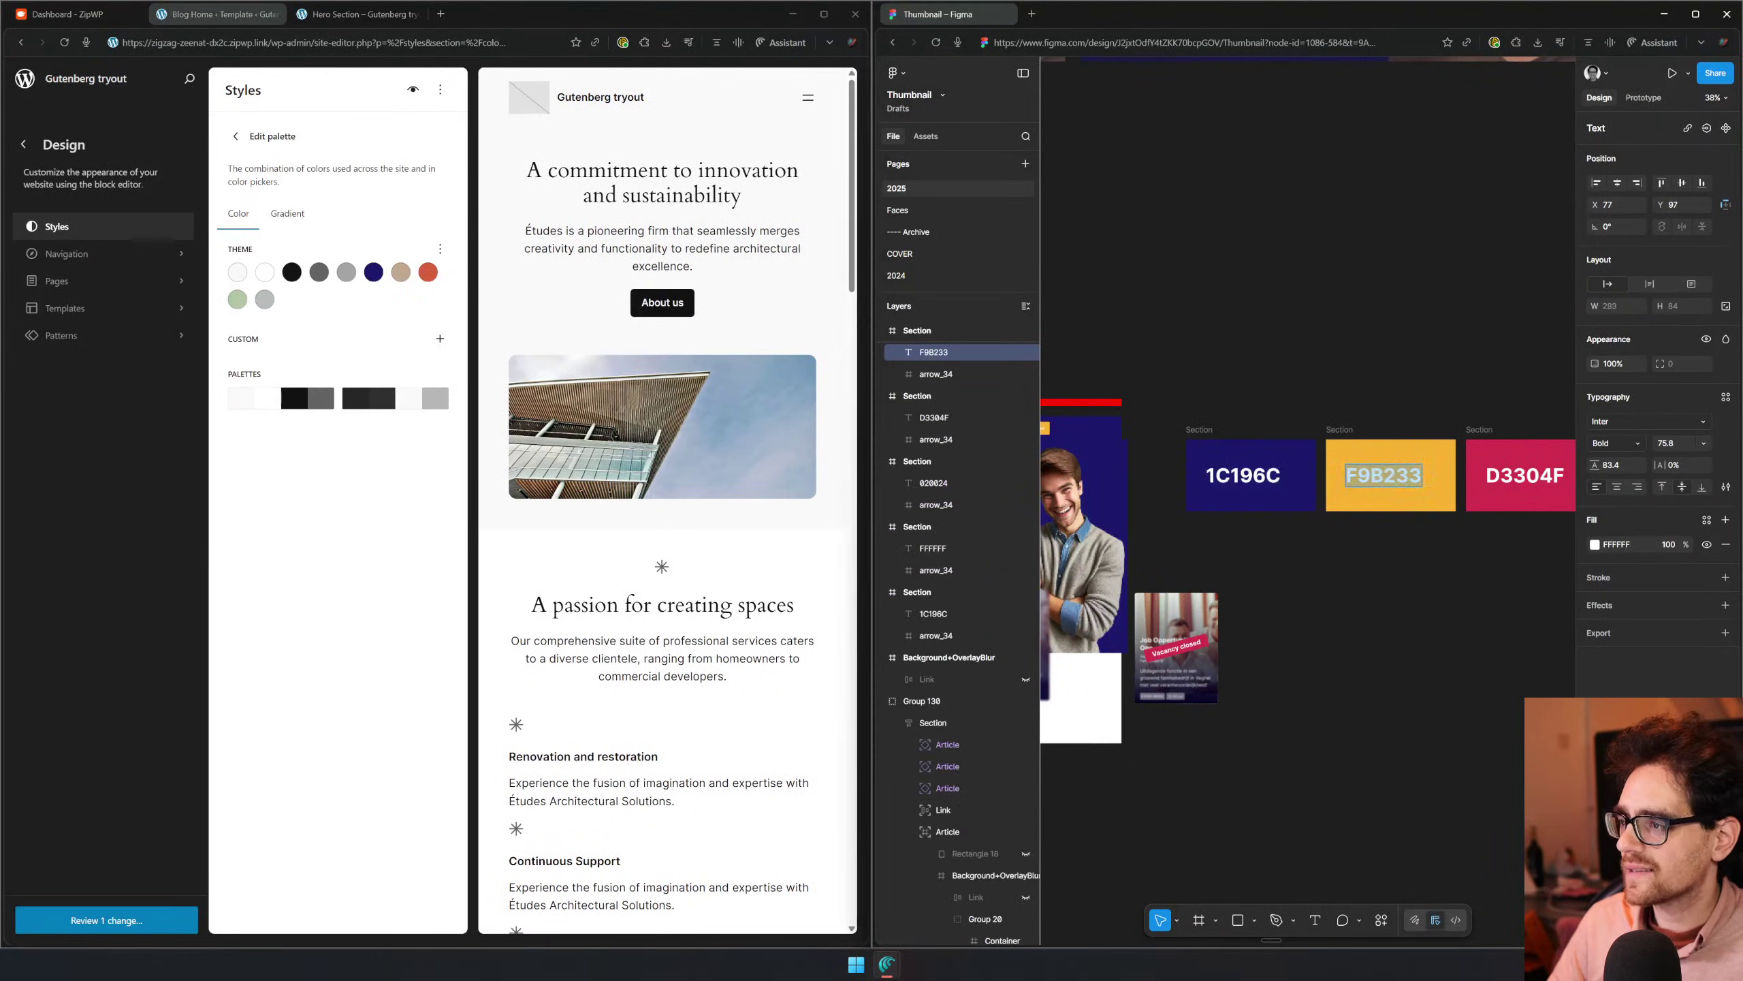
pyautogui.click(401, 272)
pyautogui.click(119, 505)
pyautogui.click(272, 551)
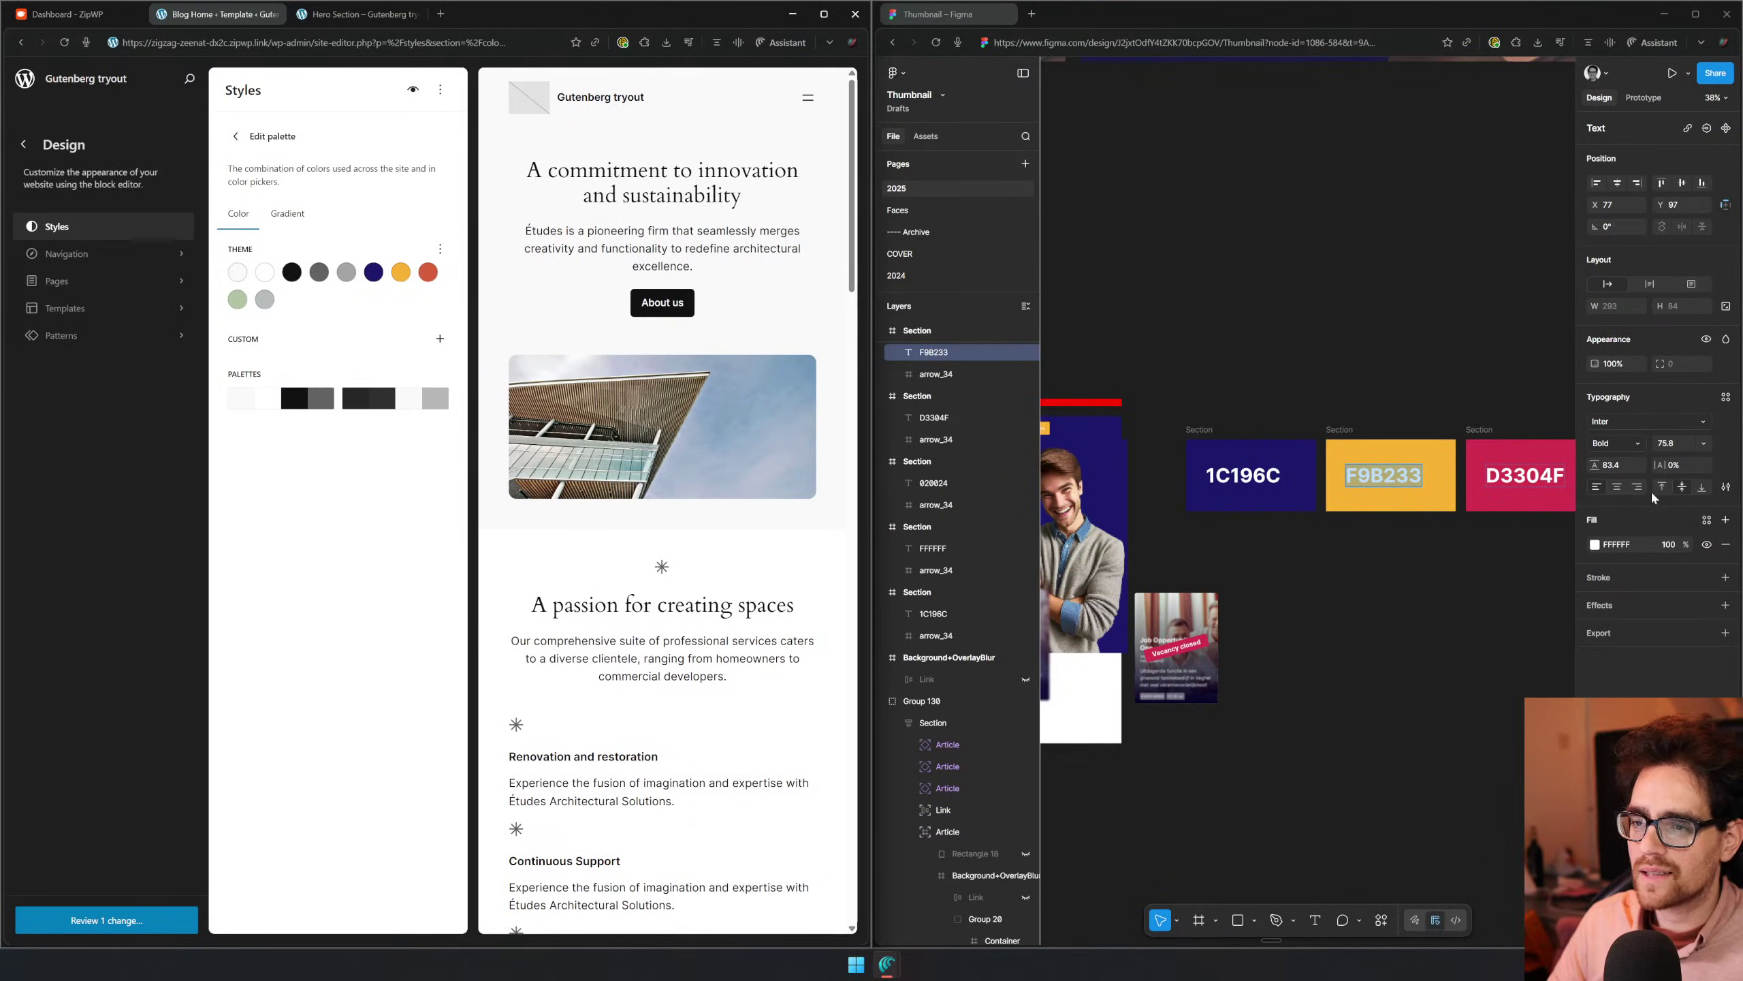
# Copy D3304F from the crimson Figma swatch and set the eighth theme colour to it
pyautogui.doubleClick(1523, 475)
pyautogui.hotkey('ctrl', 'c')
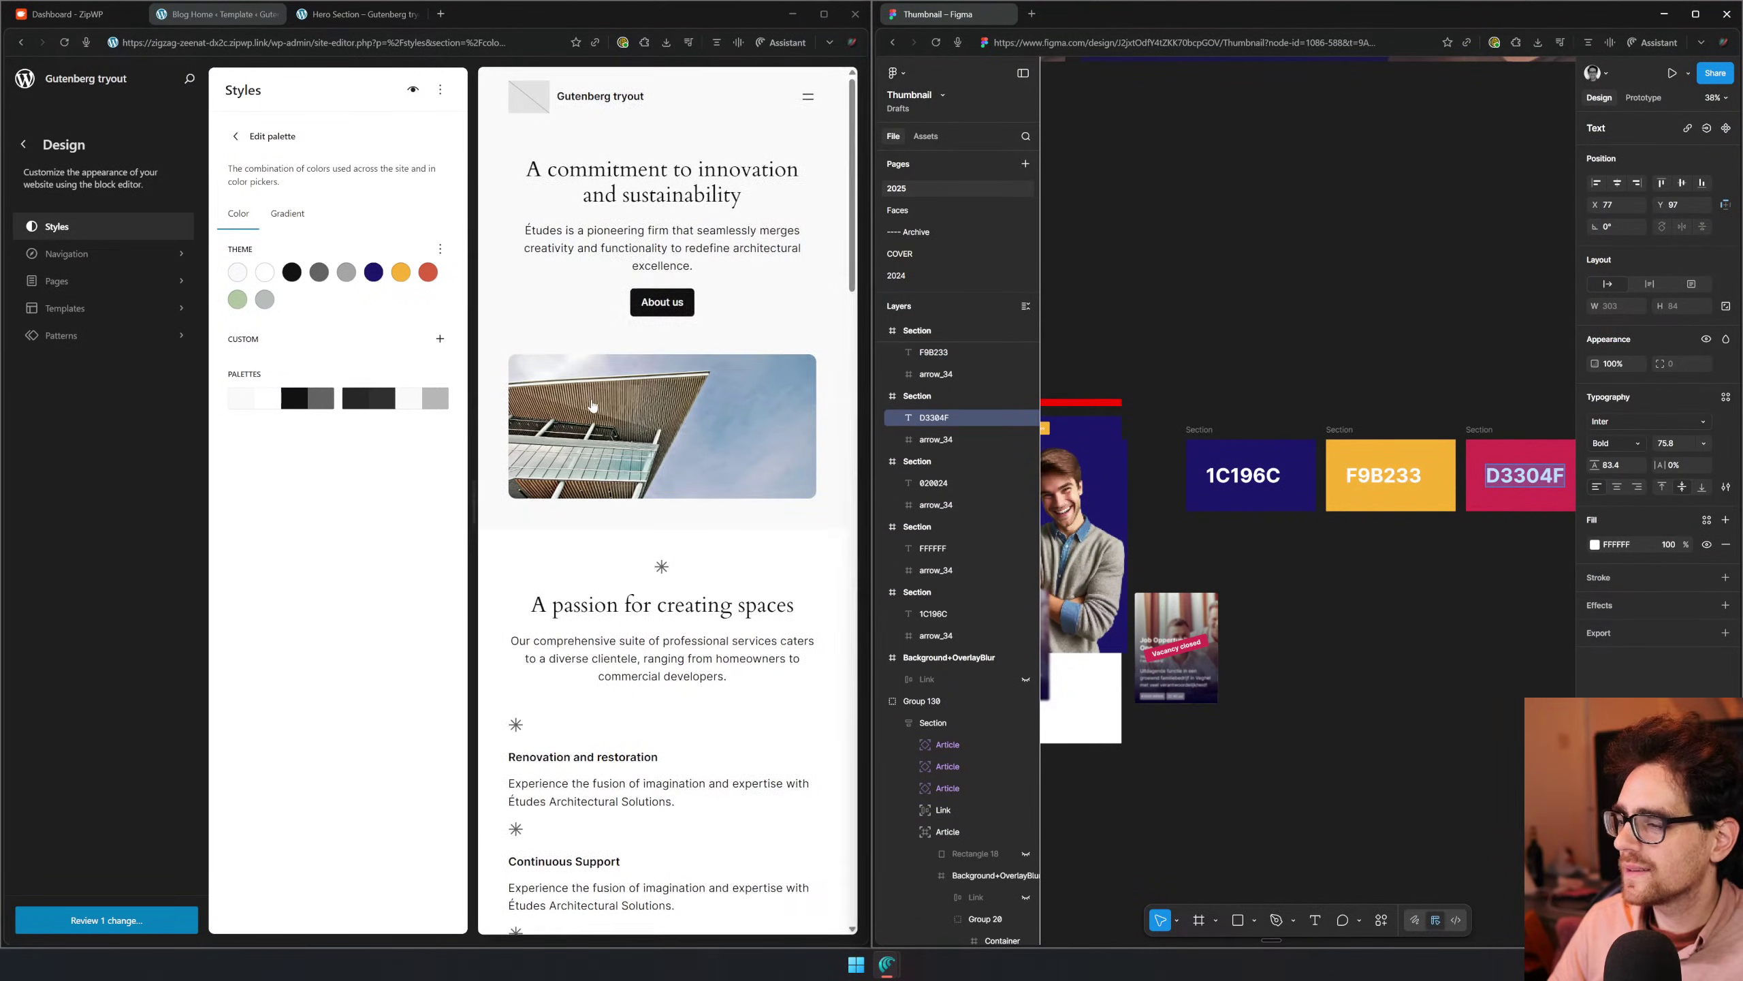
pyautogui.click(428, 272)
pyautogui.click(110, 505)
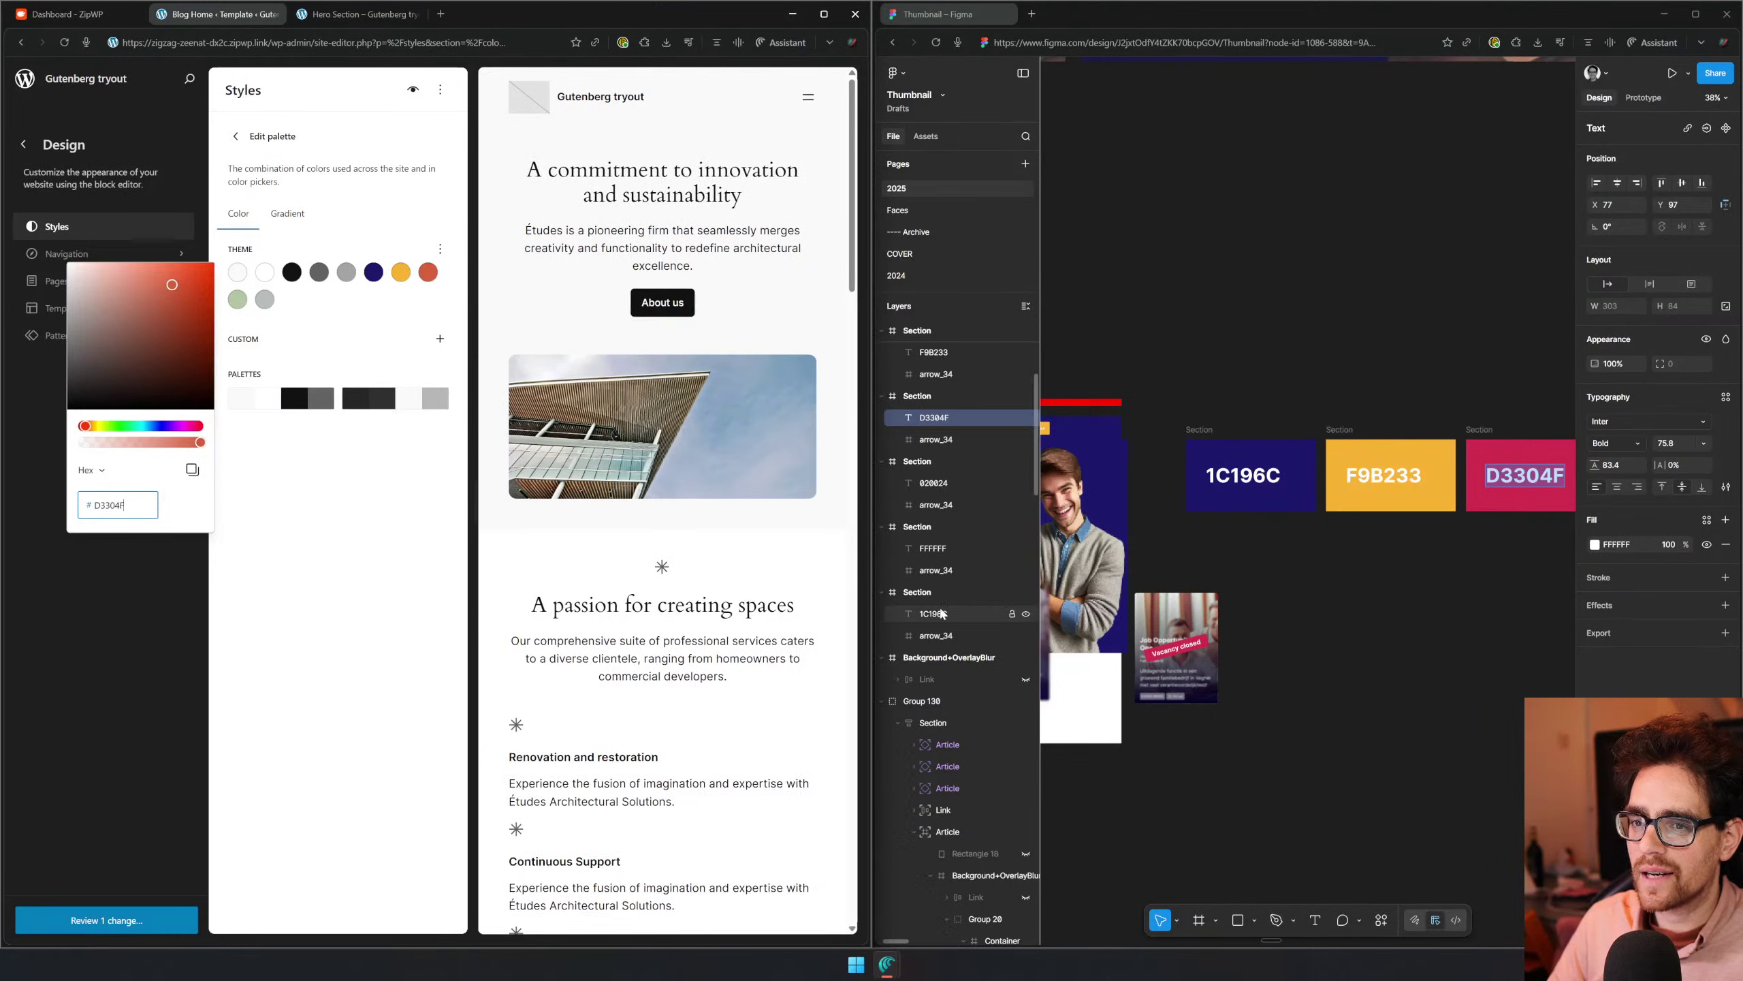
pyautogui.hotkey('ctrl', 'a')
pyautogui.hotkey('ctrl', 'v')
# Copy 020024 from the dark navy Figma swatch and set the ninth theme colour, the green one, to it
pyautogui.hscroll(5, 1249, 529)
pyautogui.doubleClick(1263, 526)
pyautogui.hotkey('ctrl', 'c')
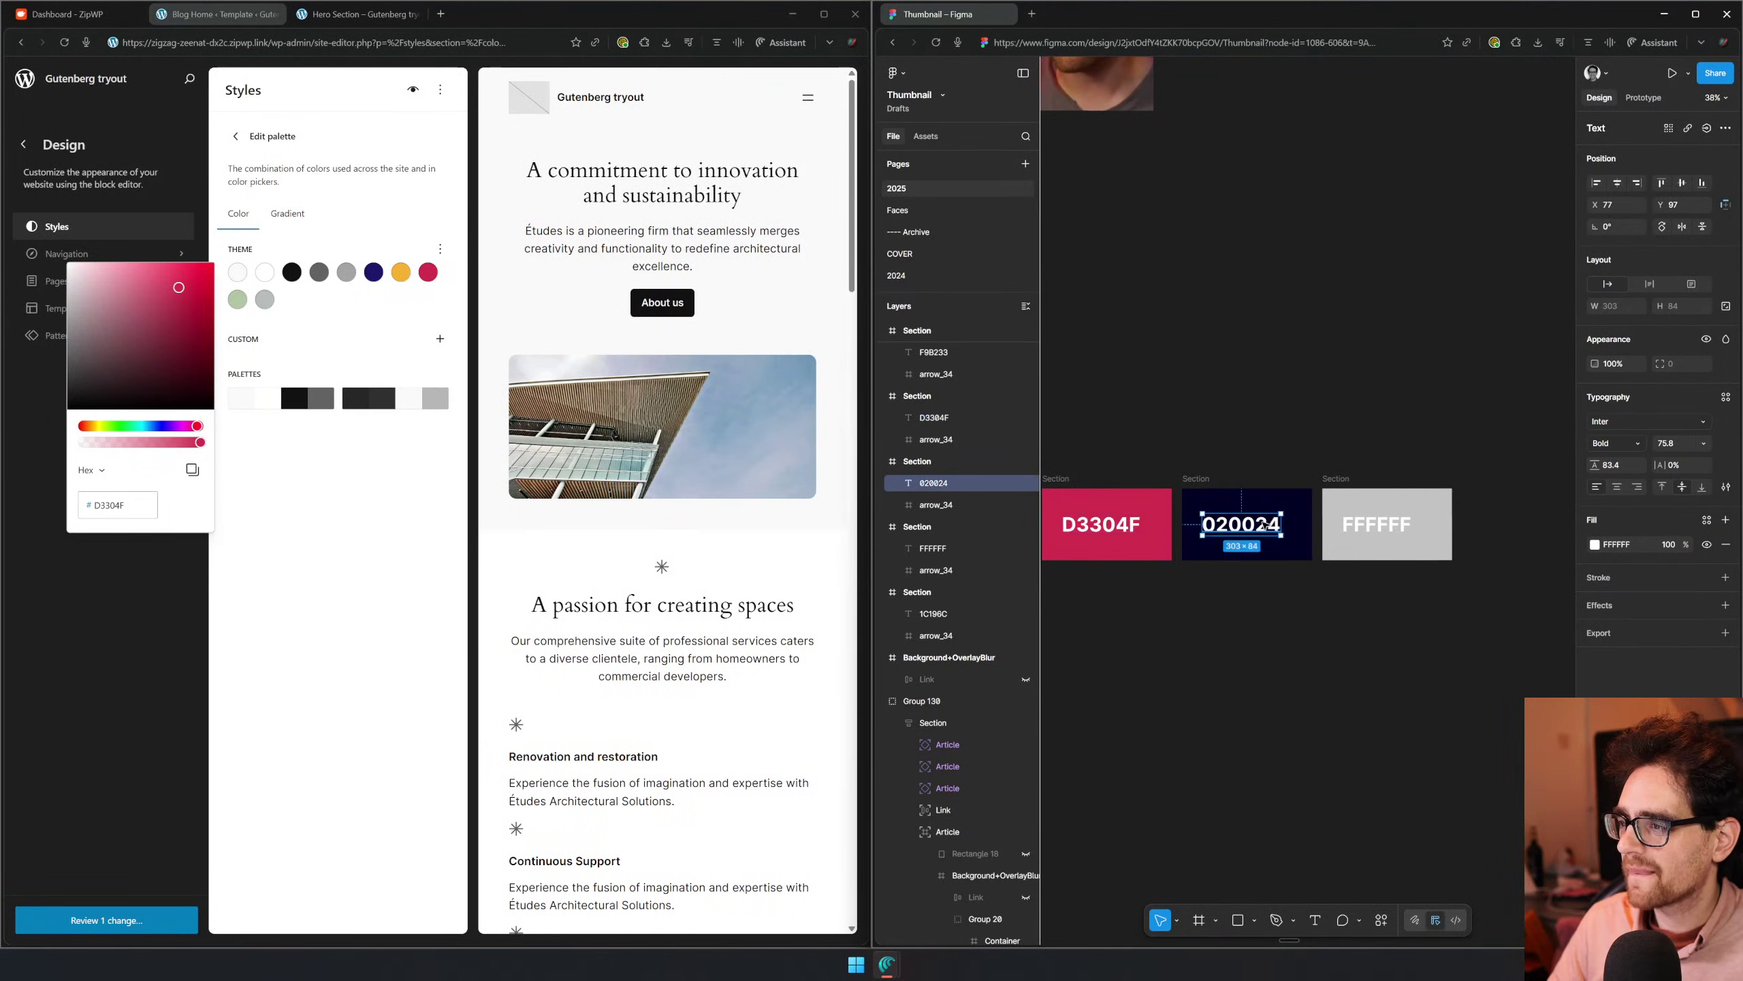
pyautogui.click(240, 307)
pyautogui.click(240, 307)
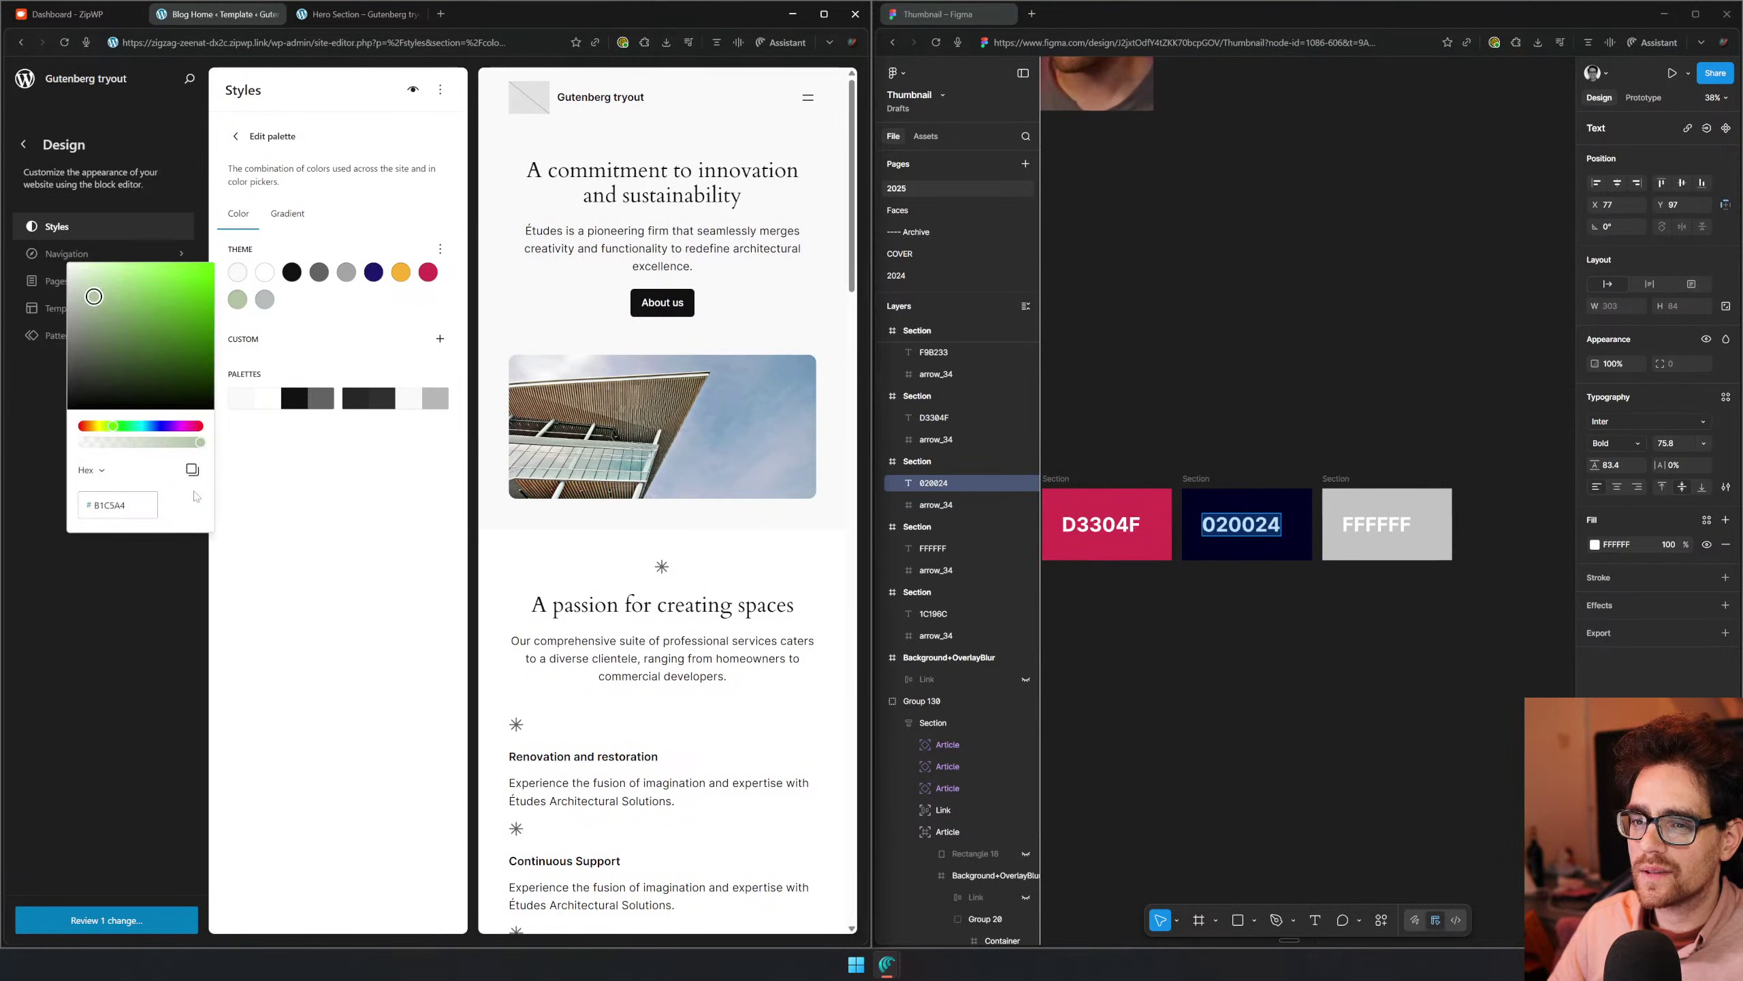
pyautogui.click(115, 505)
pyautogui.hotkey('ctrl', 'a')
pyautogui.hotkey('ctrl', 'v')
pyautogui.click(302, 613)
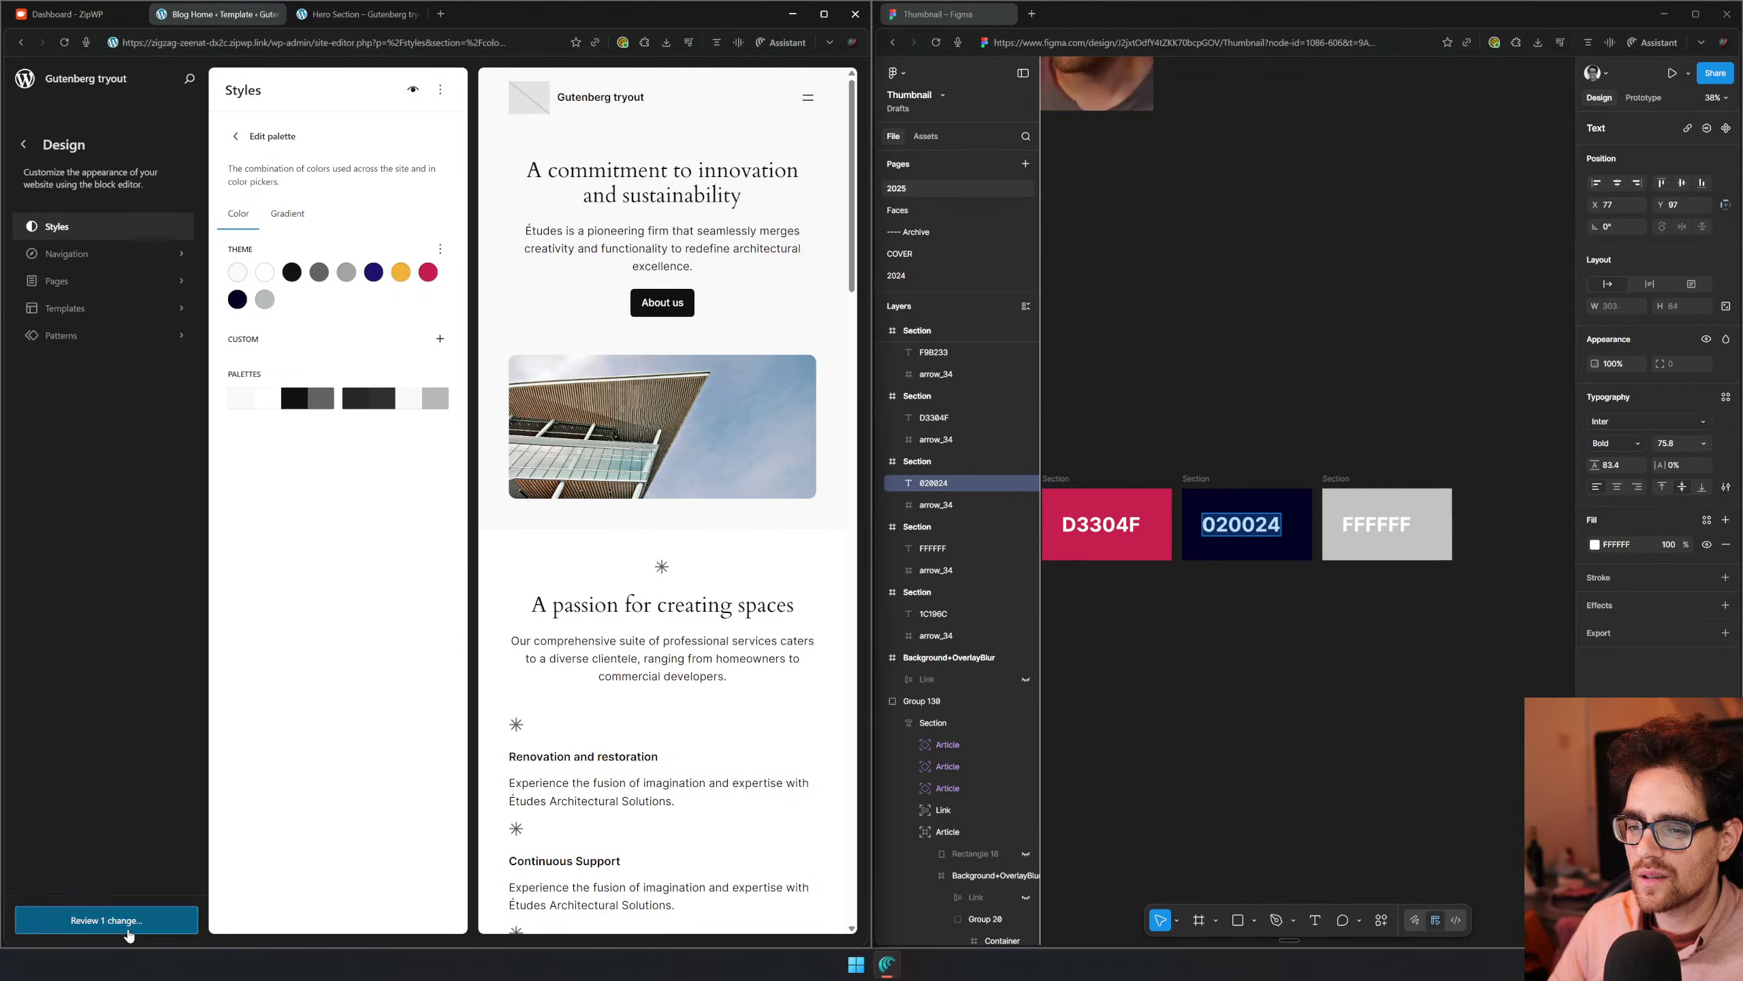
# Save the palette changes to the site and exit the site editor to the WordPress dashboard
pyautogui.click(127, 928)
pyautogui.click(528, 572)
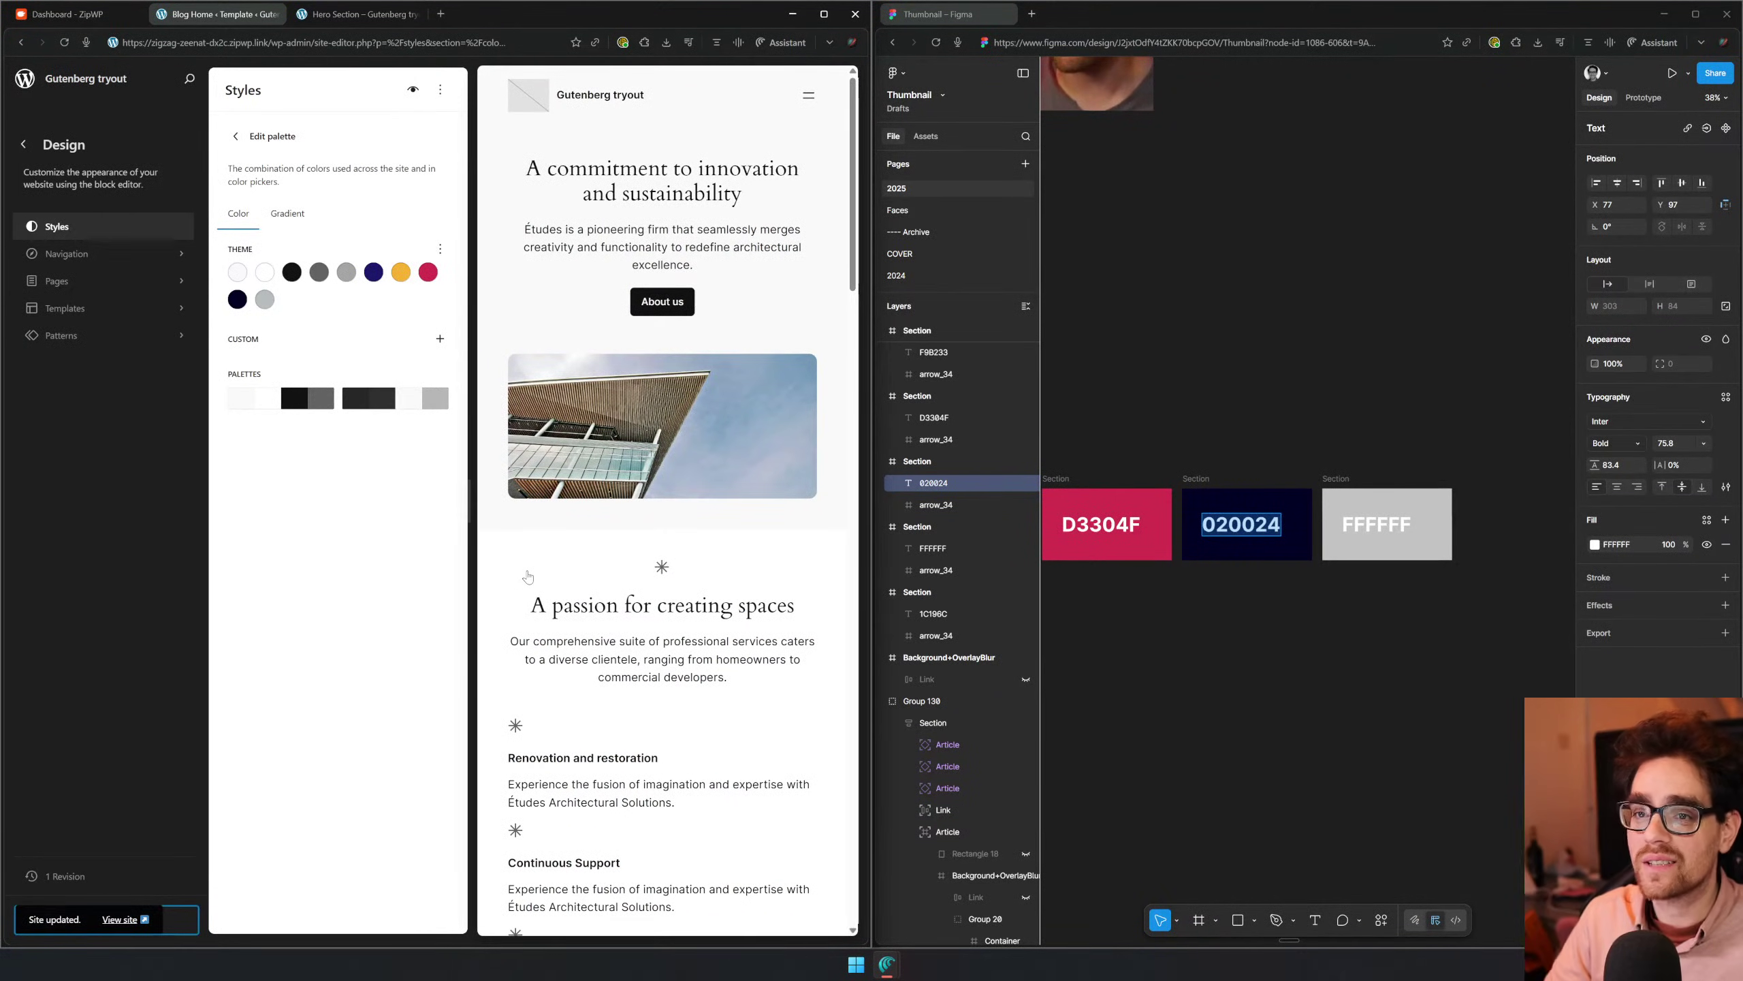
pyautogui.click(25, 146)
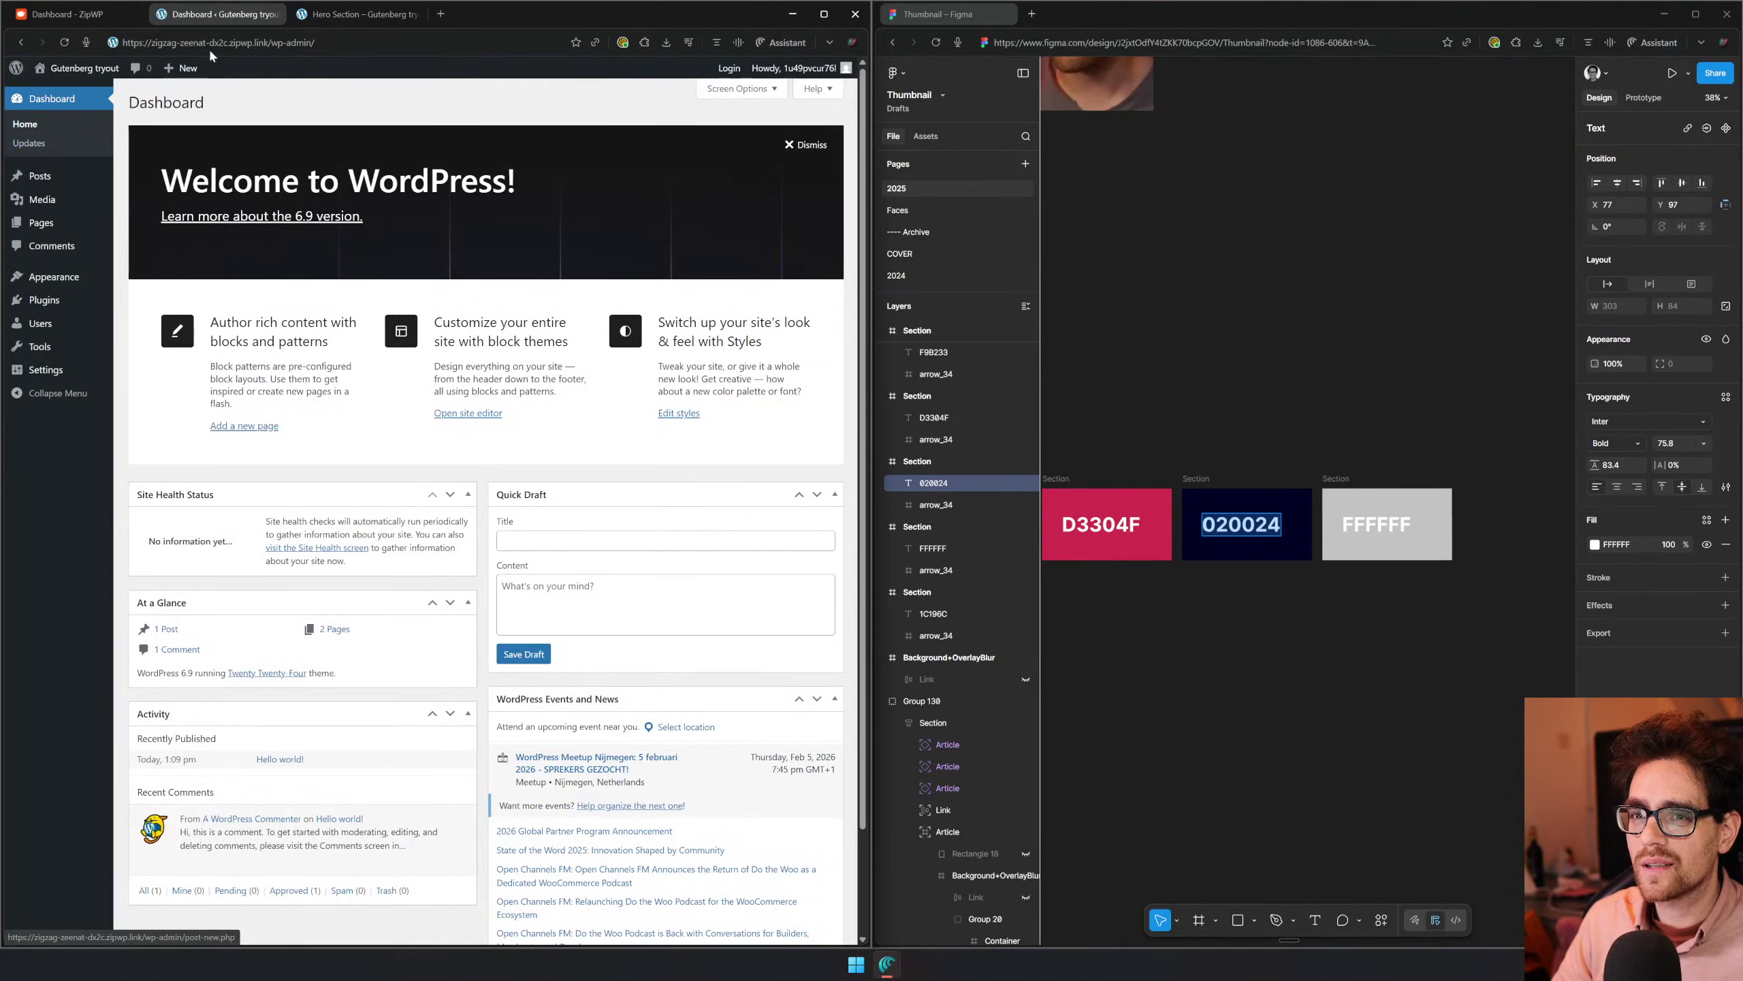
# Show the Hero Section page in a maximized browser window and open the page for editing
pyautogui.click(309, 17)
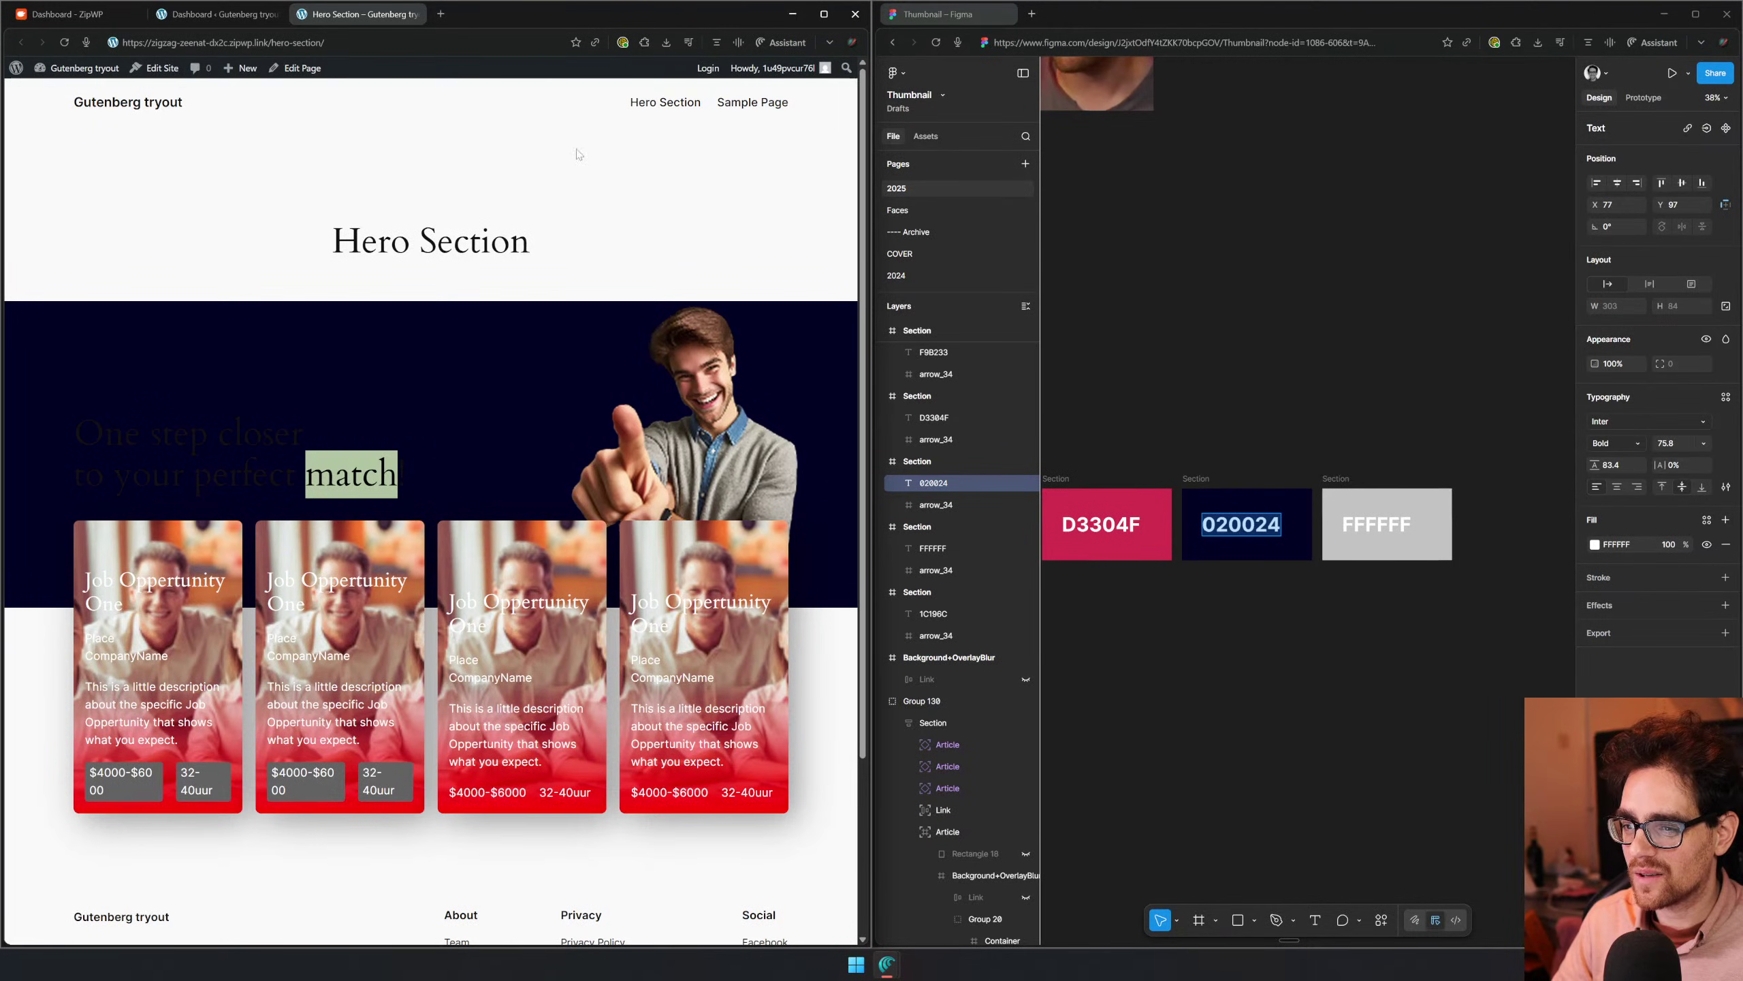
pyautogui.click(823, 14)
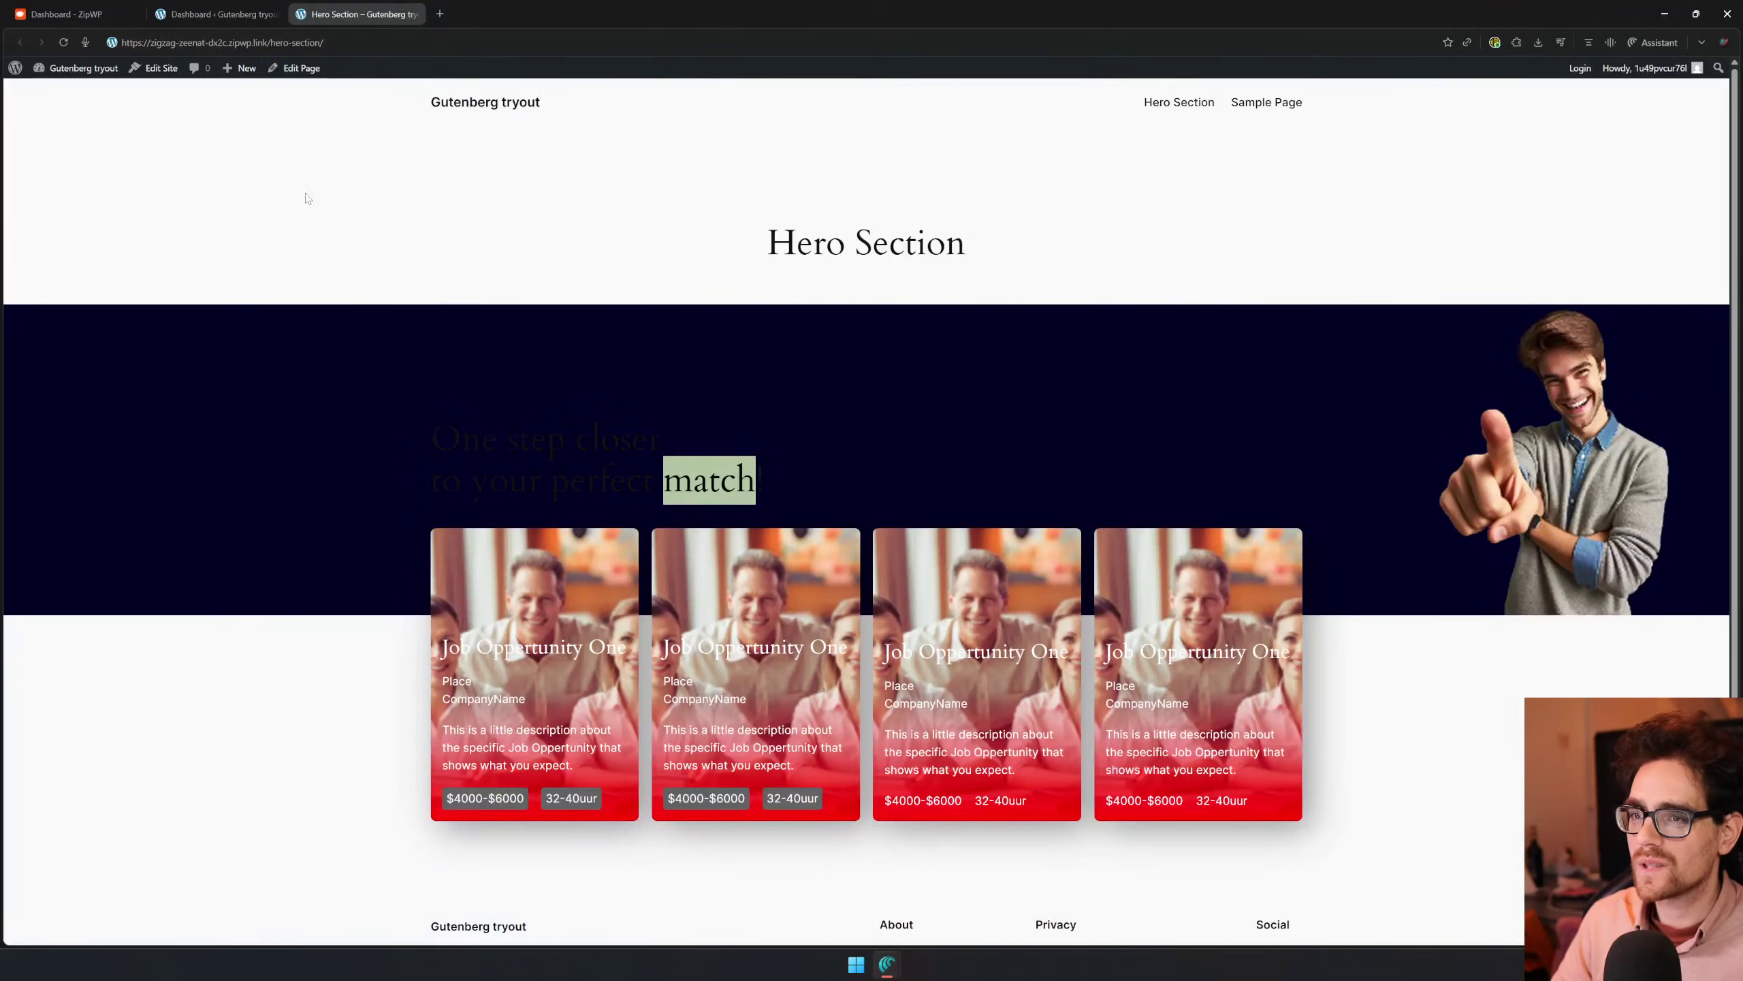
pyautogui.click(306, 68)
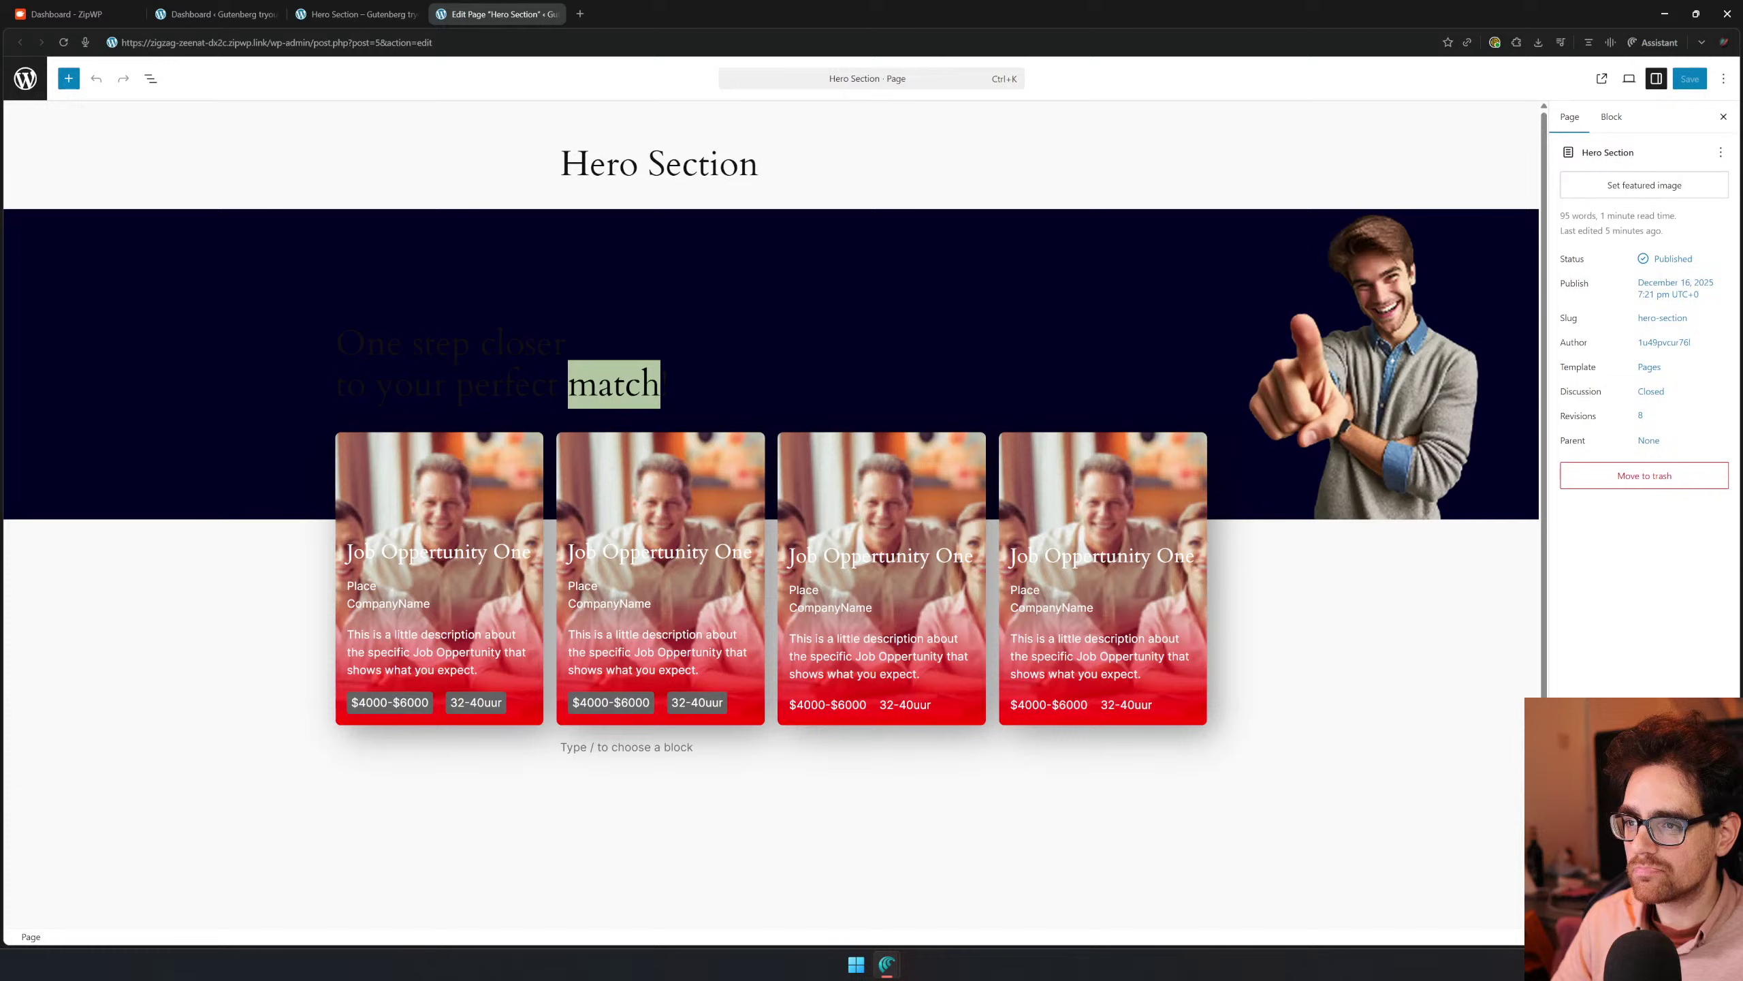
# Set the text colour of the heading "One step closer to your perfect match!" to the white theme colour
pyautogui.click(591, 281)
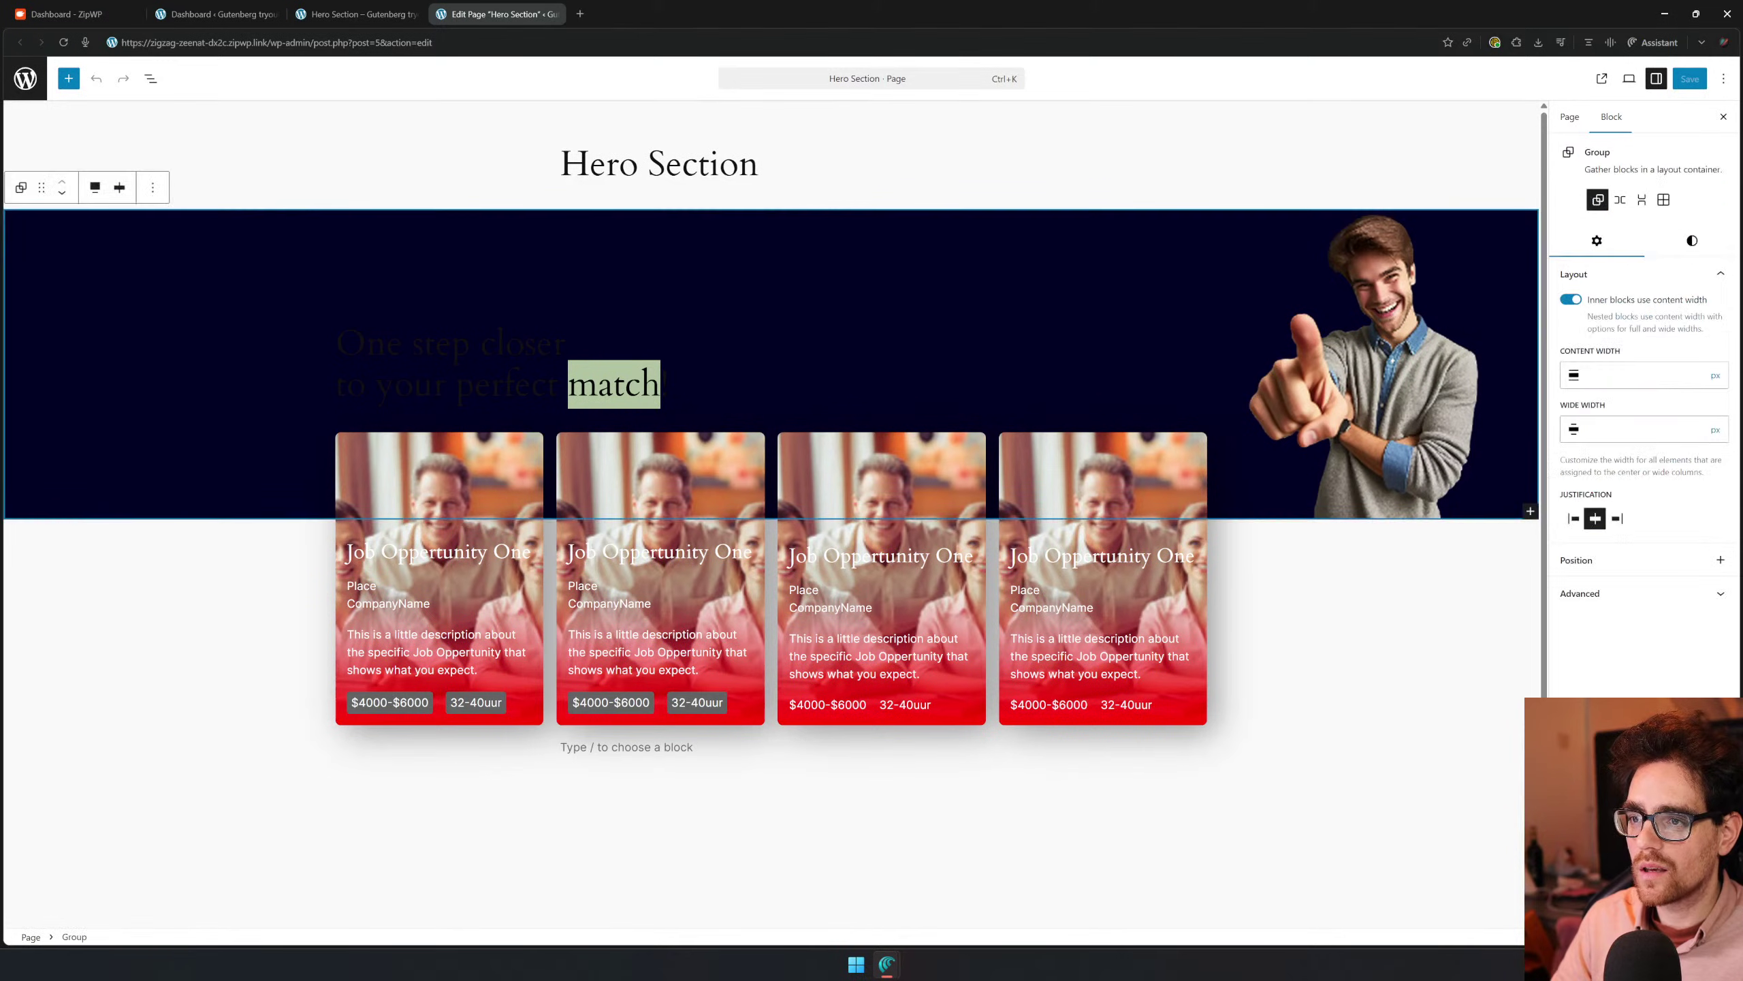
pyautogui.click(642, 385)
pyautogui.tripleClick(413, 385)
pyautogui.click(413, 345)
pyautogui.tripleClick(413, 344)
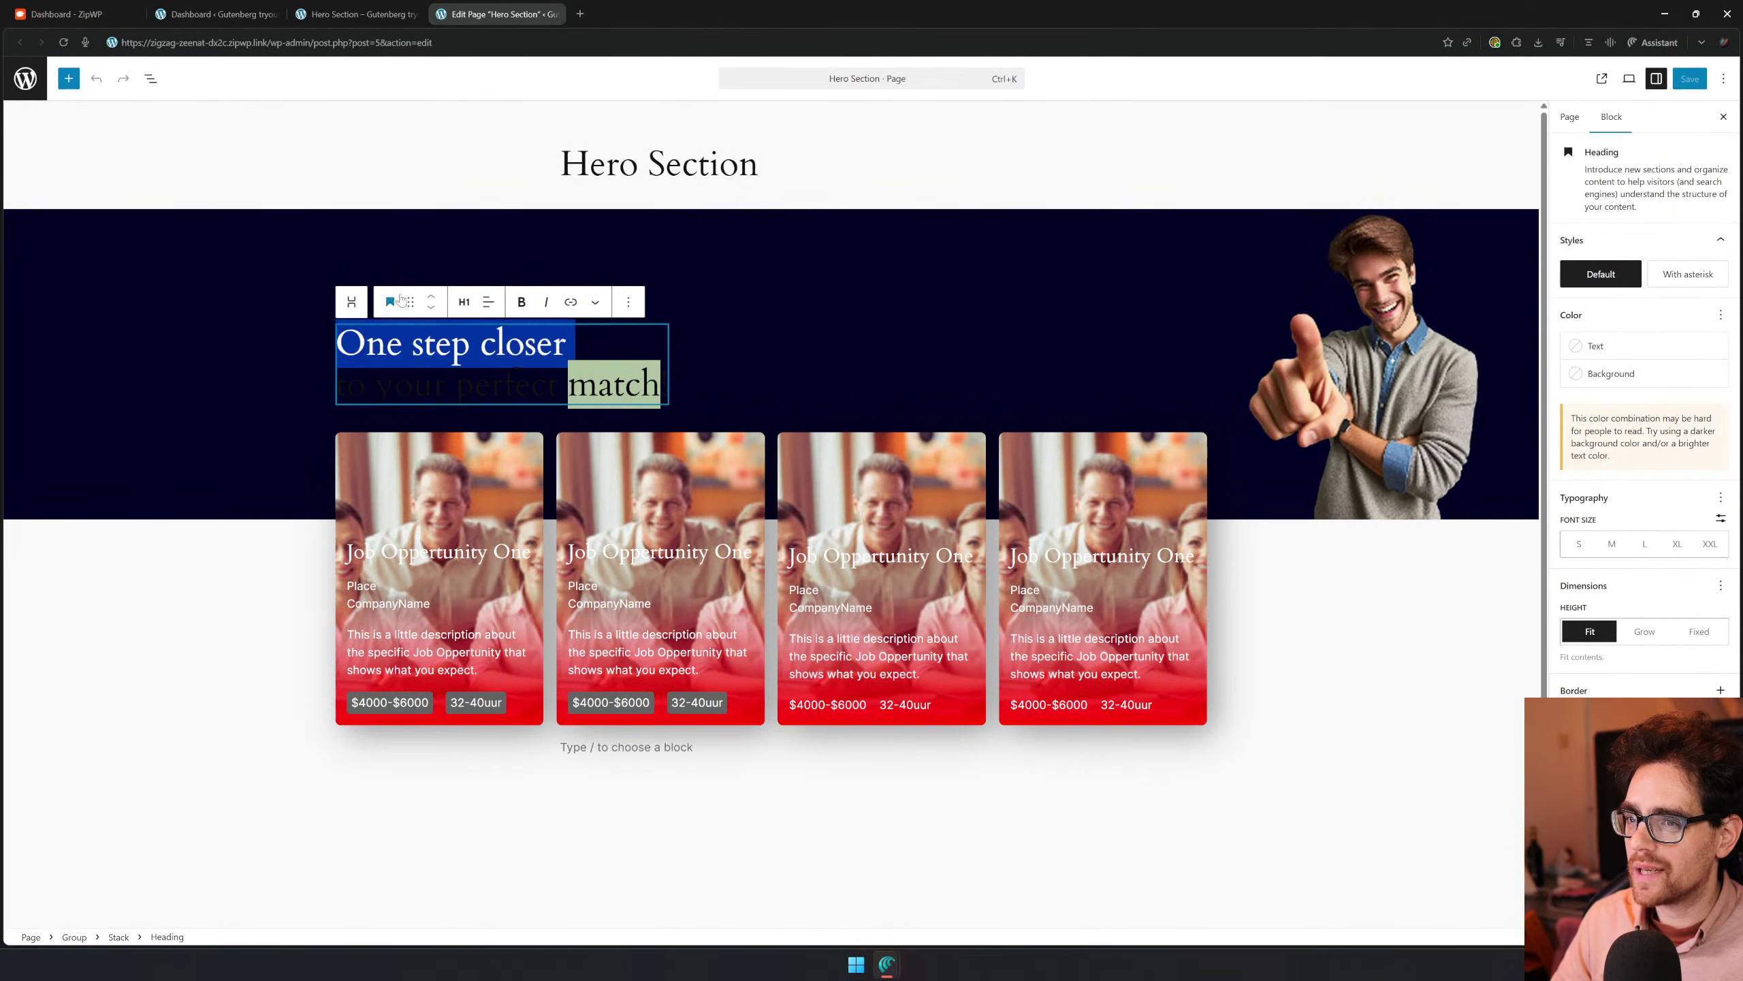
pyautogui.click(414, 386)
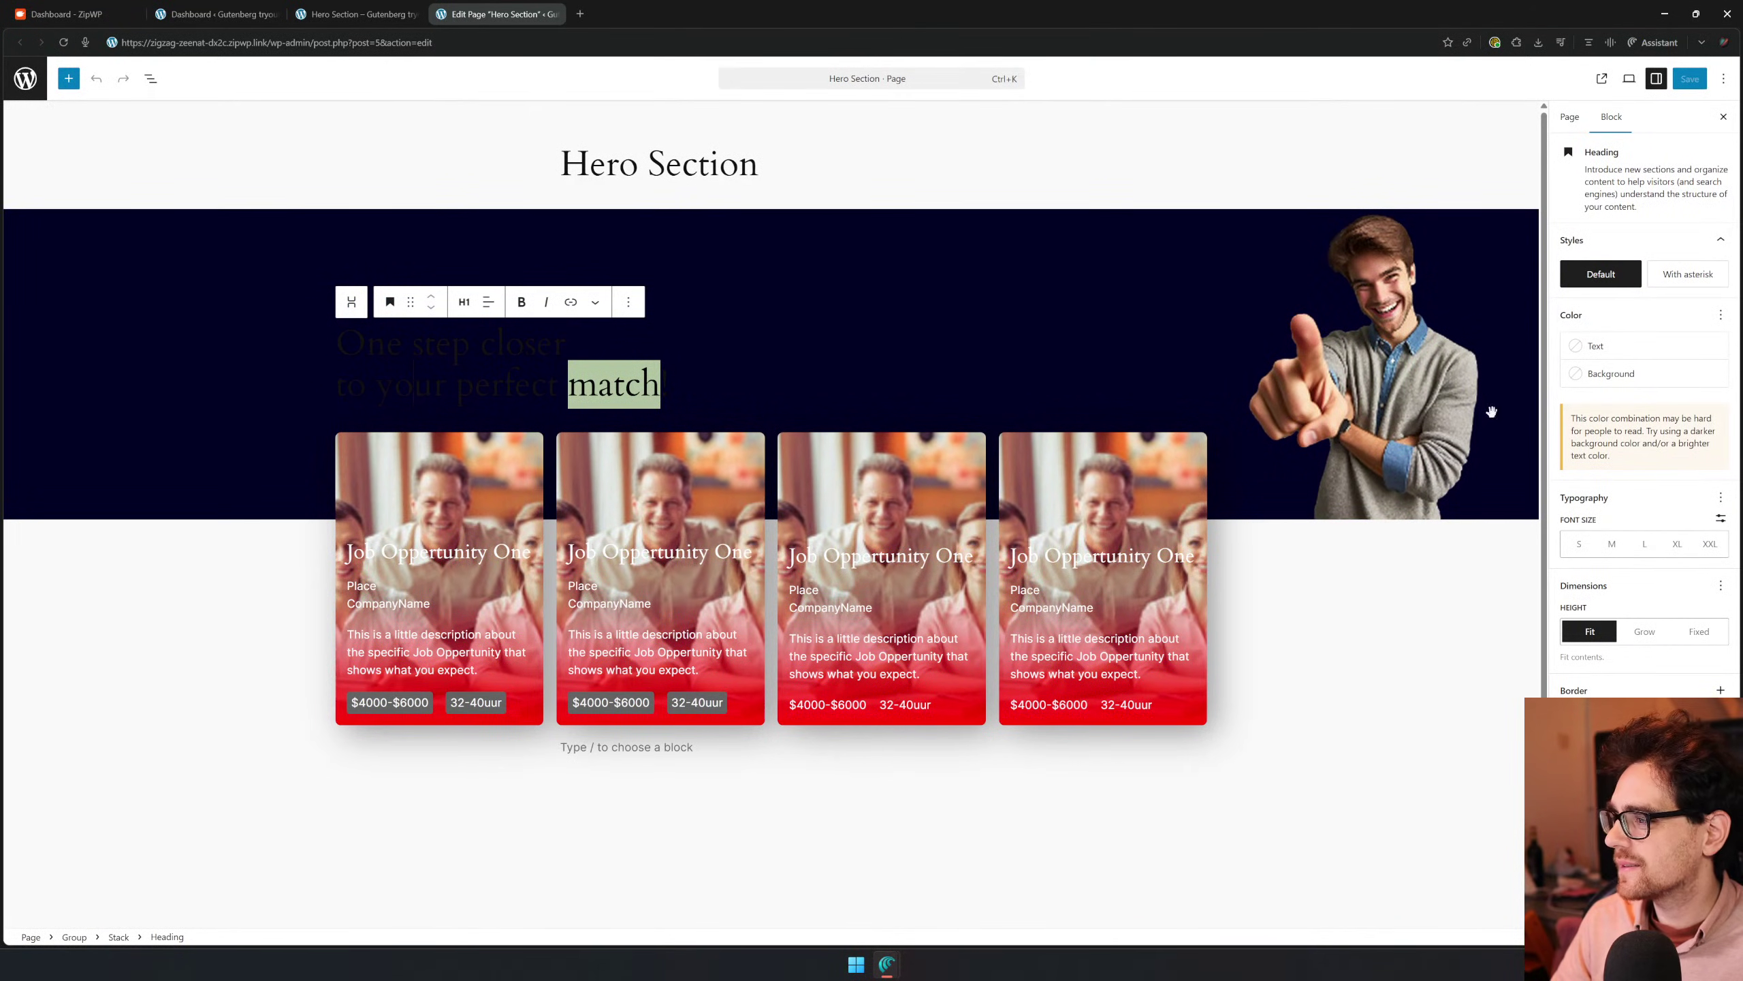
pyautogui.click(1599, 347)
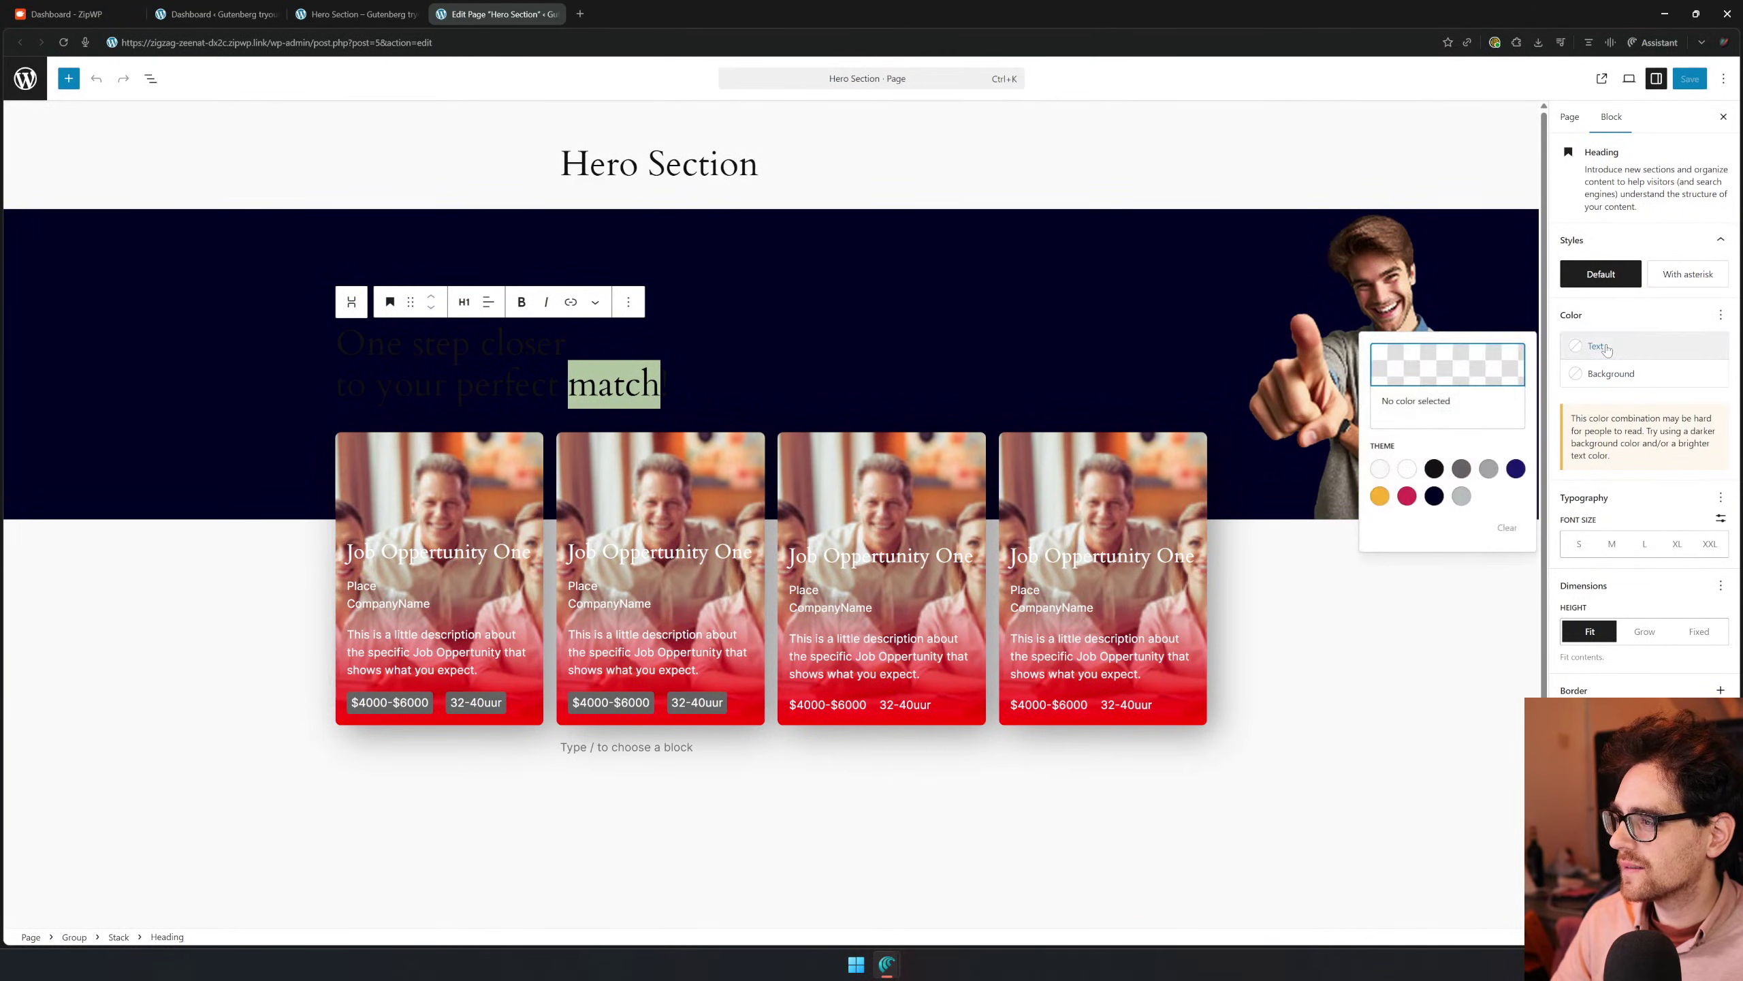
pyautogui.click(1408, 471)
# Change the hero group's background to the Accent theme colour #1C196C
pyautogui.click(625, 386)
pyautogui.click(826, 223)
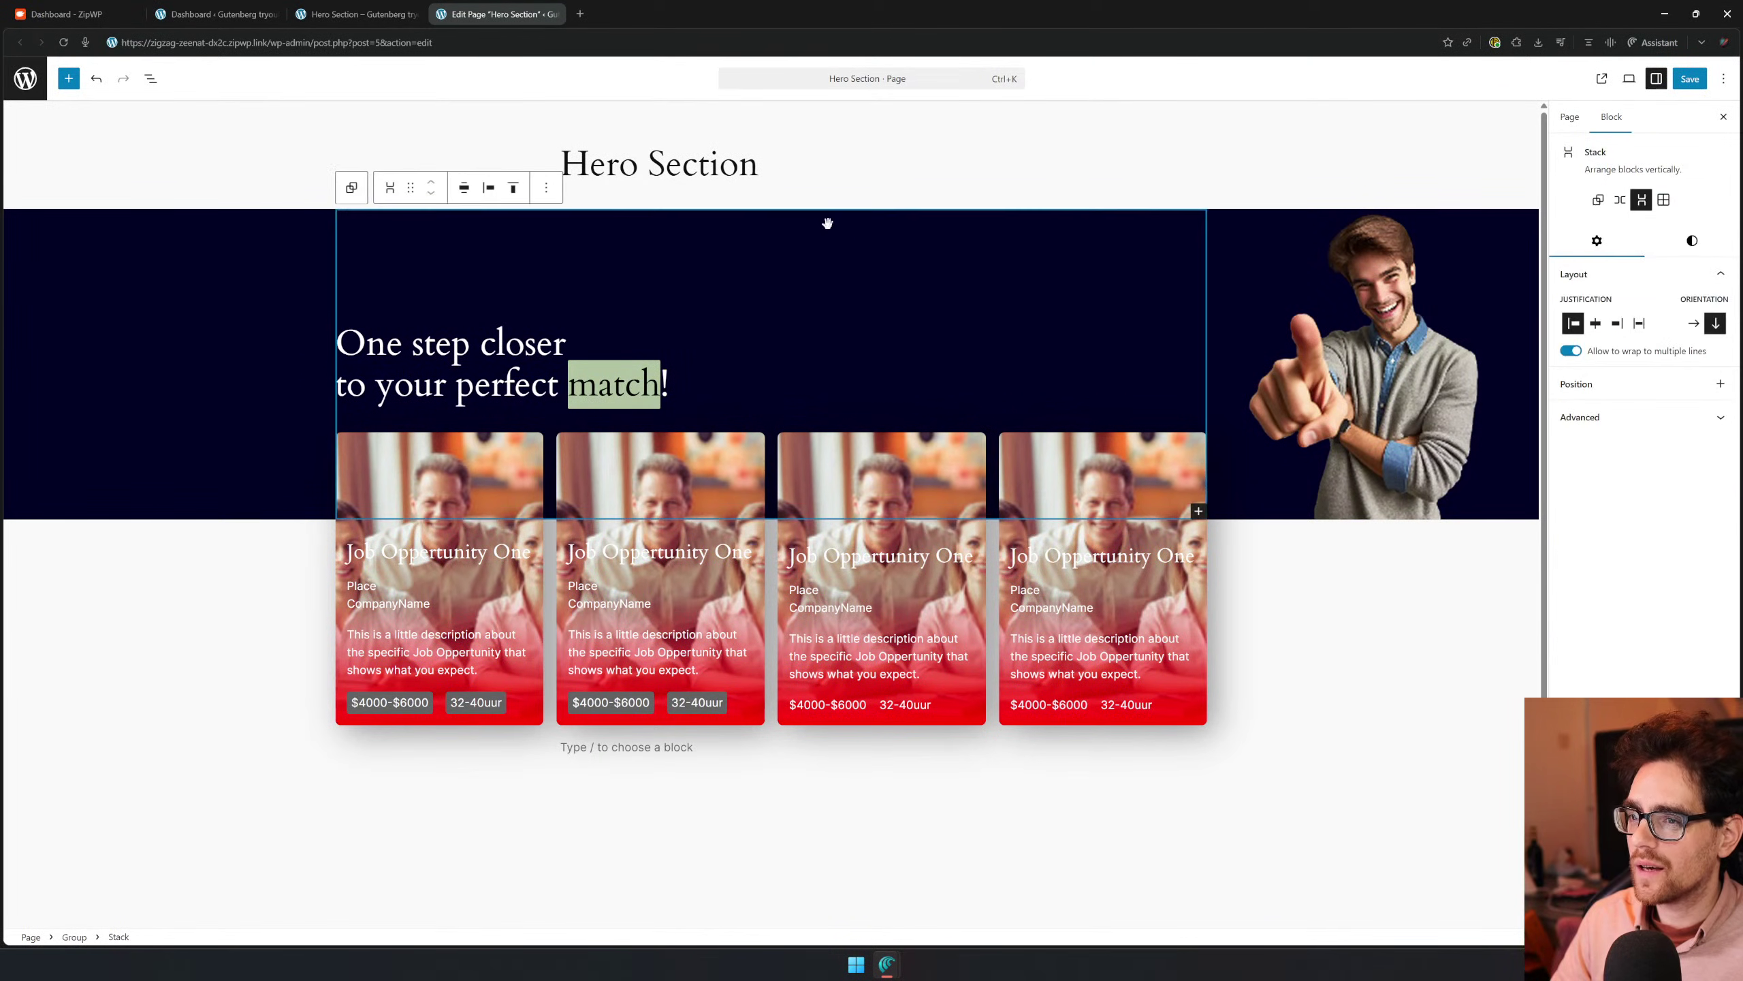
pyautogui.click(1493, 278)
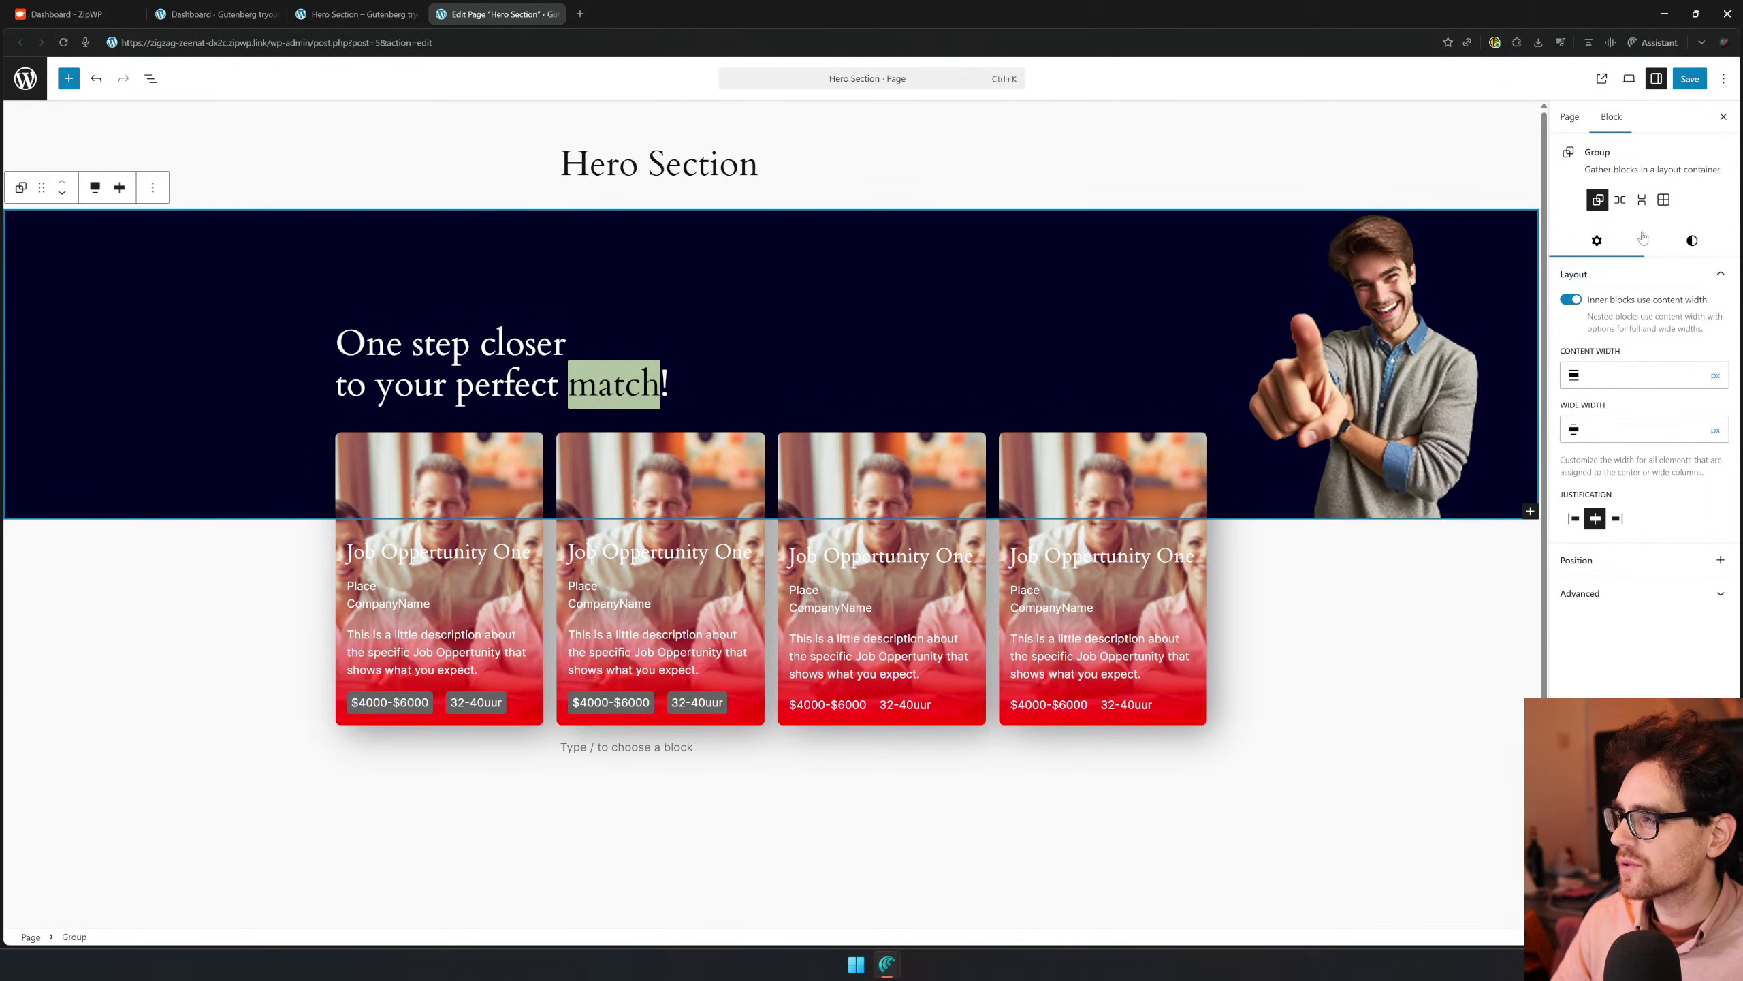
pyautogui.click(1695, 240)
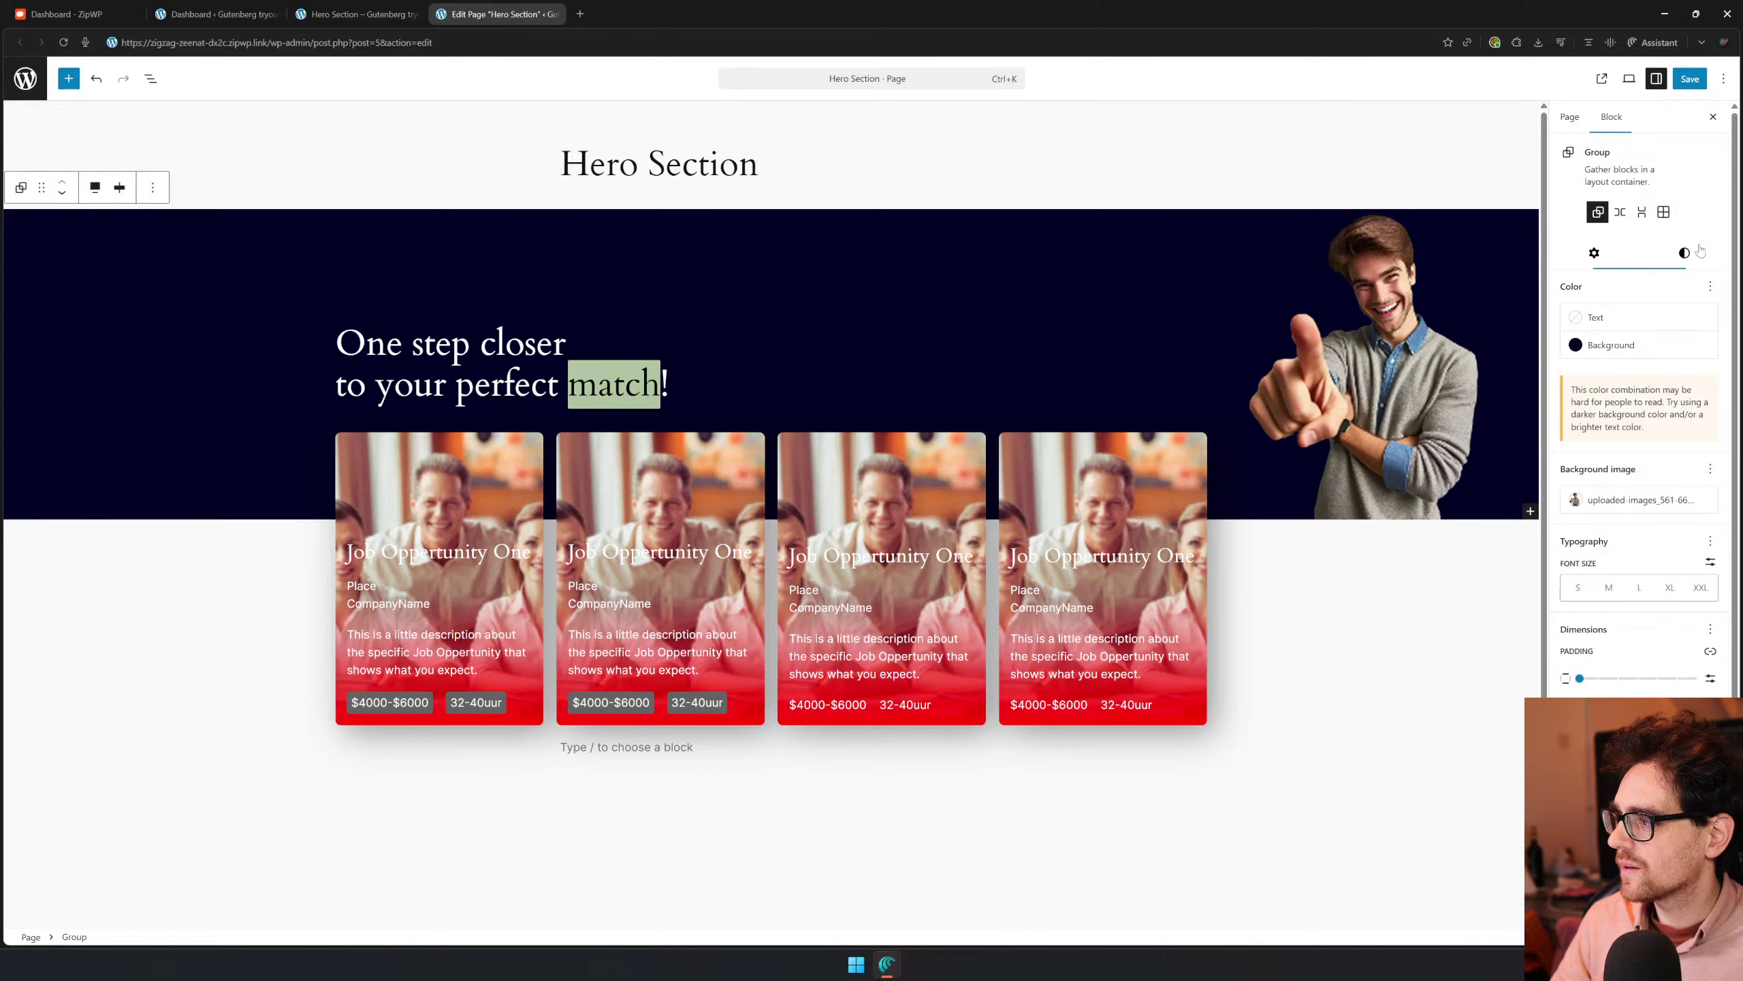
pyautogui.click(1641, 353)
pyautogui.click(1513, 503)
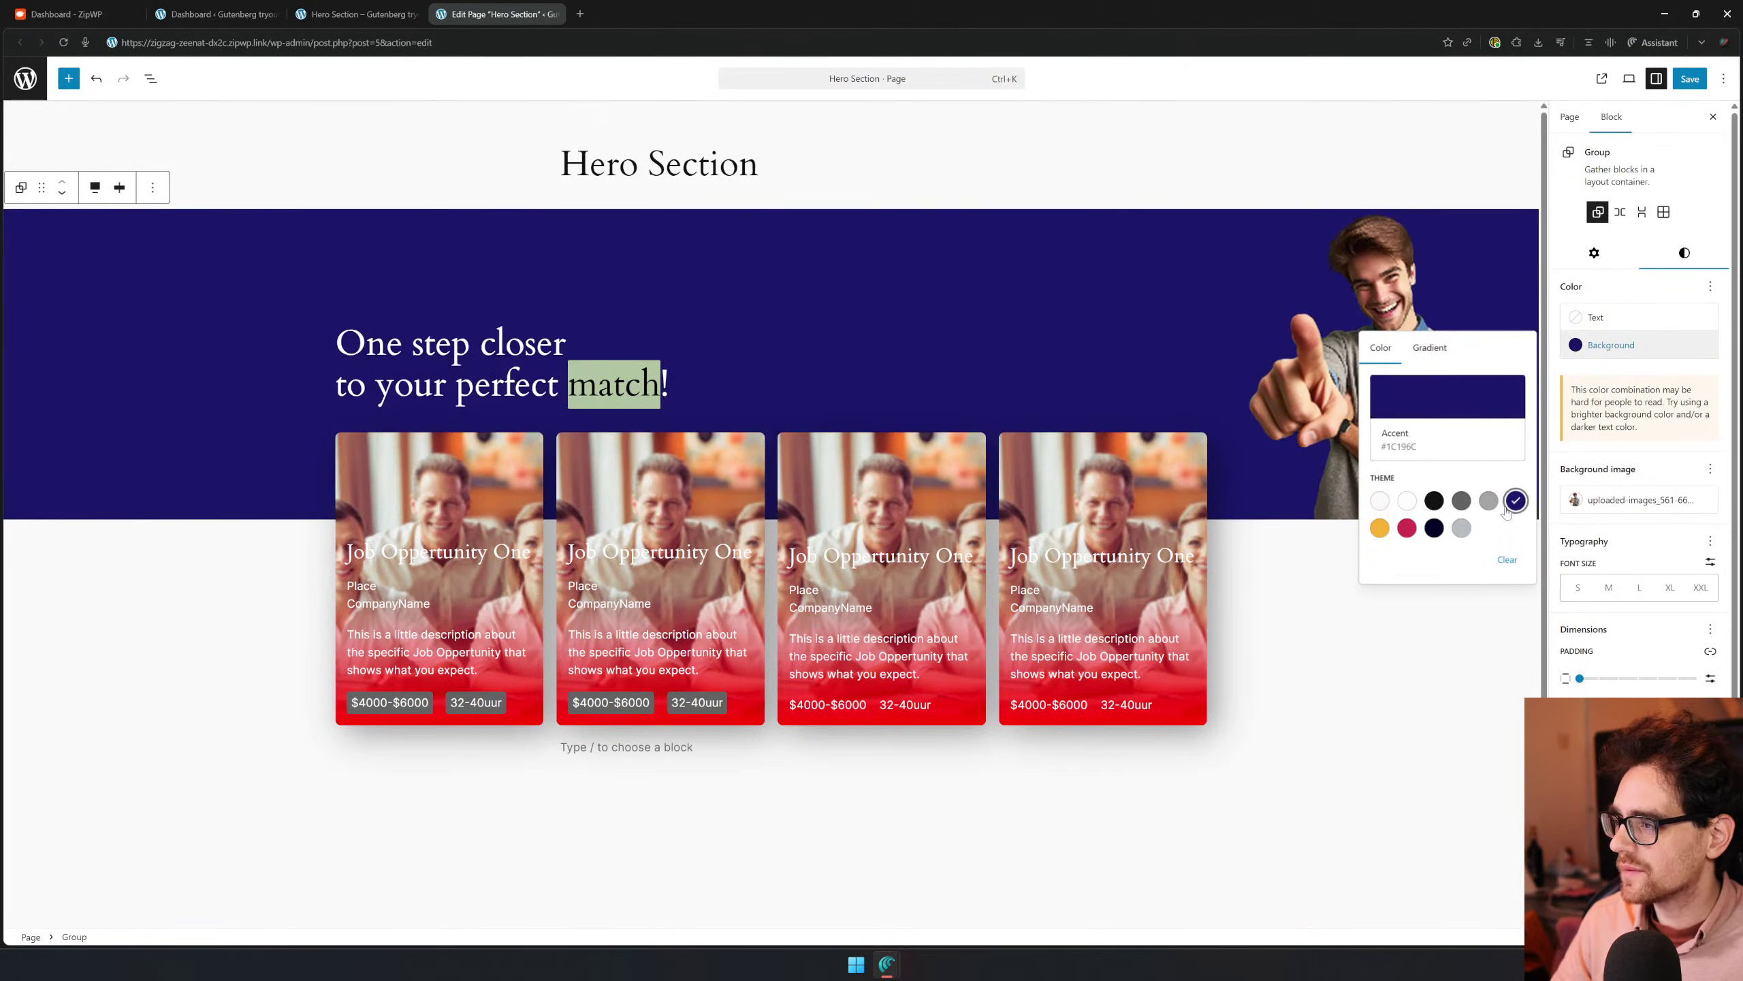
pyautogui.click(1278, 729)
# Highlight the word "match" in the hero heading with the Accent #1C196C background and Base / Two white text
pyautogui.doubleClick(617, 385)
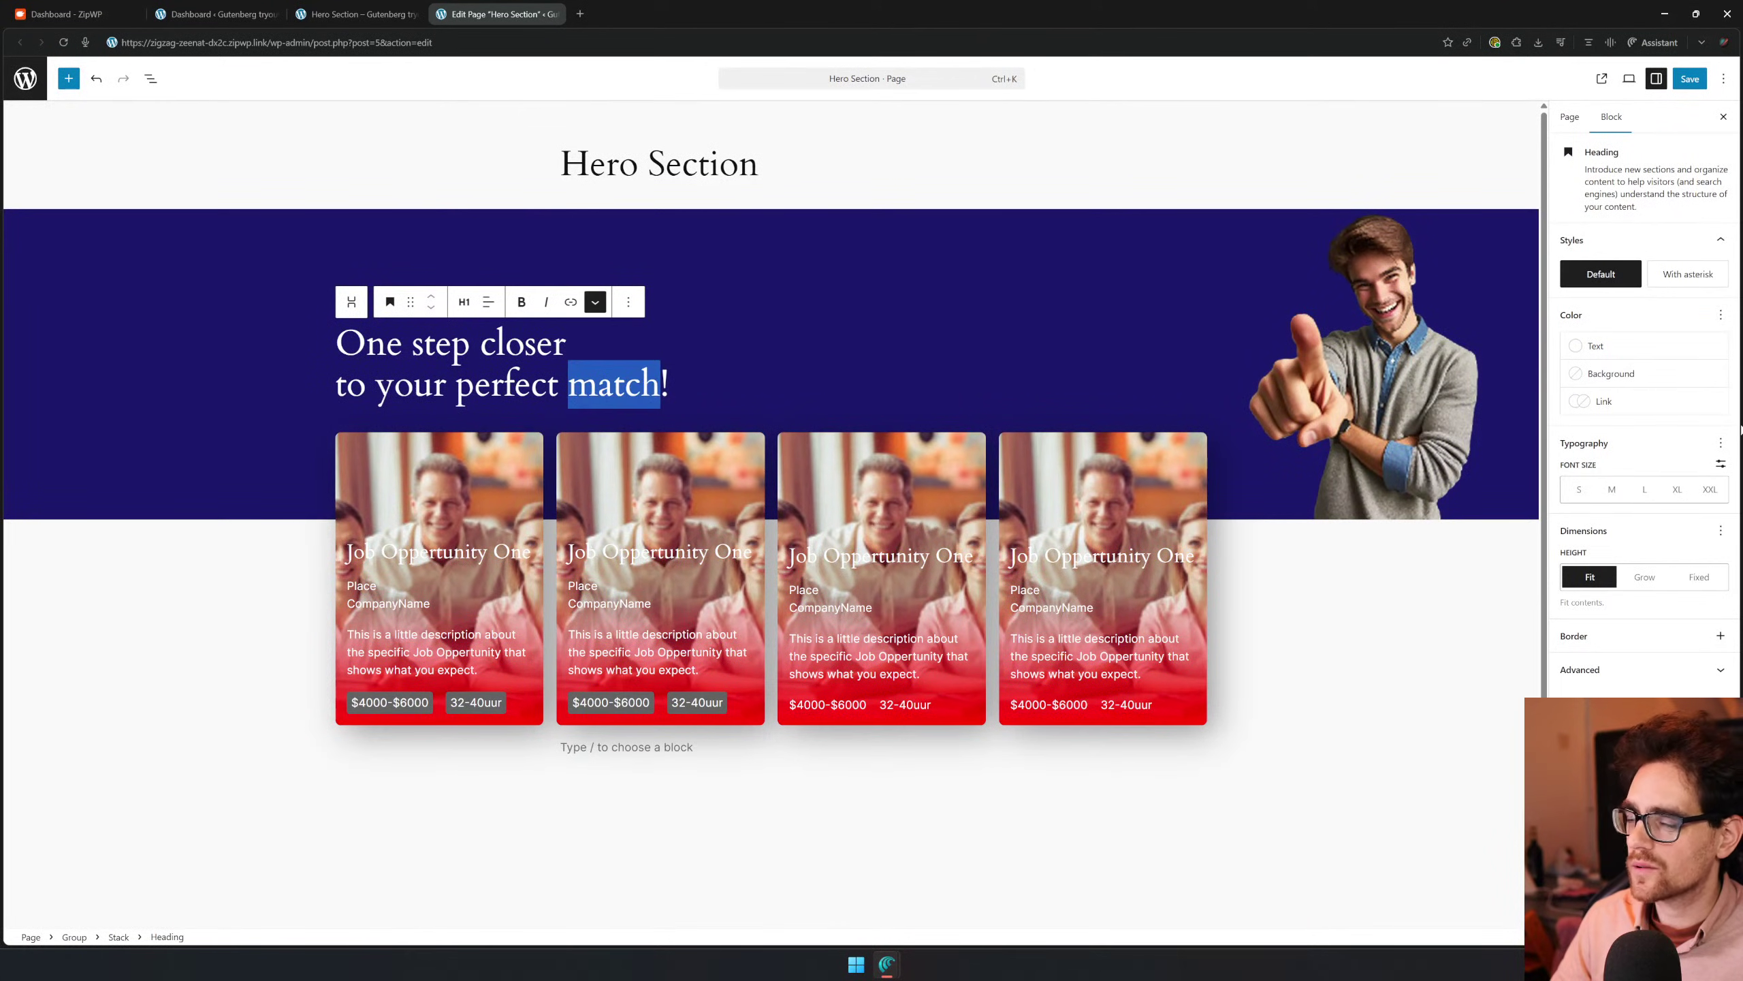
pyautogui.click(594, 303)
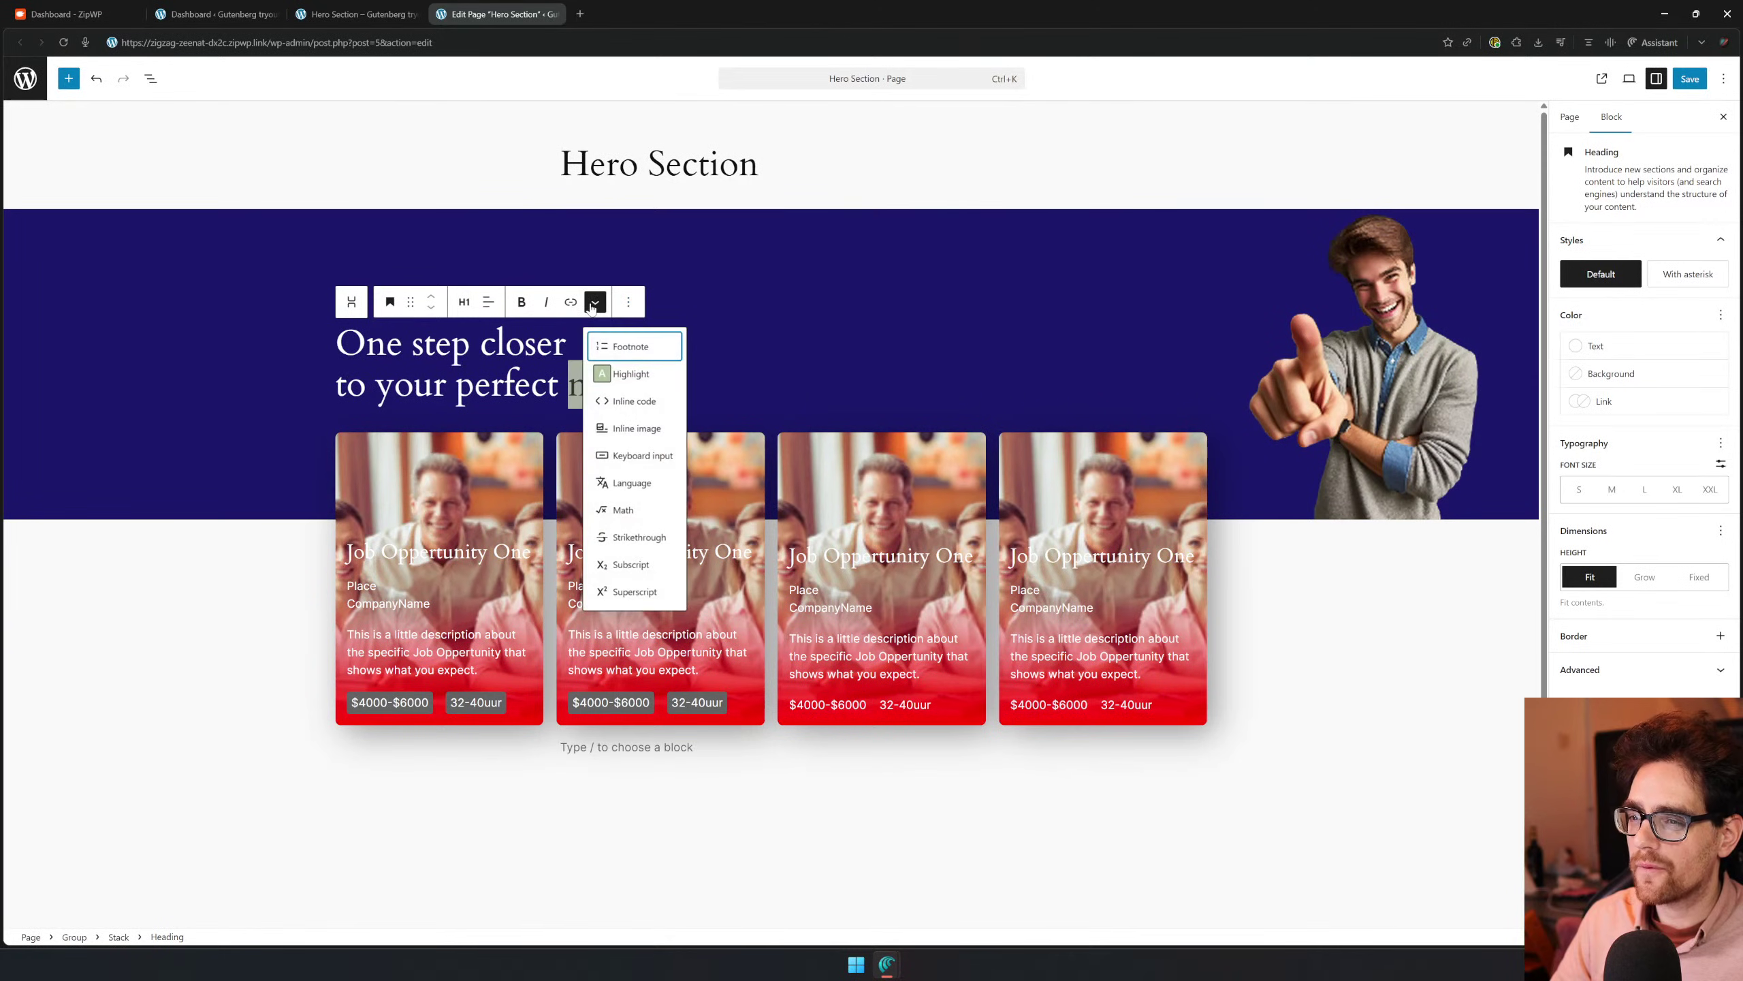
pyautogui.click(614, 374)
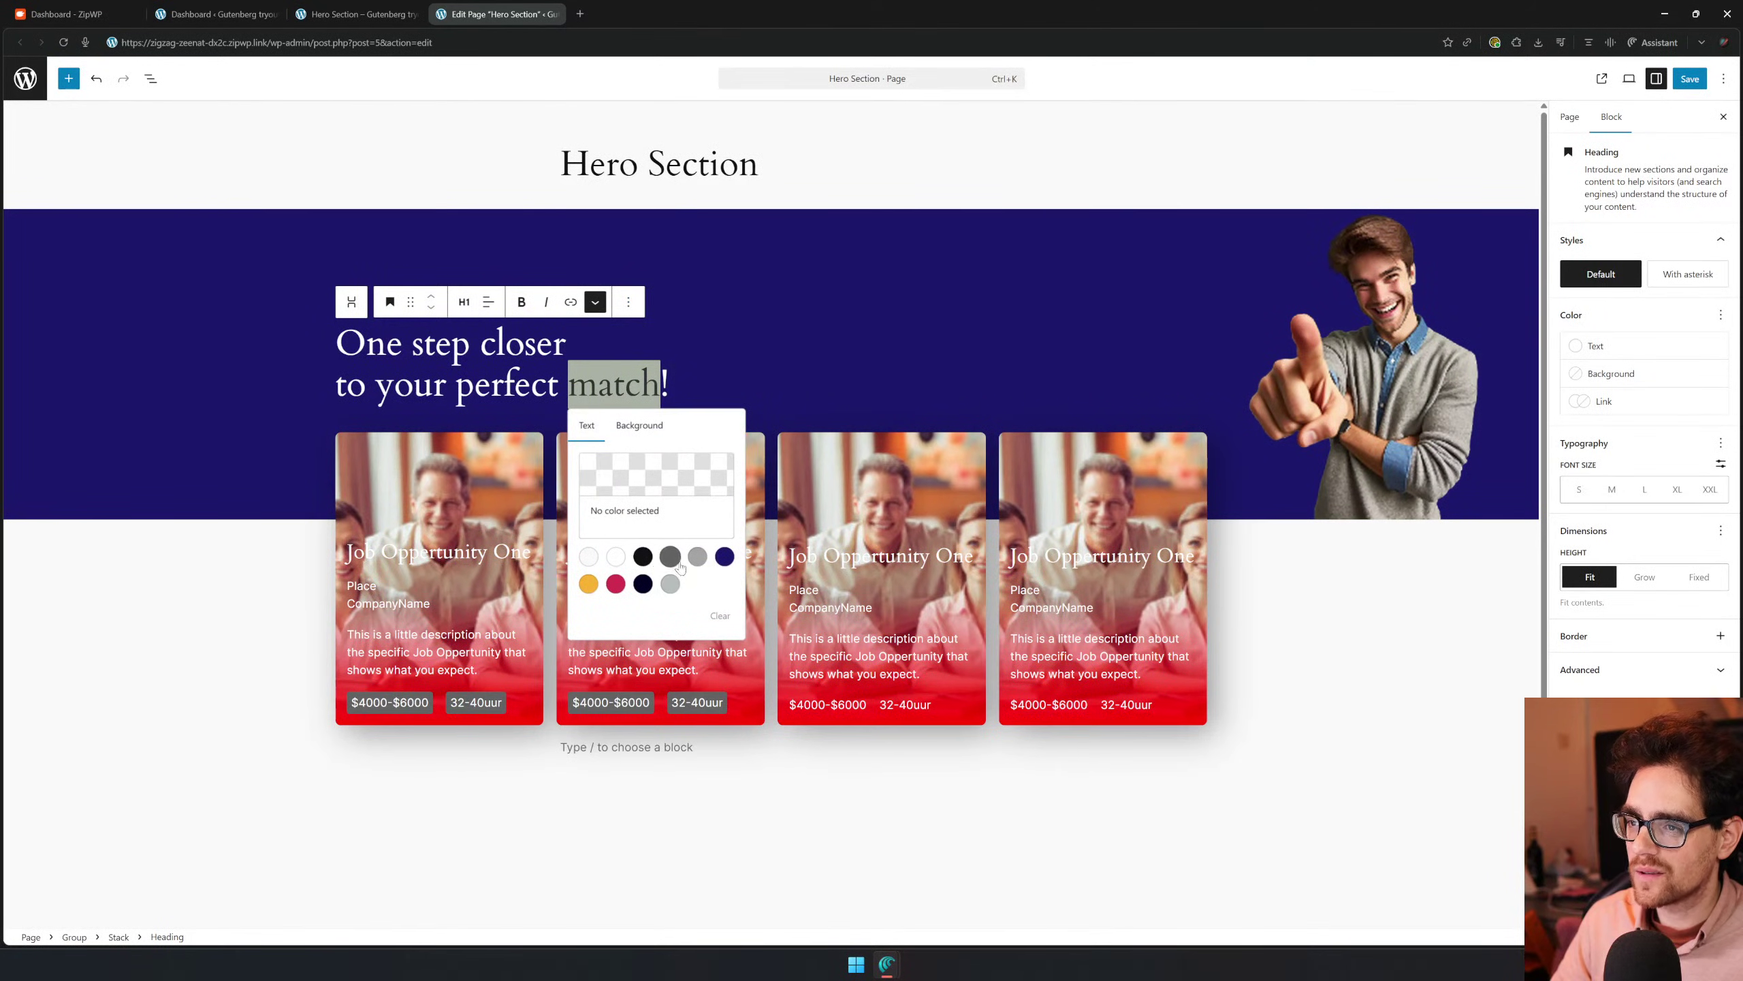
pyautogui.click(622, 426)
pyautogui.click(724, 556)
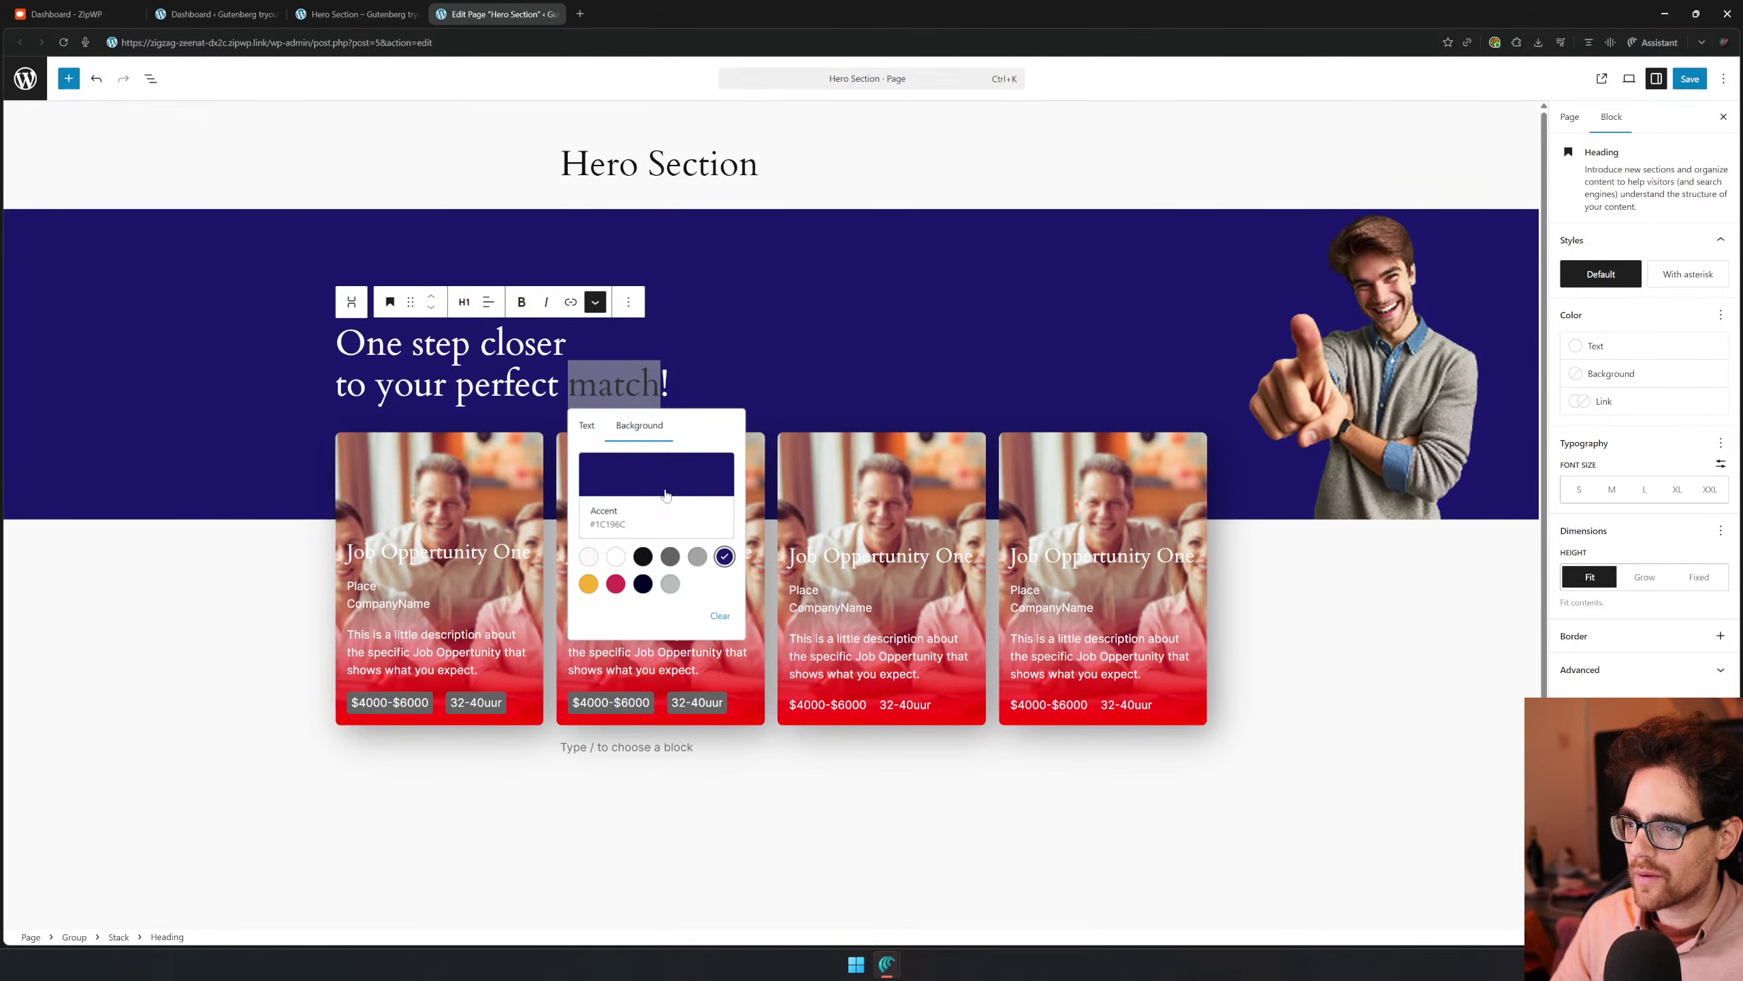
pyautogui.click(585, 427)
pyautogui.click(616, 557)
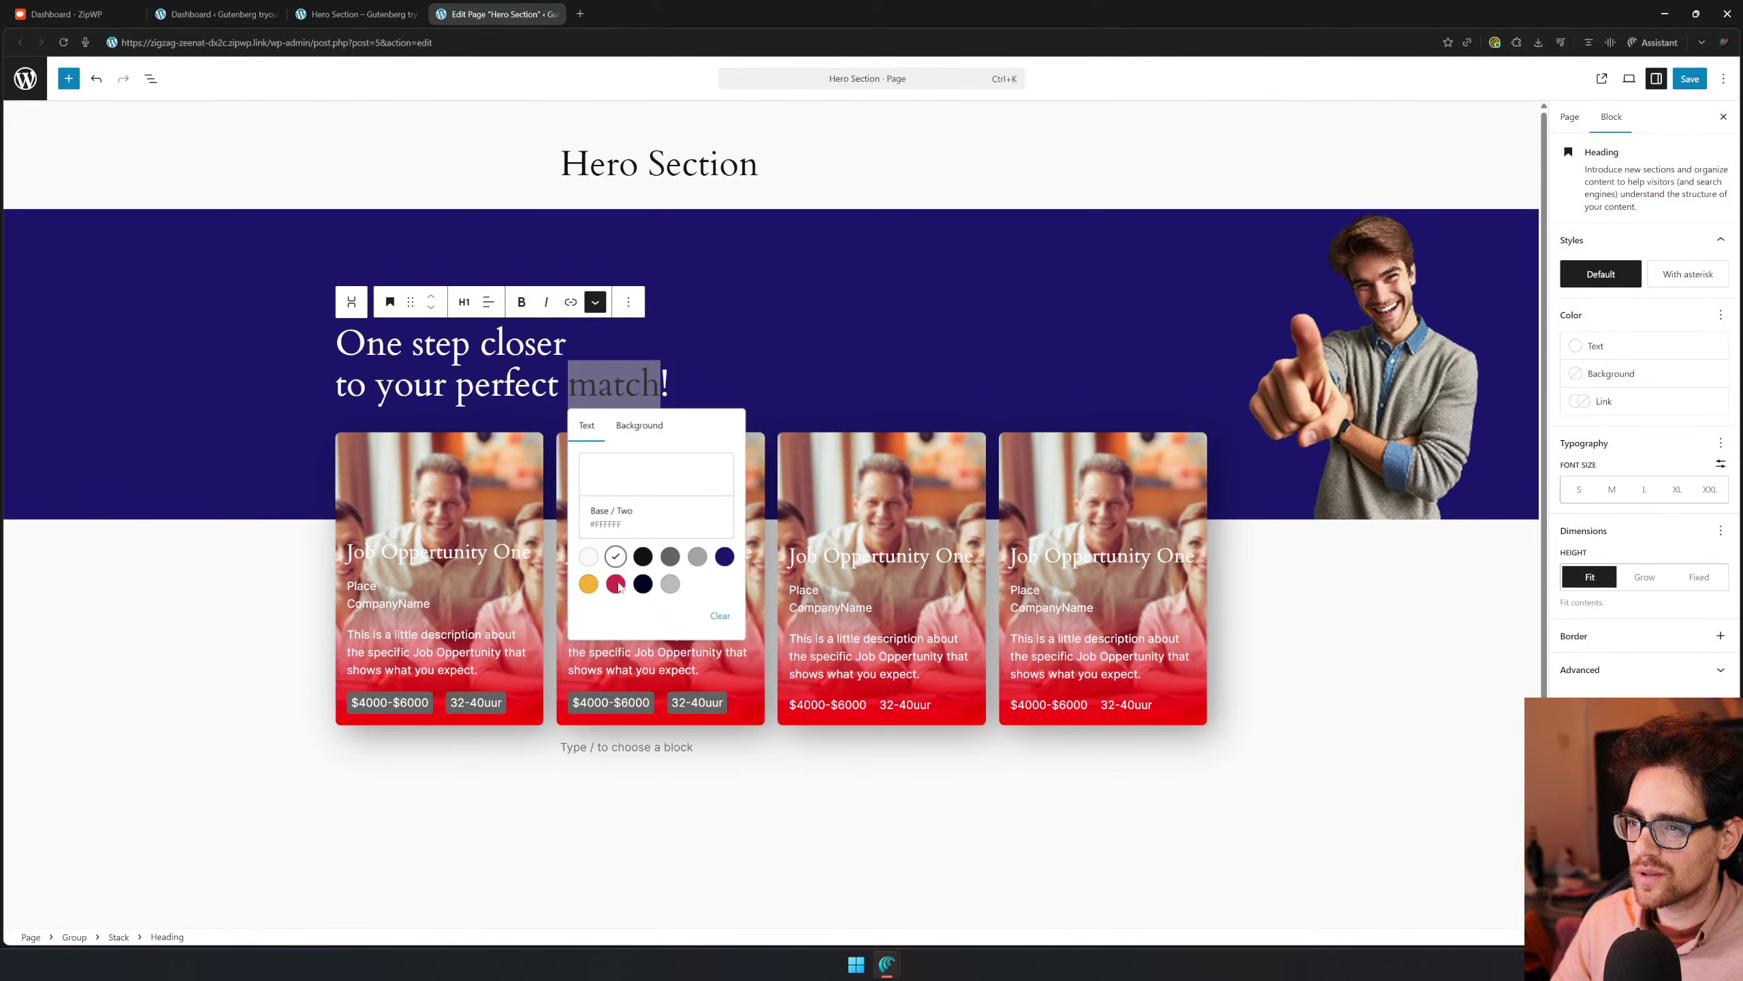
pyautogui.click(528, 826)
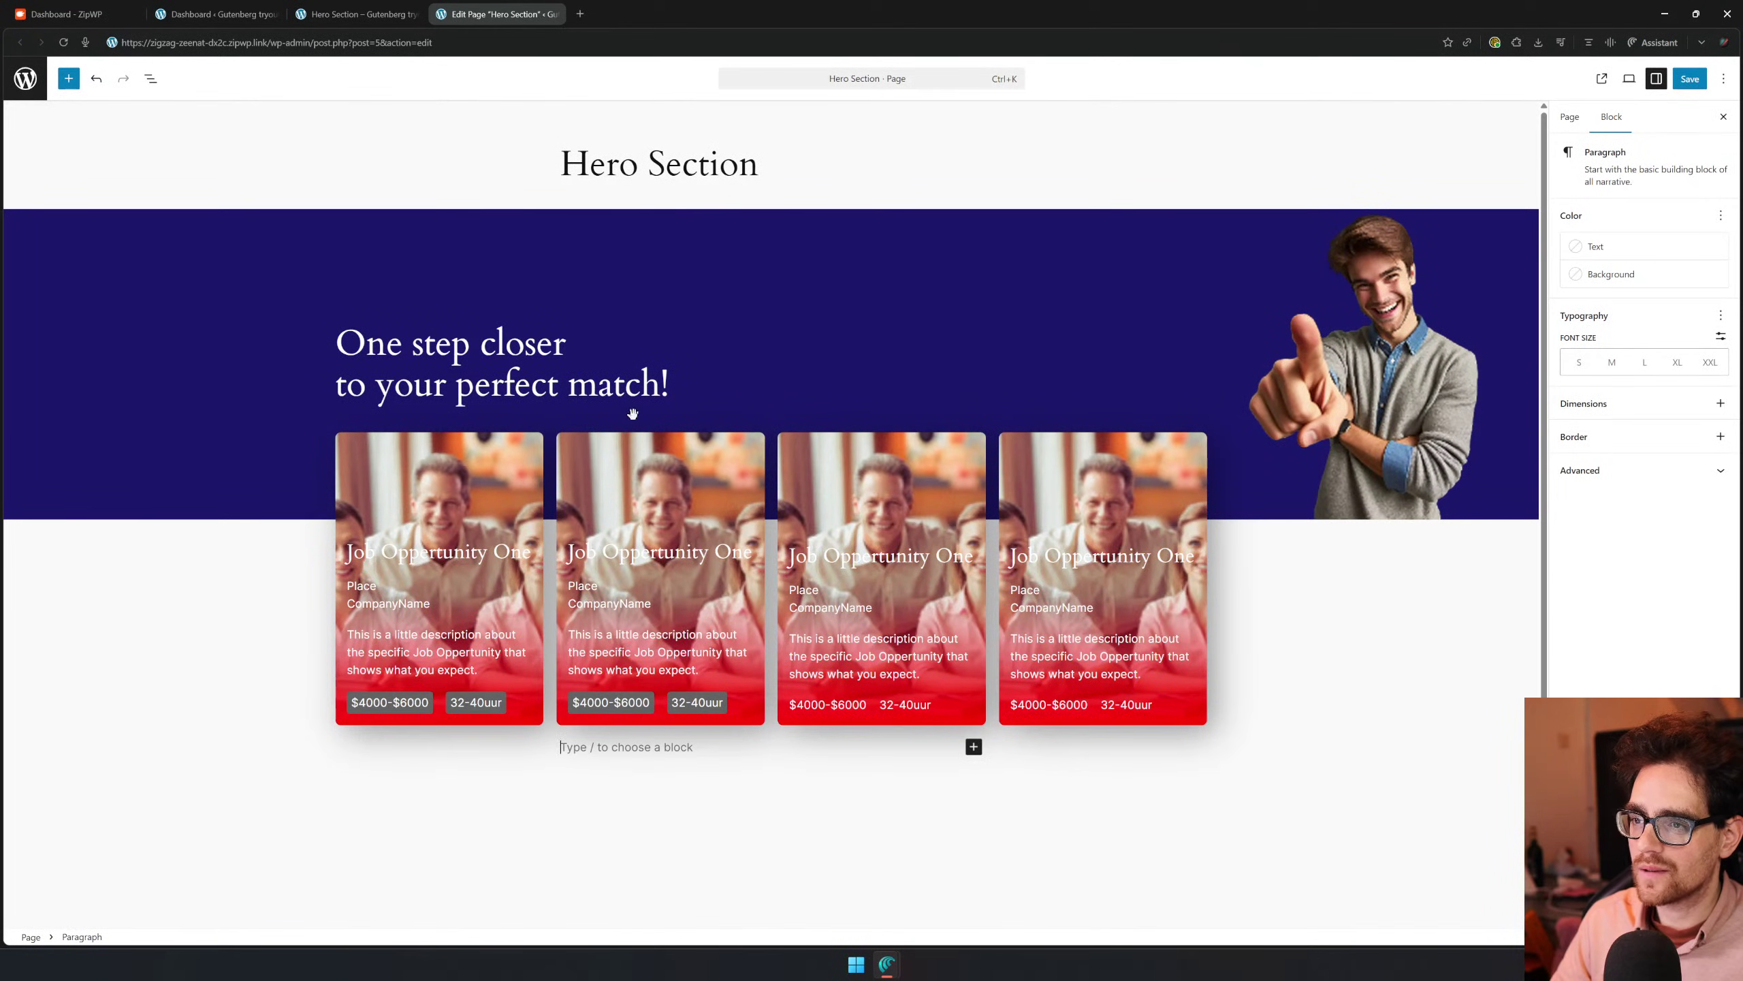
pyautogui.click(660, 386)
pyautogui.tripleClick(614, 385)
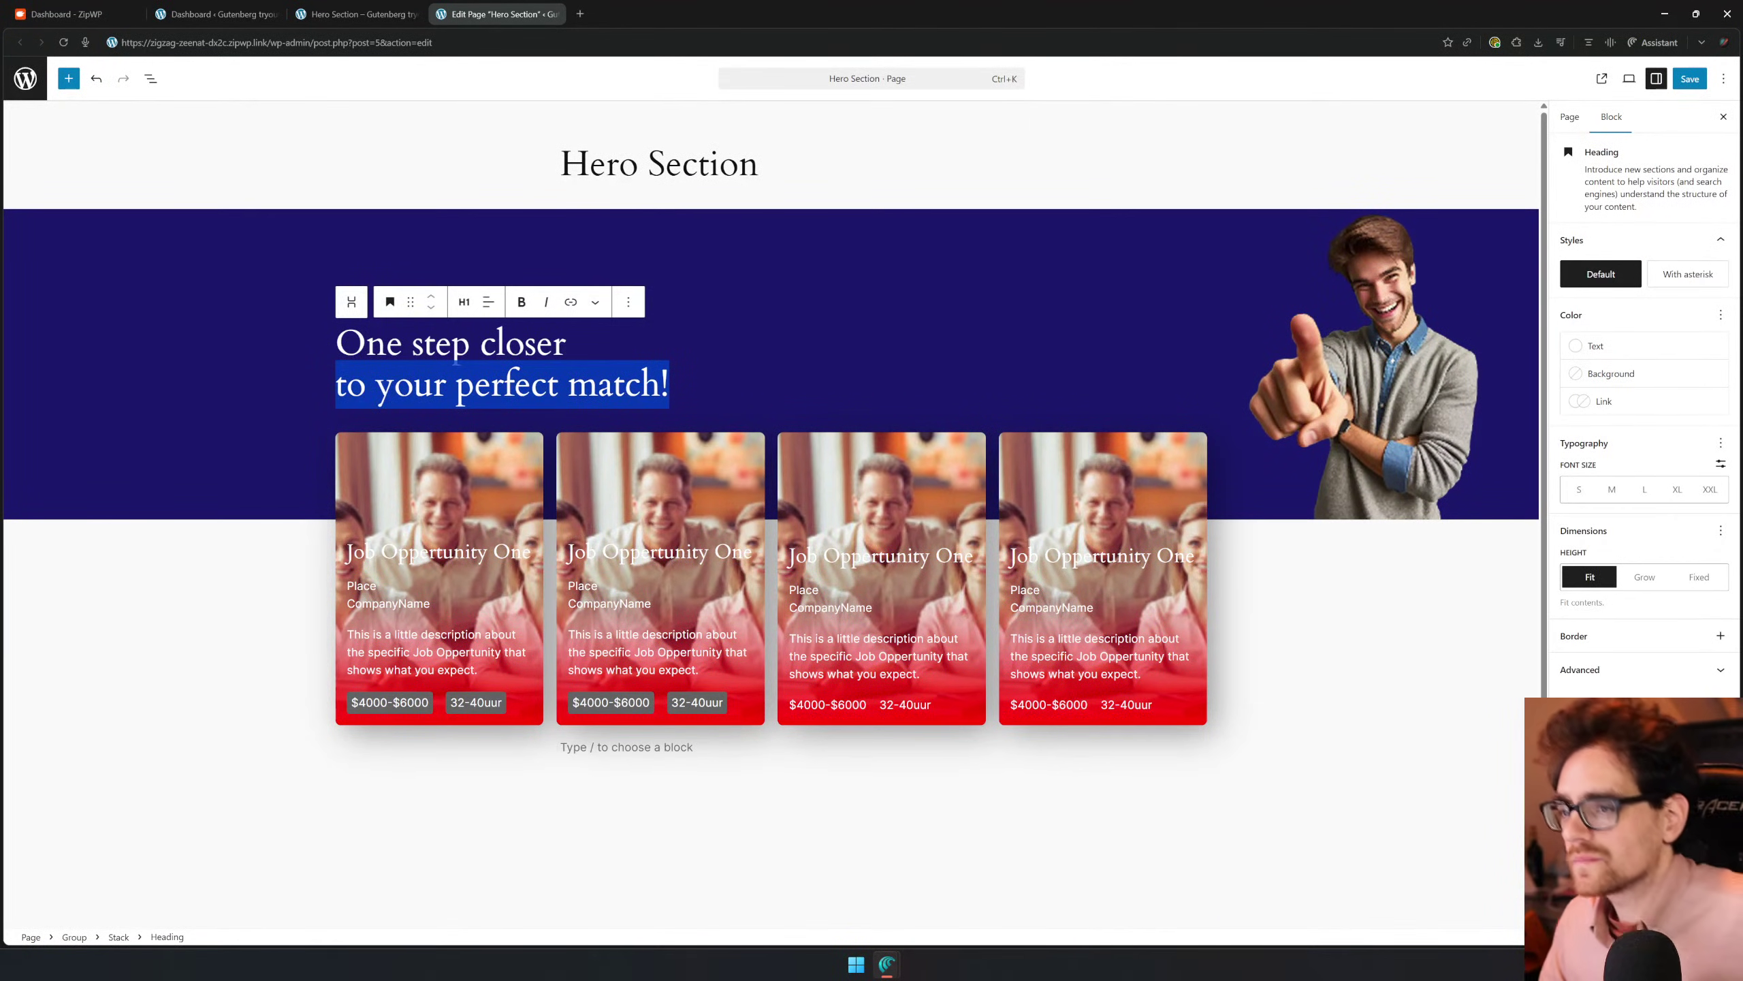
pyautogui.doubleClick(614, 385)
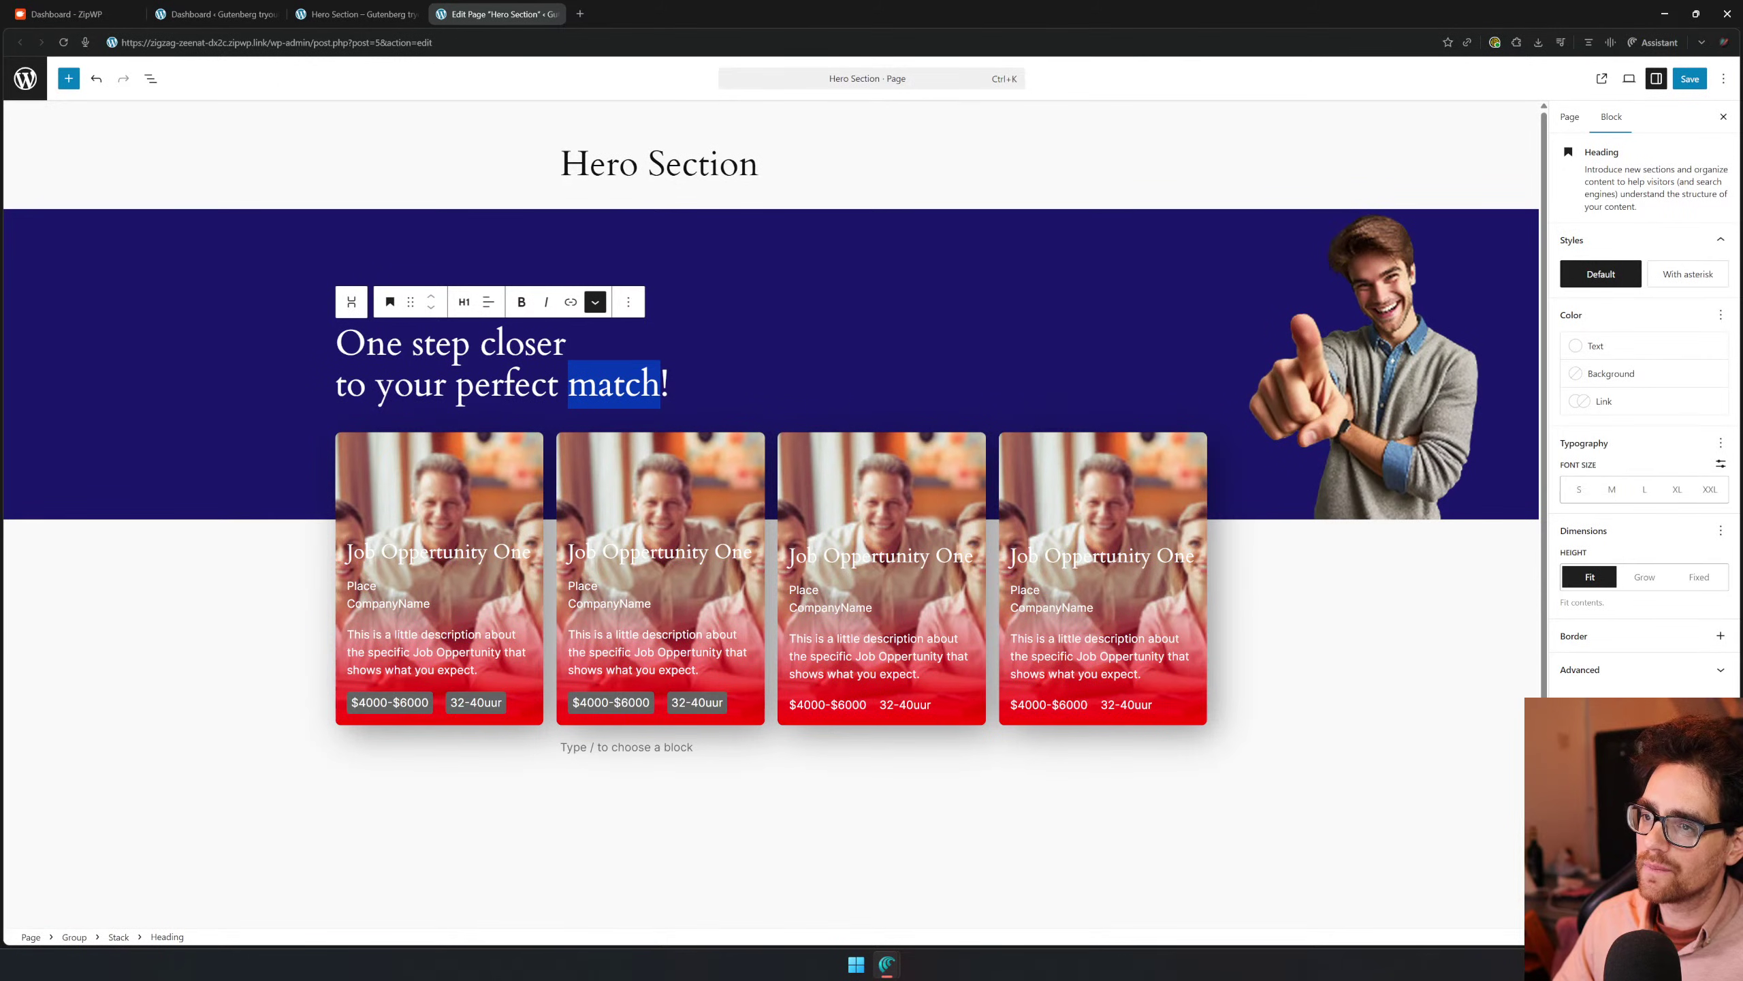
# Open the theme's colour palette for editing in the site editor styles, and close the Hero Section page's browser tab
pyautogui.click(357, 13)
pyautogui.click(220, 14)
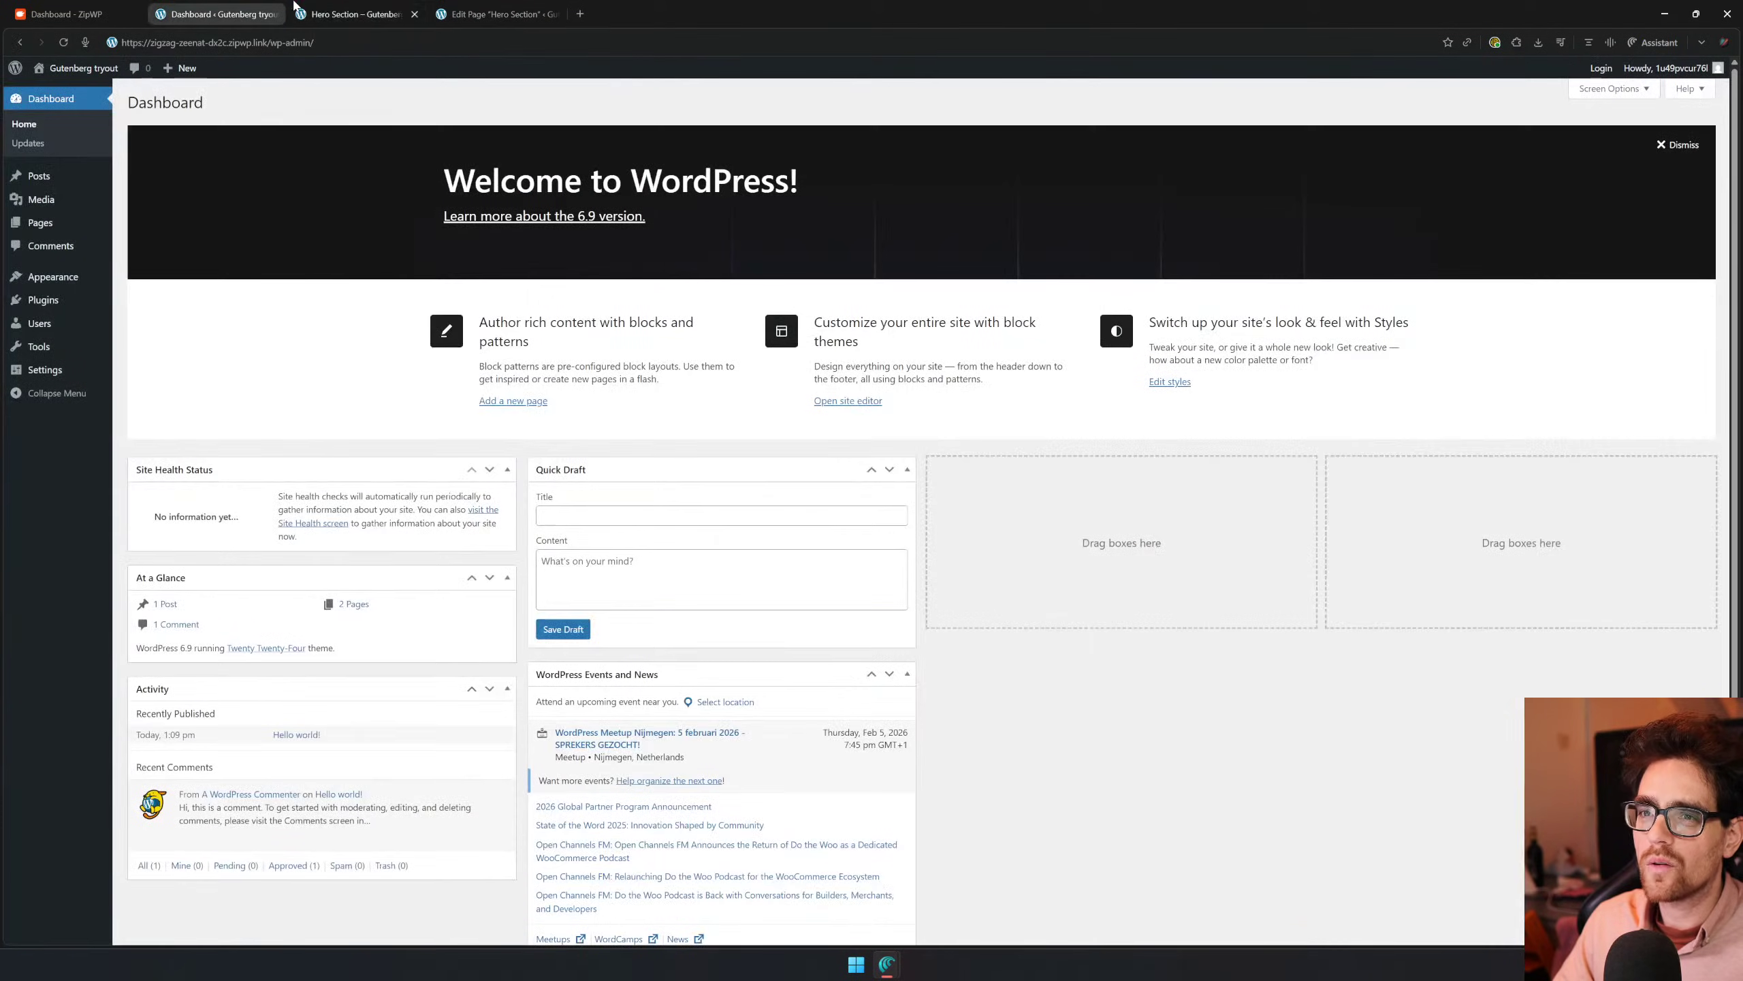
pyautogui.moveTo(79, 281)
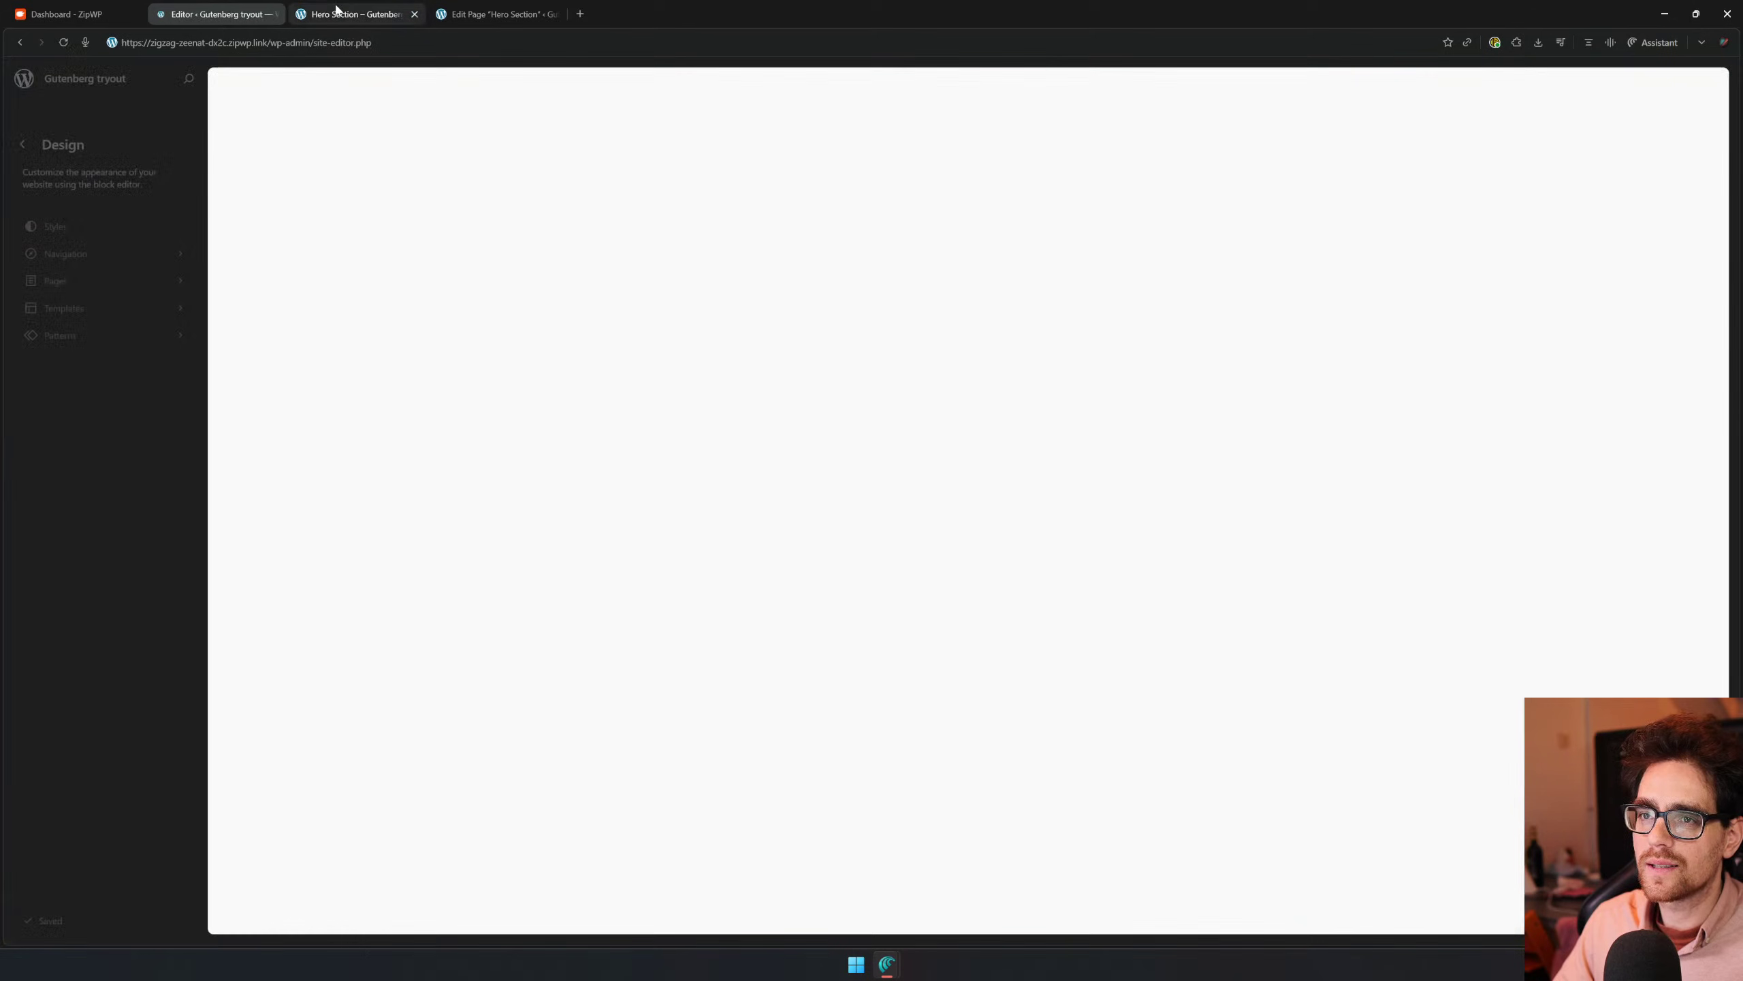
pyautogui.middleClick(337, 9)
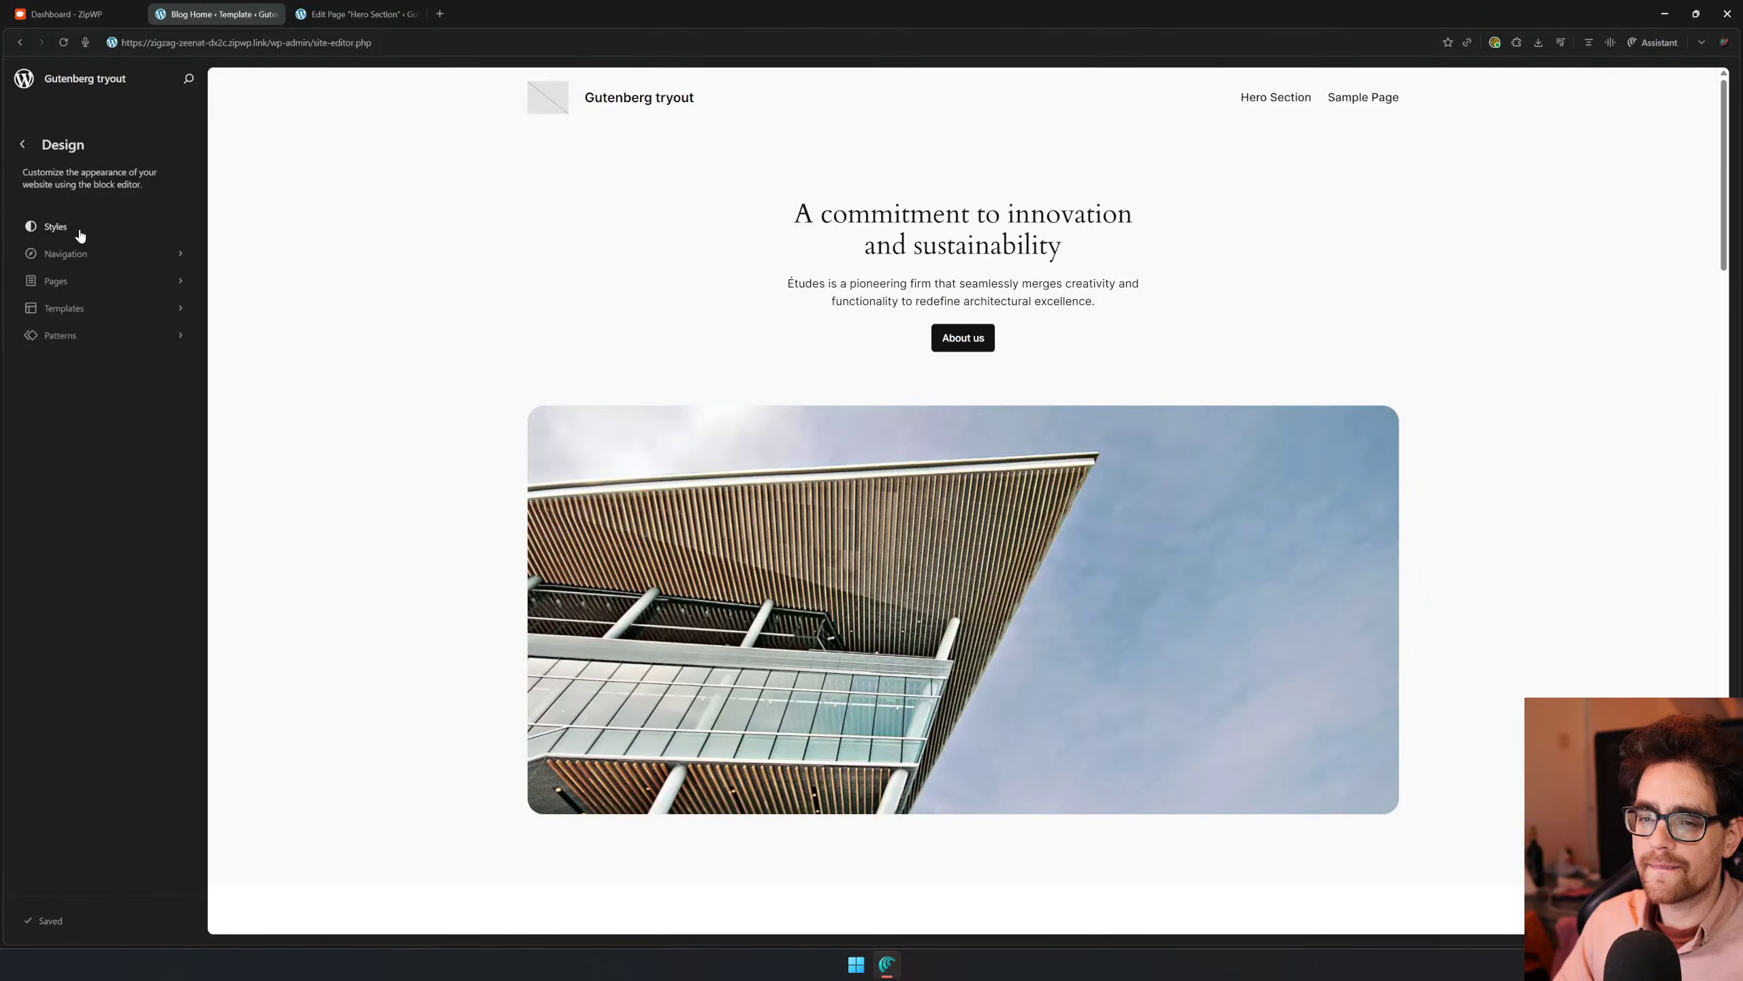
pyautogui.click(80, 235)
pyautogui.click(336, 351)
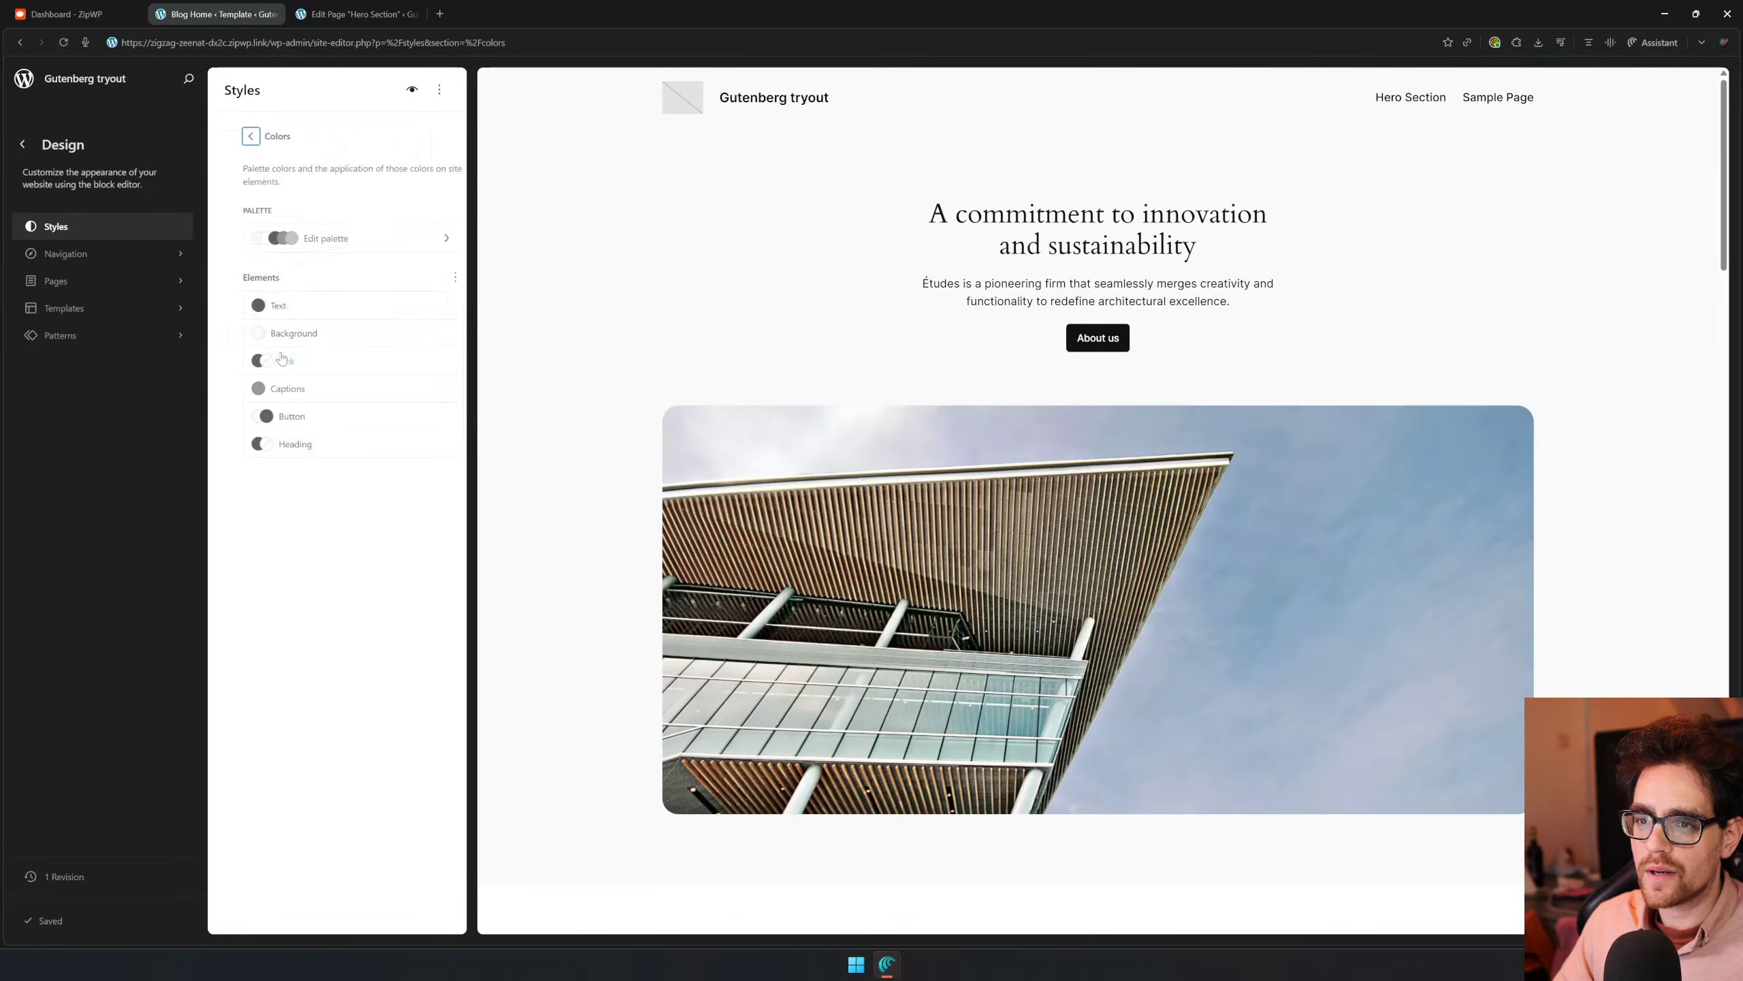
pyautogui.click(362, 236)
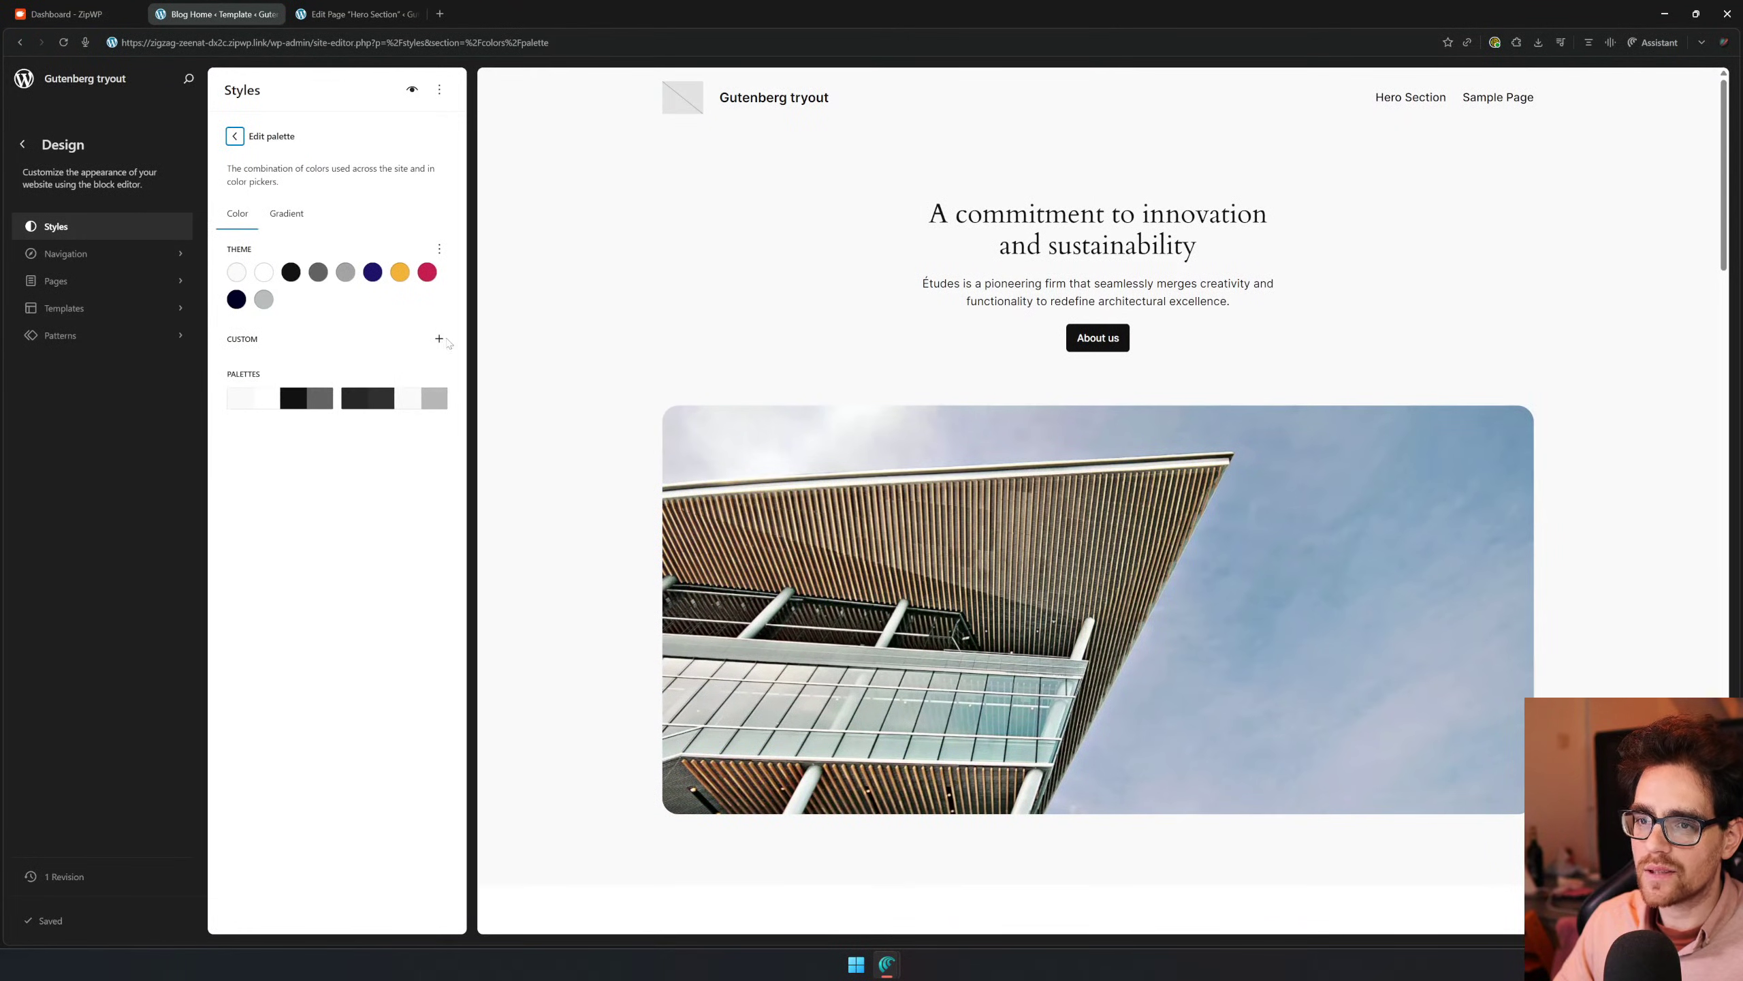
# Add a custom palette colour named "marked" with the bright green value #6EFF00
pyautogui.click(439, 340)
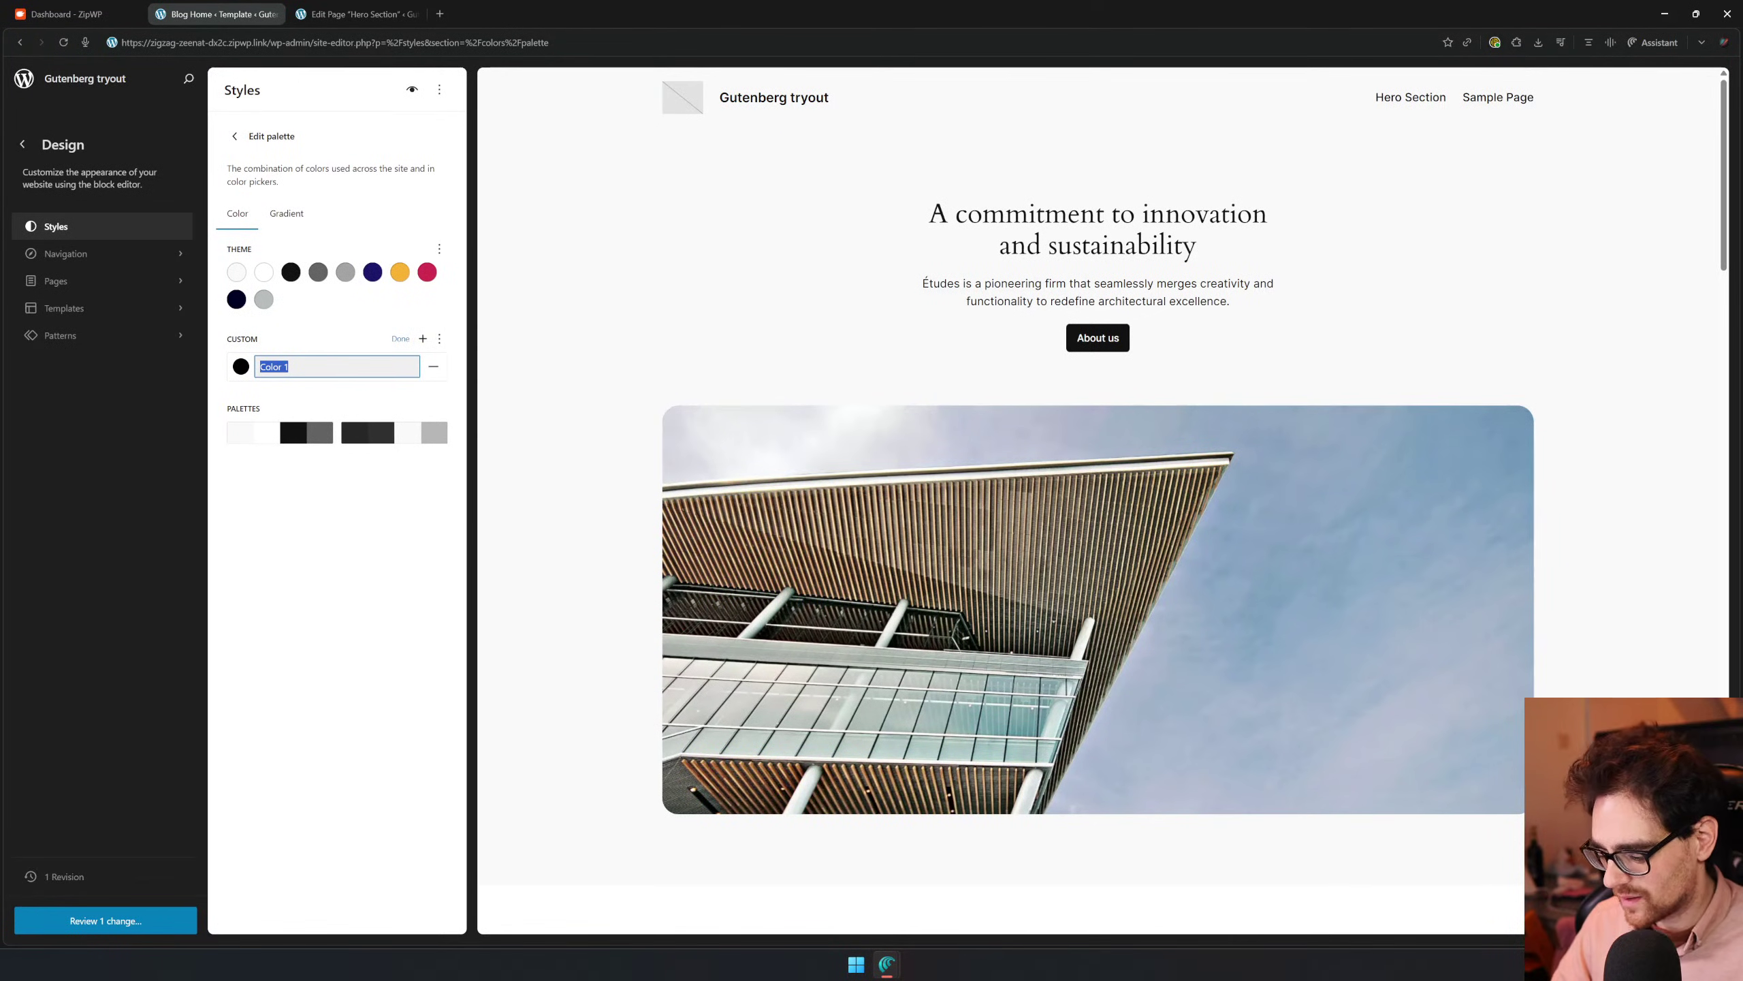
pyautogui.press('BackSpace')
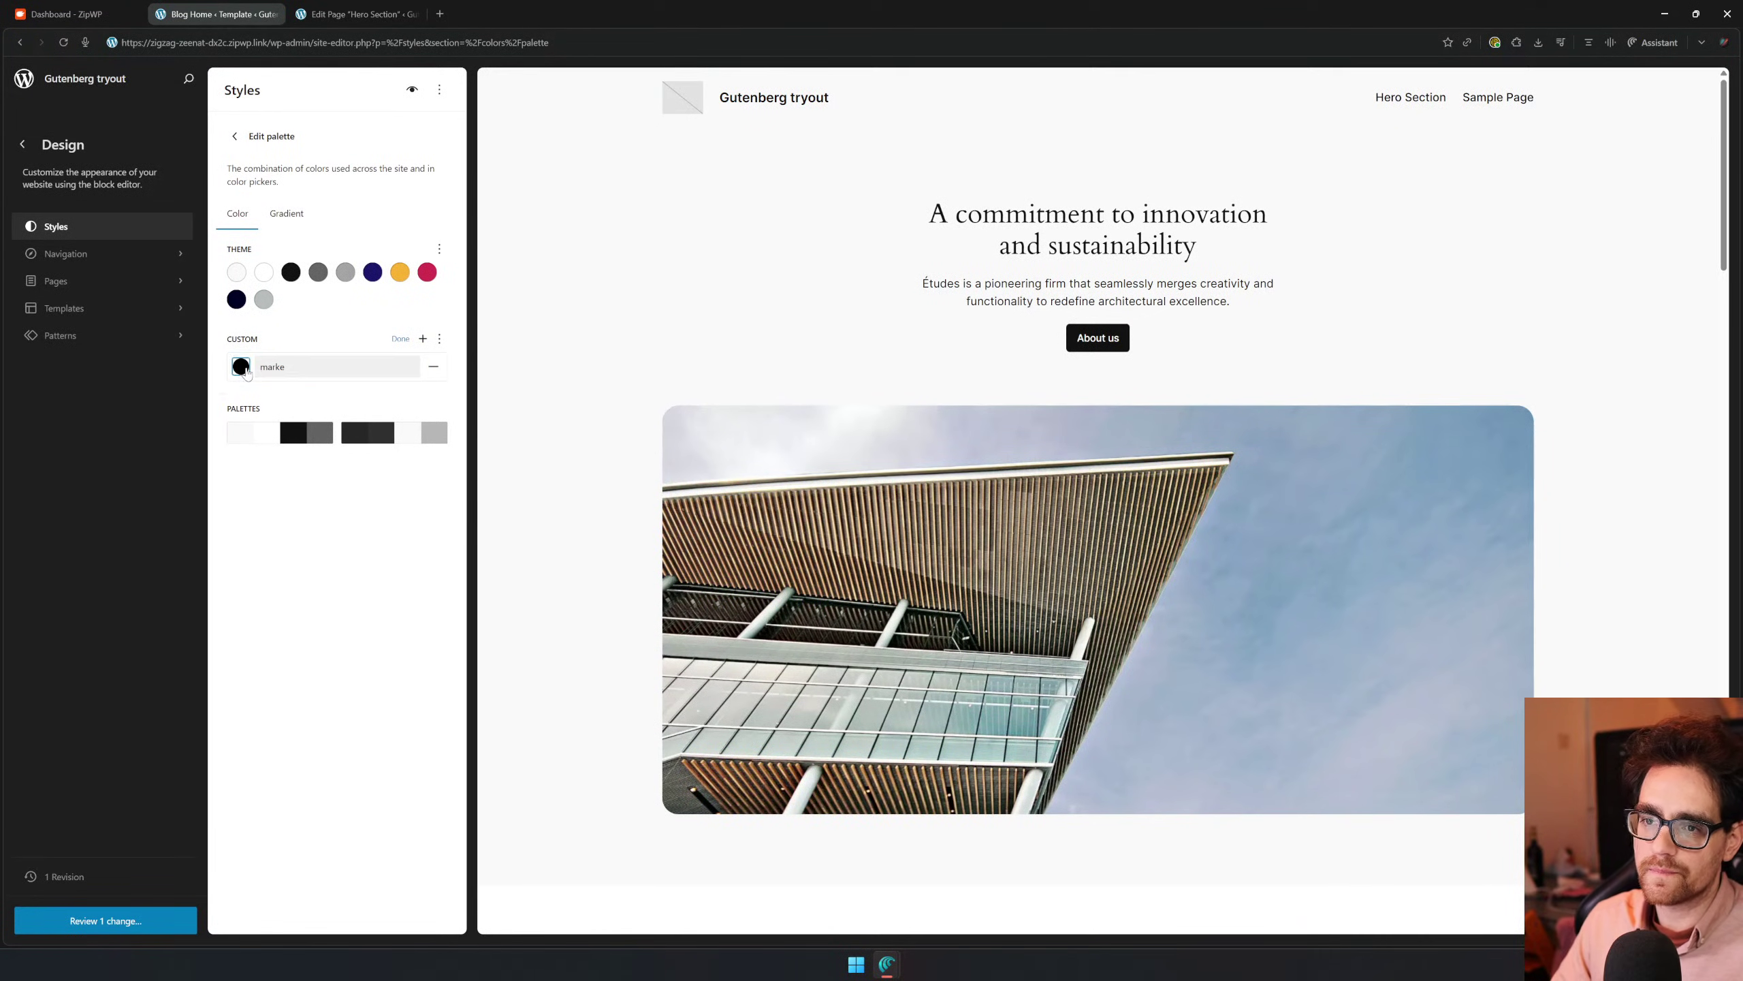
pyautogui.click(241, 366)
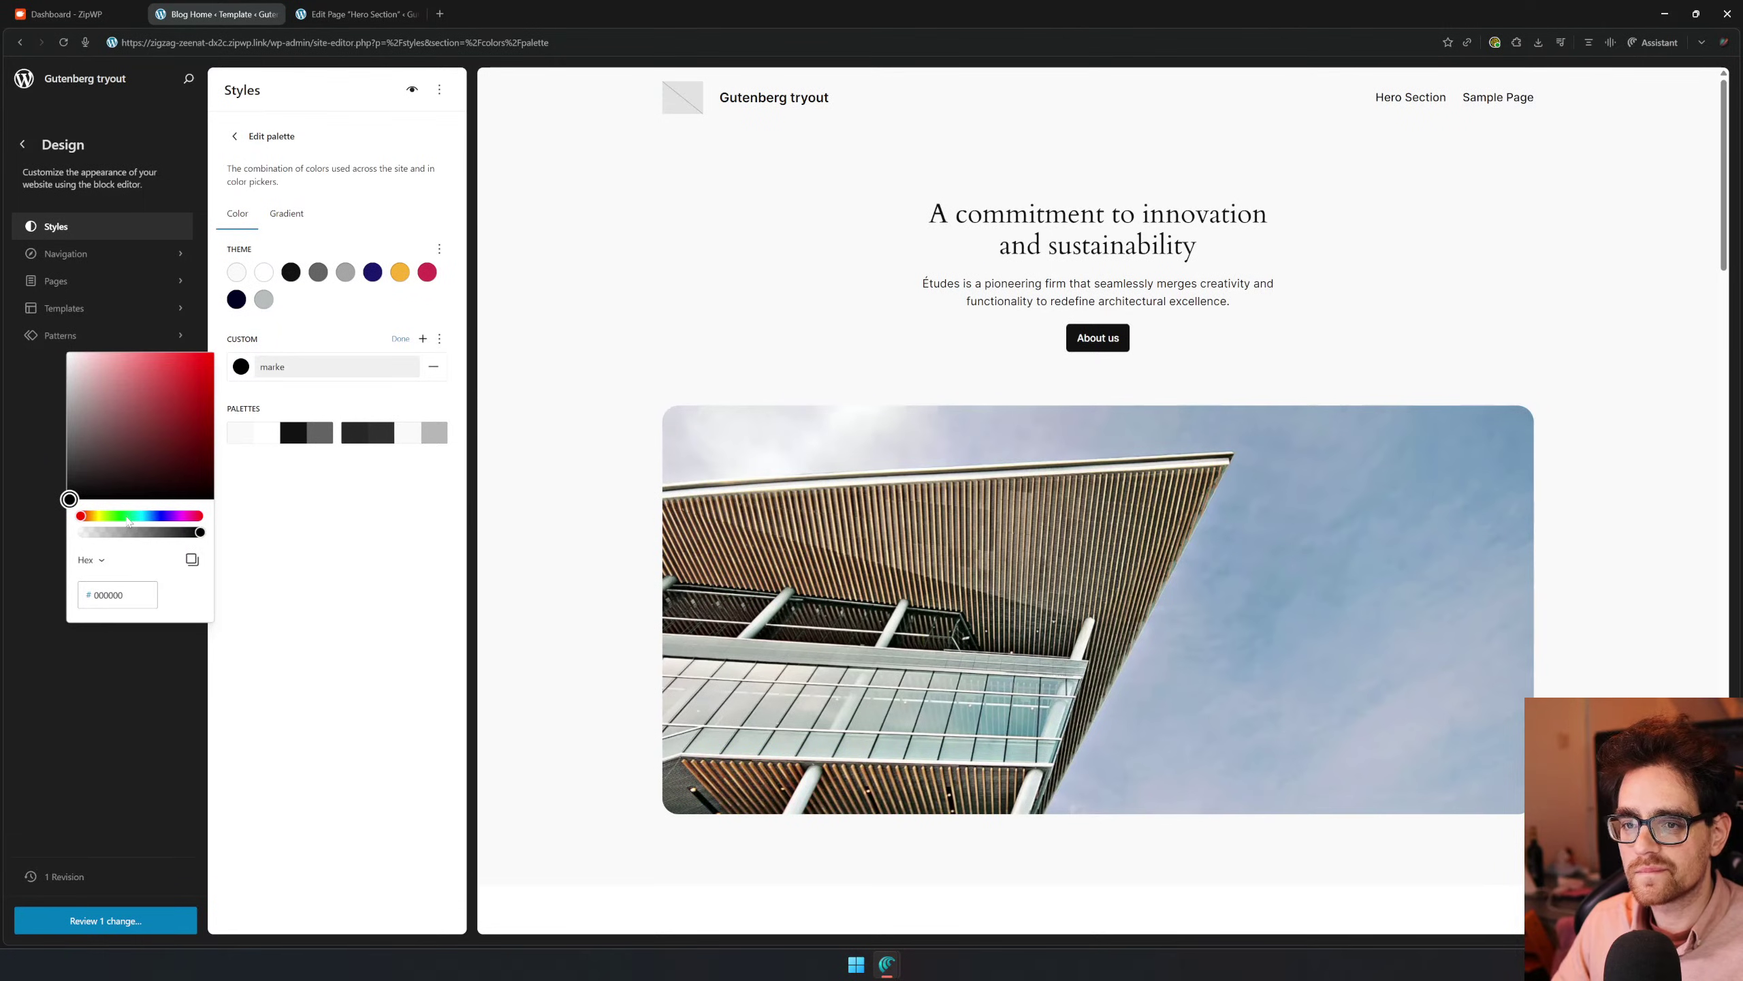
pyautogui.moveTo(128, 520); pyautogui.dragTo(112, 516)
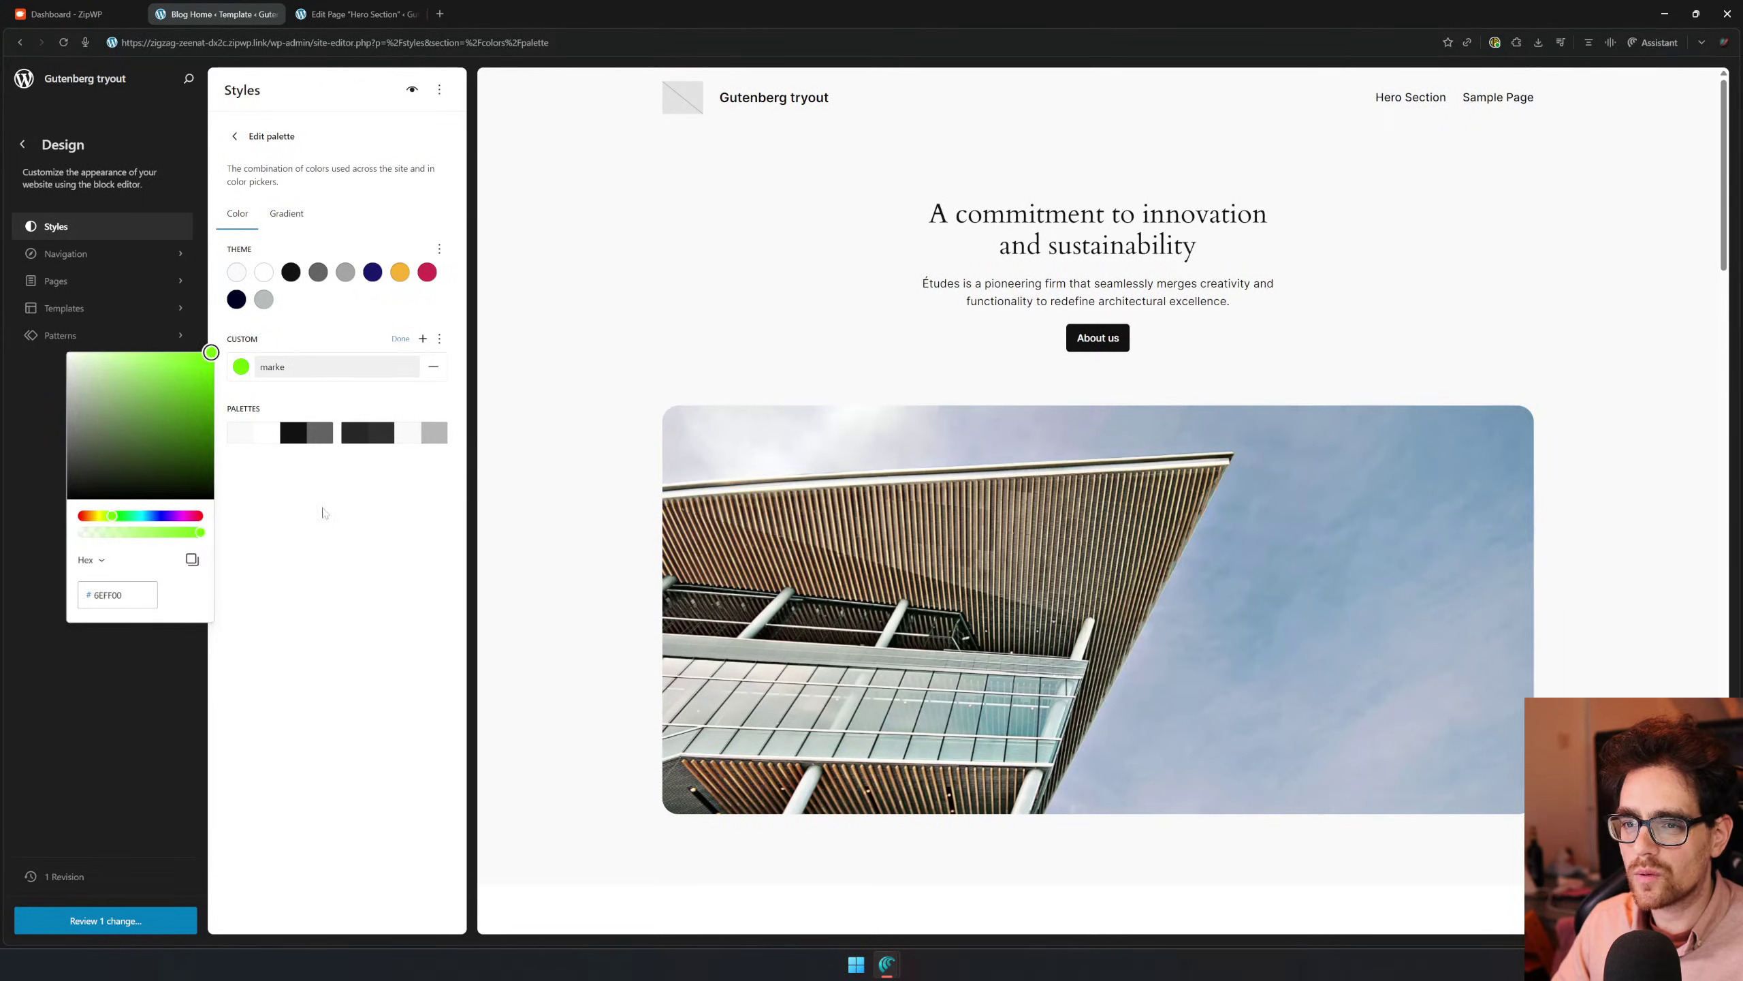
pyautogui.click(323, 512)
pyautogui.click(296, 371)
pyautogui.write('d')
pyautogui.click(361, 554)
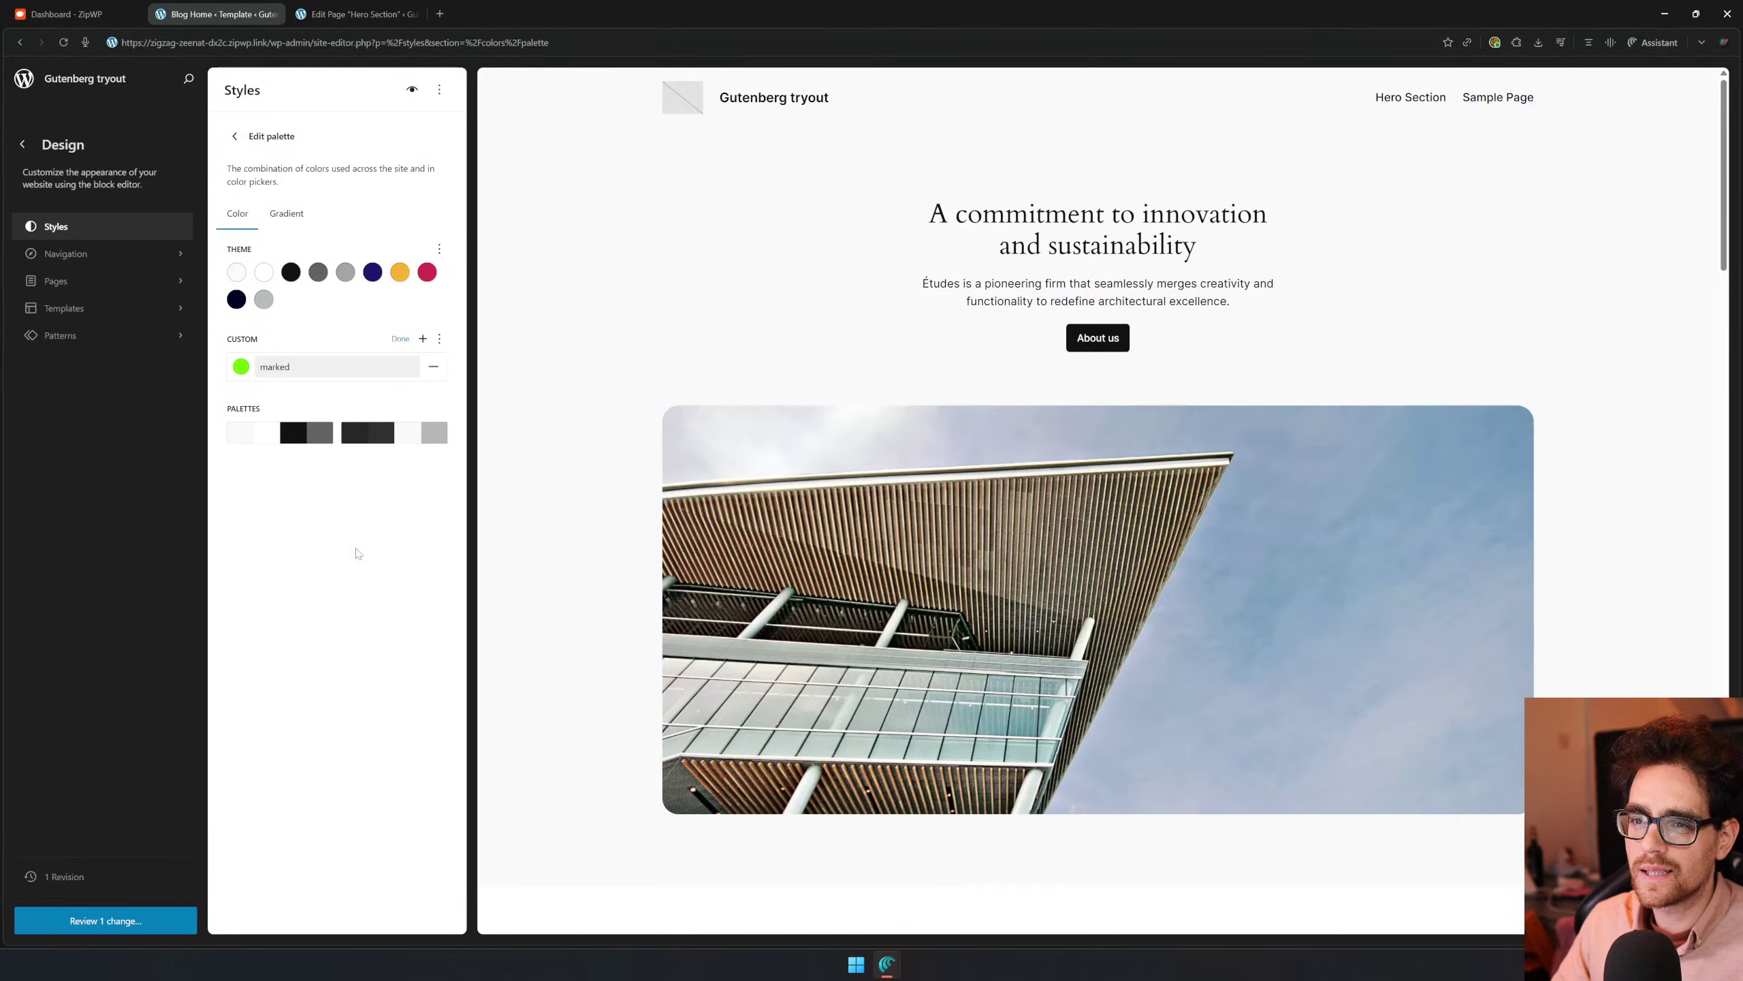
pyautogui.click(401, 338)
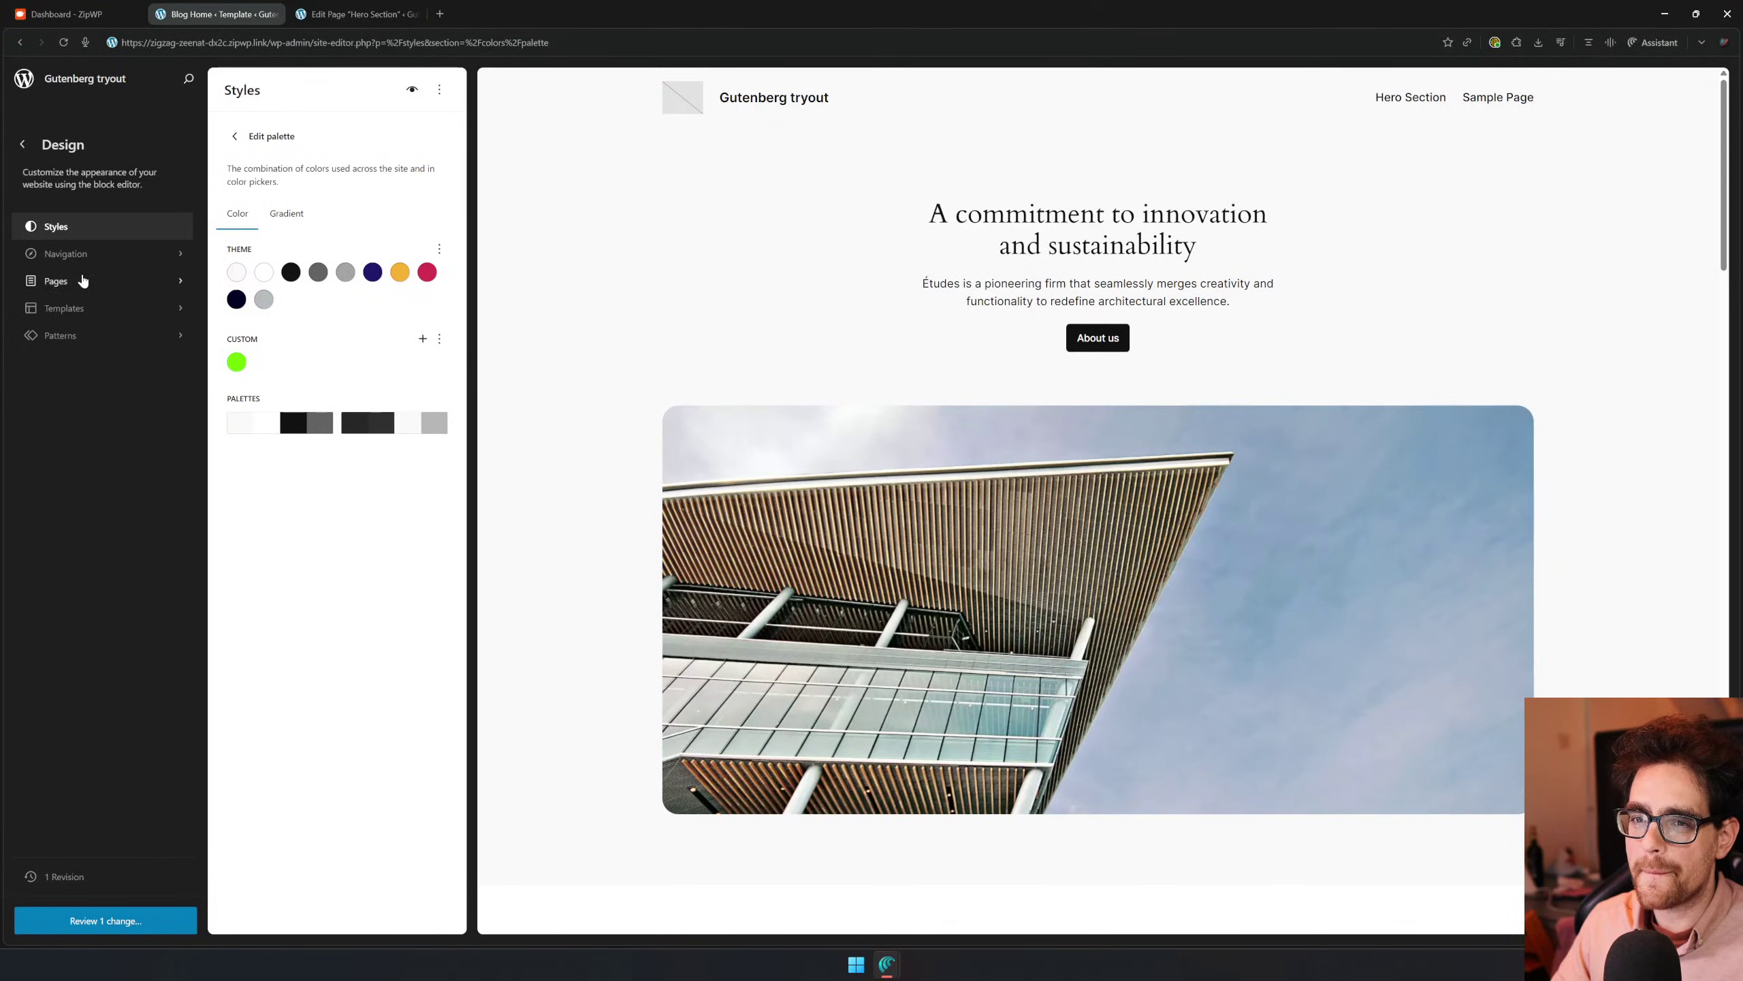
# Set the site-wide button text colour to Base / Two white and the button background to Accent / Two #F9B233
pyautogui.click(234, 136)
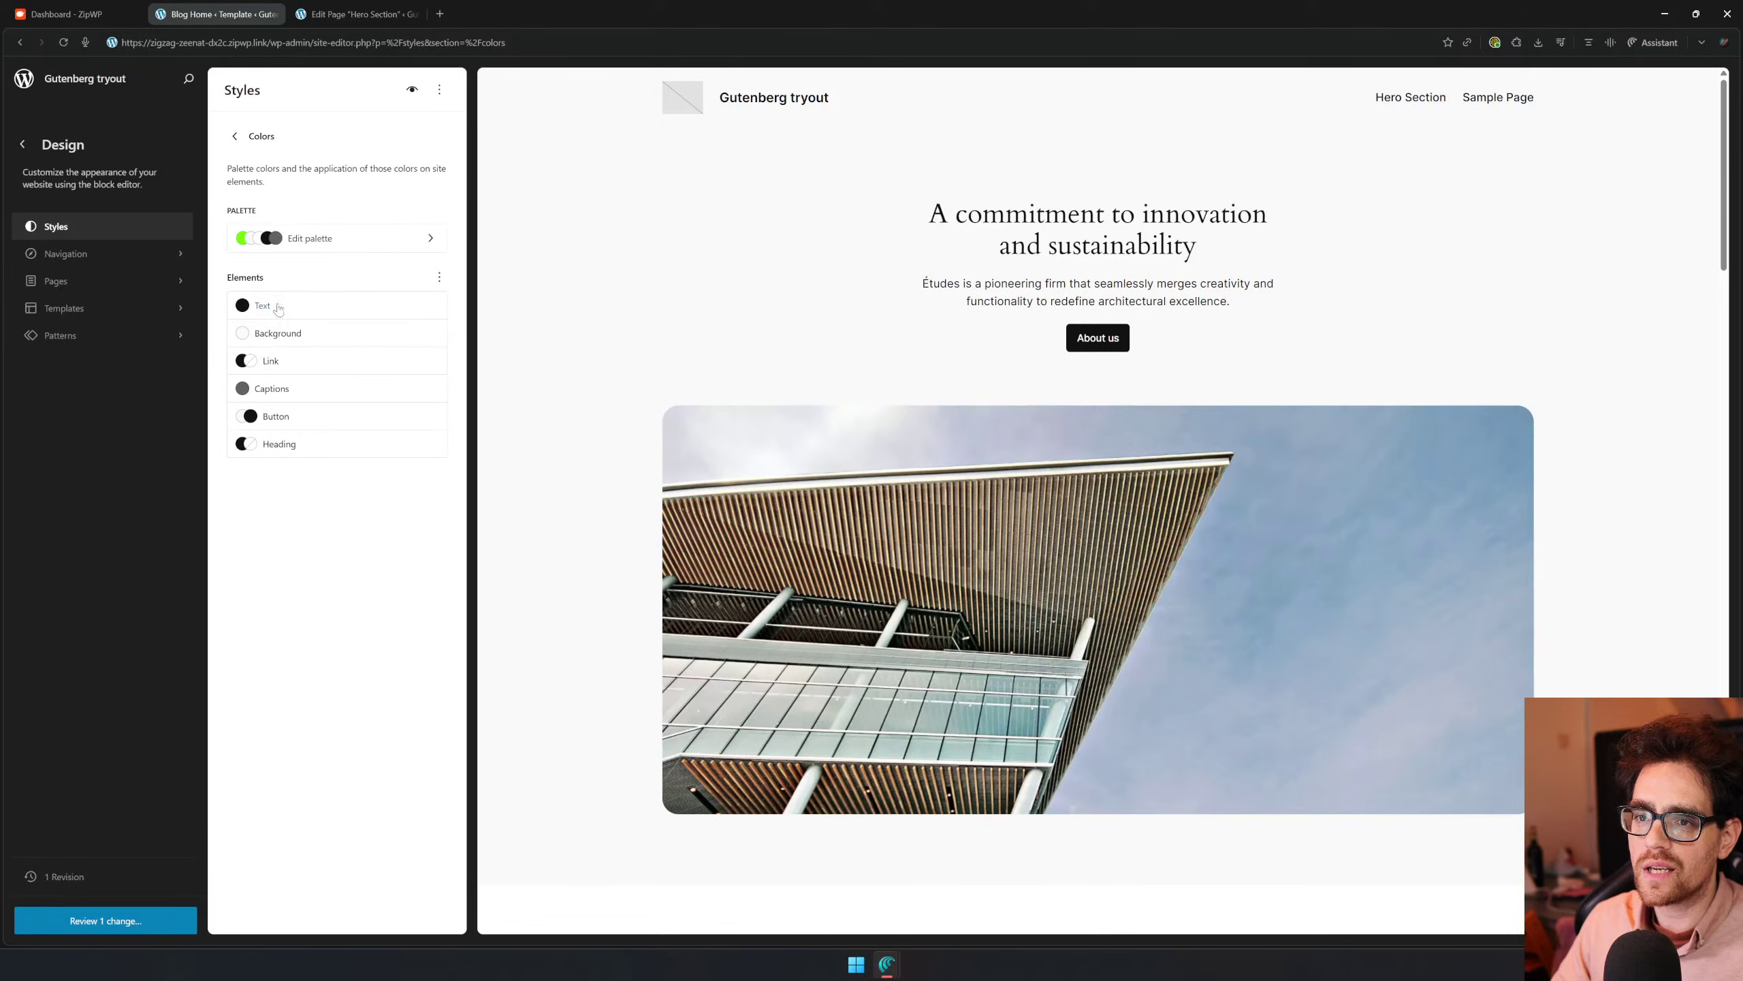
pyautogui.click(234, 136)
pyautogui.click(292, 359)
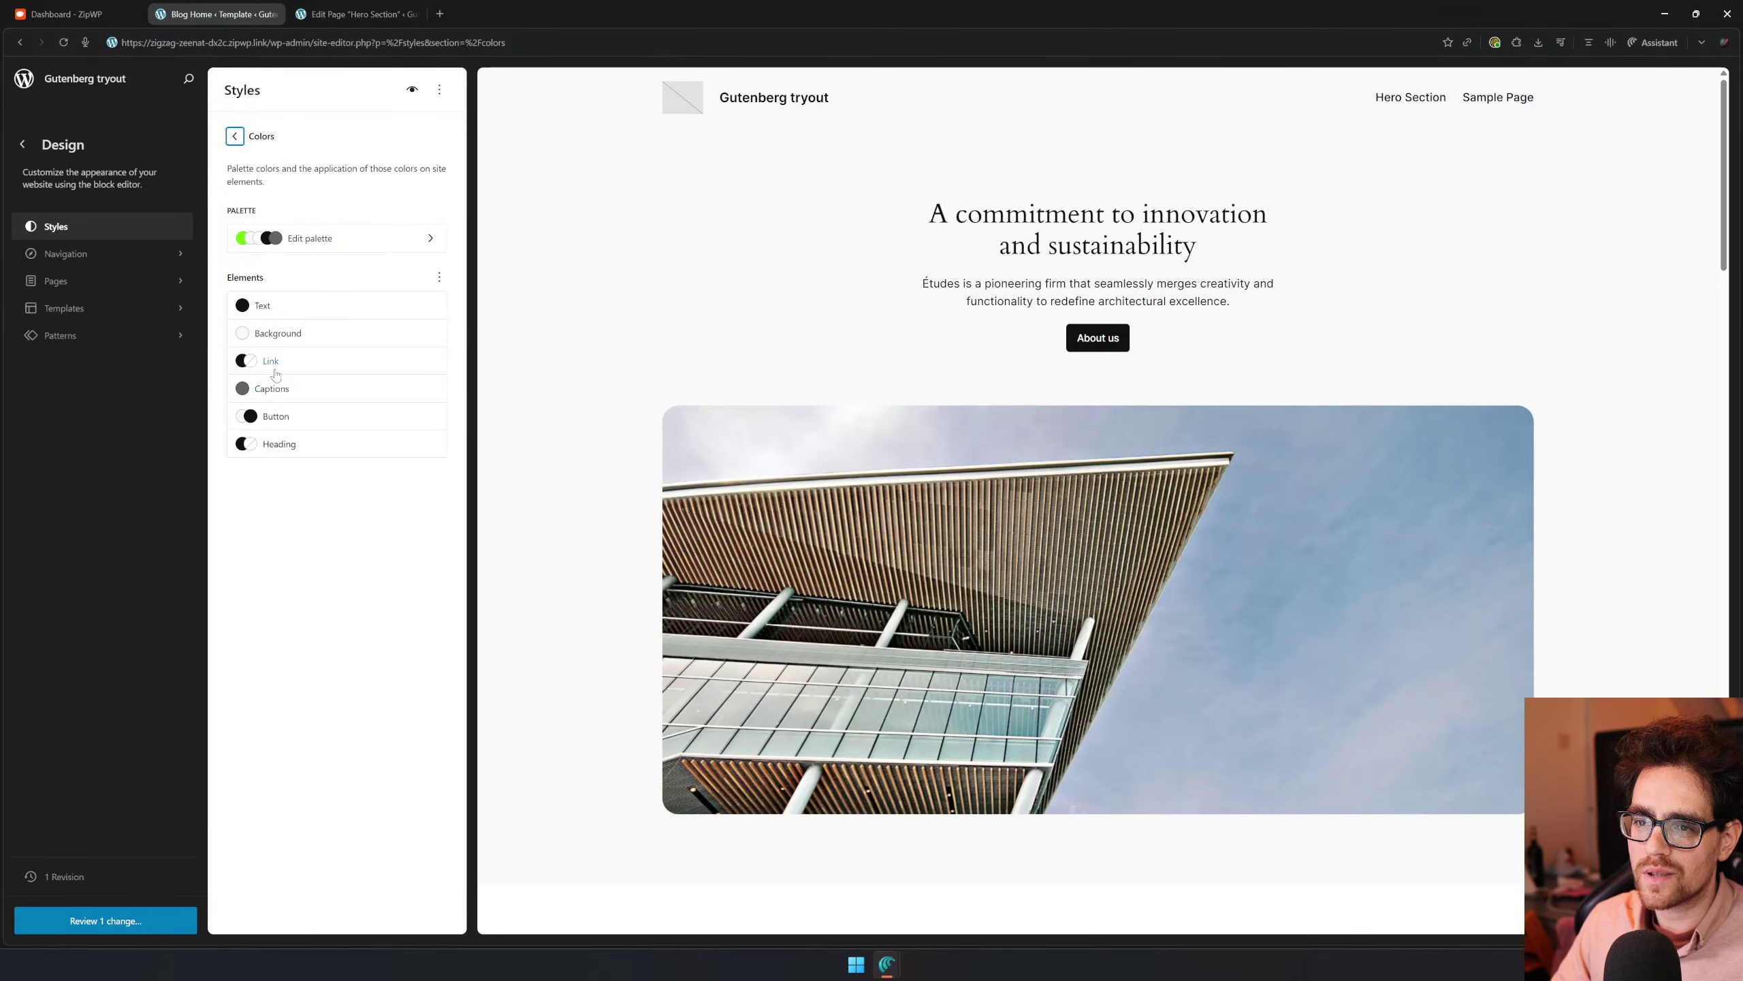
pyautogui.click(321, 414)
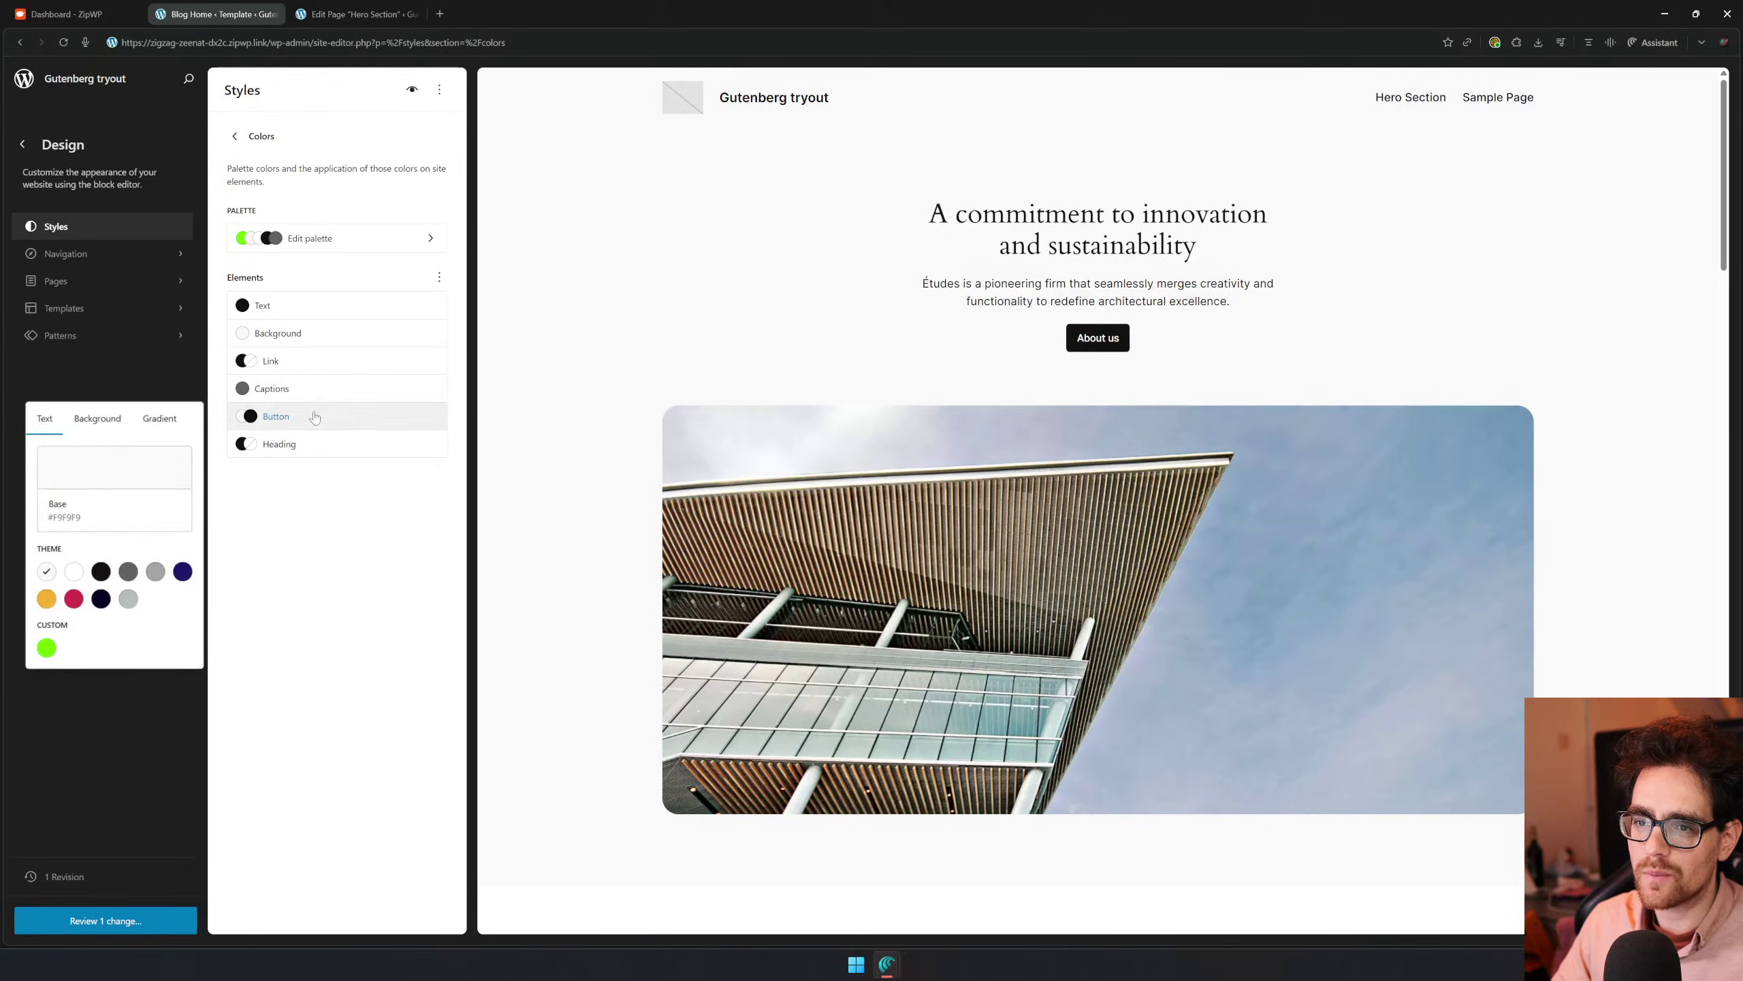
pyautogui.click(47, 599)
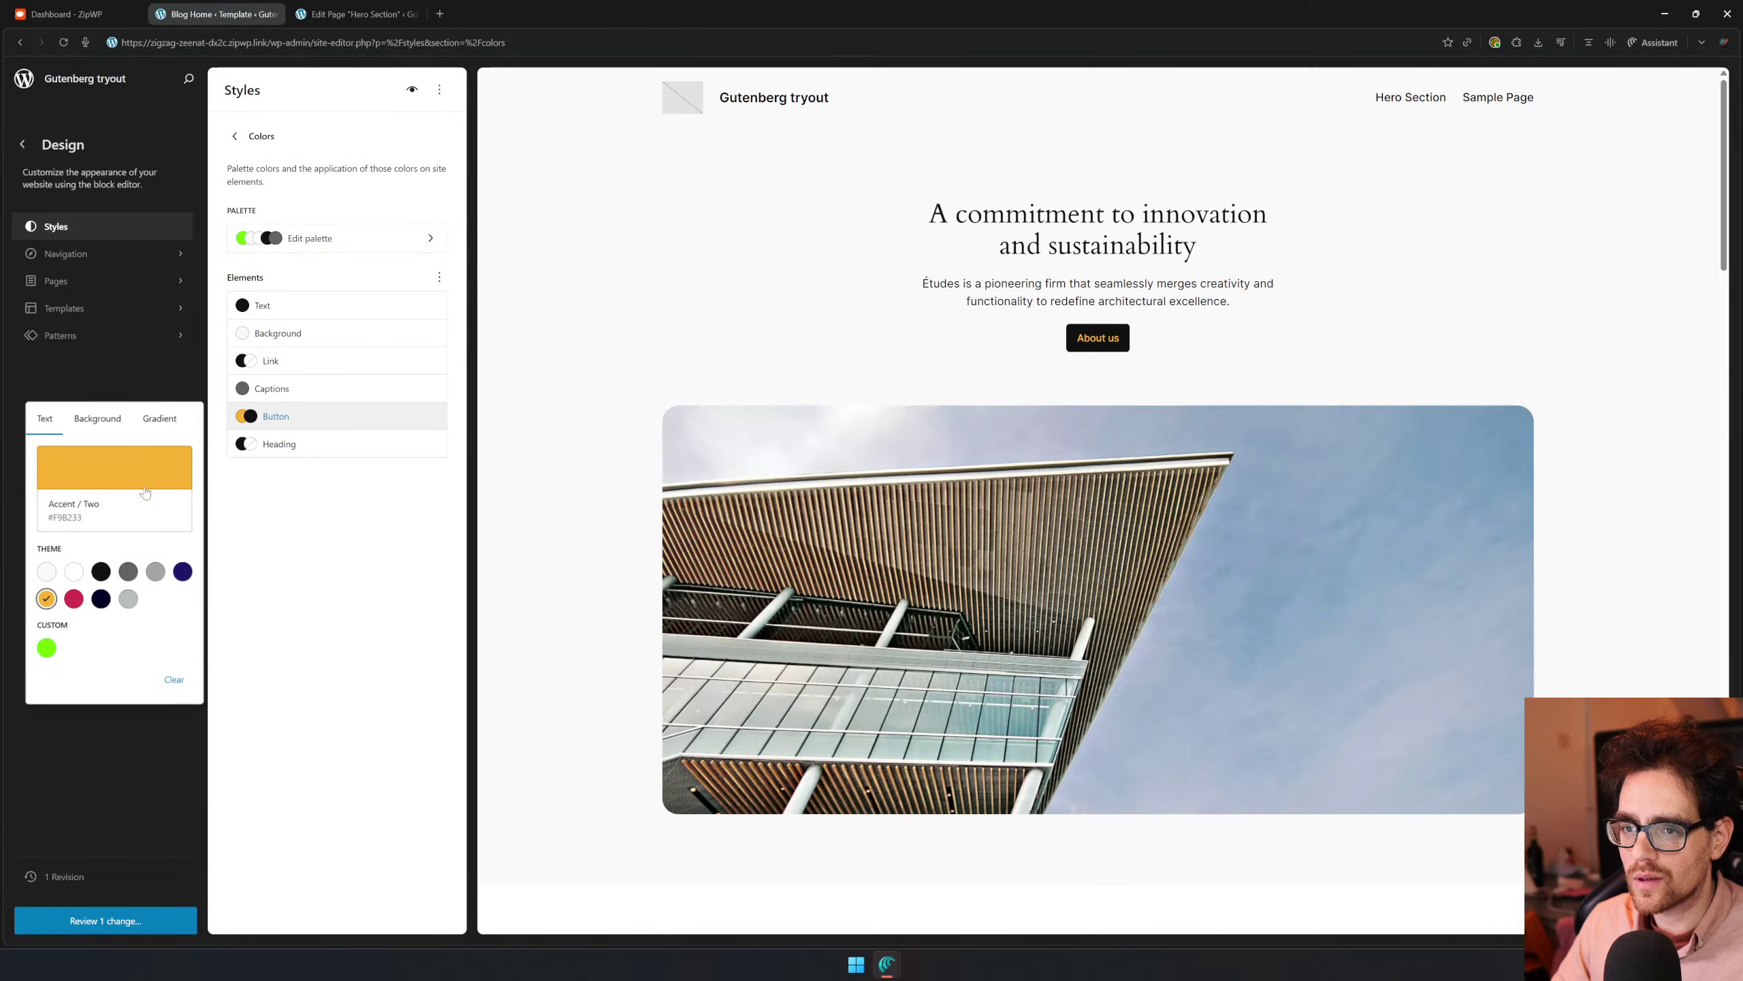
pyautogui.click(74, 571)
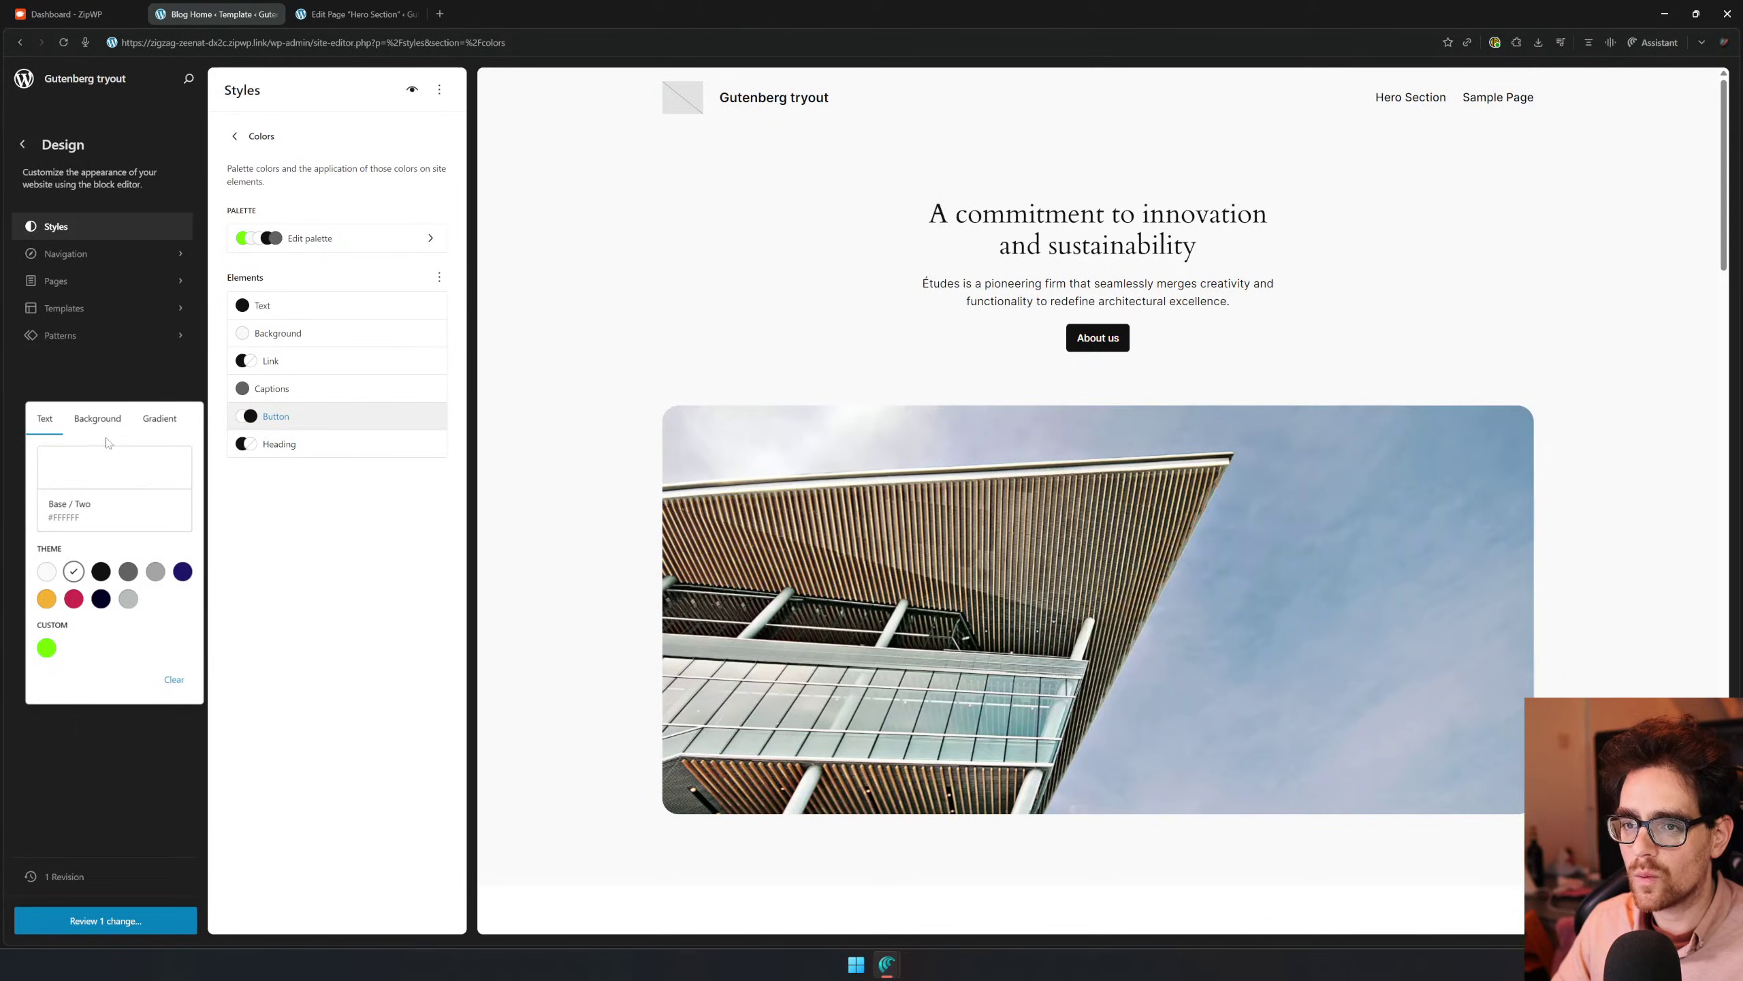
pyautogui.click(98, 418)
pyautogui.click(47, 599)
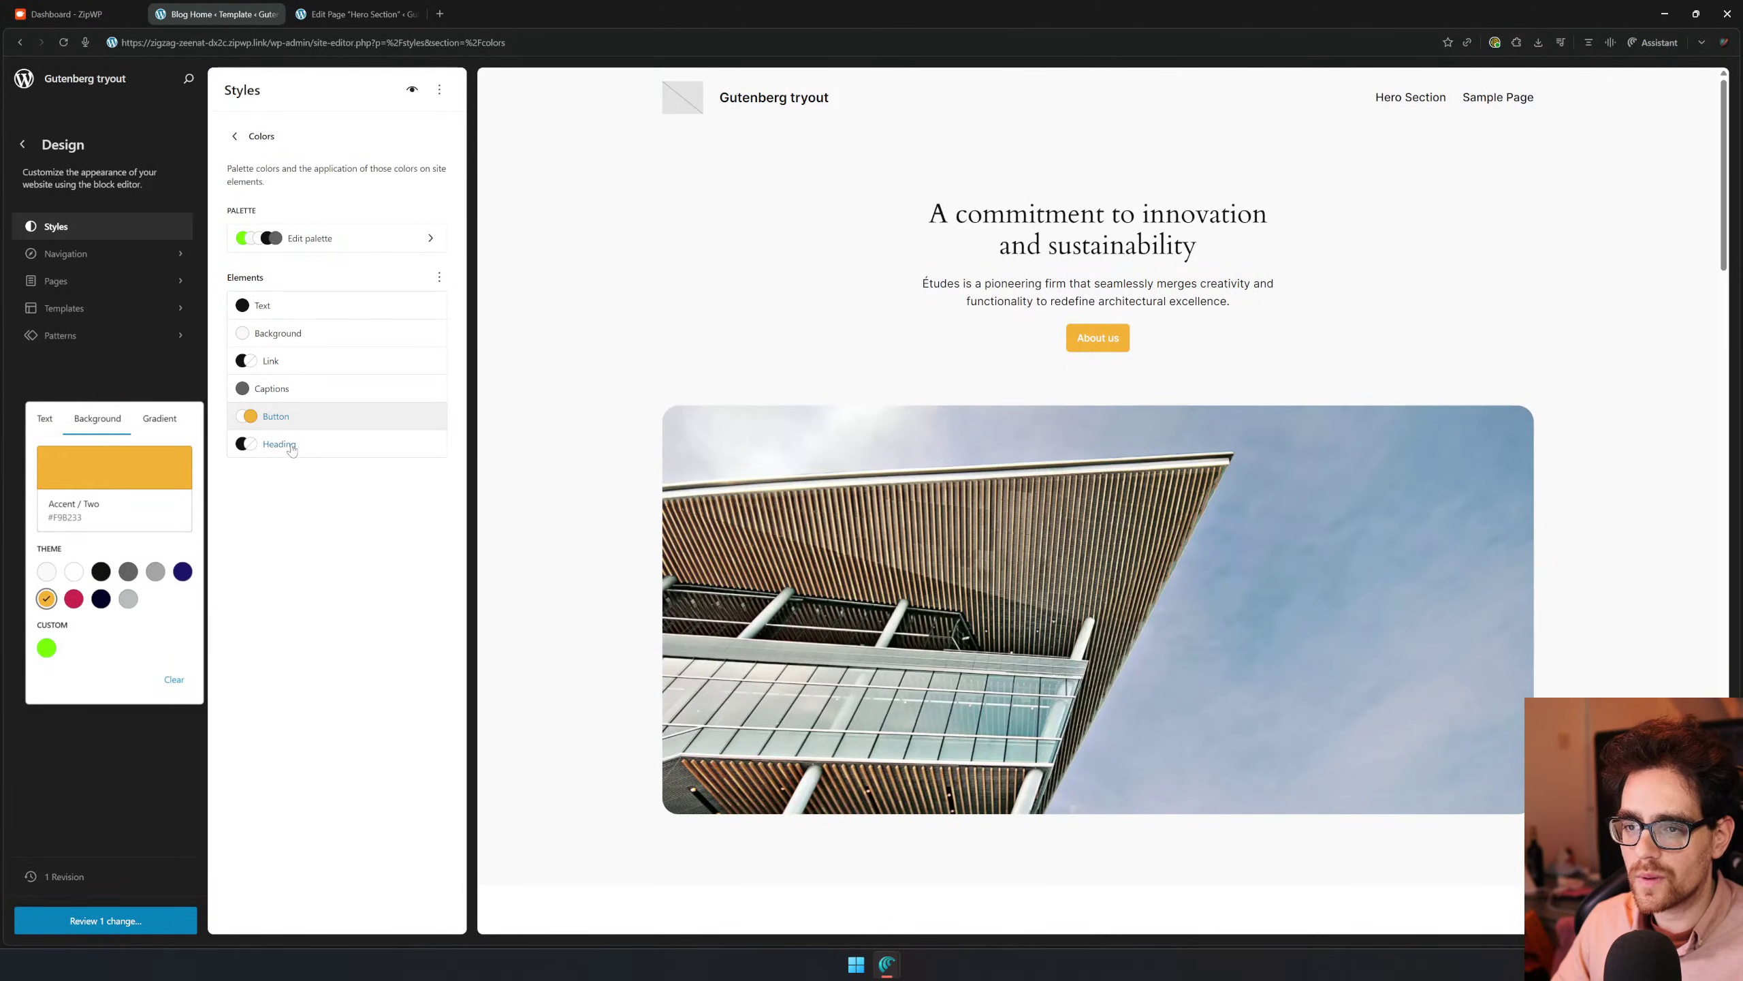
pyautogui.click(306, 535)
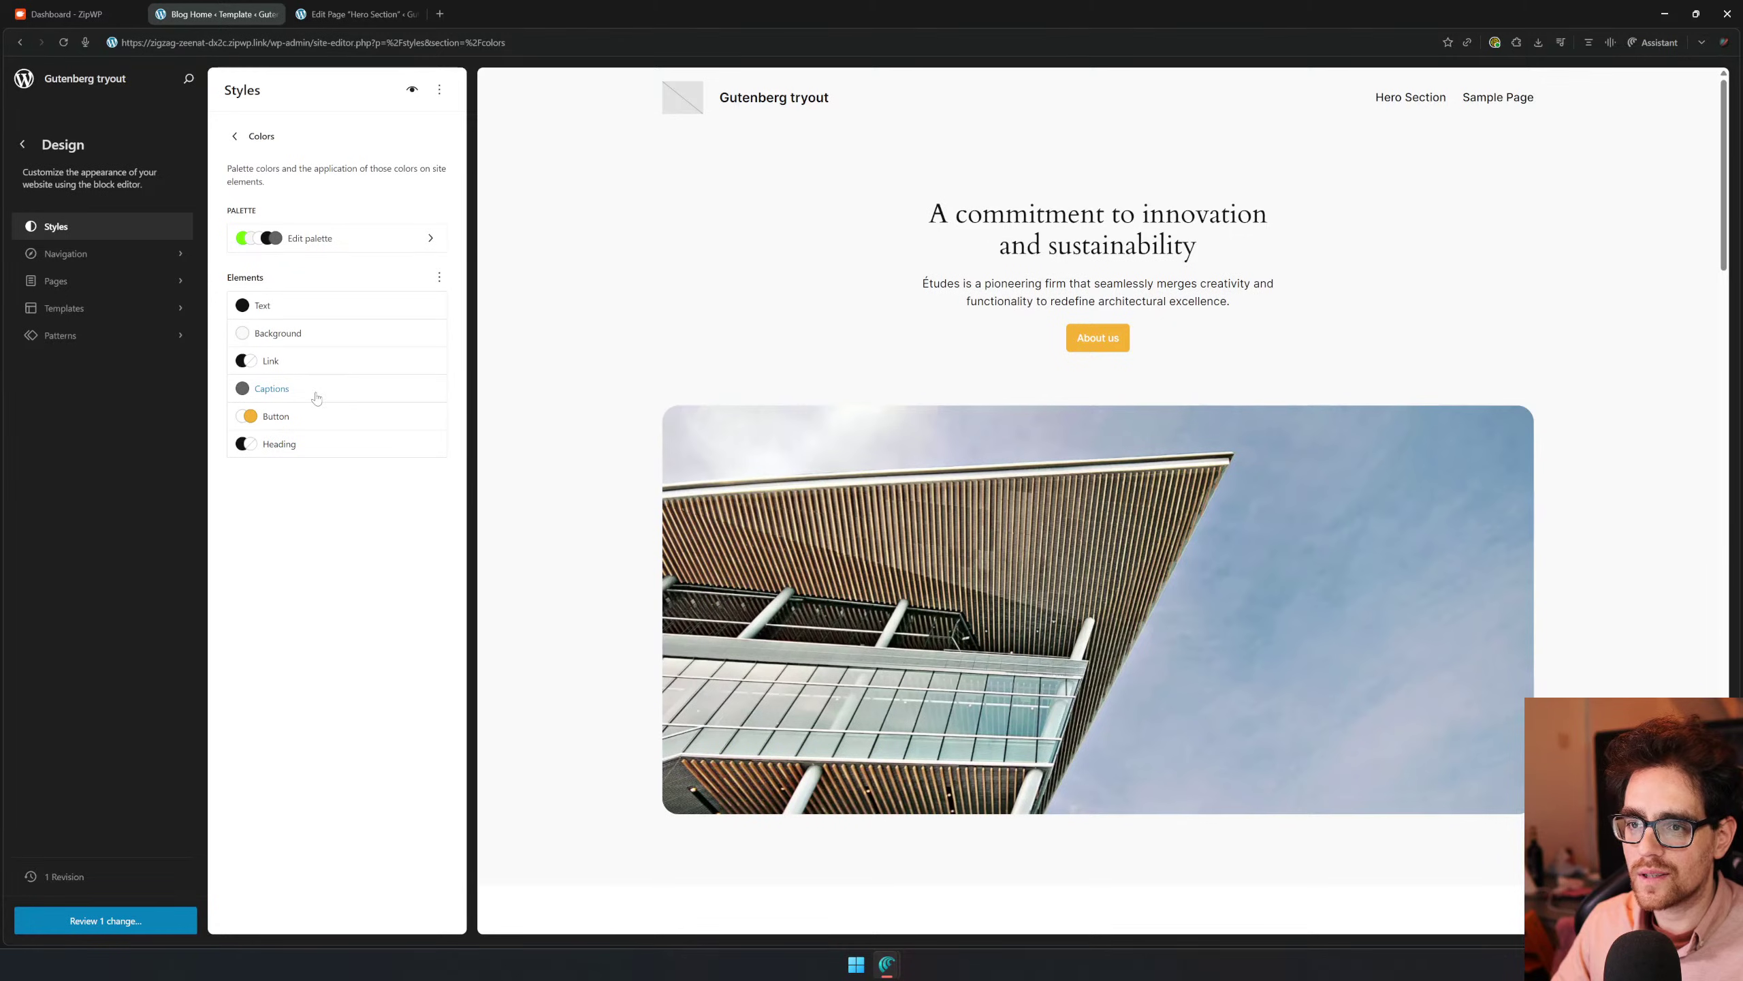
# Set the site-wide default link colour to the orange Accent / Two theme colour
pyautogui.click(318, 362)
pyautogui.click(73, 543)
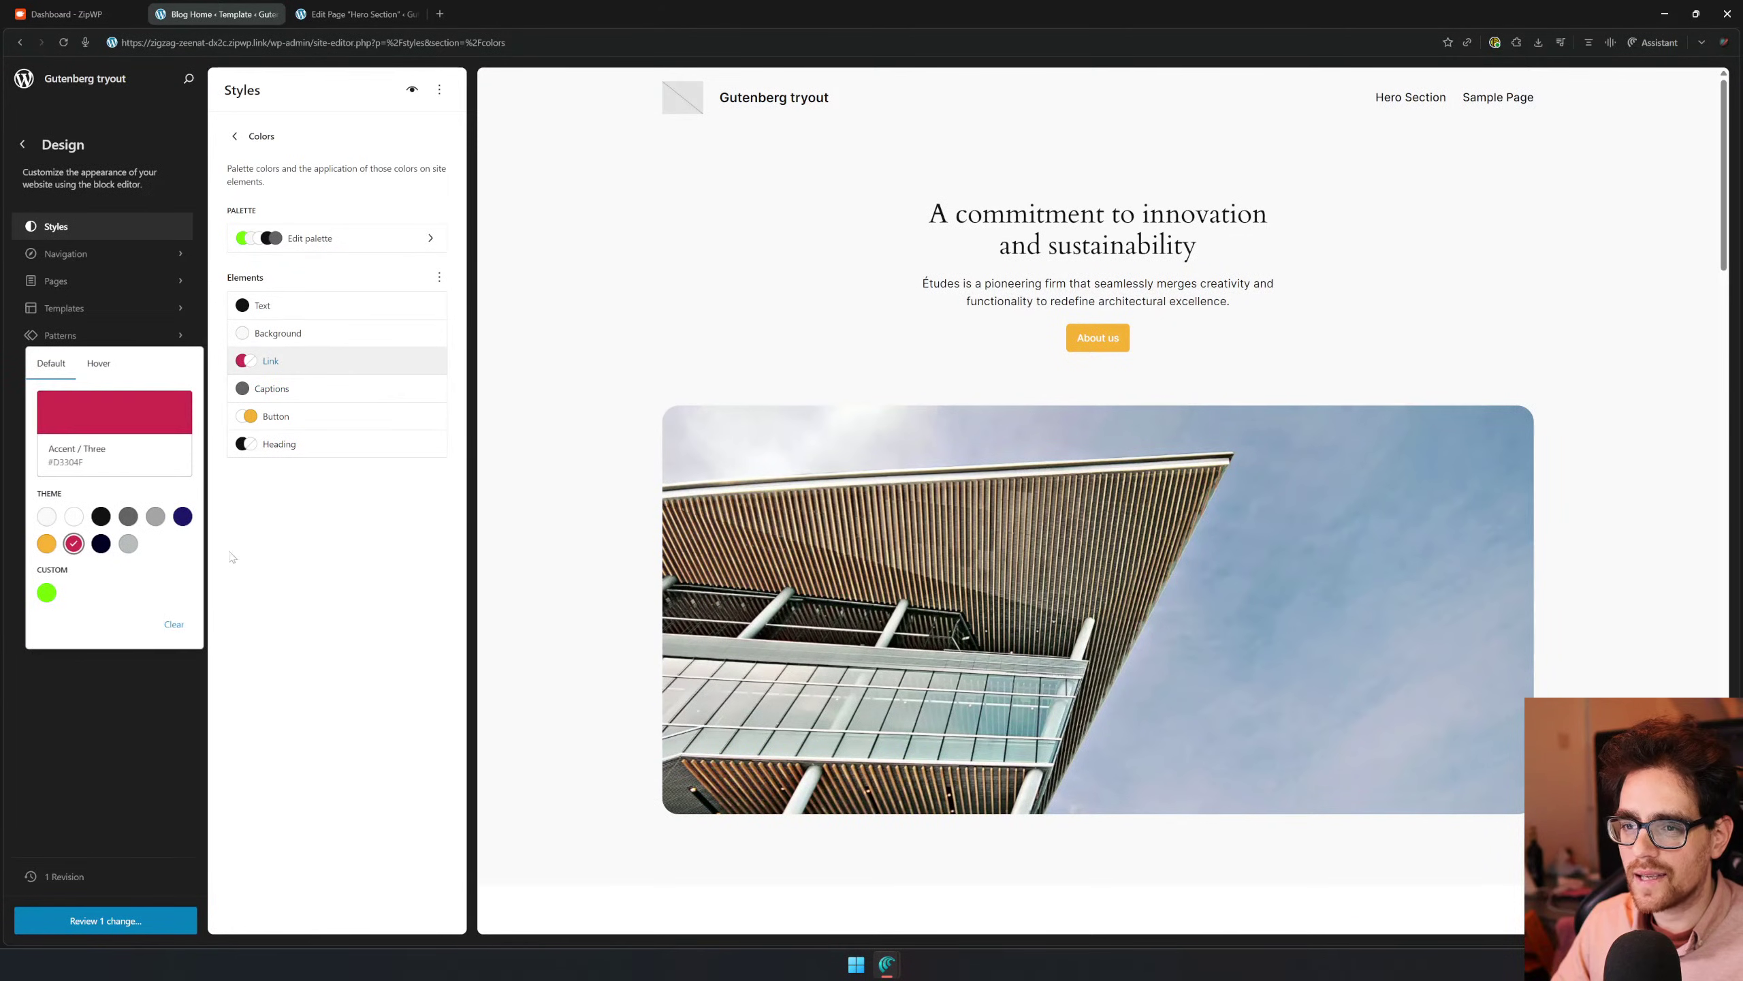
pyautogui.click(47, 543)
pyautogui.click(308, 565)
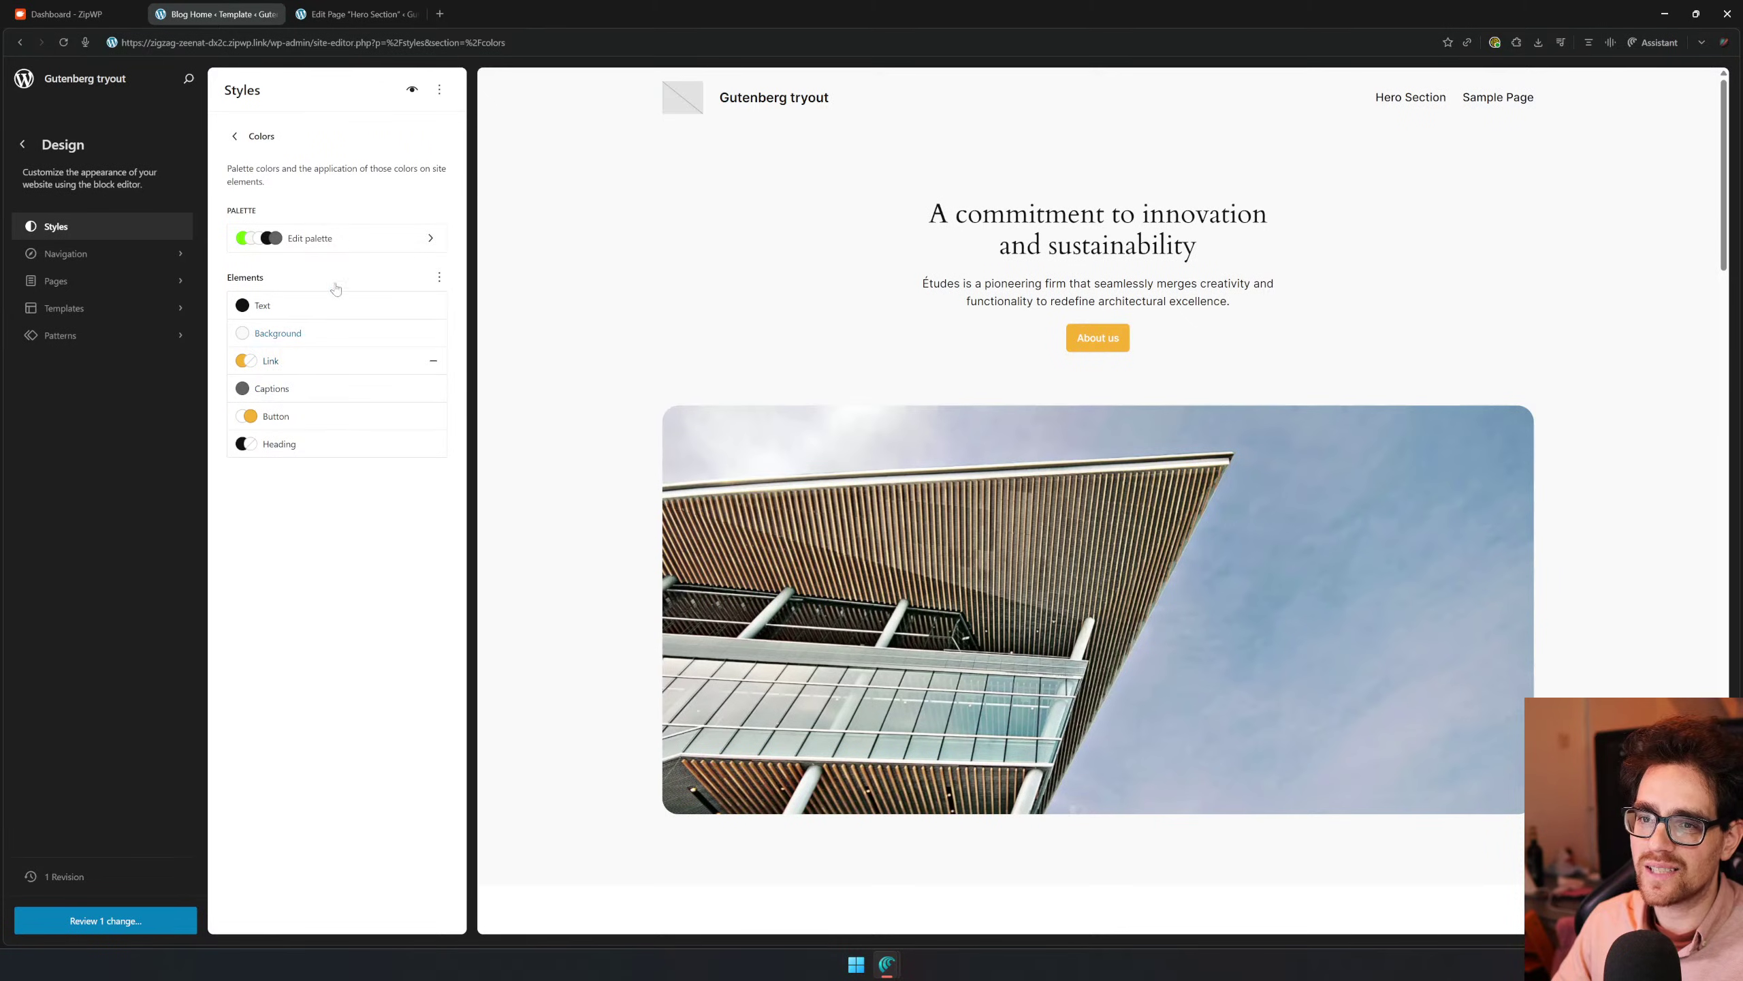
# Set the site-wide font for all headings to Inter in the typography styles
pyautogui.click(236, 136)
pyautogui.click(275, 327)
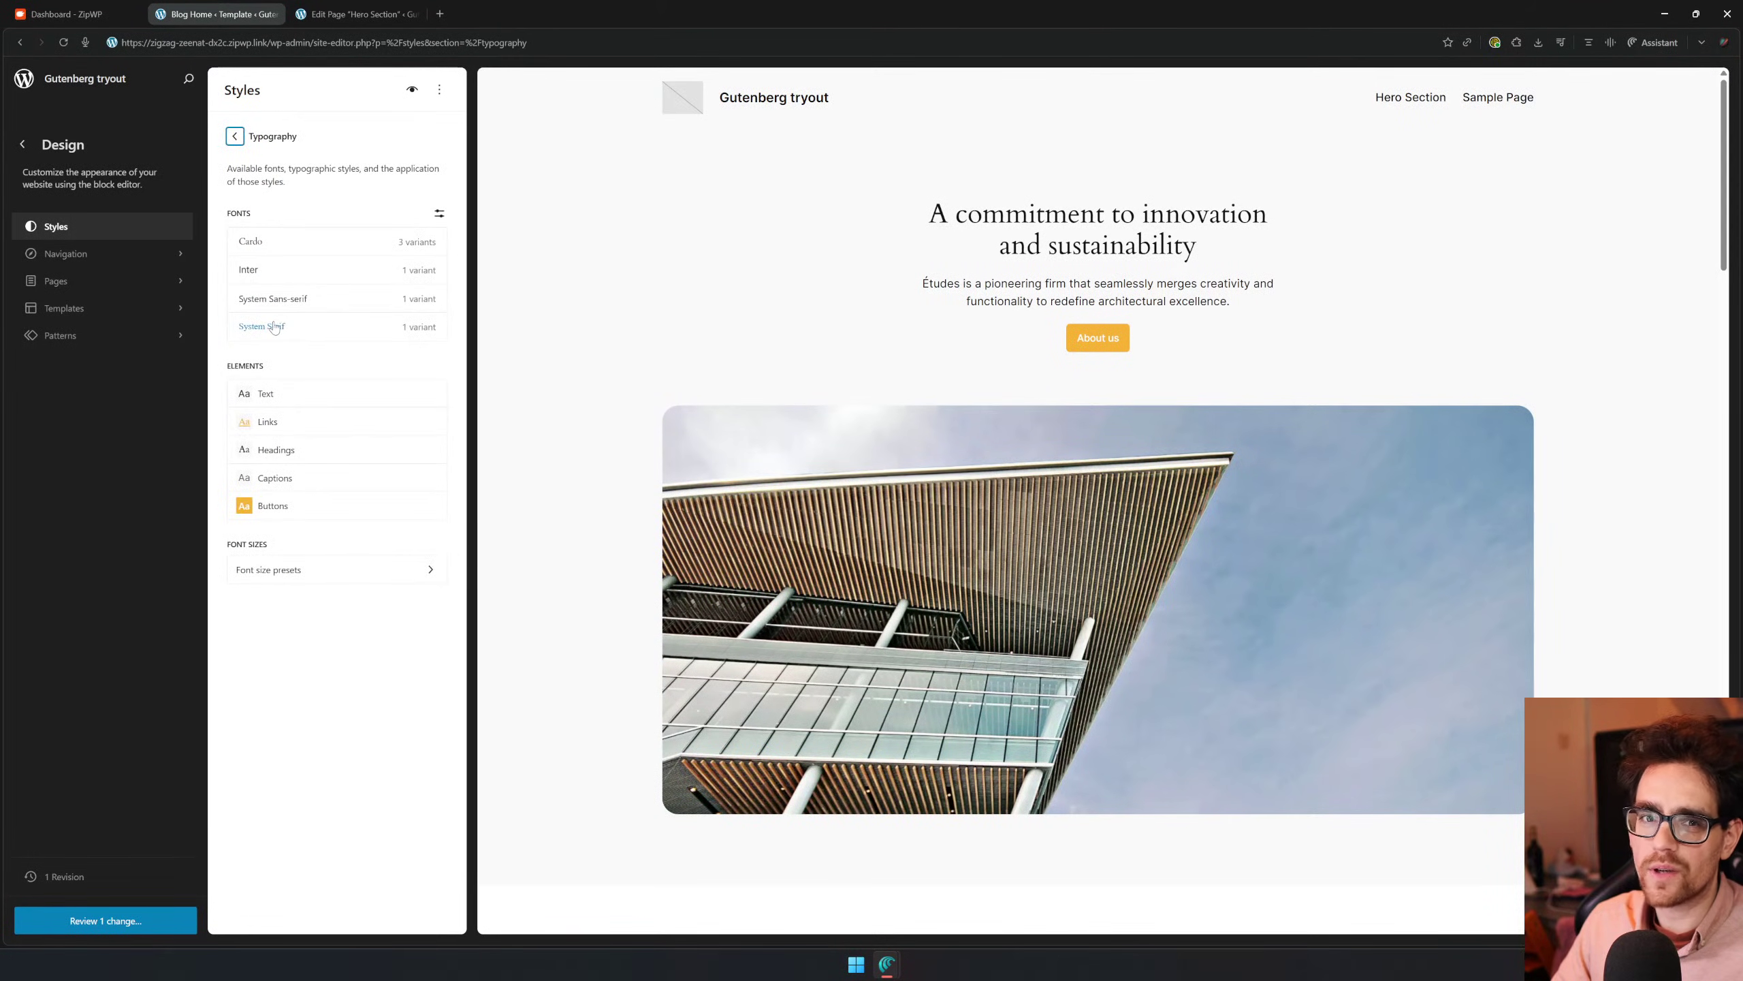
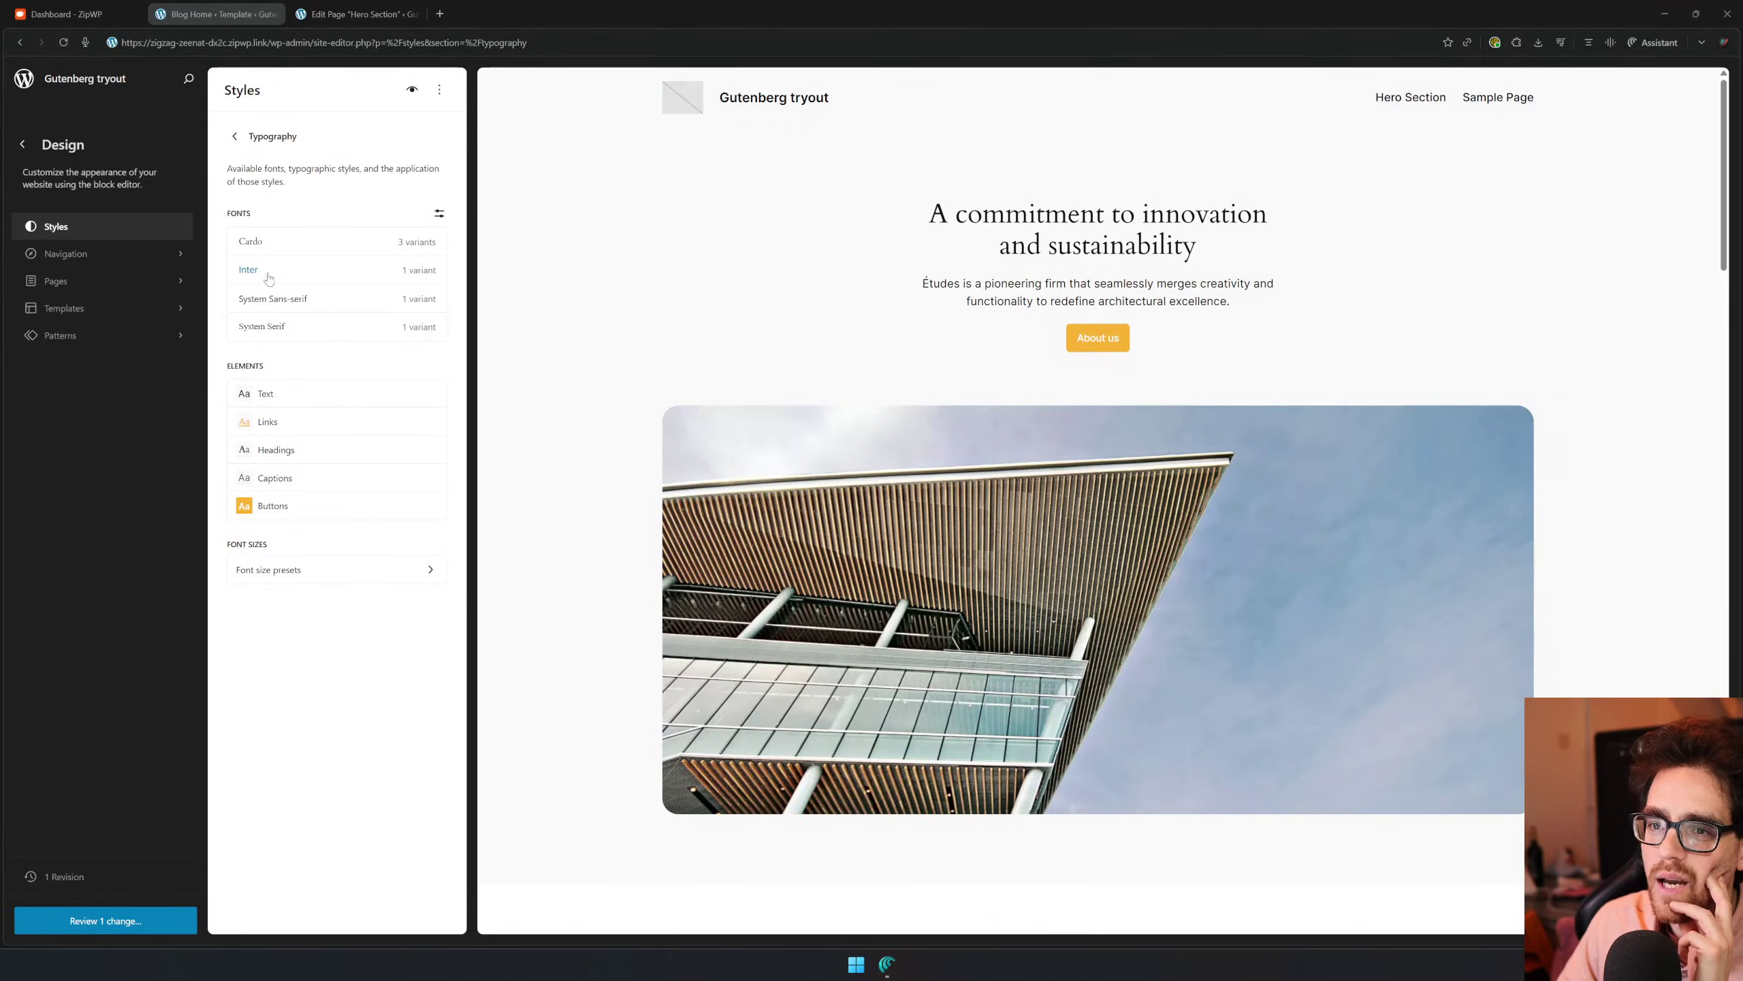
pyautogui.click(326, 564)
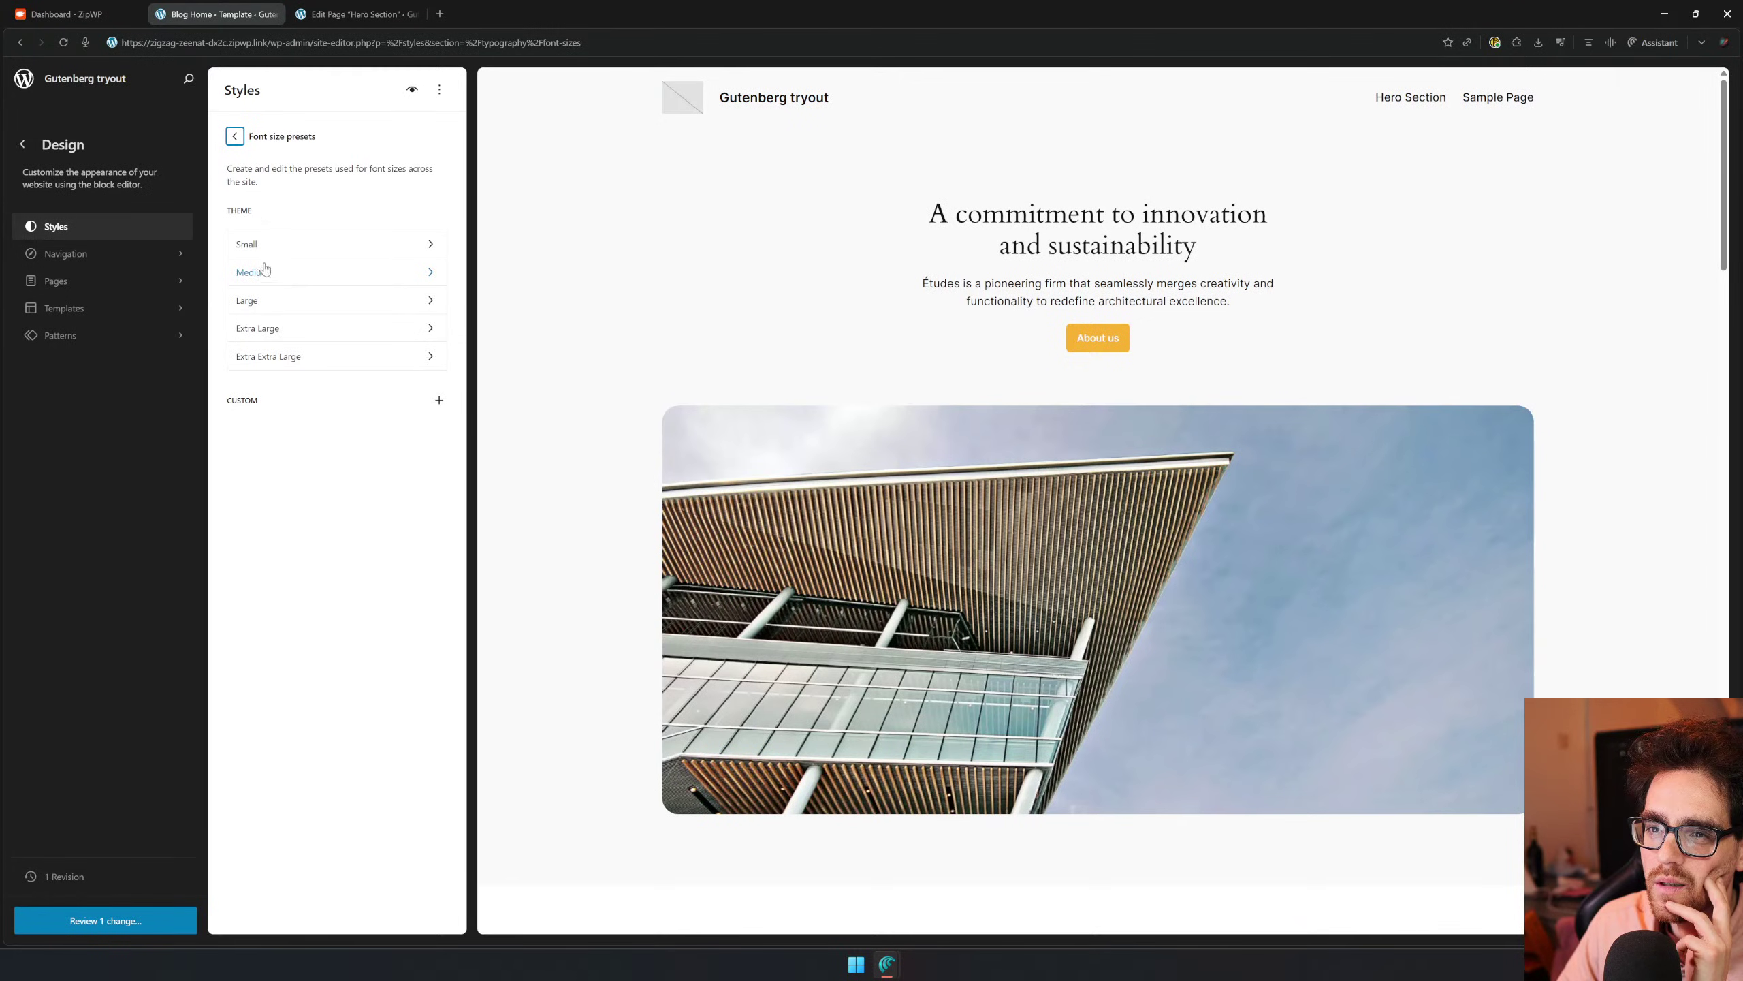
pyautogui.click(241, 143)
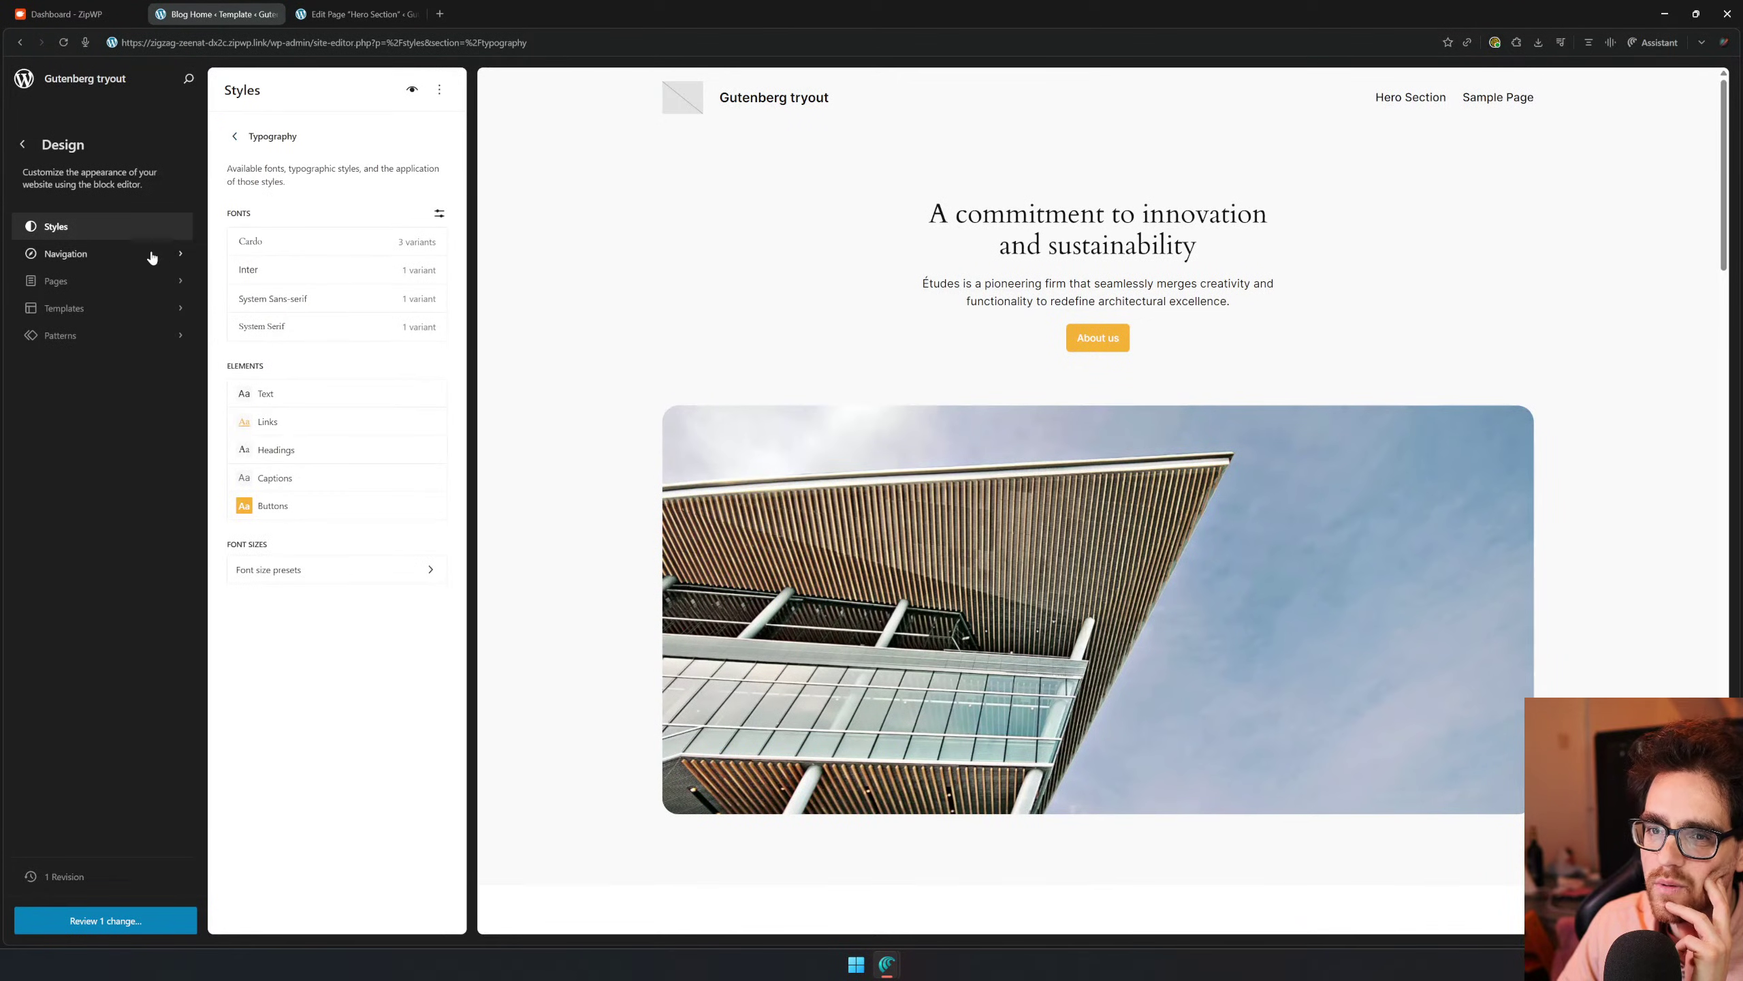
pyautogui.click(288, 454)
pyautogui.click(288, 375)
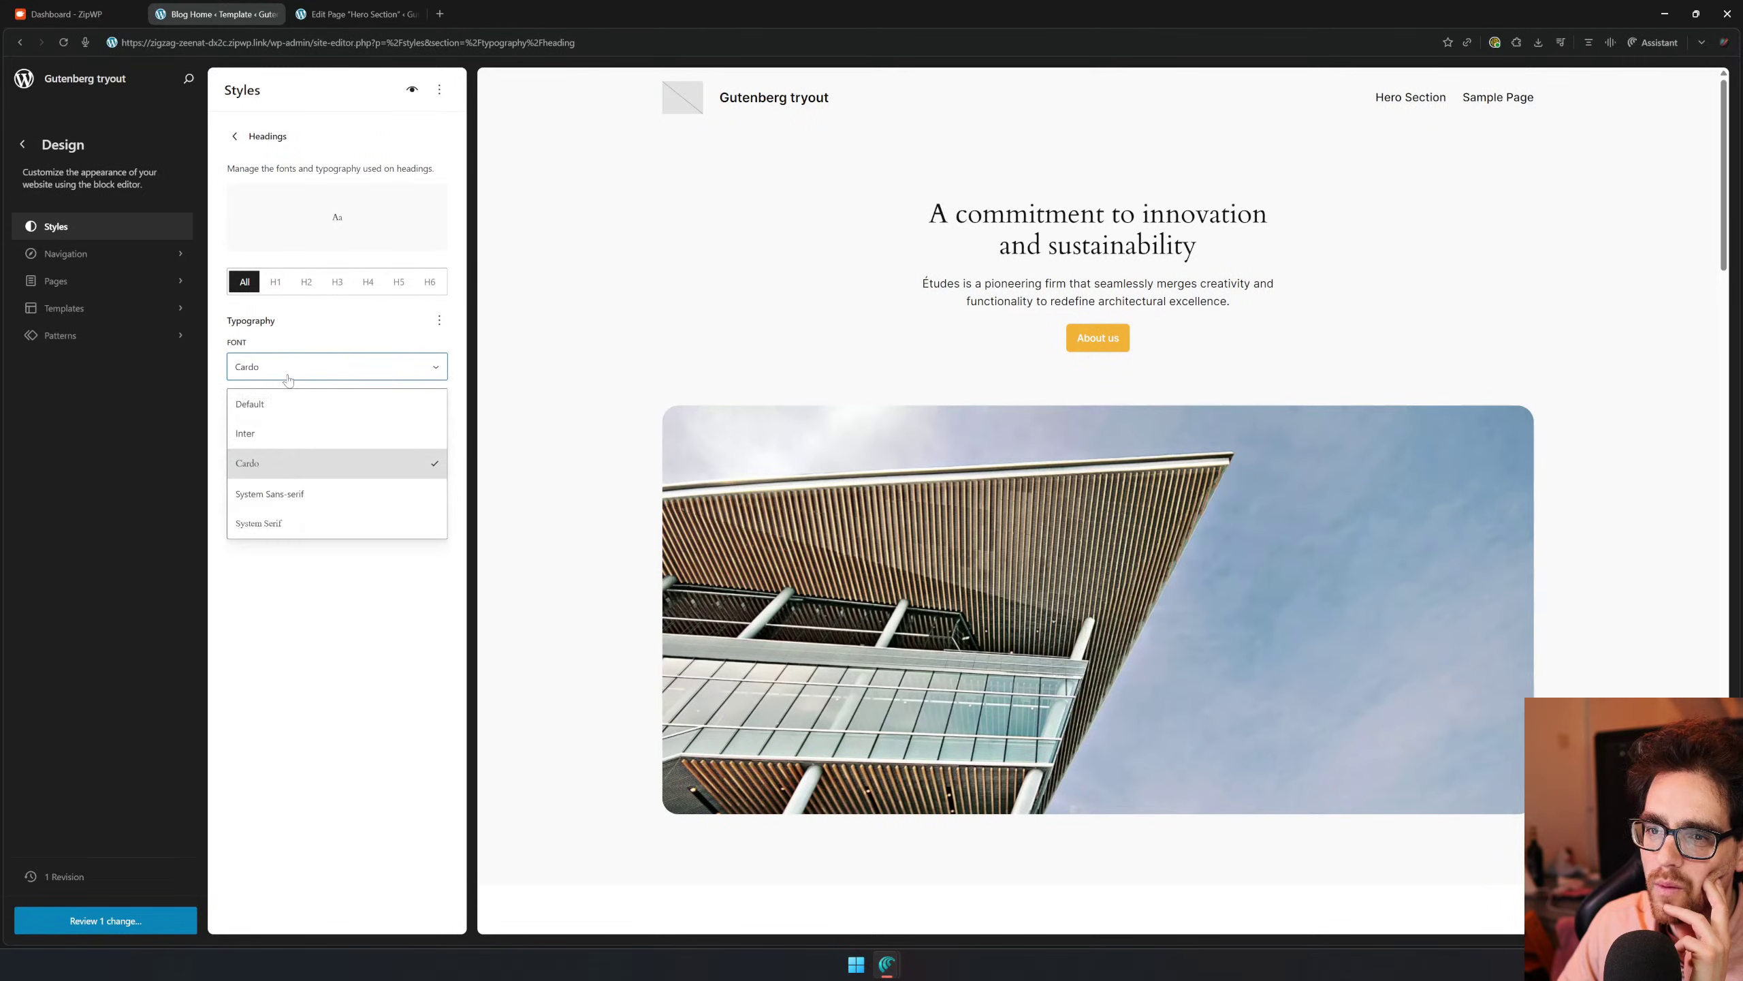
pyautogui.click(286, 437)
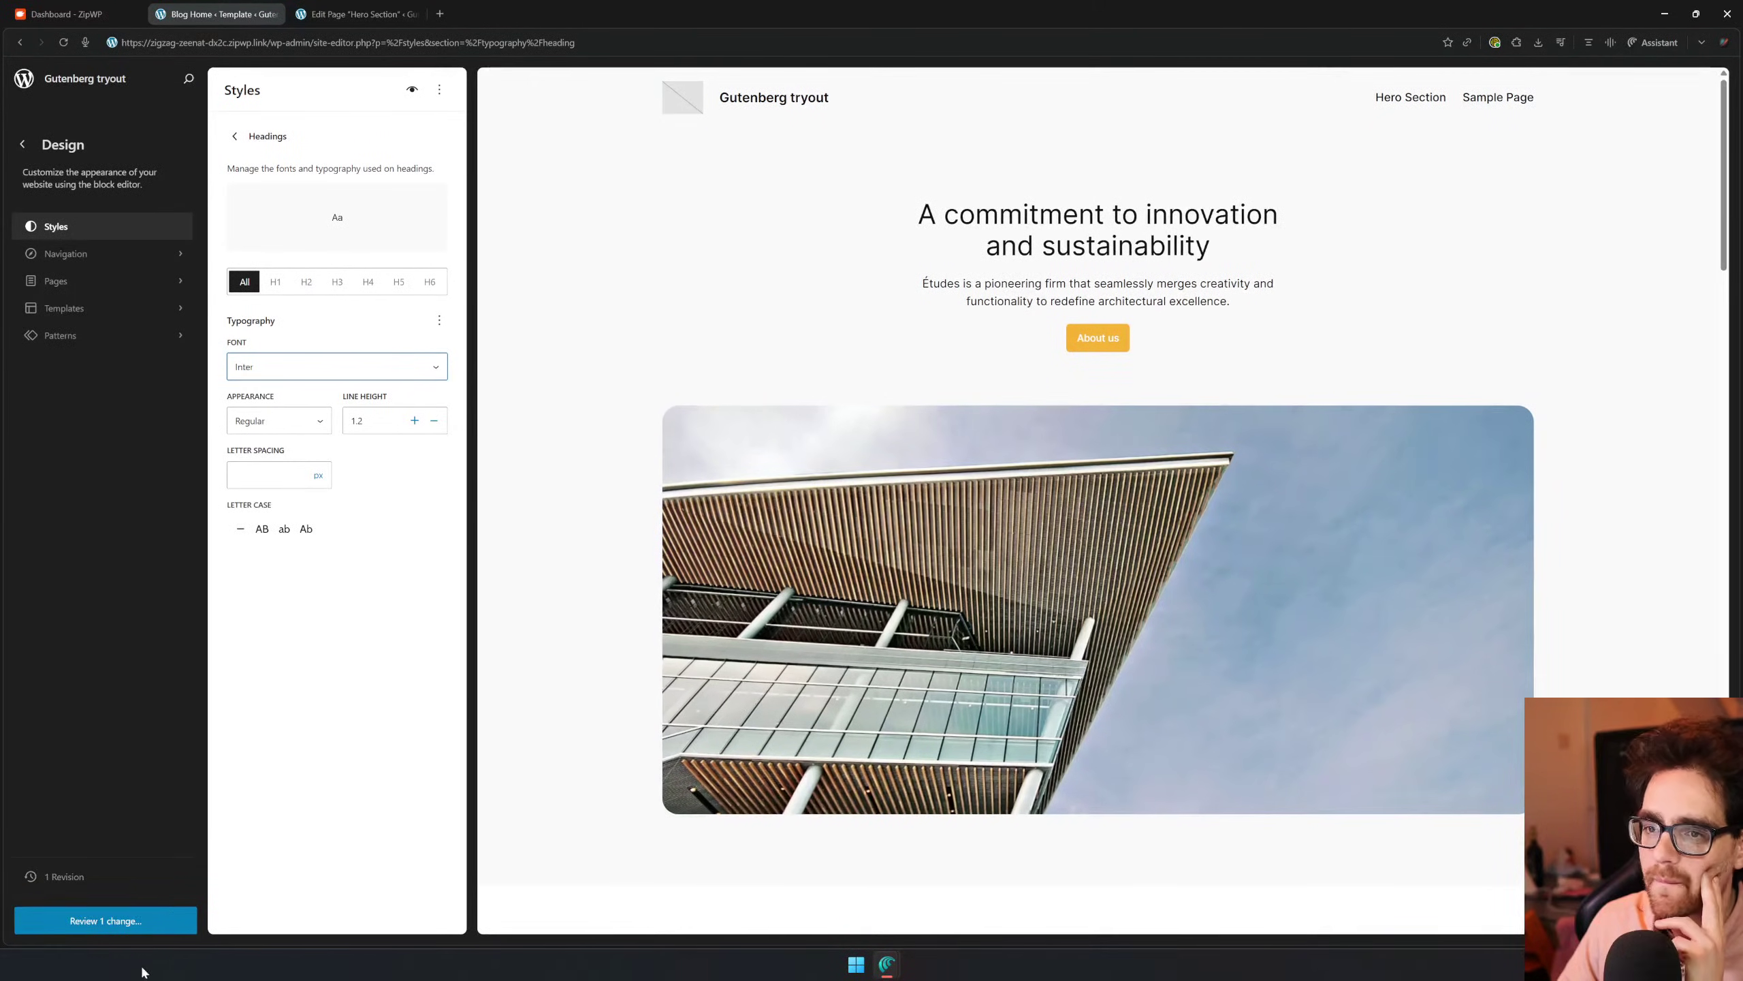
# Save the pending Custom Styles changes to the site
pyautogui.click(117, 920)
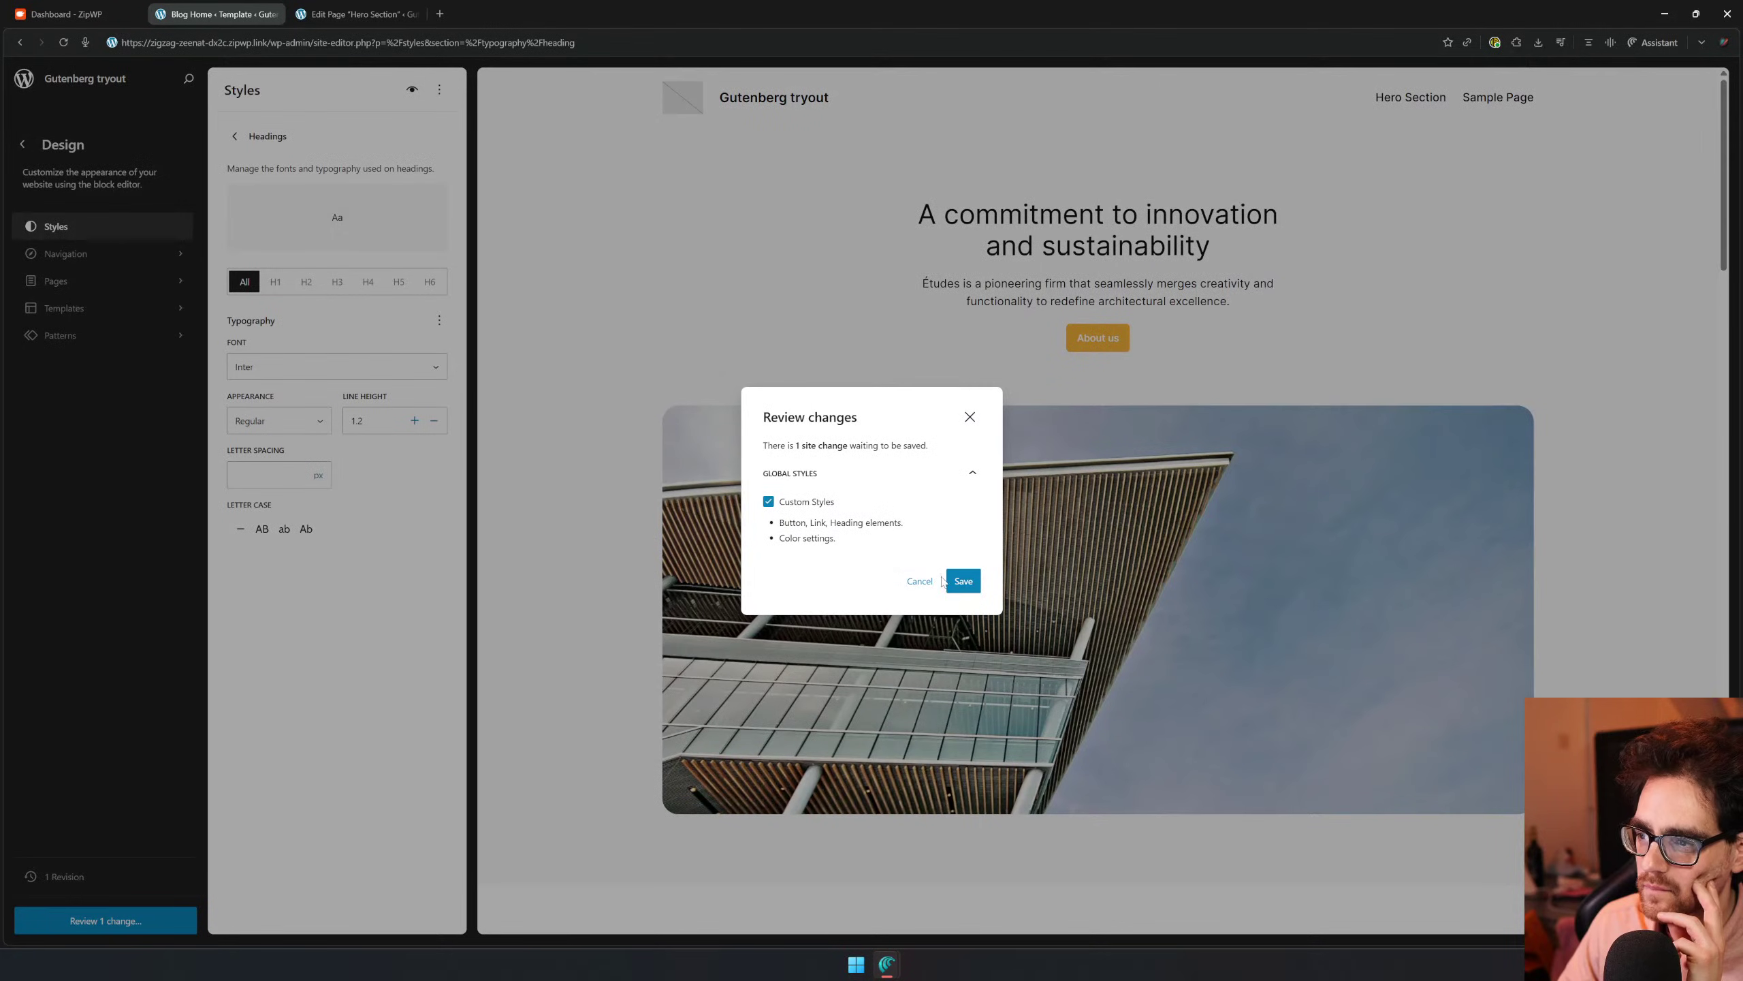
pyautogui.click(939, 581)
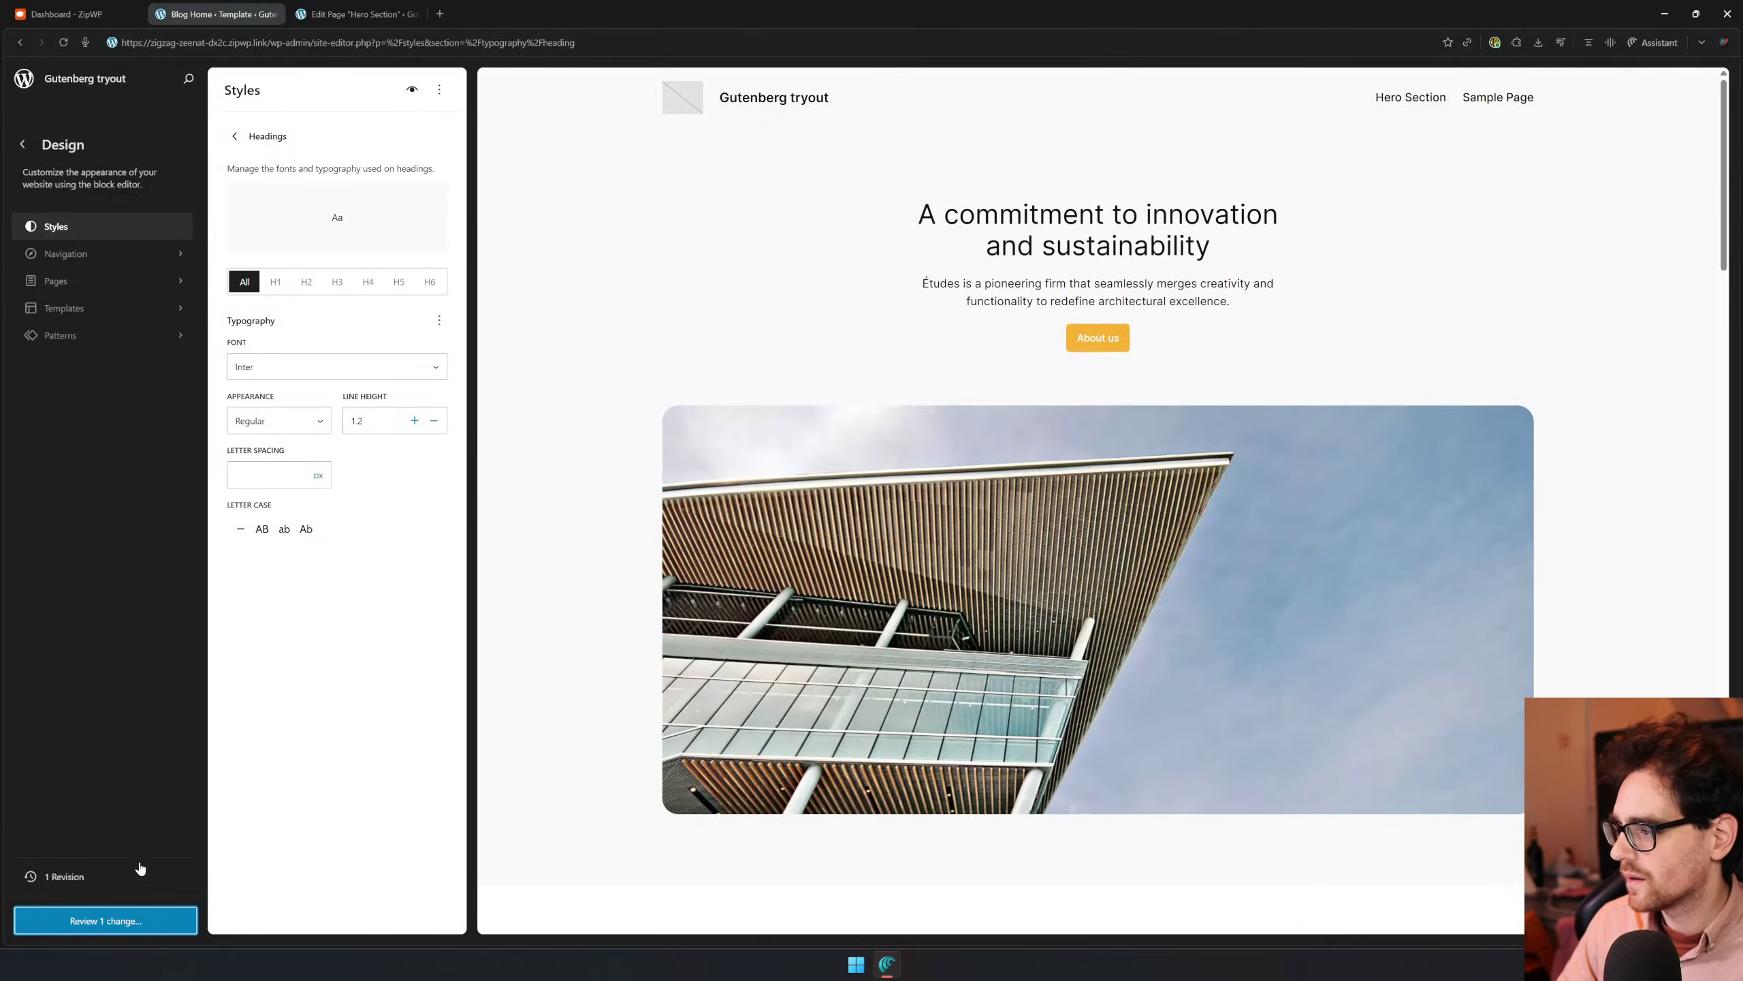
pyautogui.click(146, 926)
pyautogui.click(965, 581)
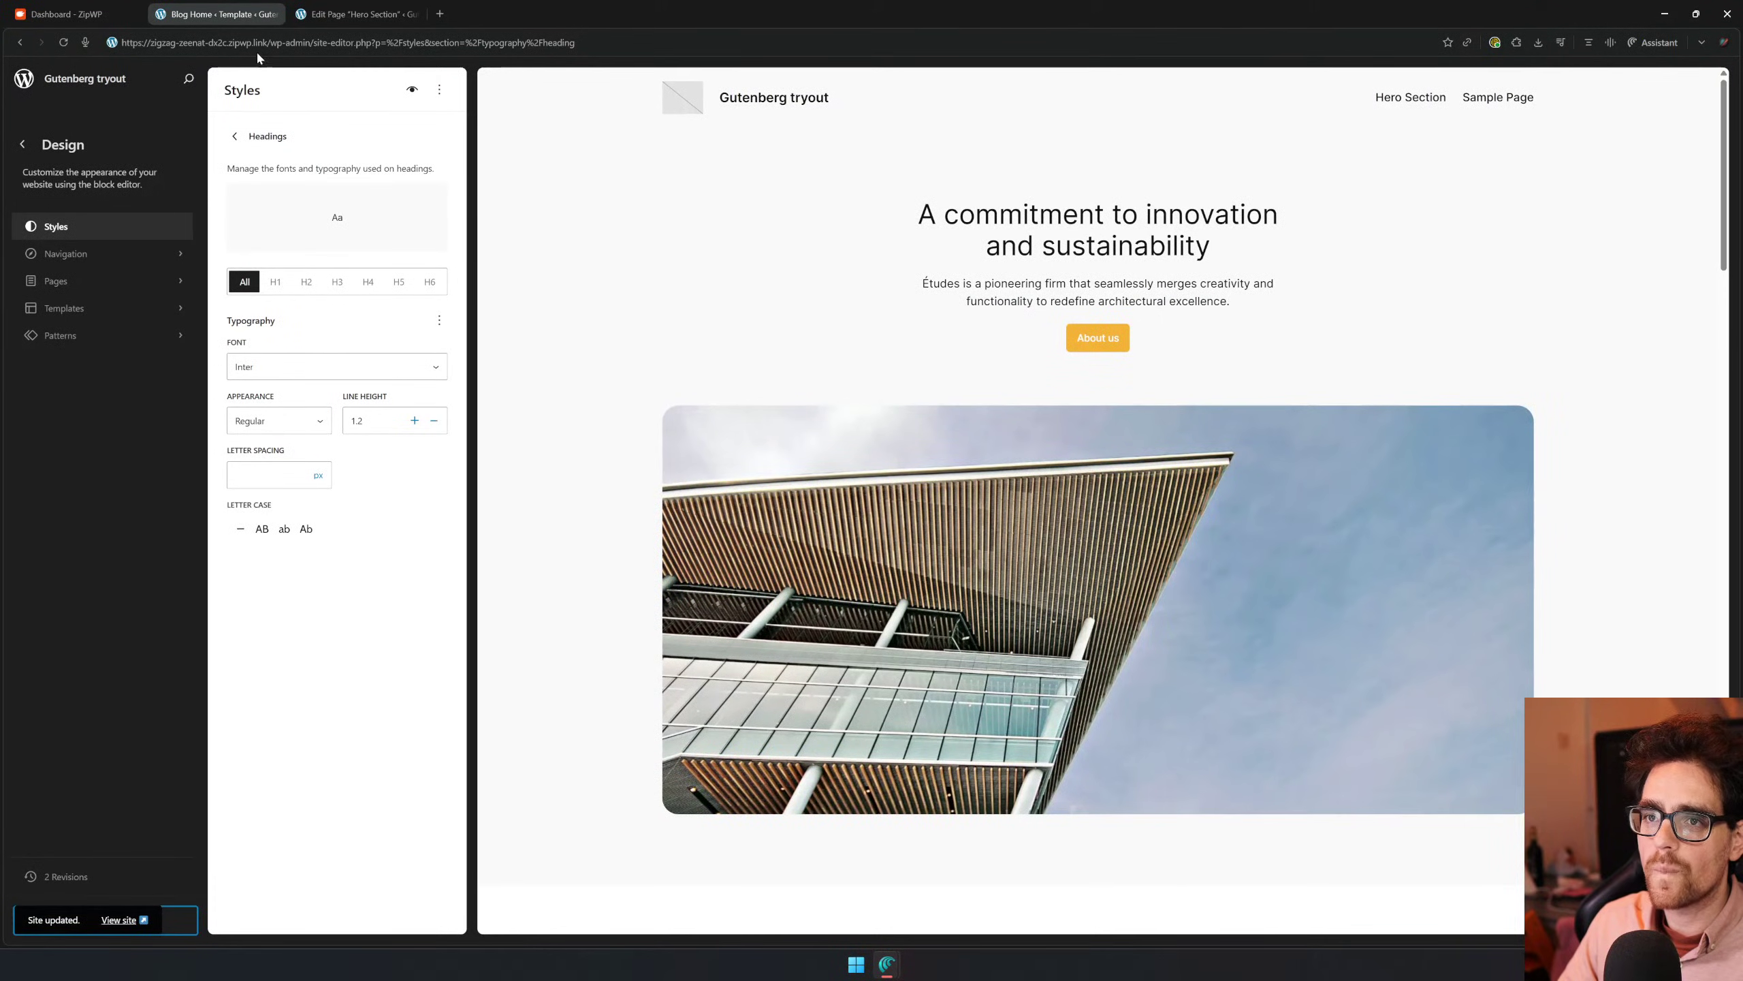
# Return to the Hero Section page editor and reload it to load the saved site styles
pyautogui.click(305, 16)
pyautogui.hotkey('ctrl', 'r')
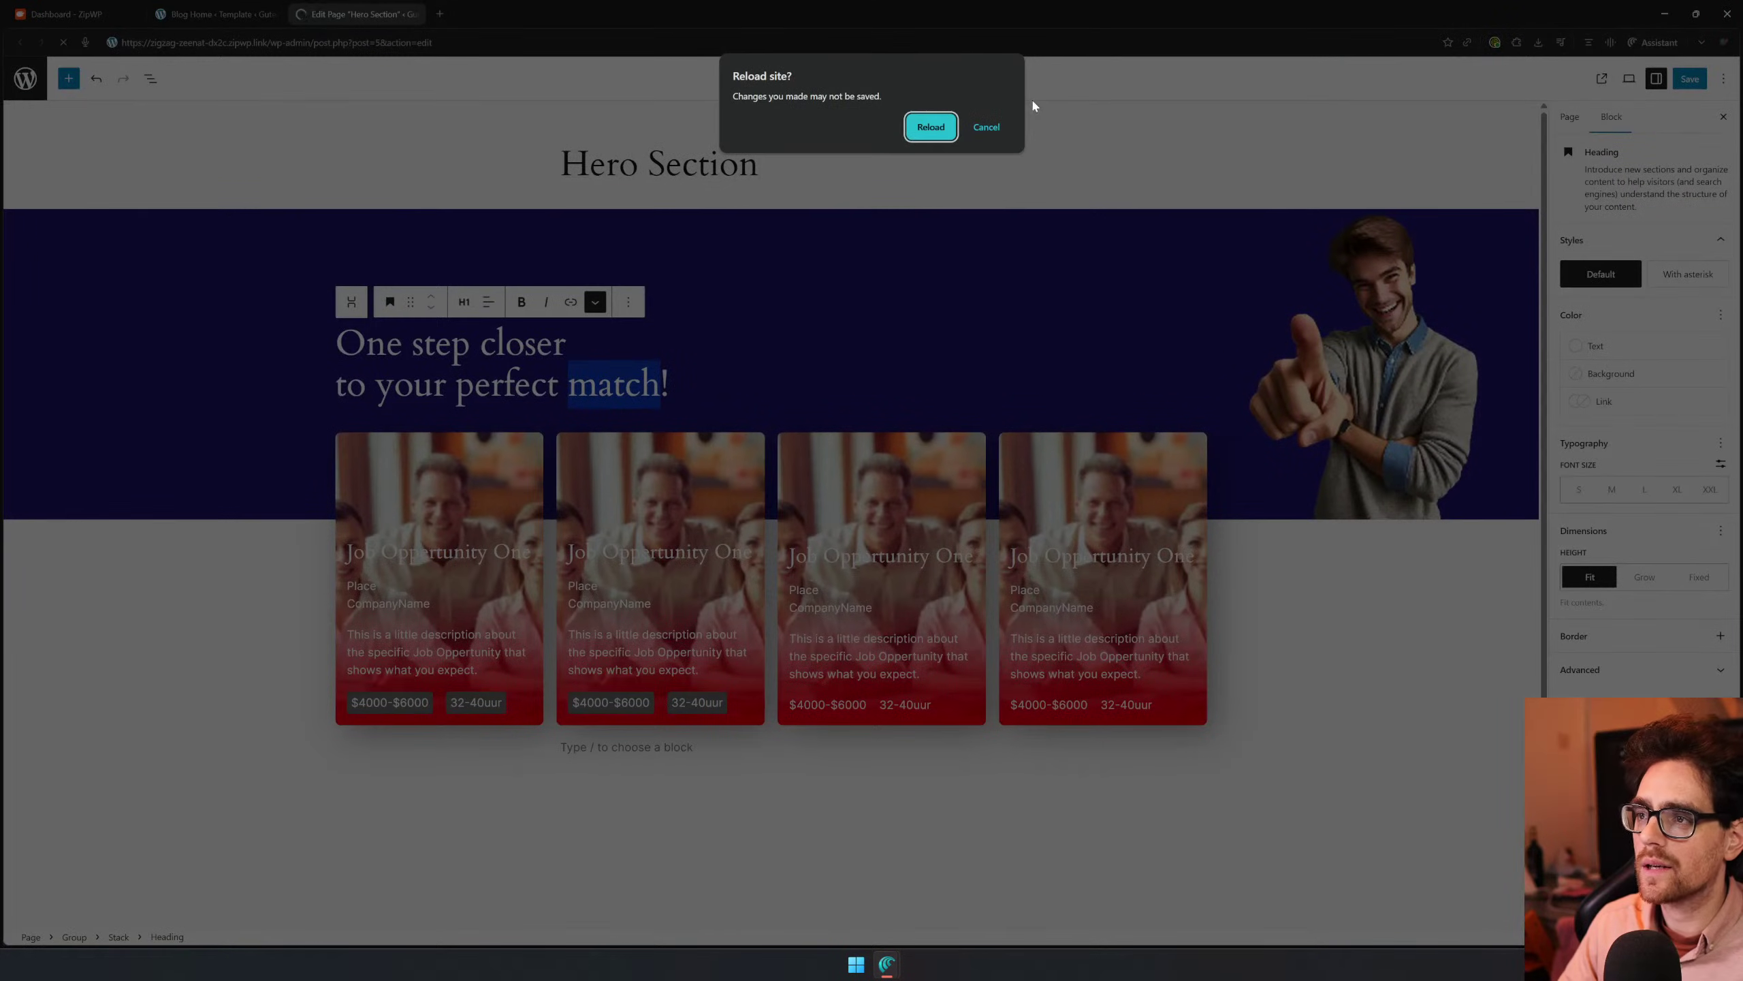
pyautogui.click(986, 127)
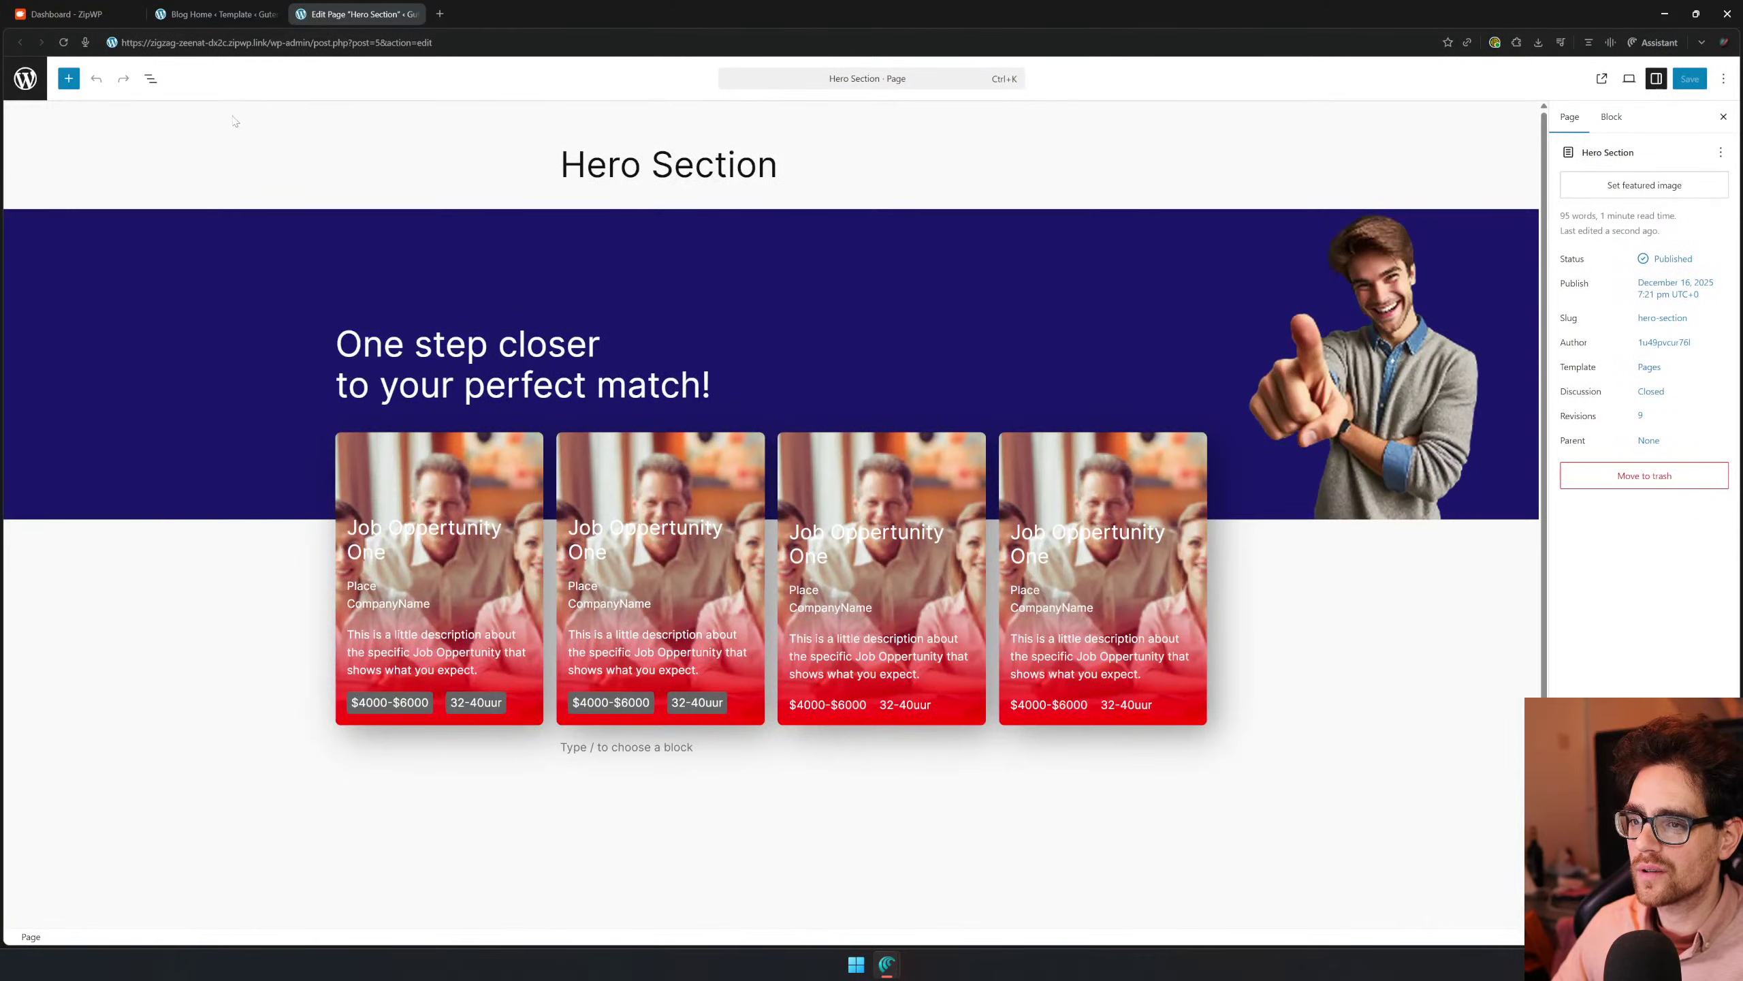
# Make the entire hero heading "One step closer to your perfect match!" bold
pyautogui.click(421, 385)
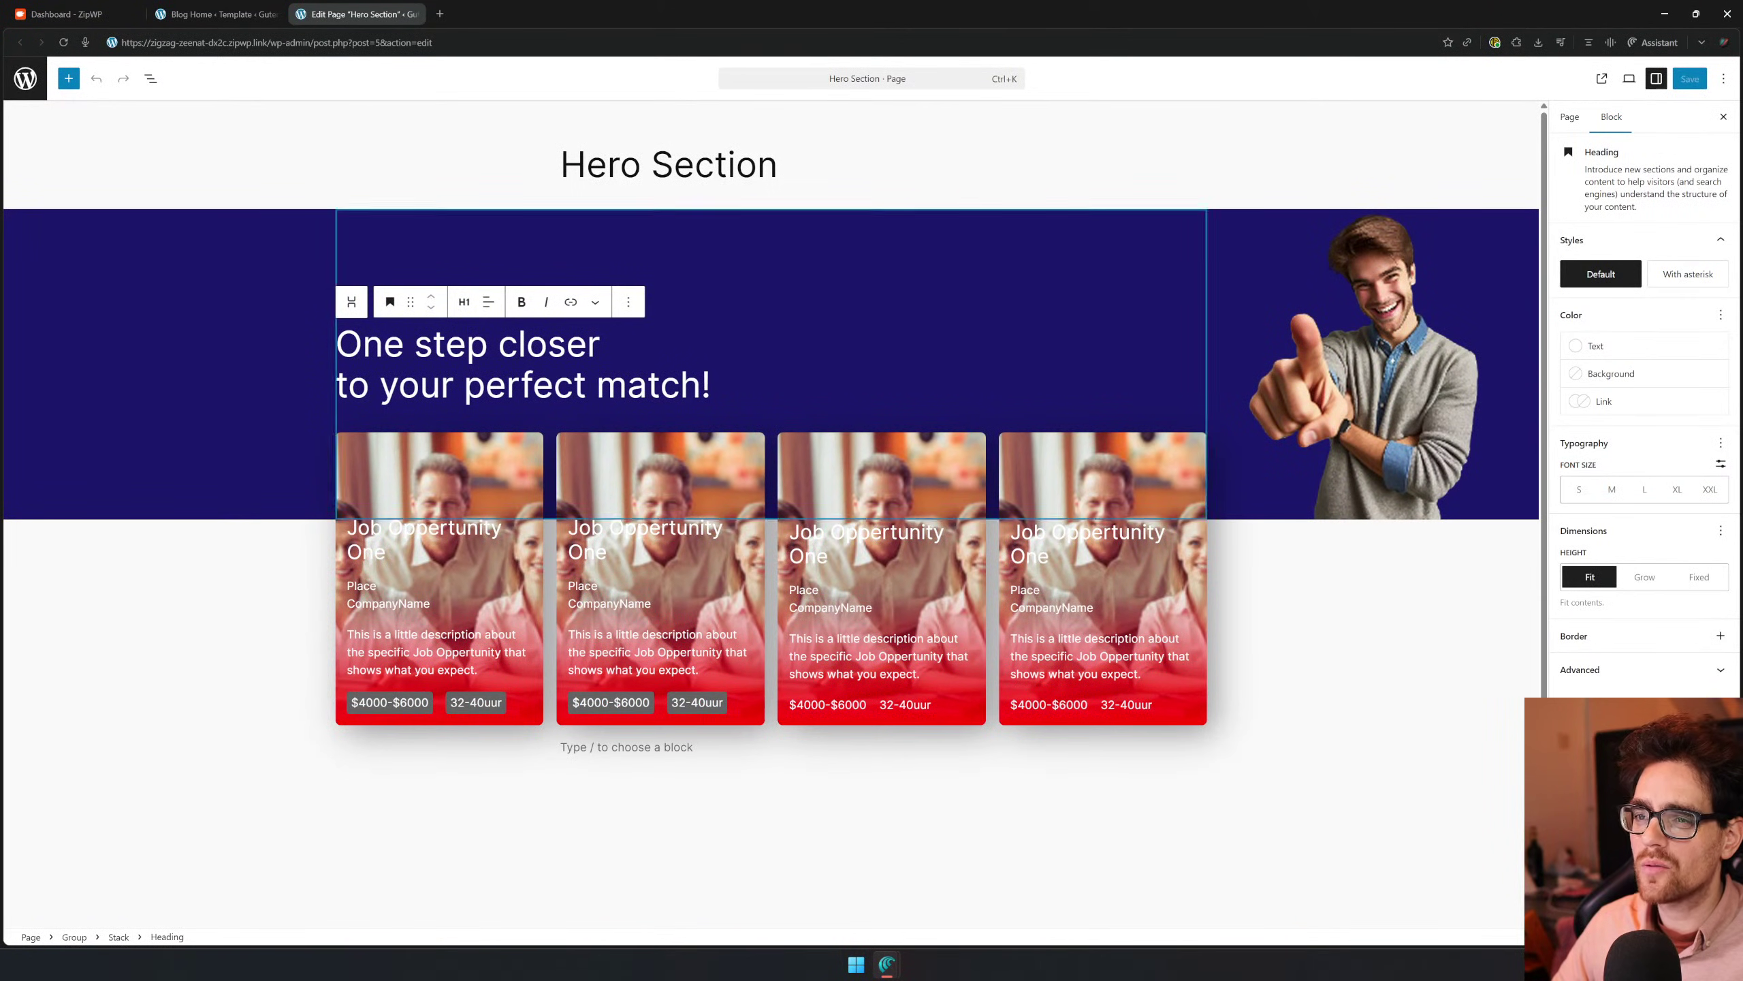
pyautogui.tripleClick(474, 349)
pyautogui.click(564, 276)
pyautogui.tripleClick(517, 402)
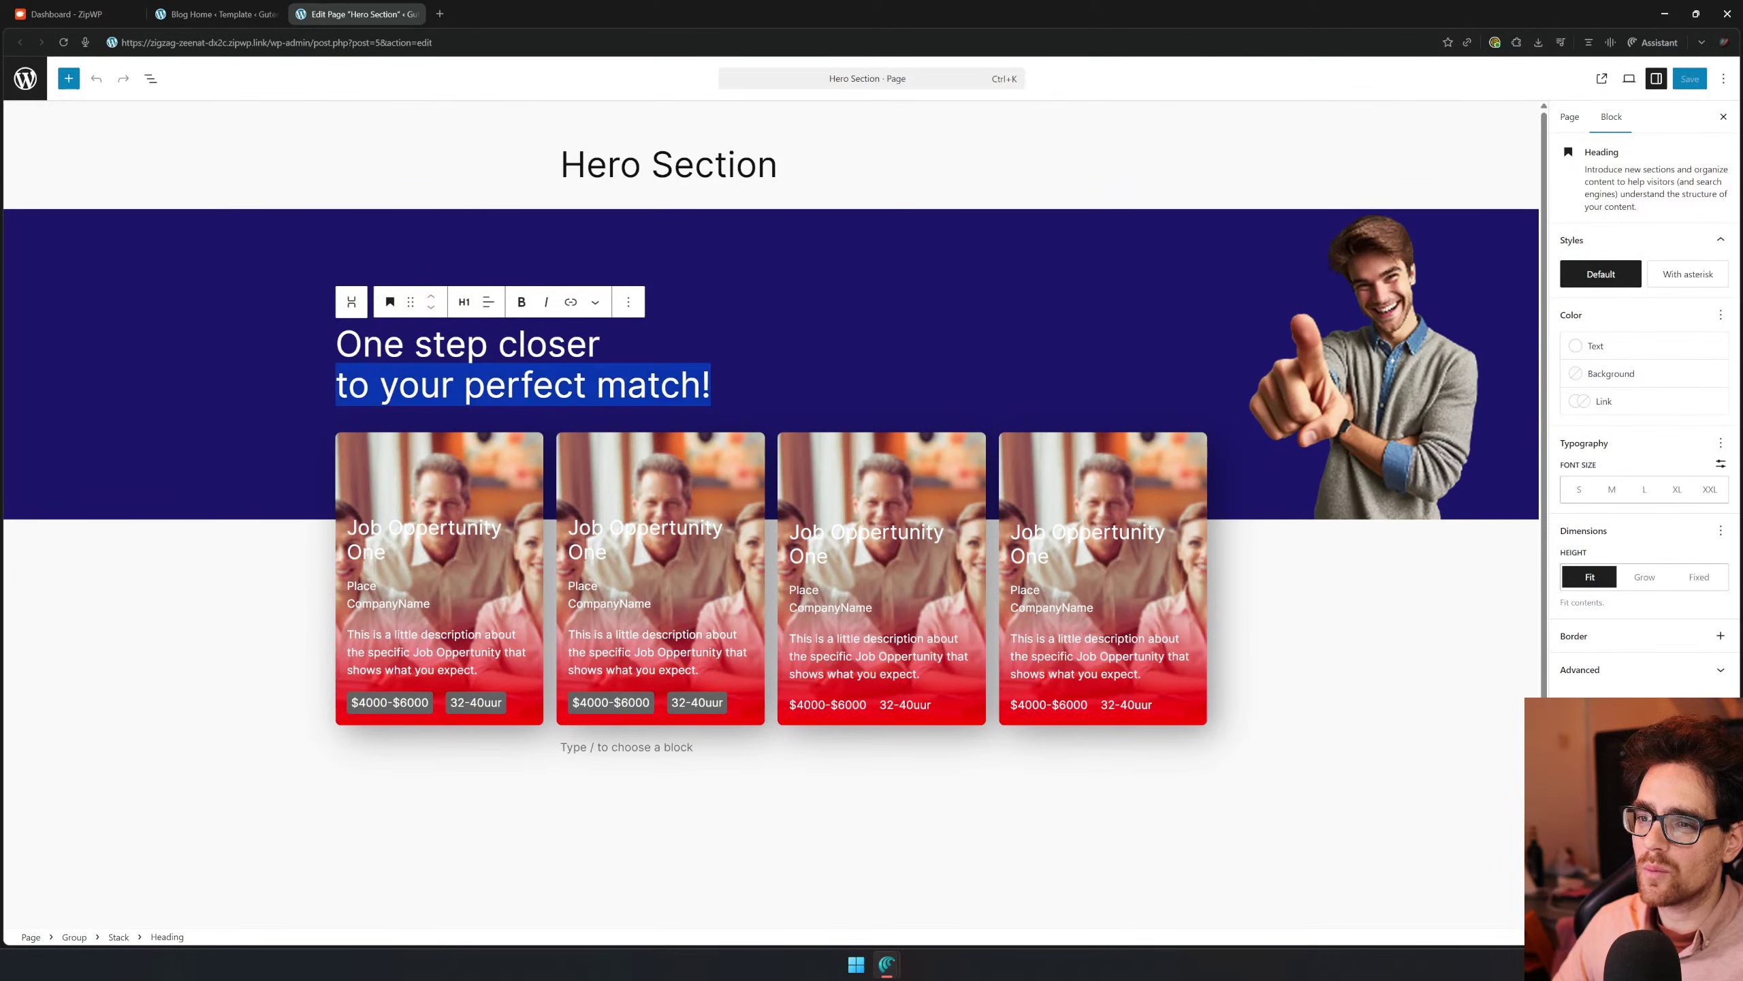
pyautogui.hotkey('ctrl', 'a')
pyautogui.click(522, 301)
pyautogui.click(277, 487)
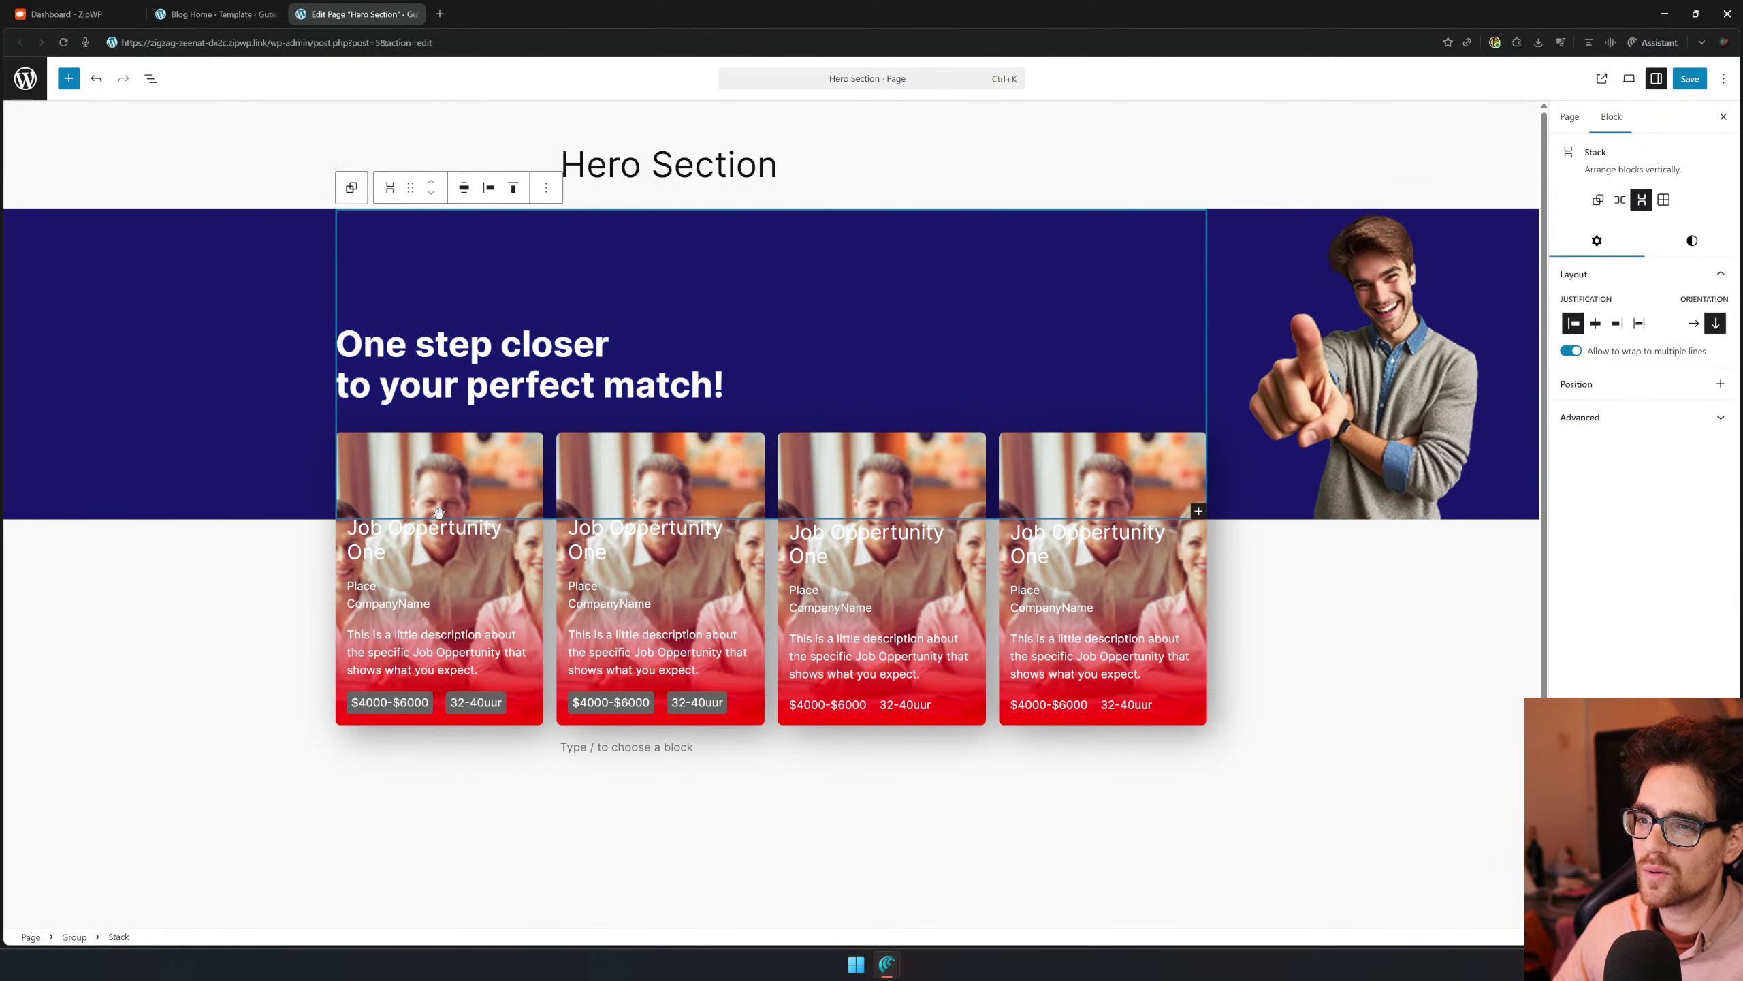
# Highlight the word "match" in the hero heading with the green "marked" background colour #6EFF00
pyautogui.tripleClick(635, 385)
pyautogui.hotkey('ctrl', 'a')
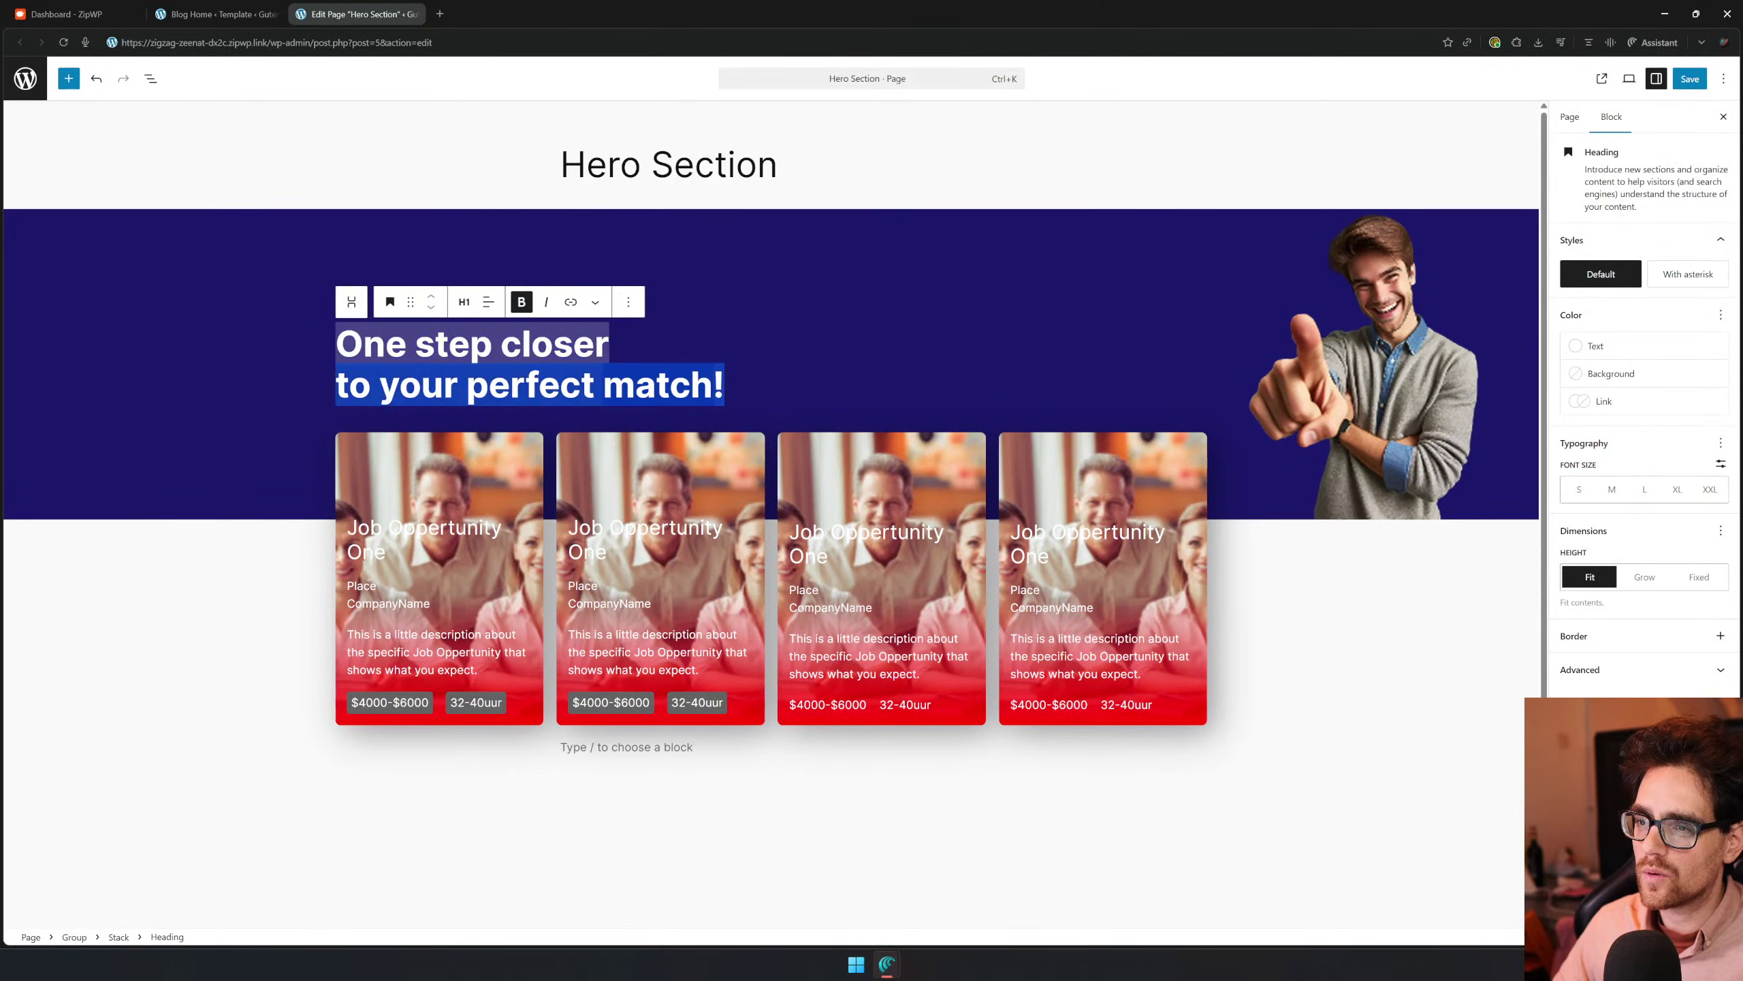
pyautogui.doubleClick(658, 385)
pyautogui.click(595, 302)
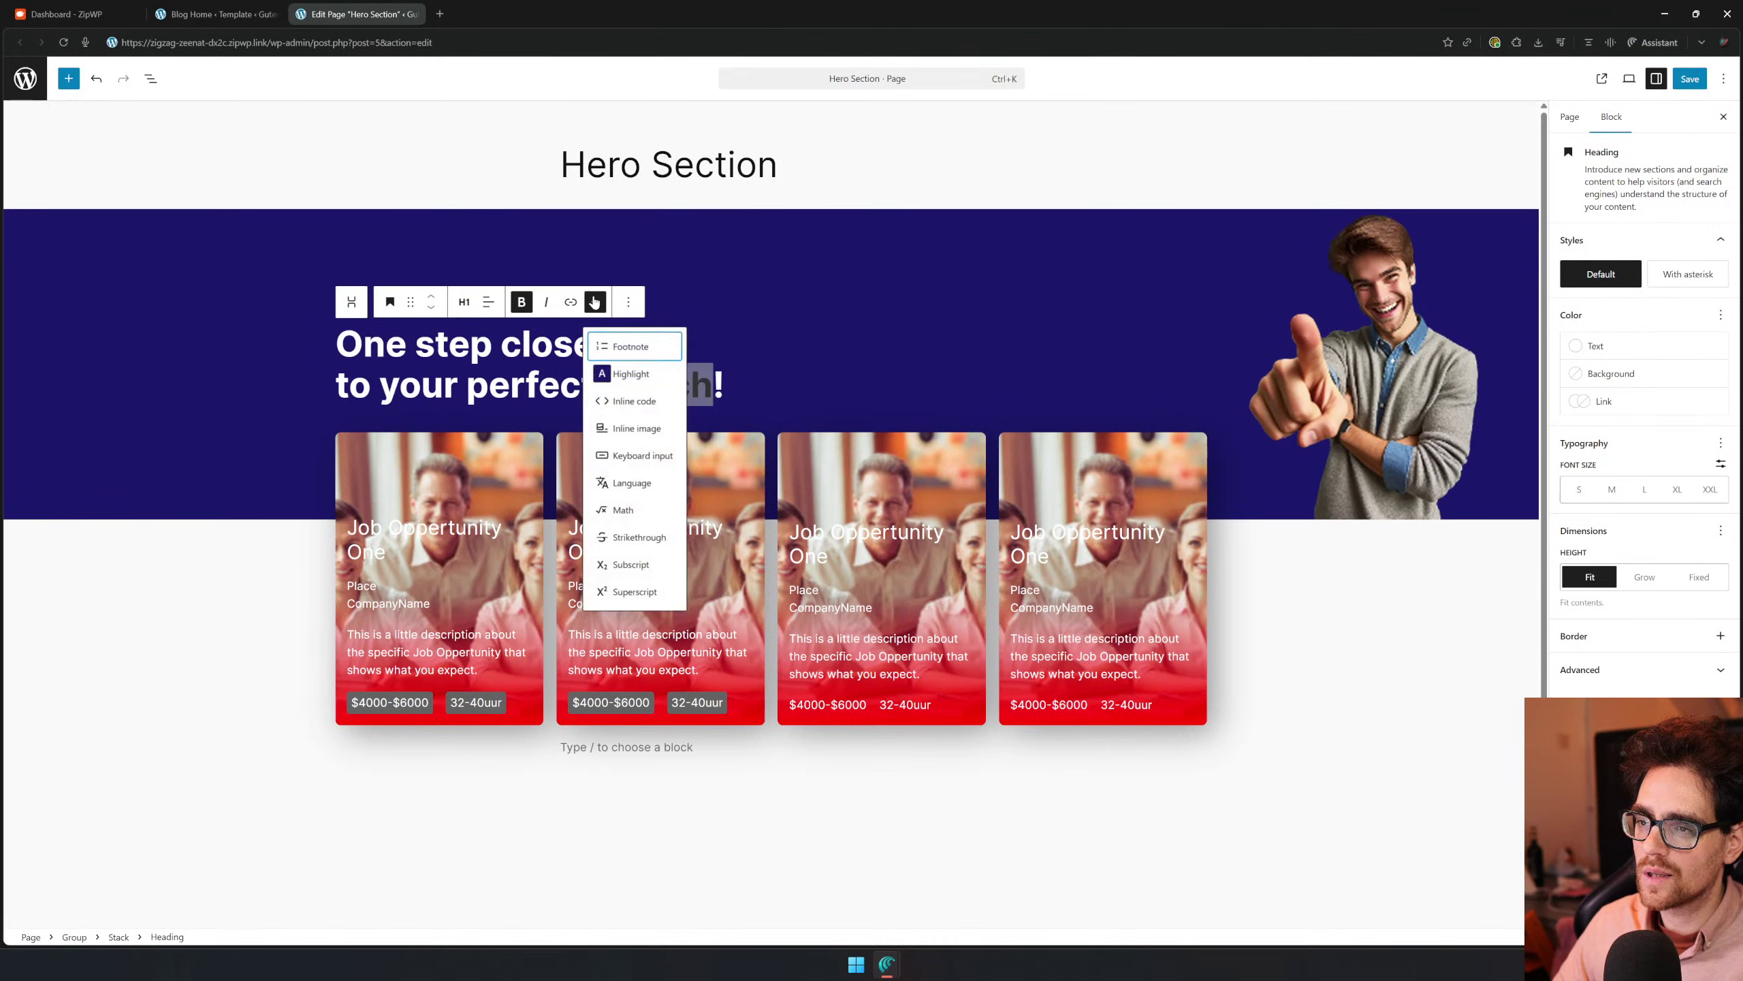
pyautogui.click(630, 374)
pyautogui.click(674, 423)
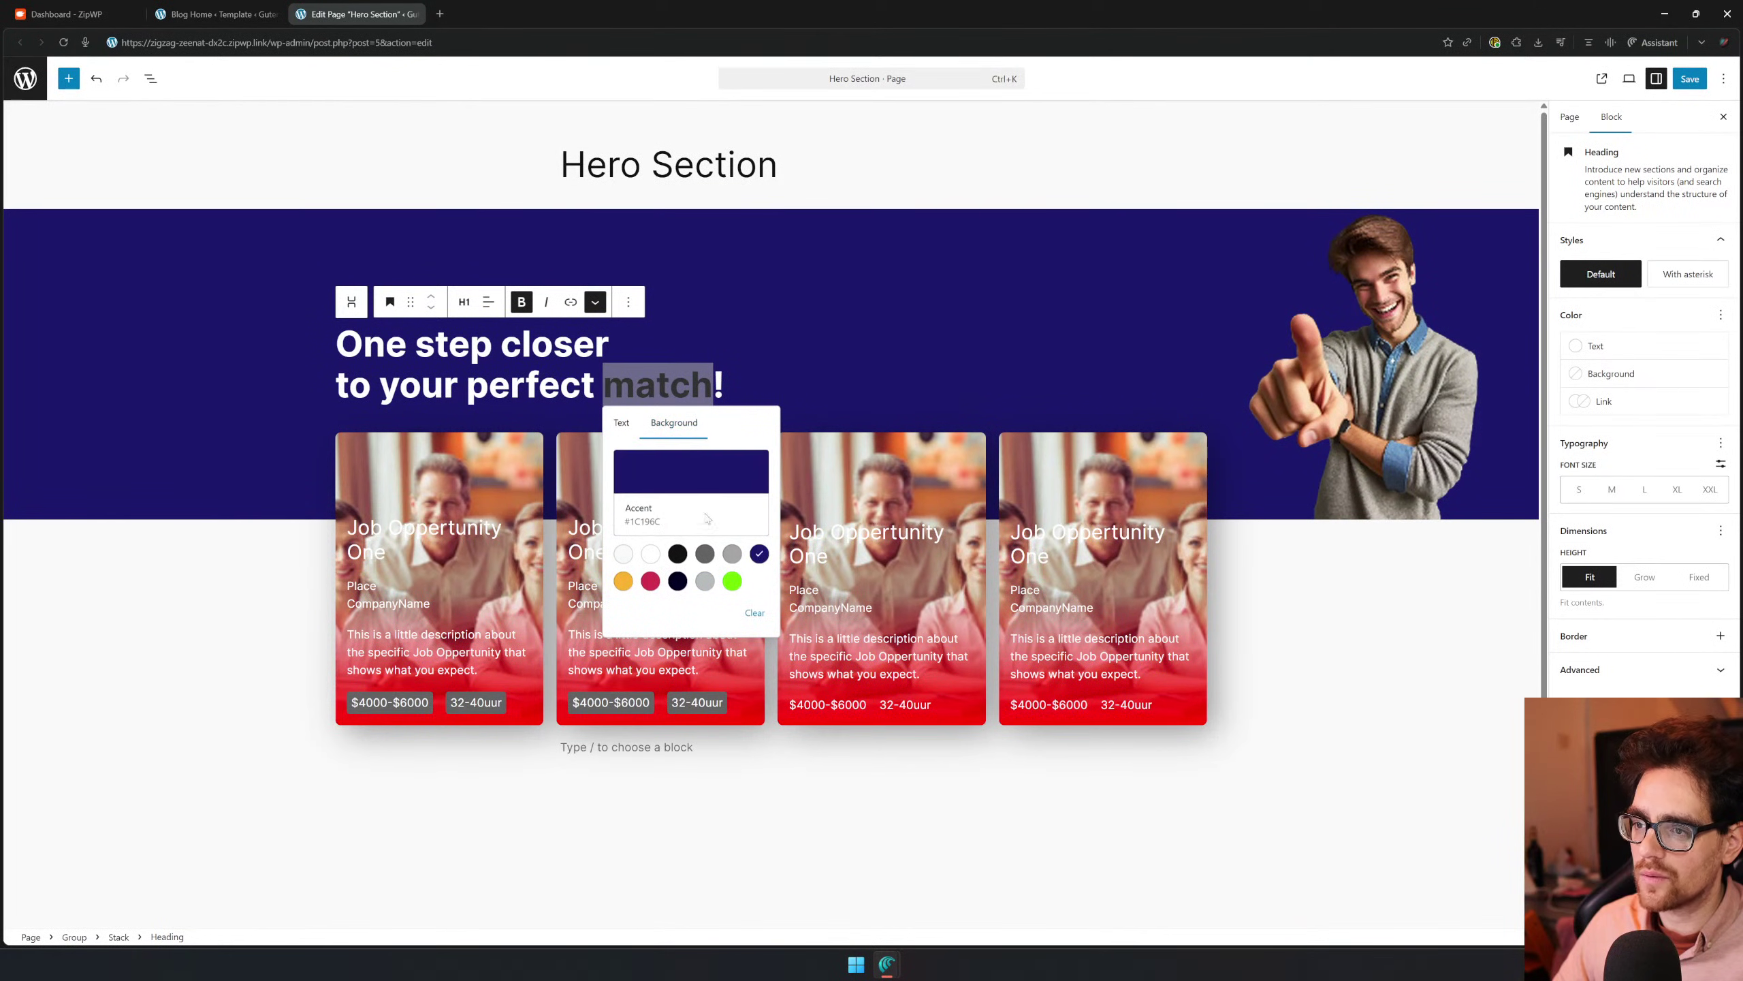
pyautogui.click(731, 581)
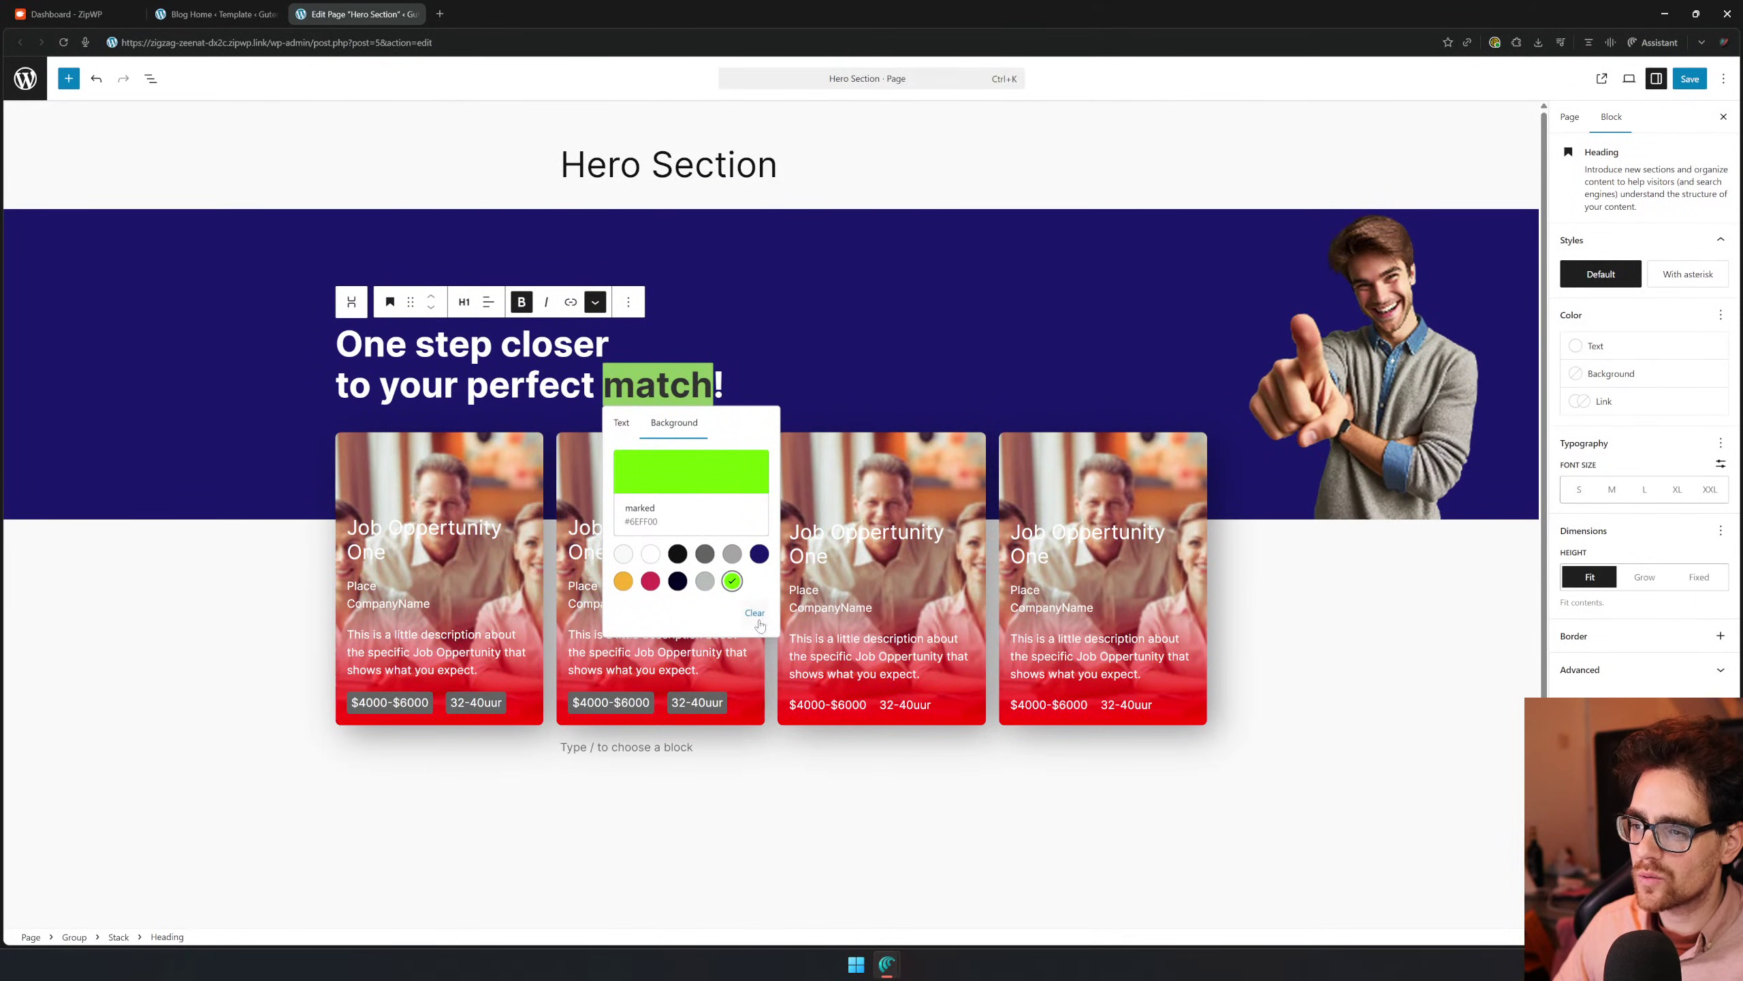
pyautogui.click(796, 796)
# Examine the first job card's cover overlay settings, checking its gradient stop, the theme gradients and the solid colour choices
pyautogui.click(443, 485)
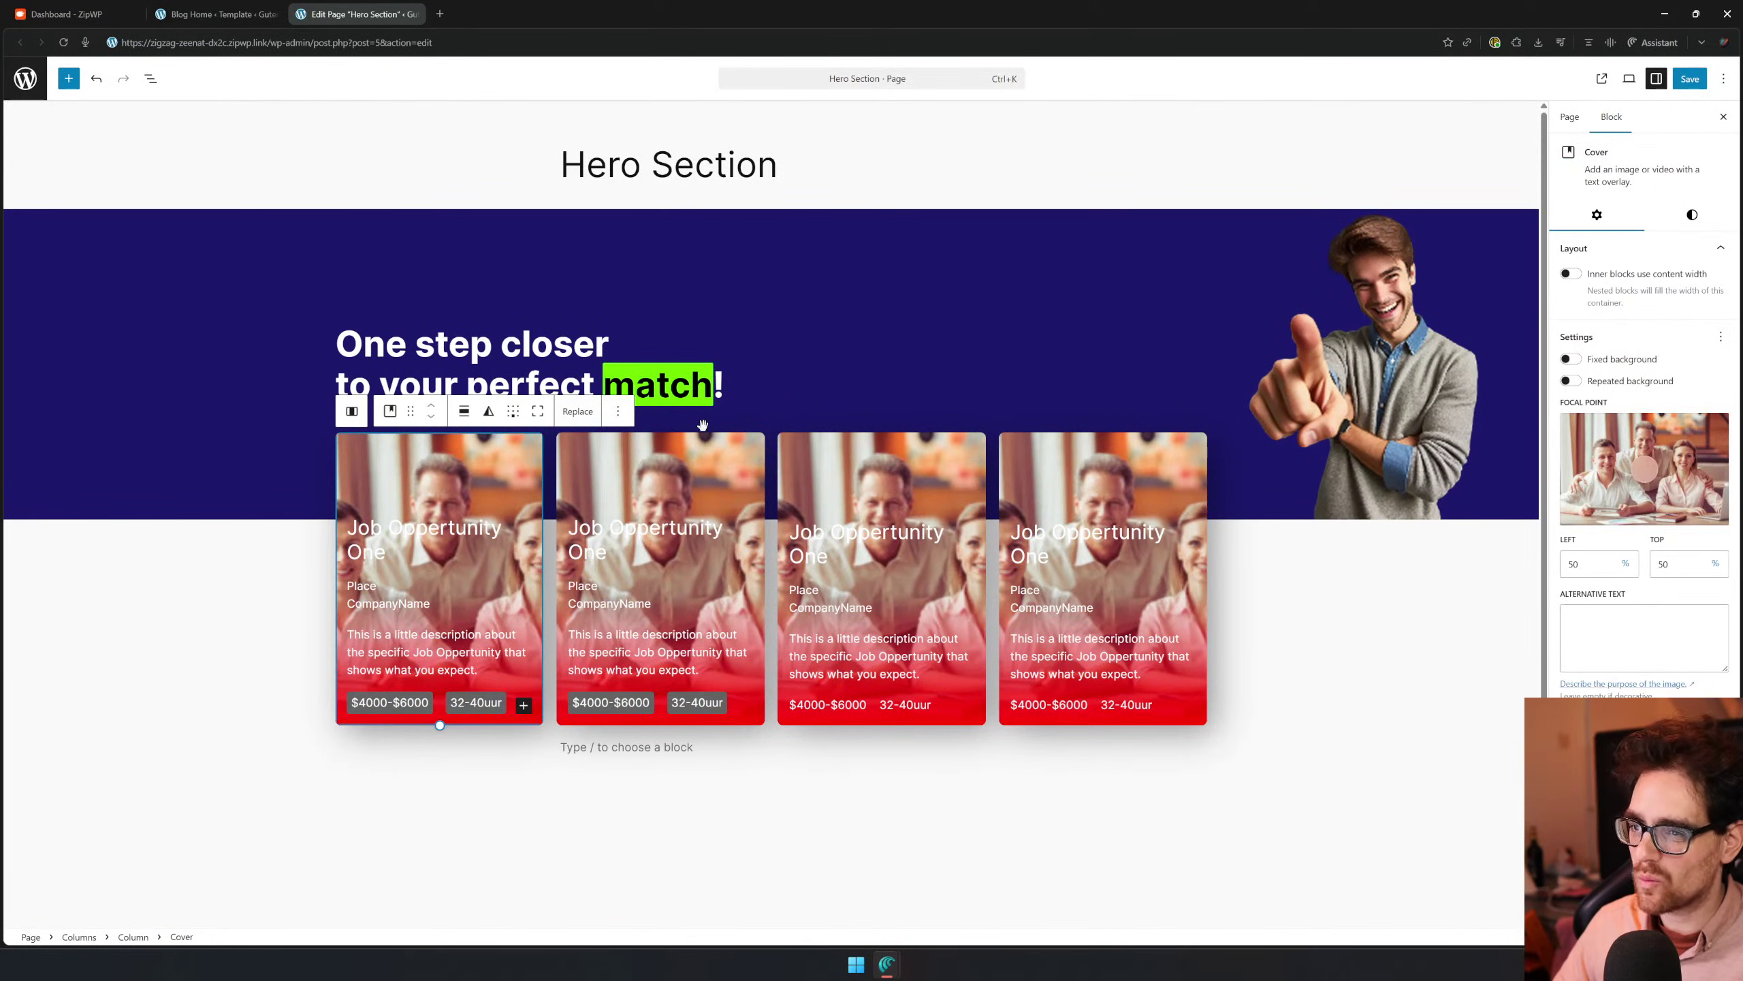
pyautogui.click(1691, 214)
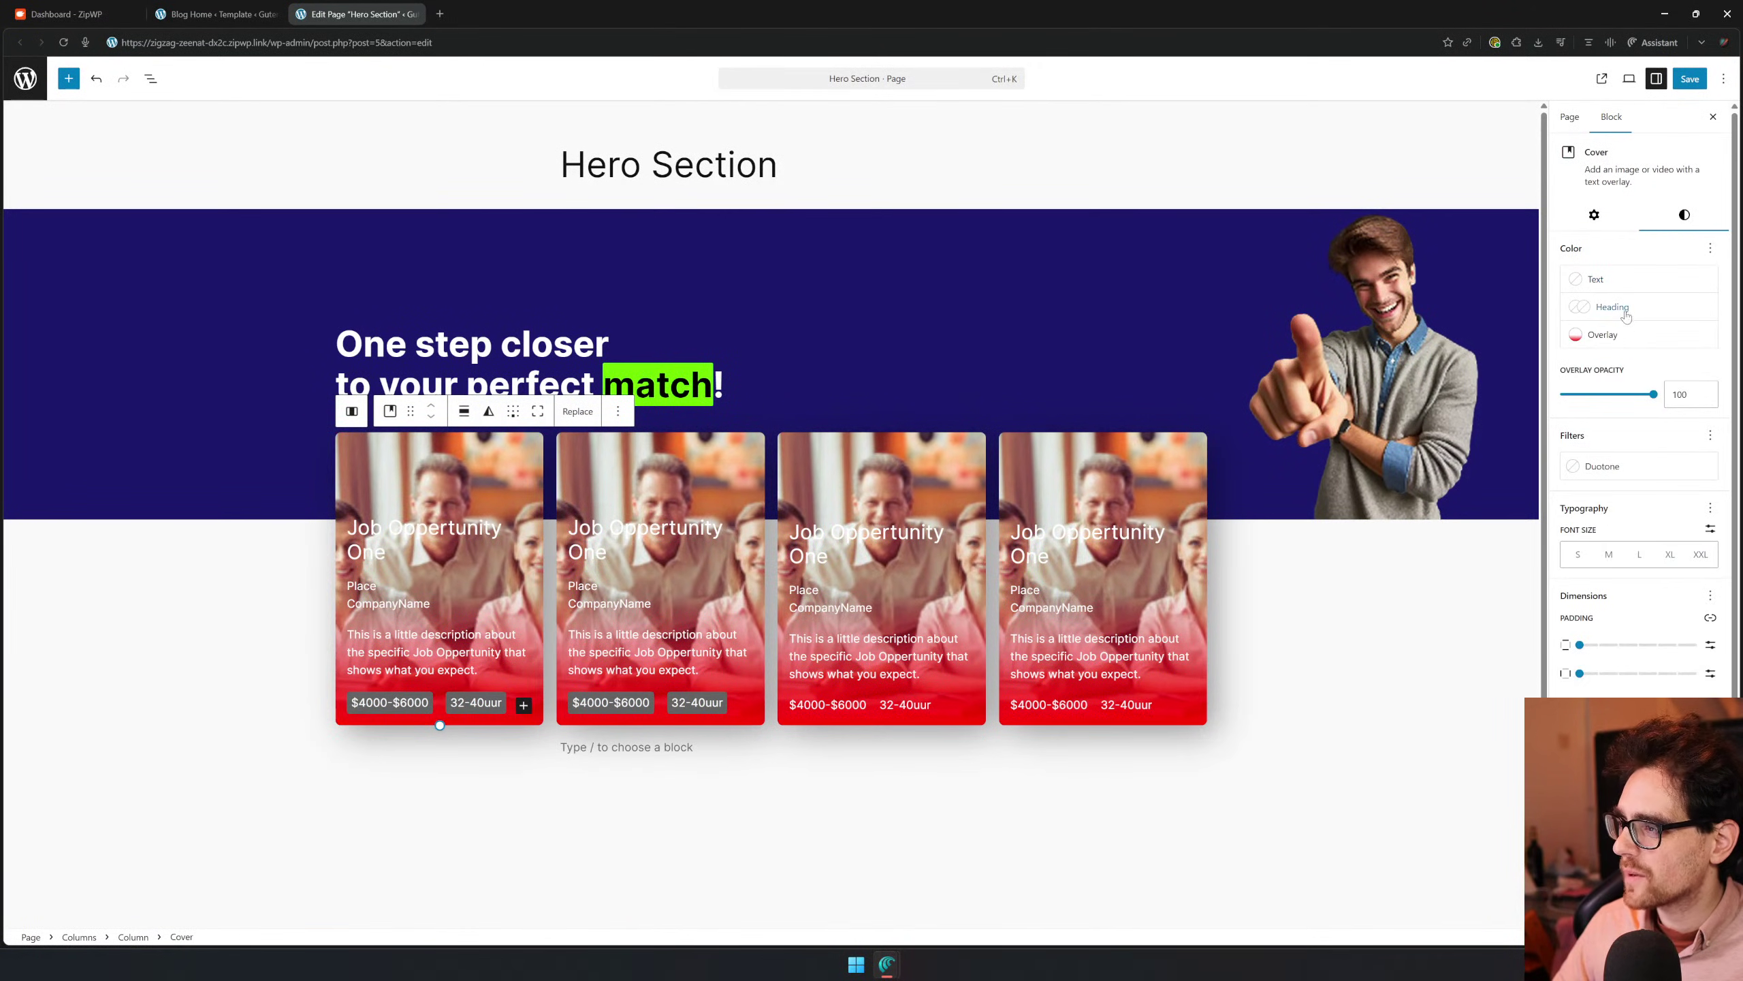
pyautogui.click(1608, 335)
pyautogui.click(1509, 381)
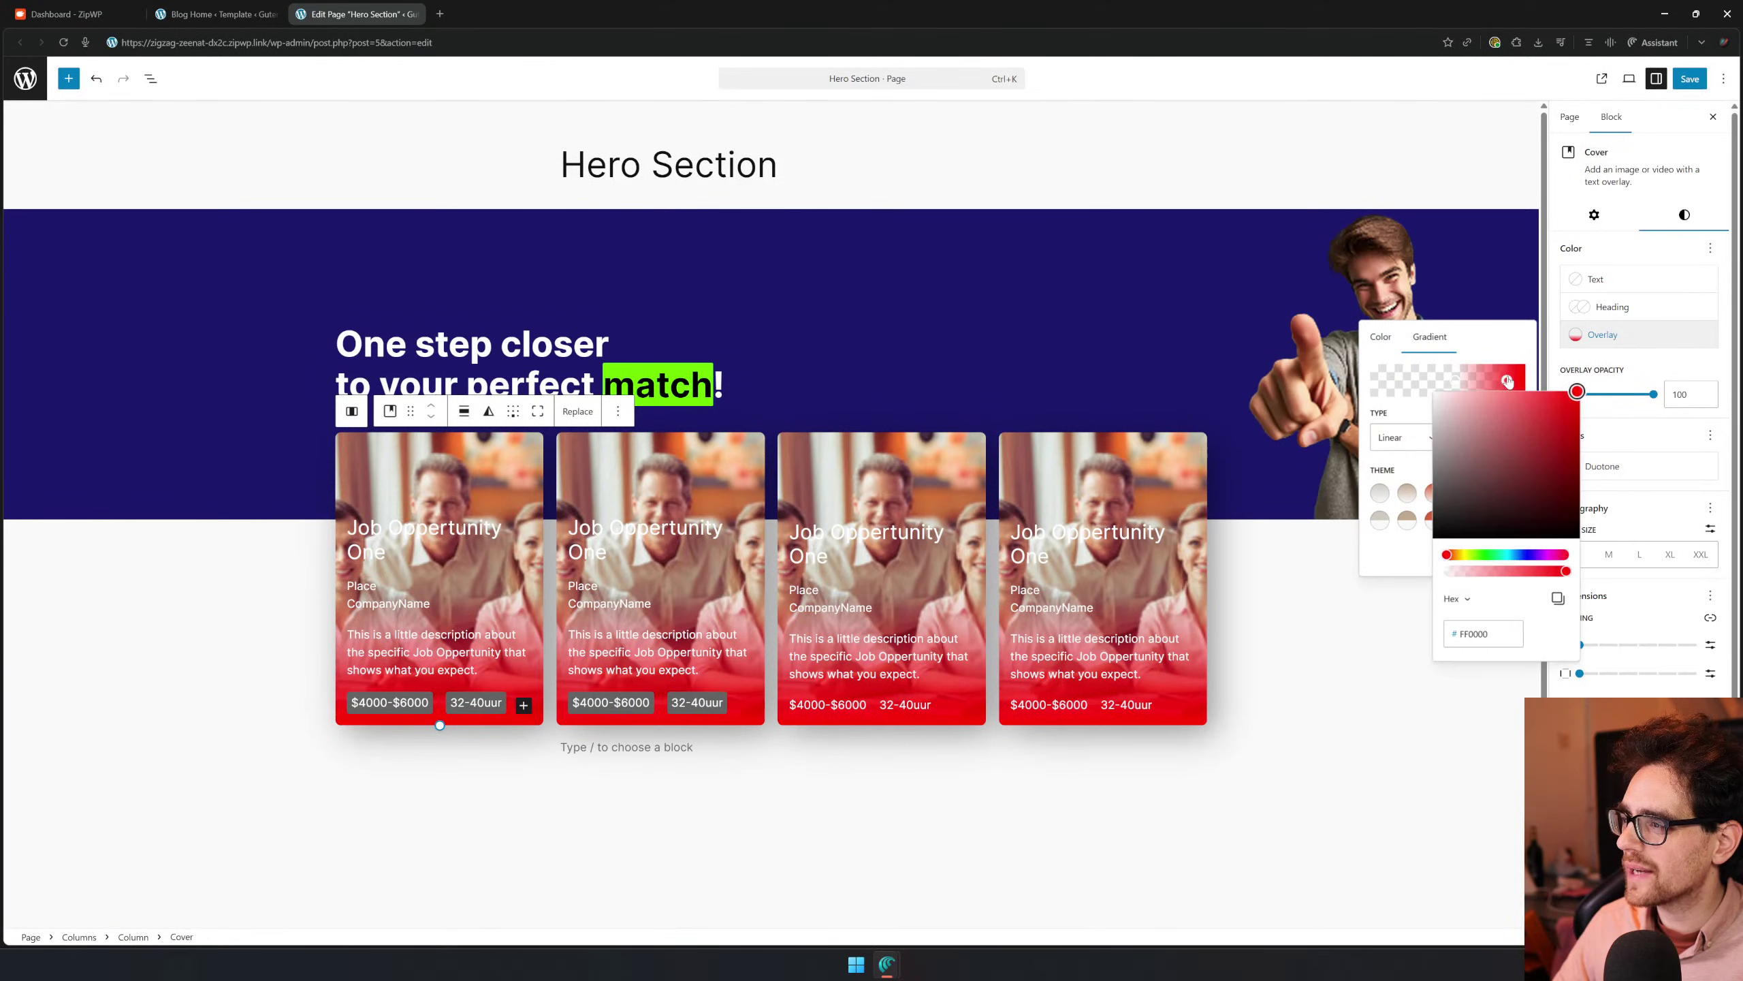
pyautogui.click(1413, 589)
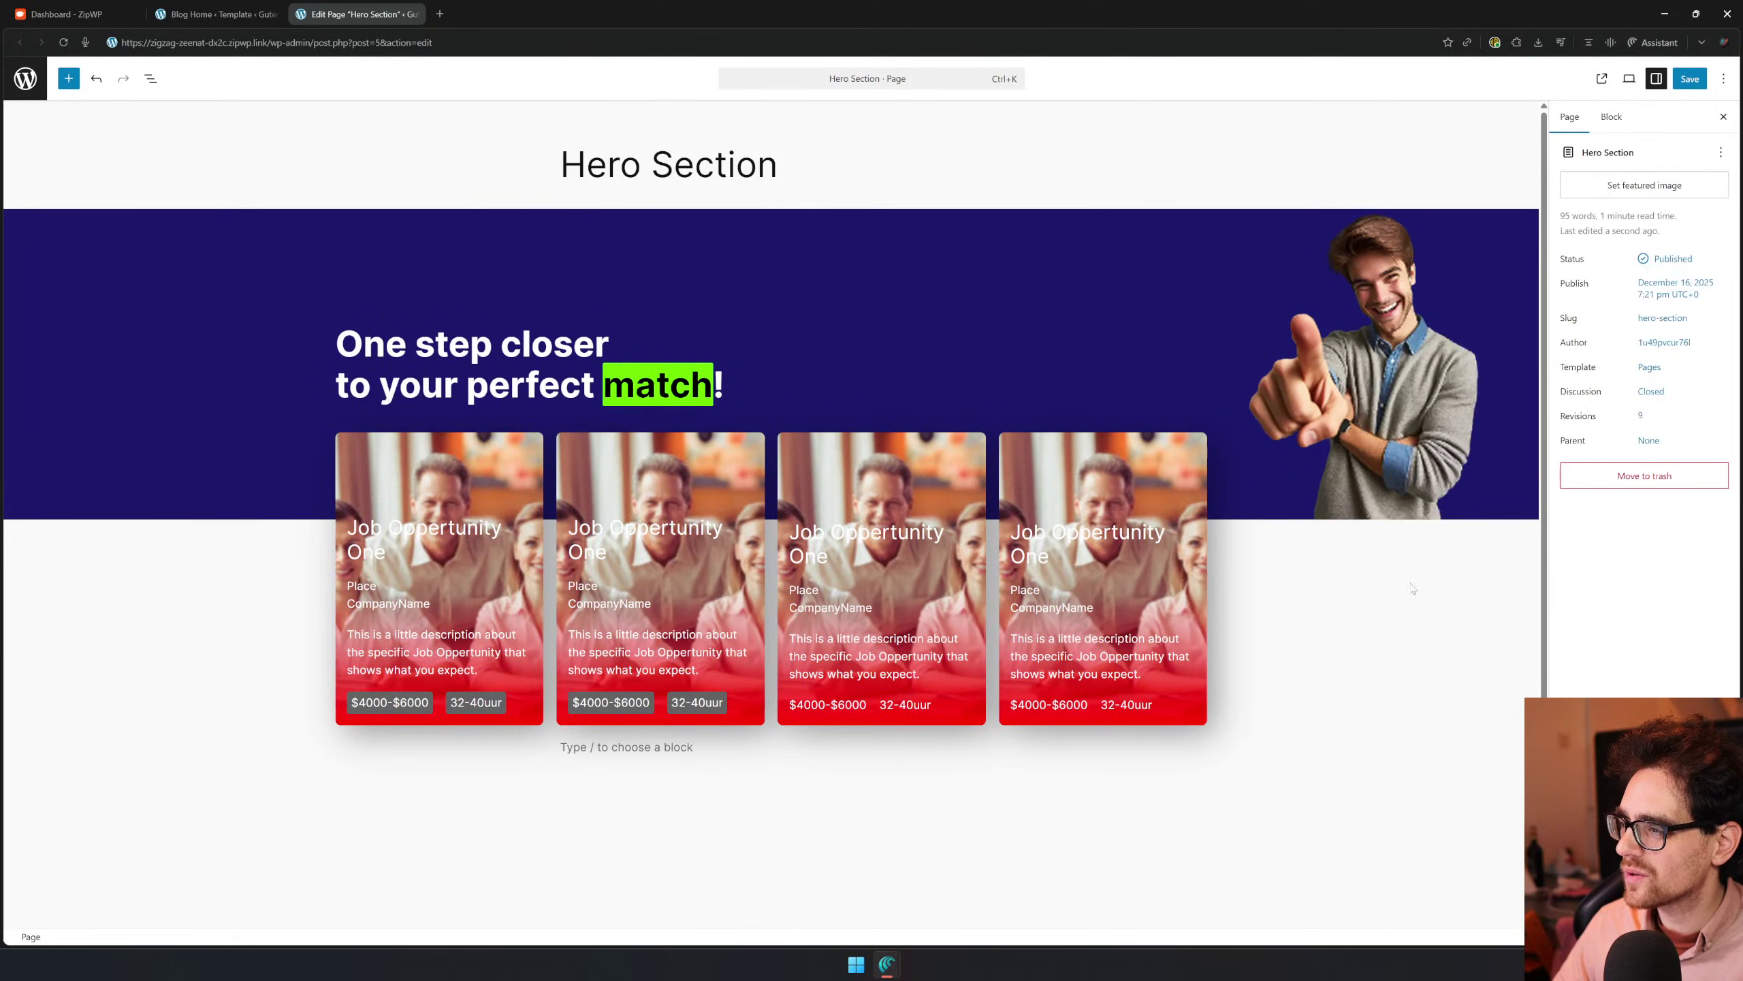
pyautogui.click(426, 459)
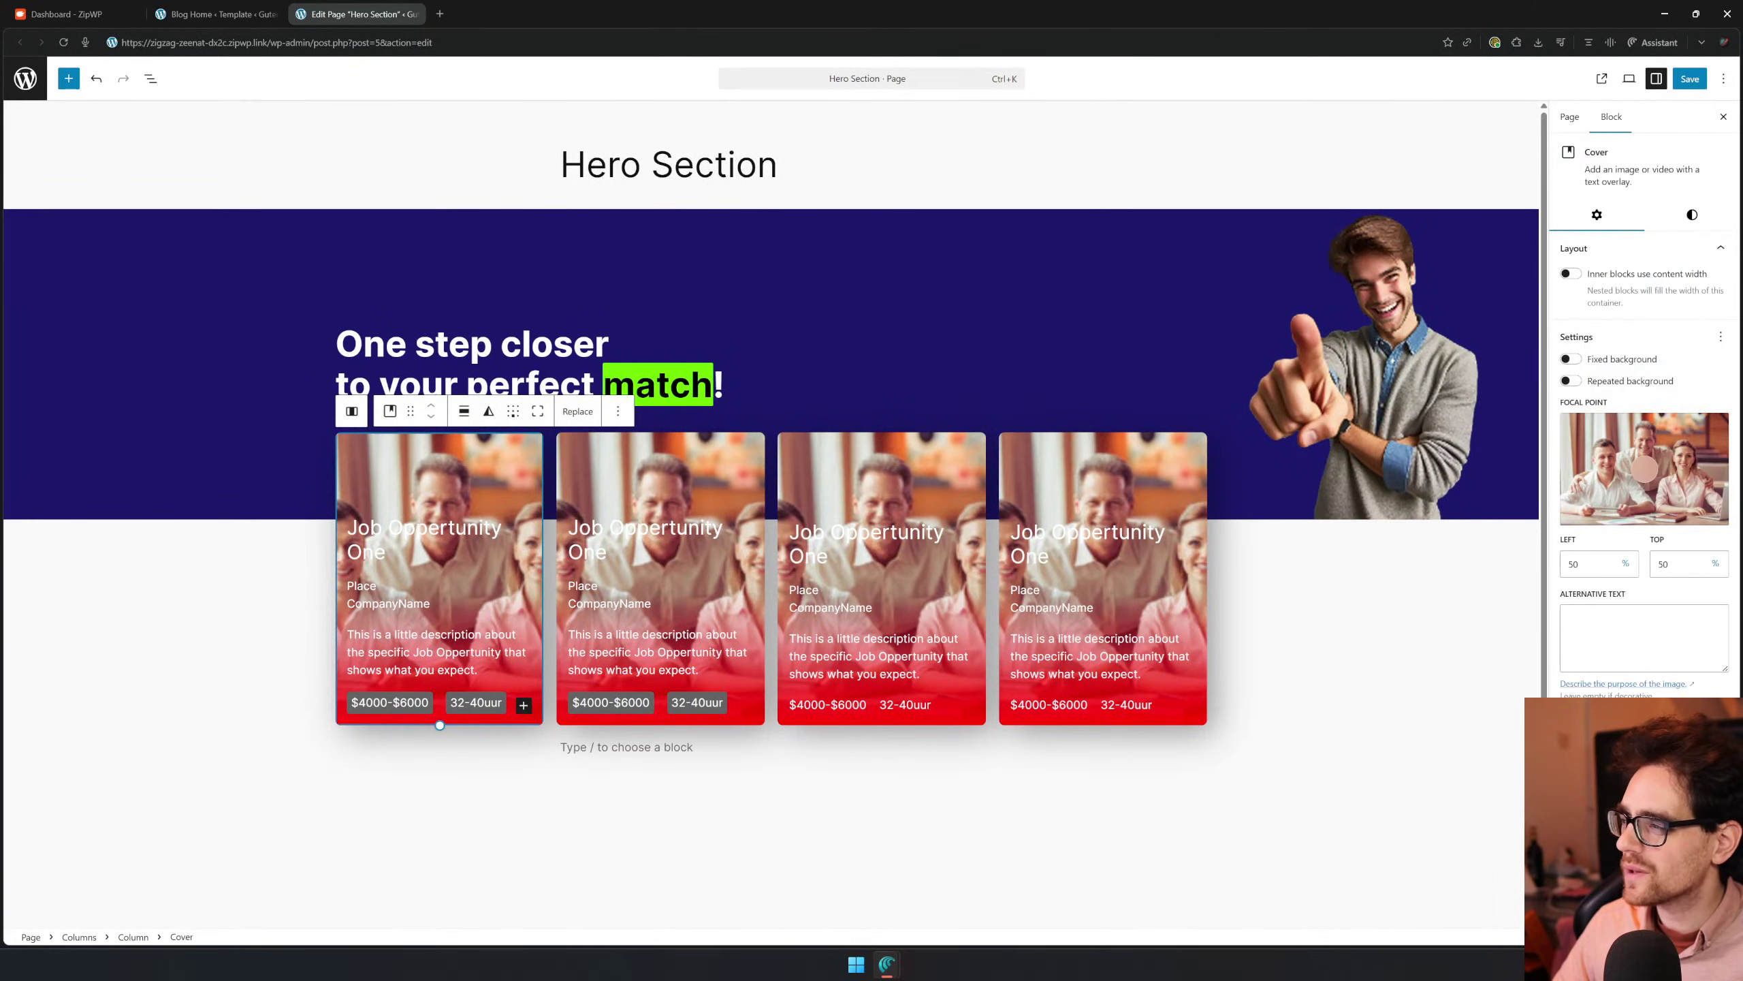
pyautogui.click(1691, 214)
pyautogui.click(1606, 335)
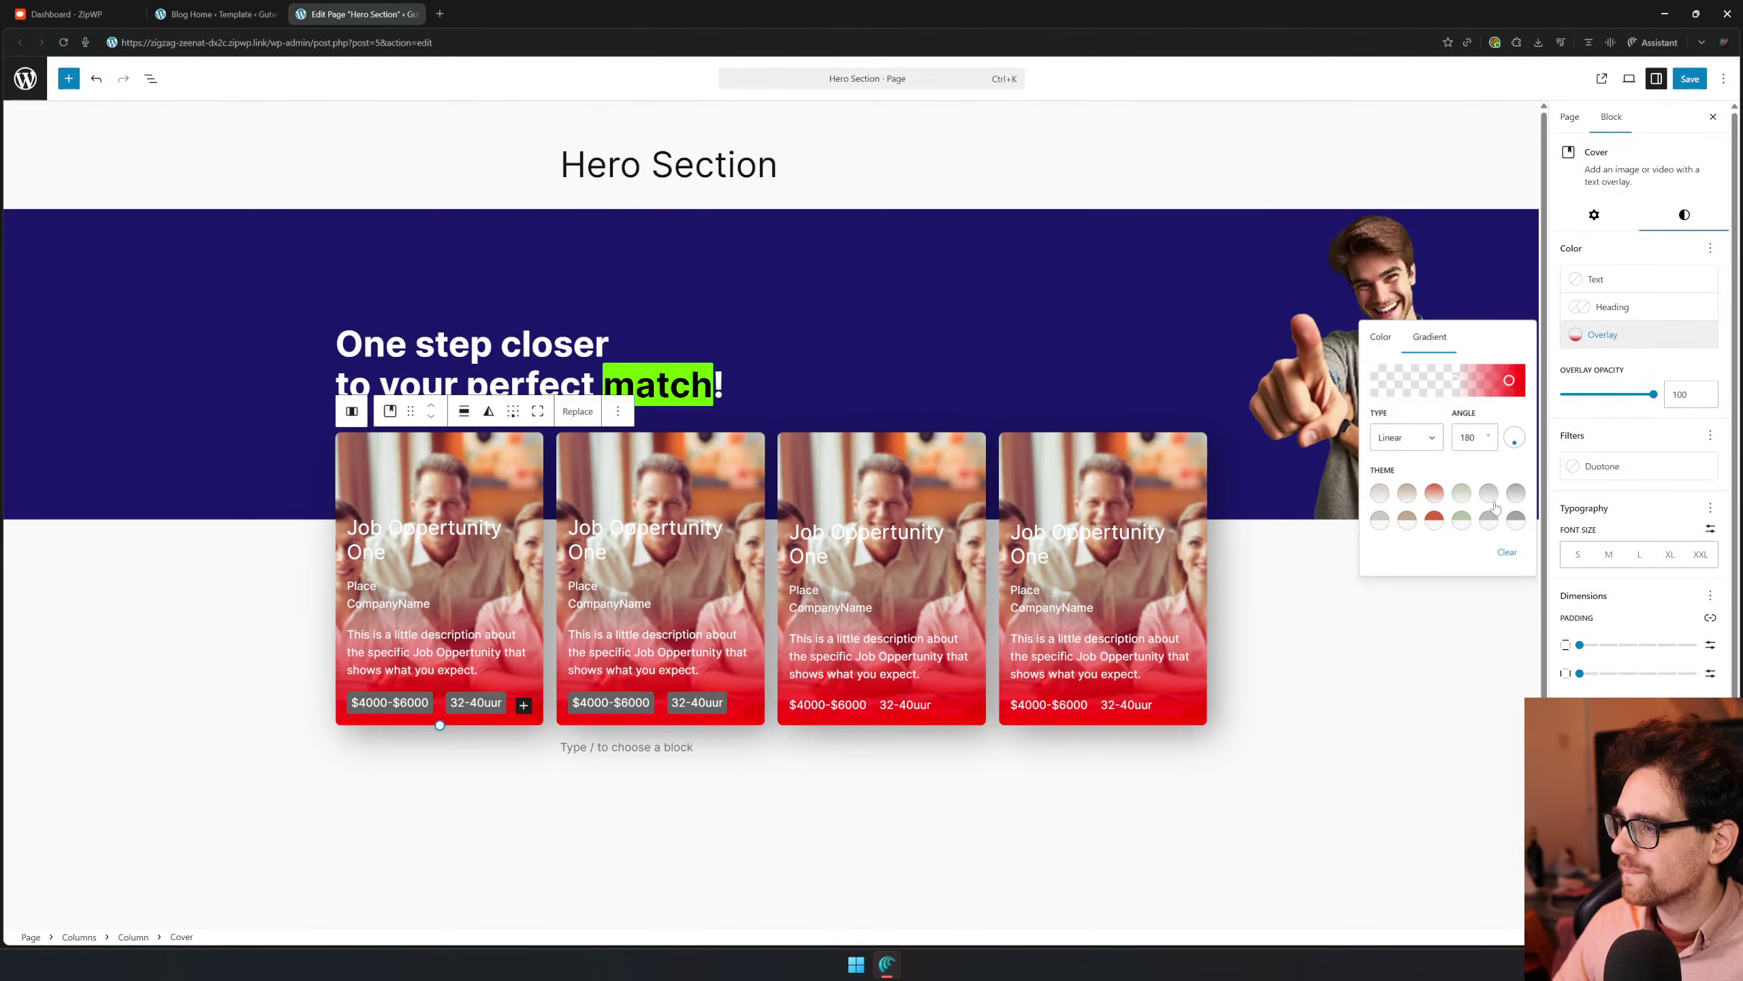
pyautogui.click(1381, 336)
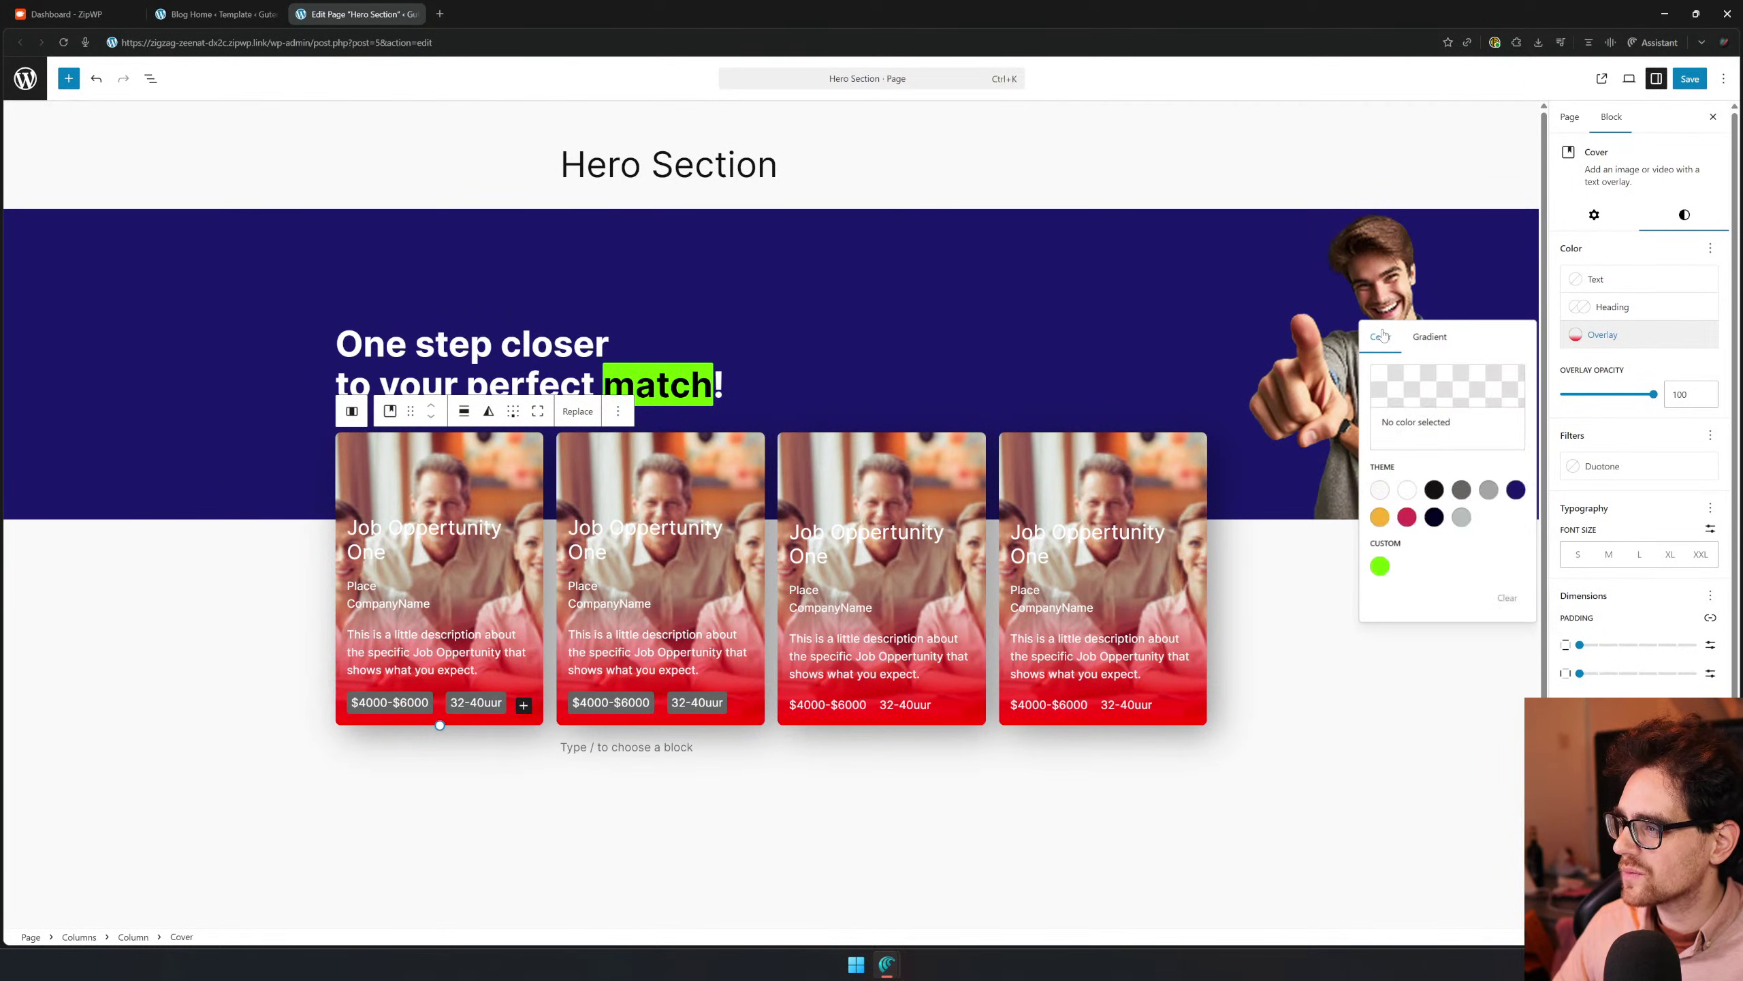
# Open the gradients of the site-wide colour palette for editing in the site editor styles
pyautogui.click(224, 9)
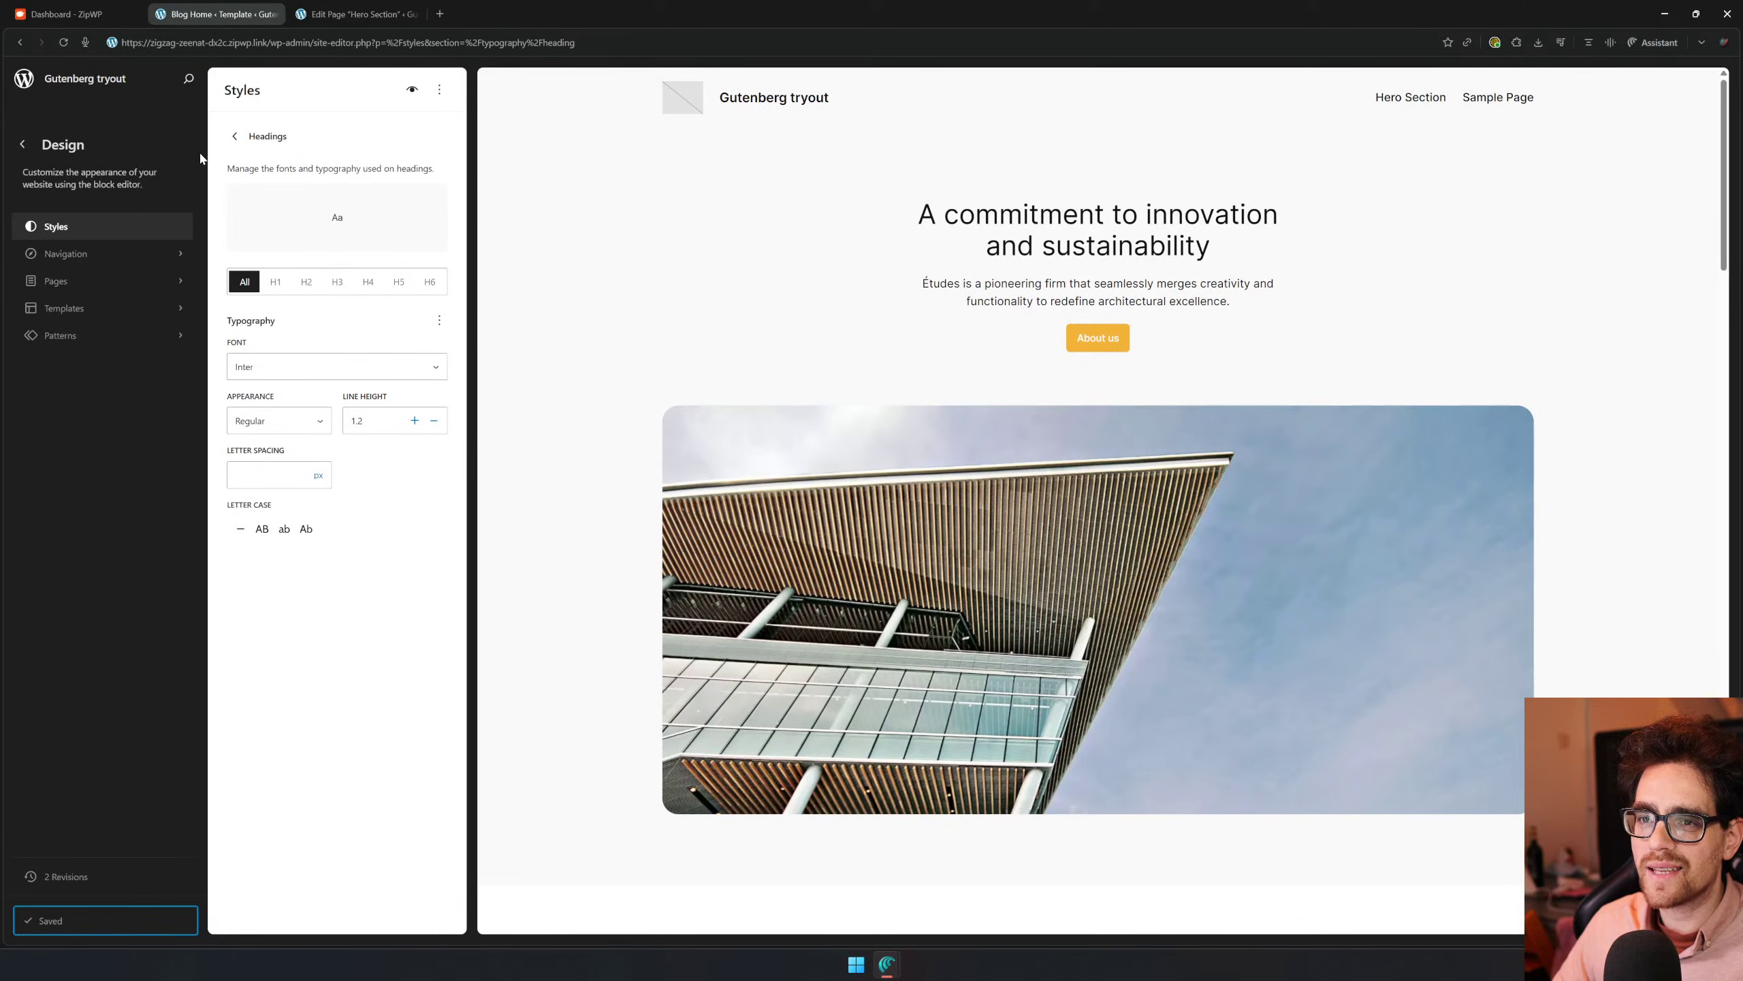
pyautogui.click(237, 138)
pyautogui.click(237, 138)
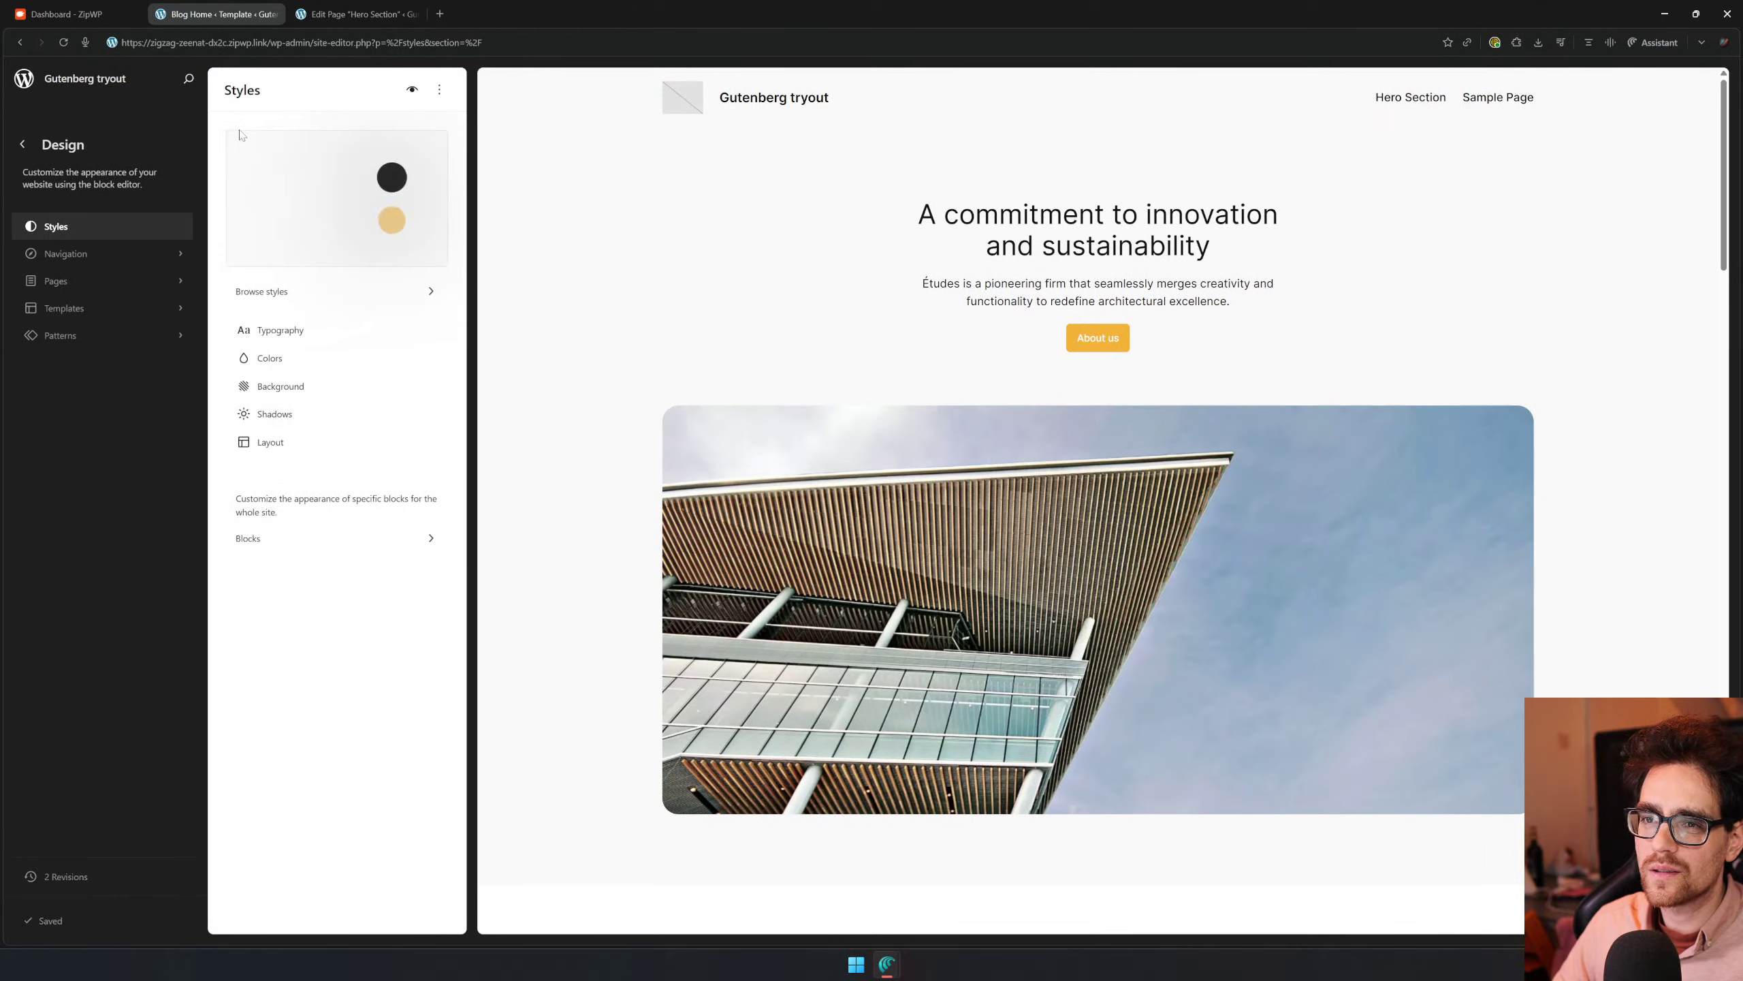
pyautogui.click(282, 326)
pyautogui.click(241, 137)
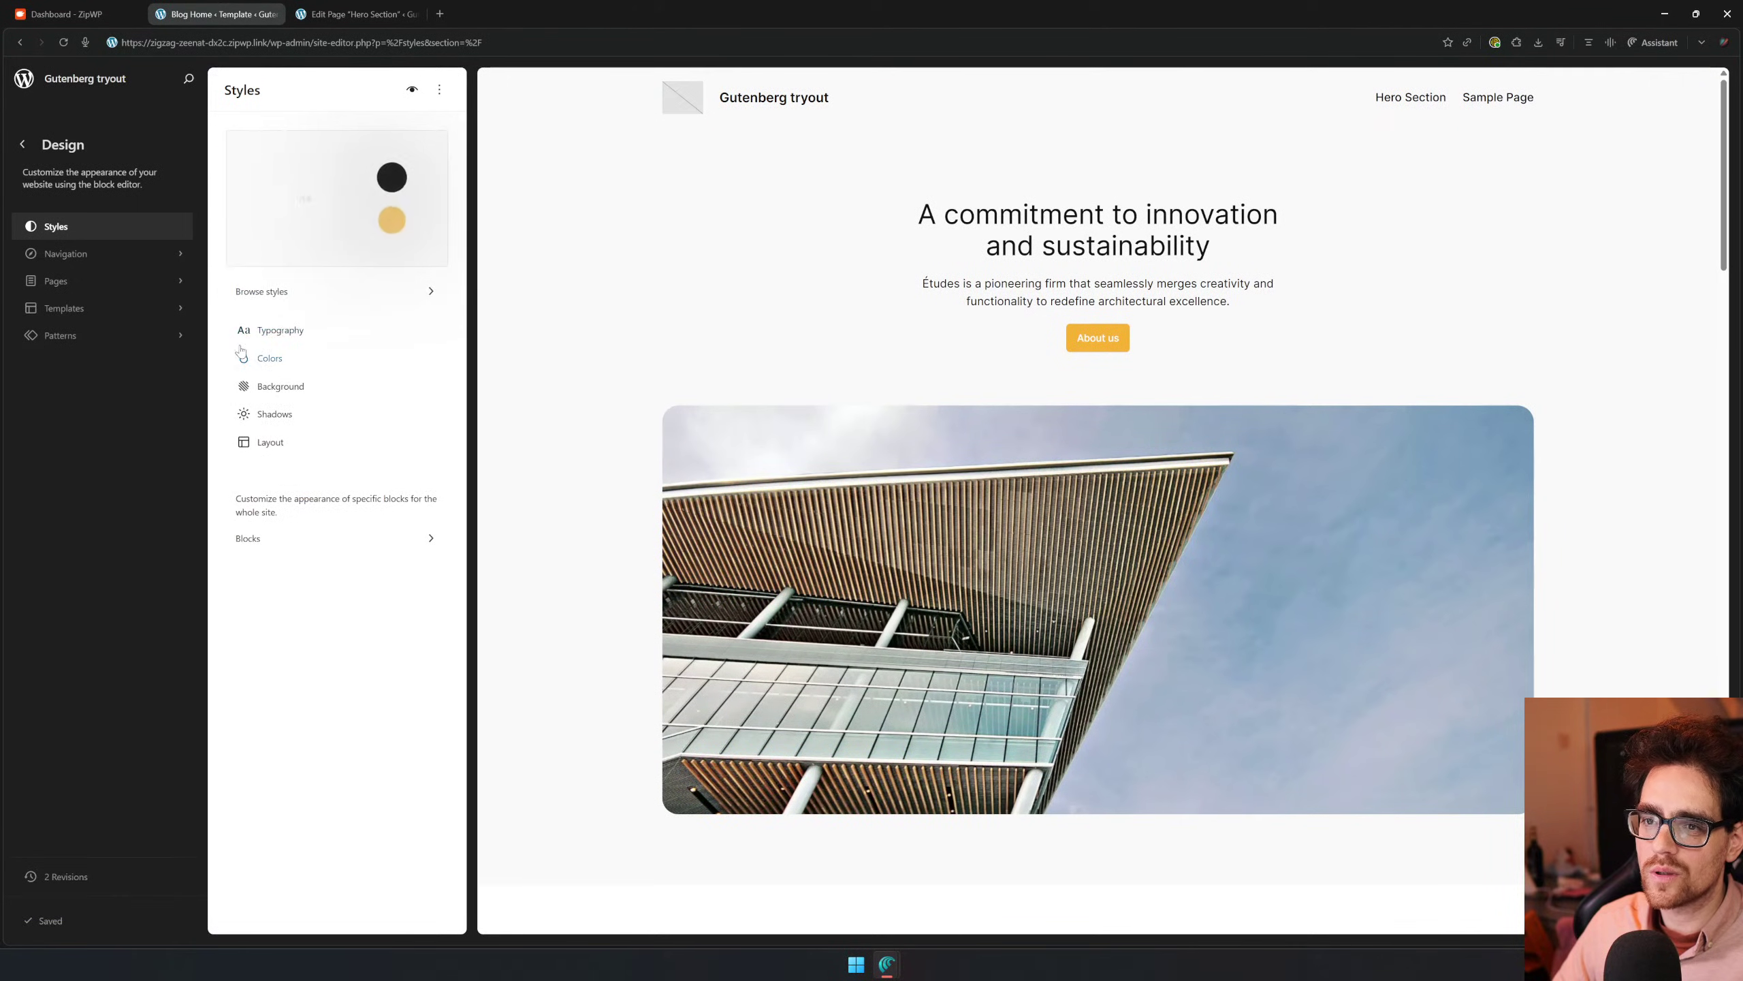
pyautogui.click(275, 359)
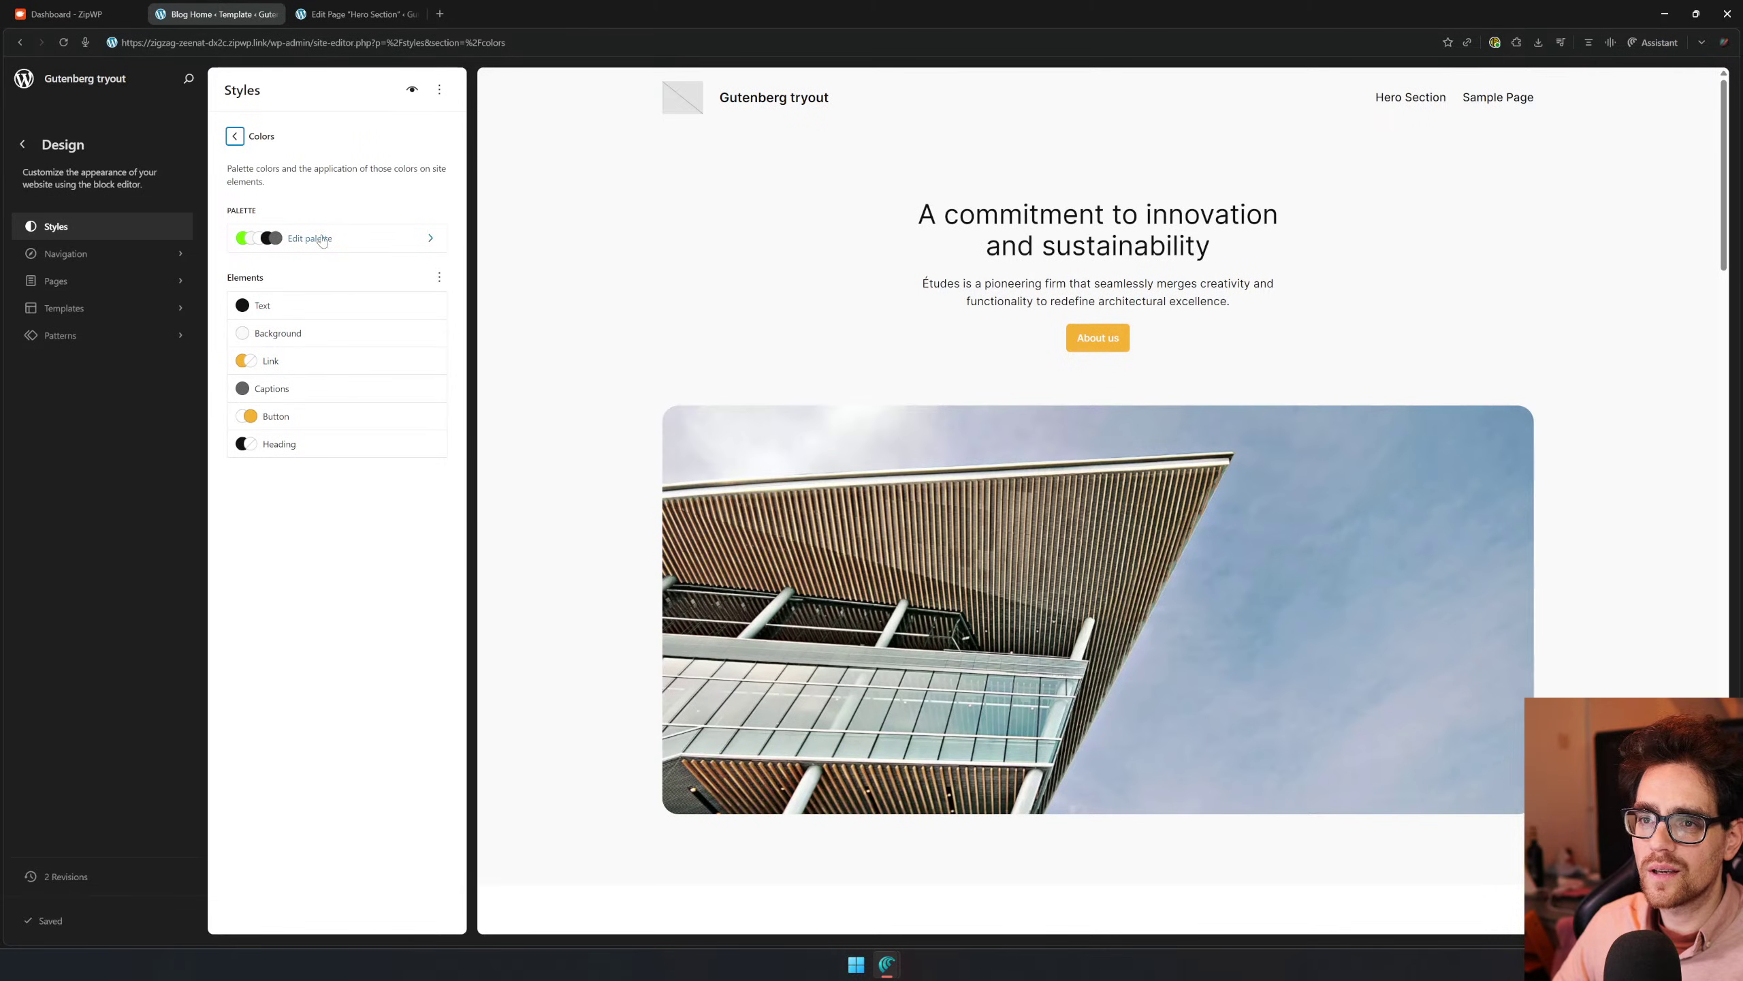
pyautogui.click(319, 241)
pyautogui.click(288, 217)
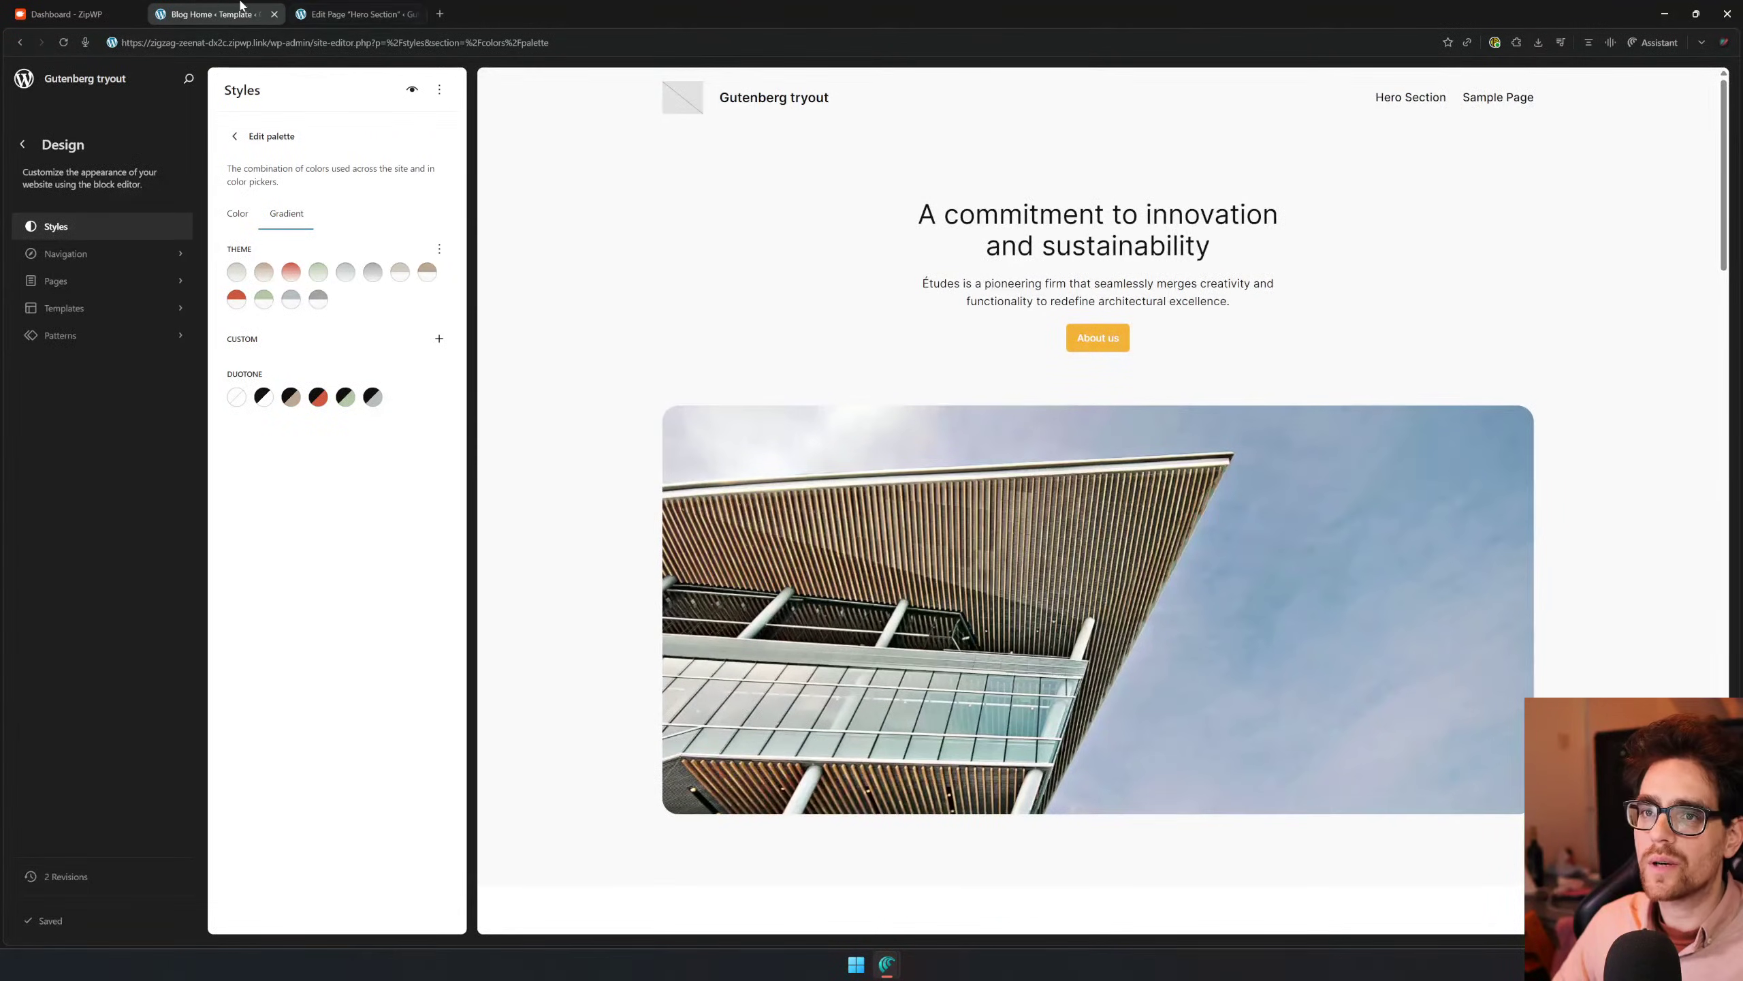
pyautogui.click(357, 13)
pyautogui.click(216, 13)
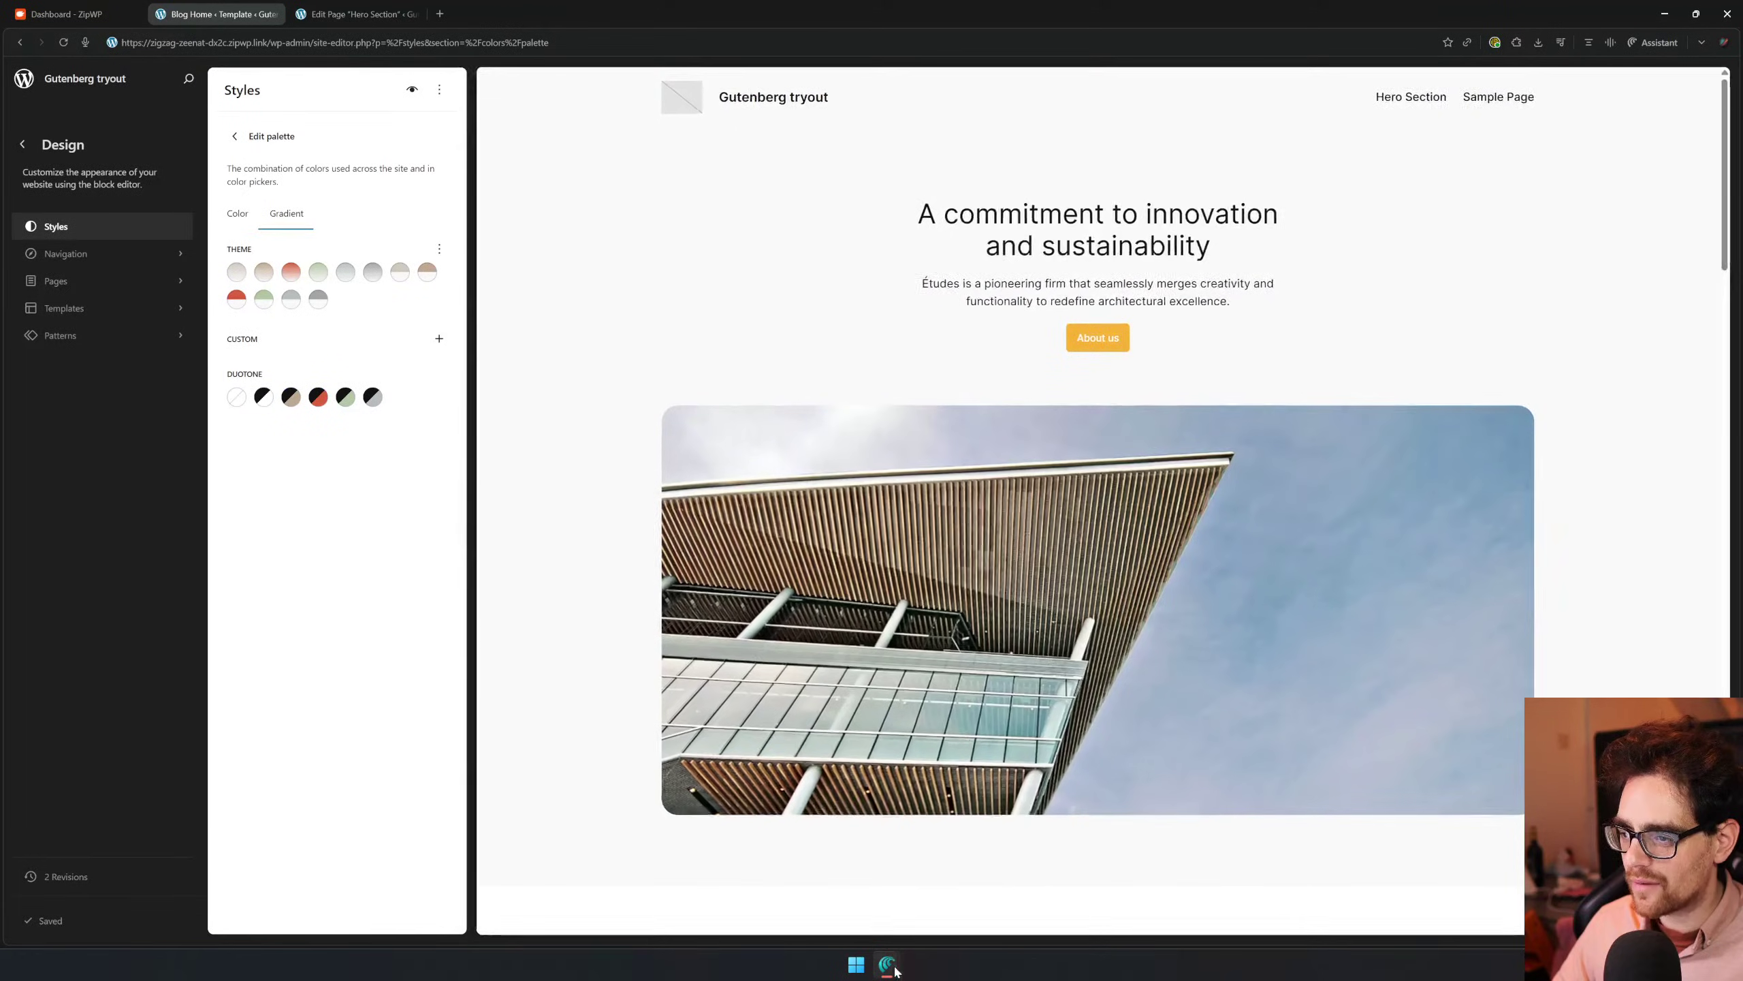
# Bring up the Figma design and arrange it side by side with the site editor window
pyautogui.moveTo(887, 964)
pyautogui.click(1029, 906)
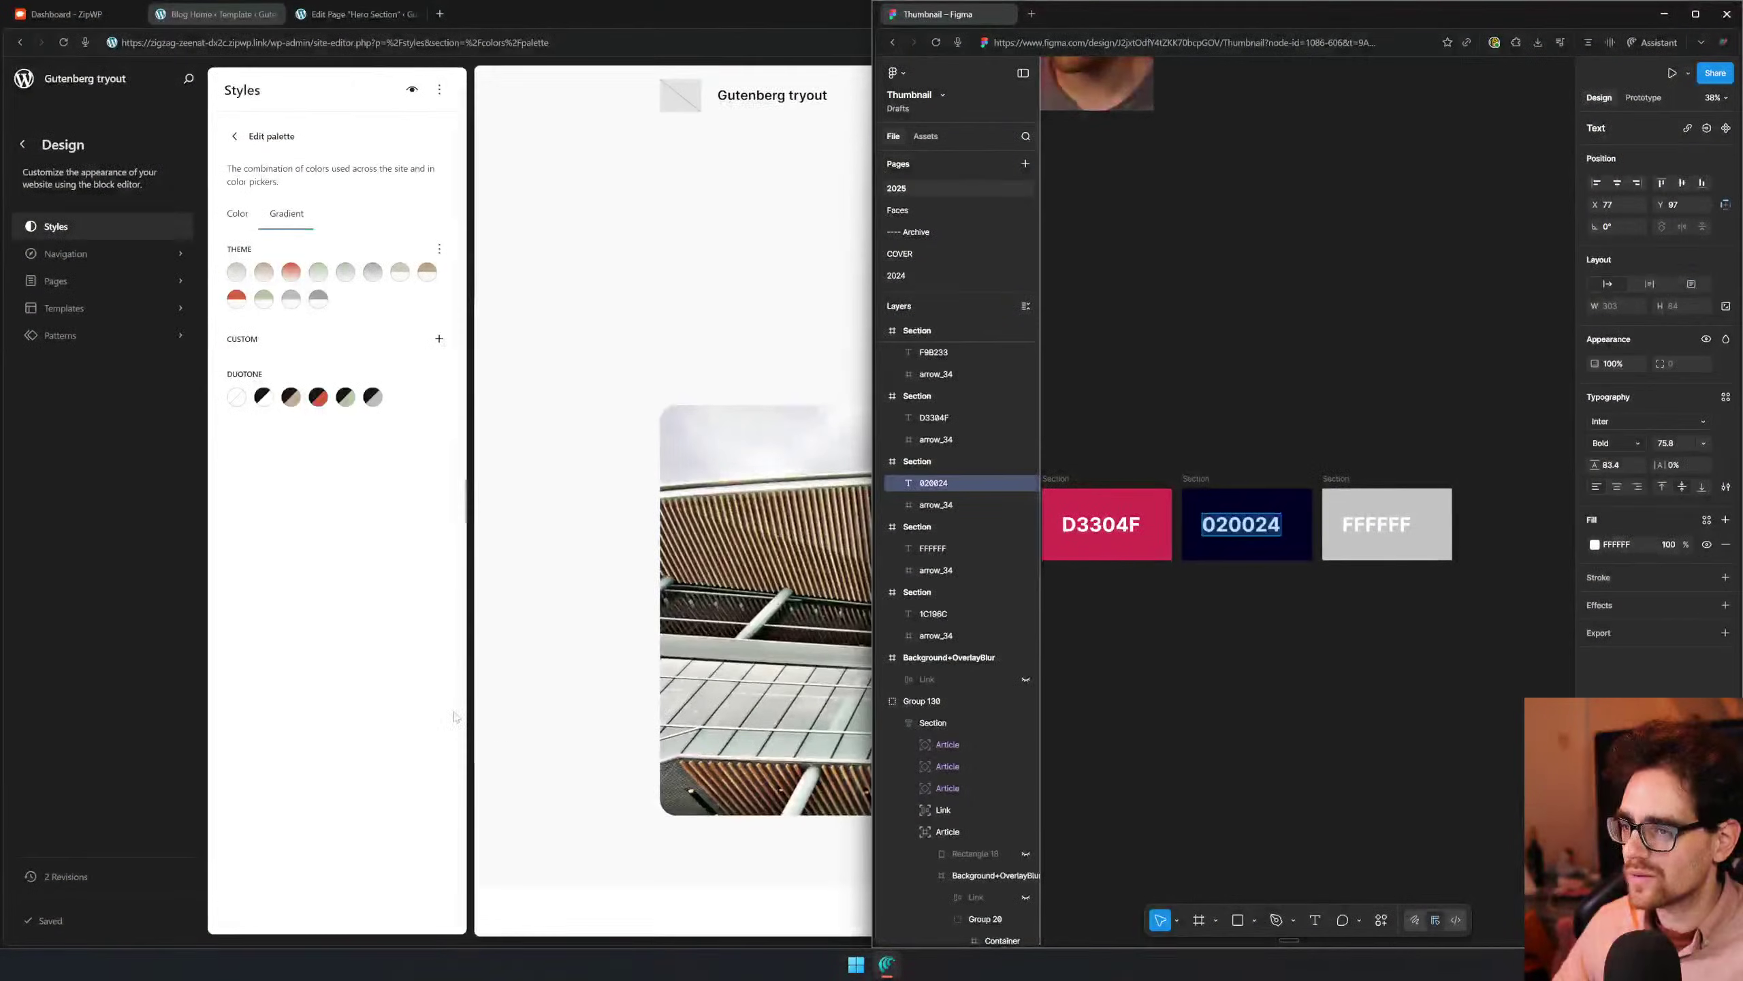
pyautogui.click(364, 580)
pyautogui.press('super+Left')
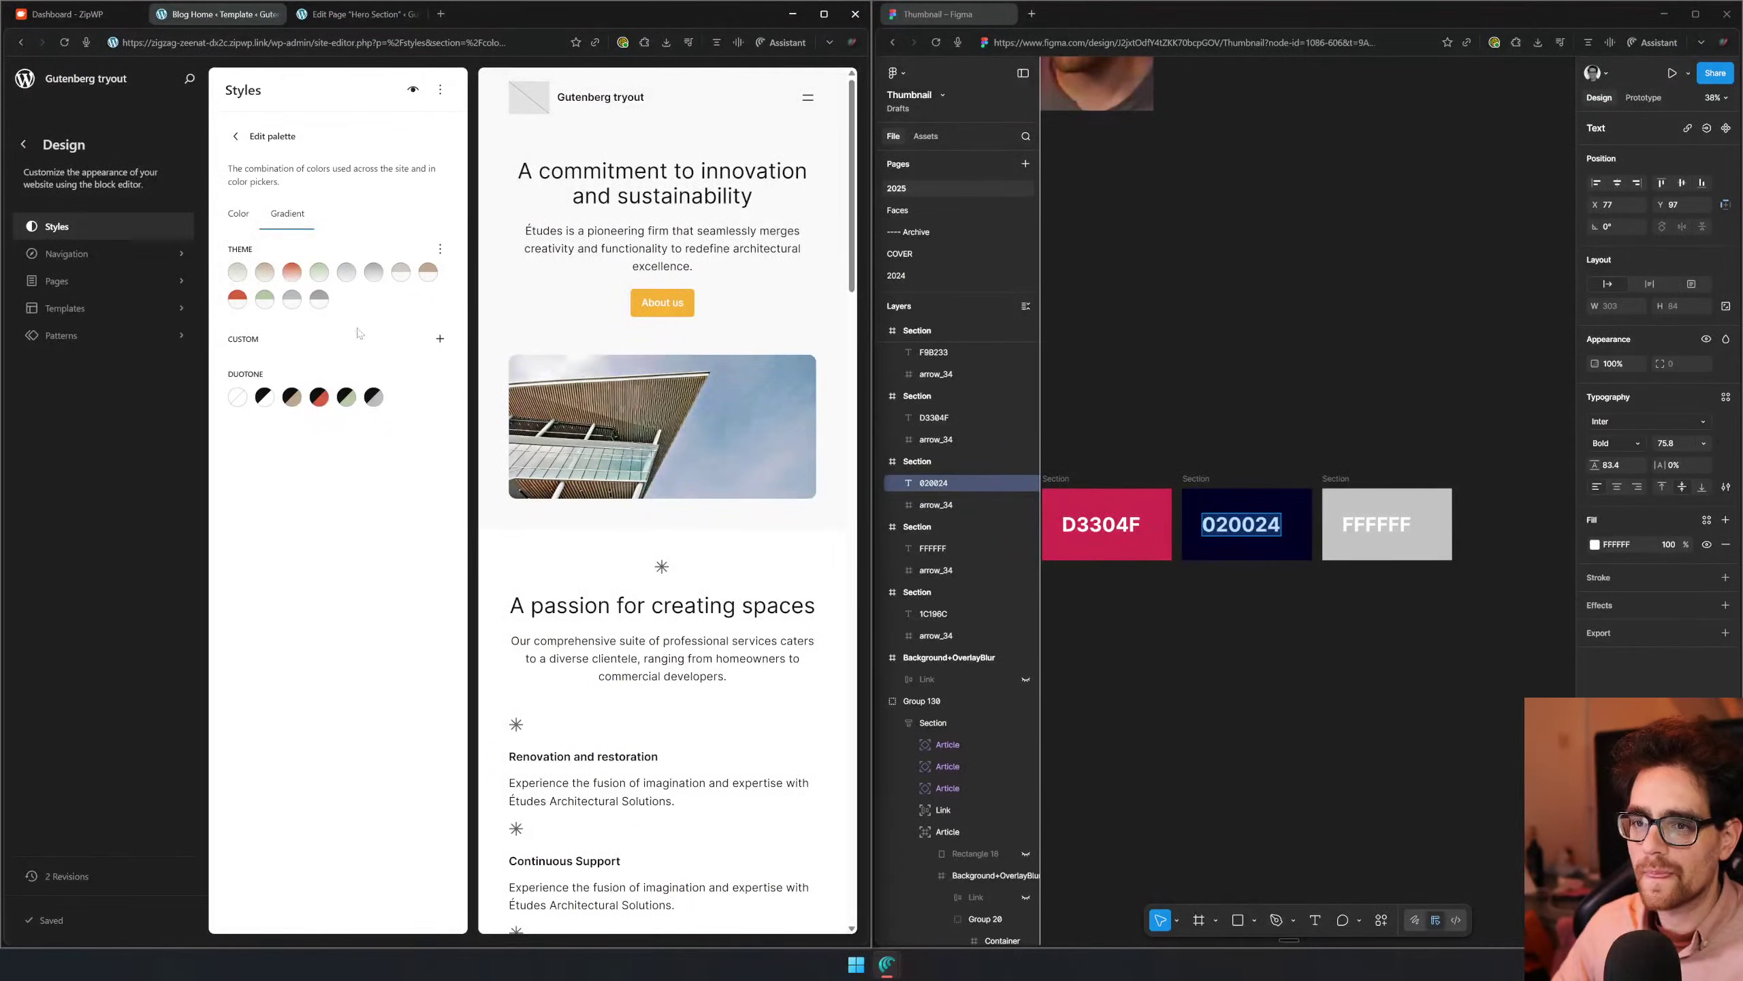
pyautogui.click(234, 271)
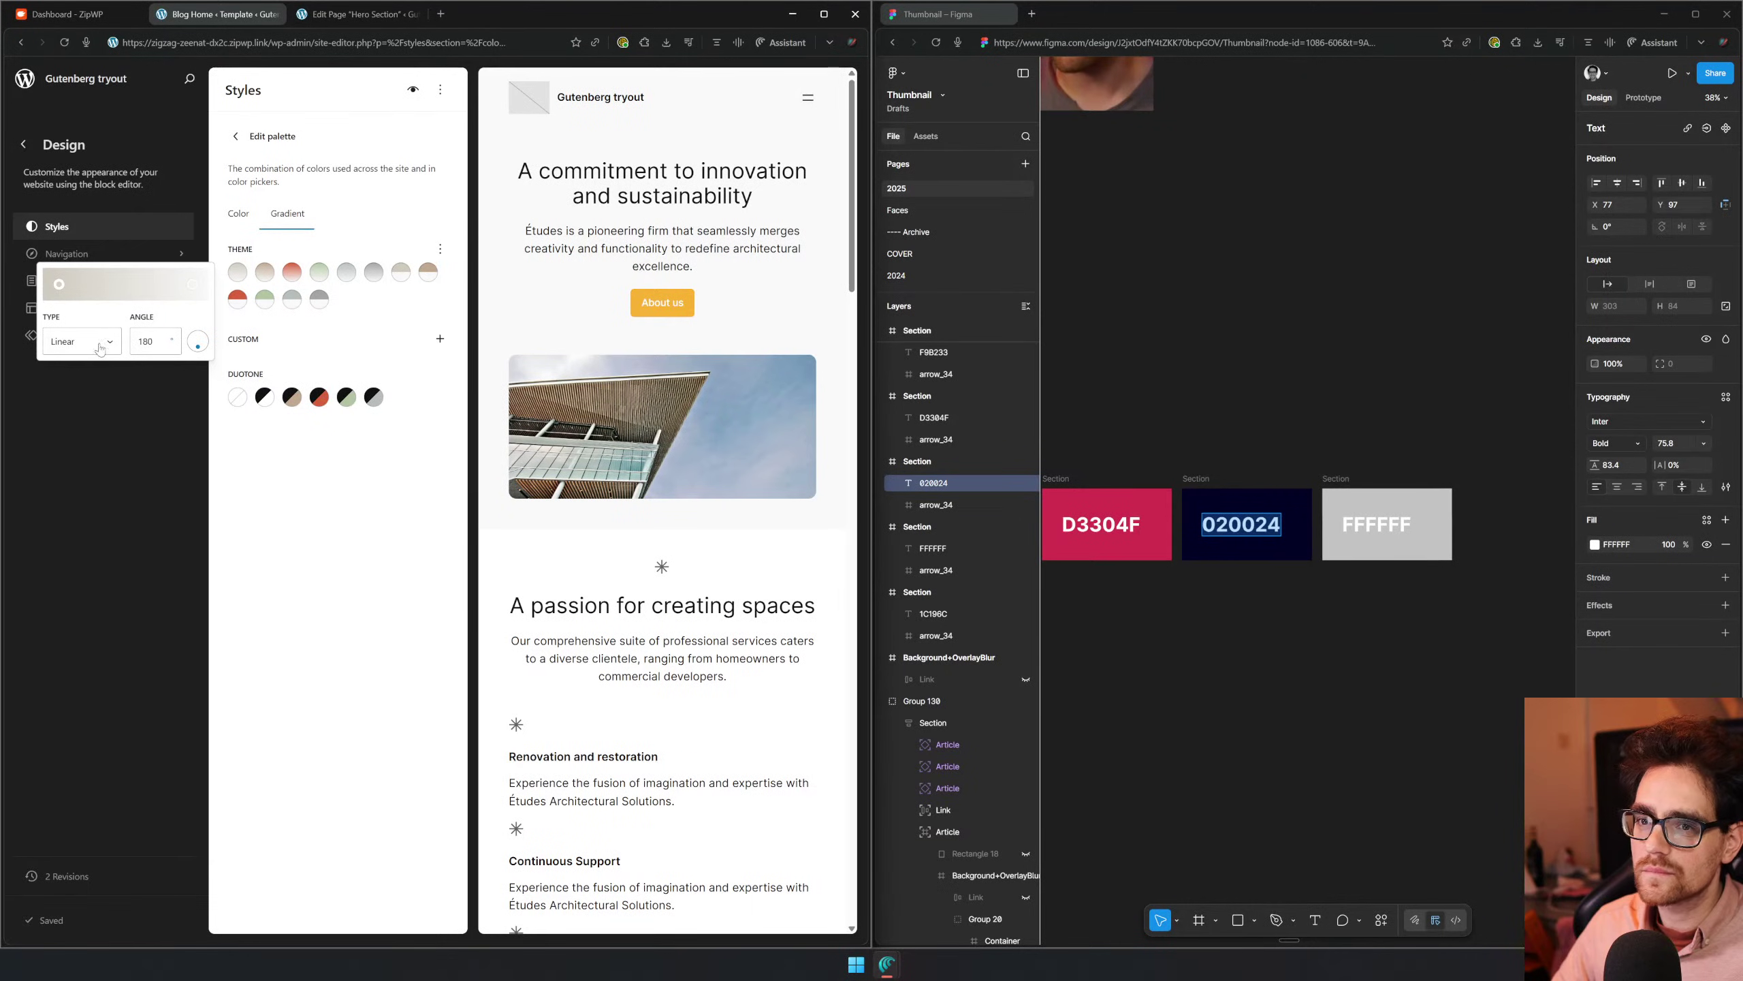
pyautogui.click(59, 283)
pyautogui.click(72, 276)
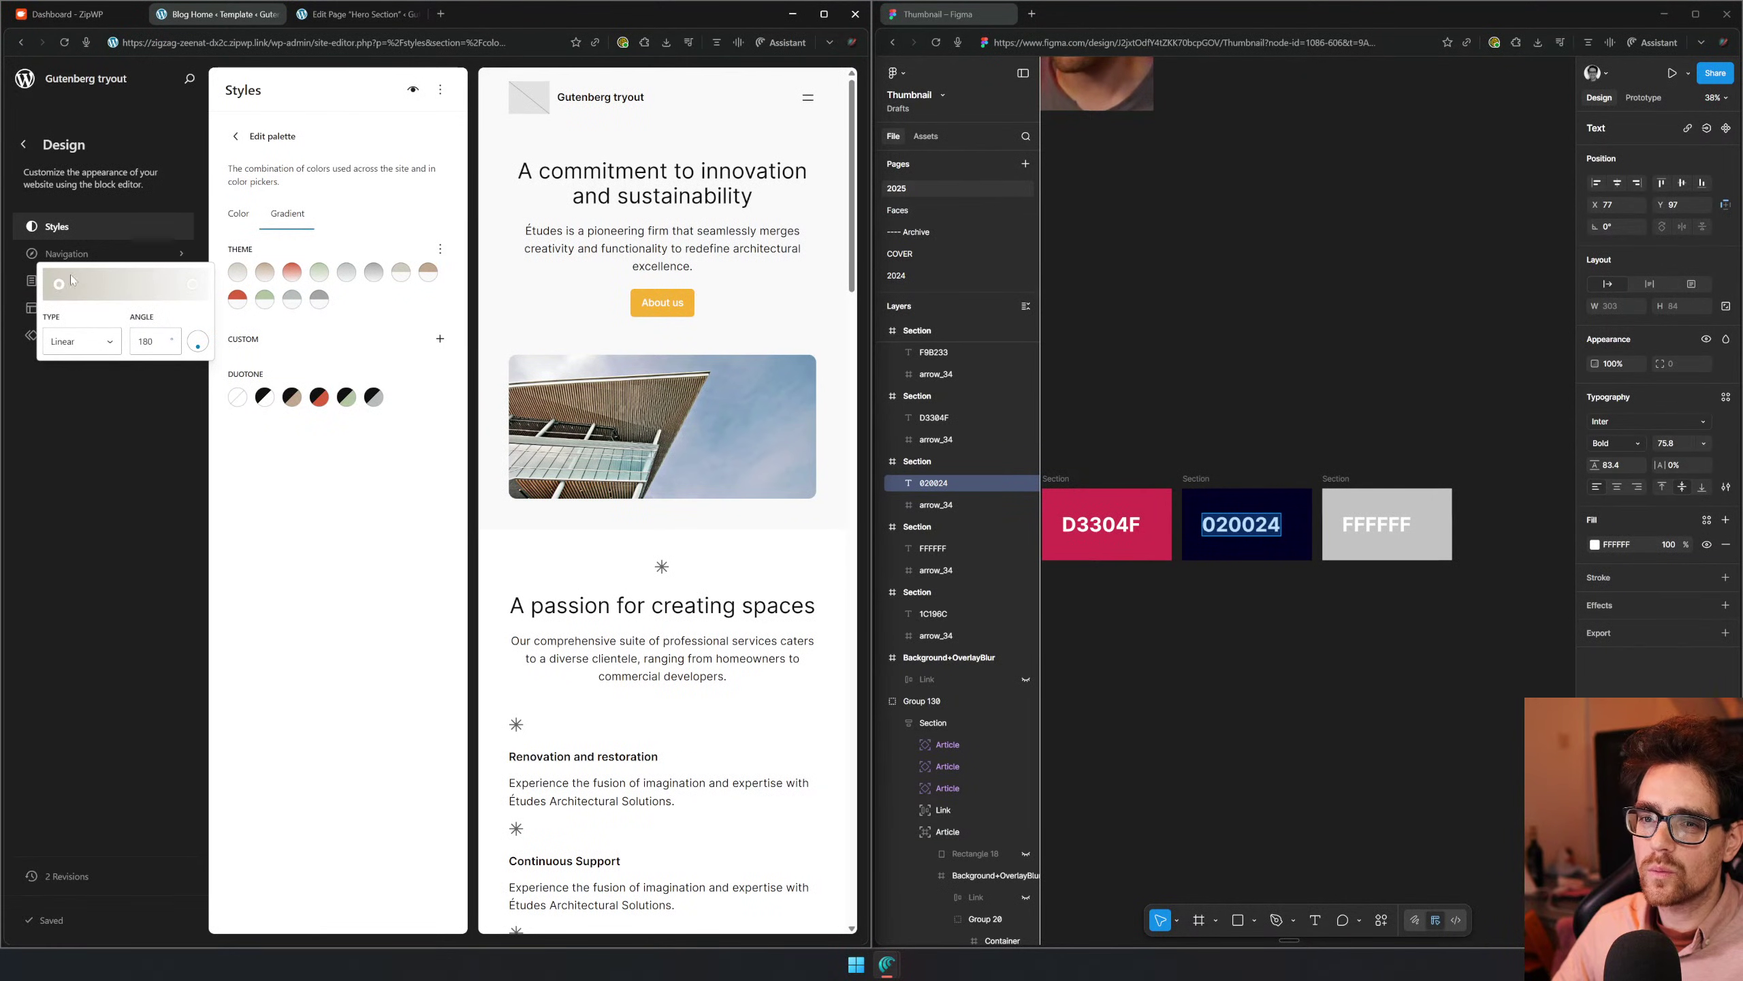
pyautogui.click(59, 283)
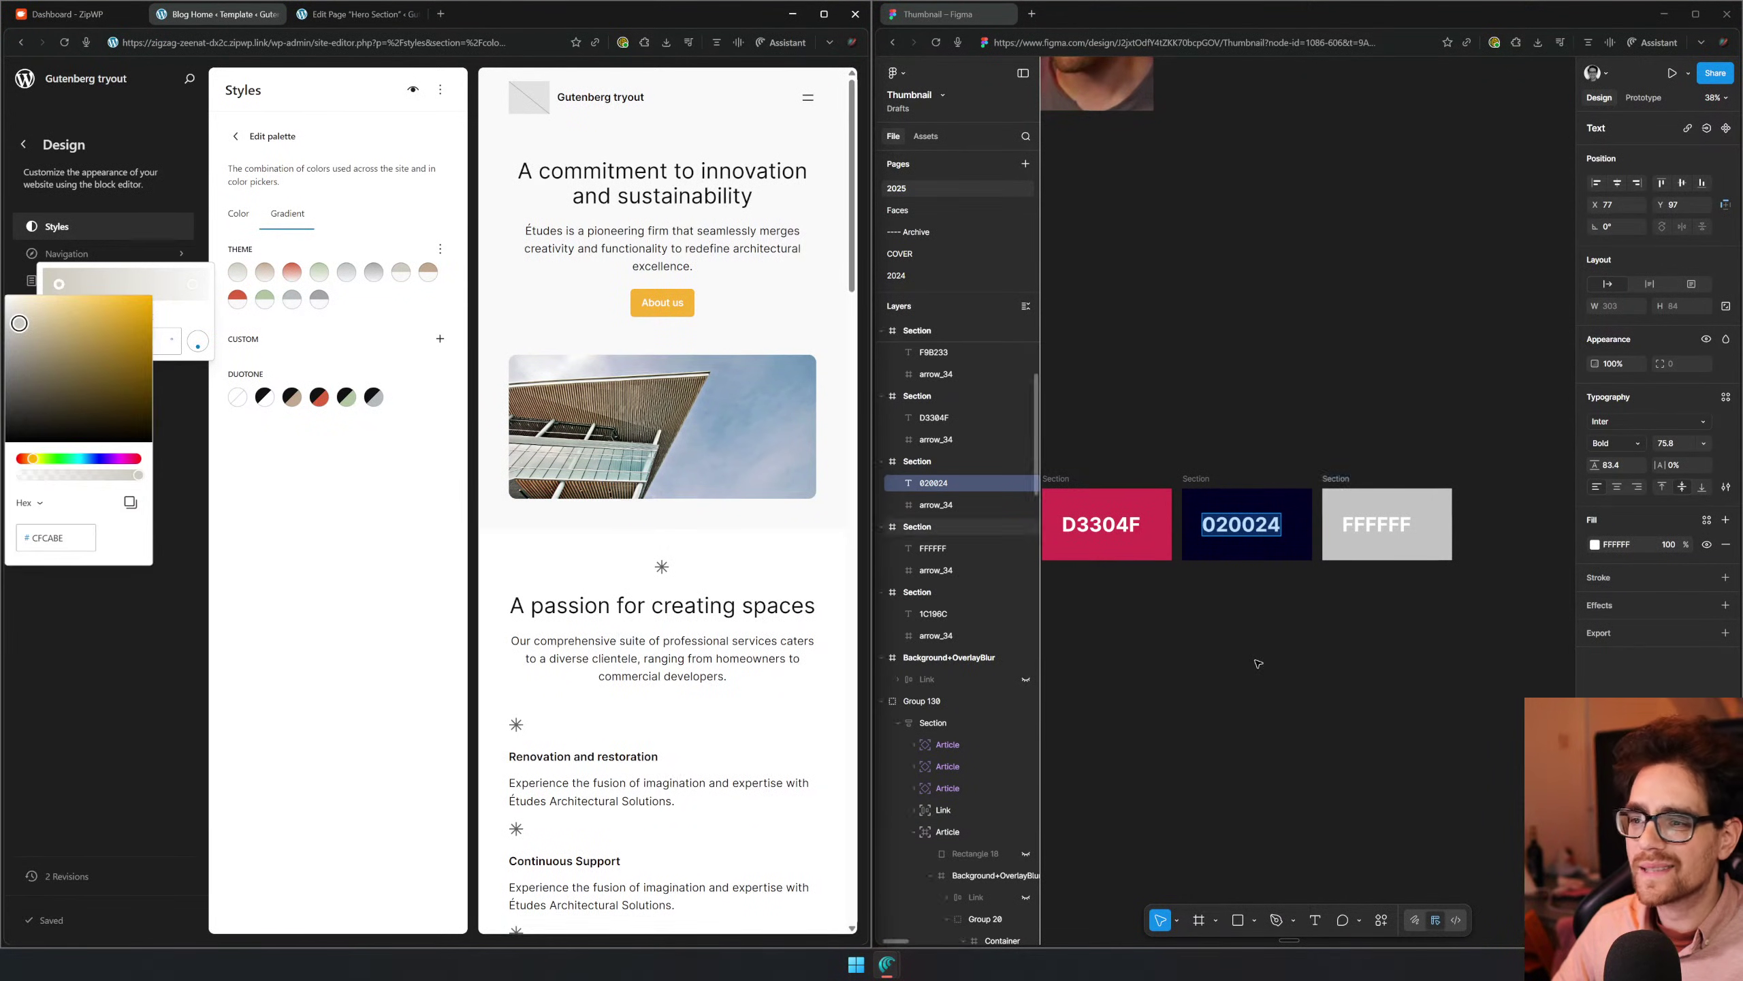
# Set the starting colour of the second theme gradient to 1C196C, copied from the dark blue swatch in the Figma design
pyautogui.hscroll(-5, 1255, 620)
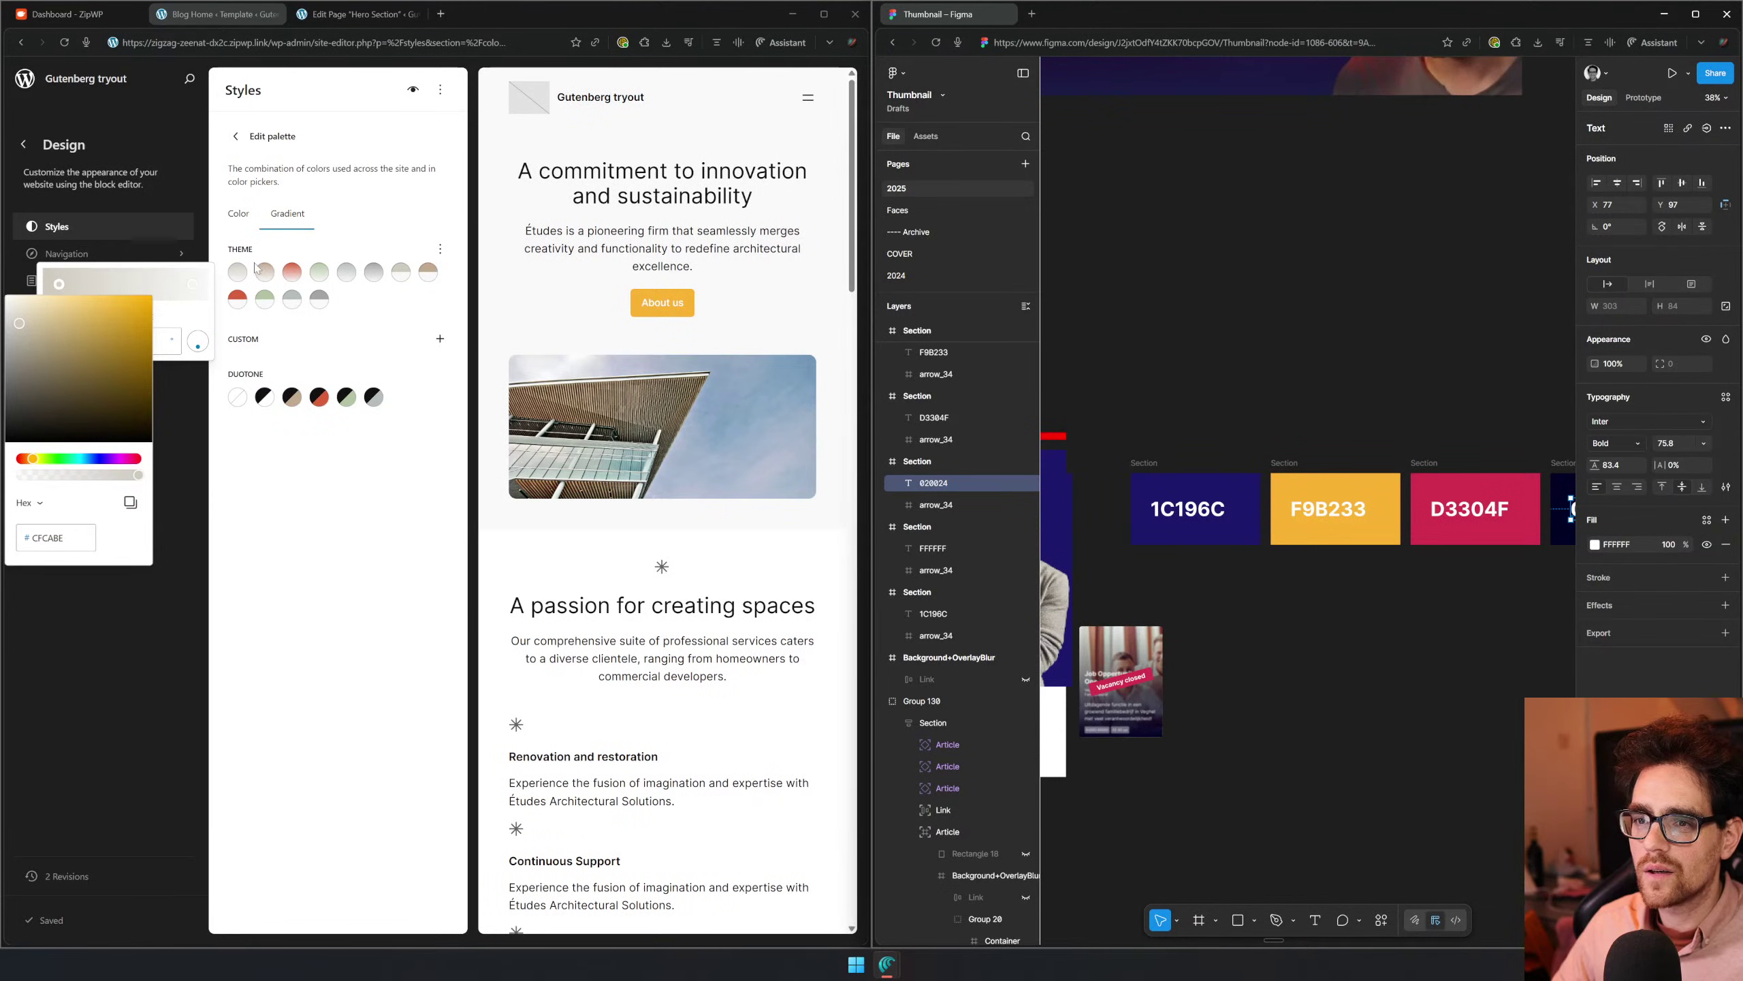
pyautogui.click(287, 280)
pyautogui.click(287, 280)
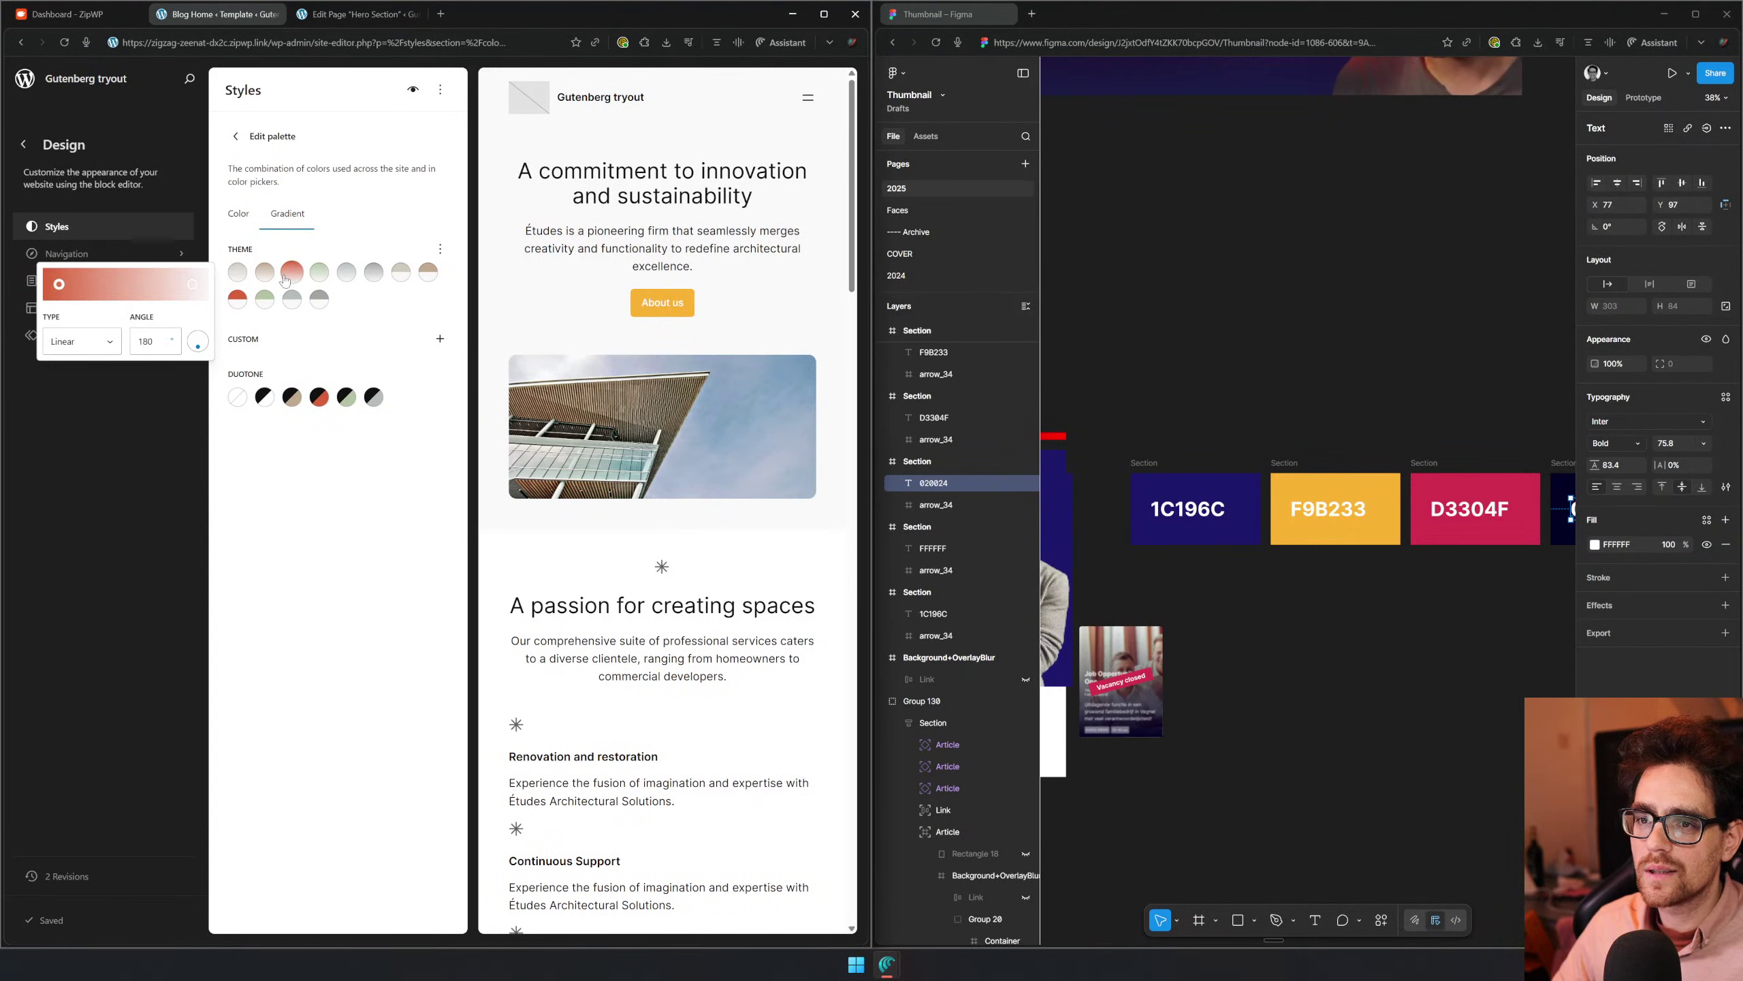
pyautogui.click(270, 272)
pyautogui.doubleClick(1191, 509)
pyautogui.hotkey('ctrl', 'c')
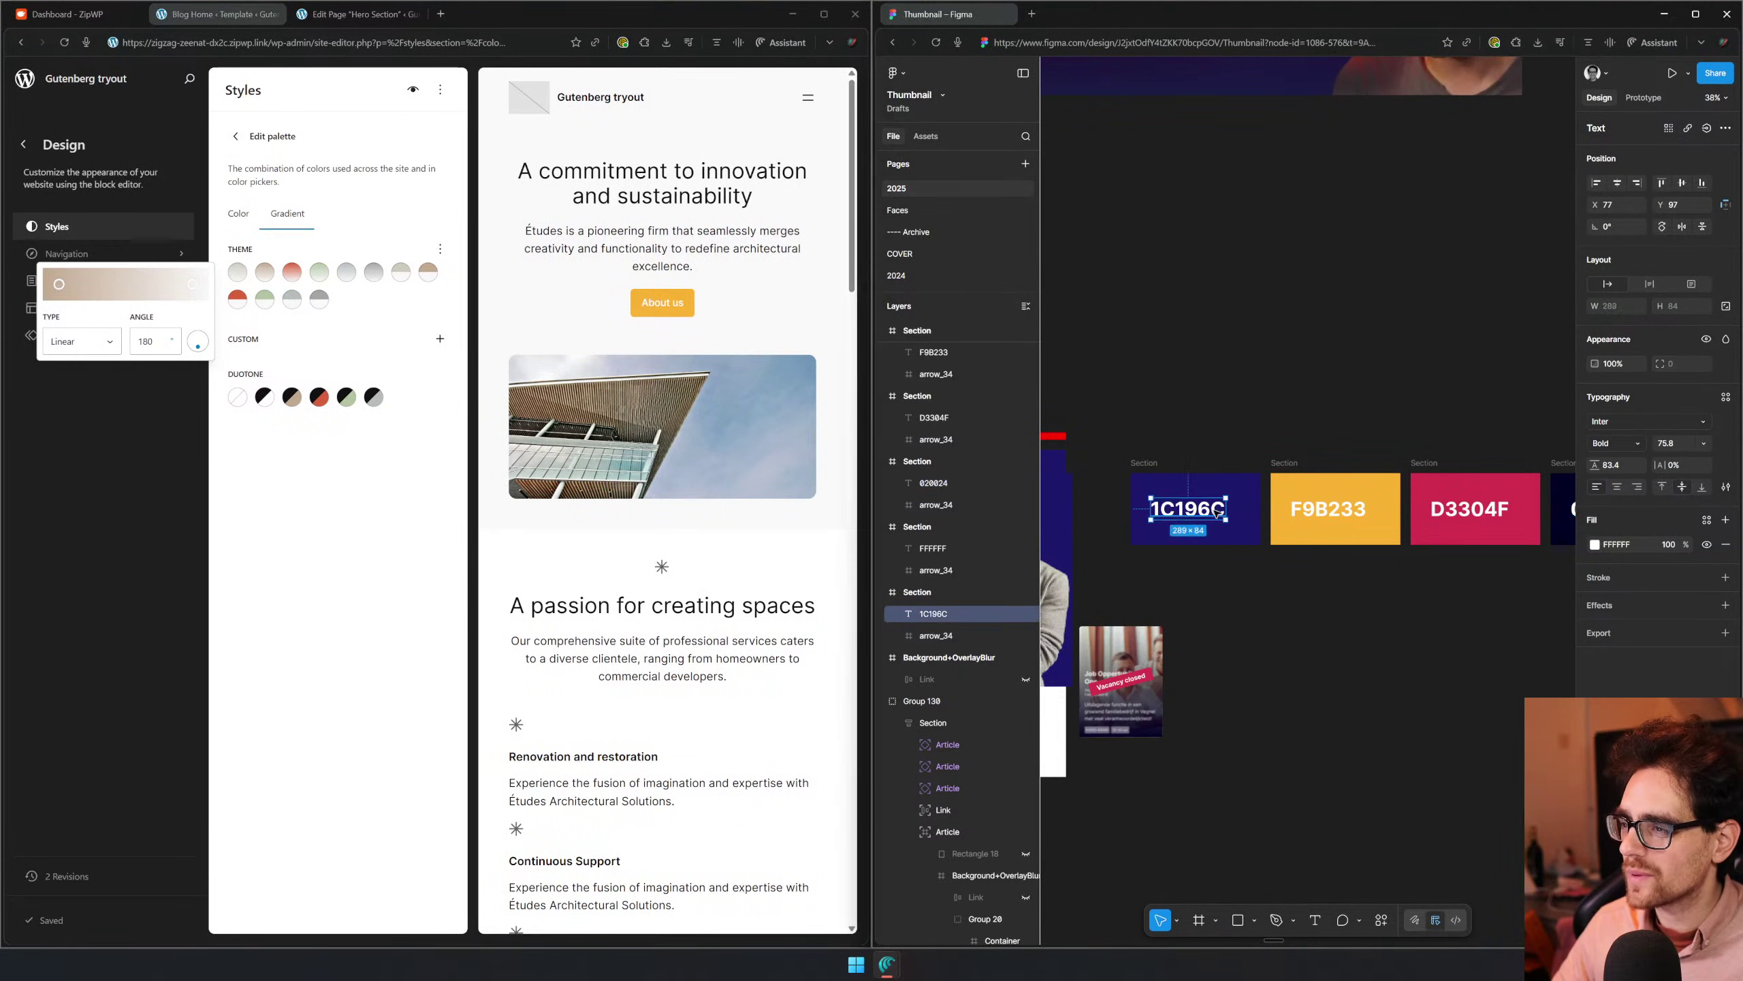
pyautogui.click(59, 283)
pyautogui.click(58, 538)
pyautogui.hotkey('ctrl', 'a')
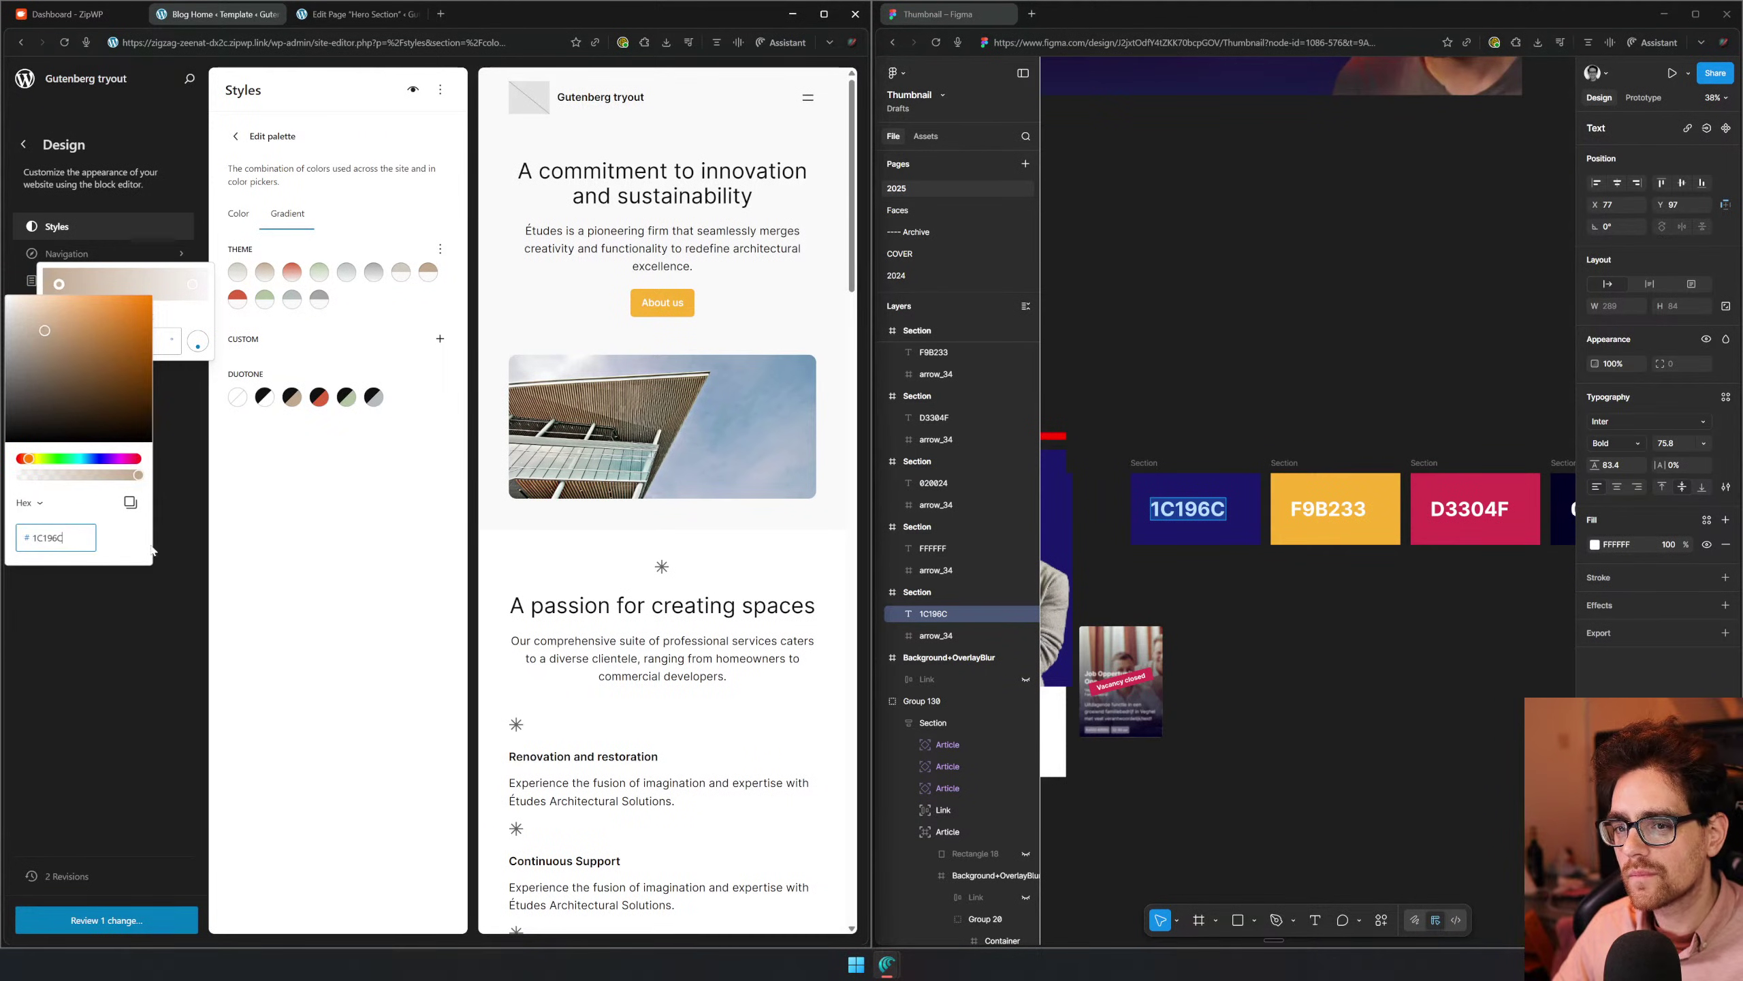
pyautogui.hotkey('ctrl', 'v')
pyautogui.click(255, 561)
# Make the end stop of the second theme gradient fully transparent, with the colour value FAFAFA00
pyautogui.click(264, 275)
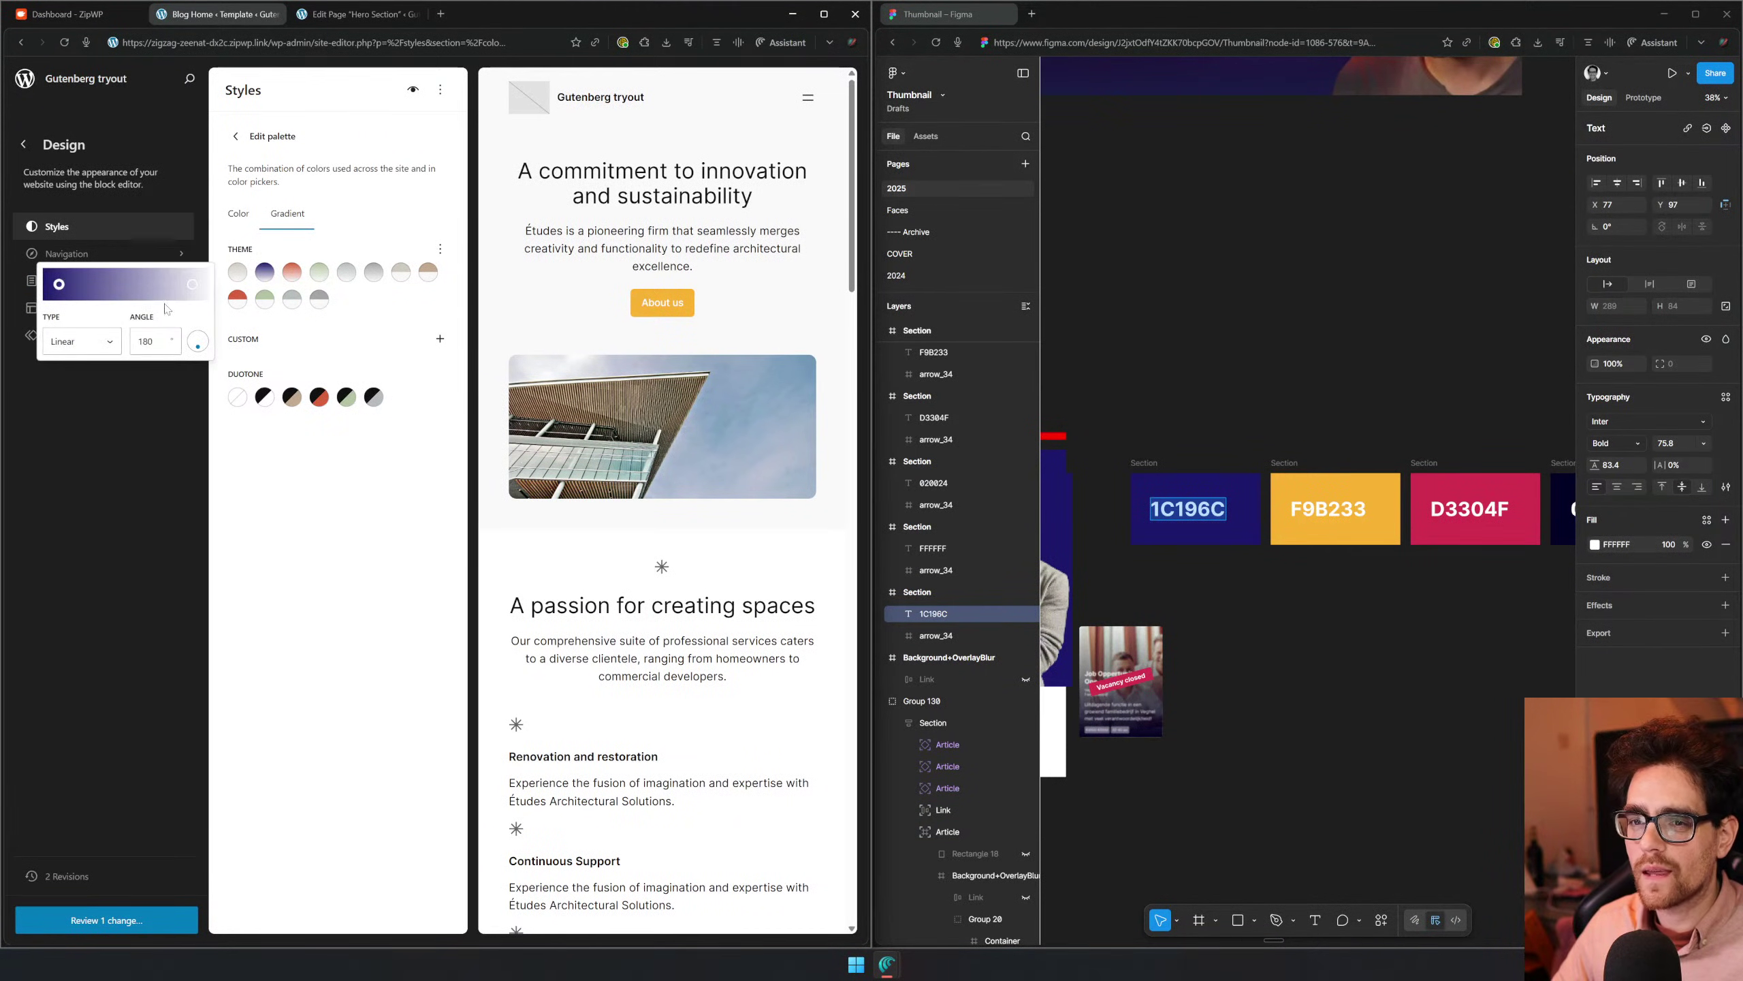
pyautogui.click(193, 284)
pyautogui.moveTo(209, 479); pyautogui.dragTo(97, 486)
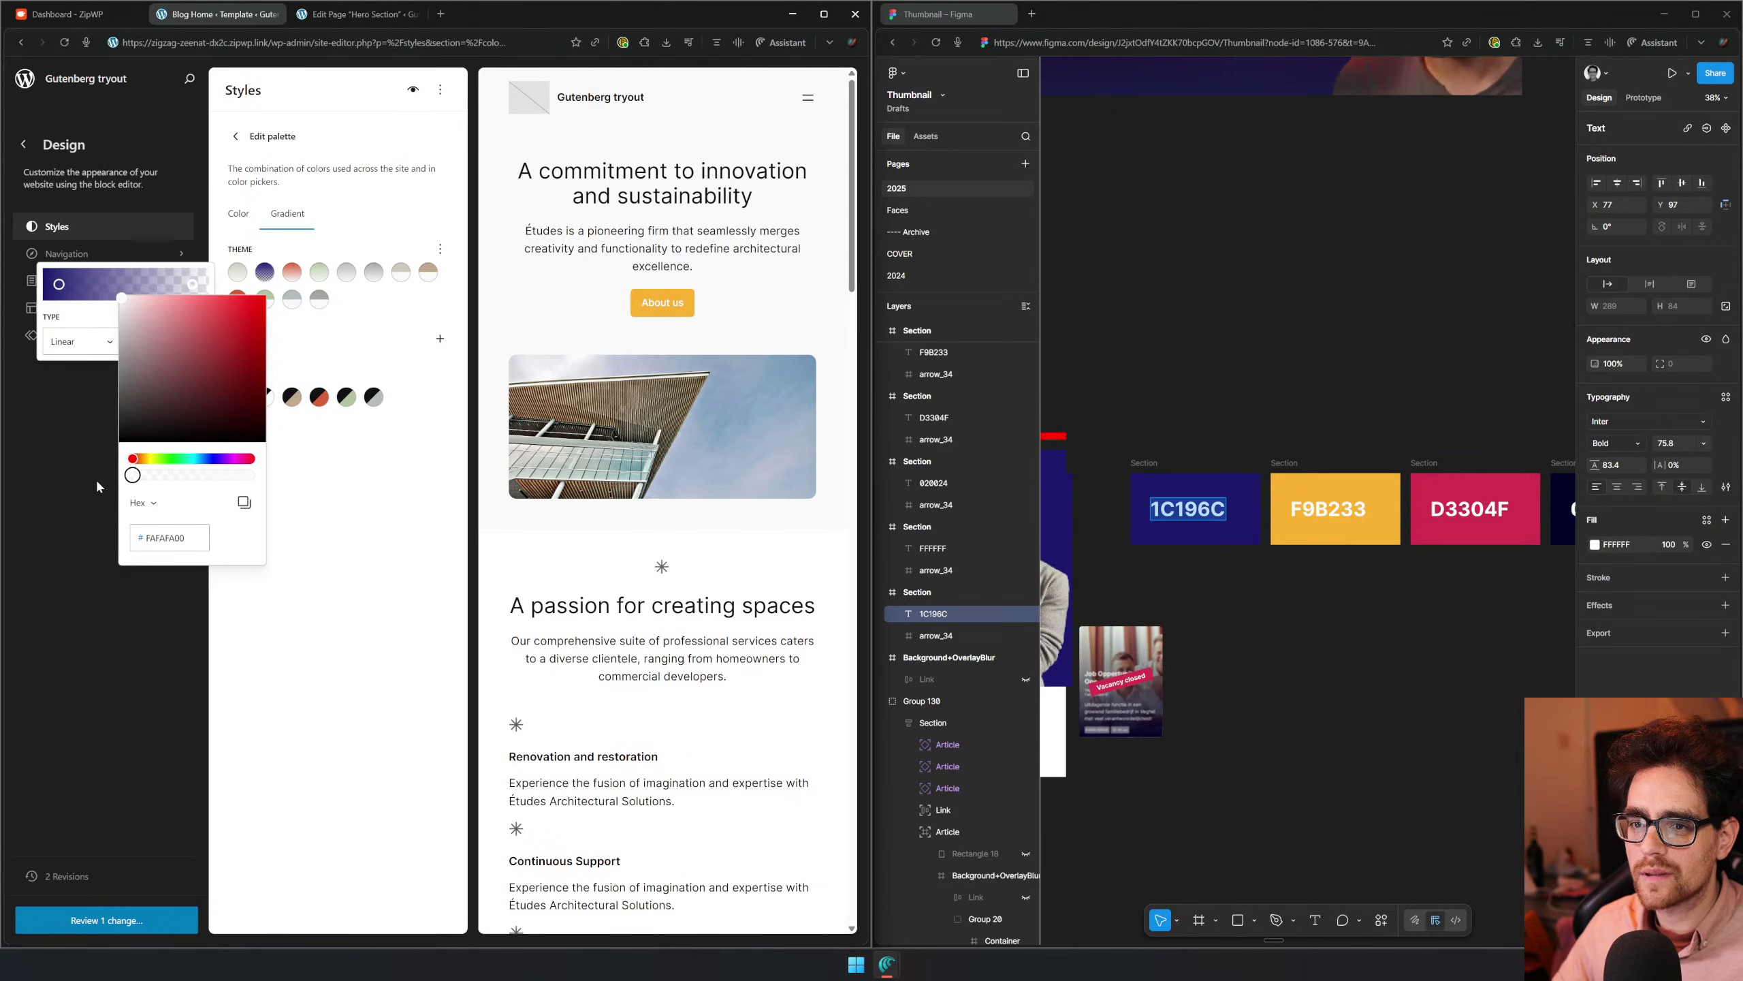
pyautogui.click(372, 668)
# Open the third theme gradient, the red one, for editing
pyautogui.click(292, 272)
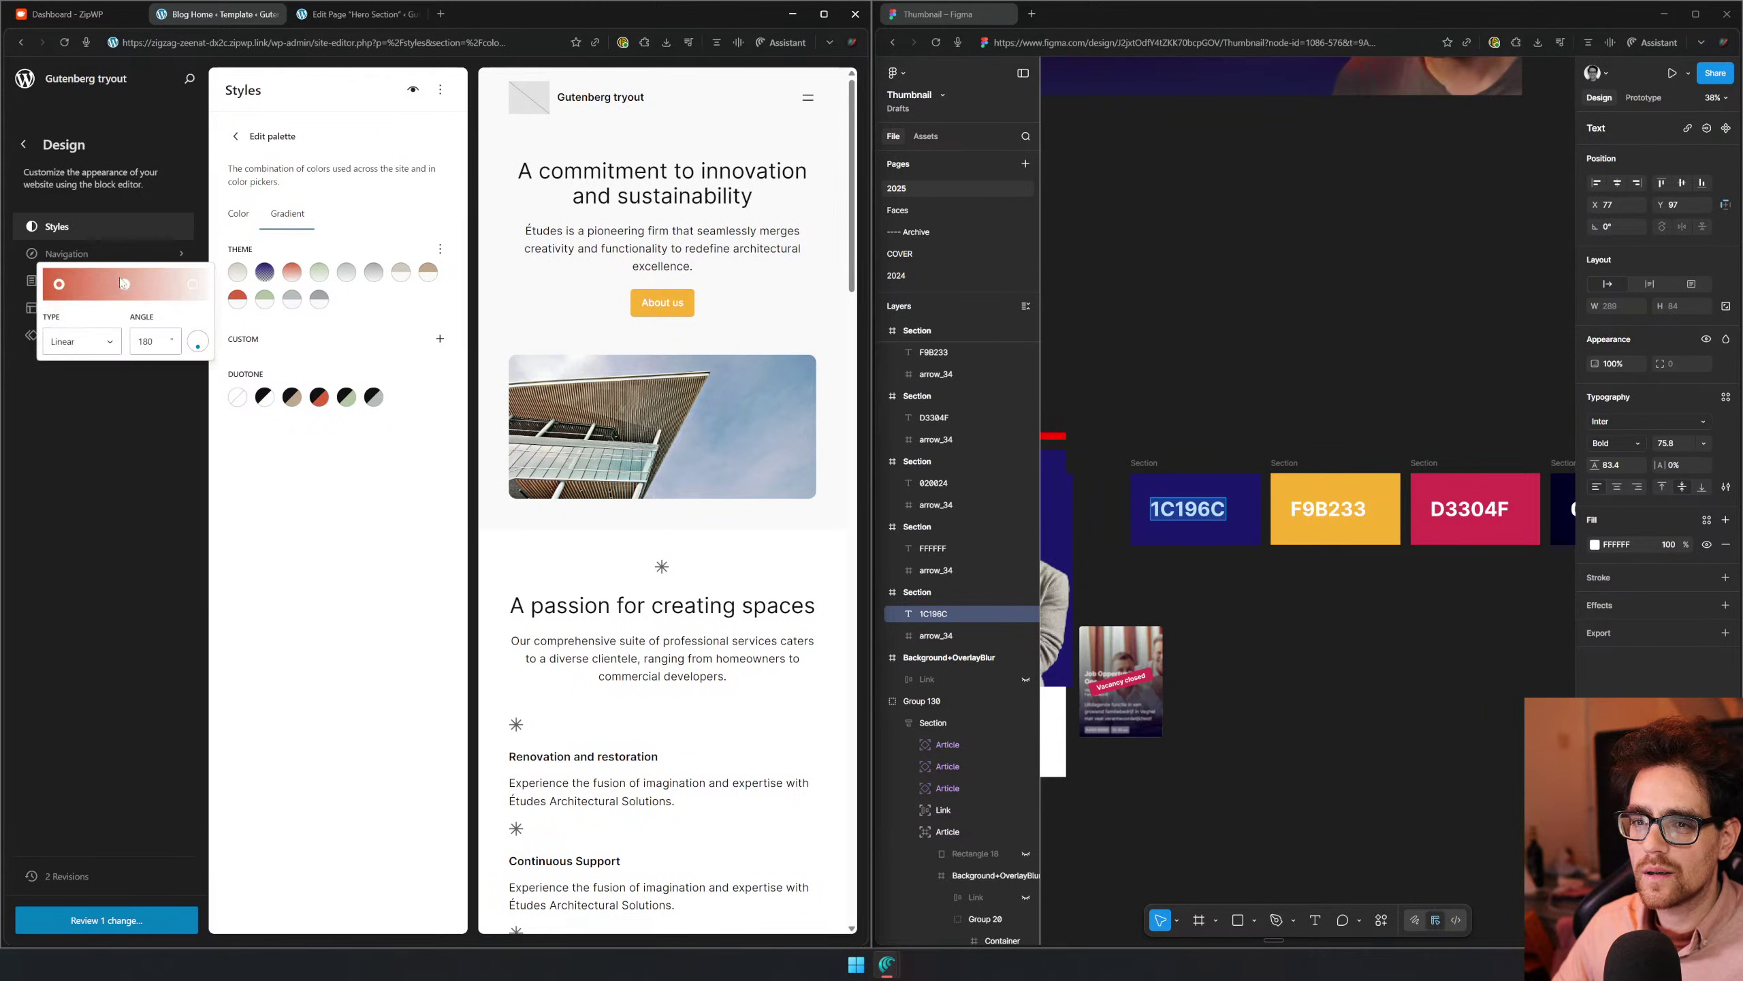
# Copy hex D3304F from the Figma swatch and set it as the start colour of the third theme gradient
pyautogui.click(60, 285)
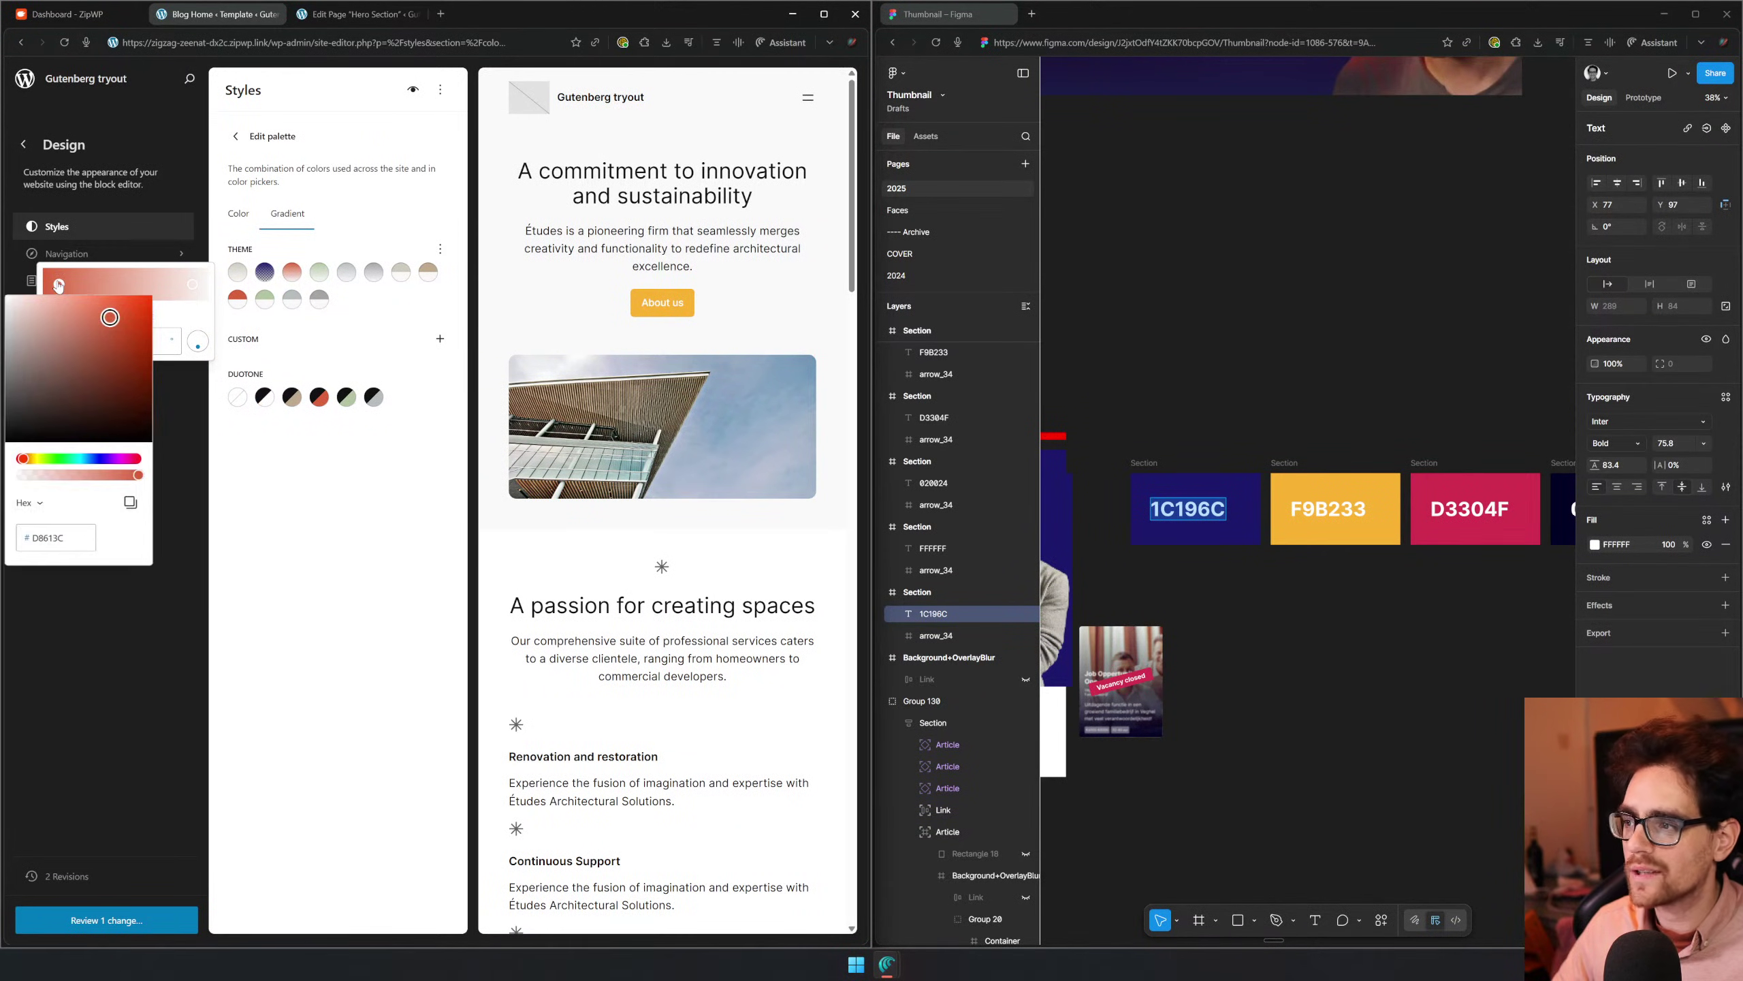
pyautogui.doubleClick(1470, 509)
pyautogui.hotkey('ctrl', 'c')
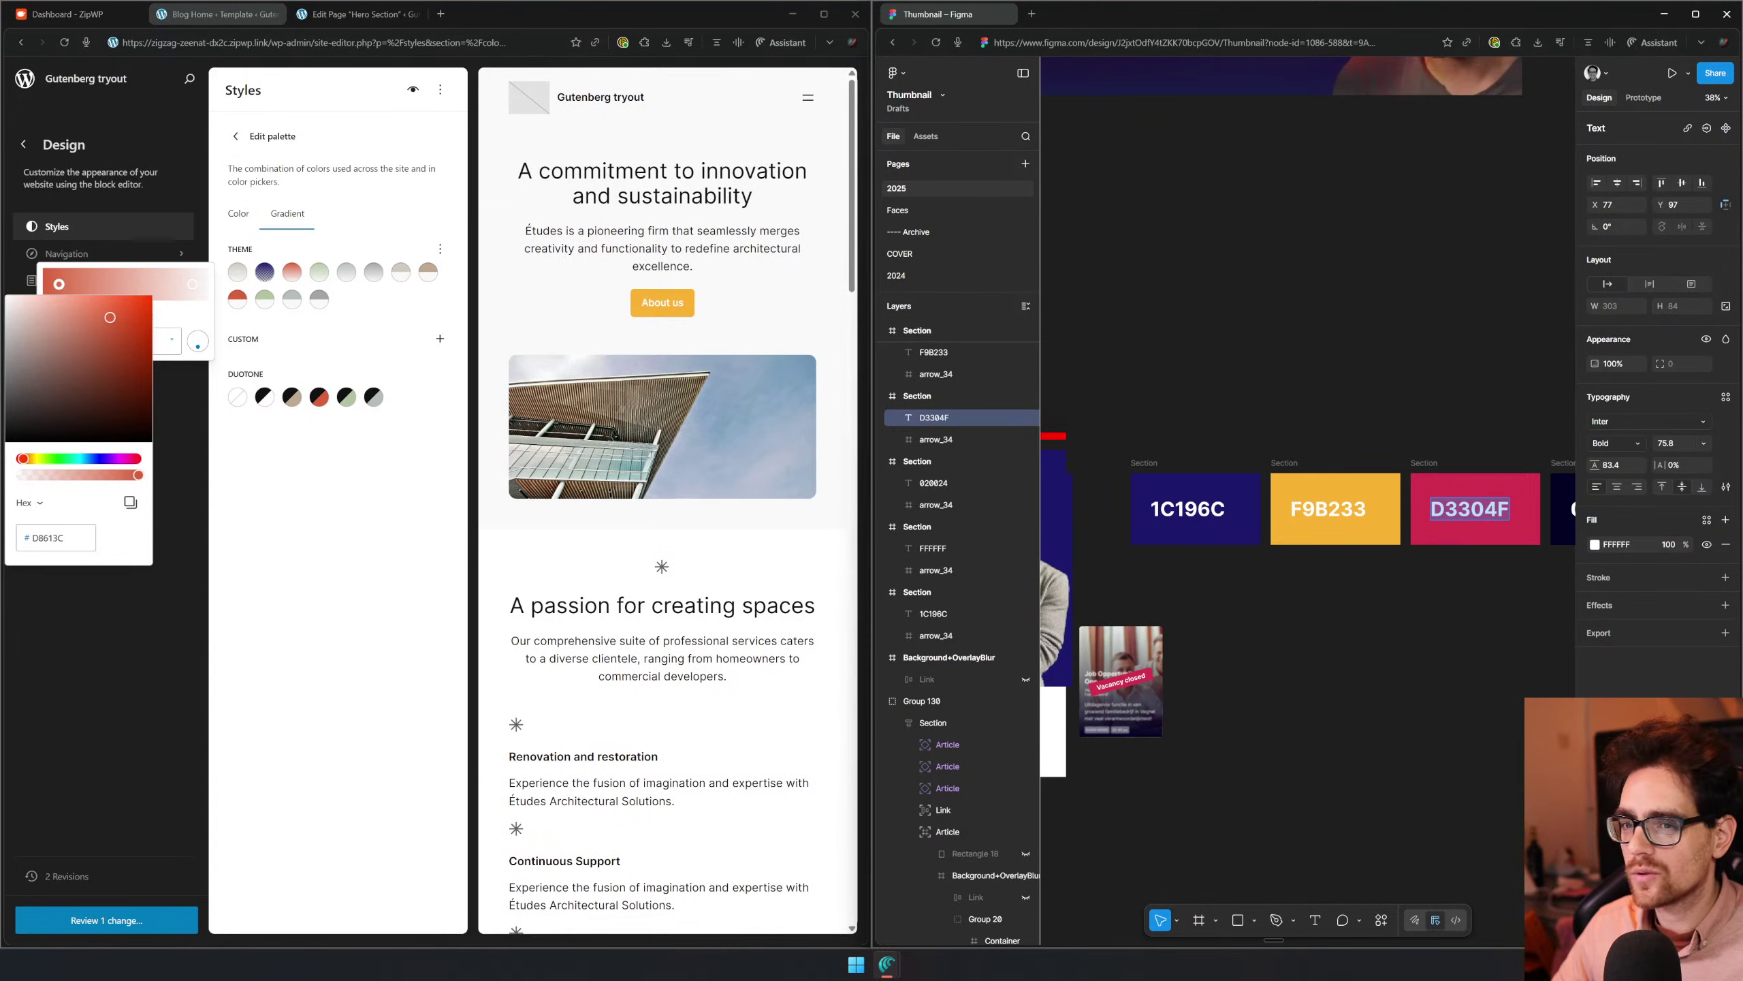
pyautogui.doubleClick(48, 538)
pyautogui.hotkey('ctrl', 'v')
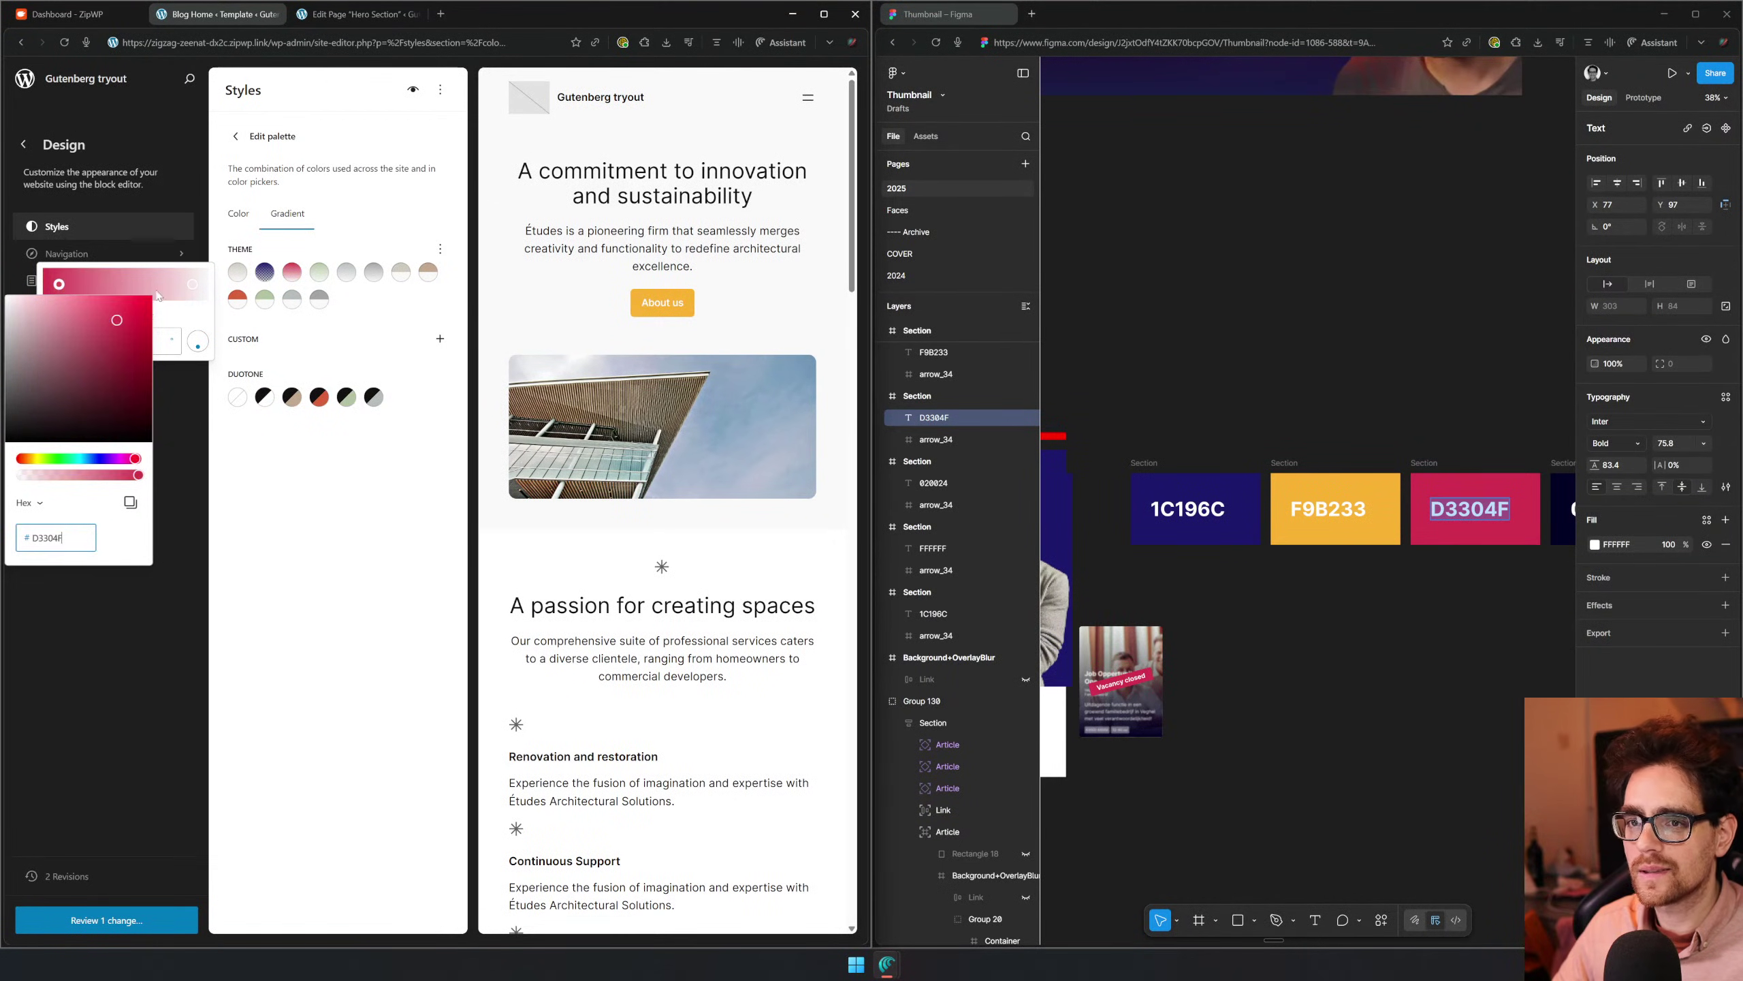
# Make the end stop of the crimson theme gradient fully transparent
pyautogui.click(193, 283)
pyautogui.click(193, 283)
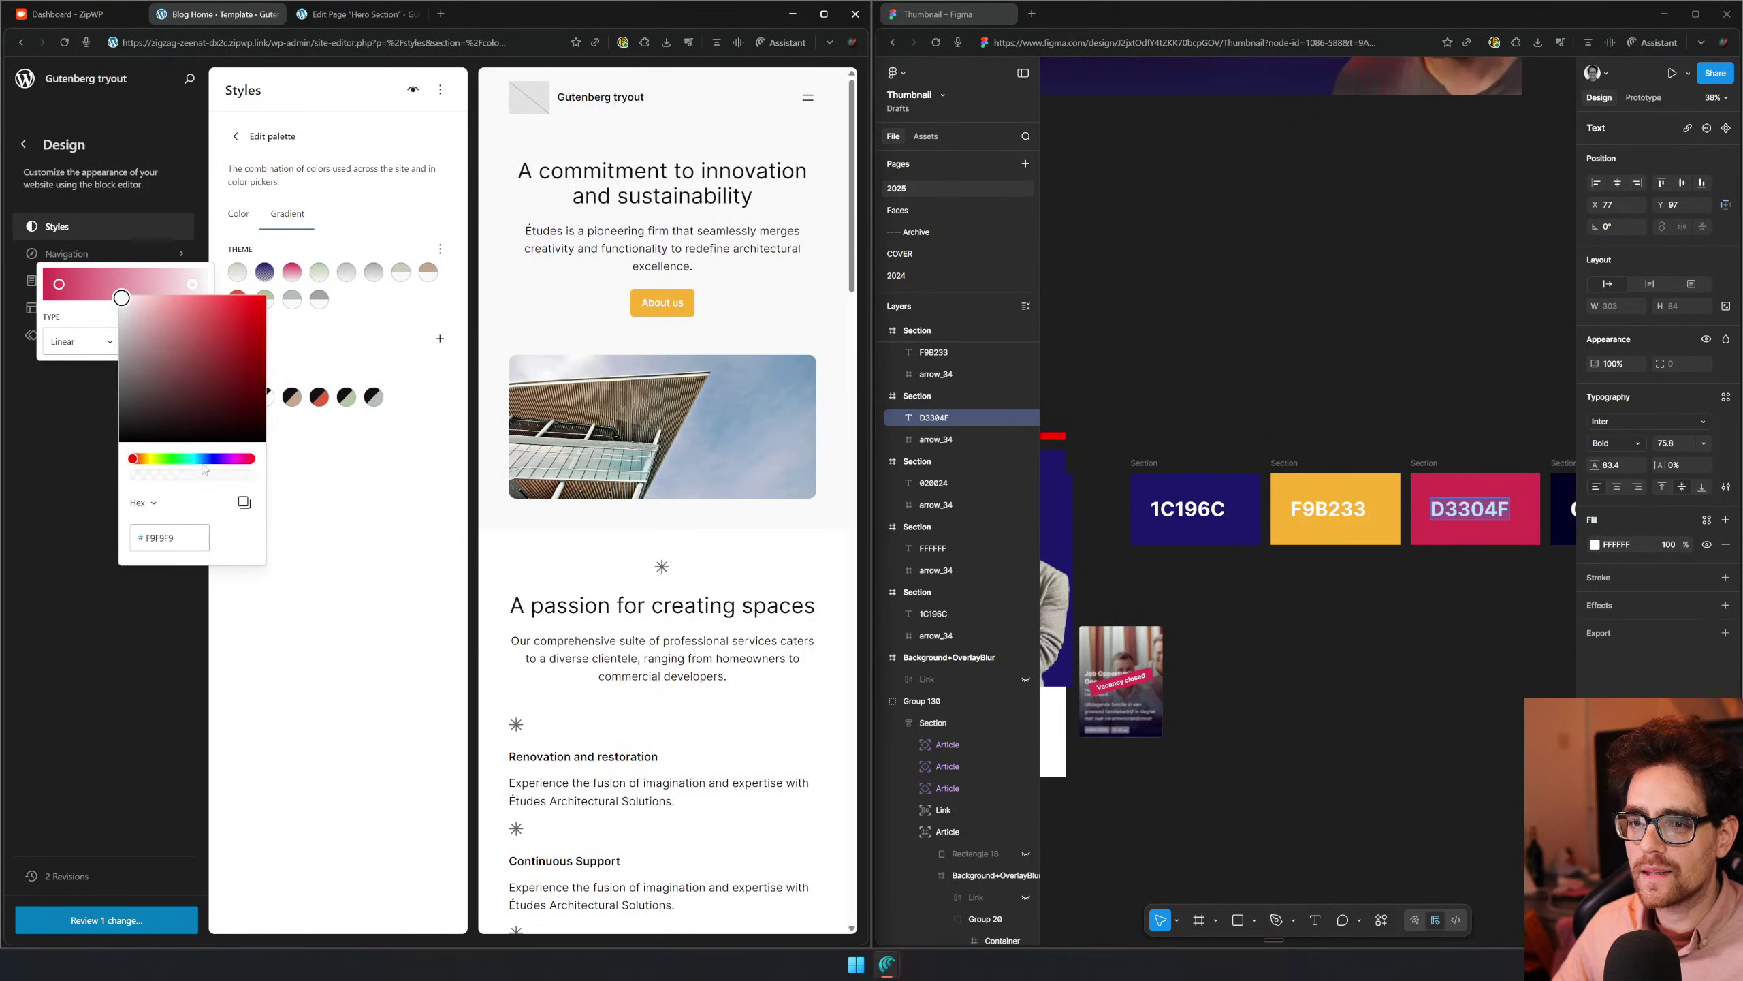
pyautogui.moveTo(177, 471); pyautogui.dragTo(127, 474)
pyautogui.click(337, 697)
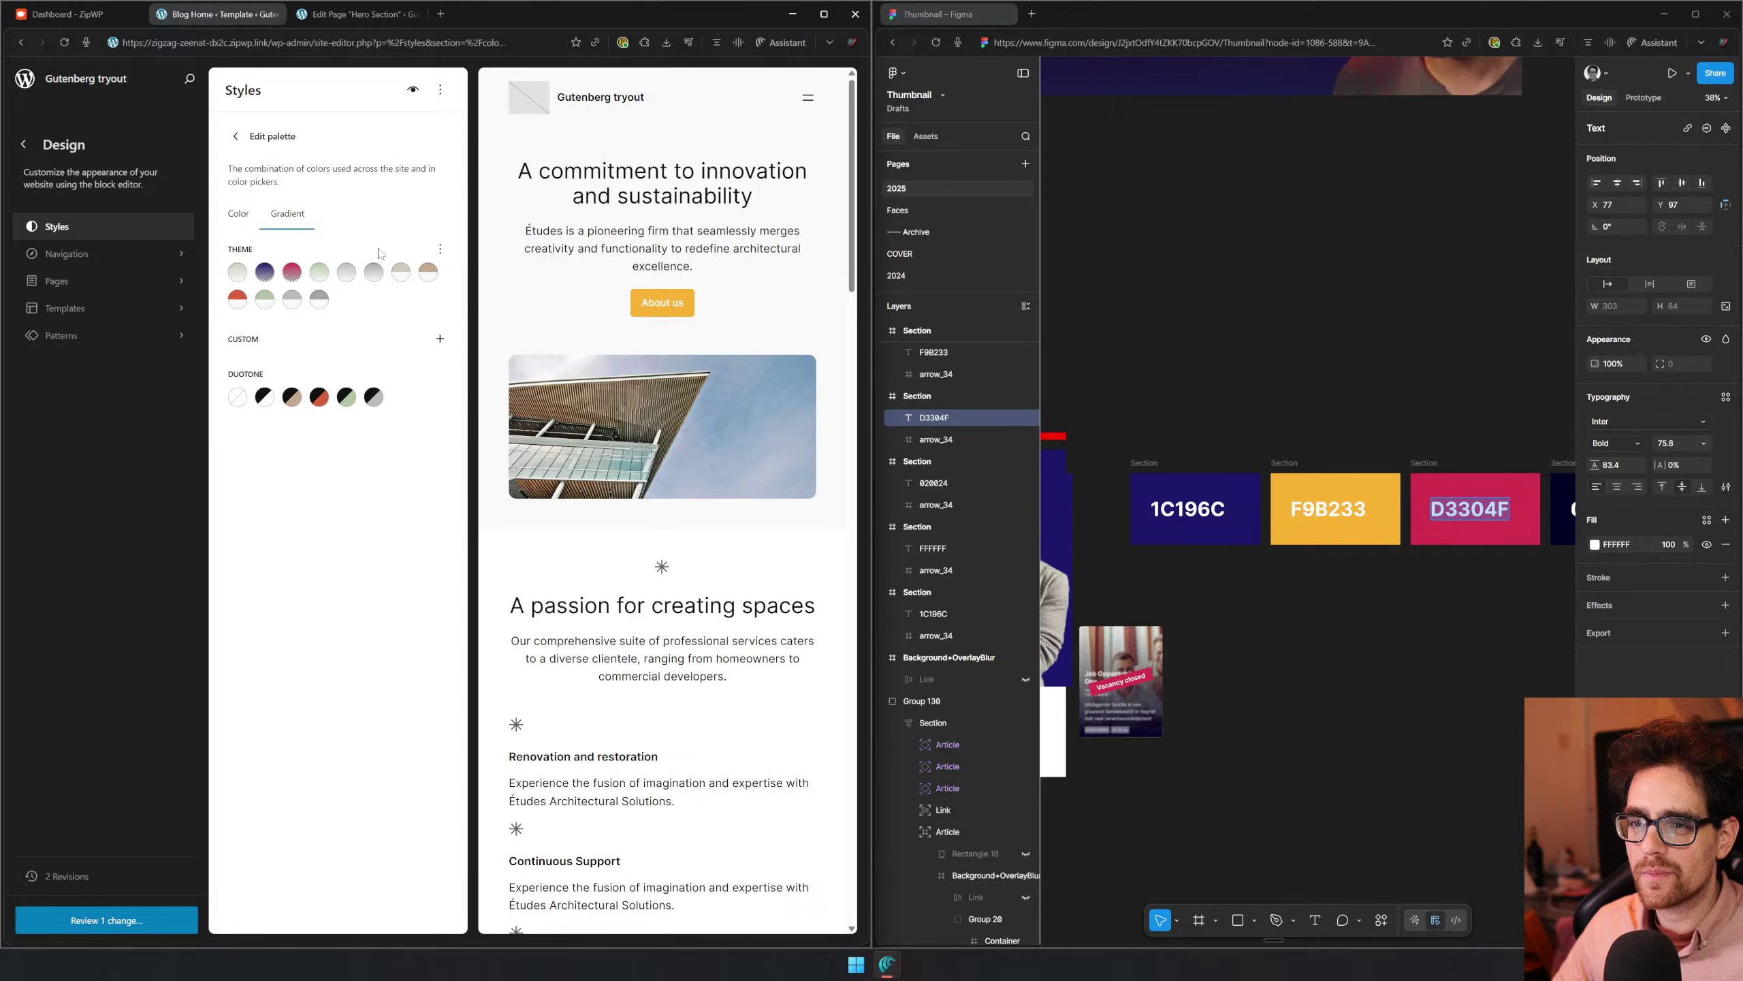
# Copy hex 020024 from the Figma swatch and set it as the start colour of the fourth theme gradient
pyautogui.click(319, 273)
pyautogui.hscroll(3, 1323, 618)
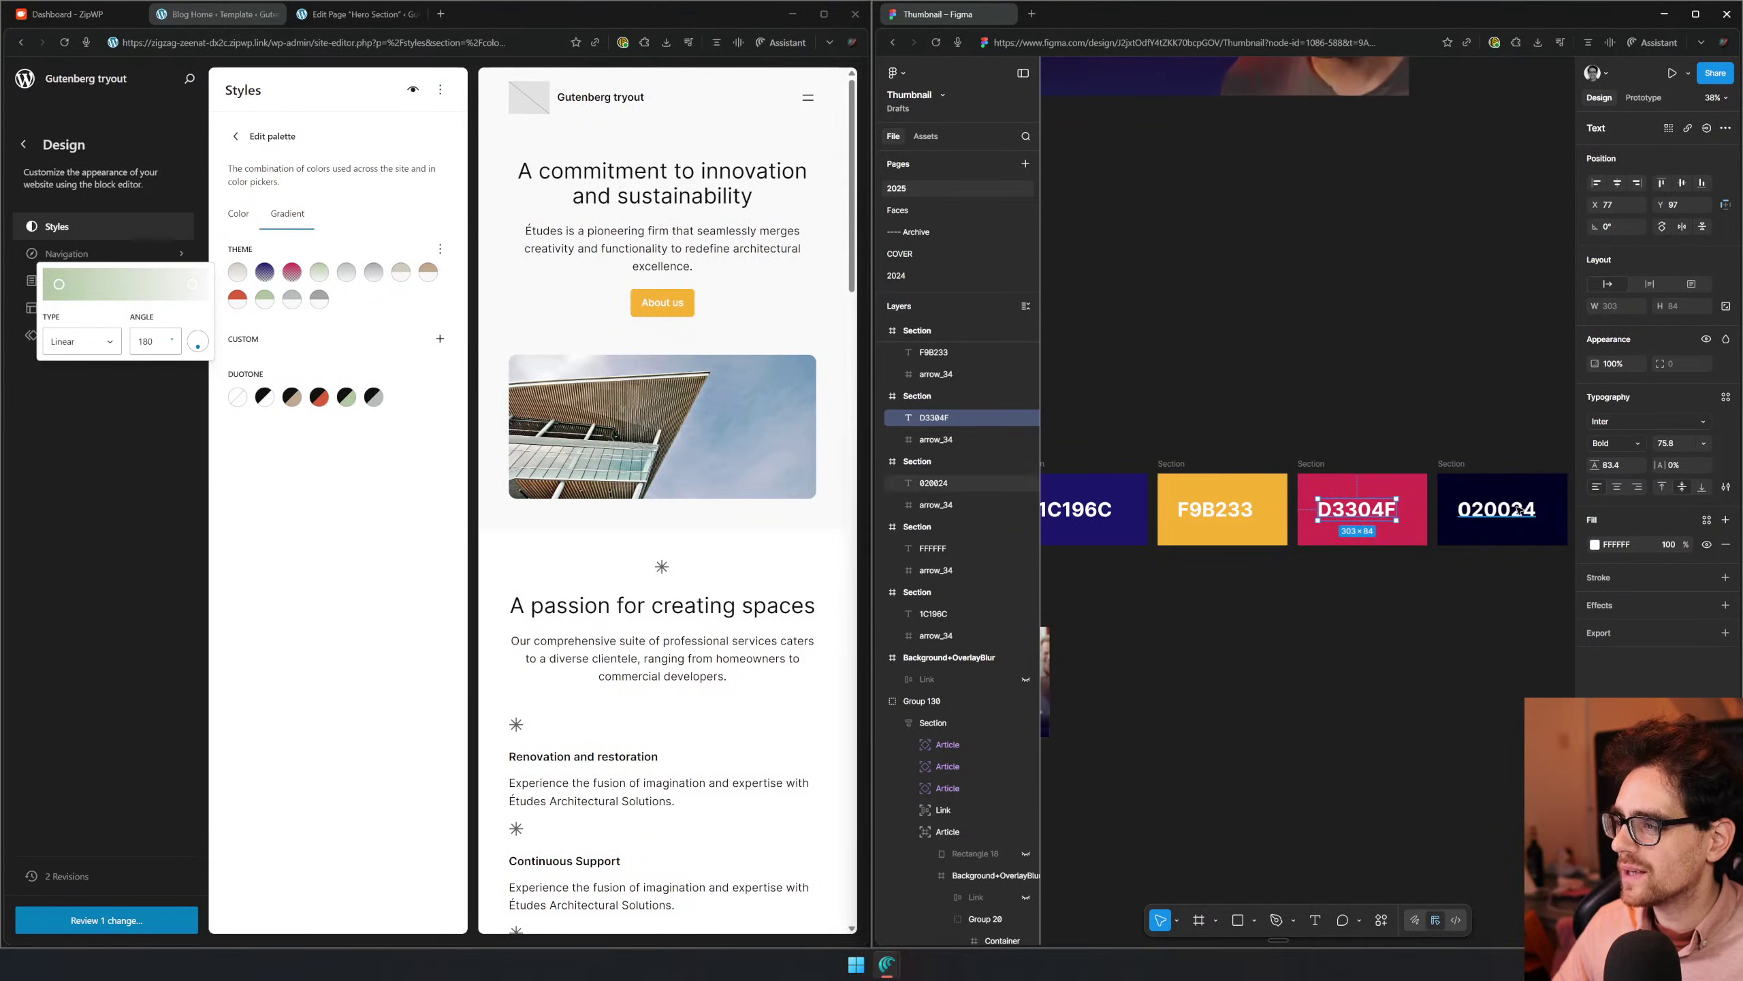
pyautogui.doubleClick(1500, 530)
pyautogui.hotkey('ctrl', 'c')
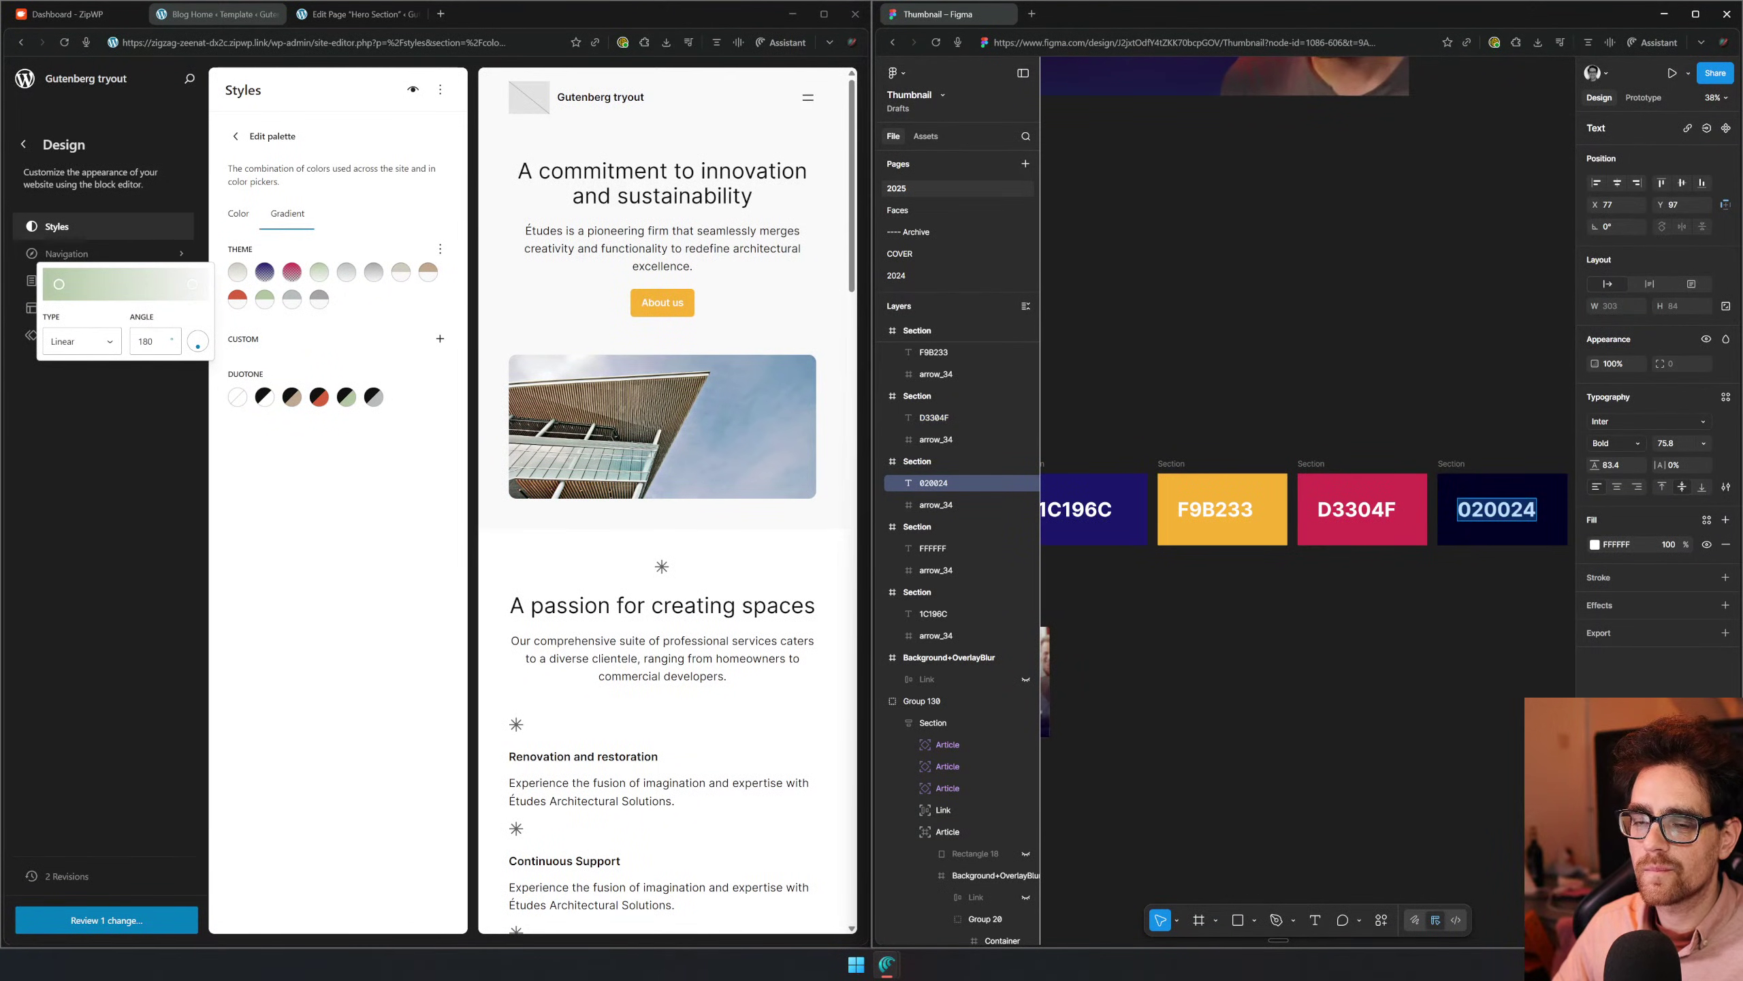
pyautogui.click(61, 282)
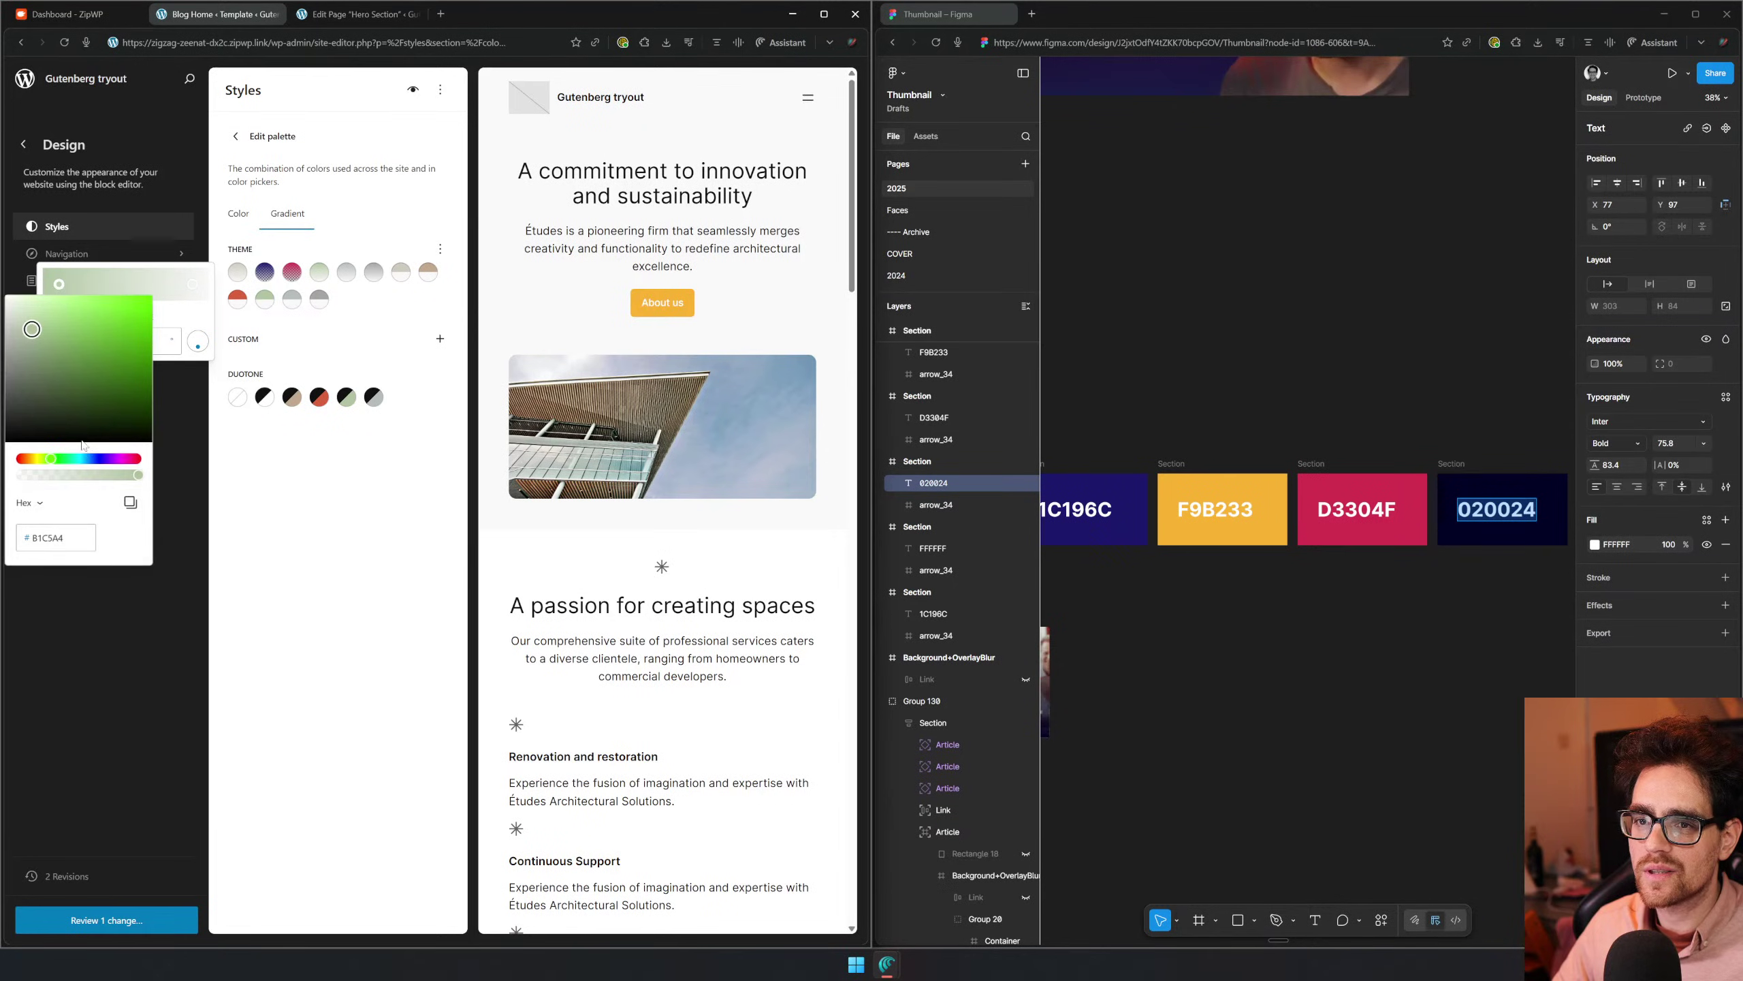
pyautogui.doubleClick(50, 538)
pyautogui.hotkey('ctrl', 'v')
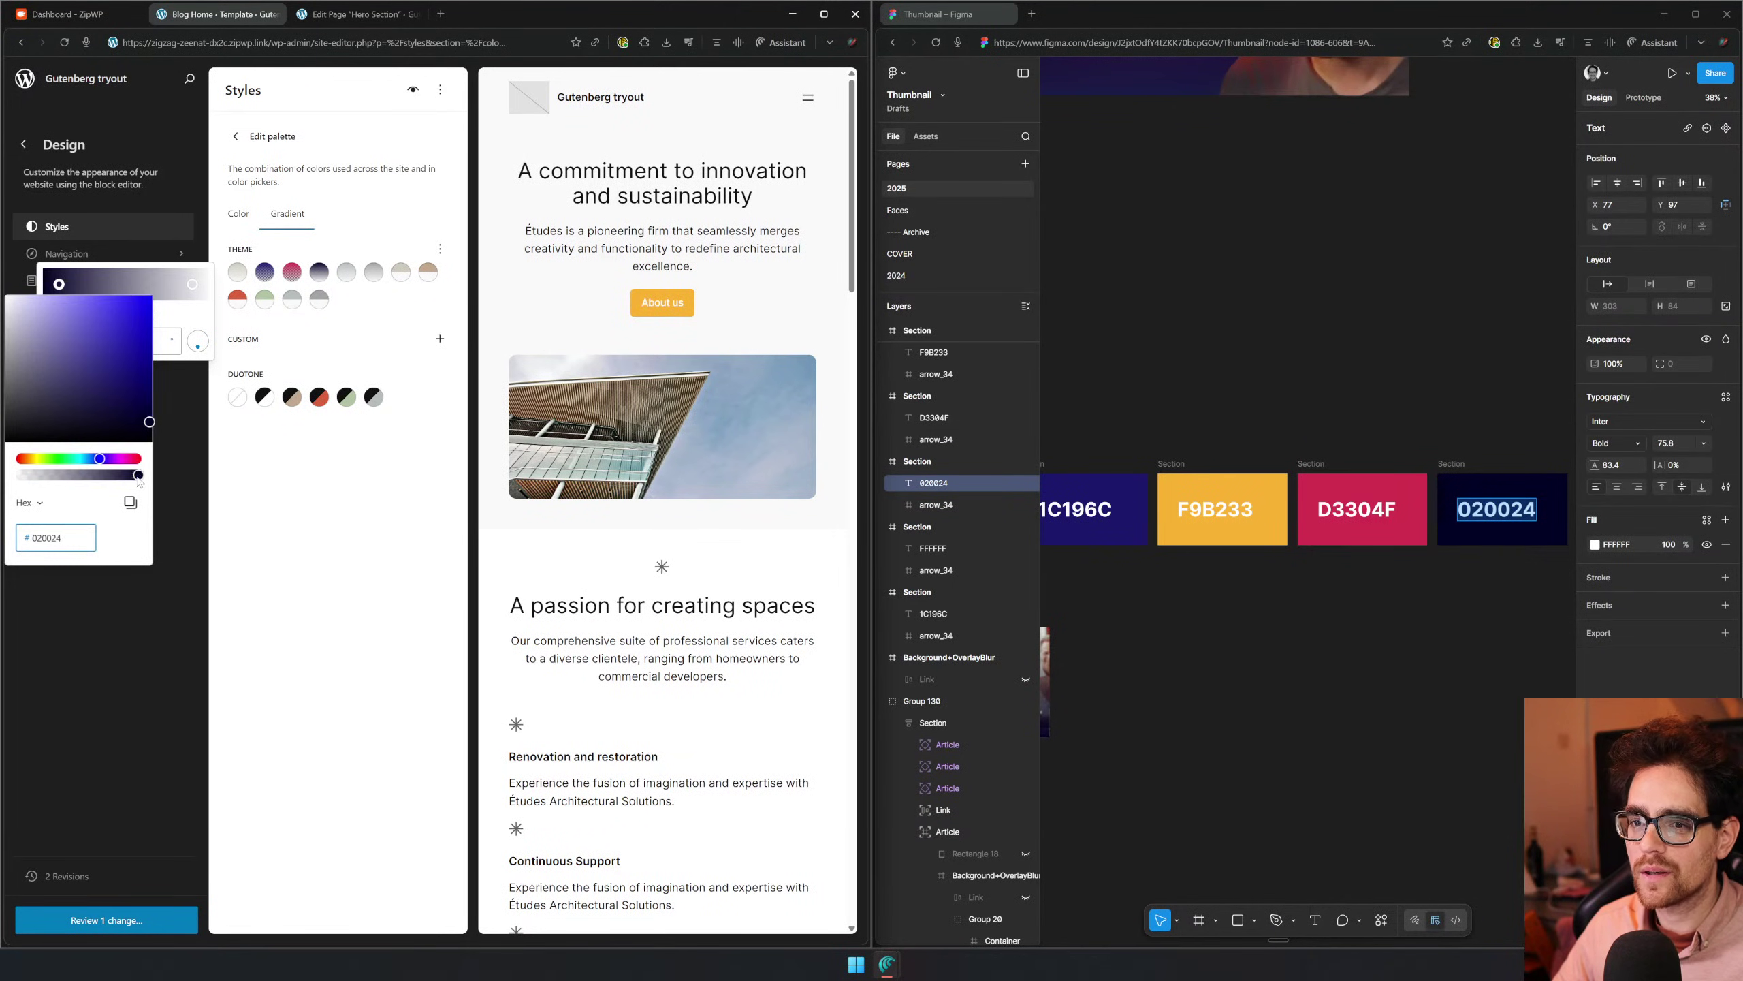
pyautogui.moveTo(138, 475); pyautogui.dragTo(15, 475)
pyautogui.click(320, 398)
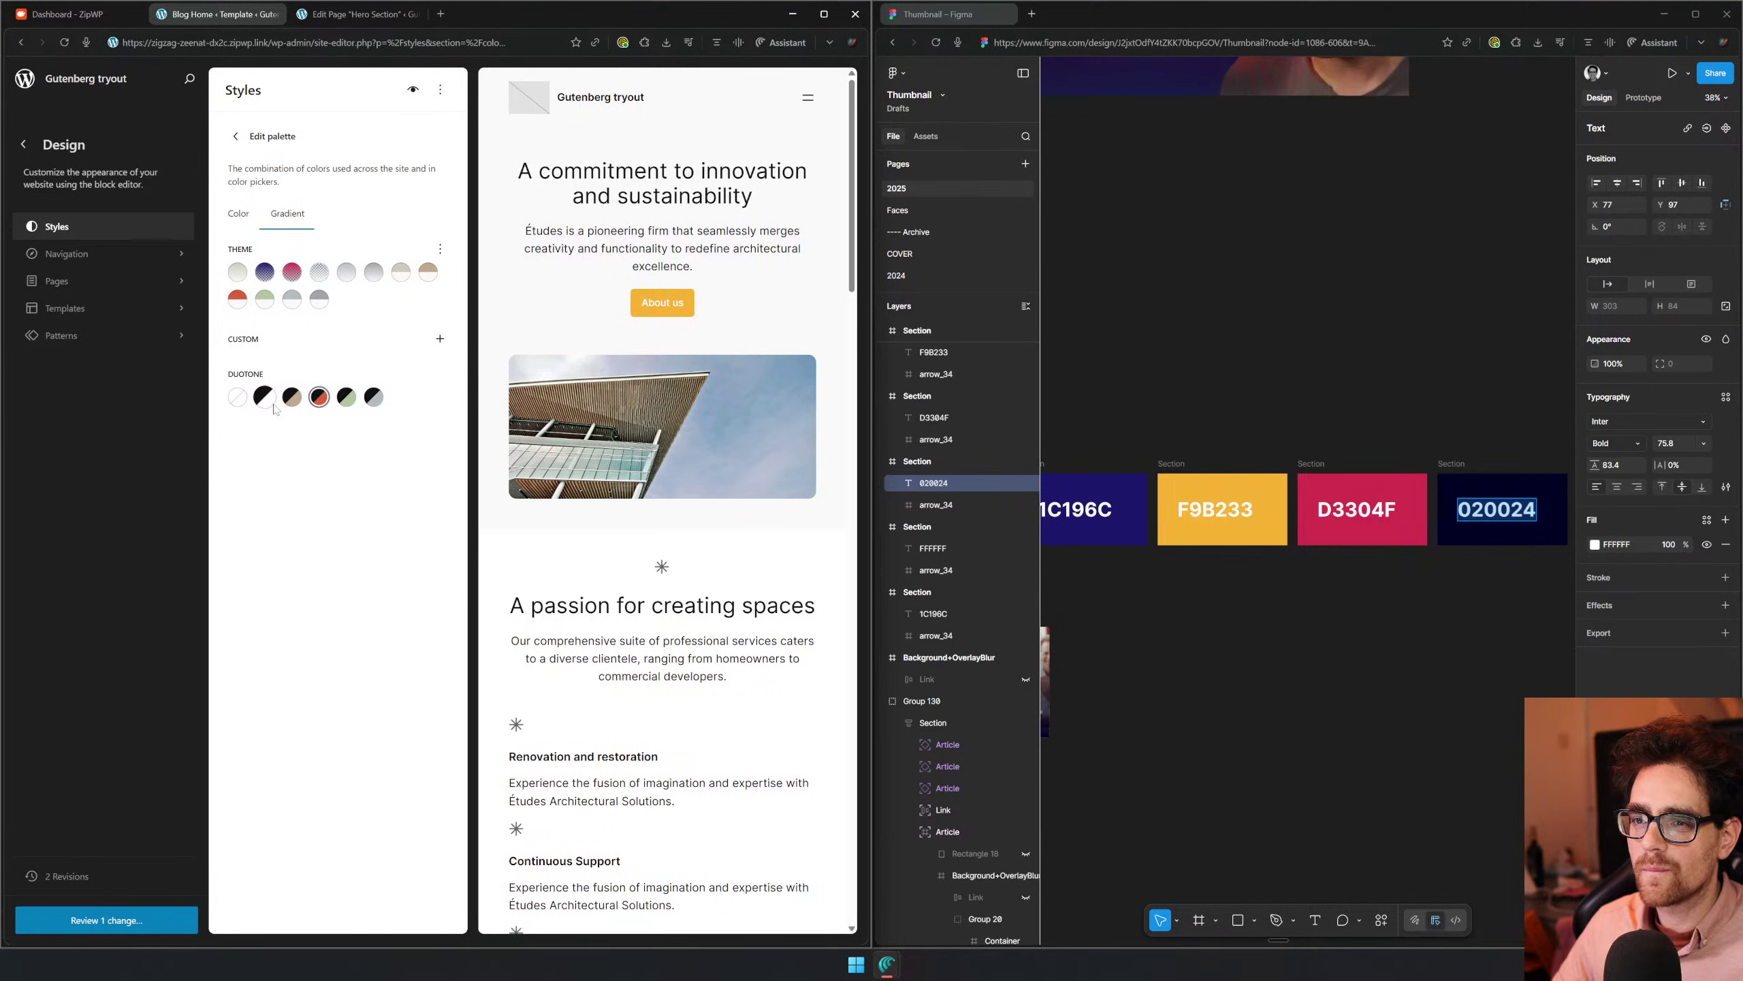
pyautogui.click(328, 278)
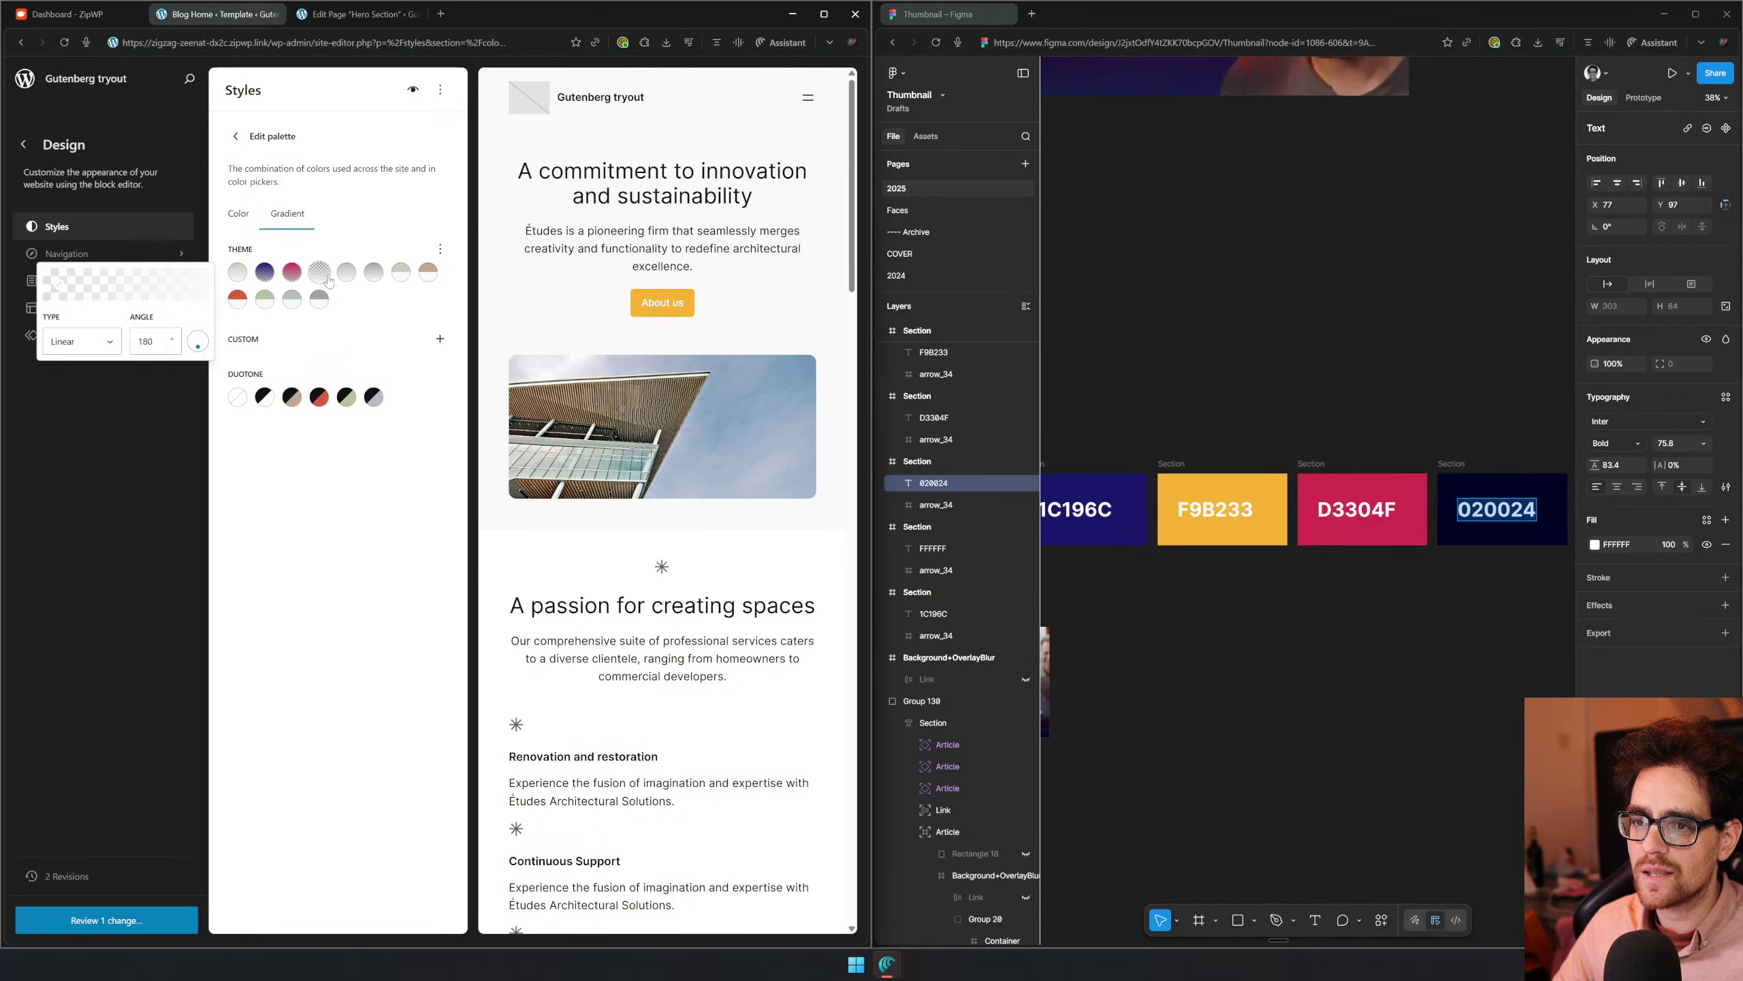
pyautogui.moveTo(199, 344); pyautogui.dragTo(202, 297)
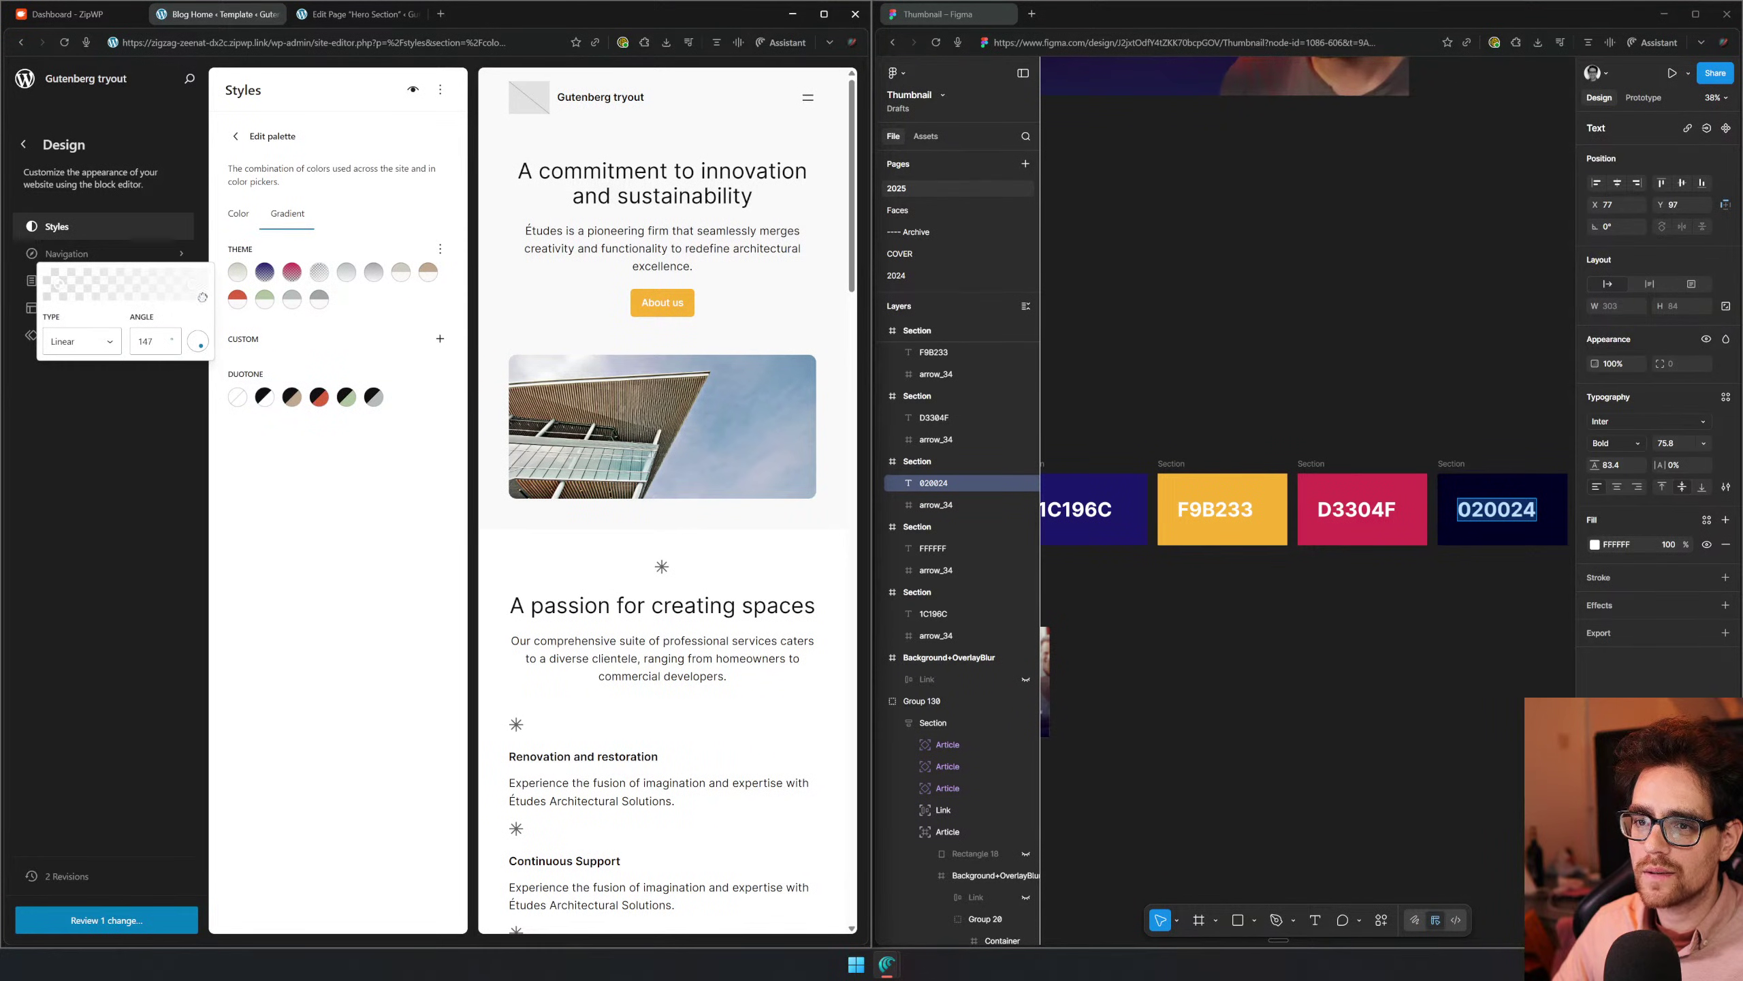
pyautogui.moveTo(200, 365); pyautogui.dragTo(147, 288)
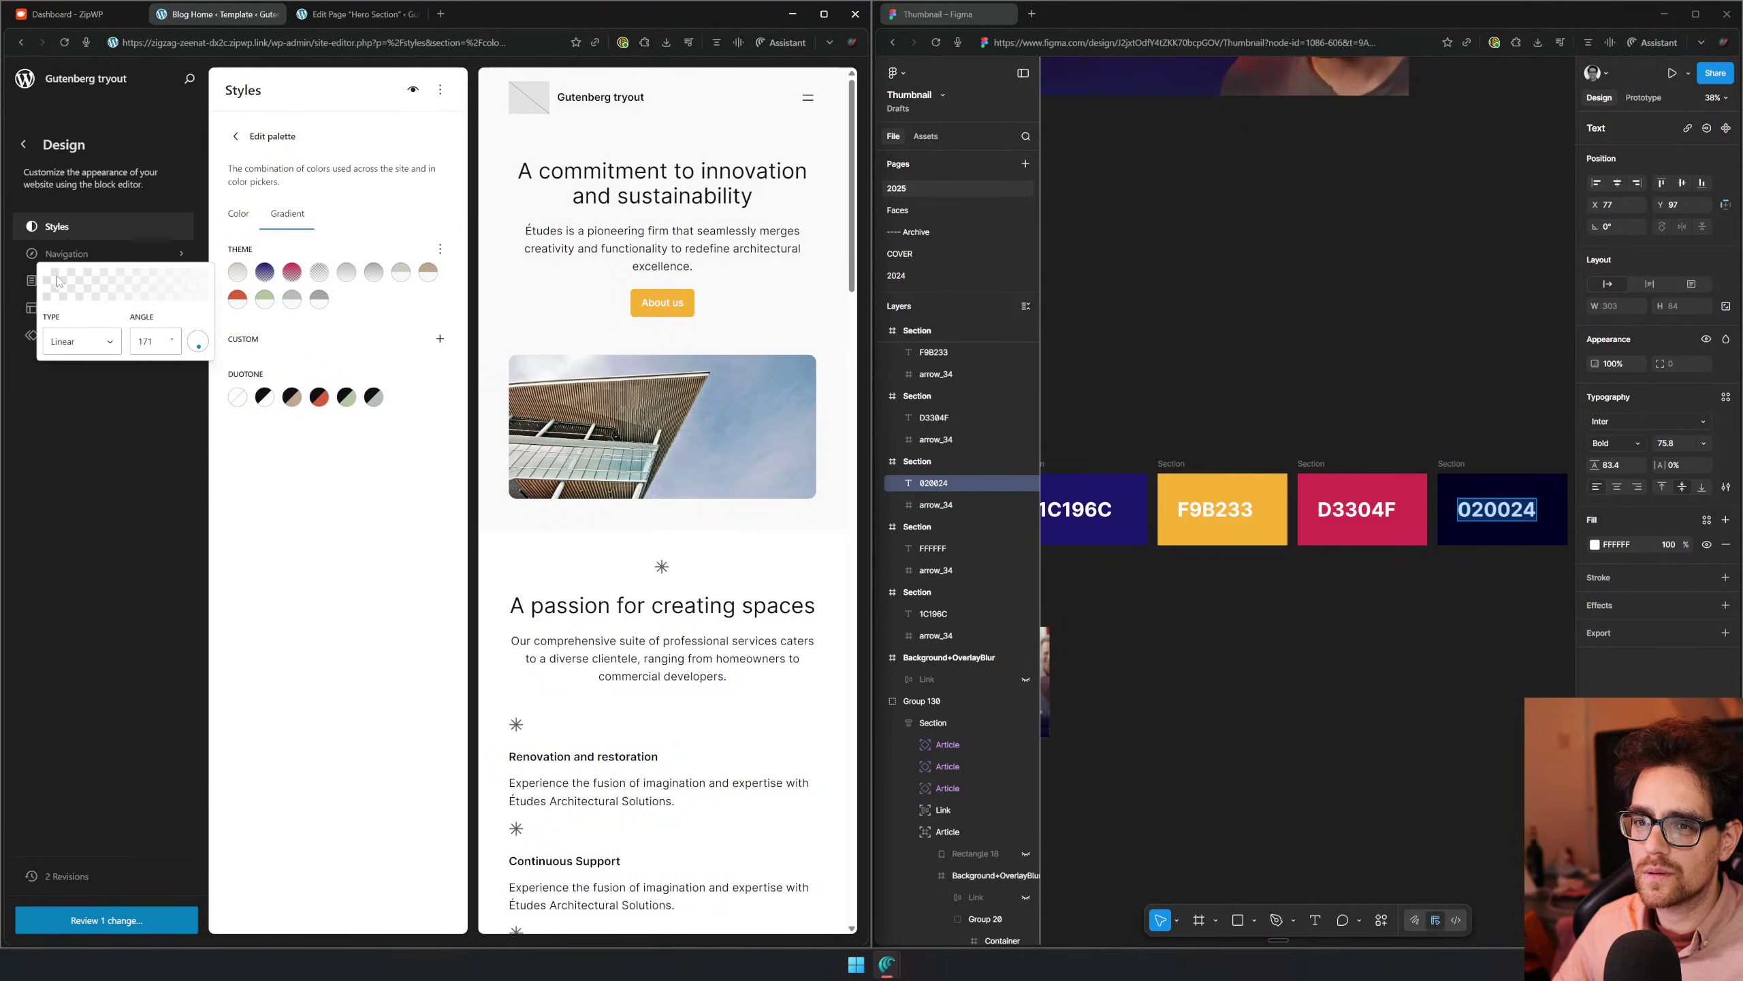
pyautogui.click(59, 285)
pyautogui.moveTo(115, 475); pyautogui.dragTo(169, 481)
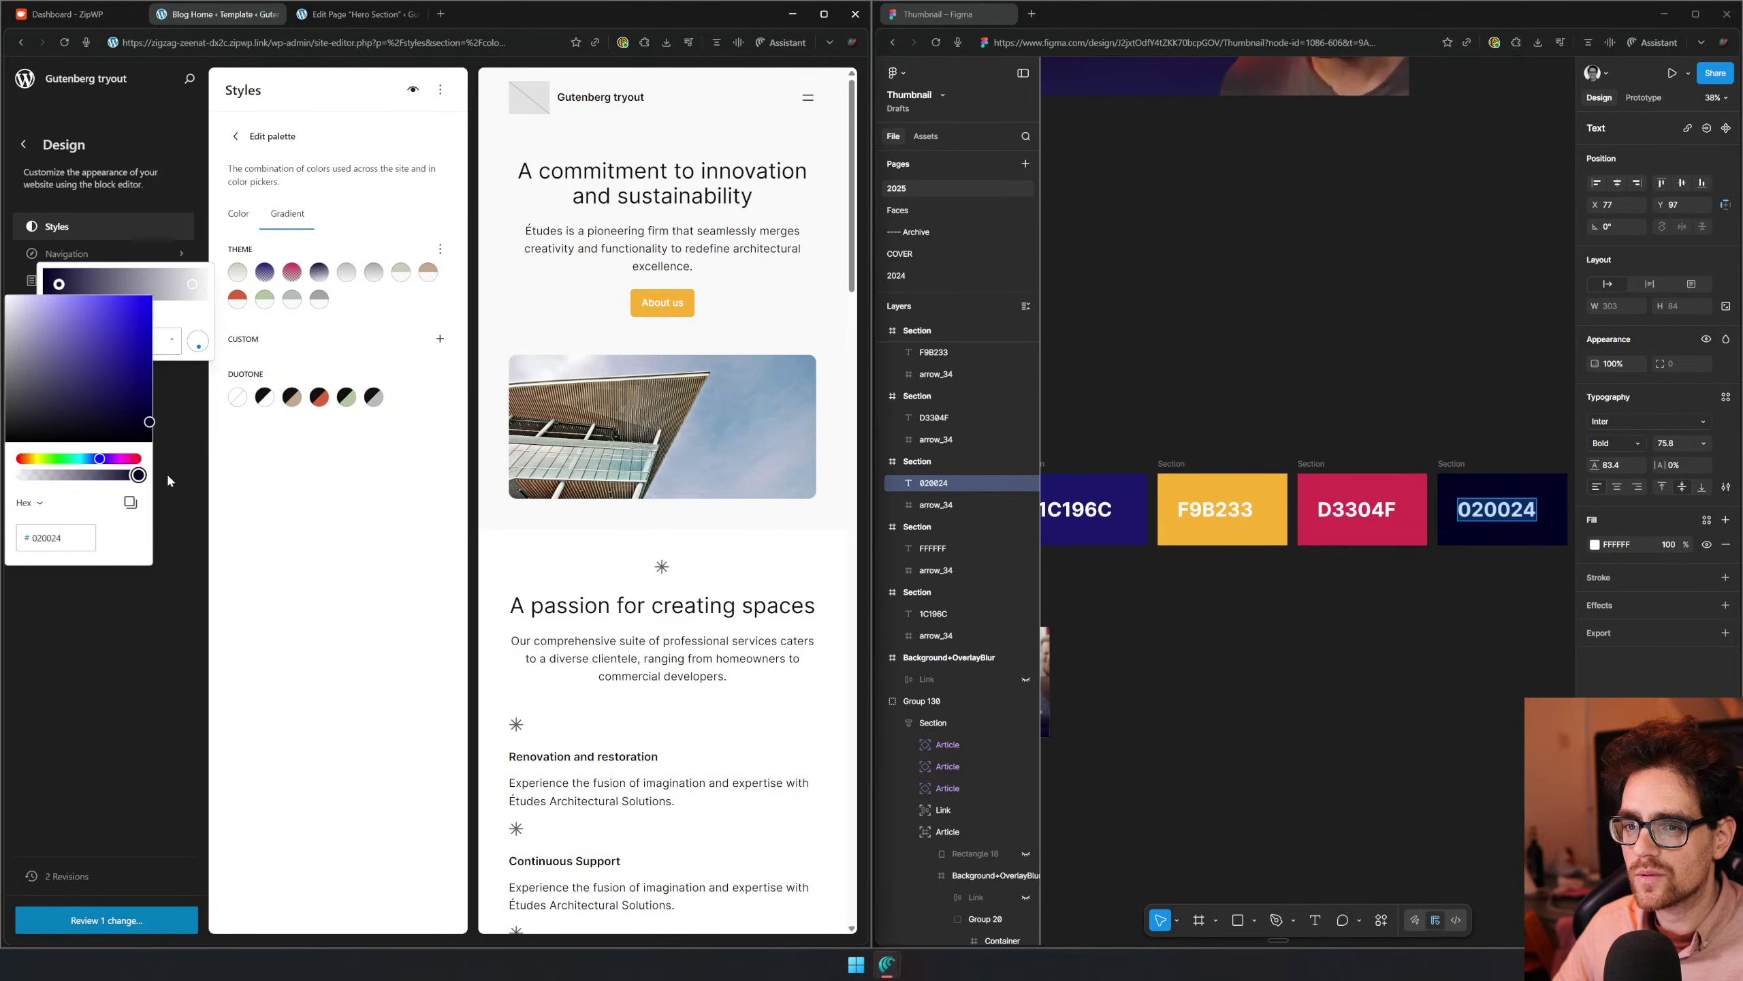
# Make the end stop of the fourth theme gradient fully transparent, with value FAFAFA00
pyautogui.click(188, 284)
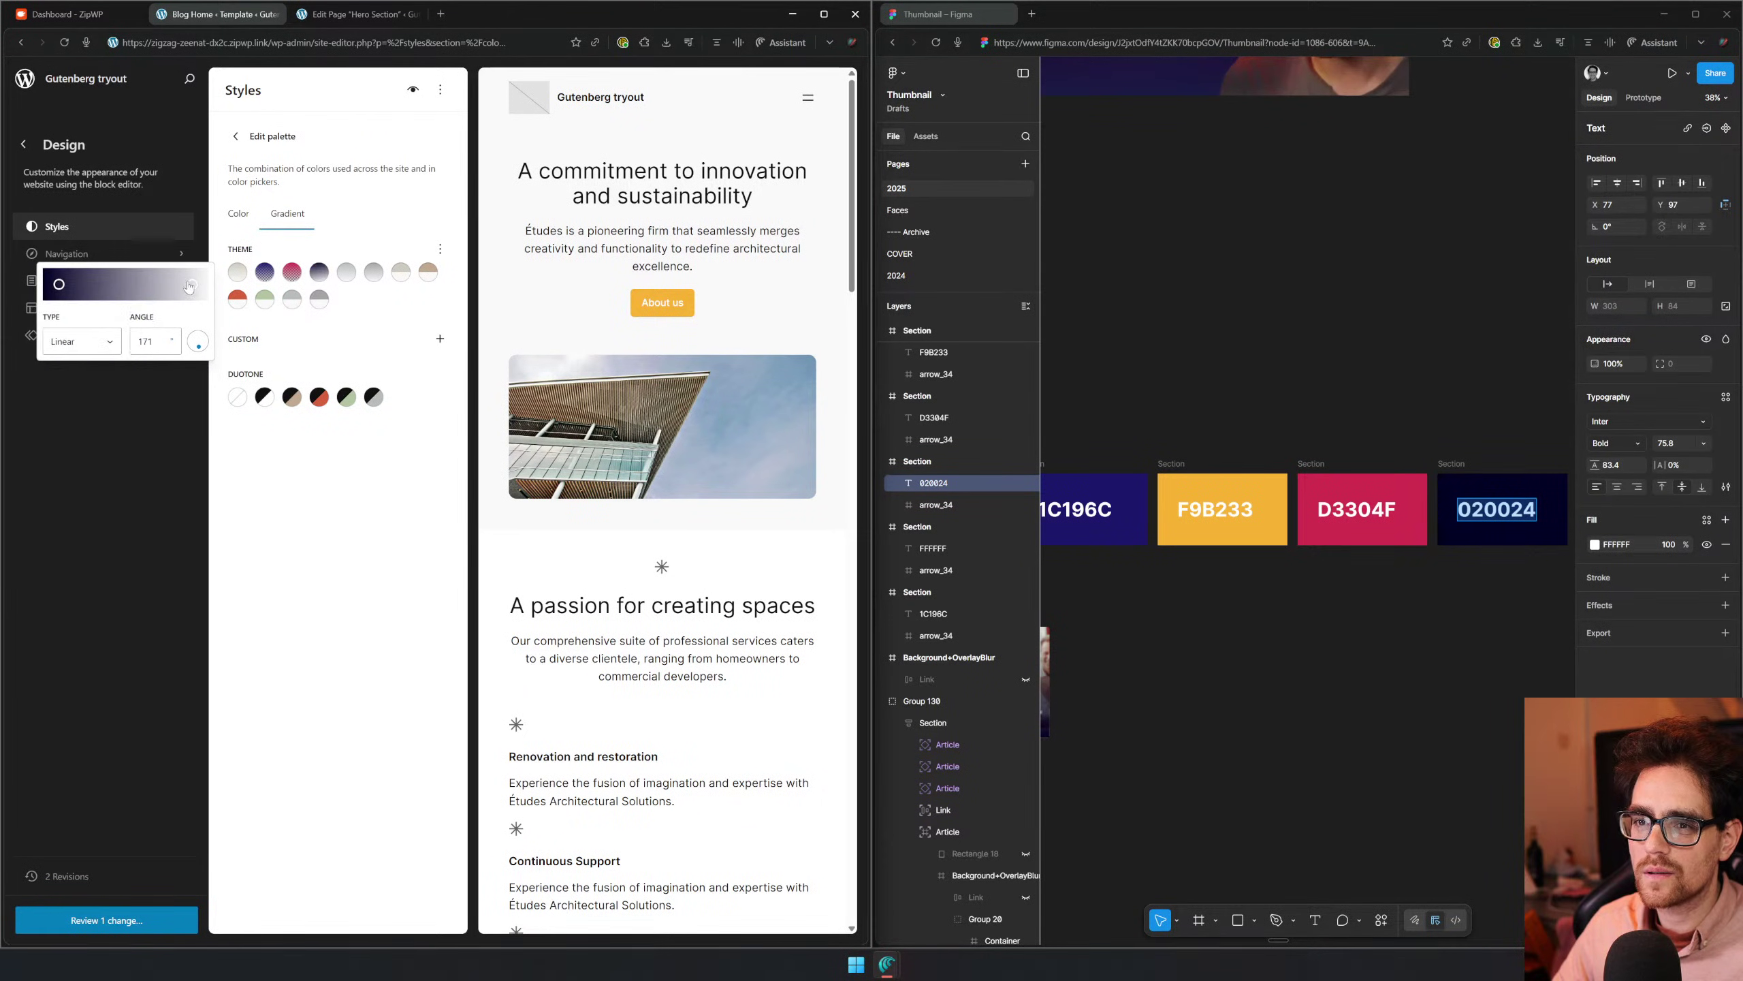
pyautogui.click(189, 284)
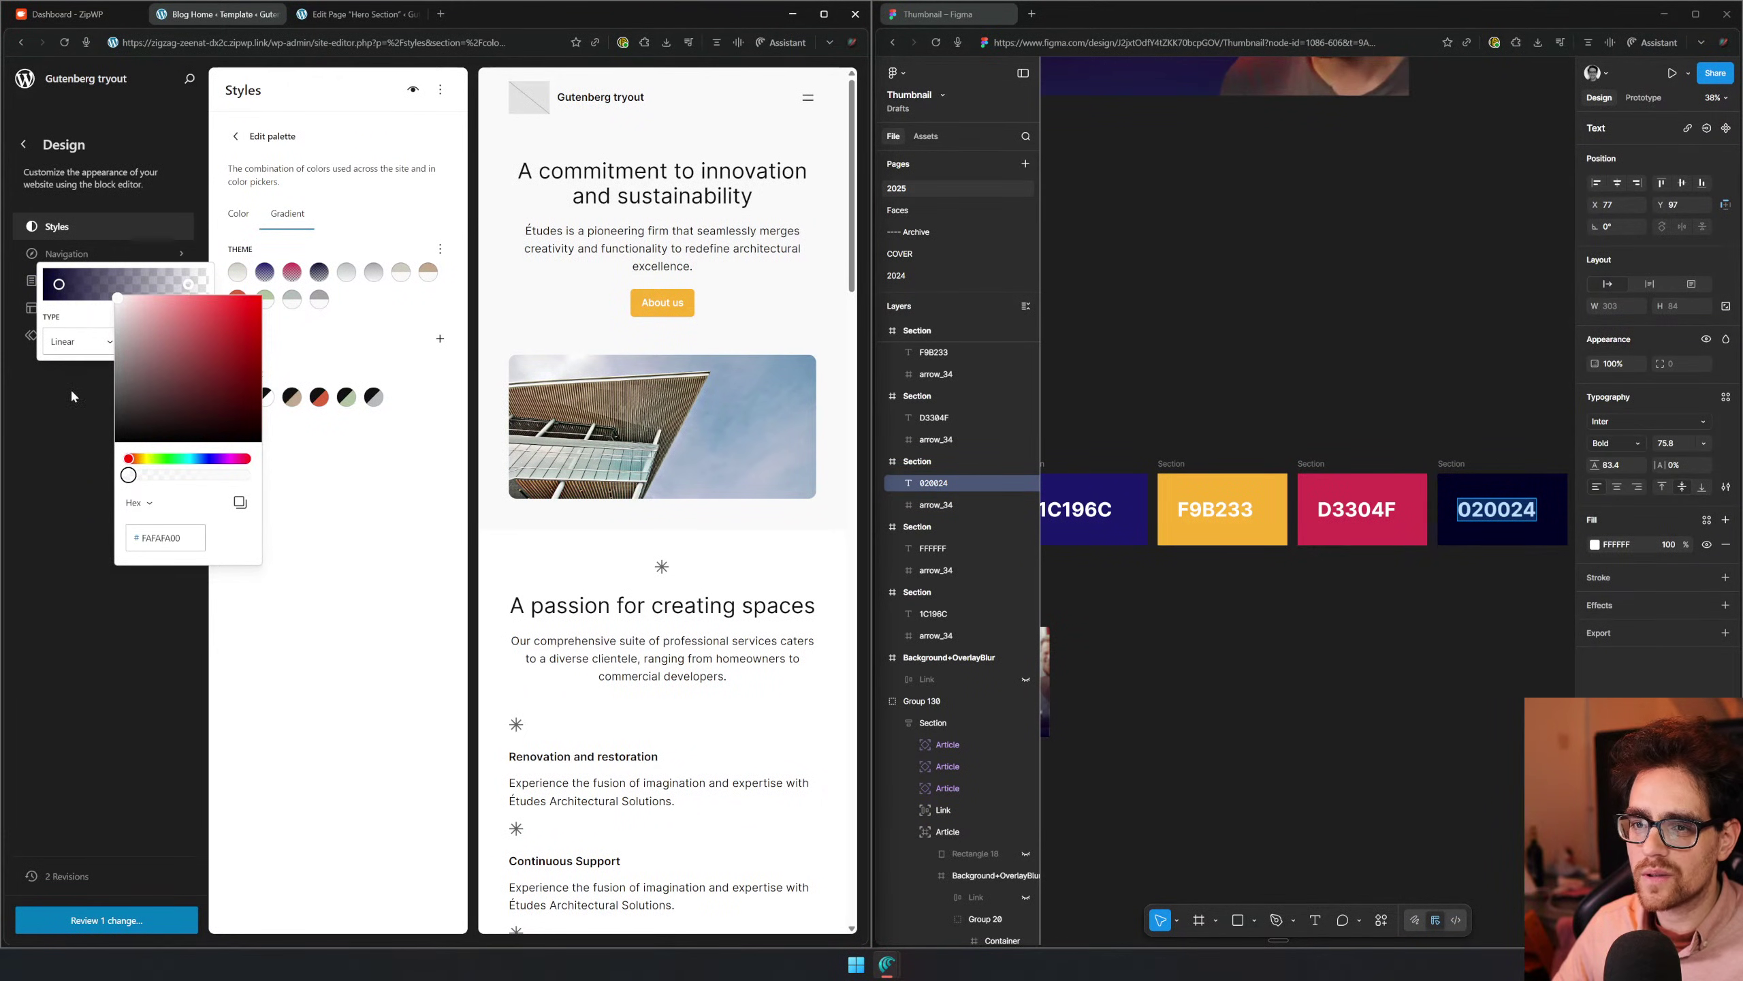
pyautogui.click(72, 350)
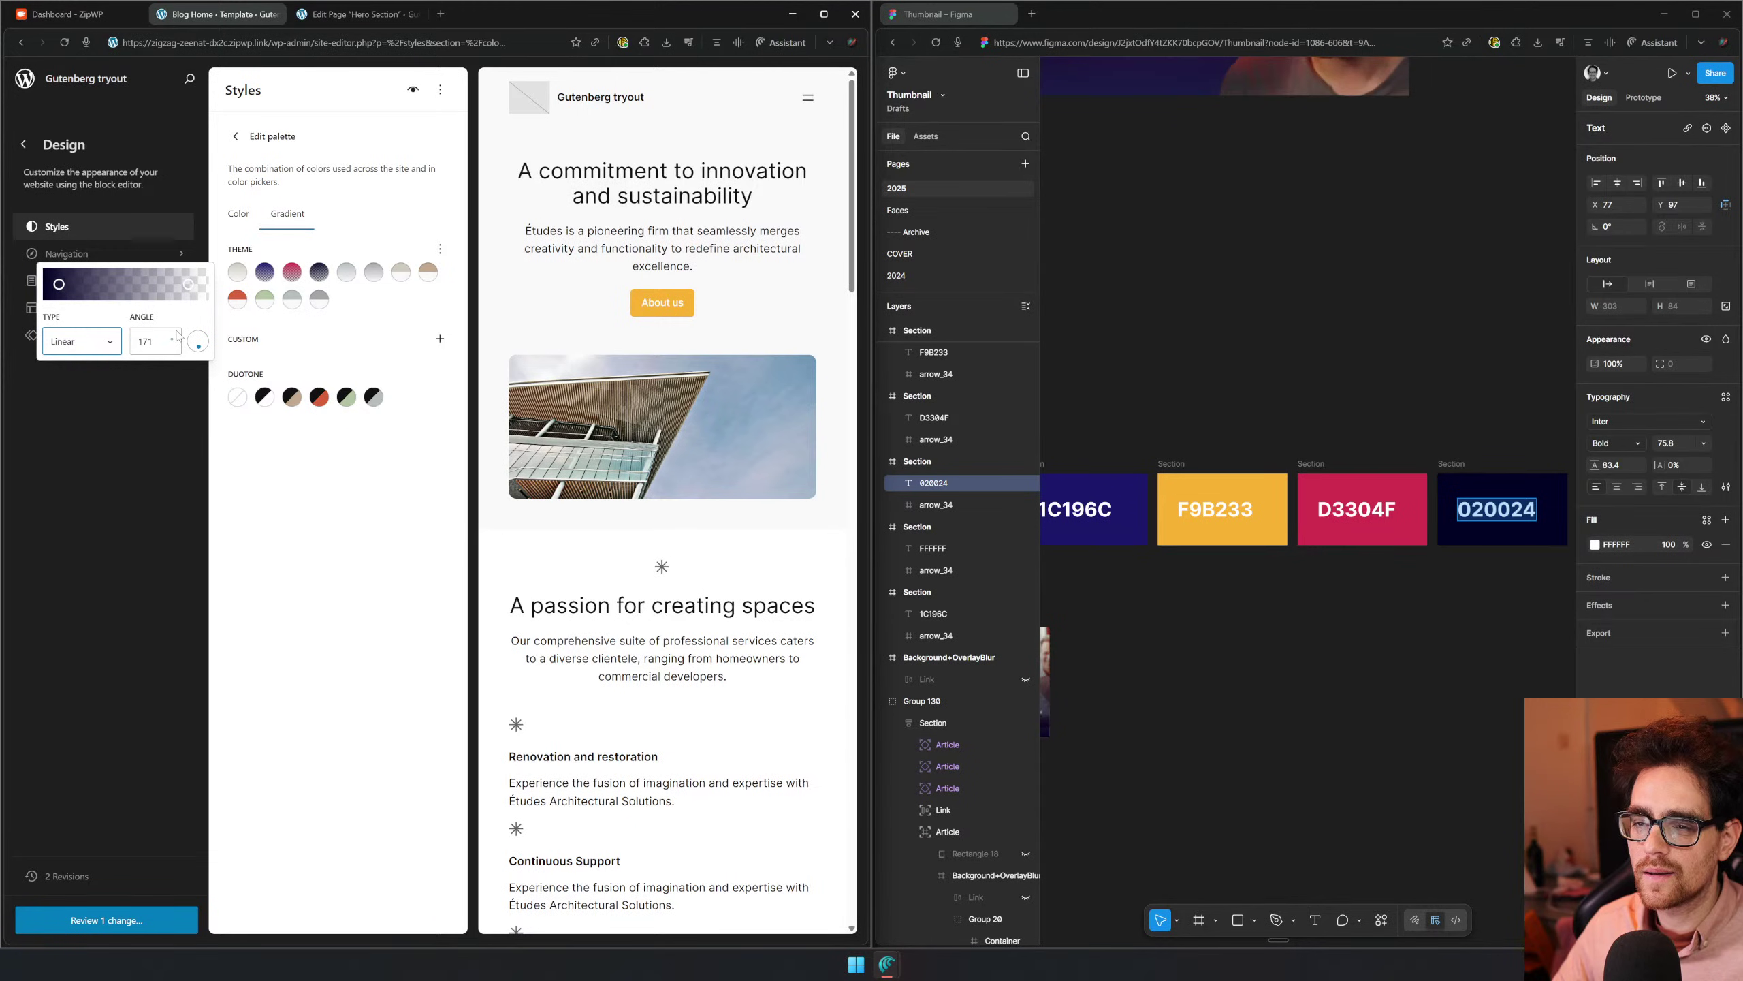
# Set the angle of the dark navy theme gradient to 0 degrees
pyautogui.click(200, 345)
pyautogui.moveTo(213, 335)
pyautogui.mouseDown()
pyautogui.moveTo(196, 364)
pyautogui.moveTo(200, 335)
pyautogui.mouseUp()
pyautogui.click(152, 341)
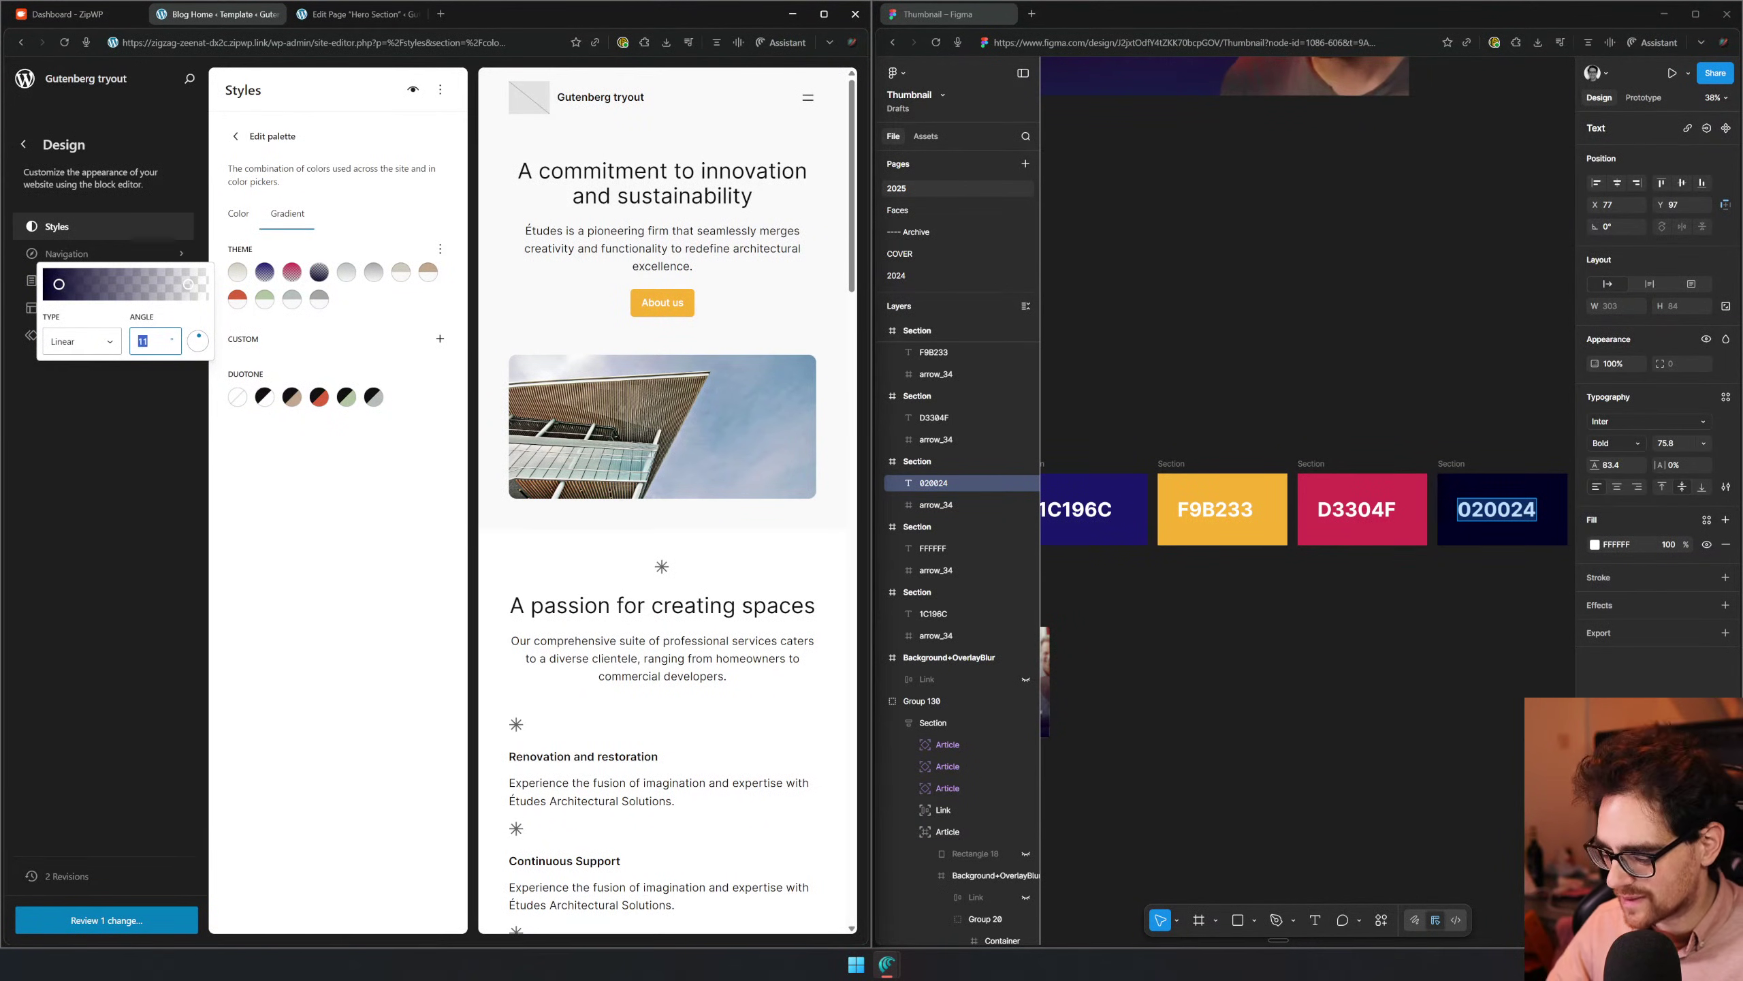
pyautogui.press('BackSpace')
pyautogui.press('BackSpace')
pyautogui.write('0')
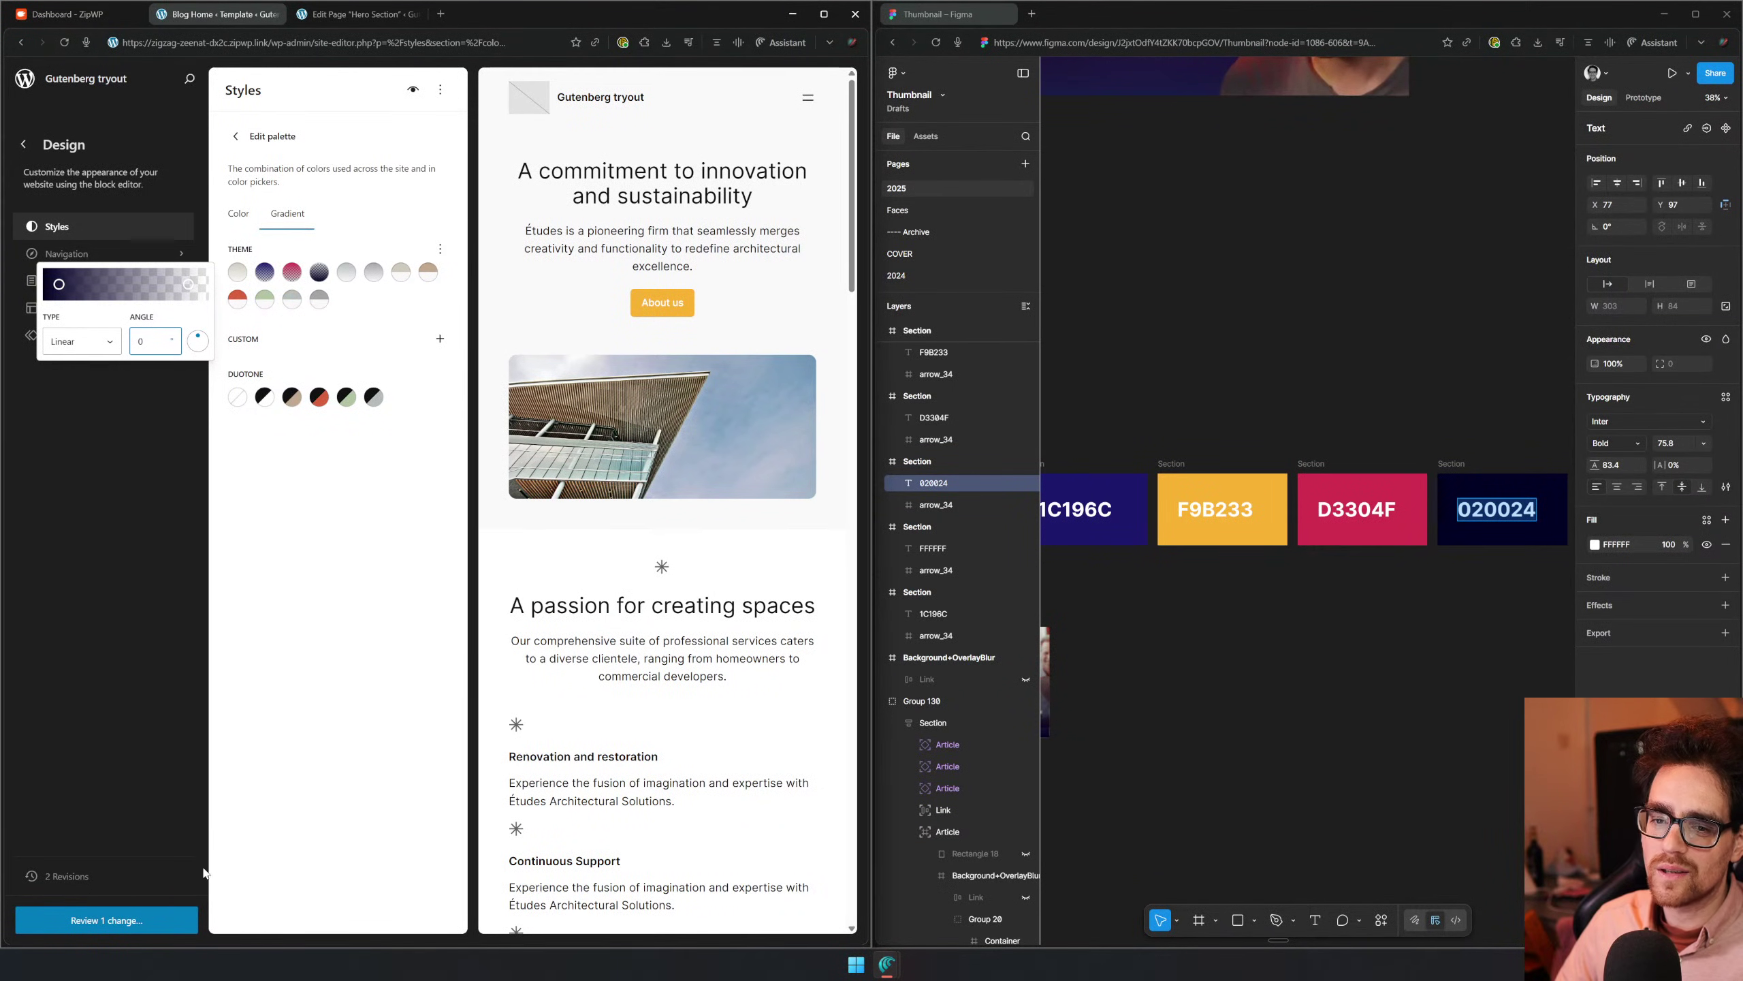
# Save the site's gradient palette changes and switch to the Hero Section page editor
pyautogui.click(192, 907)
pyautogui.click(536, 570)
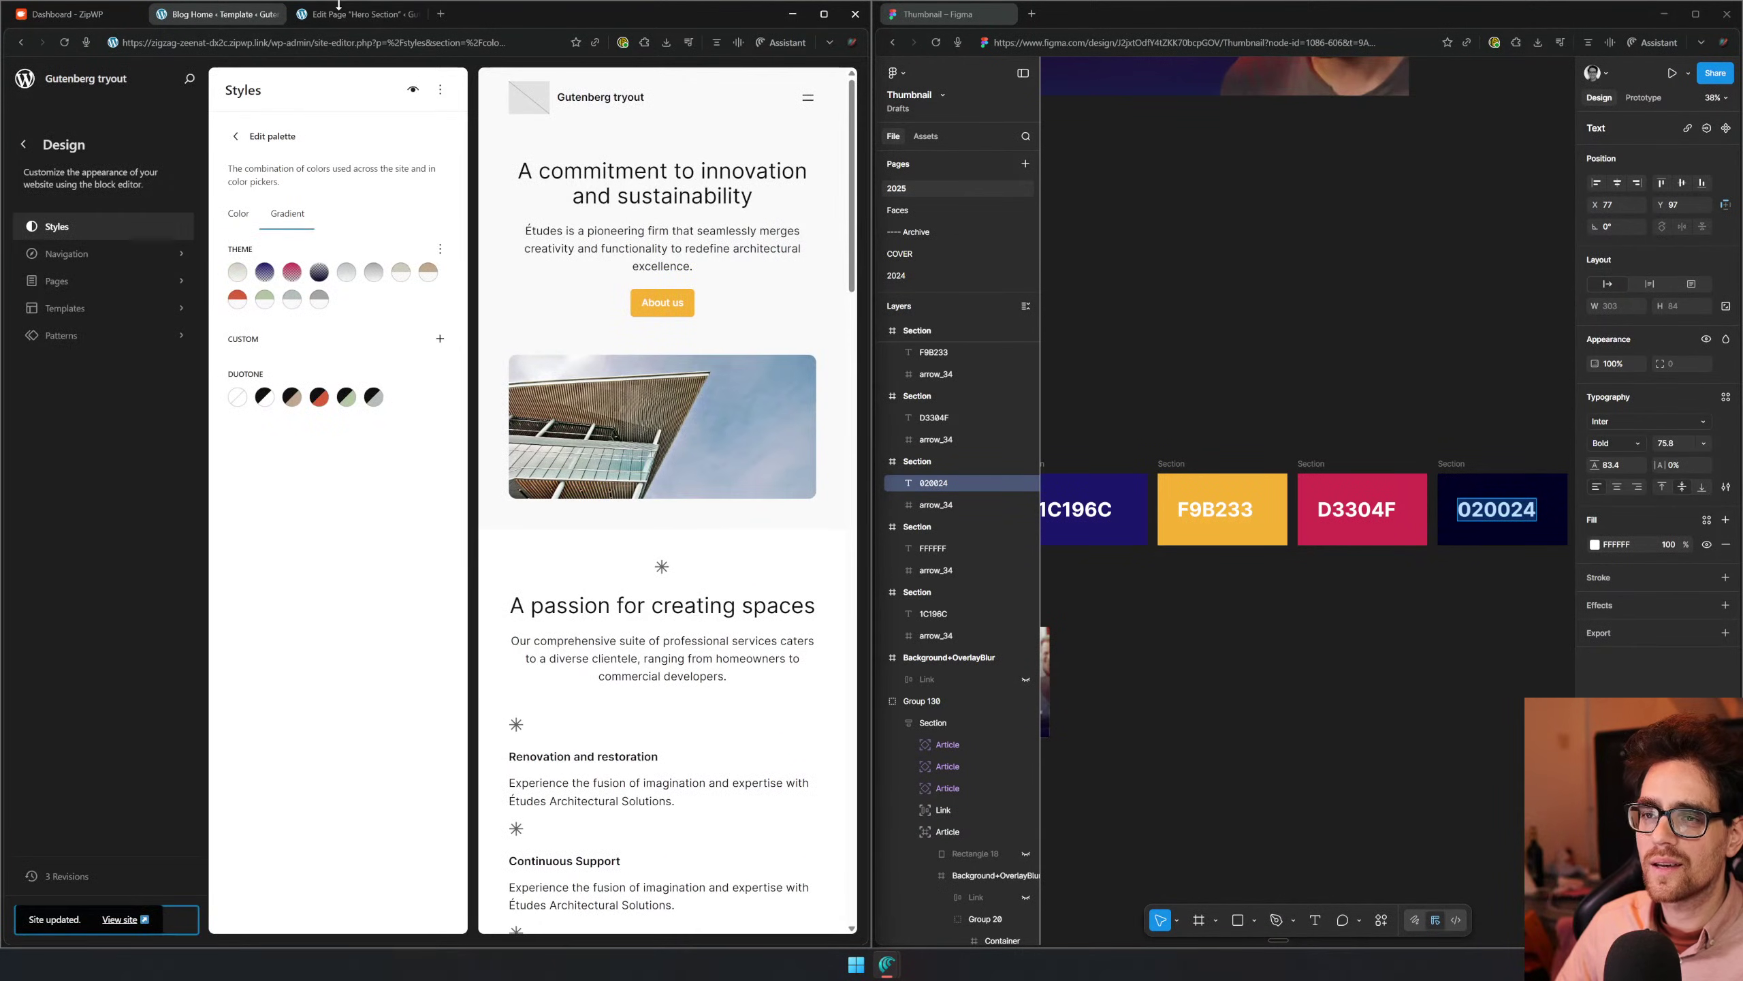
pyautogui.click(358, 14)
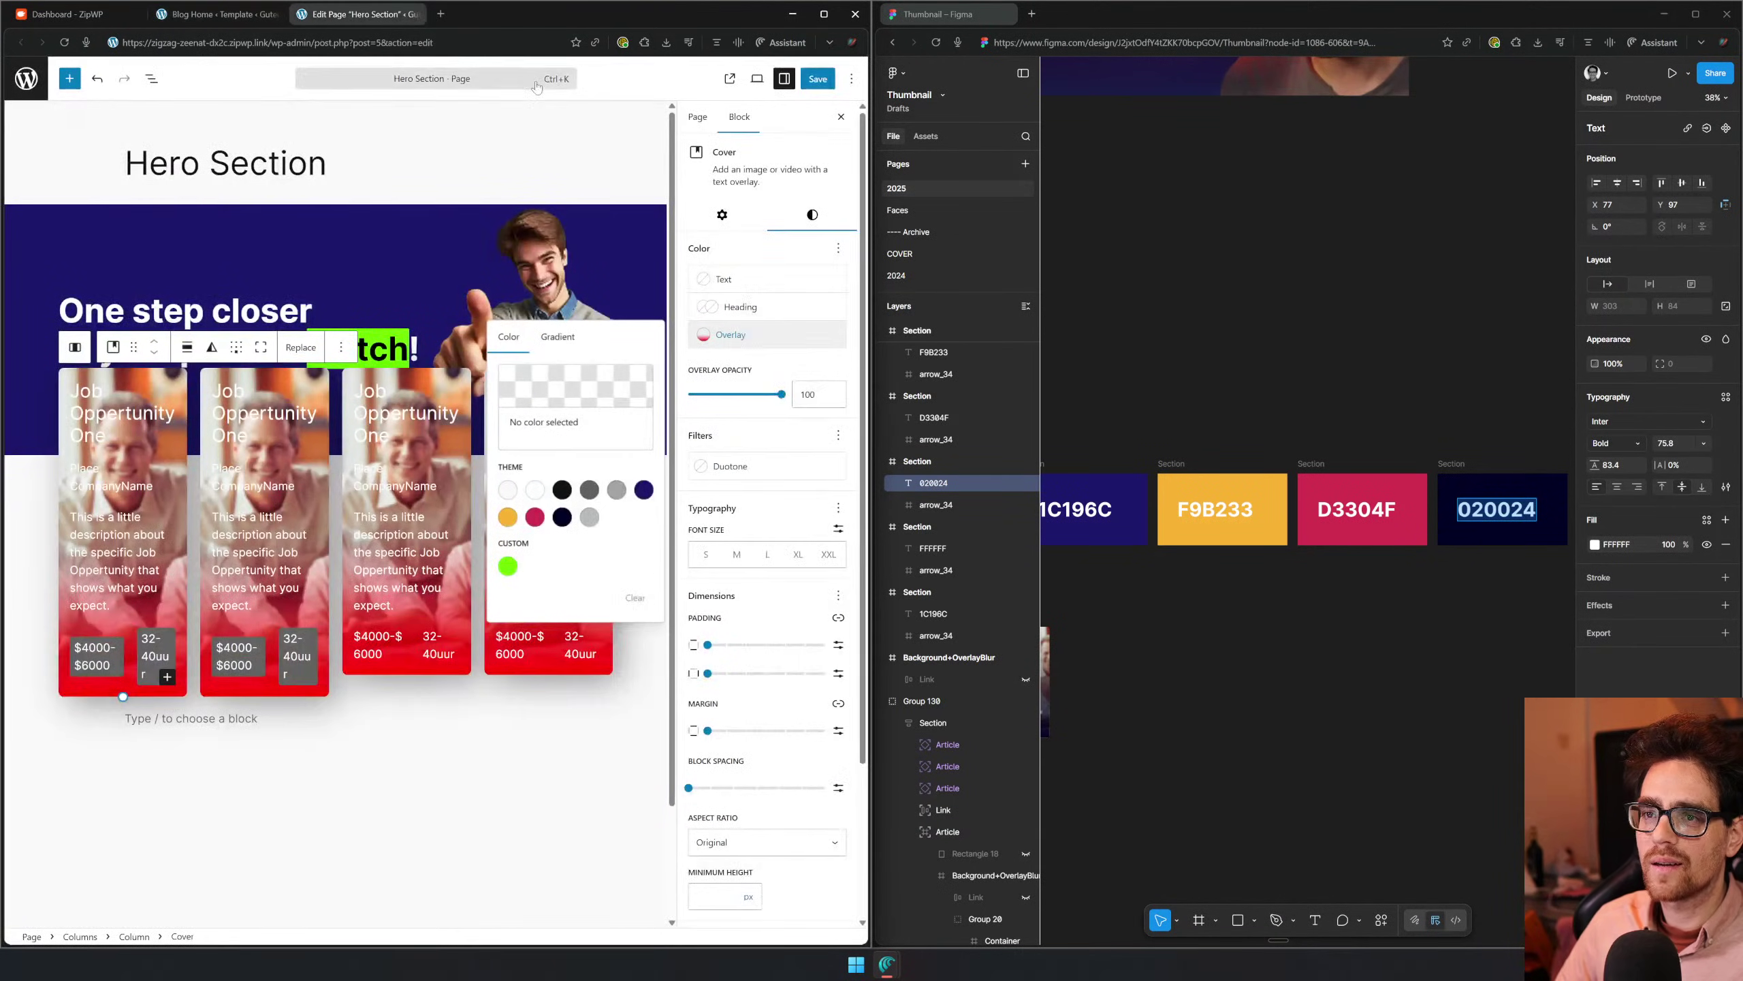
# Maximize the browser window, save the Hero Section page and reload its editor
pyautogui.click(823, 14)
pyautogui.press('F5')
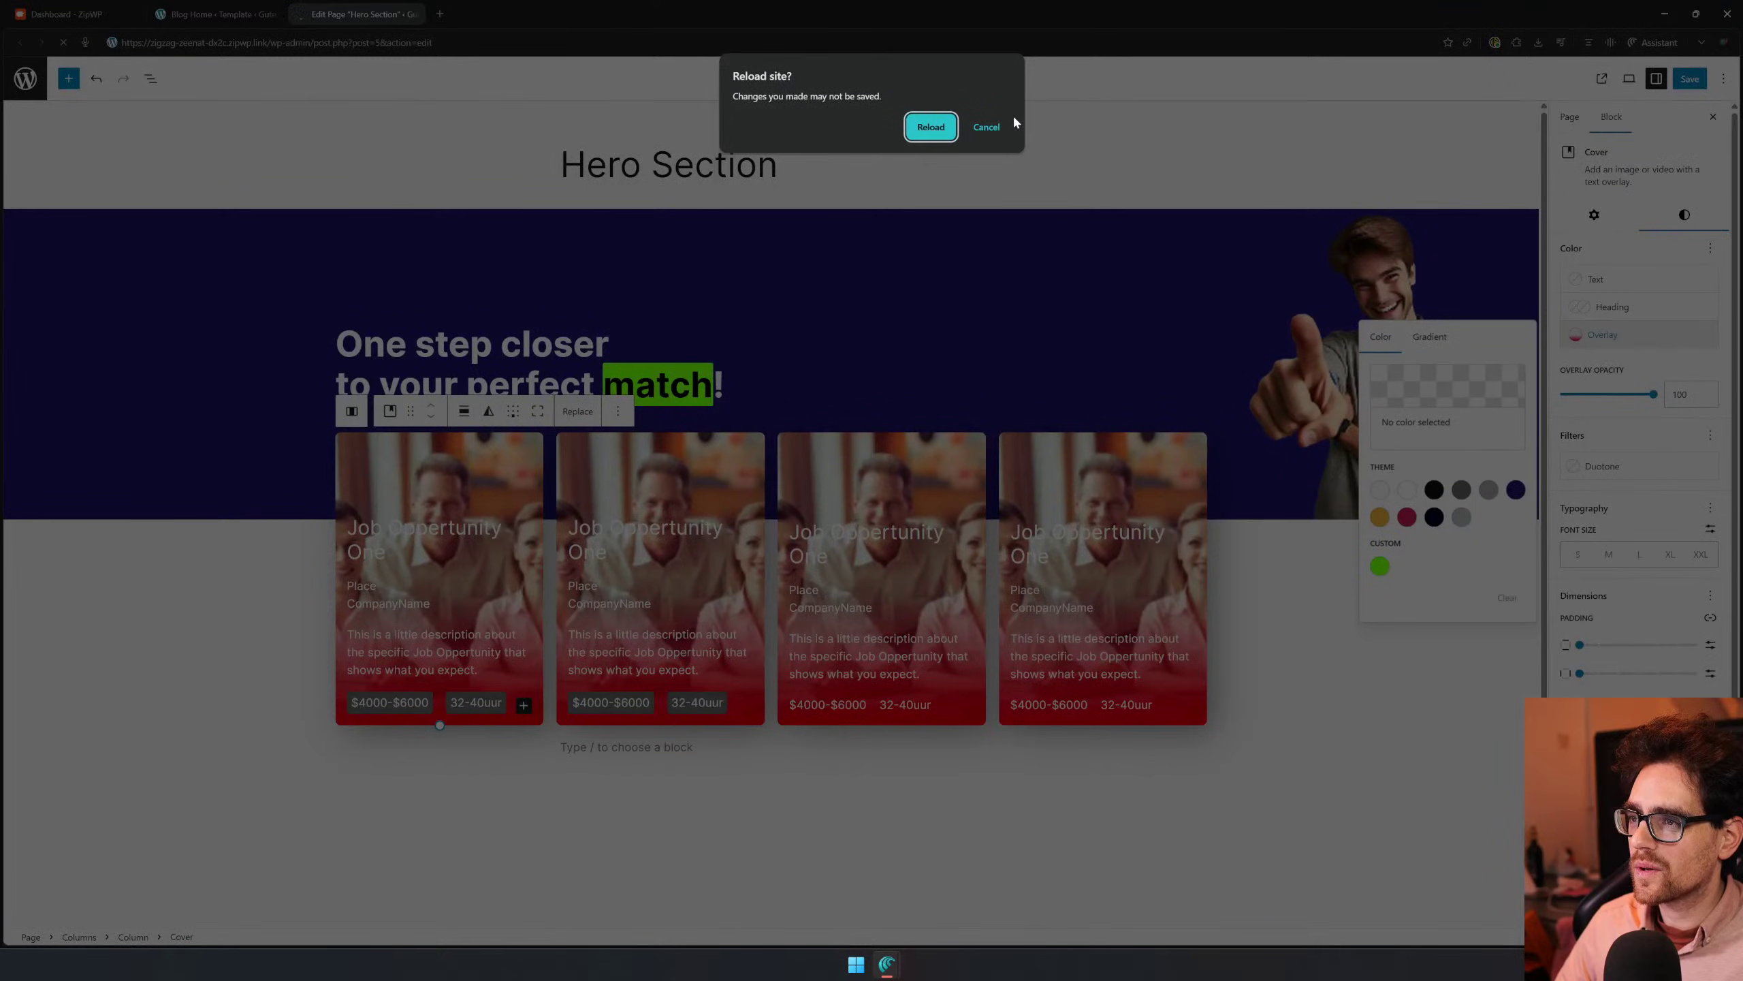
pyautogui.click(986, 127)
pyautogui.hotkey('ctrl', 's')
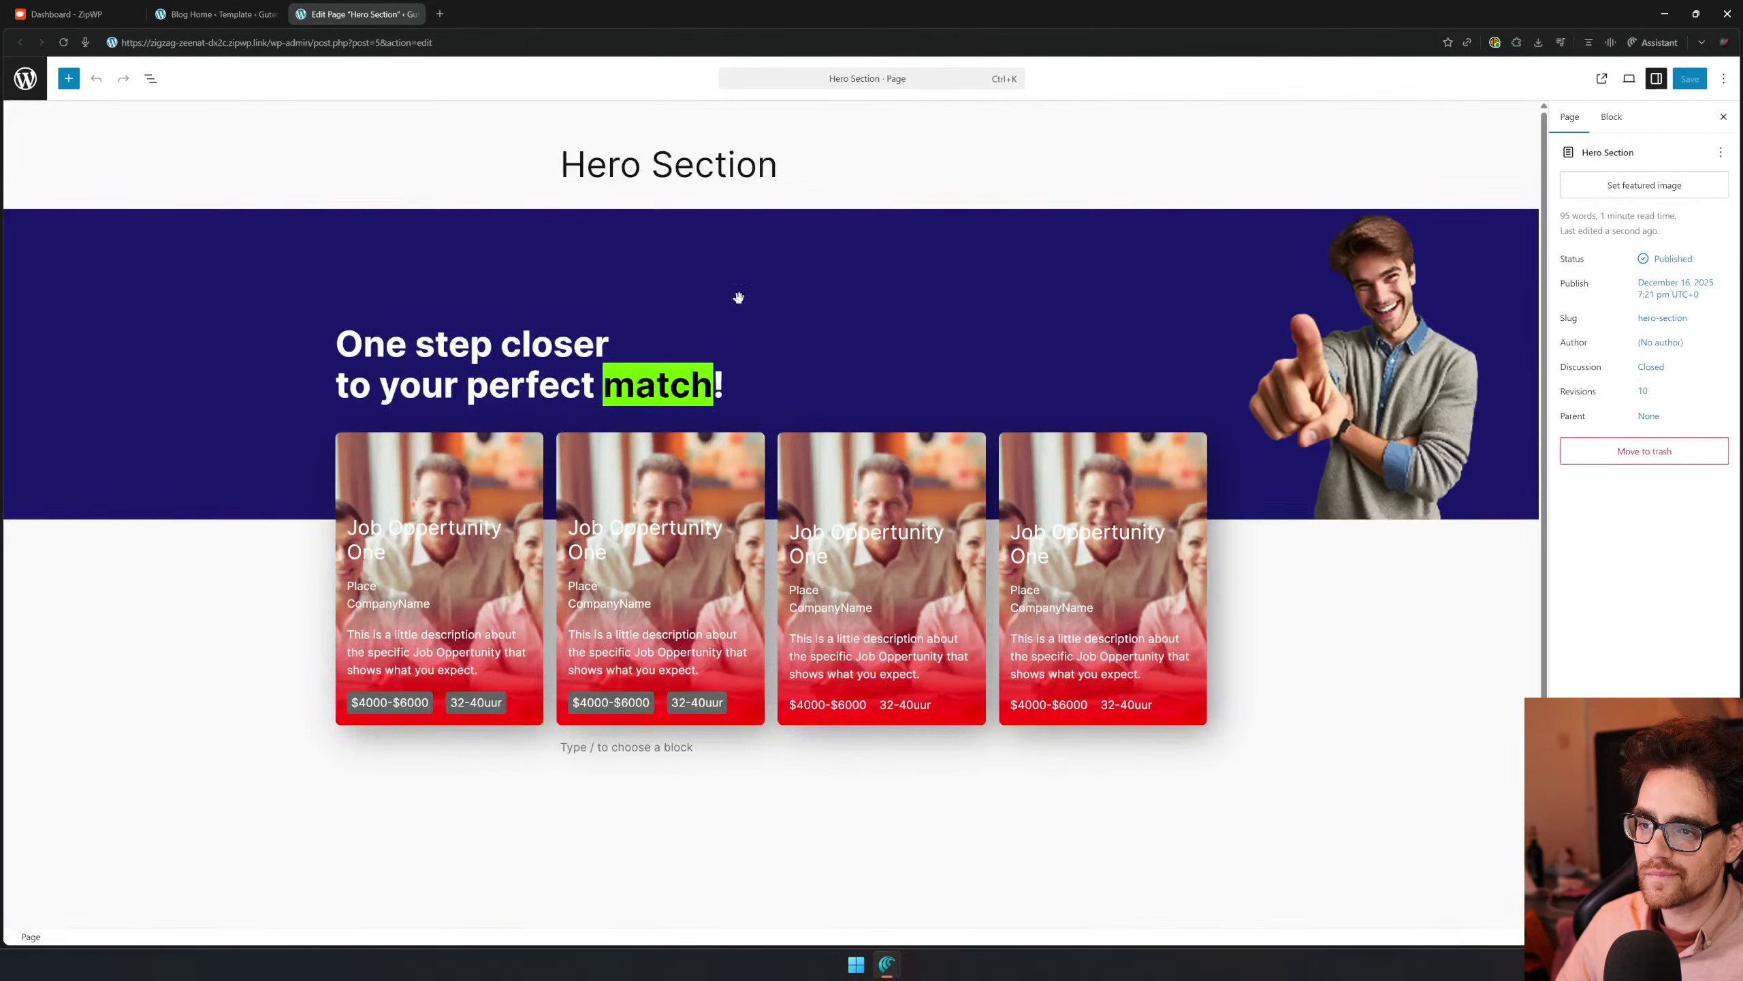
# Apply the dark navy to transparent theme gradient as the overlay of the first job card's cover
pyautogui.click(454, 447)
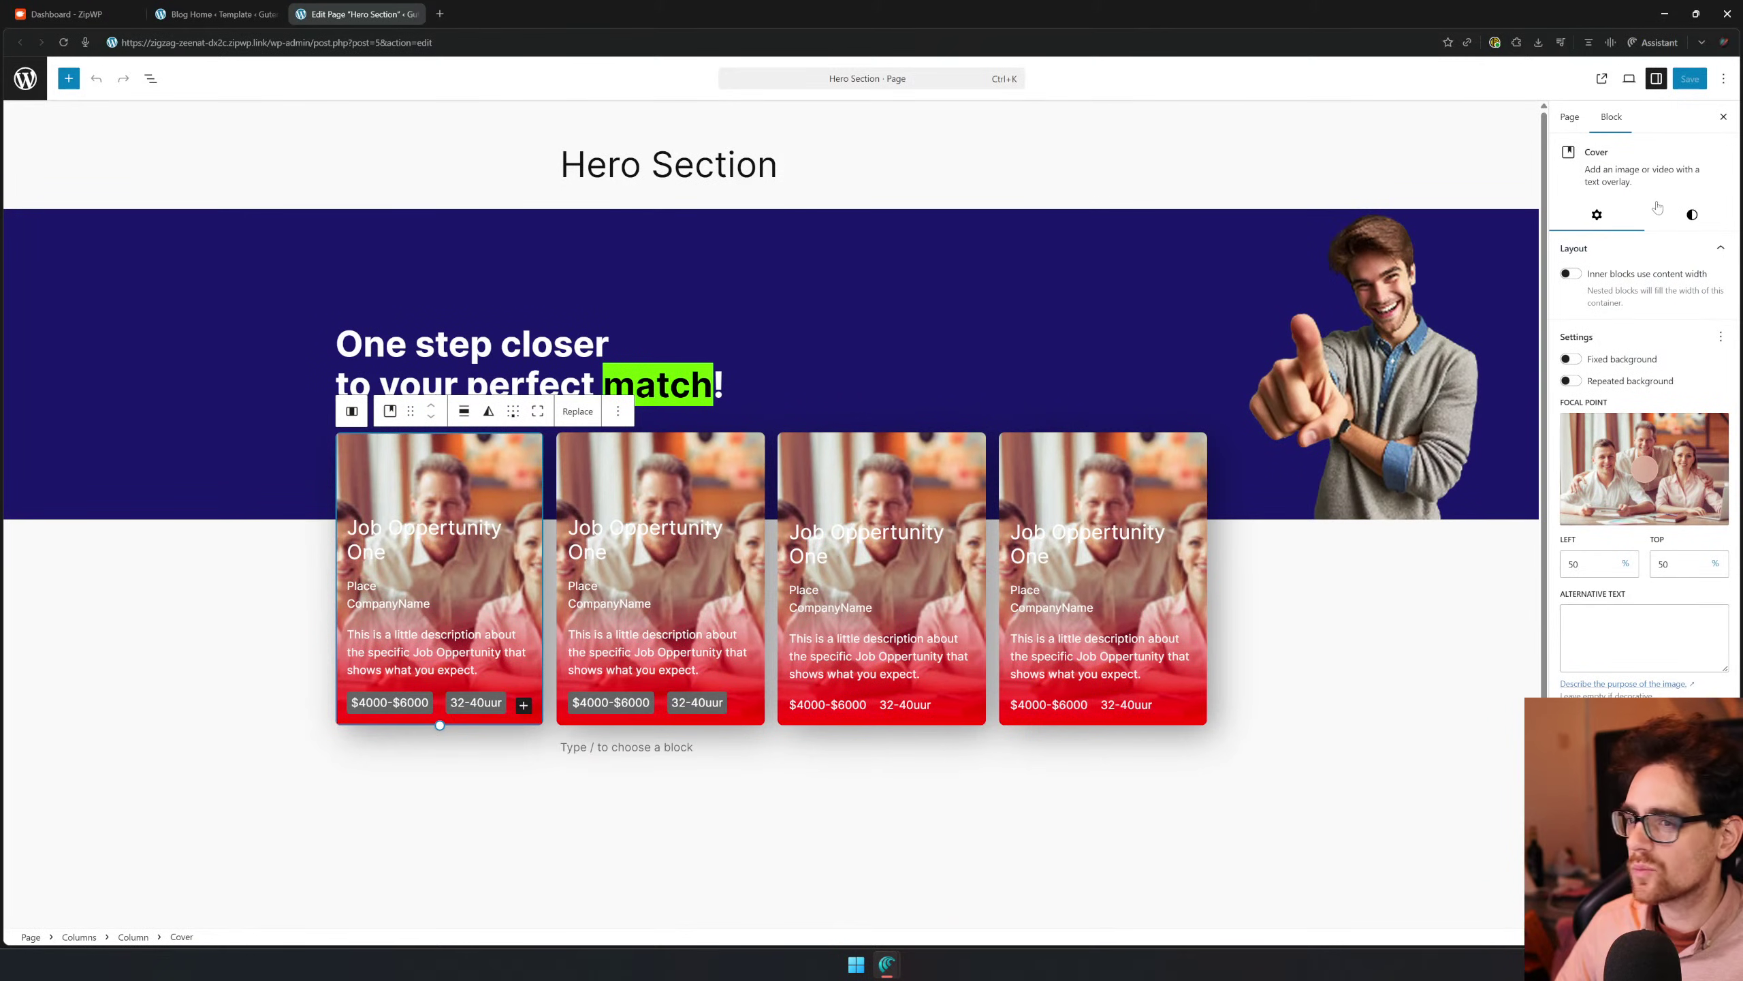
pyautogui.click(1691, 215)
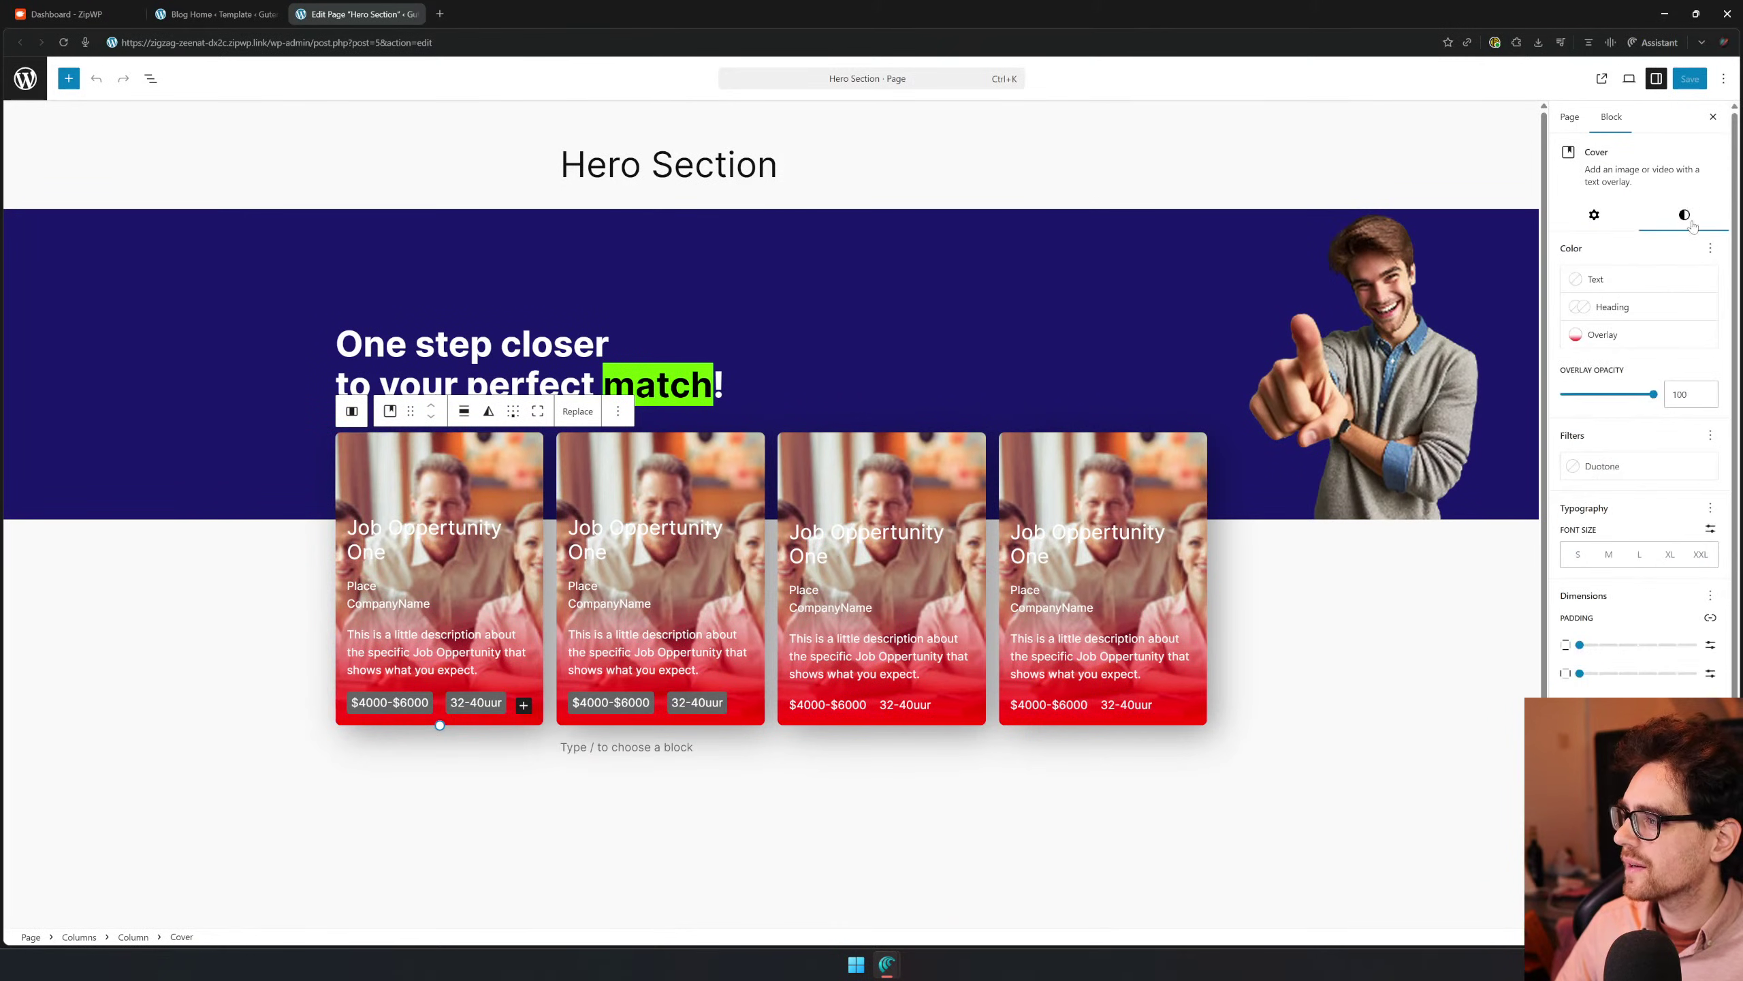
pyautogui.click(1612, 329)
pyautogui.click(1460, 493)
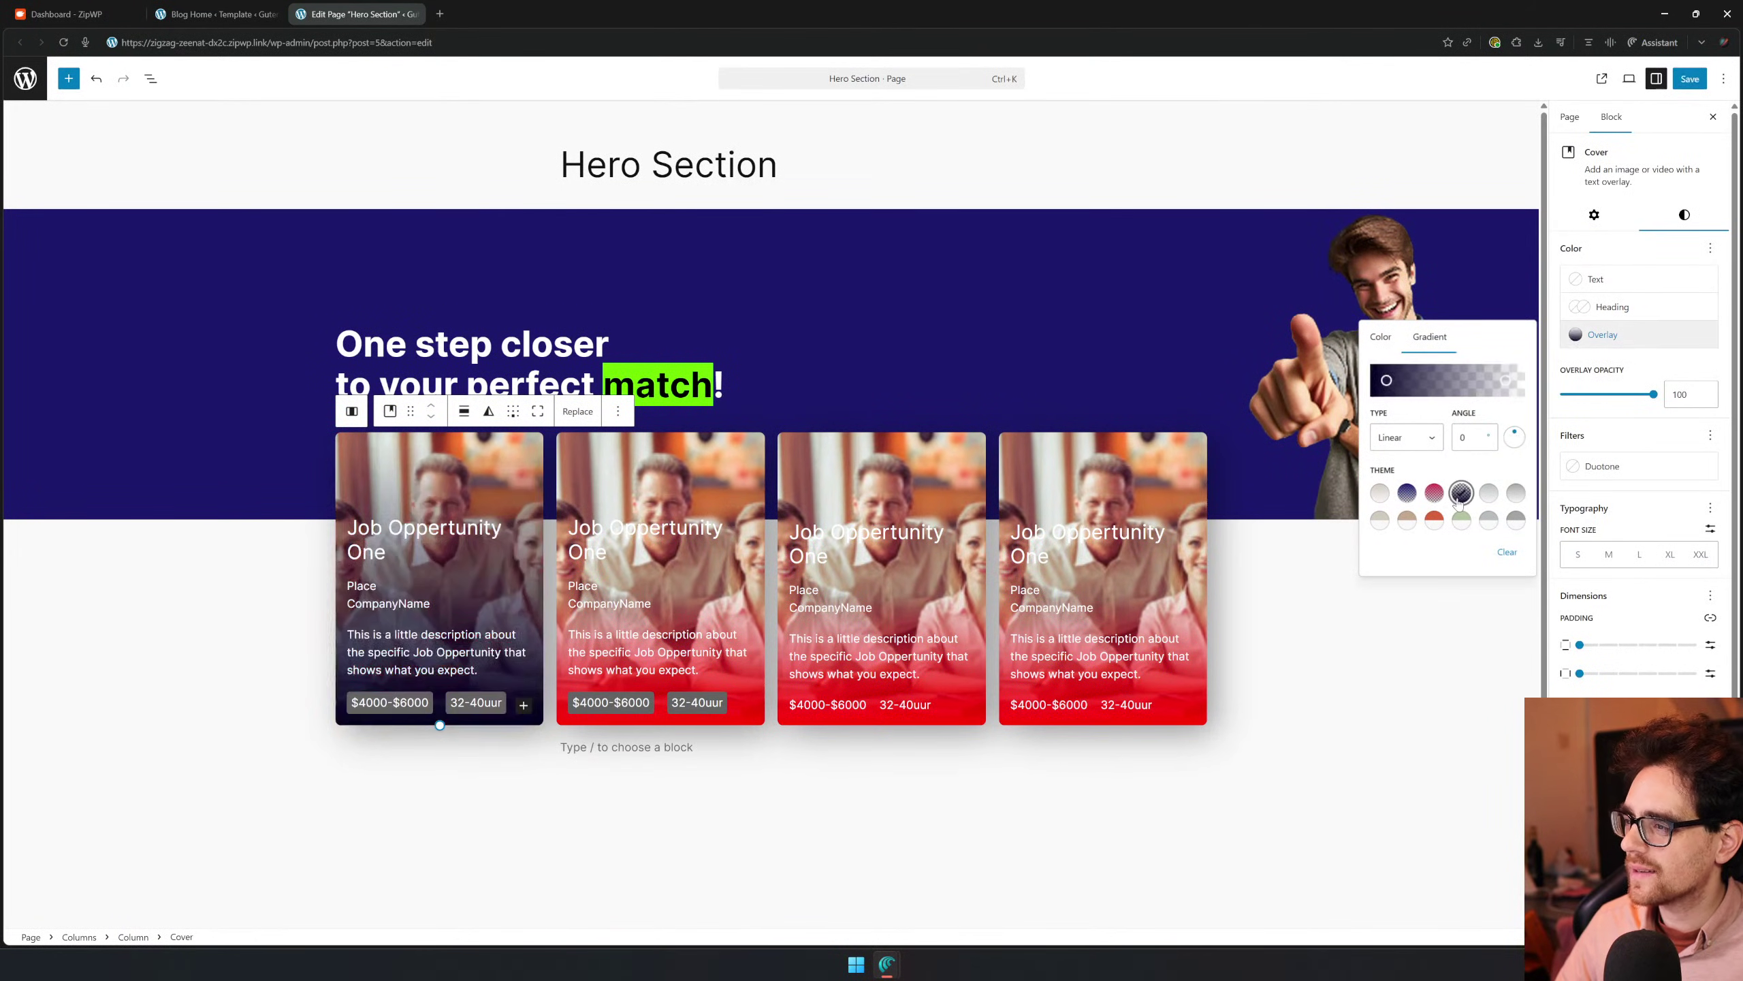
# Apply the same dark navy theme gradient overlay to the second, third and fourth job cards
pyautogui.click(733, 485)
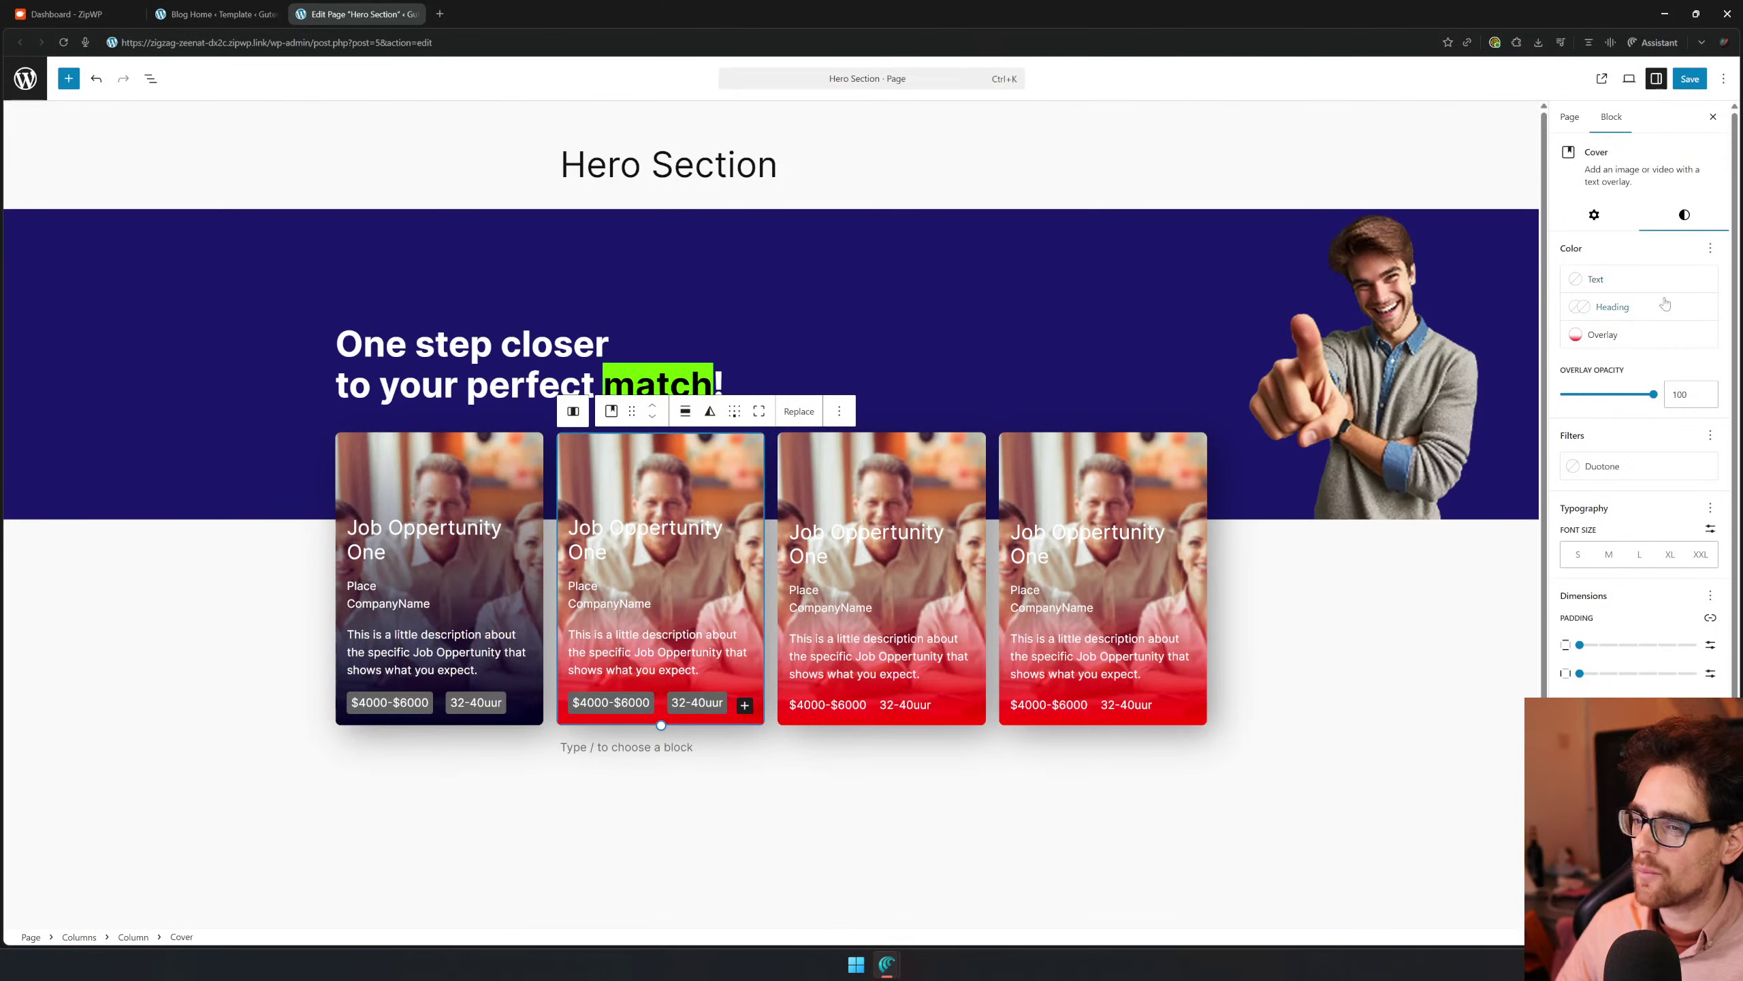
pyautogui.click(1658, 336)
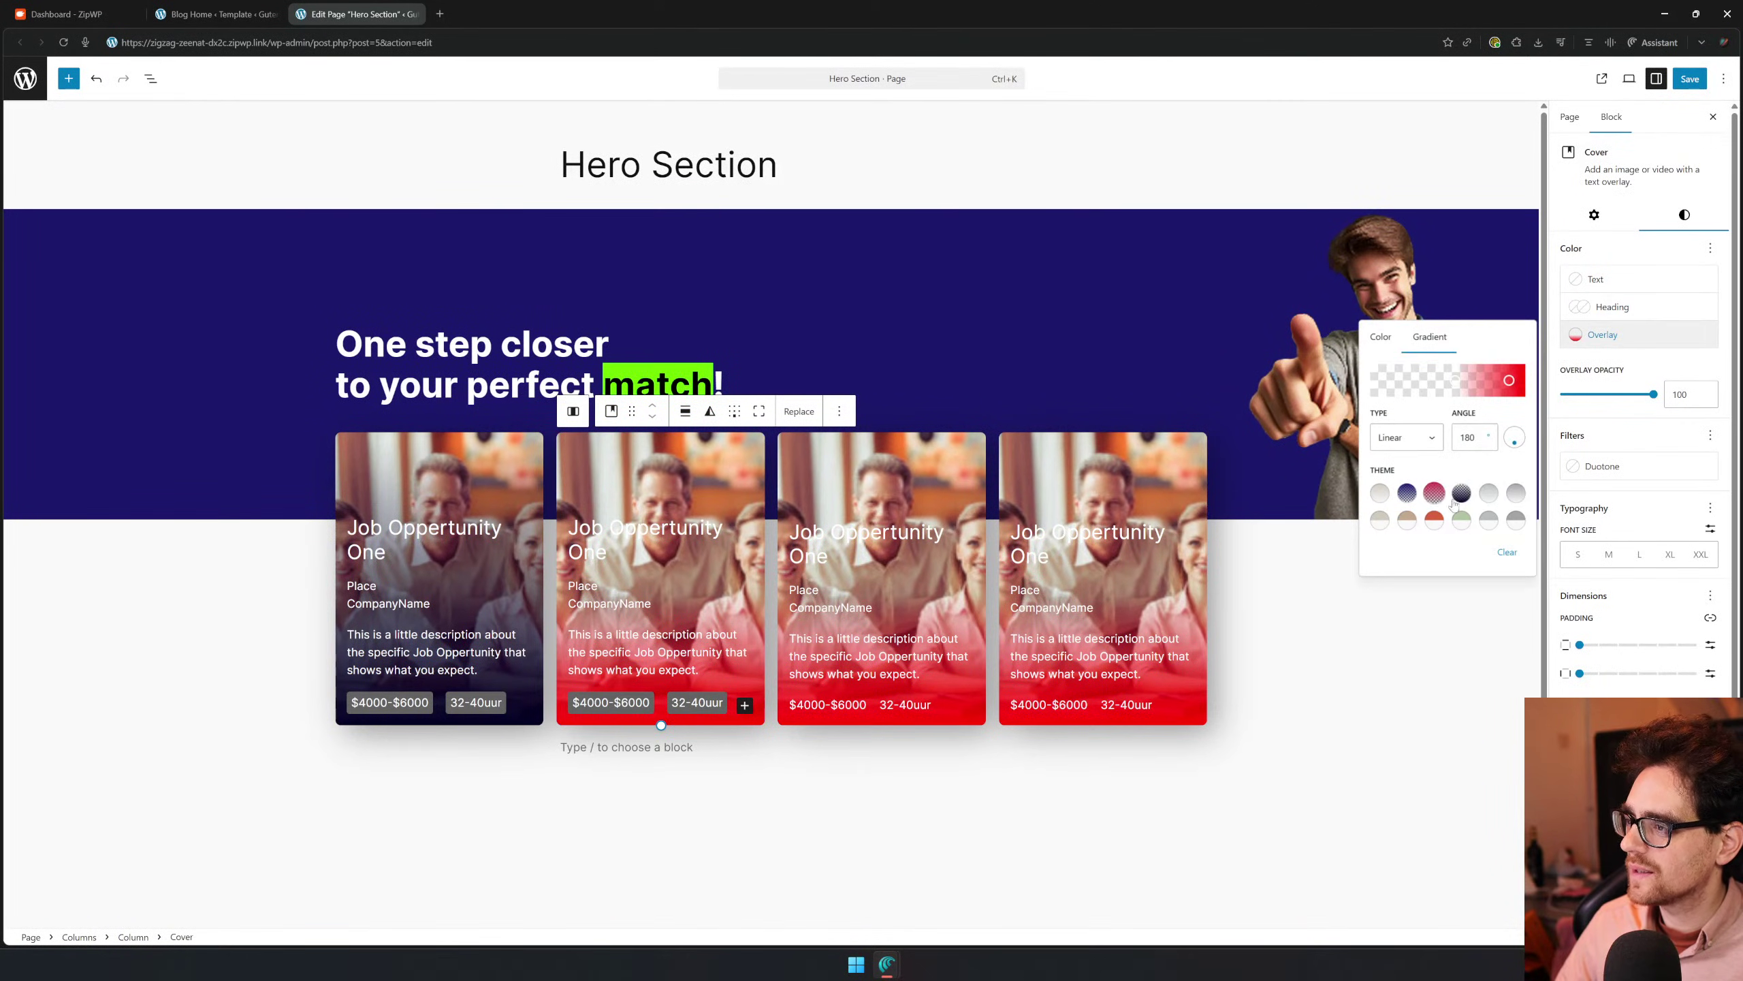
pyautogui.click(1462, 492)
pyautogui.click(854, 486)
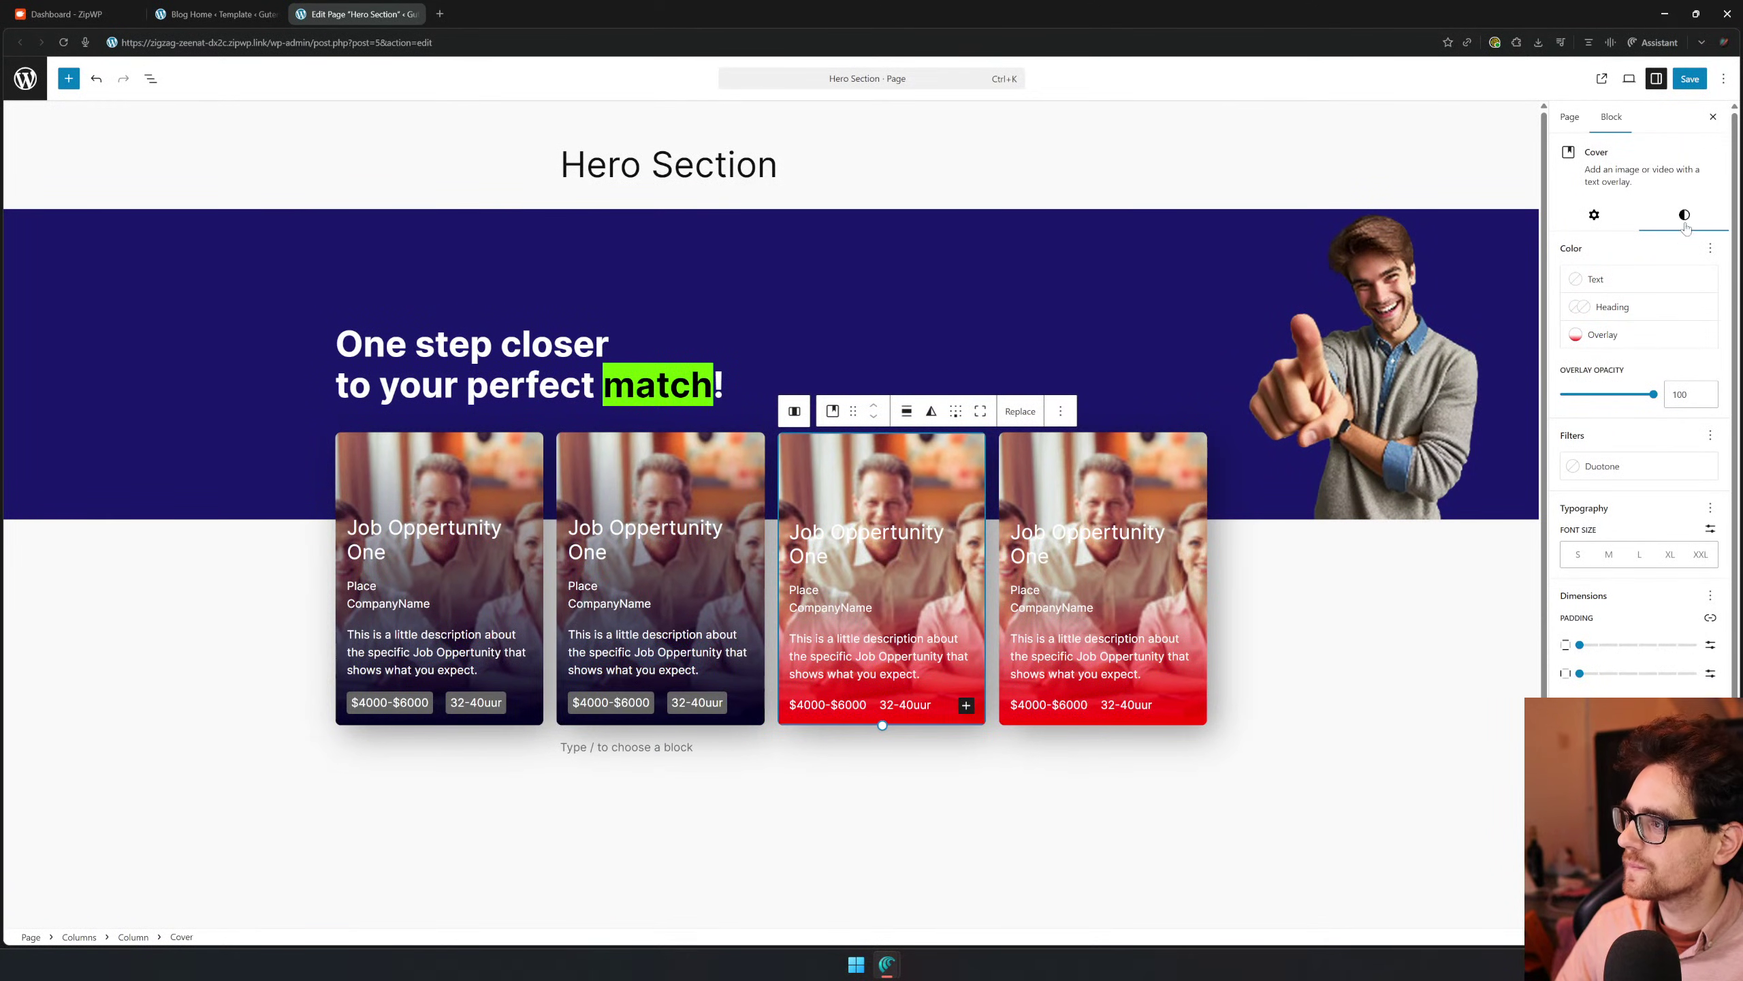
pyautogui.click(1609, 335)
pyautogui.click(1461, 493)
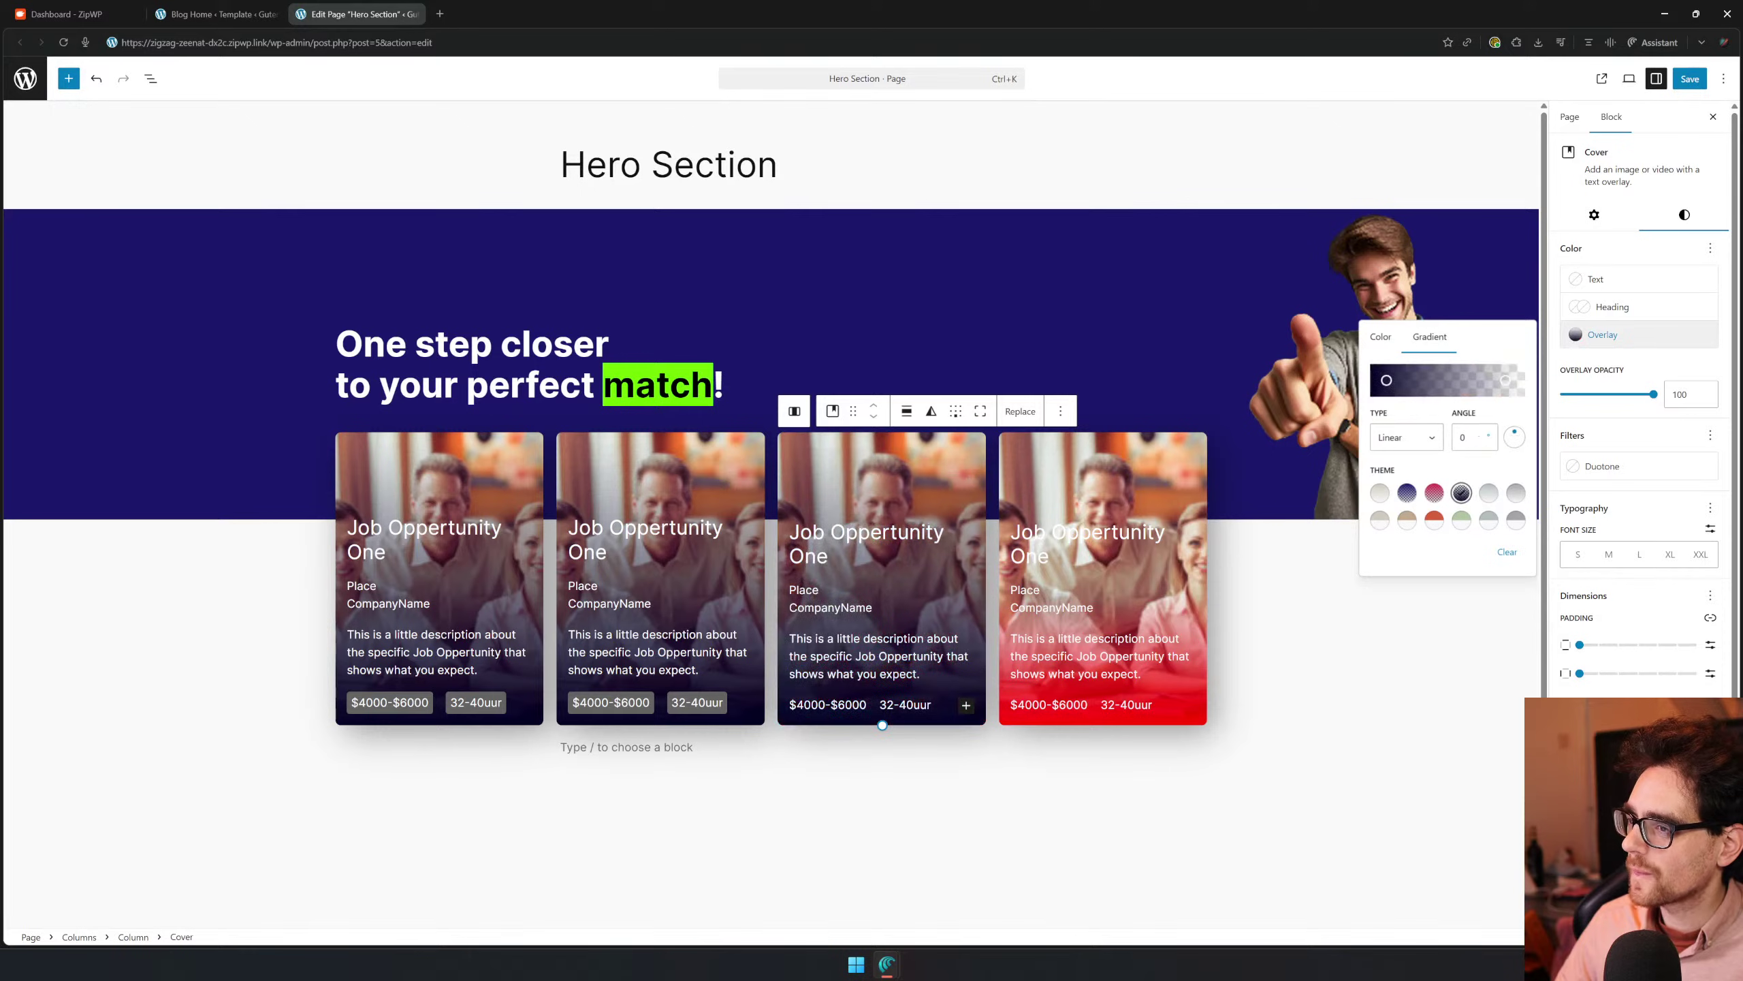
pyautogui.click(1168, 494)
pyautogui.click(1602, 335)
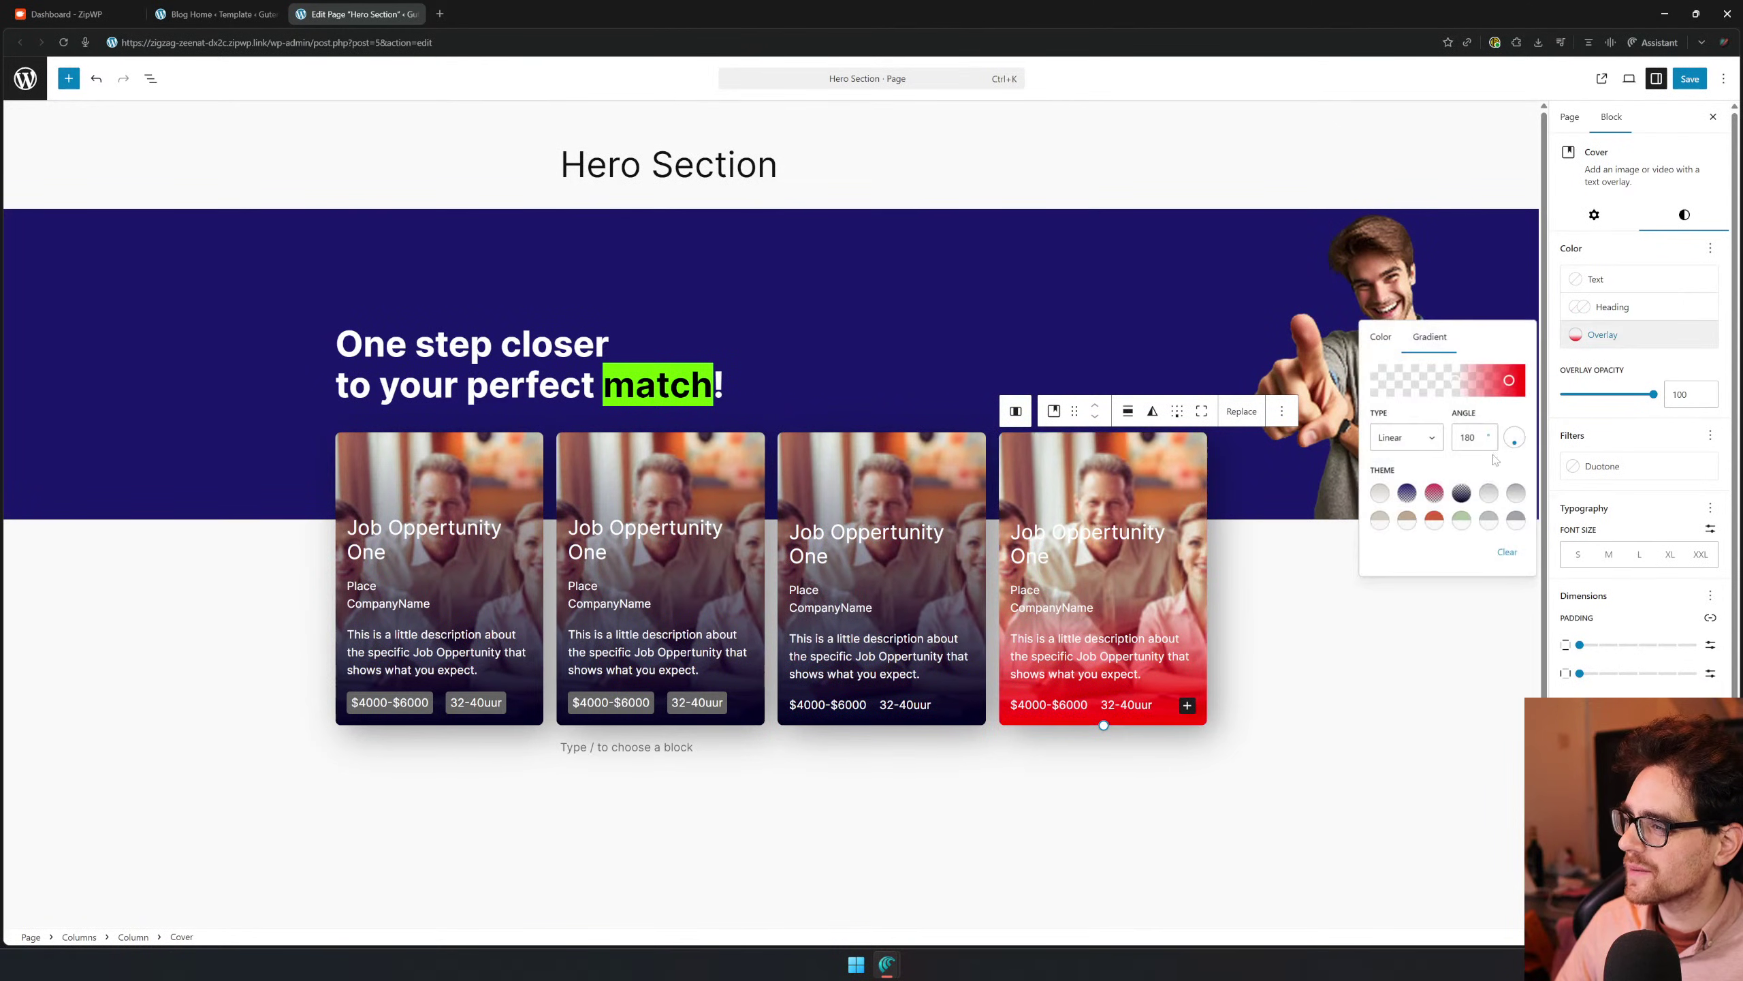
pyautogui.click(1462, 493)
pyautogui.click(819, 802)
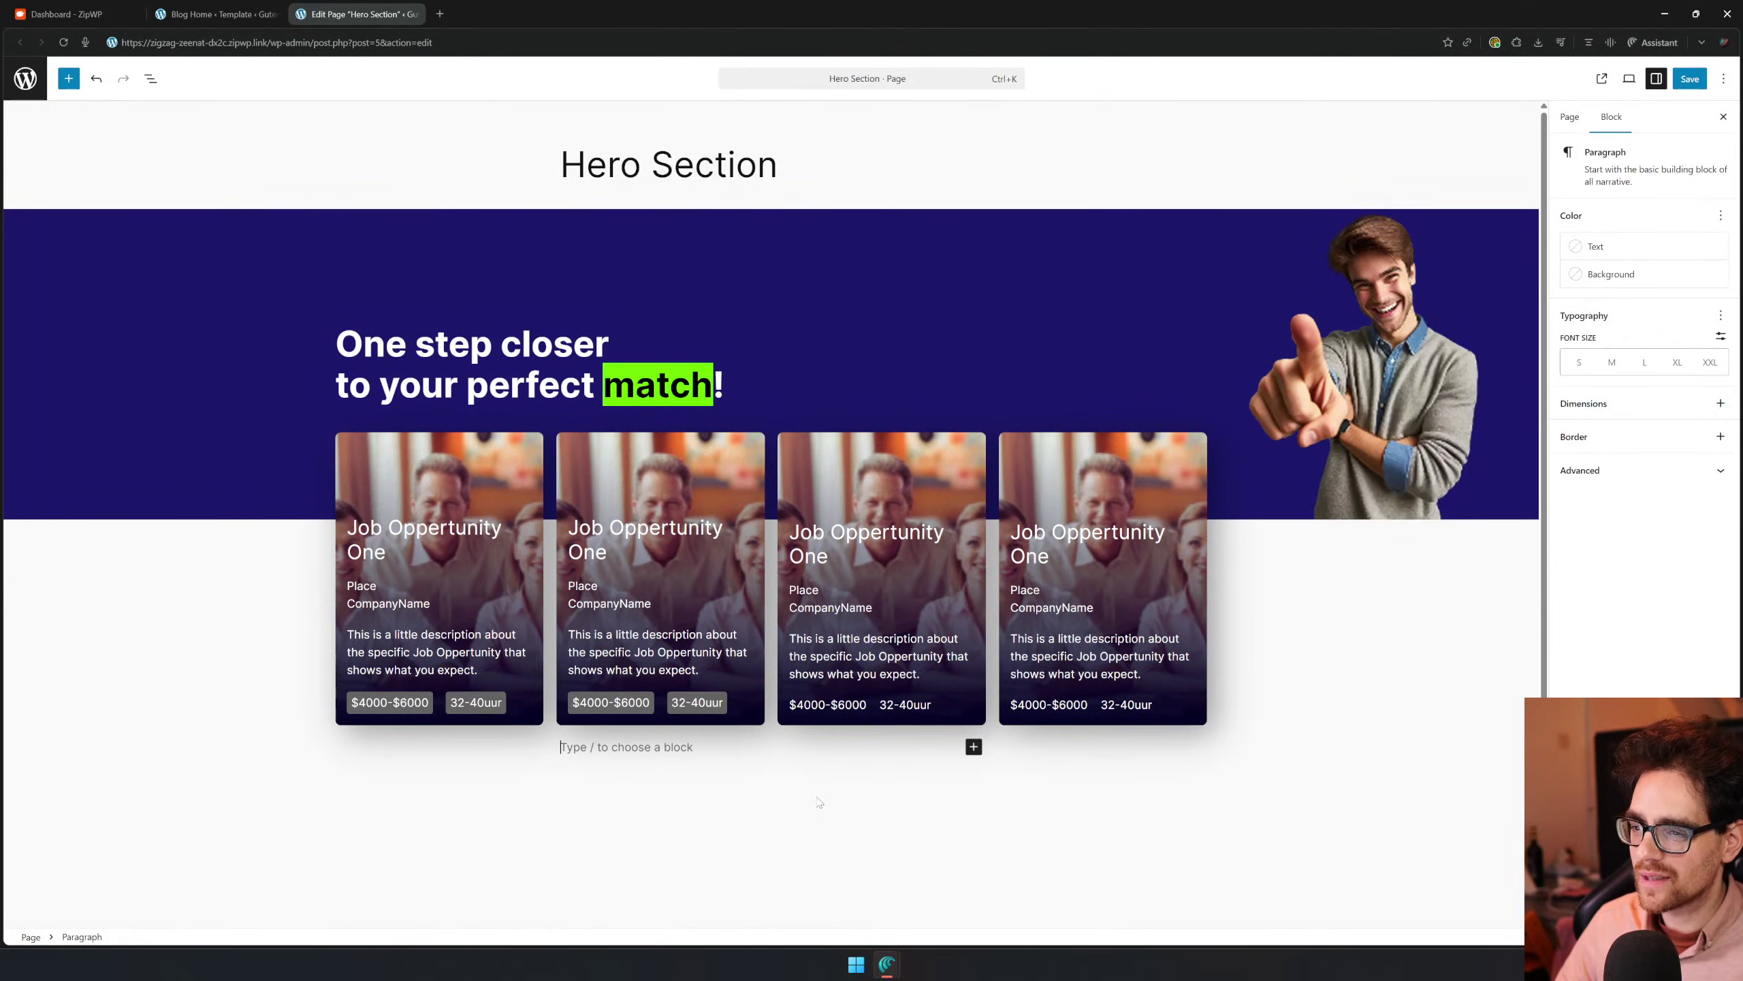
# Start creating a pattern from the first job card's cover and name it "Card - Vacancy"
pyautogui.click(493, 479)
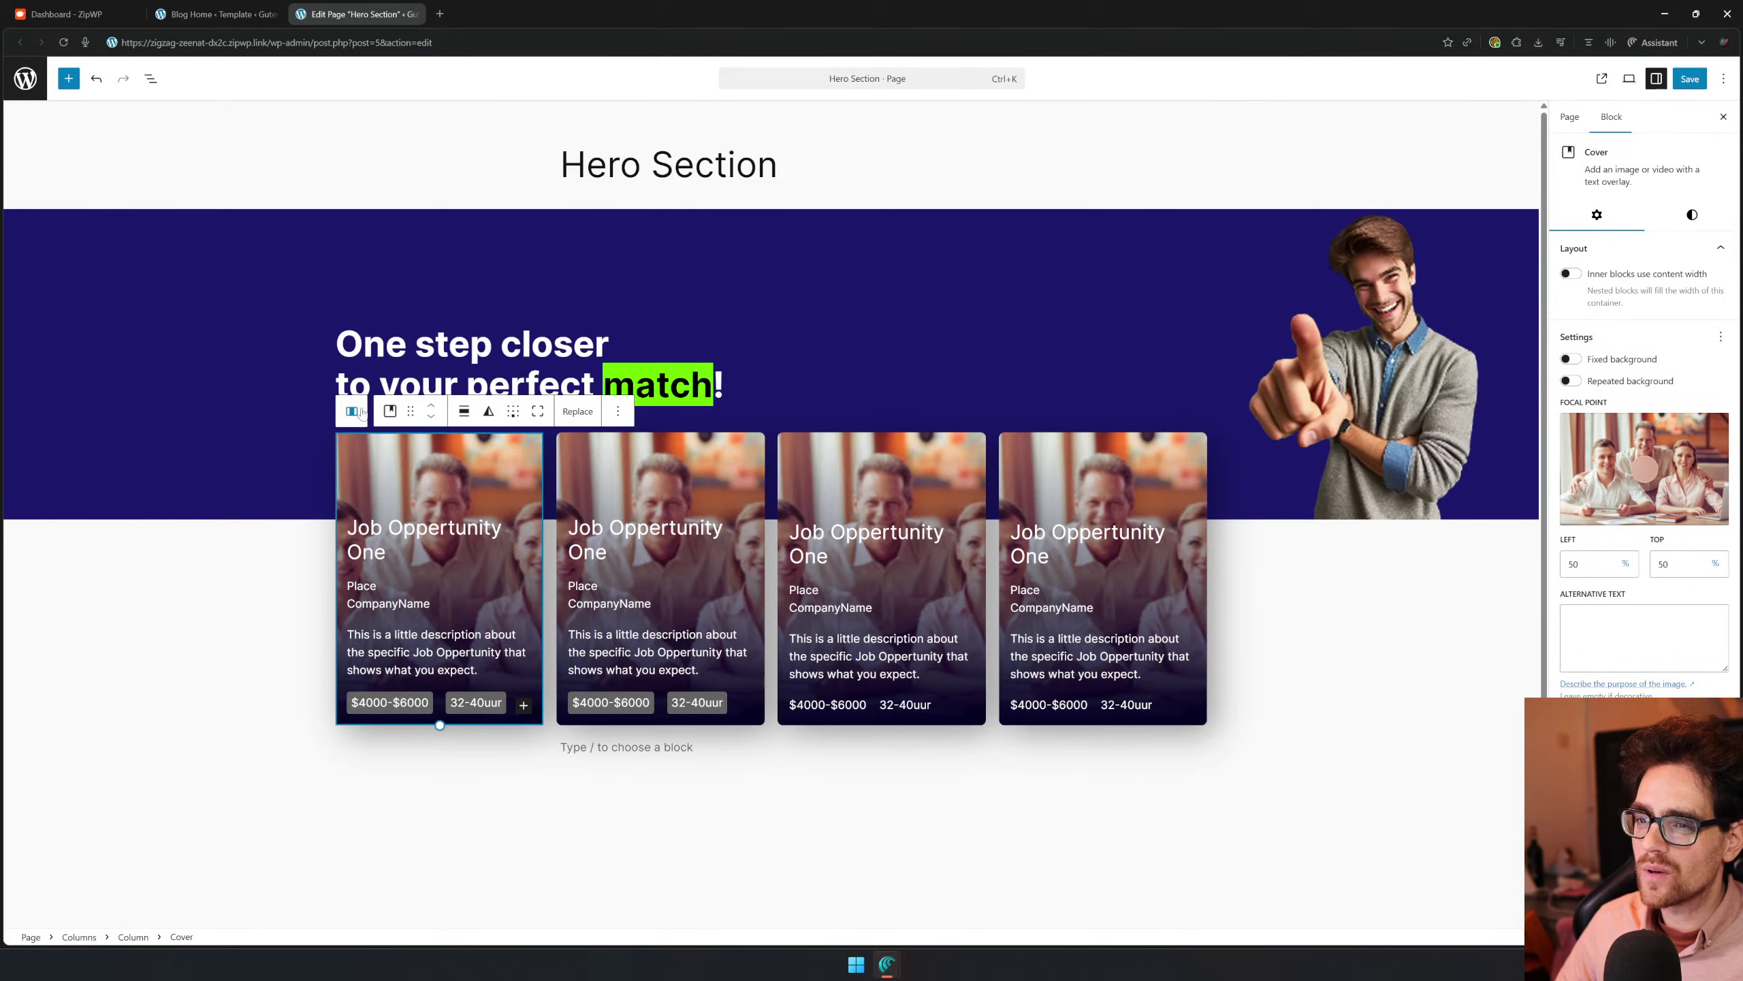
pyautogui.click(390, 411)
pyautogui.click(390, 411)
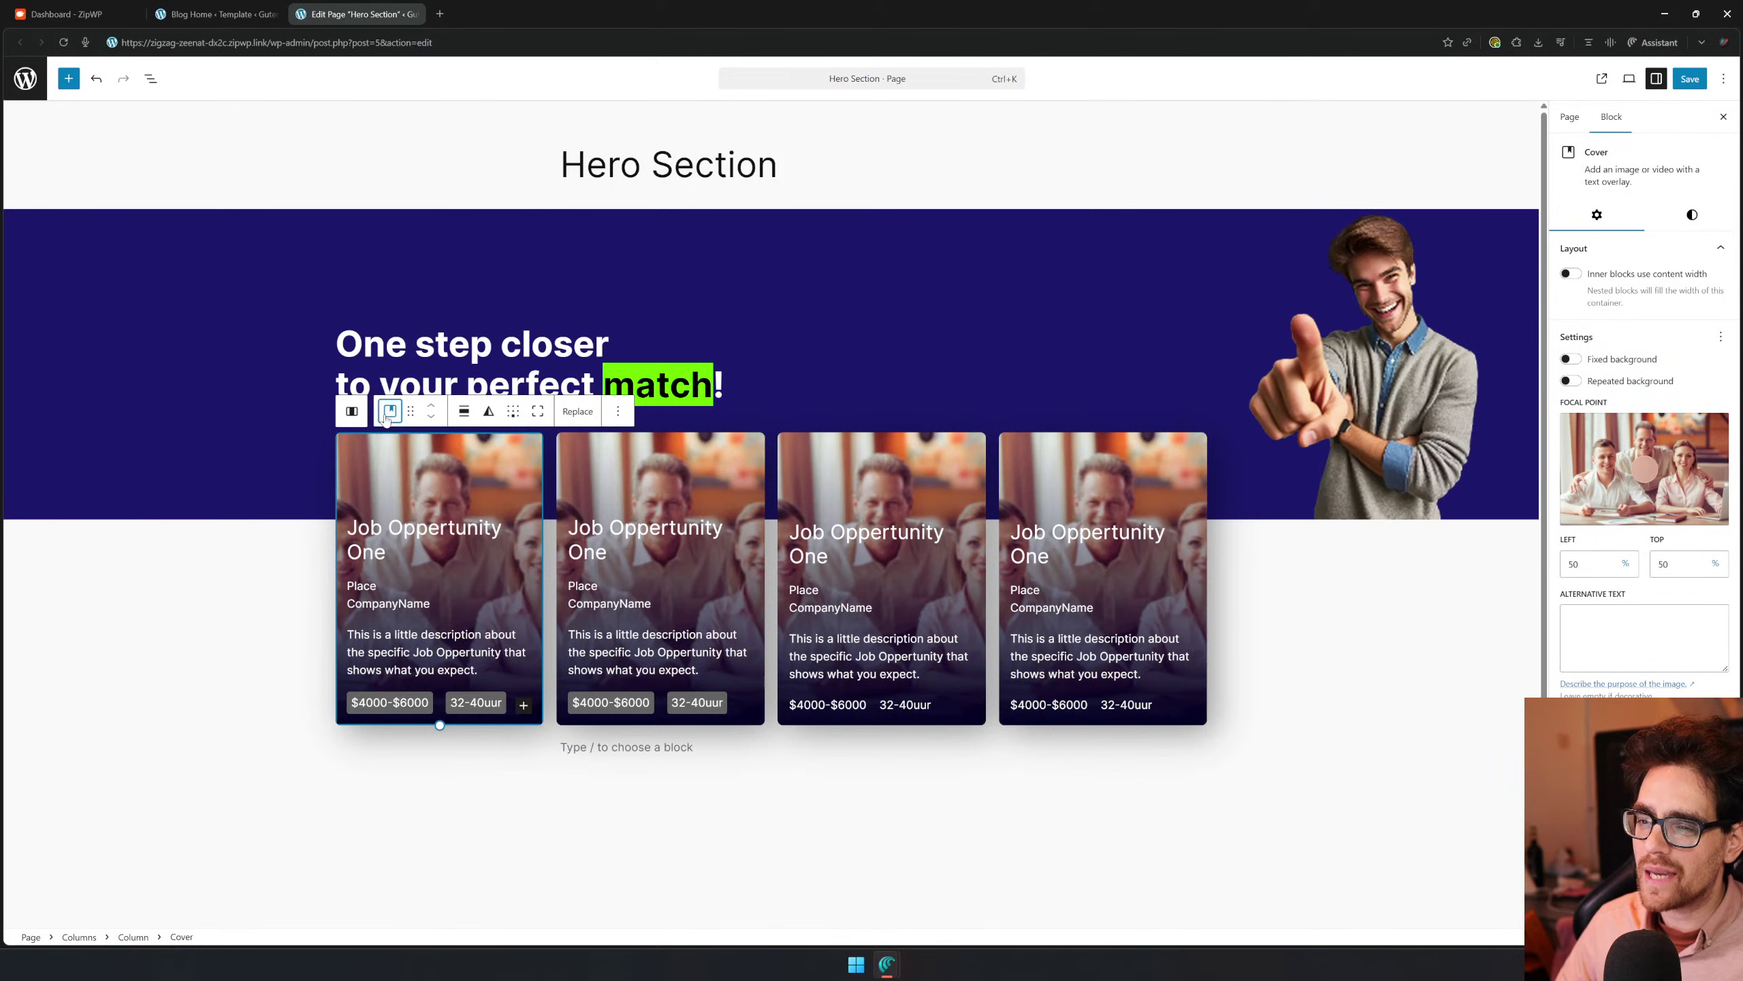
pyautogui.click(619, 411)
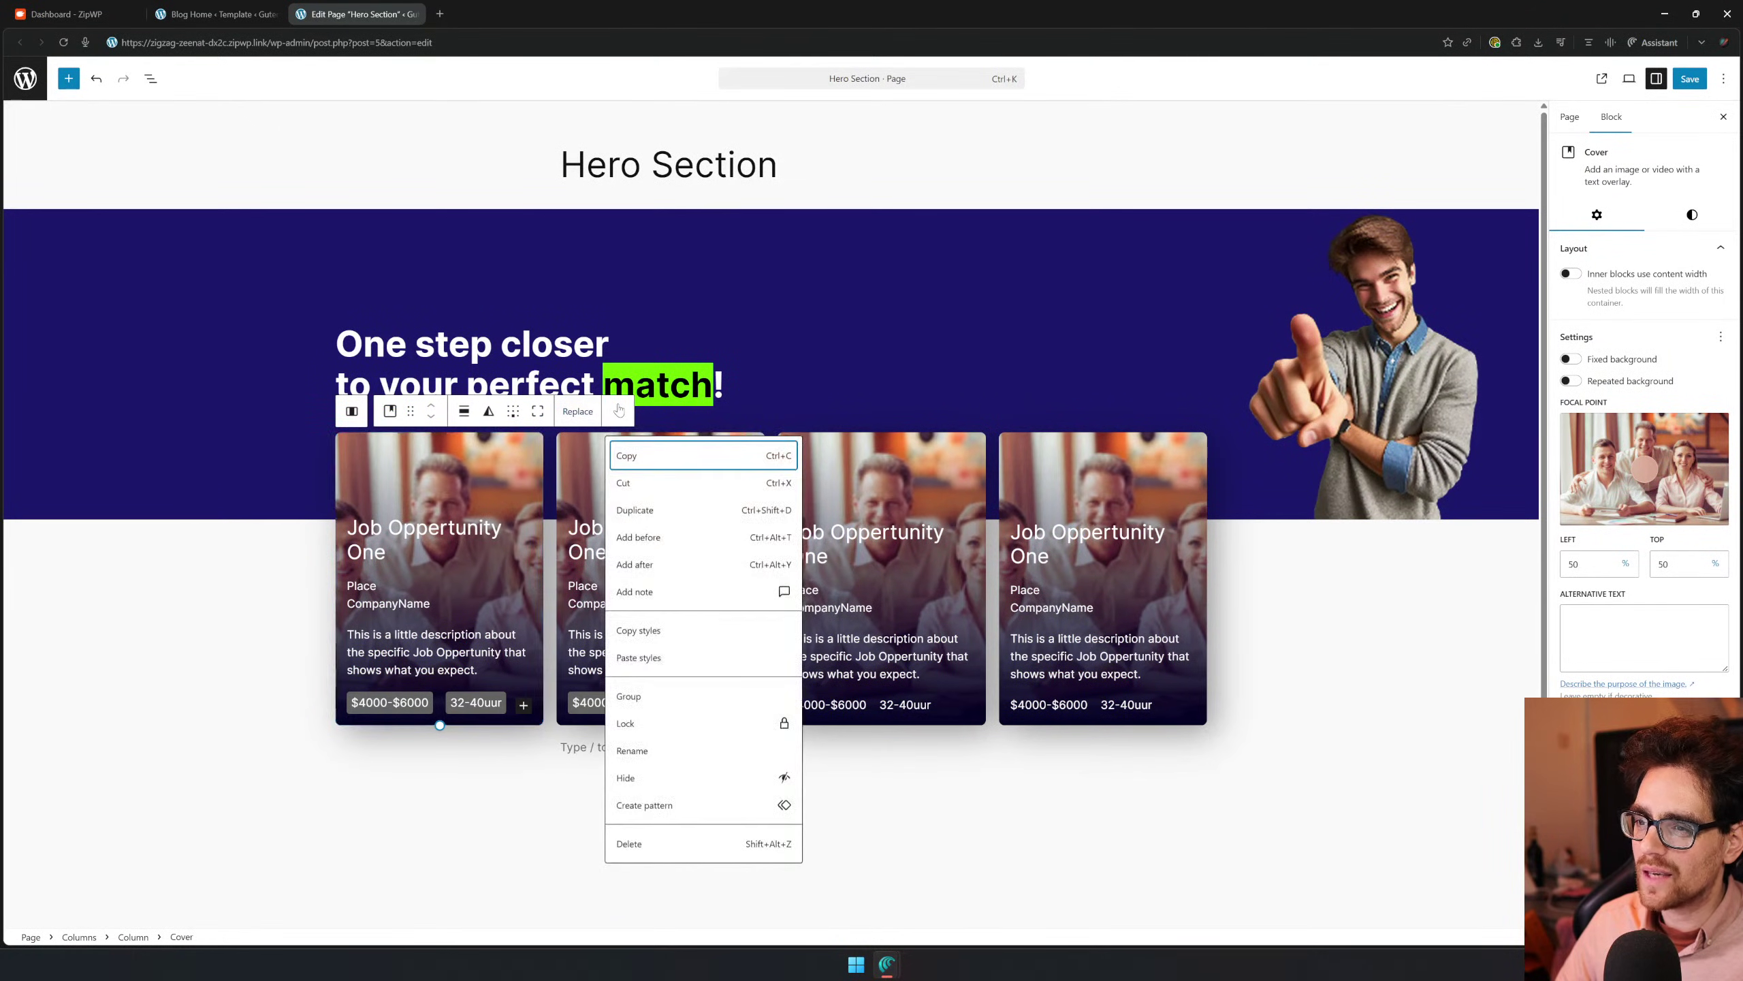
pyautogui.click(632, 807)
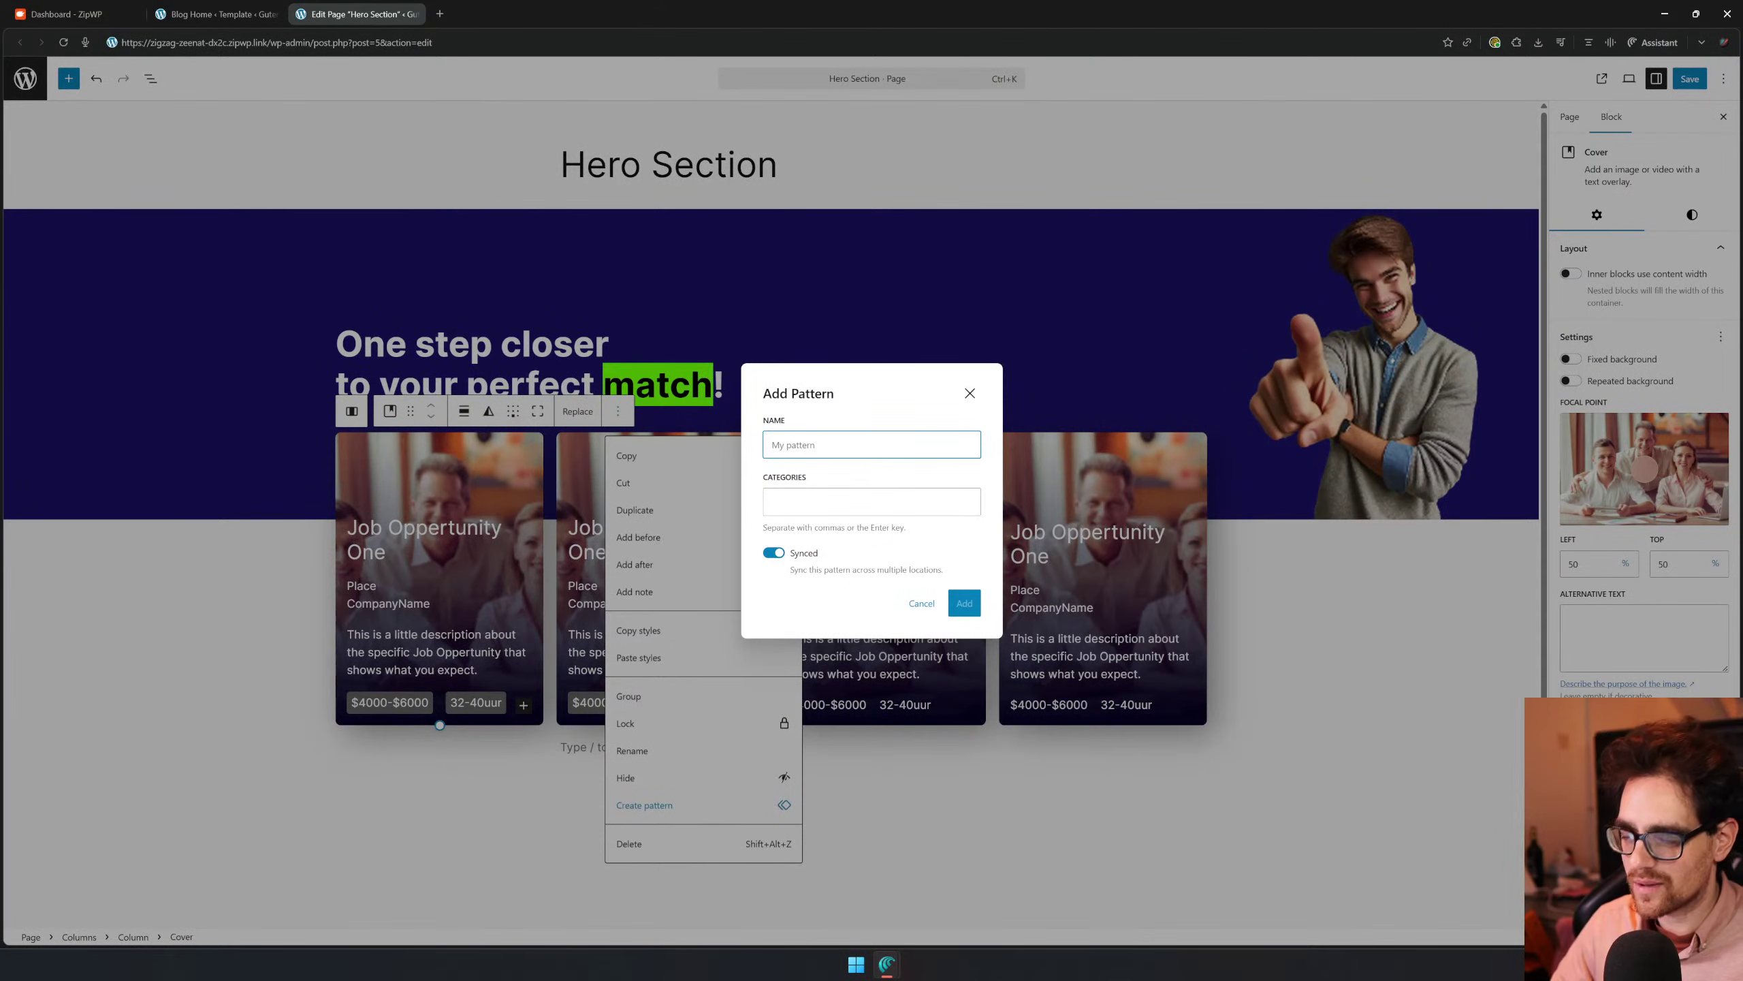
pyautogui.write('Va')
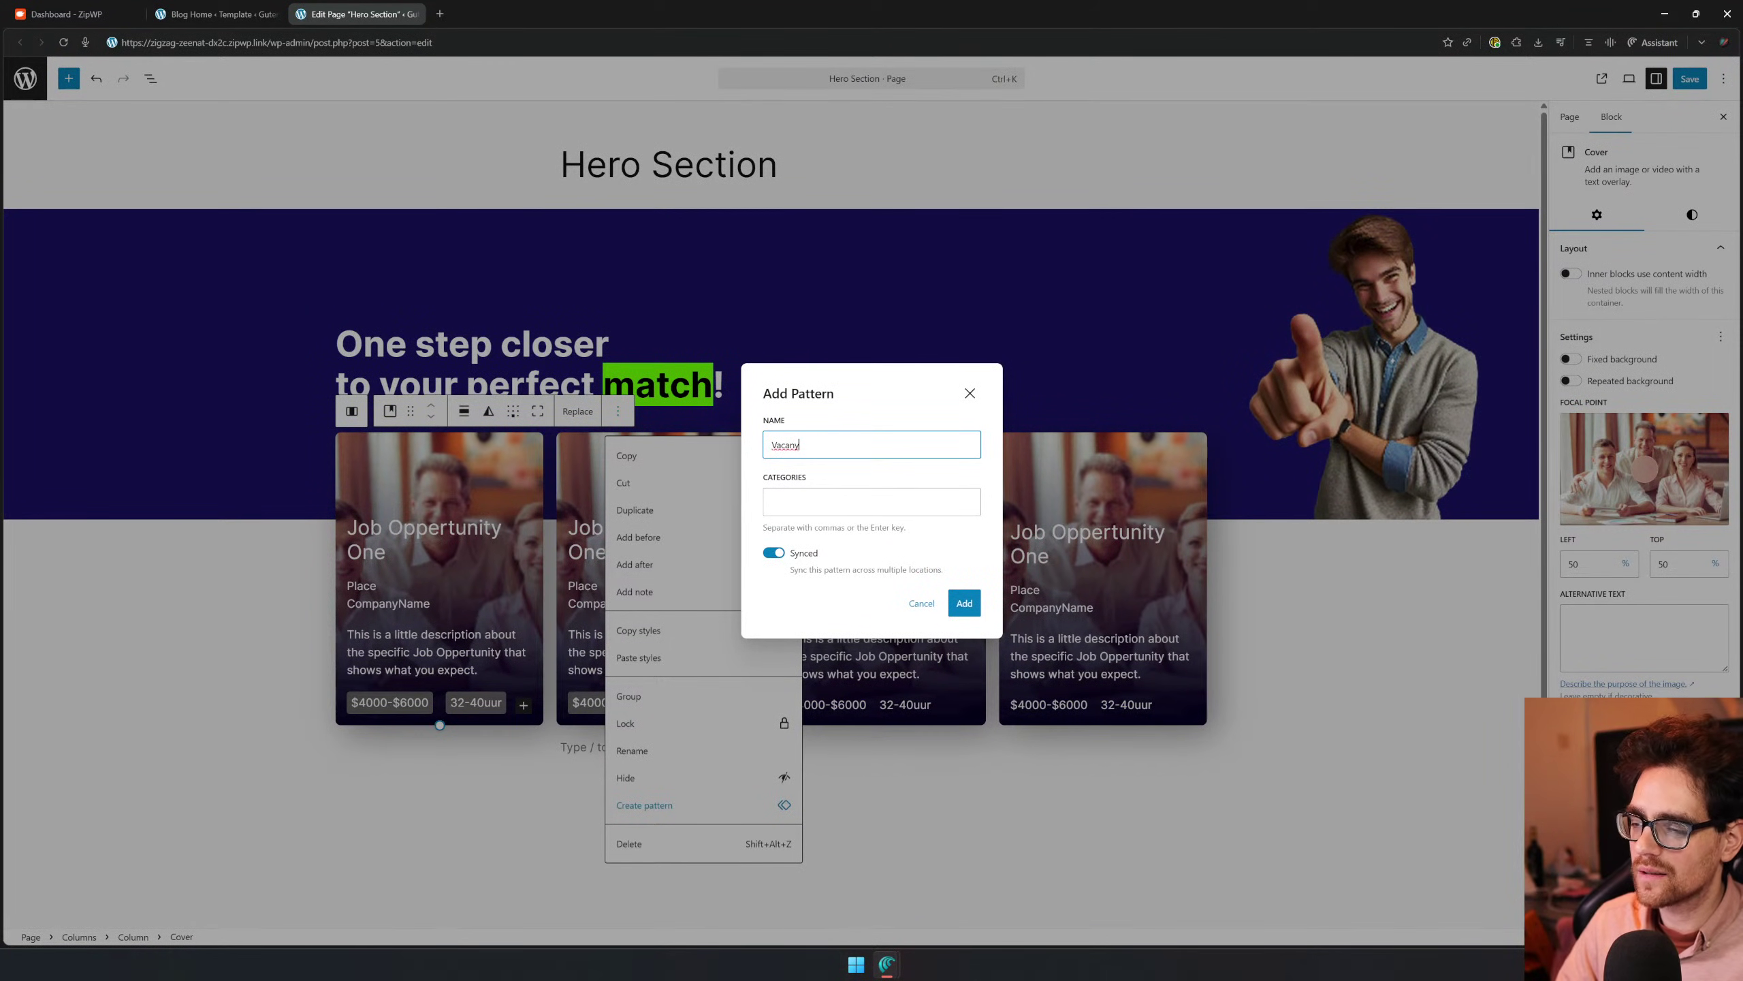
pyautogui.write('cany')
pyautogui.hotkey('ctrl', 'a')
pyautogui.write('Ca')
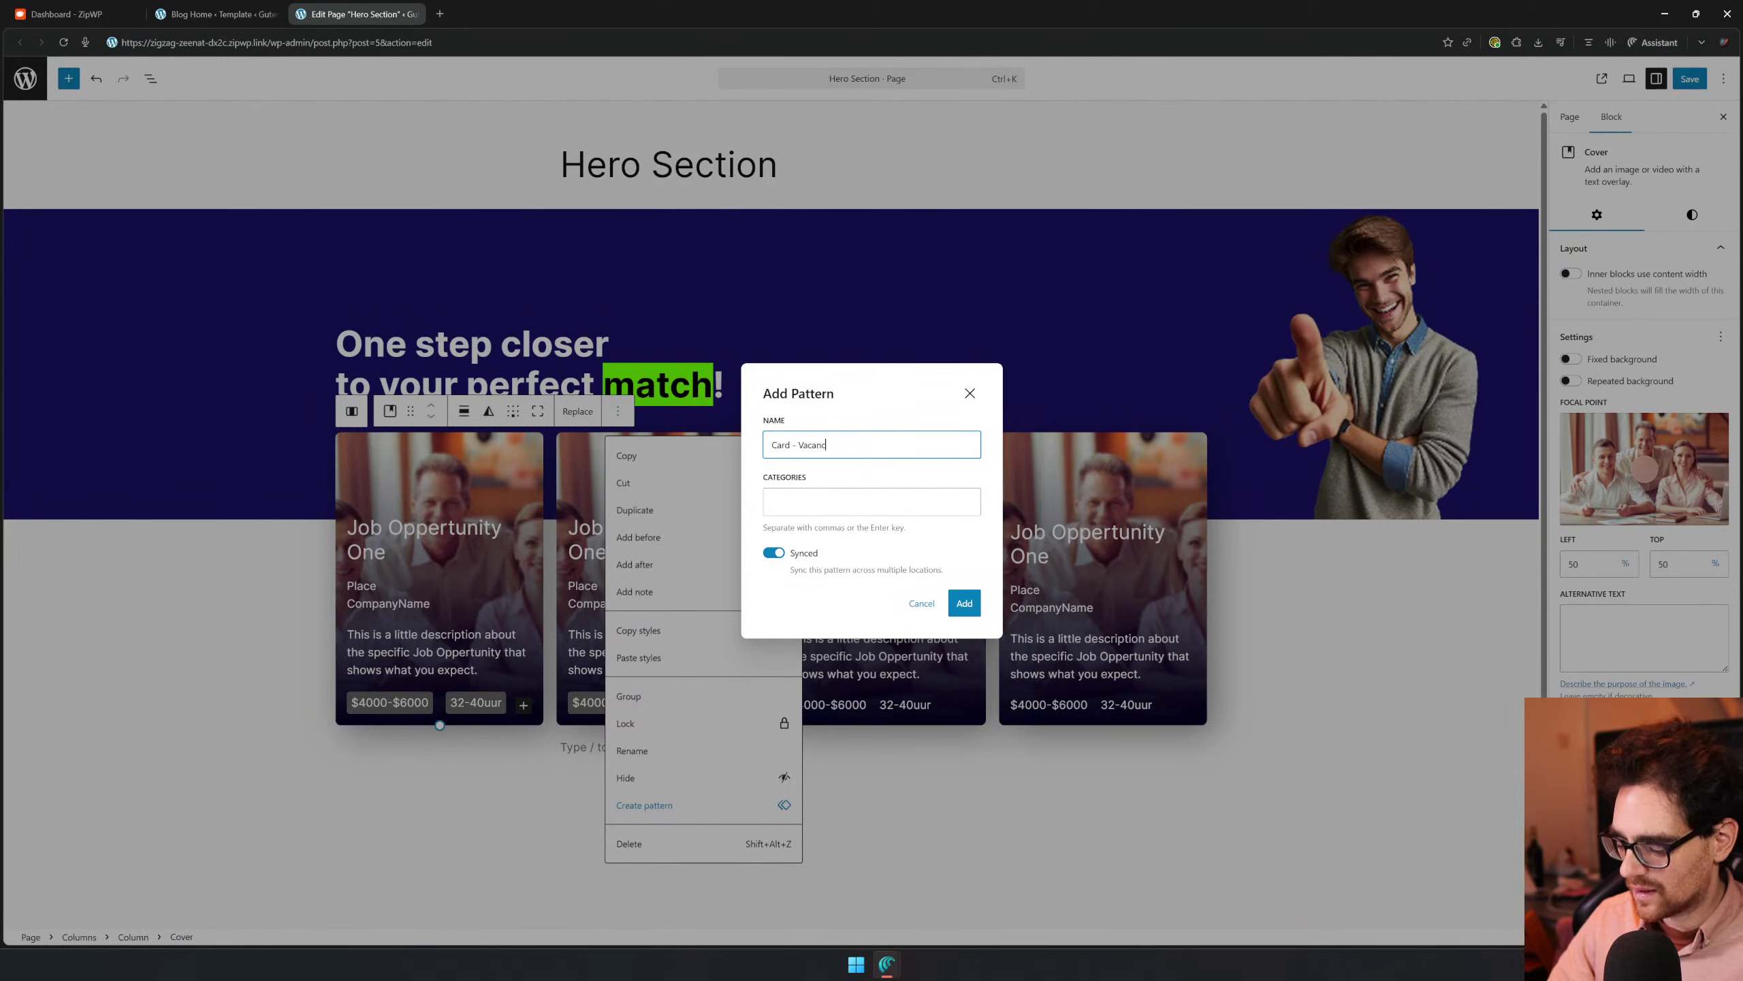
pyautogui.doubleClick(782, 445)
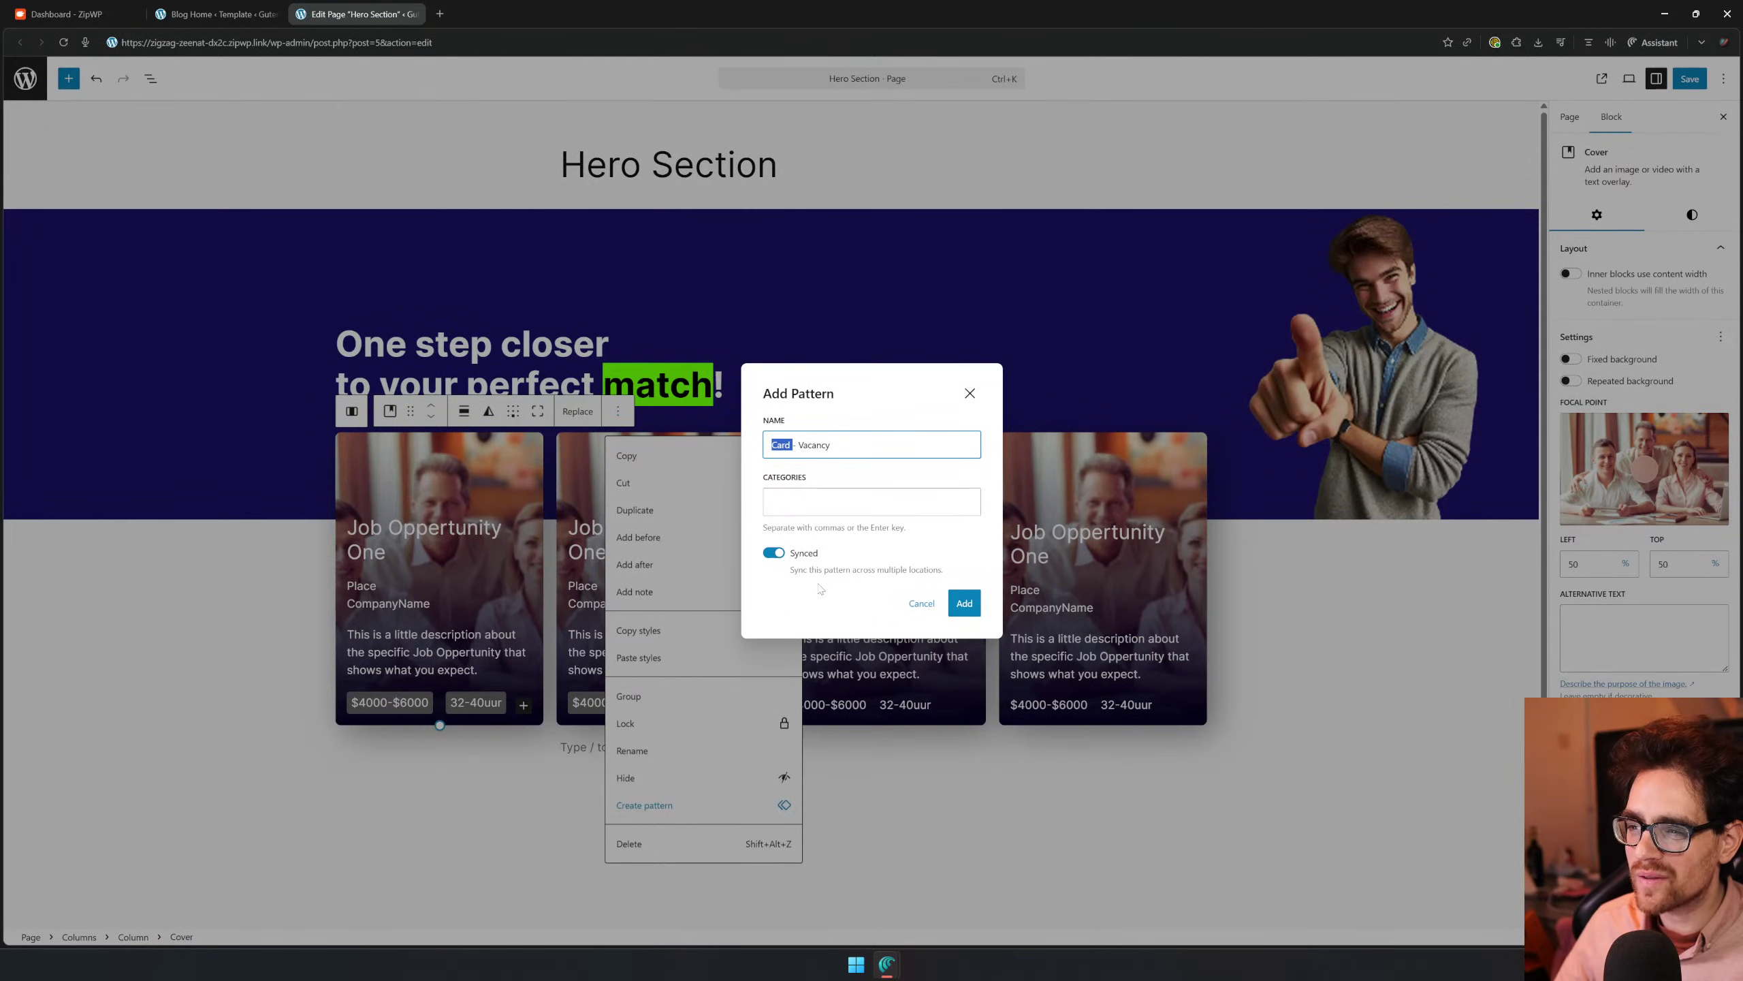
pyautogui.hotkey('ctrl', 'a')
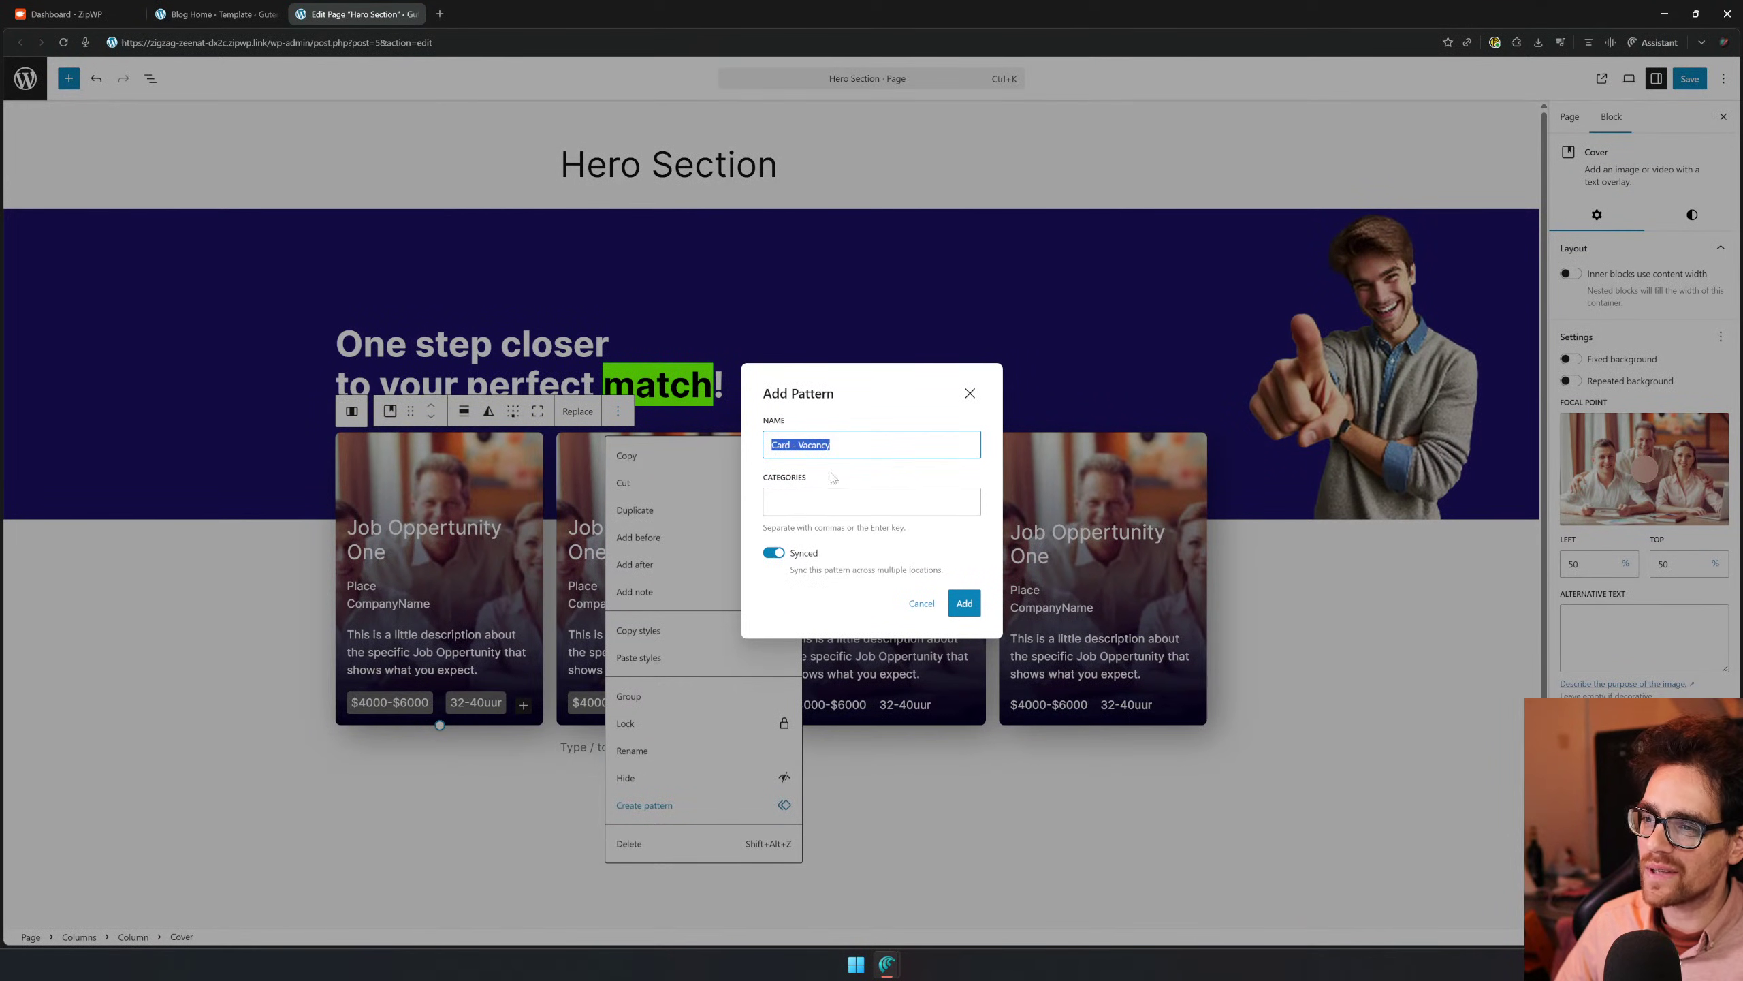
# Assign the new pattern to a "Cards" category and add it as a synced pattern
pyautogui.click(892, 502)
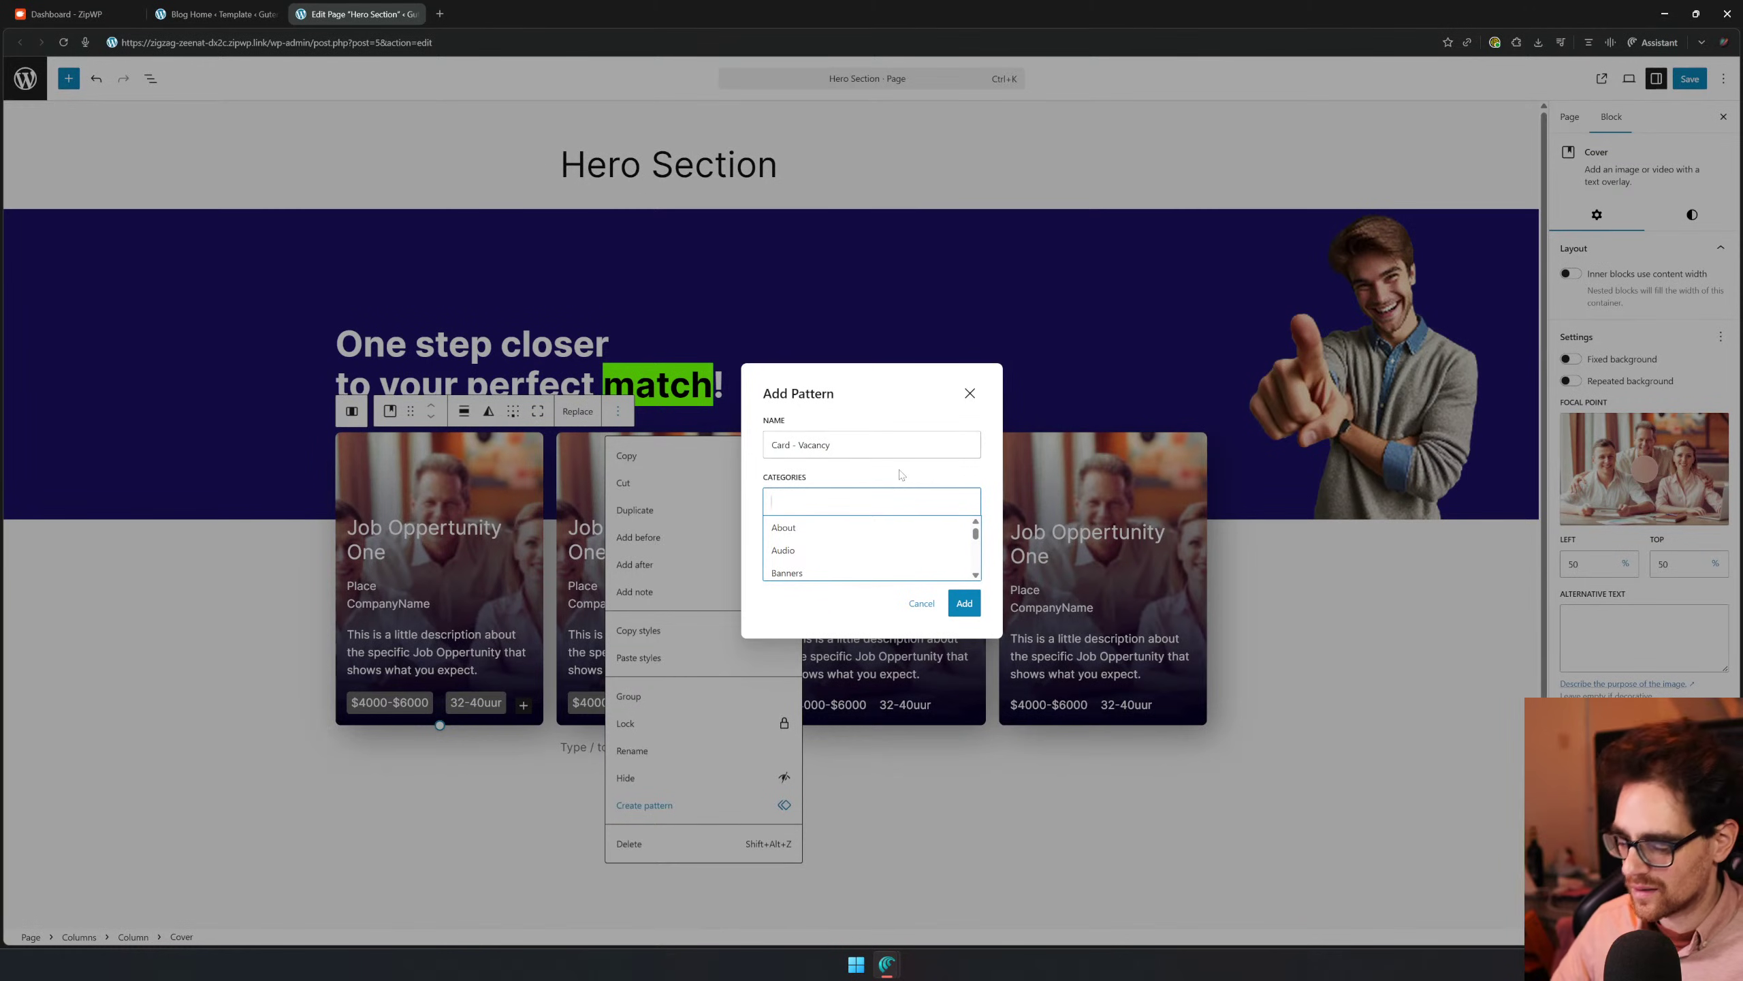
pyautogui.write('Cards')
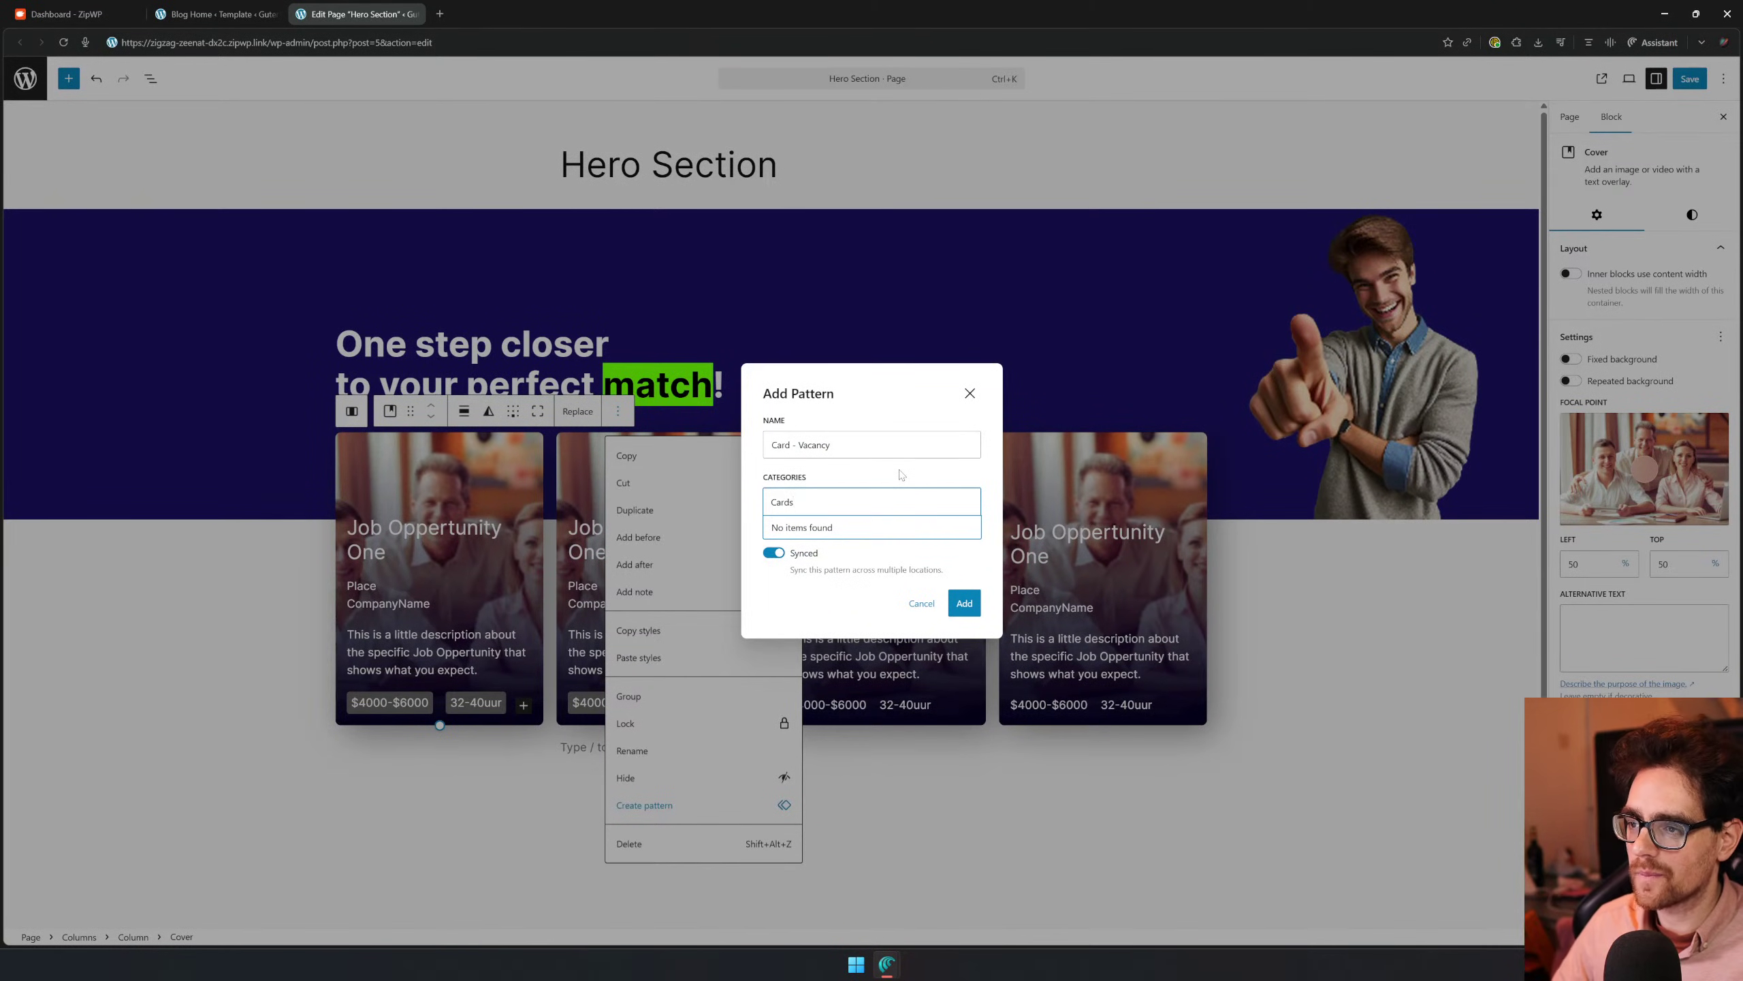
pyautogui.press('Return')
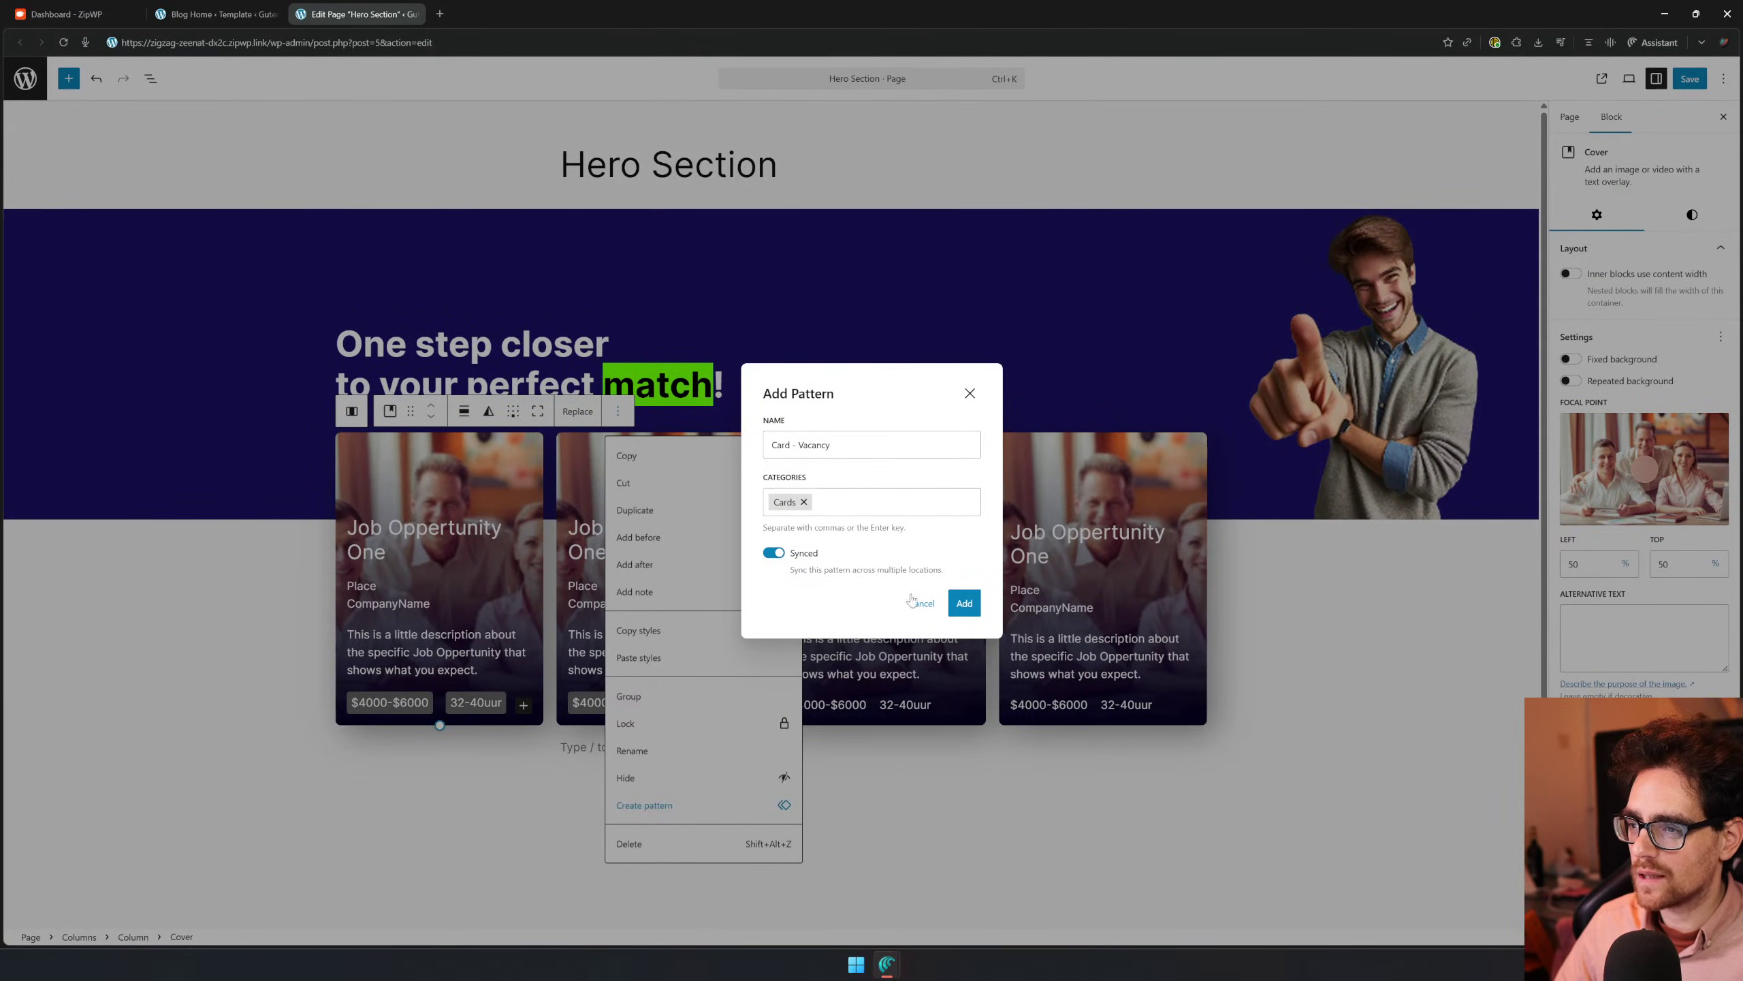
pyautogui.click(971, 604)
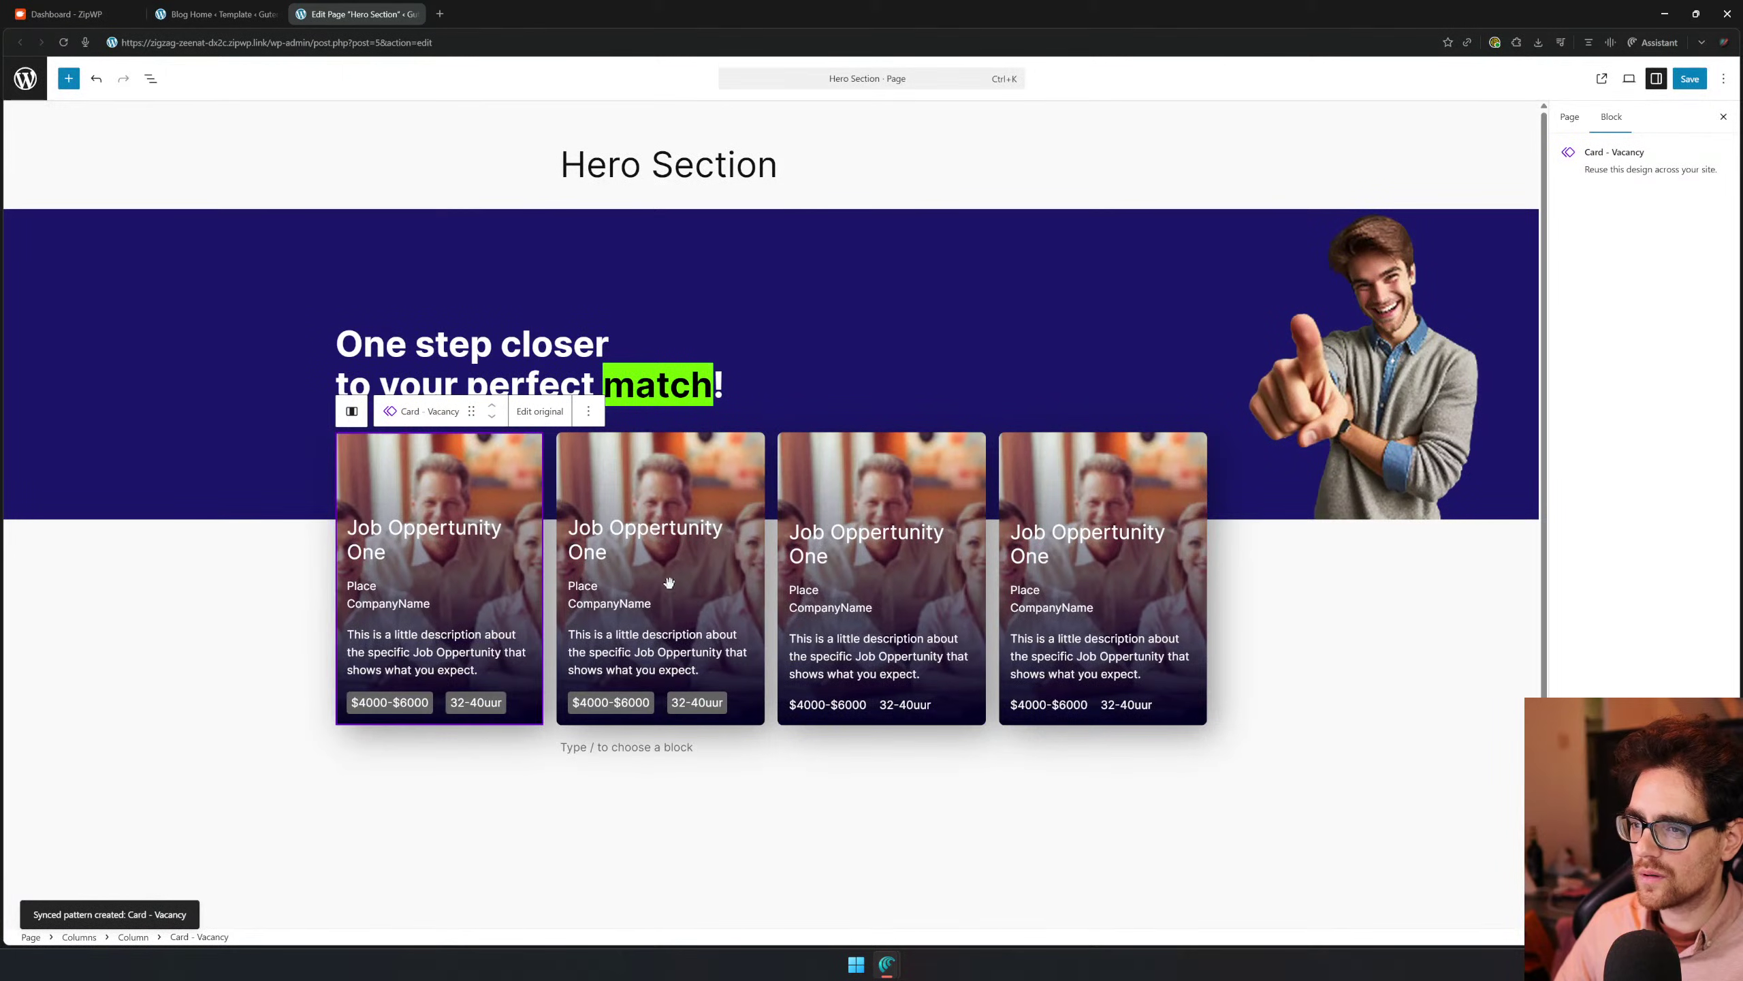
# Edit the original Card - Vacancy pattern and enable overrides on its heading under the name "Title"
pyautogui.click(540, 411)
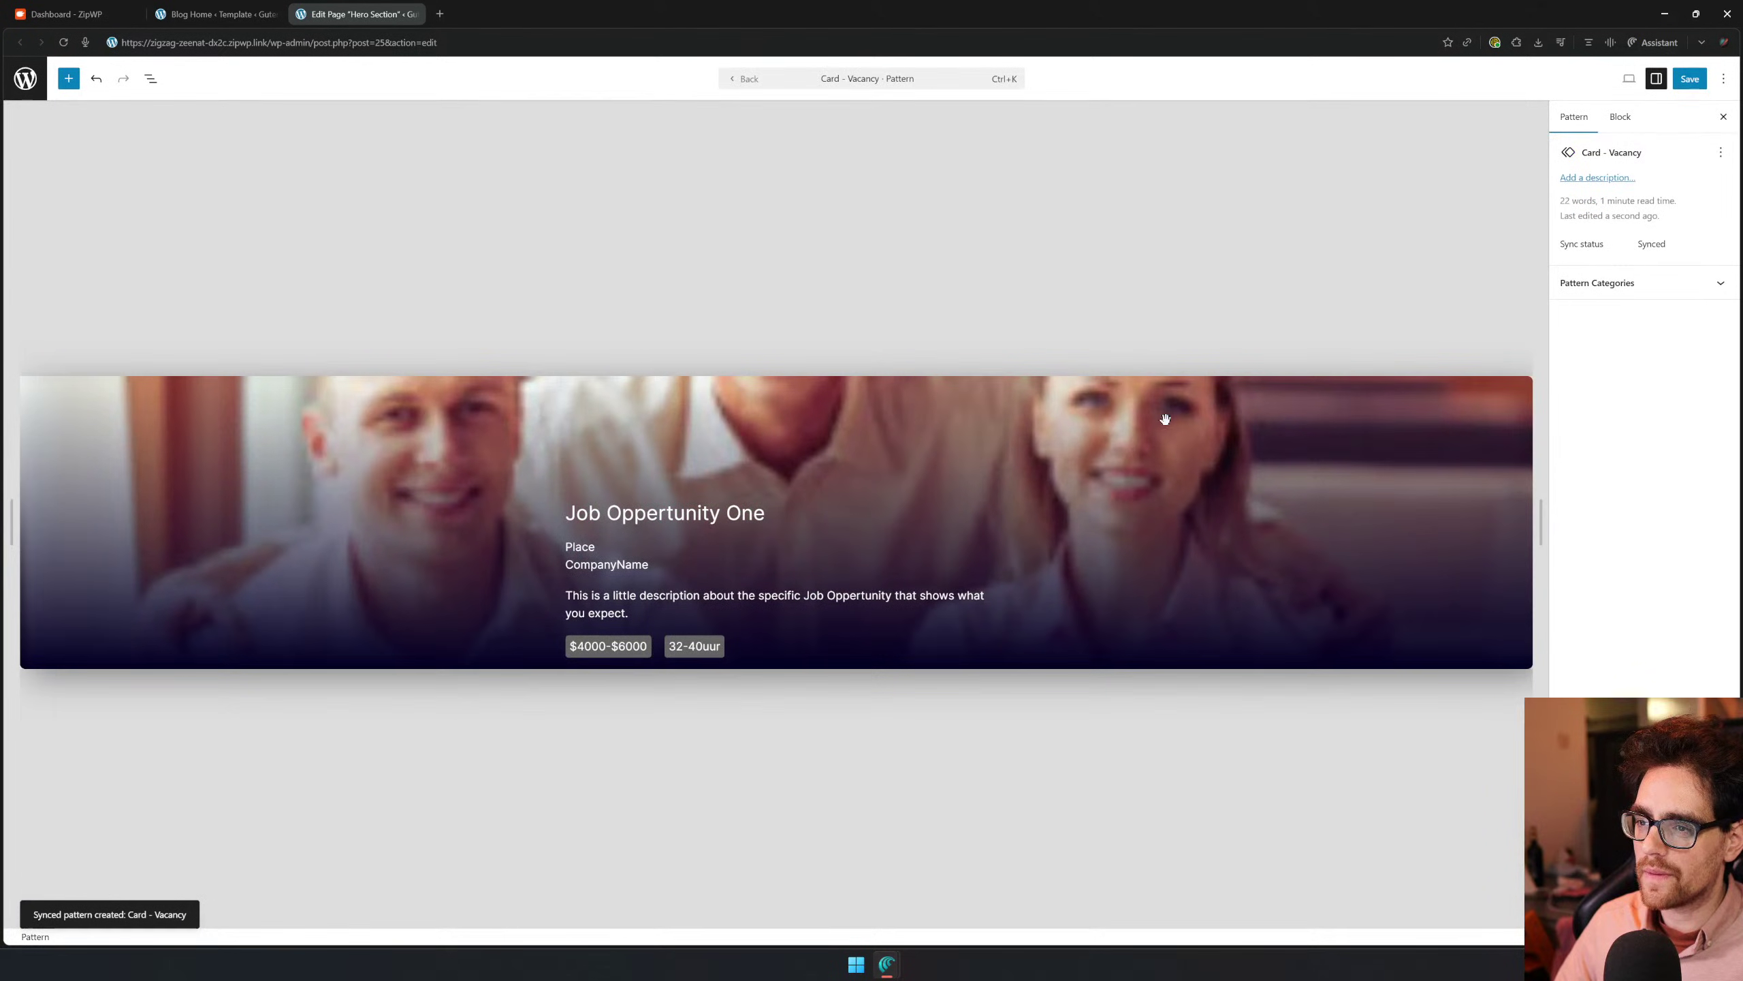
pyautogui.click(646, 512)
pyautogui.click(1579, 651)
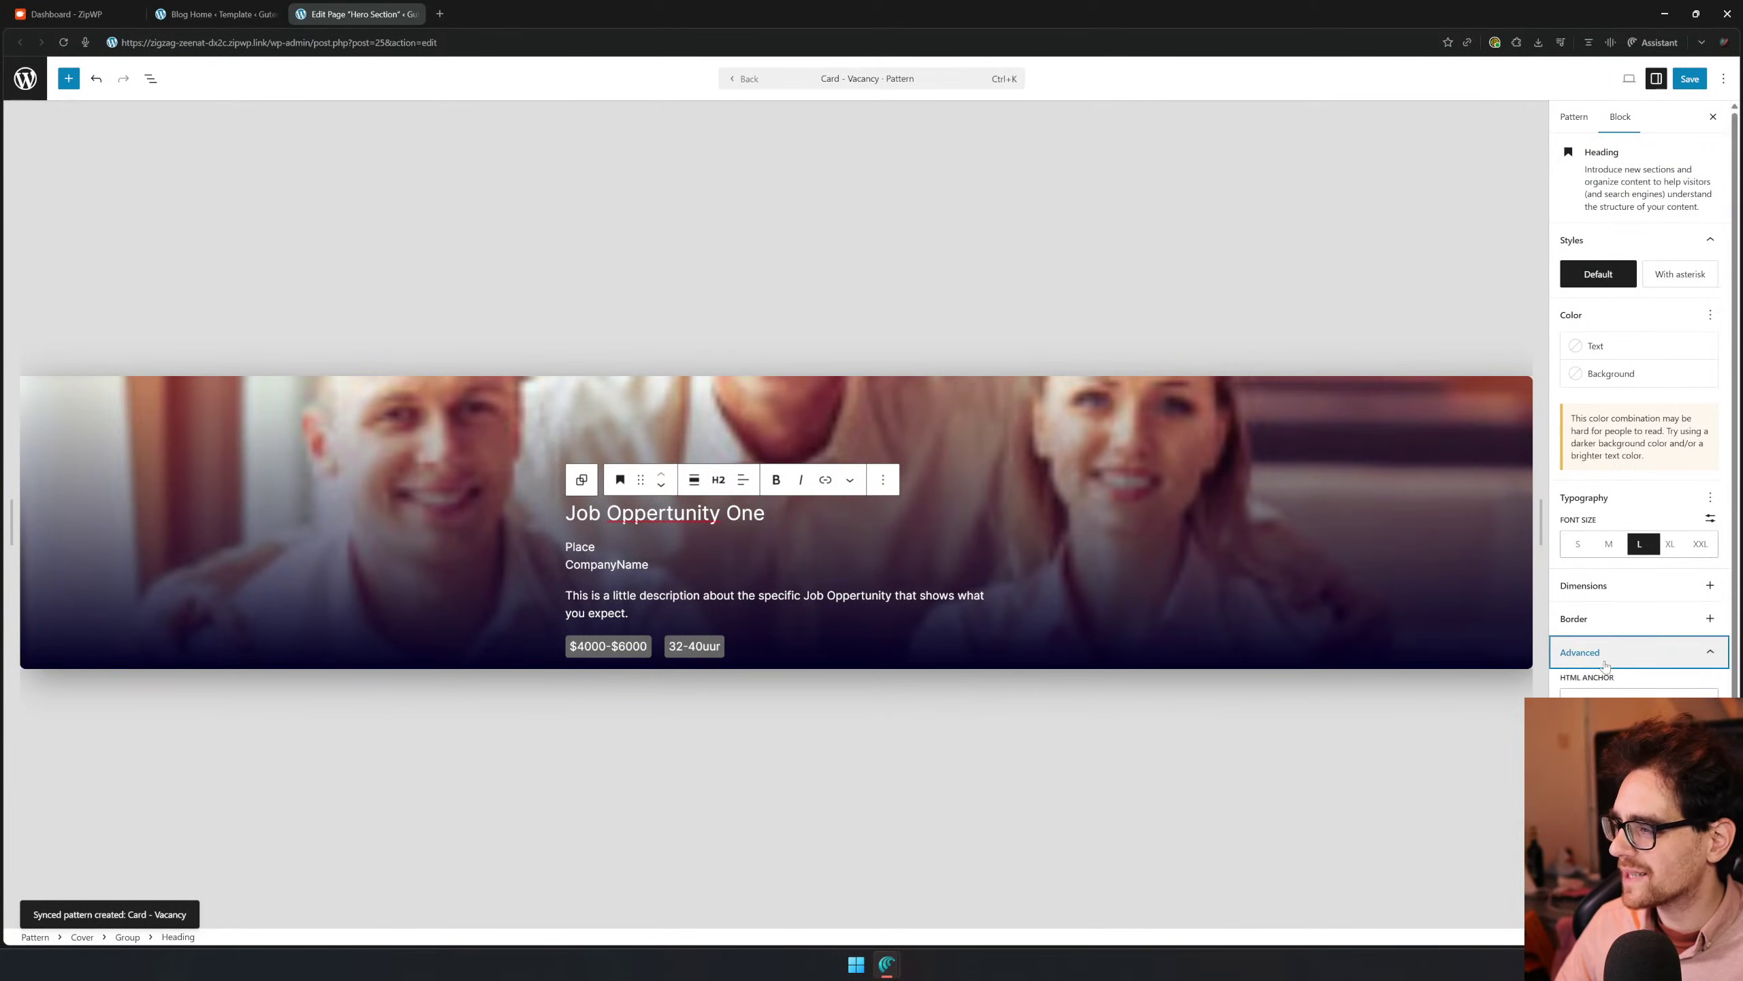
pyautogui.click(1639, 898)
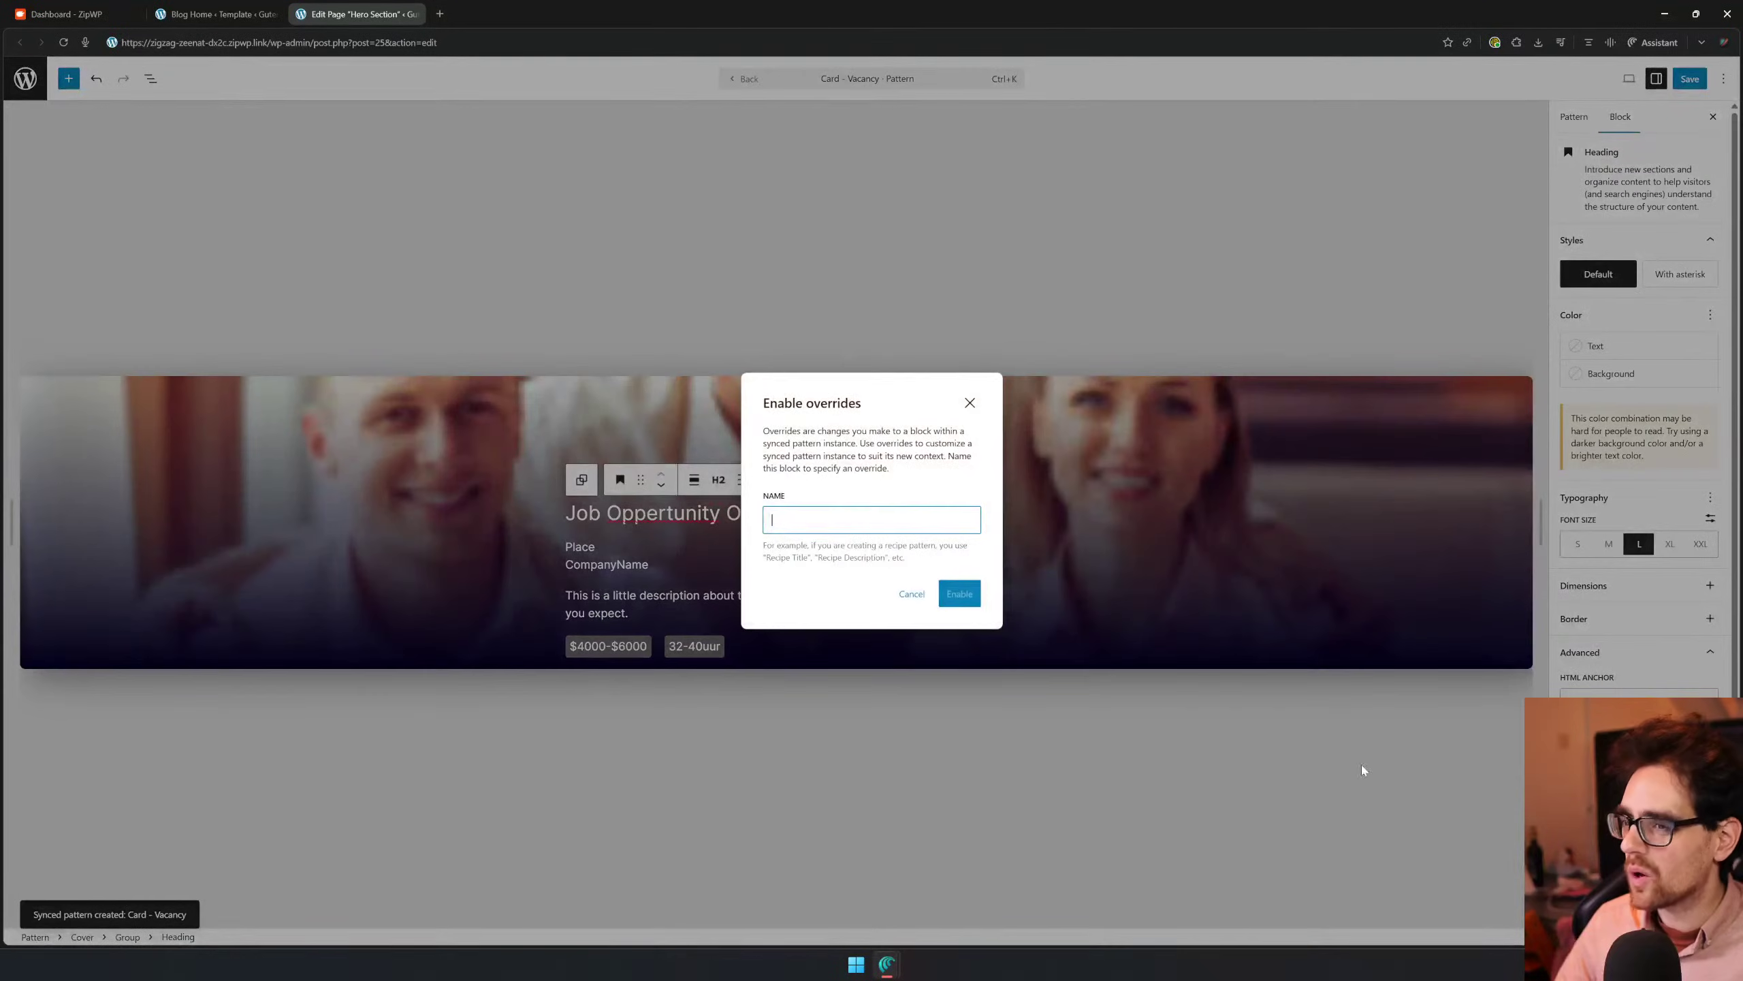
pyautogui.click(872, 520)
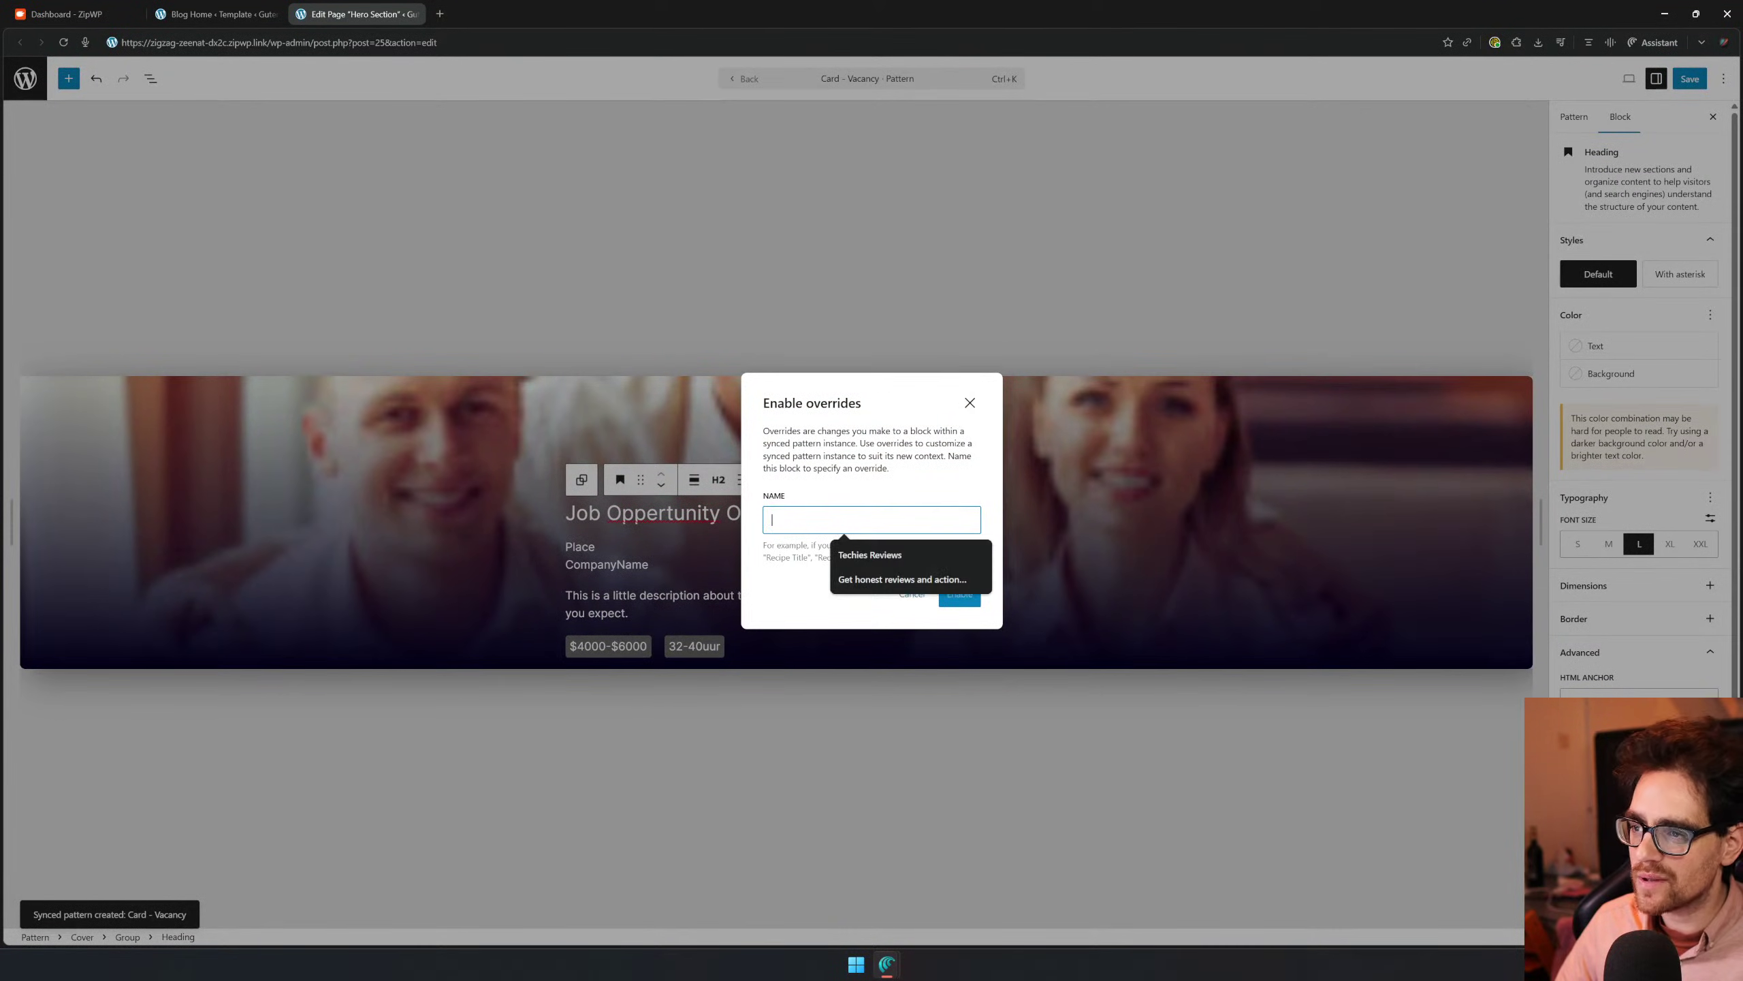
pyautogui.write('Title')
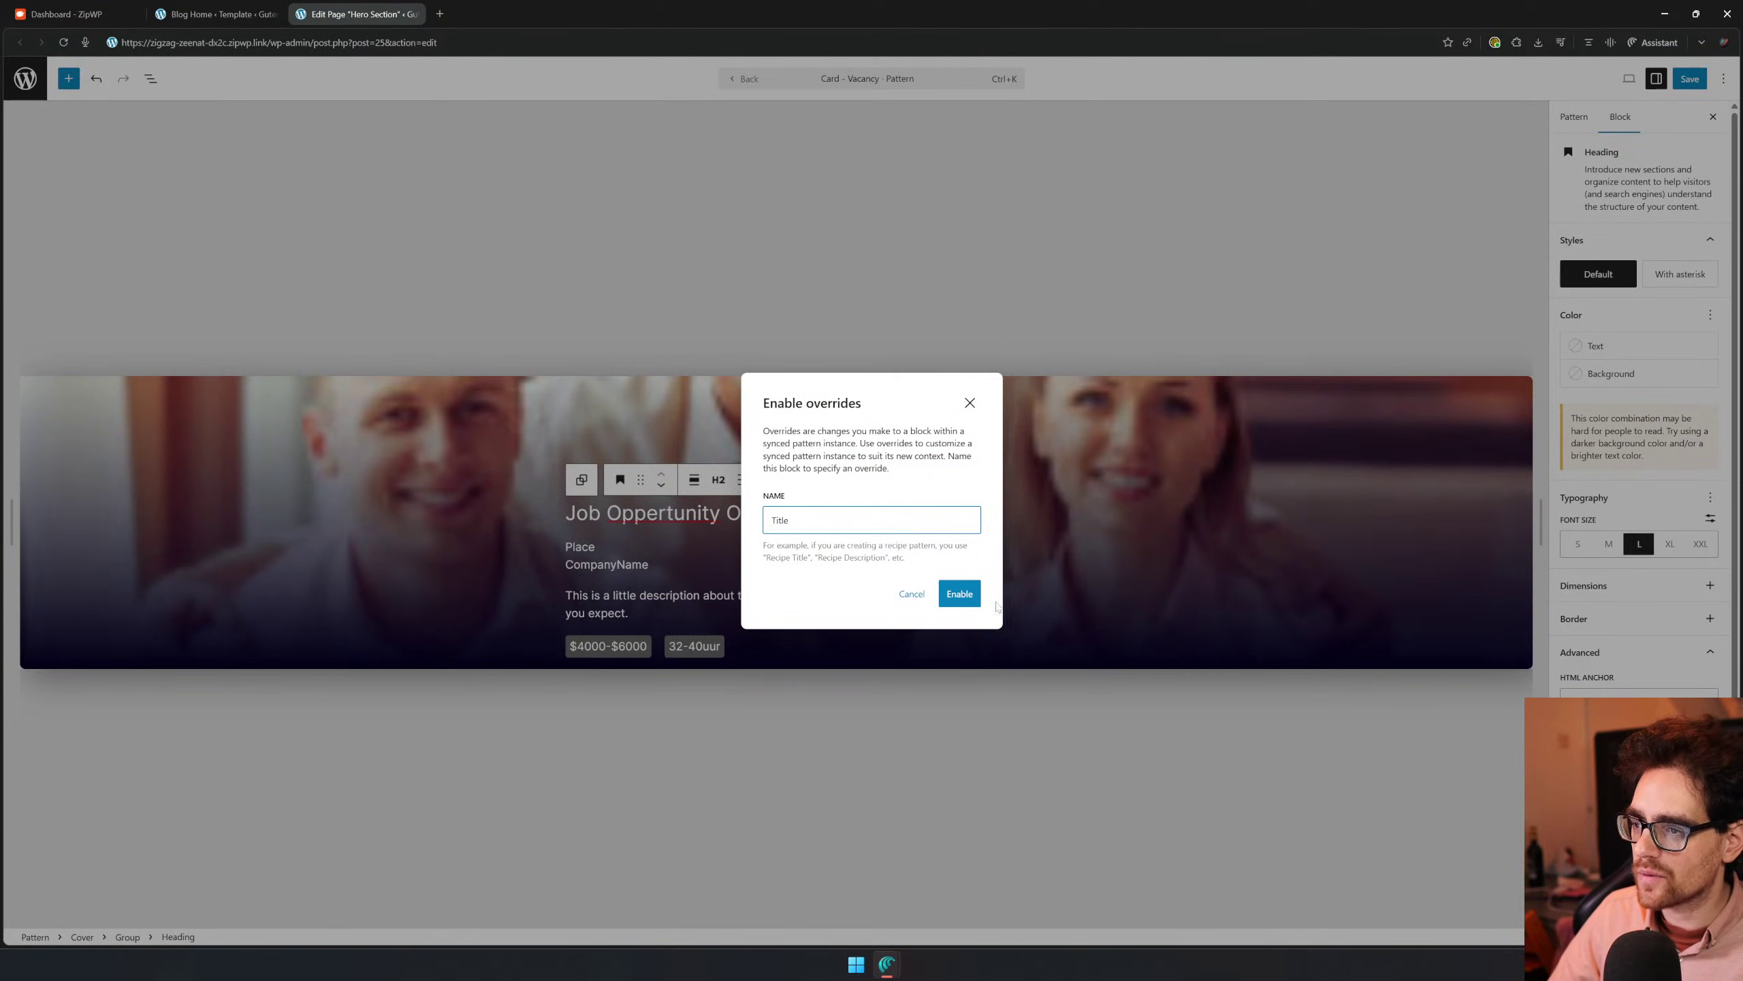
pyautogui.click(975, 601)
# Enable overrides on the place and company name paragraphs, naming them "Place" and "Company Name"
pyautogui.press('Delete')
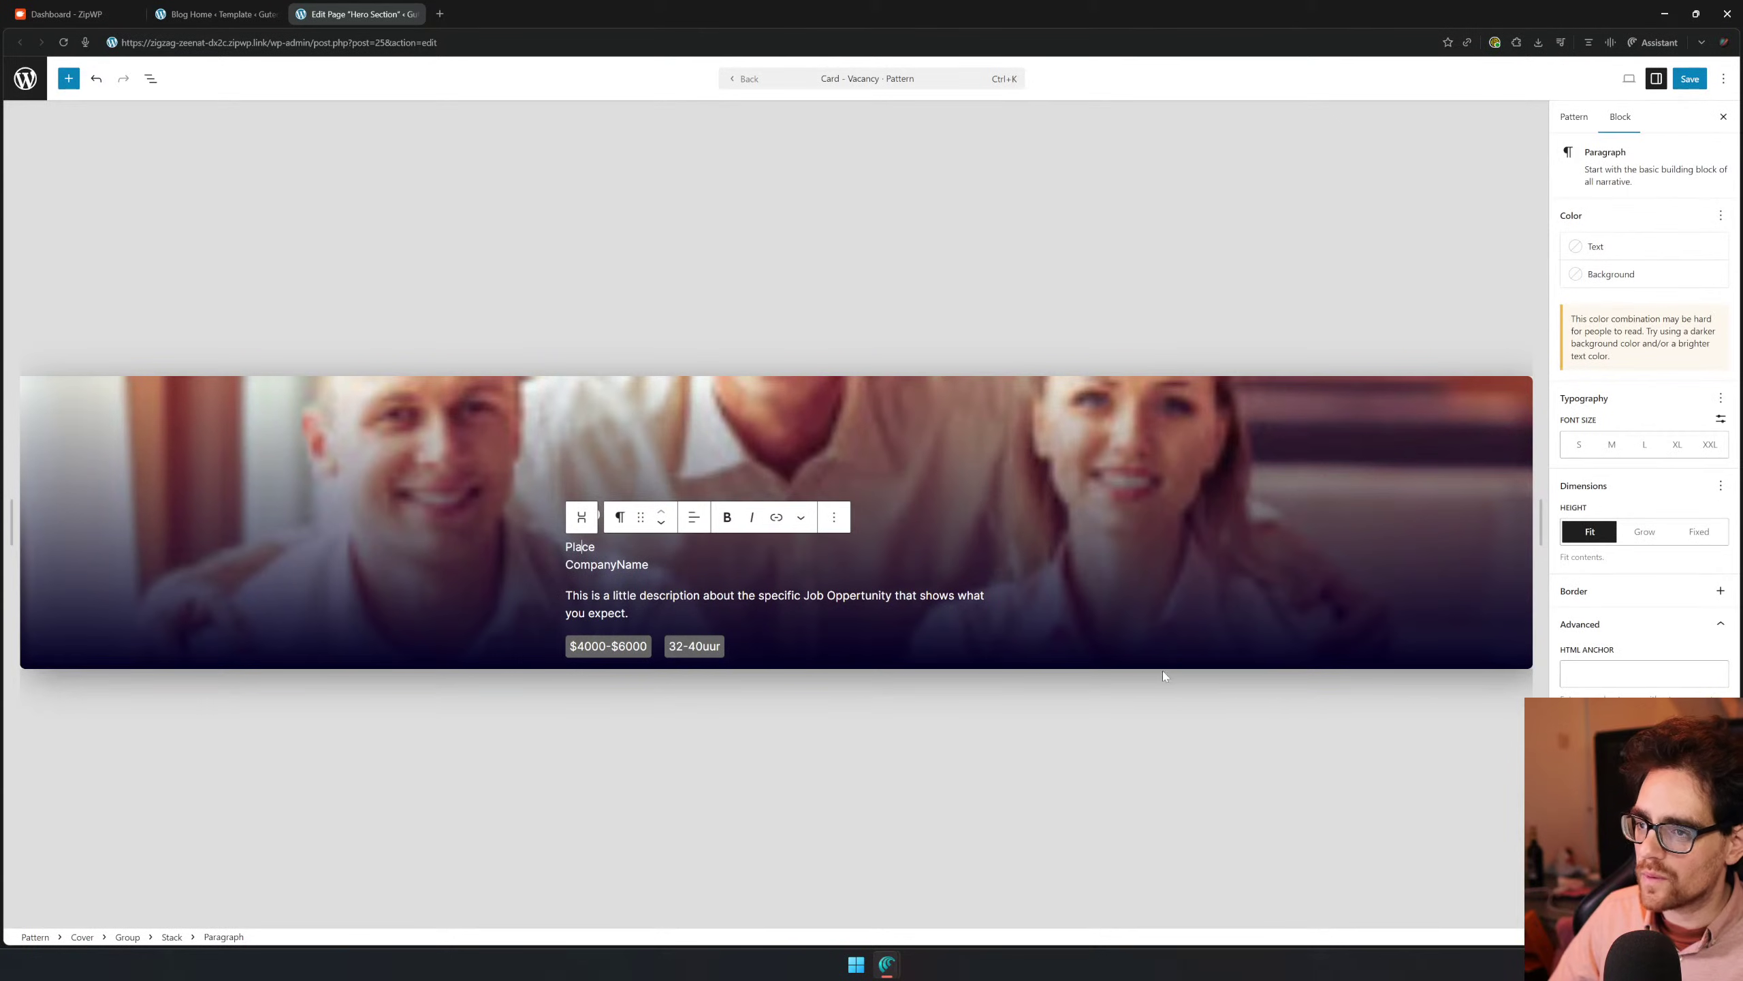
pyautogui.click(1644, 876)
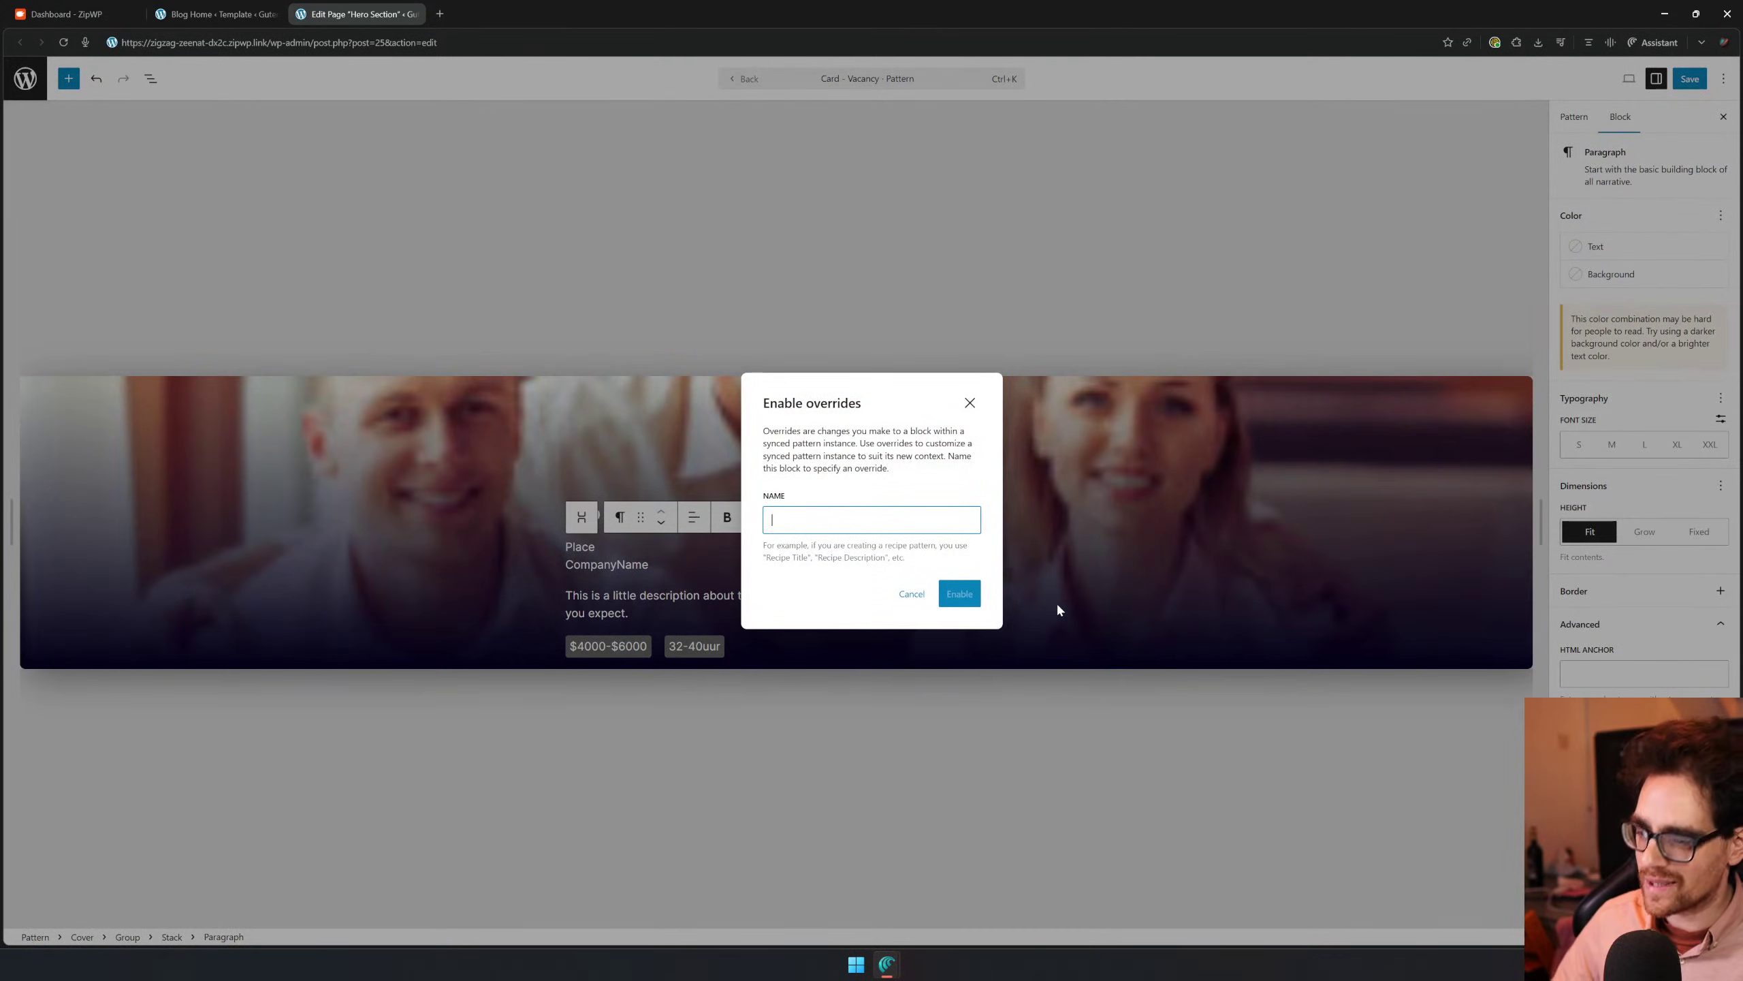
pyautogui.write('Place')
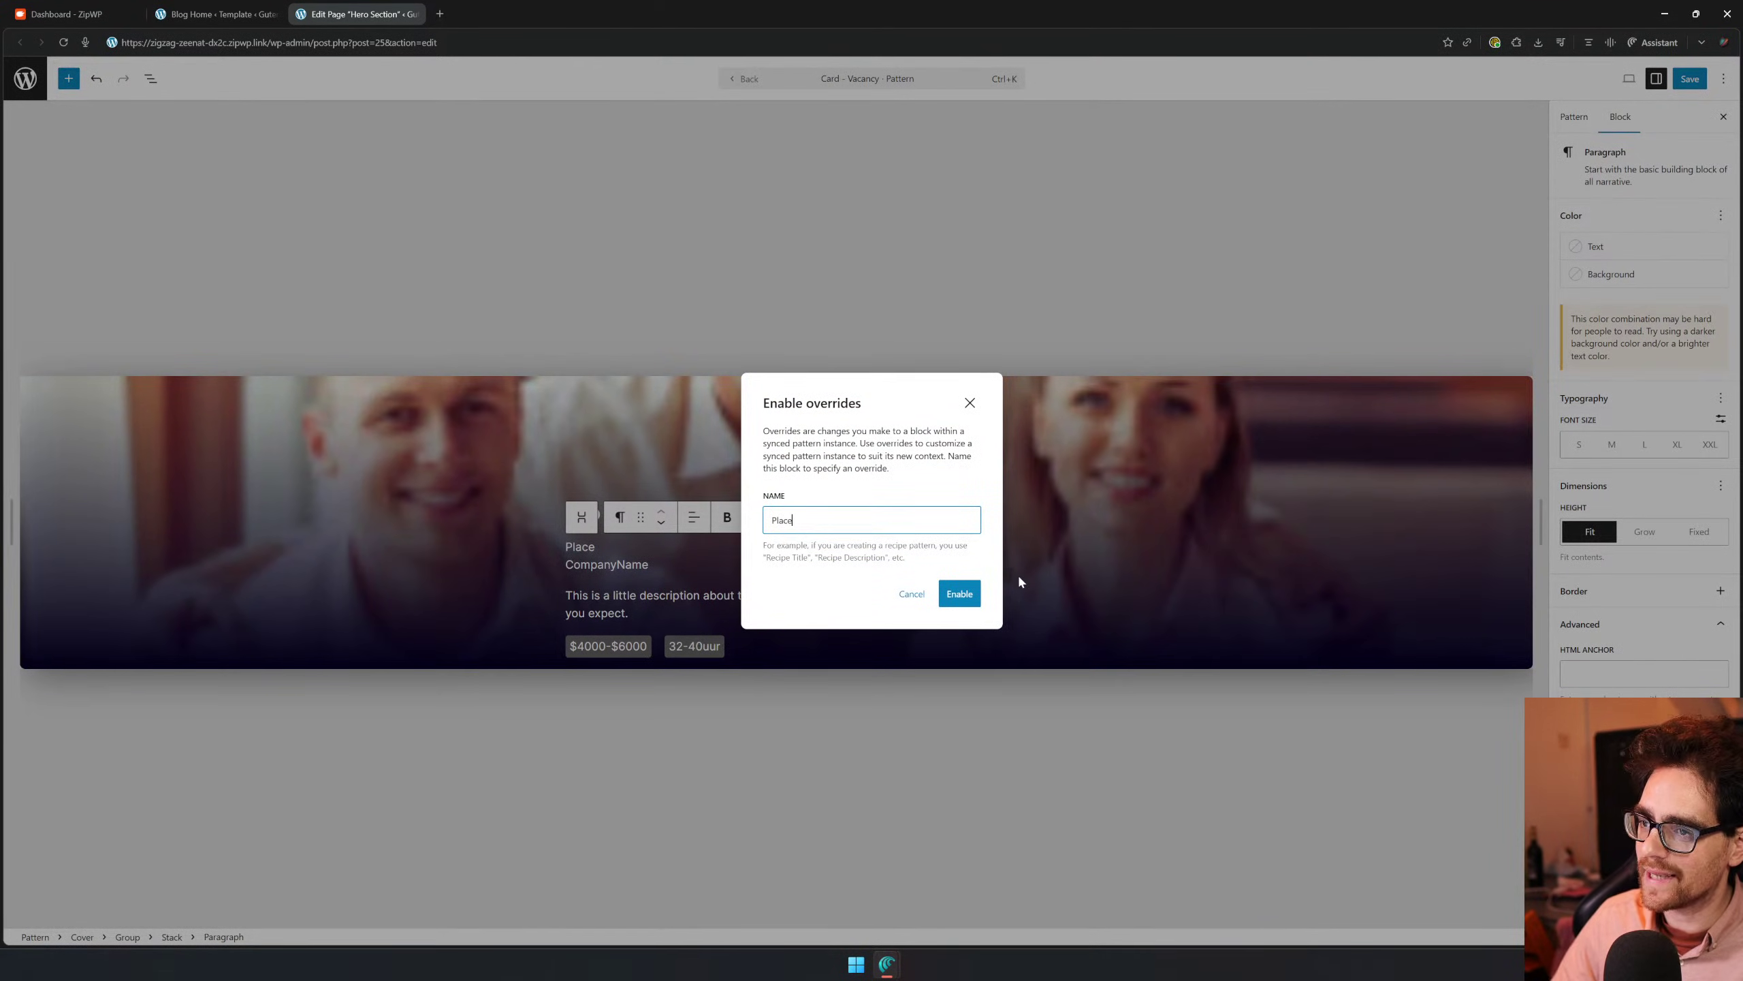
pyautogui.click(958, 595)
pyautogui.click(632, 565)
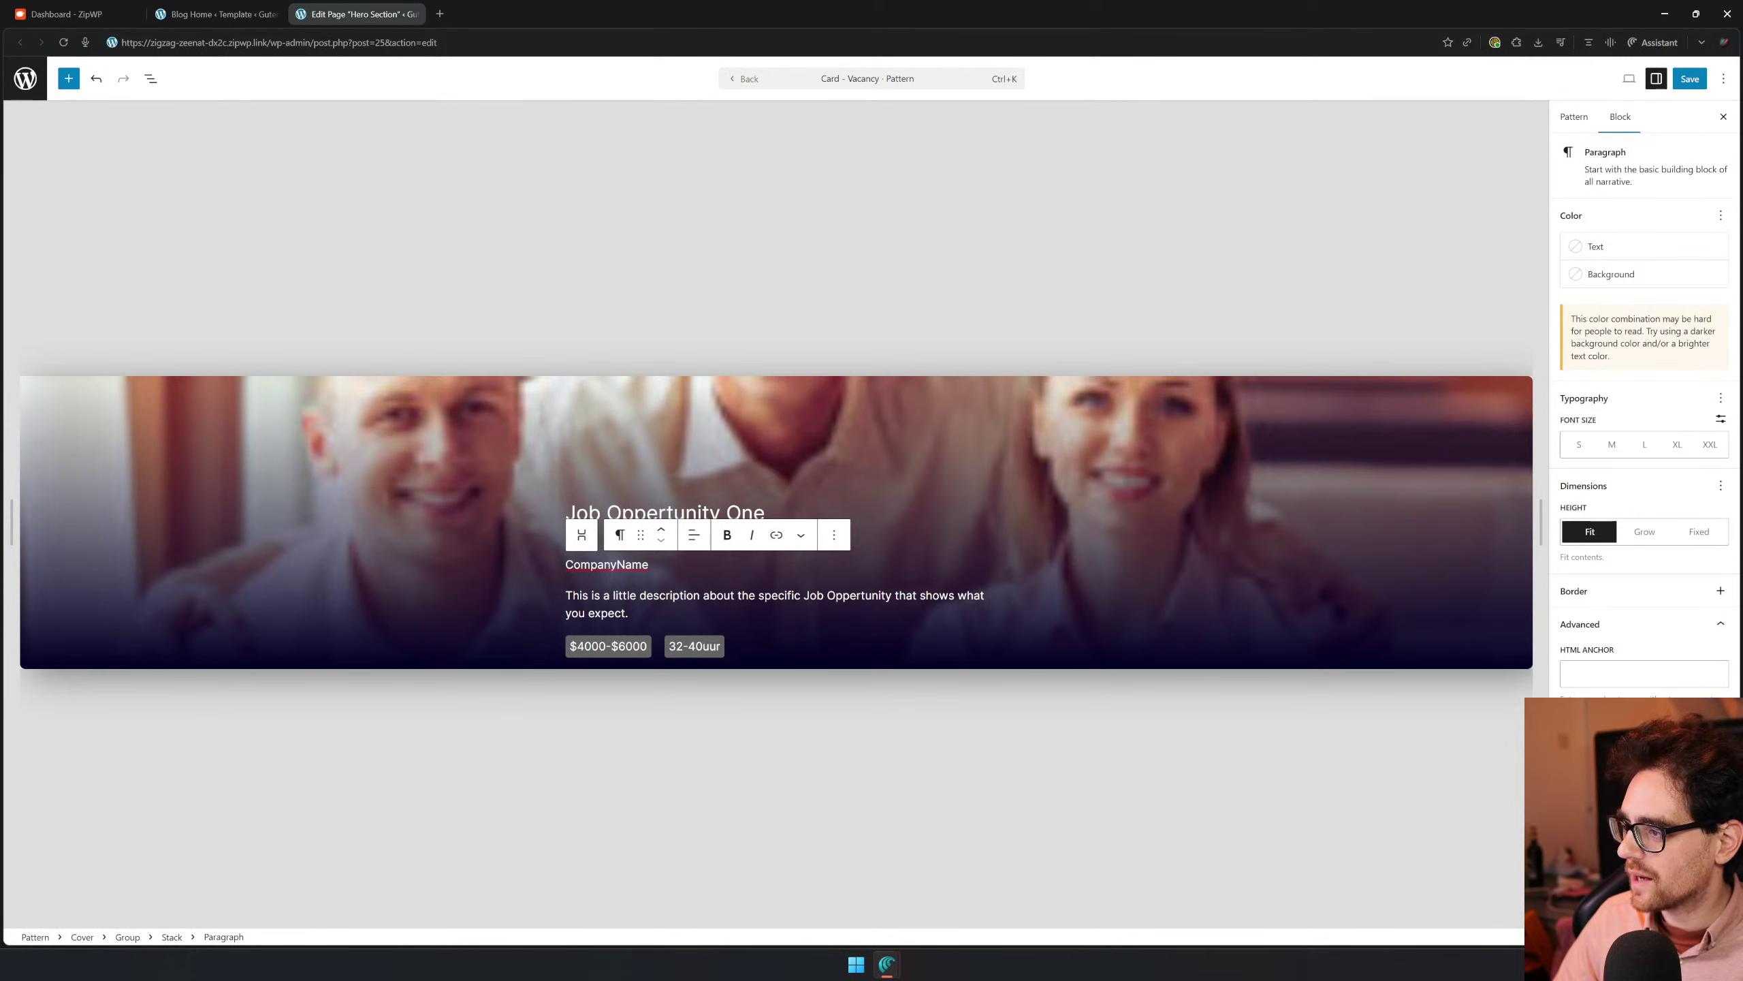
pyautogui.click(1644, 875)
pyautogui.write('Company Name')
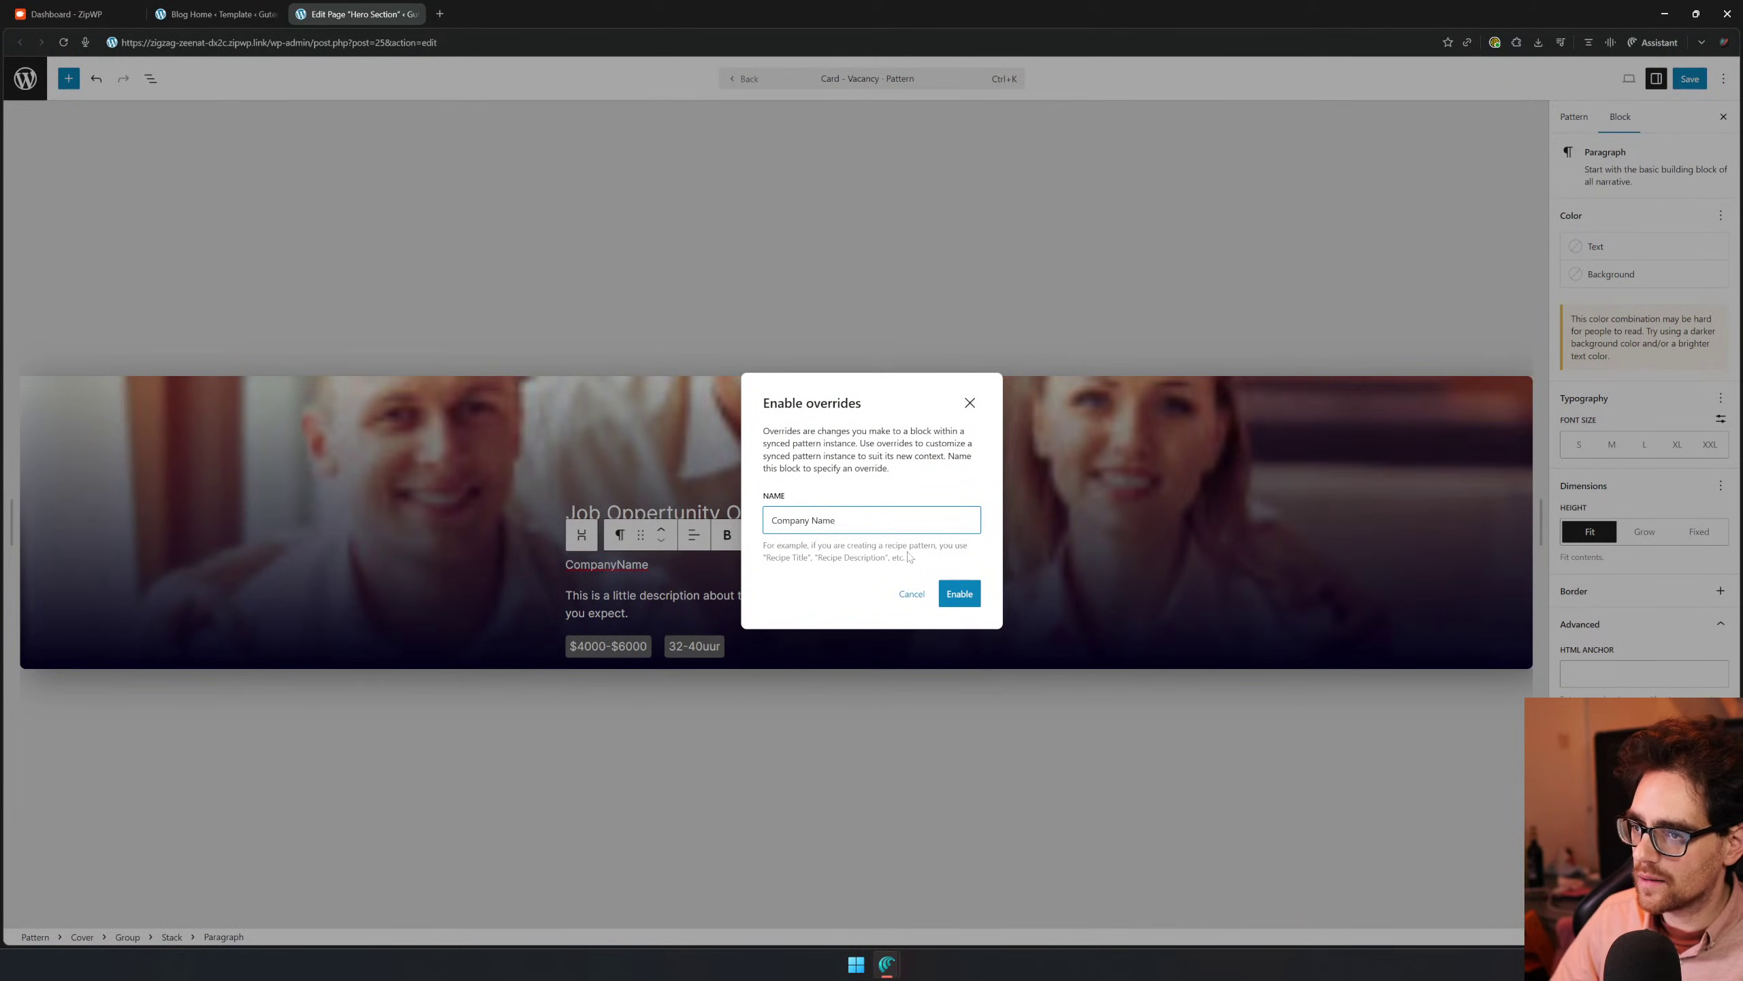
pyautogui.click(959, 593)
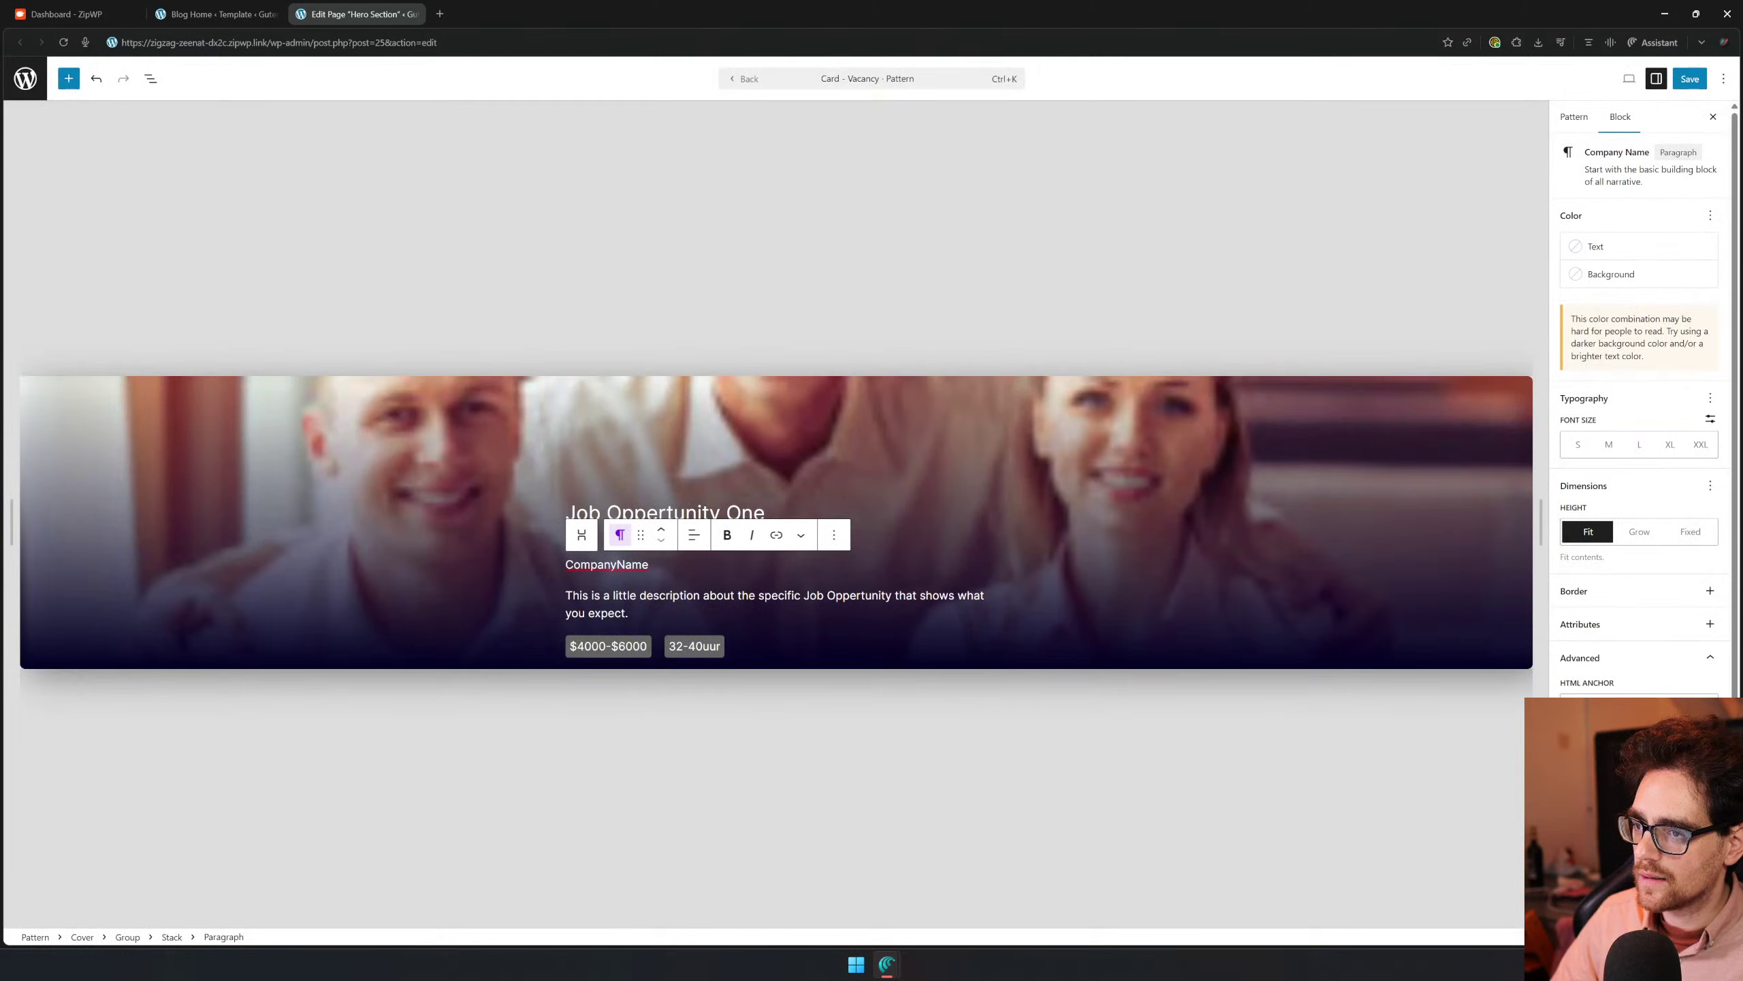
# Enable overrides on the job description paragraph under the name "Short Description"
pyautogui.click(625, 595)
pyautogui.click(1644, 797)
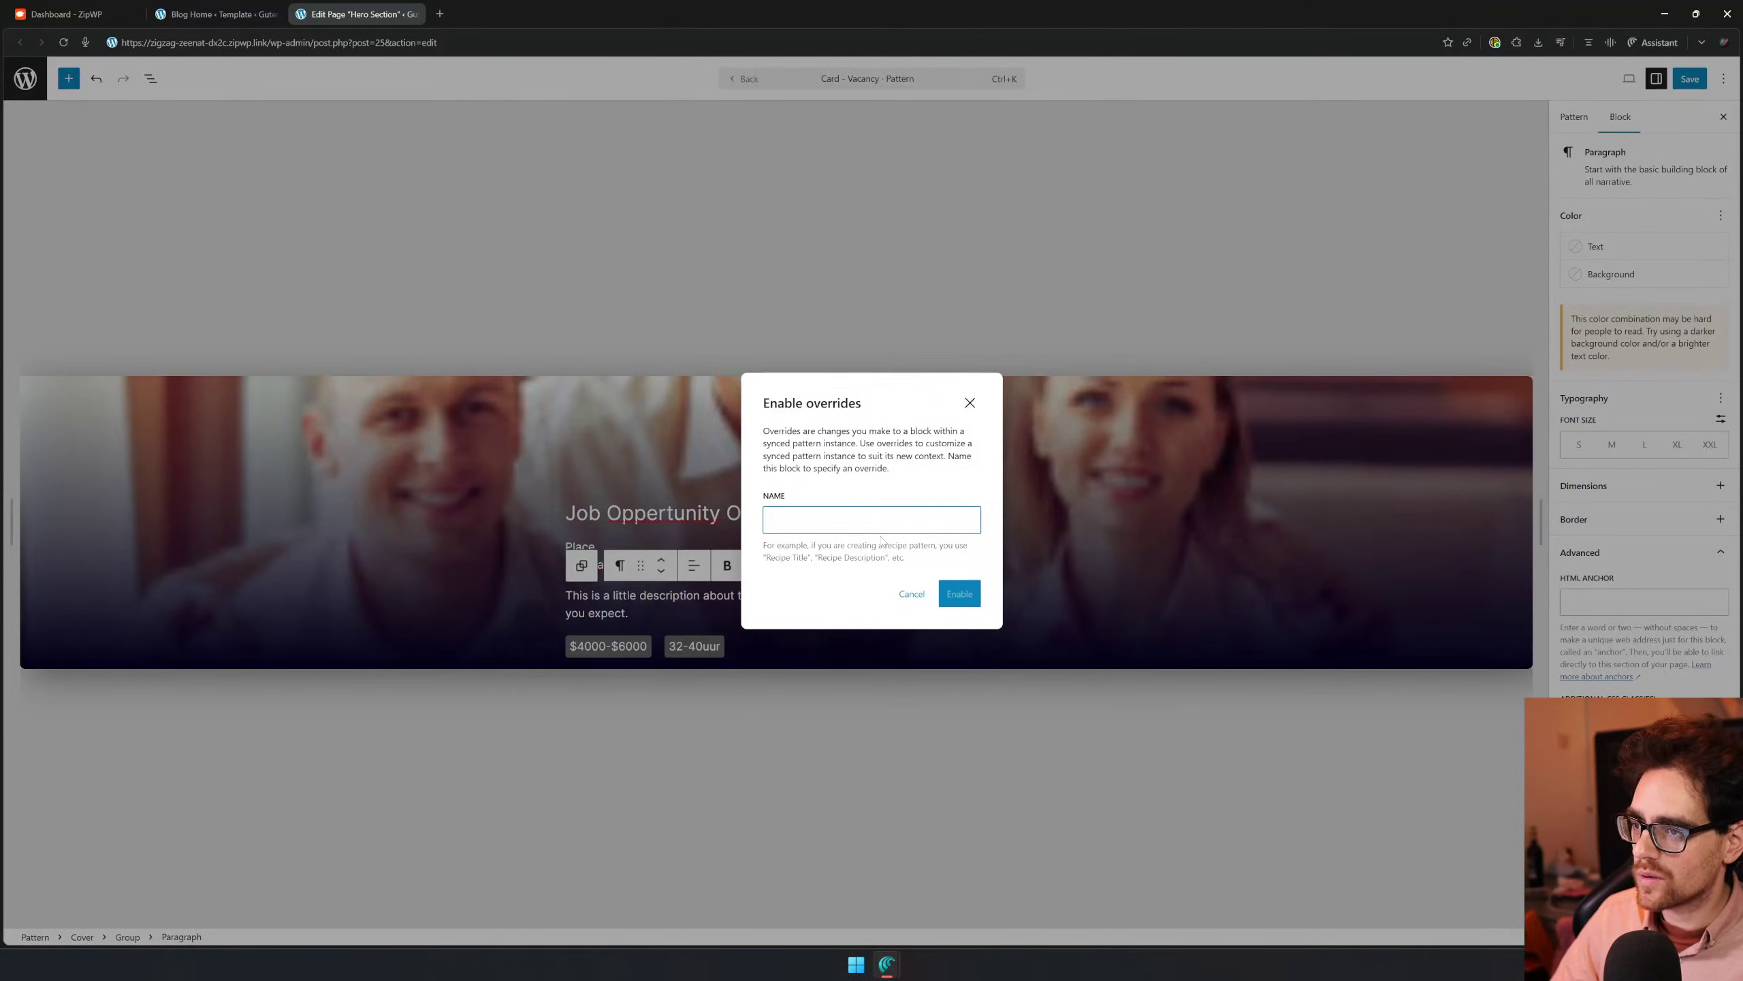
pyautogui.write('Shor')
pyautogui.hotkey('ctrl', 'a')
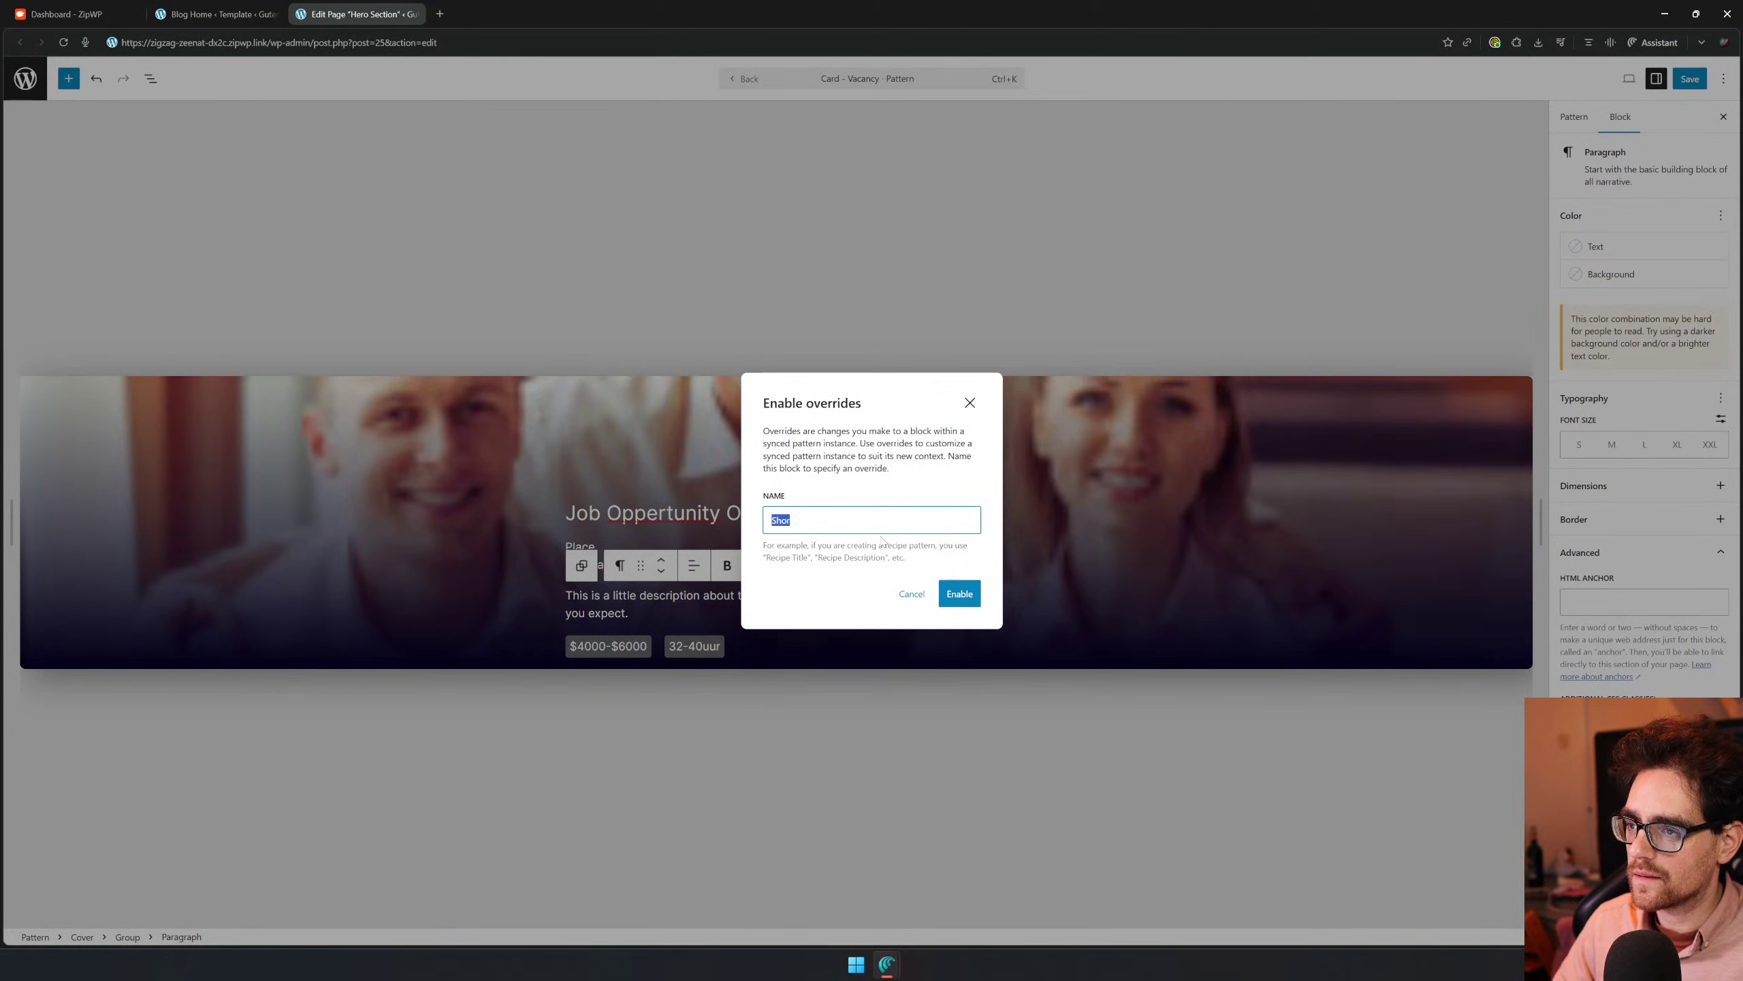
pyautogui.write('Short Description')
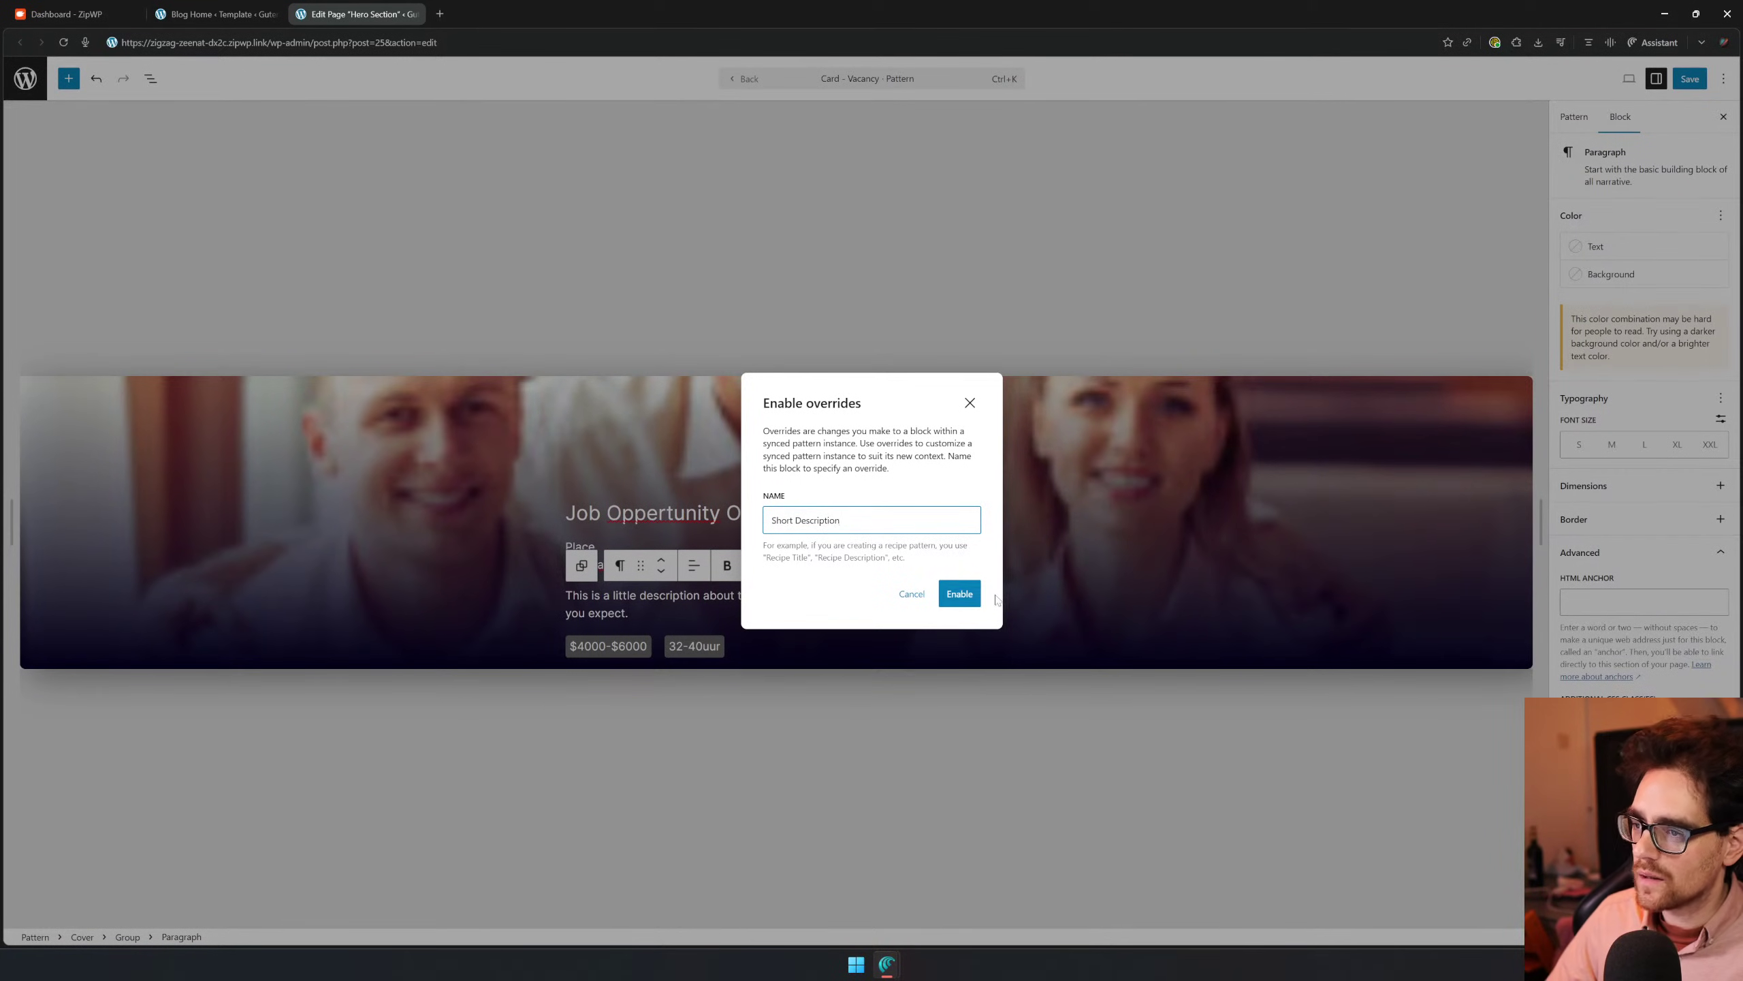
pyautogui.click(960, 594)
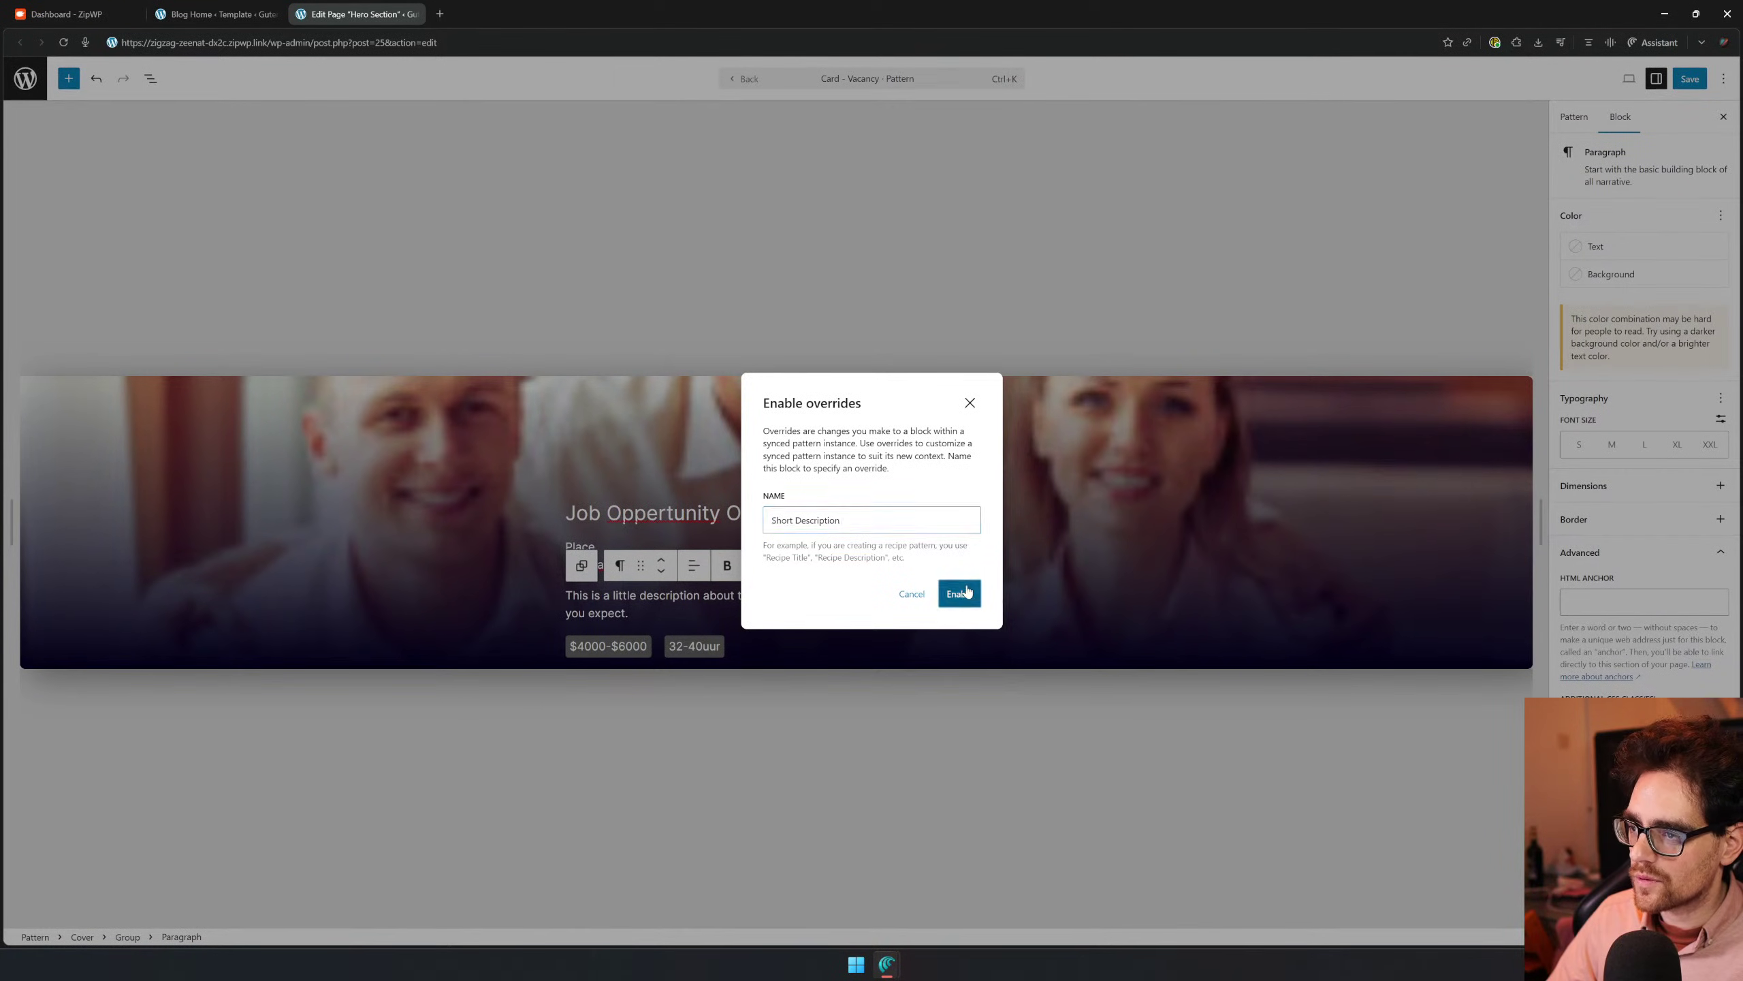
# Enable overrides on the $4000-$6000 paragraph under the name "Salary"
pyautogui.click(613, 645)
pyautogui.scroll(-1, 1627, 824)
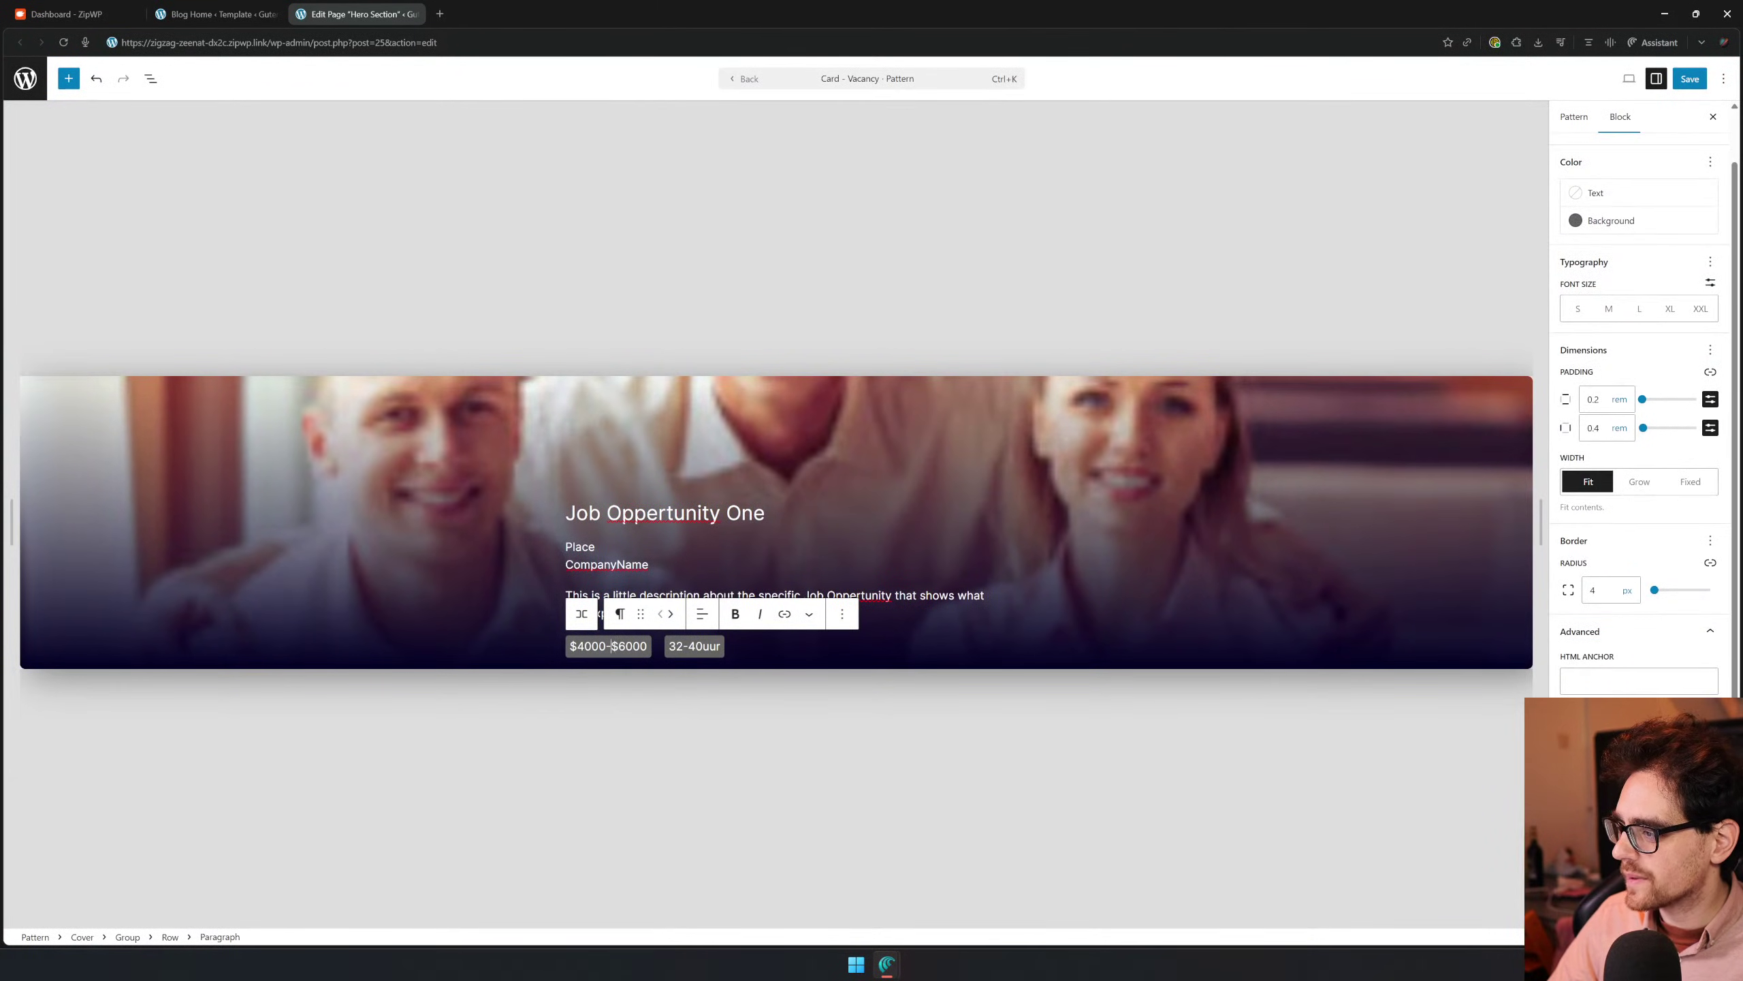
pyautogui.click(1627, 869)
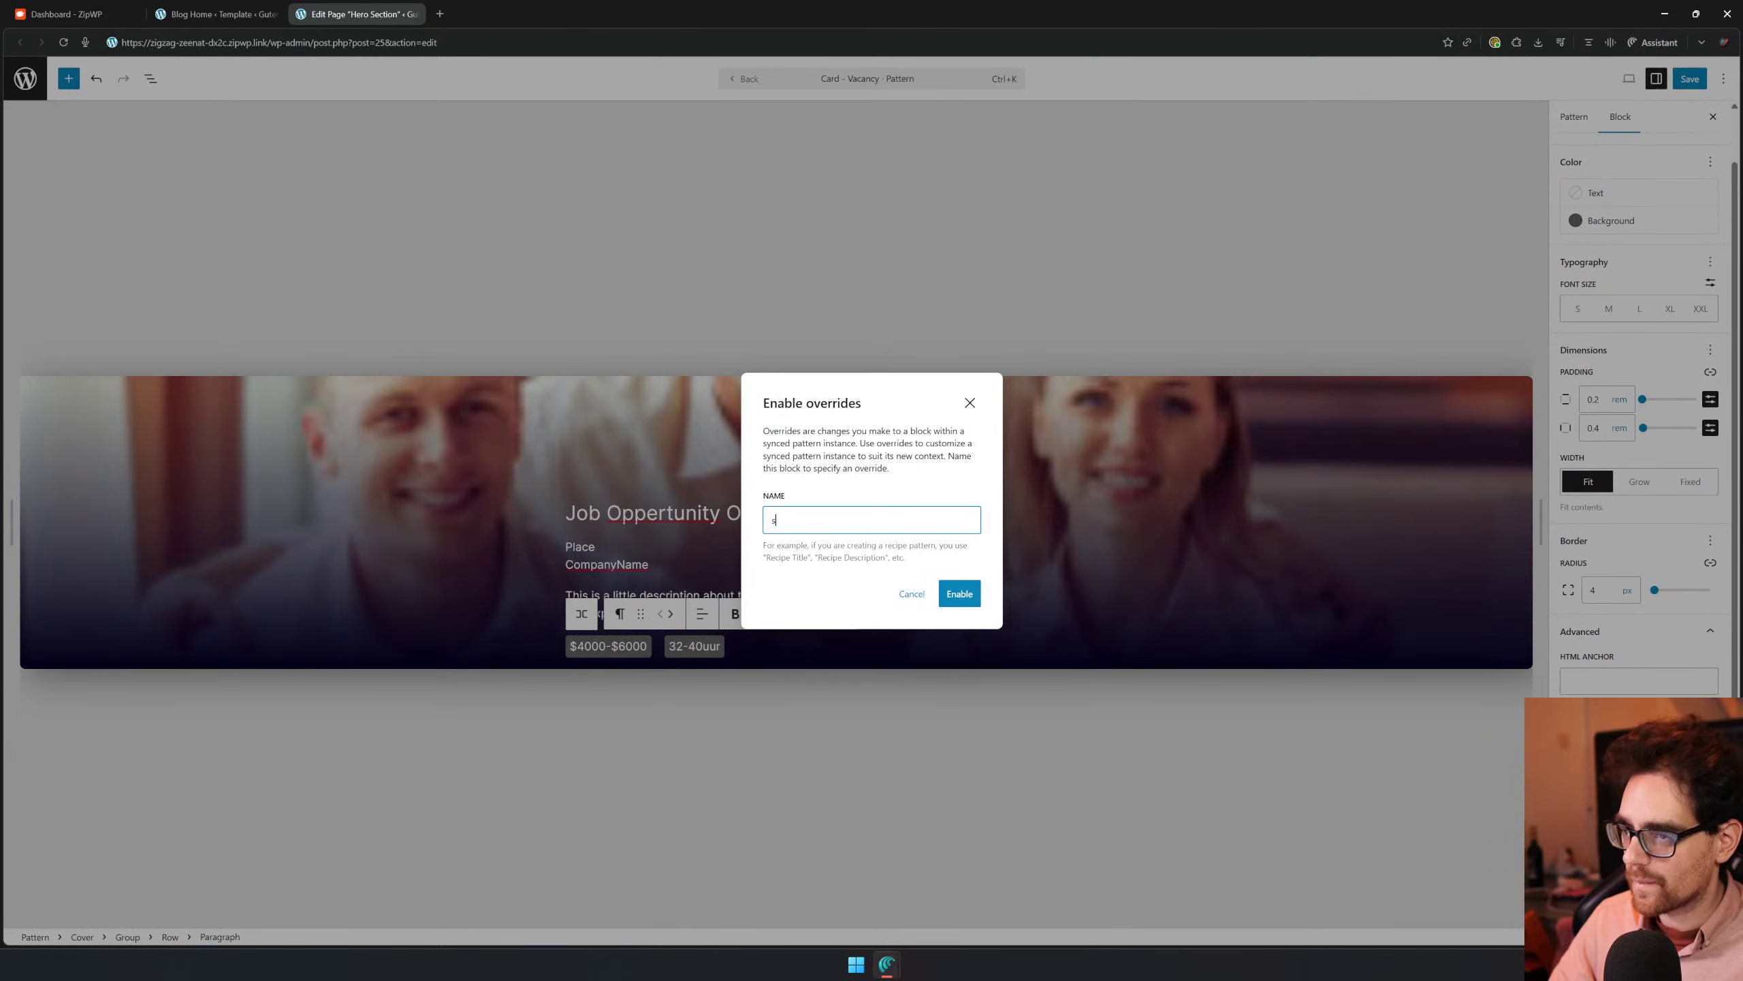
pyautogui.write('Salary')
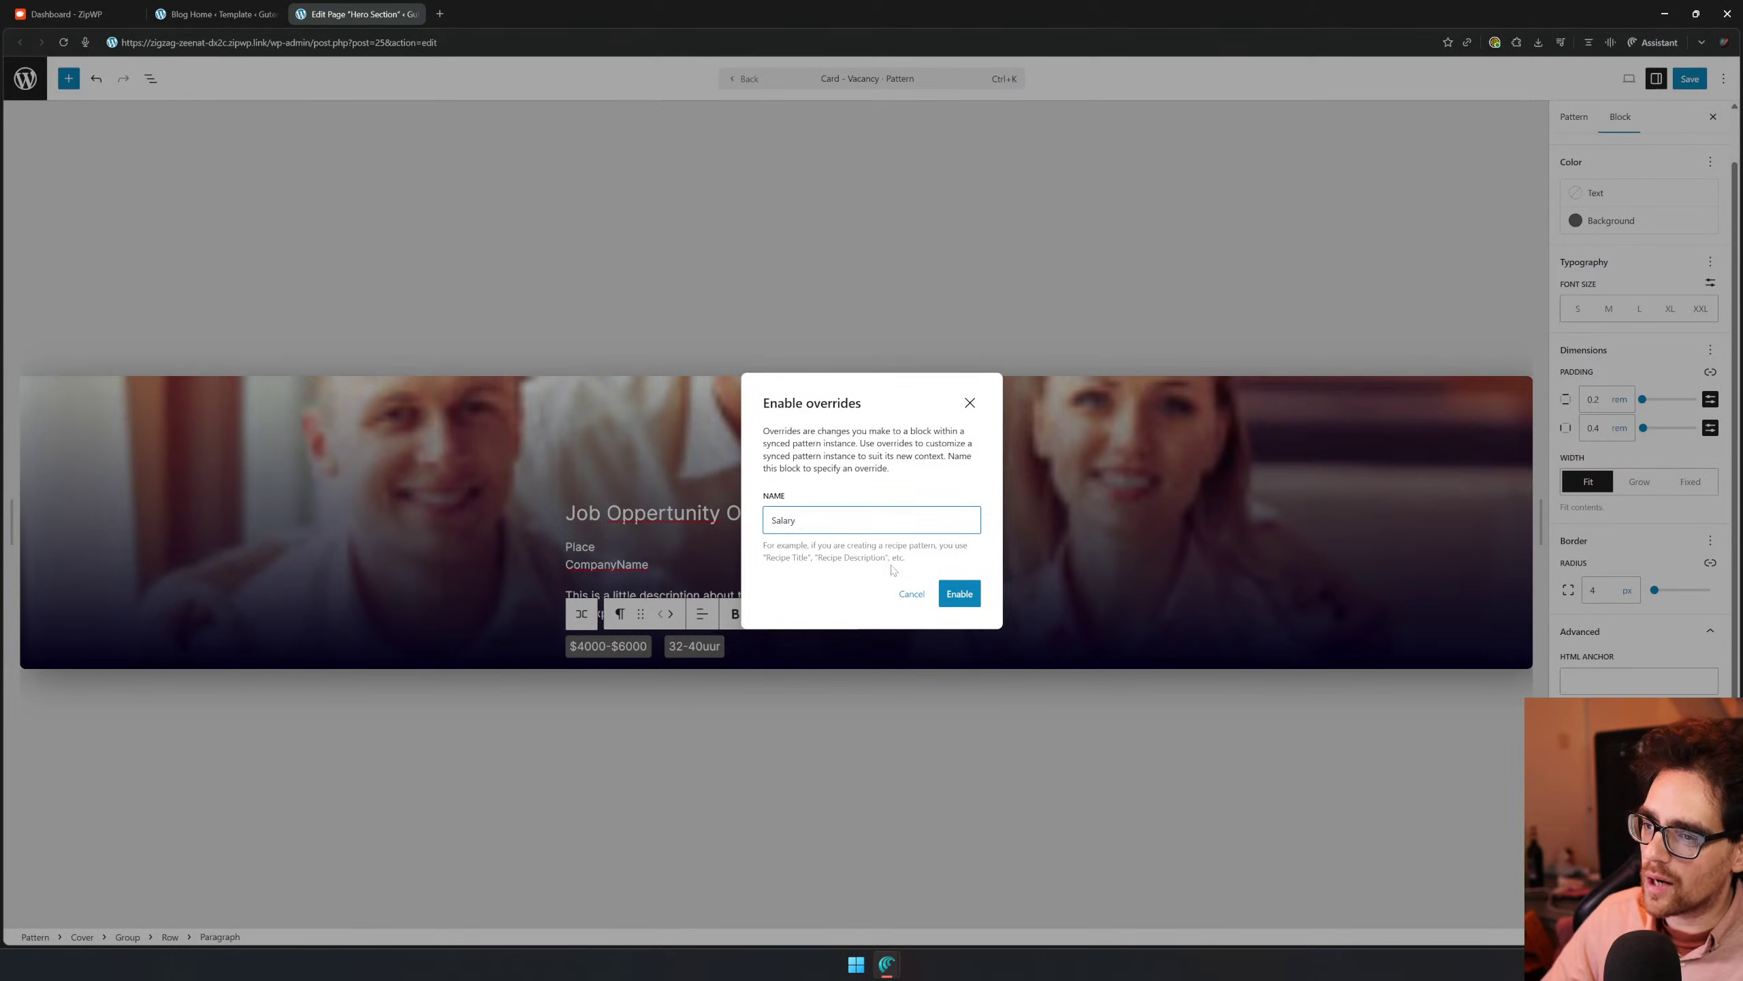
pyautogui.click(959, 593)
# Enable overrides on the 32-40uur paragraph under the name "Hours"
pyautogui.click(701, 647)
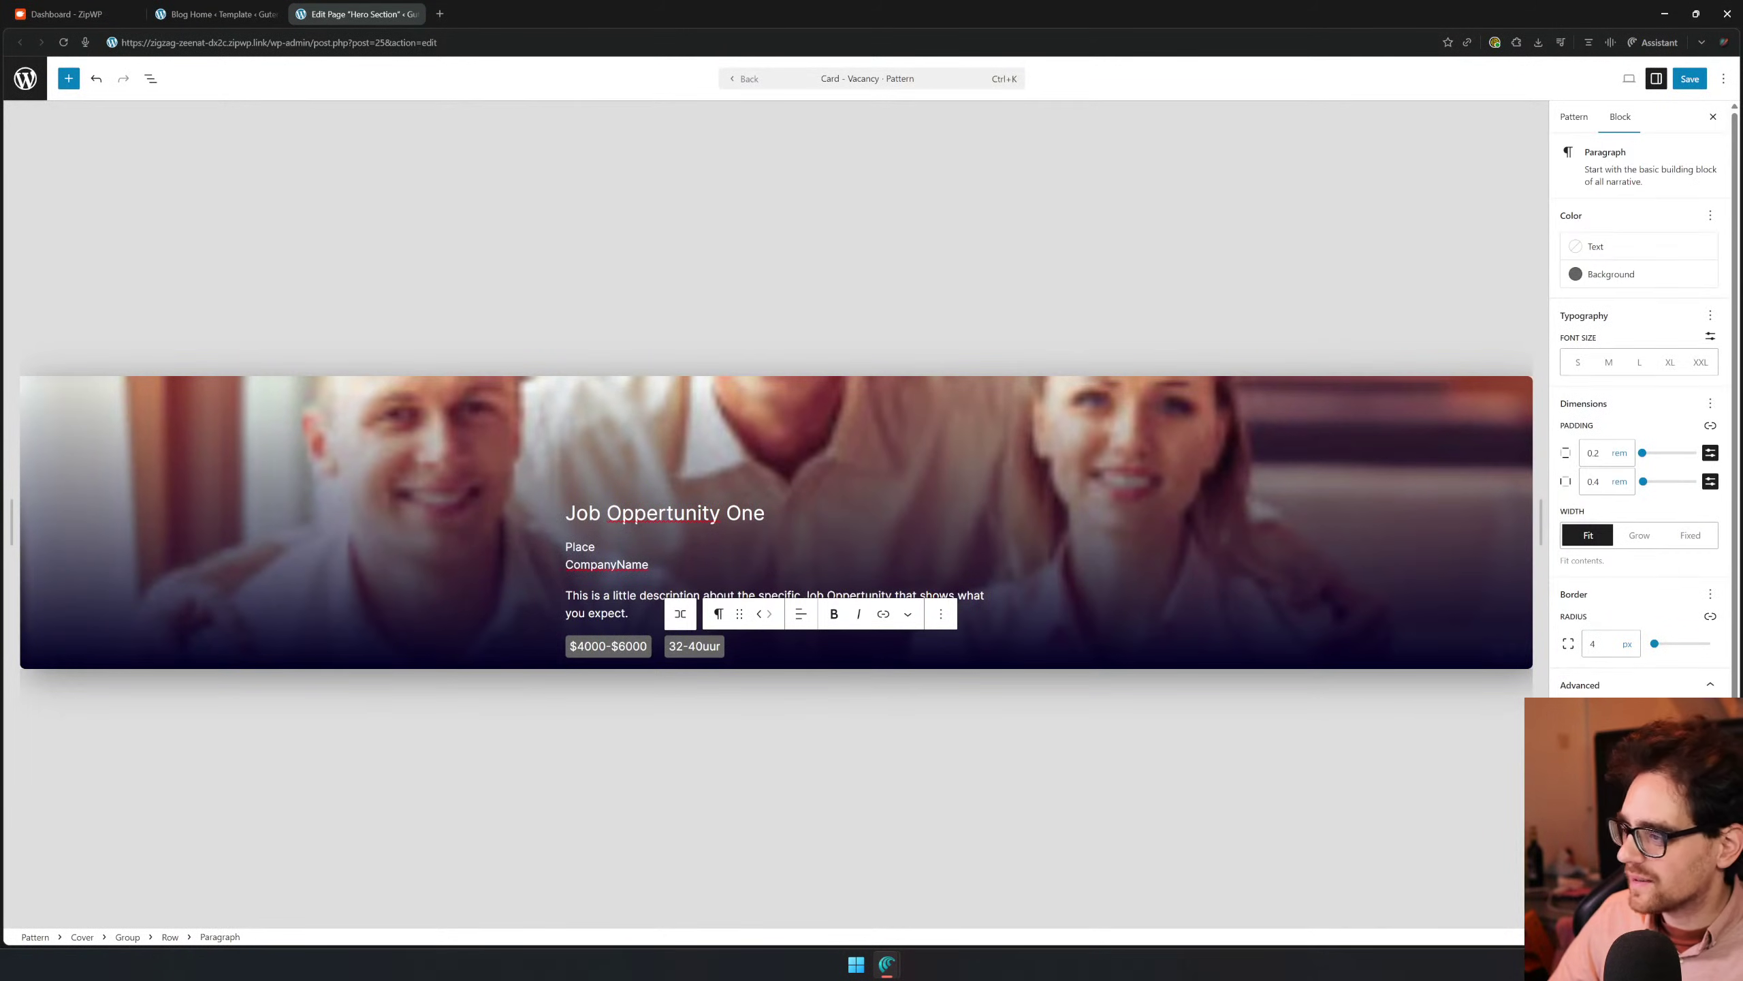
pyautogui.scroll(-1, 1627, 824)
pyautogui.click(1627, 869)
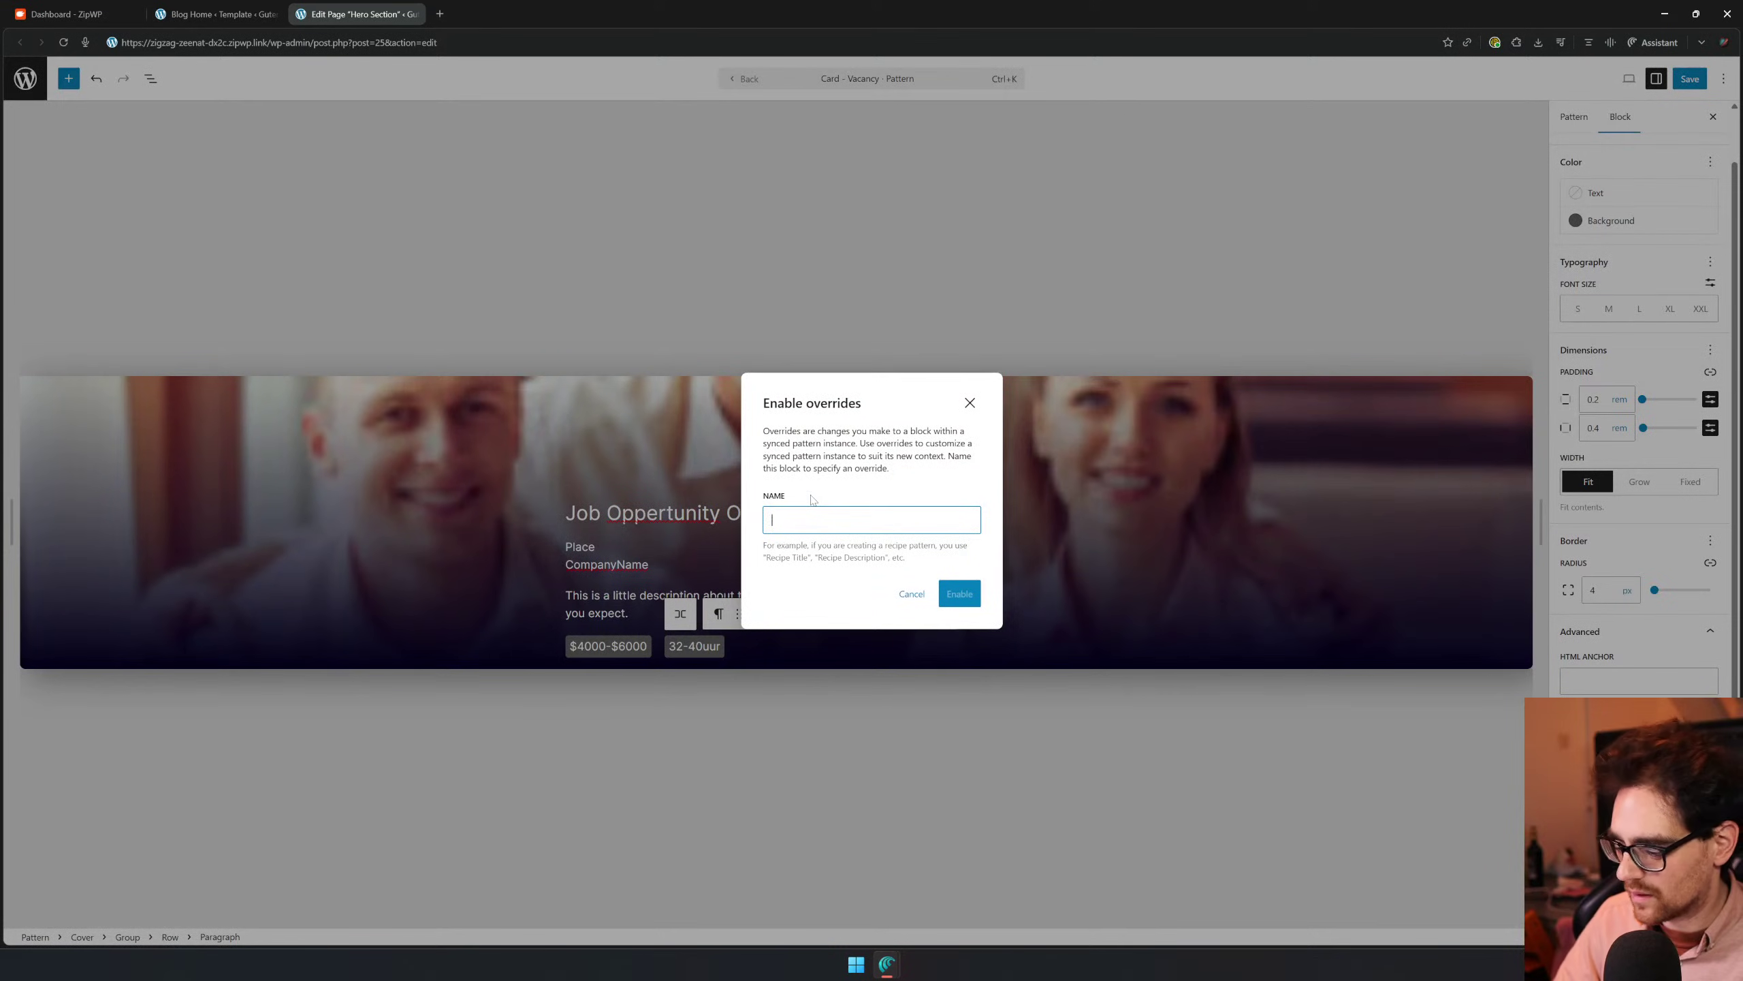
pyautogui.write('Hours')
pyautogui.click(959, 593)
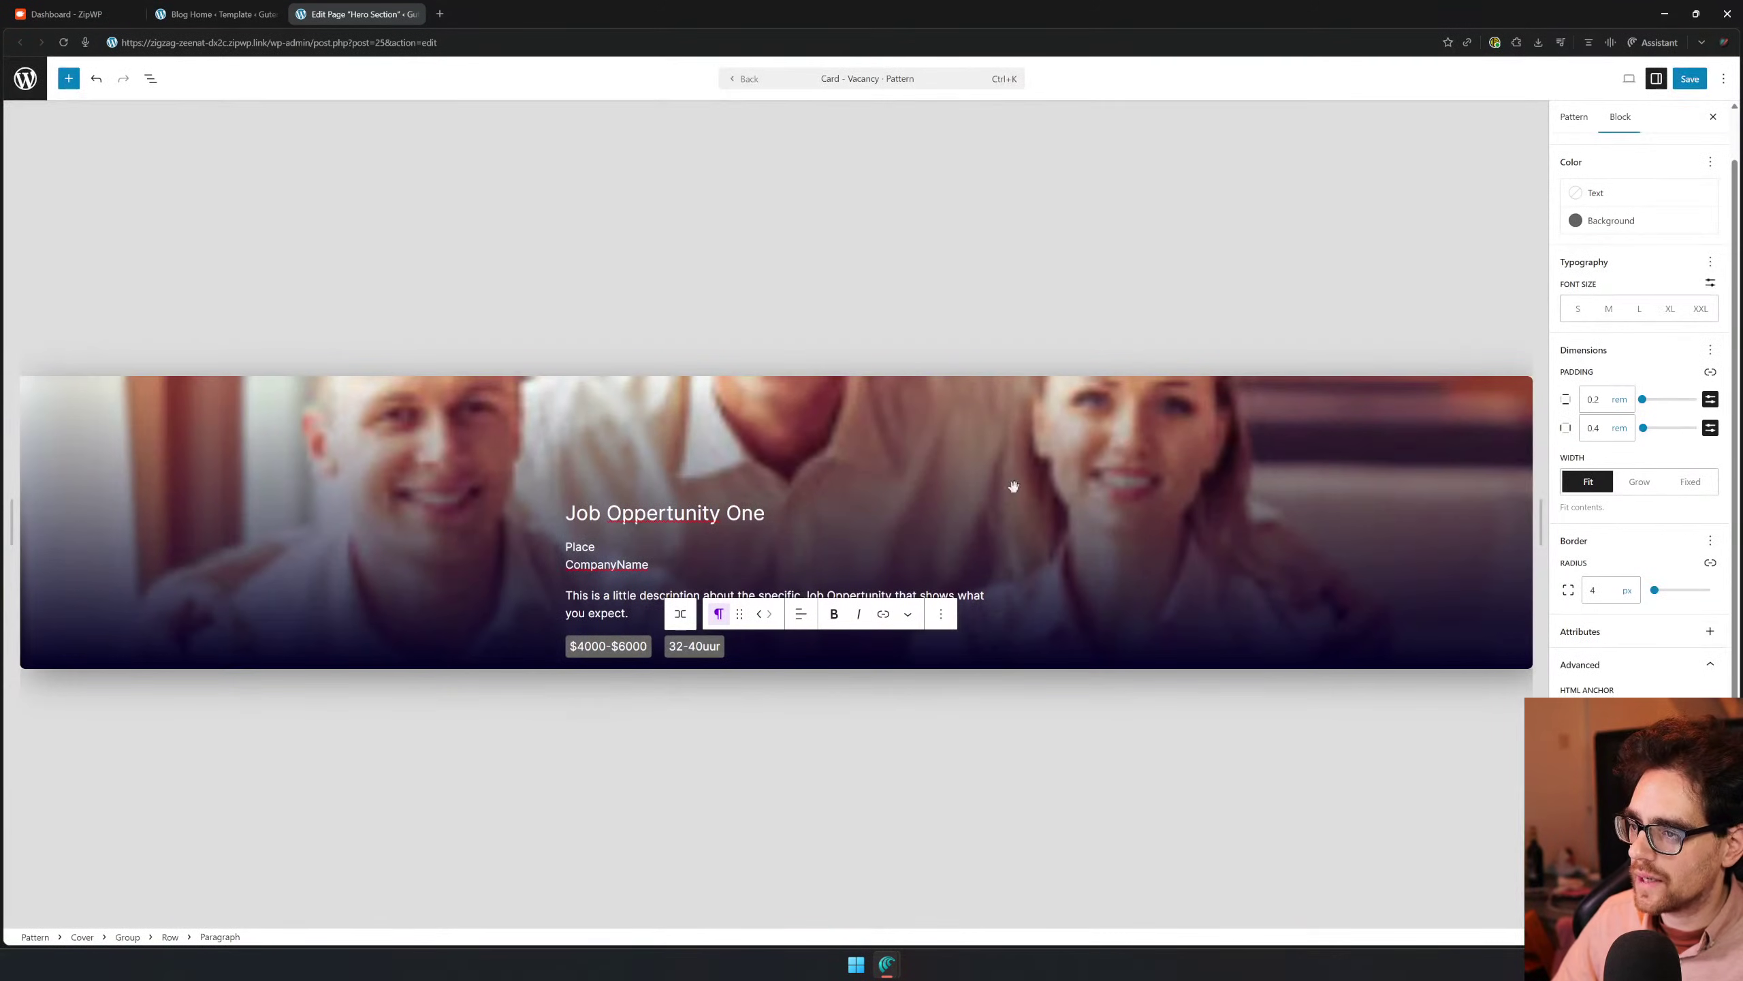
# Save the Card - Vacancy pattern and return to the Hero Section page
pyautogui.click(1690, 84)
pyautogui.click(1688, 81)
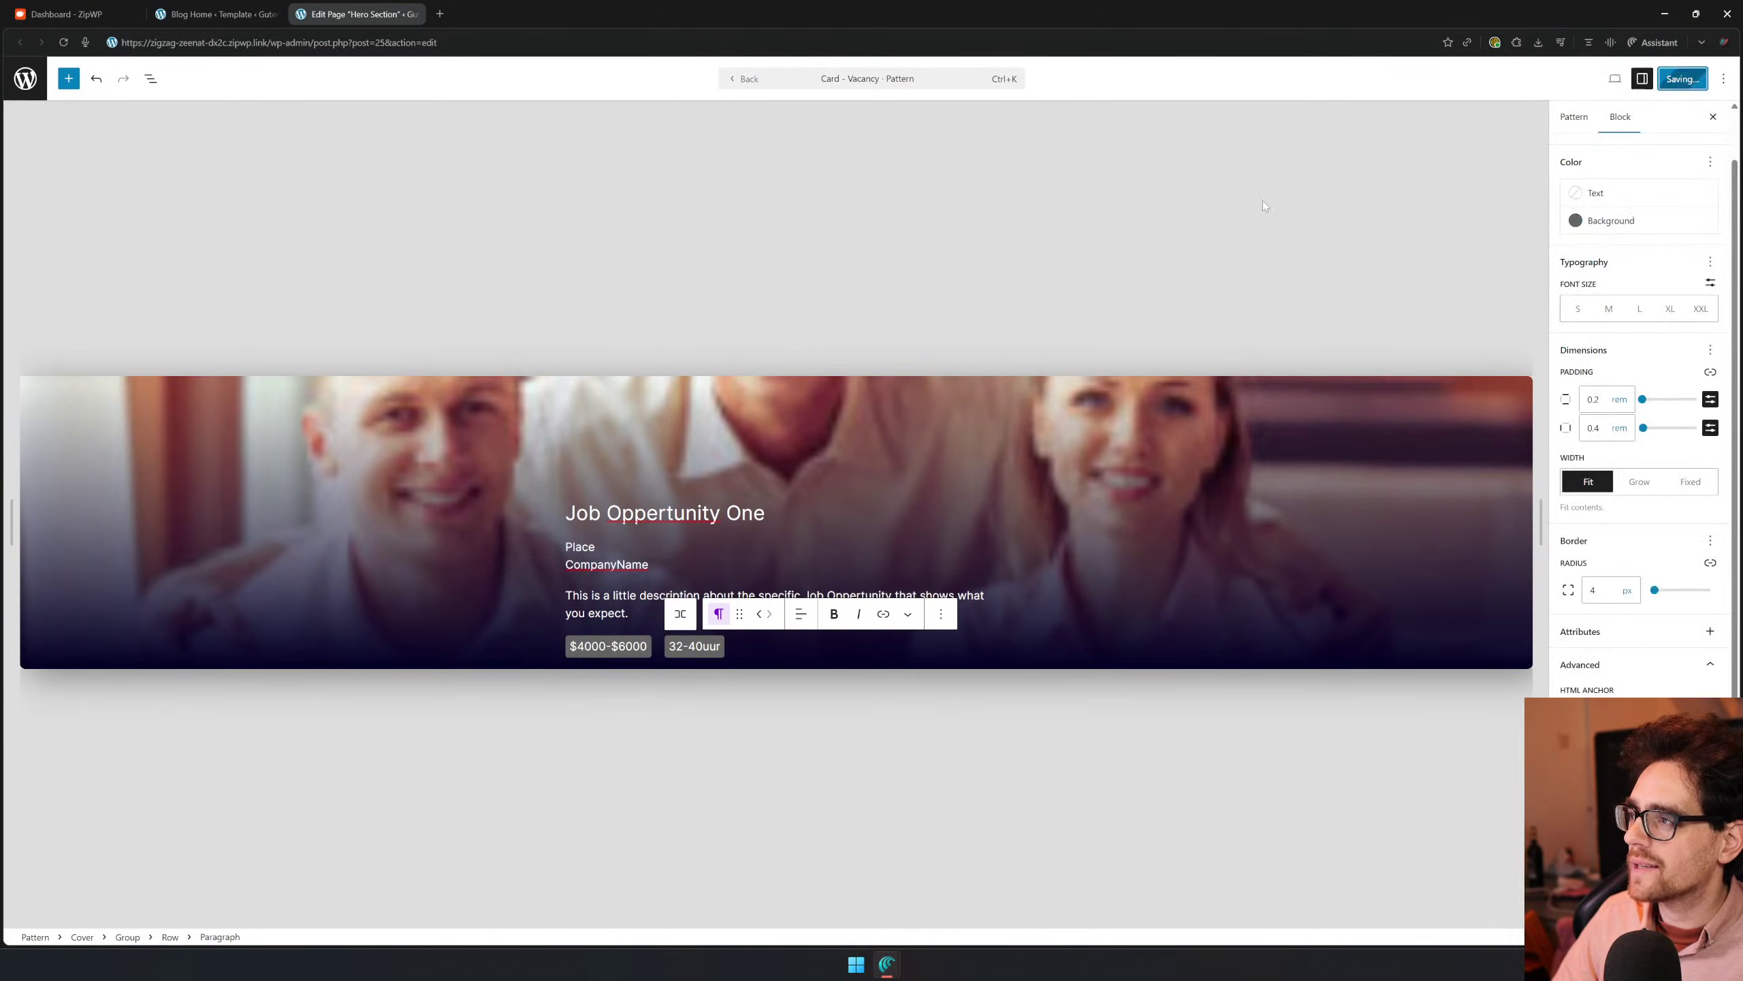
pyautogui.click(740, 85)
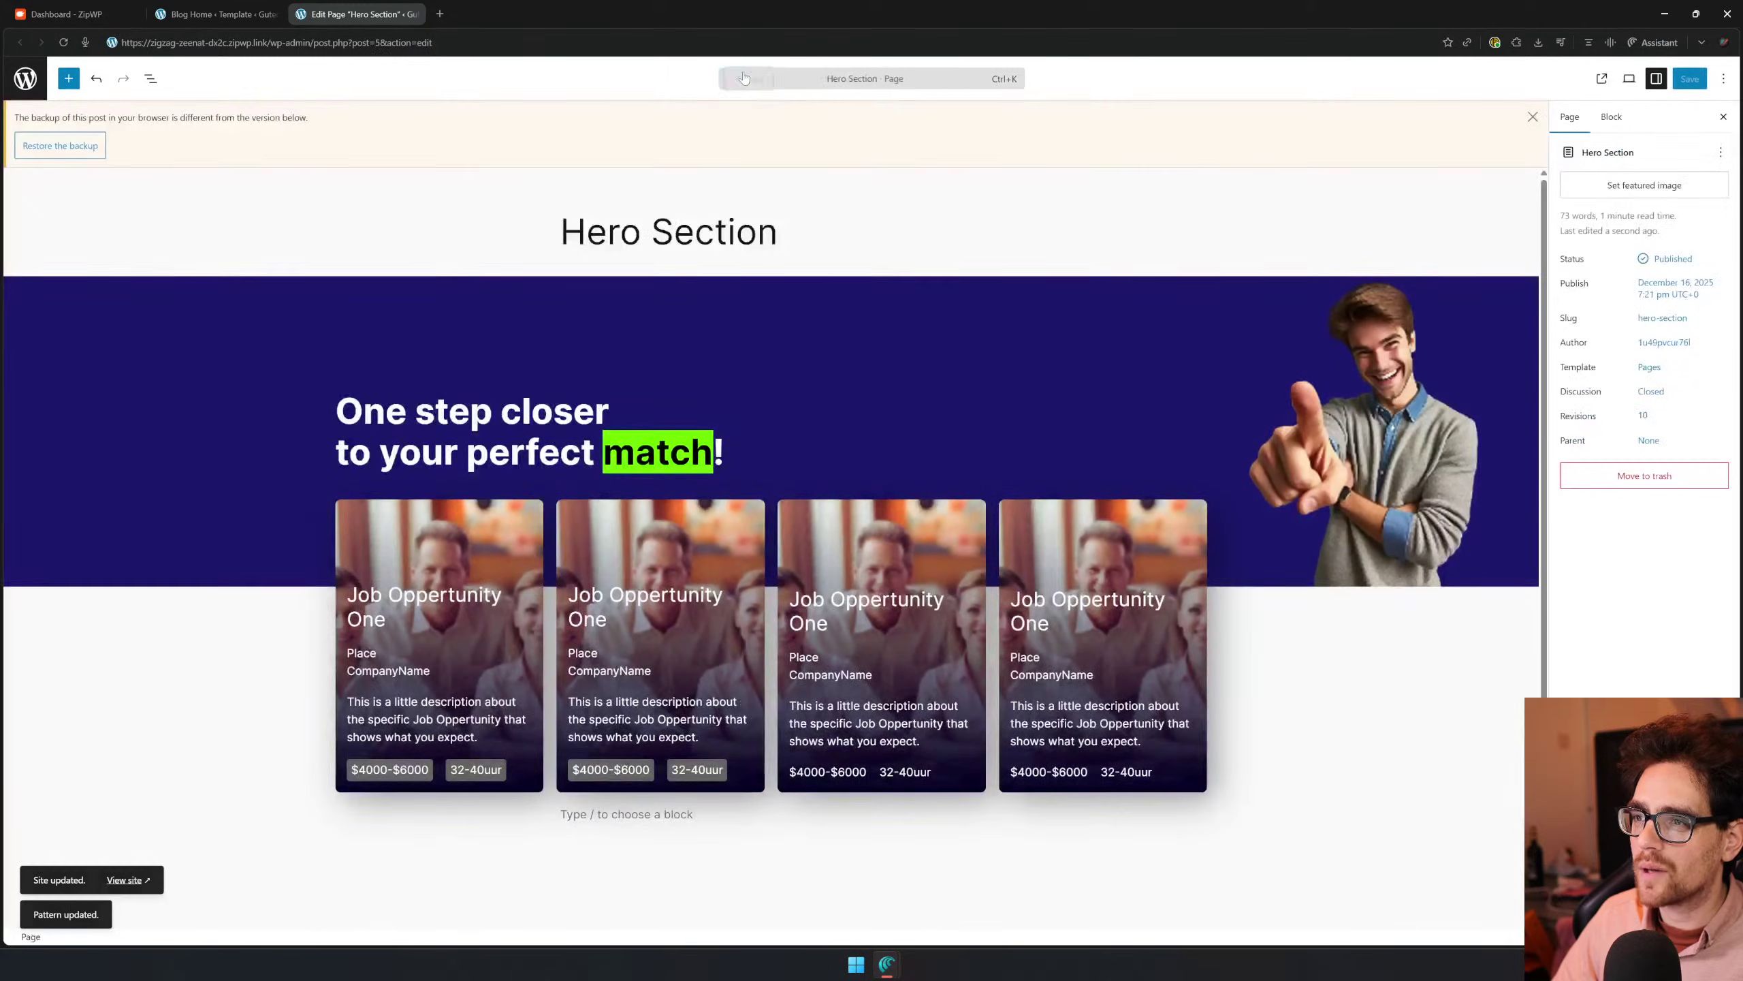
# Inspect the overridable content fields of the first Card - Vacancy instance in the block hierarchy, including its Title
pyautogui.click(386, 596)
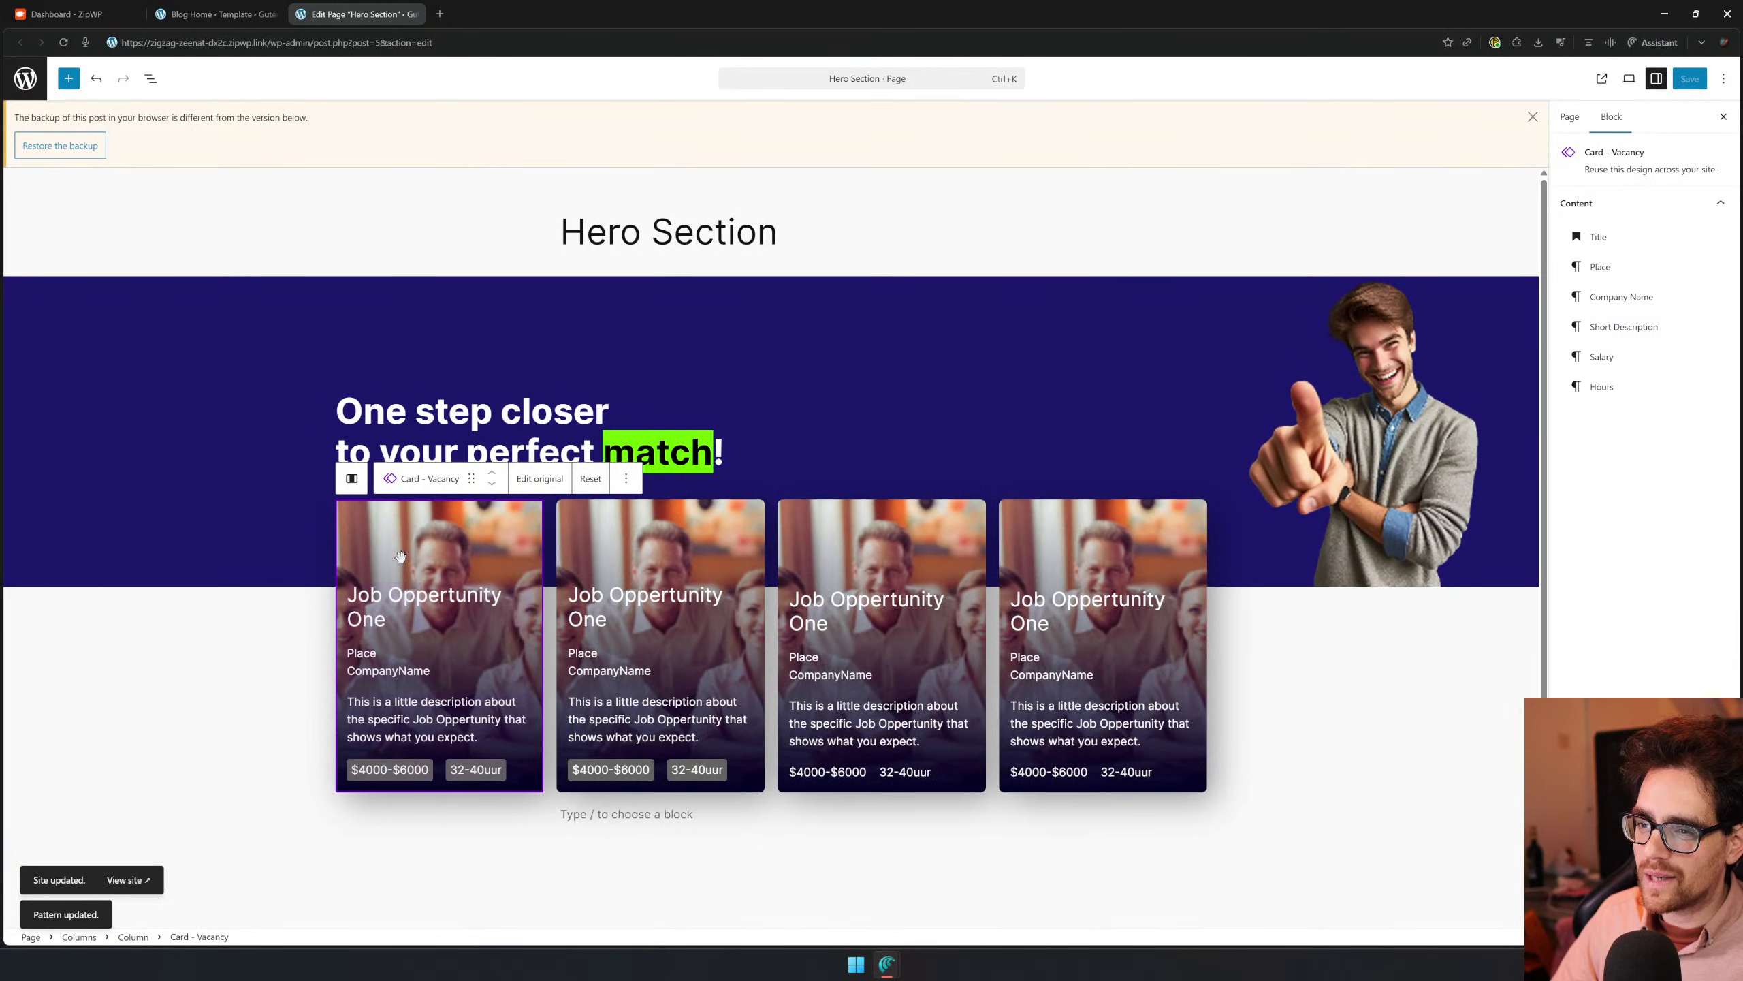
pyautogui.click(149, 79)
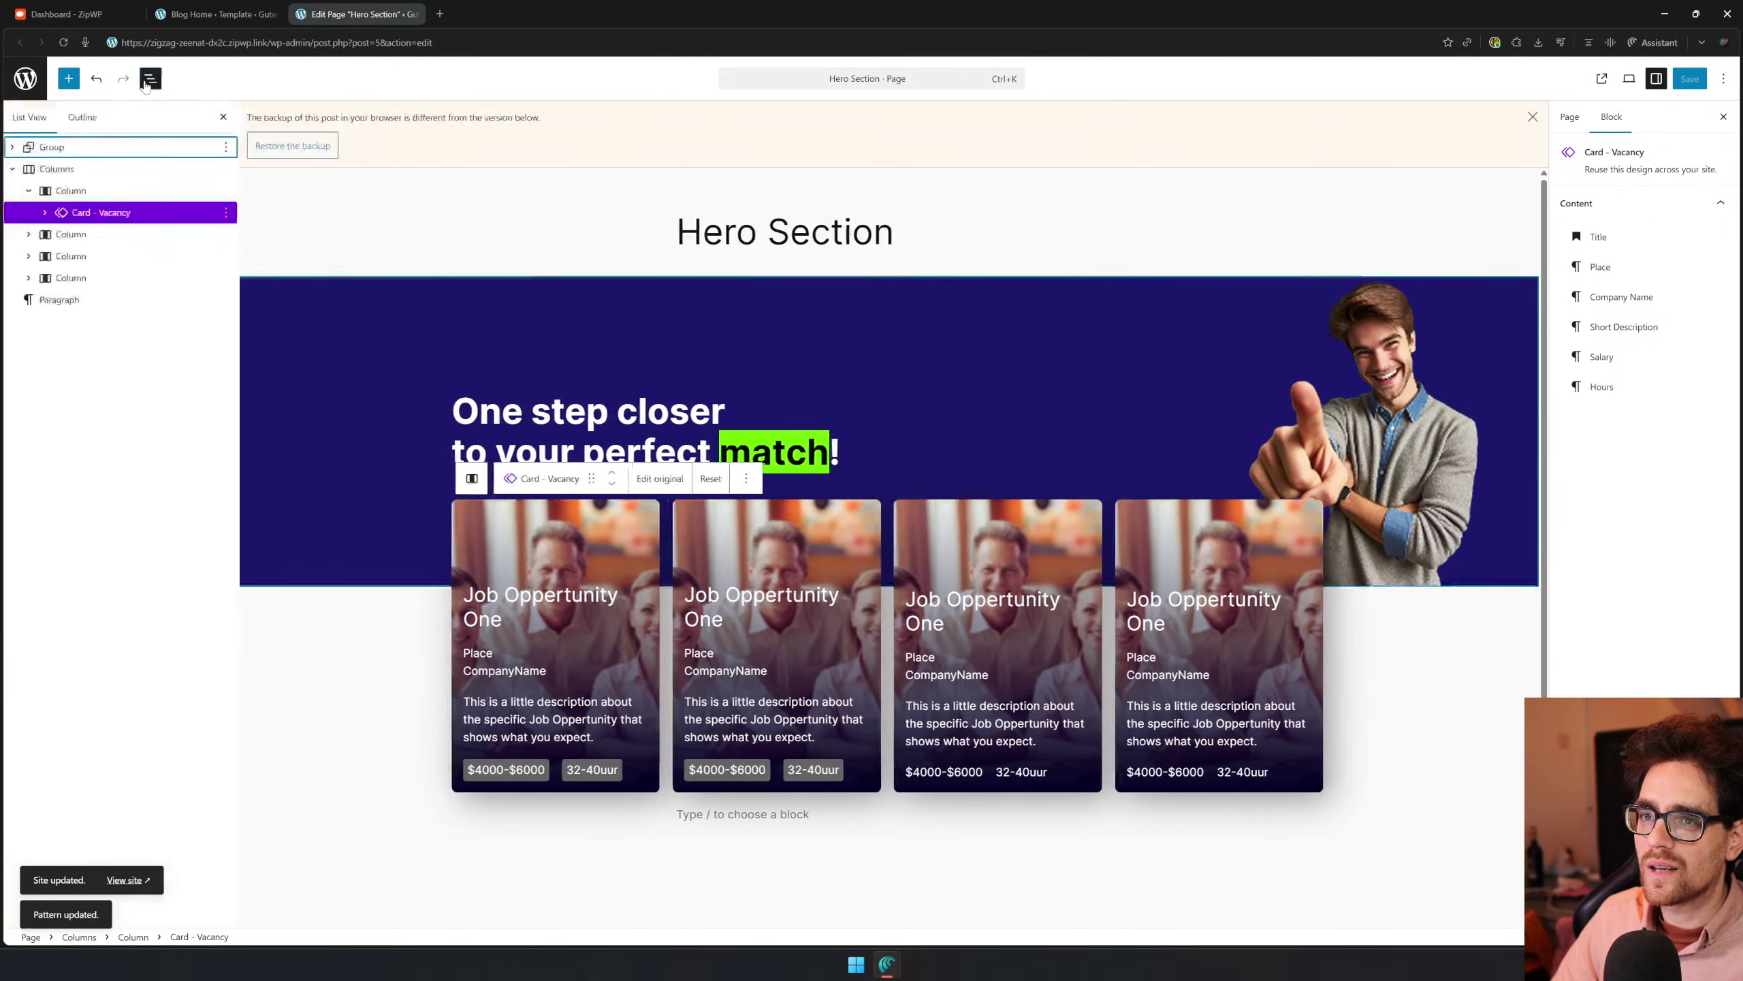
pyautogui.click(47, 213)
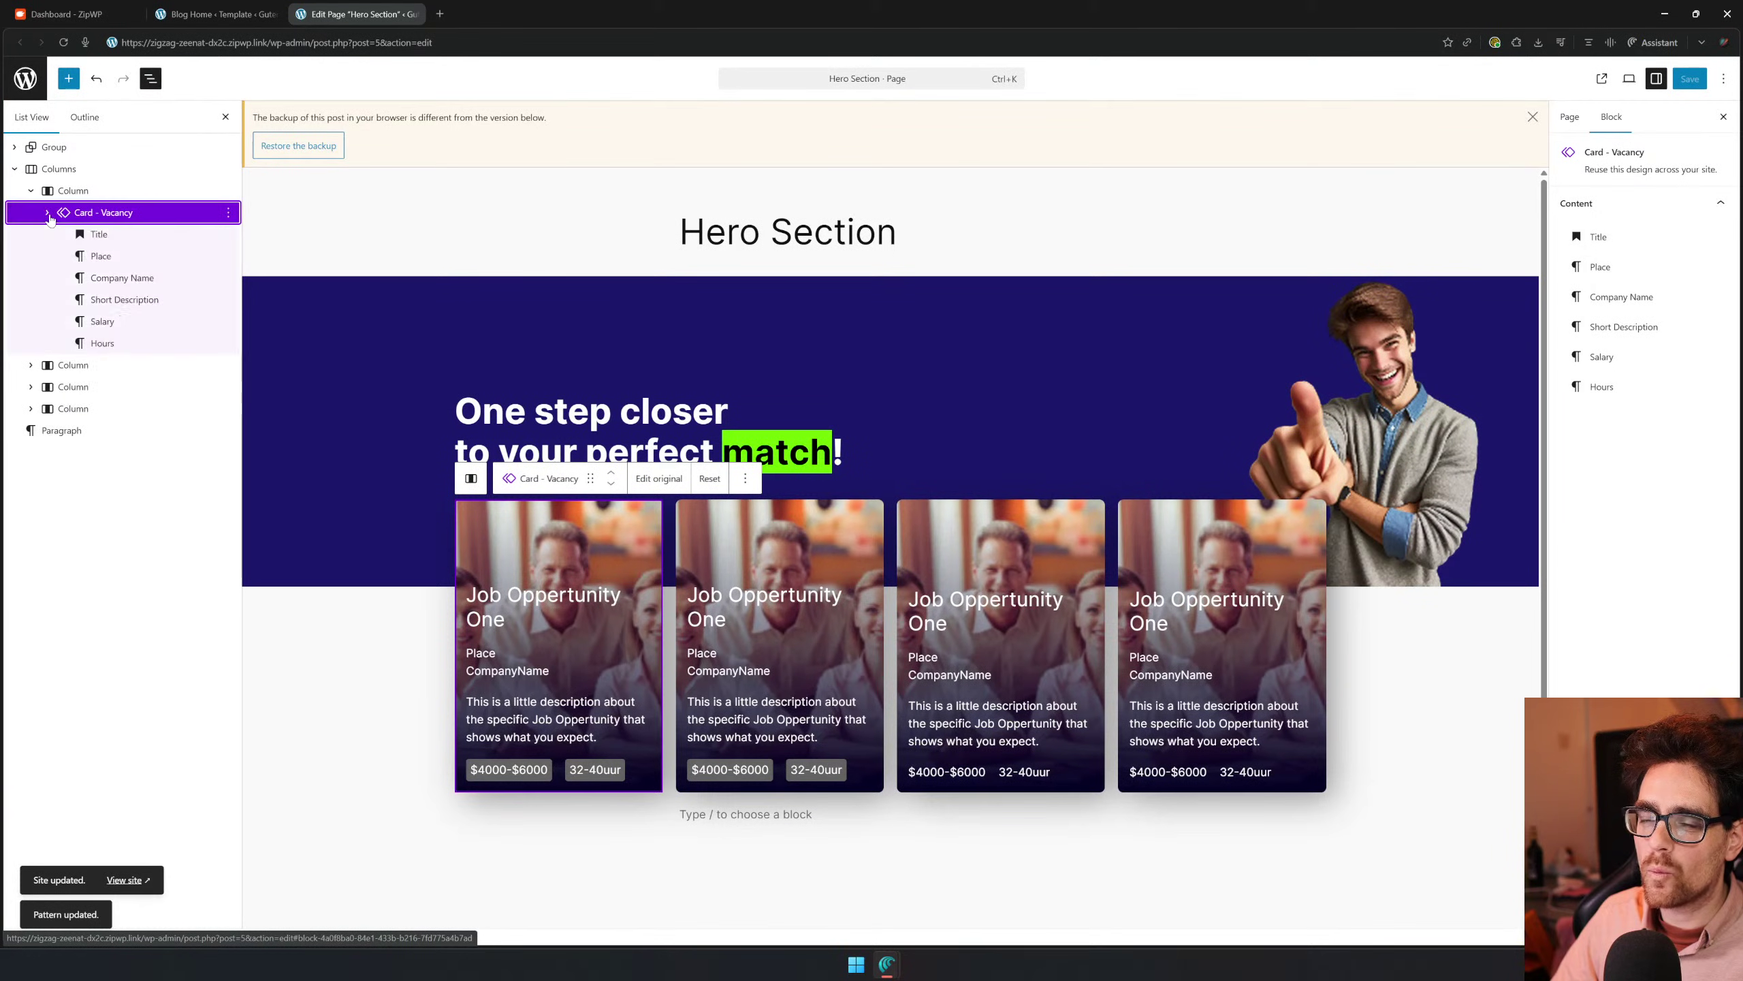
pyautogui.click(134, 237)
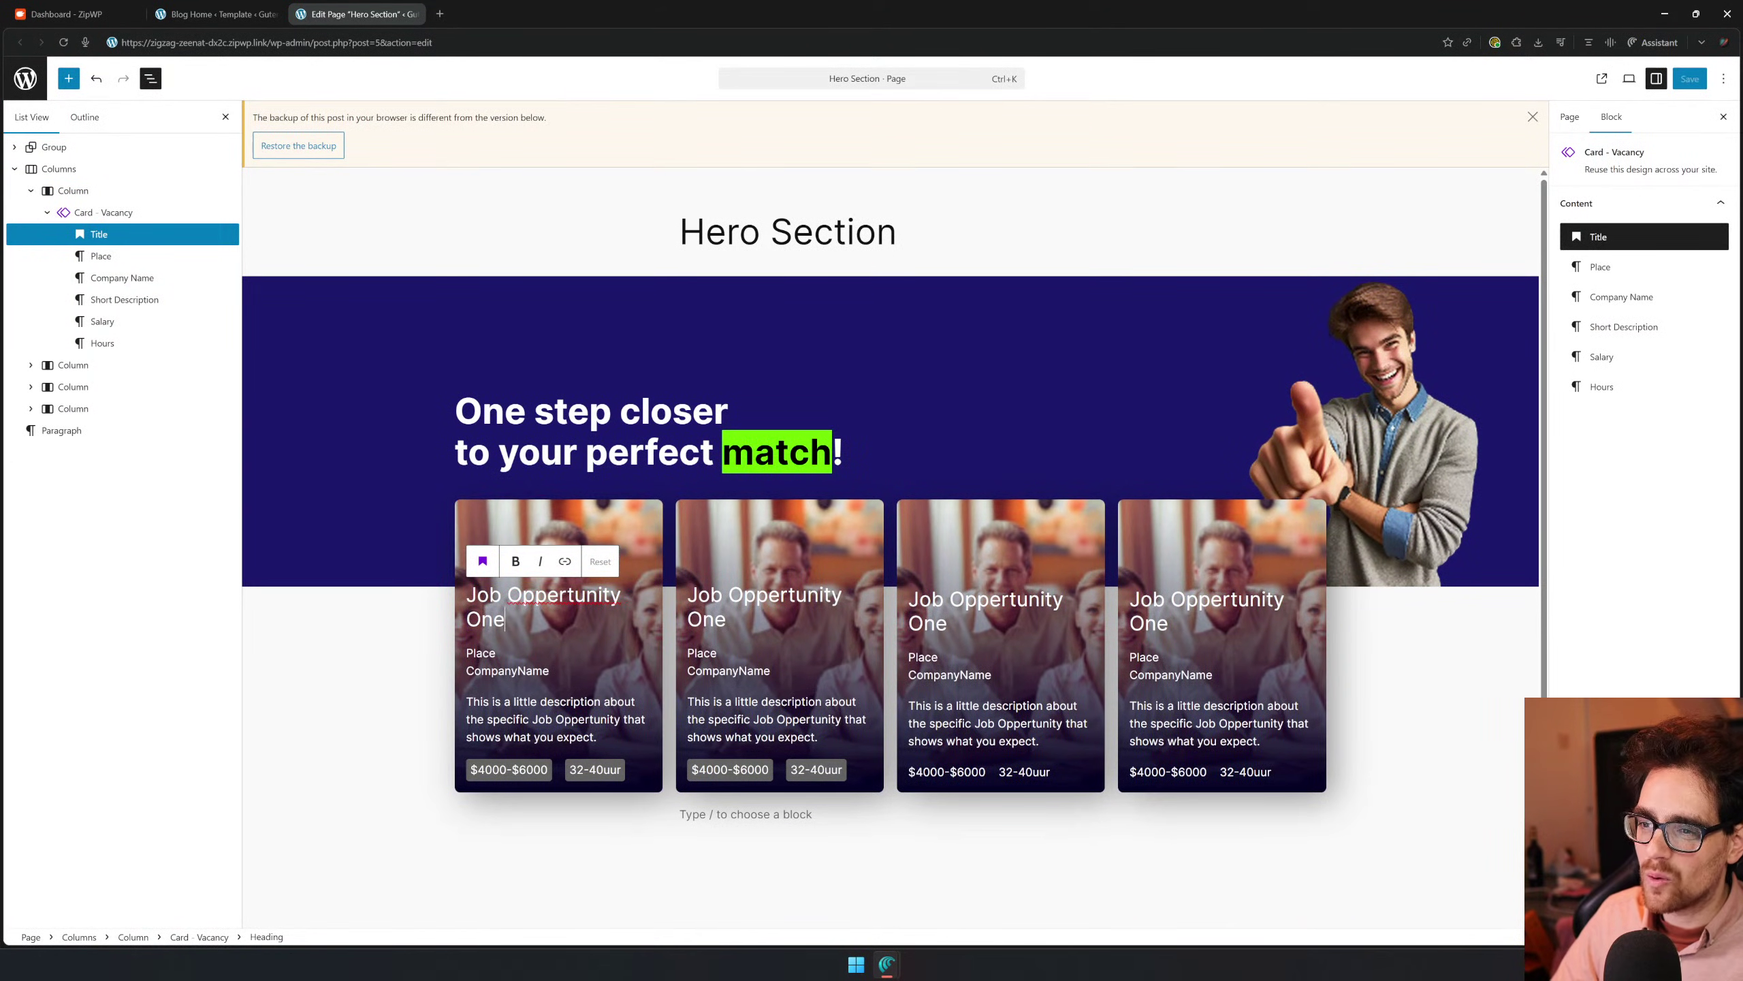
pyautogui.hotkey('ctrl', 'a')
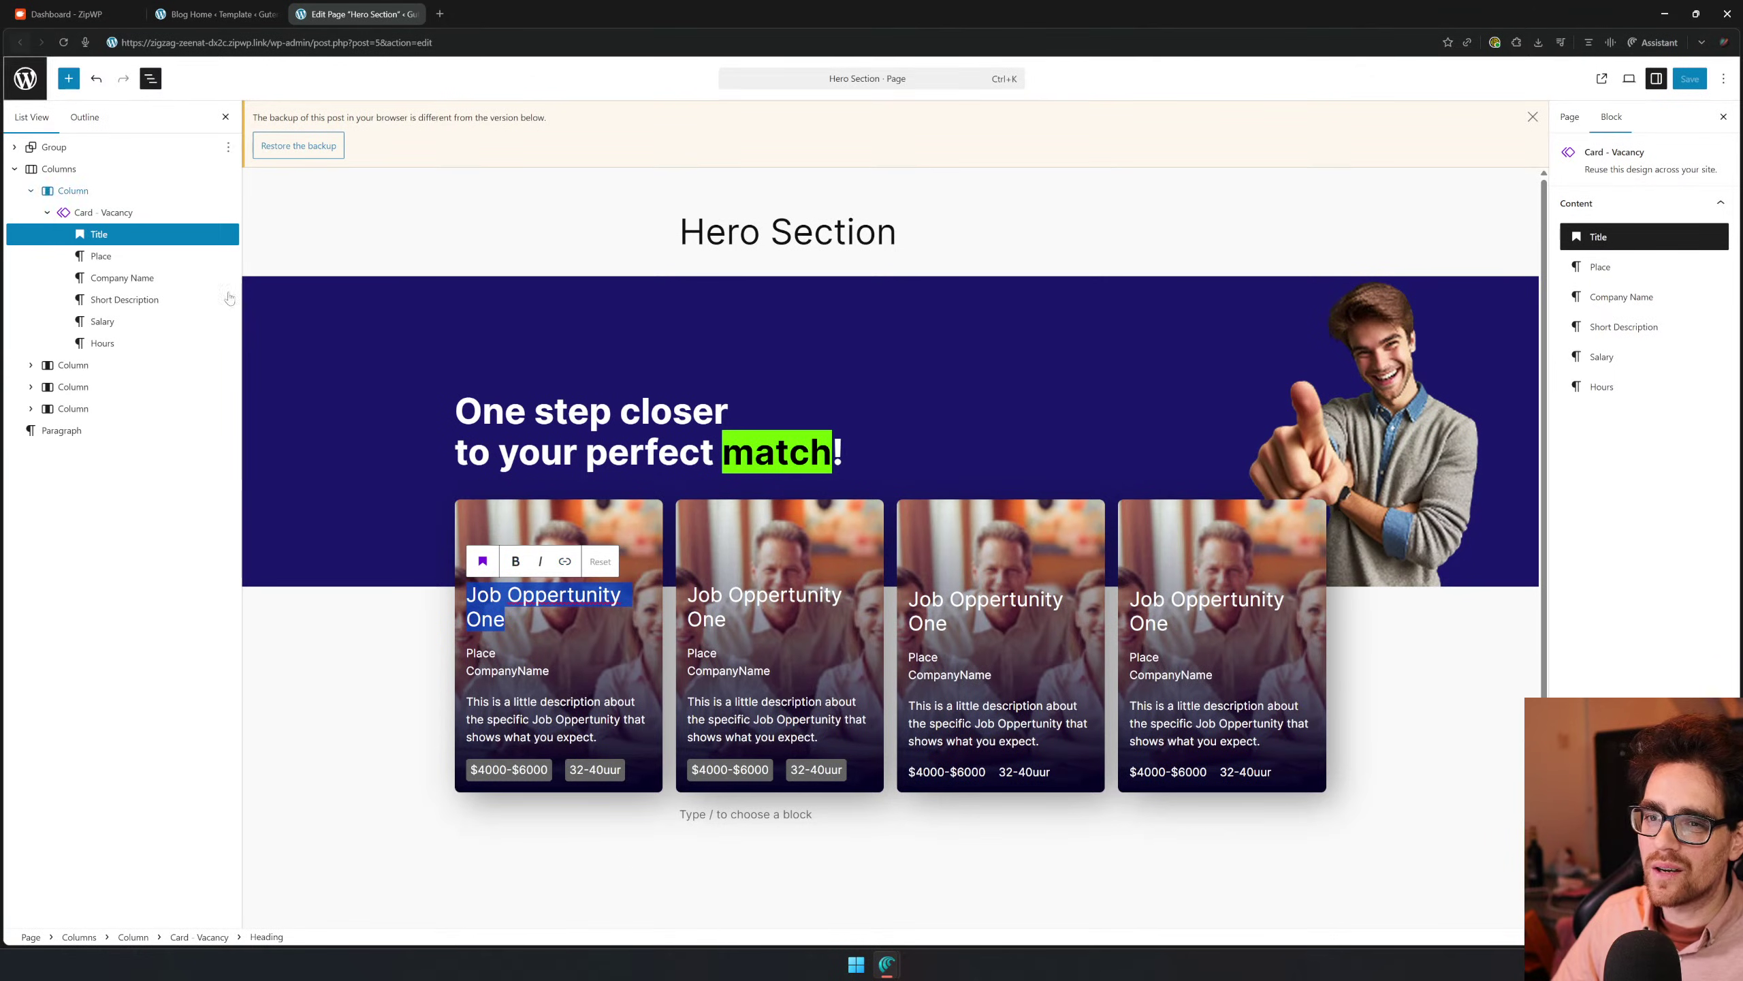
pyautogui.hotkey('ctrl', 'a')
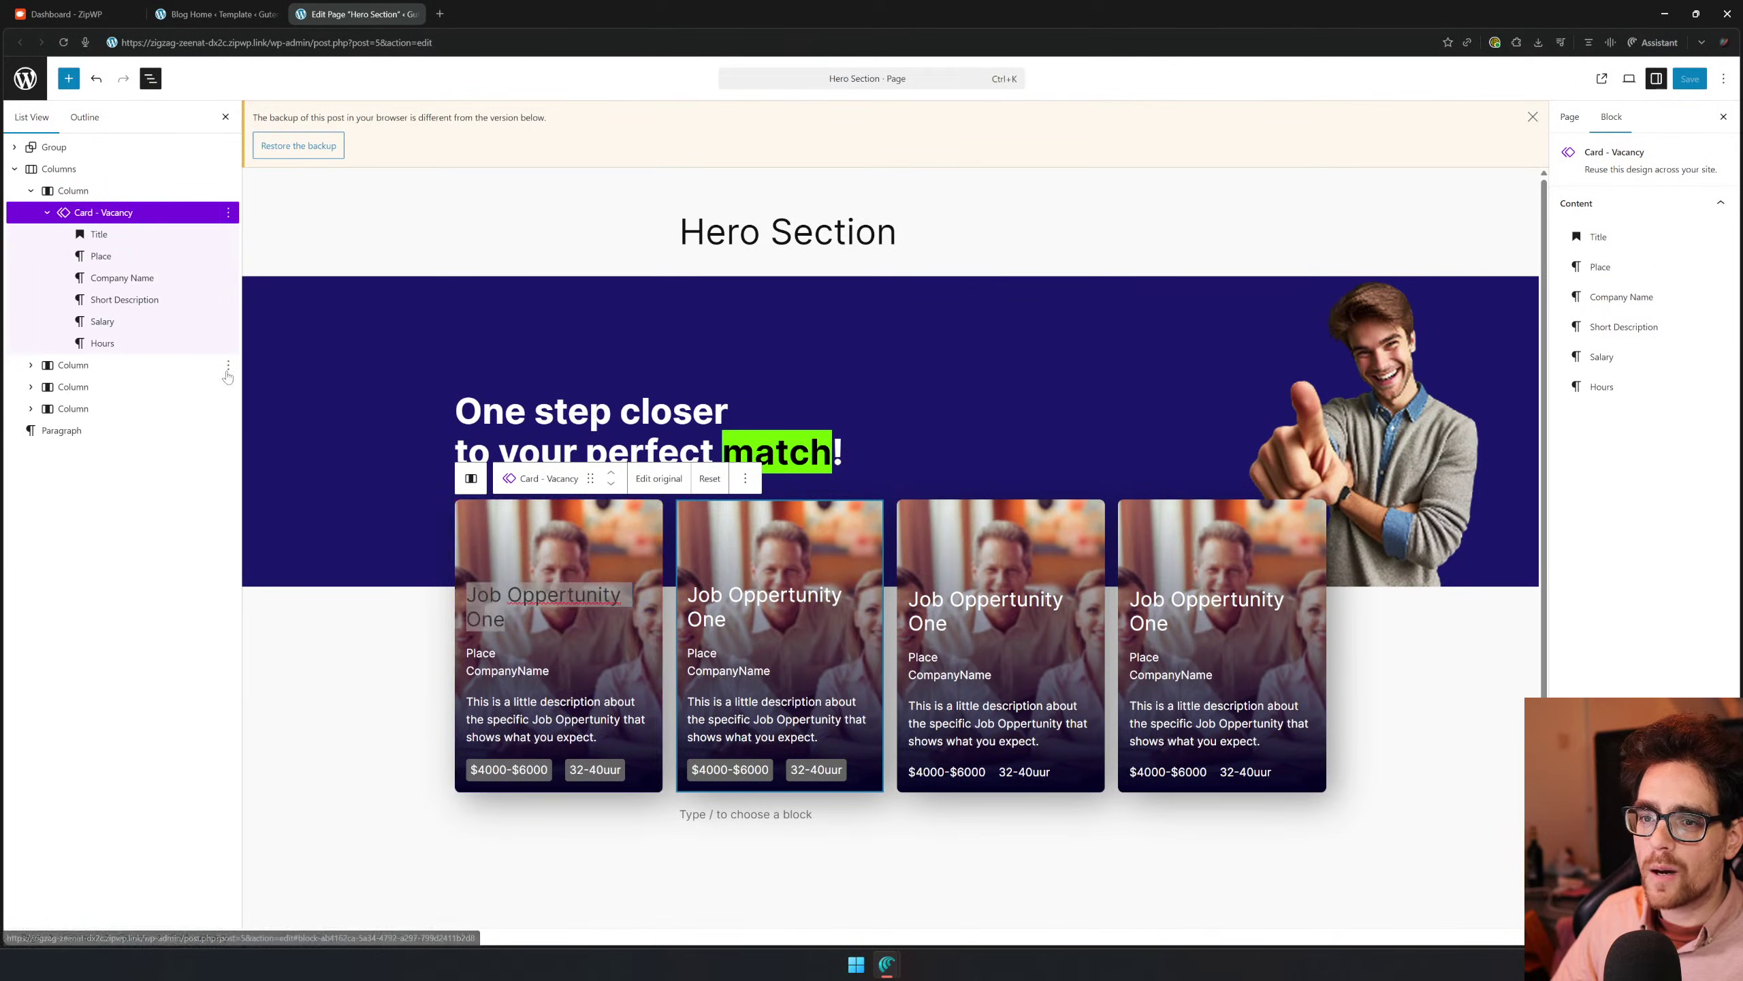
# Delete the other three card columns, and duplicate the remaining column that holds the Card - Vacancy pattern
pyautogui.click(228, 368)
pyautogui.click(264, 732)
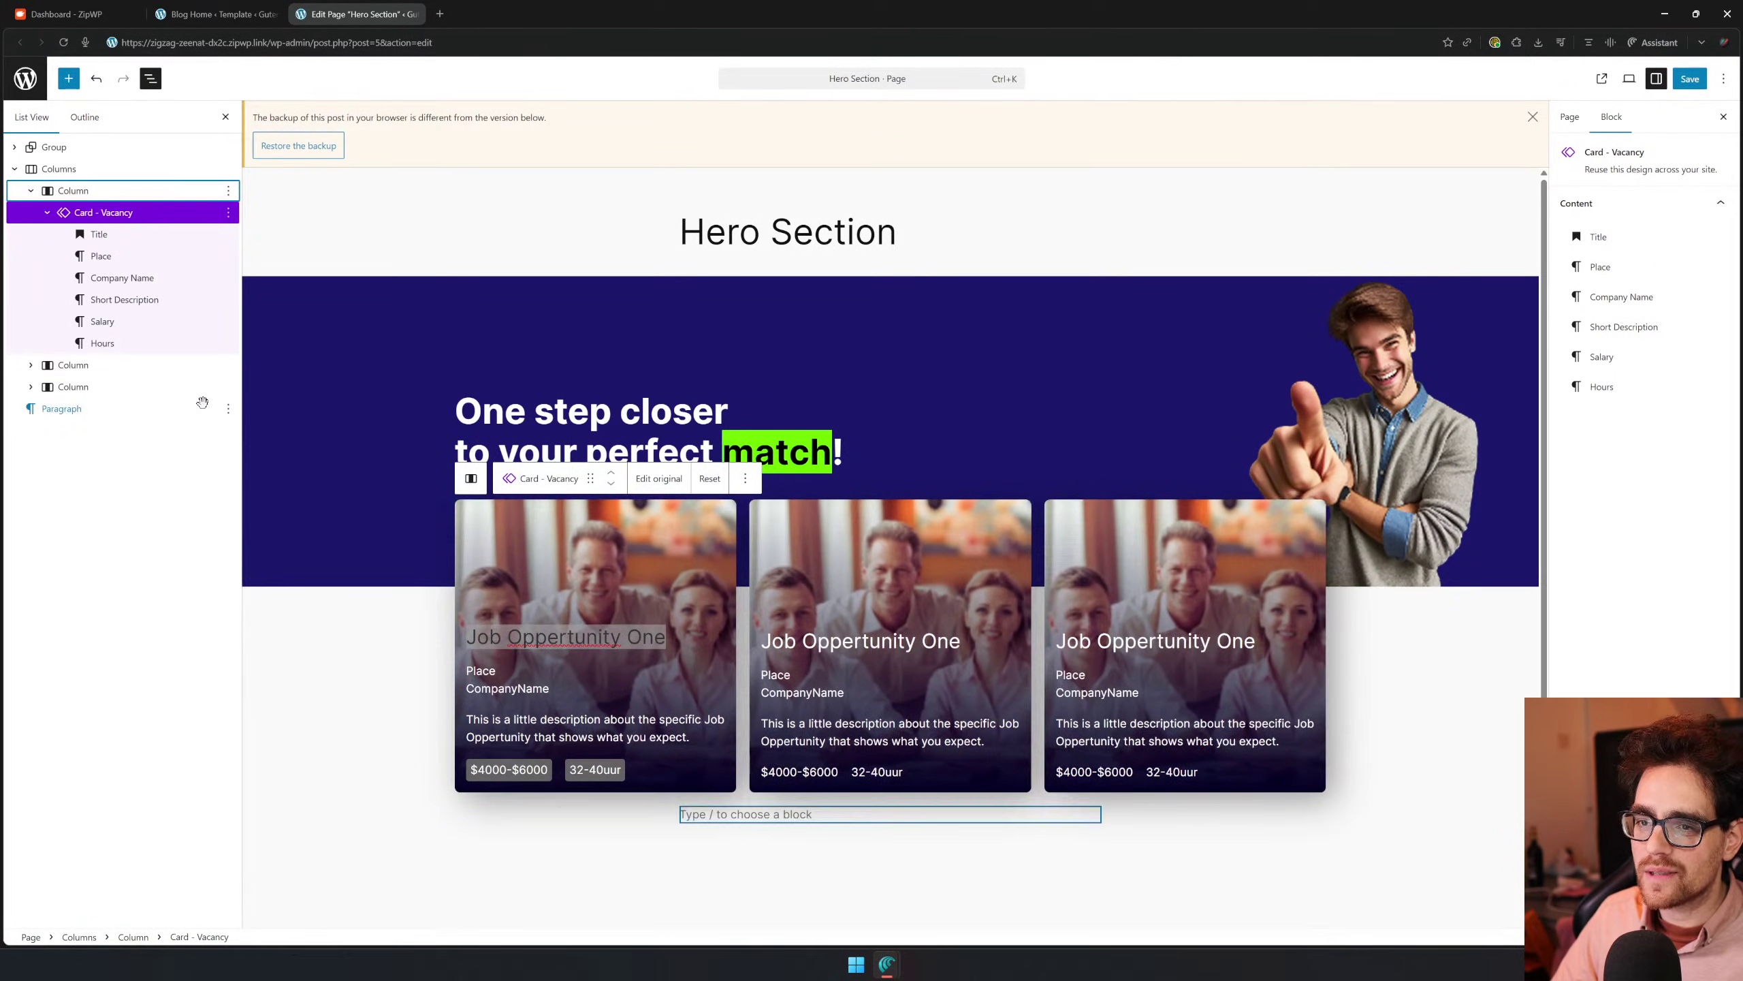
pyautogui.click(229, 365)
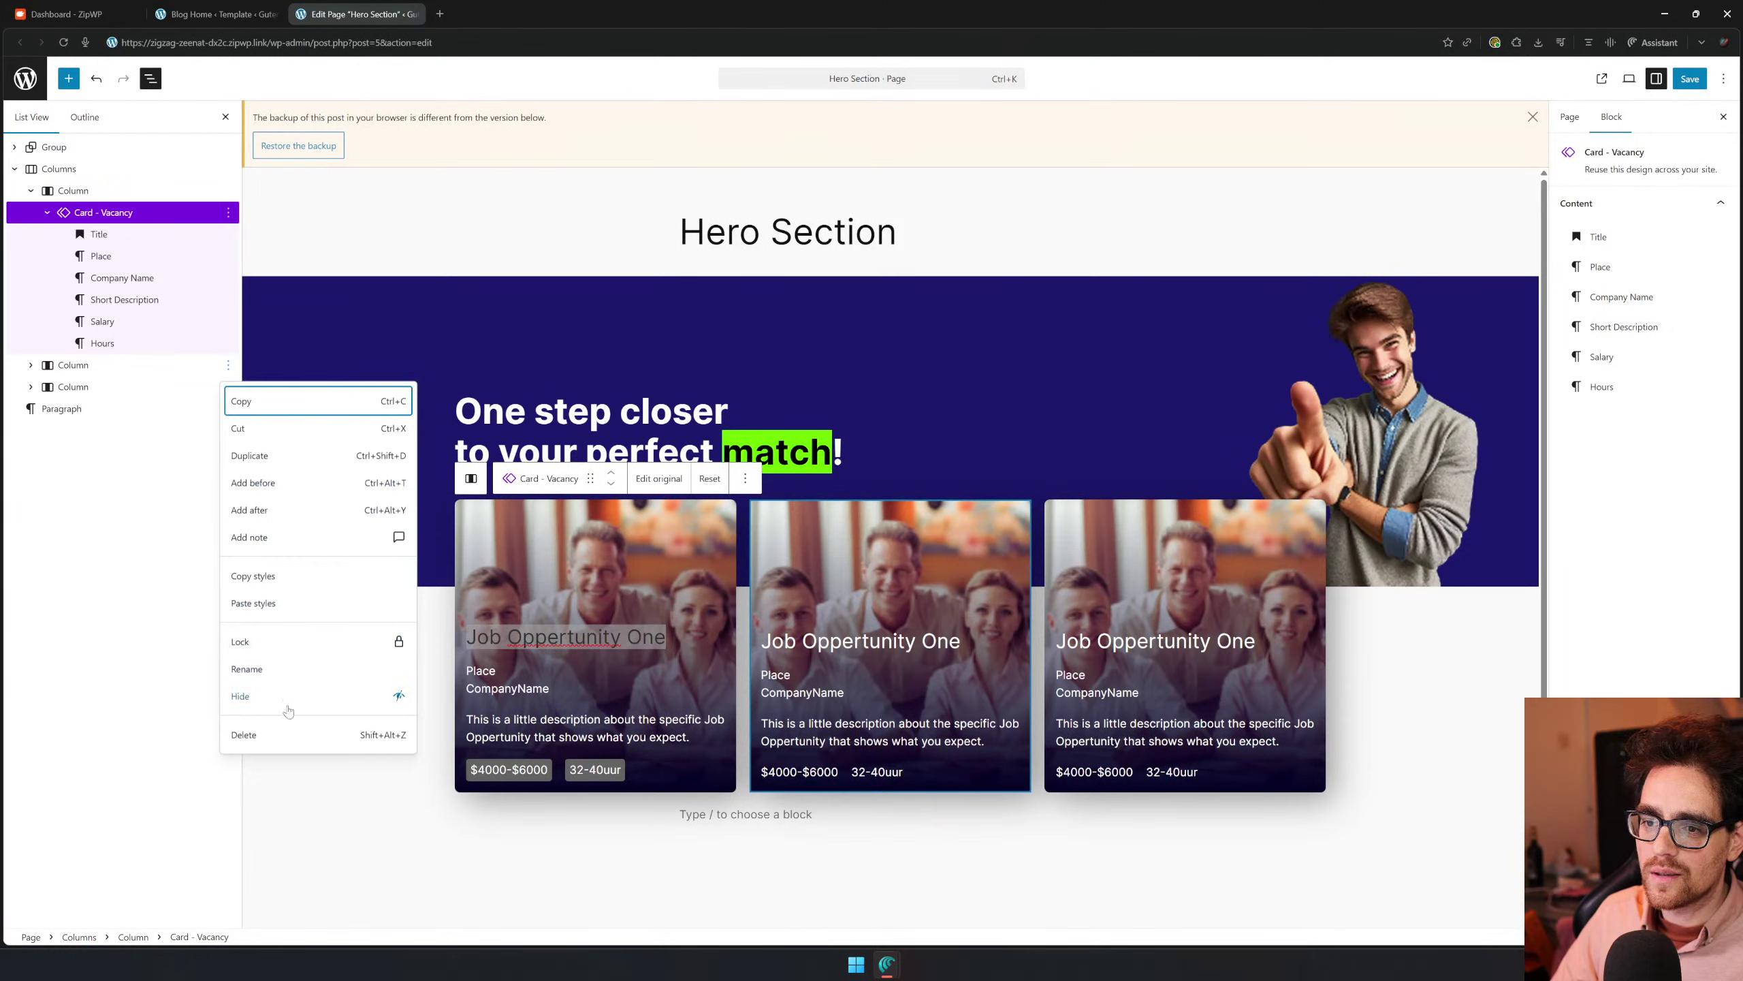
pyautogui.click(288, 734)
pyautogui.click(229, 364)
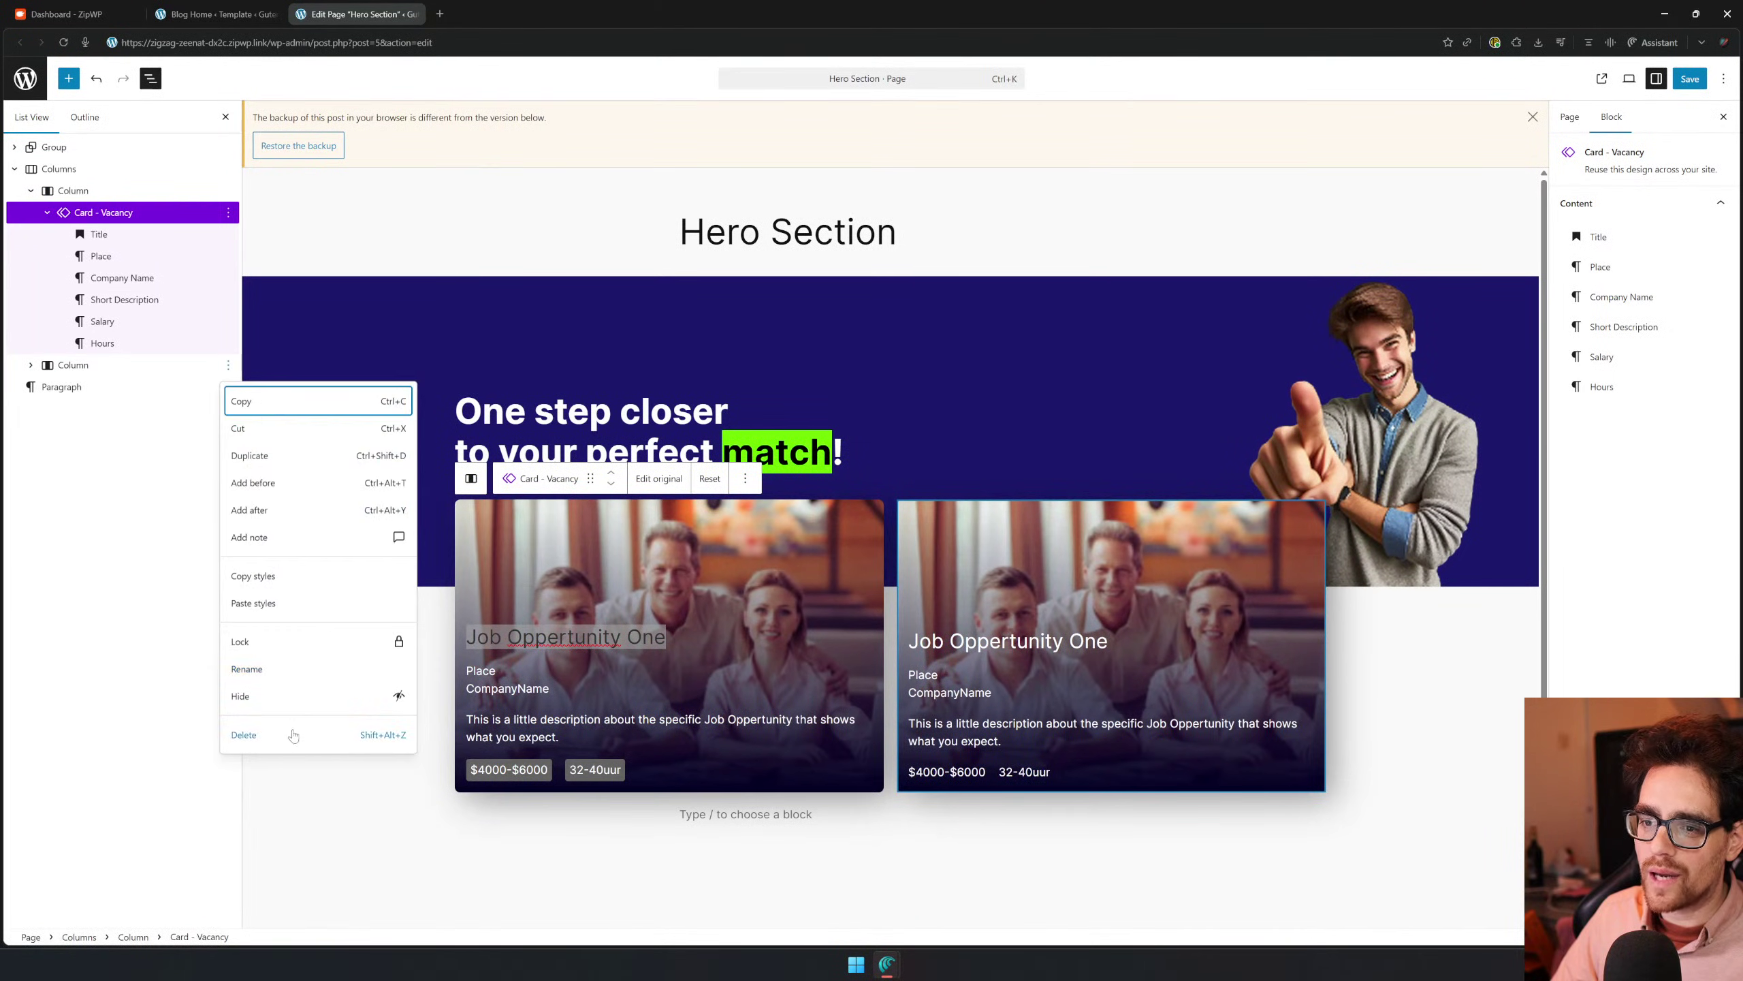
pyautogui.click(292, 734)
pyautogui.click(228, 190)
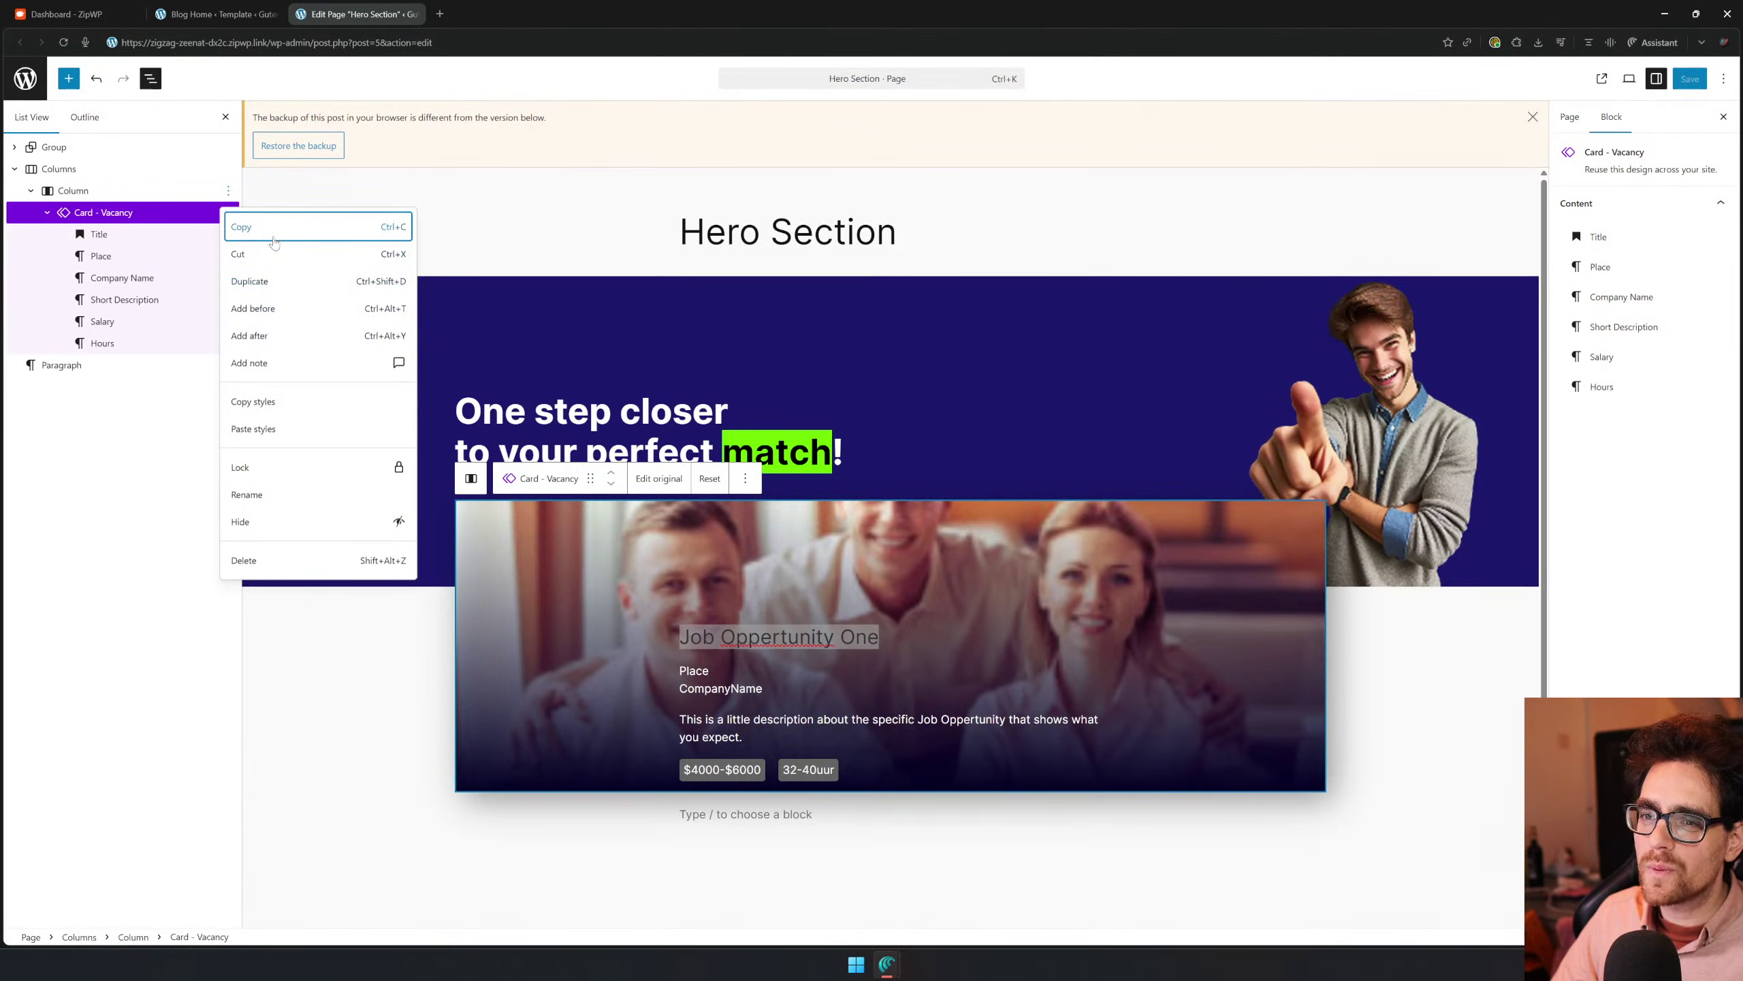
pyautogui.click(275, 281)
pyautogui.click(229, 213)
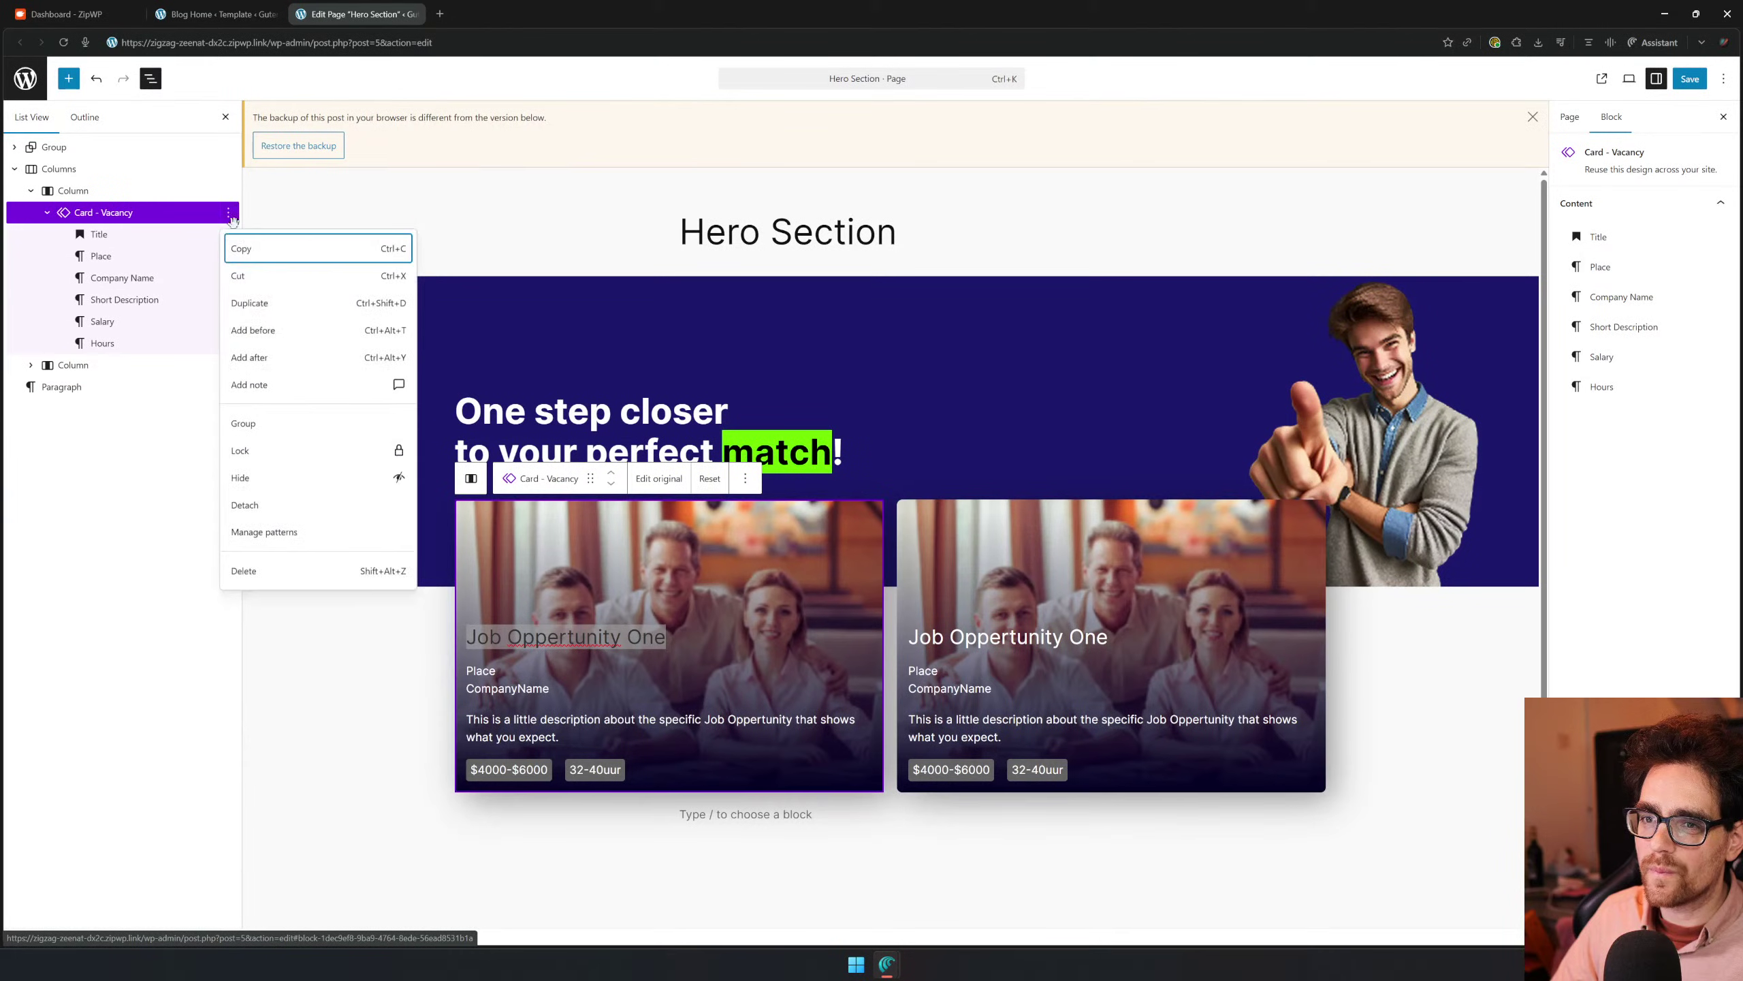
pyautogui.click(261, 303)
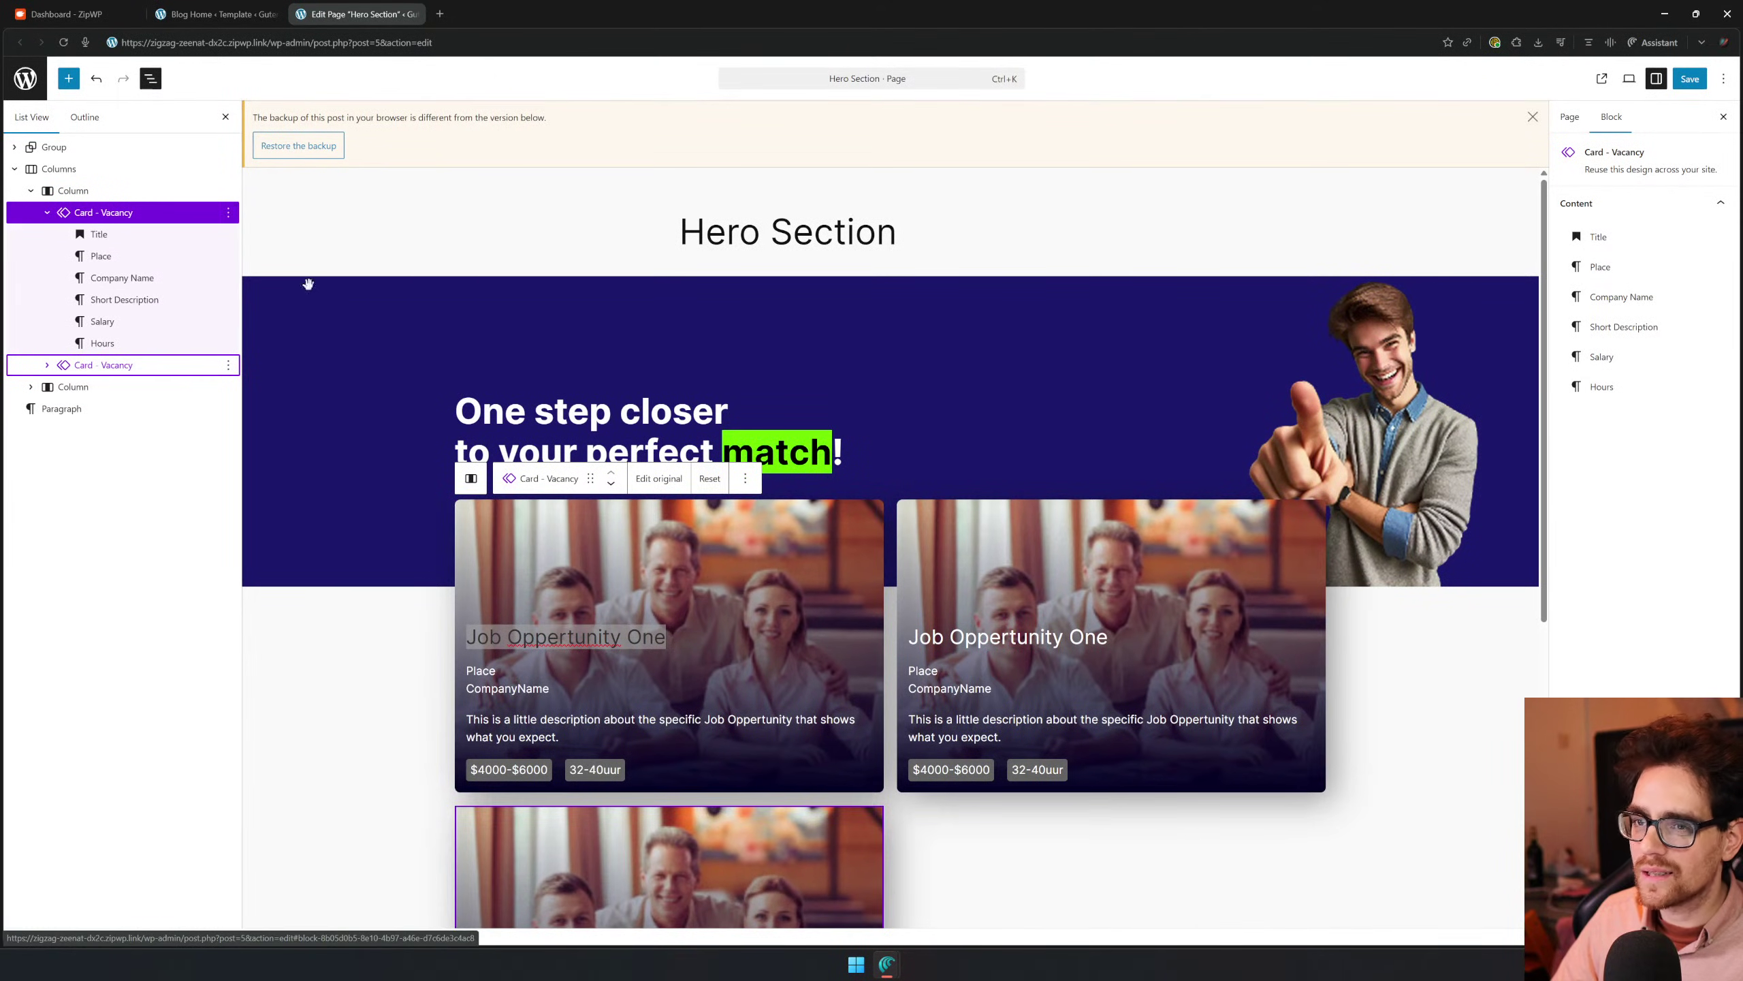
pyautogui.click(230, 364)
pyautogui.click(247, 724)
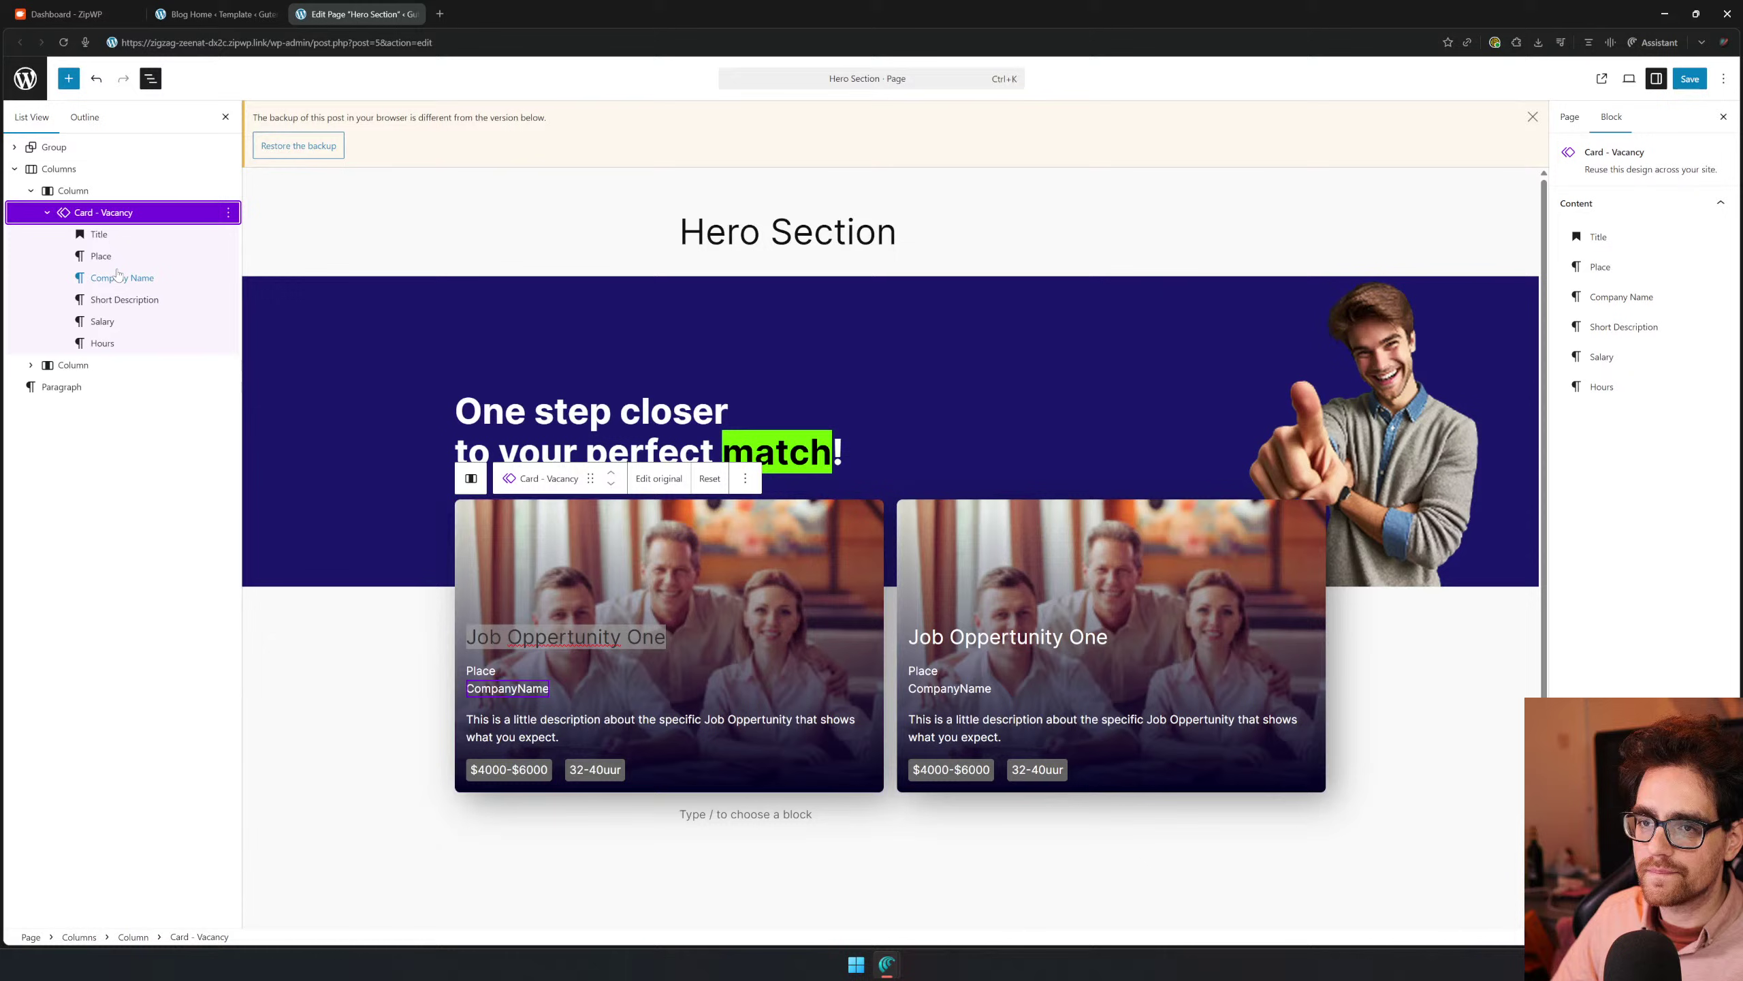
# Duplicate the Card - Vacancy column two more times to fill the row with four cards
pyautogui.click(35, 192)
pyautogui.click(229, 212)
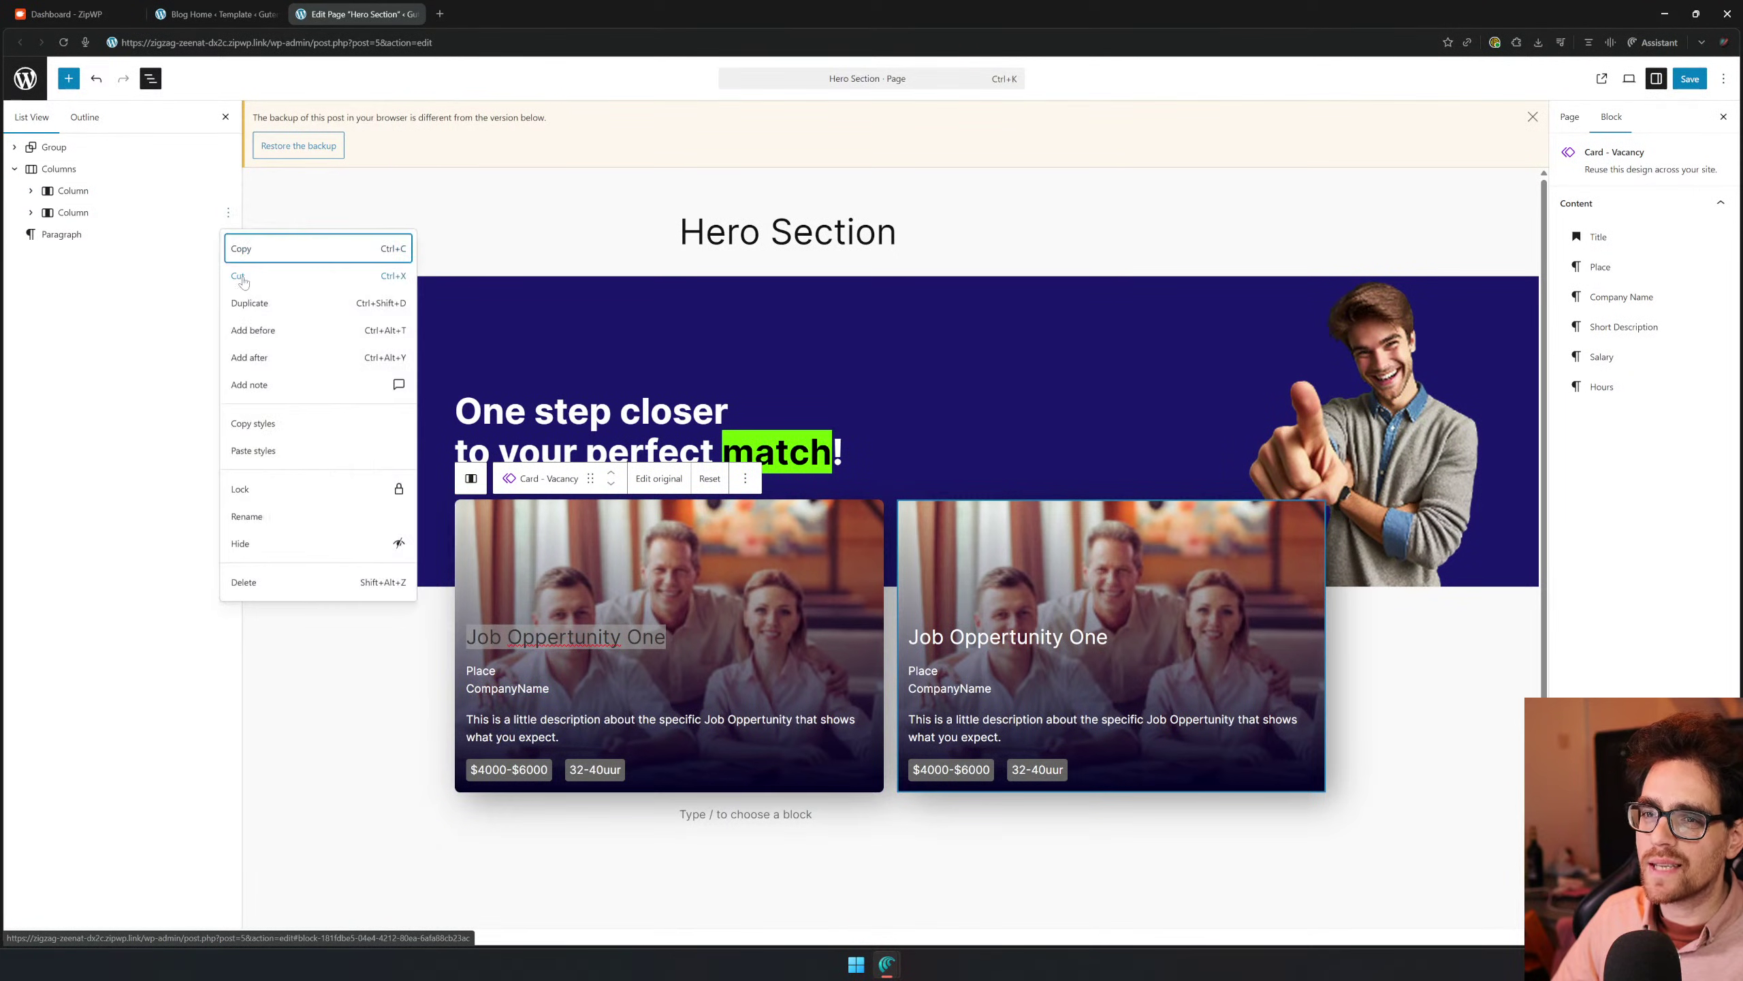
pyautogui.click(249, 304)
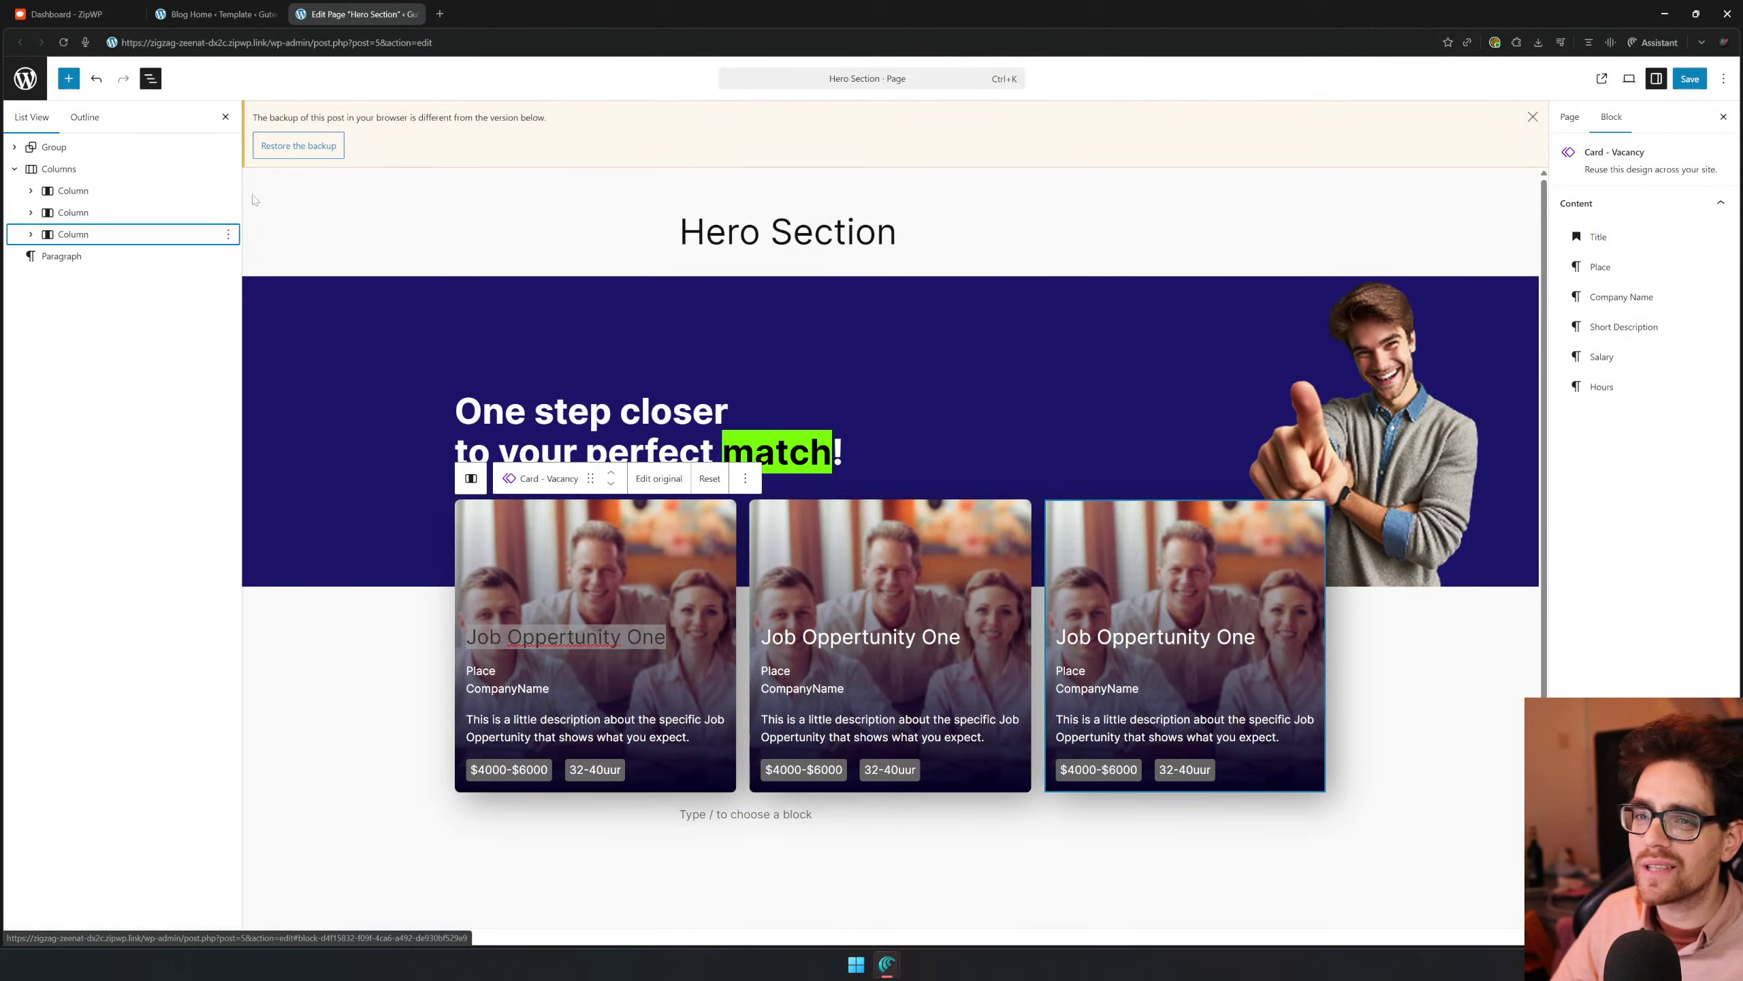
pyautogui.click(229, 234)
pyautogui.click(288, 325)
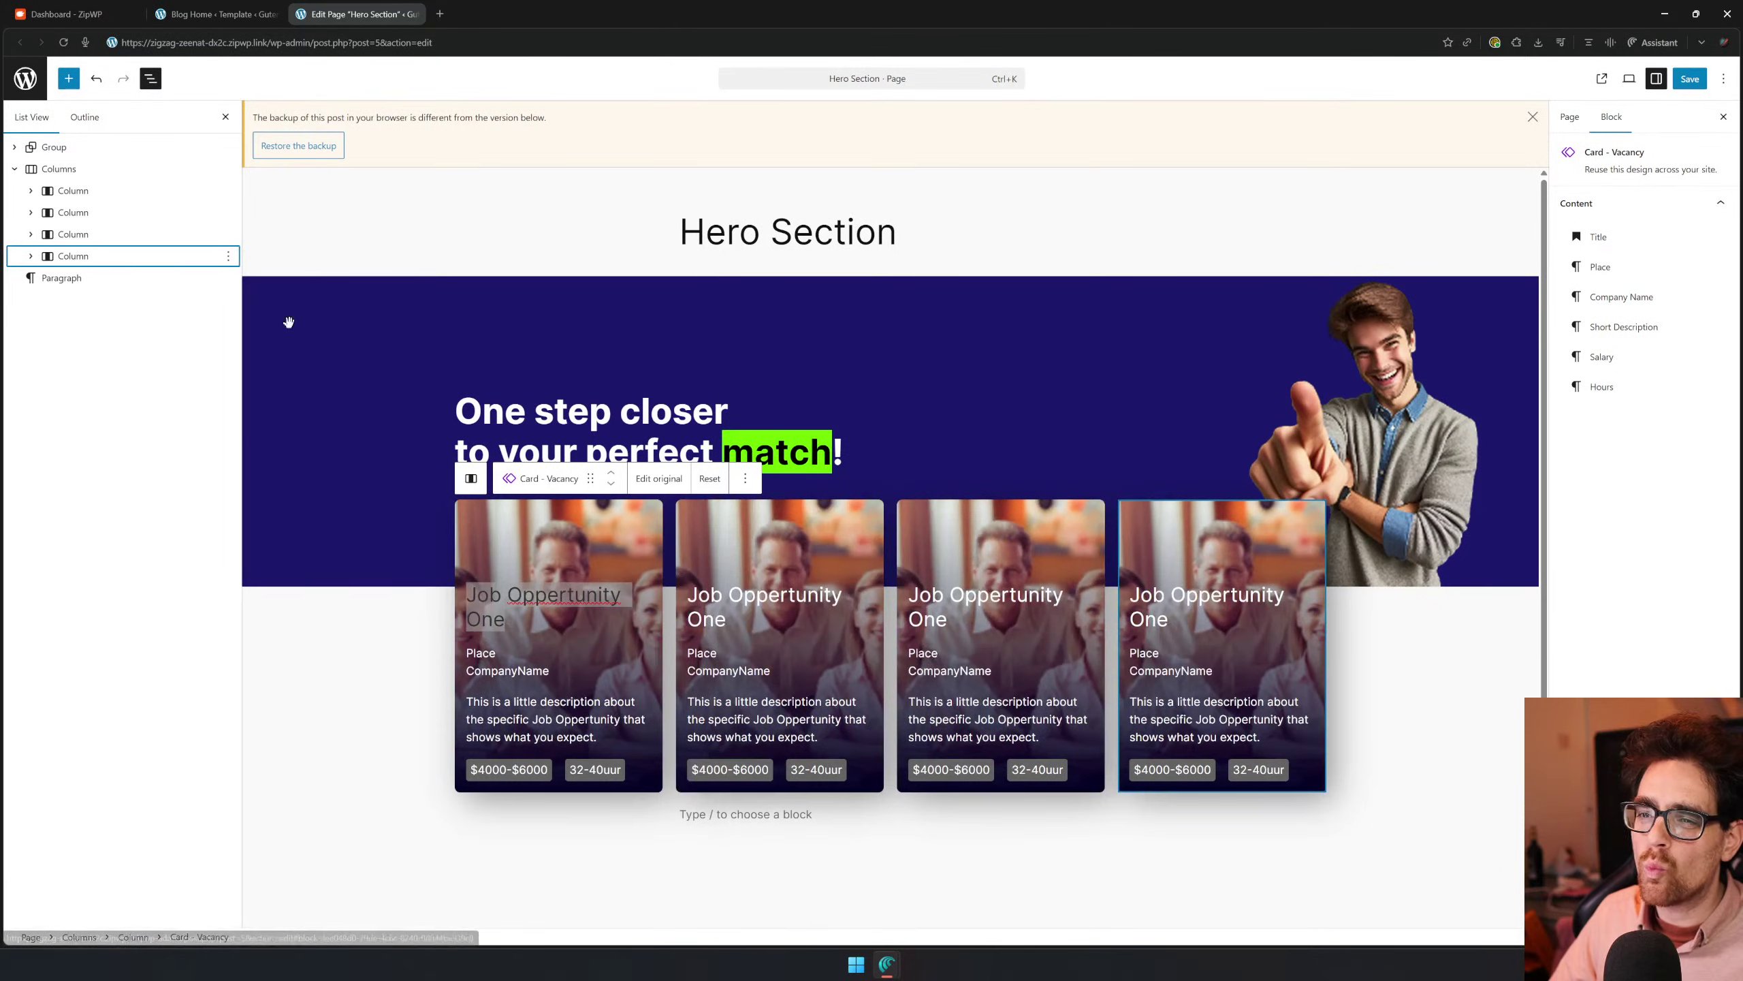
# Override the second card's title with "New oppertunity"
pyautogui.click(708, 619)
pyautogui.doubleClick(784, 594)
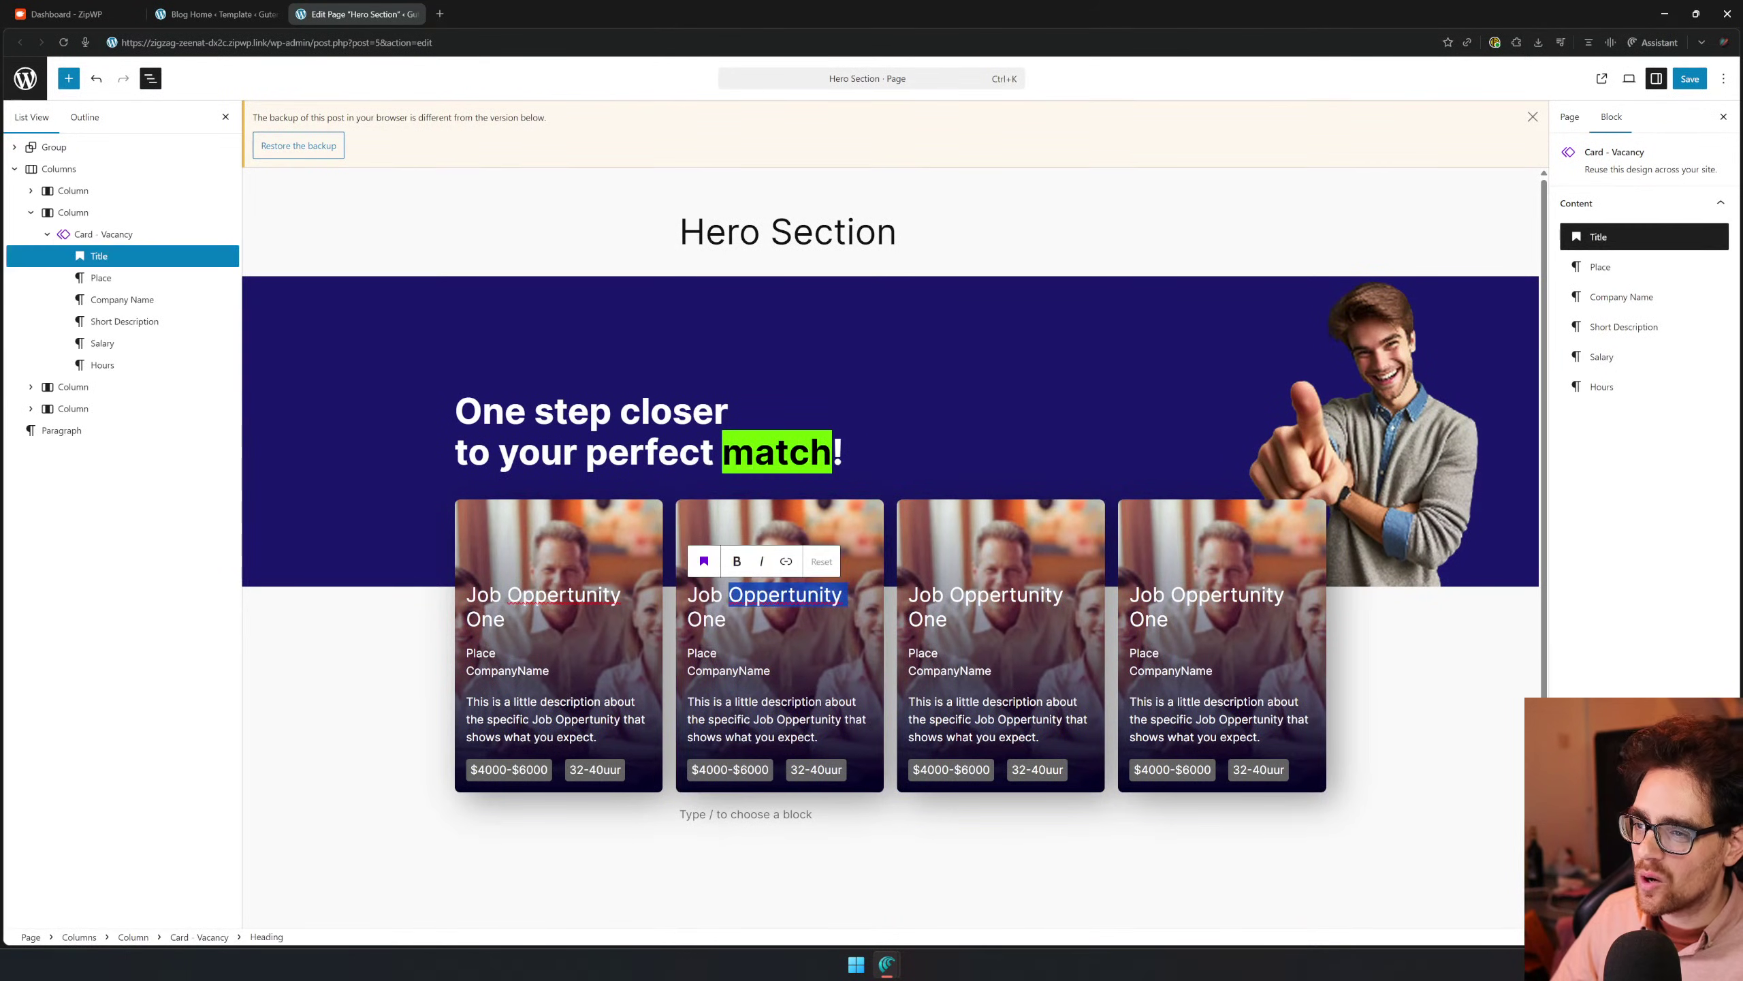
pyautogui.hotkey('ctrl', 'a')
pyautogui.write('T')
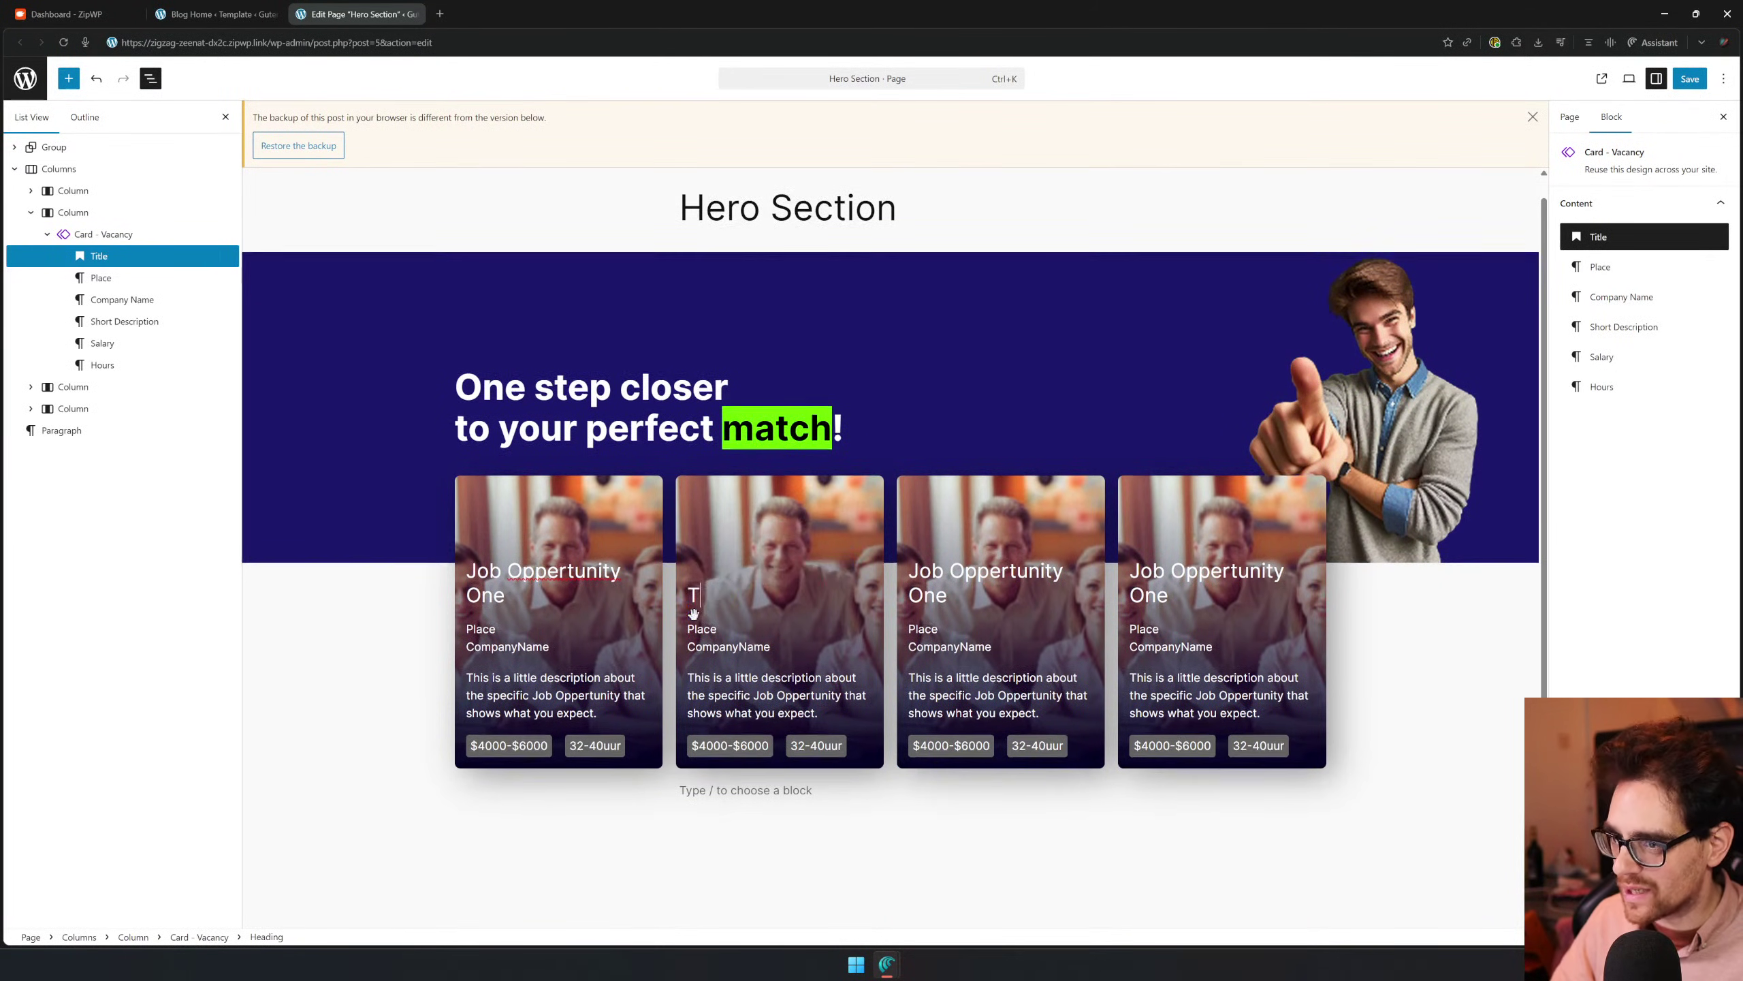
pyautogui.press('BackSpace')
pyautogui.write('Nerw ')
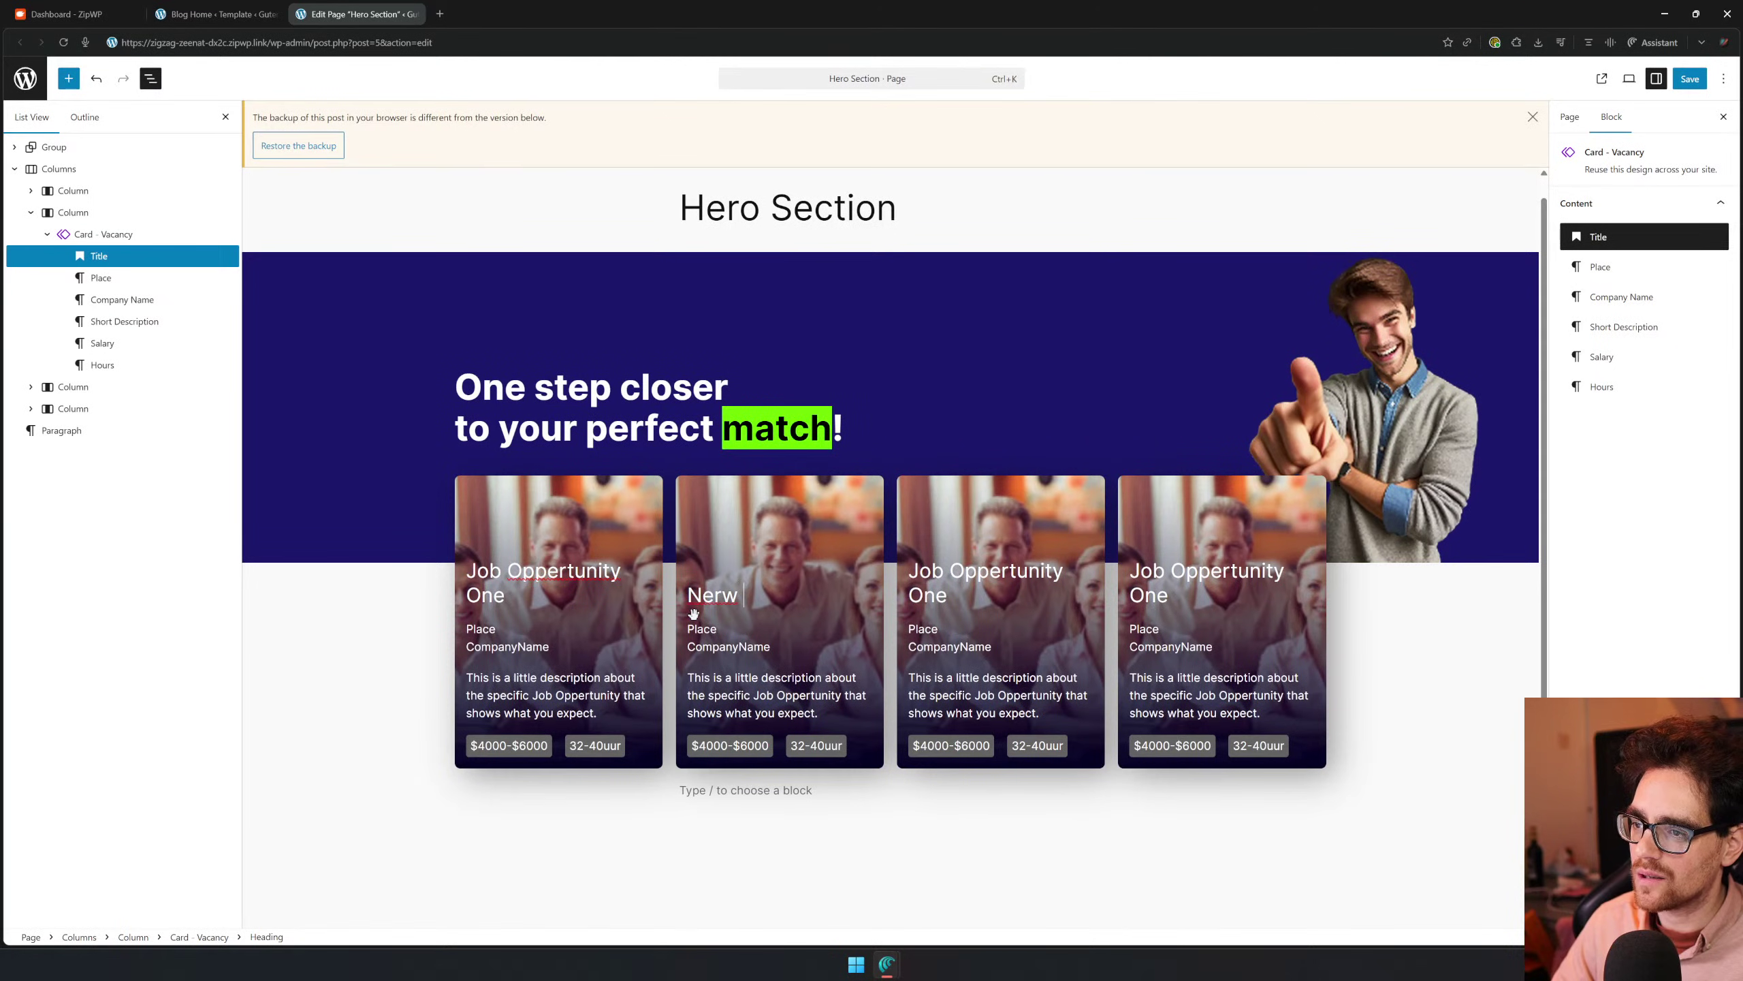
pyautogui.write('opportunity')
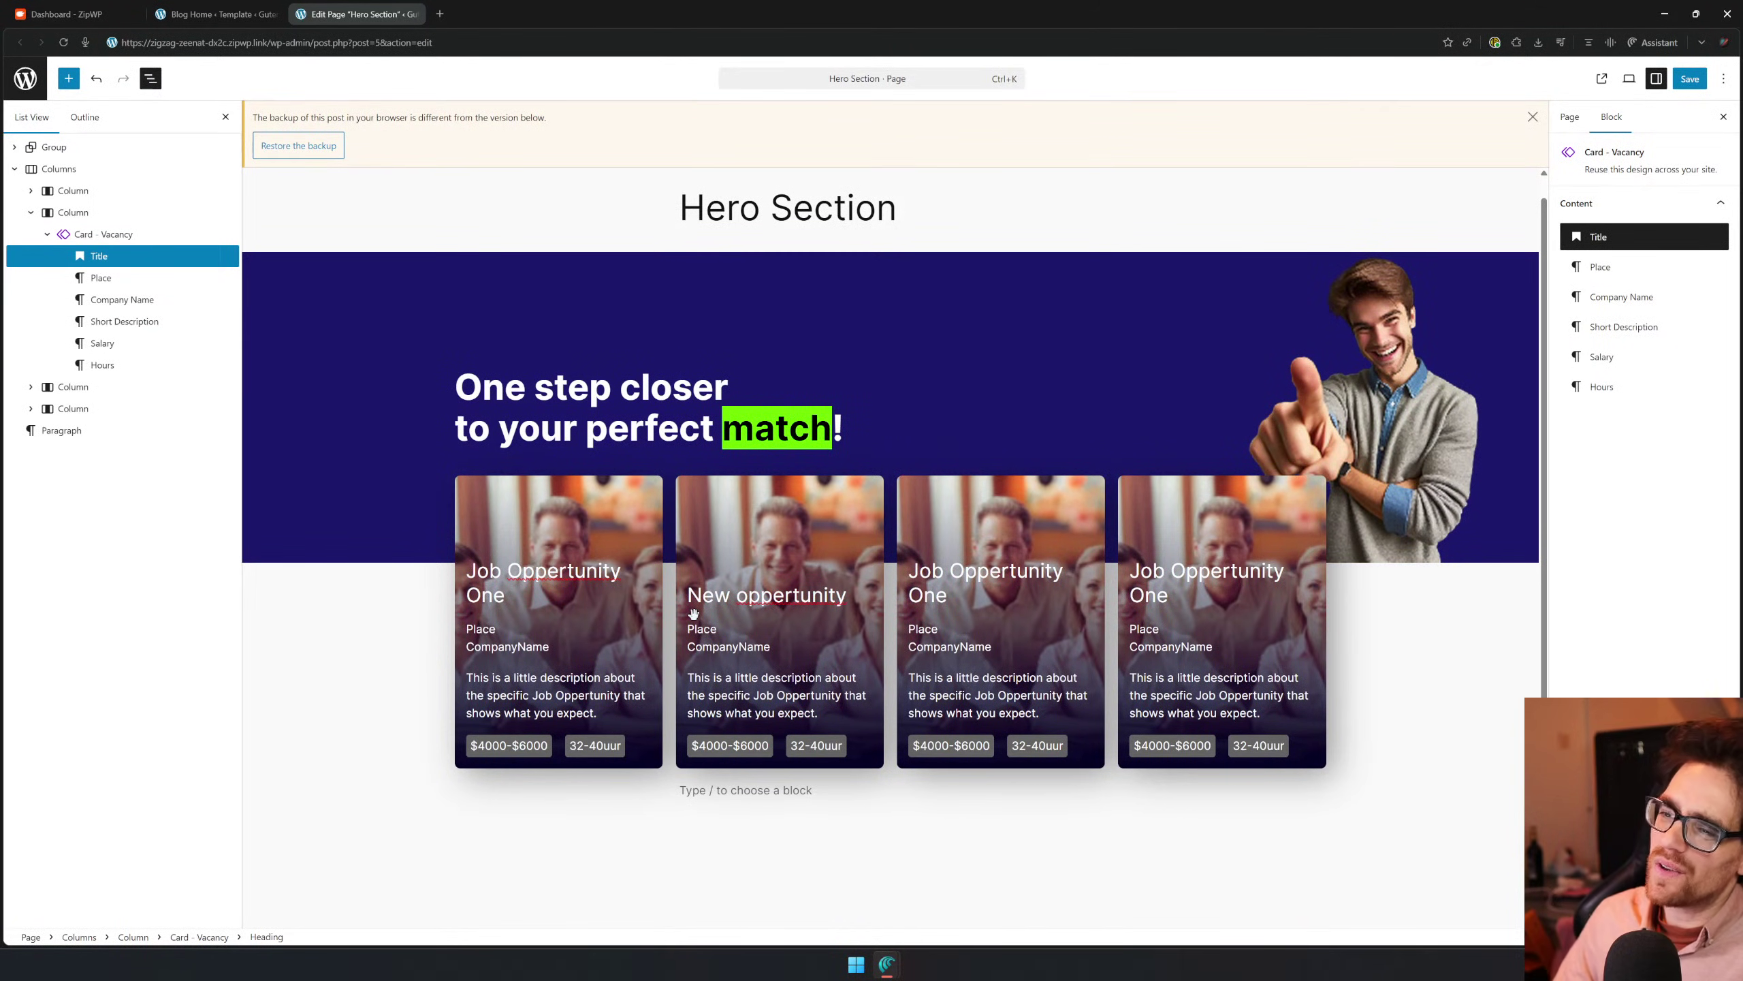
pyautogui.hotkey('ctrl', 'a')
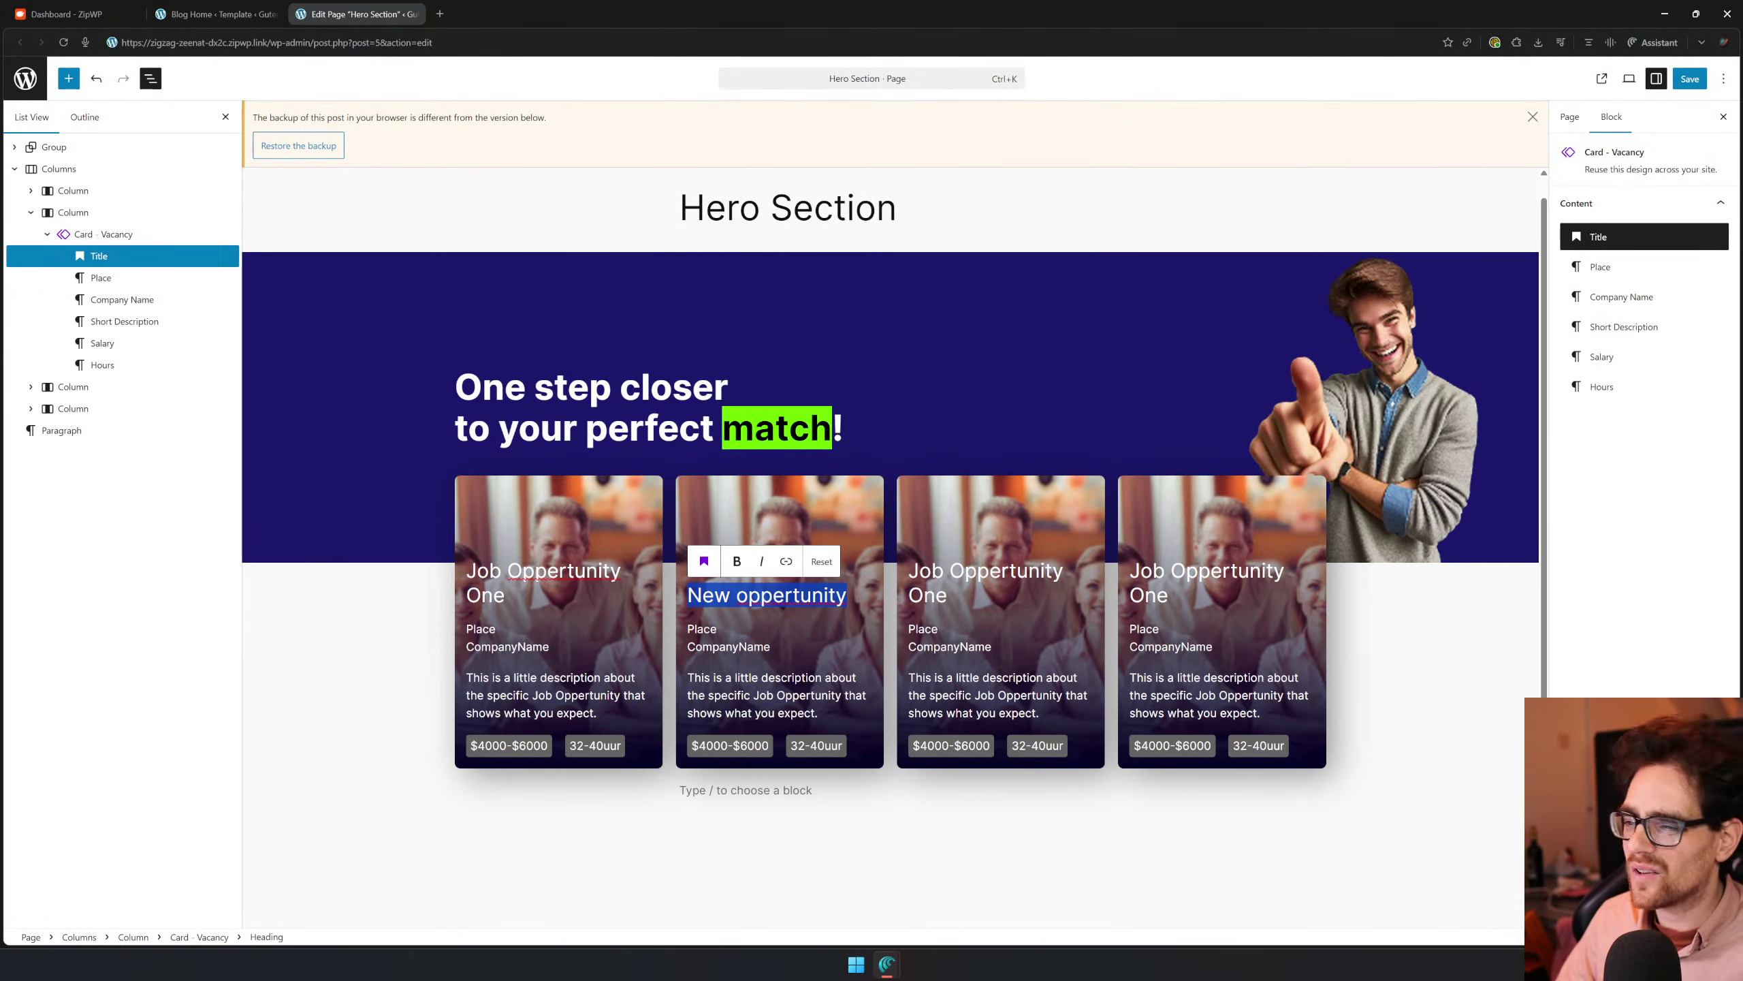
pyautogui.click(1007, 837)
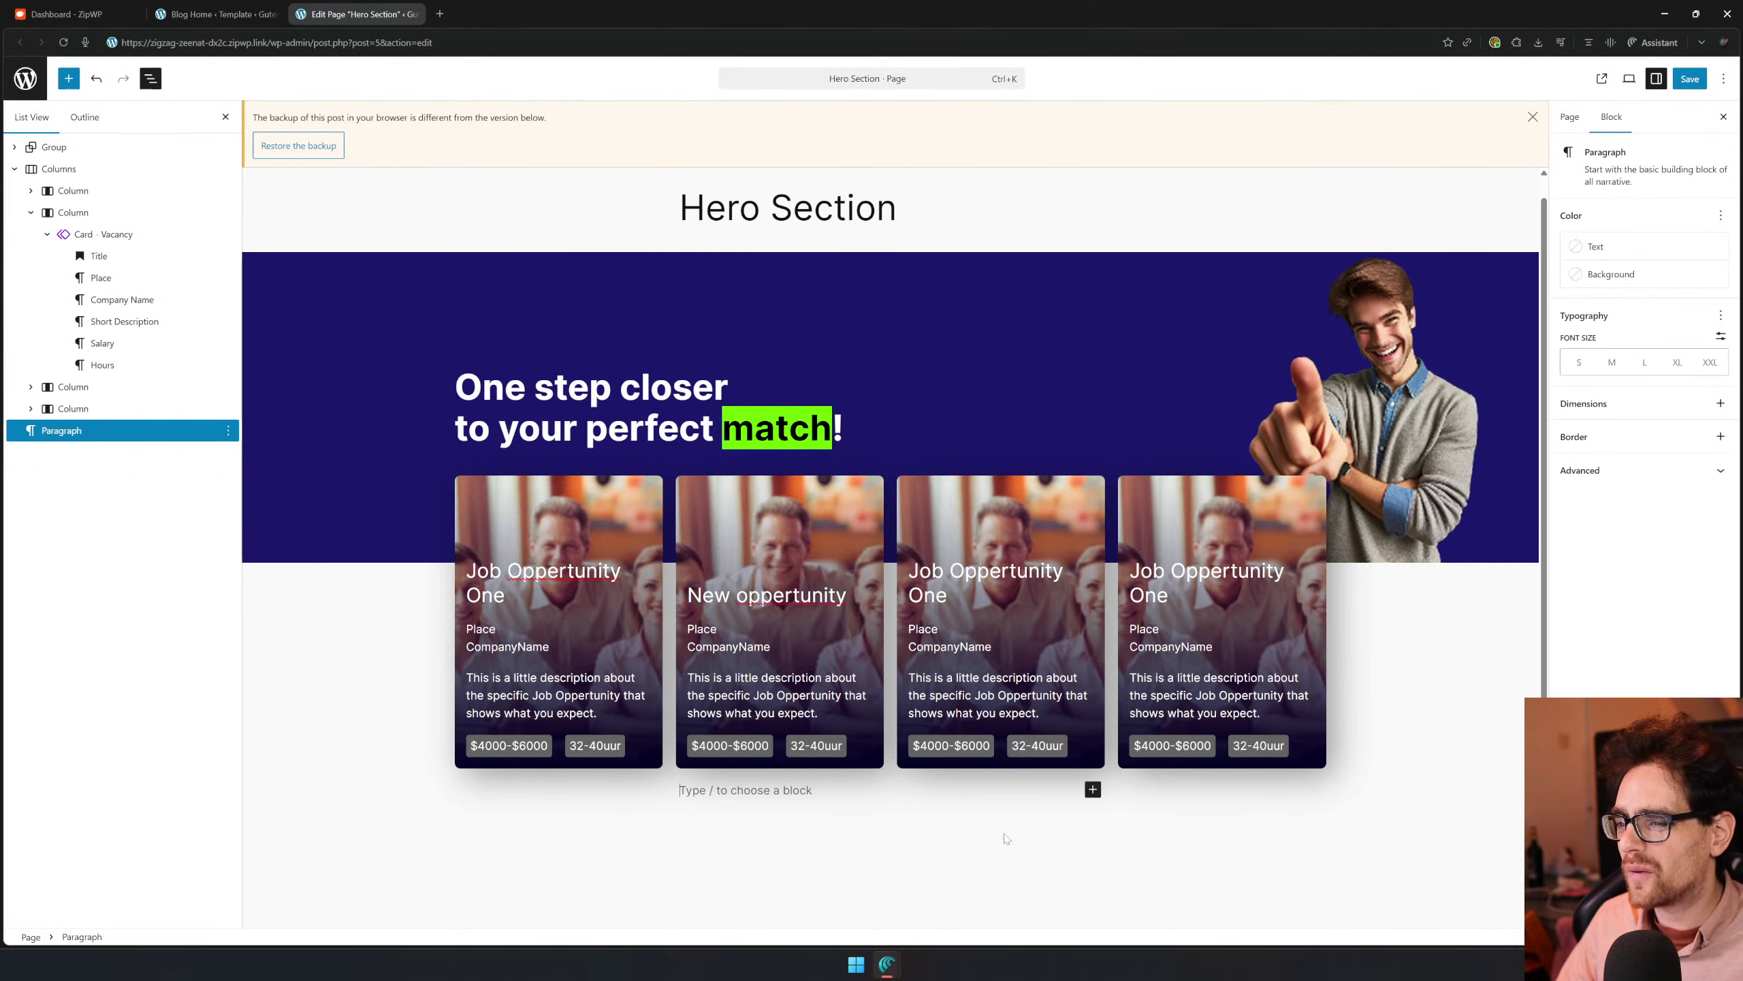
# Open the original Card - Vacancy pattern for editing and make its "Job Oppertunity One" heading bold
pyautogui.click(462, 538)
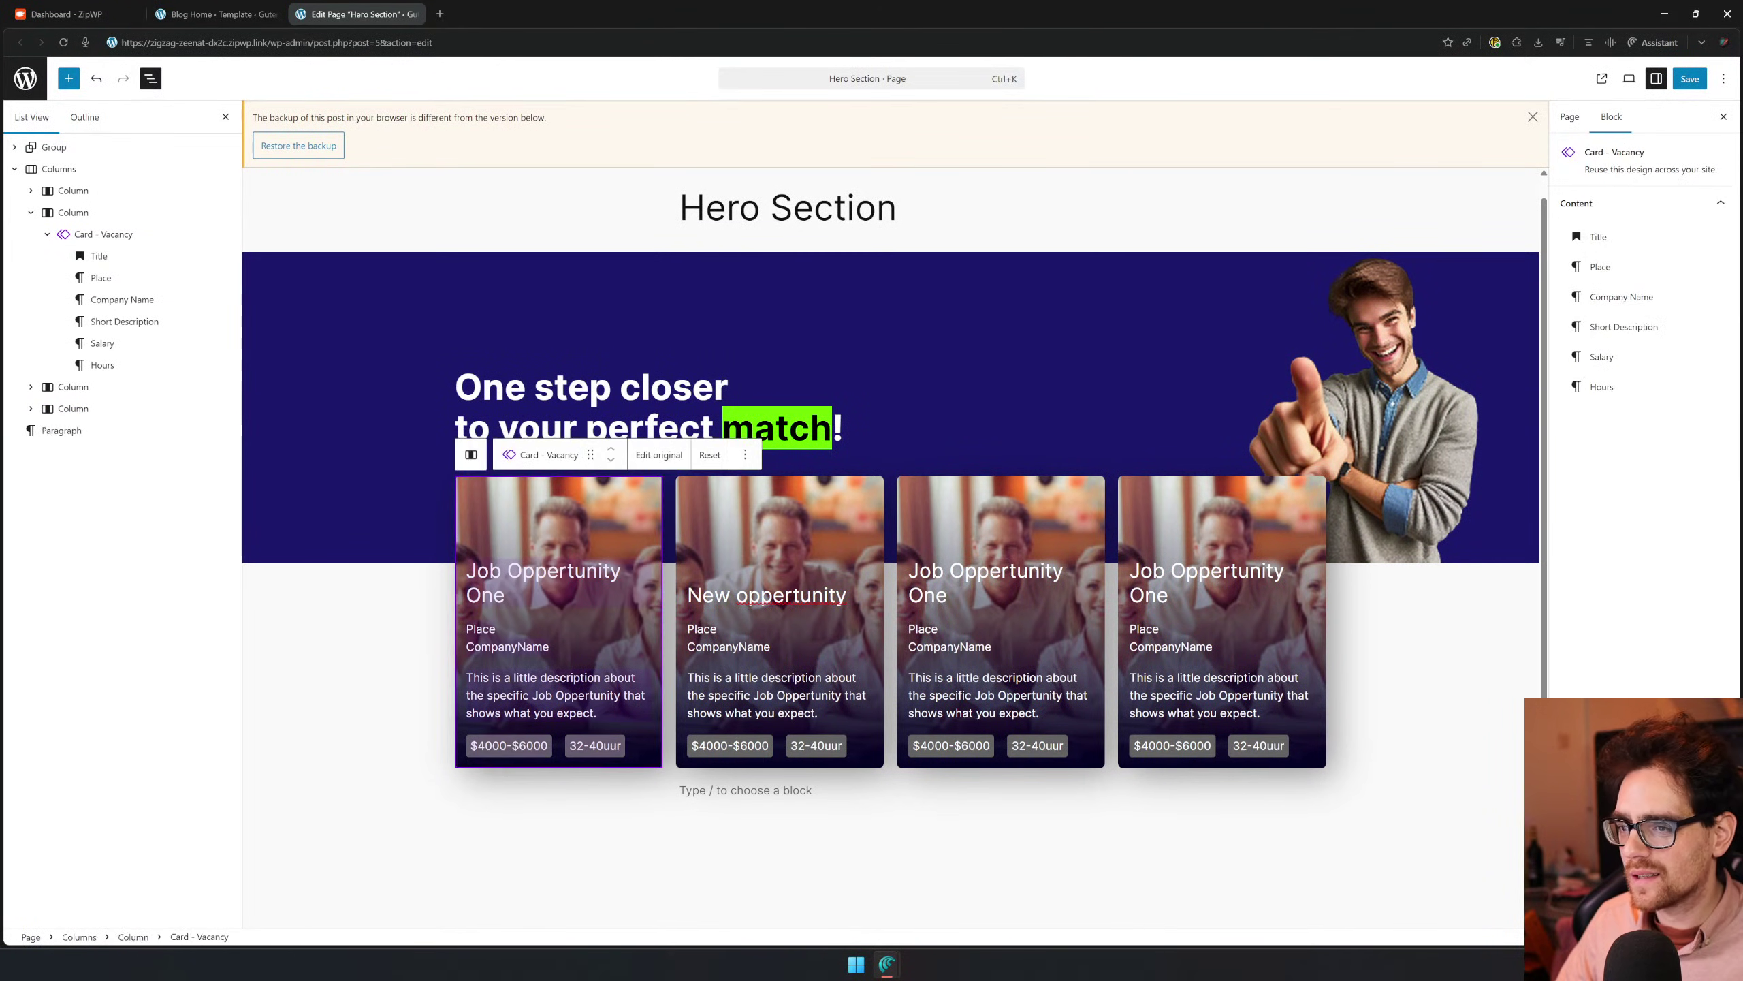
pyautogui.click(657, 455)
pyautogui.tripleClick(733, 535)
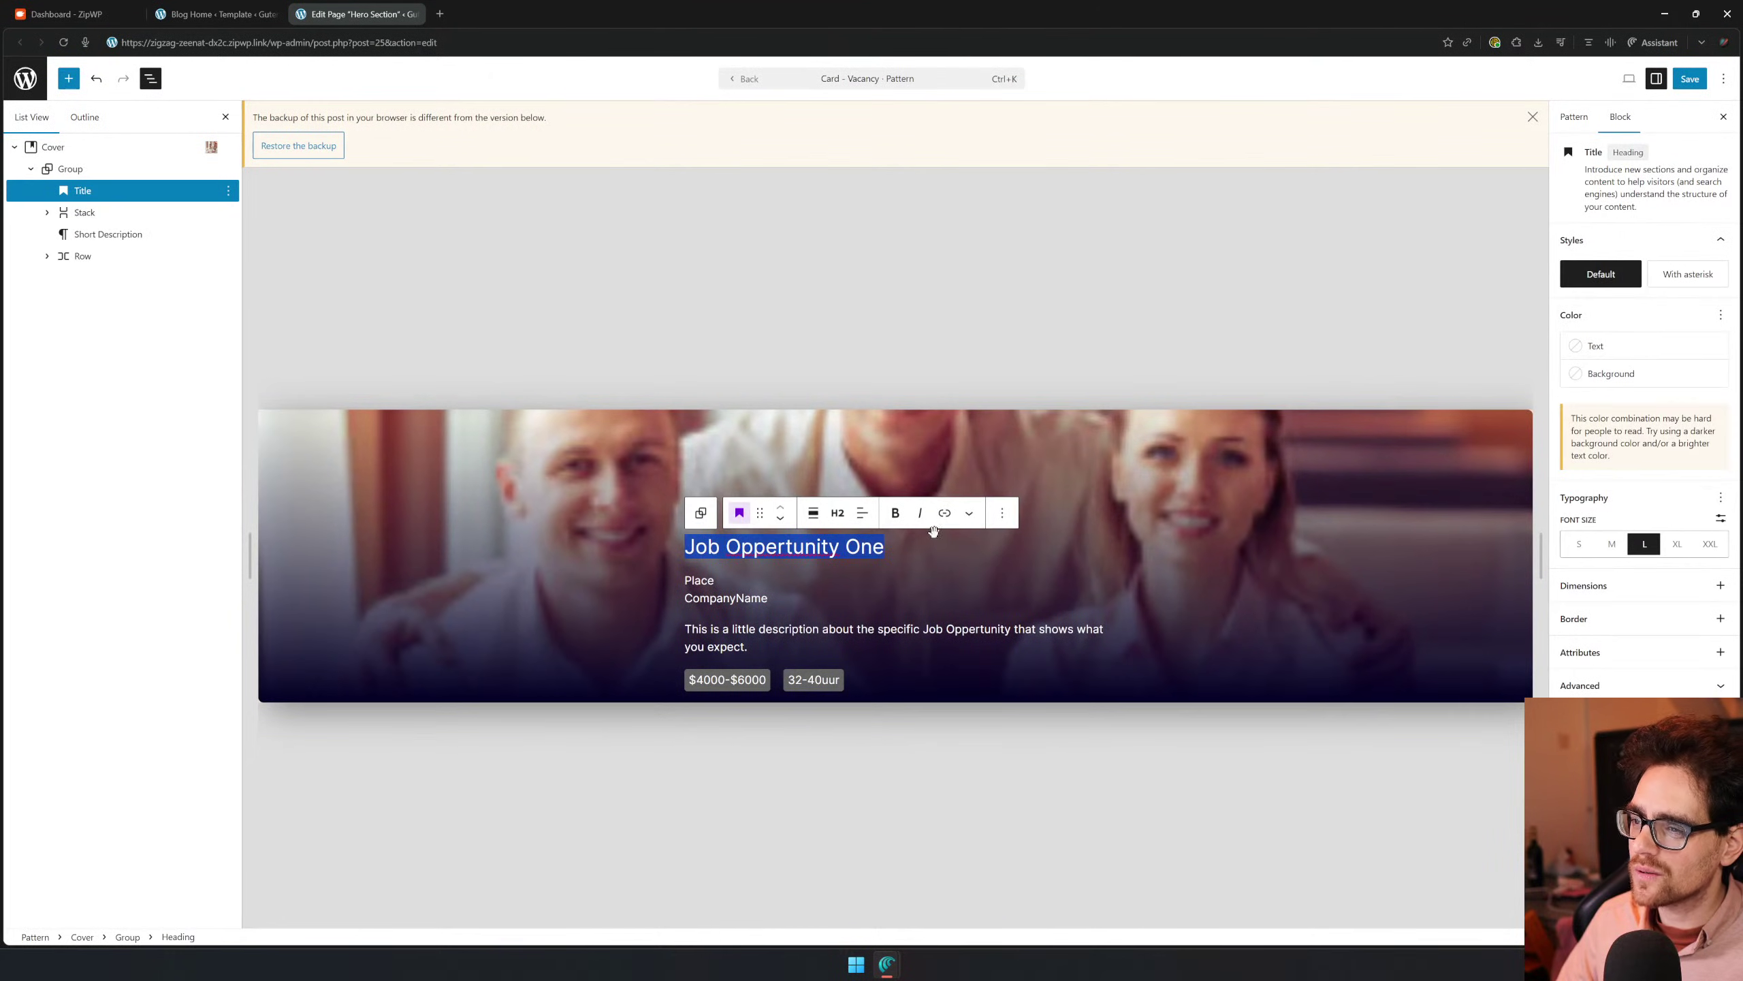
pyautogui.click(895, 513)
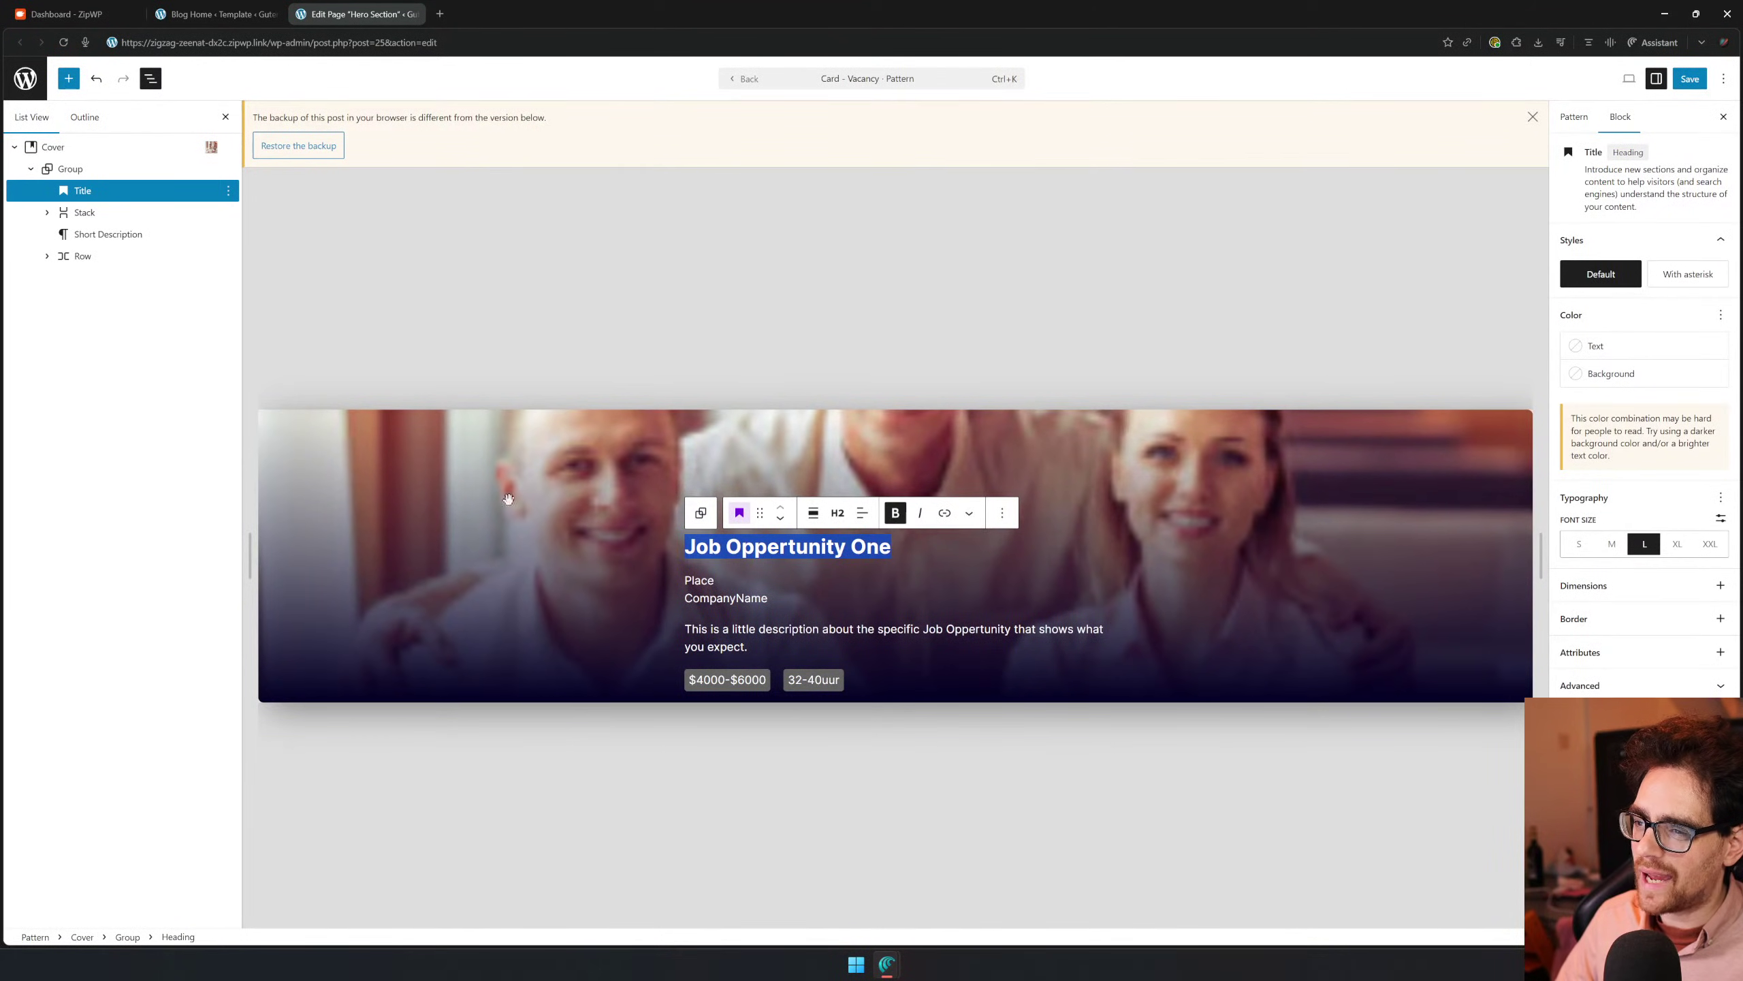
# Save the changes to both the Hero Section page and the Card - Vacancy pattern, and return to the page
pyautogui.click(1689, 79)
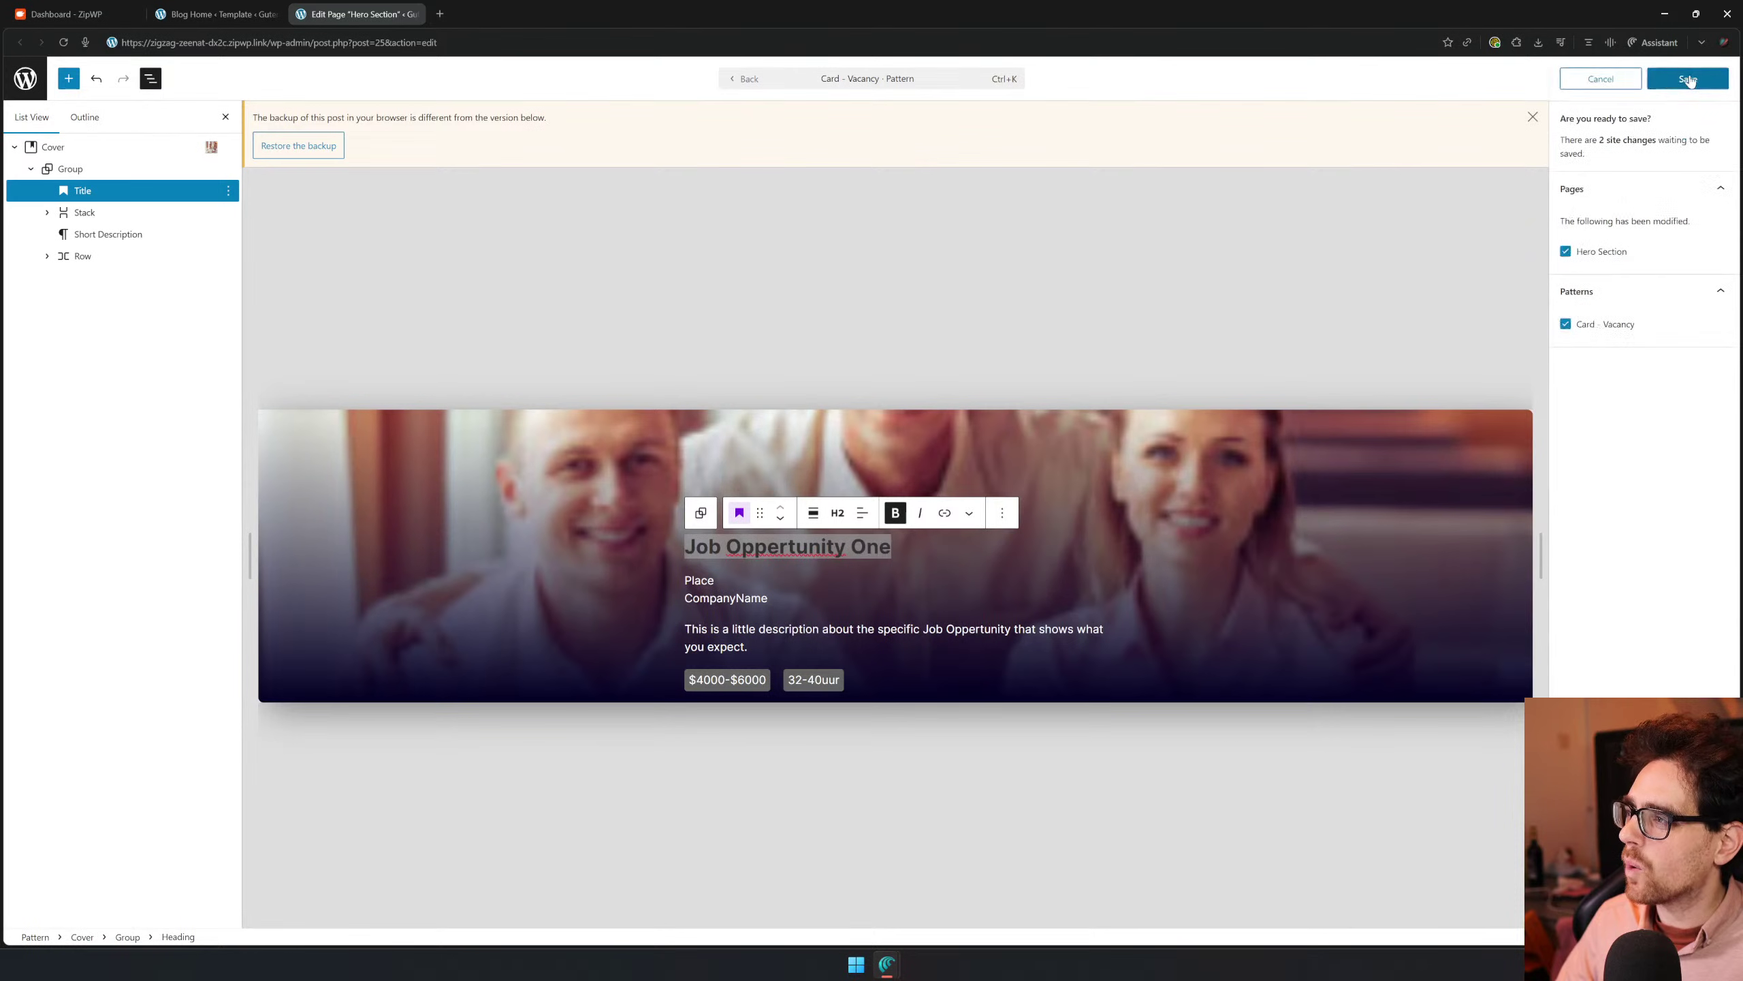
pyautogui.click(1689, 79)
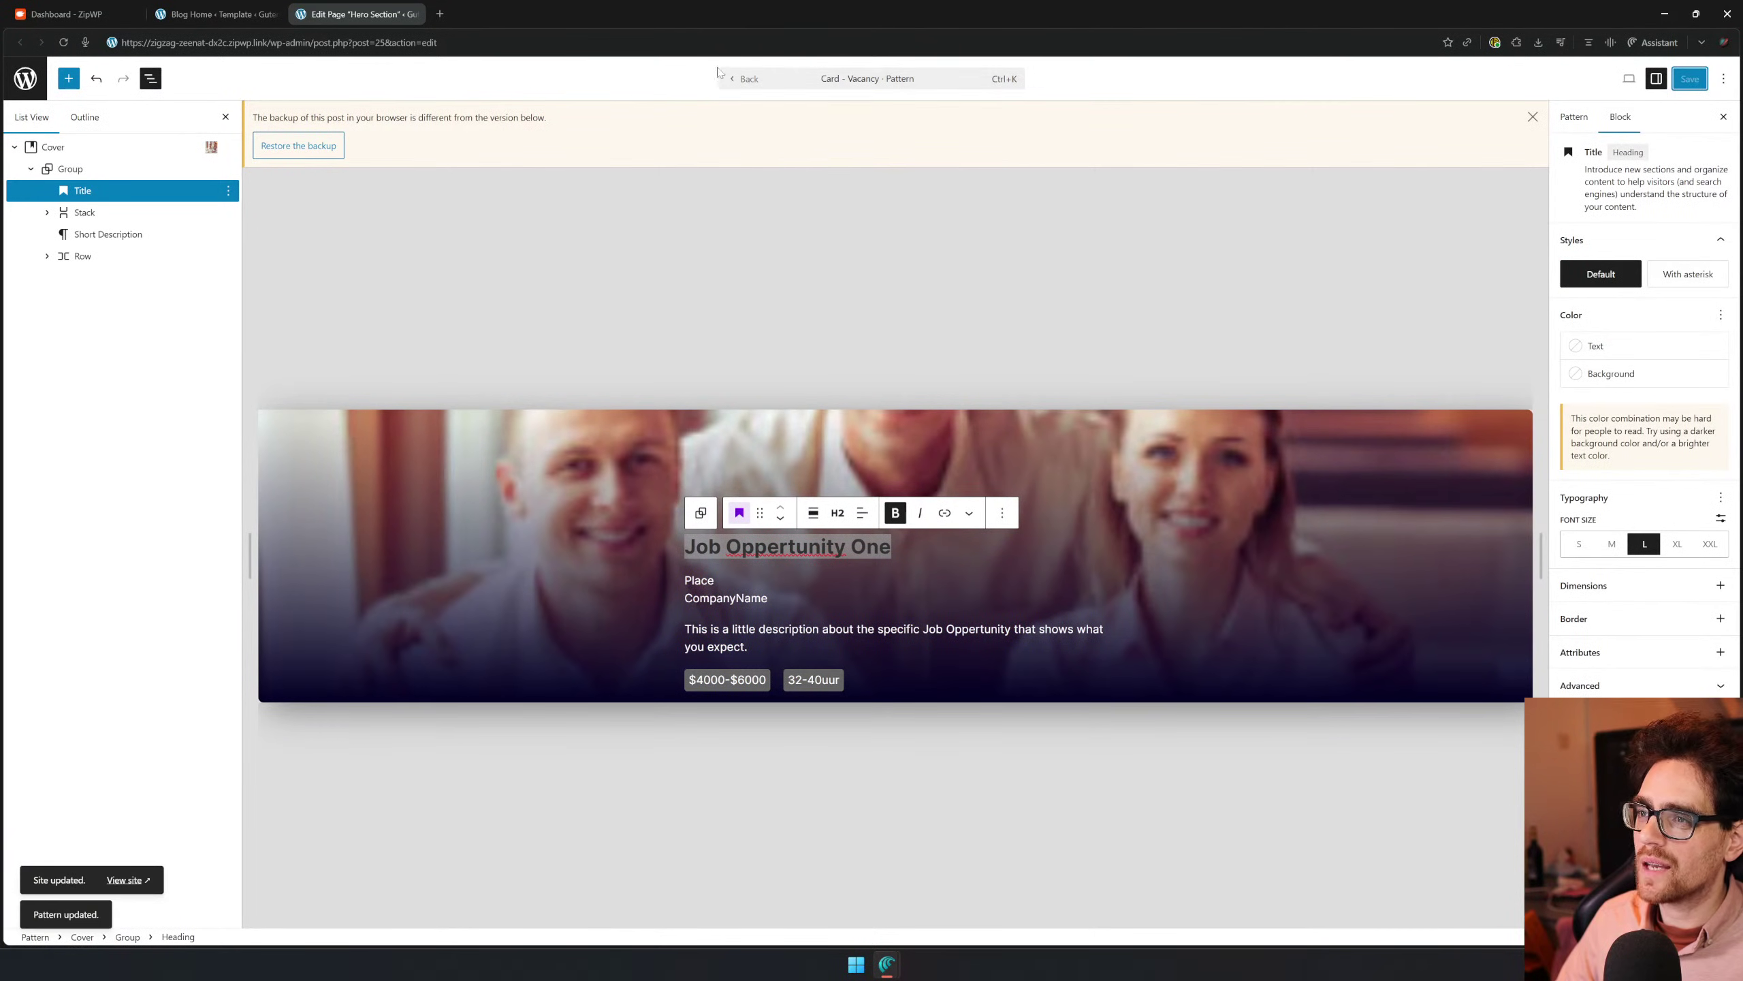
pyautogui.click(743, 78)
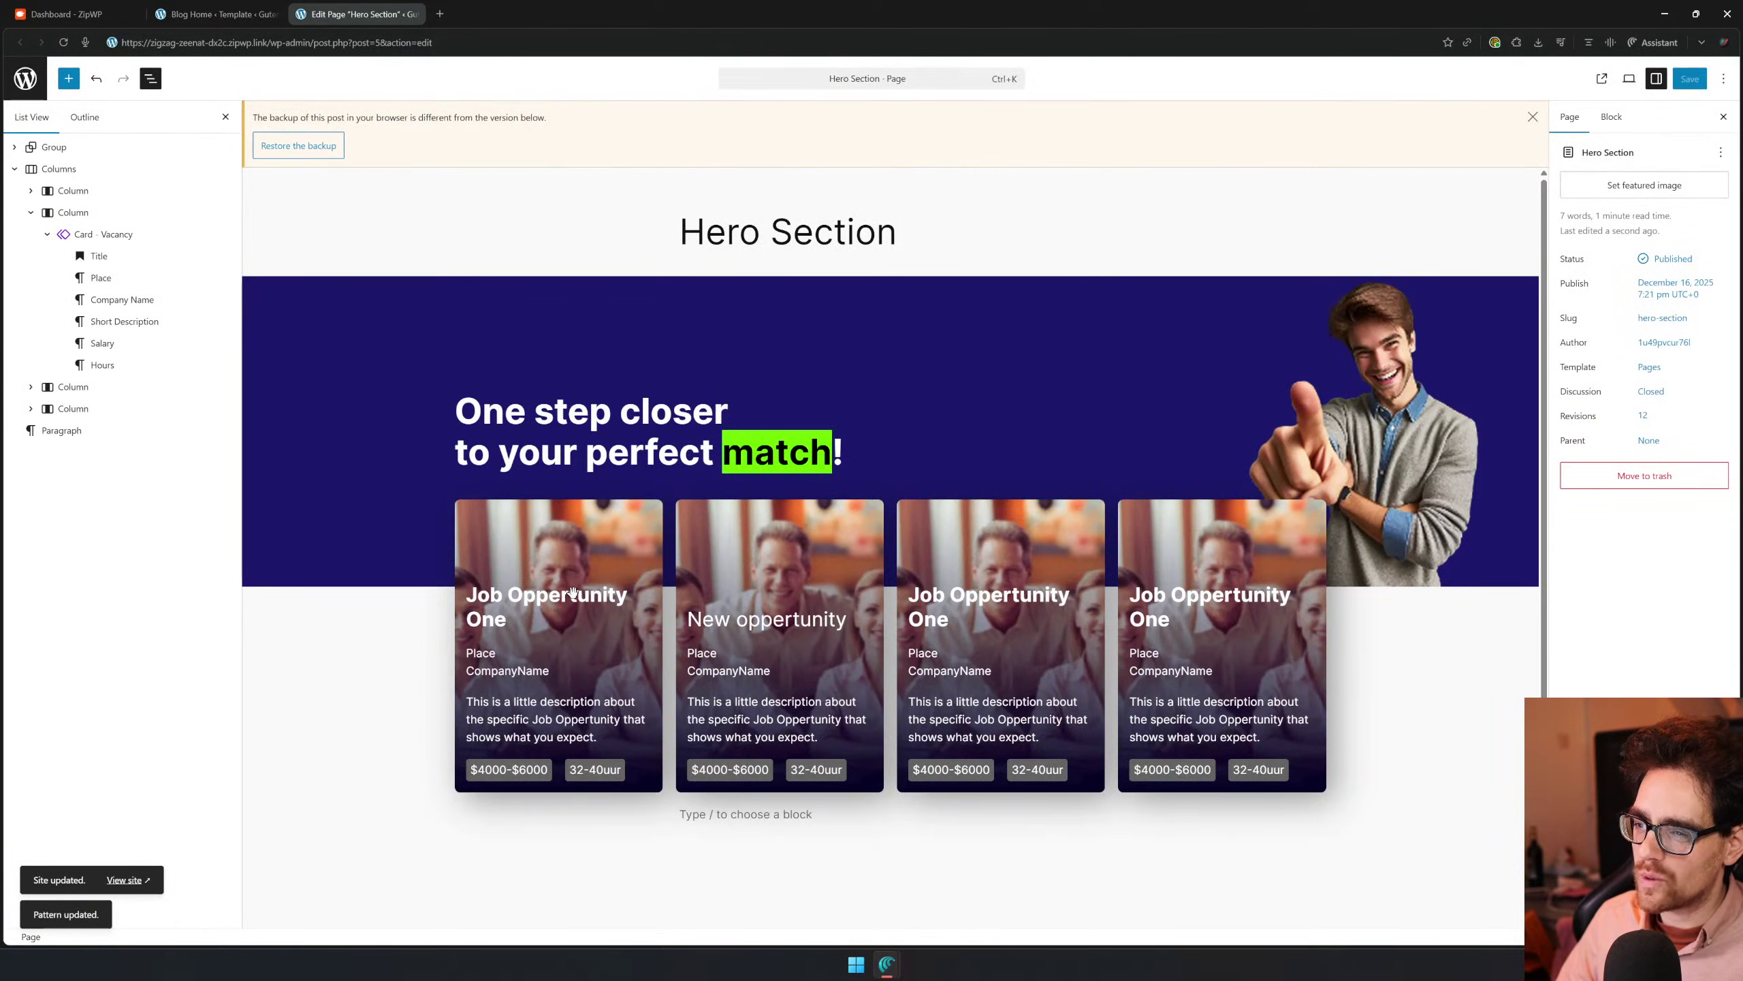
# Make the second card's overridden "New oppertunity" title bold
pyautogui.click(752, 624)
pyautogui.tripleClick(752, 624)
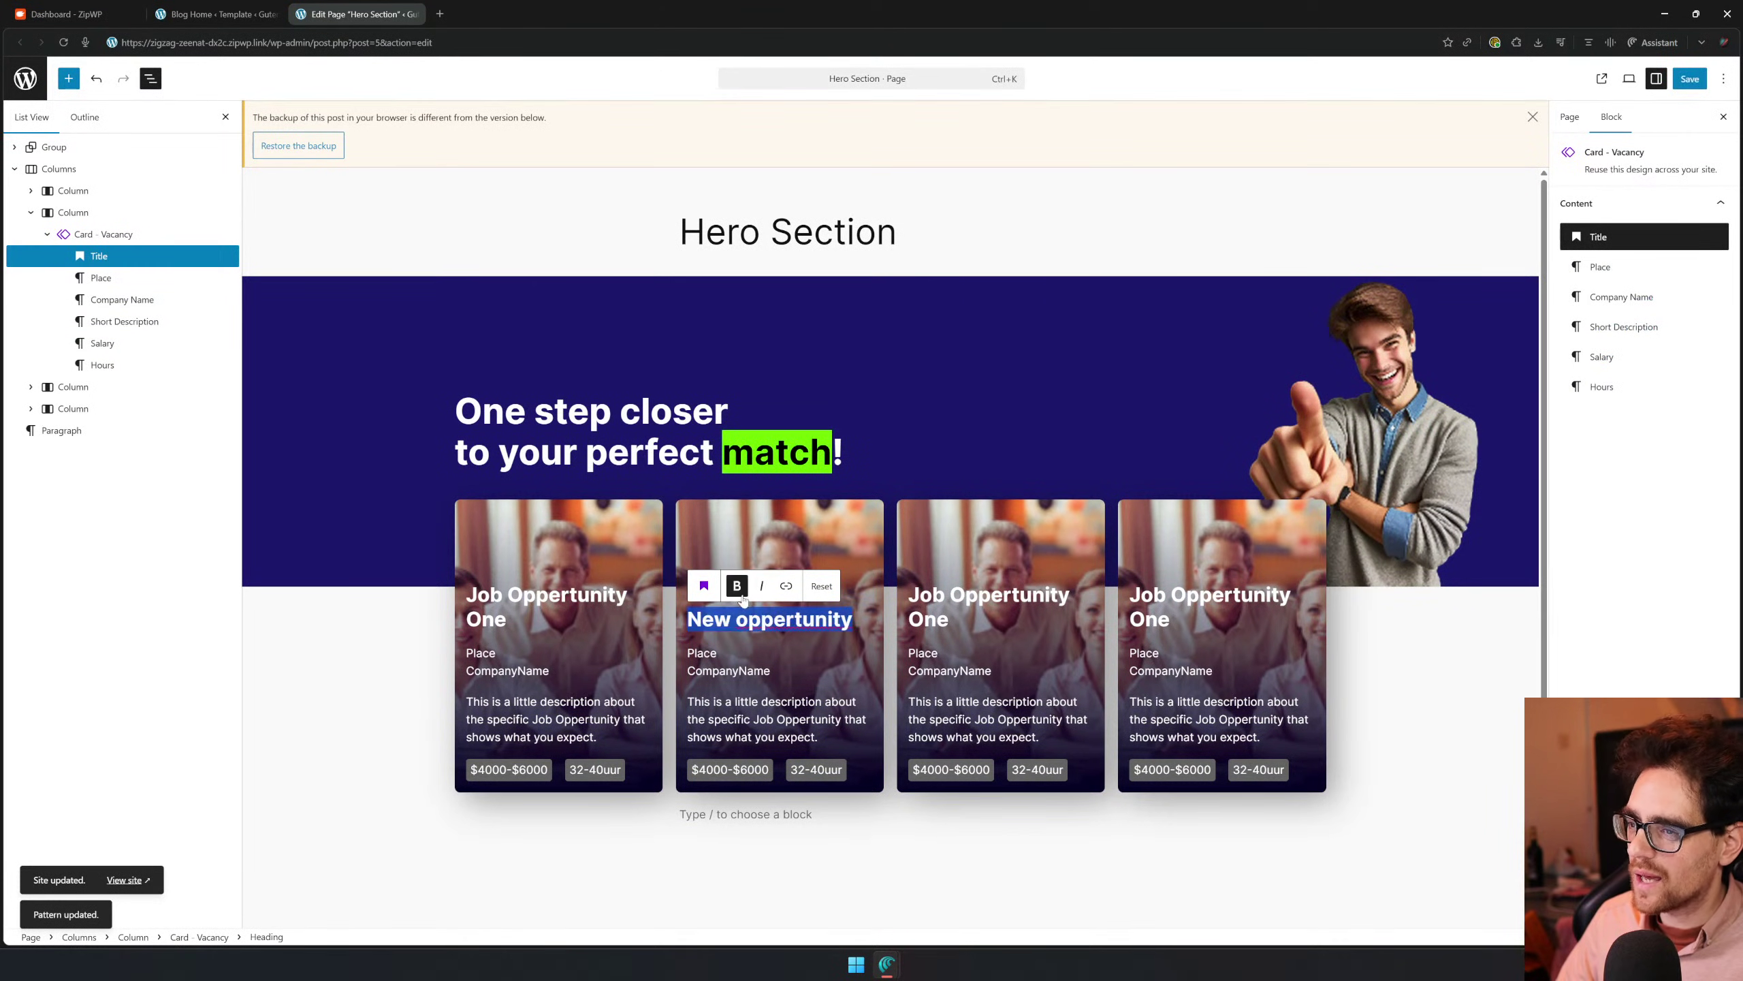
# Override the third card's title with "Other Oppertunity"
pyautogui.click(1012, 620)
pyautogui.tripleClick(1012, 618)
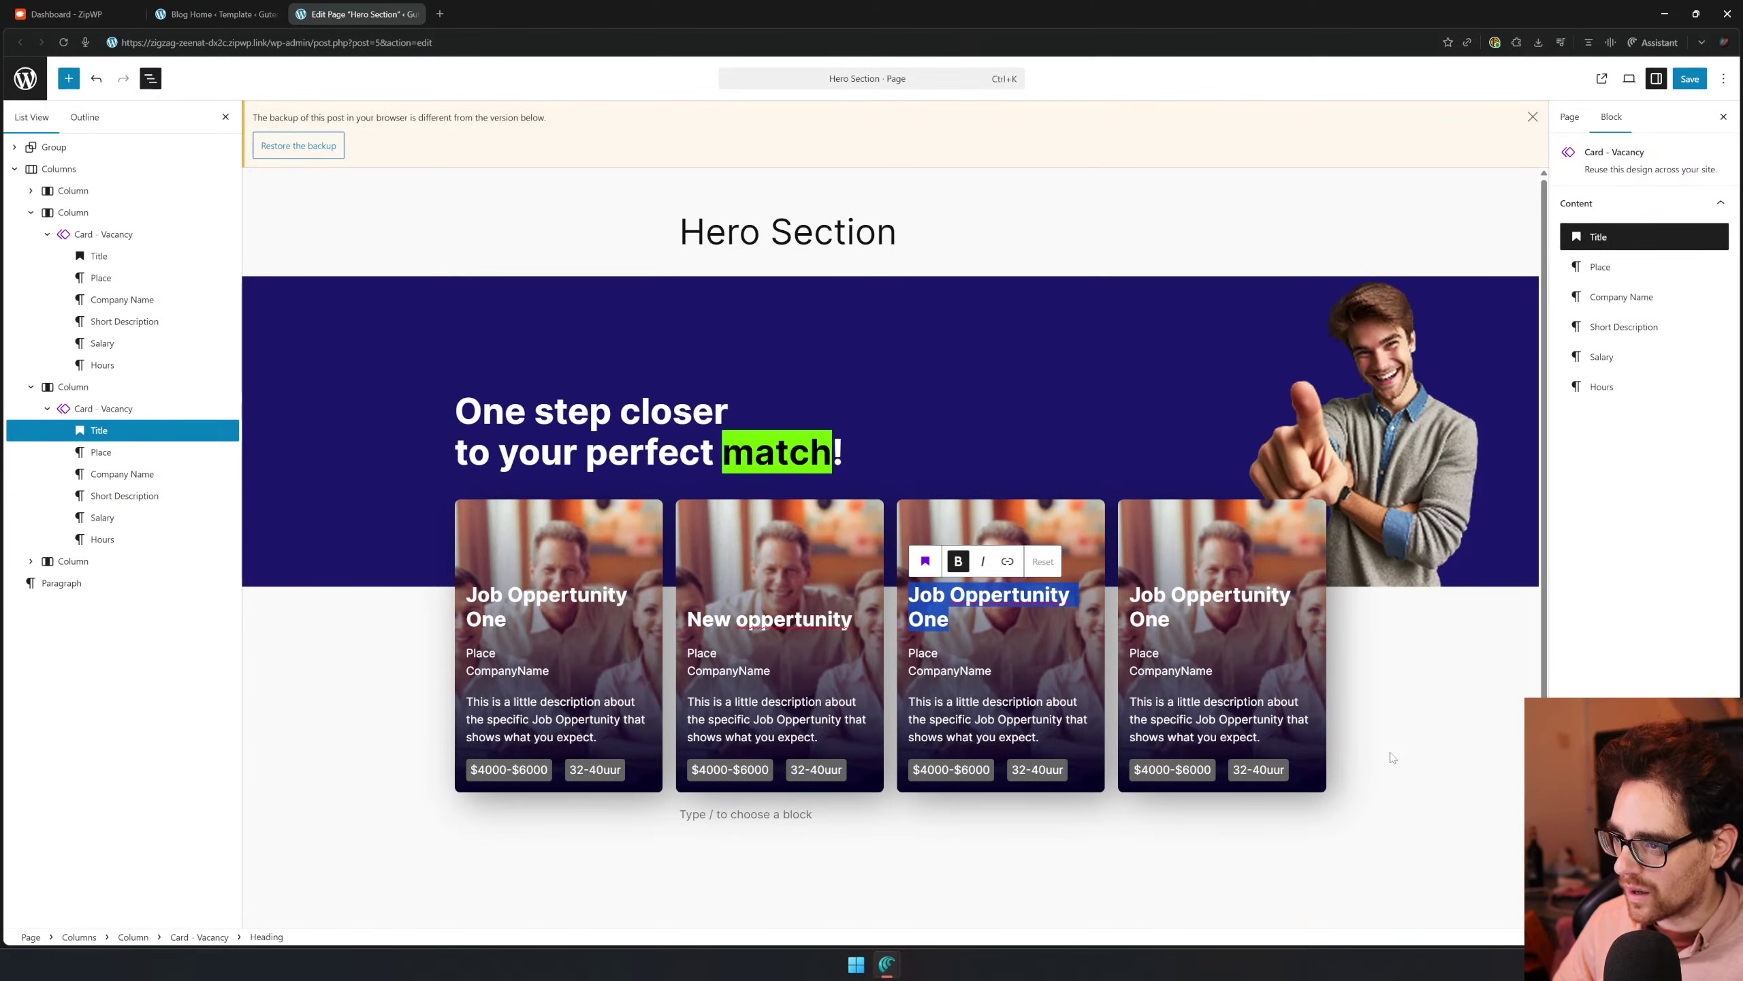
pyautogui.write('Other Oppert')
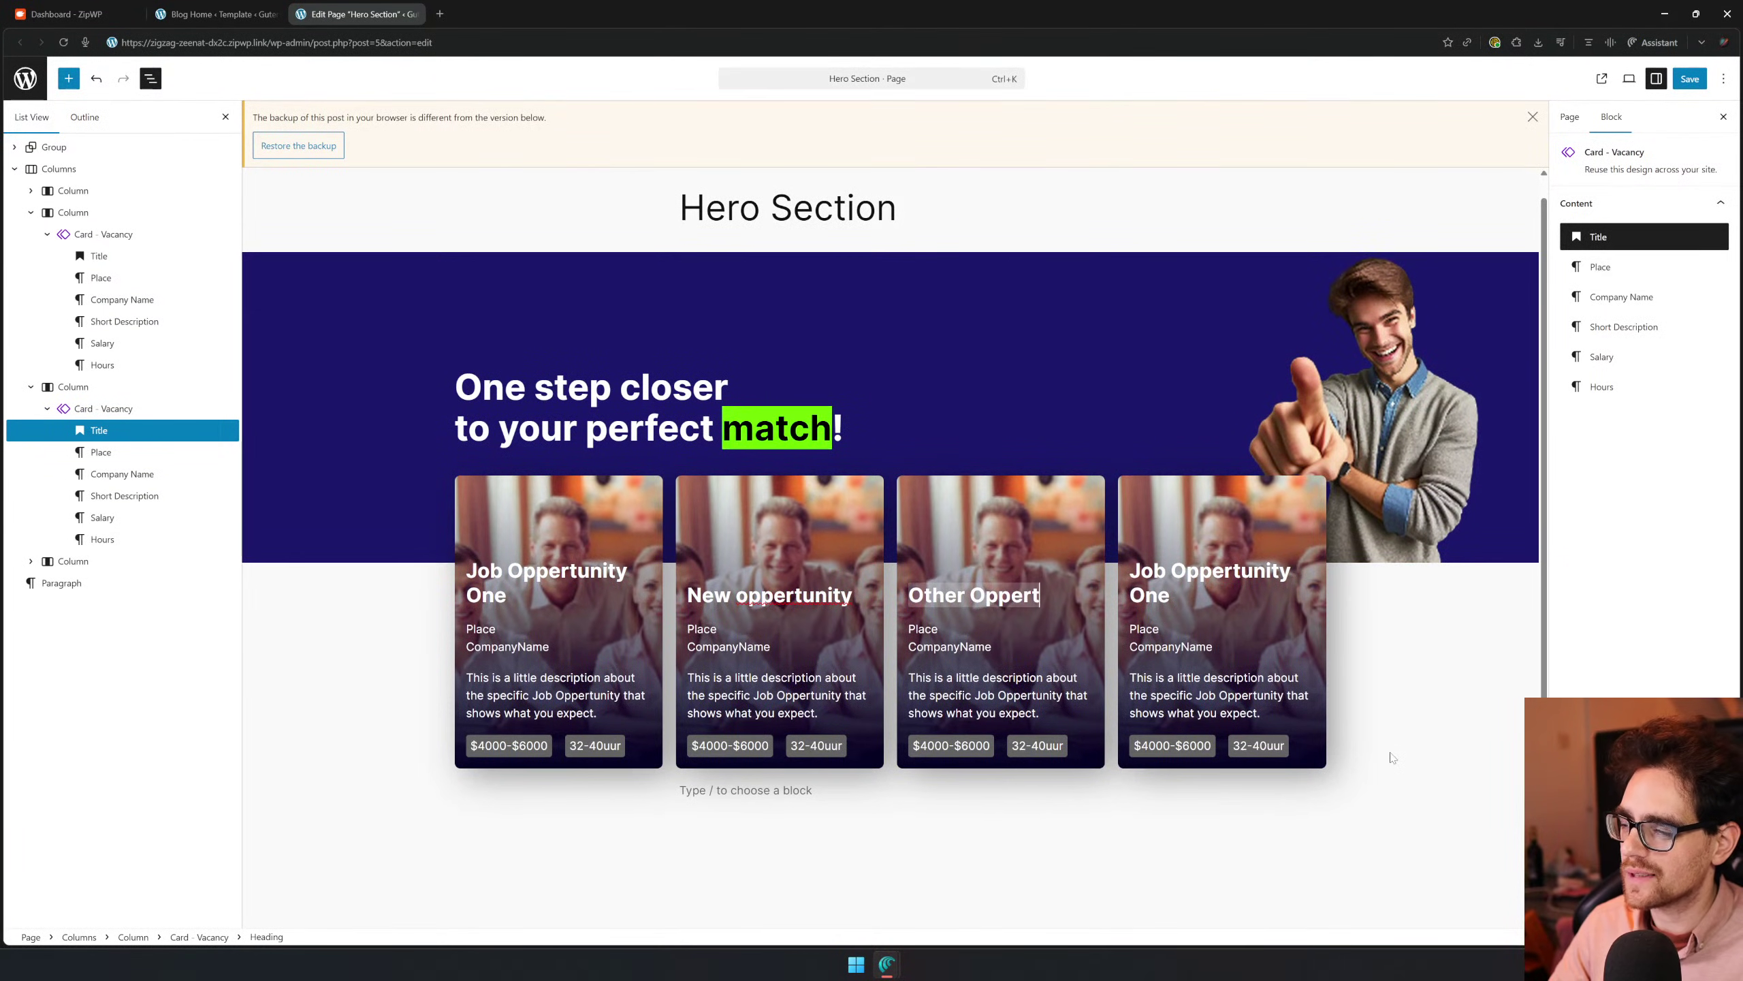
pyautogui.write('unity')
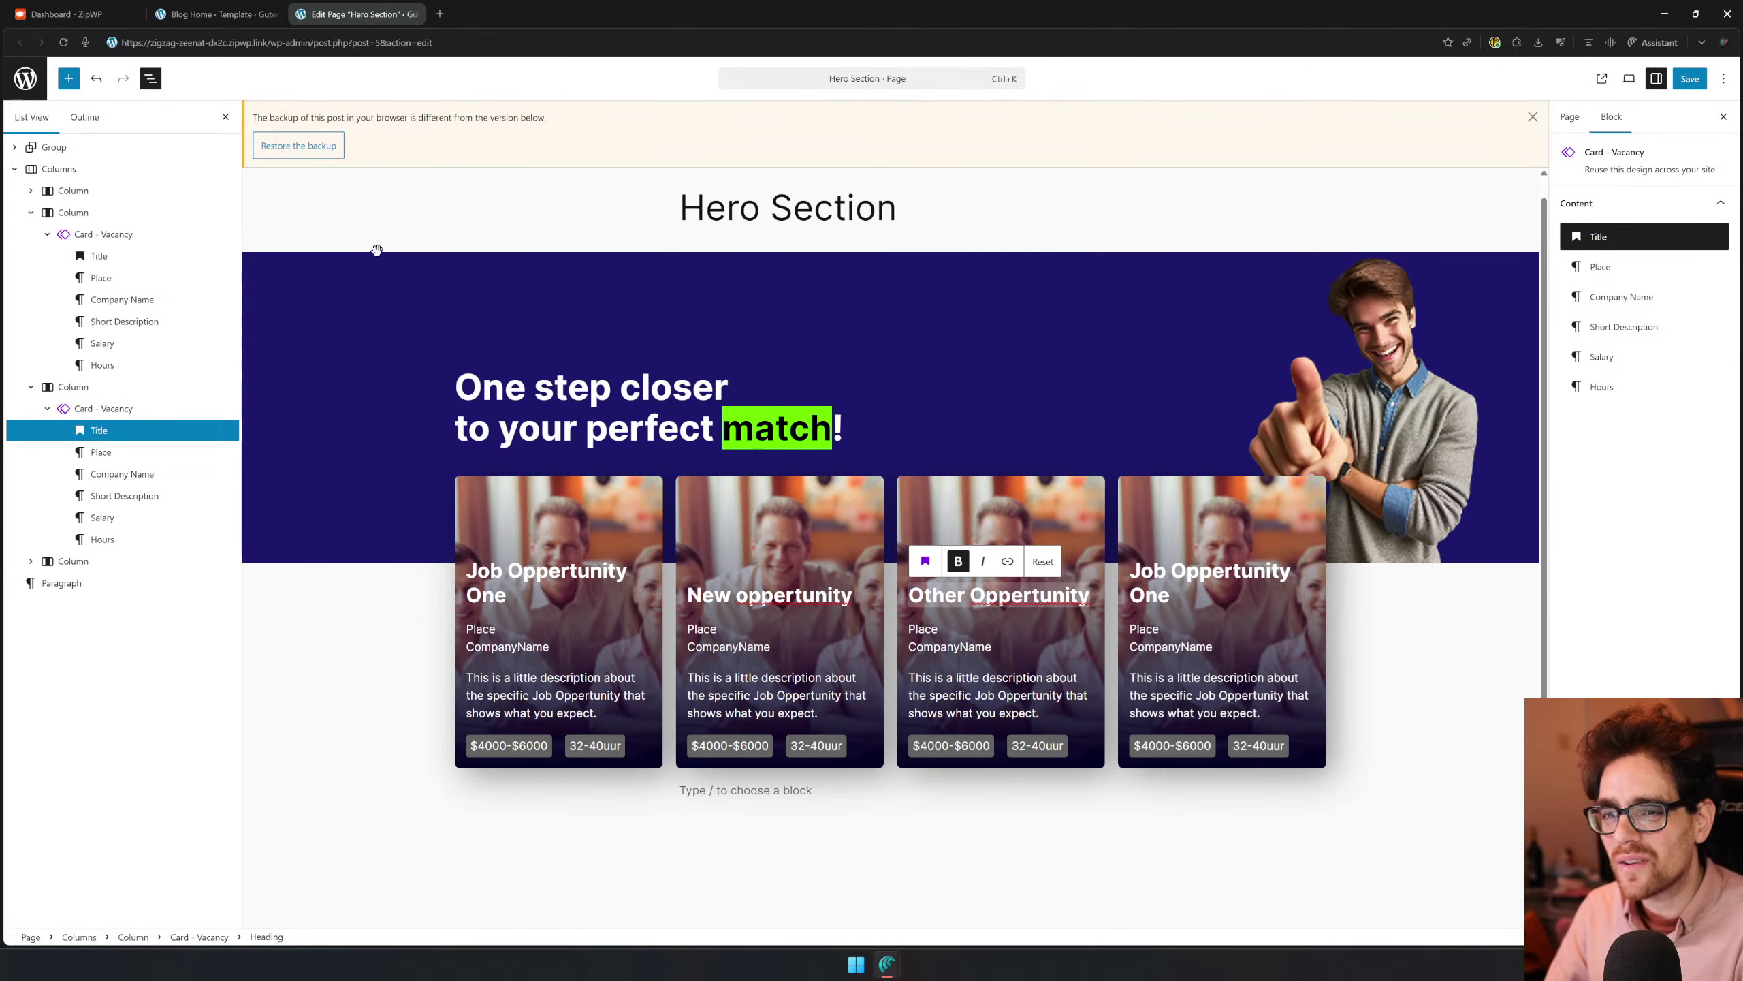
pyautogui.click(1103, 891)
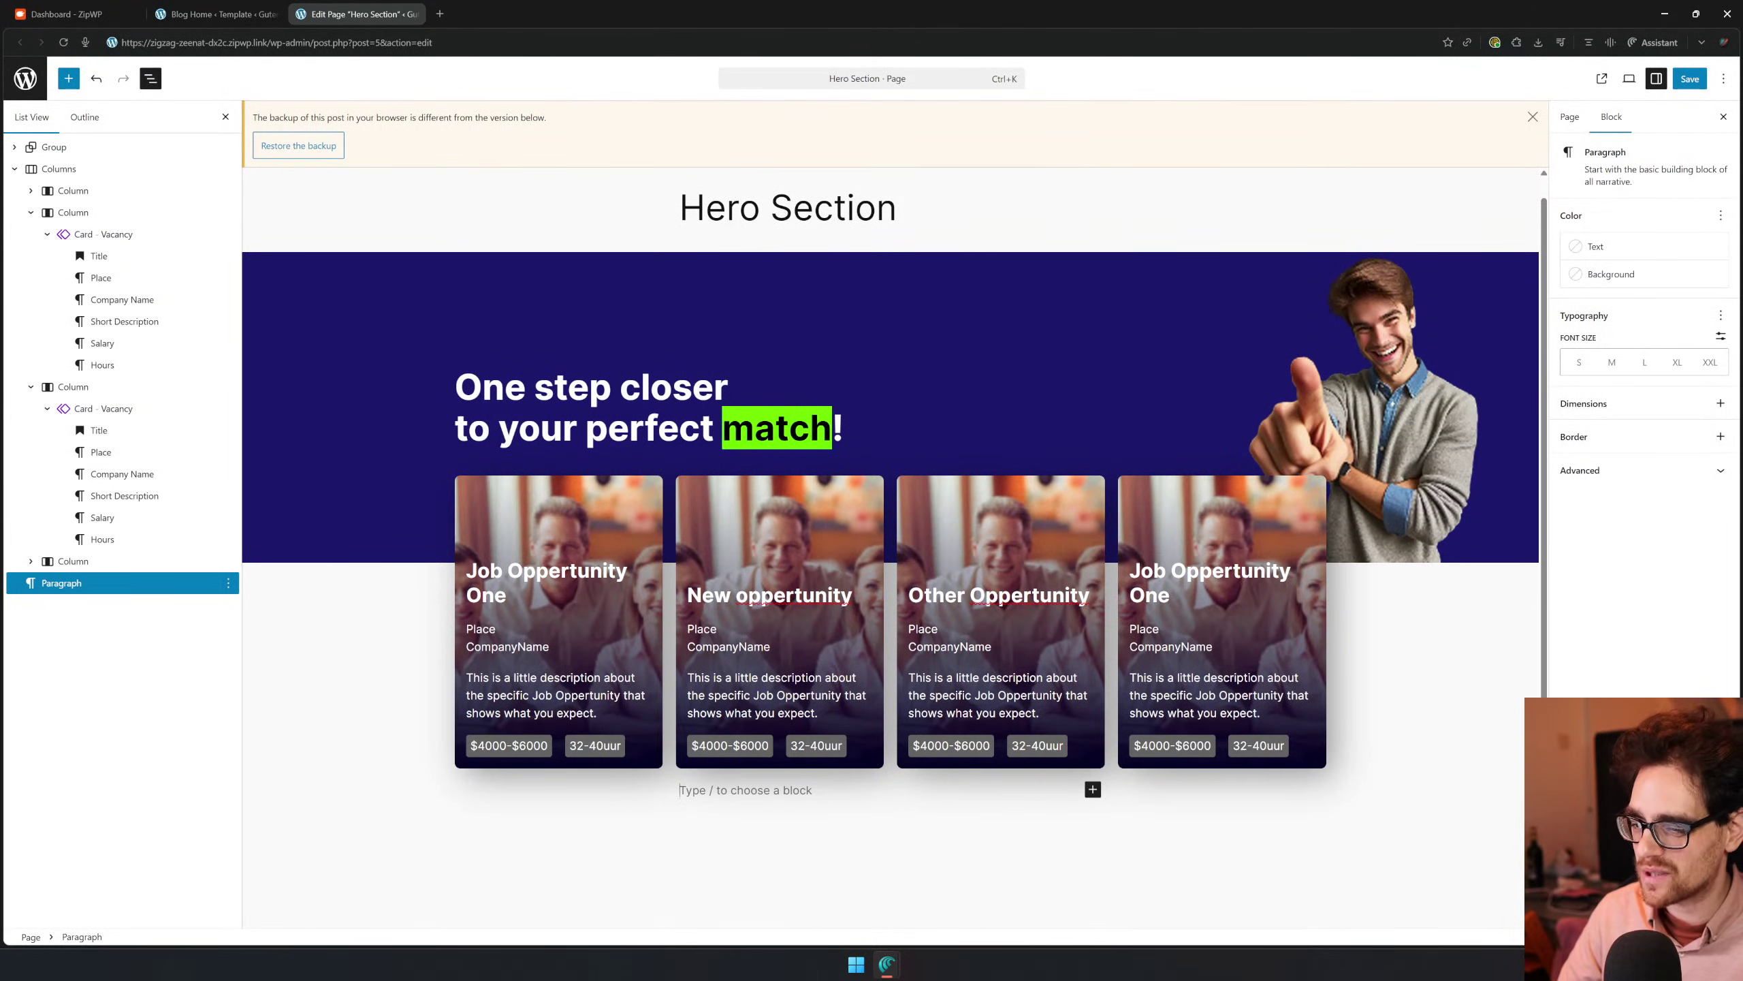
pyautogui.click(740, 591)
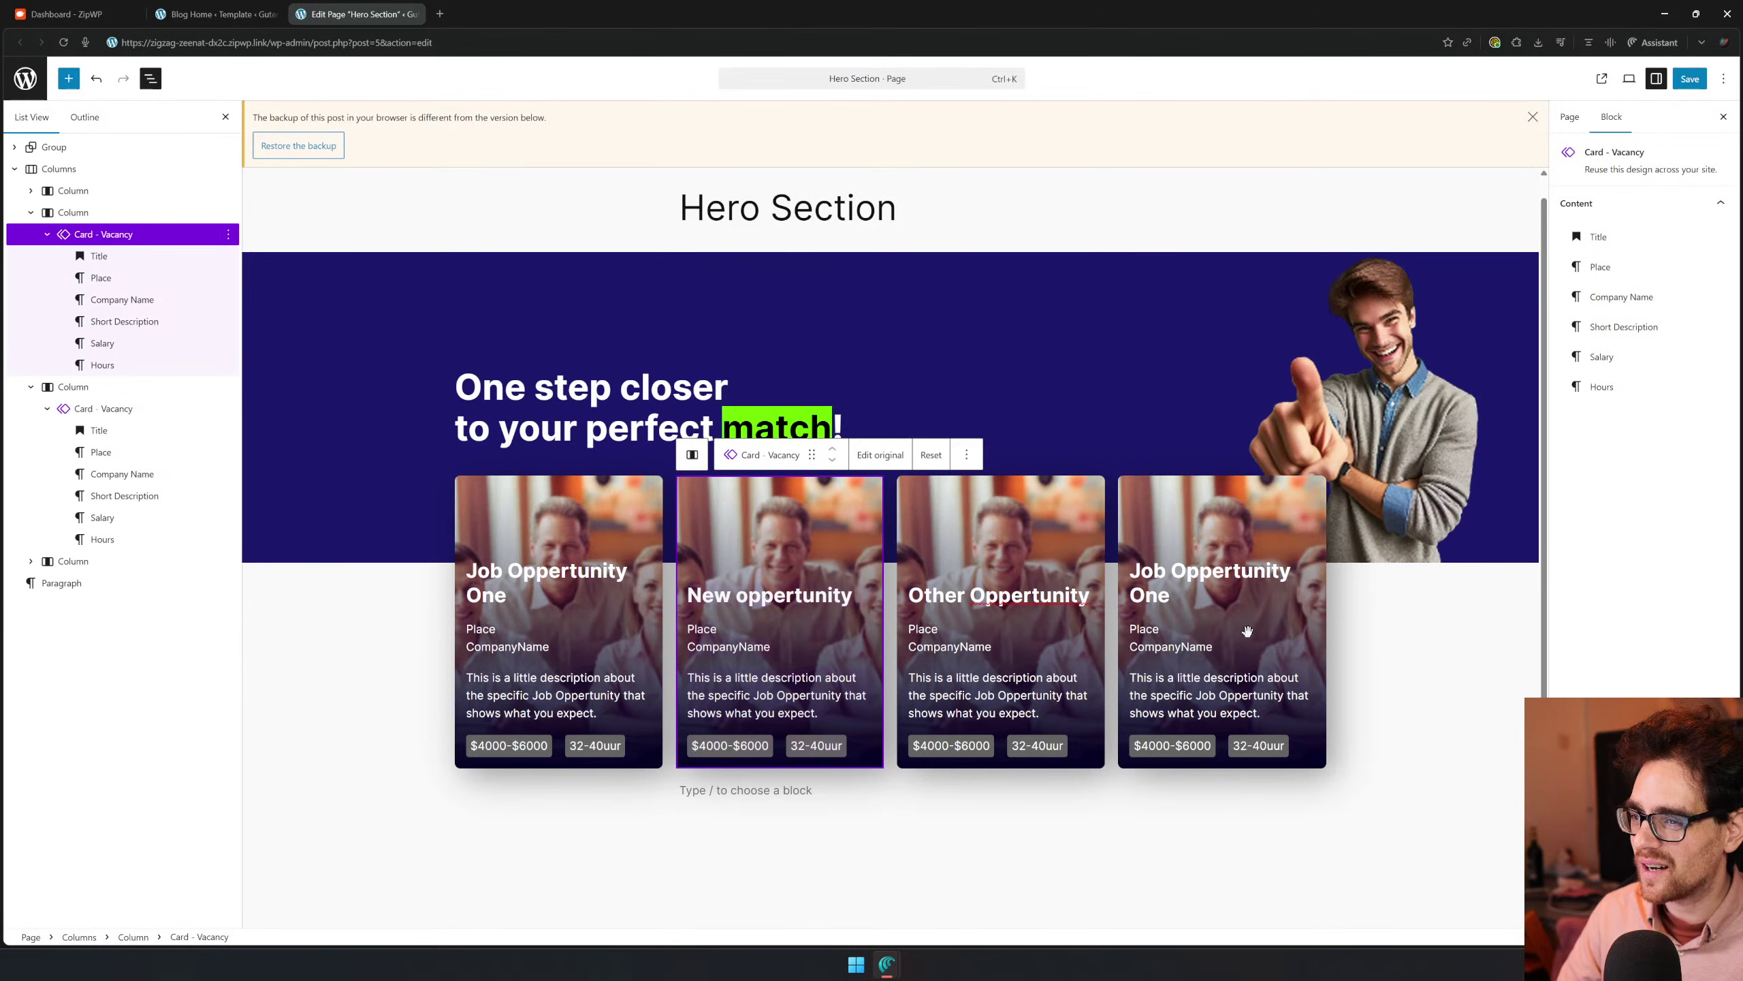
pyautogui.click(1283, 669)
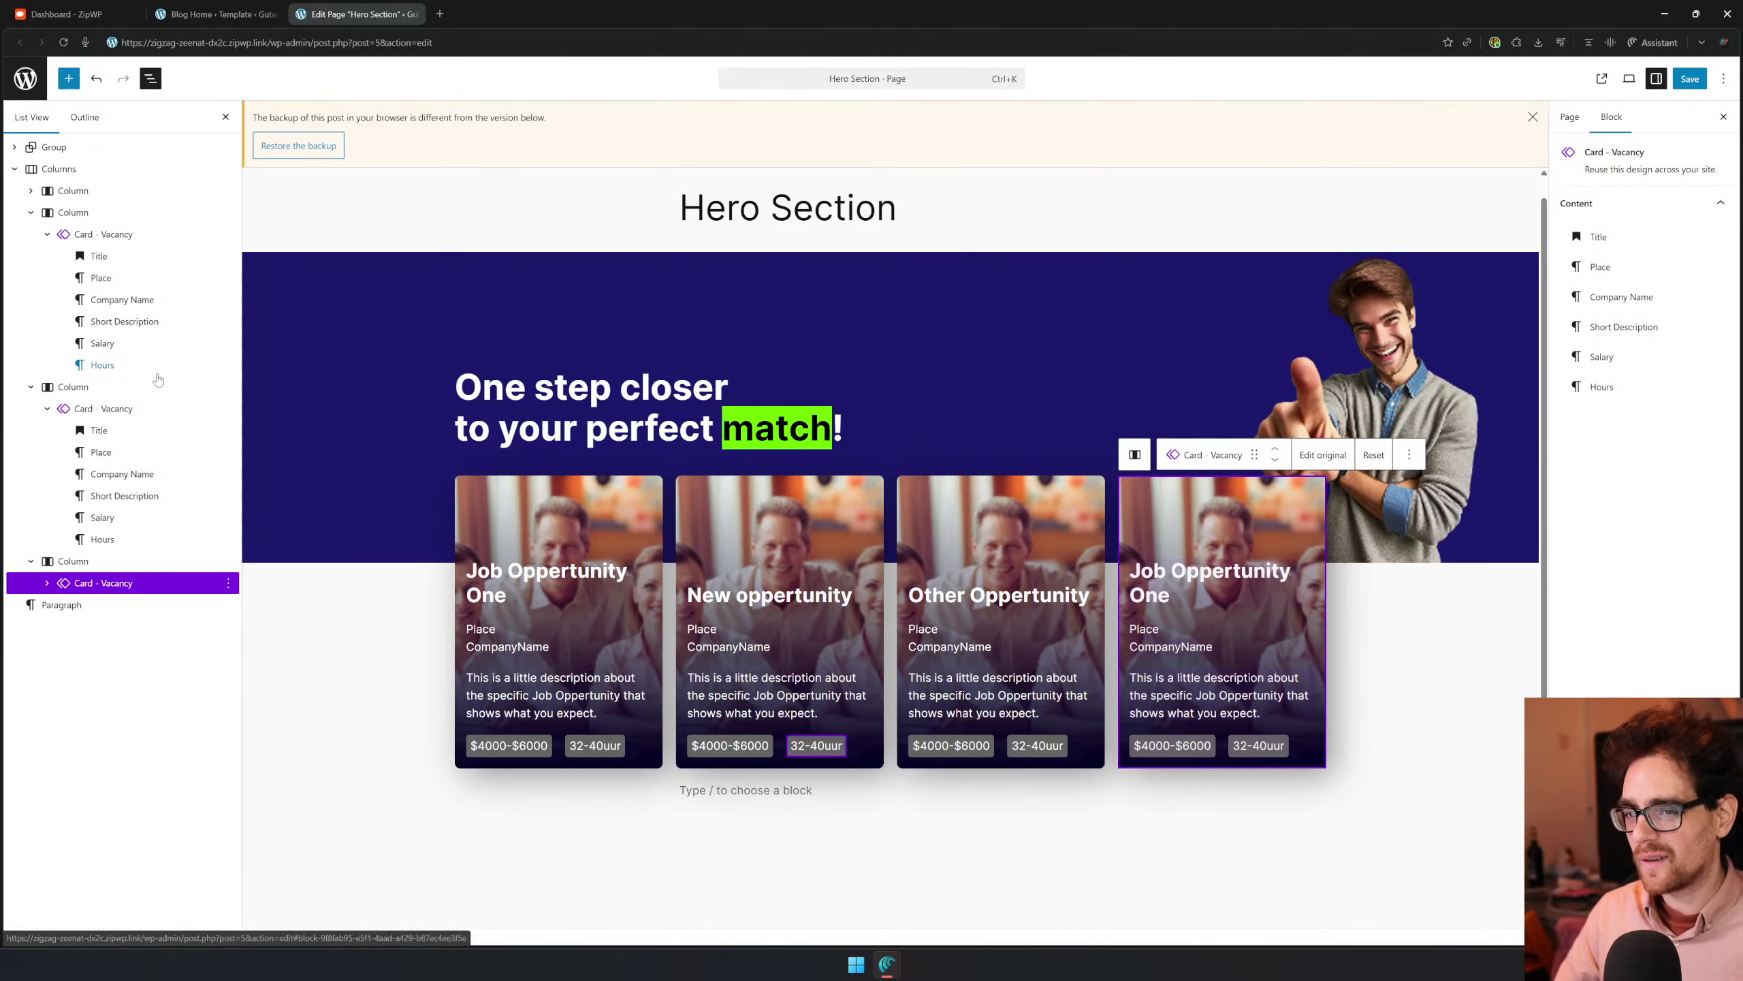
# Open the original Card - Vacancy pattern from the third card, view its Cover block settings, and return to the page
pyautogui.click(96, 408)
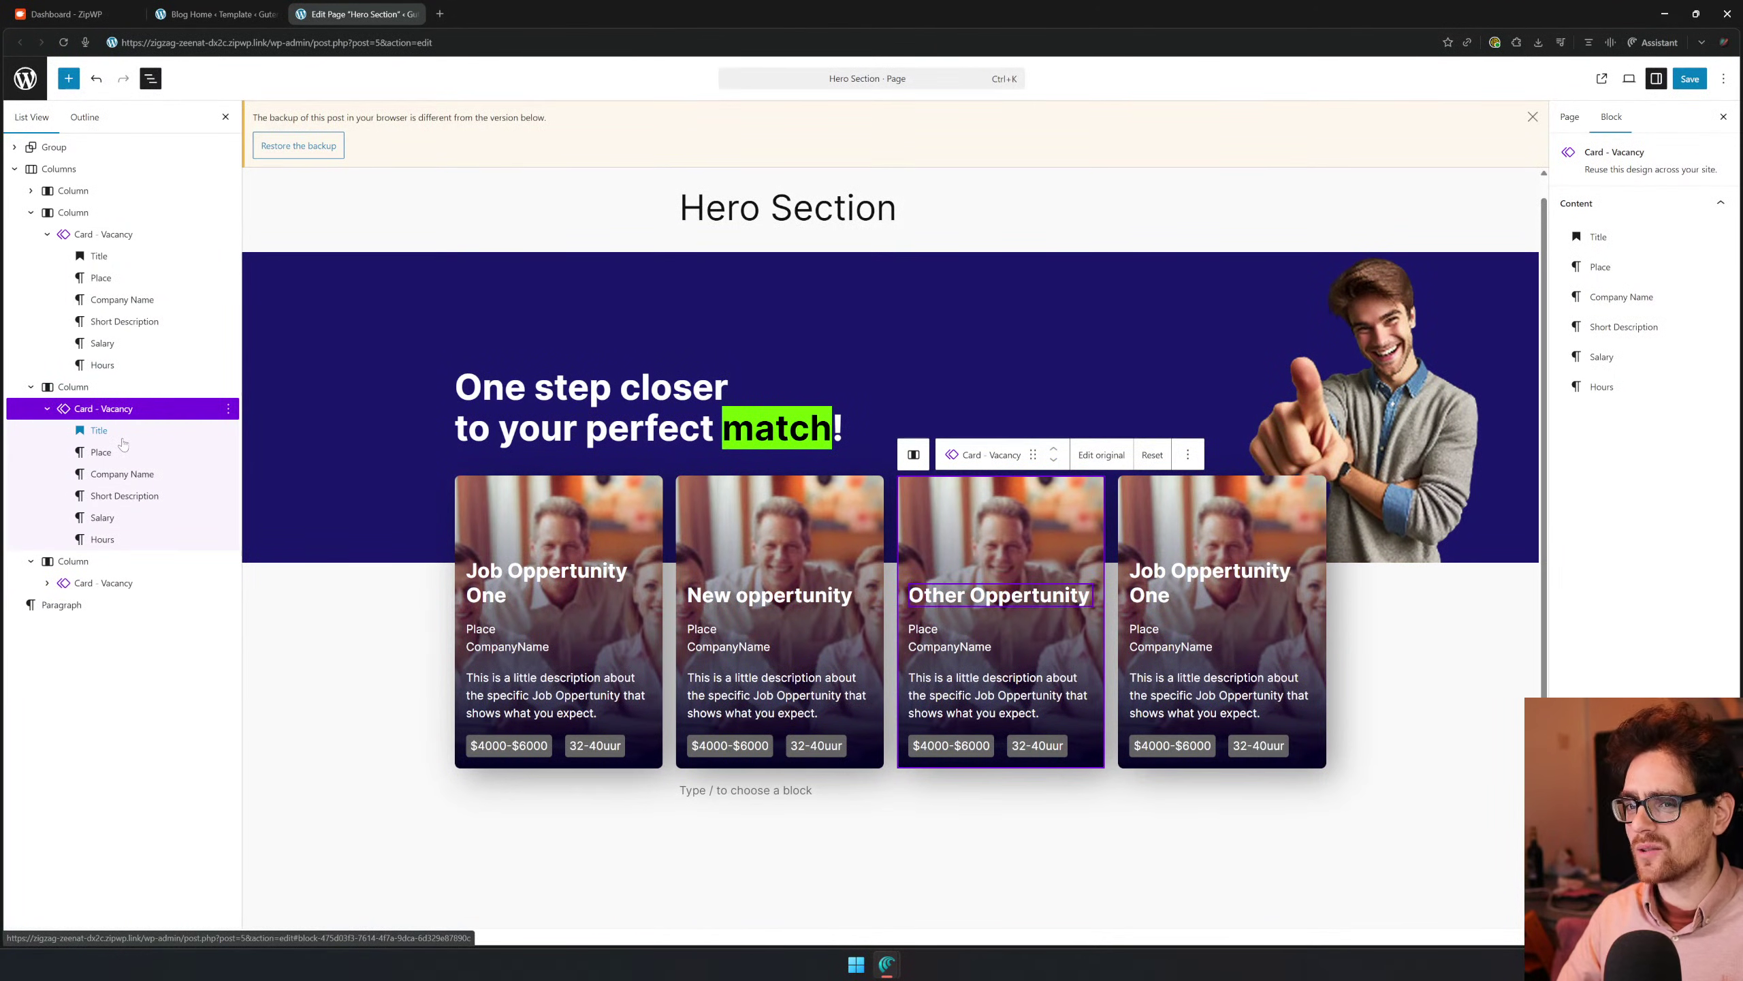
pyautogui.click(1099, 460)
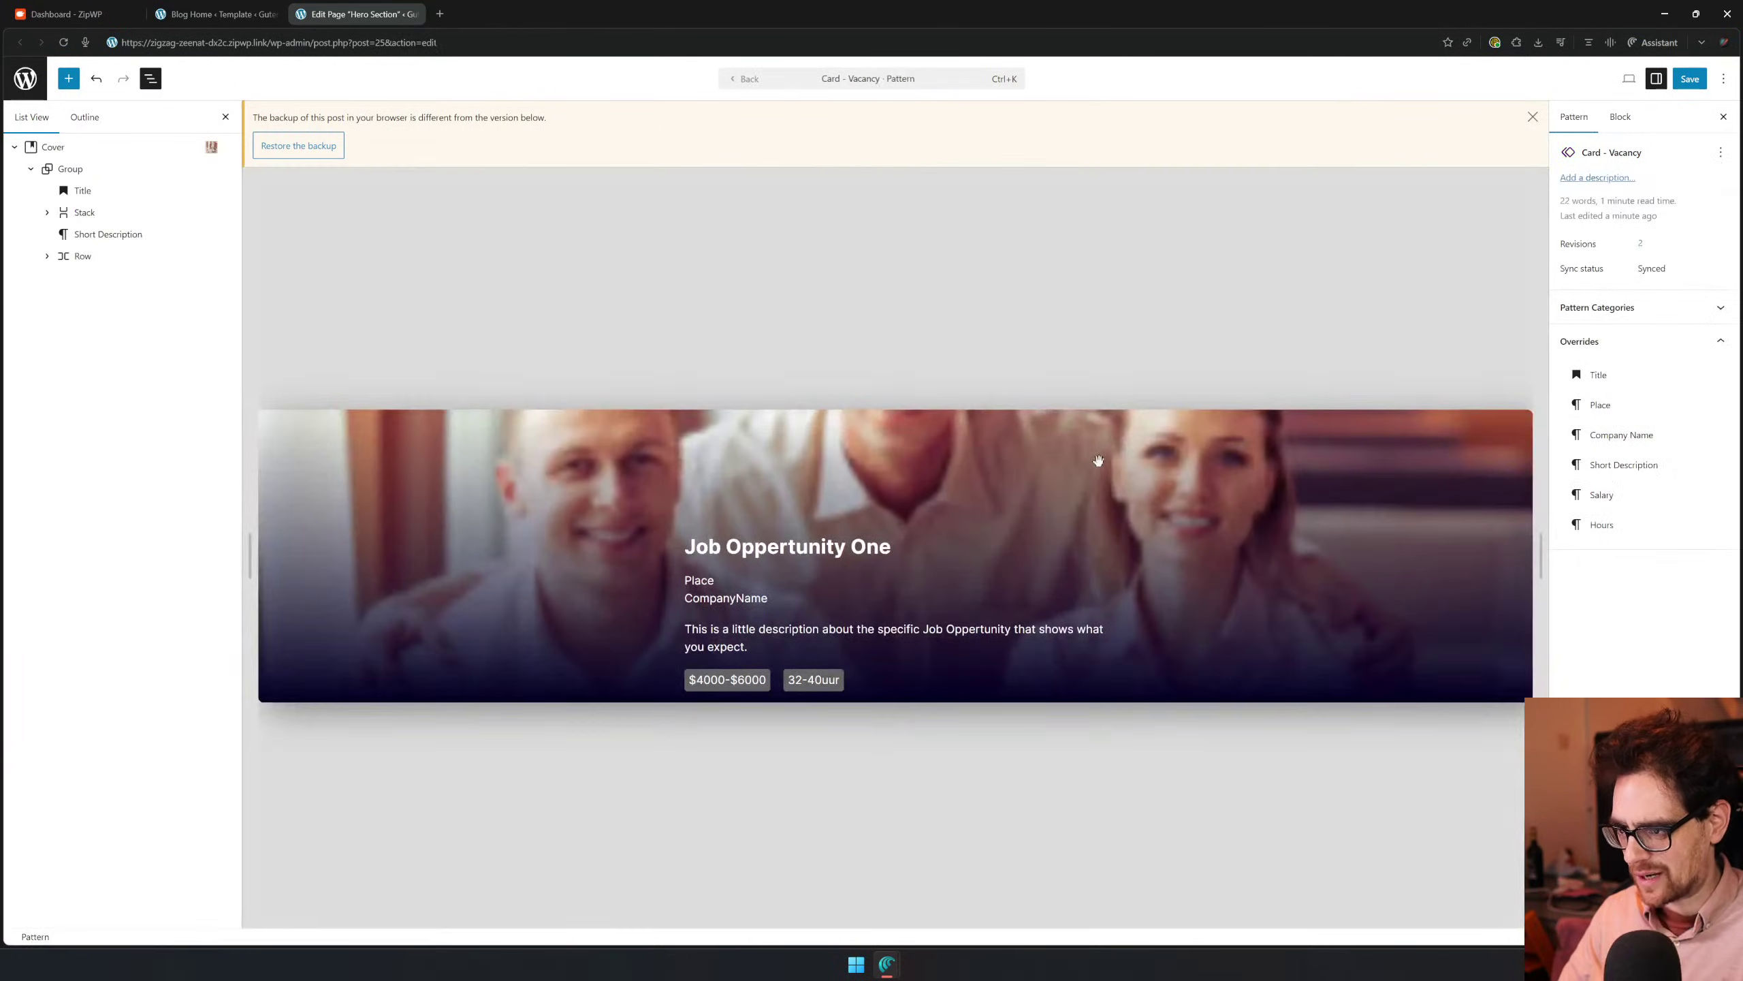
pyautogui.click(75, 151)
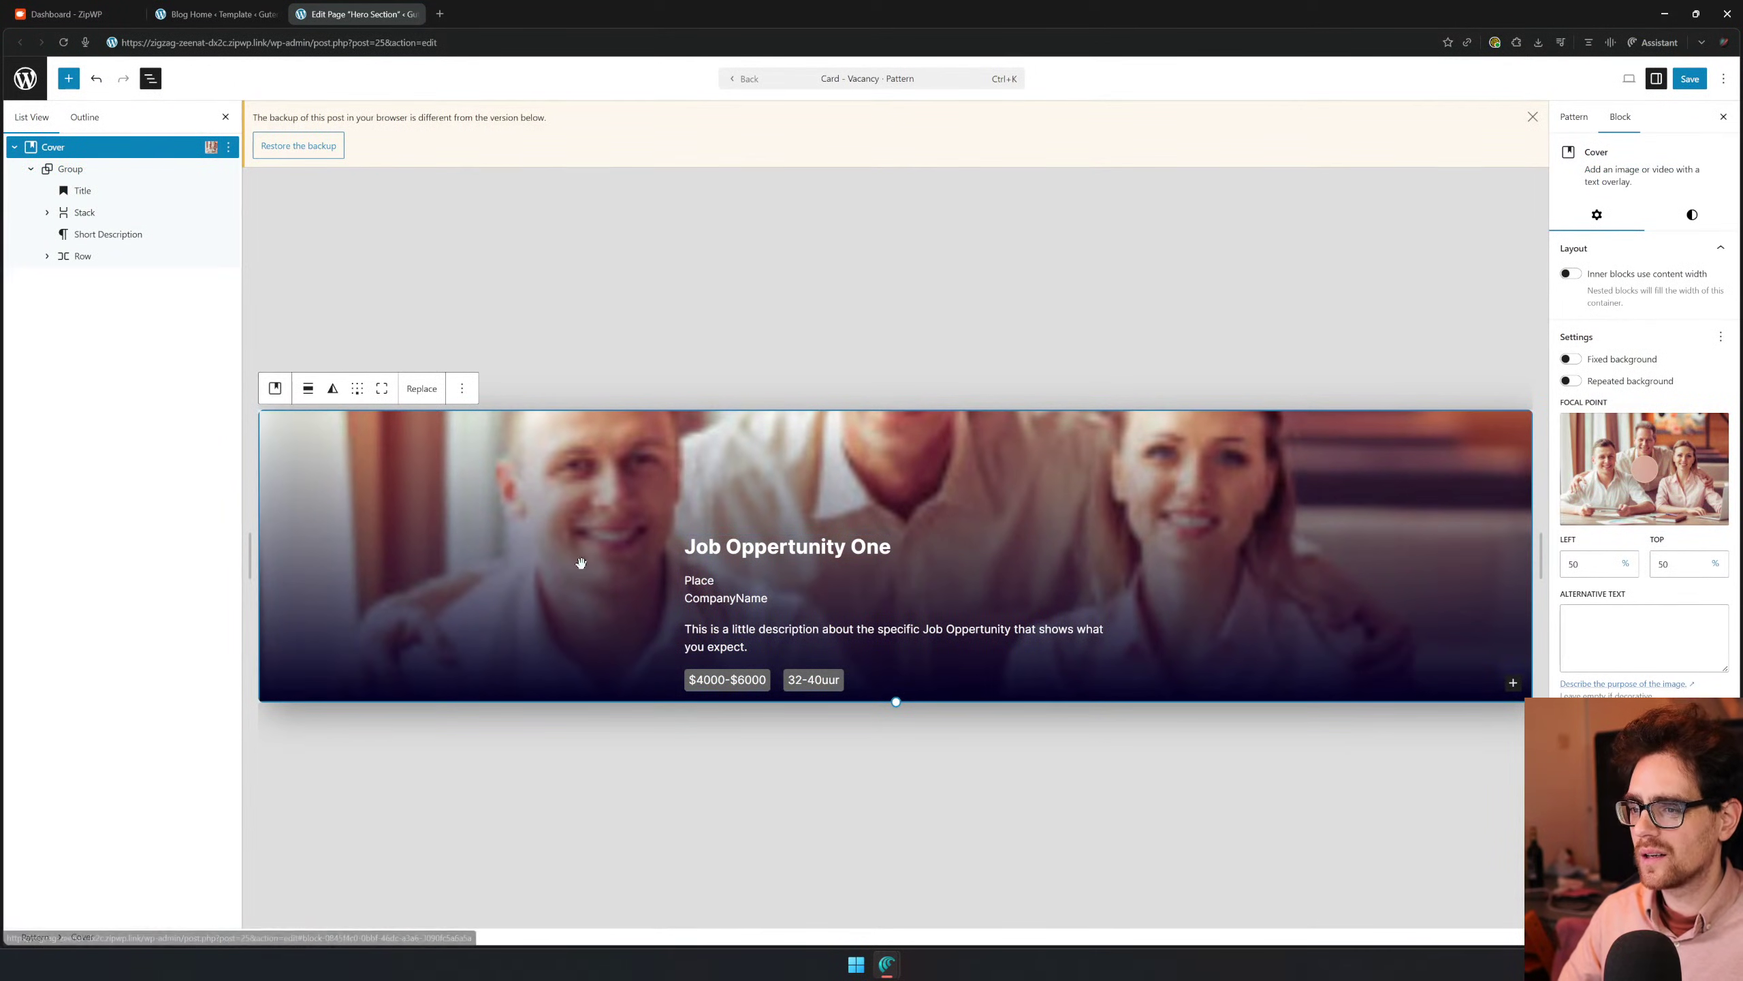
pyautogui.click(755, 80)
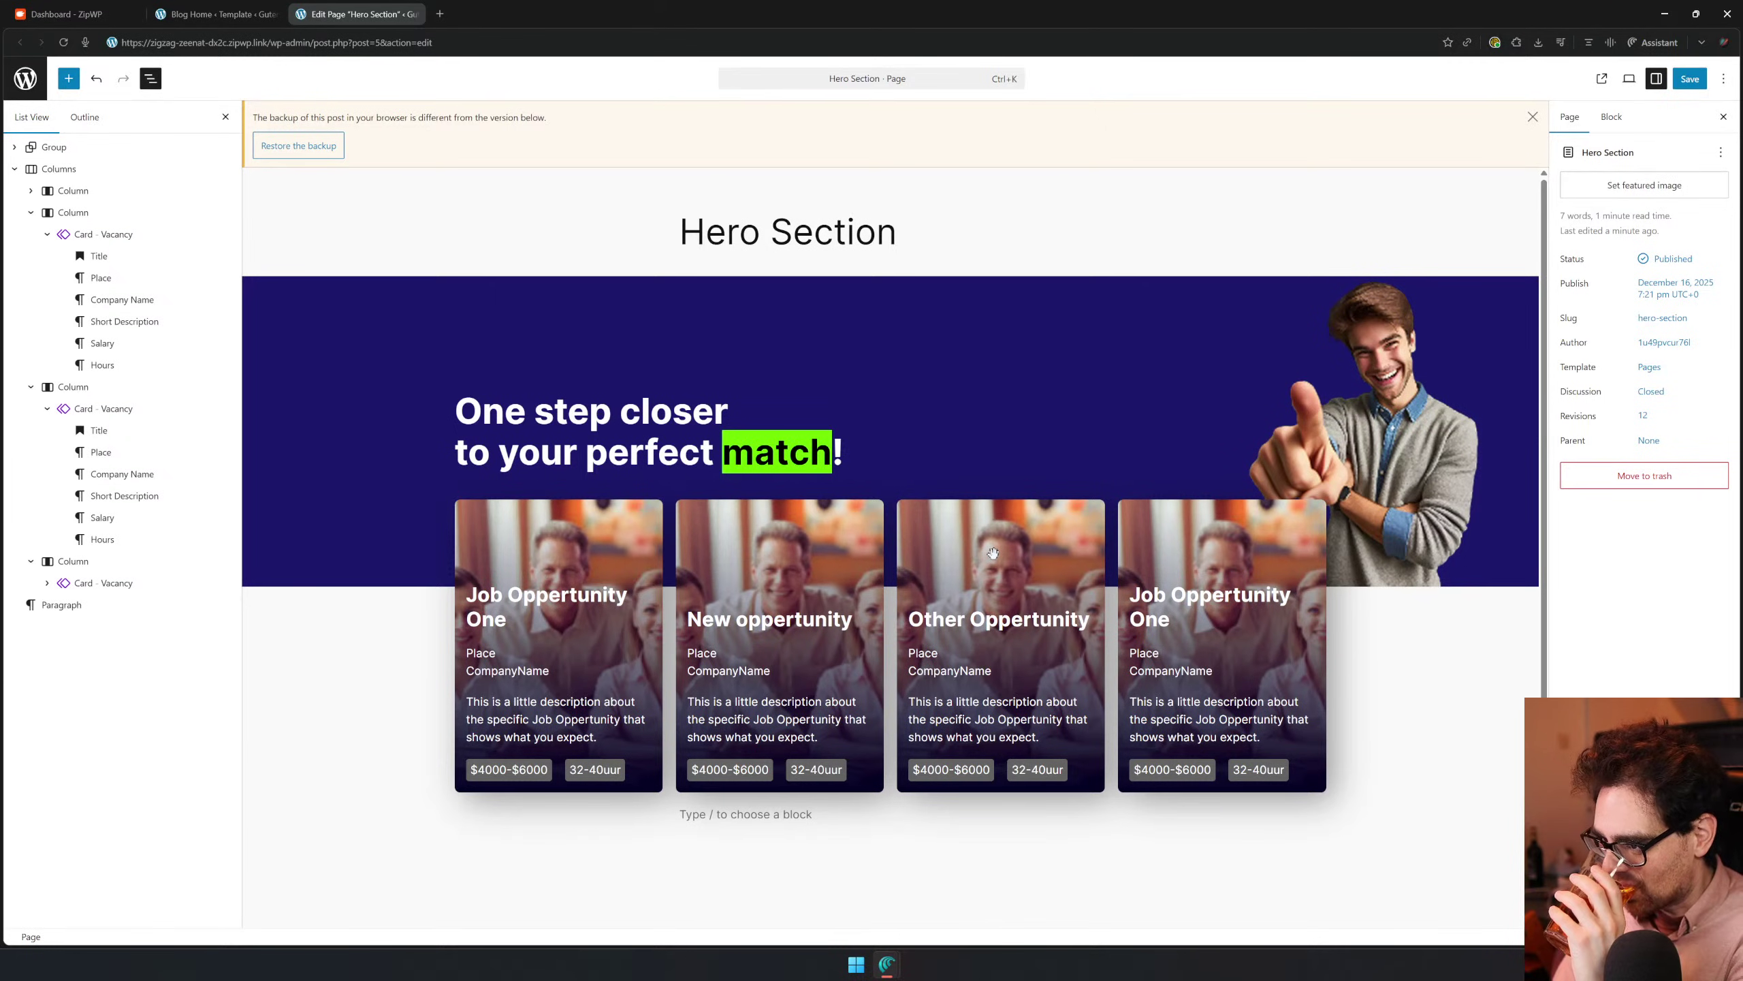
# Collapse the second and third card columns in the block list, and save the Hero Section page
pyautogui.click(987, 622)
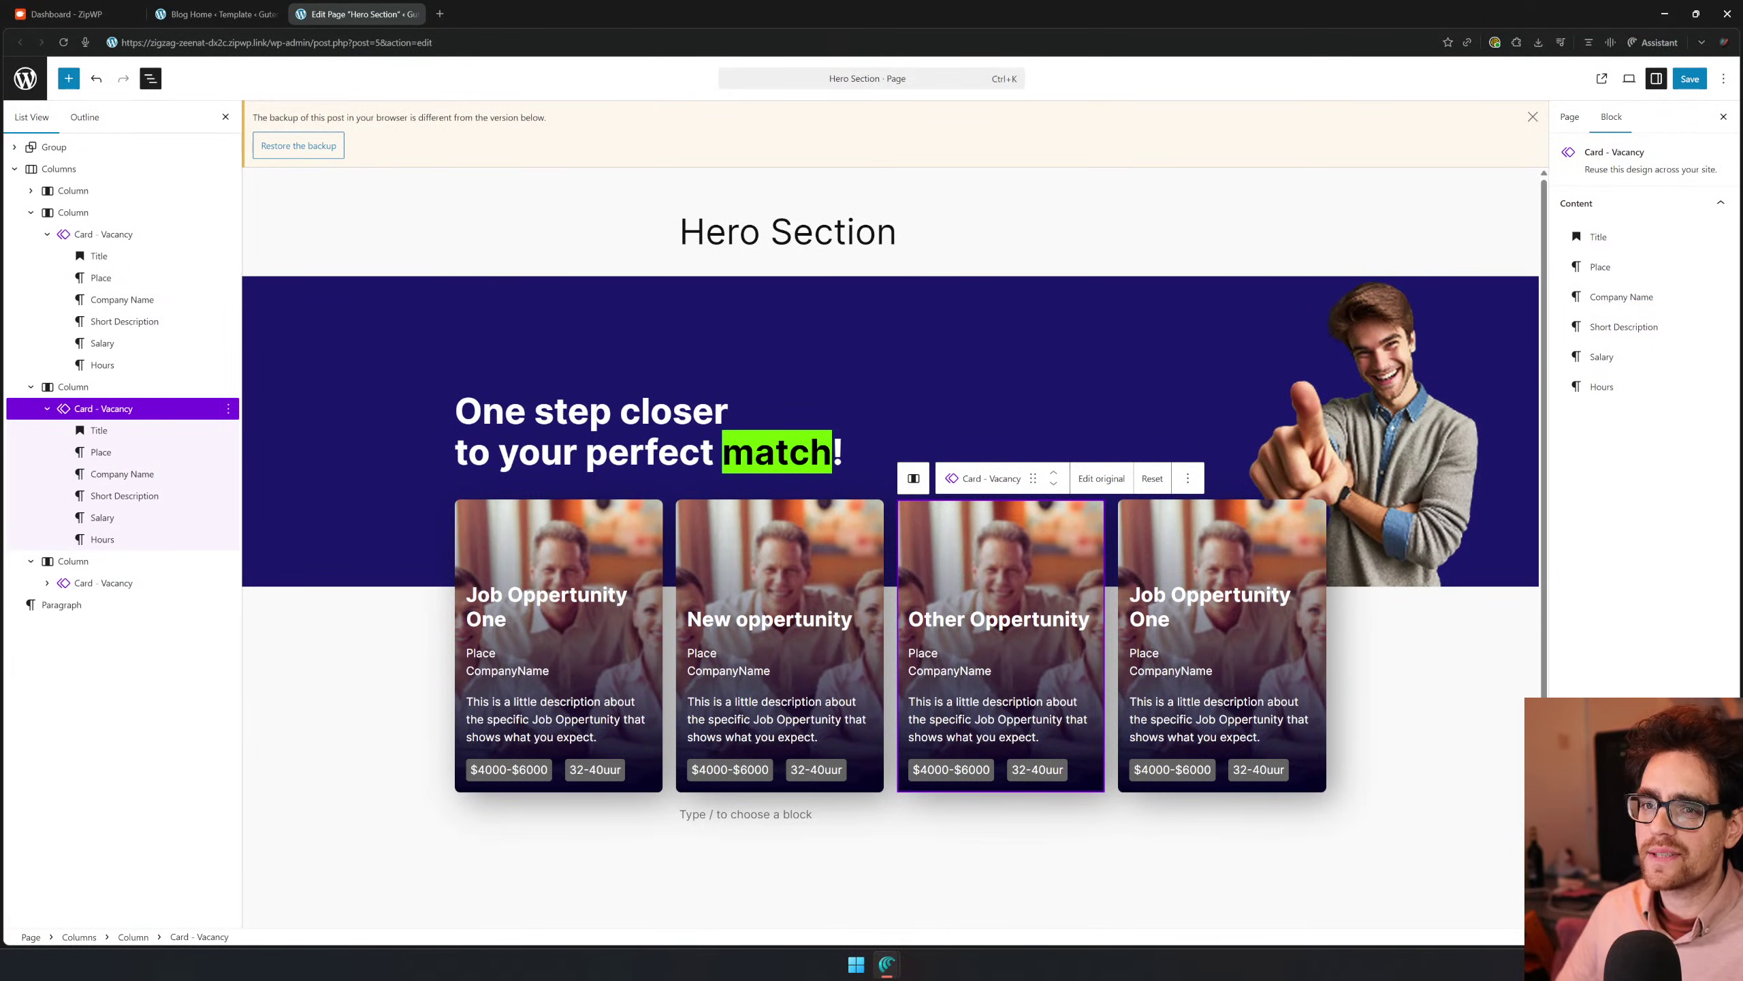
pyautogui.click(30, 213)
pyautogui.click(31, 234)
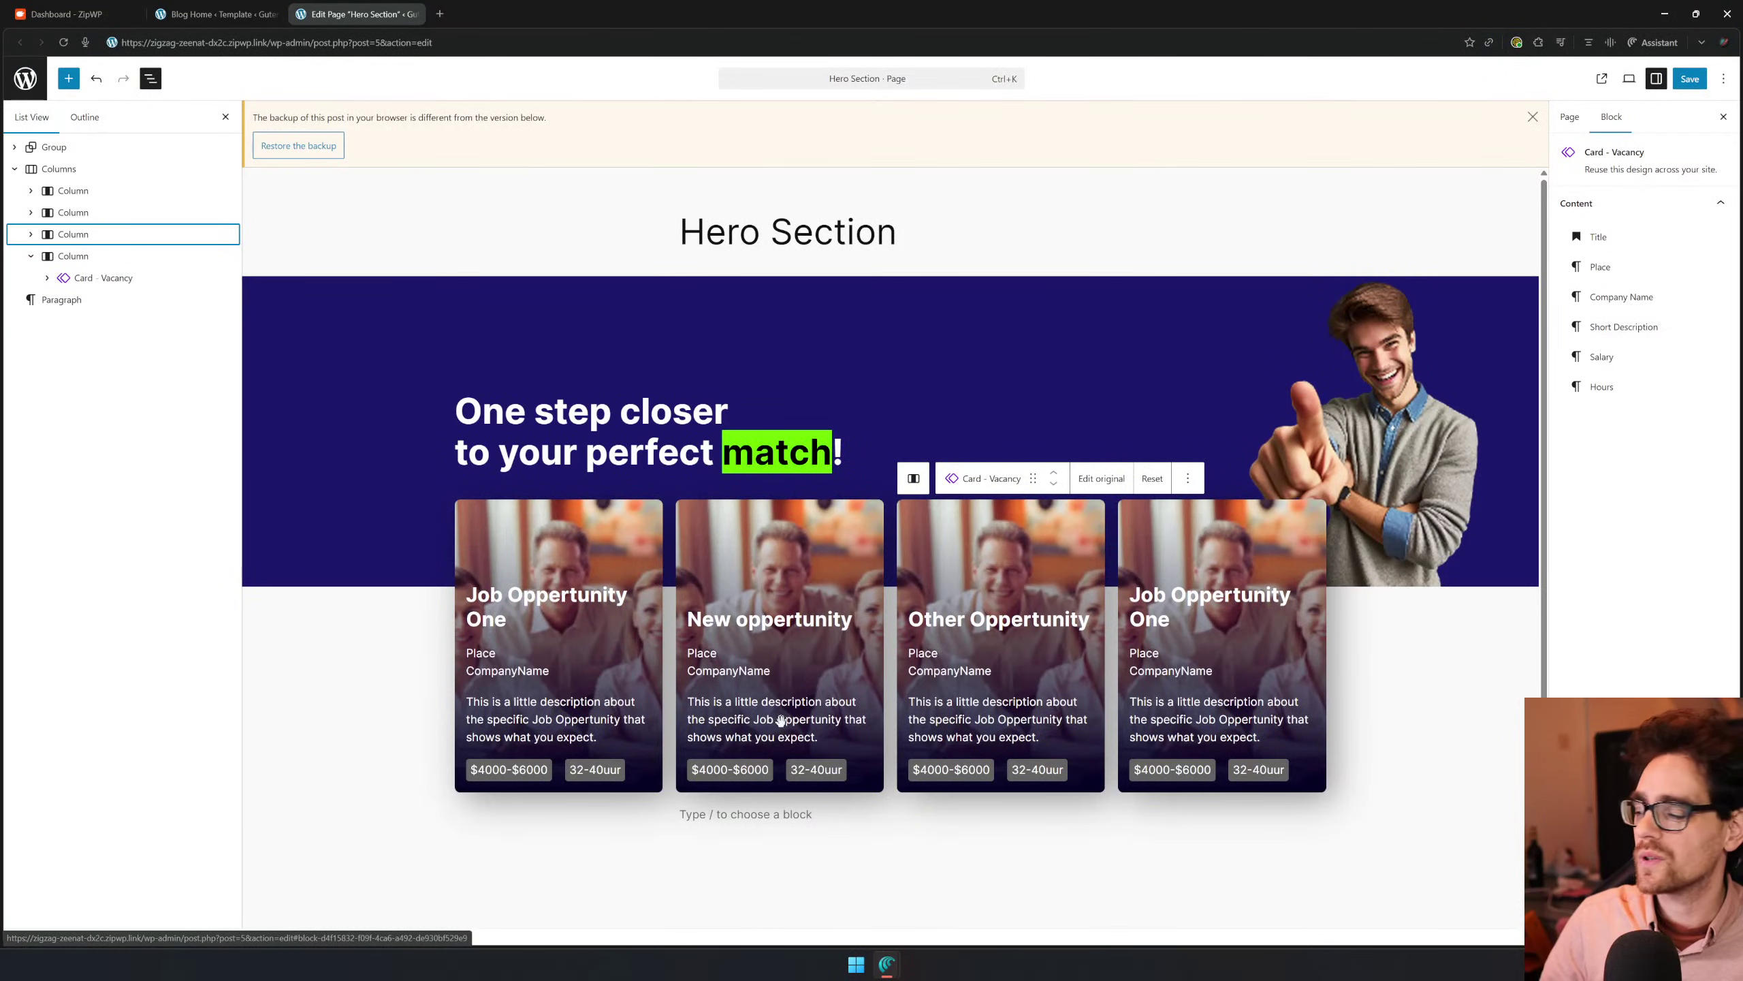
pyautogui.click(732, 612)
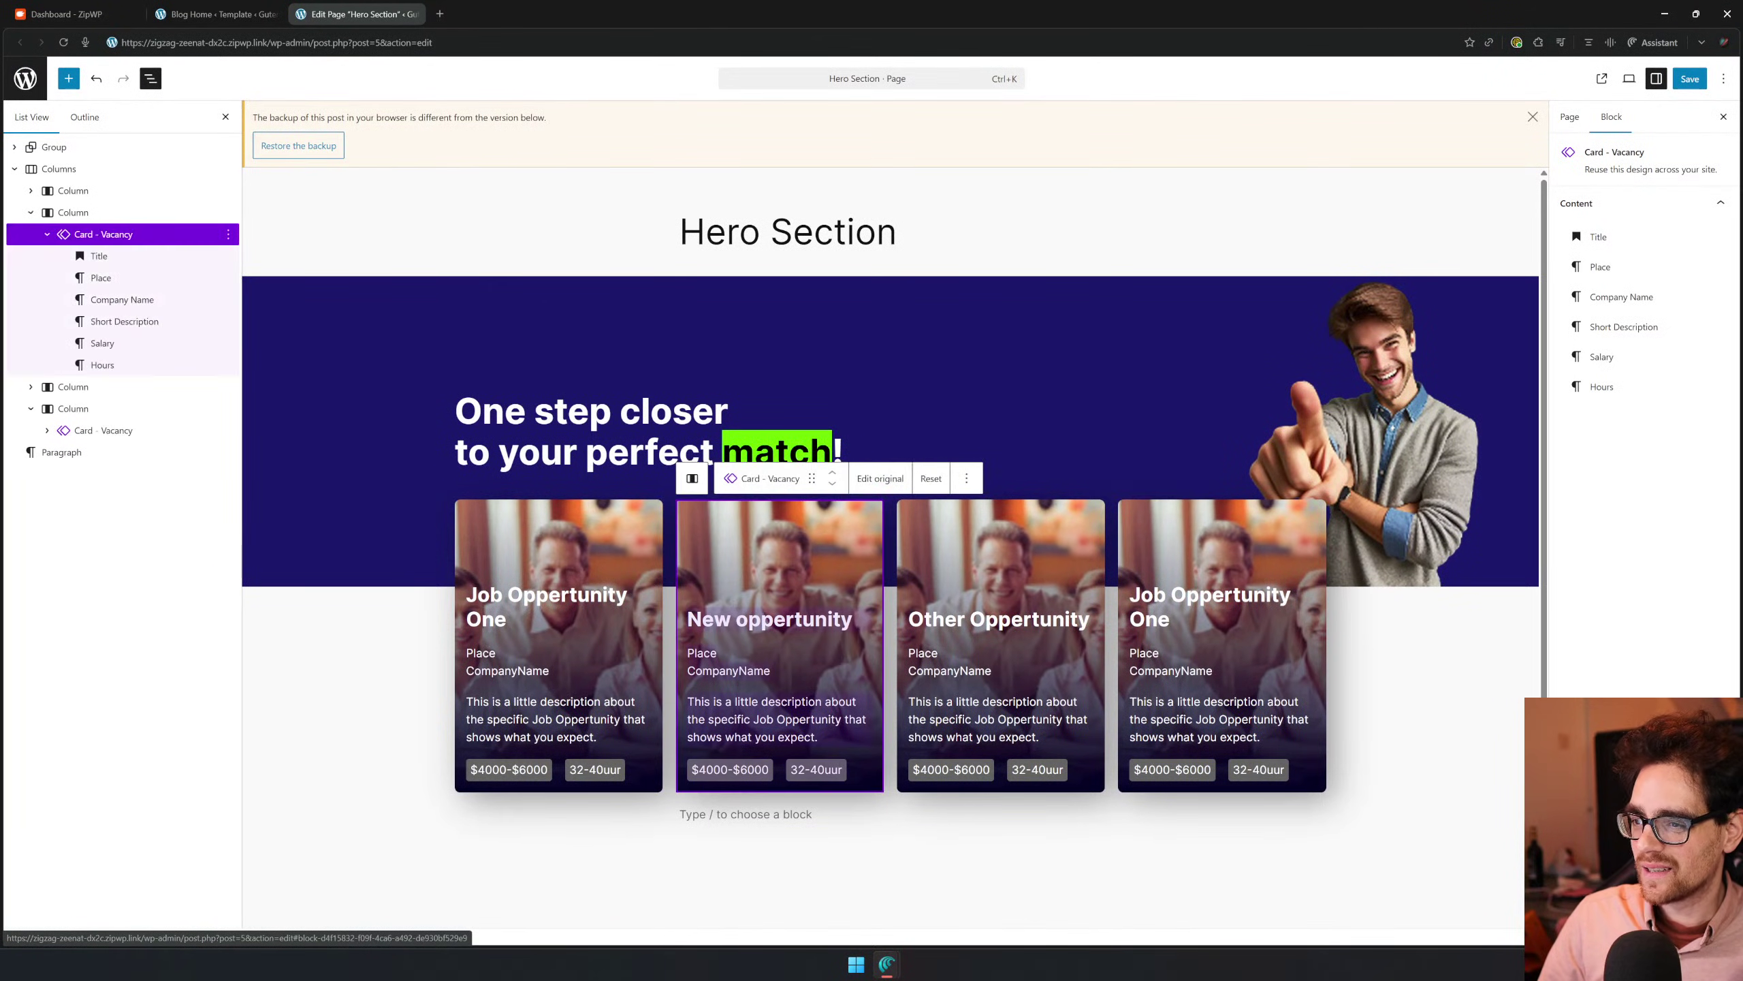
pyautogui.click(731, 612)
pyautogui.tripleClick(732, 612)
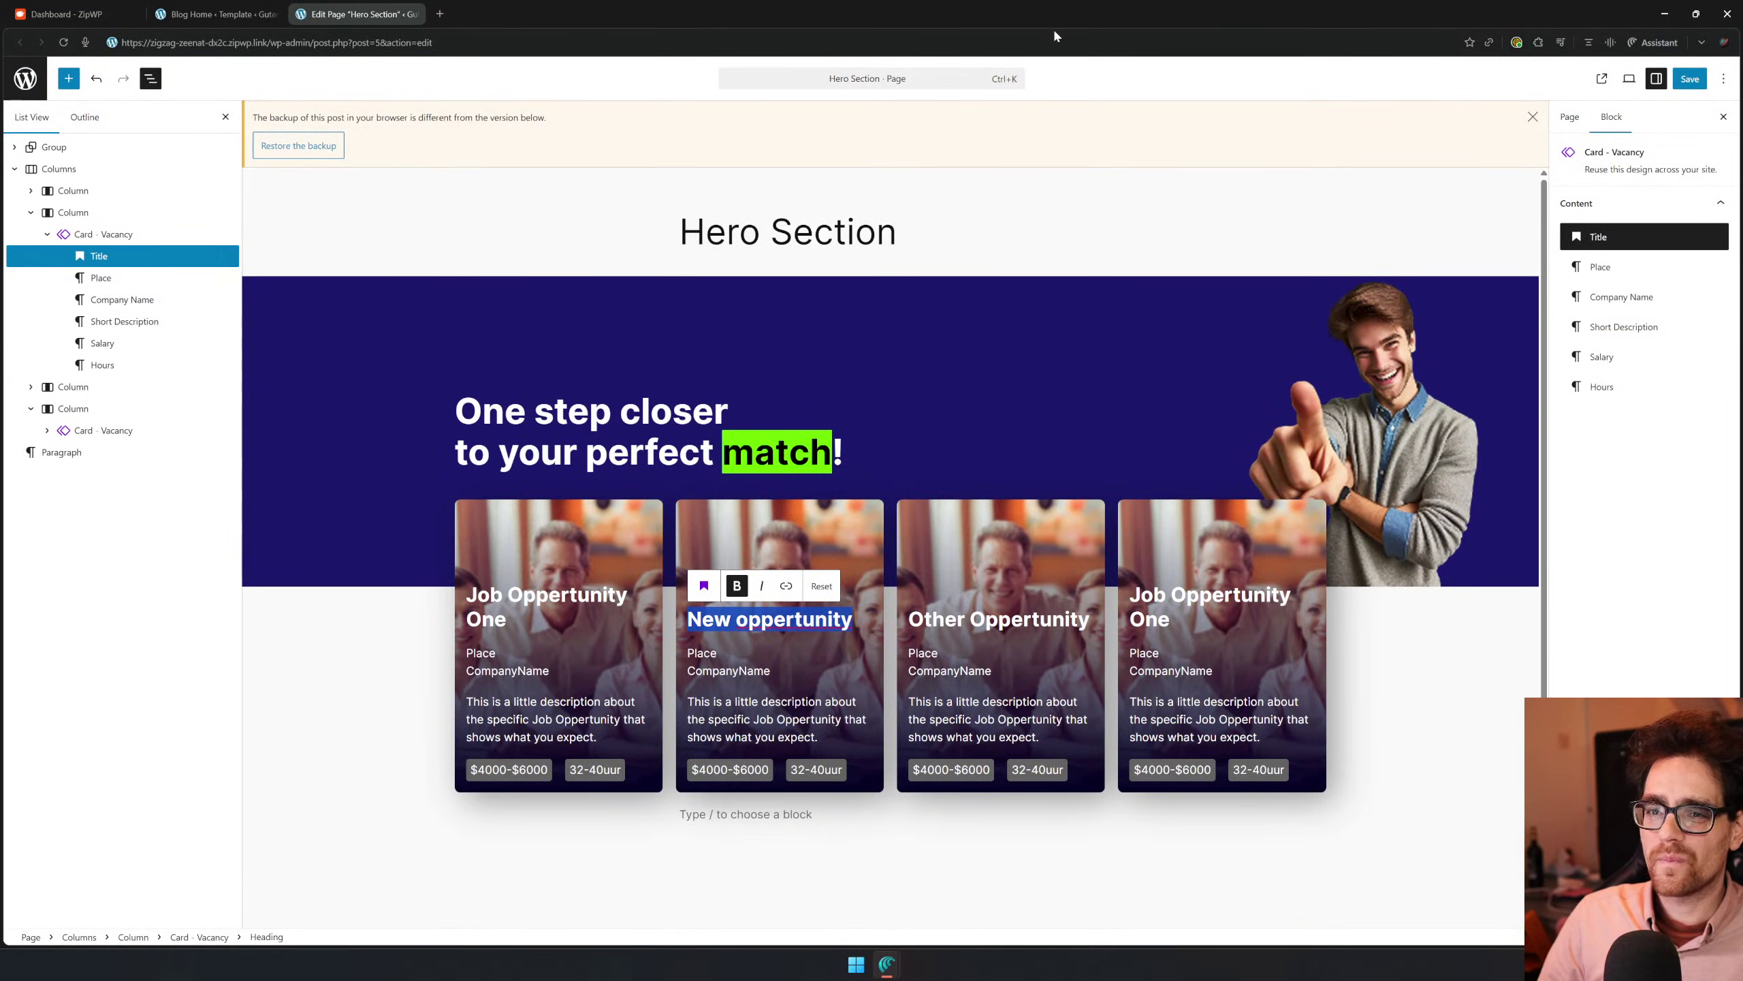
pyautogui.click(1689, 79)
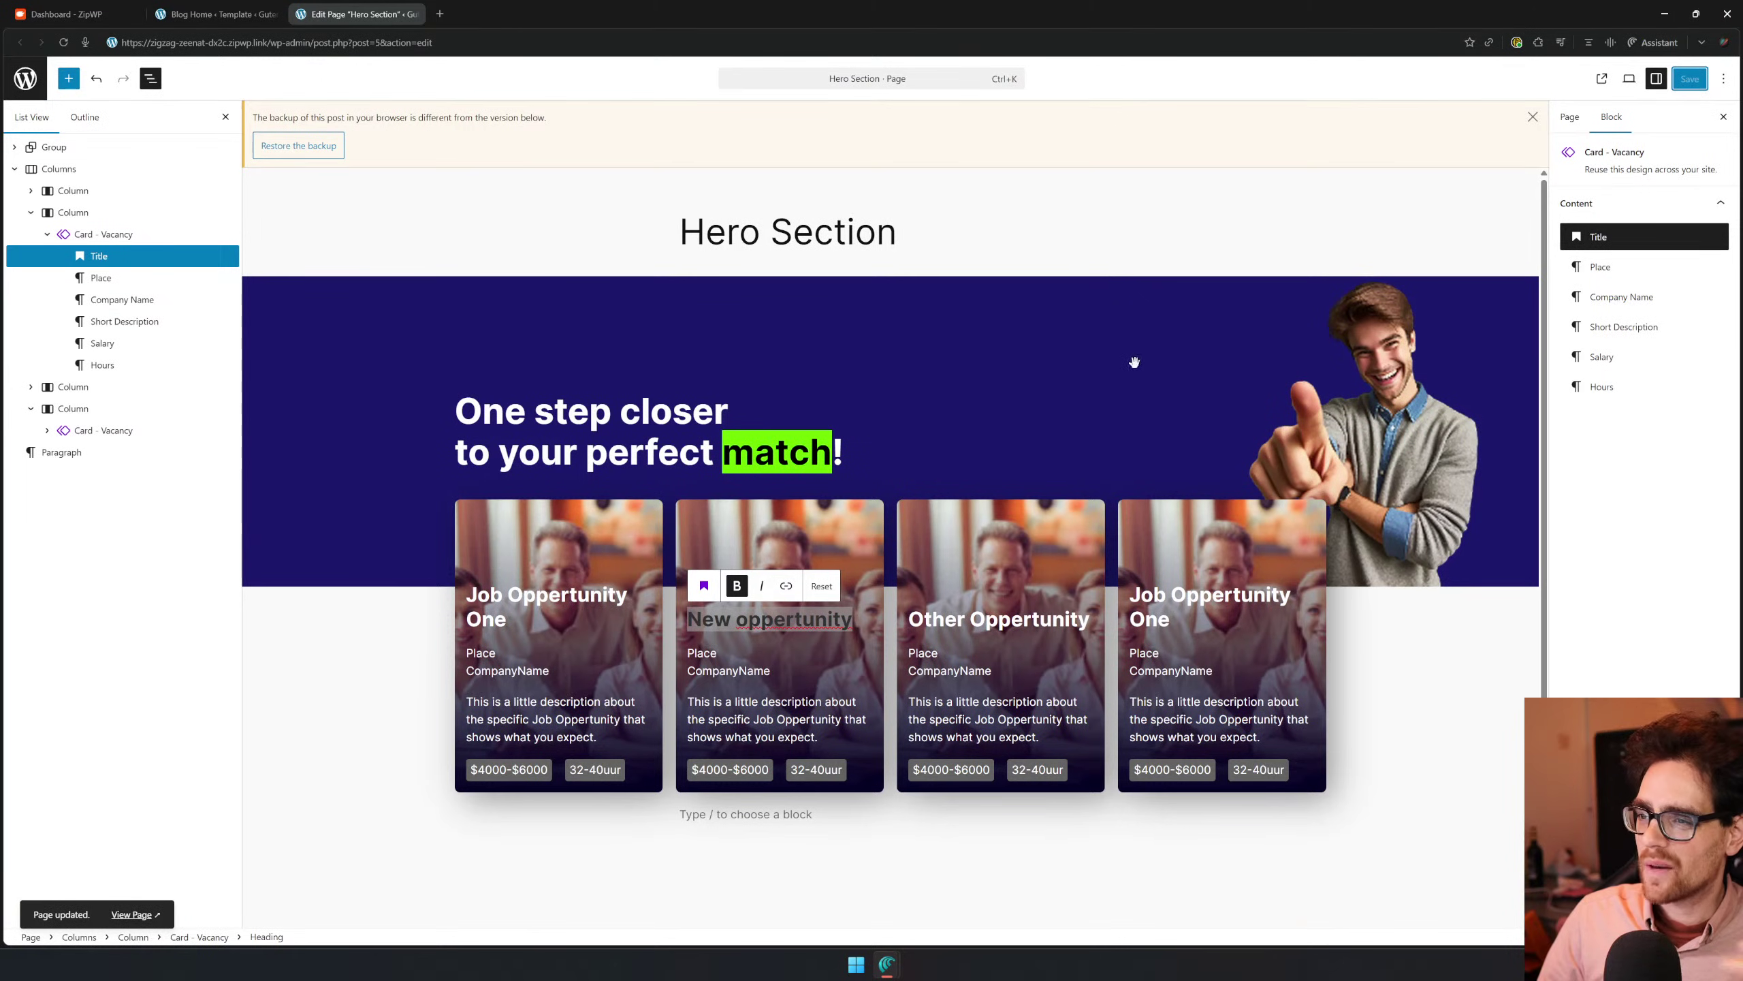
# Inspect the hero heading's highlighted word "match" and the first card's Place and Title content
pyautogui.click(1263, 836)
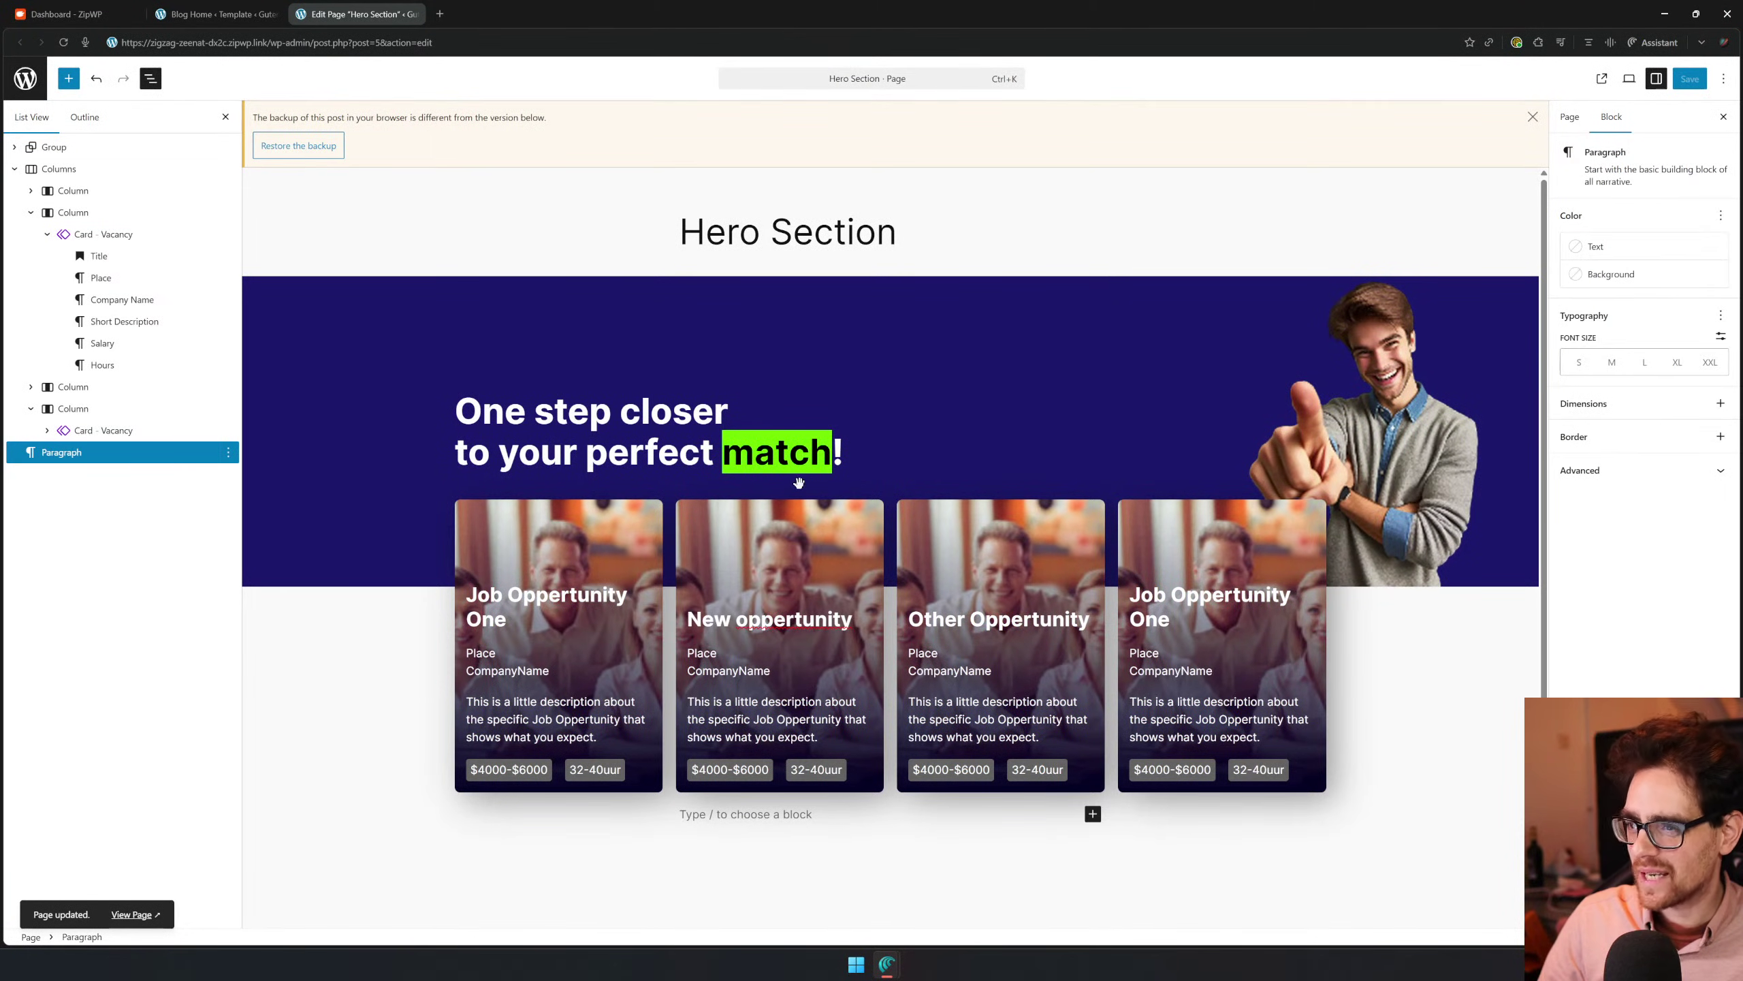
pyautogui.tripleClick(783, 465)
pyautogui.doubleClick(779, 467)
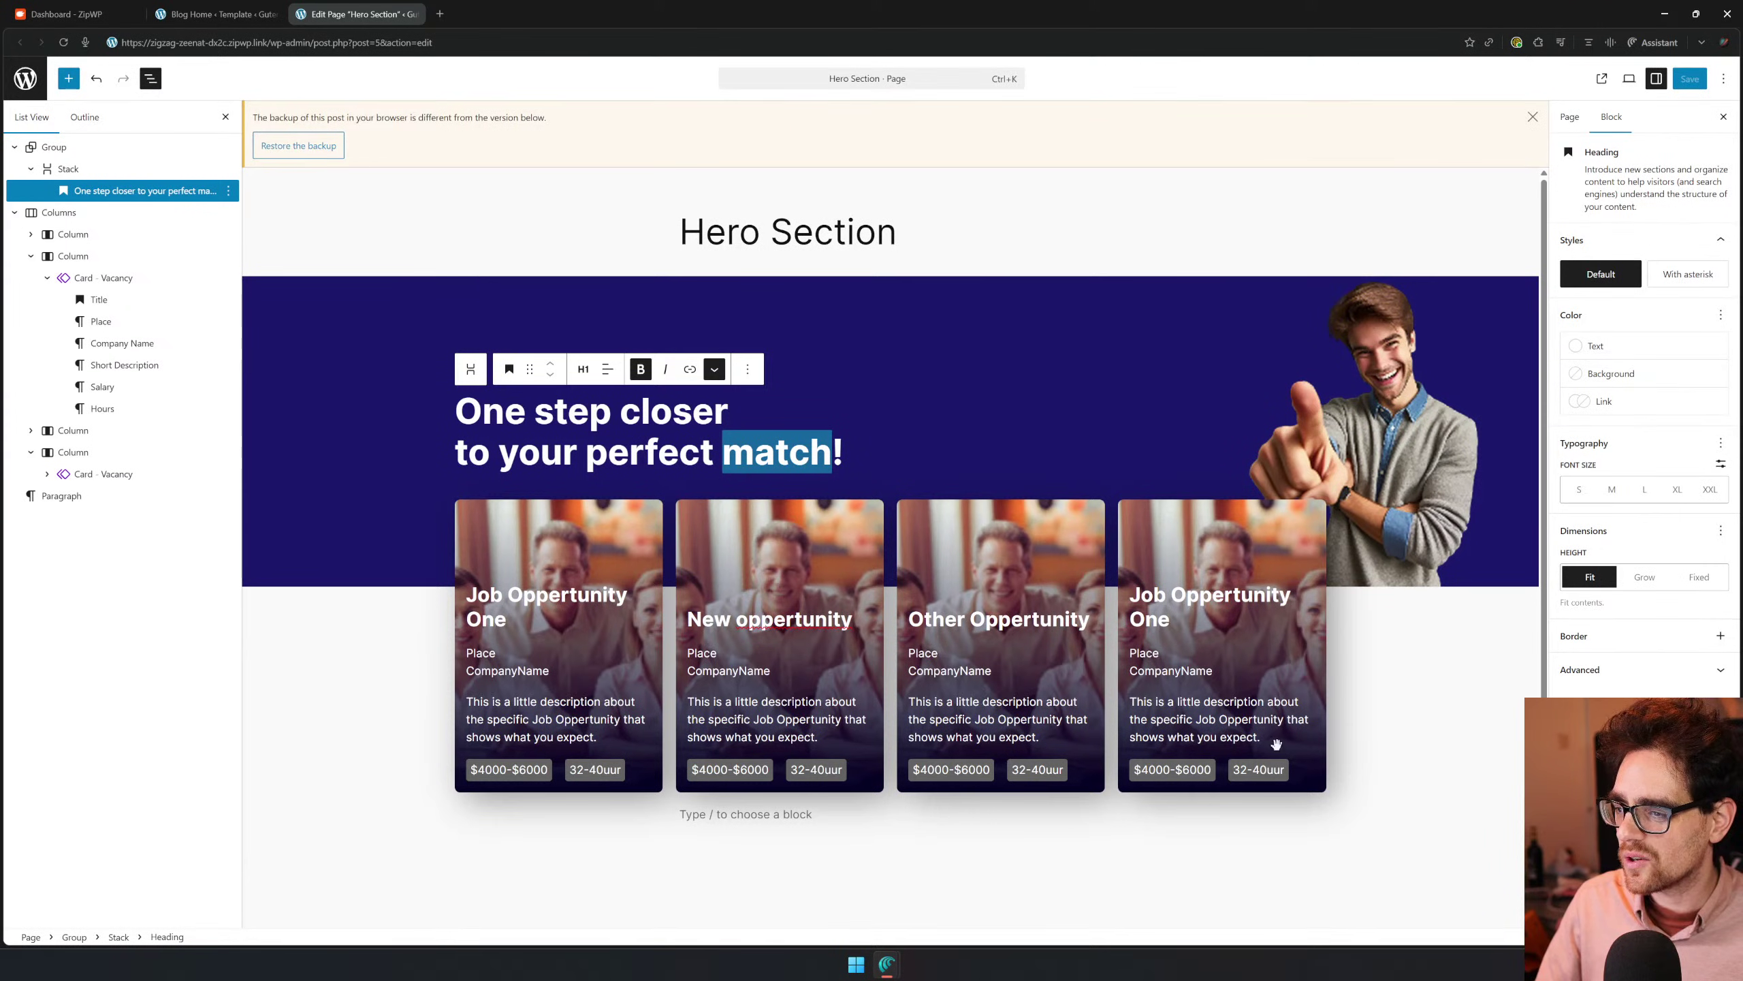
pyautogui.doubleClick(489, 654)
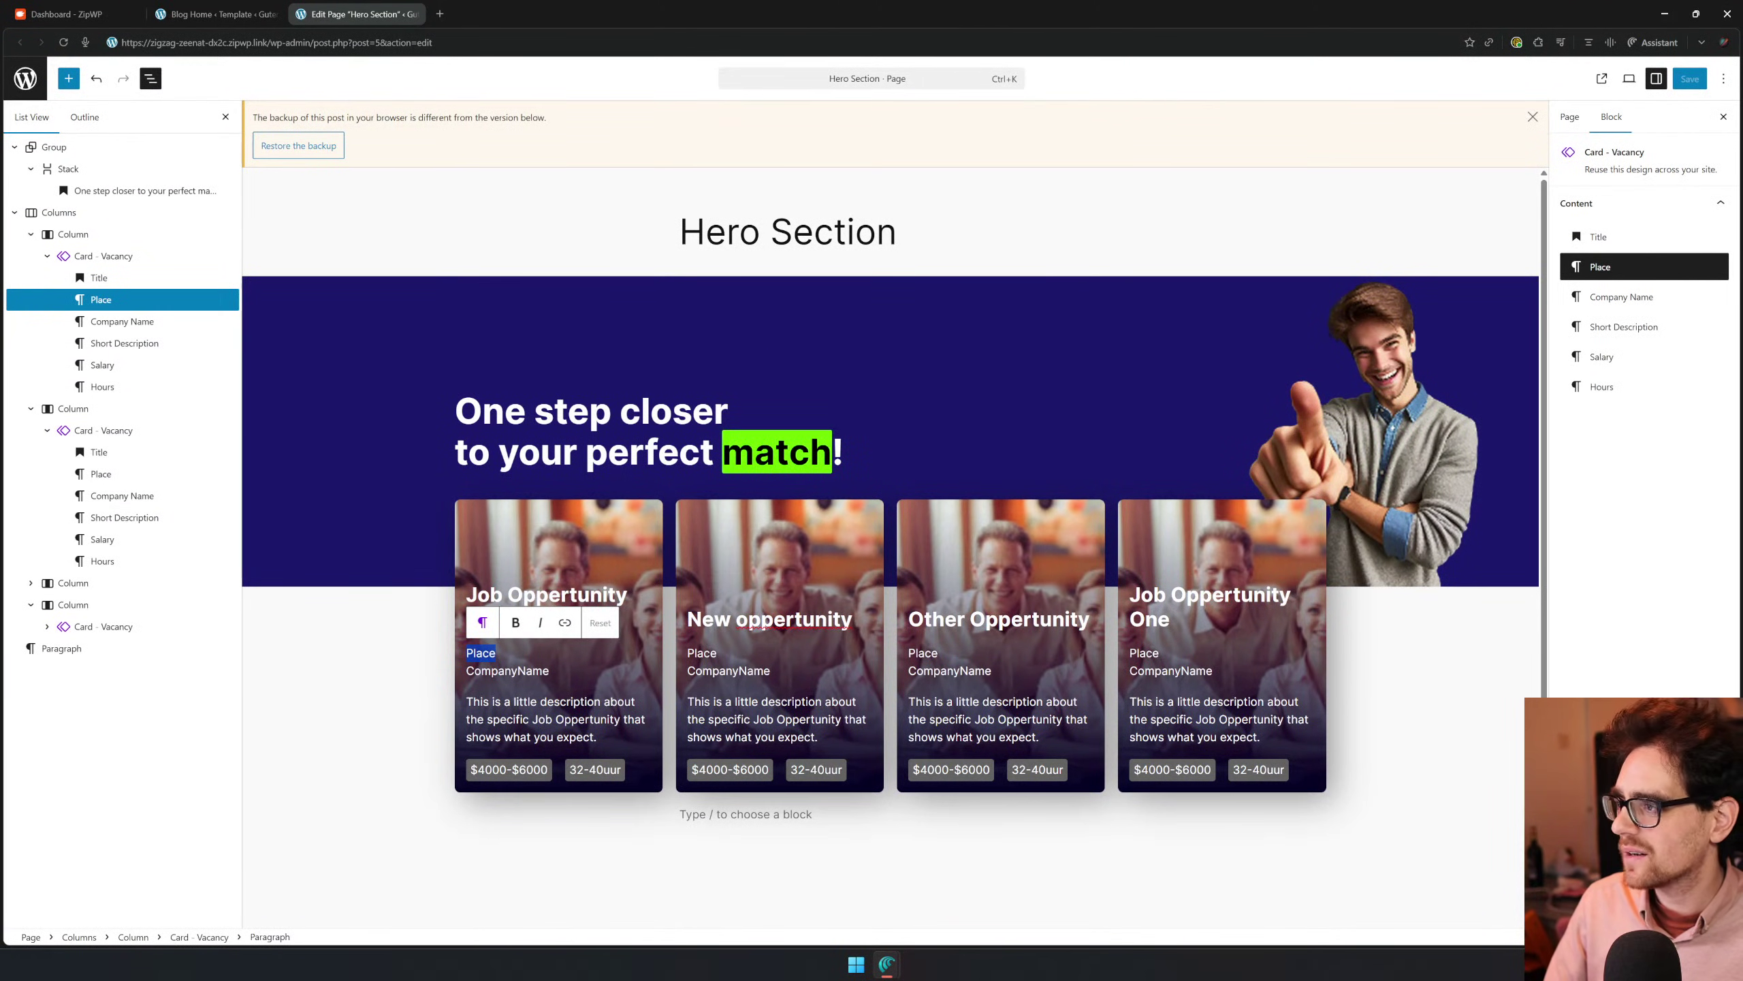
pyautogui.click(99, 278)
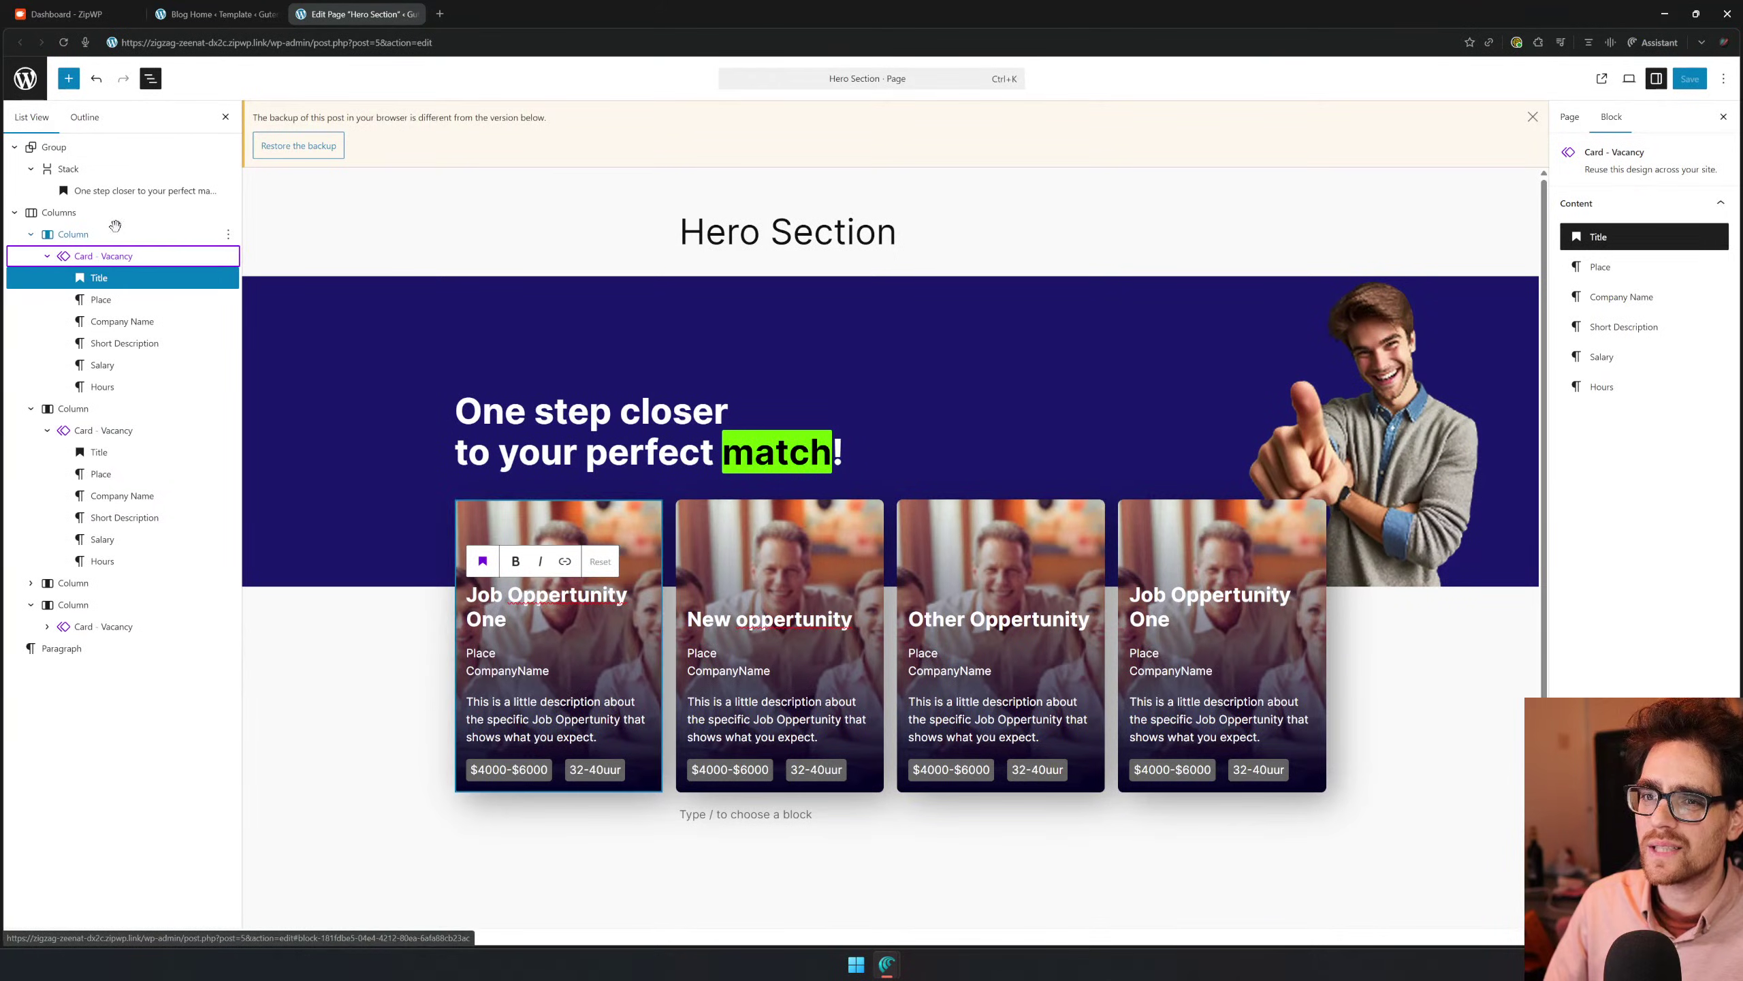
# Find the Advanced Custom Fields plugin by searching for "acf", install and activate it, and open its post types page
pyautogui.click(25, 78)
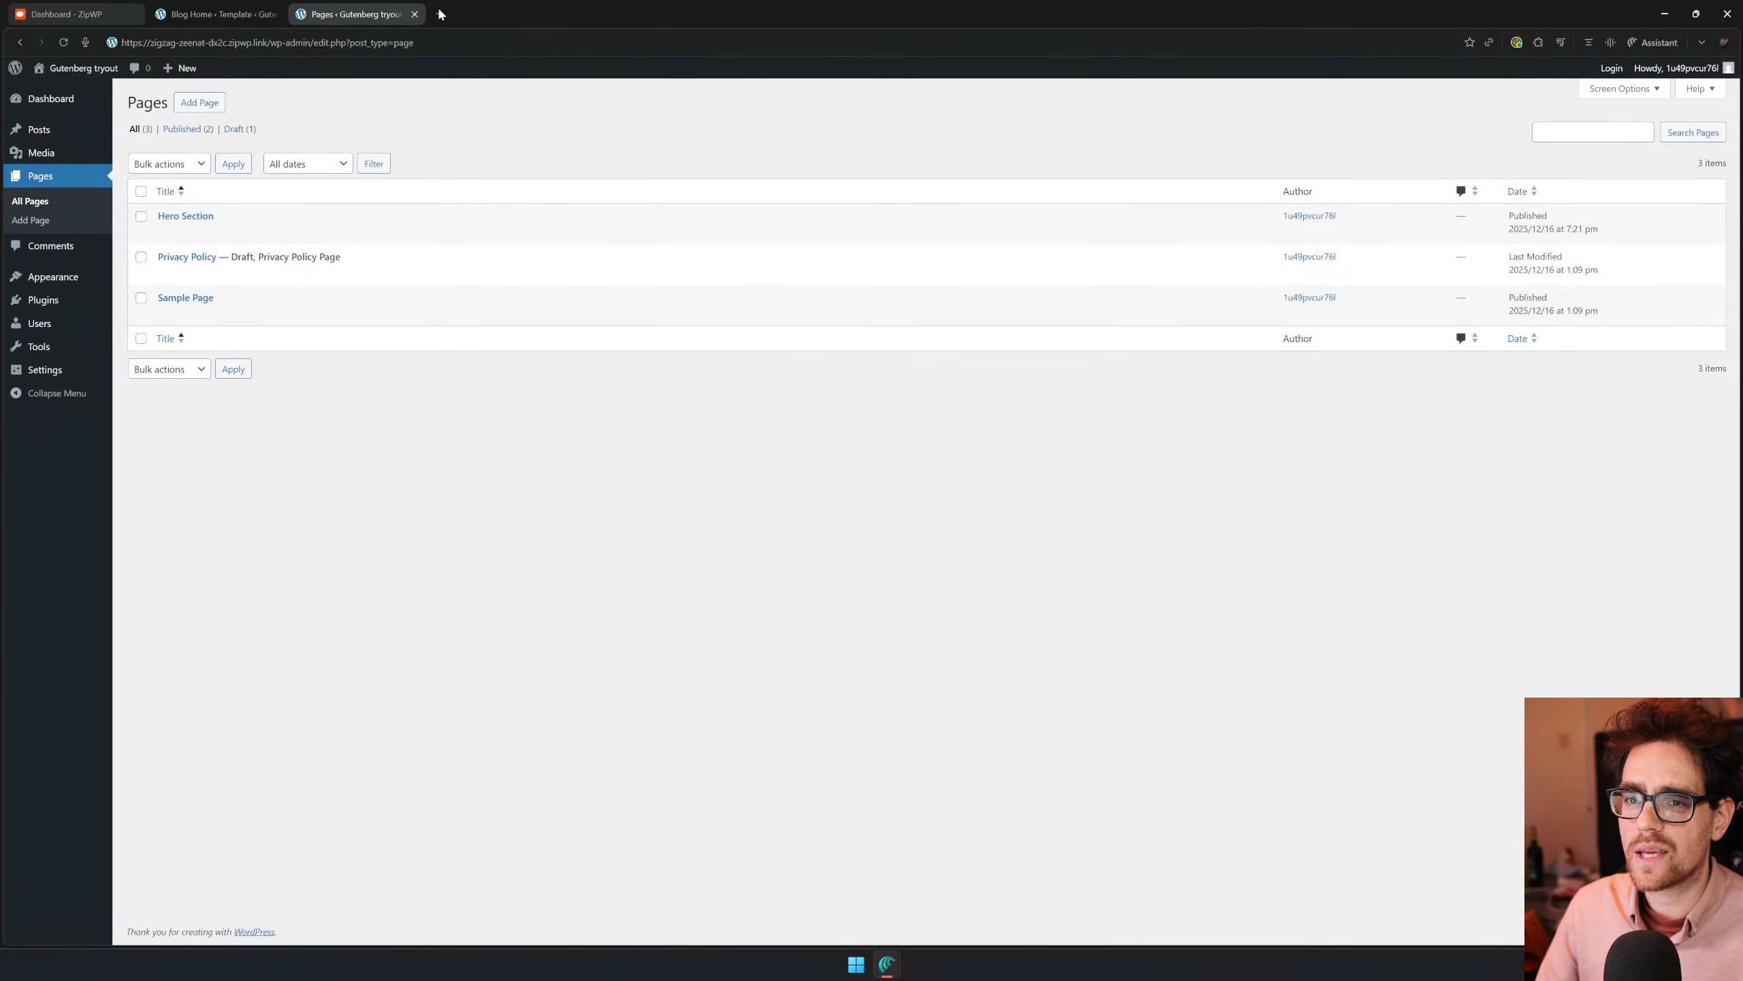
pyautogui.click(42, 300)
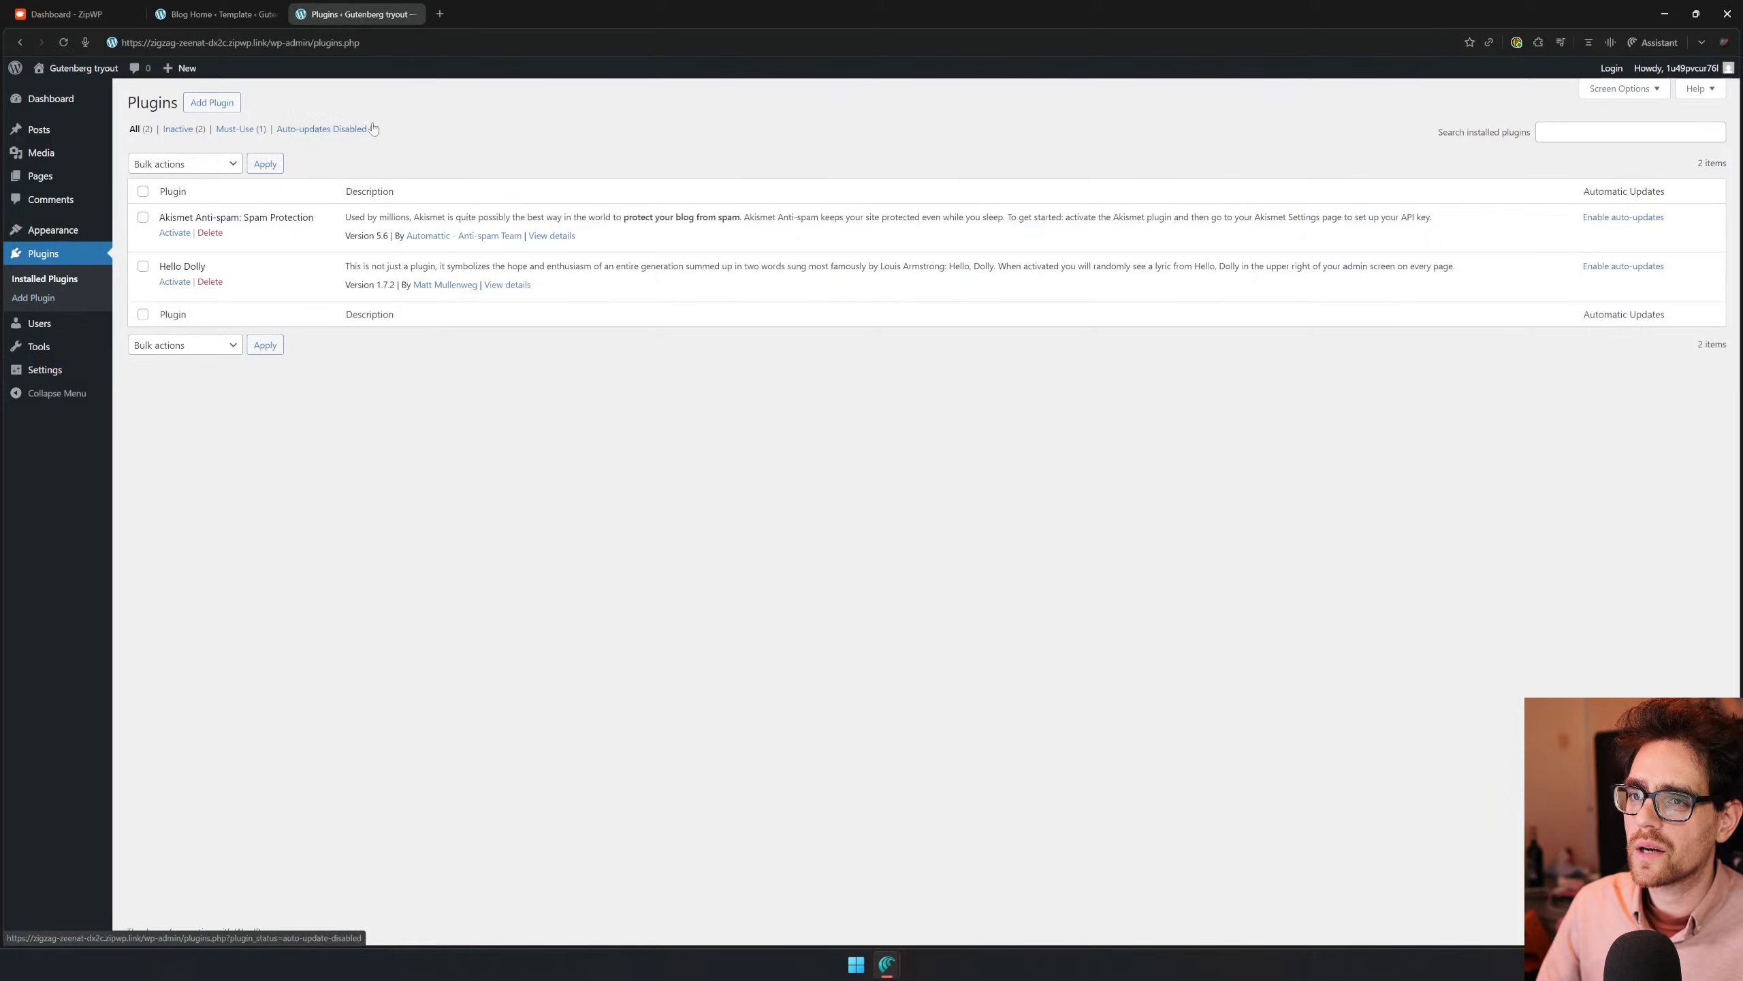
pyautogui.click(233, 103)
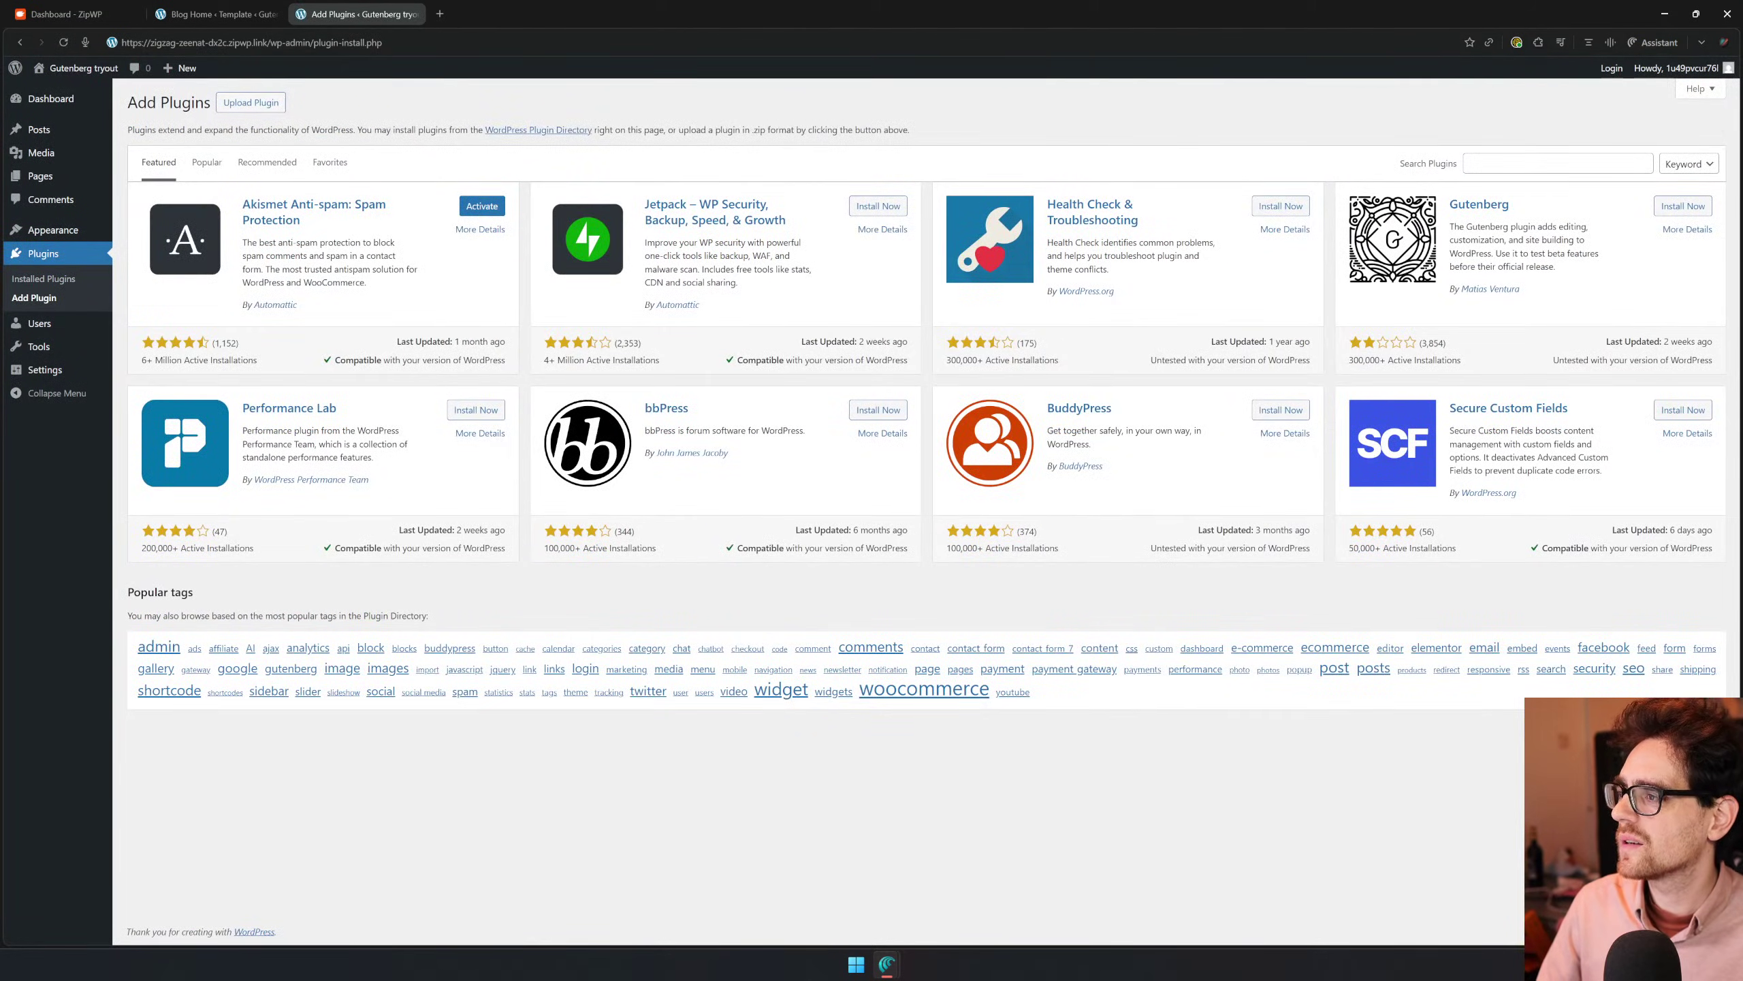
pyautogui.click(1544, 163)
pyautogui.write('acf')
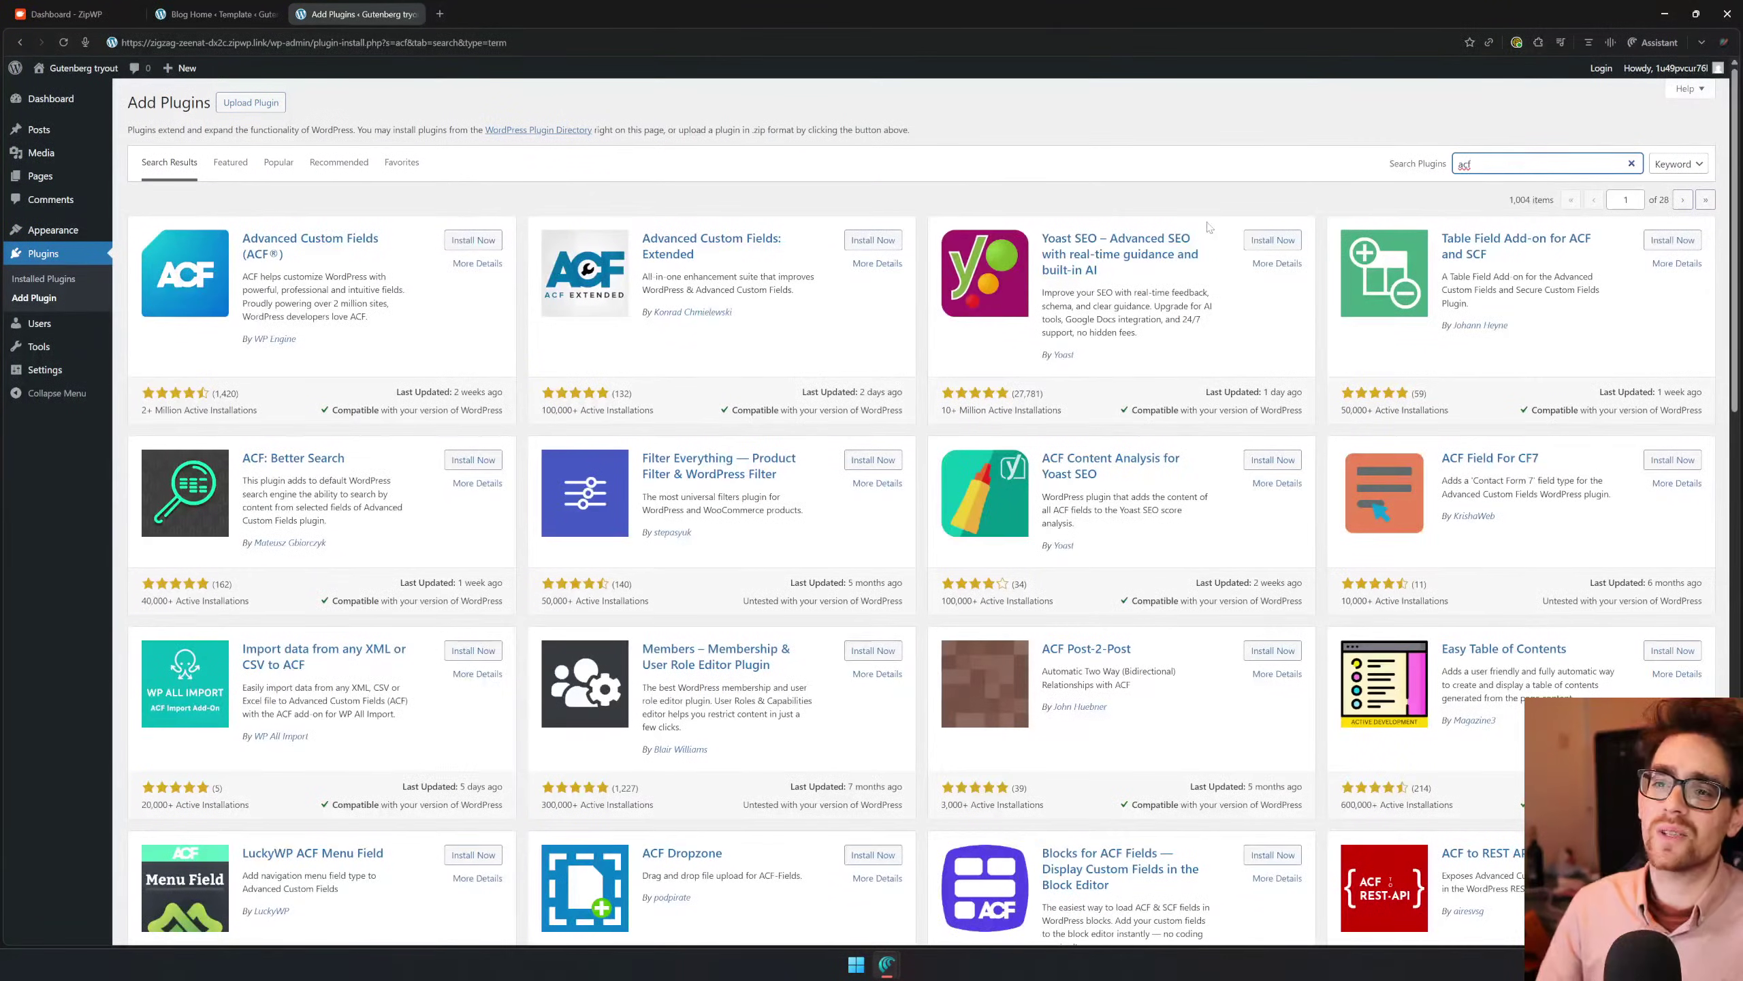
pyautogui.click(472, 241)
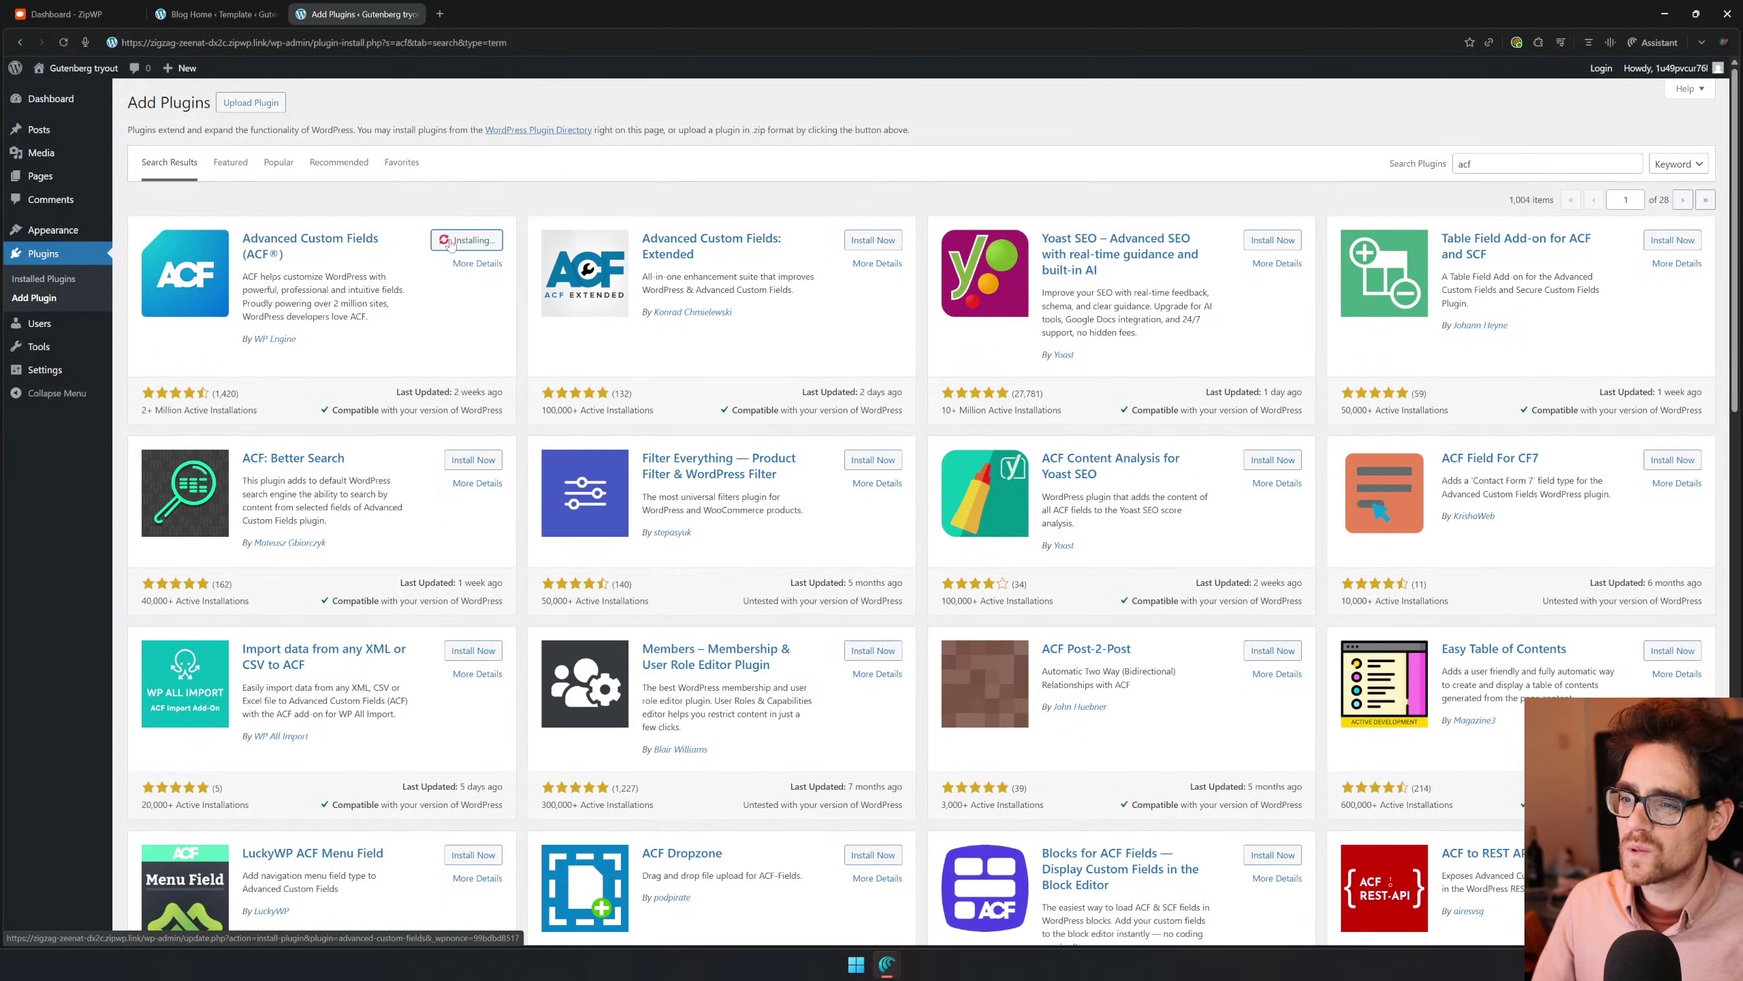
pyautogui.click(490, 241)
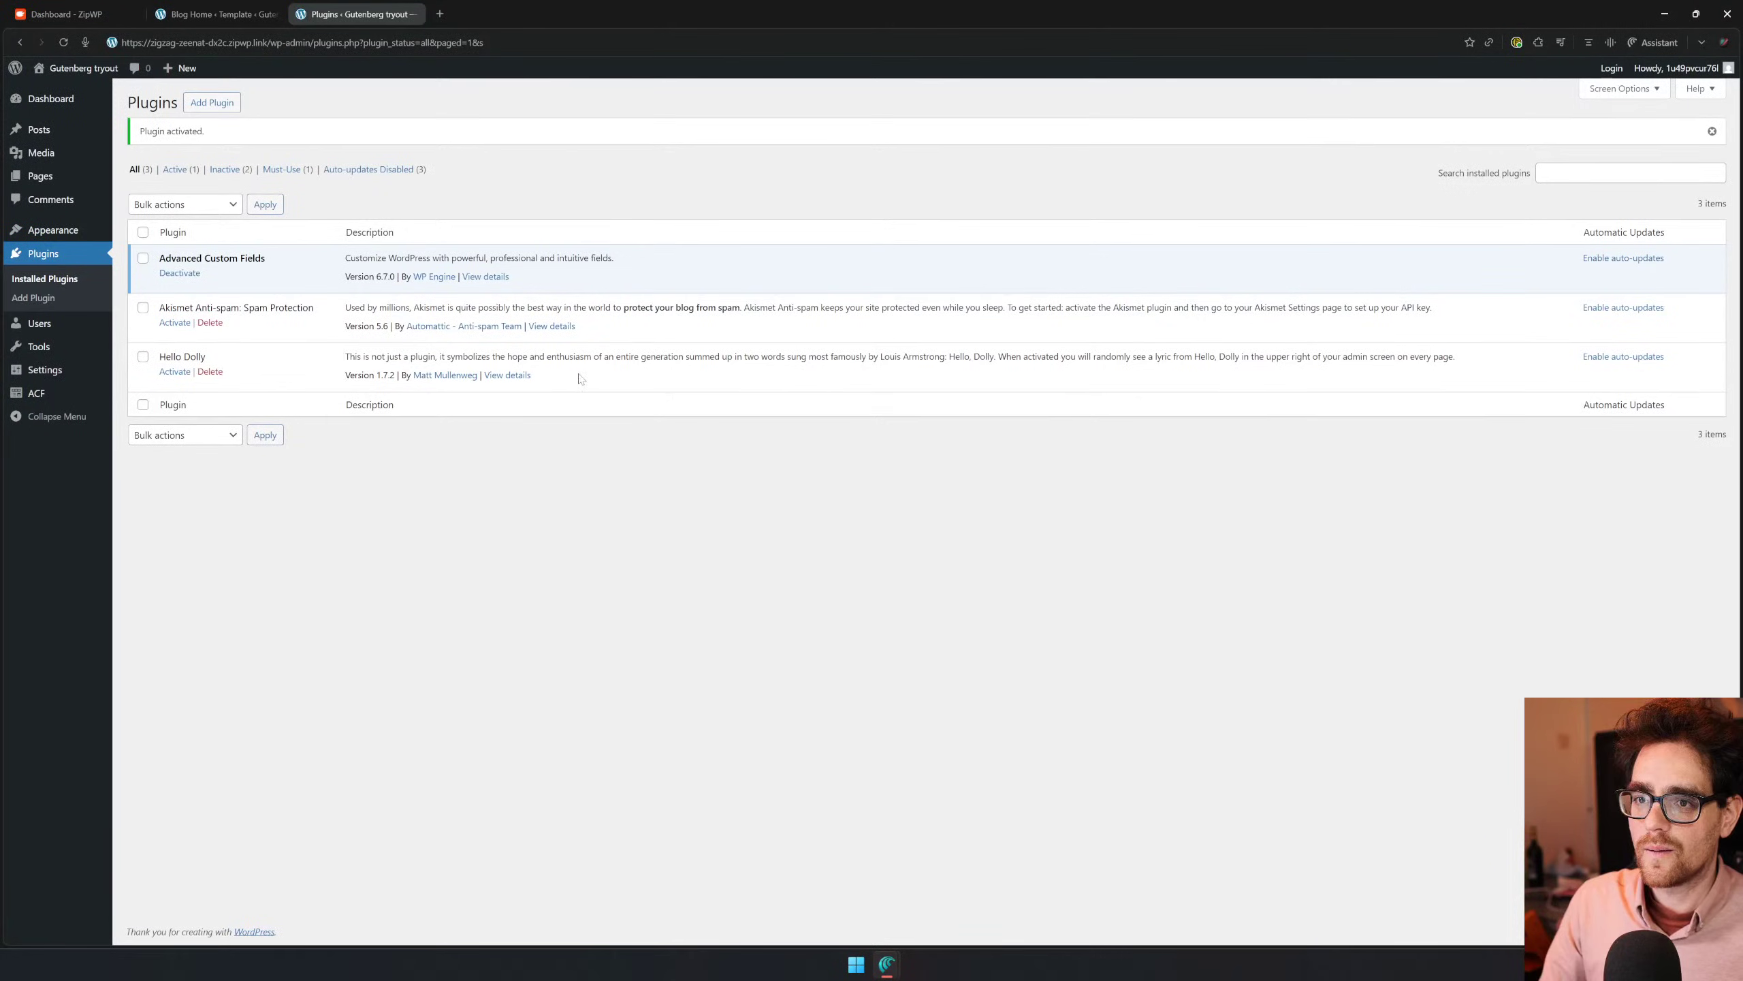
pyautogui.click(49, 397)
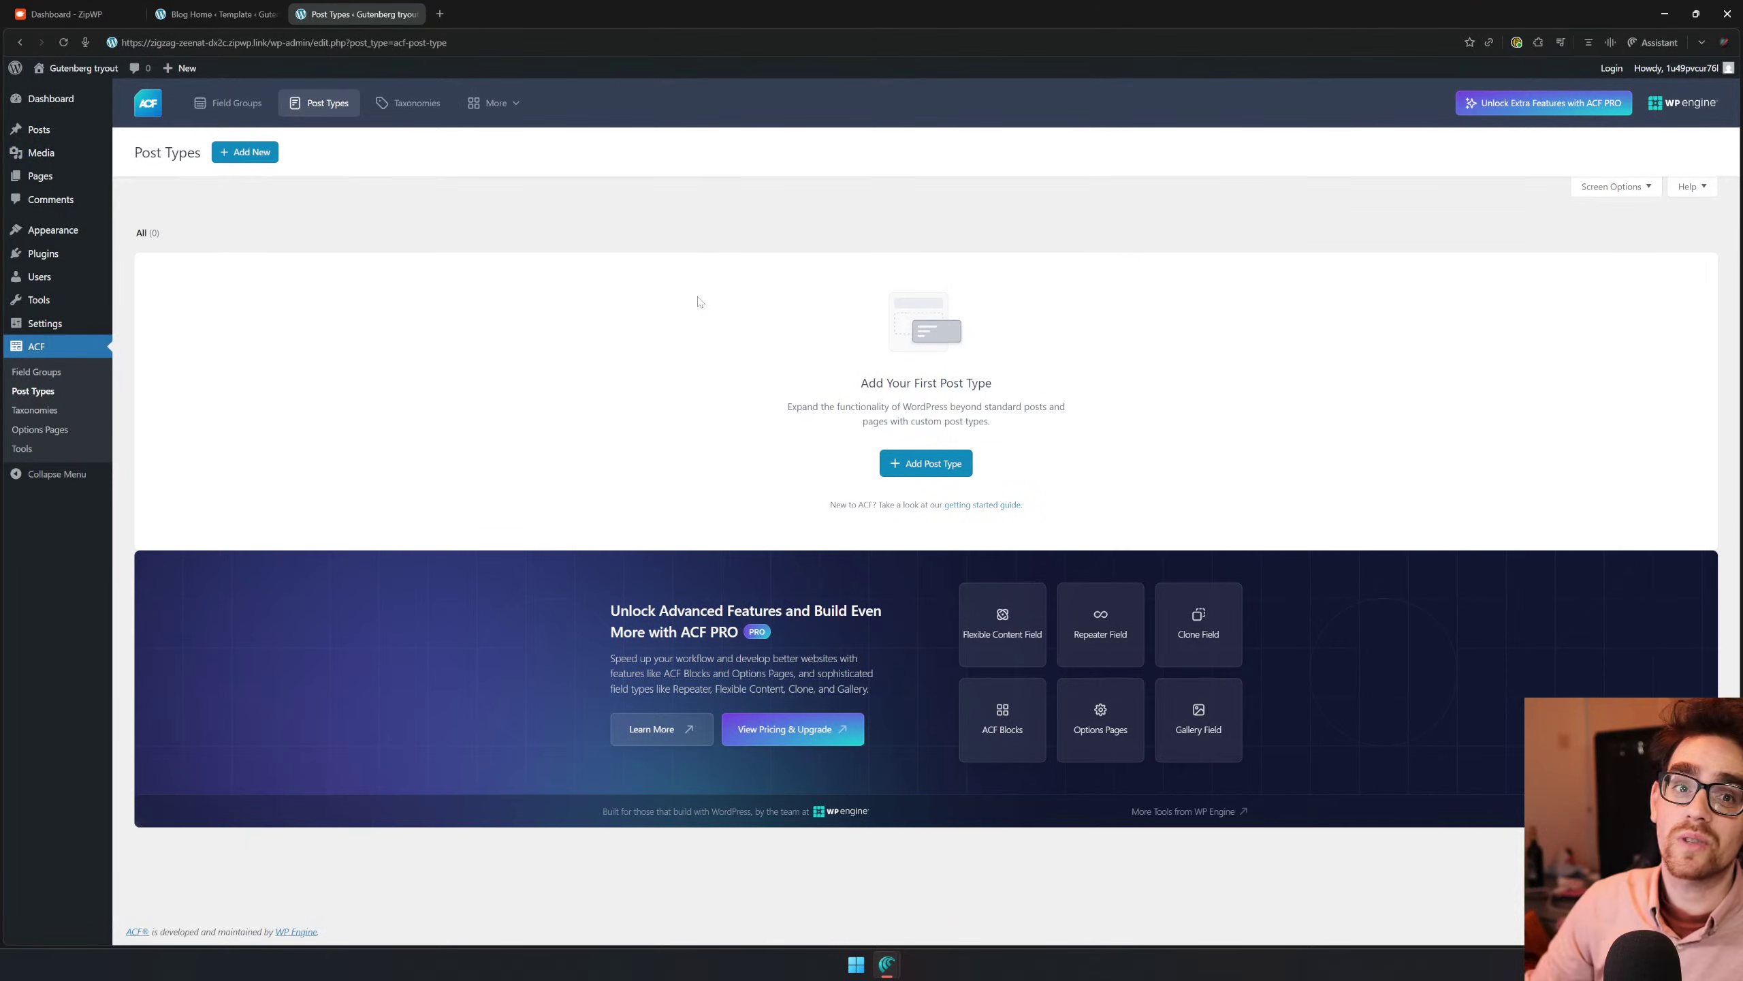
pyautogui.click(958, 472)
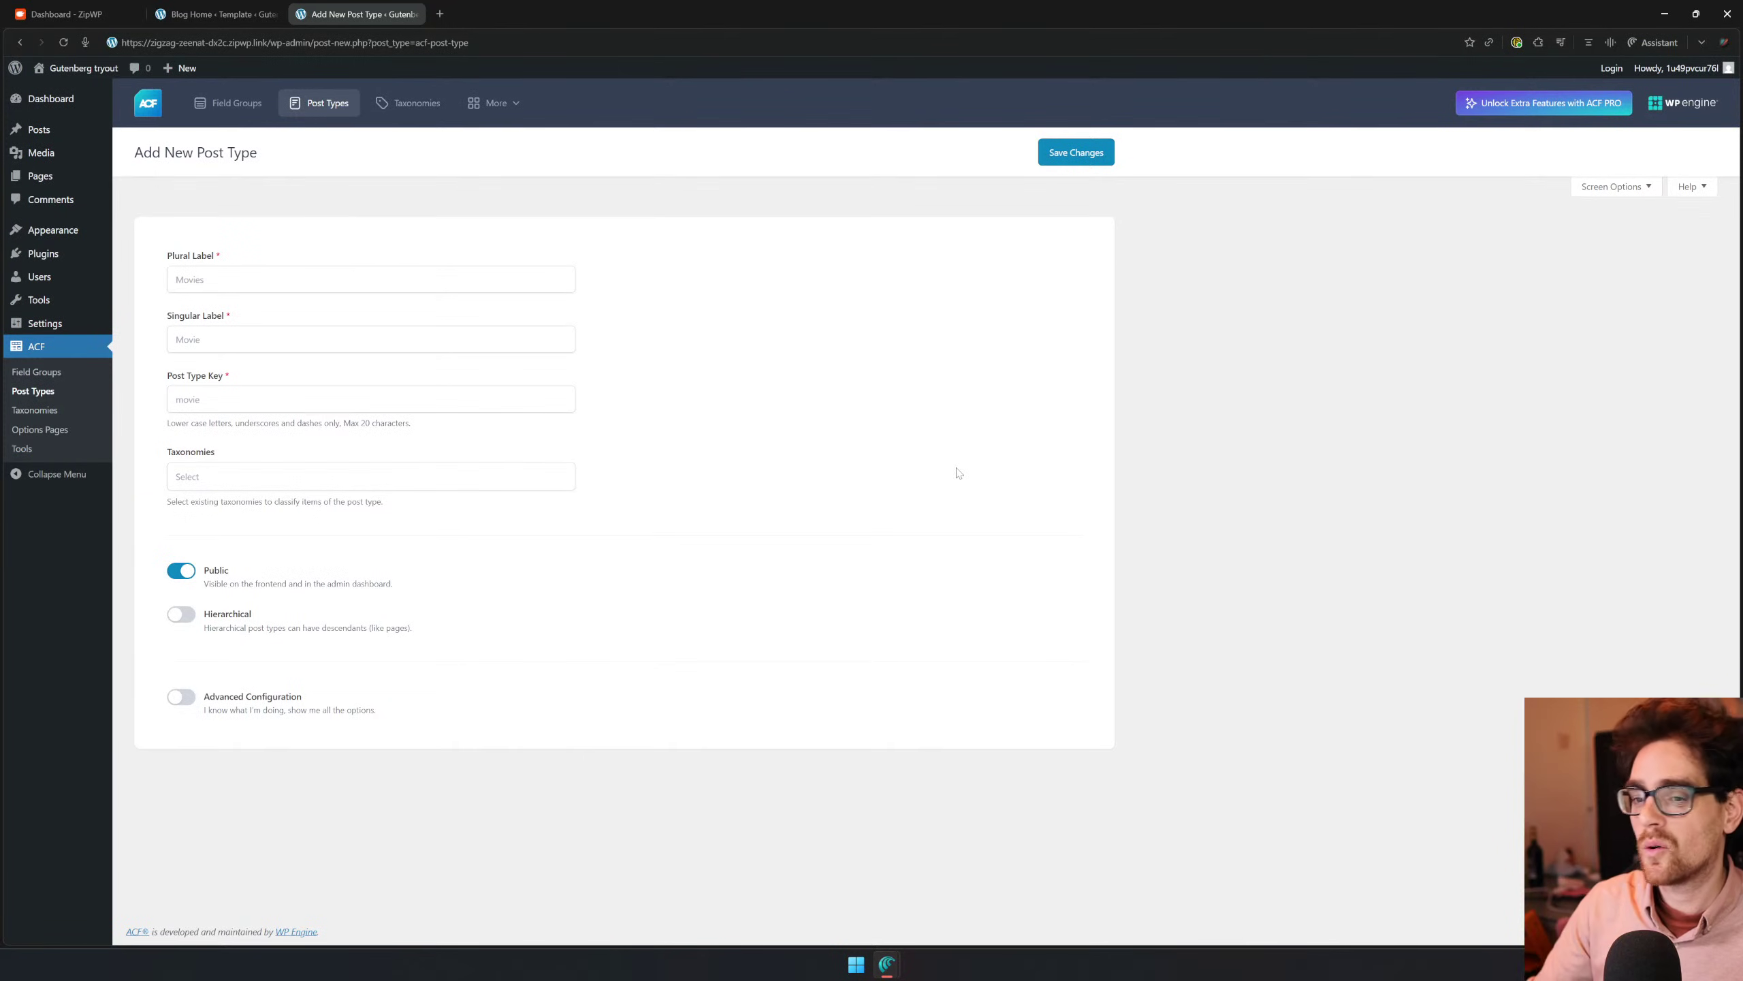
pyautogui.click(310, 279)
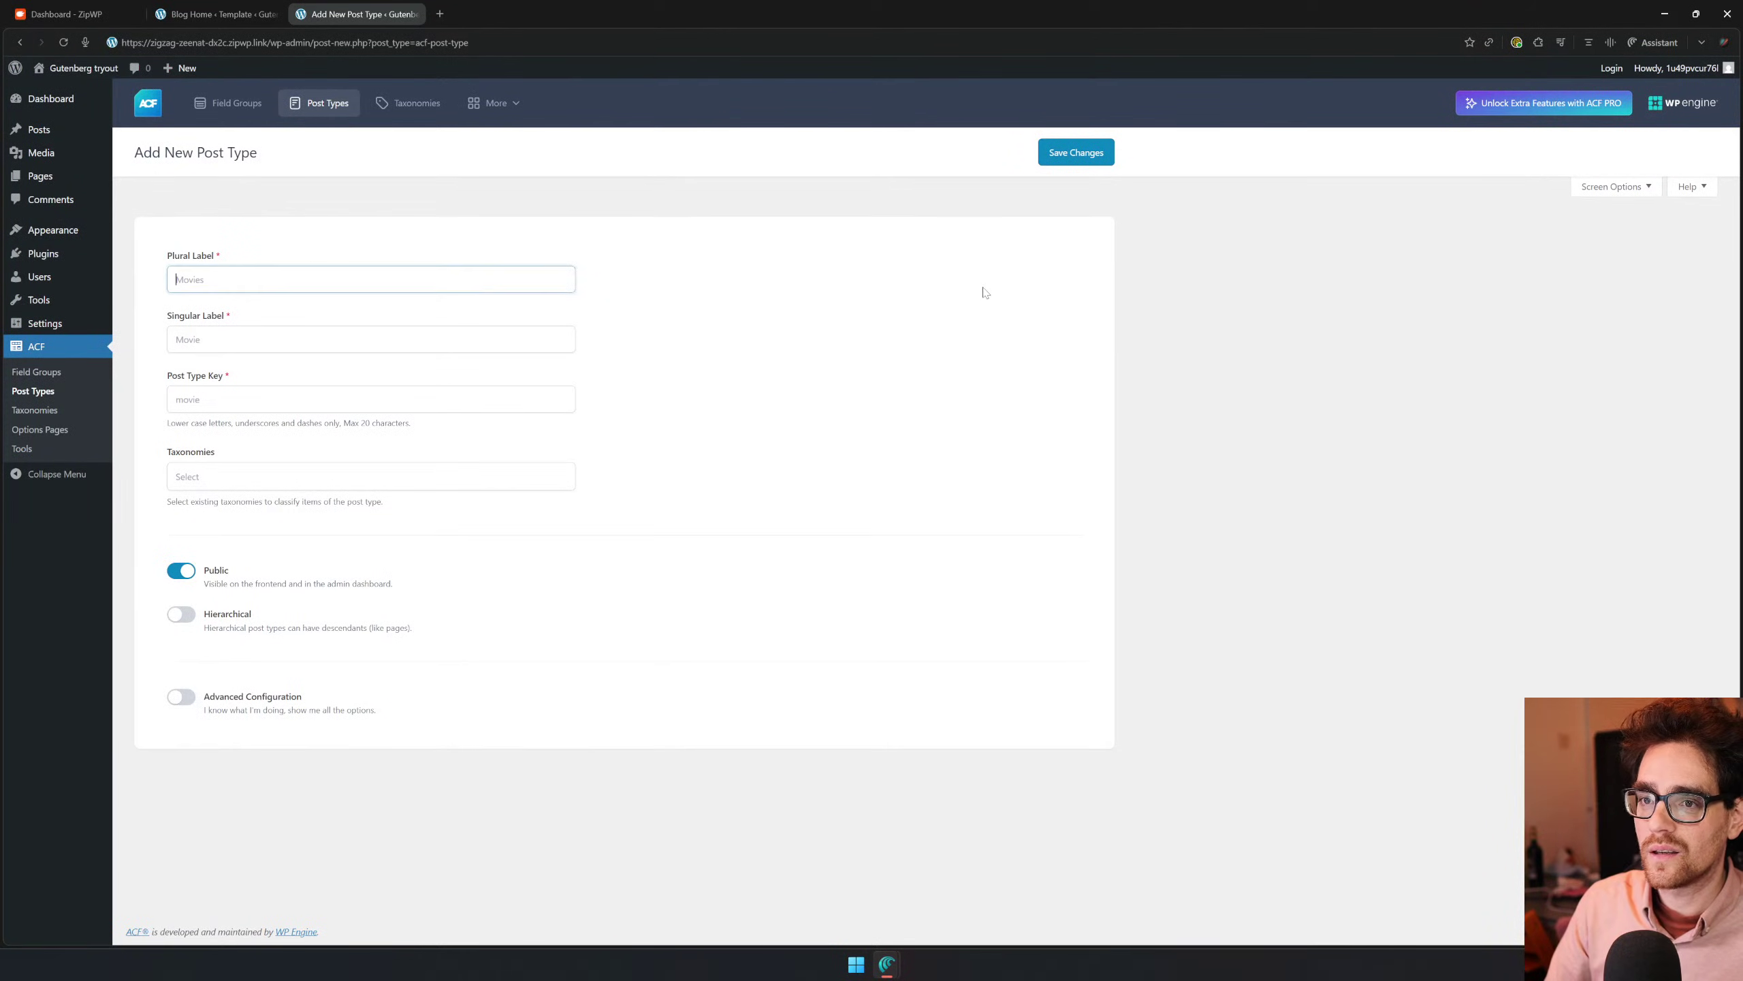
pyautogui.write('Vacan')
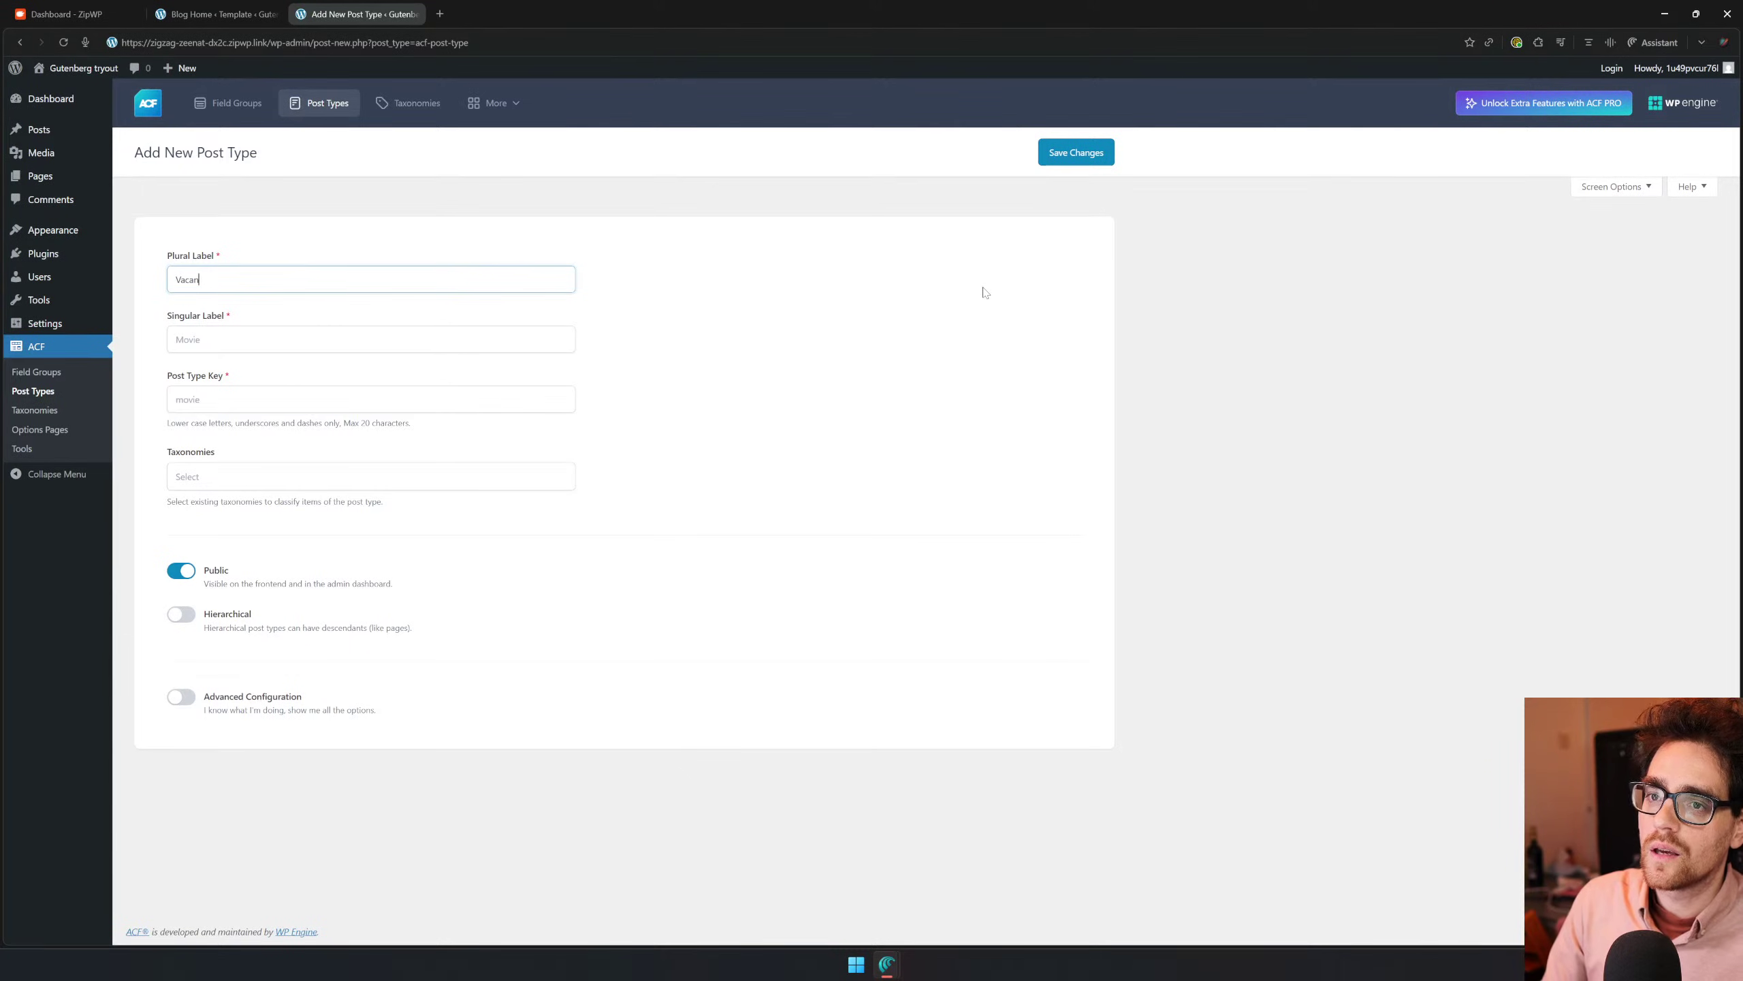
pyautogui.write('cies')
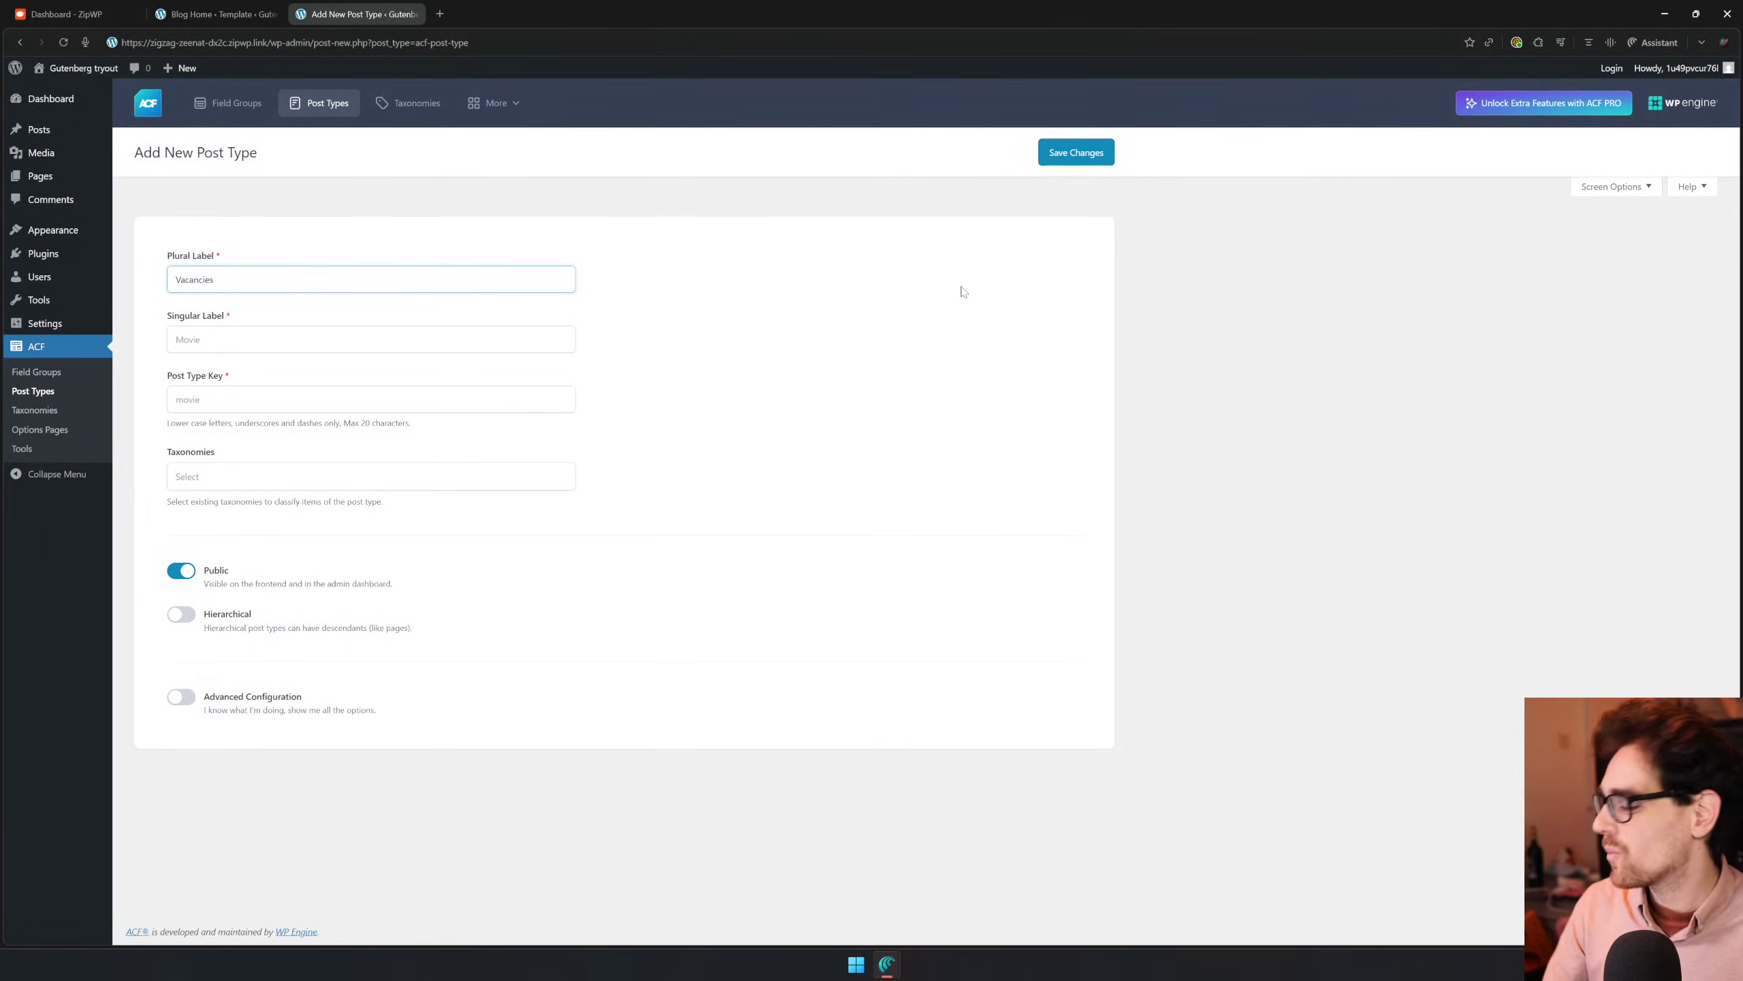
# Open the browser's AI Assistant and return to the ACF Post Types list, discarding the unsaved post type
pyautogui.click(1656, 48)
pyautogui.click(1503, 886)
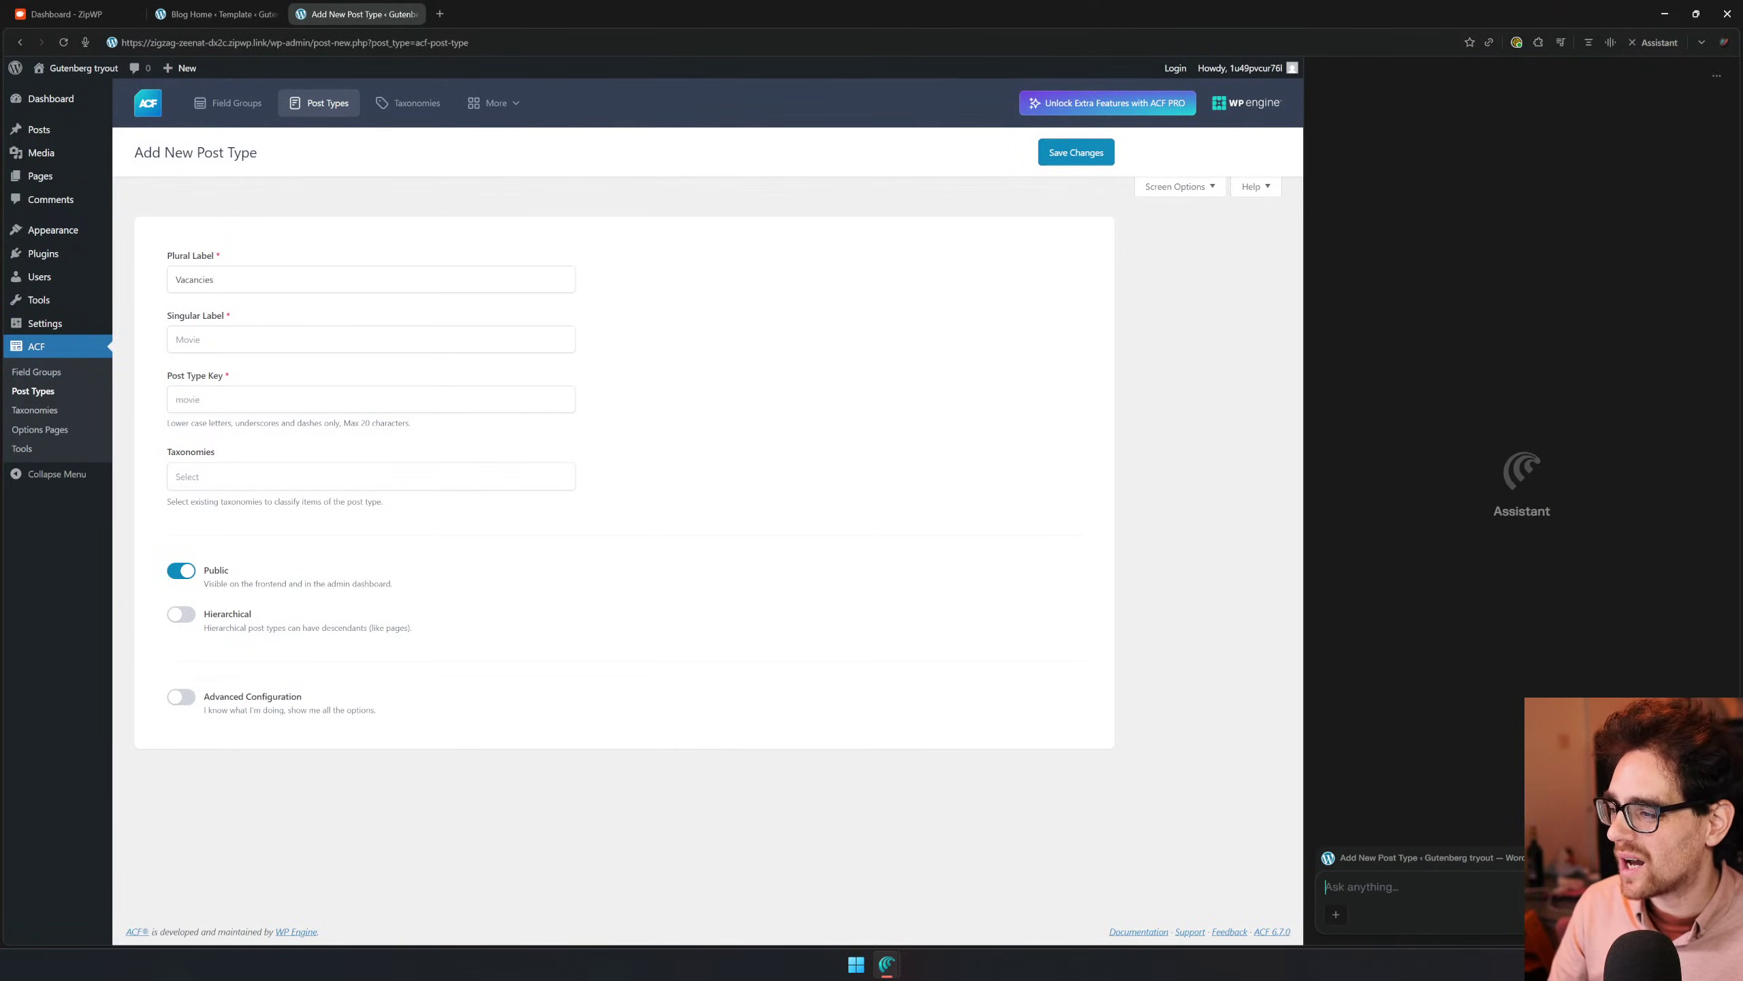
pyautogui.click(32, 391)
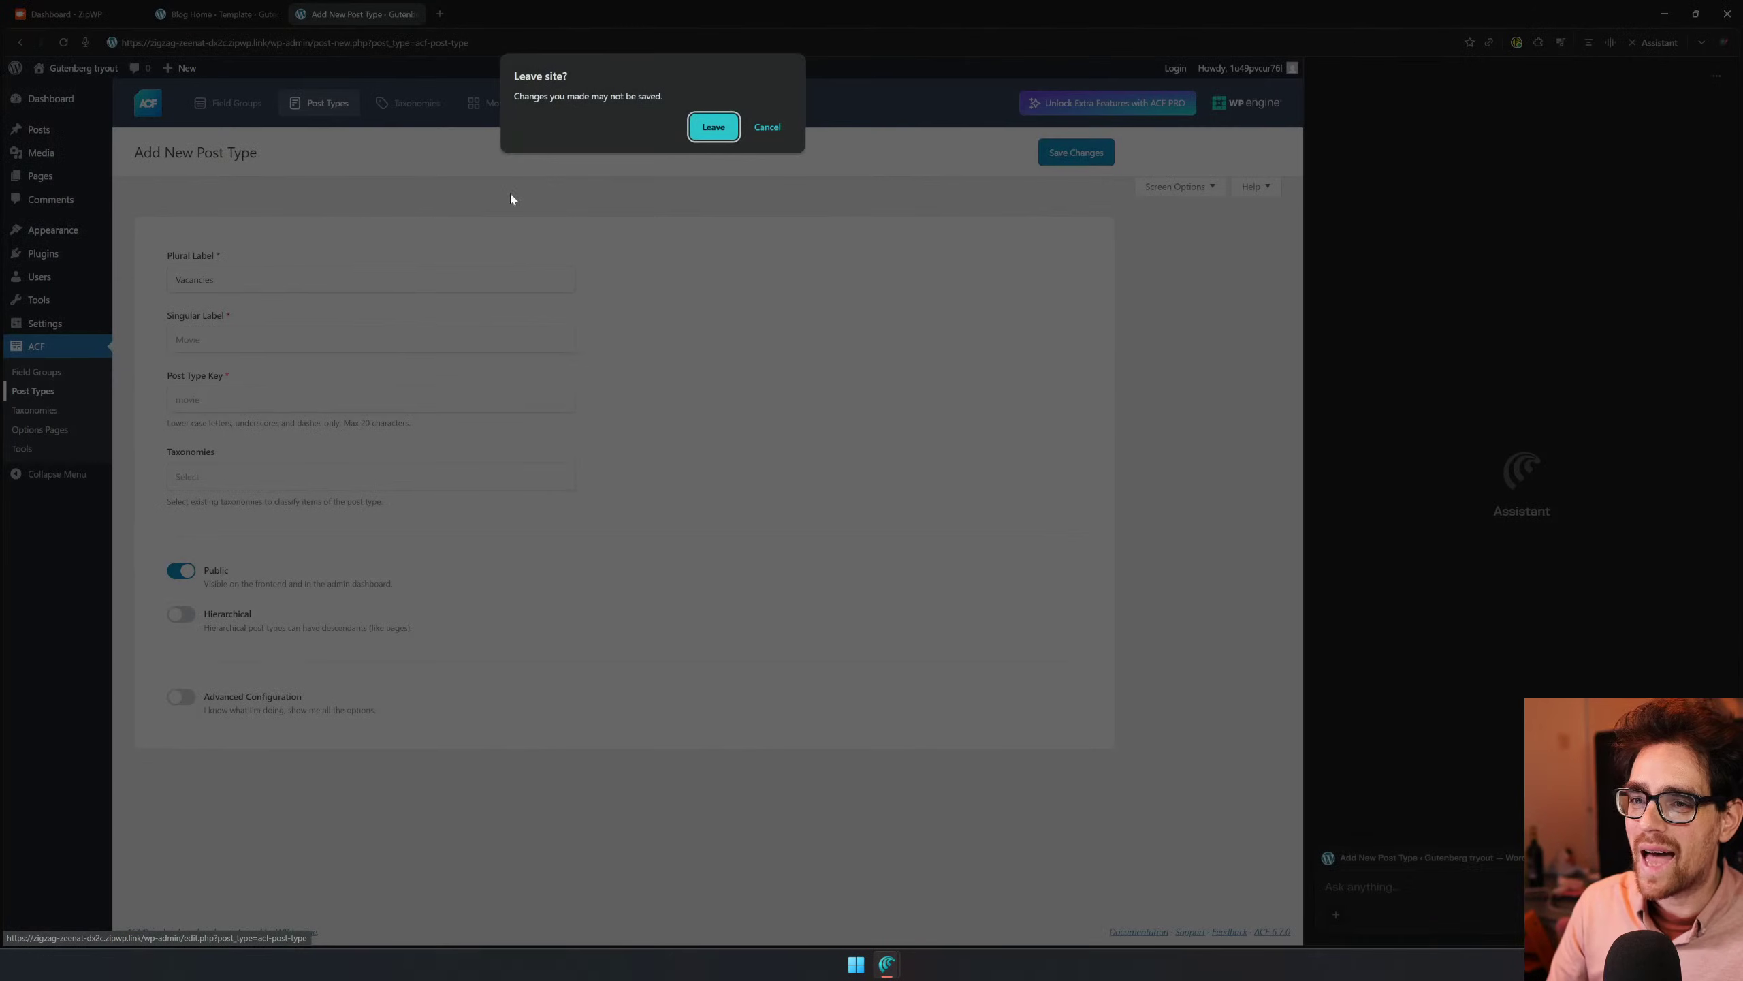
pyautogui.click(714, 129)
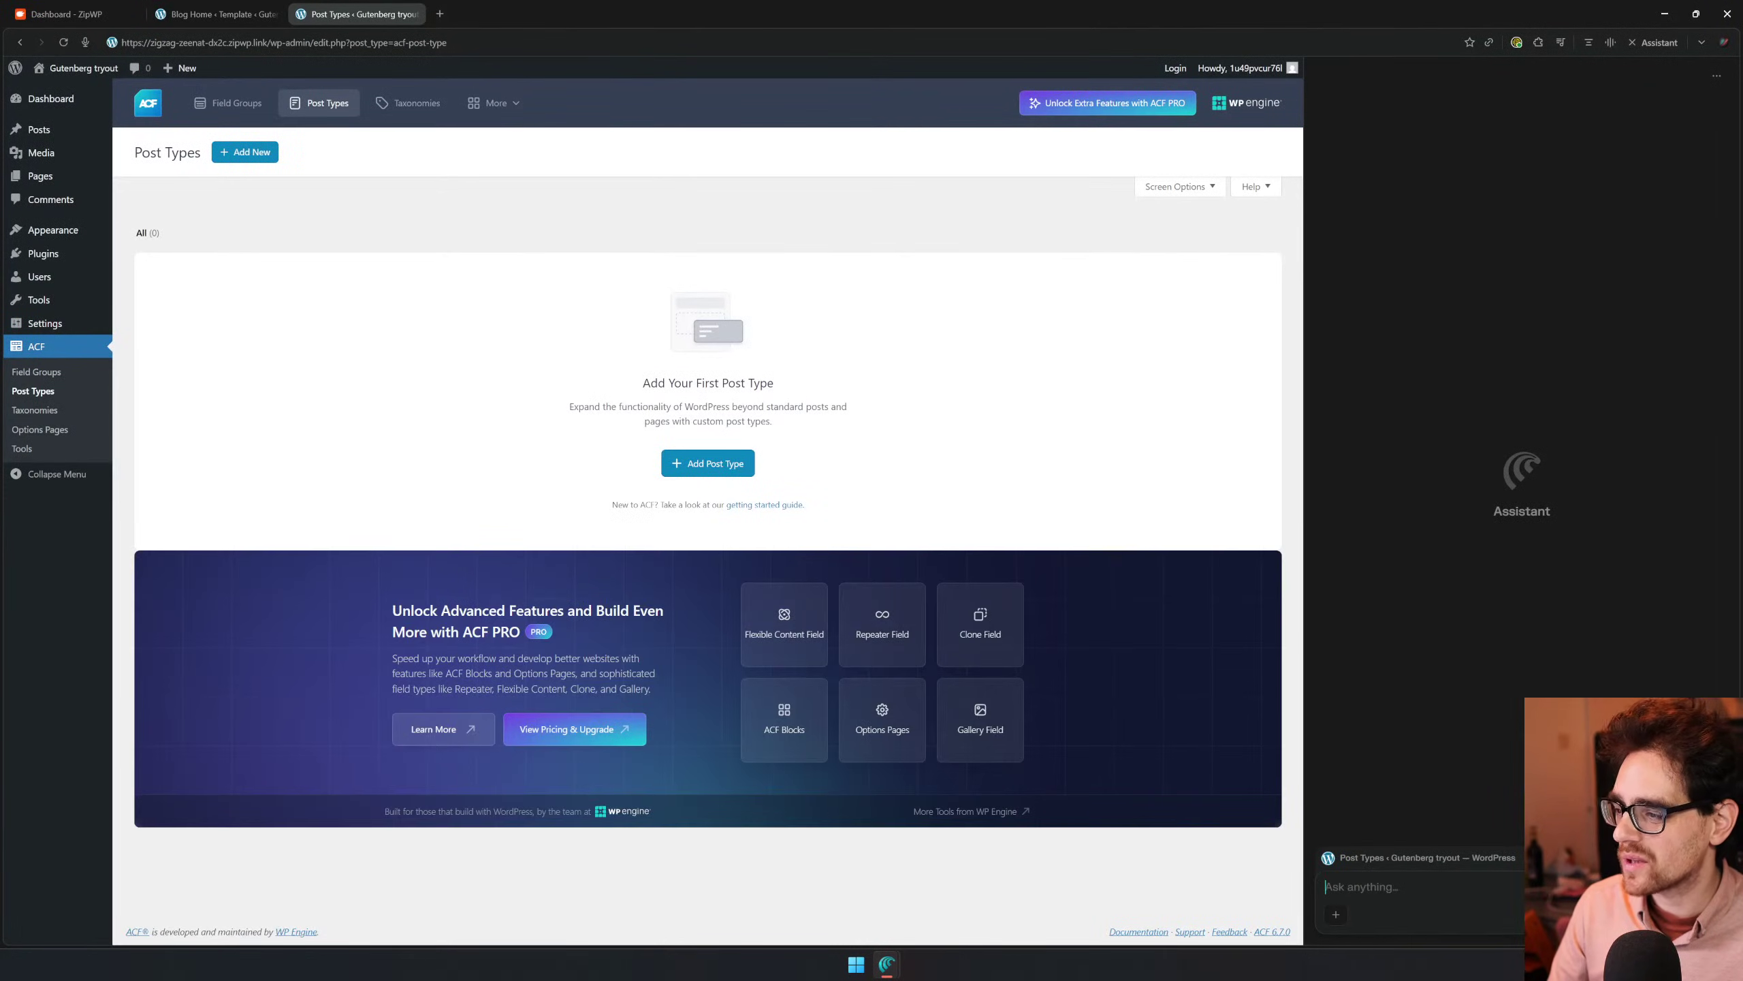
# Ask the Assistant to add a Custom Post Type for vacancies using ACF, with a taxonomy of company name and place
pyautogui.write('P')
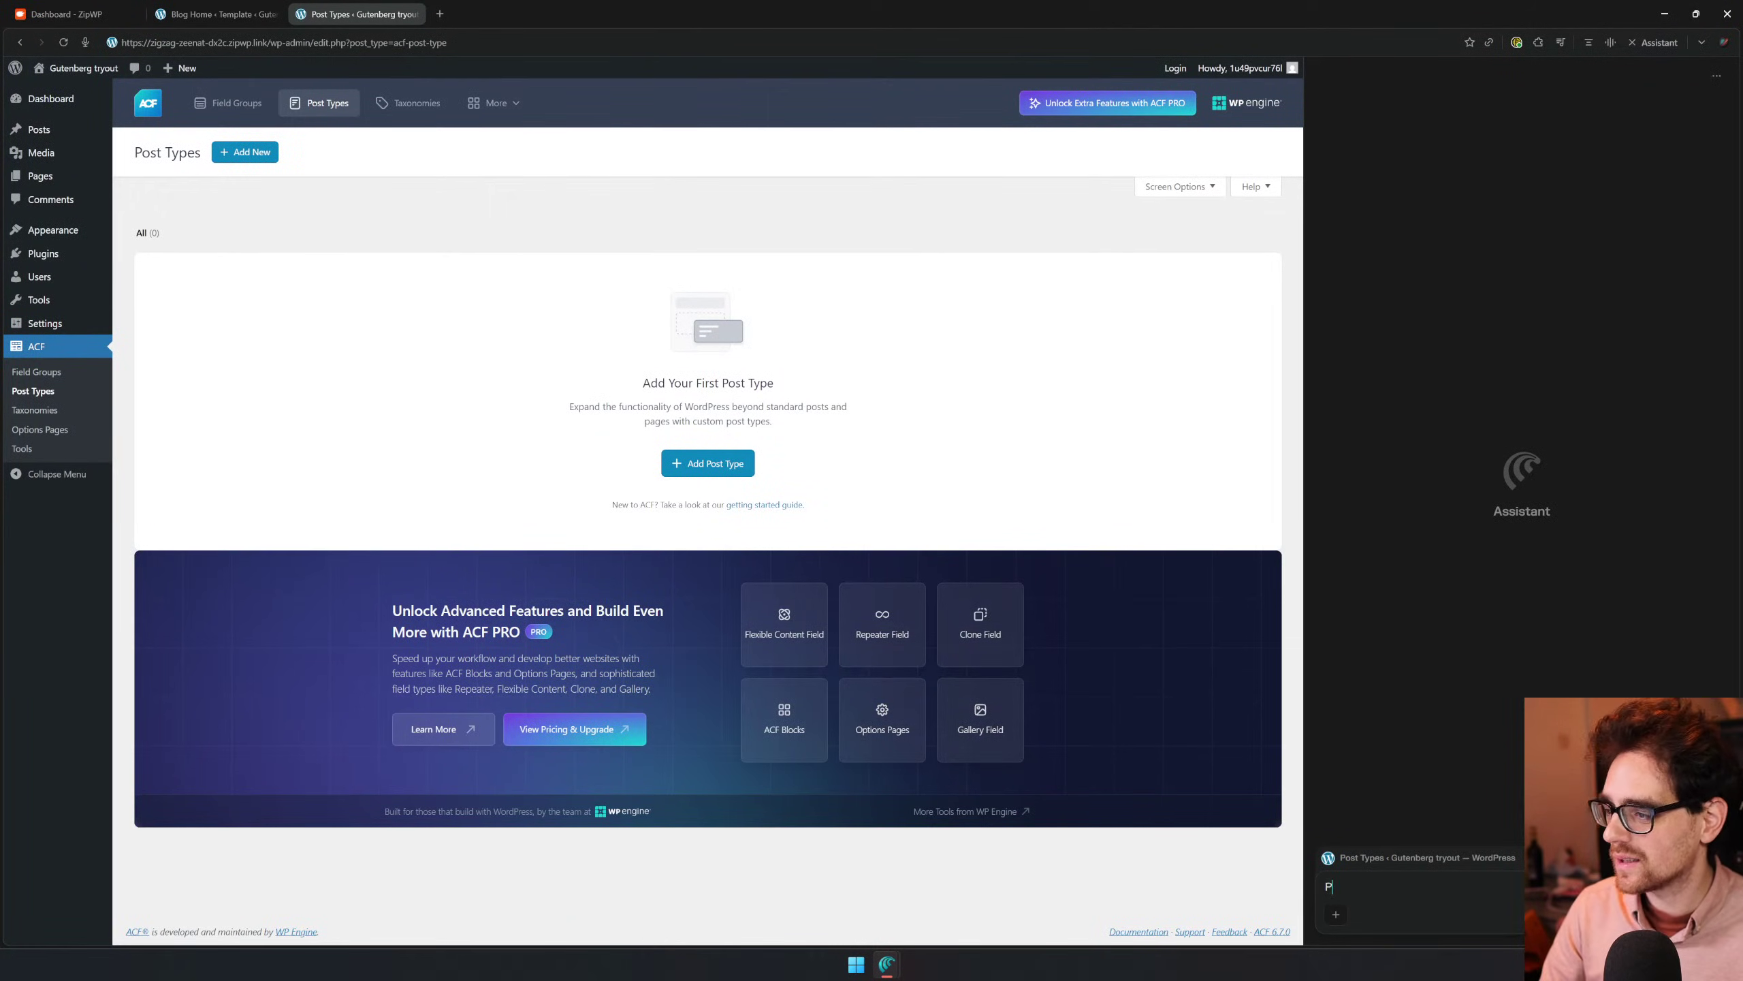
pyautogui.write('lease add a')
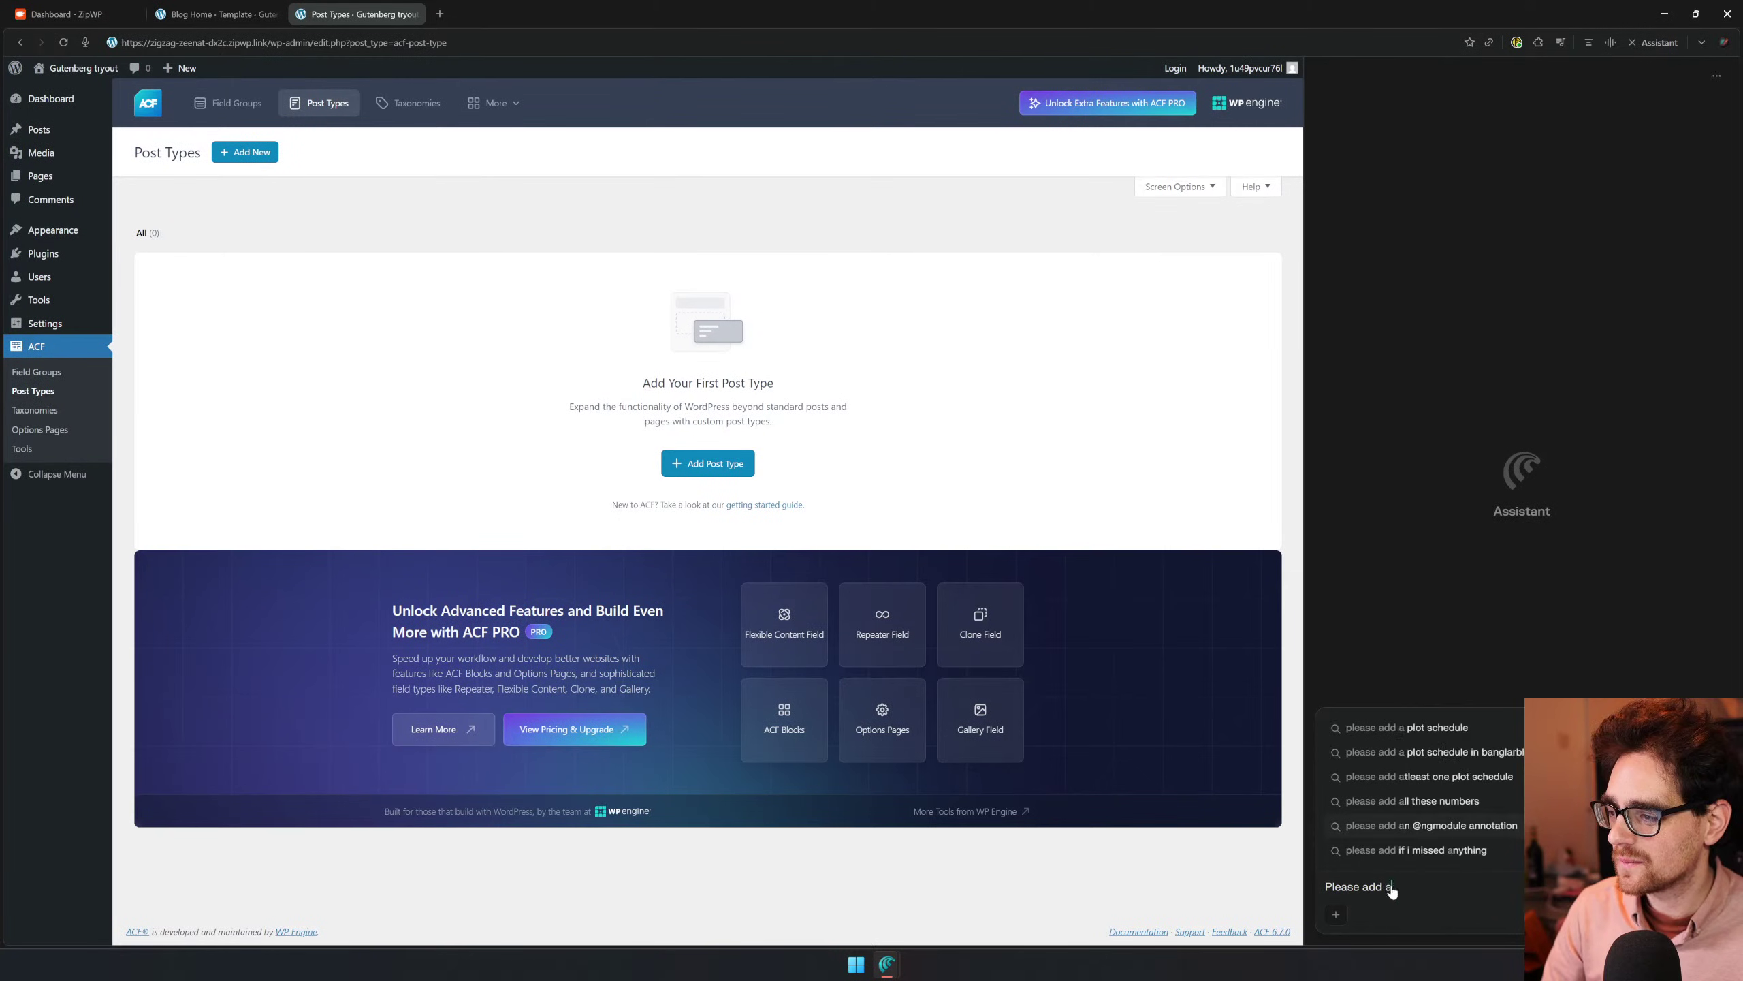
pyautogui.write(' Cus')
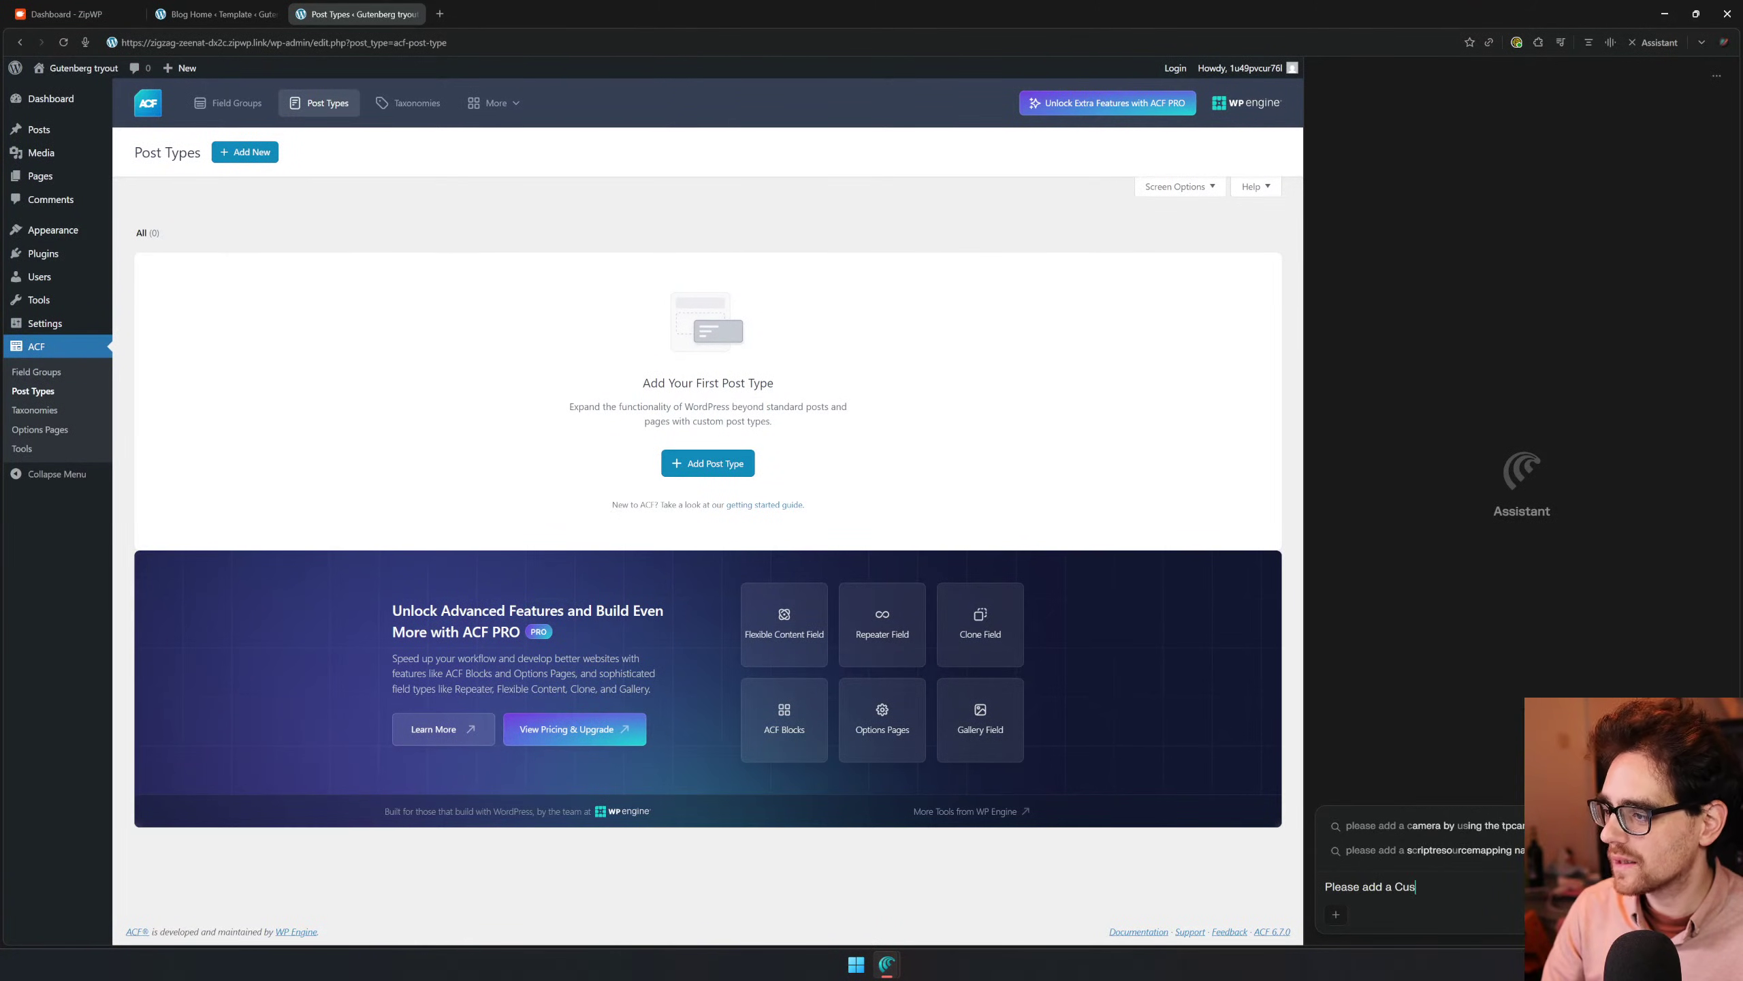
pyautogui.write('tom Post TYpe')
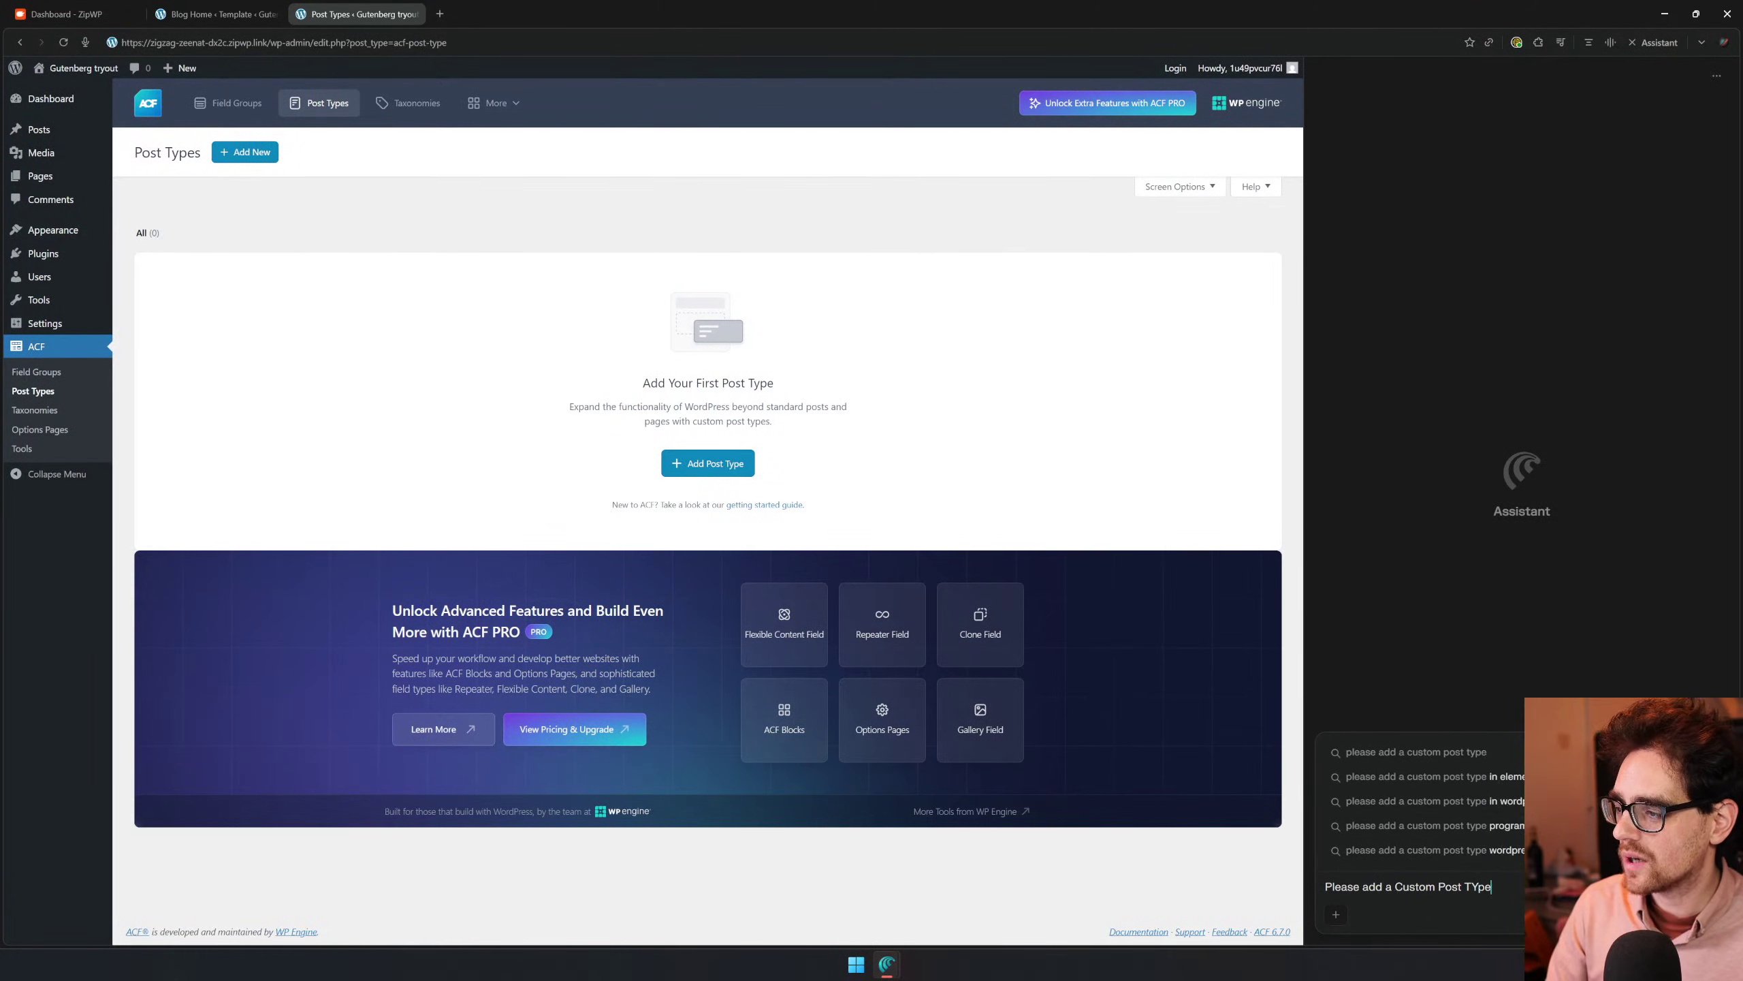
pyautogui.press('BackSpace')
pyautogui.press('BackSpace')
pyautogui.press('BackSpace')
pyautogui.write('ype')
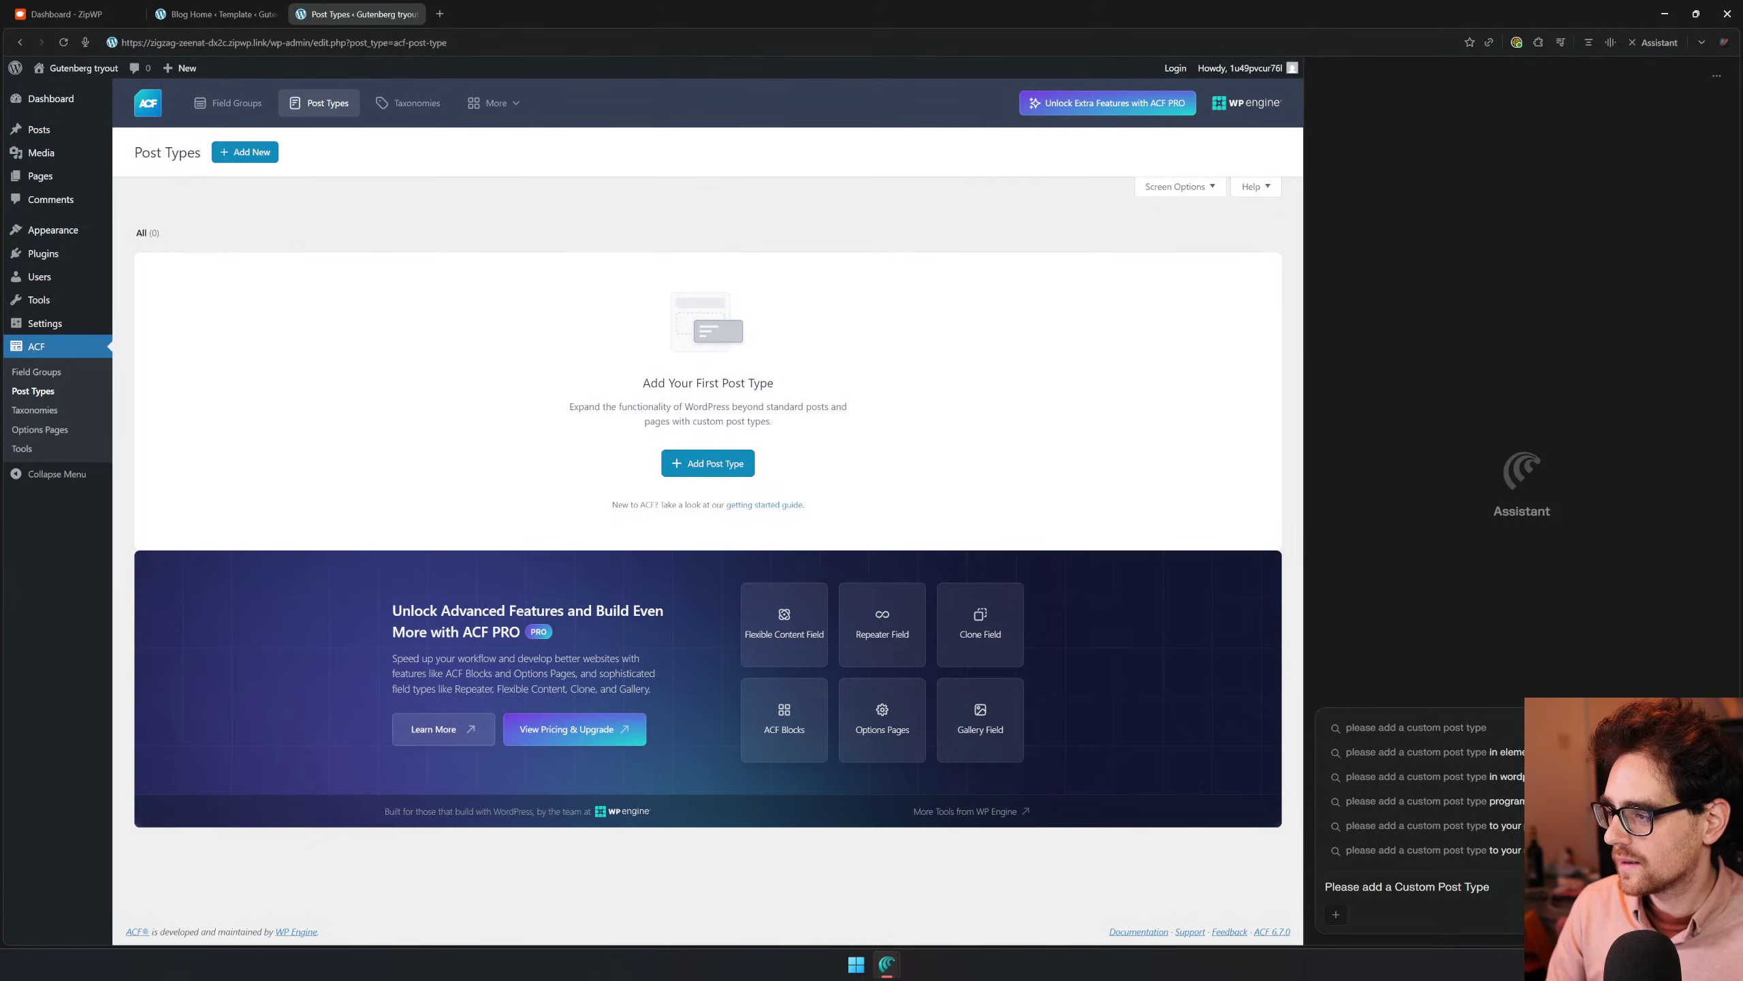
pyautogui.write(' using')
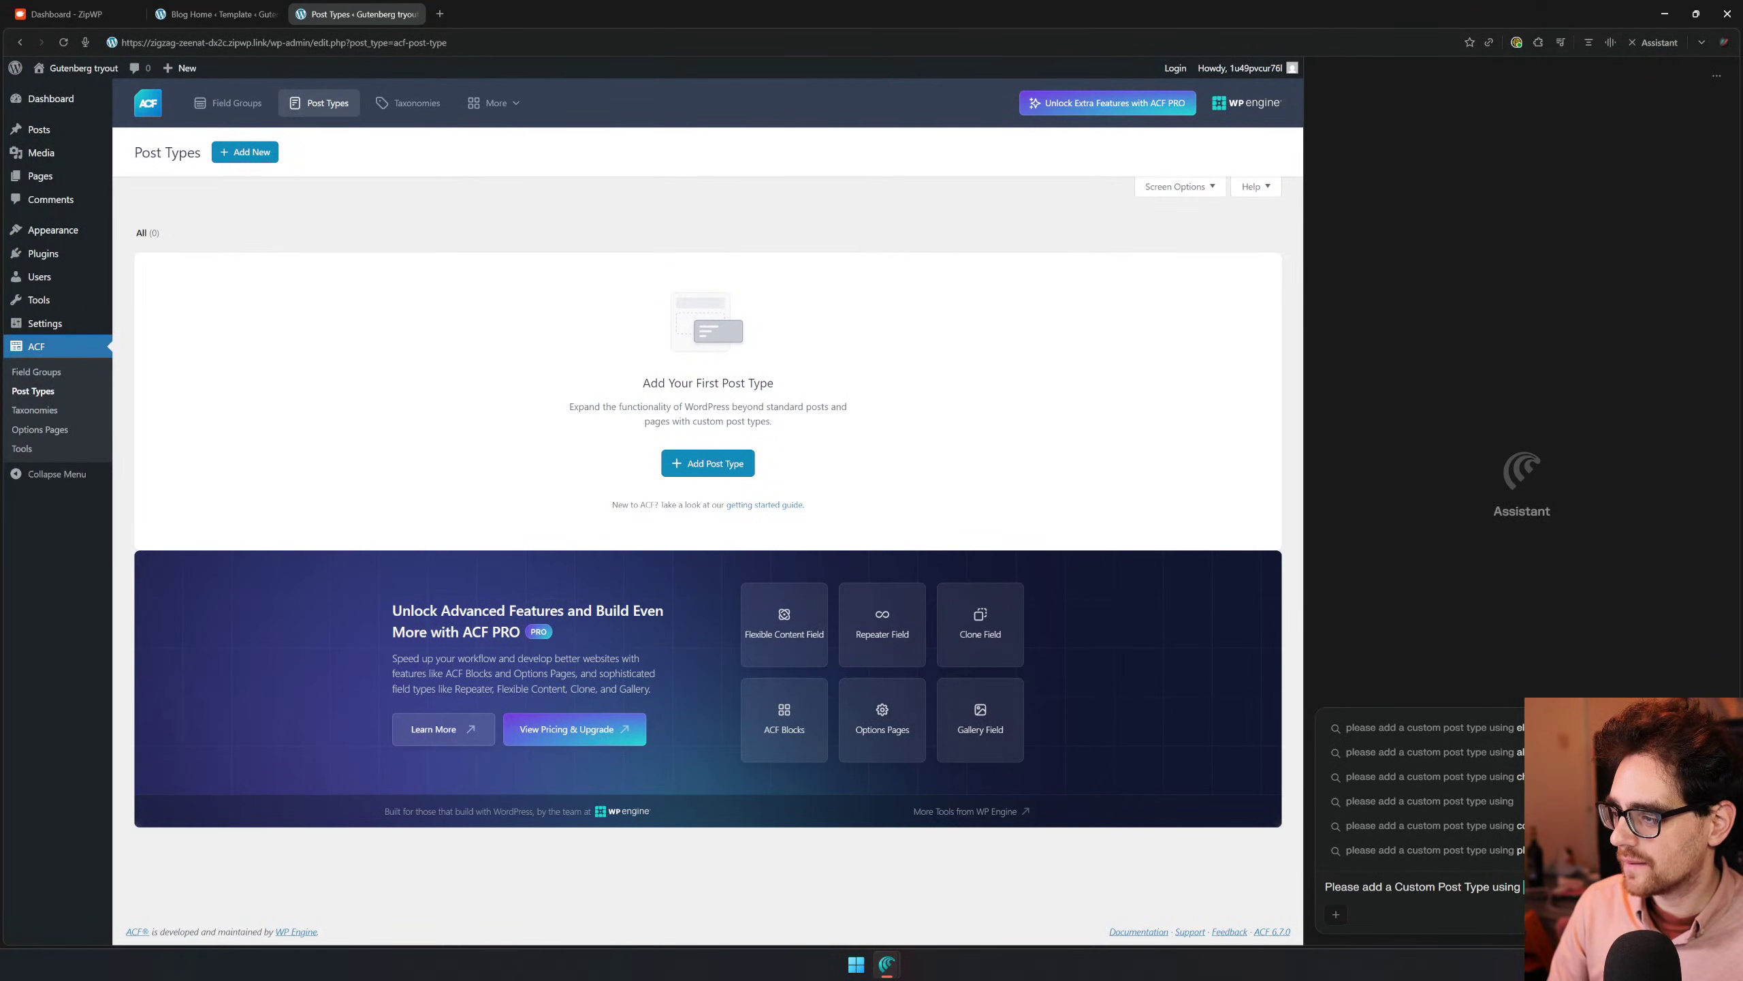
pyautogui.write(' a')
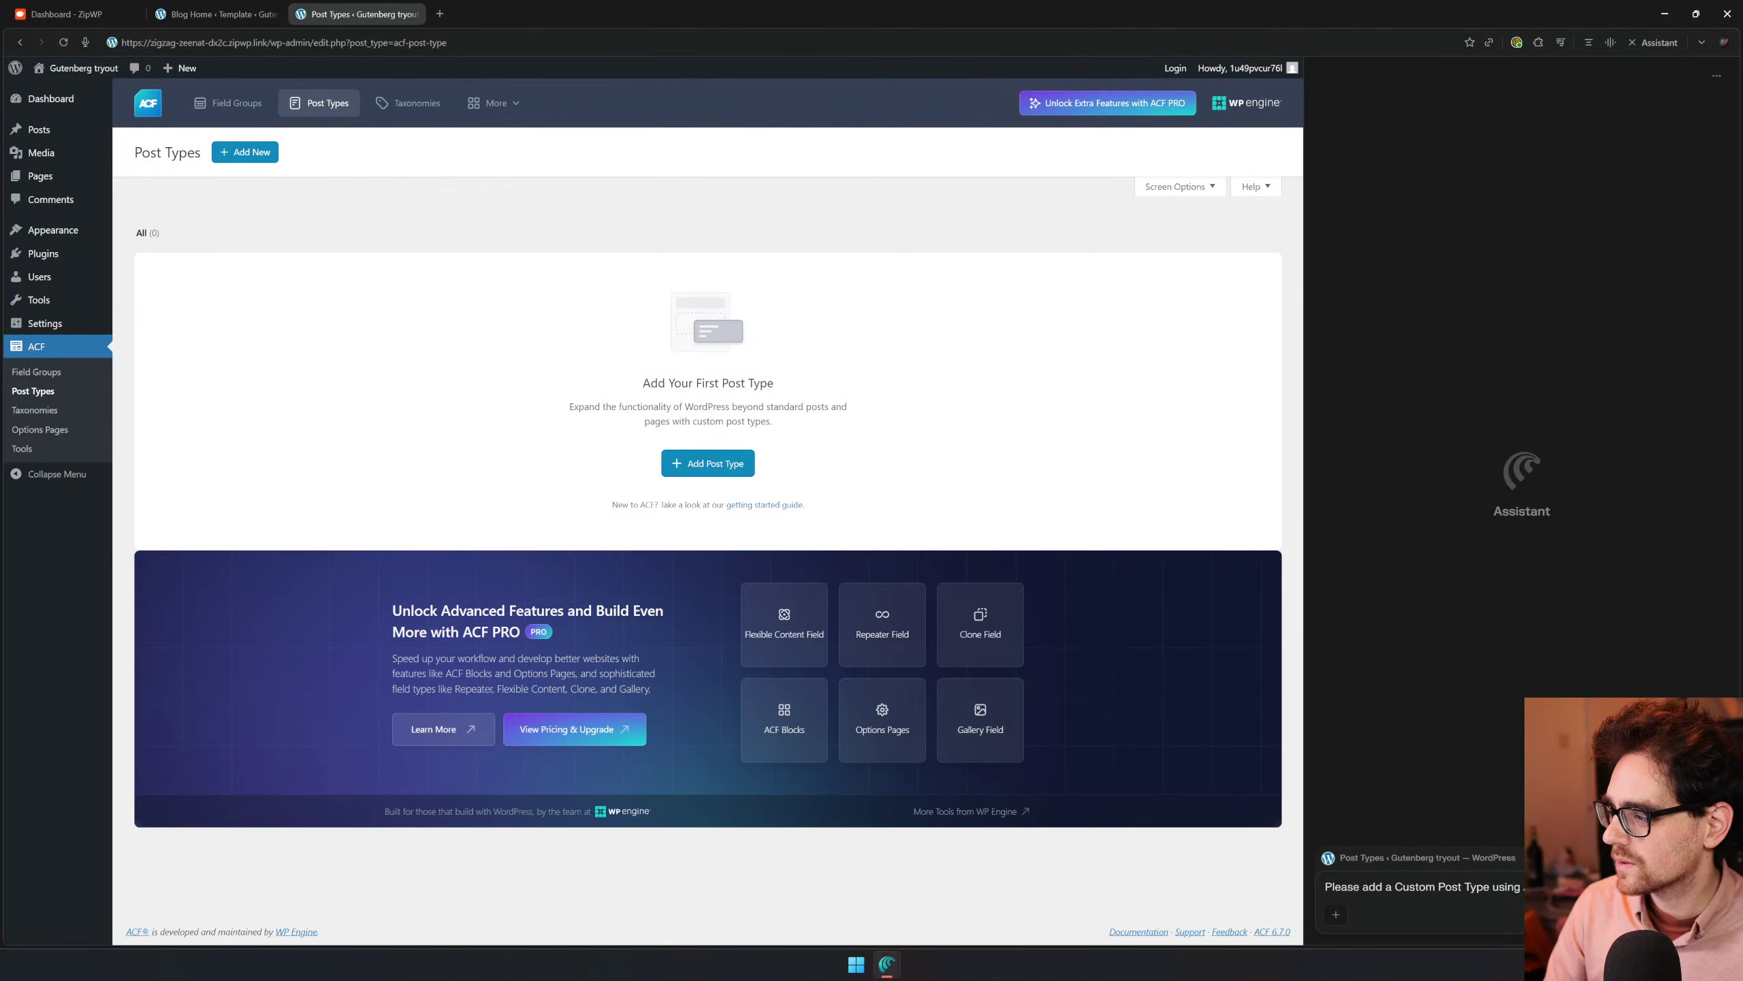
pyautogui.write('to')
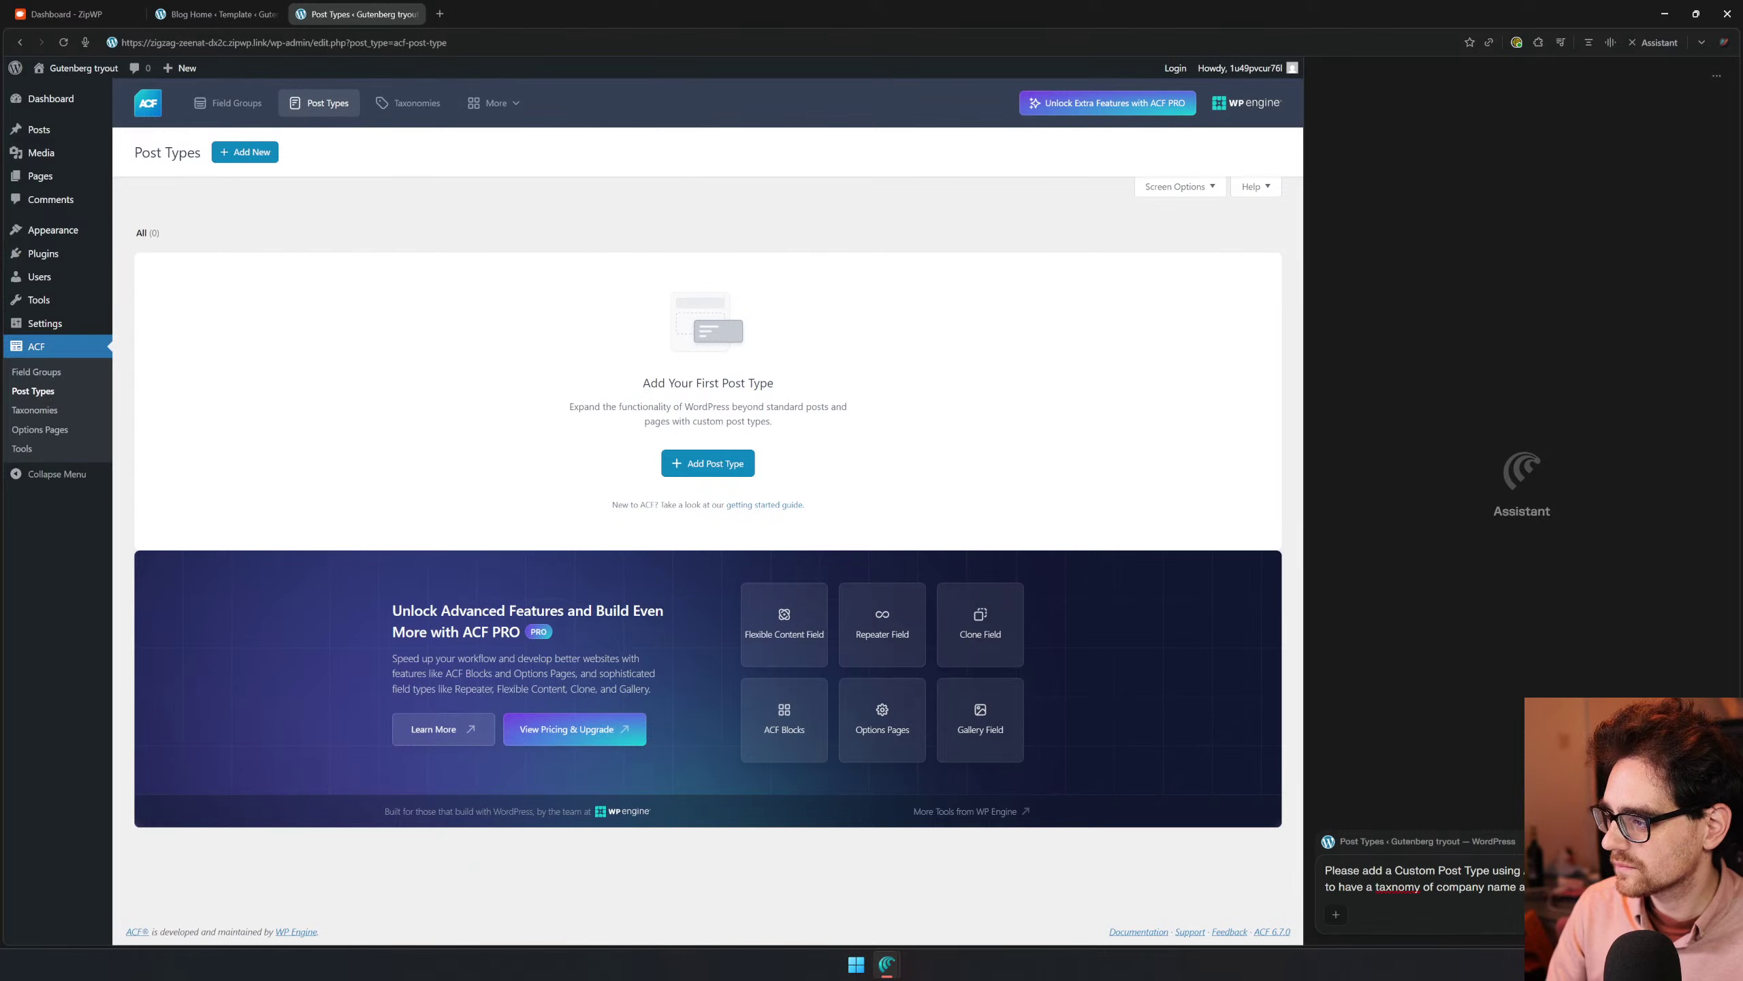
pyautogui.press('Return')
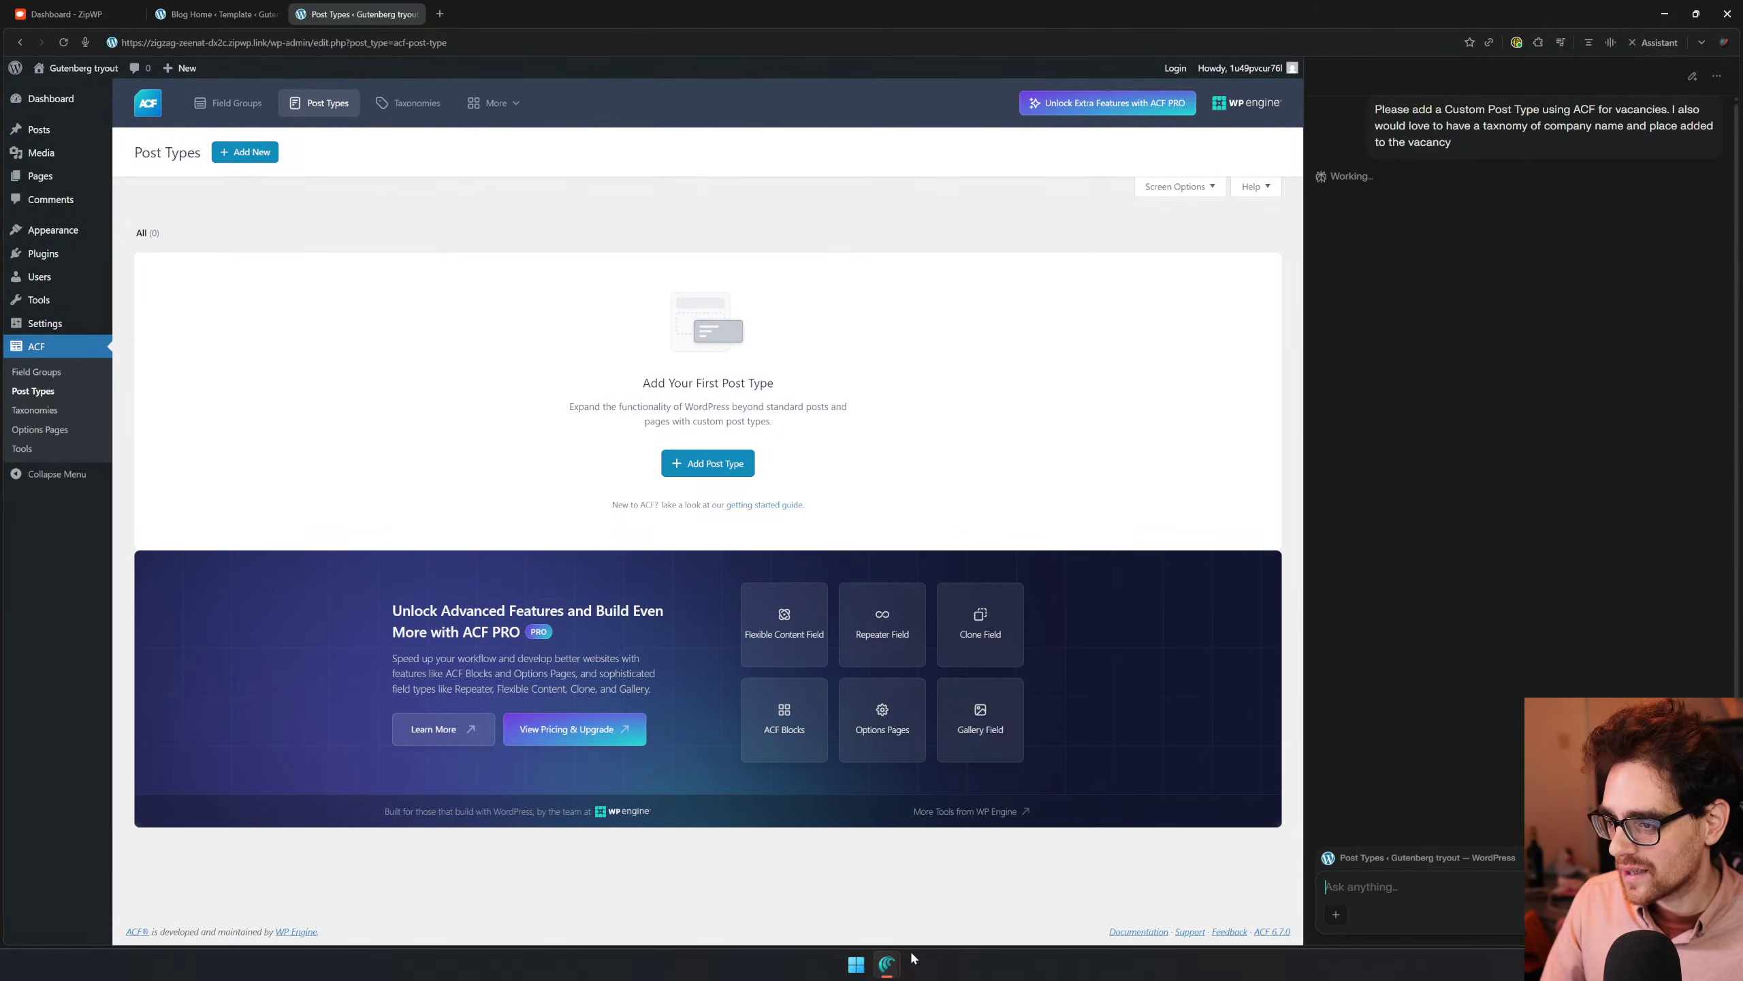
# Switch to the Figma Thumbnail design and examine the job opportunity cards in the hero section
pyautogui.moveTo(890, 962)
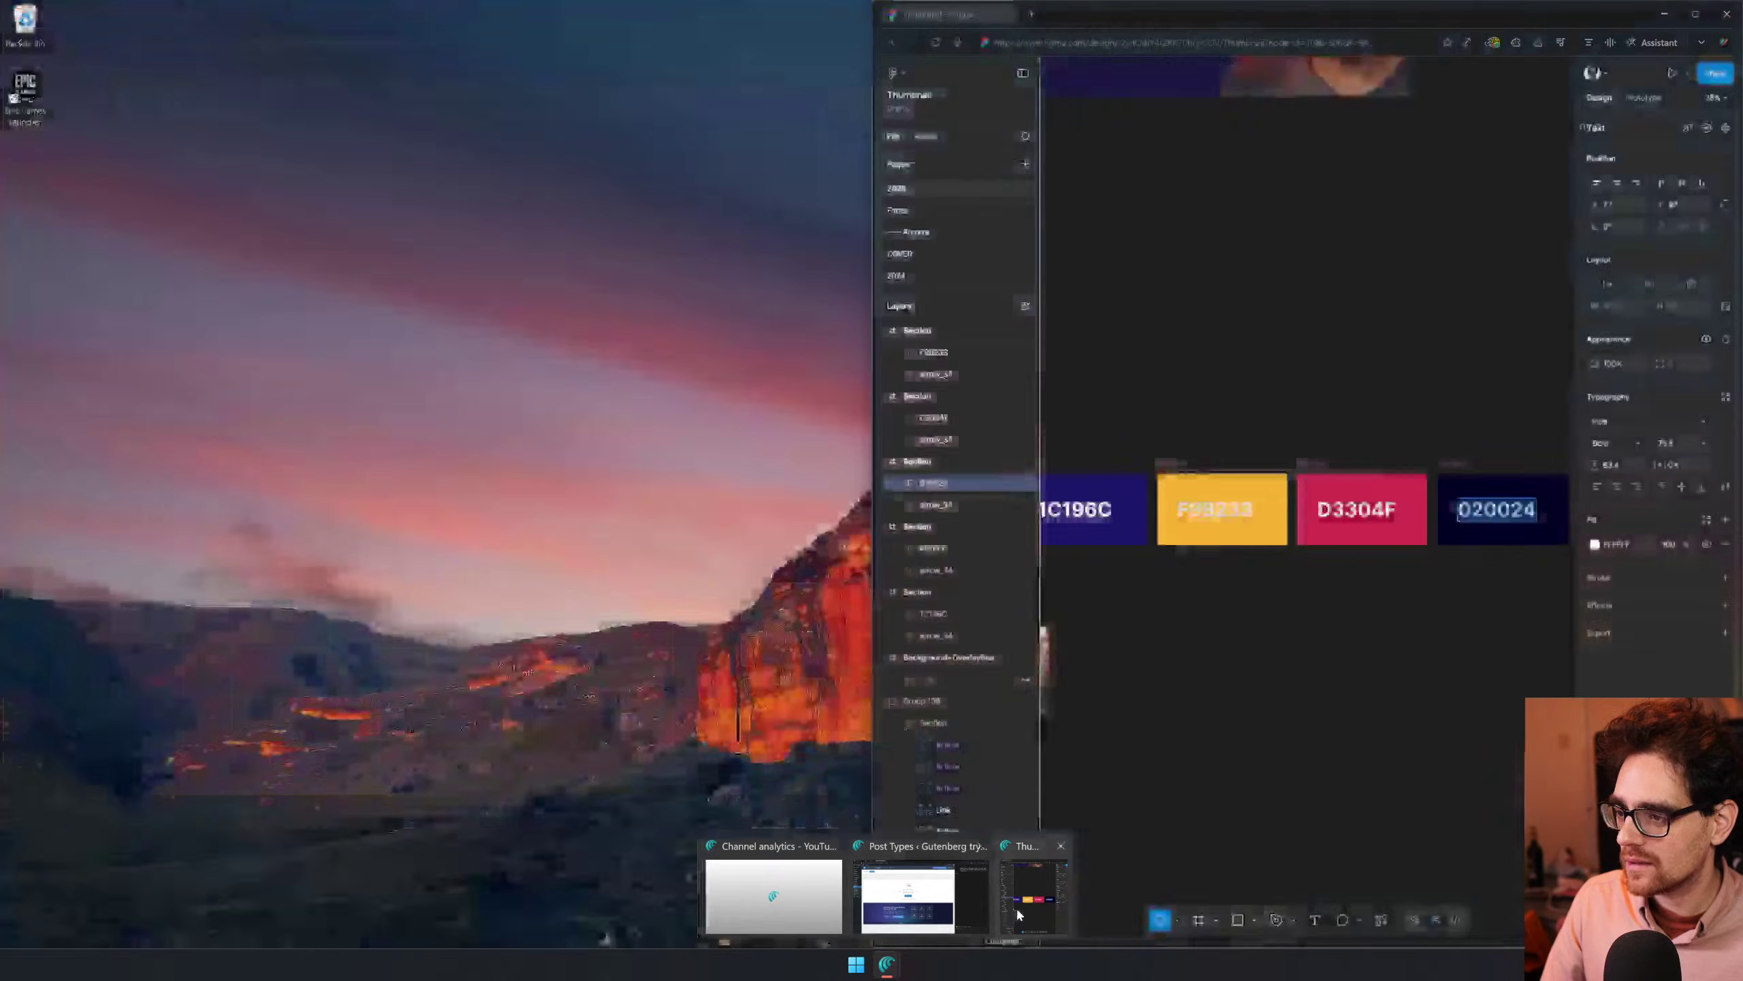
pyautogui.click(1016, 905)
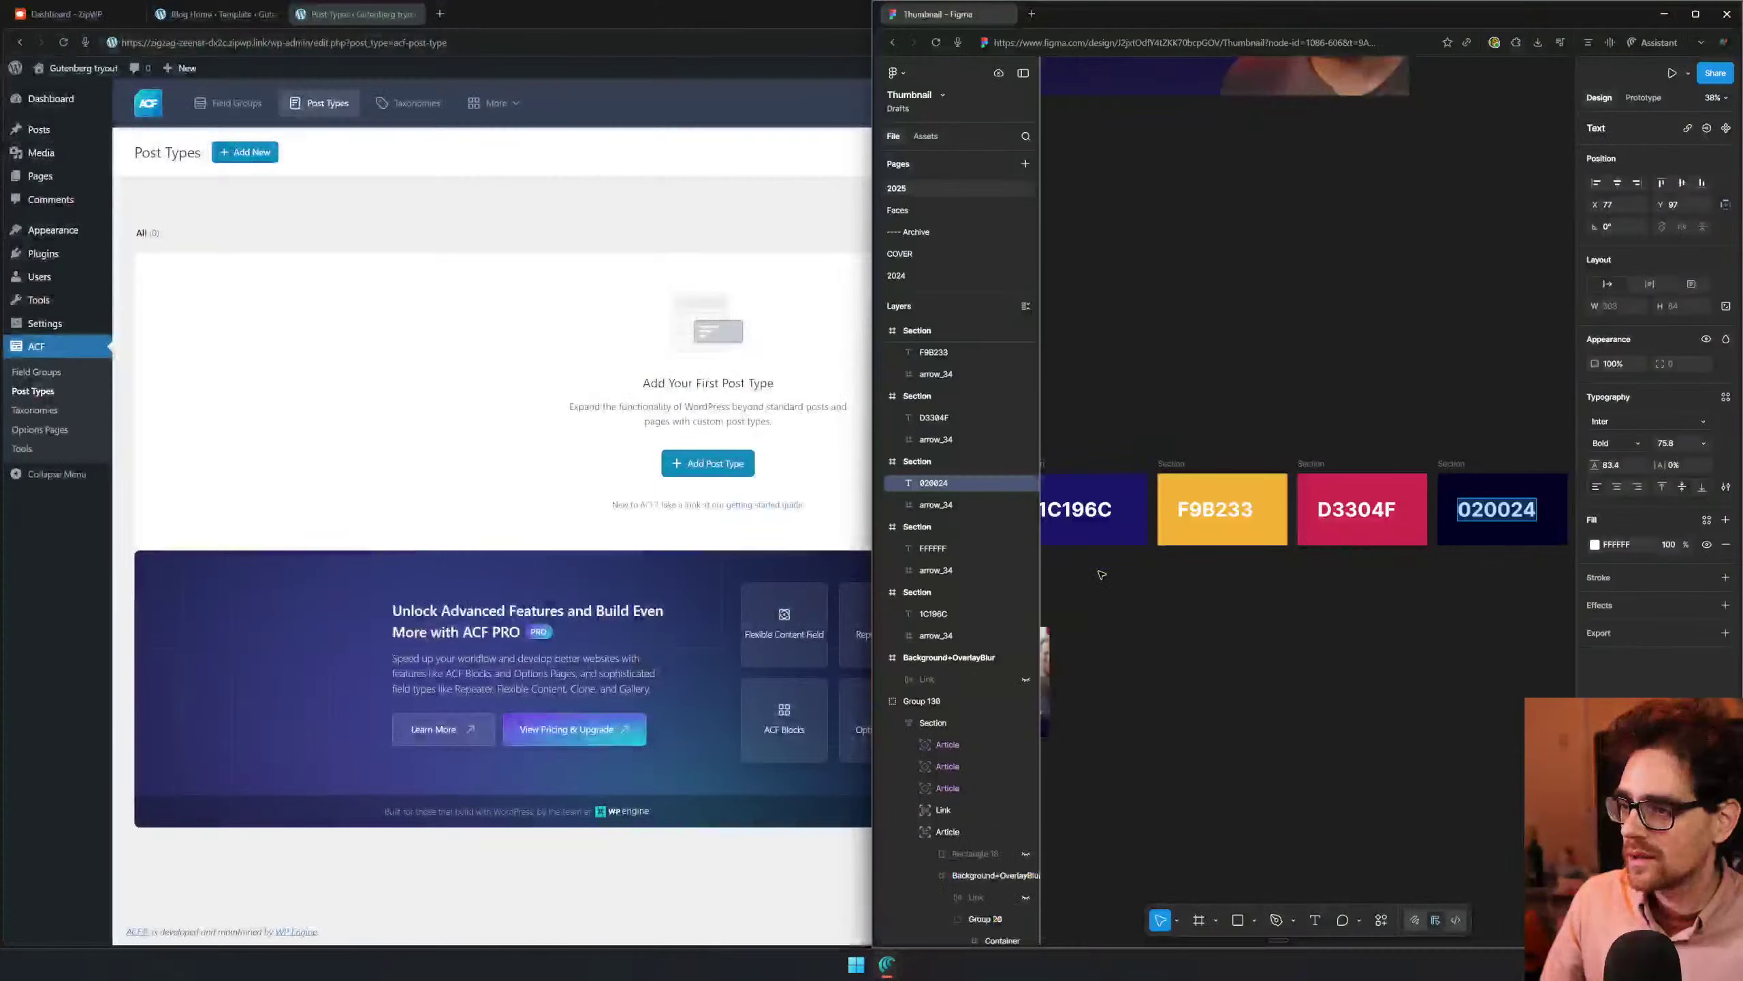
pyautogui.hscroll(-6, 1102, 575)
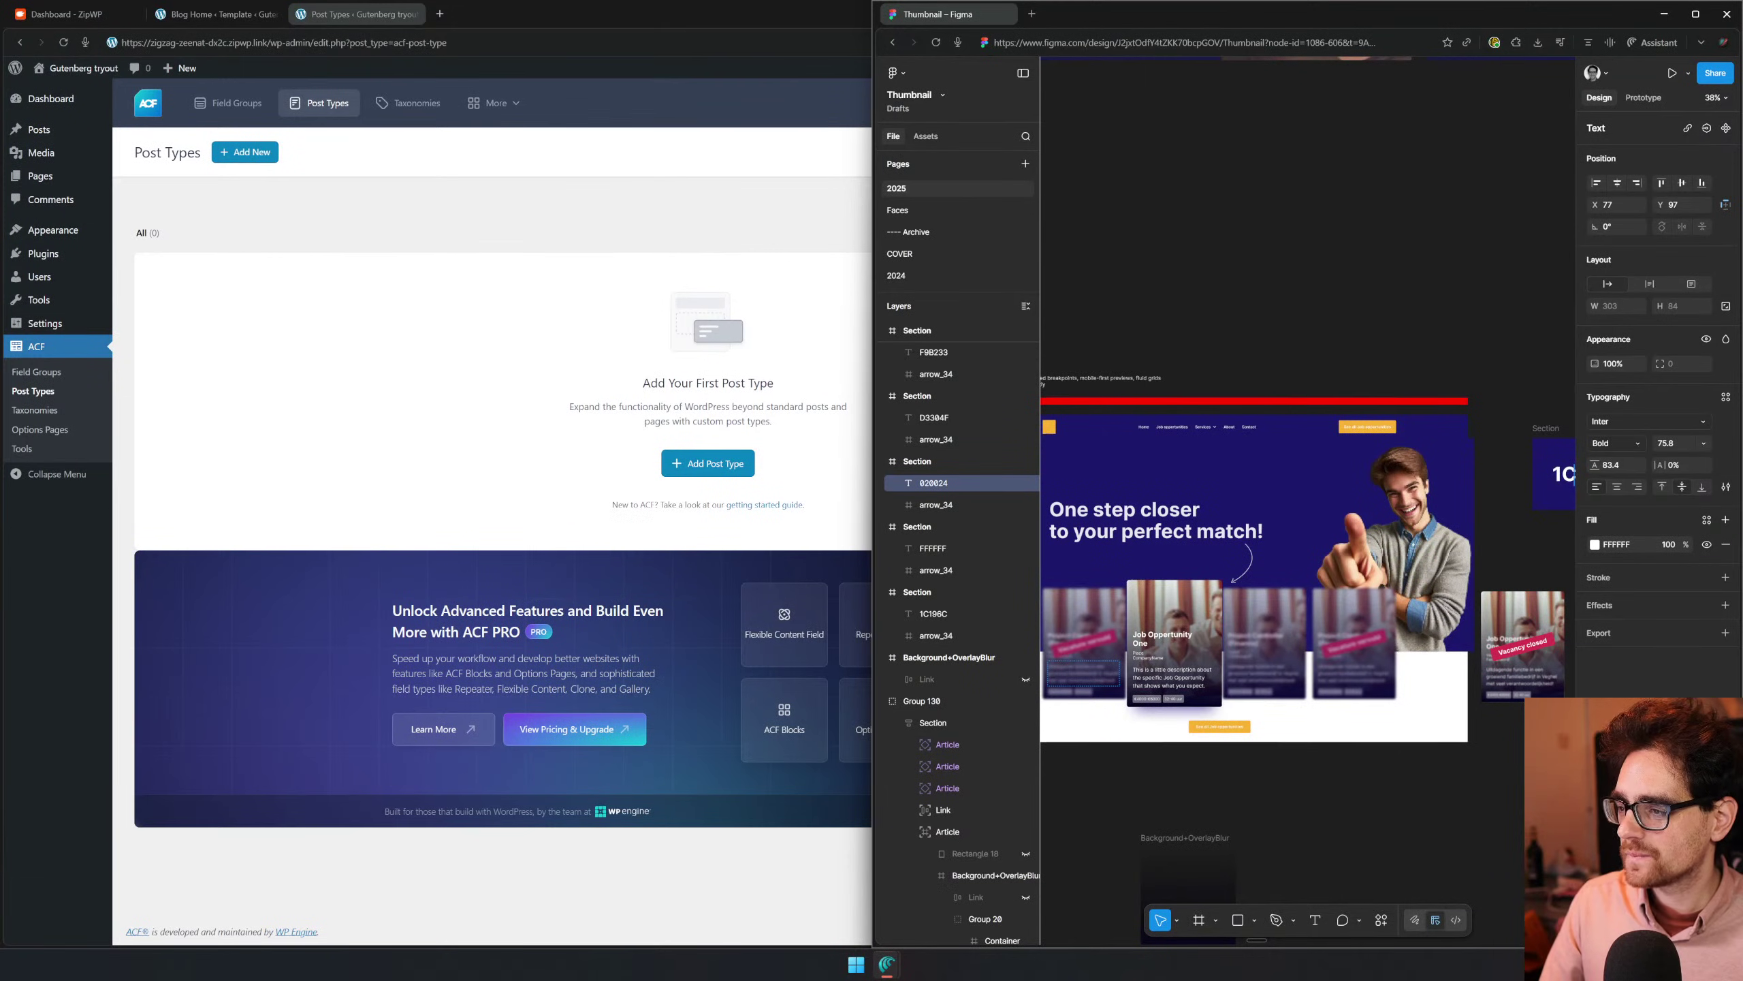
pyautogui.scroll(6, 1121, 670)
pyautogui.click(1206, 580)
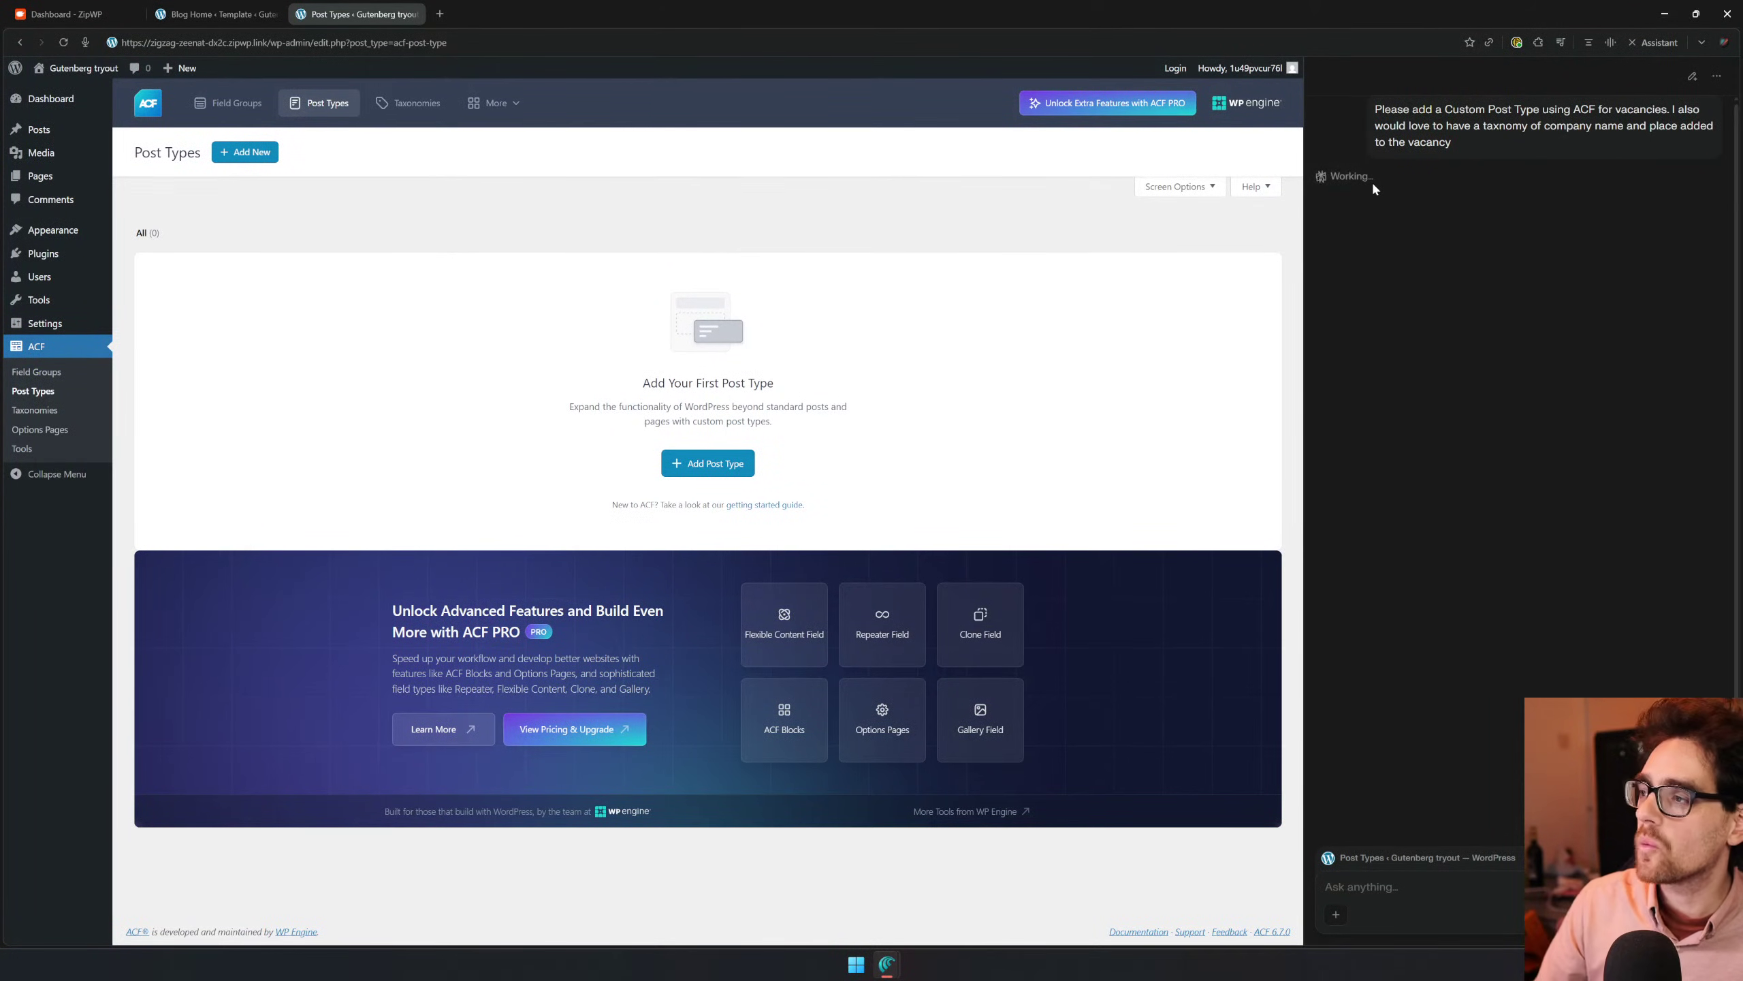
# Copy the vacancies request into a new Assistant conversation, send it again, and allow the Assistant to browse once
pyautogui.moveTo(1460, 144); pyautogui.dragTo(1348, 108)
pyautogui.hotkey('ctrl', 'c')
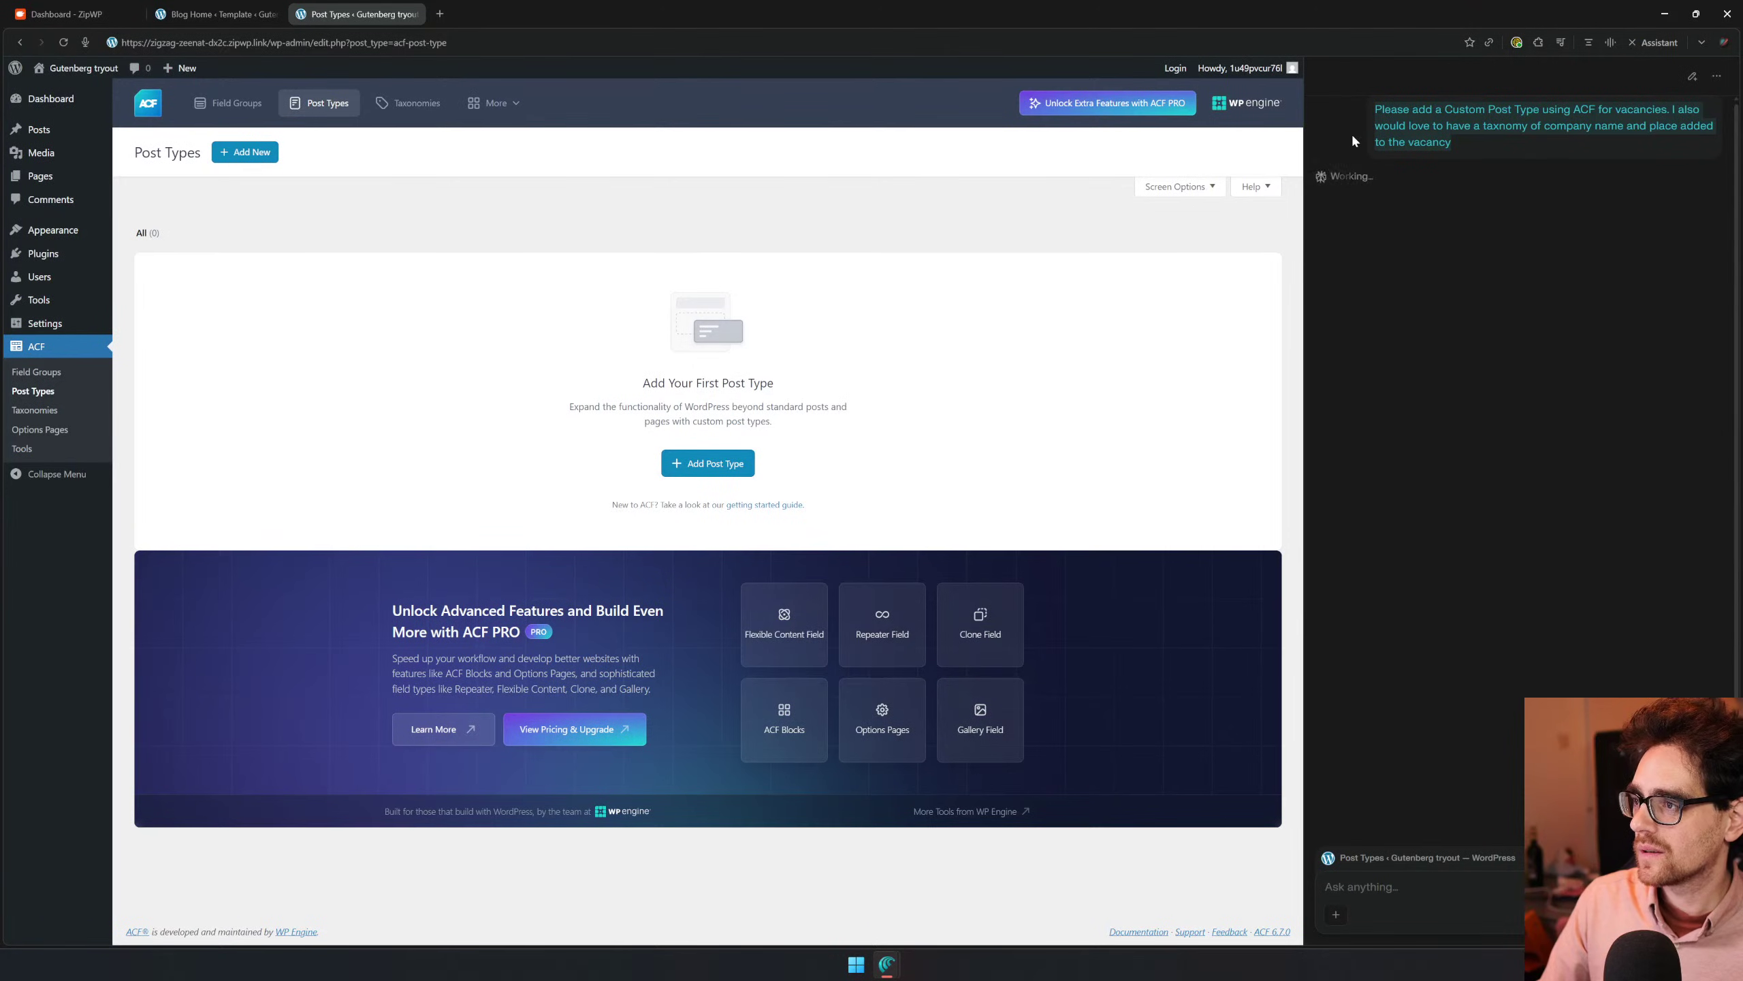
pyautogui.click(1658, 42)
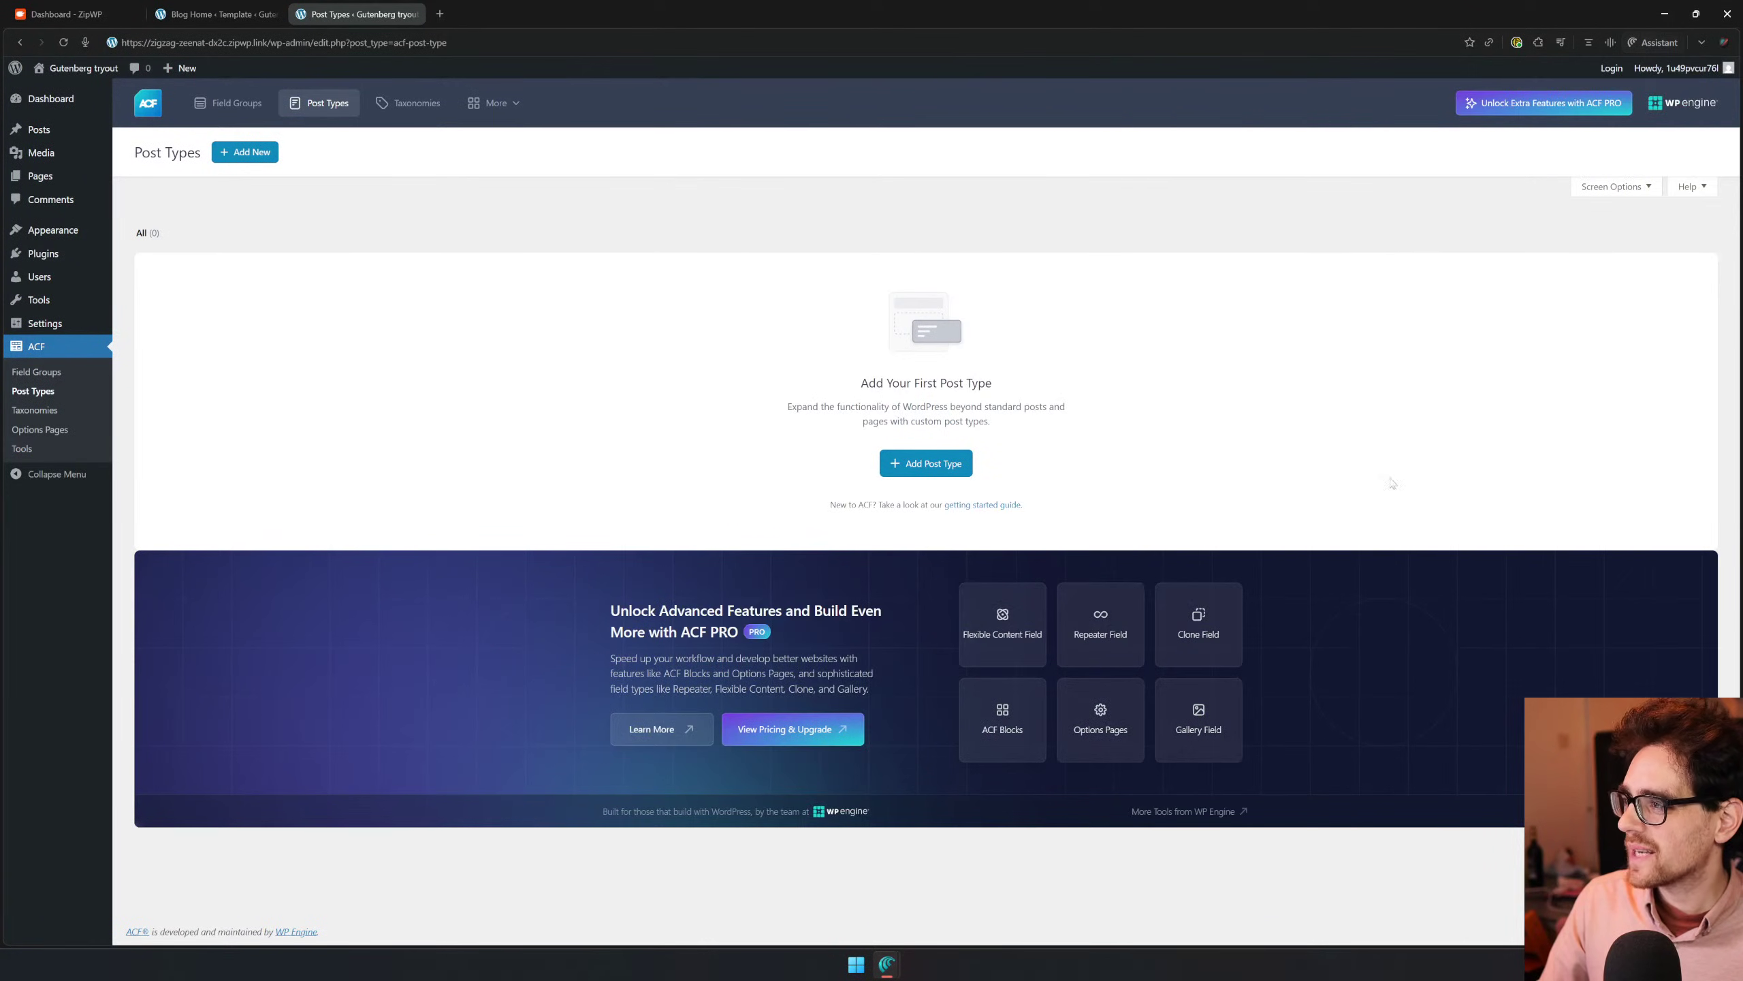
pyautogui.click(1640, 44)
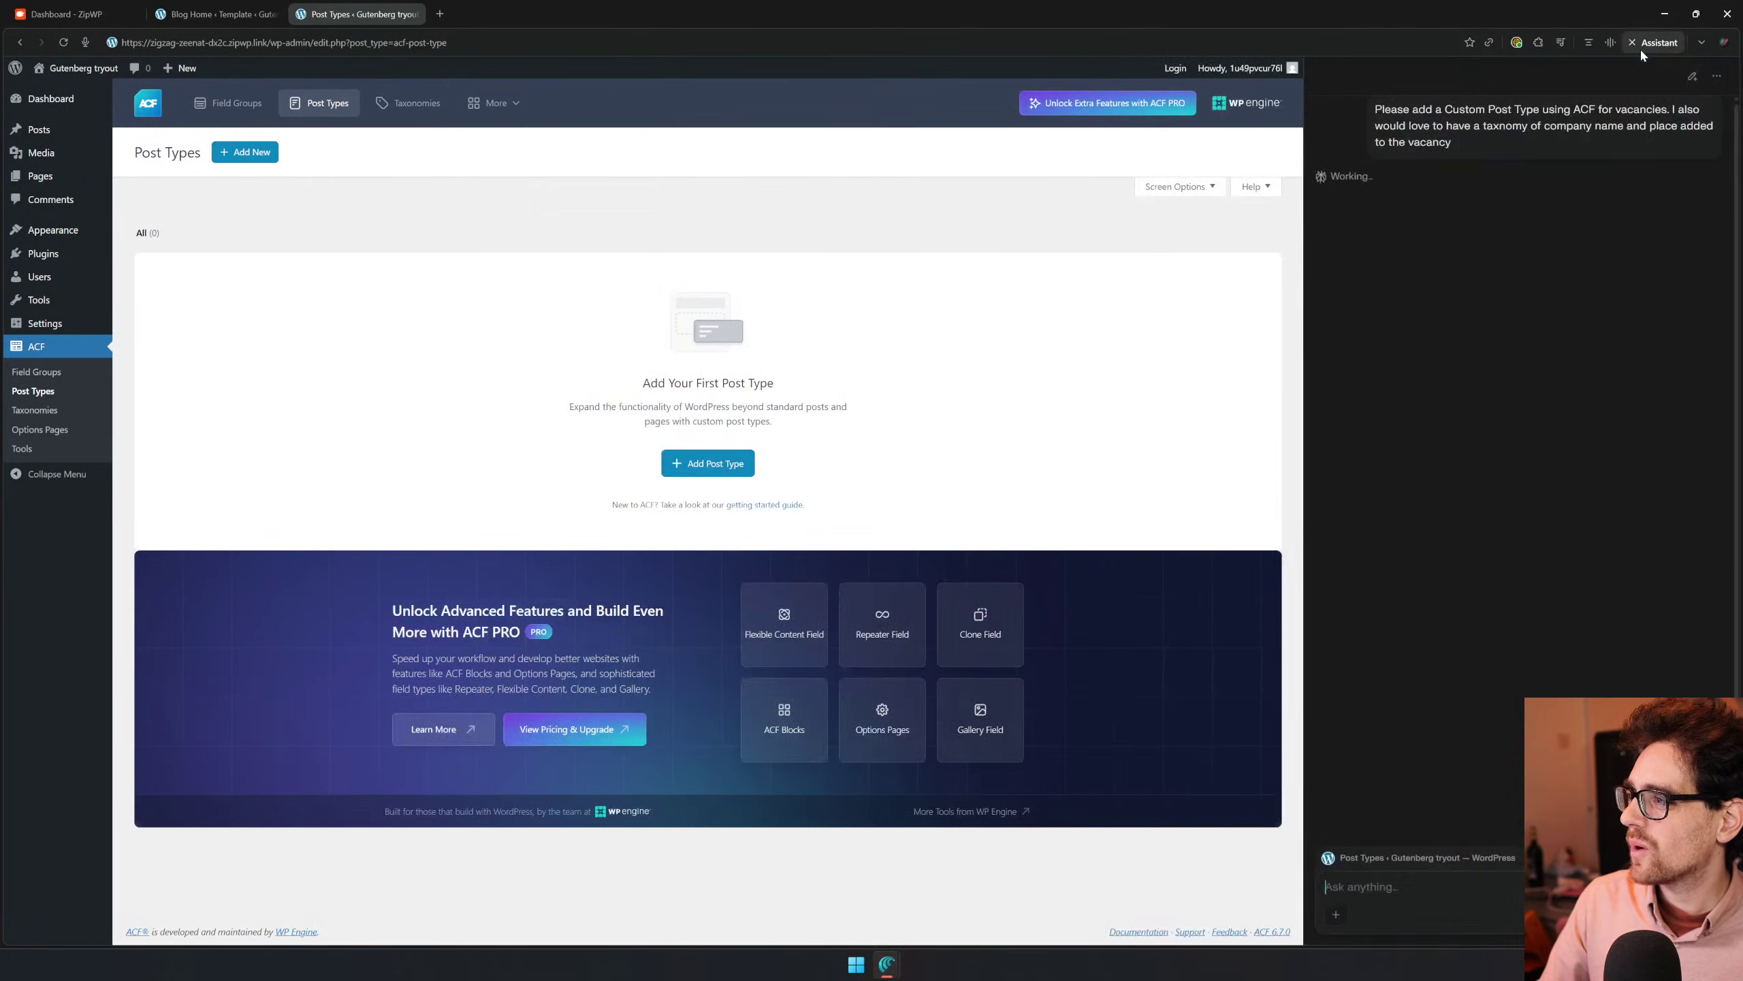
pyautogui.click(1703, 77)
pyautogui.hotkey('ctrl', 'v')
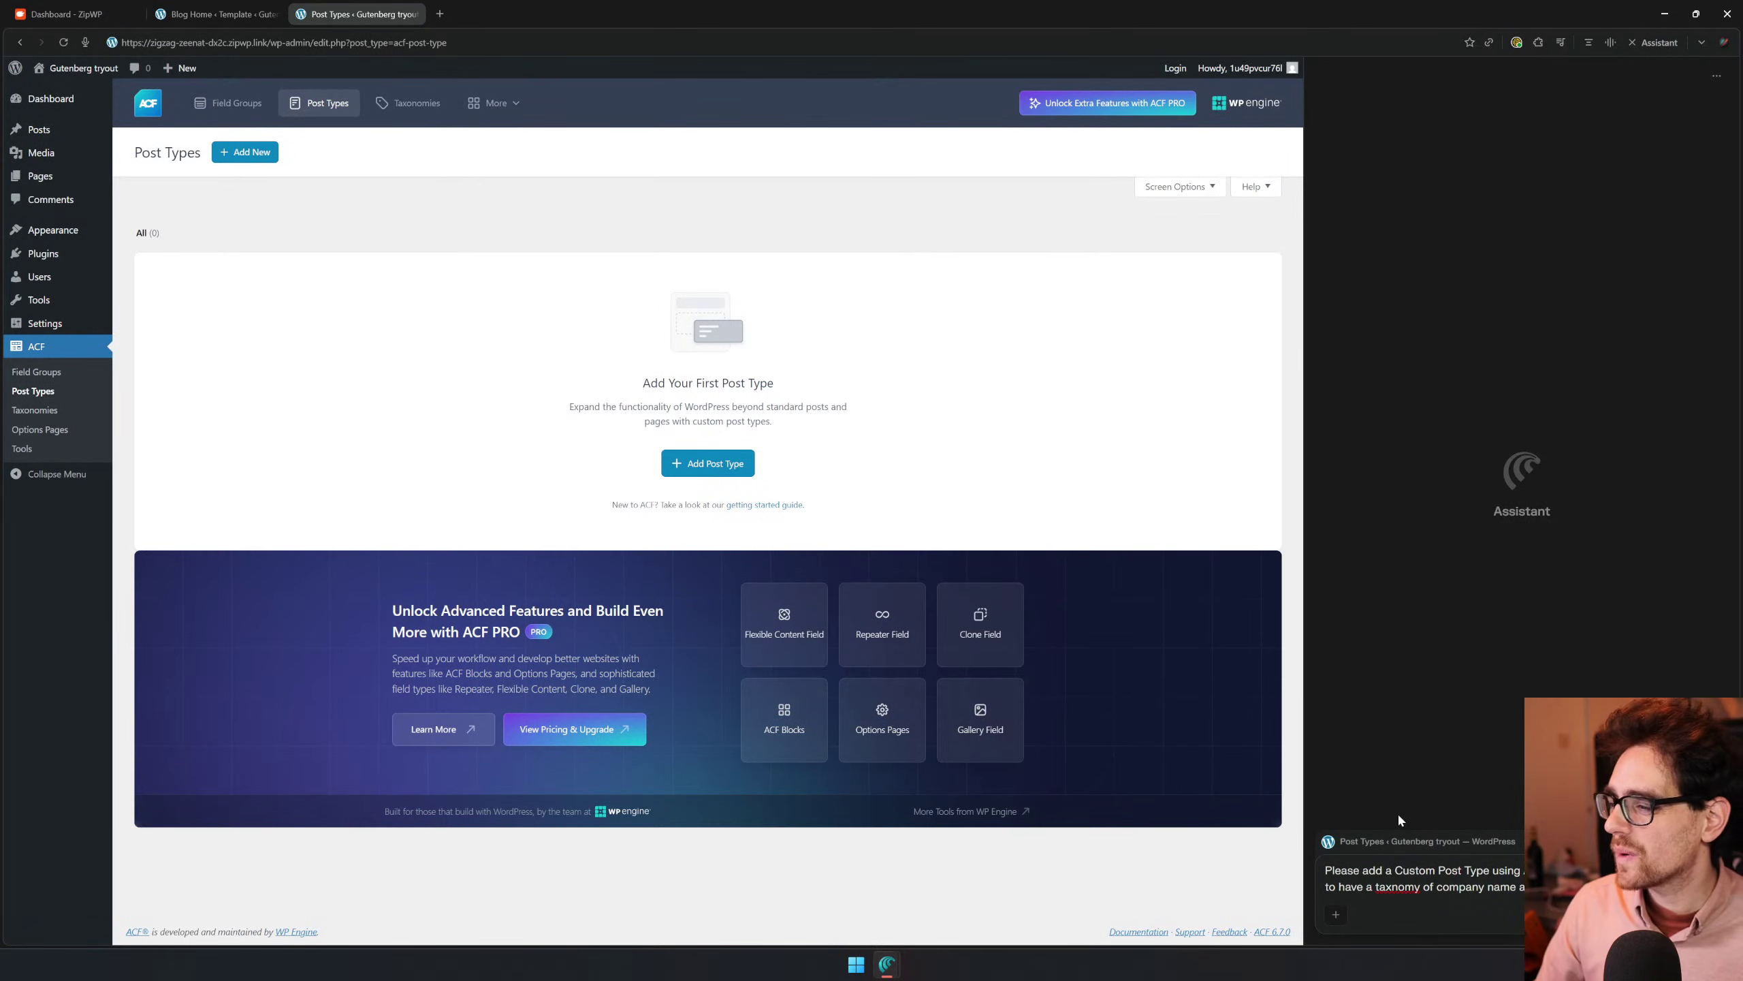
pyautogui.press('Return')
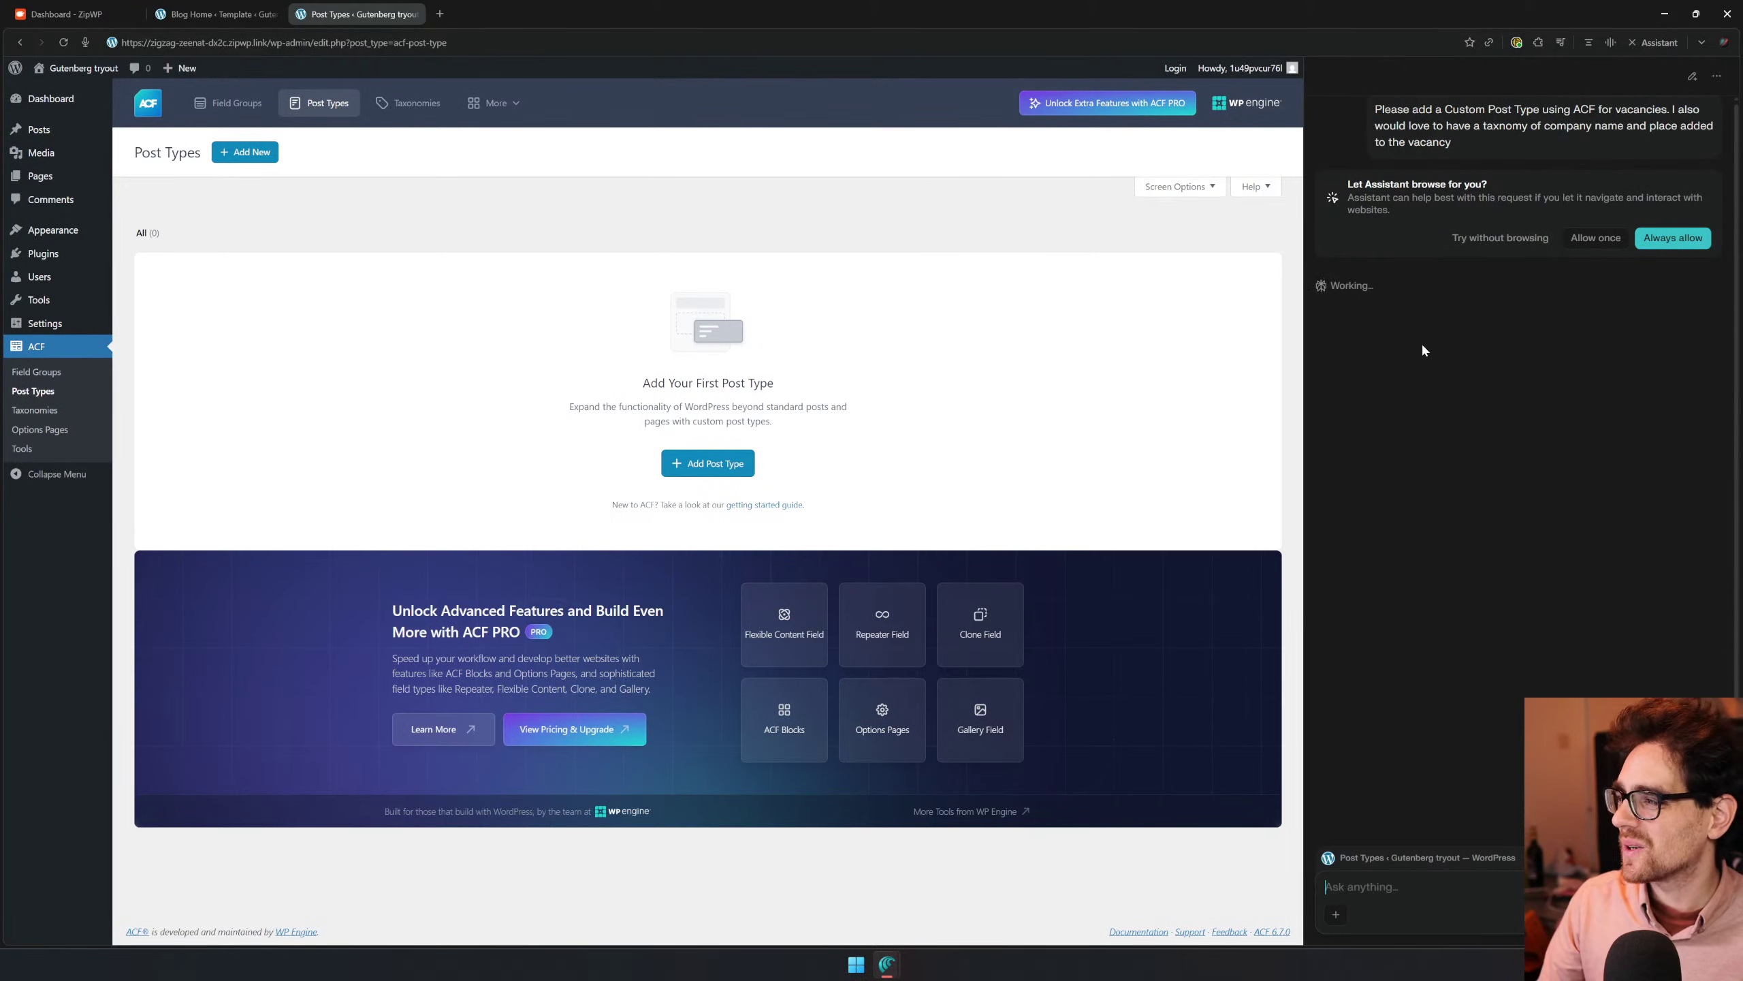
pyautogui.click(1607, 241)
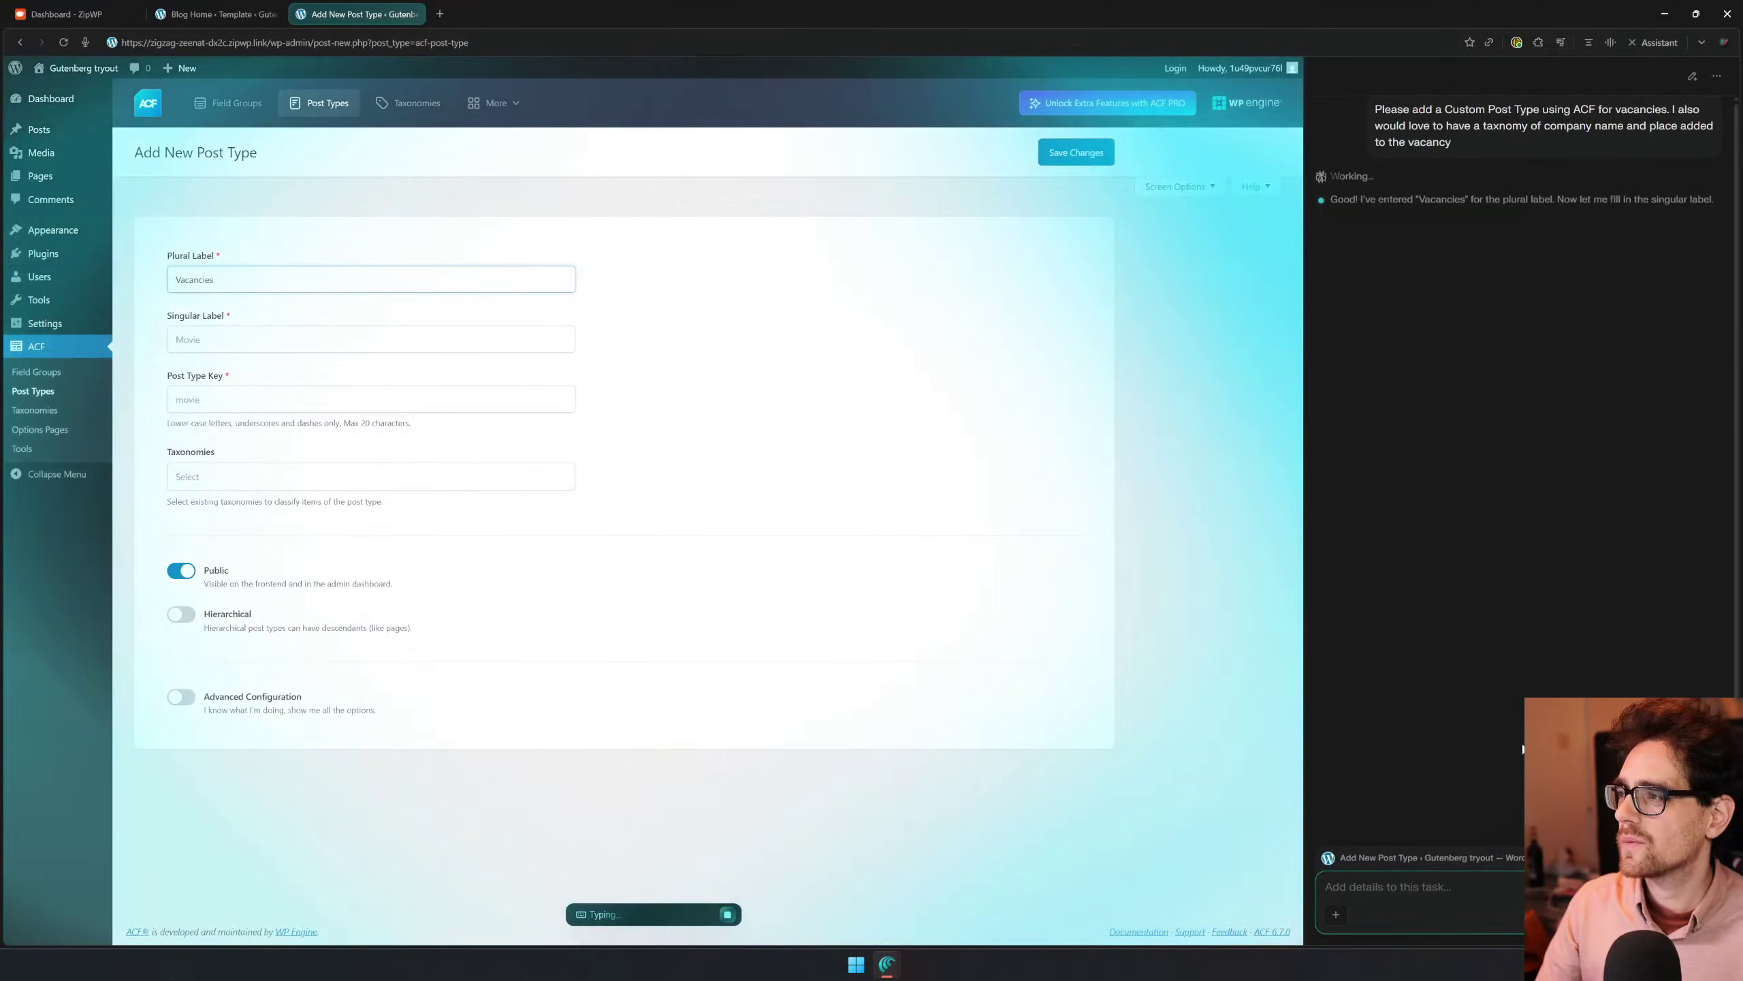
# Interrupt the Assistant on the new post type form, enlarge the page to 150%, and tell it to "continue"
pyautogui.click(618, 328)
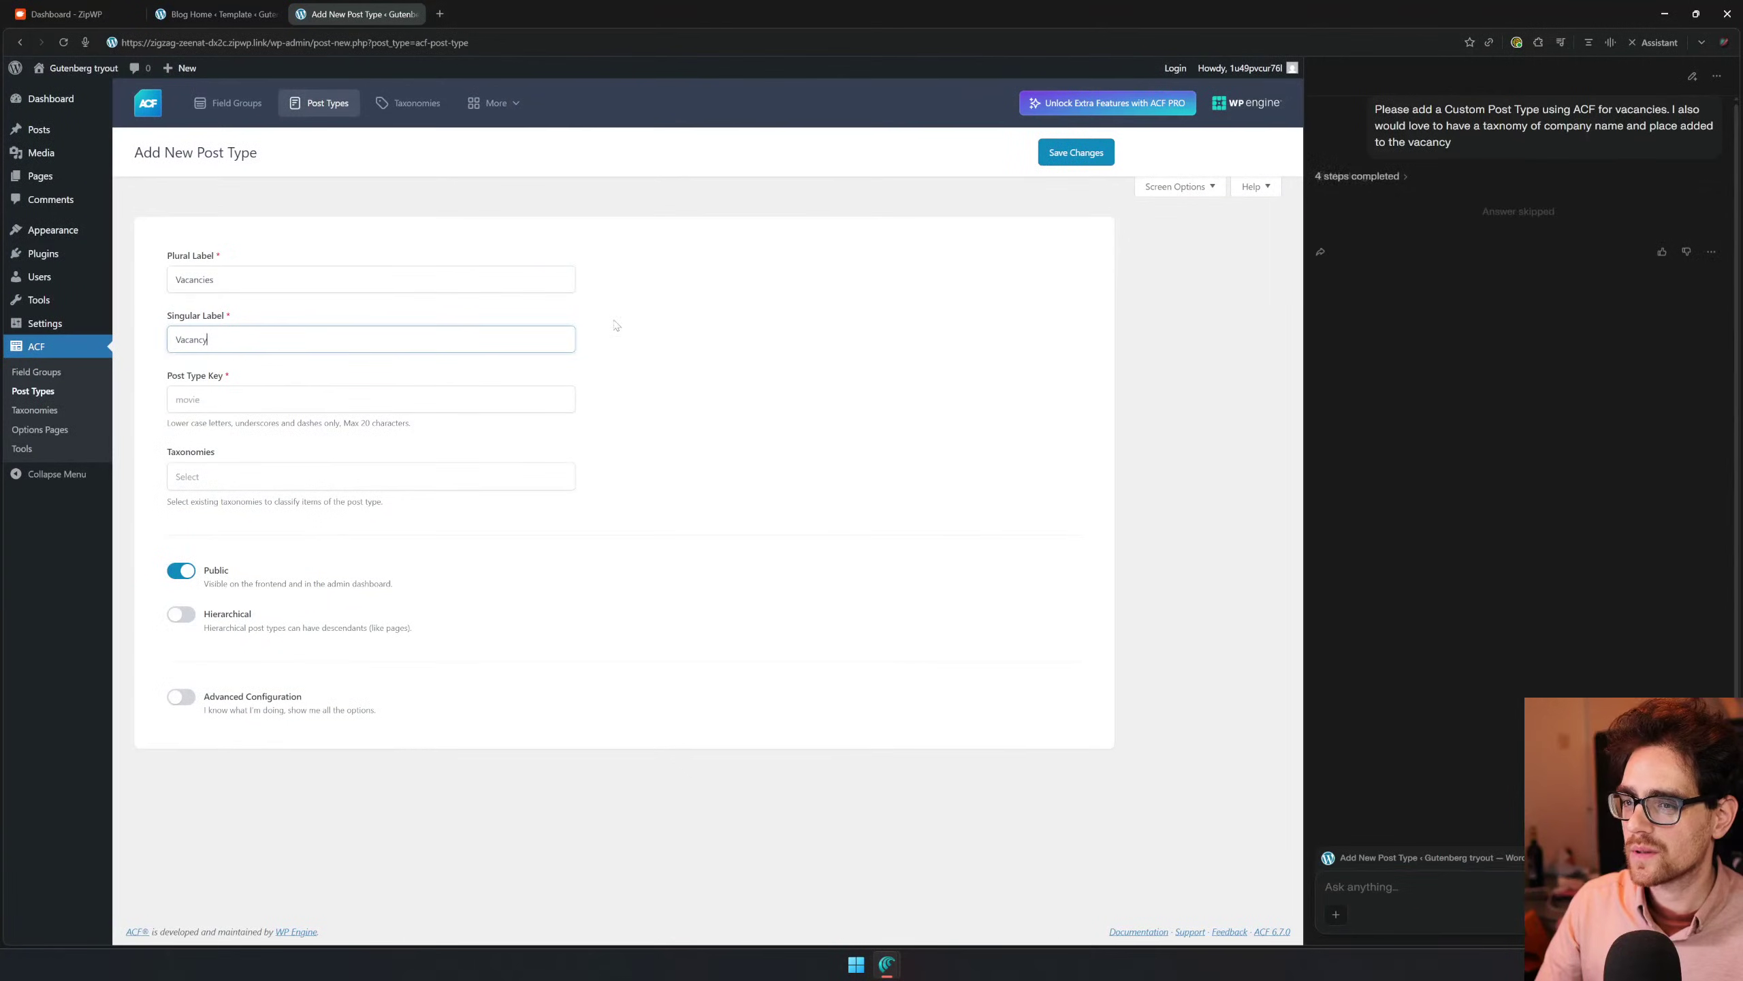
pyautogui.scroll(3, 597, 375)
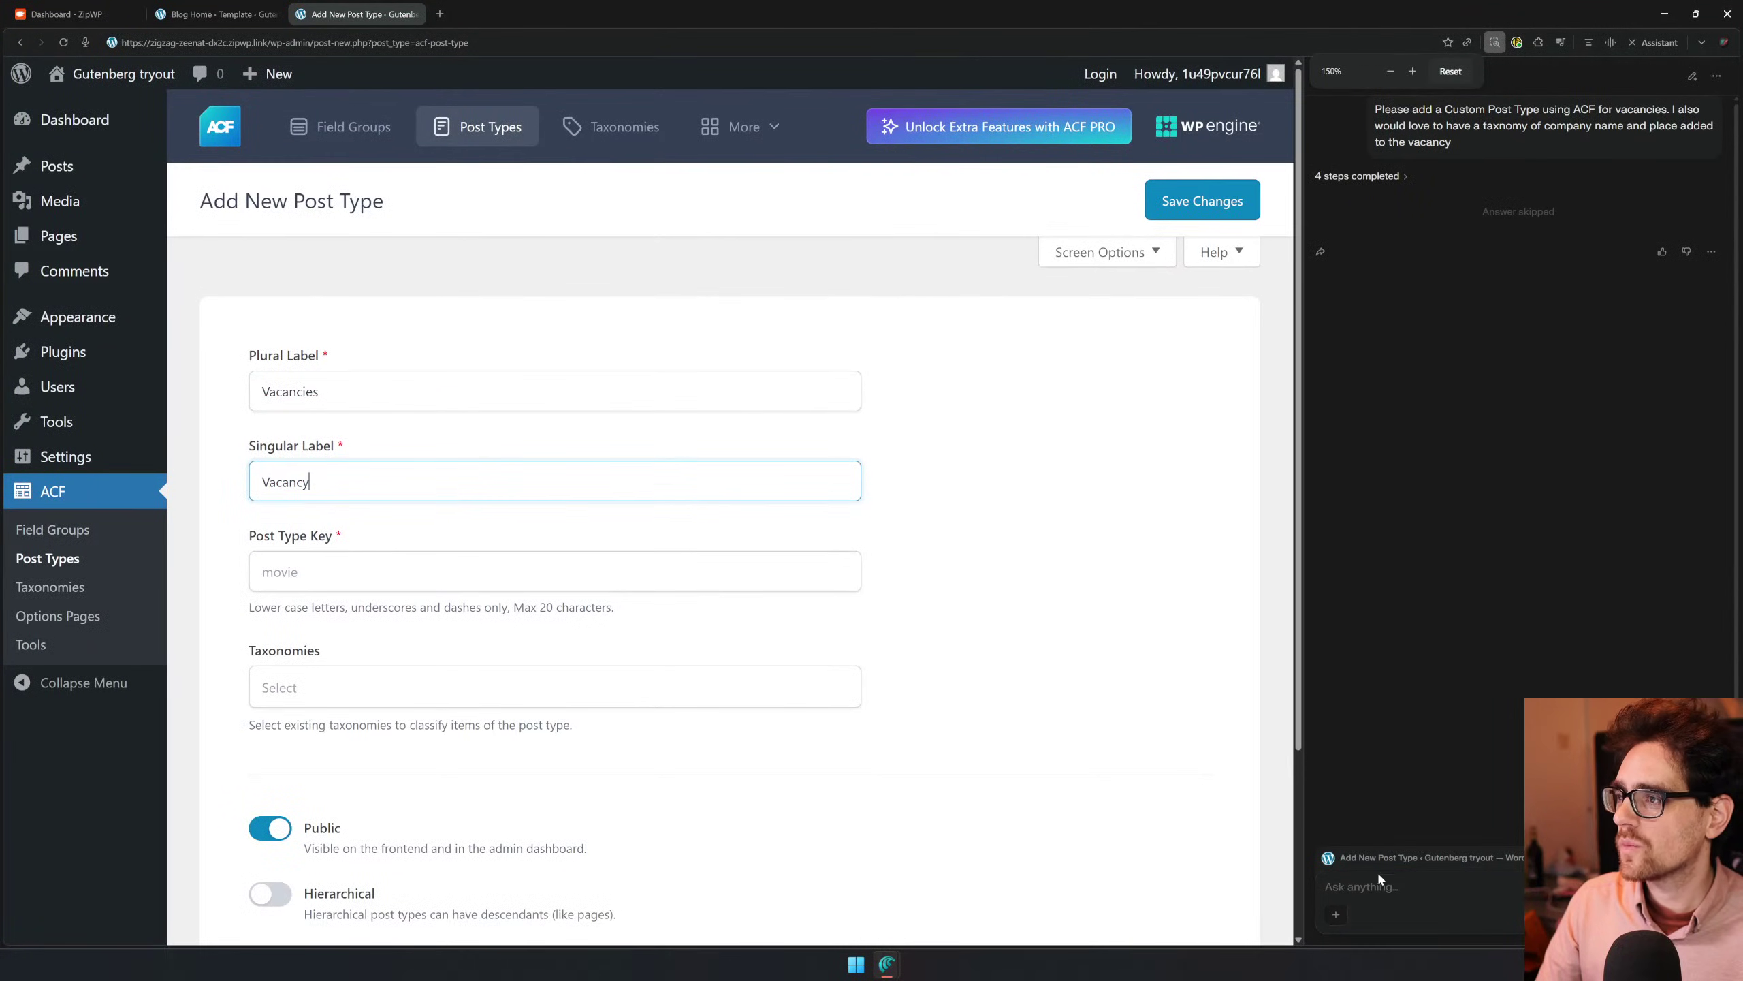
pyautogui.click(1380, 880)
pyautogui.write('cont')
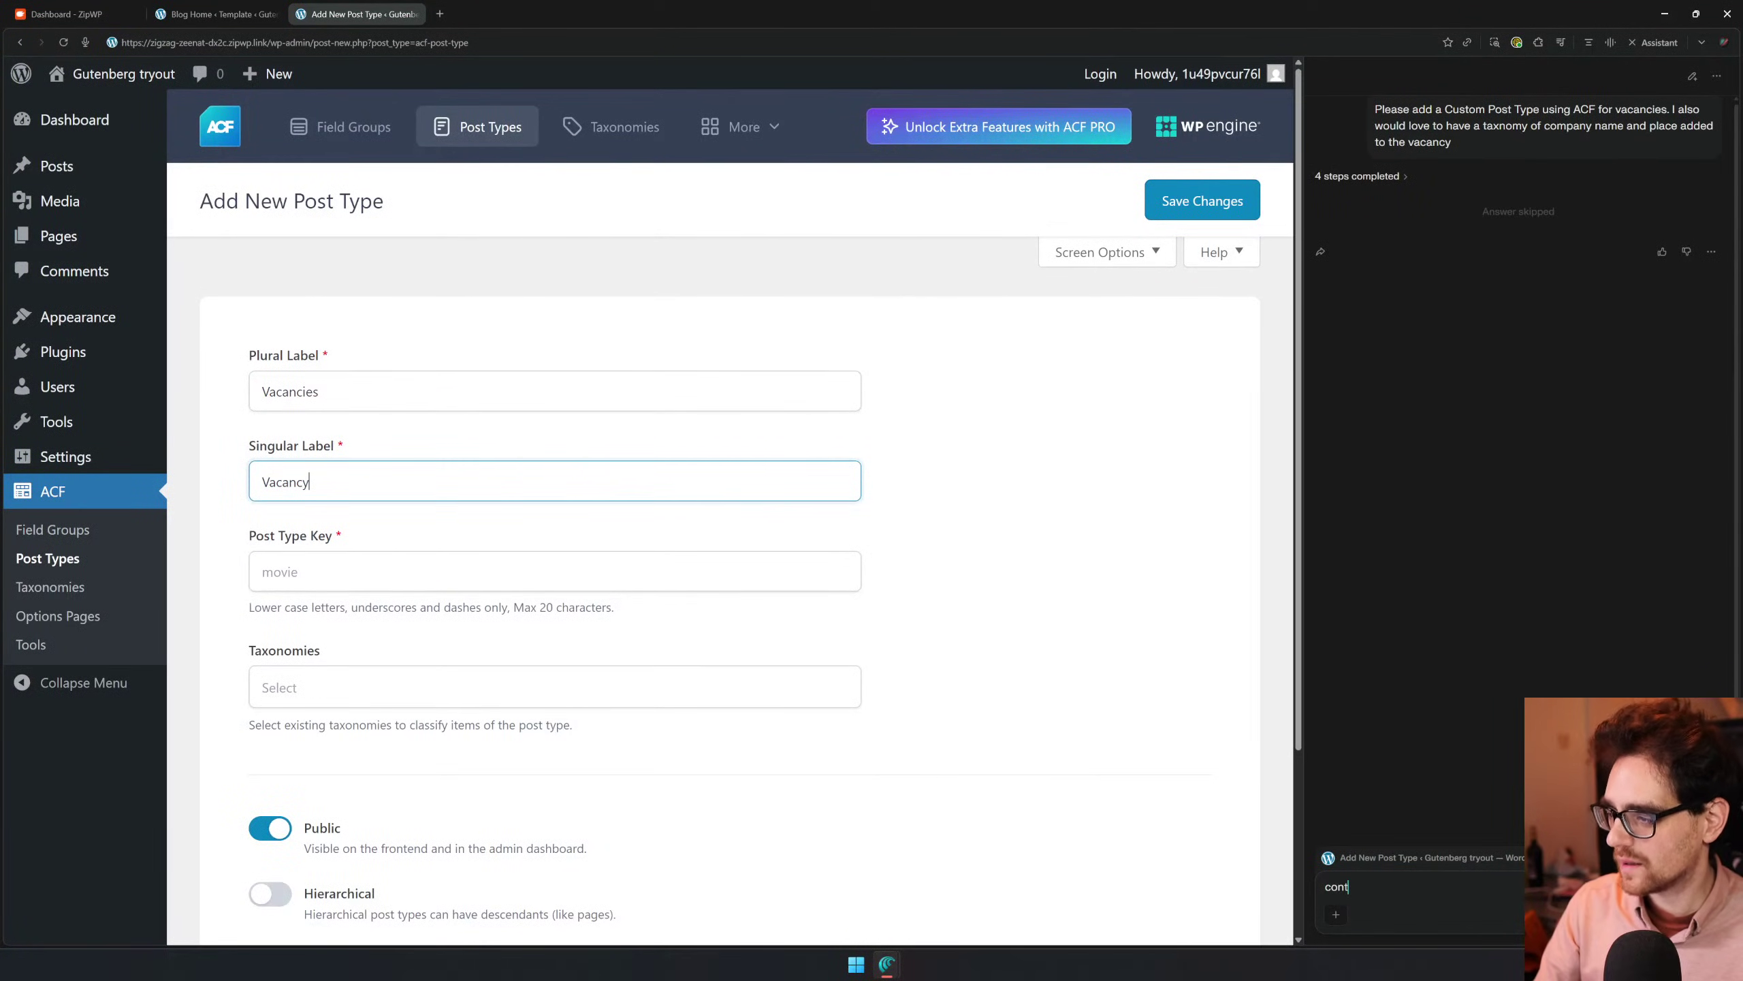
pyautogui.write('i')
pyautogui.press('BackSpace')
pyautogui.press('BackSpace')
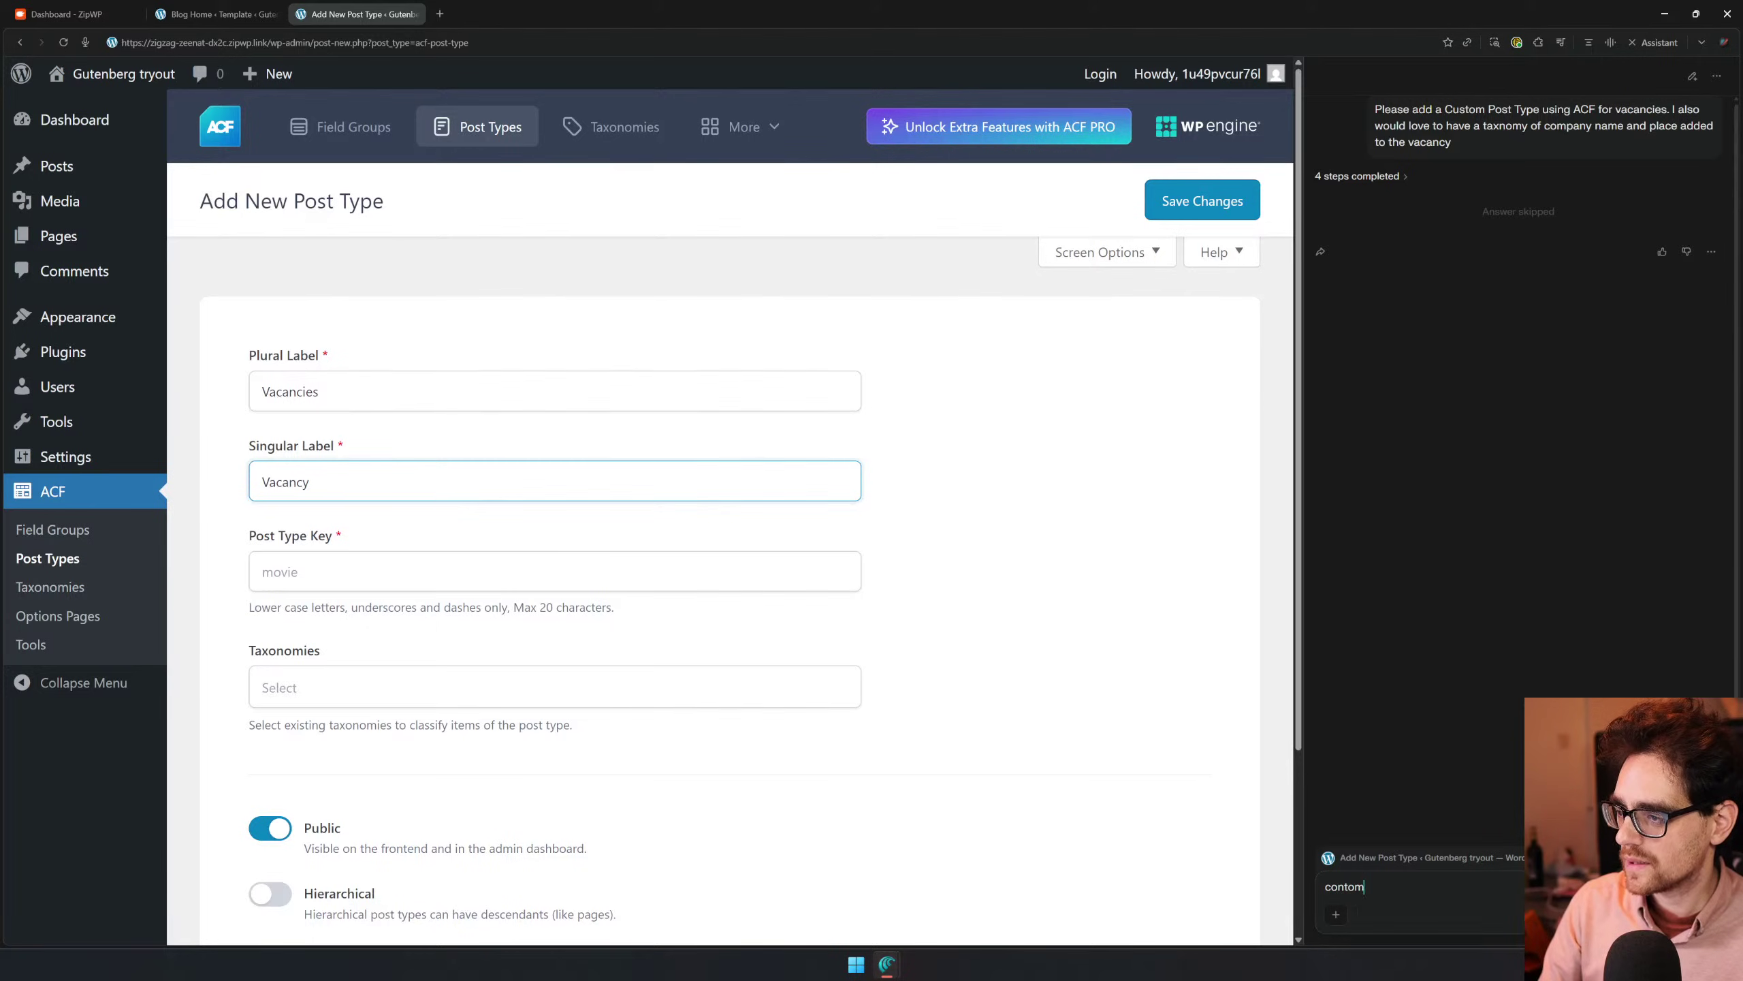
pyautogui.write('tinue')
pyautogui.press('Return')
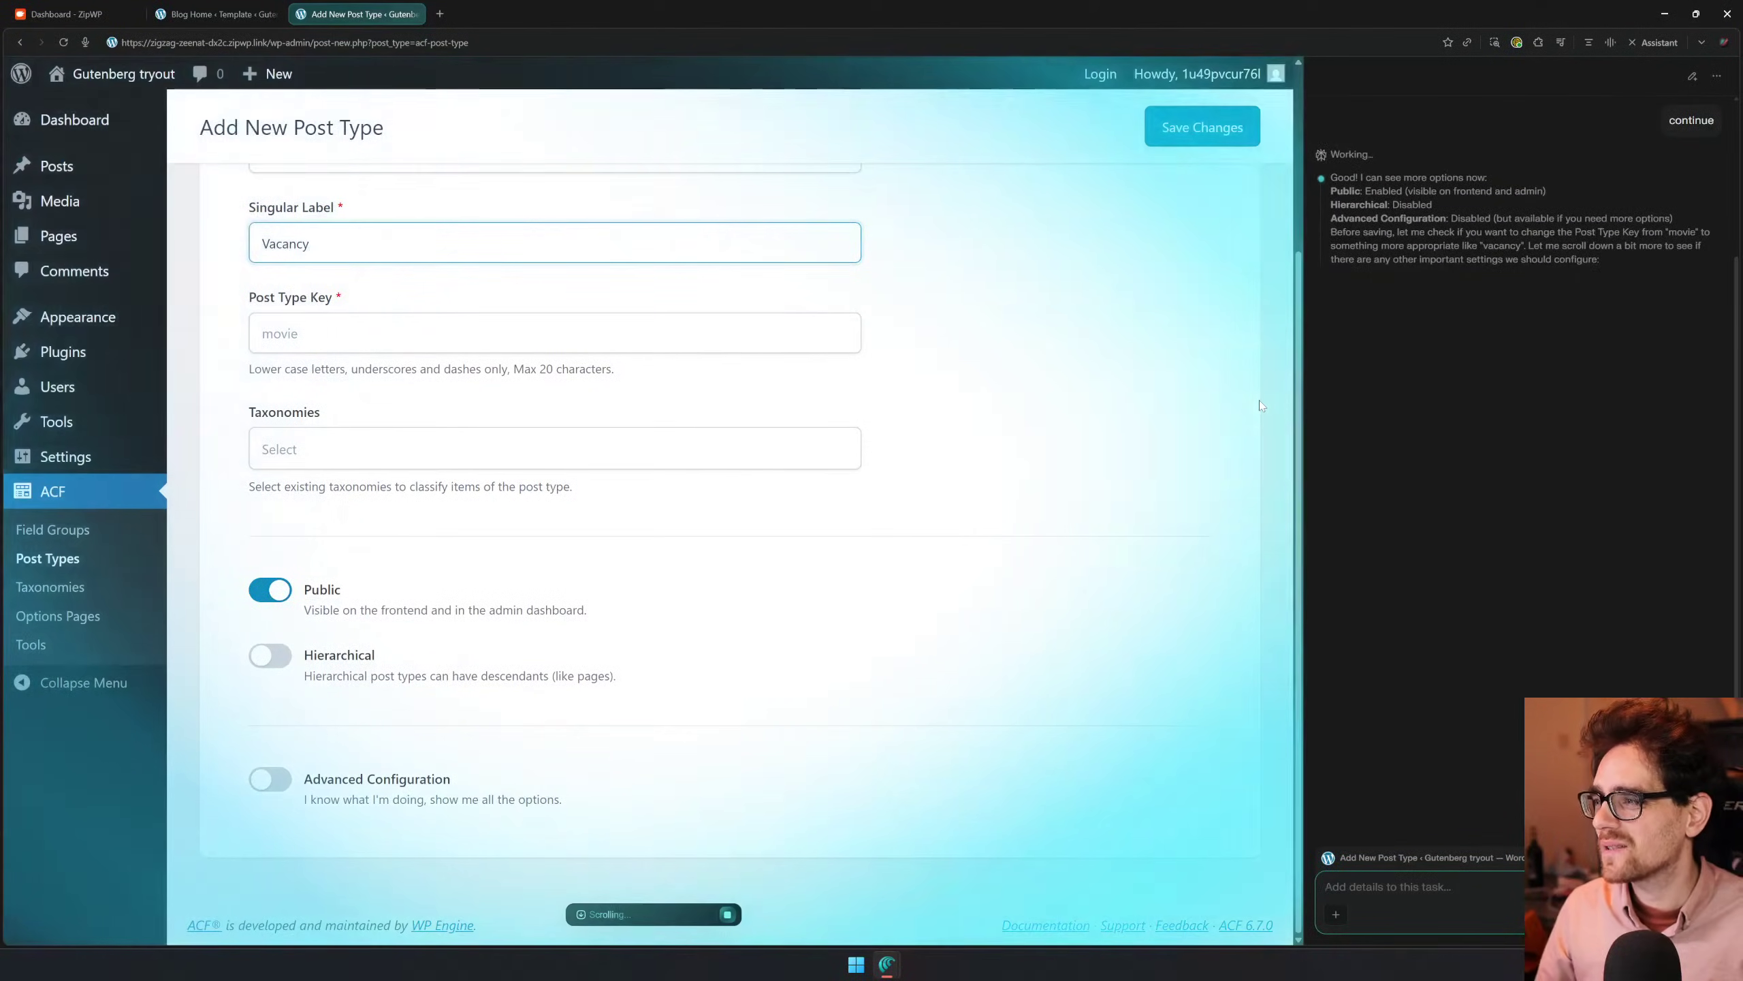
# Set the post type key to "vacancy" and save the Vacancies post type
pyautogui.scroll(3, 1105, 503)
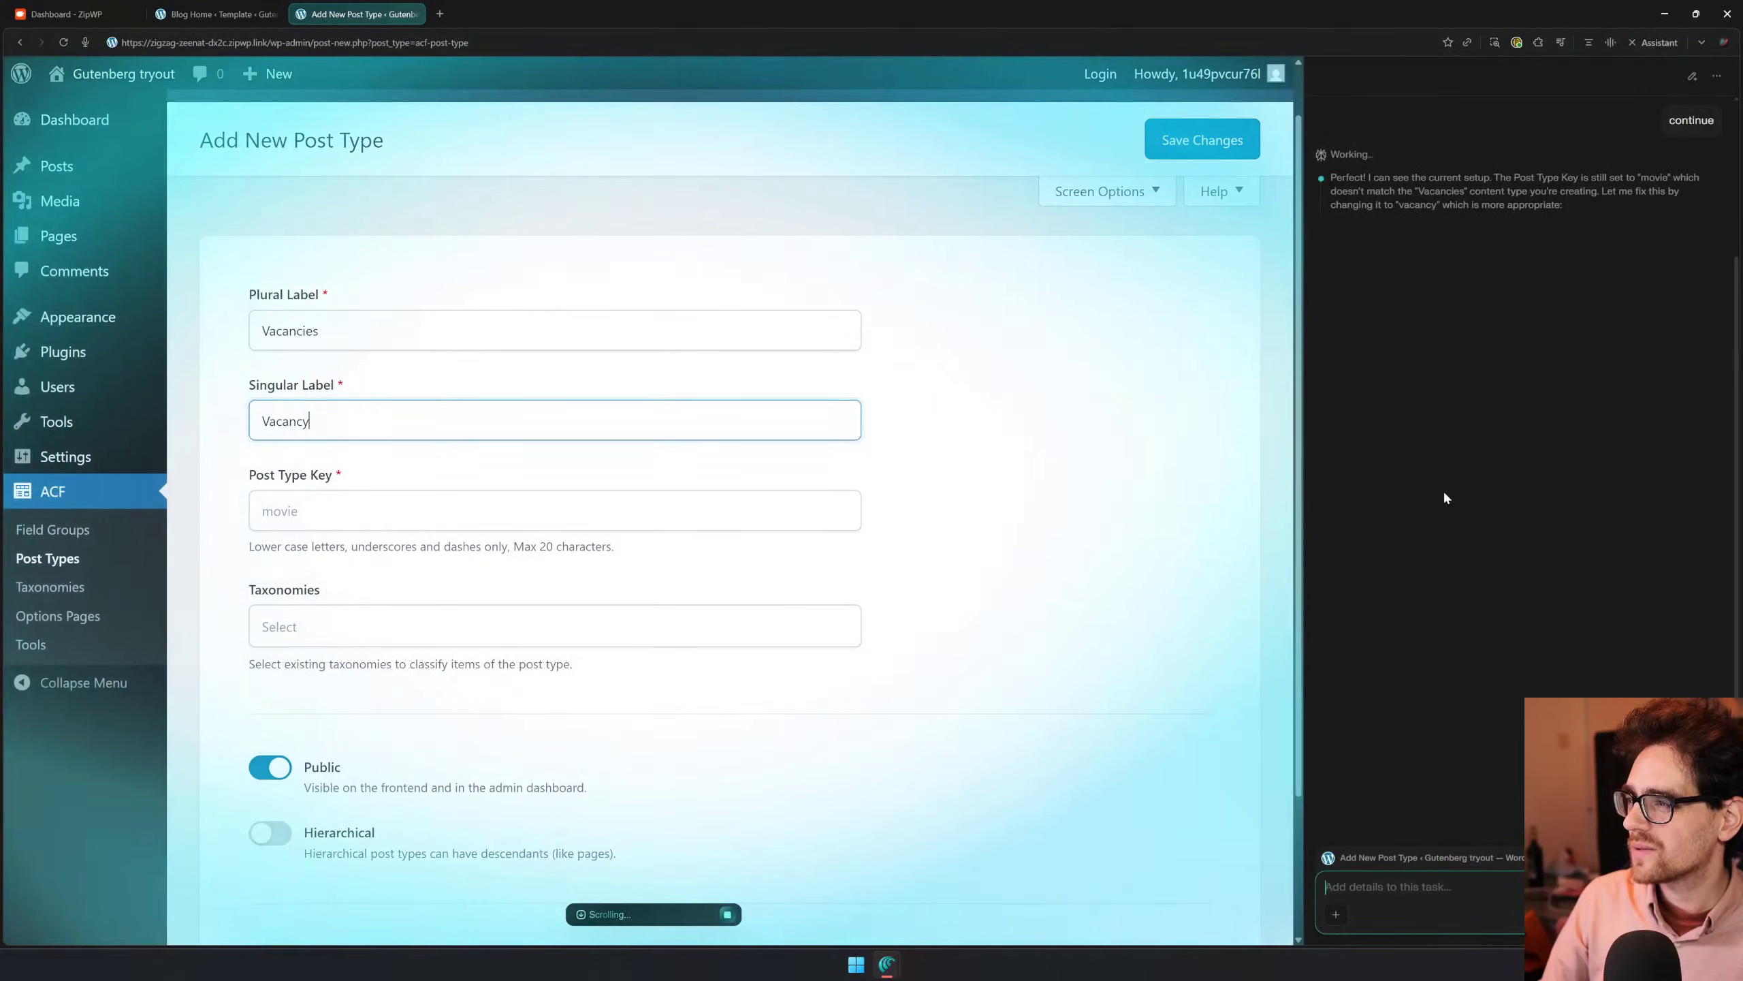
pyautogui.click(554, 510)
pyautogui.hotkey('ctrl', 'a')
pyautogui.write('vacancy')
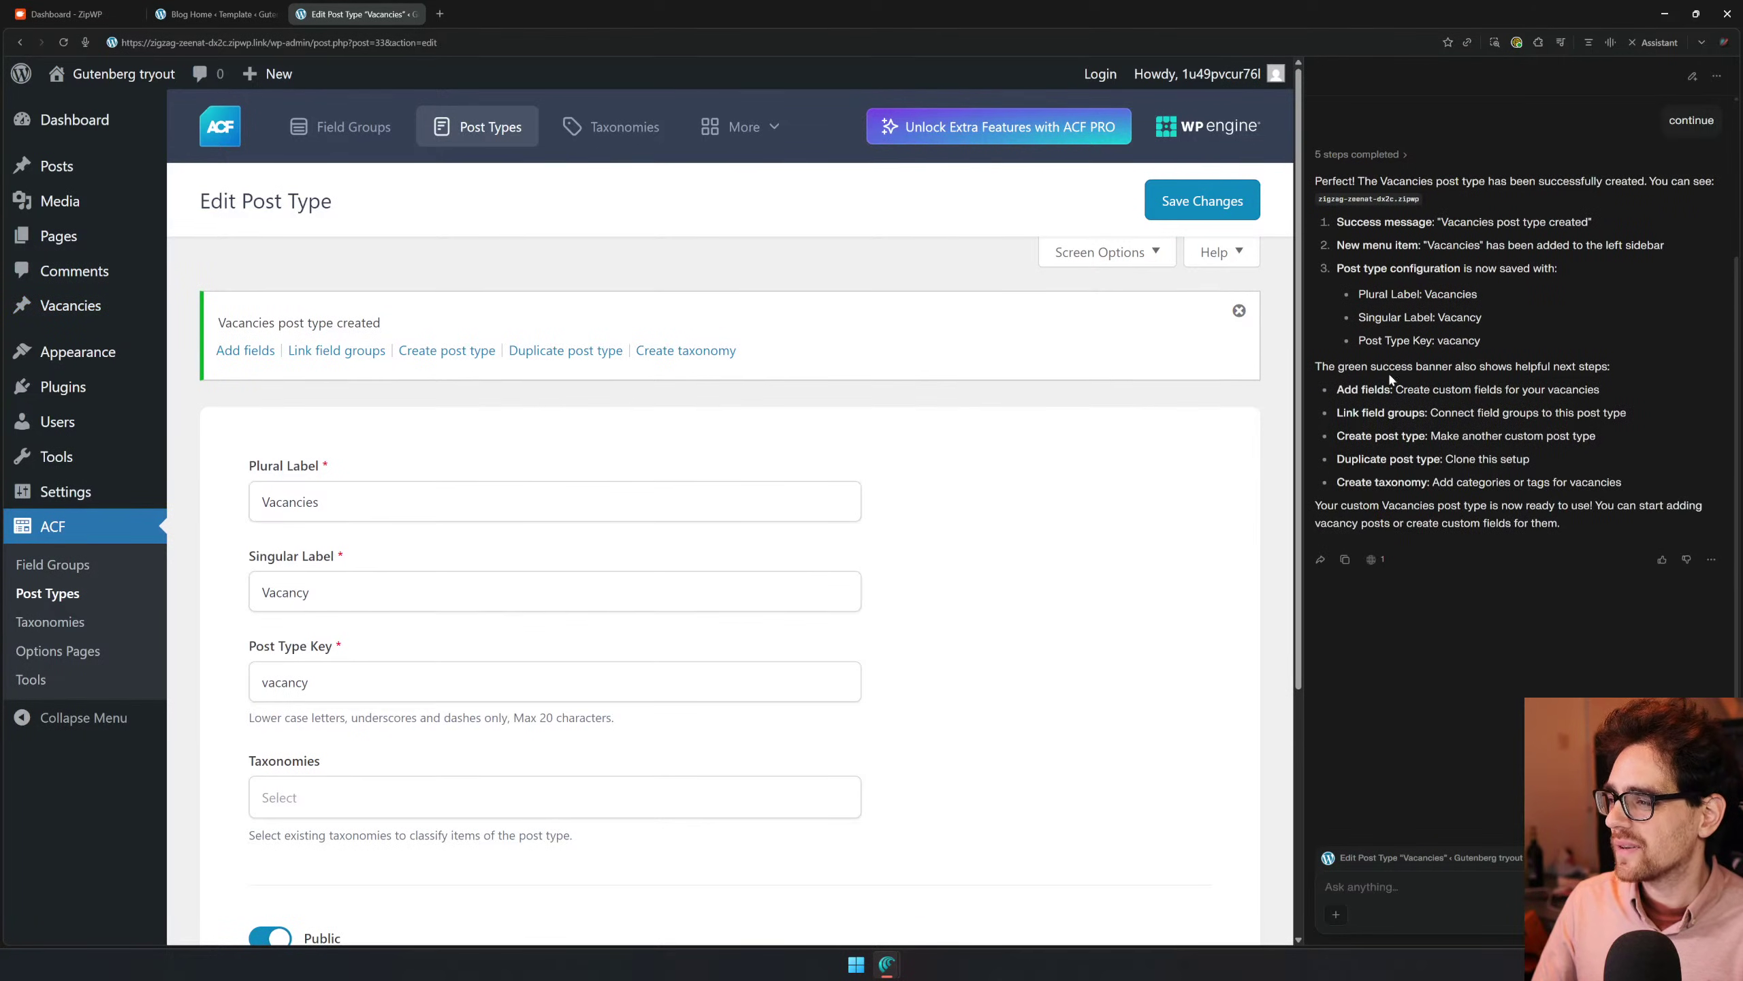
# Reuse the original request's wording to draft a follow-up asking the Assistant to continue adding the company name and place taxonomy to the vacancy
pyautogui.scroll(3, 1477, 440)
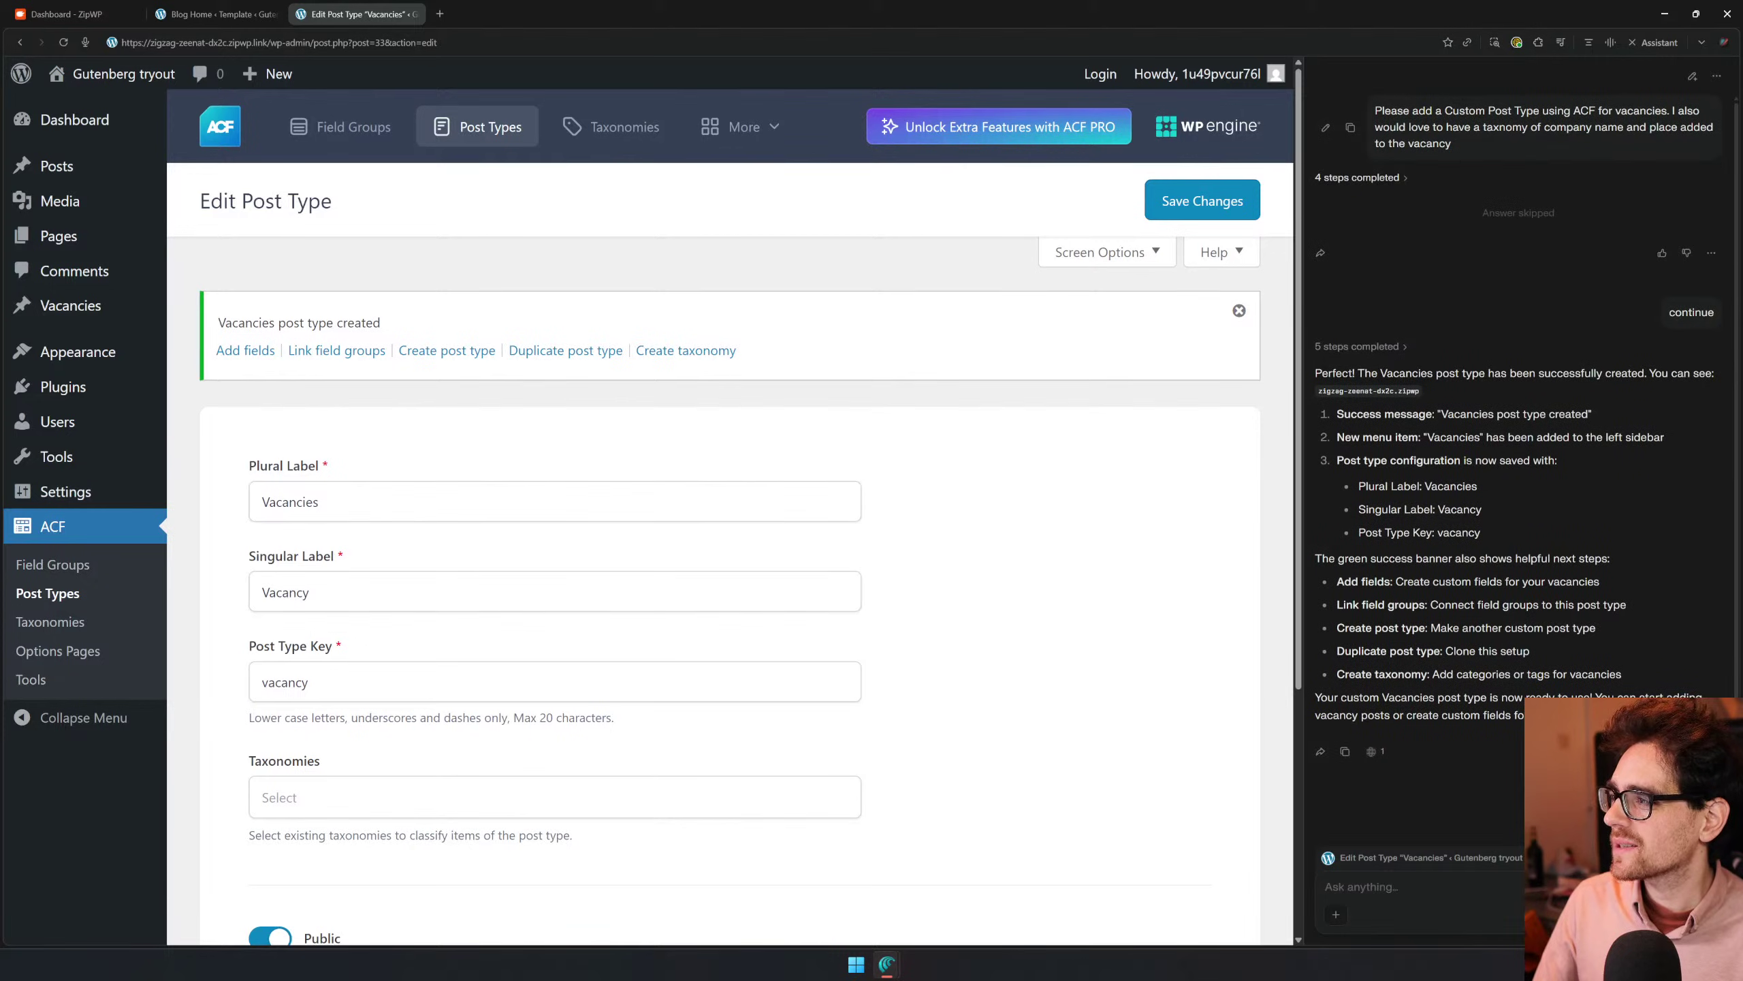
pyautogui.moveTo(1678, 110); pyautogui.dragTo(1658, 154)
pyautogui.scroll(-3, 1610, 343)
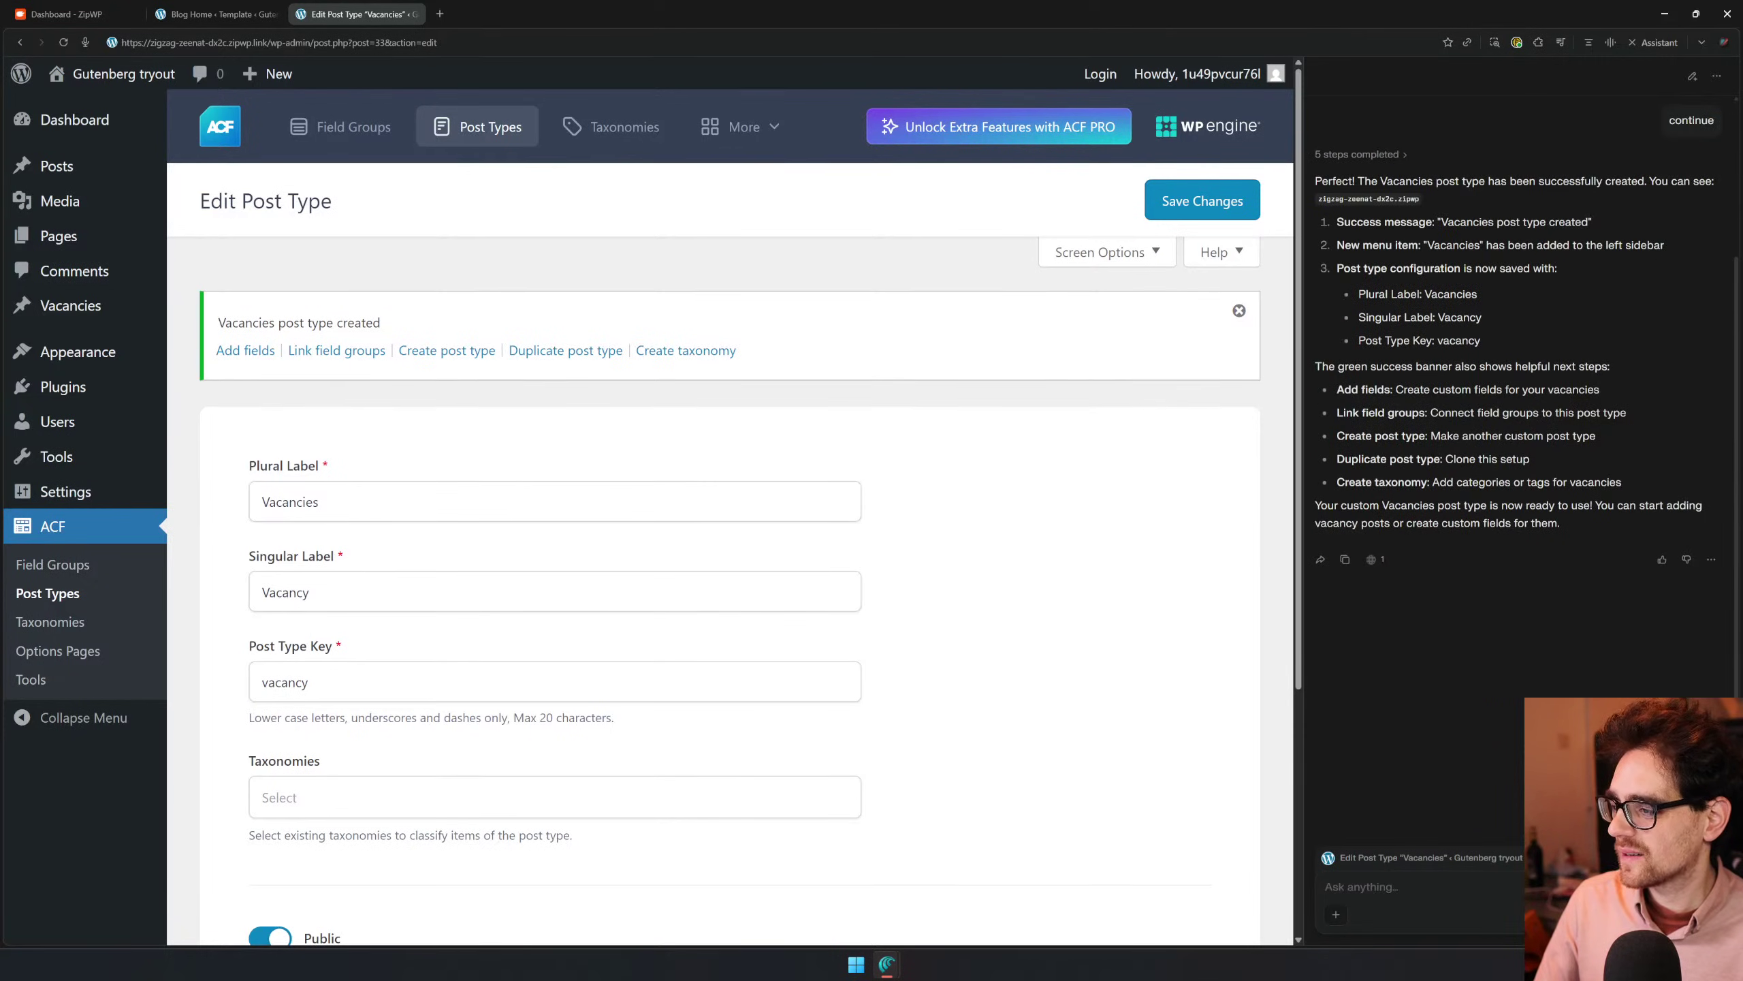
pyautogui.write('Please c')
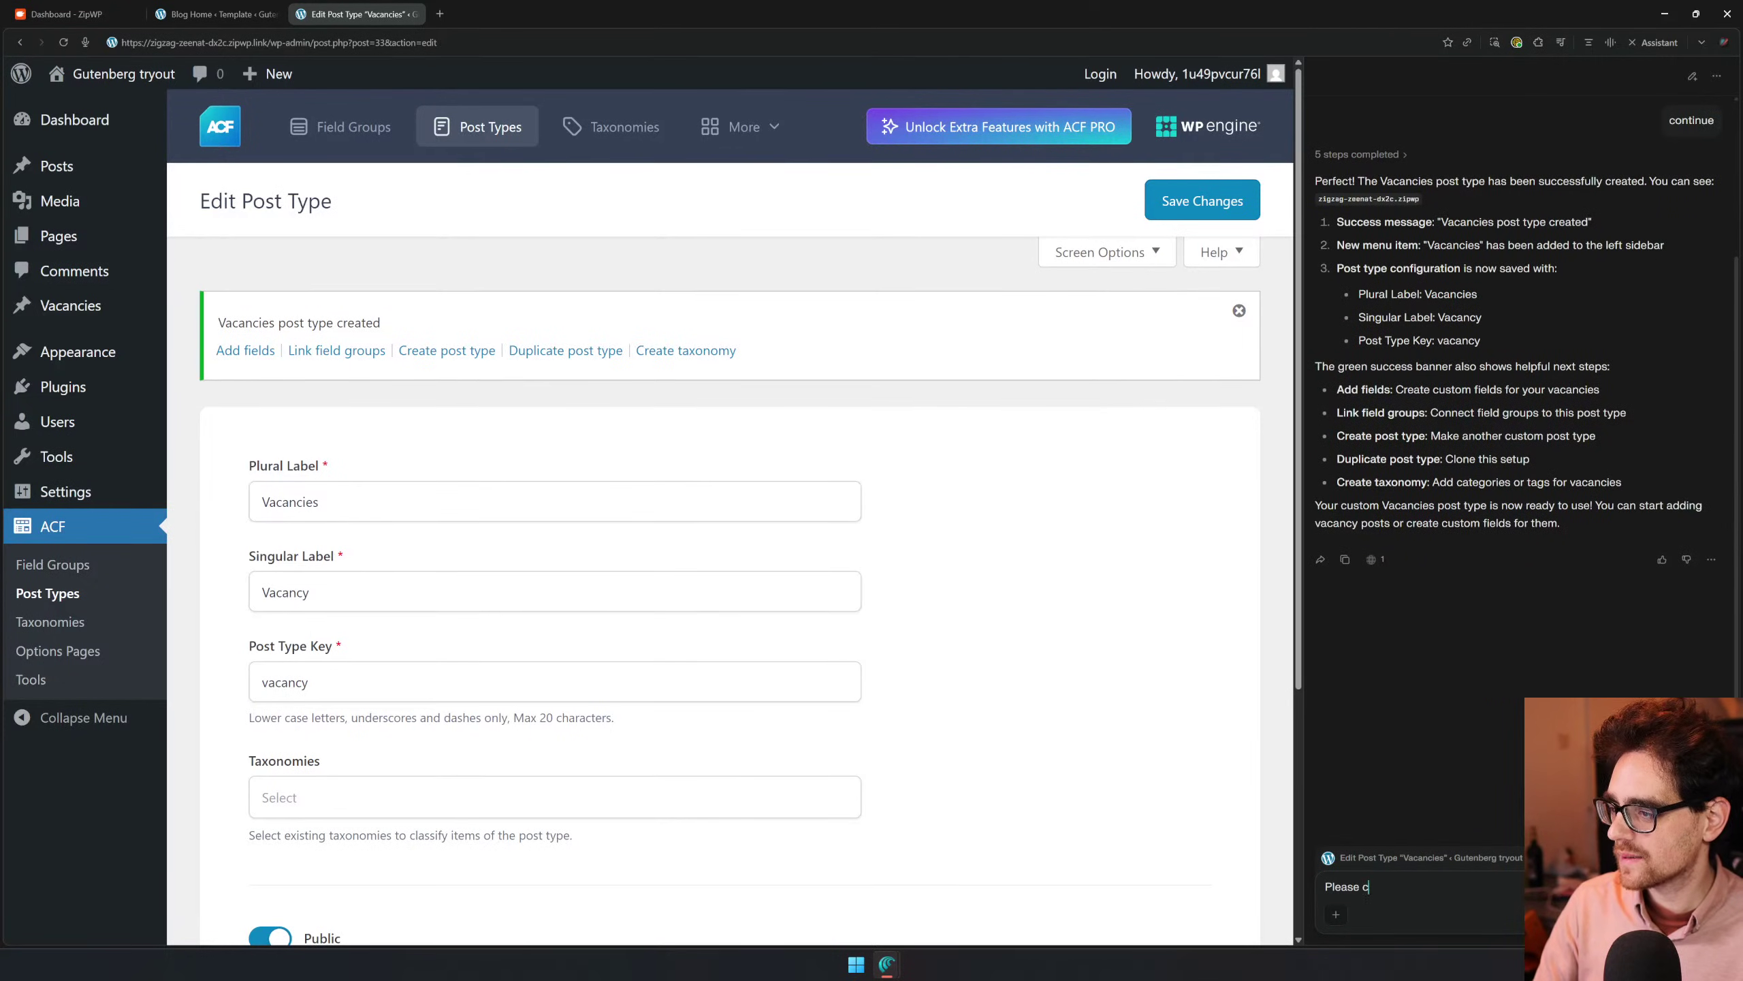
pyautogui.write('ontinue with adding  also woul')
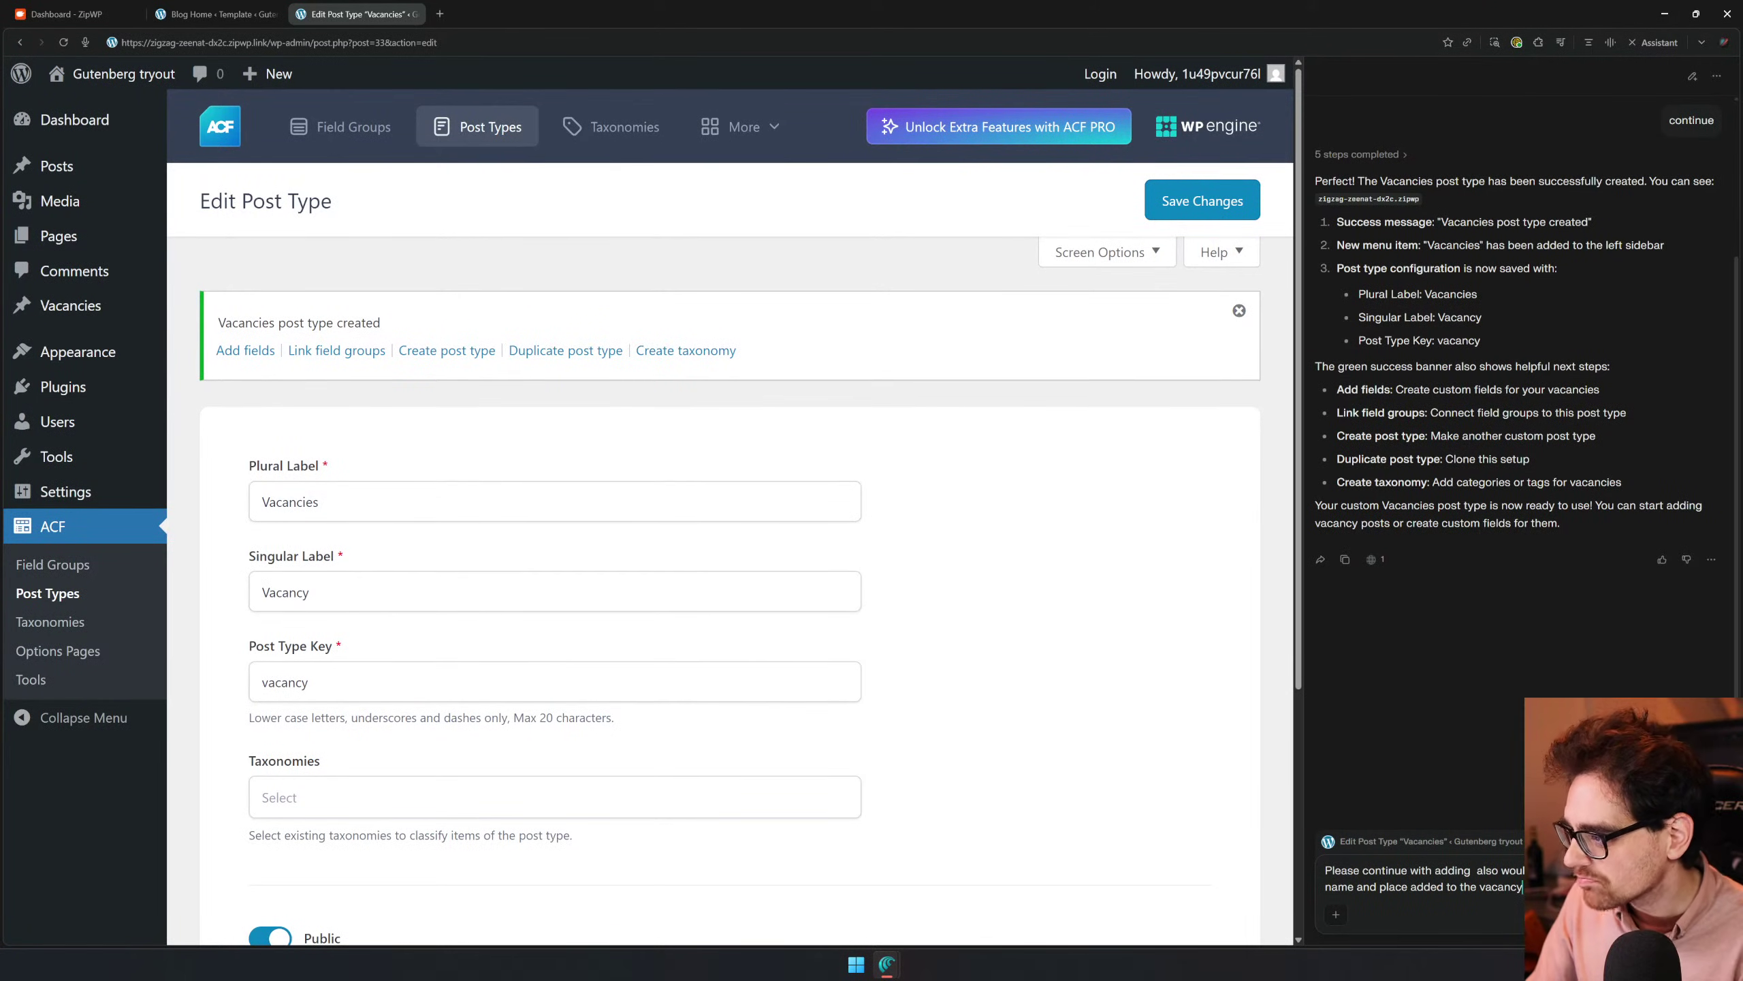
pyautogui.moveTo(1477, 870); pyautogui.dragTo(1517, 871)
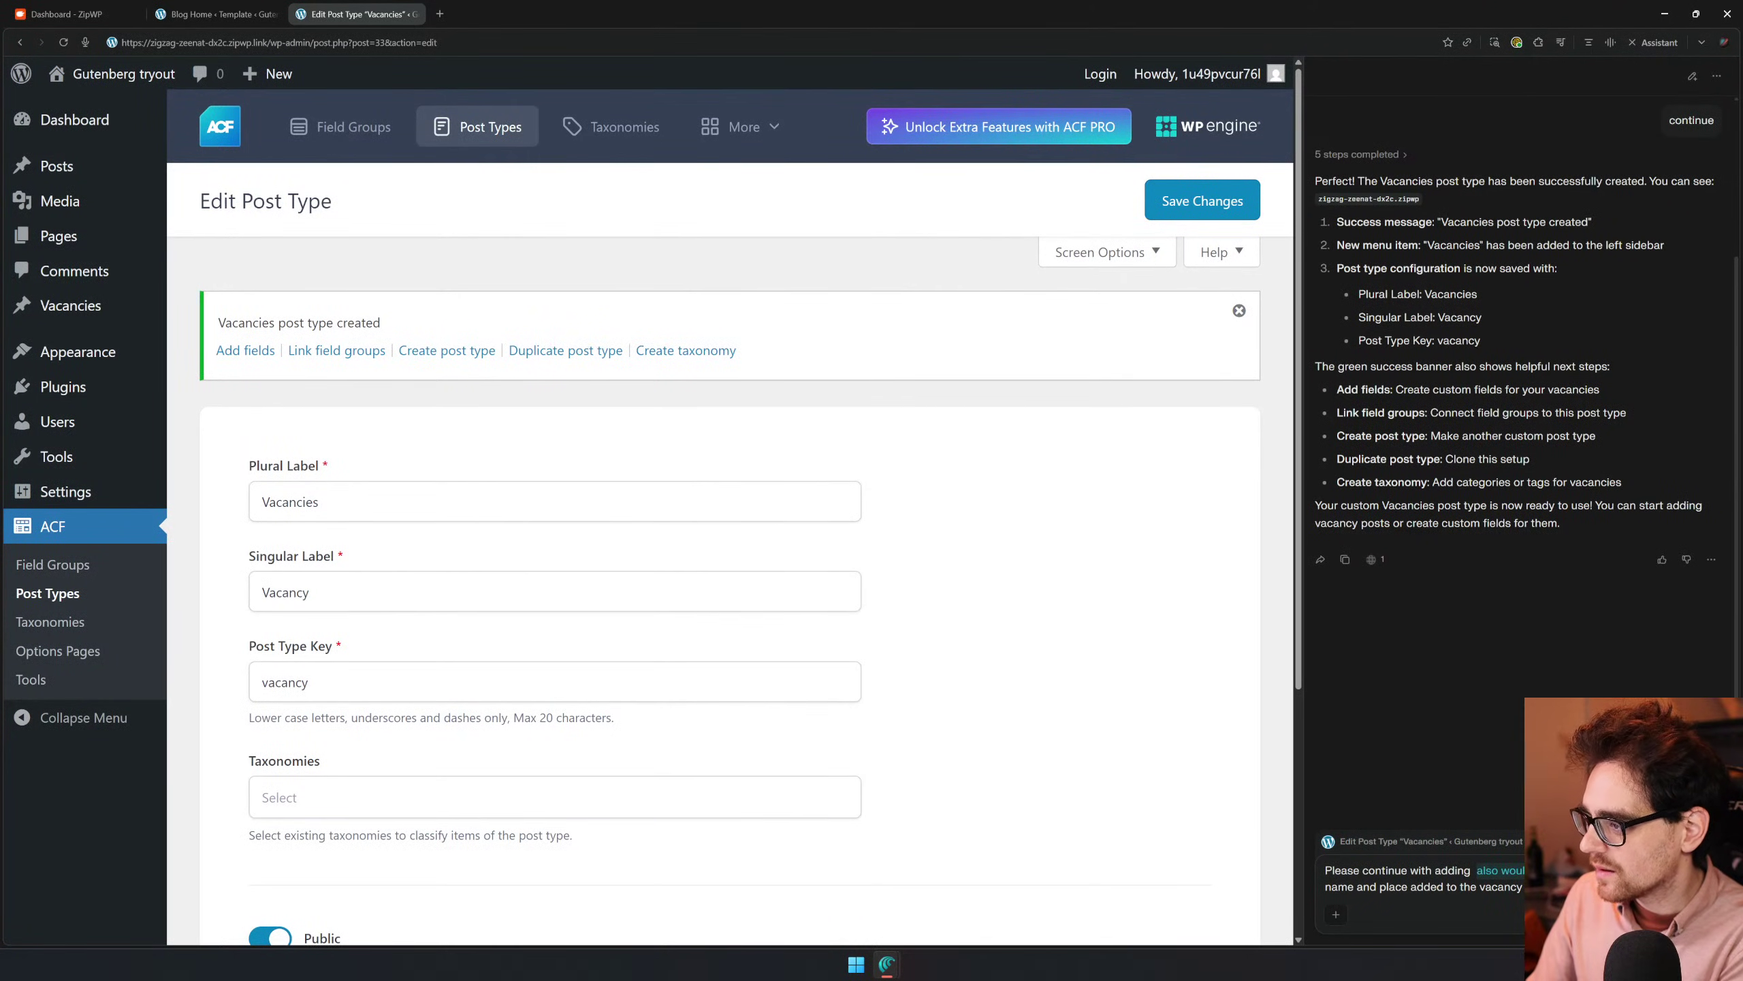
pyautogui.press('BackSpace')
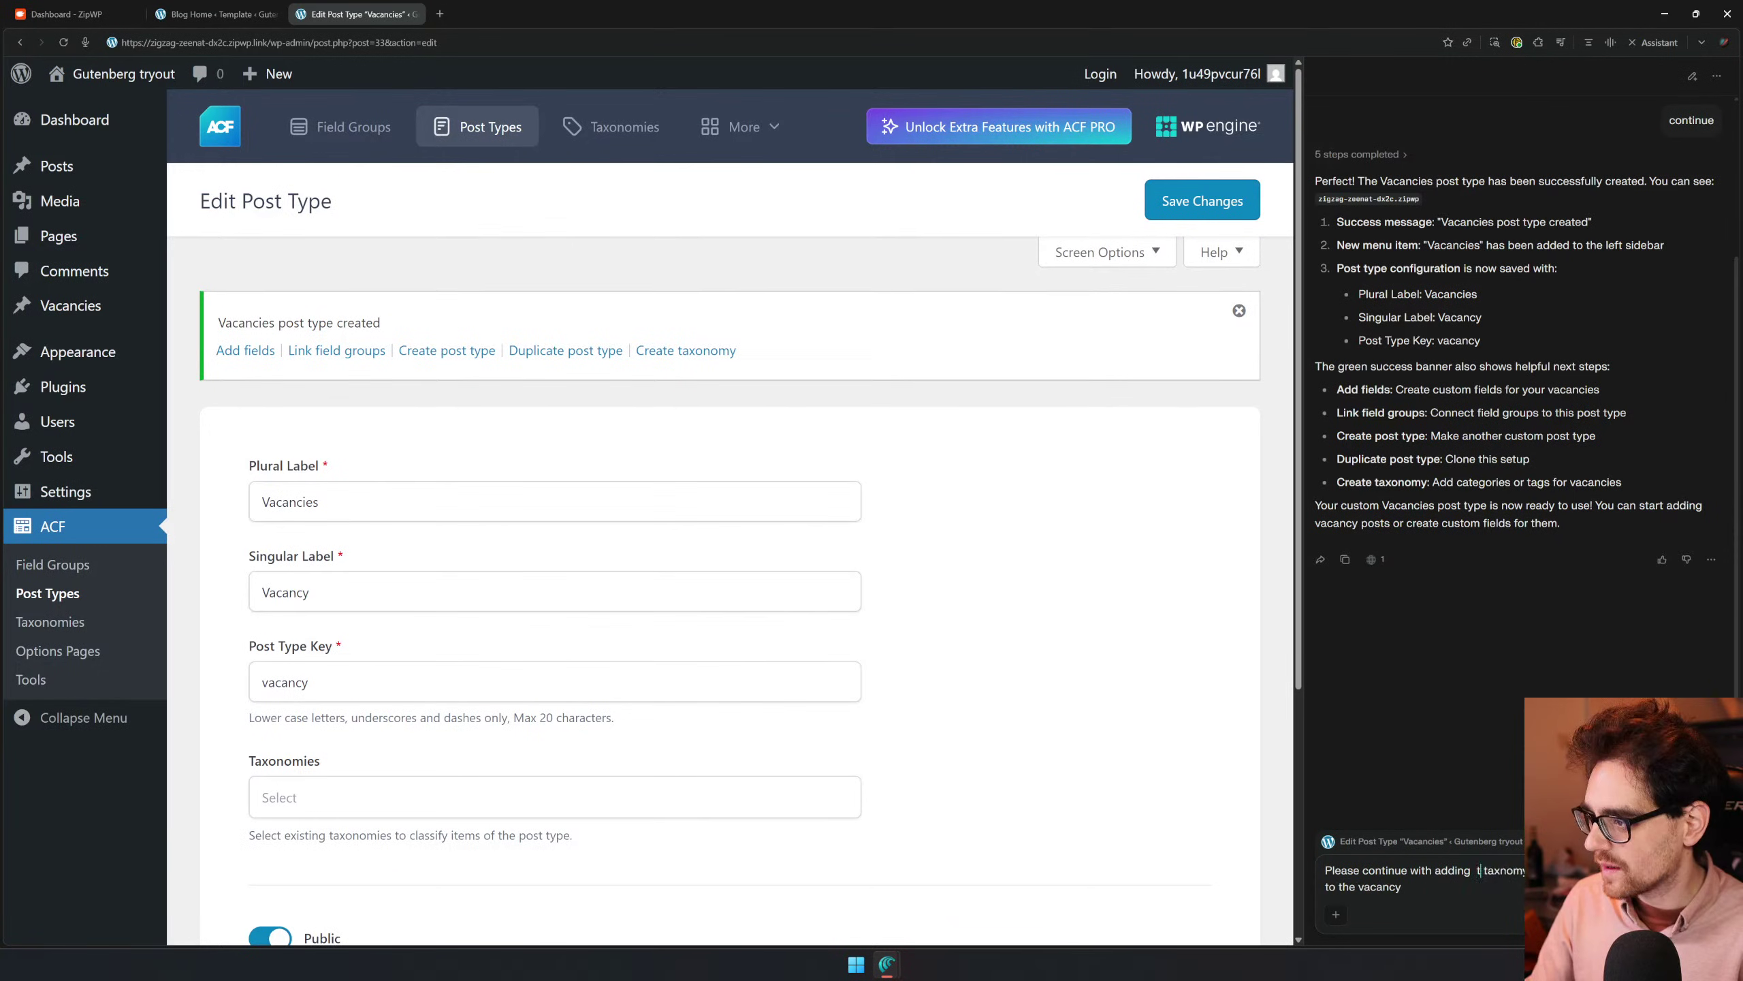
pyautogui.write('the')
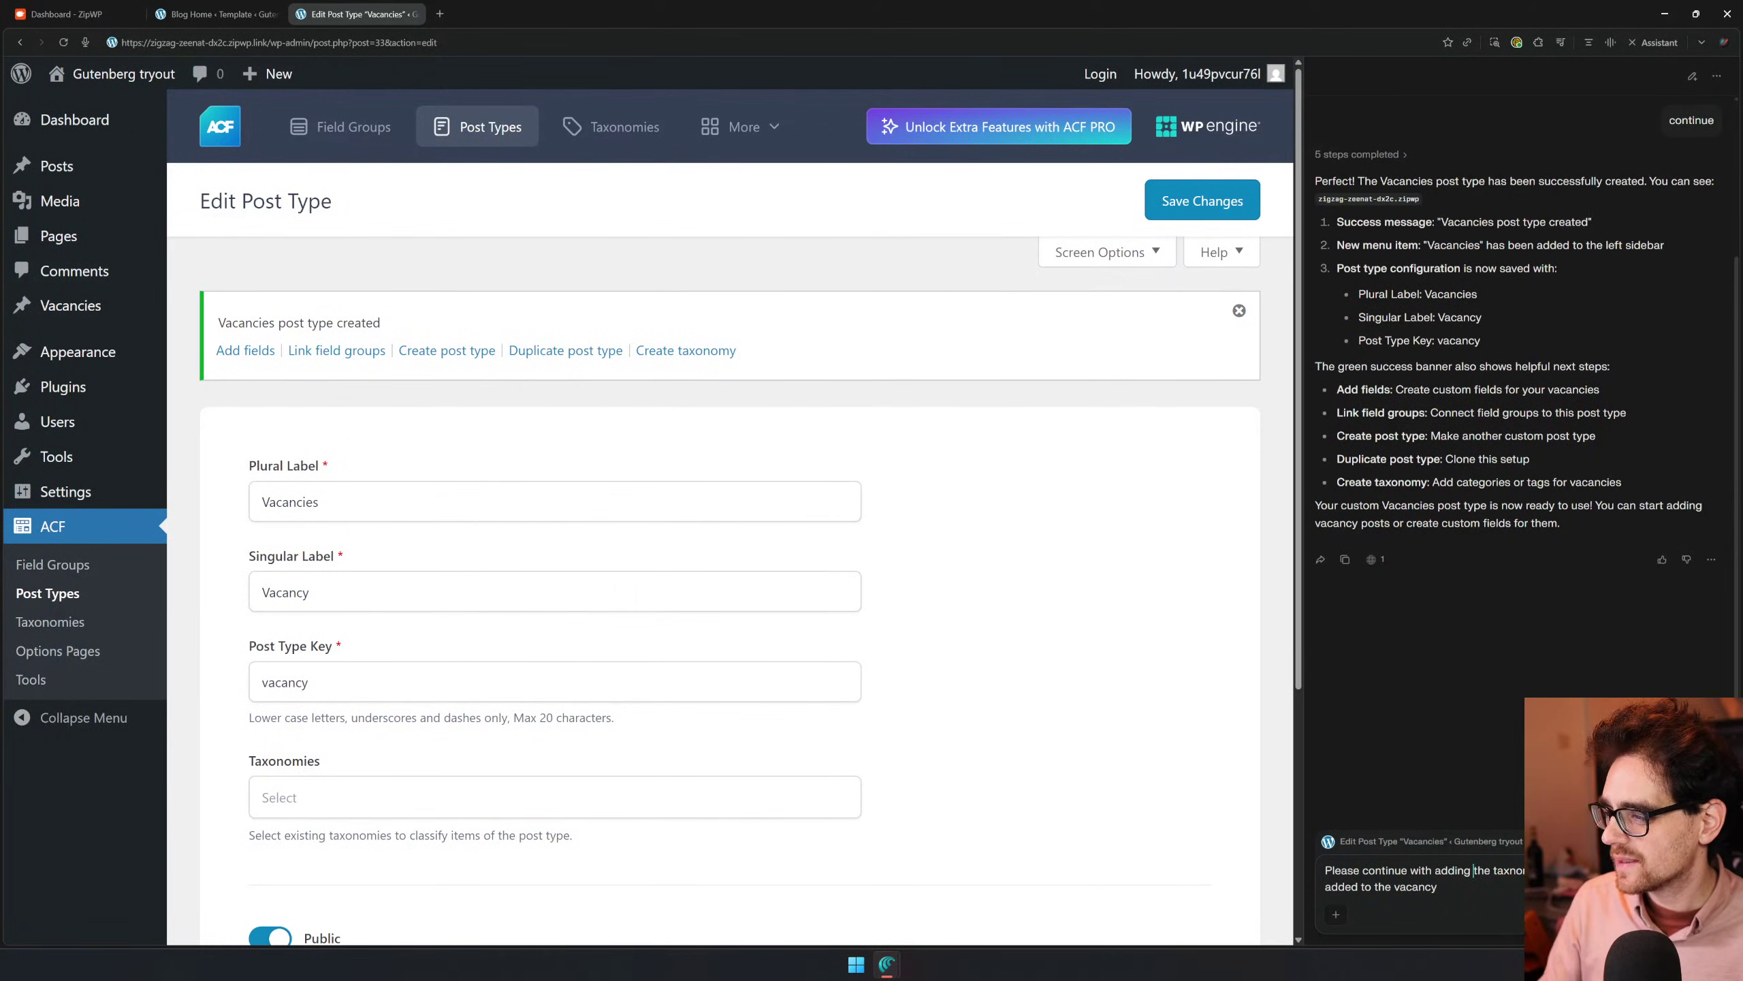
# Extend the follow-up with a request for minimum and maximum salary fields and the hourly contract (32 or 40), and send it
pyautogui.write('alos')
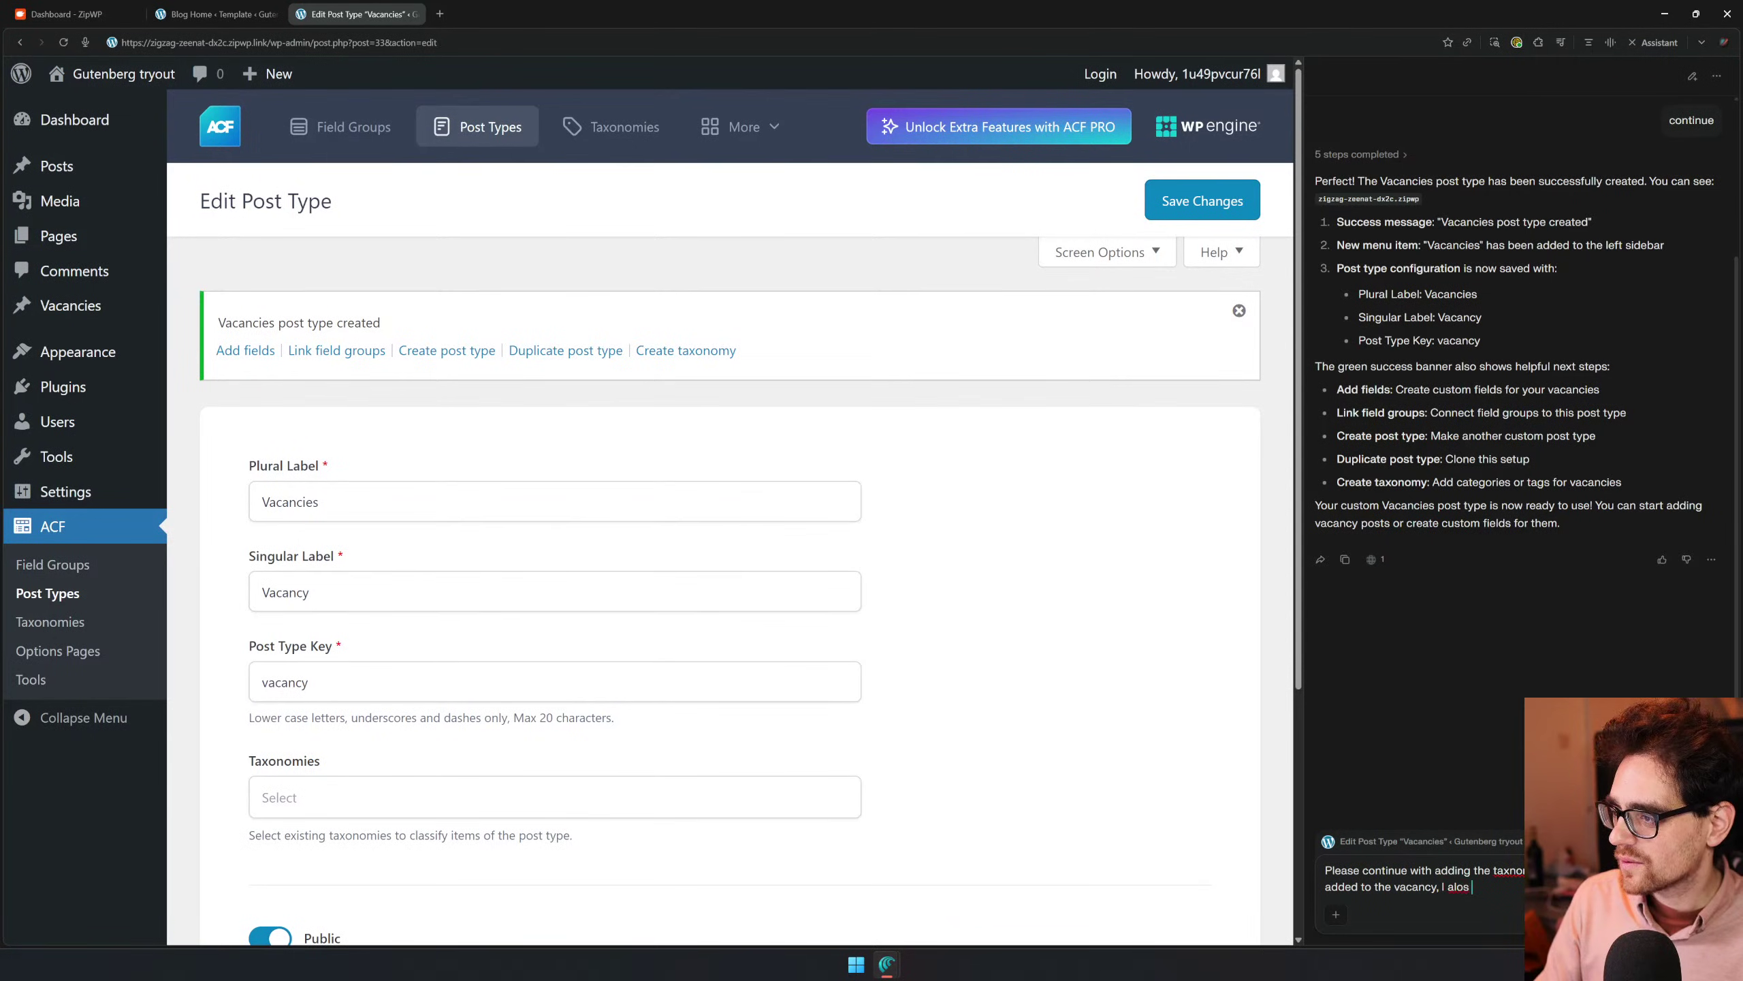
pyautogui.write(' o')
pyautogui.press('BackSpace')
pyautogui.press('BackSpace')
pyautogui.press('BackSpace')
pyautogui.press('BackSpace')
pyautogui.write('so would love')
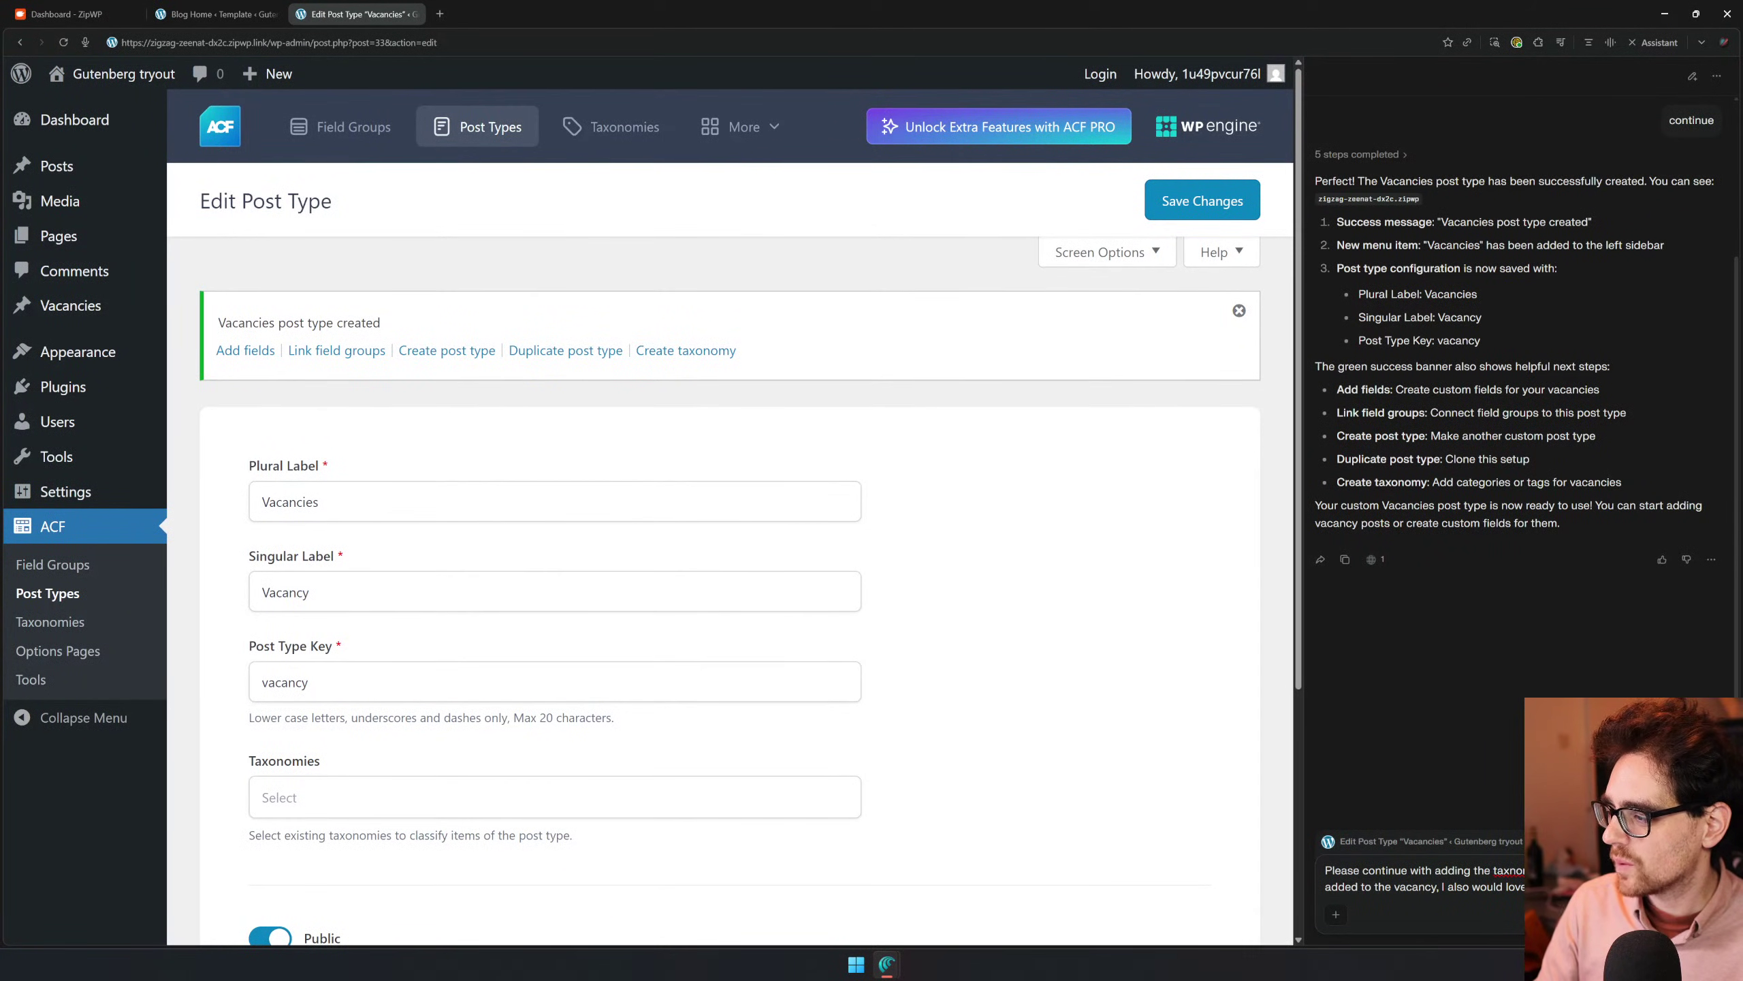
pyautogui.write('and max')
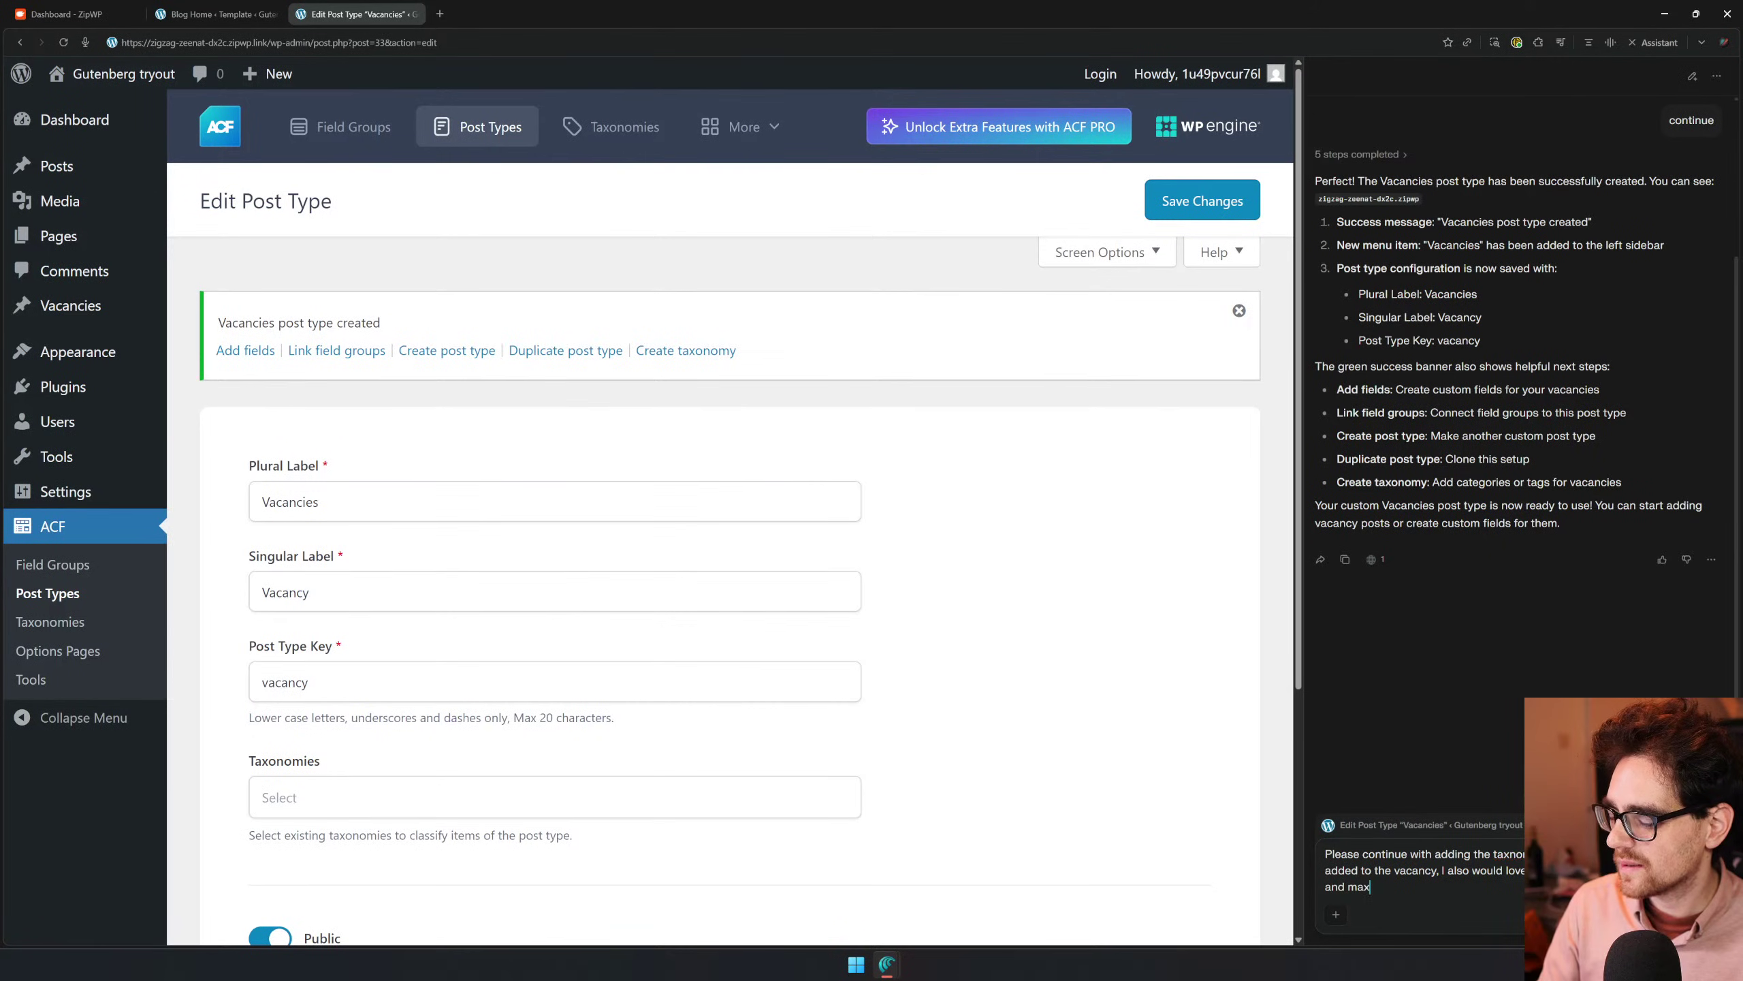
pyautogui.write('imum salary and')
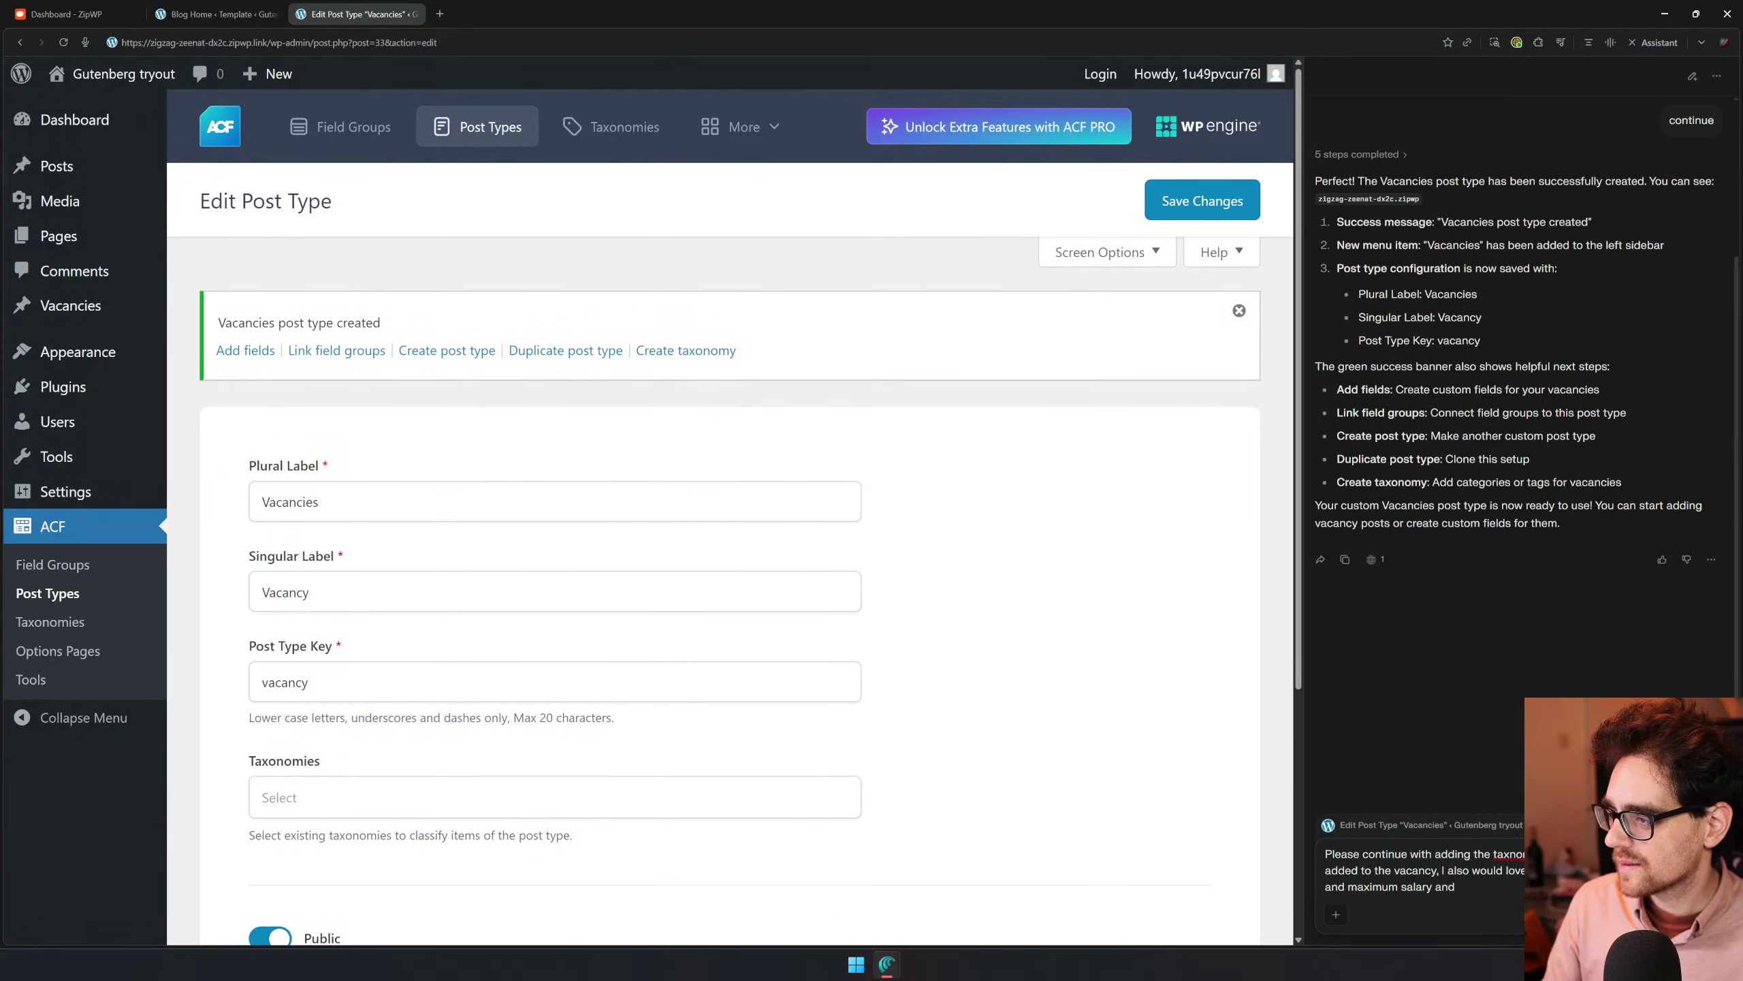
pyautogui.write(' t')
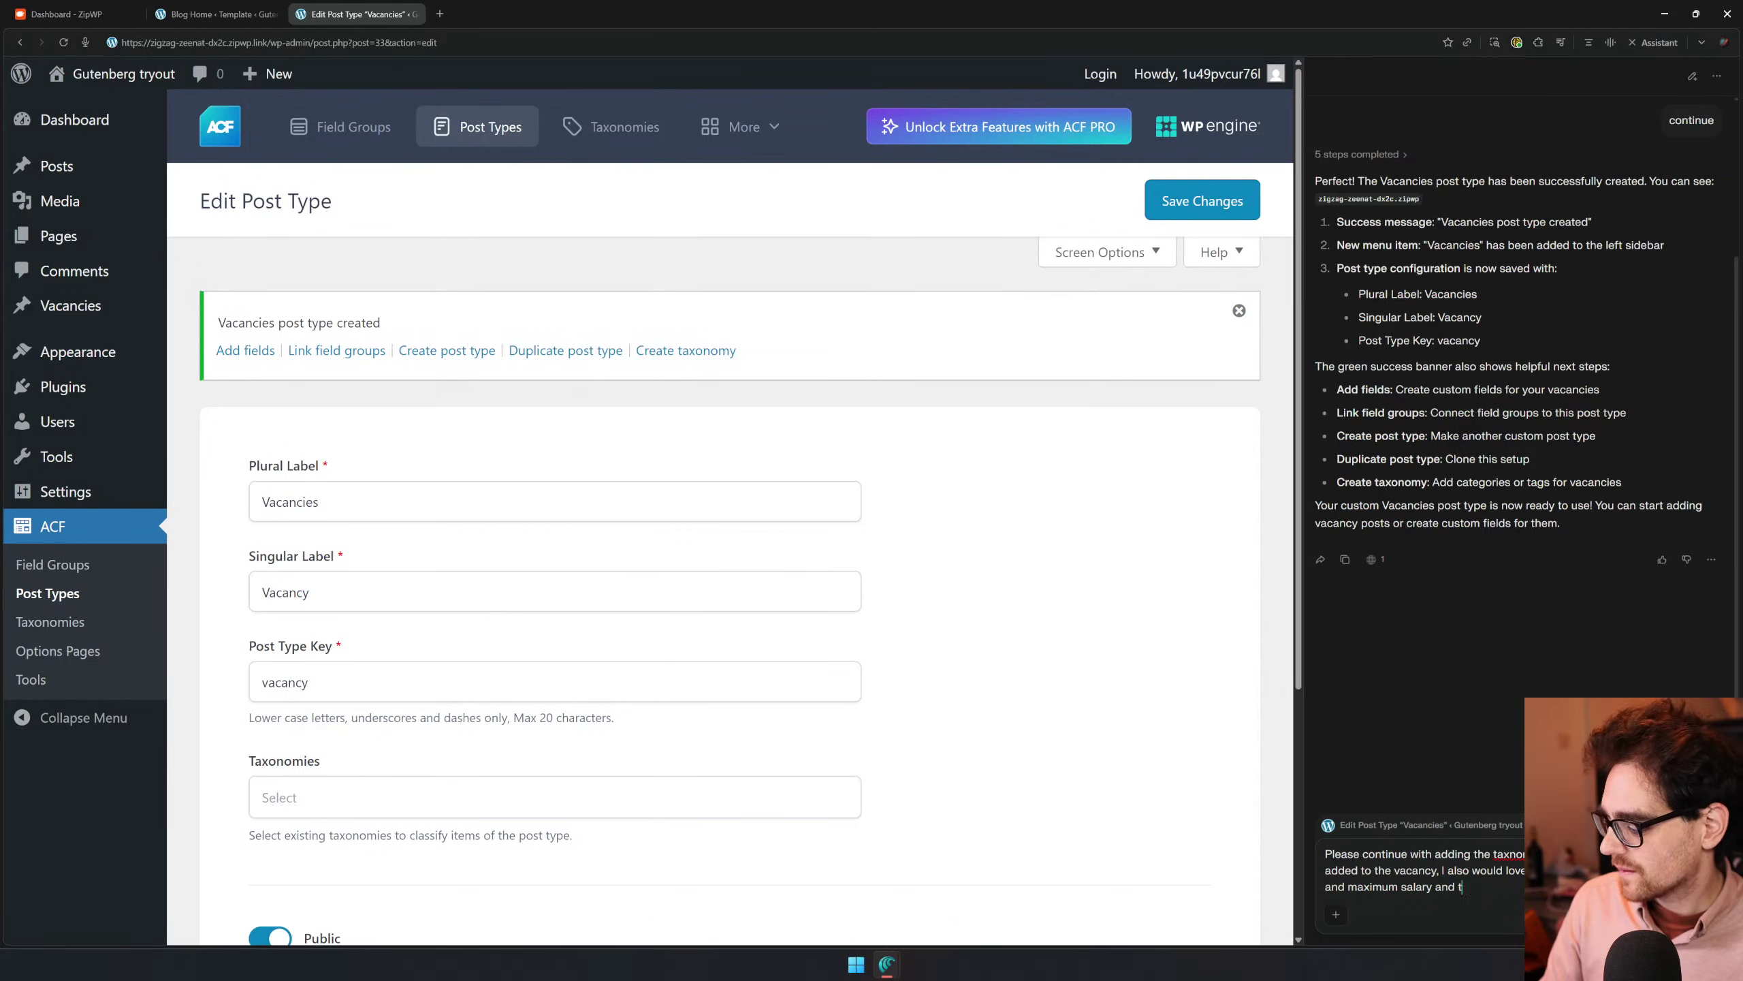
pyautogui.write('he hourly co')
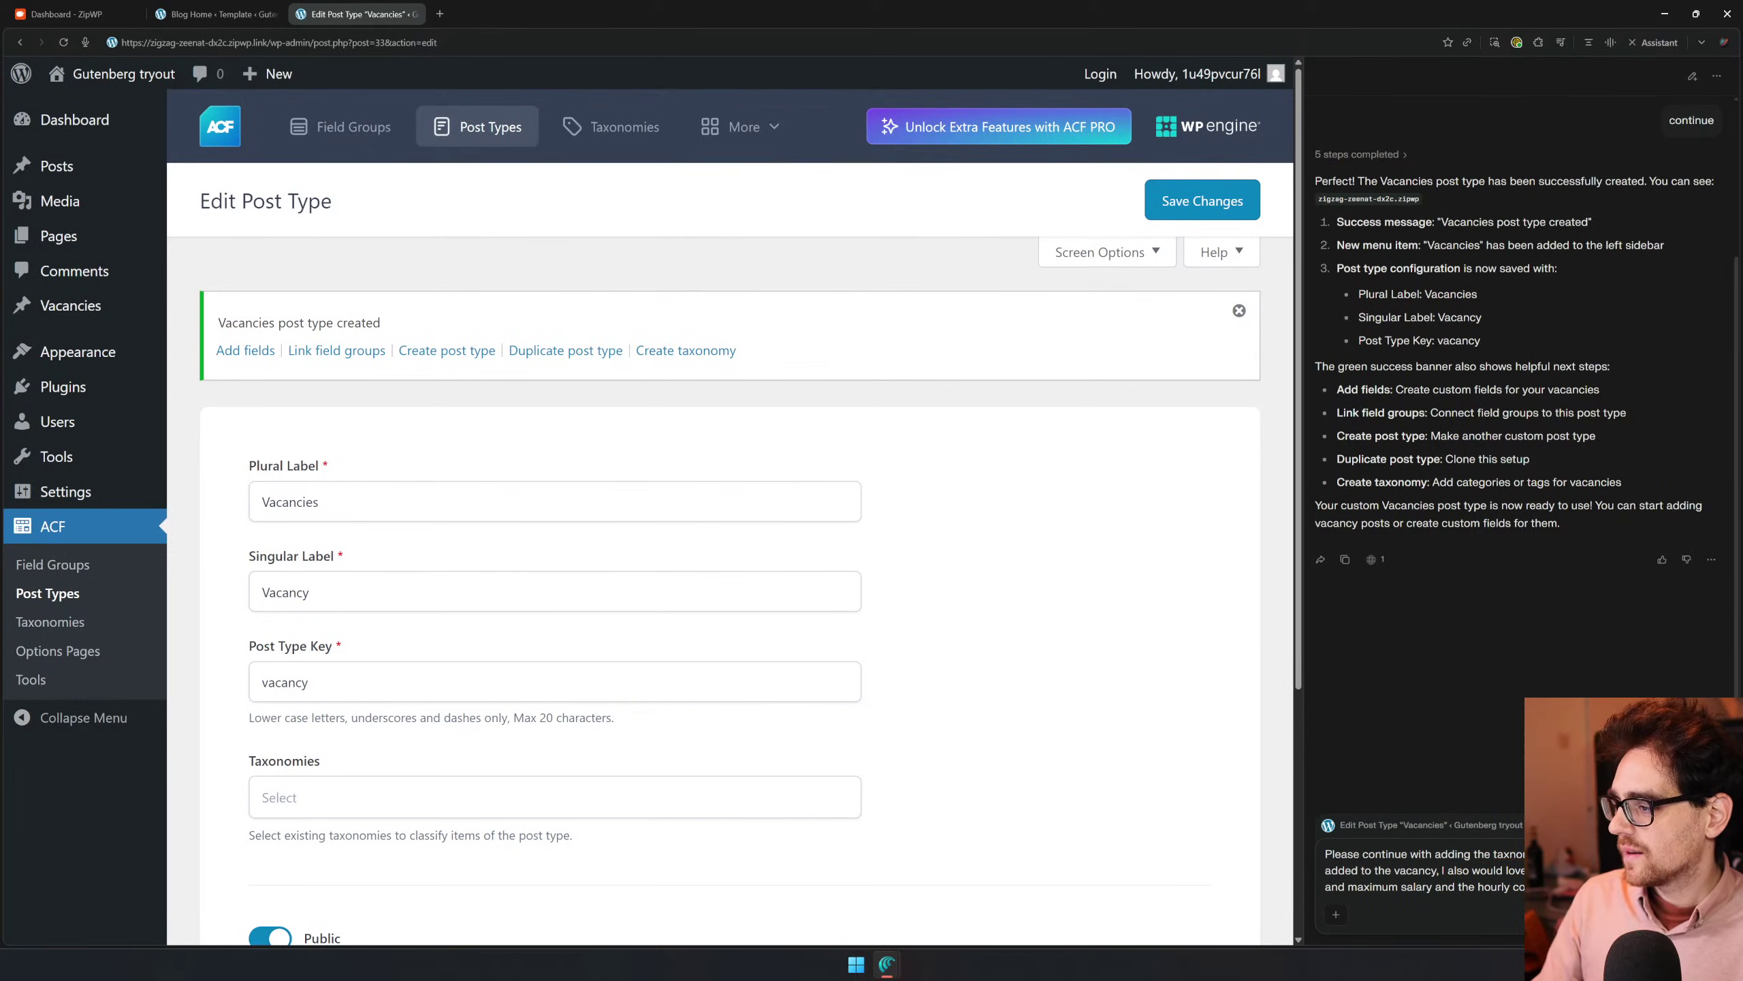
pyautogui.press('Return')
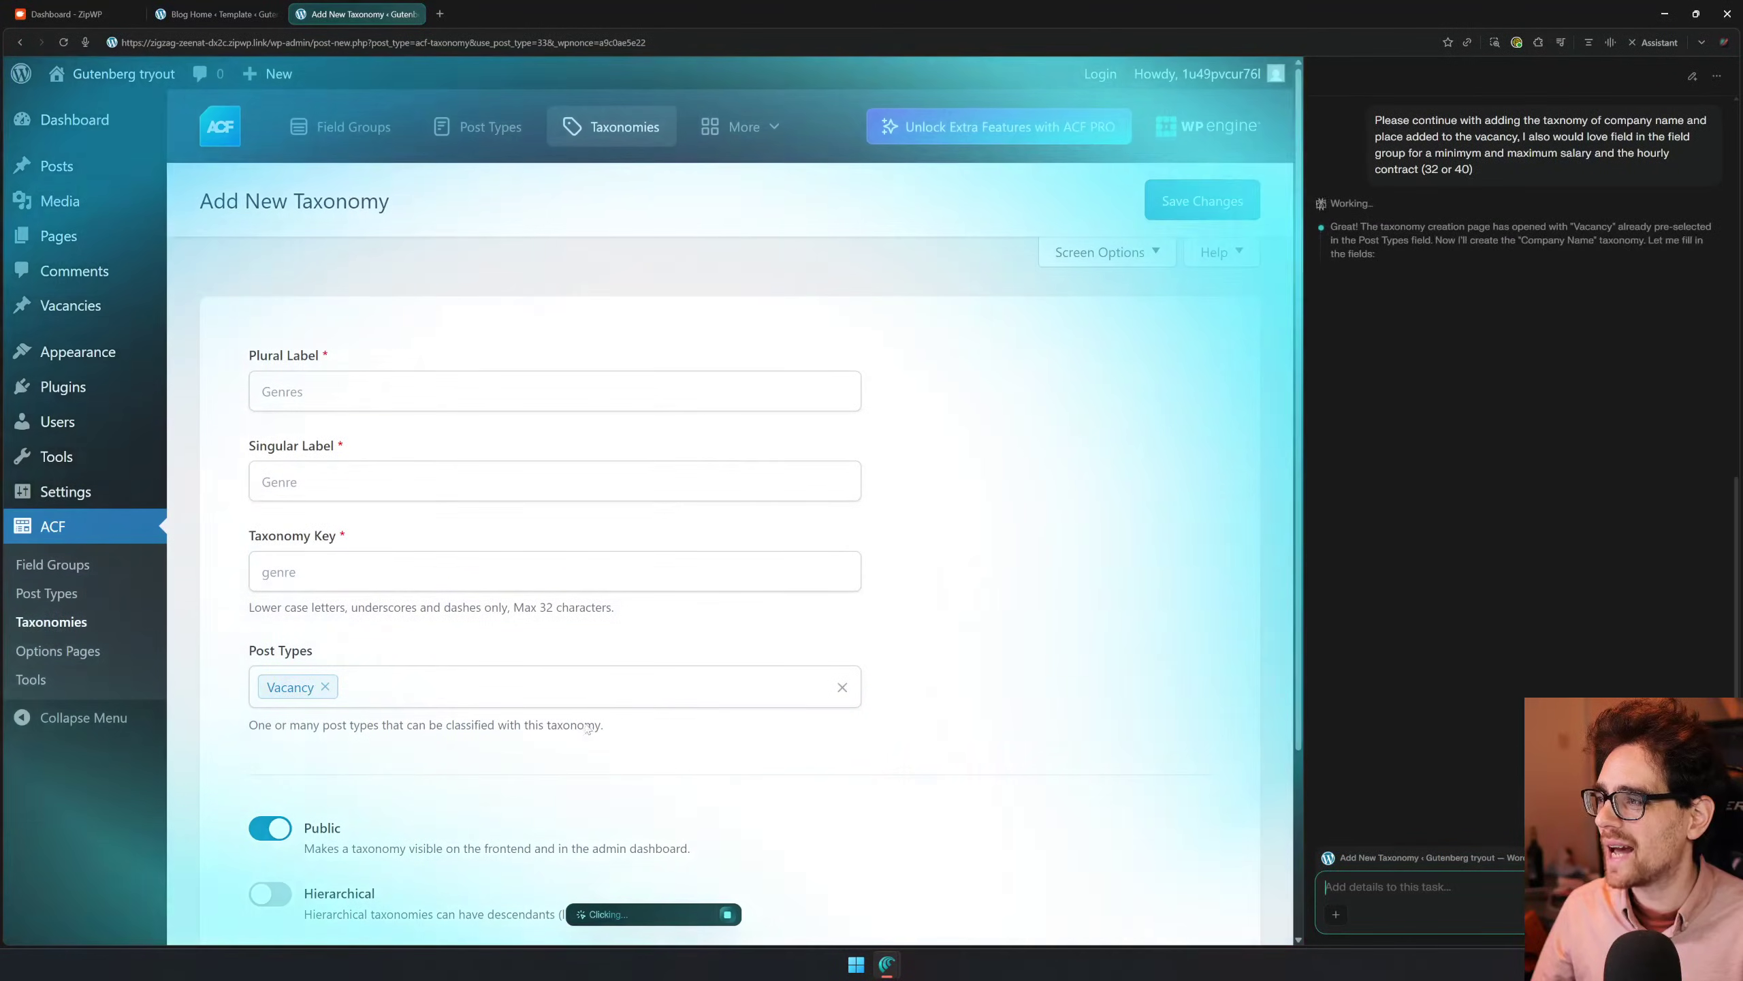
# Give the new taxonomy the plural label "Companies", singular label "Company" and key "company", and save it
pyautogui.hotkey('ctrl', 'a')
pyautogui.write('Companies')
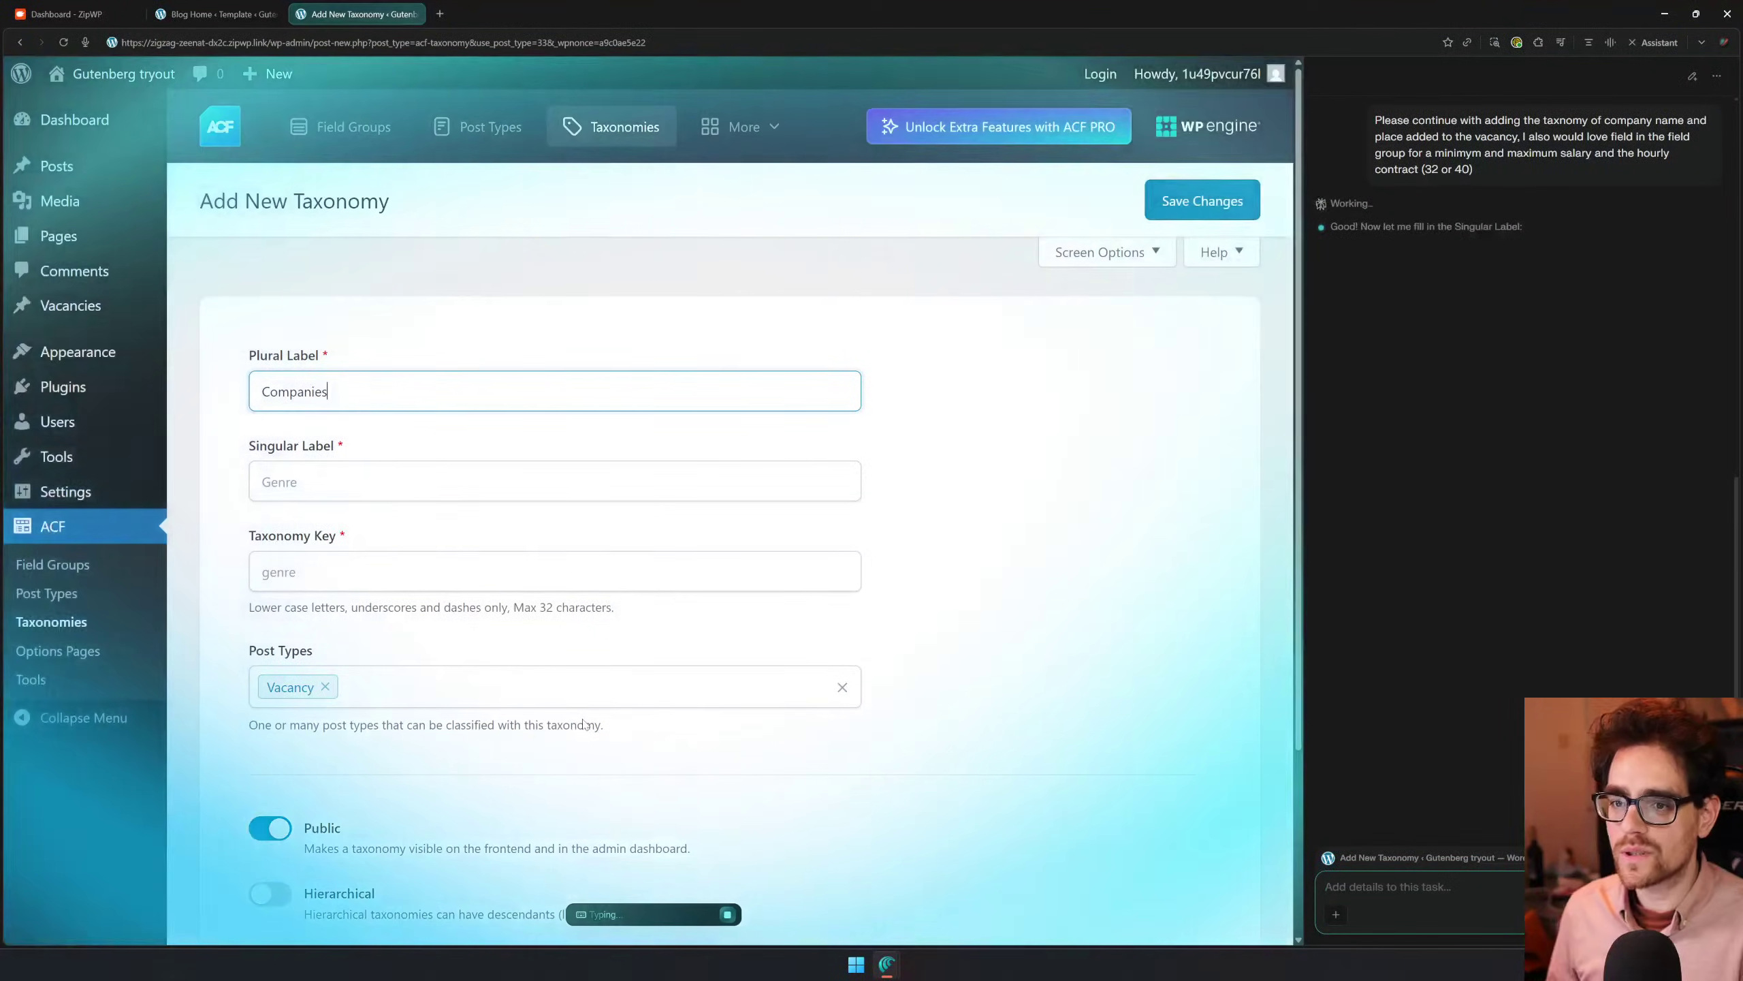
pyautogui.click(371, 481)
pyautogui.hotkey('ctrl', 'a')
pyautogui.write('Company')
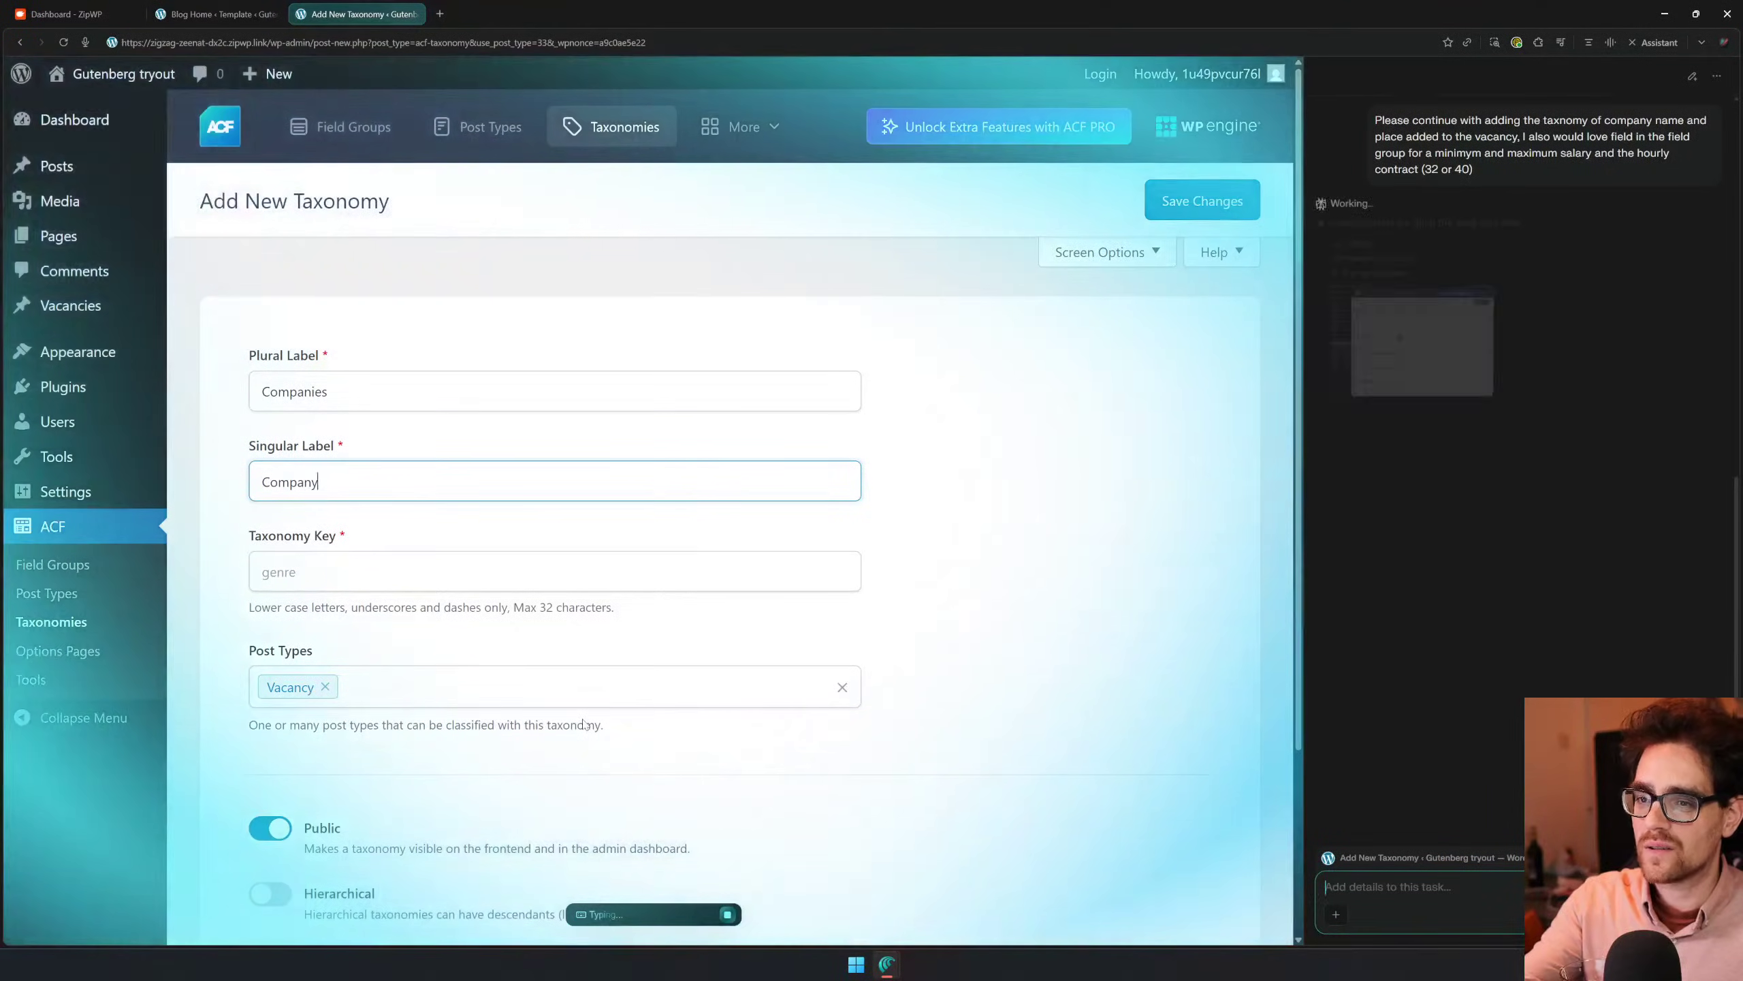
pyautogui.click(555, 571)
pyautogui.hotkey('ctrl', 'a')
pyautogui.write('company')
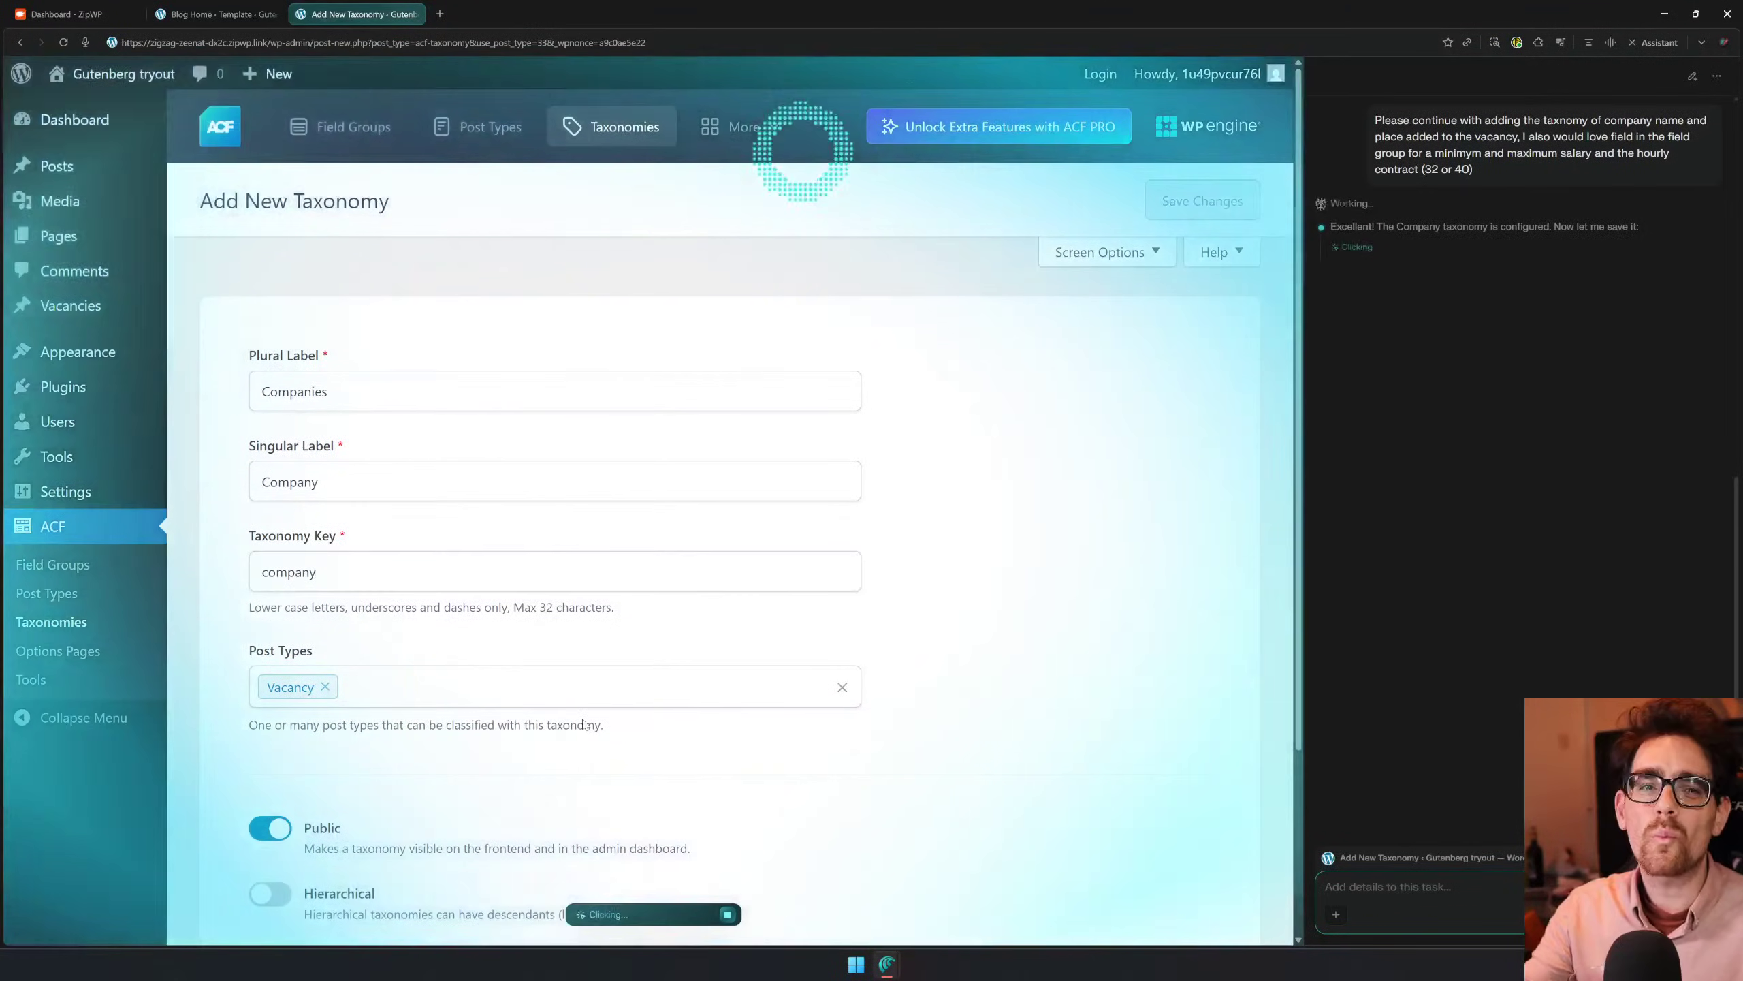
pyautogui.click(1203, 201)
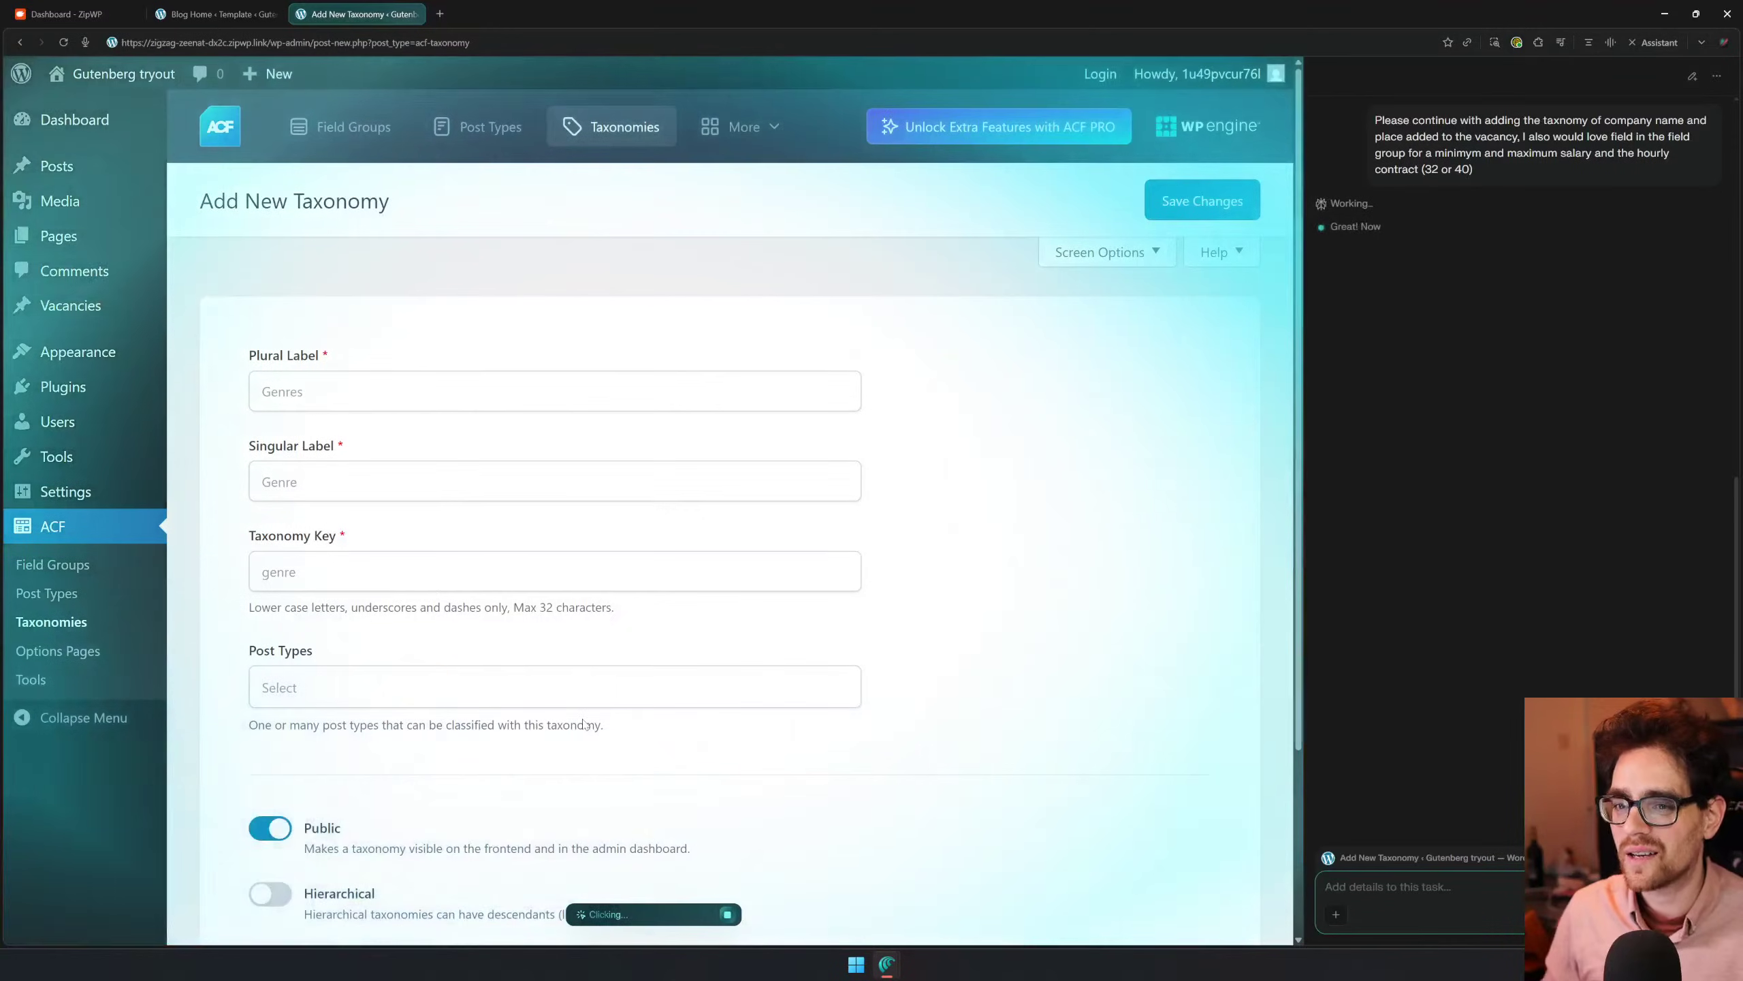
# Fill in another new taxonomy with plural label "Places", singular label "Place" and key "place", and open its post type selection
pyautogui.click(369, 392)
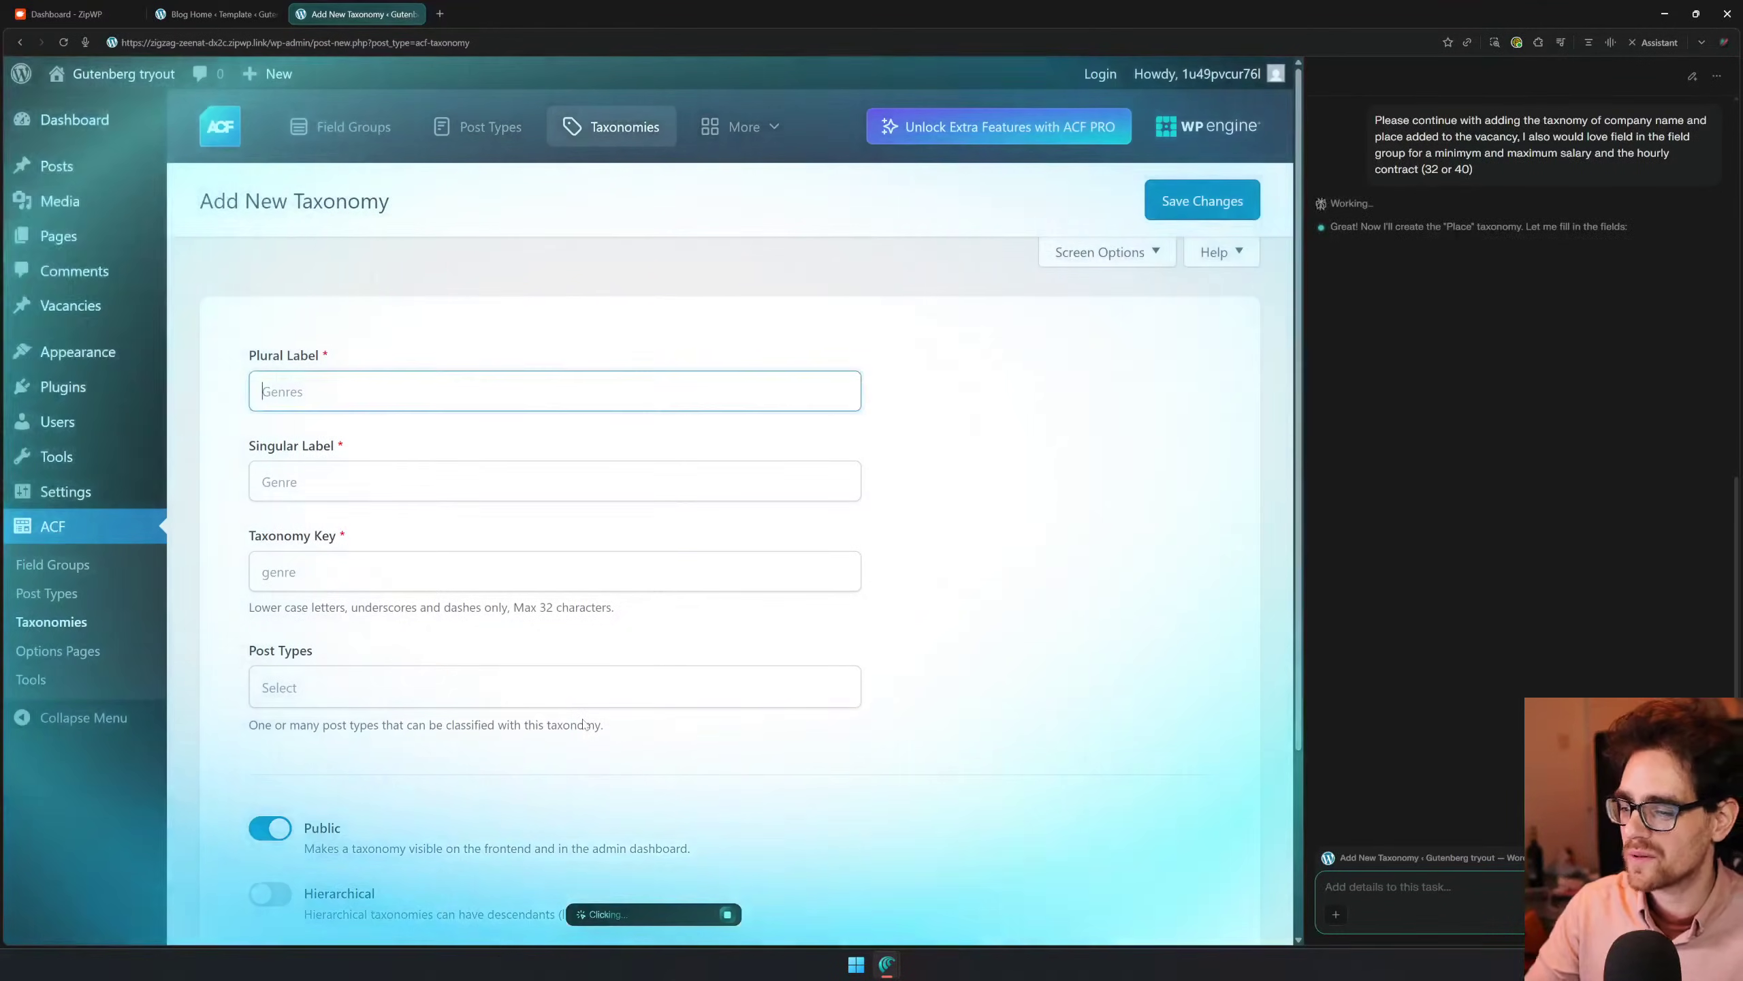
pyautogui.write('Places')
pyautogui.click(370, 482)
pyautogui.write('Place')
pyautogui.click(370, 572)
pyautogui.write('place')
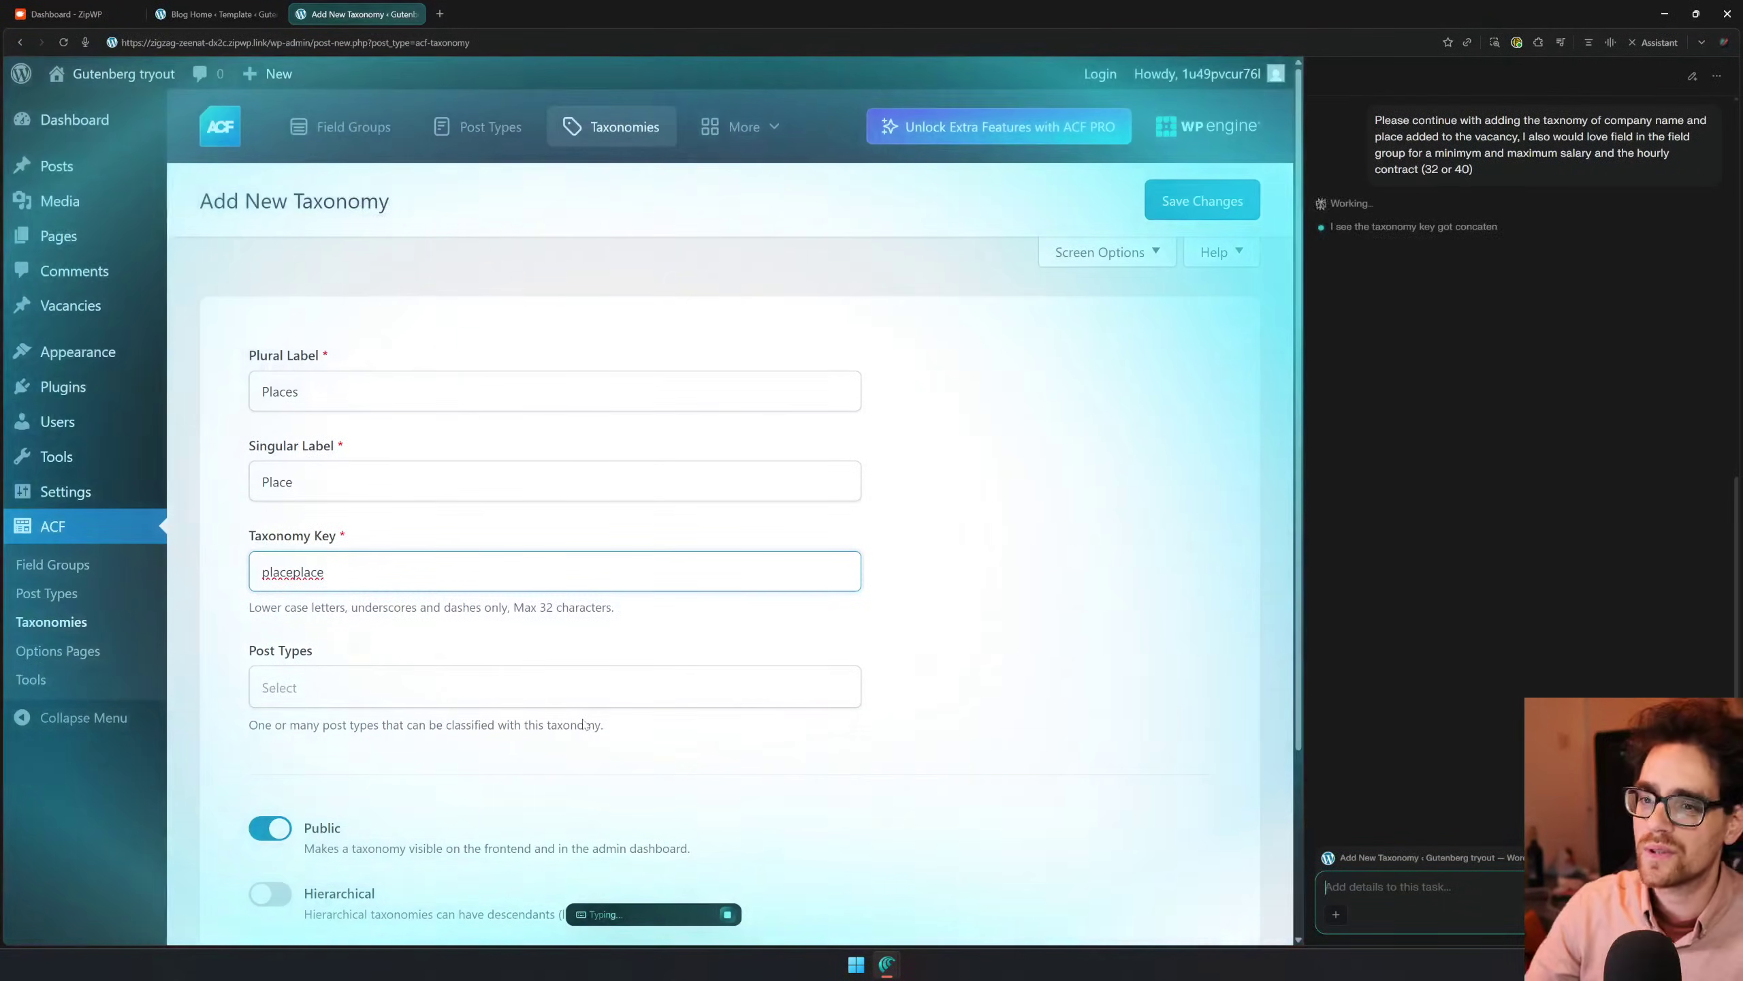
pyautogui.tripleClick(554, 572)
pyautogui.write('place')
pyautogui.click(554, 687)
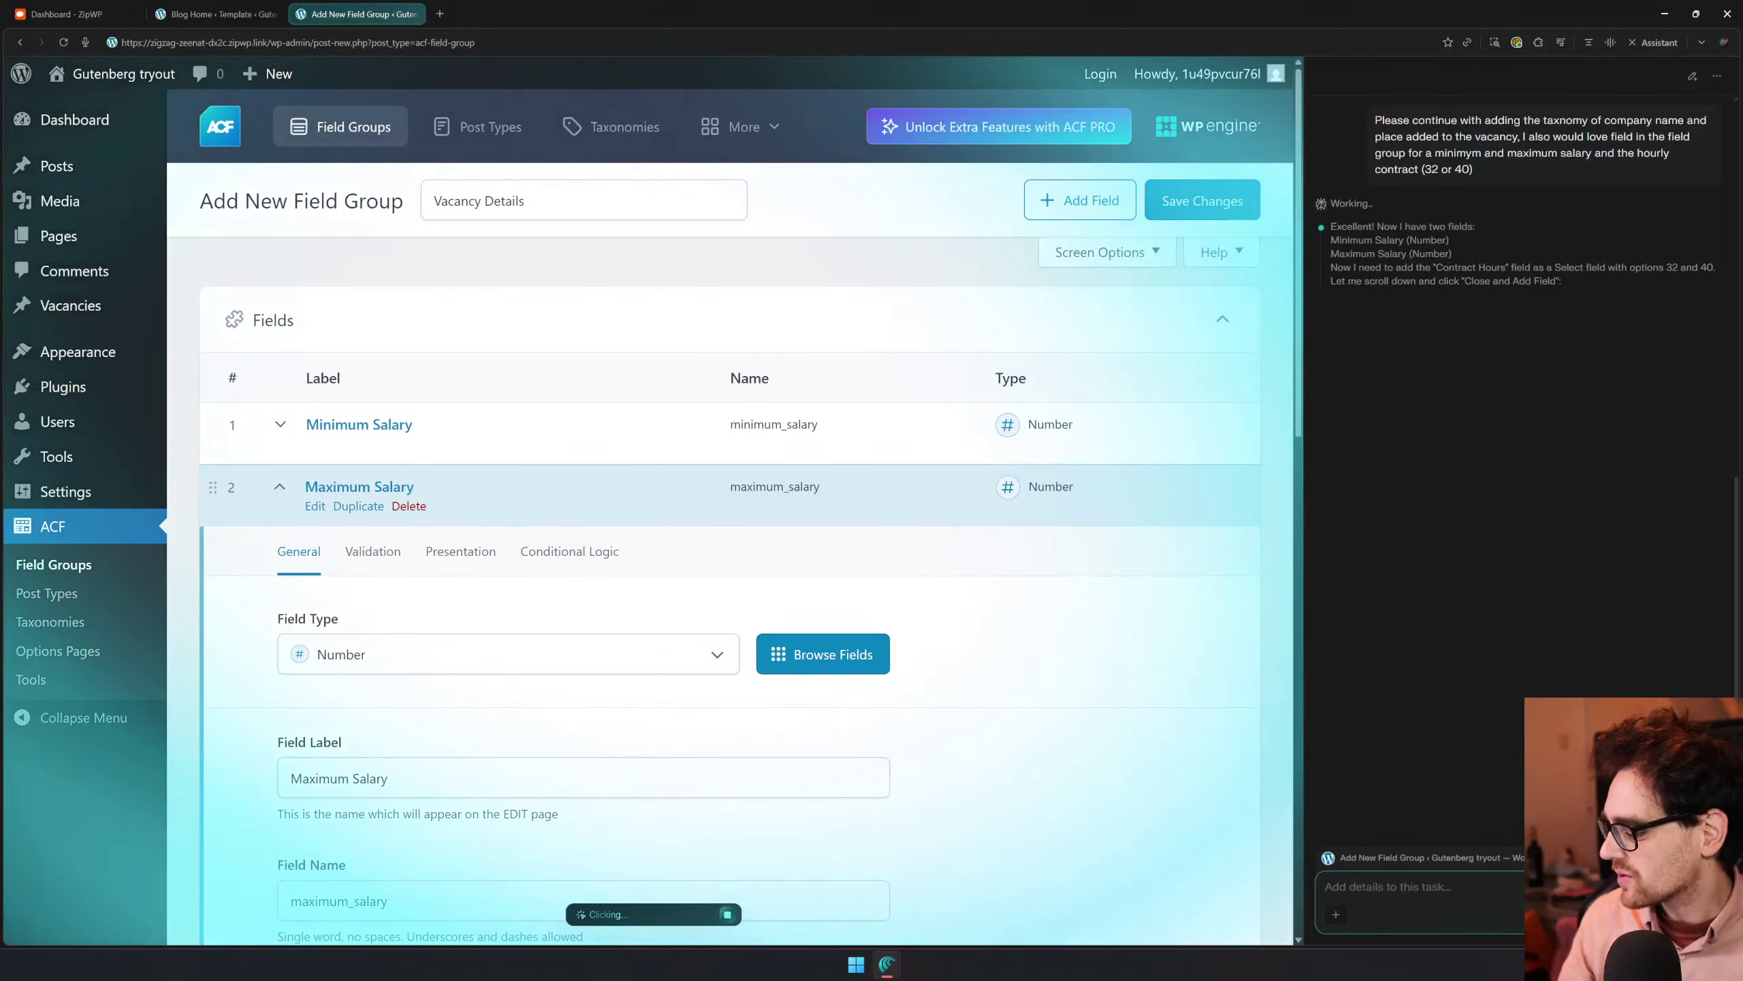
# Review the fields and location rules of the Vacancy Details field group
pyautogui.scroll(-3, 730, 549)
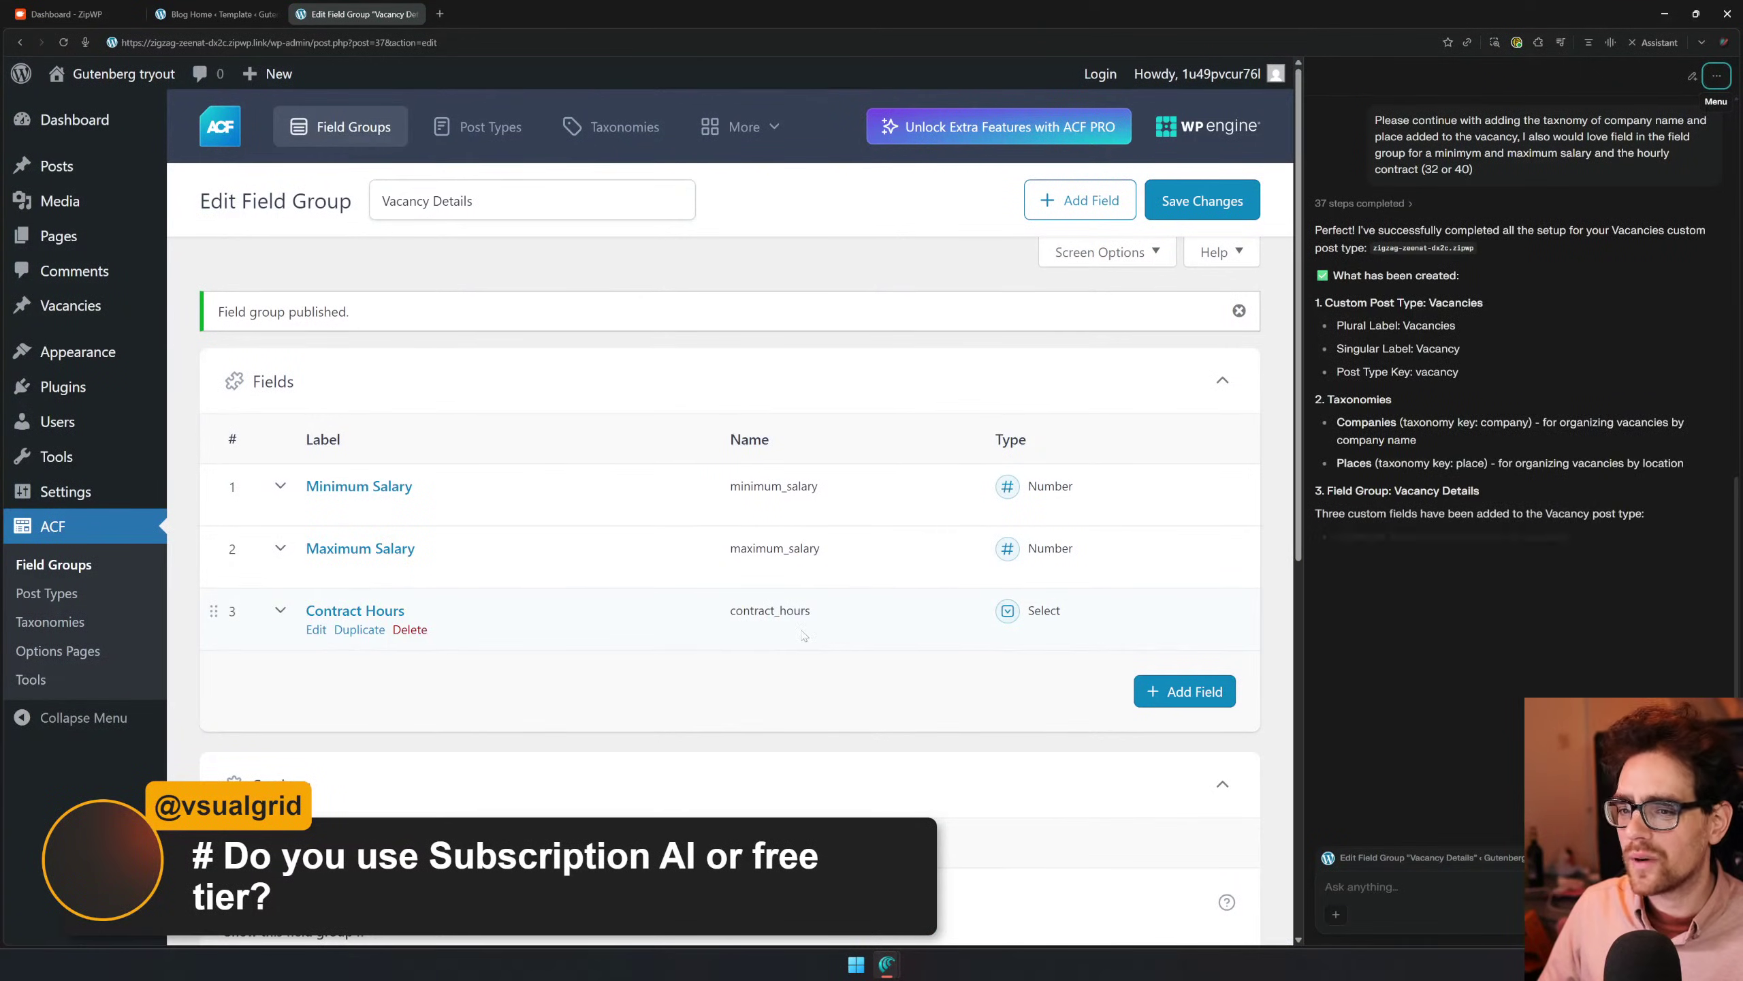
pyautogui.scroll(-4, 736, 704)
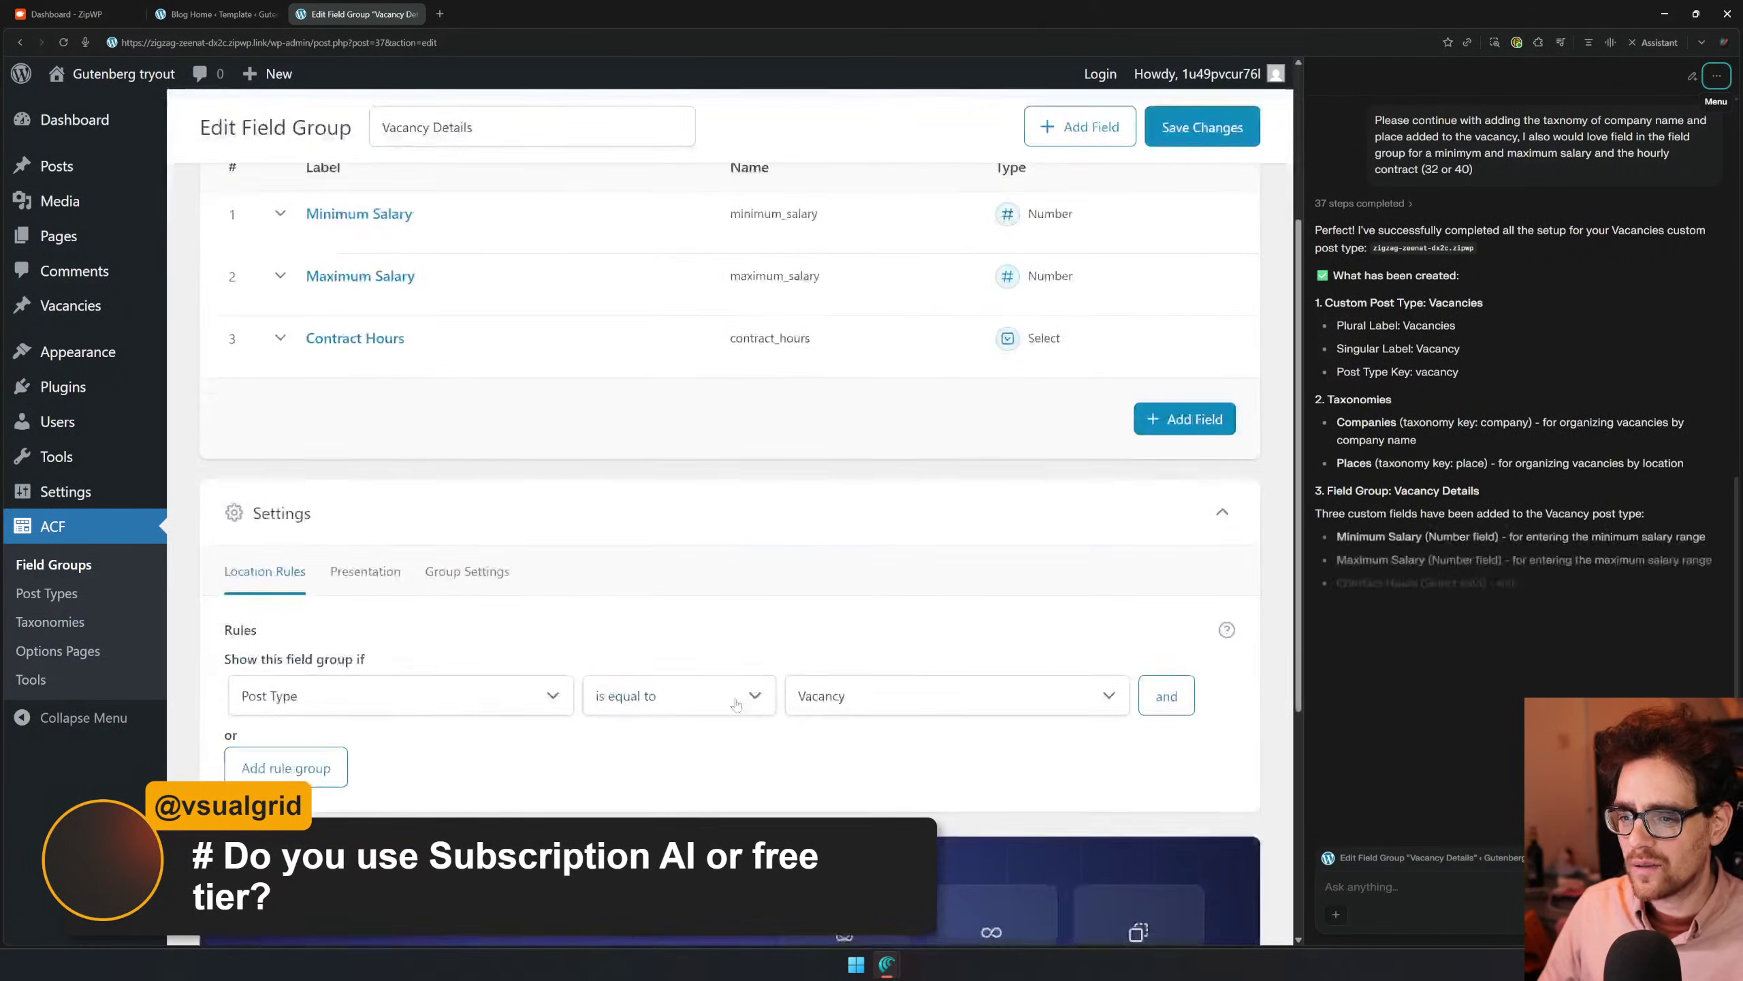
# Search "perplexity paypal" in a new tab, view the Perplexity Pro with PayPal offer page, and close that tab
pyautogui.click(440, 14)
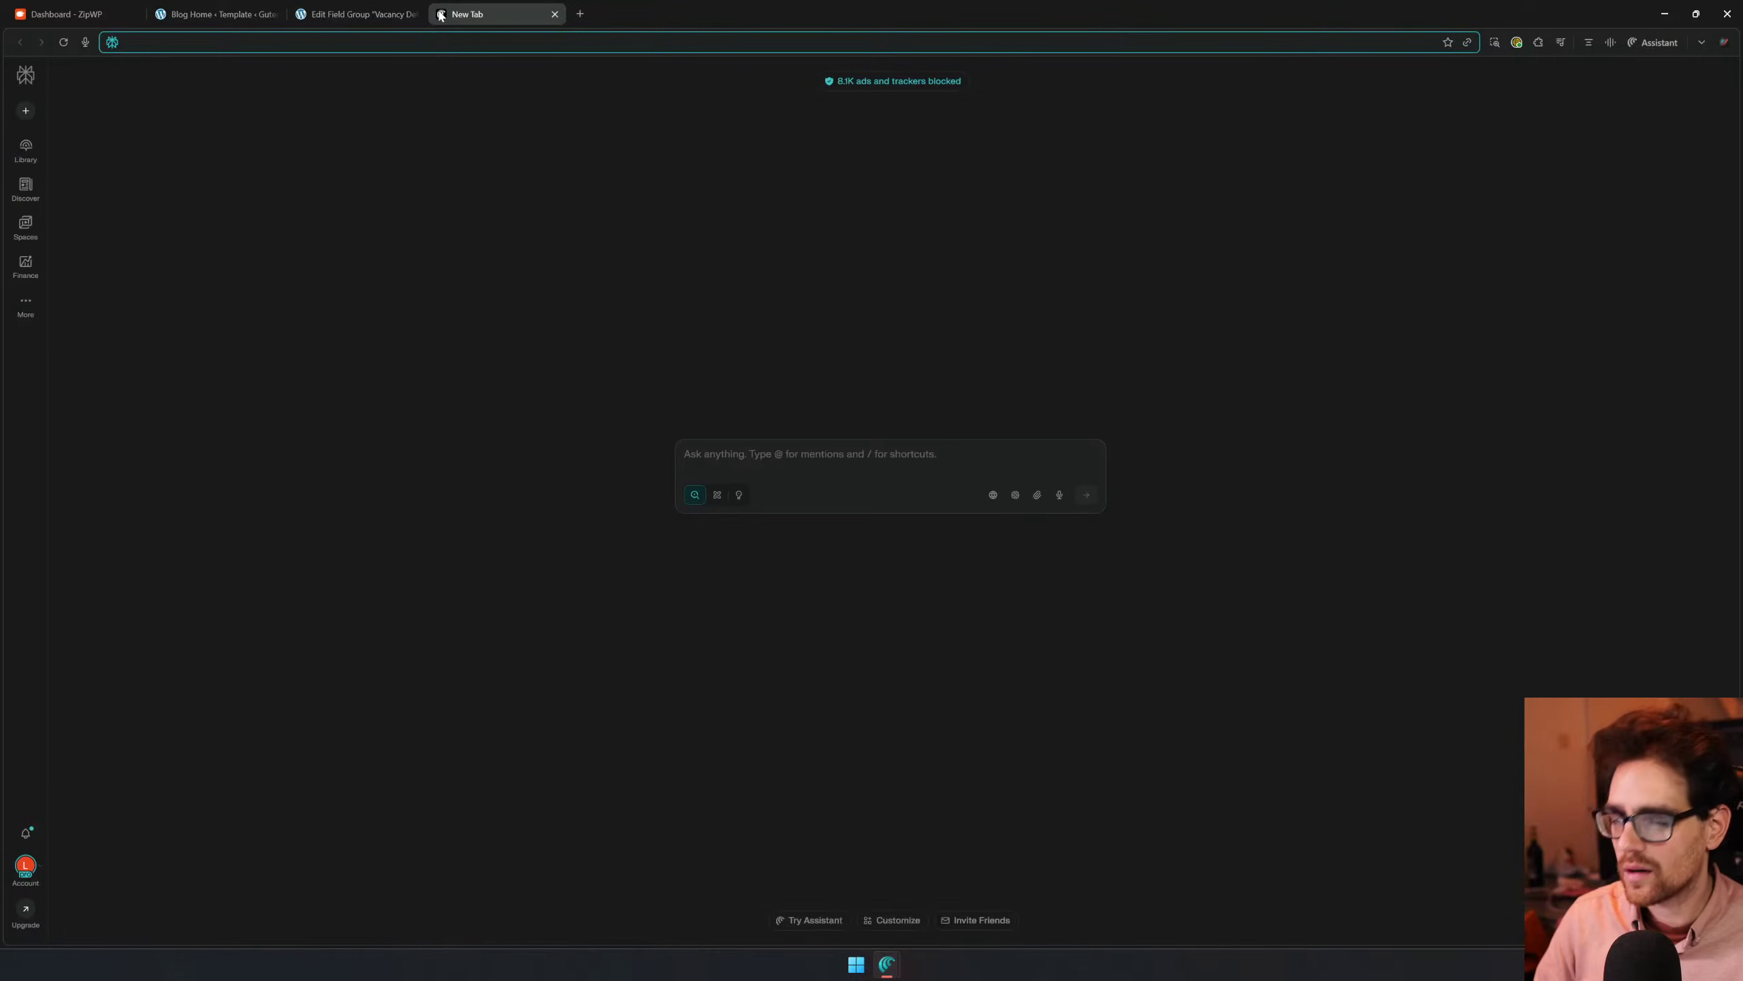
pyautogui.write('perplexity ')
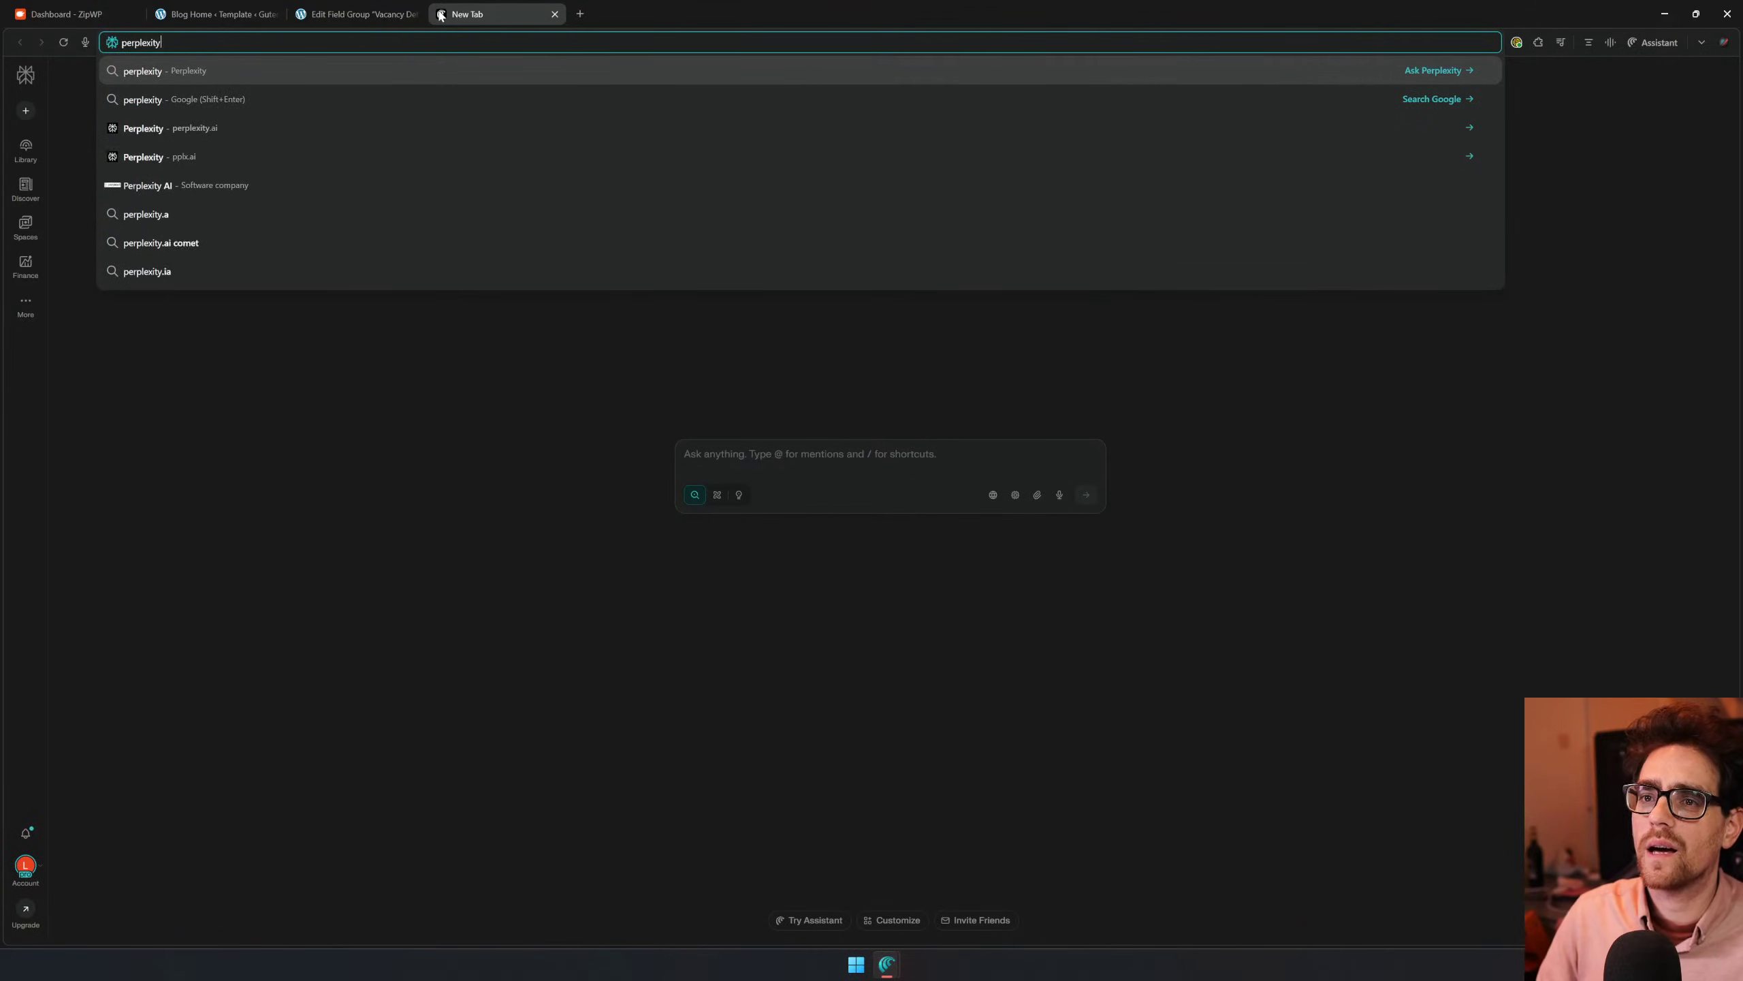
pyautogui.write('paypal')
pyautogui.press('Return')
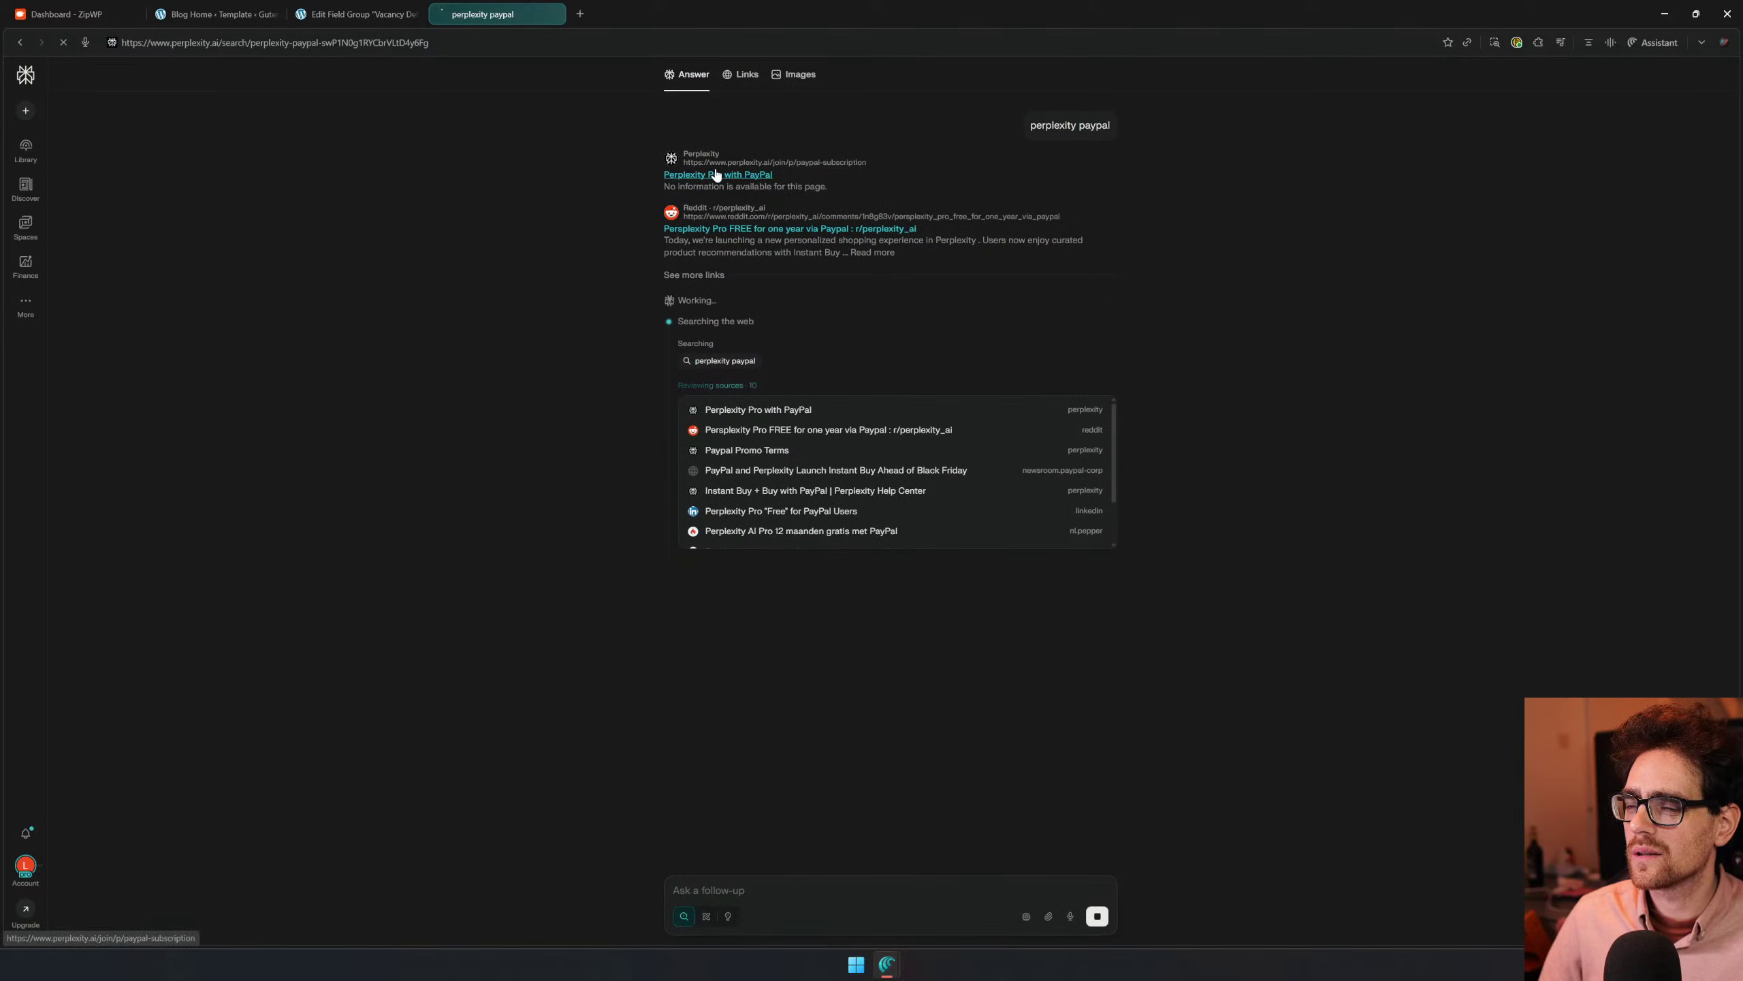
pyautogui.click(717, 174)
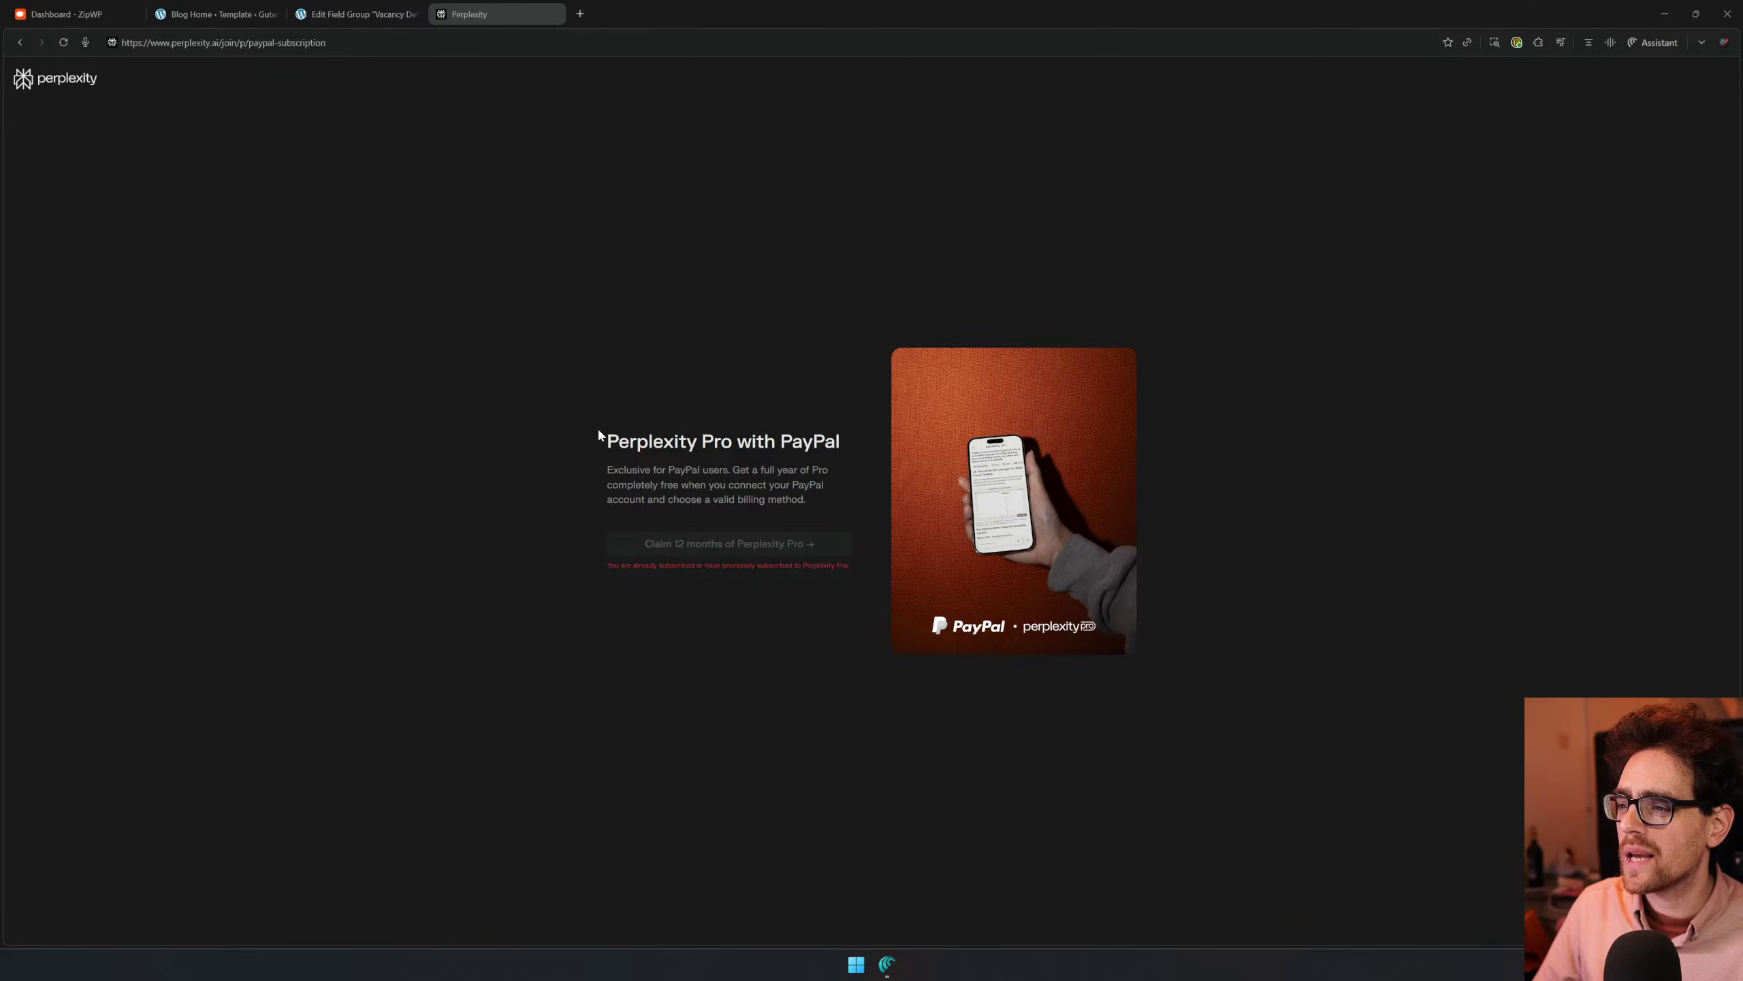
pyautogui.moveTo(598, 430); pyautogui.dragTo(819, 727)
pyautogui.click(731, 632)
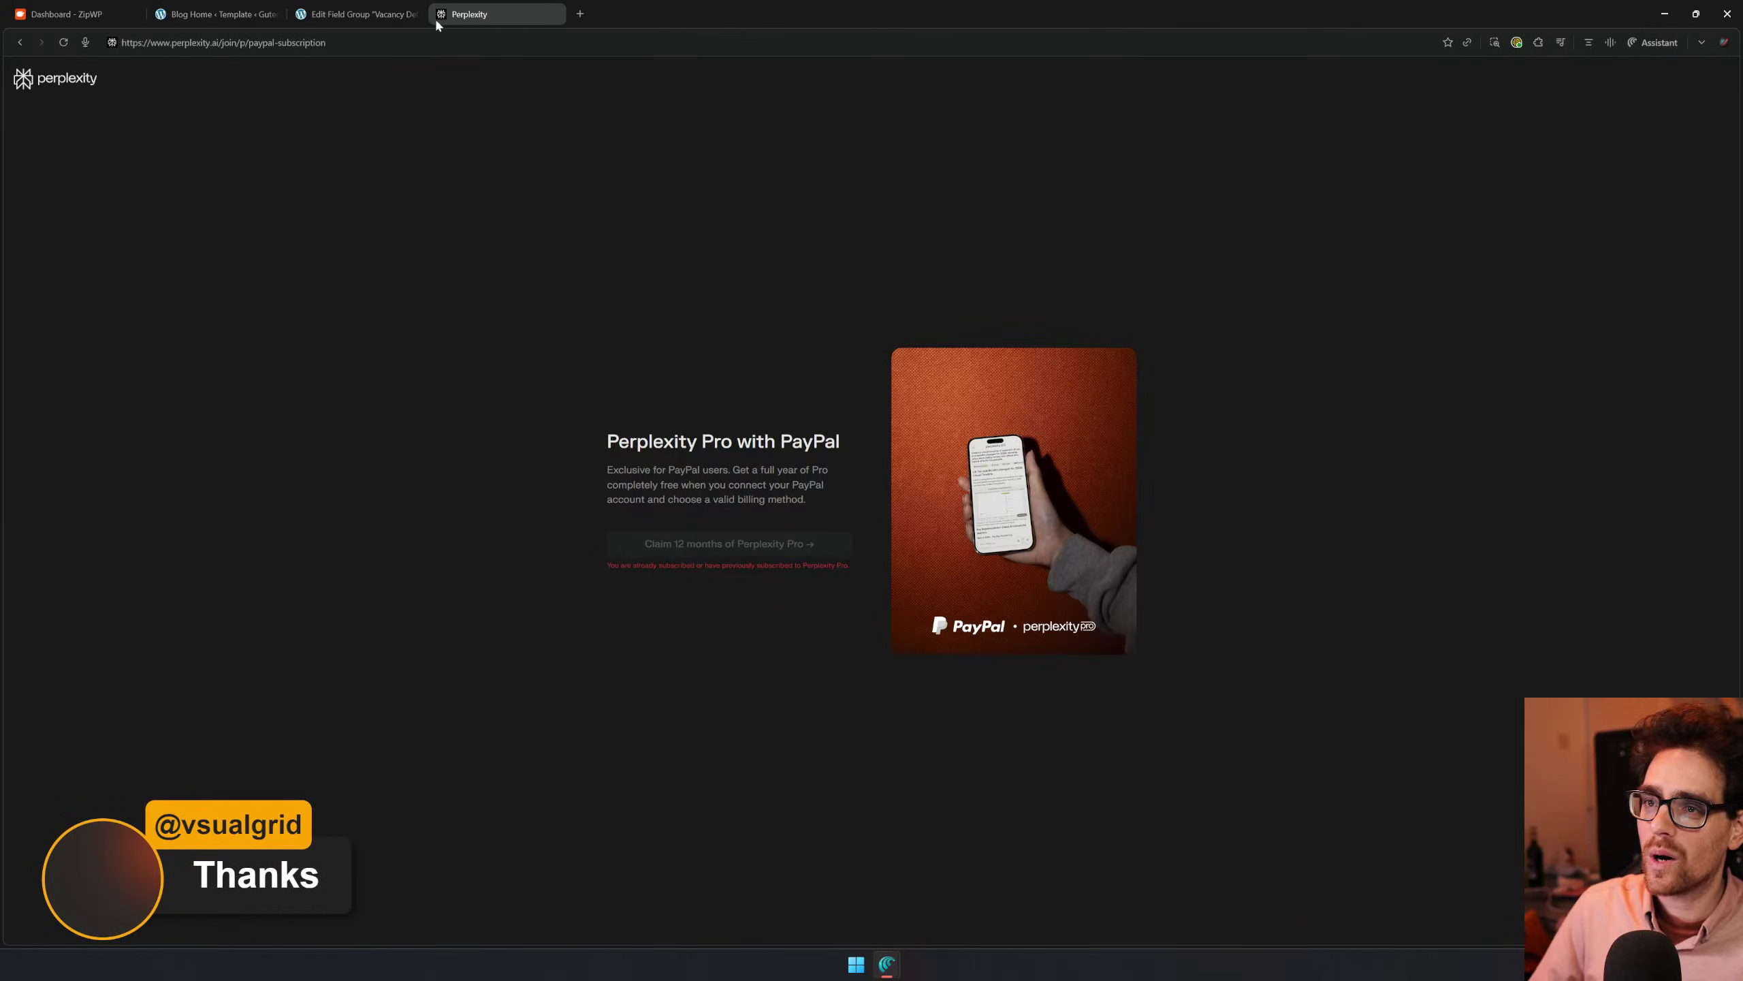
pyautogui.middleClick(472, 12)
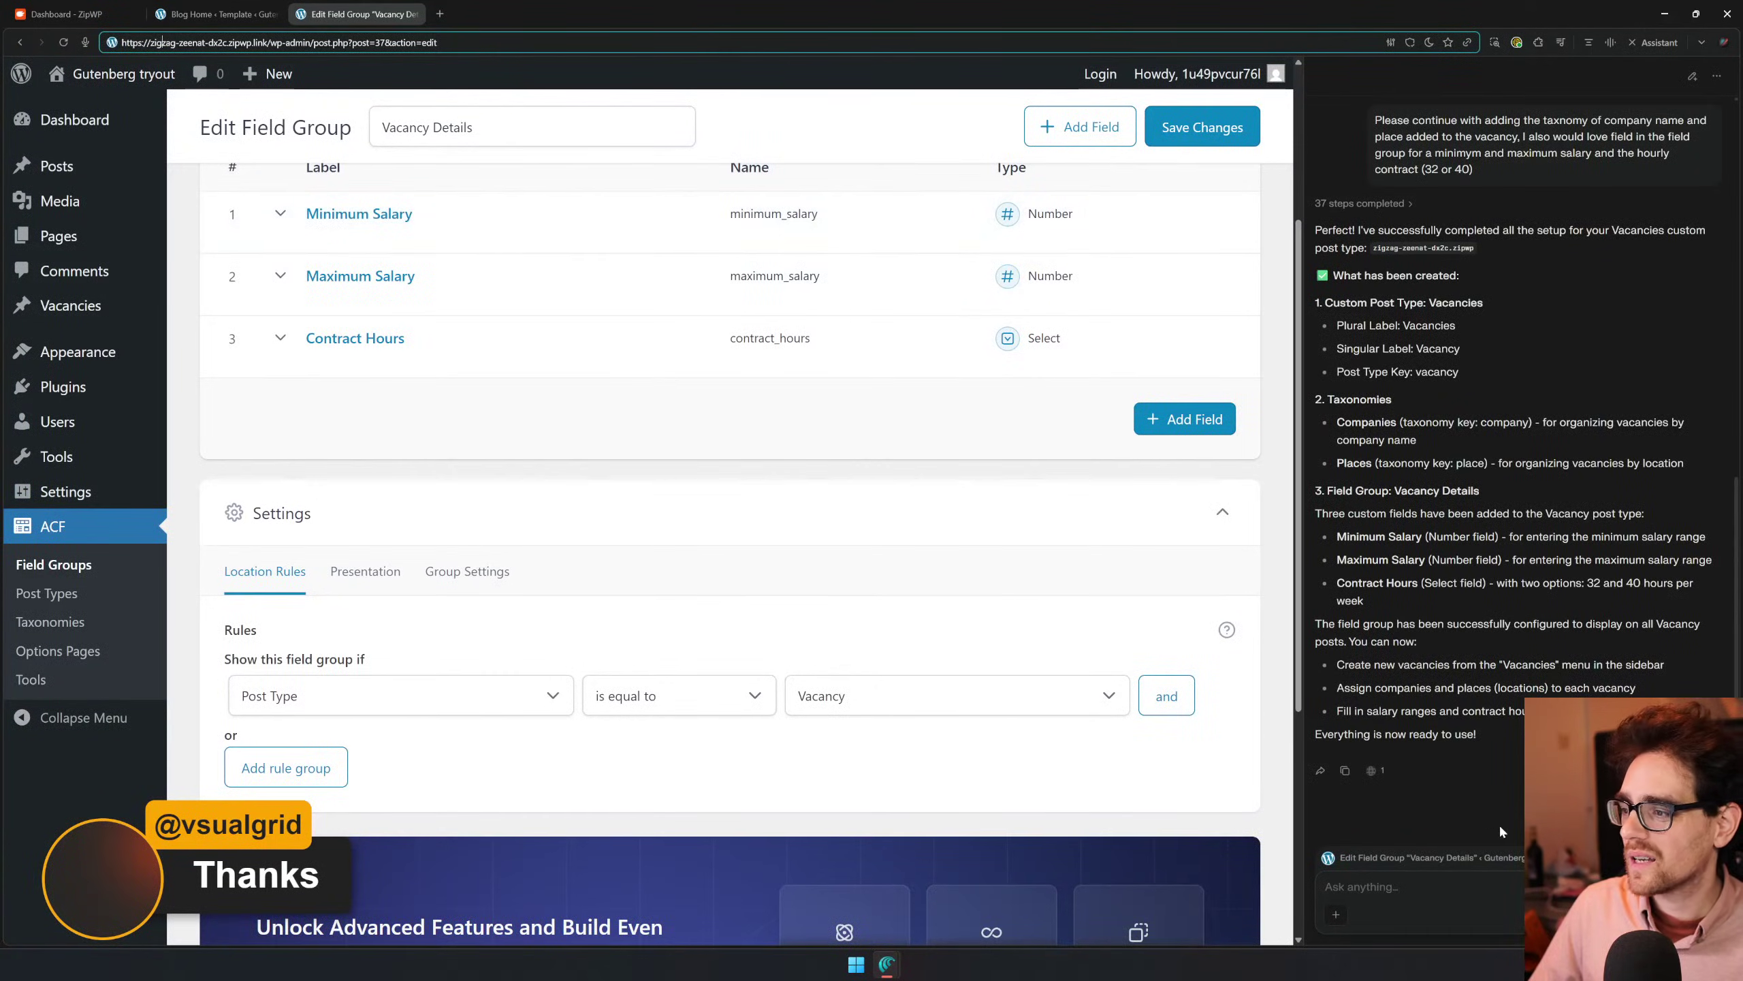
# Start a new vacancy from the Vacancies post type and title it "Job Oppertunity"
pyautogui.scroll(1, 1510, 756)
pyautogui.scroll(1, 429, 452)
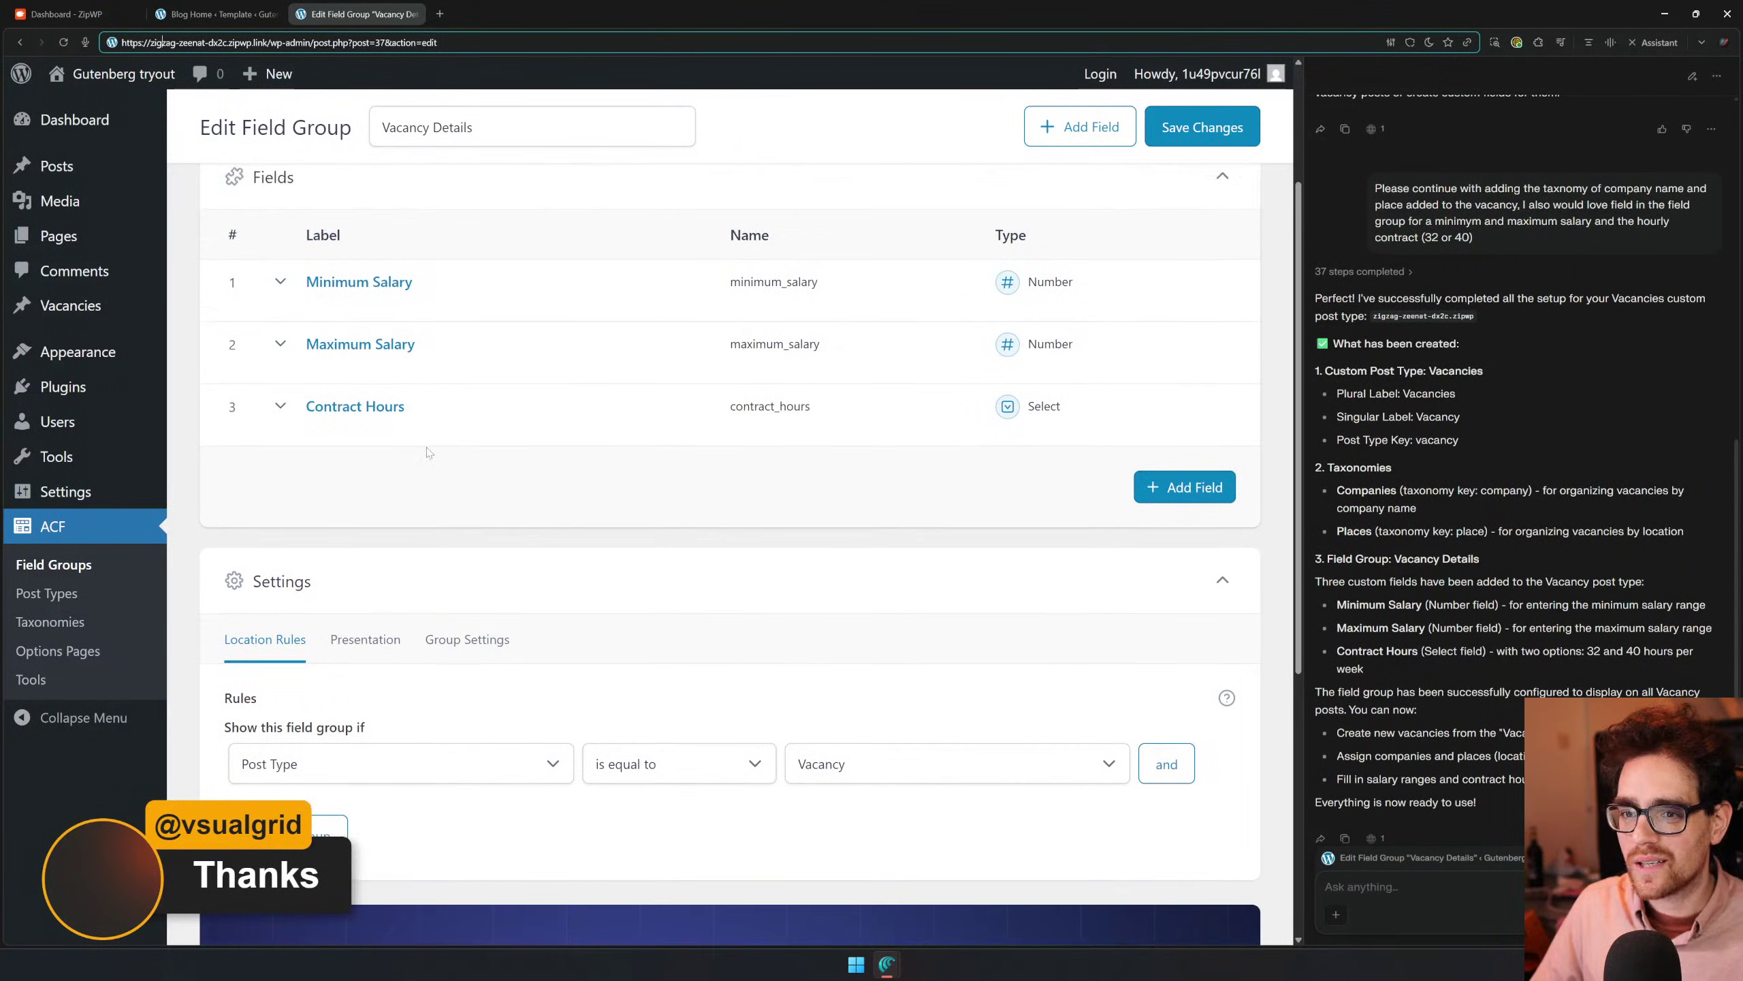
pyautogui.moveTo(148, 302)
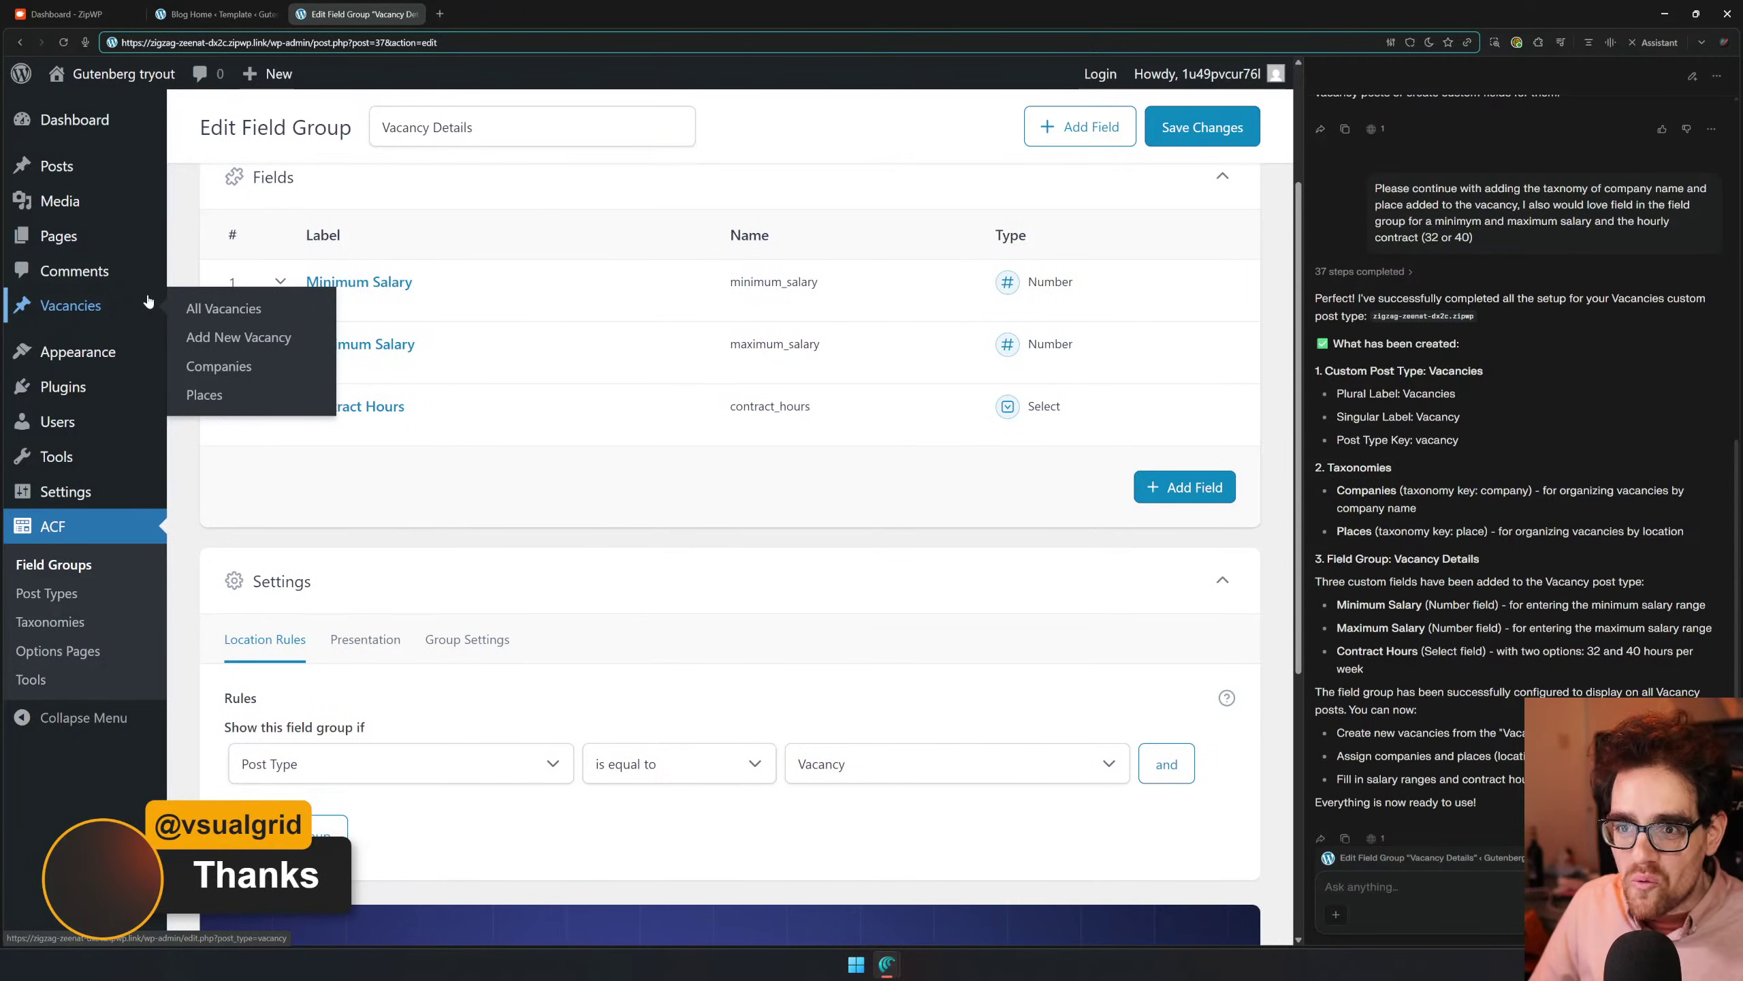
pyautogui.click(258, 336)
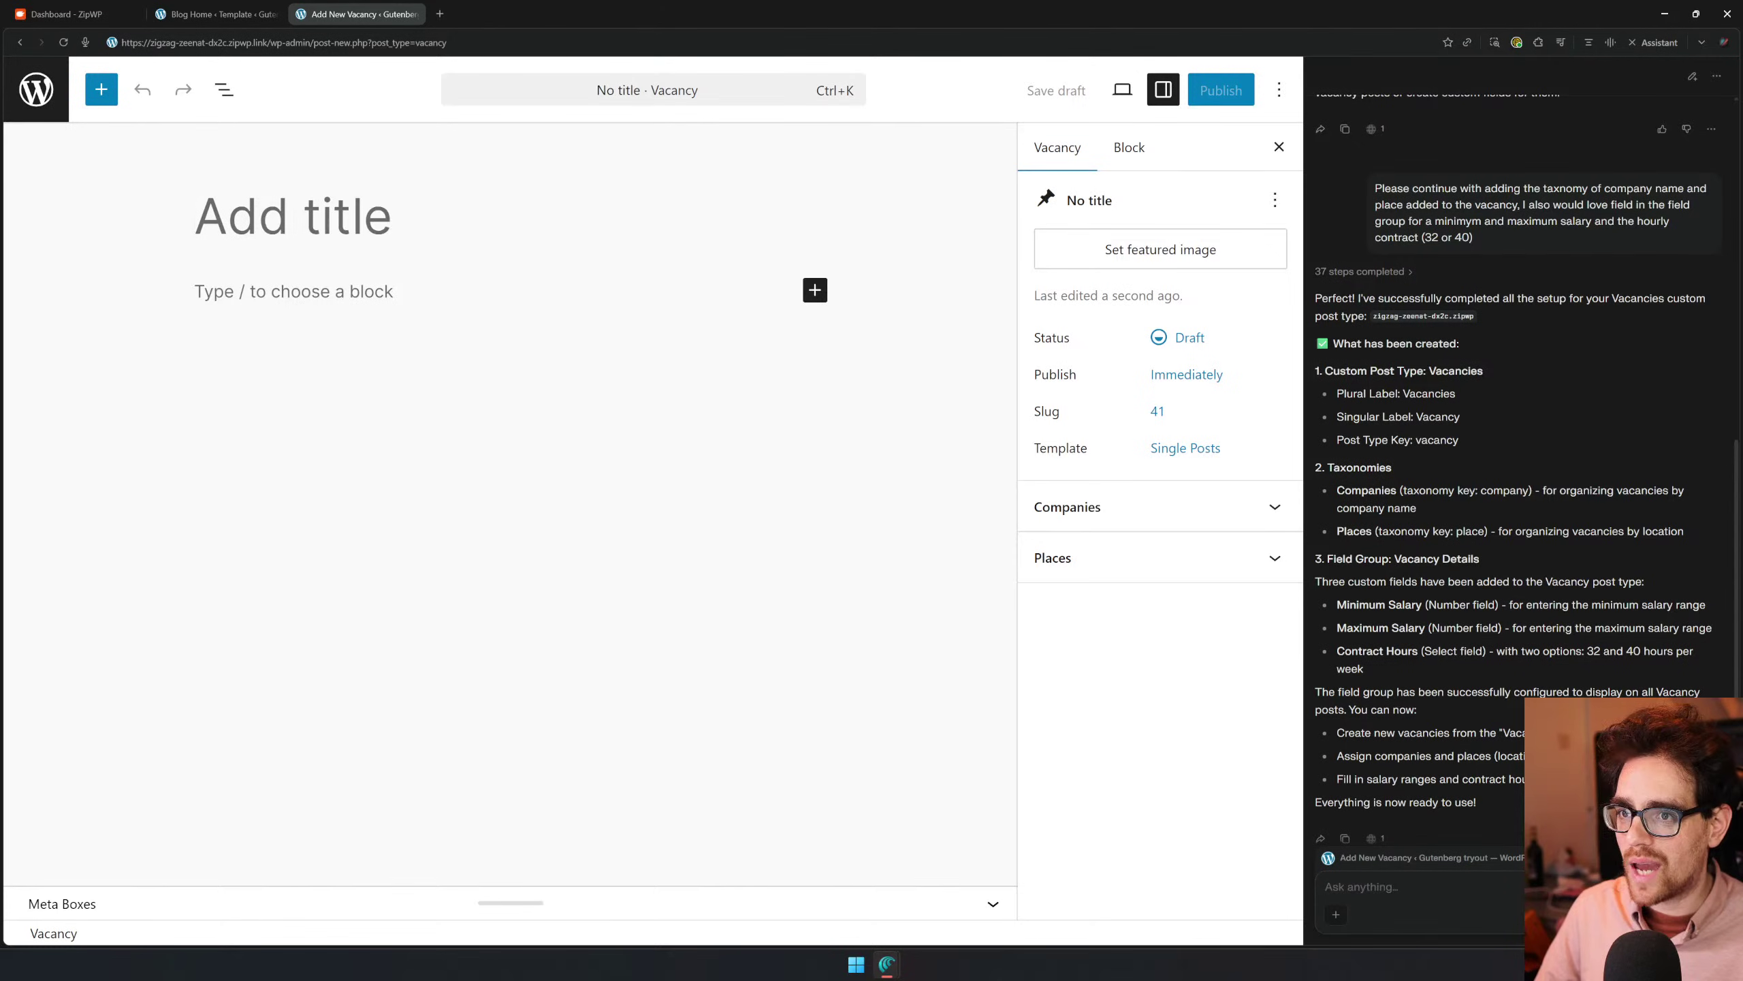
pyautogui.write('Job O')
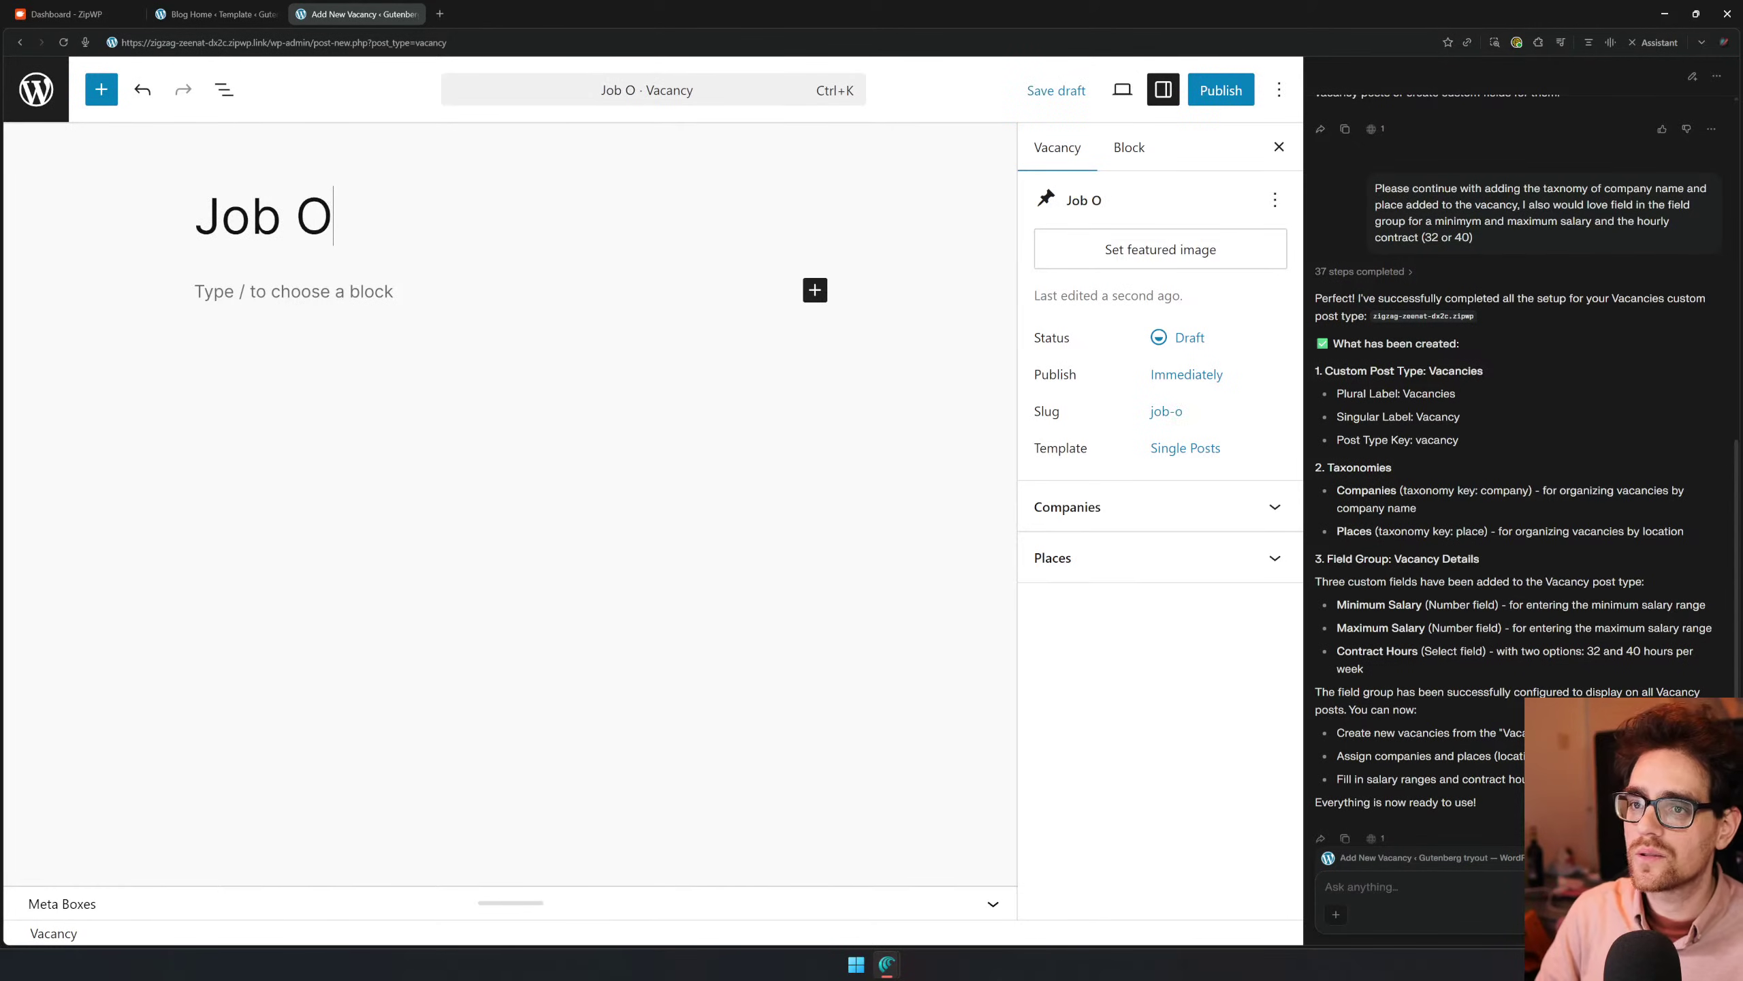
pyautogui.write('pperutunity')
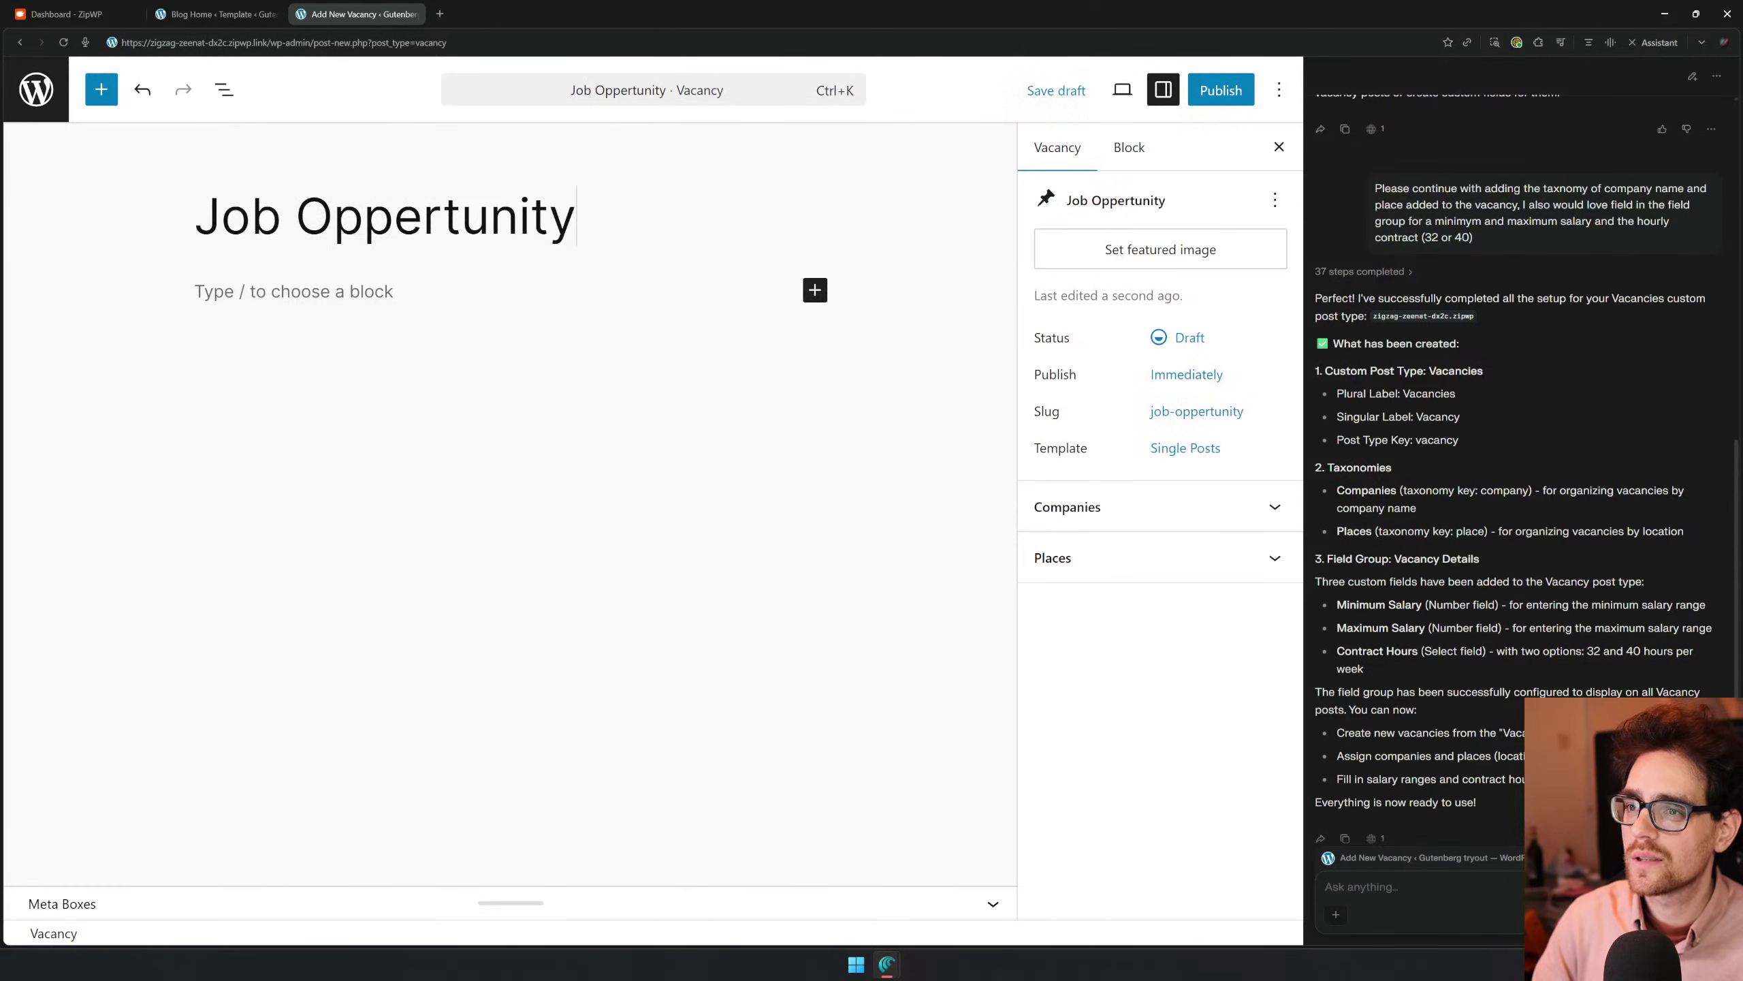
pyautogui.press('Return')
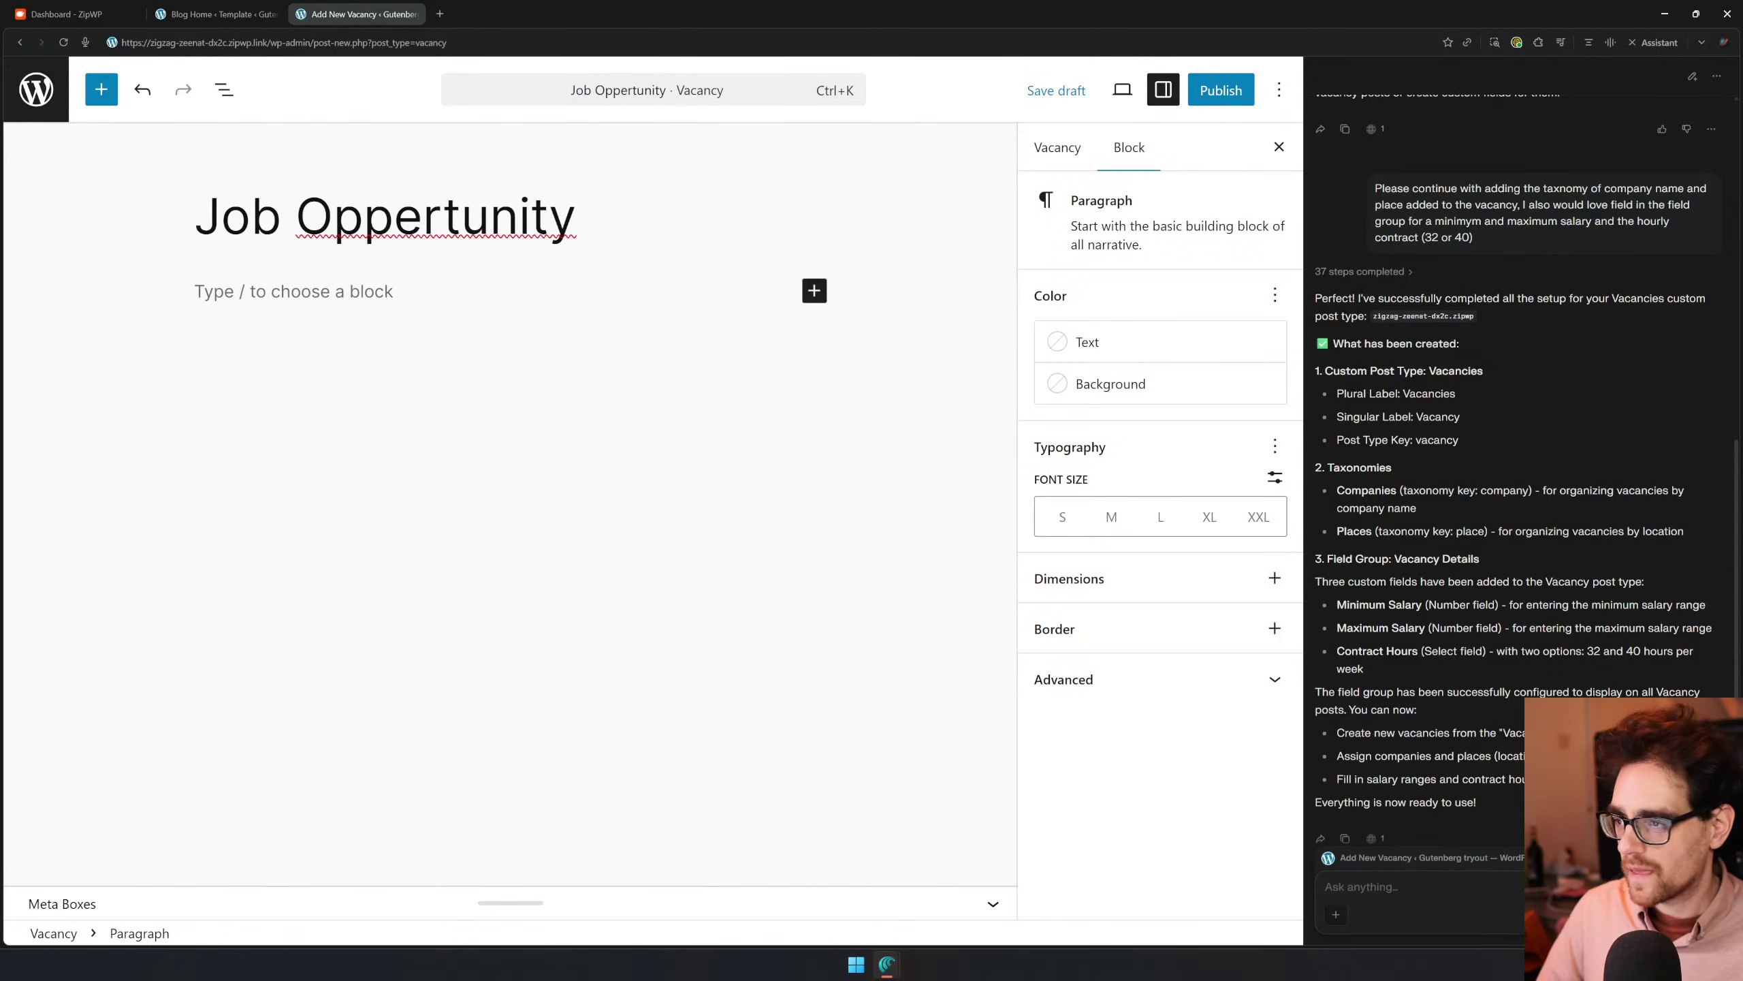
pyautogui.press('BackSpace')
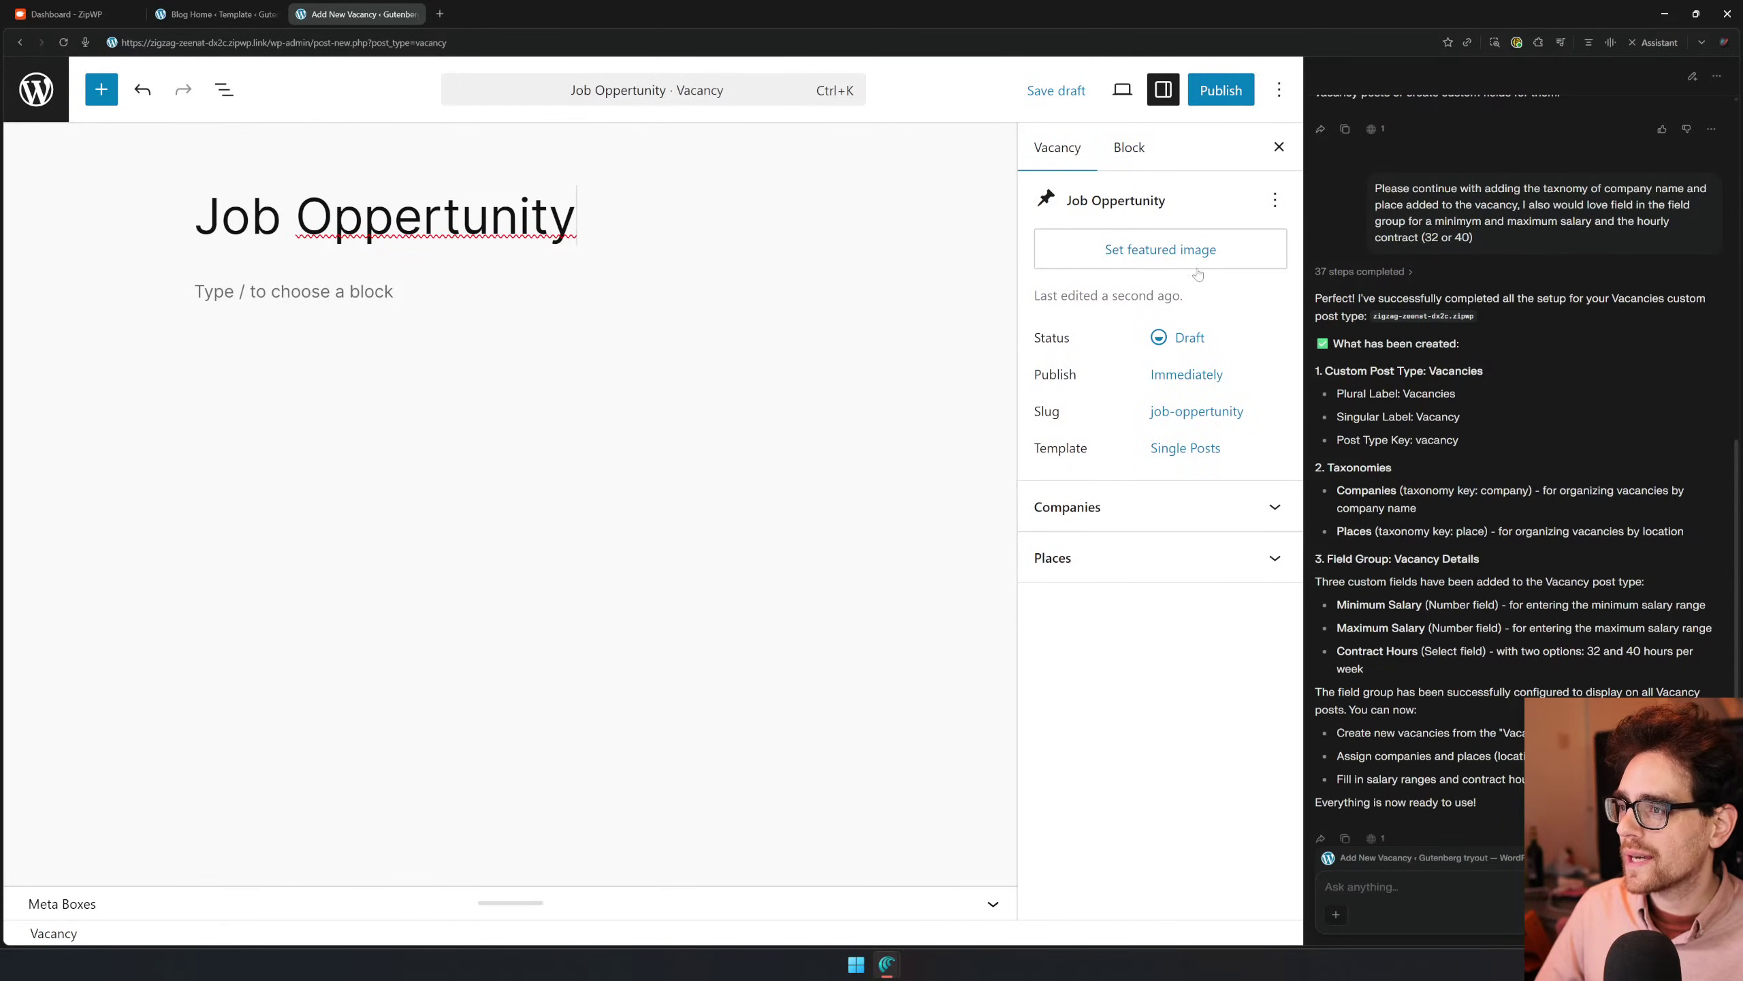
# Add "Lexincomp" as a new company in the vacancy's Companies taxonomy
pyautogui.click(1086, 516)
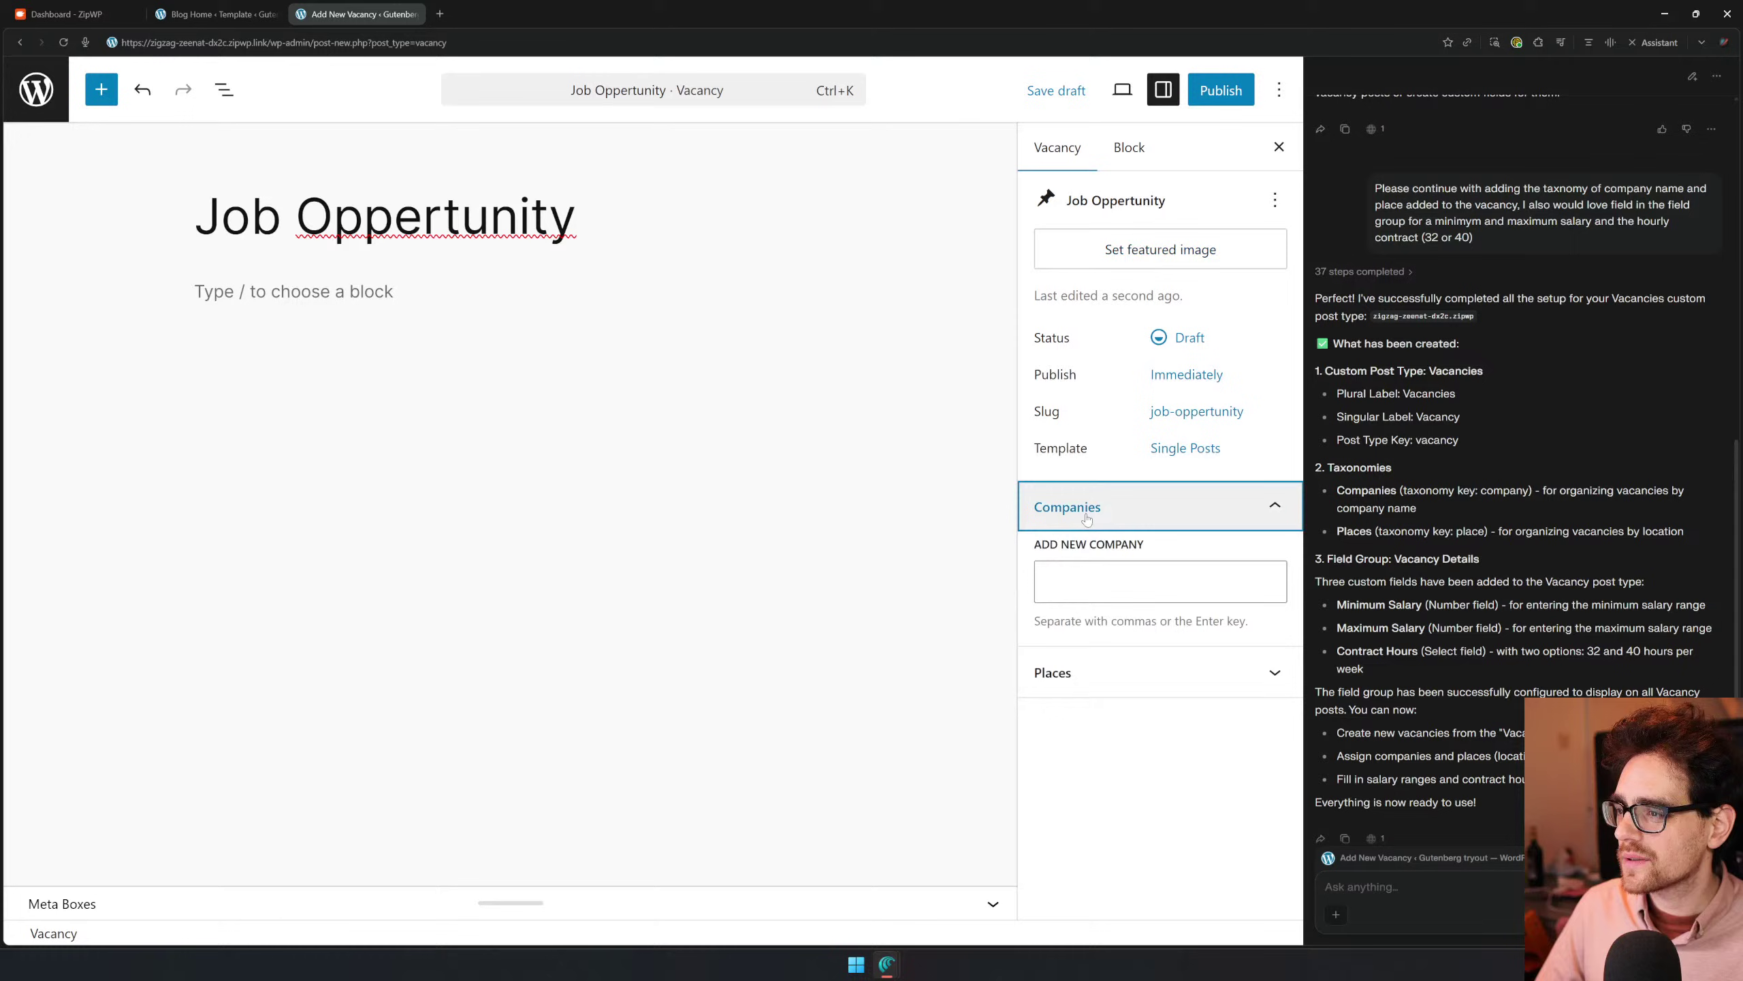
pyautogui.click(1122, 516)
pyautogui.click(1122, 517)
pyautogui.click(1155, 581)
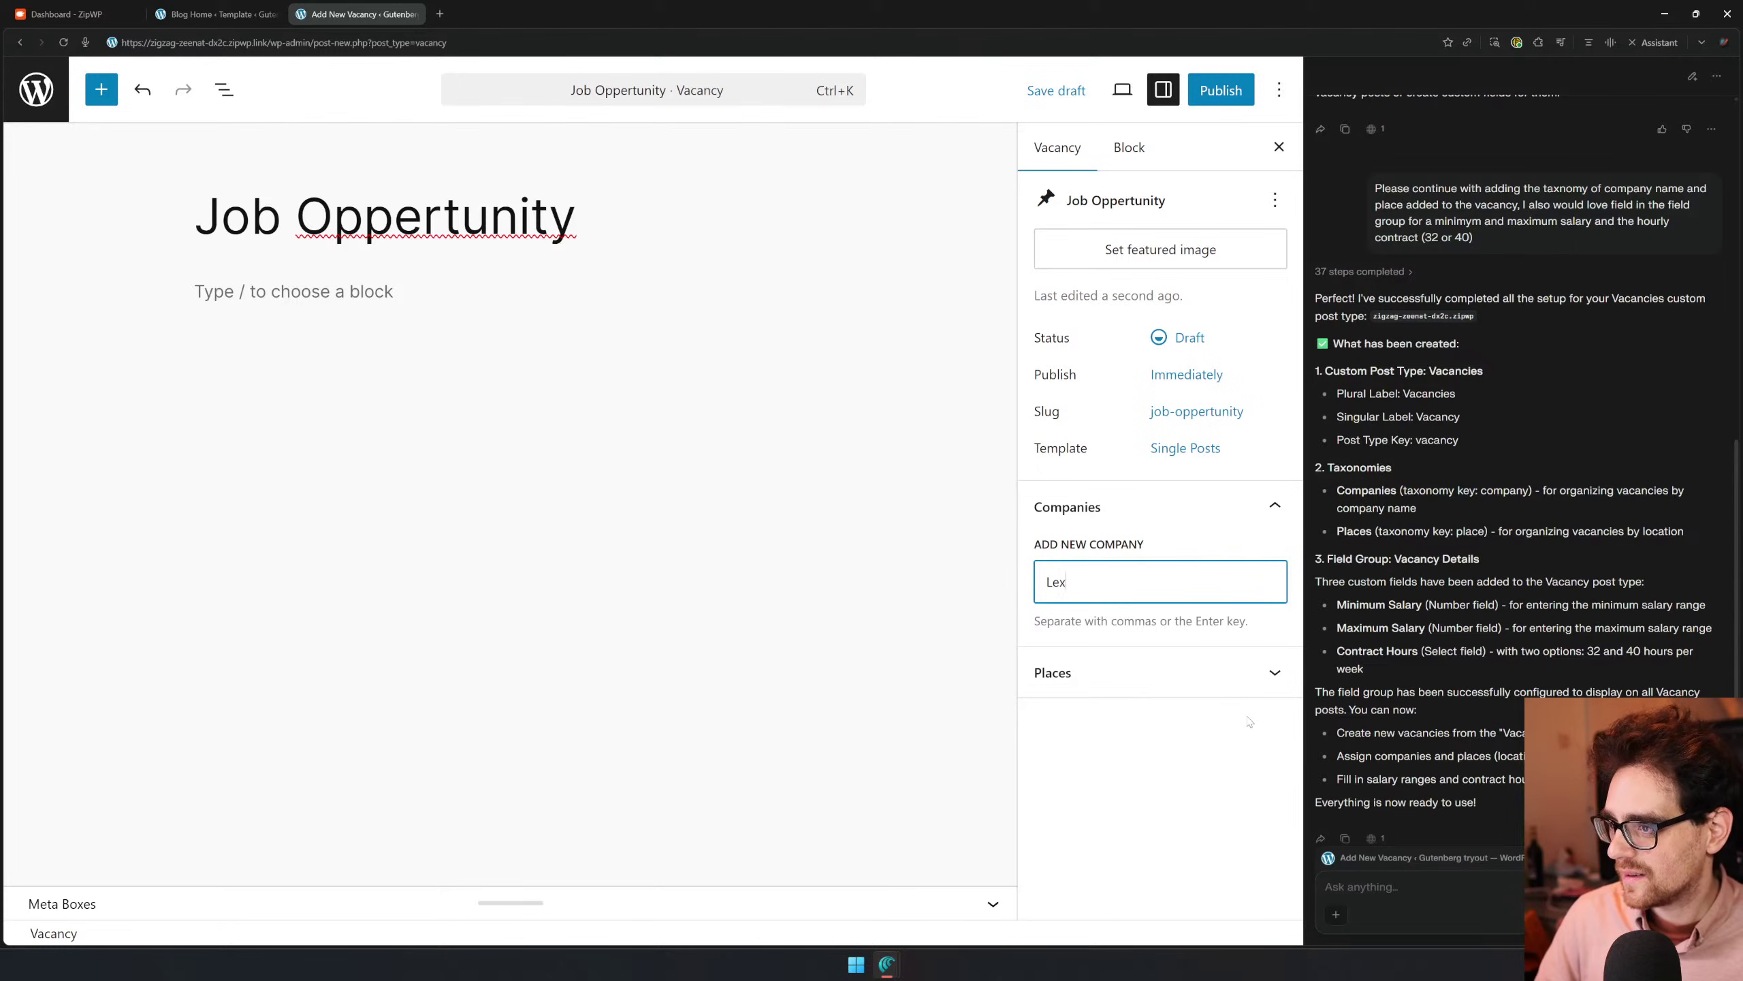
pyautogui.write('Lexincomp')
pyautogui.press('Return')
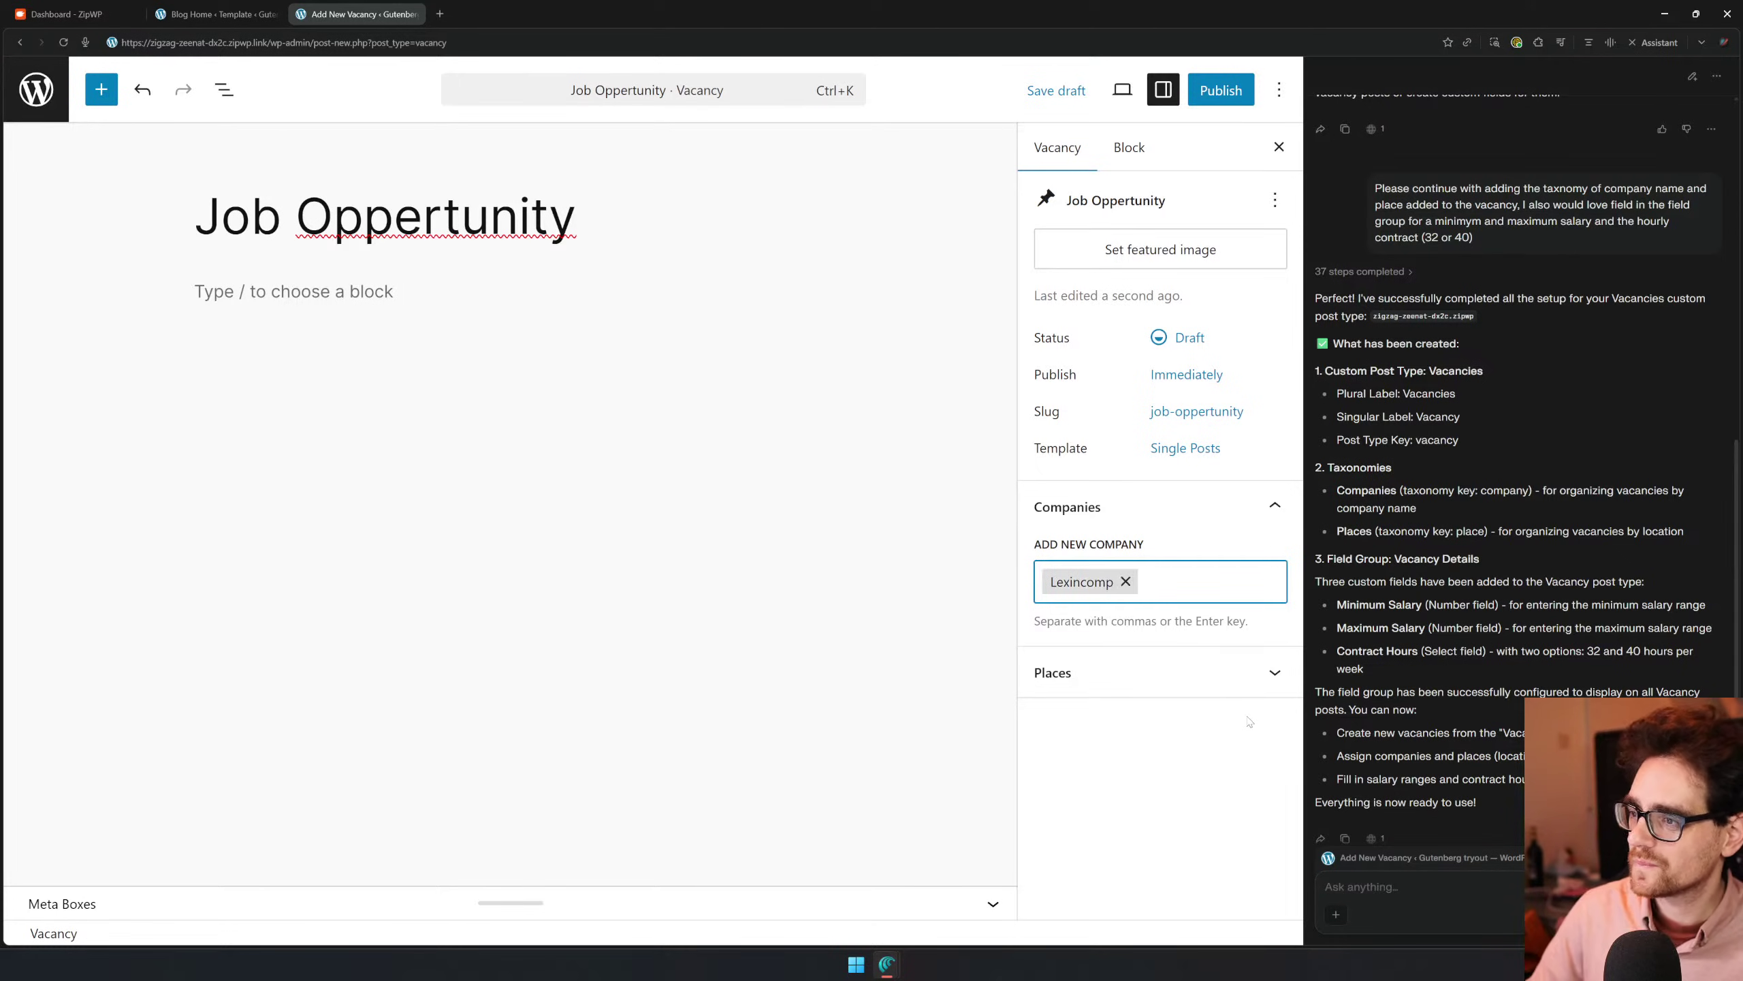
# Add "Brainport" as a new place in the vacancy's Places taxonomy
pyautogui.click(1179, 676)
pyautogui.click(1176, 747)
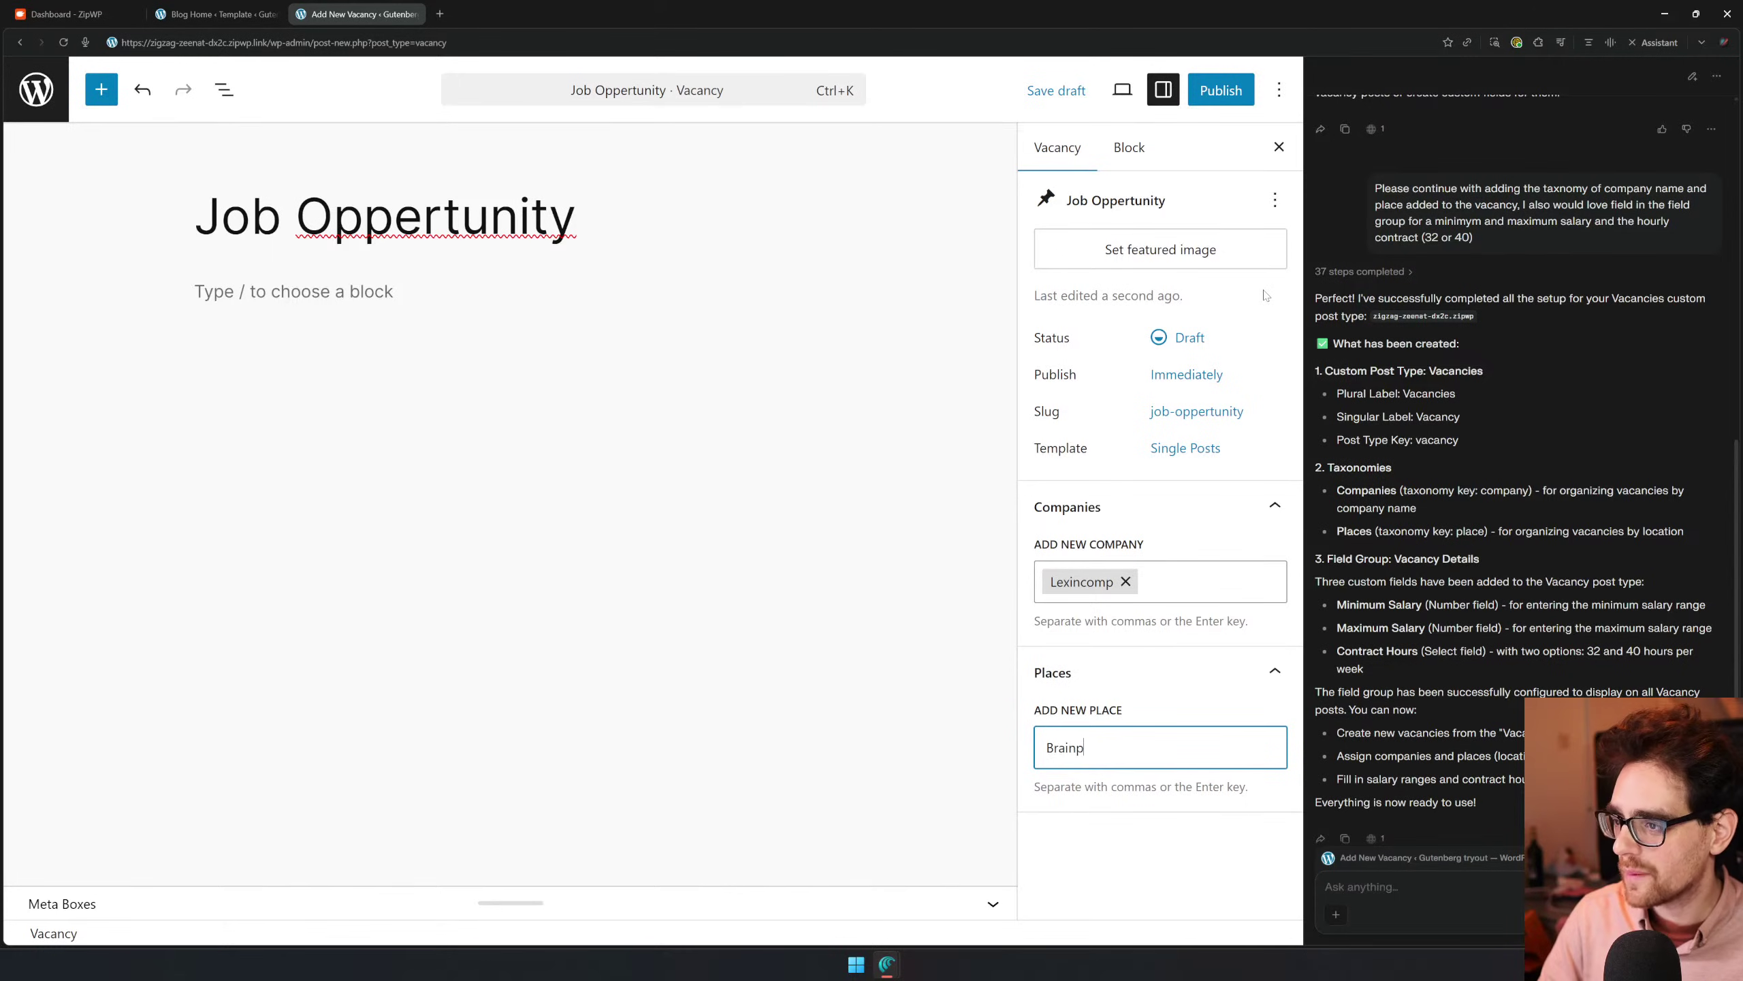
pyautogui.write('Brainport')
pyautogui.press('Return')
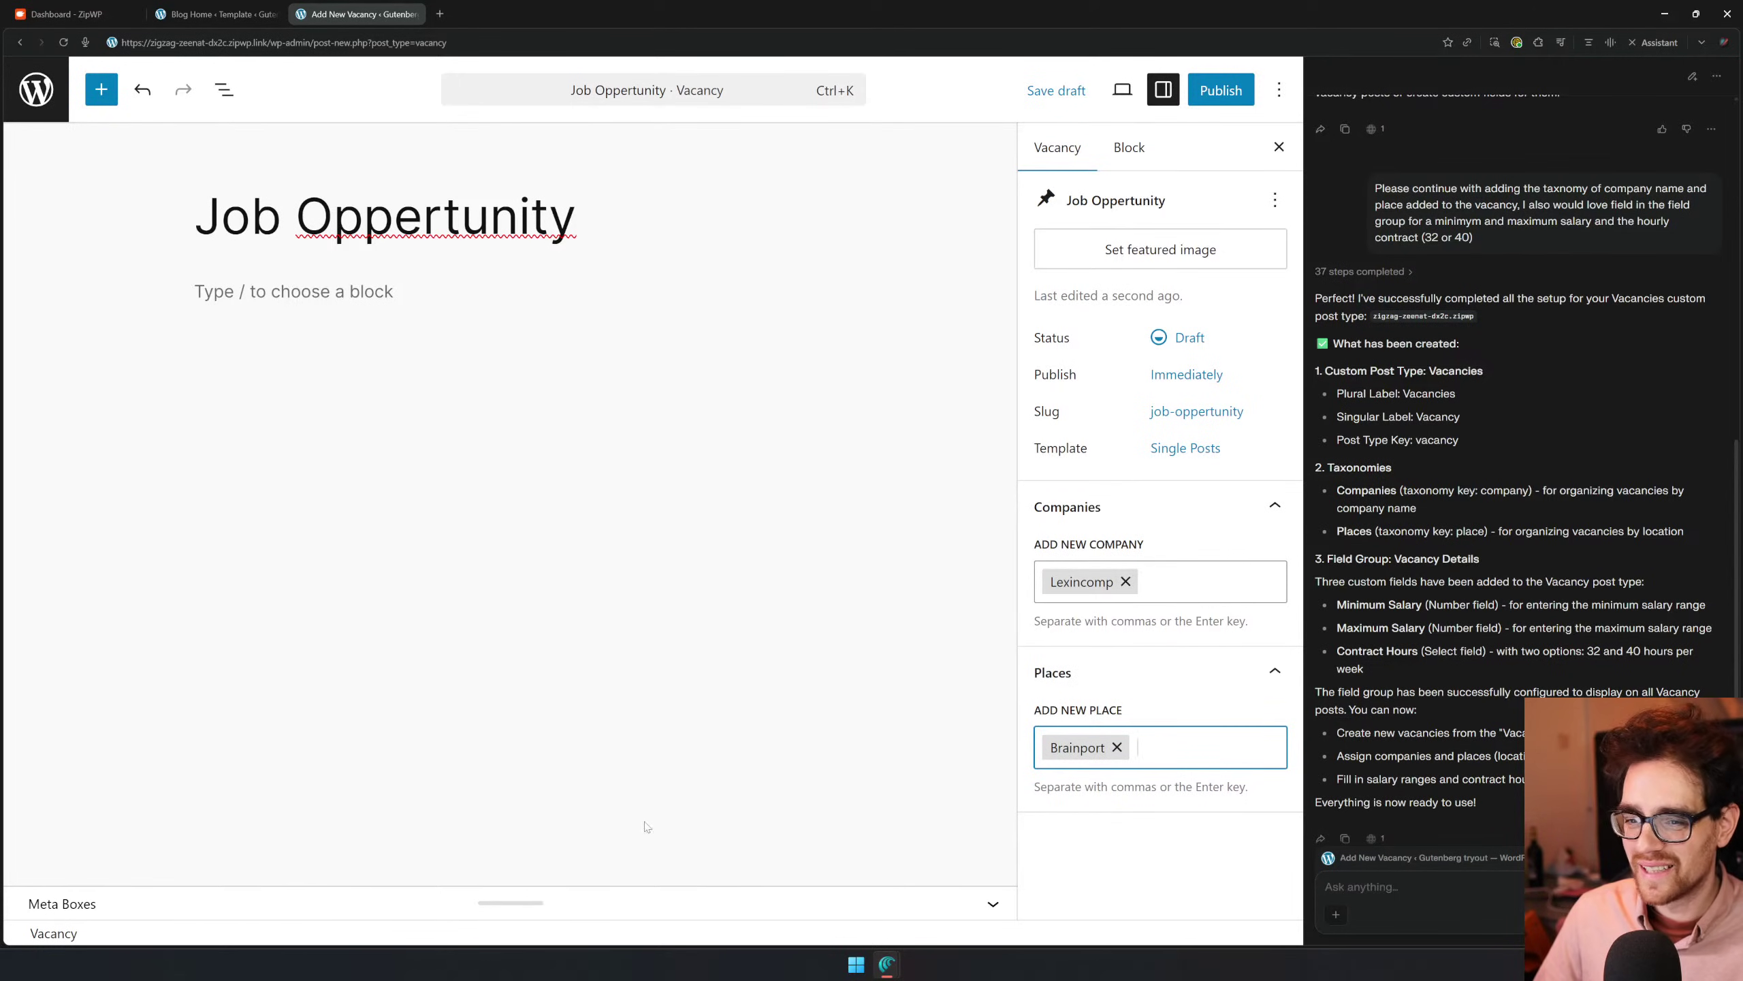
# Fill in the Vacancy Details with a minimum salary of 3200, a maximum salary of 4000 and 32 contract hours
pyautogui.click(547, 901)
pyautogui.moveTo(546, 905); pyautogui.dragTo(542, 529)
pyautogui.click(549, 904)
pyautogui.click(509, 650)
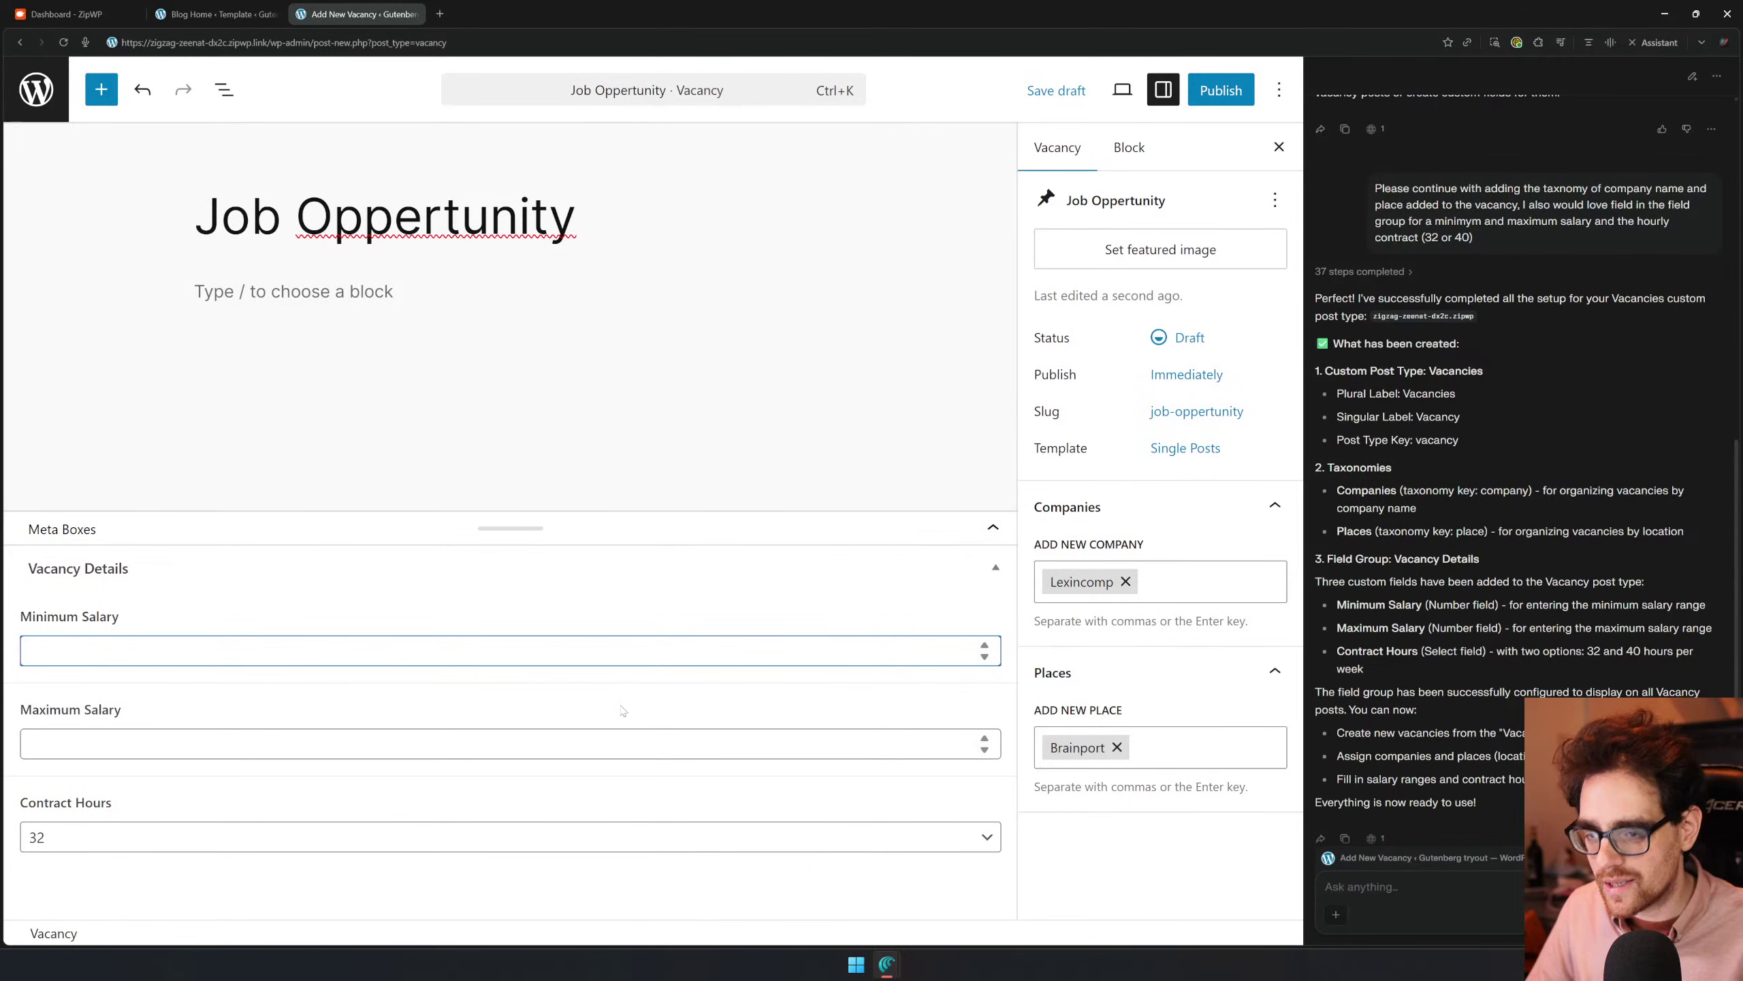
pyautogui.write('3200')
pyautogui.press('Tab')
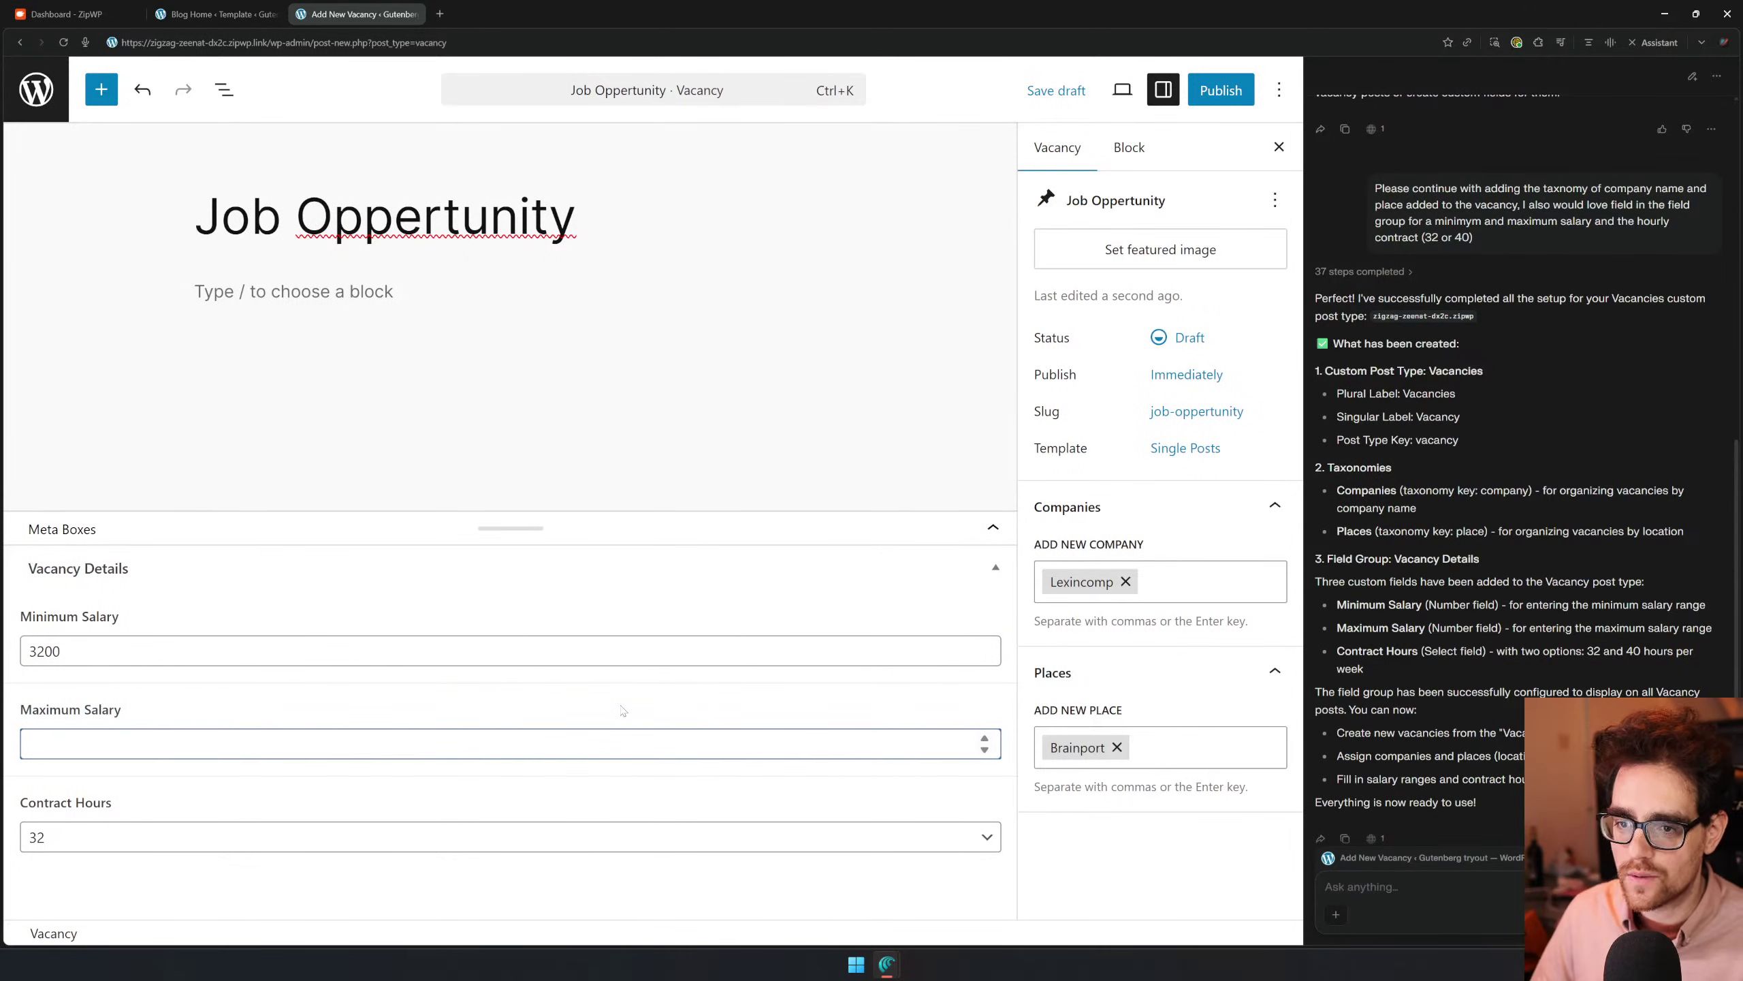
pyautogui.press('Tab')
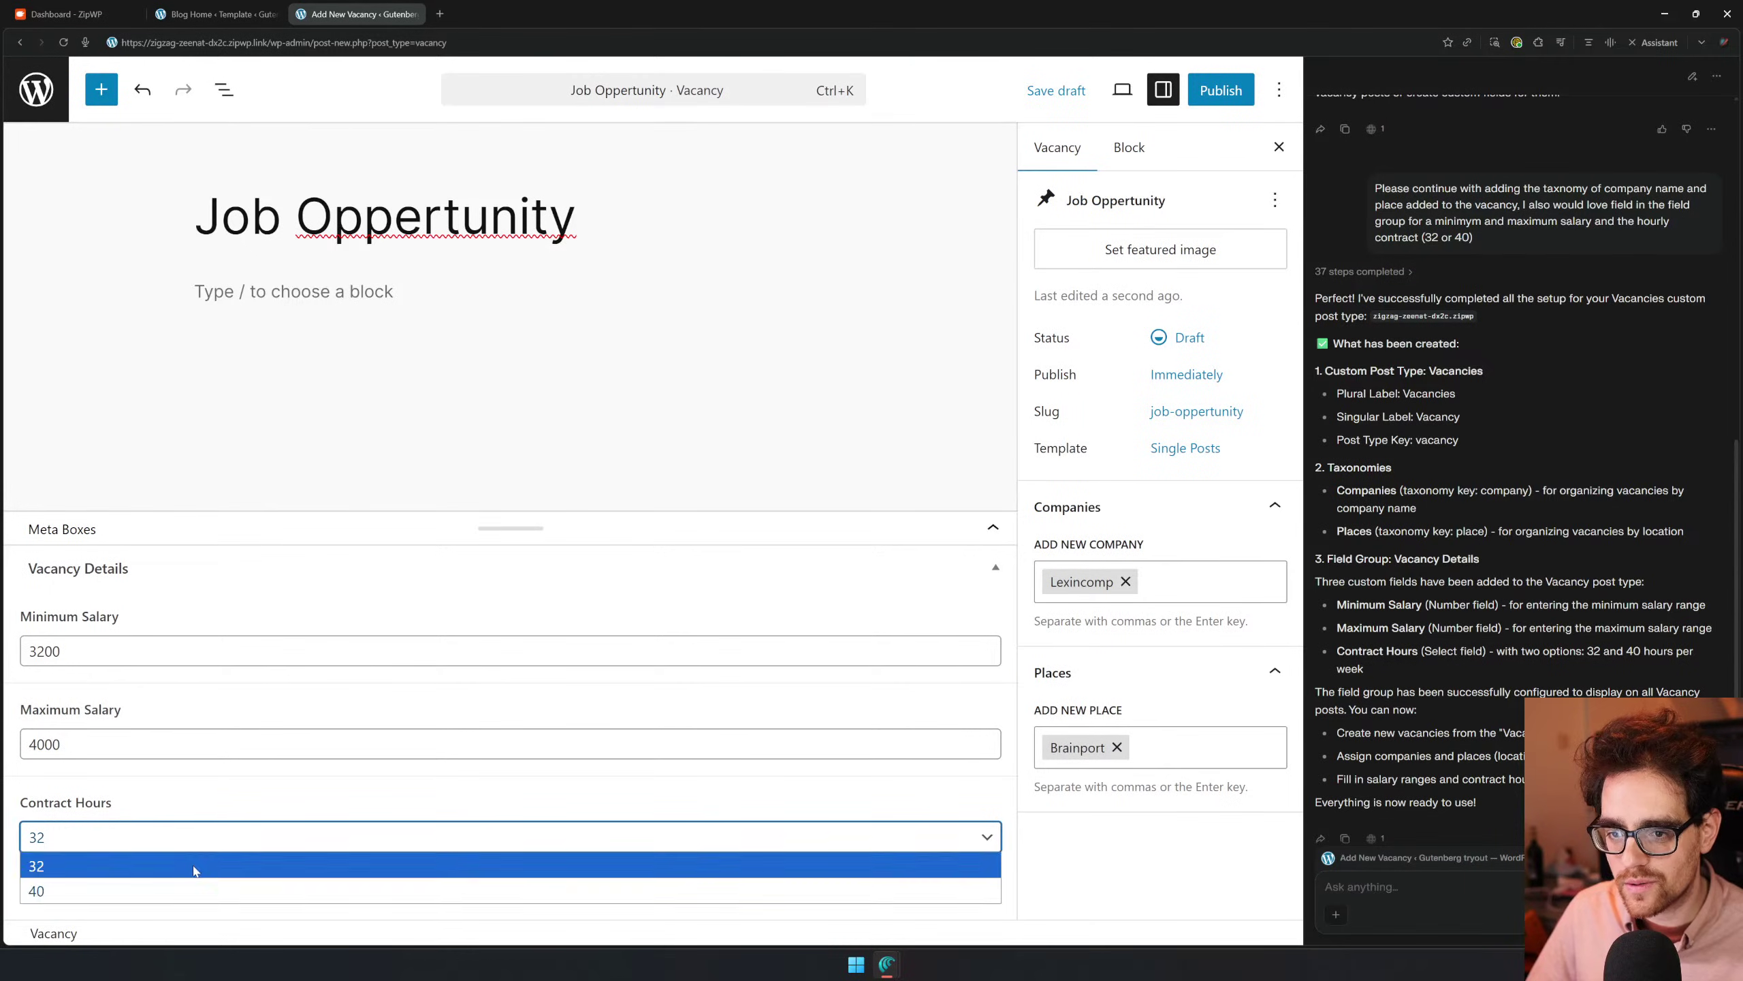
pyautogui.click(102, 871)
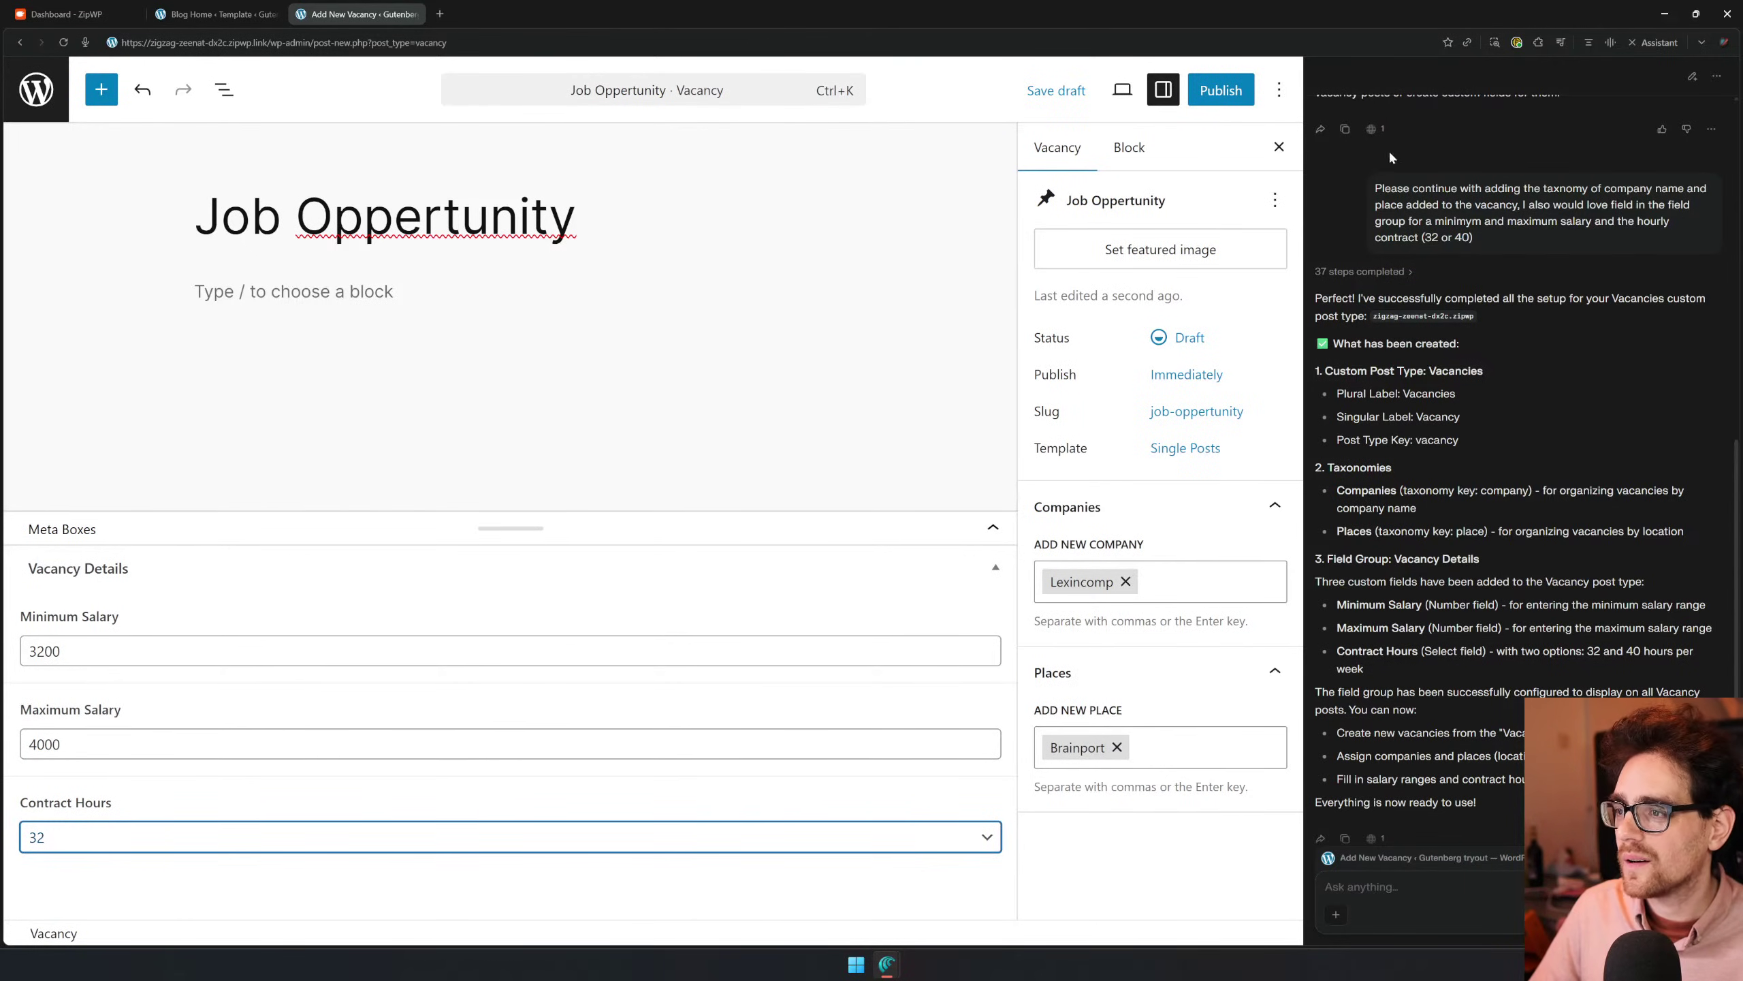
# Publish the vacancy and return to its settings
pyautogui.click(1222, 93)
pyautogui.click(1222, 90)
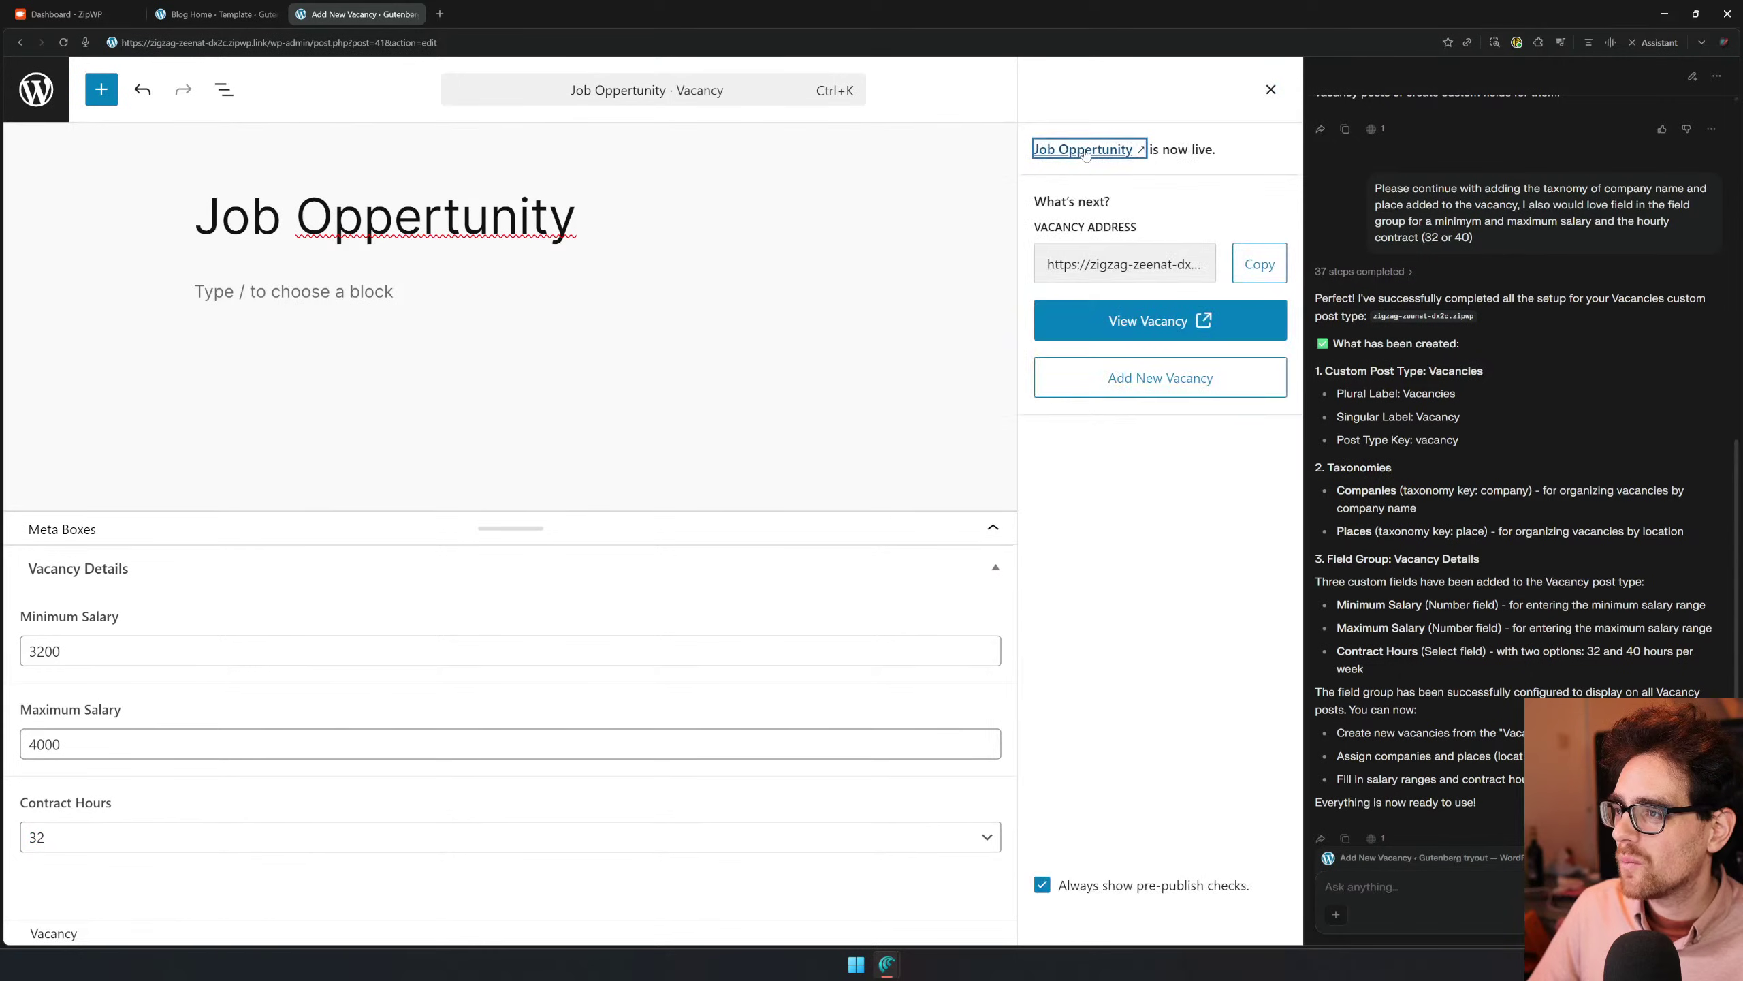
pyautogui.click(1267, 98)
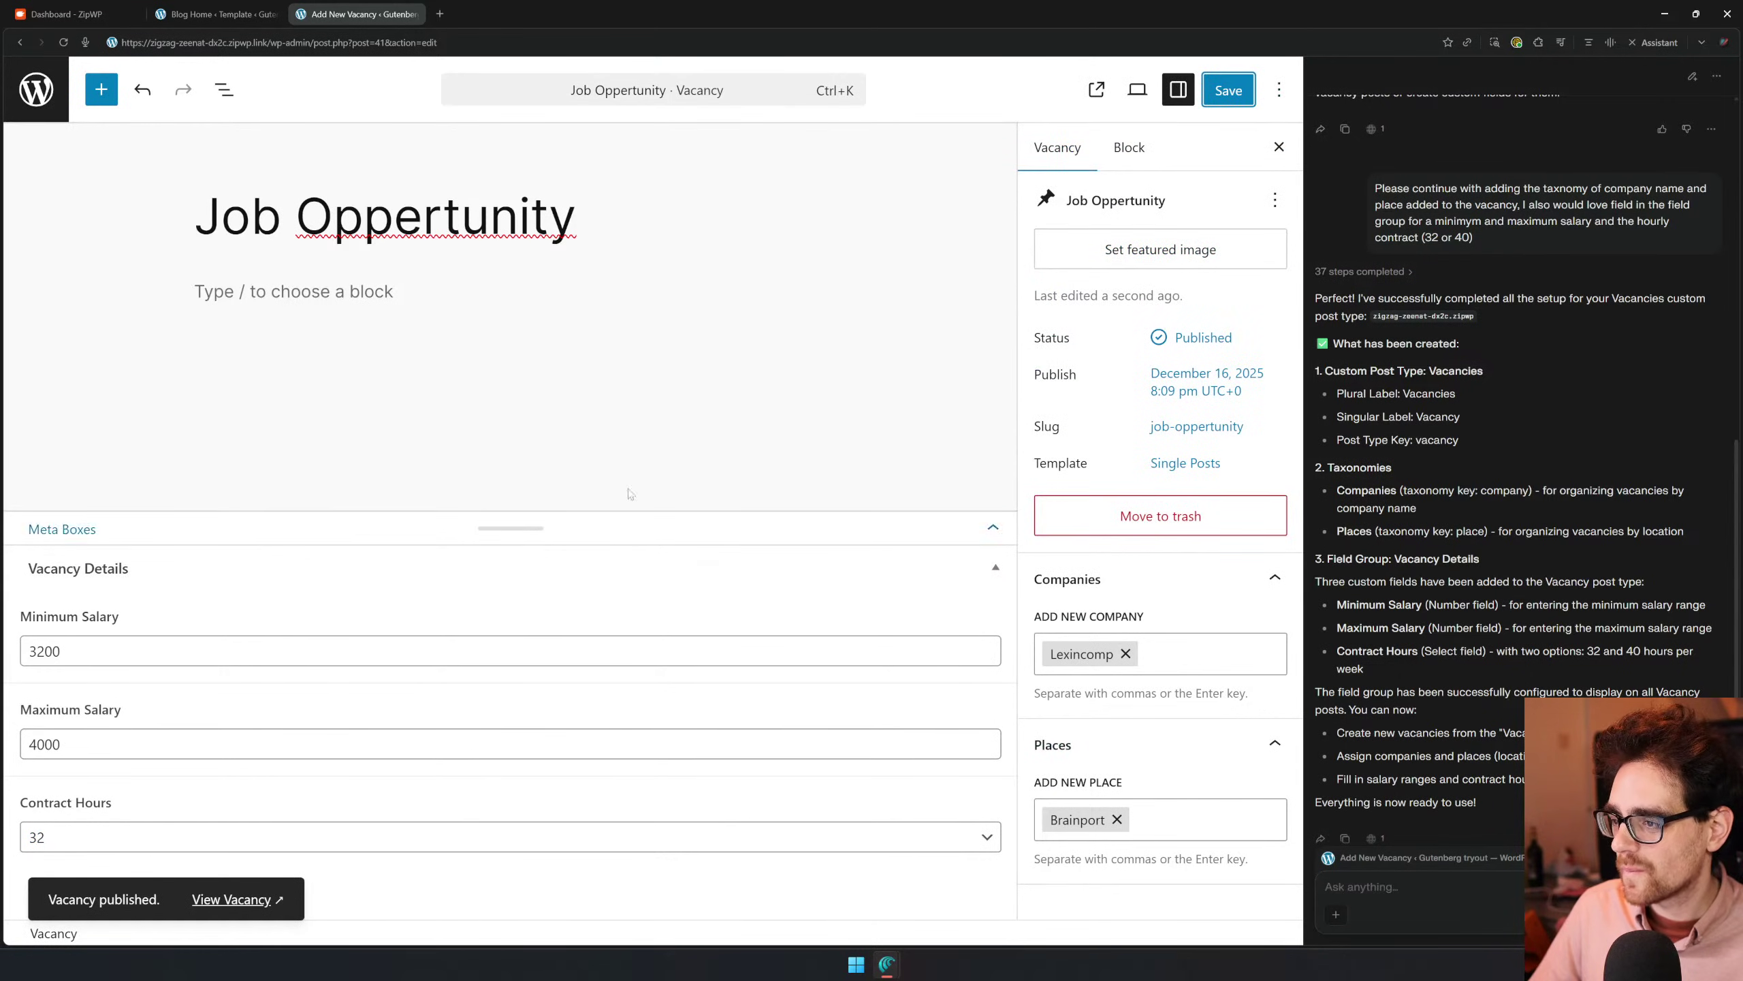
# Write "The full page information" as the vacancy's body text
pyautogui.click(422, 321)
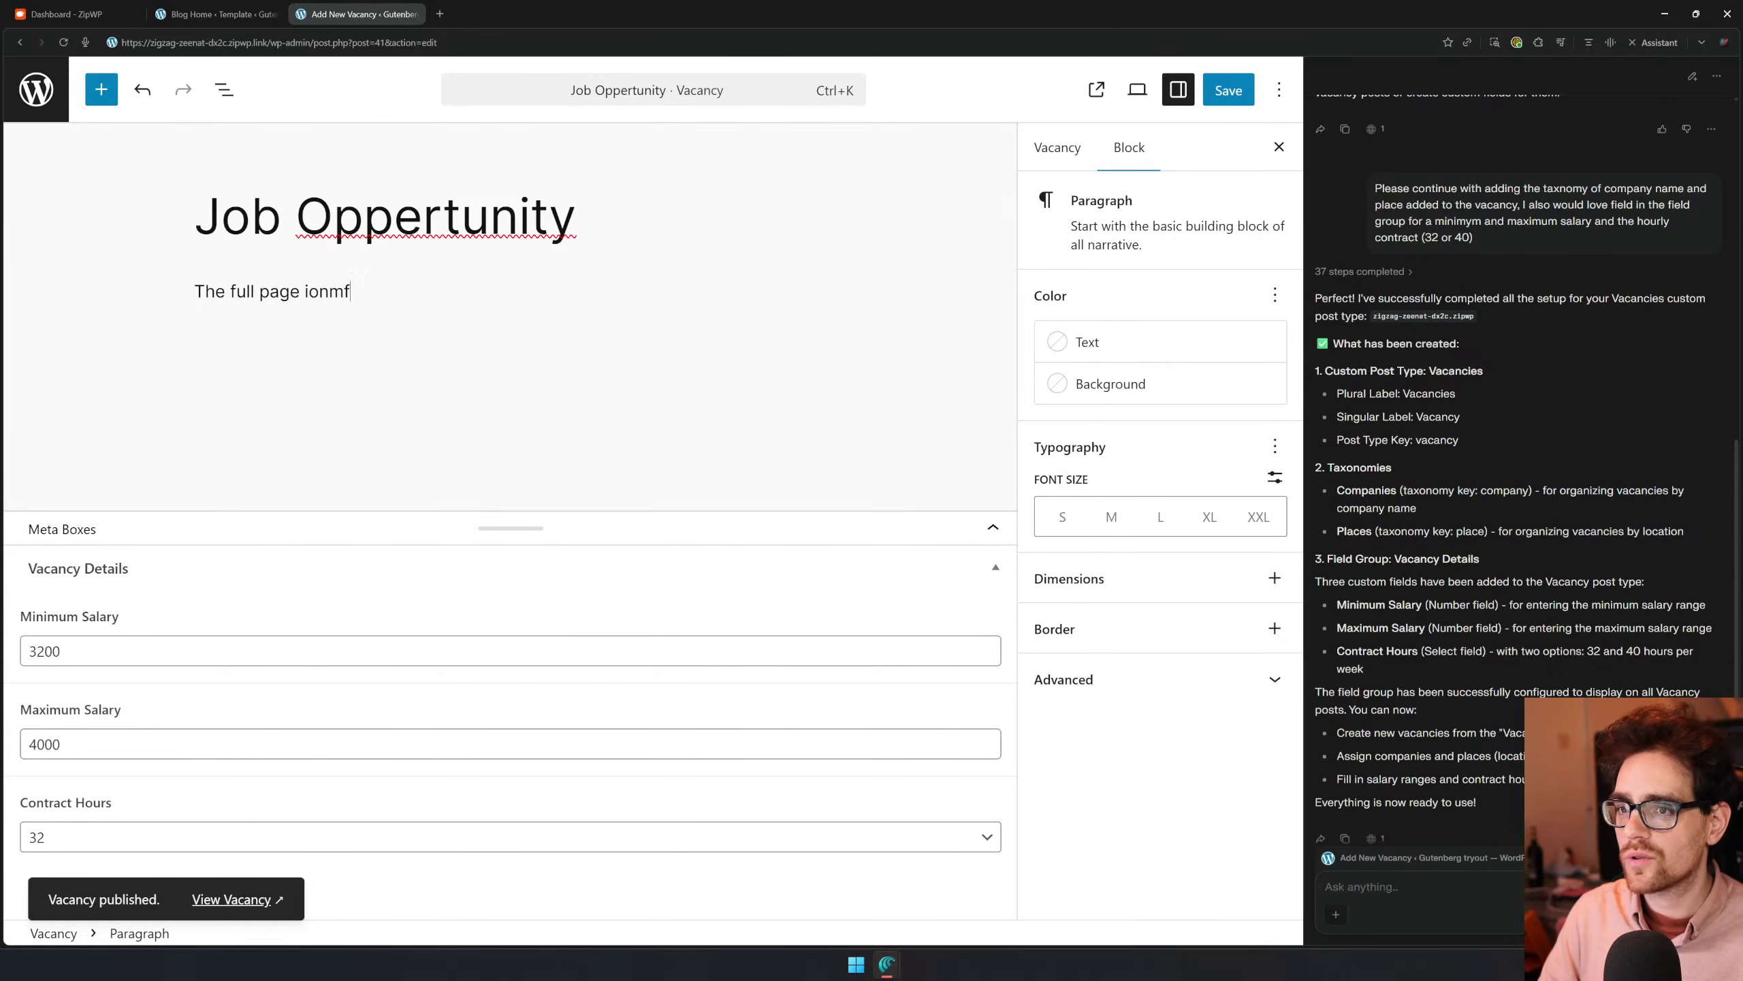
pyautogui.write('The full page information')
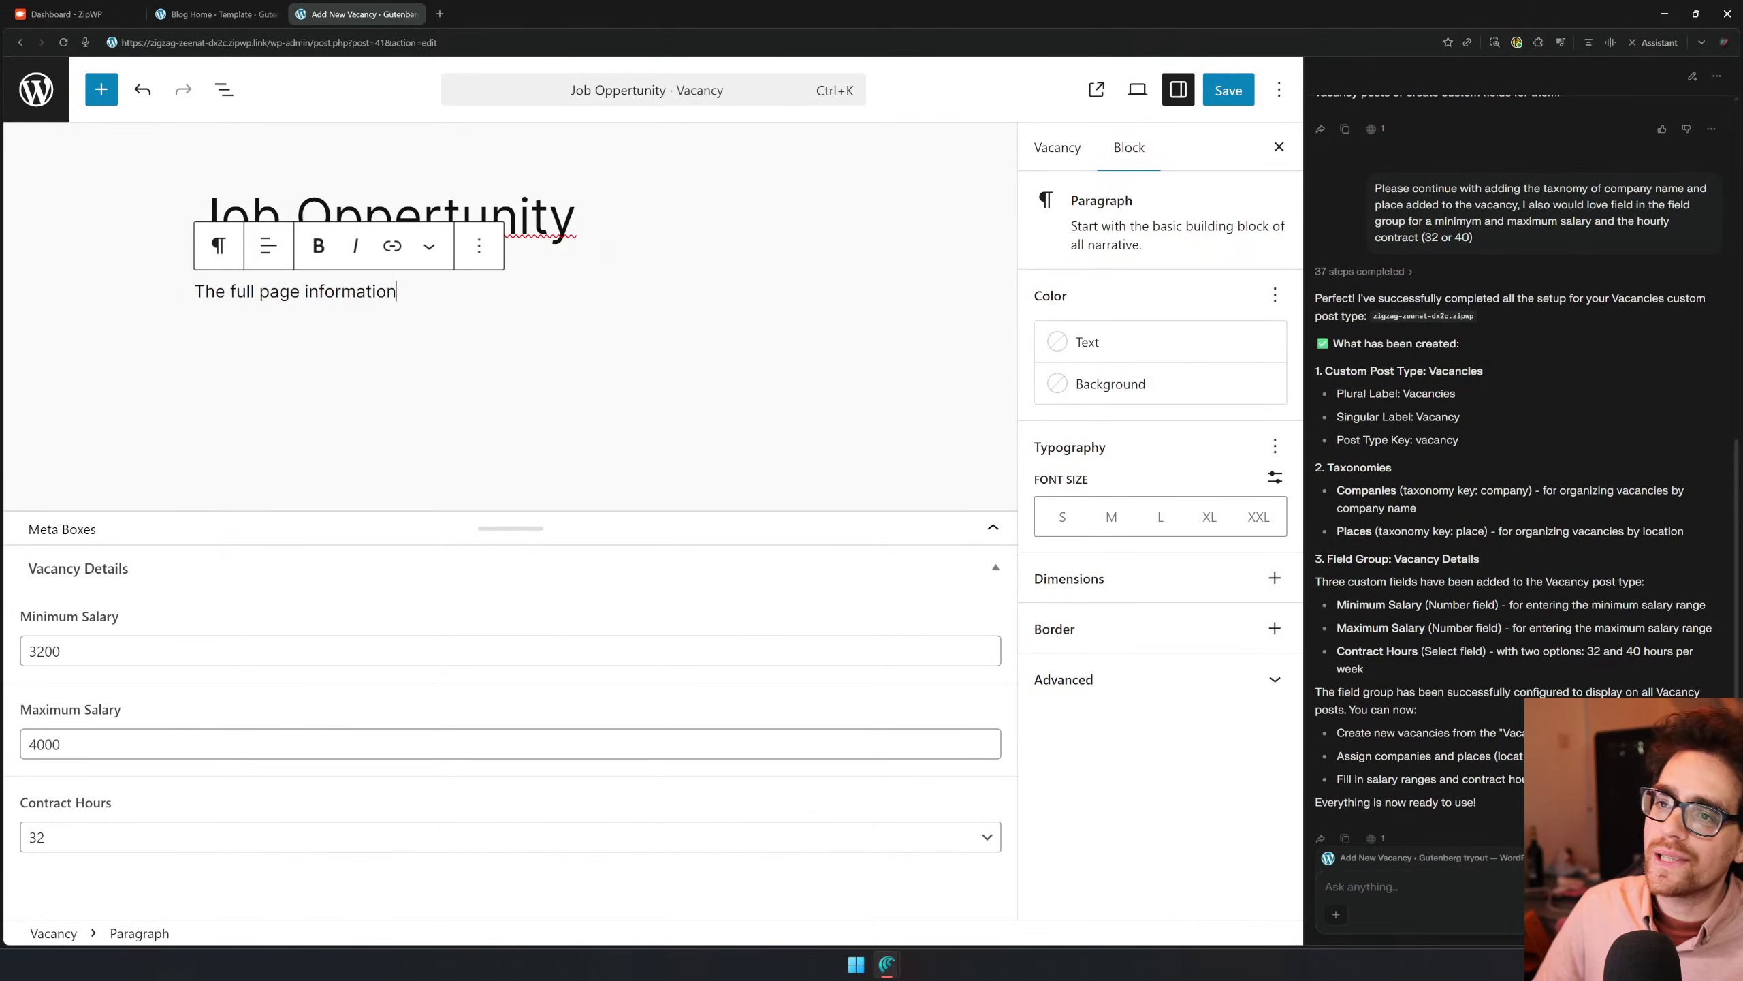
pyautogui.click(520, 216)
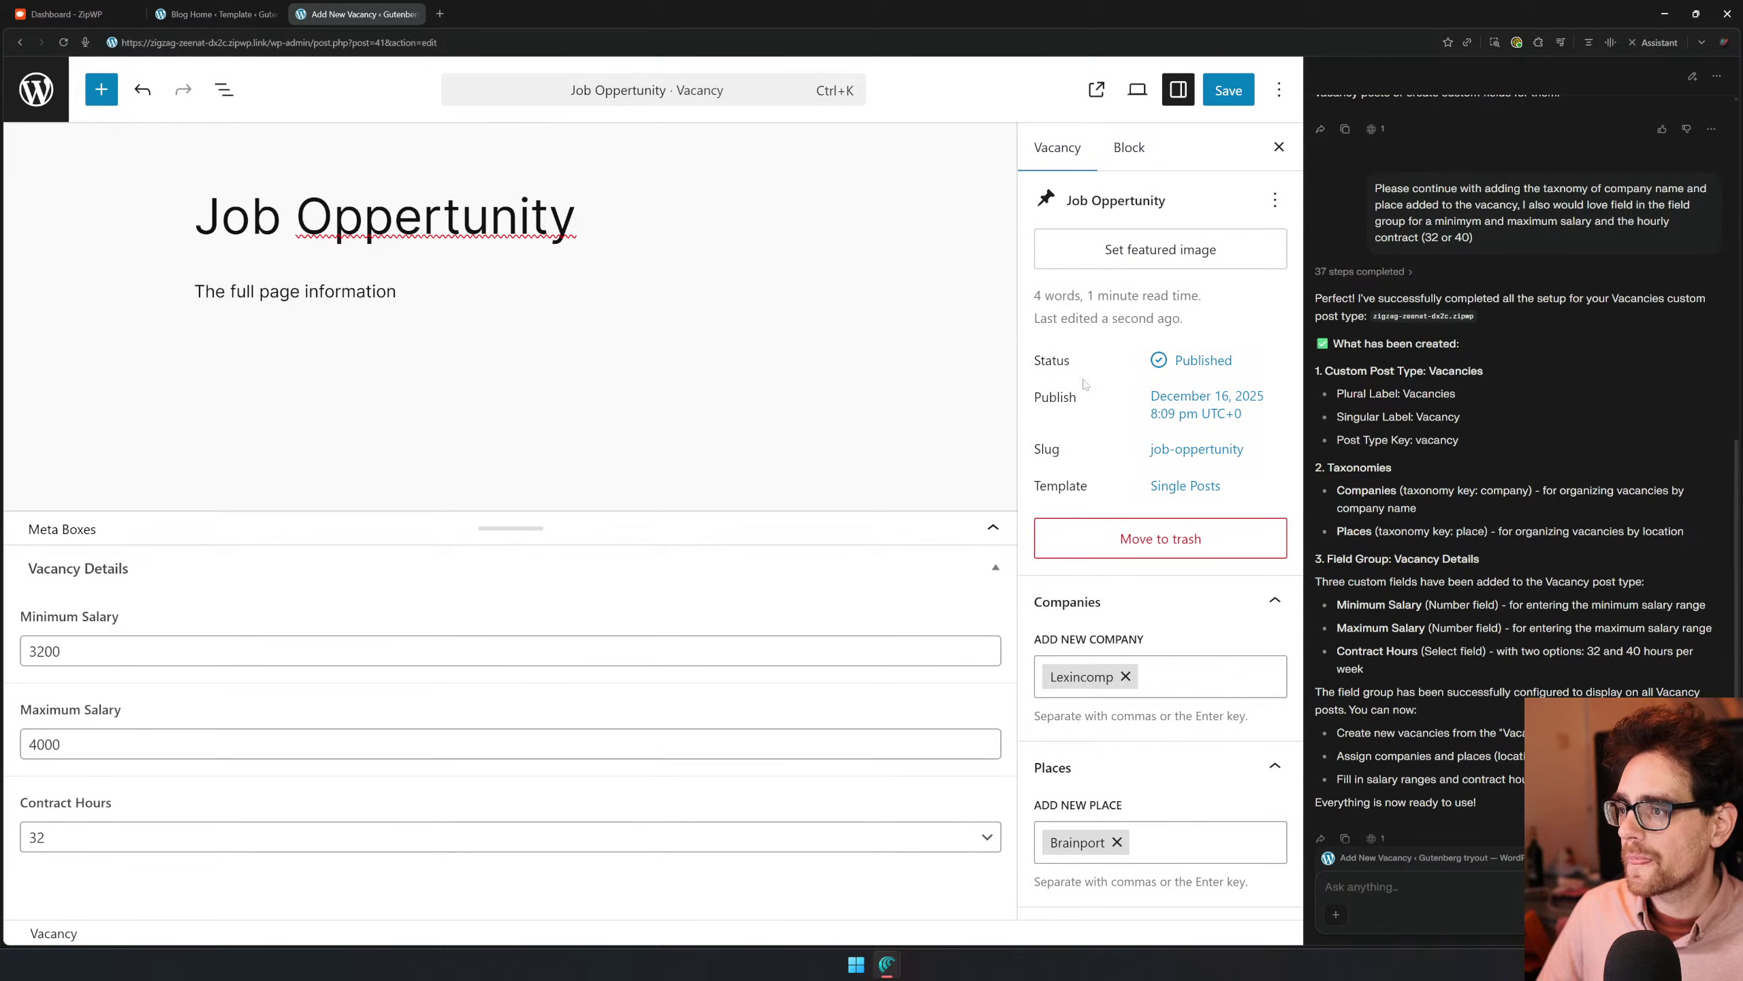
# Ask the assistant to enable the missing short description (excerpt) on the vacancy page, and dismiss its attempt
pyautogui.scroll(-1, 1490, 720)
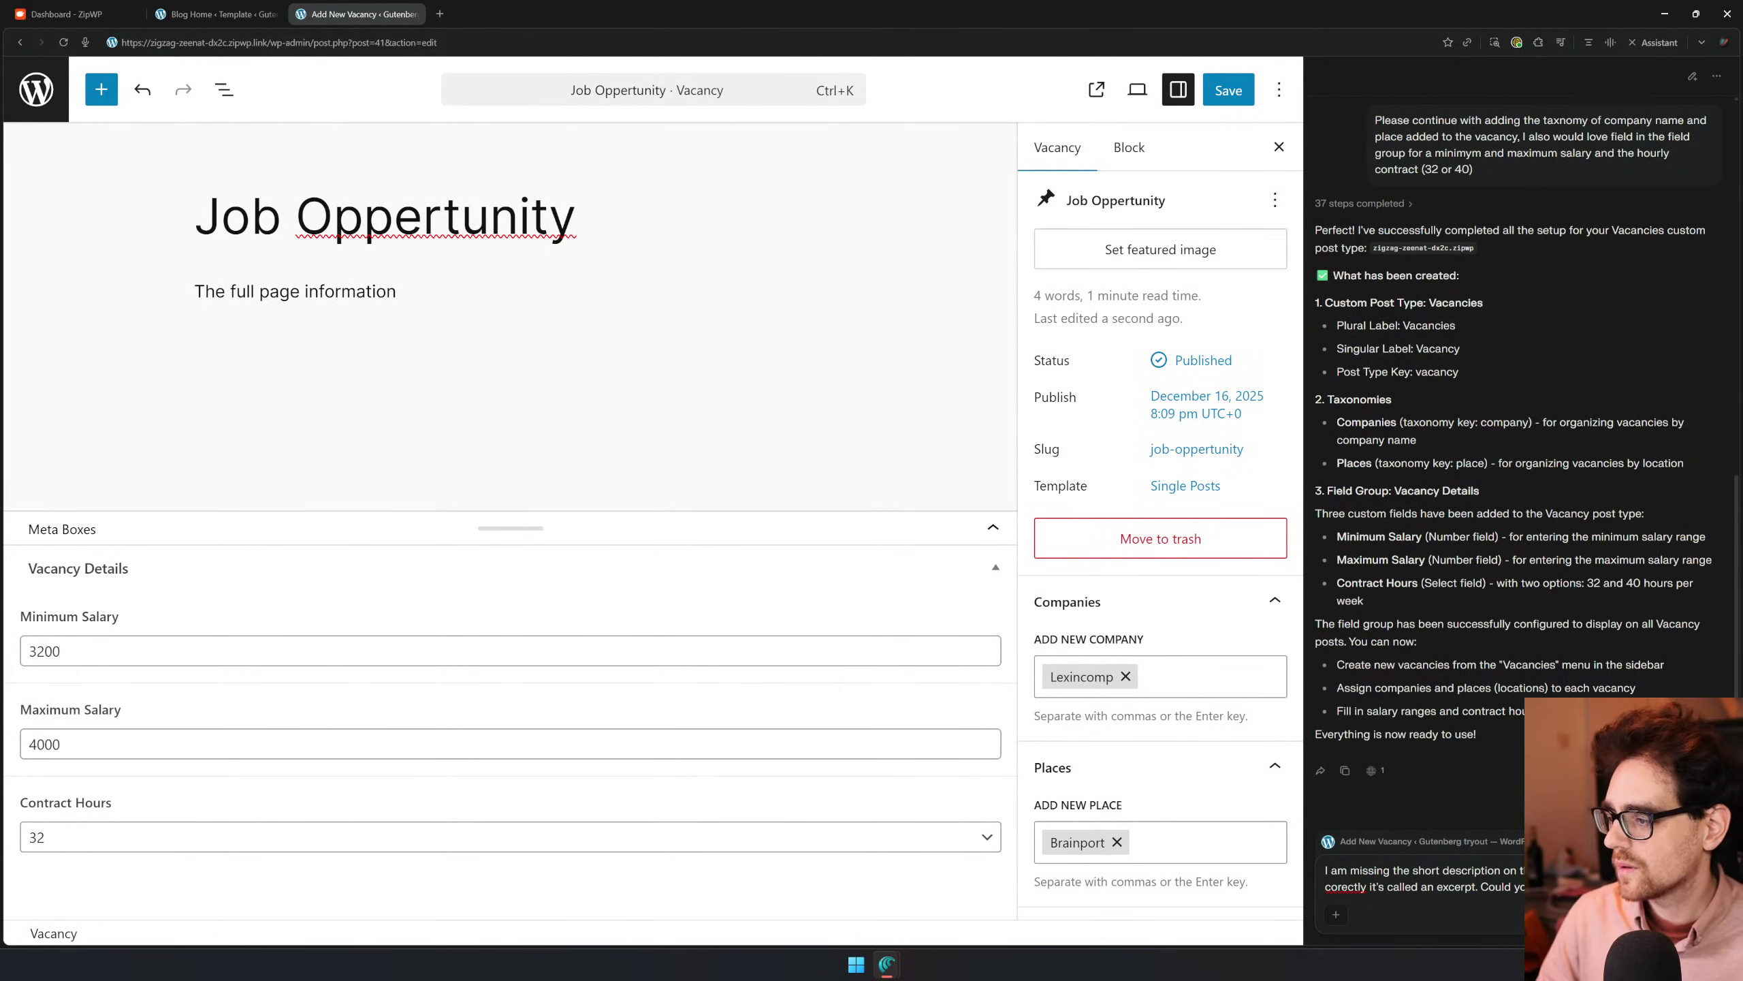
pyautogui.press('Return')
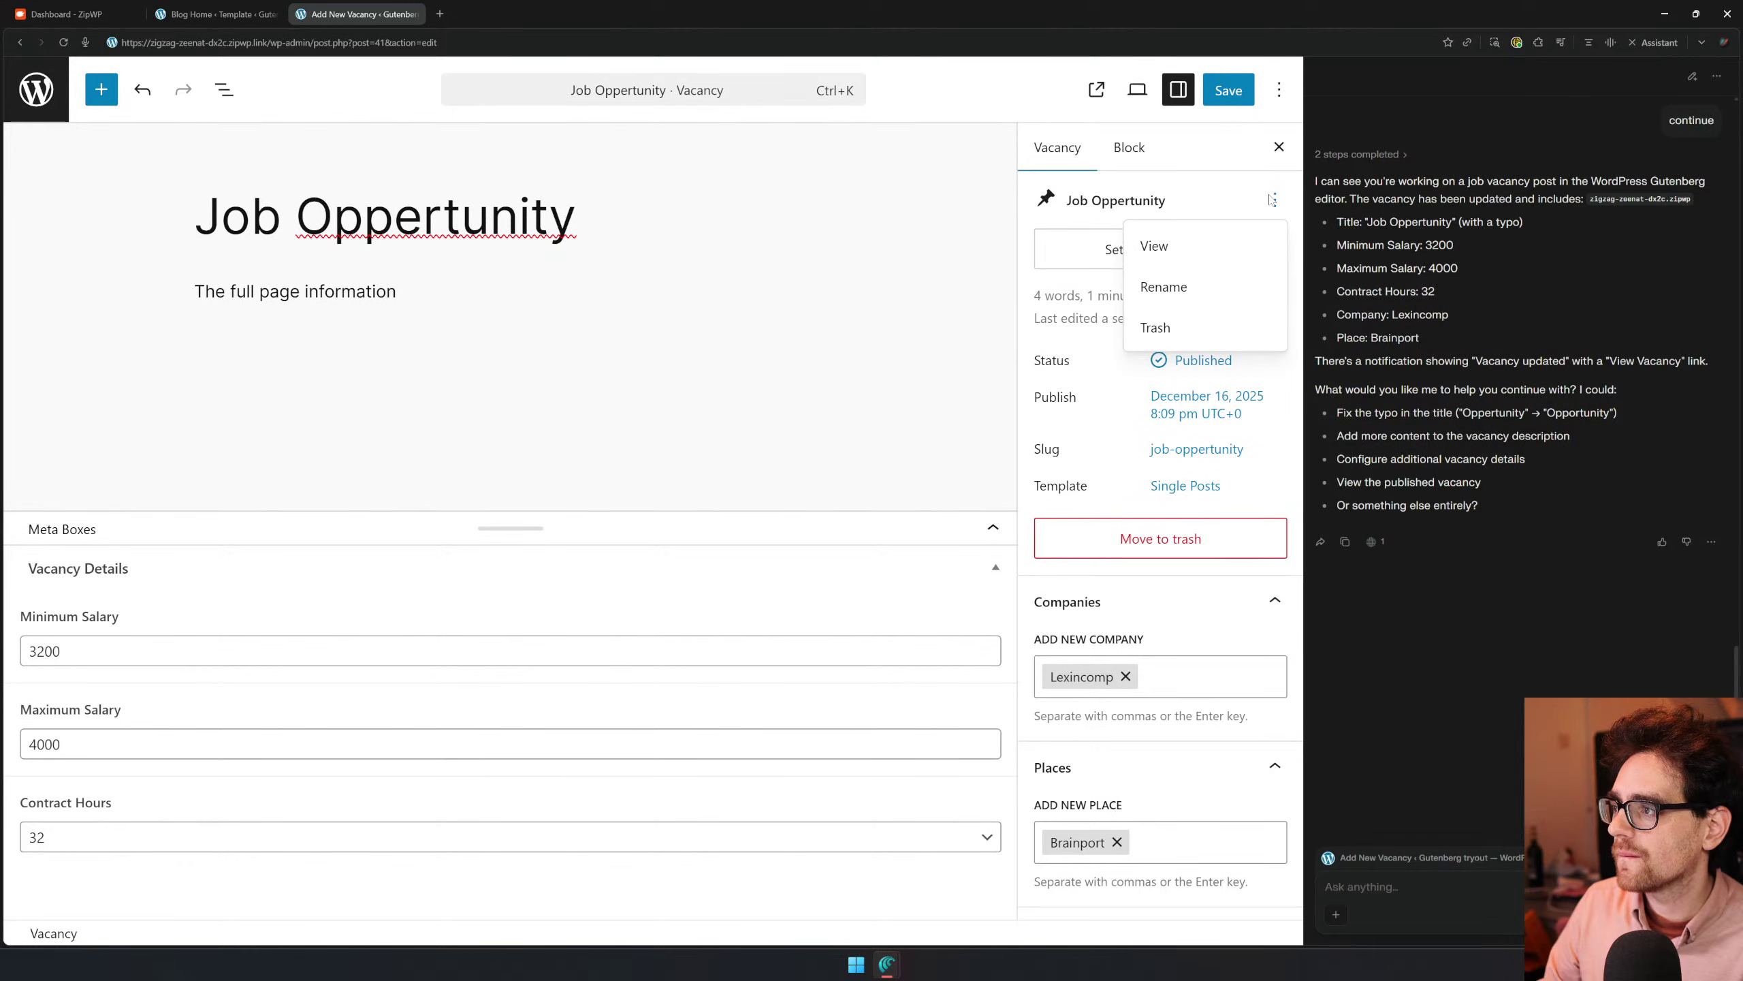
pyautogui.scroll(6, 1423, 543)
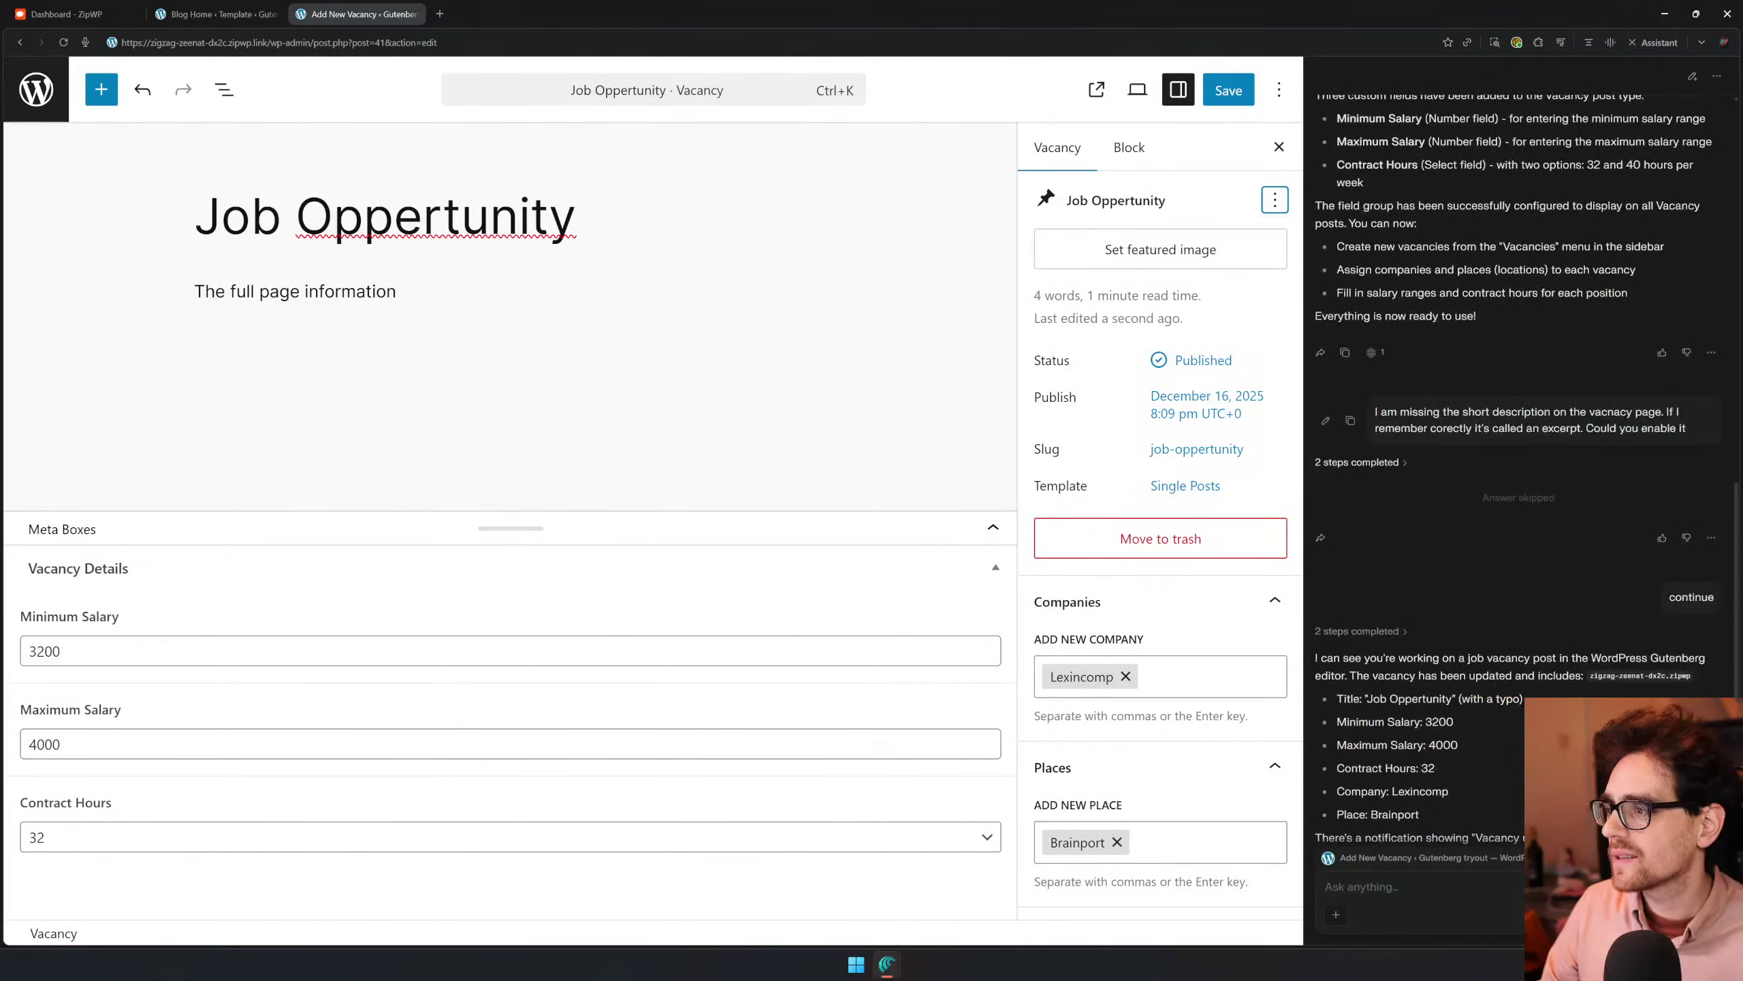
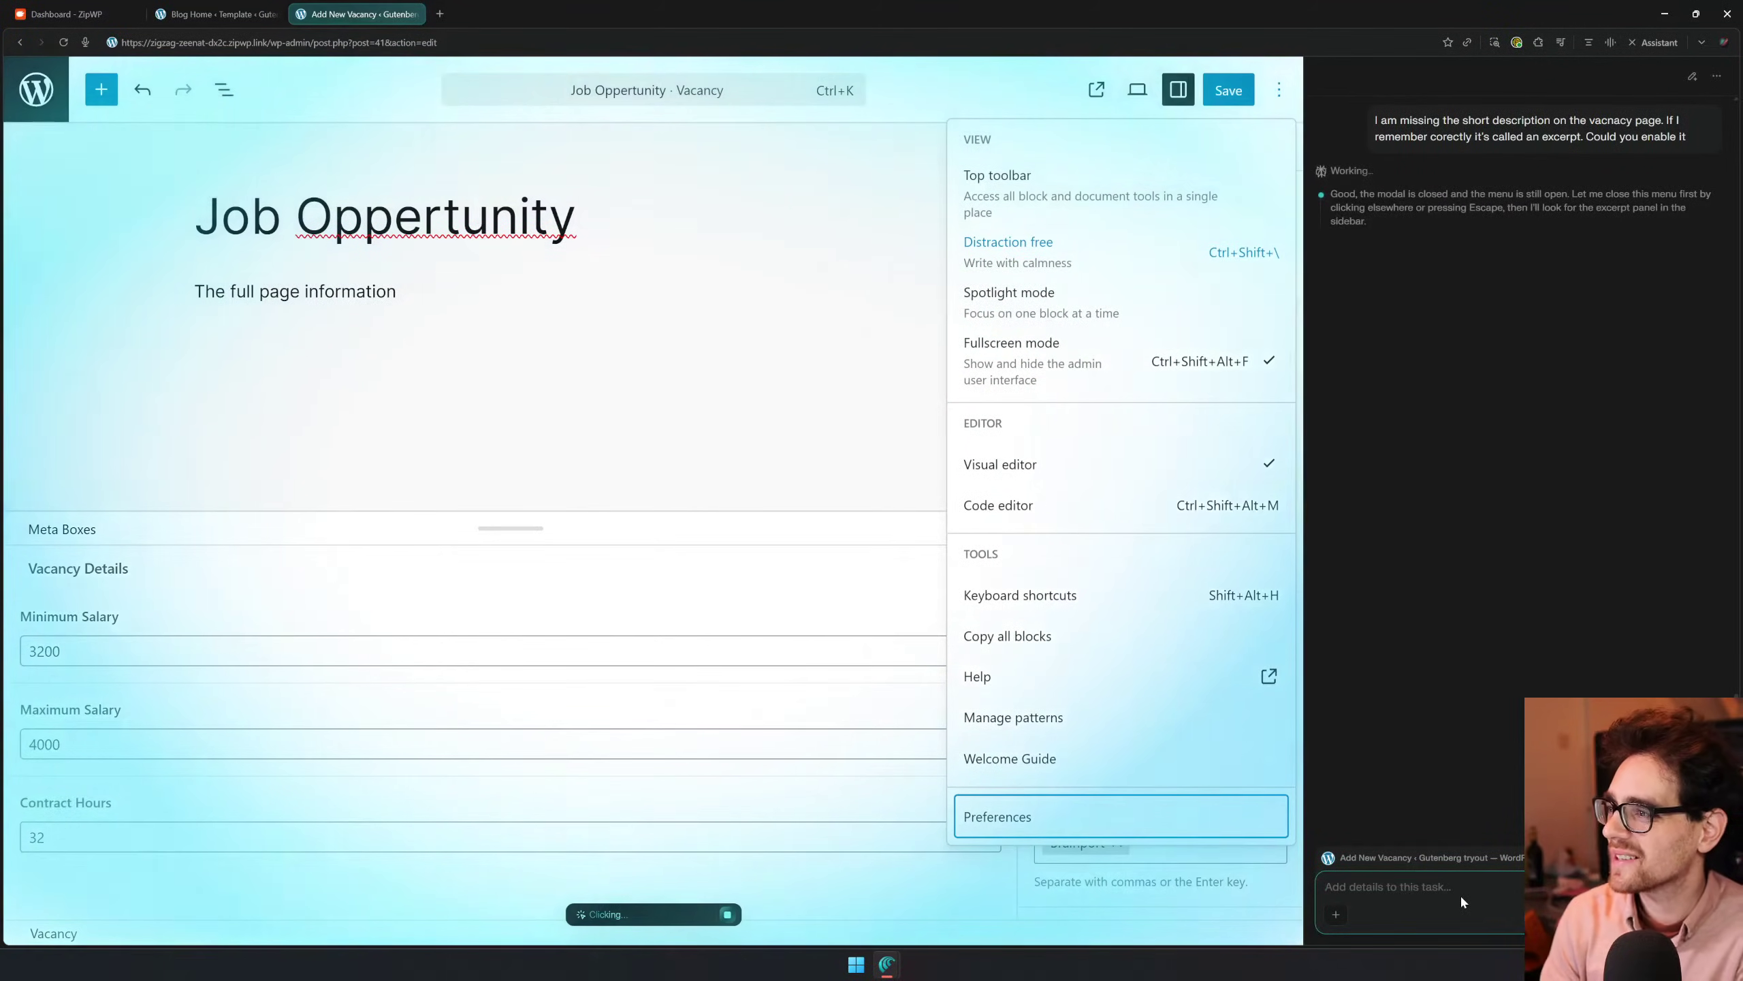
pyautogui.press('Escape')
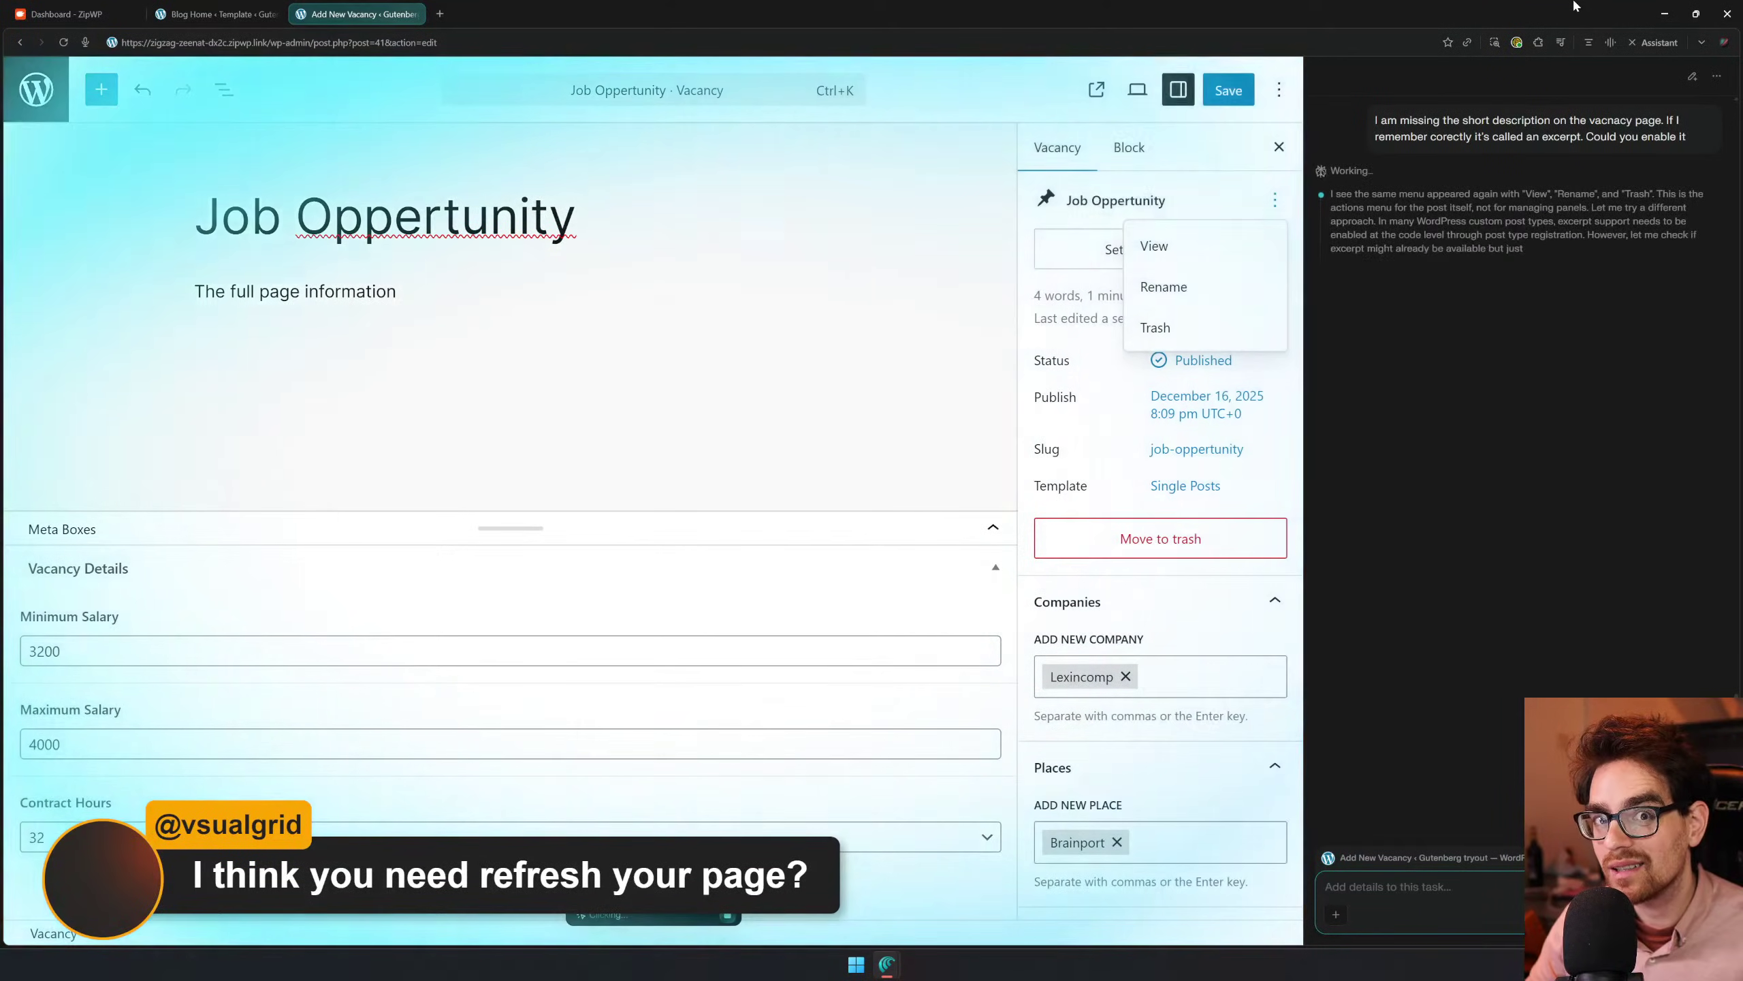
pyautogui.press('Escape')
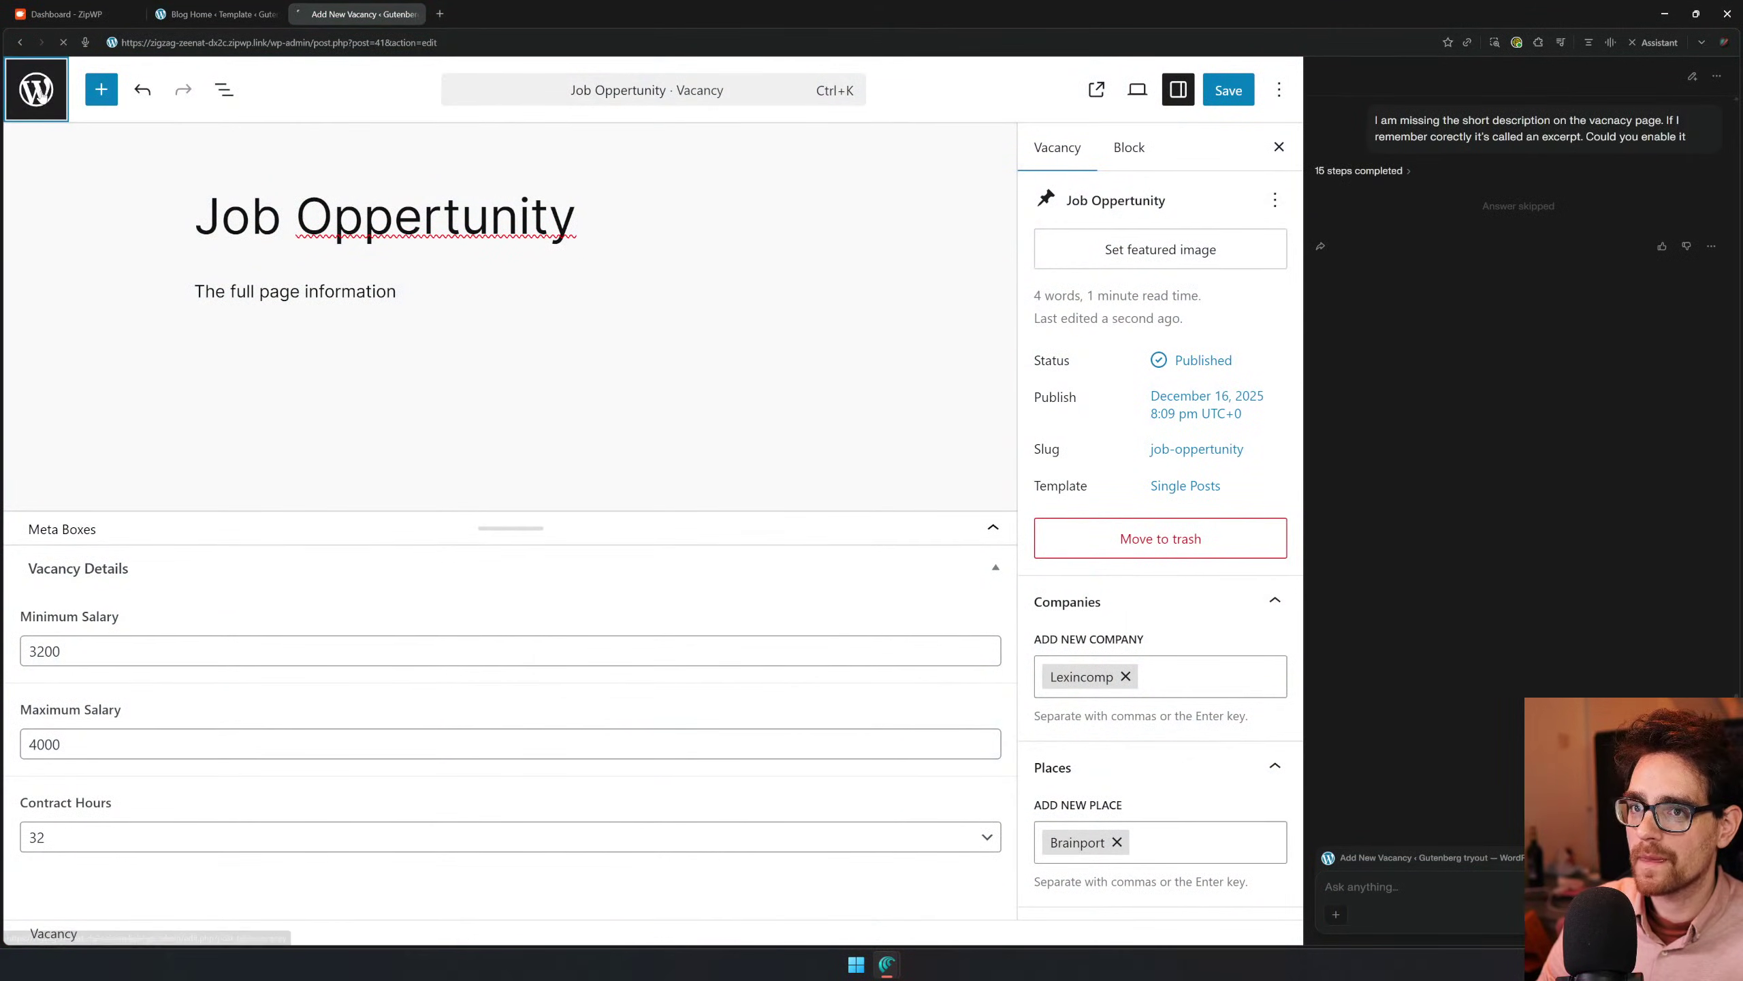
# Leave the vacancy editor and open the Vacancies post type in ACF for editing
pyautogui.click(37, 90)
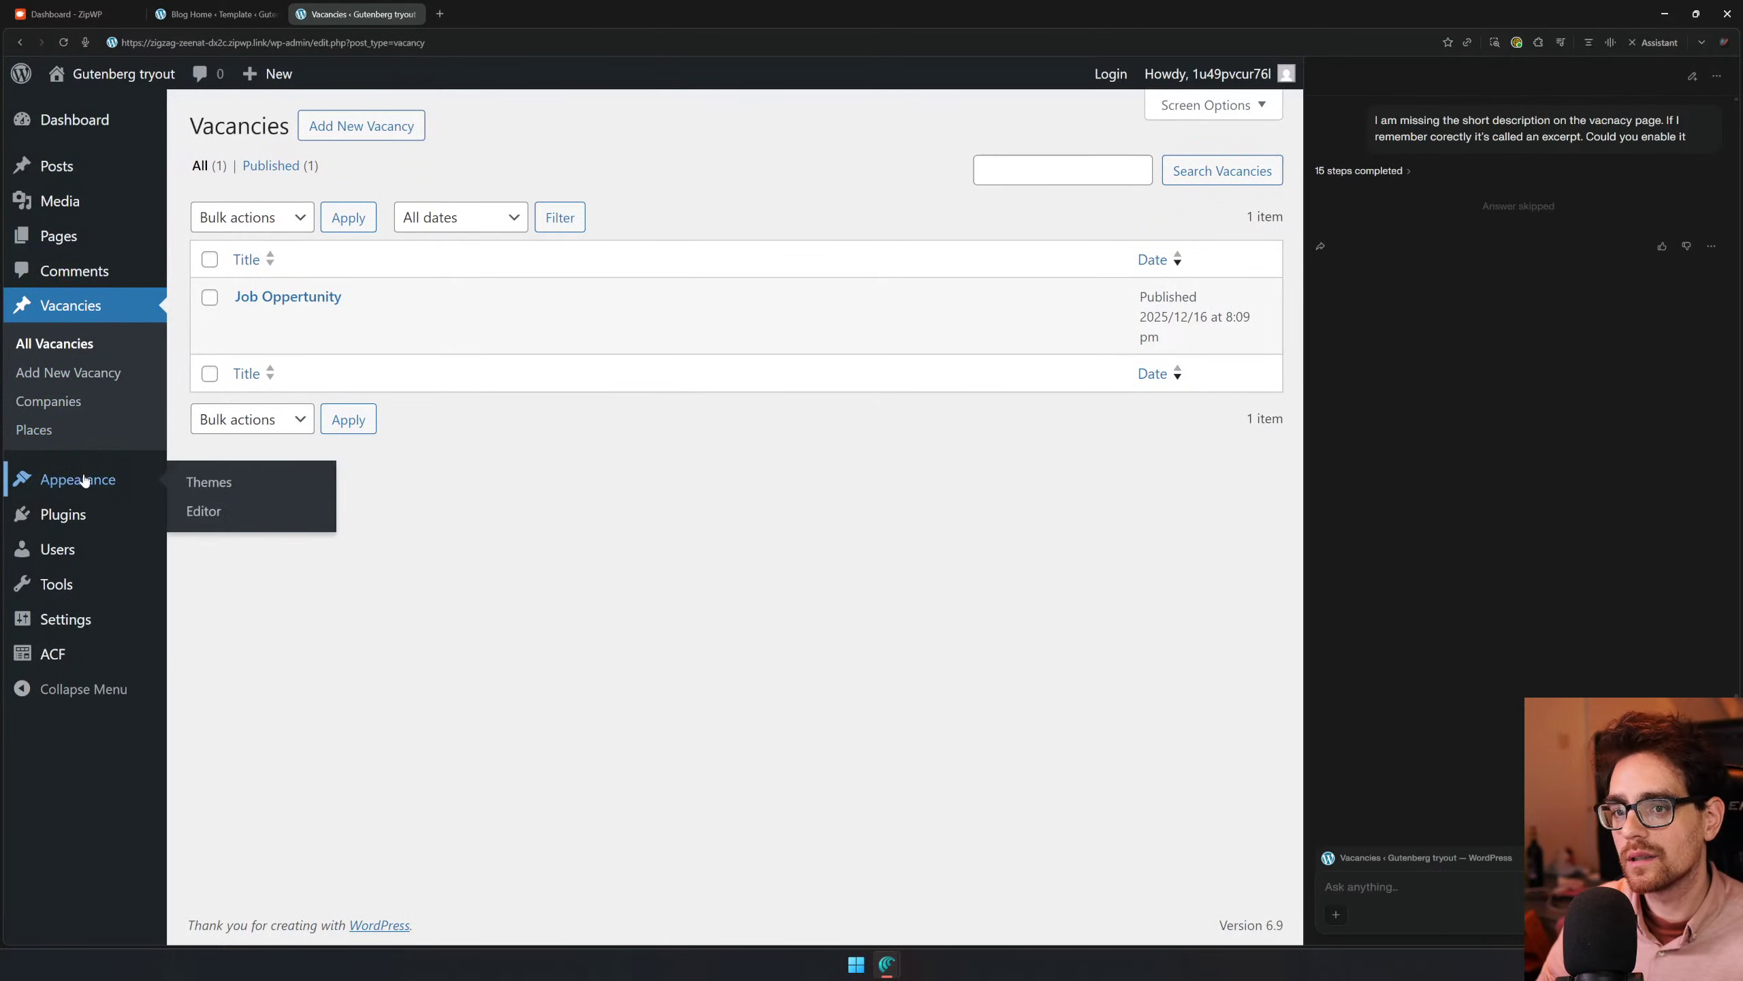
pyautogui.click(94, 664)
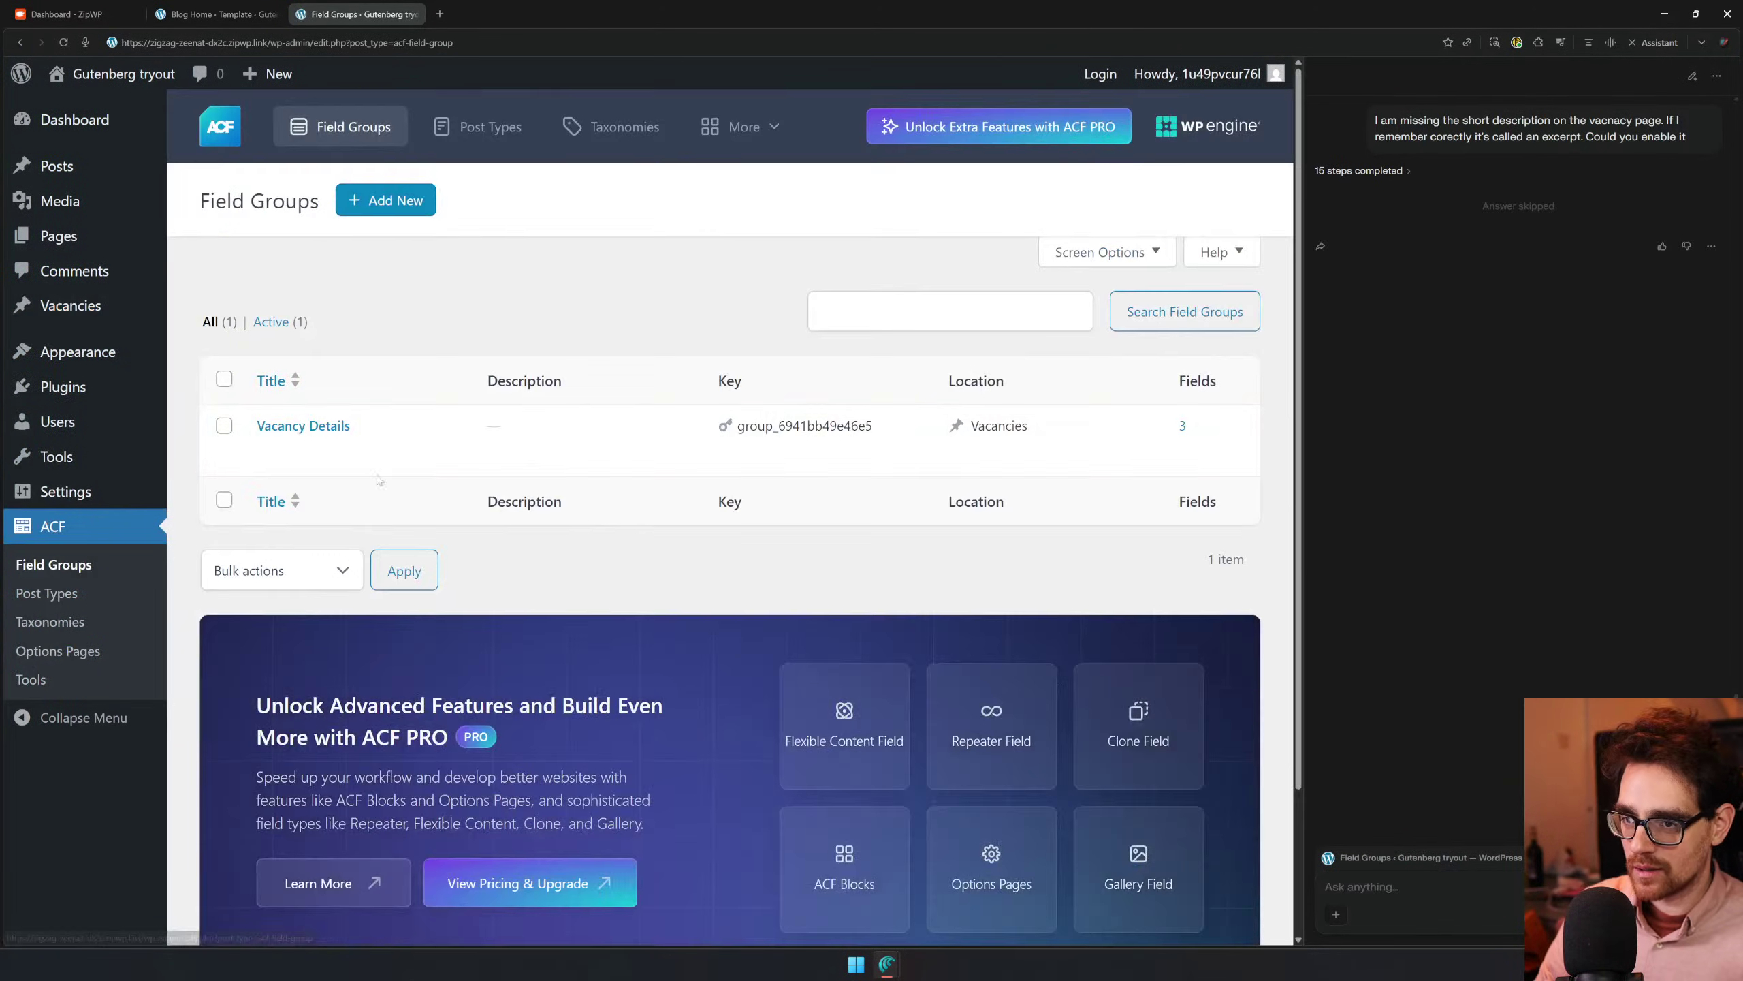
pyautogui.click(95, 593)
pyautogui.click(268, 444)
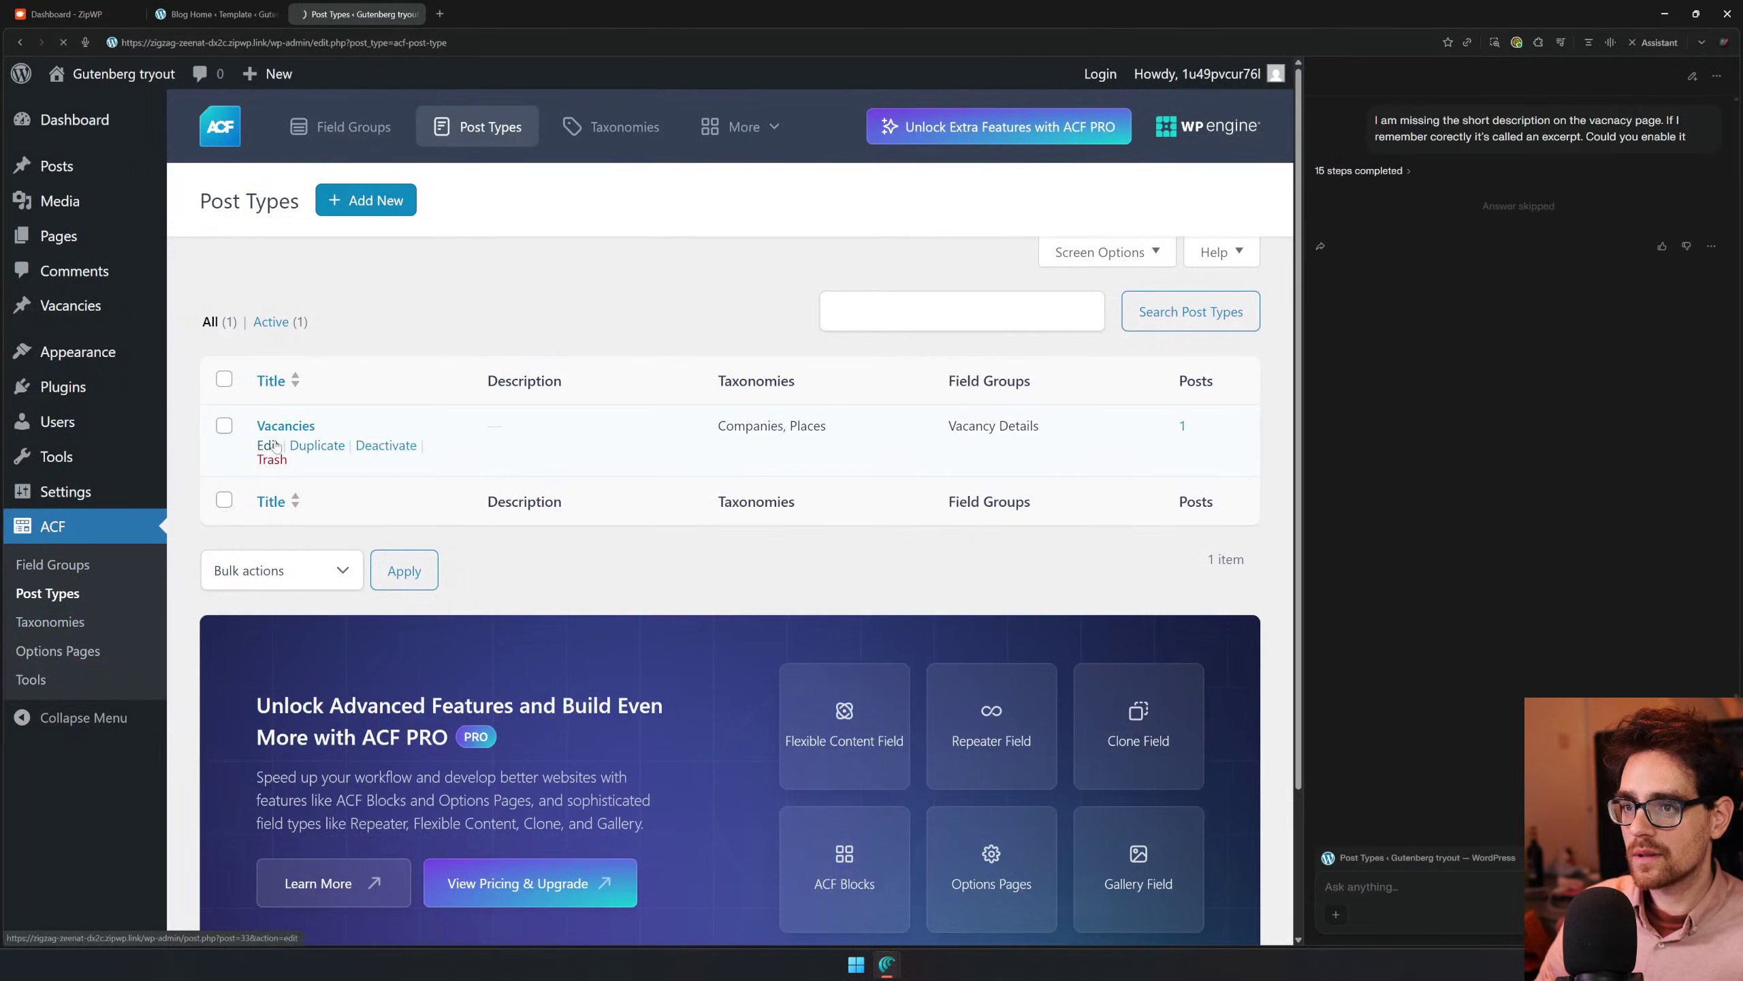
# Turn on the post type's advanced configuration, enable Author, Excerpt and Revisions support, and save the changes
pyautogui.scroll(-3, 592, 583)
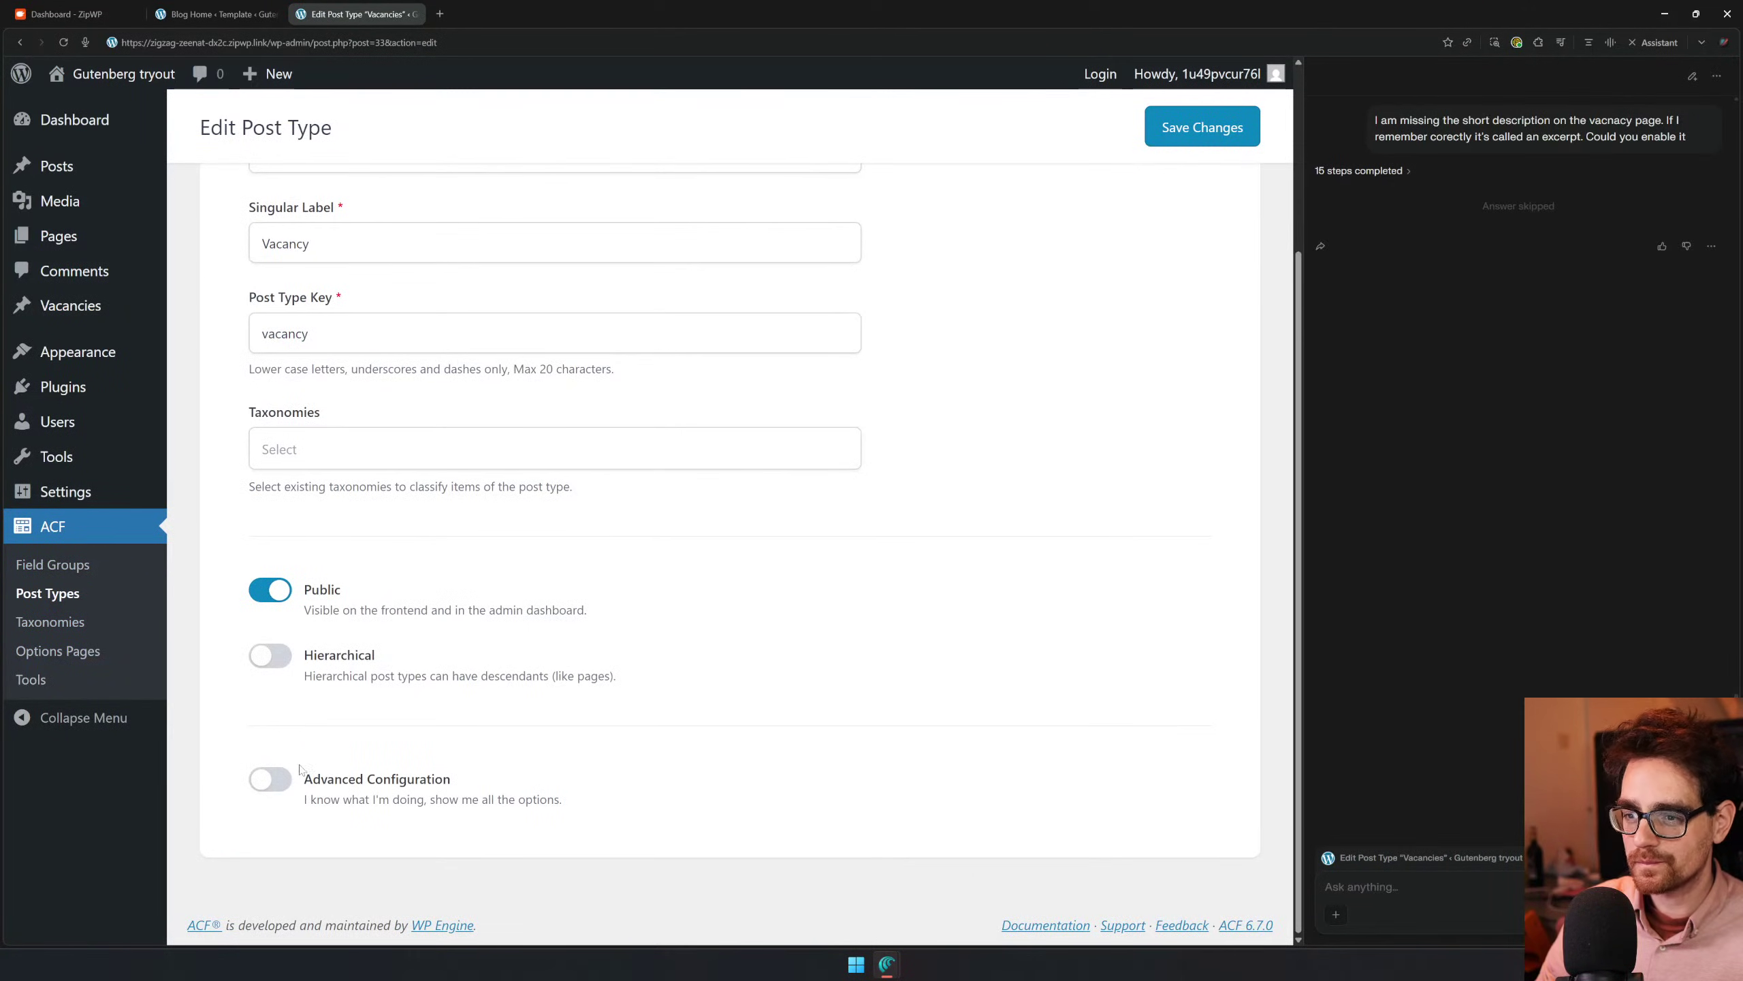
pyautogui.click(269, 779)
pyautogui.scroll(-2, 337, 733)
pyautogui.scroll(-4, 336, 732)
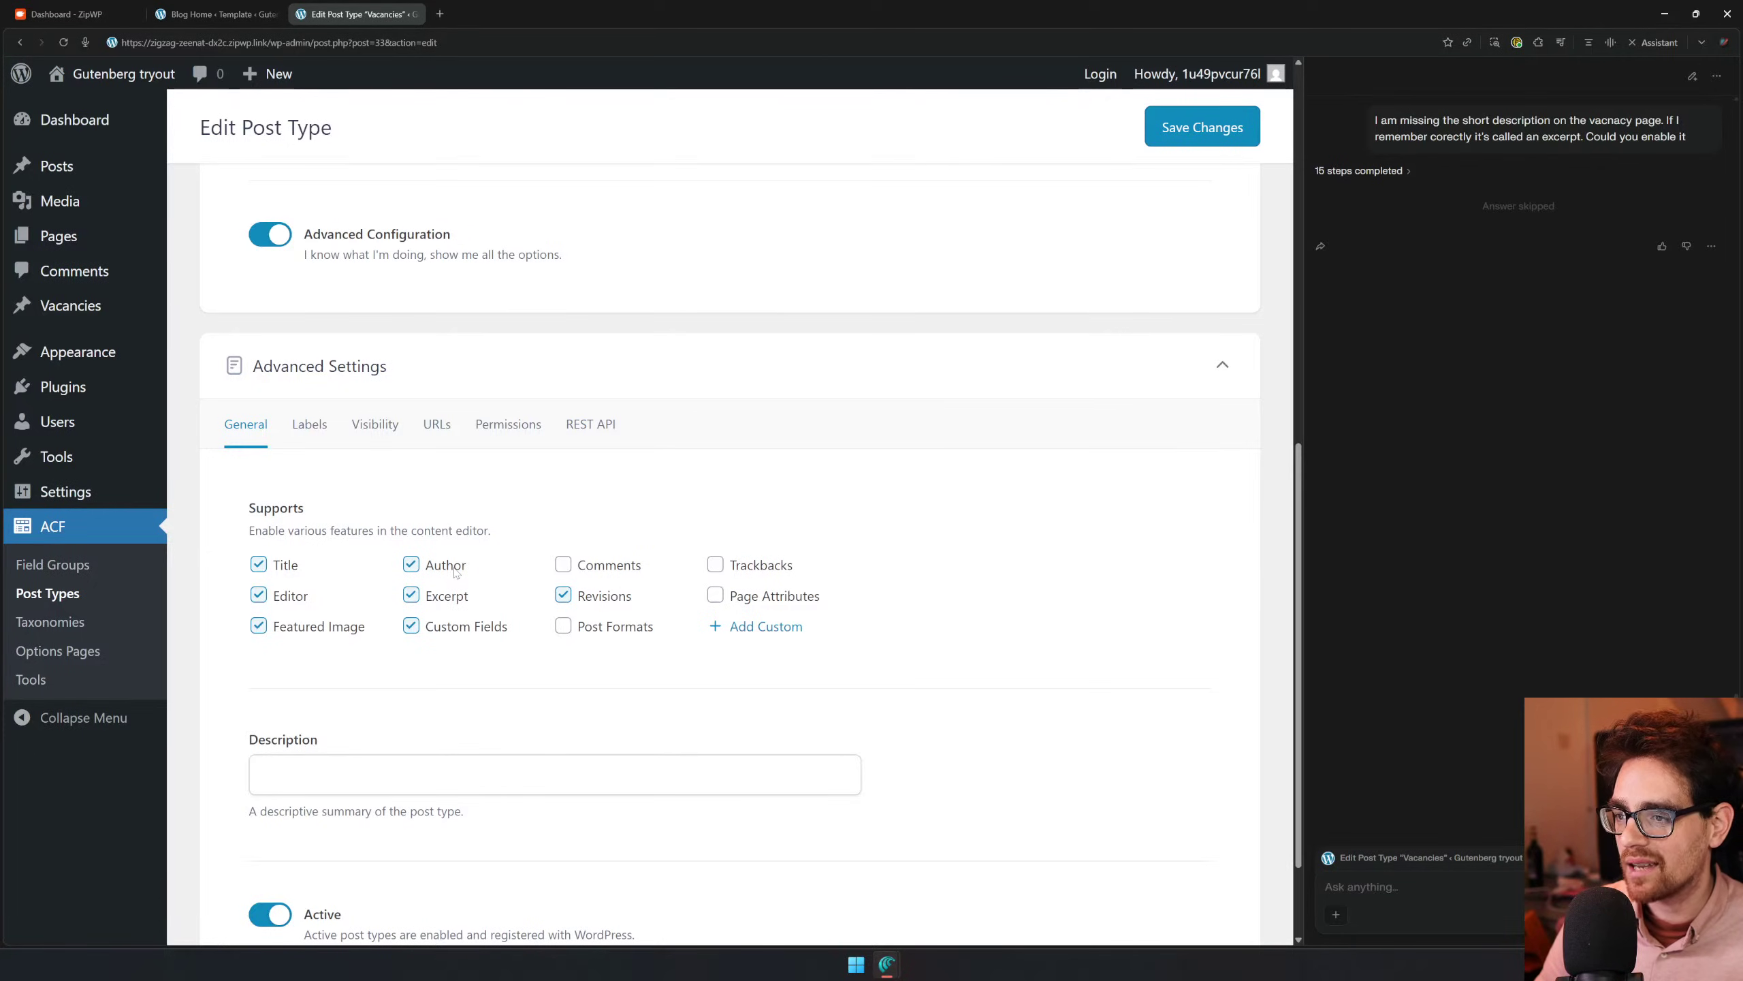
pyautogui.click(1175, 141)
# Look through the Labels in the Vacancies post type's advanced settings
pyautogui.scroll(-5, 375, 799)
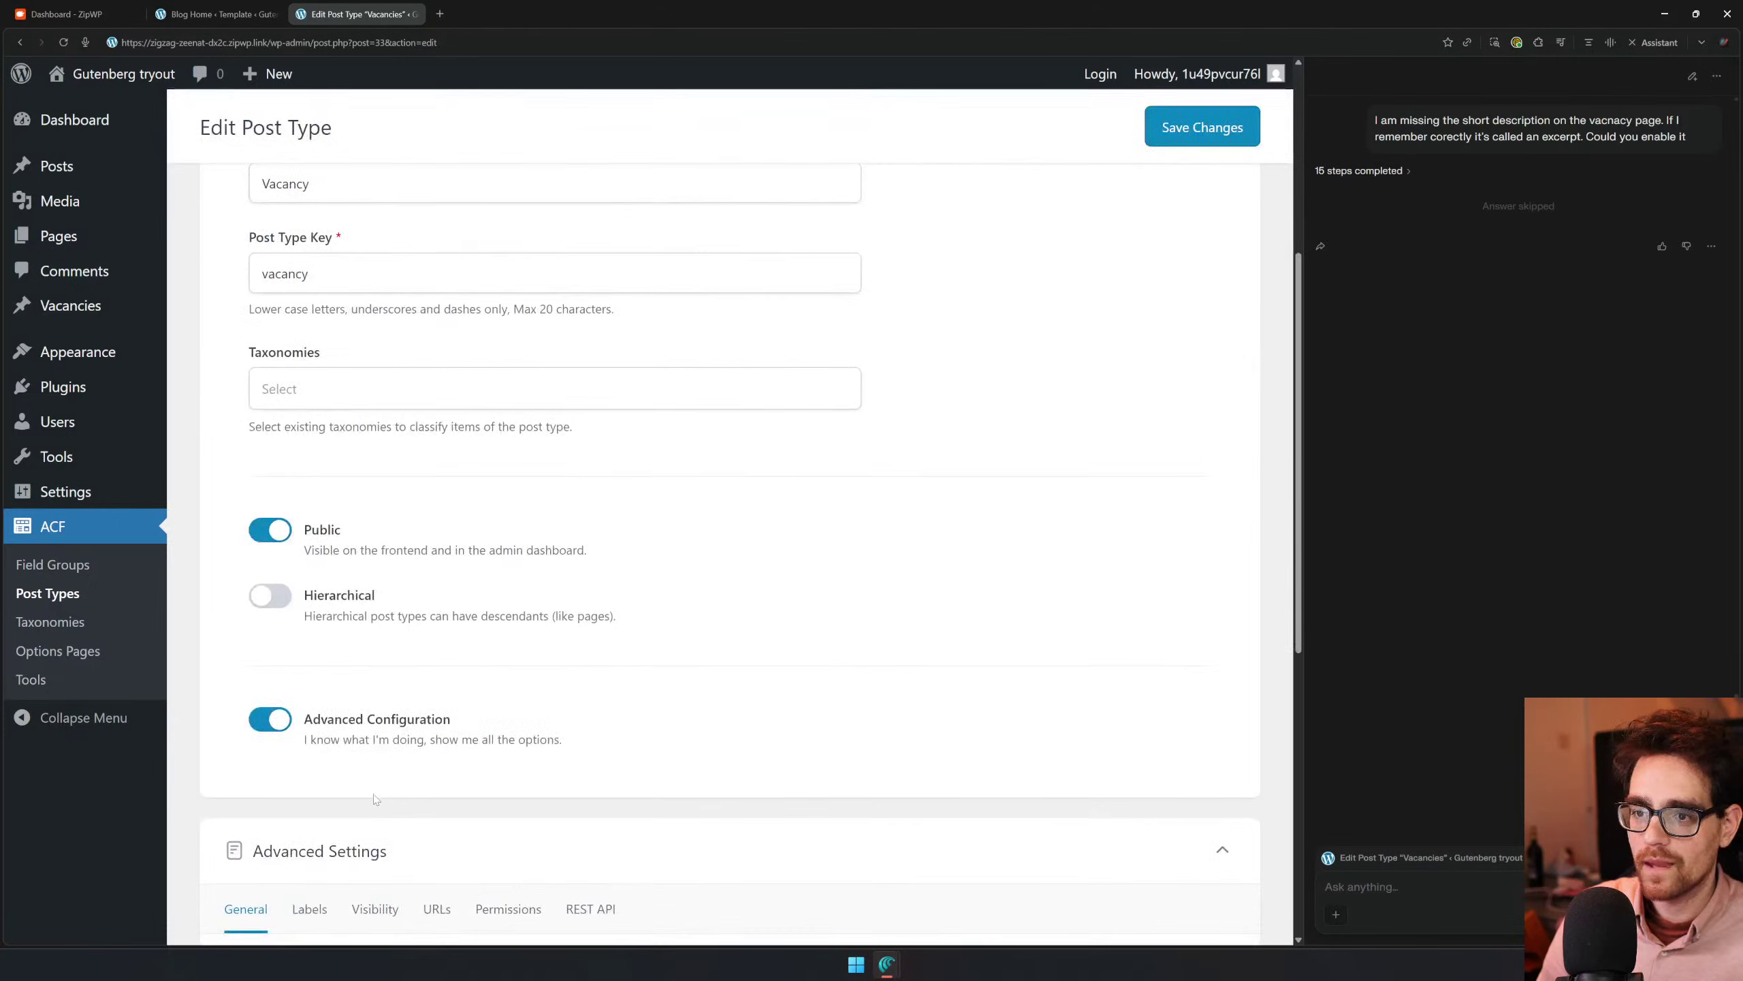
pyautogui.scroll(-4, 376, 798)
pyautogui.click(310, 637)
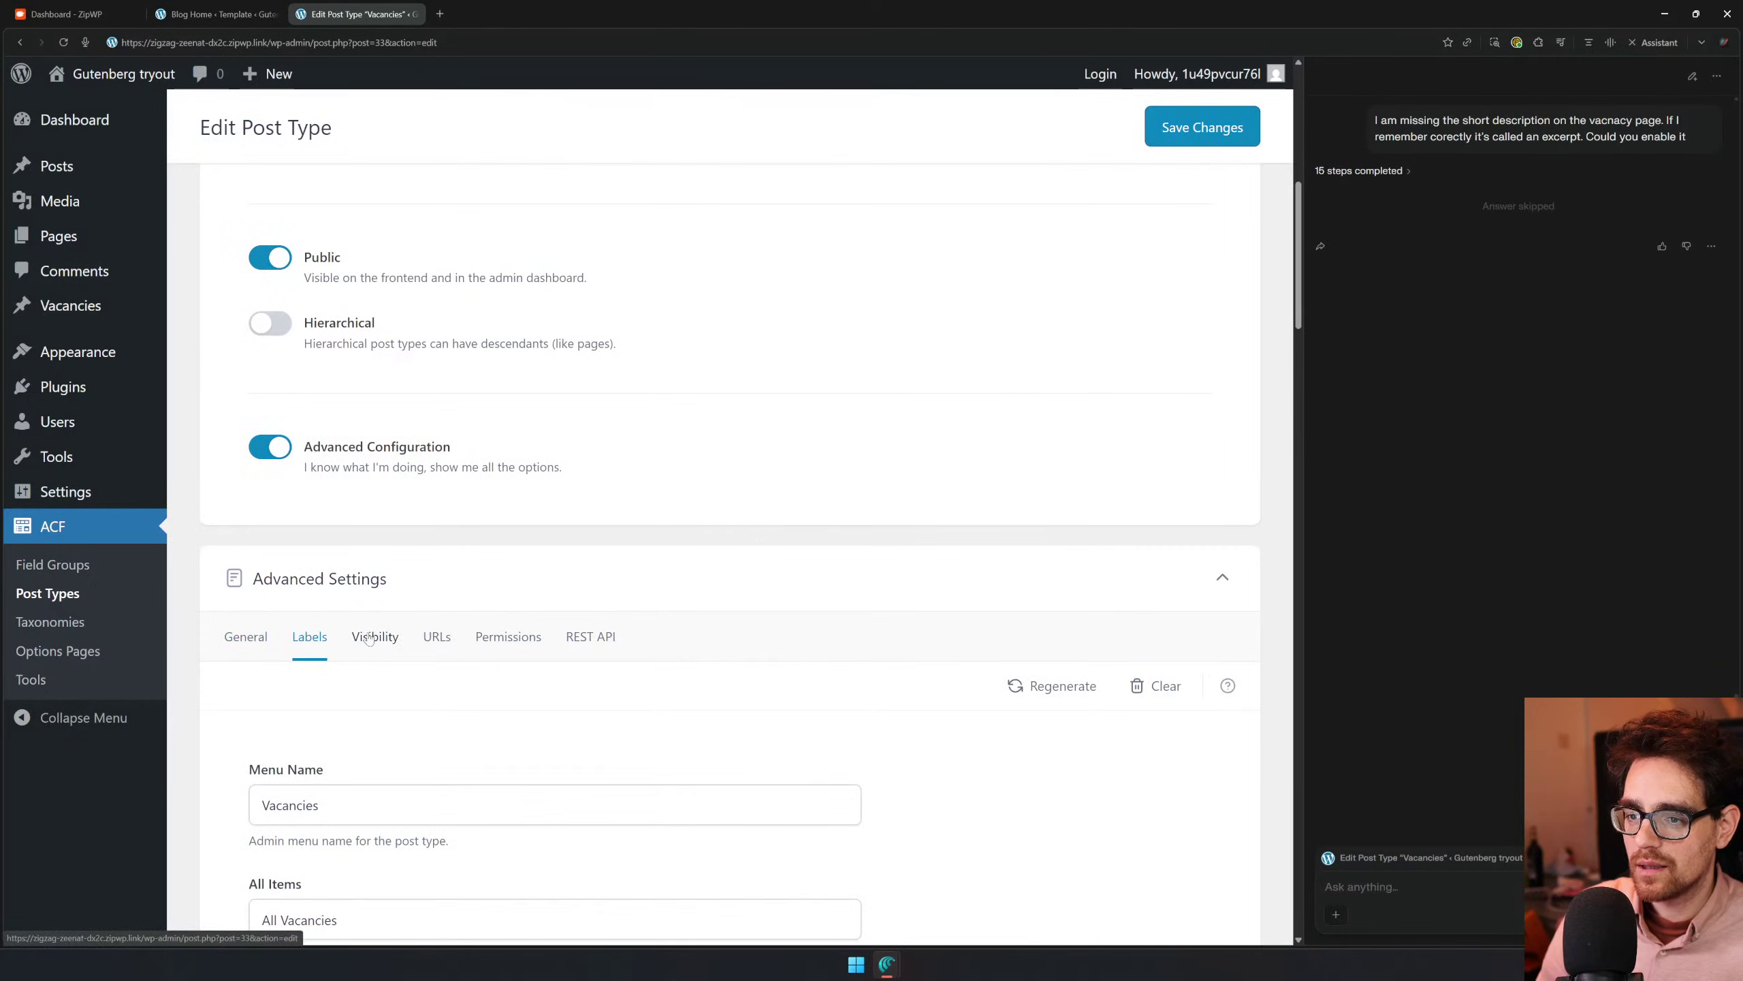
pyautogui.scroll(-8, 384, 660)
pyautogui.scroll(11, 309, 584)
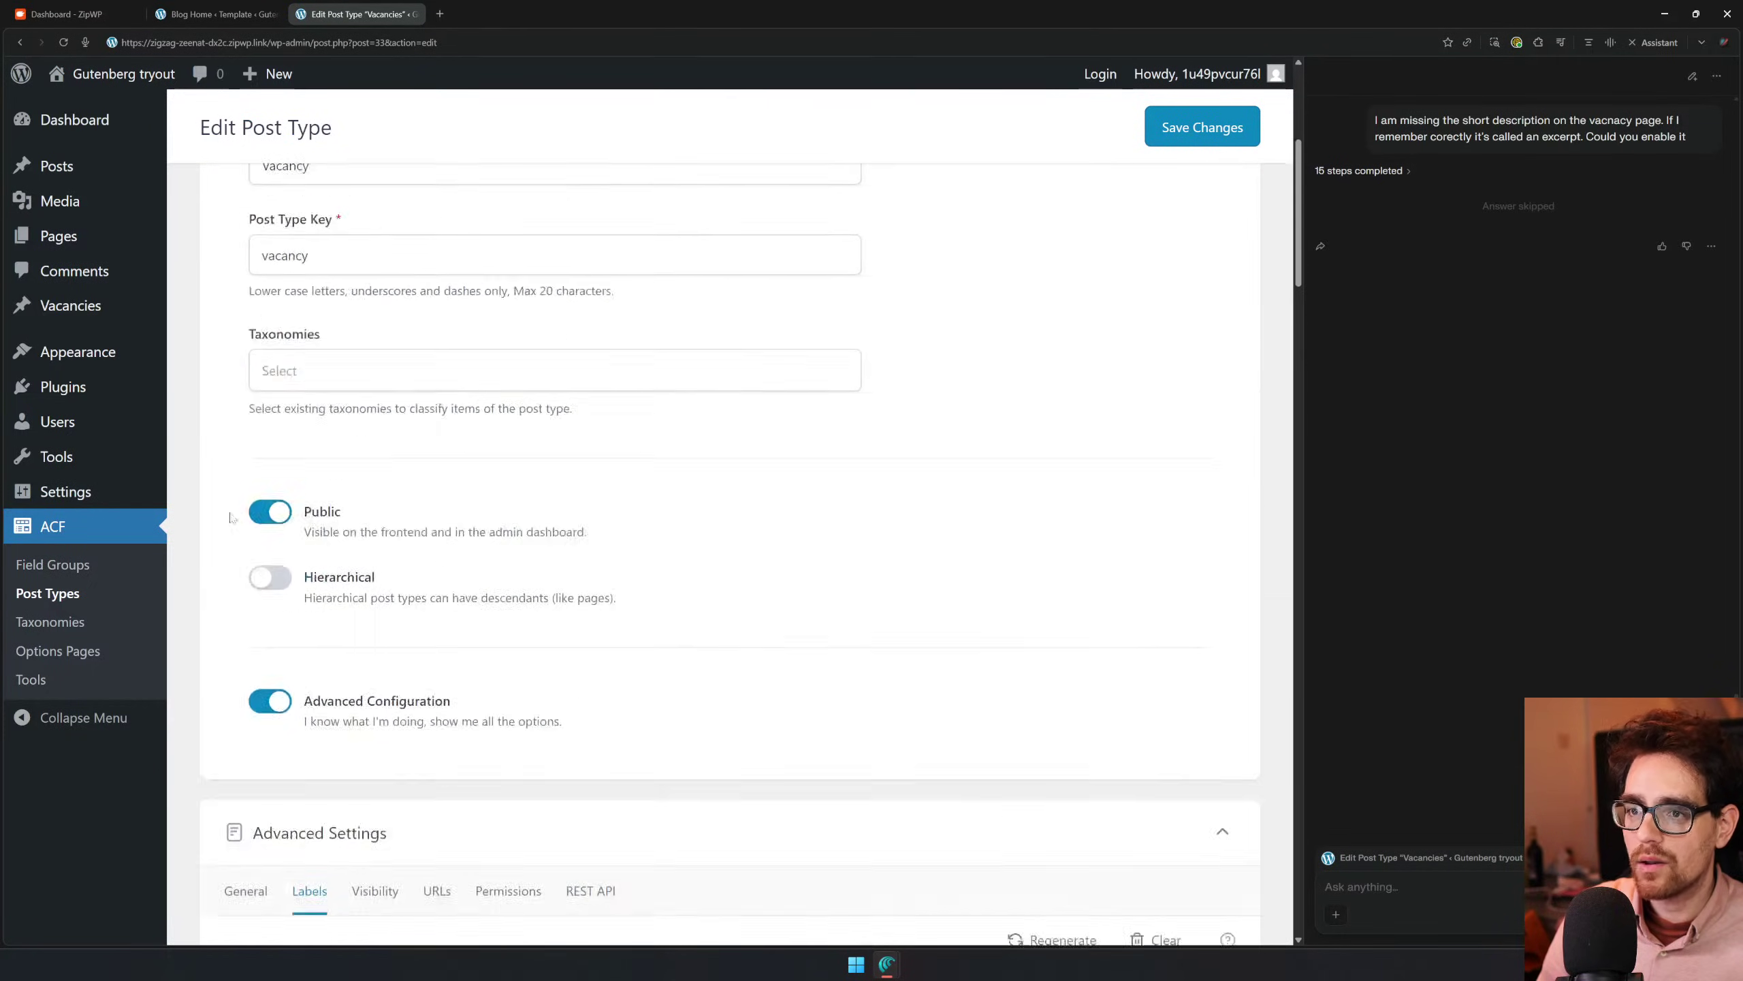
pyautogui.scroll(2, 230, 516)
# Reopen the "Job Oppertunity" vacancy for editing and add the excerpt "This is a nice vacancy"
pyautogui.click(330, 304)
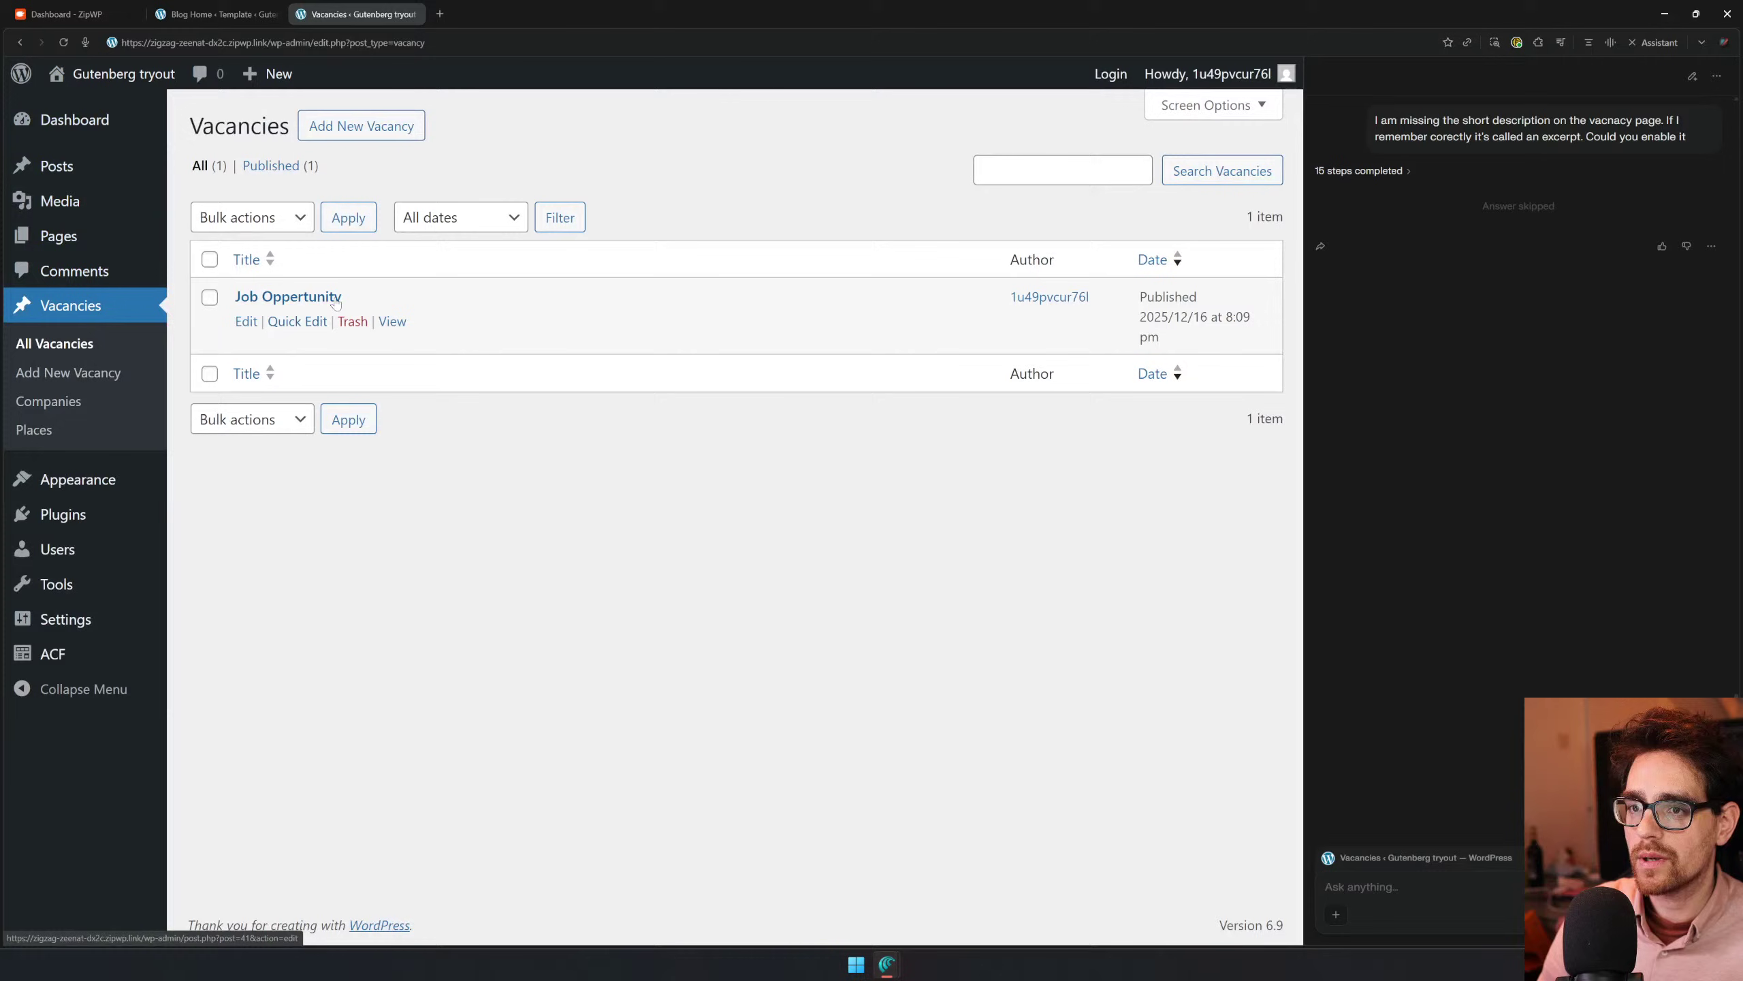
pyautogui.click(247, 321)
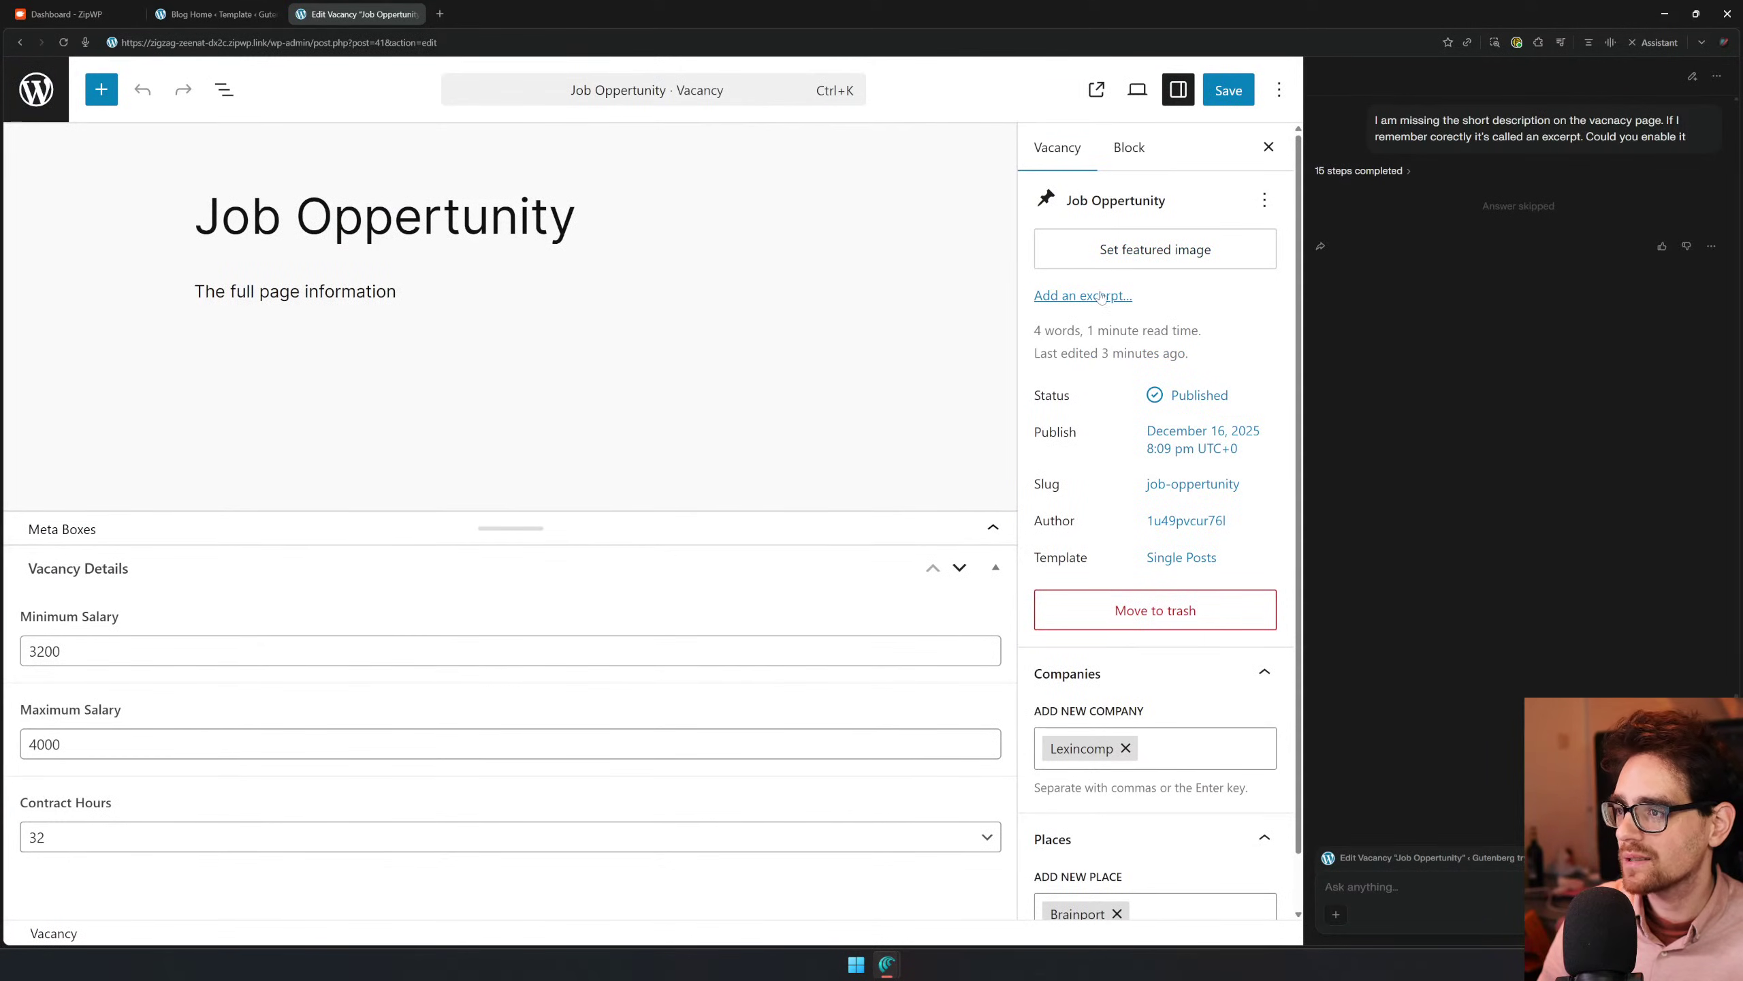
pyautogui.click(1101, 297)
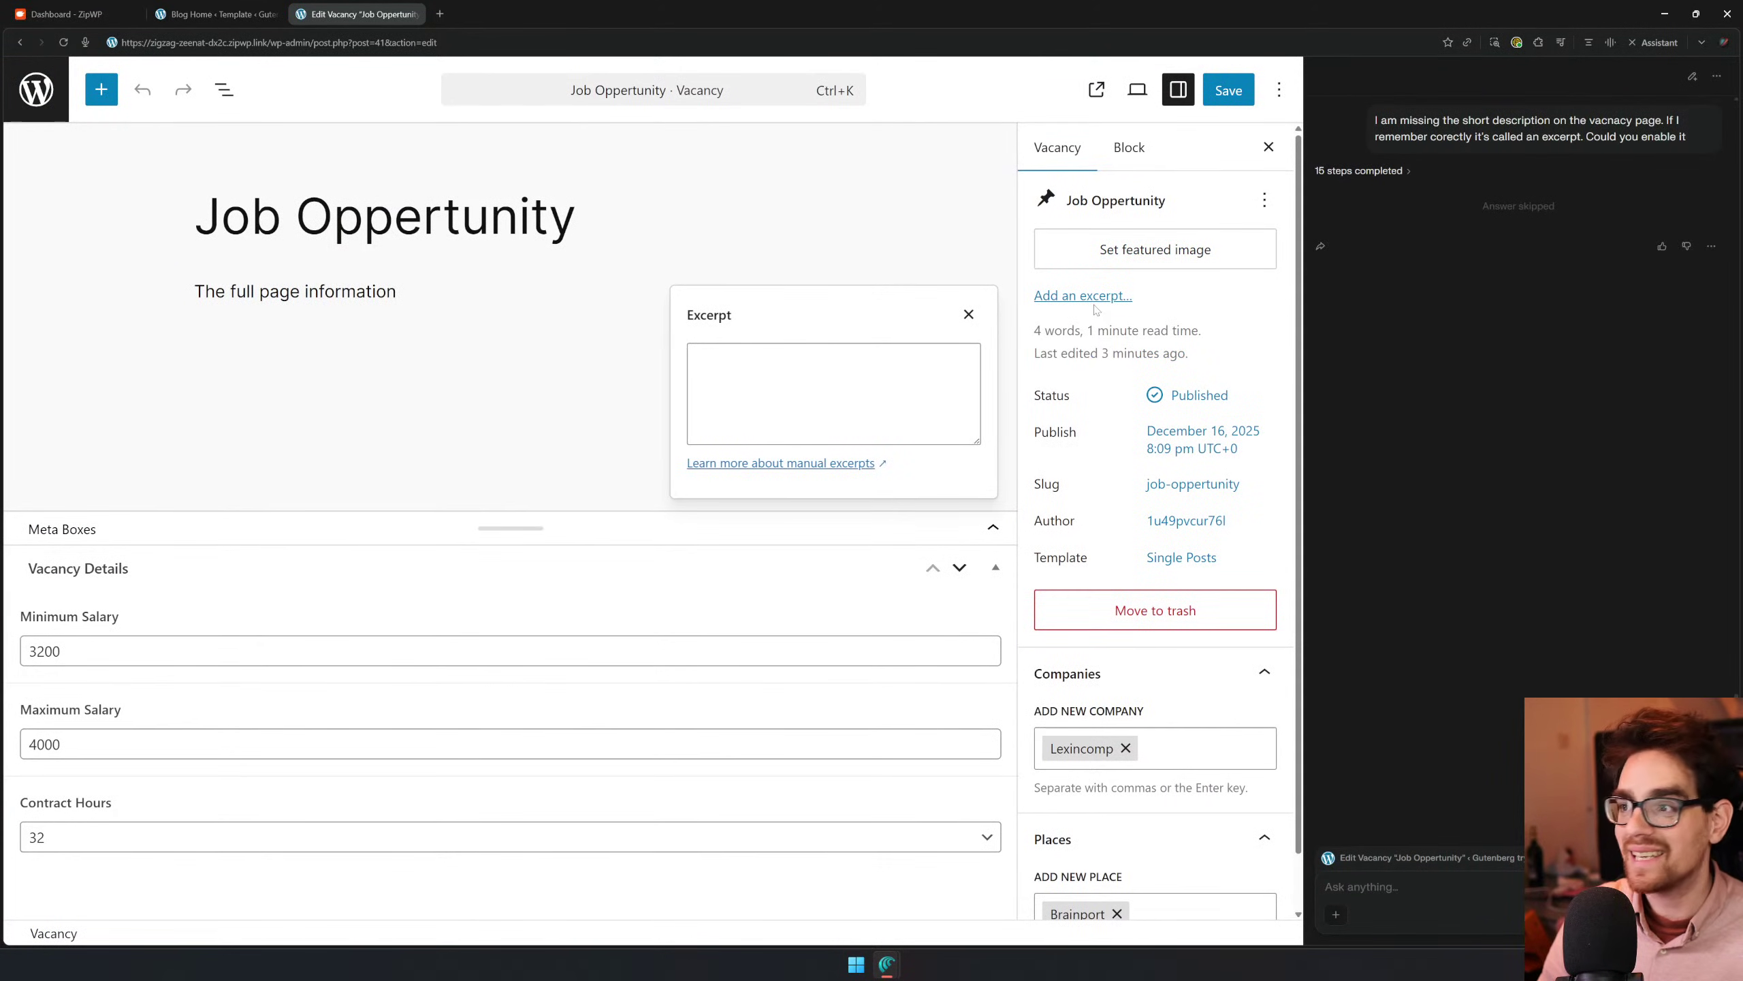
pyautogui.click(834, 393)
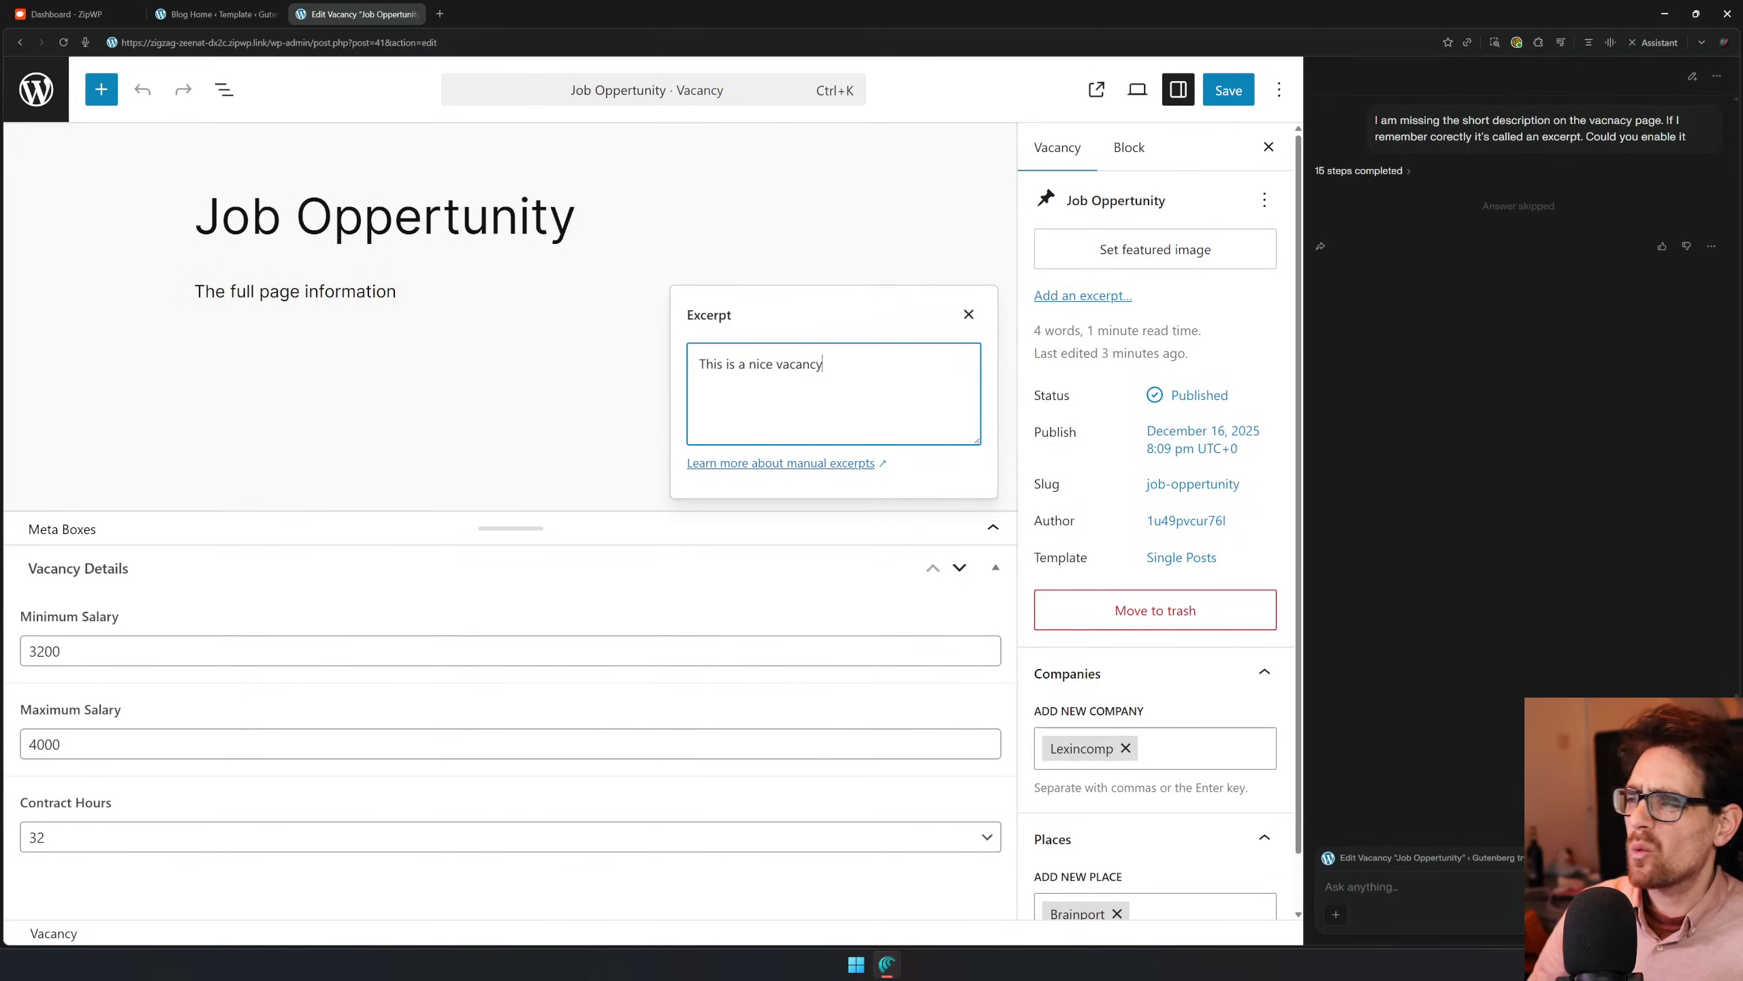
pyautogui.click(533, 425)
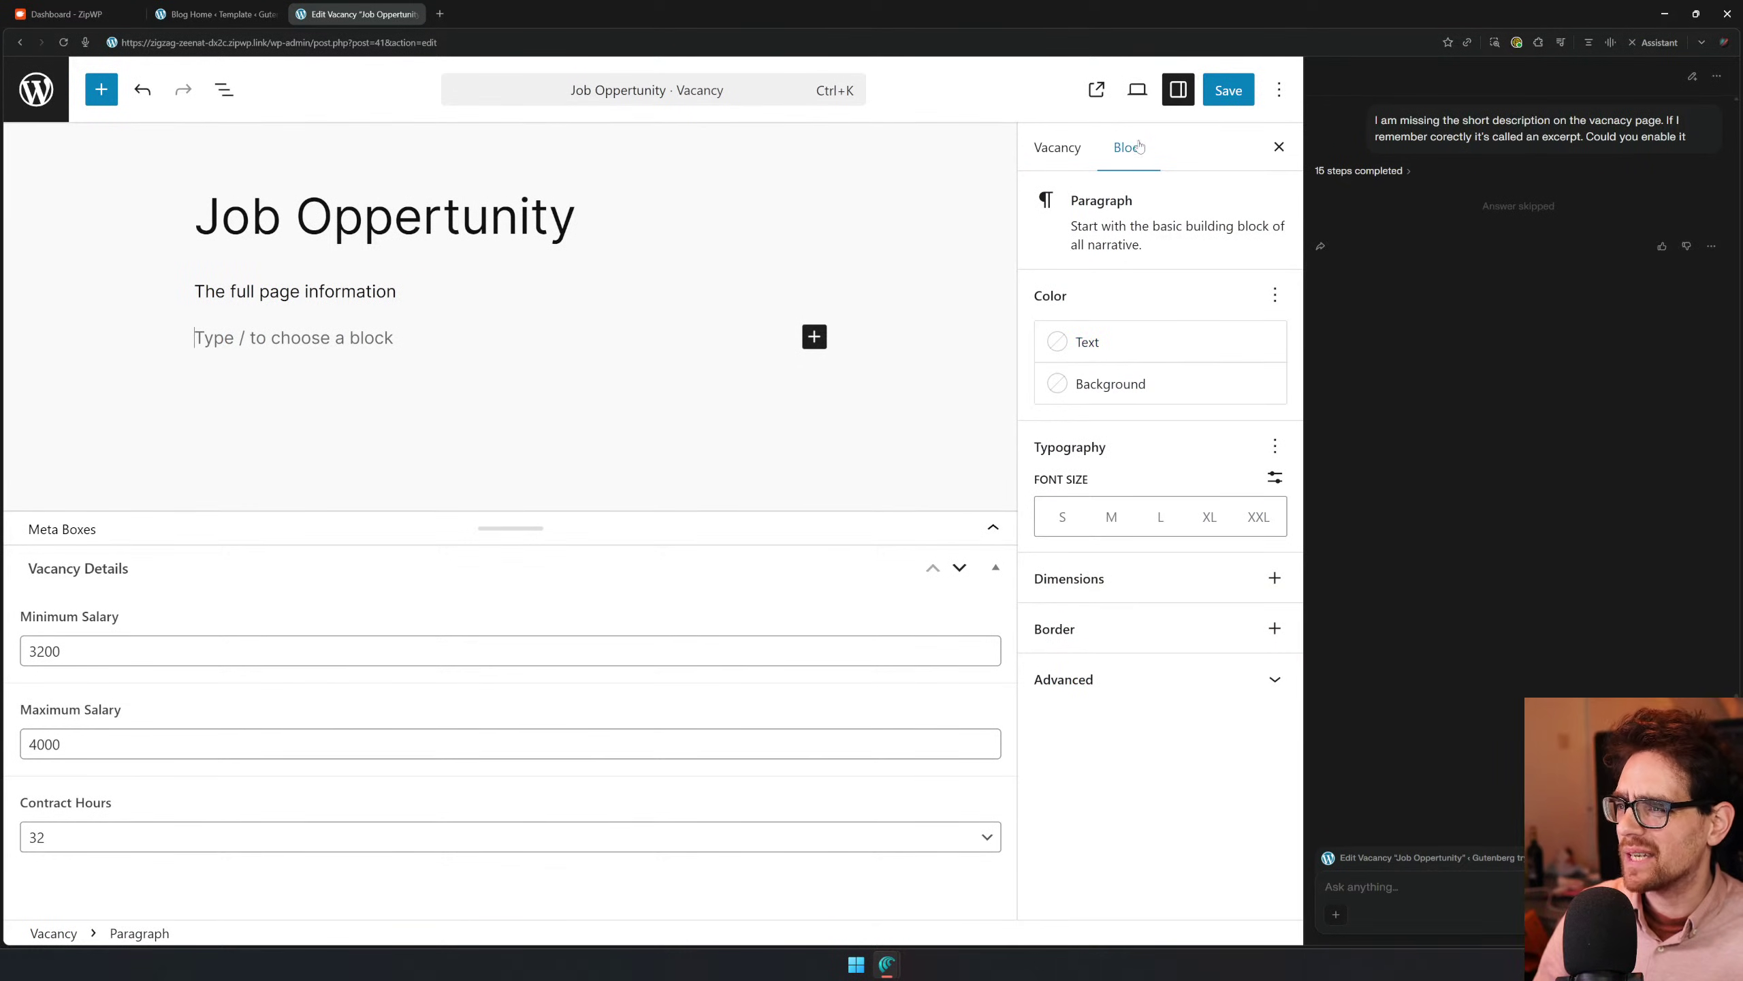
pyautogui.click(1080, 144)
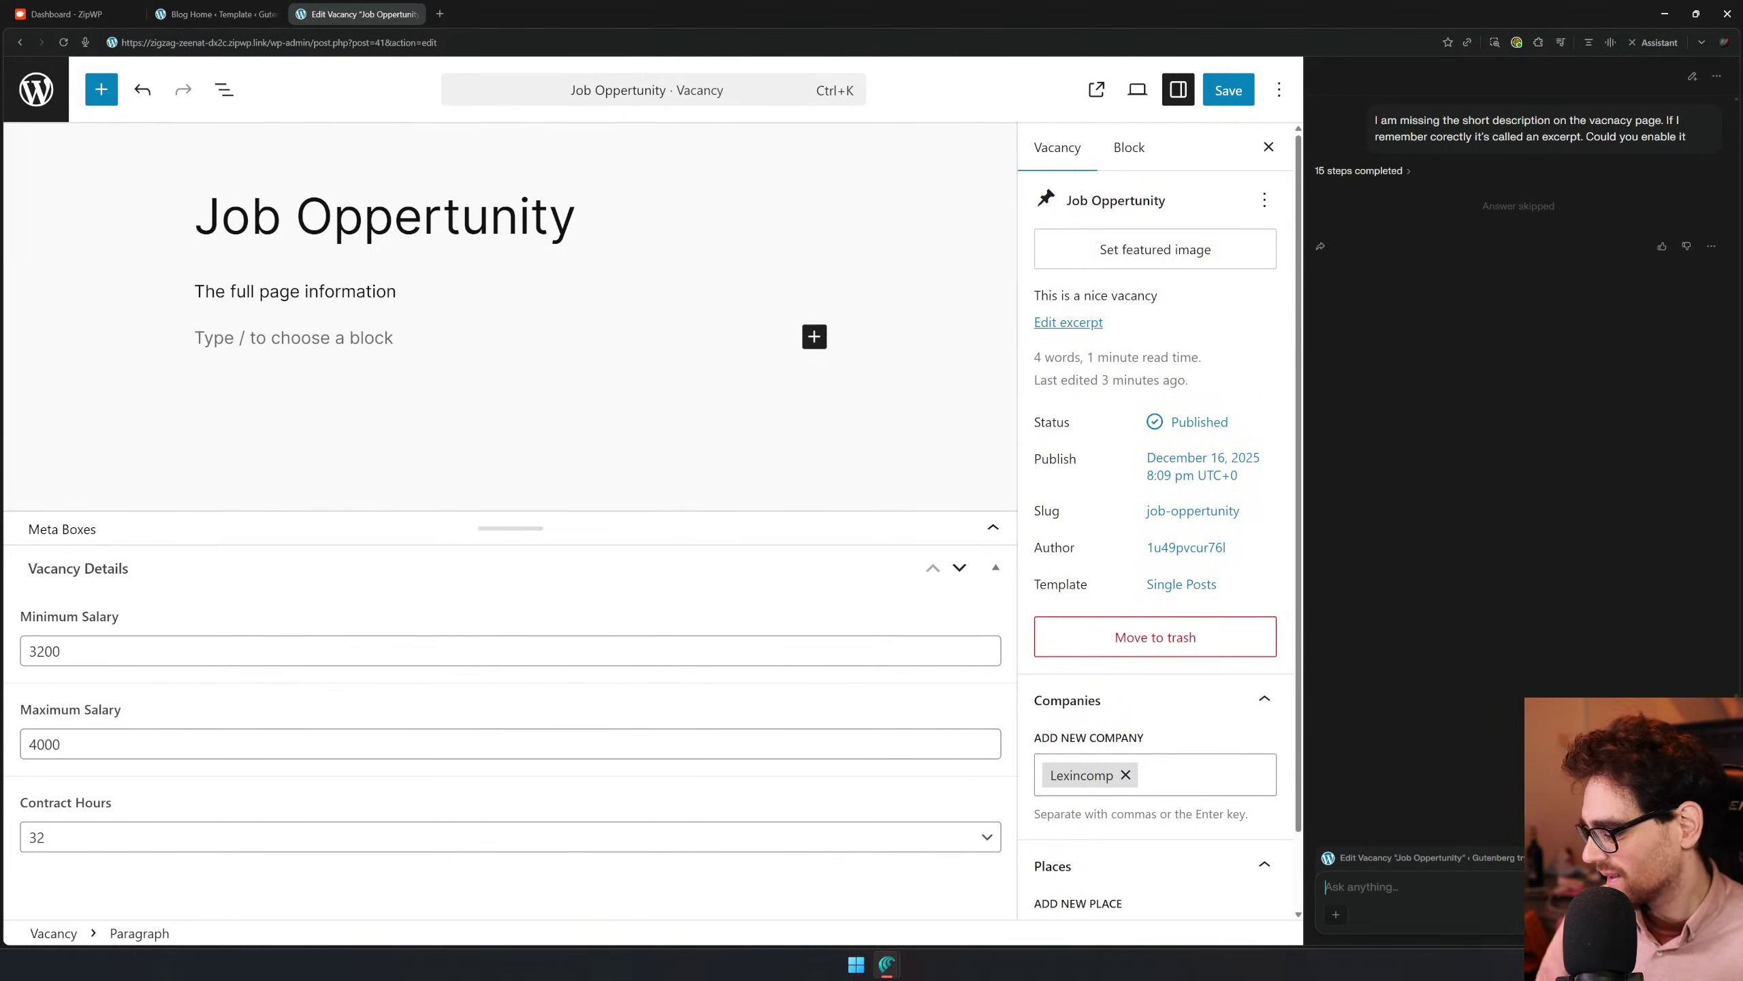
# Have the assistant fill the post with a fake vacancy titled "Senior WordPress Developer - Full-Time", and collapse the meta boxes to review it
pyautogui.write('Please at a fake vacancy to thi')
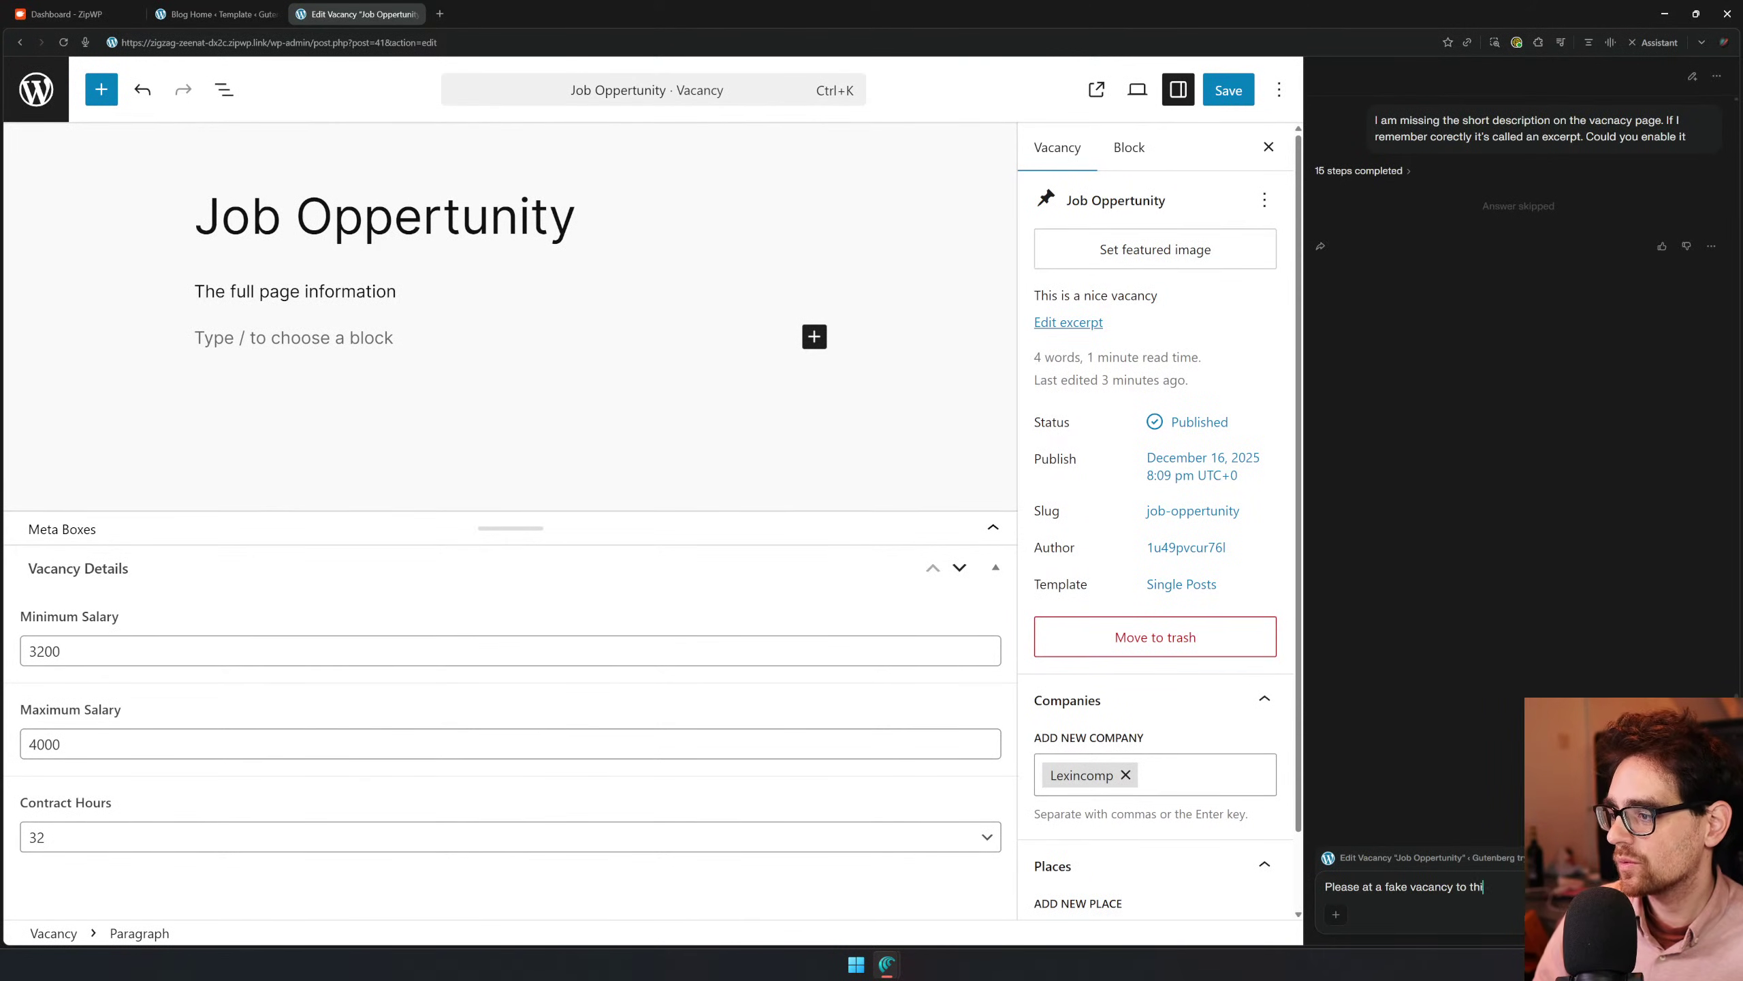
pyautogui.press('Return')
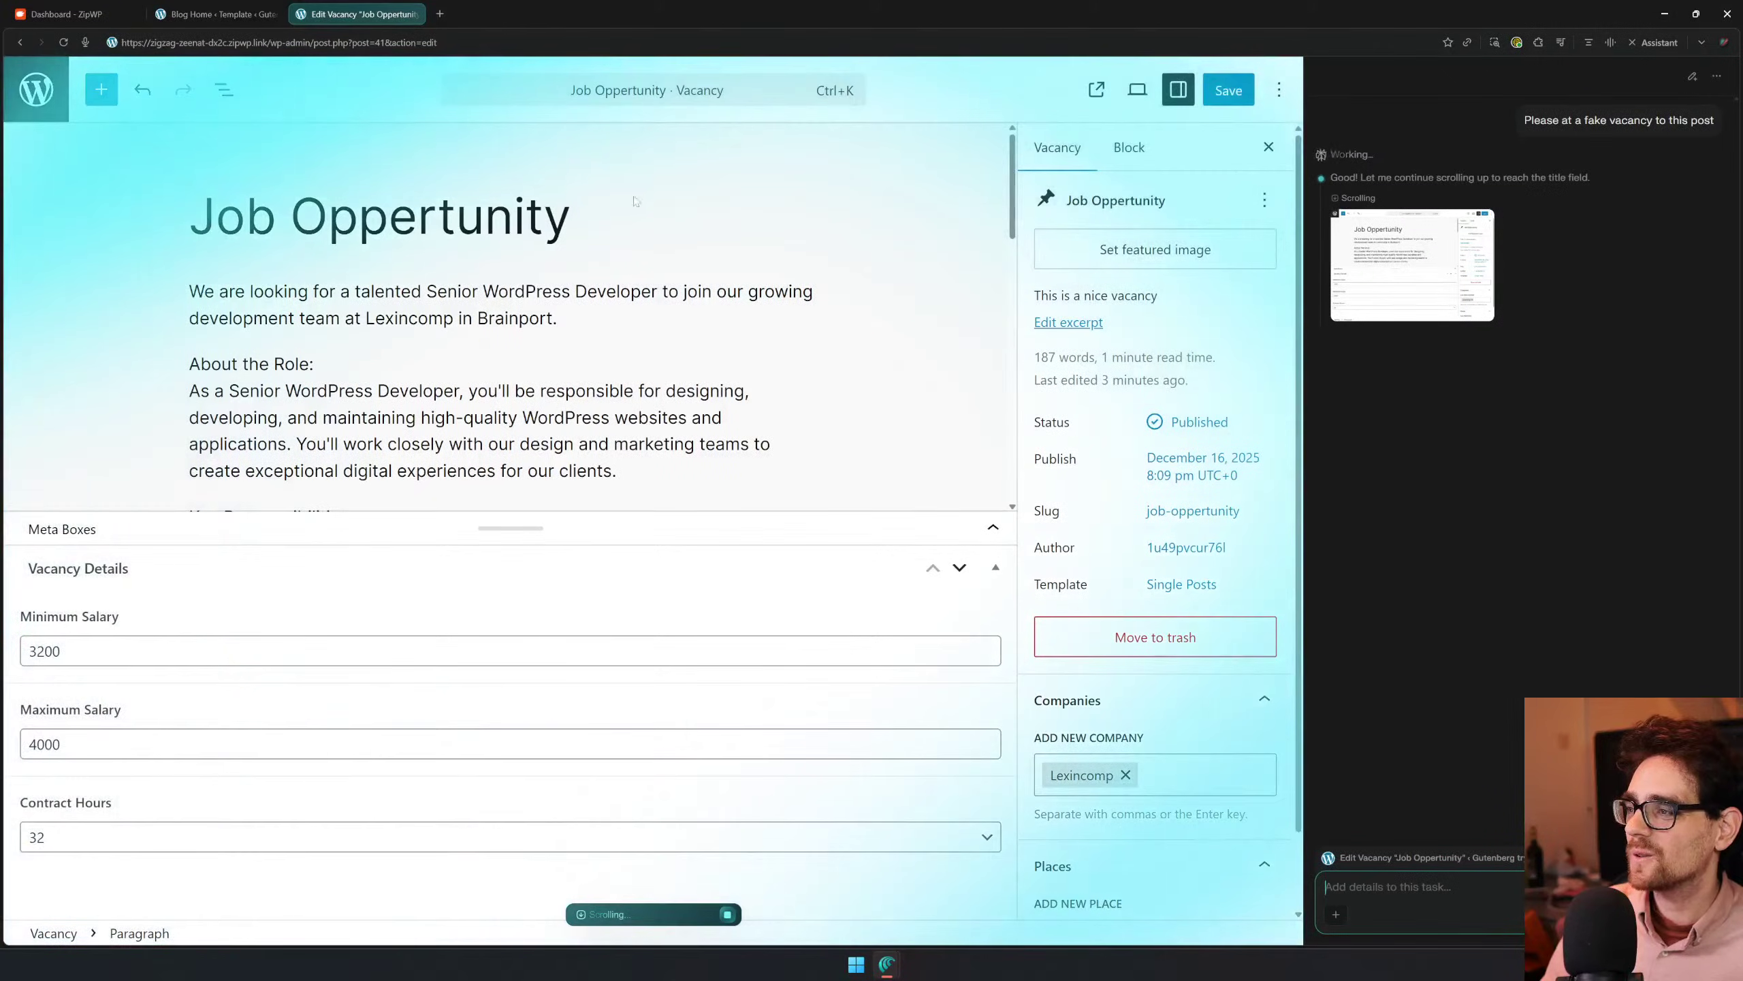
pyautogui.tripleClick(457, 203)
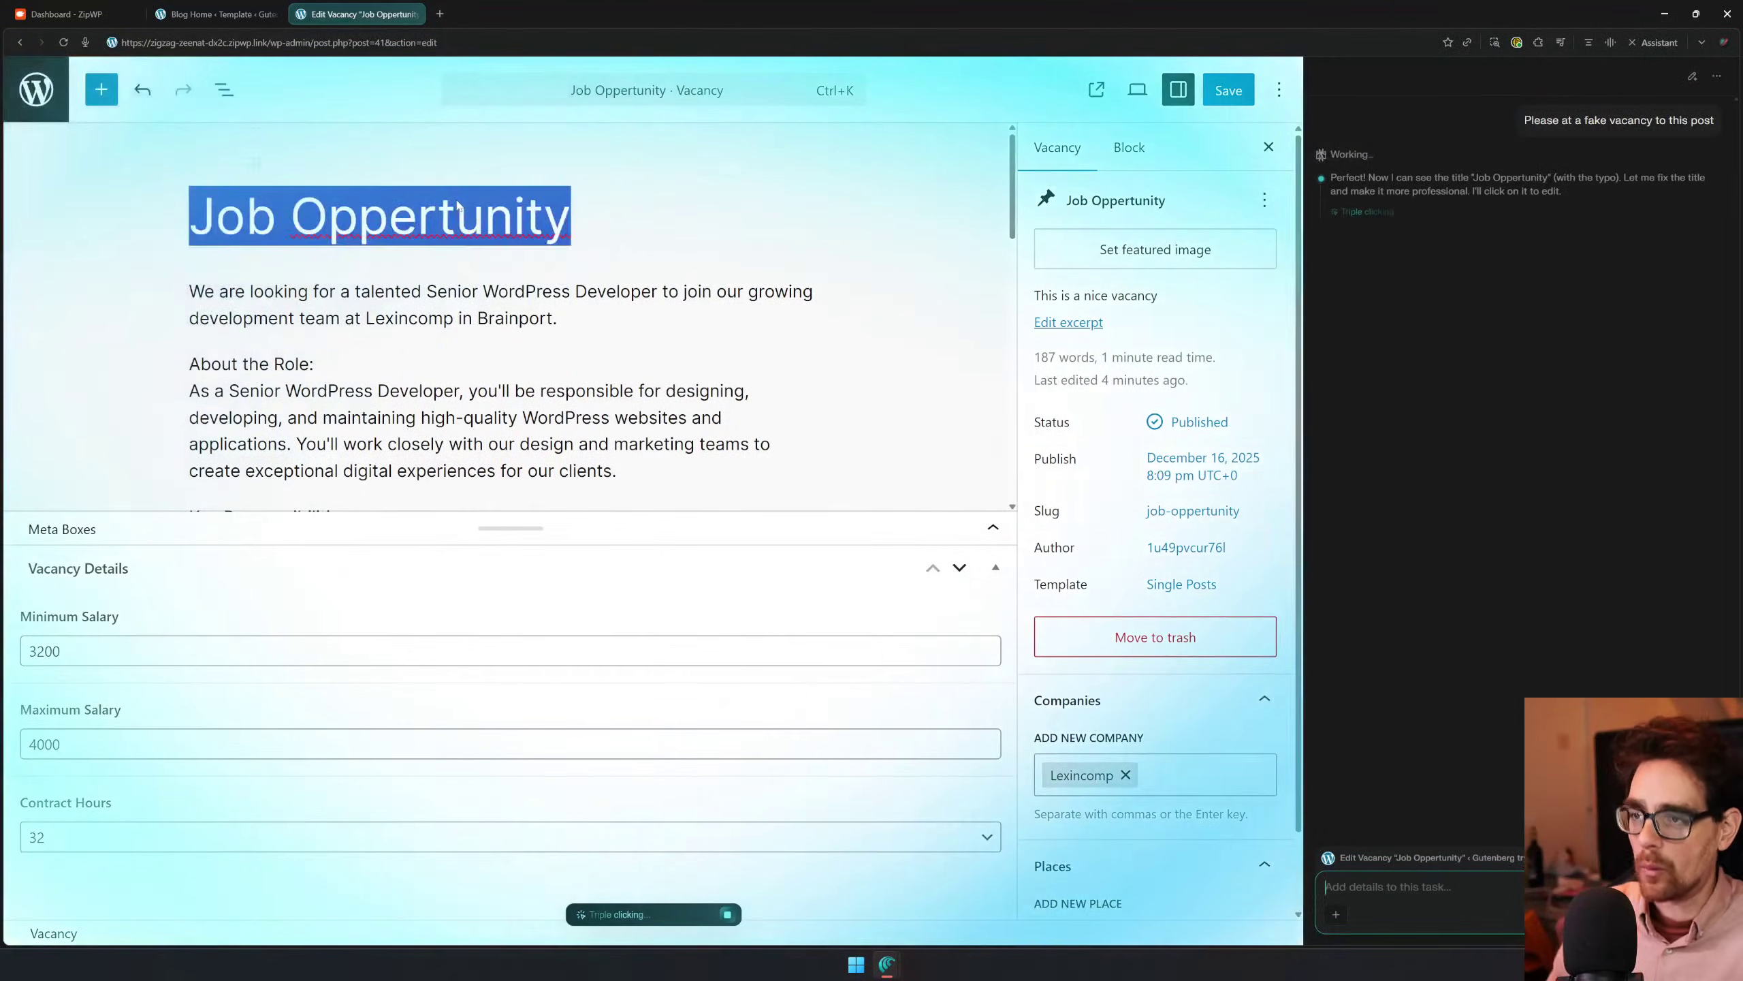
pyautogui.write('Senior WordPress Developer - Full-Time')
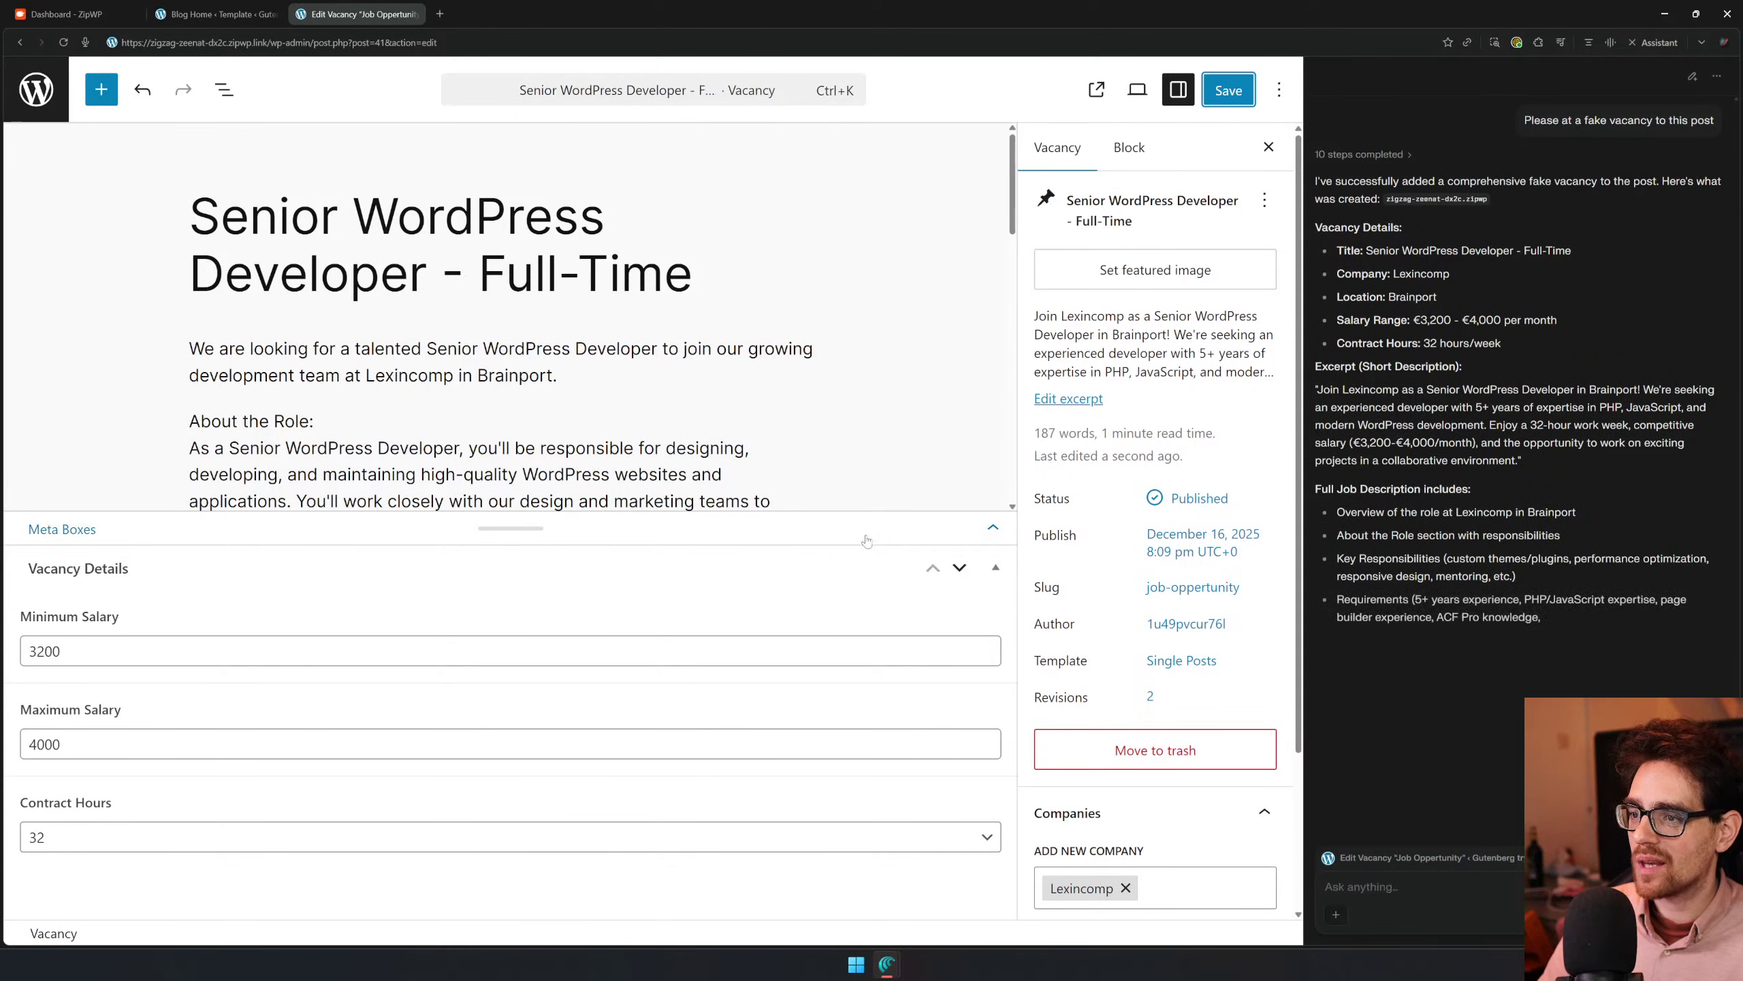
pyautogui.click(994, 529)
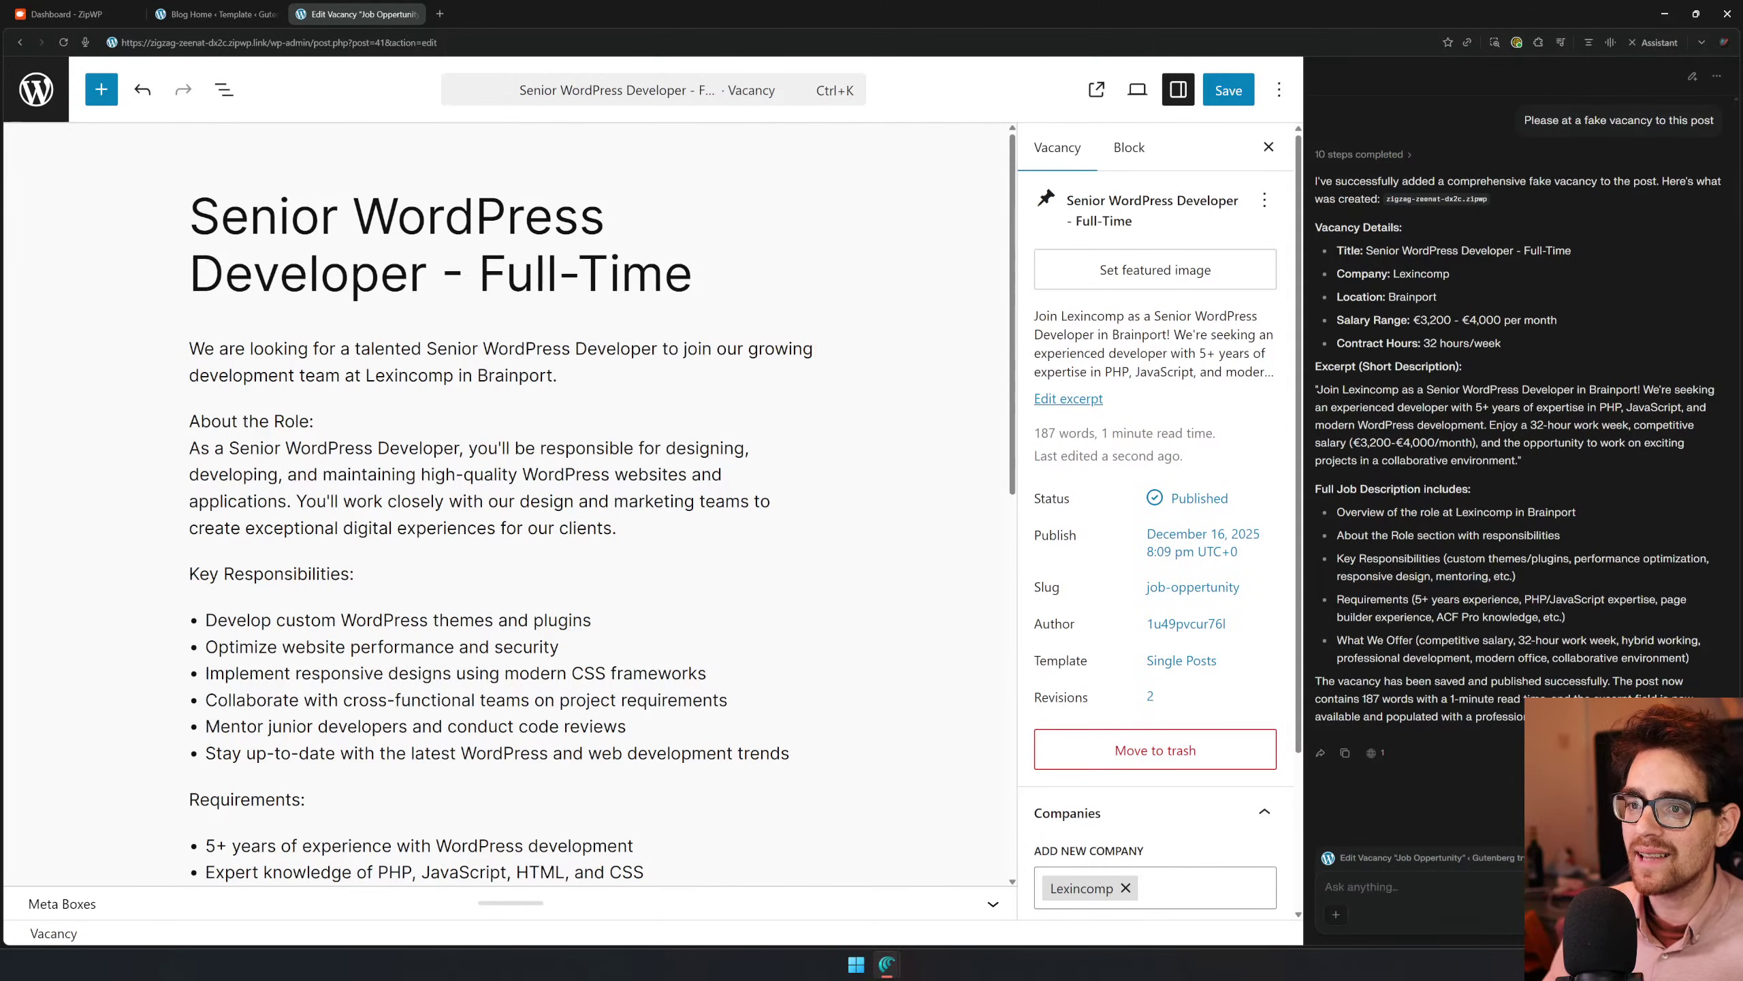
pyautogui.scroll(-2, 508, 501)
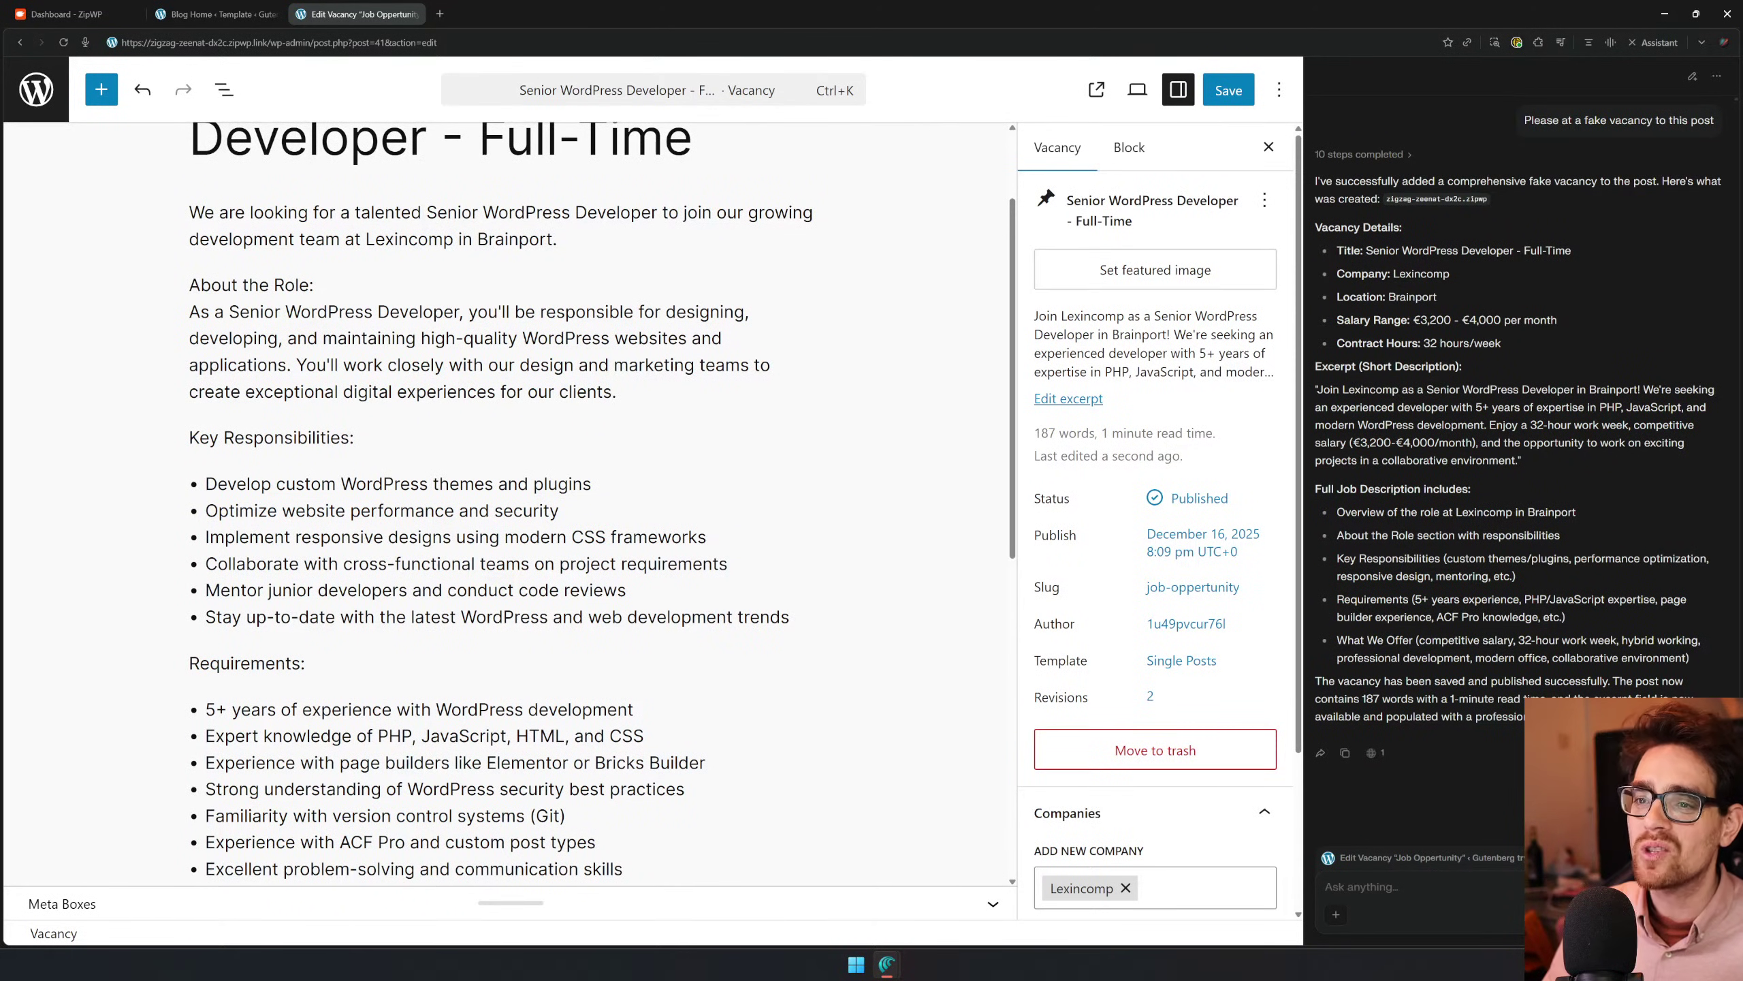
# Start a bulleted list under "What We Offer:" and pull the "Collaborative and supportive team environment" line into it
pyautogui.scroll(-2, 508, 501)
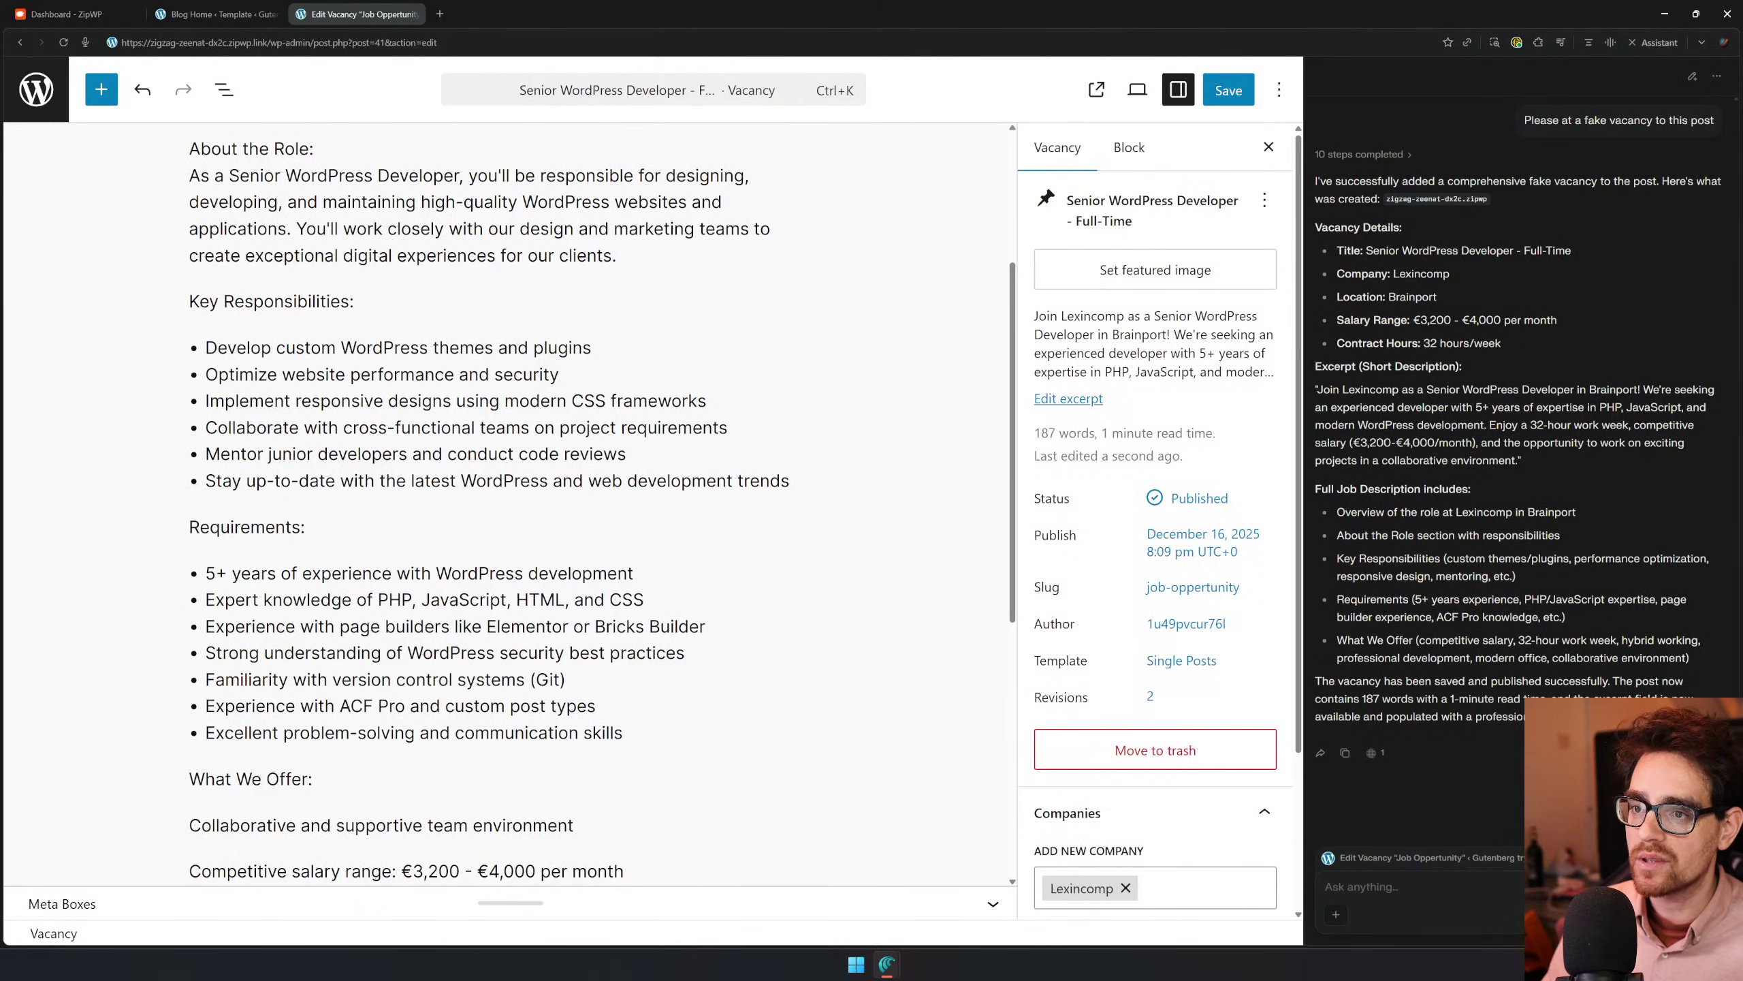
pyautogui.scroll(-2, 508, 501)
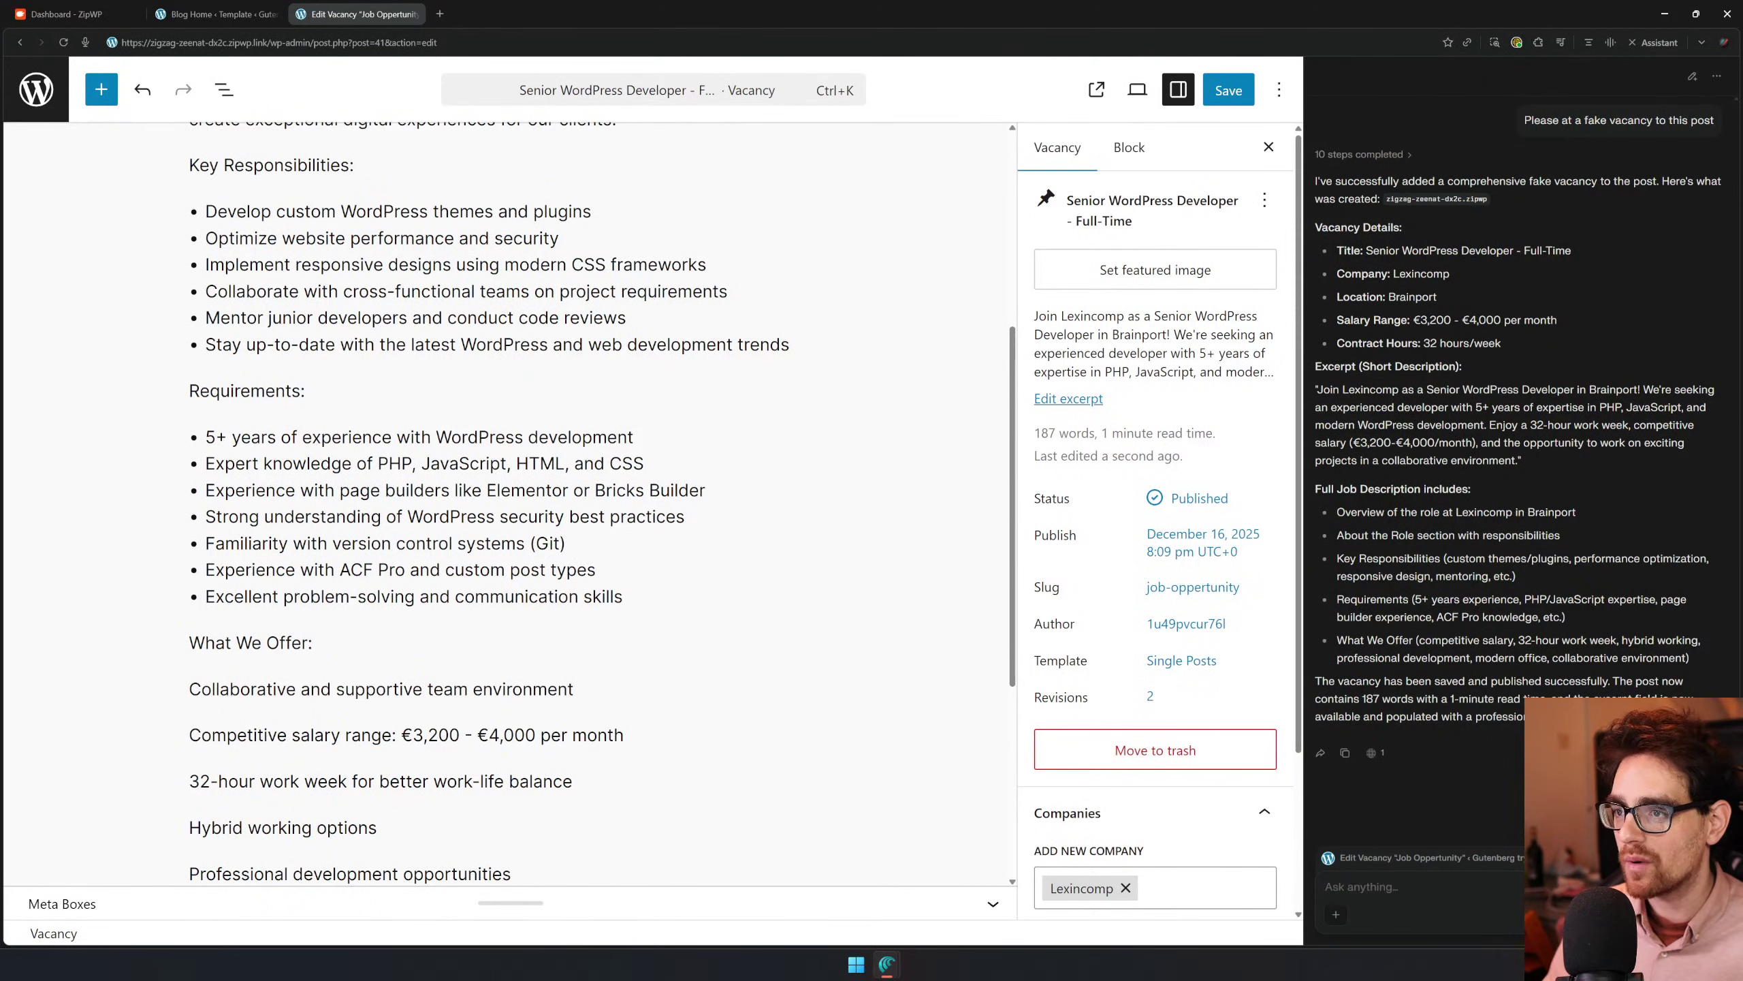
pyautogui.scroll(-1, 808, 369)
pyautogui.moveTo(350, 300)
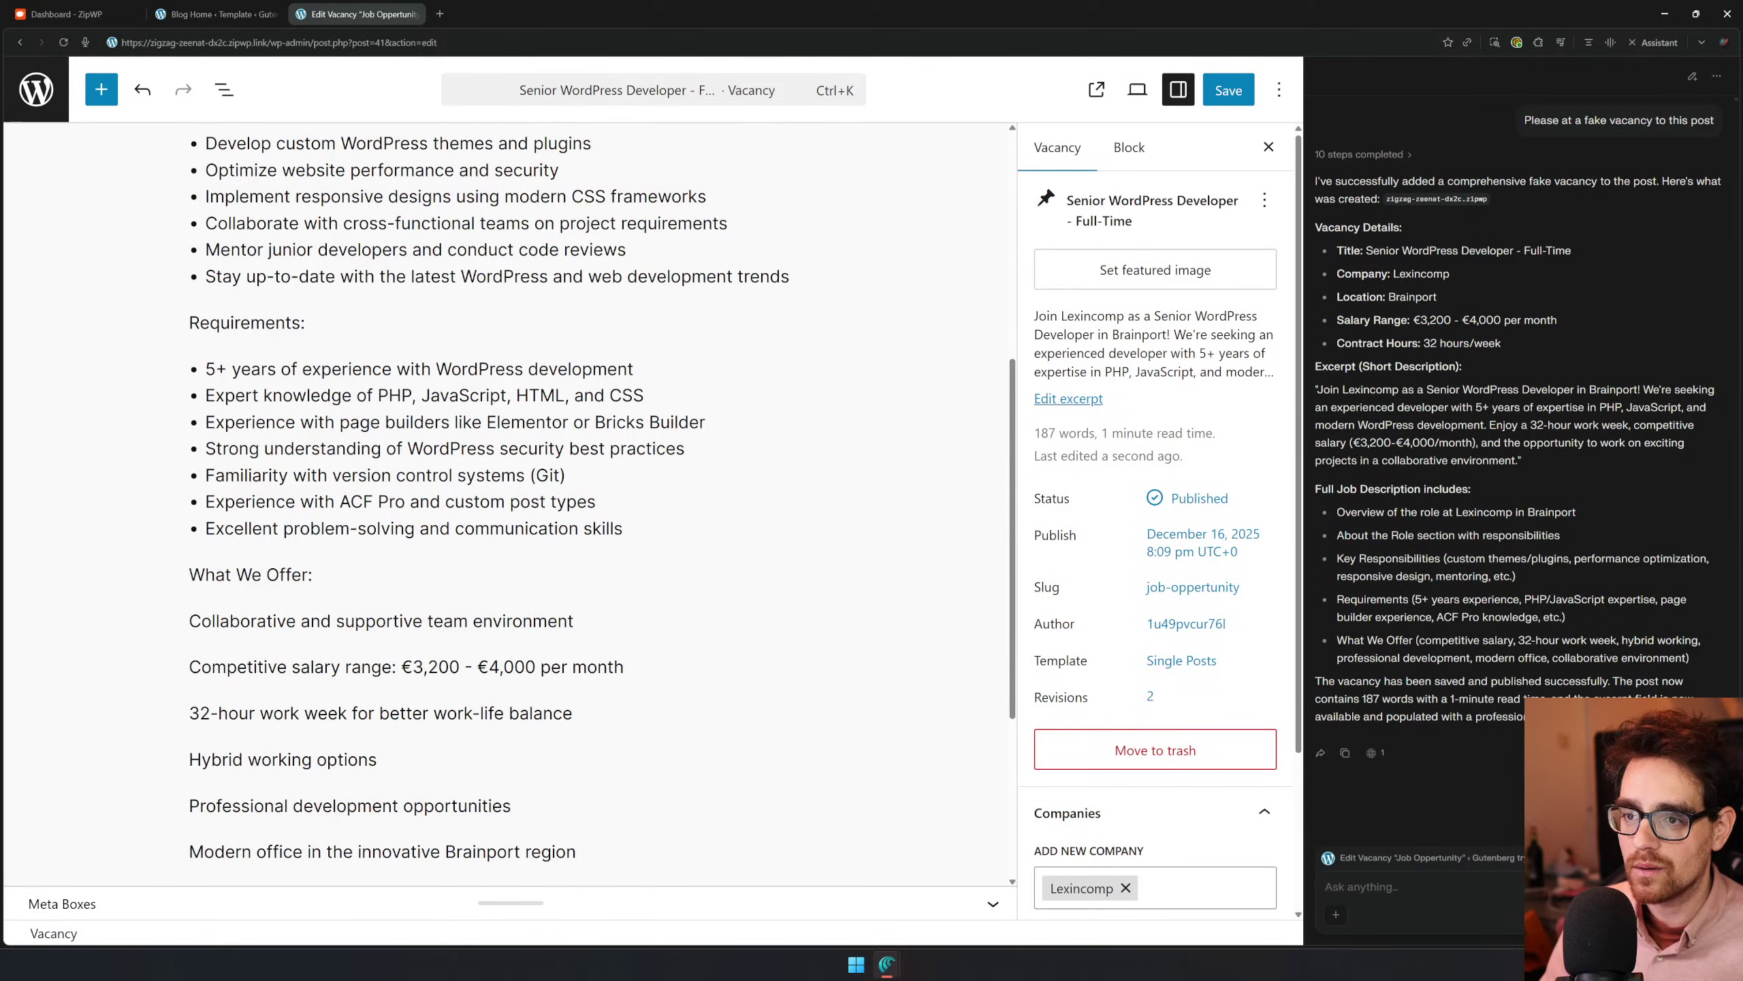
pyautogui.scroll(-3, 510, 503)
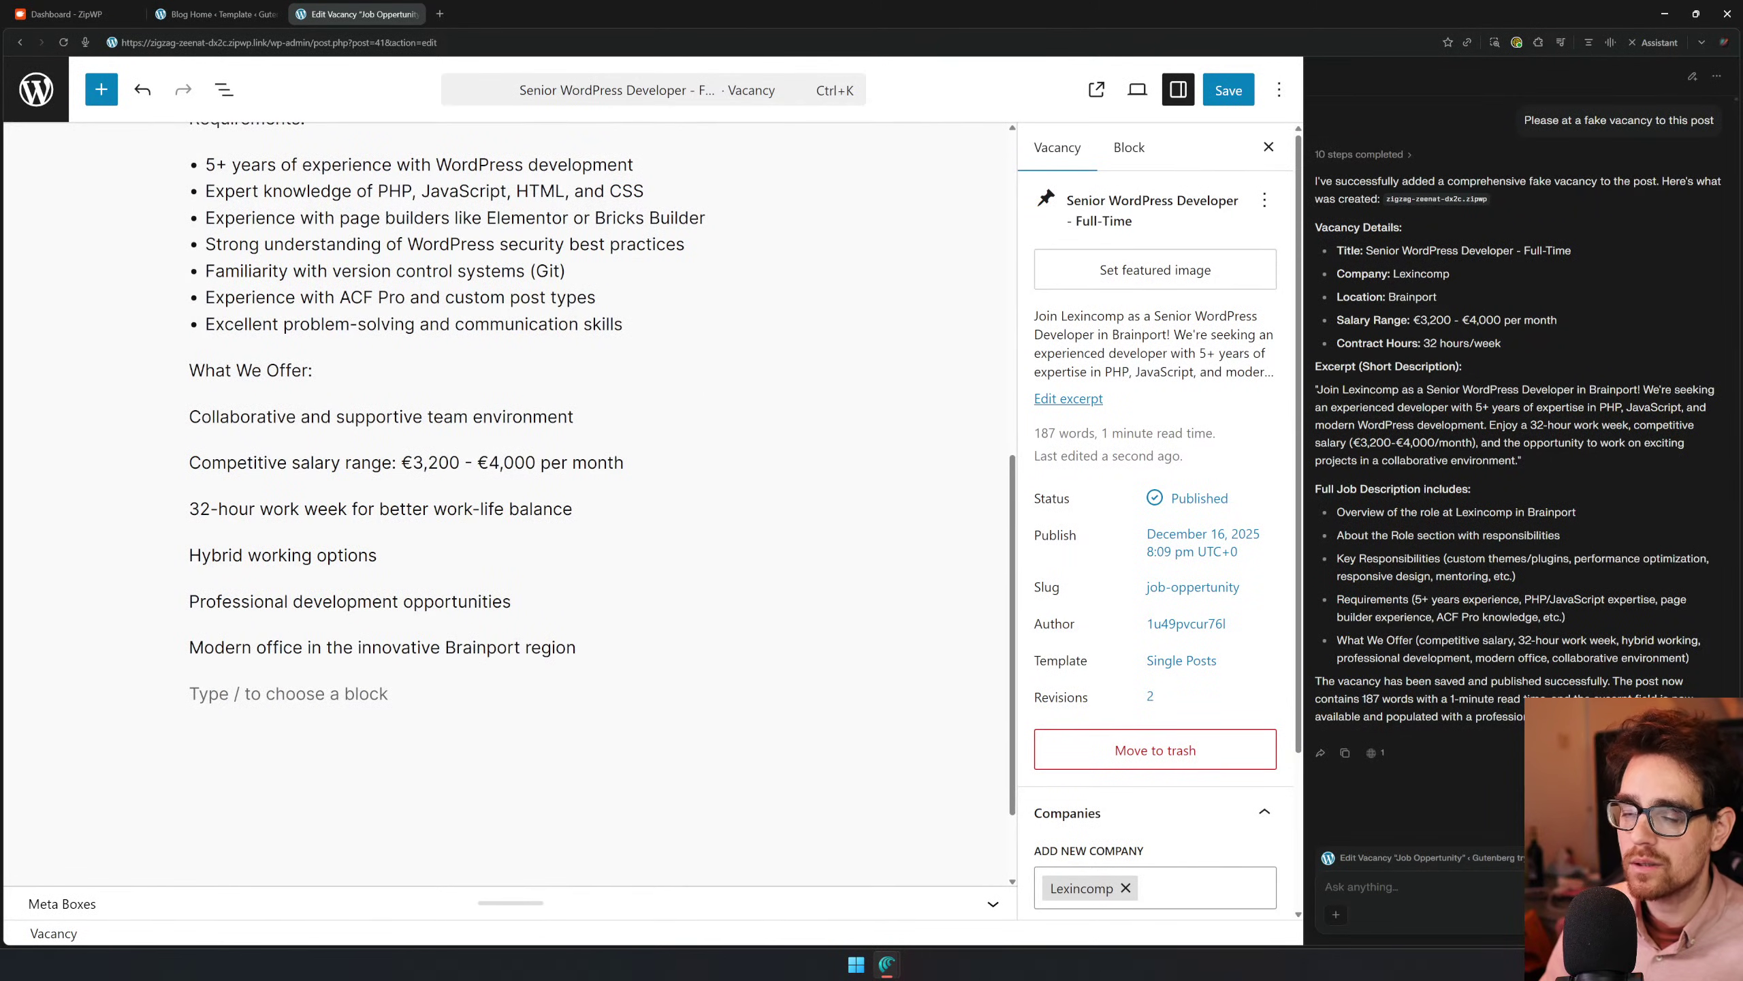
pyautogui.click(252, 407)
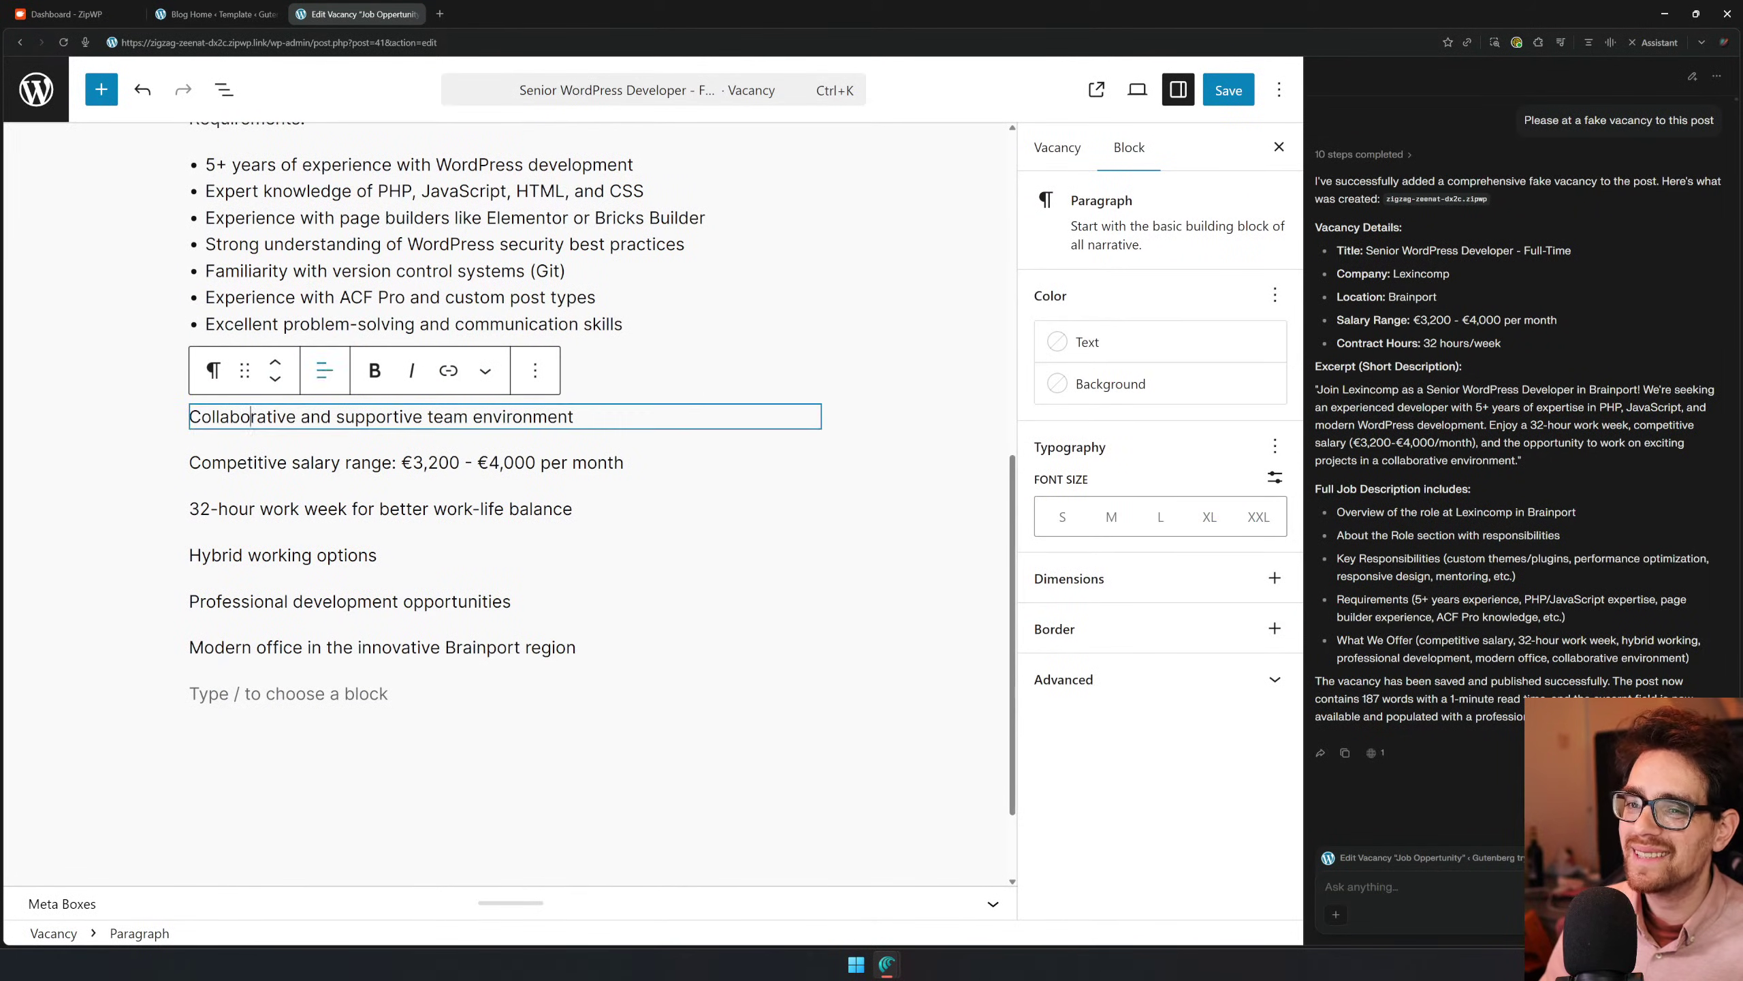
pyautogui.click(618, 372)
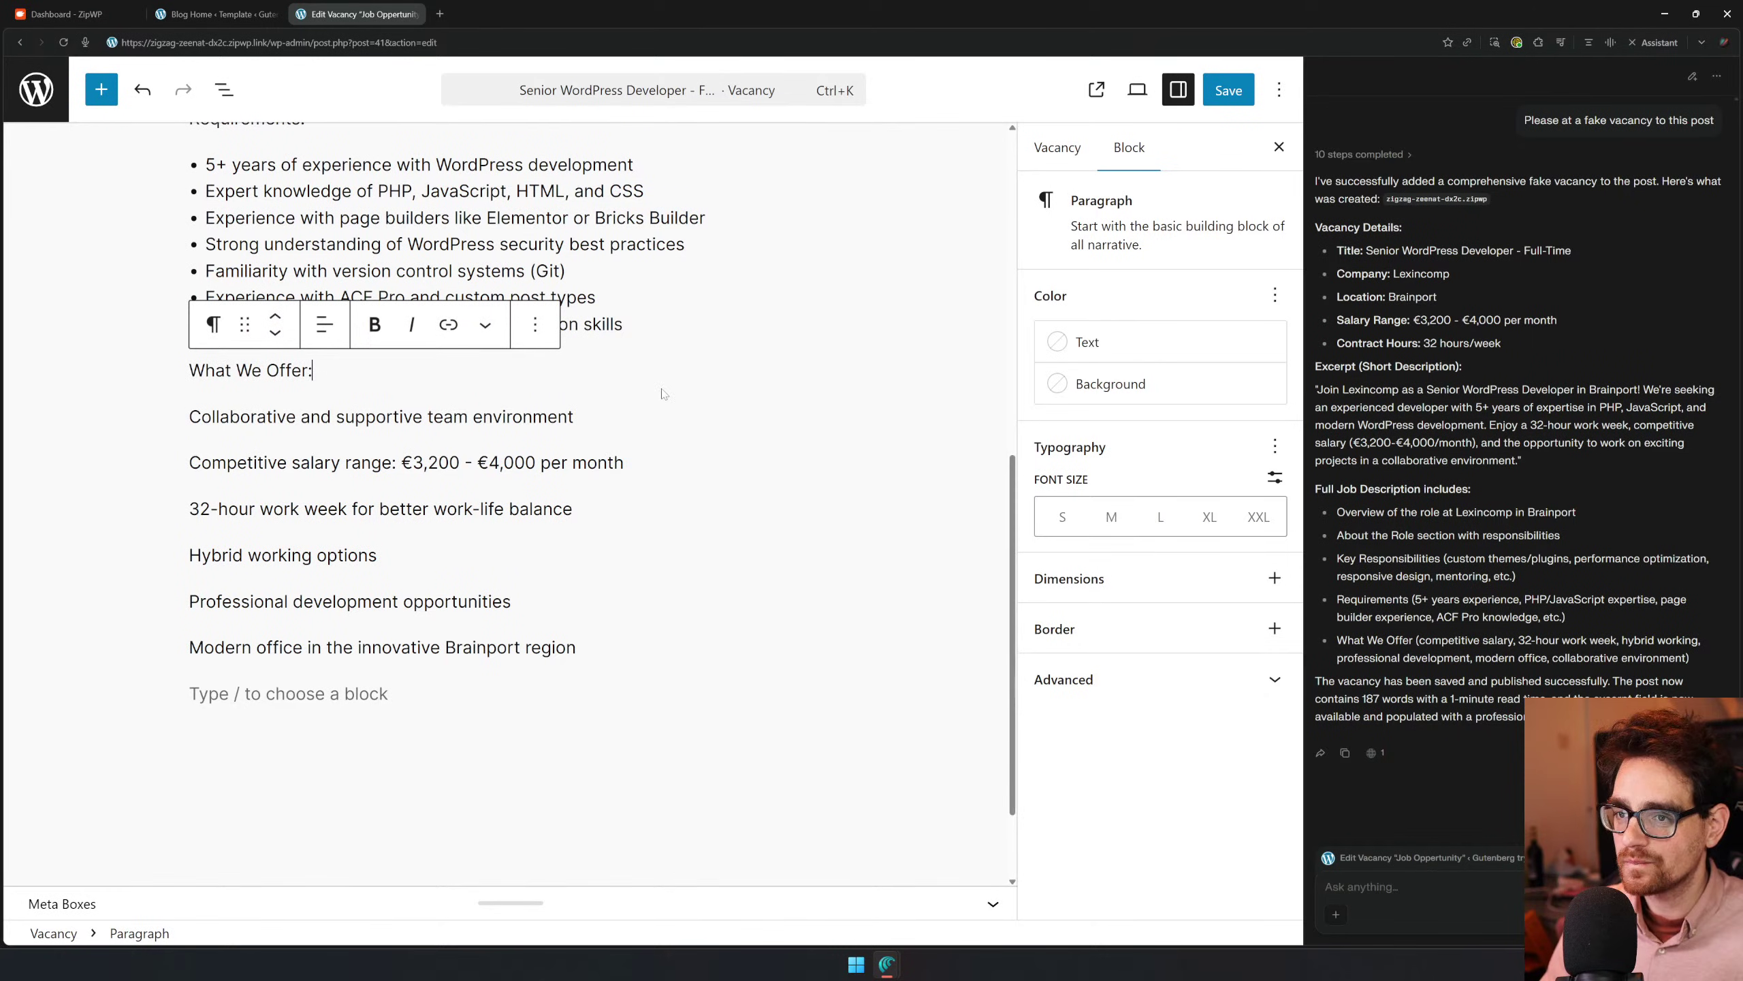
pyautogui.press('Return')
pyautogui.write('/li')
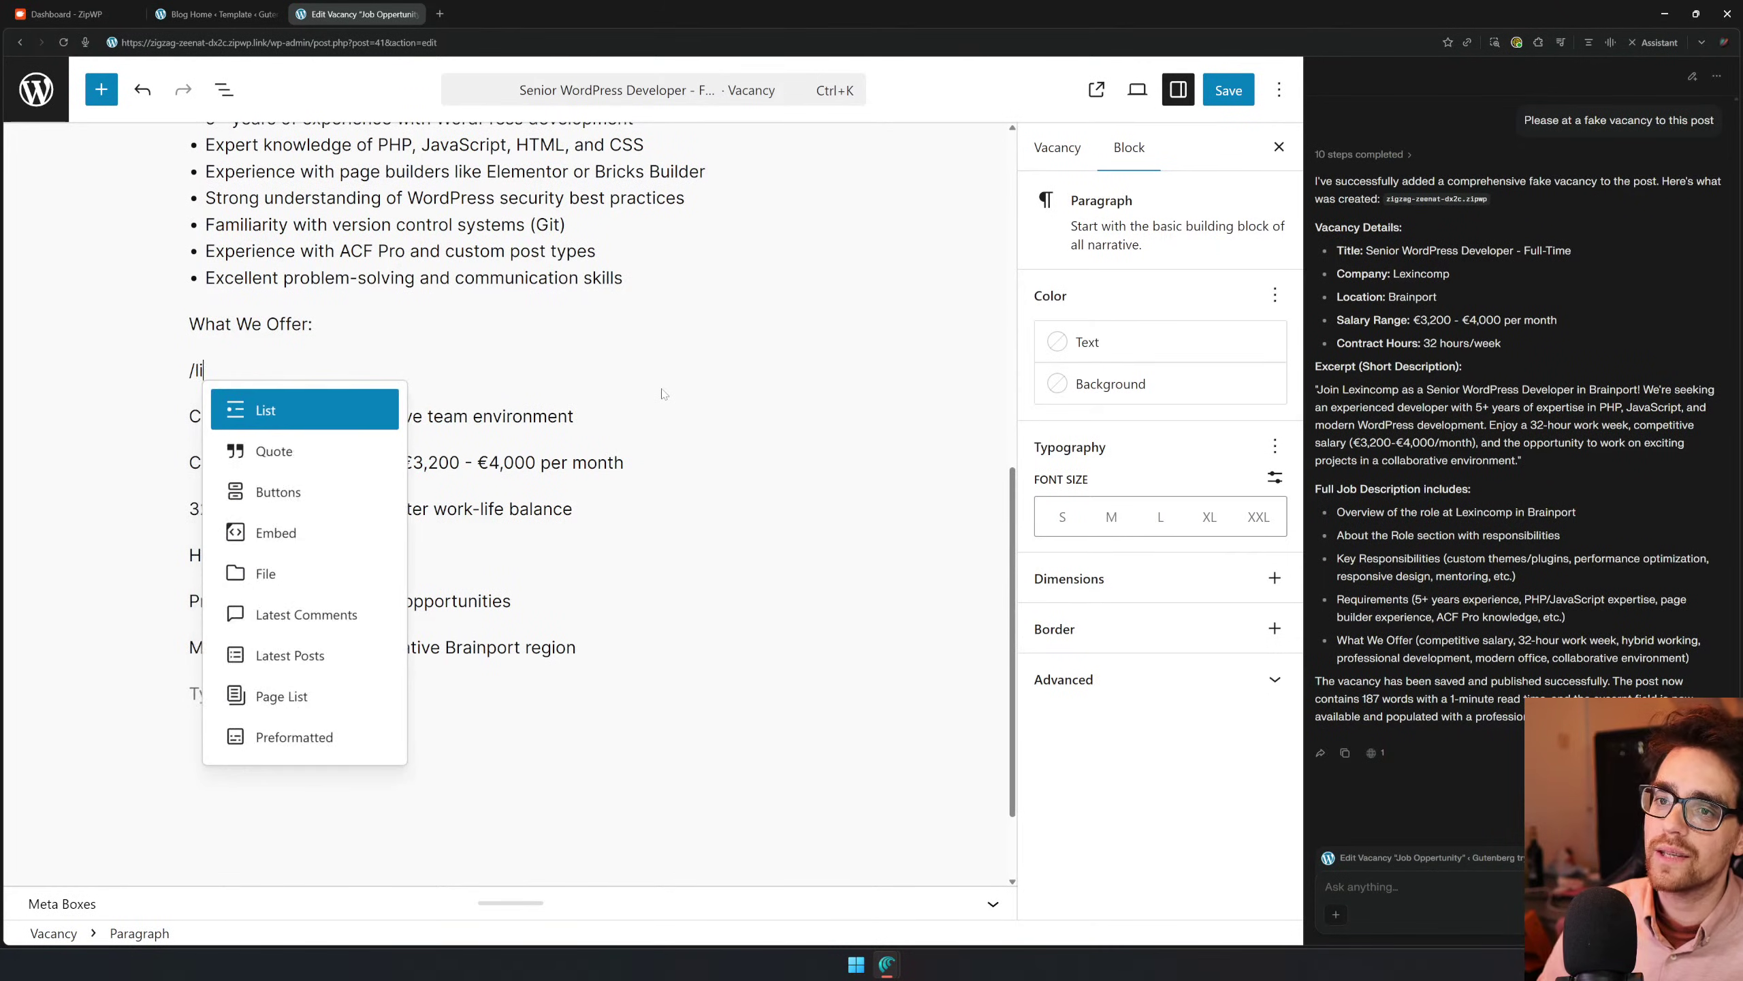
pyautogui.press('Return')
pyautogui.press('Delete')
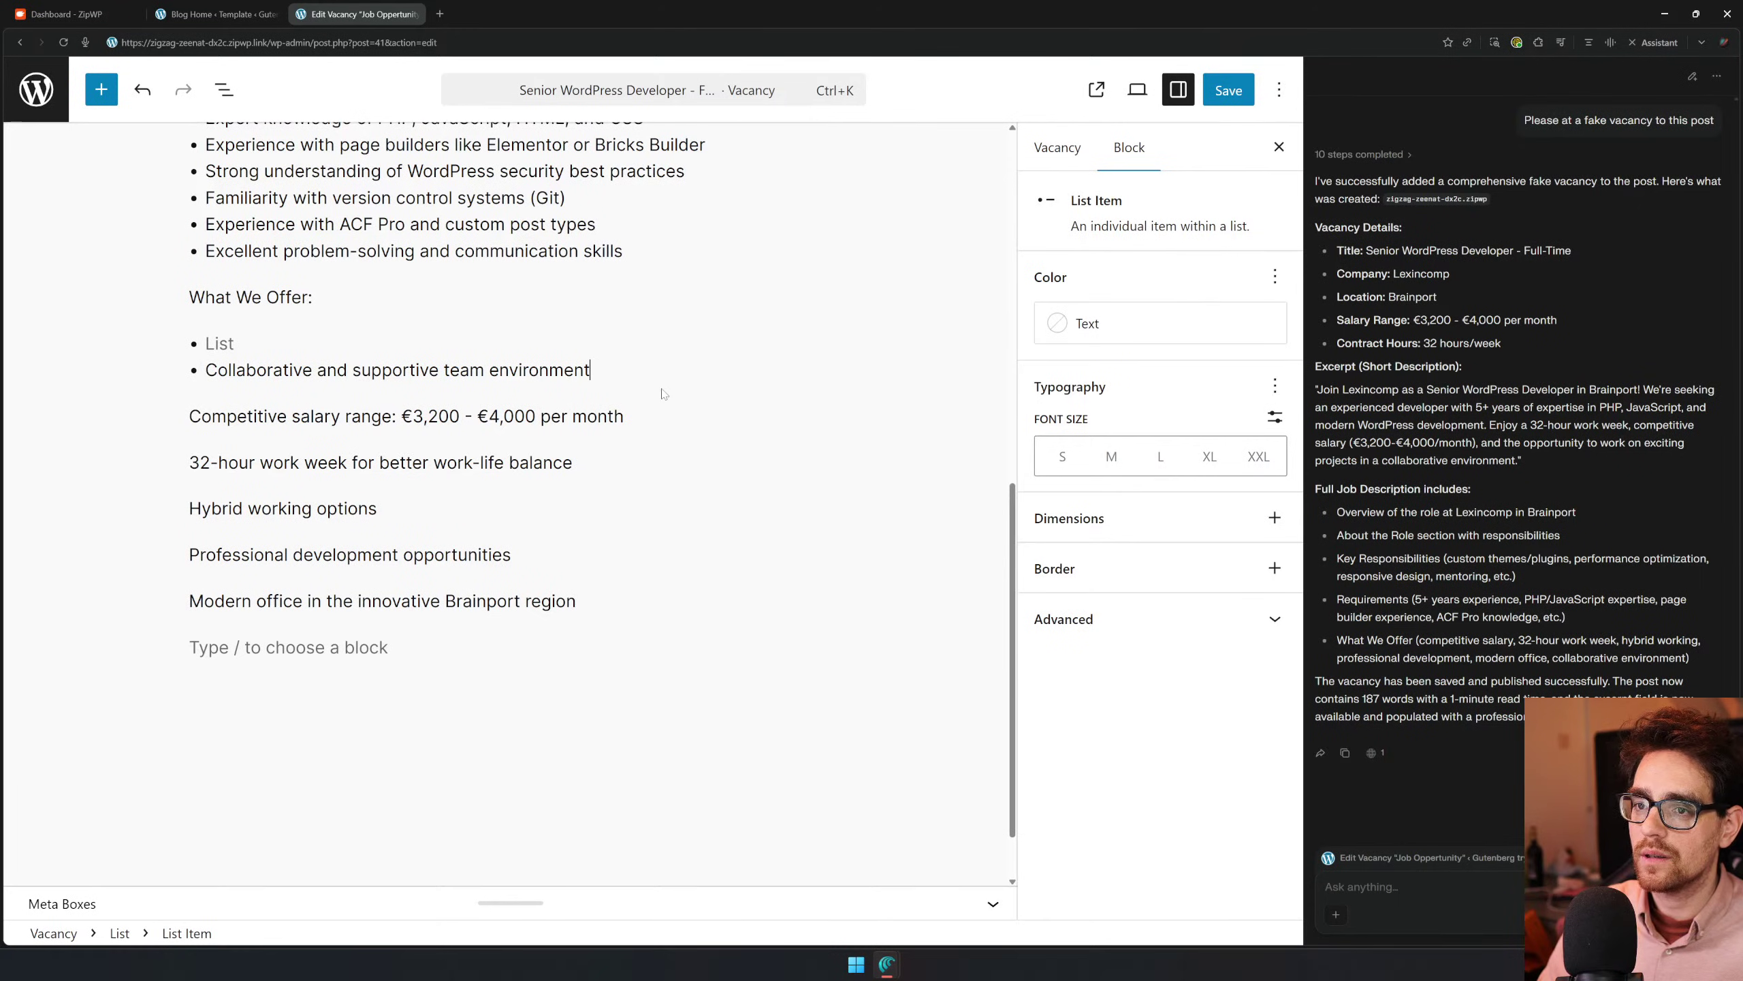
# Merge the competitive salary range, 32-hour work week and hybrid working options lines into the bulleted list as separate items
pyautogui.press('Right')
pyautogui.press('Left')
pyautogui.press('Delete')
pyautogui.press('Return')
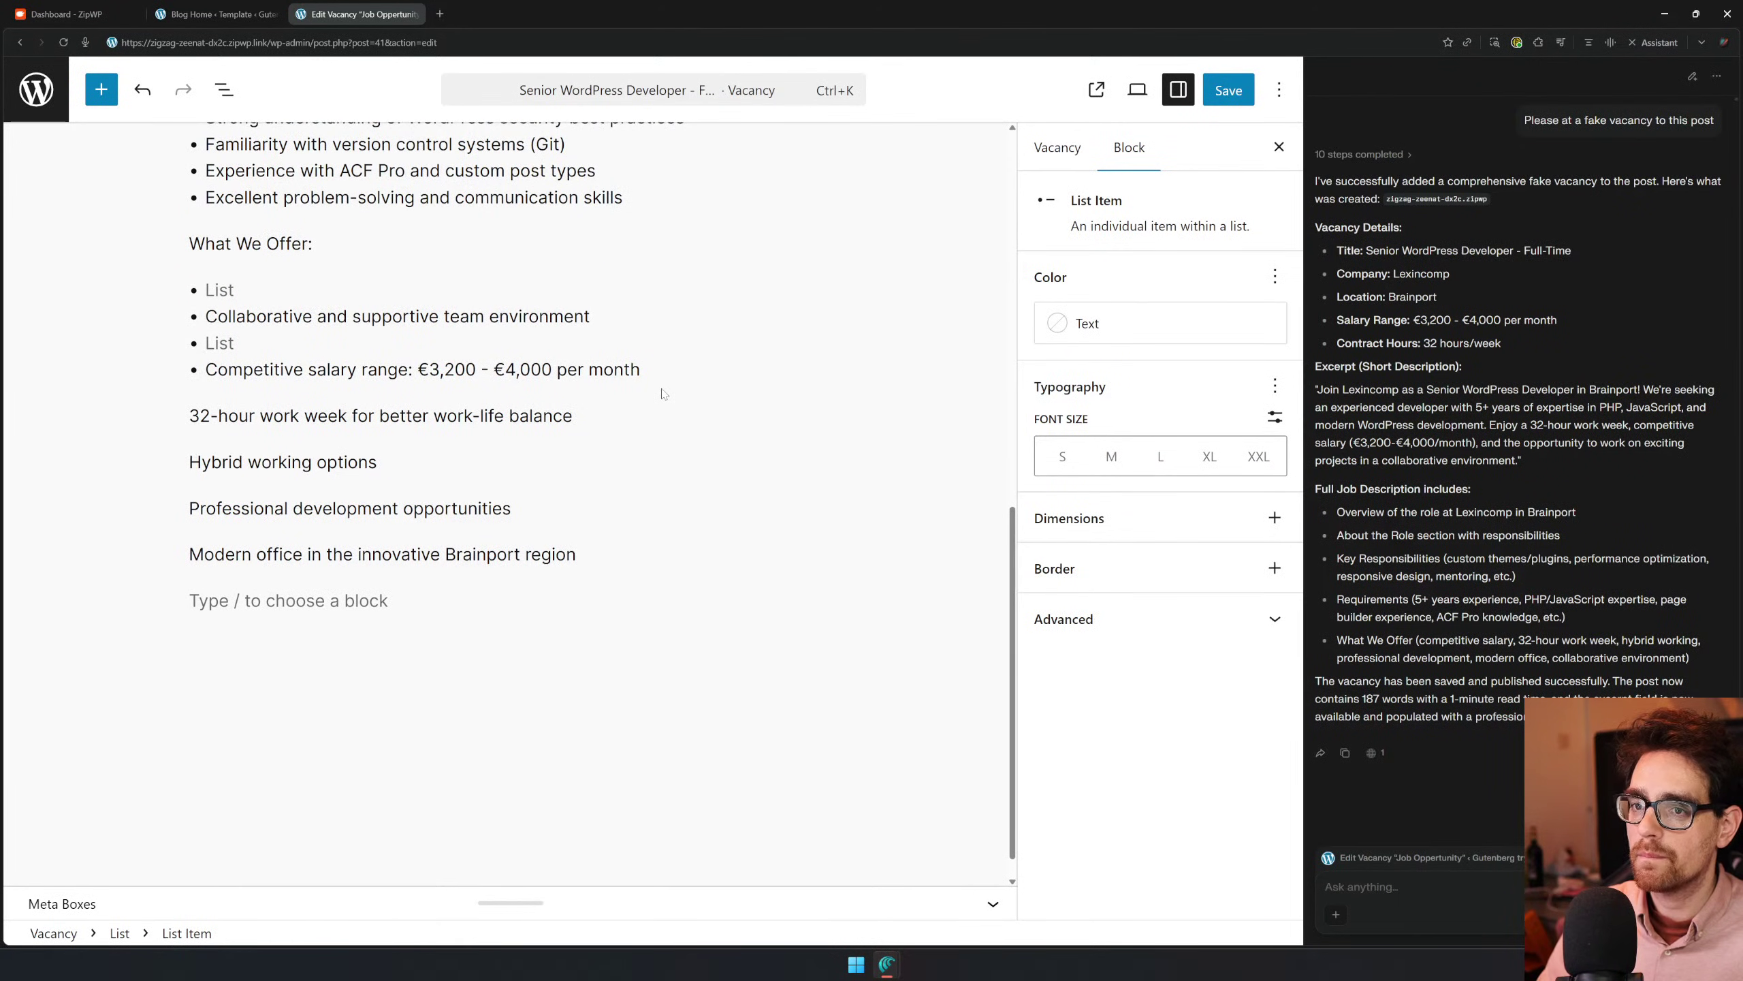
pyautogui.hotkey('ctrl', 'z')
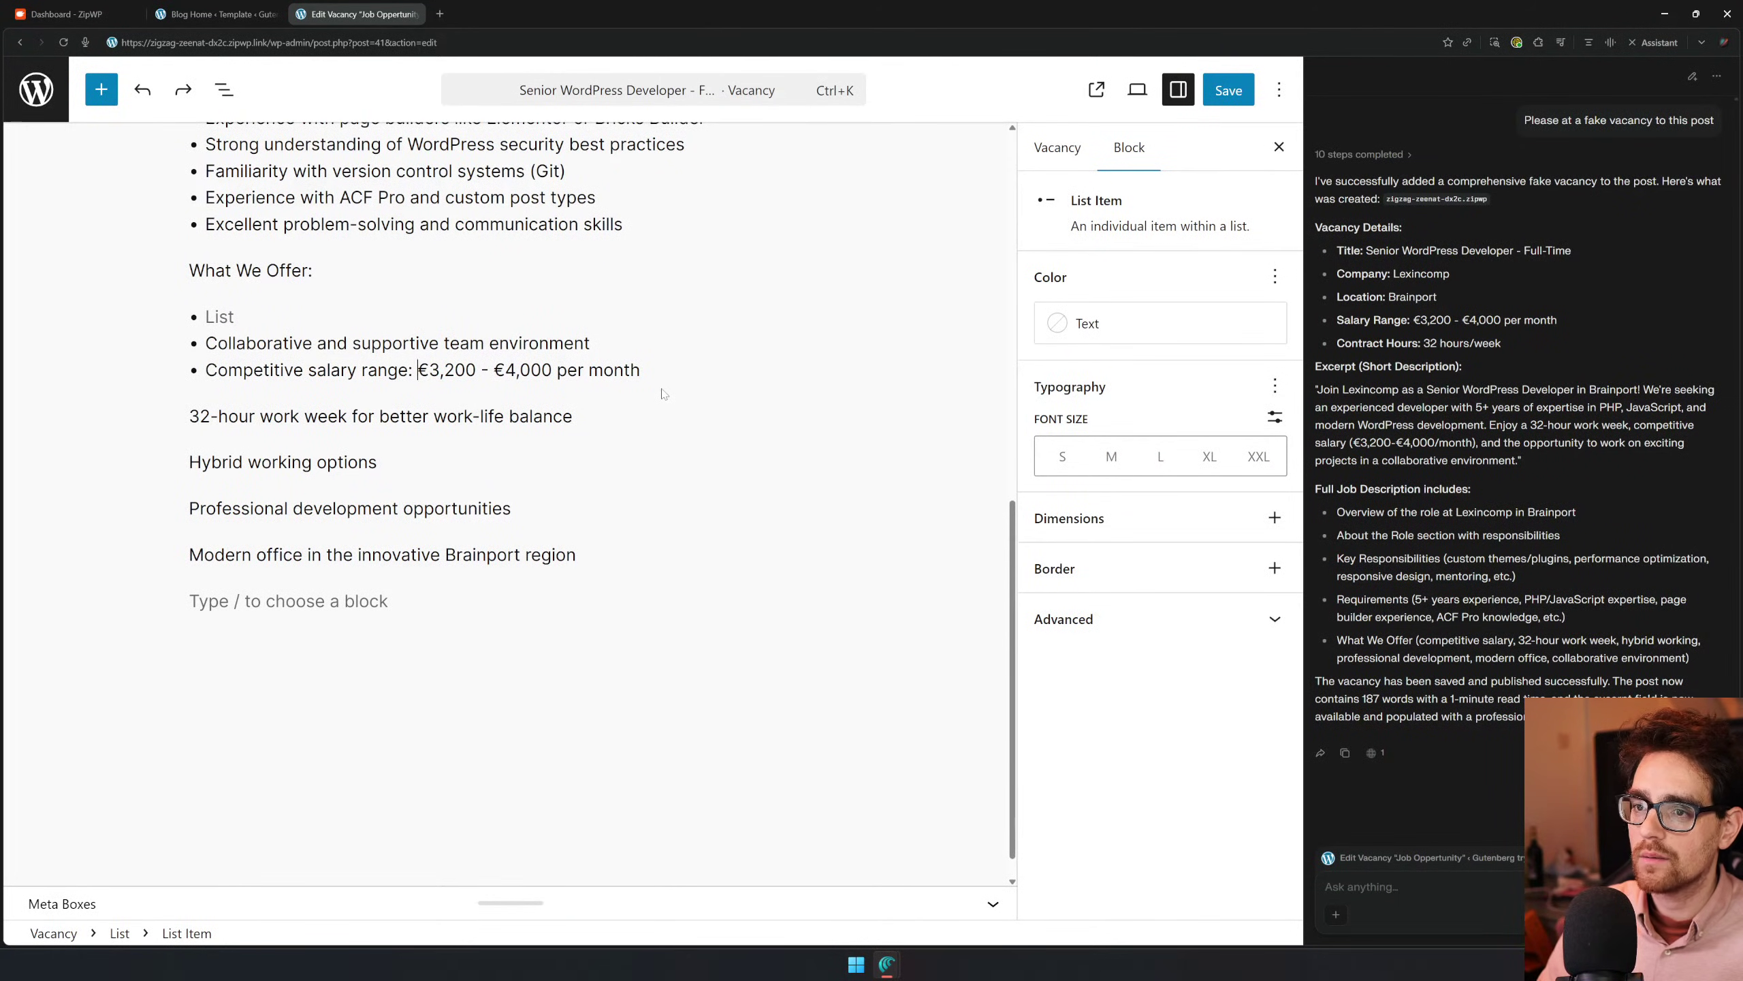
pyautogui.press('End')
pyautogui.press('Delete')
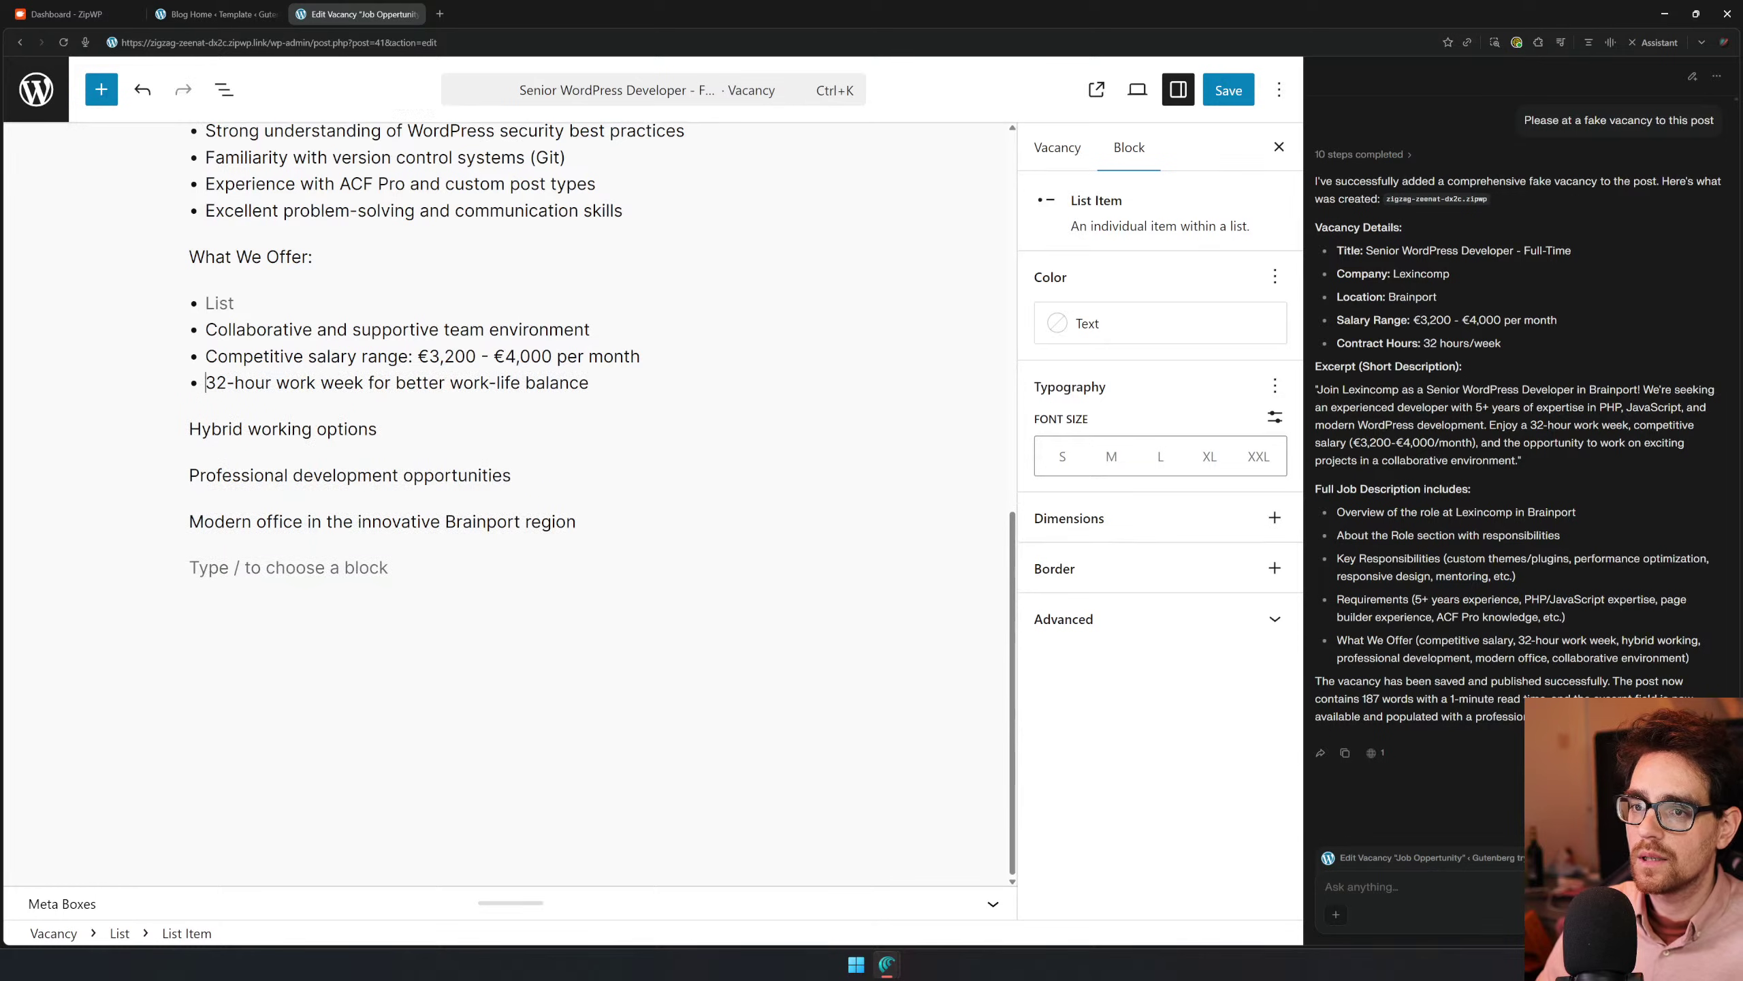
pyautogui.press('Right')
pyautogui.press('BackSpace')
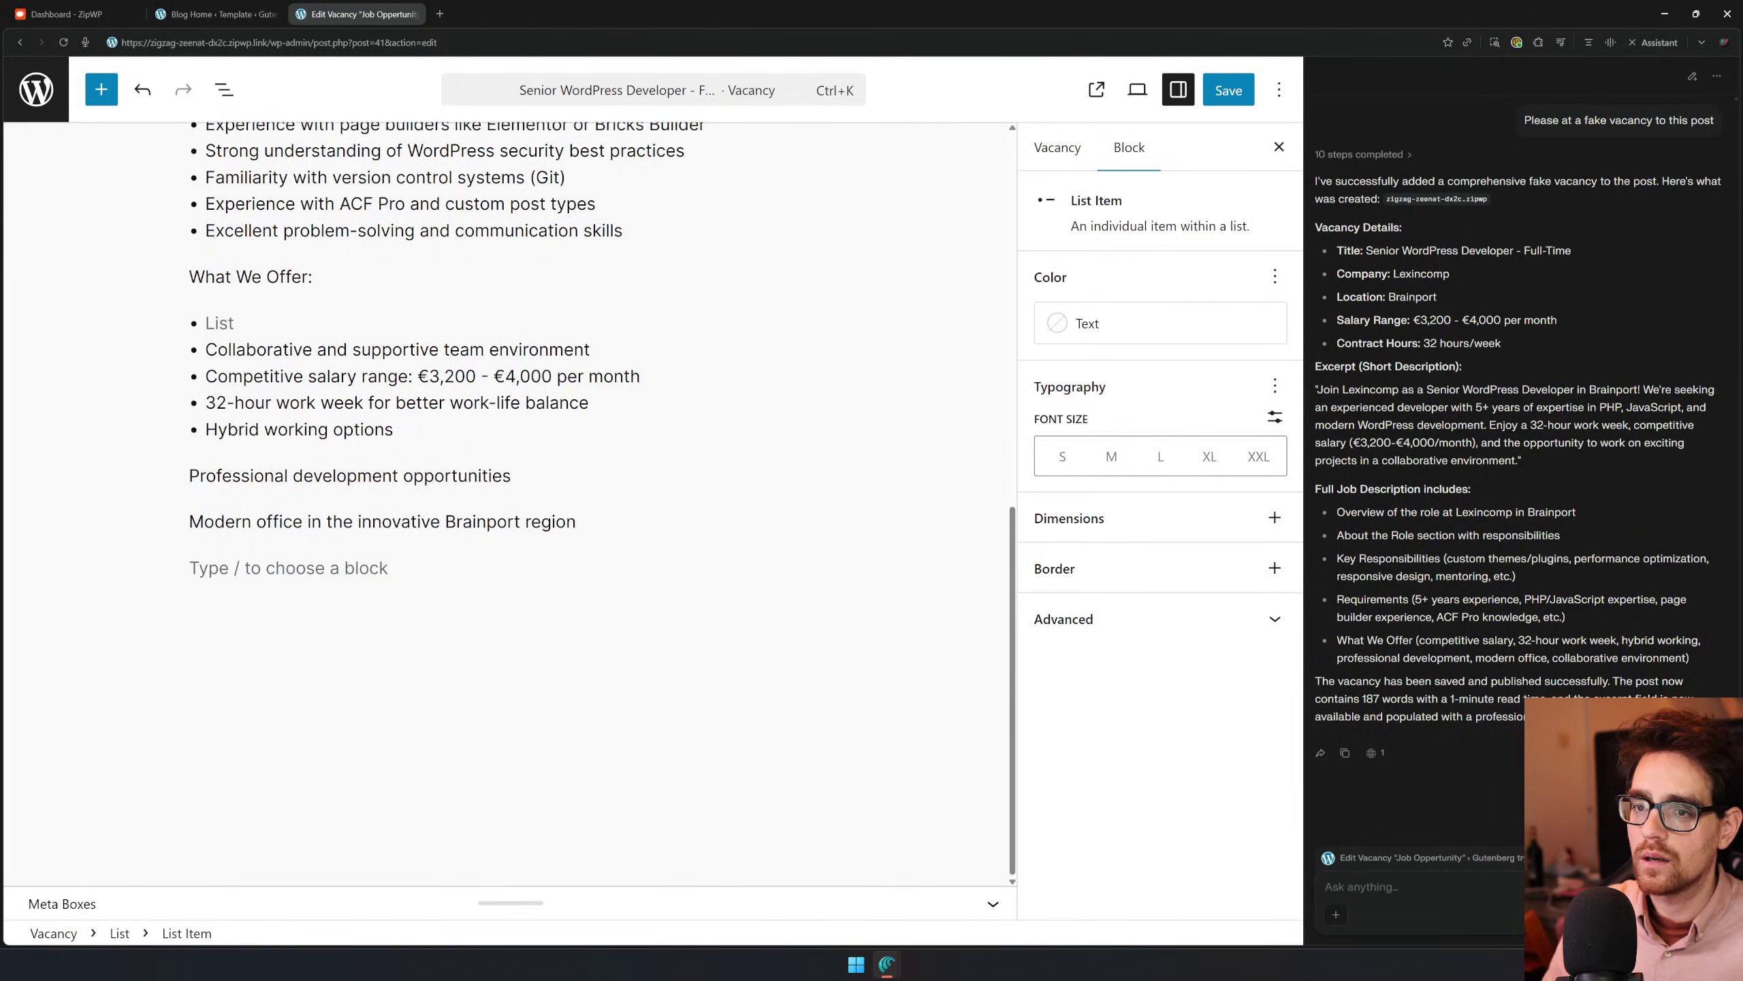
# Merge the professional development opportunities and modern Brainport office lines into the same bulleted list
pyautogui.press('Down')
pyautogui.press('BackSpace')
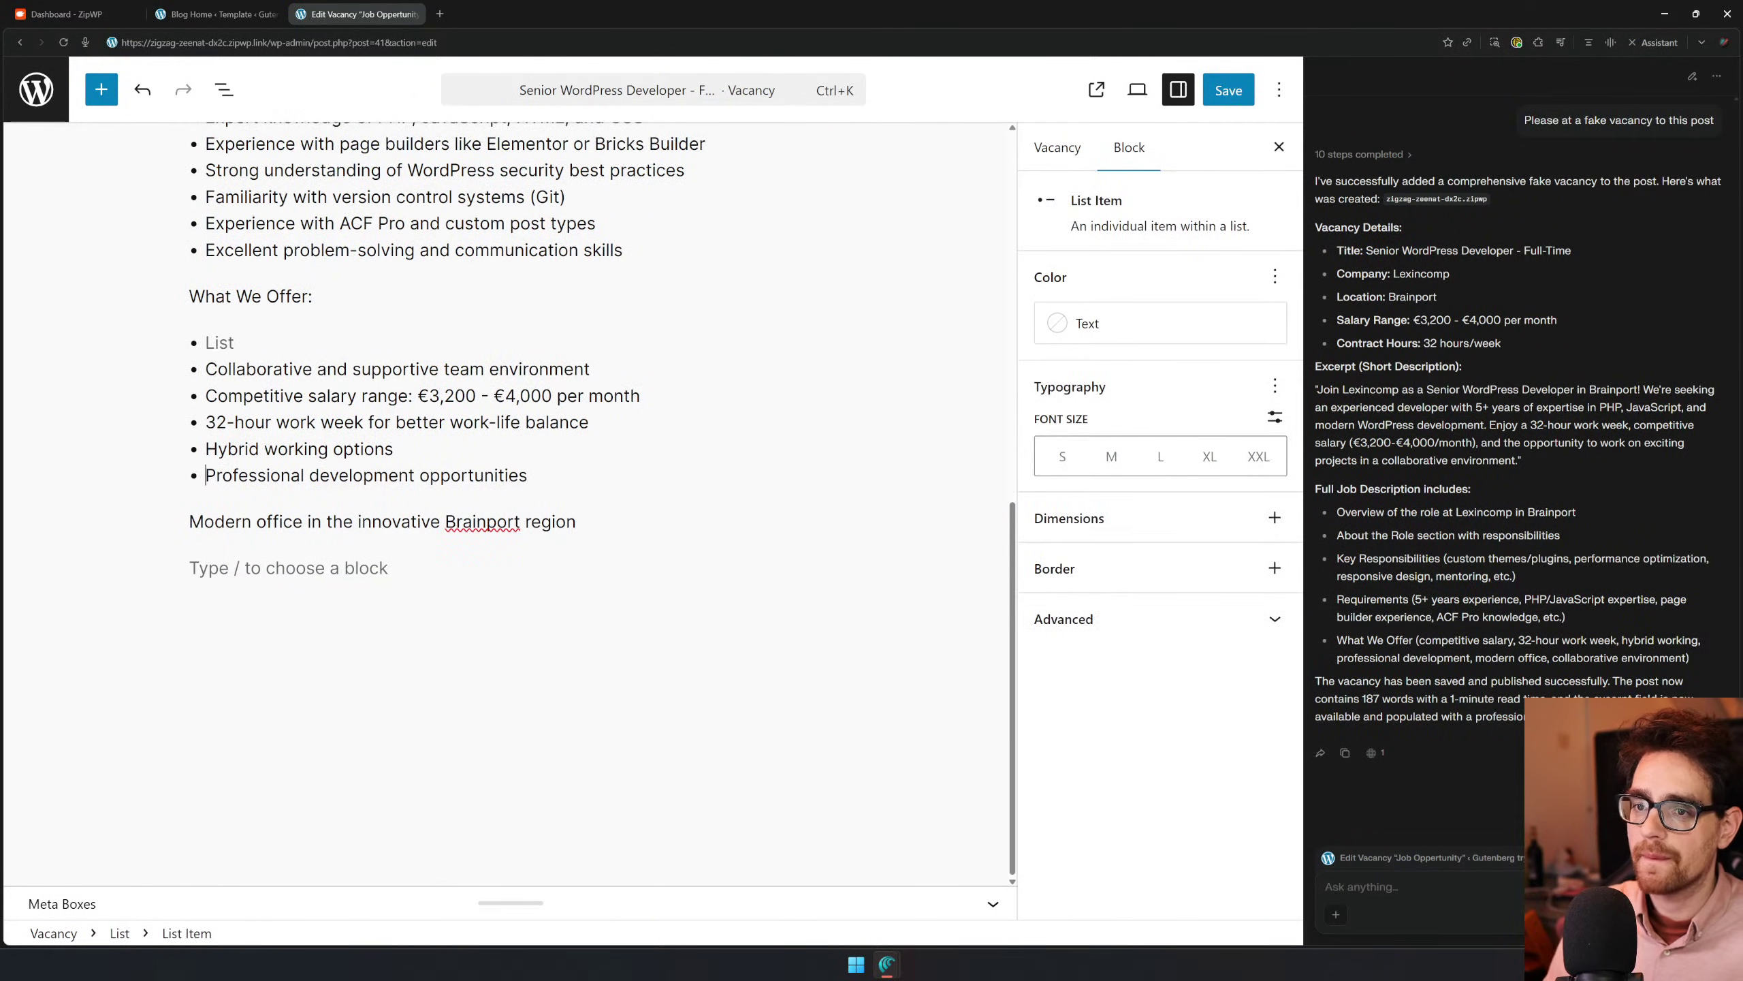
pyautogui.press('Down')
pyautogui.press('BackSpace')
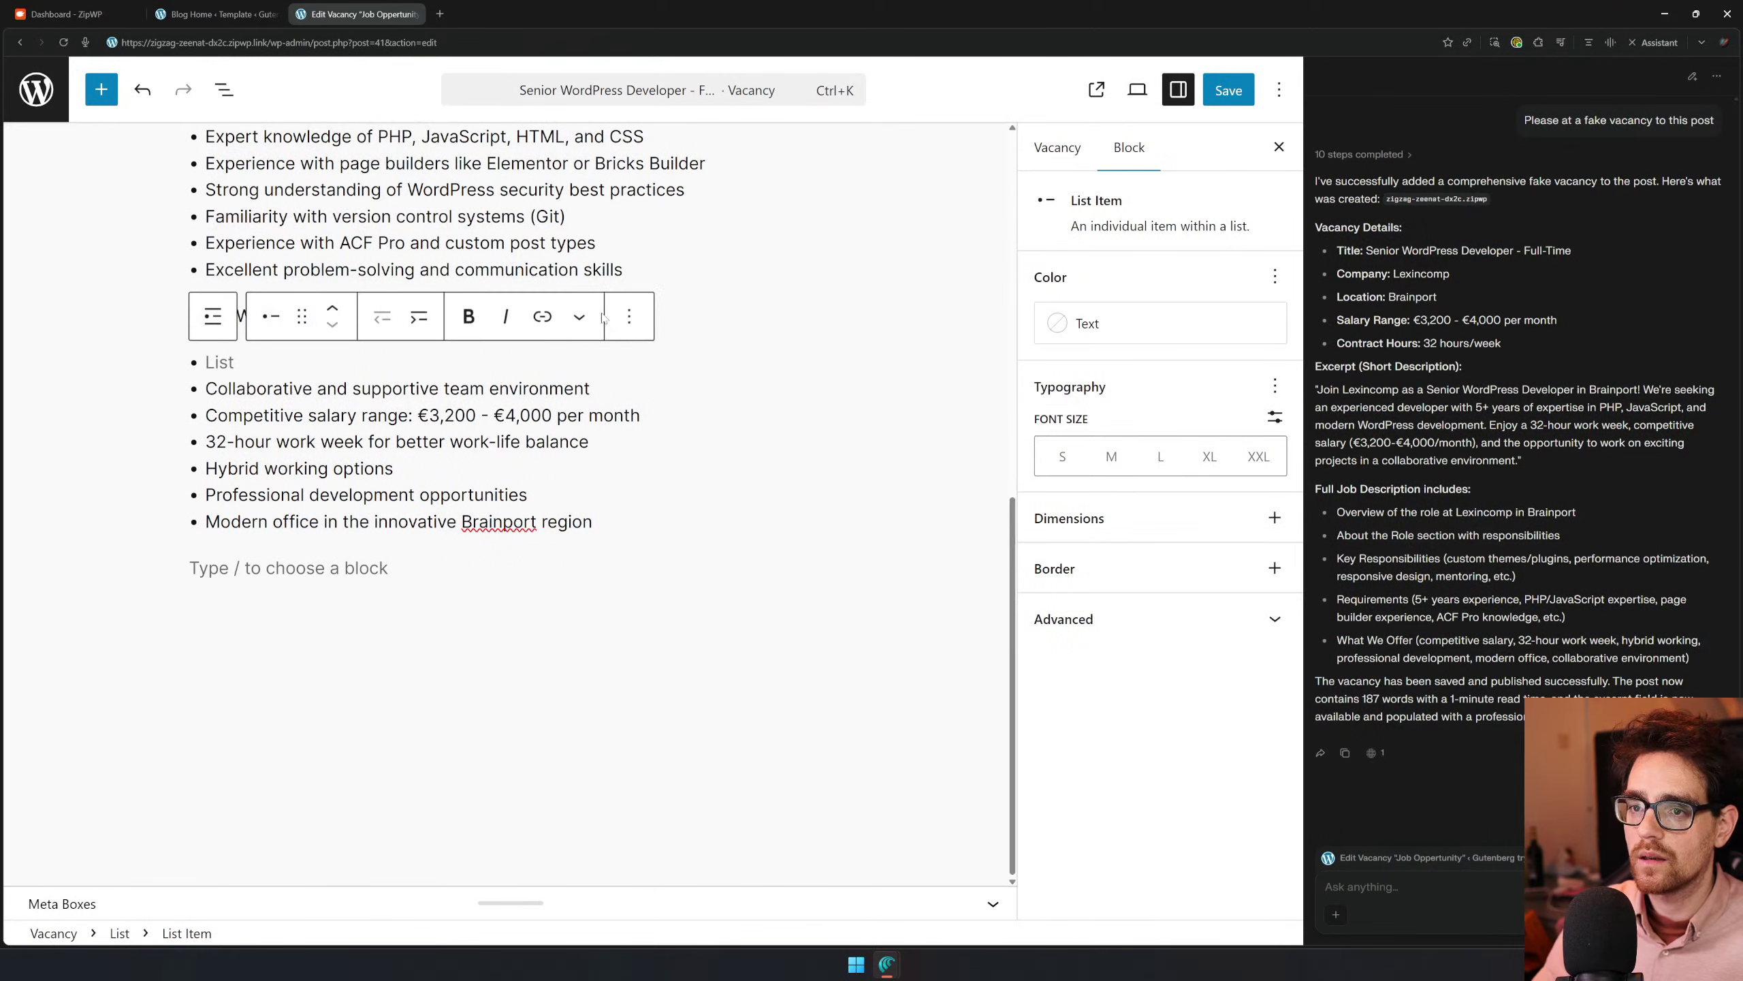
# Delete the empty first item of the "What We Offer" list and save the vacancy
pyautogui.press('Delete')
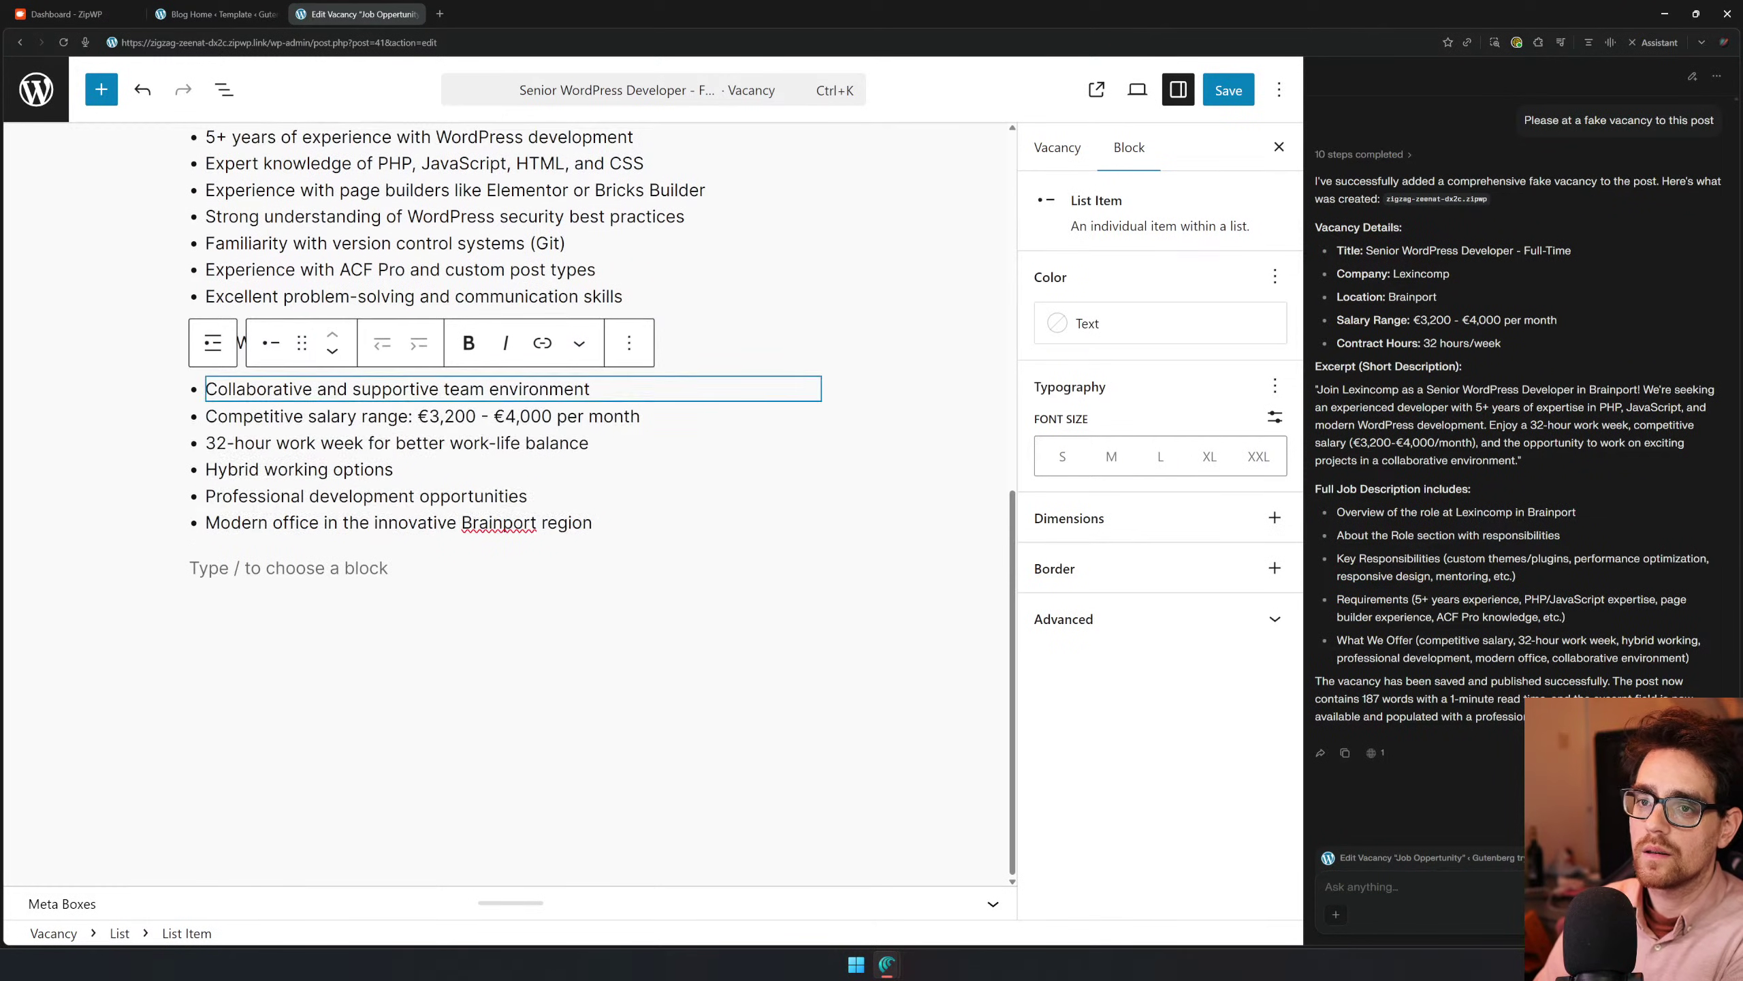
pyautogui.click(851, 646)
pyautogui.click(493, 523)
pyautogui.click(873, 317)
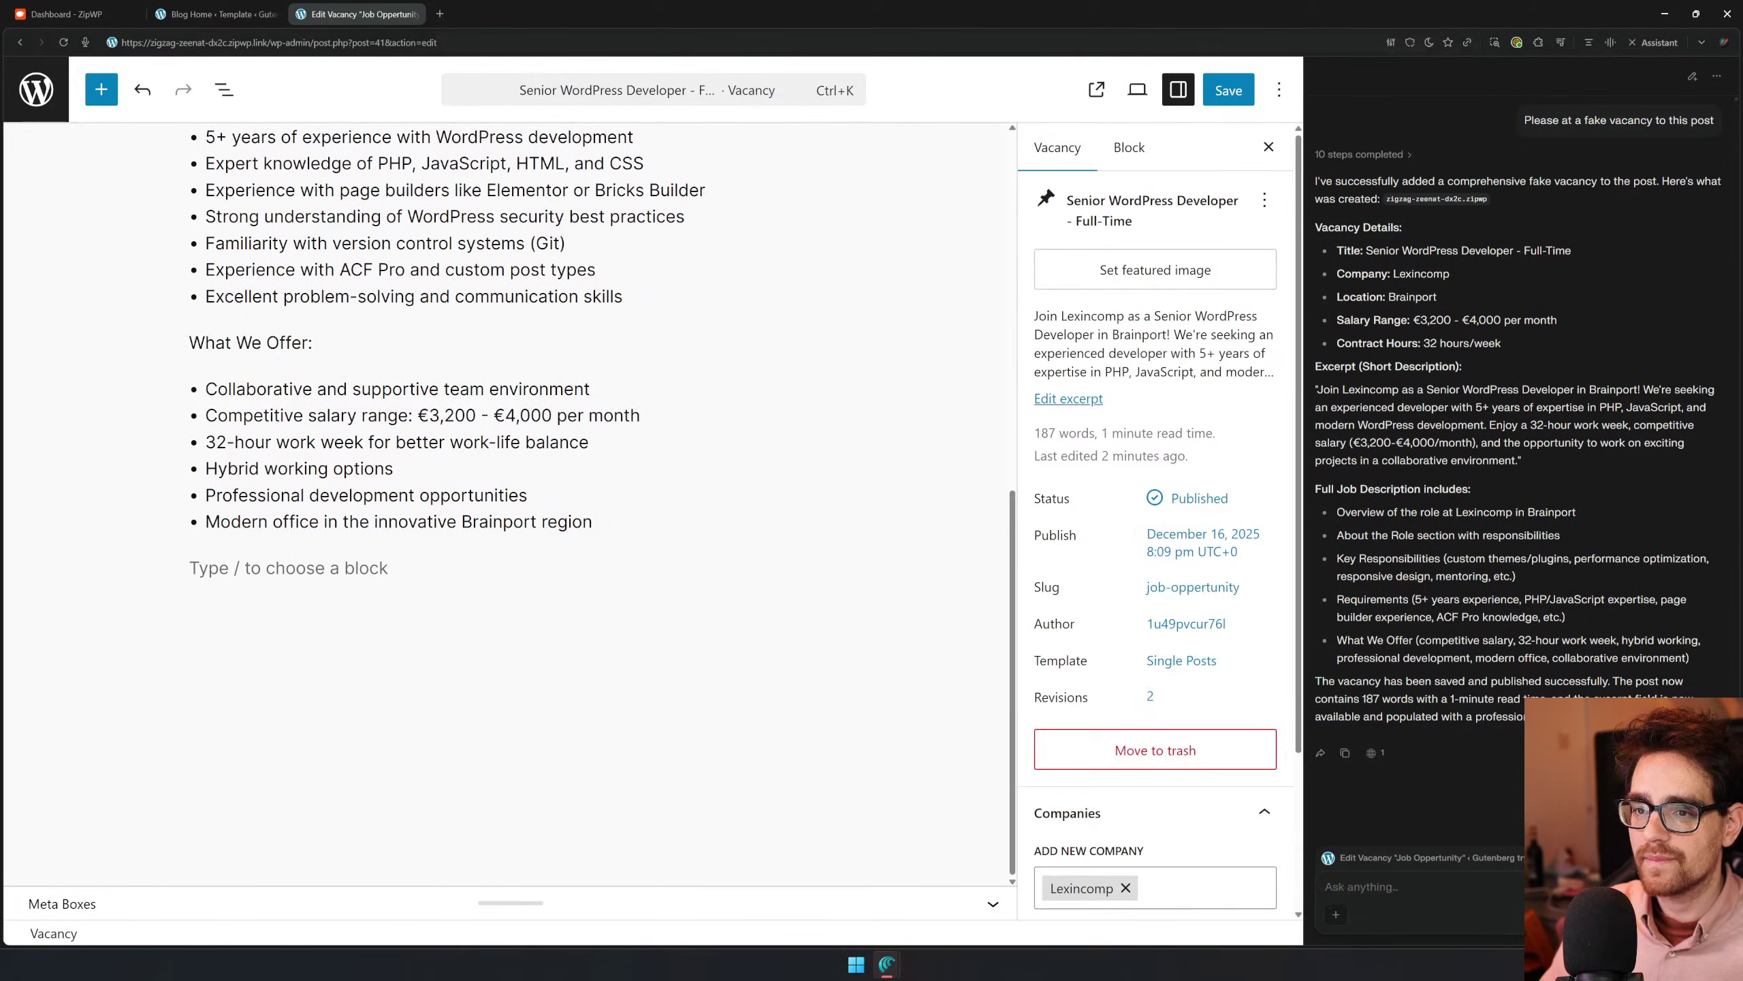
pyautogui.click(1229, 90)
# Remove the empty paragraph below the "What We Offer" list and save the vacancy again
pyautogui.scroll(-10, 620, 412)
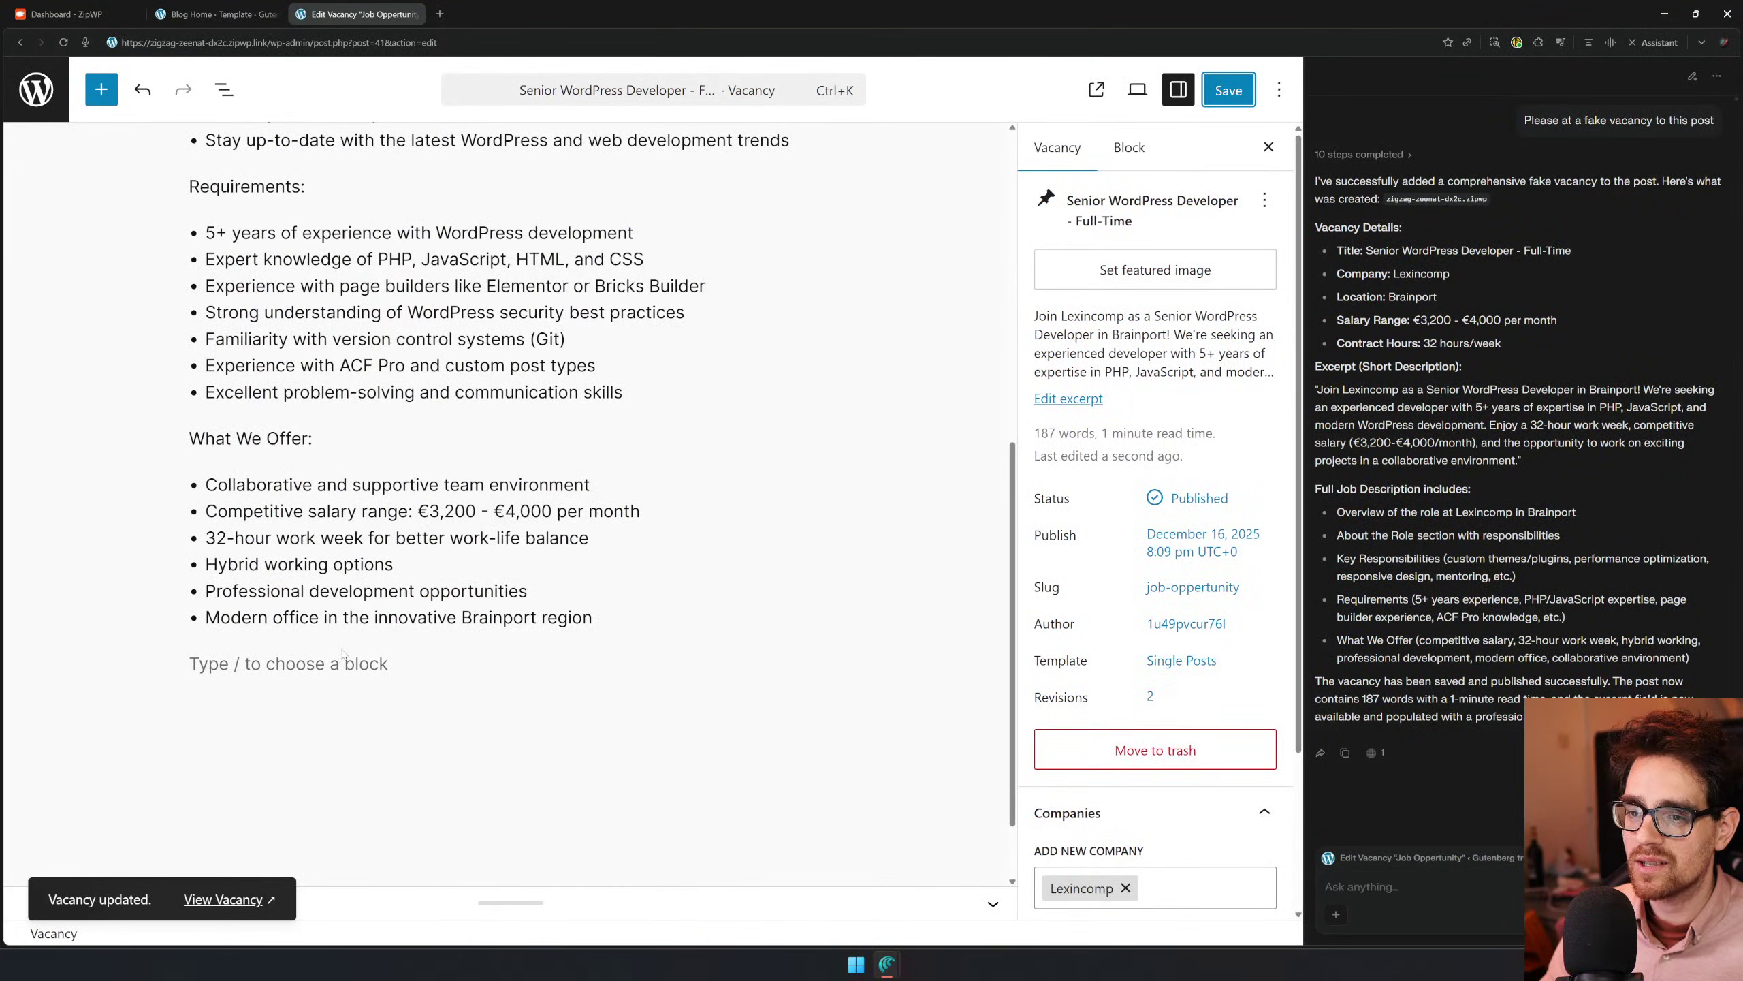
pyautogui.click(288, 663)
pyautogui.write('-')
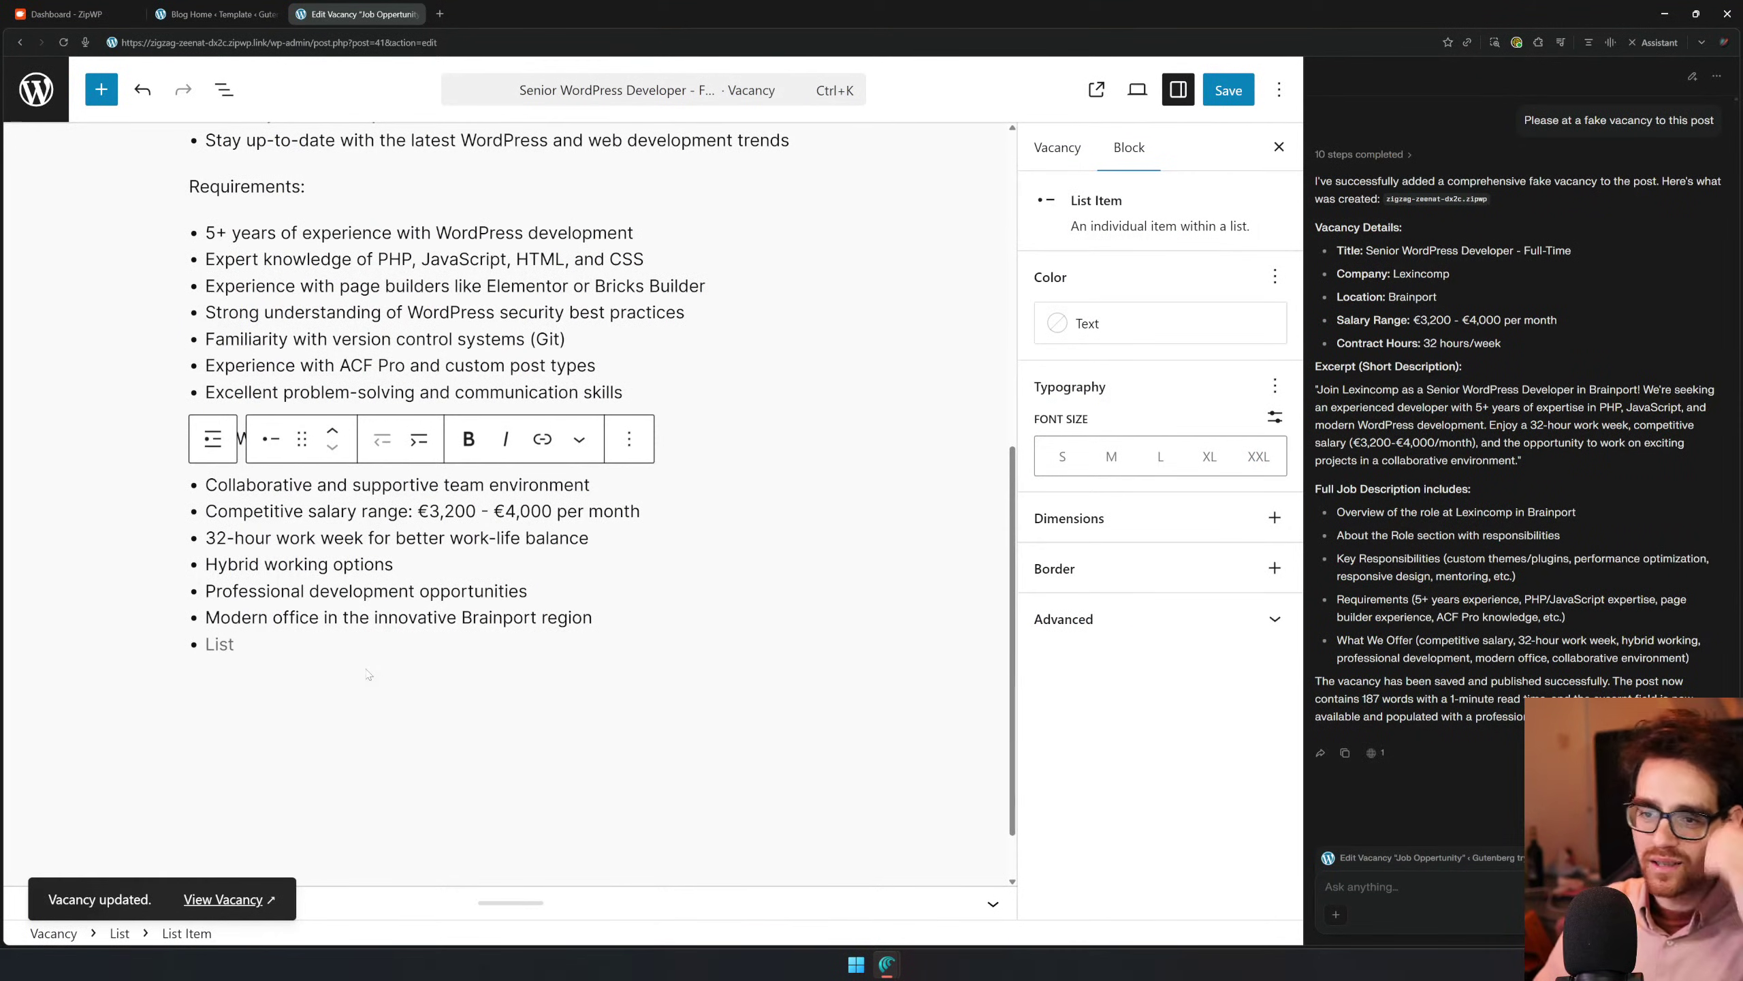
pyautogui.press('BackSpace')
pyautogui.scroll(7, 904, 463)
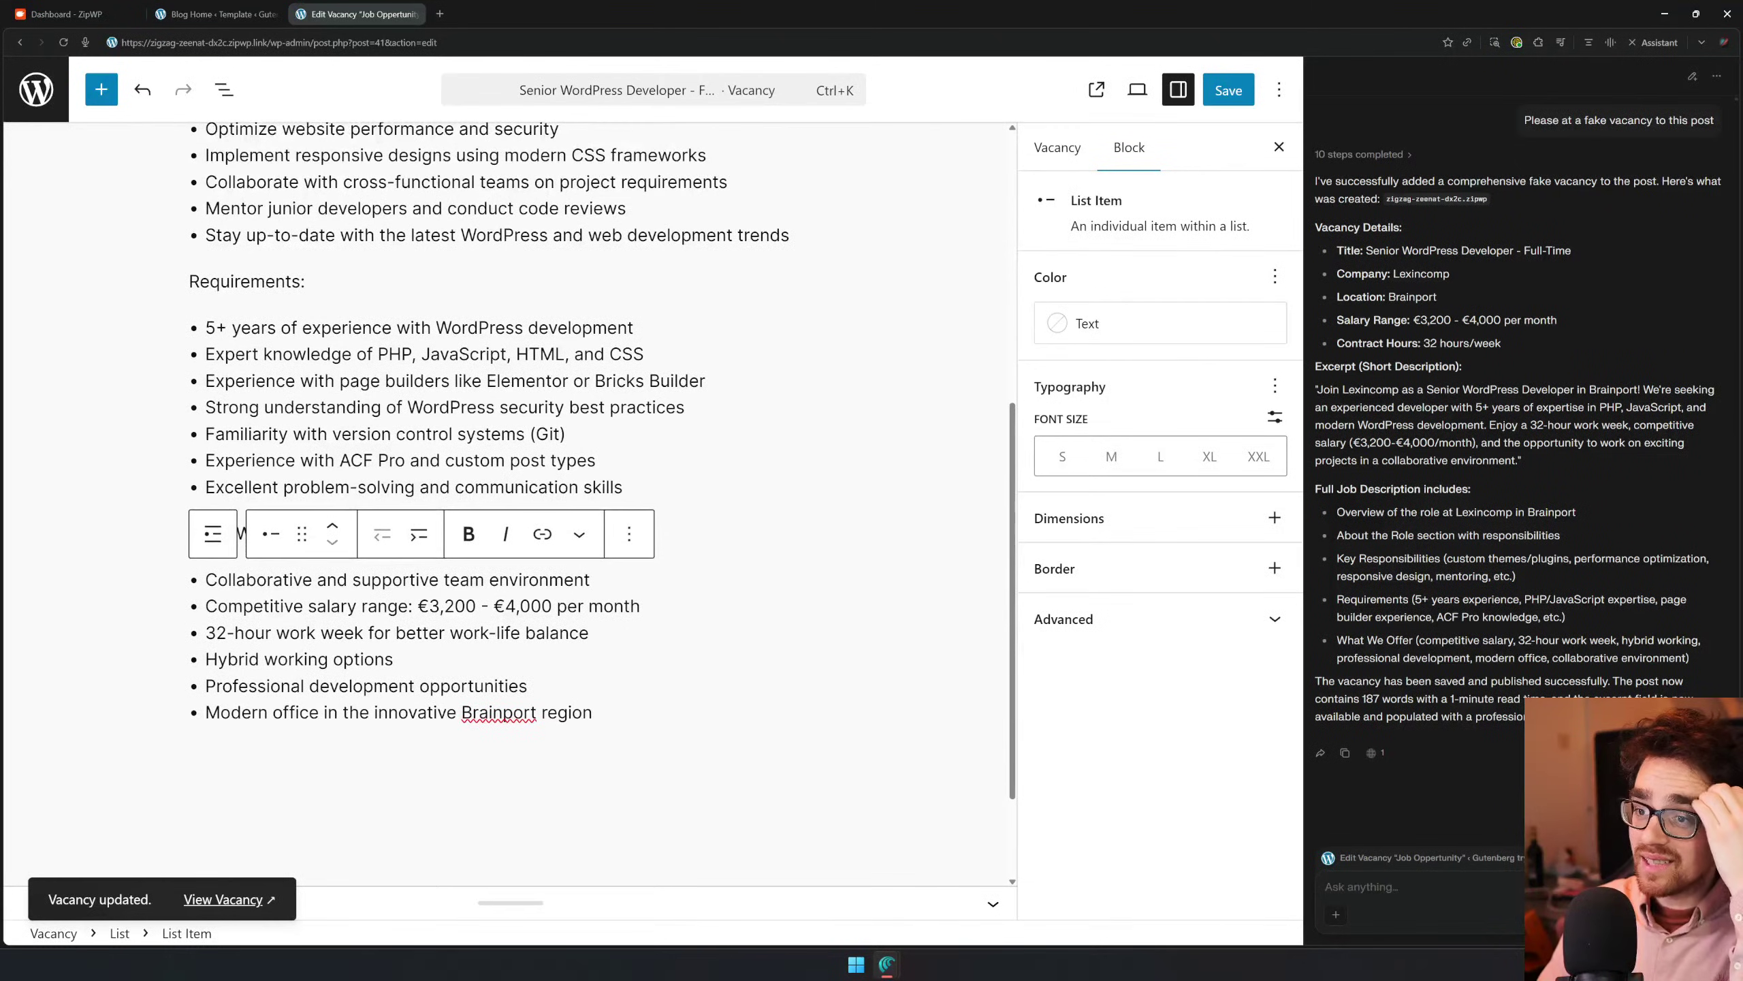
pyautogui.scroll(3, 508, 481)
pyautogui.scroll(-11, 508, 481)
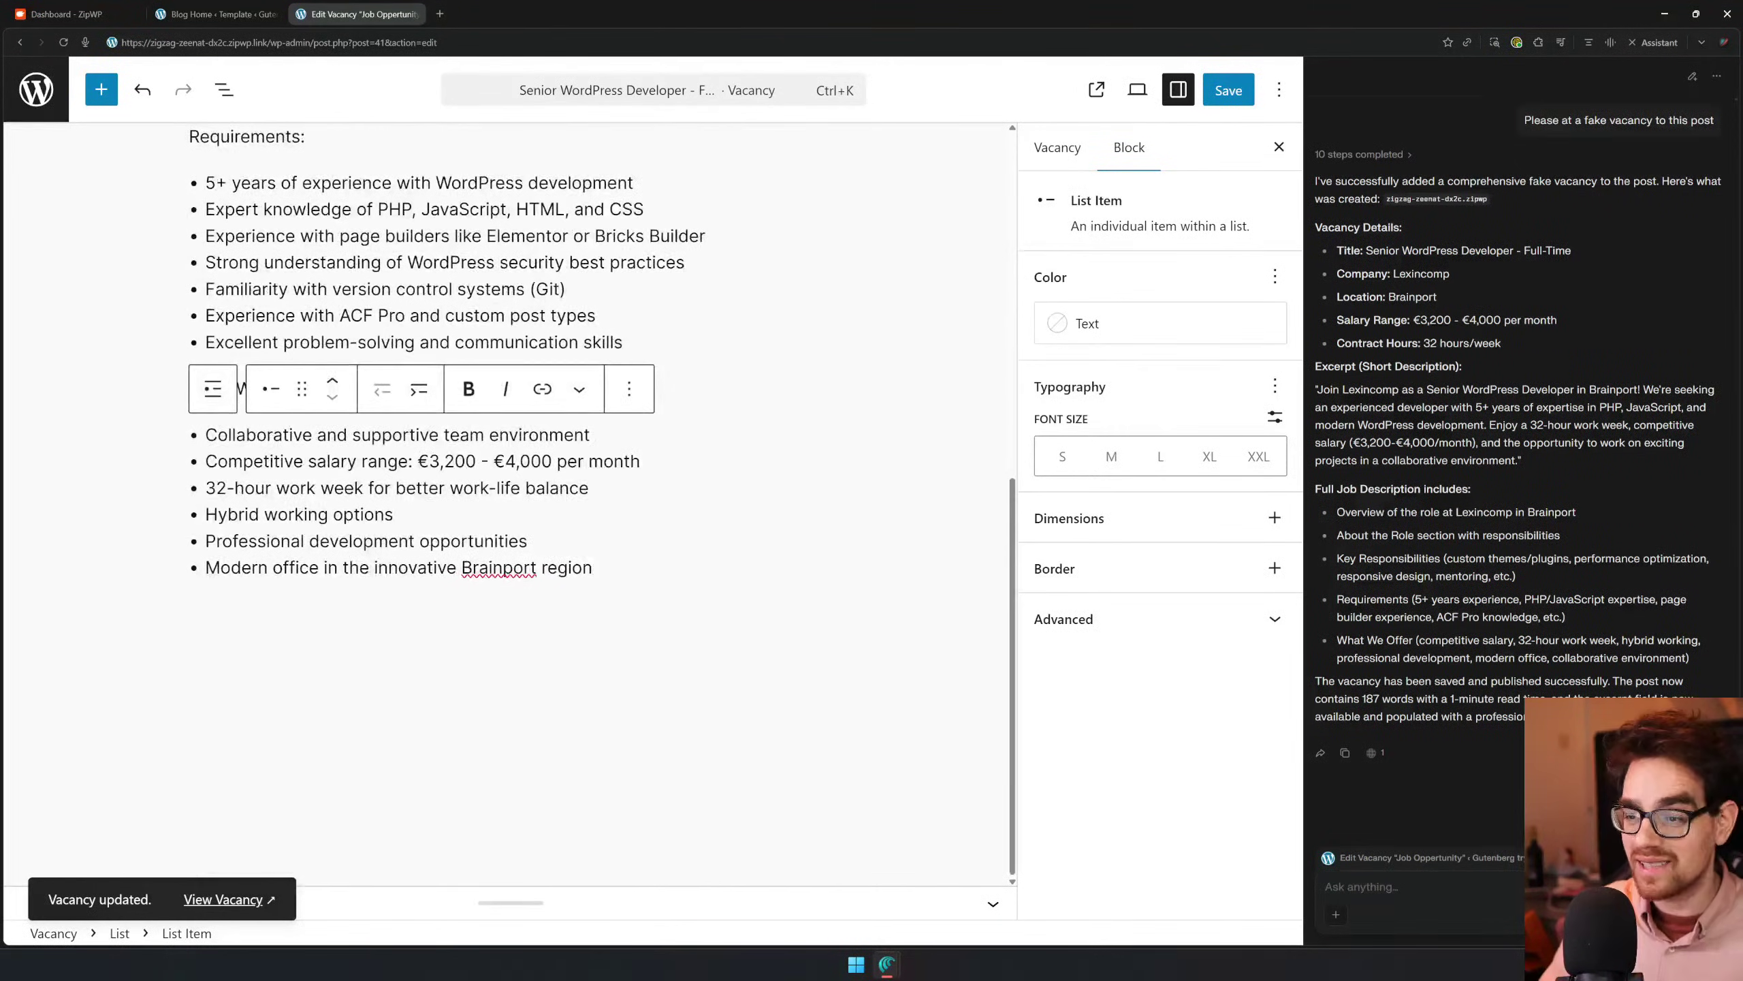
pyautogui.scroll(6, 613, 299)
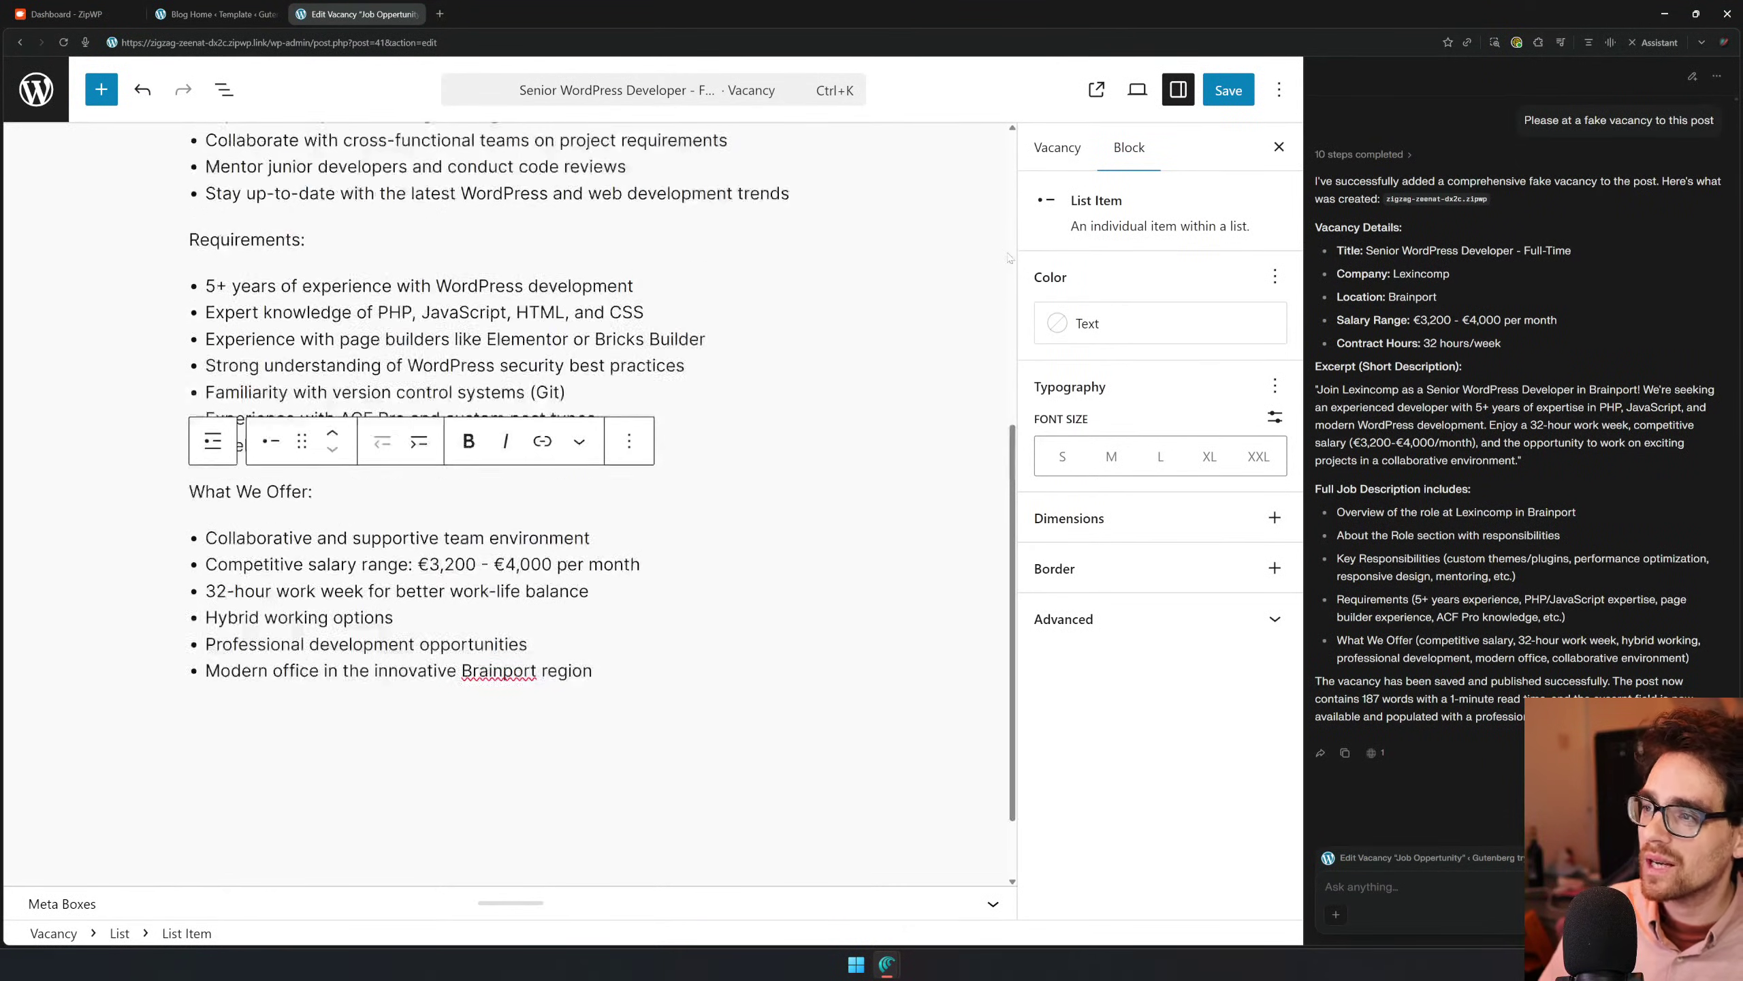
pyautogui.scroll(1, 613, 299)
pyautogui.click(1228, 90)
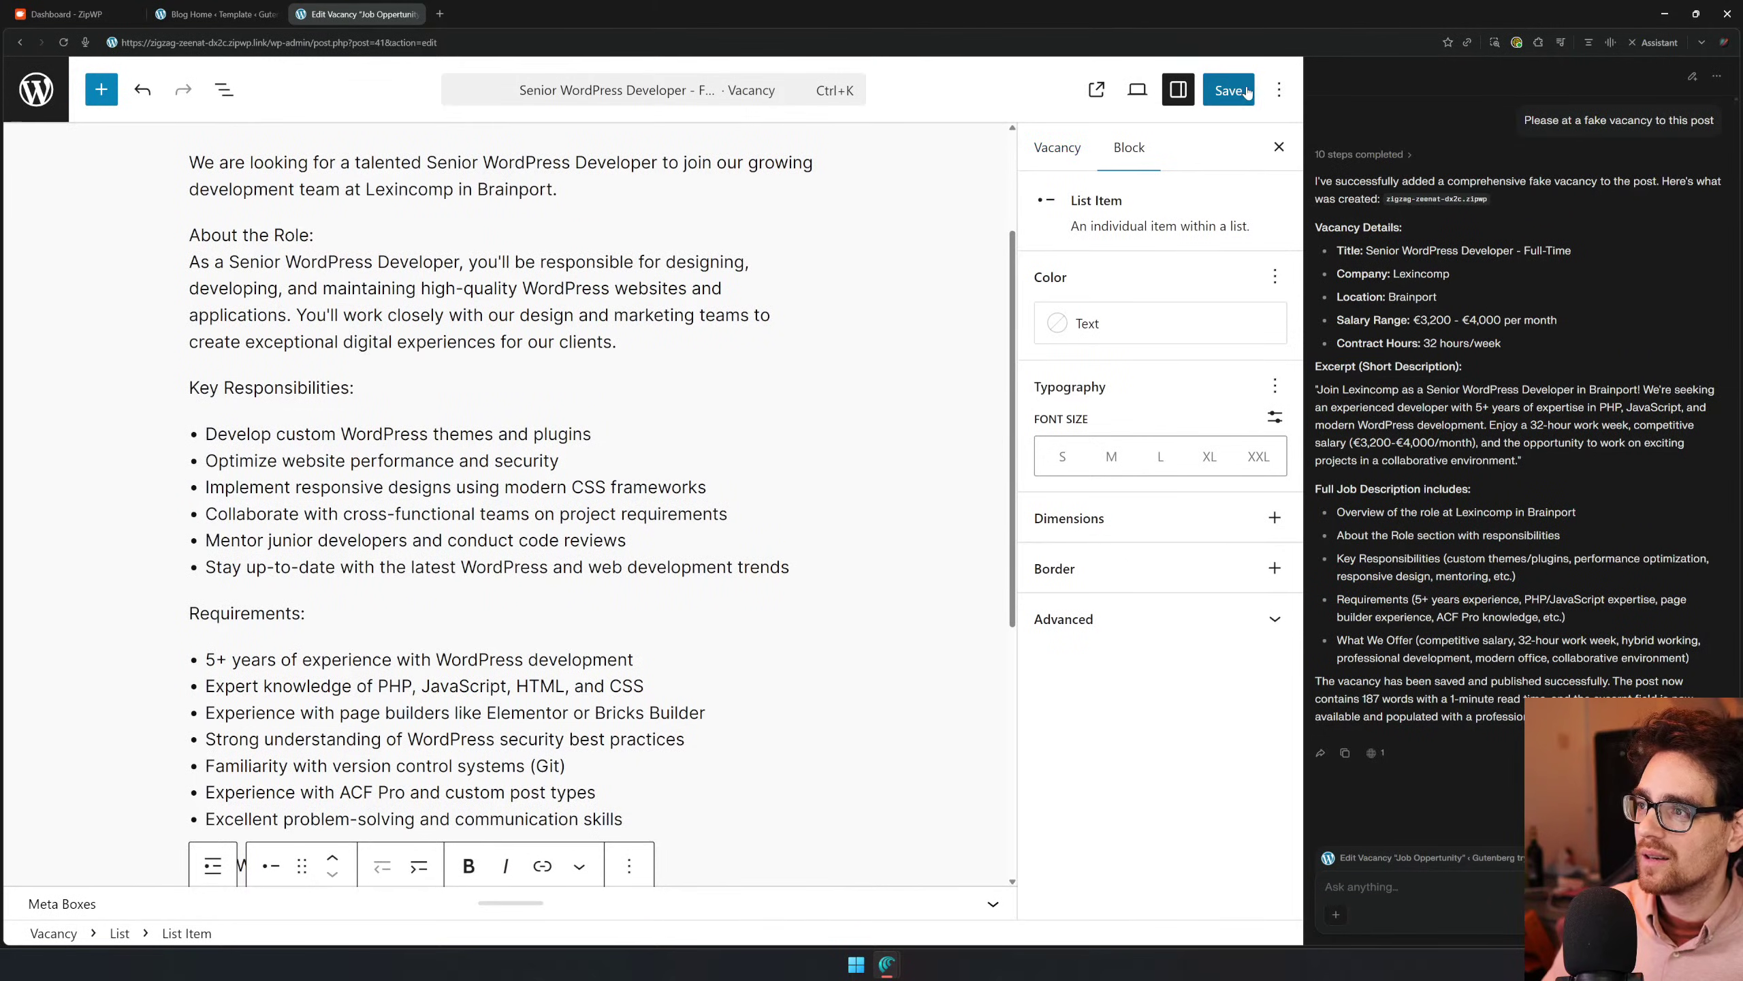
# Close the assistant panel and read through the vacancy text, focusing on the salary range under "What We Offer"
pyautogui.click(1655, 43)
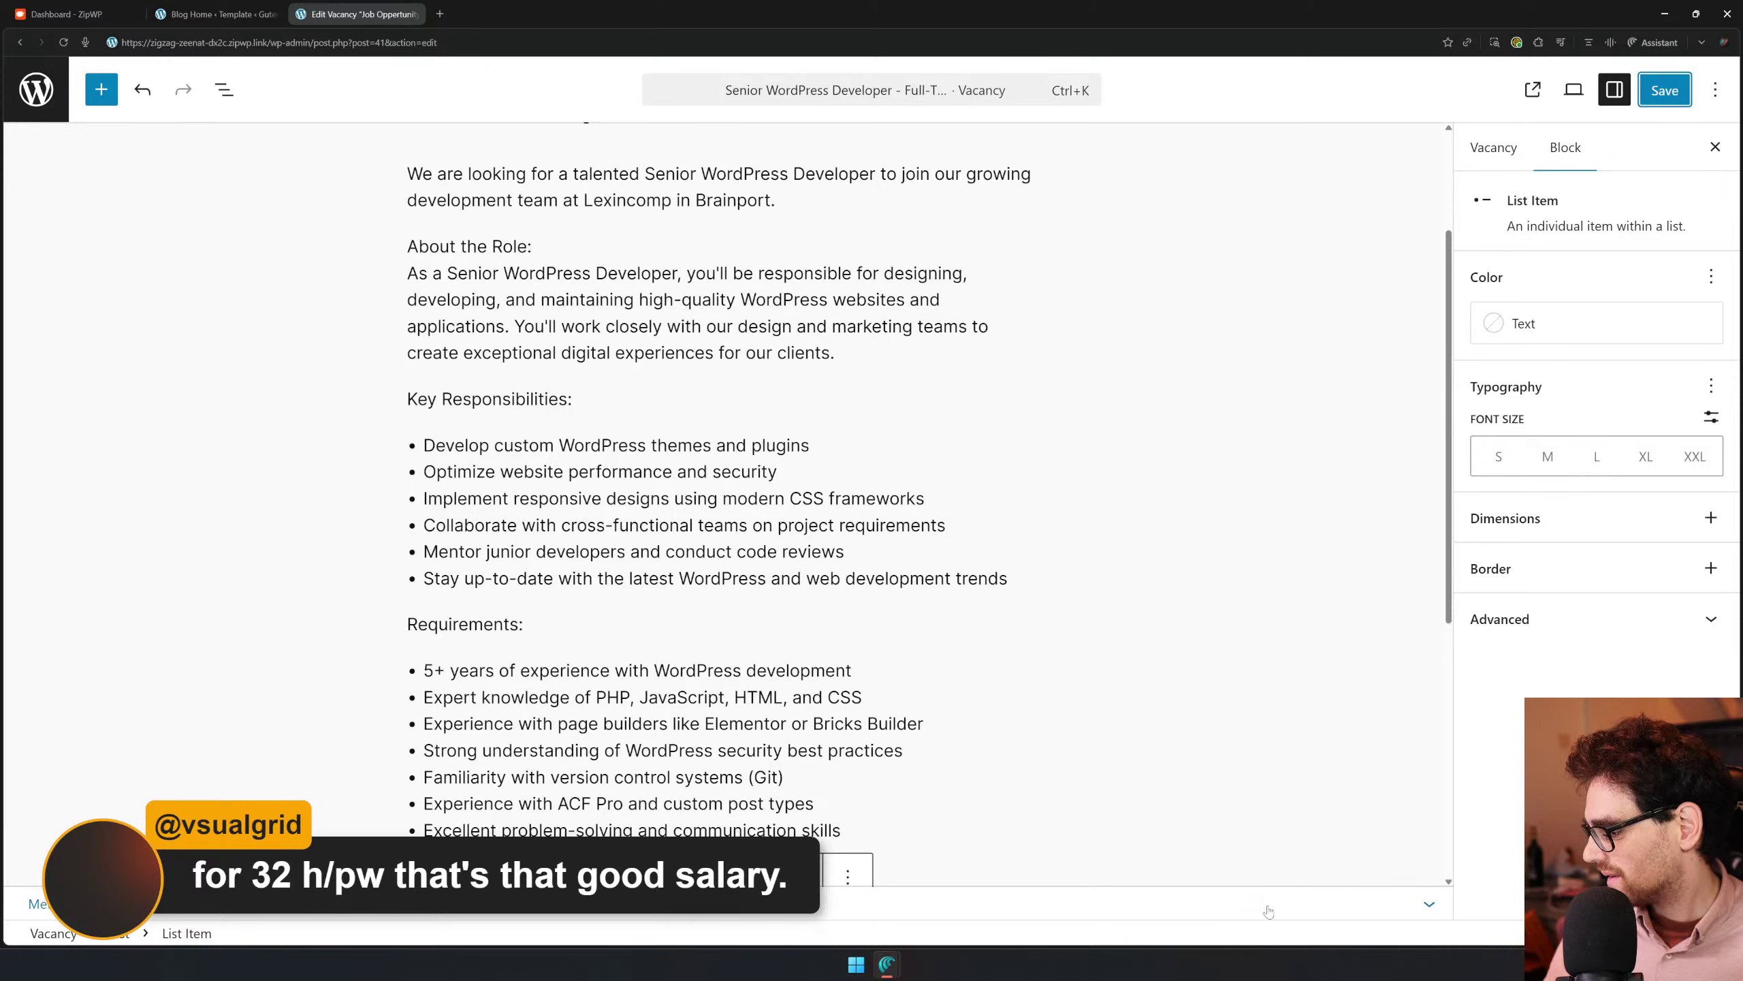
pyautogui.scroll(-1, 1275, 872)
pyautogui.scroll(-5, 720, 502)
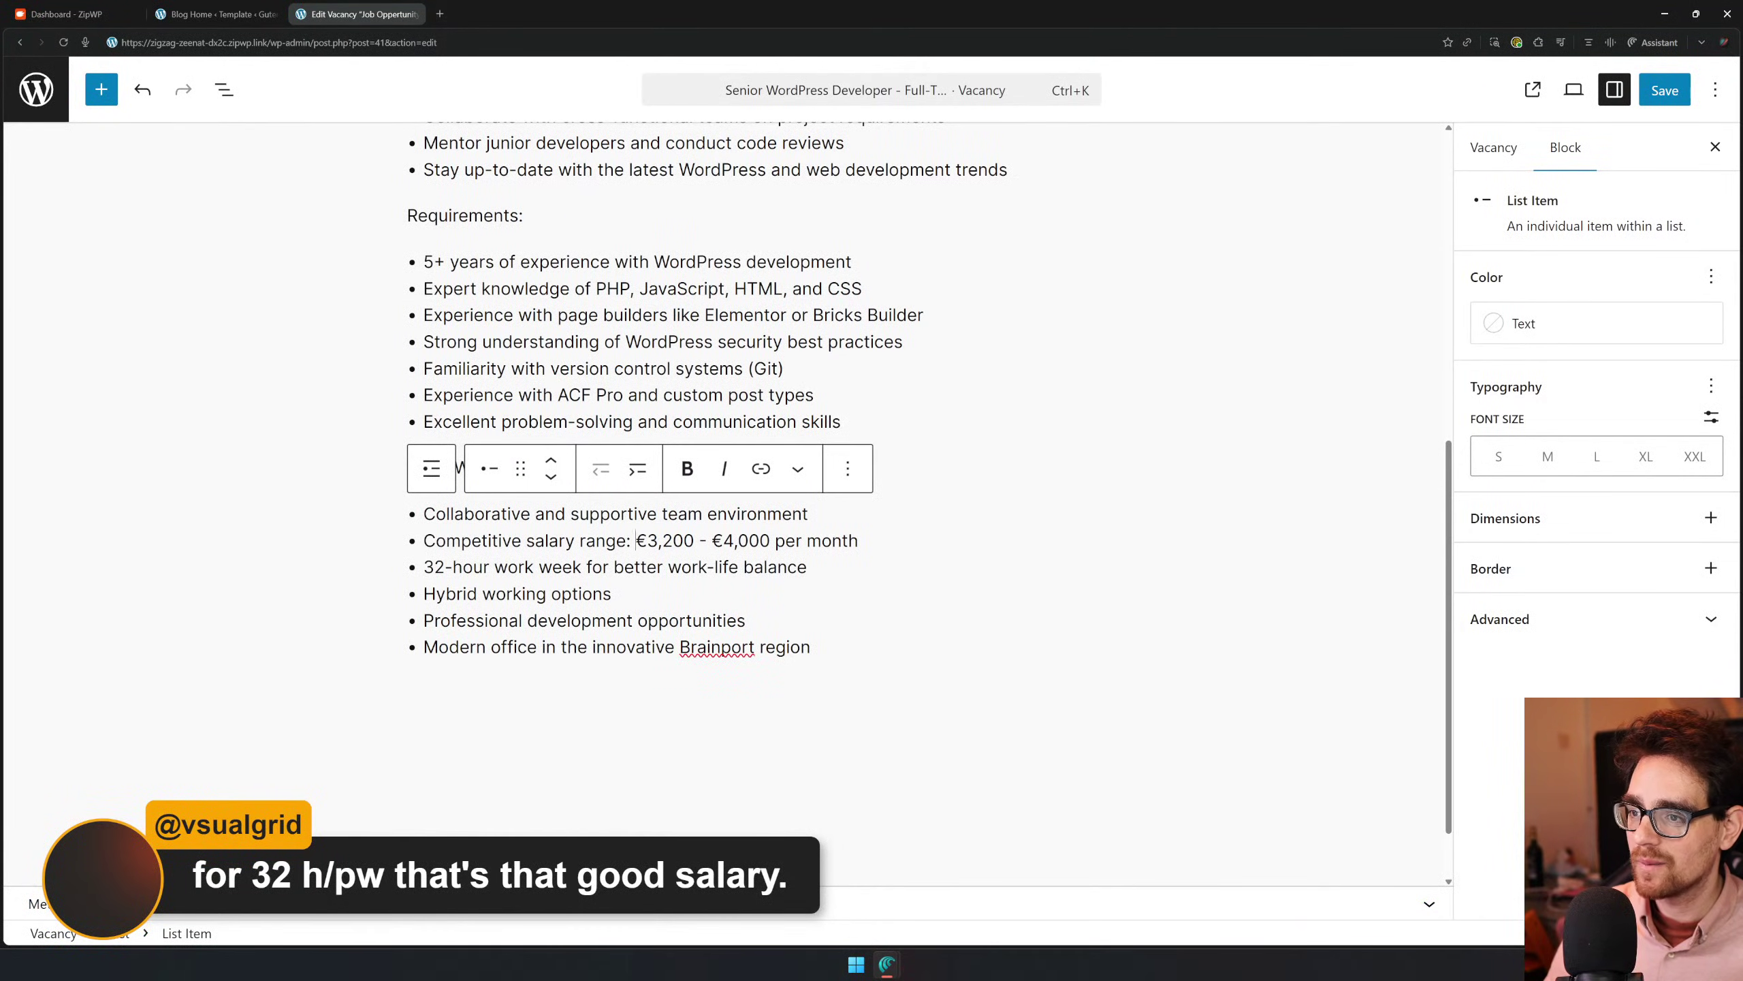
pyautogui.moveTo(636, 541); pyautogui.dragTo(770, 541)
pyautogui.scroll(8, 1054, 595)
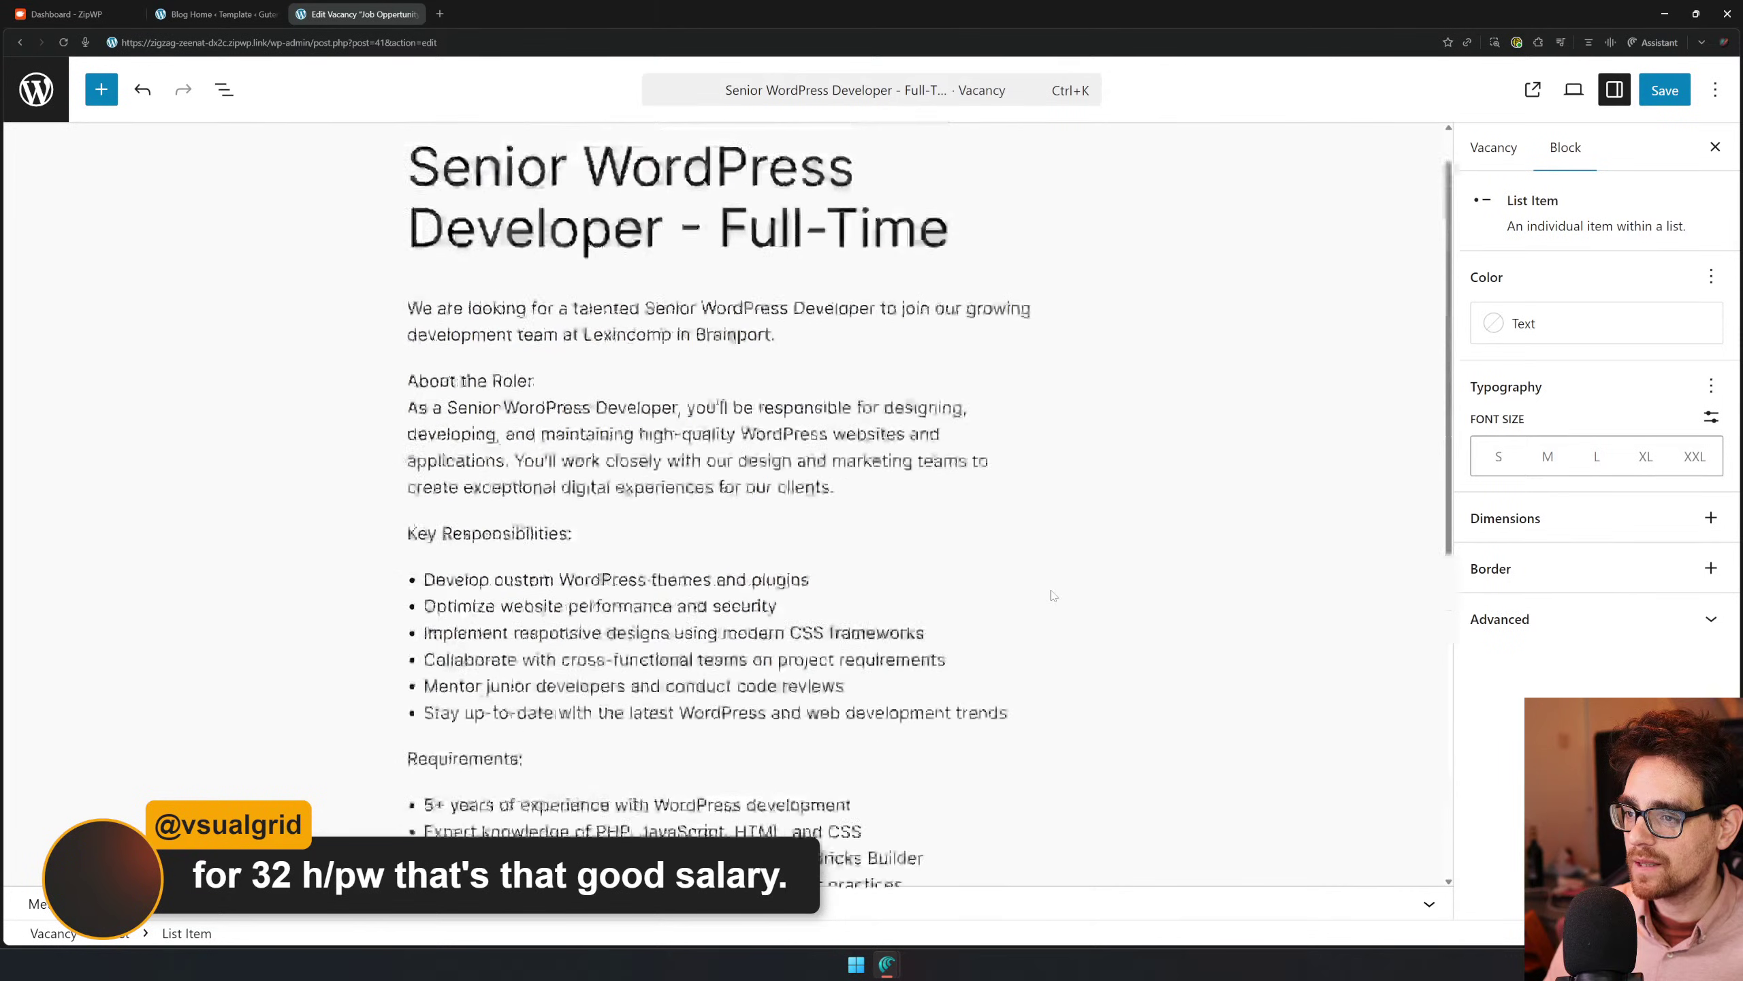
pyautogui.scroll(-5, 1053, 595)
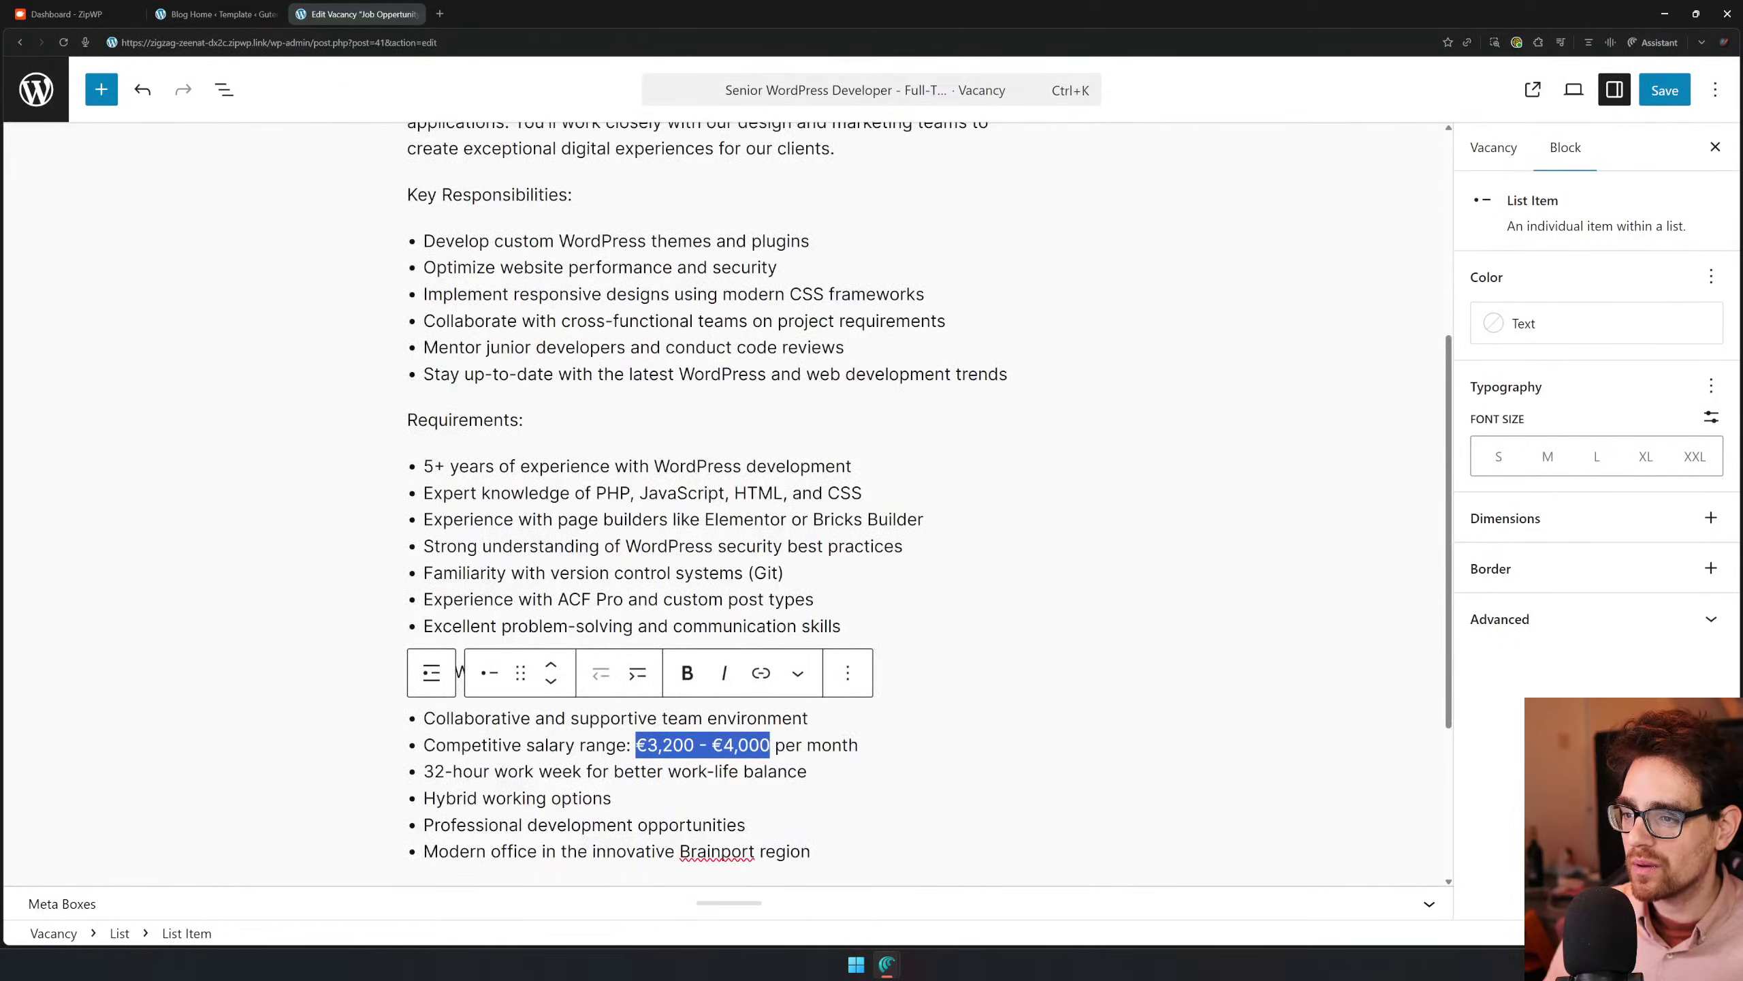
pyautogui.scroll(-4, 728, 504)
pyautogui.click(612, 515)
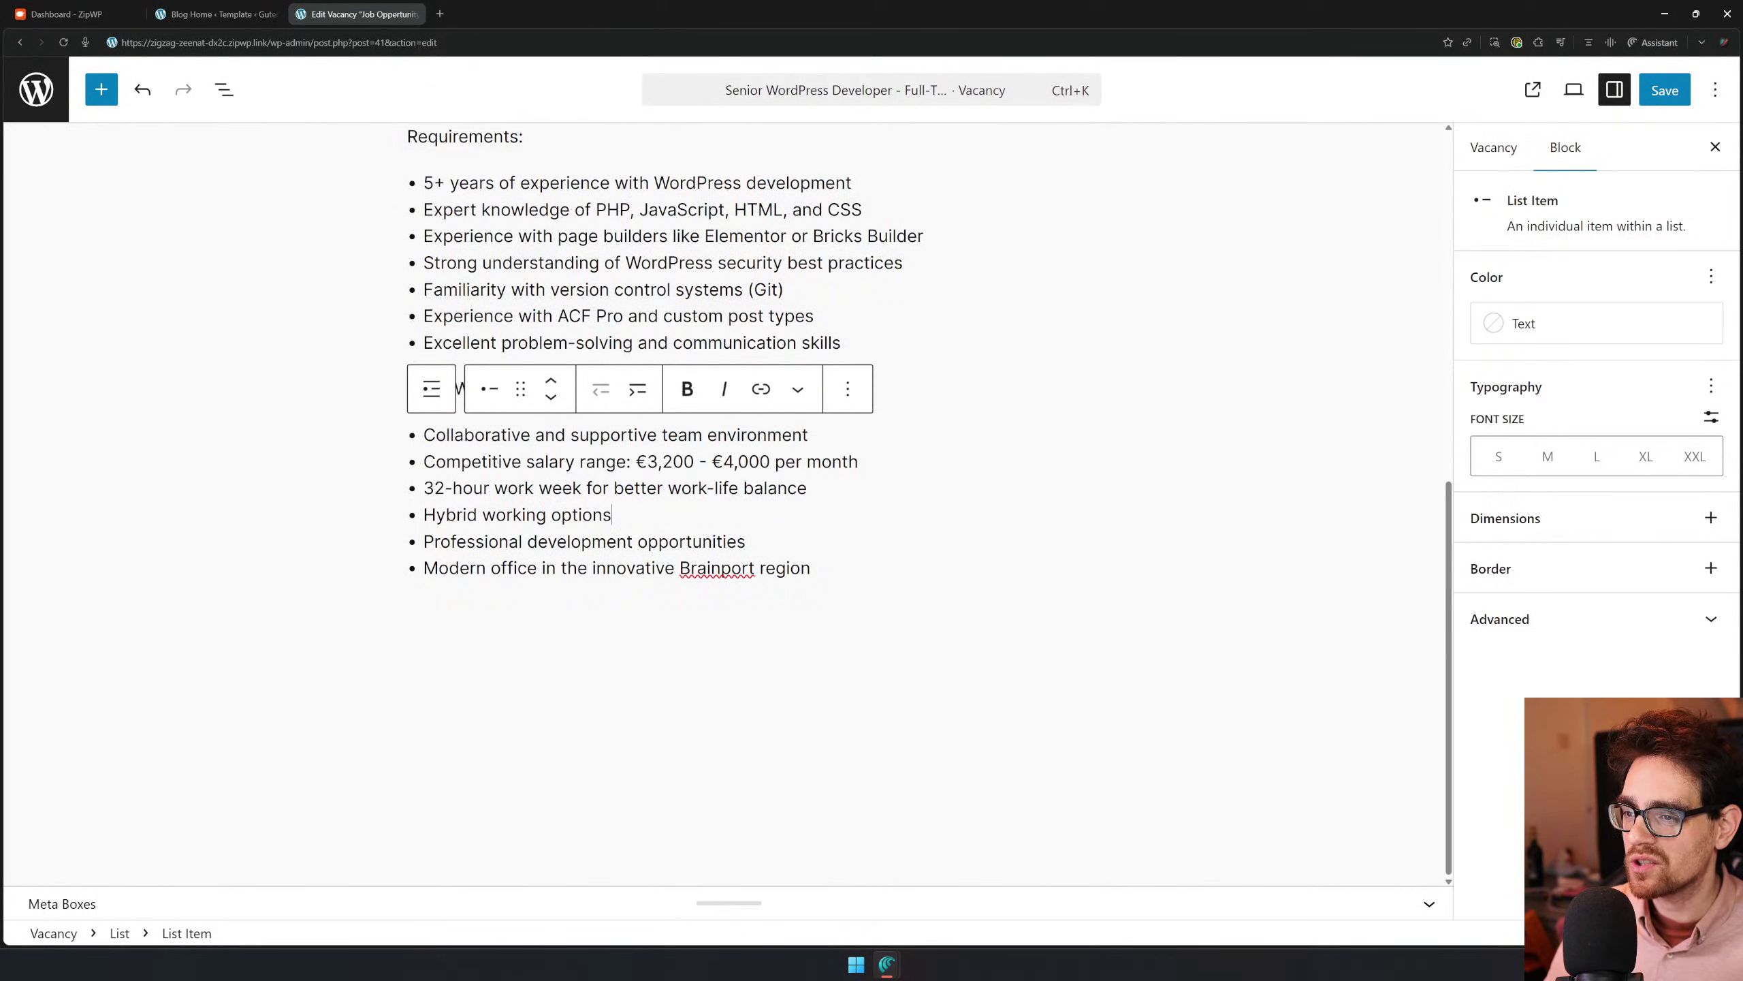
pyautogui.scroll(10, 728, 503)
pyautogui.scroll(-3, 729, 504)
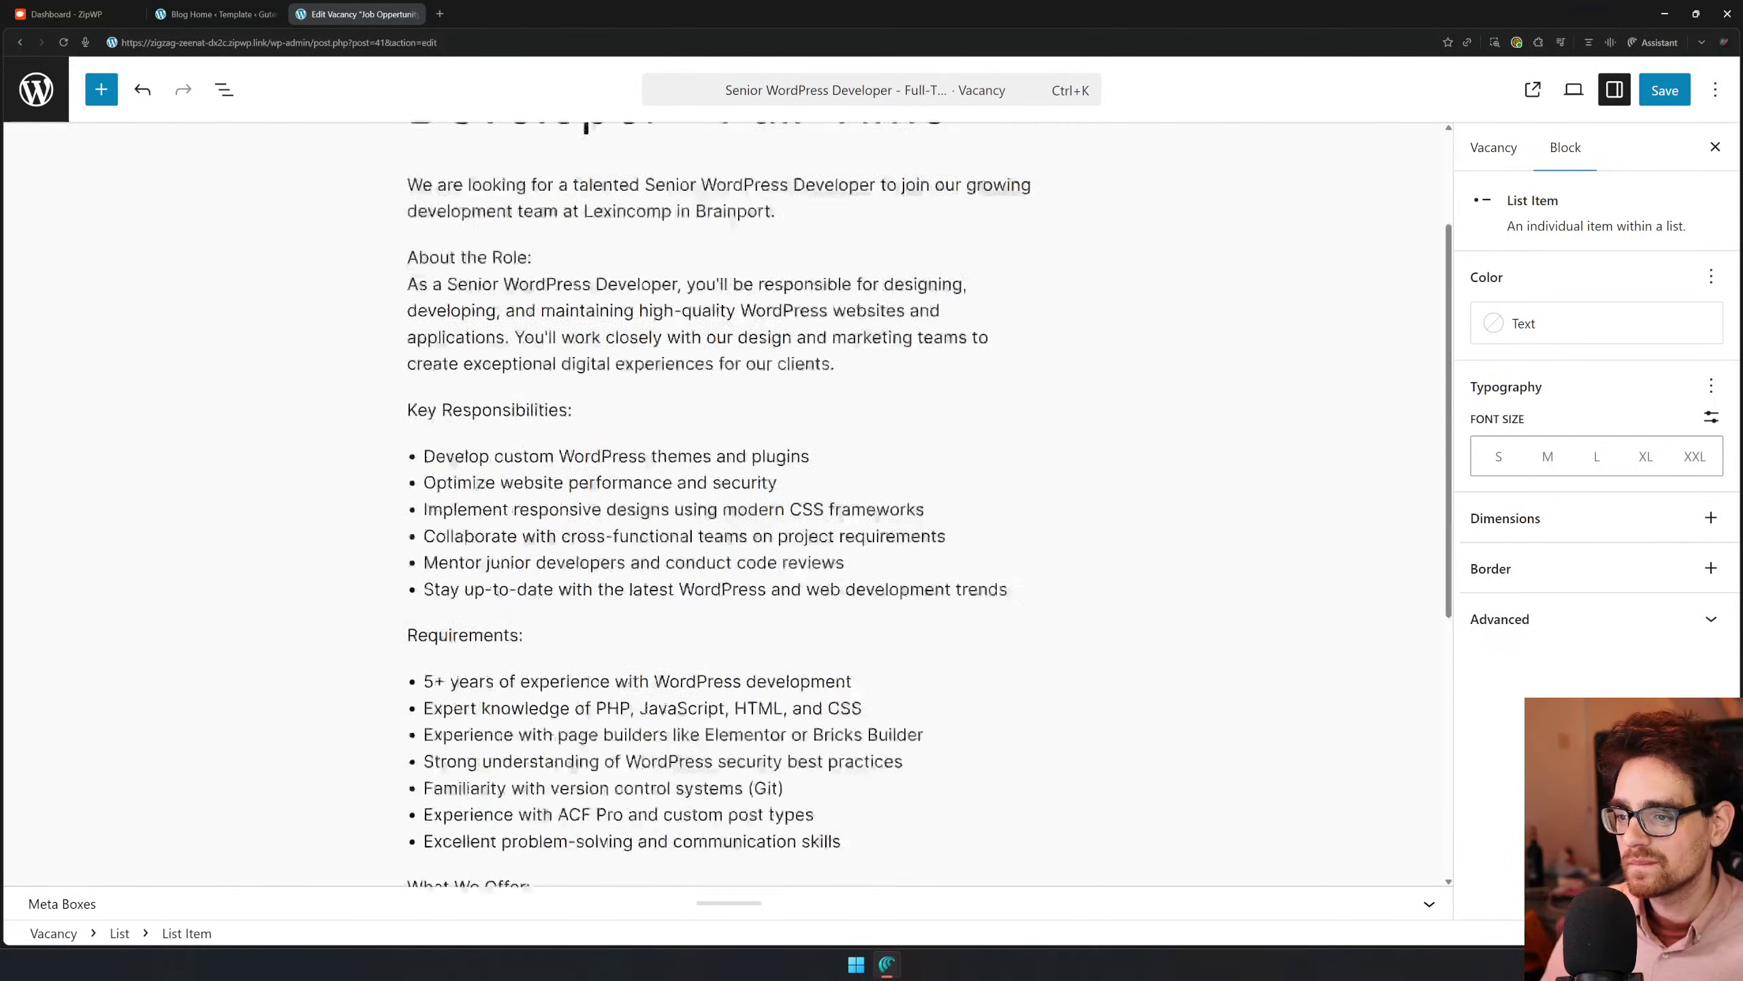
pyautogui.scroll(-3, 729, 504)
pyautogui.moveTo(722, 727); pyautogui.dragTo(769, 727)
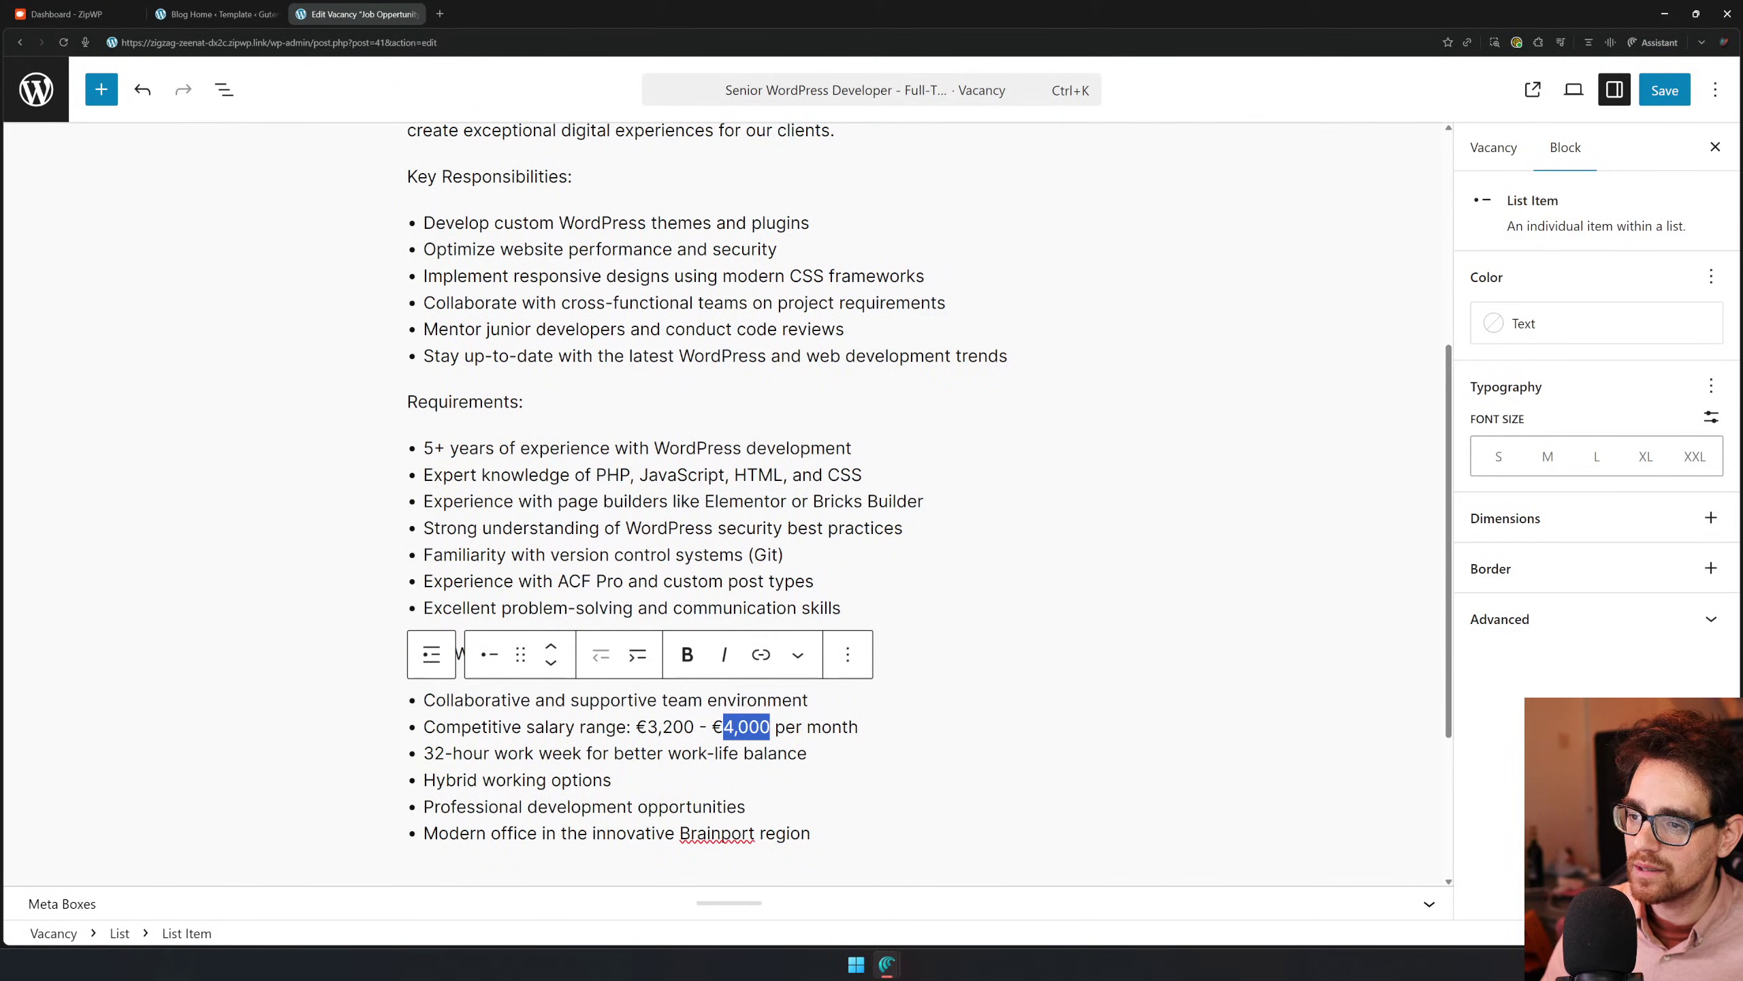
pyautogui.click(738, 727)
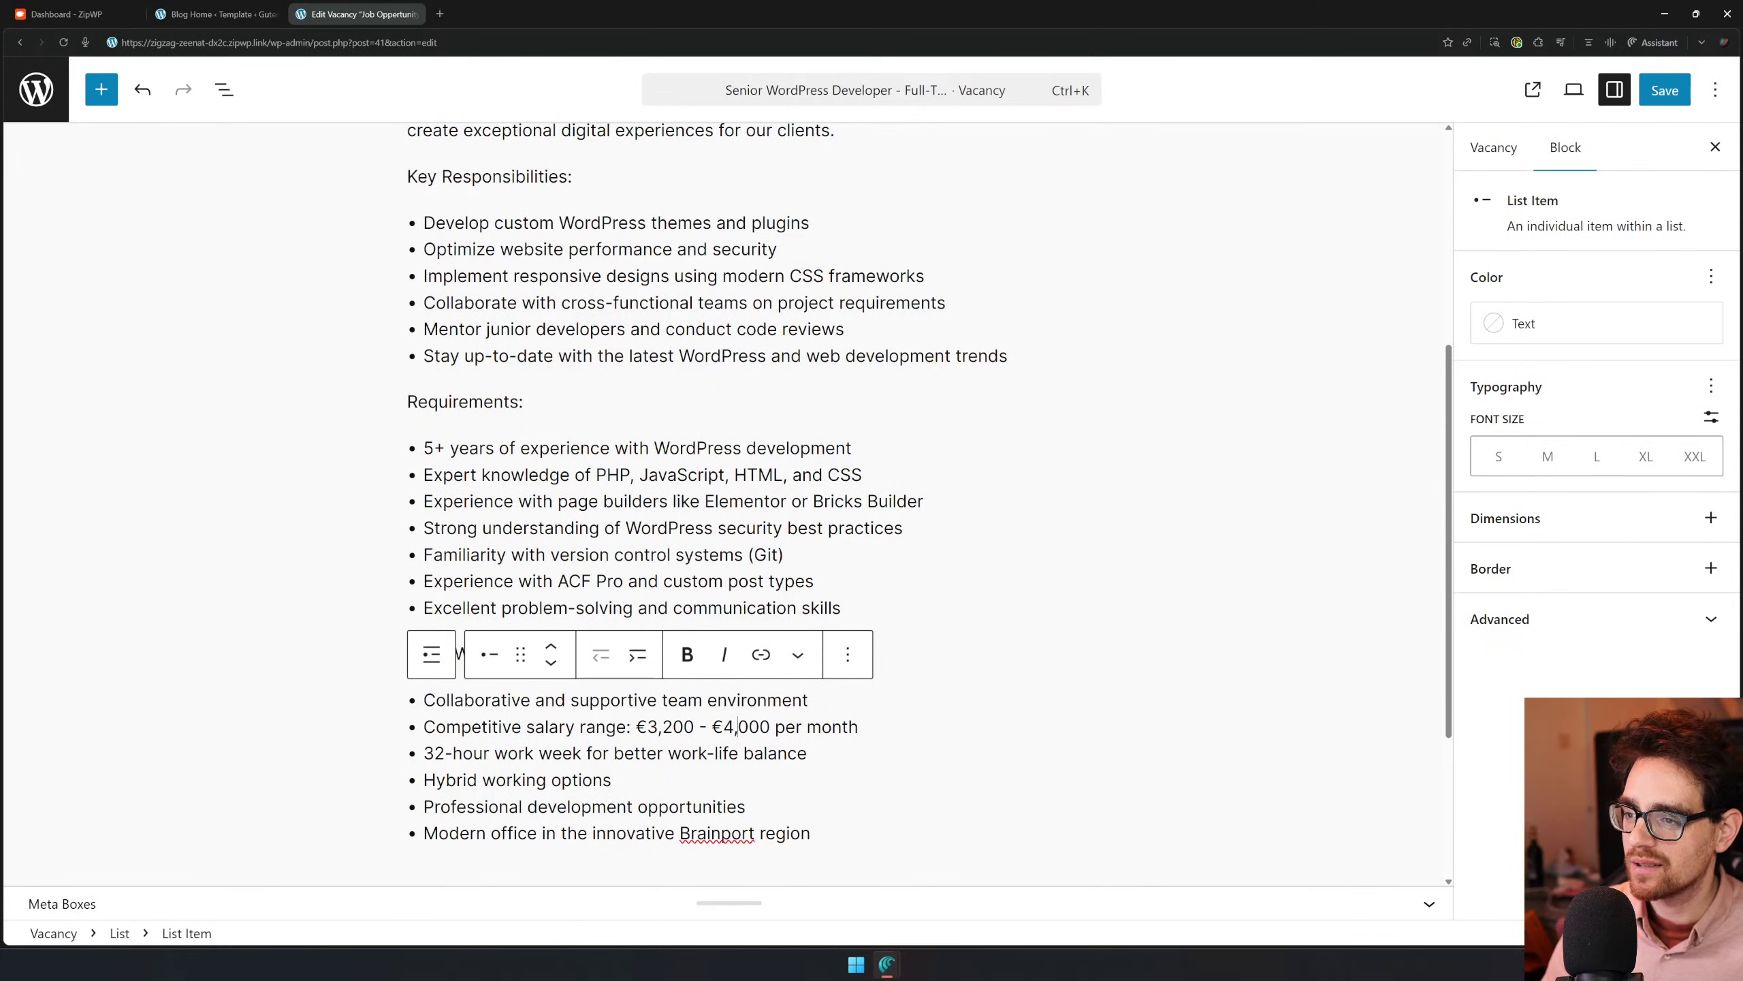
pyautogui.hotkey('shift', 'Left')
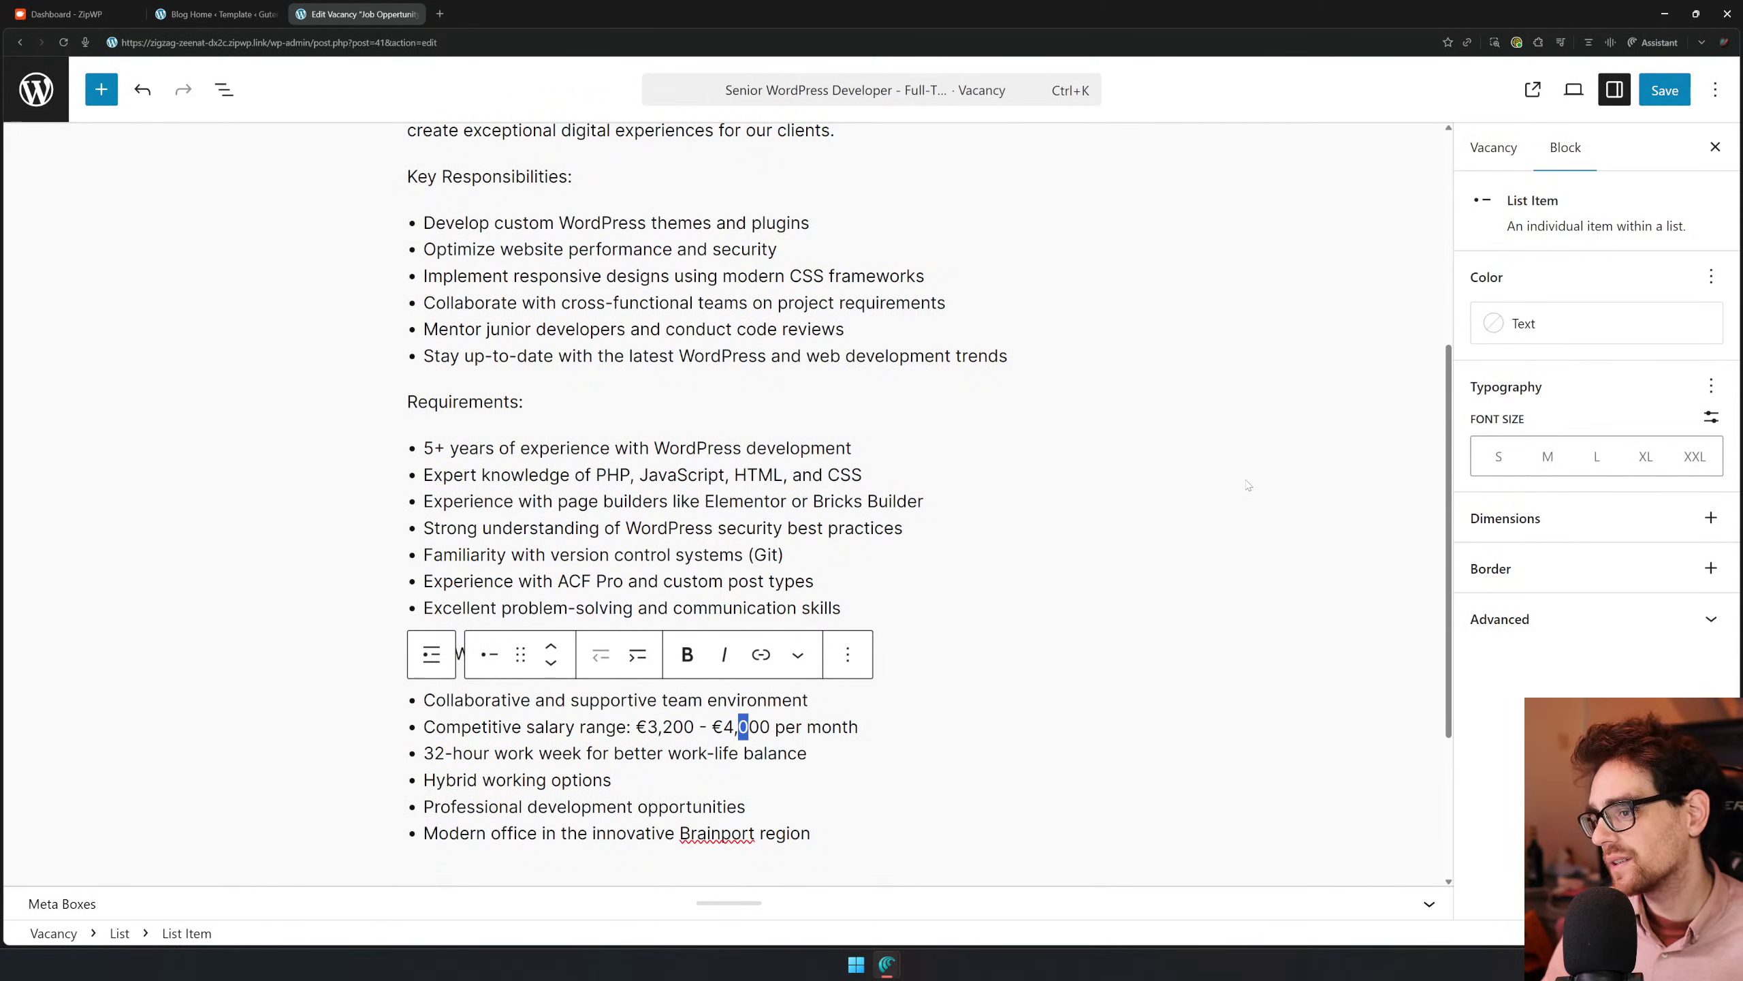
pyautogui.scroll(5, 1228, 451)
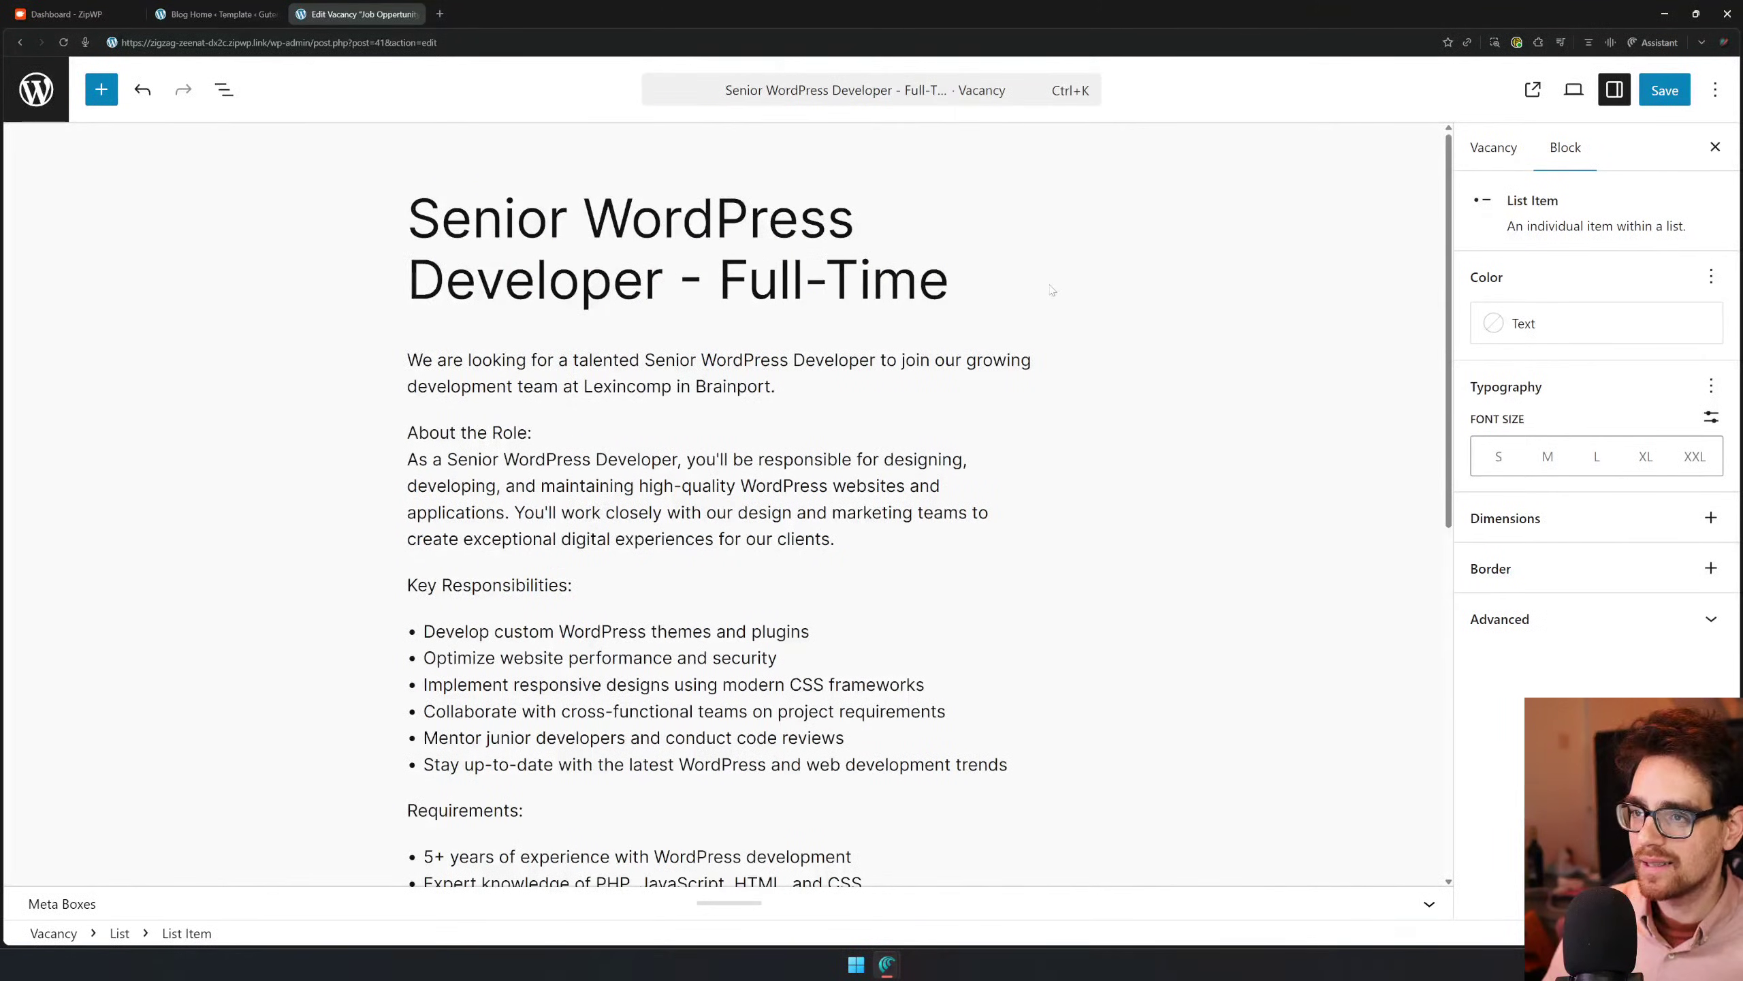
# Save the vacancy and highlight the lower figure in the competitive salary range item
pyautogui.click(1665, 90)
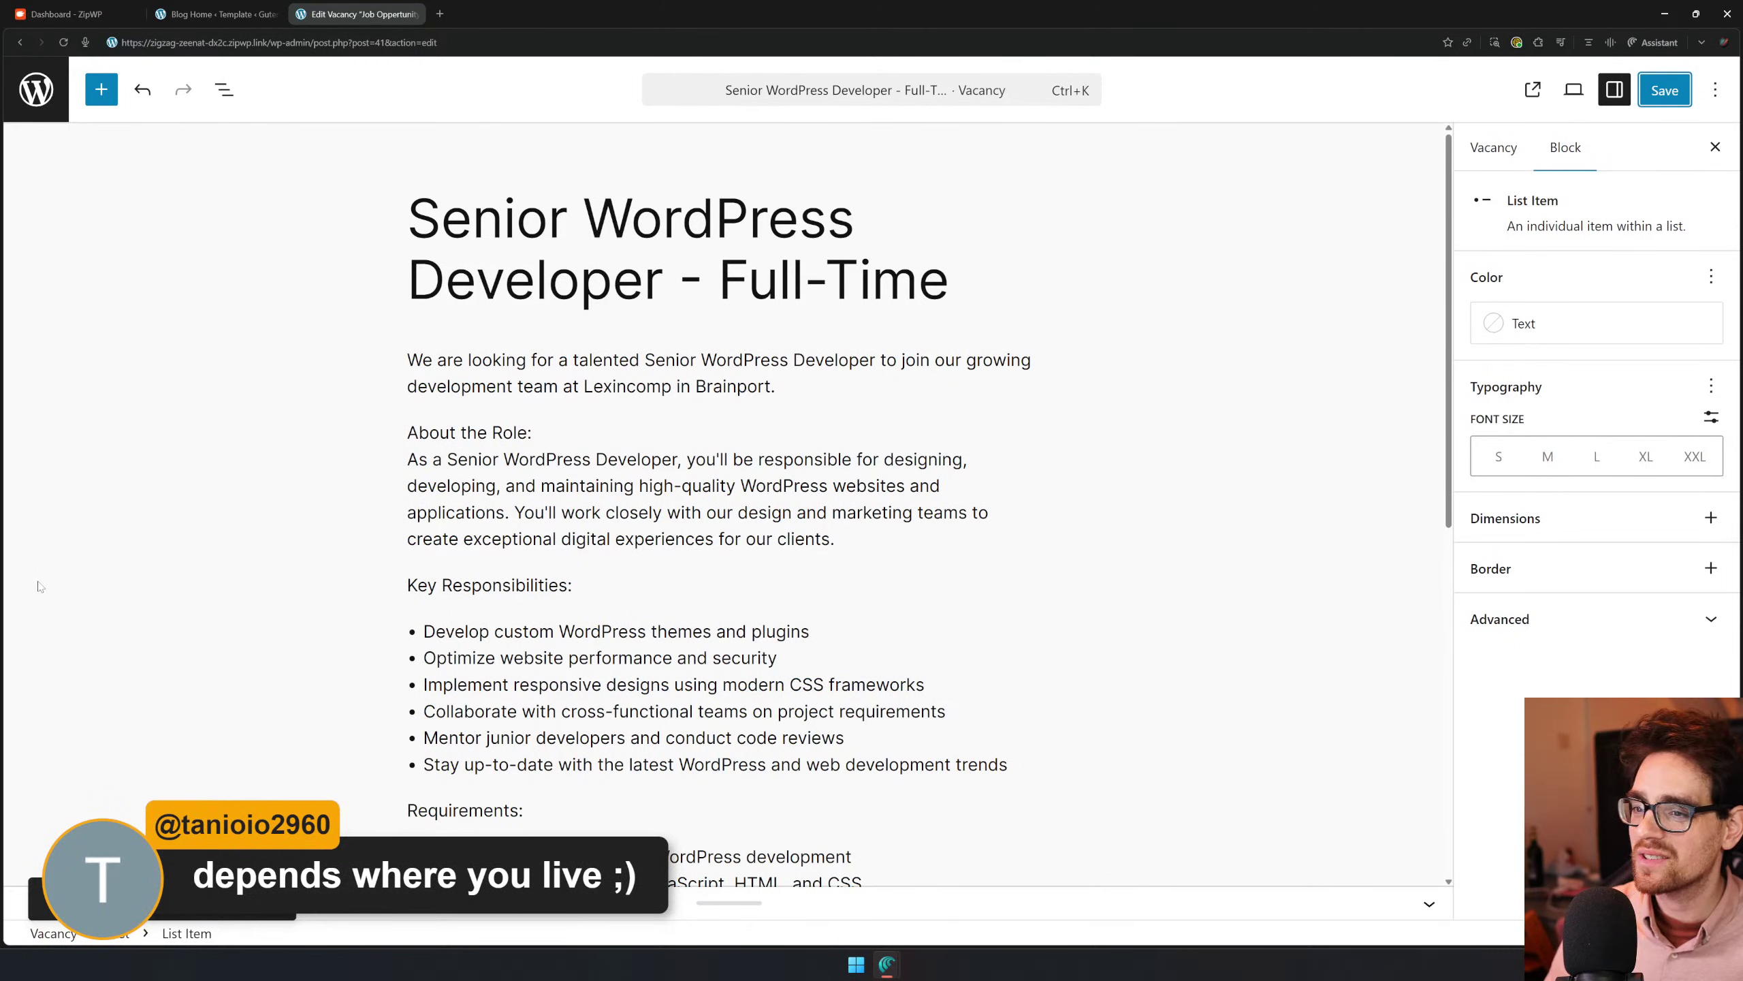
pyautogui.scroll(-10, 742, 460)
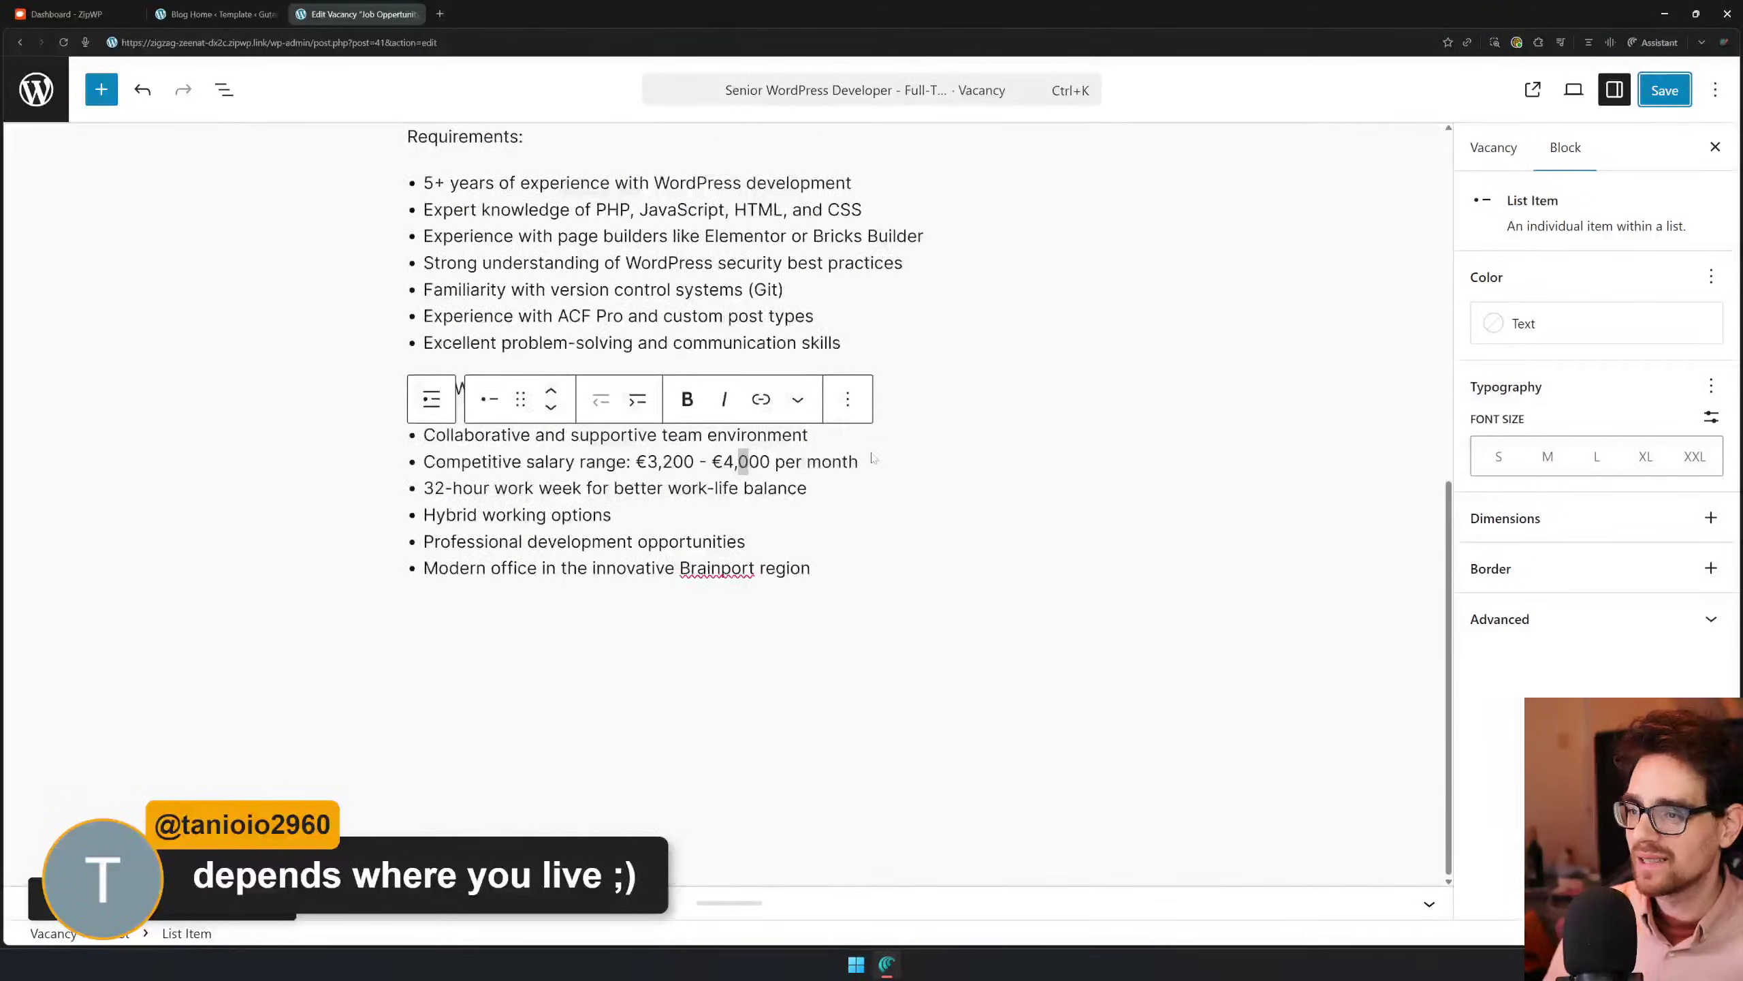
pyautogui.click(852, 461)
pyautogui.moveTo(647, 462); pyautogui.dragTo(694, 461)
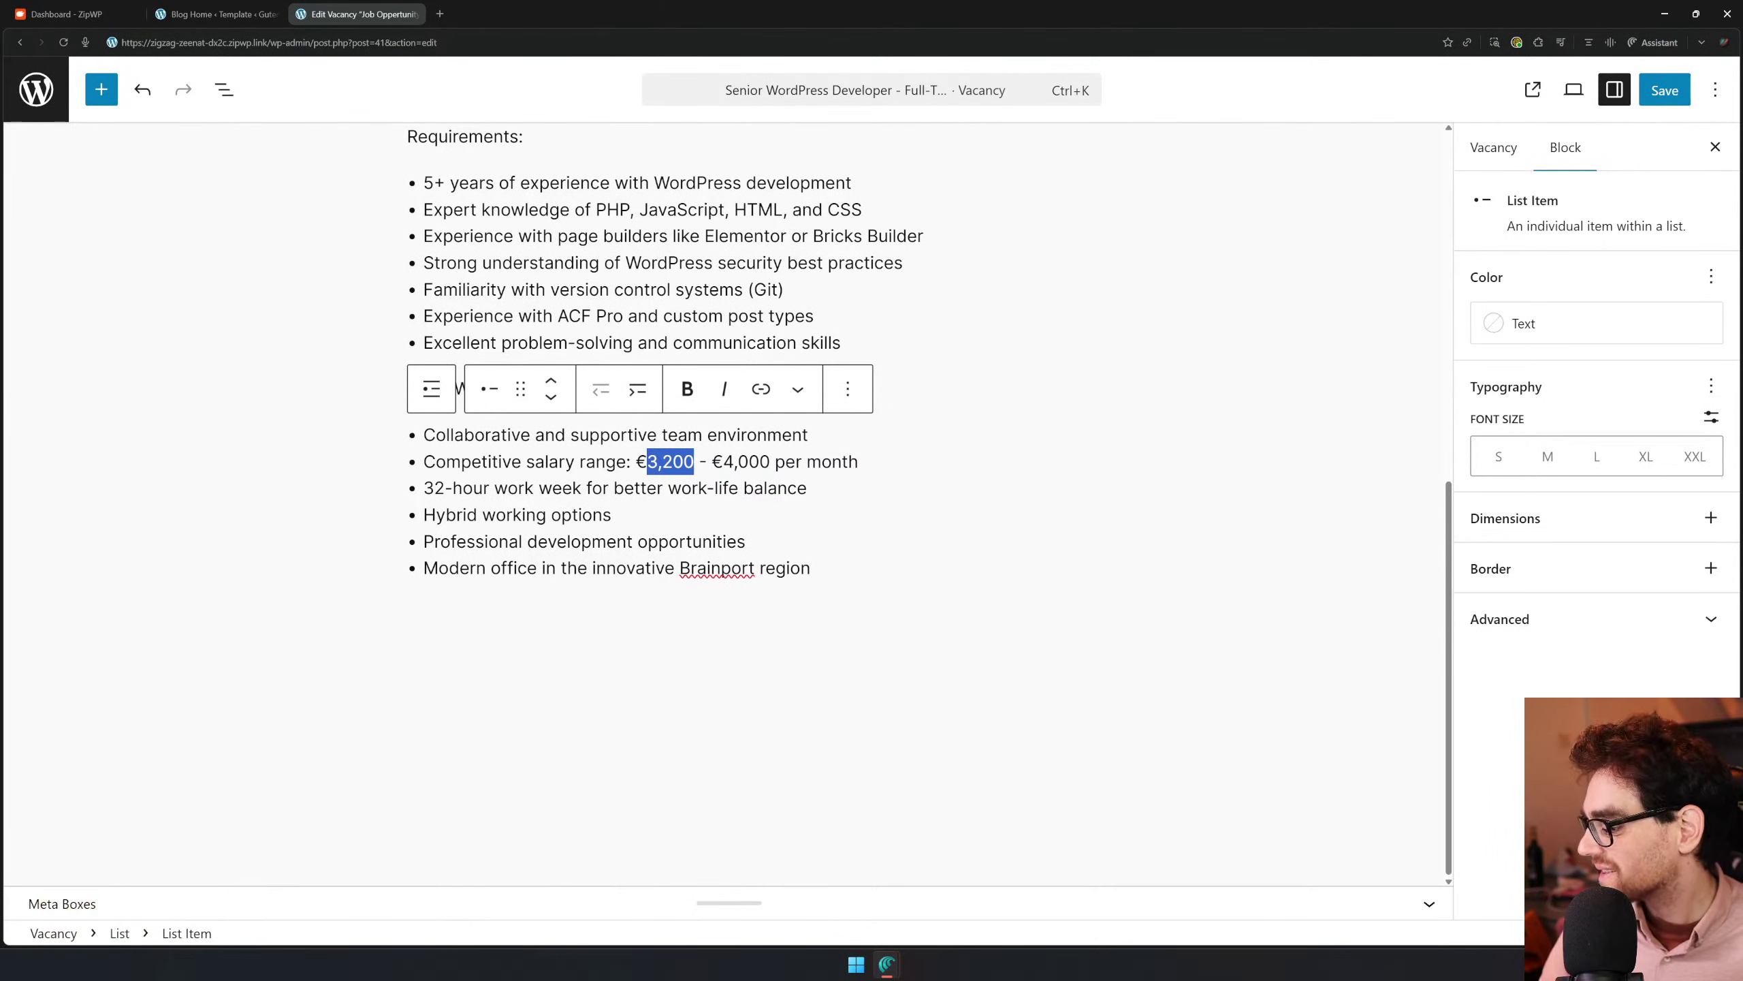
# Review the vacancy text, highlighting the full salary range and the "5+ years" experience requirement
pyautogui.scroll(10, 728, 501)
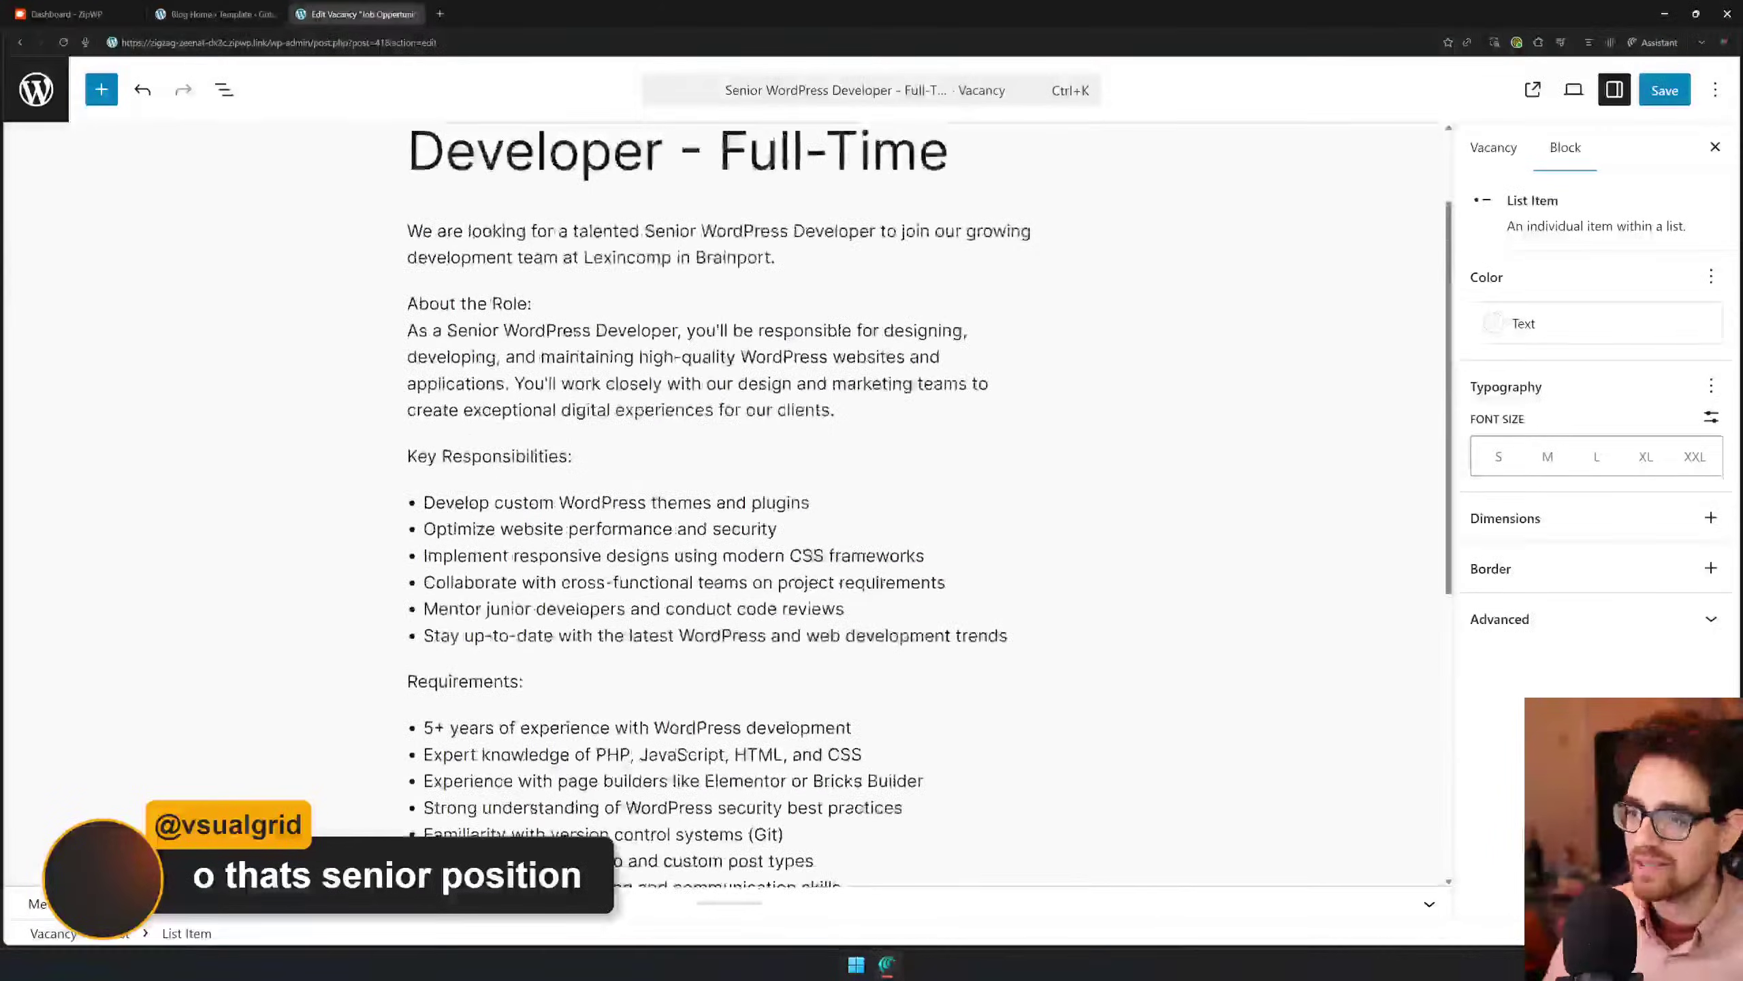
pyautogui.moveTo(409, 219); pyautogui.dragTo(663, 281)
pyautogui.scroll(-5, 663, 289)
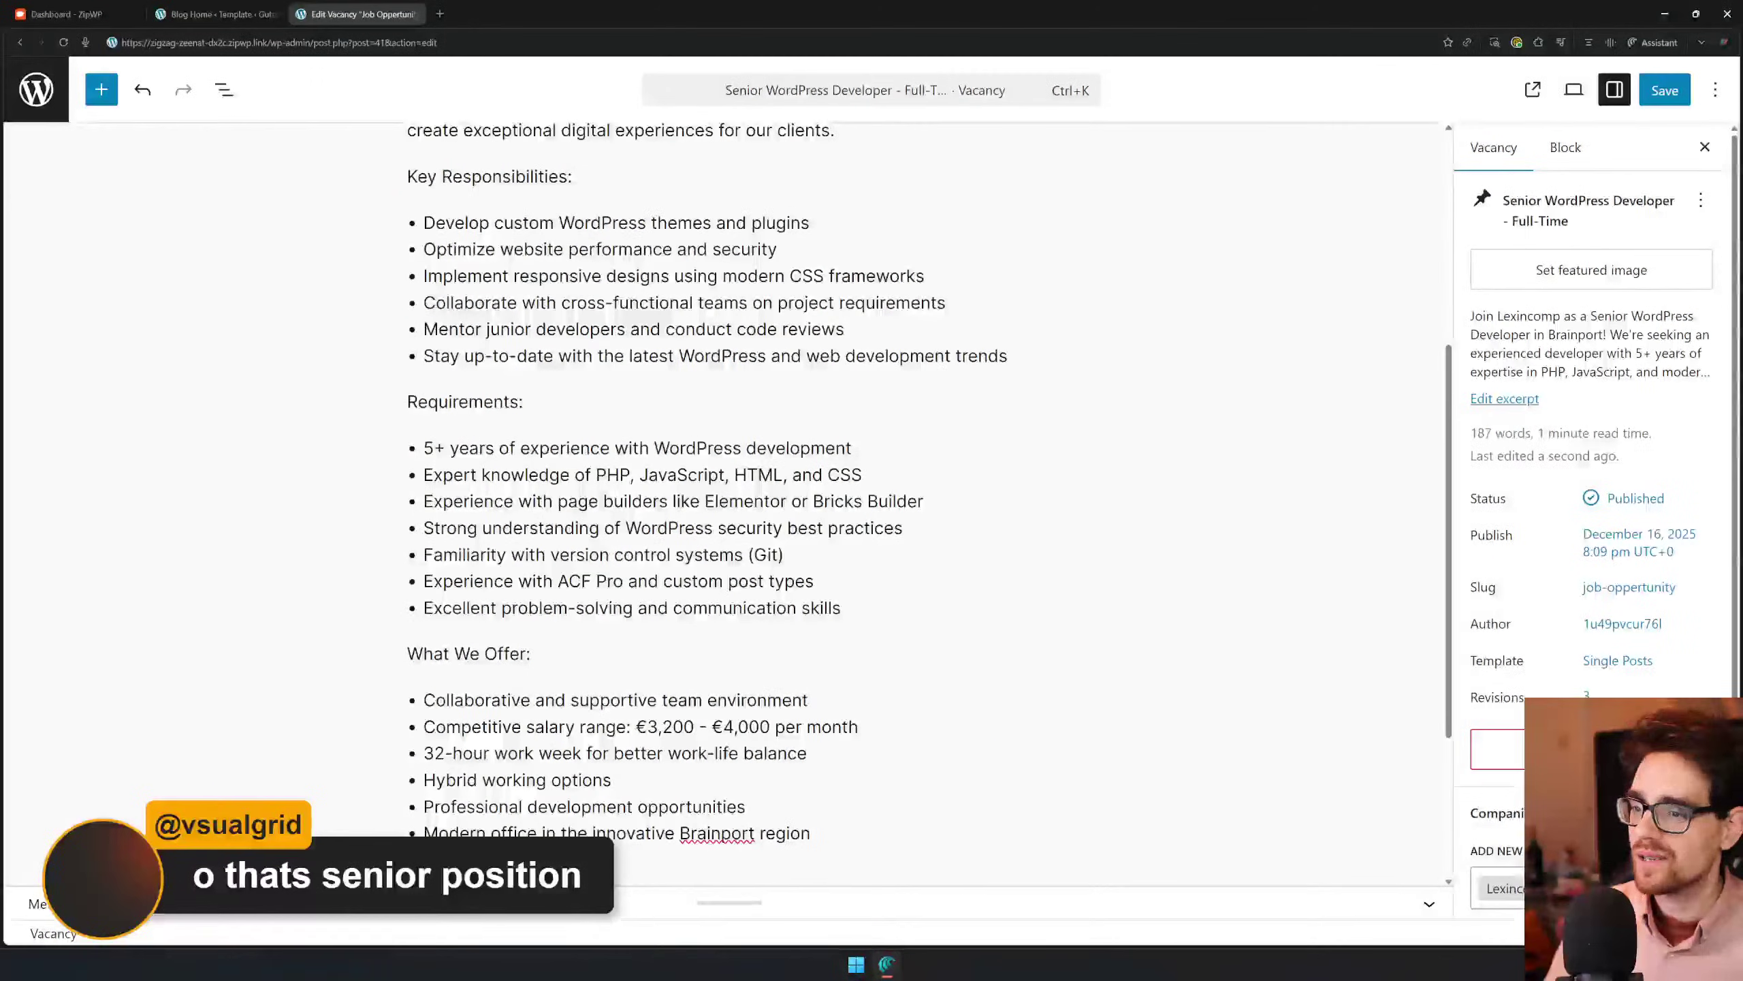
pyautogui.moveTo(636, 727); pyautogui.dragTo(770, 727)
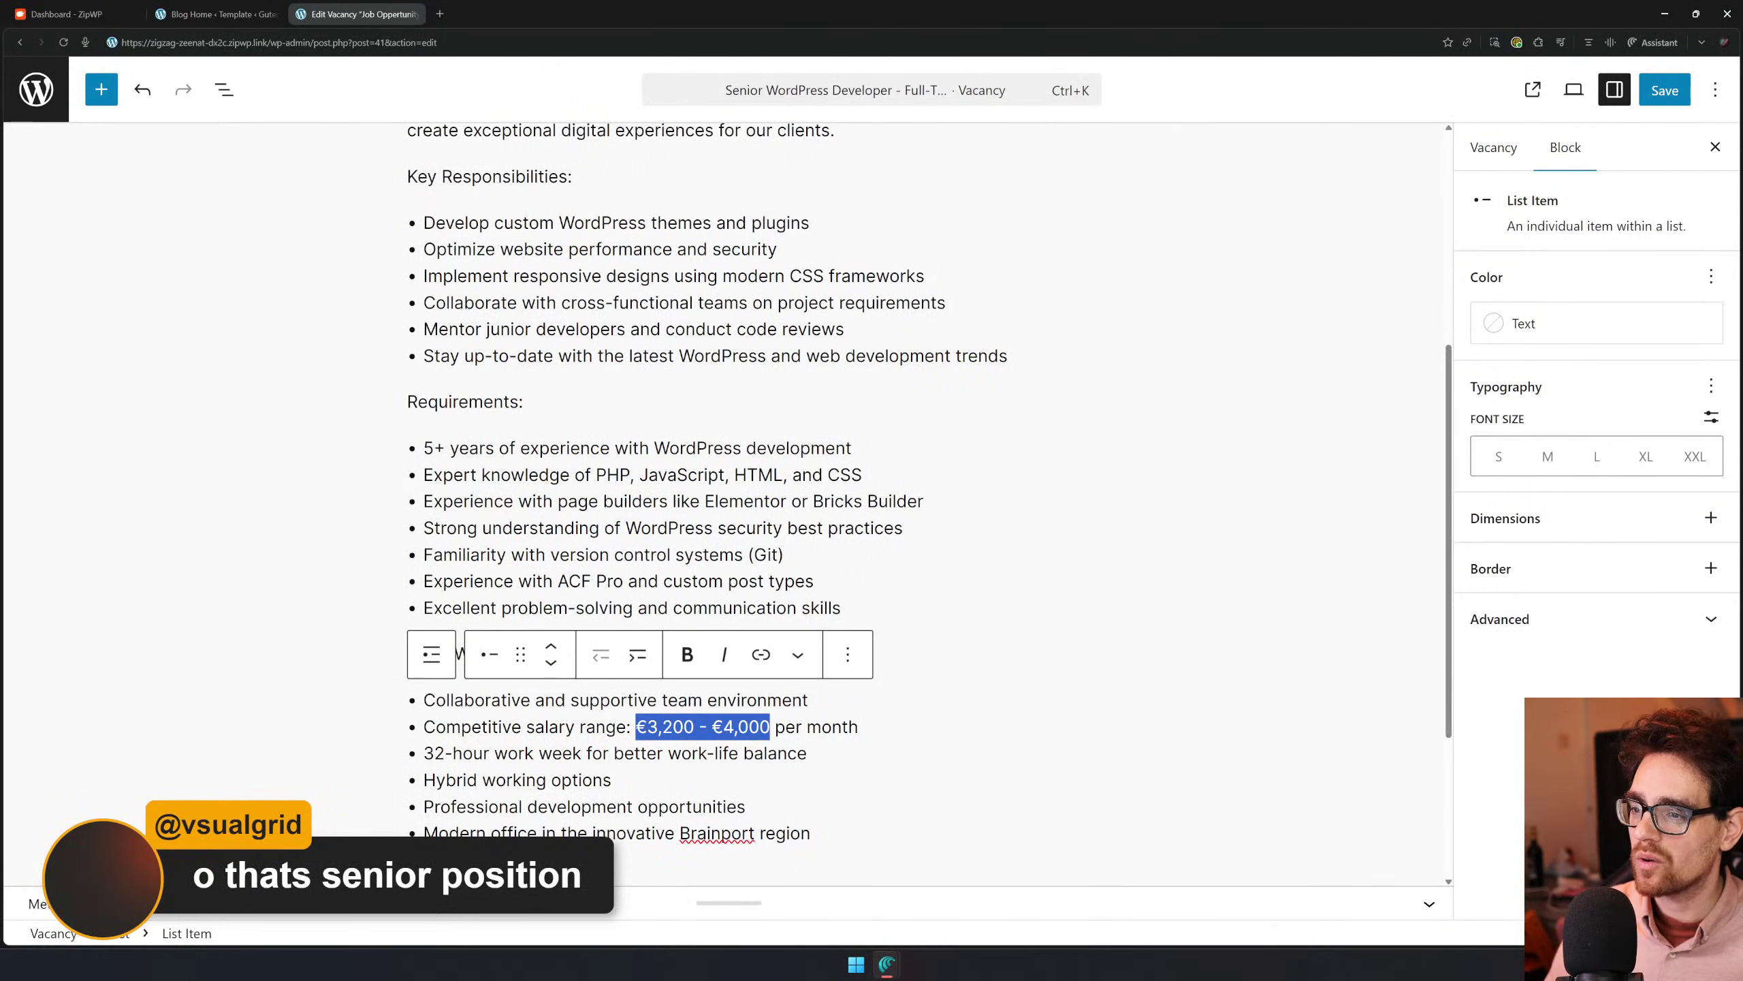
pyautogui.scroll(5, 727, 508)
pyautogui.scroll(-2, 727, 508)
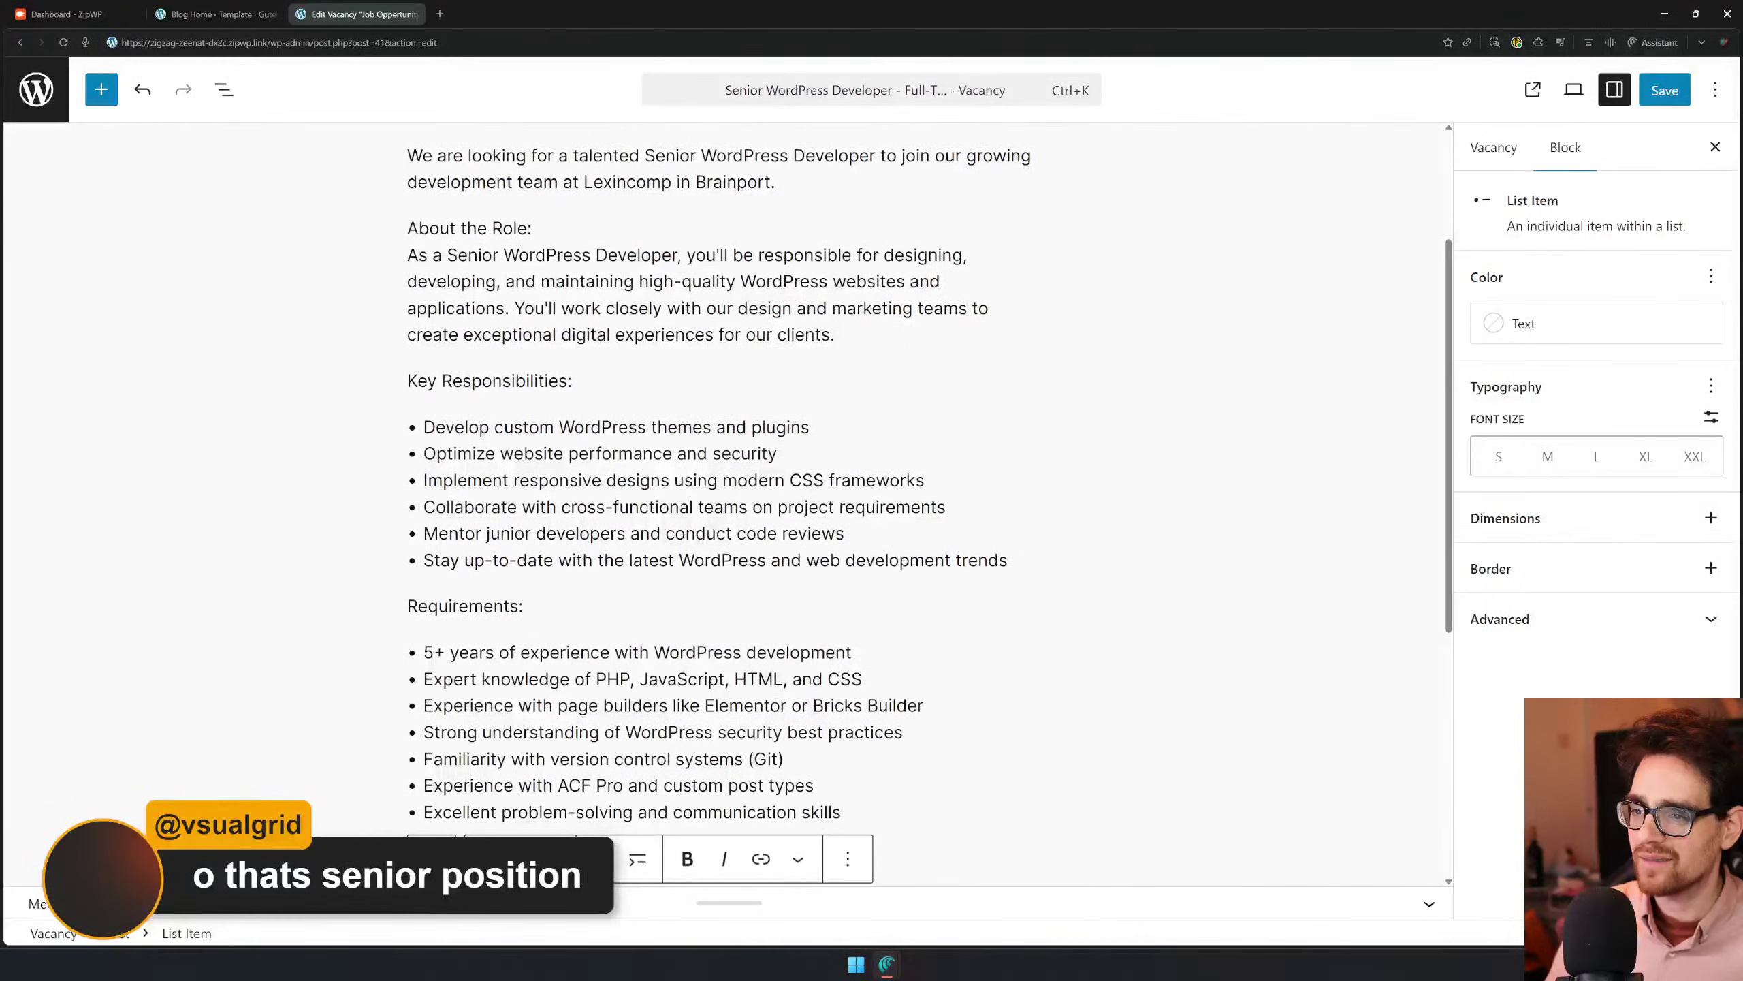
pyautogui.moveTo(424, 651); pyautogui.dragTo(493, 652)
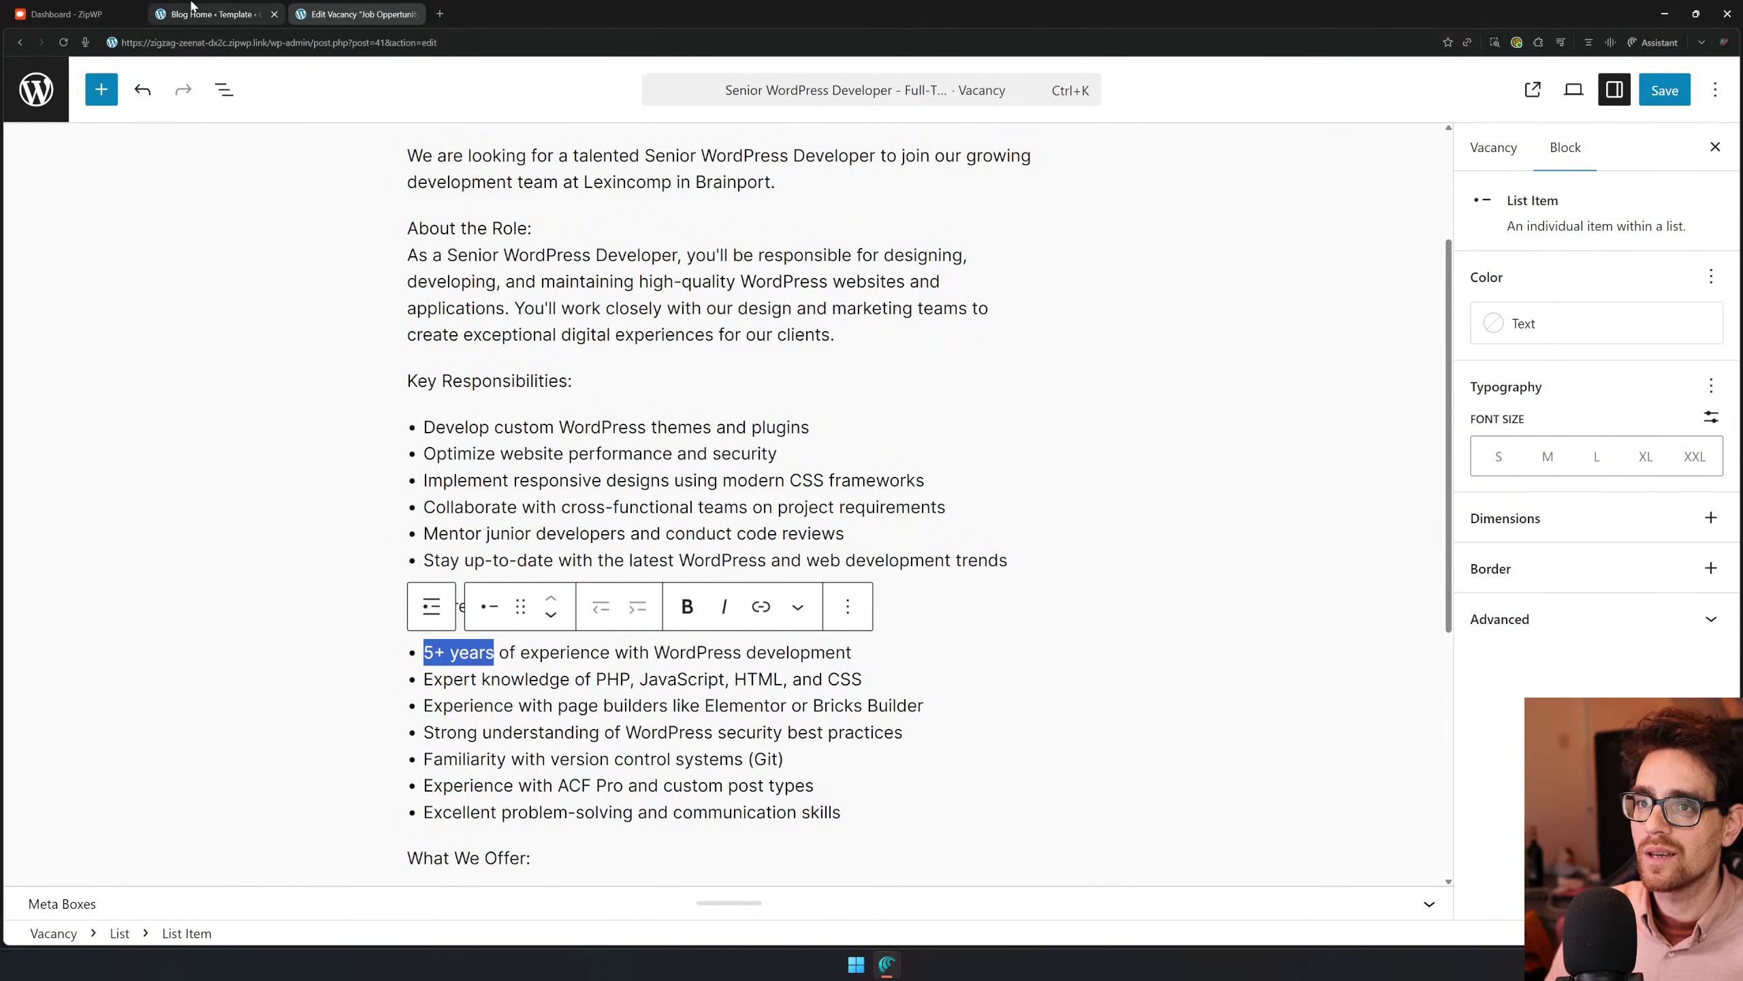
# Leave the vacancy editor, open the Hero Section page for editing and select the first vacancy card
pyautogui.click(35, 89)
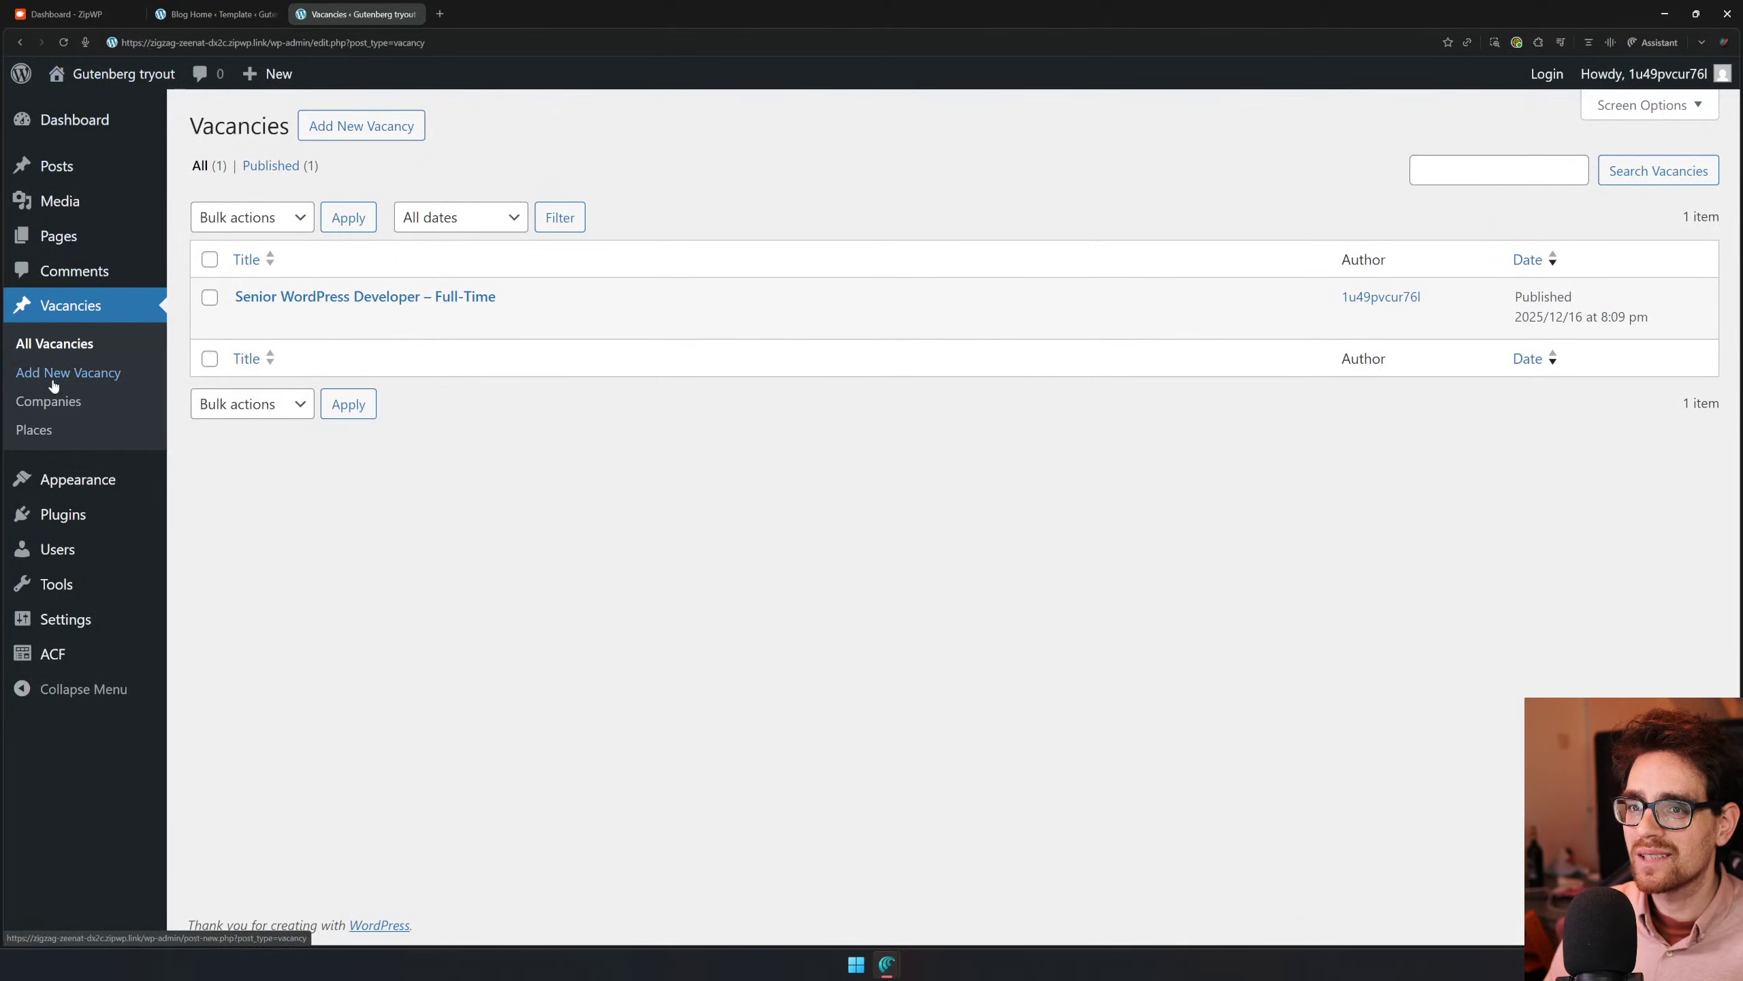
pyautogui.click(95, 235)
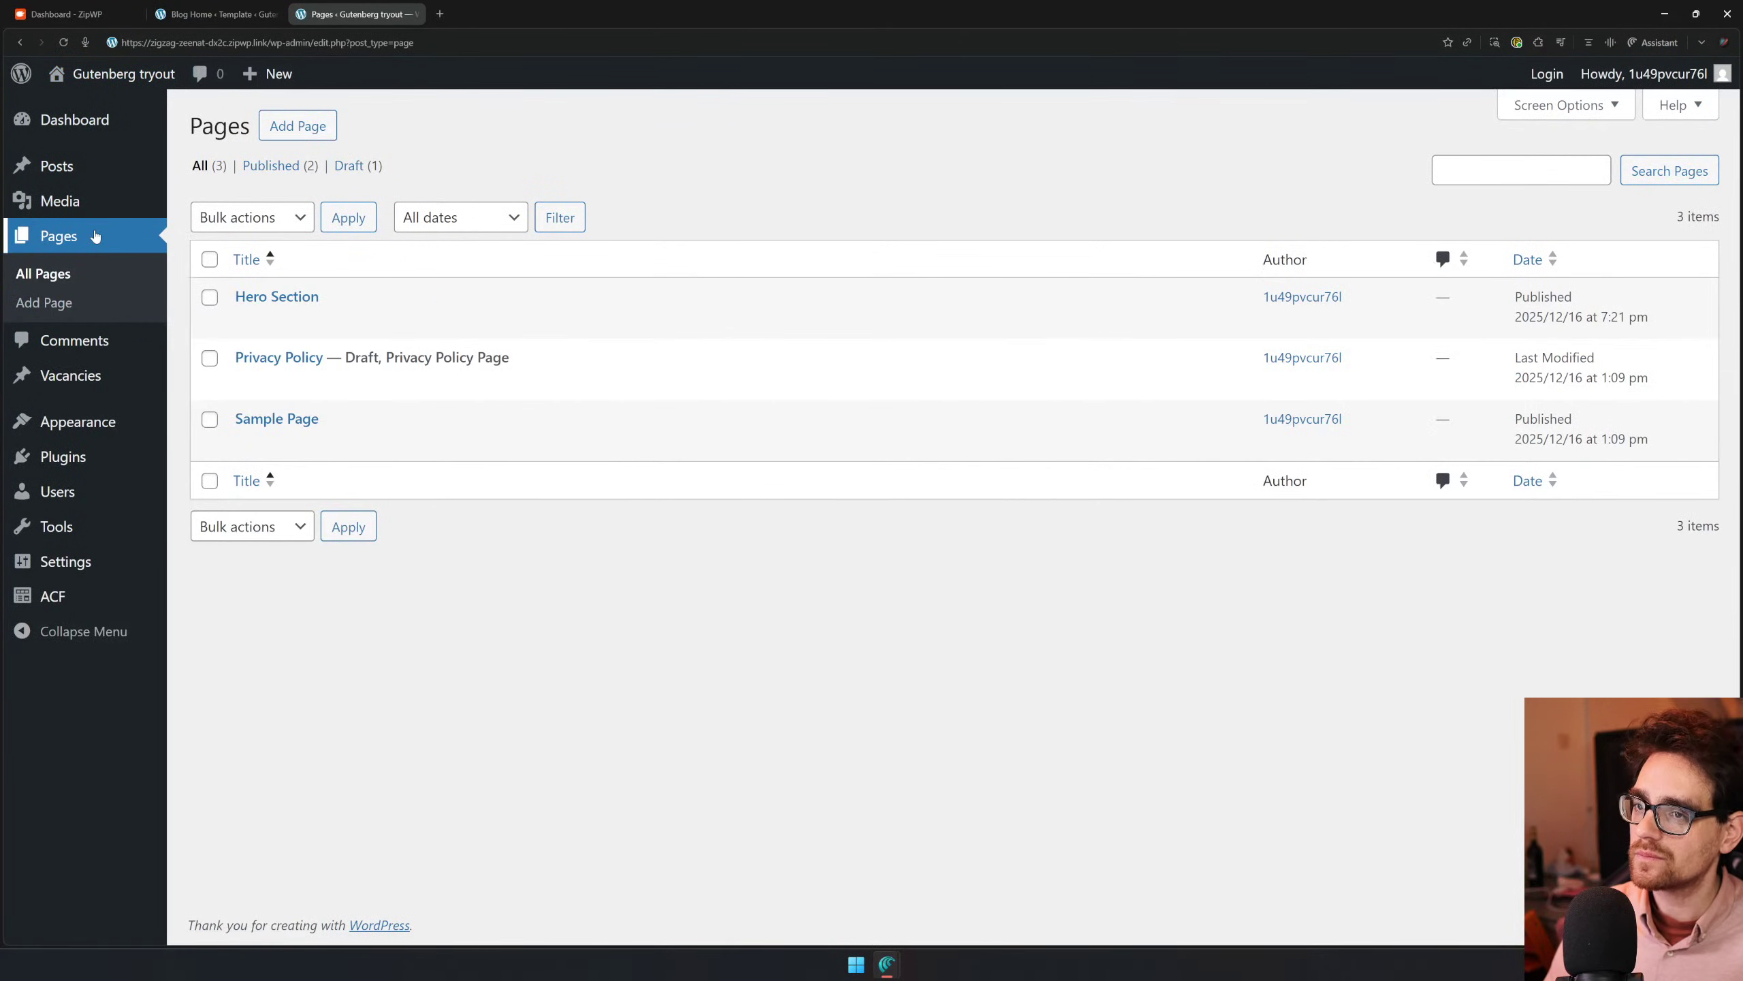
pyautogui.hotkey('alt', 'Left')
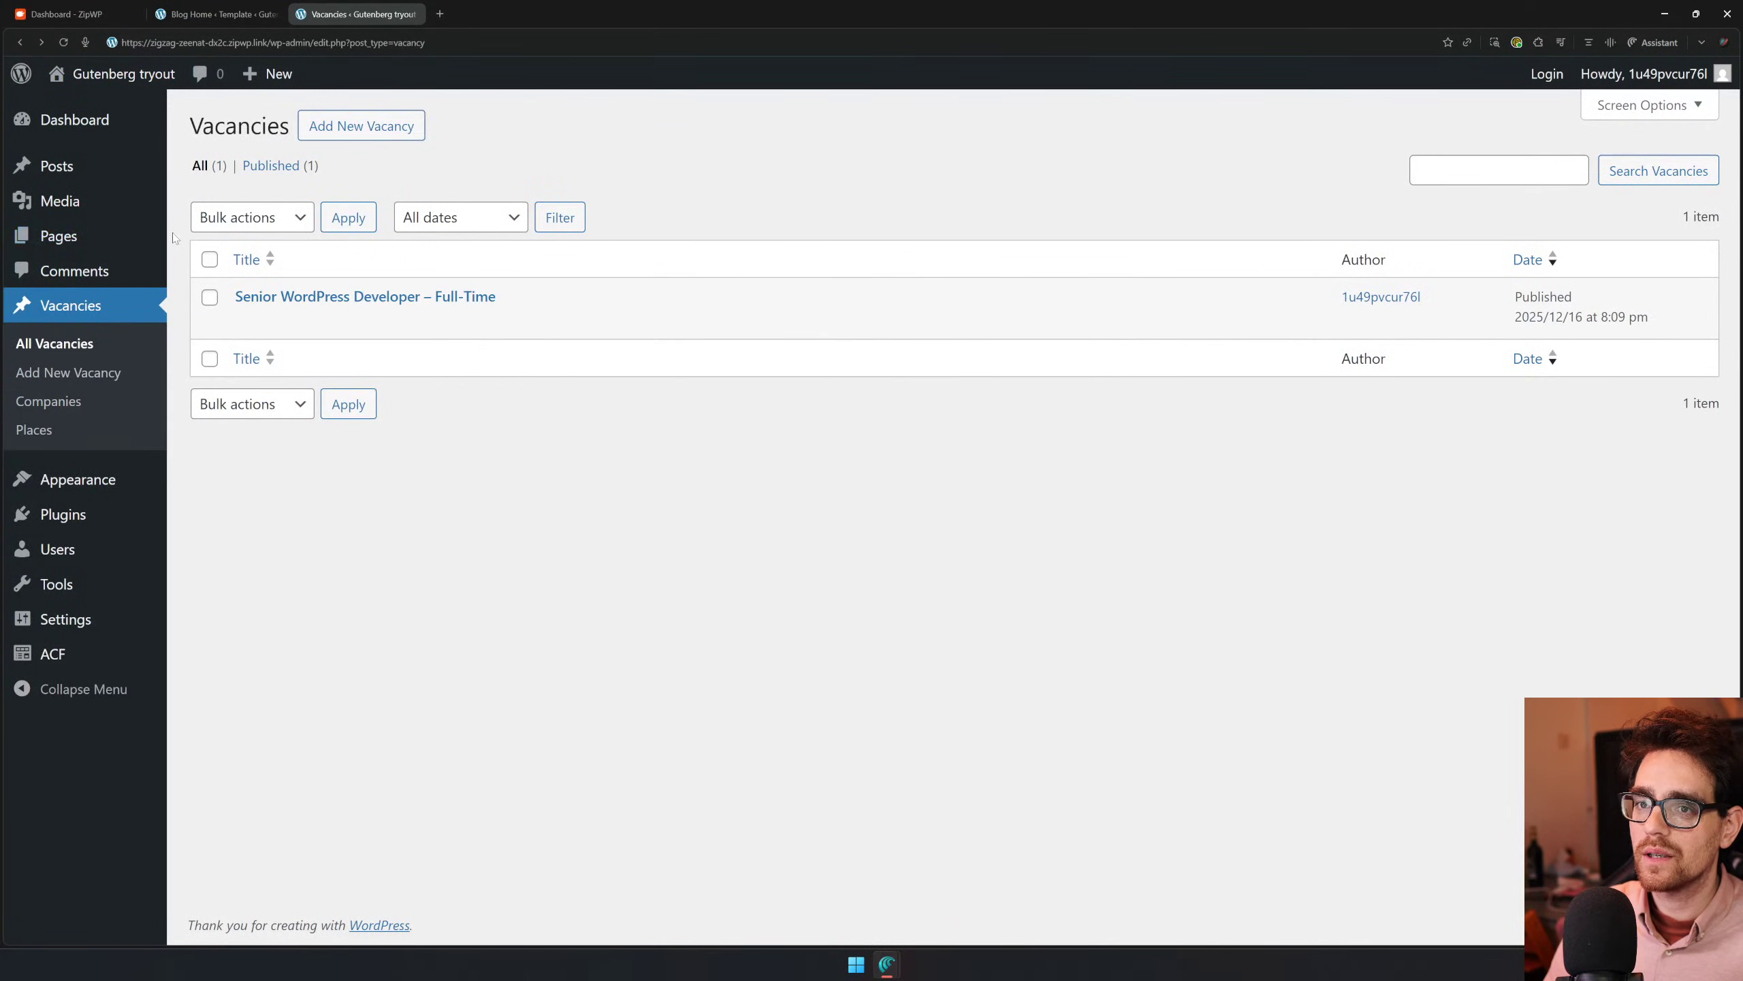
pyautogui.click(132, 243)
pyautogui.click(245, 321)
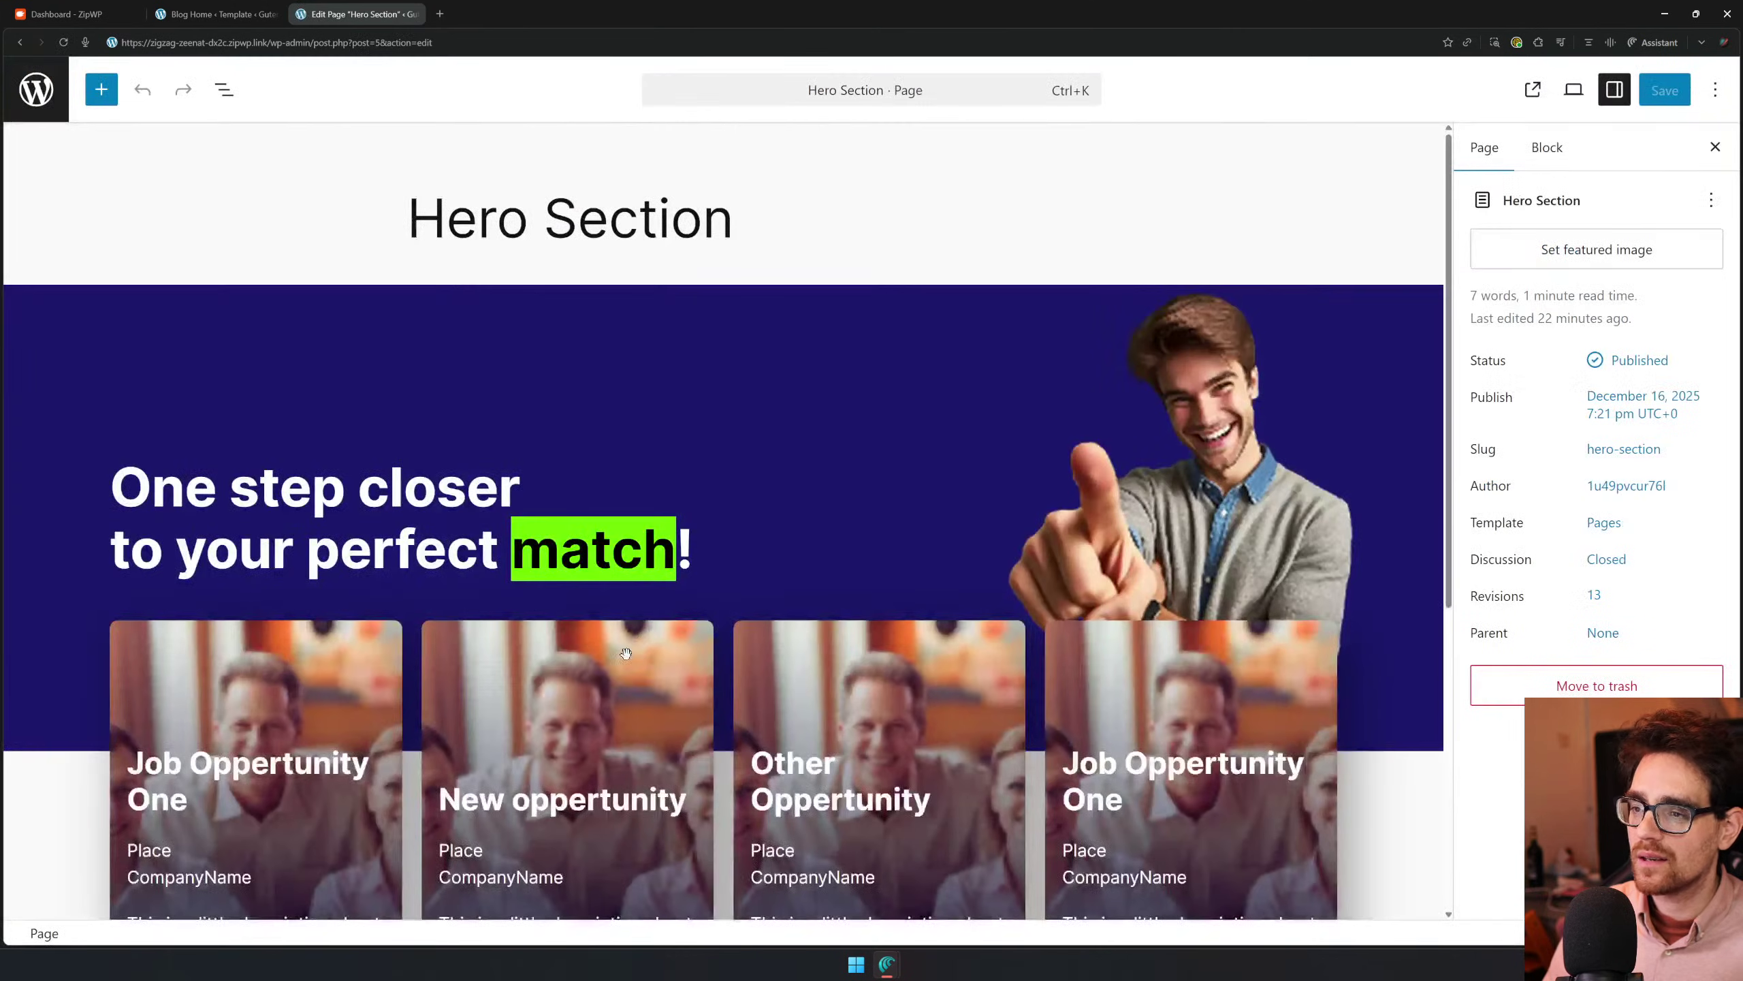
pyautogui.scroll(-4, 323, 414)
pyautogui.click(323, 413)
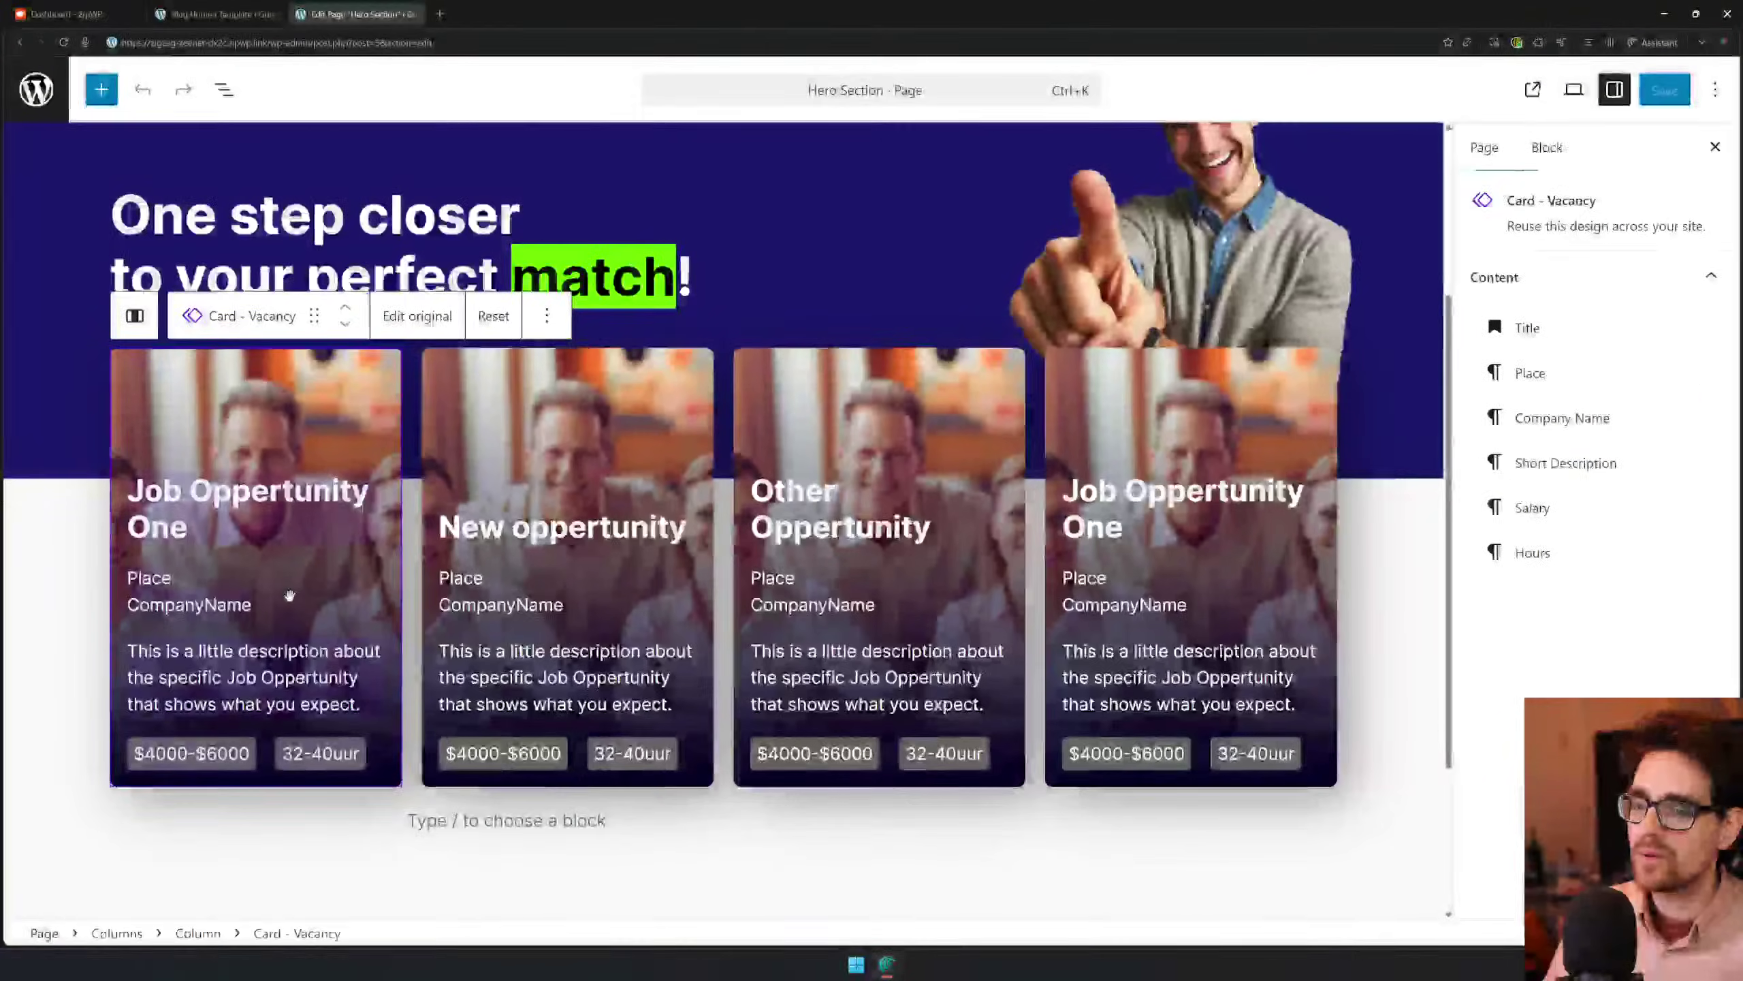